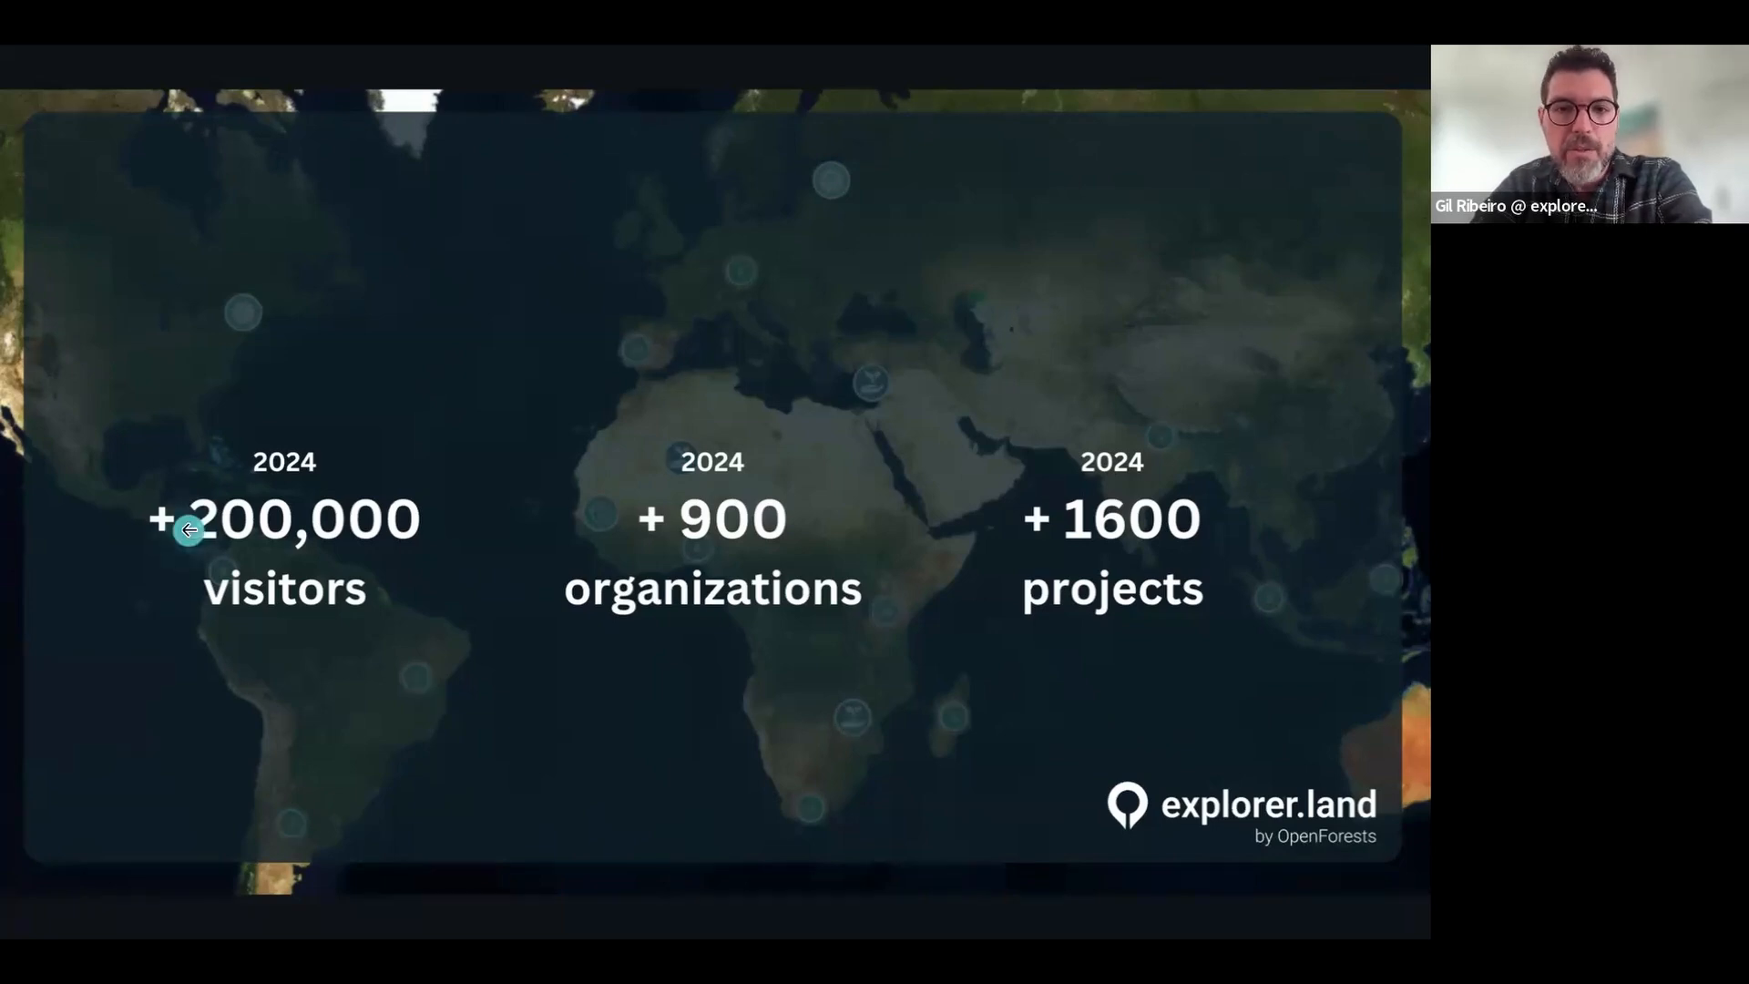
Step: Switch from the presentation slides to the explorer.land projects explorer in Chrome
{"action": "key", "text": "ctrl+Right"}
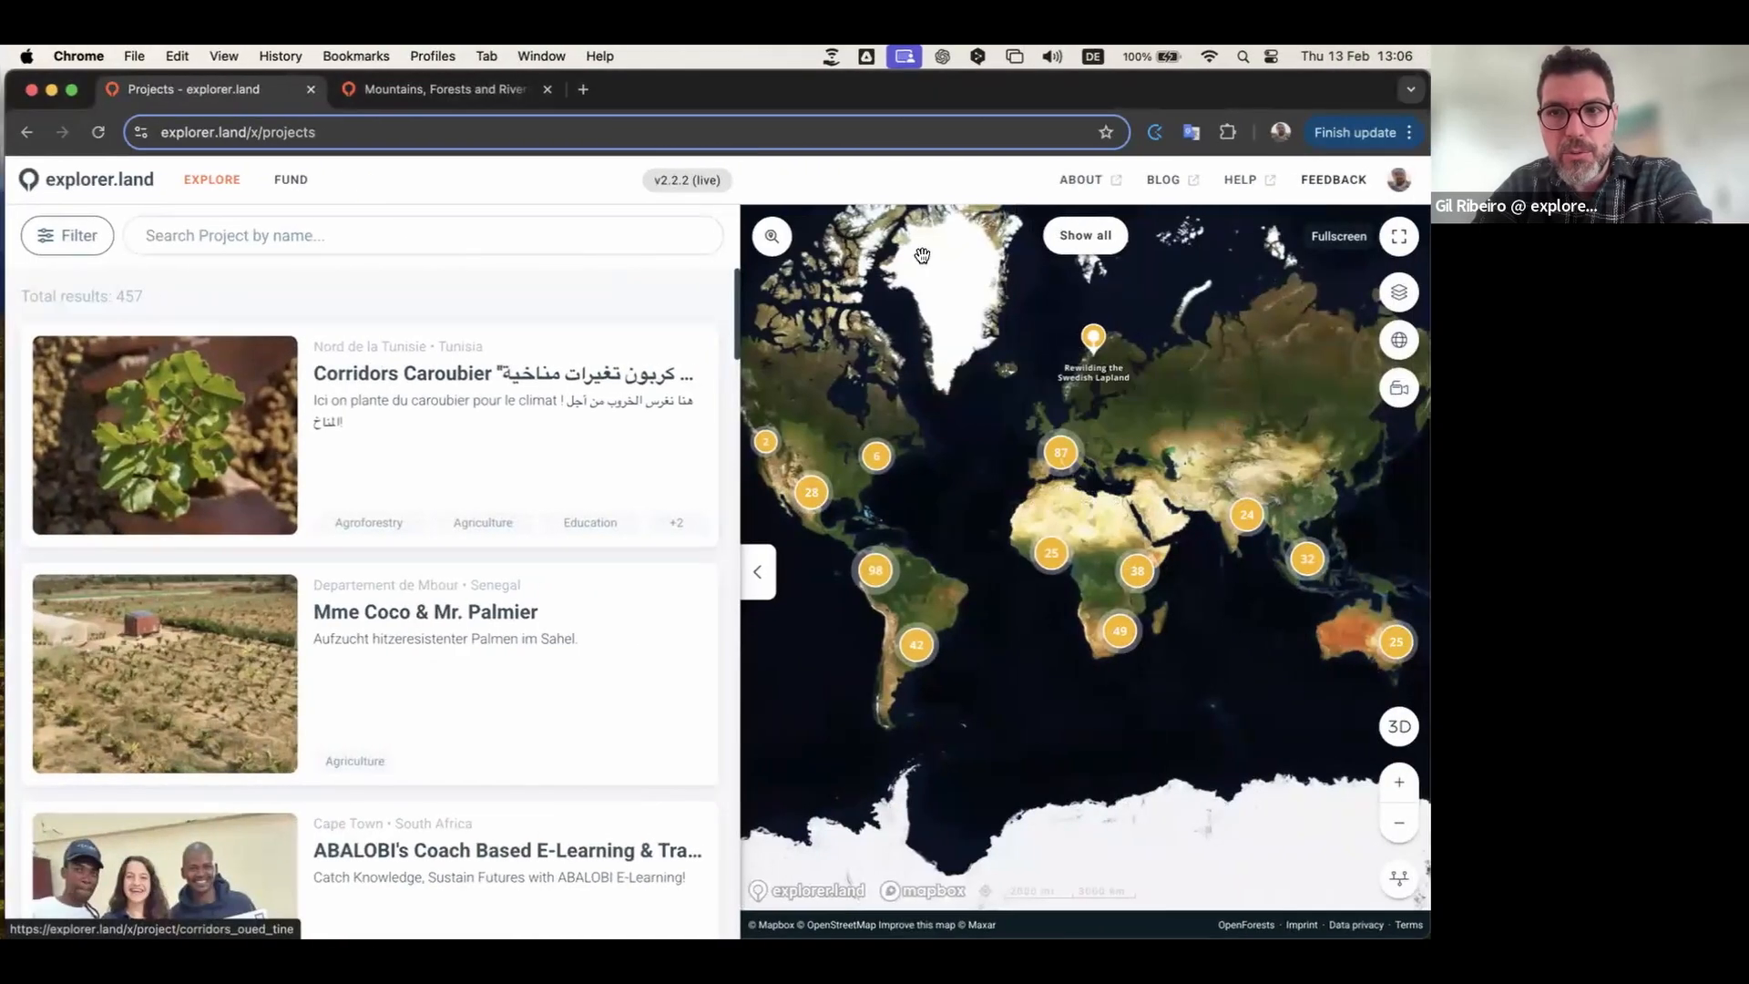
Step: Show the projects explorer full screen and browse project cards beside the world map
{"action": "left_click", "coordinate": [1401, 238]}
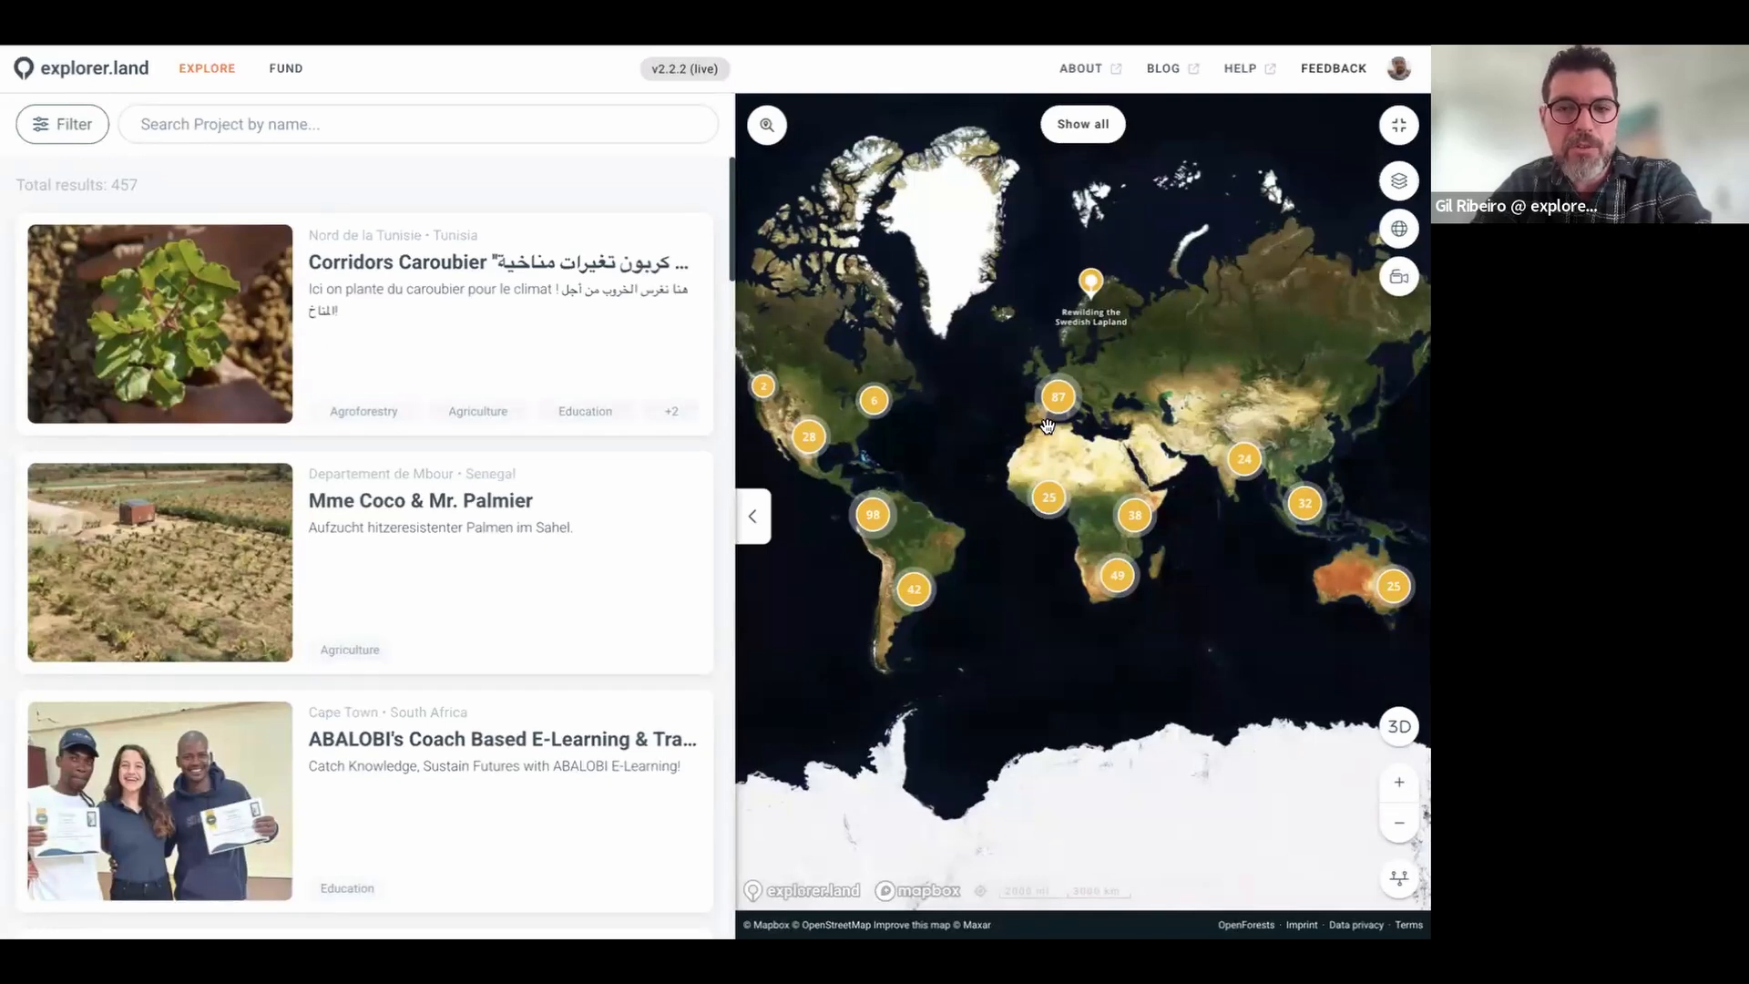
{"action": "left_click_drag", "start_coordinate": [972, 500], "coordinate": [1014, 498]}
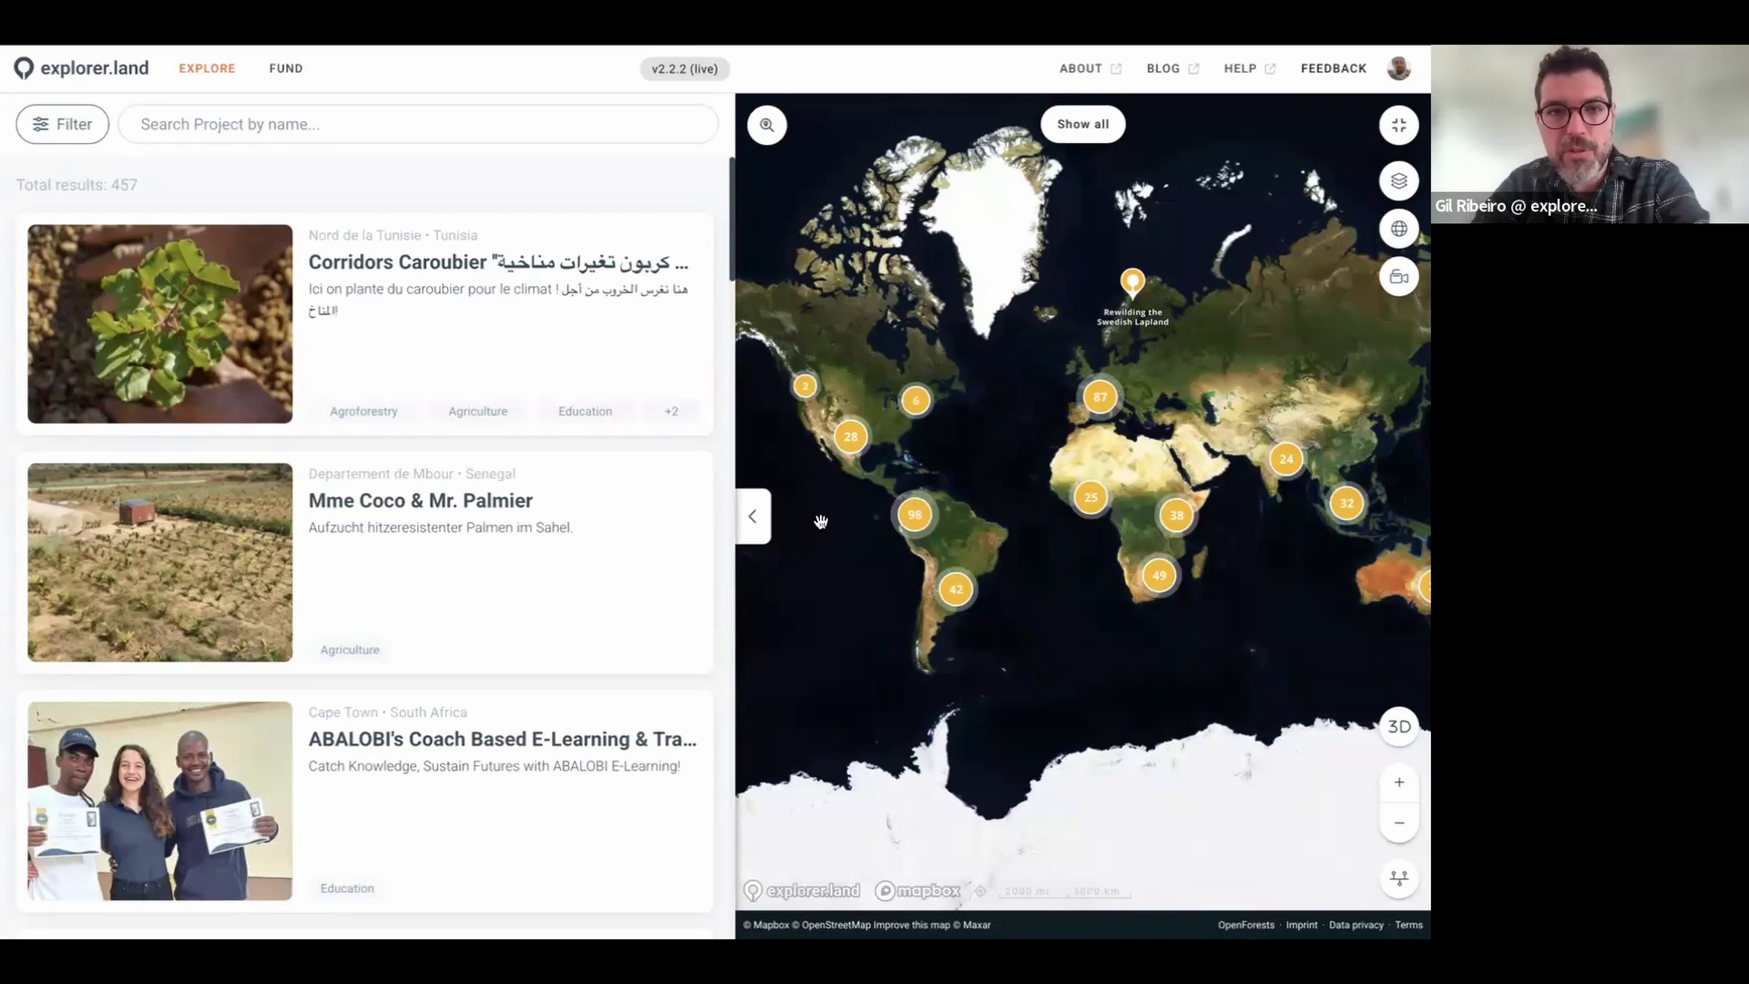
{"action": "scroll", "coordinate": [1022, 531], "scroll_direction": "up", "scroll_amount": 3}
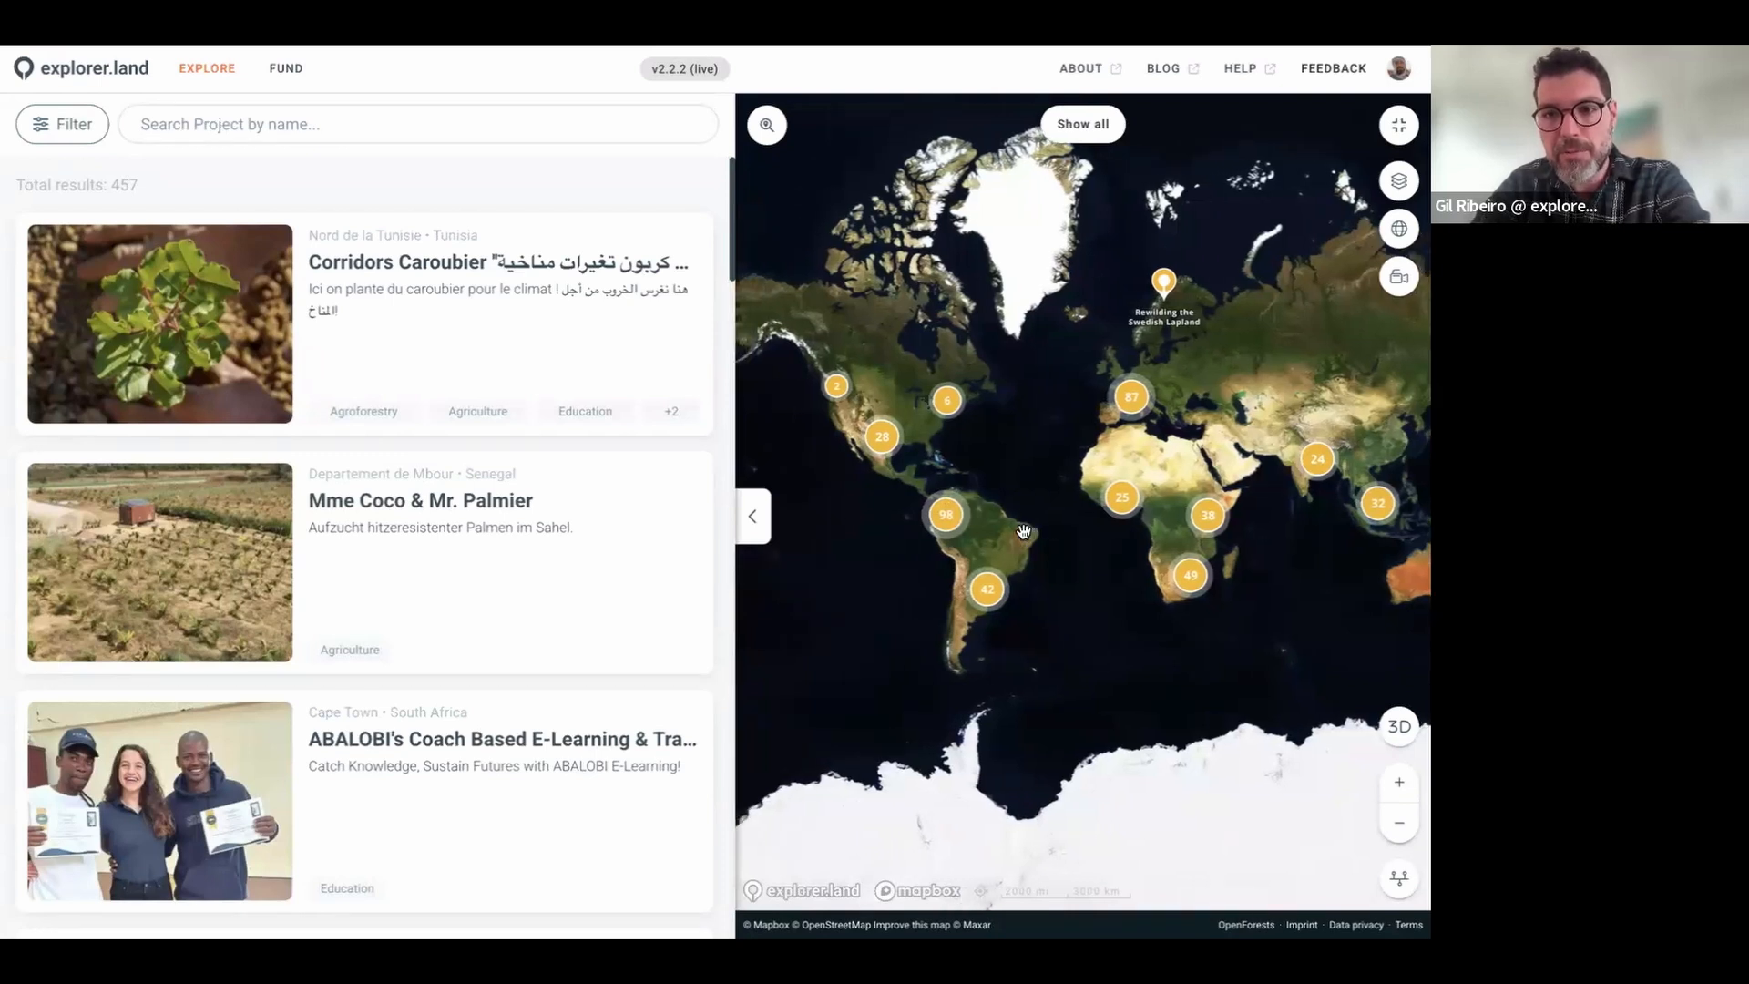
{"action": "mouse_move", "coordinate": [456, 490]}
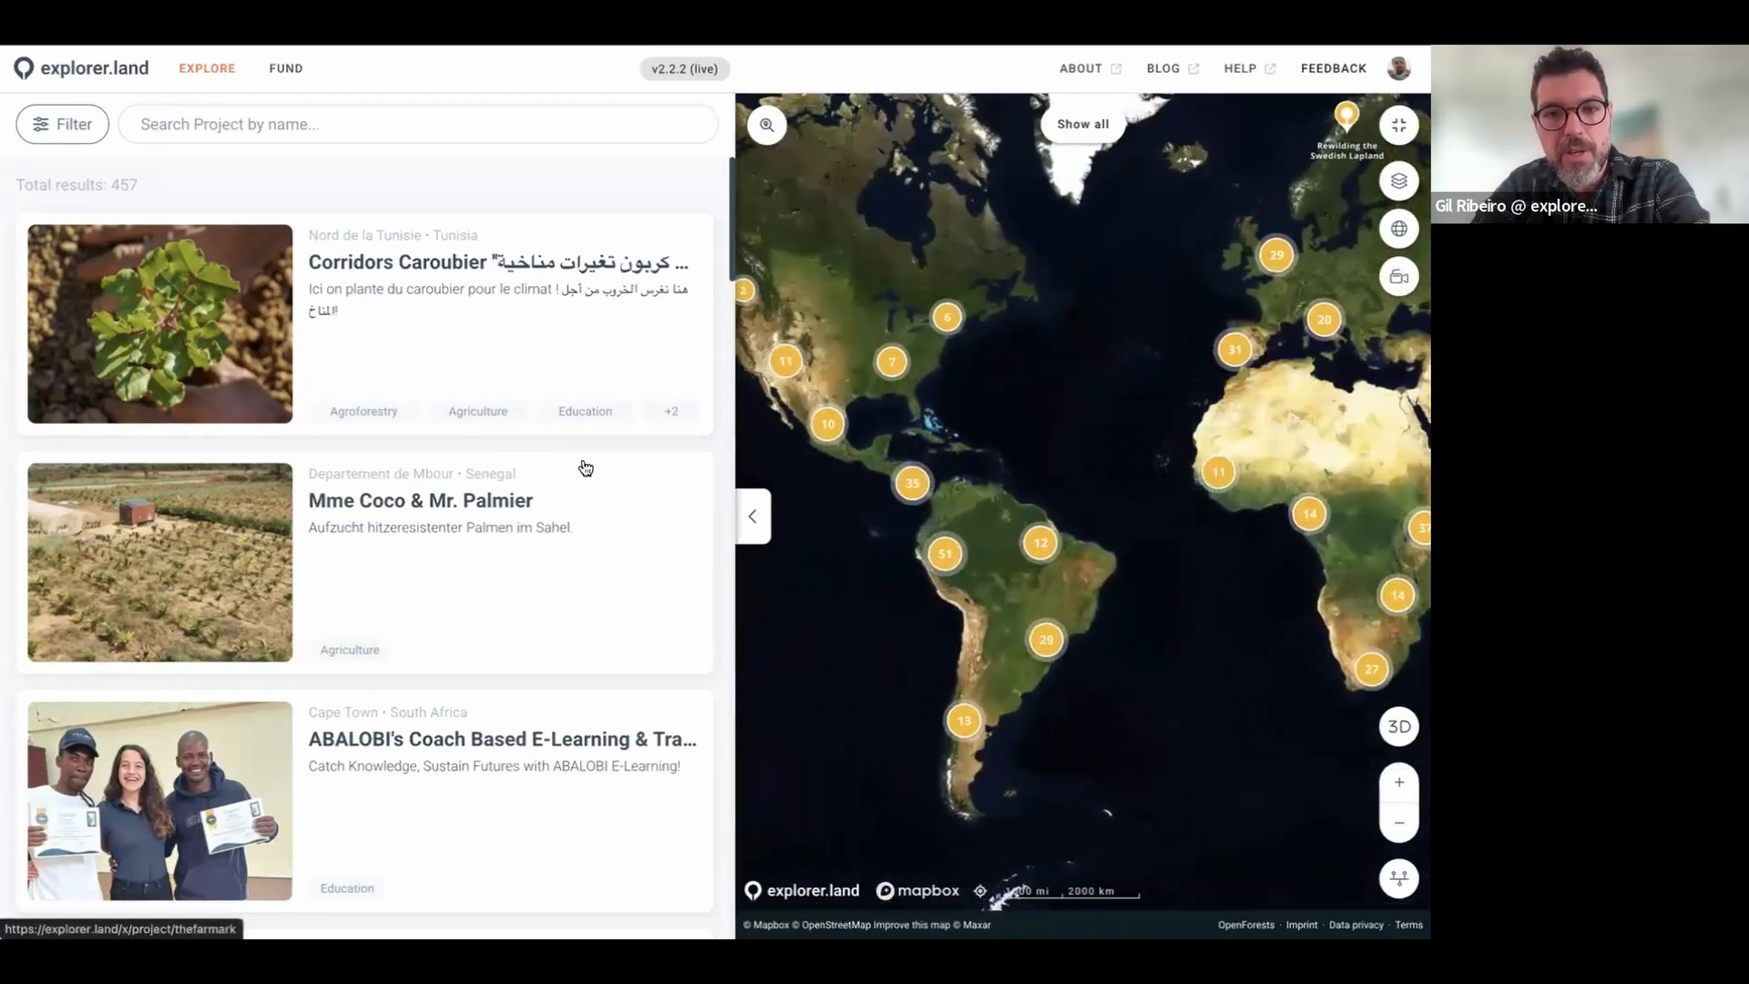
{"action": "mouse_move", "coordinate": [407, 424]}
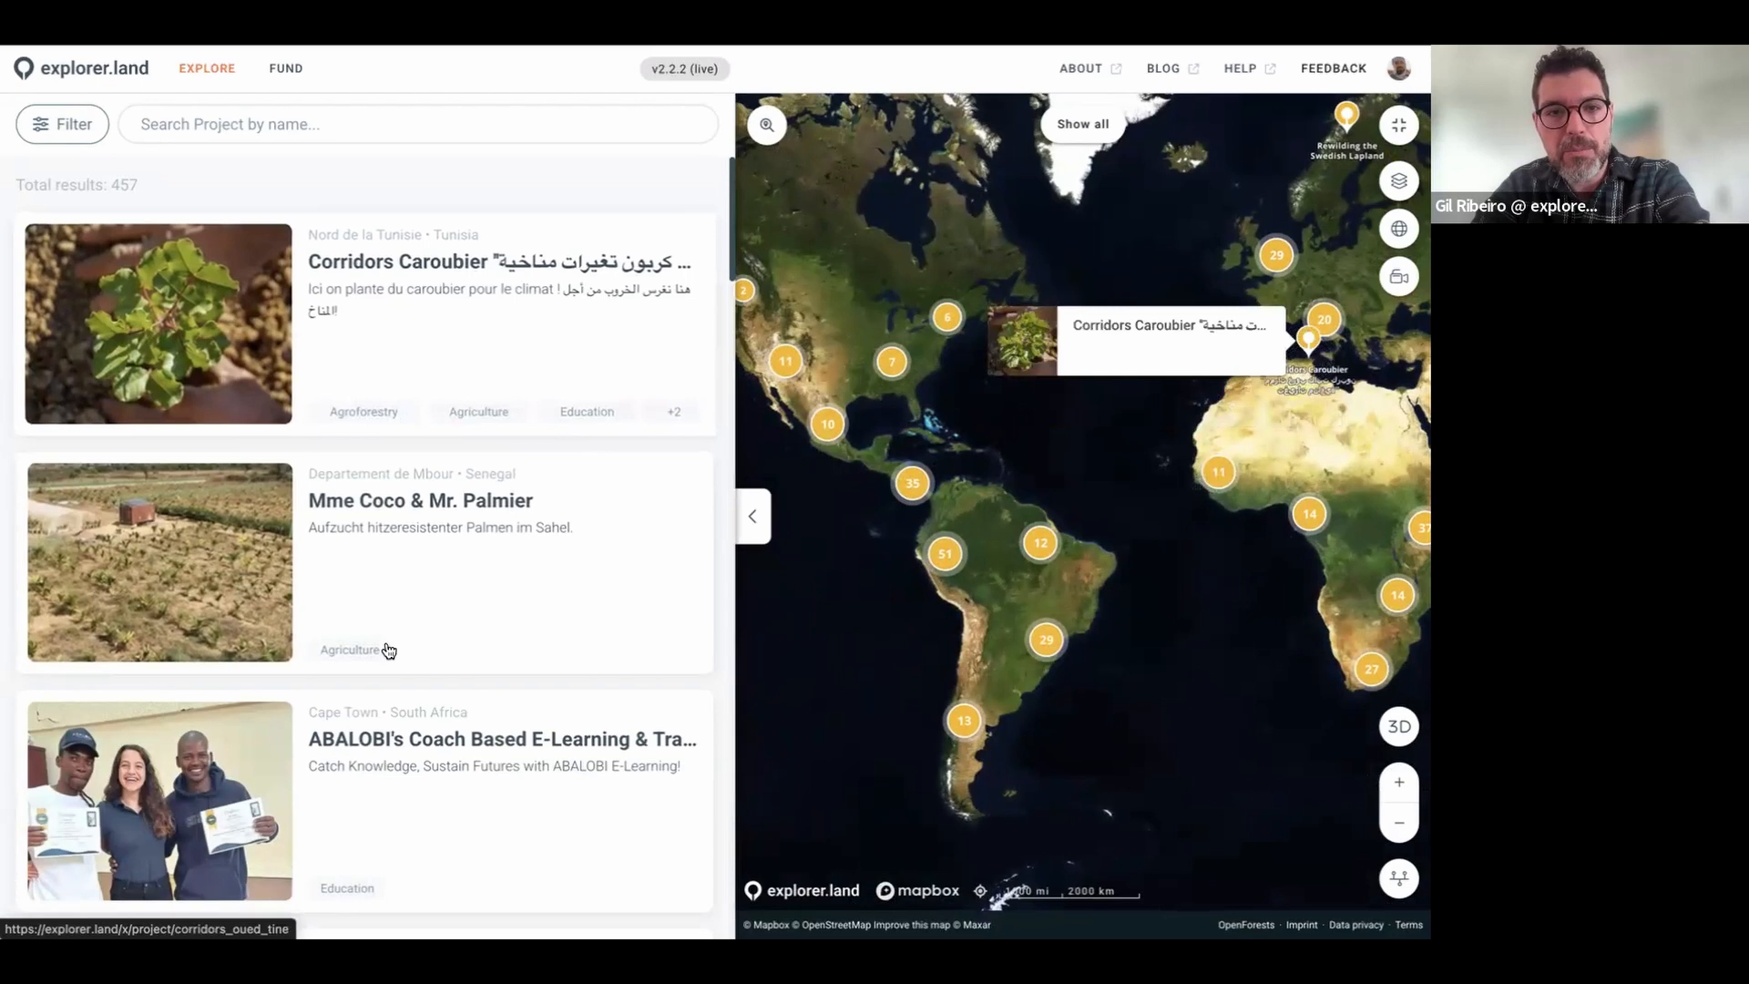
{"action": "scroll", "coordinate": [388, 667], "scroll_direction": "down", "scroll_amount": 1}
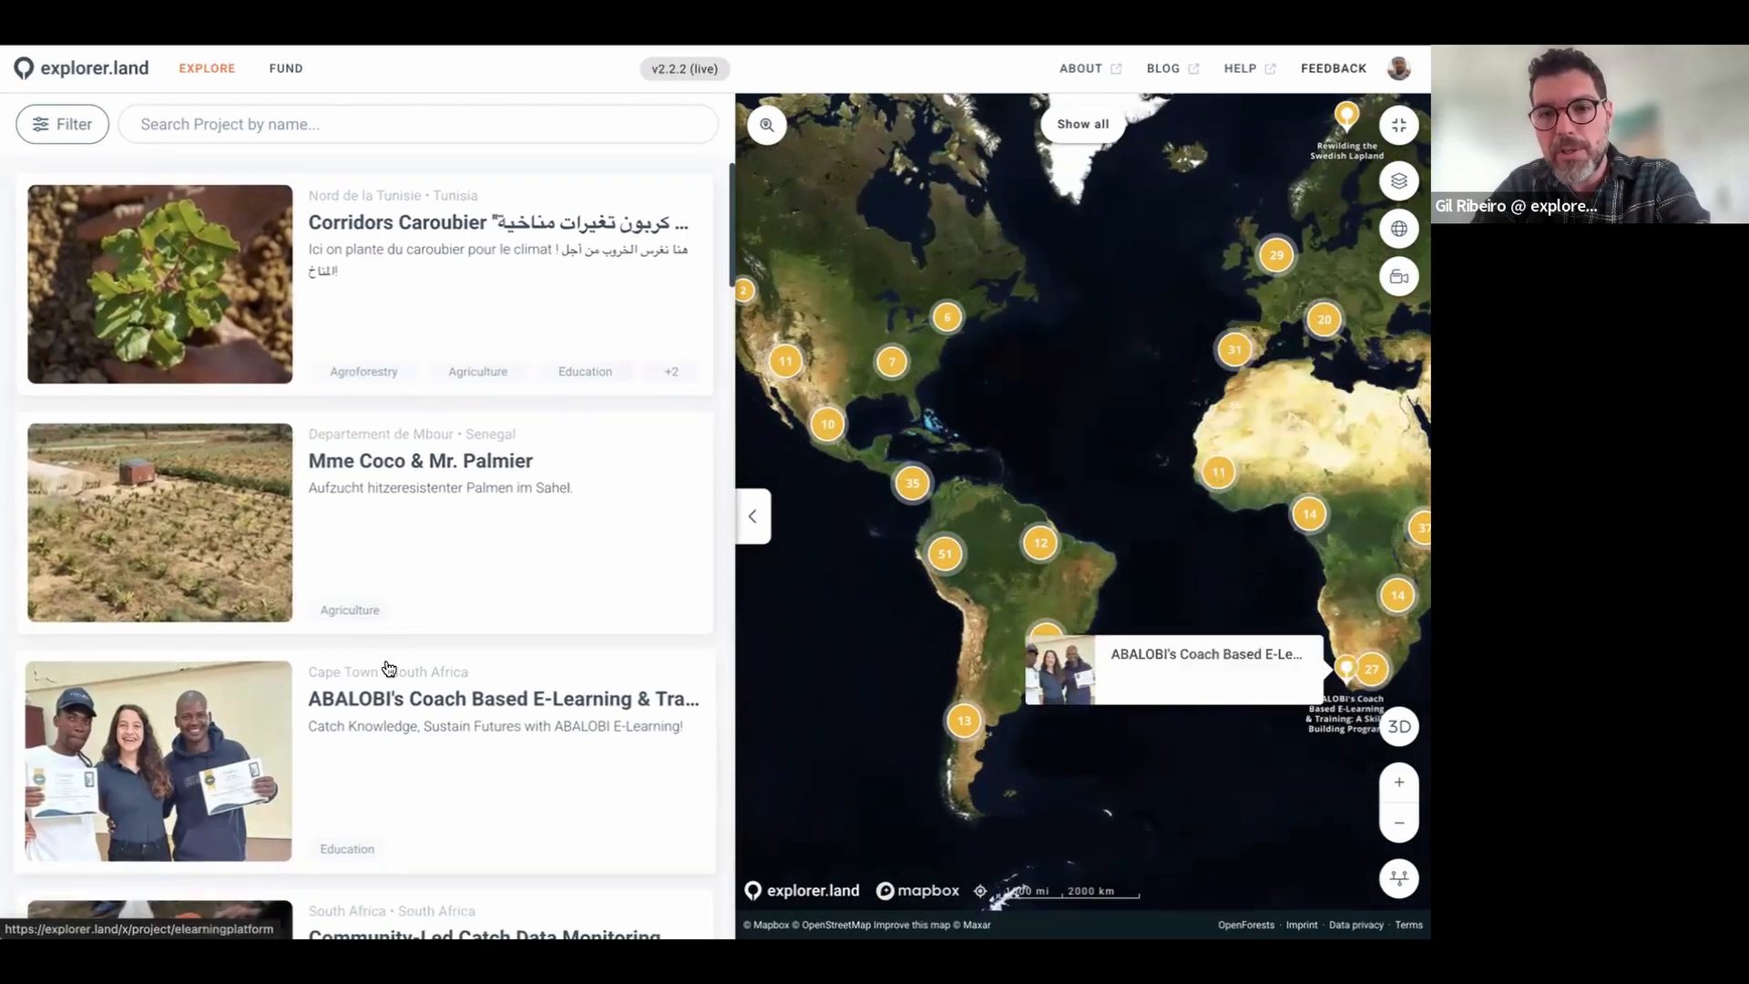
{"action": "scroll", "coordinate": [388, 667], "scroll_direction": "down", "scroll_amount": 1}
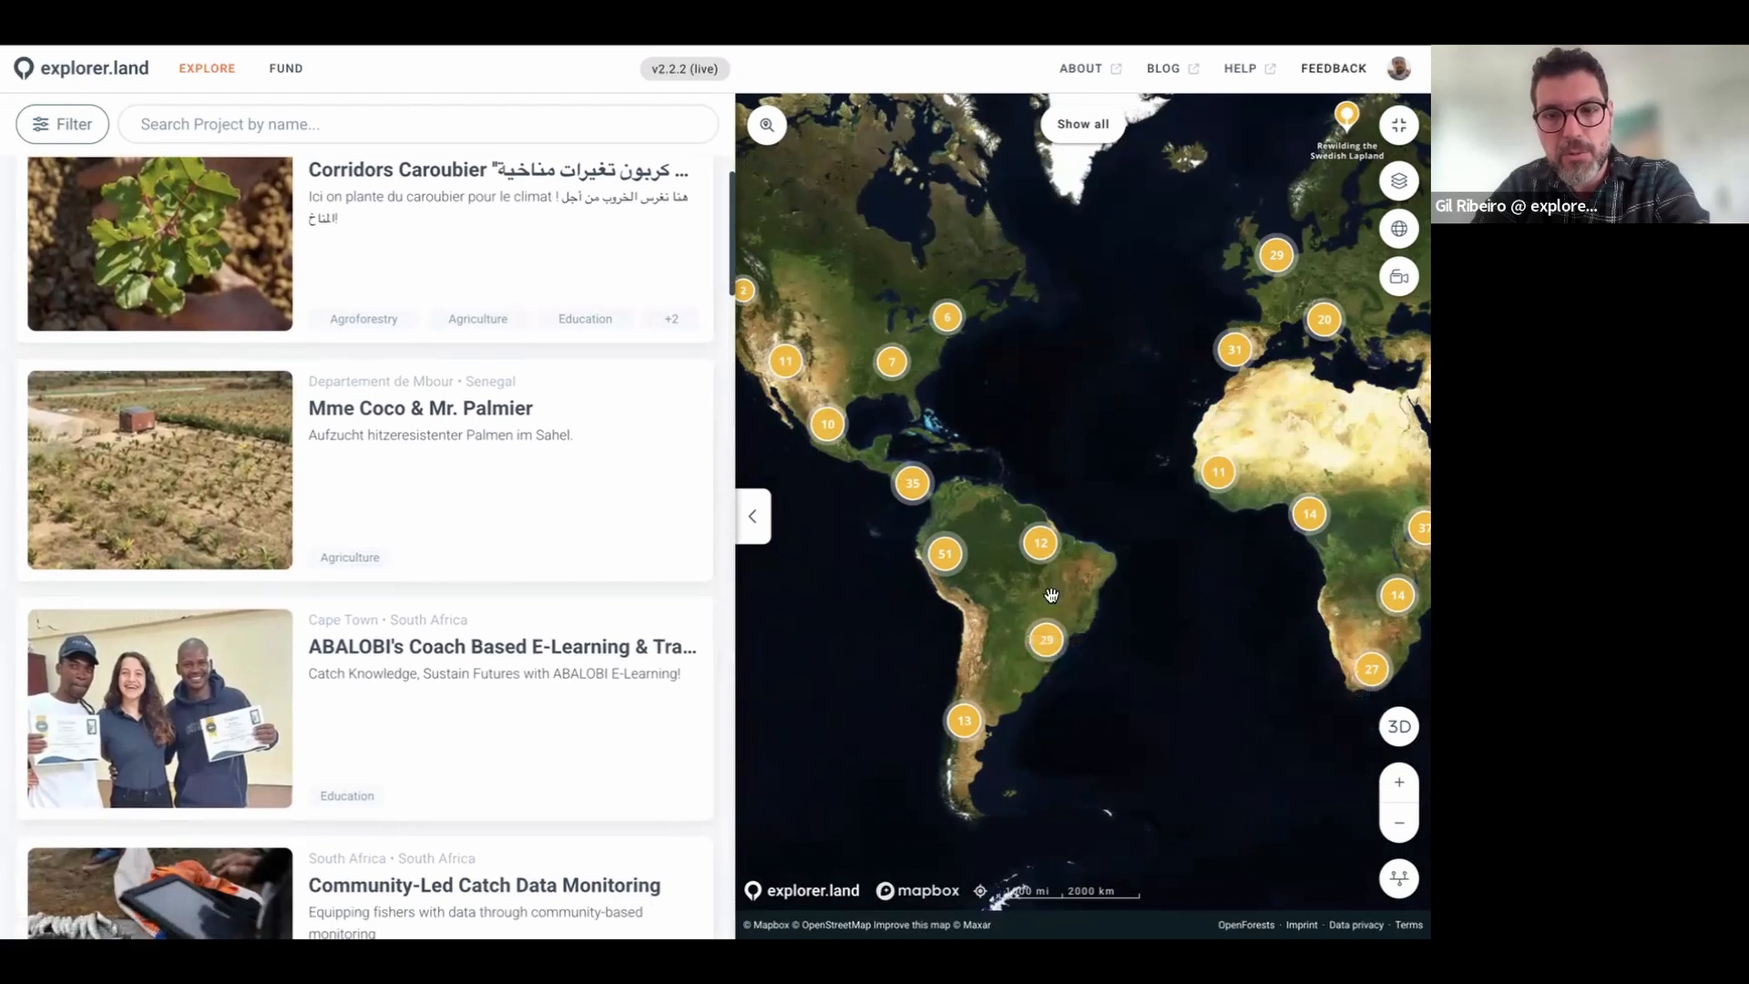
{"action": "mouse_move", "coordinate": [471, 524]}
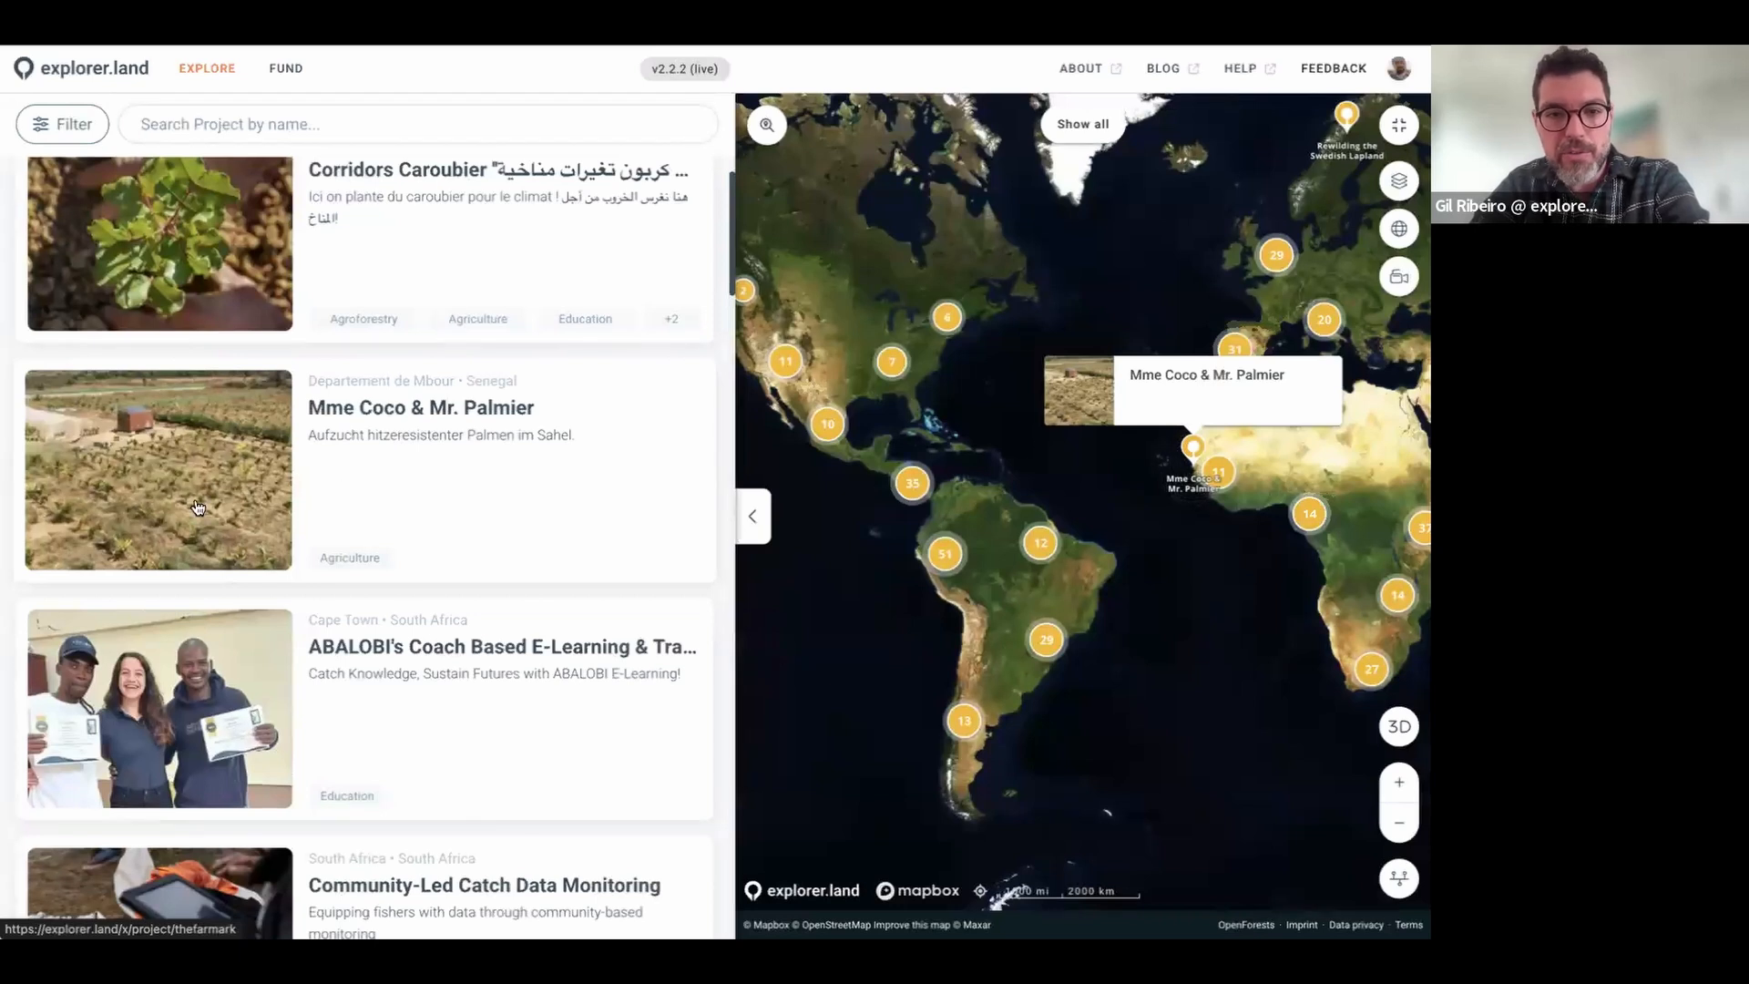
{"action": "mouse_move", "coordinate": [304, 751]}
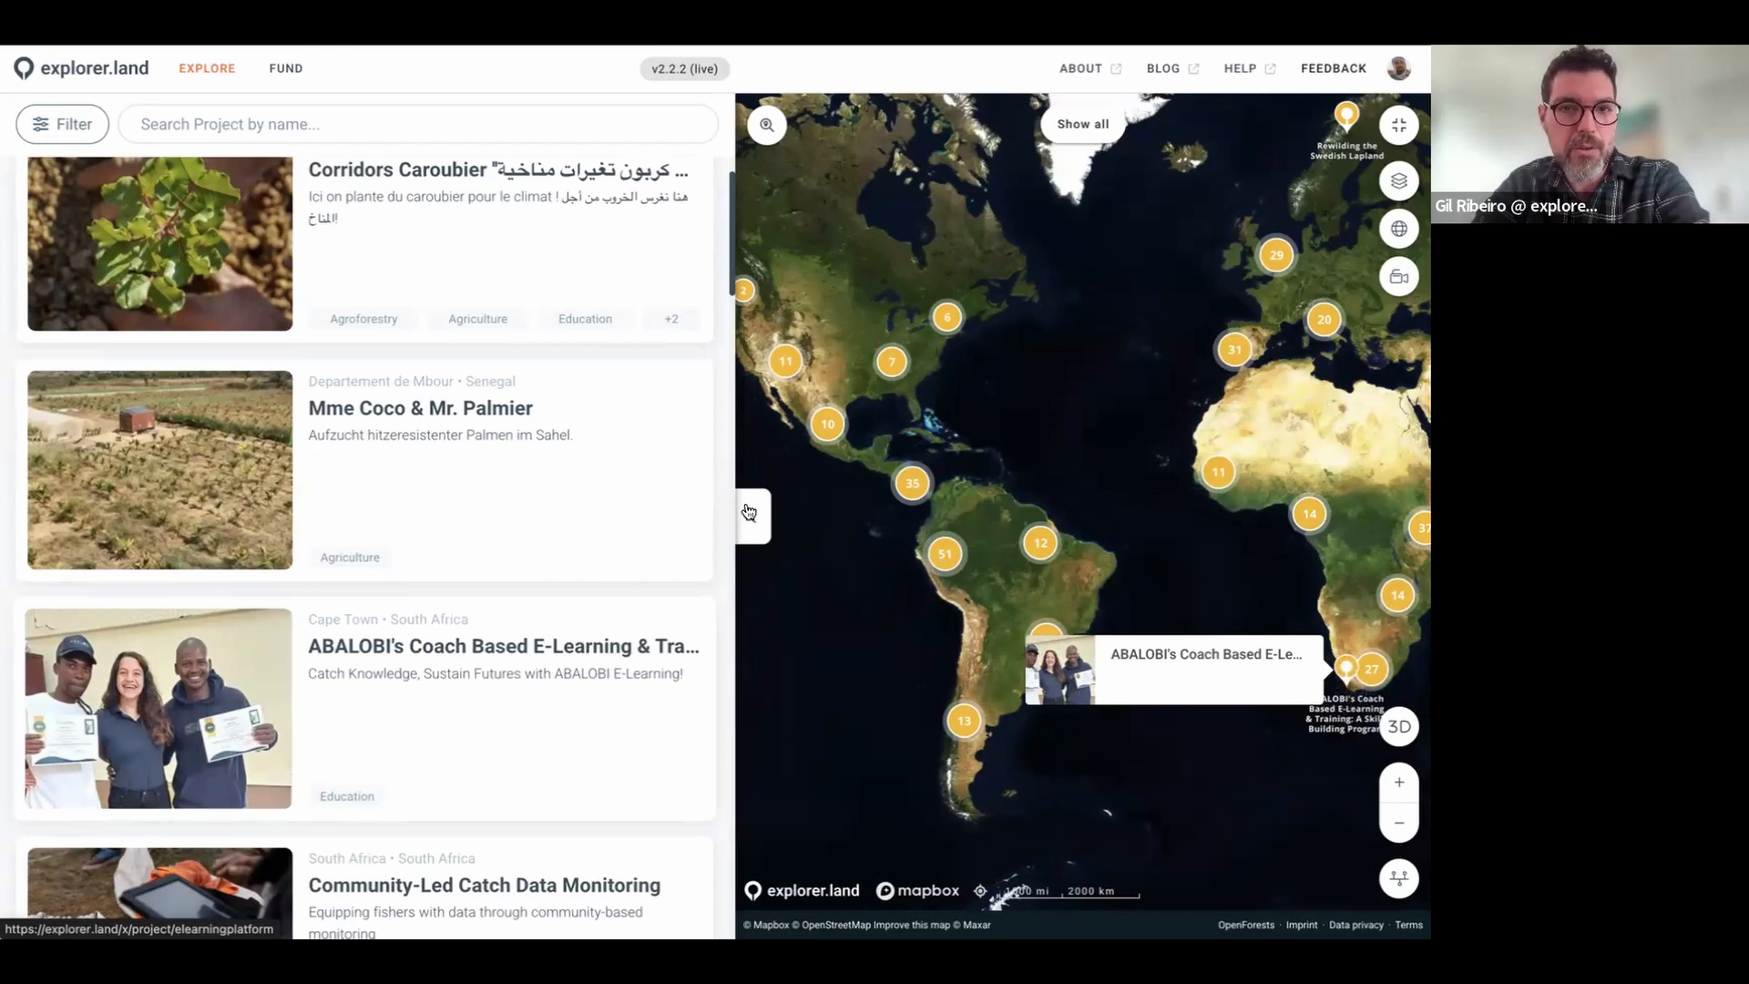
{"action": "scroll", "coordinate": [950, 504], "scroll_direction": "up", "scroll_amount": 1}
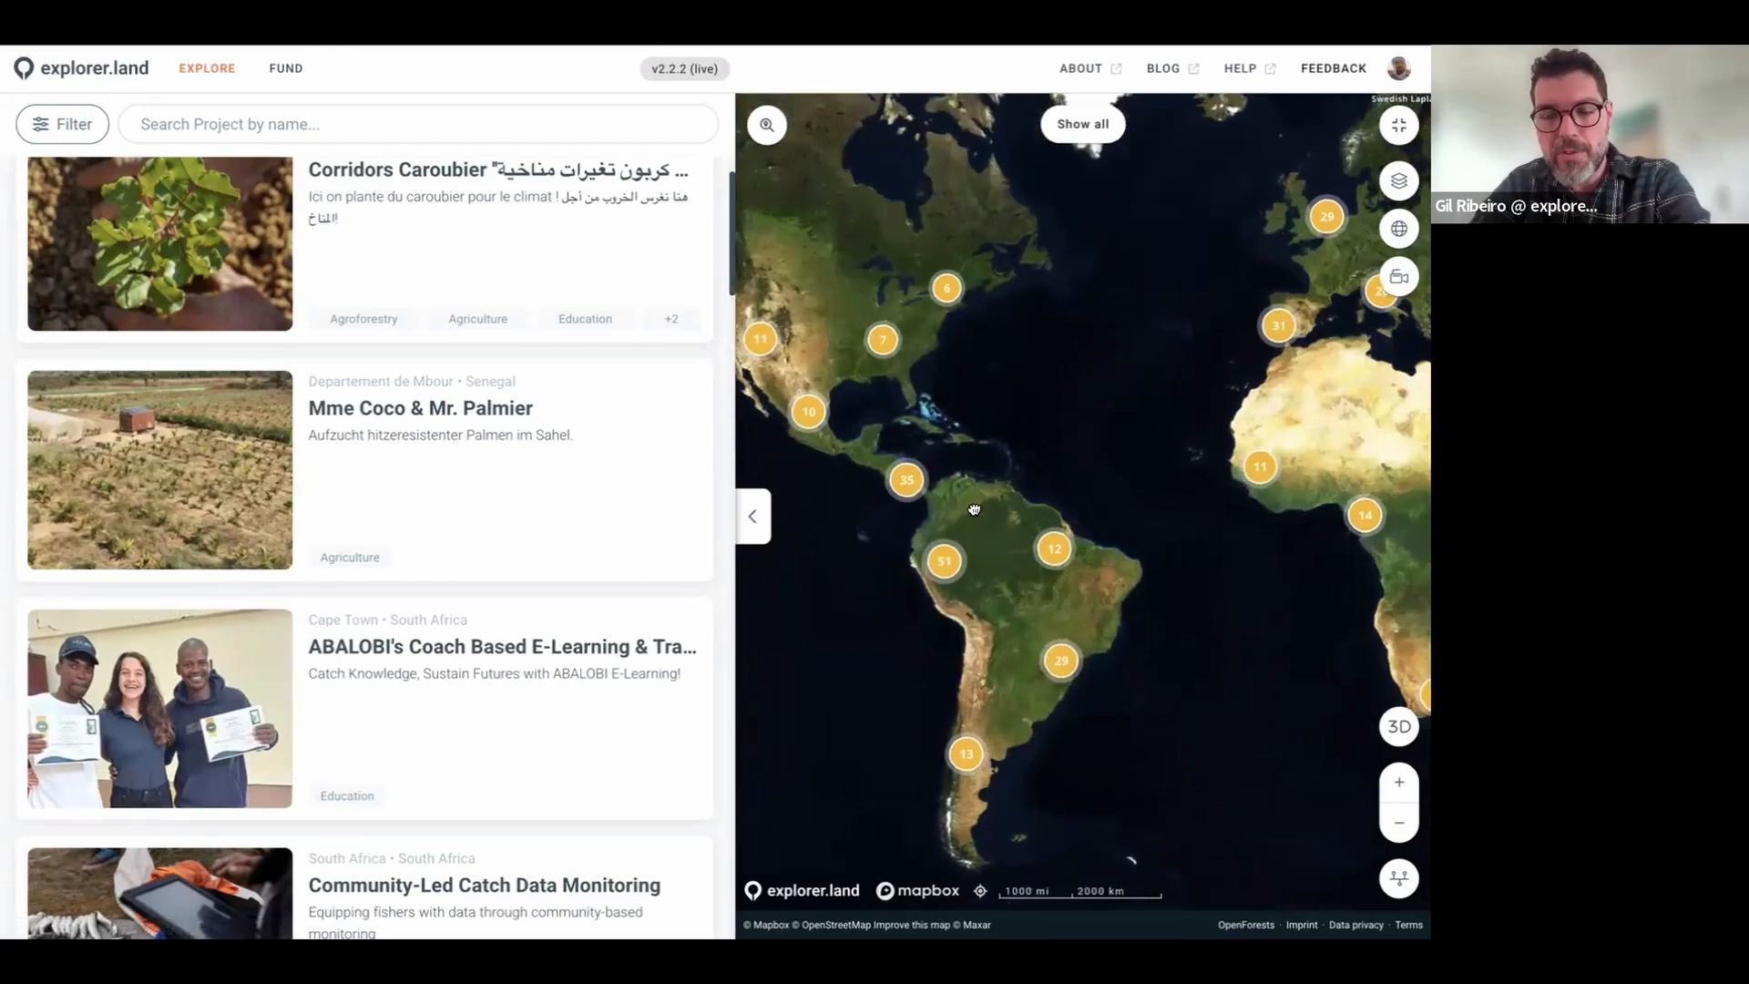
Step: Pan the map from South America east until it is centred on Europe and Africa
{"action": "left_click_drag", "start_coordinate": [975, 510], "coordinate": [1103, 561]}
{"action": "left_click_drag", "start_coordinate": [1143, 466], "coordinate": [898, 434]}
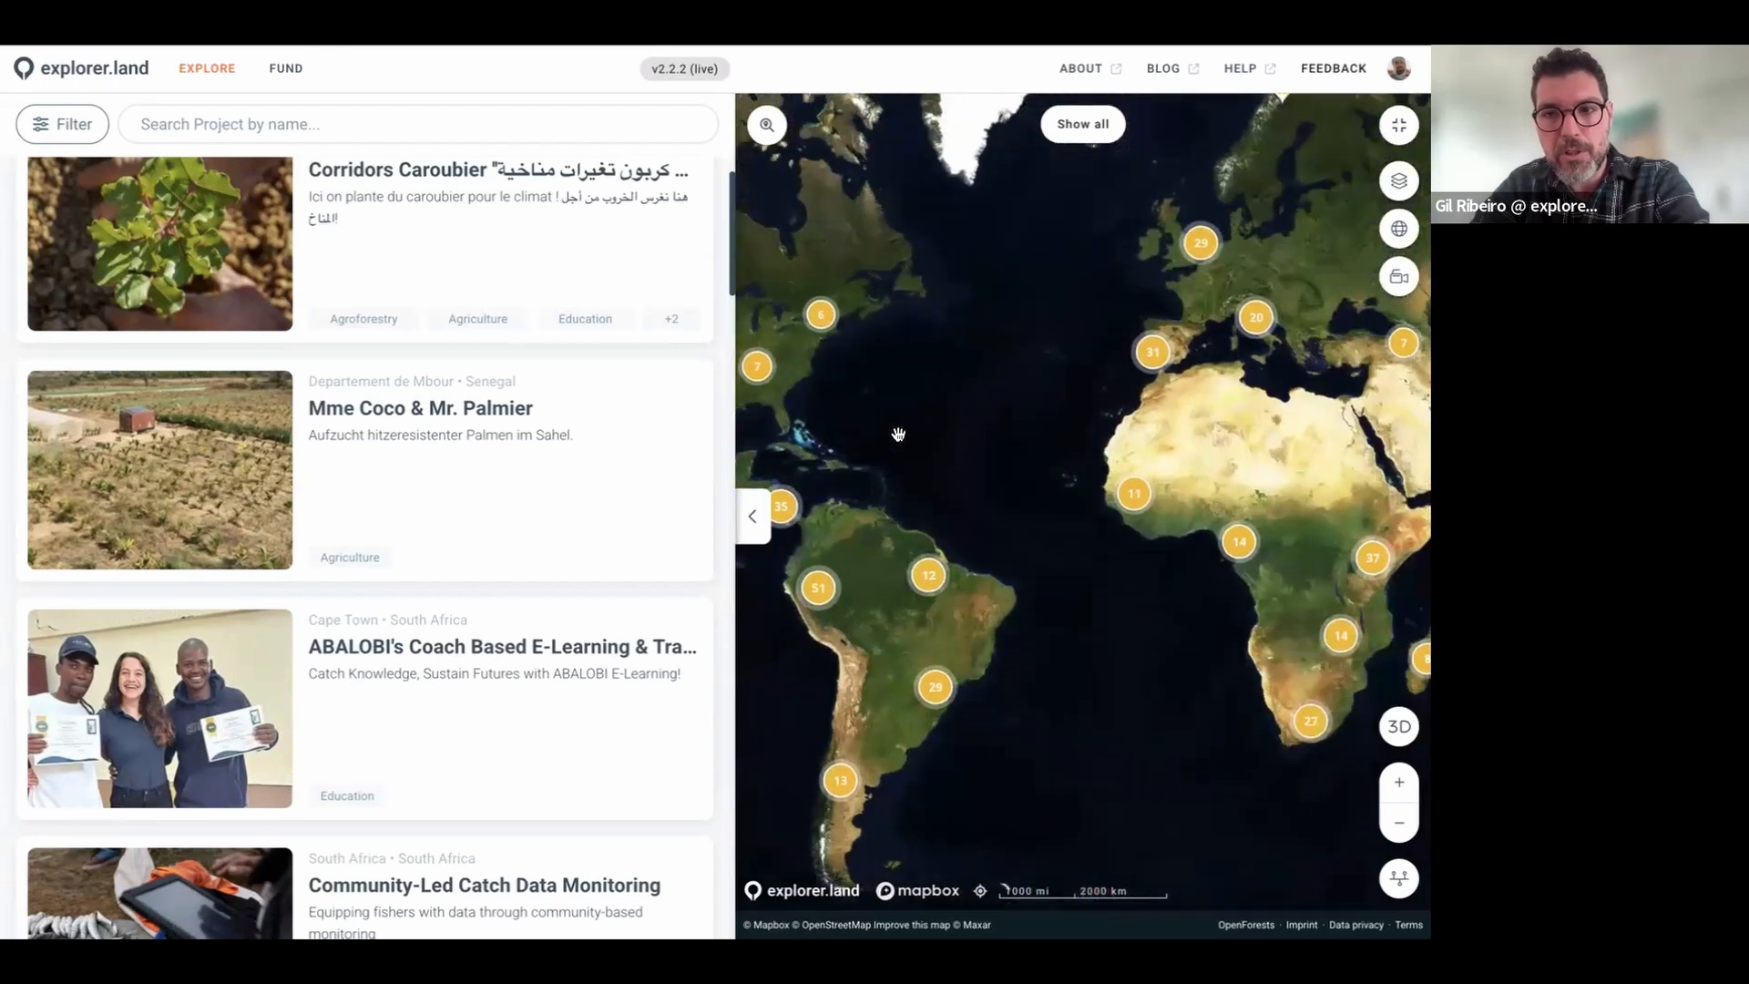
{"action": "left_click_drag", "start_coordinate": [1199, 415], "coordinate": [979, 386]}
{"action": "scroll", "coordinate": [978, 383], "scroll_direction": "up", "scroll_amount": 2}
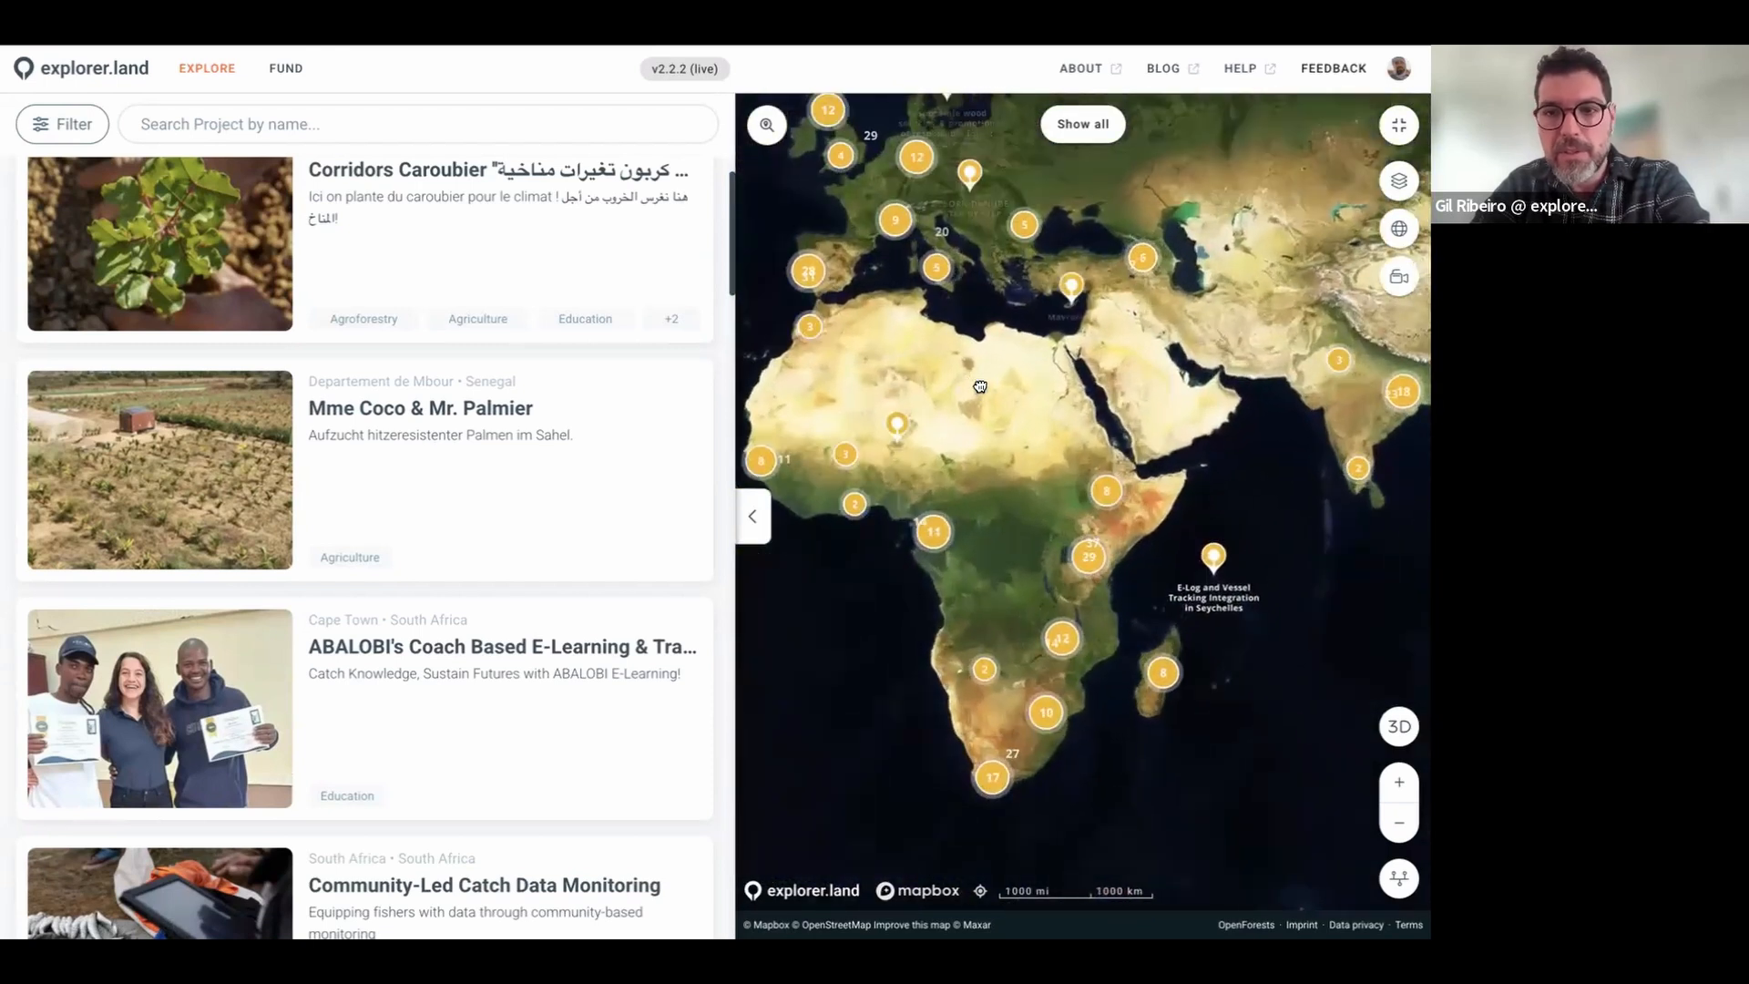
{"action": "left_click_drag", "start_coordinate": [1071, 326], "coordinate": [1127, 424]}
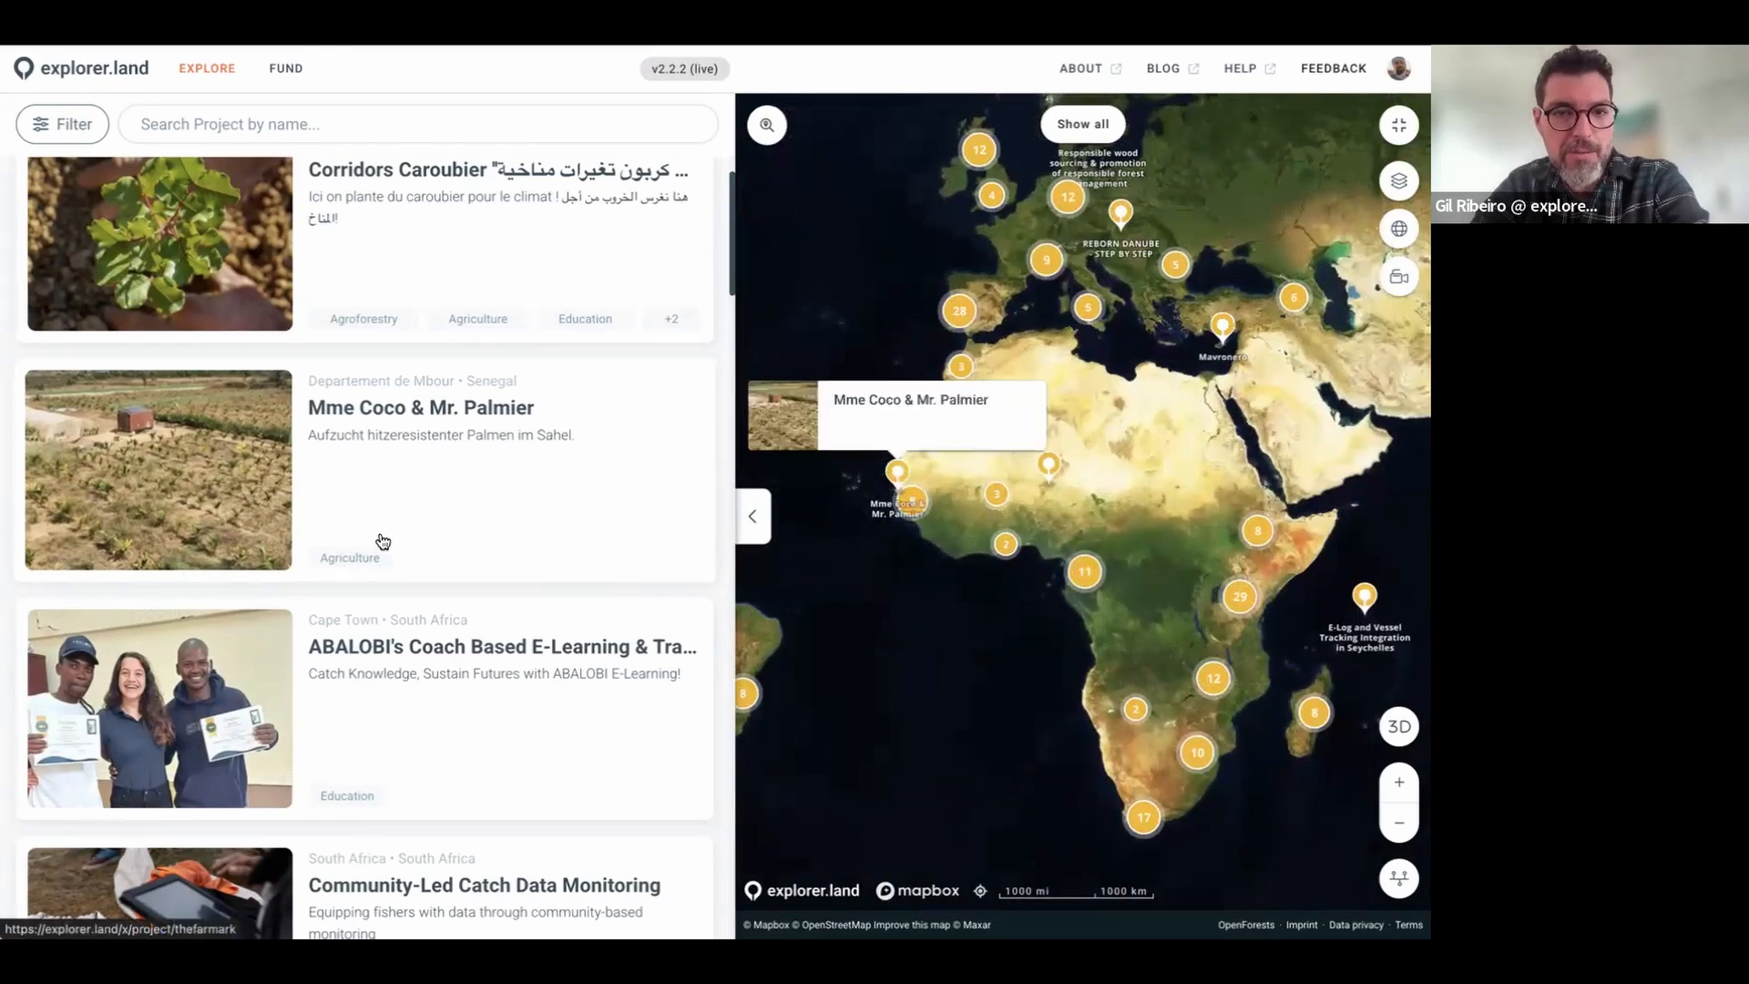
{"action": "scroll", "coordinate": [383, 541], "scroll_direction": "down", "scroll_amount": 7}
{"action": "scroll", "coordinate": [383, 541], "scroll_direction": "up", "scroll_amount": 7}
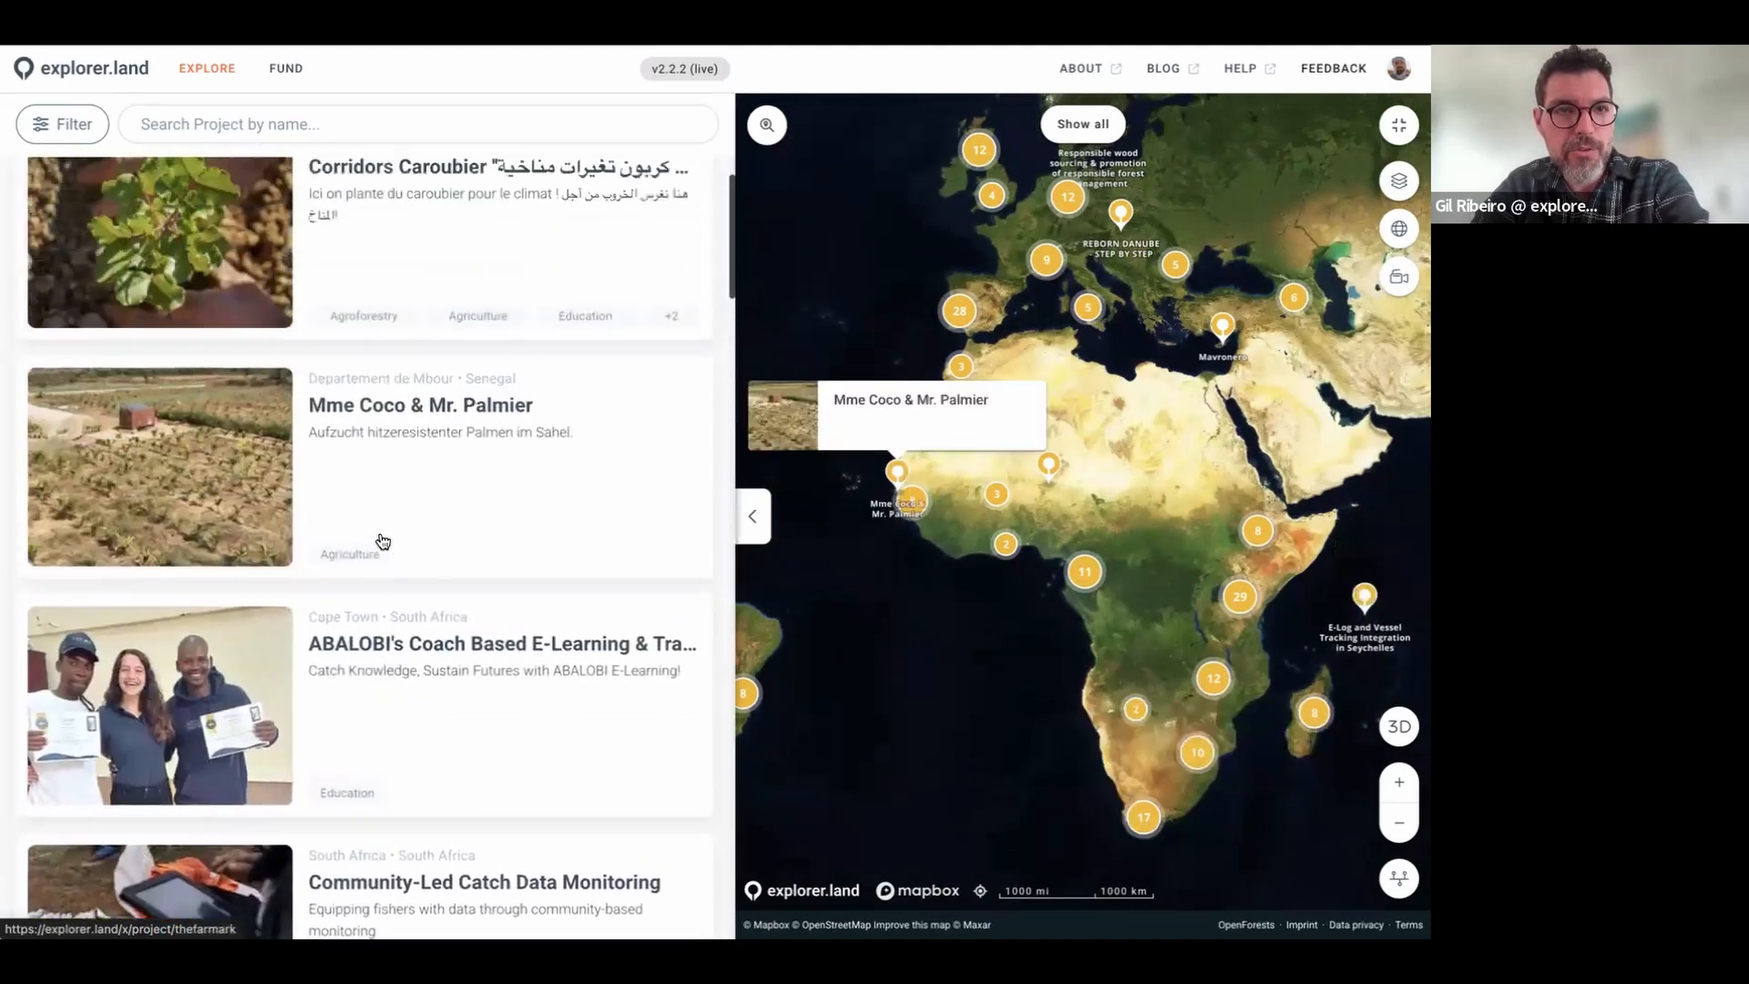
{"action": "scroll", "coordinate": [383, 541], "scroll_direction": "up", "scroll_amount": 1}
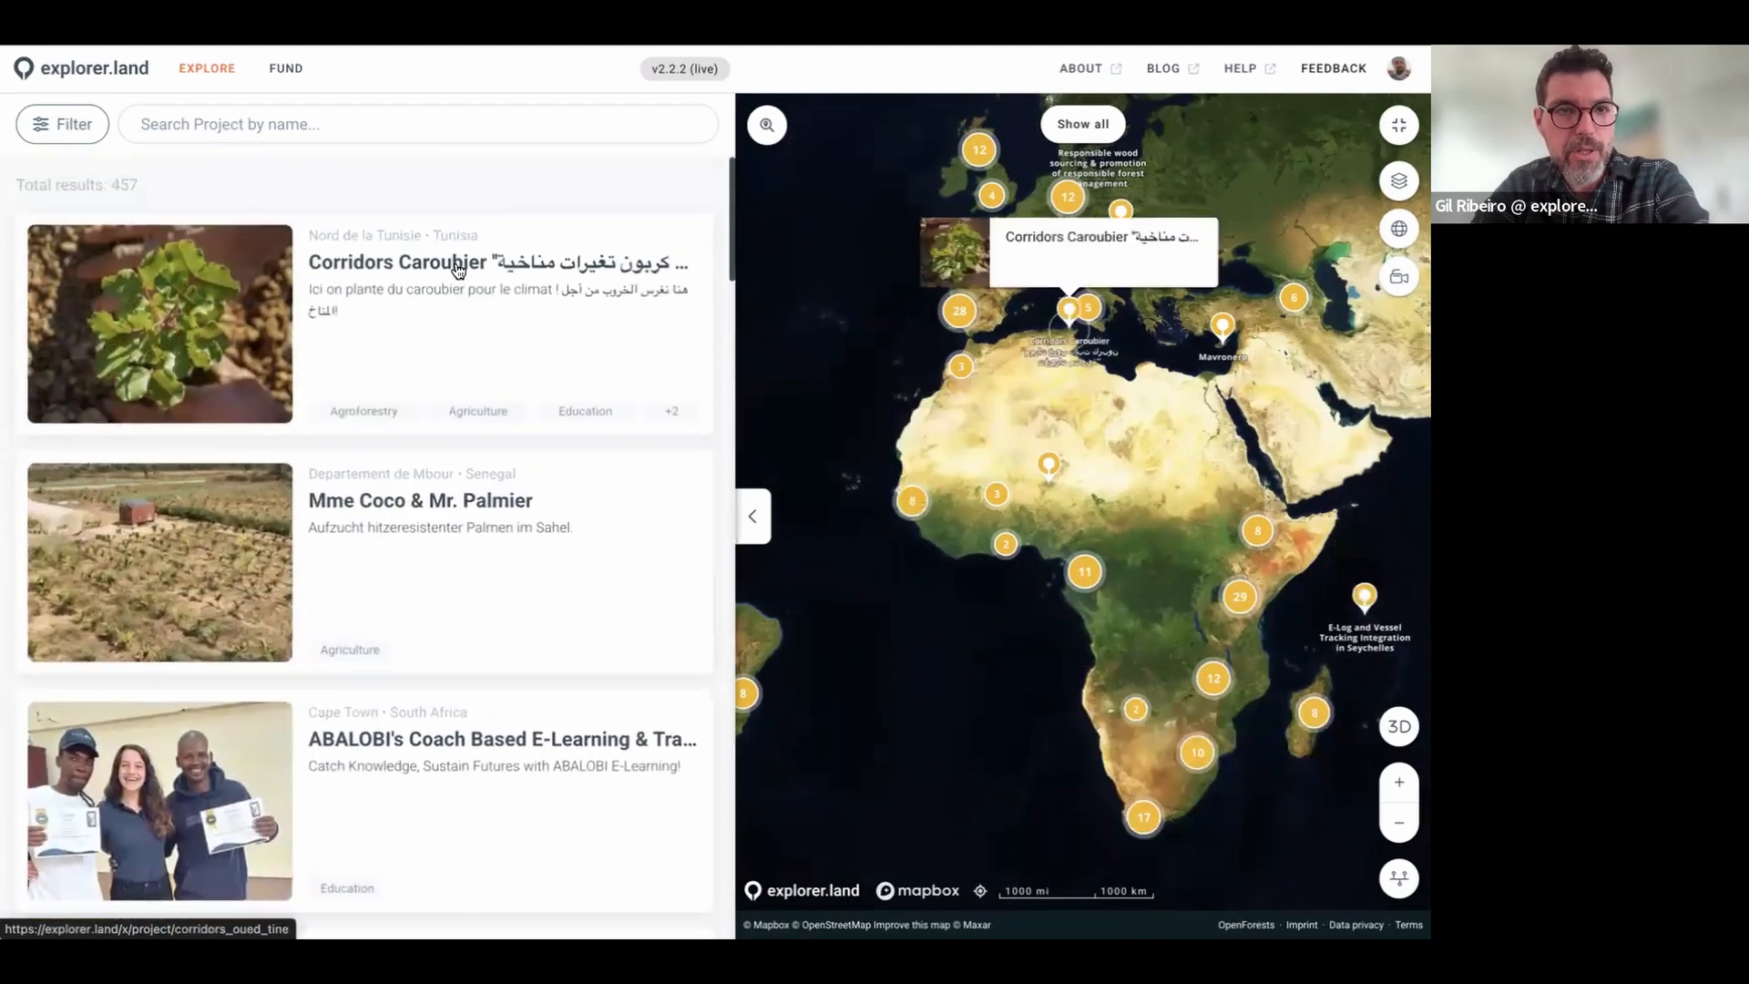
Step: Search projects by name for 'ponta' to find Pontal, then clear the search
{"action": "left_click", "coordinate": [204, 127]}
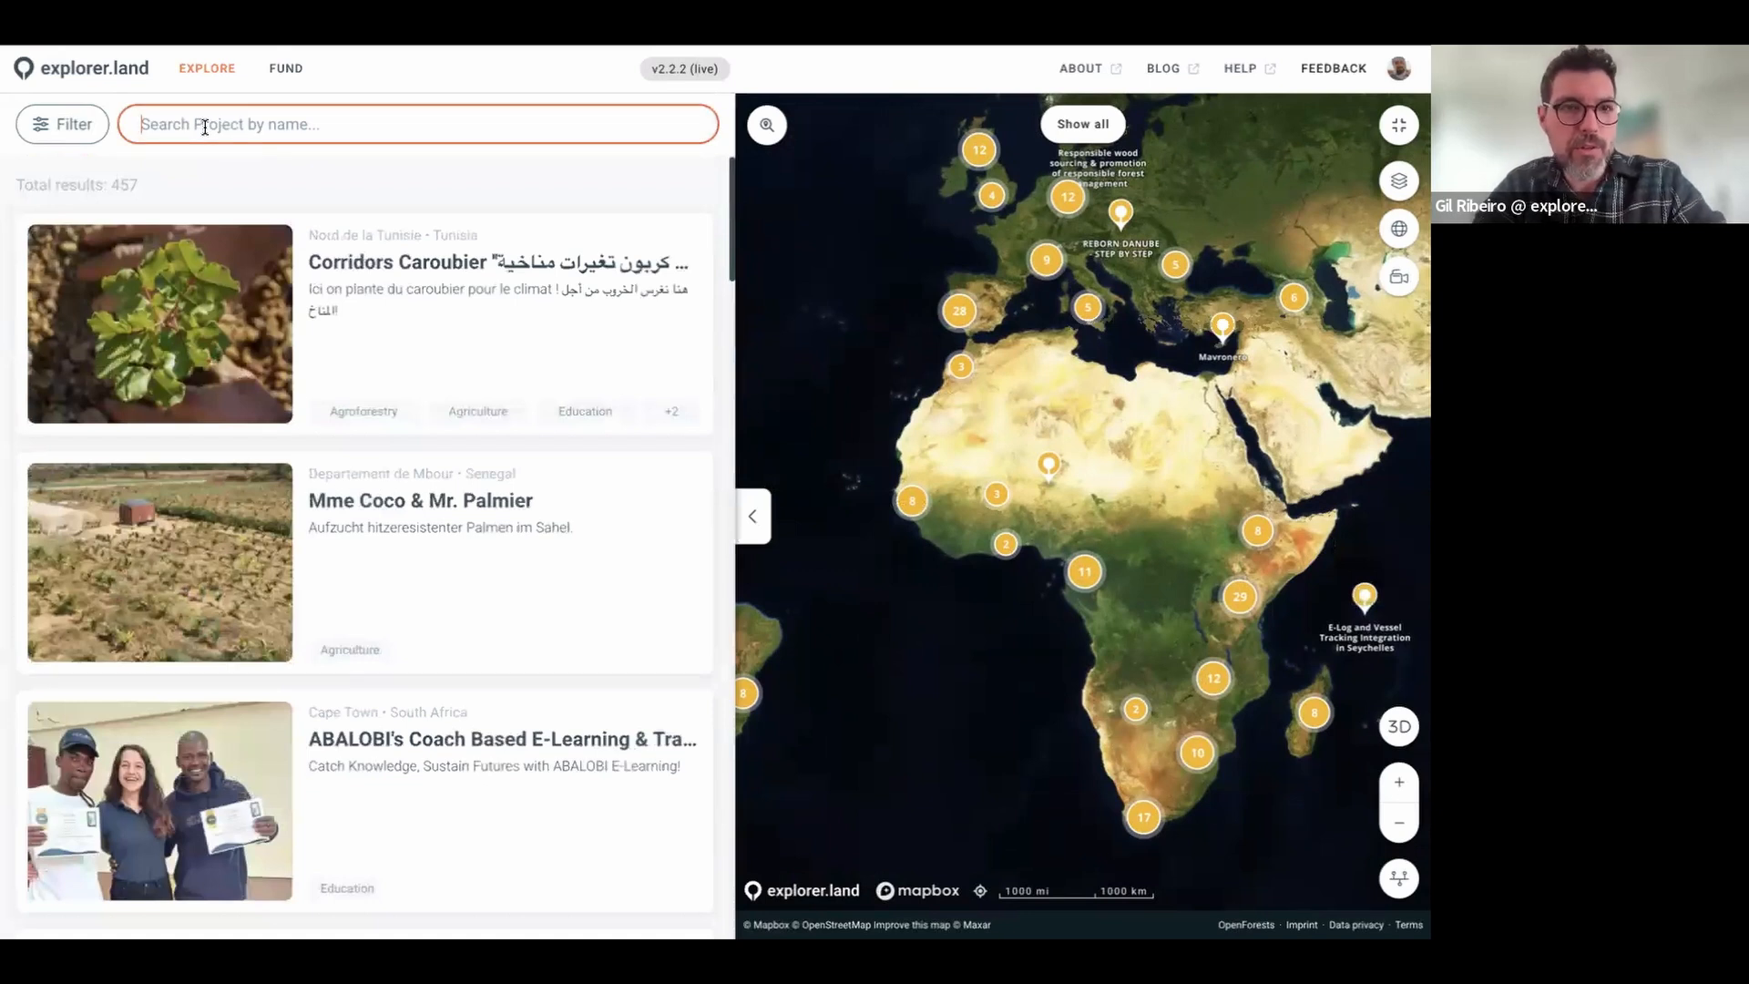
{"action": "type", "text": "ponta"}
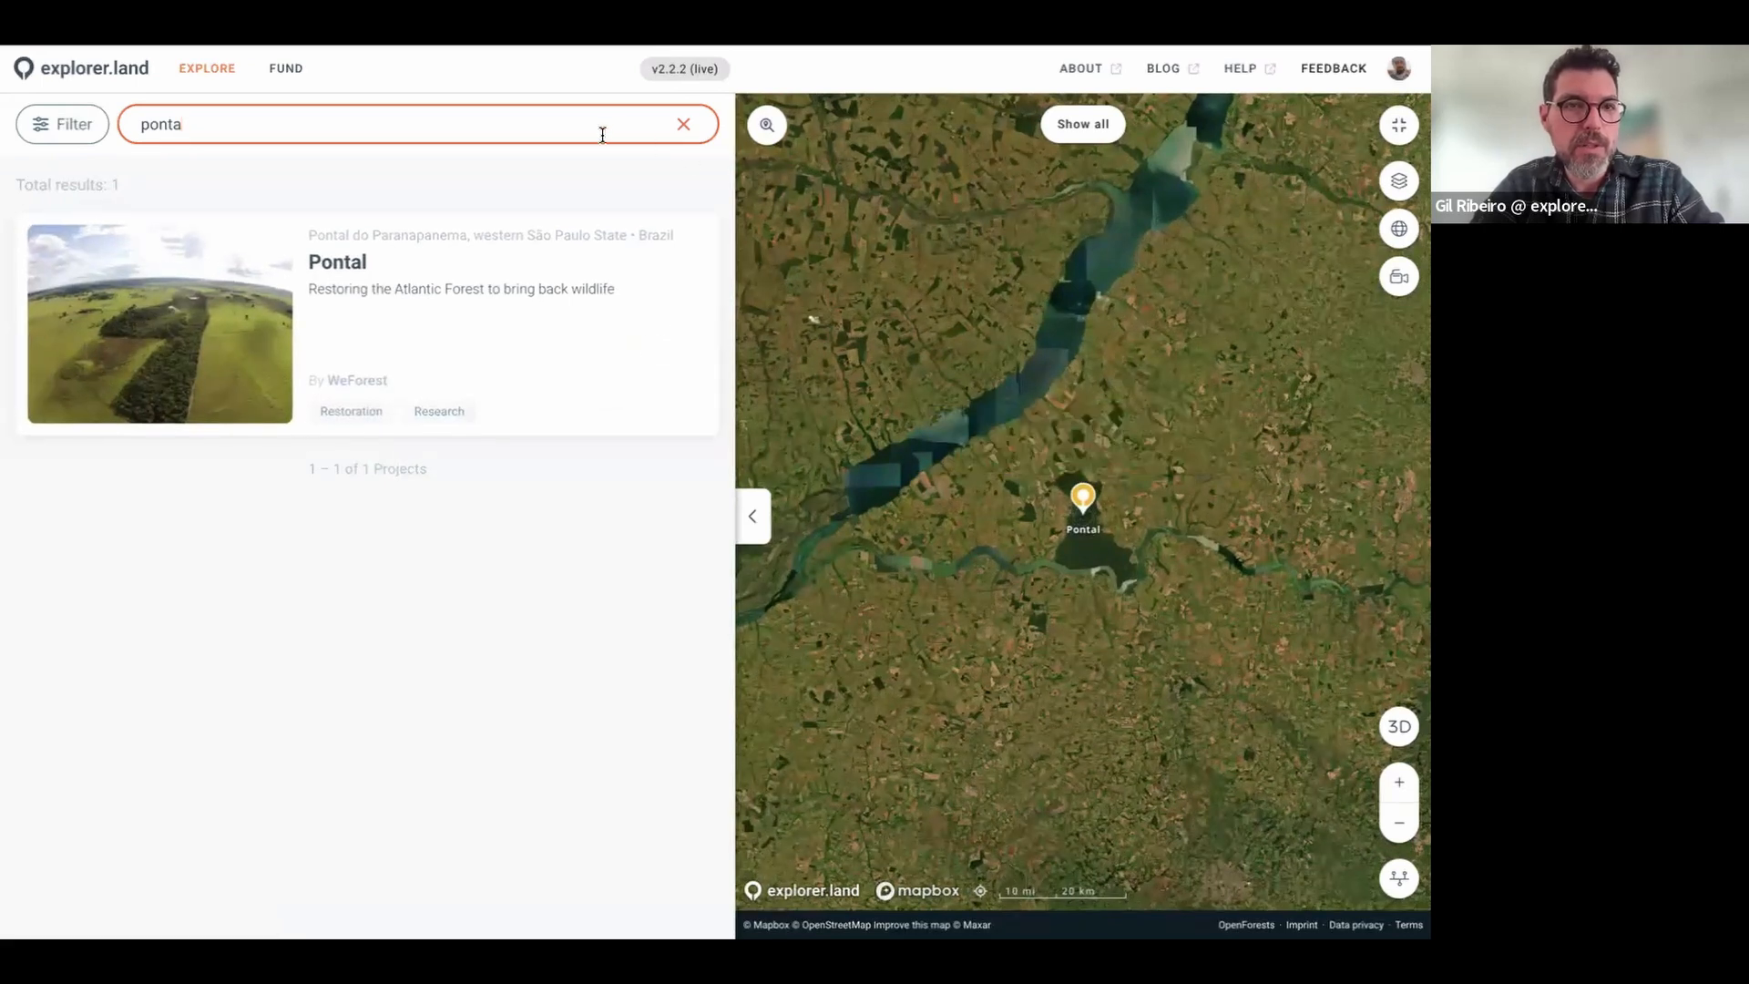
{"action": "left_click", "coordinate": [685, 124]}
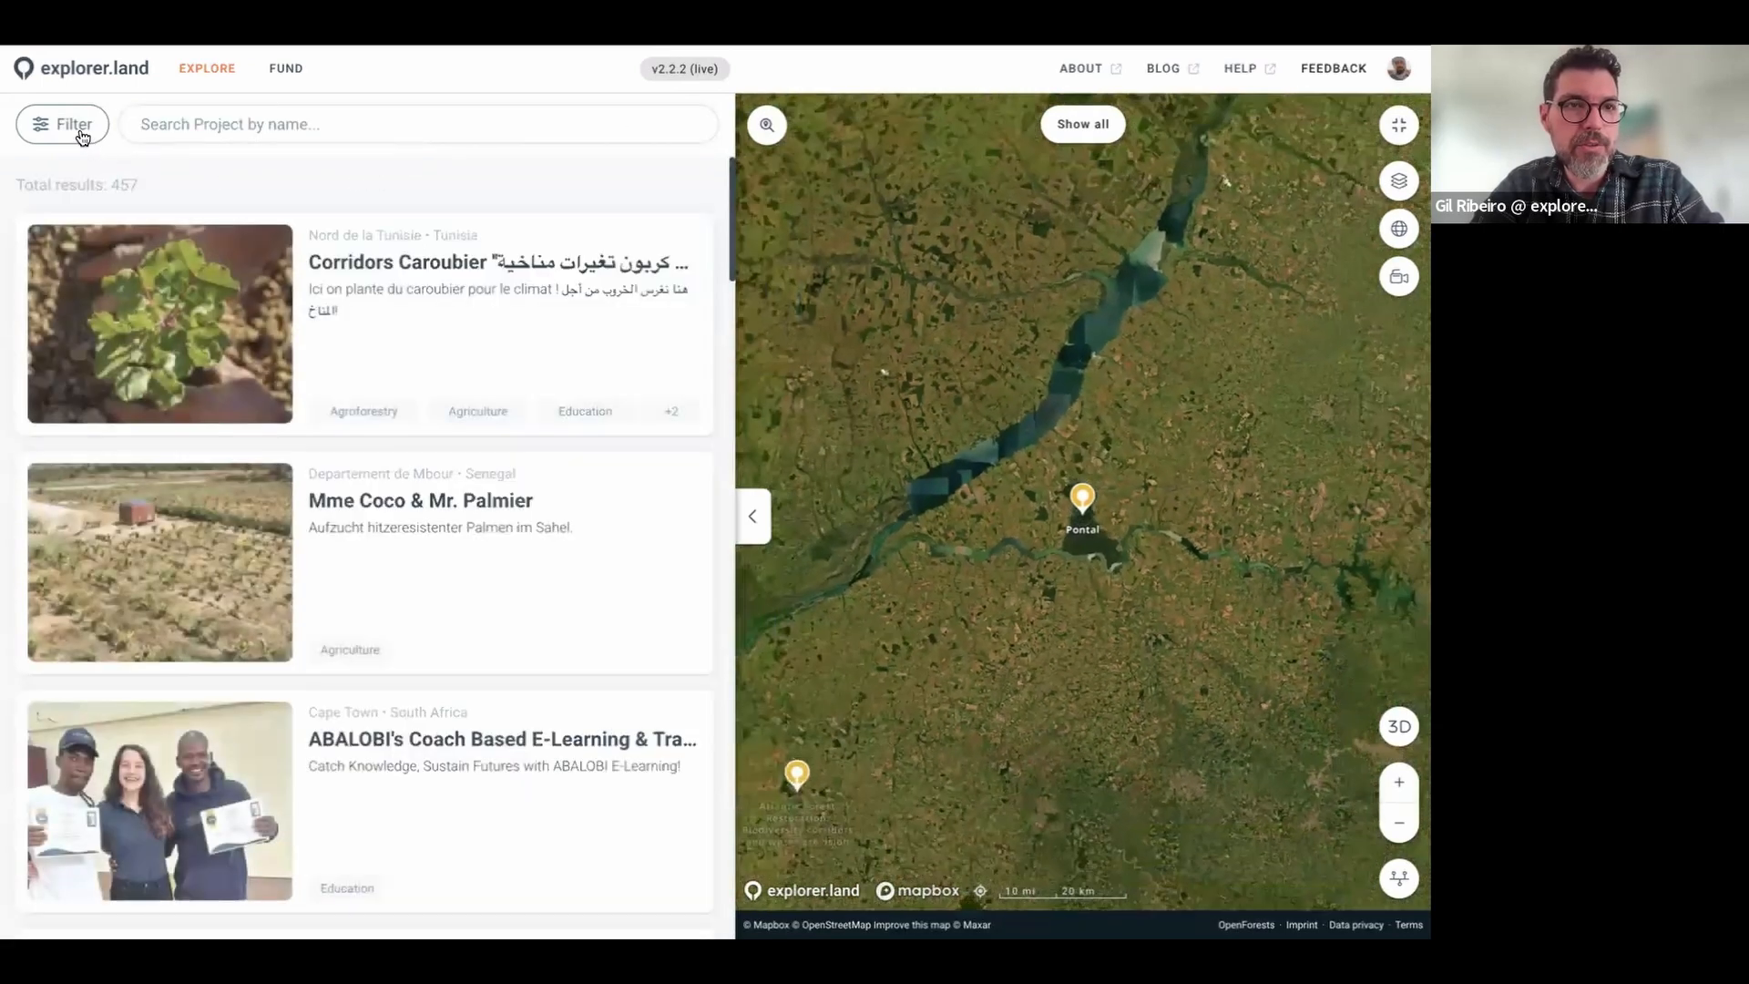
Step: Filter the project list by country to Australia (AUS) and browse the results
{"action": "left_click", "coordinate": [62, 123]}
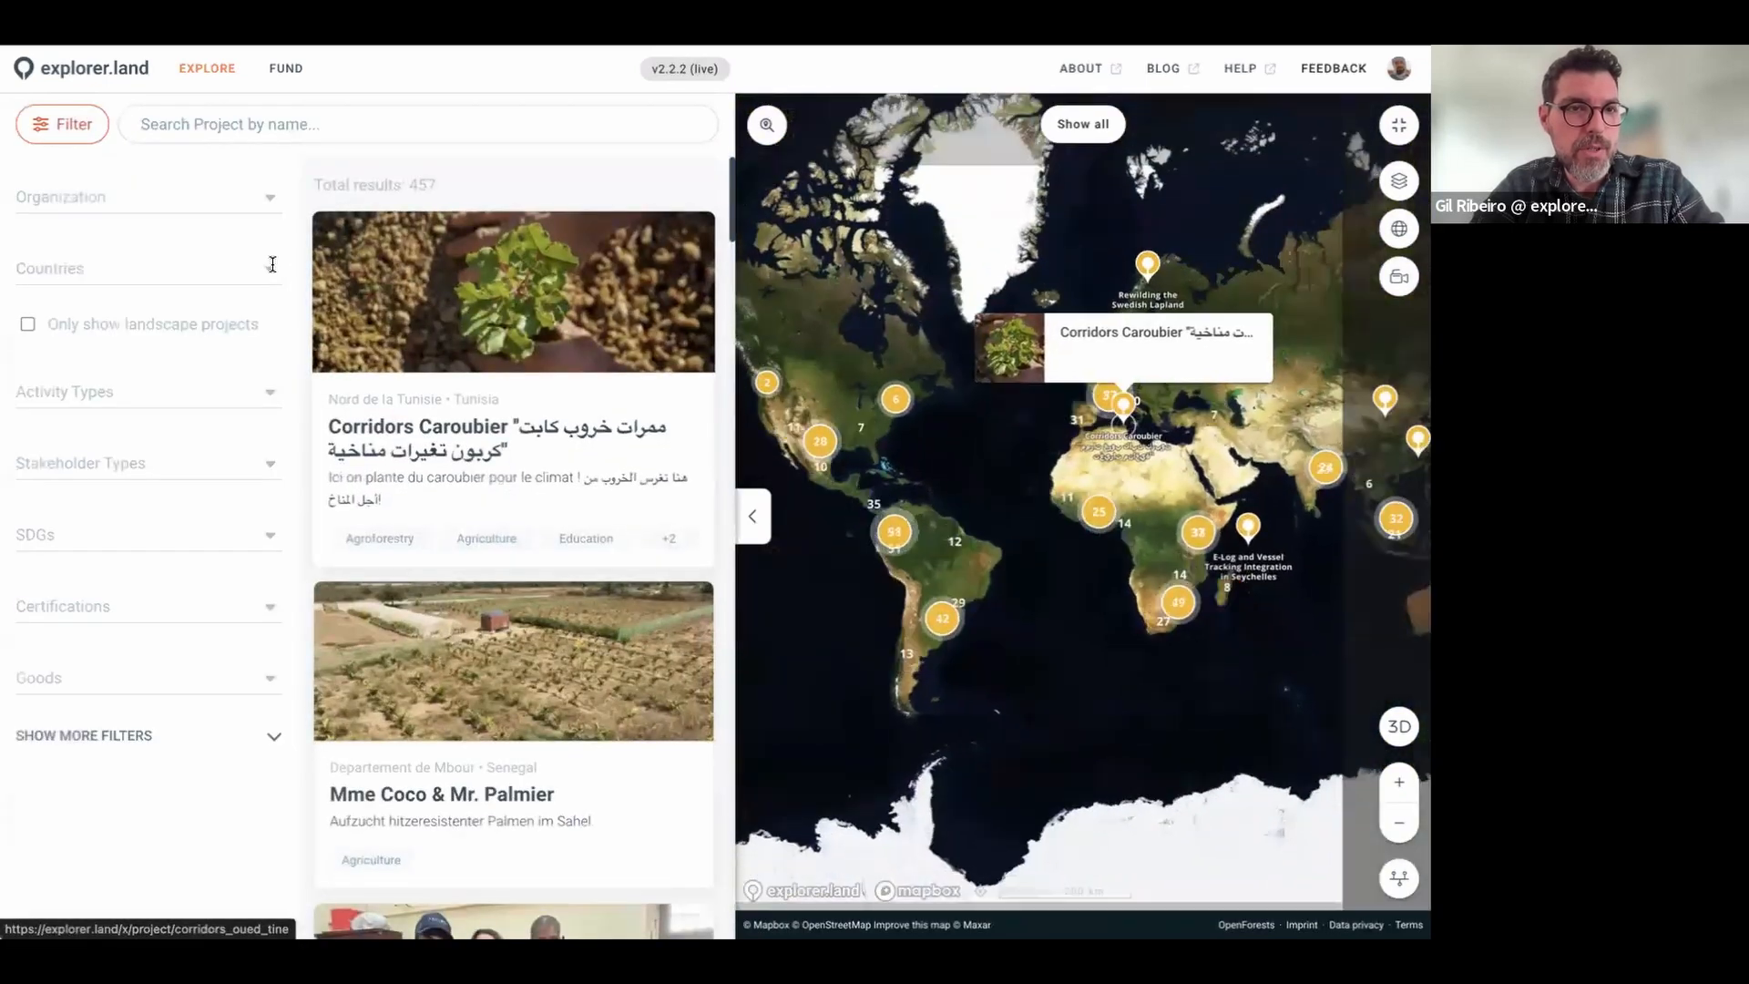
{"action": "left_click", "coordinate": [228, 278]}
{"action": "left_click", "coordinate": [125, 321]}
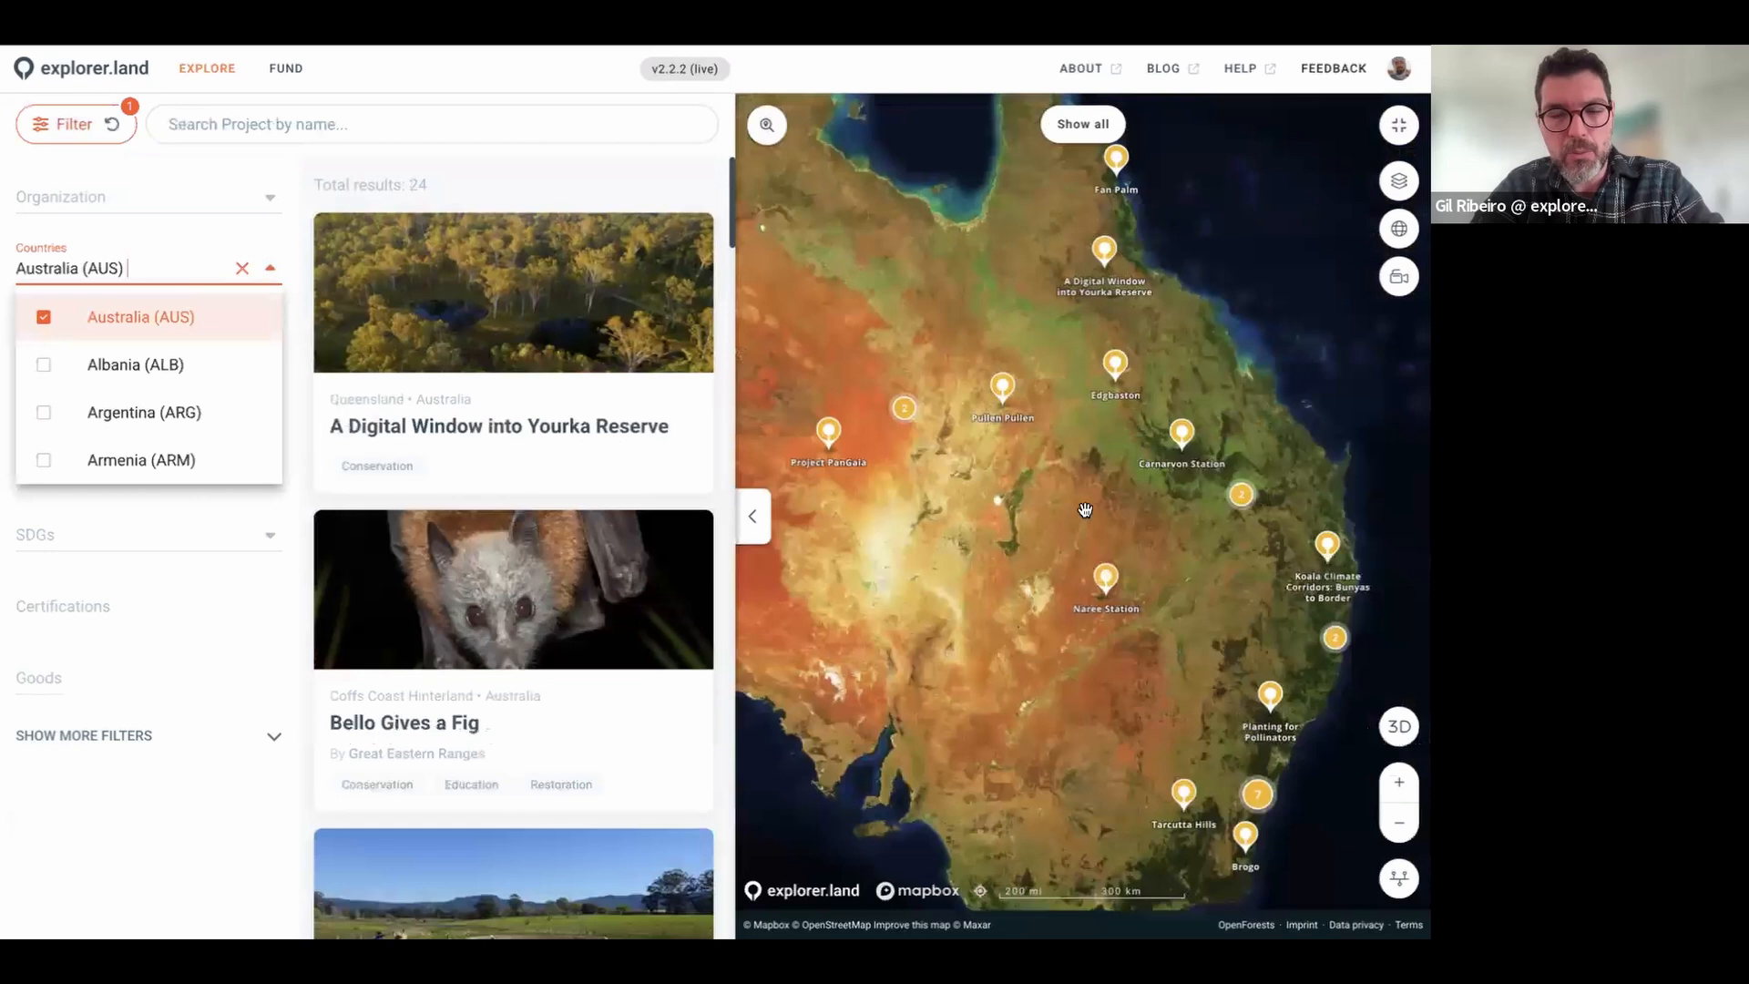
{"action": "mouse_move", "coordinate": [534, 426]}
{"action": "scroll", "coordinate": [534, 426], "scroll_direction": "down", "scroll_amount": 10}
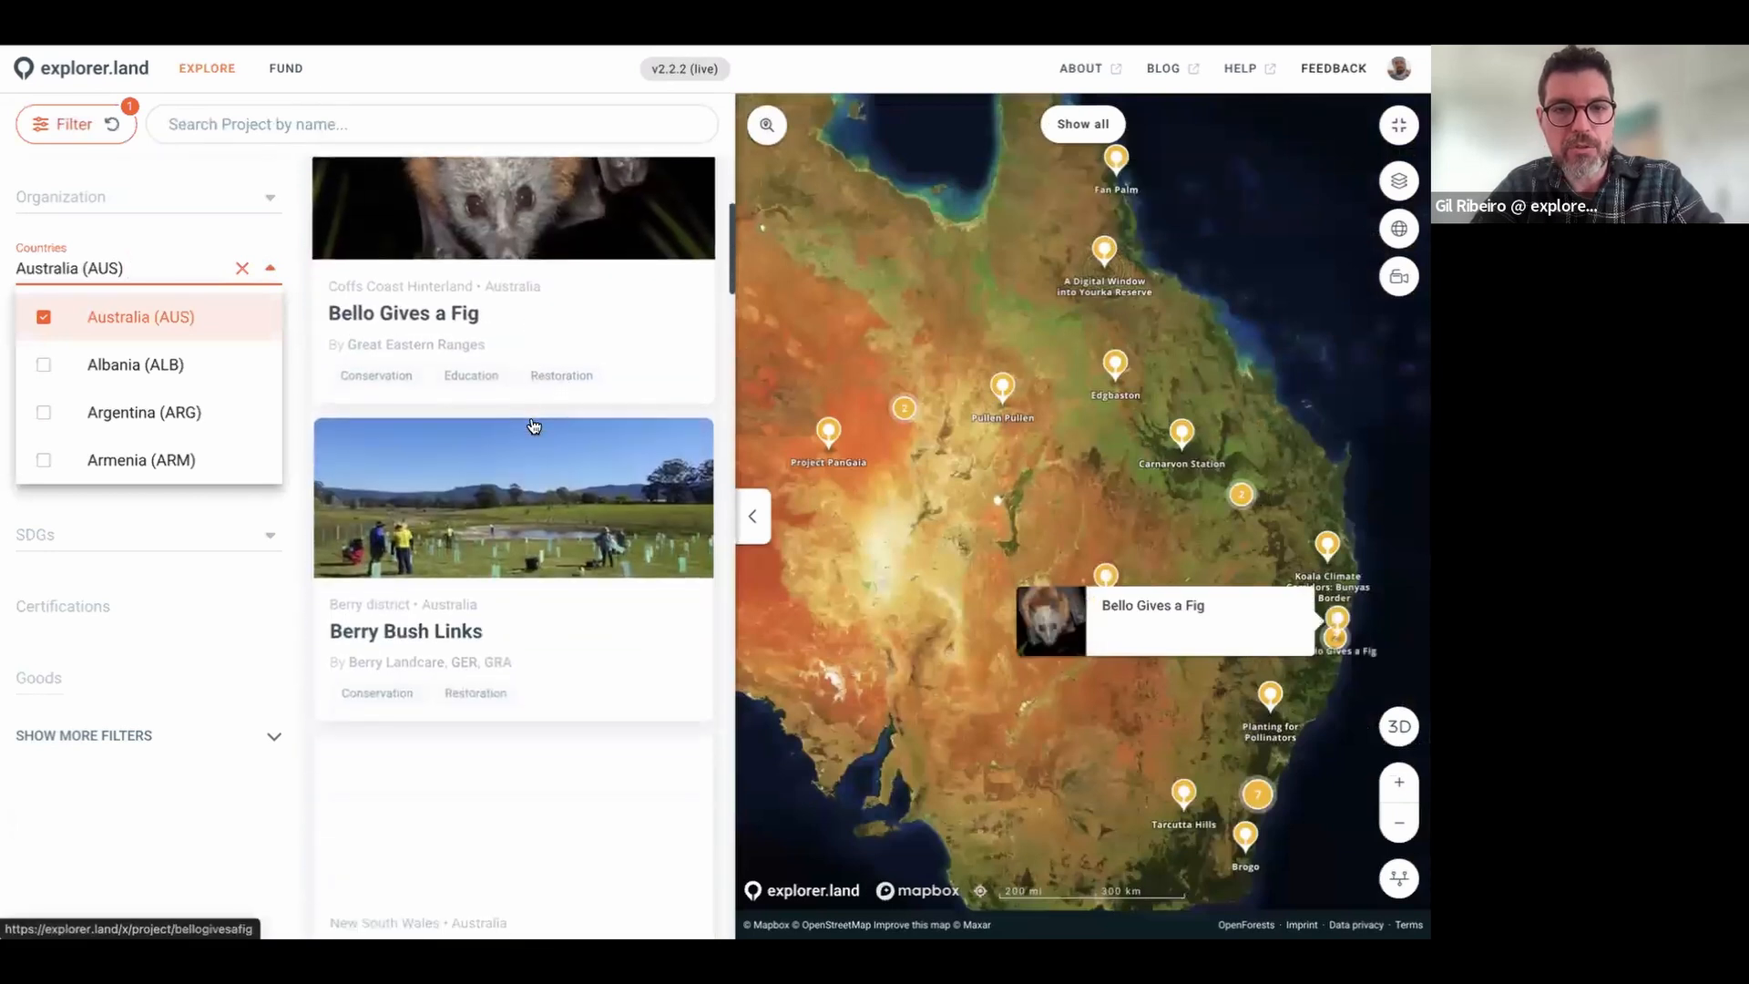
{"action": "scroll", "coordinate": [534, 426], "scroll_direction": "up", "scroll_amount": 8}
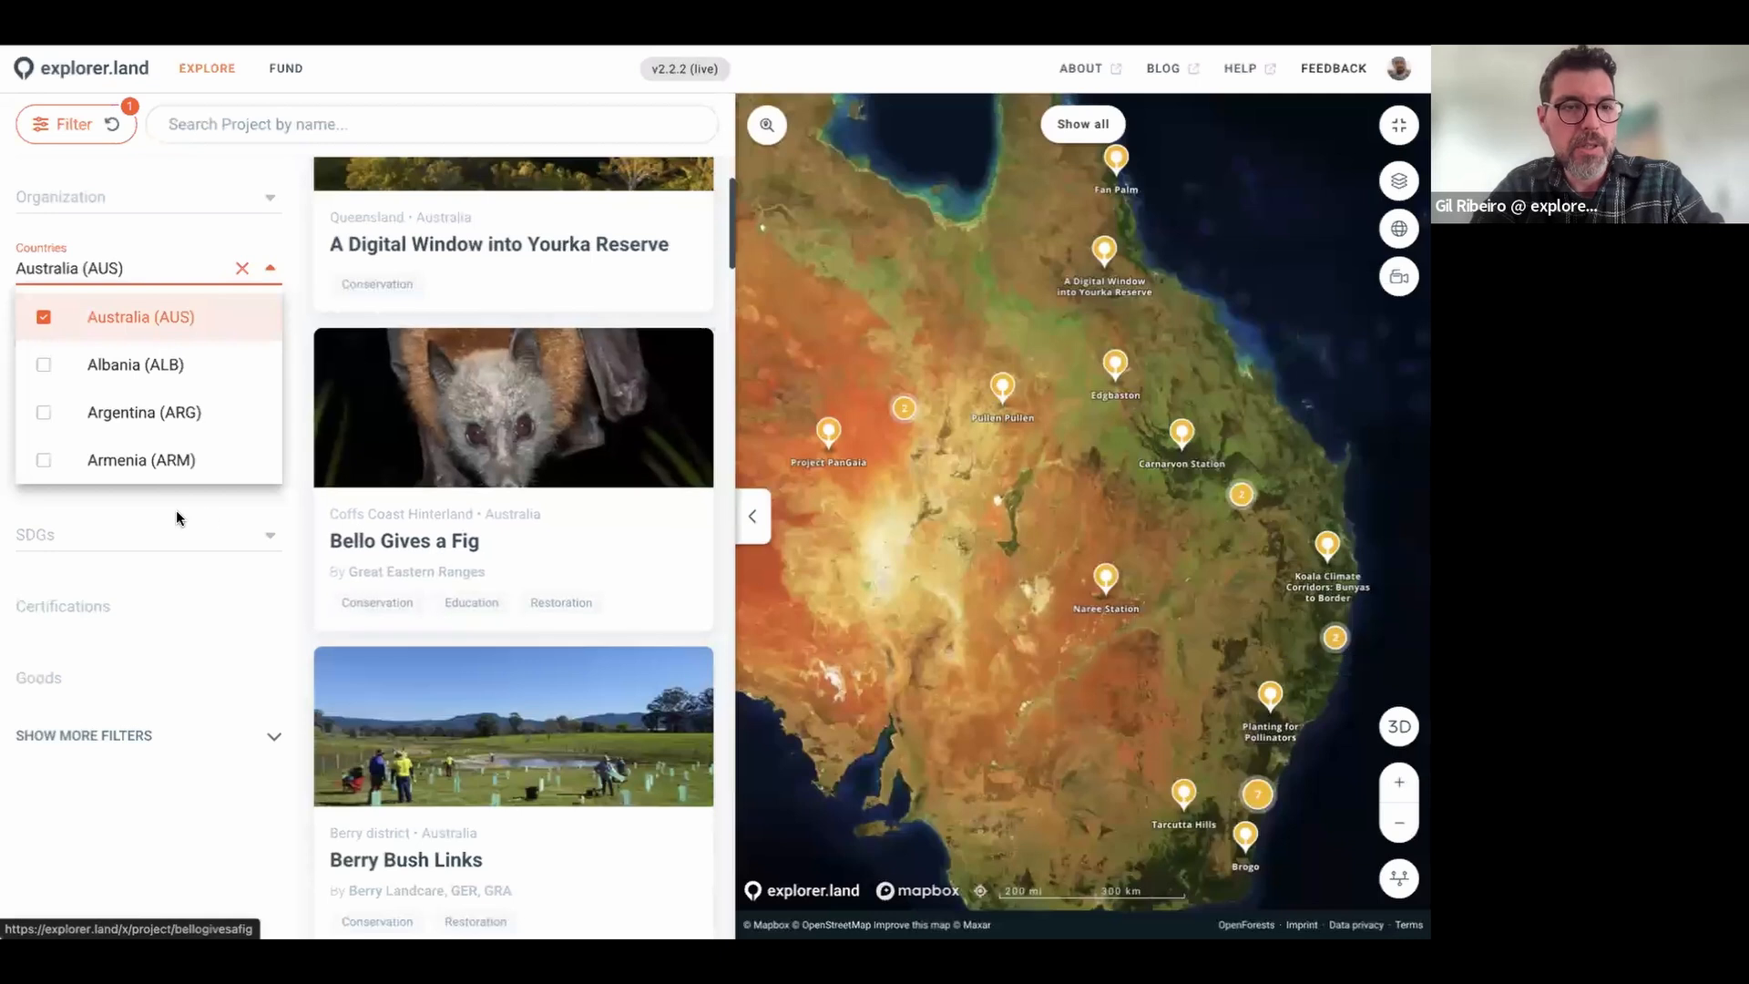
Step: Reset the Australia country filter and close the Filter sidebar
{"action": "left_click", "coordinate": [126, 785]}
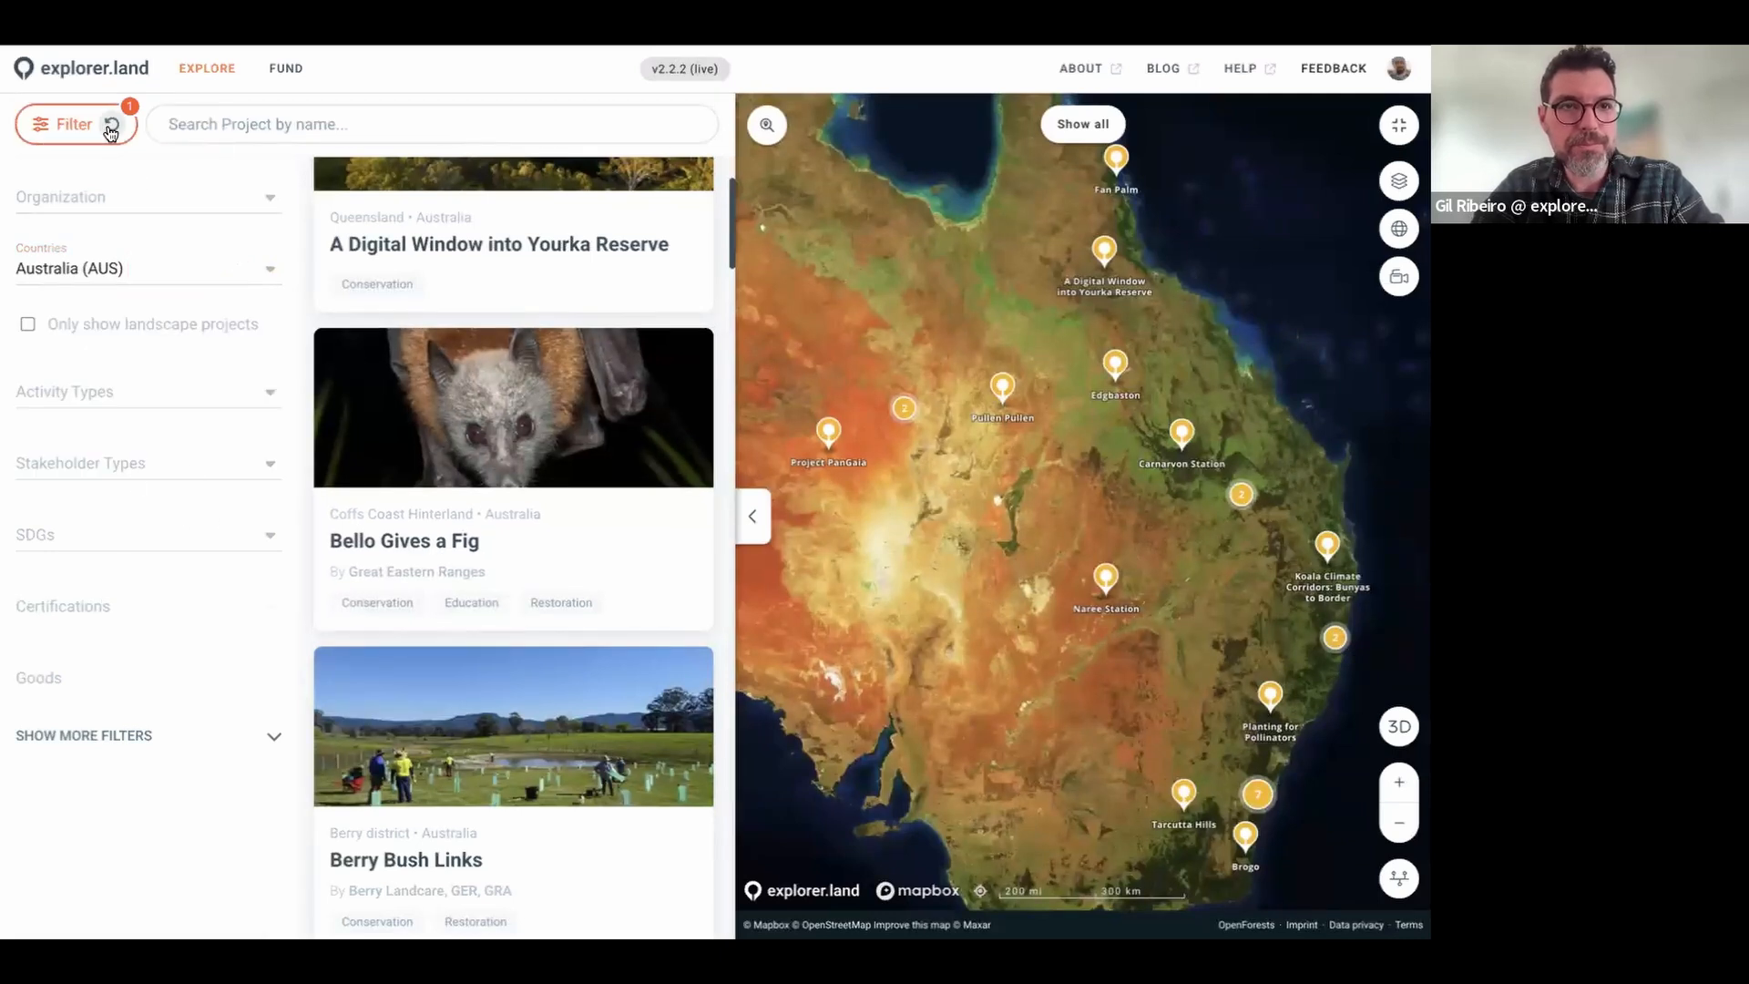
{"action": "left_click", "coordinate": [112, 124]}
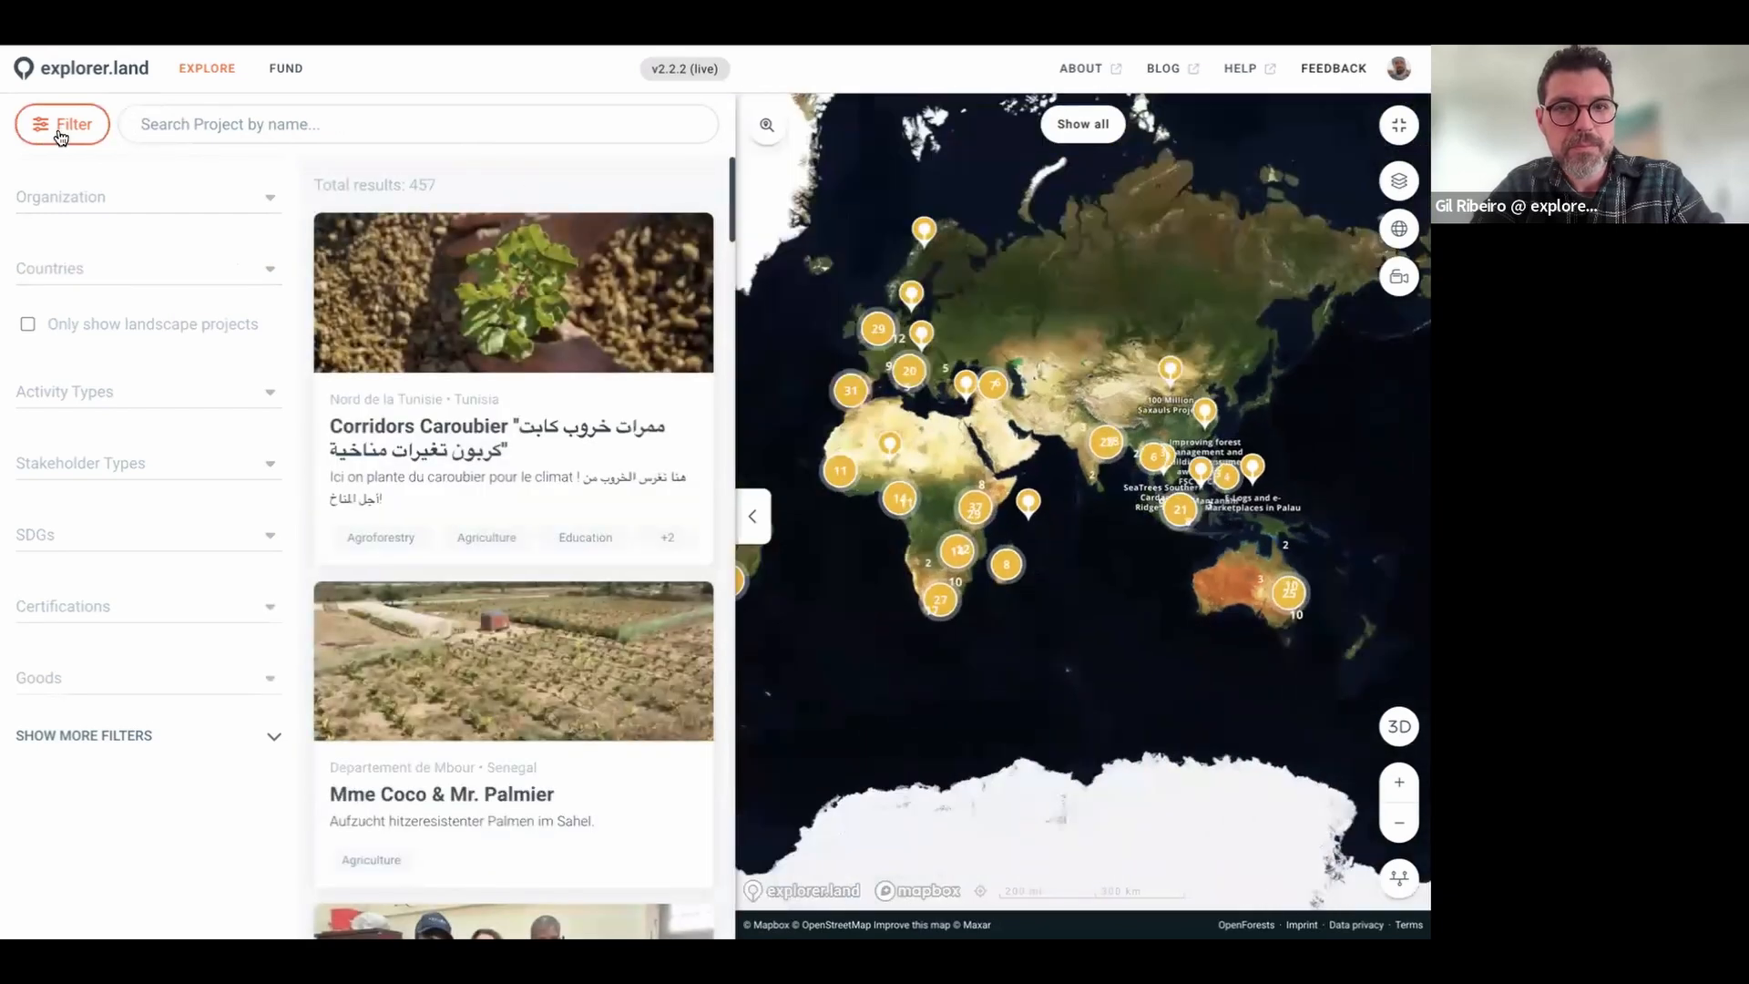
{"action": "left_click", "coordinate": [58, 125]}
{"action": "scroll", "coordinate": [1030, 449], "scroll_direction": "up", "scroll_amount": 2}
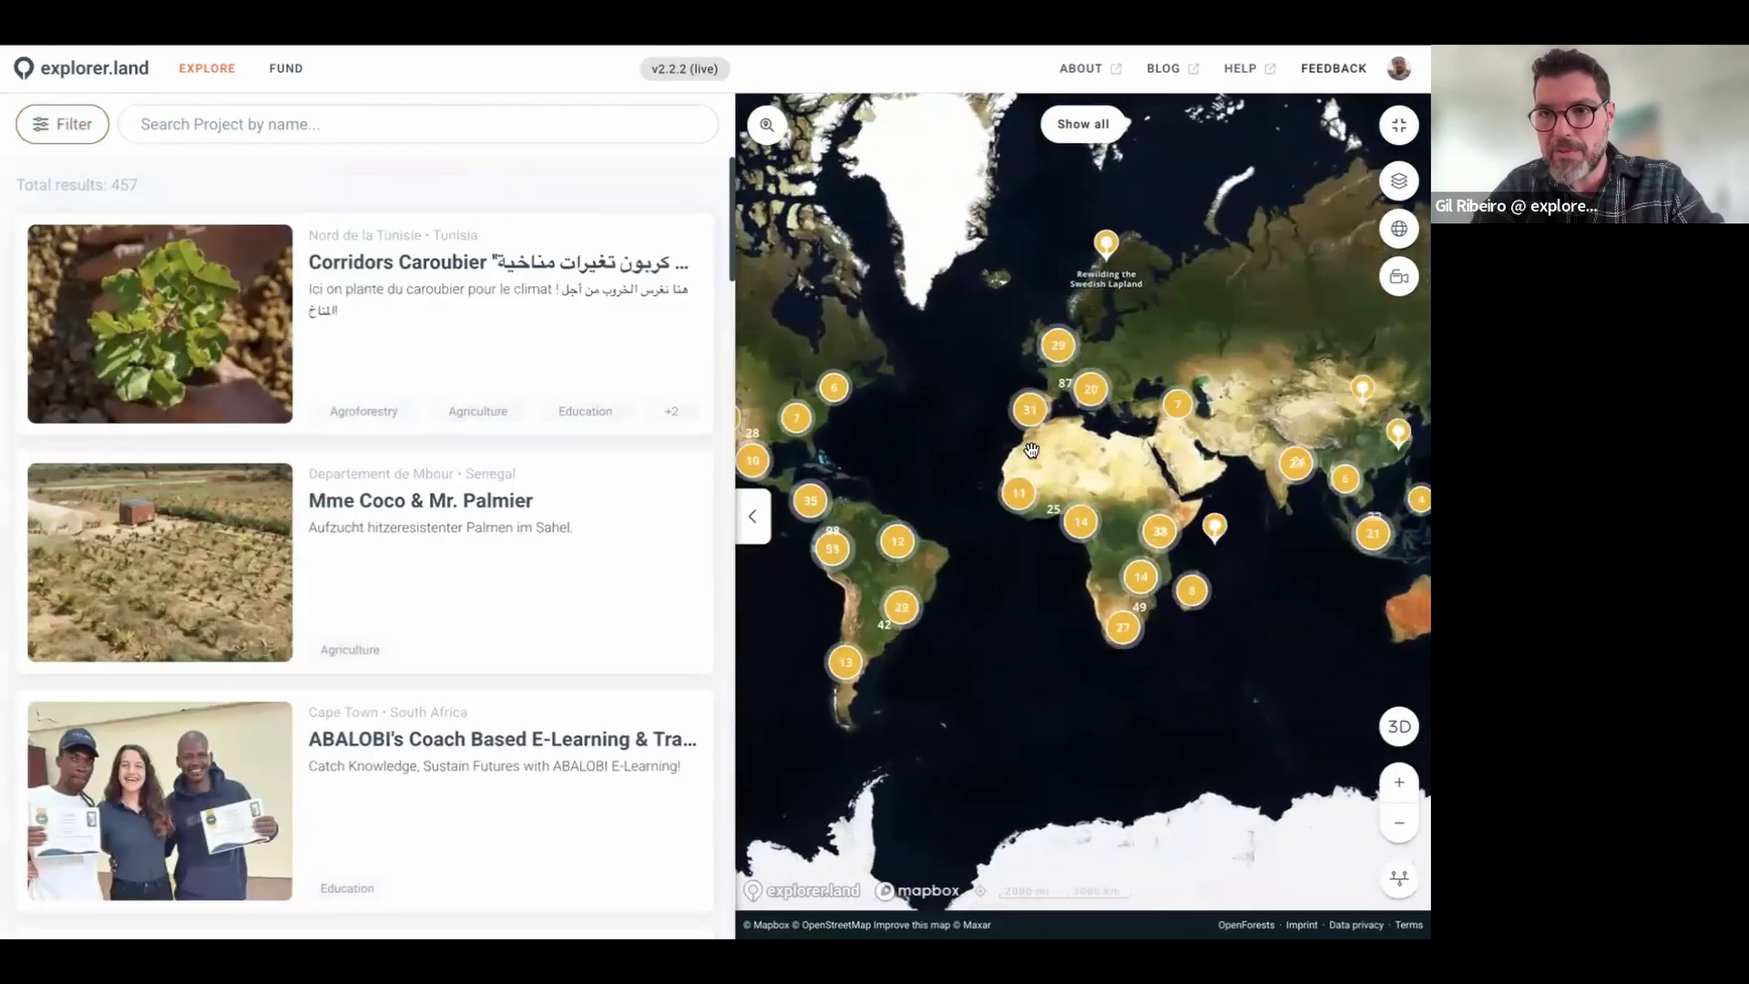
{"action": "scroll", "coordinate": [1105, 450], "scroll_direction": "up", "scroll_amount": 2}
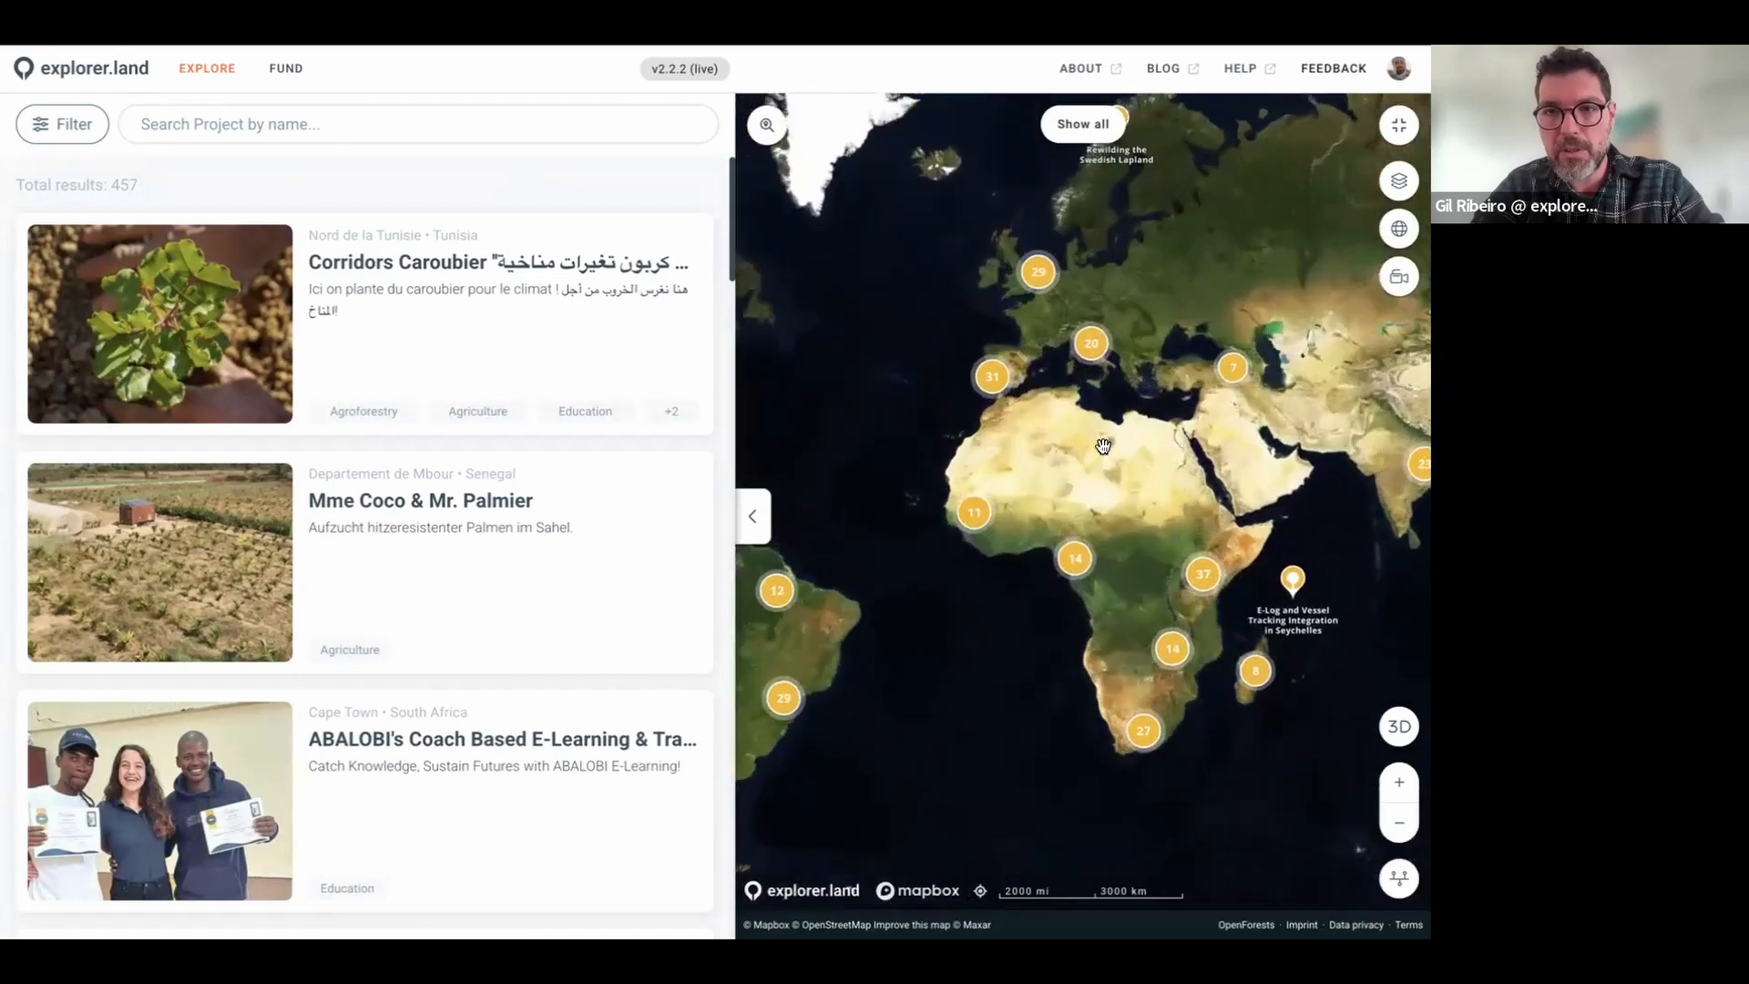
Step: Collapse the project list, pan the full-page map over Europe, and open Thematic Layers
{"action": "left_click", "coordinate": [753, 519]}
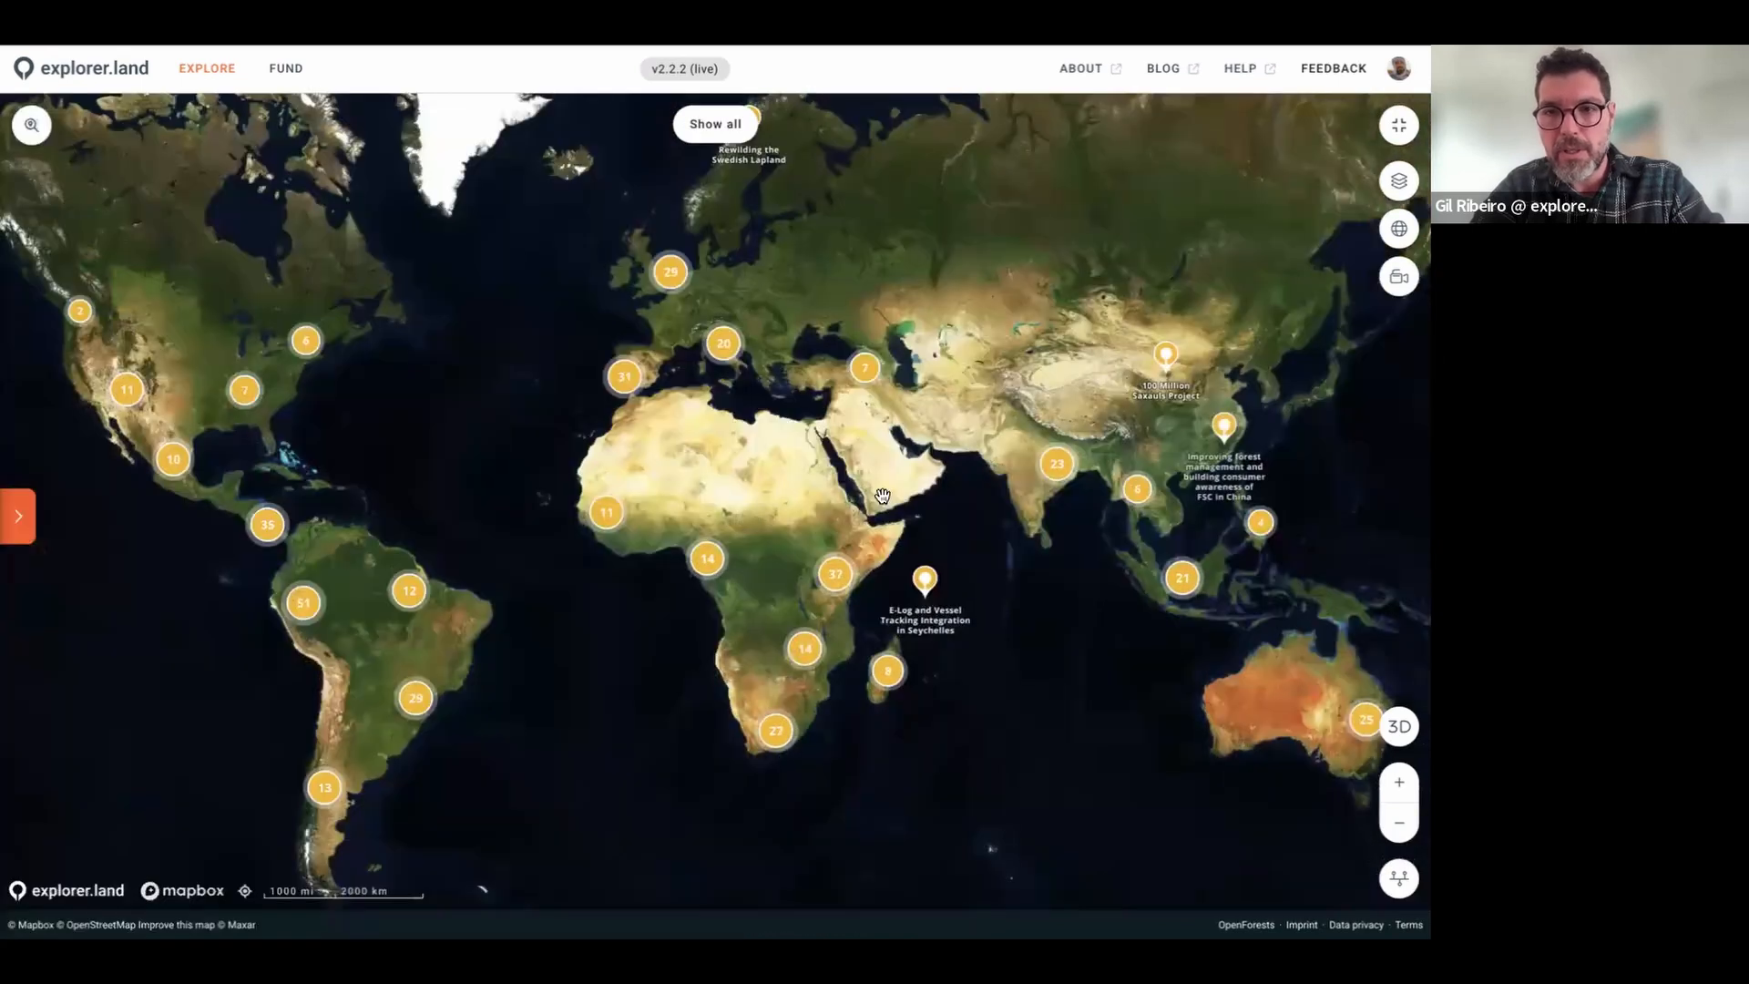
{"action": "scroll", "coordinate": [749, 467], "scroll_direction": "up", "scroll_amount": 2}
{"action": "left_click_drag", "start_coordinate": [750, 466], "coordinate": [917, 574]}
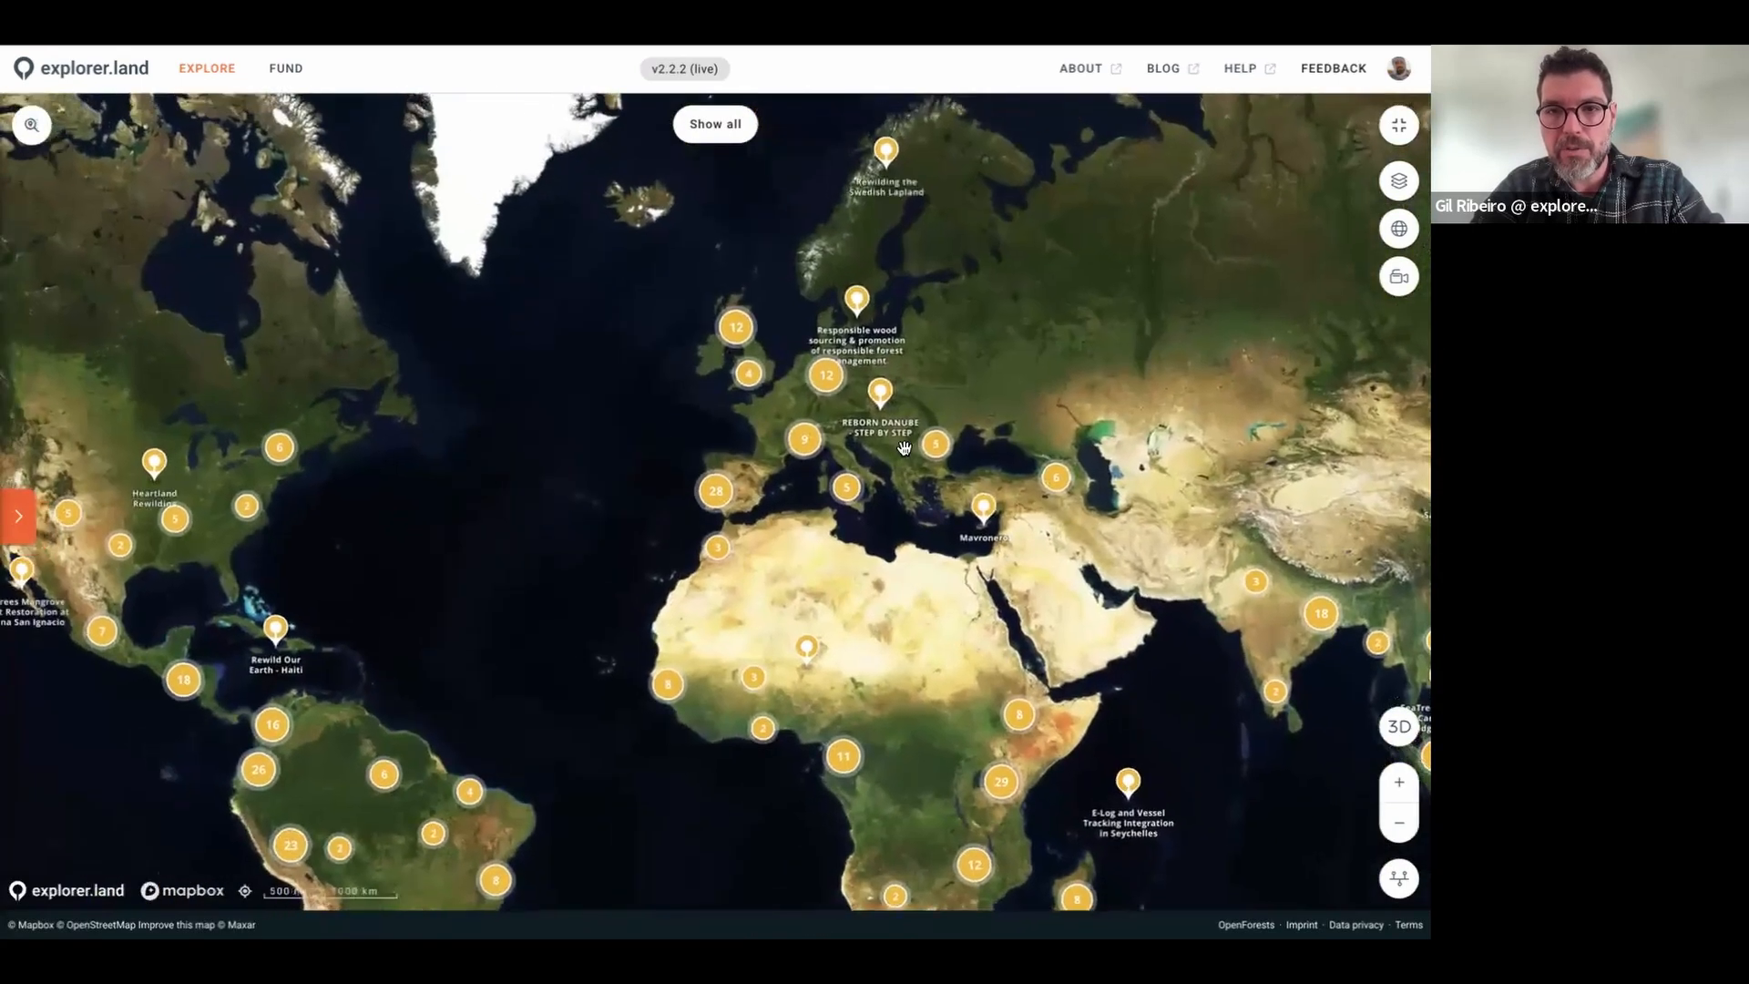
{"action": "scroll", "coordinate": [888, 437], "scroll_direction": "up", "scroll_amount": 2}
{"action": "left_click_drag", "start_coordinate": [889, 473], "coordinate": [950, 538]}
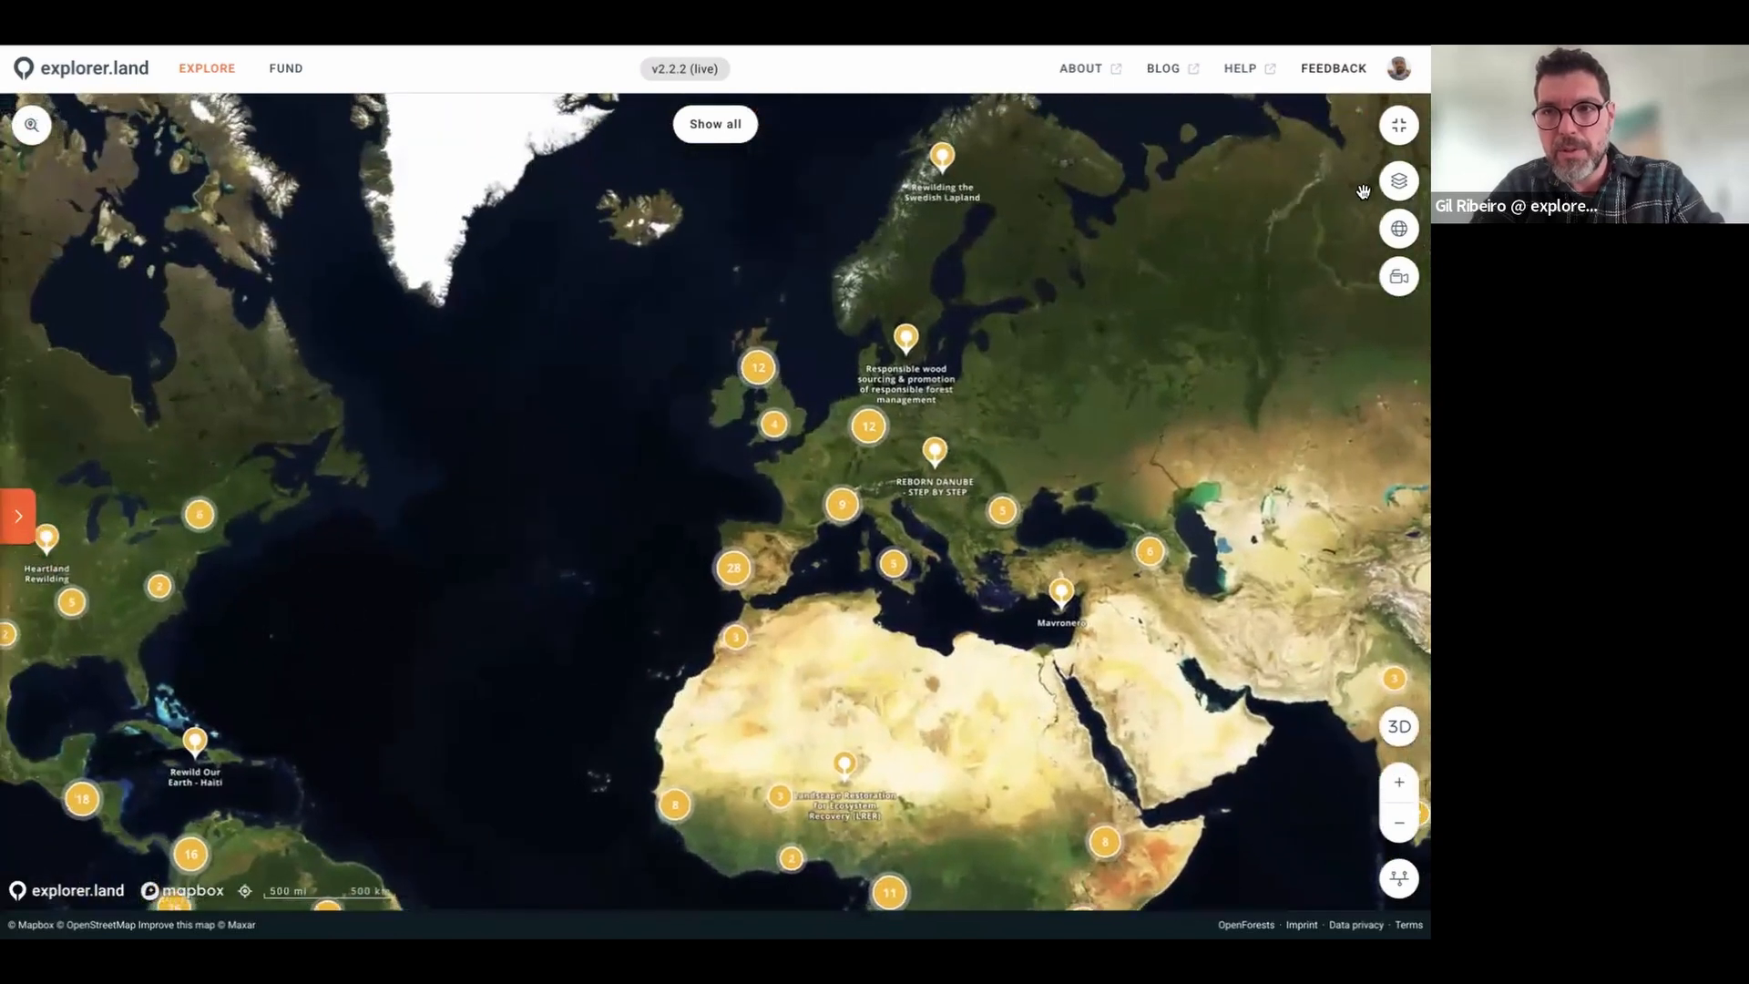
{"action": "left_click", "coordinate": [1399, 182]}
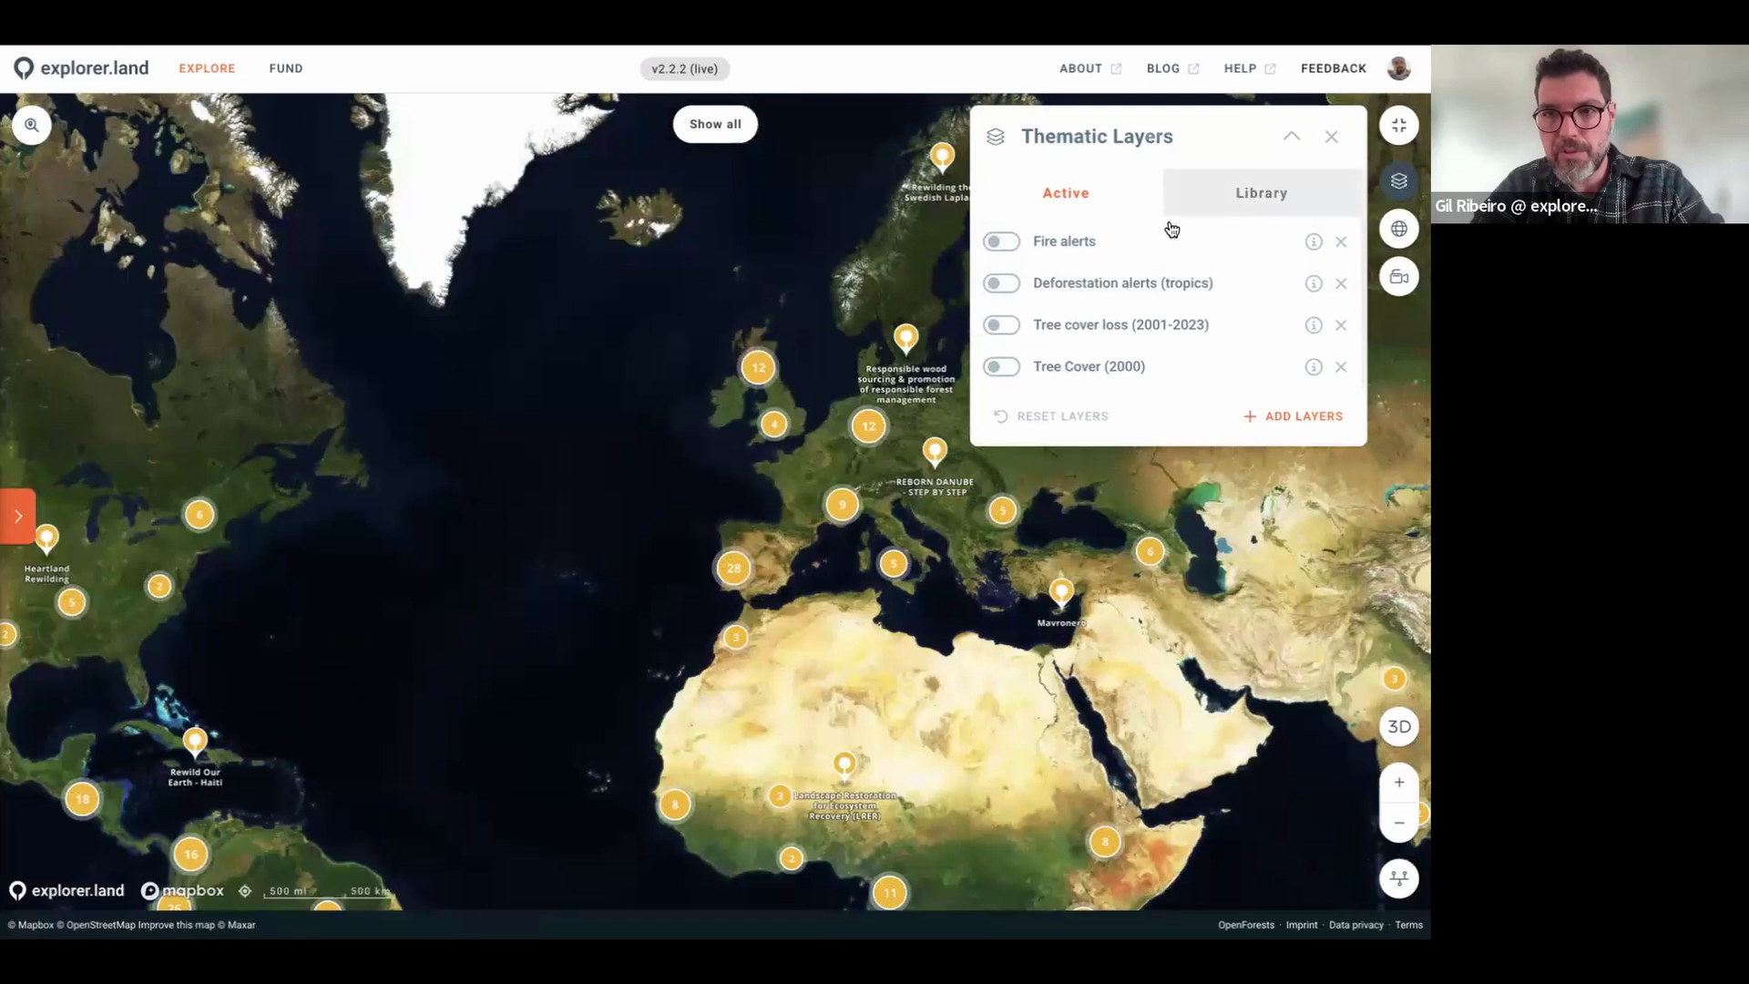
Step: Browse the layer Library, then return to the Active layers list
{"action": "left_click", "coordinate": [1259, 192]}
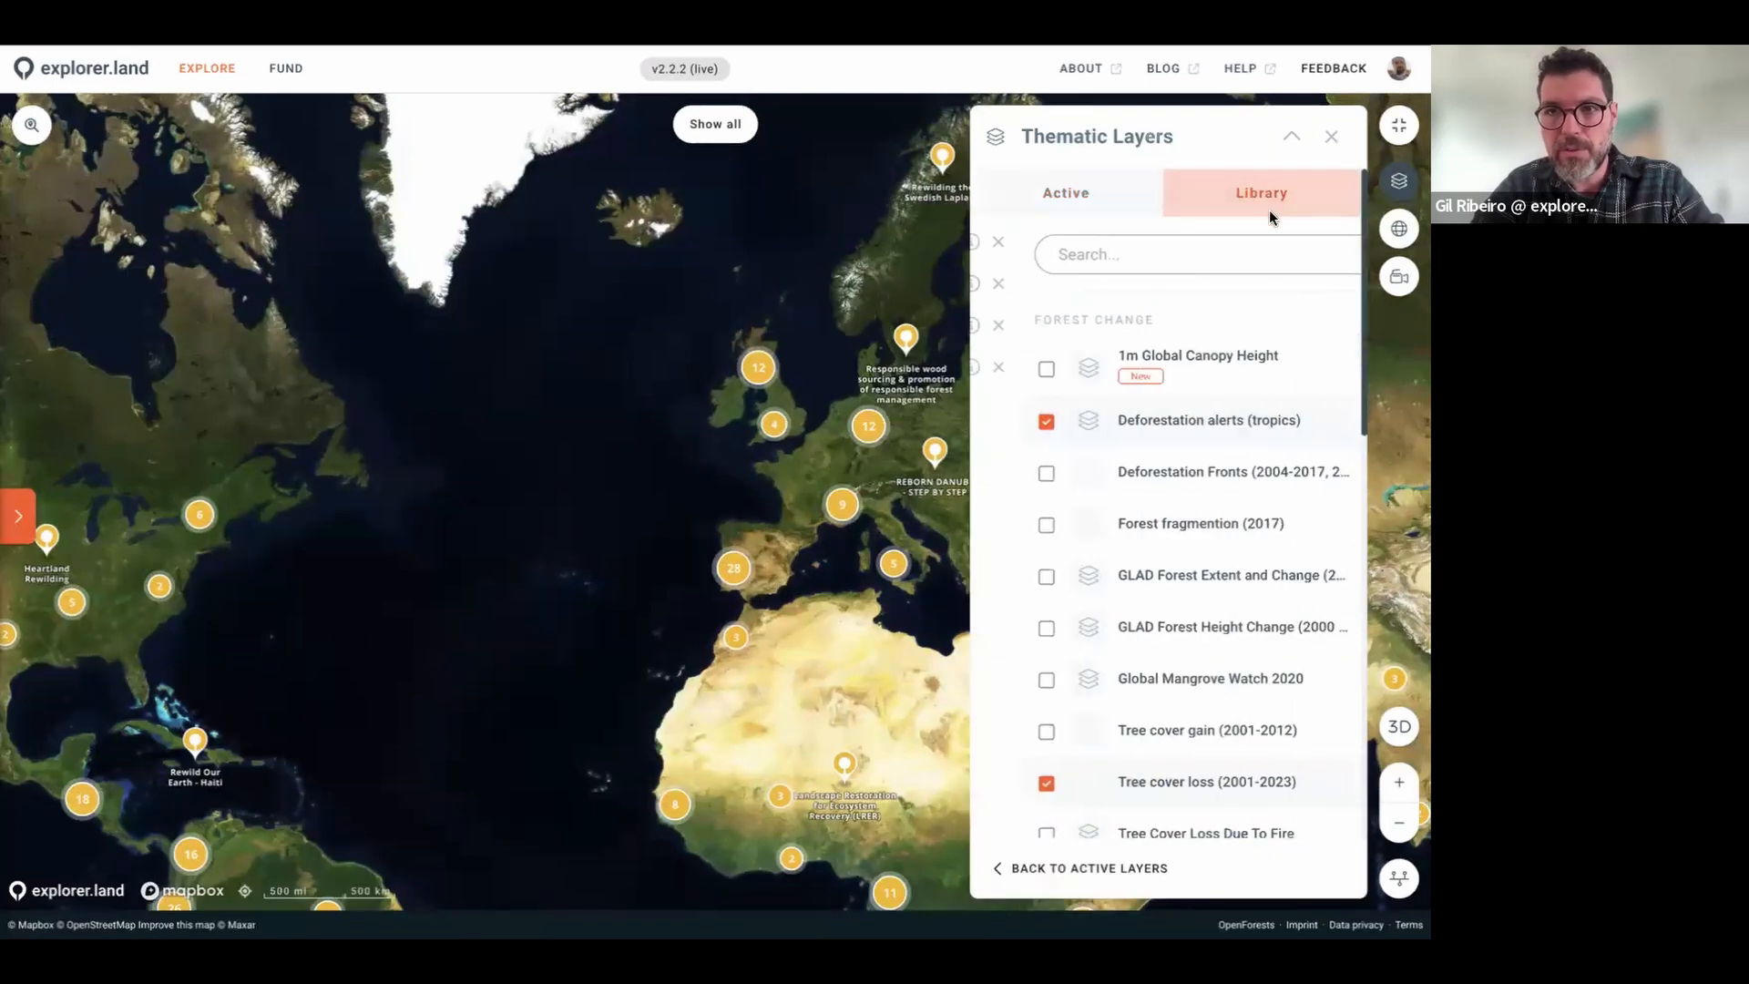
{"action": "scroll", "coordinate": [1136, 586], "scroll_direction": "down", "scroll_amount": 6}
{"action": "scroll", "coordinate": [1137, 586], "scroll_direction": "down", "scroll_amount": 4}
{"action": "scroll", "coordinate": [1135, 580], "scroll_direction": "up", "scroll_amount": 10}
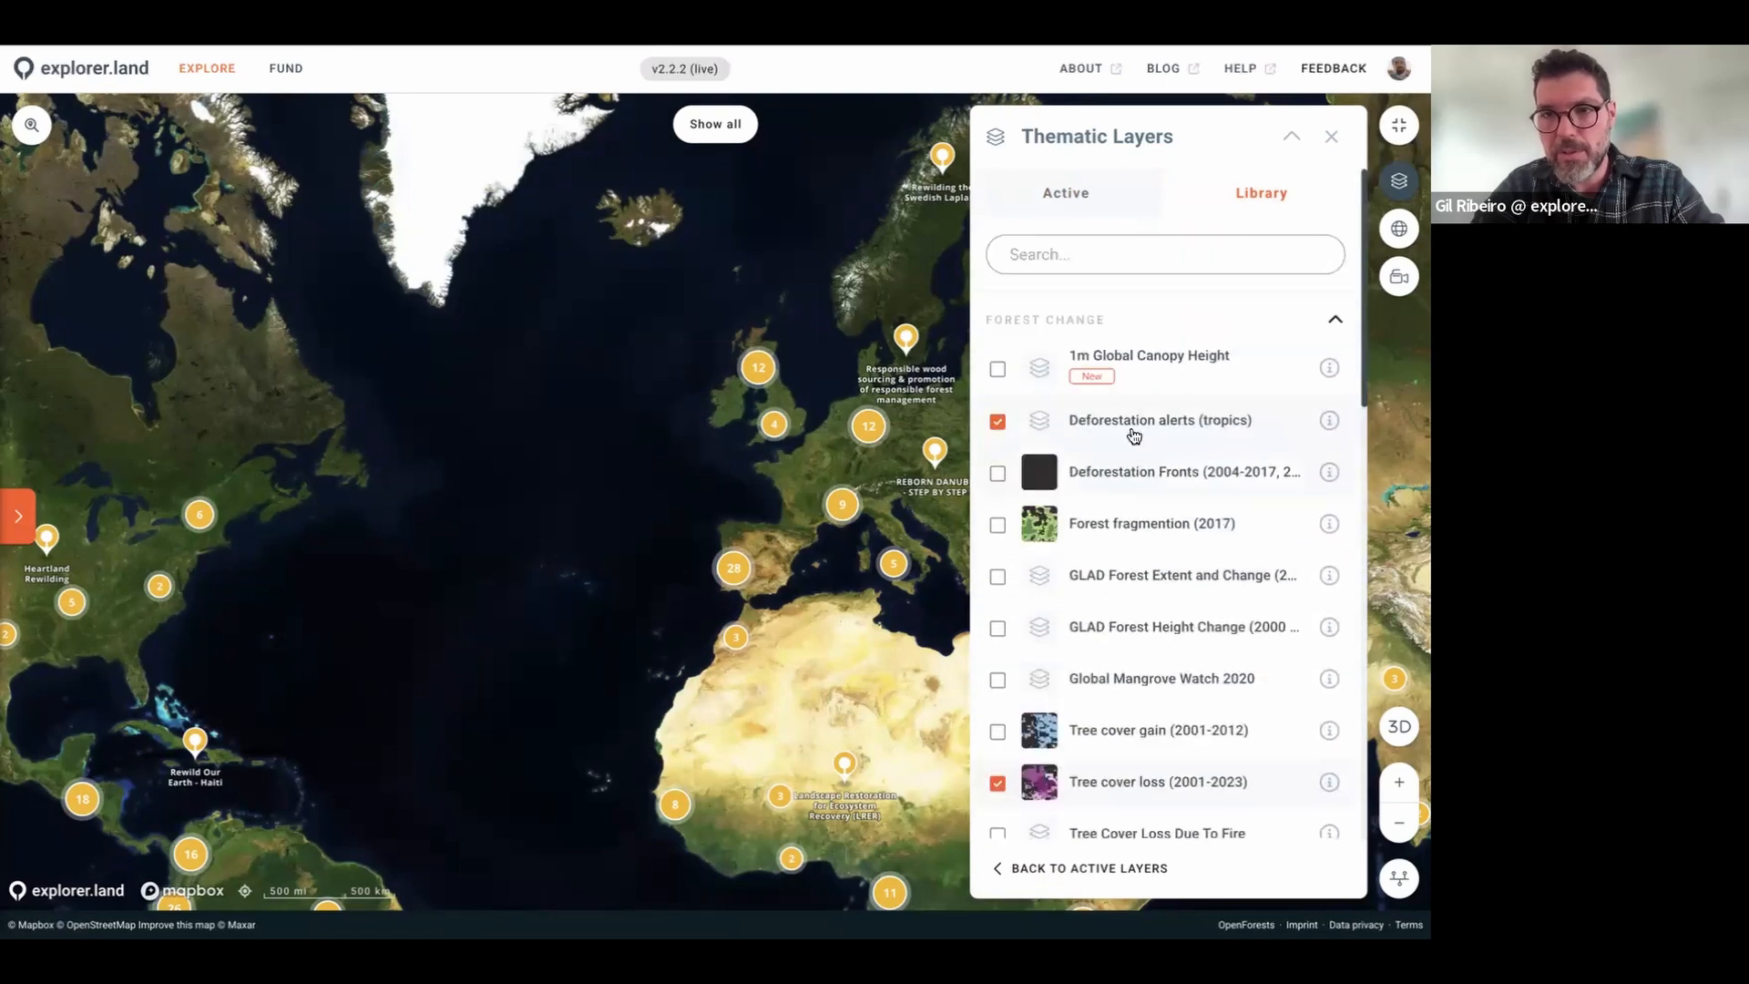
{"action": "left_click", "coordinate": [1065, 193]}
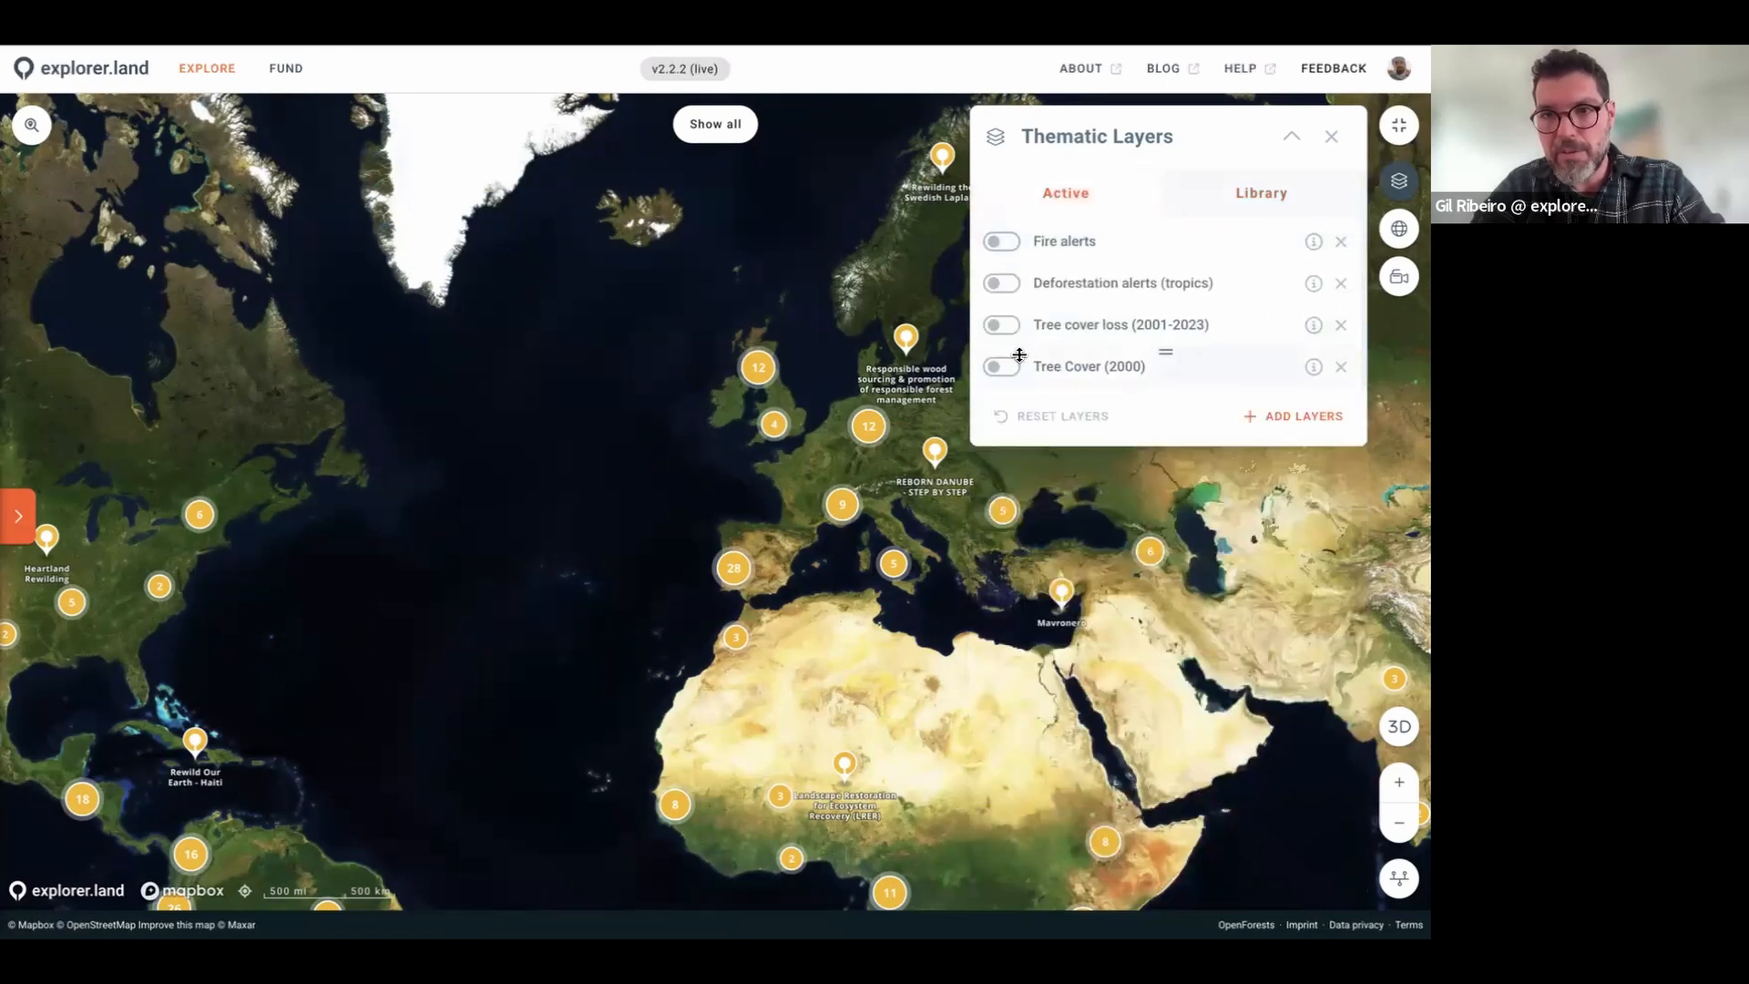
Step: Turn on Tree Cover (2000) and Tree cover loss over western France, then turn loss off
{"action": "left_click", "coordinate": [1005, 369]}
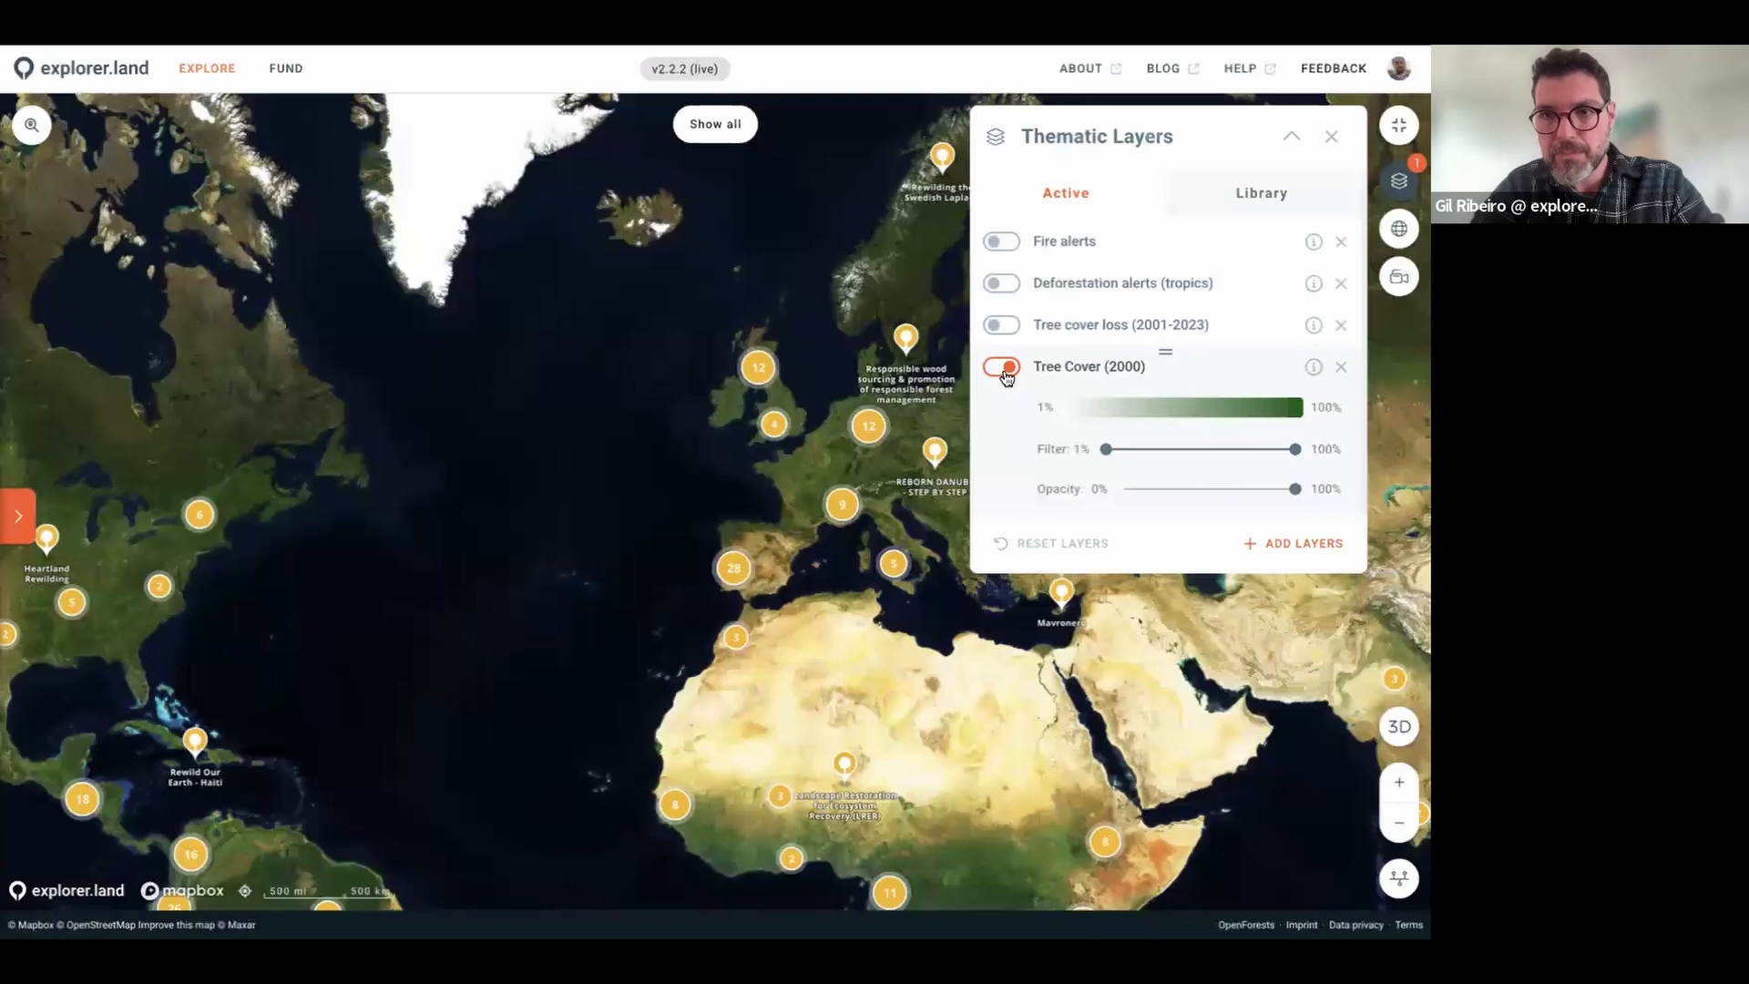
{"action": "left_click", "coordinate": [1005, 326]}
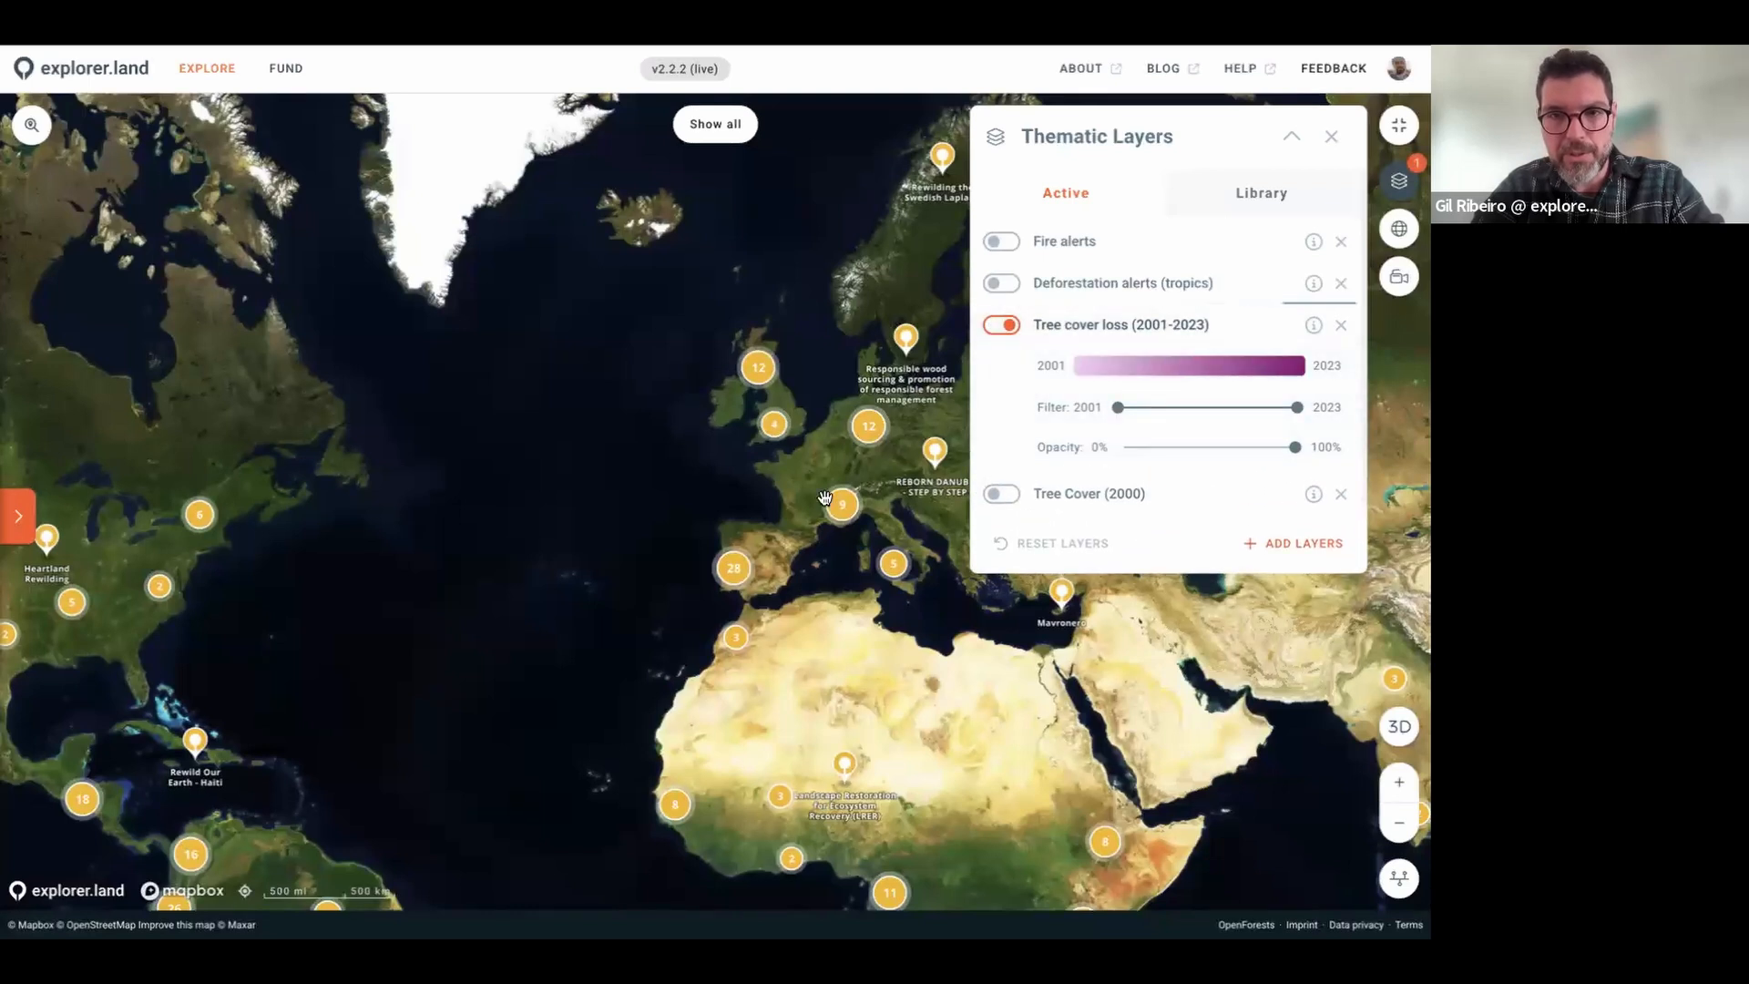
{"action": "scroll", "coordinate": [824, 498], "scroll_direction": "up", "scroll_amount": 10}
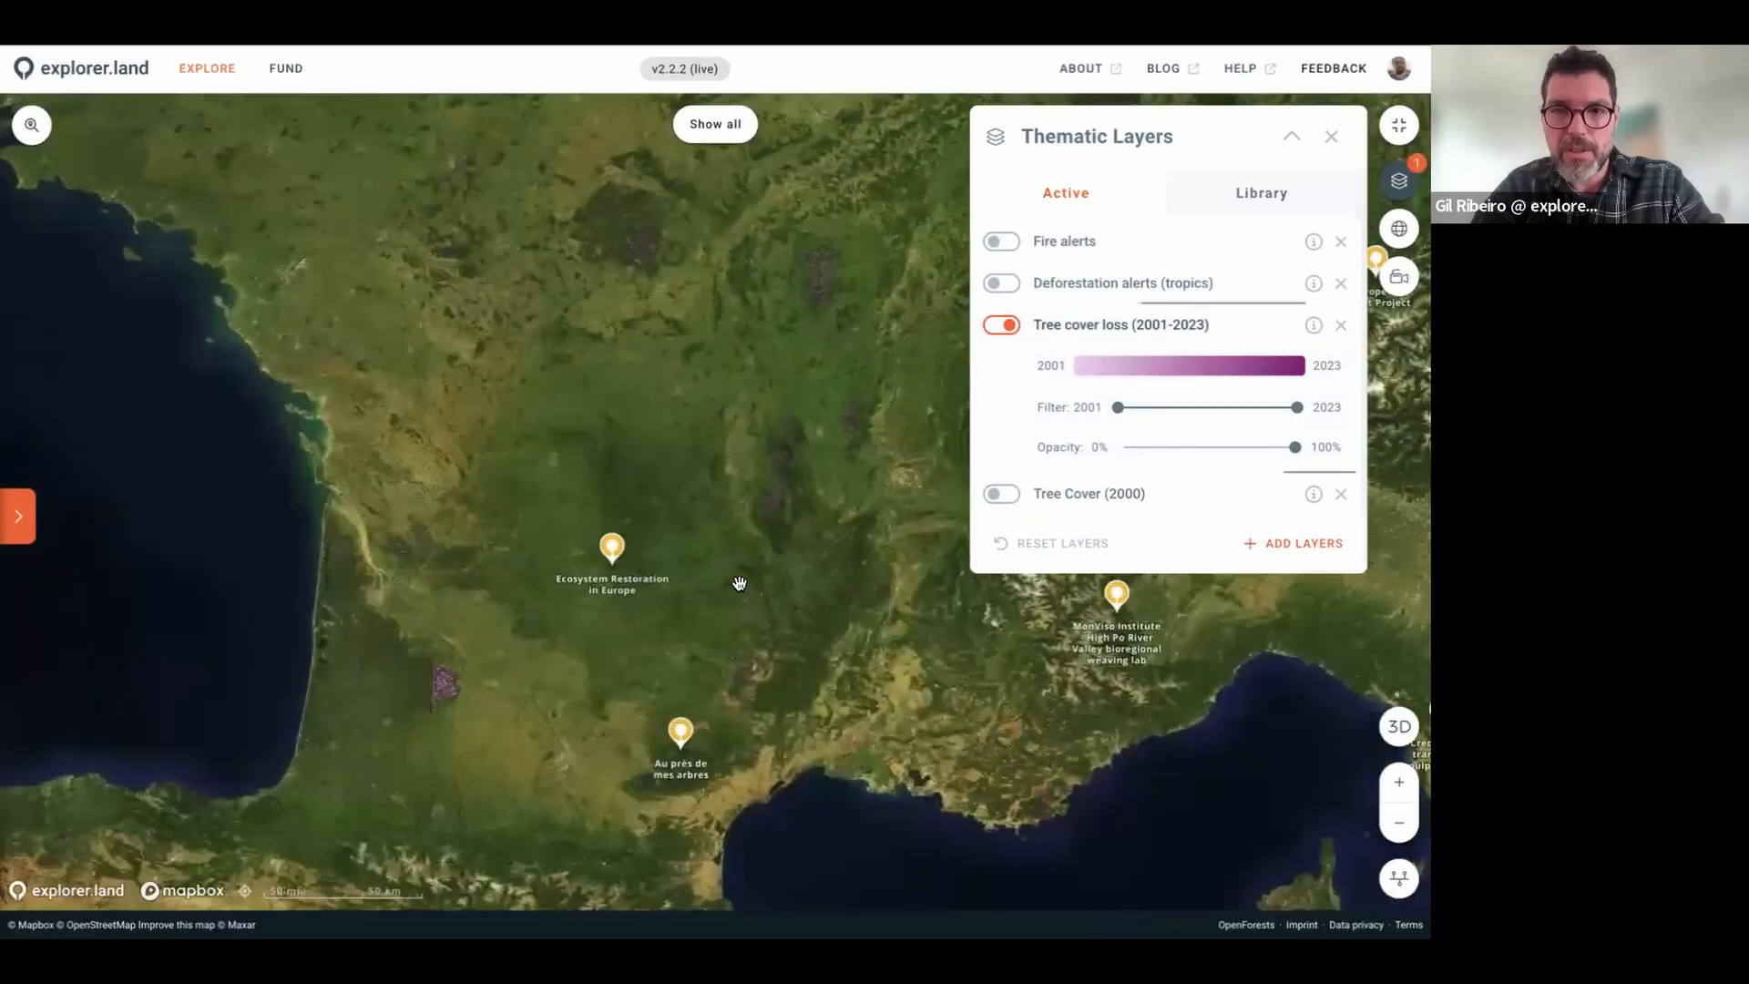
{"action": "scroll", "coordinate": [443, 655], "scroll_direction": "up", "scroll_amount": 2}
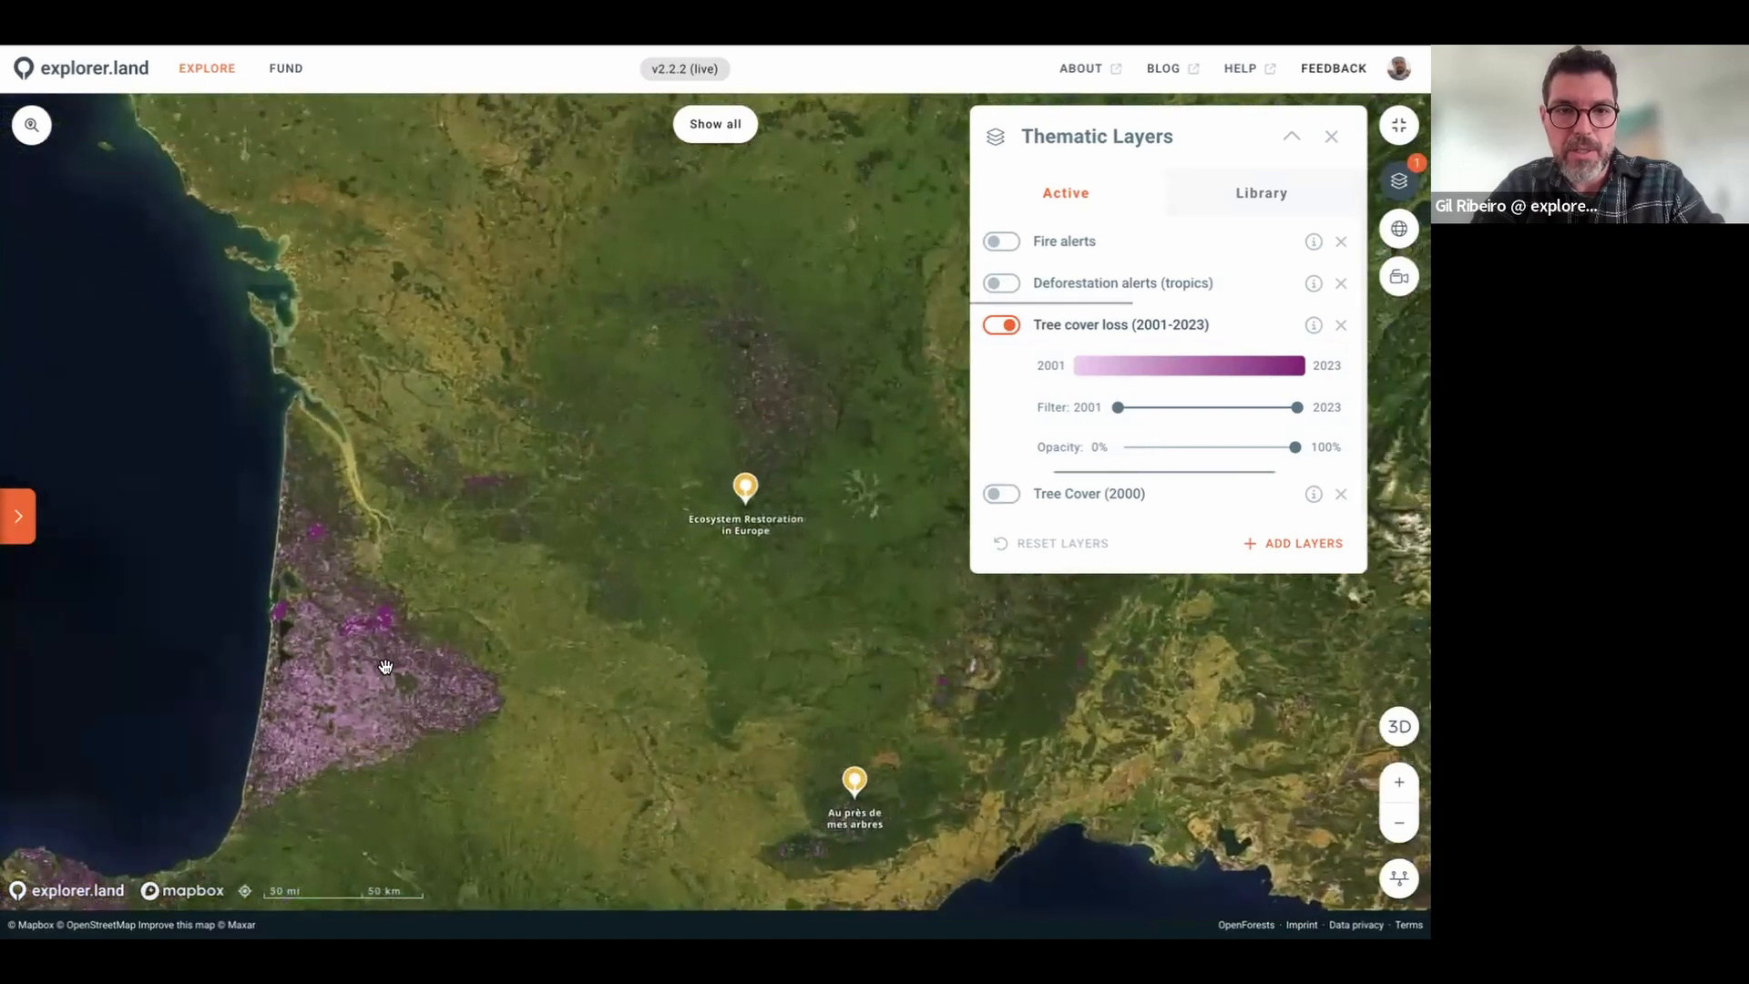
{"action": "left_click_drag", "start_coordinate": [443, 655], "coordinate": [463, 628]}
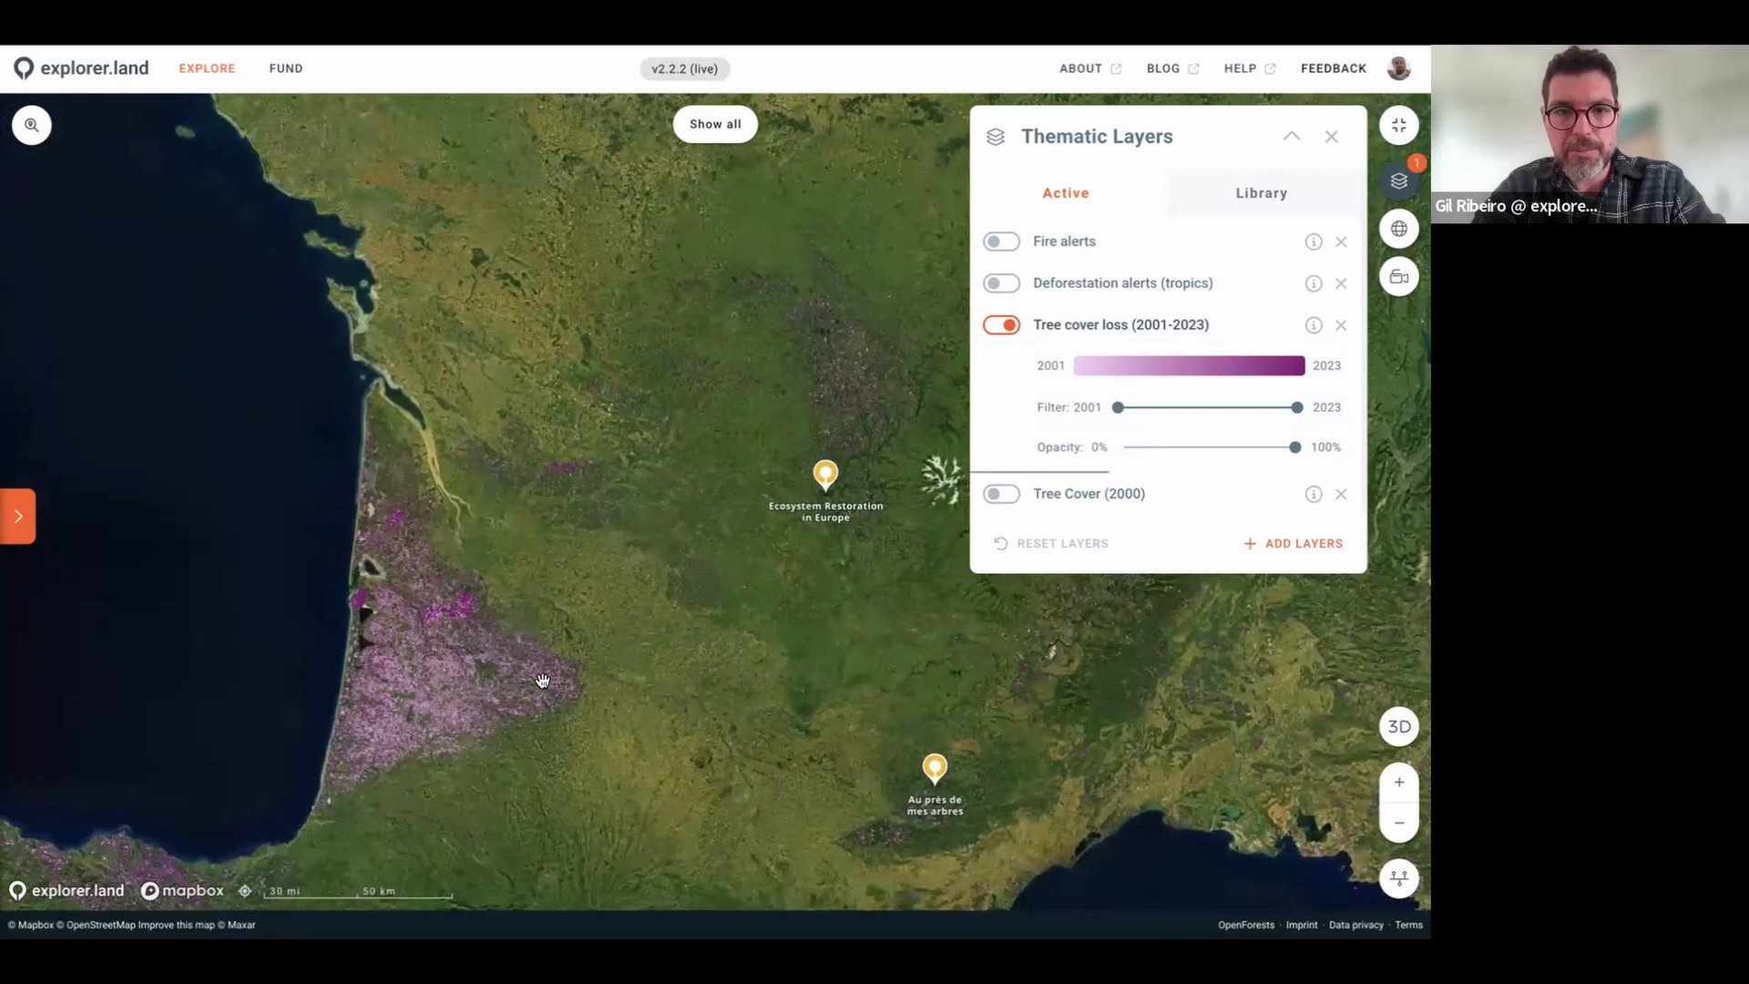
{"action": "left_click_drag", "start_coordinate": [543, 681], "coordinate": [564, 670]}
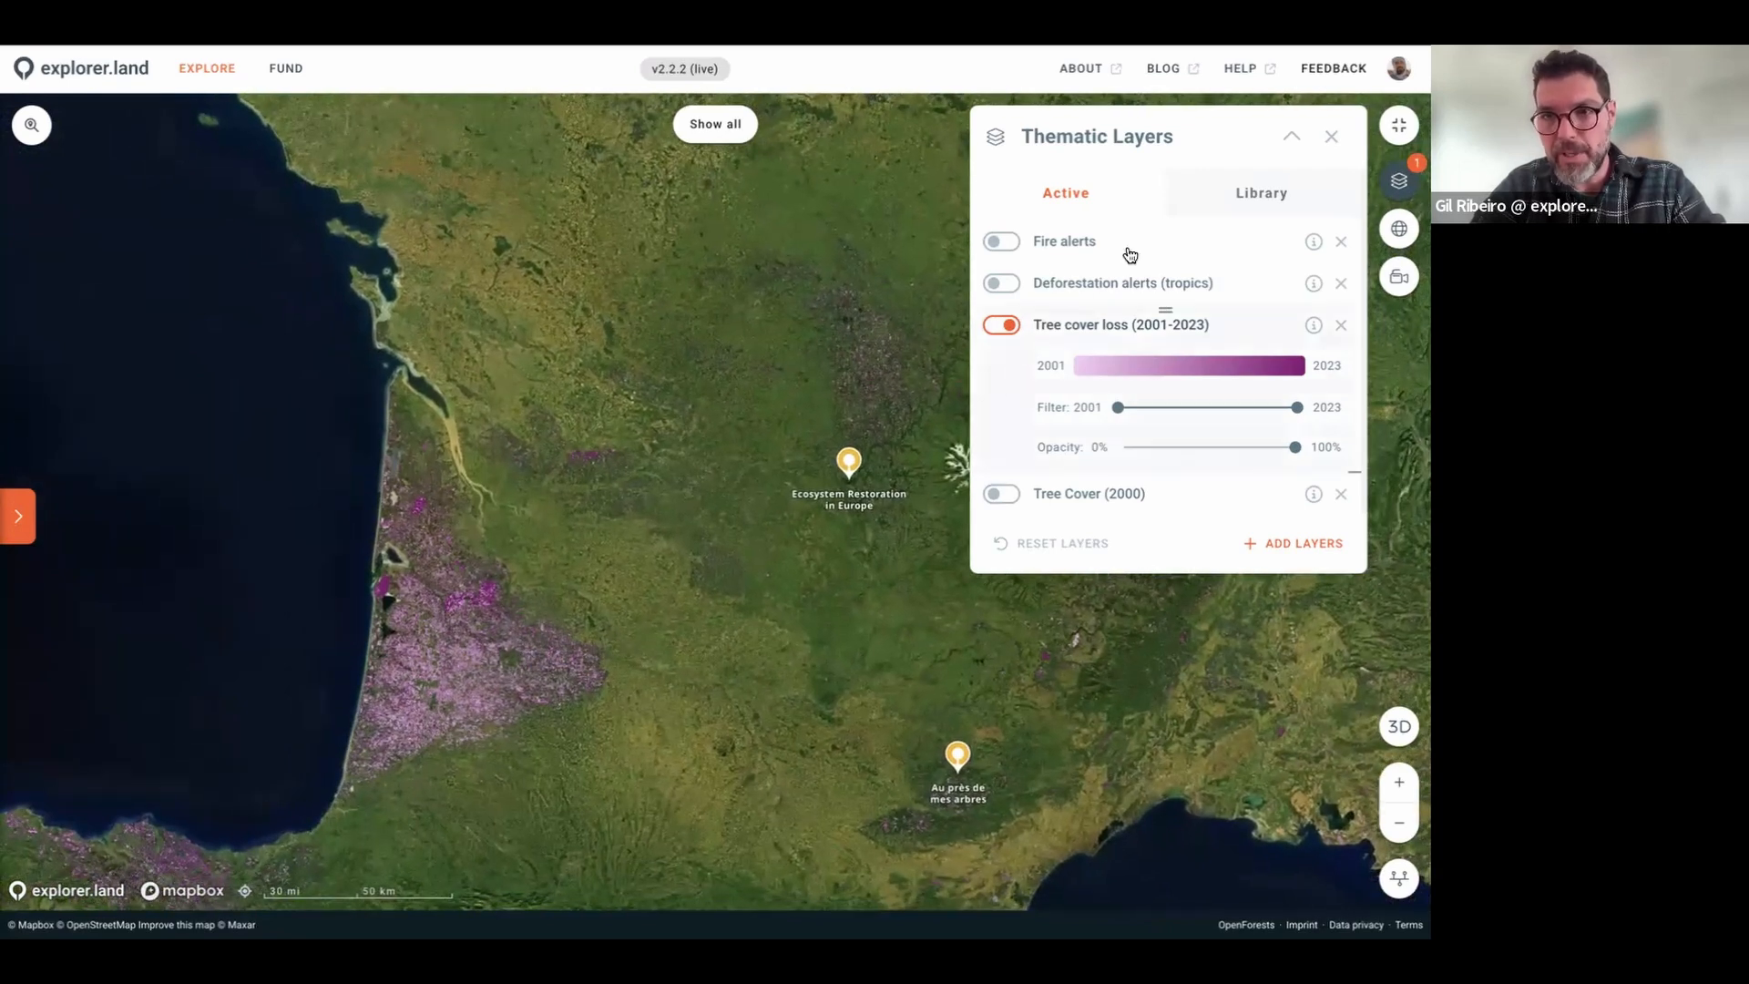
{"action": "left_click", "coordinate": [999, 326]}
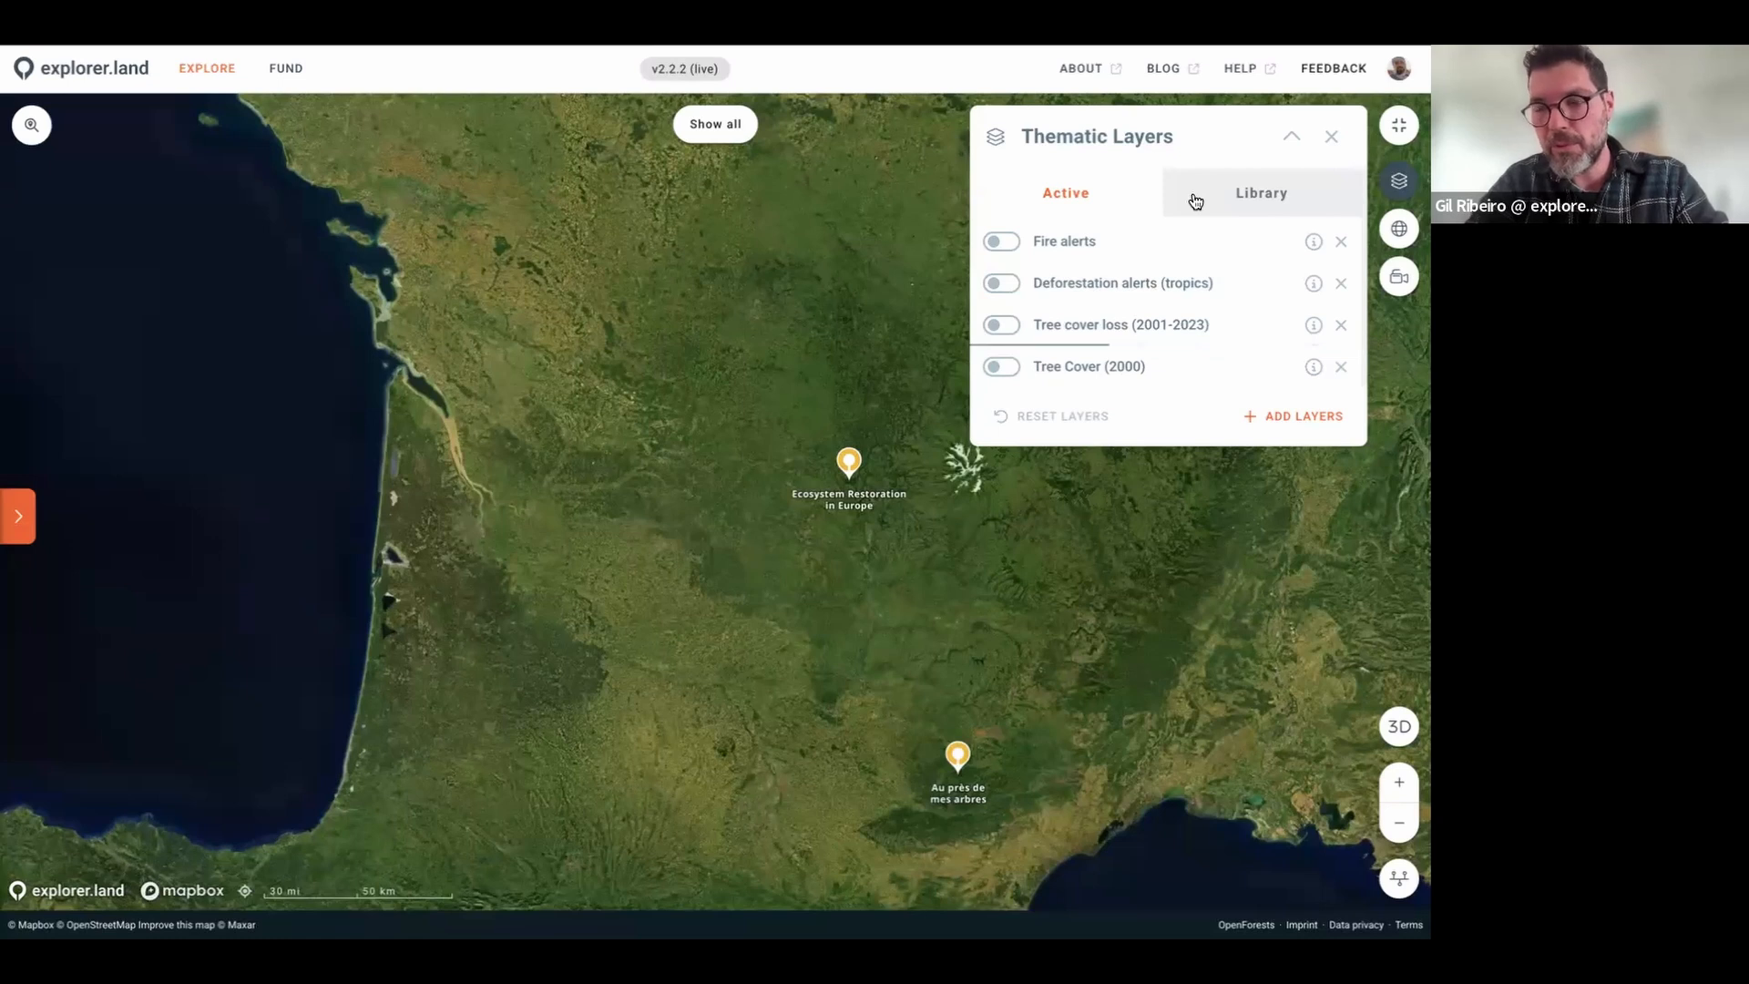
Step: Read the Fire alerts layer description, then close the thematic layers panel
{"action": "left_click", "coordinate": [1312, 242]}
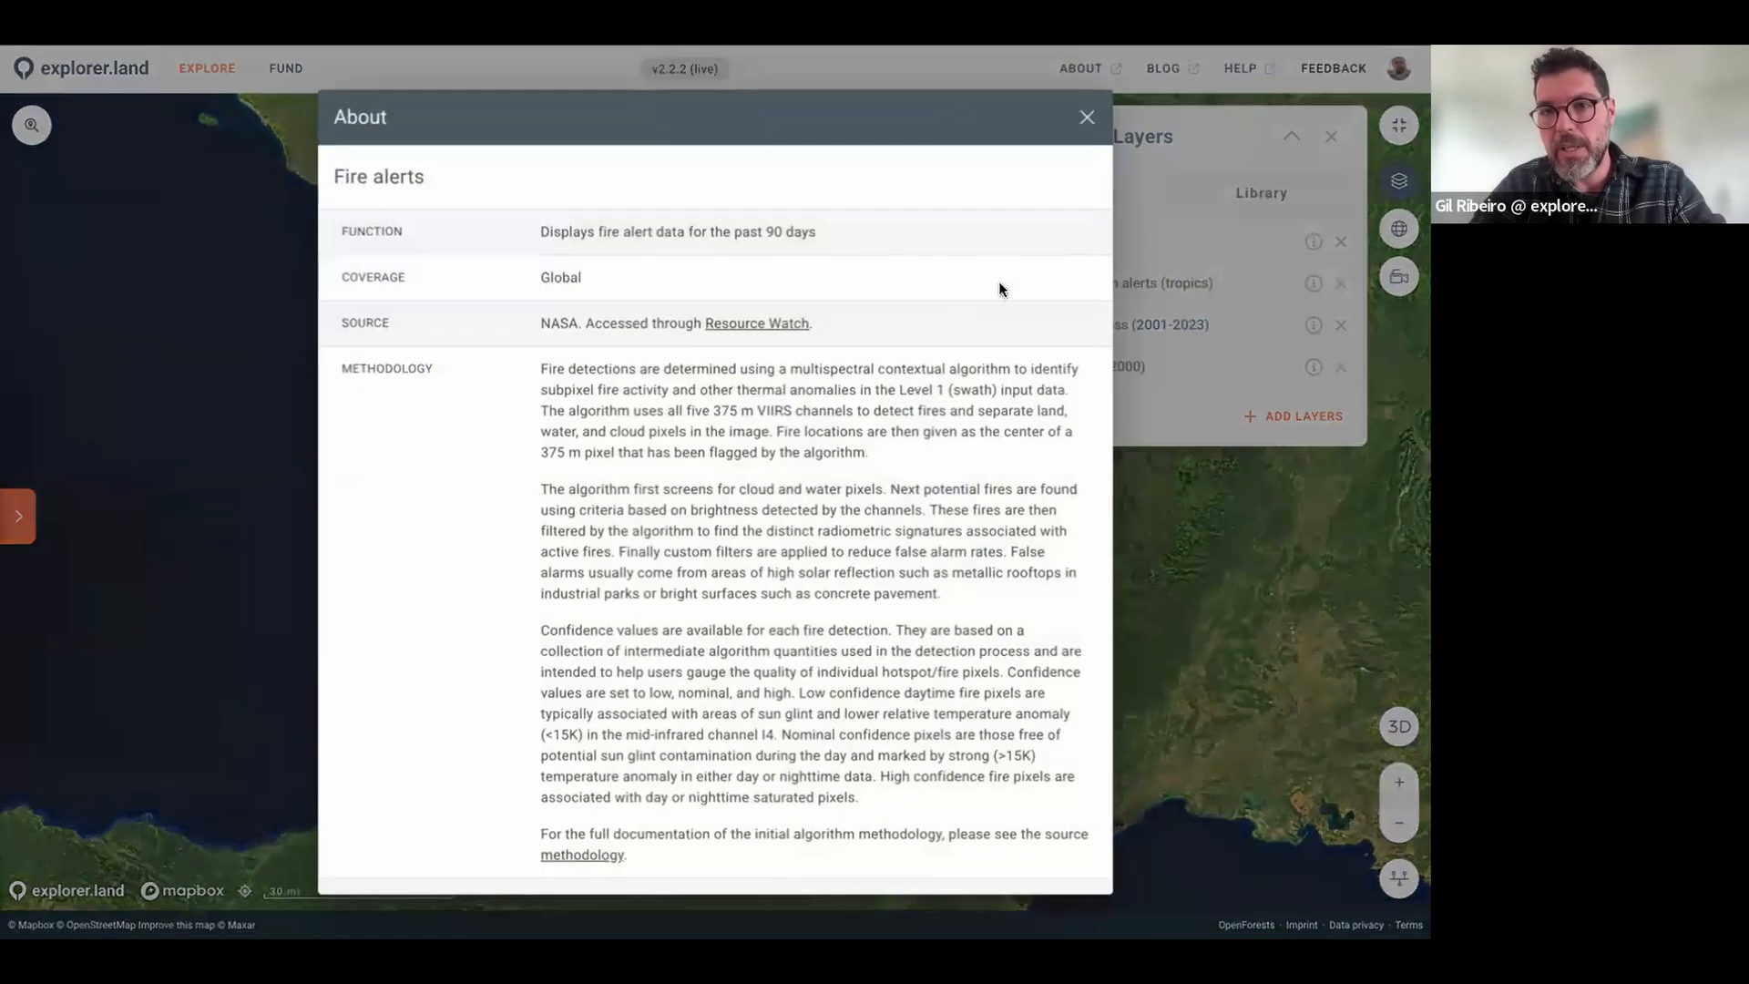
{"action": "left_click", "coordinate": [1087, 120]}
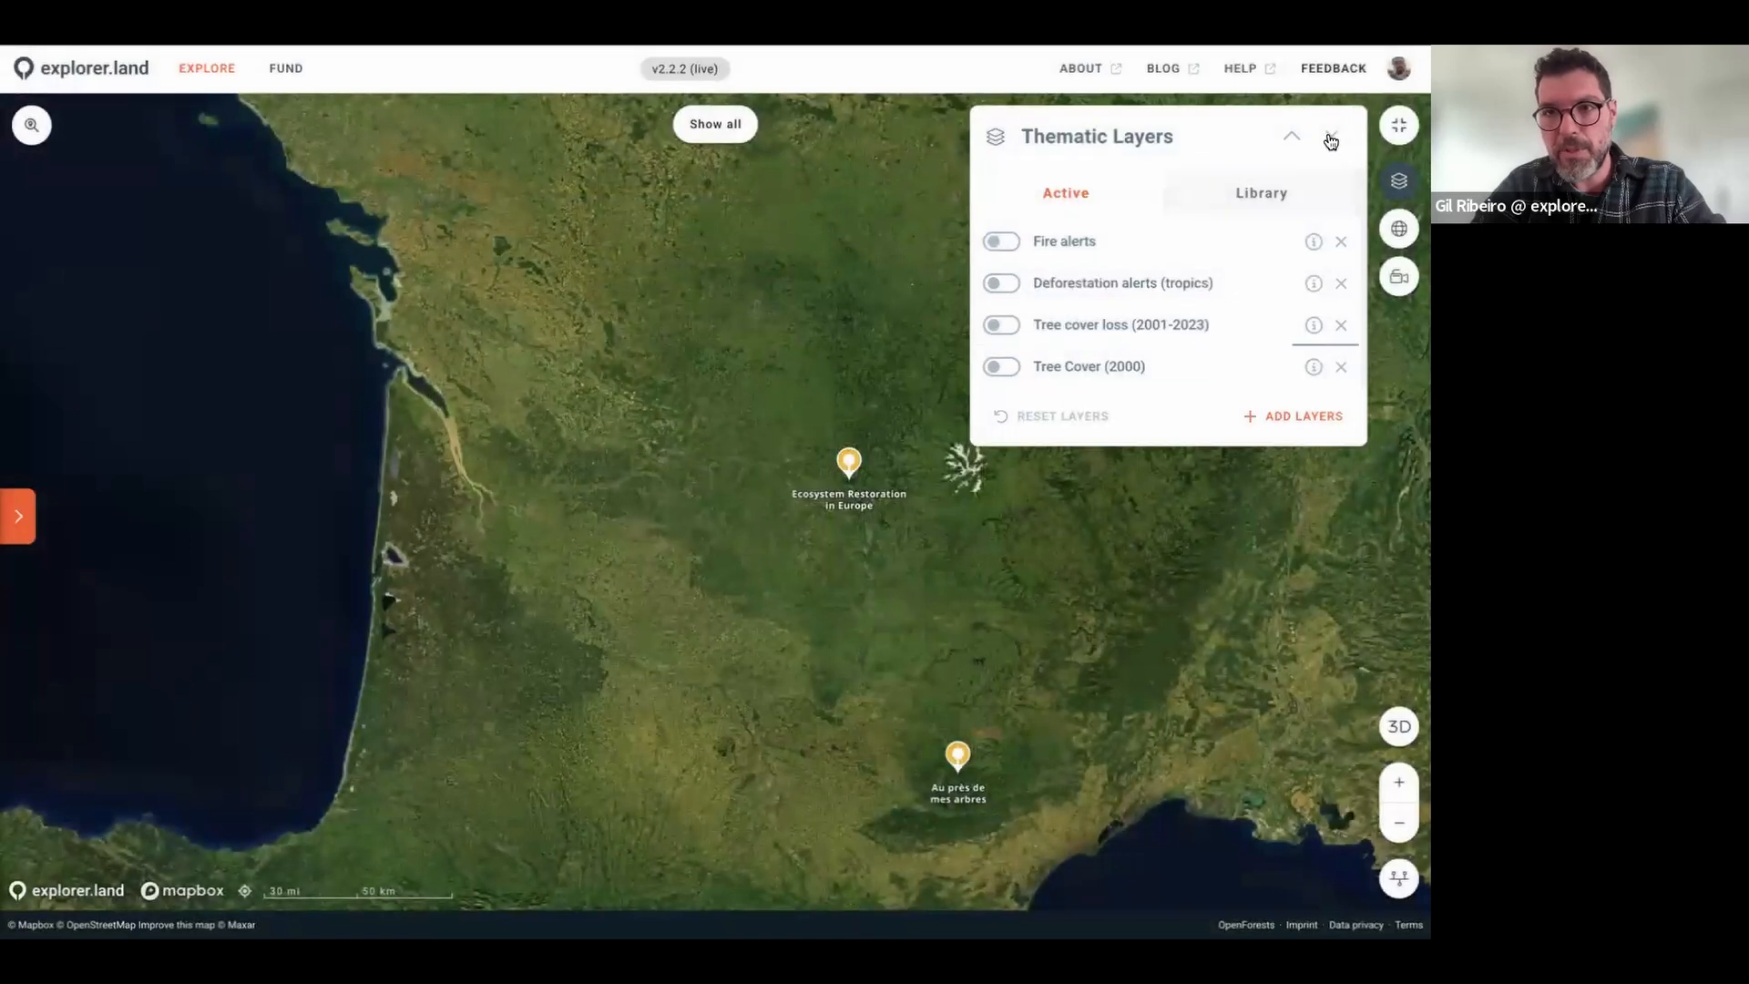
{"action": "left_click", "coordinate": [1330, 137]}
{"action": "left_click", "coordinate": [1395, 231]}
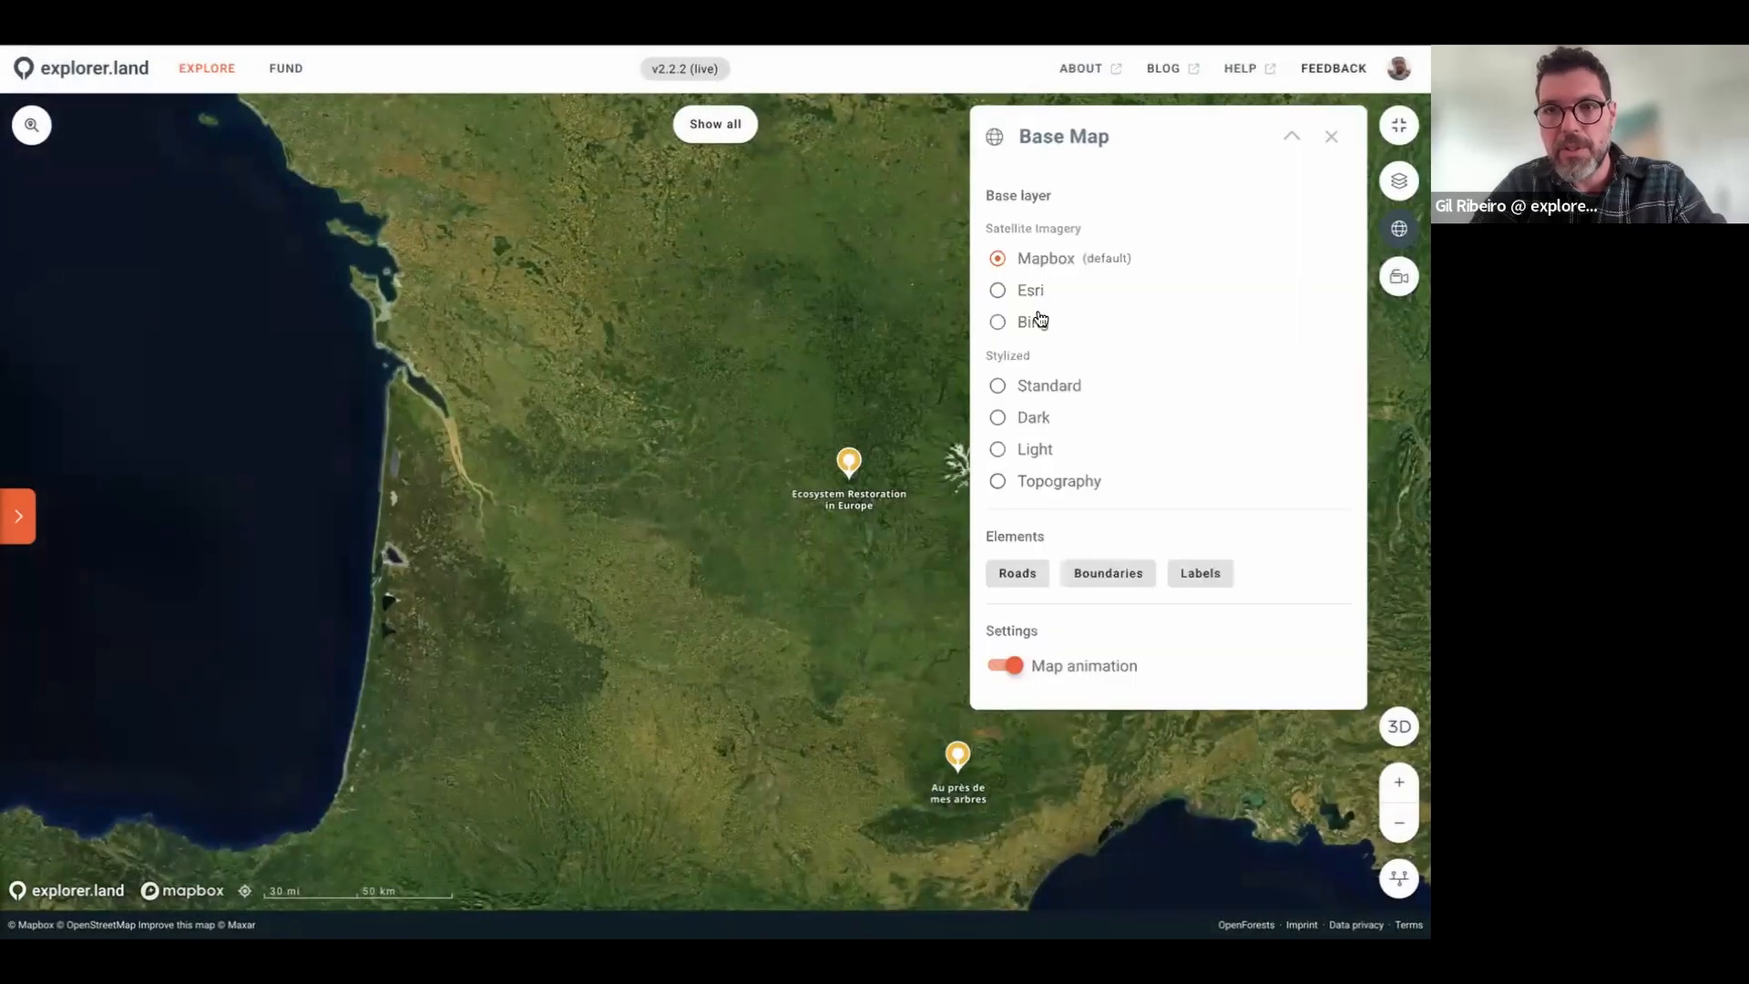
{"action": "left_click", "coordinate": [998, 289]}
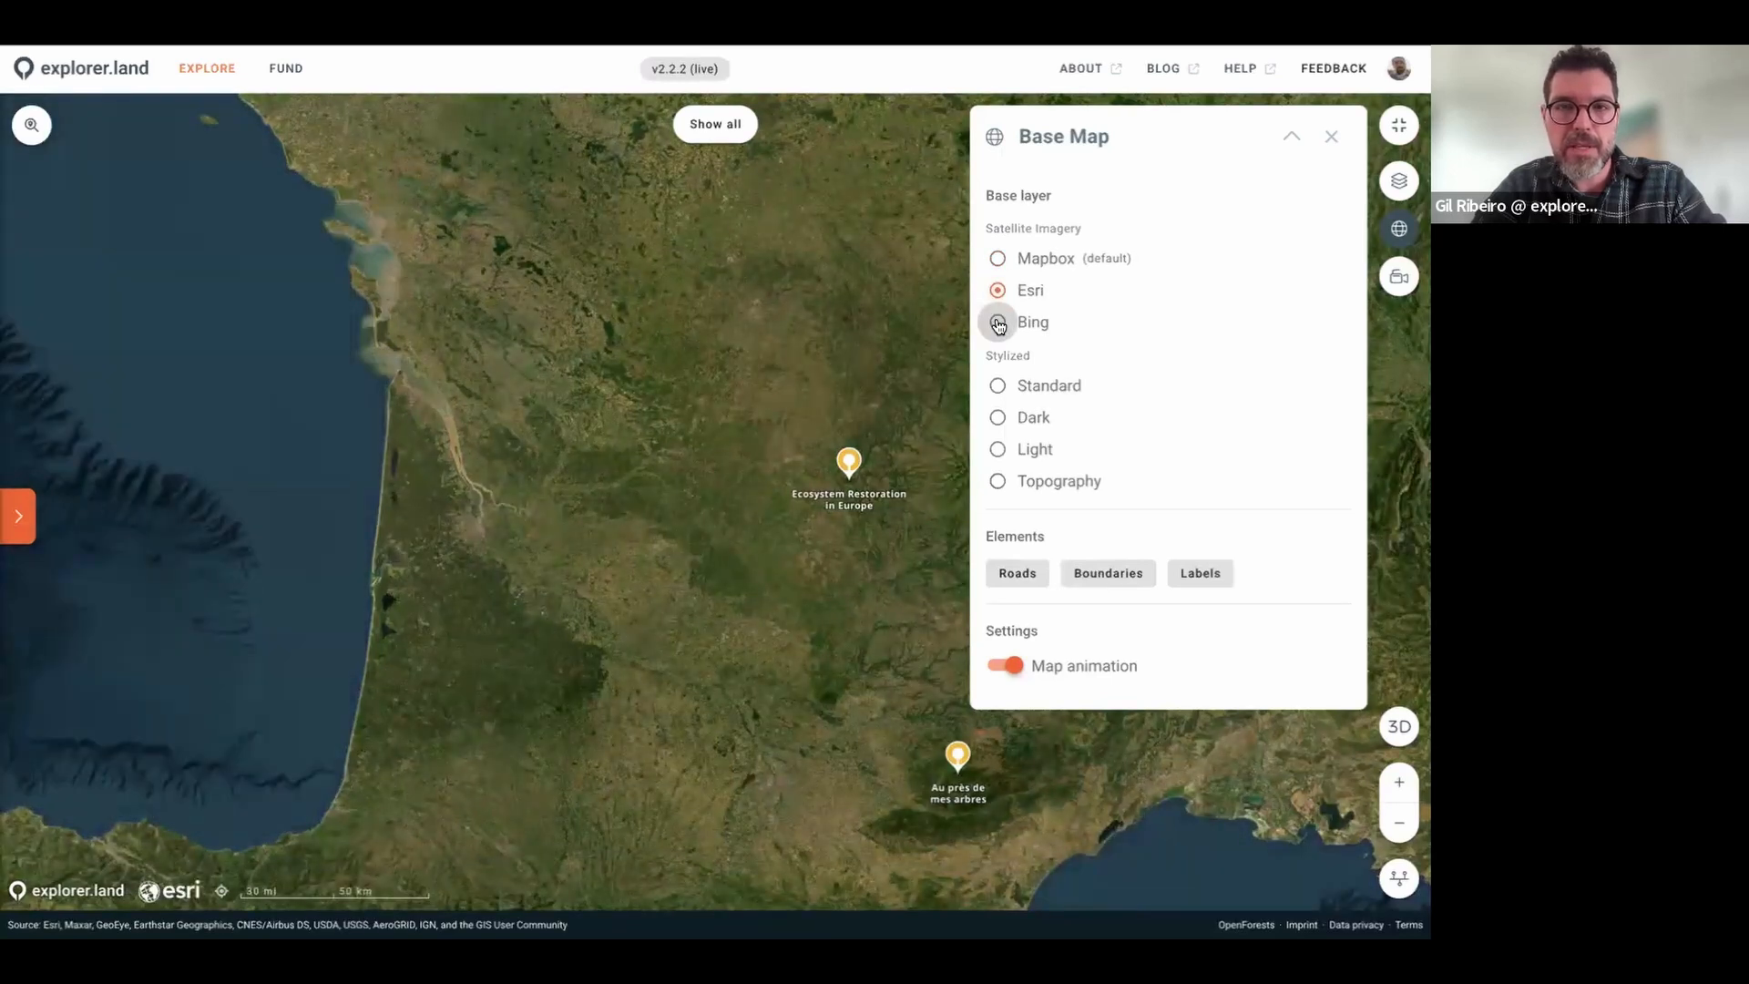
{"action": "left_click", "coordinate": [998, 323]}
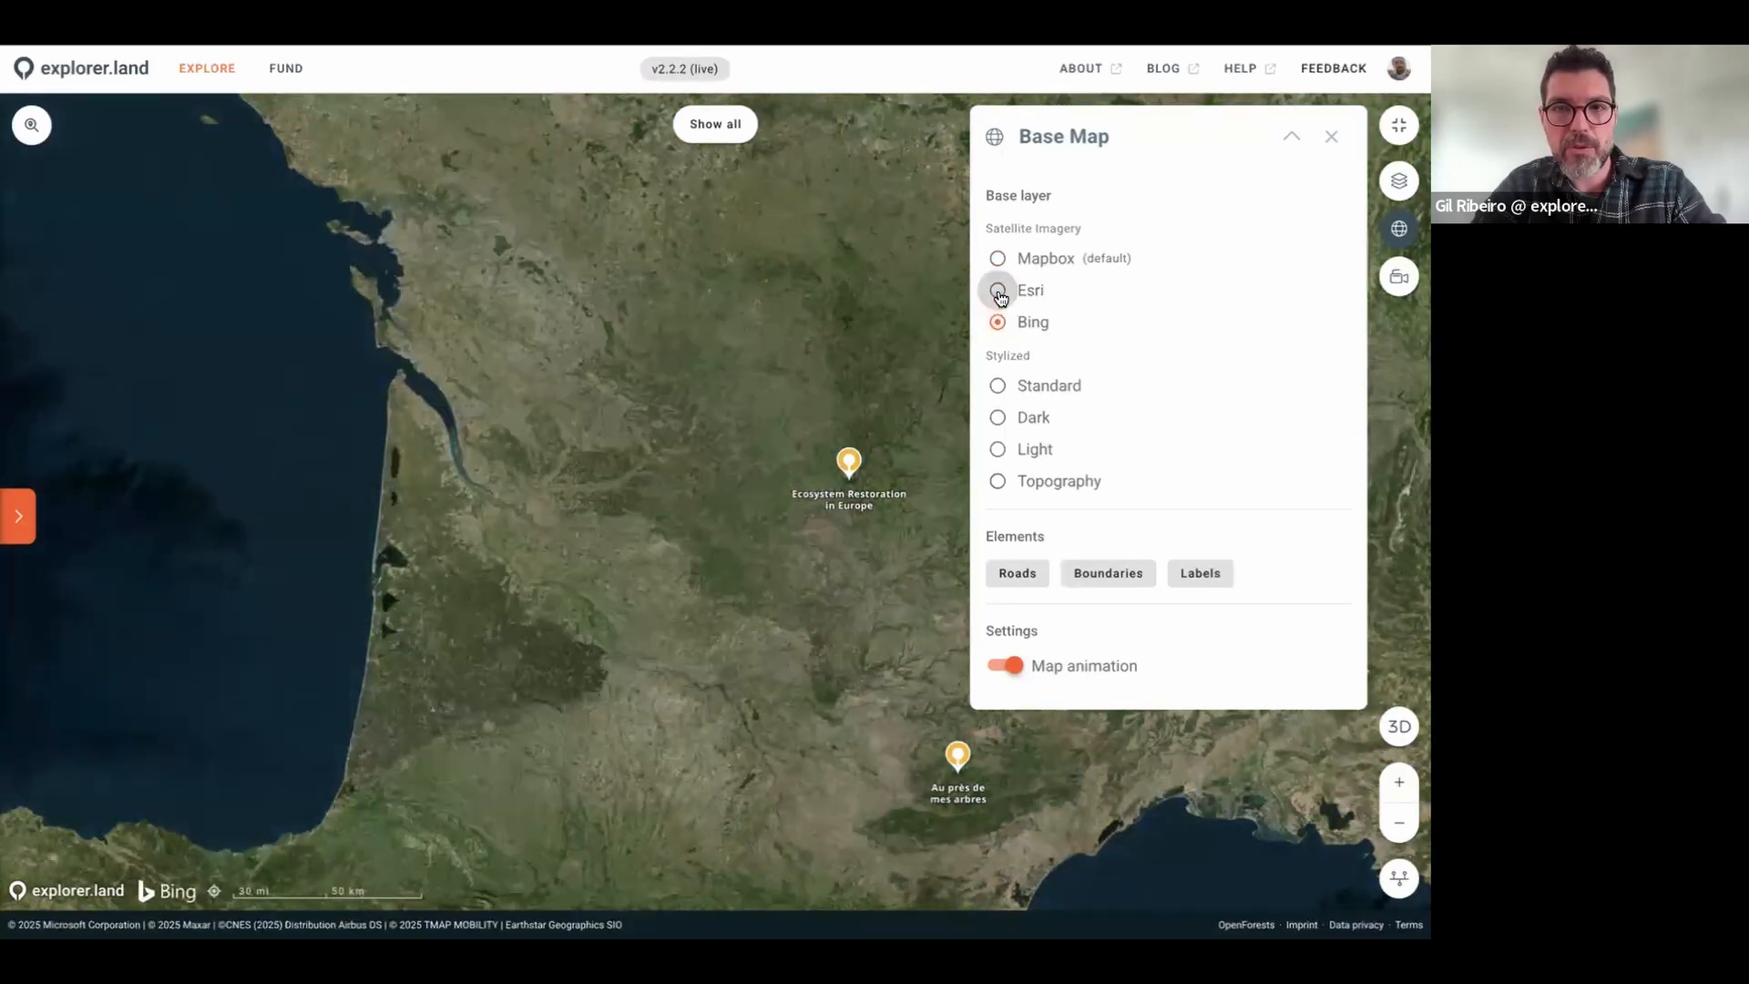
{"action": "left_click", "coordinate": [998, 291]}
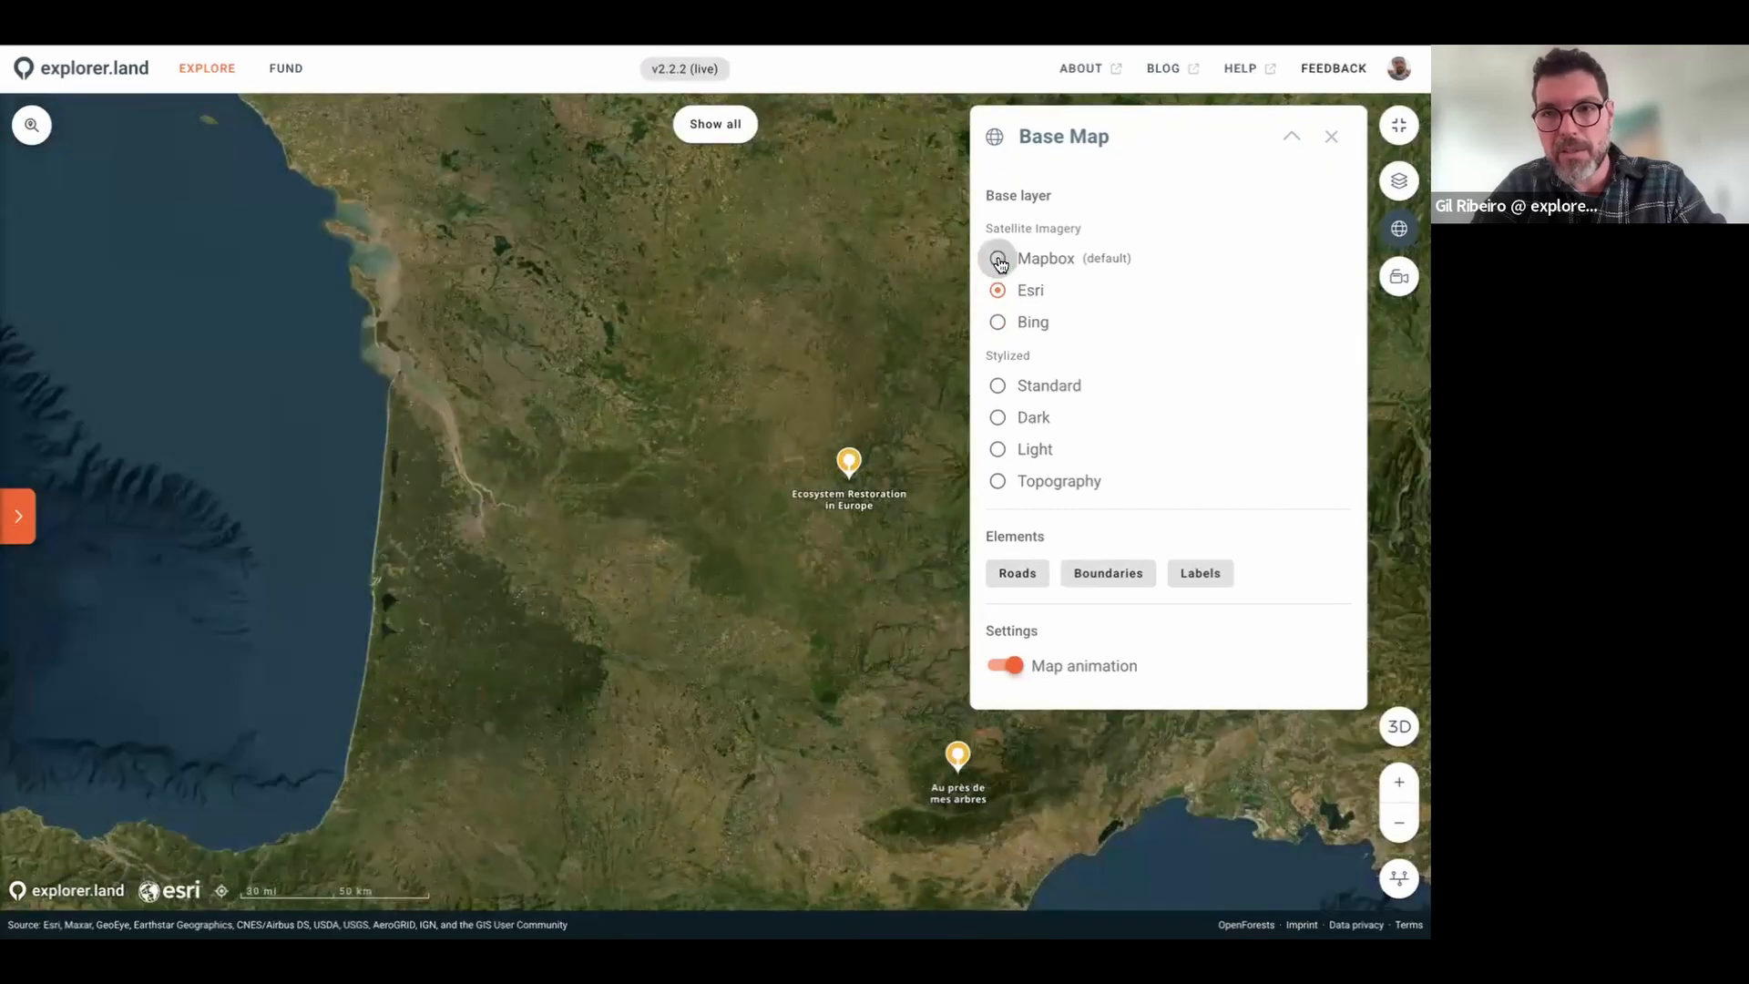
{"action": "left_click", "coordinate": [998, 261]}
{"action": "left_click", "coordinate": [998, 385]}
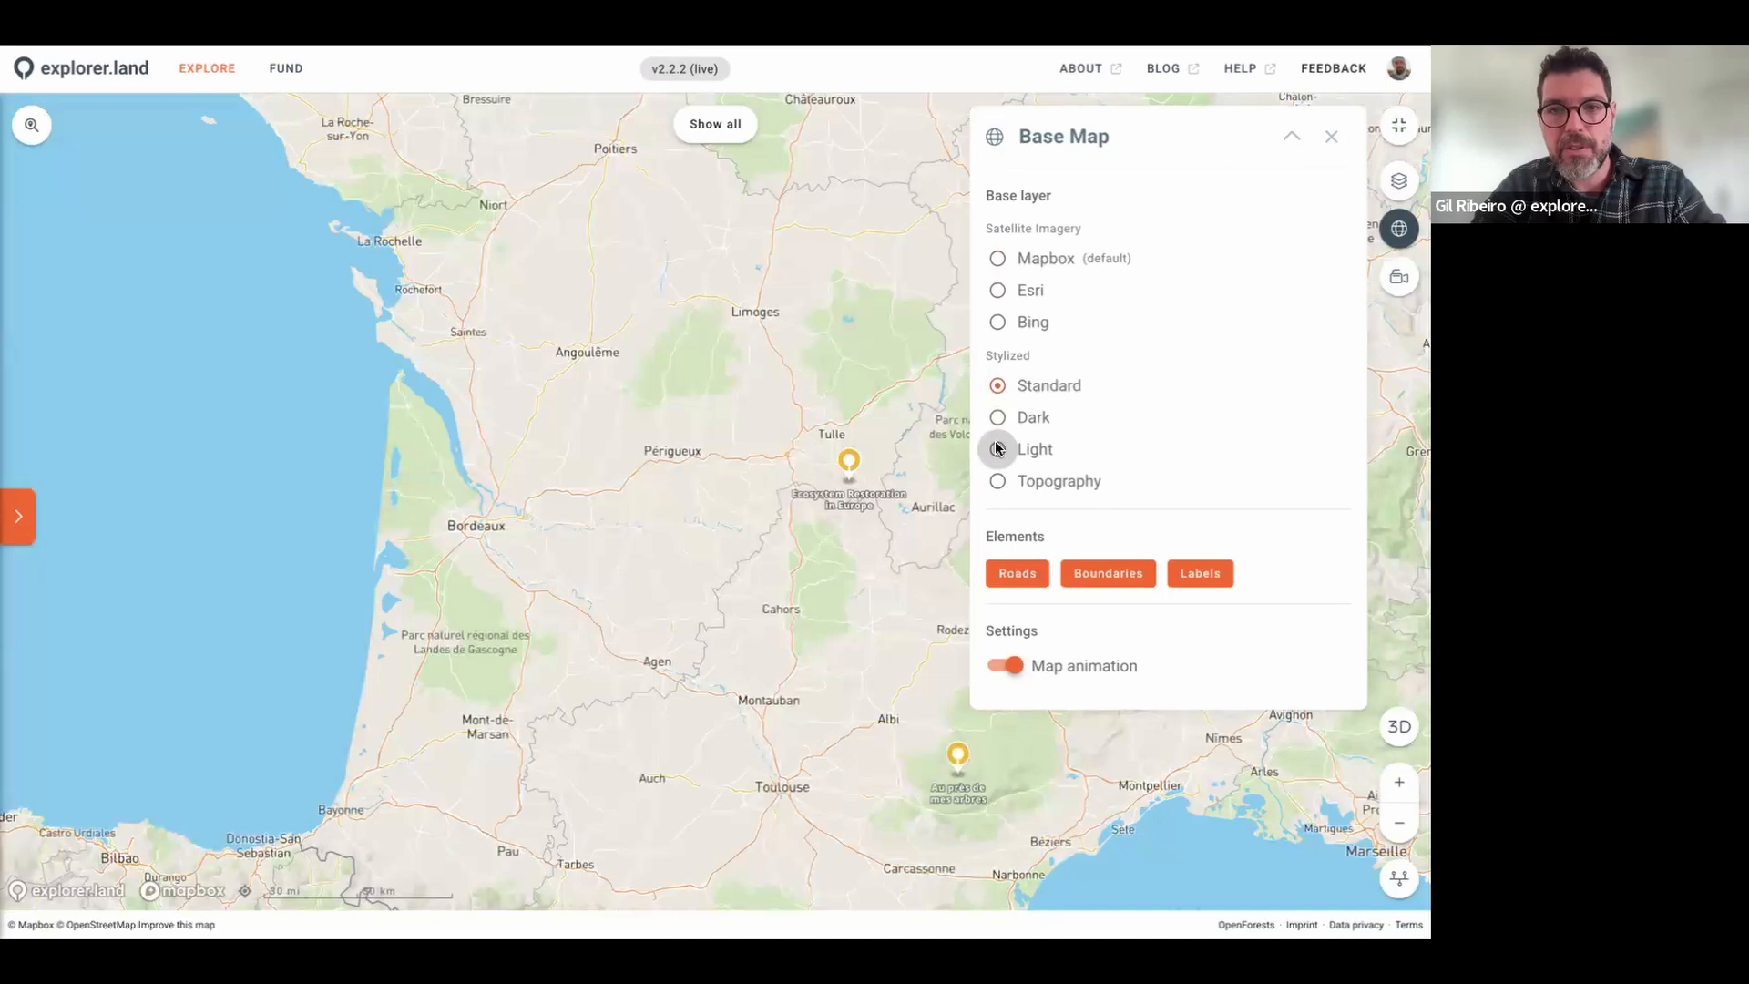
{"action": "left_click", "coordinate": [997, 449]}
{"action": "left_click", "coordinate": [998, 481]}
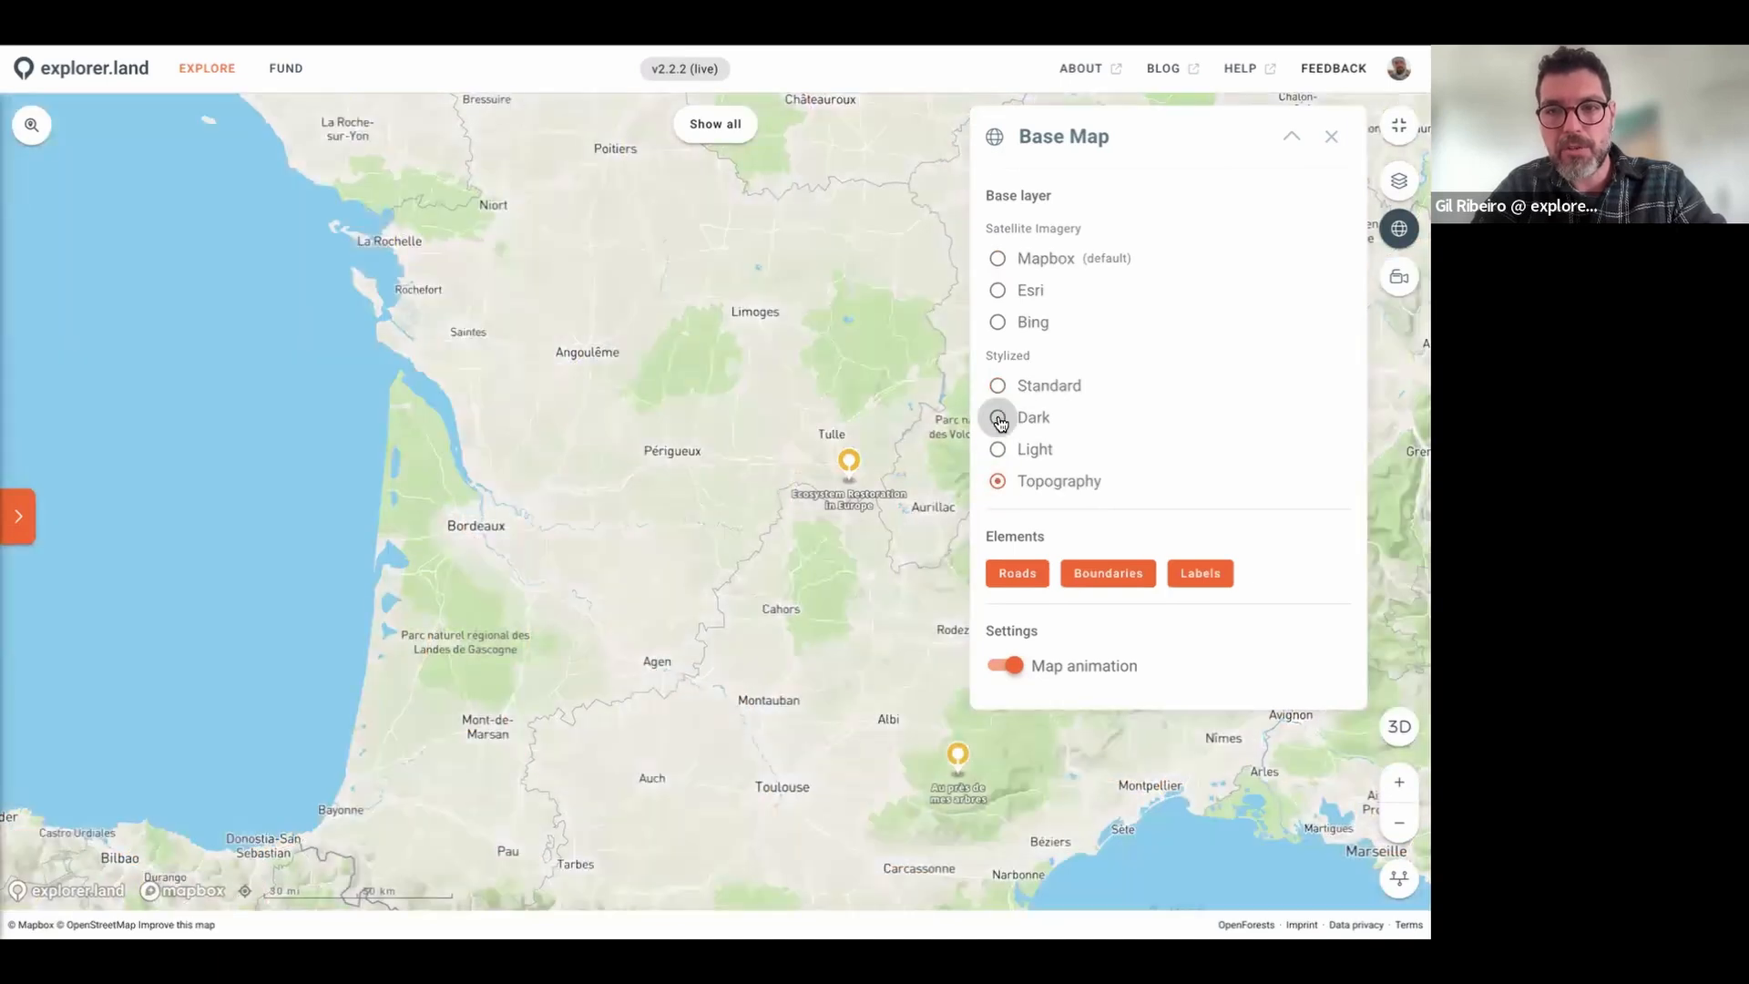
{"action": "left_click", "coordinate": [999, 417]}
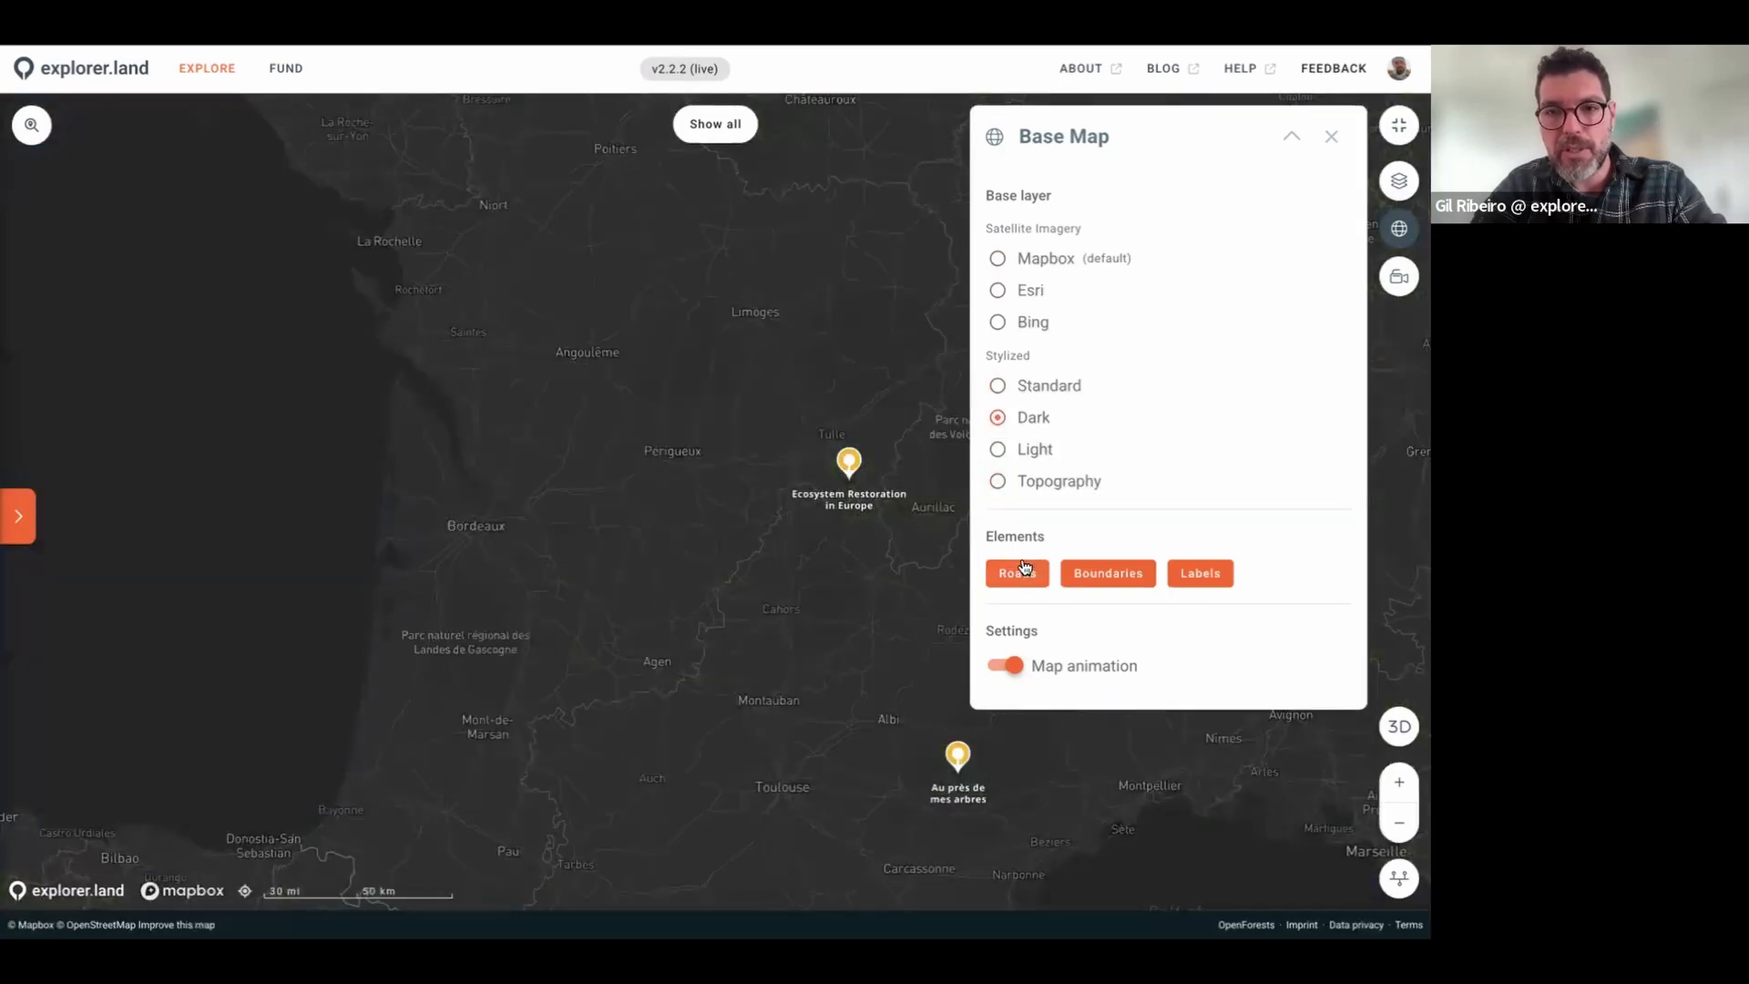
{"action": "left_click", "coordinate": [999, 386]}
{"action": "left_click", "coordinate": [1016, 572]}
{"action": "left_click", "coordinate": [1125, 572]}
{"action": "left_click", "coordinate": [1184, 574]}
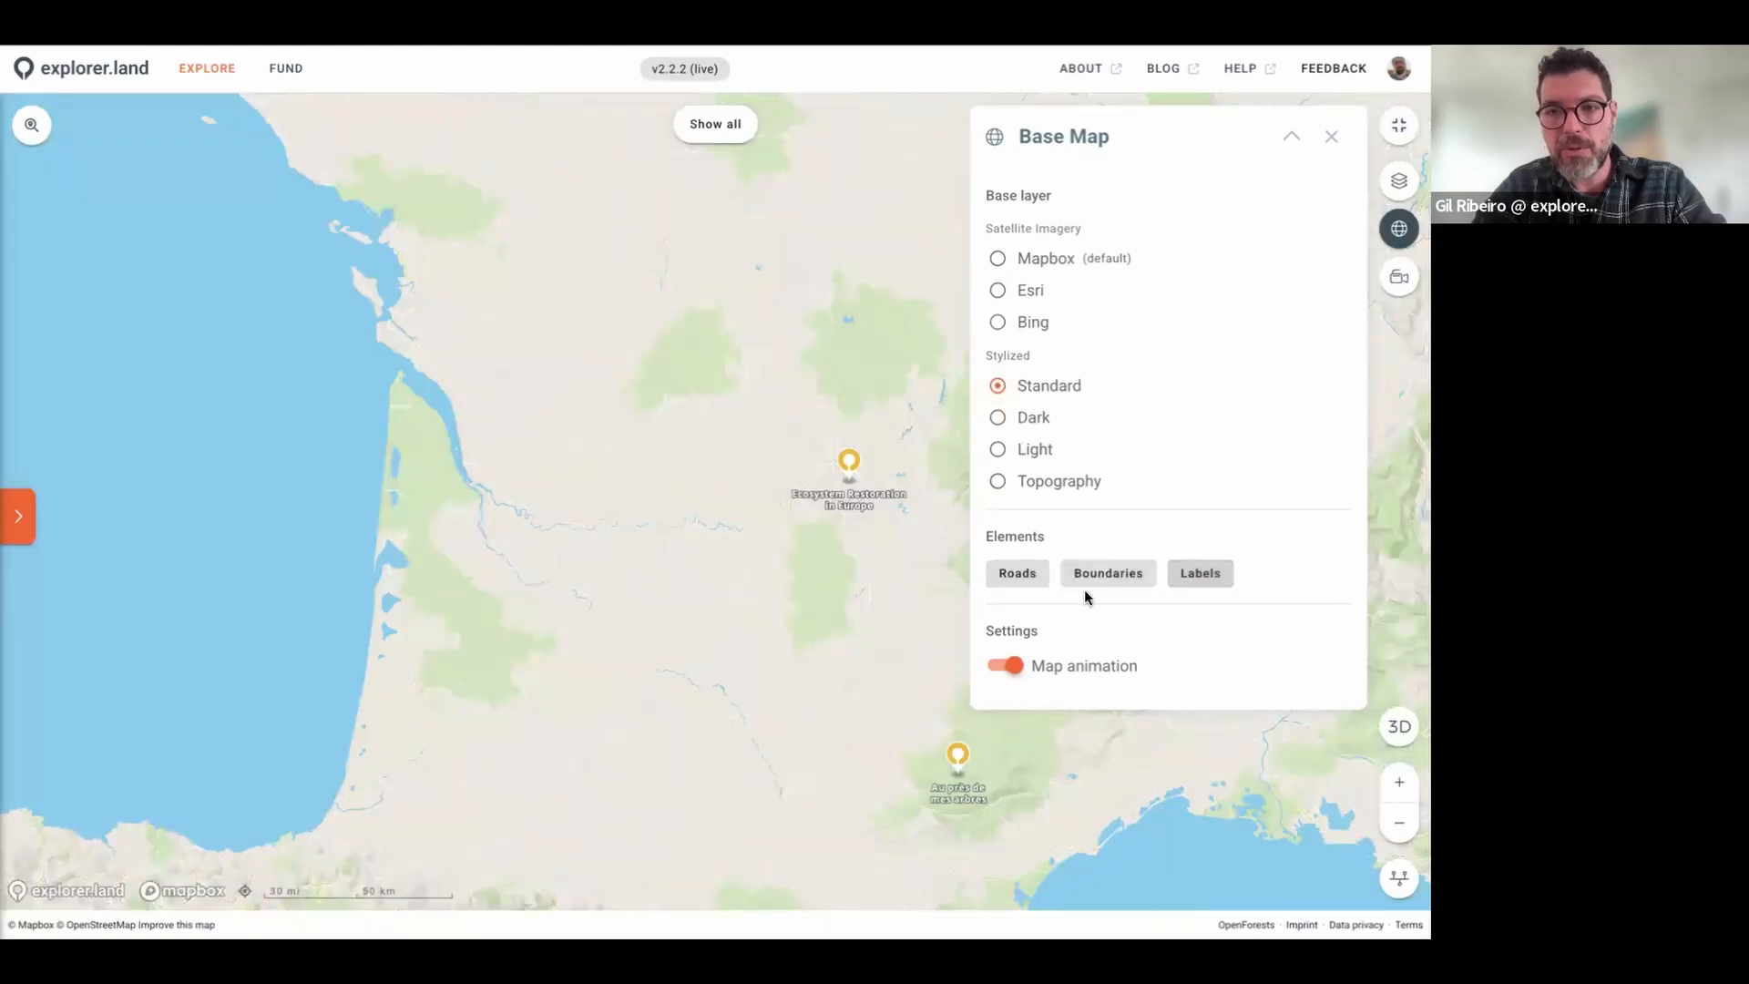
{"action": "left_click", "coordinate": [997, 258]}
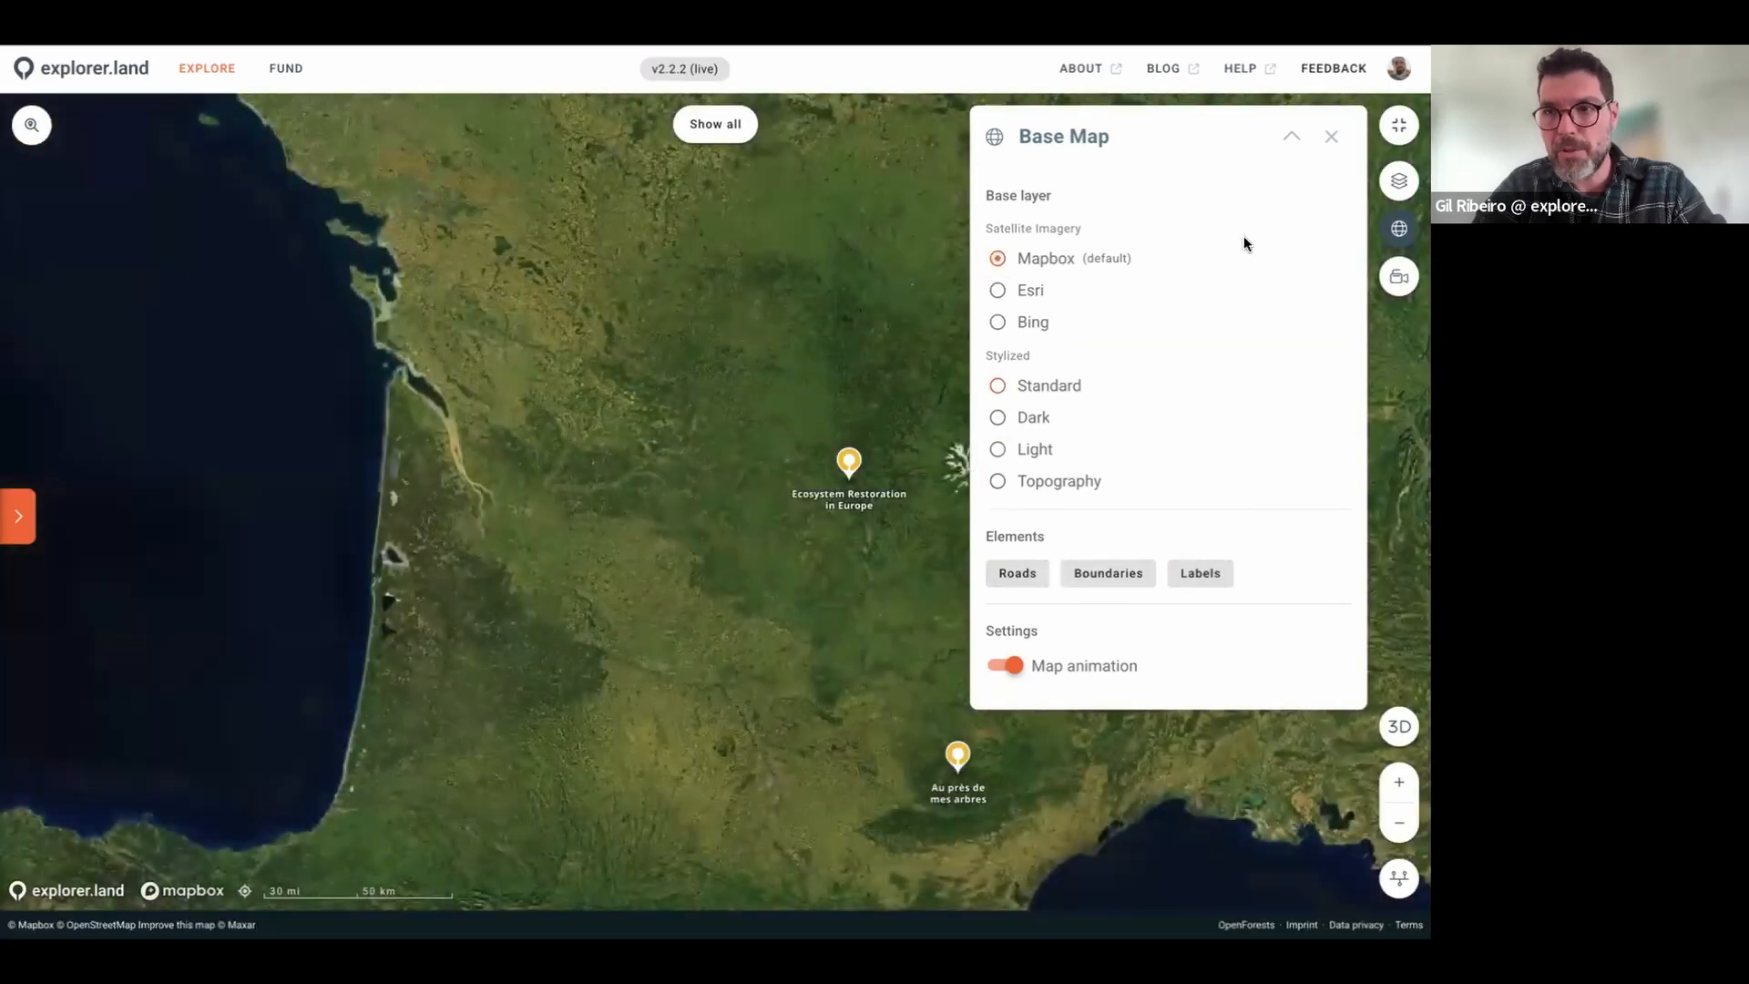
{"action": "left_click", "coordinate": [1333, 139]}
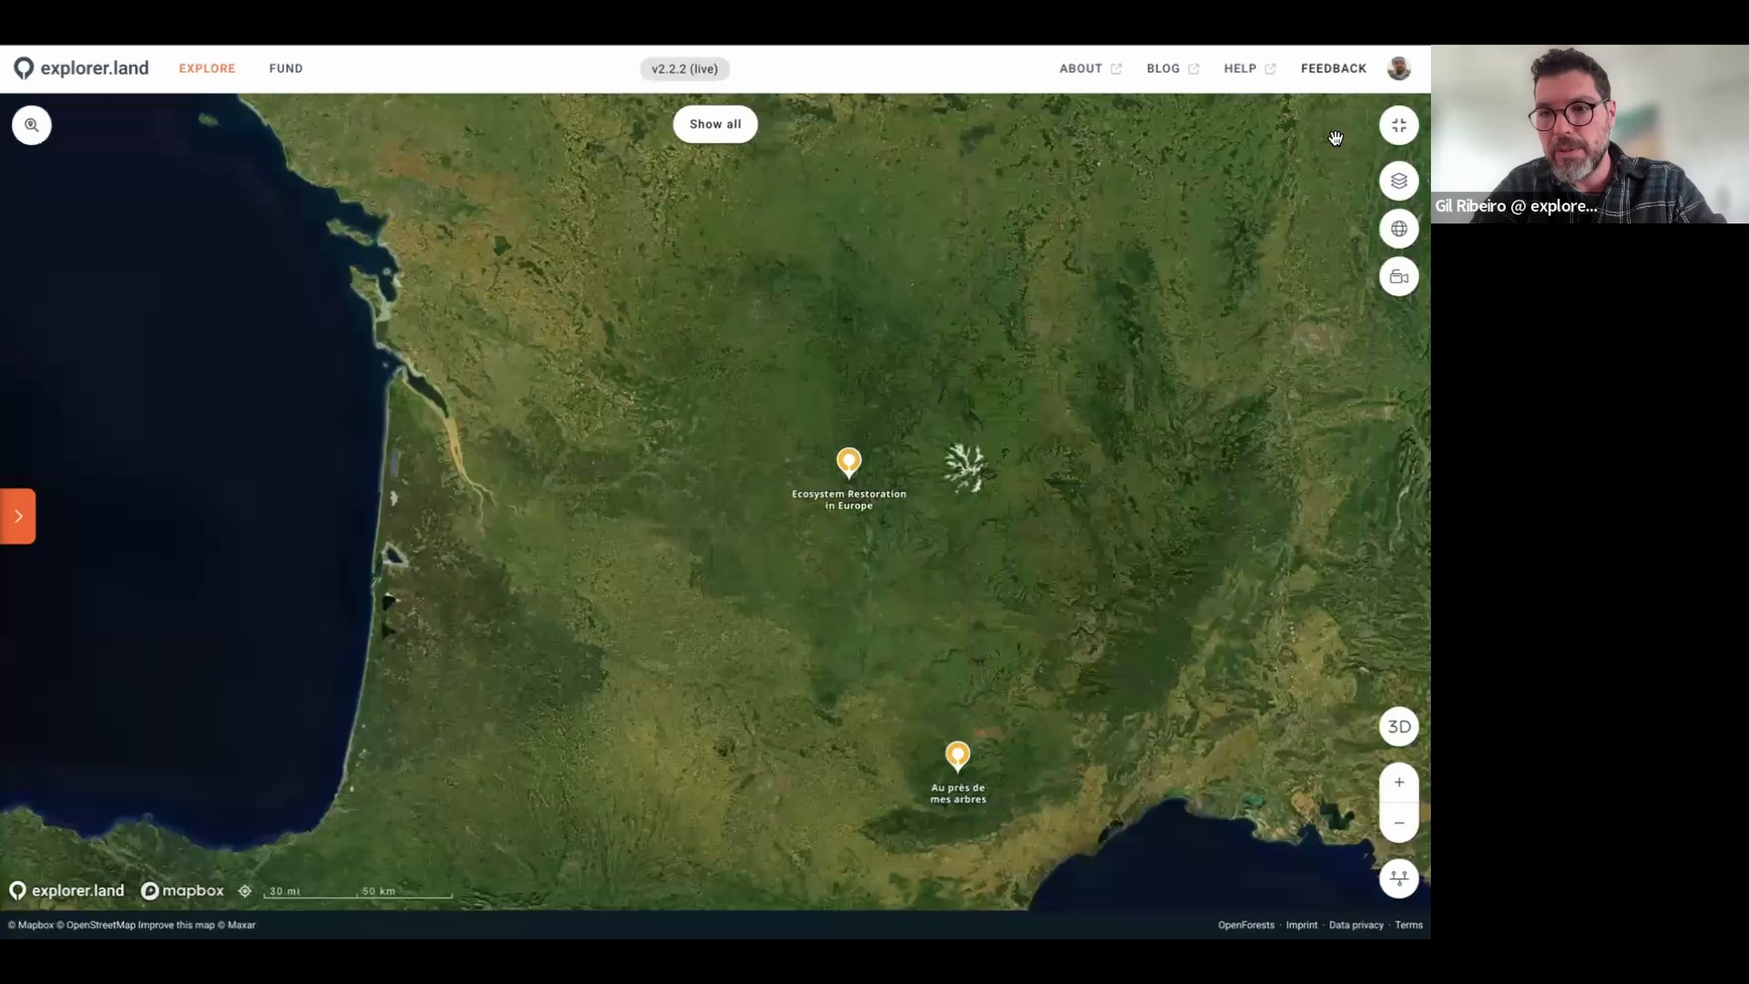
Step: Fly to the Ecosystem Restoration in Europe project area and tilt it as 3D terrain
{"action": "left_click", "coordinate": [847, 462]}
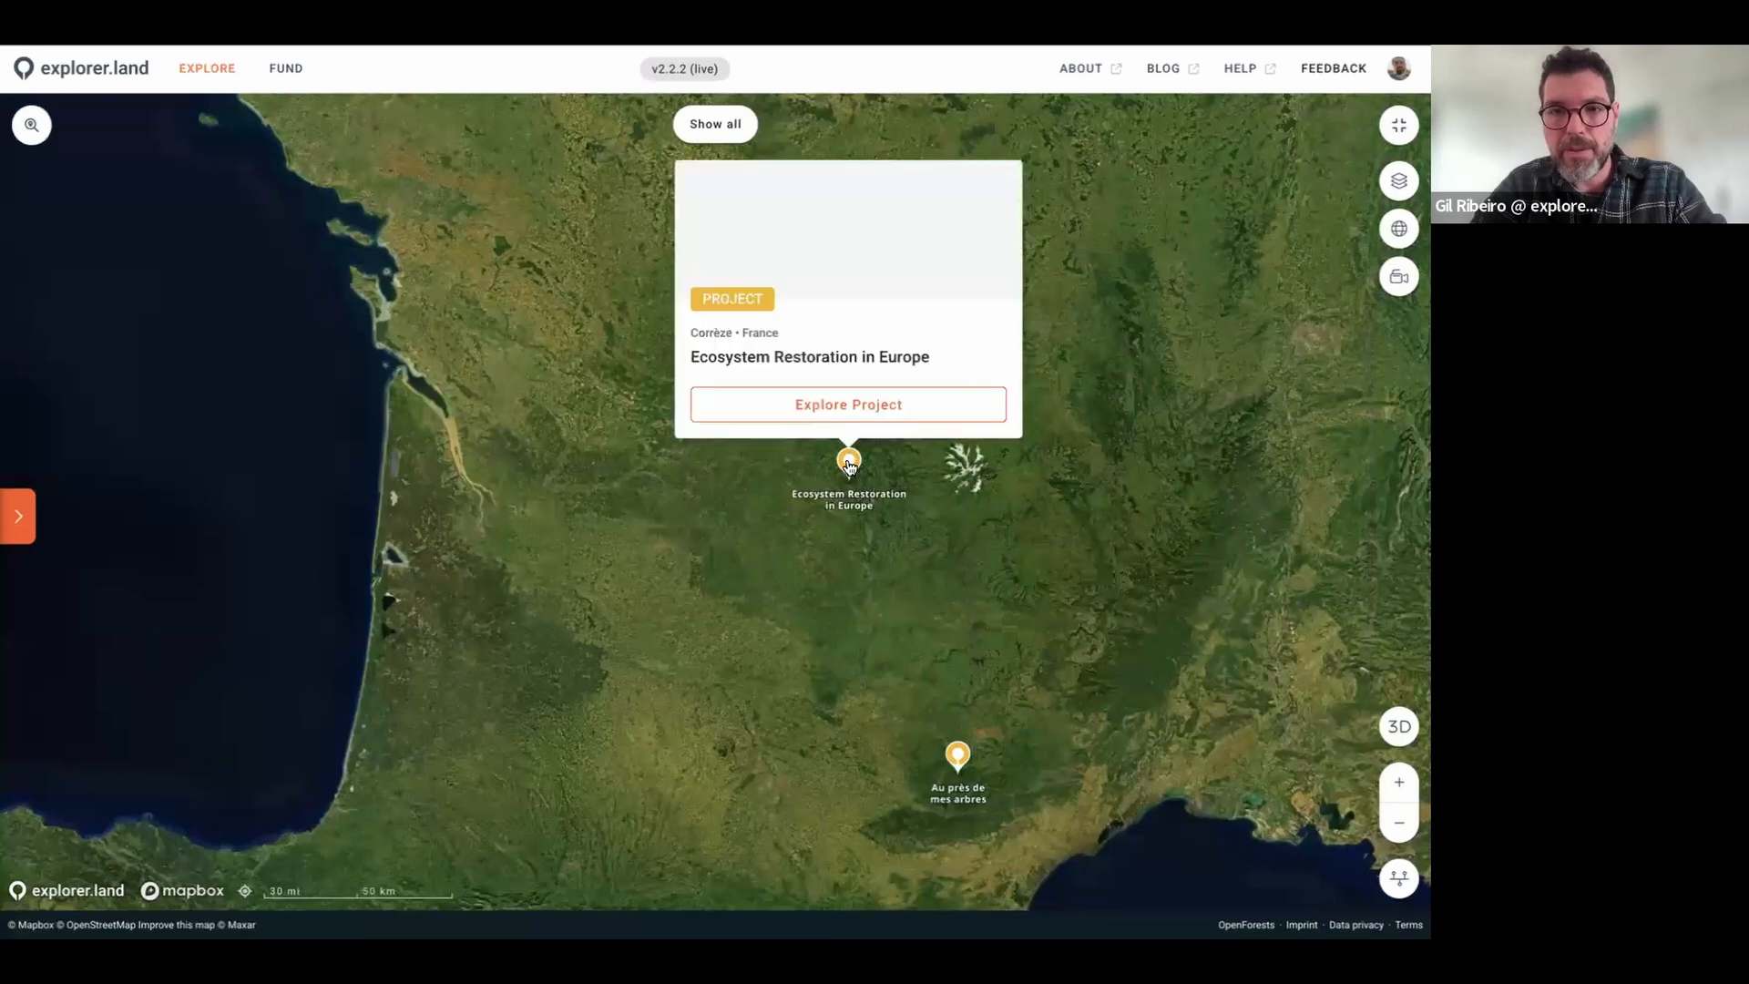
{"action": "left_click", "coordinate": [867, 410]}
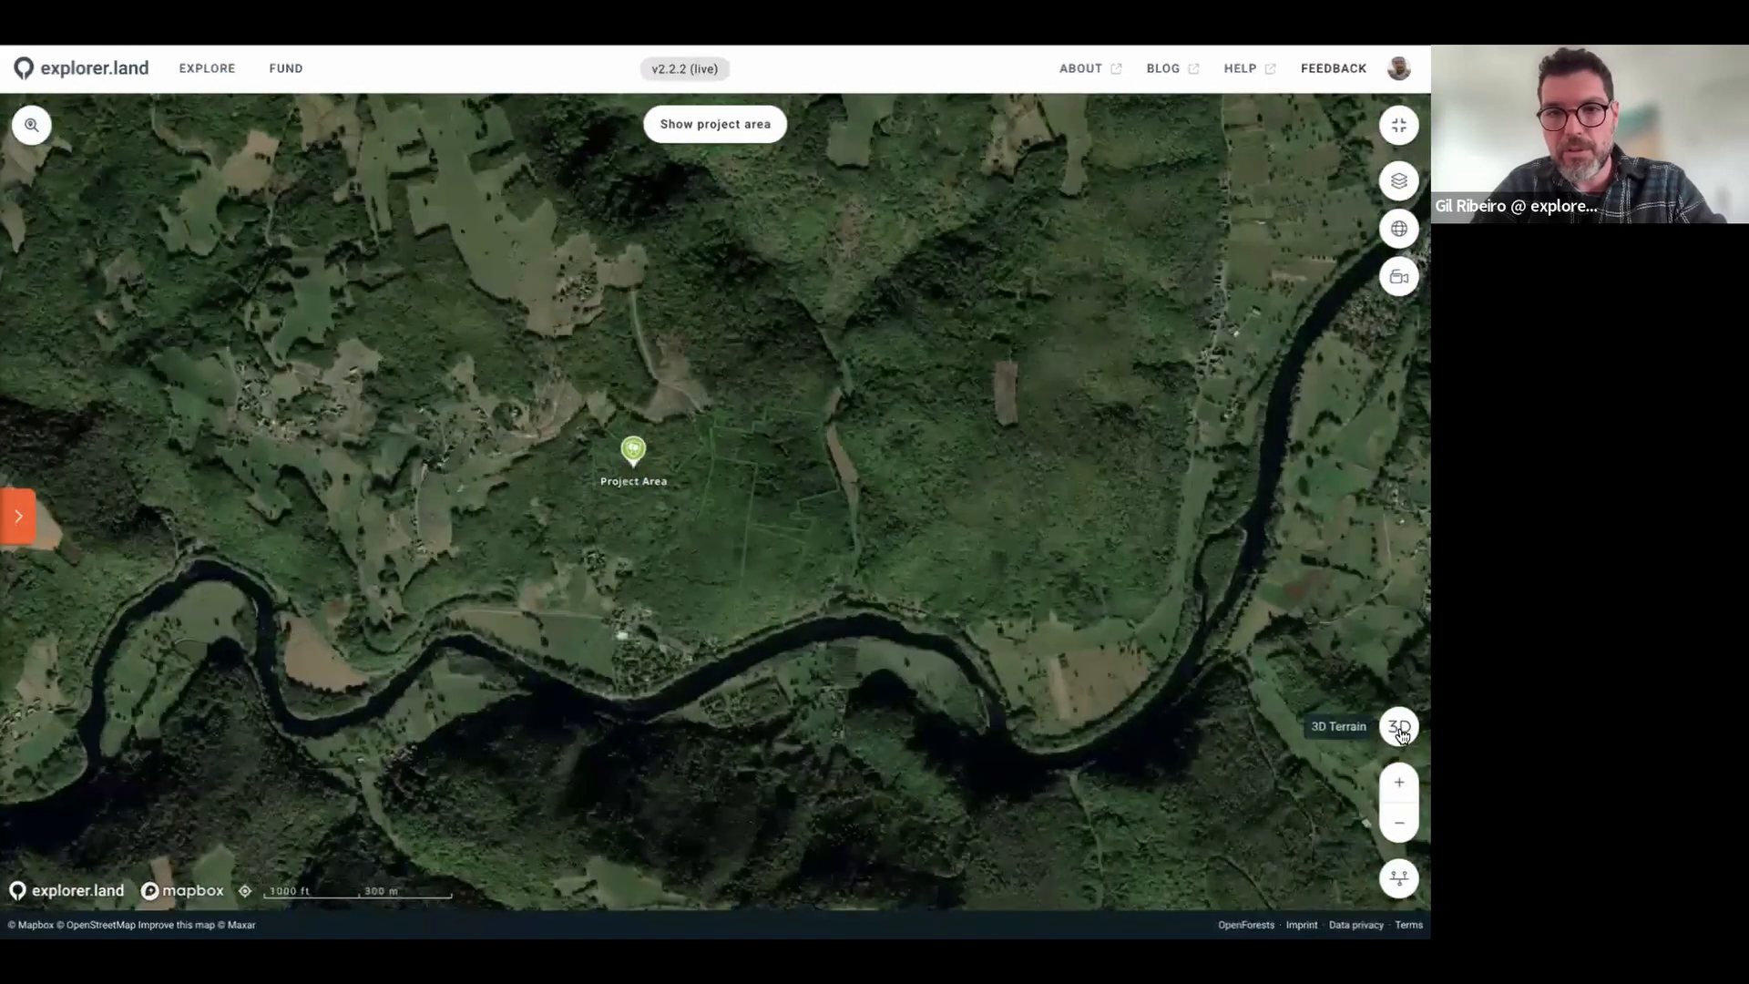
{"action": "left_click", "coordinate": [1400, 727]}
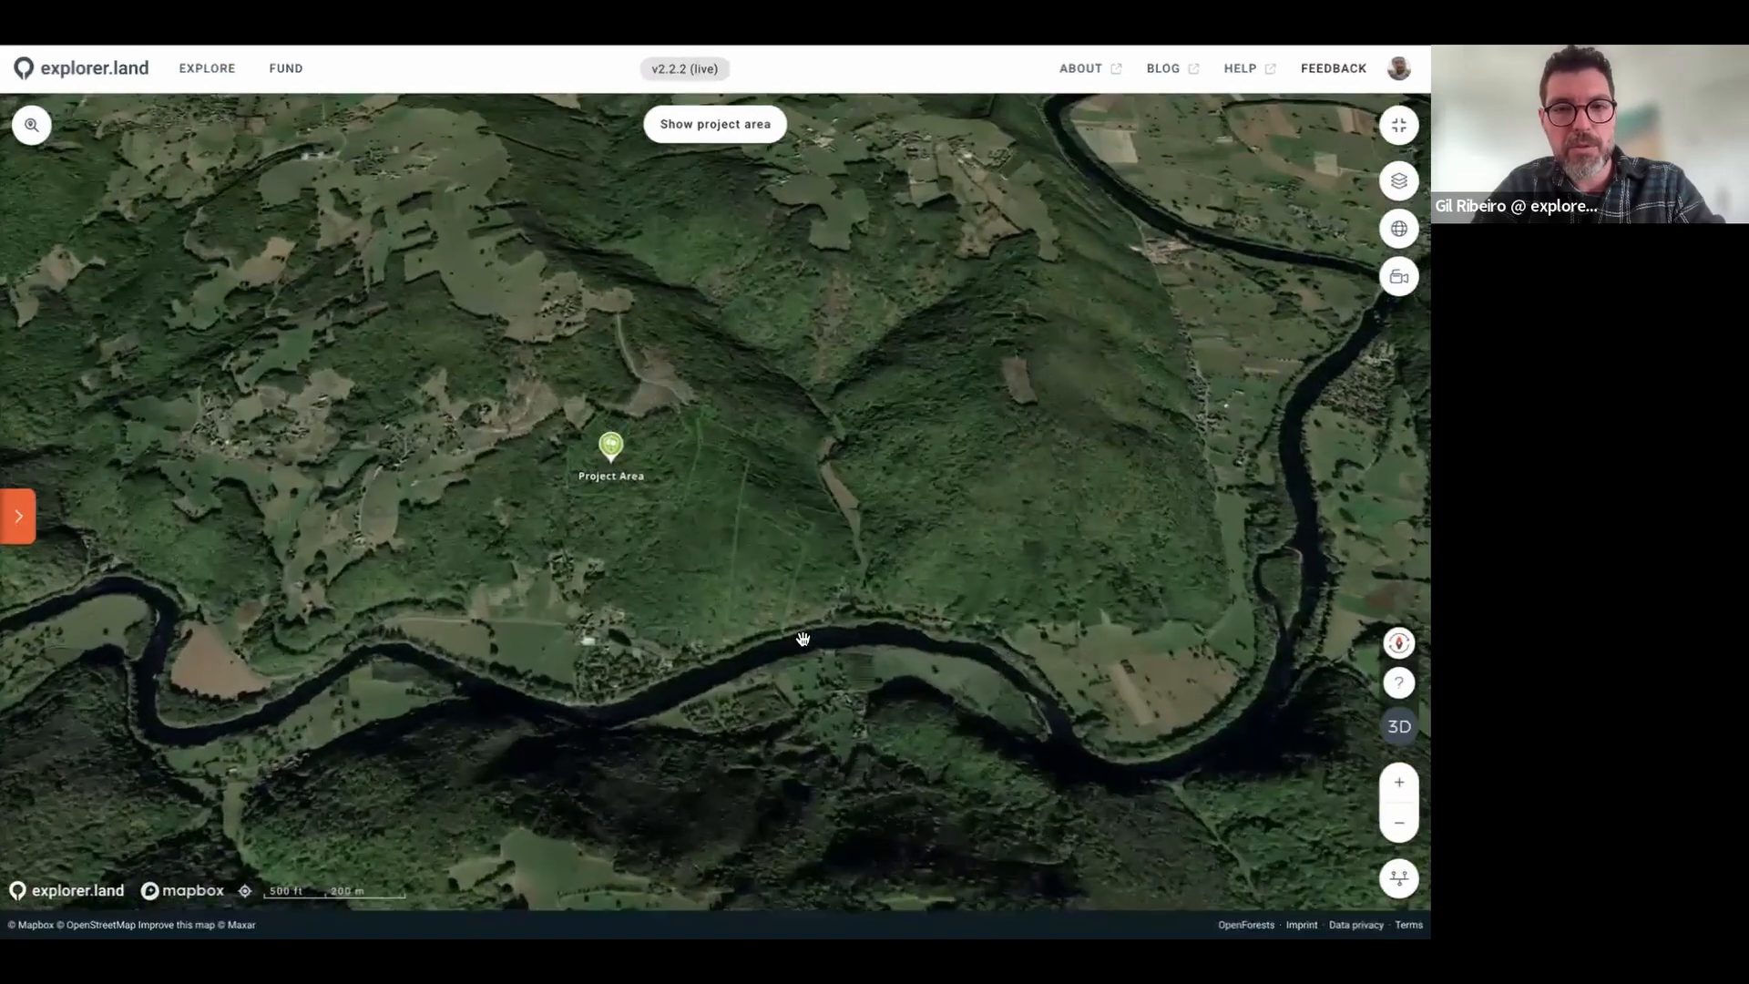
{"action": "mouse_move", "coordinate": [803, 643]}
{"action": "left_mouse_down"}
{"action": "mouse_move", "coordinate": [832, 582]}
{"action": "mouse_move", "coordinate": [894, 550]}
{"action": "mouse_move", "coordinate": [1194, 452]}
{"action": "mouse_move", "coordinate": [1139, 468]}
{"action": "mouse_move", "coordinate": [1130, 613]}
{"action": "left_mouse_up"}
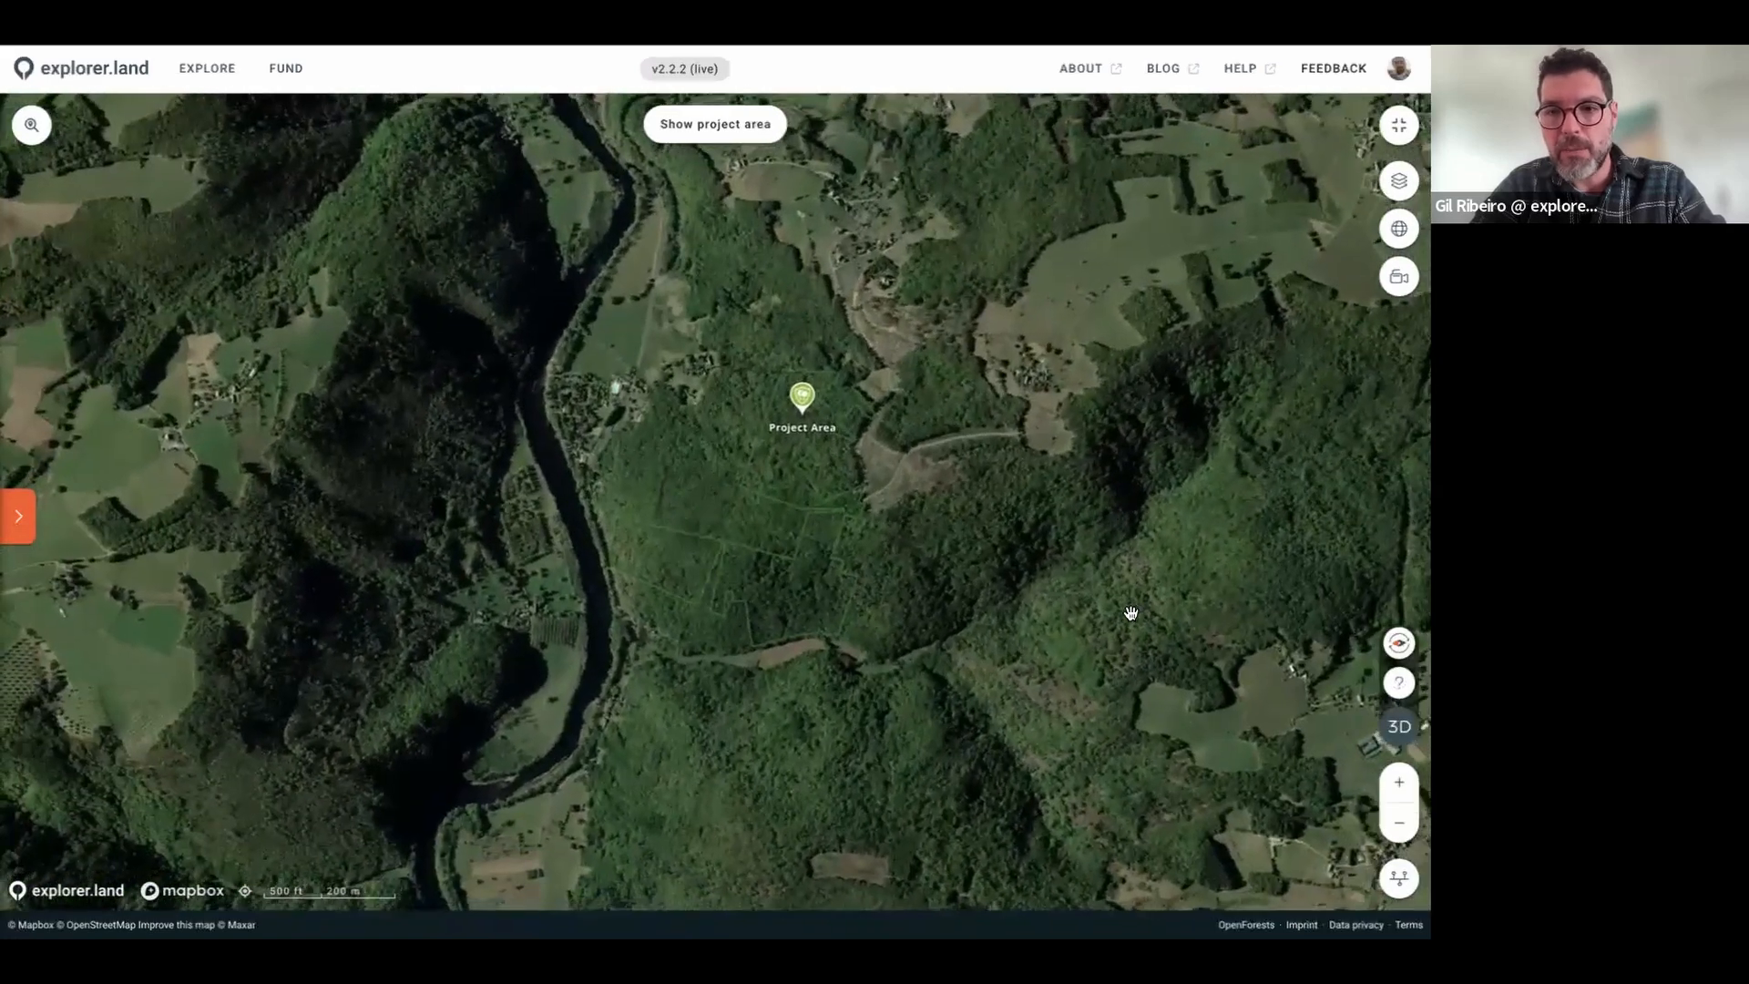
{"action": "scroll", "coordinate": [1130, 613], "scroll_direction": "down", "scroll_amount": 10}
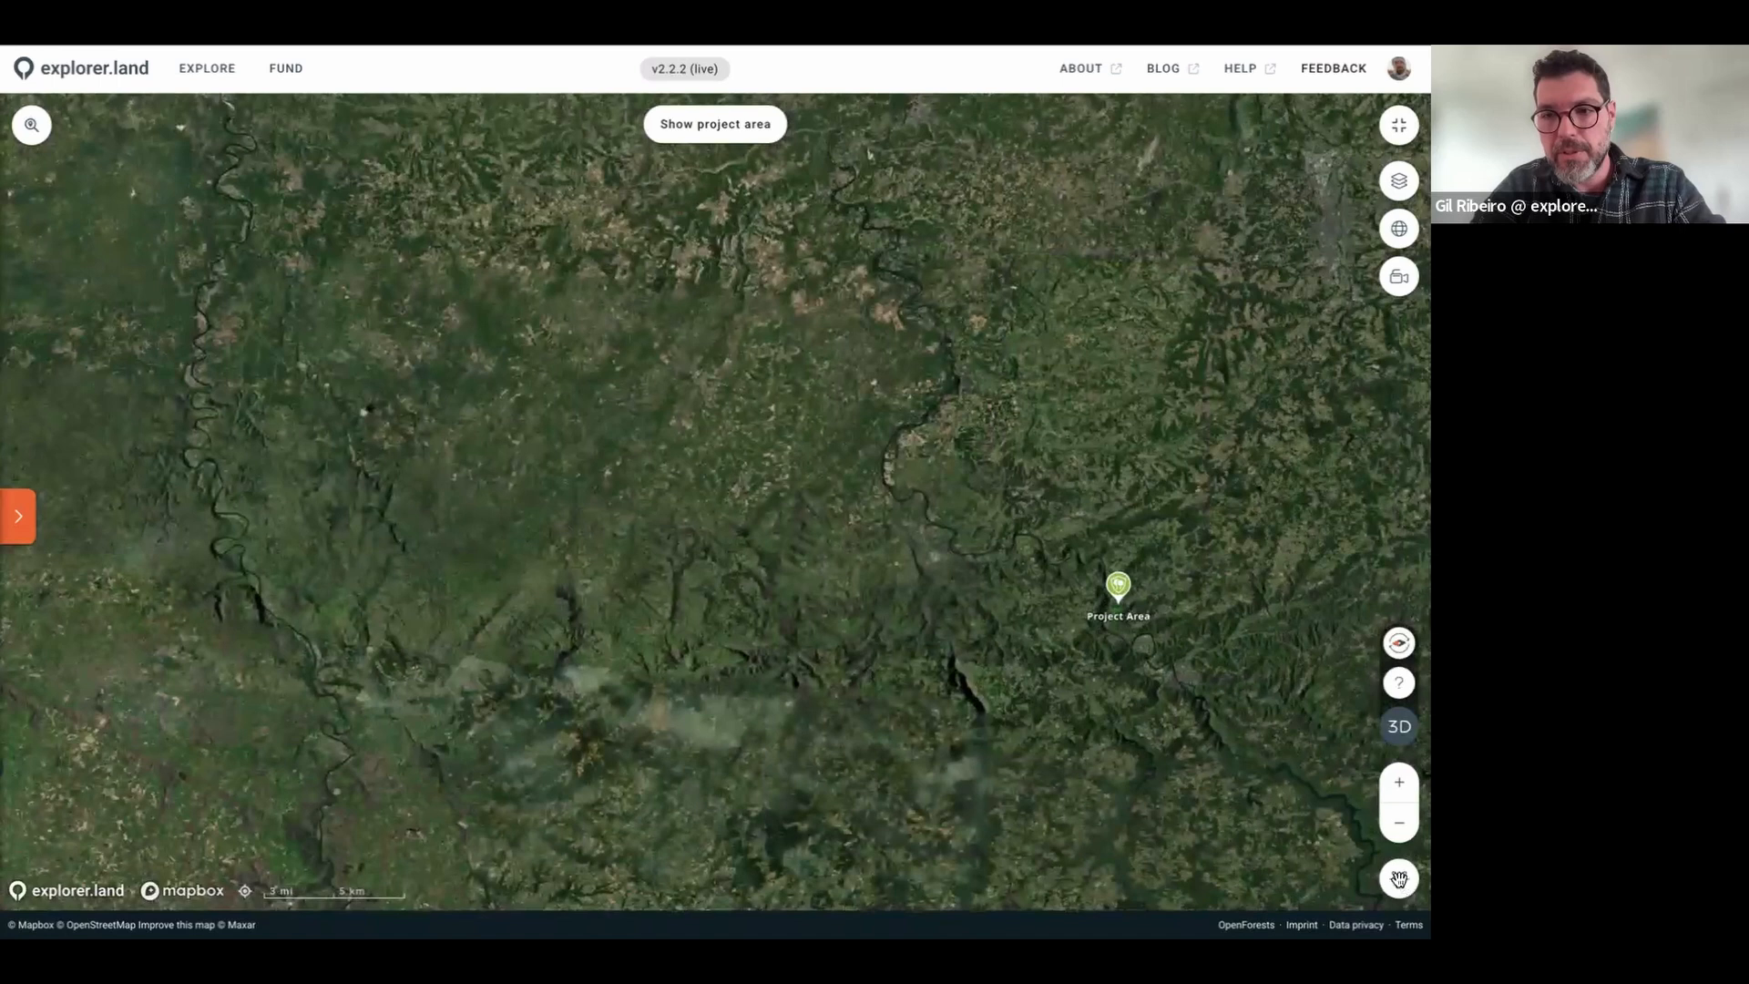
Step: Open the historical imagery timeline with ESRI Wayback as the source, then reopen the source list
{"action": "left_click", "coordinate": [1398, 877]}
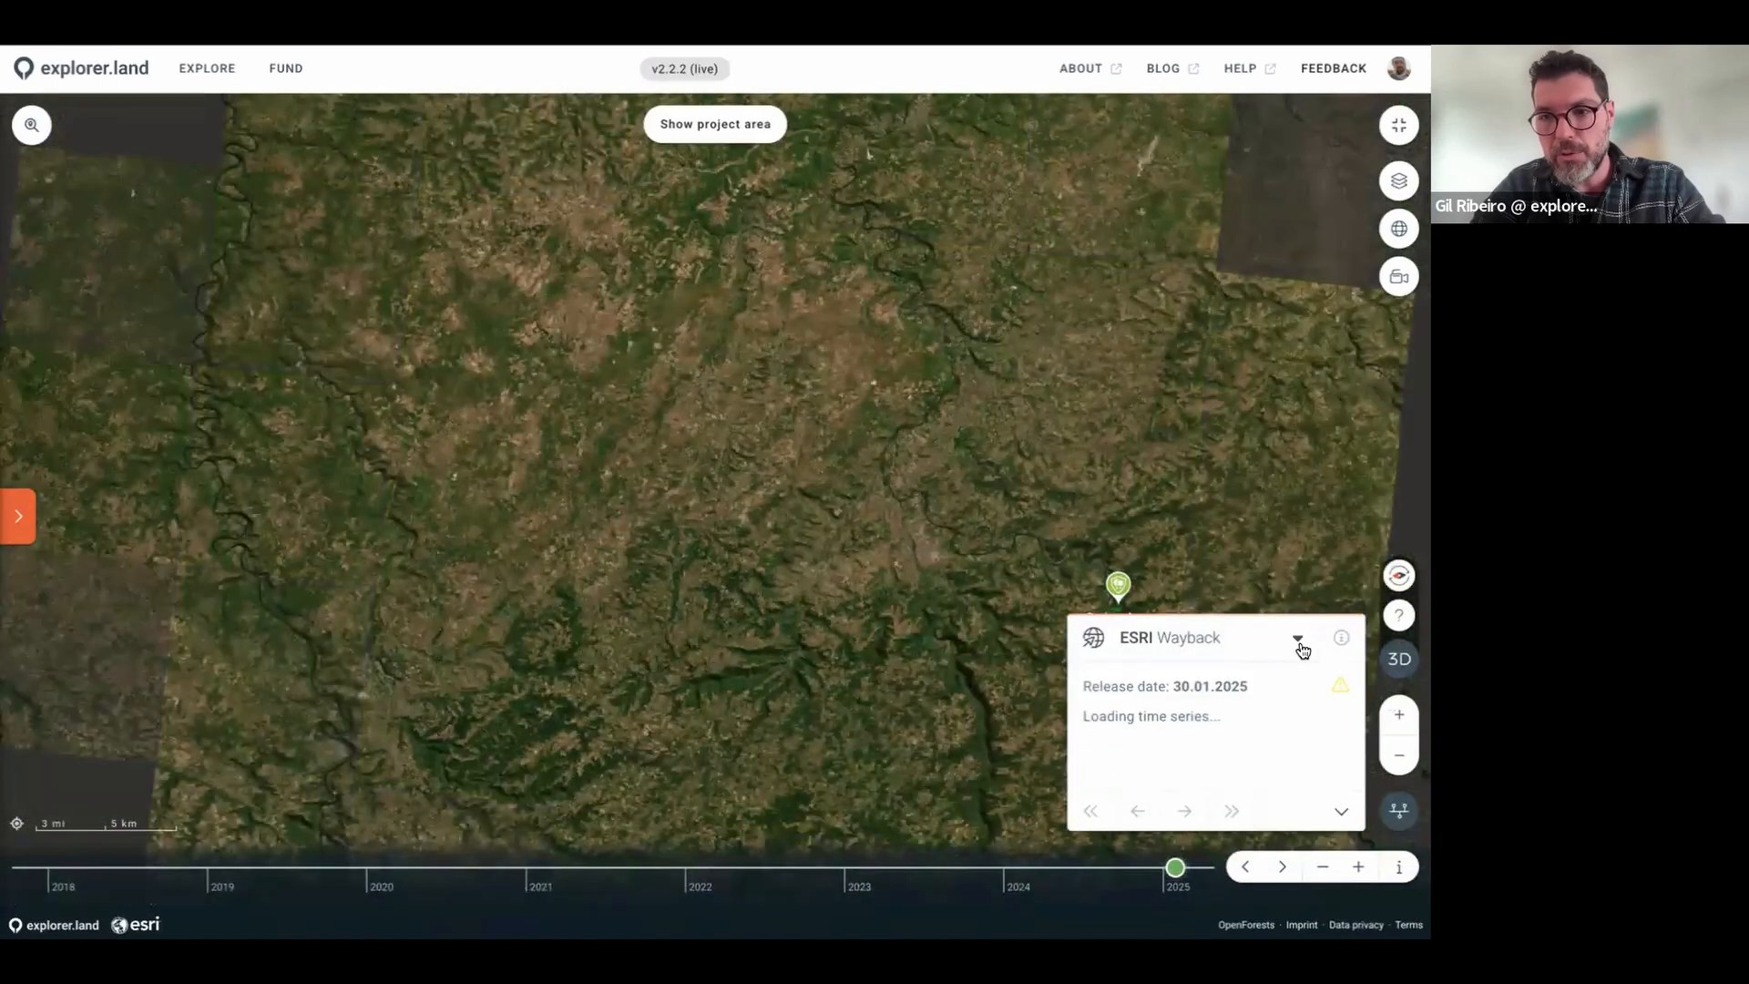
{"action": "left_click", "coordinate": [1299, 641]}
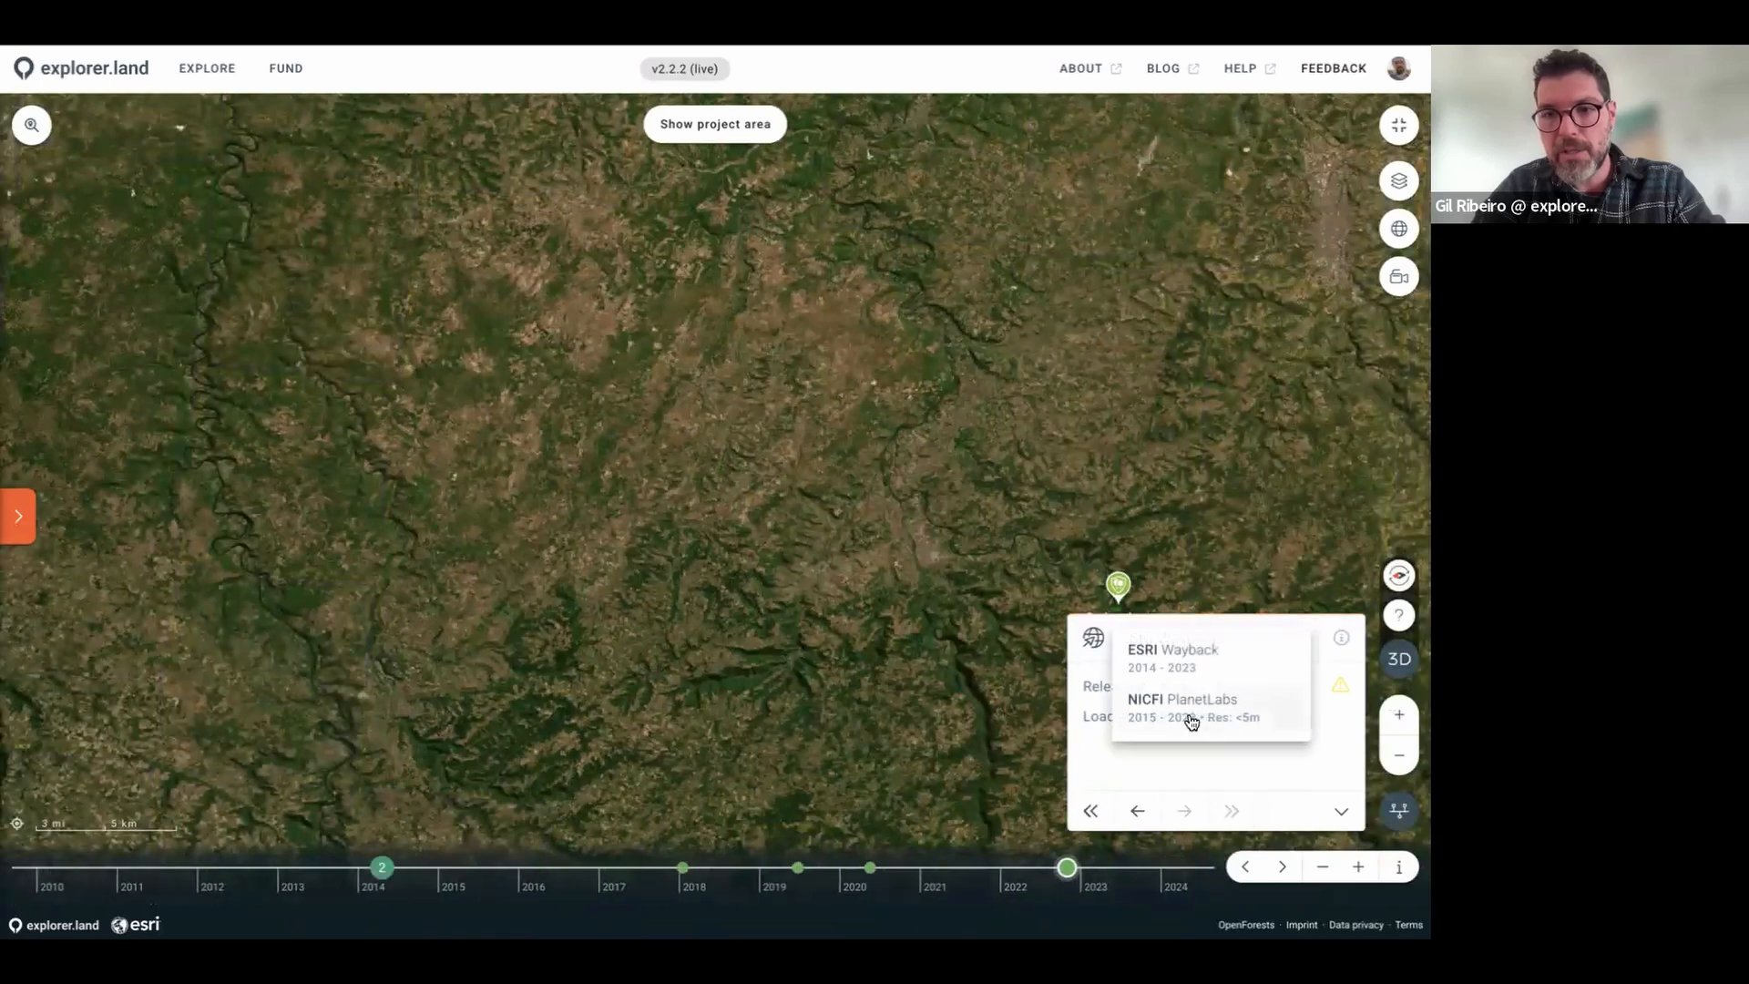
{"action": "left_click", "coordinate": [1178, 653]}
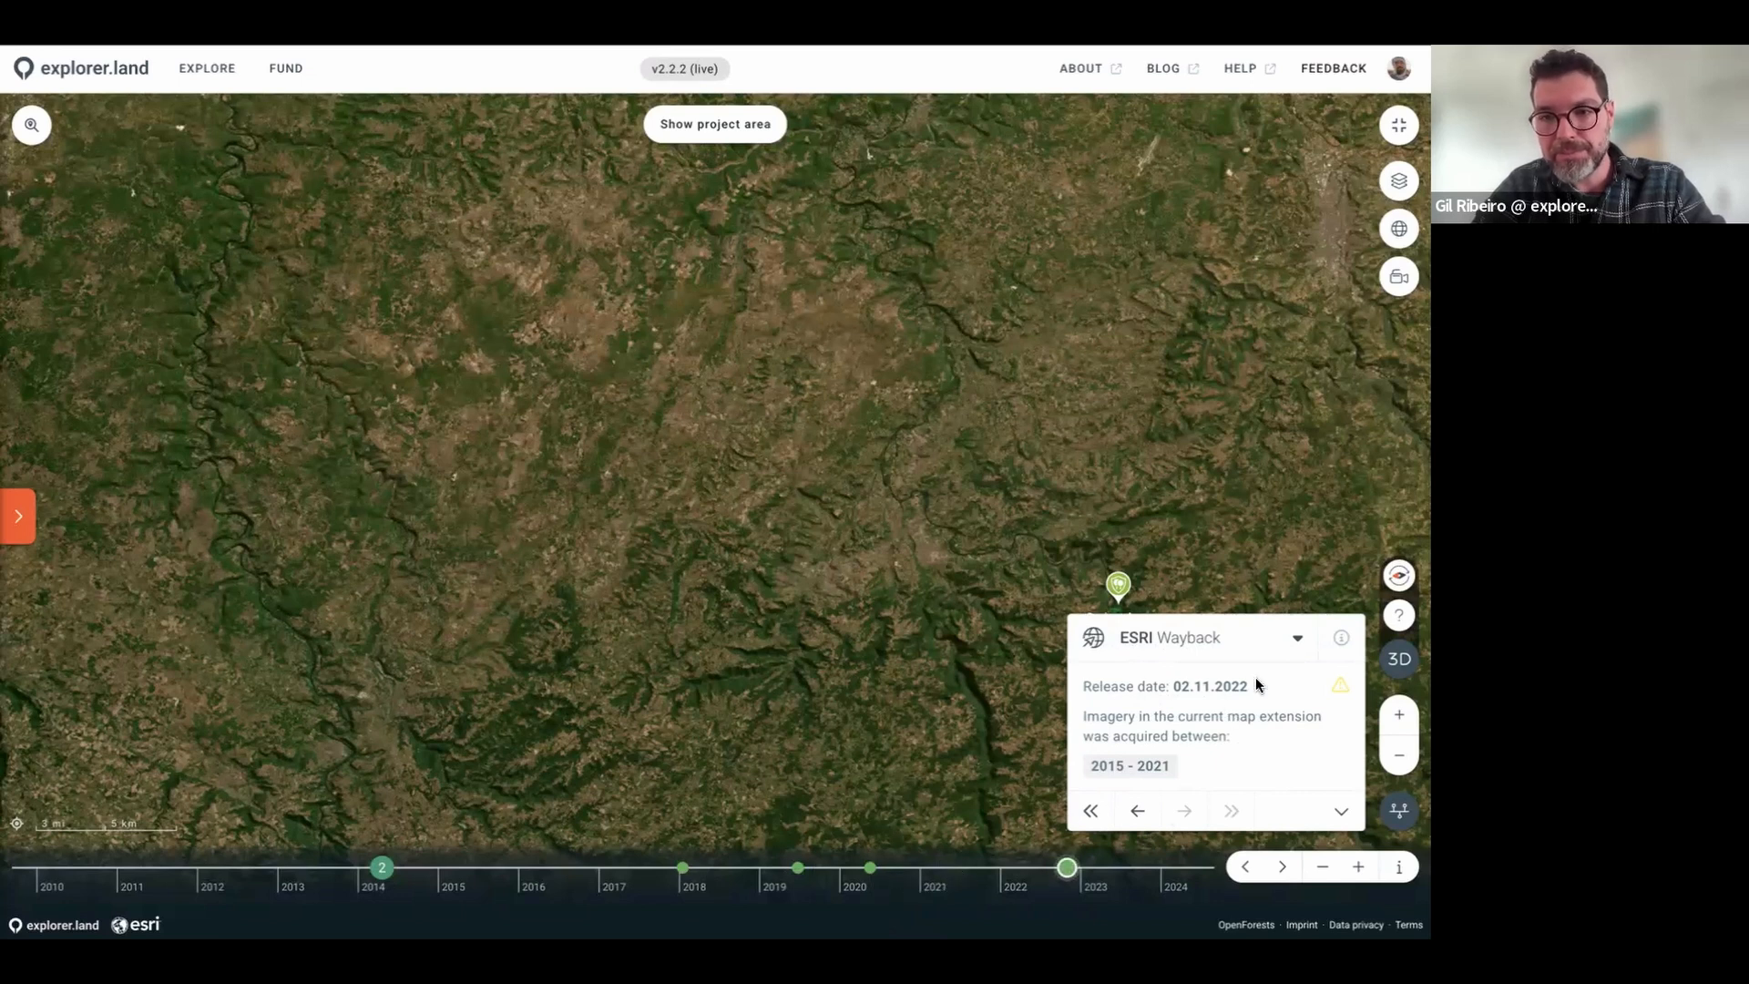
{"action": "left_click", "coordinate": [1297, 641]}
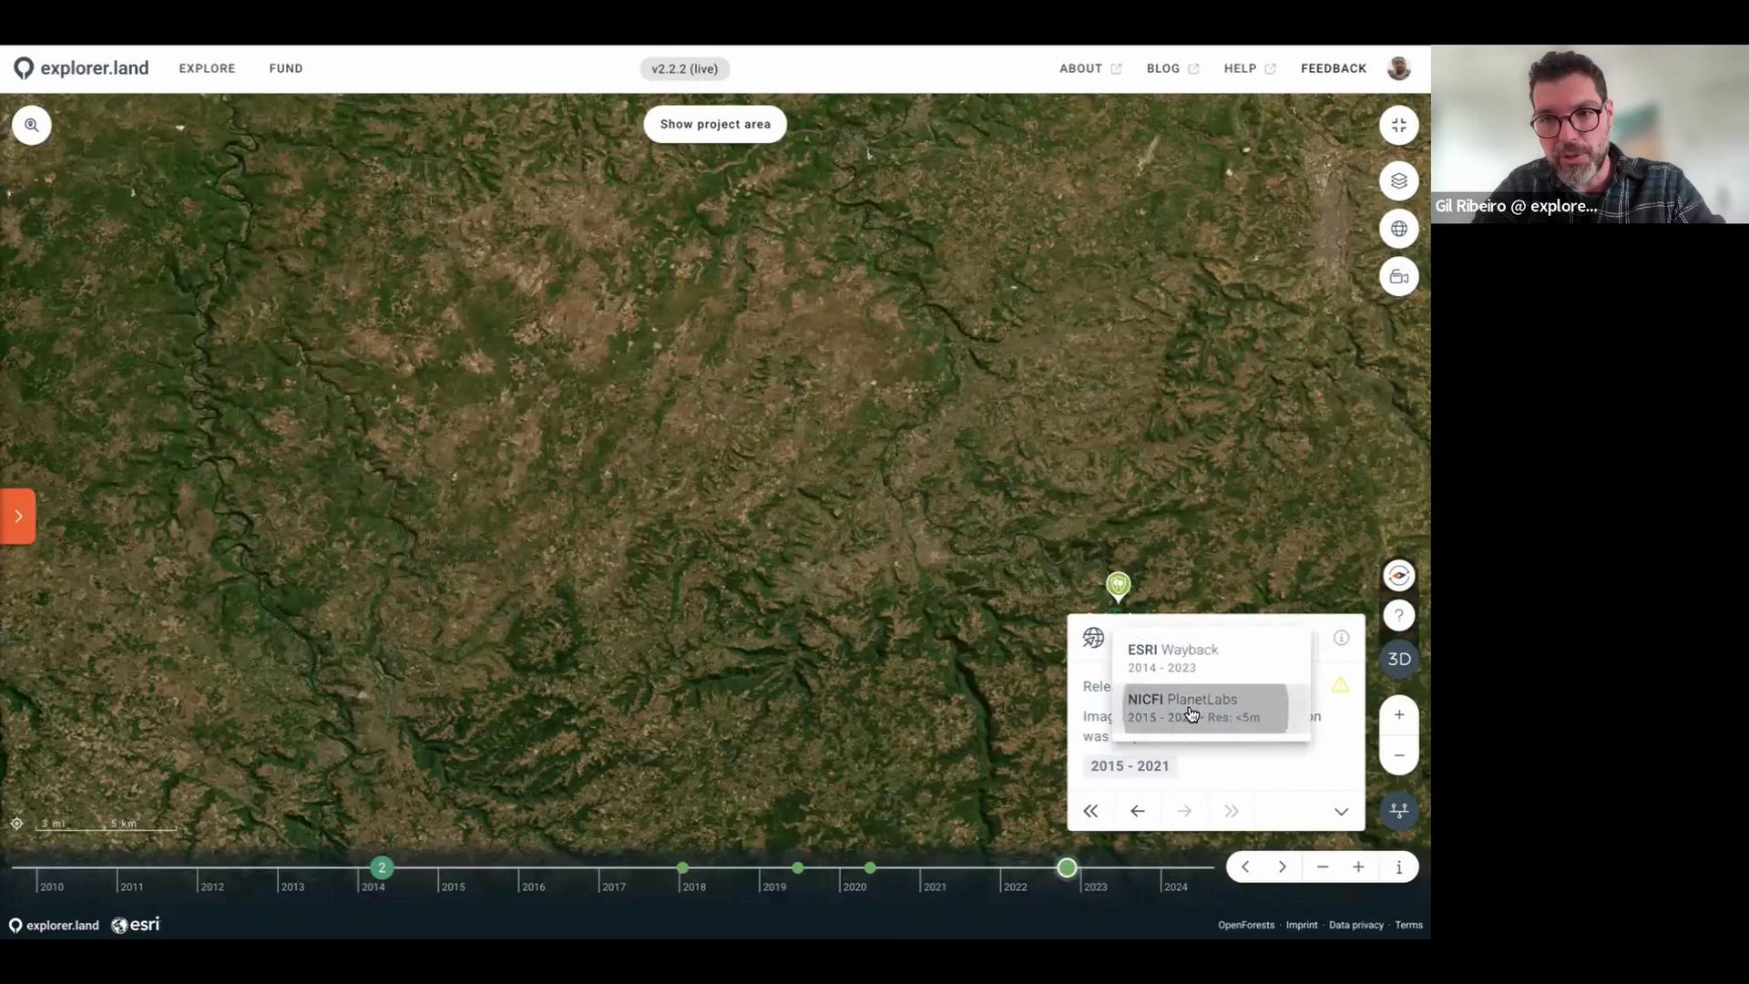
Step: Switch the imagery source to NICFI PlanetLabs and zoom the map out
{"action": "left_click", "coordinate": [1195, 710]}
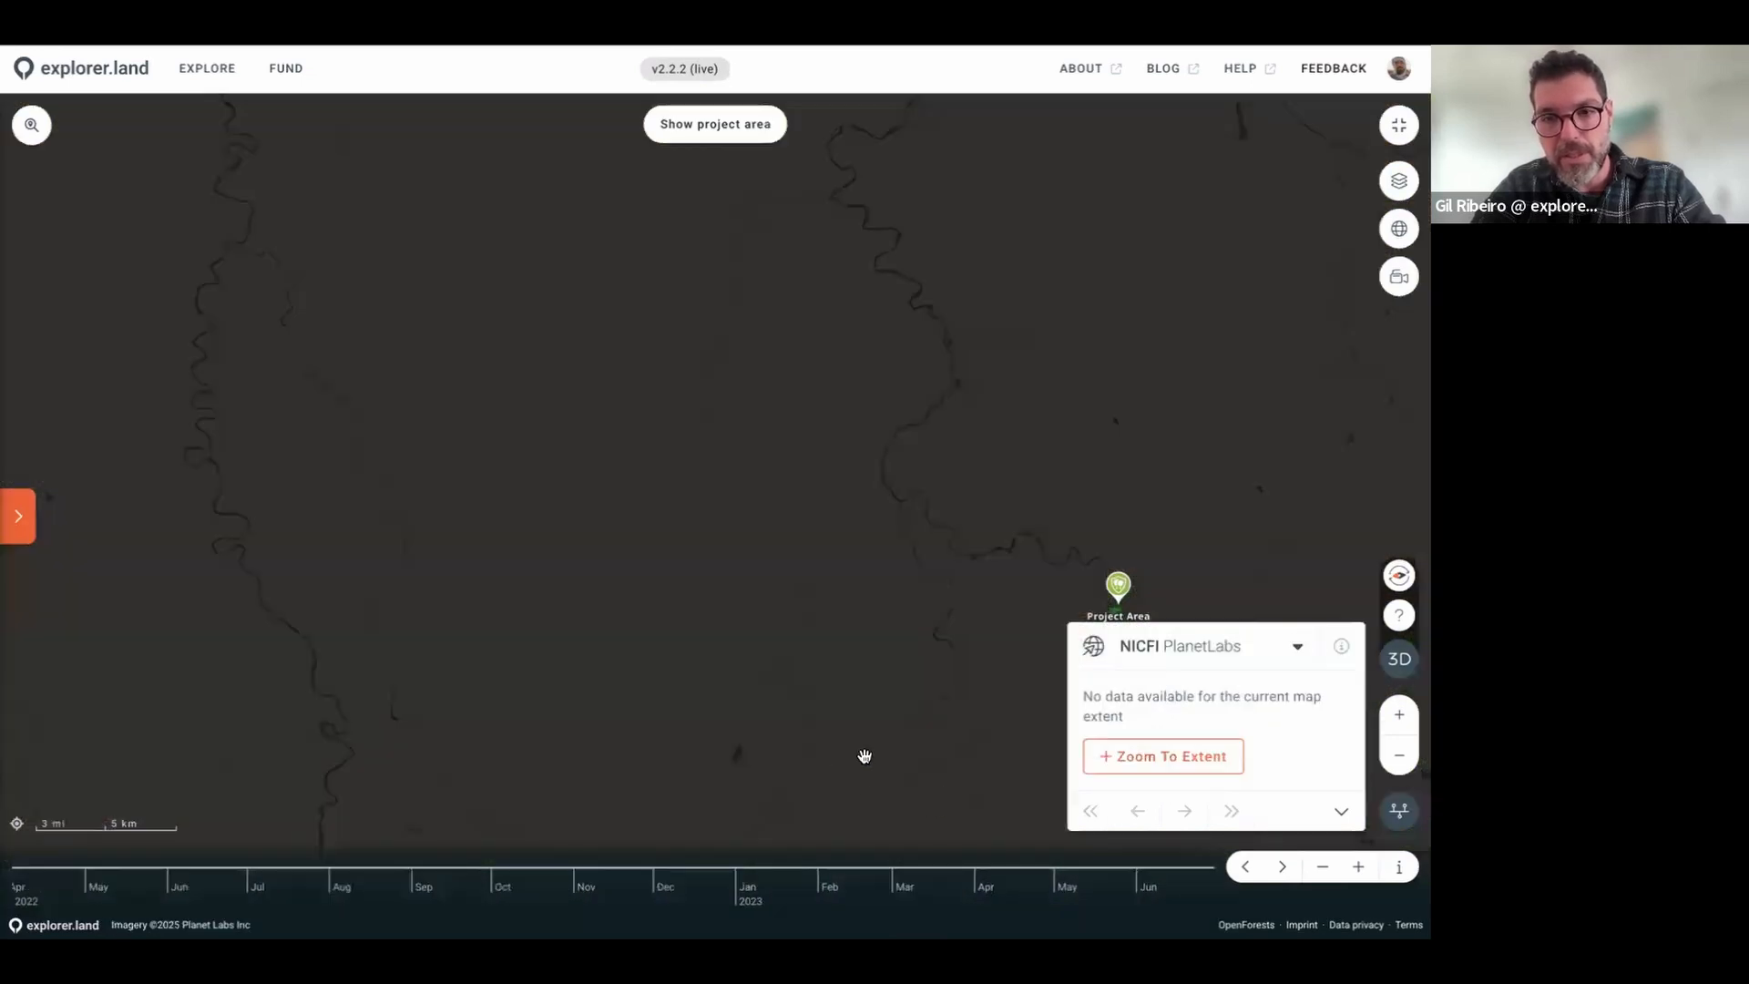
{"action": "scroll", "coordinate": [1049, 615], "scroll_direction": "up", "scroll_amount": 2}
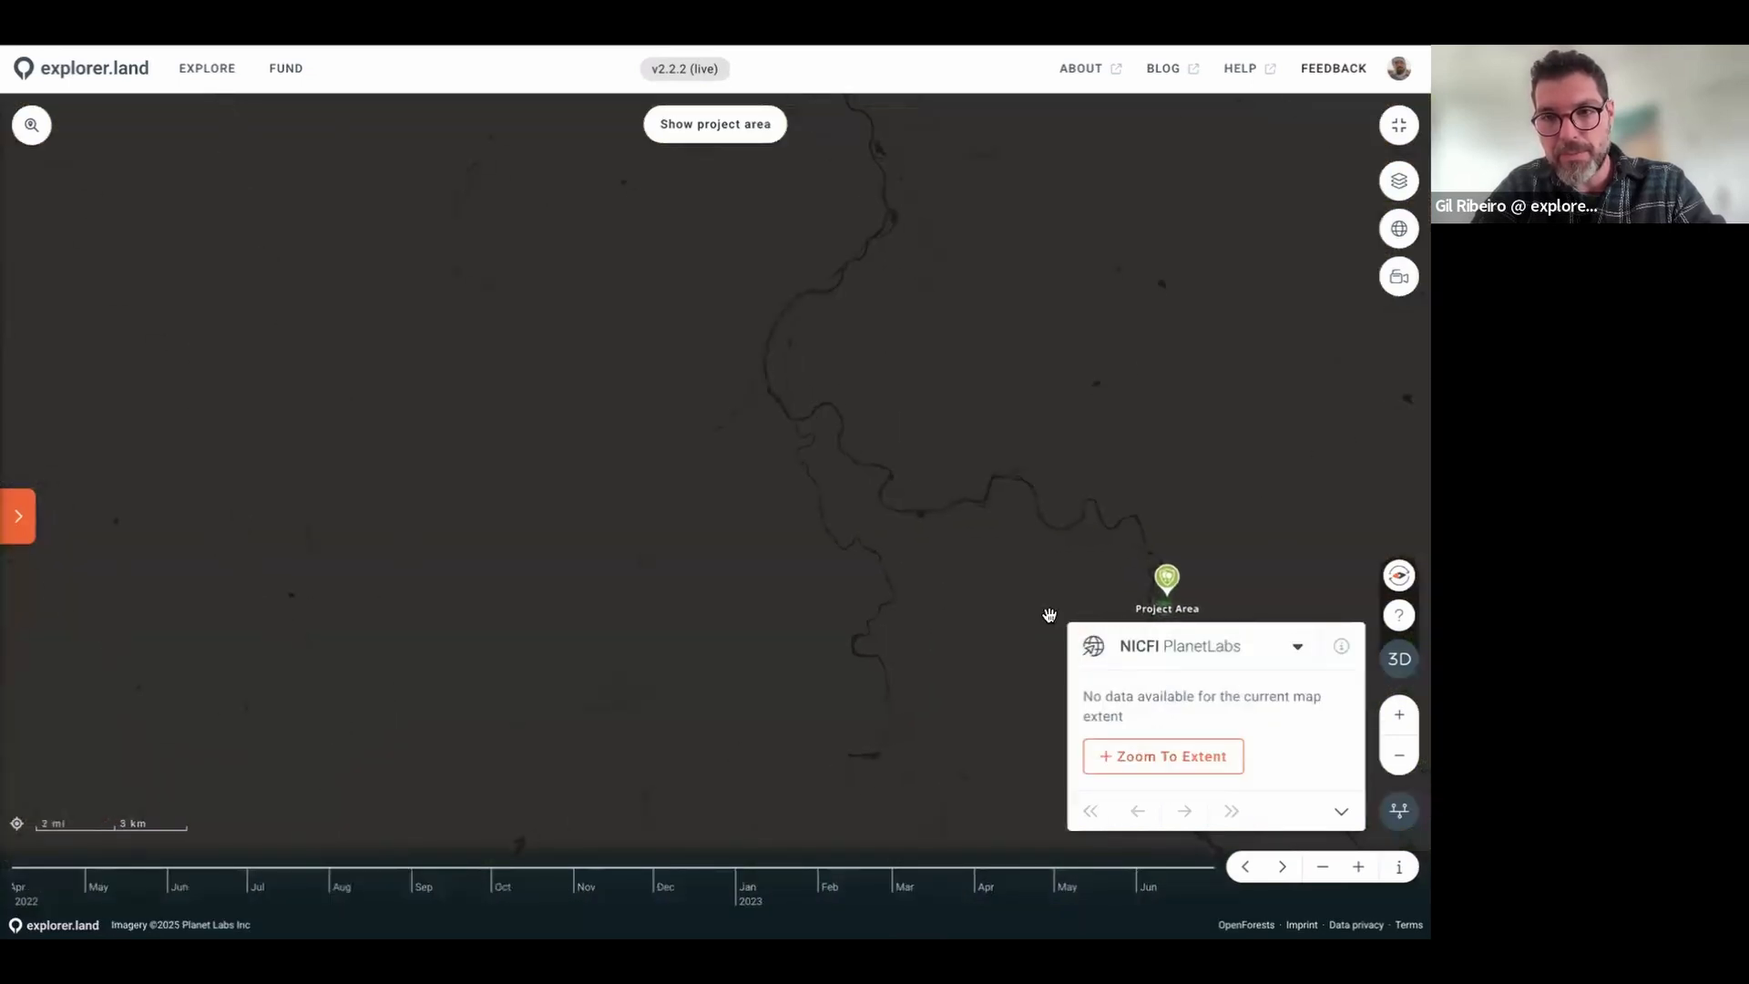
{"action": "scroll", "coordinate": [1049, 615], "scroll_direction": "down", "scroll_amount": 10}
{"action": "scroll", "coordinate": [1049, 615], "scroll_direction": "down", "scroll_amount": 3}
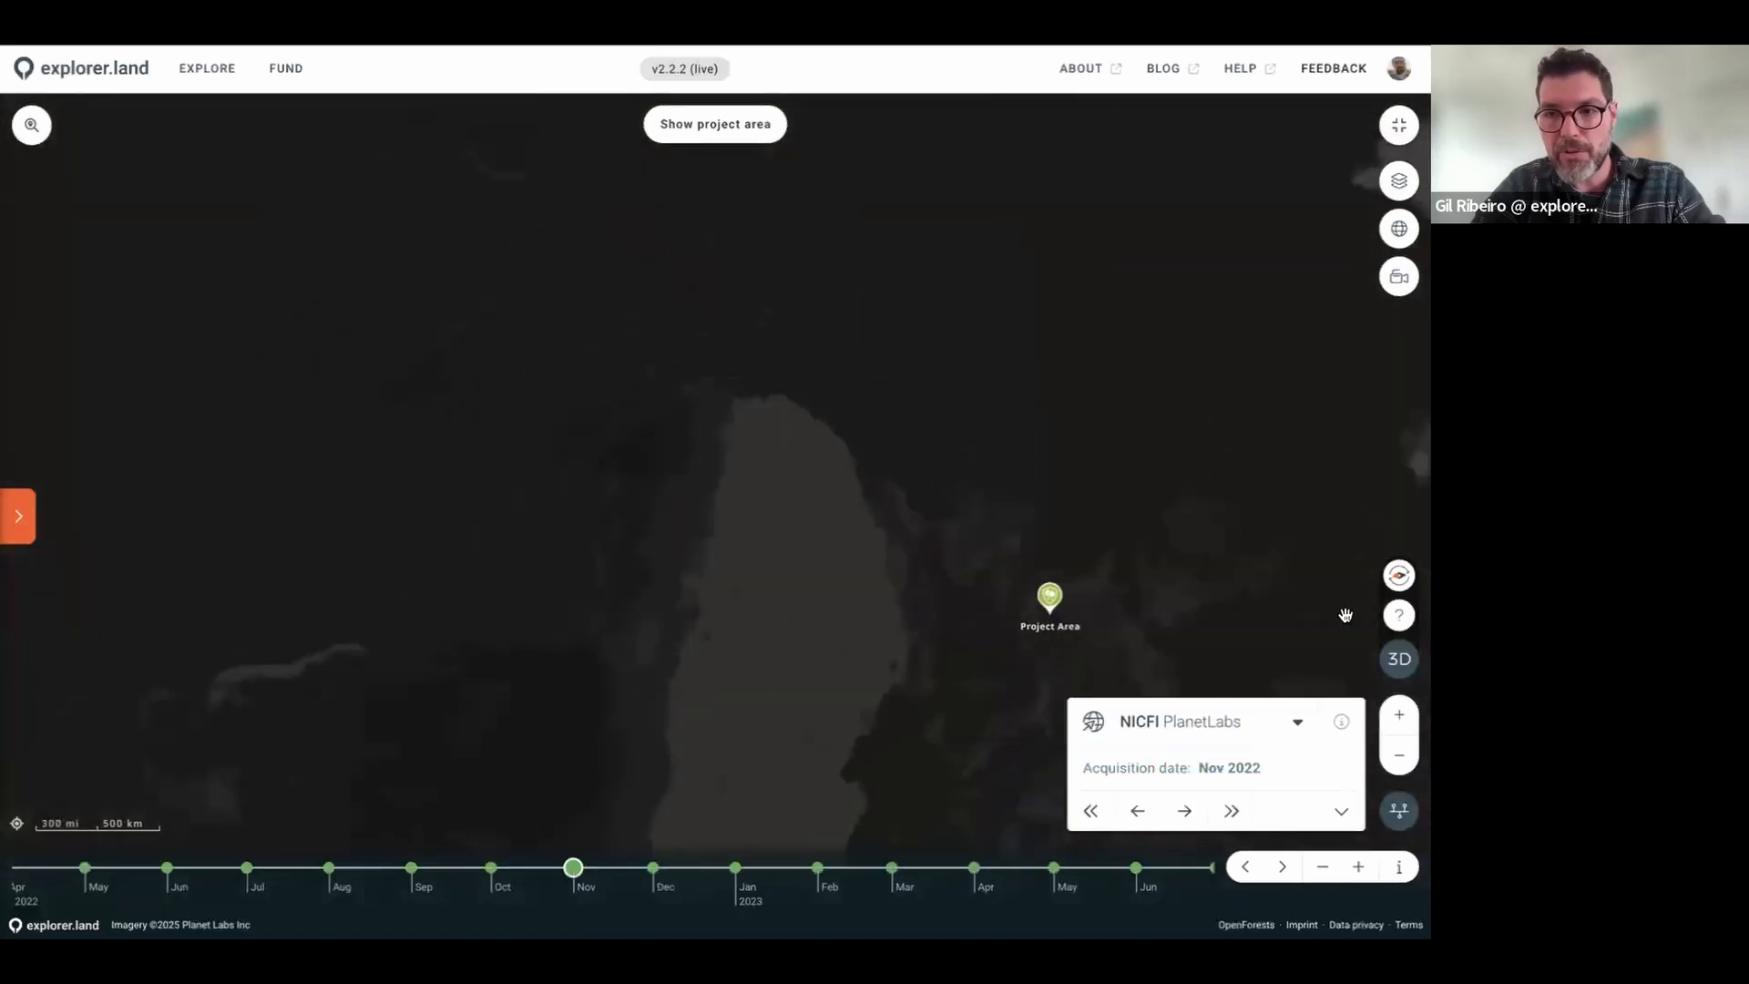
Step: Flatten the map to 2D, zoom into Central Africa, and jump imagery to Jan 2025
{"action": "left_click", "coordinate": [1399, 658]}
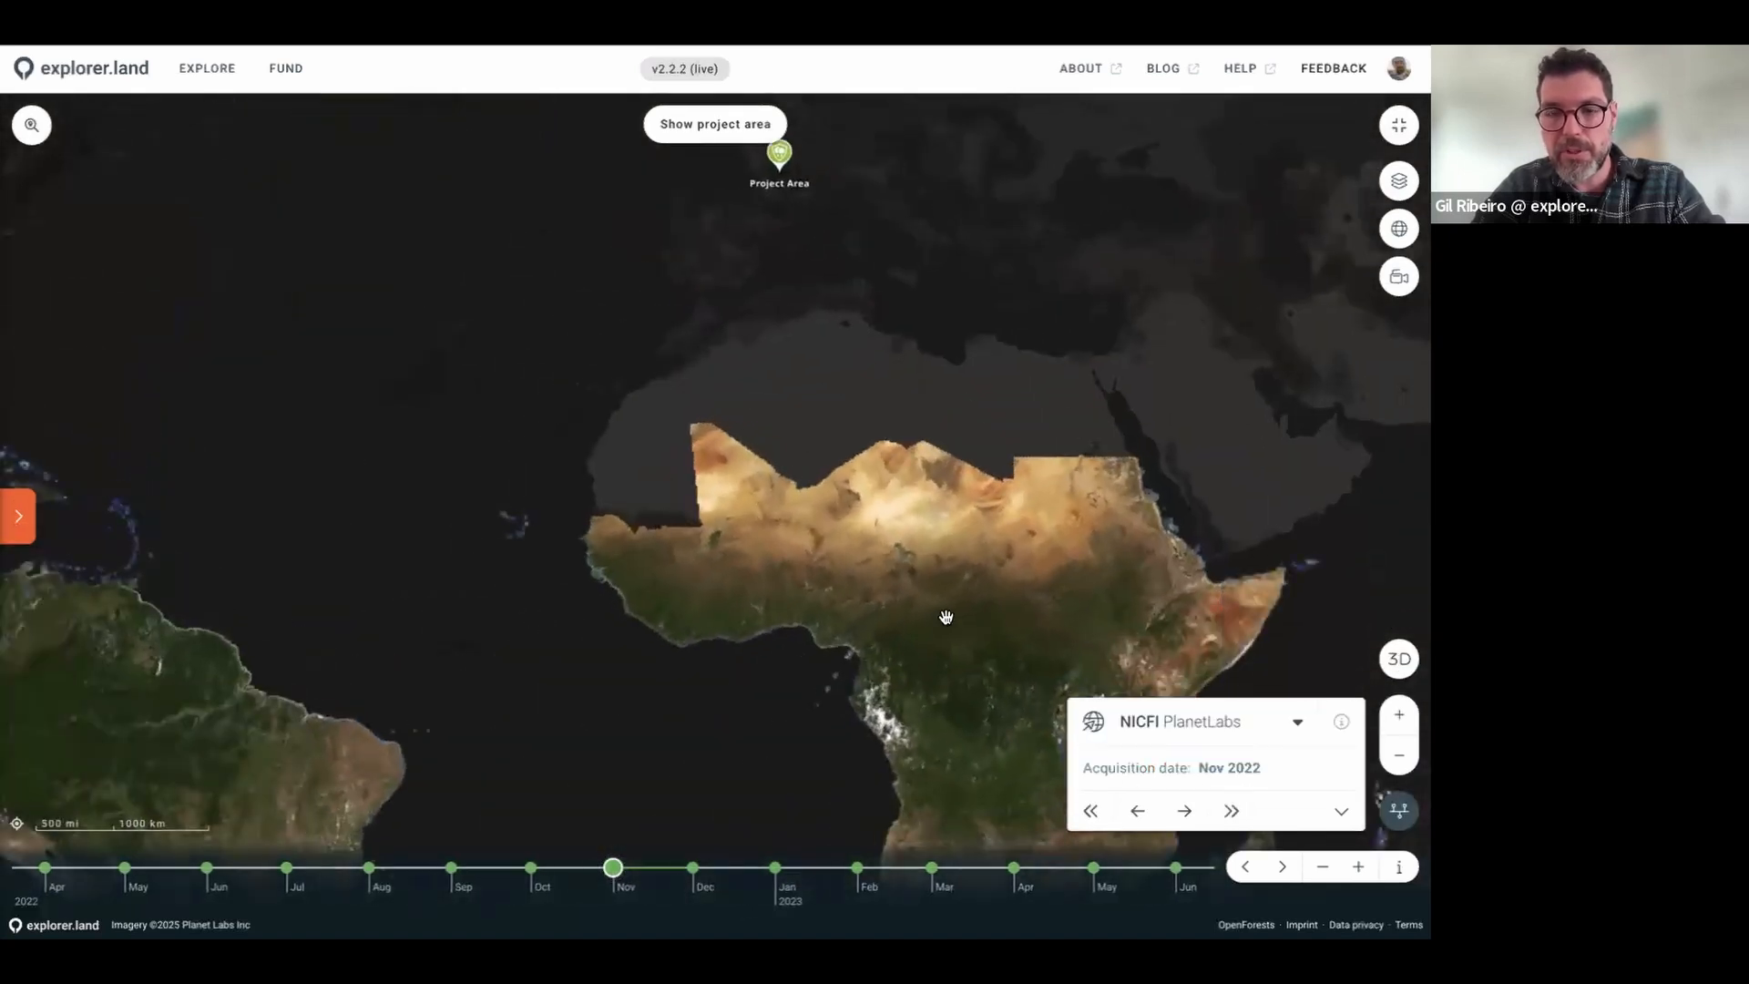
{"action": "scroll", "coordinate": [930, 318], "scroll_direction": "down", "scroll_amount": 1}
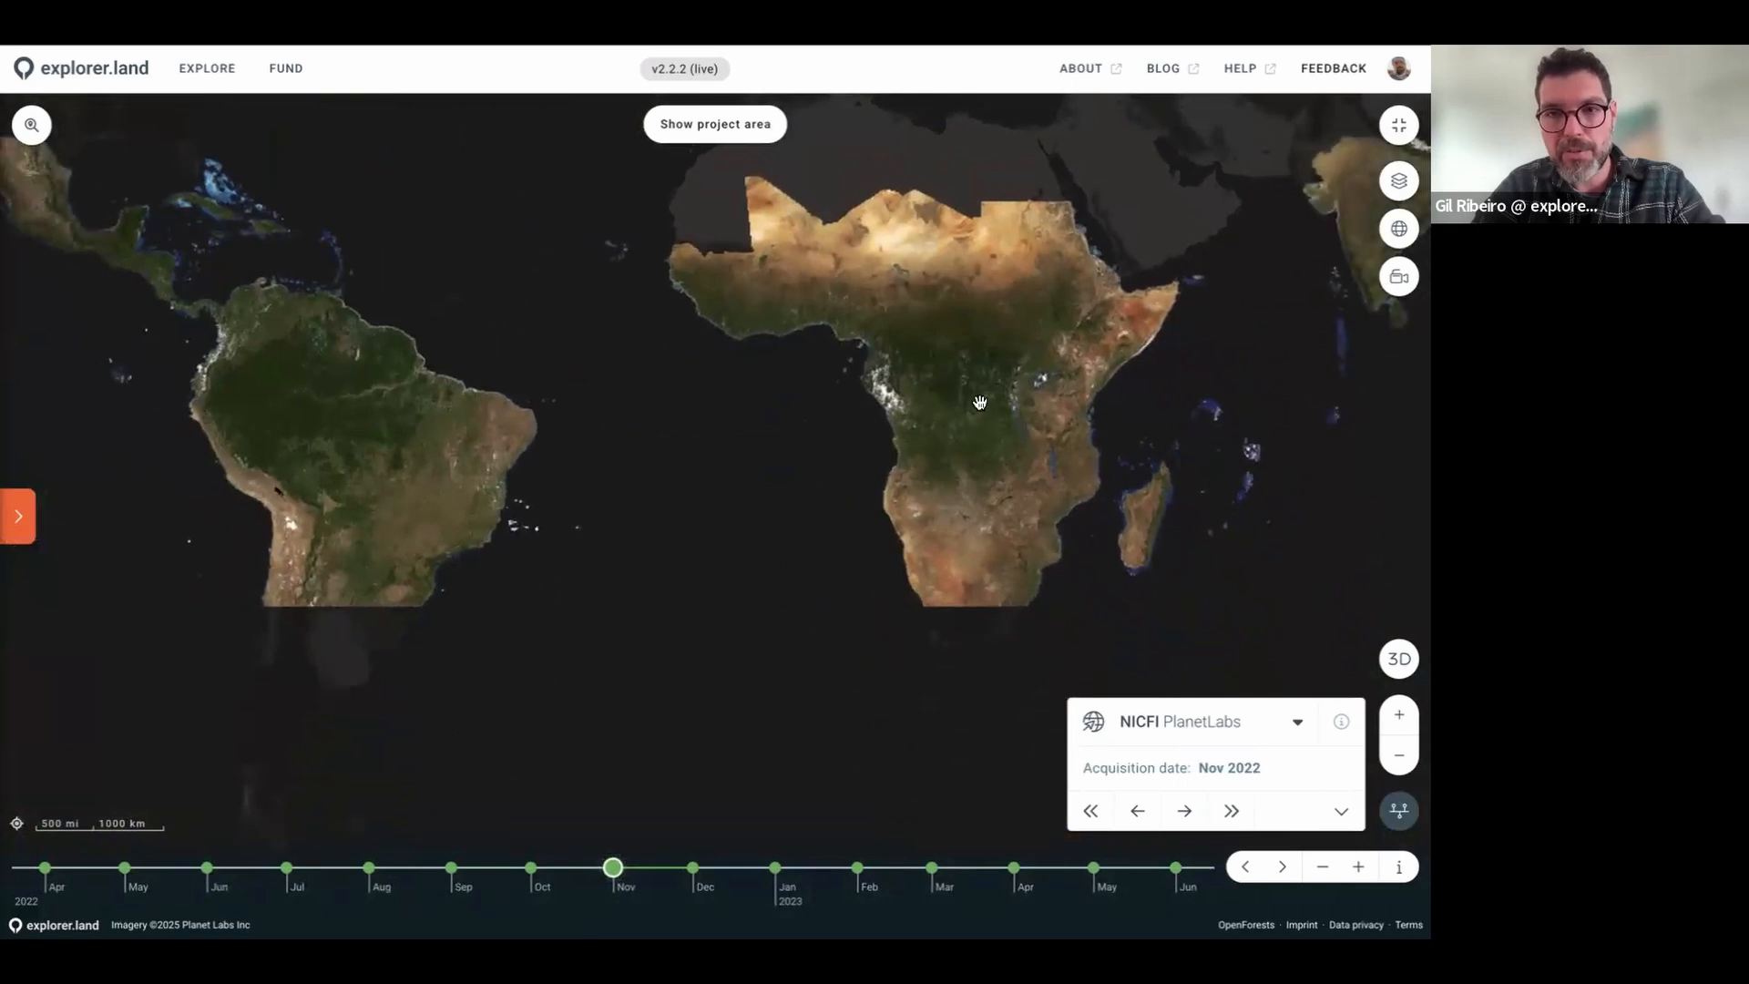
{"action": "scroll", "coordinate": [979, 401], "scroll_direction": "up", "scroll_amount": 3}
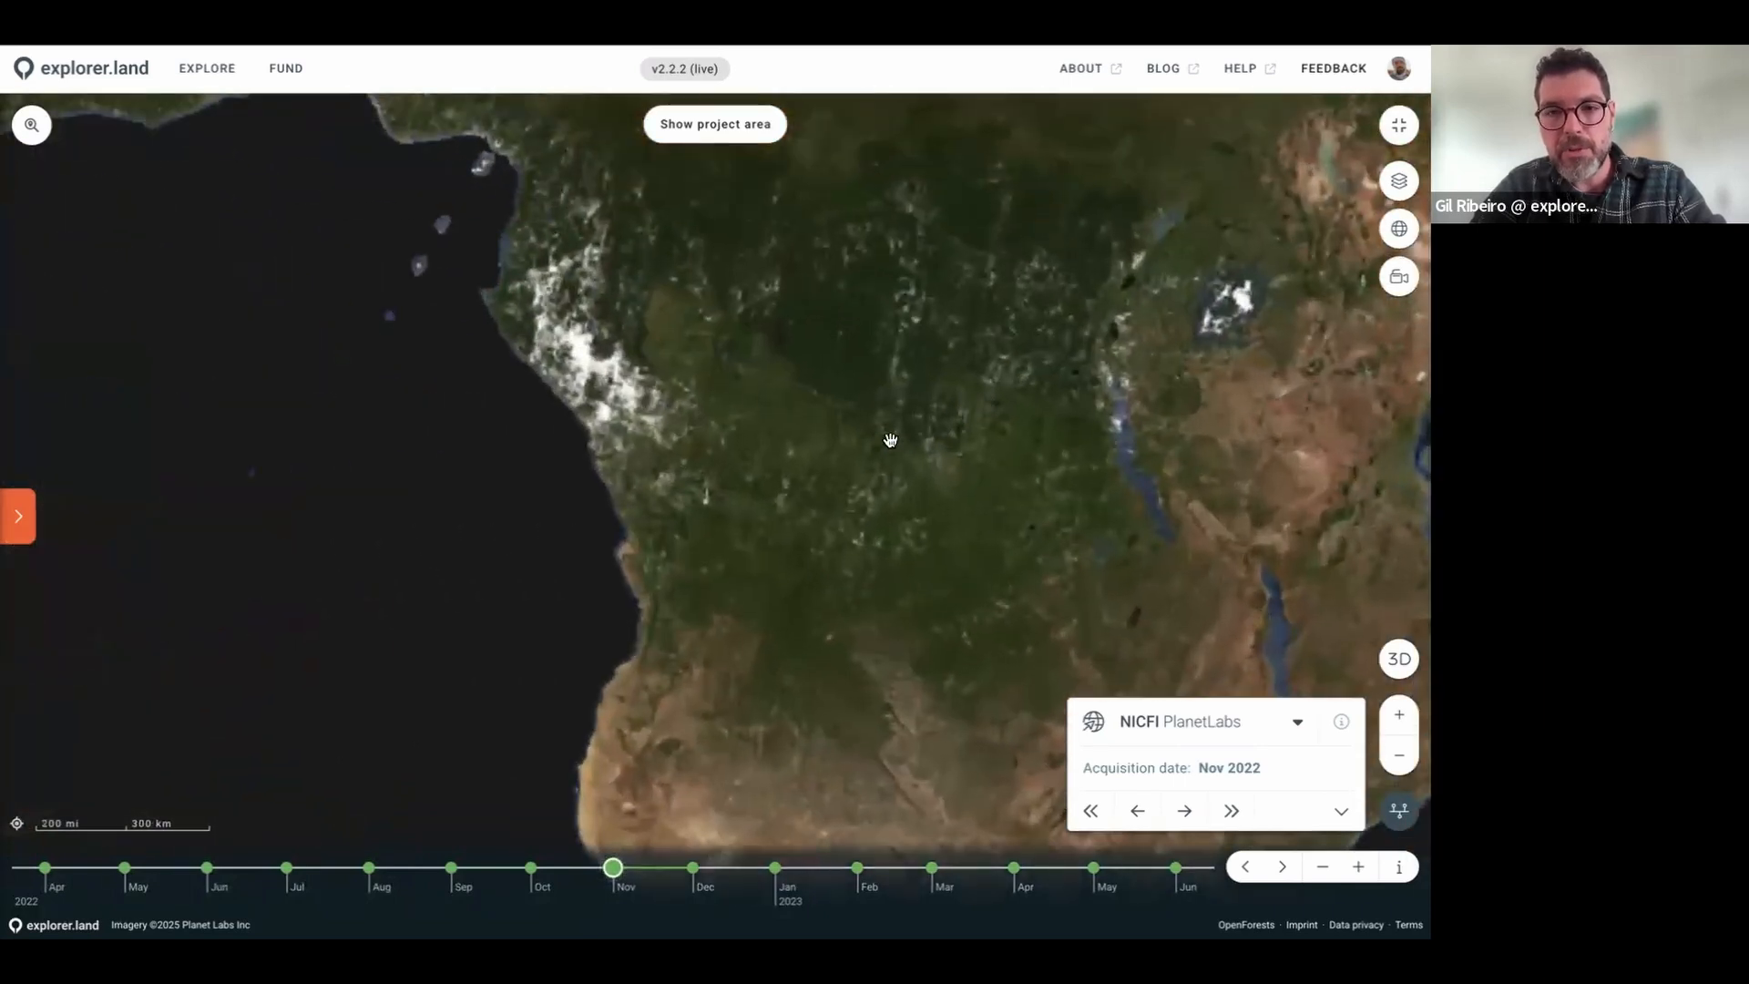
{"action": "scroll", "coordinate": [820, 452], "scroll_direction": "up", "scroll_amount": 3}
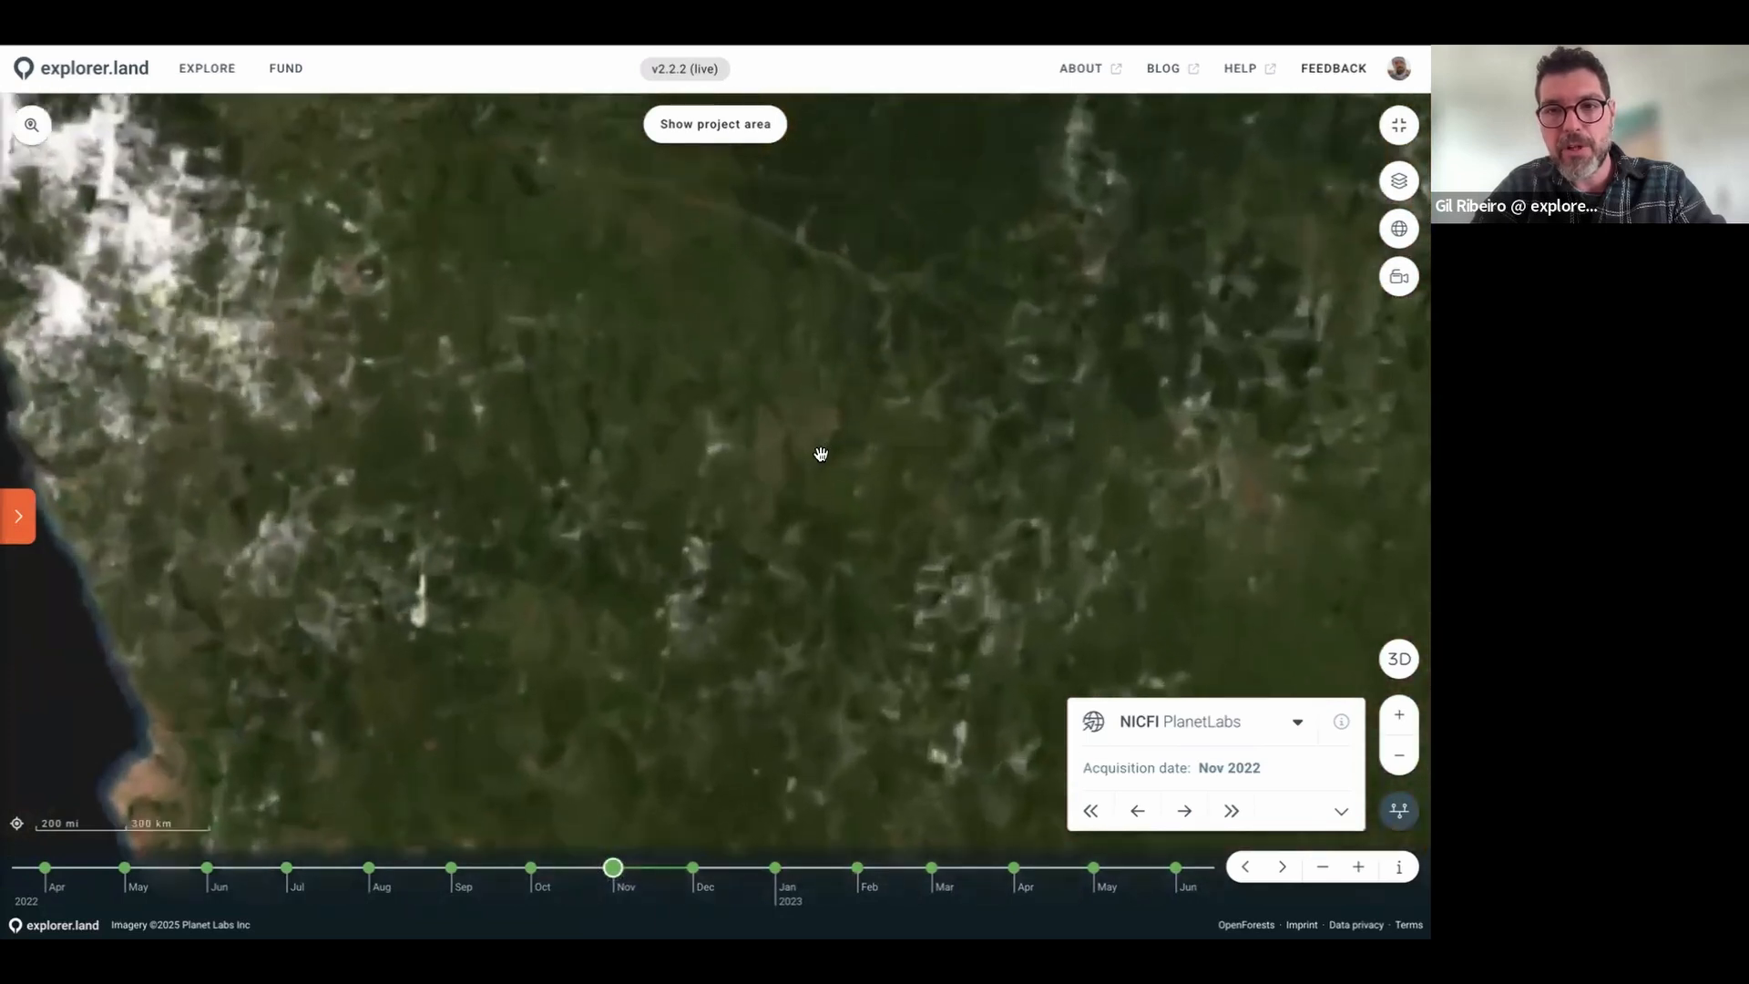
{"action": "scroll", "coordinate": [819, 453], "scroll_direction": "up", "scroll_amount": 5}
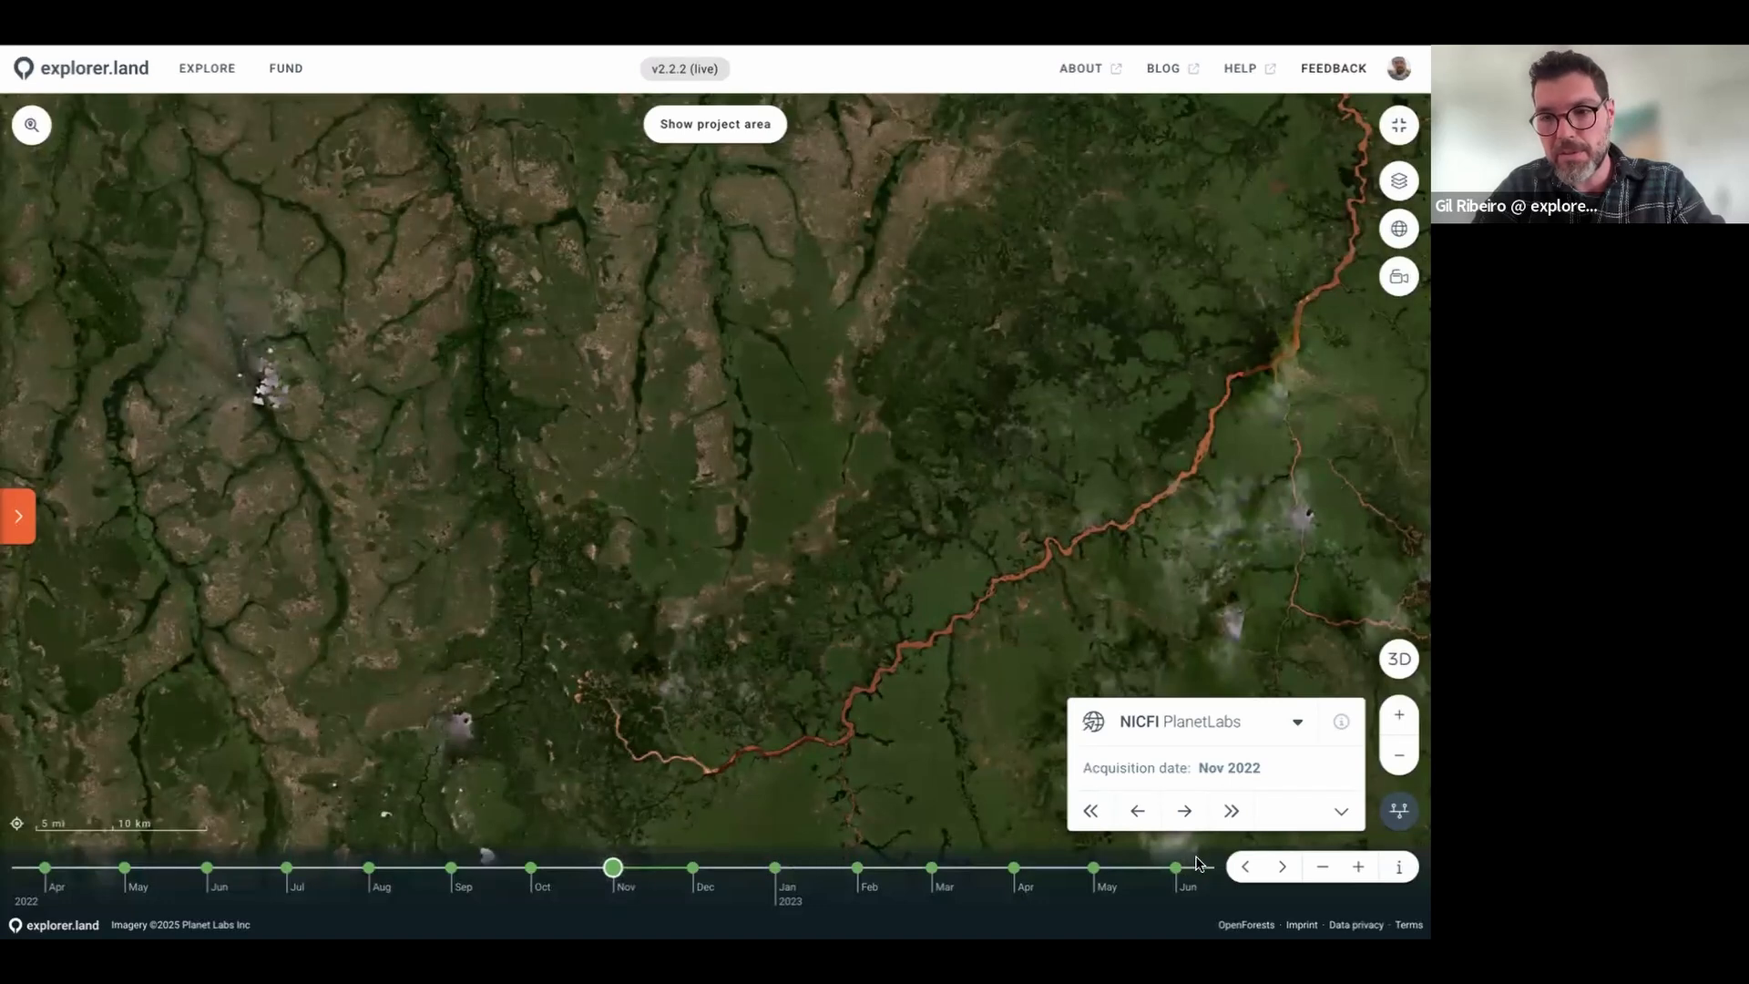
{"action": "left_click", "coordinate": [1233, 810]}
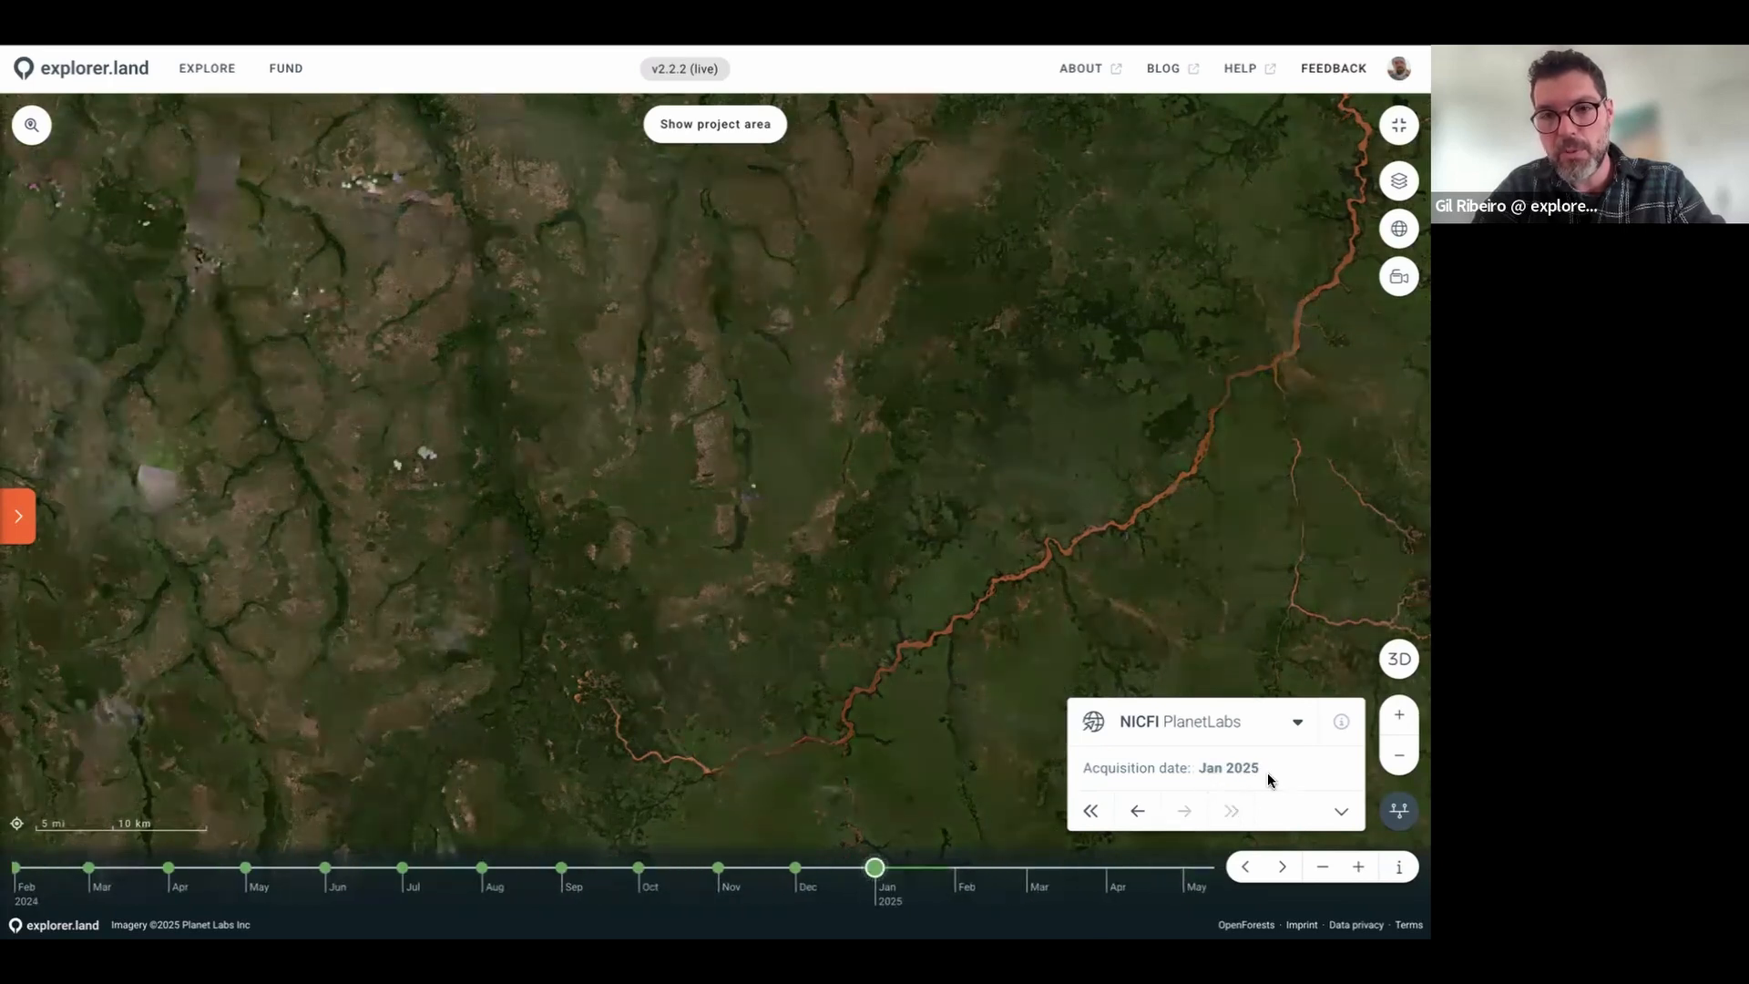
{"action": "scroll", "coordinate": [810, 645], "scroll_direction": "up", "scroll_amount": 5}
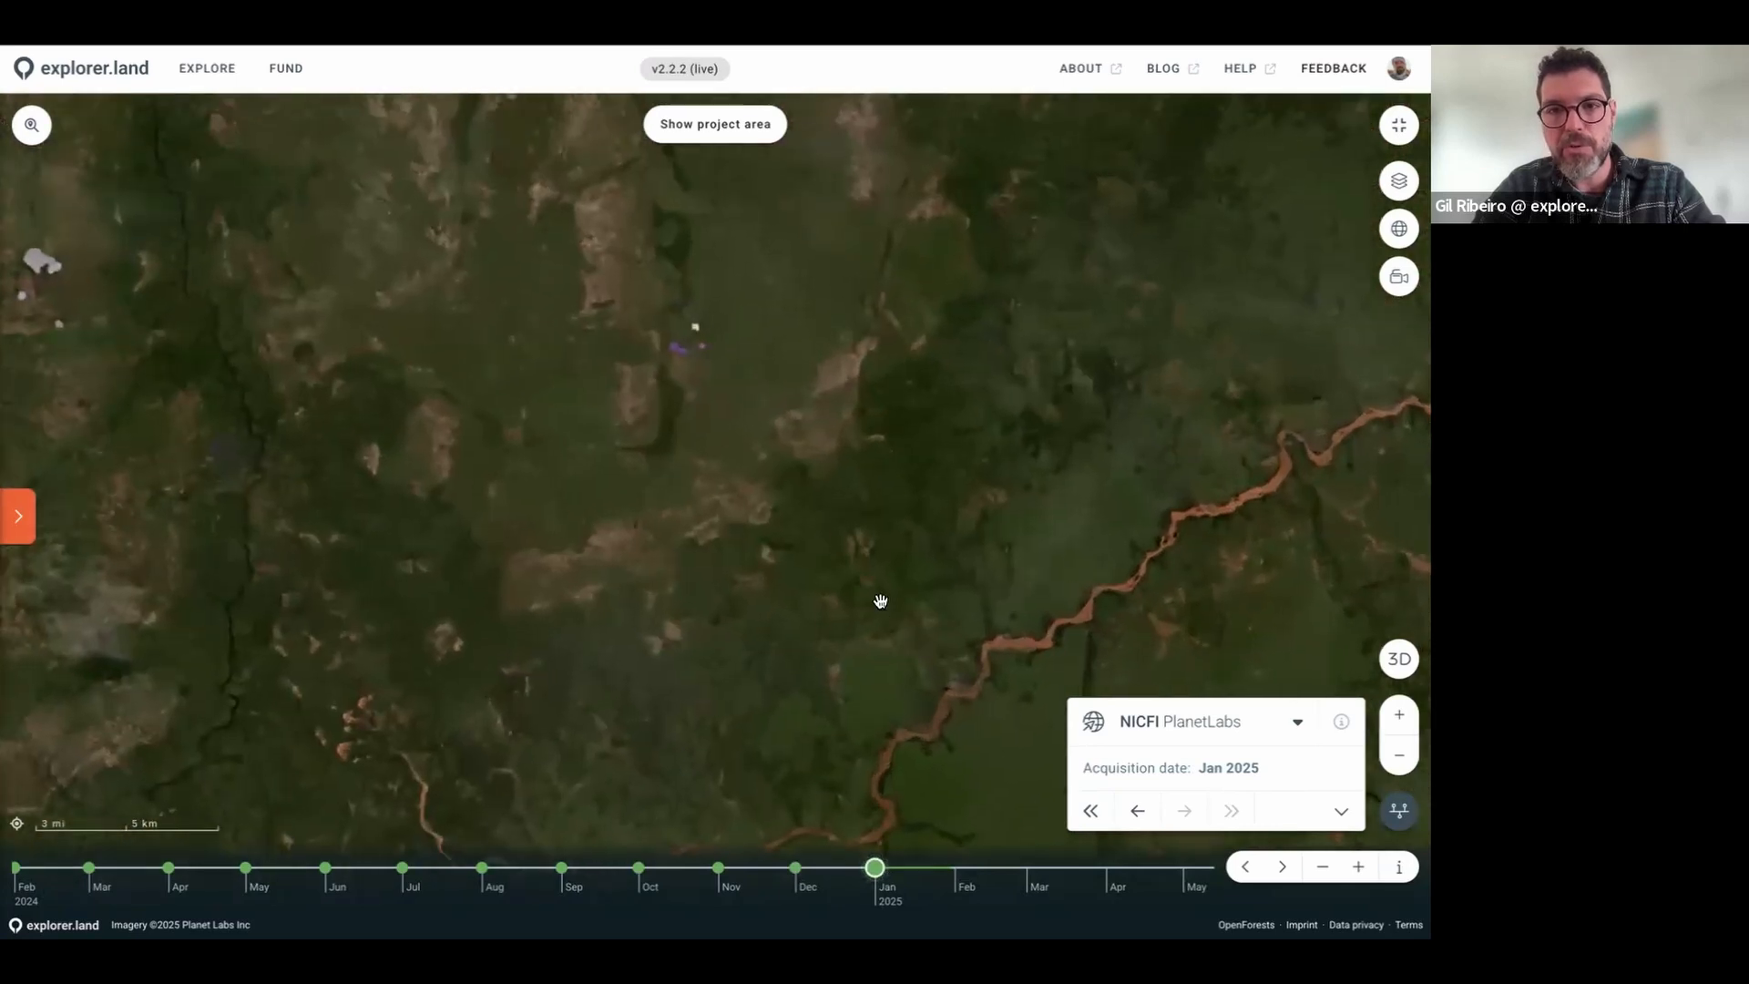
{"action": "scroll", "coordinate": [880, 601], "scroll_direction": "up", "scroll_amount": 5}
{"action": "scroll", "coordinate": [880, 601], "scroll_direction": "down", "scroll_amount": 10}
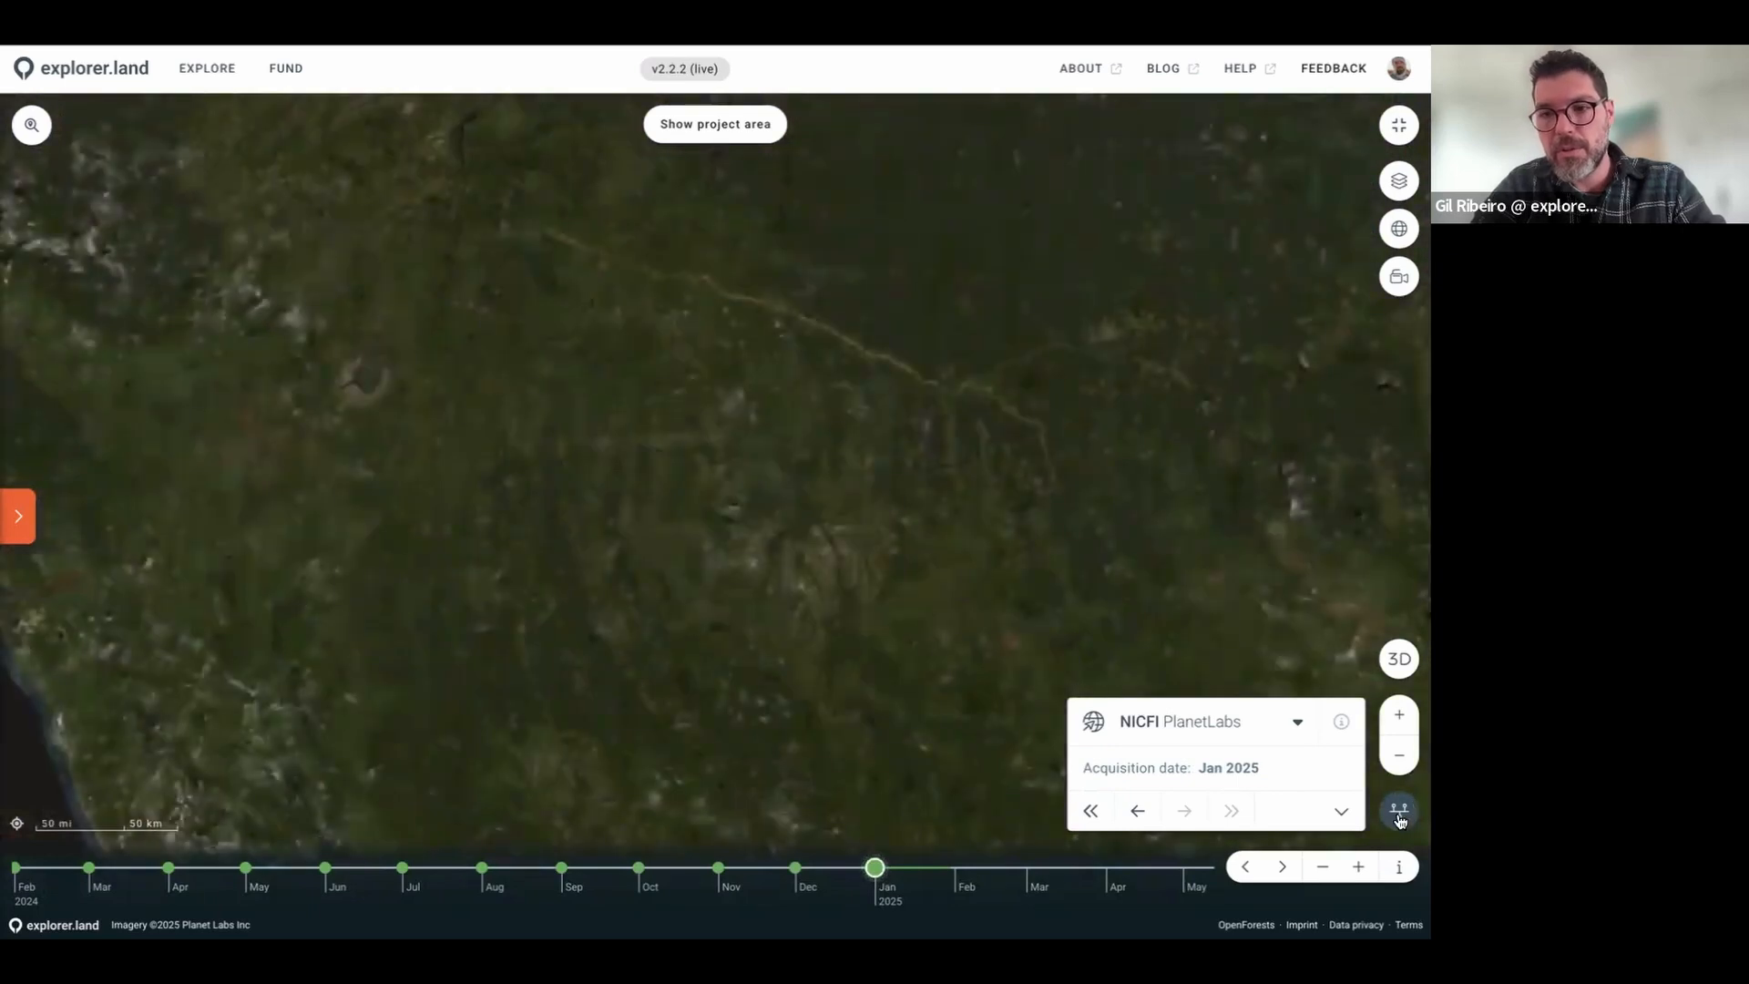
Step: Leave the fullscreen map and show the Mountains, Forests and Rivers New Zealand page full screen
{"action": "scroll", "coordinate": [833, 495], "scroll_direction": "down", "scroll_amount": 3}
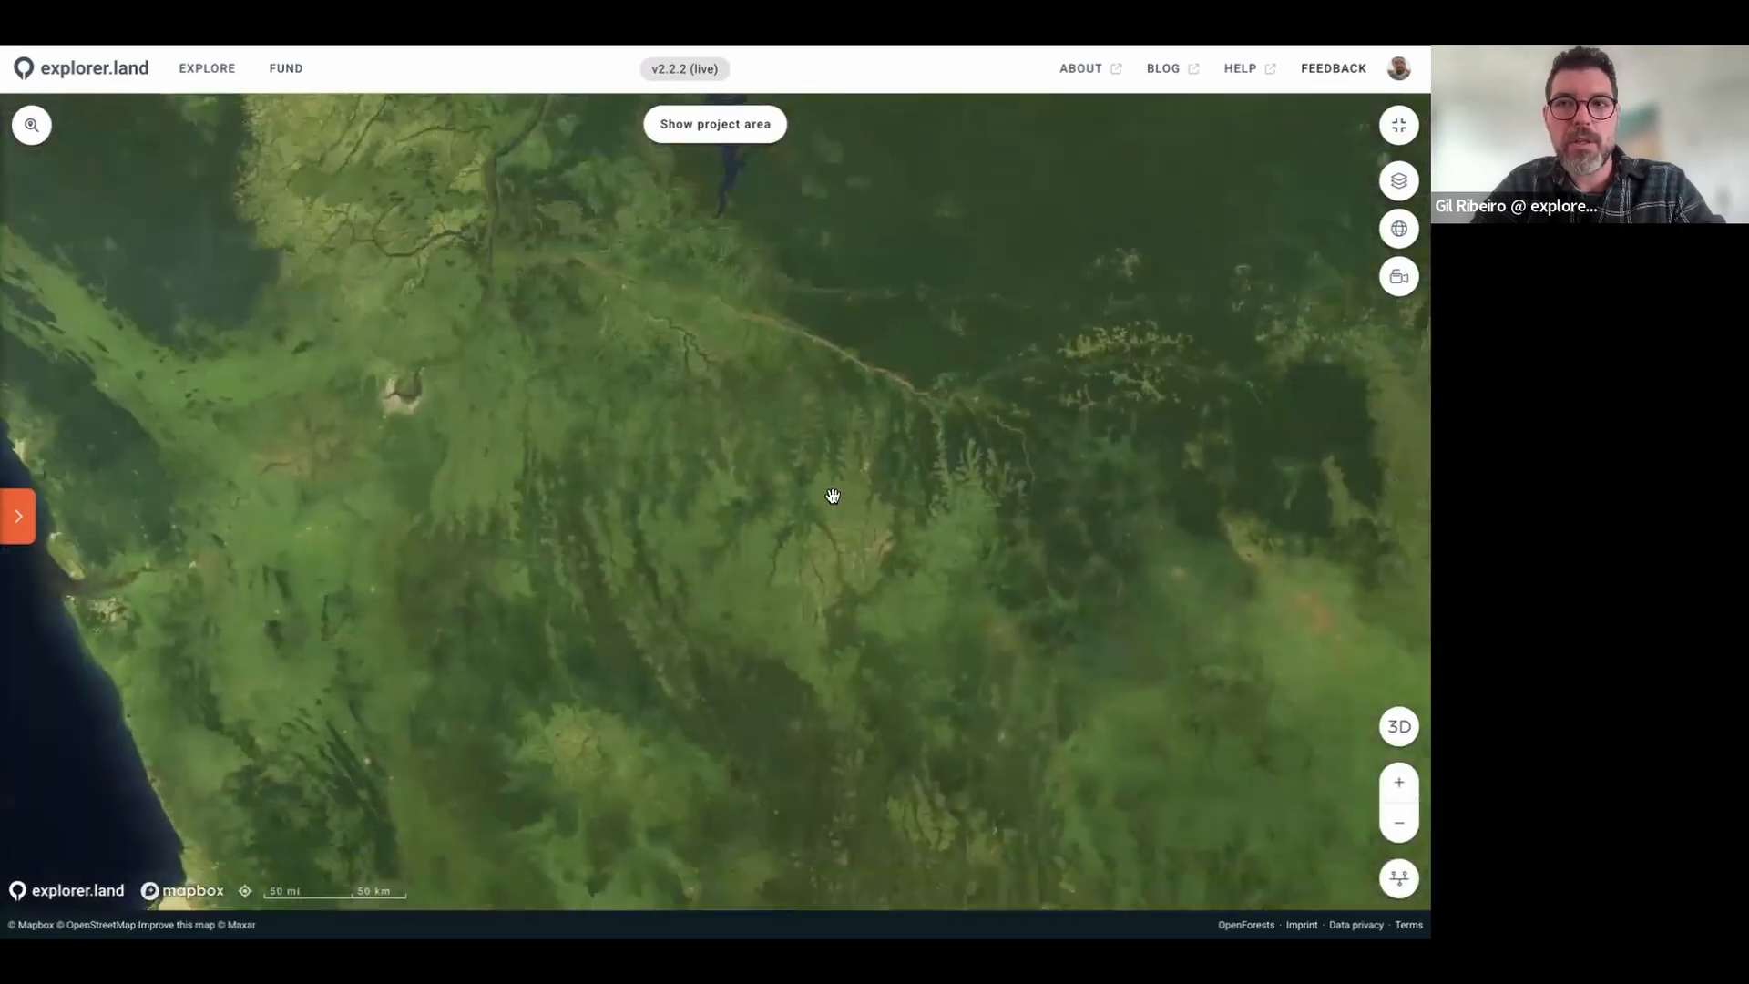
{"action": "left_click", "coordinate": [1399, 127]}
{"action": "left_click", "coordinate": [417, 86]}
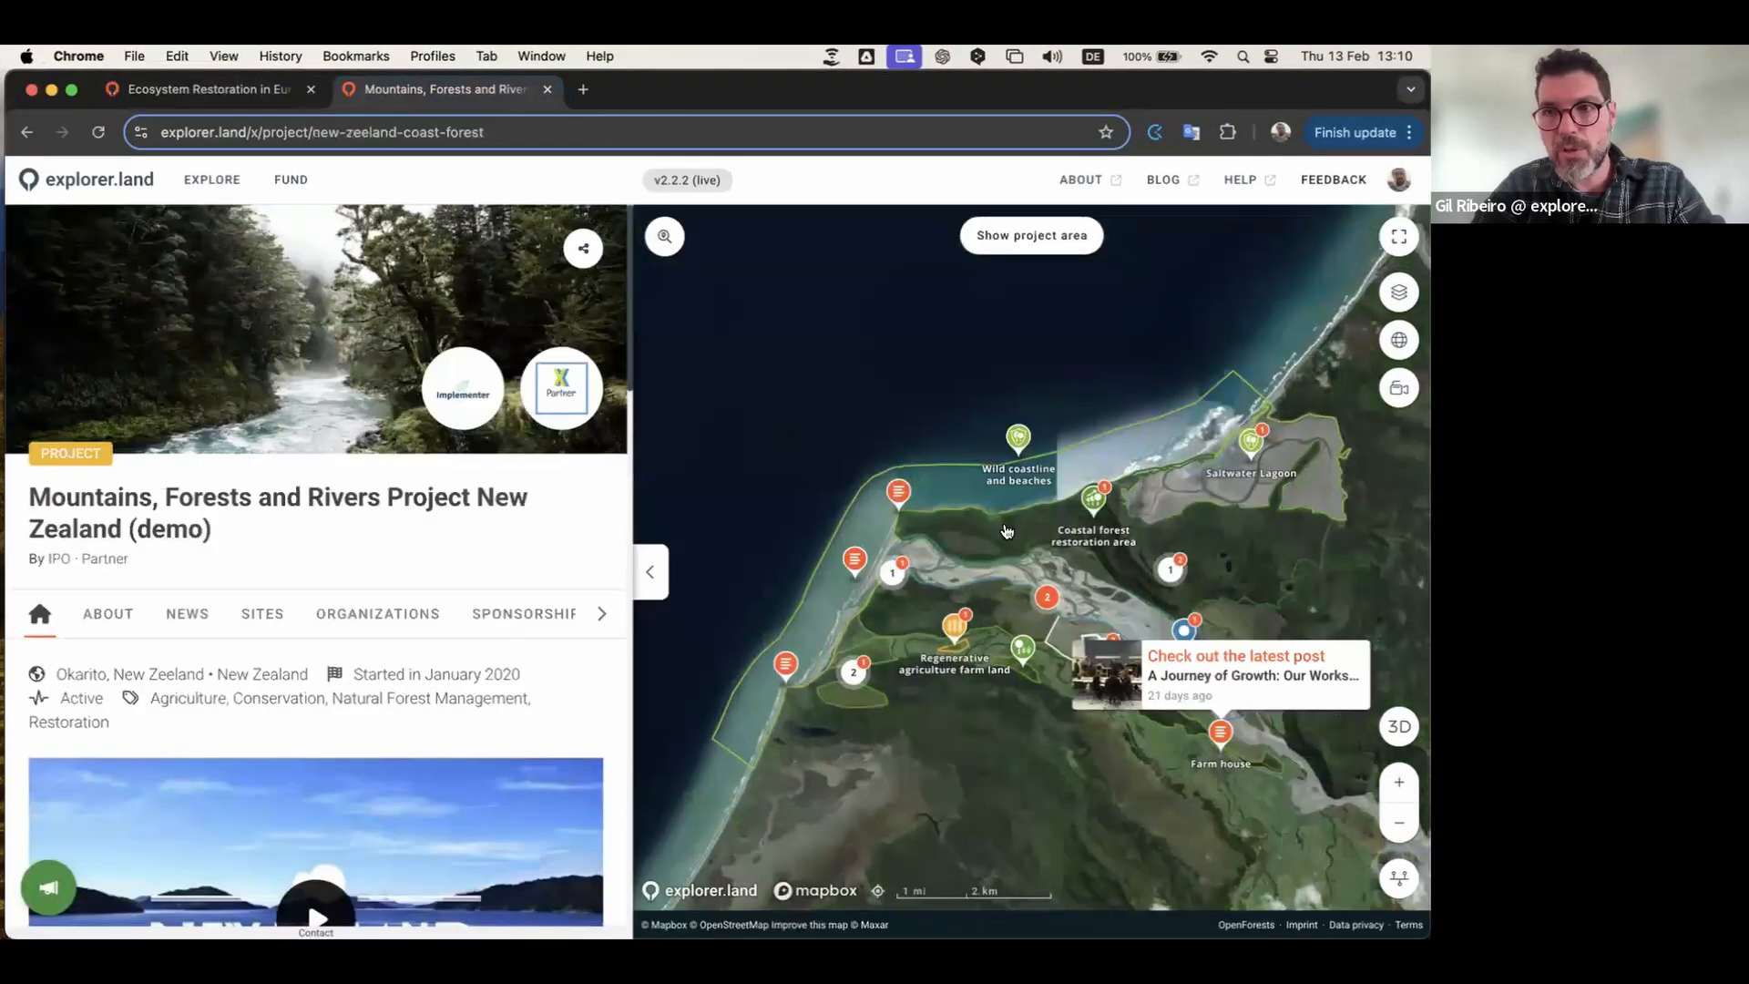
{"action": "left_click", "coordinate": [1396, 236]}
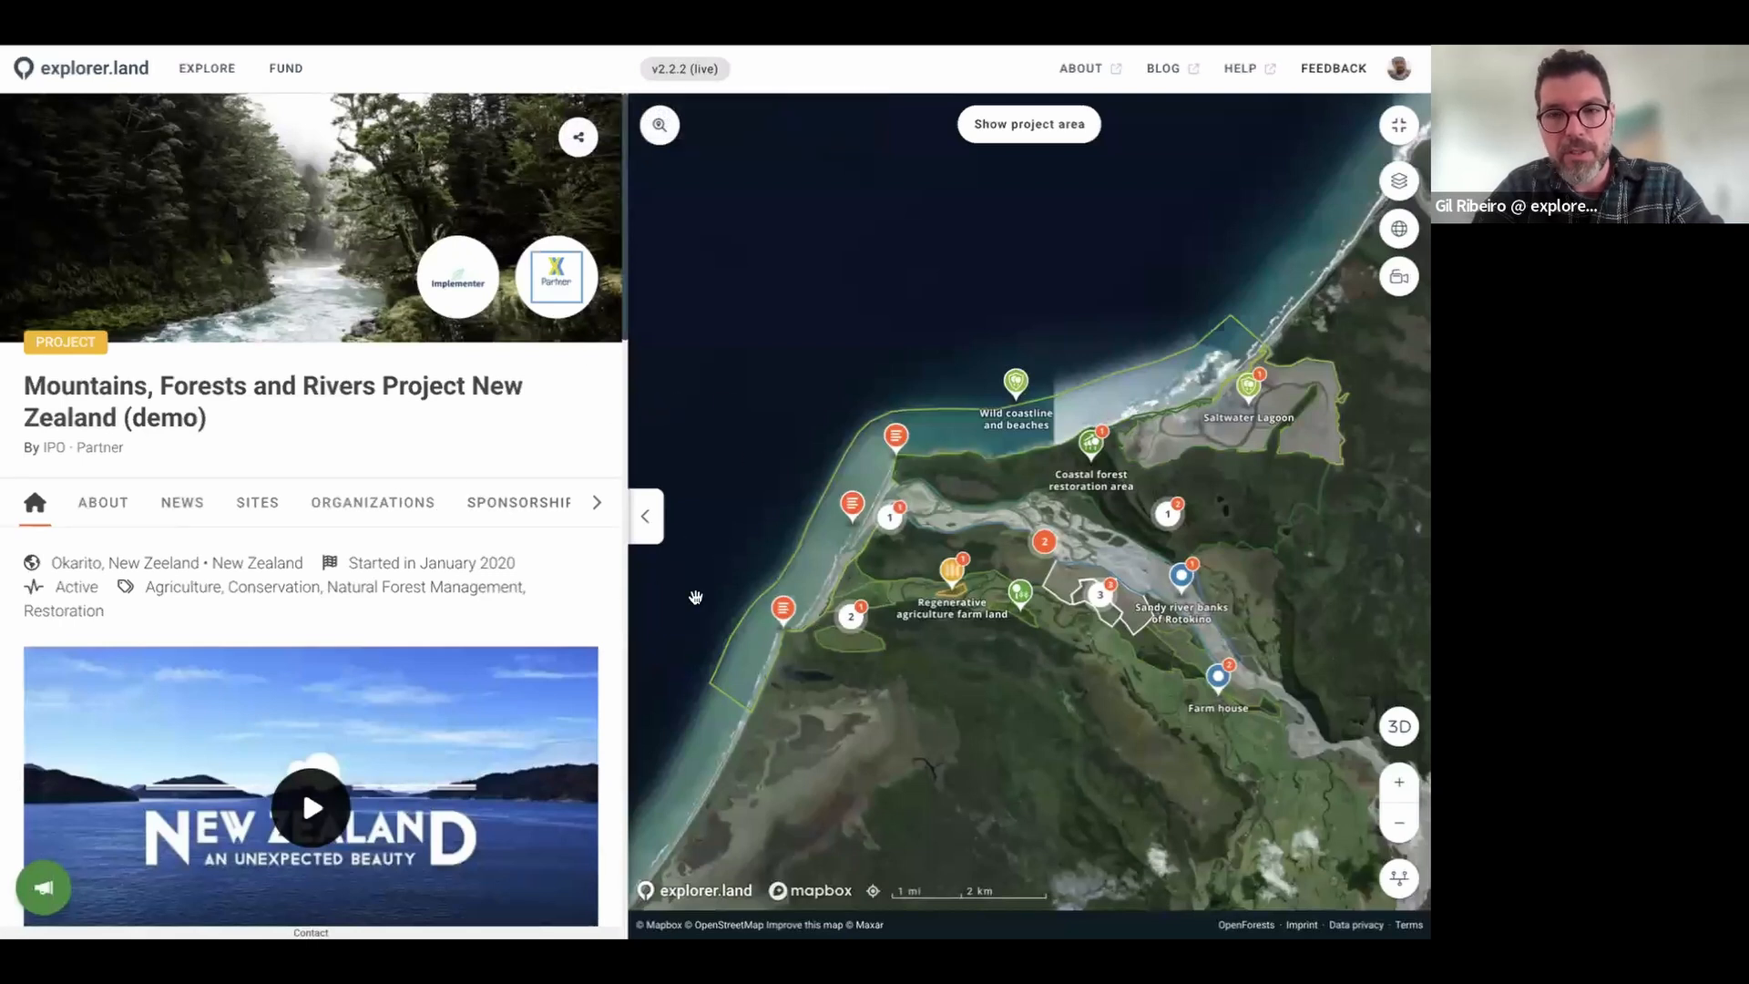
{"action": "mouse_move", "coordinate": [831, 620]}
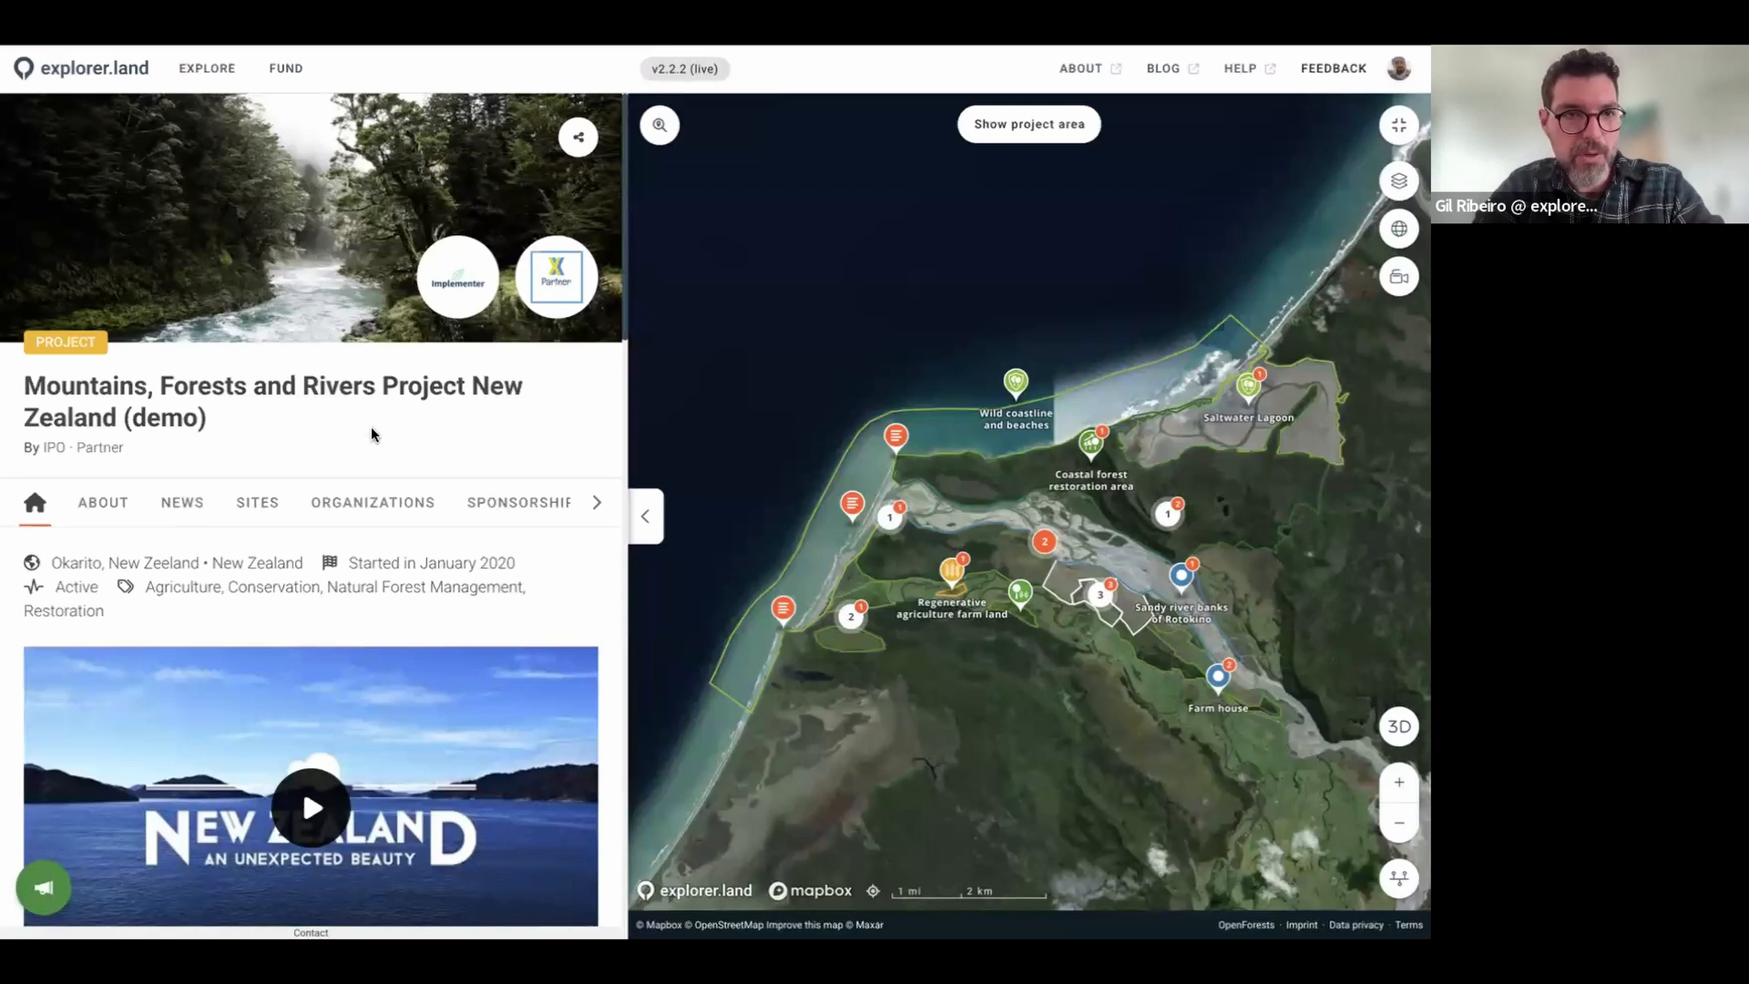
{"action": "scroll", "coordinate": [426, 431], "scroll_direction": "down", "scroll_amount": 3}
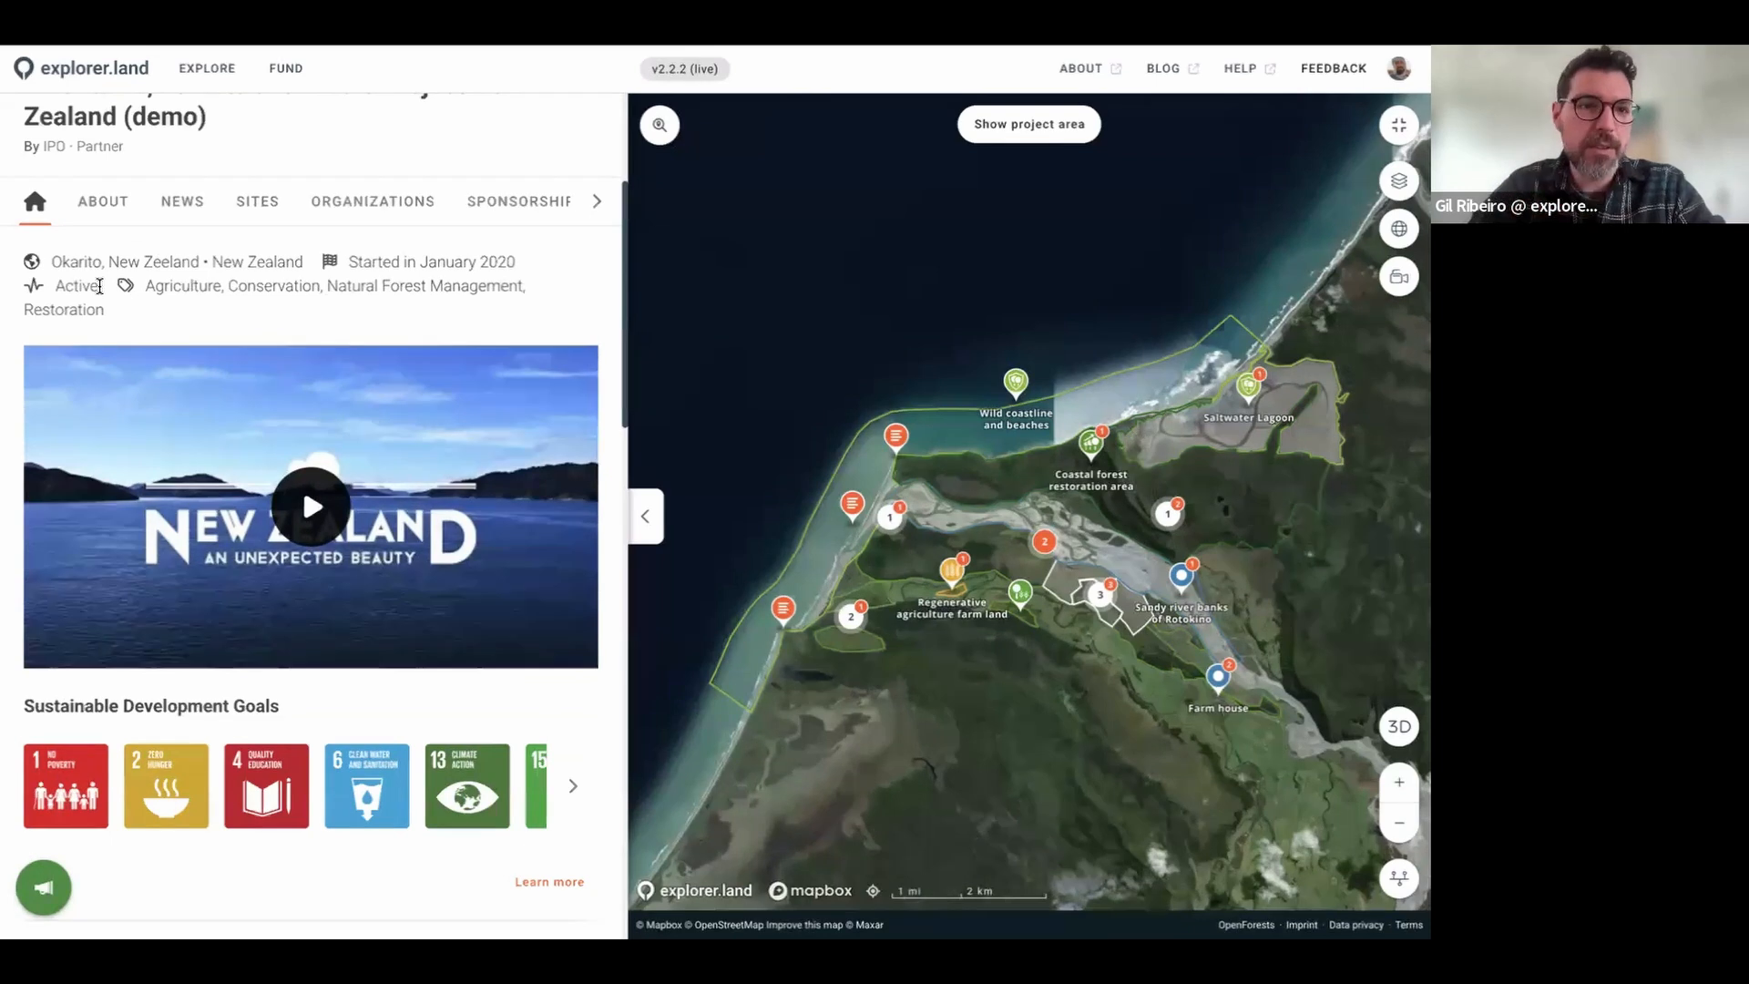
{"action": "triple_click", "coordinate": [147, 305]}
{"action": "left_click", "coordinate": [196, 329]}
{"action": "scroll", "coordinate": [467, 554], "scroll_direction": "down", "scroll_amount": 3}
{"action": "scroll", "coordinate": [468, 554], "scroll_direction": "down", "scroll_amount": 8}
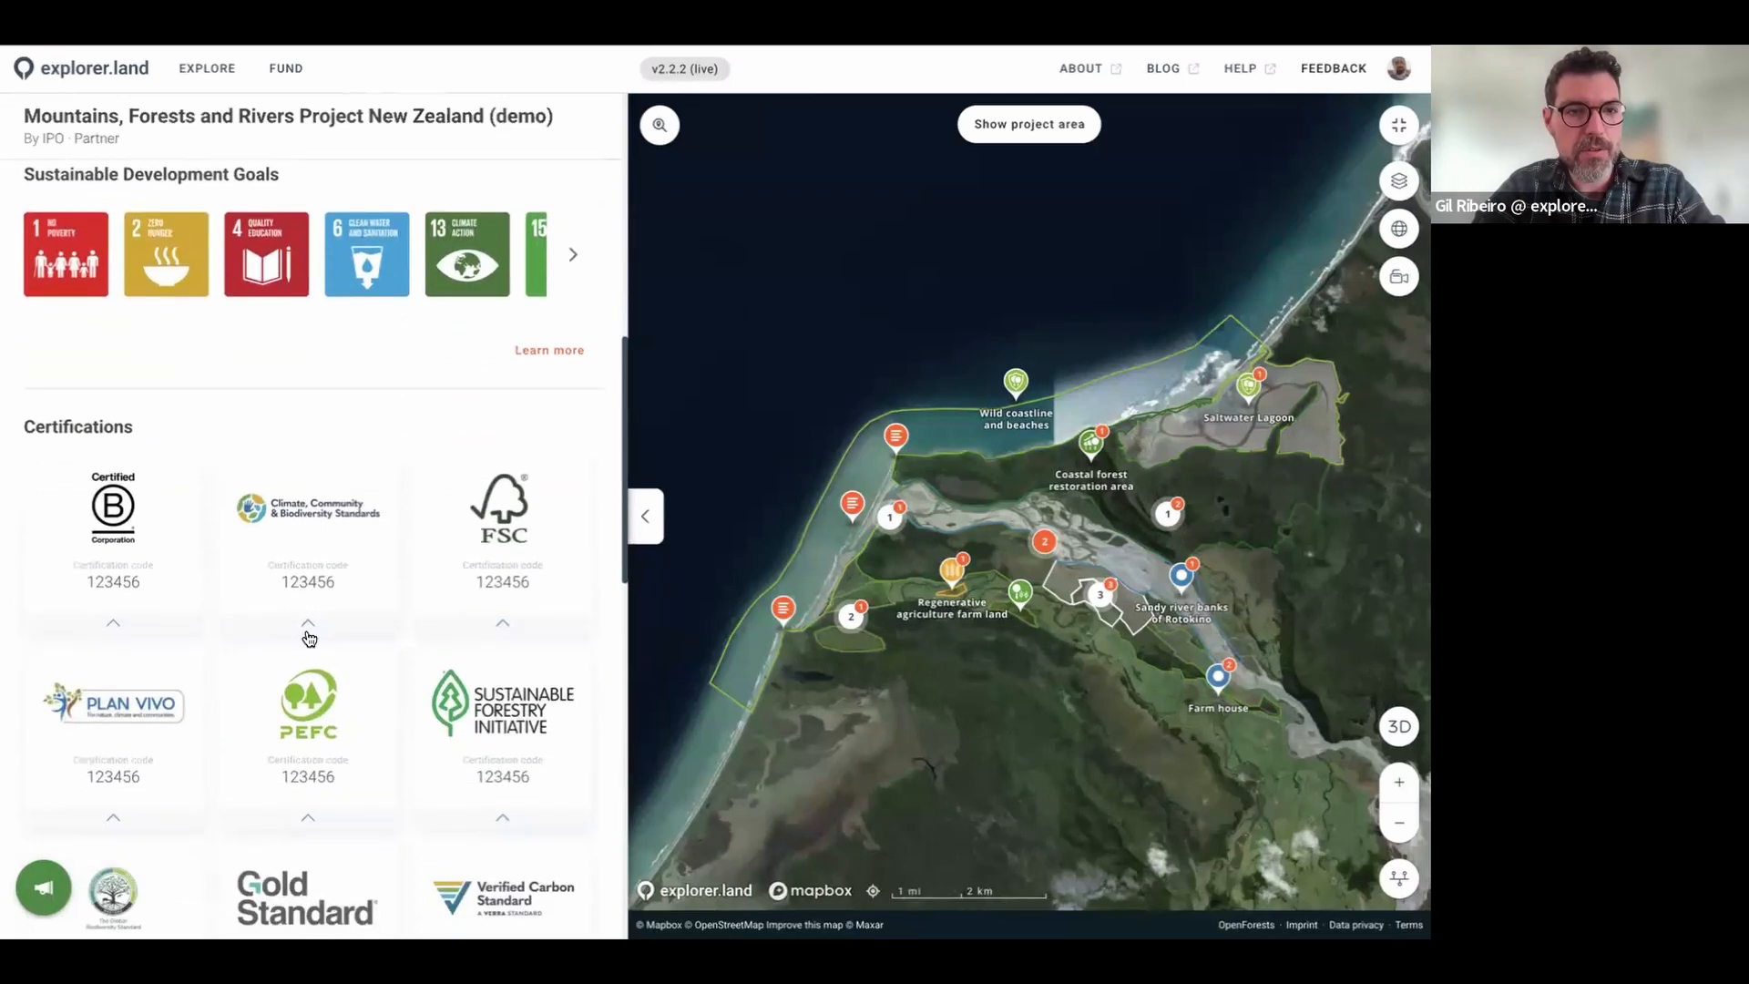
{"action": "scroll", "coordinate": [308, 635], "scroll_direction": "down", "scroll_amount": 4}
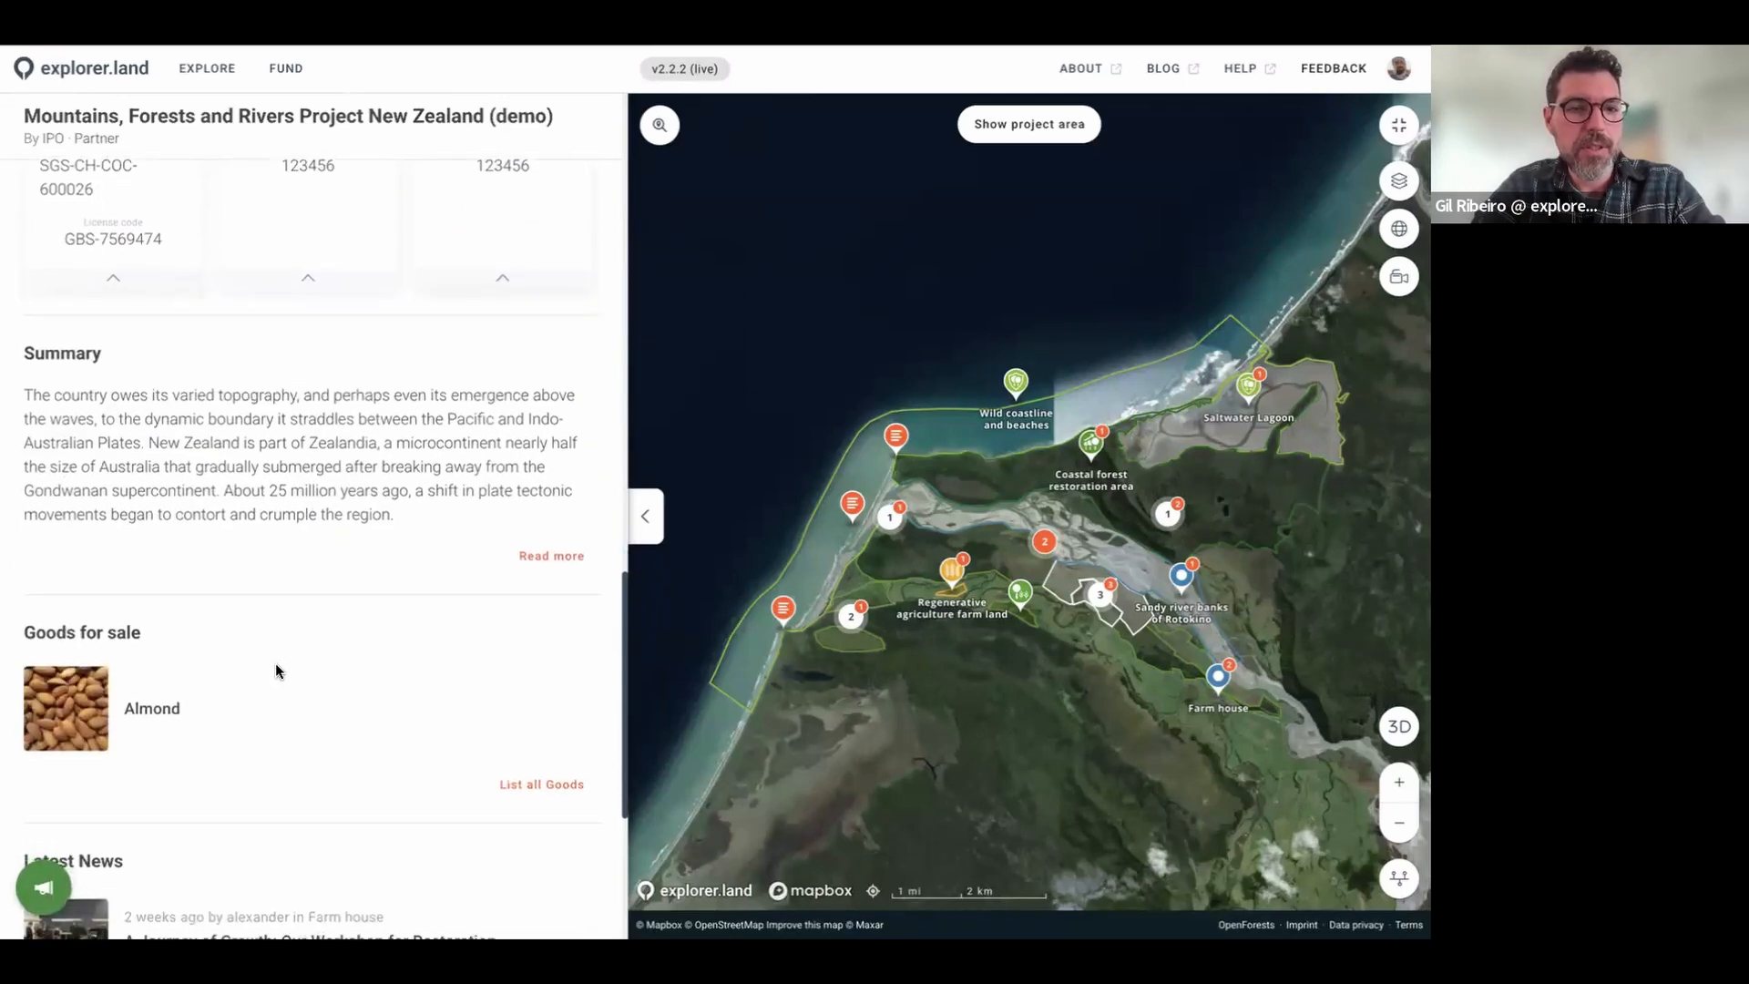
{"action": "scroll", "coordinate": [254, 686], "scroll_direction": "down", "scroll_amount": 2}
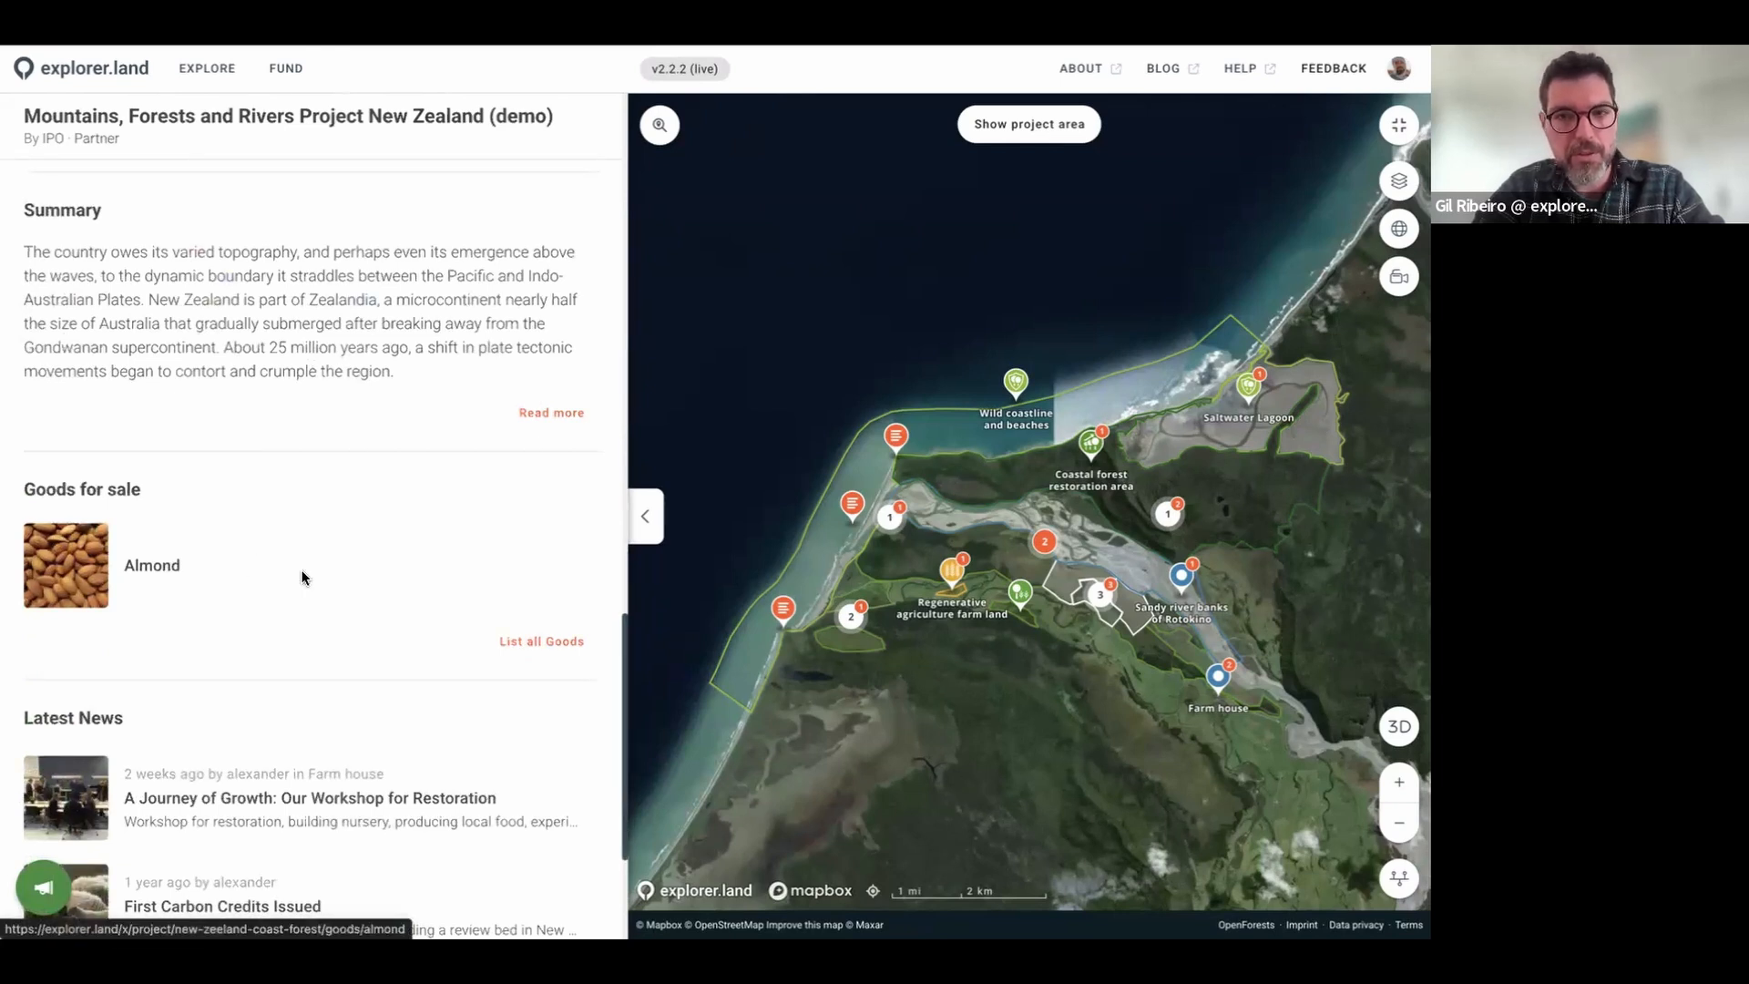
{"action": "scroll", "coordinate": [315, 566], "scroll_direction": "down", "scroll_amount": 3}
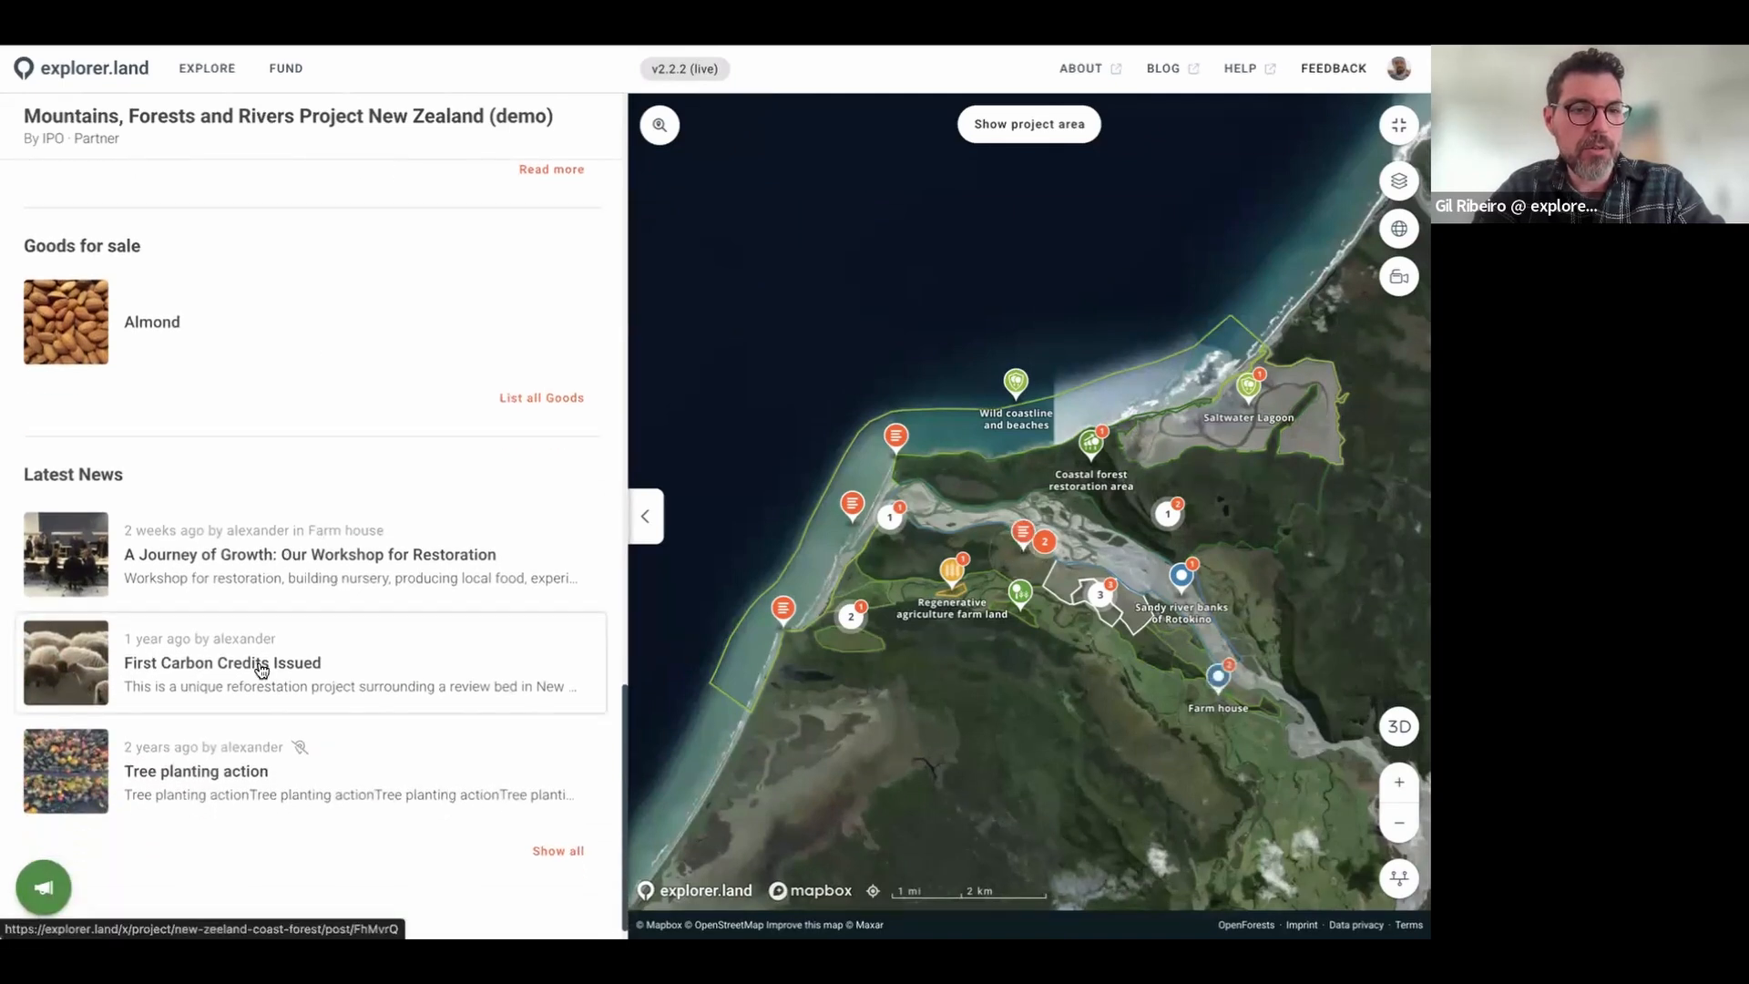
{"action": "scroll", "coordinate": [264, 693], "scroll_direction": "down", "scroll_amount": 1}
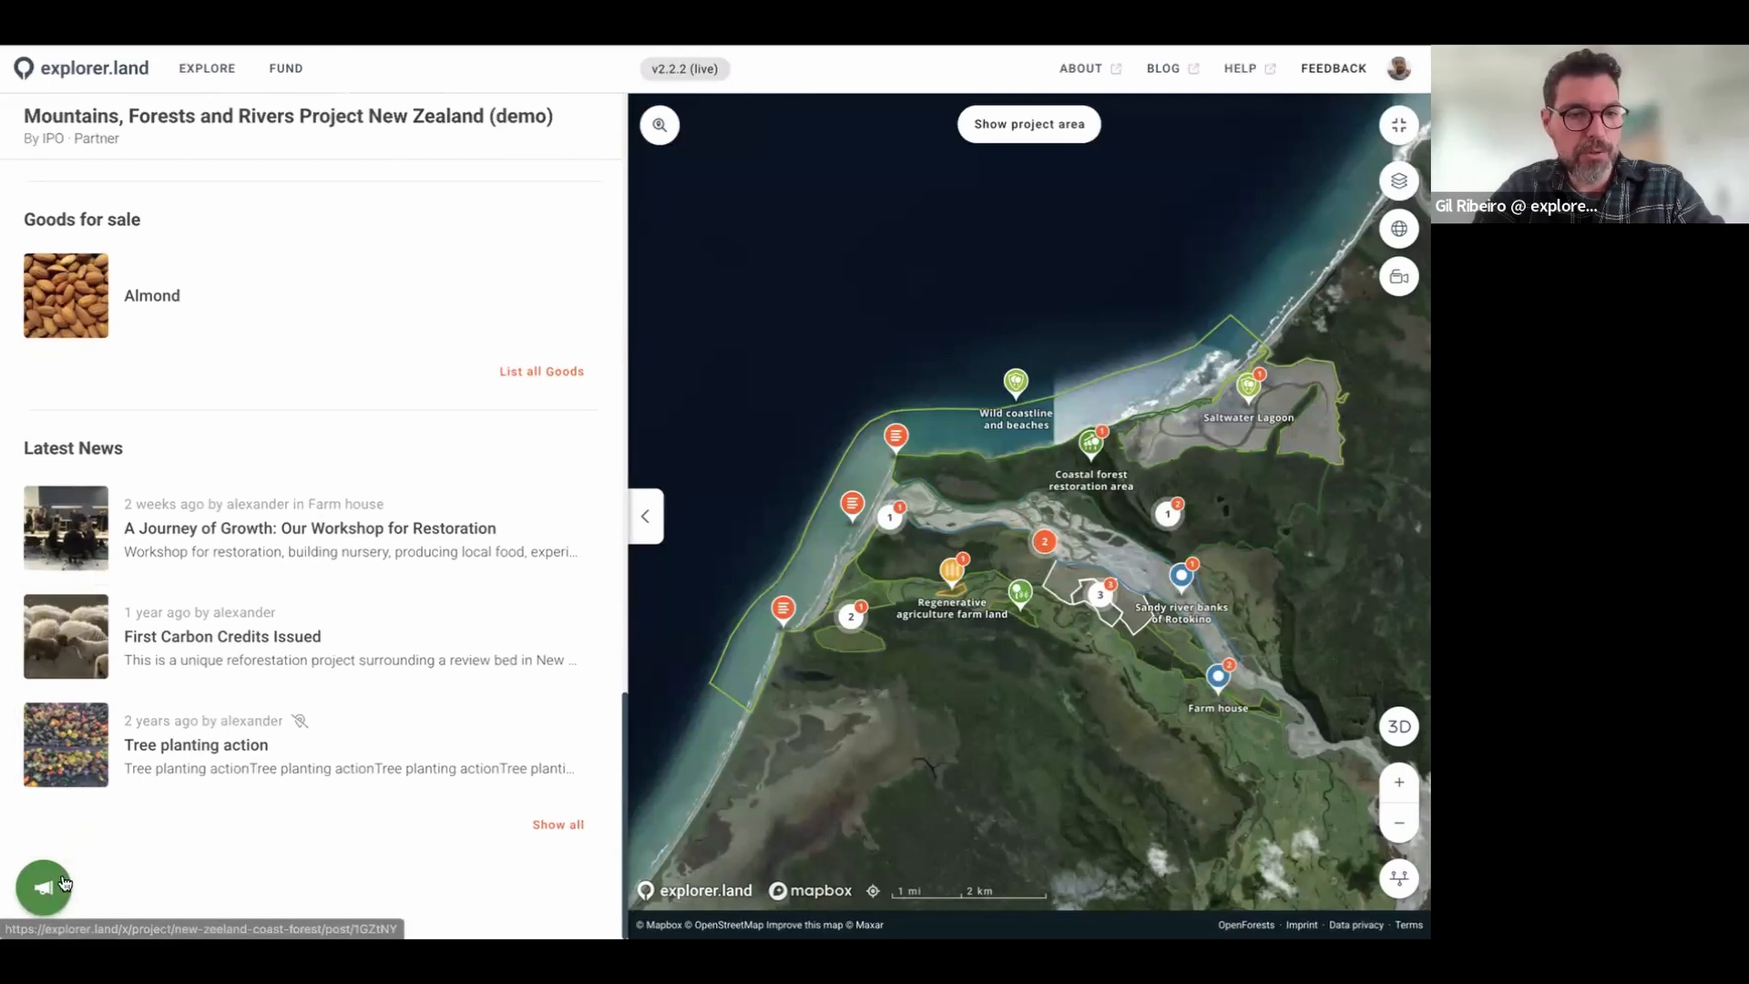
{"action": "mouse_move", "coordinate": [136, 888]}
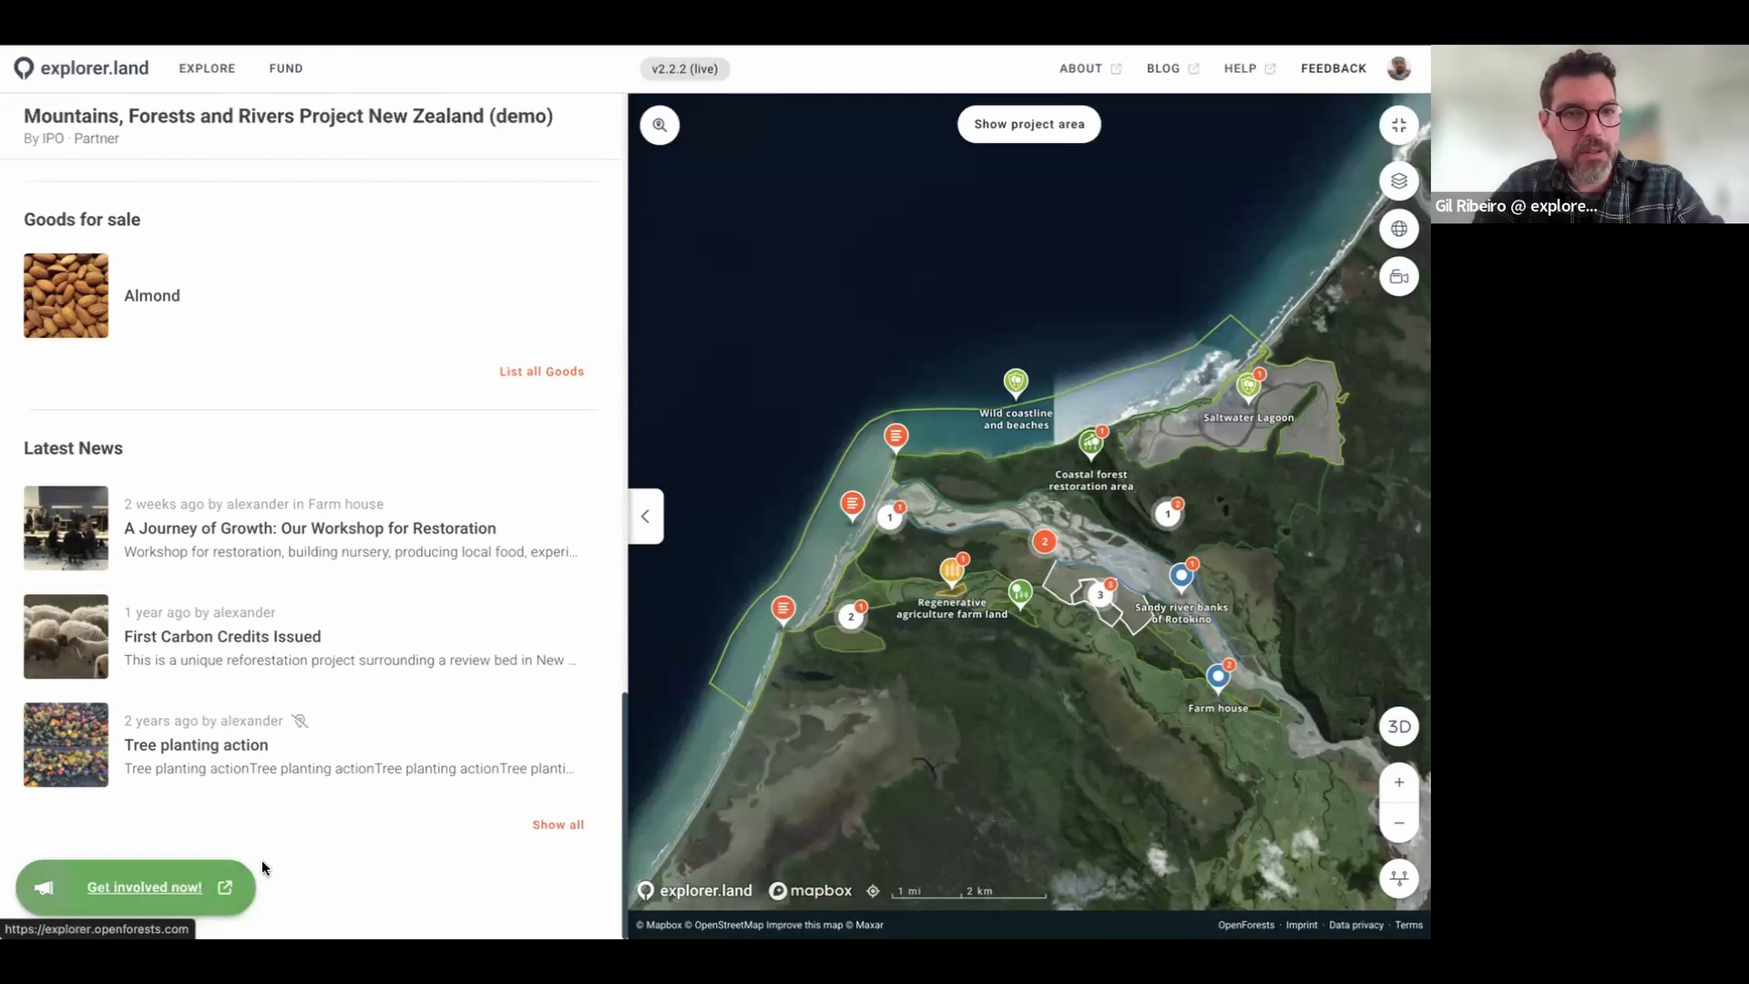
{"action": "scroll", "coordinate": [282, 555], "scroll_direction": "up", "scroll_amount": 10}
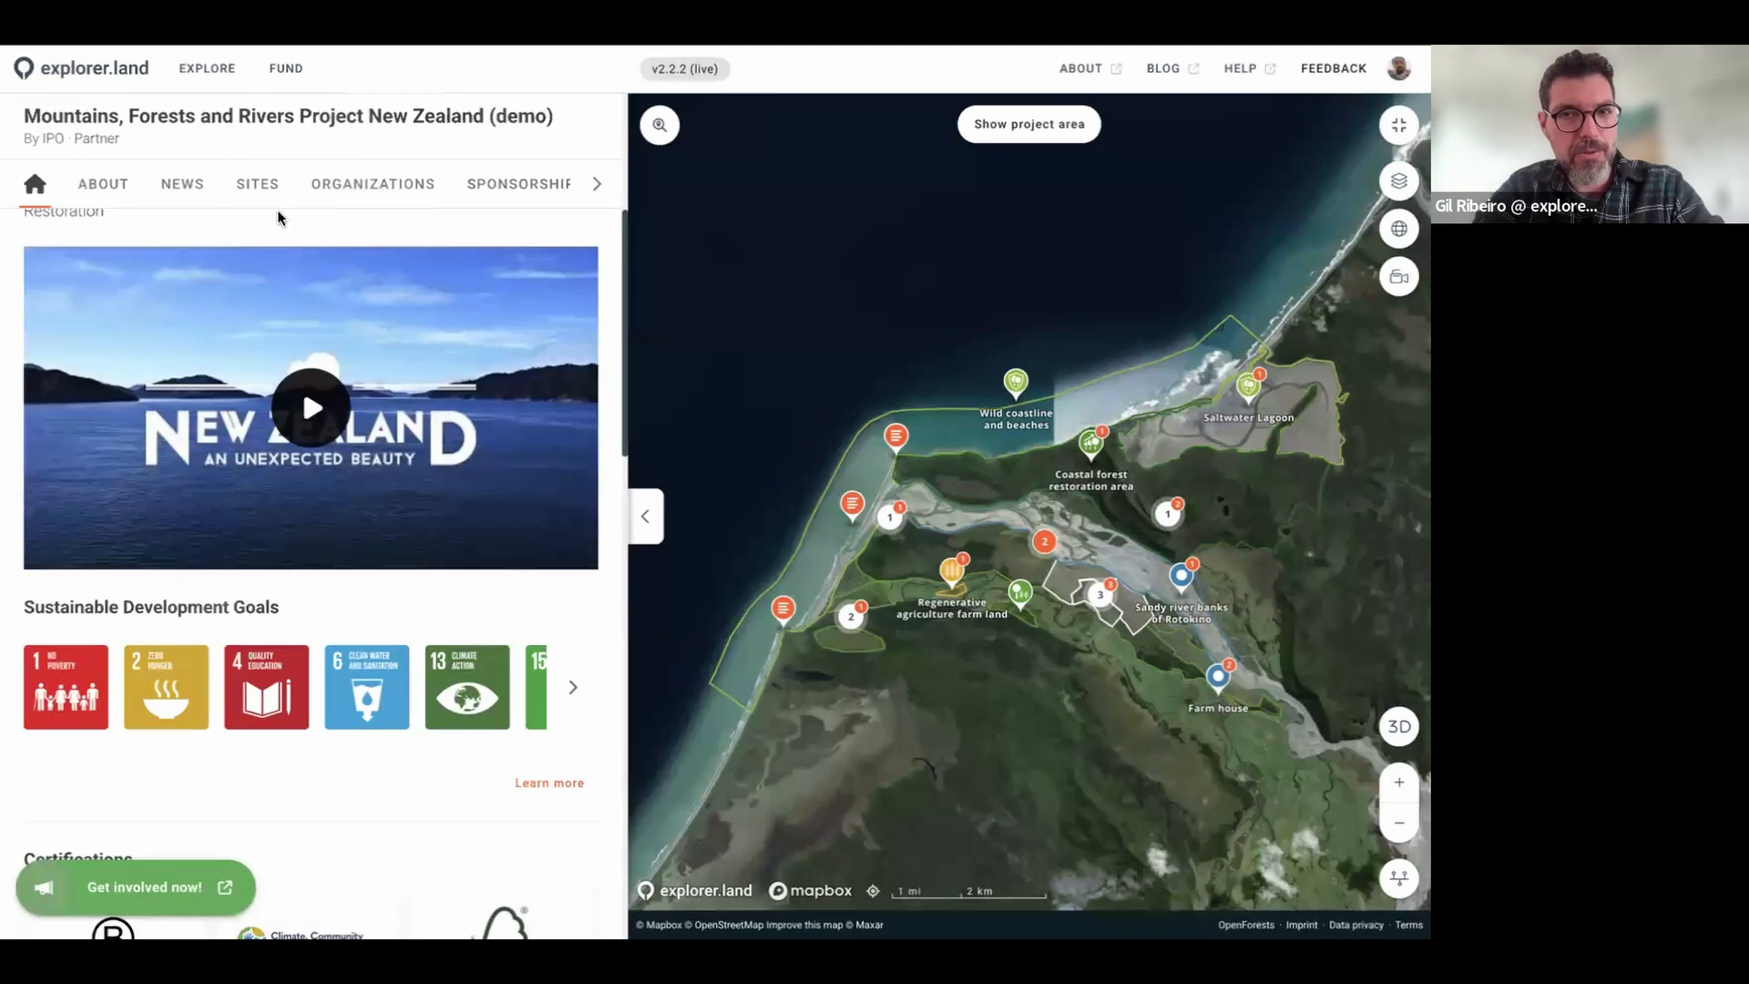
{"action": "scroll", "coordinate": [278, 217], "scroll_direction": "up", "scroll_amount": 5}
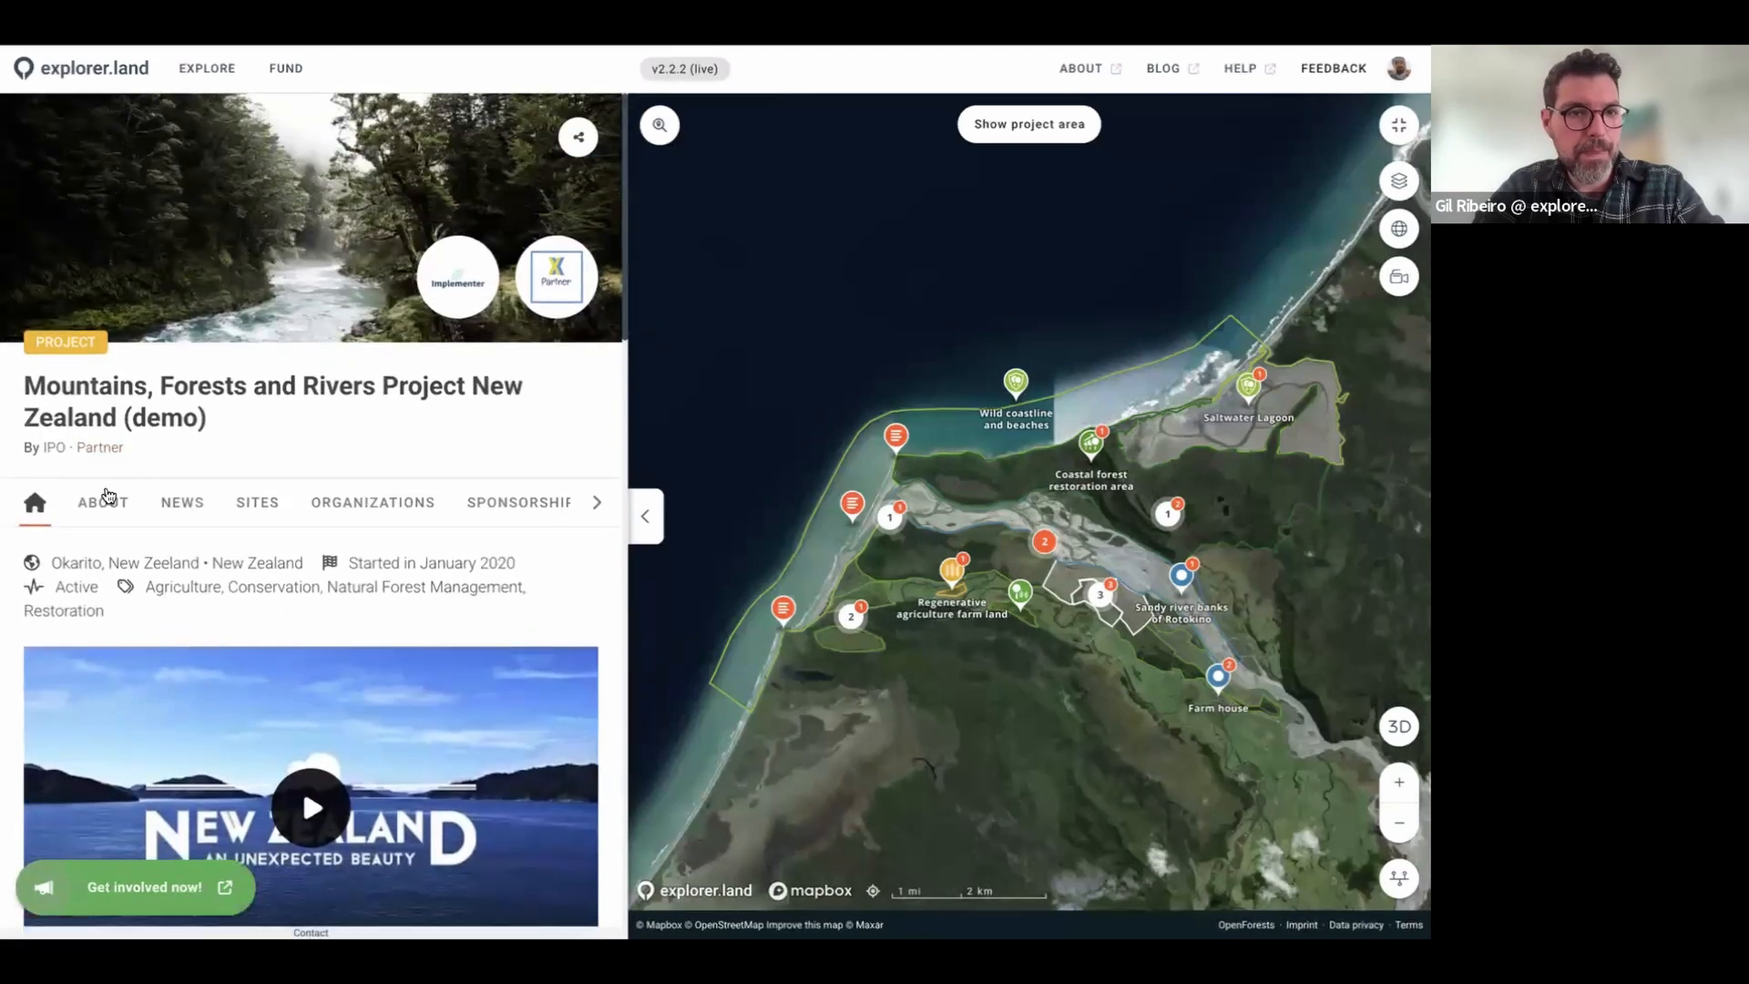
Step: Glance at the project's About text, then browse its news posts from restoration workshop to drone mapping
{"action": "left_click", "coordinate": [104, 501]}
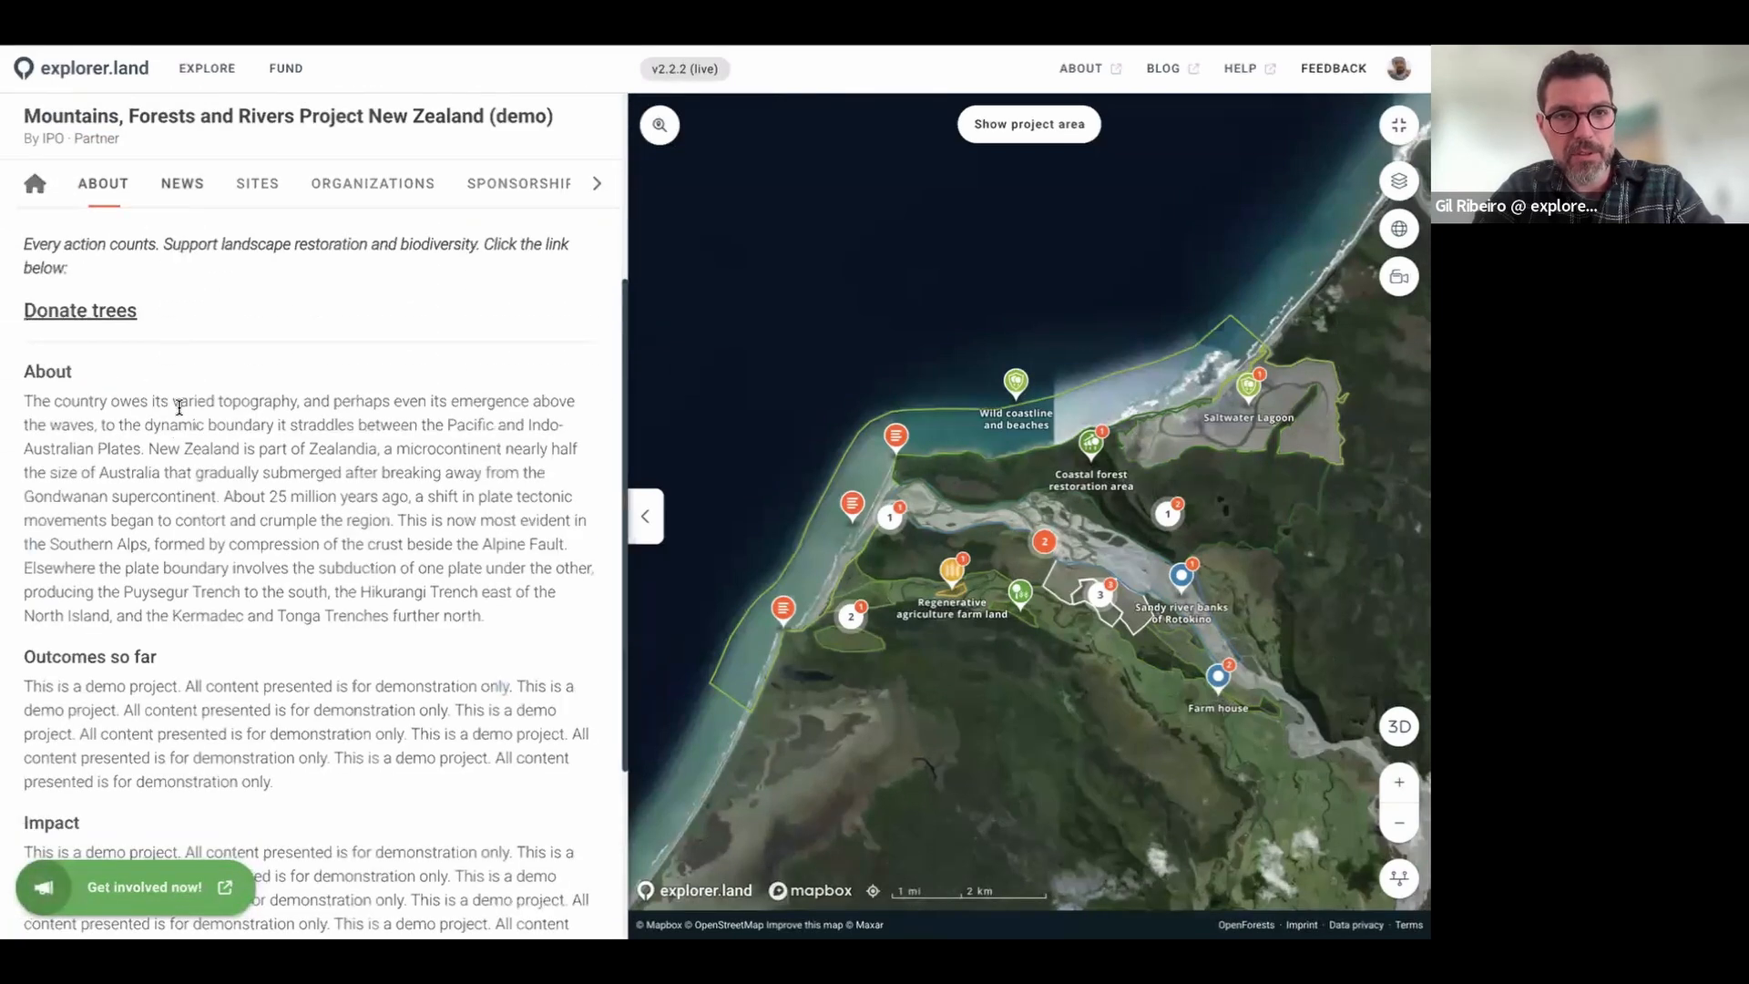
{"action": "left_click", "coordinate": [183, 186]}
{"action": "scroll", "coordinate": [330, 543], "scroll_direction": "down", "scroll_amount": 2}
{"action": "scroll", "coordinate": [331, 544], "scroll_direction": "down", "scroll_amount": 8}
{"action": "scroll", "coordinate": [331, 544], "scroll_direction": "up", "scroll_amount": 2}
{"action": "scroll", "coordinate": [331, 544], "scroll_direction": "up", "scroll_amount": 4}
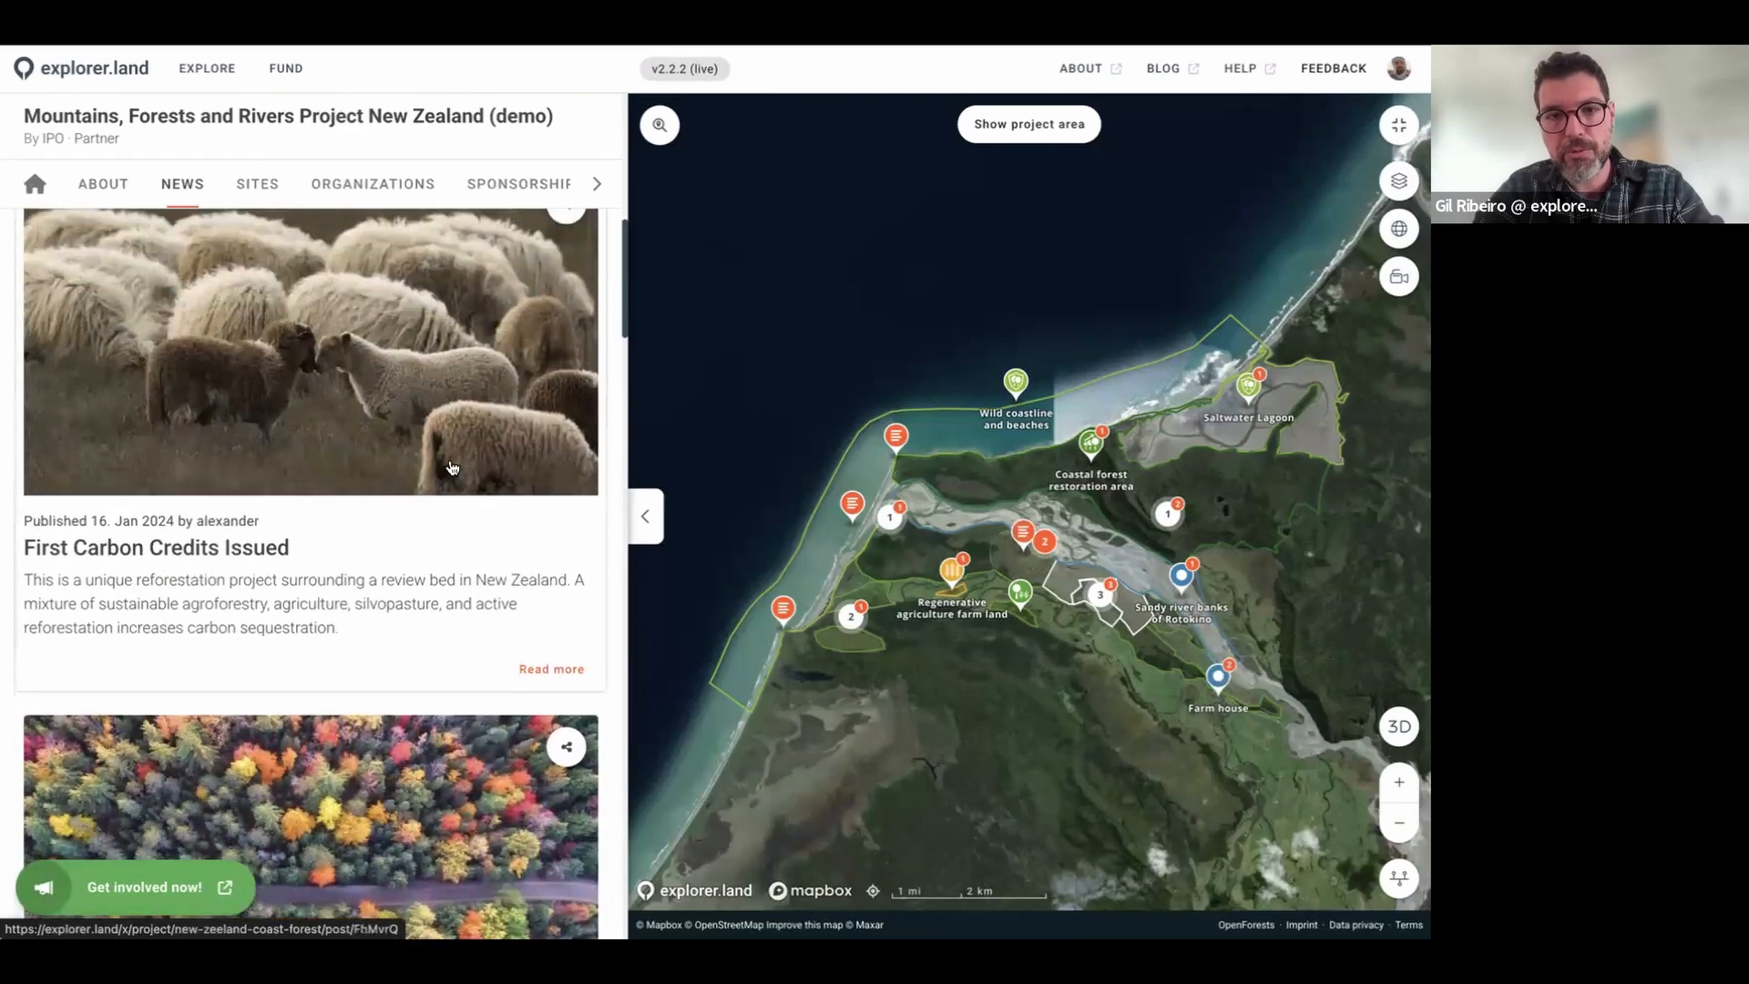
{"action": "scroll", "coordinate": [386, 480], "scroll_direction": "up", "scroll_amount": 2}
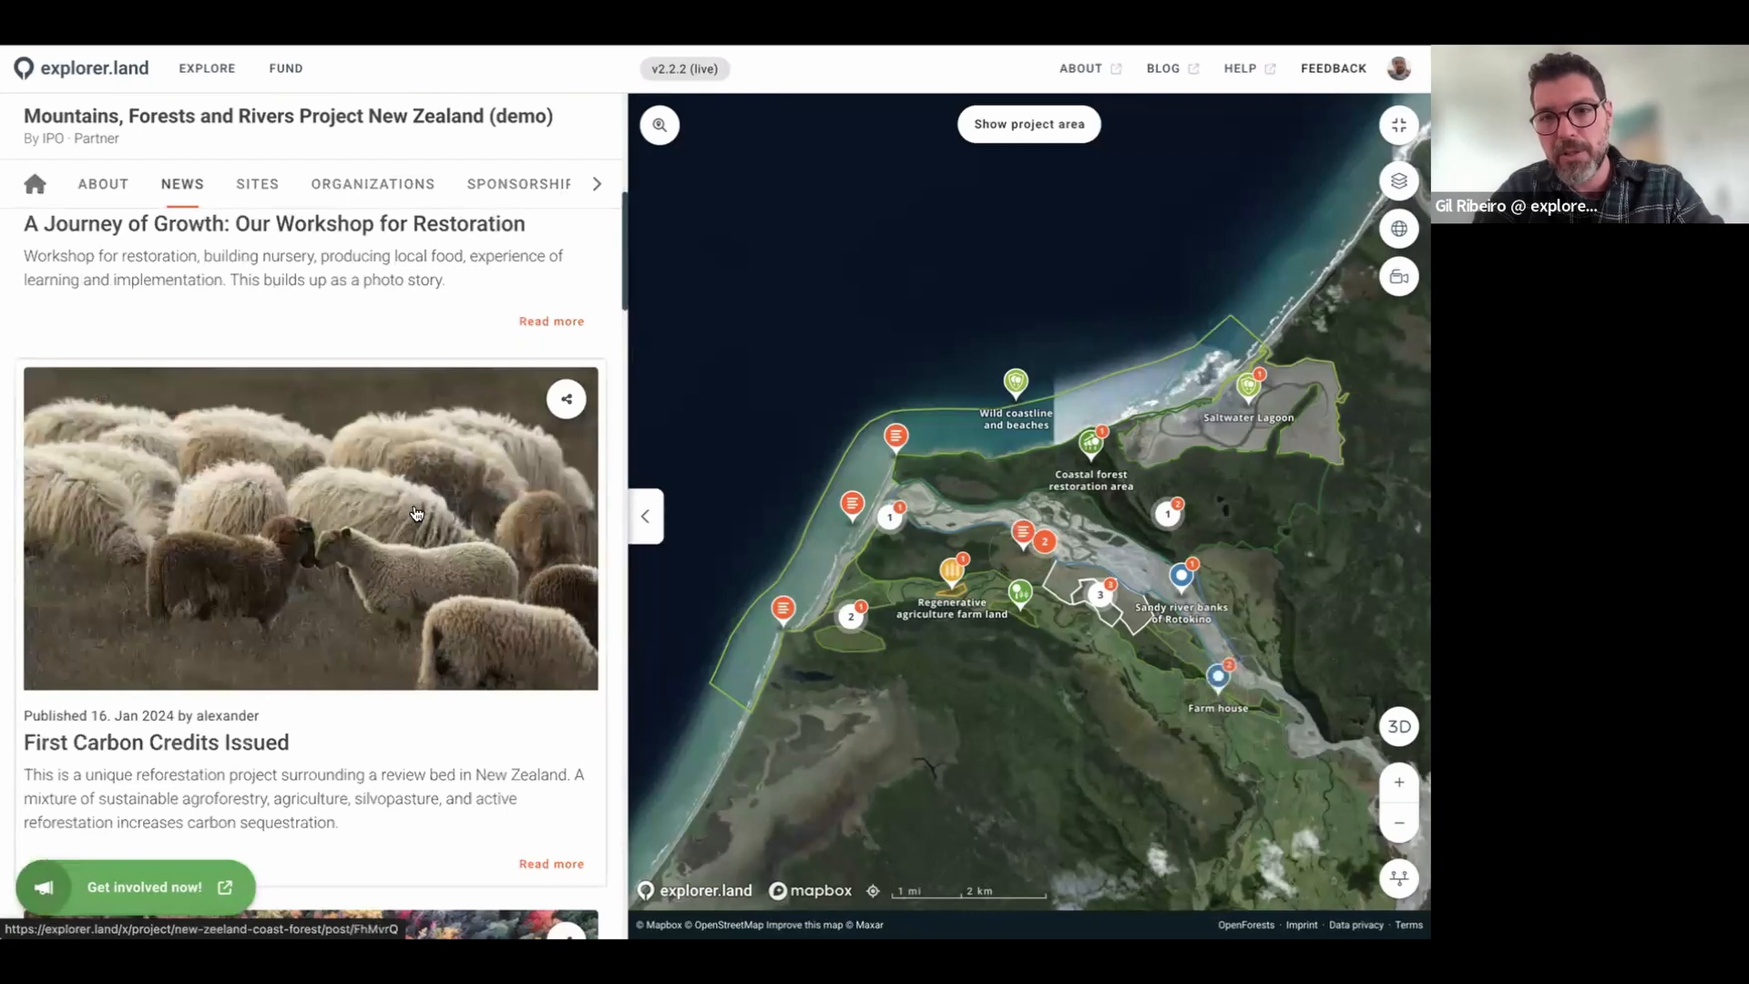
{"action": "scroll", "coordinate": [416, 512], "scroll_direction": "down", "scroll_amount": 11}
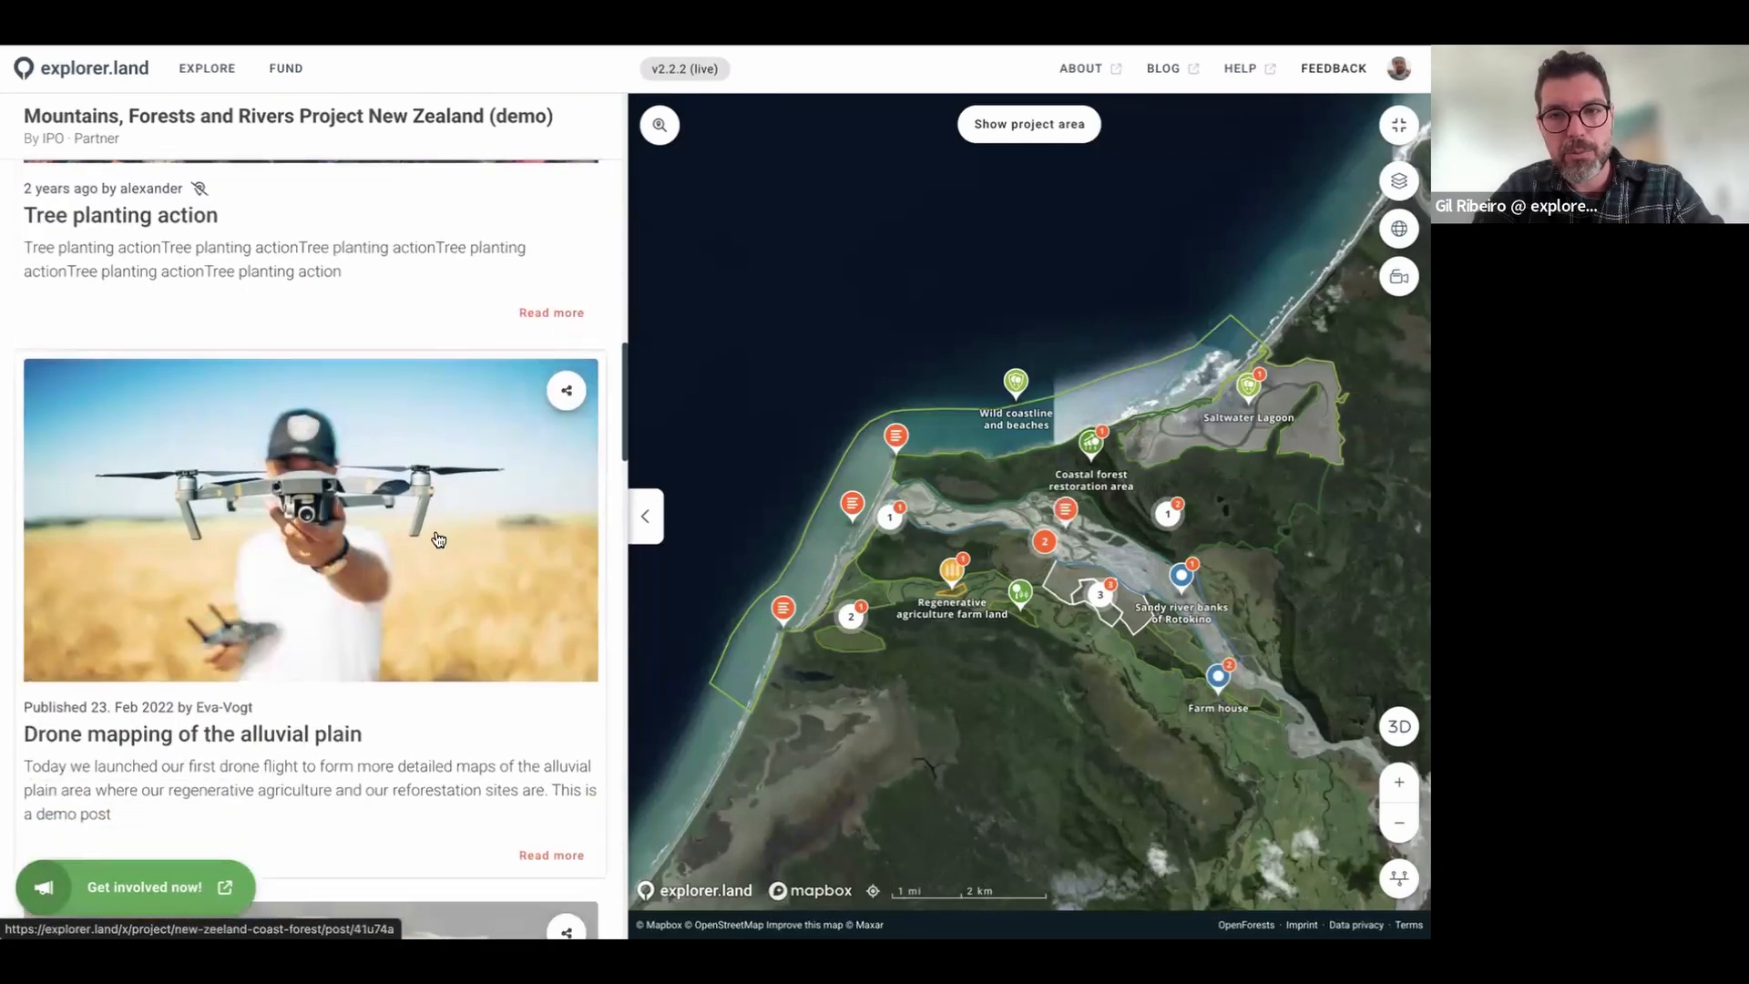
{"action": "scroll", "coordinate": [466, 537], "scroll_direction": "down", "scroll_amount": 1}
{"action": "scroll", "coordinate": [465, 537], "scroll_direction": "up", "scroll_amount": 3}
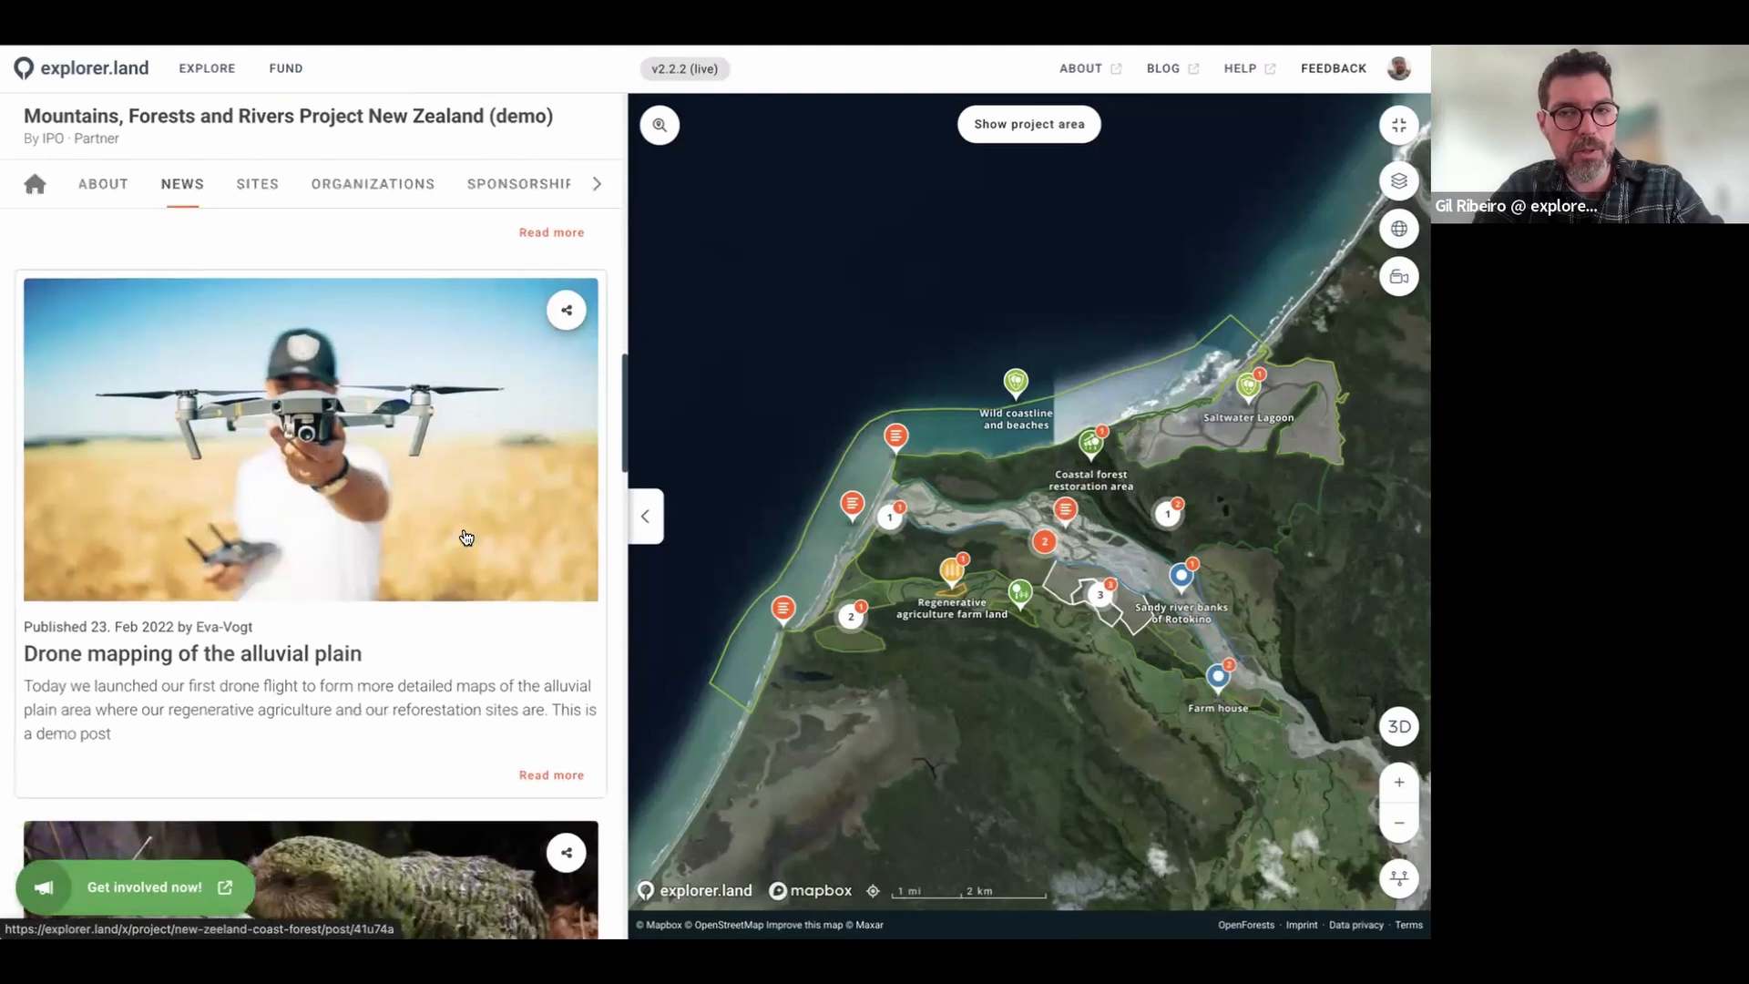
{"action": "scroll", "coordinate": [465, 537], "scroll_direction": "up", "scroll_amount": 8}
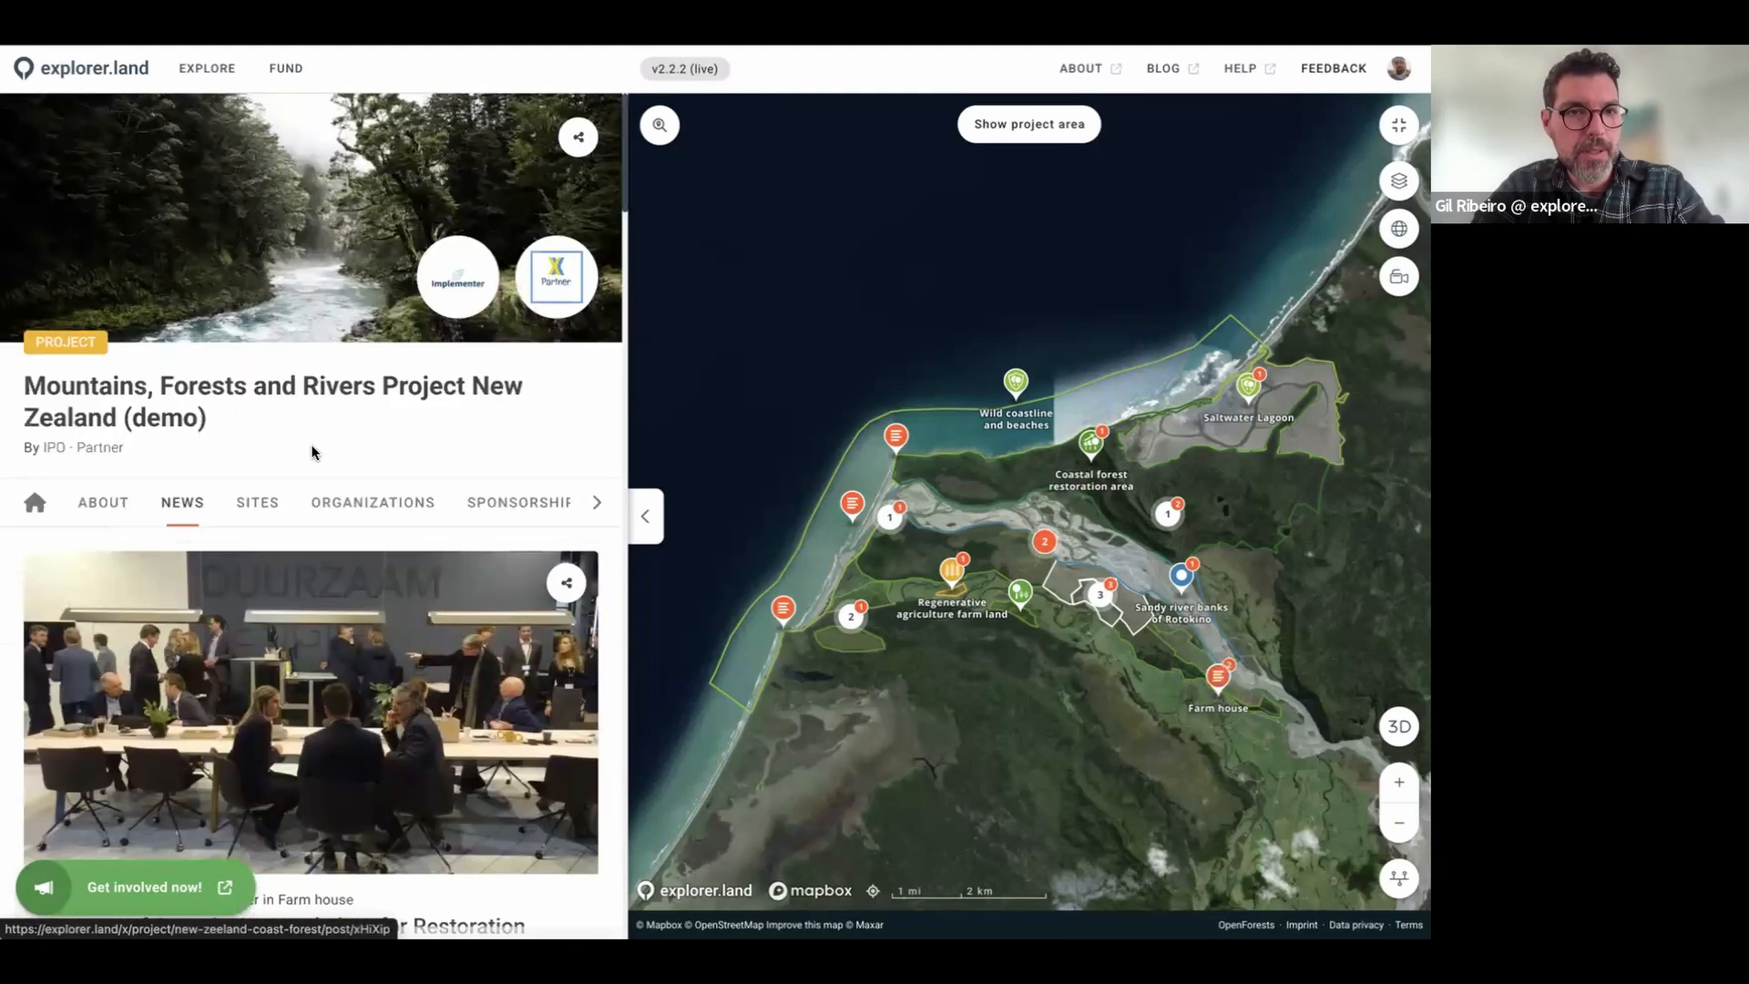
Step: List the project's sites and zoom the map onto the 59.12 ha Reforestation 2020 site
{"action": "left_click", "coordinate": [256, 526]}
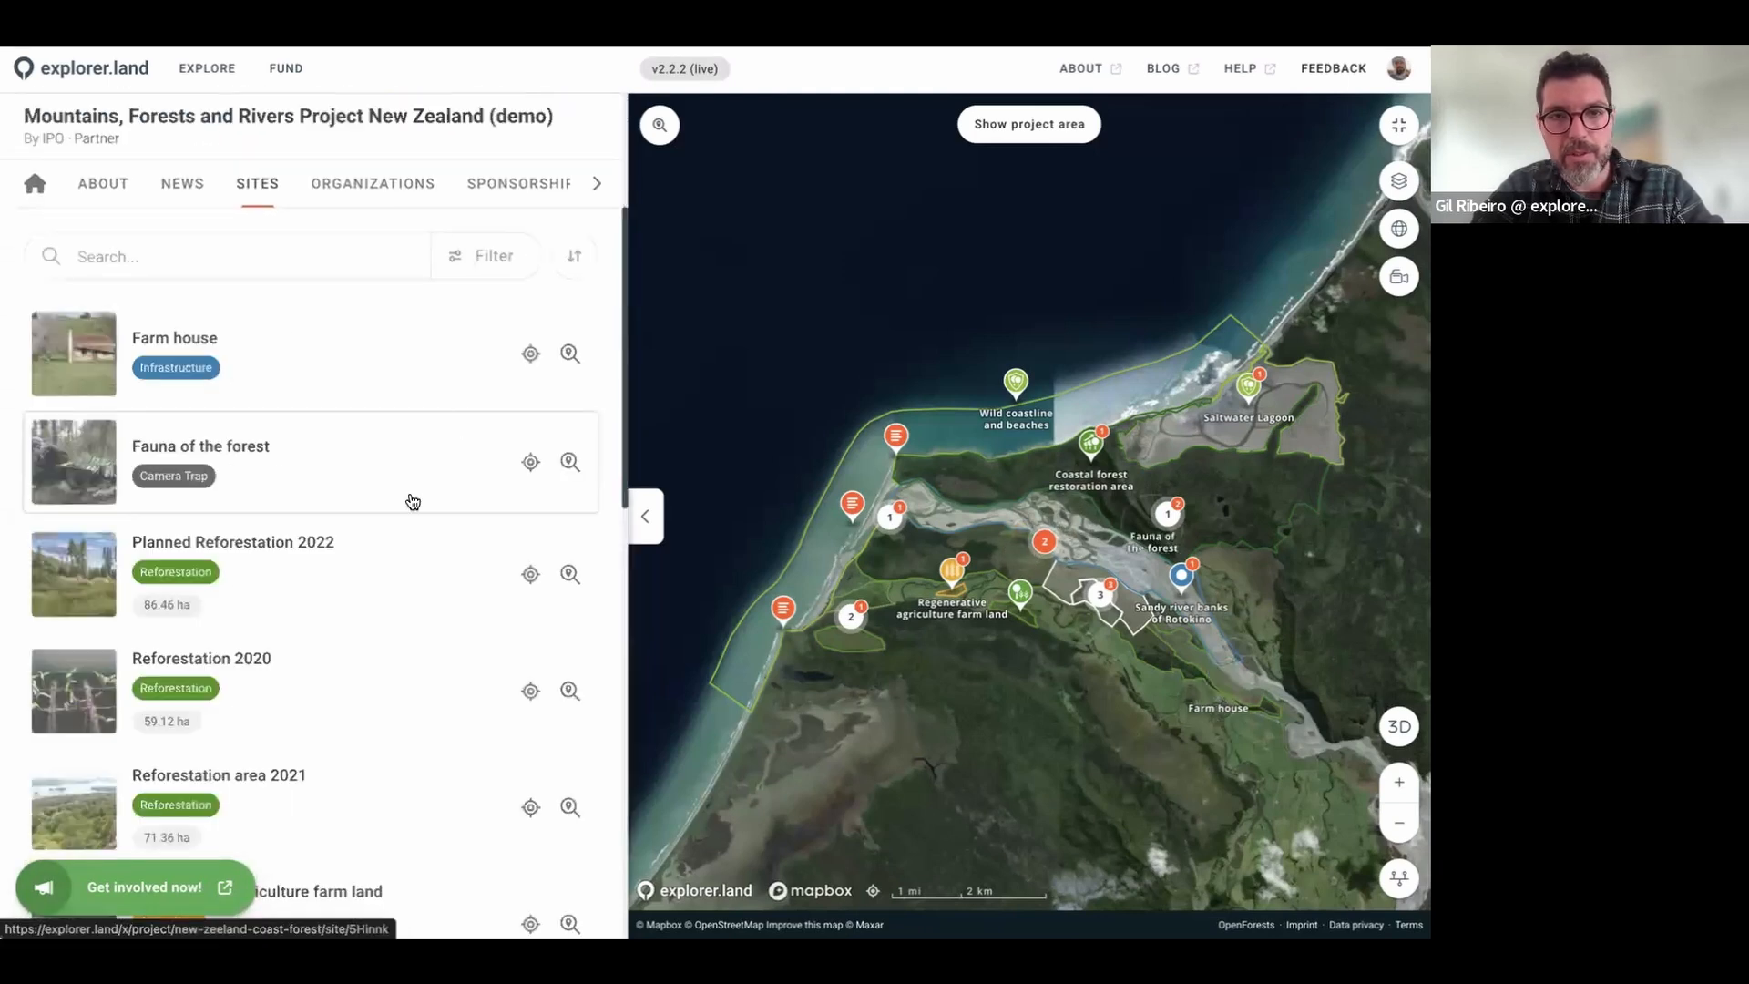
{"action": "scroll", "coordinate": [331, 518], "scroll_direction": "down", "scroll_amount": 3}
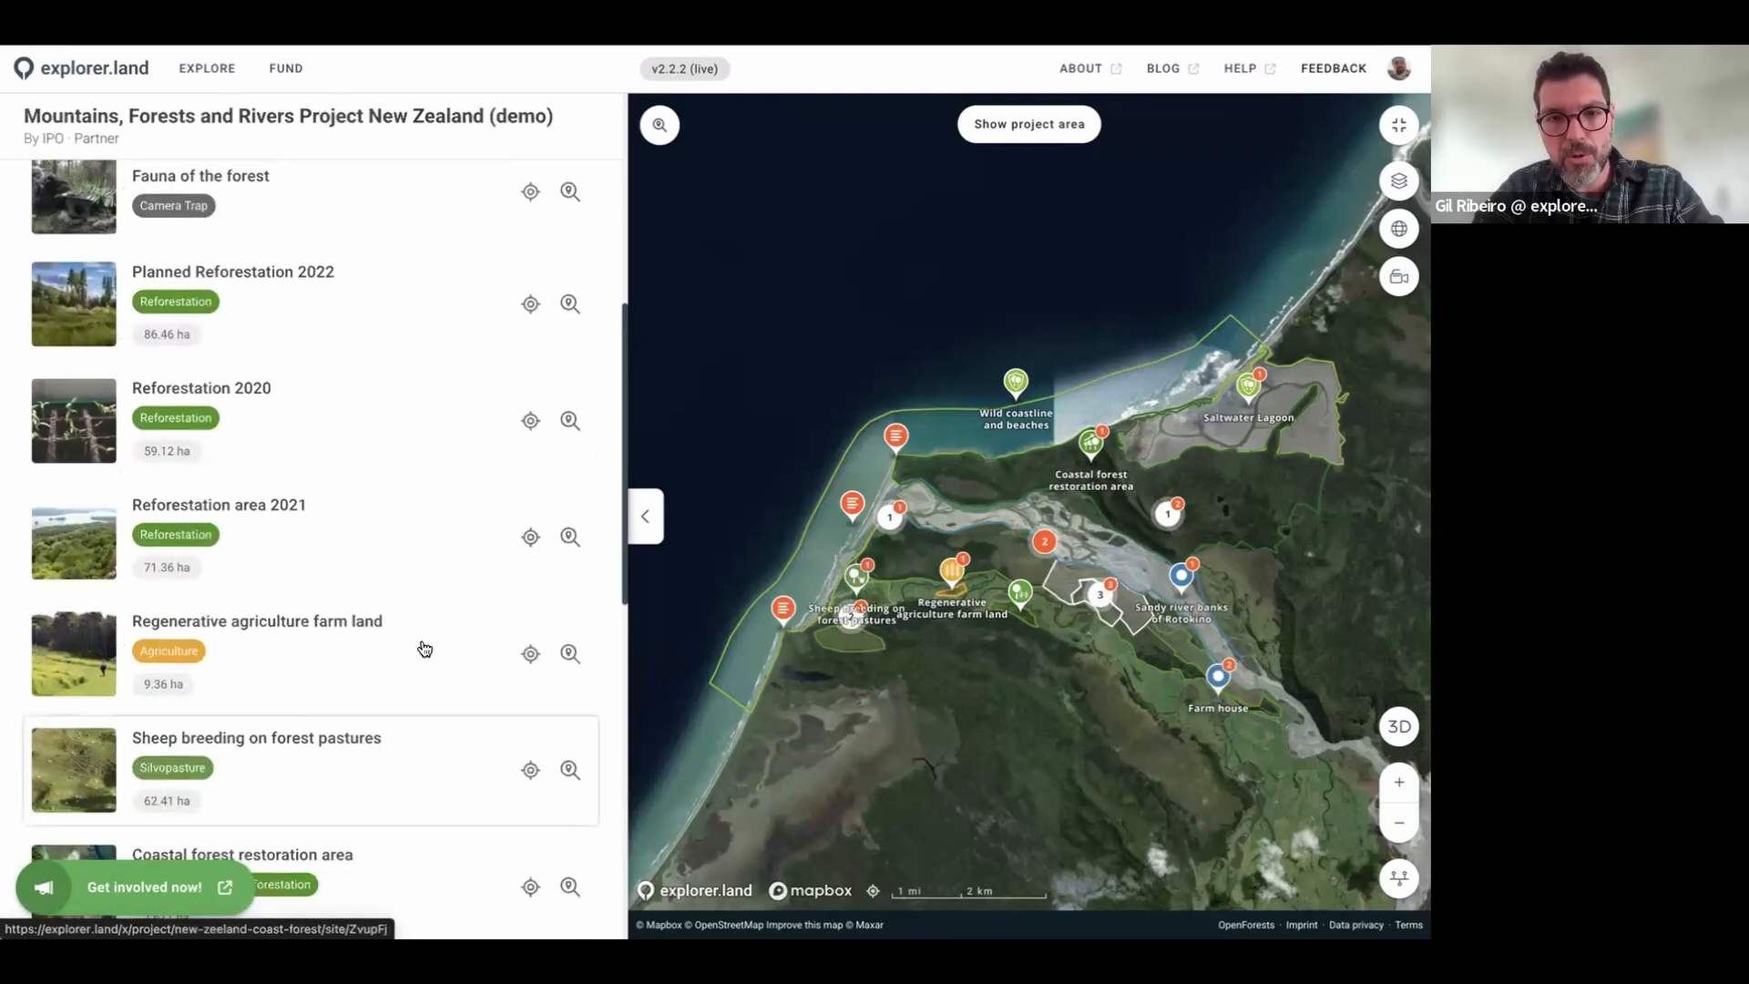
{"action": "left_click", "coordinate": [570, 420]}
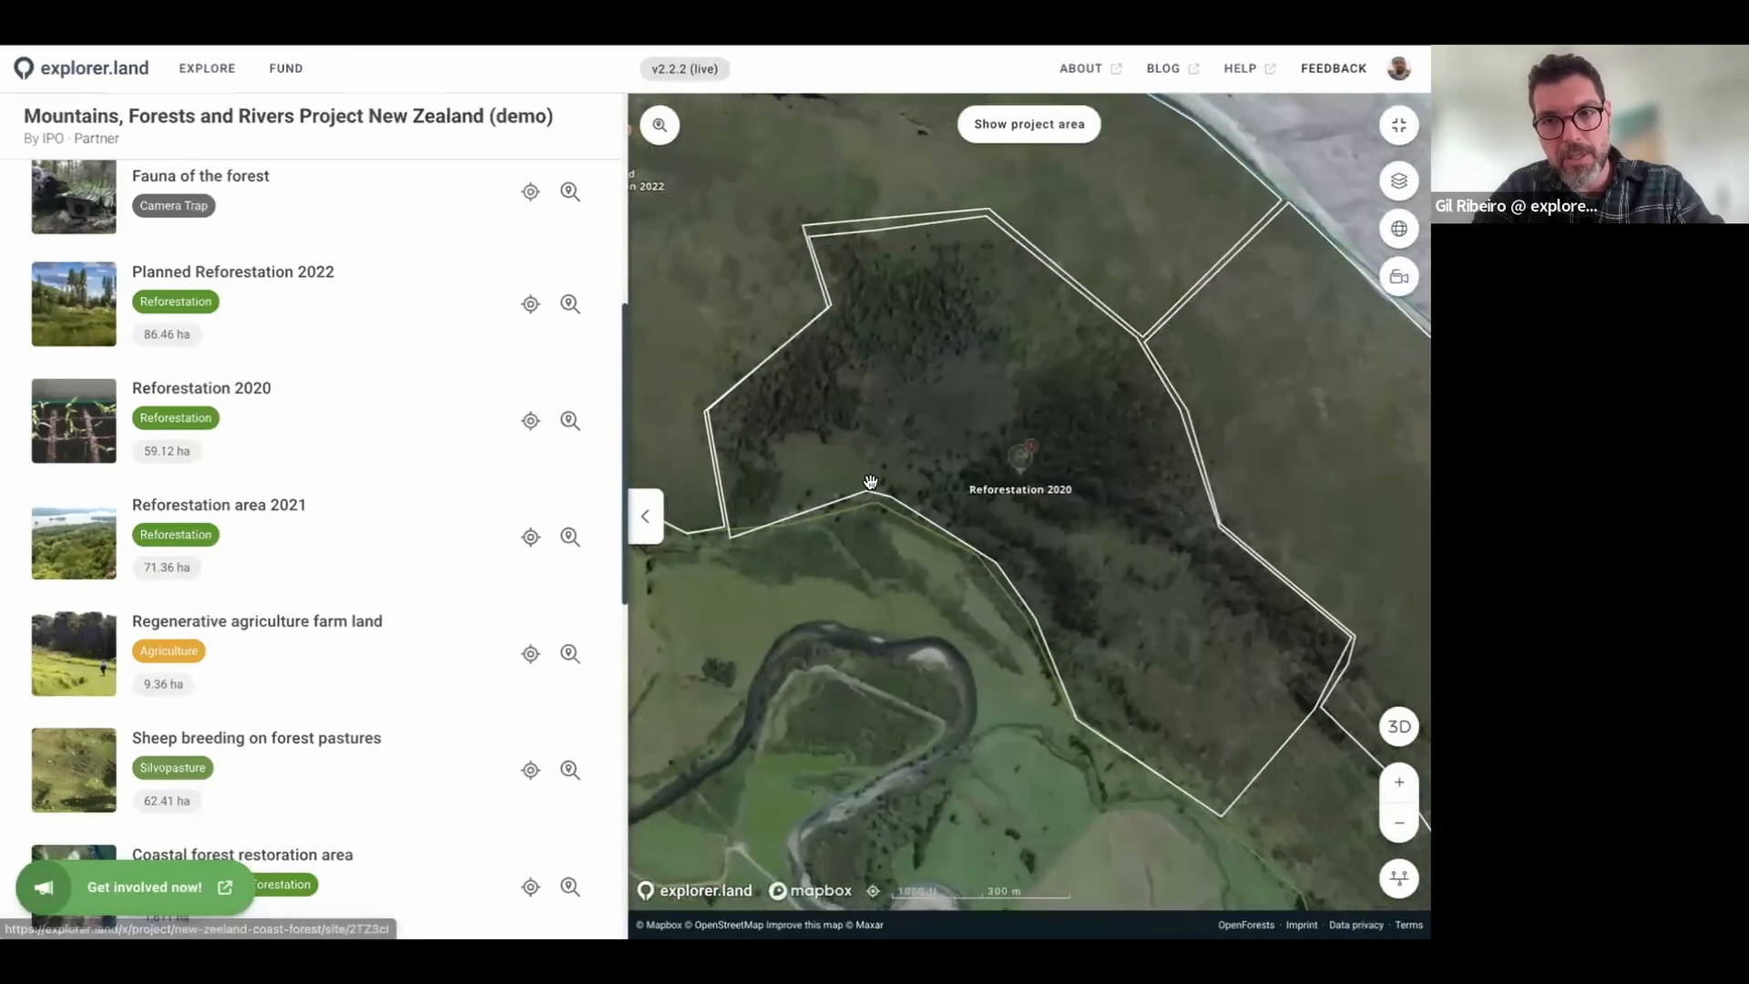
Step: Open the Fauna of the forest camera-trap site and read its About description
{"action": "scroll", "coordinate": [349, 460], "scroll_direction": "up", "scroll_amount": 10}
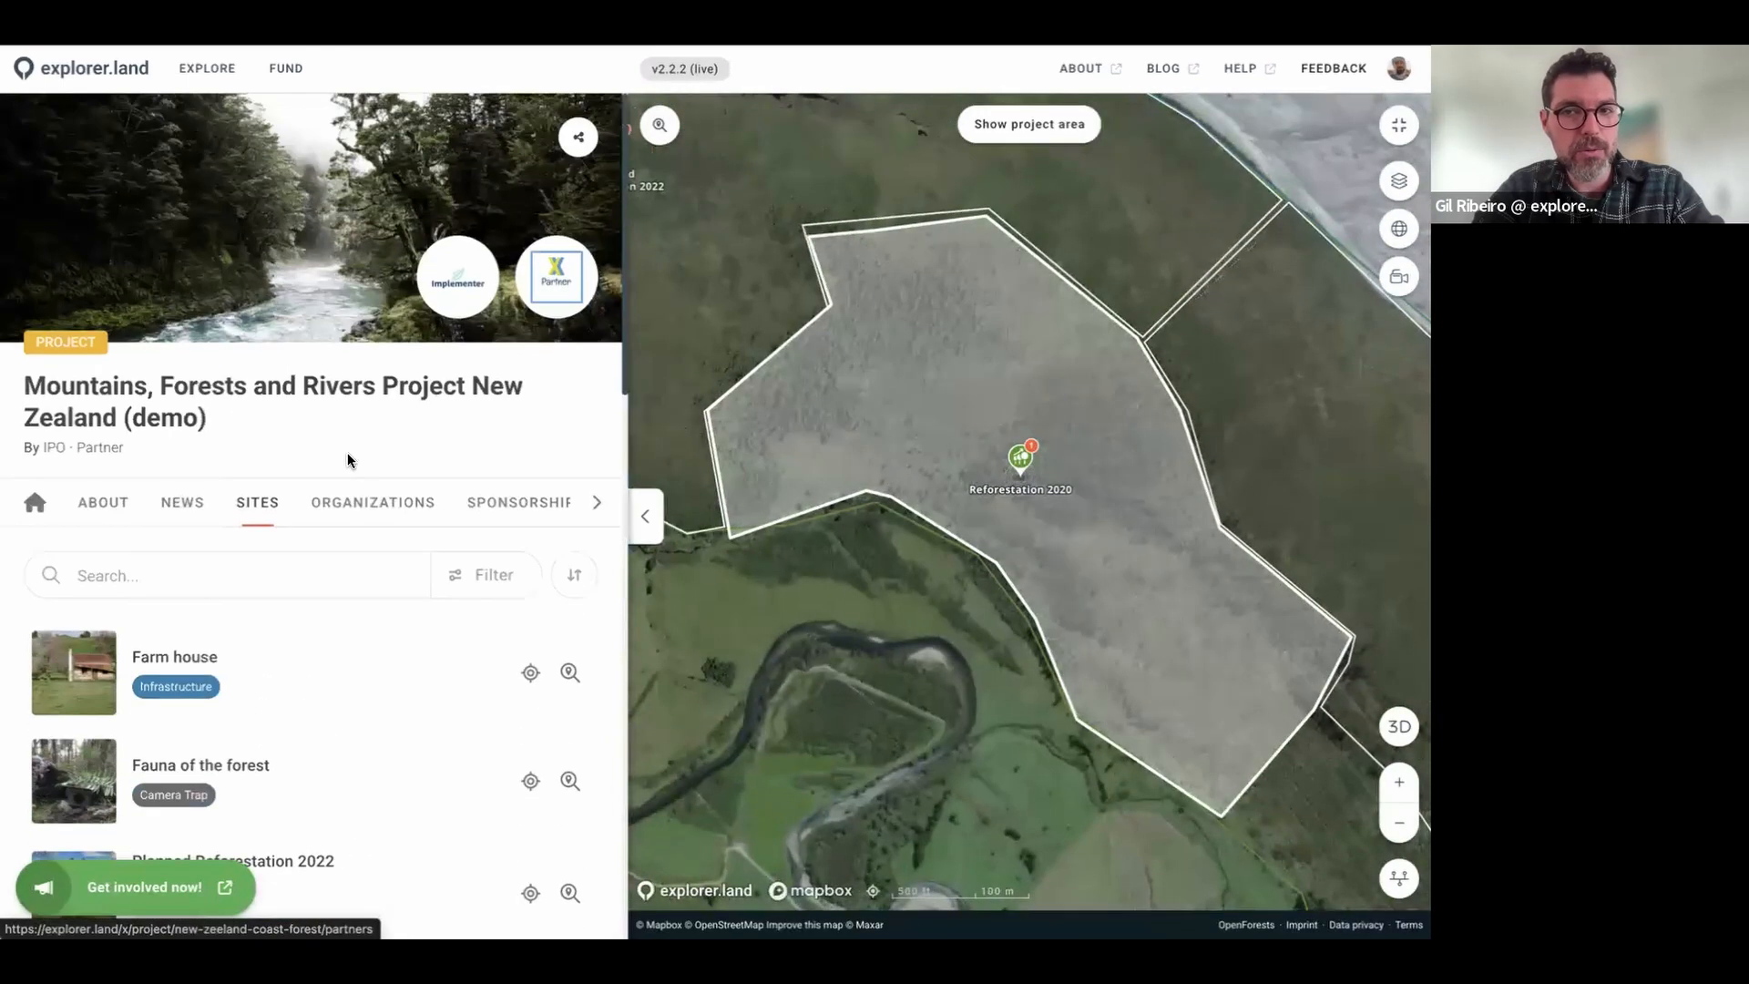
{"action": "scroll", "coordinate": [352, 542], "scroll_direction": "down", "scroll_amount": 1}
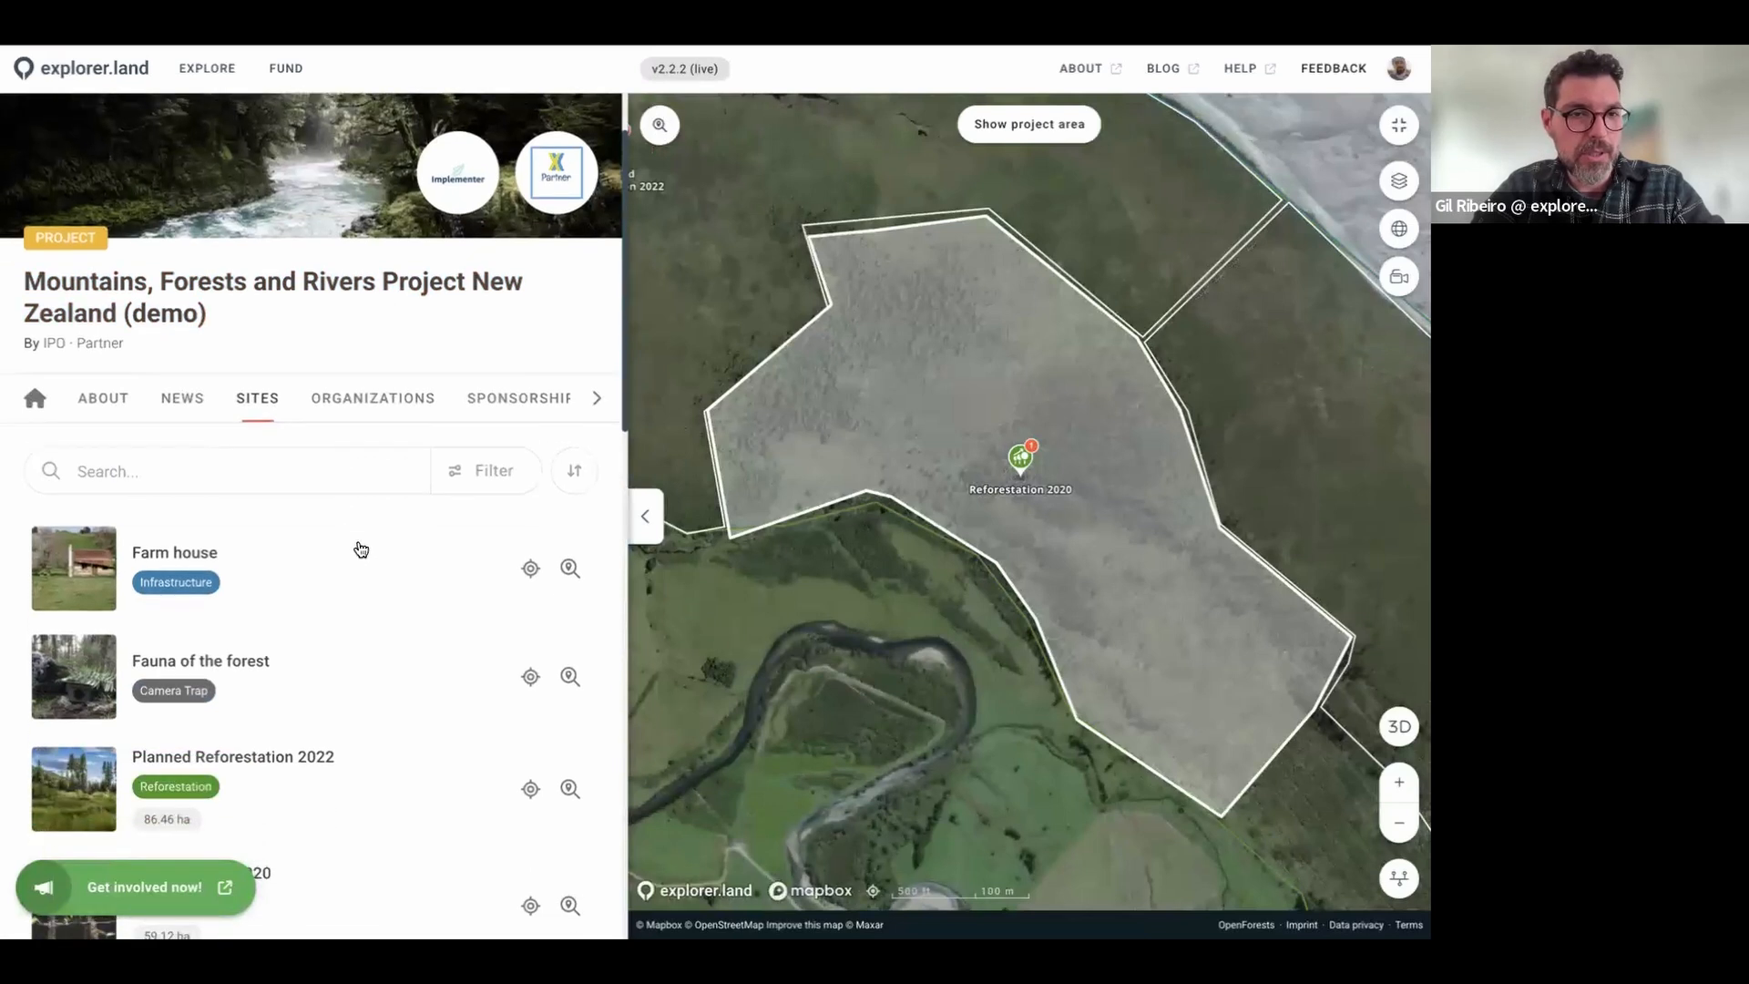
{"action": "left_click", "coordinate": [331, 671]}
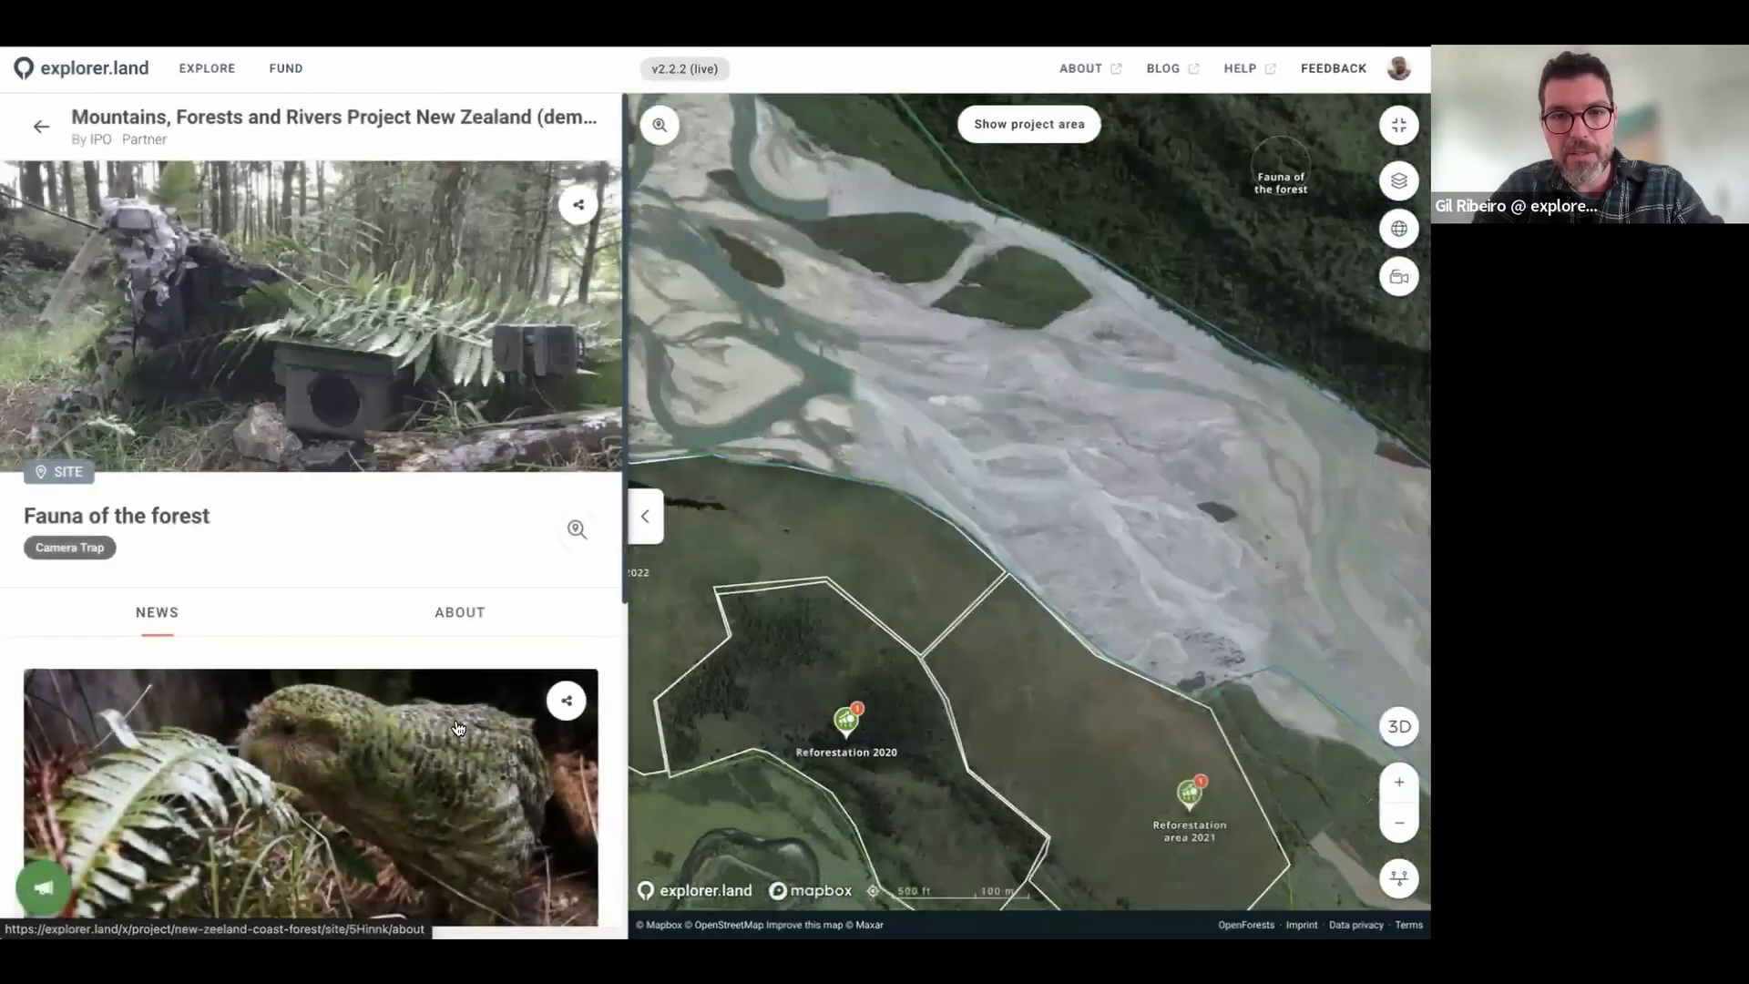
{"action": "scroll", "coordinate": [461, 450], "scroll_direction": "down", "scroll_amount": 1}
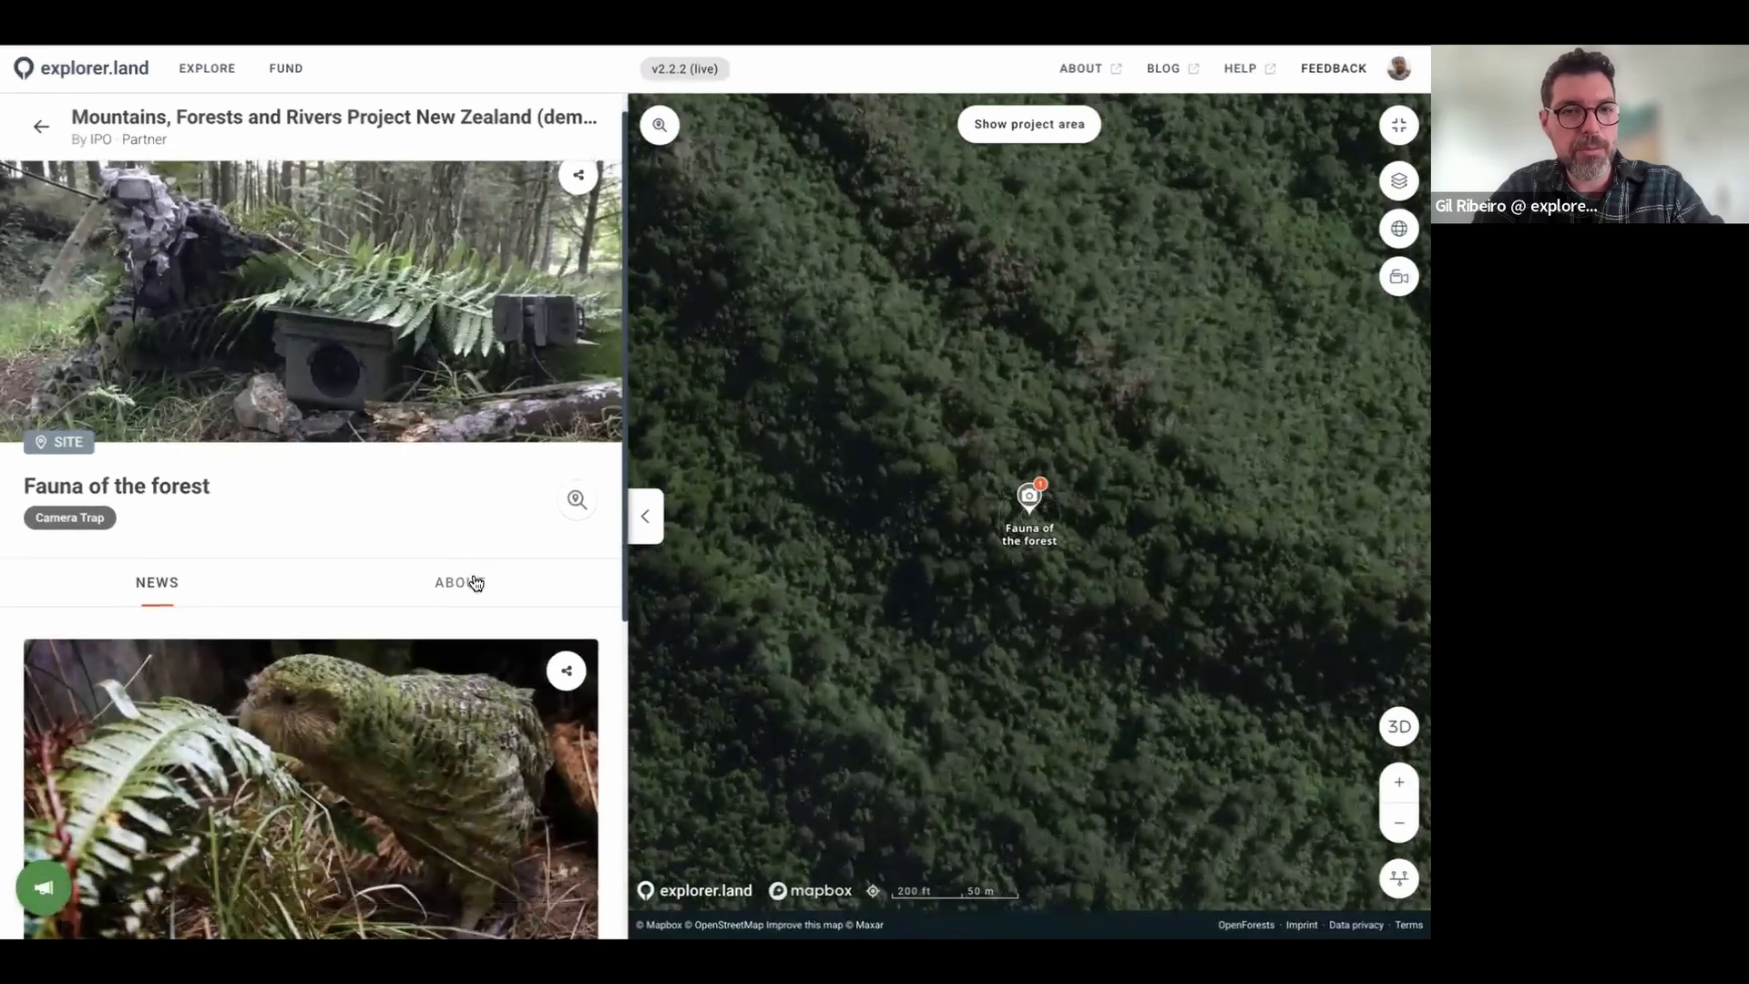
{"action": "left_click", "coordinate": [469, 583]}
{"action": "scroll", "coordinate": [318, 444], "scroll_direction": "down", "scroll_amount": 1}
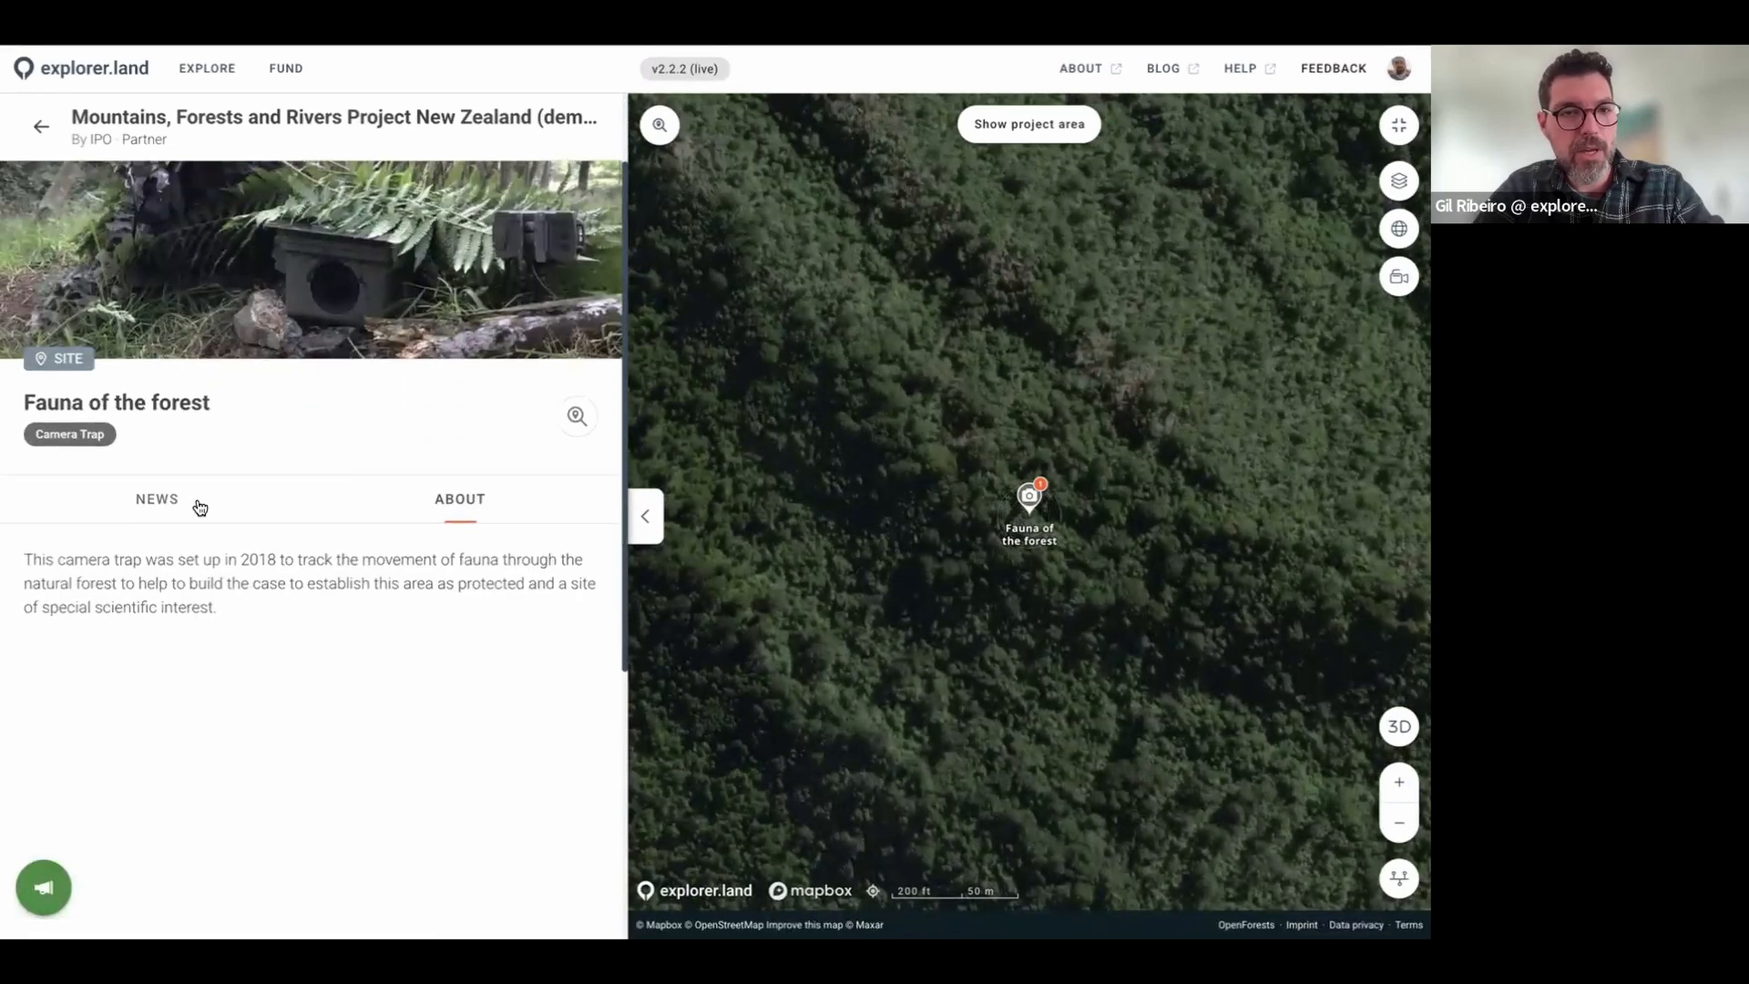
Step: Browse the camera-trap site's news posts down to the Kakapo post
{"action": "left_click", "coordinate": [159, 503]}
{"action": "scroll", "coordinate": [416, 635], "scroll_direction": "down", "scroll_amount": 2}
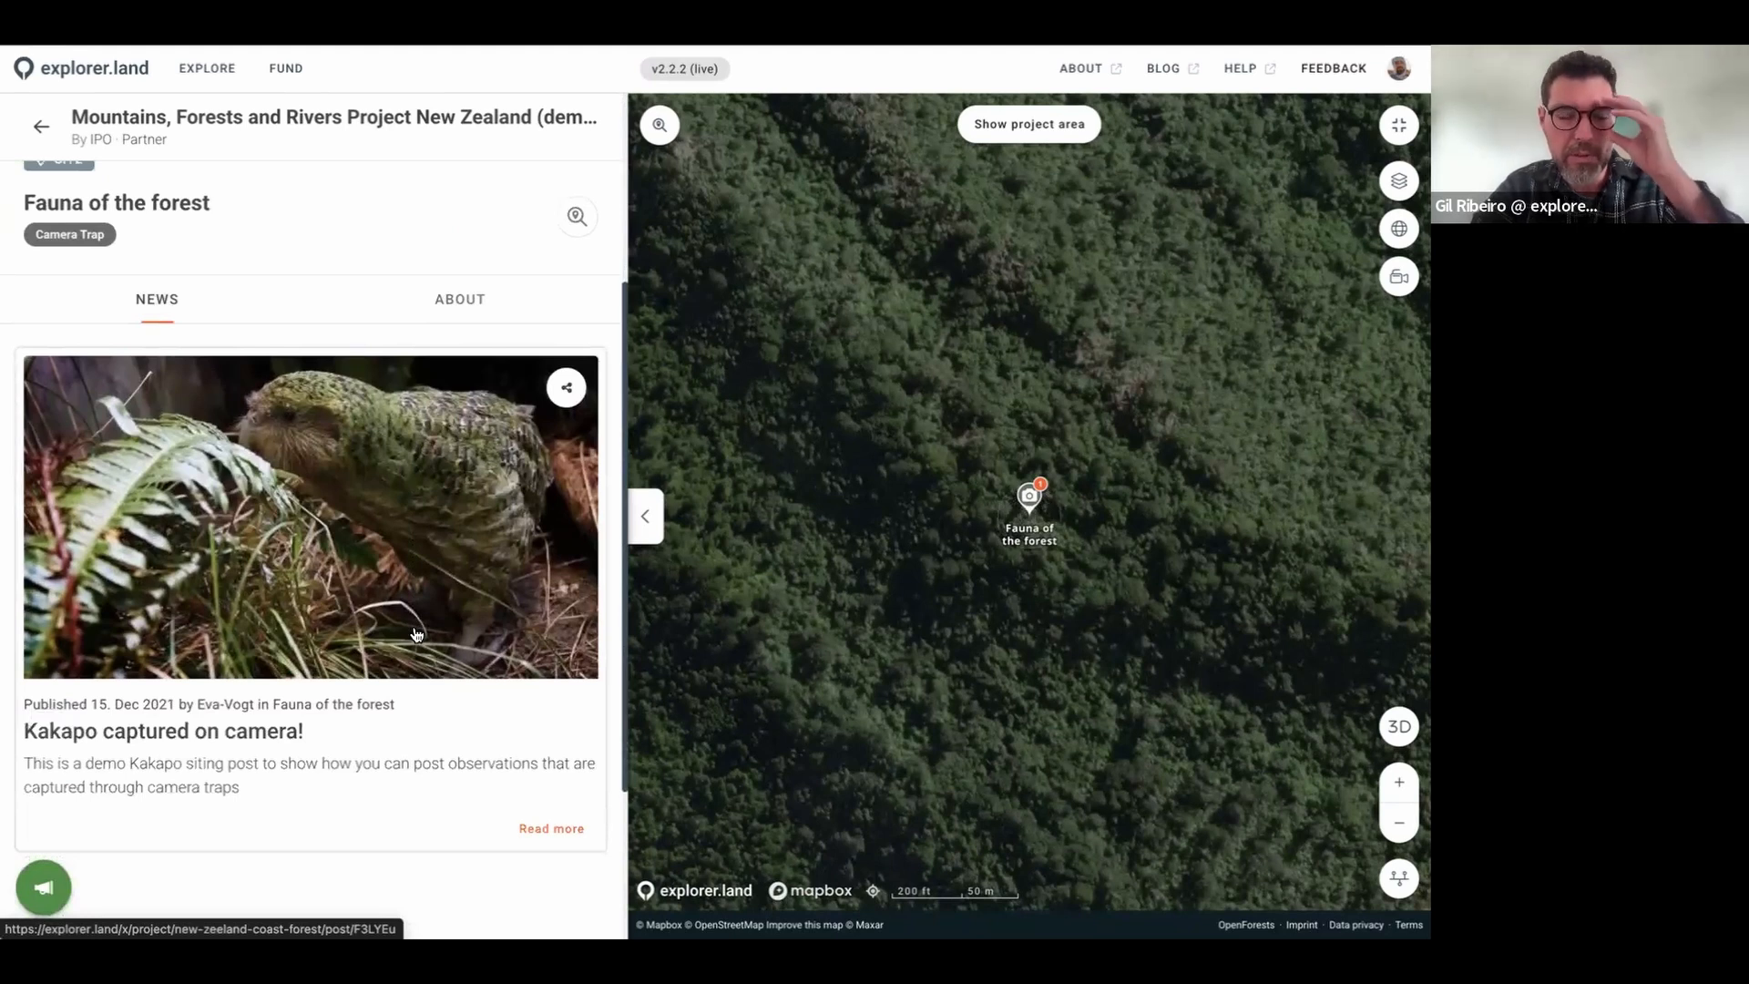
{"action": "scroll", "coordinate": [449, 683], "scroll_direction": "down", "scroll_amount": 1}
{"action": "scroll", "coordinate": [451, 648], "scroll_direction": "up", "scroll_amount": 3}
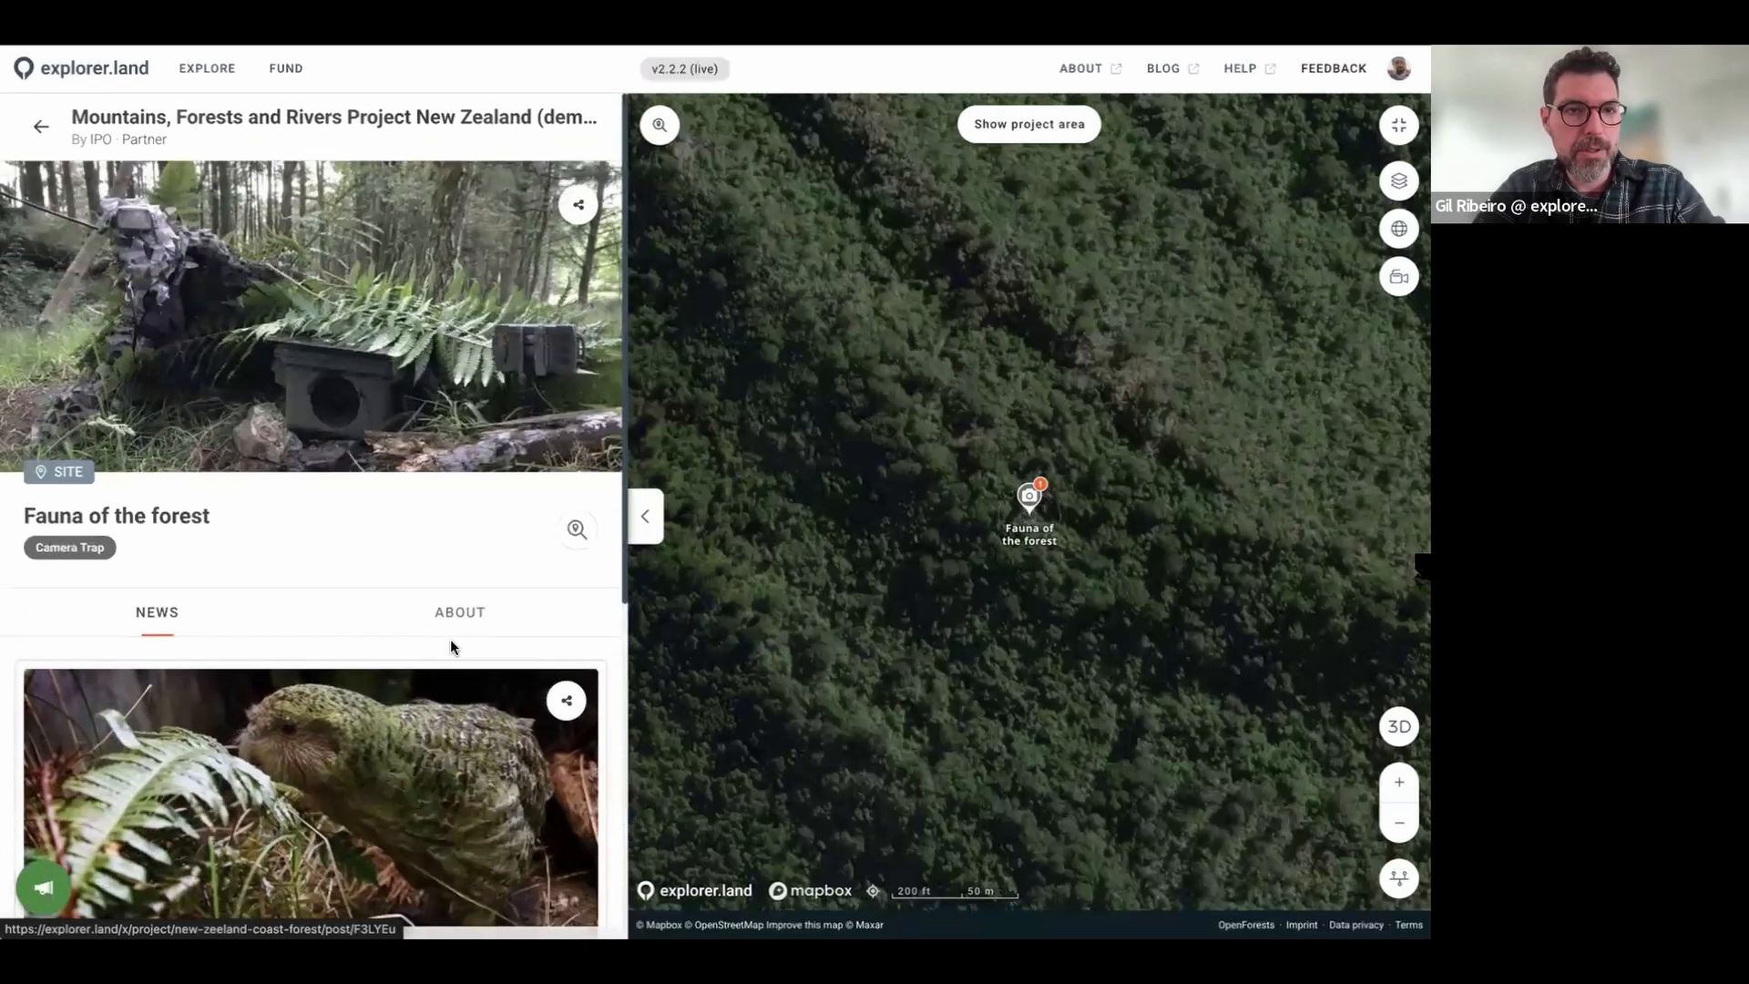
{"action": "scroll", "coordinate": [455, 642], "scroll_direction": "down", "scroll_amount": 3}
Step: Open and read the 'Kakapo captured on camera!' post
{"action": "left_click", "coordinate": [461, 637]}
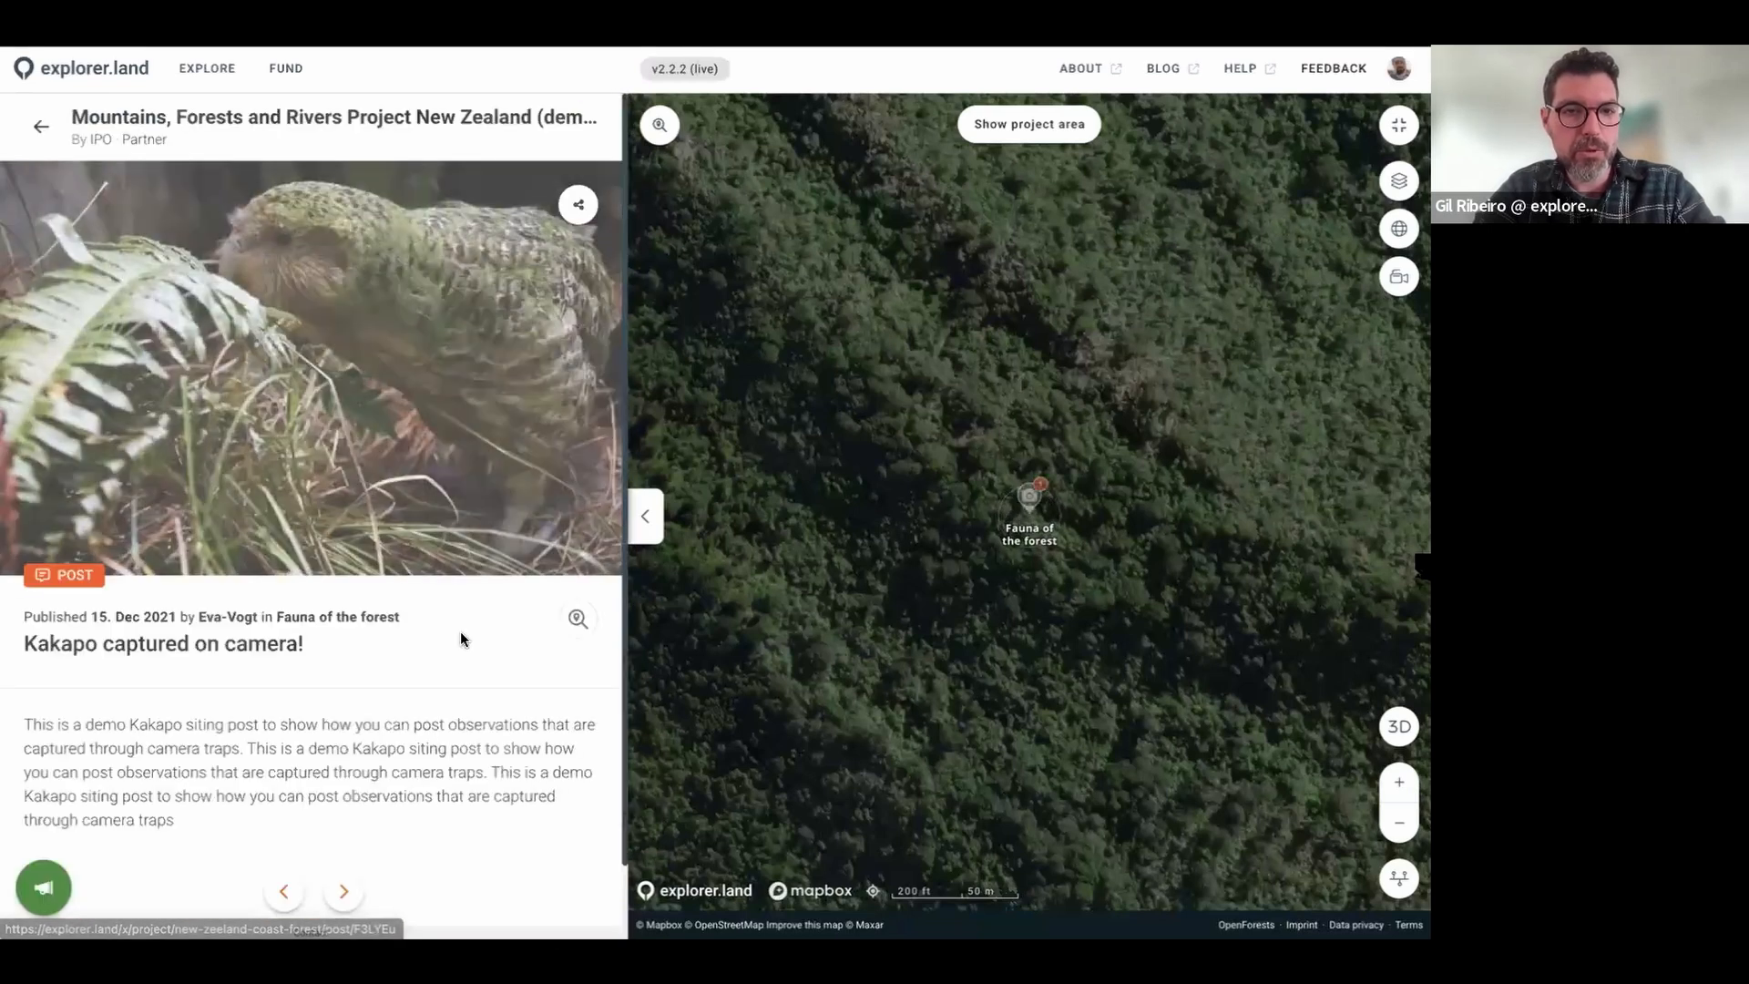
{"action": "scroll", "coordinate": [559, 458], "scroll_direction": "down", "scroll_amount": 1}
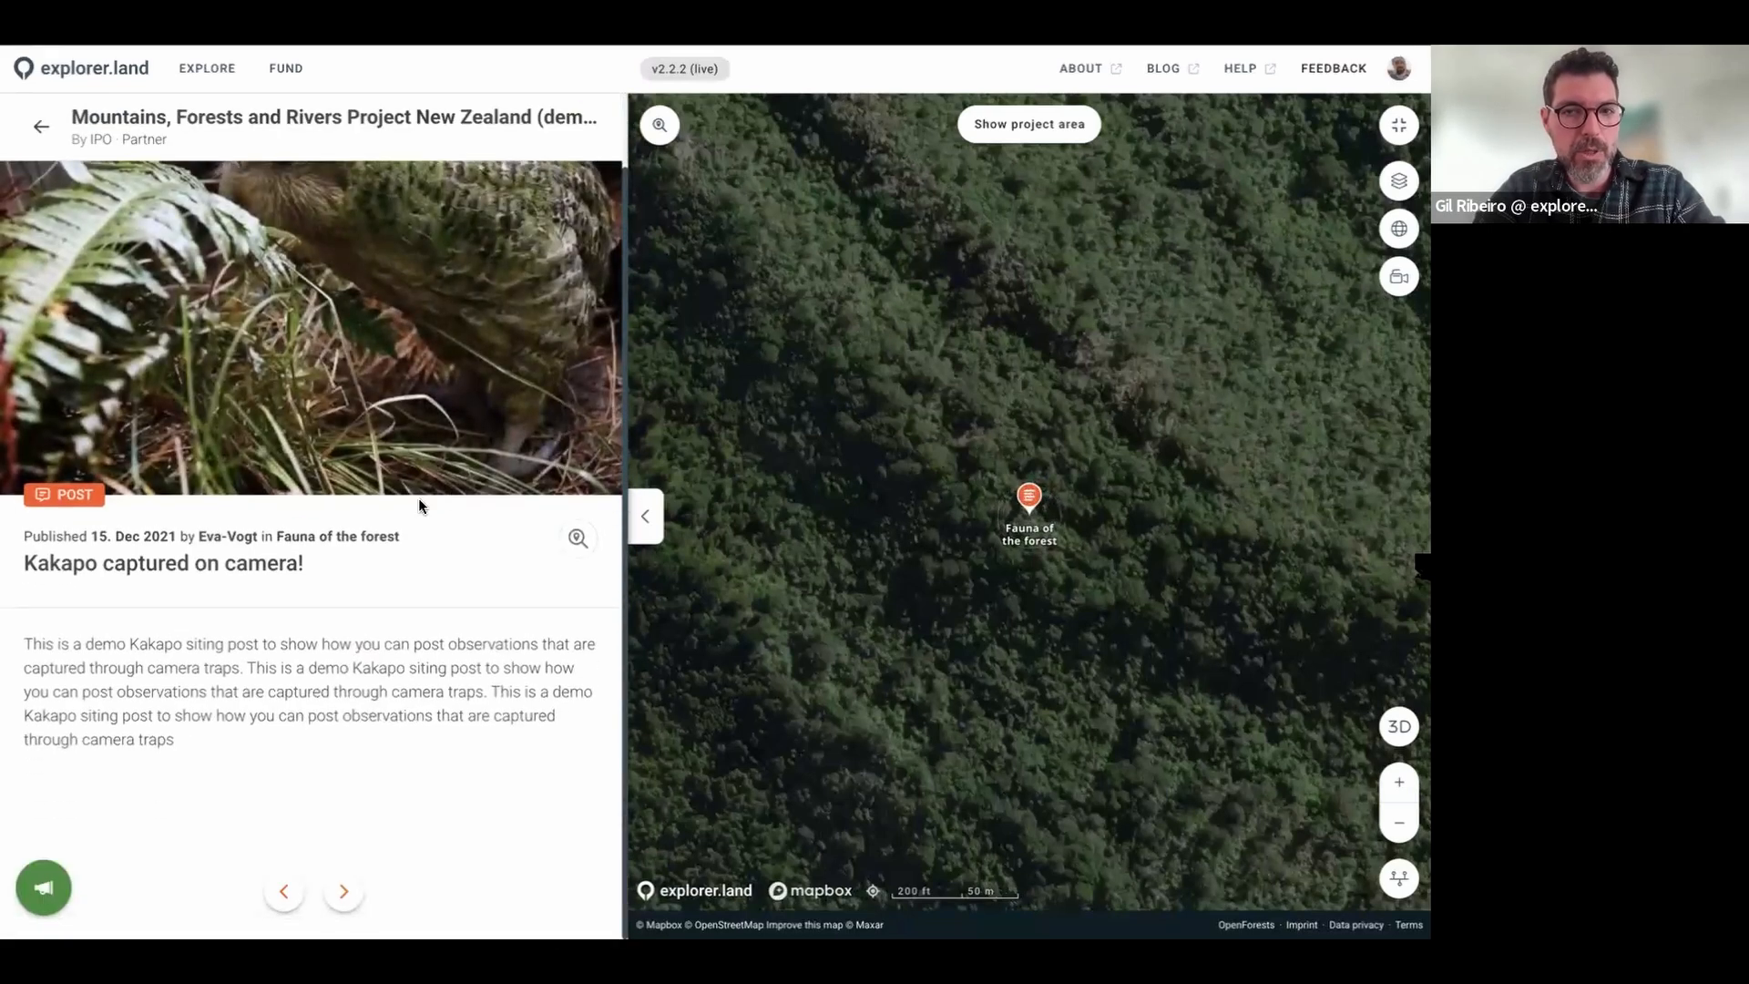
{"action": "scroll", "coordinate": [418, 497], "scroll_direction": "up", "scroll_amount": 1}
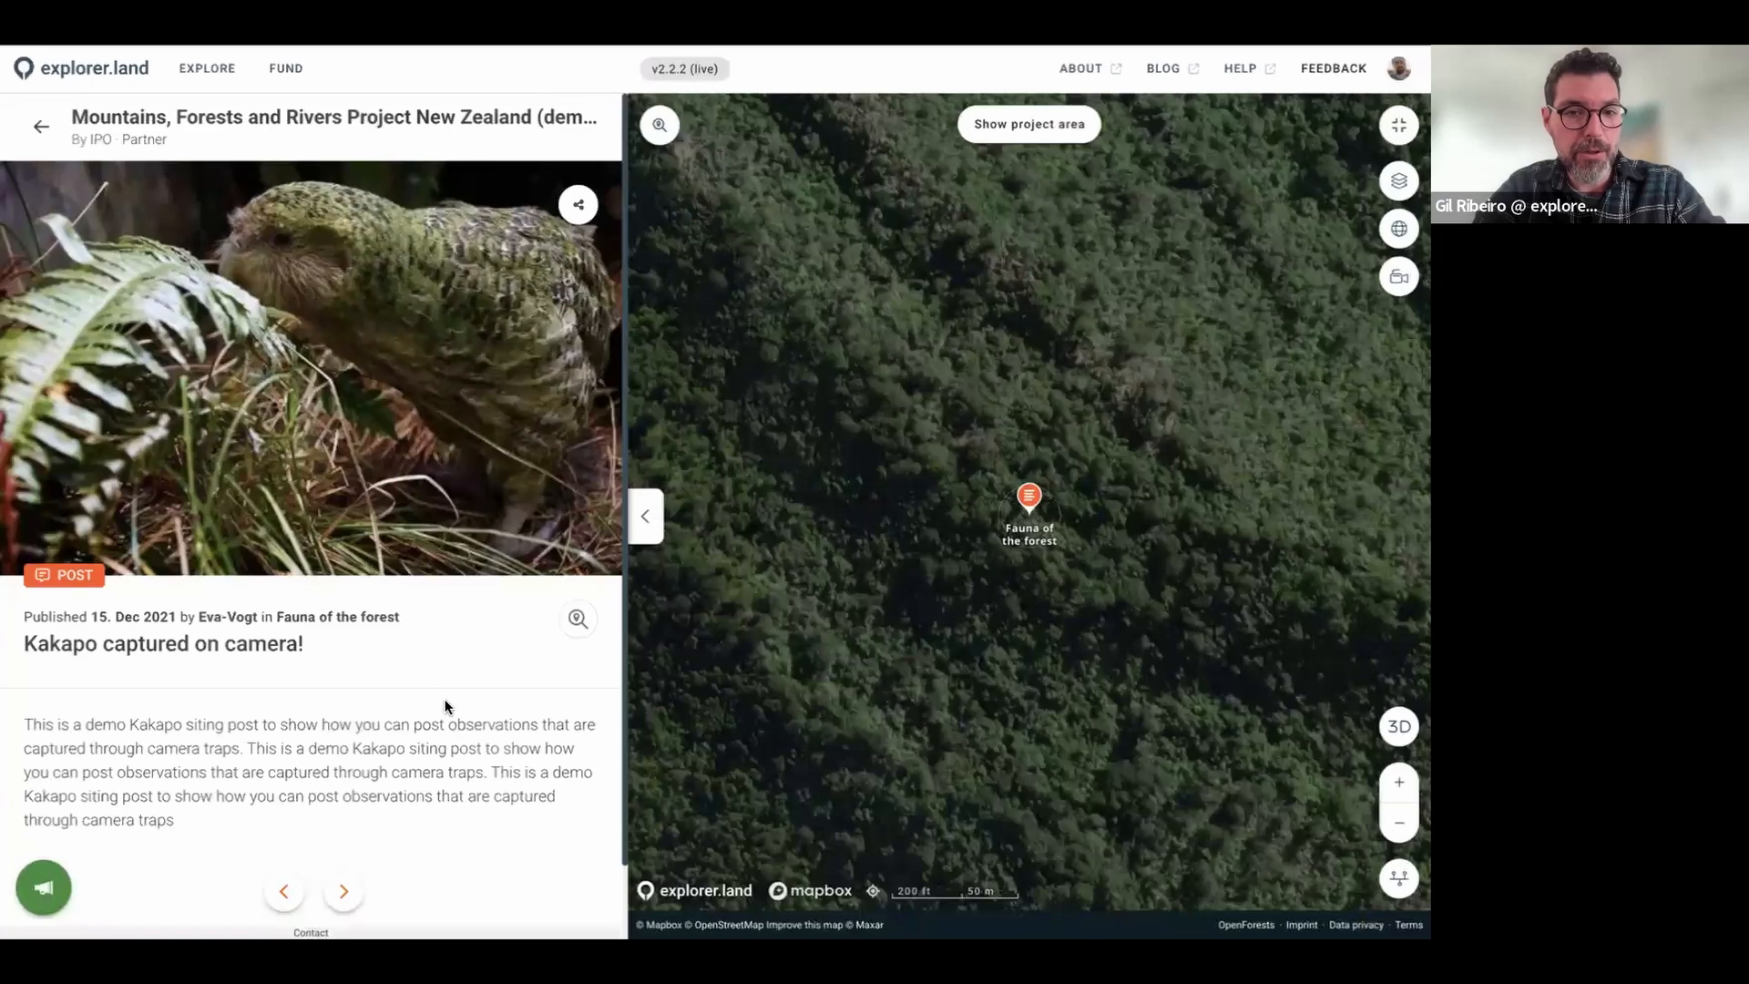
Step: Page forward through the posts to Working on the farm workshop and let the map fill the screen
{"action": "left_click", "coordinate": [346, 883]}
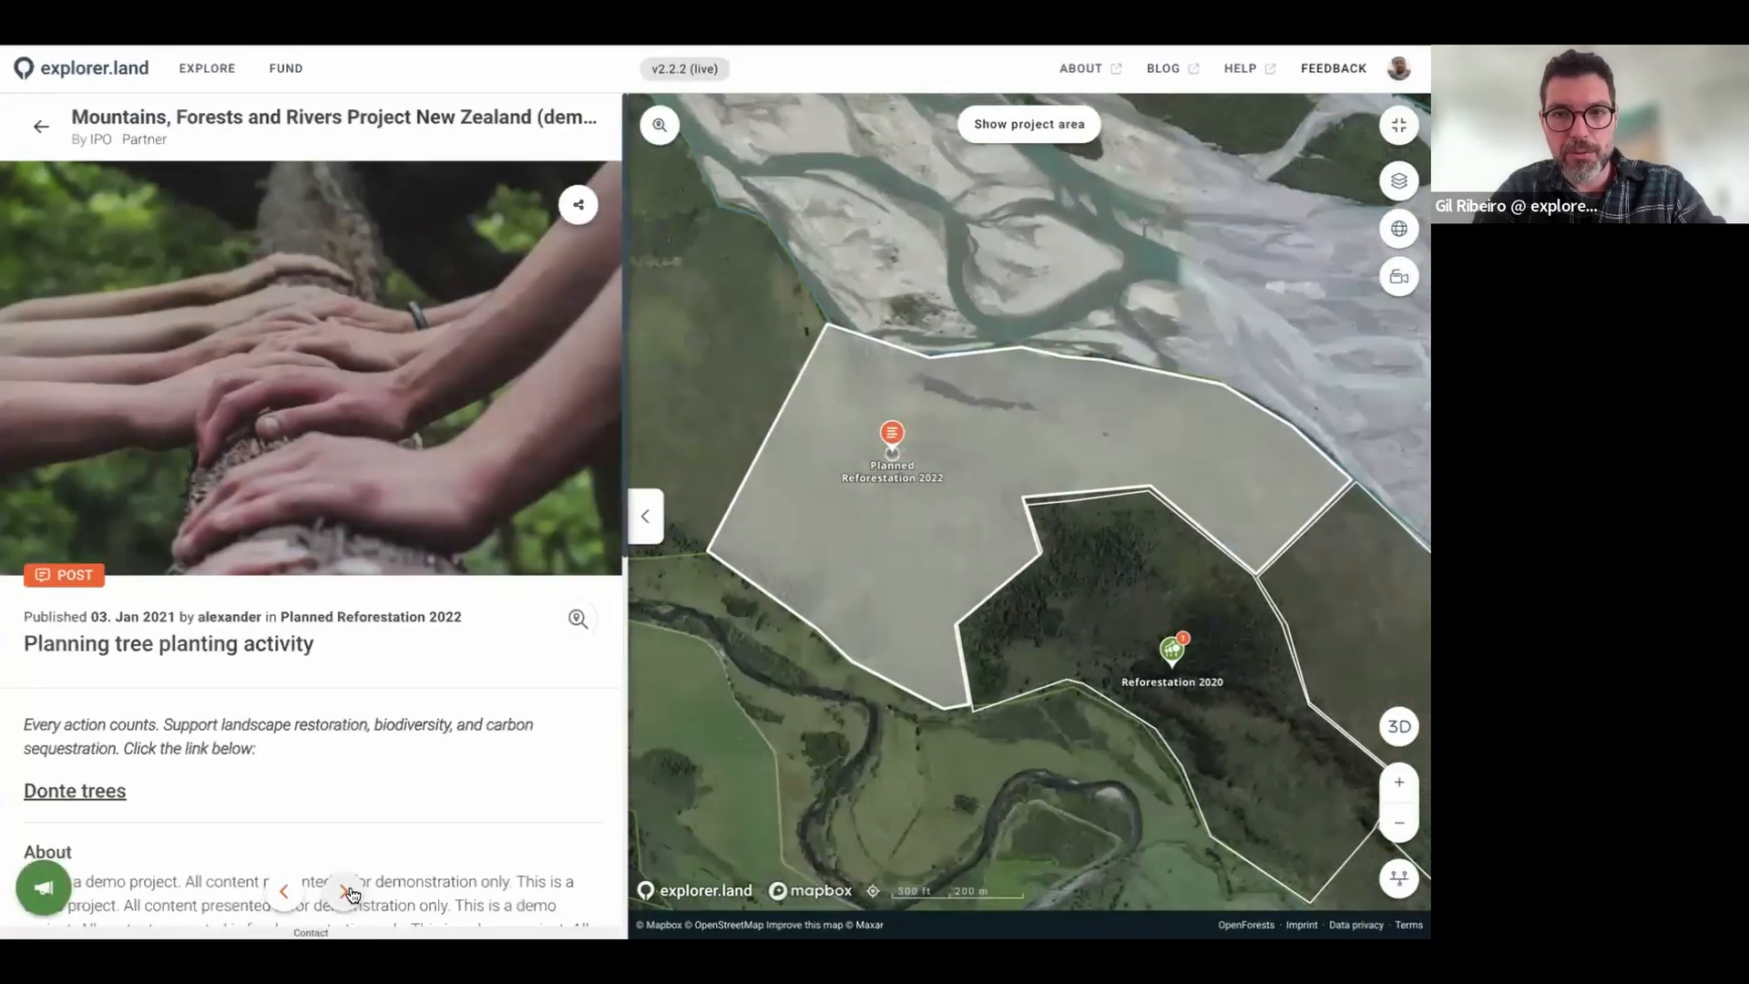
{"action": "left_click", "coordinate": [346, 889]}
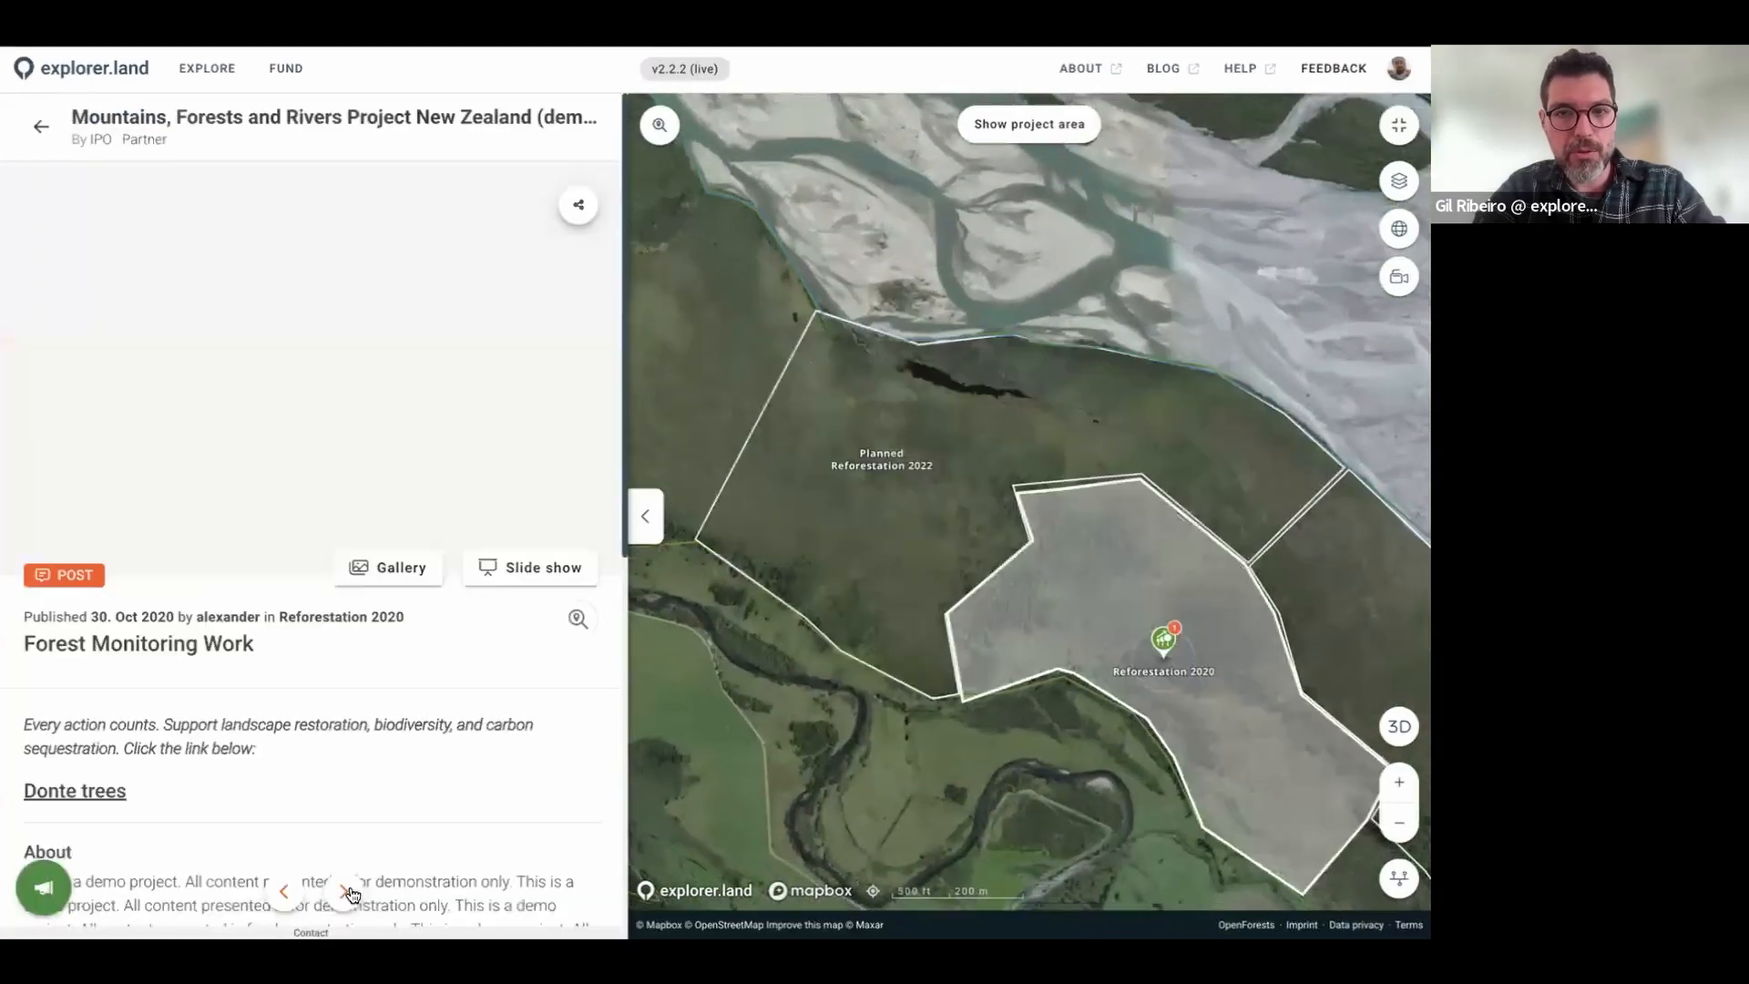
{"action": "left_click", "coordinate": [346, 890]}
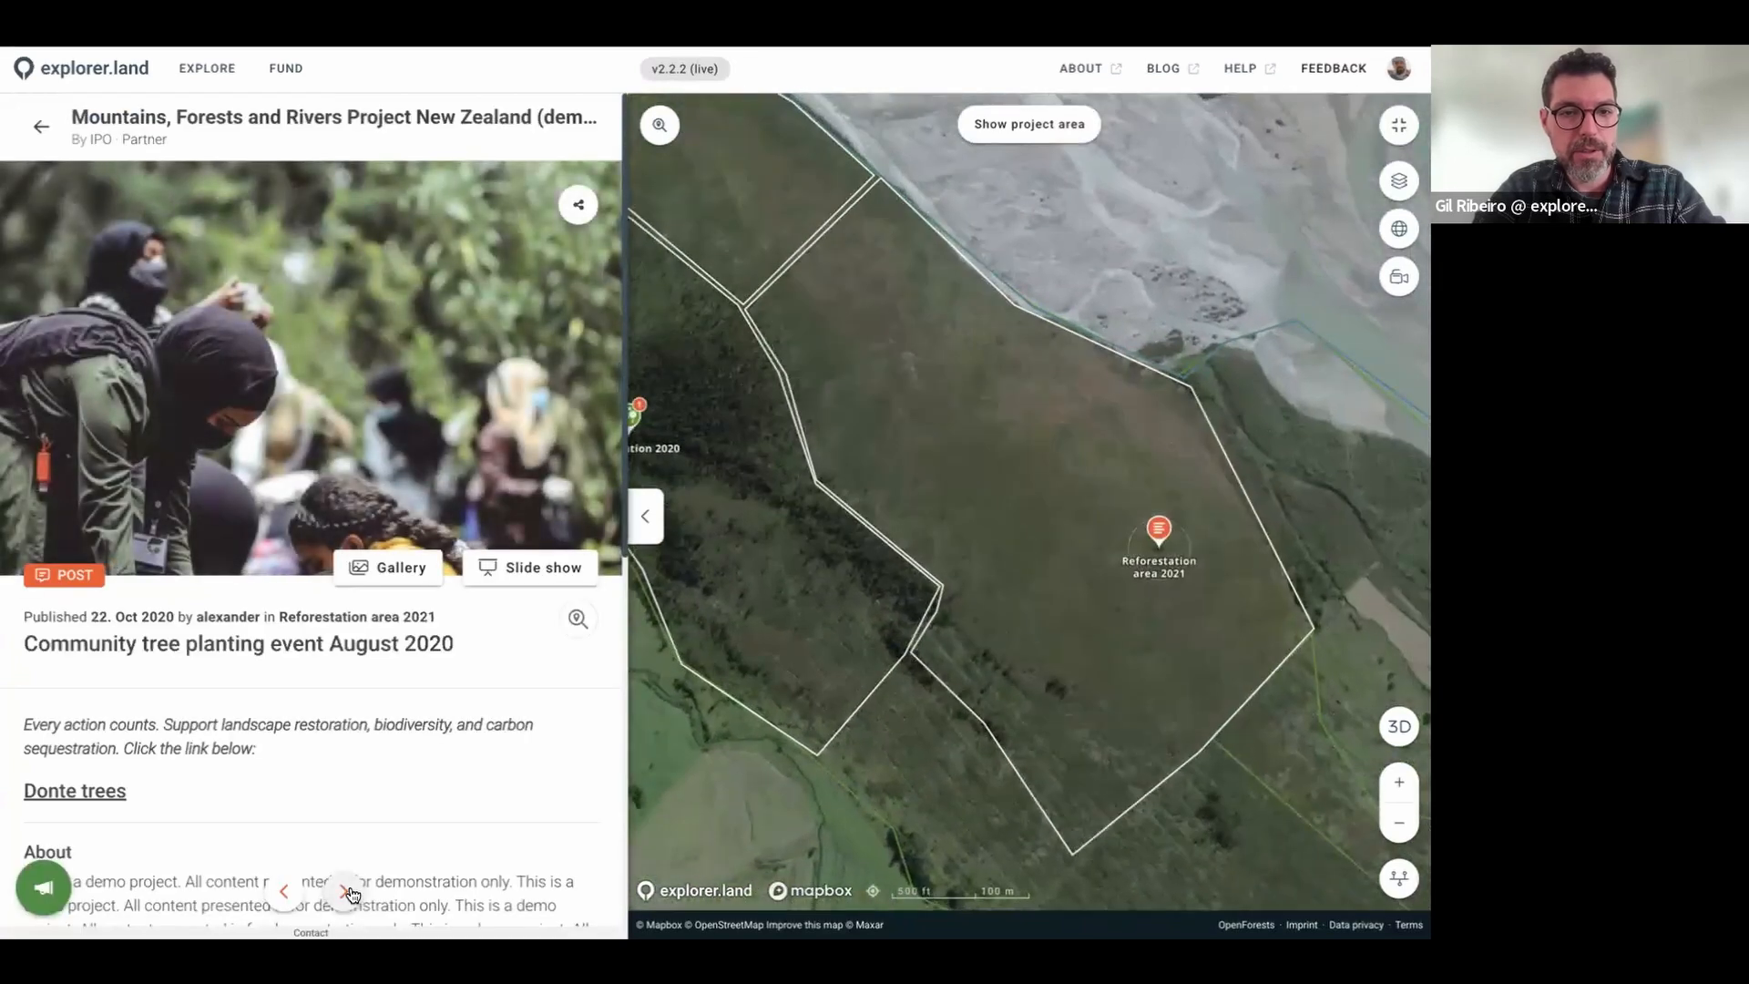
{"action": "left_click", "coordinate": [347, 889]}
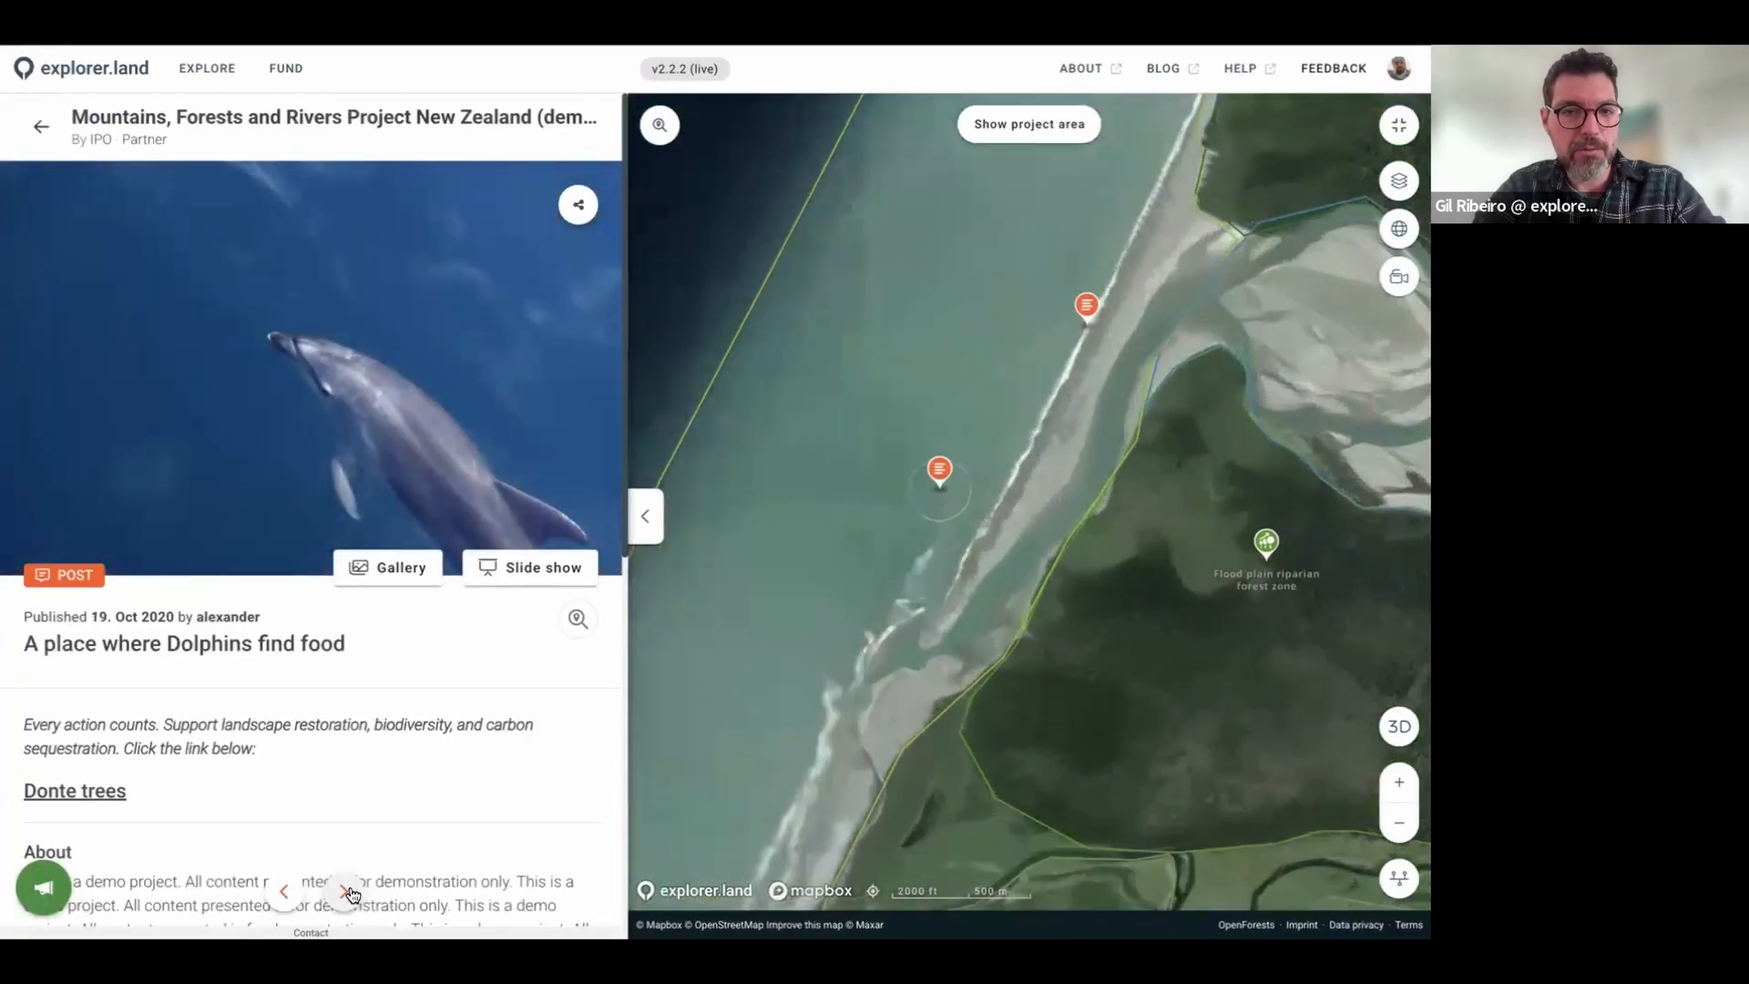
{"action": "left_click", "coordinate": [346, 889]}
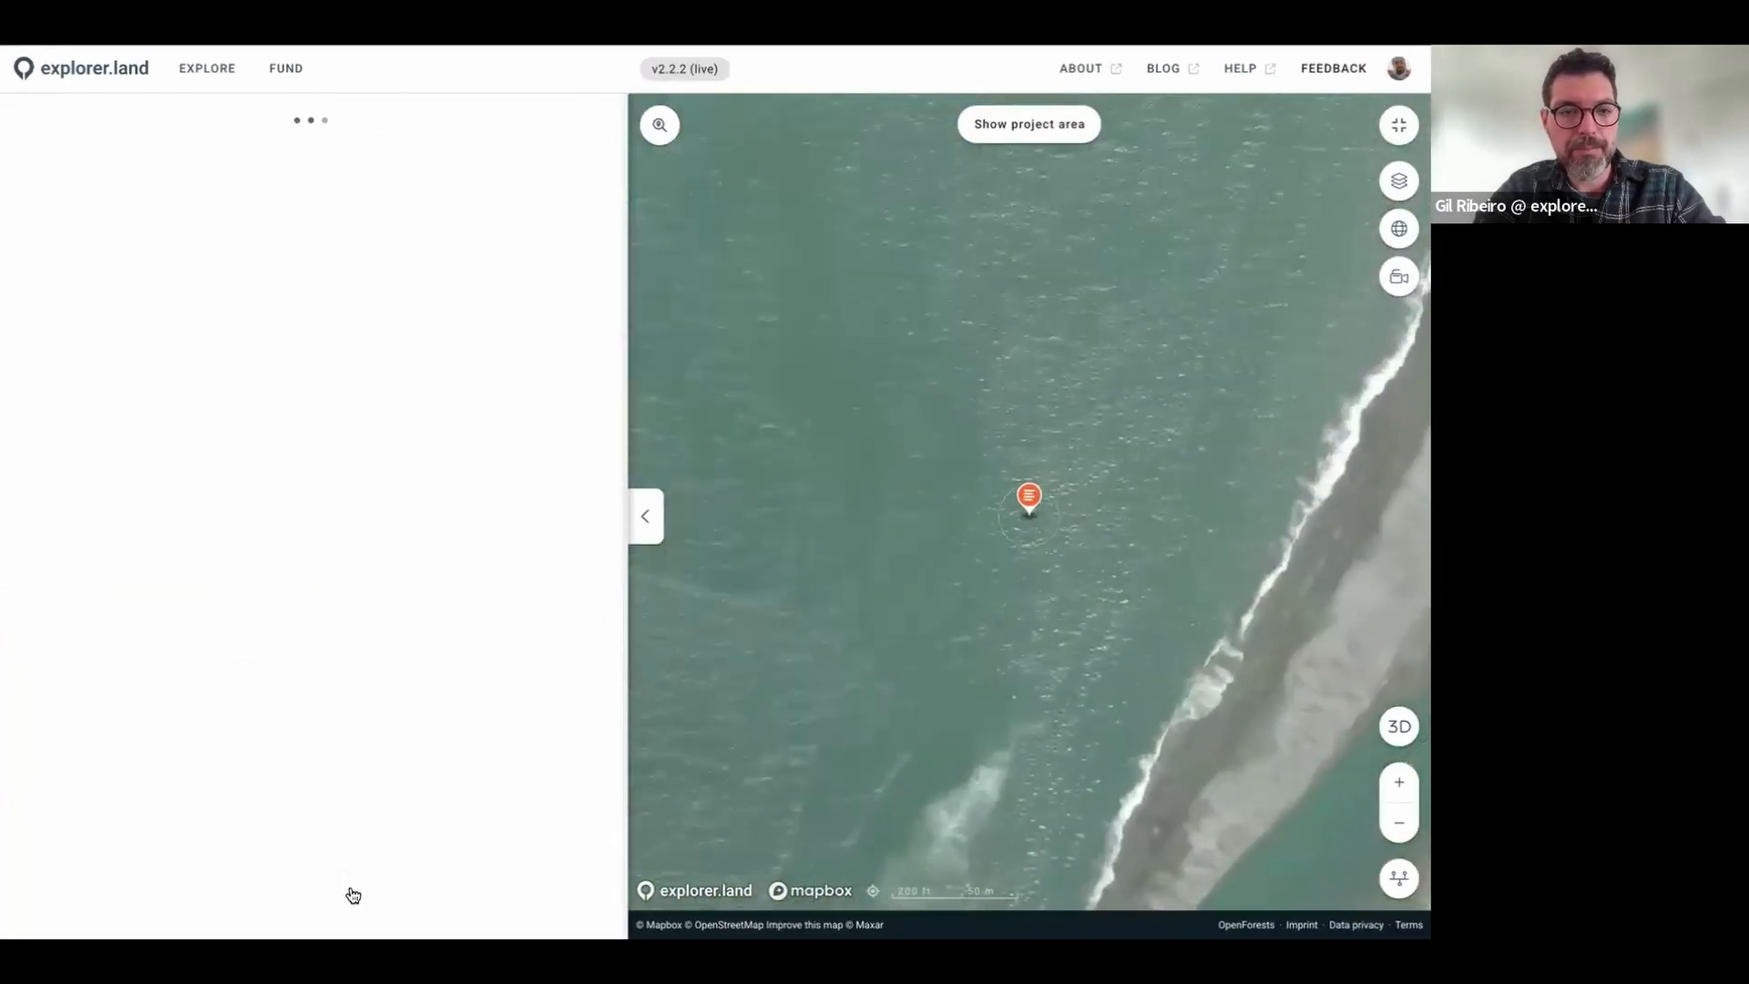
{"action": "left_click", "coordinate": [349, 890]}
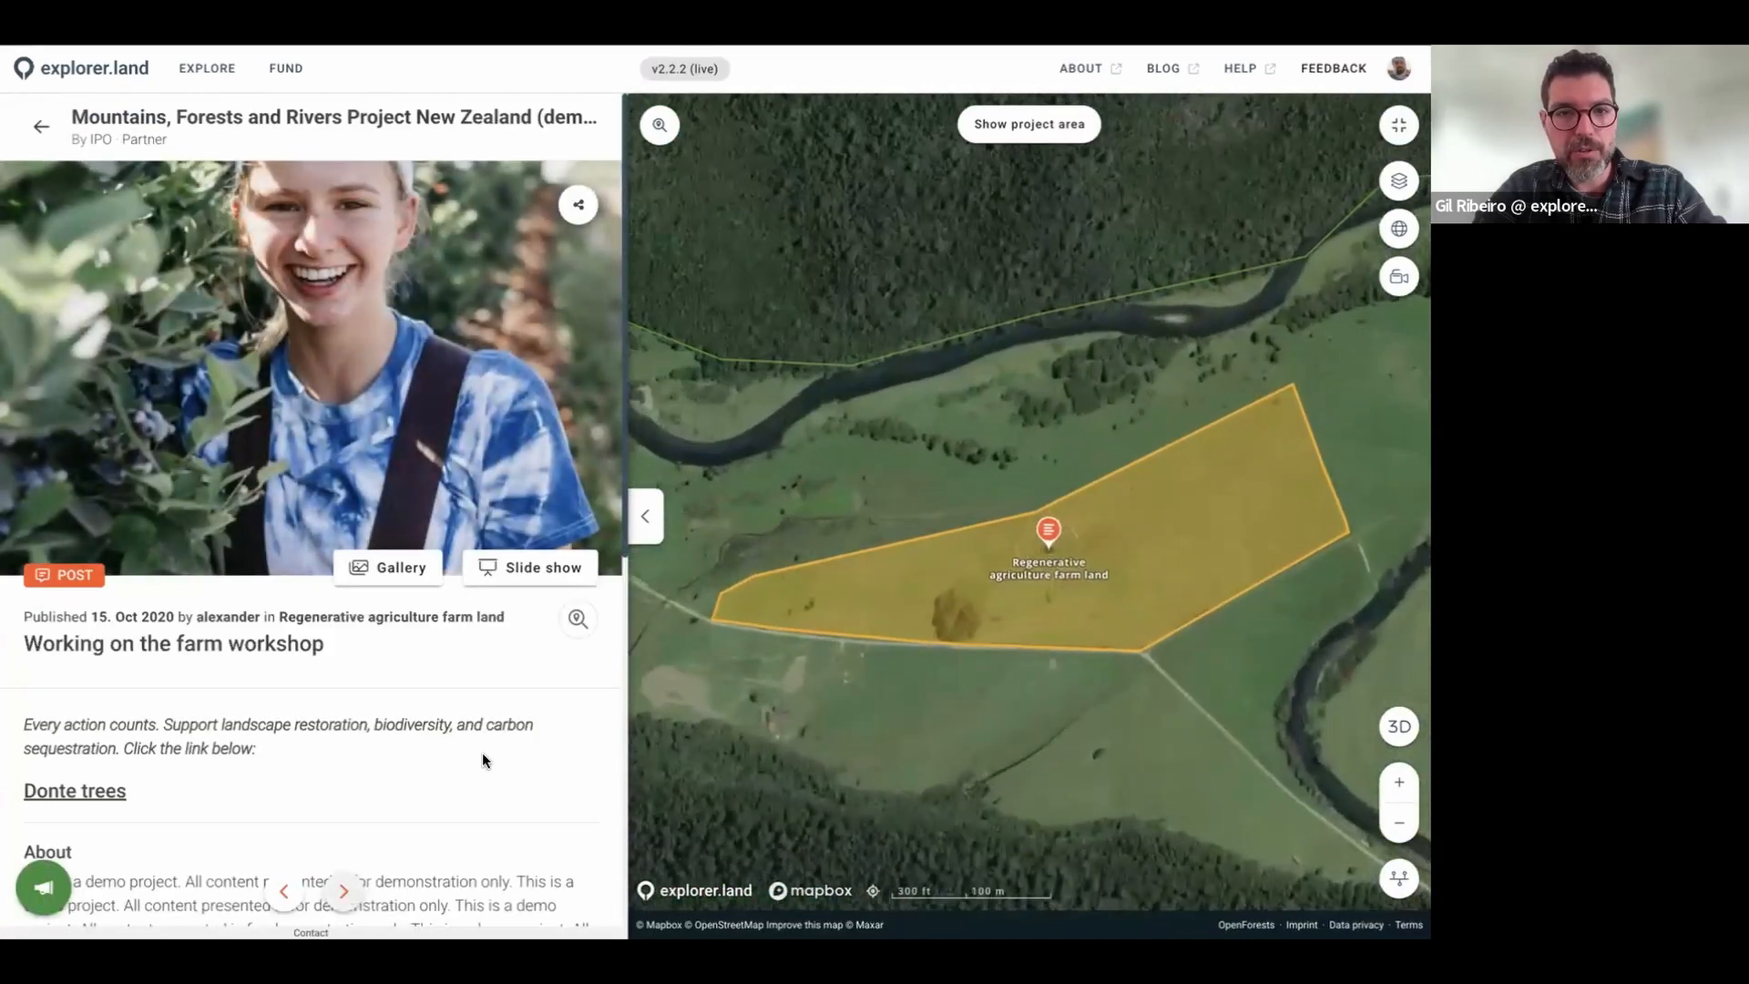
{"action": "left_click", "coordinate": [645, 516]}
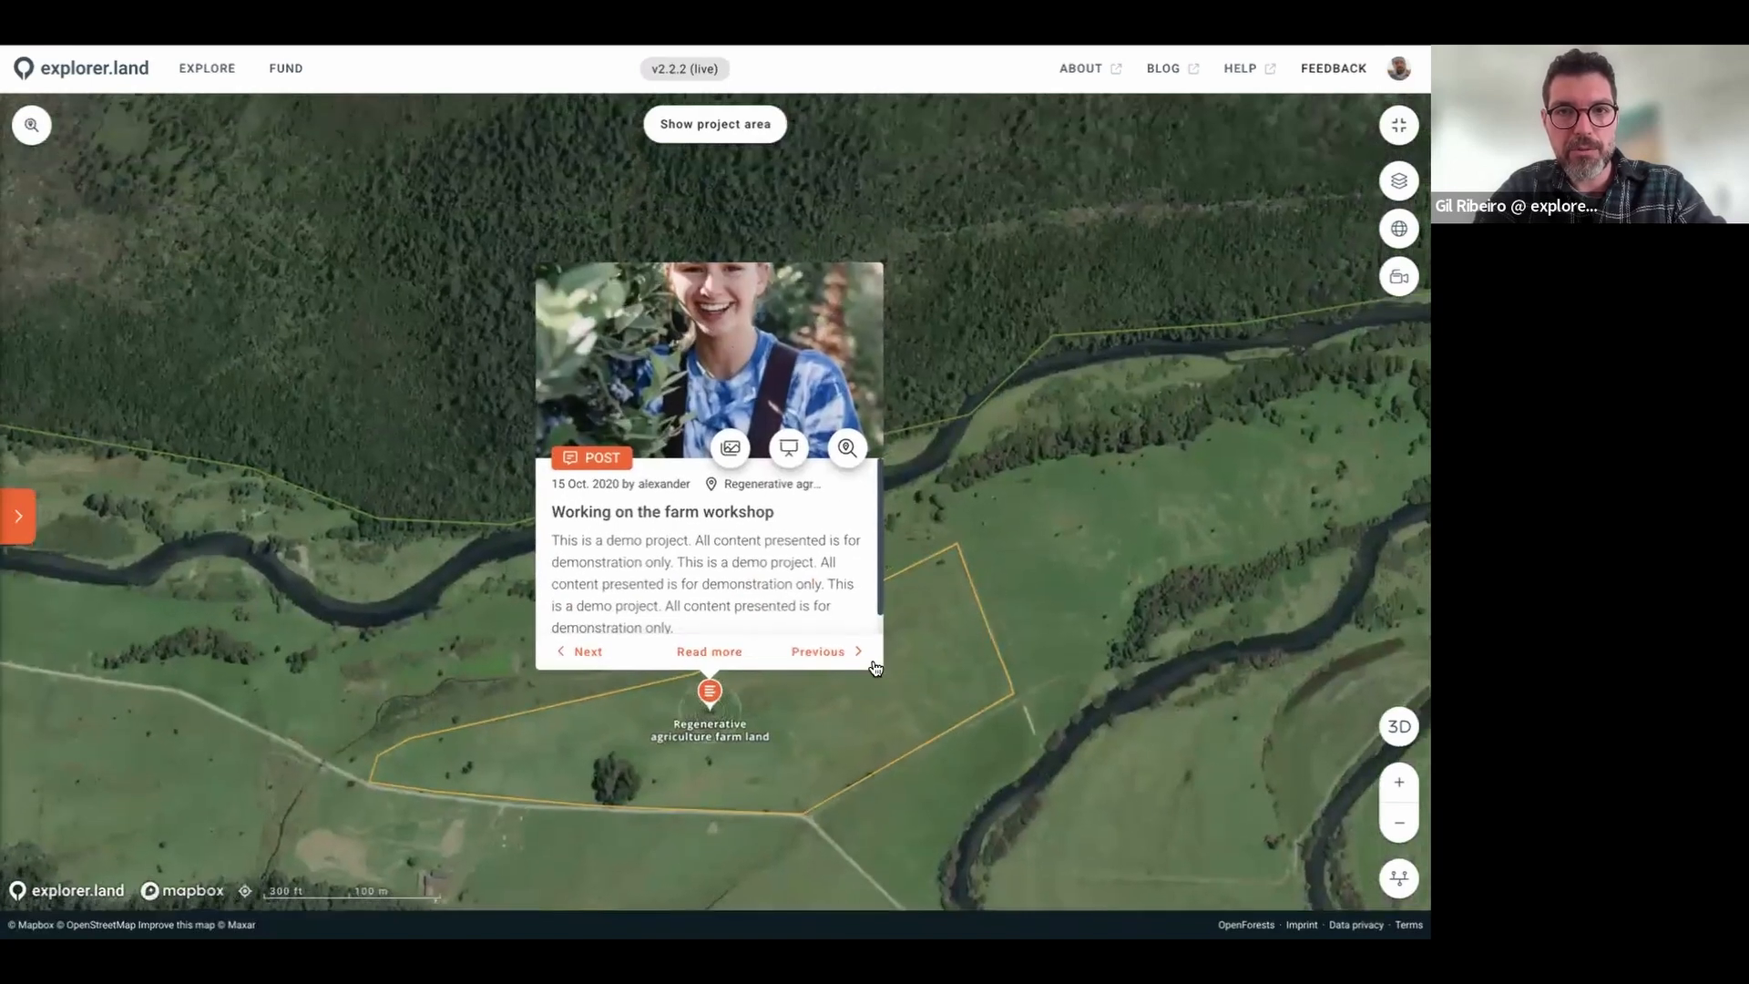
Step: Step back to the Sustainable sheep grazing post, then reopen the side panel and return to the project page
{"action": "left_click", "coordinate": [833, 654]}
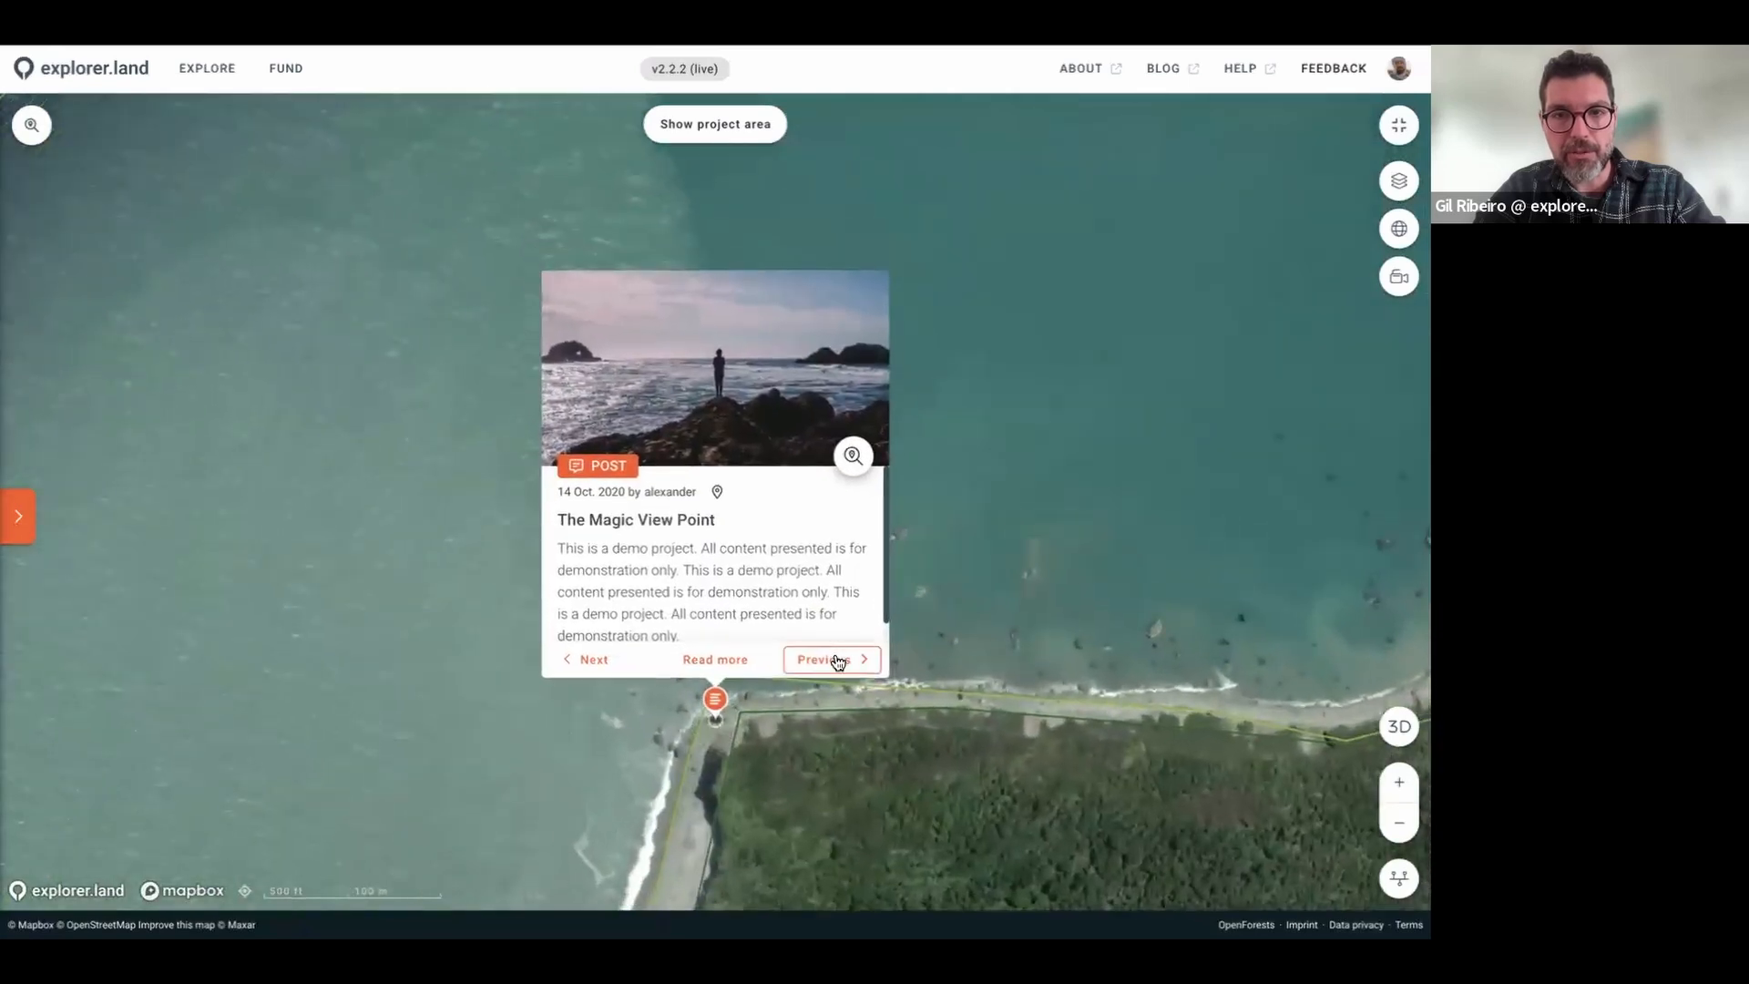
{"action": "left_click", "coordinate": [837, 661]}
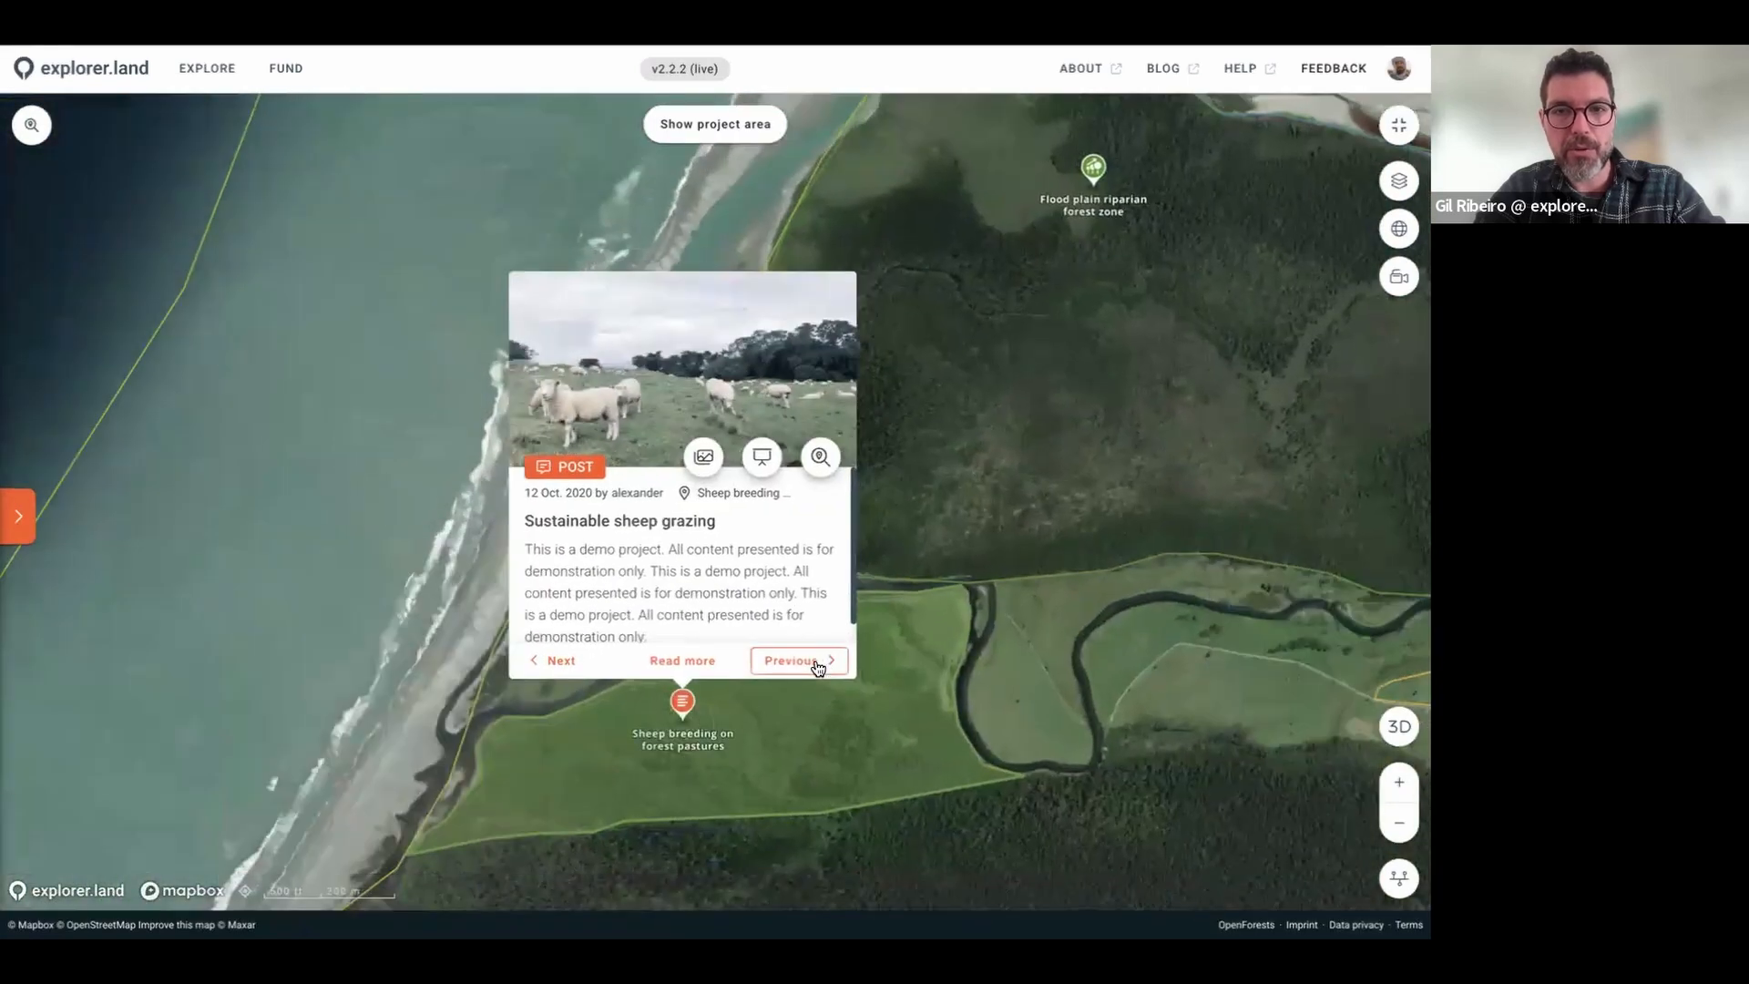
{"action": "left_click", "coordinate": [17, 523]}
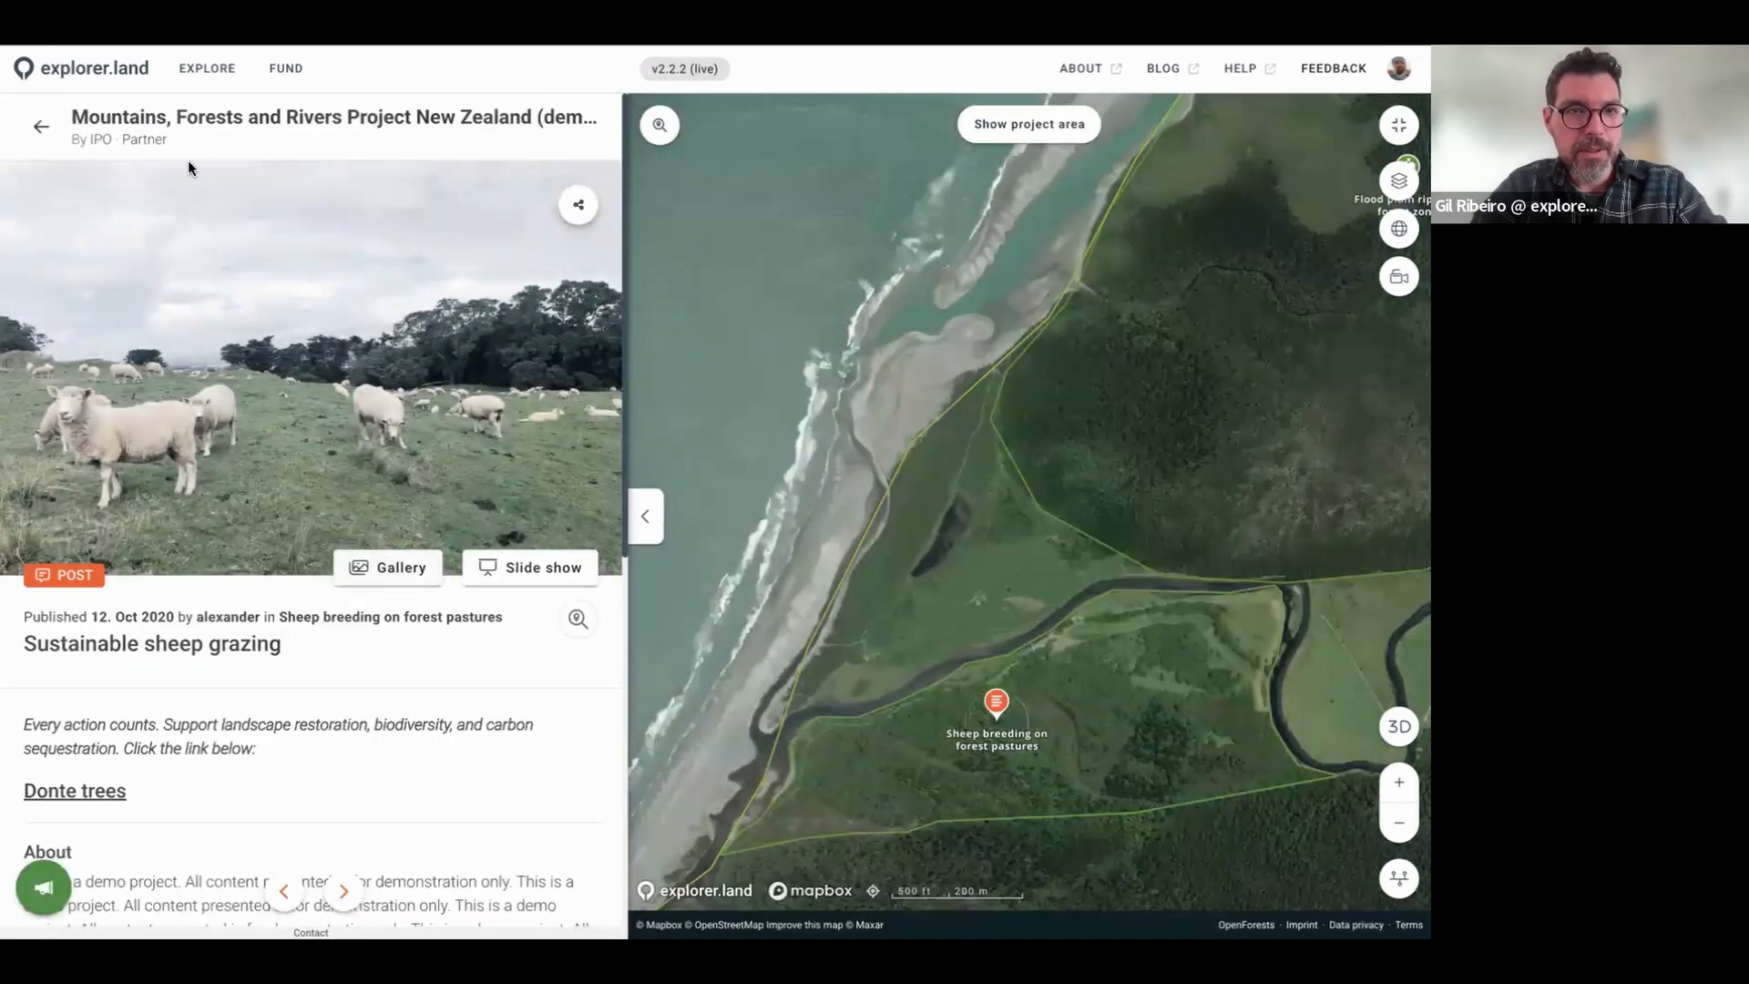
{"action": "left_click", "coordinate": [44, 130]}
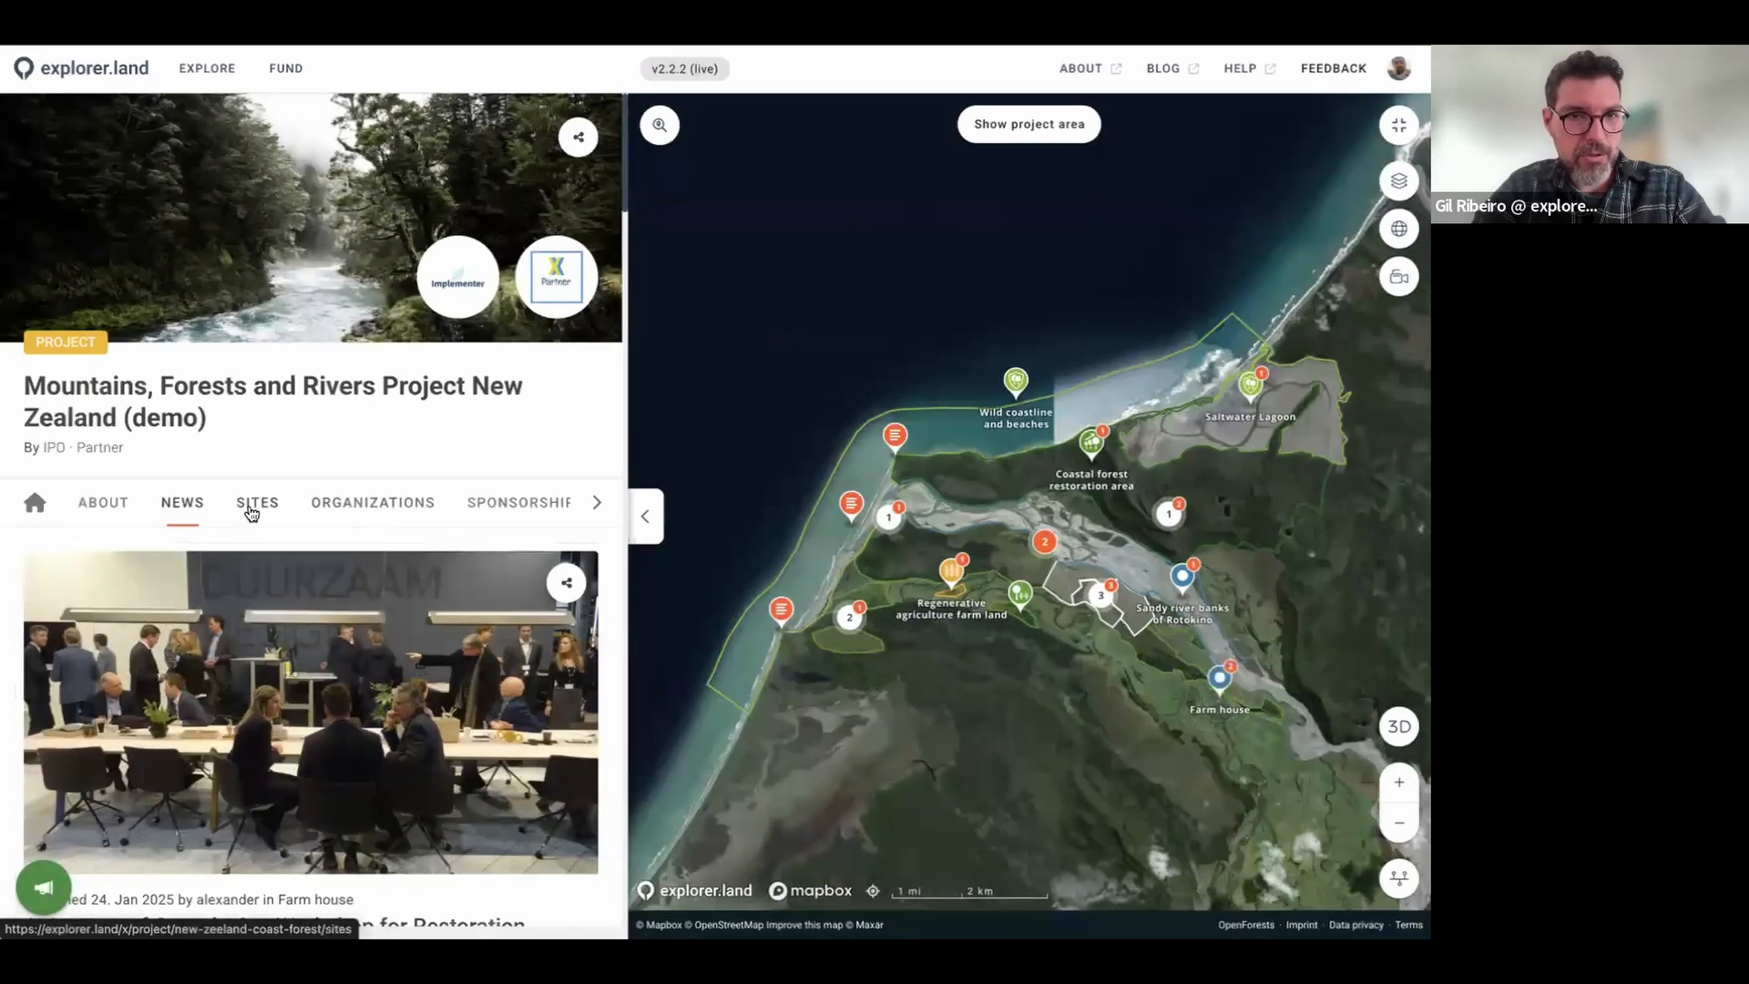
Step: Review the project's partner organizations and three sponsors, then show its Sustainable Development Goals
{"action": "left_click", "coordinate": [388, 506]}
{"action": "scroll", "coordinate": [420, 546], "scroll_direction": "down", "scroll_amount": 4}
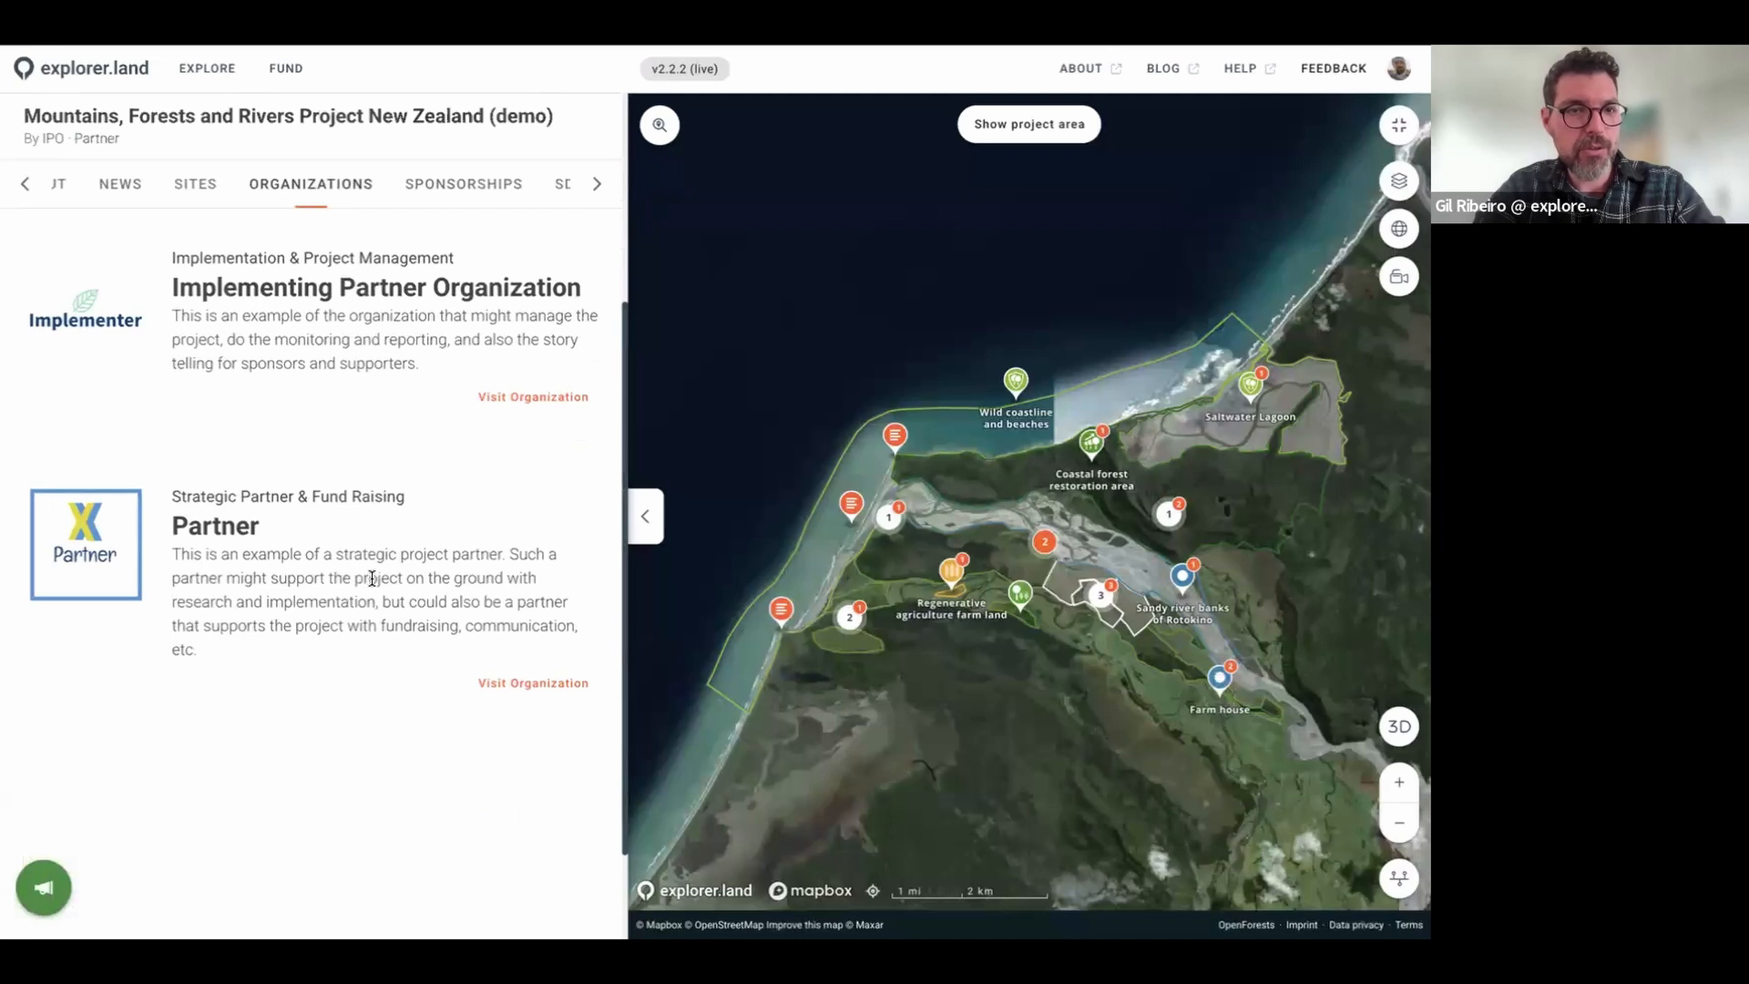
{"action": "scroll", "coordinate": [373, 516], "scroll_direction": "up", "scroll_amount": 4}
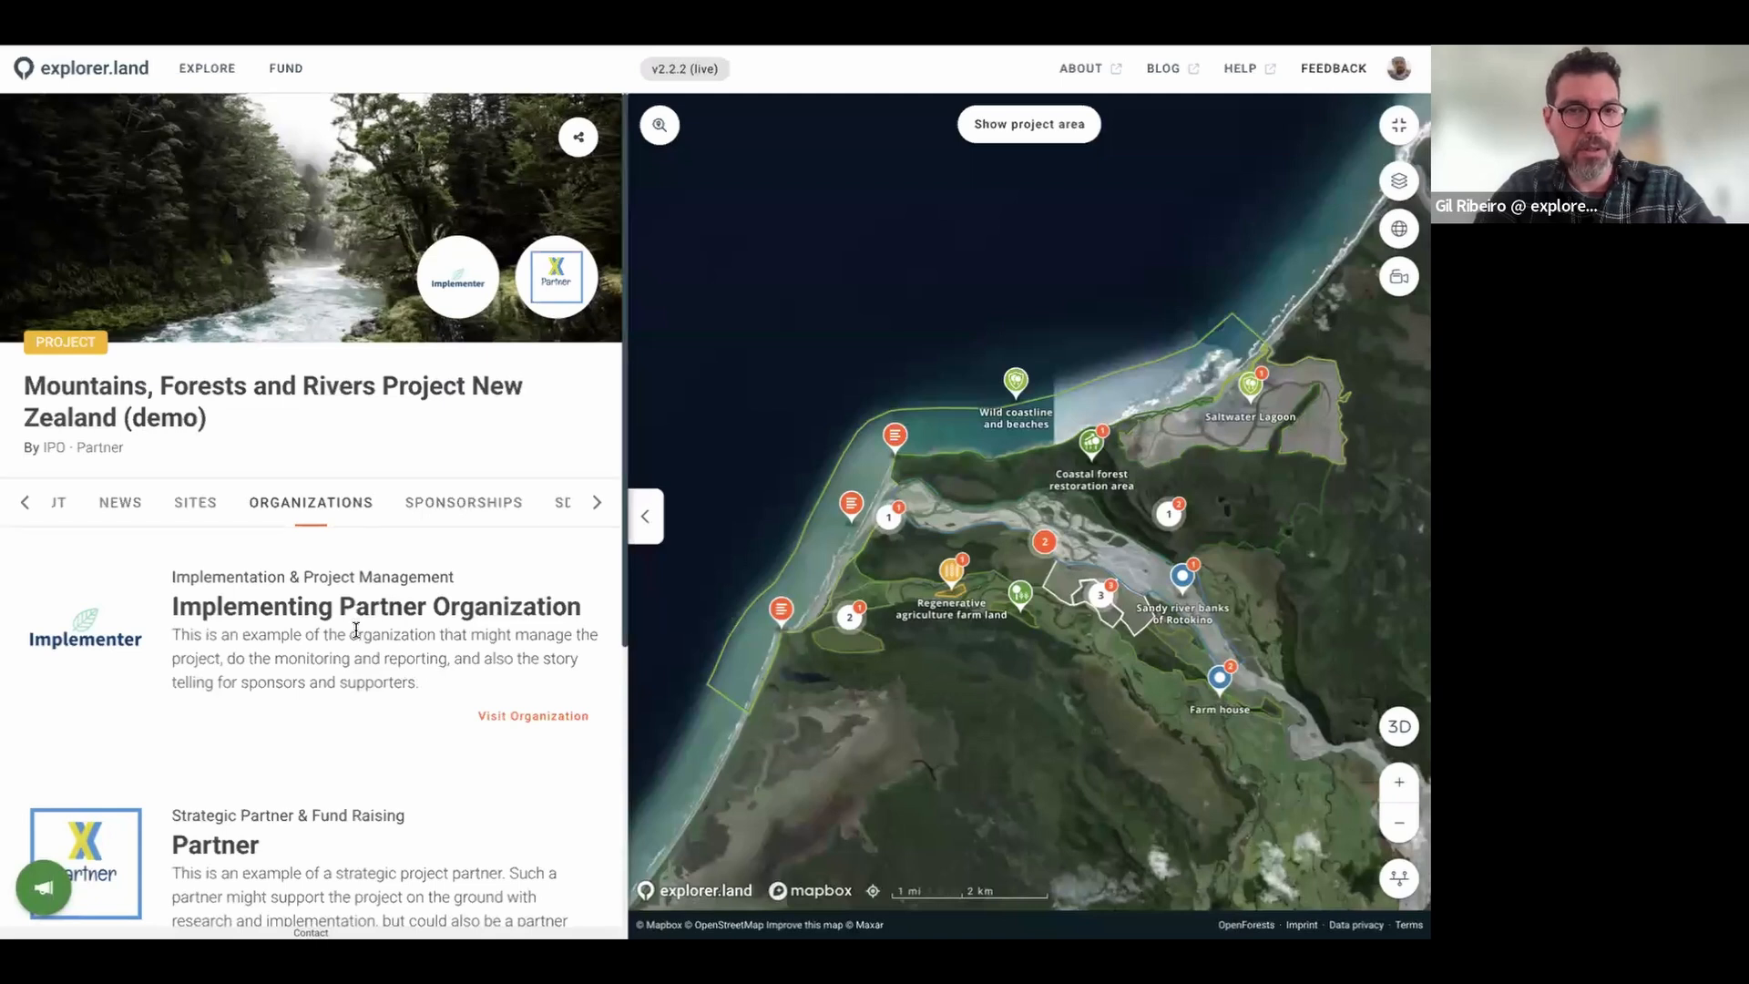
{"action": "left_click", "coordinate": [479, 502]}
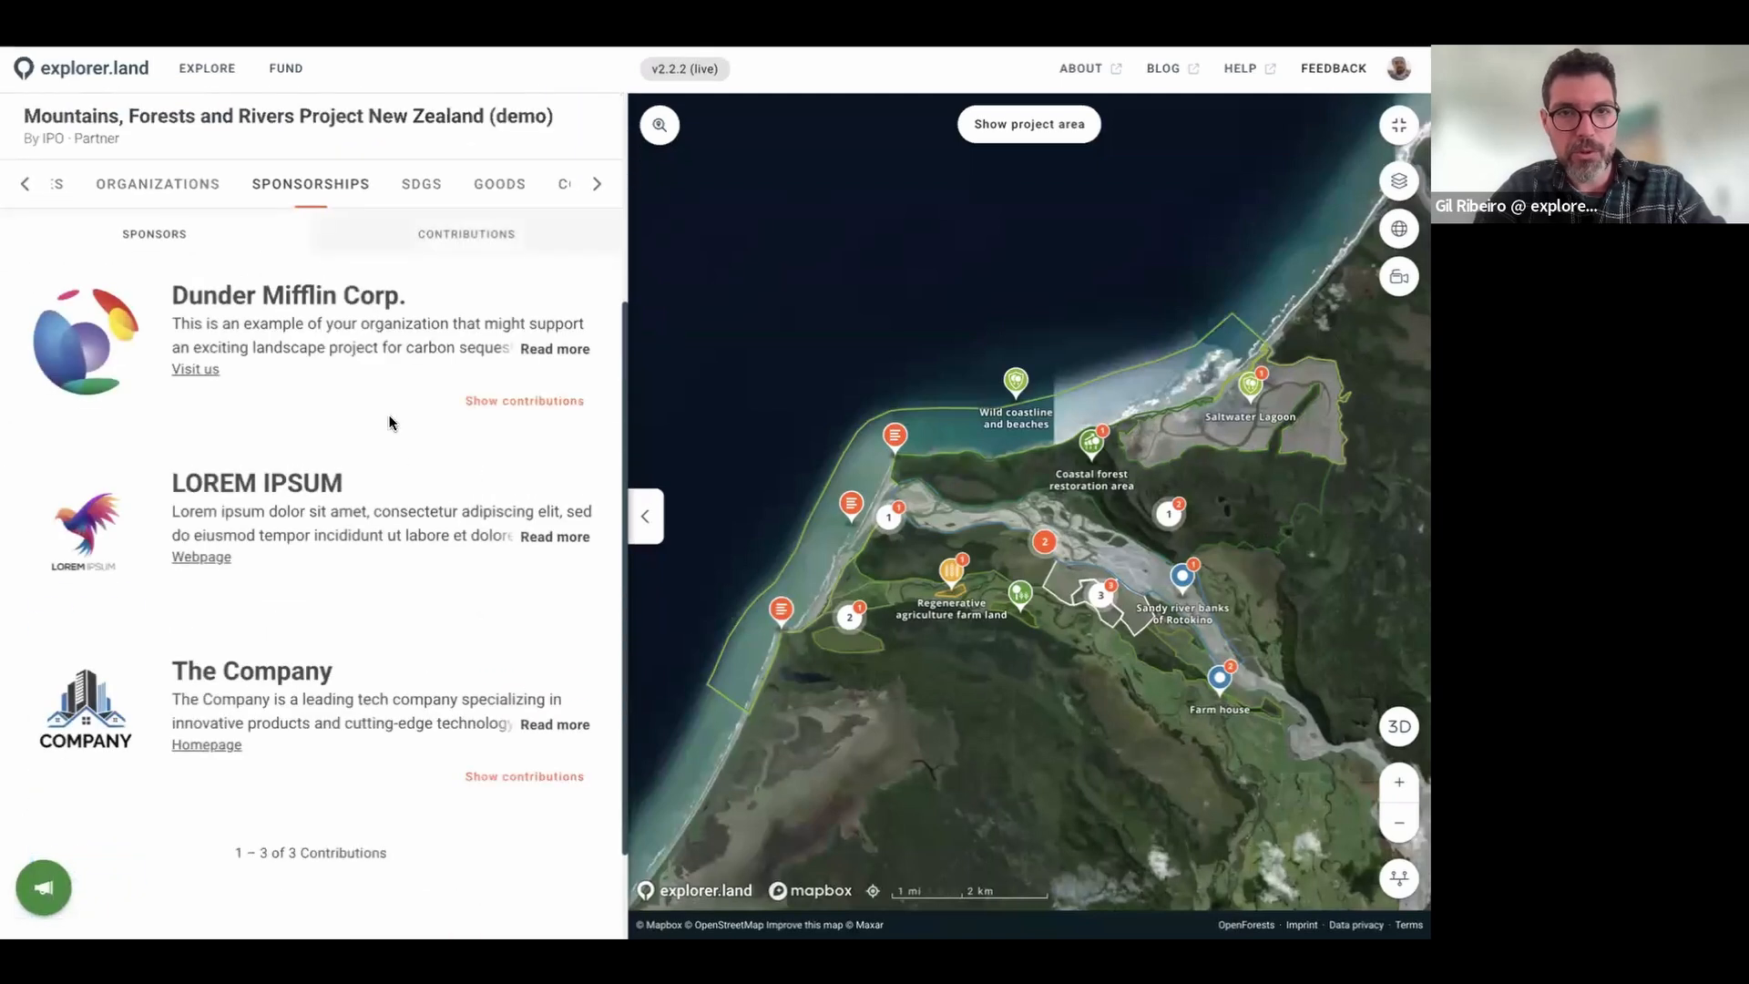
{"action": "left_click", "coordinate": [421, 193]}
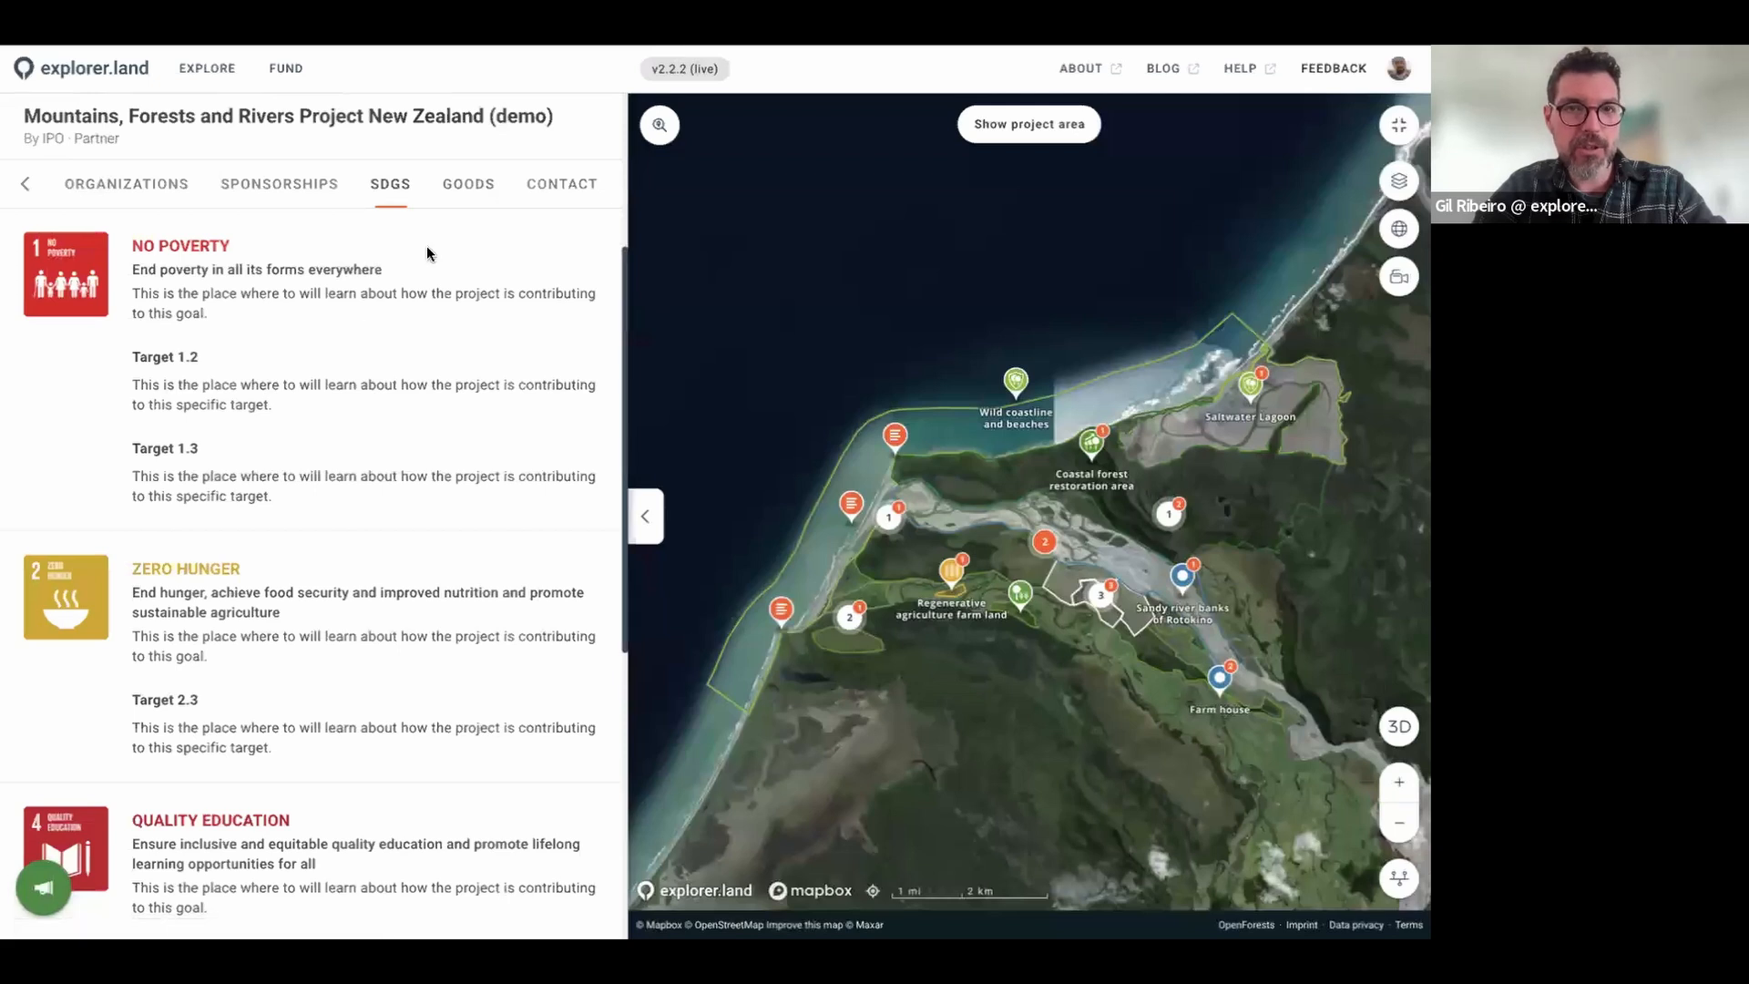
Step: Check the project's goods, then show its Headquarters, Financial department and New Zealand Offices contacts
{"action": "left_click", "coordinate": [469, 185]}
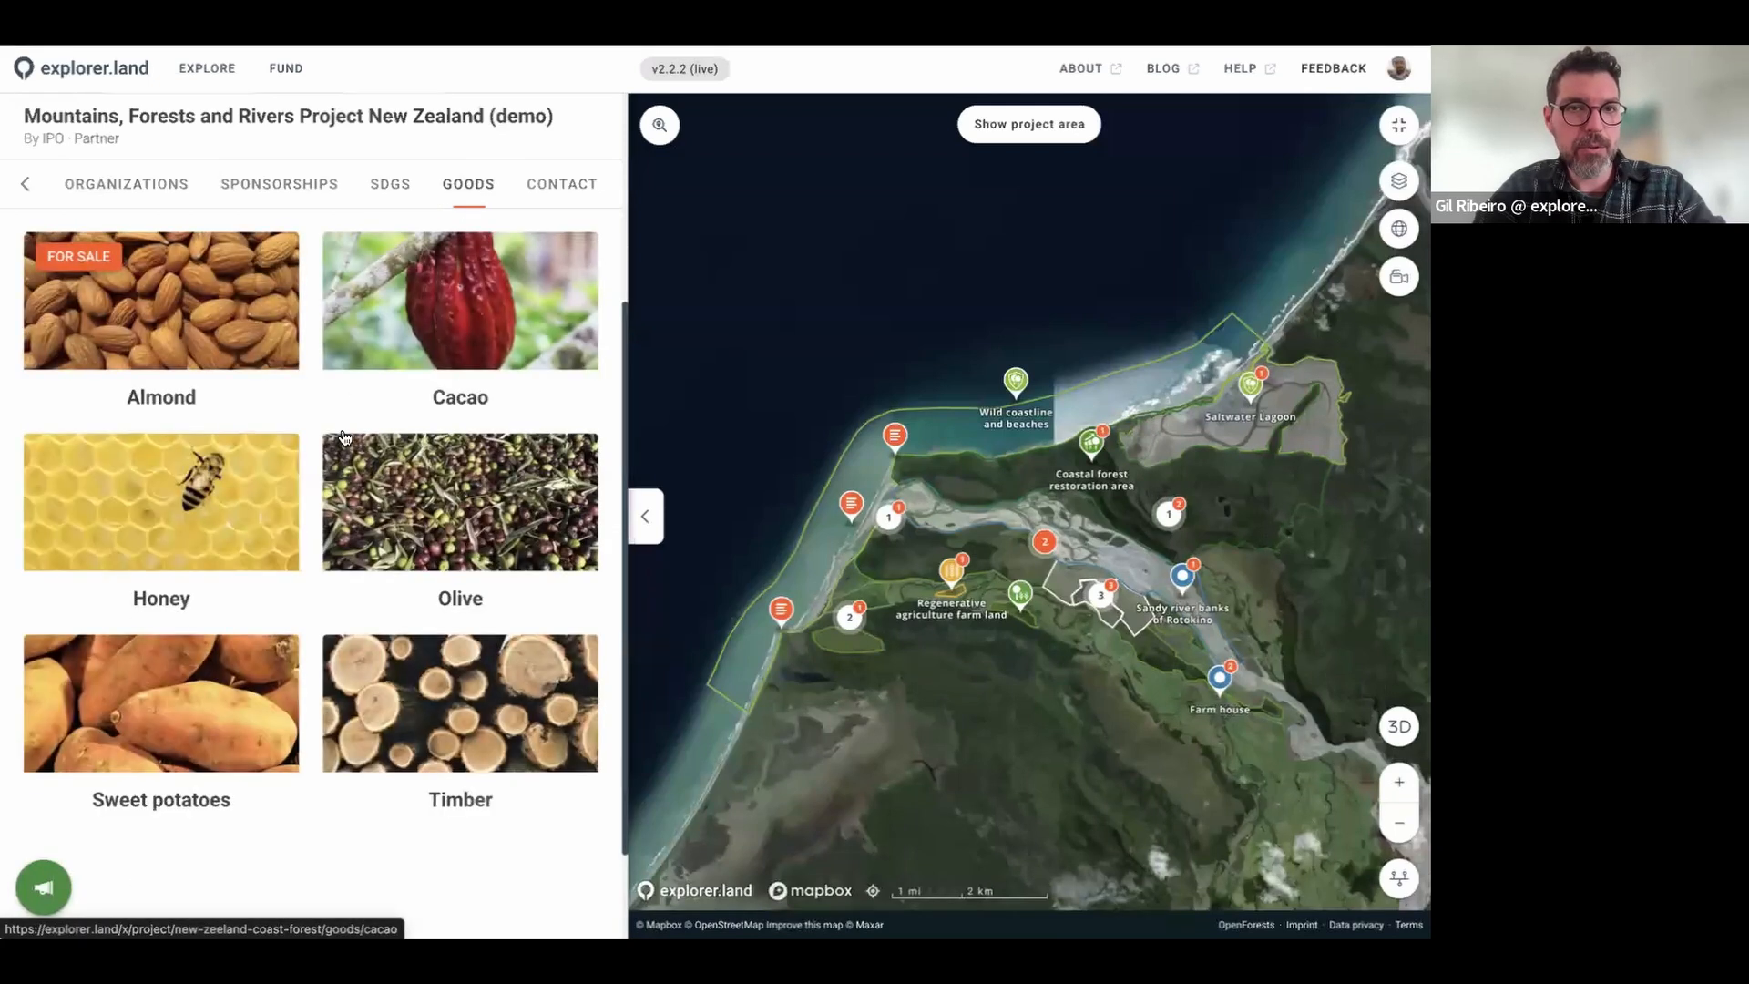
{"action": "left_click", "coordinate": [588, 200]}
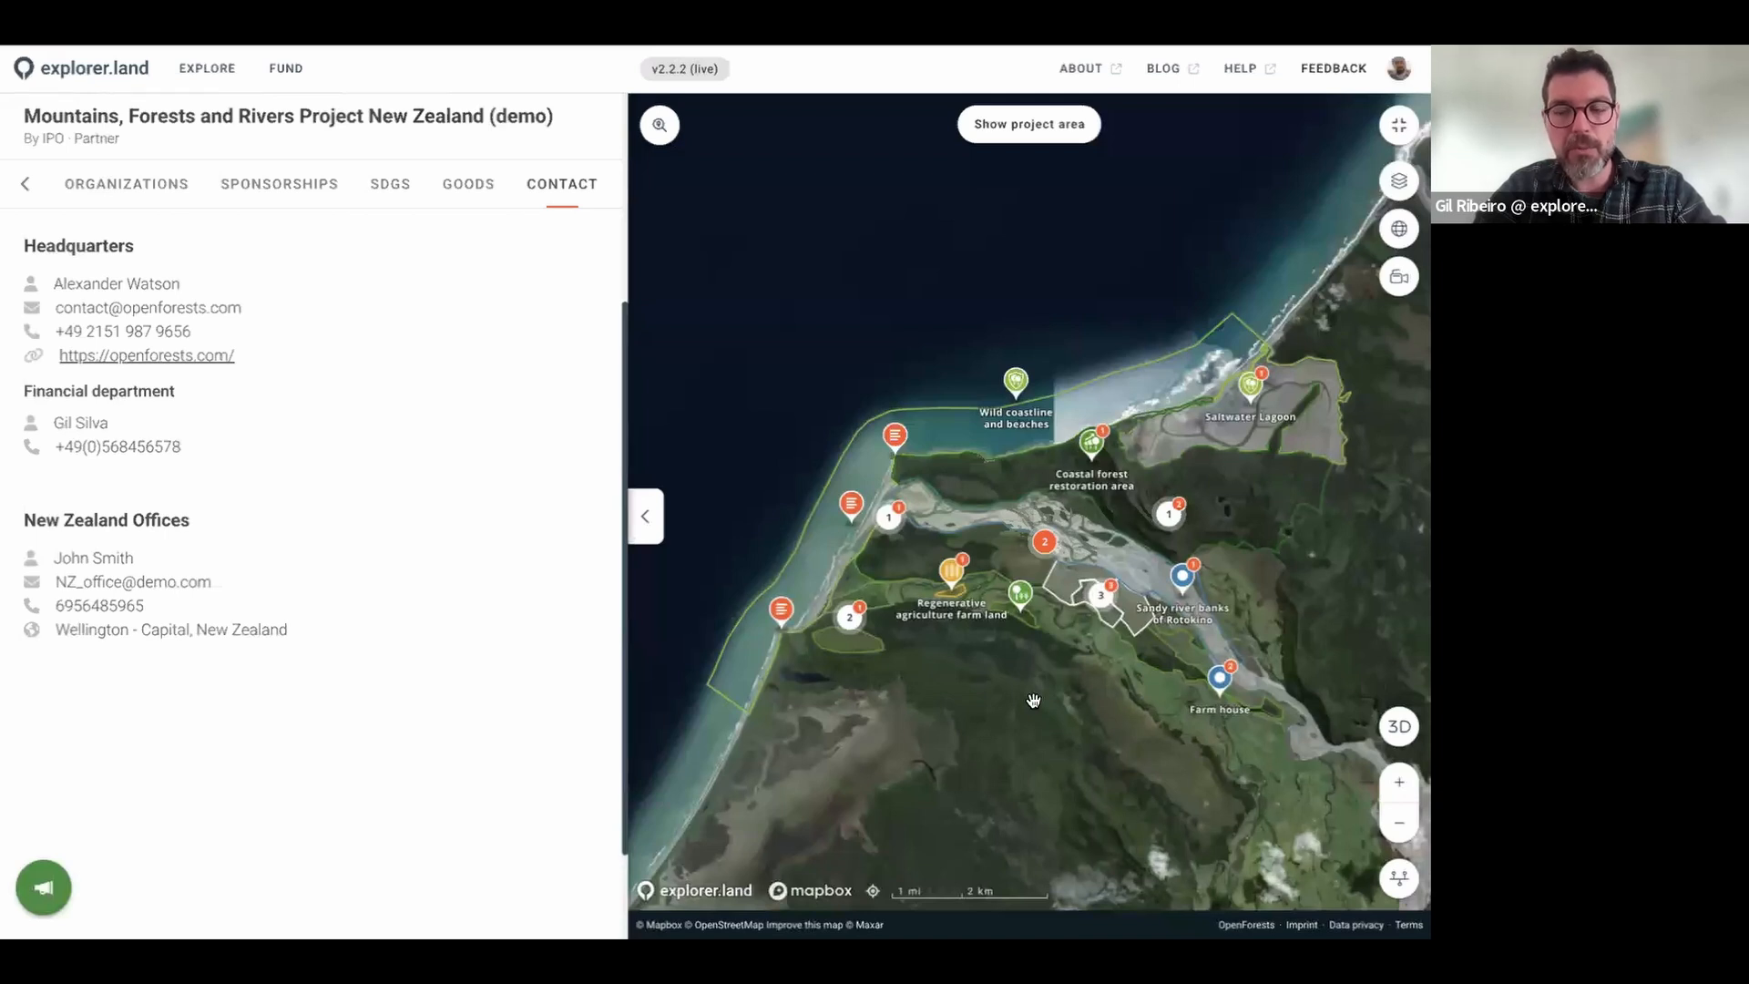
{"action": "double_click", "coordinate": [1407, 69]}
Step: Open My Dashboard and point out its 127 projects and 134 organizations counts
{"action": "left_click", "coordinate": [1160, 283]}
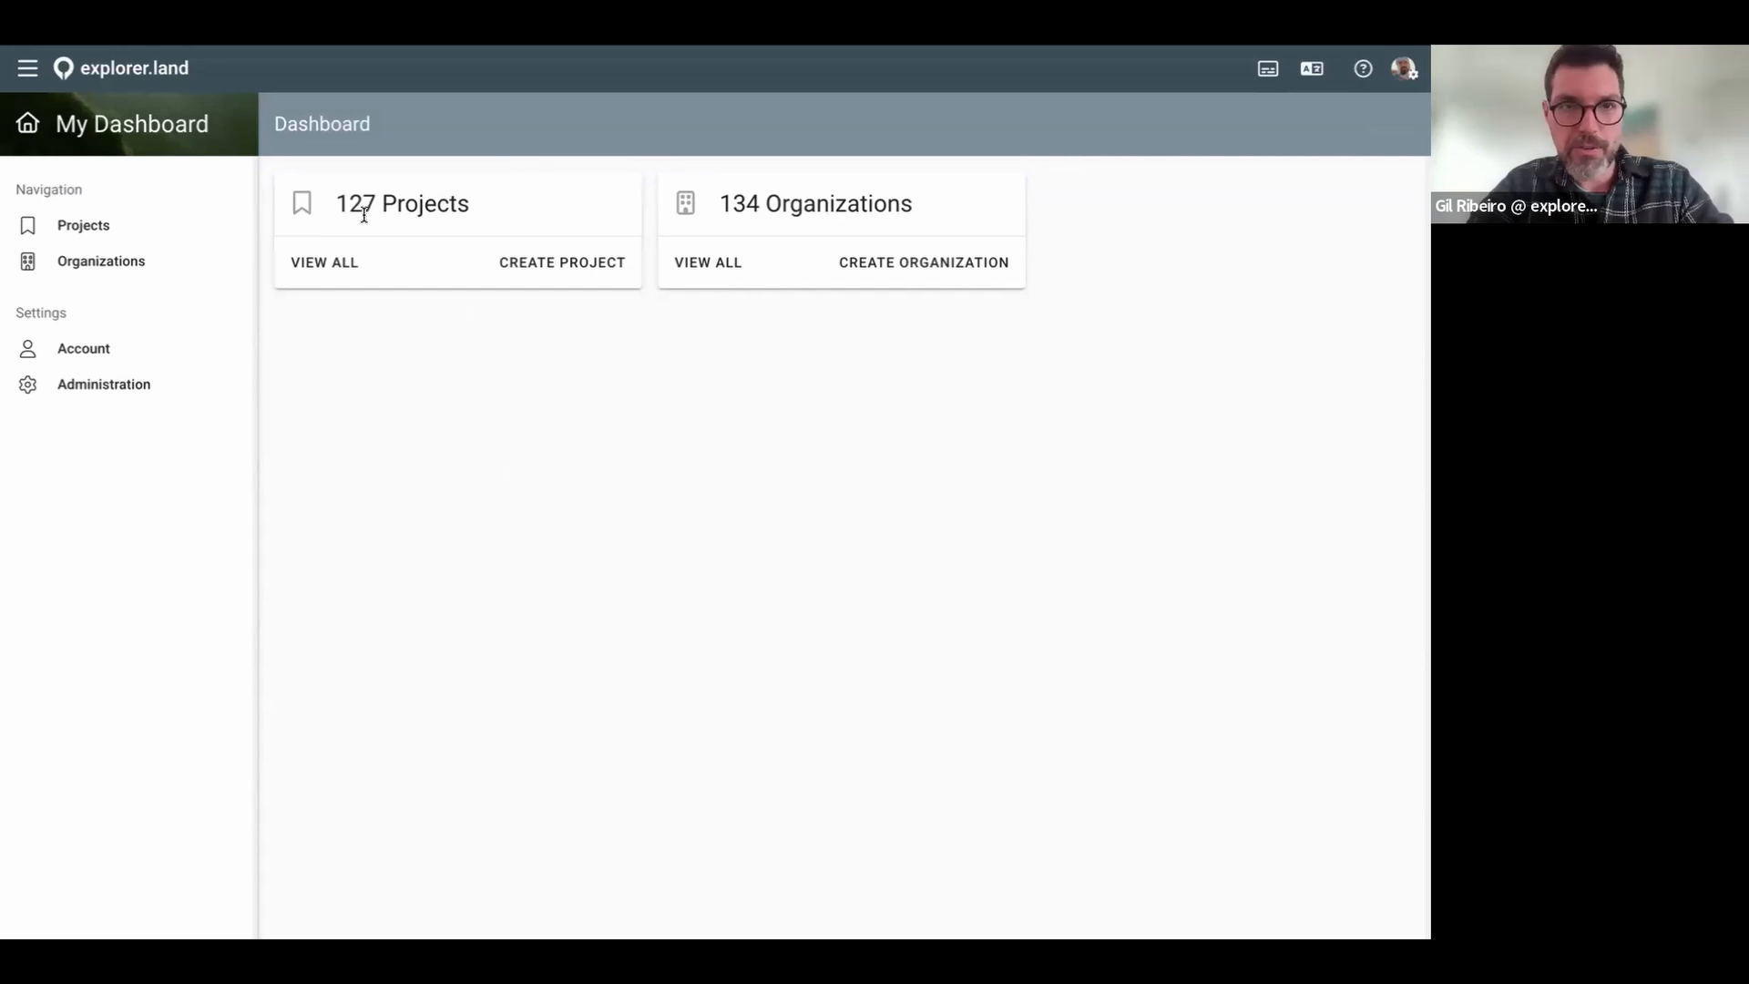
{"action": "left_click_drag", "start_coordinate": [377, 207], "coordinate": [334, 208]}
{"action": "left_click_drag", "start_coordinate": [757, 202], "coordinate": [717, 205]}
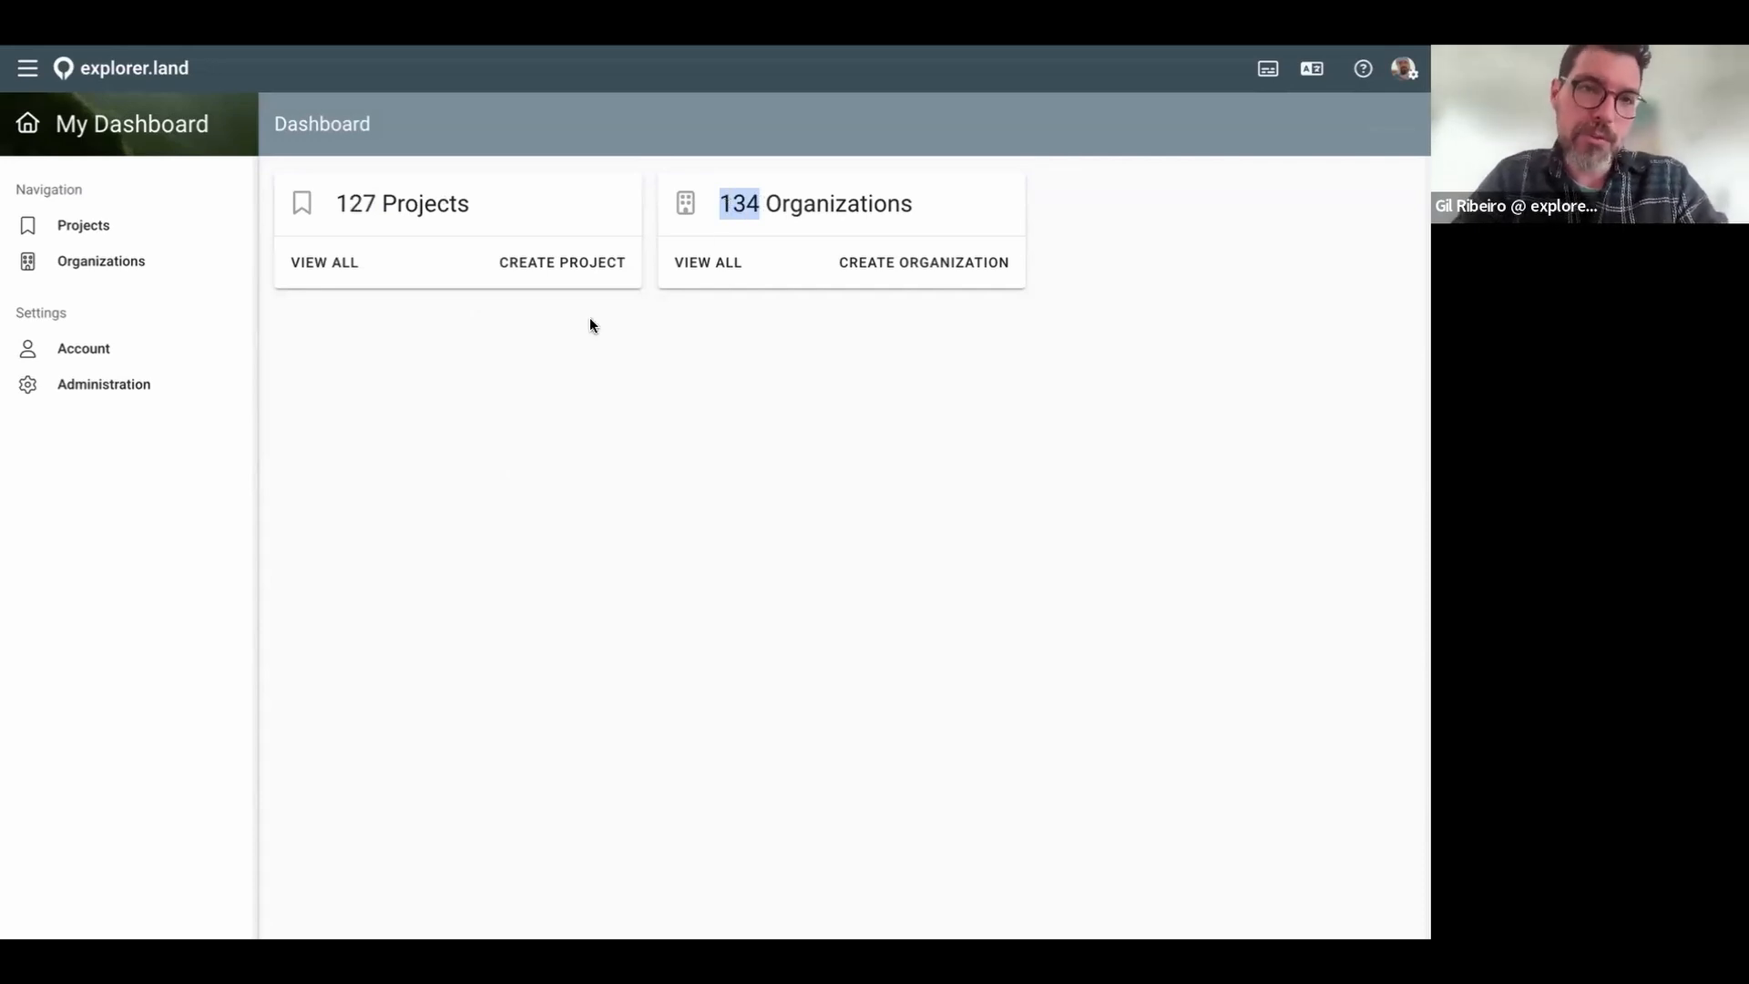
{"action": "left_click", "coordinate": [375, 207]}
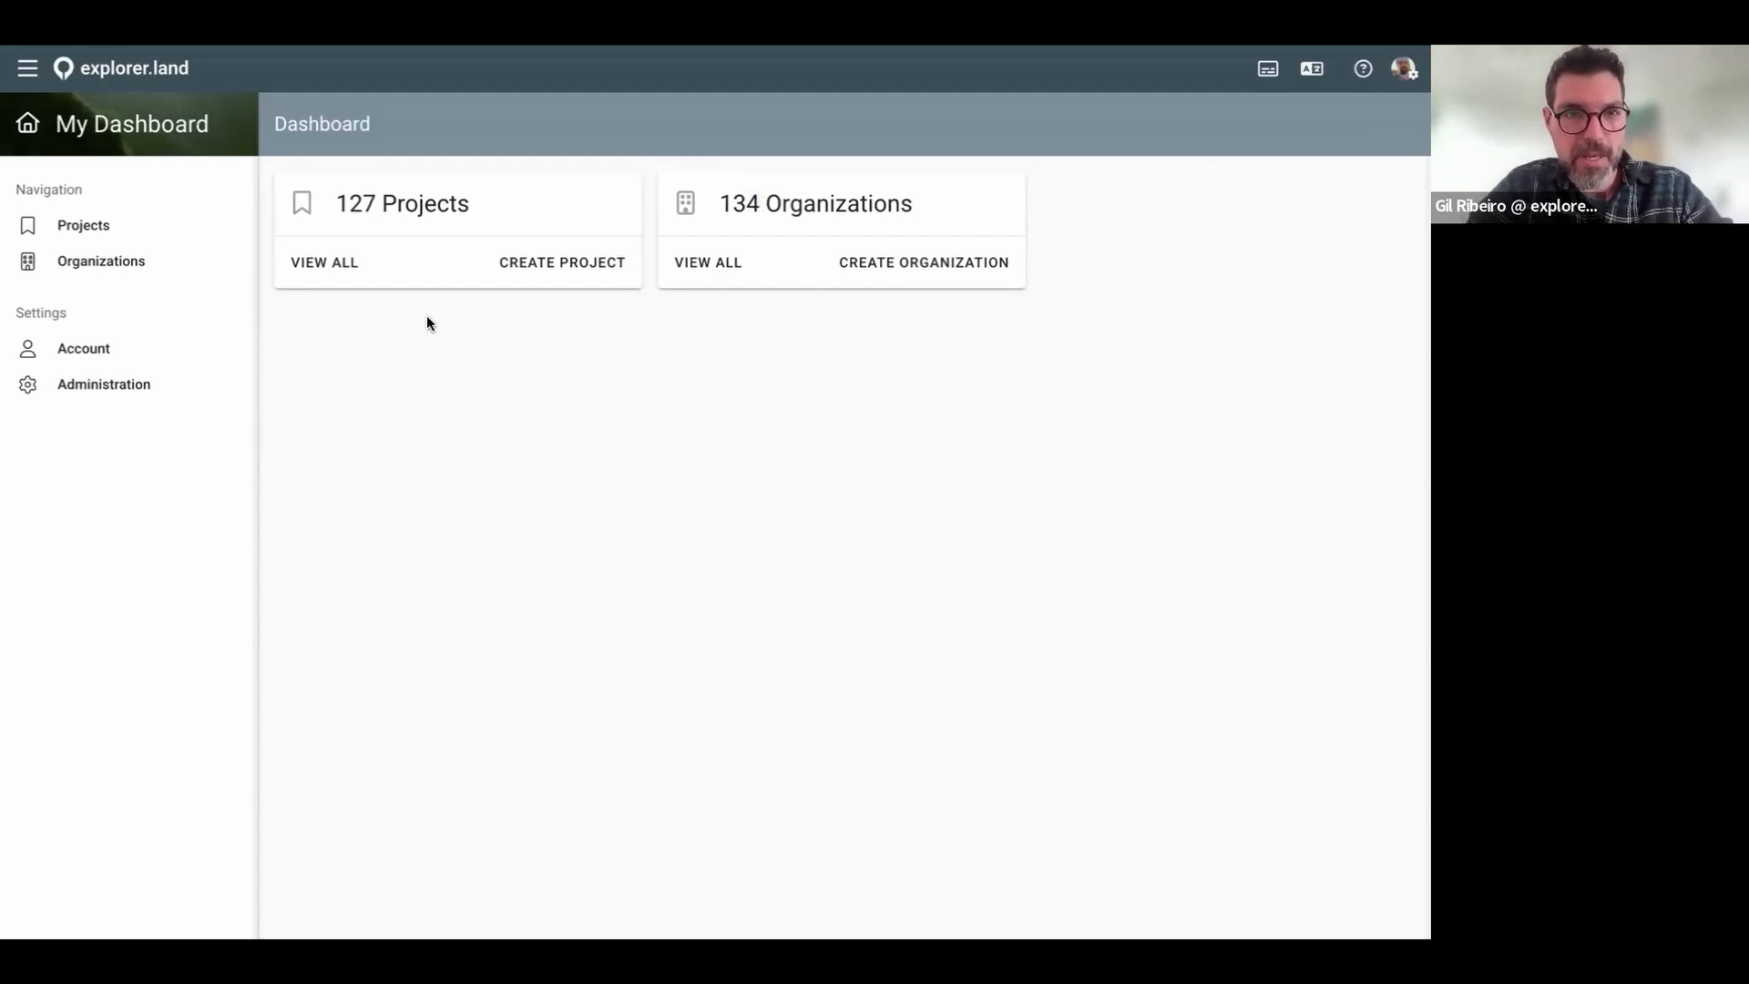
Step: Visit the full projects and organizations lists, then return to the dashboard
{"action": "left_click", "coordinate": [321, 265]}
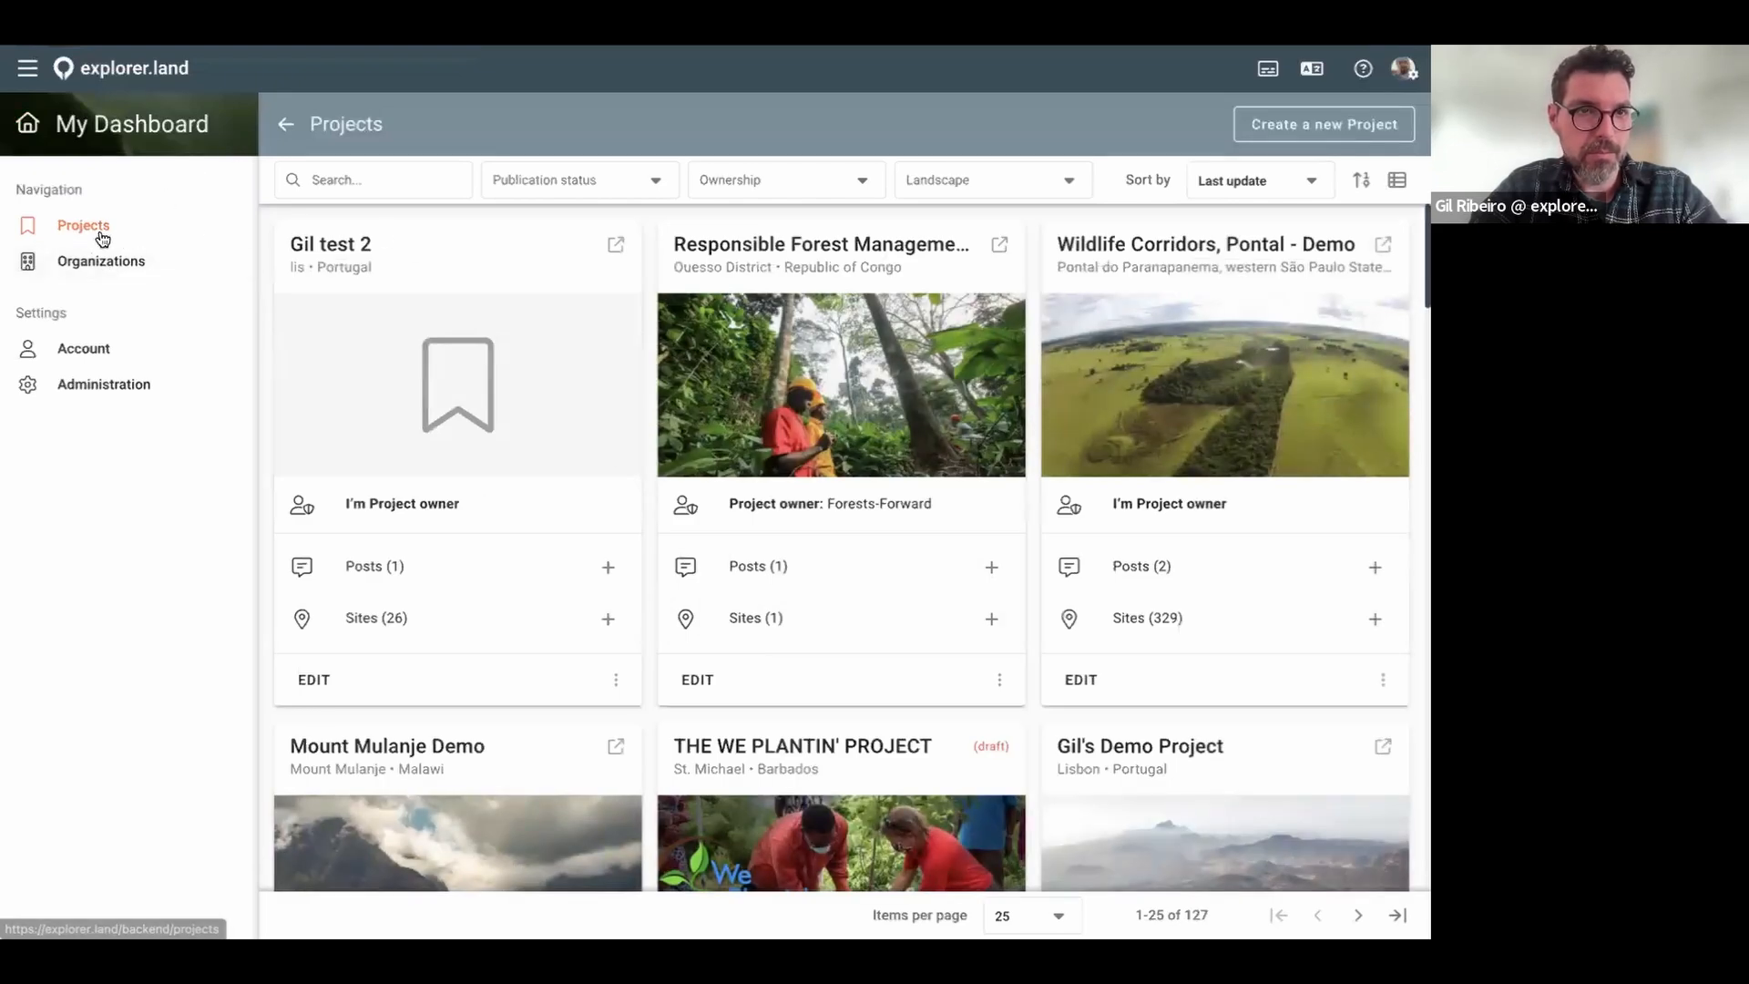
{"action": "left_click", "coordinate": [84, 260]}
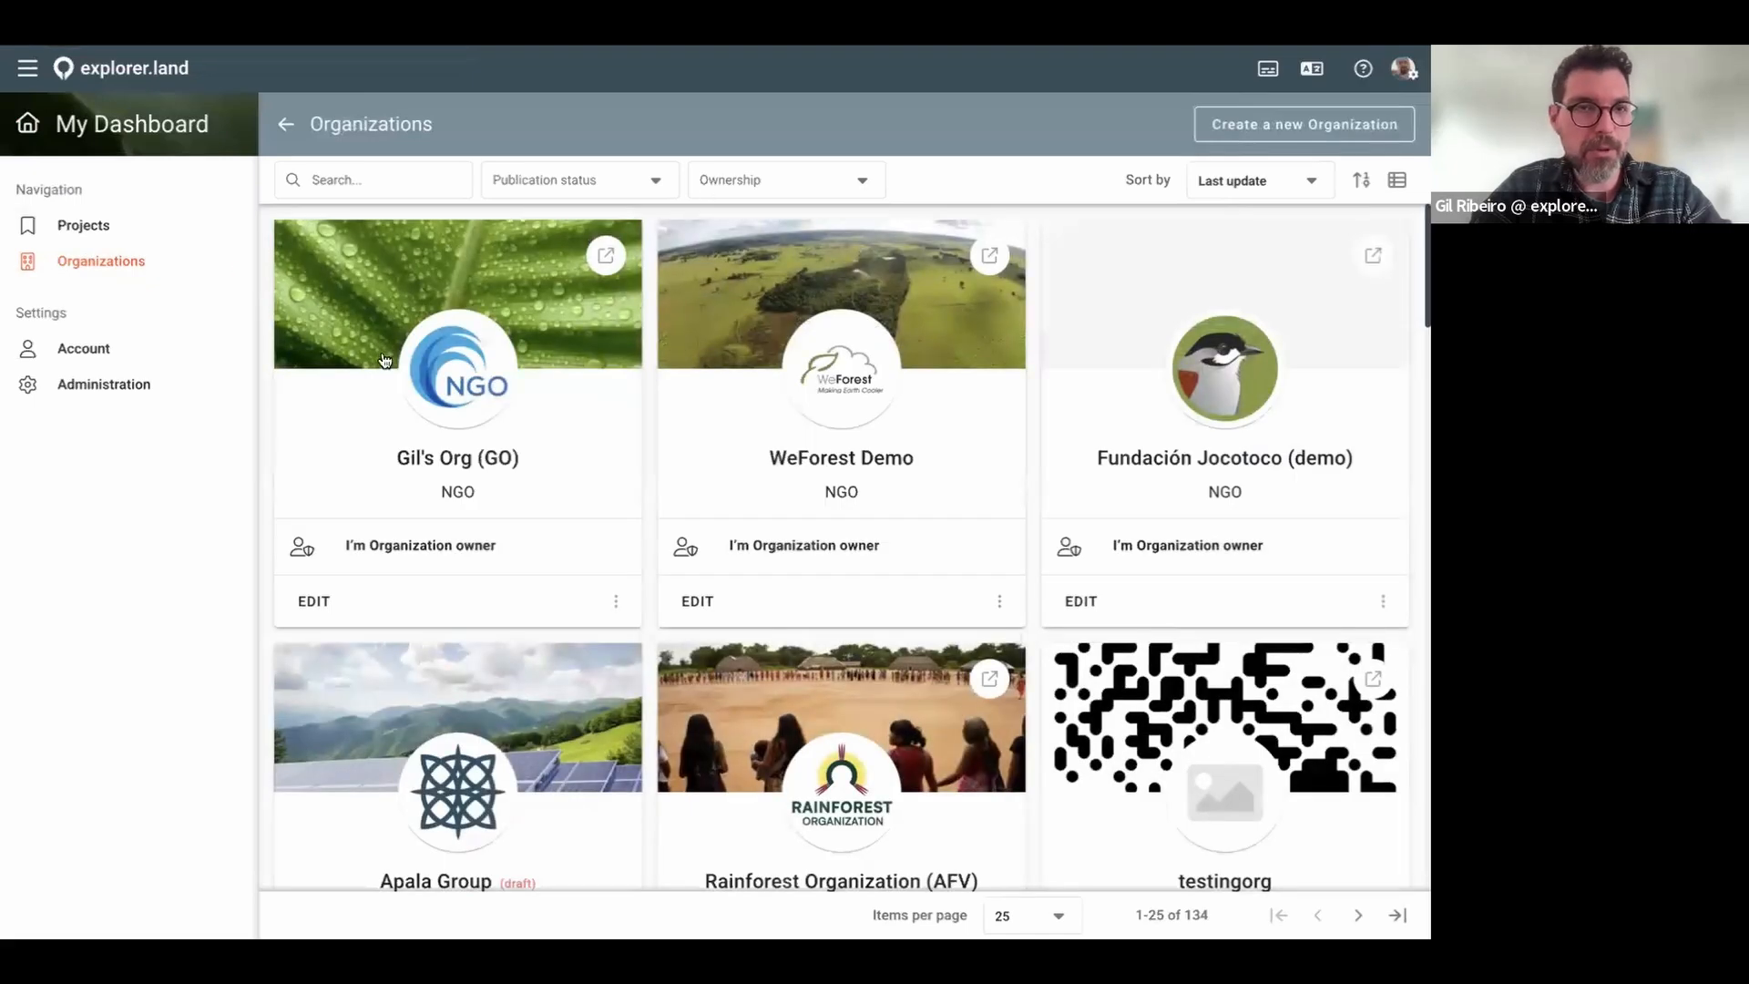
{"action": "left_click", "coordinate": [285, 121]}
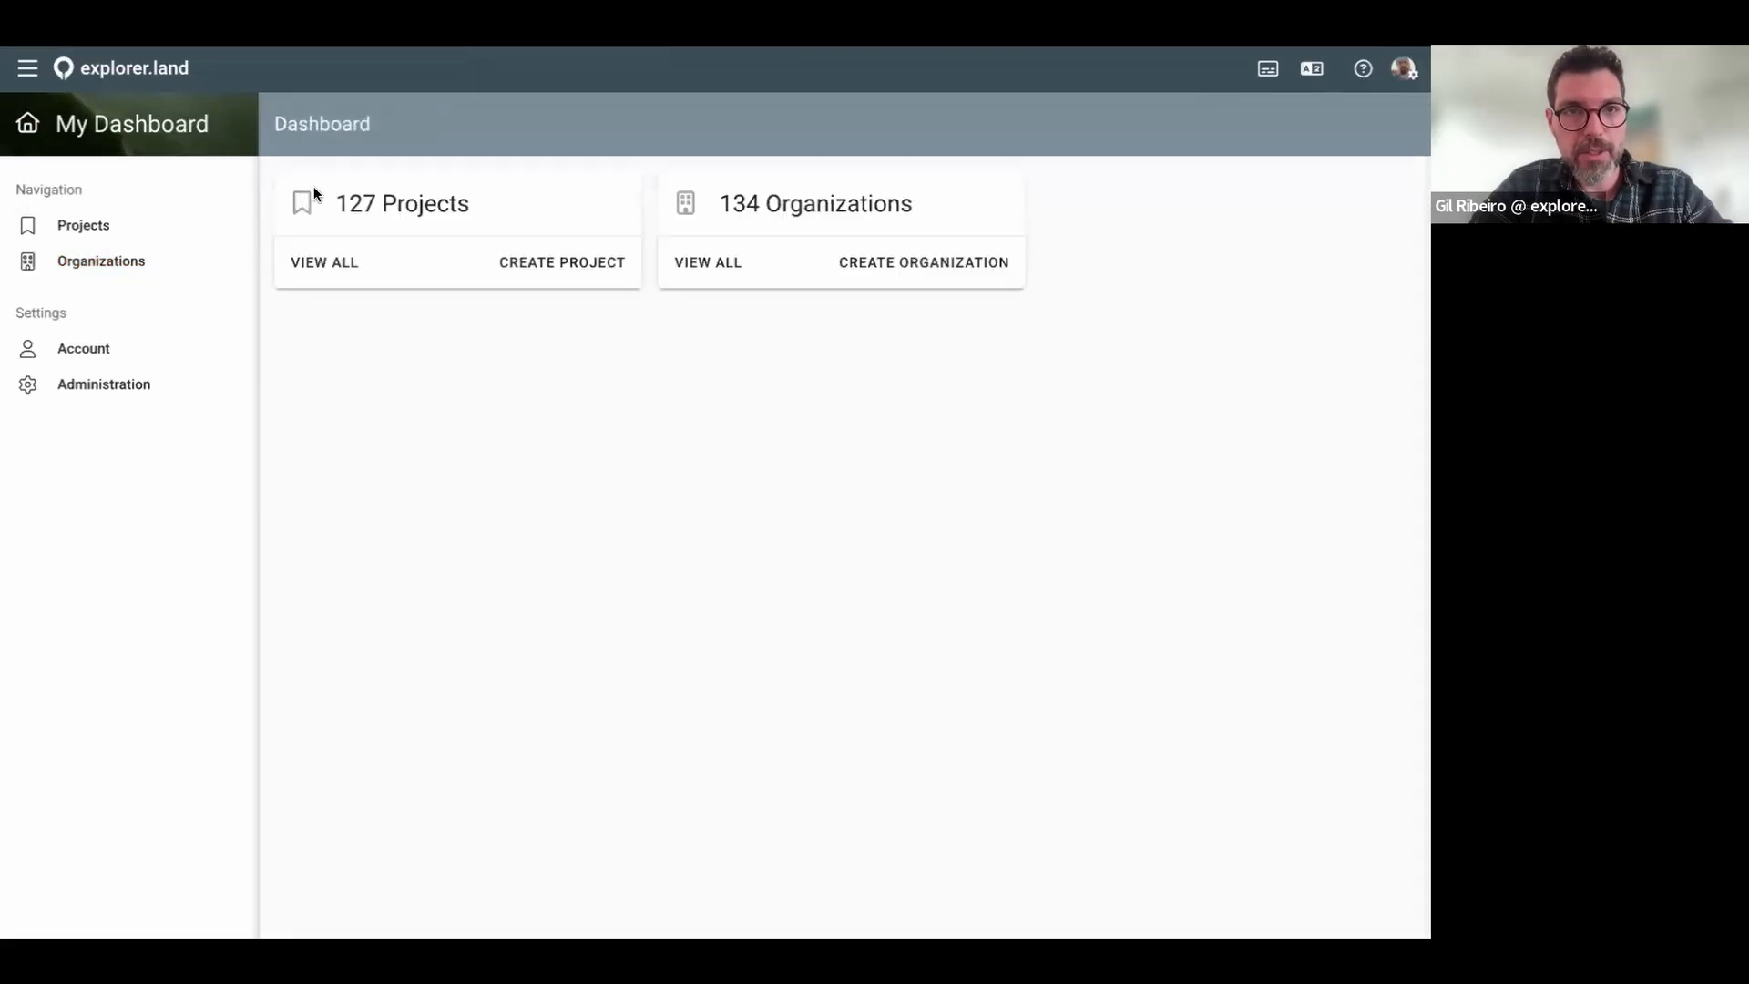
Step: Start a new organization with name NGO and acronym NGO
{"action": "left_click", "coordinate": [930, 264]}
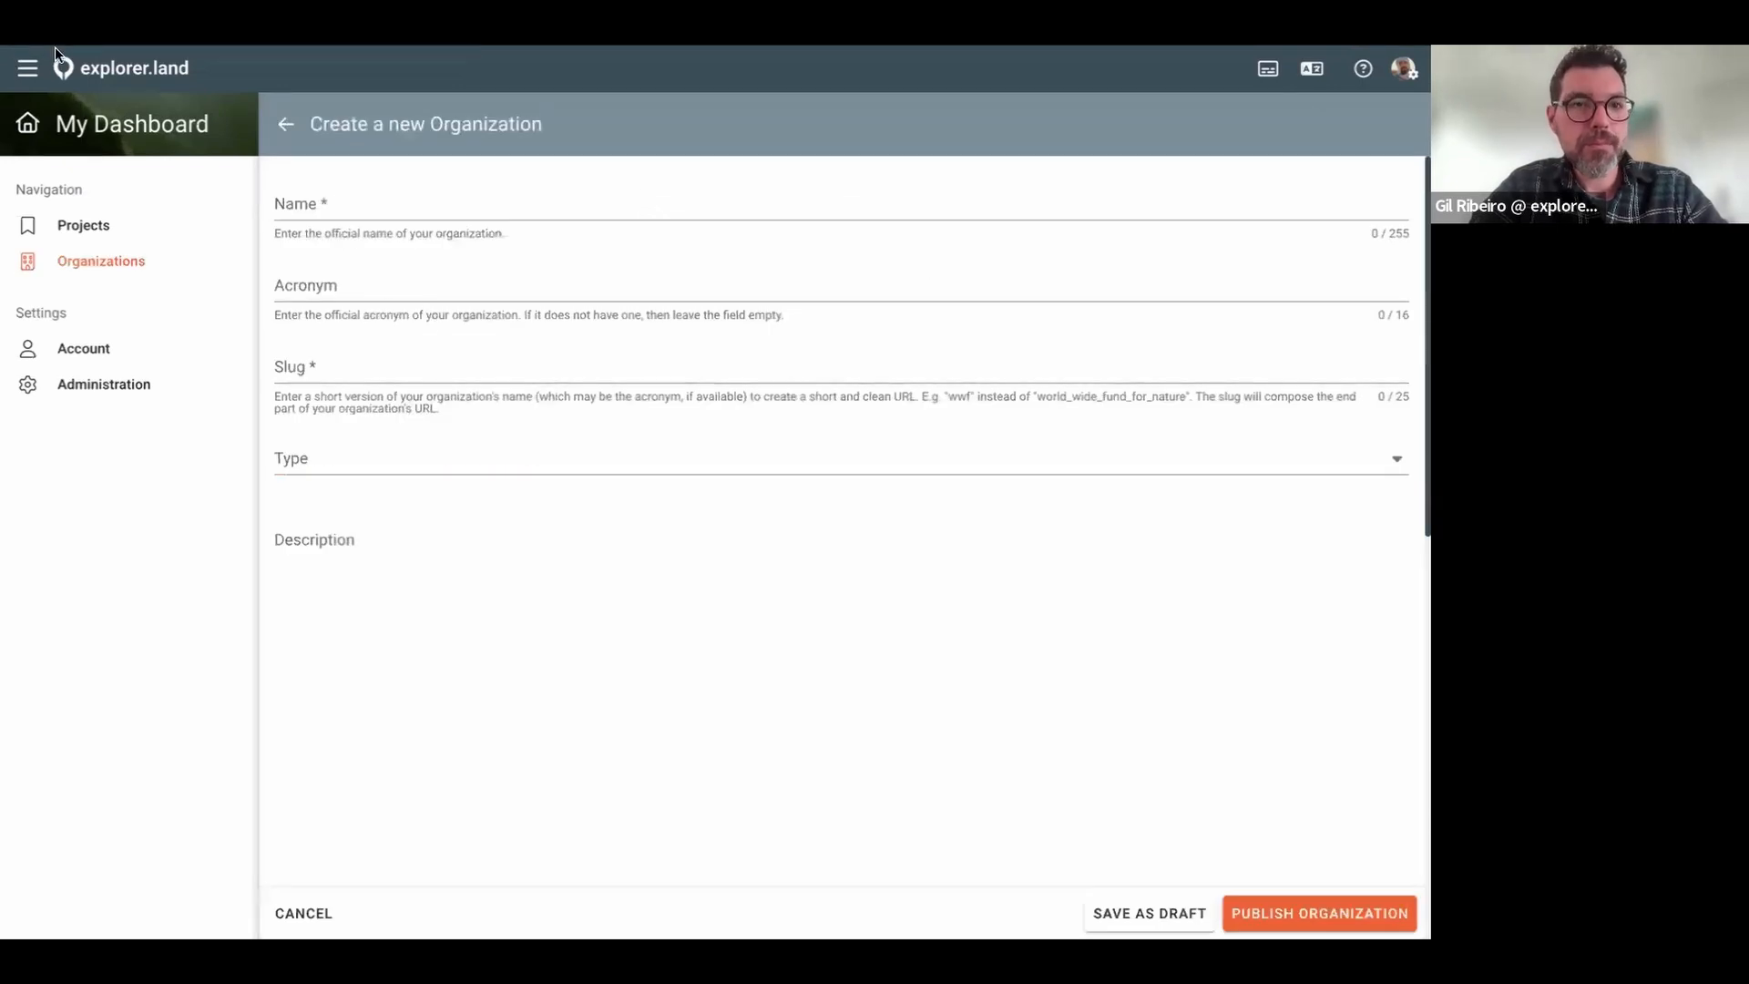
{"action": "left_click", "coordinate": [351, 200]}
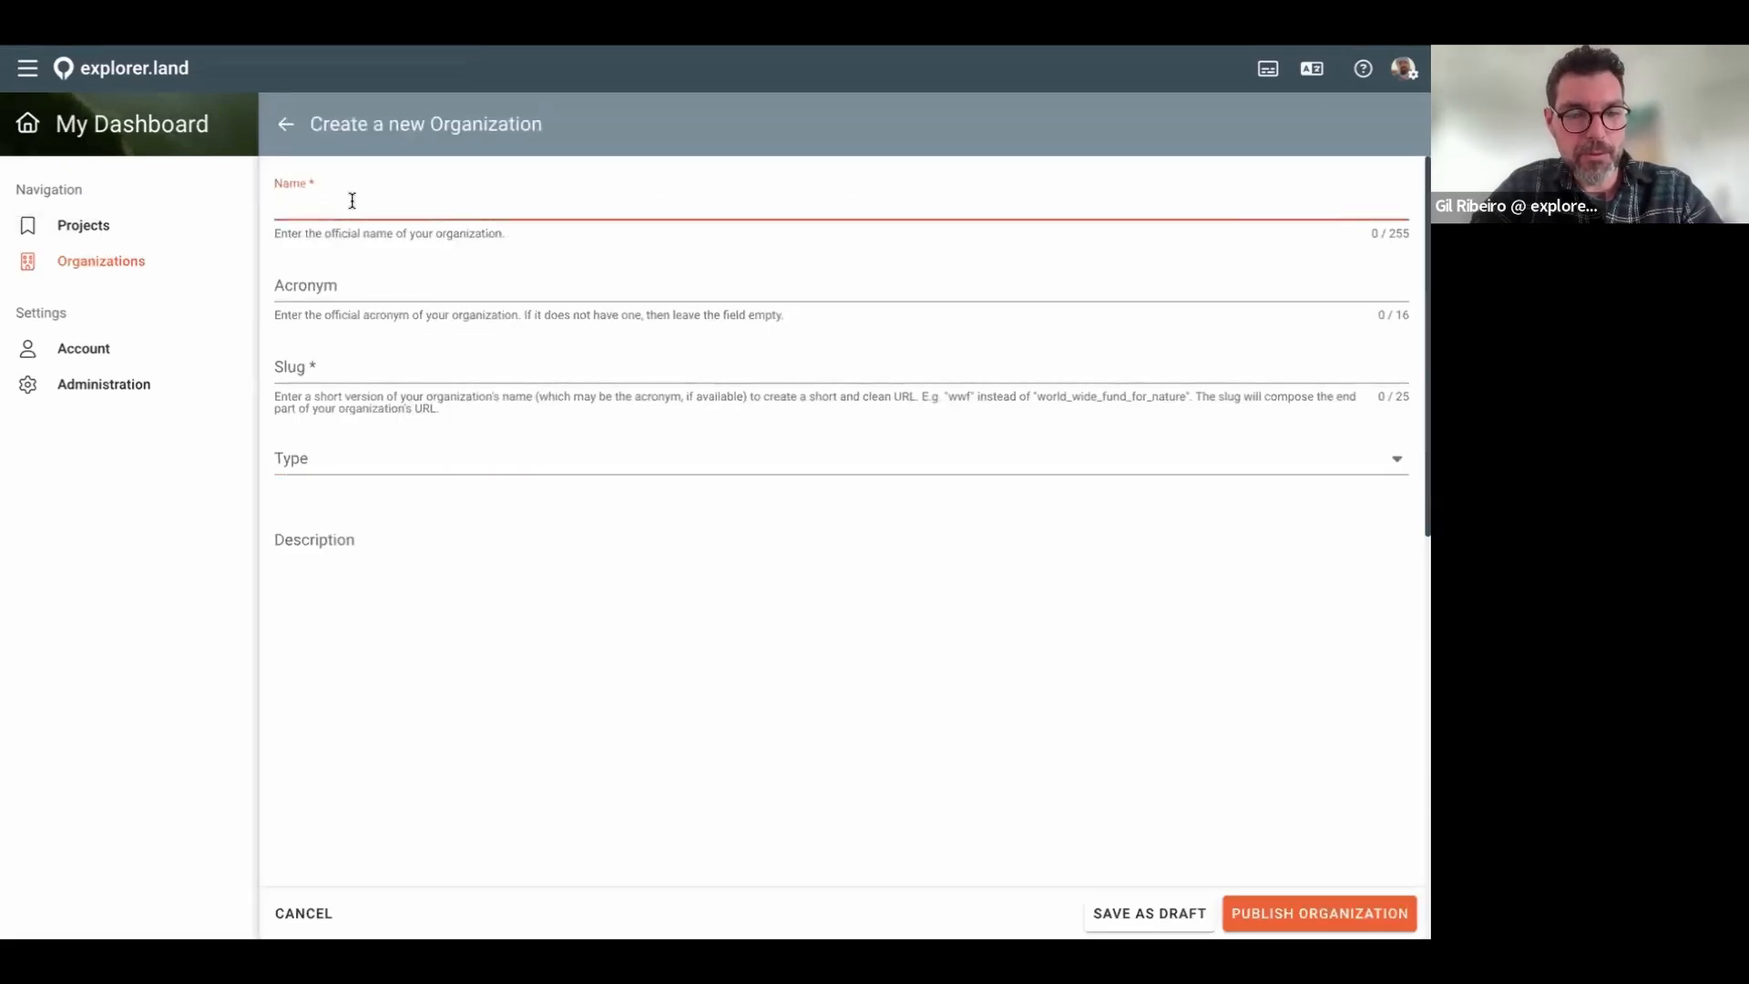
{"action": "type", "text": "NGO"}
{"action": "left_click", "coordinate": [369, 286]}
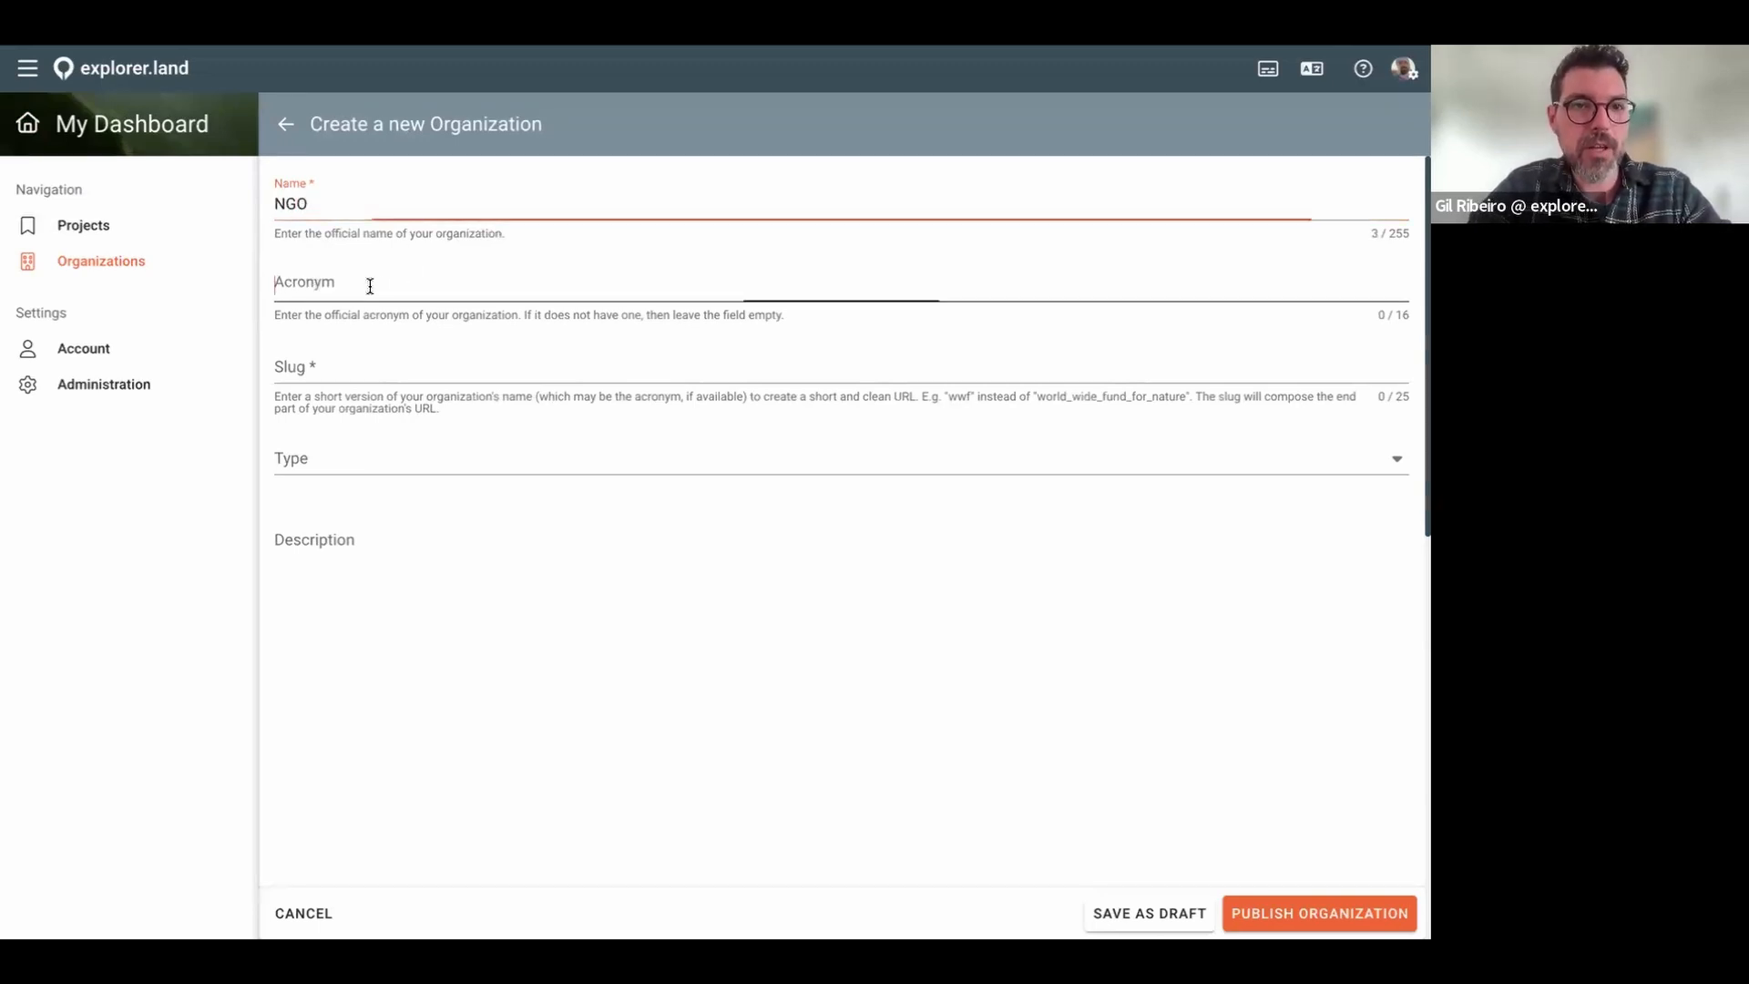
{"action": "type", "text": "NGO"}
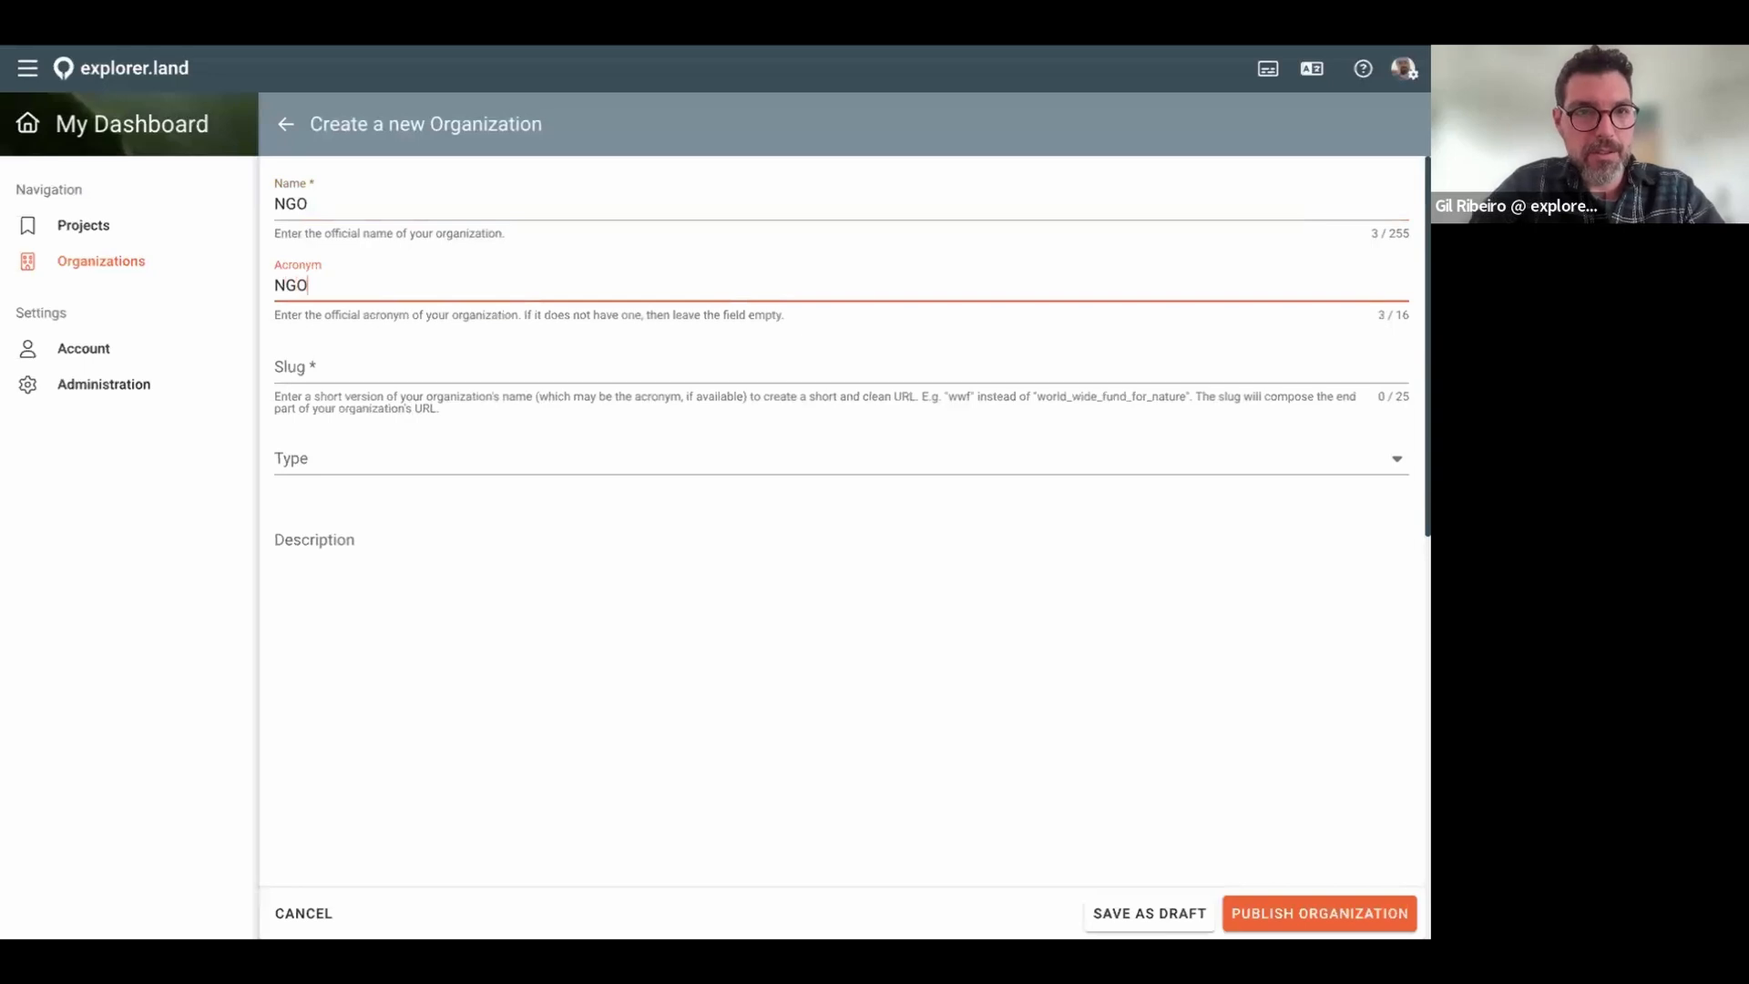
Step: Set the organization's slug to webinar_ngo_1, replacing a wrongly pasted value
{"action": "left_click", "coordinate": [372, 369]}
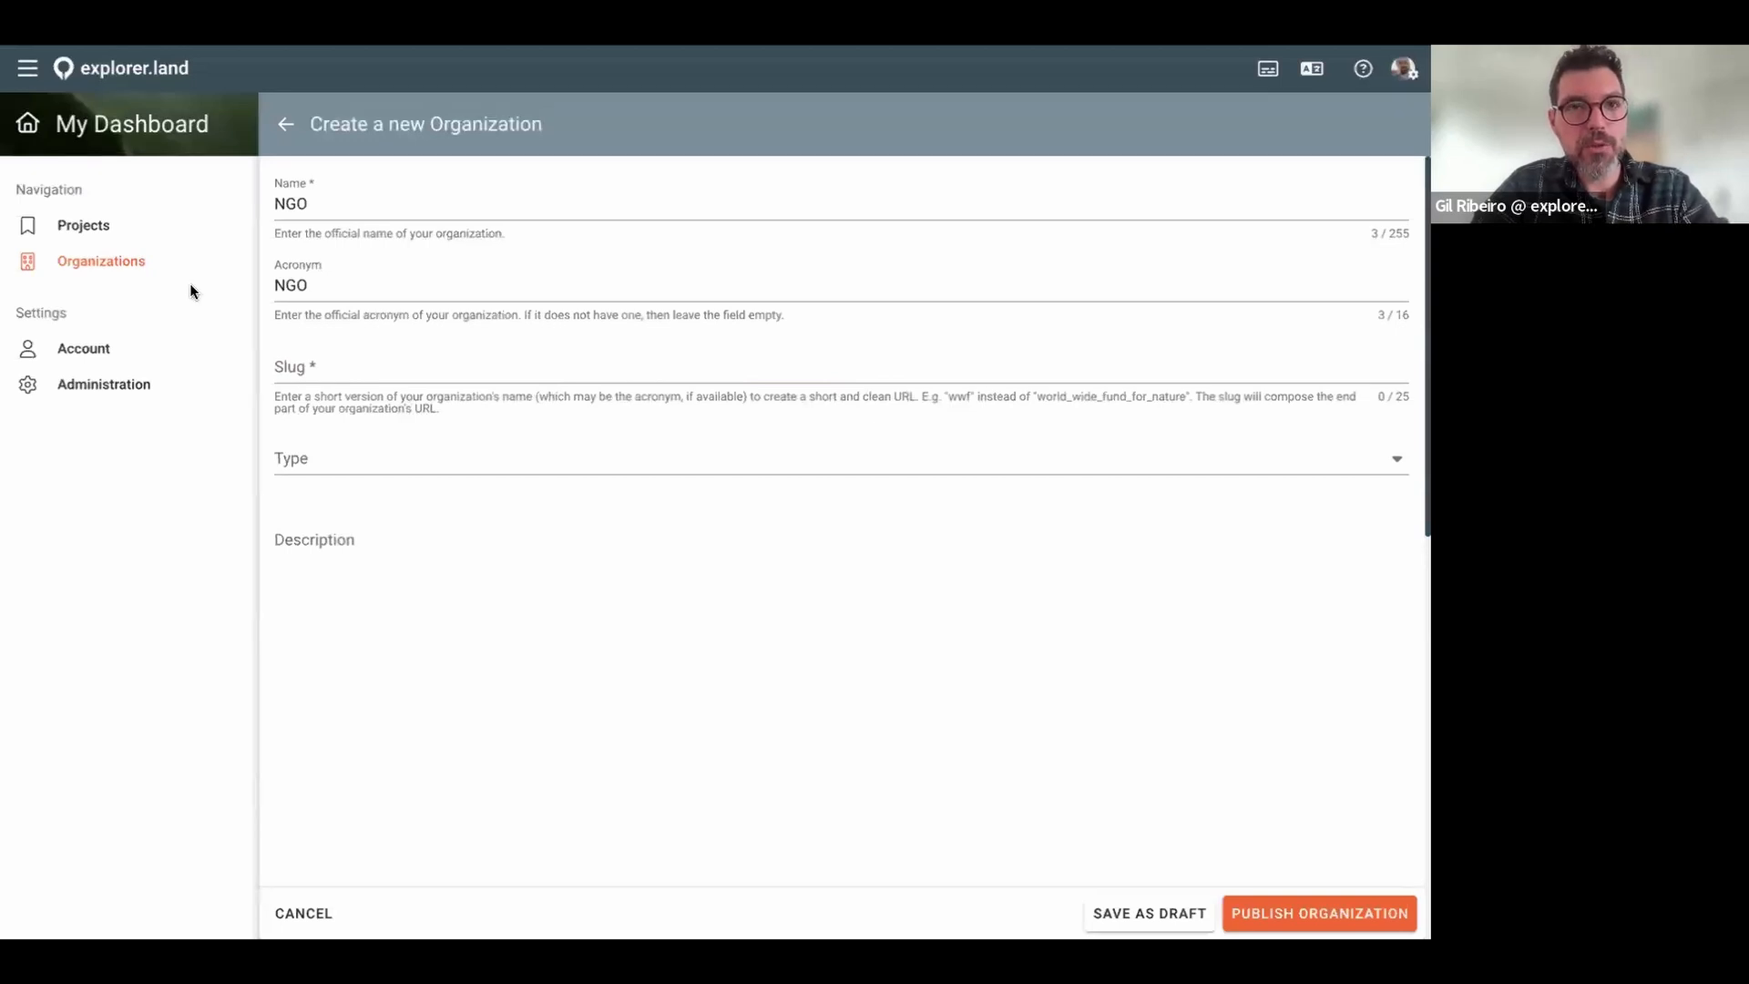
{"action": "left_click", "coordinate": [483, 422]}
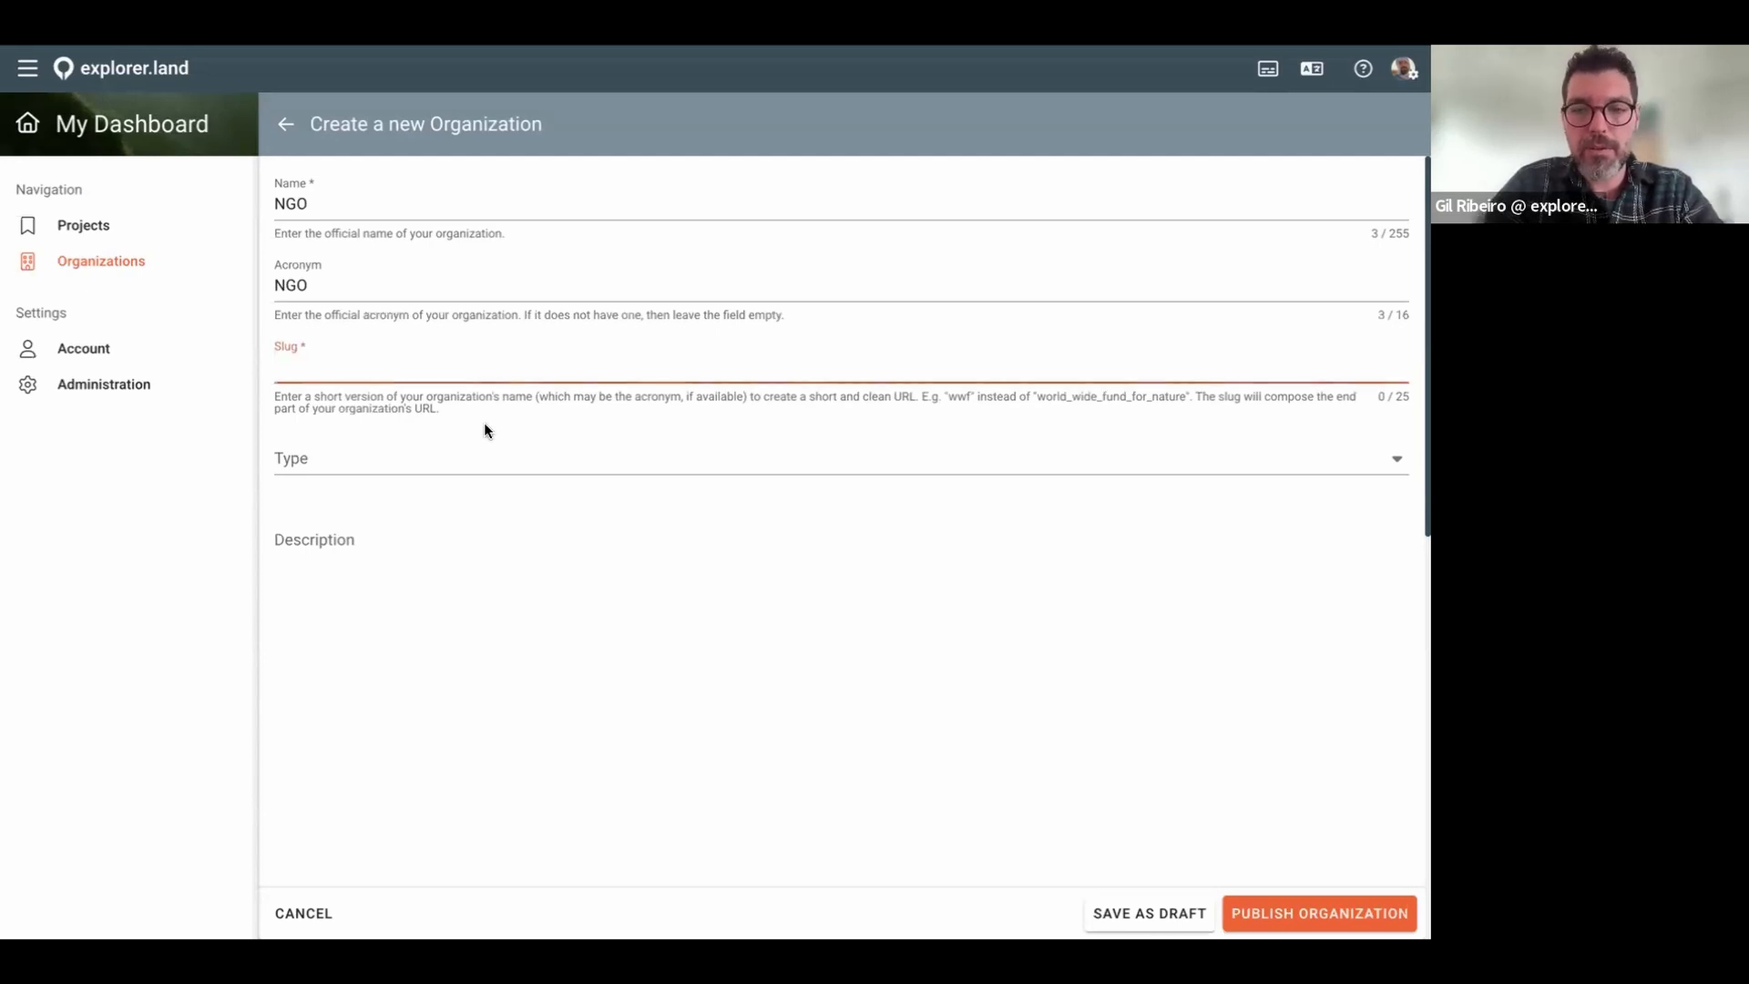
{"action": "key", "text": "super+plus"}
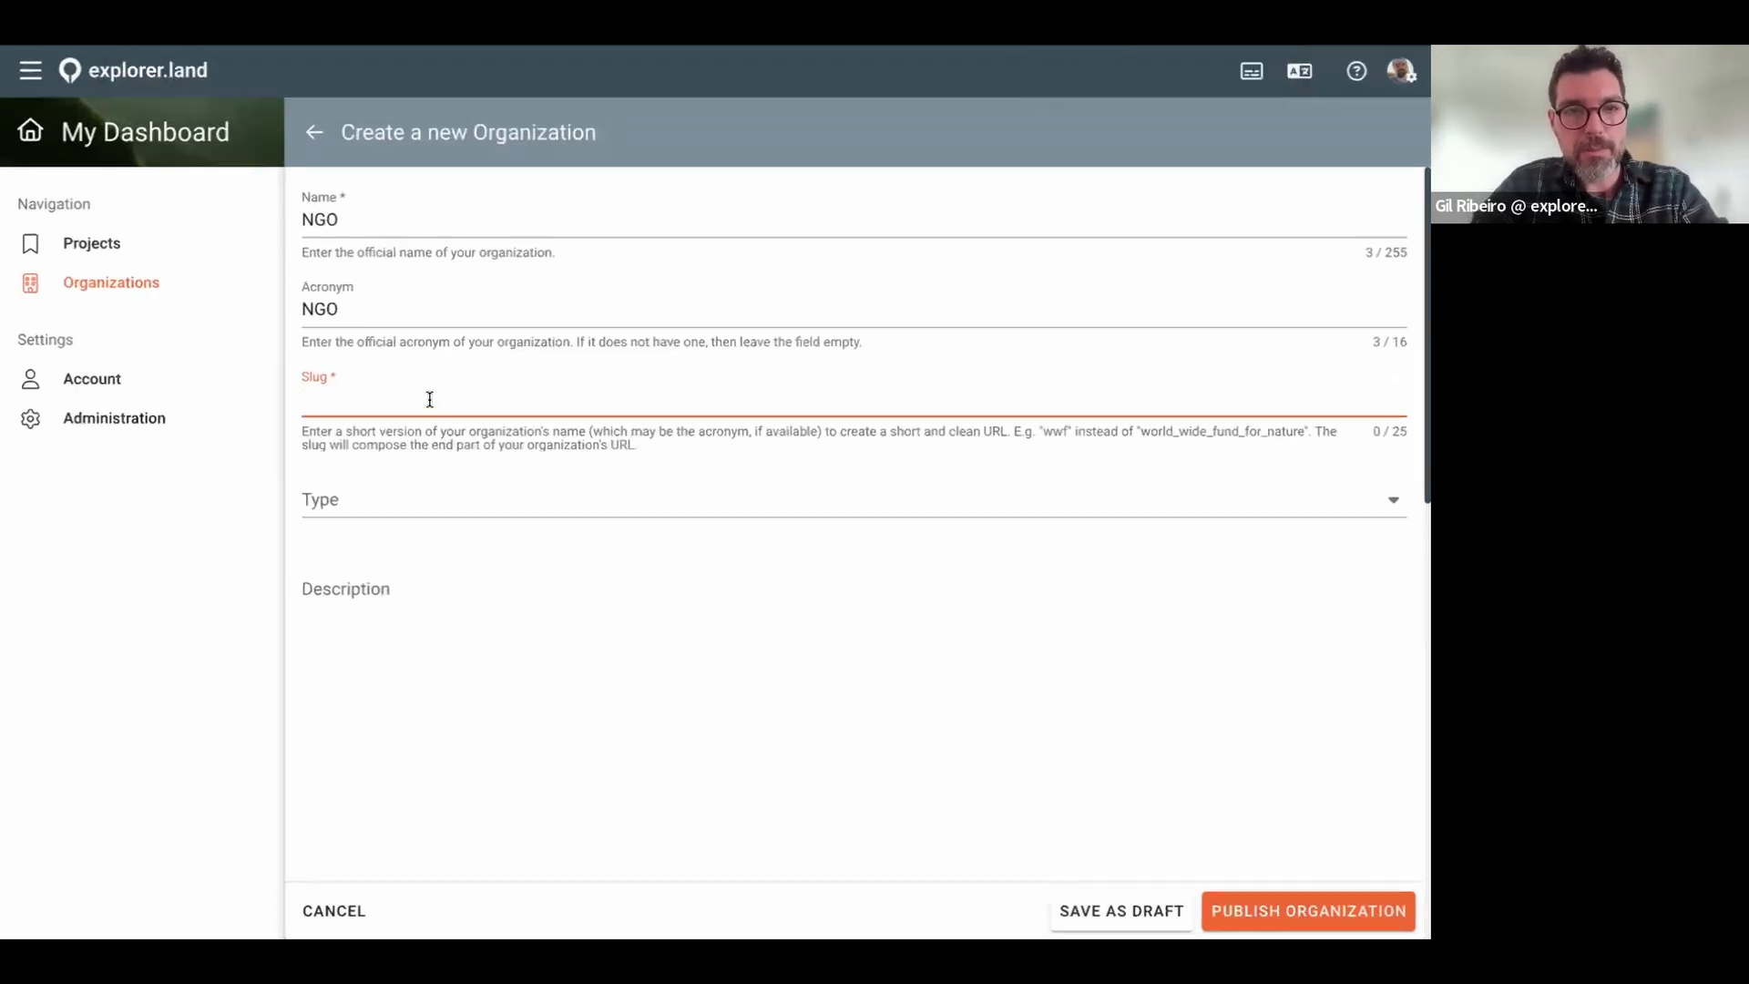
{"action": "type", "text": "✅ How to maximize your visibility using explorer.land’s interactive map."}
{"action": "triple_click", "coordinate": [878, 391]}
{"action": "key", "text": "BackSpace"}
{"action": "key", "text": "super+Tab"}
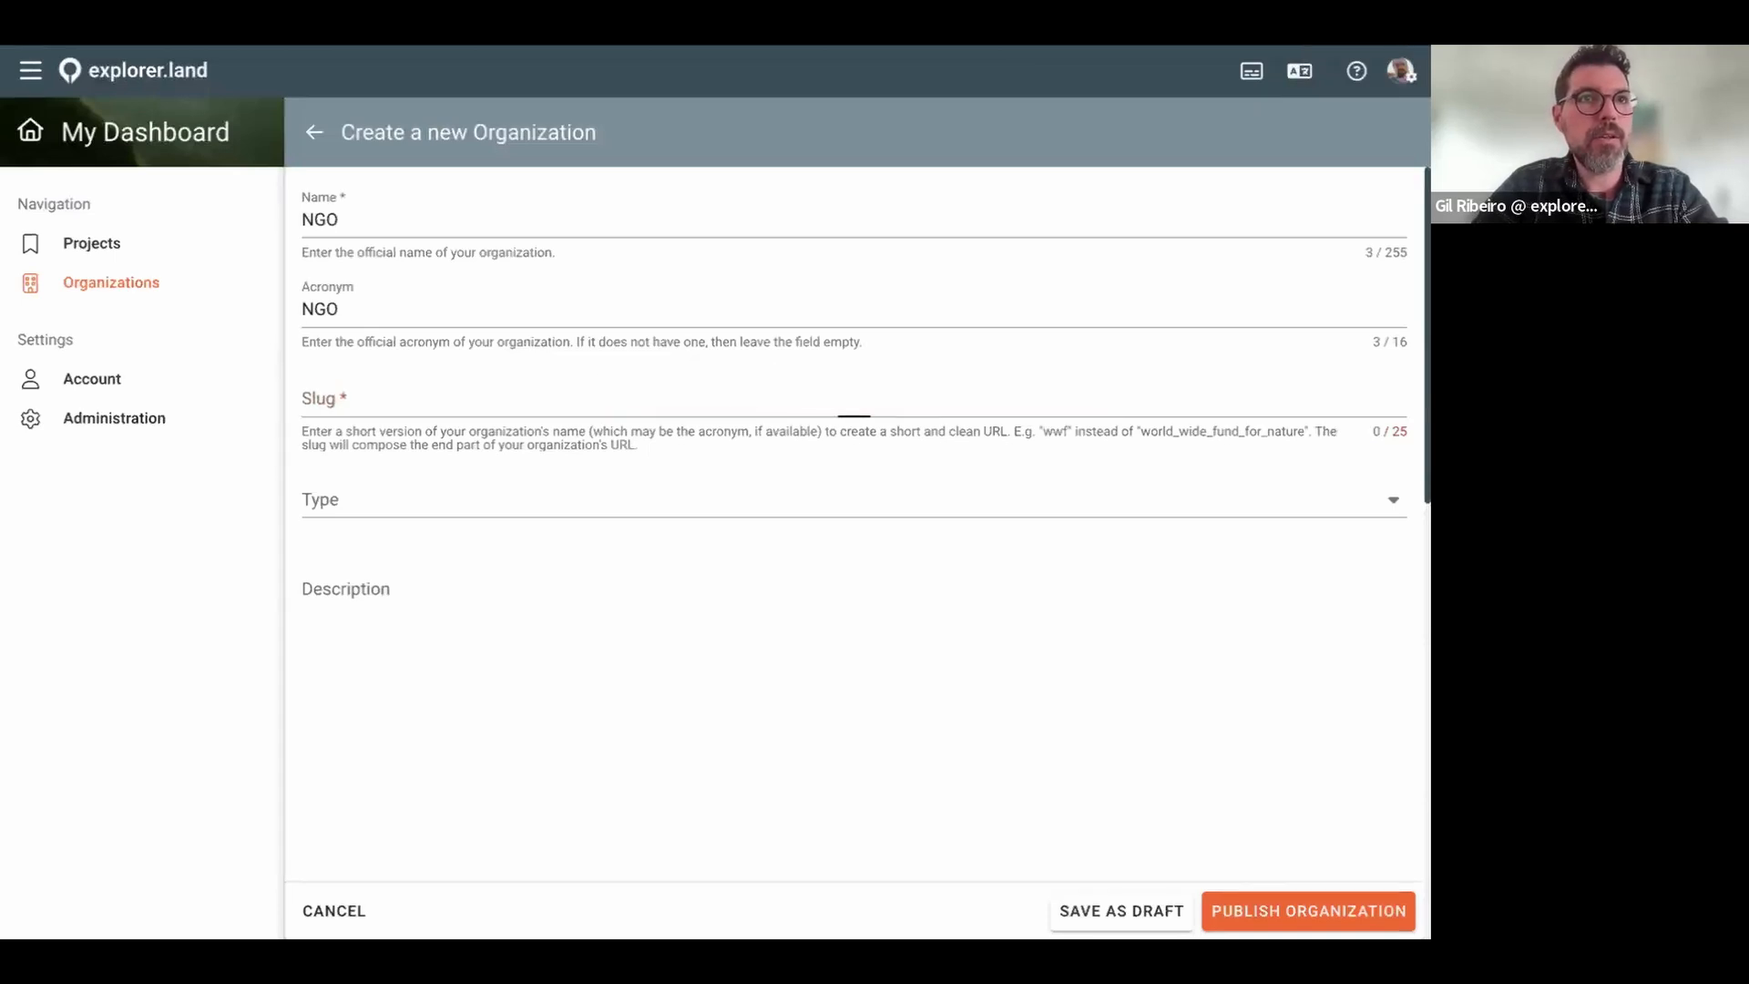
{"action": "left_click", "coordinate": [389, 388]}
{"action": "type", "text": "webinar_ngo_1"}
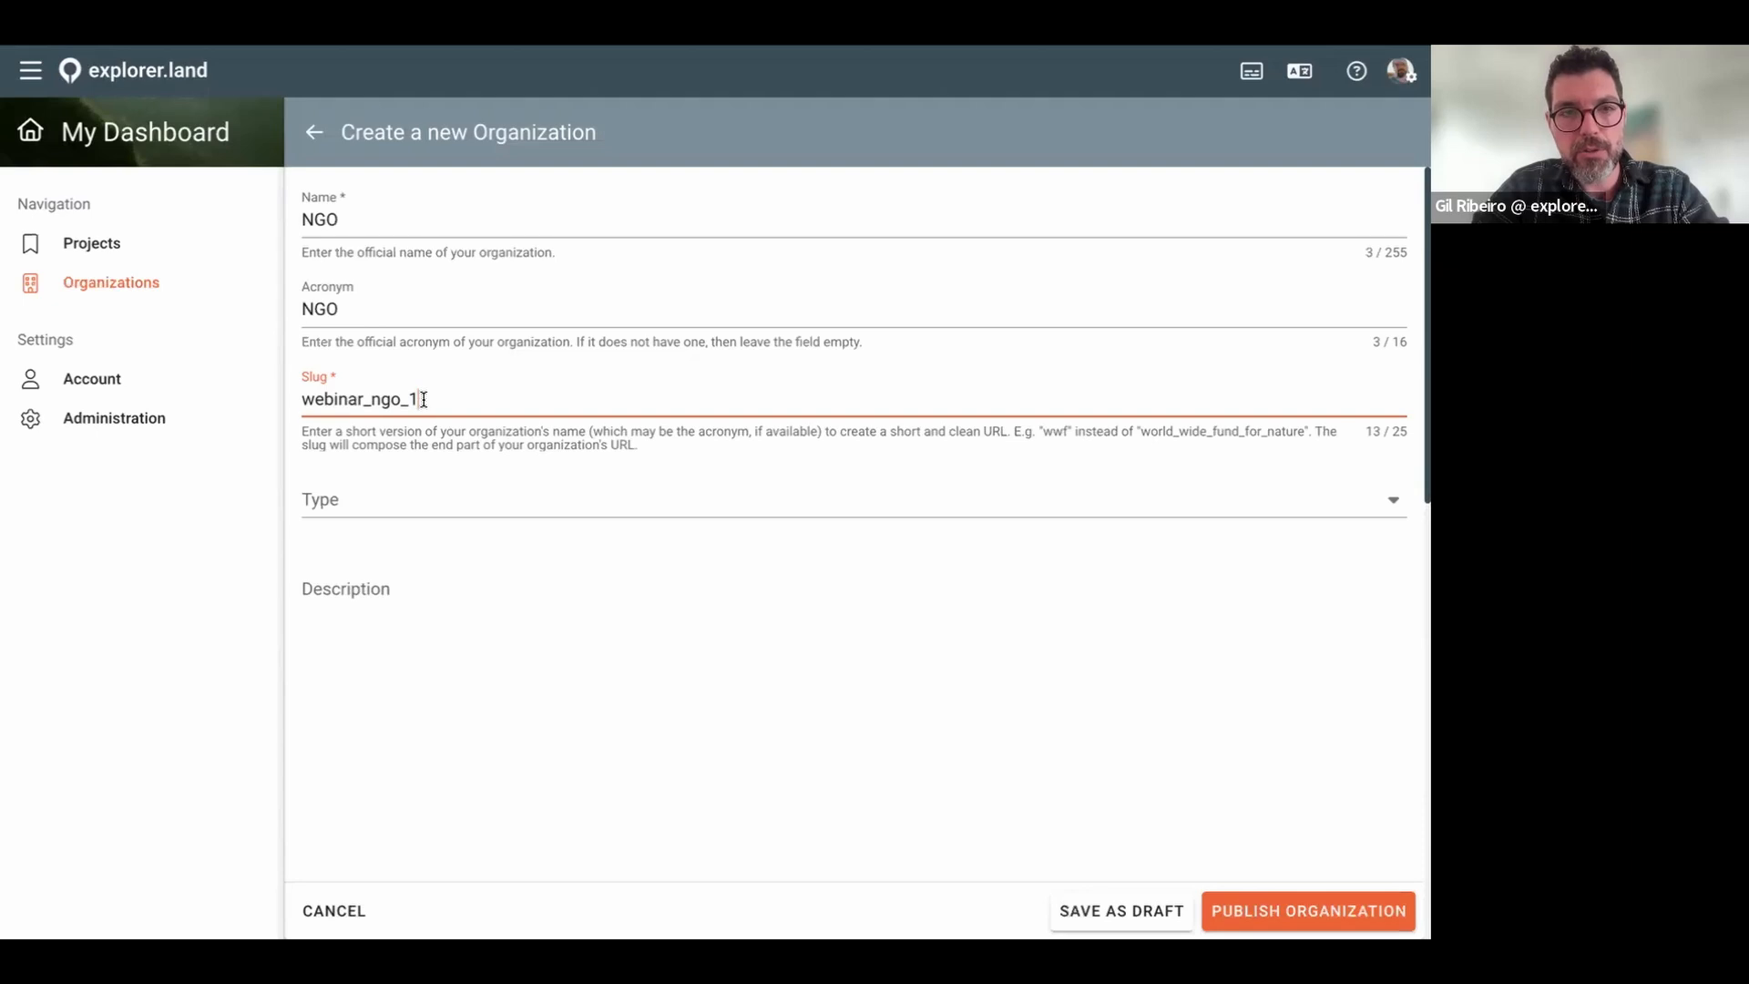
{"action": "left_click_drag", "start_coordinate": [421, 399], "coordinate": [303, 403]}
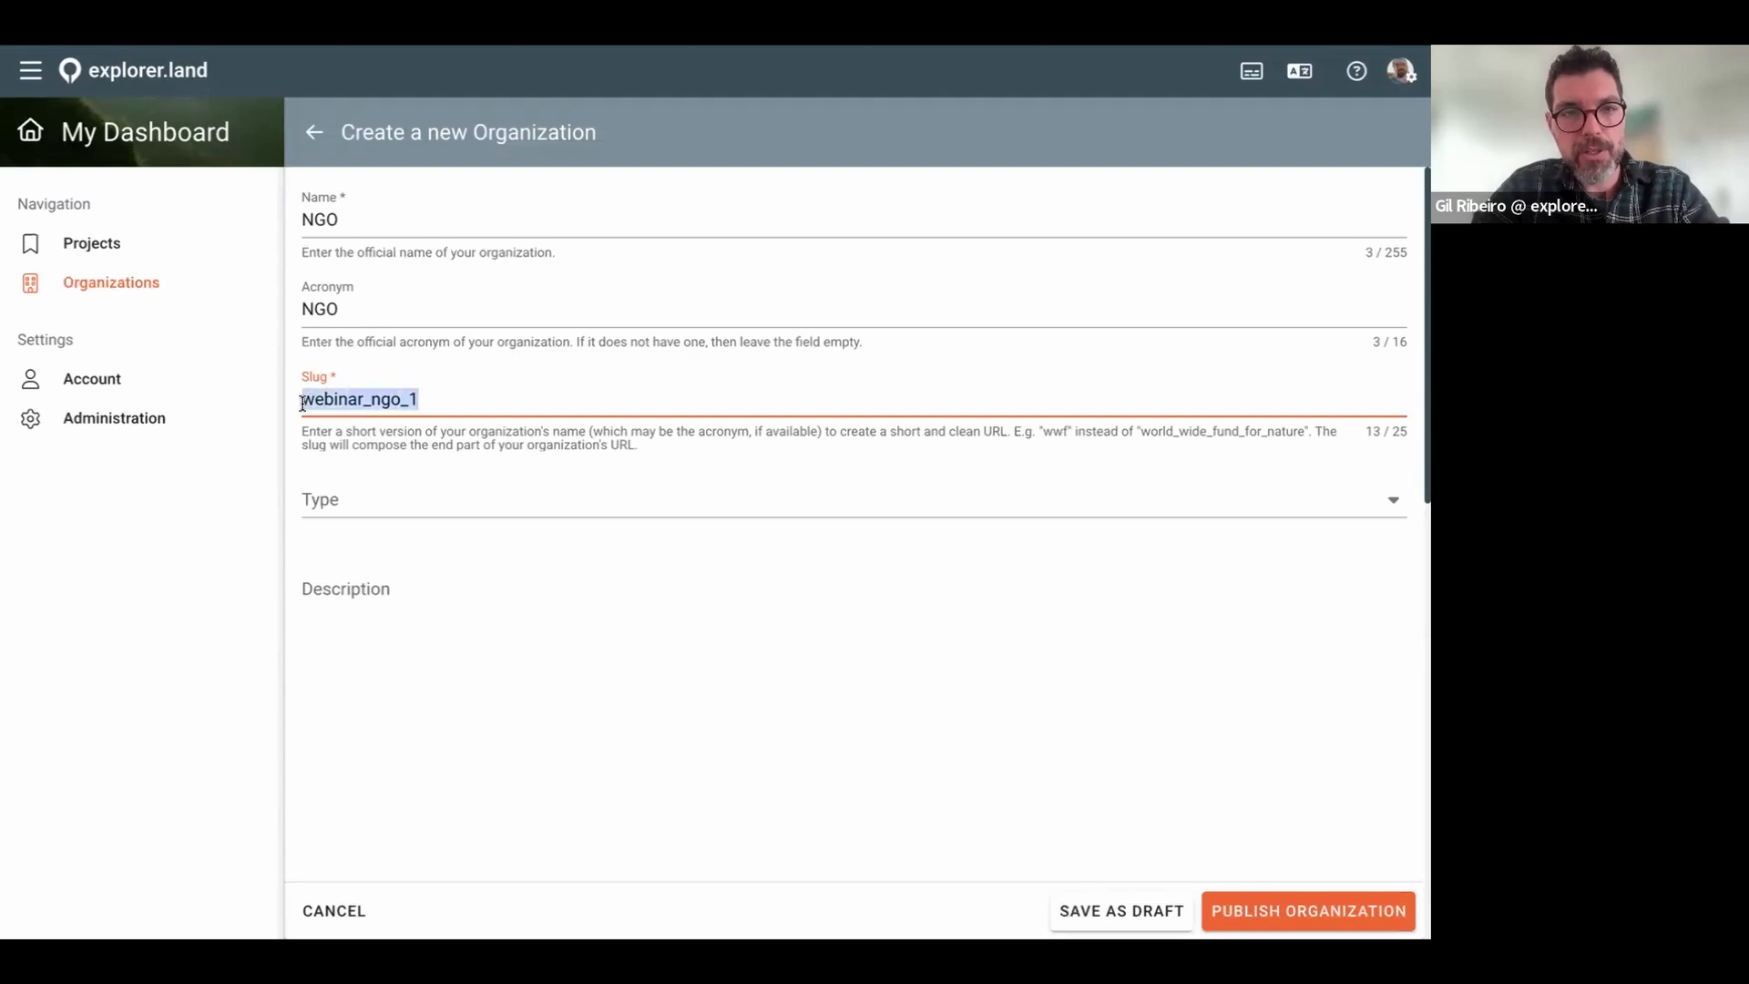
{"action": "left_click", "coordinate": [441, 404]}
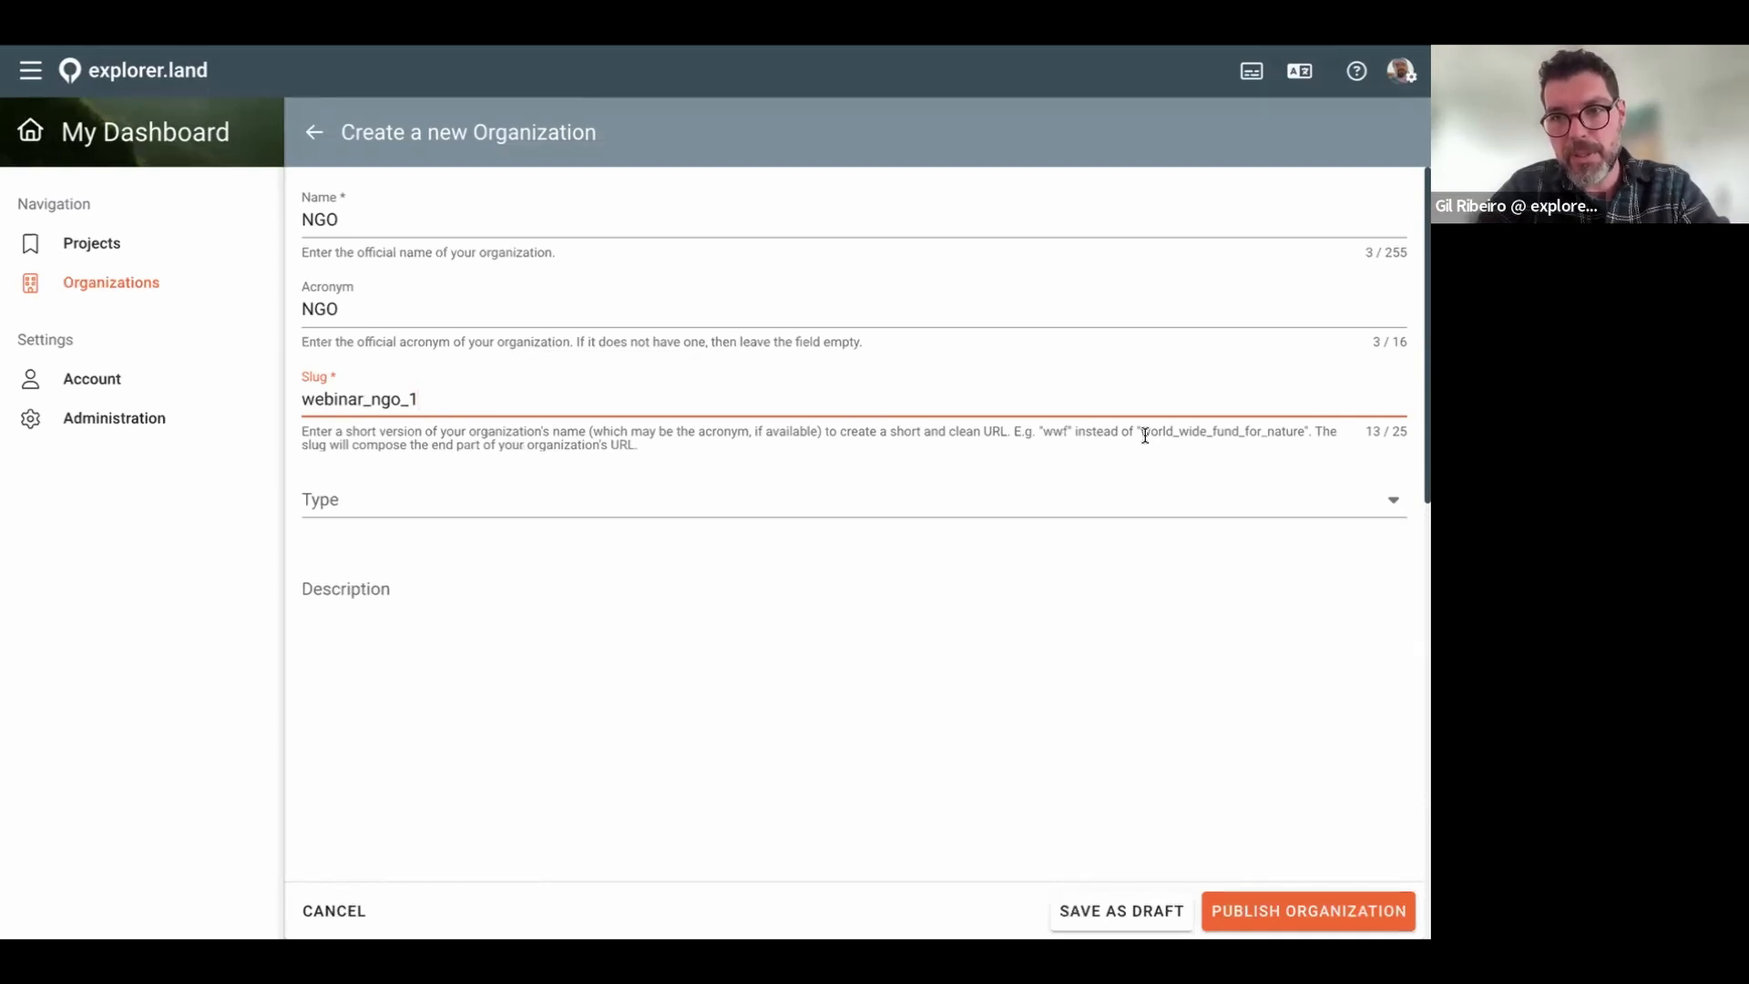
{"action": "left_click_drag", "start_coordinate": [1039, 434], "coordinate": [1304, 437]}
Step: Set the organization type to NGO
{"action": "left_click", "coordinate": [458, 508]}
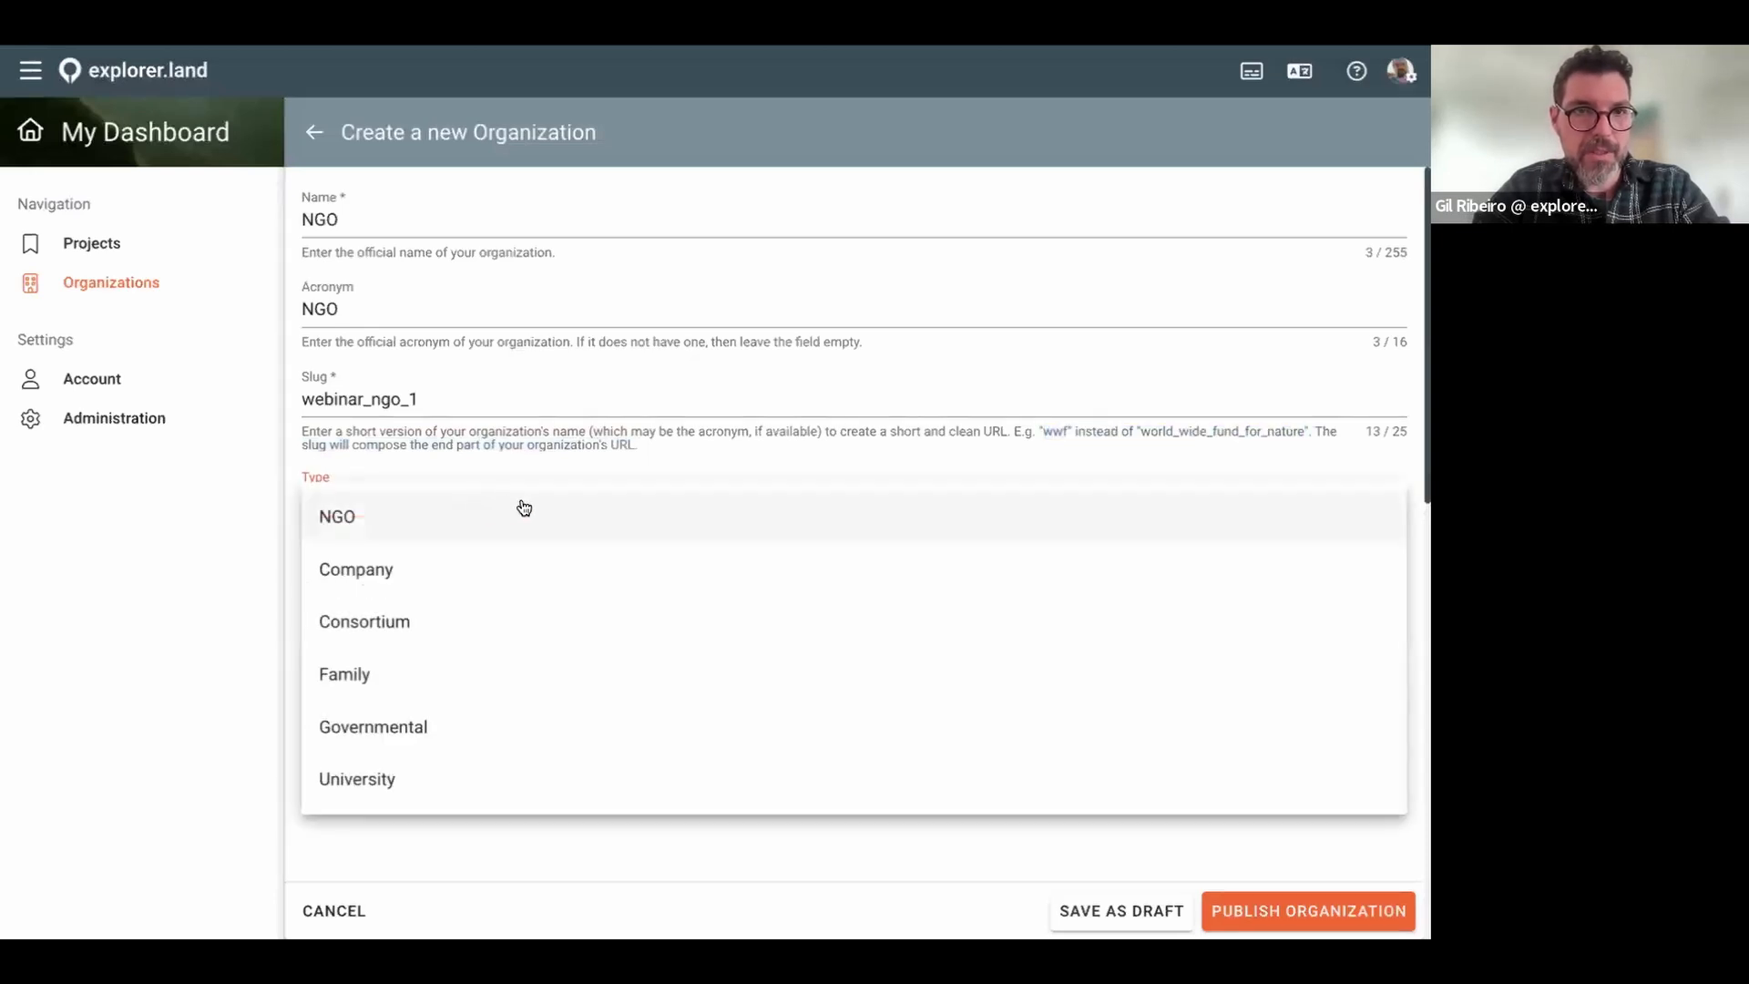
{"action": "left_click", "coordinate": [355, 517]}
{"action": "scroll", "coordinate": [482, 536], "scroll_direction": "down", "scroll_amount": 3}
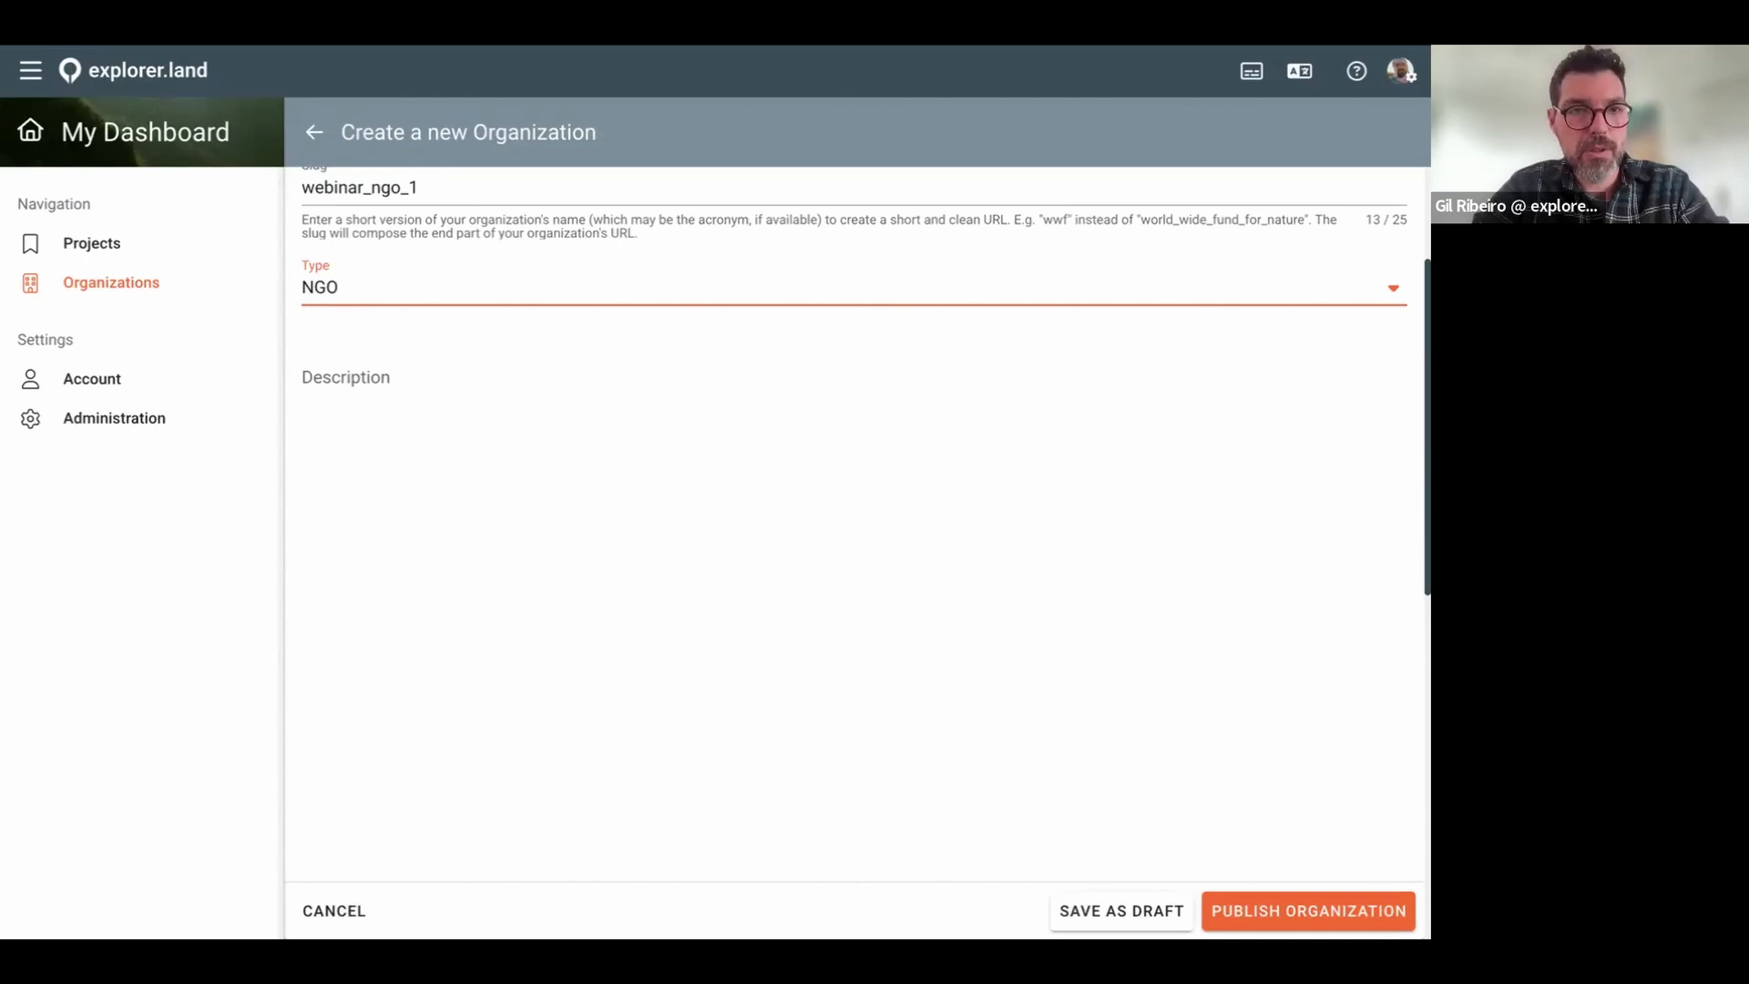
Step: Paste the prepared markdown description with its mission heading and 'Visit us!' link
{"action": "left_click", "coordinate": [474, 496]}
{"action": "type", "text": "# NGO is dedicated to restoring ecosystems and empowering communities through nature-based solutions. ___ By partnering with local organizations, investors, and scientists, __NGO__ supports reforestation, regenerative agriculture, and biodiversity conservation projects. Our mission is to create climate-resilient landscapes, enhance carbon sequestration, and promote sustainable livelihoods. Through transparency, technology, and community engagement, we ensure that every project delivers measurable environmental and social impact. Join us in building a greener future—one forest, one community at a time. 🌿🌍 ### [Visit us!](https://explorer.land/x/funding)"}
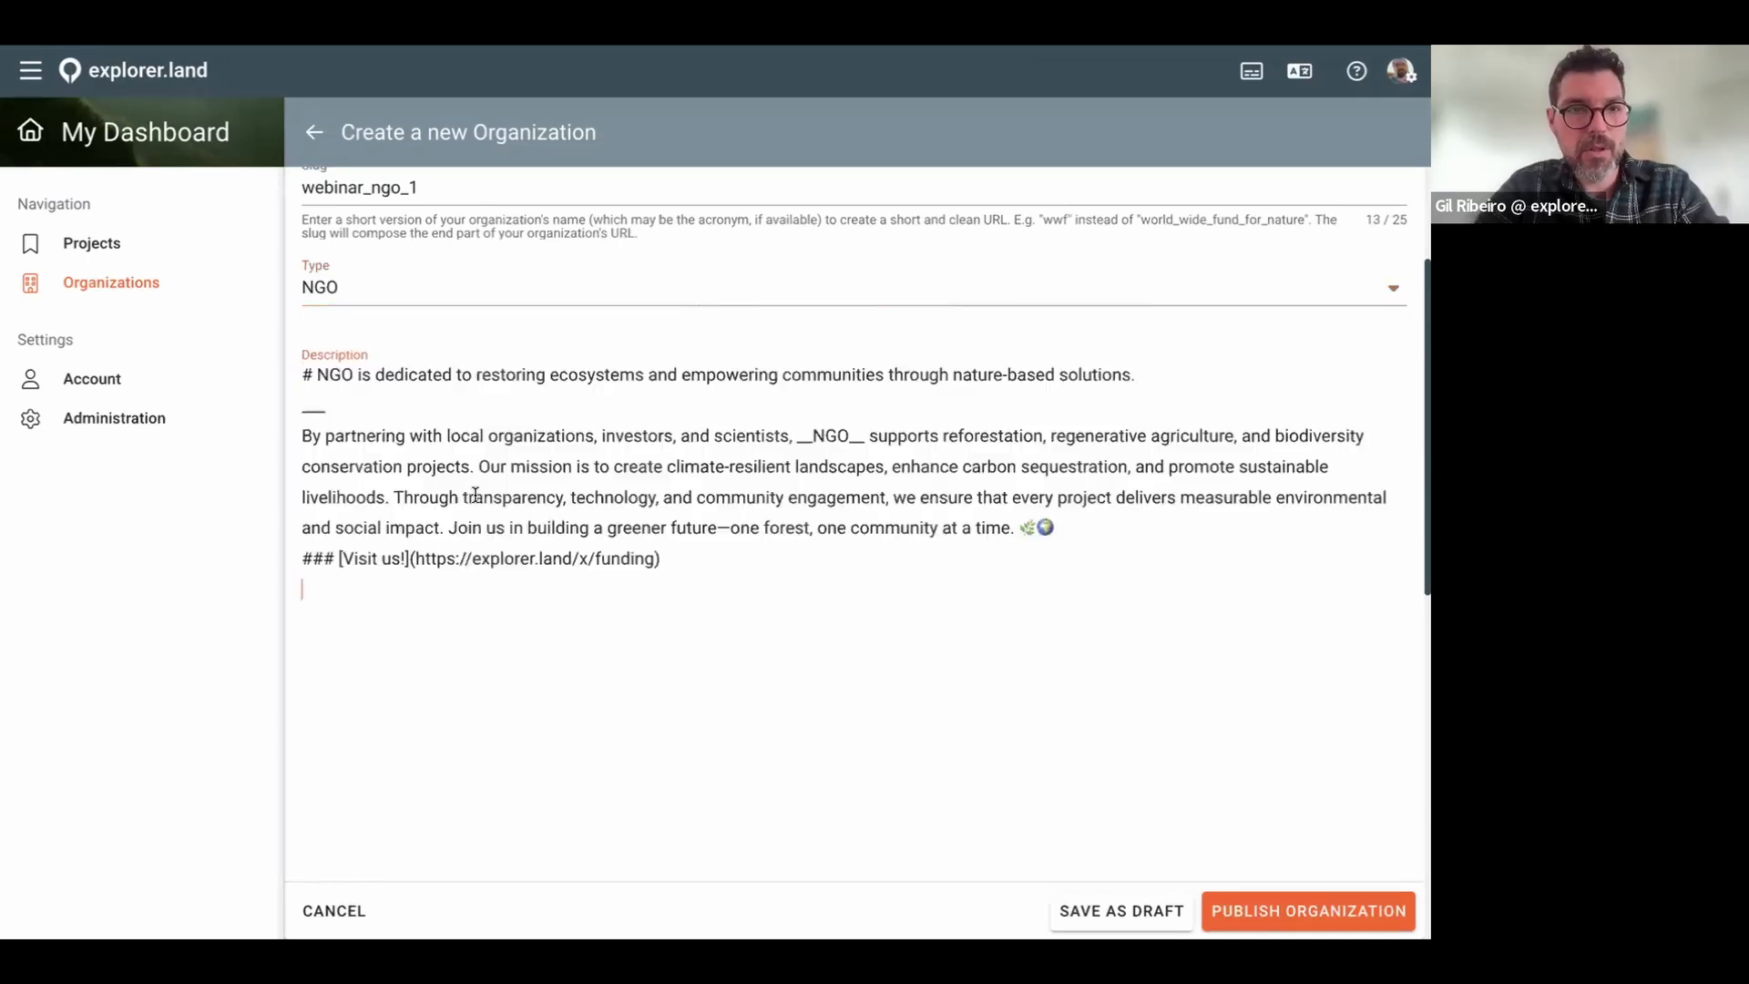
{"action": "scroll", "coordinate": [695, 537], "scroll_direction": "down", "scroll_amount": 1}
{"action": "left_click_drag", "start_coordinate": [316, 318], "coordinate": [302, 320]}
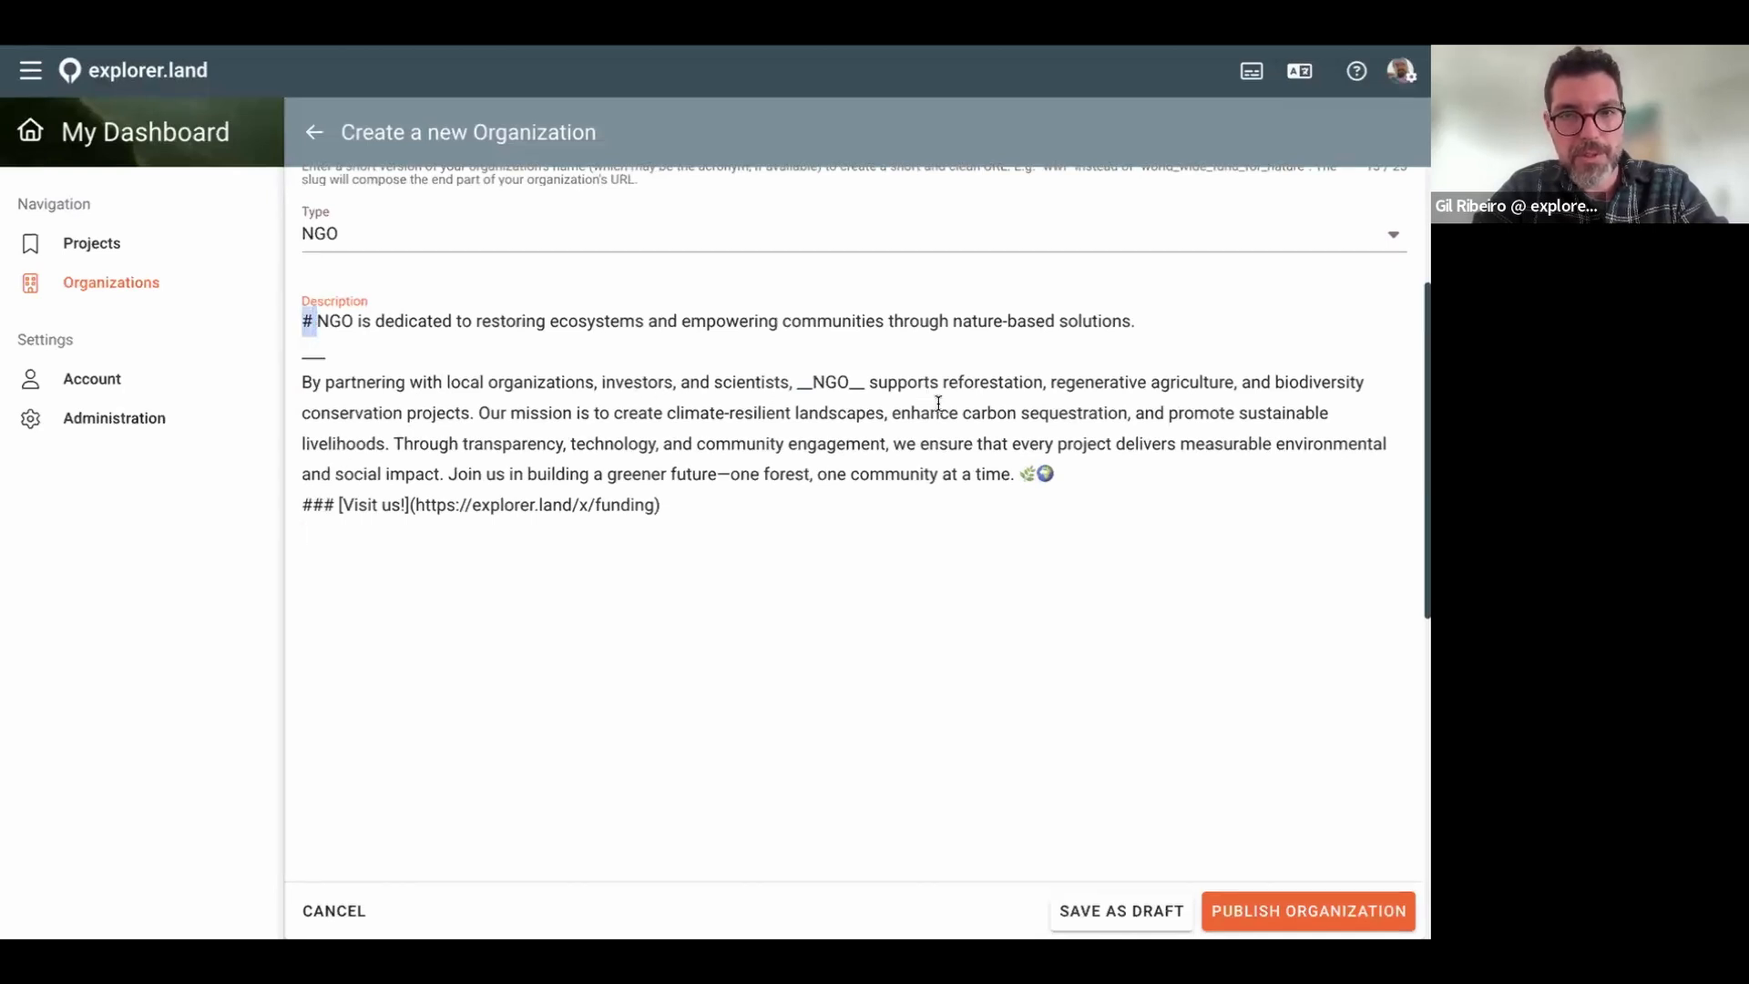
{"action": "left_click_drag", "start_coordinate": [342, 505], "coordinate": [303, 505]}
{"action": "left_click", "coordinate": [447, 531]}
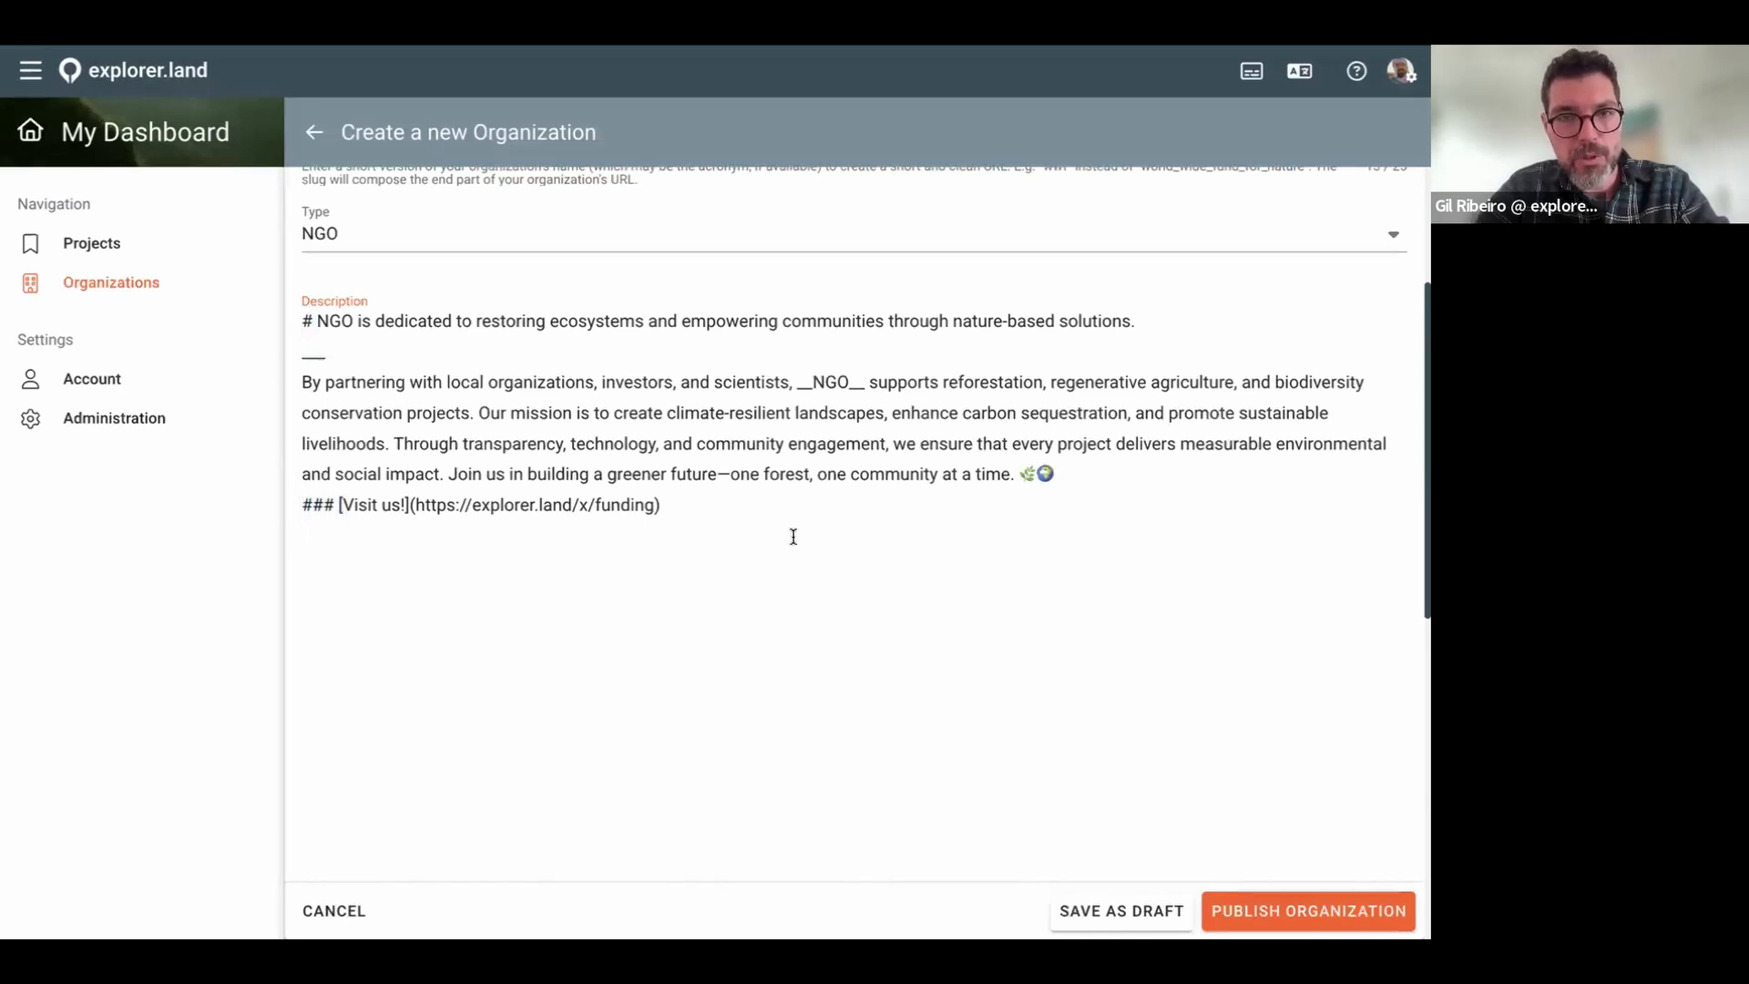
Step: Review the pasted description and the markdown help note beneath it
{"action": "scroll", "coordinate": [794, 537], "scroll_direction": "down", "scroll_amount": 1}
{"action": "scroll", "coordinate": [796, 537], "scroll_direction": "down", "scroll_amount": 2}
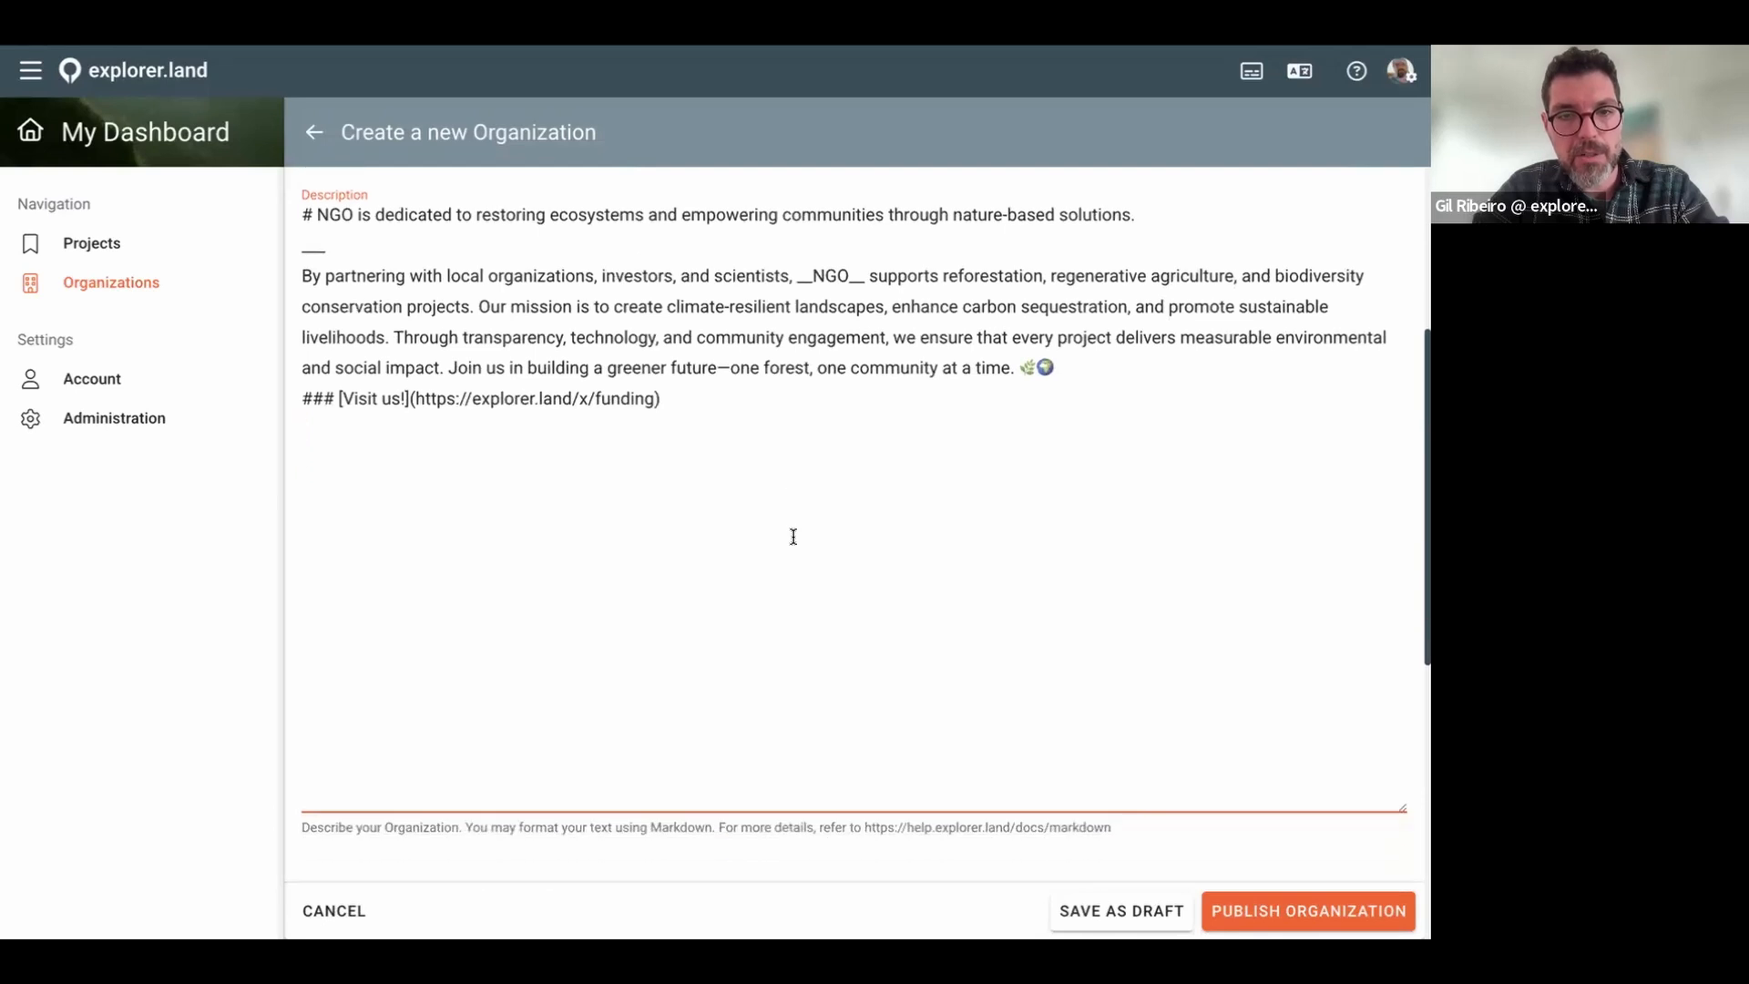
{"action": "left_click_drag", "start_coordinate": [1132, 800], "coordinate": [301, 800]}
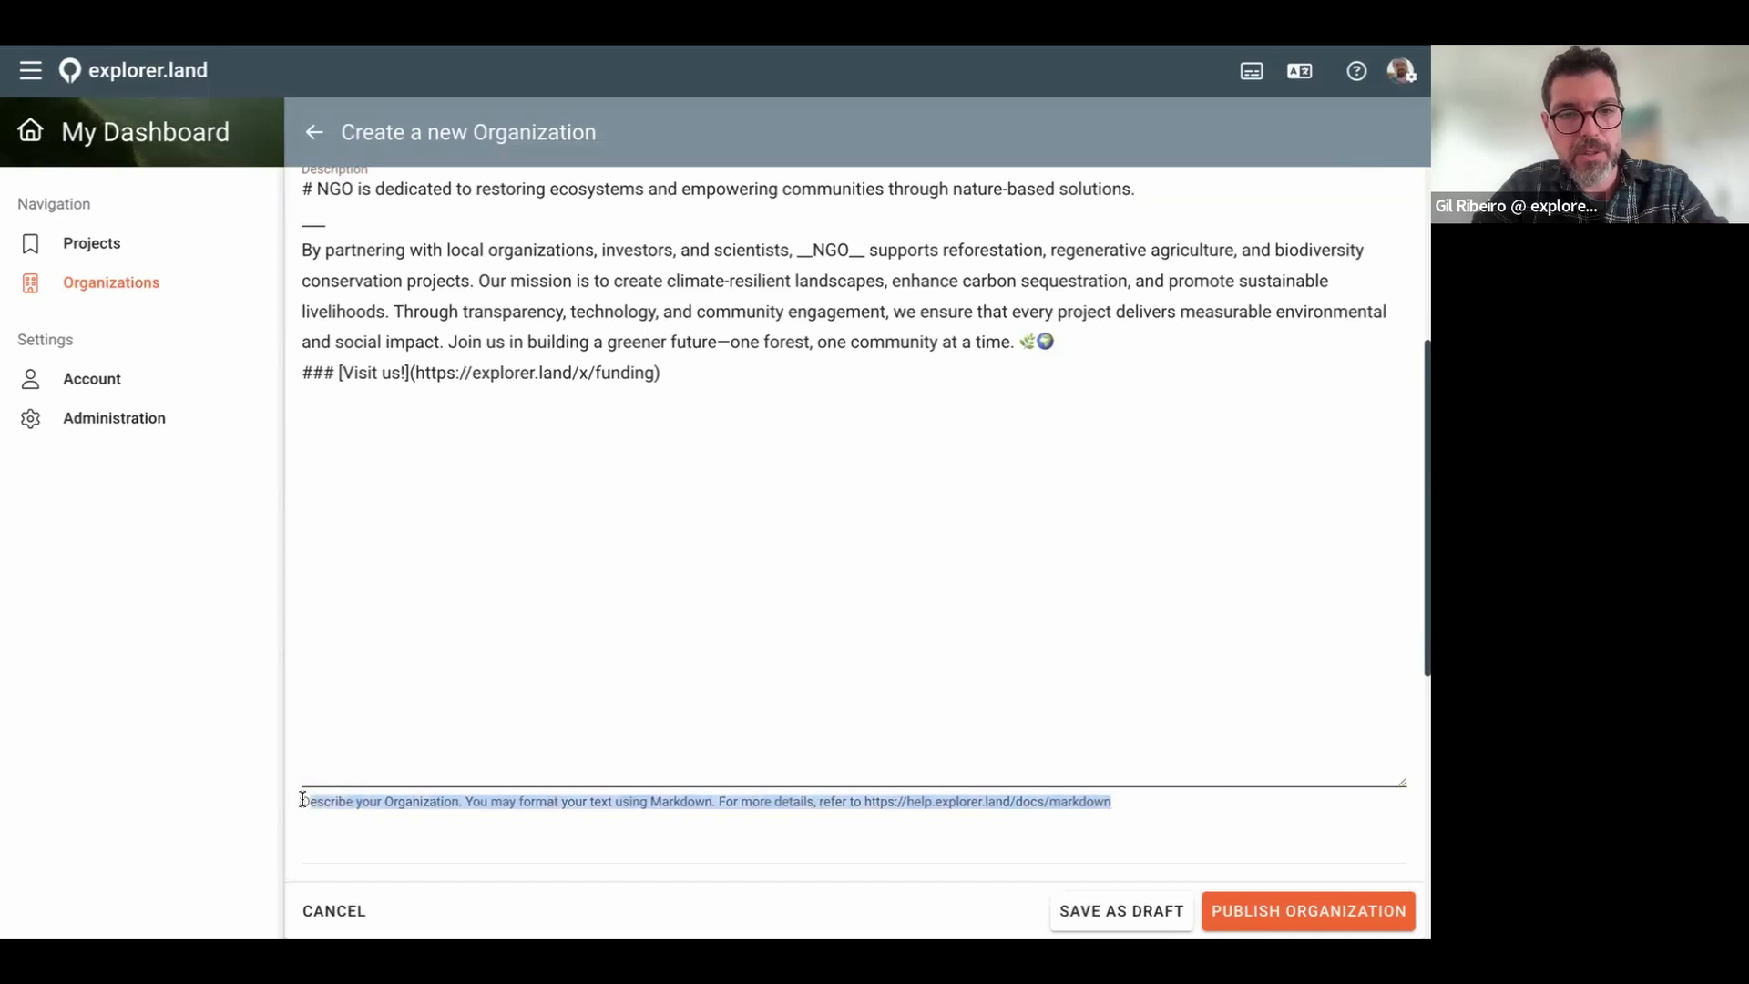
{"action": "left_click", "coordinate": [1135, 806]}
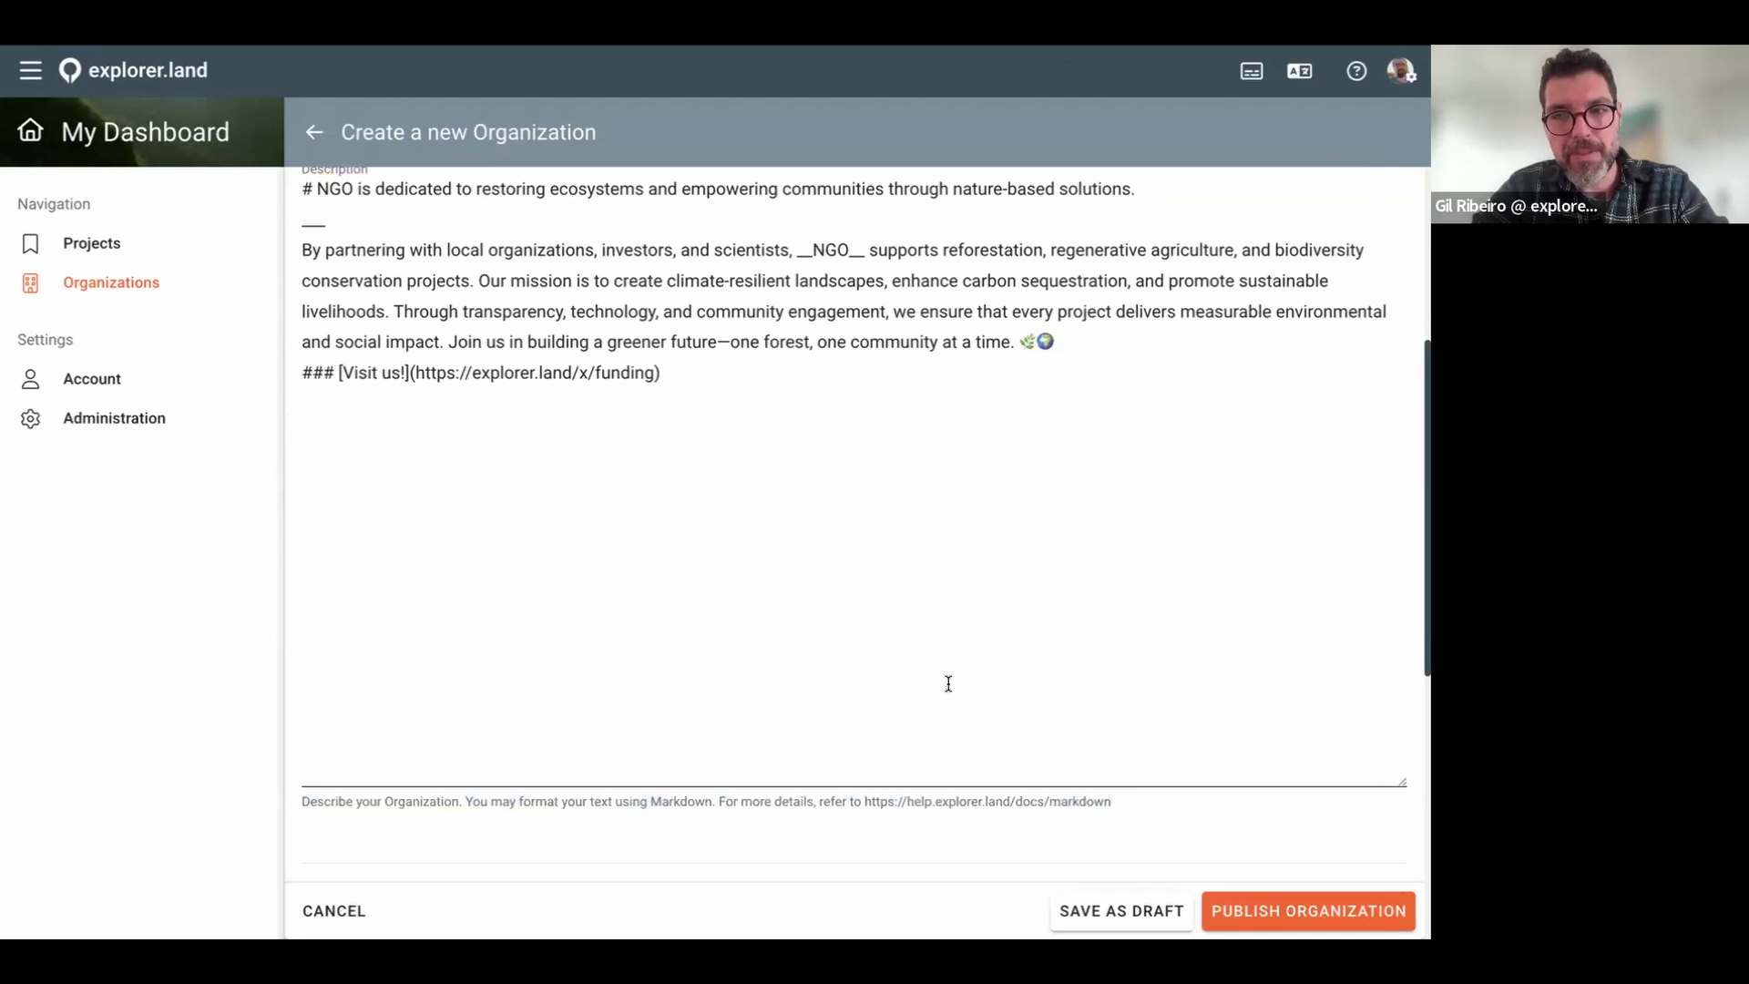
{"action": "scroll", "coordinate": [948, 683], "scroll_direction": "up", "scroll_amount": 1}
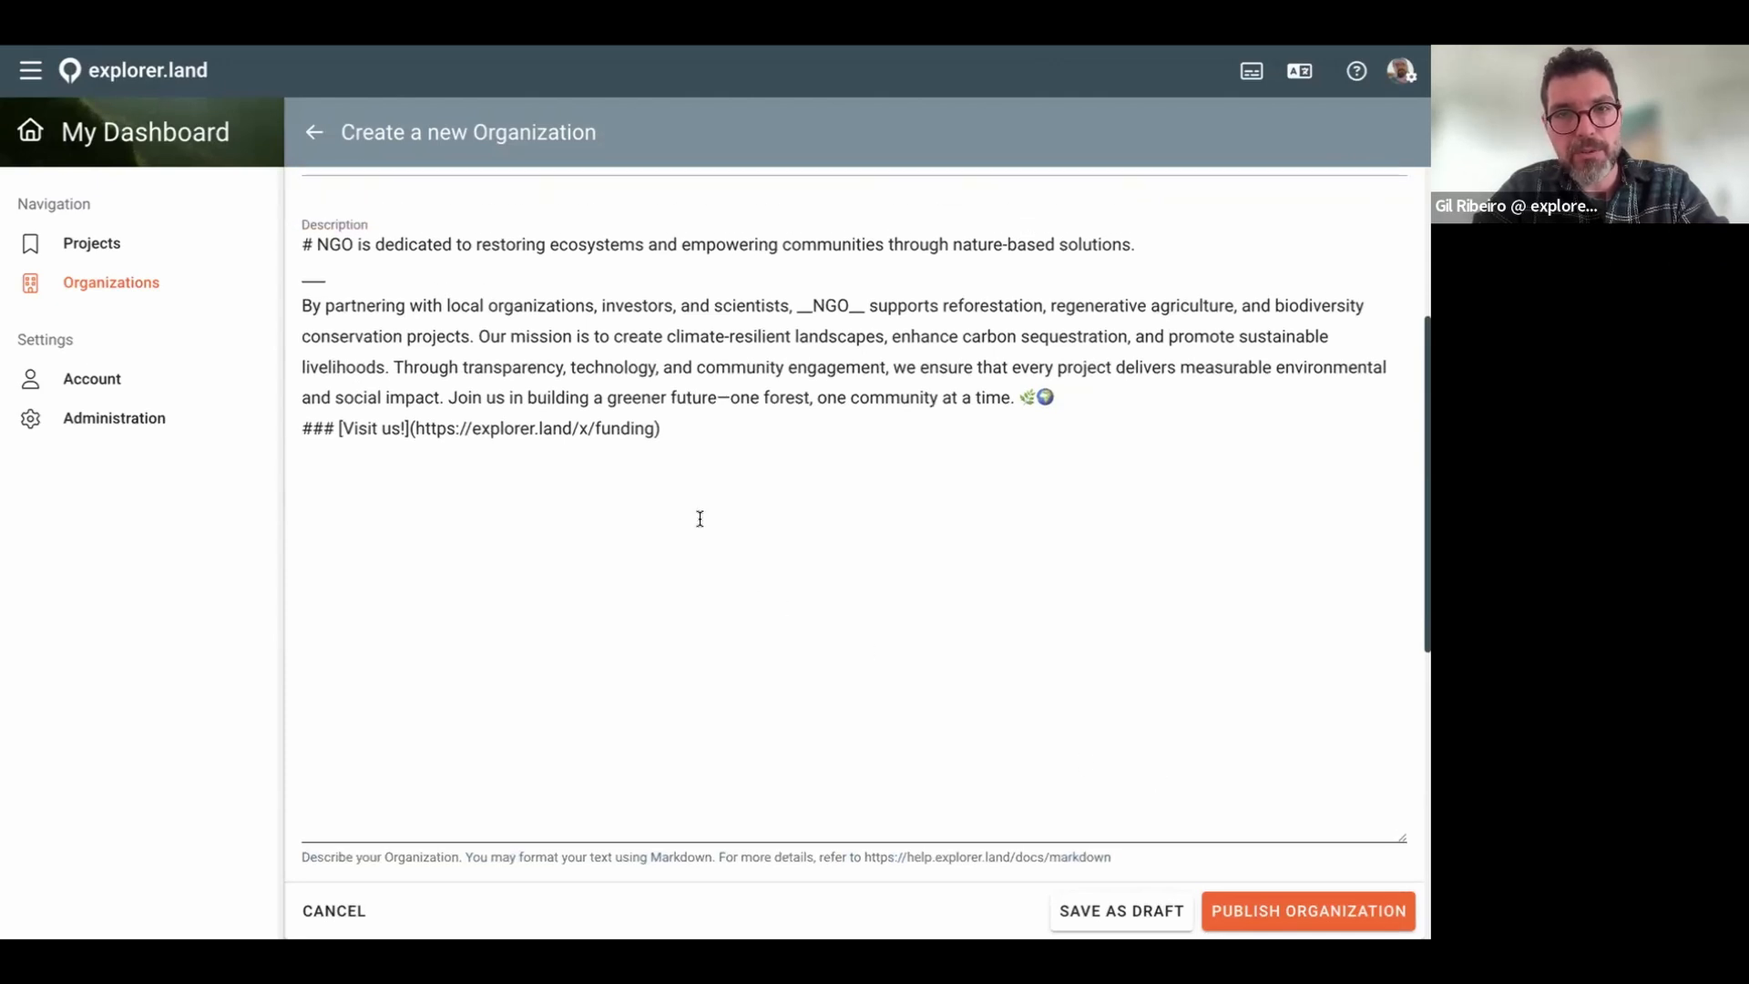
{"action": "left_click", "coordinate": [310, 244]}
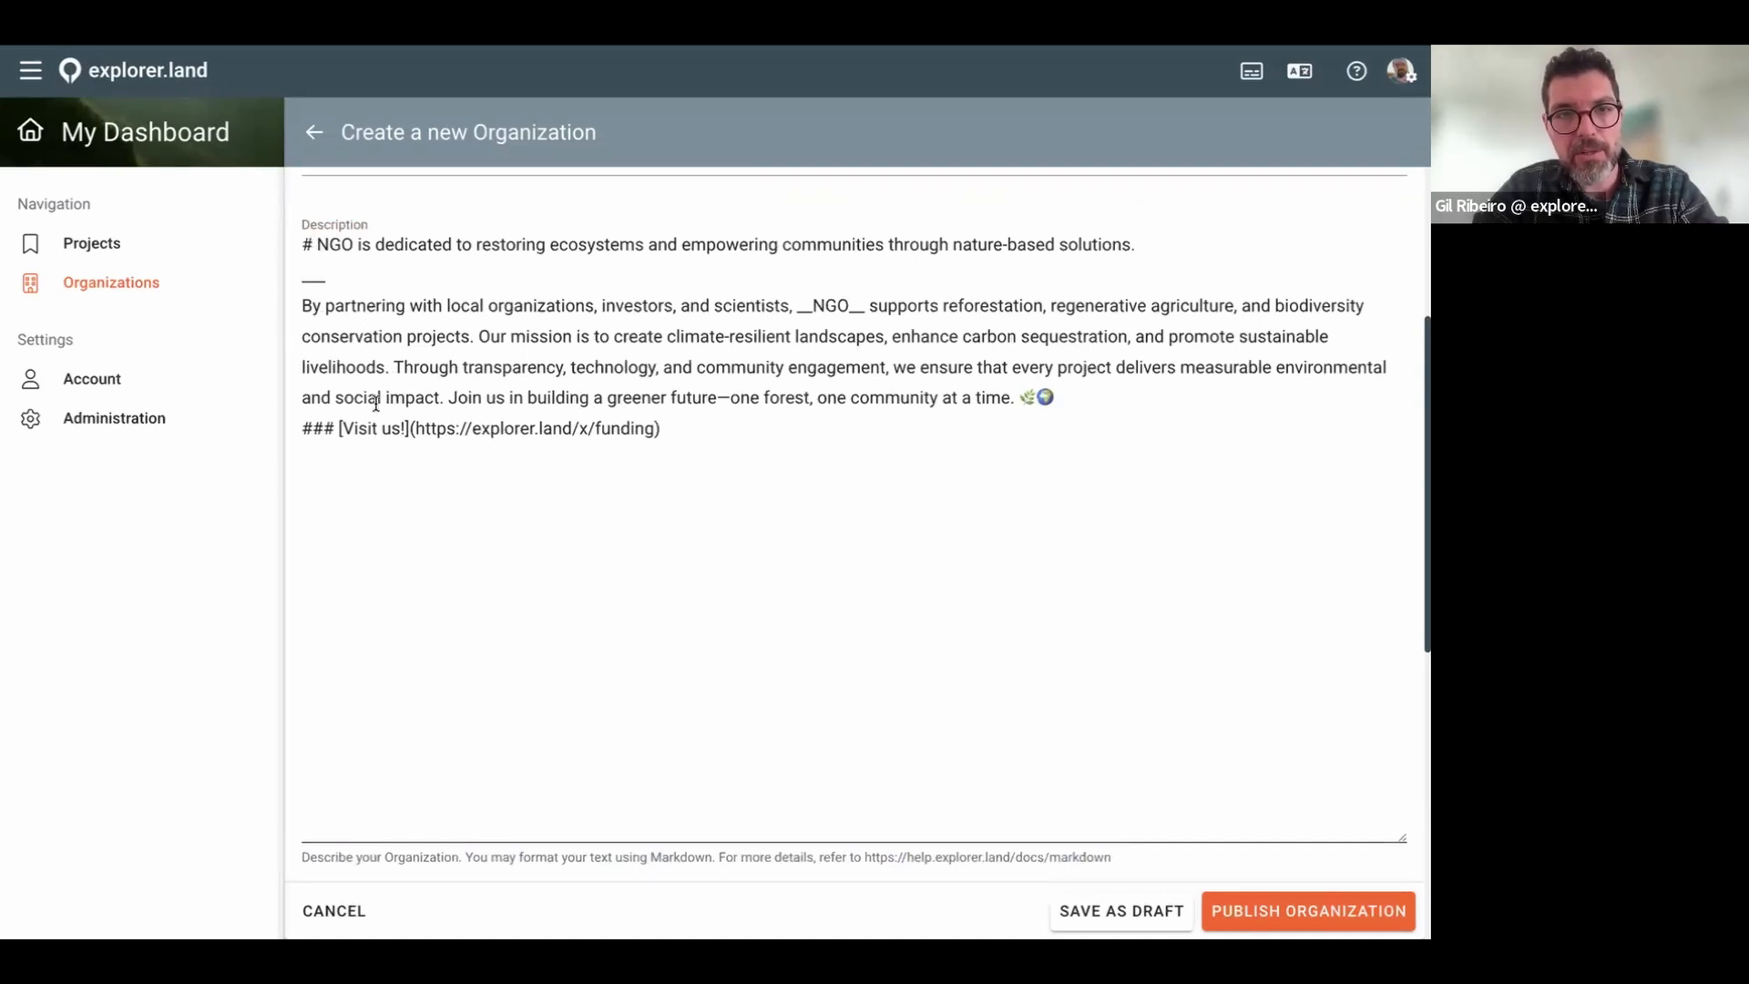
{"action": "left_click", "coordinate": [337, 428]}
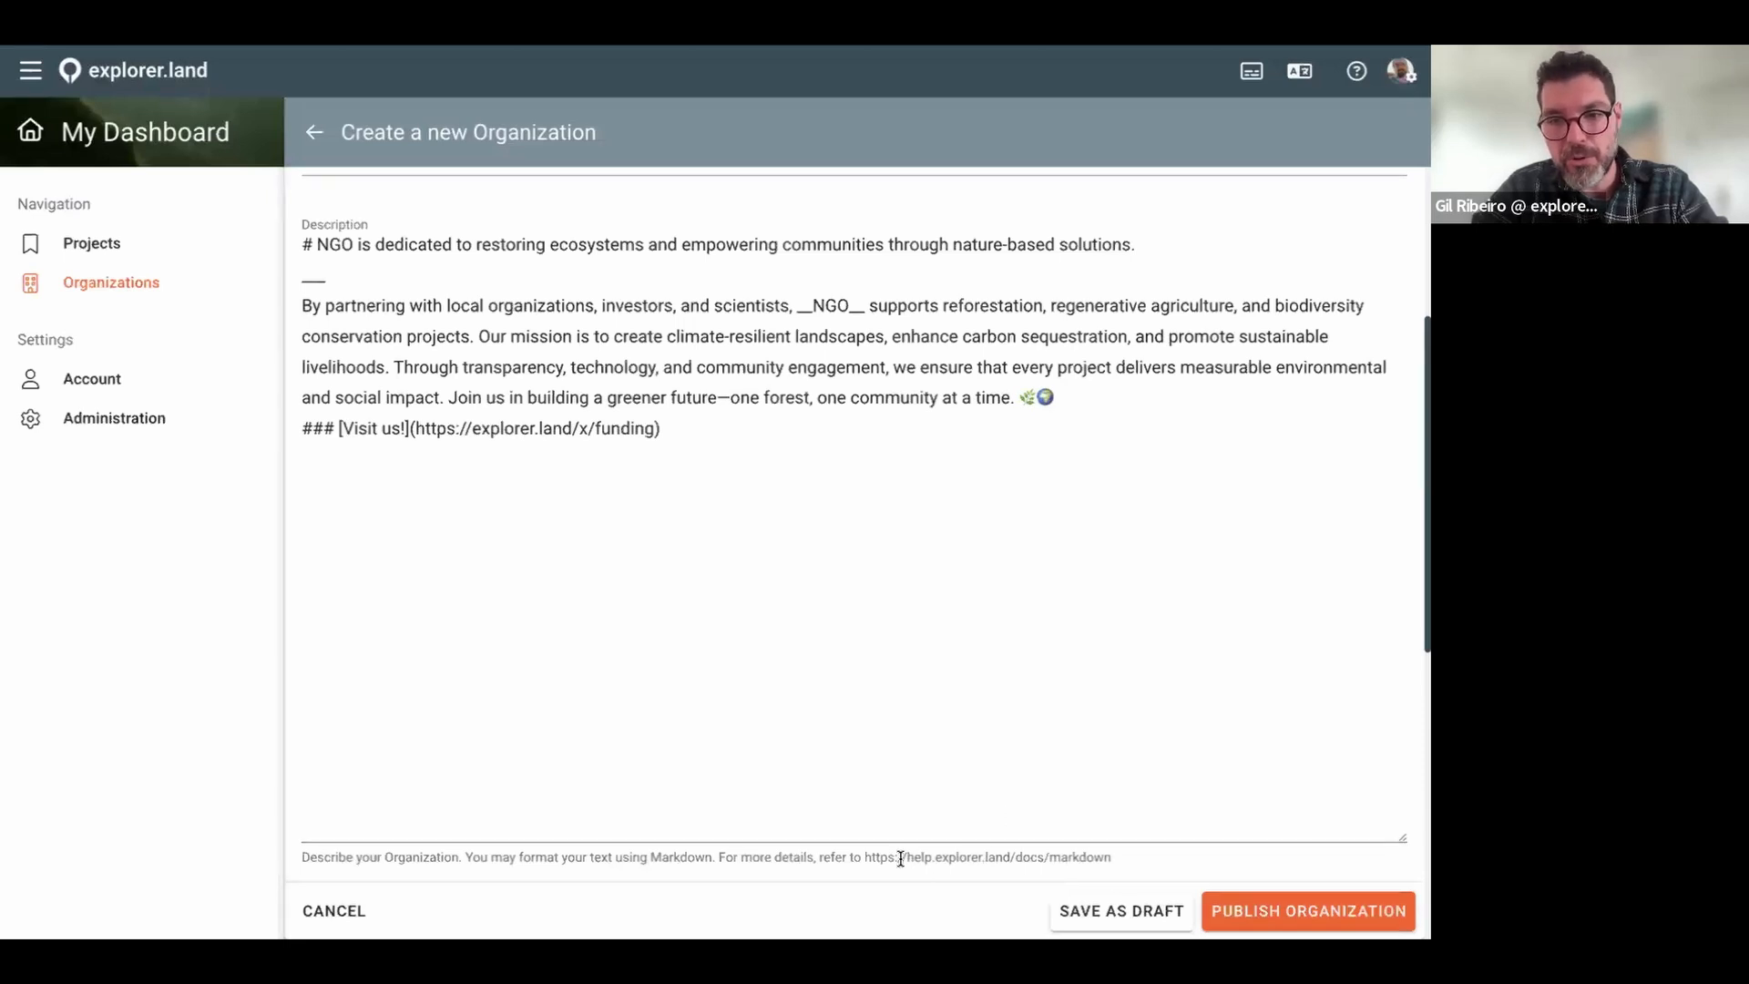
{"action": "left_click_drag", "start_coordinate": [866, 857], "coordinate": [1112, 856]}
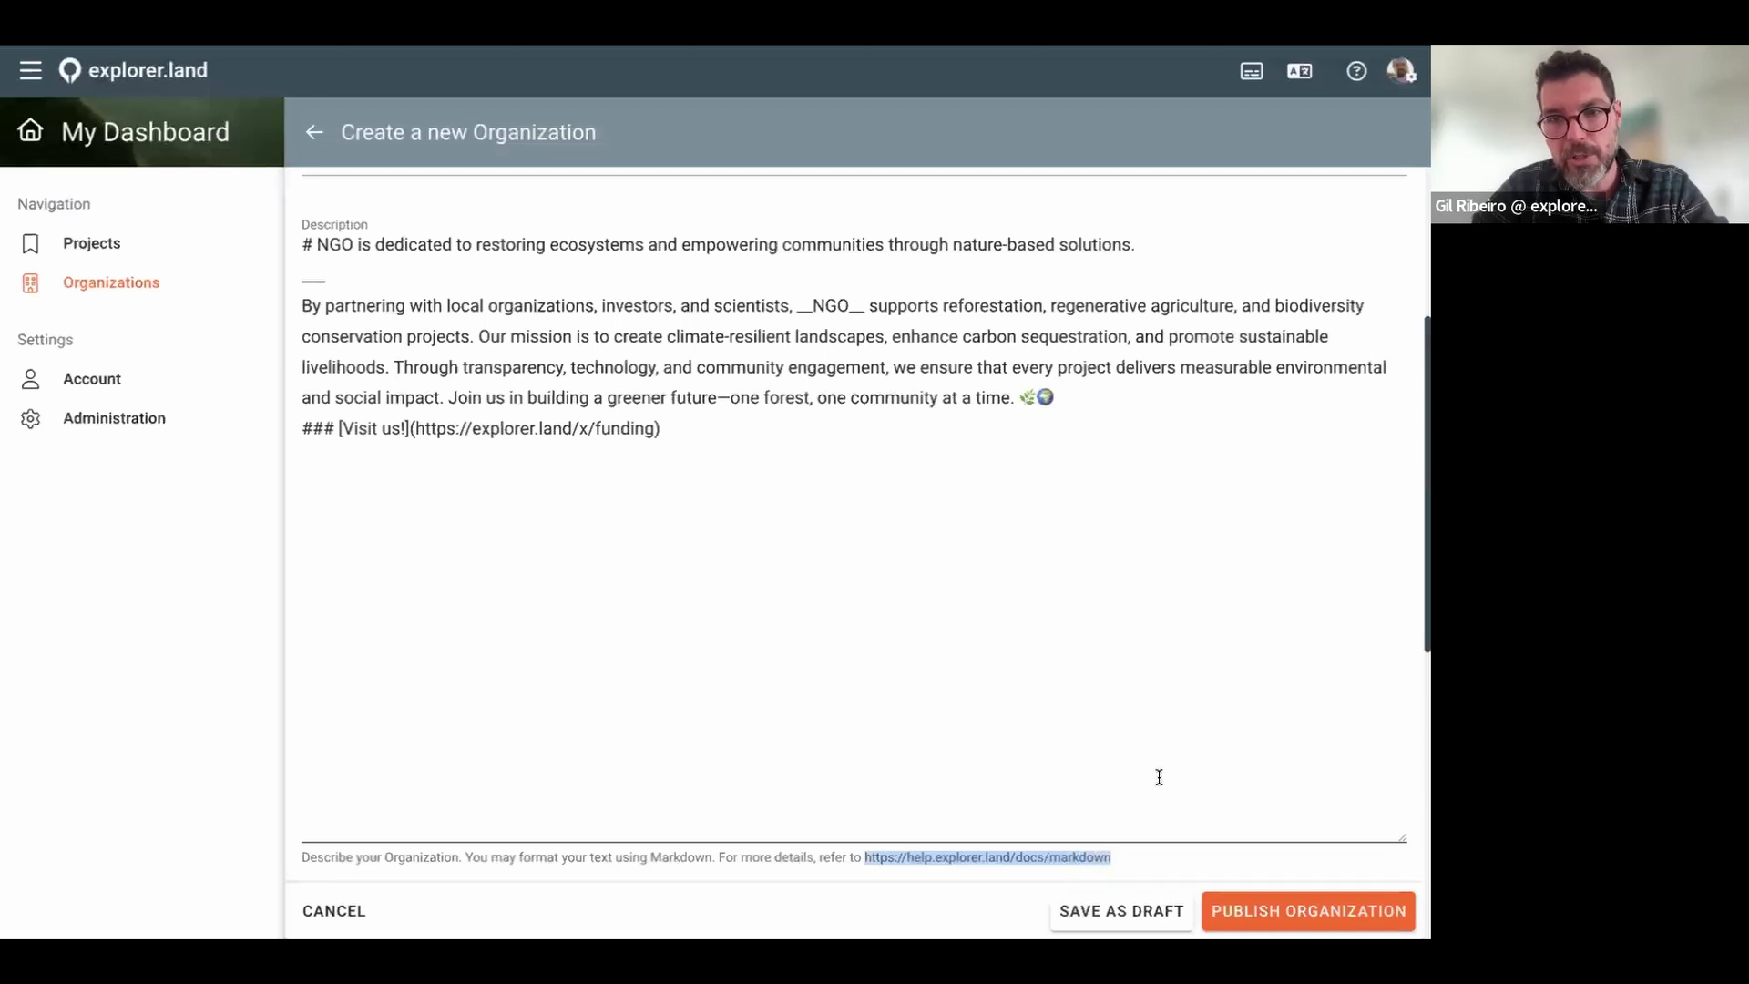
{"action": "left_click", "coordinate": [712, 580]}
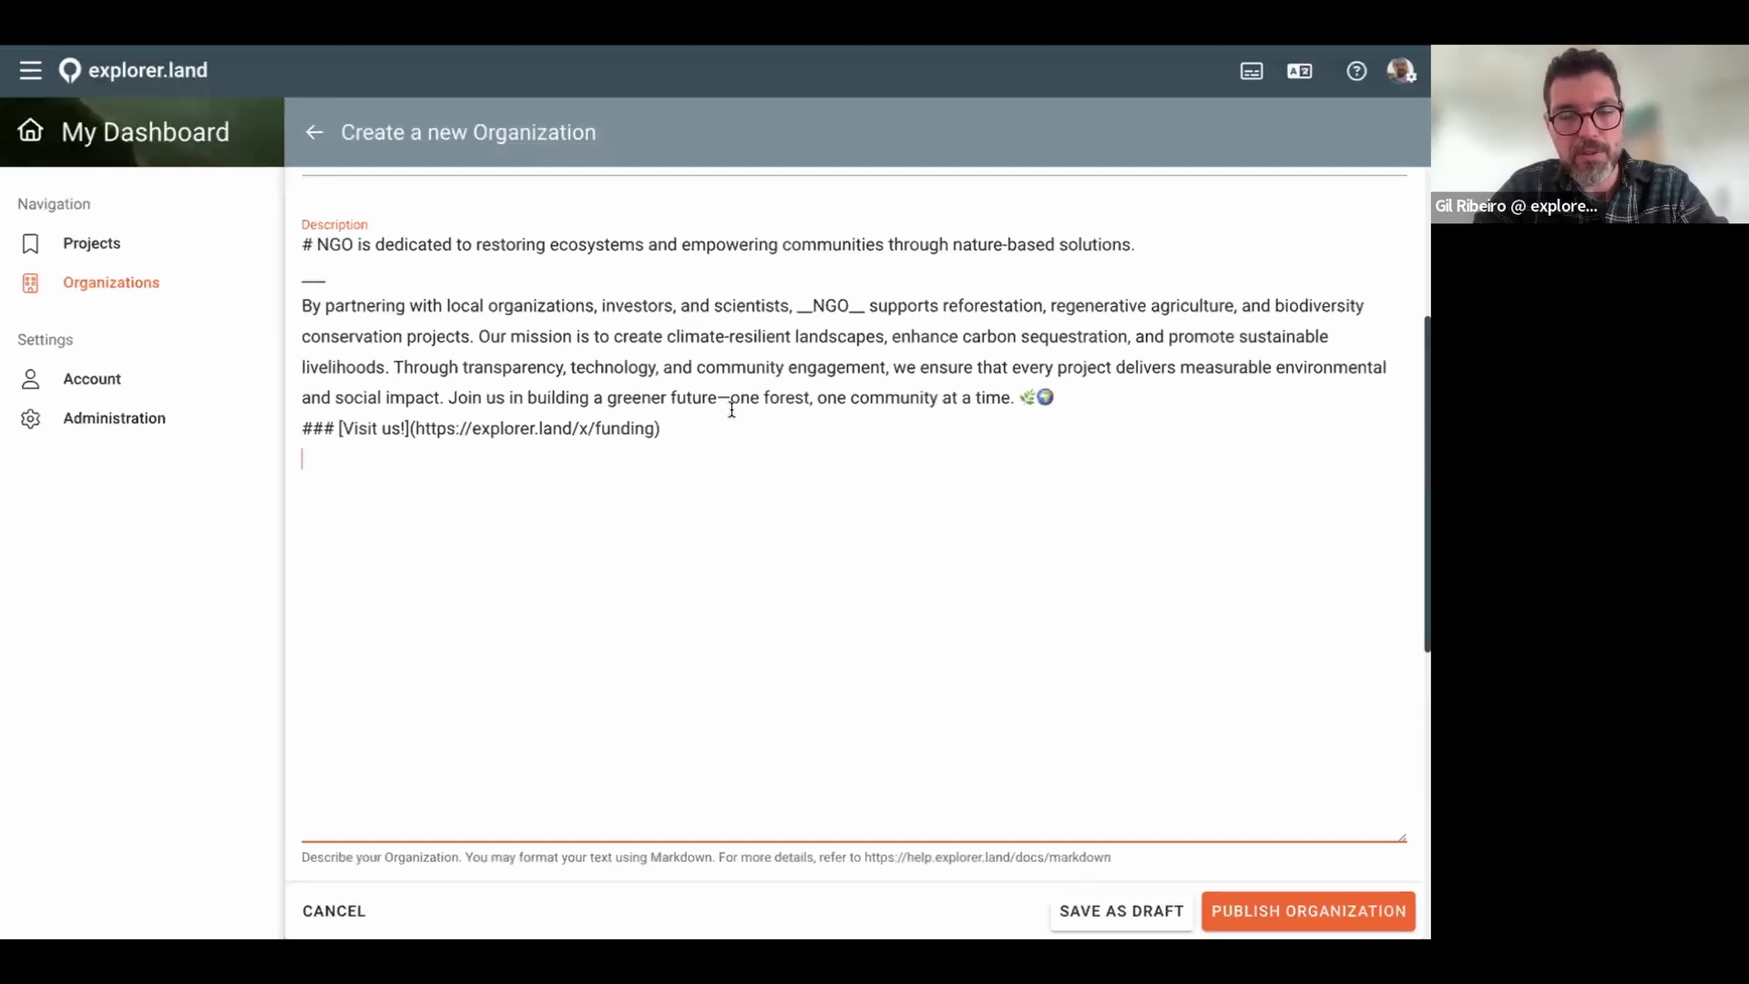
{"action": "scroll", "coordinate": [733, 408], "scroll_direction": "down", "scroll_amount": 1}
{"action": "scroll", "coordinate": [874, 422], "scroll_direction": "down", "scroll_amount": 5}
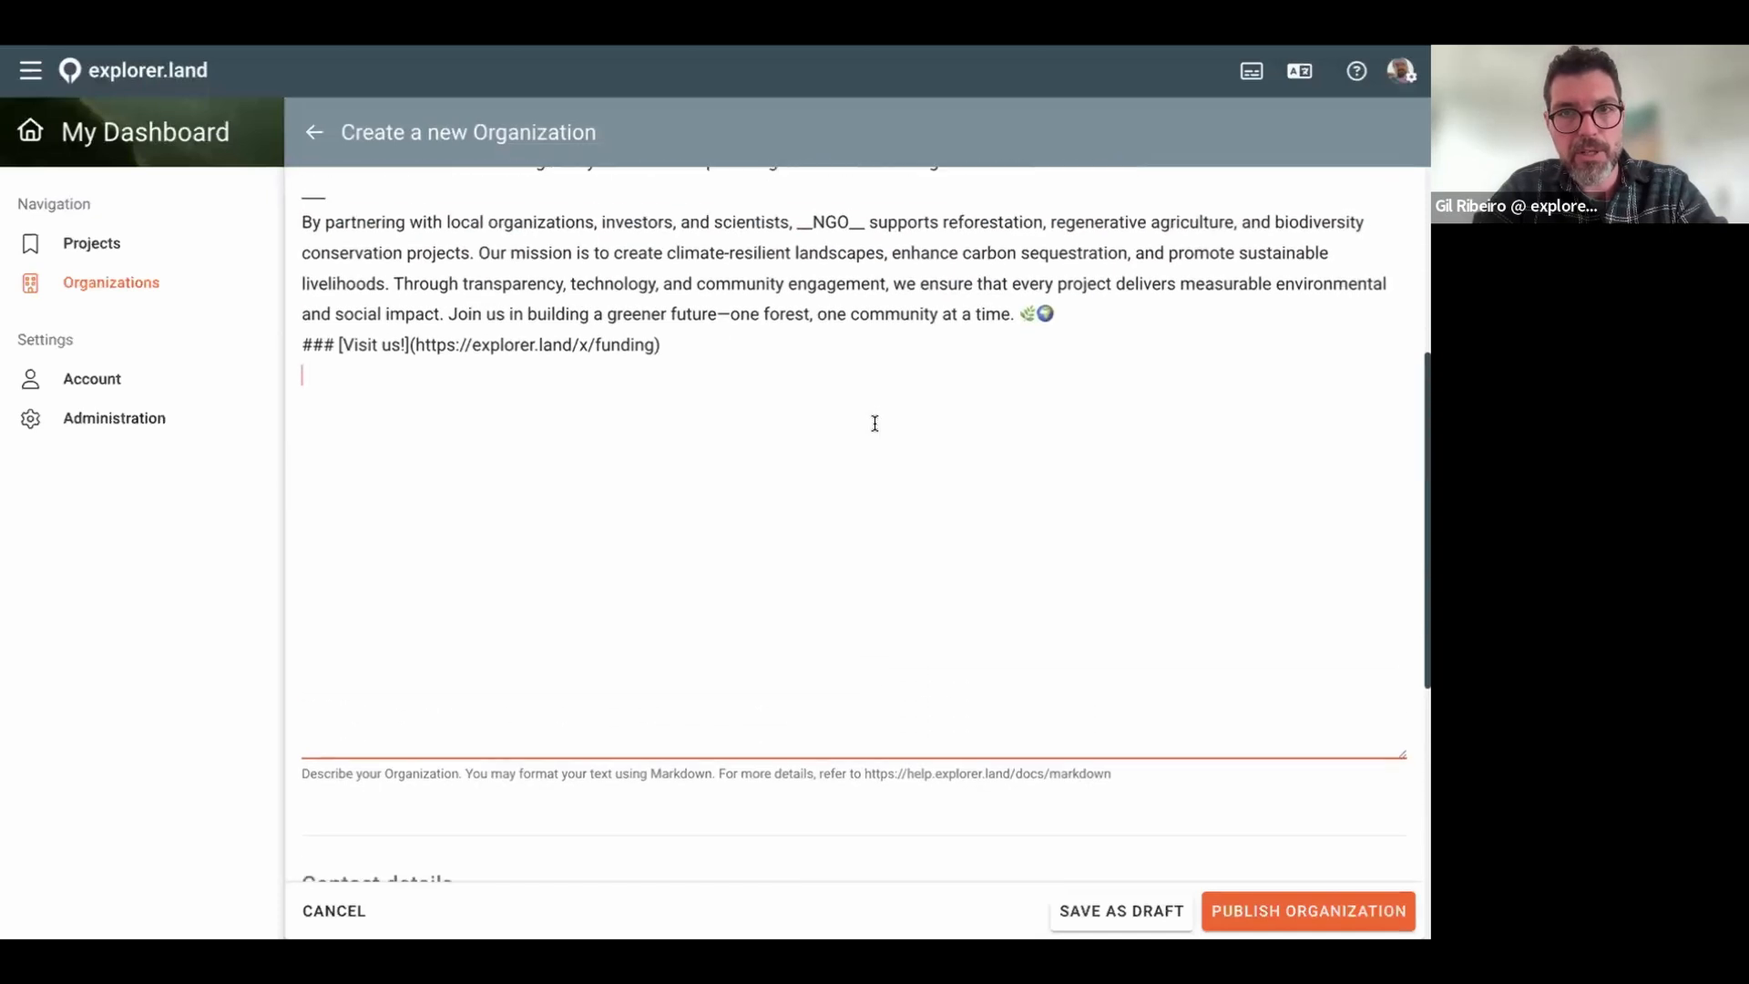
Step: Enter the contact's first name and paste the contact's e-mail address
{"action": "scroll", "coordinate": [875, 421], "scroll_direction": "down", "scroll_amount": 3}
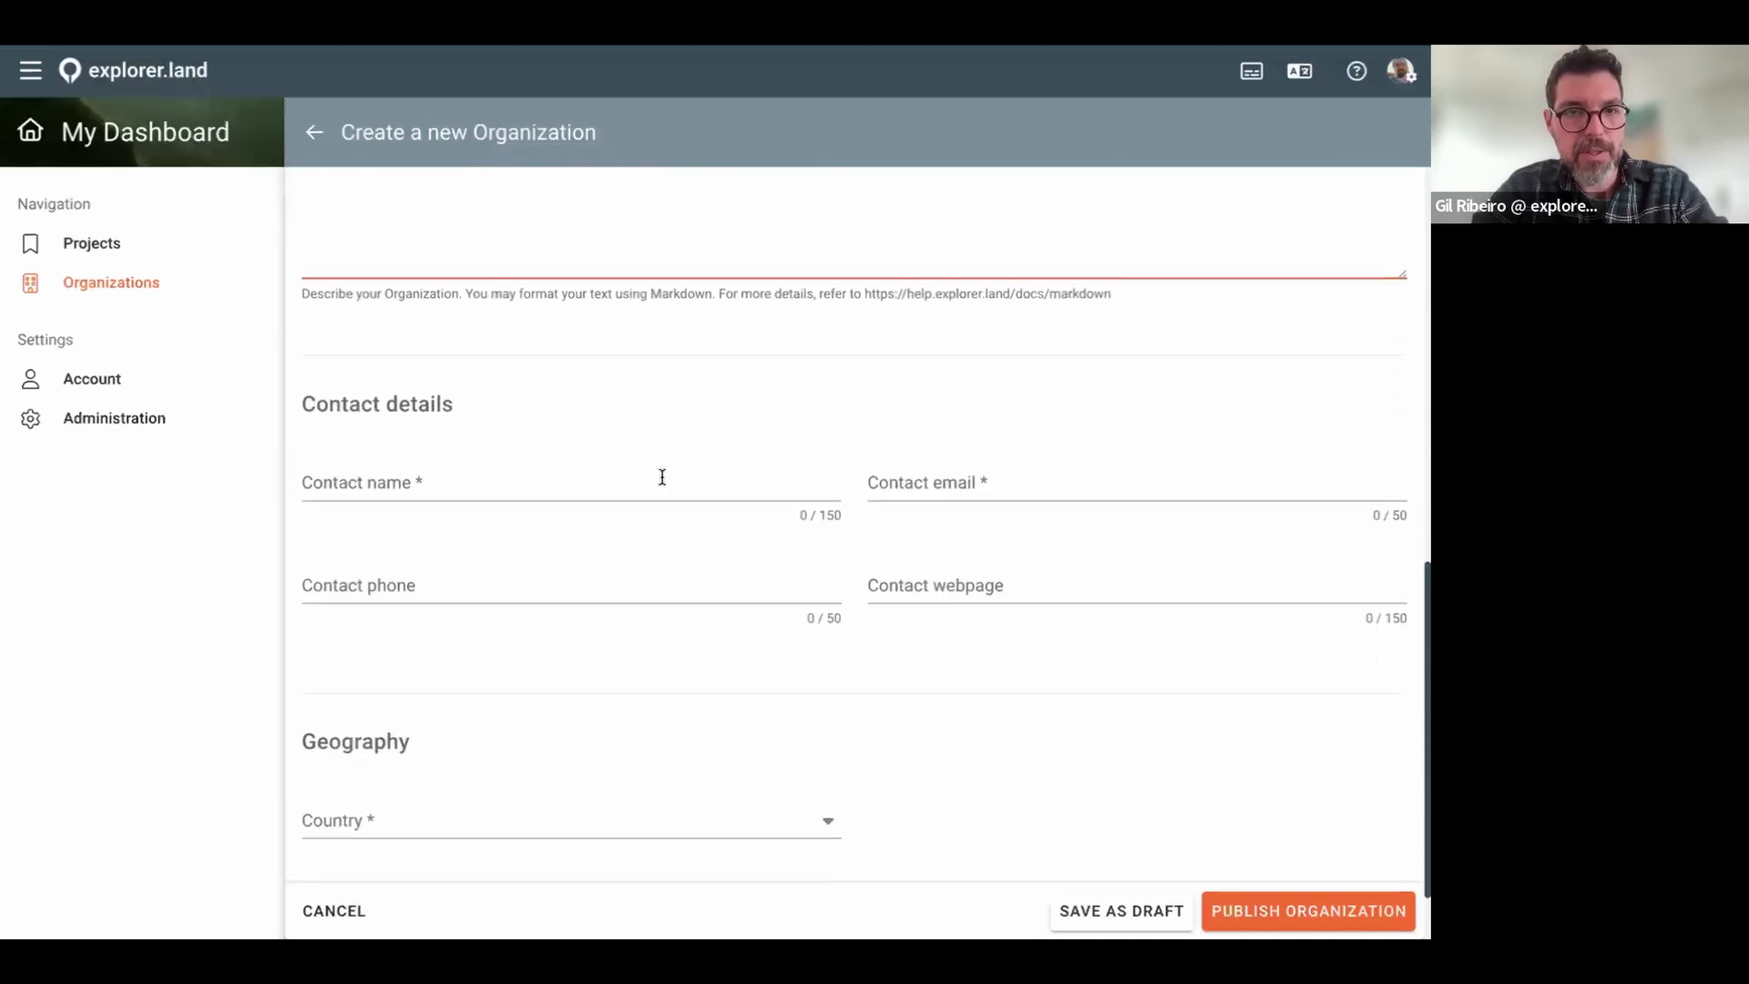
{"action": "left_click", "coordinate": [577, 489]}
{"action": "type", "text": "Peter"}
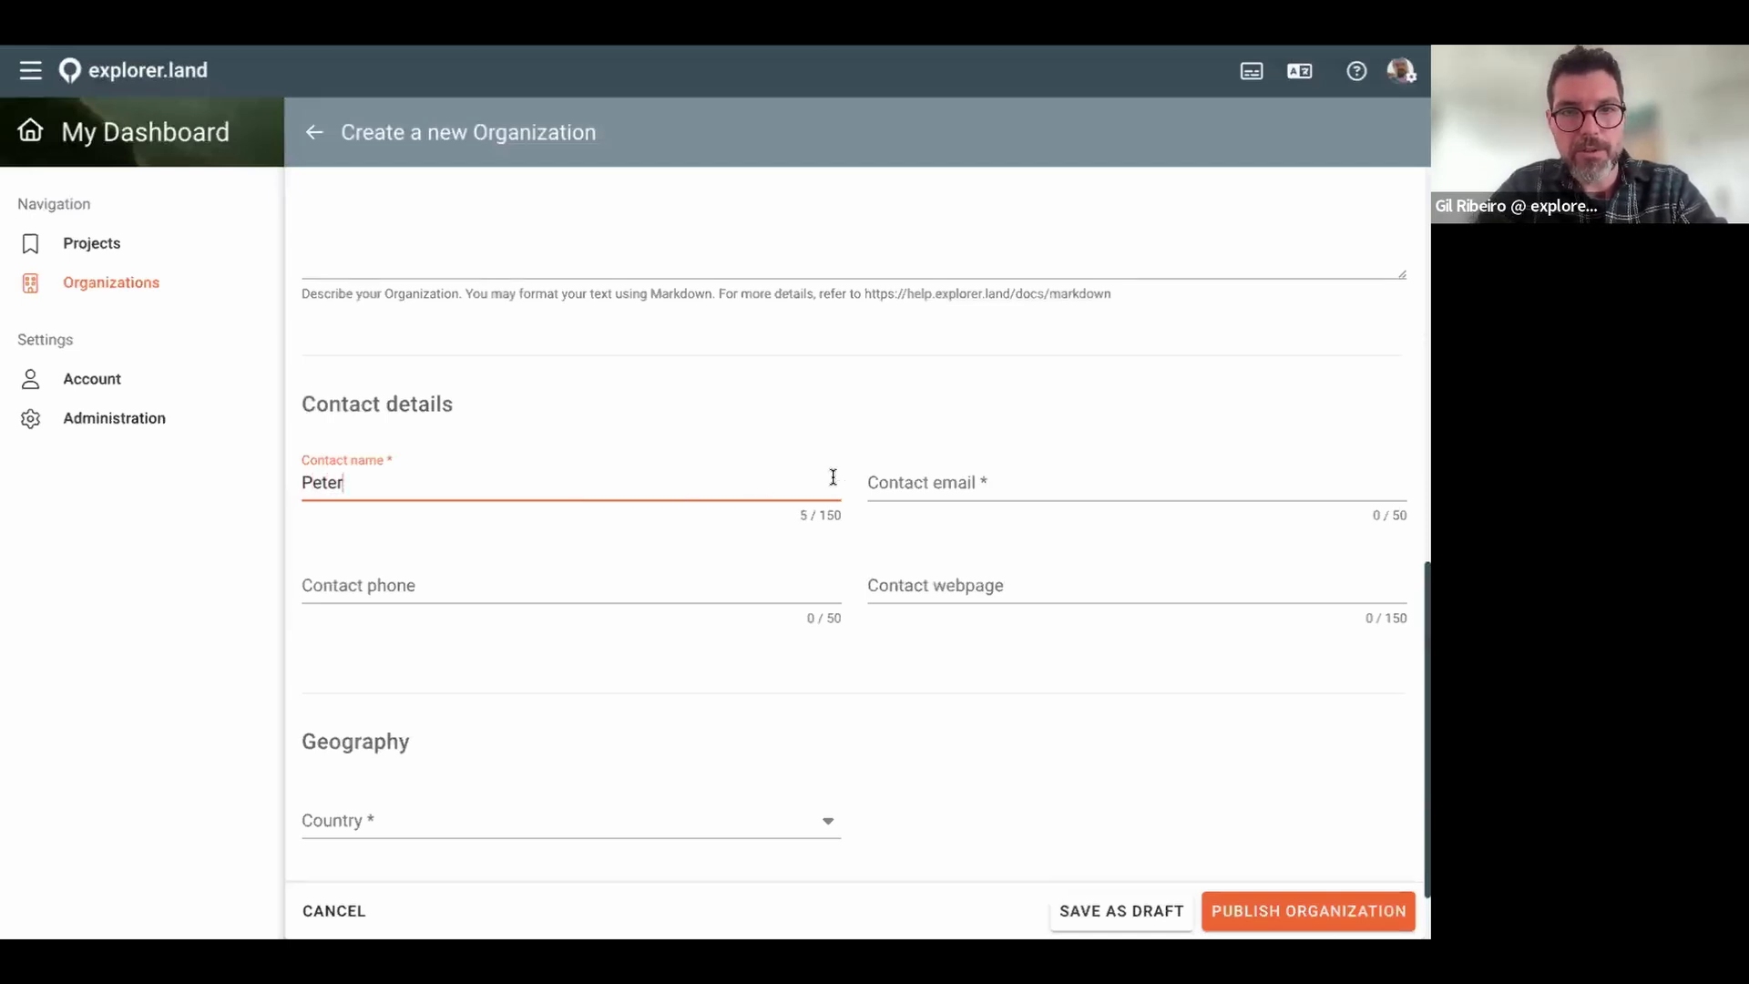
{"action": "left_click", "coordinate": [942, 489]}
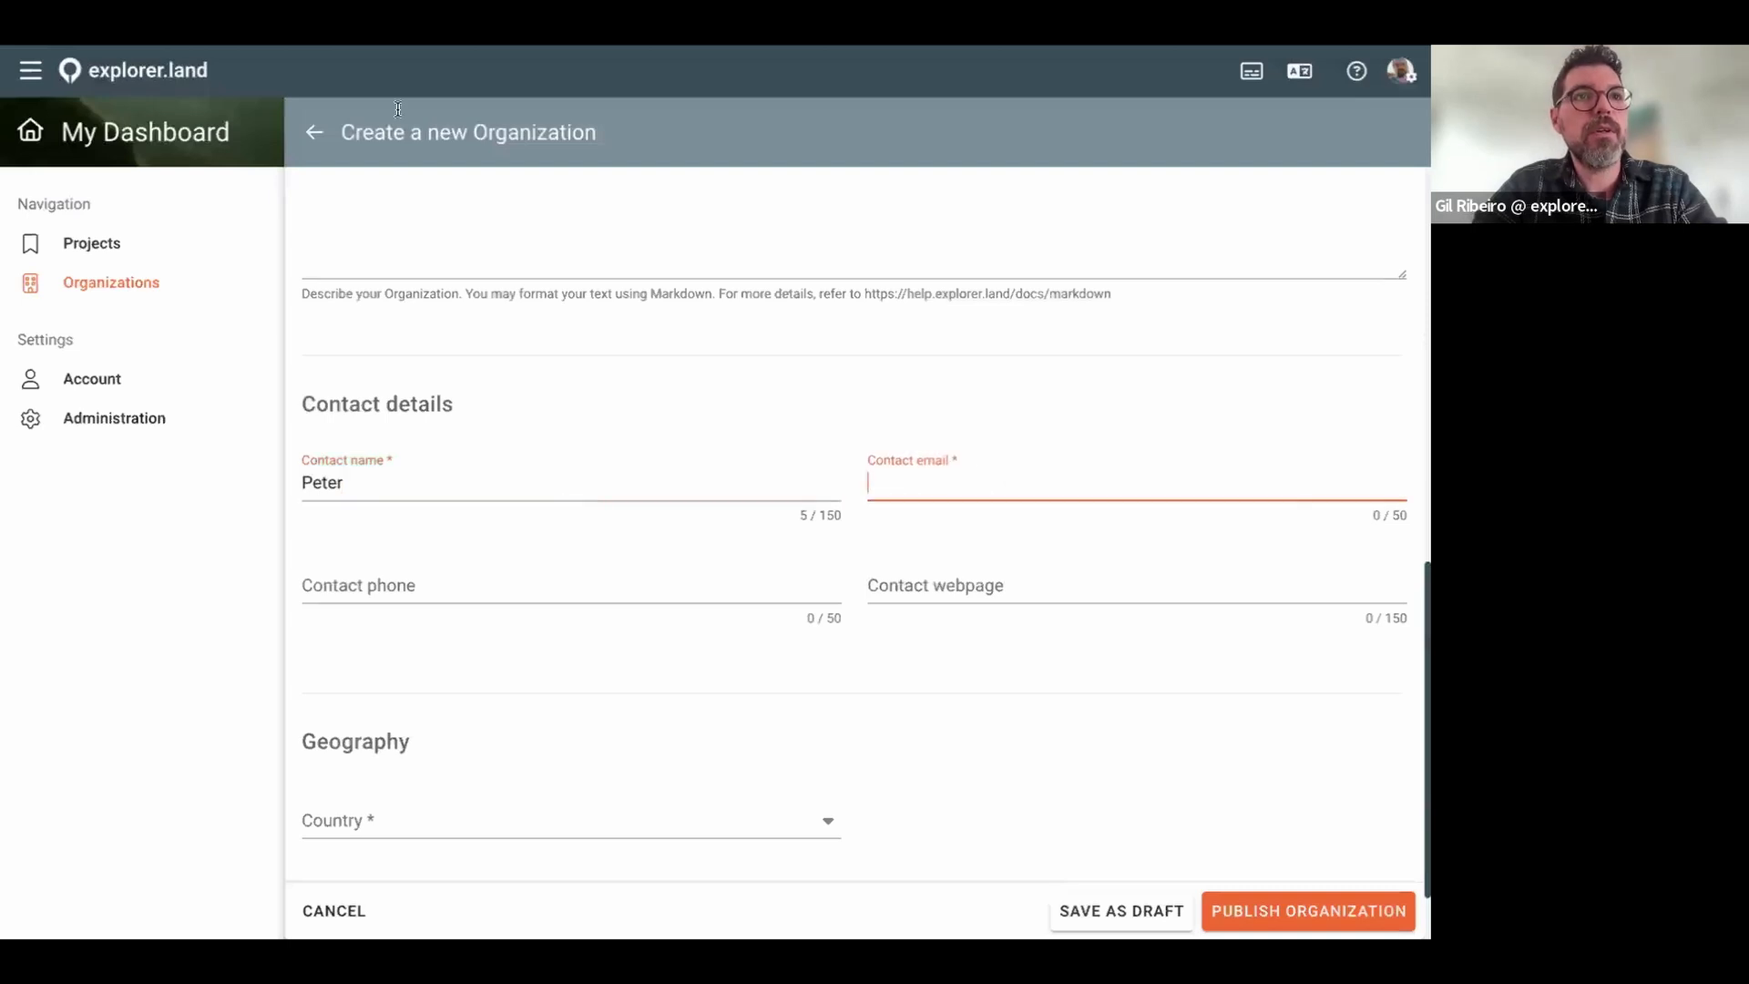
{"action": "left_click", "coordinate": [397, 117]}
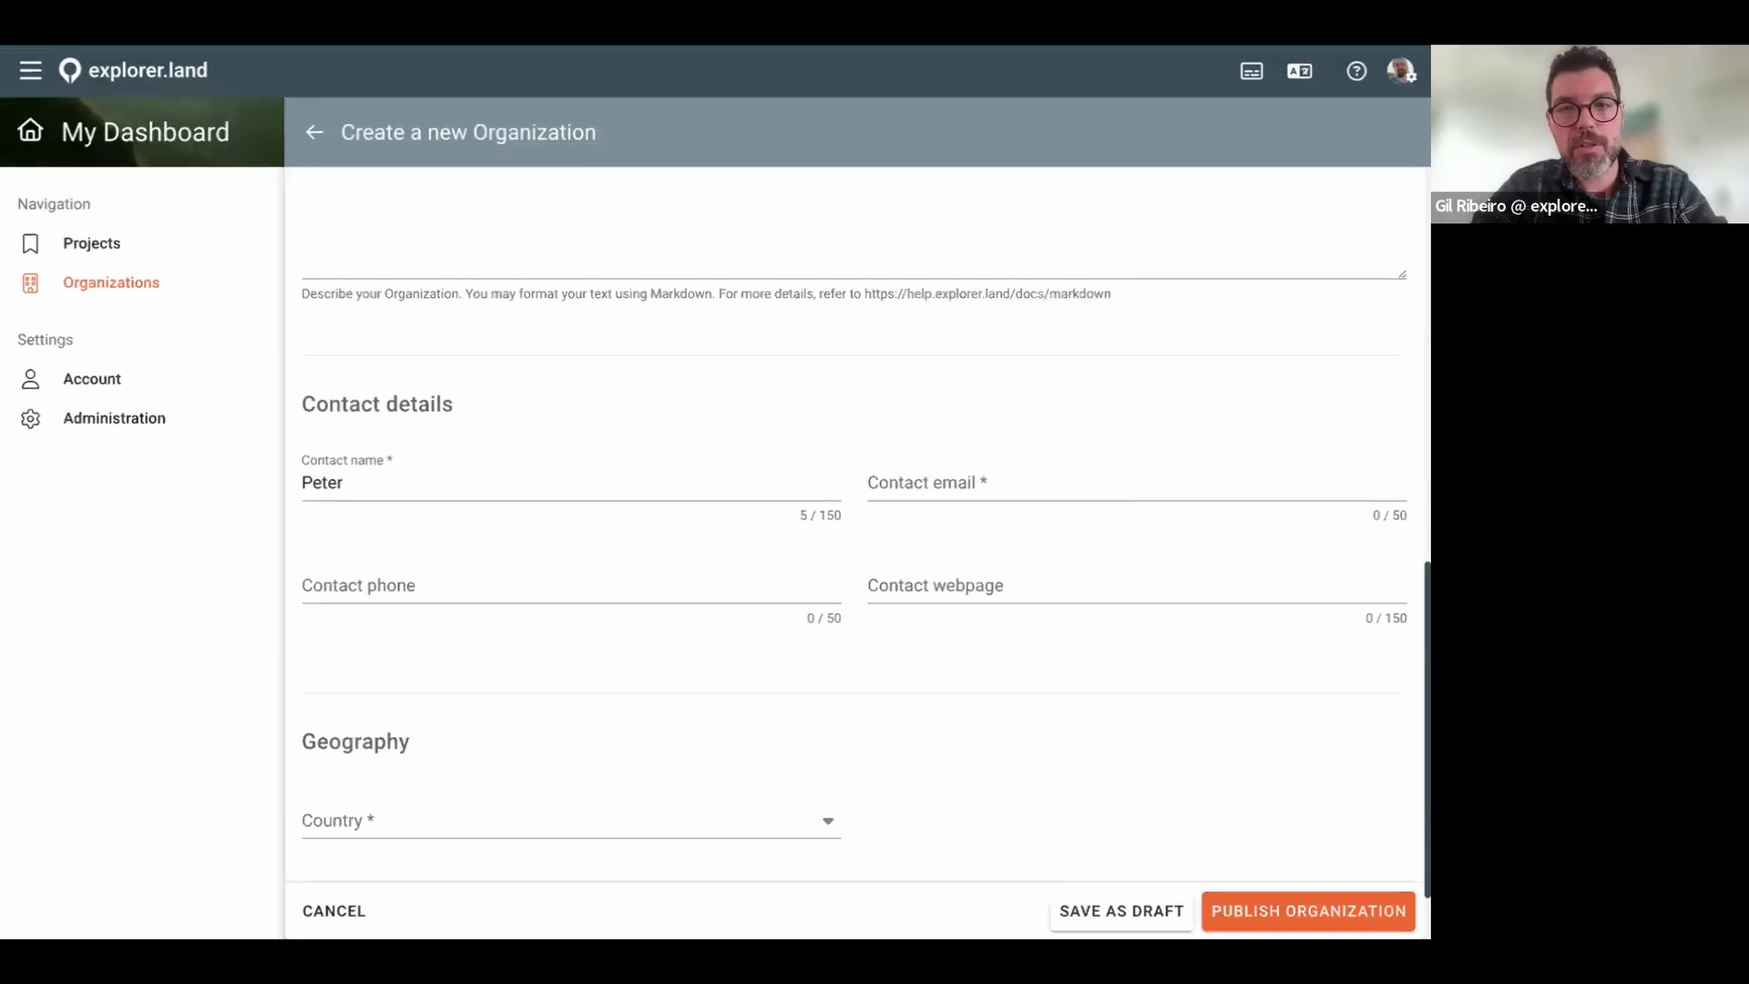
{"action": "left_click", "coordinate": [1018, 473]}
{"action": "key", "text": "ctrl+v"}
{"action": "key", "text": "alt+Tab"}
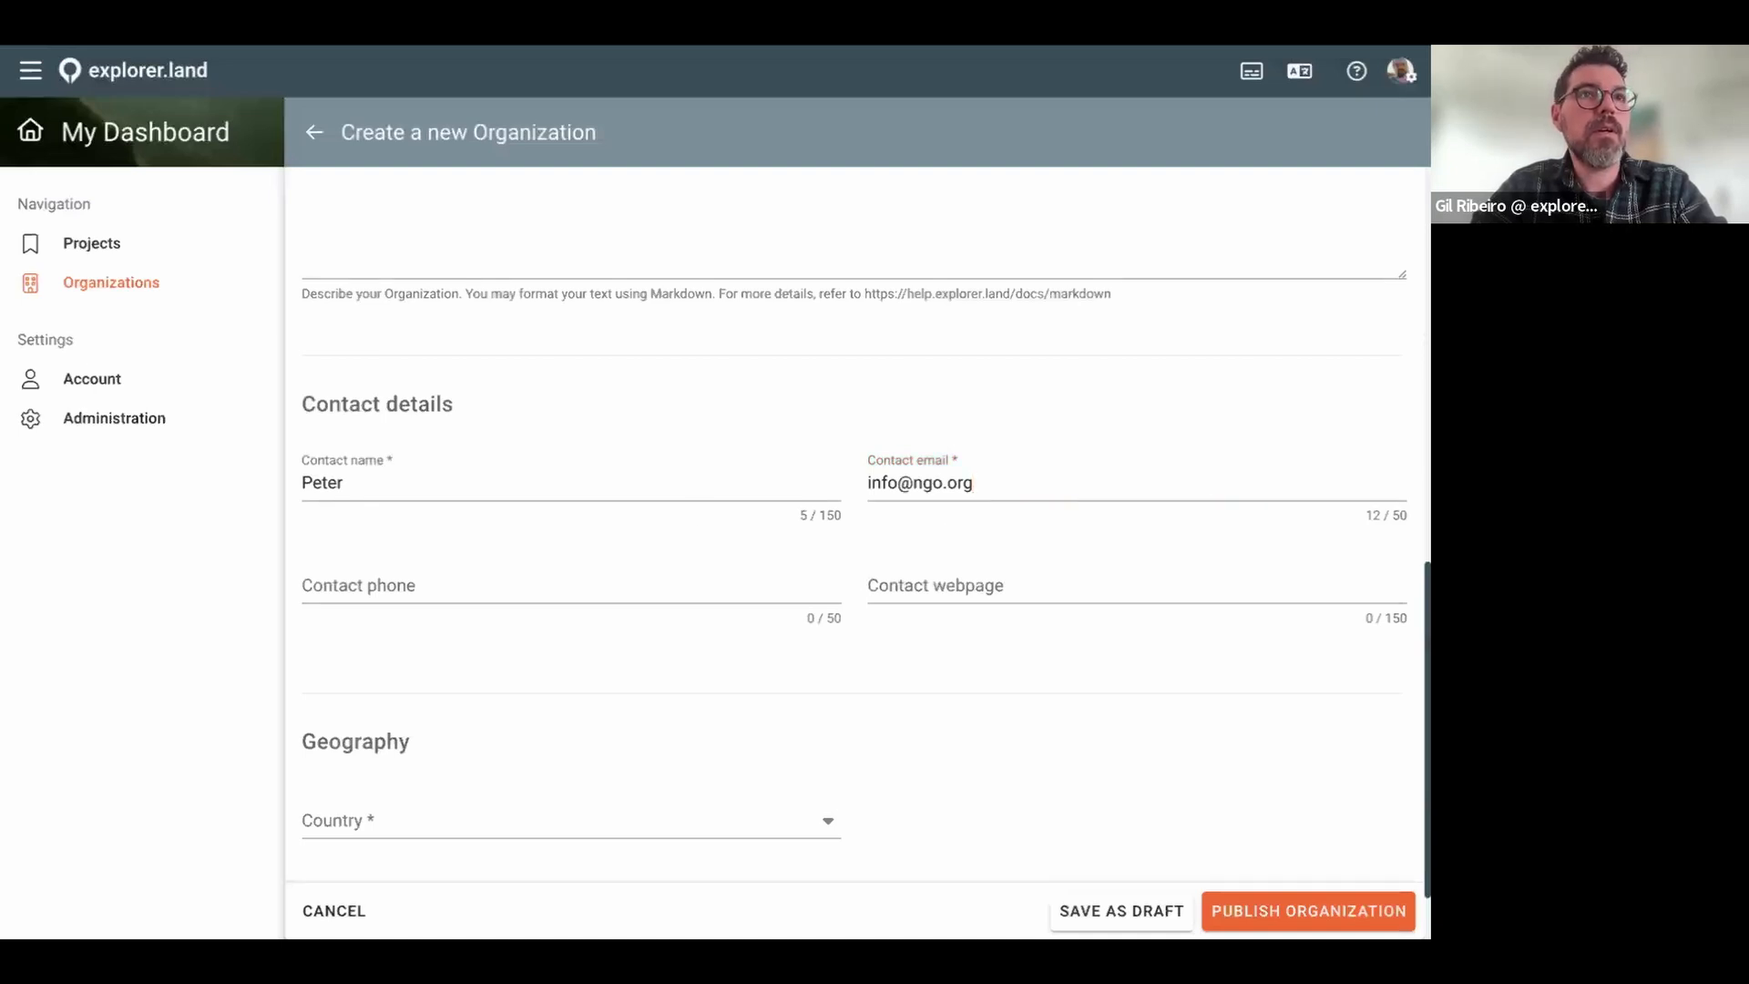
{"action": "left_click", "coordinate": [947, 587]}
{"action": "type", "text": "https://ngo.org"}
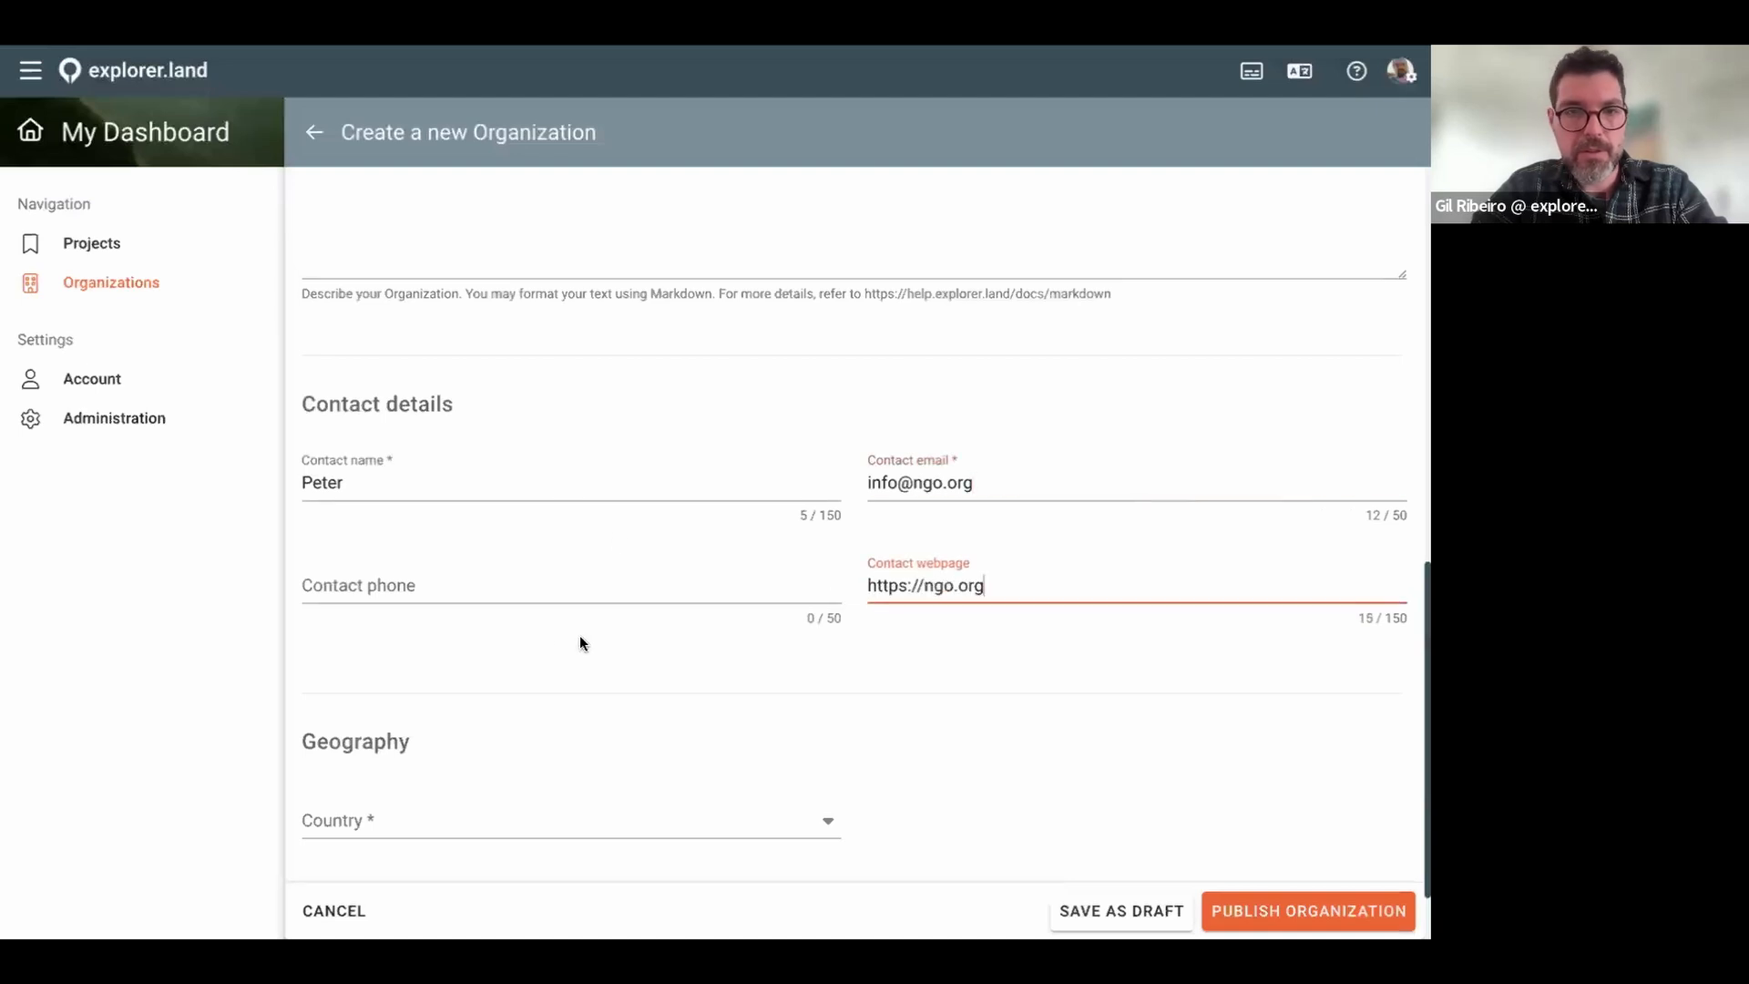
{"action": "left_click", "coordinate": [535, 593]}
{"action": "type", "text": "12536383"}
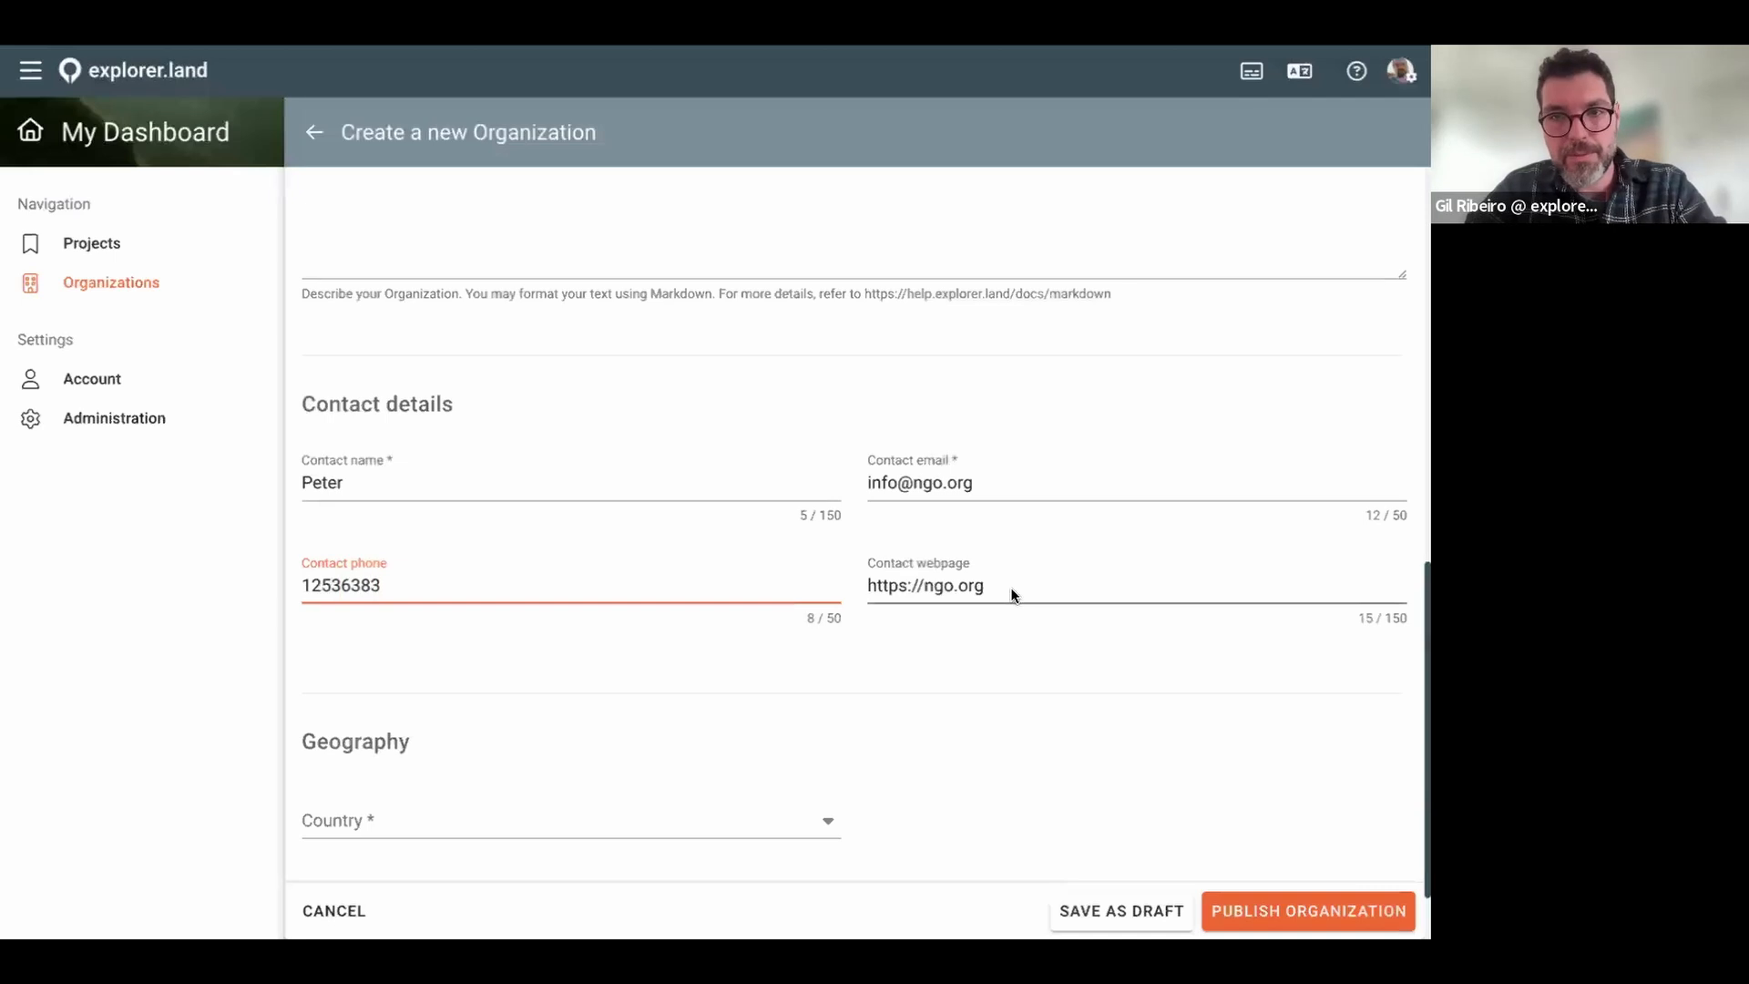
{"action": "scroll", "coordinate": [1013, 596], "scroll_direction": "down", "scroll_amount": 1}
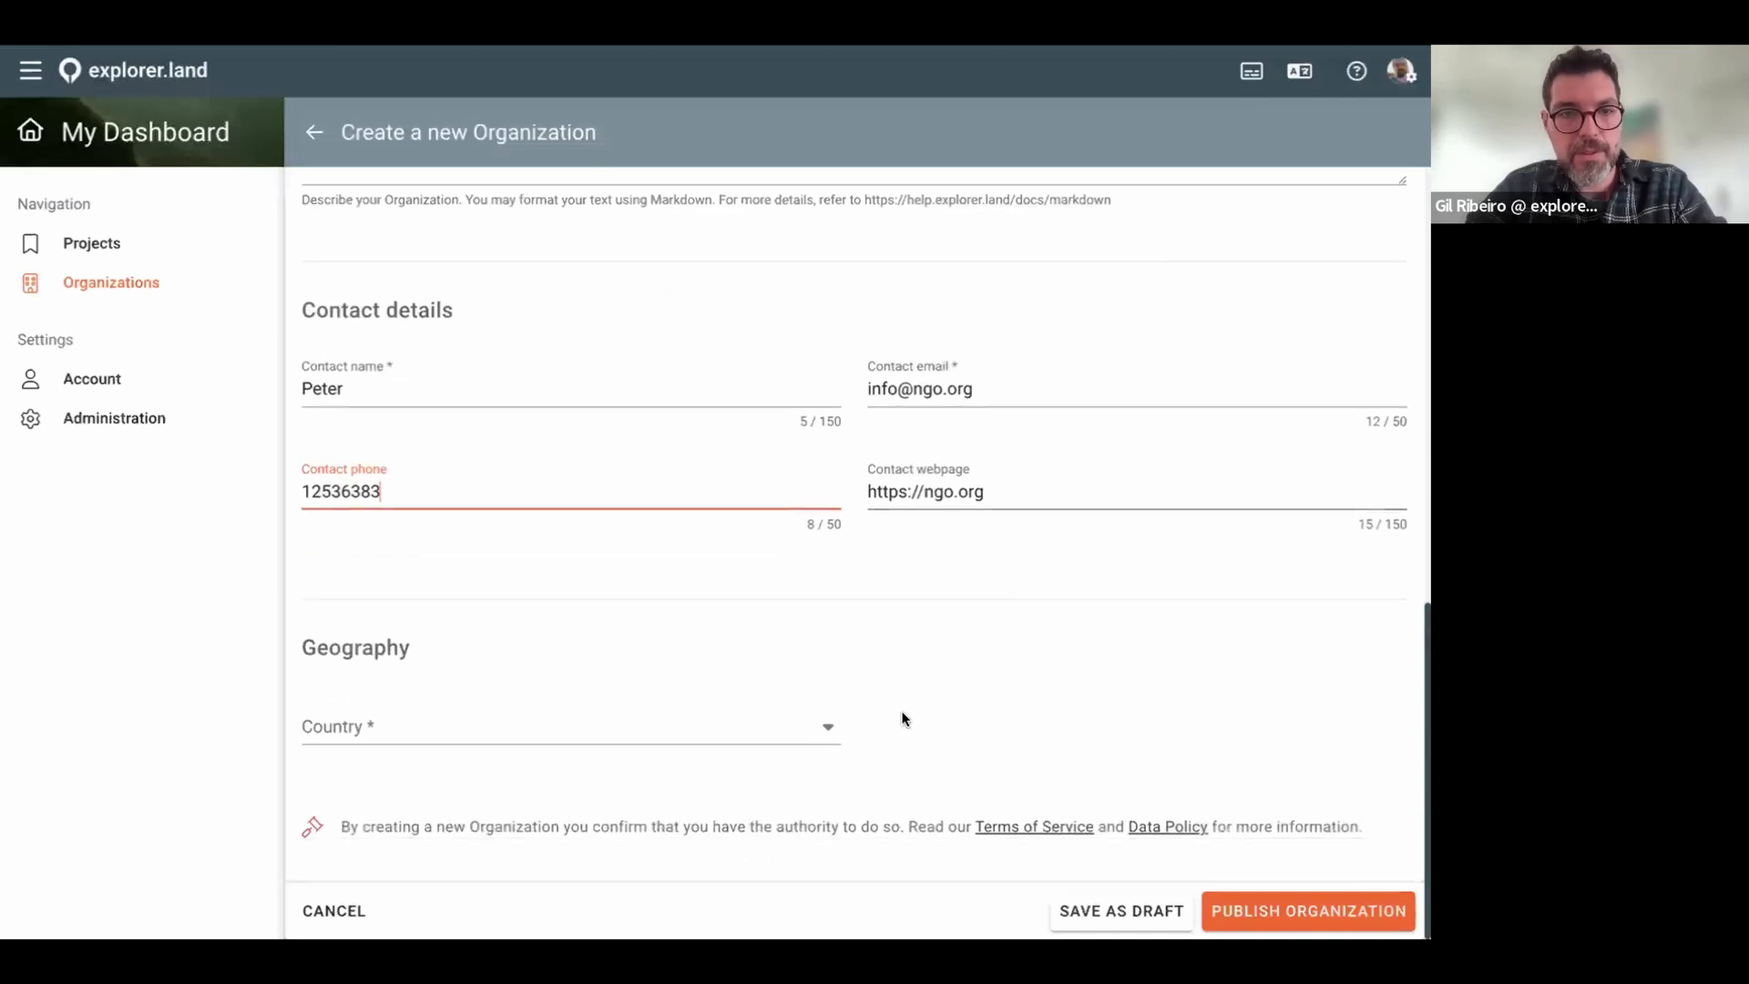
Step: Search 'new' and choose New Zealand (NZL) as the Country, then review the form
{"action": "left_click", "coordinate": [828, 725]}
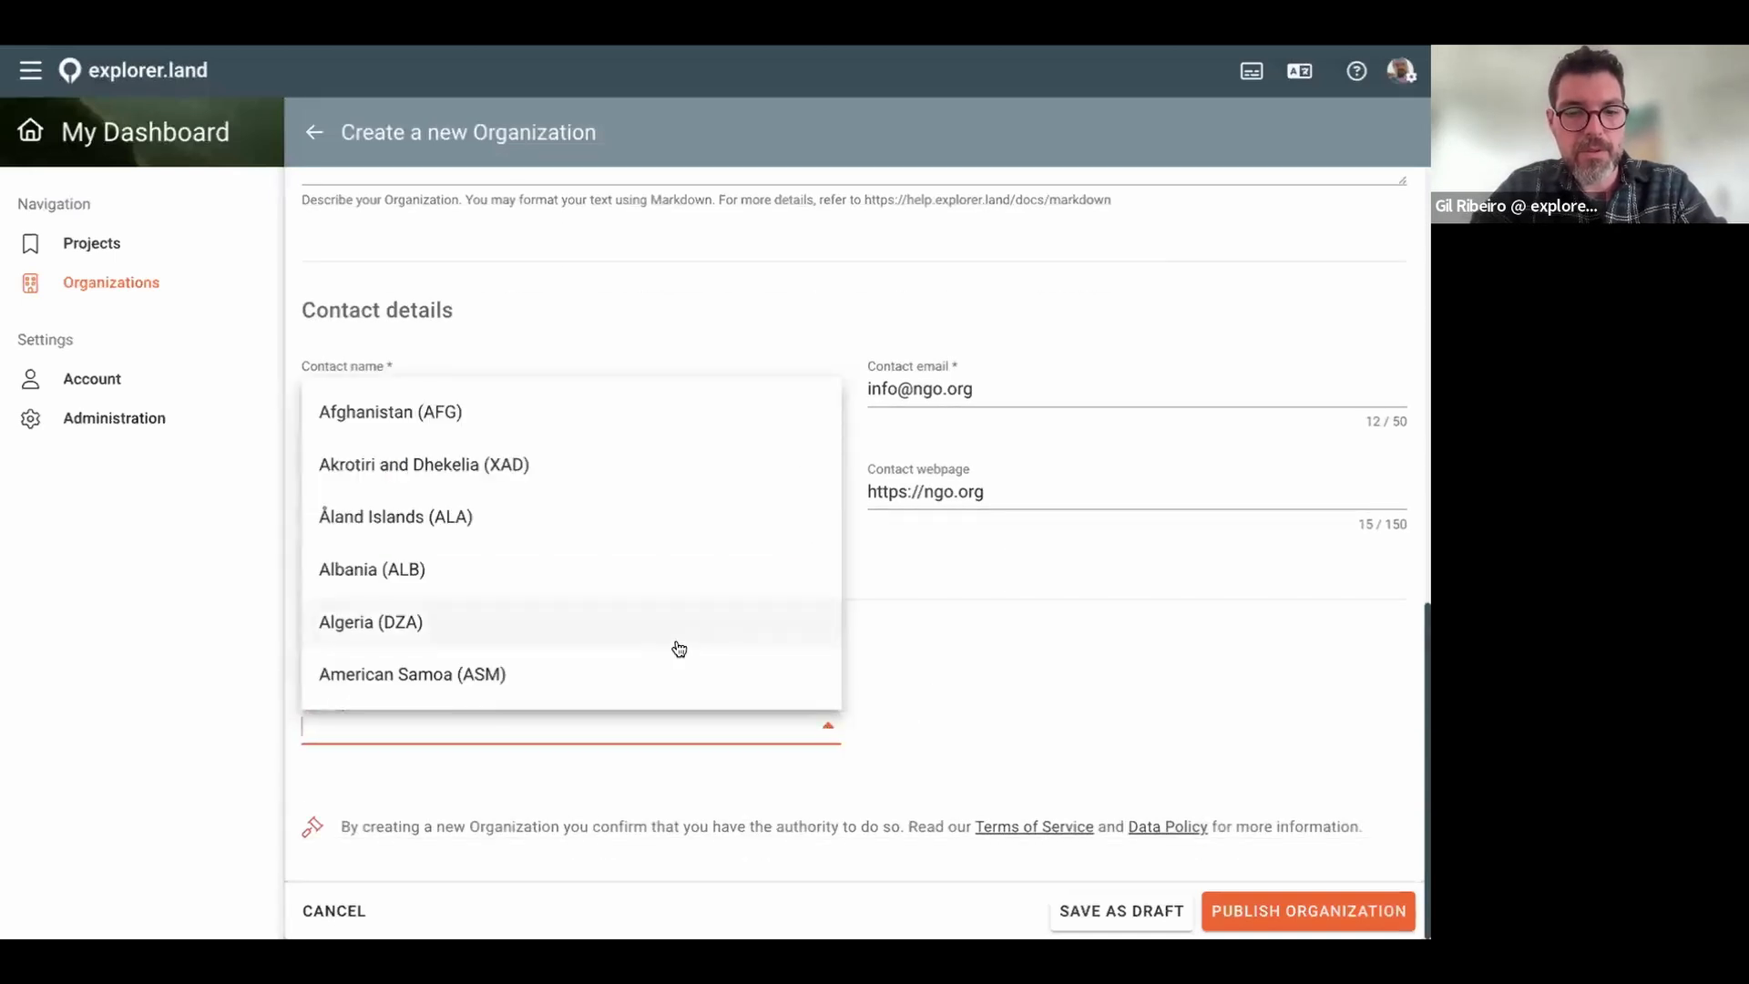
{"action": "type", "text": "new"}
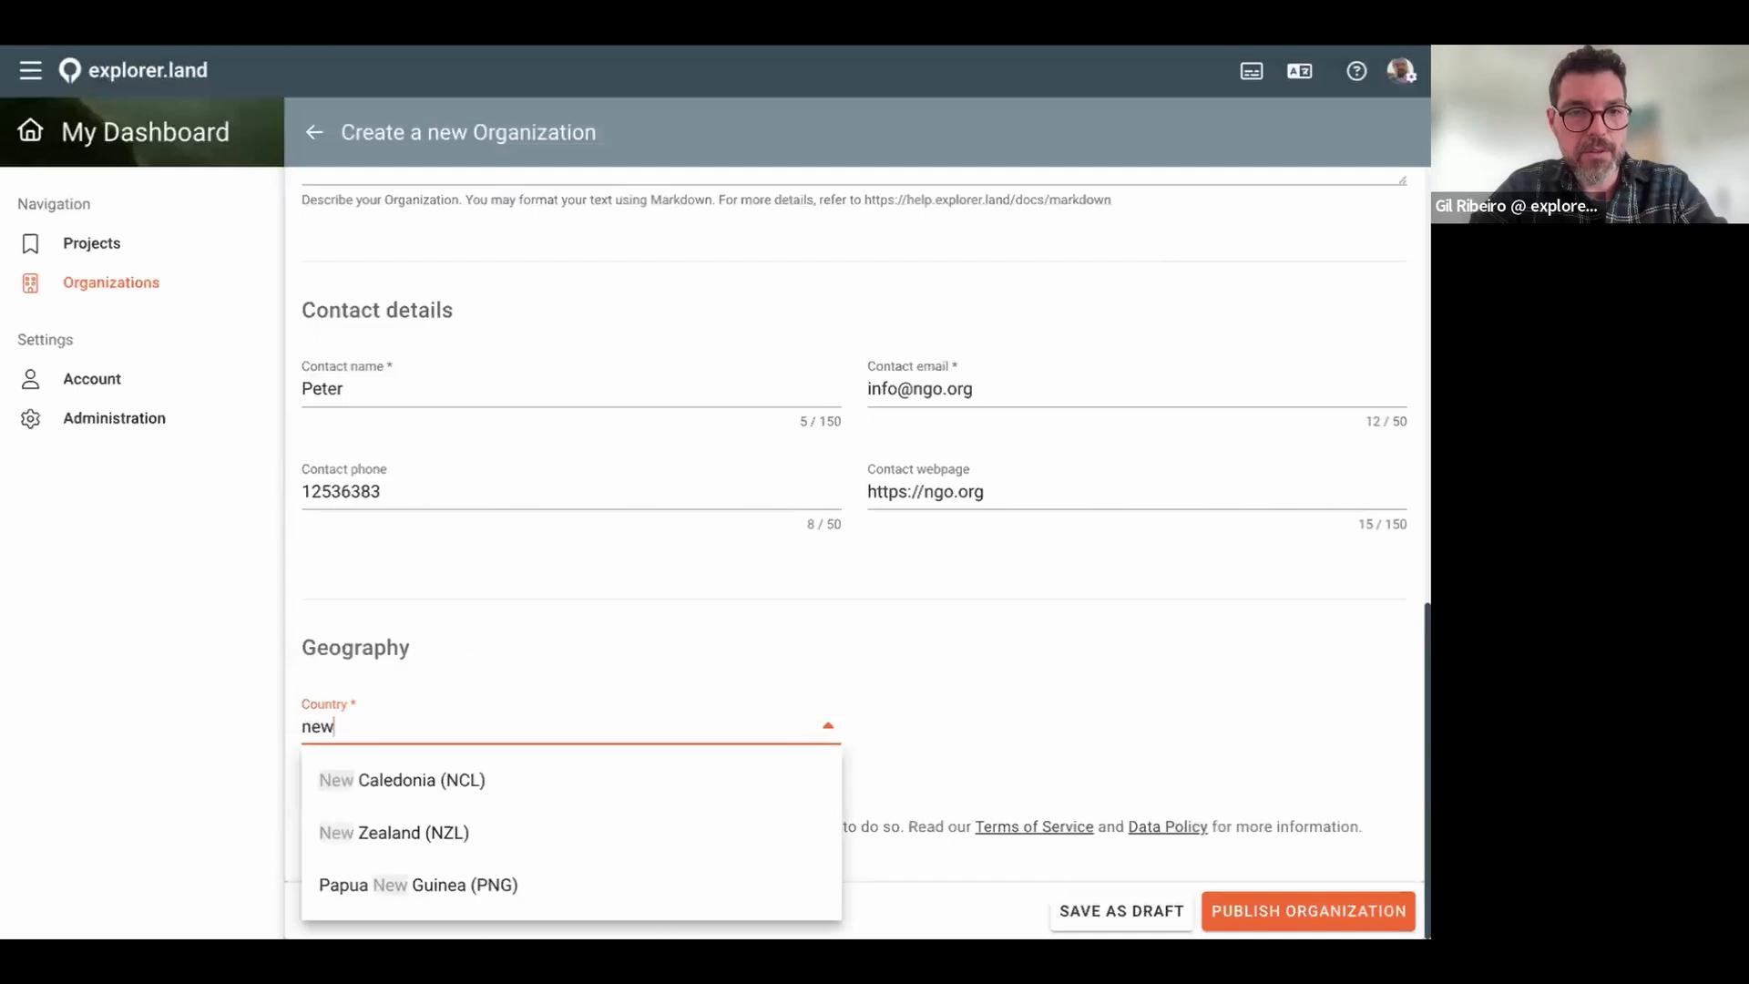
{"action": "left_click", "coordinate": [383, 840]}
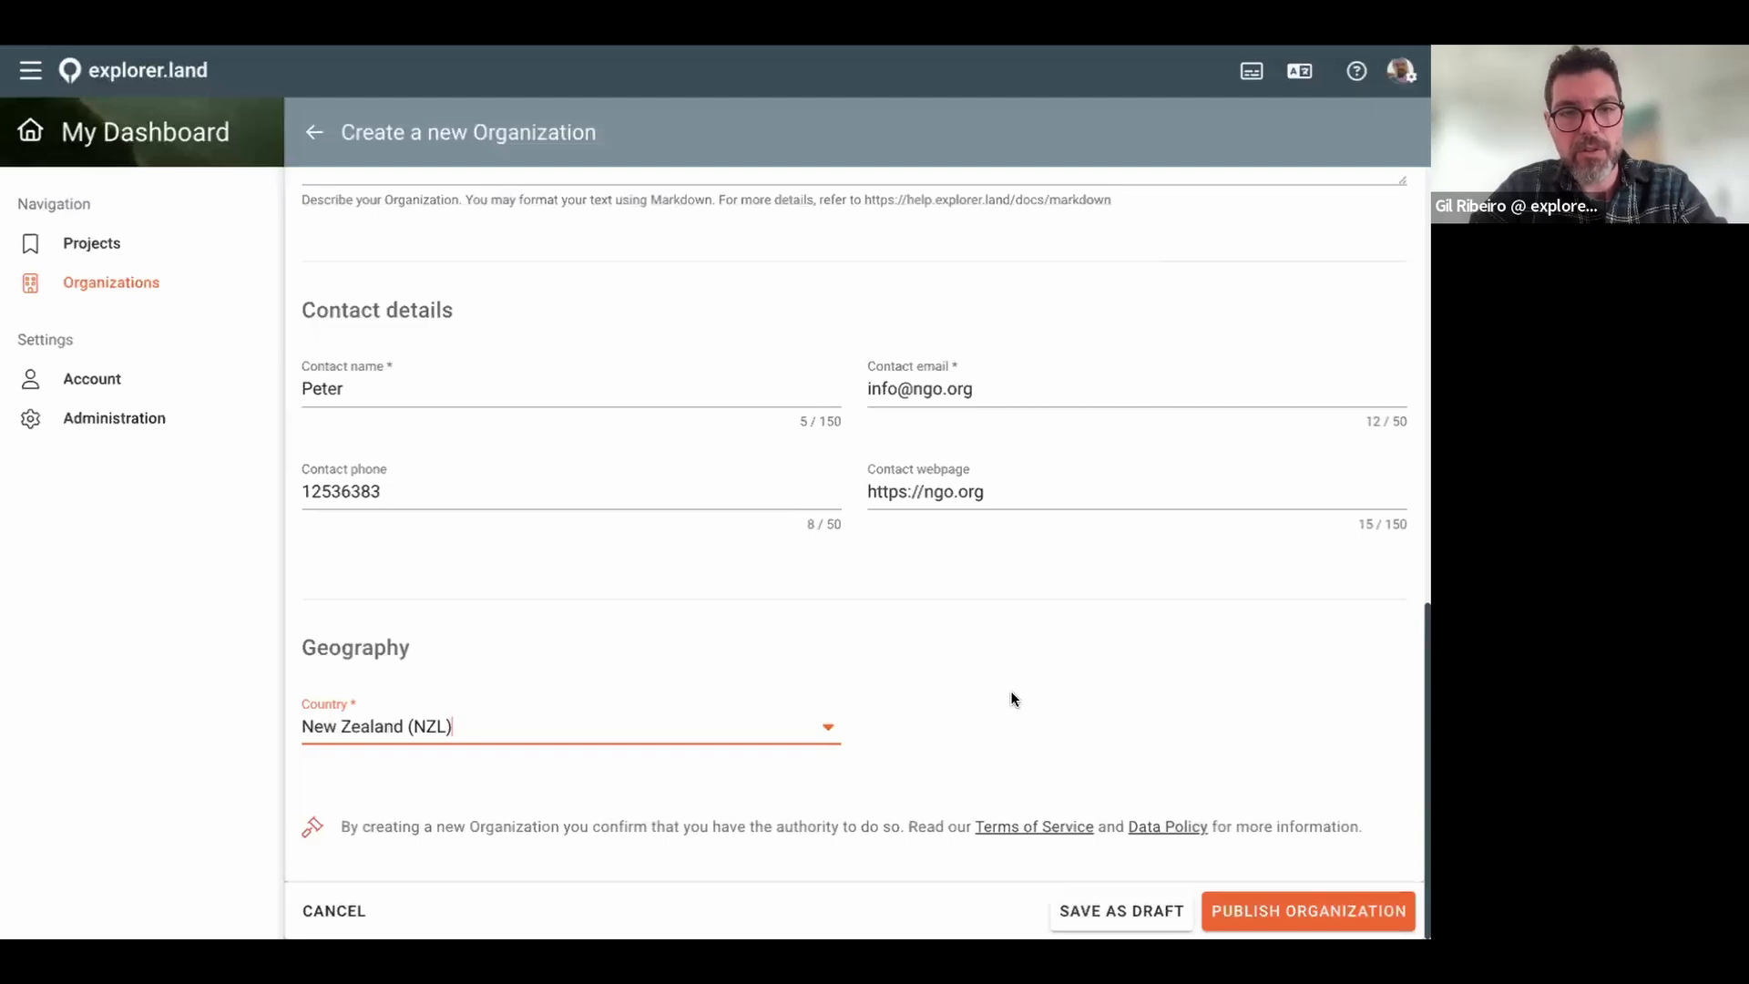
{"action": "scroll", "coordinate": [1107, 706], "scroll_direction": "up", "scroll_amount": 10}
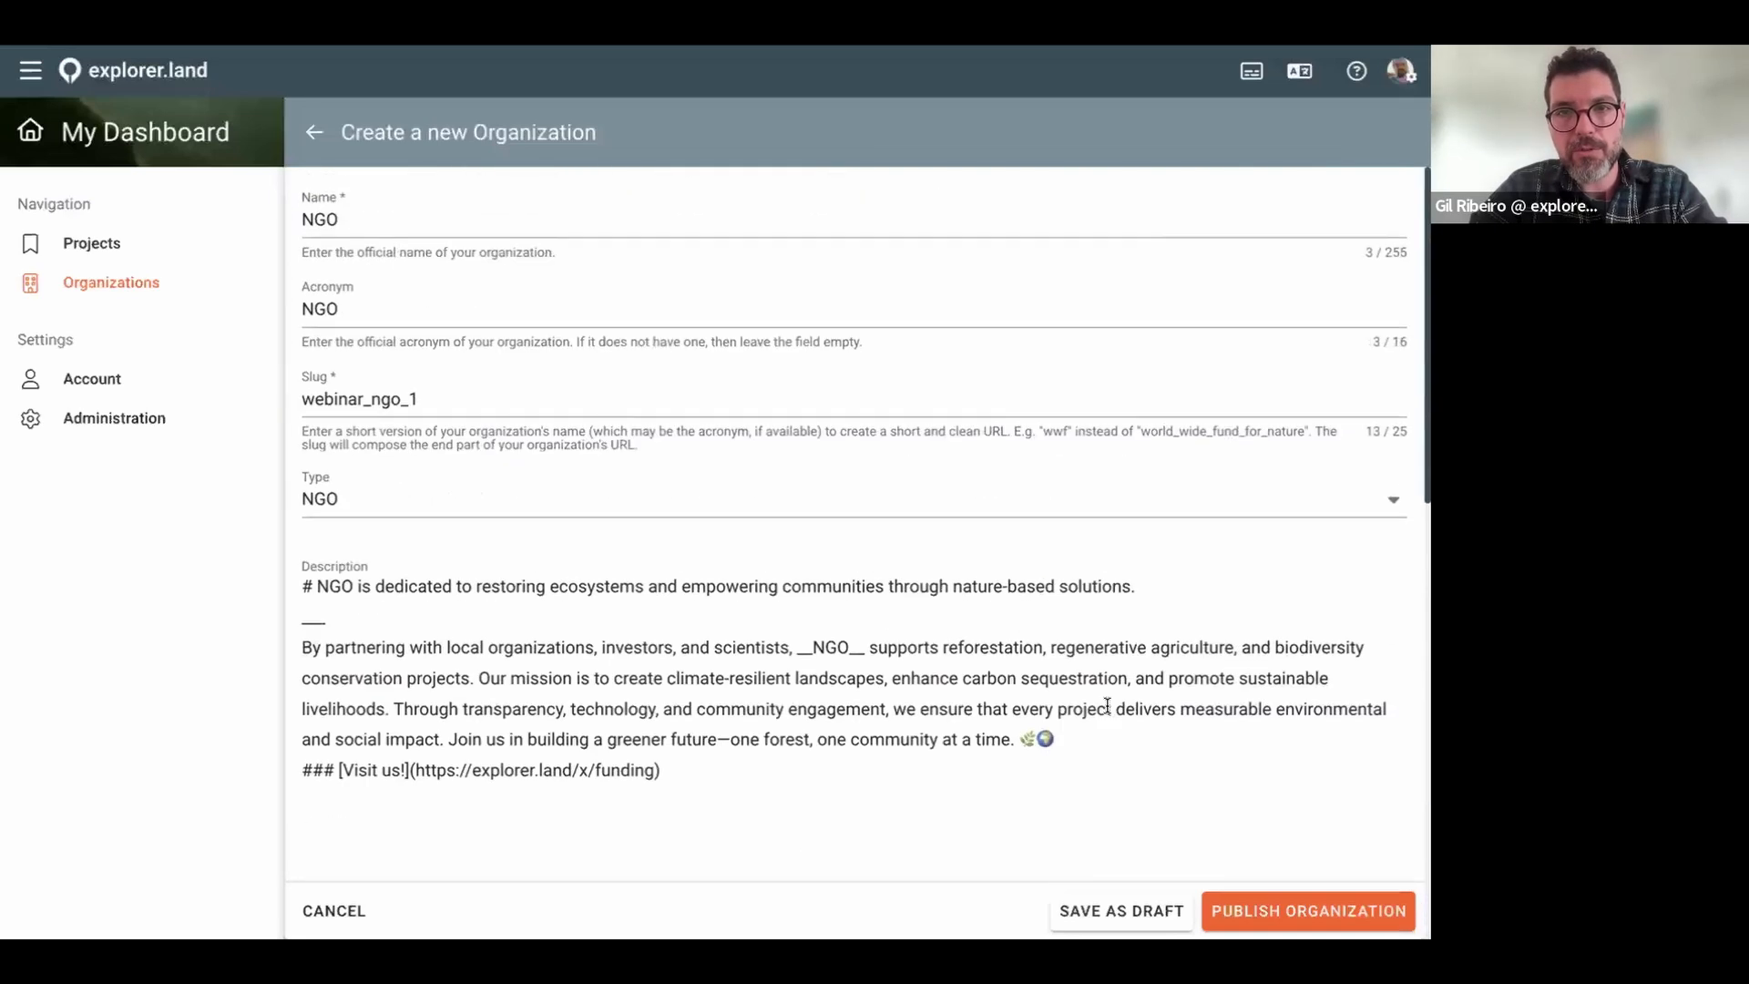
{"action": "scroll", "coordinate": [820, 324], "scroll_direction": "down", "scroll_amount": 1}
{"action": "scroll", "coordinate": [820, 320], "scroll_direction": "down", "scroll_amount": 7}
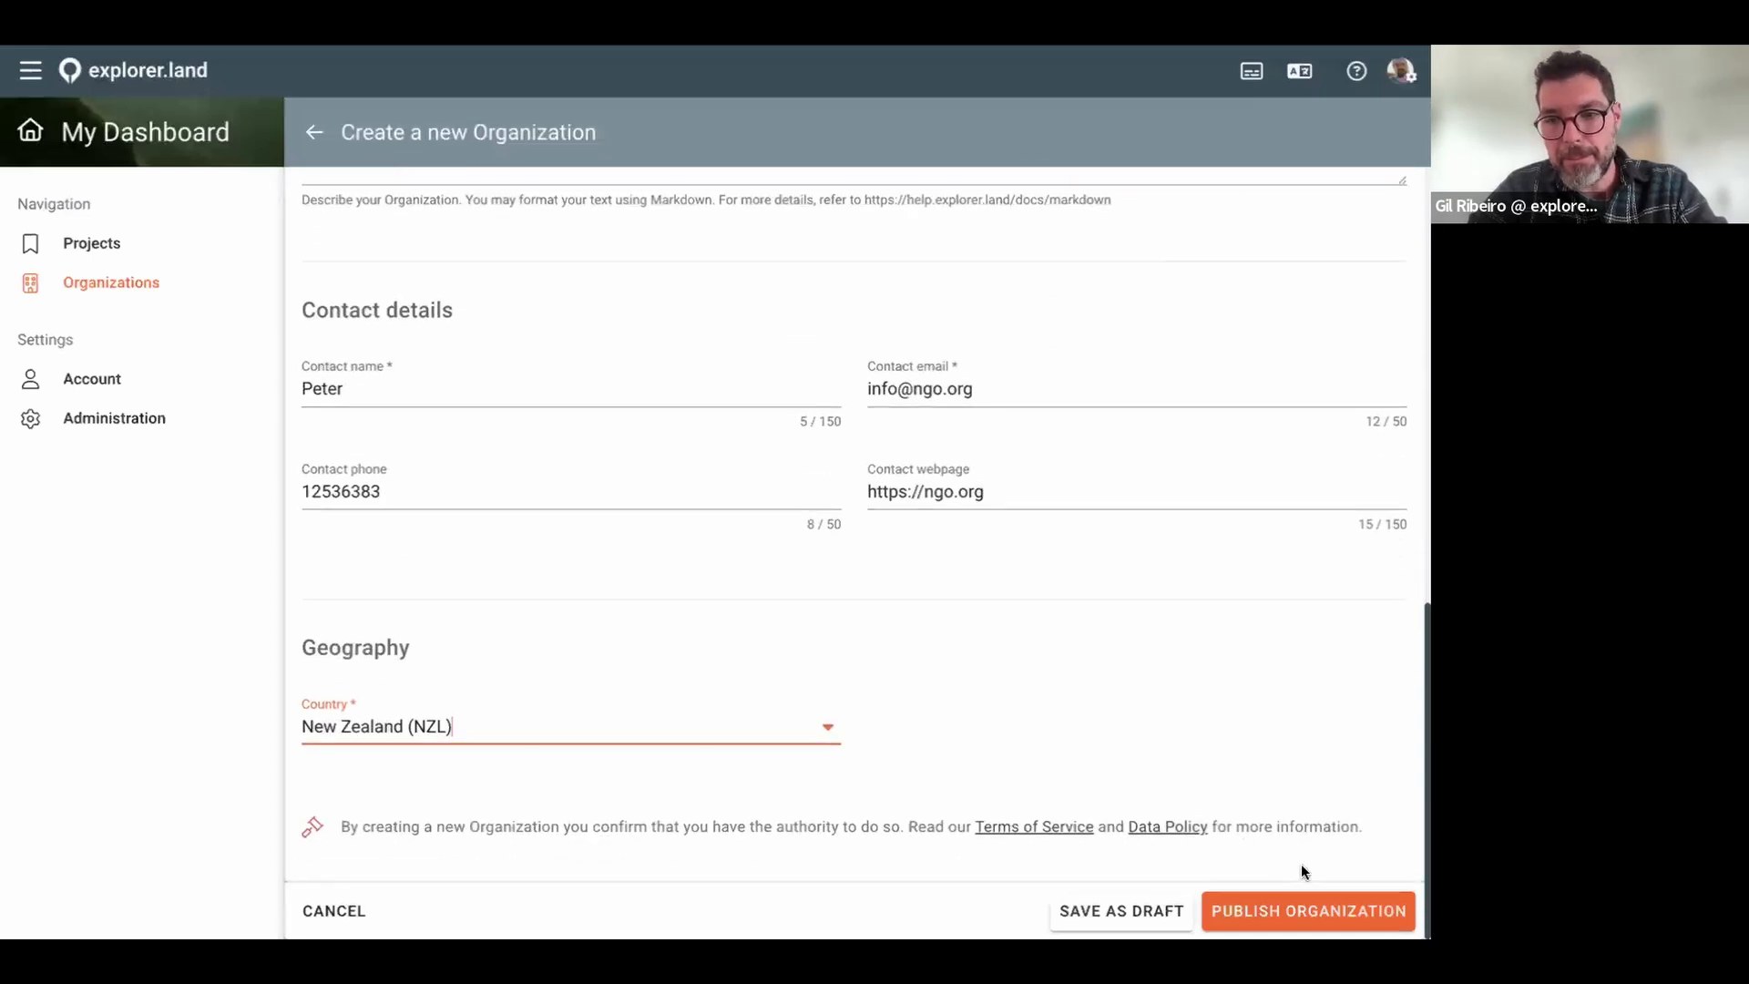
Step: Publish the new NGO organization from the bottom of the form
{"action": "left_click", "coordinate": [1268, 916]}
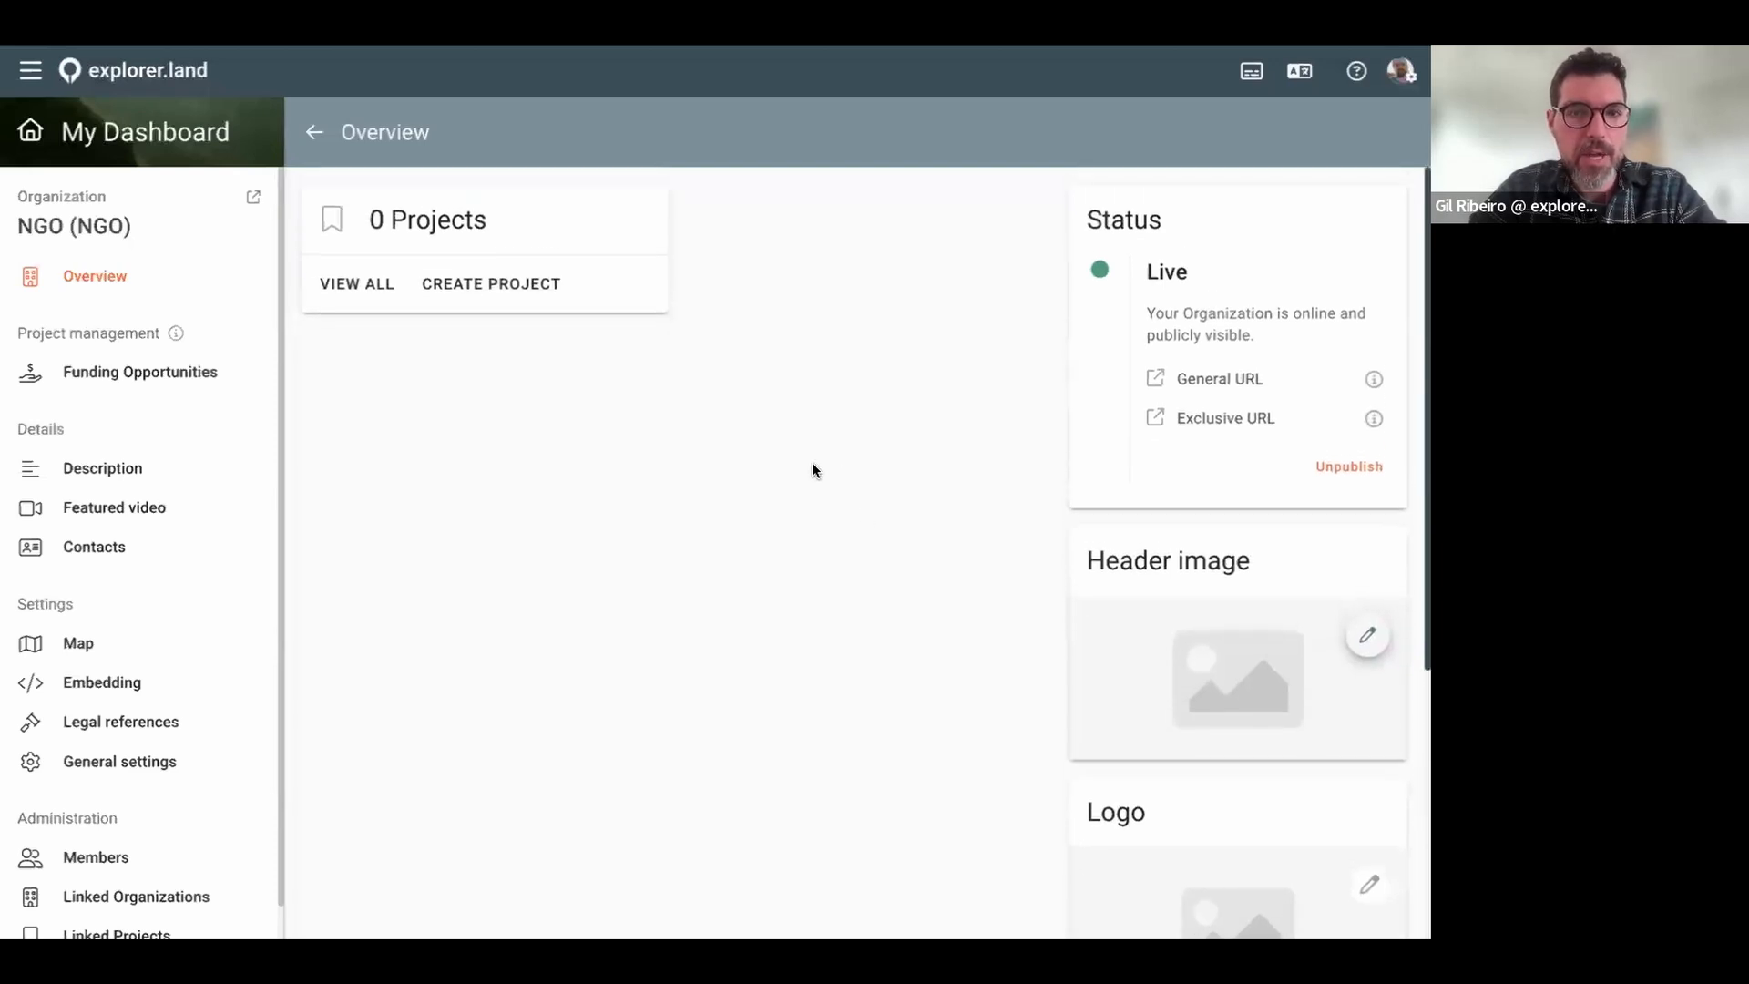
Step: Open the NGO's public page in a new tab and read its About description
{"action": "left_click", "coordinate": [255, 202]}
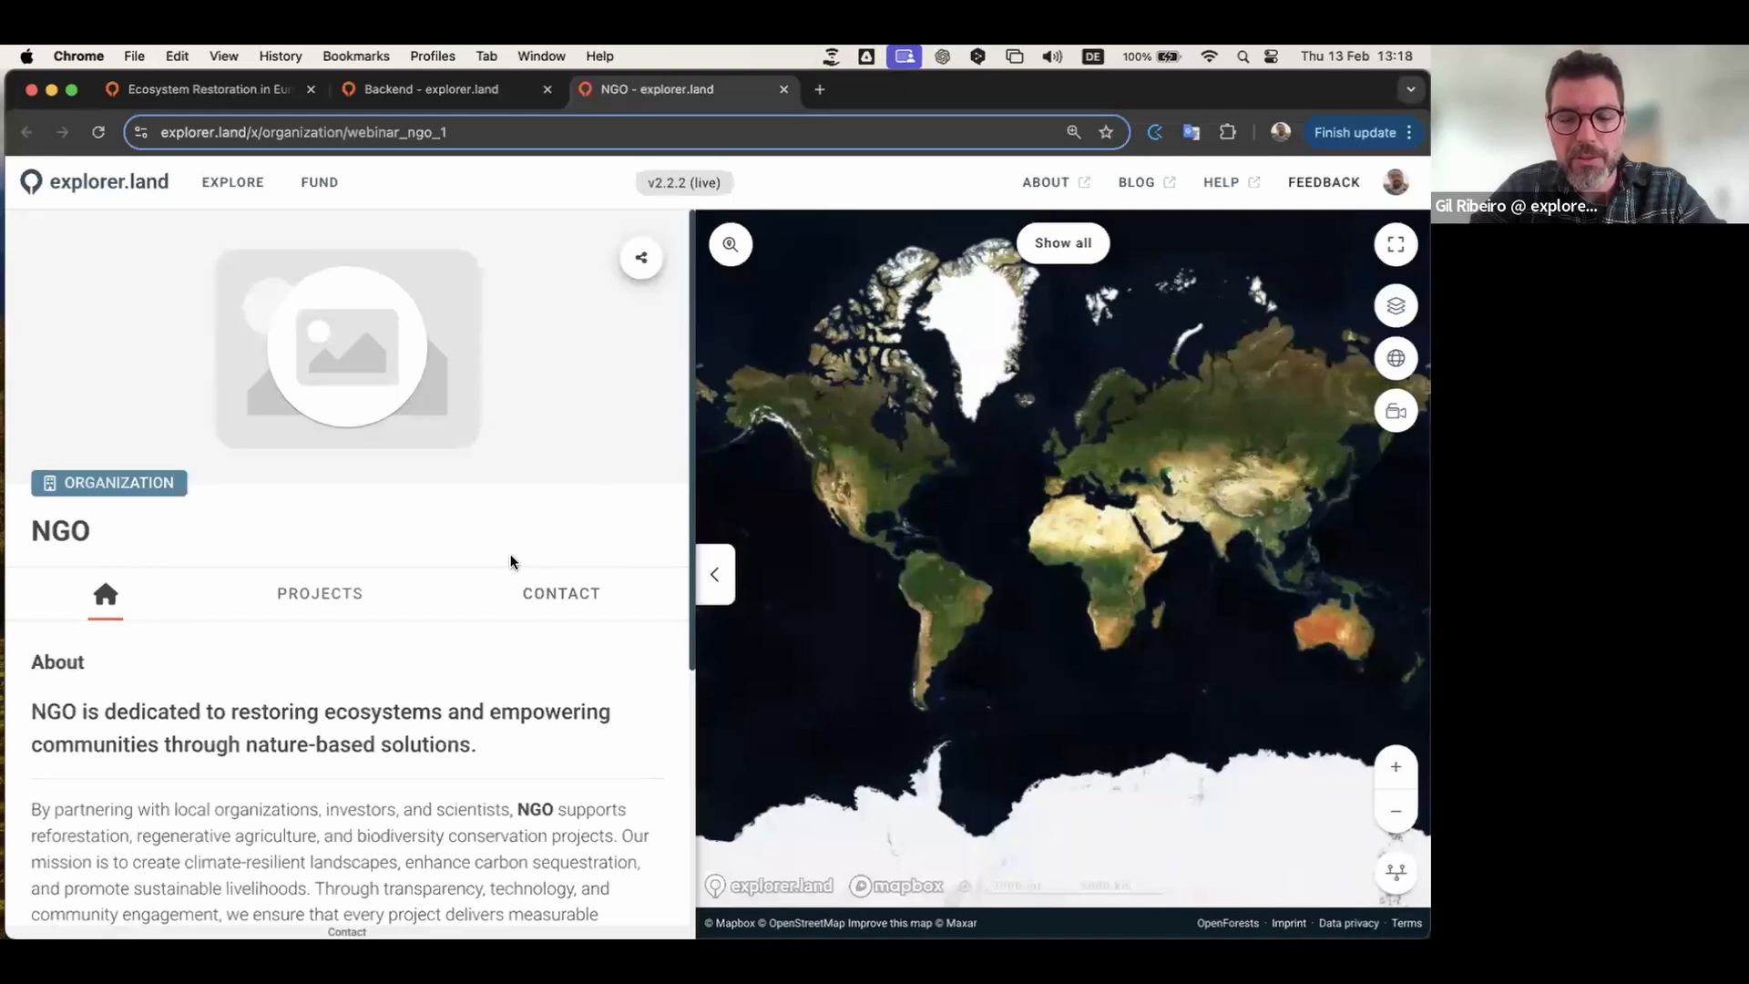
{"action": "scroll", "coordinate": [453, 728], "scroll_direction": "down", "scroll_amount": 5}
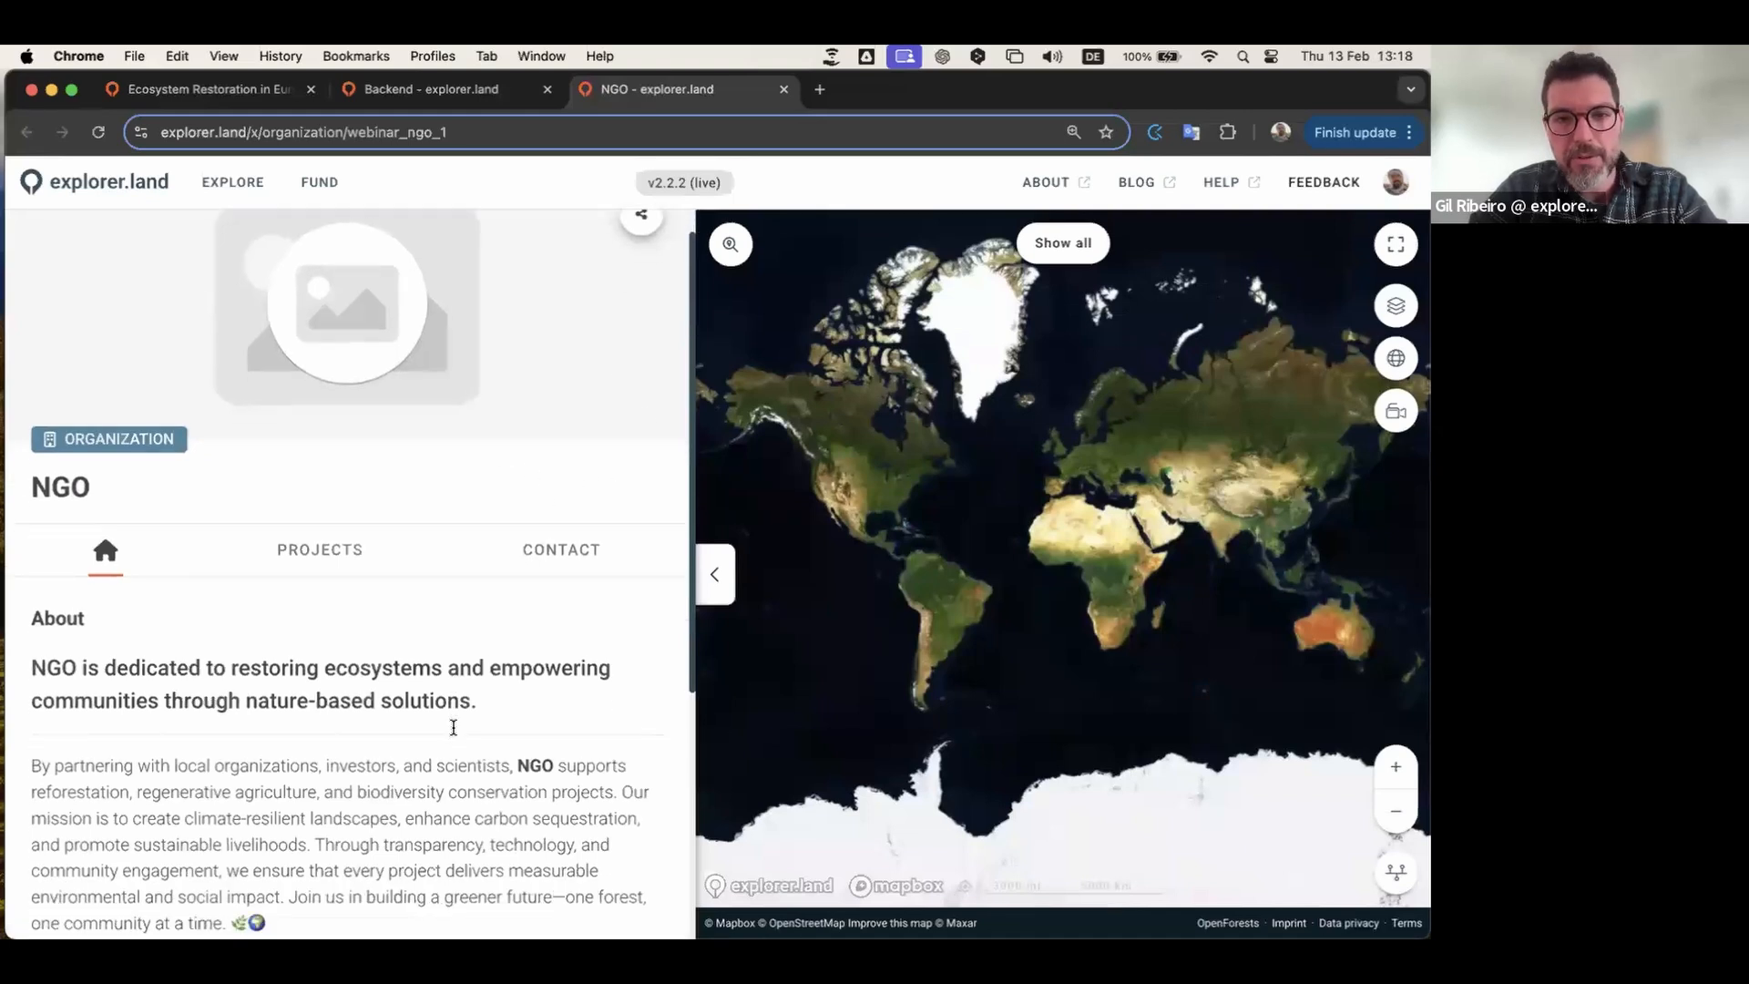
{"action": "scroll", "coordinate": [450, 733], "scroll_direction": "up", "scroll_amount": 3}
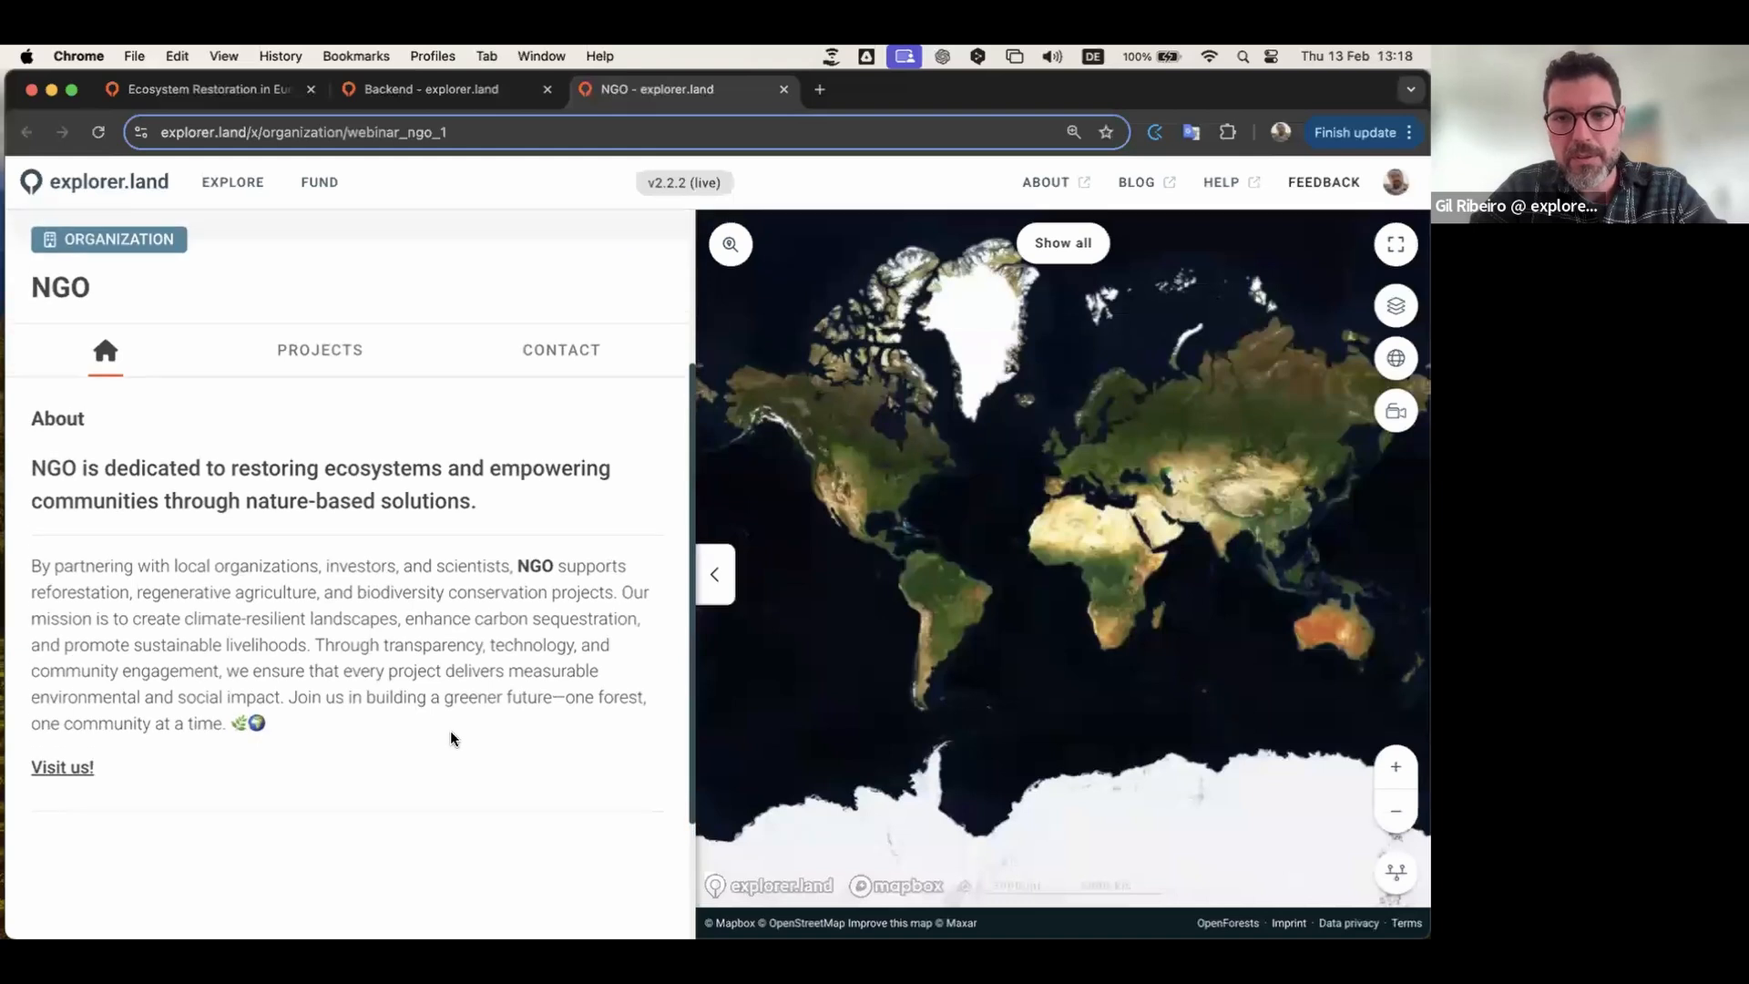
{"action": "scroll", "coordinate": [450, 730], "scroll_direction": "down", "scroll_amount": 3}
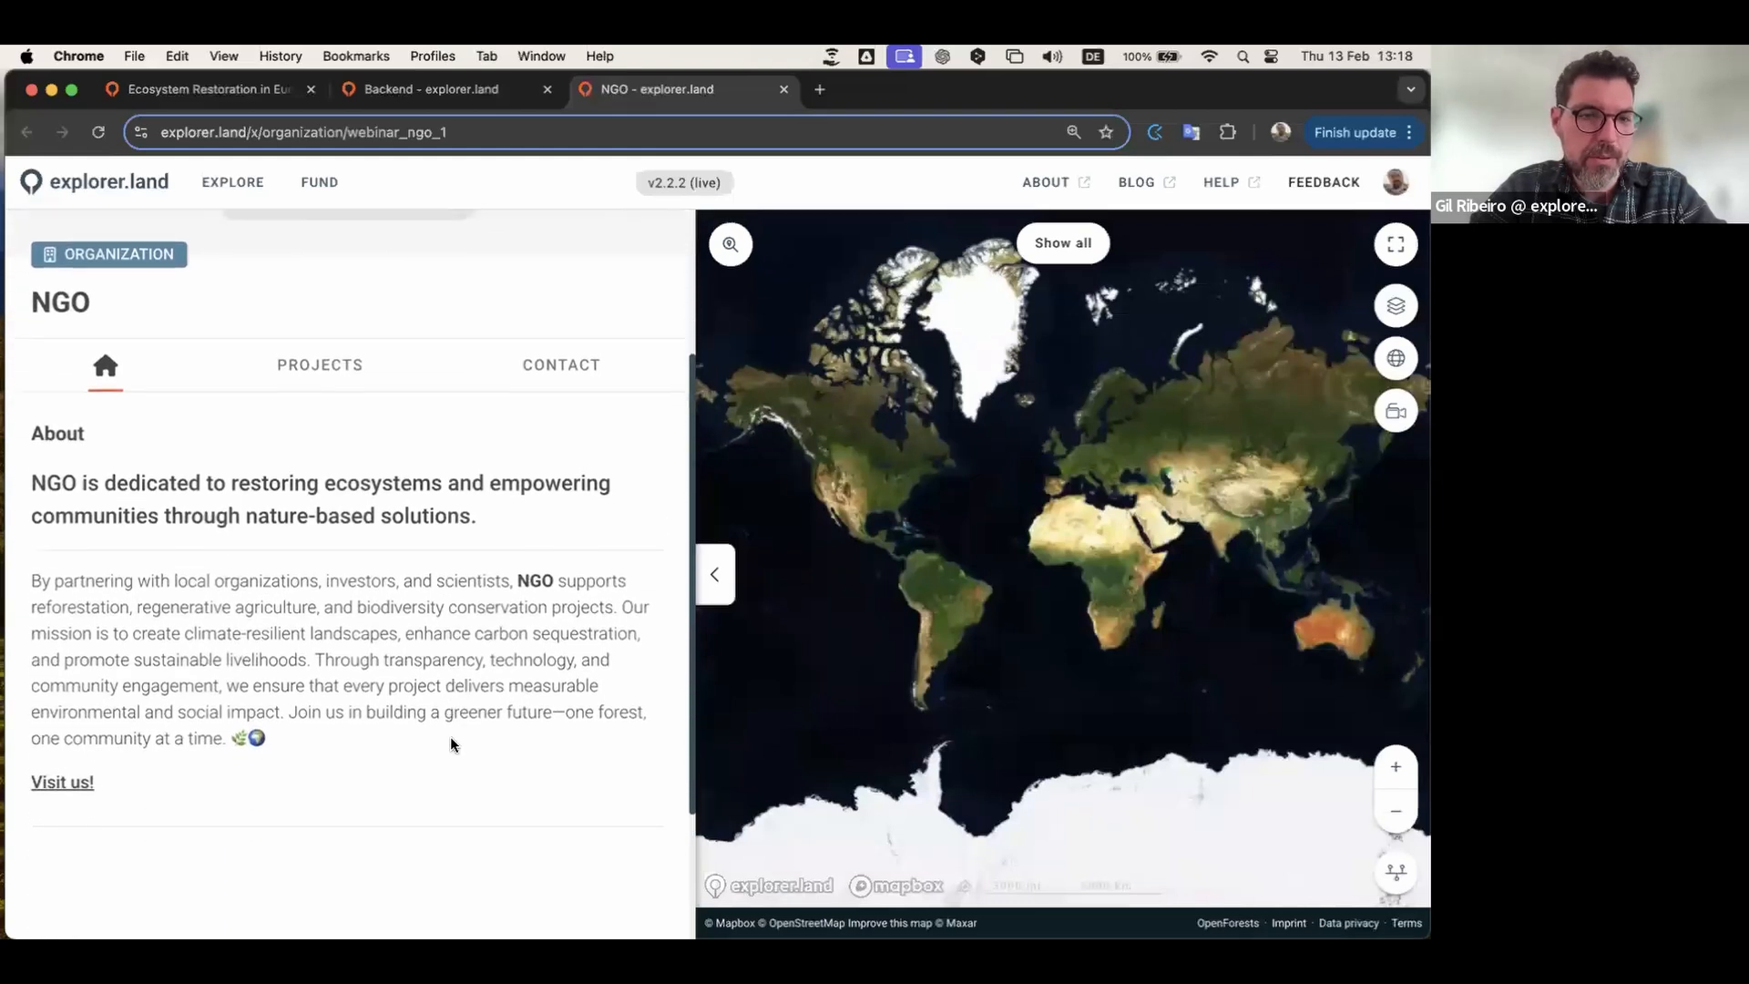
{"action": "left_click_drag", "start_coordinate": [121, 726], "coordinate": [31, 459]}
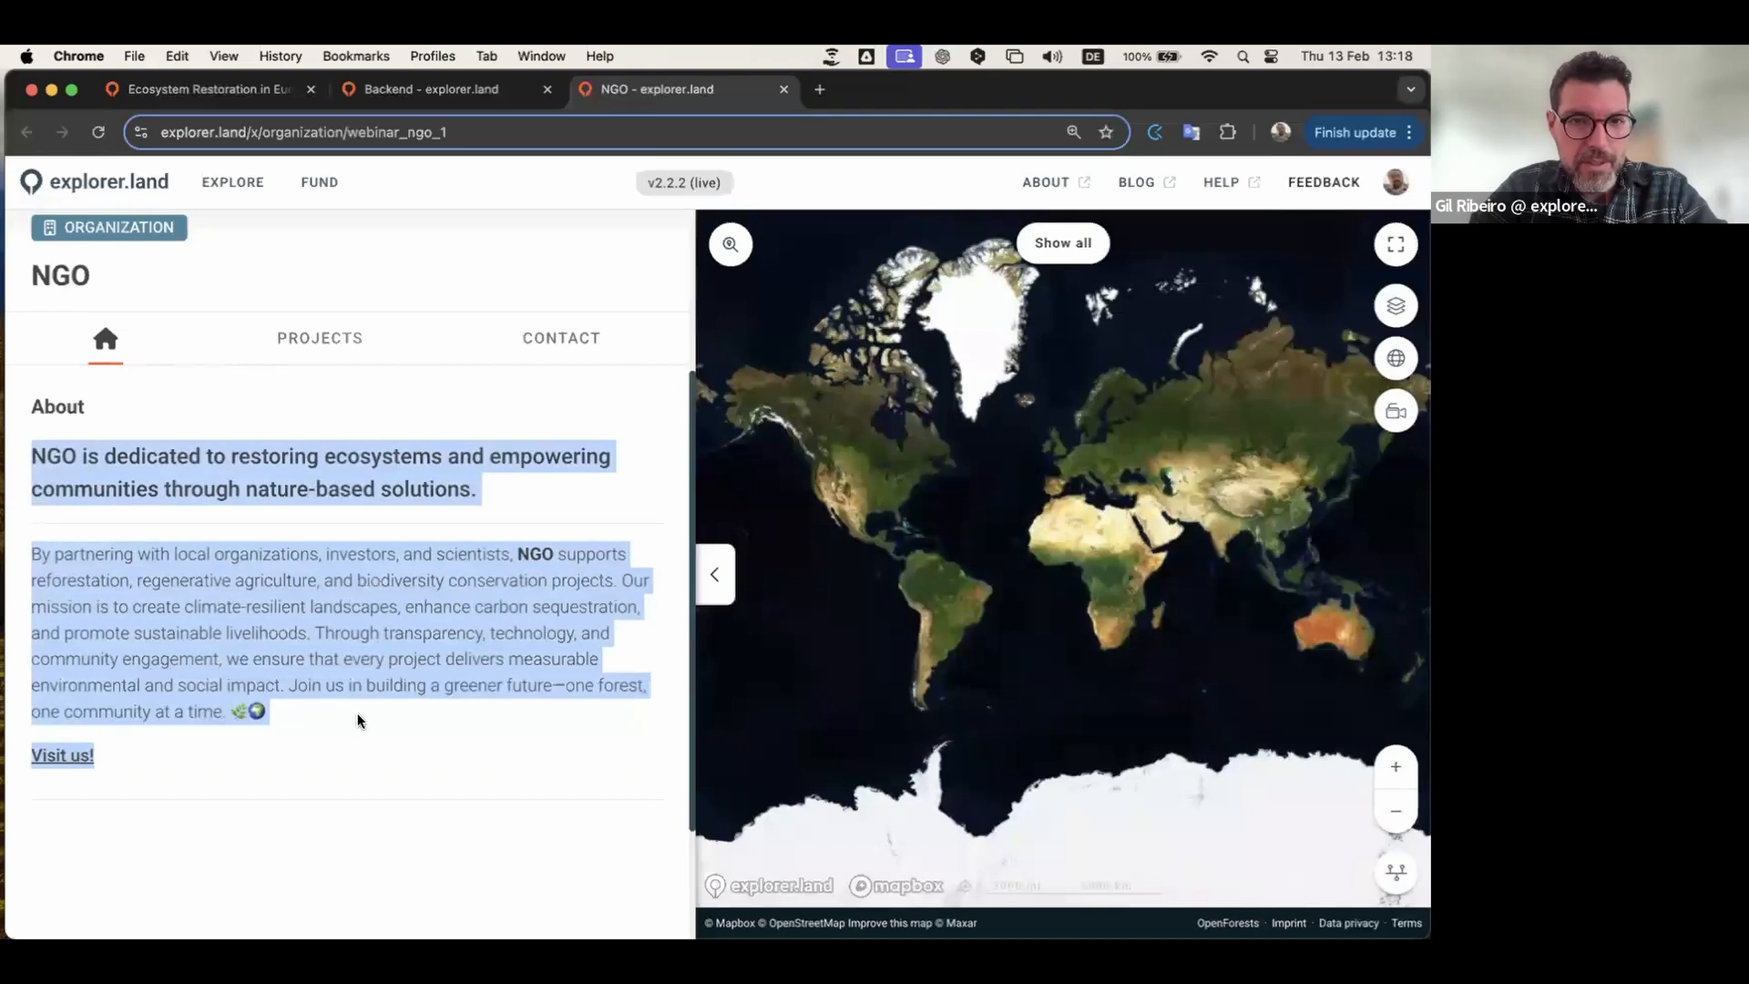
{"action": "left_click", "coordinate": [302, 719]}
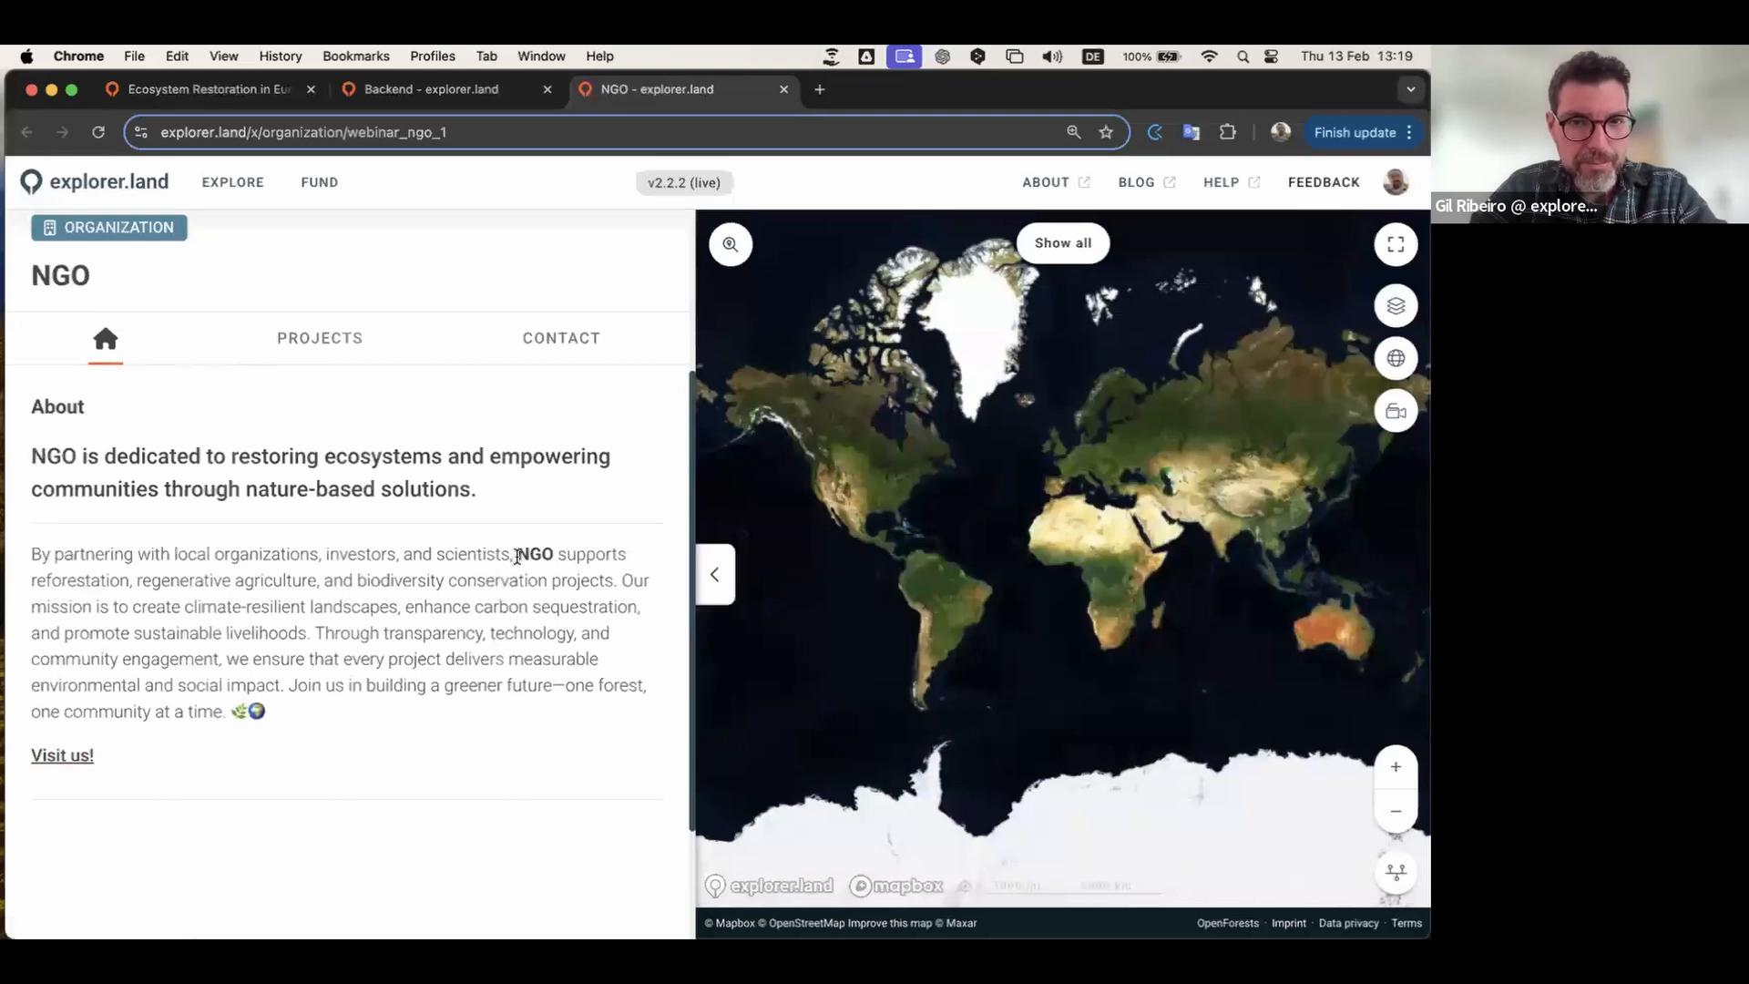
{"action": "left_click_drag", "start_coordinate": [516, 554], "coordinate": [552, 553]}
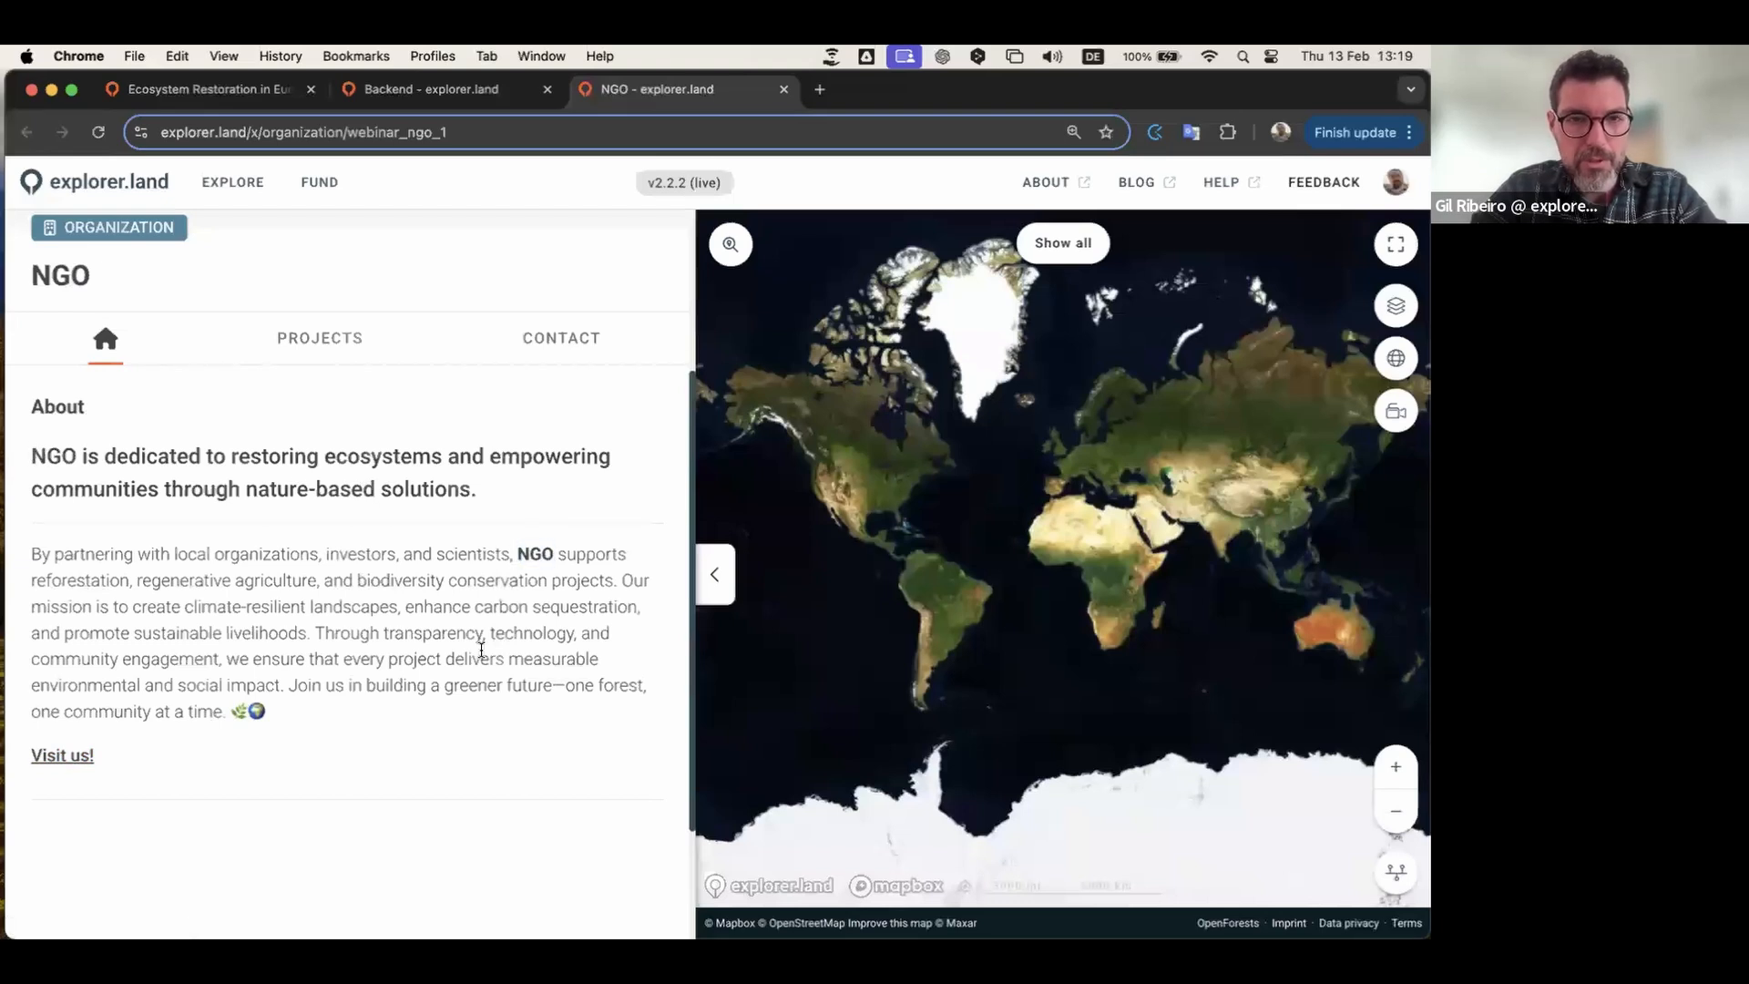
{"action": "scroll", "coordinate": [481, 649], "scroll_direction": "up", "scroll_amount": 1}
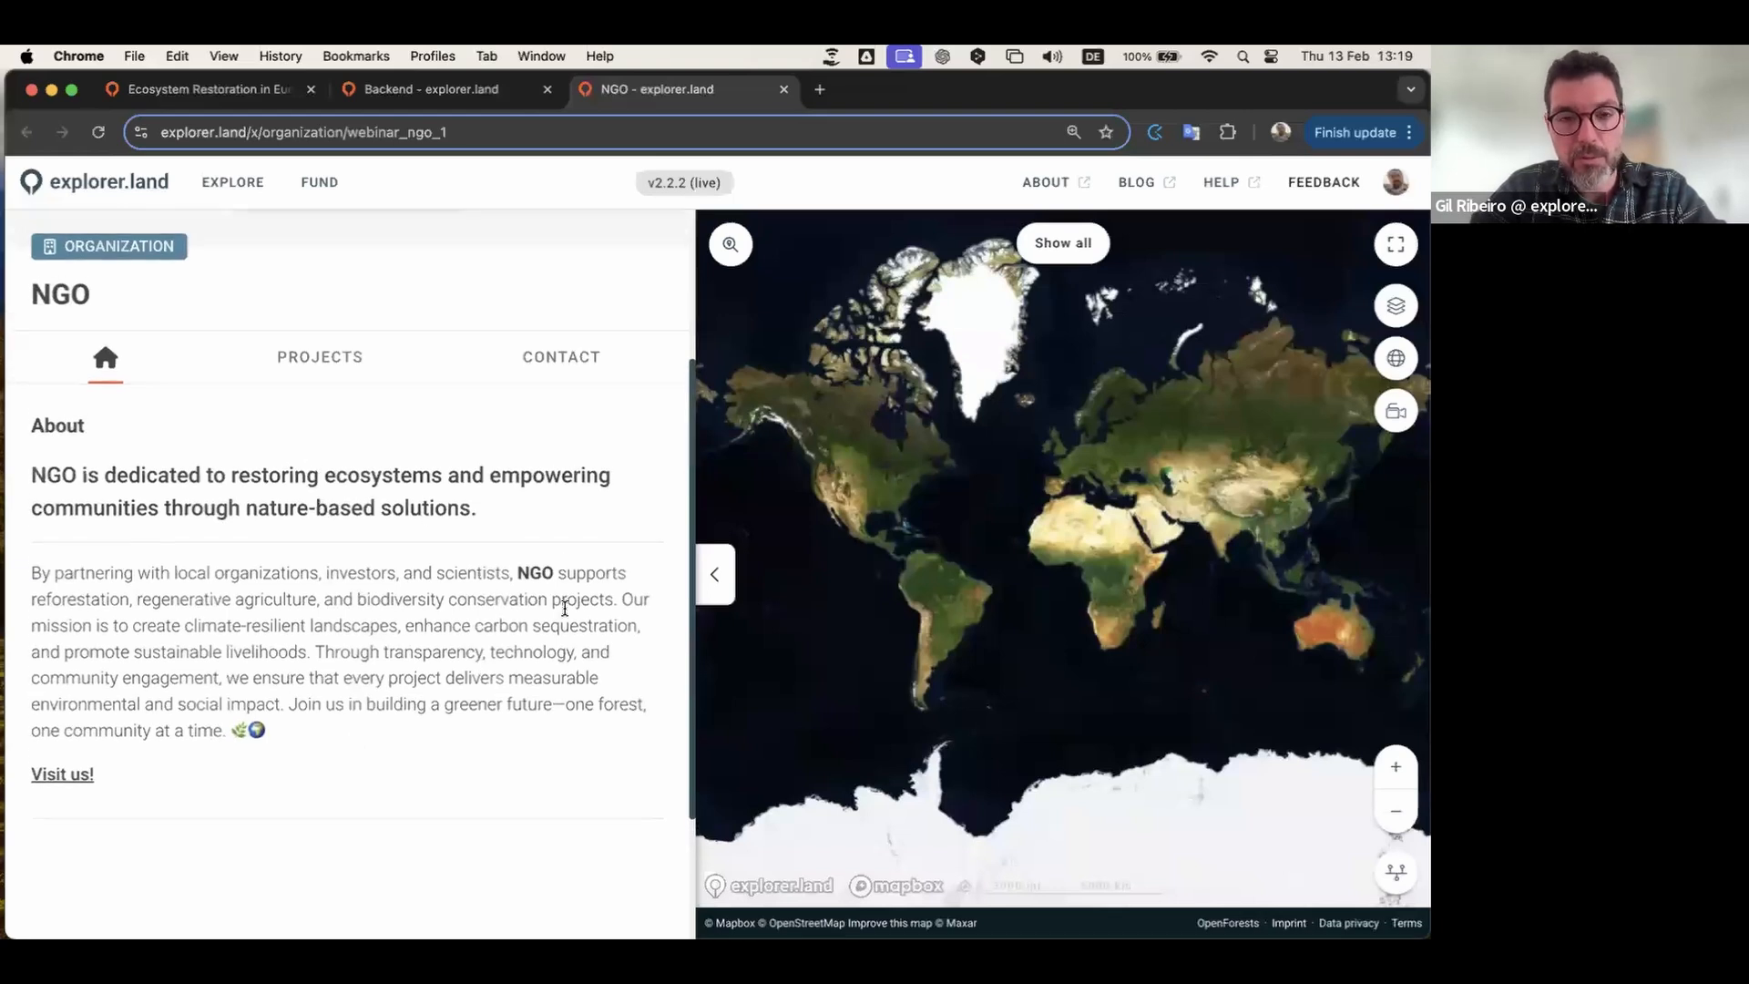
{"action": "scroll", "coordinate": [468, 651], "scroll_direction": "up", "scroll_amount": 5}
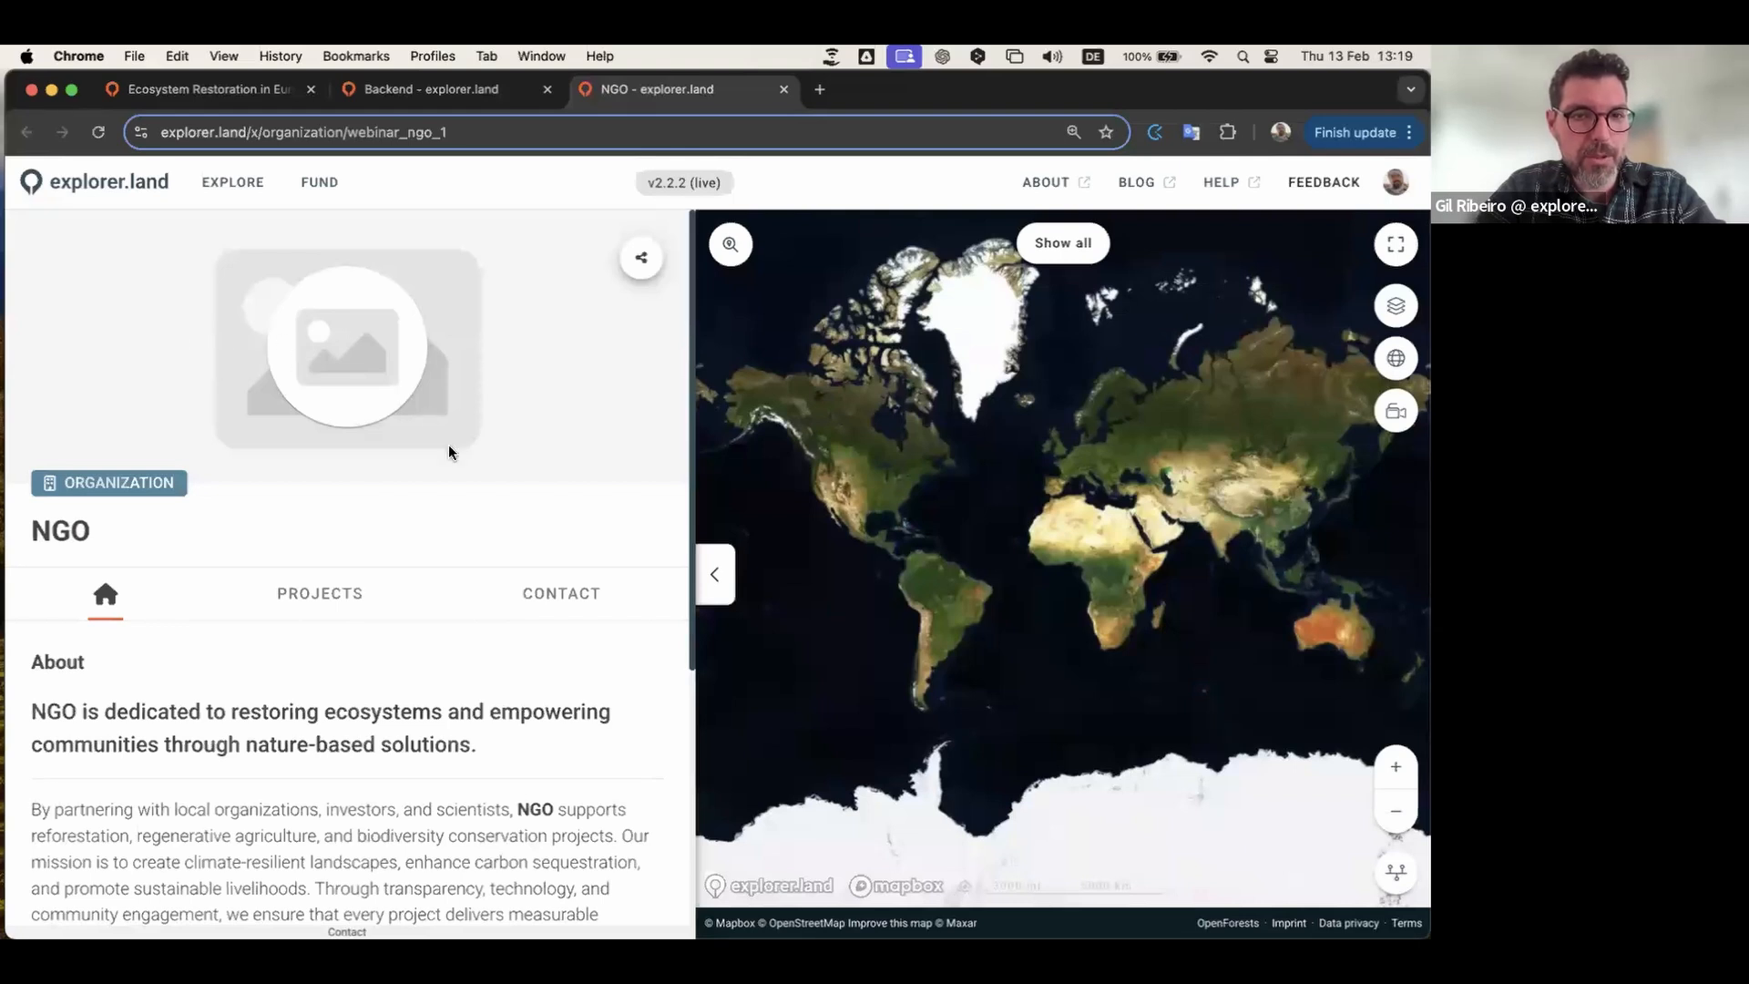
{"action": "scroll", "coordinate": [448, 446], "scroll_direction": "down", "scroll_amount": 2}
Step: Browse the Projects and Contact sections, back to About, then return to the backend
{"action": "left_click", "coordinate": [343, 480]}
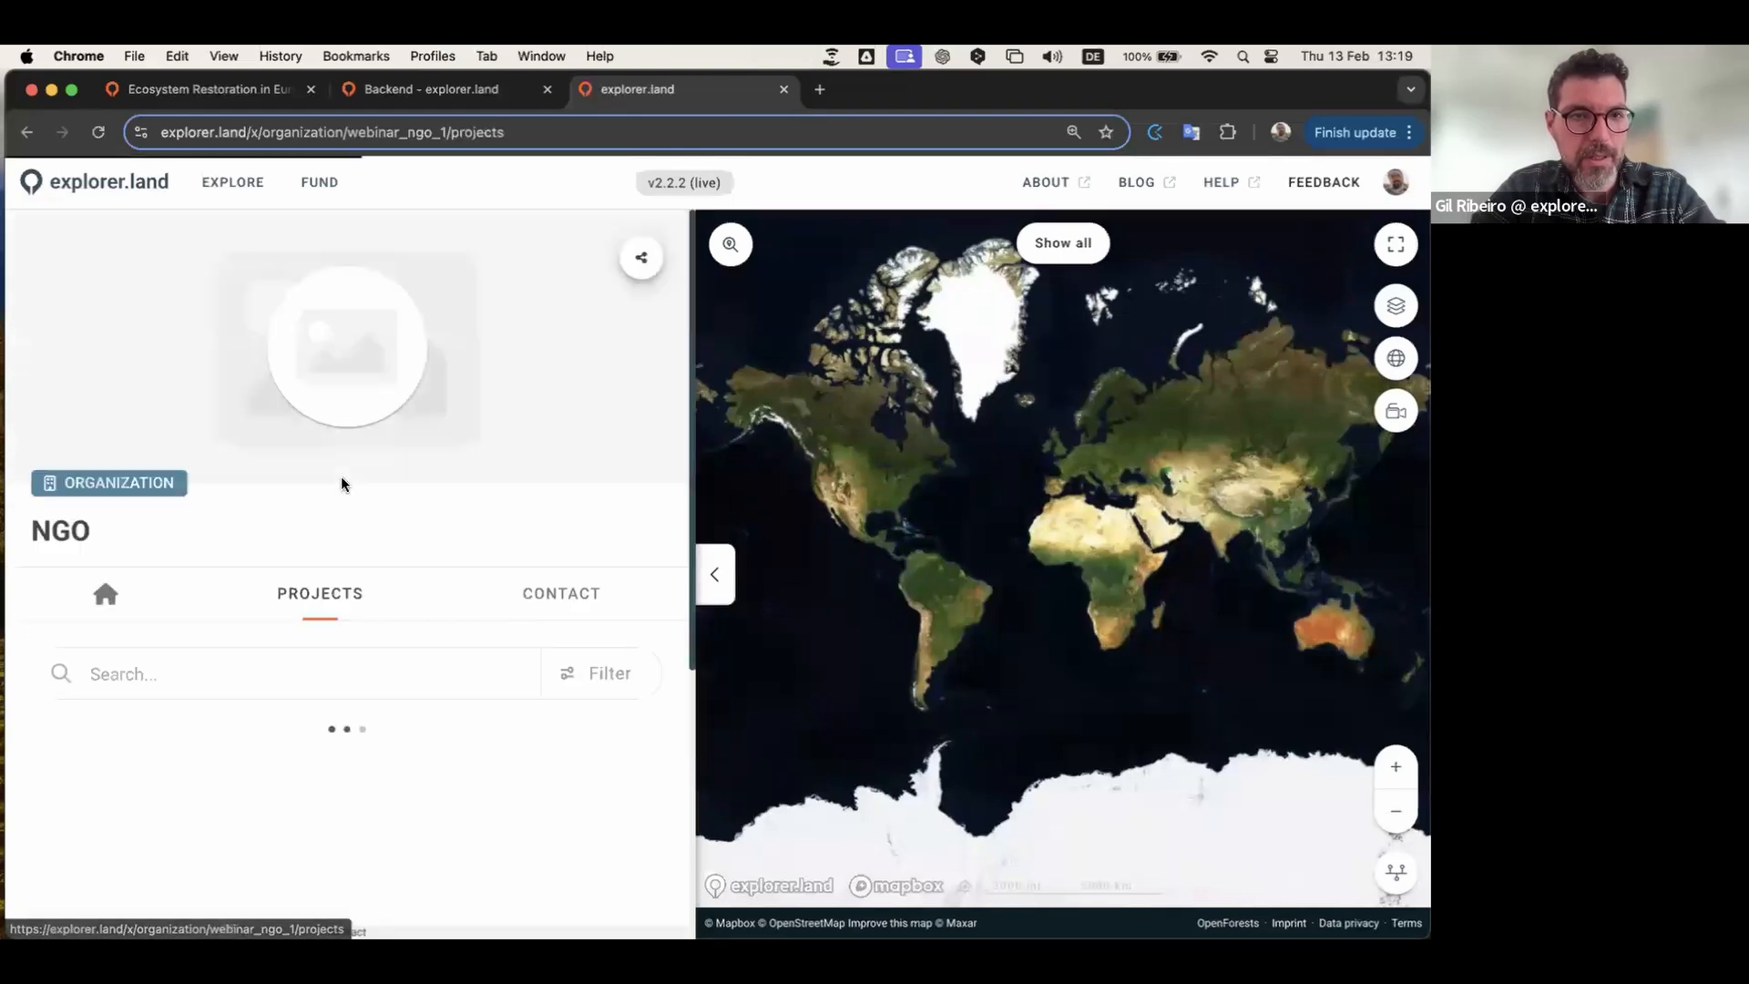
{"action": "left_click", "coordinate": [572, 596]}
{"action": "scroll", "coordinate": [182, 473], "scroll_direction": "down", "scroll_amount": 3}
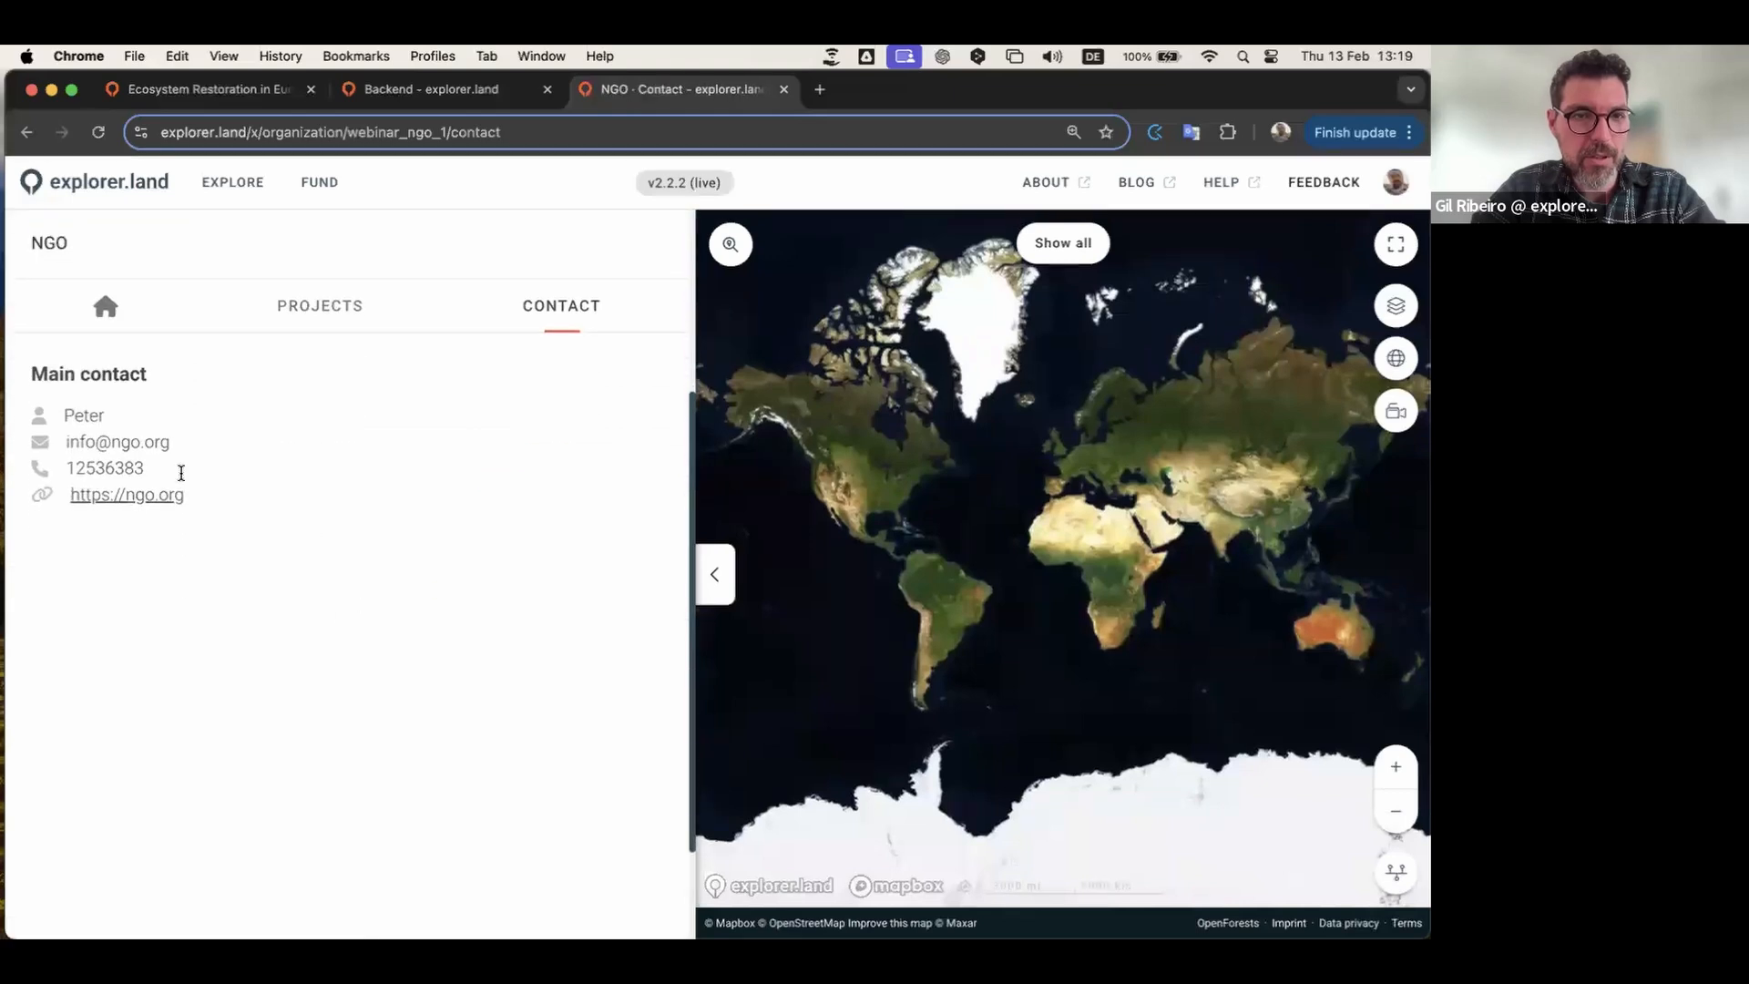
{"action": "left_click", "coordinate": [106, 306]}
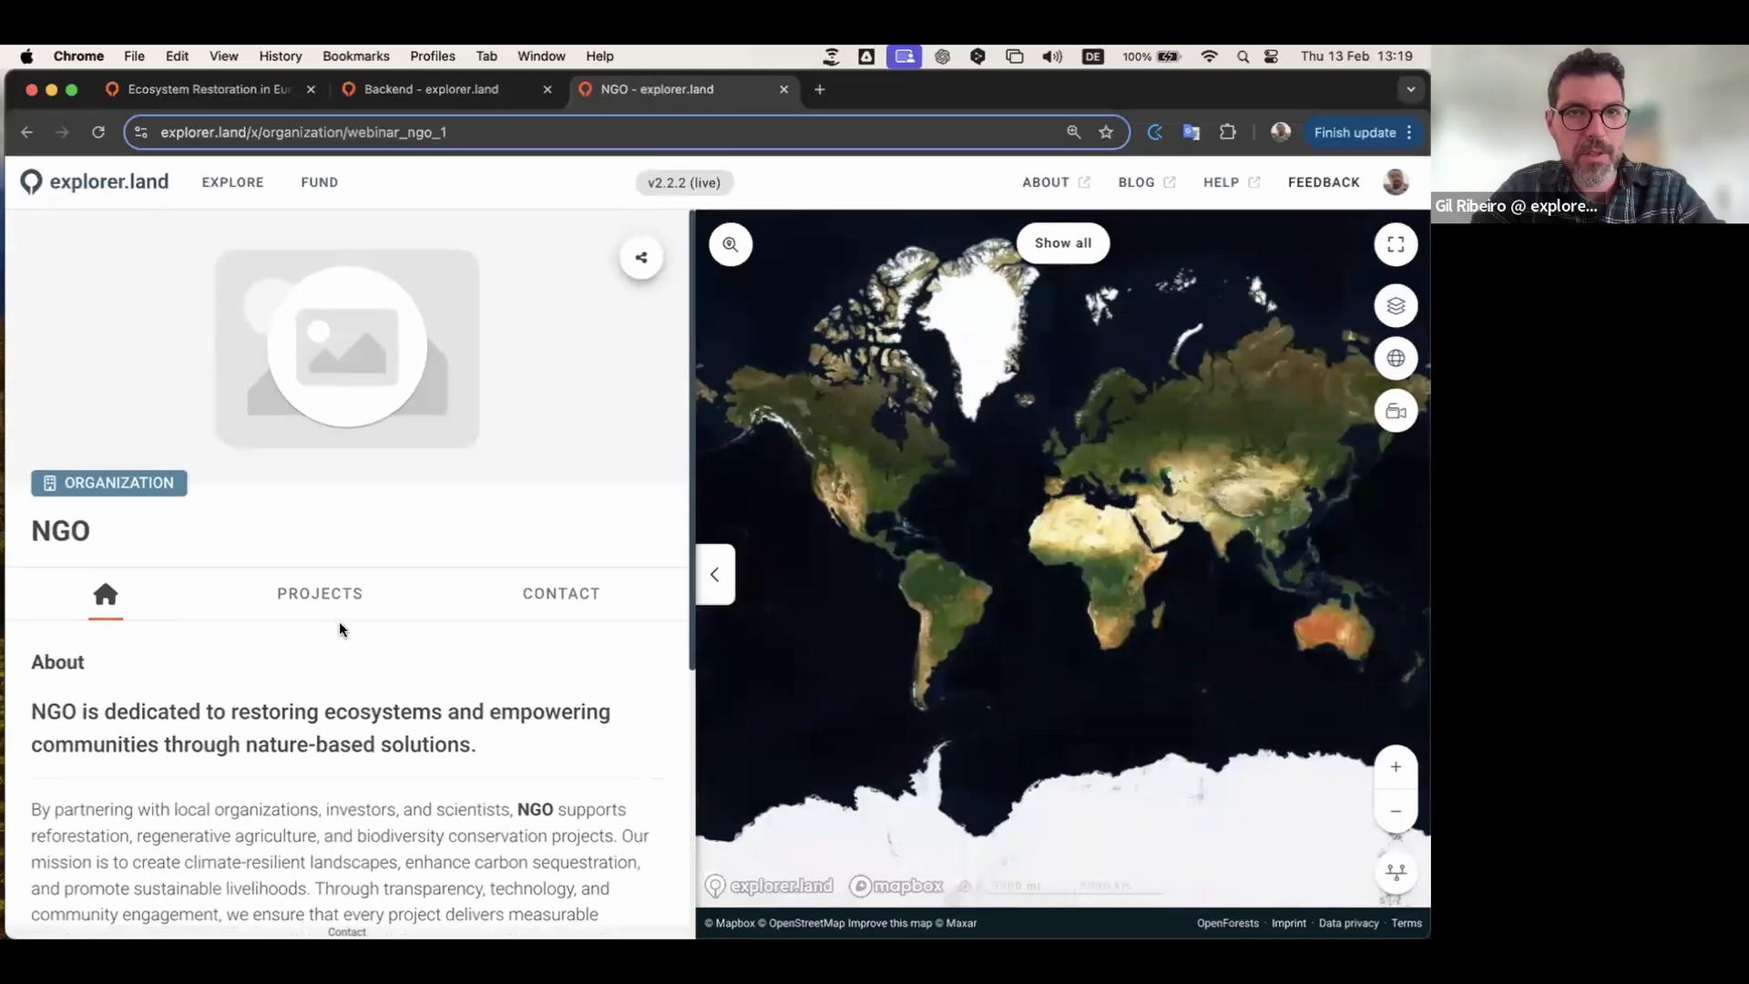
{"action": "left_click", "coordinate": [457, 90]}
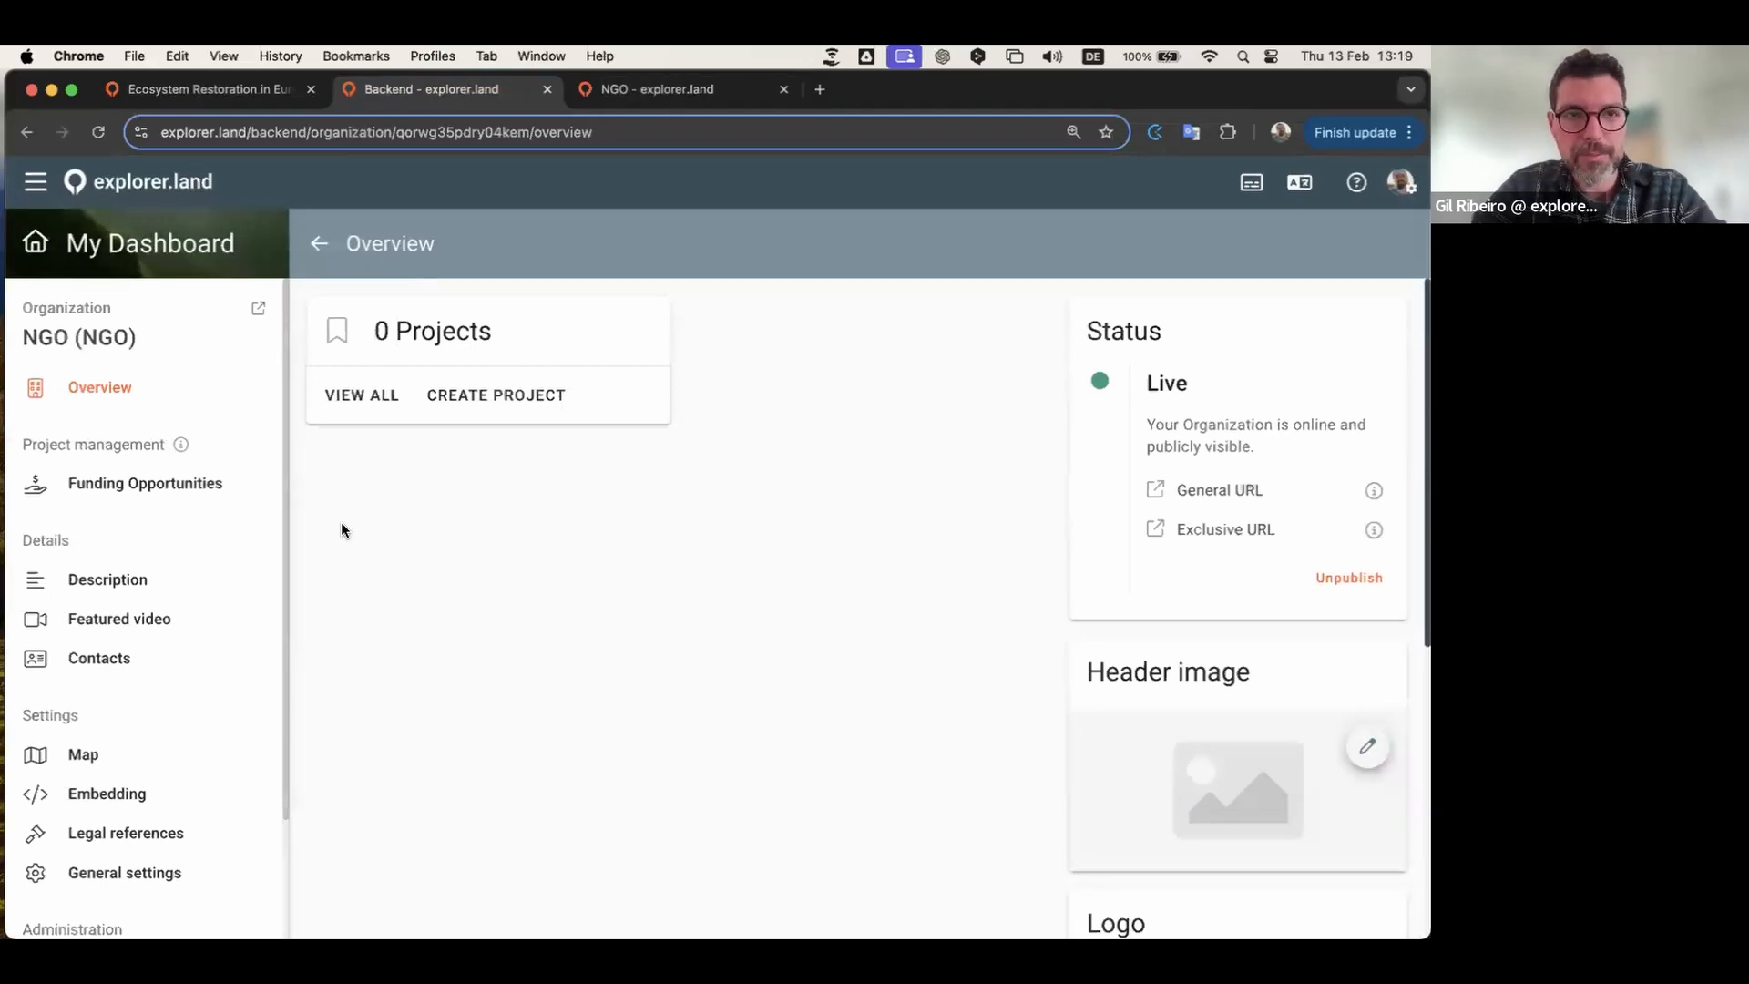
Step: Open the Header image editor and load the NGO logo as a trial image
{"action": "scroll", "coordinate": [341, 529], "scroll_direction": "down", "scroll_amount": 1}
{"action": "scroll", "coordinate": [341, 529], "scroll_direction": "up", "scroll_amount": 1}
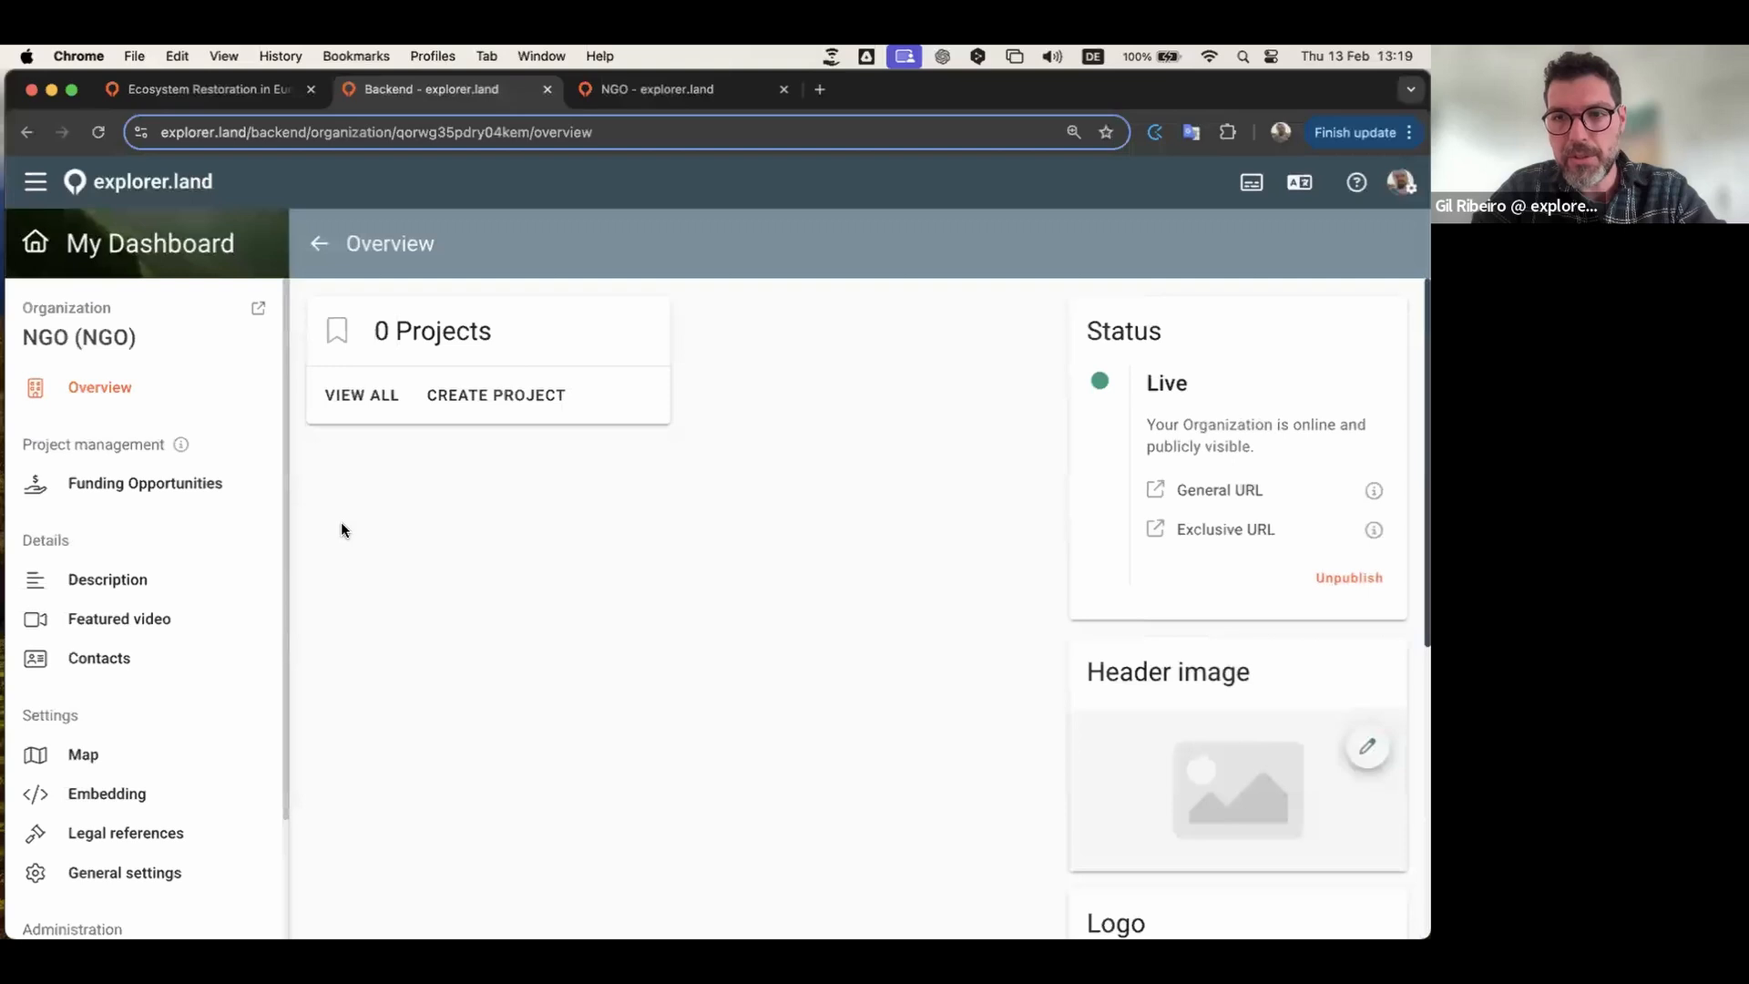
{"action": "scroll", "coordinate": [364, 519], "scroll_direction": "down", "scroll_amount": 4}
{"action": "left_click", "coordinate": [1367, 579]}
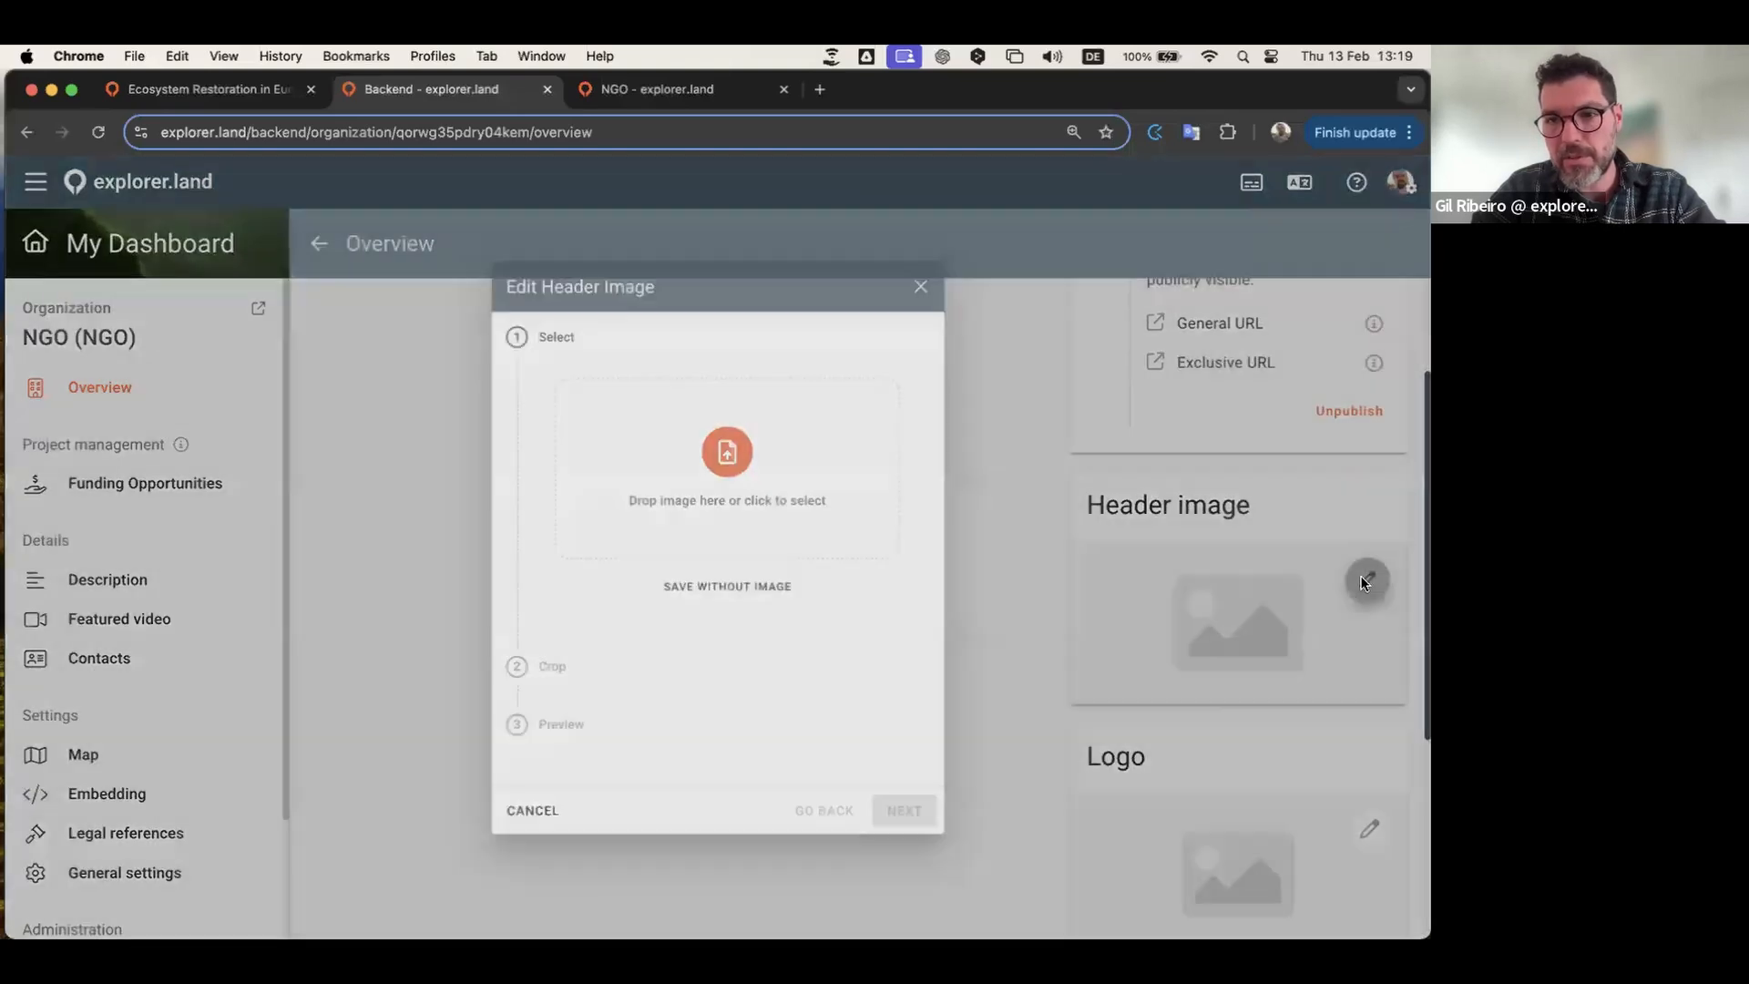
{"action": "left_click", "coordinate": [713, 392]}
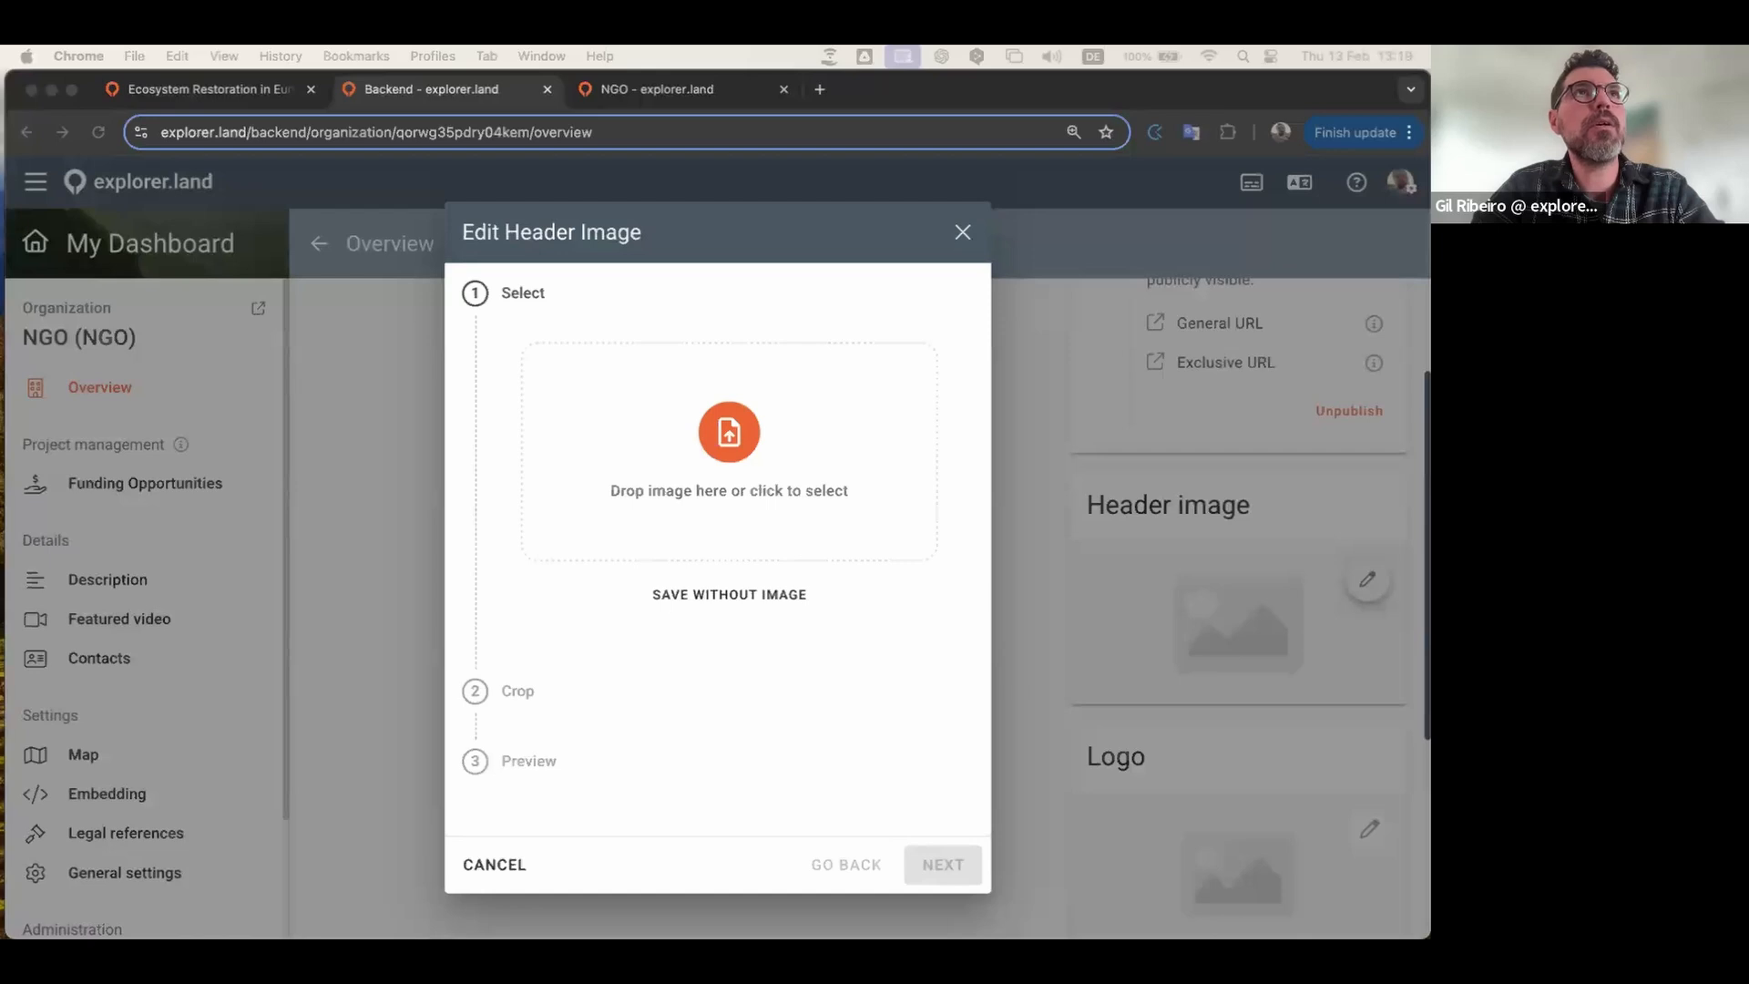
{"action": "left_click_drag", "start_coordinate": [346, 401], "coordinate": [733, 428]}
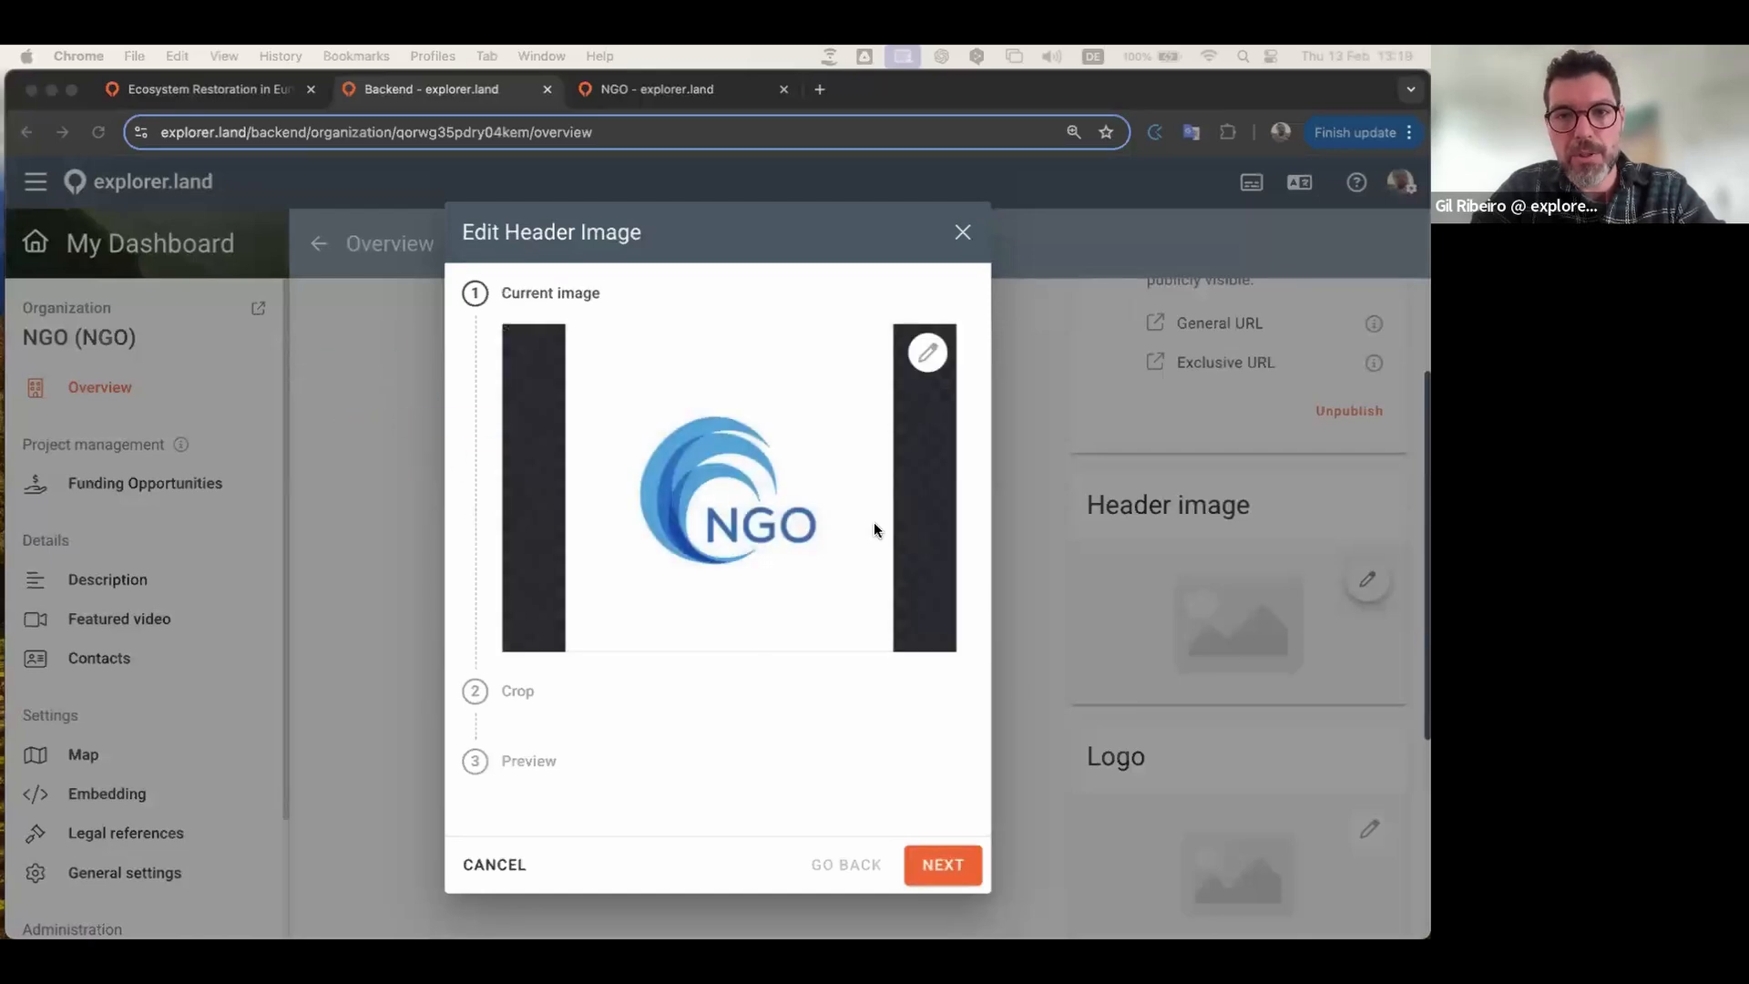
Step: Advance to cropping, go back, and remove the logo to empty the drop area
{"action": "left_click", "coordinate": [947, 851]}
{"action": "left_click", "coordinate": [949, 863]}
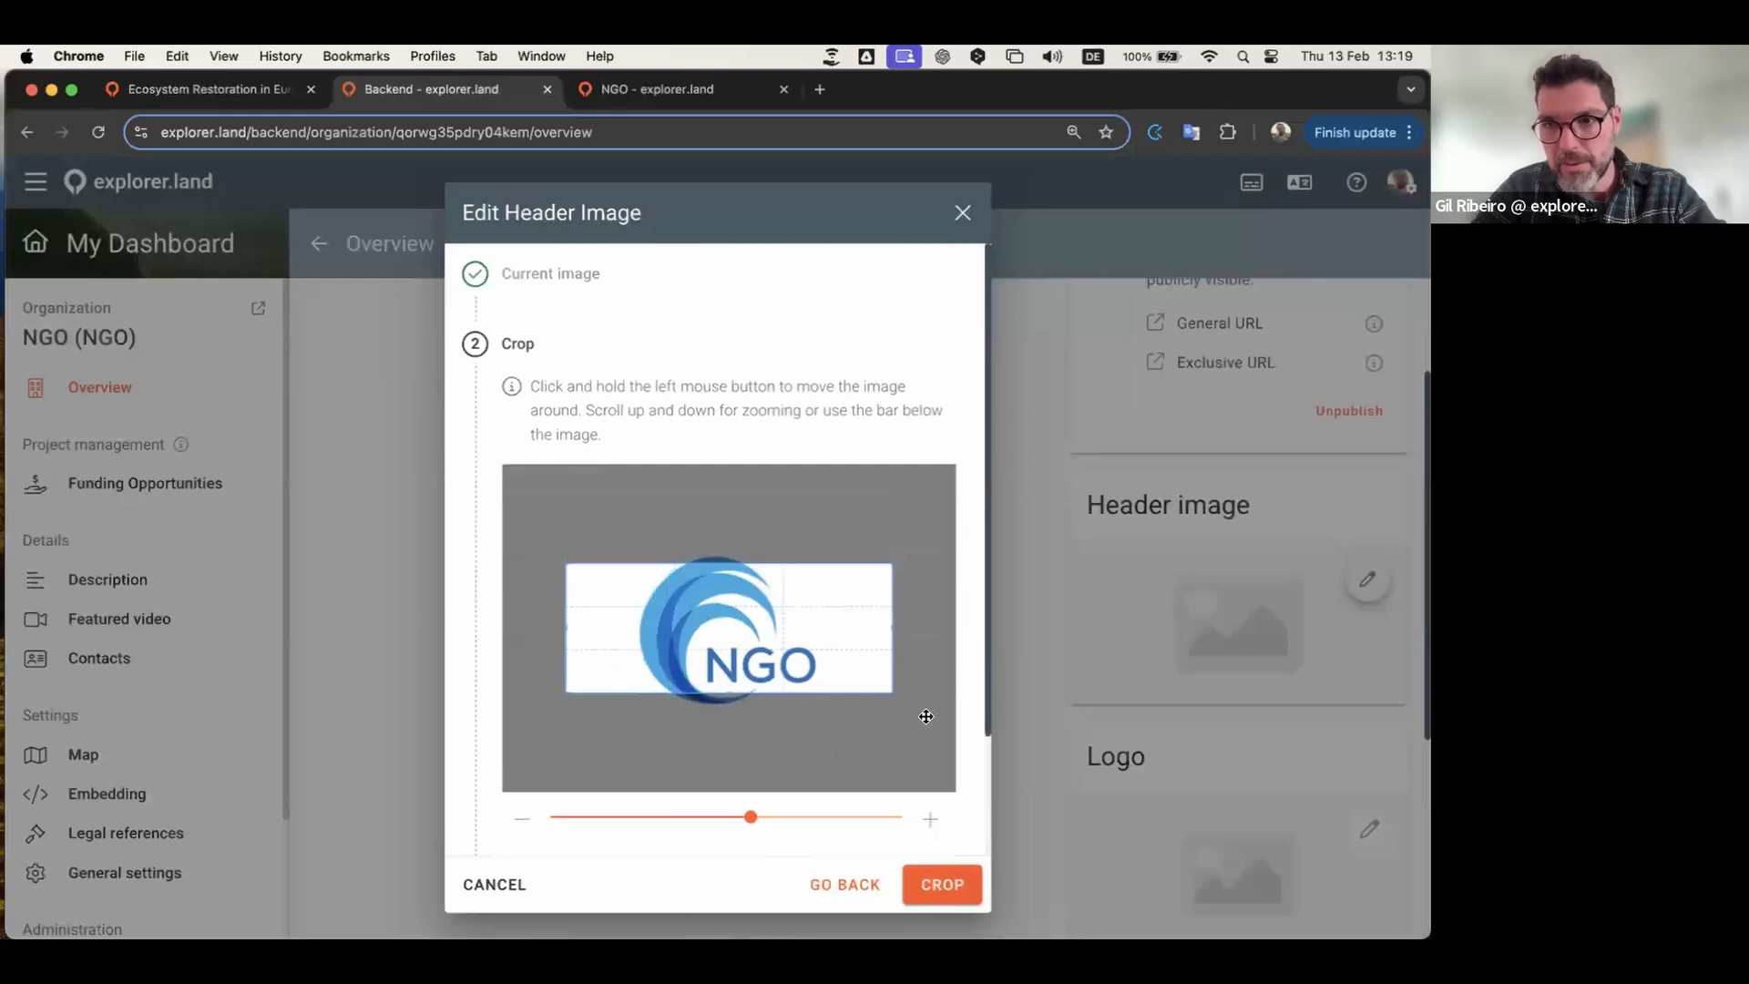
{"action": "left_click", "coordinate": [845, 885]}
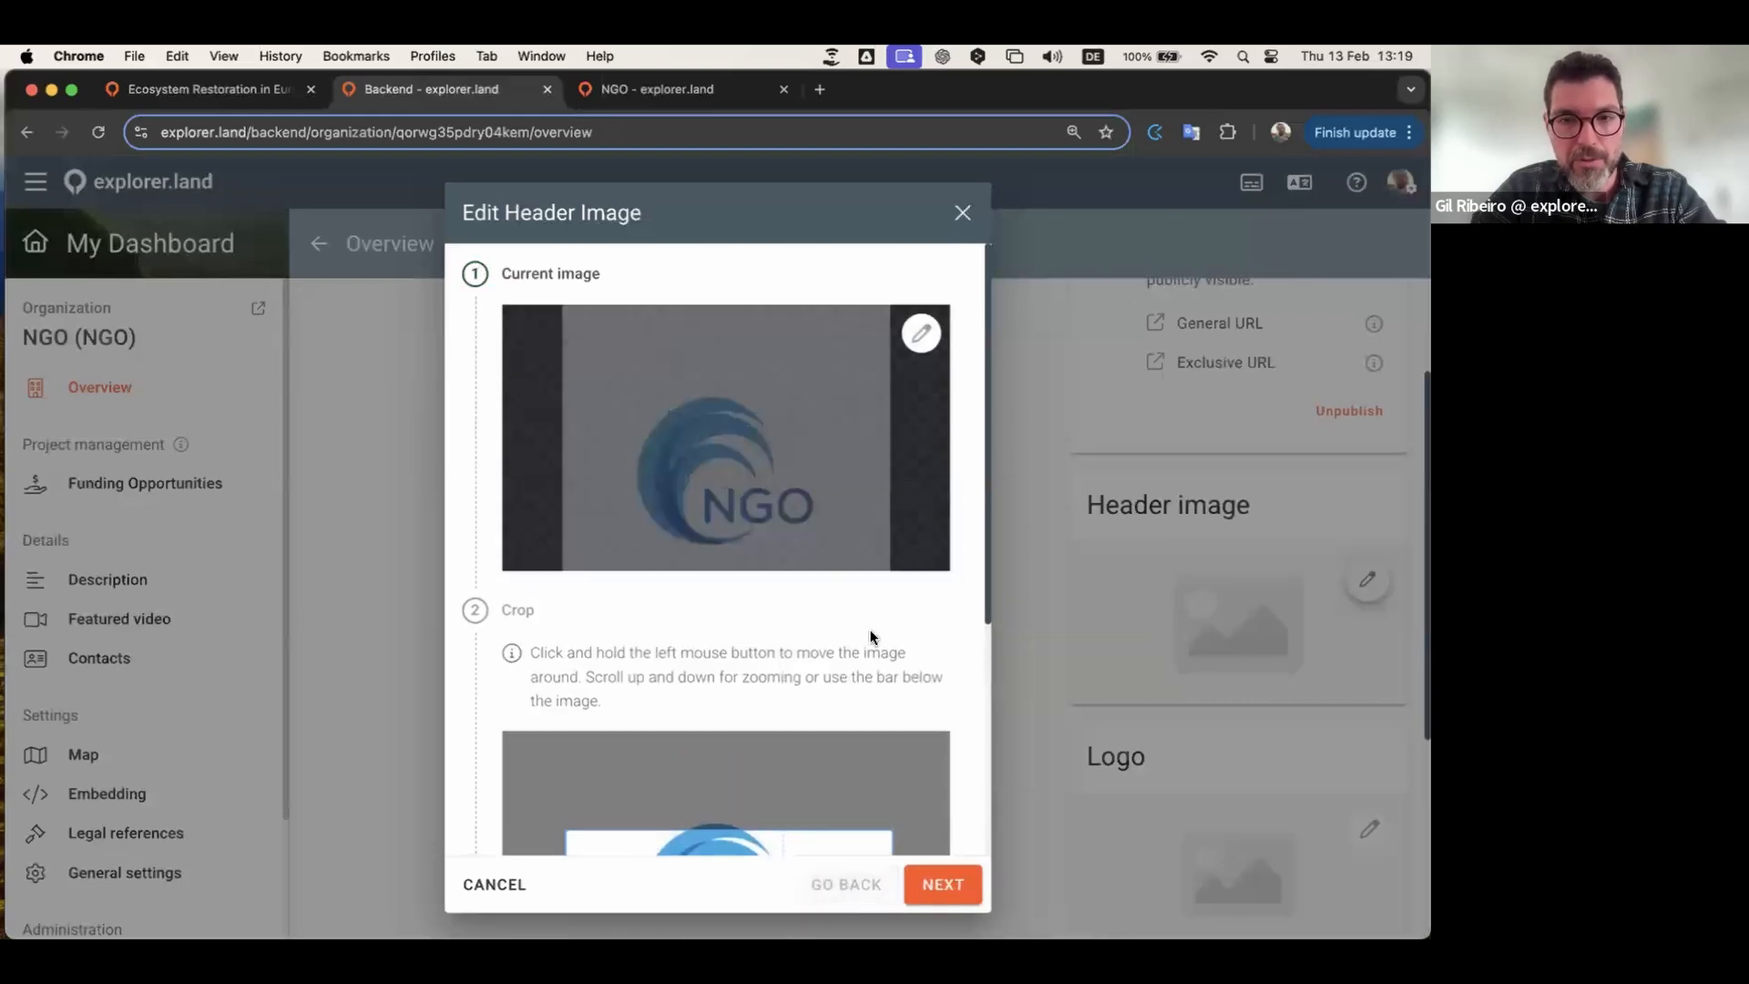
{"action": "left_click", "coordinate": [935, 370]}
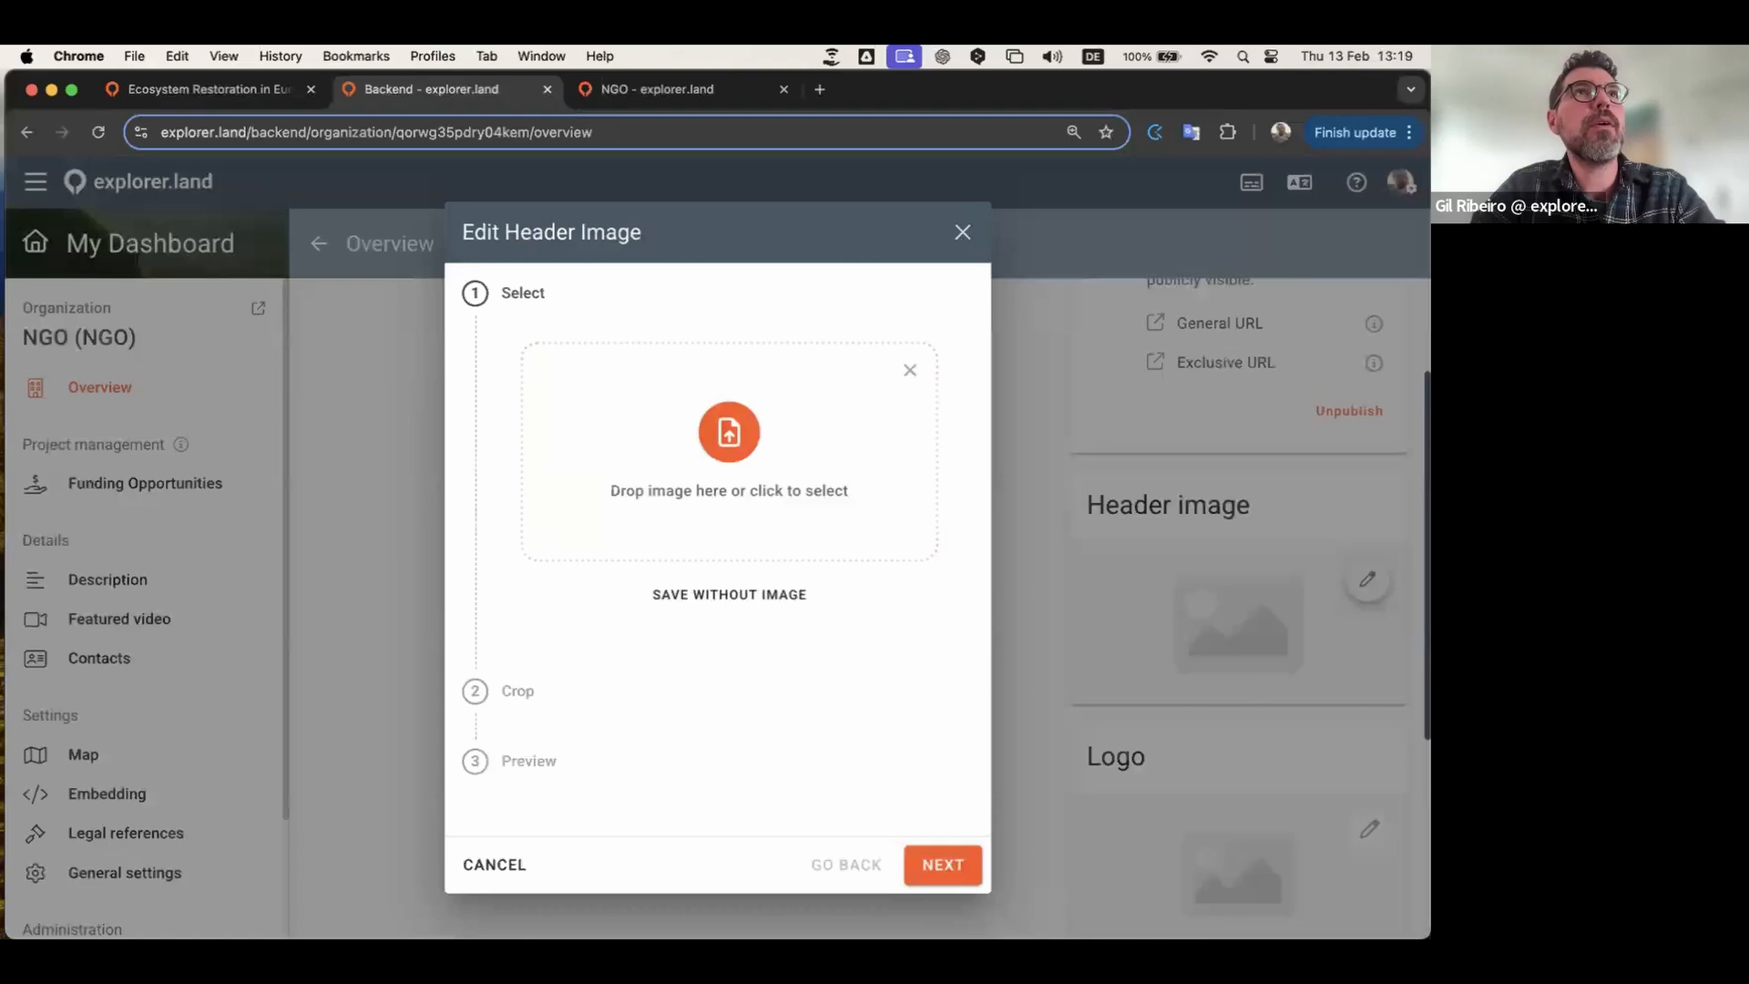
Step: Load the water-droplet leaf photo, position it in the crop frame, crop and submit
{"action": "left_click_drag", "start_coordinate": [487, 420], "coordinate": [765, 484]}
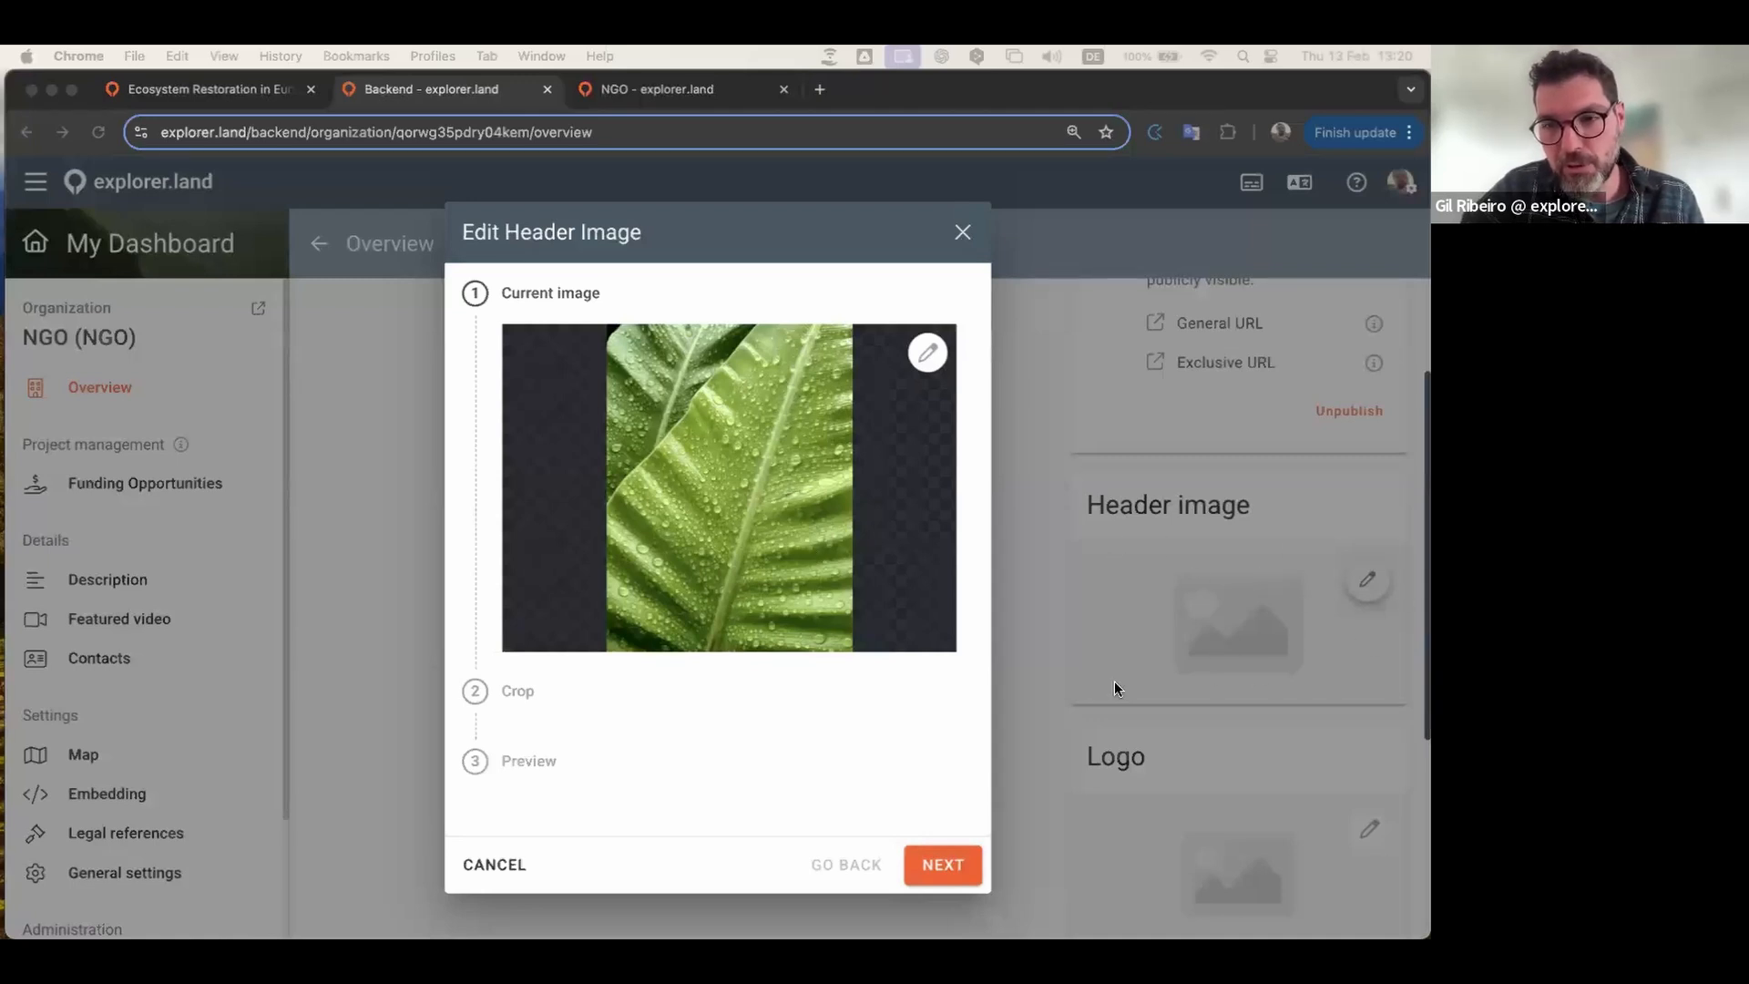
{"action": "left_click", "coordinate": [956, 867]}
{"action": "left_click", "coordinate": [961, 872]}
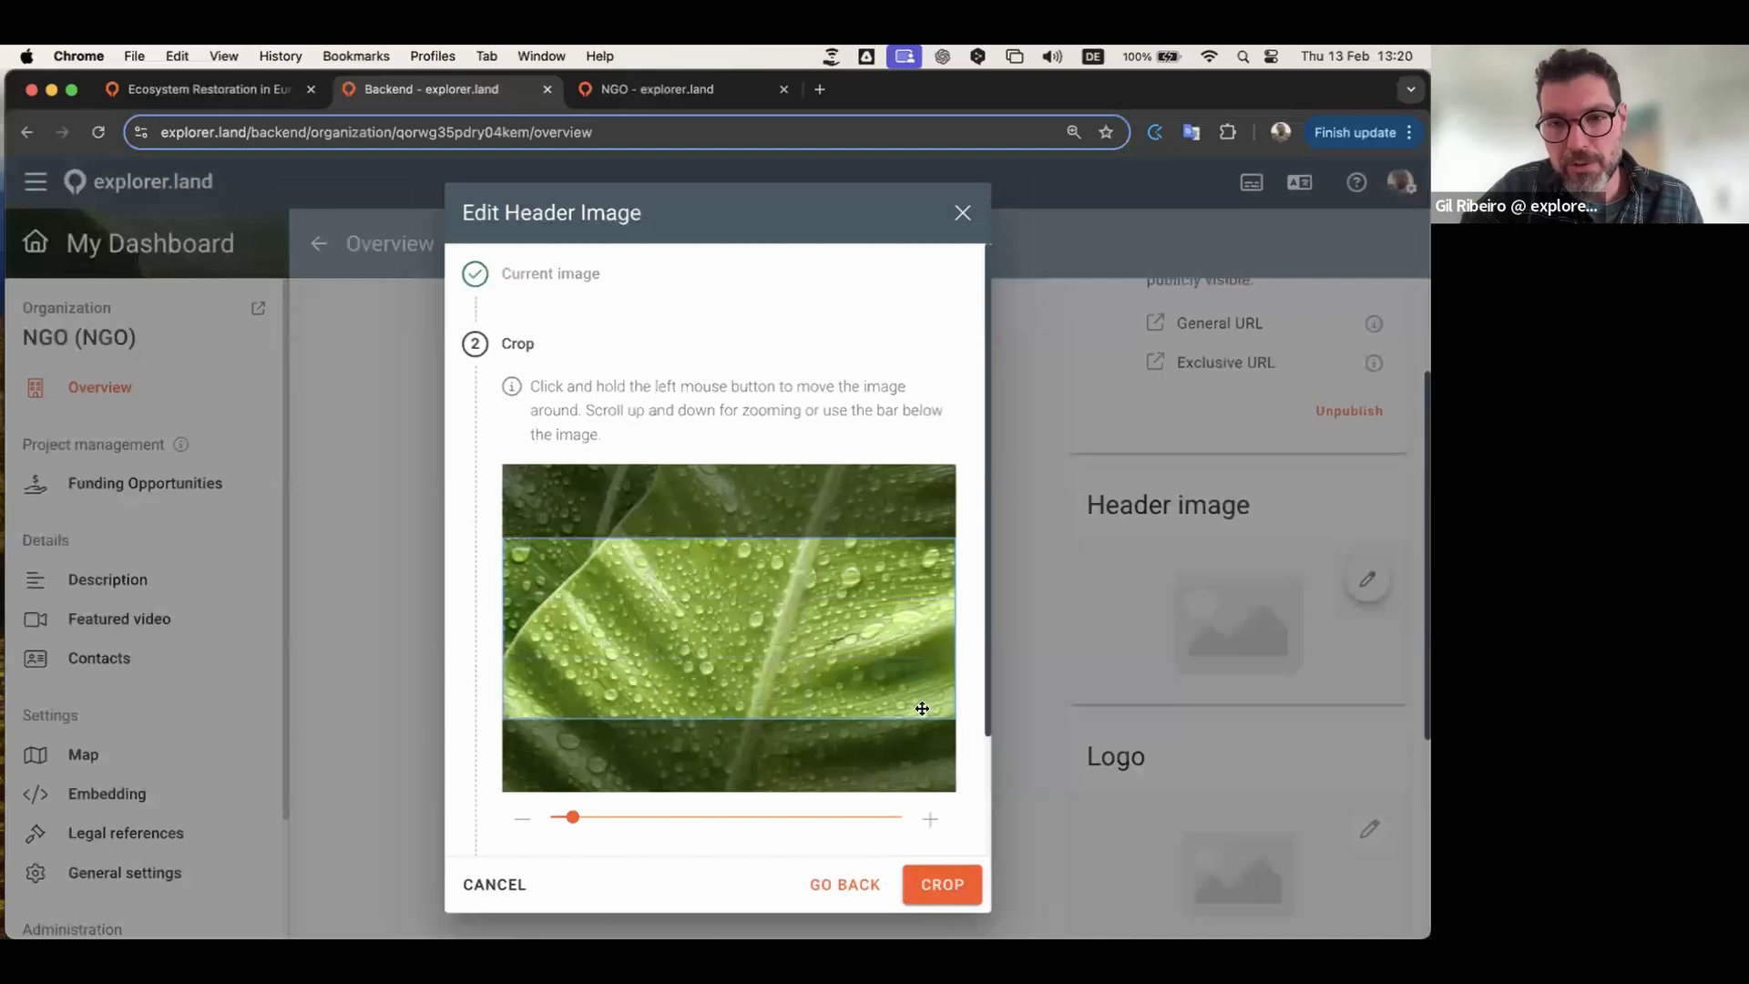
{"action": "left_click_drag", "start_coordinate": [856, 615], "coordinate": [854, 632]}
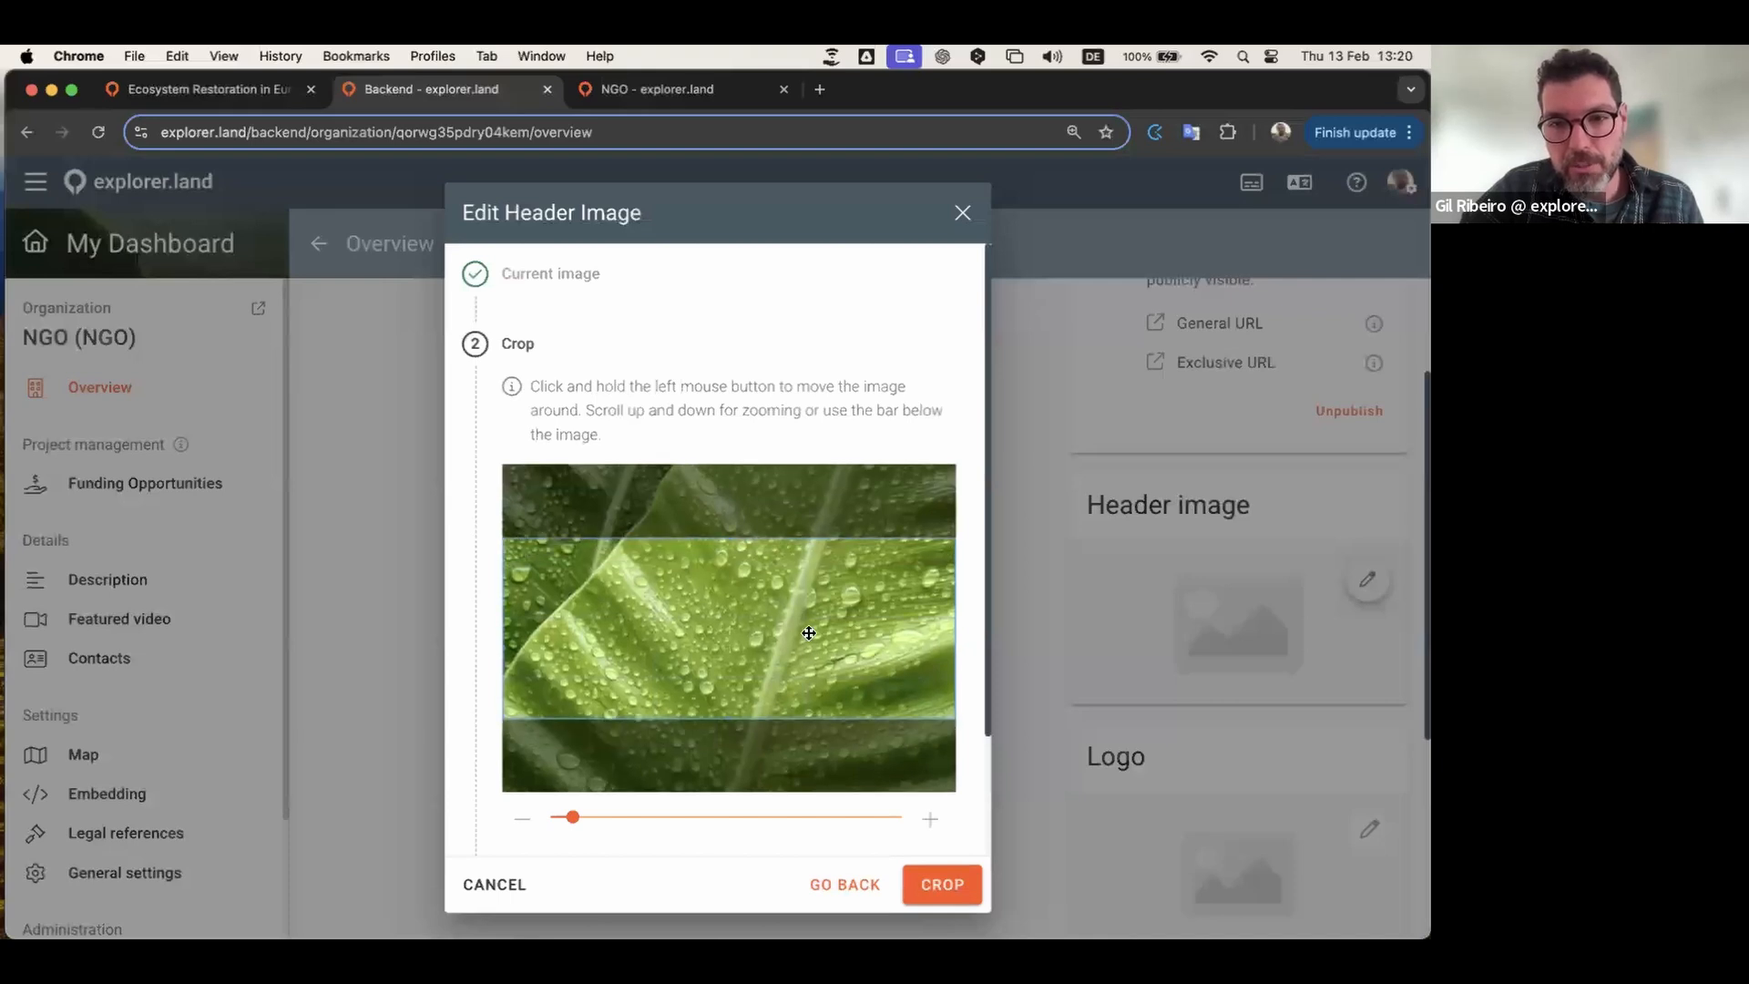
{"action": "left_click_drag", "start_coordinate": [804, 598], "coordinate": [834, 579]}
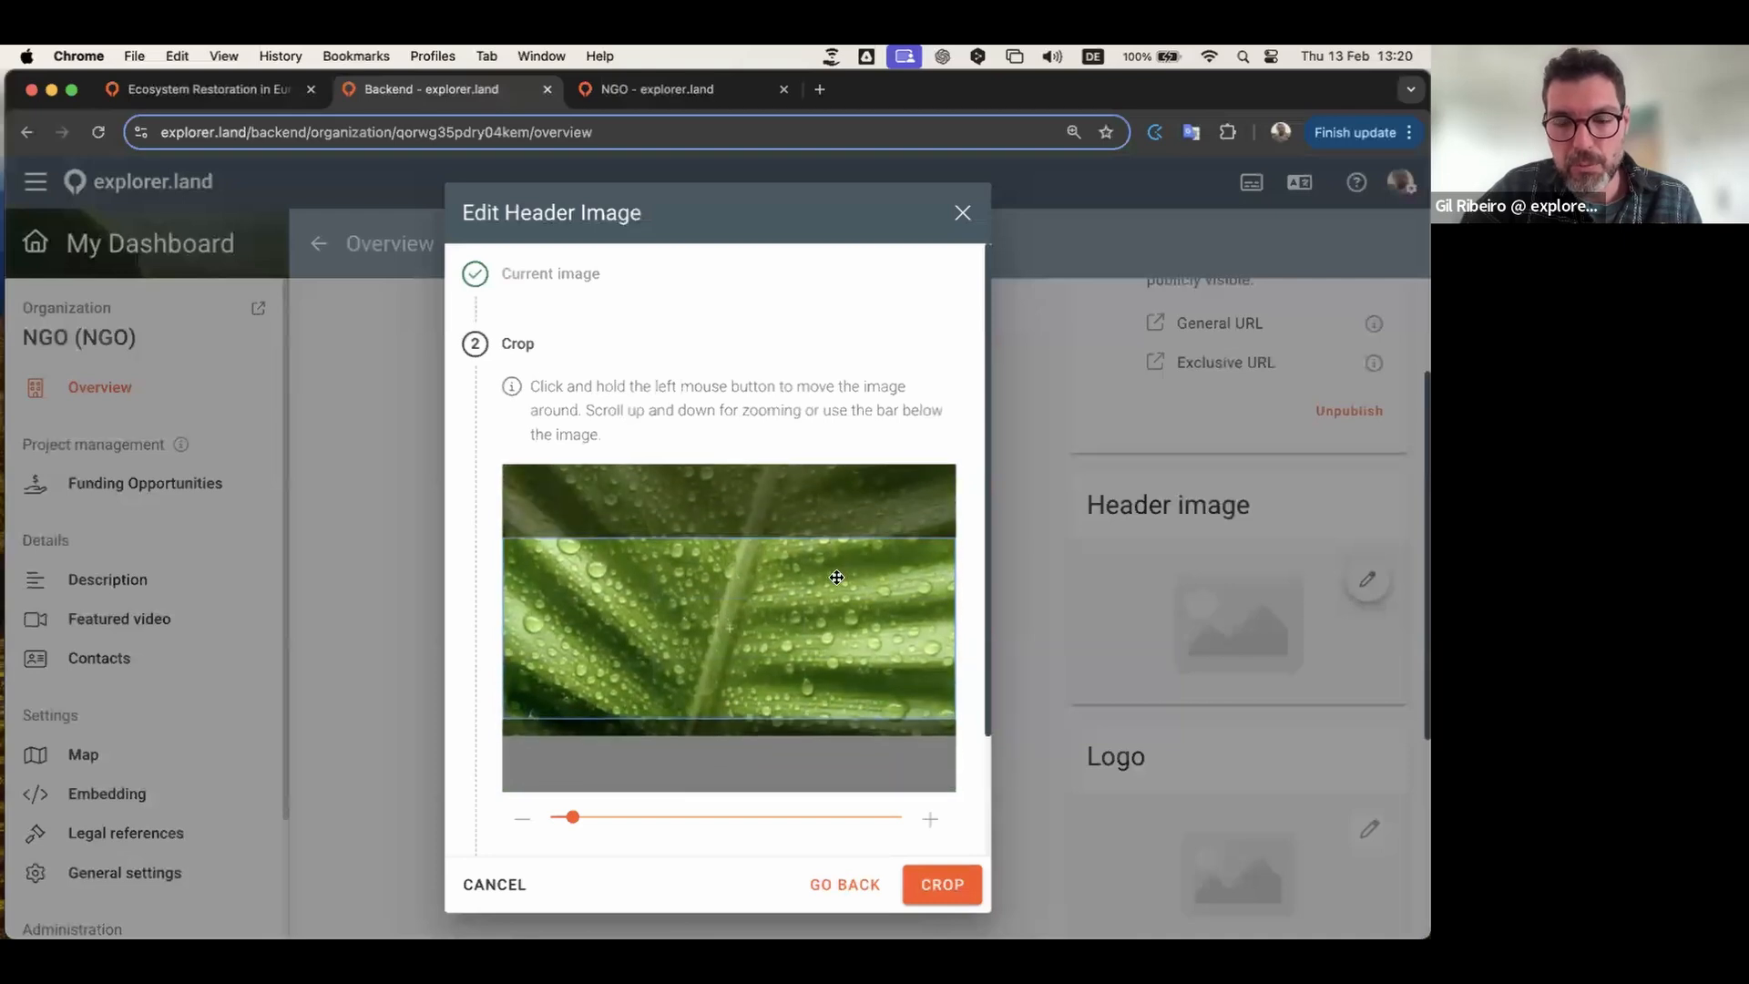
{"action": "left_click", "coordinate": [947, 889]}
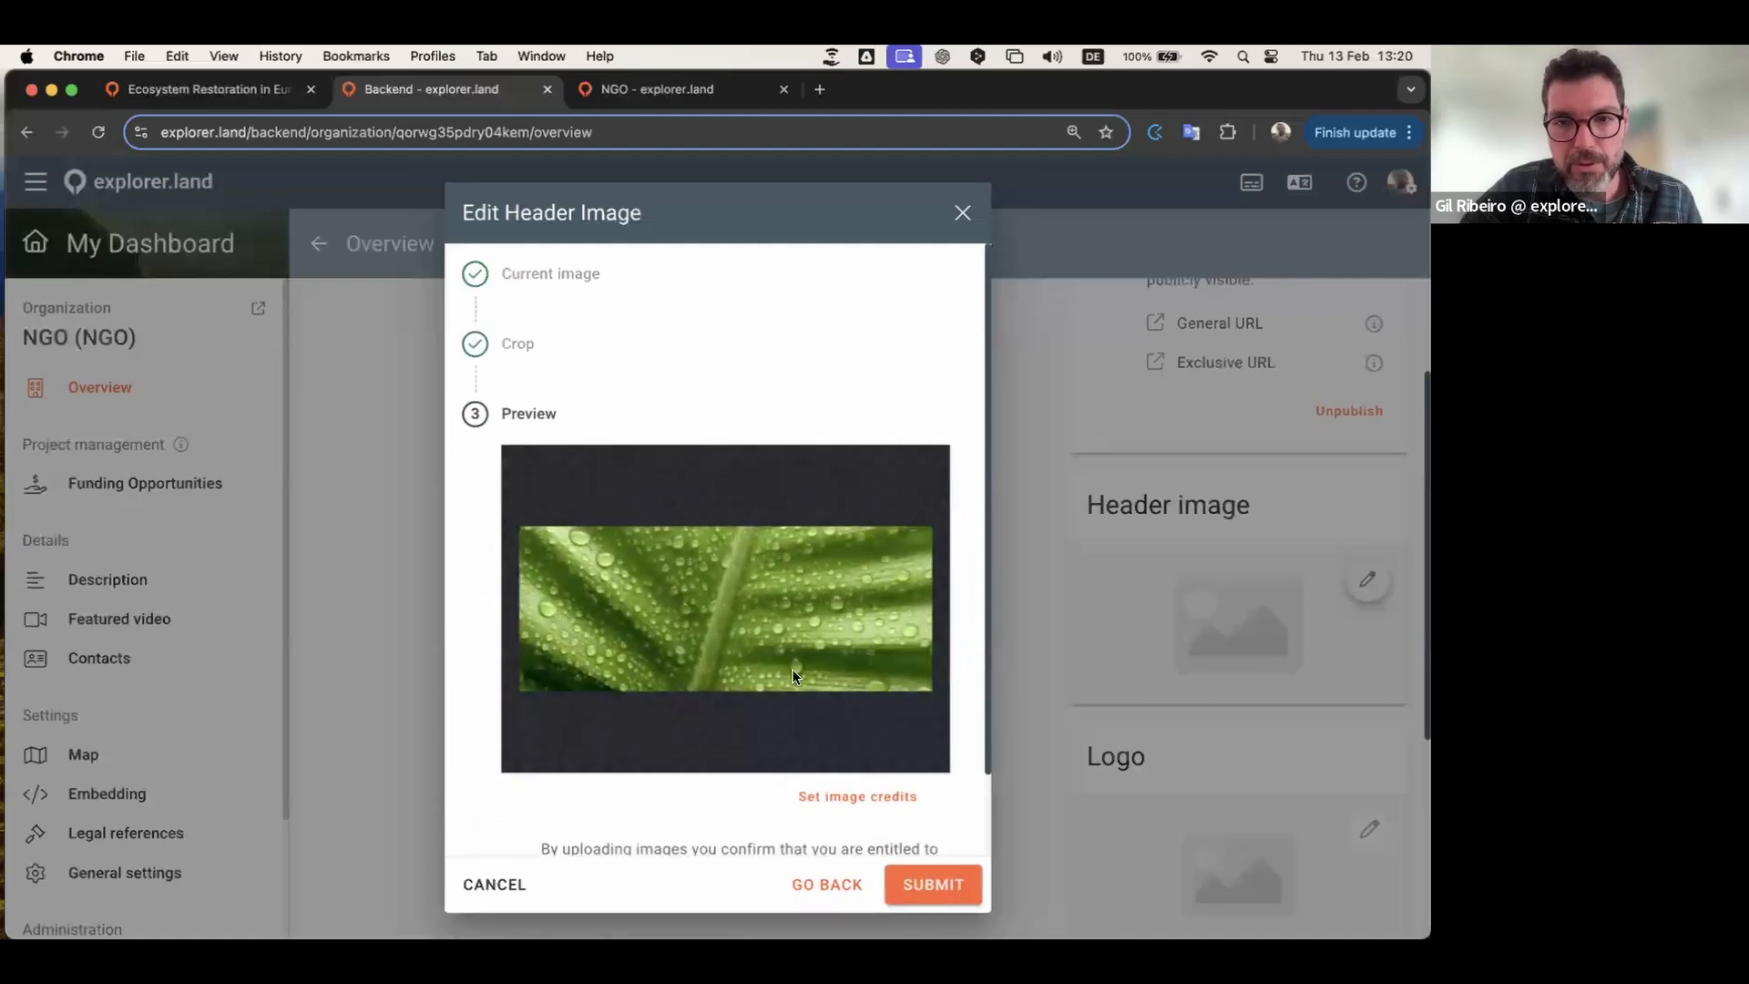
{"action": "left_click", "coordinate": [932, 885]}
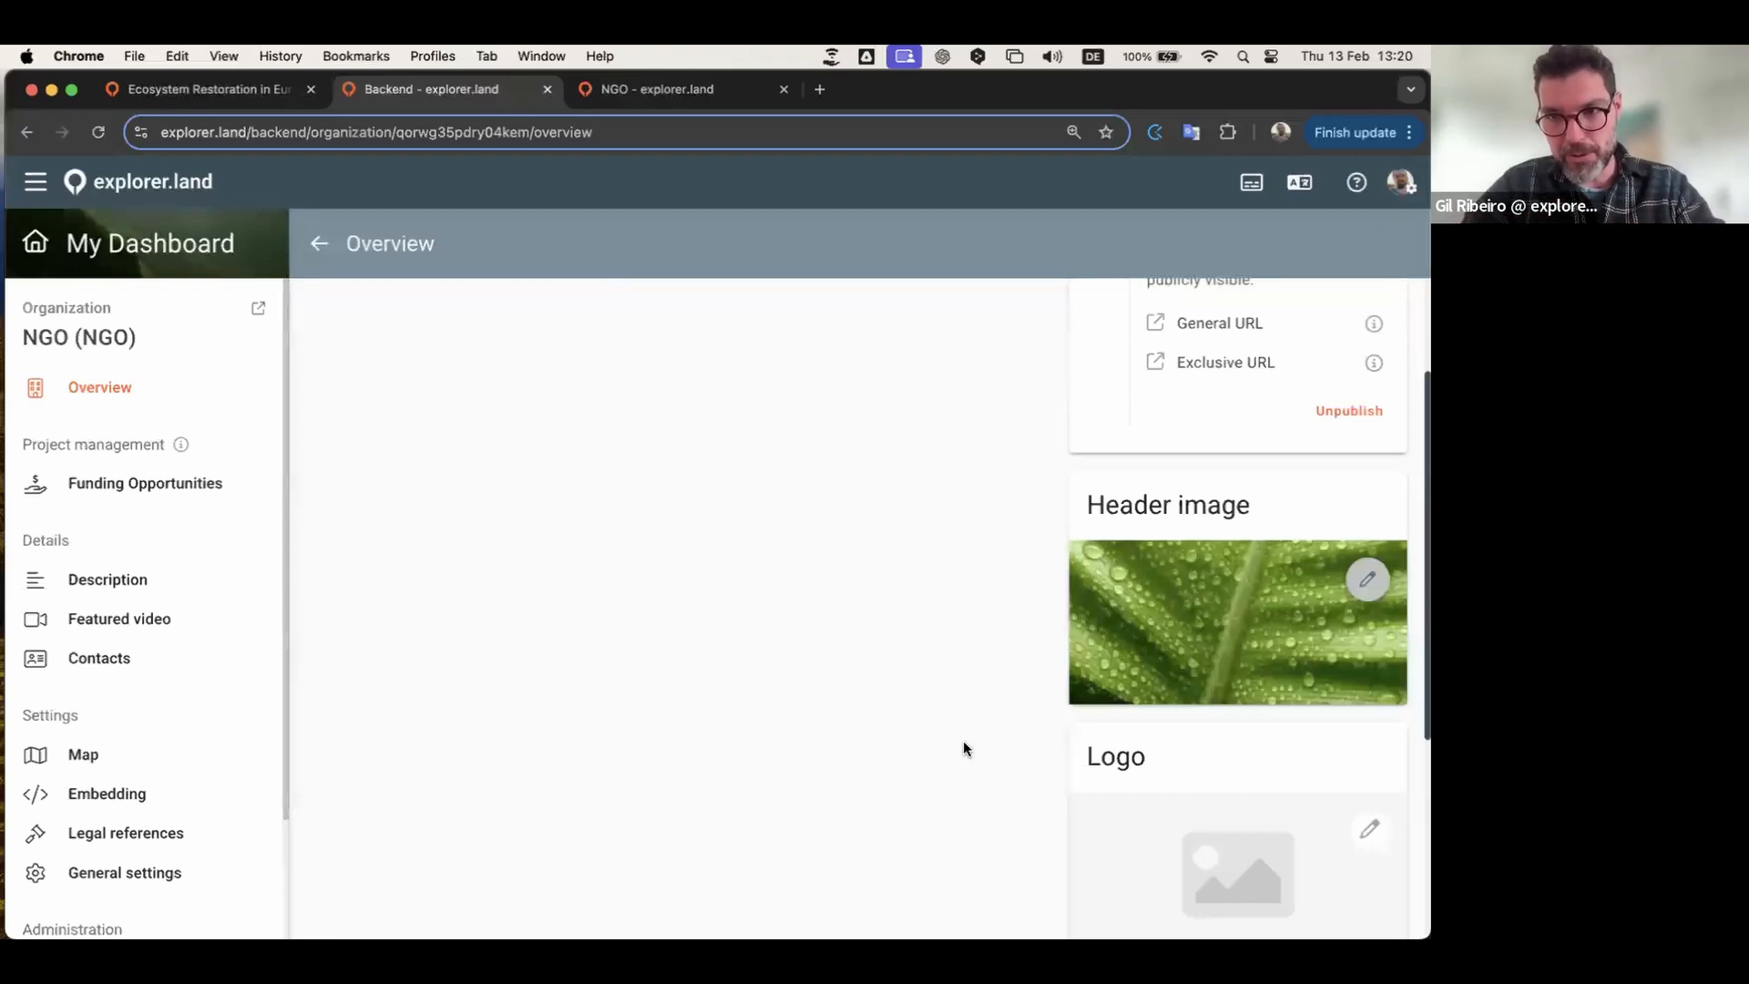
{"action": "scroll", "coordinate": [964, 741], "scroll_direction": "down", "scroll_amount": 2}
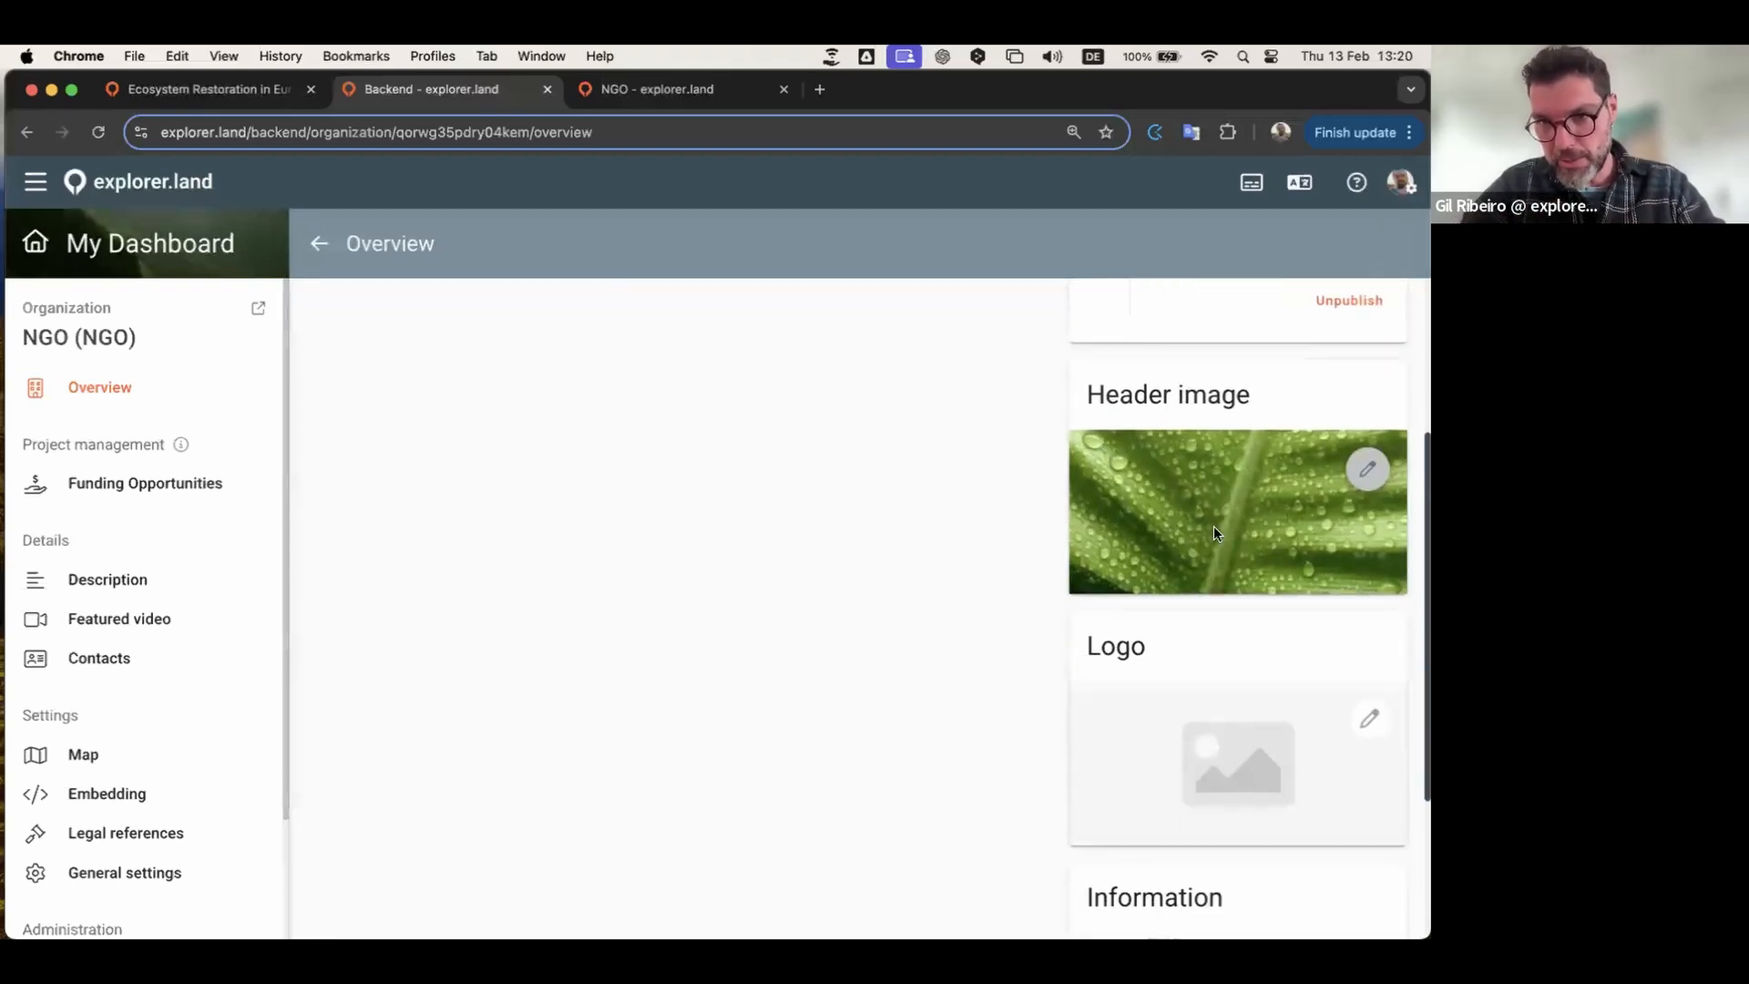
Step: Upload the NGO wave logo, zoom and center it in the crop circle, then crop and submit
{"action": "left_click", "coordinate": [1369, 720]}
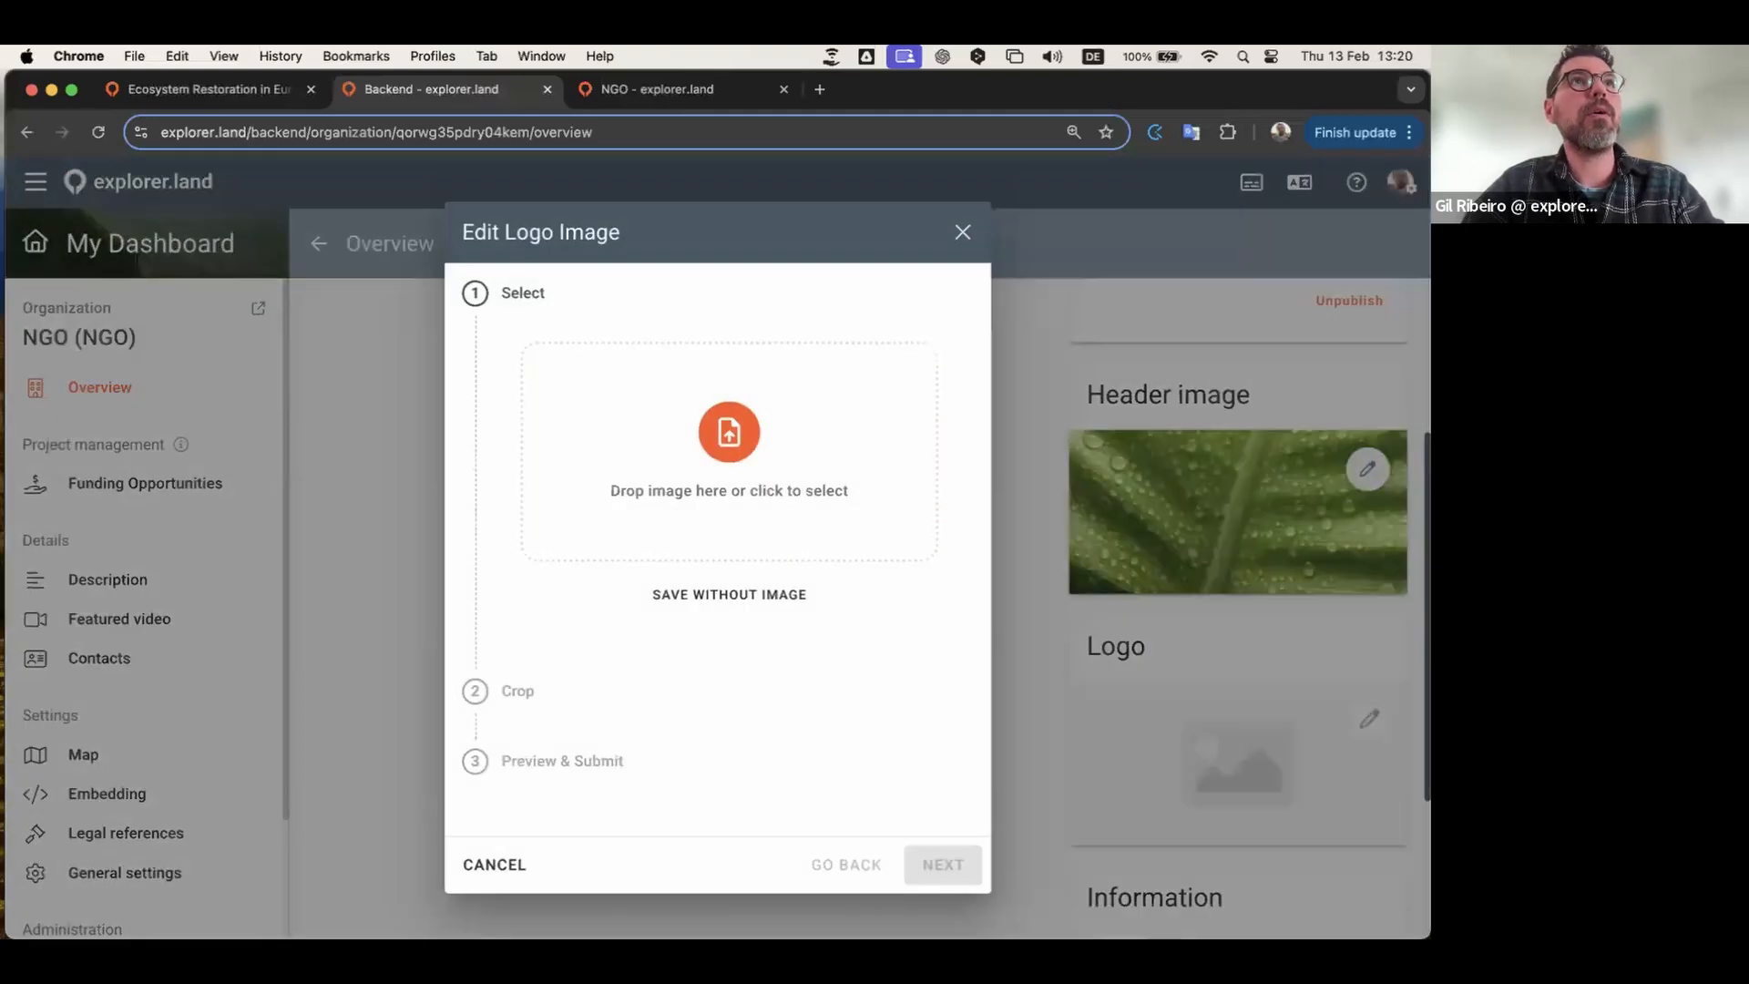
{"action": "left_click_drag", "start_coordinate": [527, 480], "coordinate": [729, 450]}
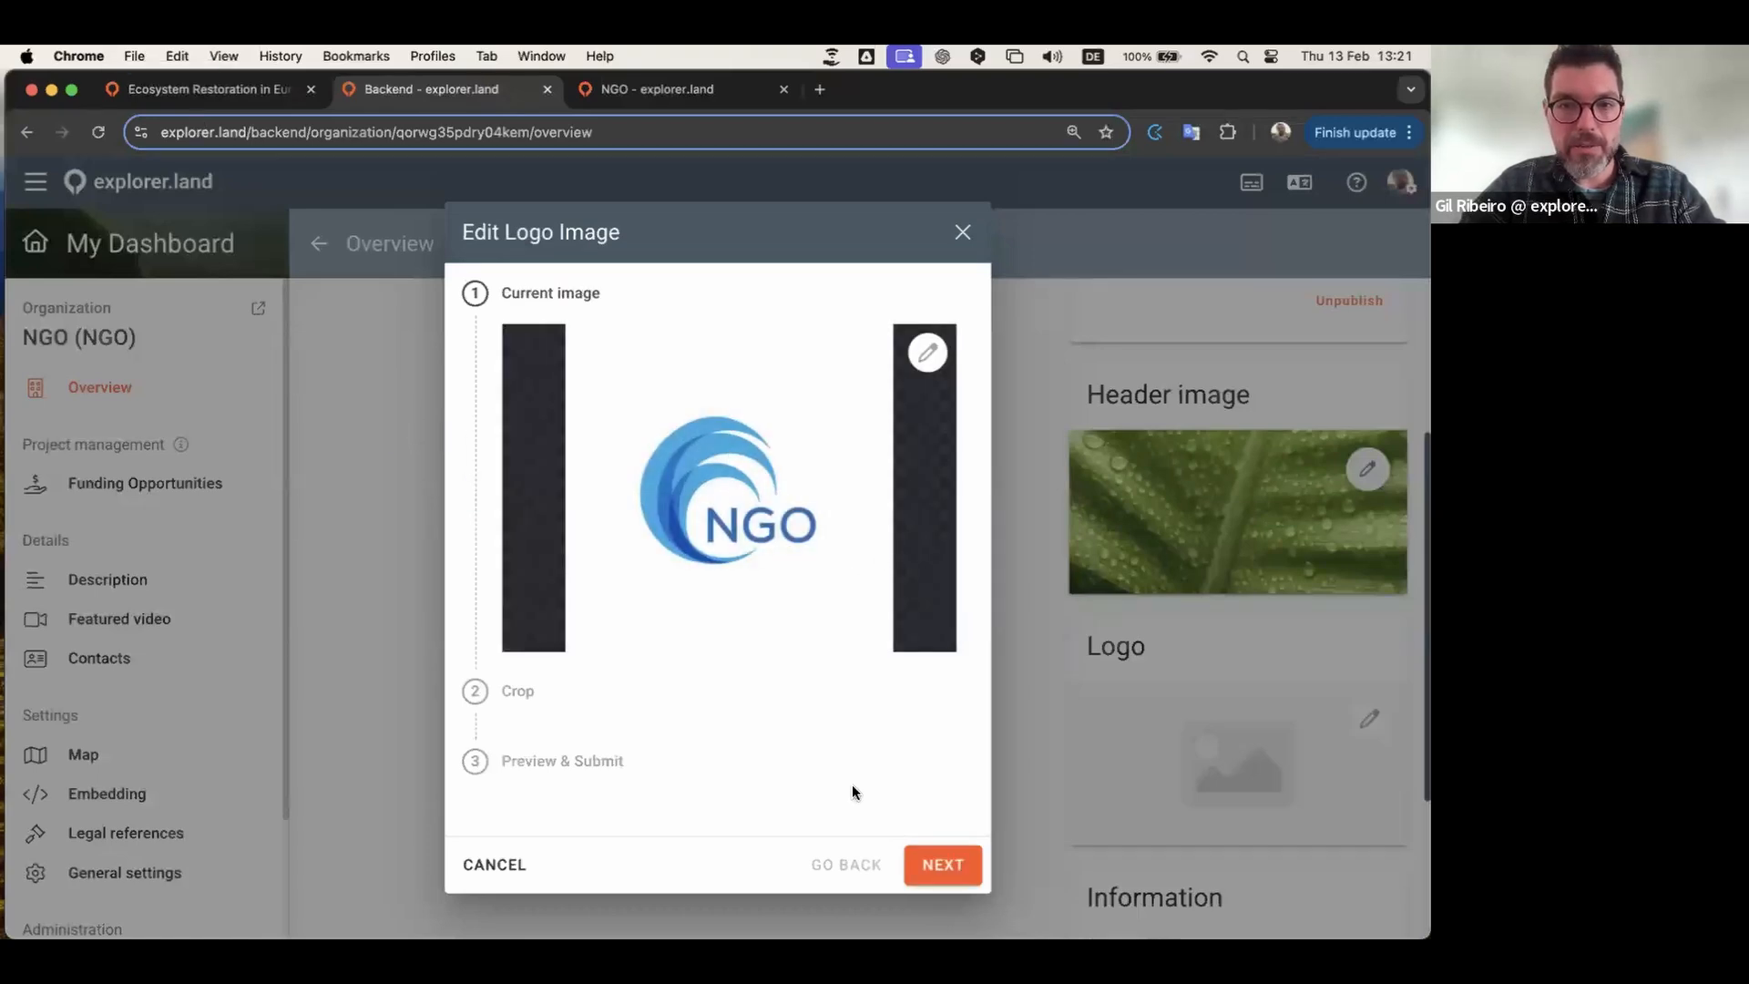
{"action": "left_click", "coordinate": [947, 859]}
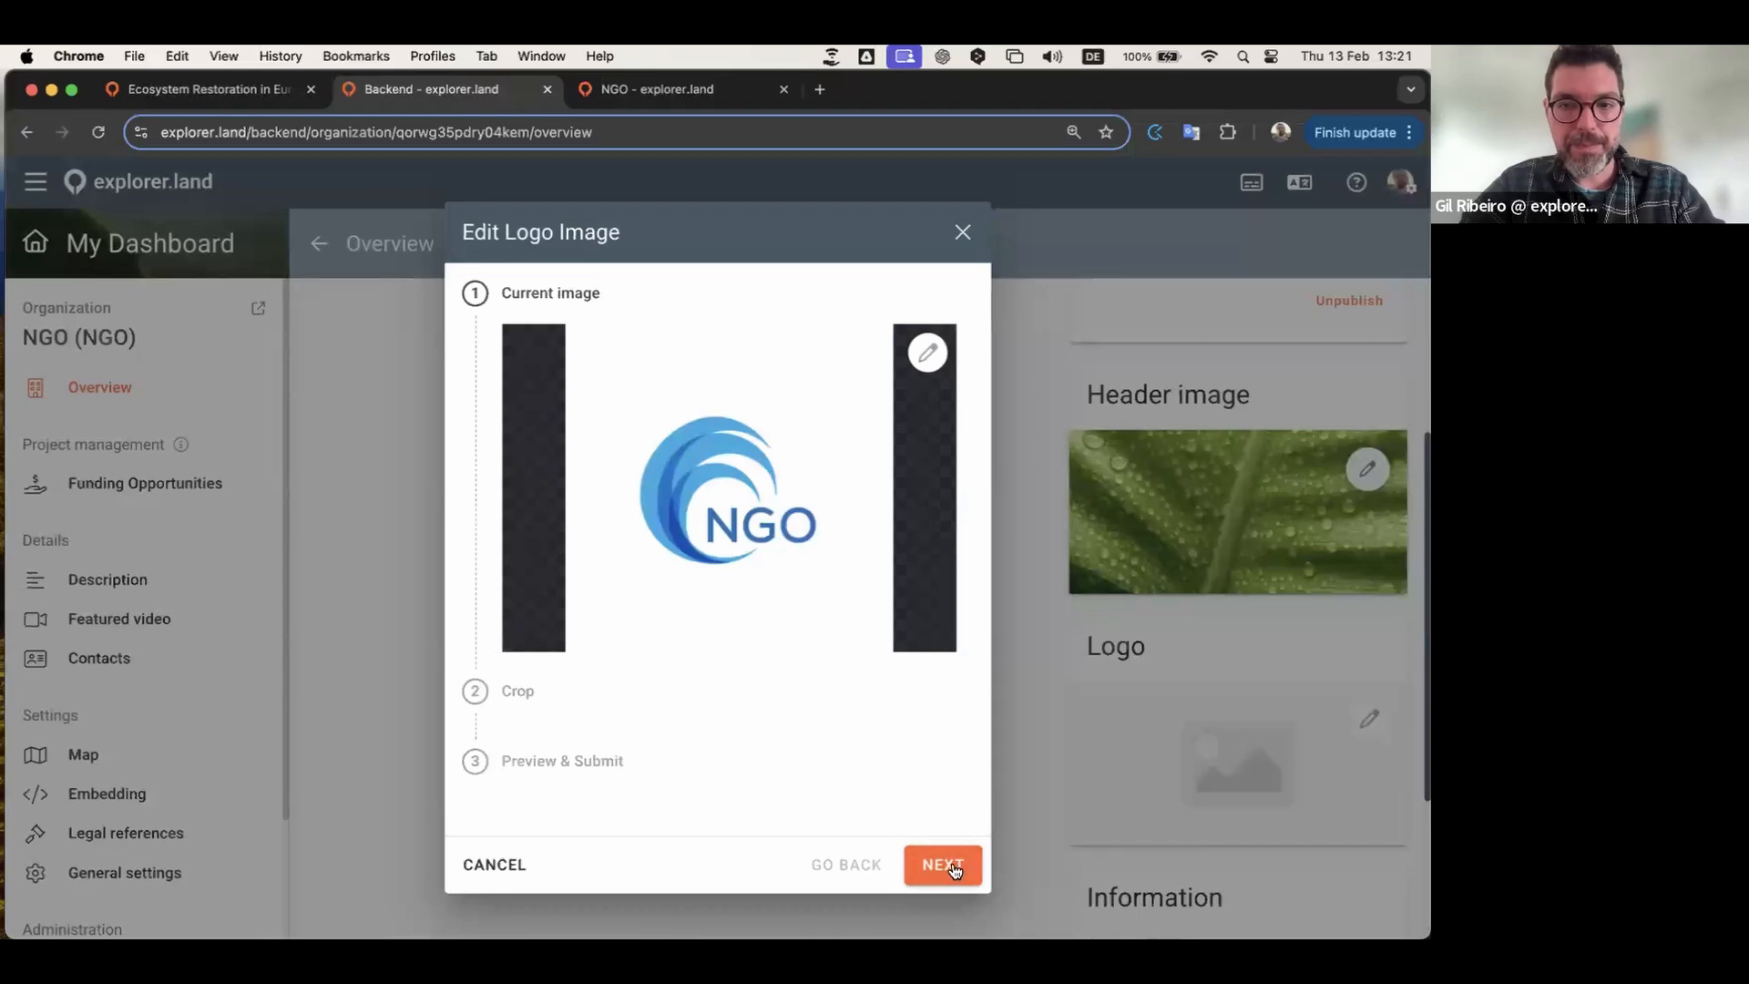
{"action": "left_click_drag", "start_coordinate": [745, 760], "coordinate": [738, 762]}
{"action": "left_click_drag", "start_coordinate": [755, 647], "coordinate": [755, 637]}
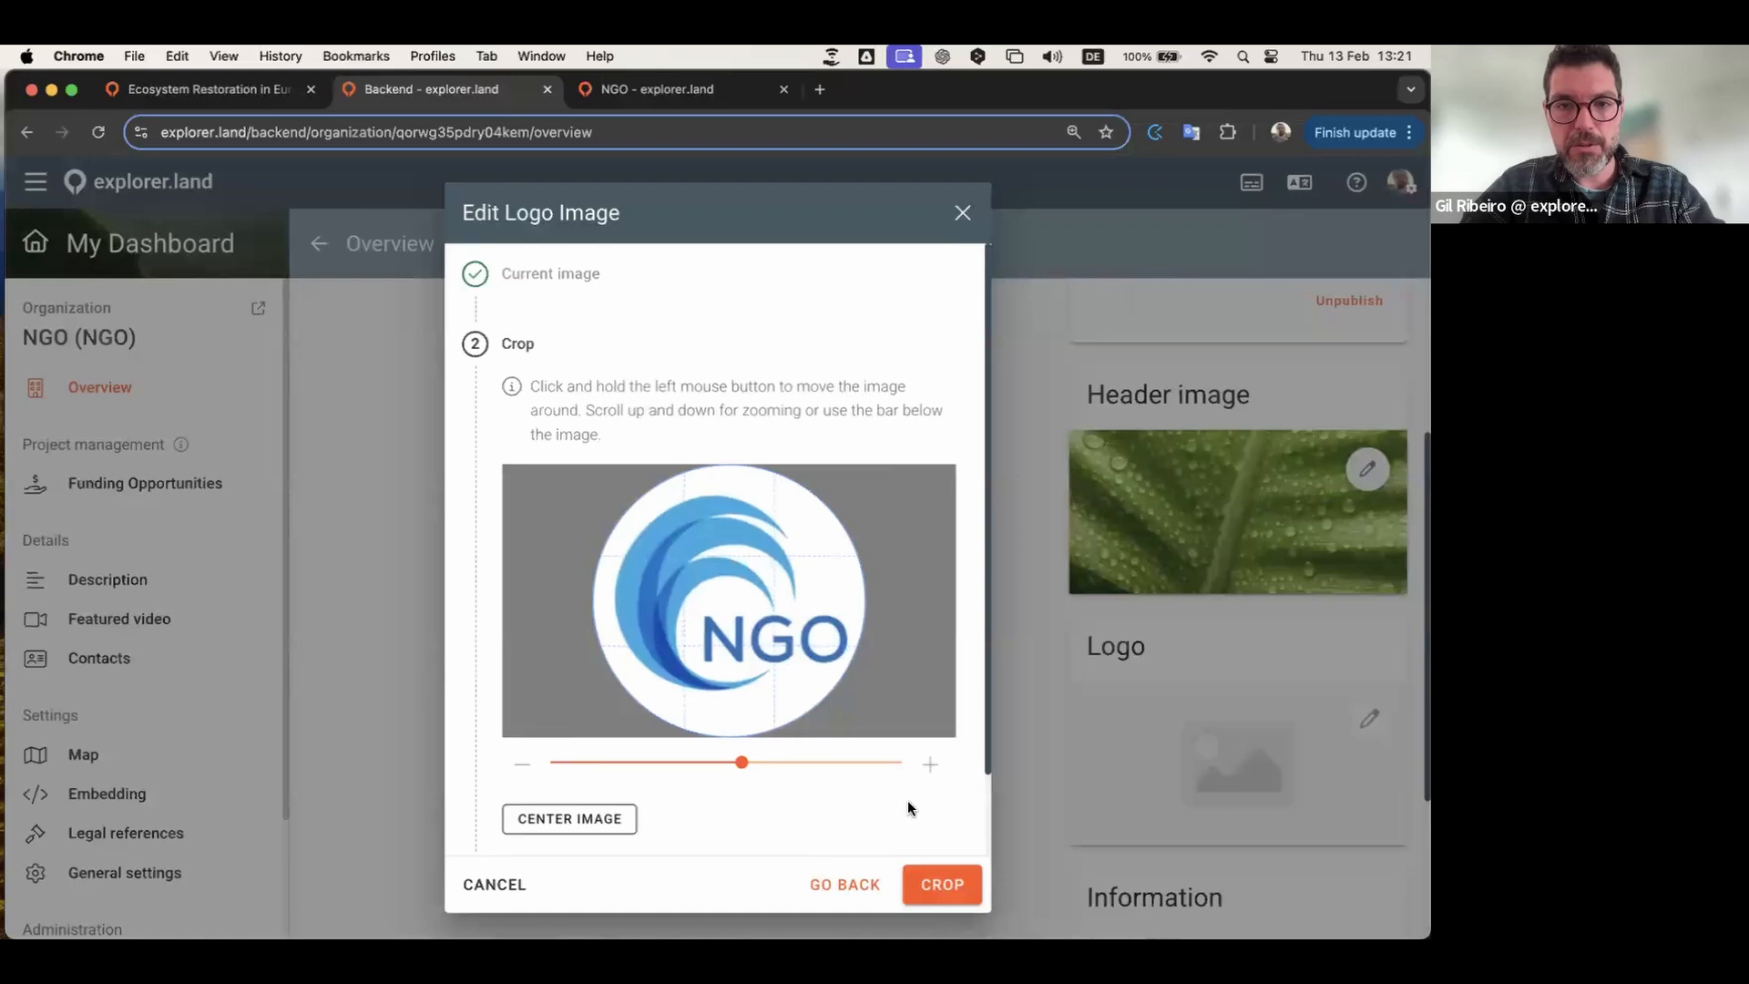
{"action": "left_click", "coordinate": [945, 885]}
{"action": "left_click", "coordinate": [947, 885]}
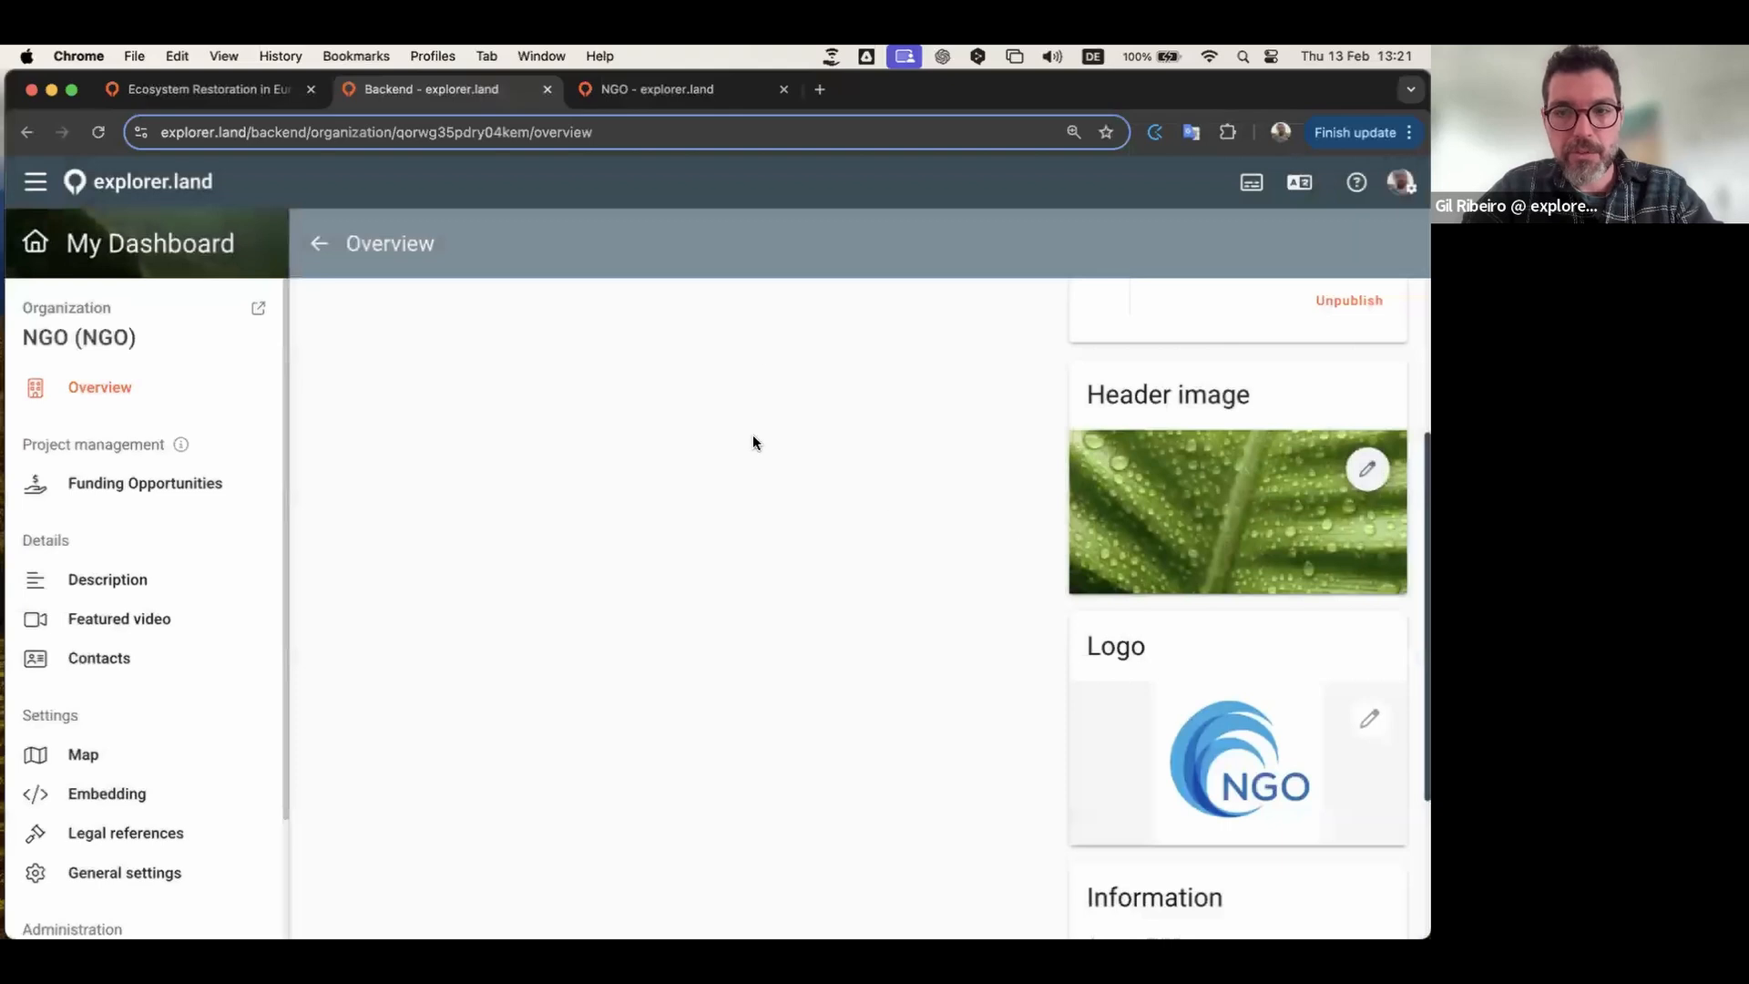
{"action": "left_click", "coordinate": [667, 89]}
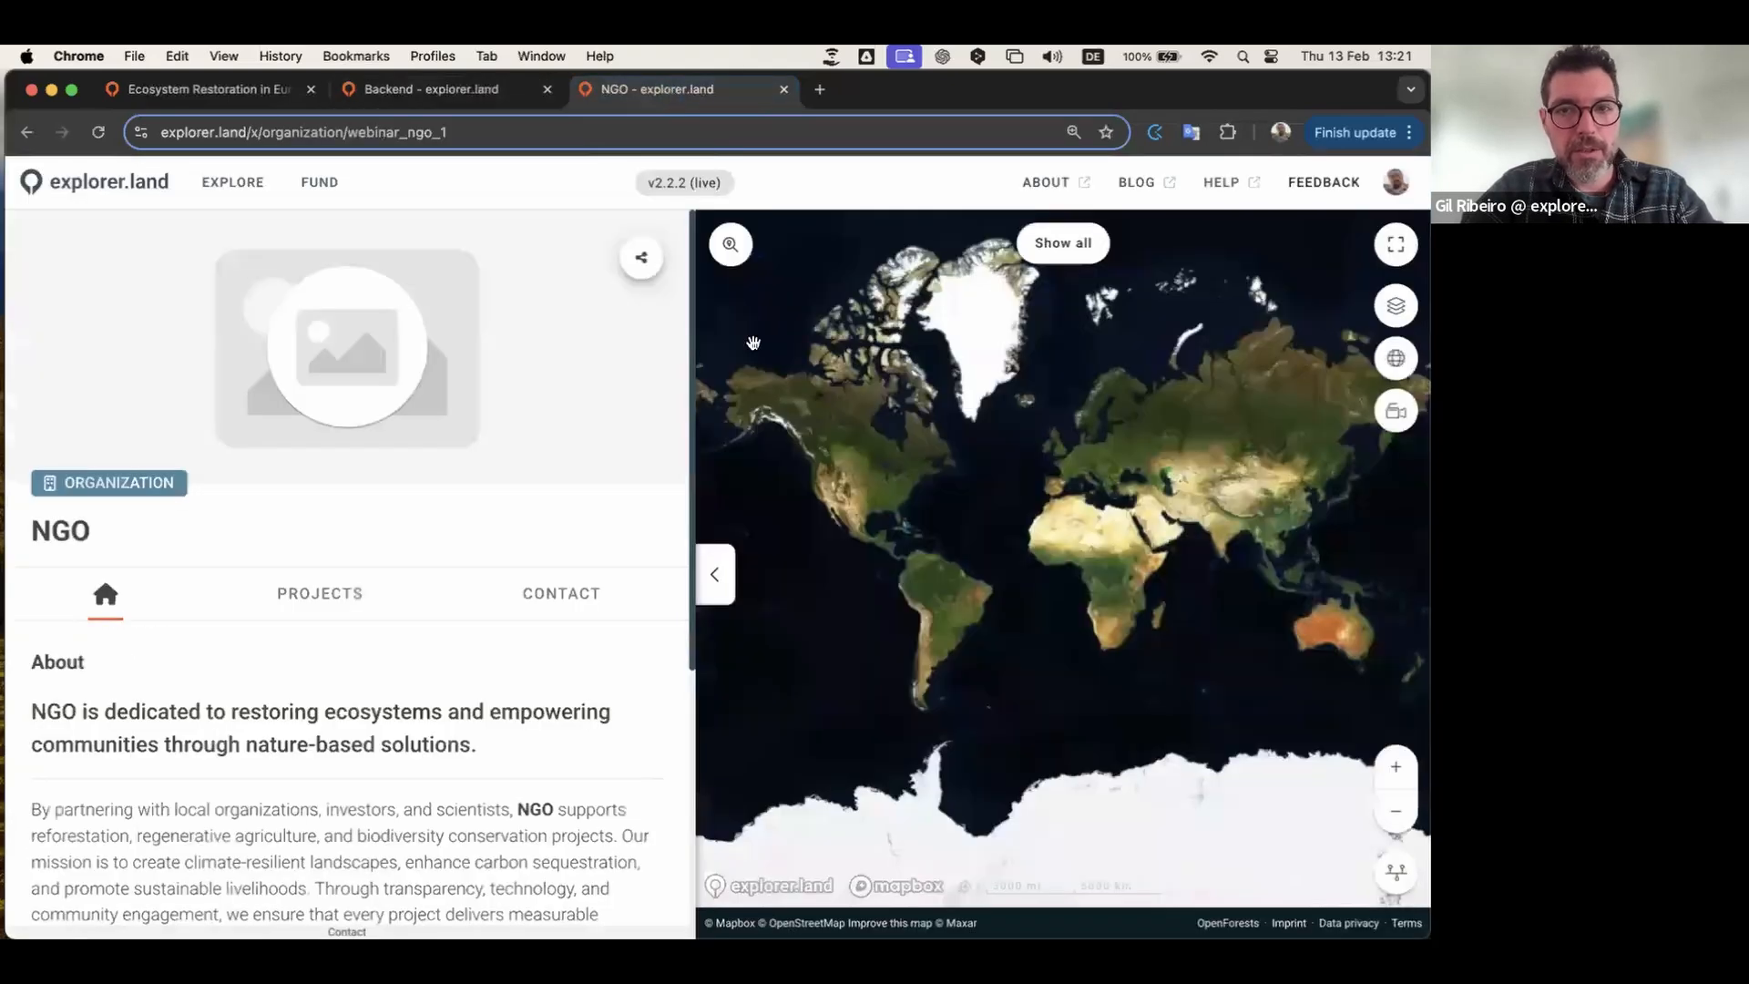
{"action": "left_click", "coordinate": [99, 135]}
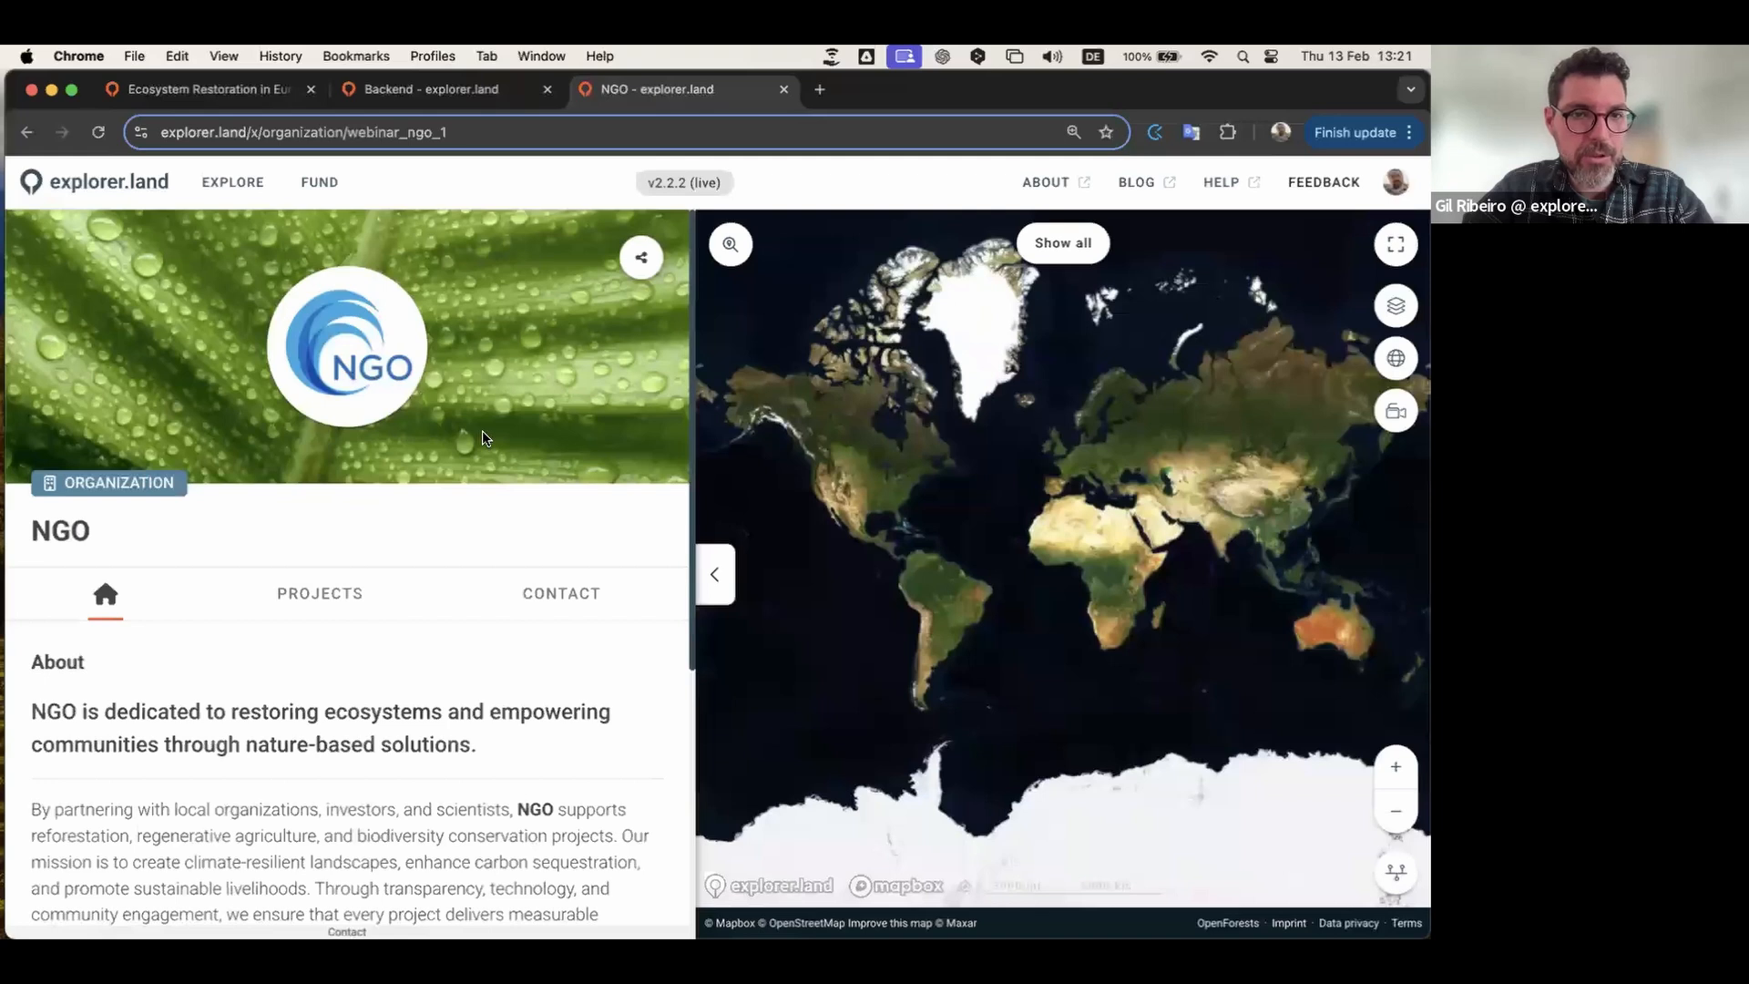
{"action": "scroll", "coordinate": [483, 438], "scroll_direction": "down", "scroll_amount": 3}
{"action": "scroll", "coordinate": [483, 436], "scroll_direction": "down", "scroll_amount": 2}
{"action": "scroll", "coordinate": [483, 435], "scroll_direction": "up", "scroll_amount": 4}
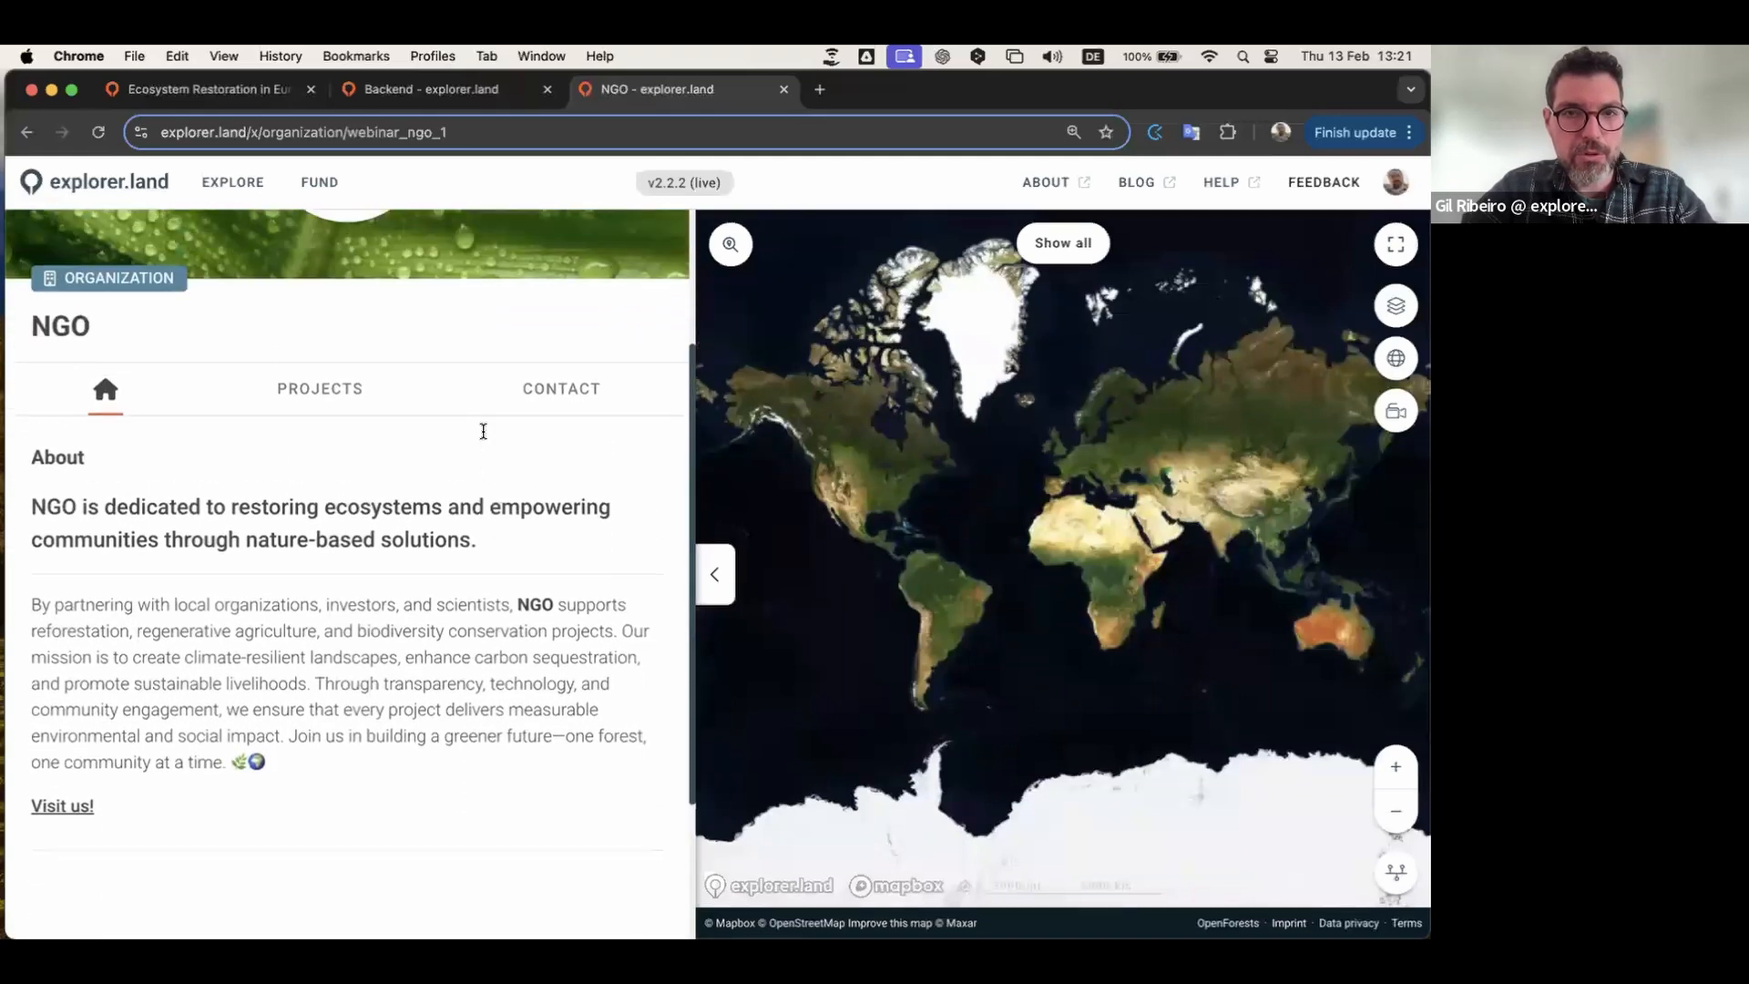
{"action": "left_click", "coordinate": [460, 89]}
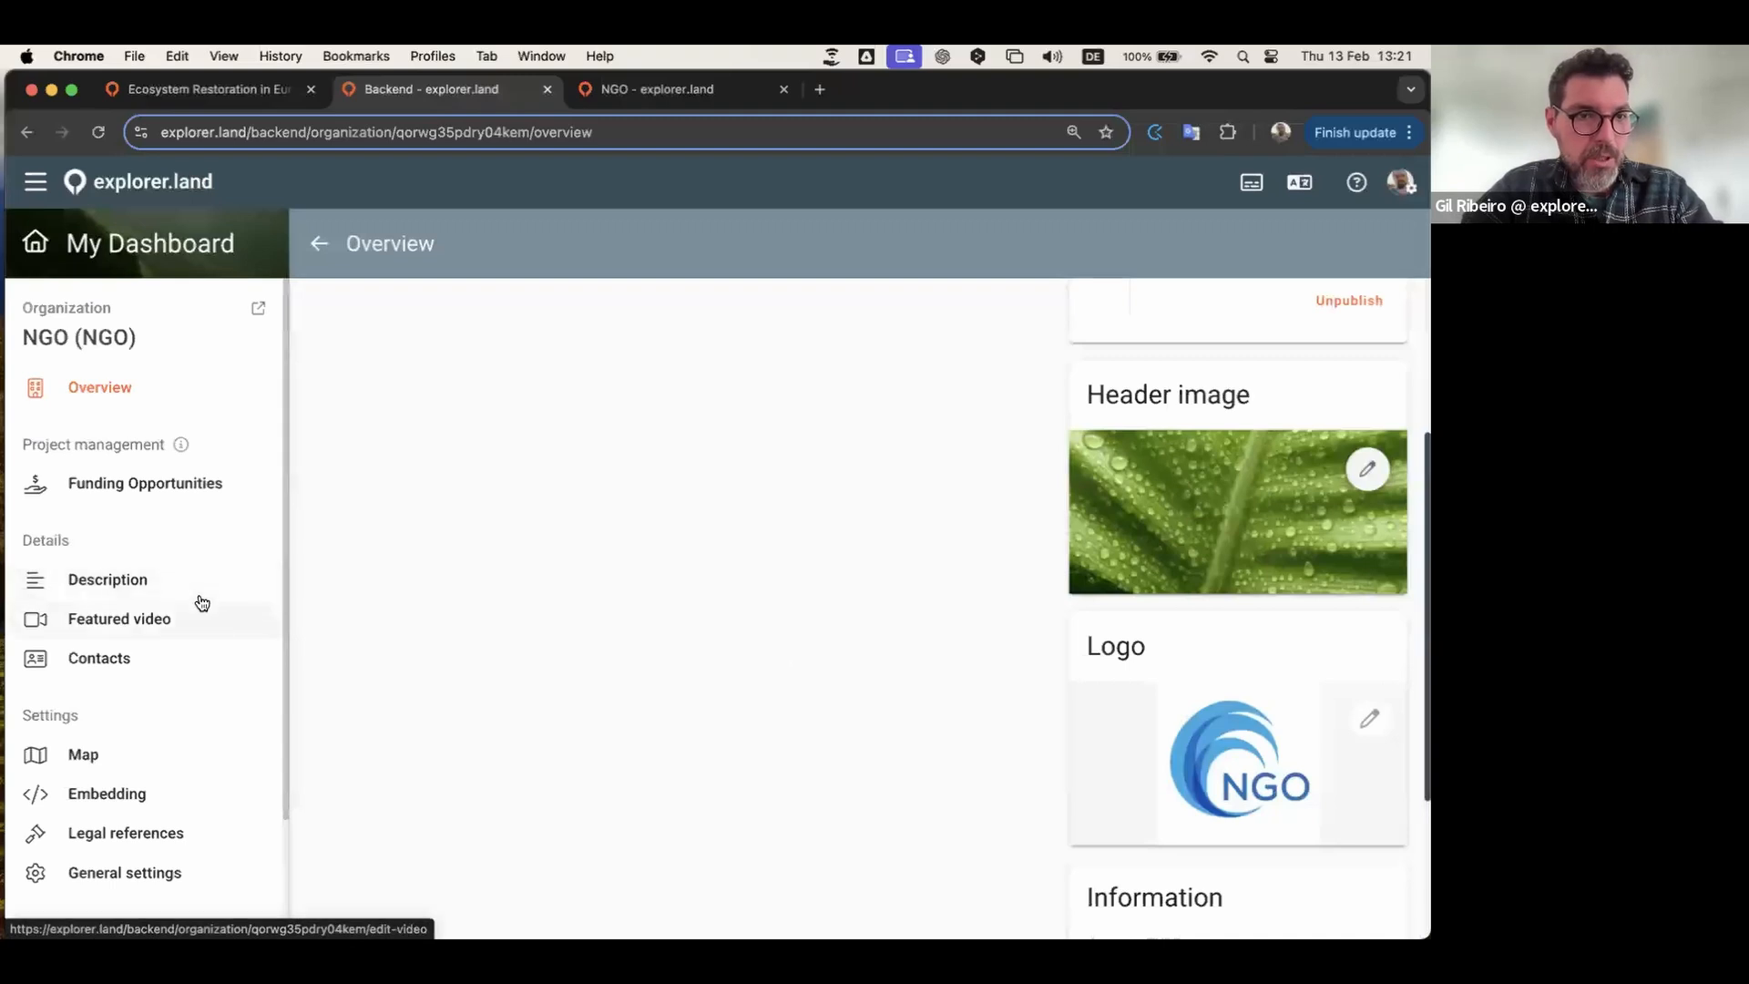
{"action": "scroll", "coordinate": [202, 602], "scroll_direction": "down", "scroll_amount": 1}
Step: Add the YouTube fjord boat video URL as the Featured video, save, then go to the NGO tab
{"action": "left_click", "coordinate": [150, 581]}
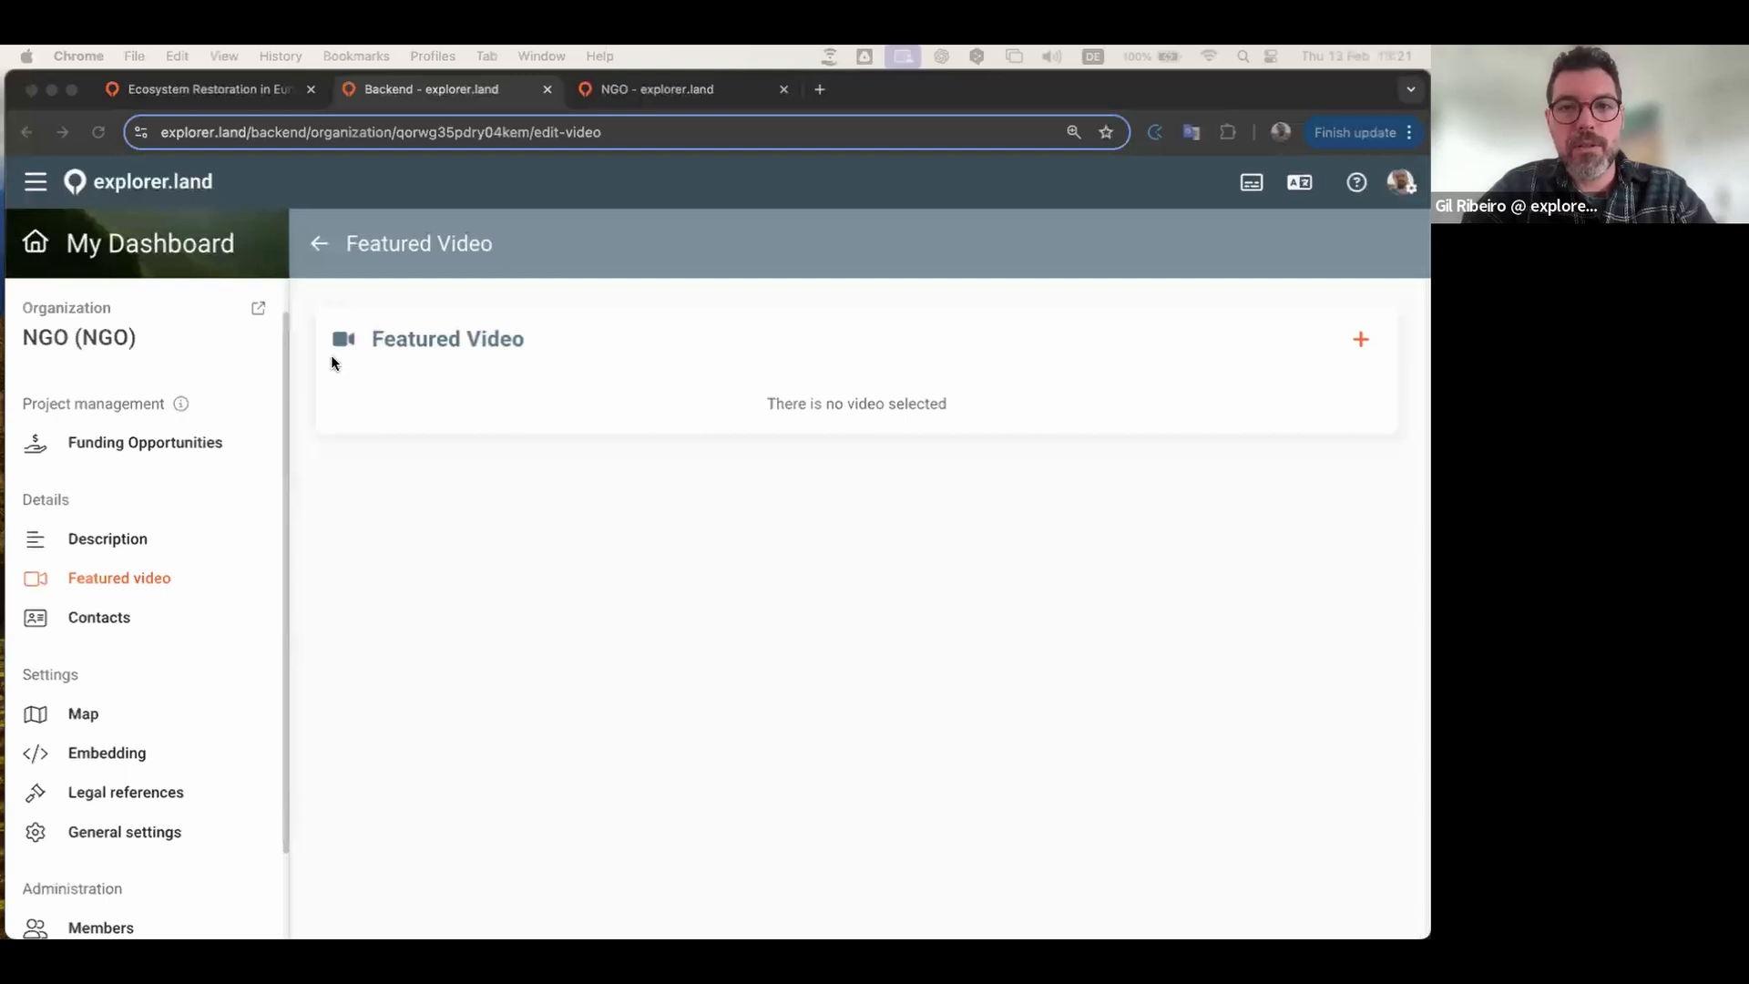
{"action": "left_click", "coordinate": [1354, 340]}
{"action": "left_click", "coordinate": [1358, 341]}
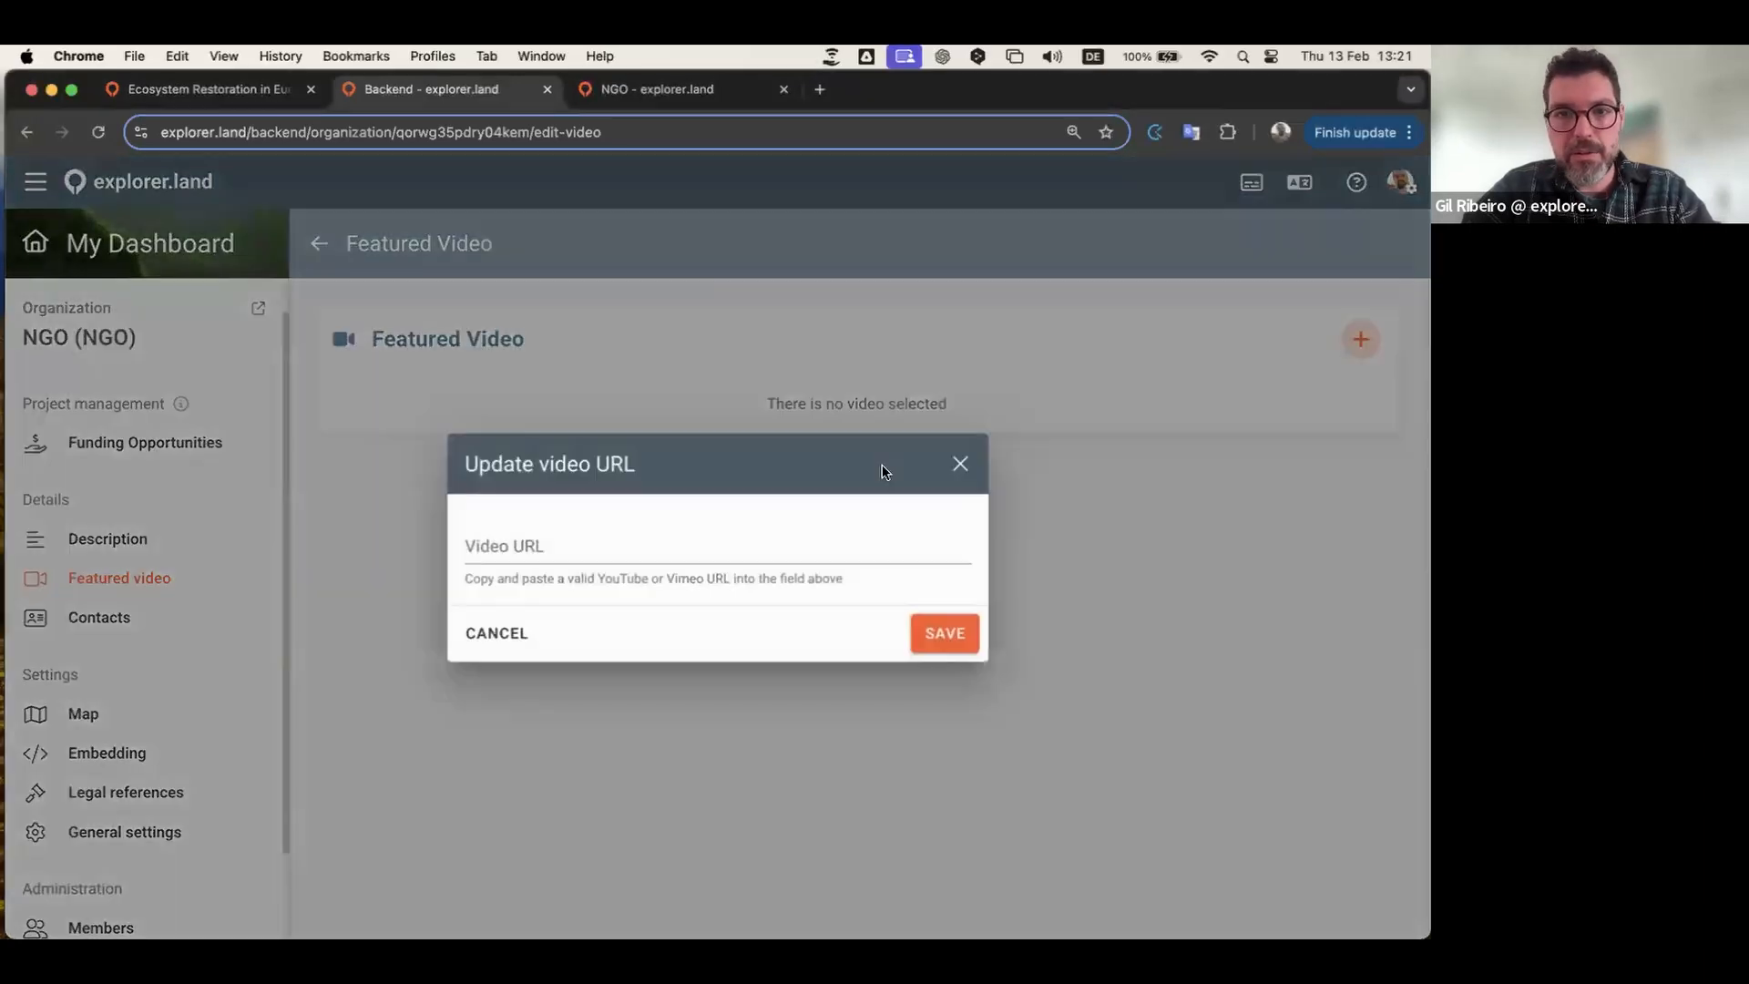
{"action": "left_click", "coordinate": [775, 547]}
{"action": "key", "text": "super+v"}
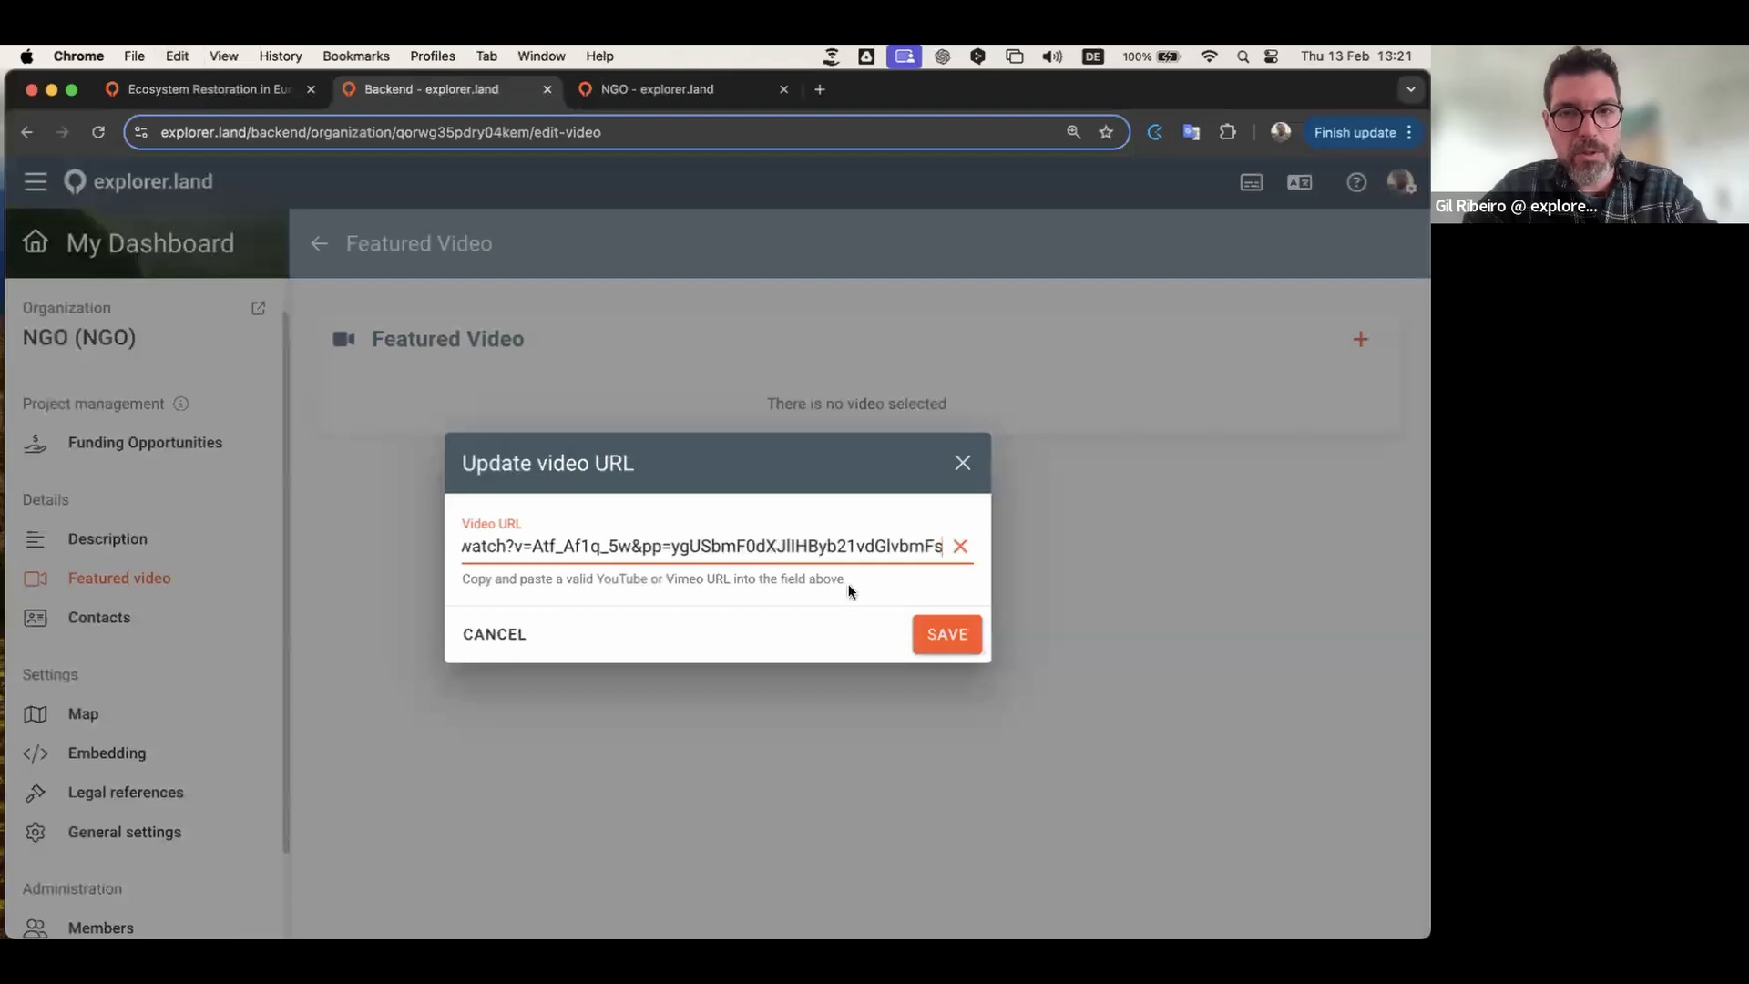
{"action": "left_click", "coordinate": [948, 638]}
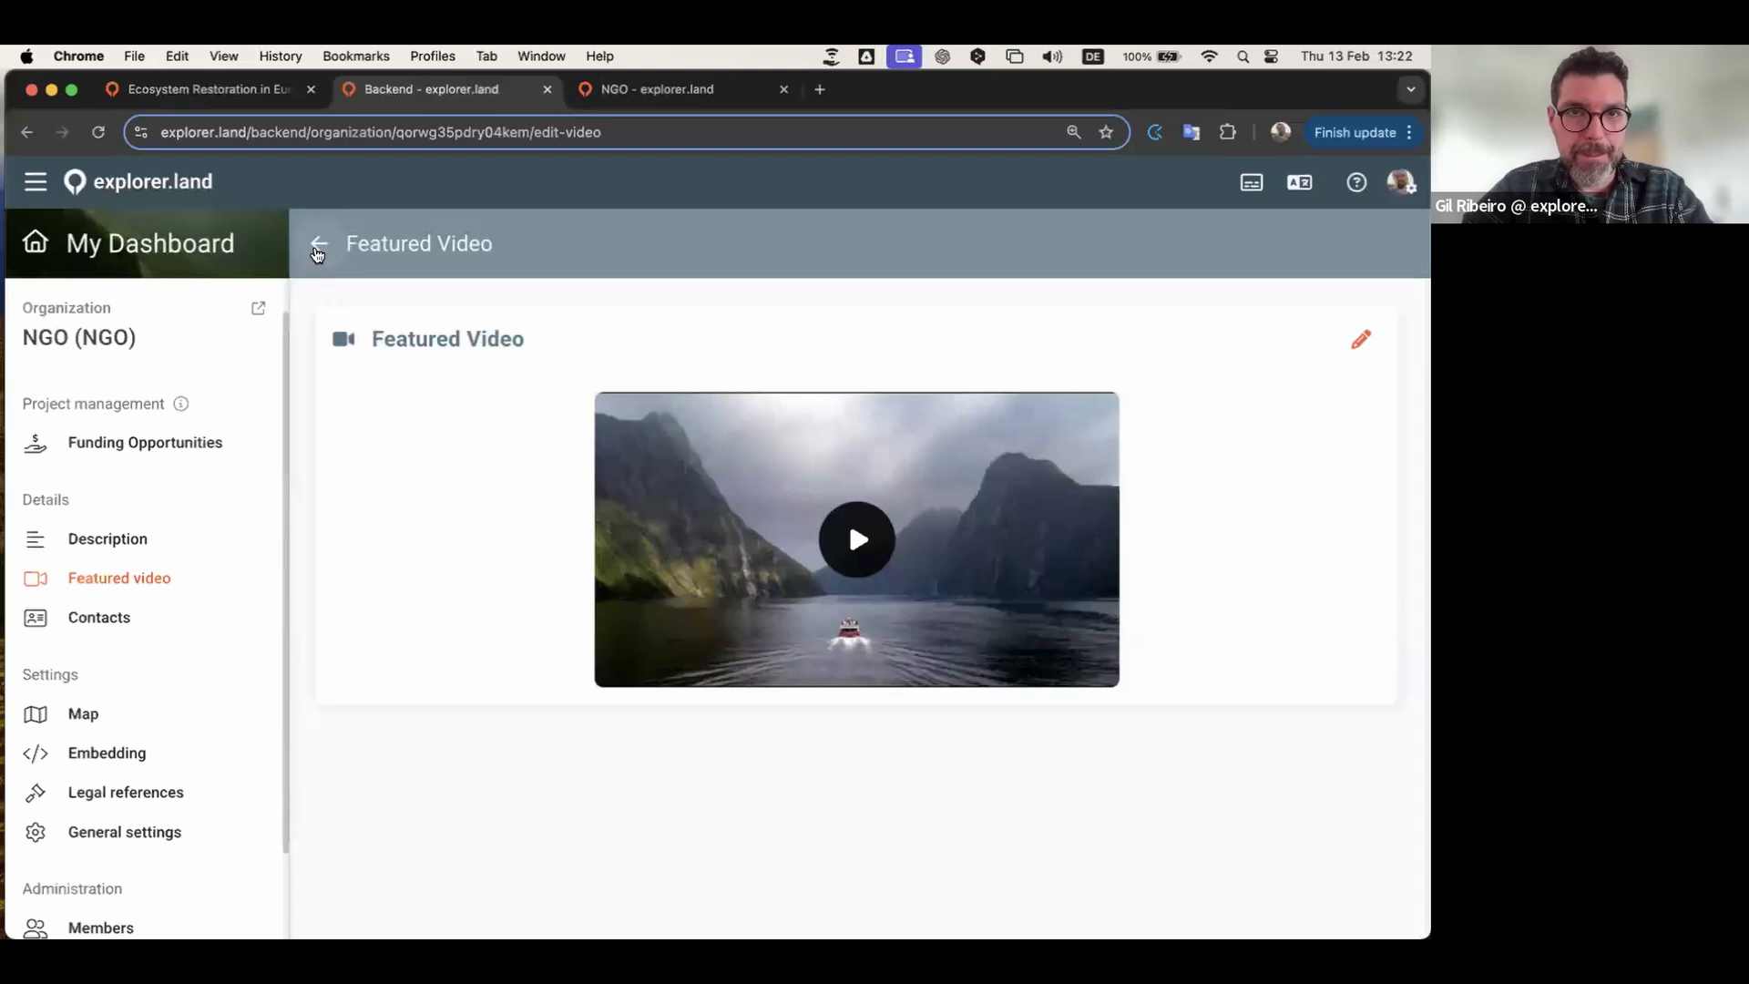
{"action": "left_click", "coordinate": [319, 243]}
{"action": "left_click", "coordinate": [643, 89]}
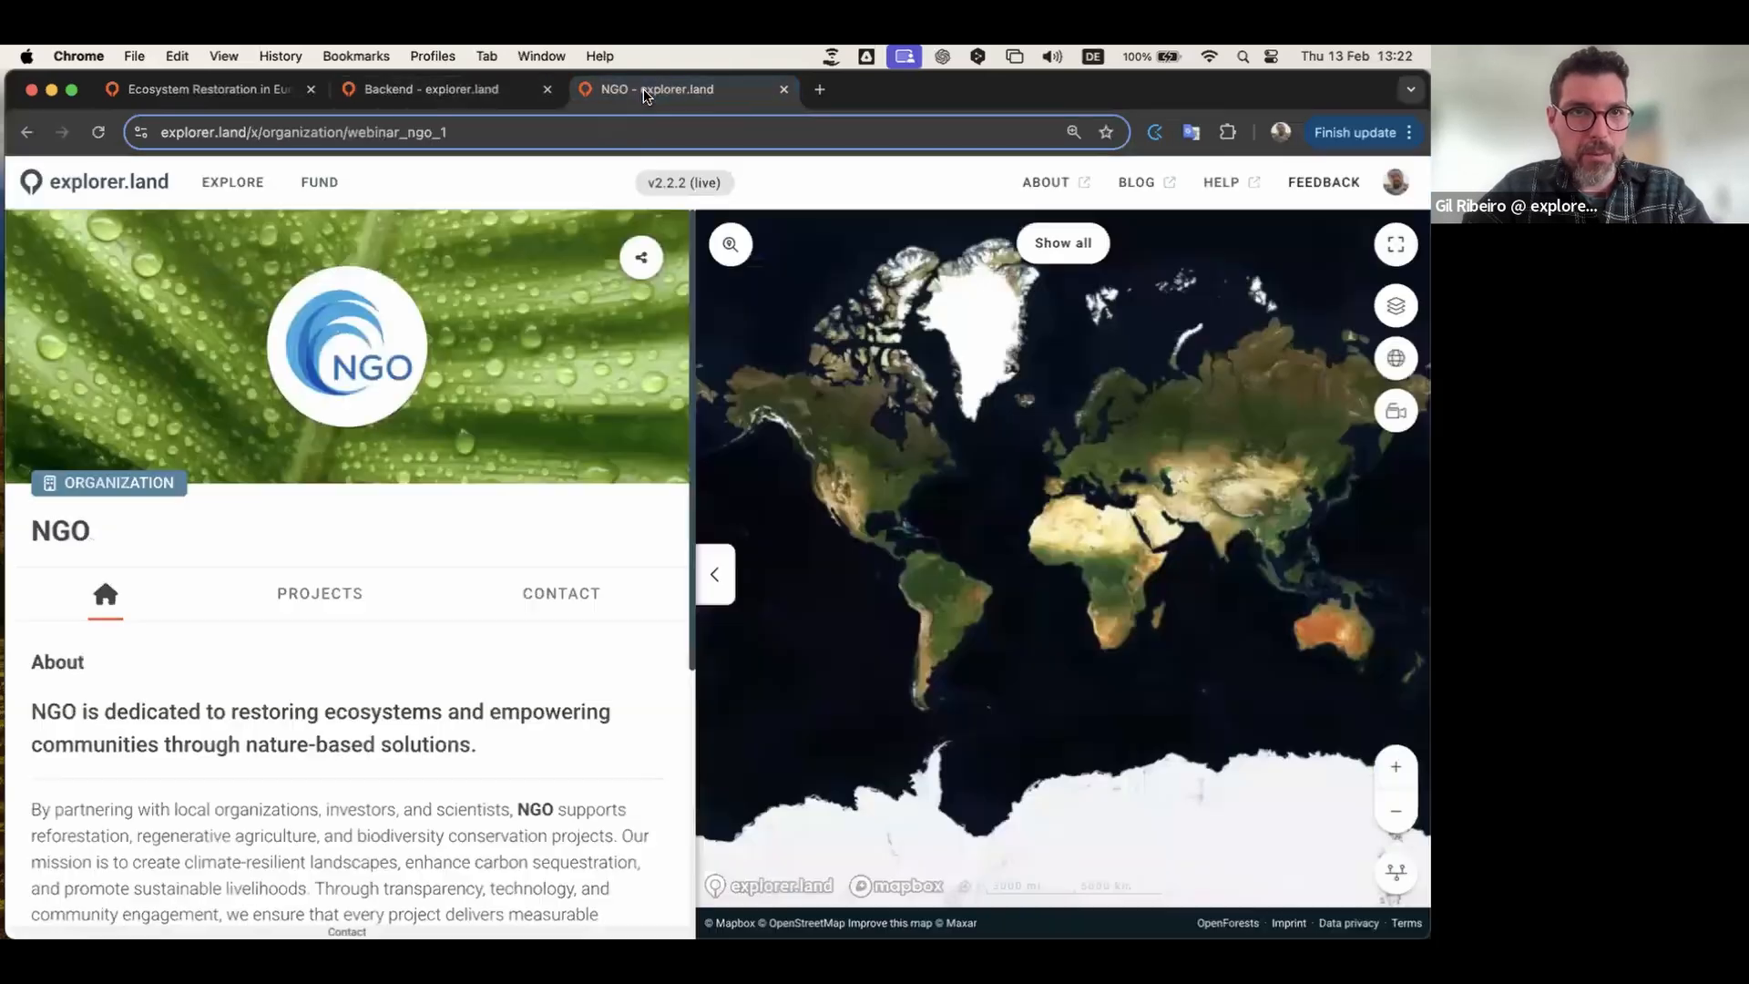
Step: Reload the public NGO page to see the fjord video, then return to the Backend tab
{"action": "left_click", "coordinate": [99, 133]}
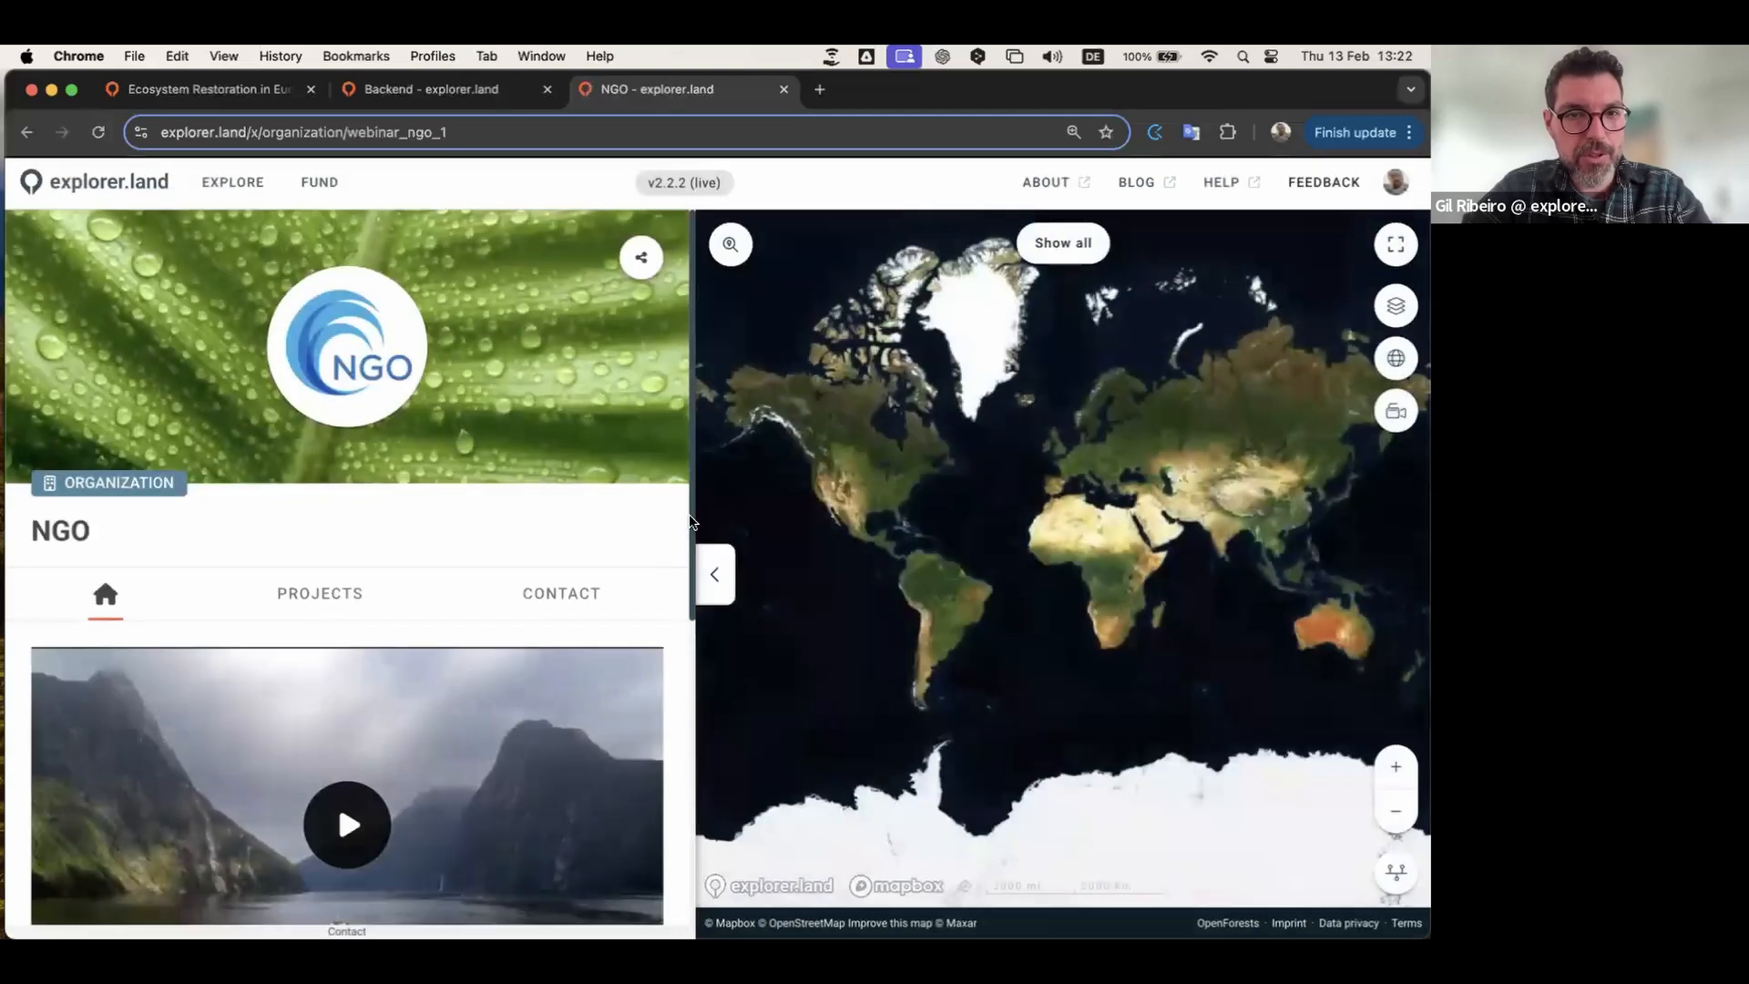
{"action": "scroll", "coordinate": [510, 456], "scroll_direction": "down", "scroll_amount": 3}
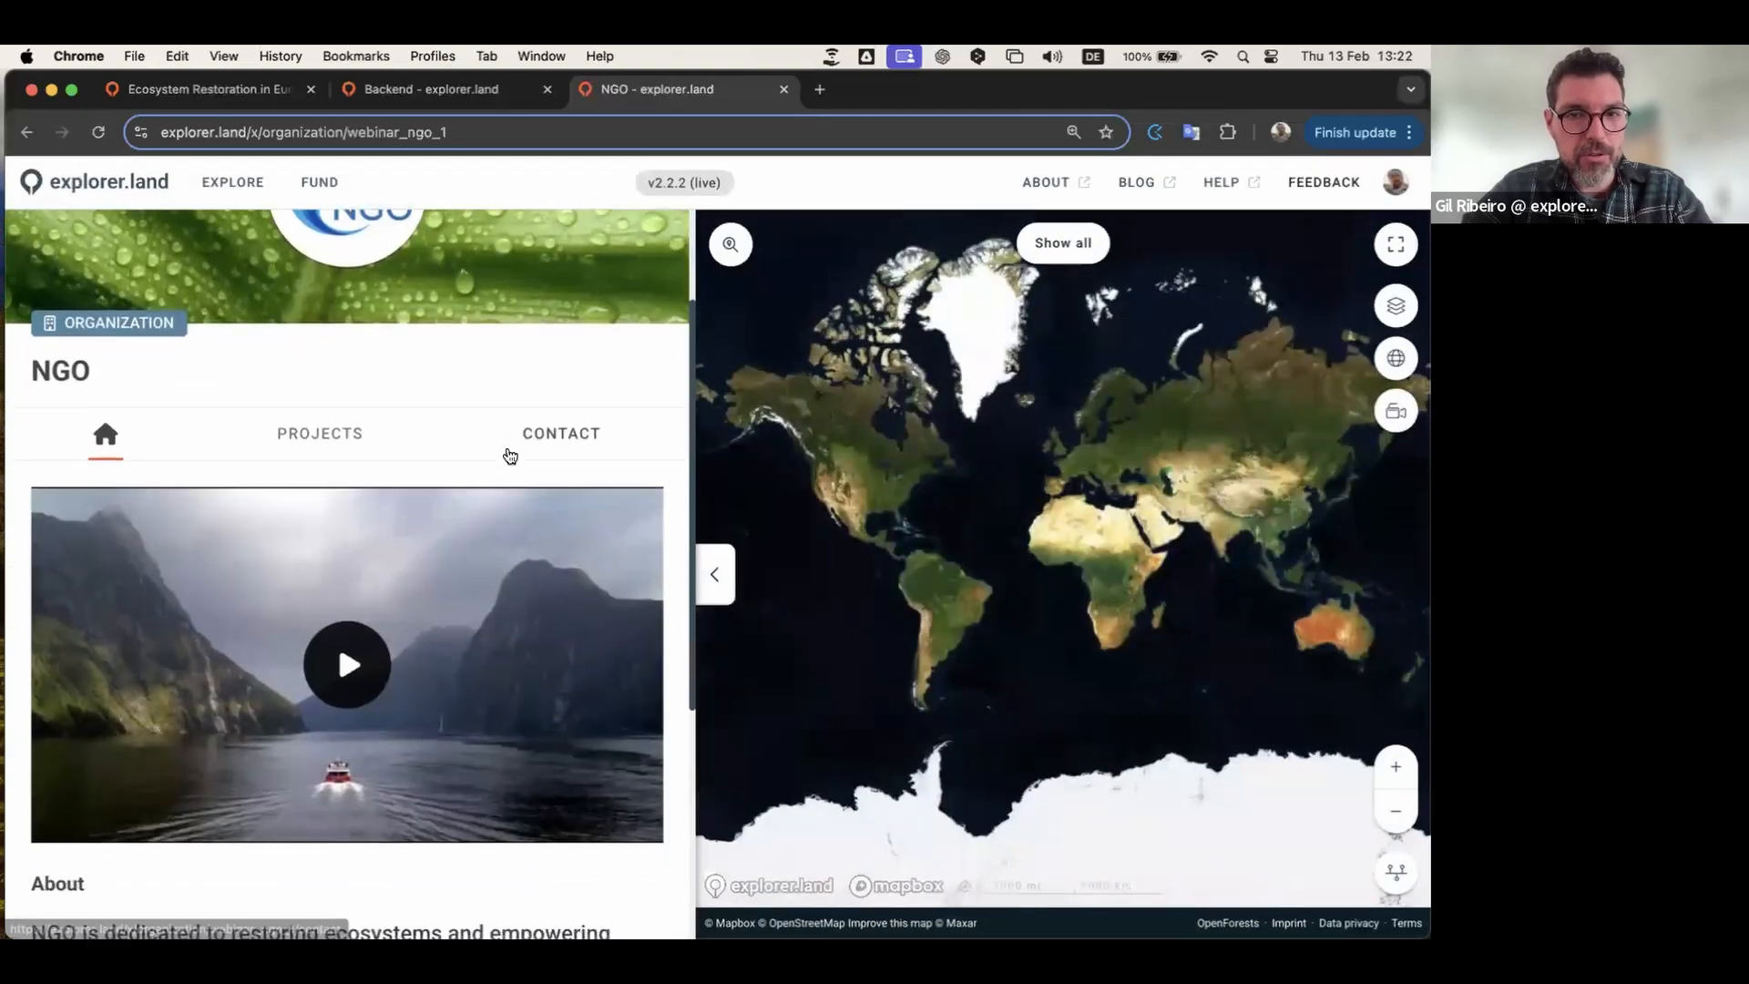
{"action": "scroll", "coordinate": [510, 456], "scroll_direction": "down", "scroll_amount": 6}
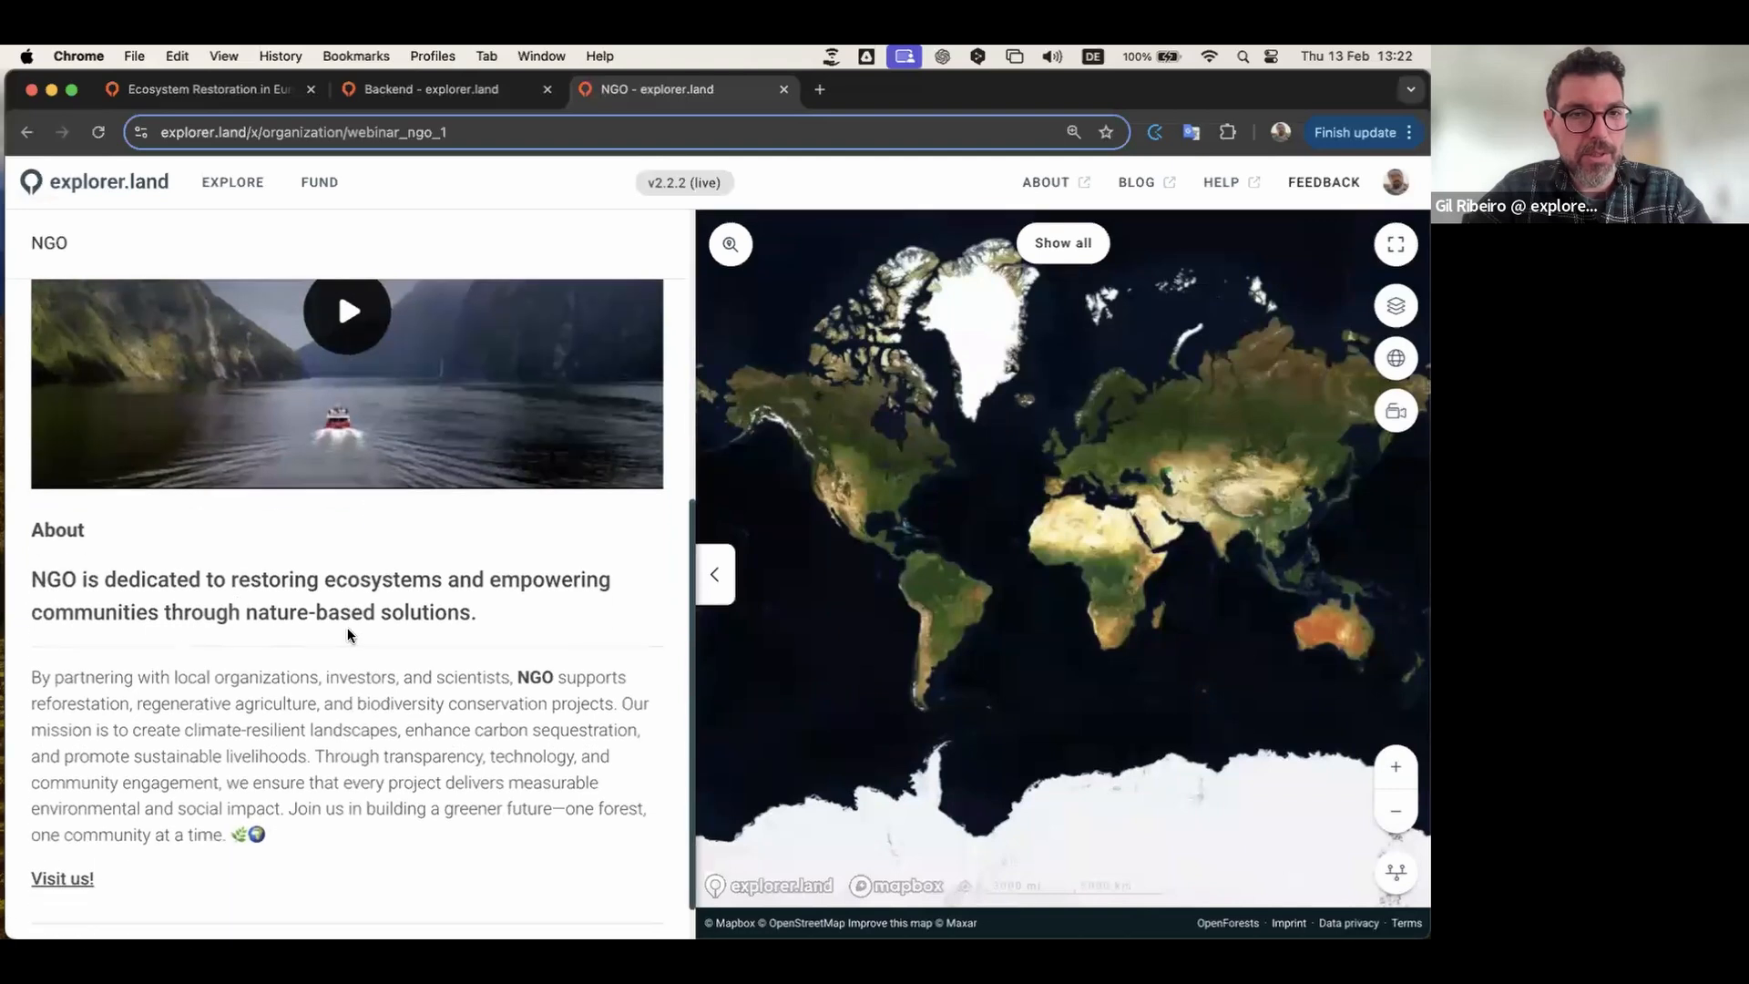
{"action": "scroll", "coordinate": [348, 635], "scroll_direction": "down", "scroll_amount": 1}
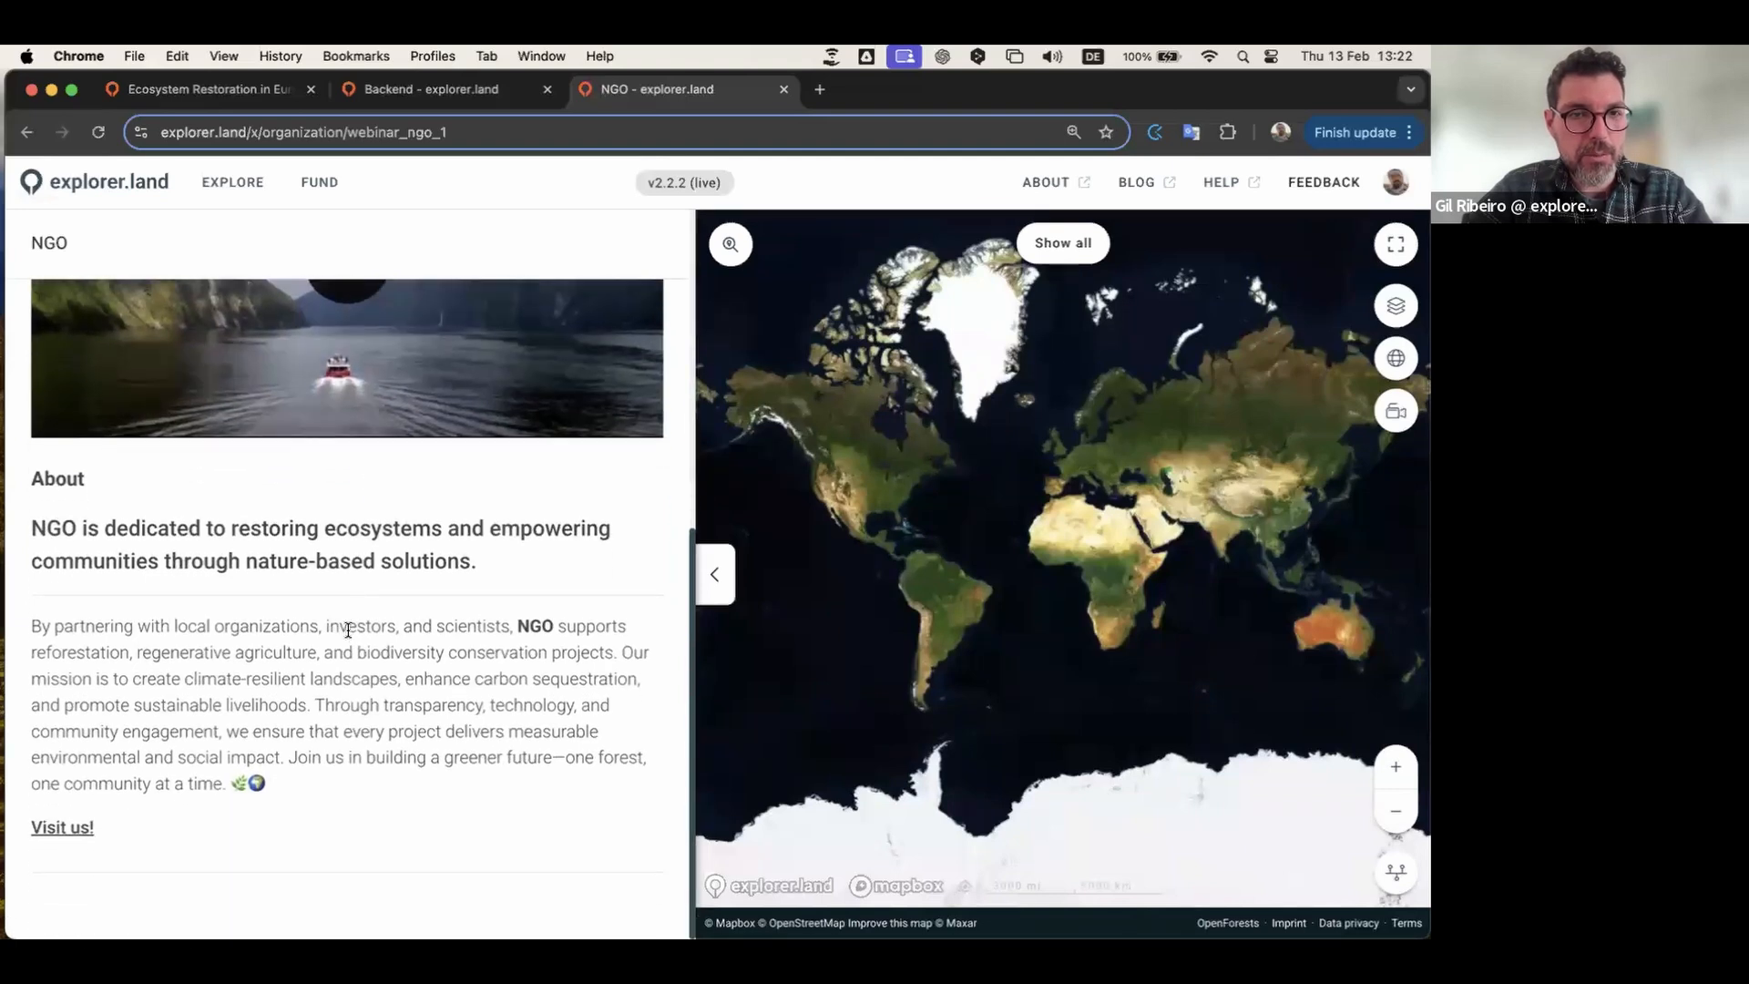
{"action": "scroll", "coordinate": [349, 634], "scroll_direction": "up", "scroll_amount": 3}
{"action": "scroll", "coordinate": [349, 635], "scroll_direction": "up", "scroll_amount": 4}
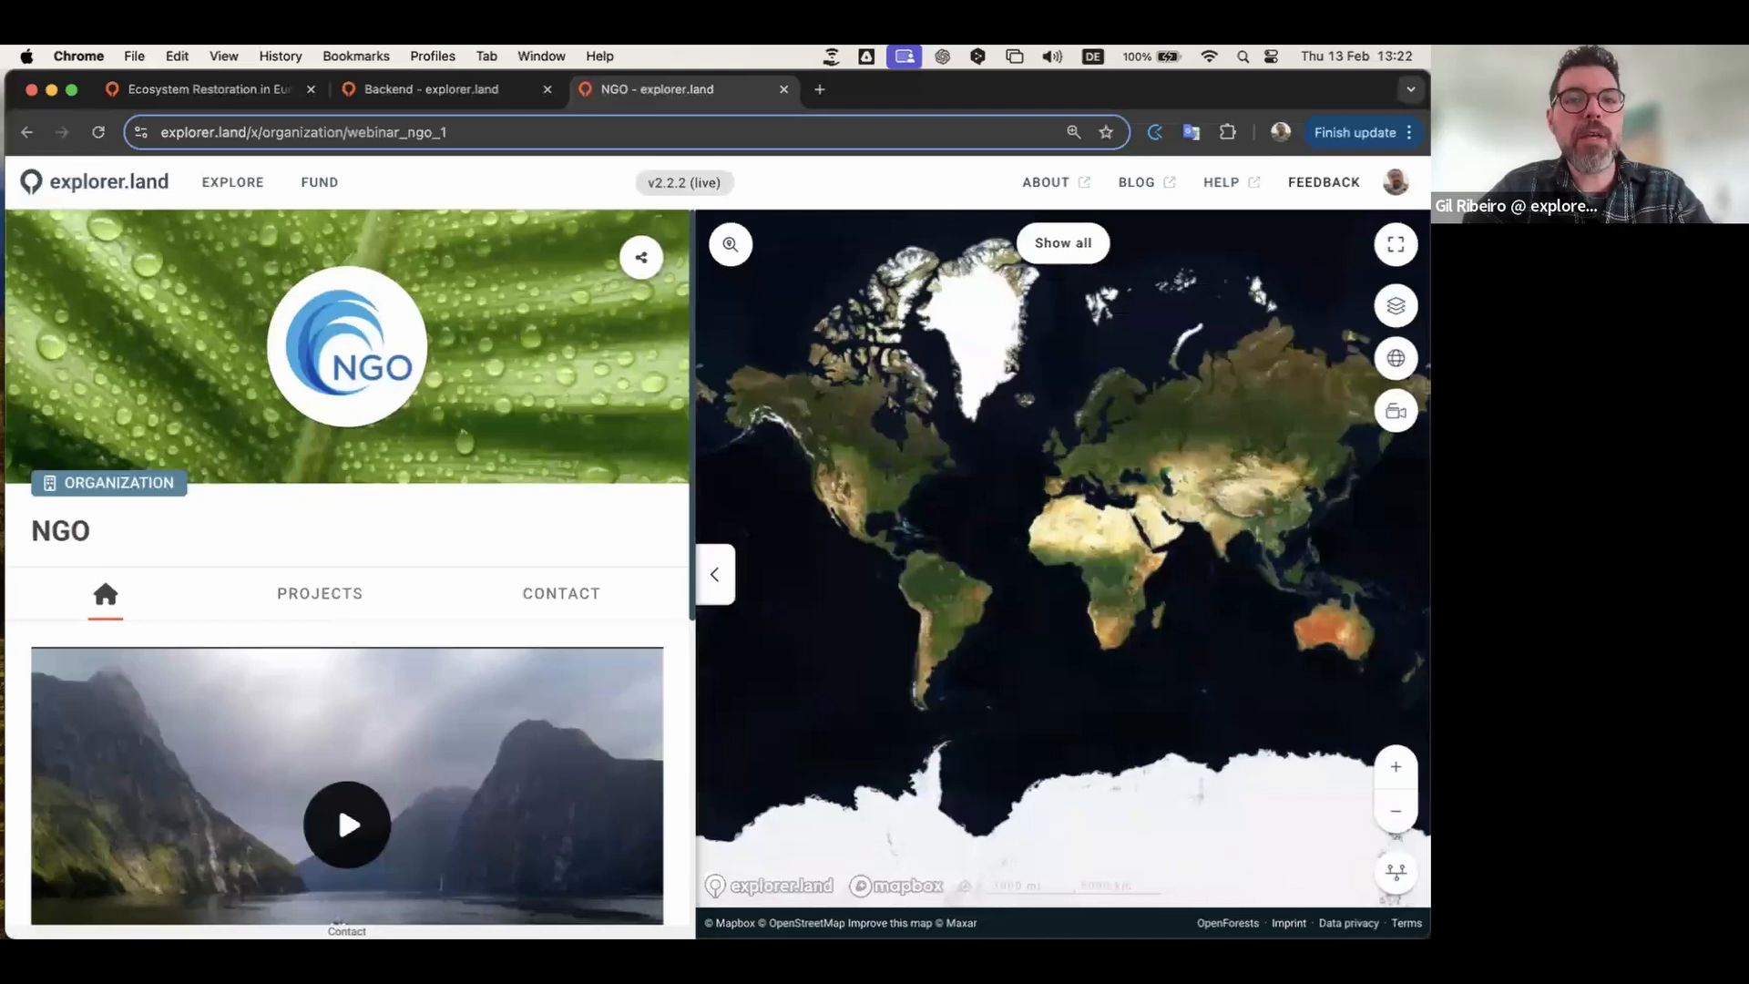
{"action": "left_click", "coordinate": [446, 89]}
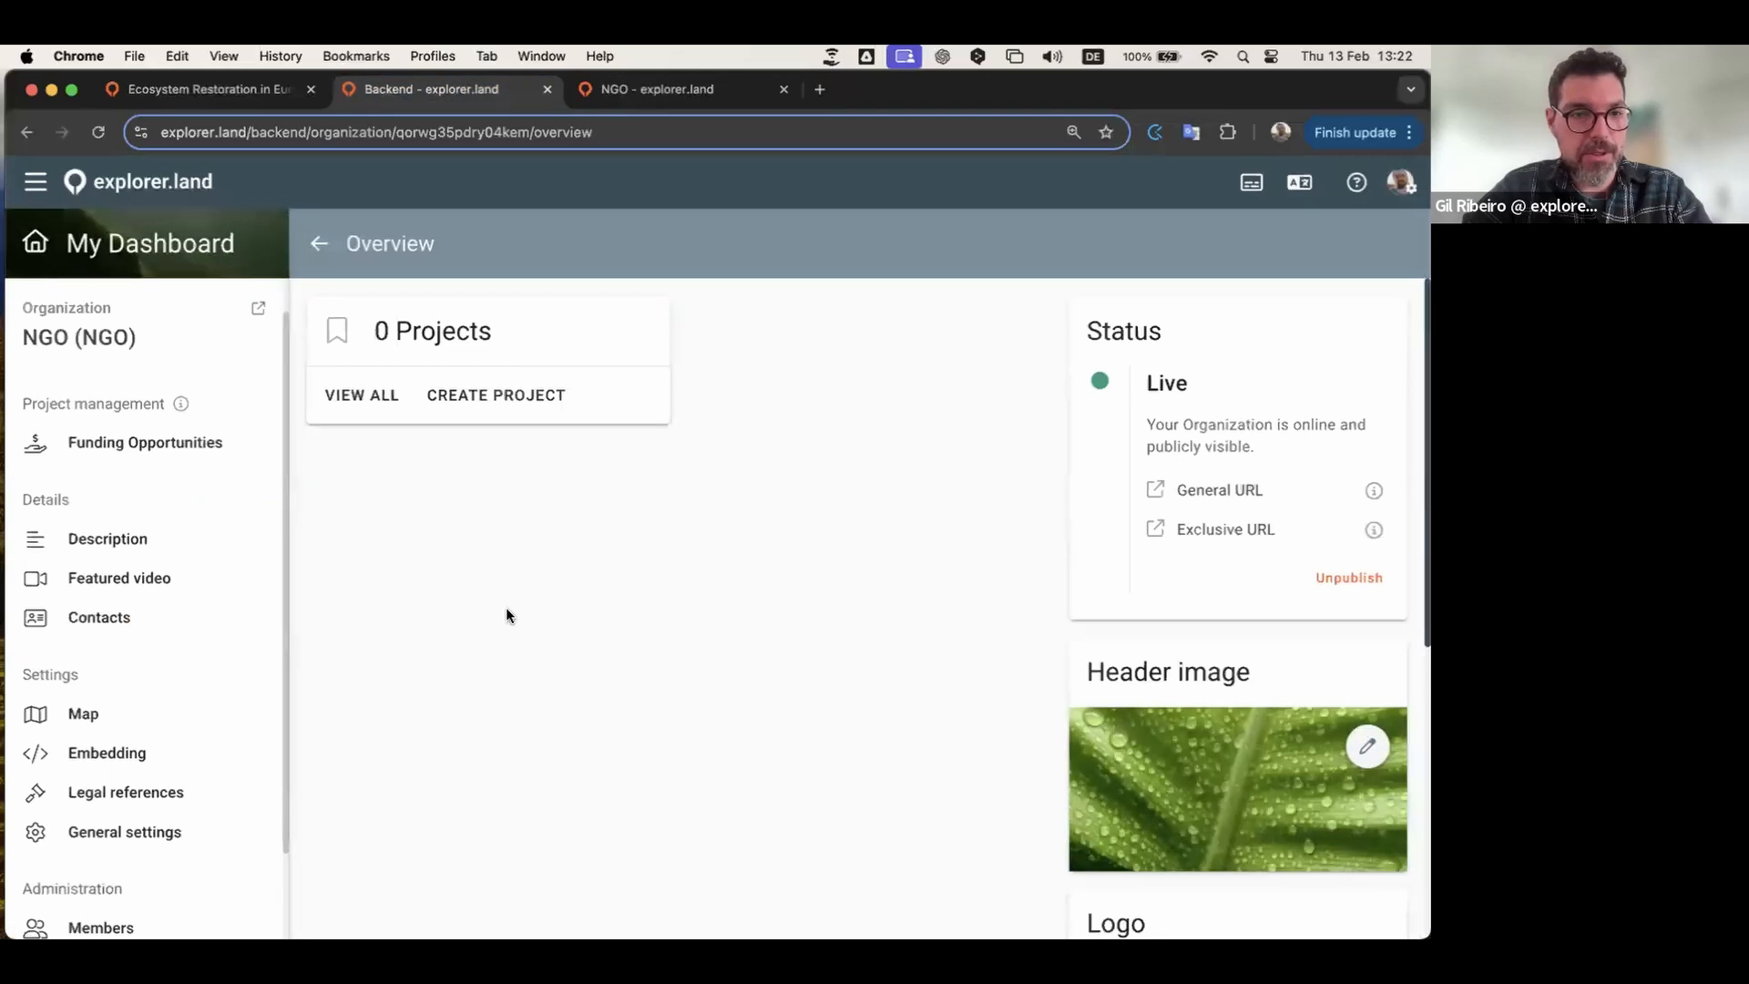
{"action": "scroll", "coordinate": [505, 616], "scroll_direction": "down", "scroll_amount": 4}
{"action": "scroll", "coordinate": [507, 616], "scroll_direction": "down", "scroll_amount": 2}
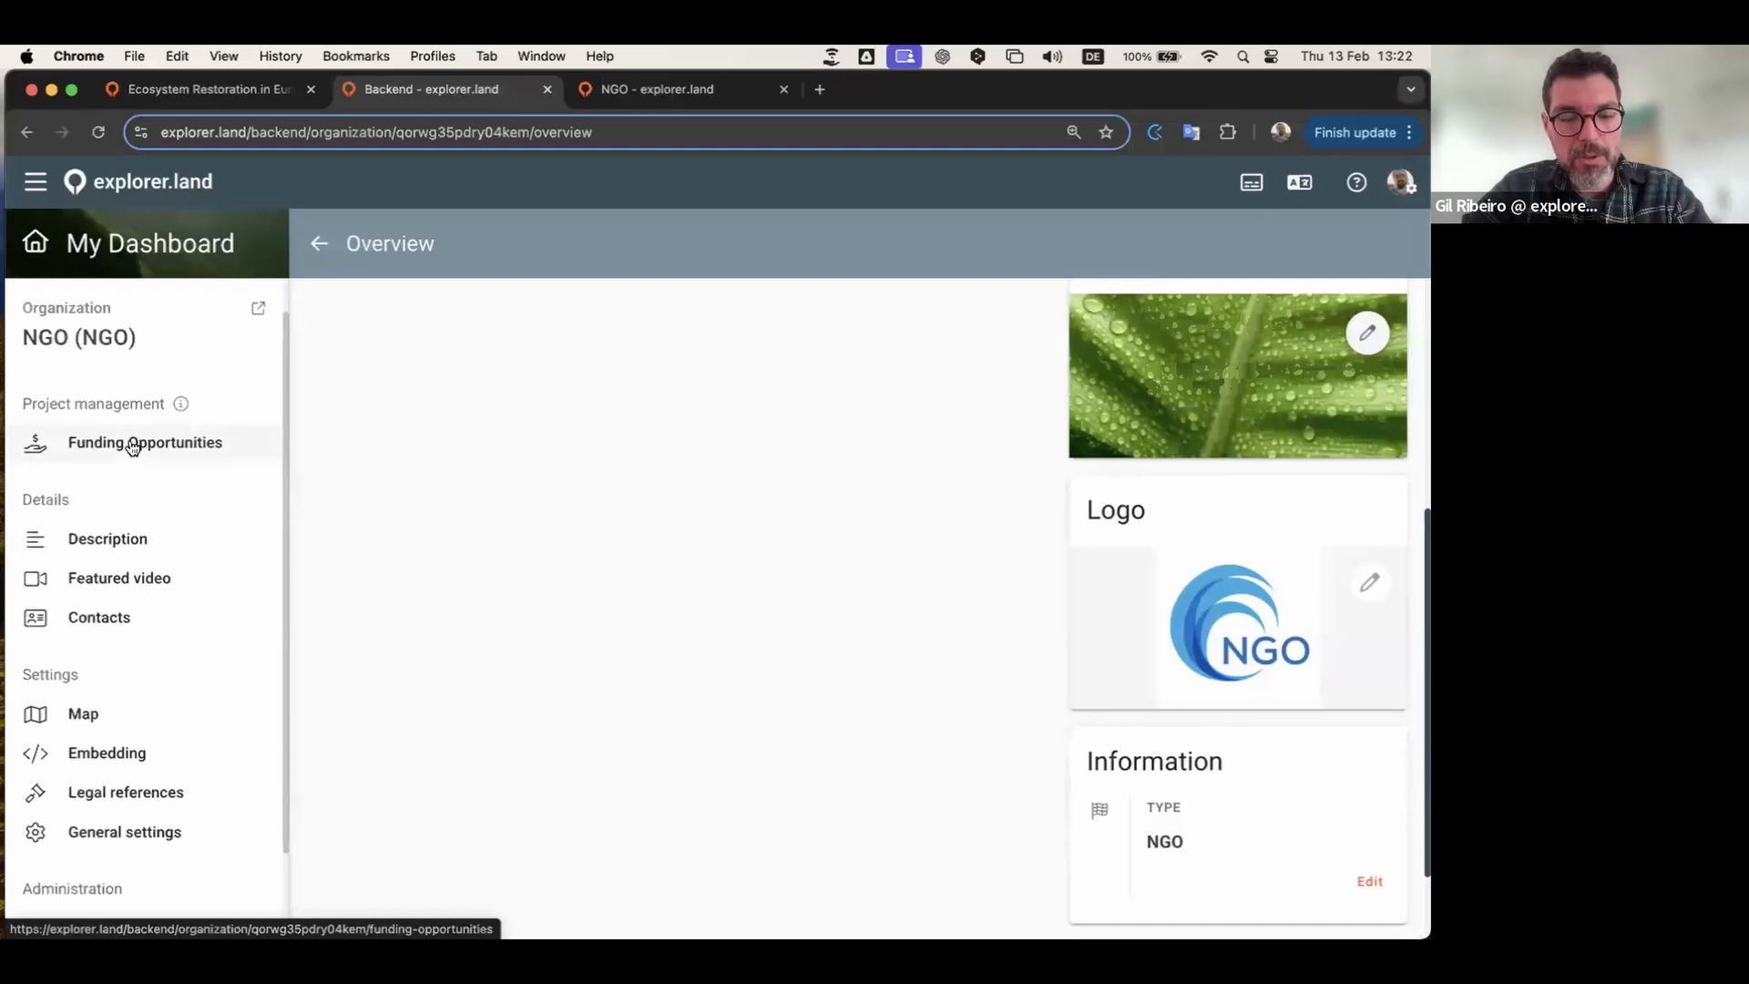
{"action": "left_click", "coordinate": [196, 446]}
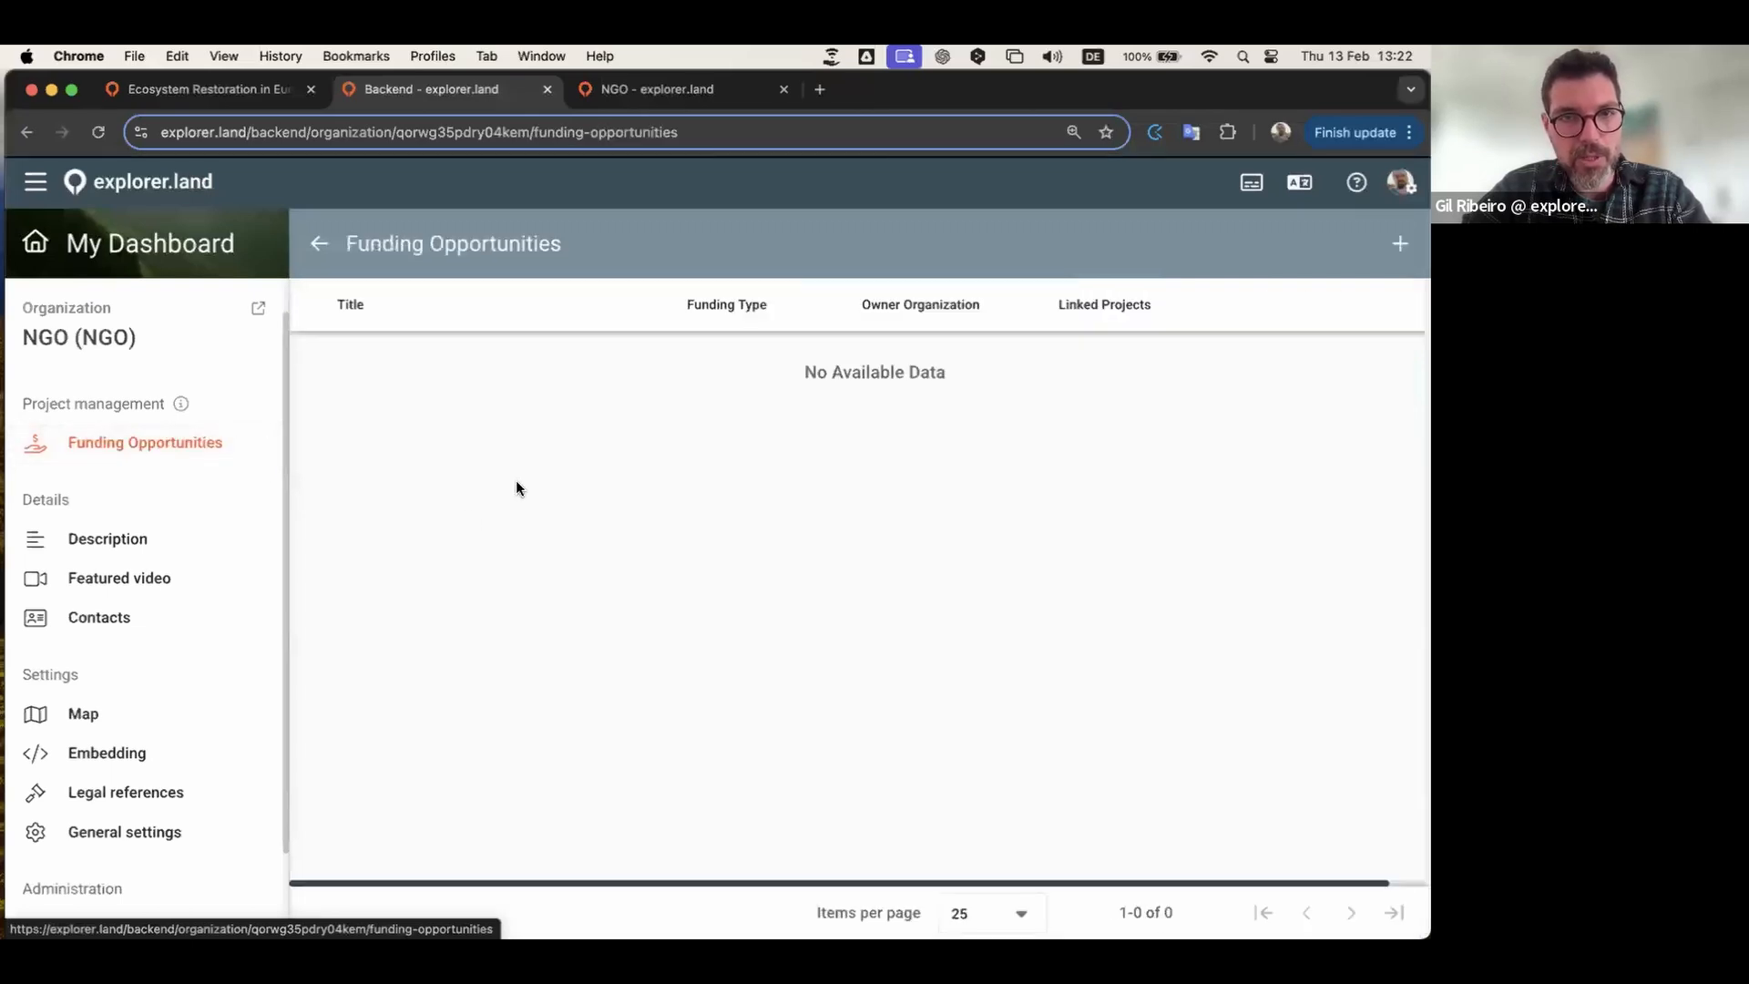
{"action": "left_click", "coordinate": [330, 249]}
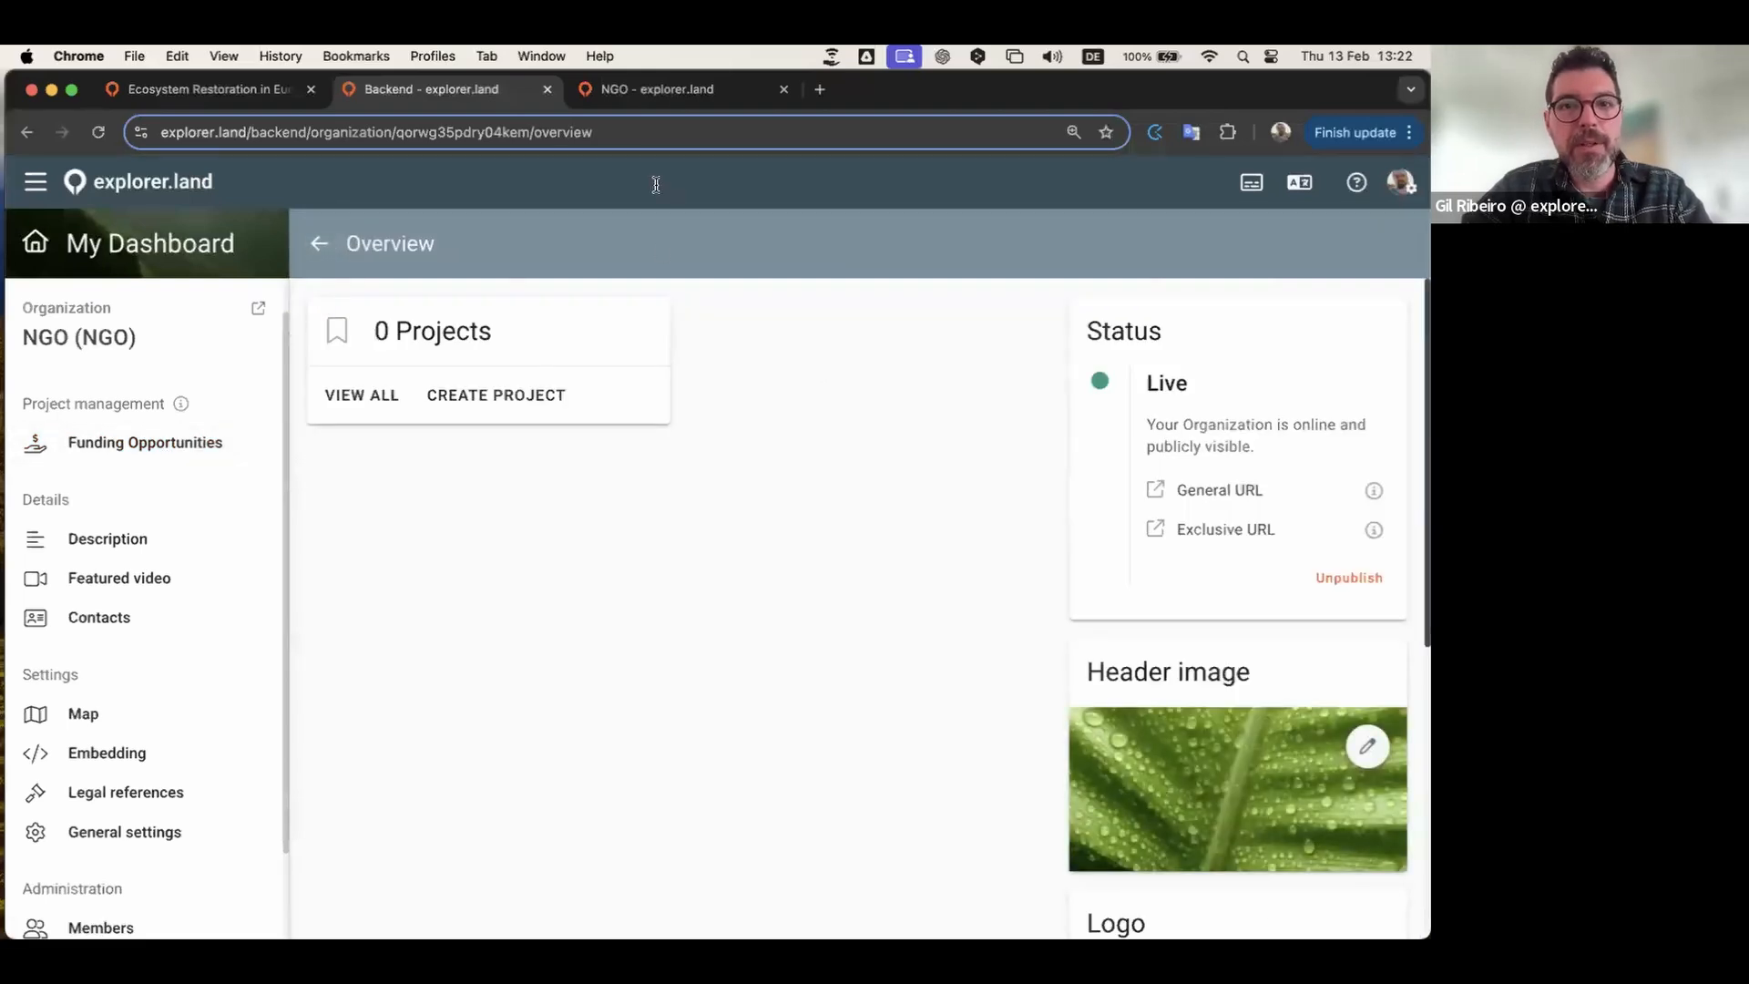
{"action": "left_click", "coordinate": [655, 89]}
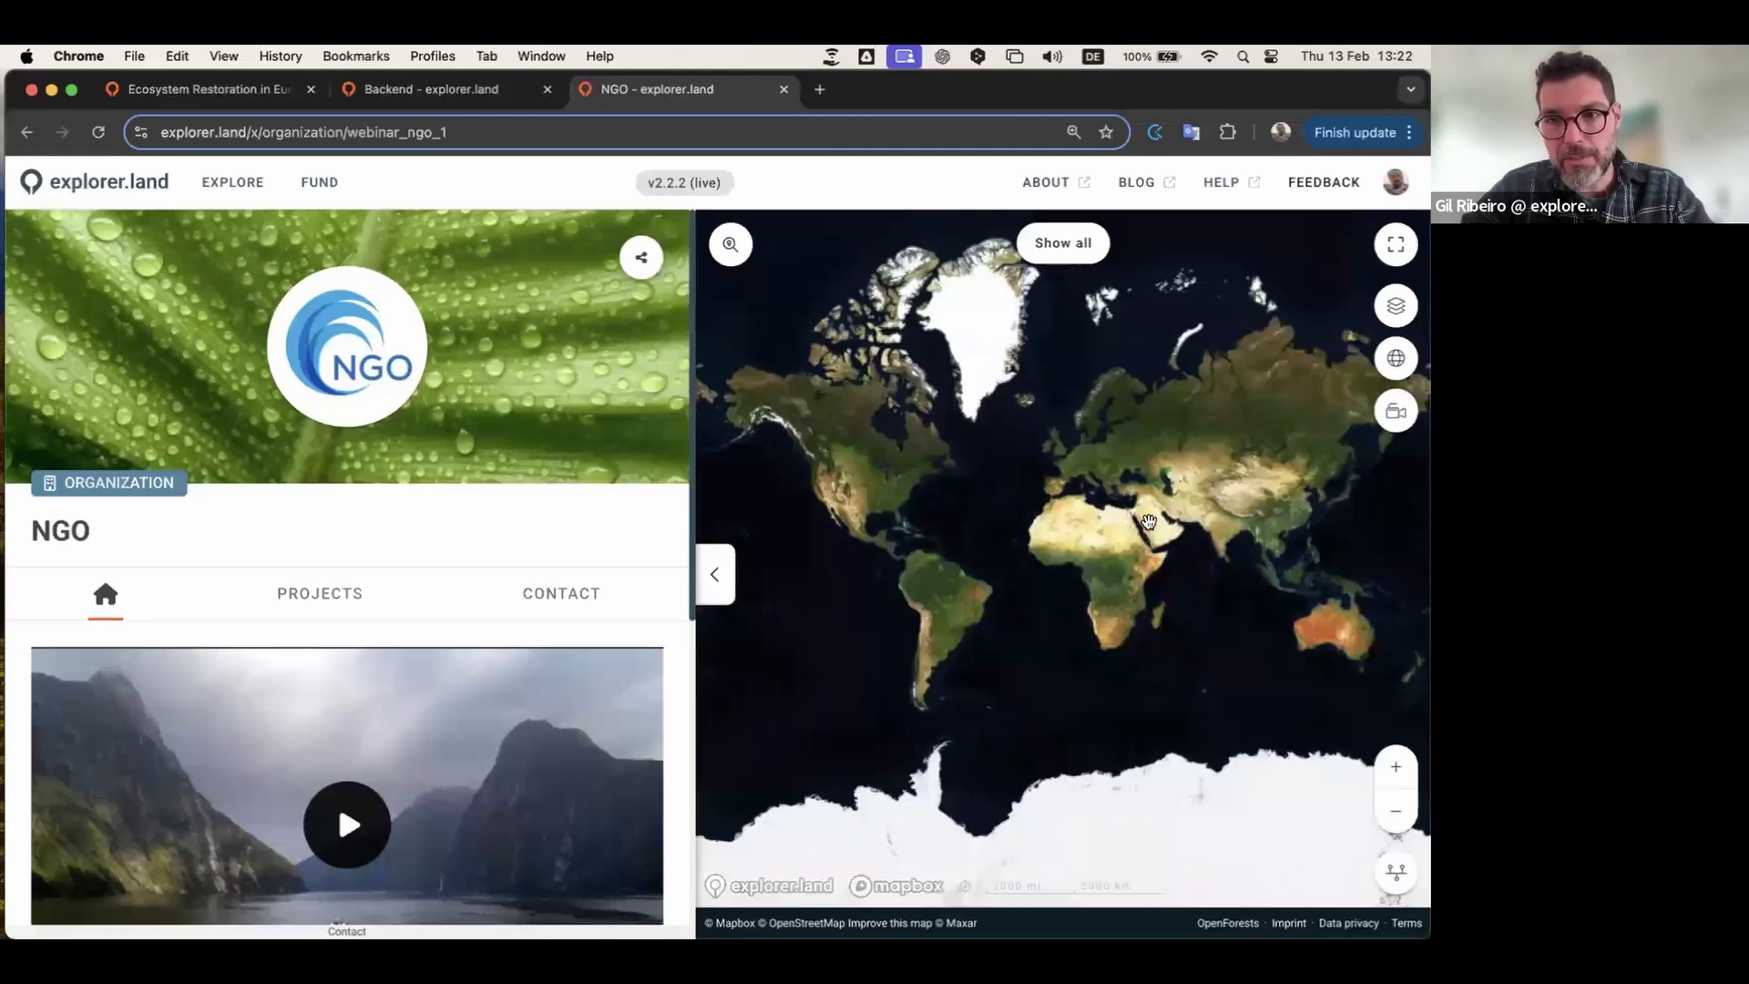
{"action": "scroll", "coordinate": [1148, 524], "scroll_direction": "up", "scroll_amount": 2}
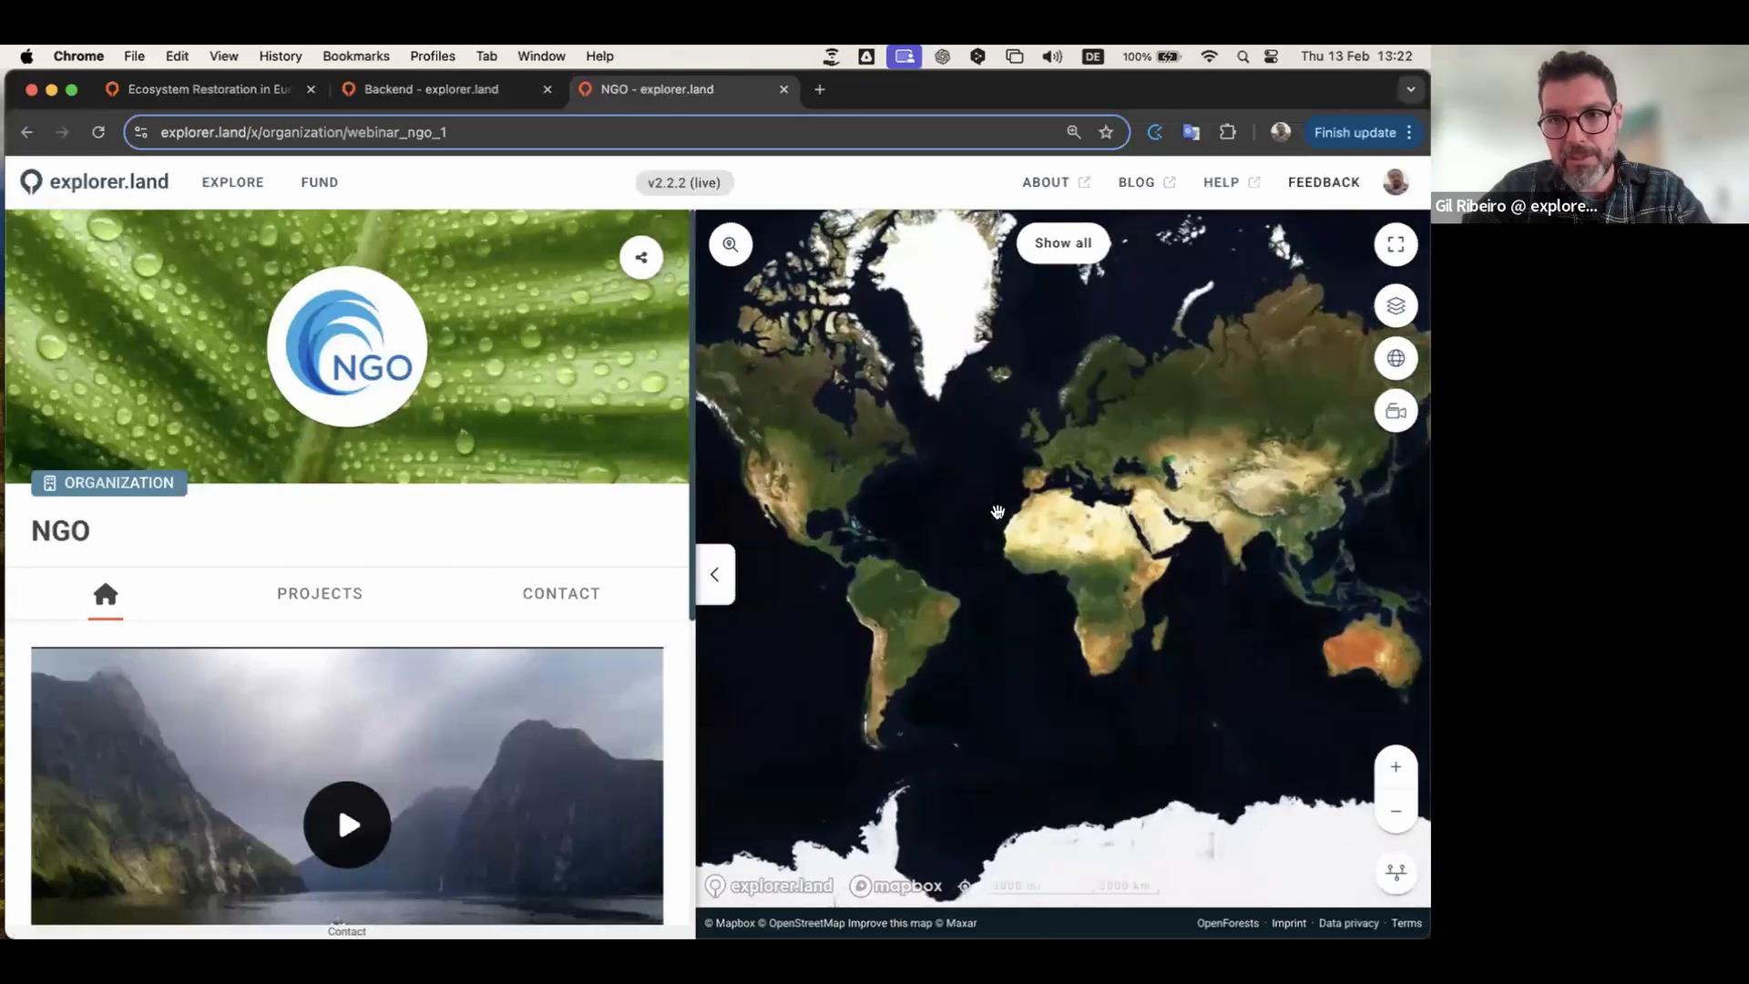
{"action": "scroll", "coordinate": [998, 511], "scroll_direction": "up", "scroll_amount": 2}
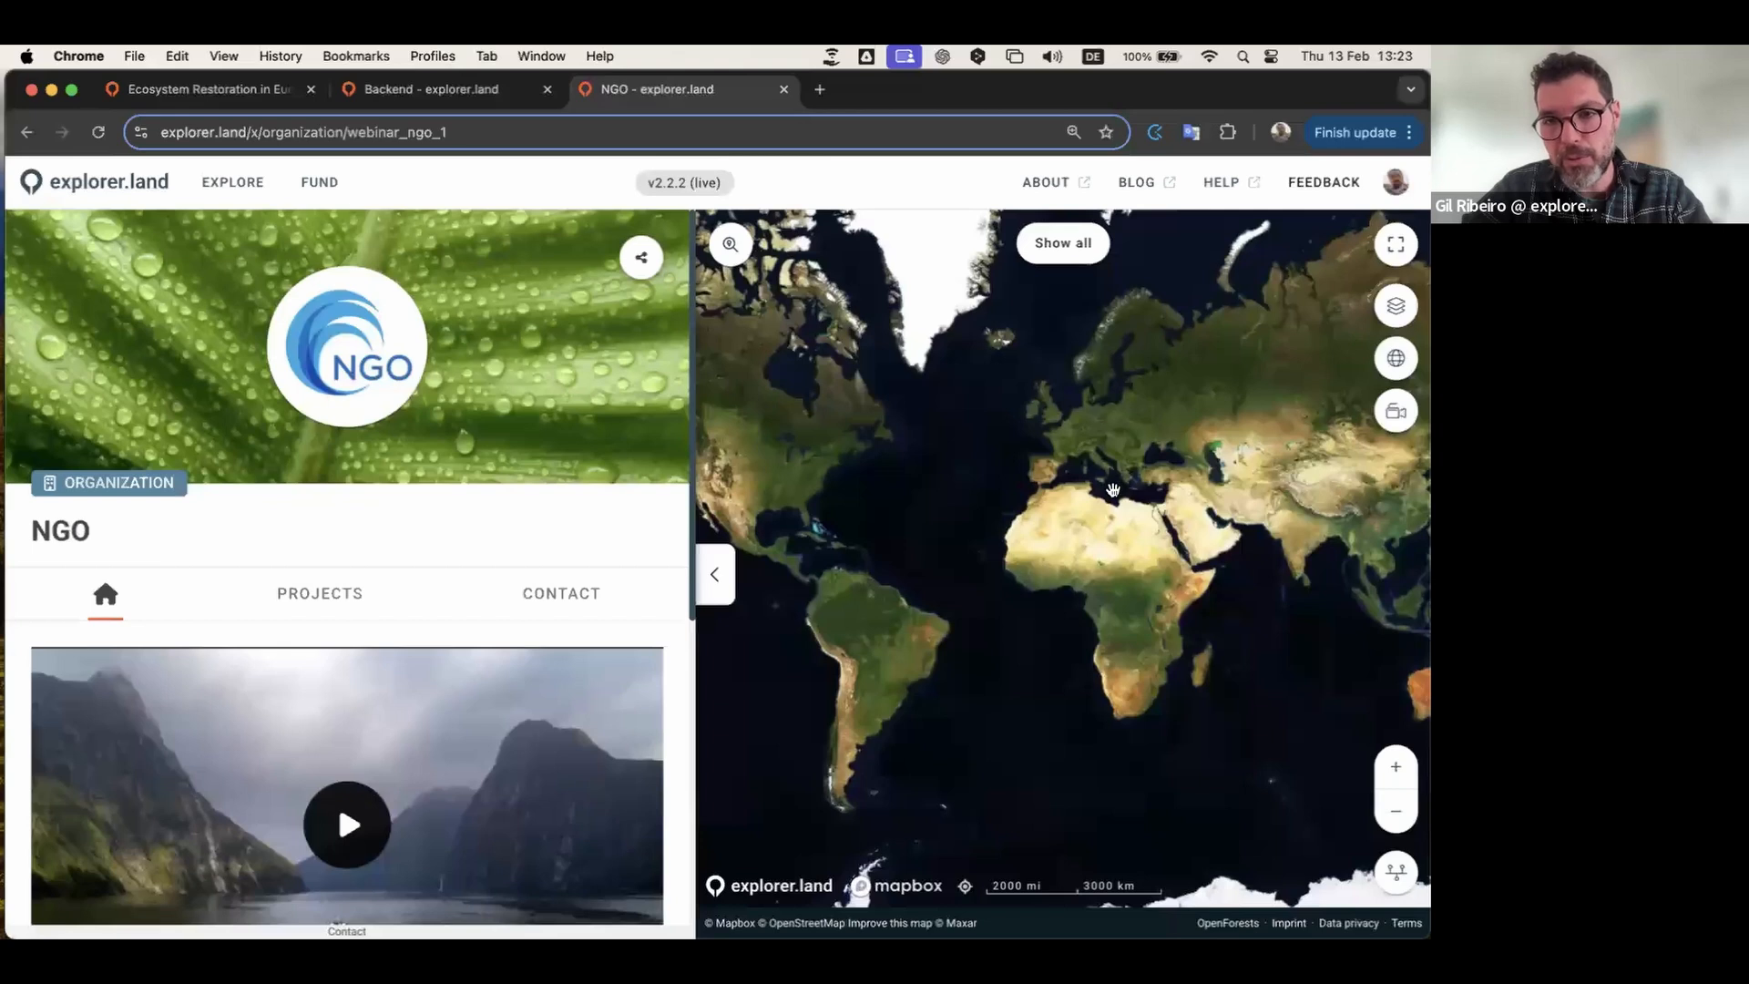
{"action": "scroll", "coordinate": [1020, 537], "scroll_direction": "up", "scroll_amount": 1}
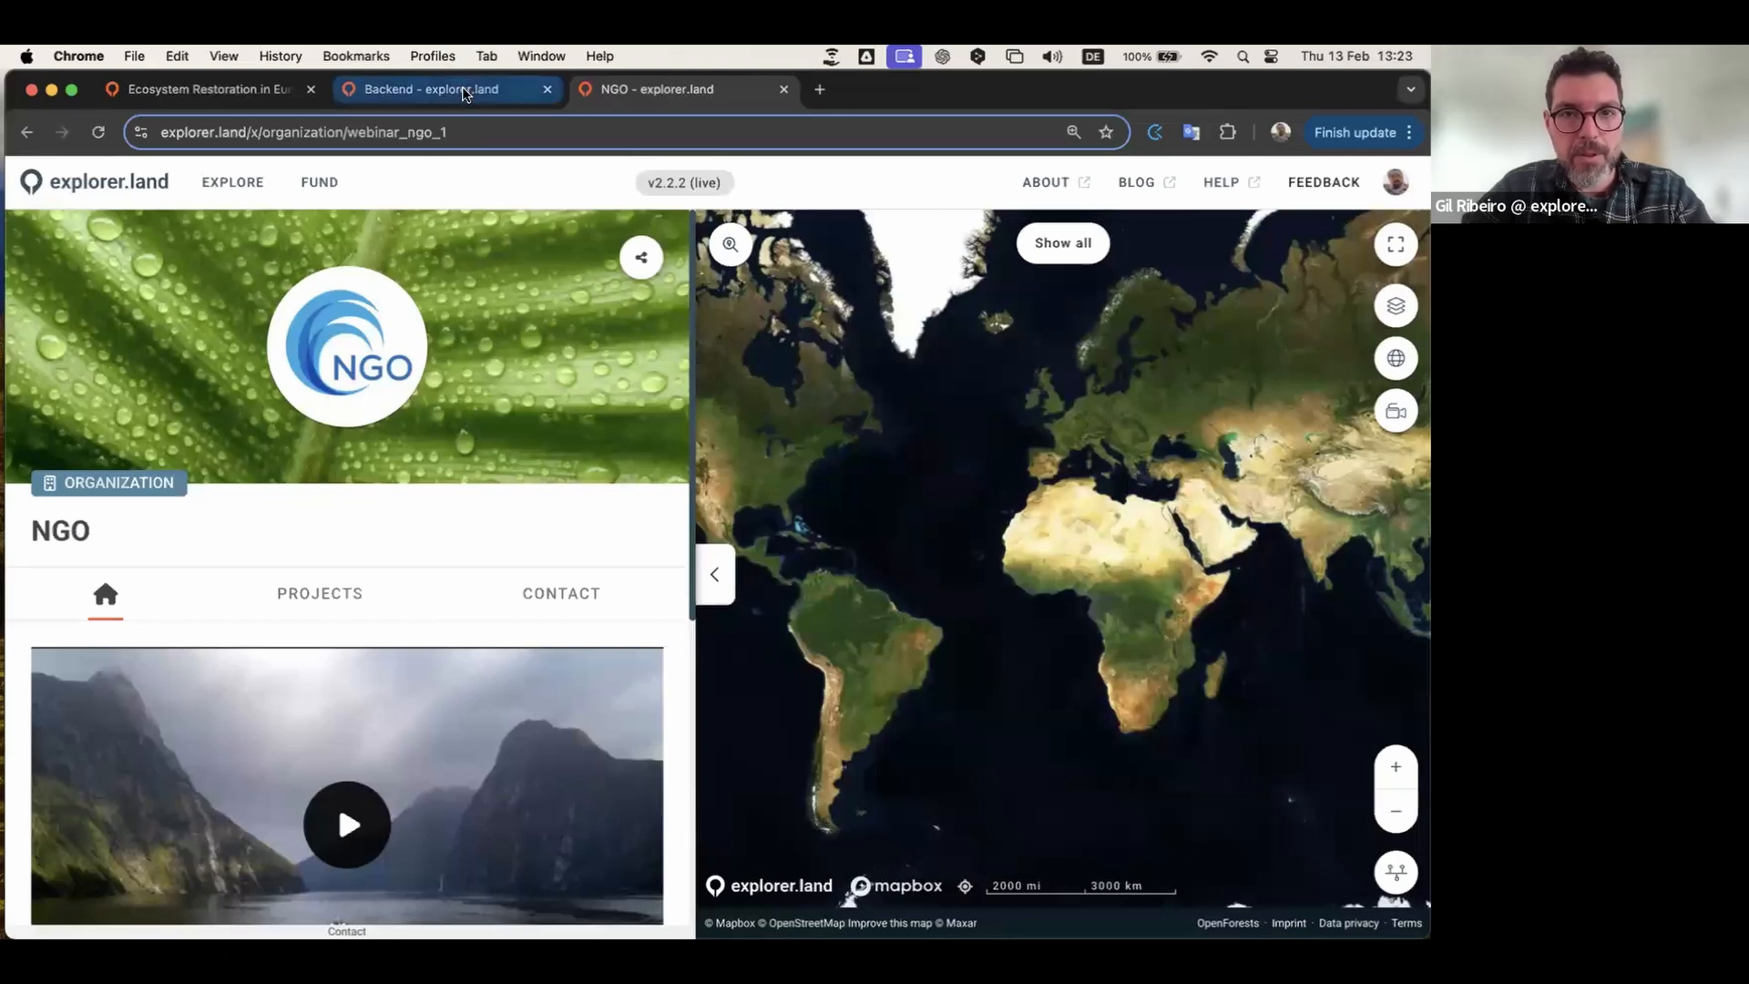
{"action": "left_click", "coordinate": [465, 91]}
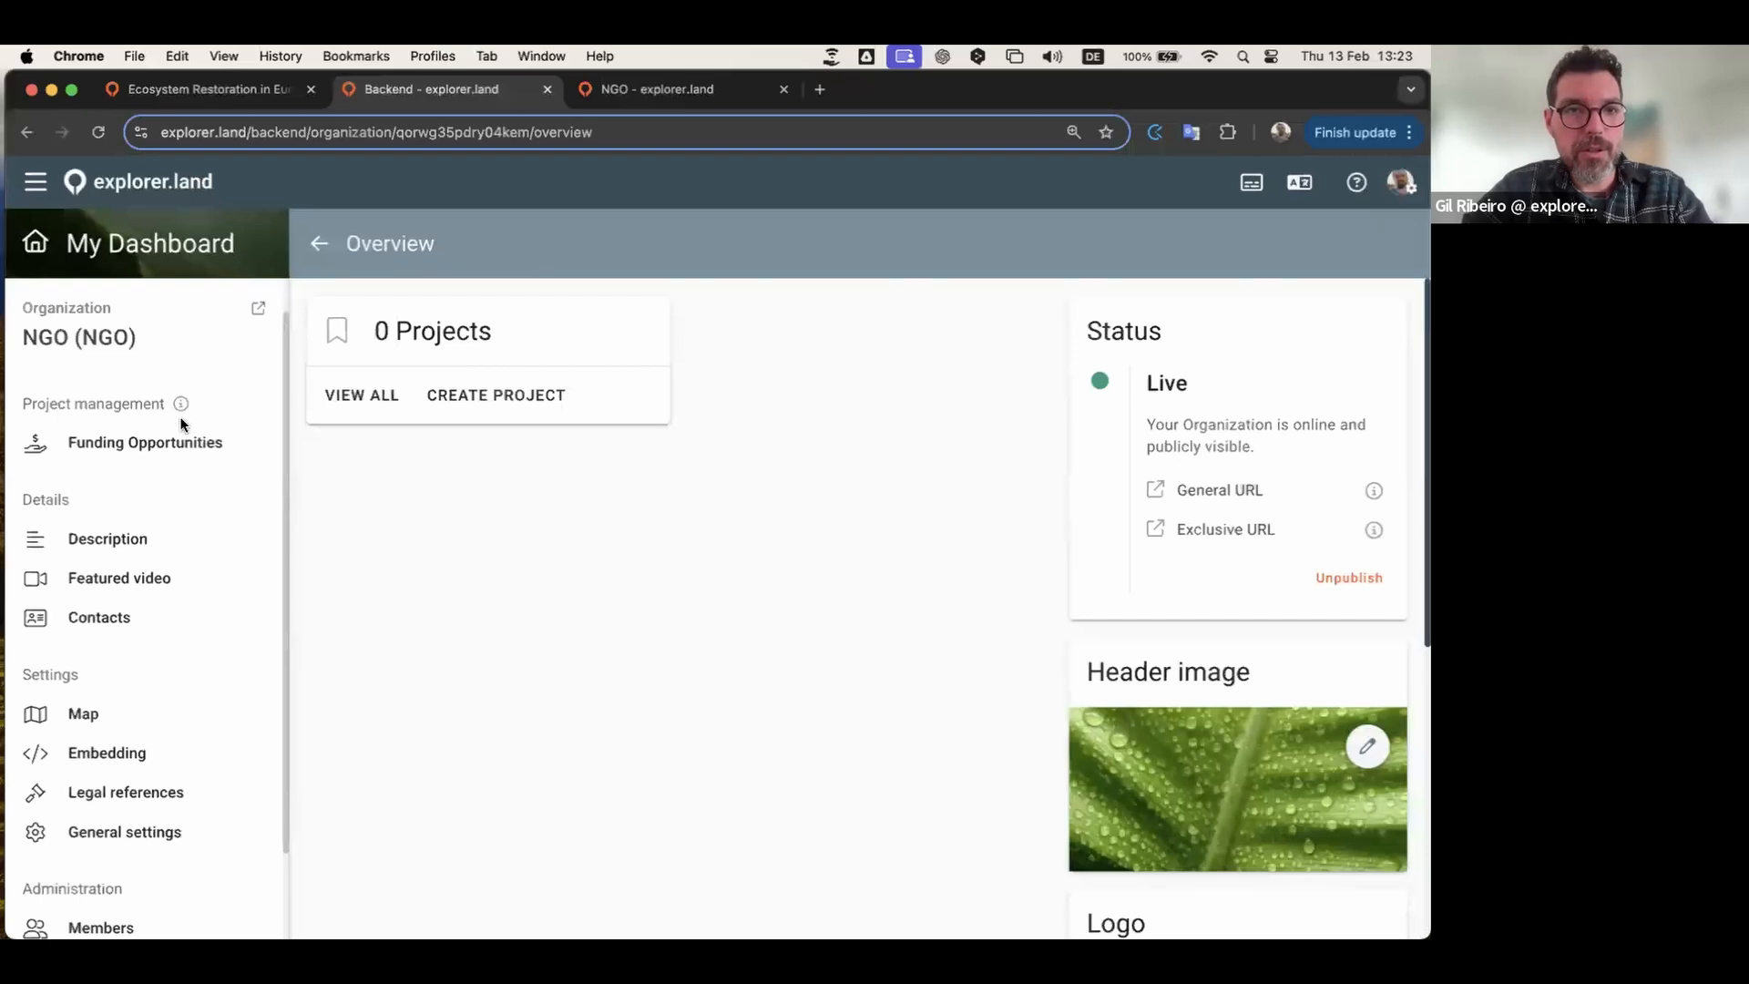
{"action": "left_click", "coordinate": [169, 243]}
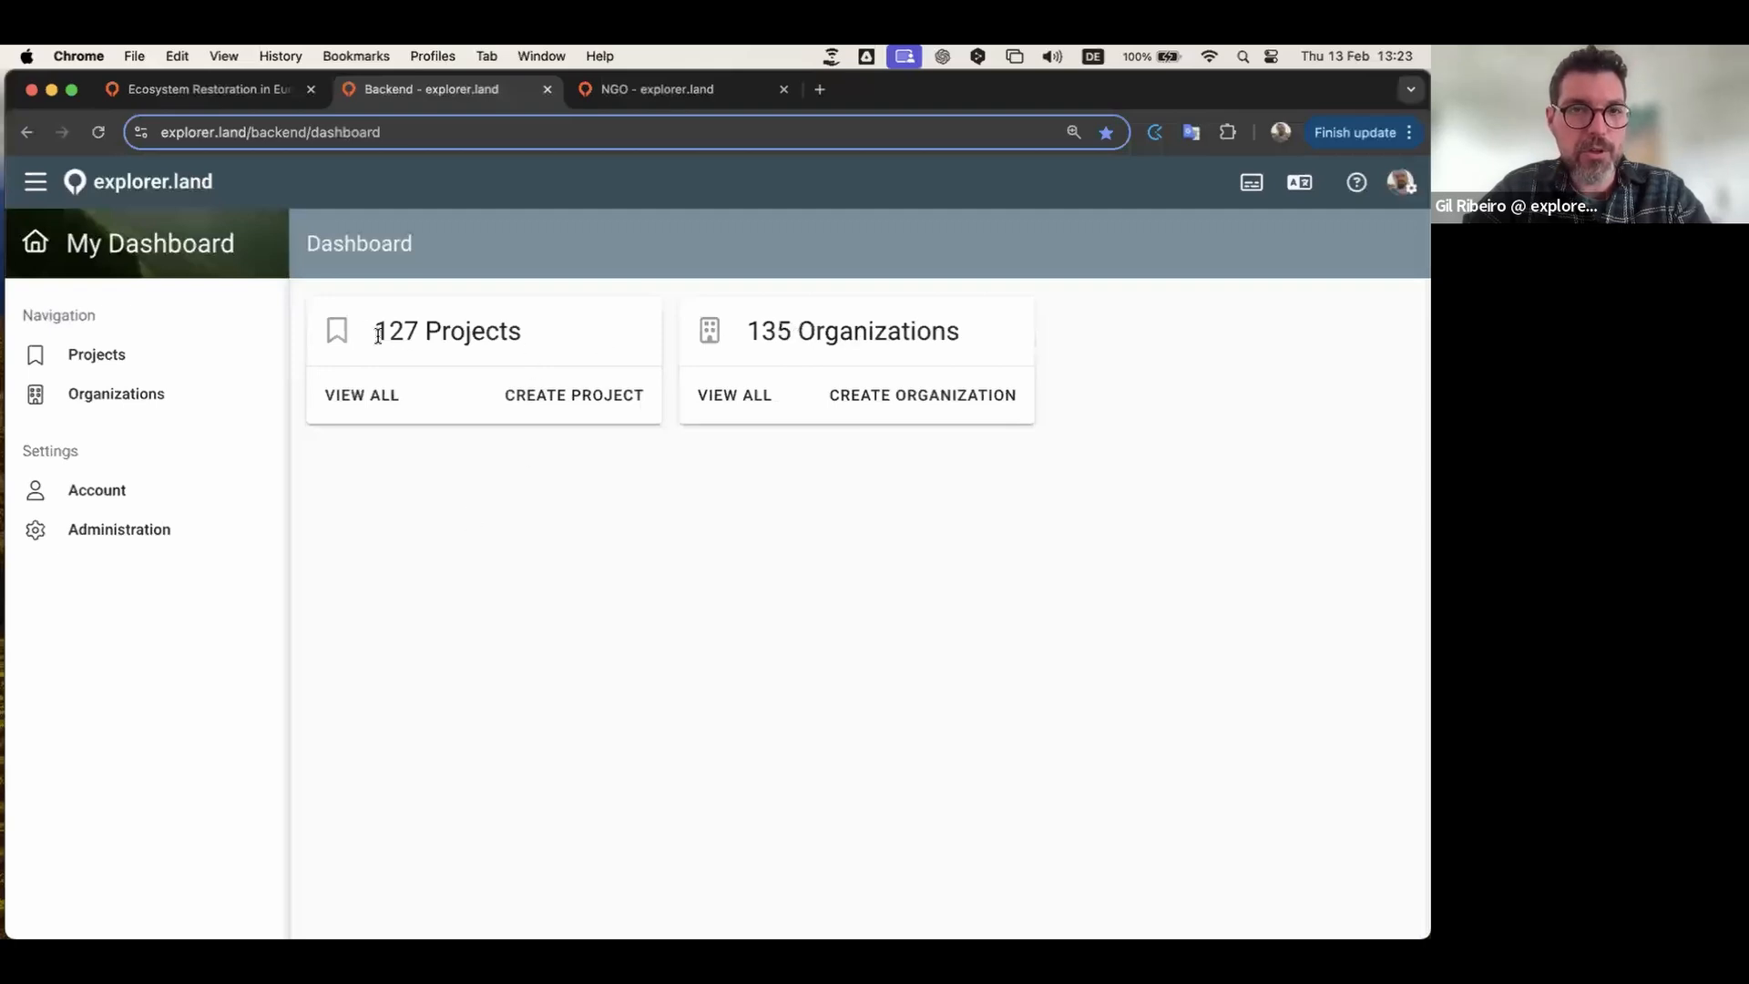
{"action": "left_click", "coordinate": [566, 398]}
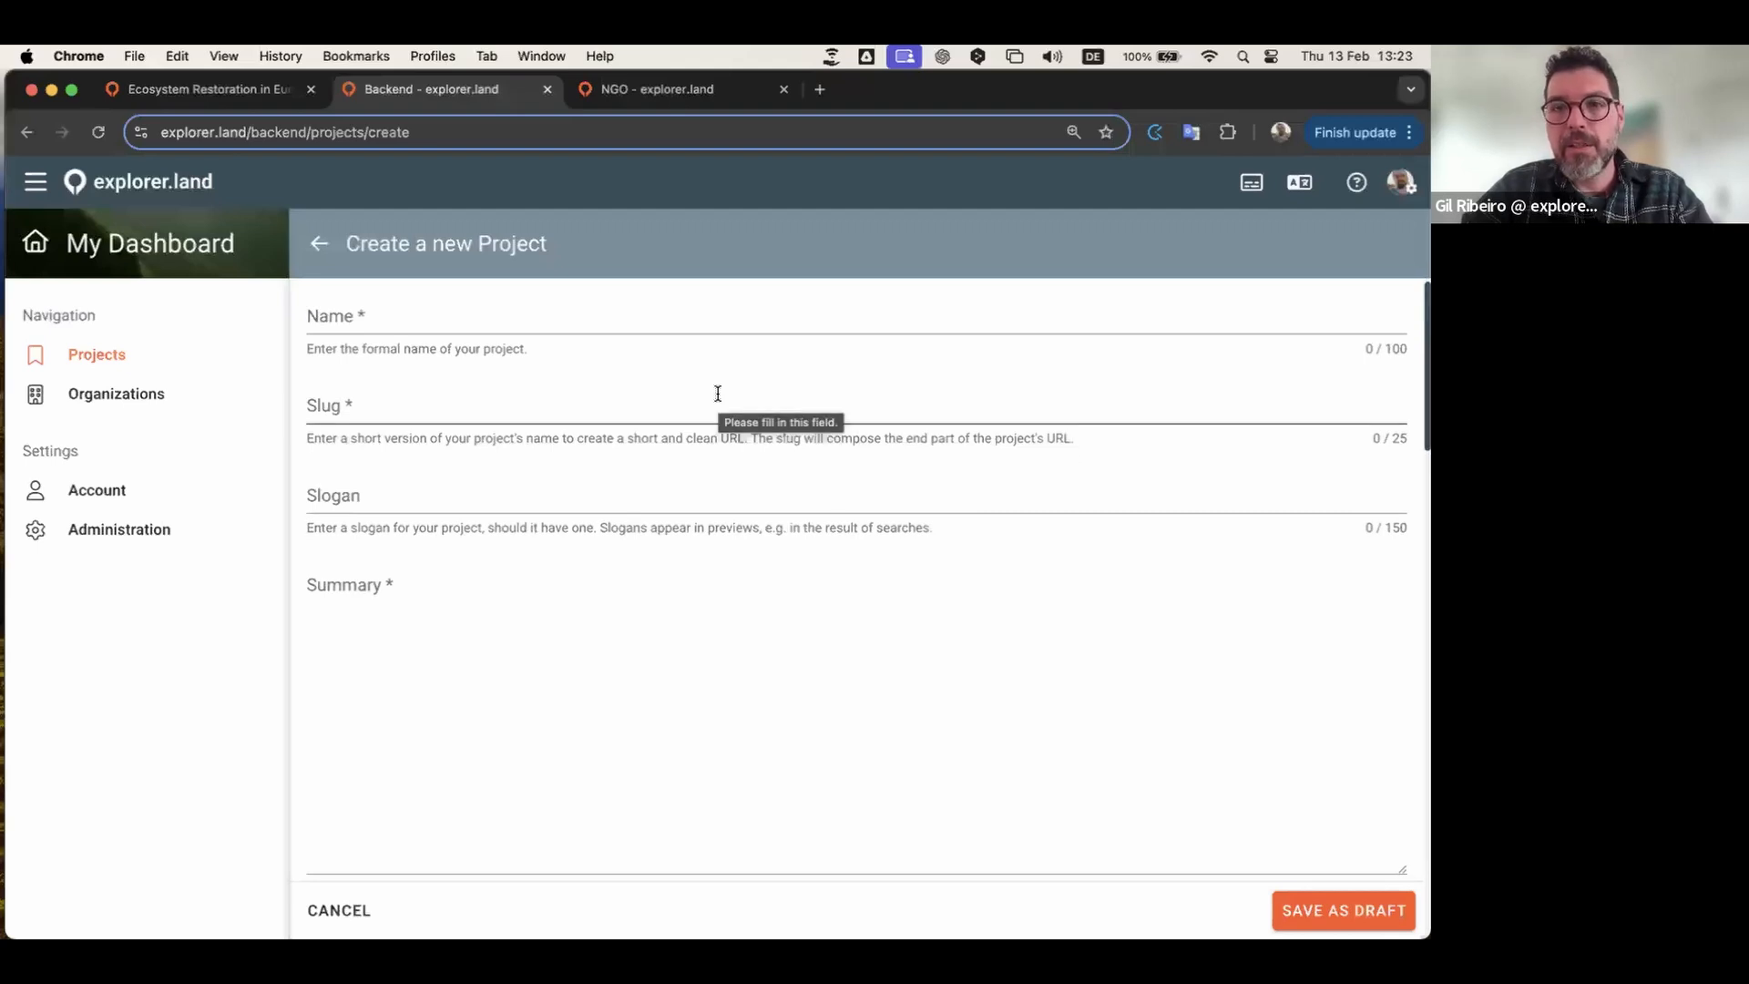
{"action": "scroll", "coordinate": [740, 390], "scroll_direction": "down", "scroll_amount": 5}
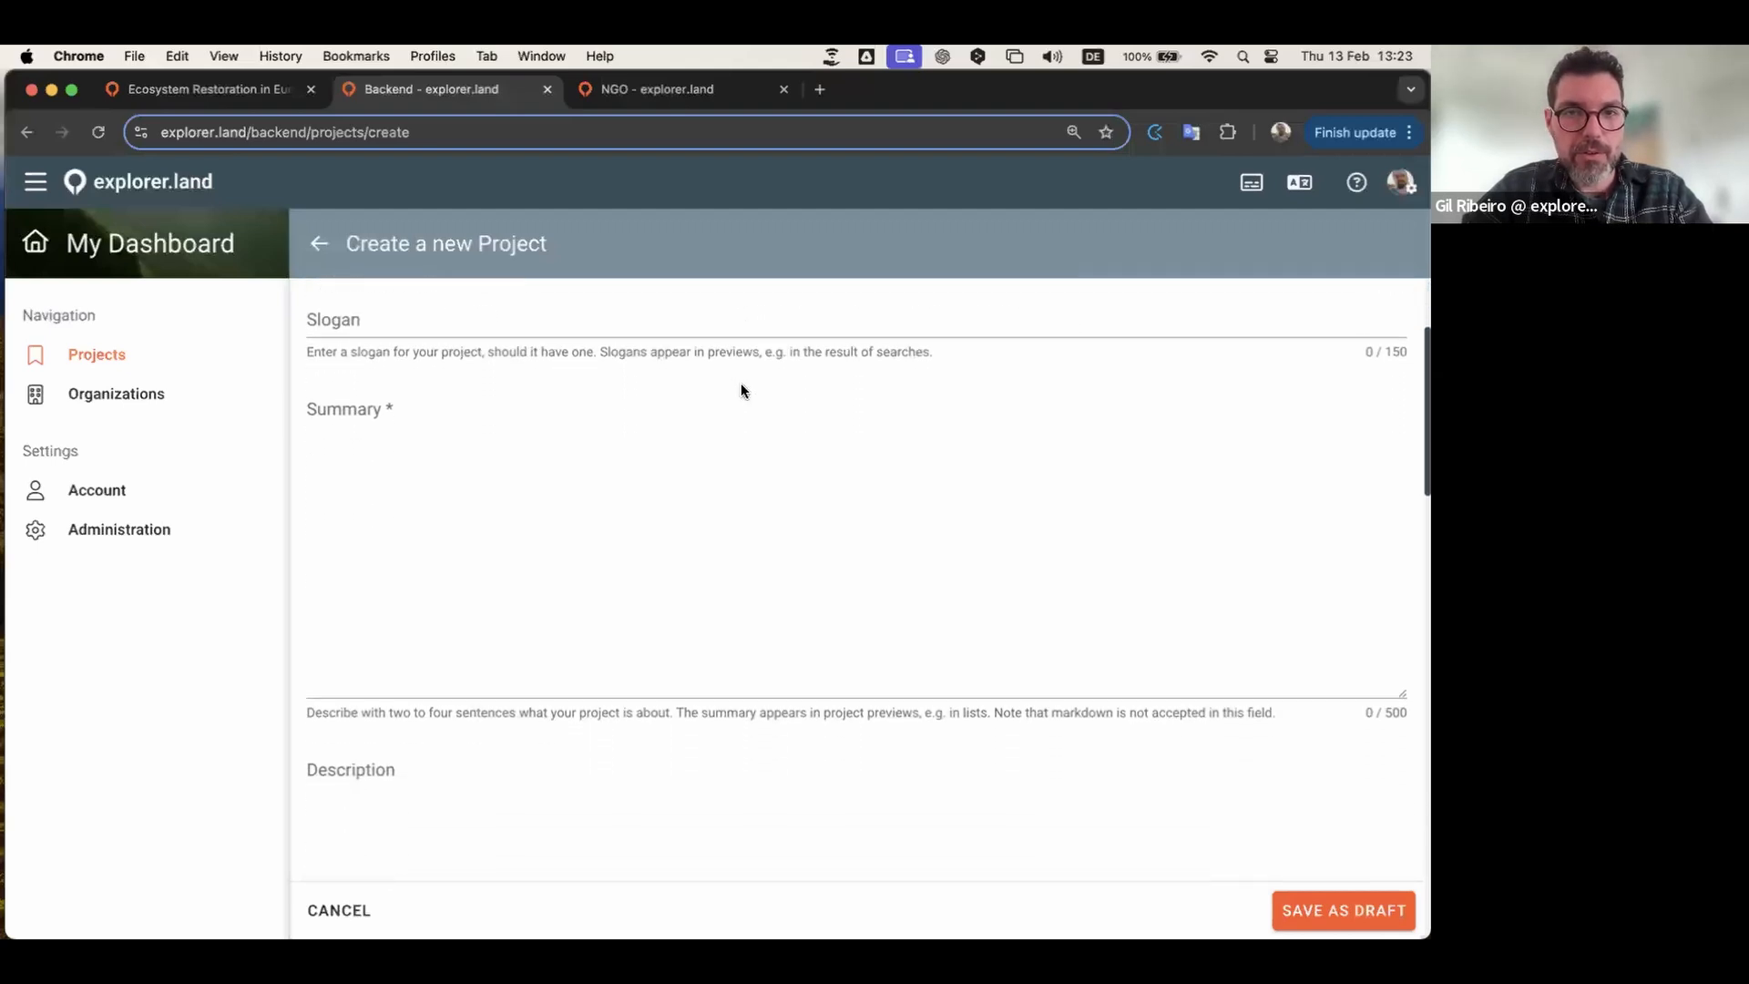
{"action": "scroll", "coordinate": [745, 461], "scroll_direction": "down", "scroll_amount": 10}
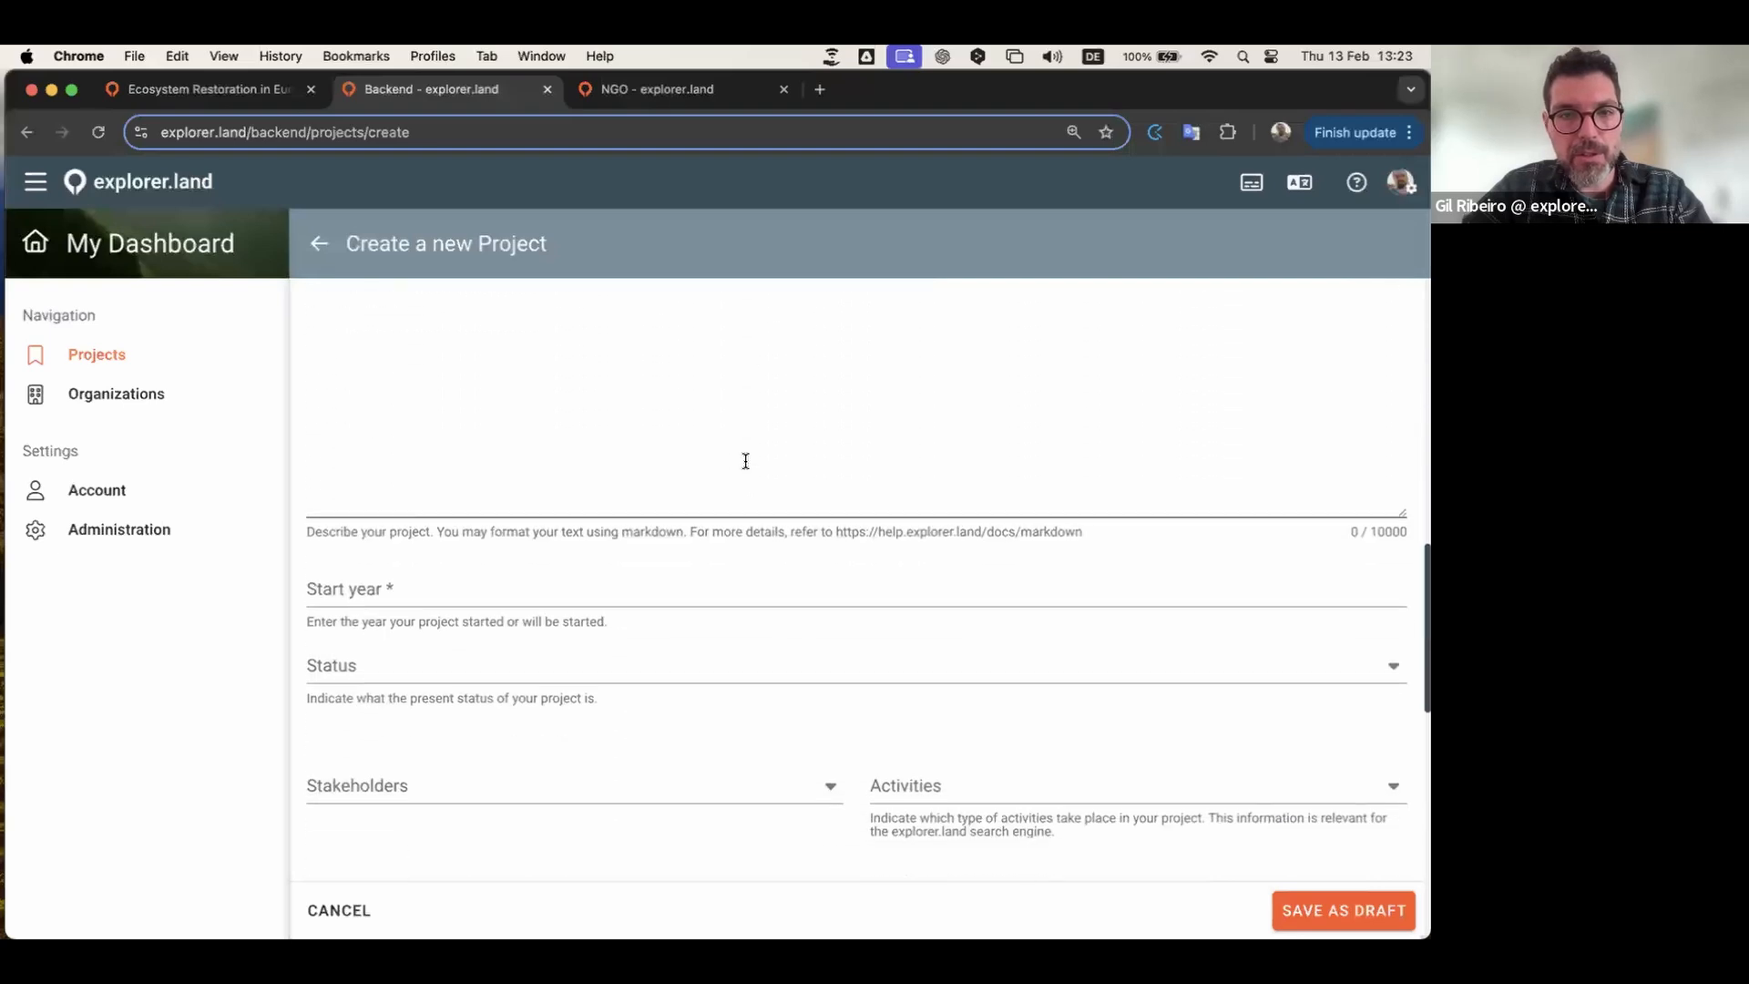
{"action": "scroll", "coordinate": [745, 461], "scroll_direction": "down", "scroll_amount": 12}
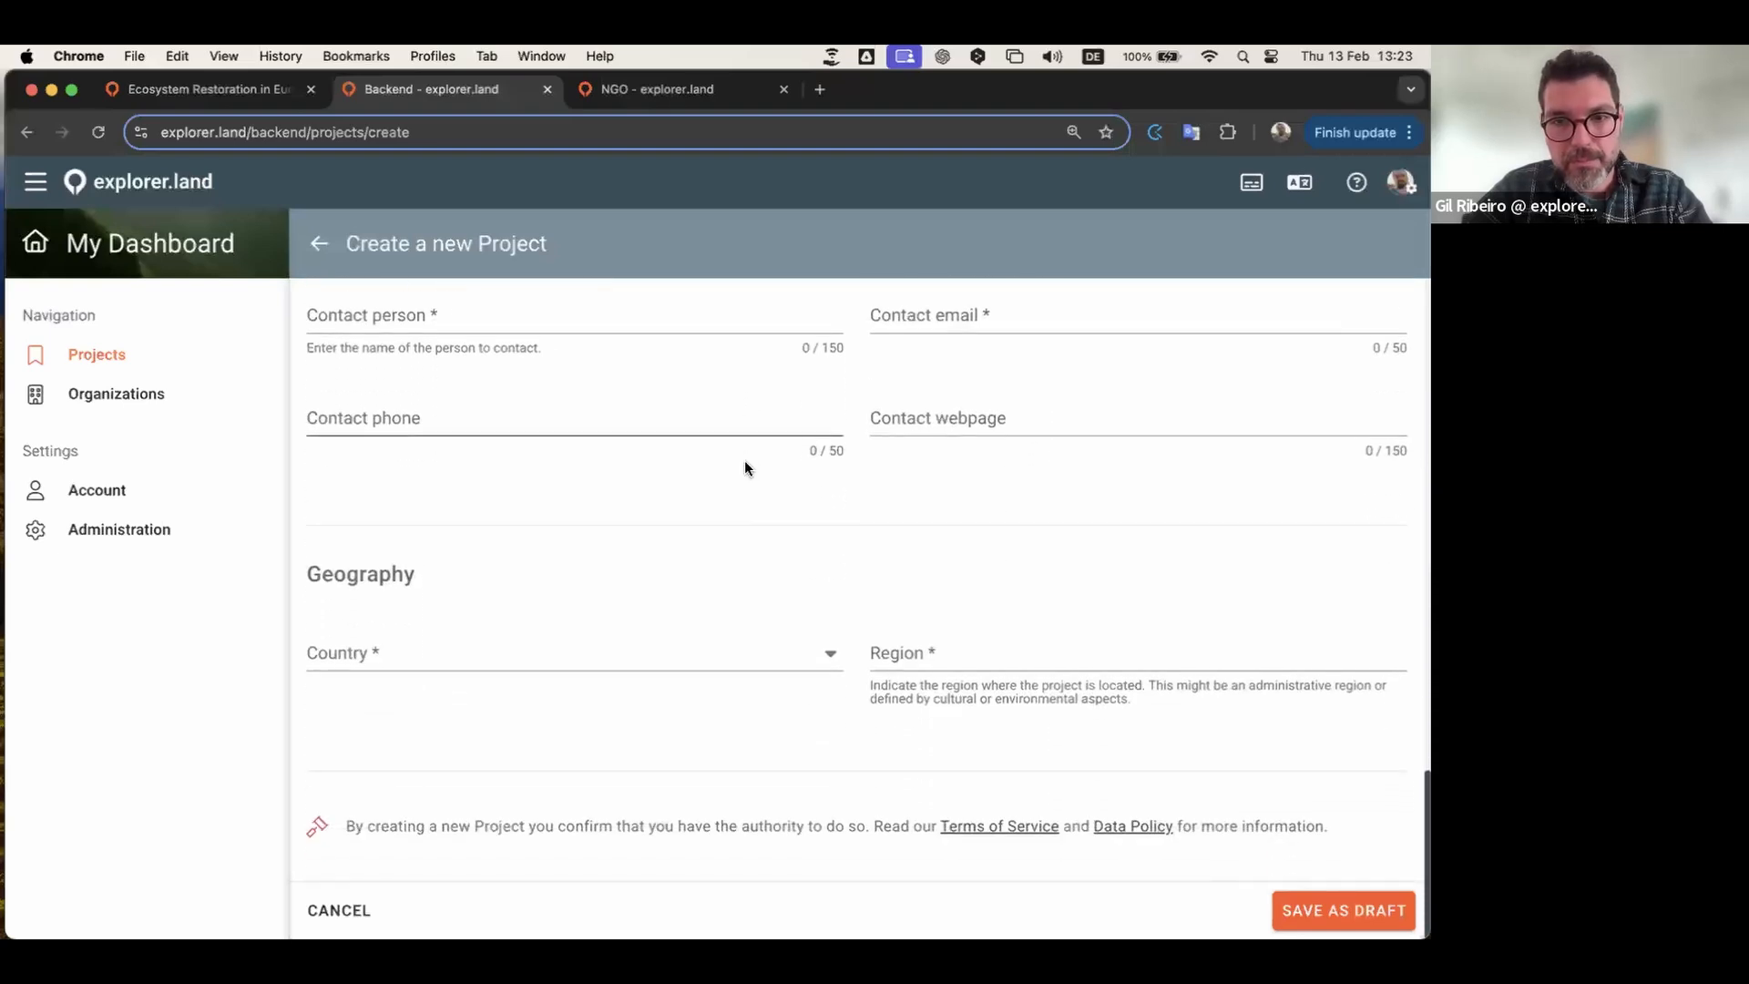
{"action": "scroll", "coordinate": [653, 674], "scroll_direction": "up", "scroll_amount": 20}
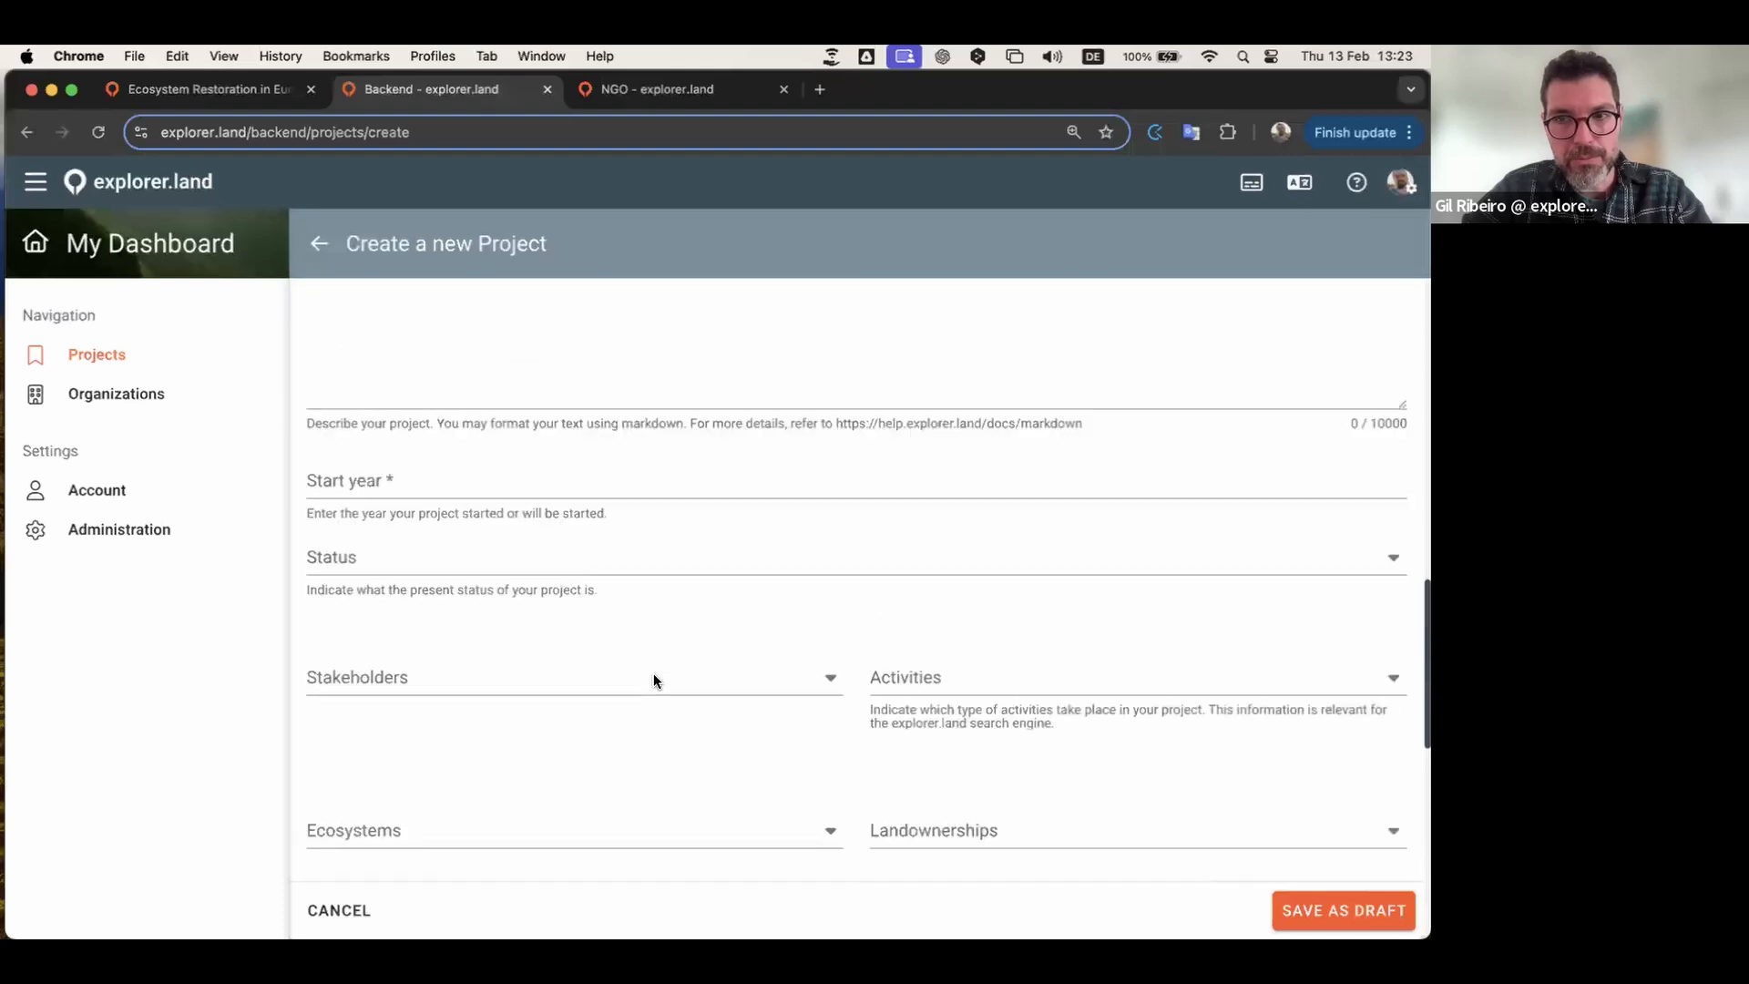
{"action": "scroll", "coordinate": [654, 674], "scroll_direction": "up", "scroll_amount": 6}
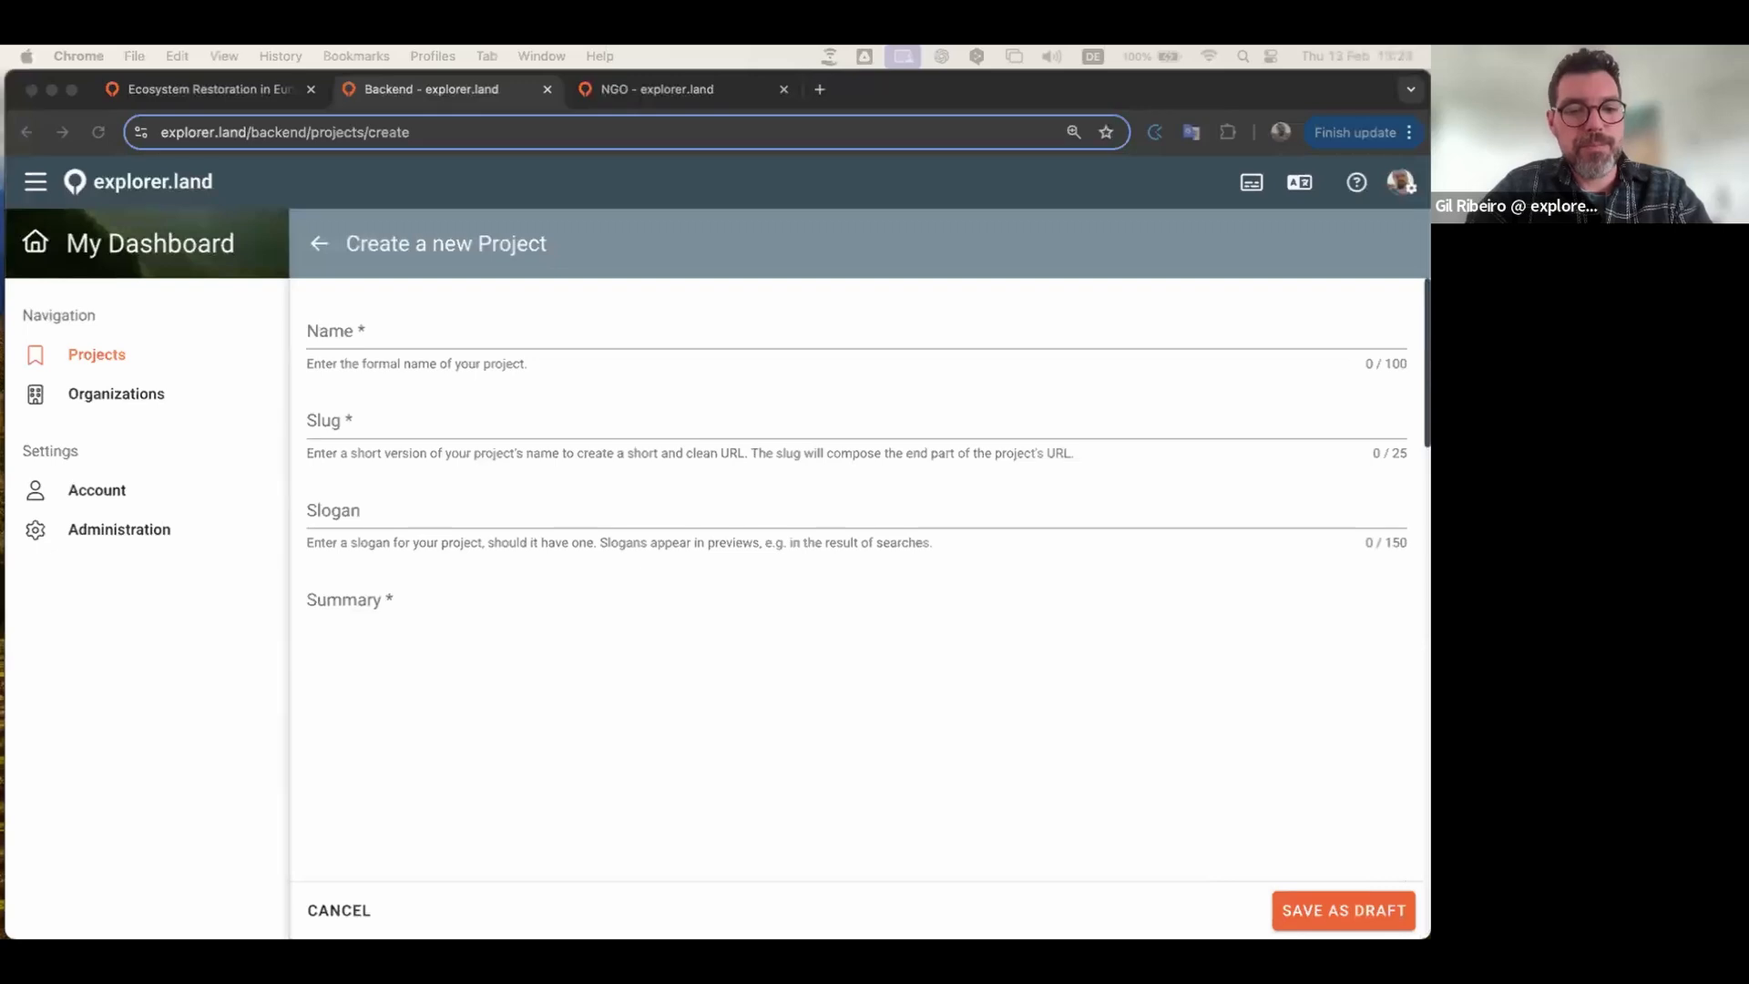
Step: Name the project 'Mountains, Forests and Rivers Project New Zealand (webinar-demo)' with slug webinar_project_demo_1
{"action": "left_click", "coordinate": [414, 335]}
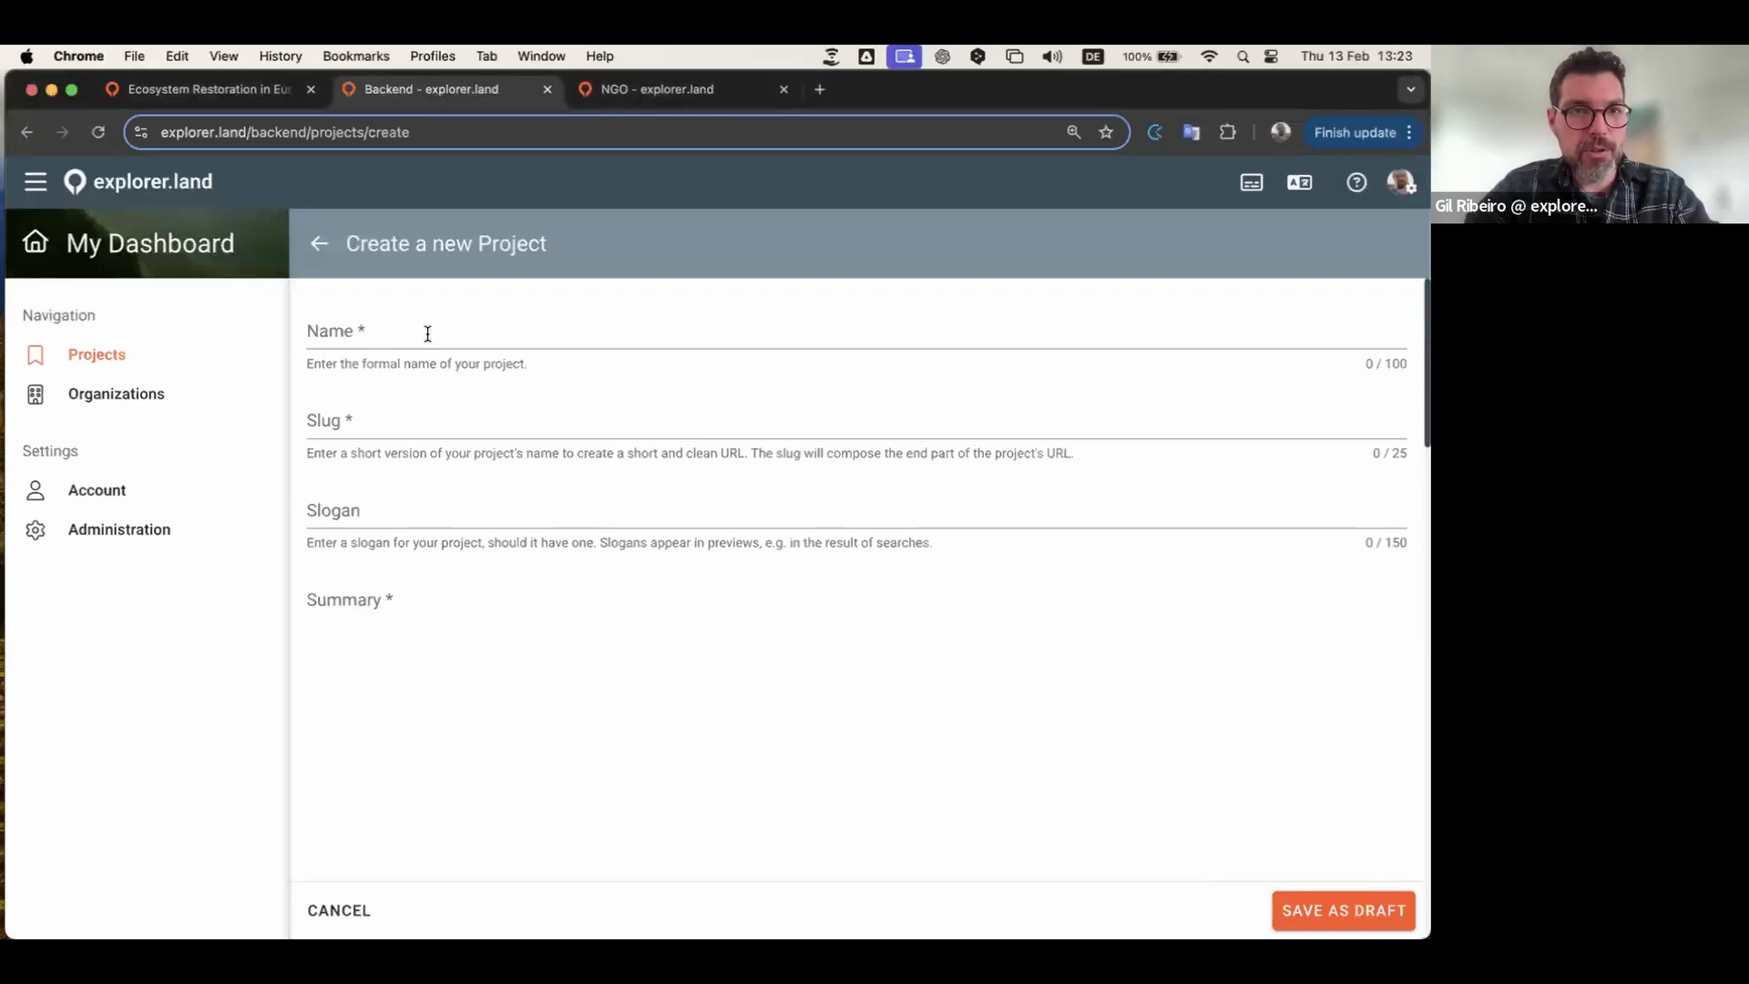
{"action": "type", "text": "Mountains, Forests and Rivers Project New Zealand (webinar-demo)"}
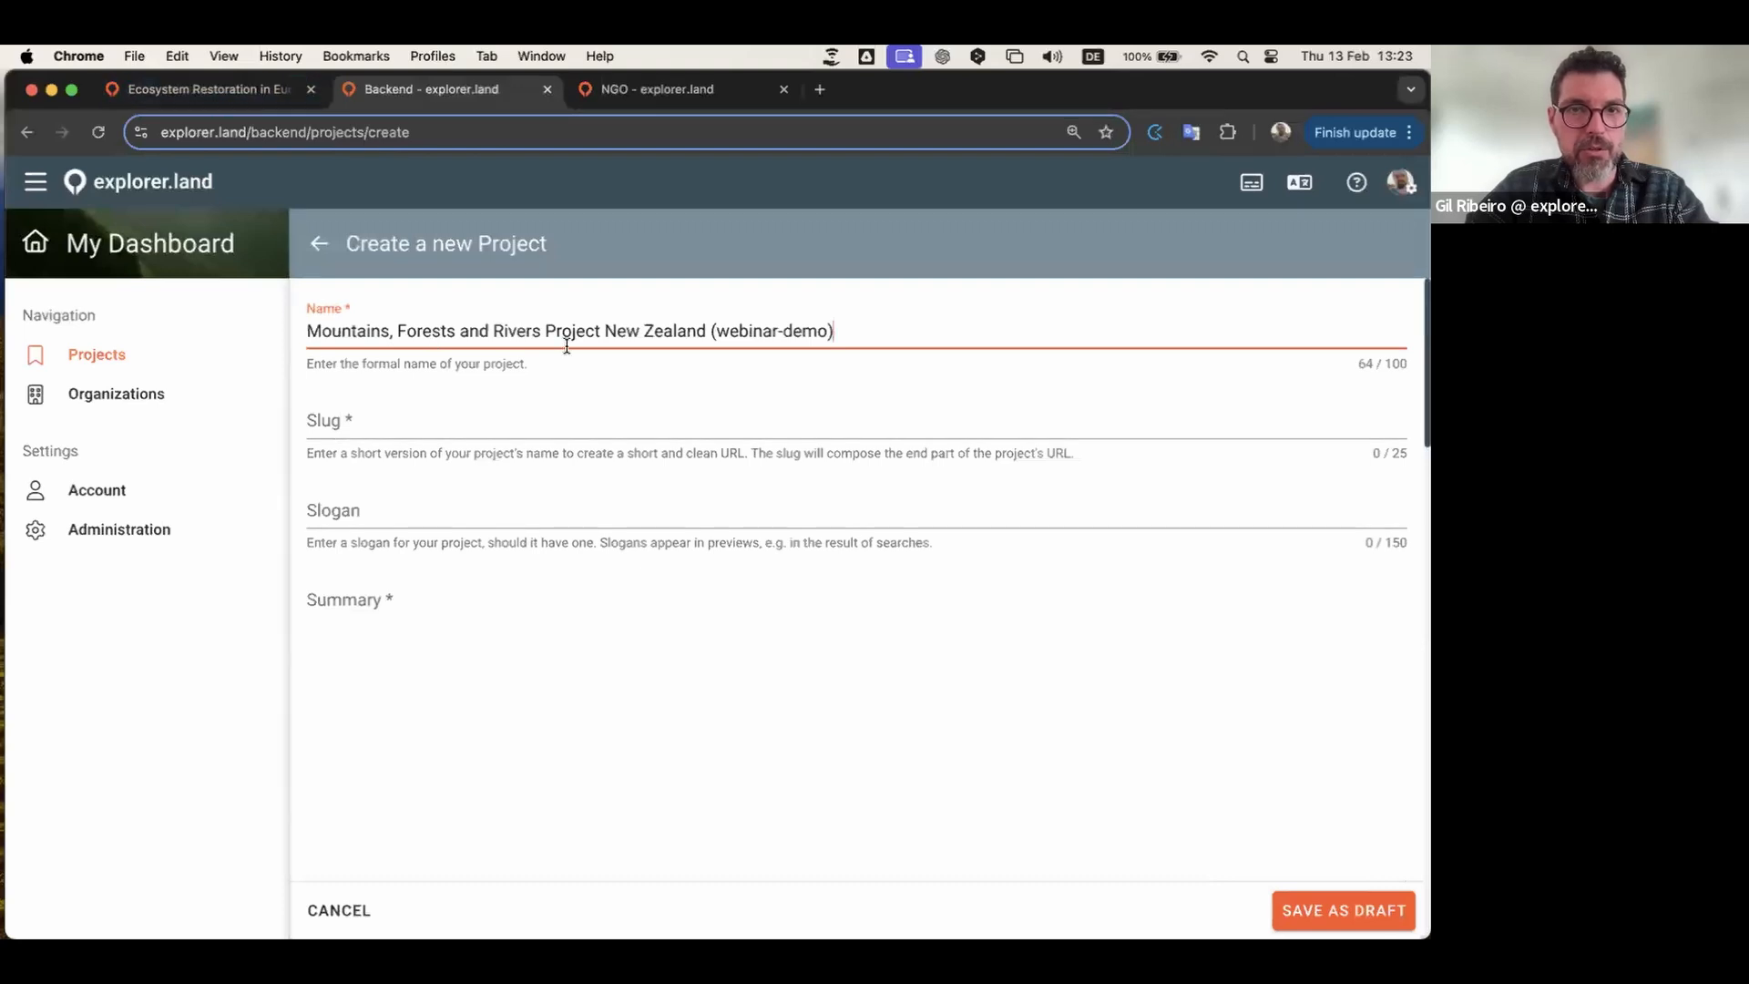
{"action": "left_click_drag", "start_coordinate": [717, 333], "coordinate": [826, 332]}
{"action": "left_click", "coordinate": [874, 334]}
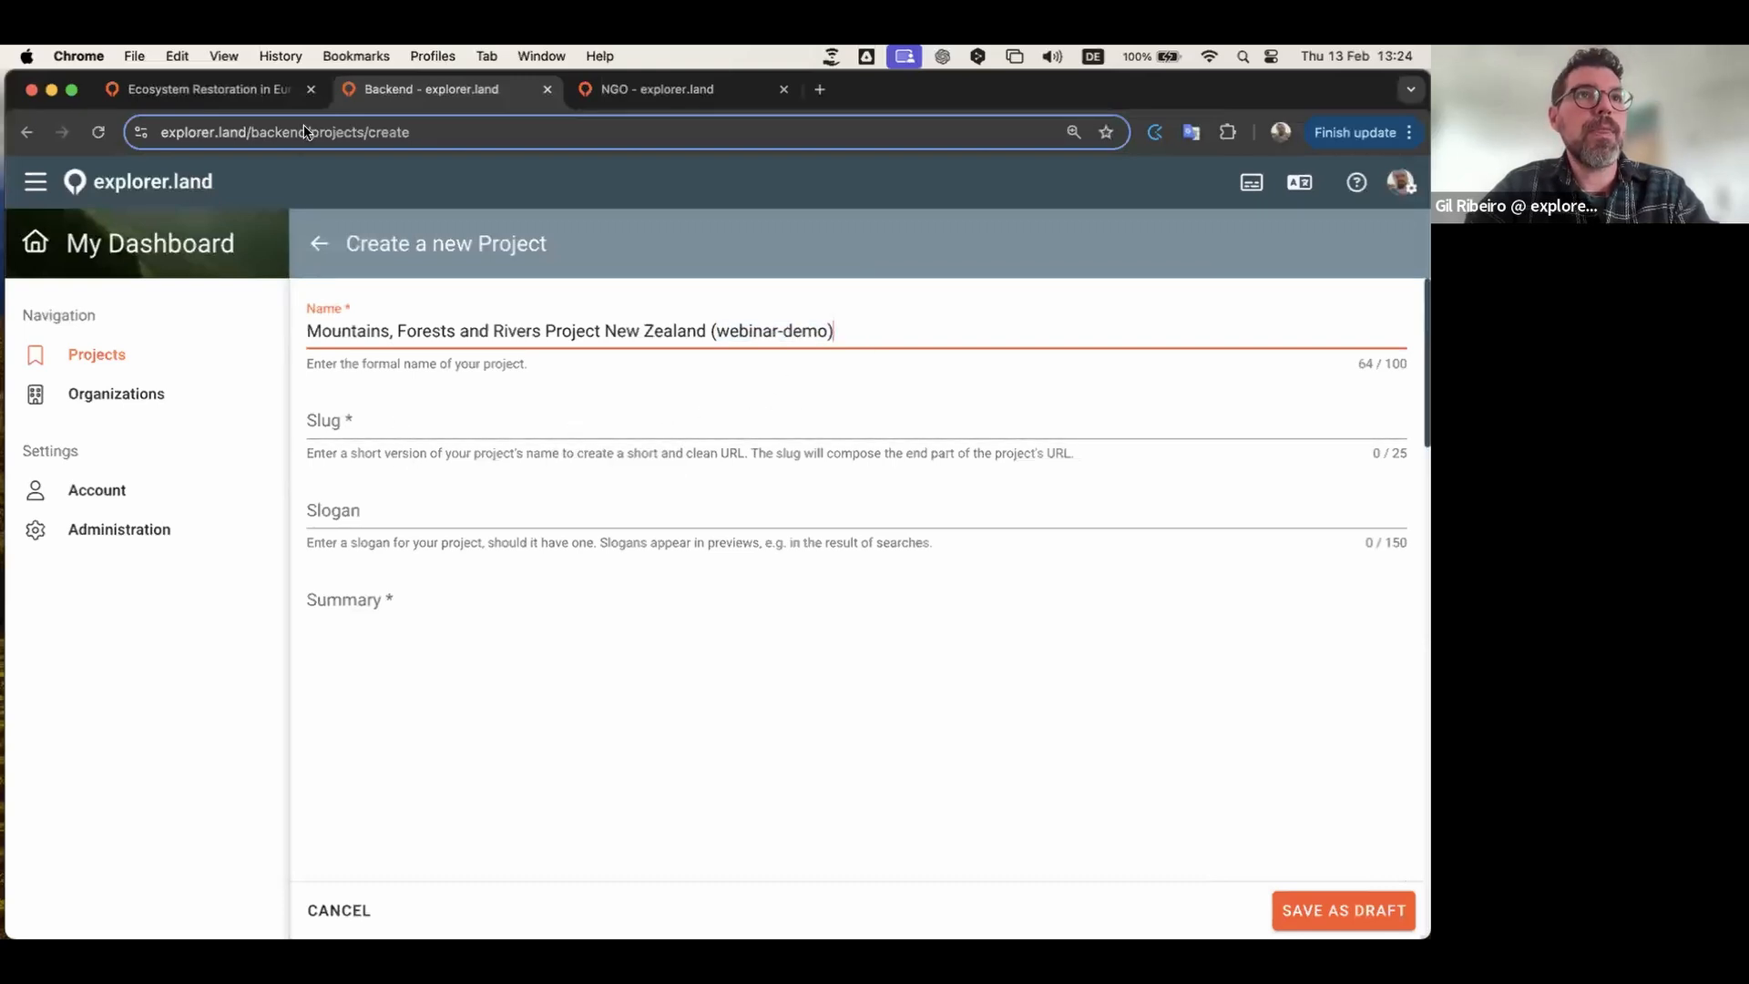
{"action": "left_click", "coordinate": [414, 419]}
{"action": "type", "text": "webinar_project_demo_1"}
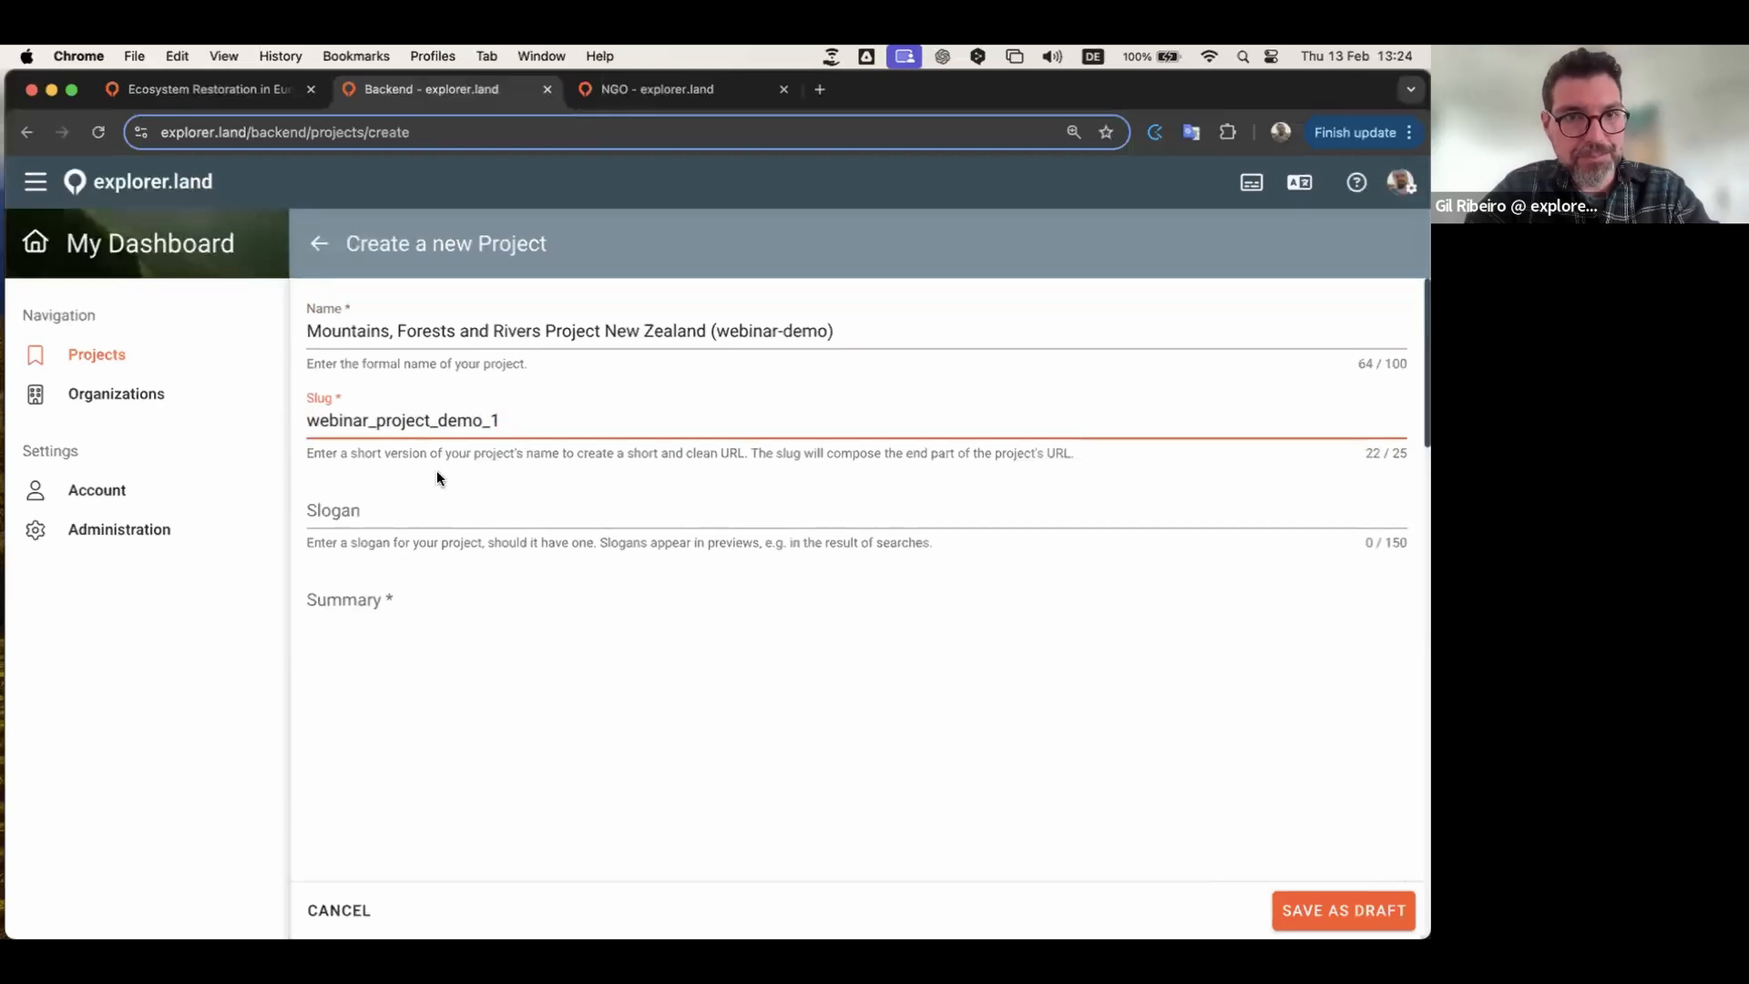
Step: Paste the 442-character New Zealand paragraph into the Summary field
{"action": "left_click", "coordinate": [354, 506]}
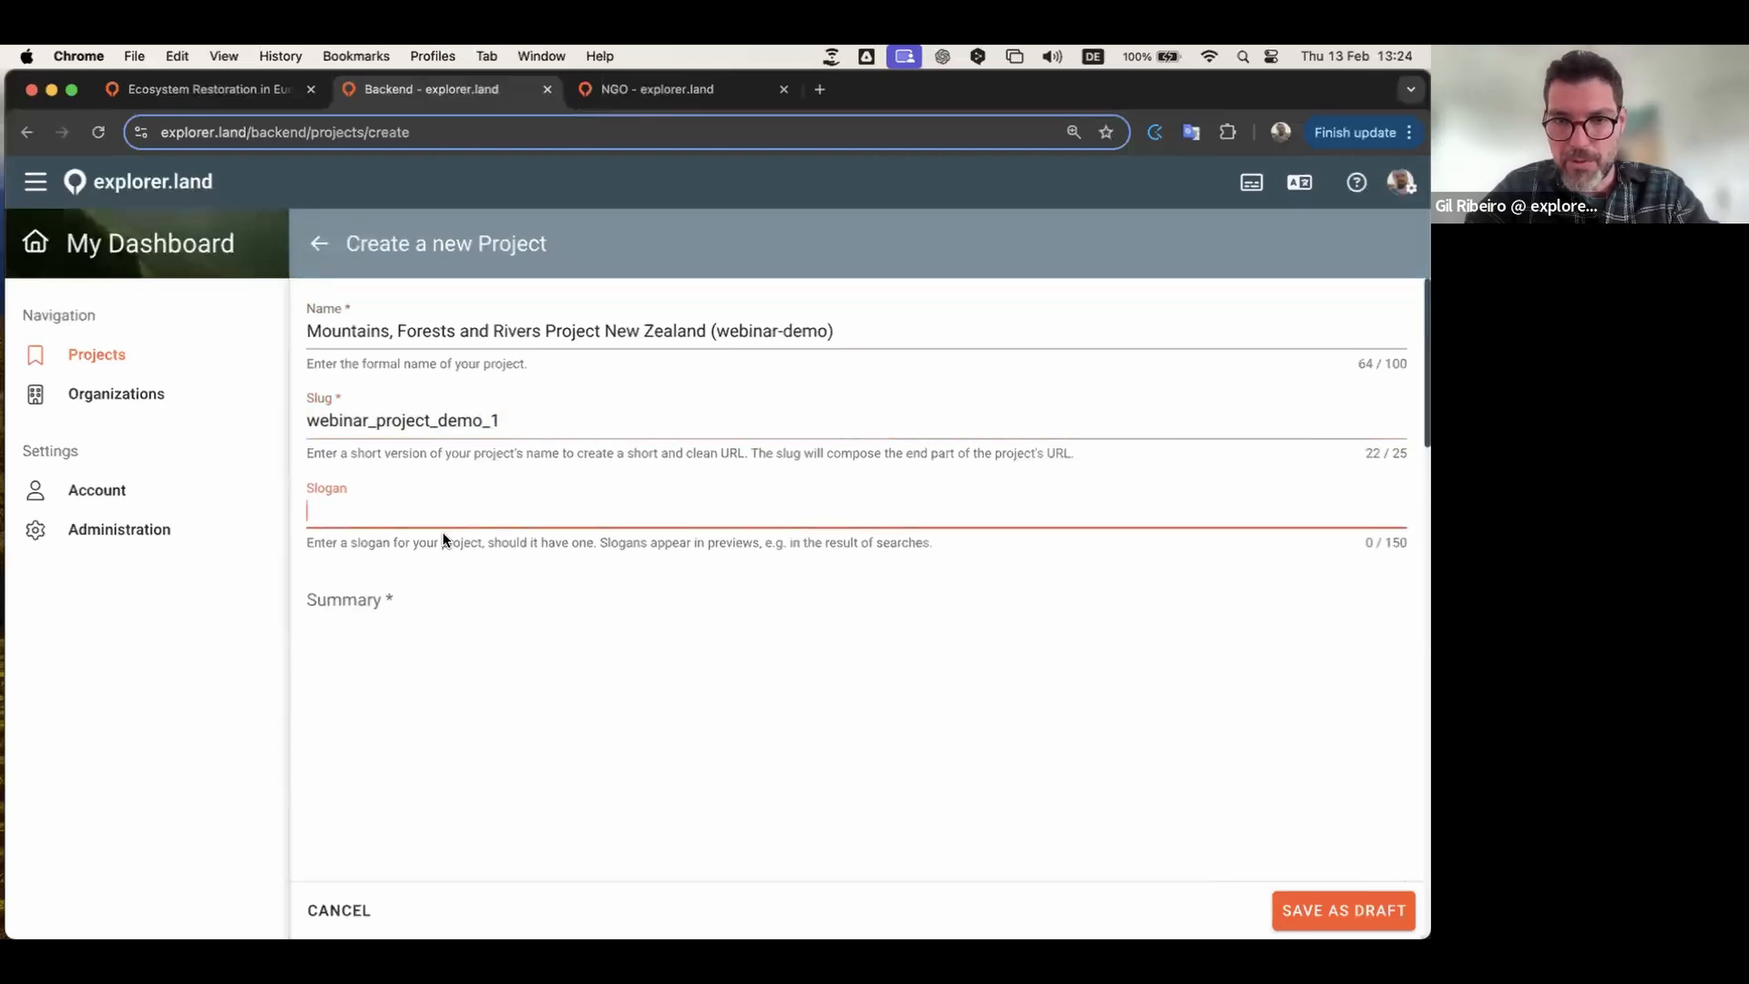
{"action": "scroll", "coordinate": [443, 539], "scroll_direction": "down", "scroll_amount": 1}
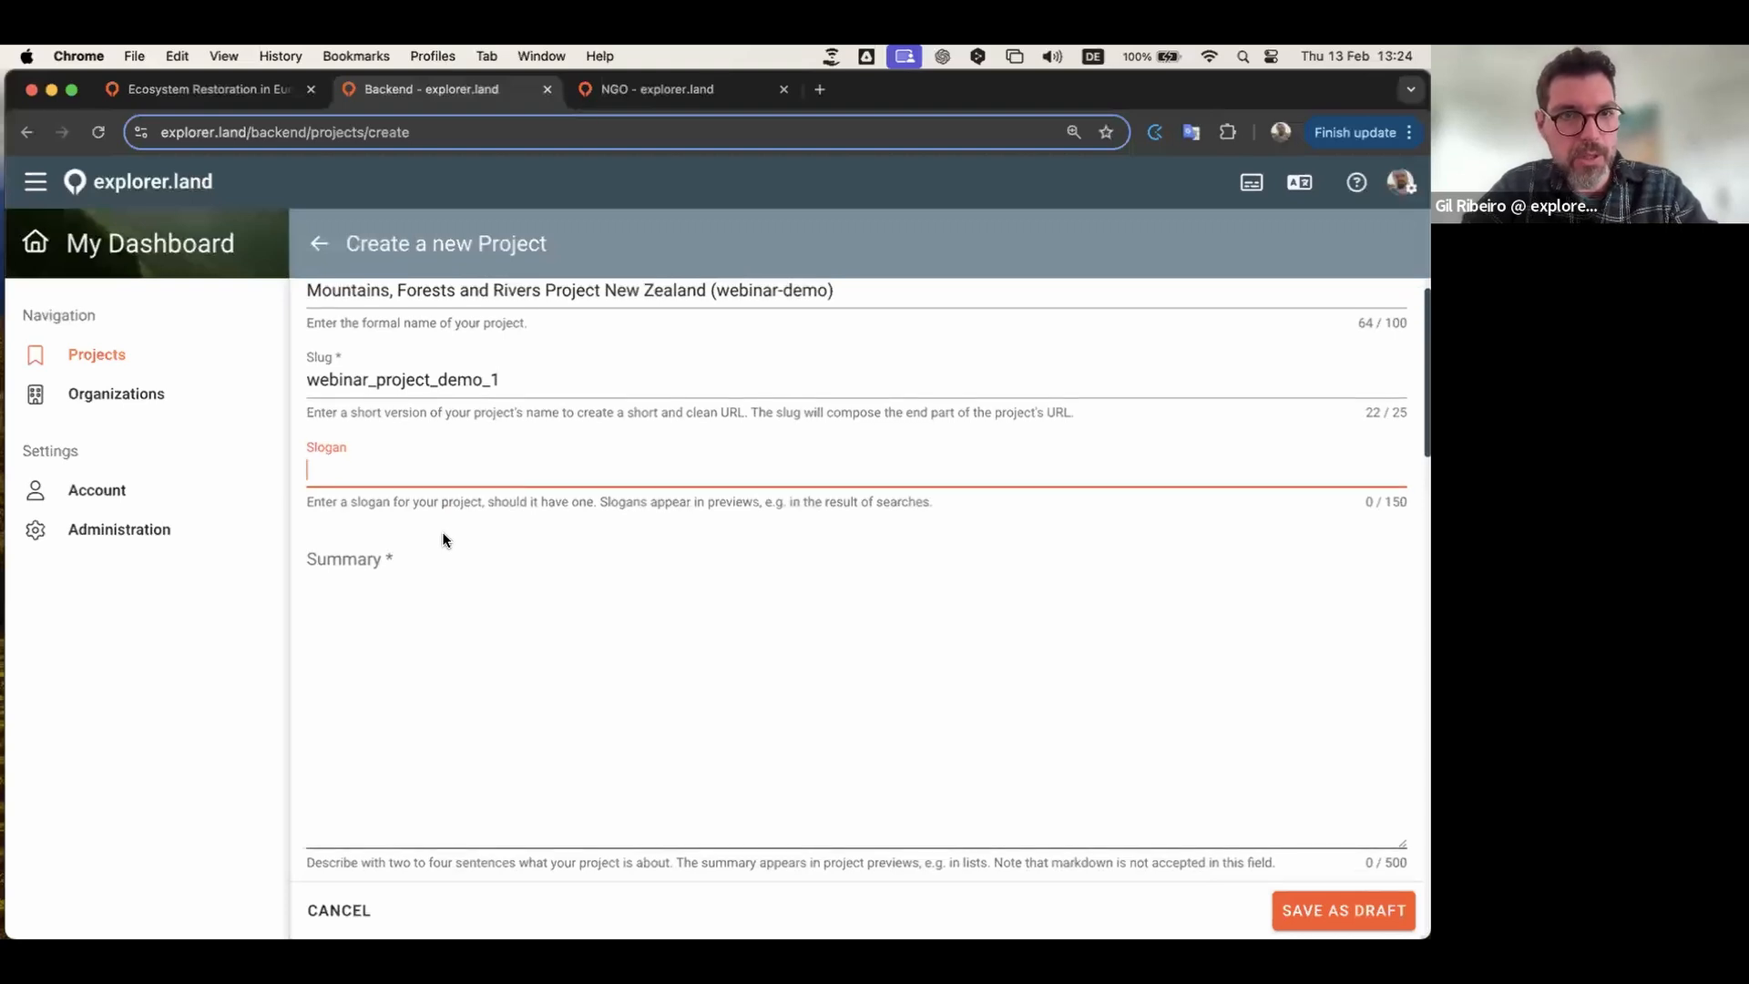
{"action": "scroll", "coordinate": [440, 600], "scroll_direction": "down", "scroll_amount": 2}
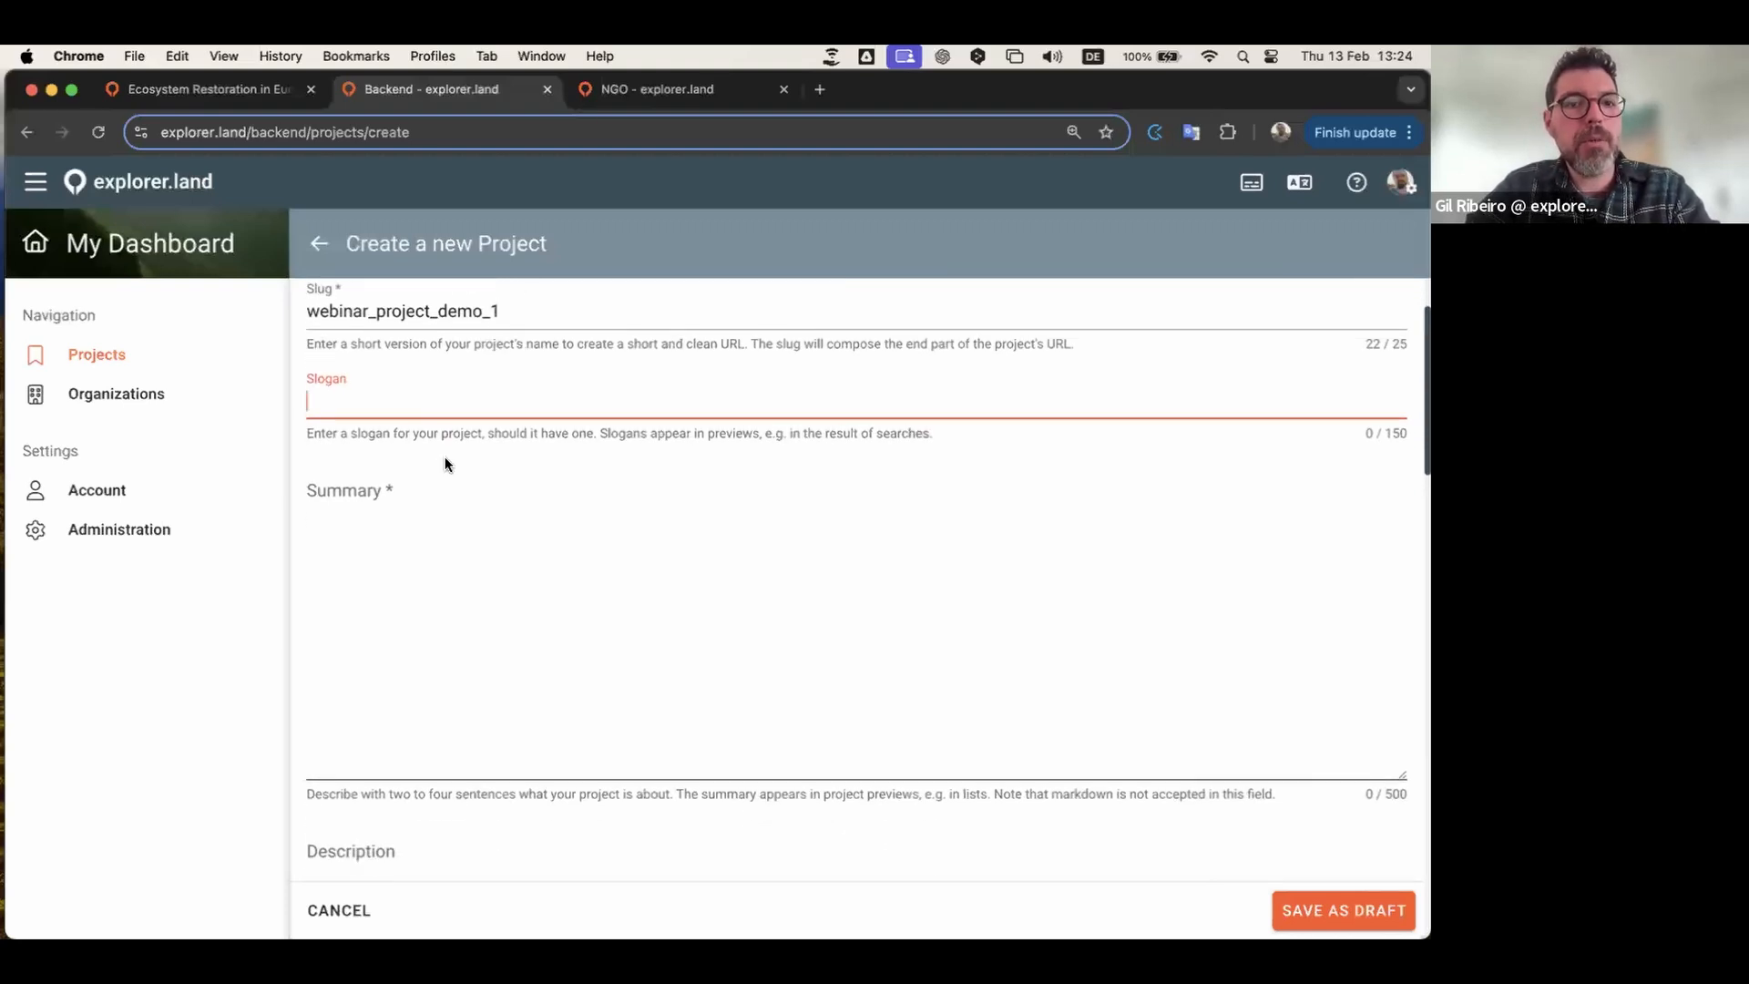
{"action": "scroll", "coordinate": [482, 594], "scroll_direction": "down", "scroll_amount": 1}
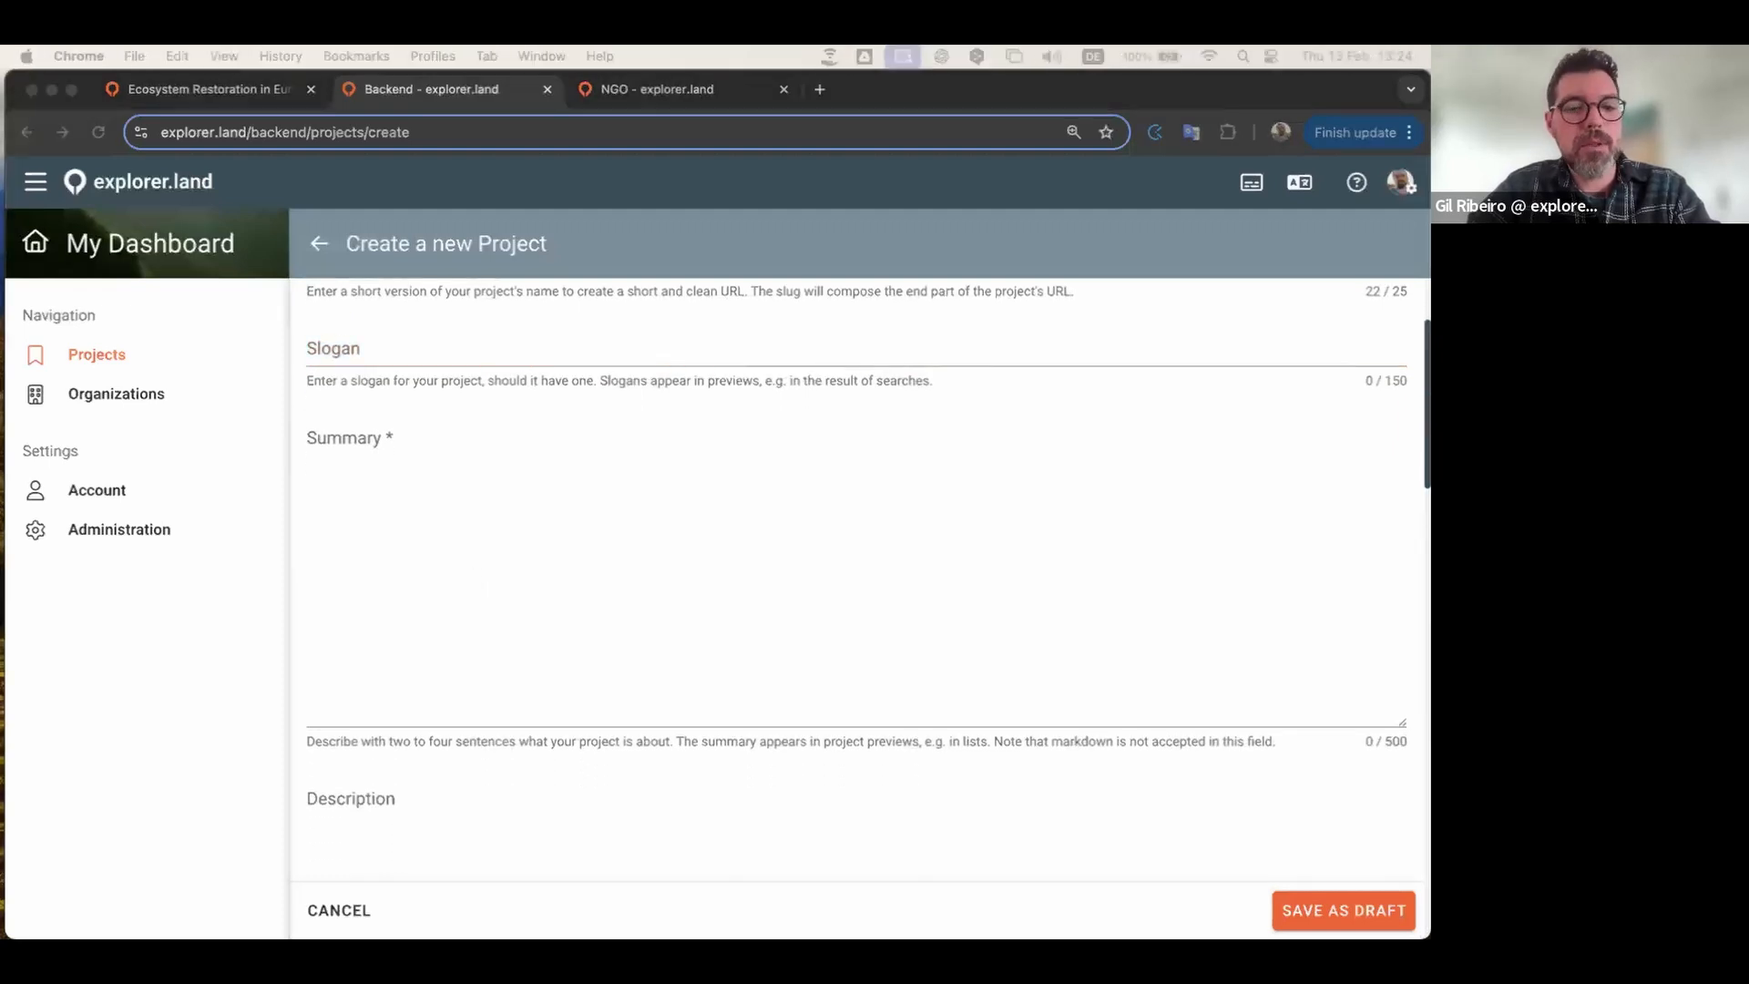
{"action": "left_click", "coordinate": [441, 548]}
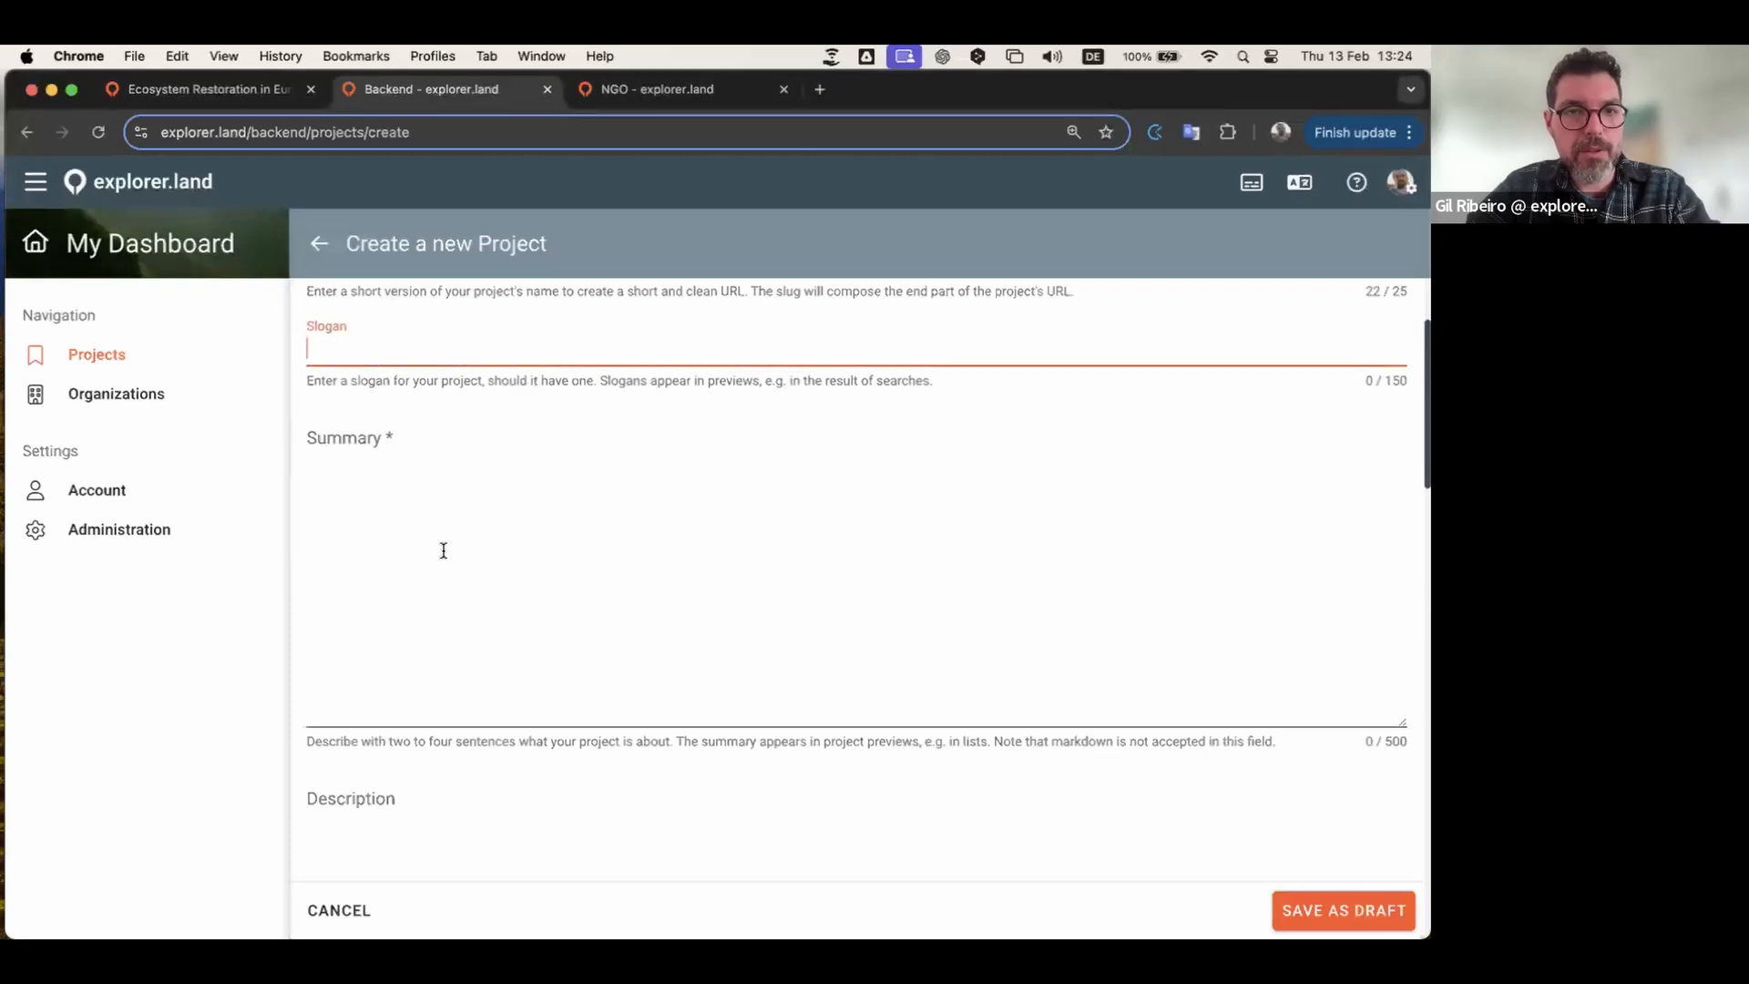
{"action": "type", "text": "The country owes its varied topography, and perhaps even its emergence above the waves, to the dynamic boundary it straddles between the Pacific and Indo-Australian Plates. New Zealand is part of Zealandia, a microcontinent nearly half the size of Australia that gradually submerged after breaking away from the Gondwanan supercontinent. About 25 million years ago, a shift in plate tectonic movements began to contort and crumple the region."}
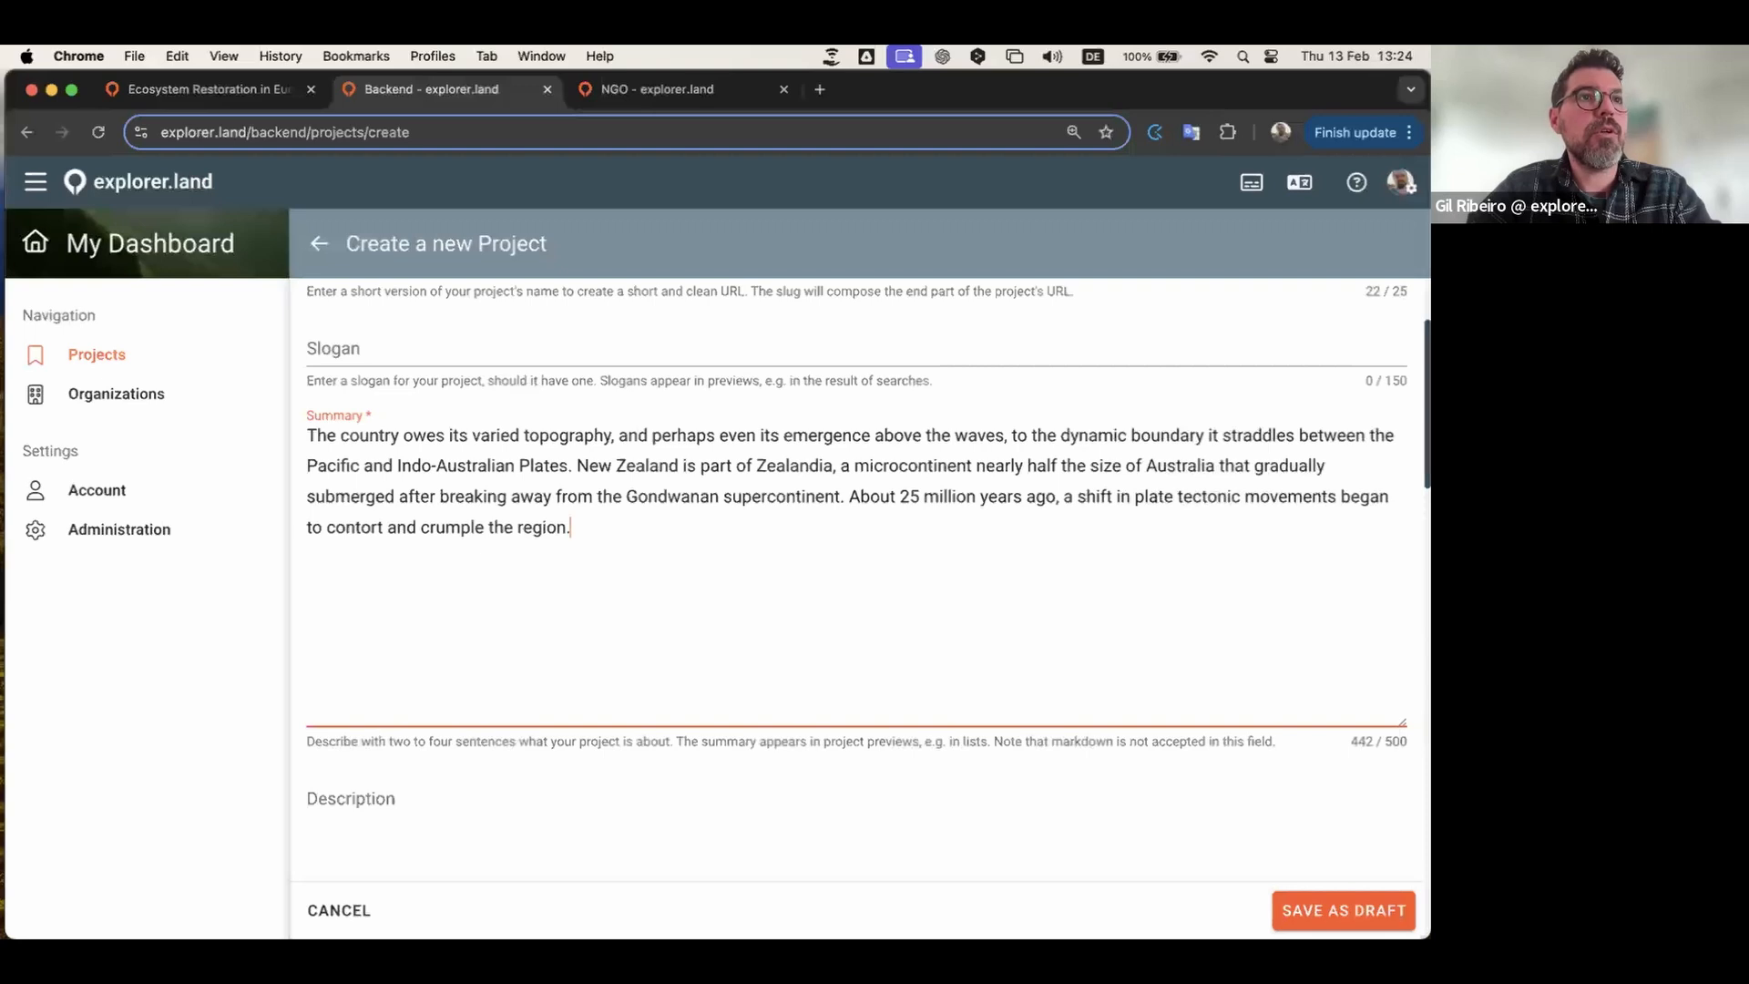
{"action": "key", "text": "super+Tab"}
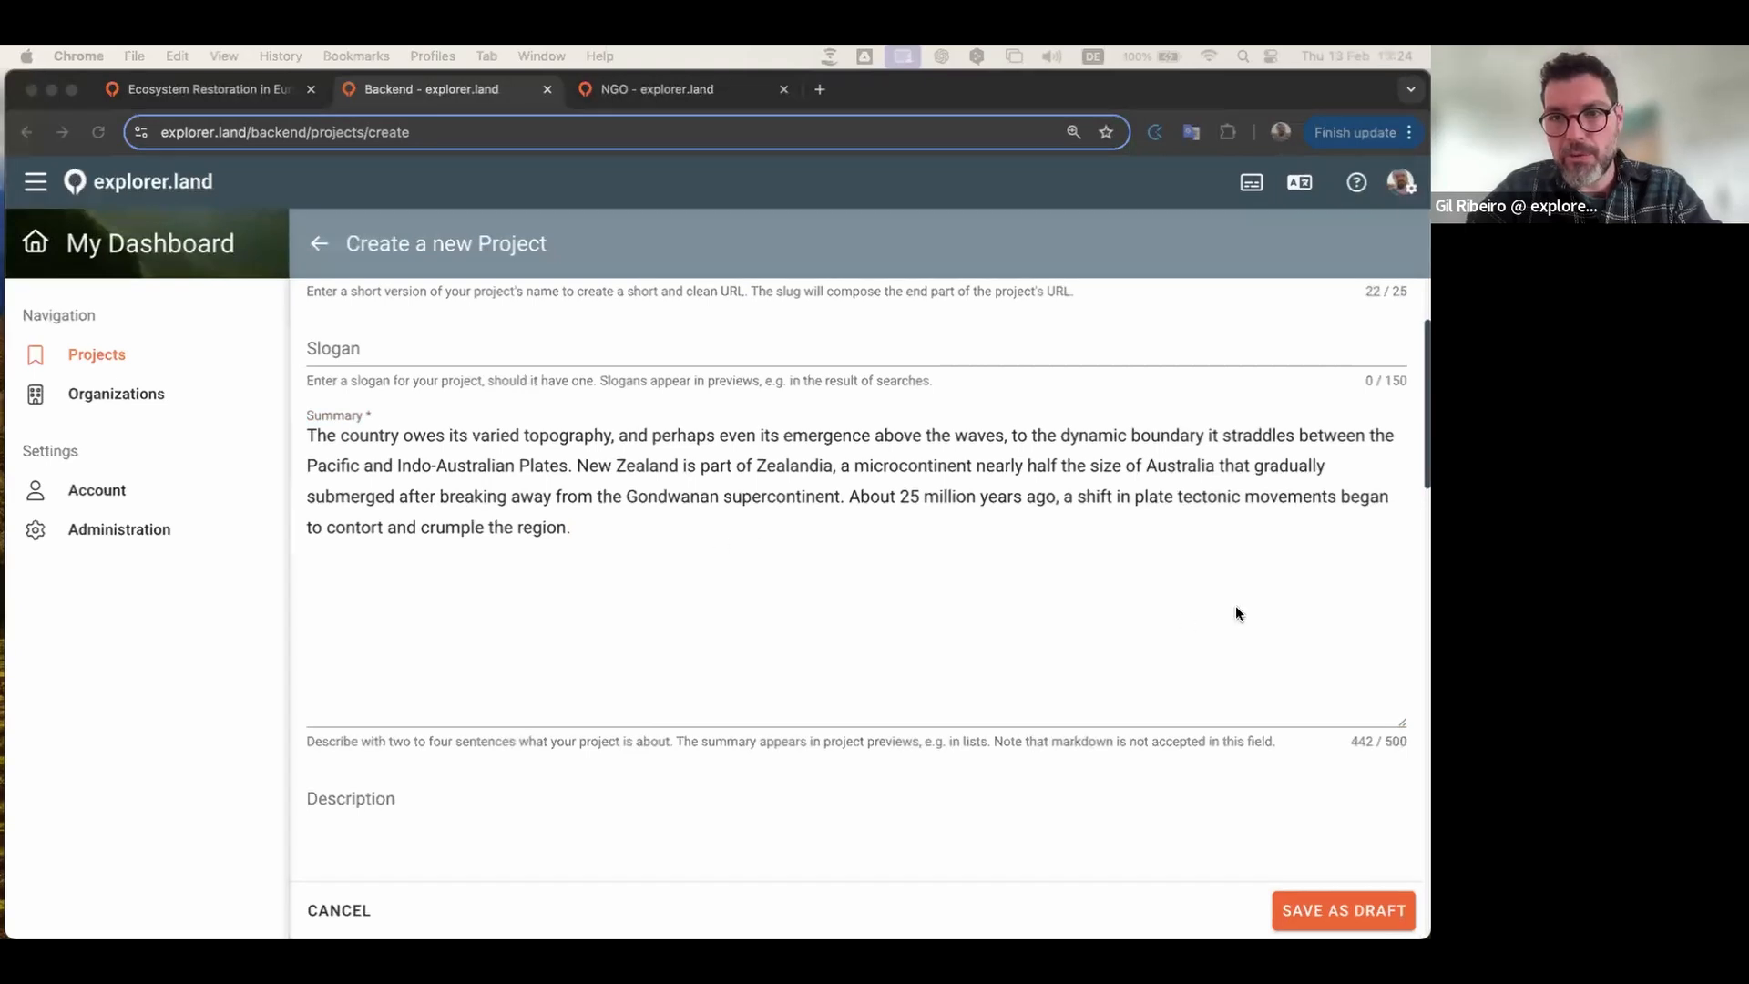
{"action": "scroll", "coordinate": [1275, 638], "scroll_direction": "down", "scroll_amount": 1}
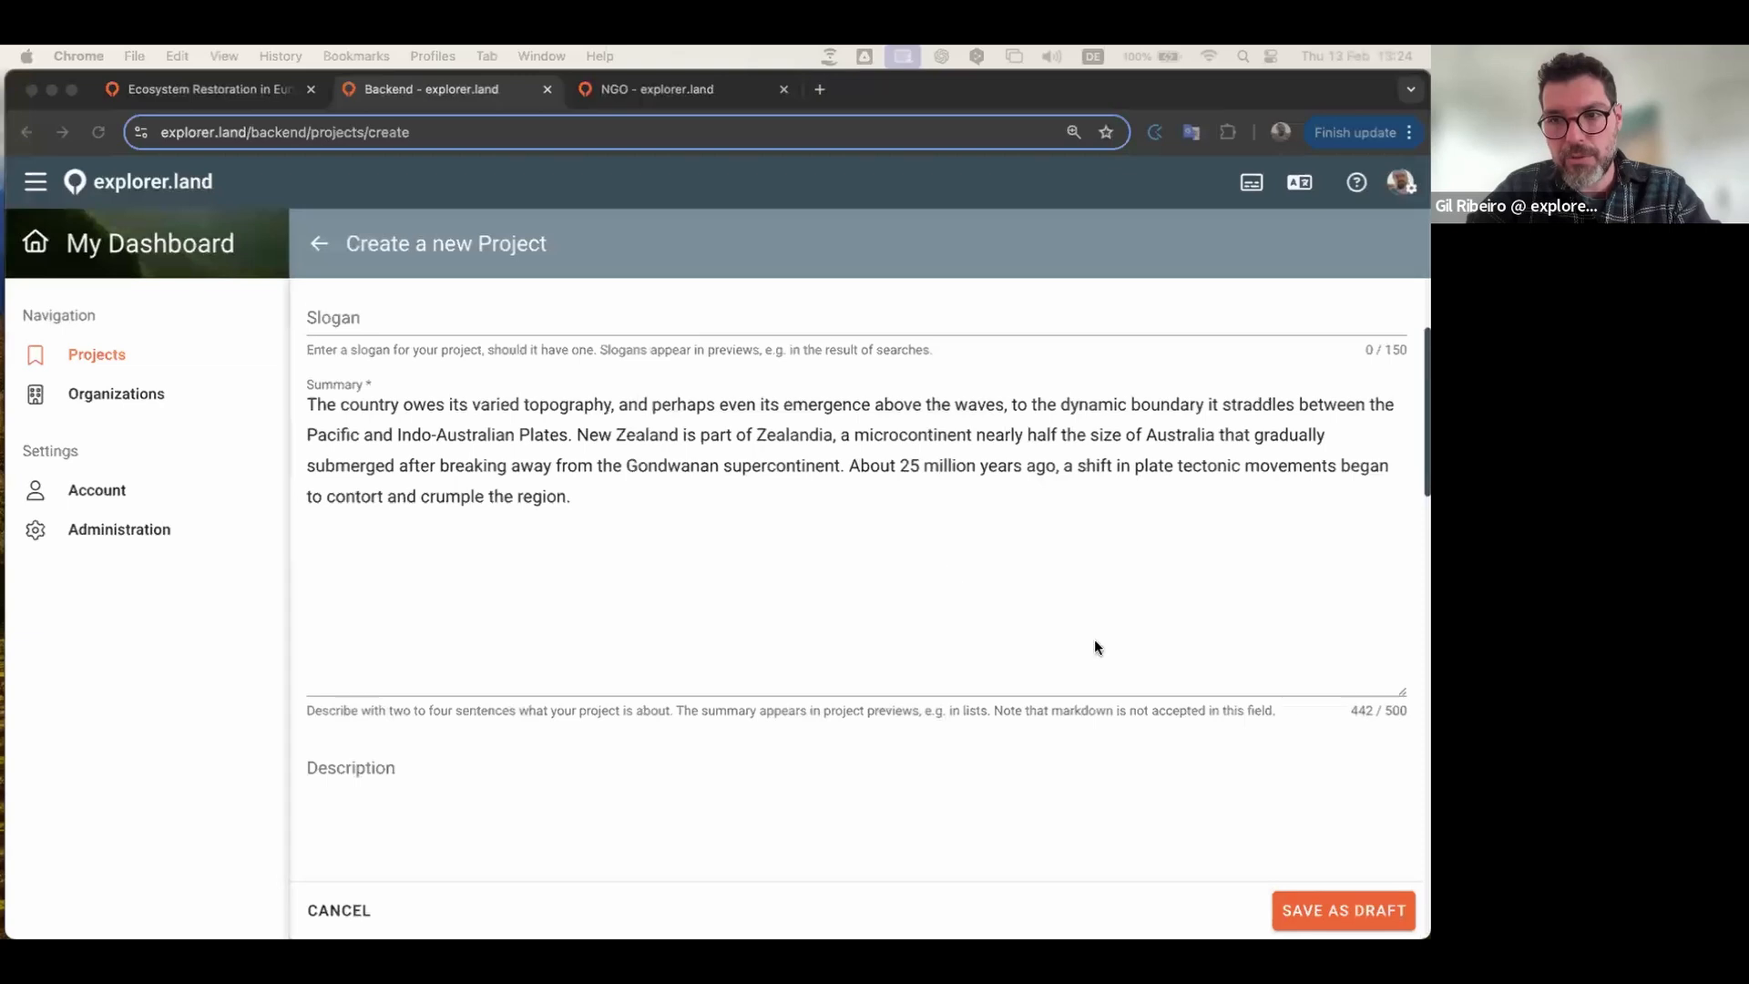
{"action": "left_click", "coordinate": [584, 503]}
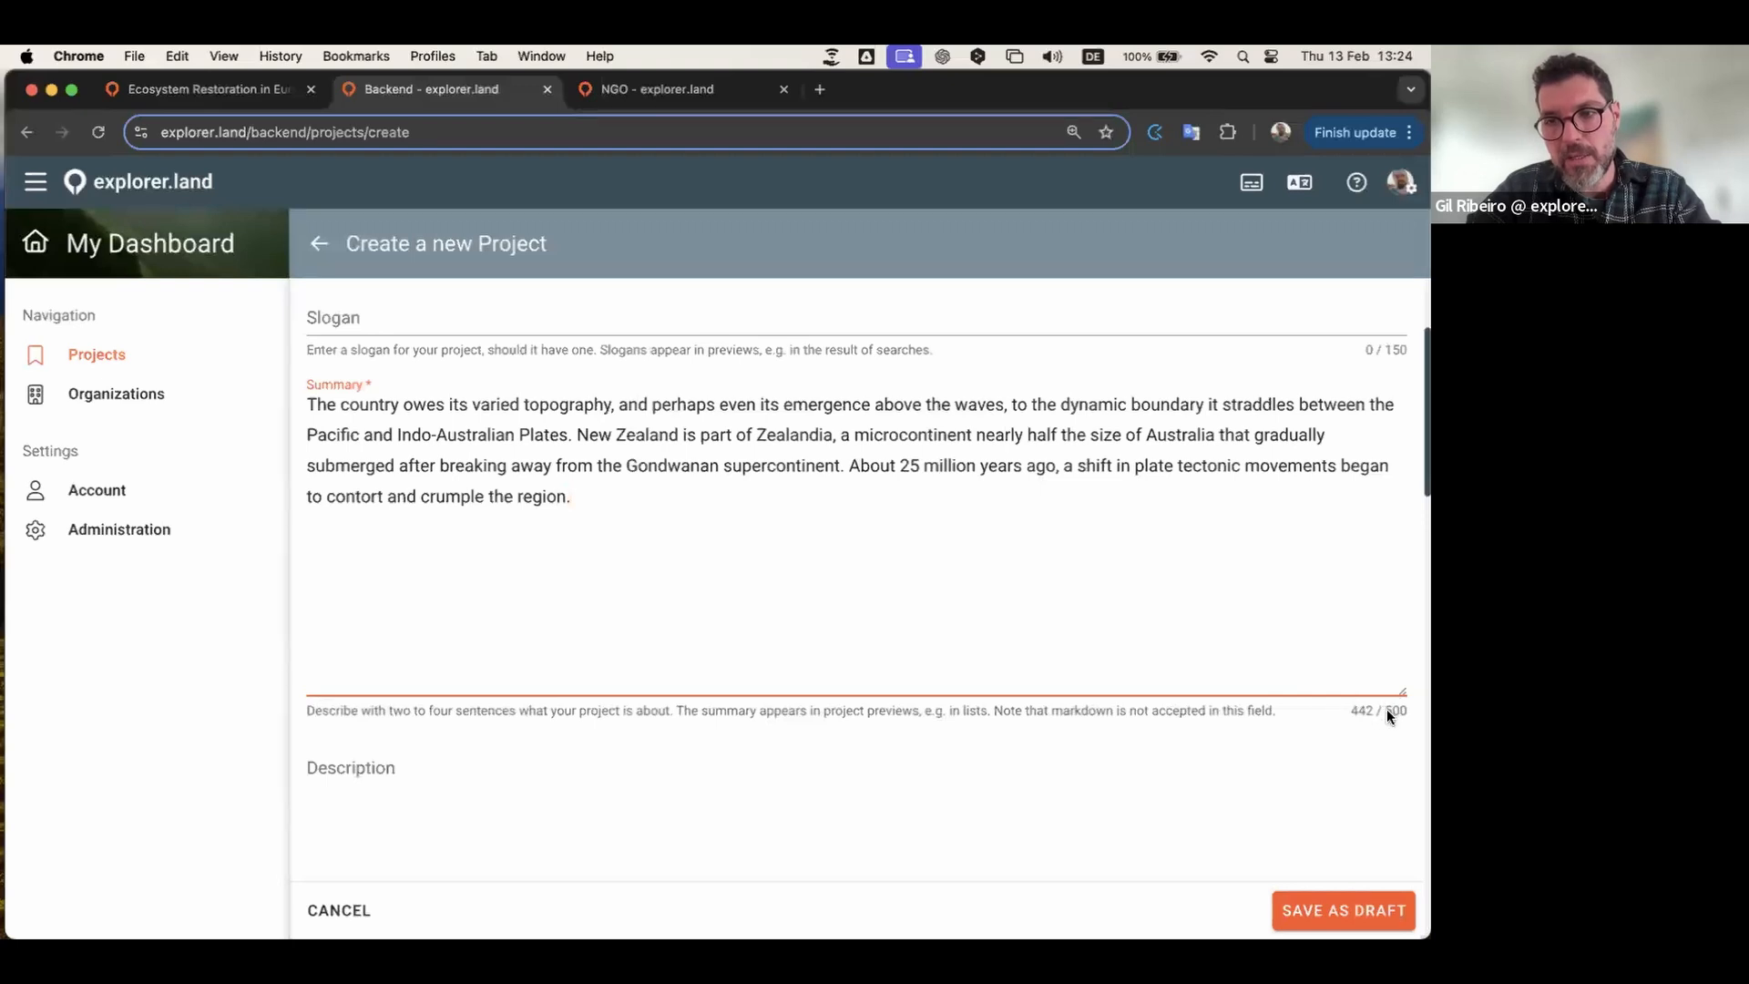
{"action": "scroll", "coordinate": [824, 737], "scroll_direction": "down", "scroll_amount": 5}
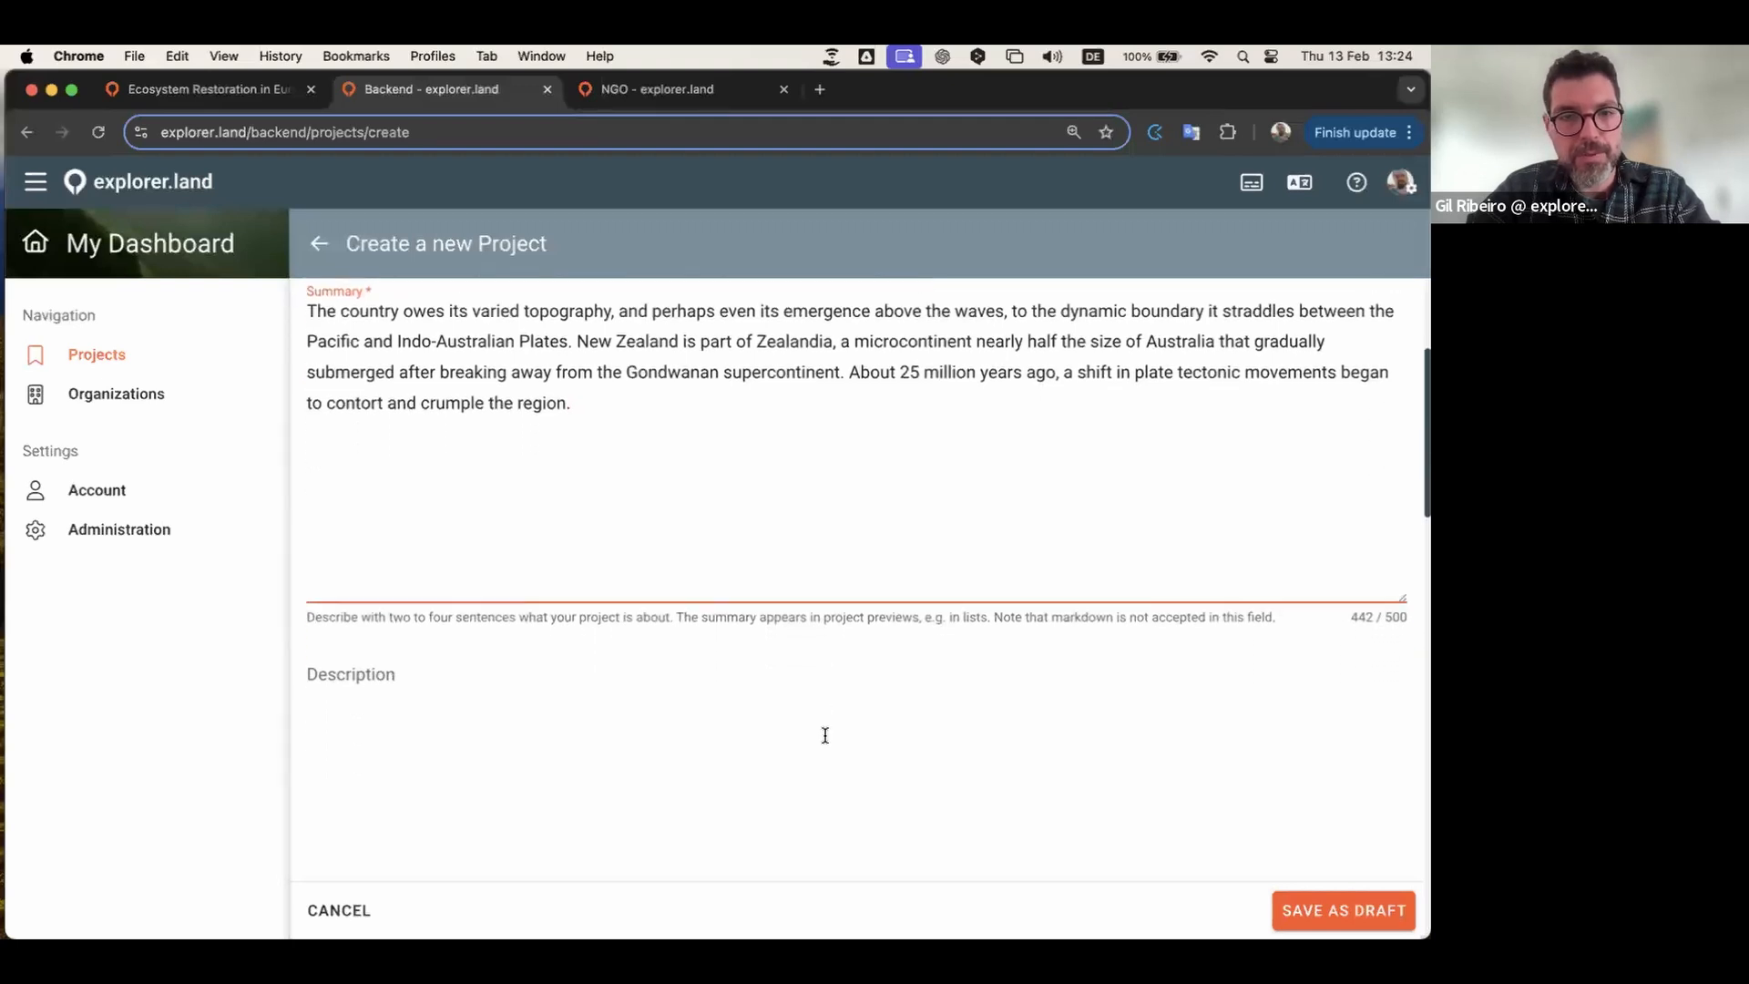
Step: Paste the Markdown Description with About, Outcomes and Impact sections
{"action": "left_click", "coordinate": [669, 604]}
{"action": "key", "text": "super+v"}
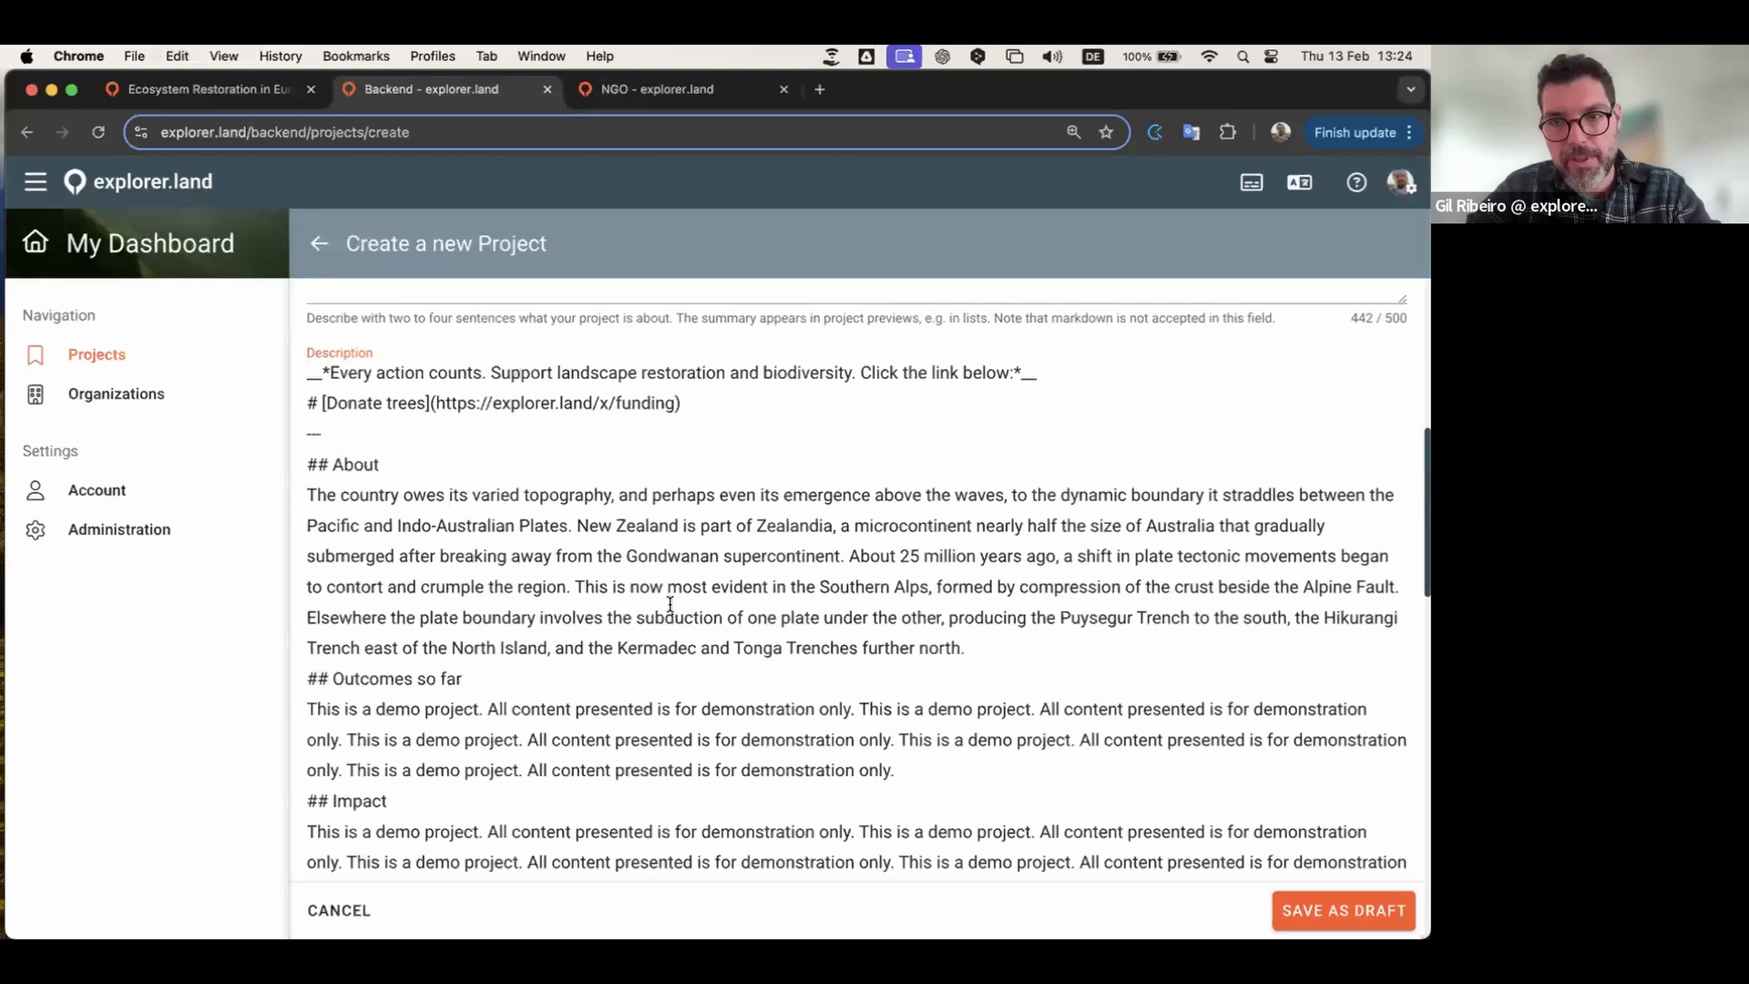
{"action": "scroll", "coordinate": [783, 610], "scroll_direction": "down", "scroll_amount": 4}
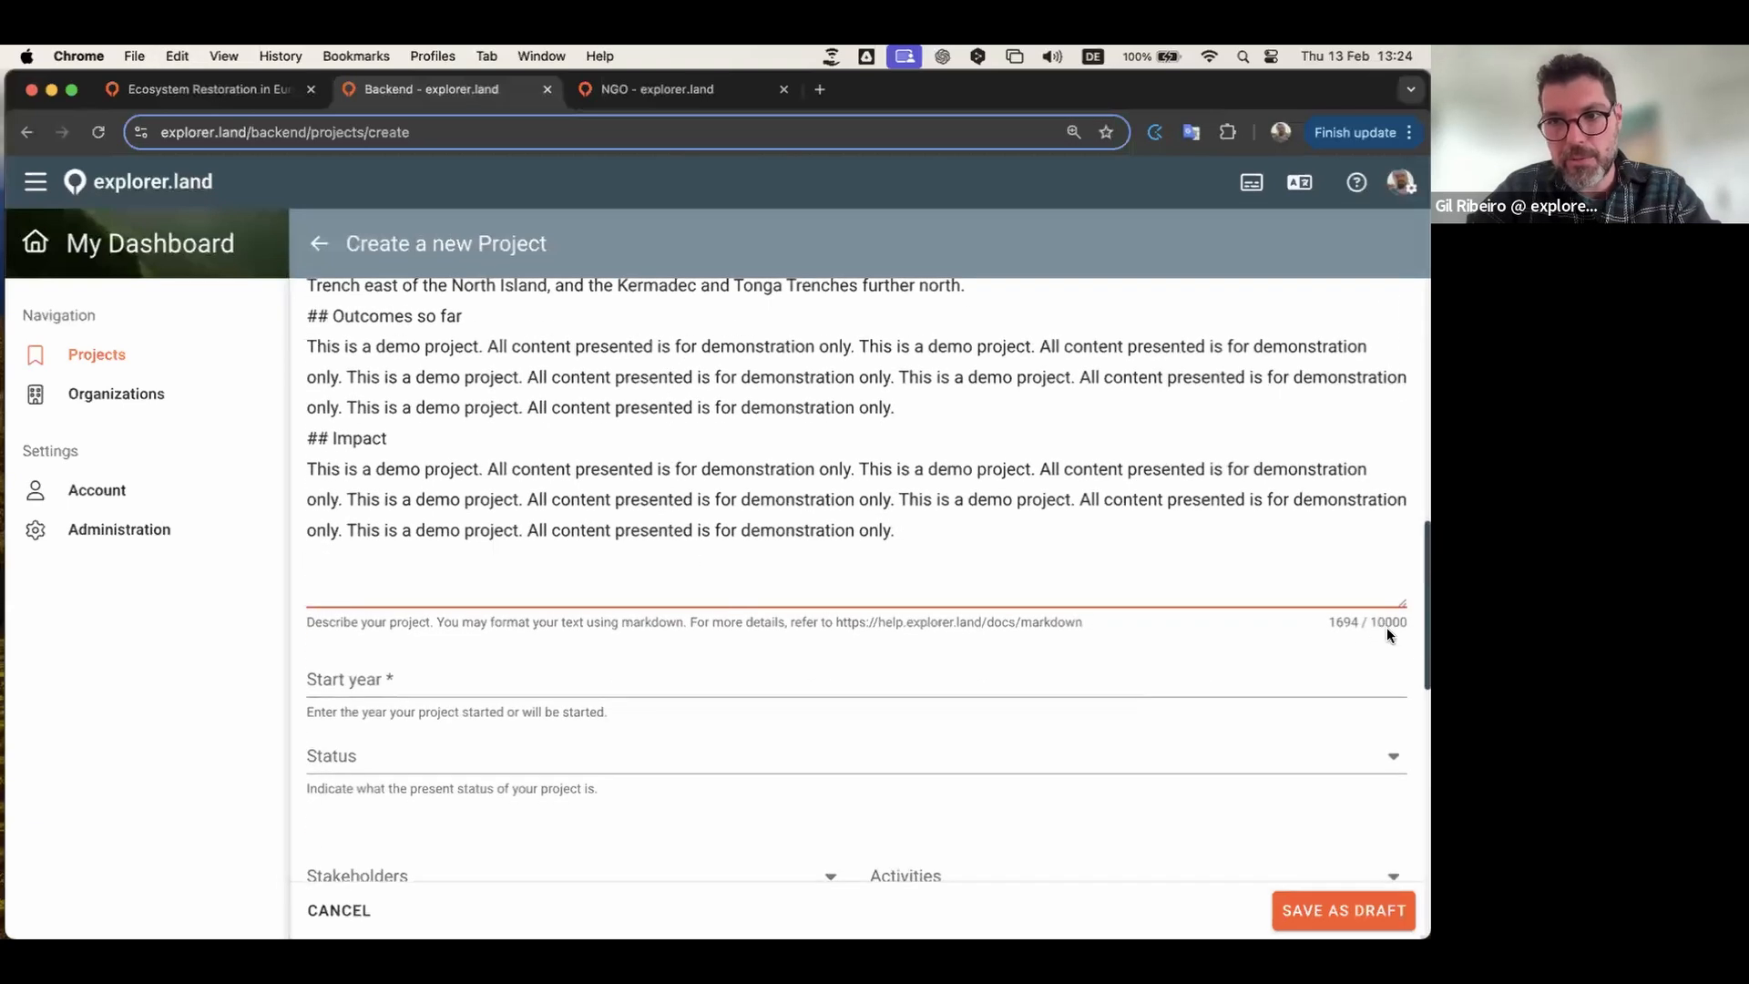
{"action": "scroll", "coordinate": [891, 557], "scroll_direction": "up", "scroll_amount": 5}
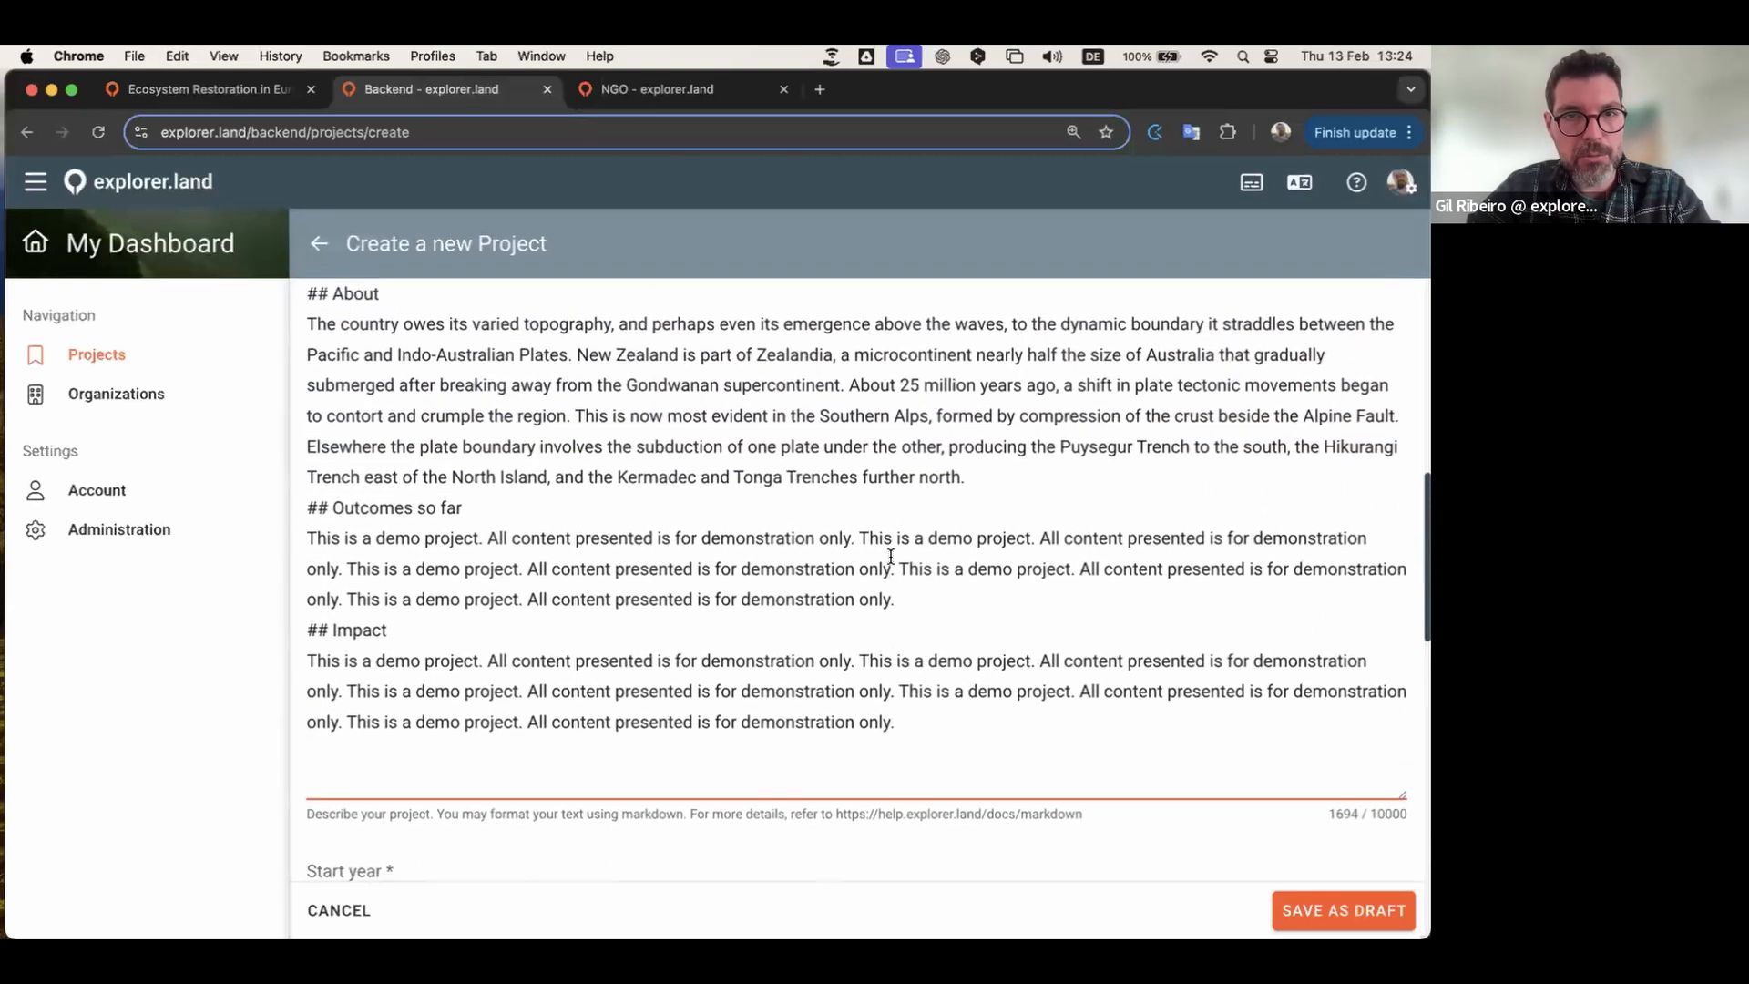
{"action": "scroll", "coordinate": [738, 485], "scroll_direction": "down", "scroll_amount": 1}
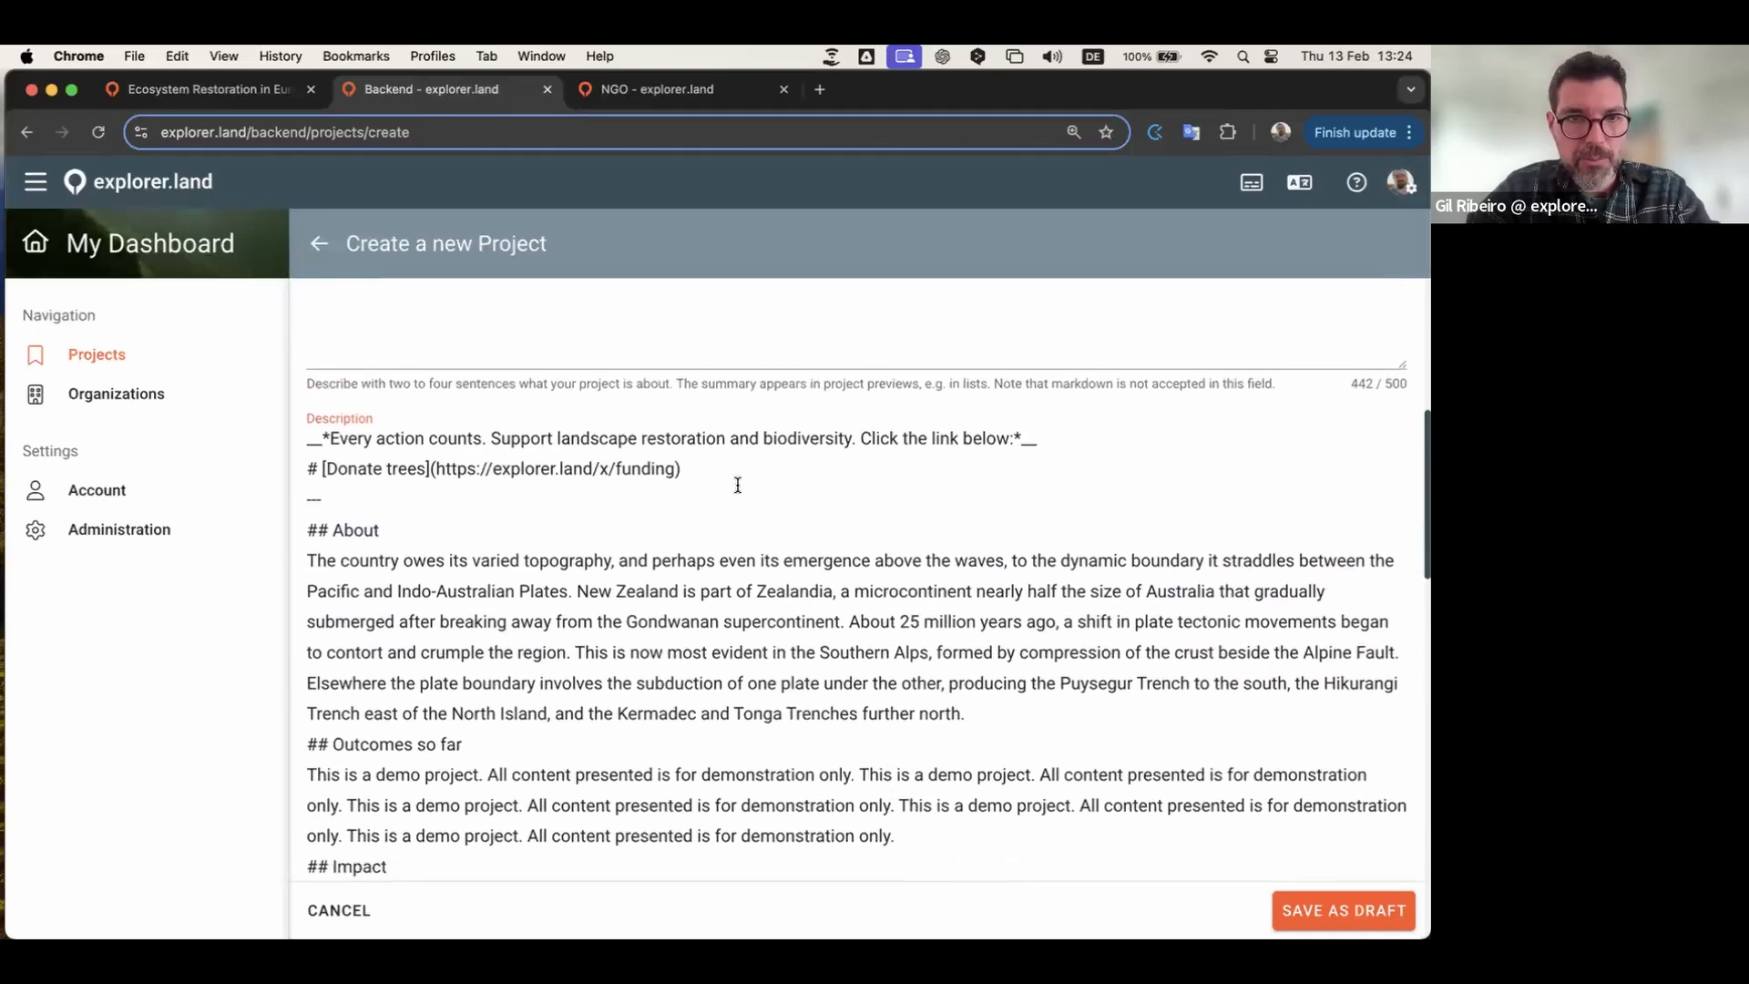
{"action": "scroll", "coordinate": [702, 531], "scroll_direction": "down", "scroll_amount": 5}
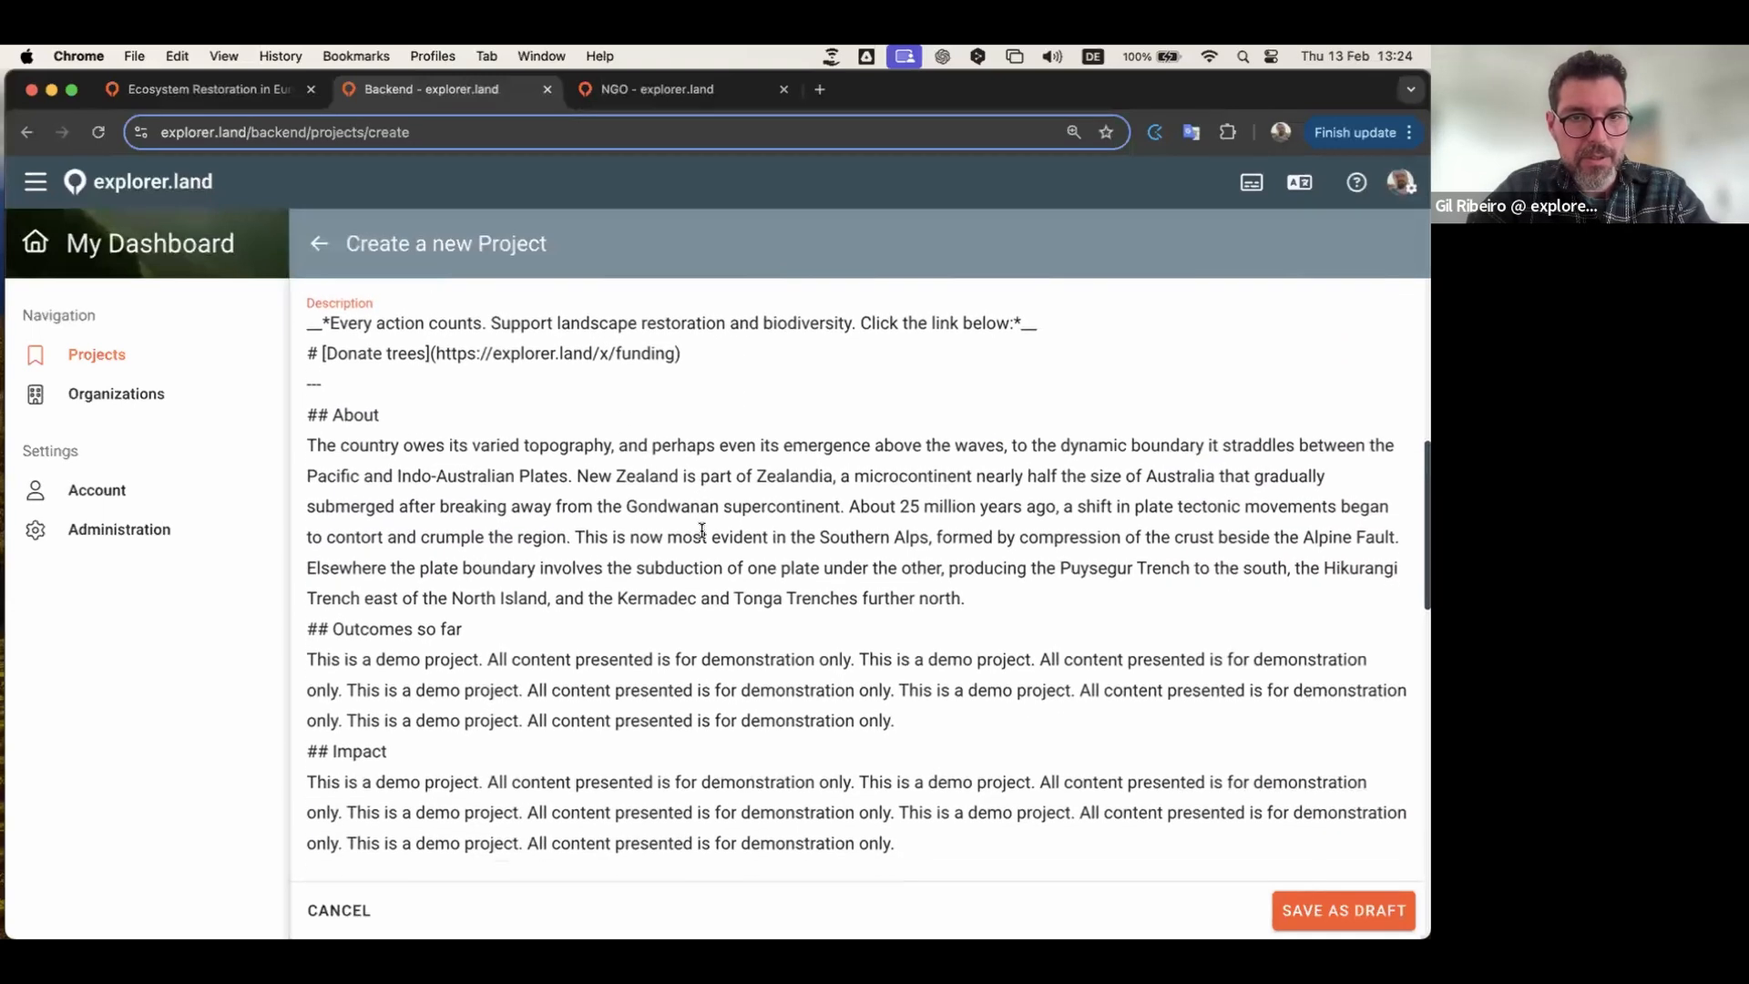
Step: Set the project start to February 2022 and its status to Active
{"action": "left_click", "coordinate": [526, 579]}
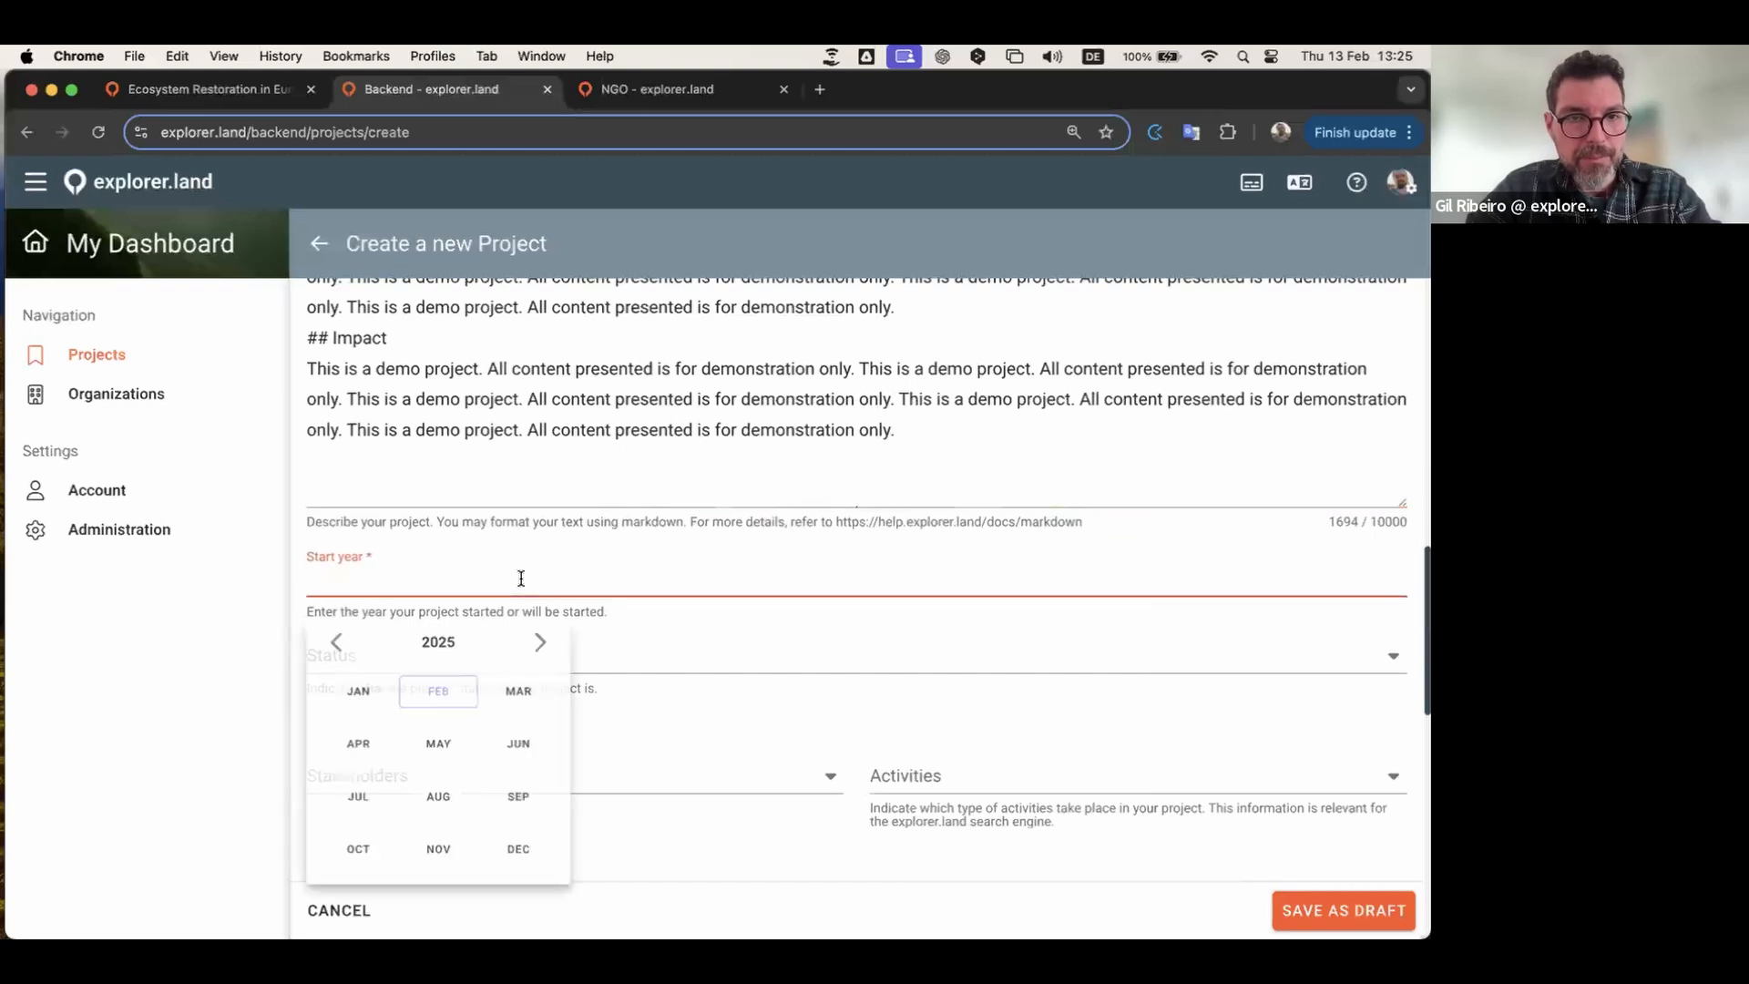
{"action": "left_click", "coordinate": [346, 649]}
{"action": "left_click", "coordinate": [346, 649]}
{"action": "left_click", "coordinate": [346, 648]}
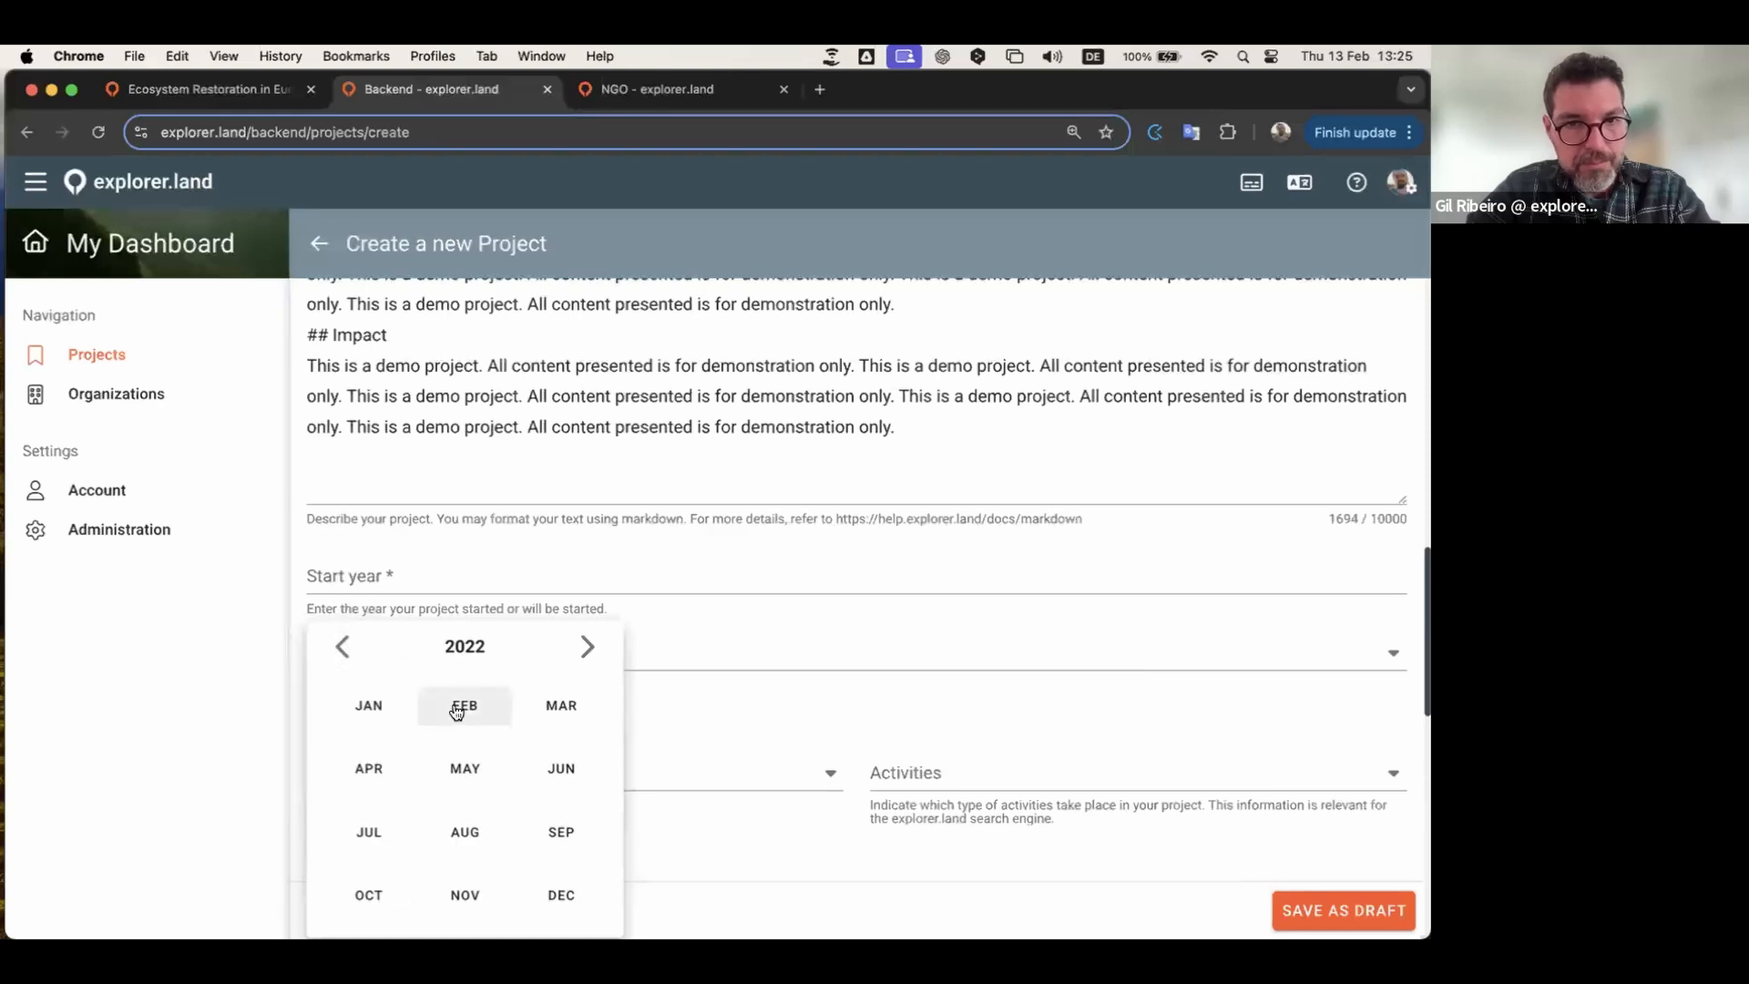
{"action": "left_click", "coordinate": [468, 707]}
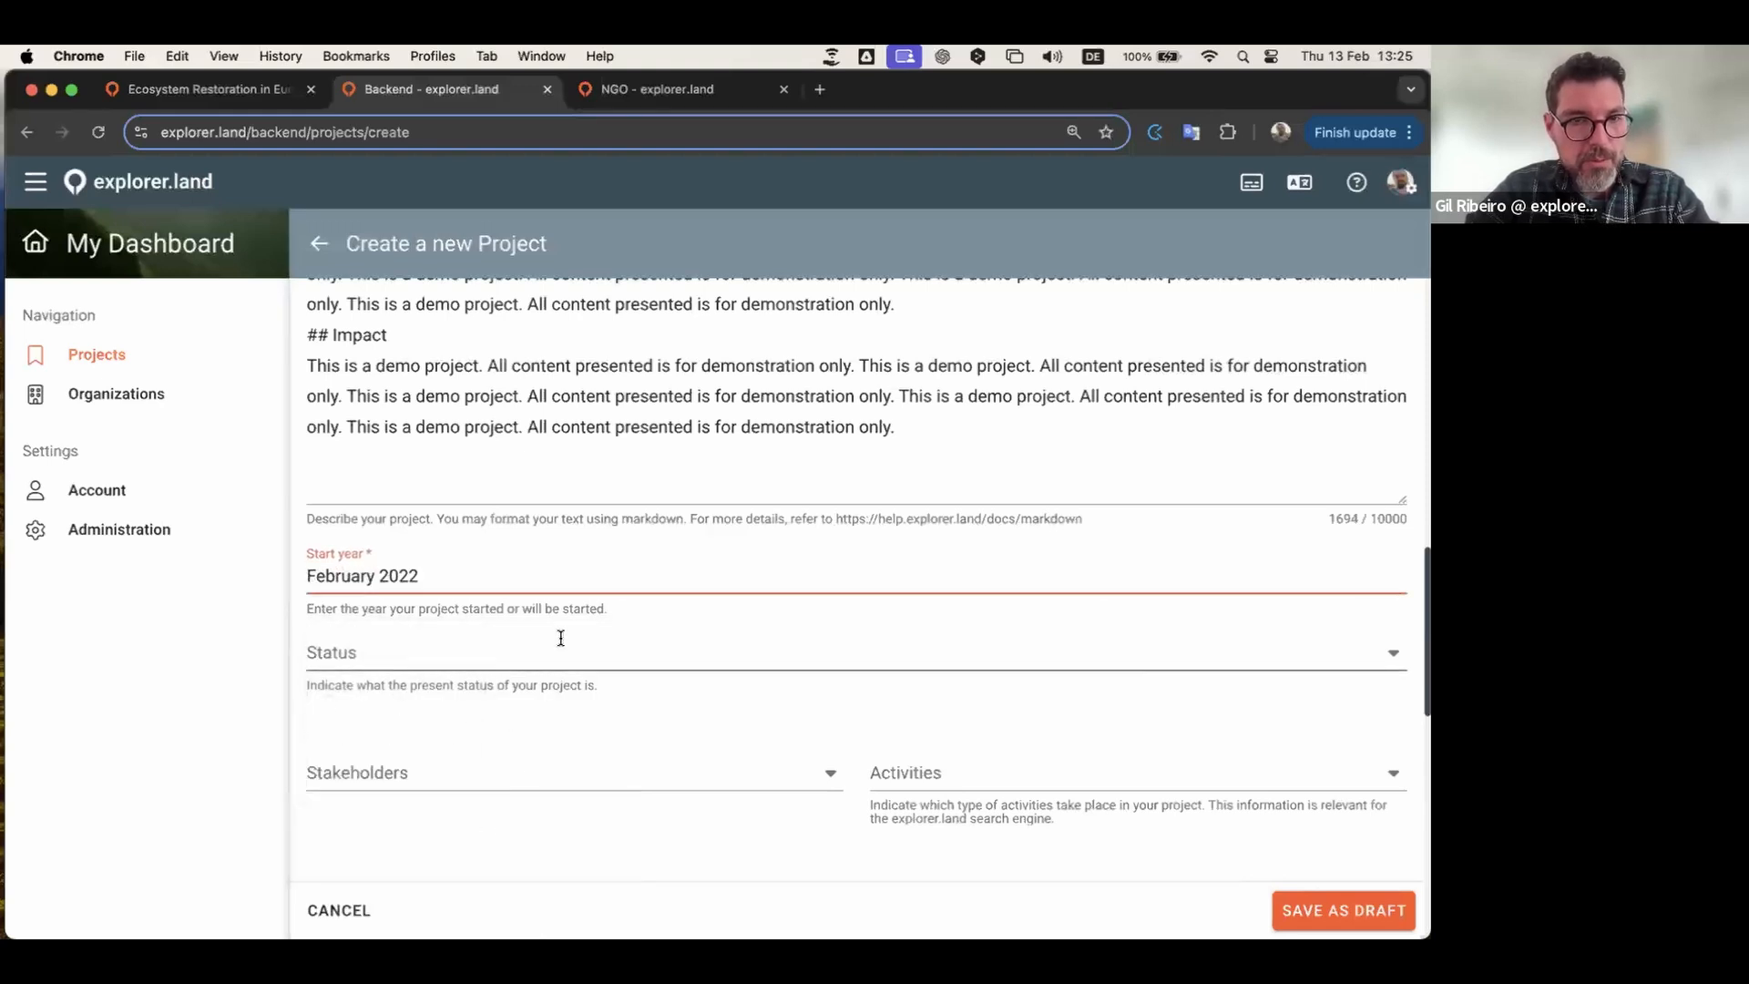
{"action": "scroll", "coordinate": [558, 636], "scroll_direction": "down", "scroll_amount": 5}
{"action": "left_click", "coordinate": [654, 444]}
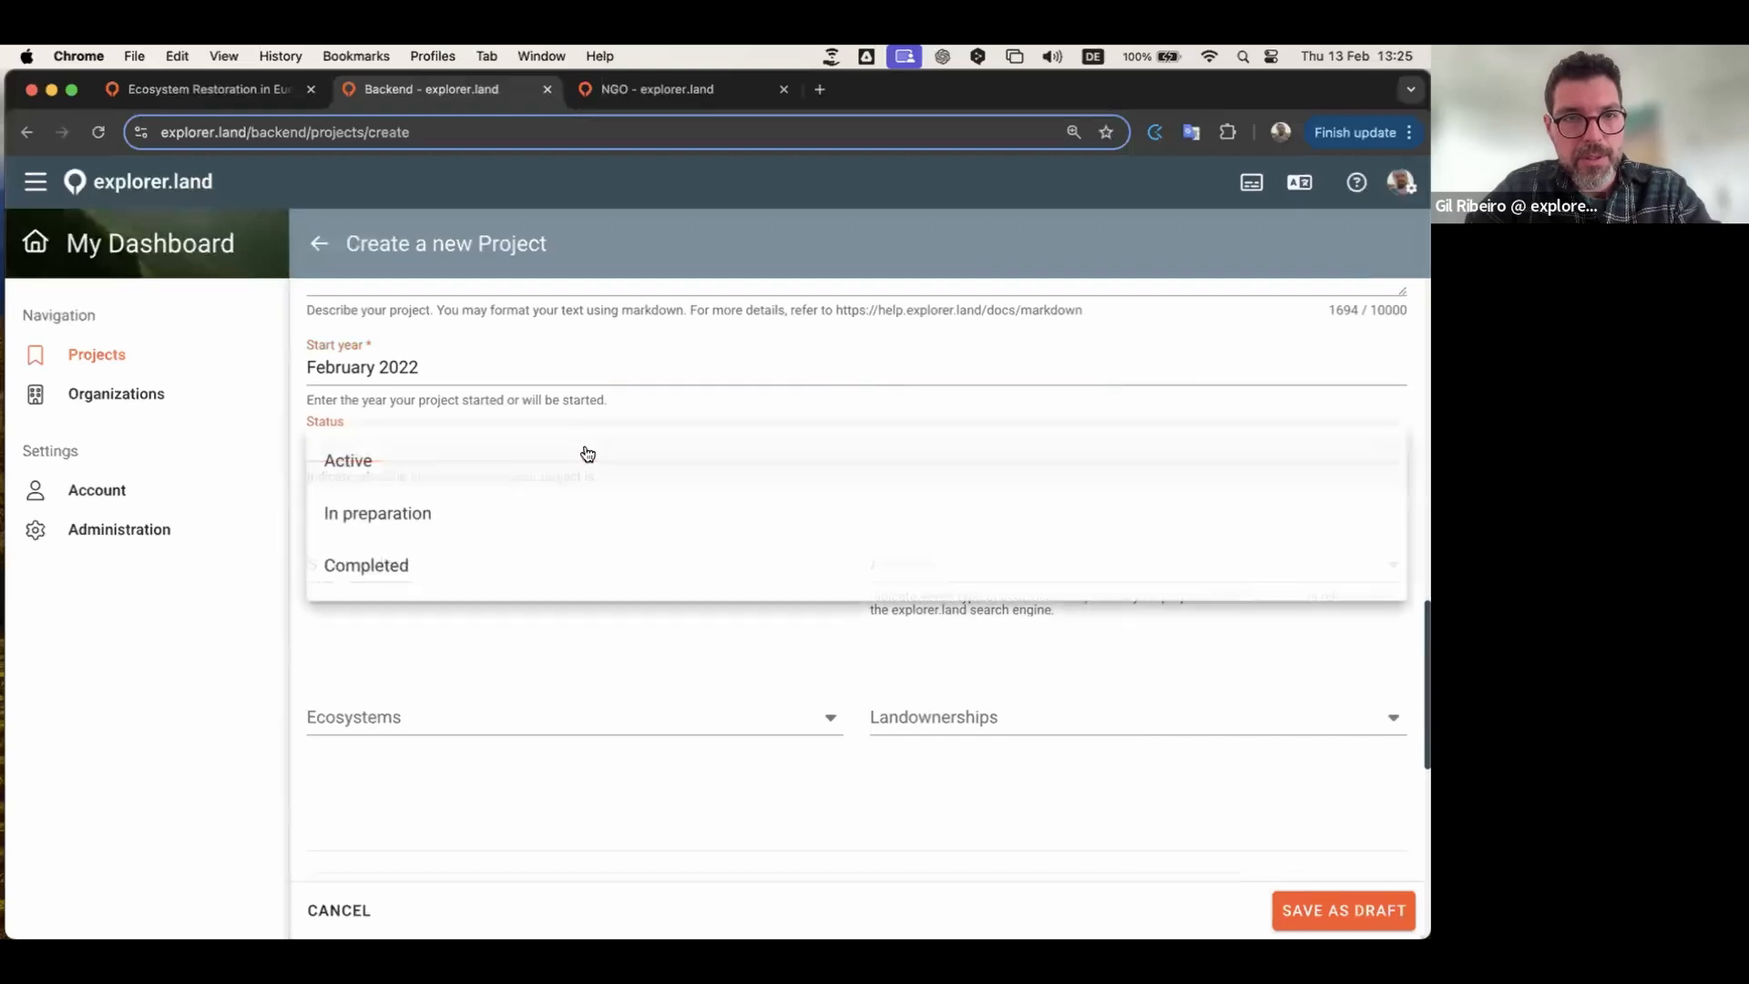
{"action": "left_click", "coordinate": [354, 464]}
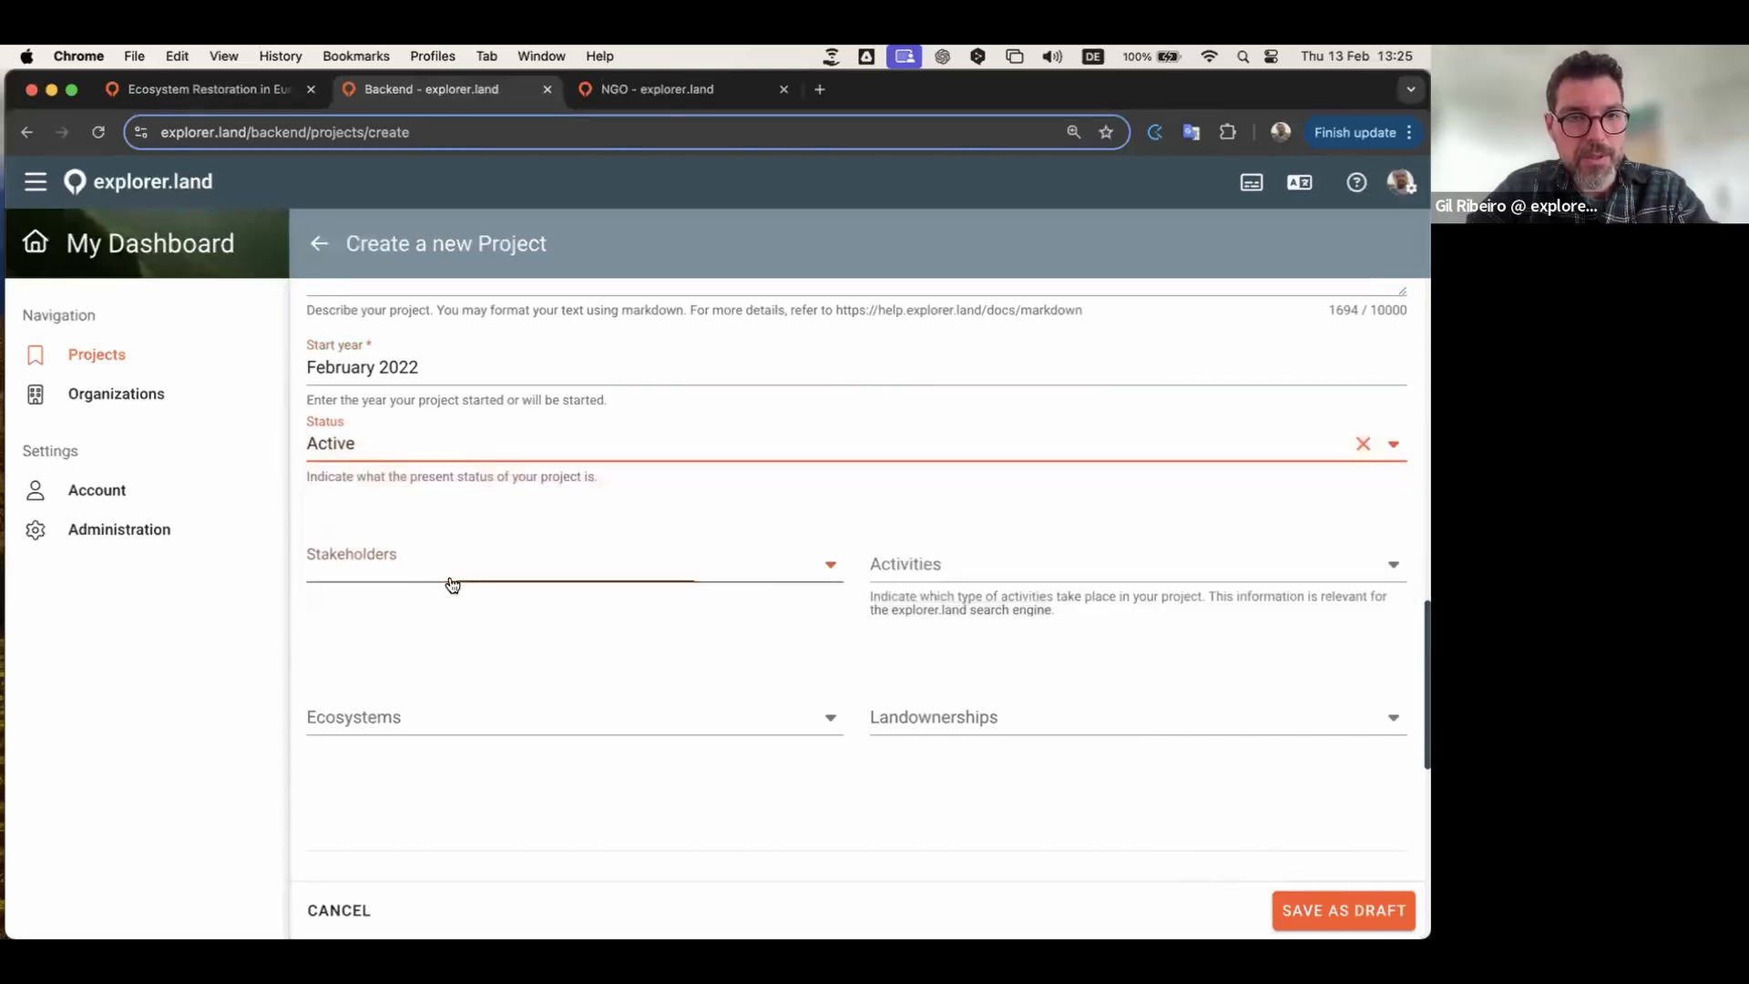
Step: Add Non-governmental organization (NGO) as the first stakeholder
{"action": "left_click", "coordinate": [451, 580]}
{"action": "scroll", "coordinate": [601, 601], "scroll_direction": "down", "scroll_amount": 2}
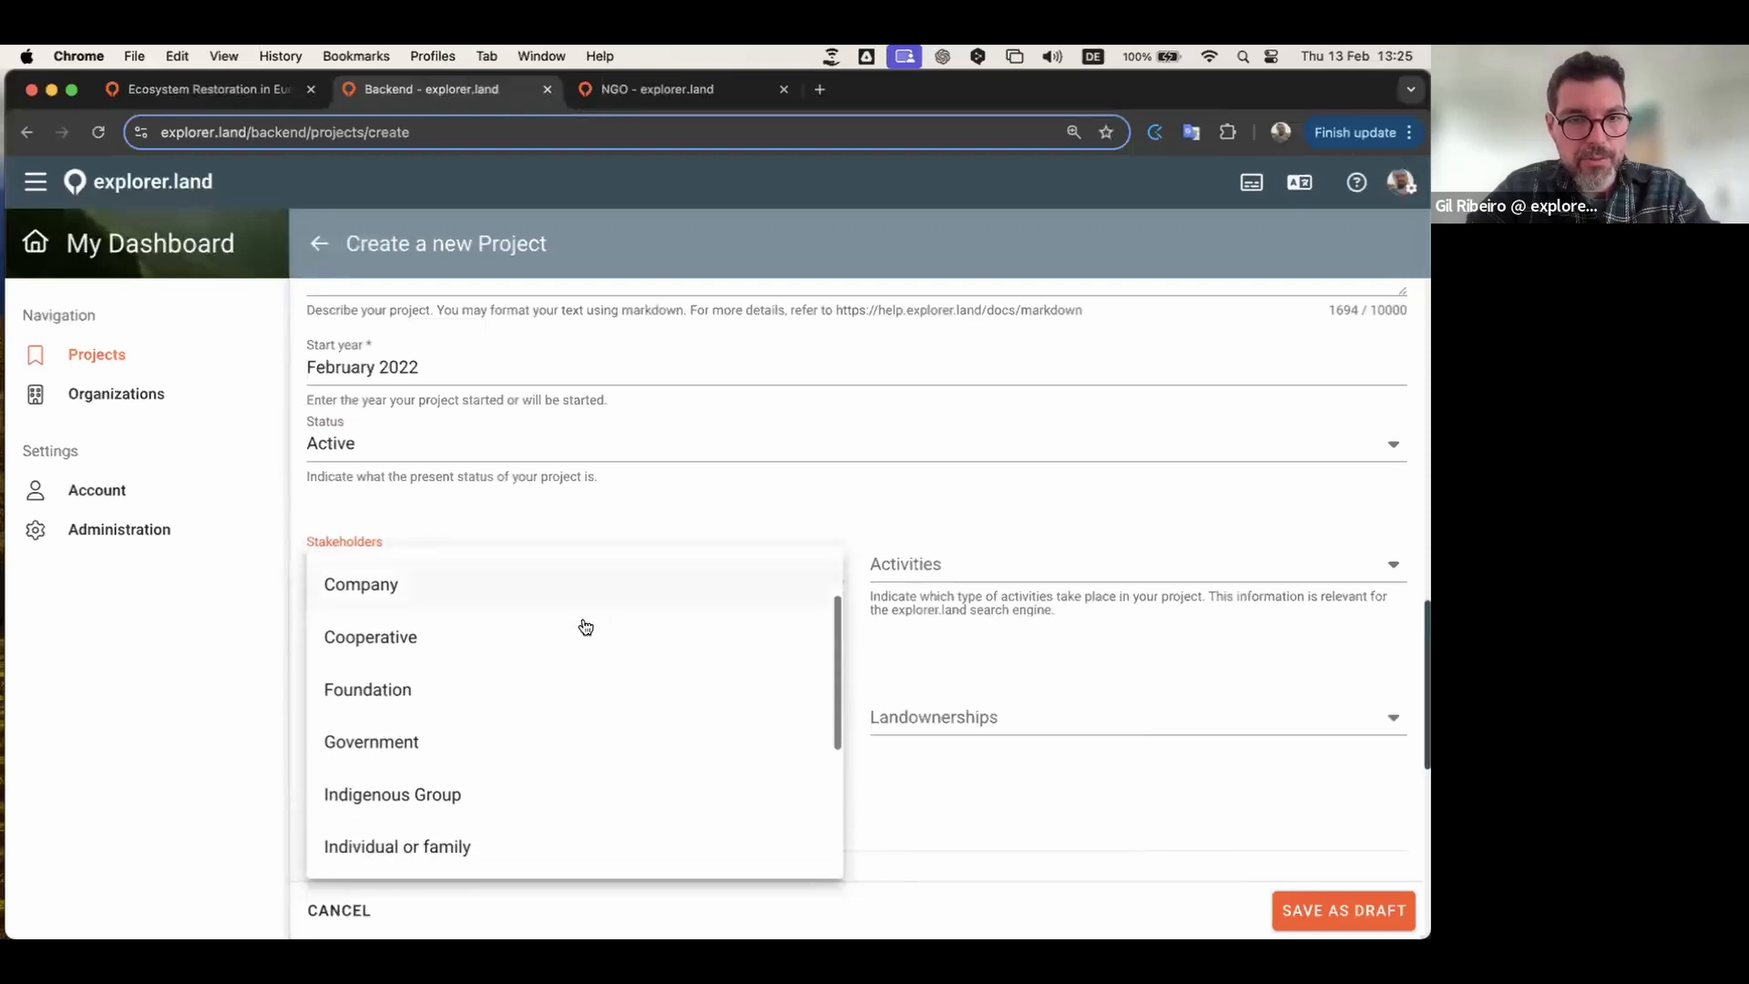
{"action": "scroll", "coordinate": [527, 675], "scroll_direction": "down", "scroll_amount": 3}
{"action": "scroll", "coordinate": [527, 675], "scroll_direction": "down", "scroll_amount": 3}
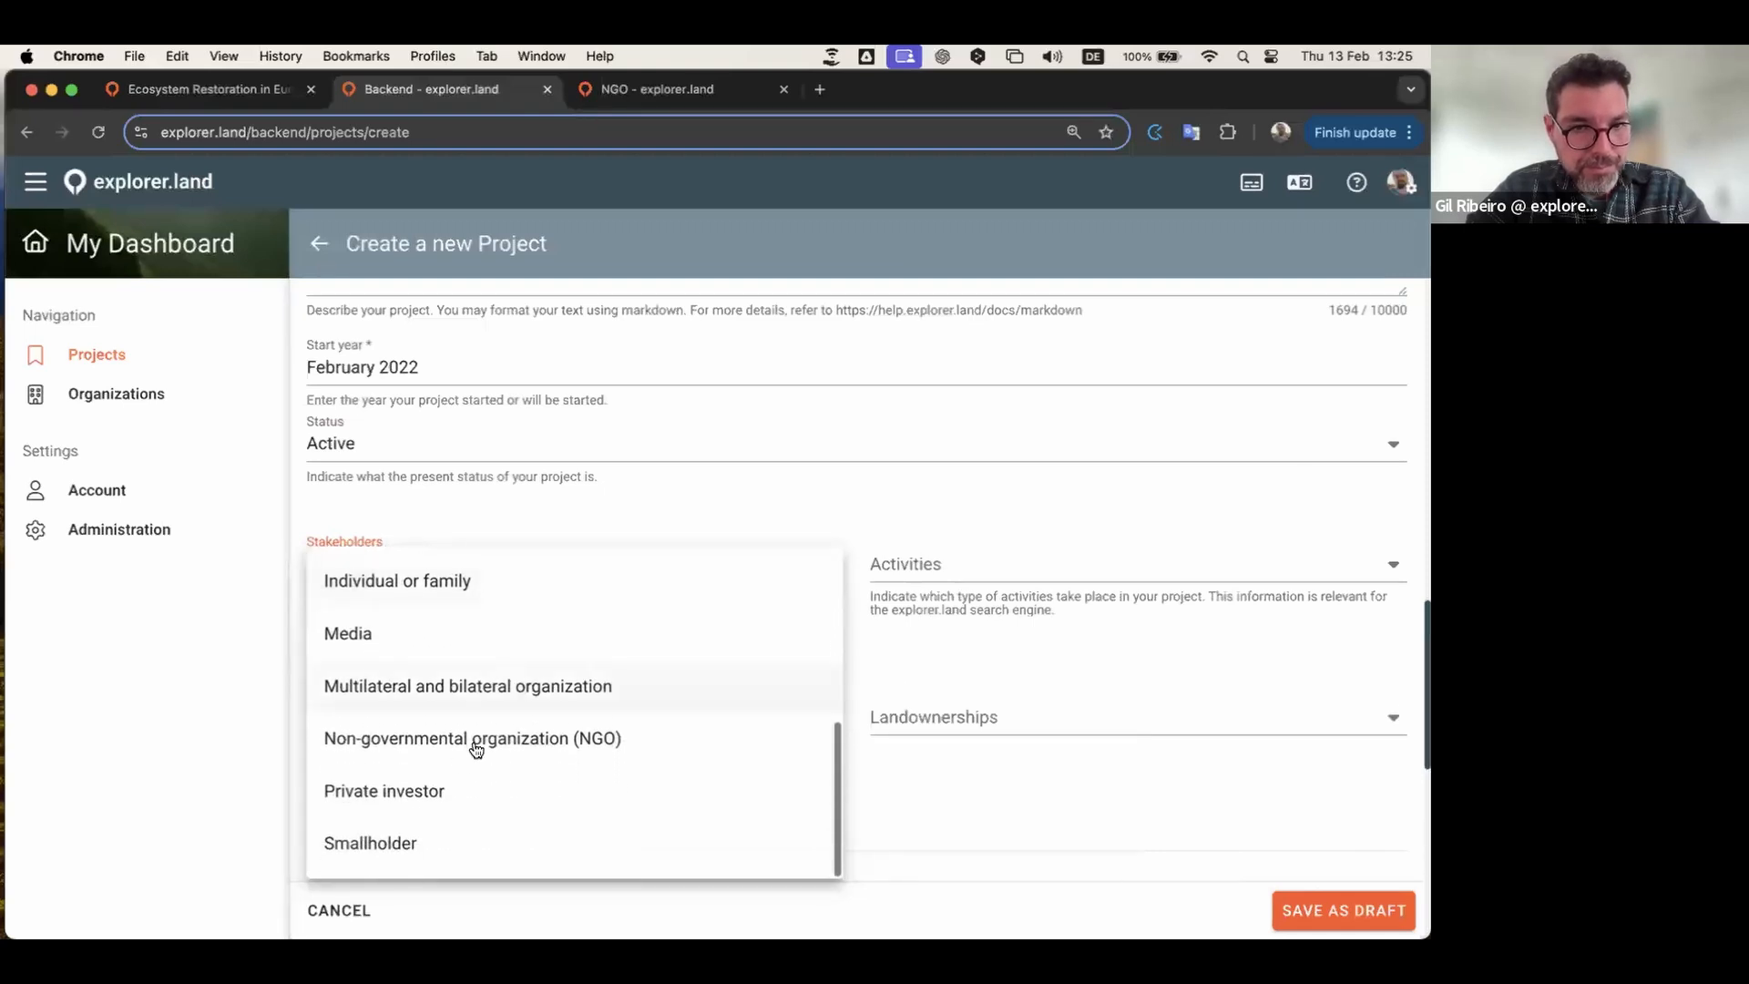
{"action": "left_click", "coordinate": [415, 743]}
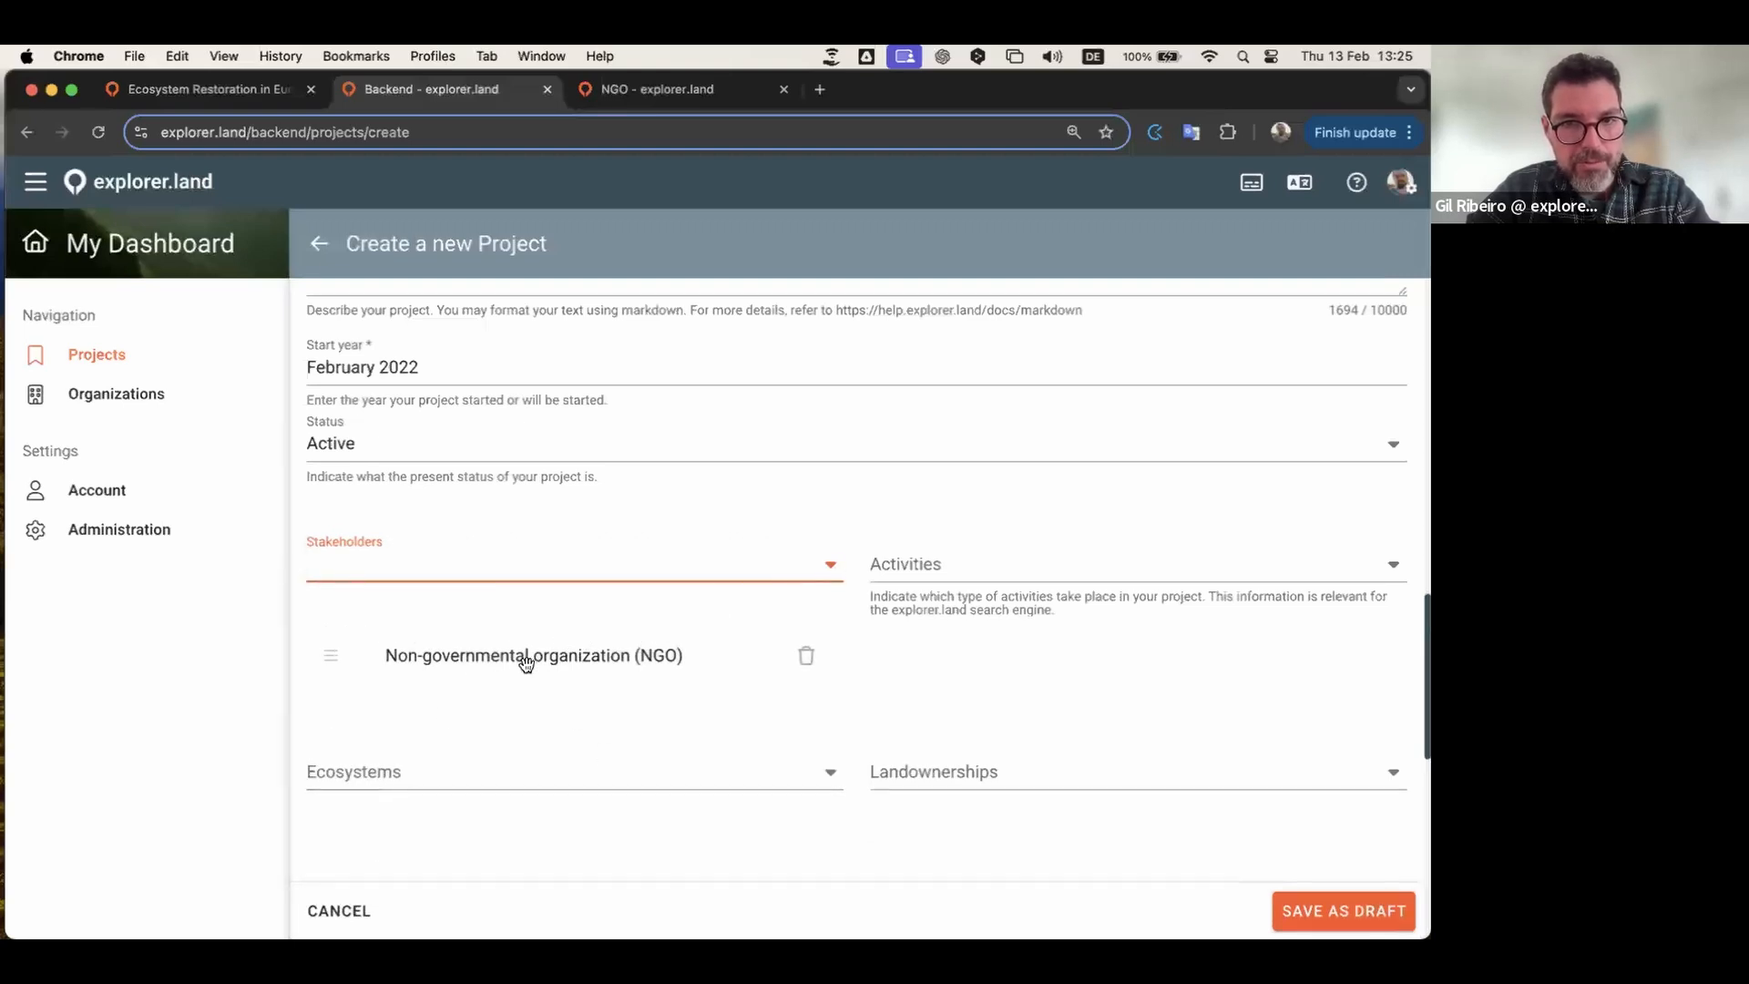
Step: Add Community and Government as stakeholders, dragging Government above Community
{"action": "left_click", "coordinate": [830, 571]}
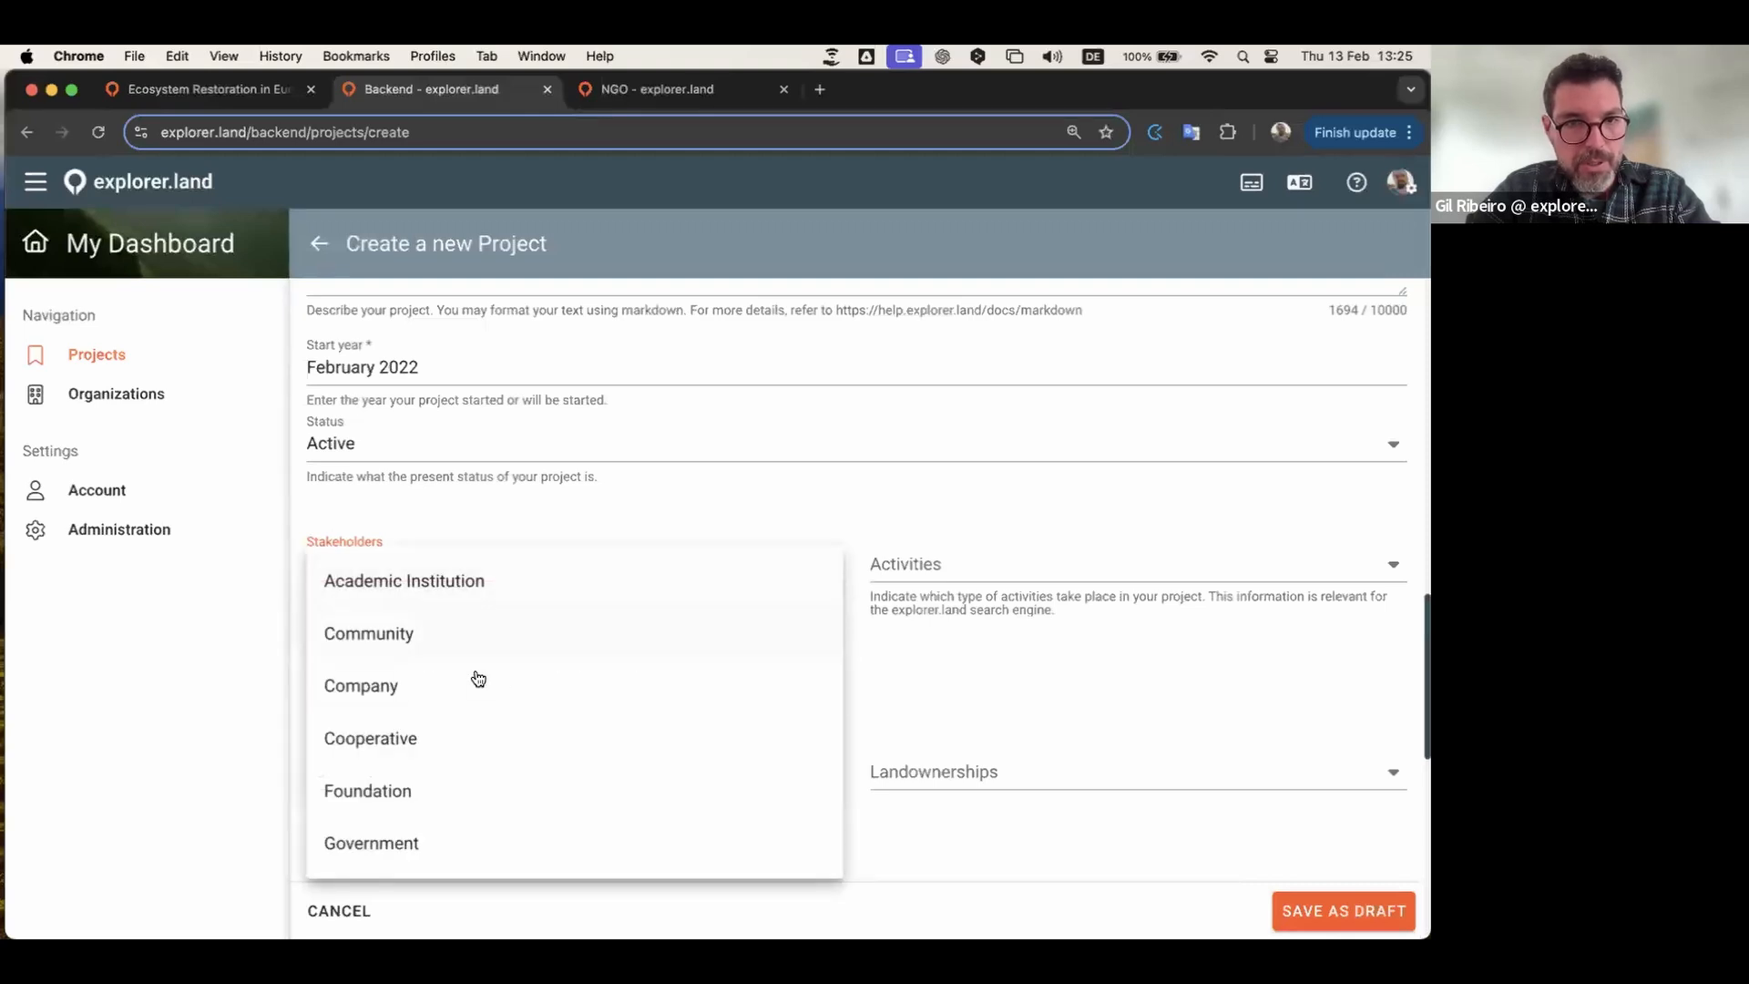
{"action": "left_click", "coordinate": [391, 632]}
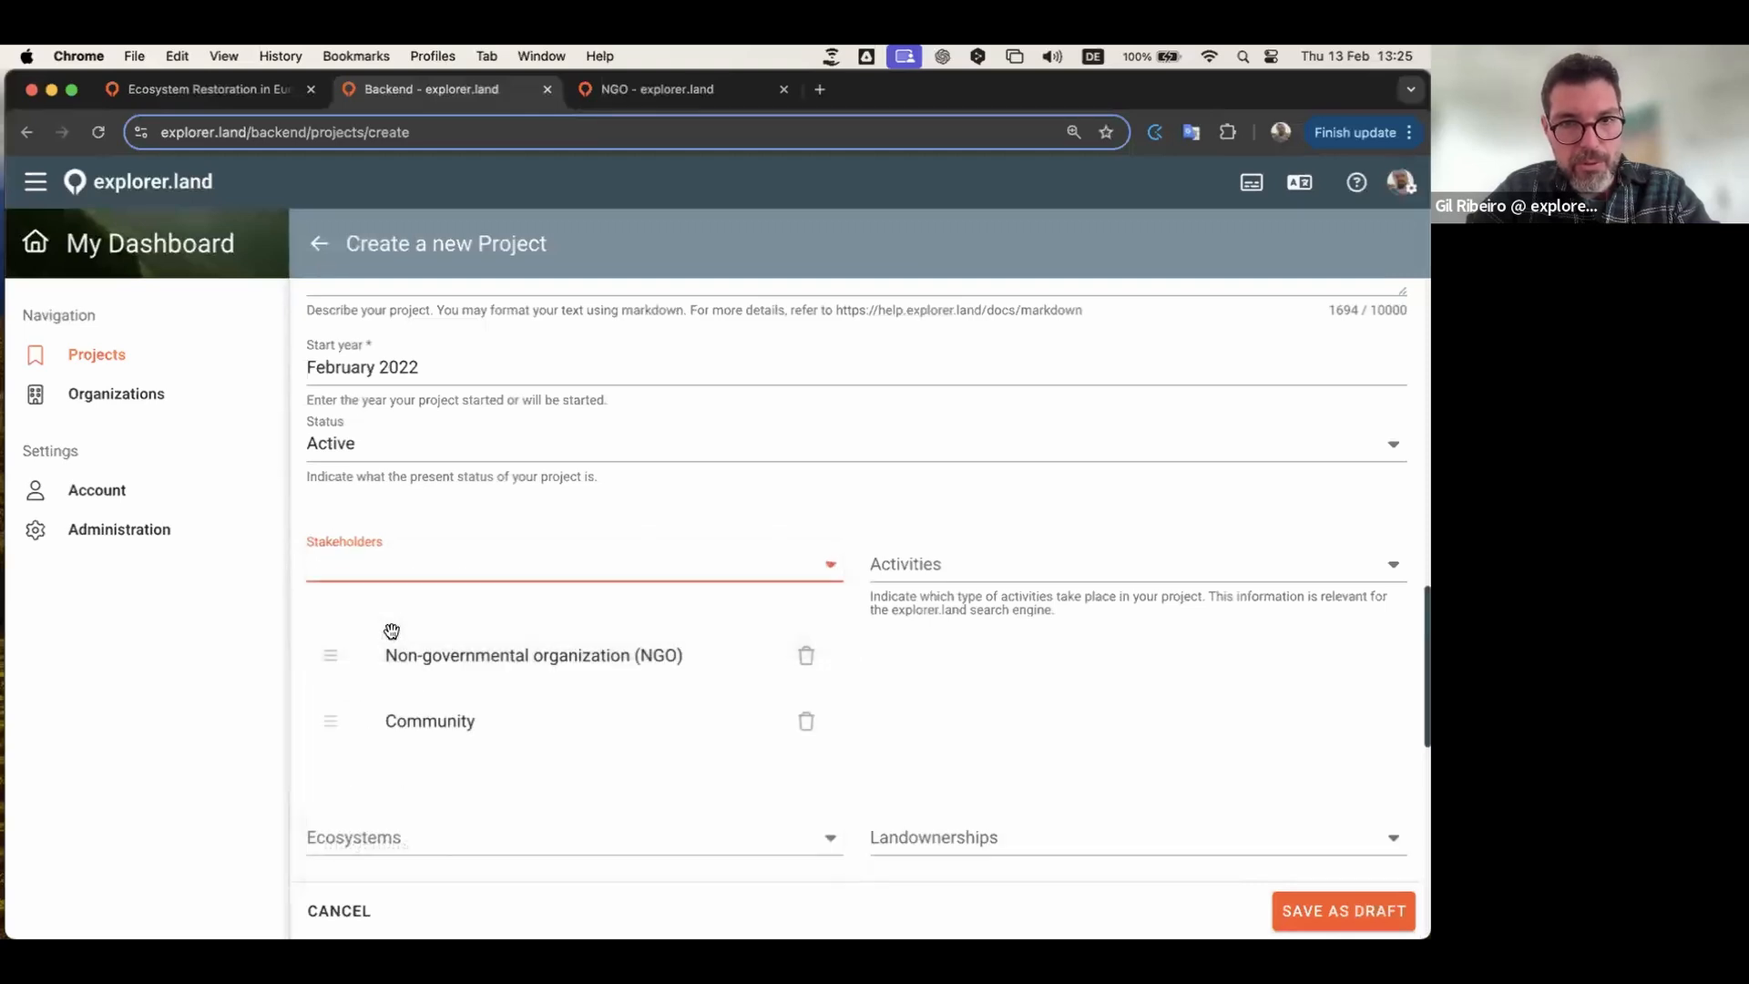
{"action": "left_click", "coordinate": [823, 570]}
{"action": "scroll", "coordinate": [601, 678], "scroll_direction": "down", "scroll_amount": 3}
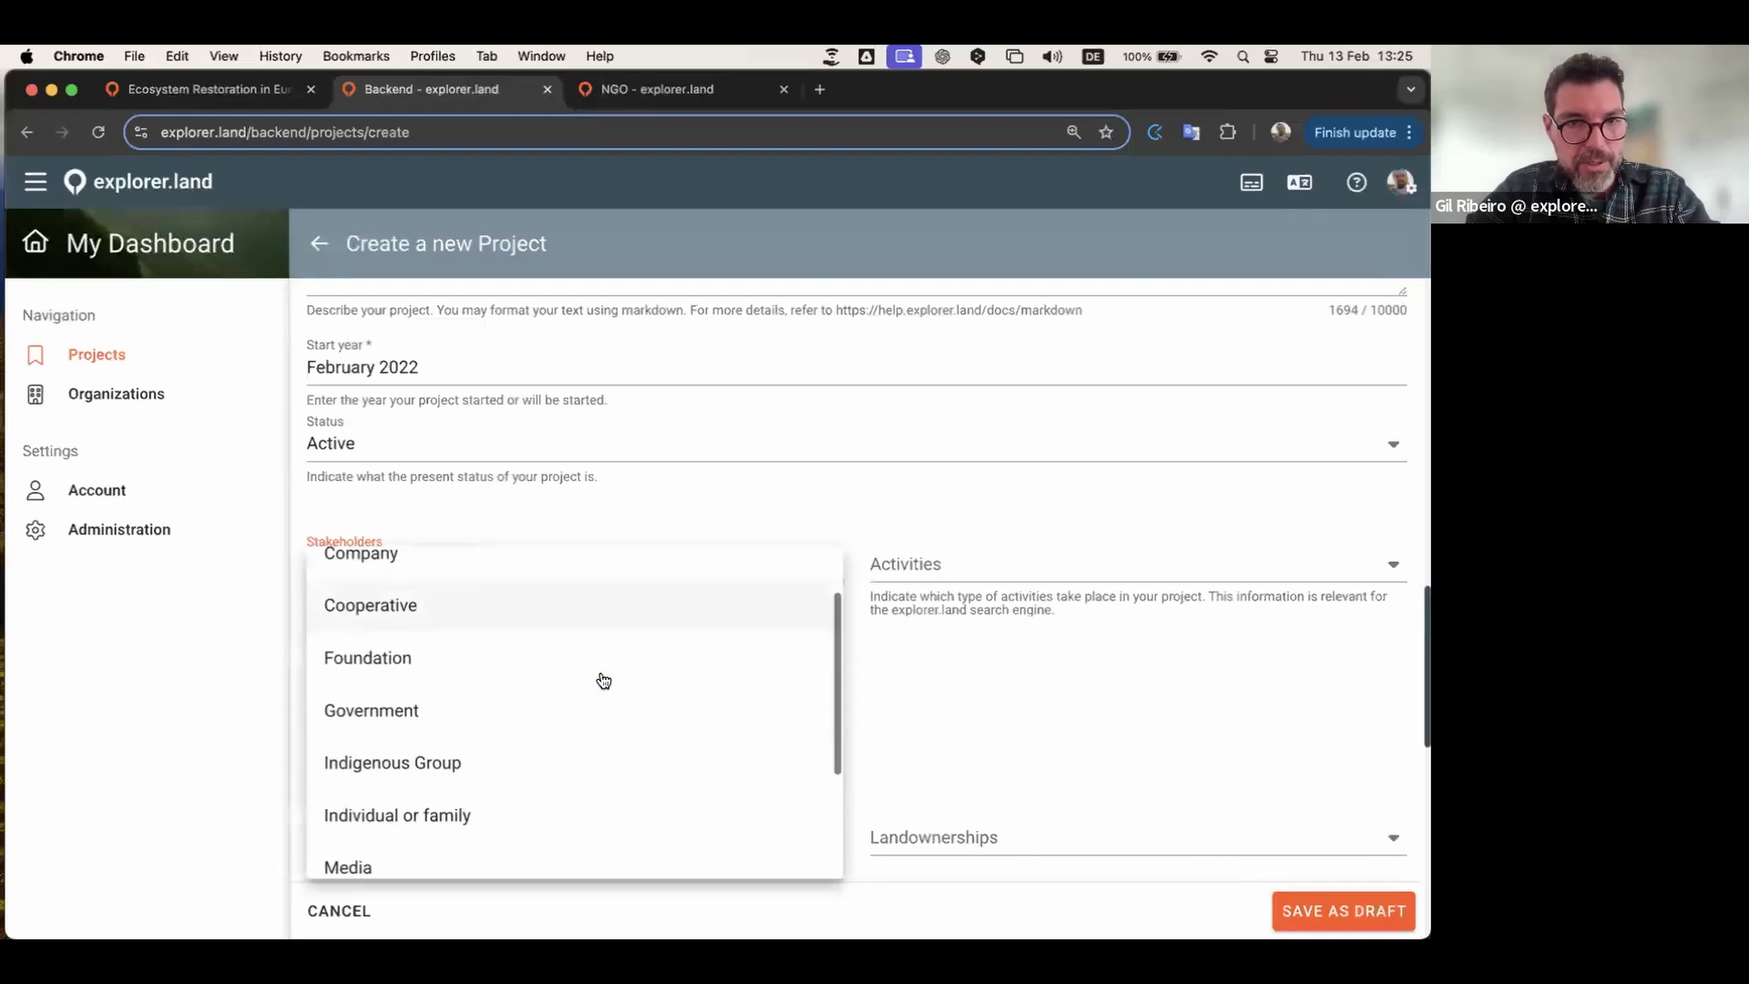
{"action": "left_click", "coordinate": [376, 690]}
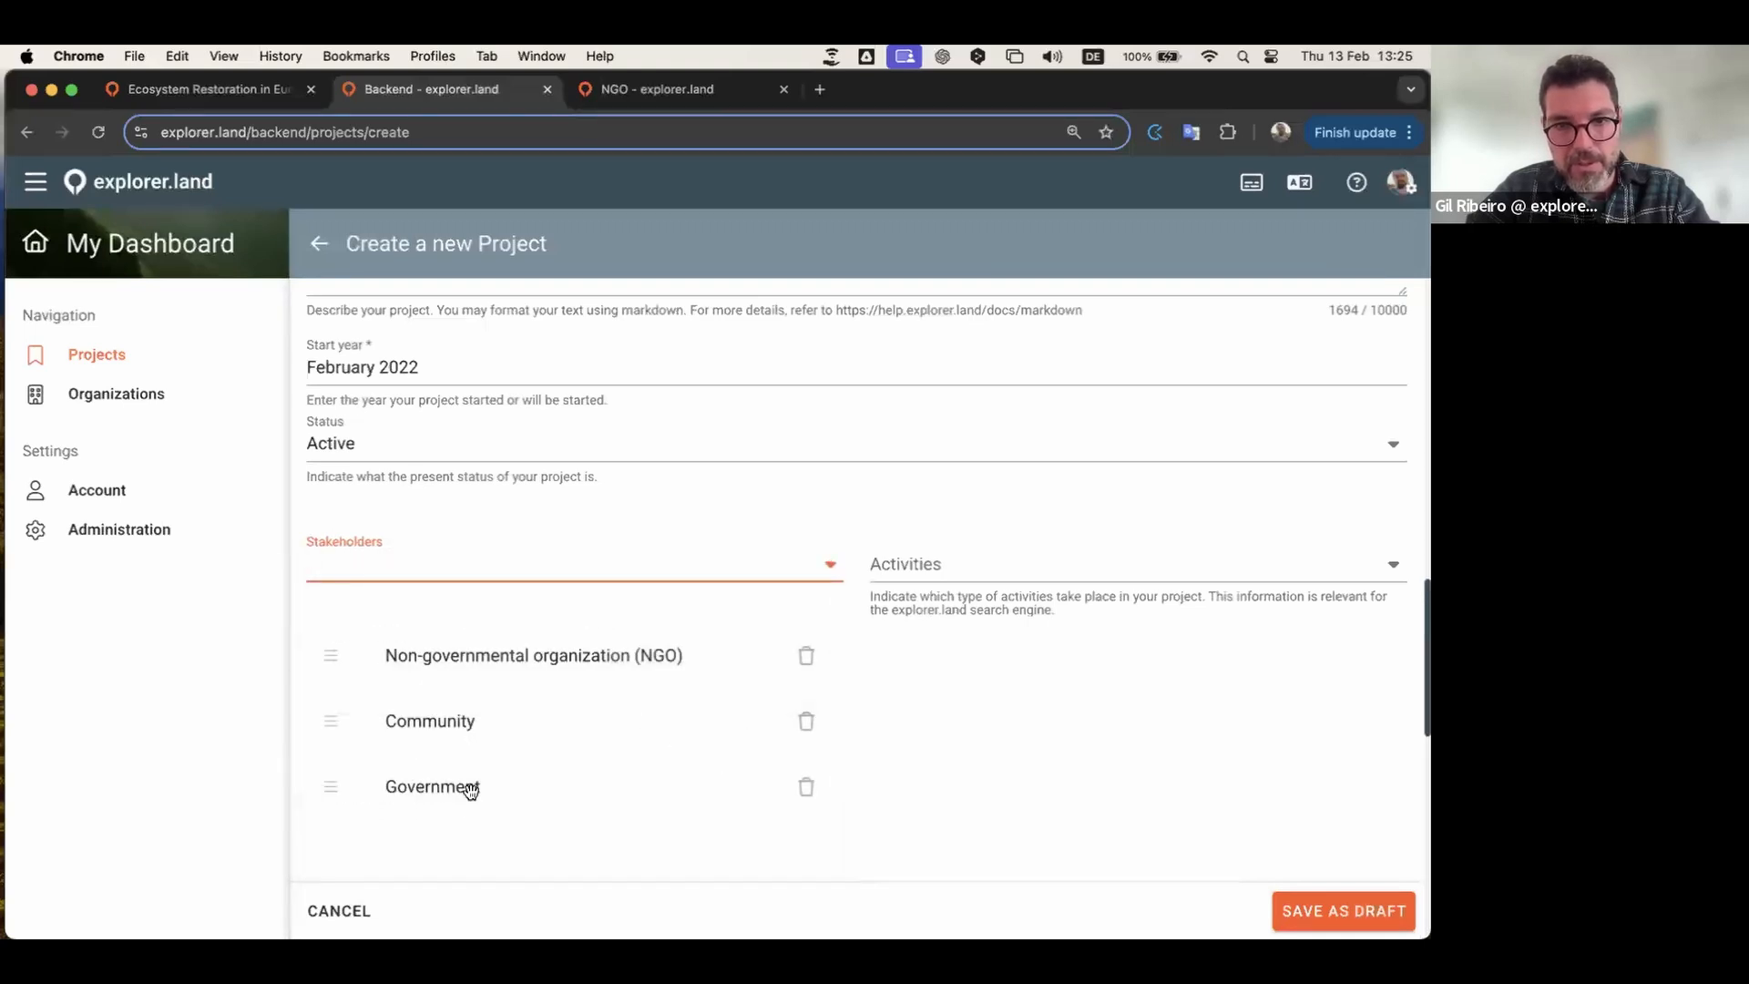
{"action": "left_click_drag", "start_coordinate": [319, 784], "coordinate": [337, 724]}
{"action": "left_click_drag", "start_coordinate": [331, 787], "coordinate": [339, 748]}
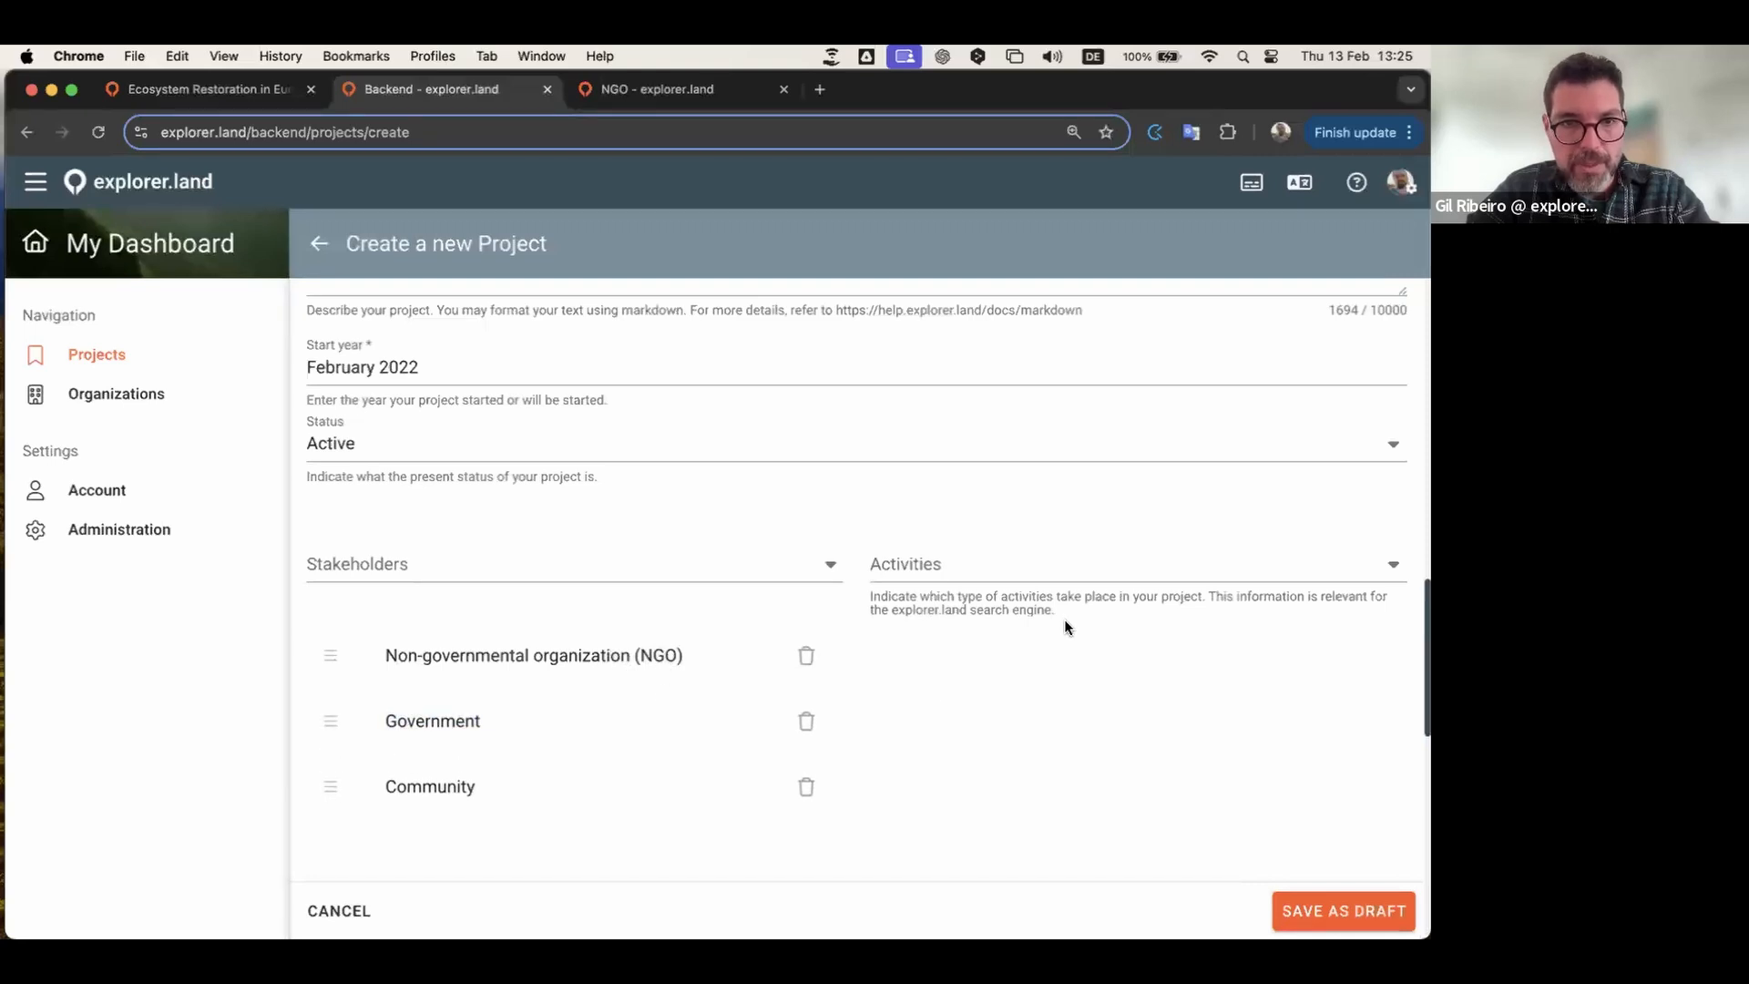
Step: Add Restoration and Conservation as the project's activities
{"action": "left_click", "coordinate": [1014, 569]}
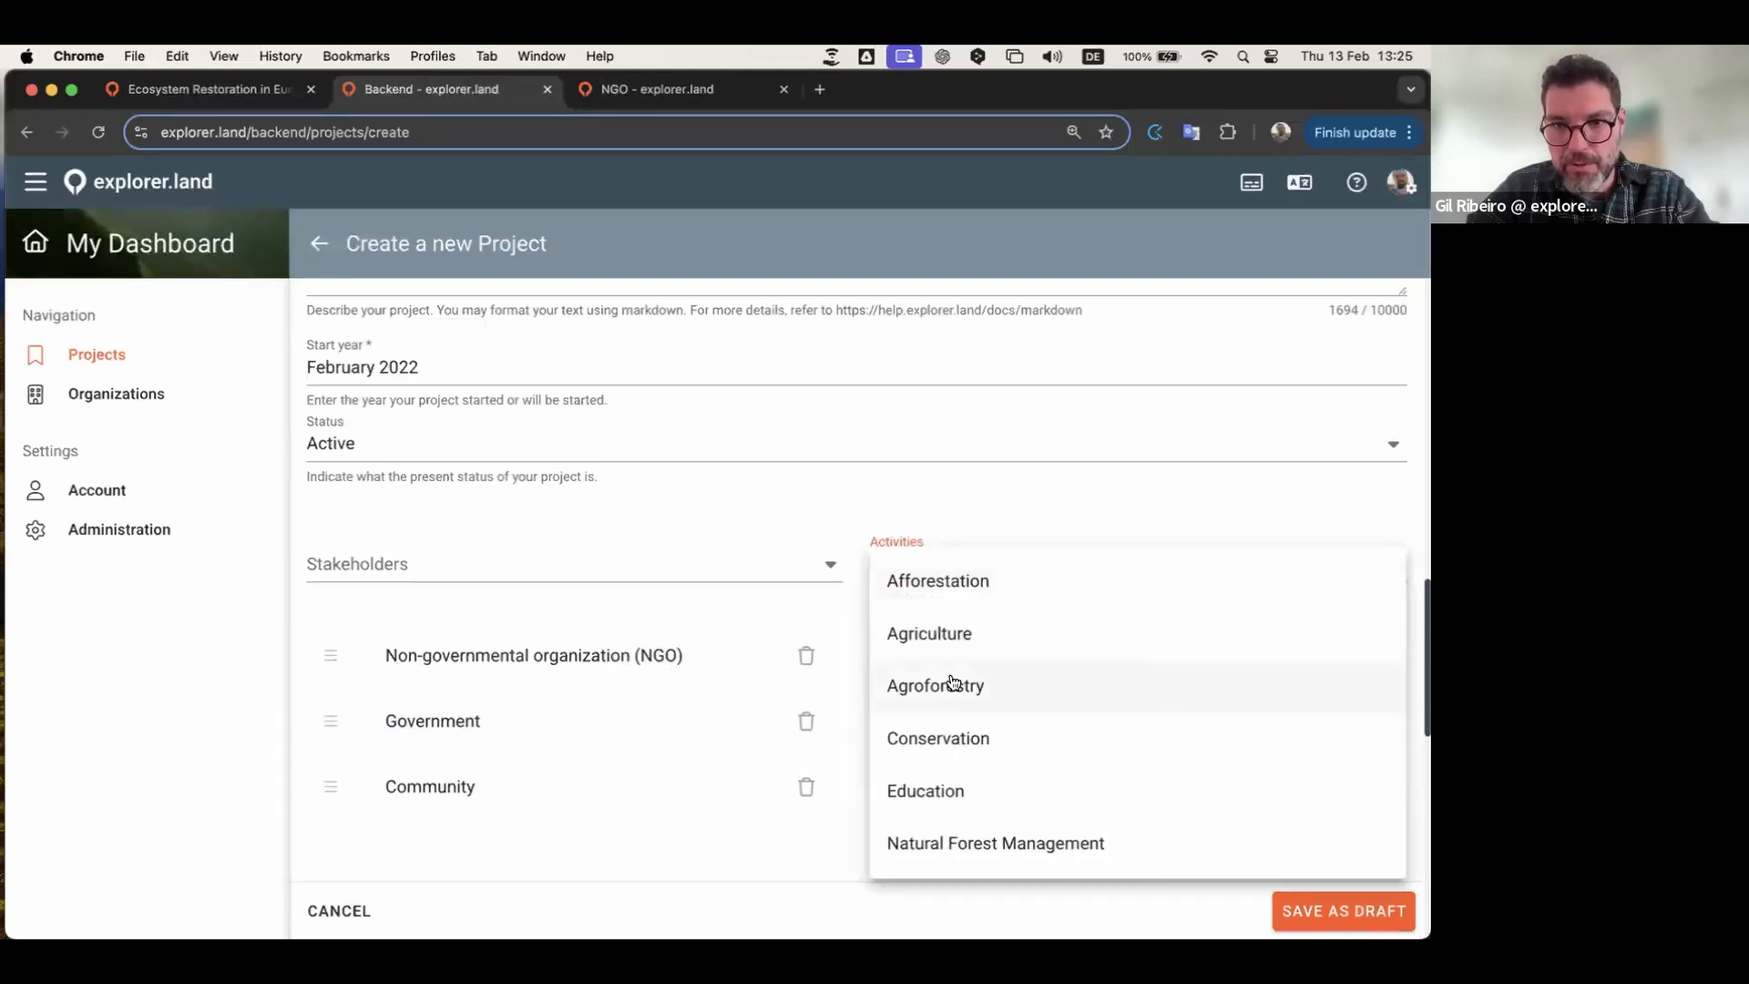
{"action": "scroll", "coordinate": [951, 683], "scroll_direction": "down", "scroll_amount": 6}
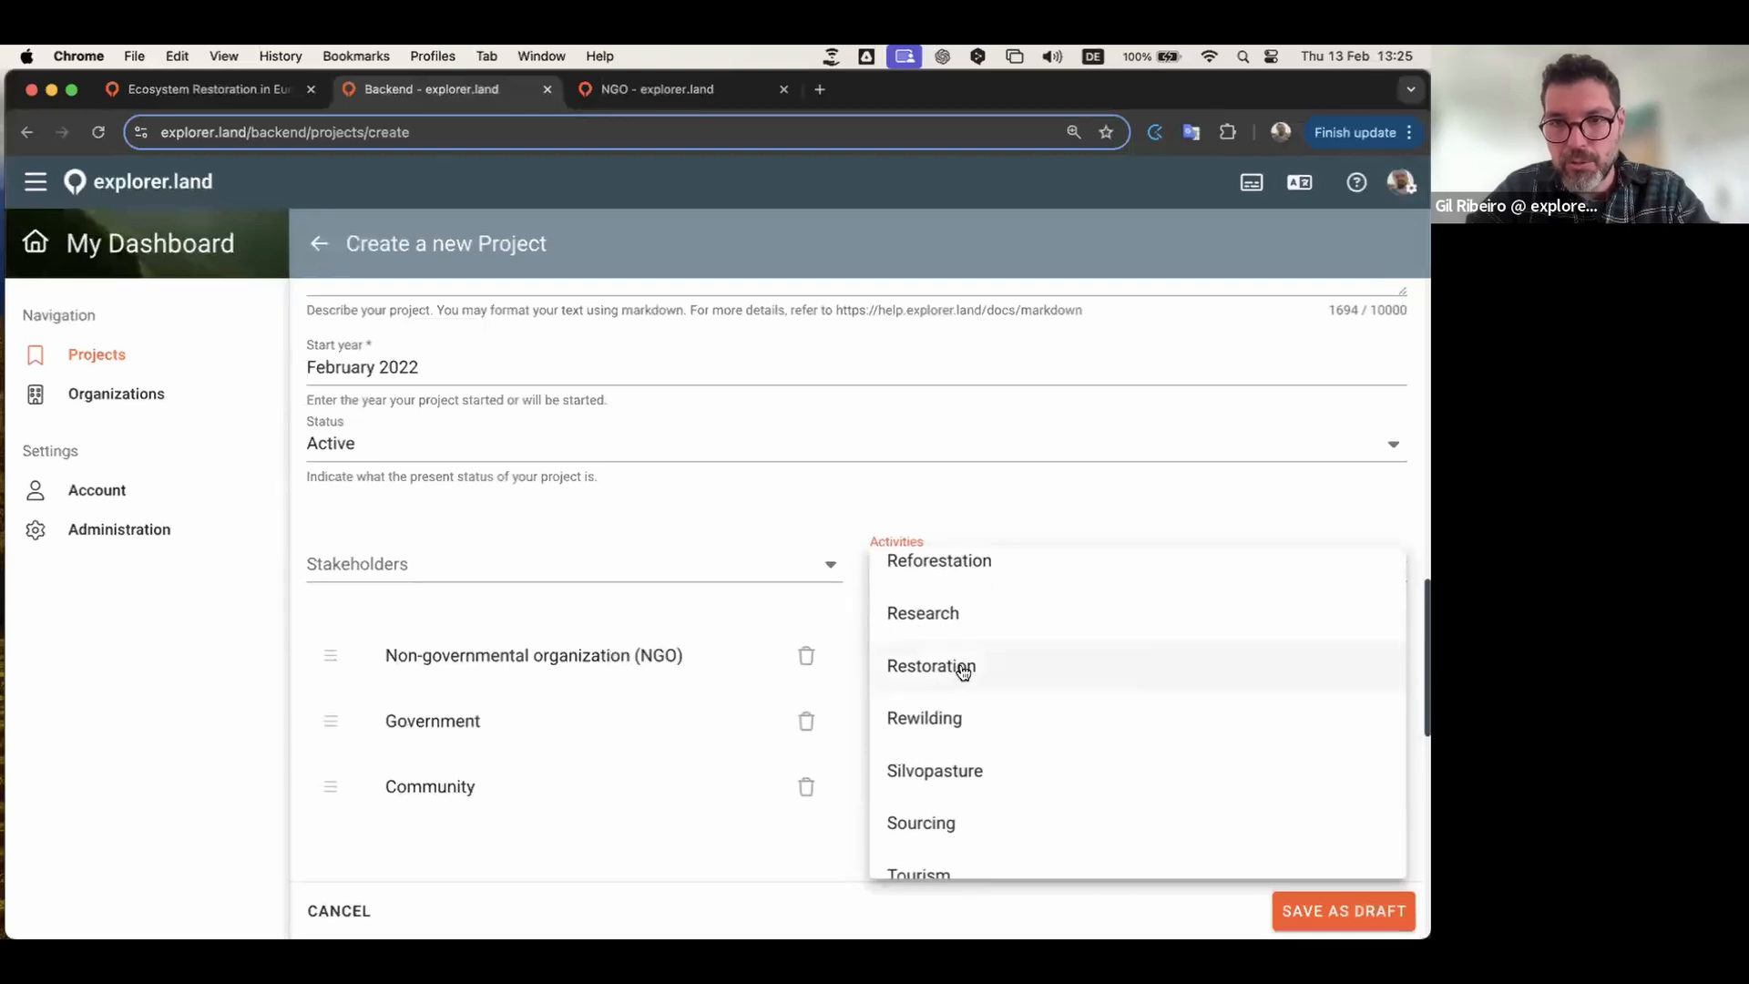
{"action": "left_click", "coordinate": [962, 671]}
{"action": "left_click", "coordinate": [1164, 563]}
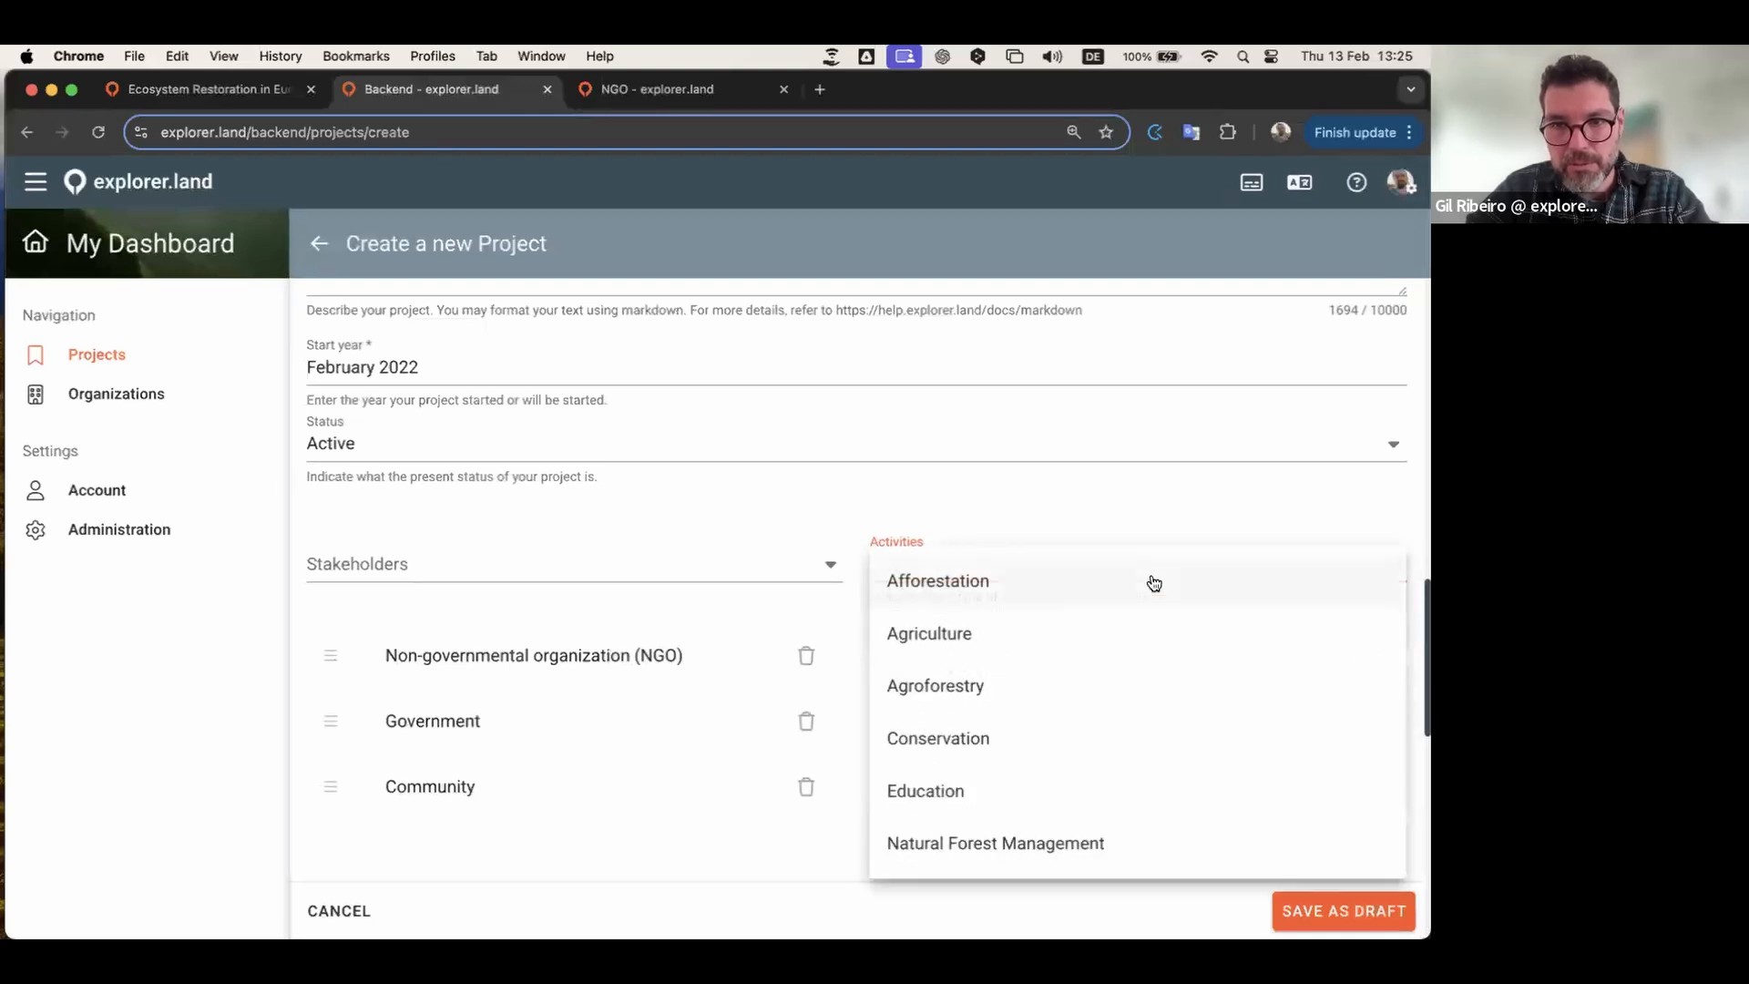
{"action": "left_click", "coordinate": [955, 738]}
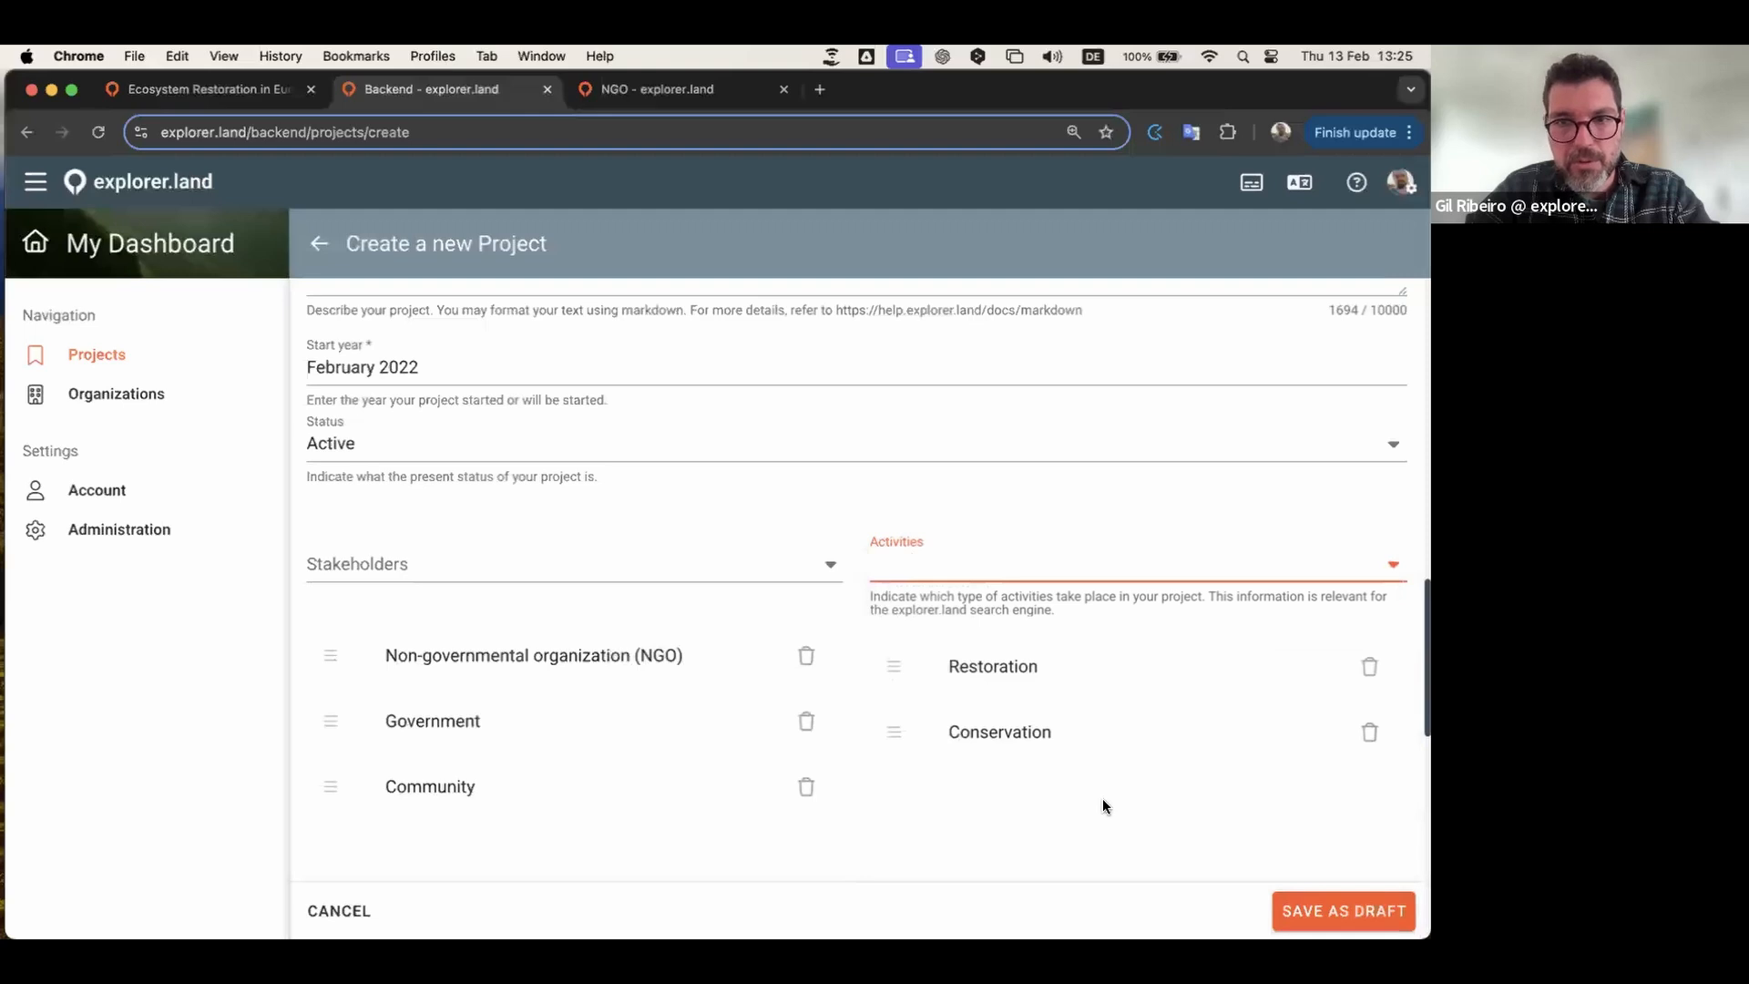
Step: Add Terrestrial and Coastal as the project's ecosystems
{"action": "scroll", "coordinate": [1102, 798], "scroll_direction": "down", "scroll_amount": 5}
{"action": "scroll", "coordinate": [871, 534], "scroll_direction": "down", "scroll_amount": 1}
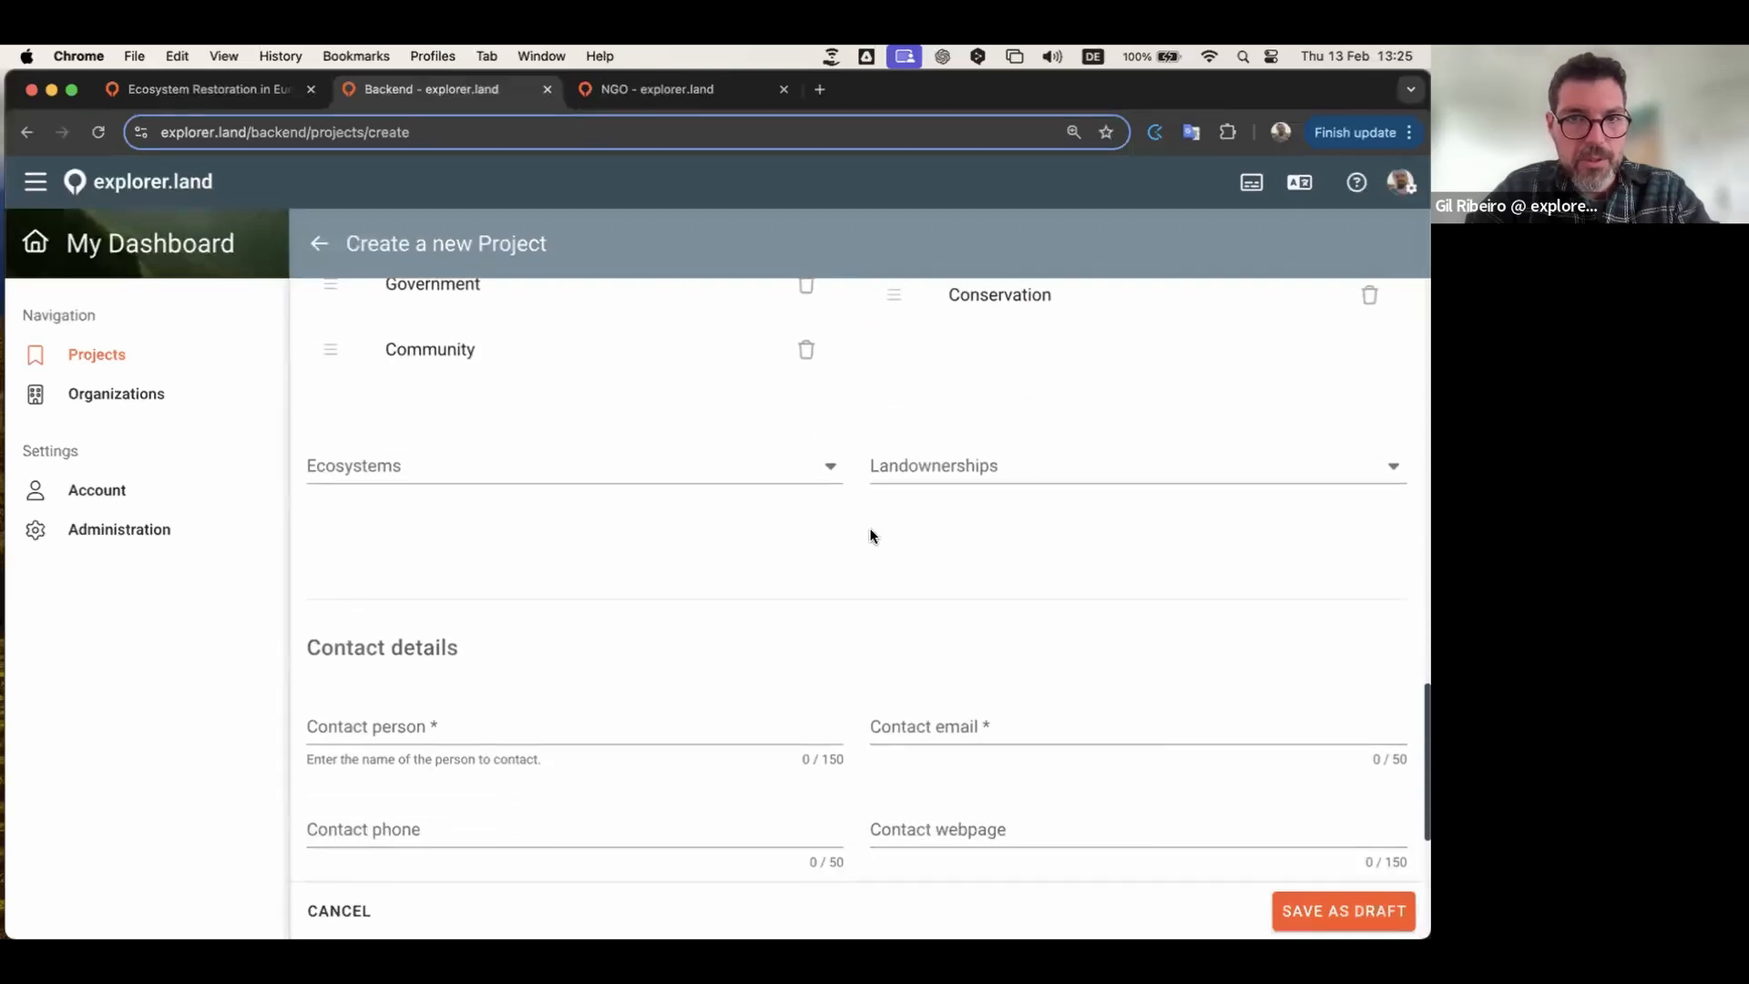
{"action": "left_click", "coordinate": [830, 472]}
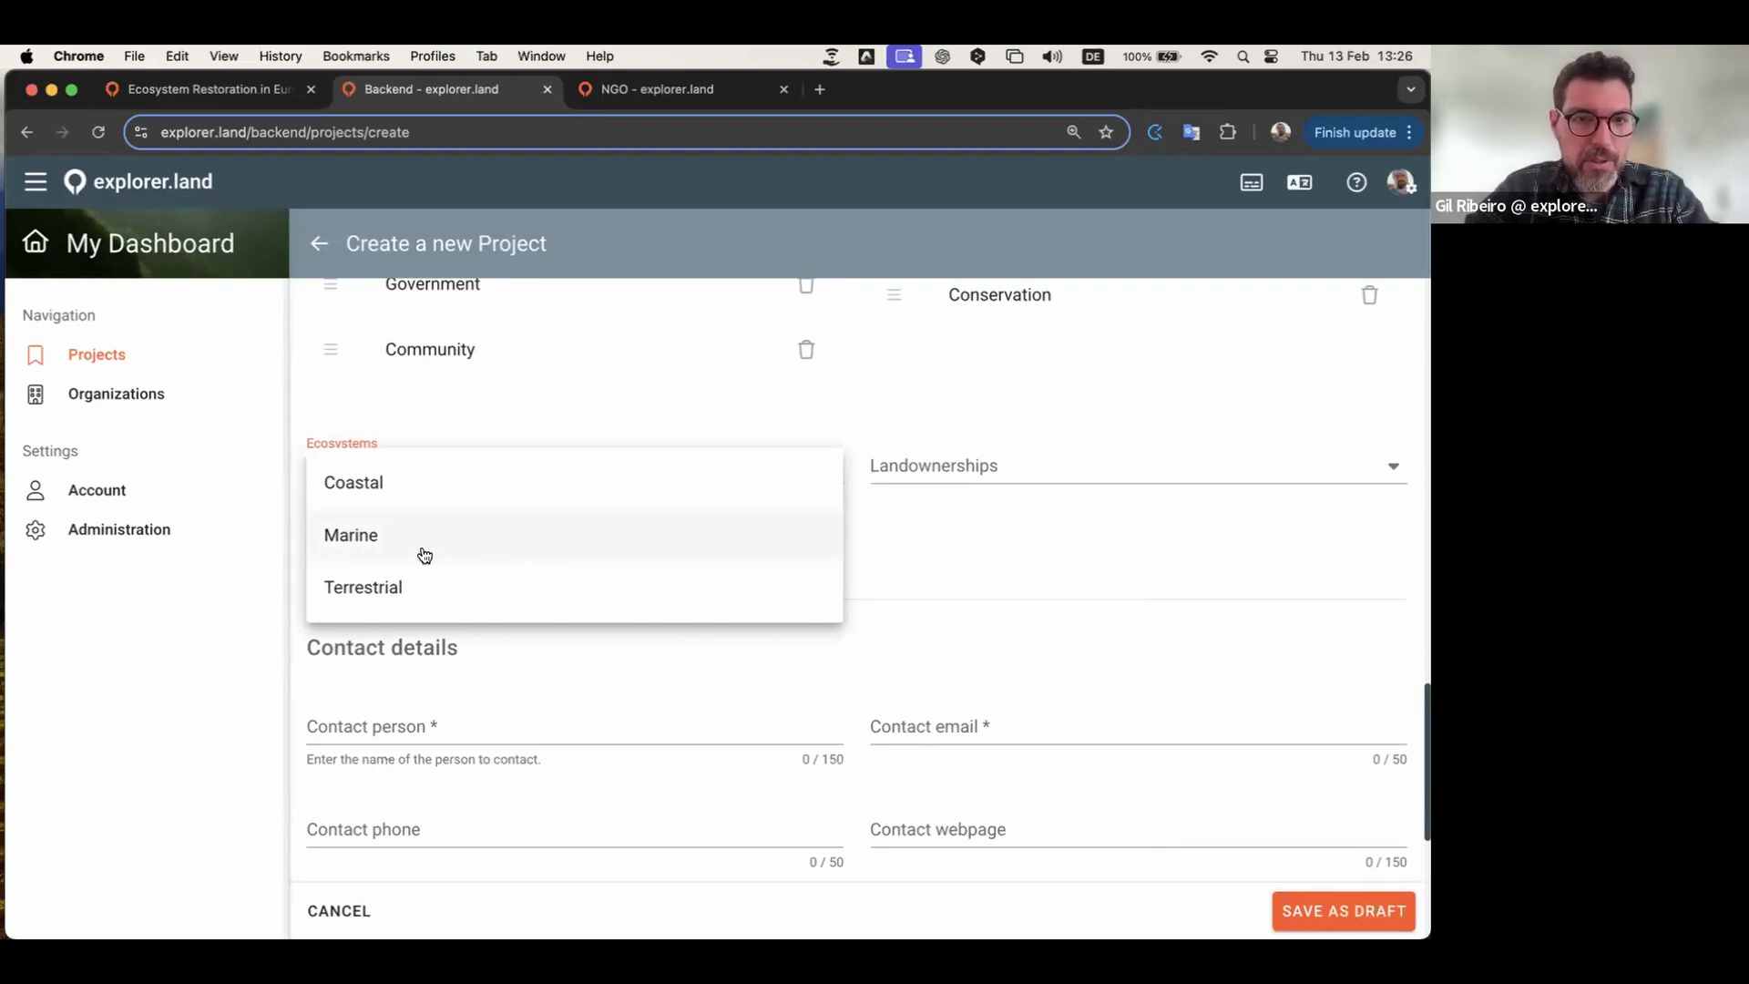
{"action": "left_click", "coordinate": [382, 598]}
{"action": "left_click", "coordinate": [581, 468]}
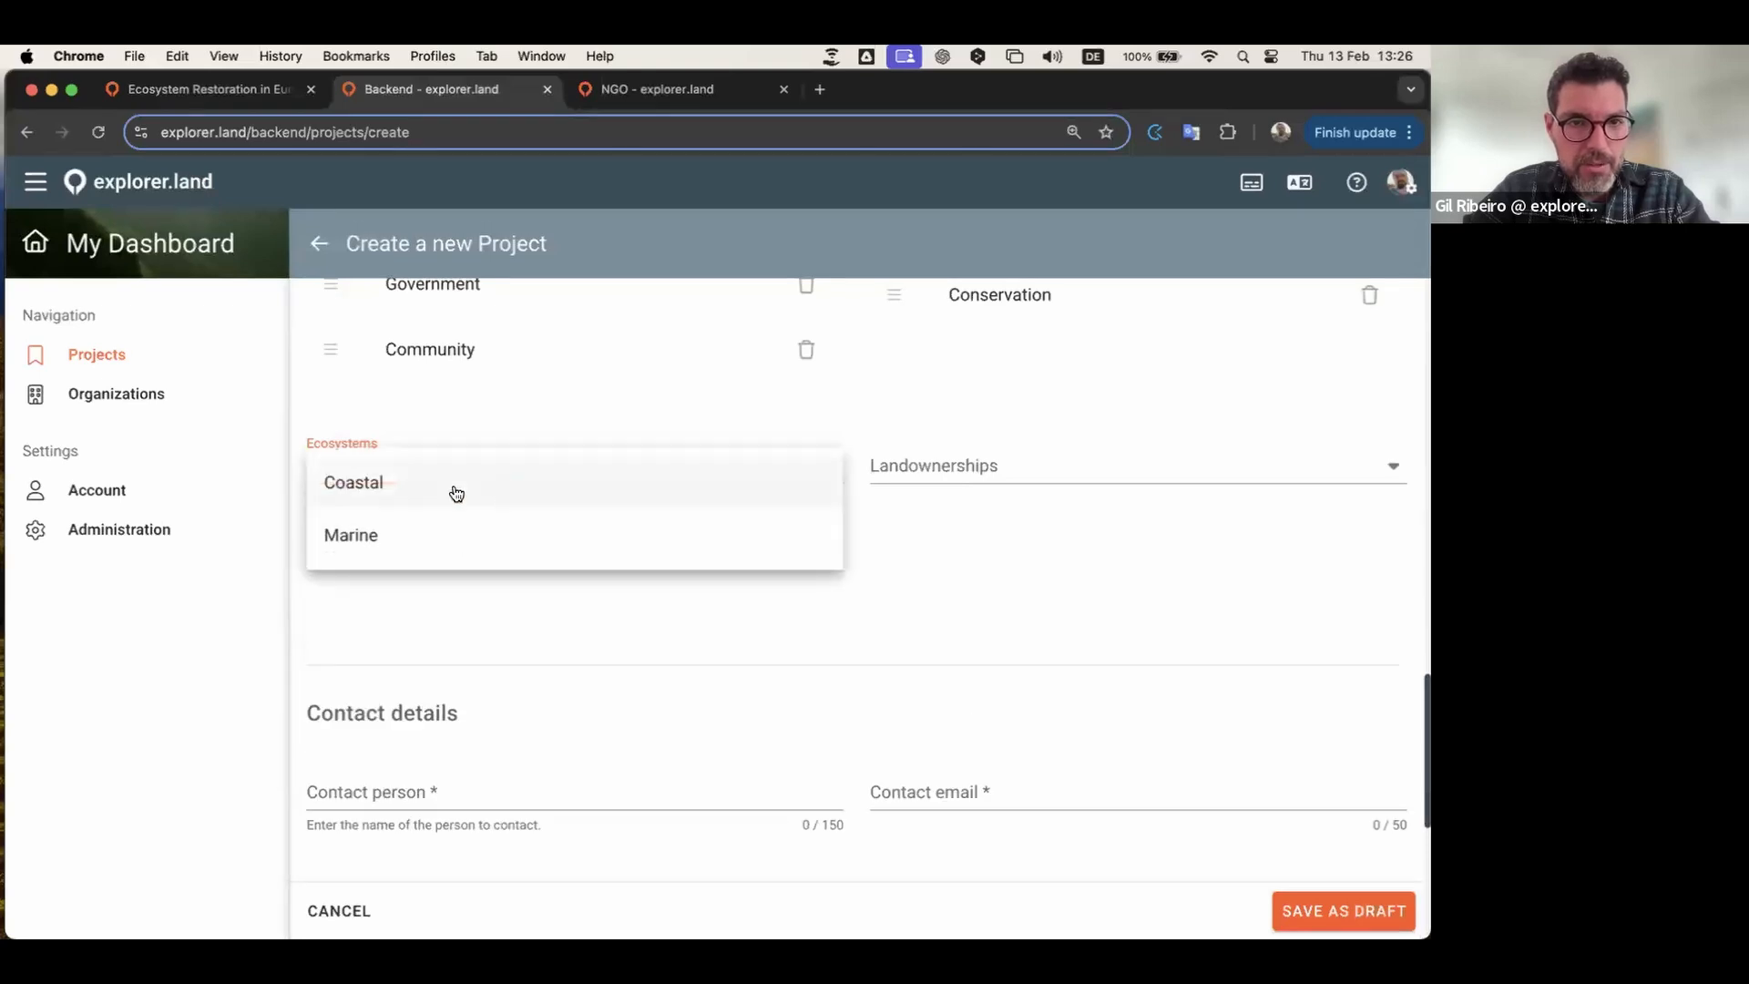
{"action": "left_click", "coordinate": [369, 487]}
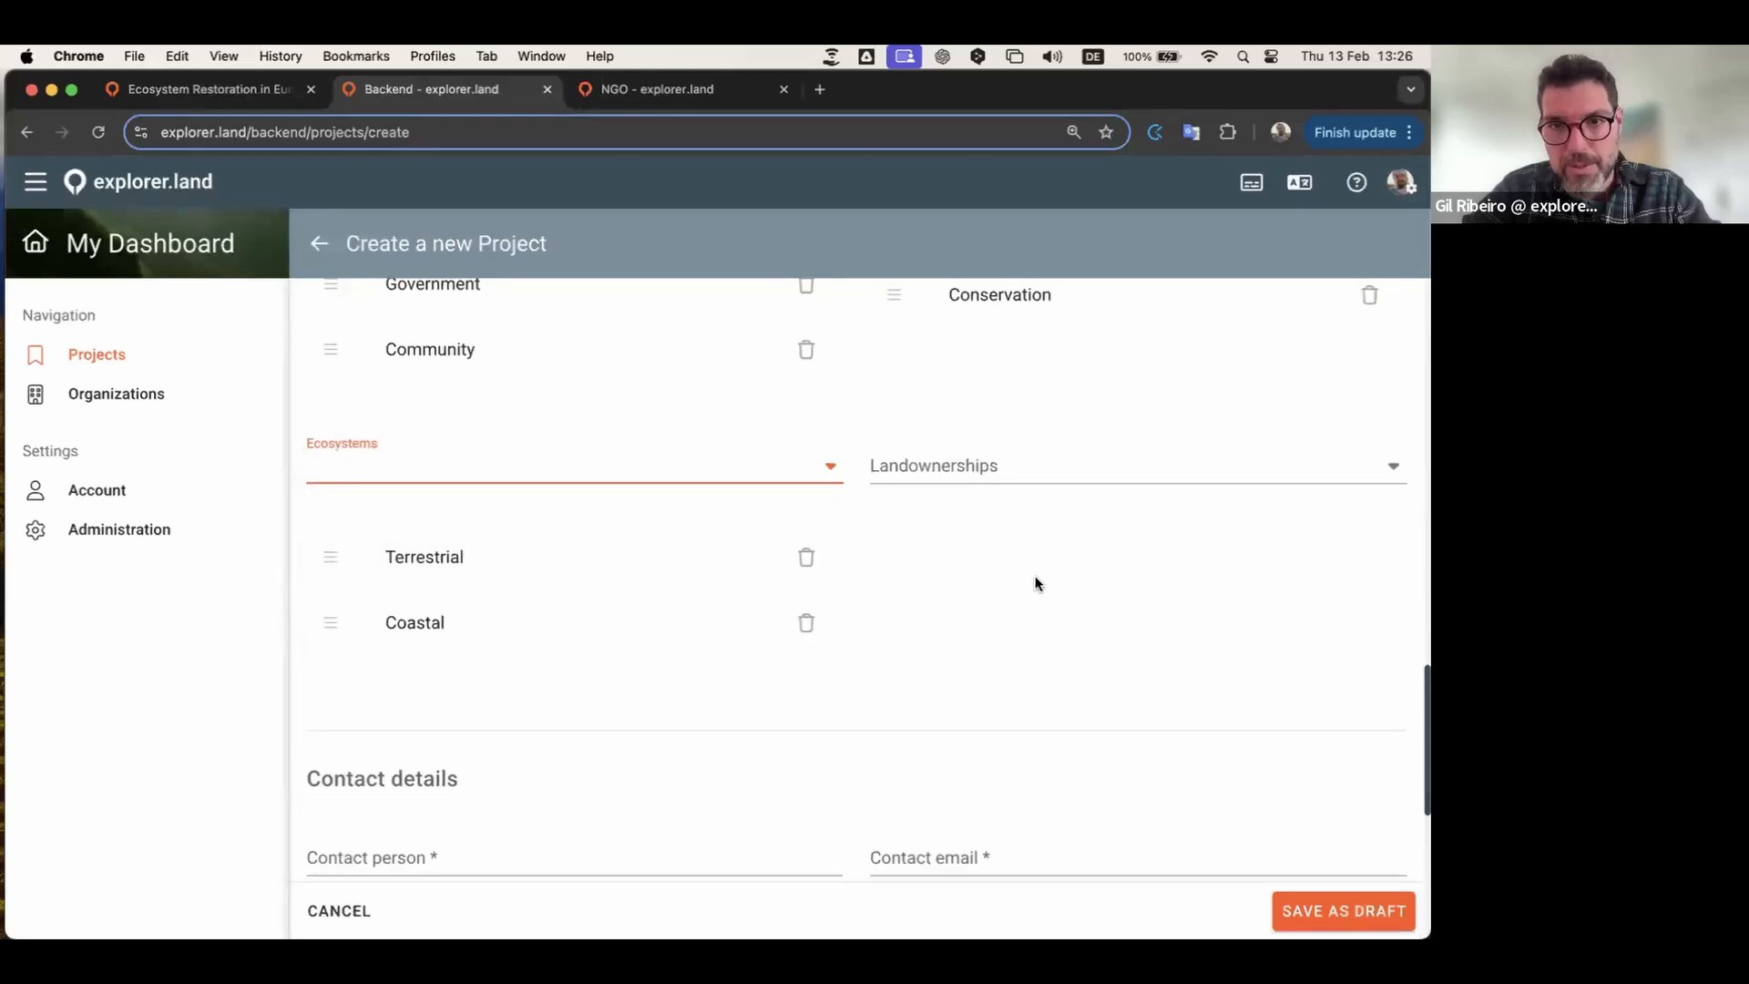
Step: Set the landownership type to Private
{"action": "left_click", "coordinate": [1051, 465]}
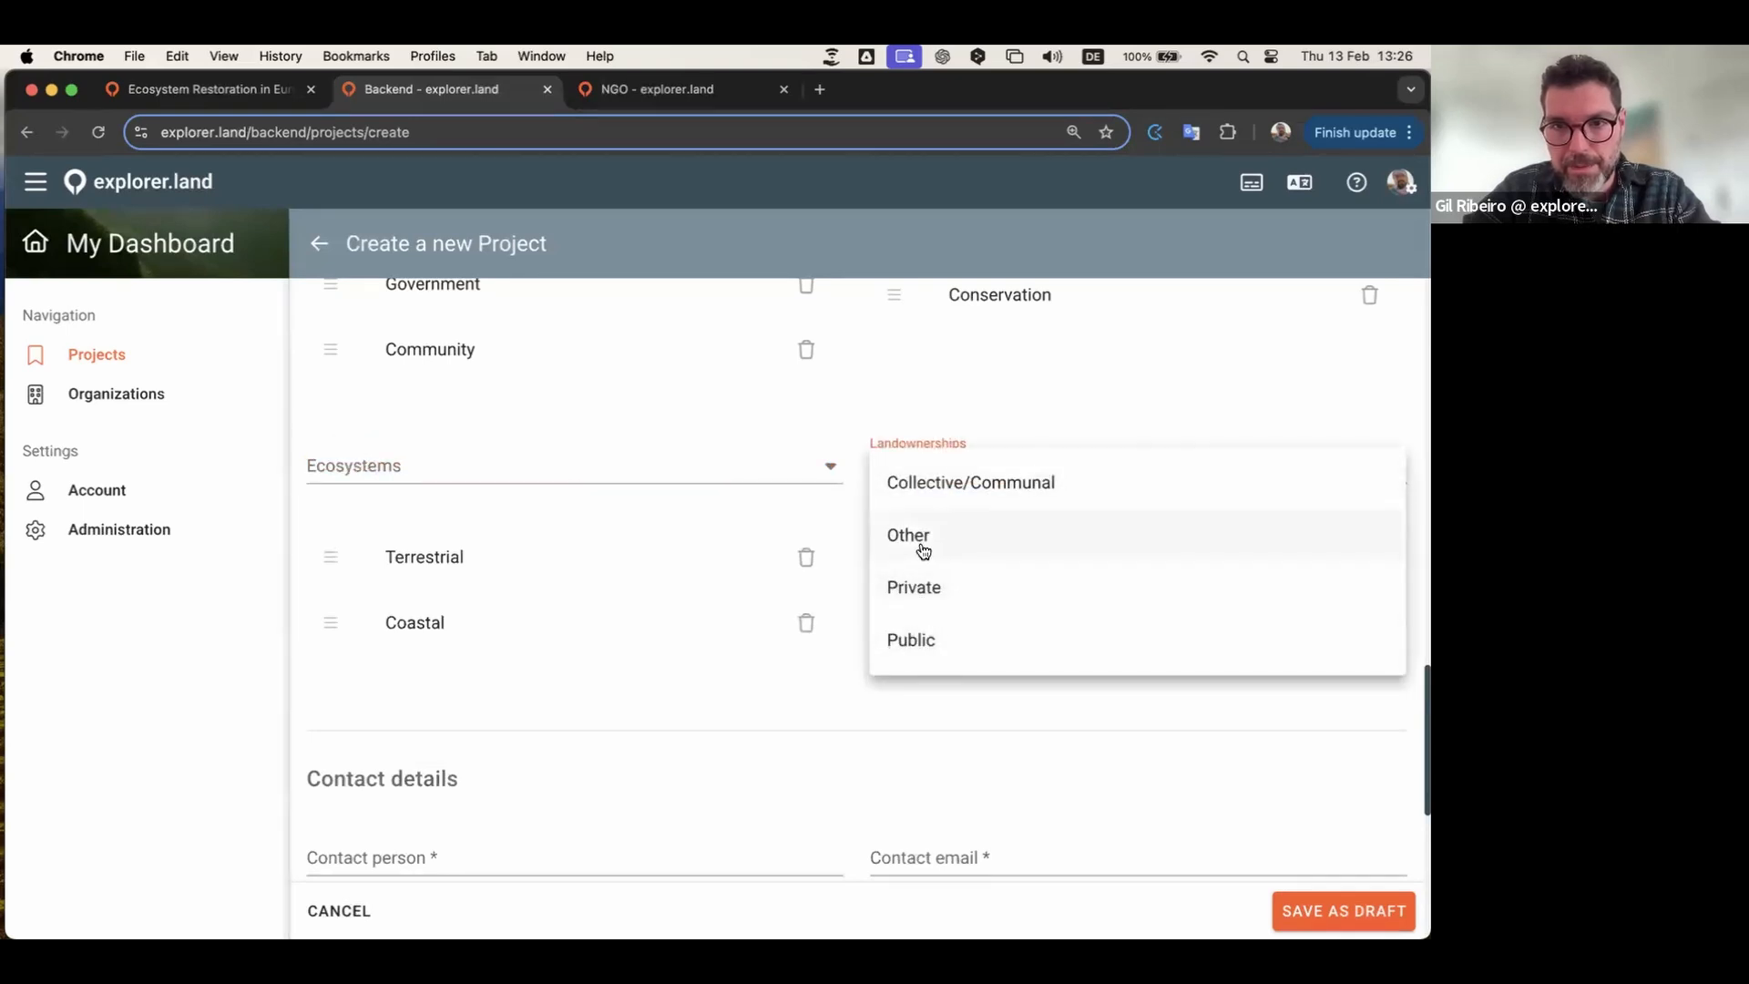
{"action": "left_click", "coordinate": [928, 597]}
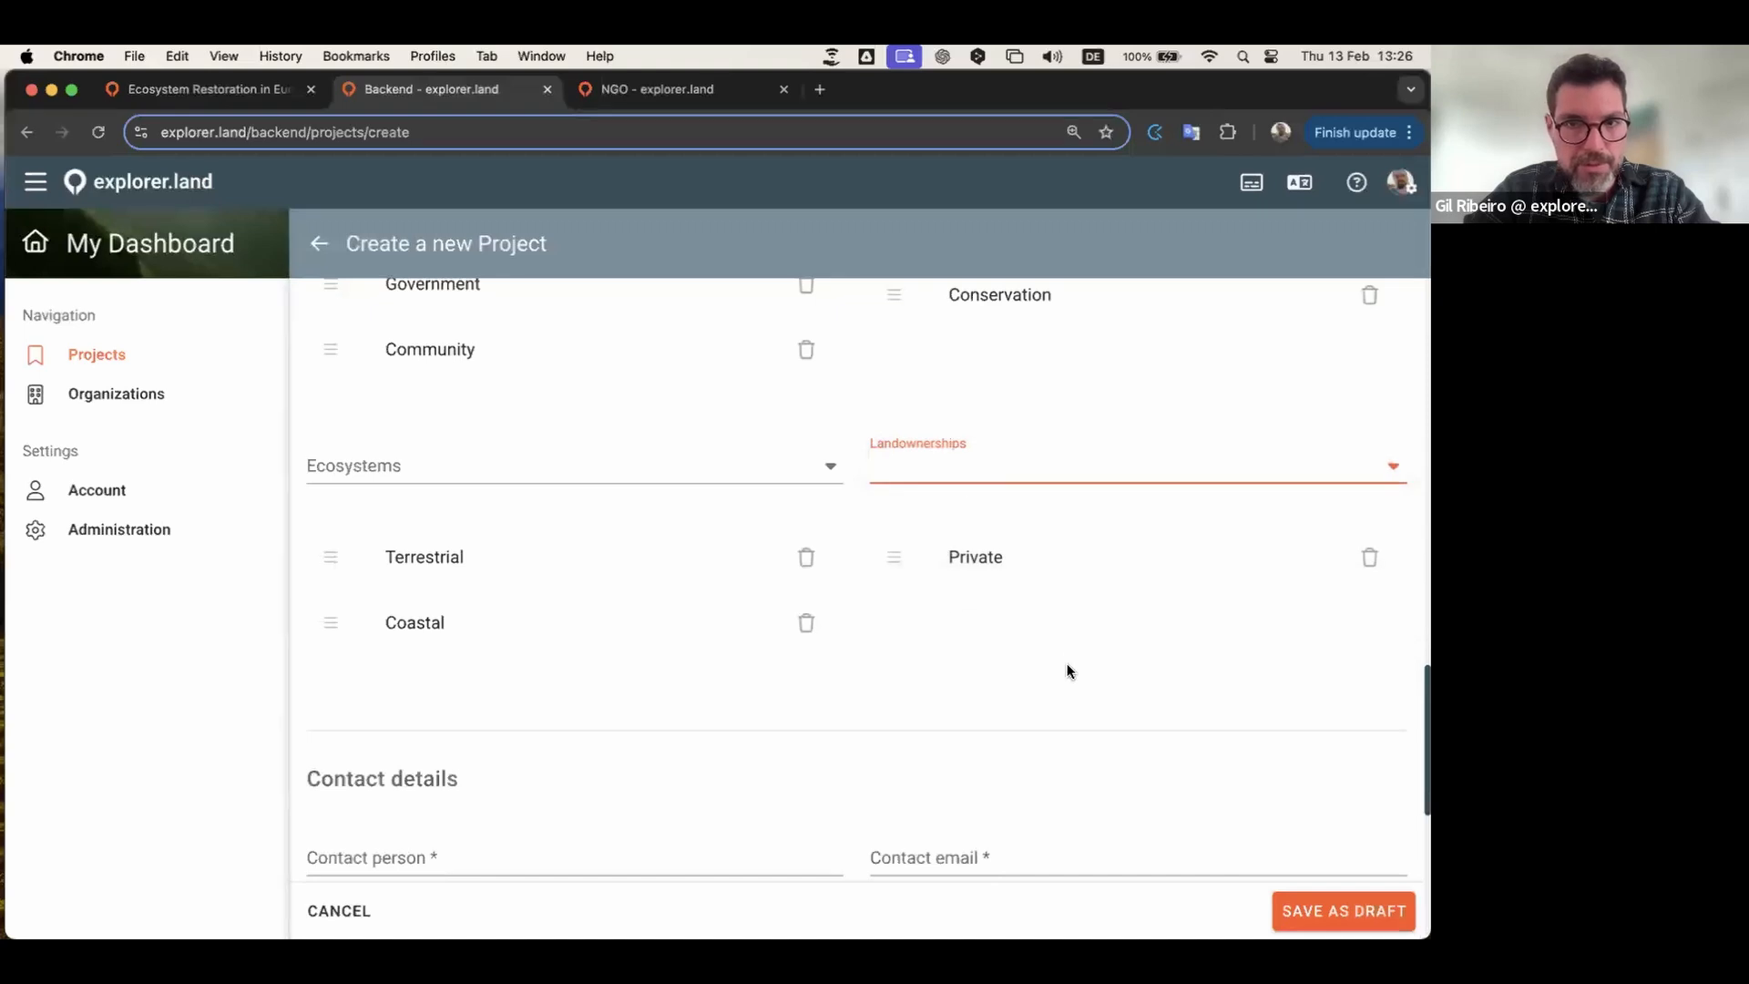
{"action": "scroll", "coordinate": [1062, 707], "scroll_direction": "down", "scroll_amount": 4}
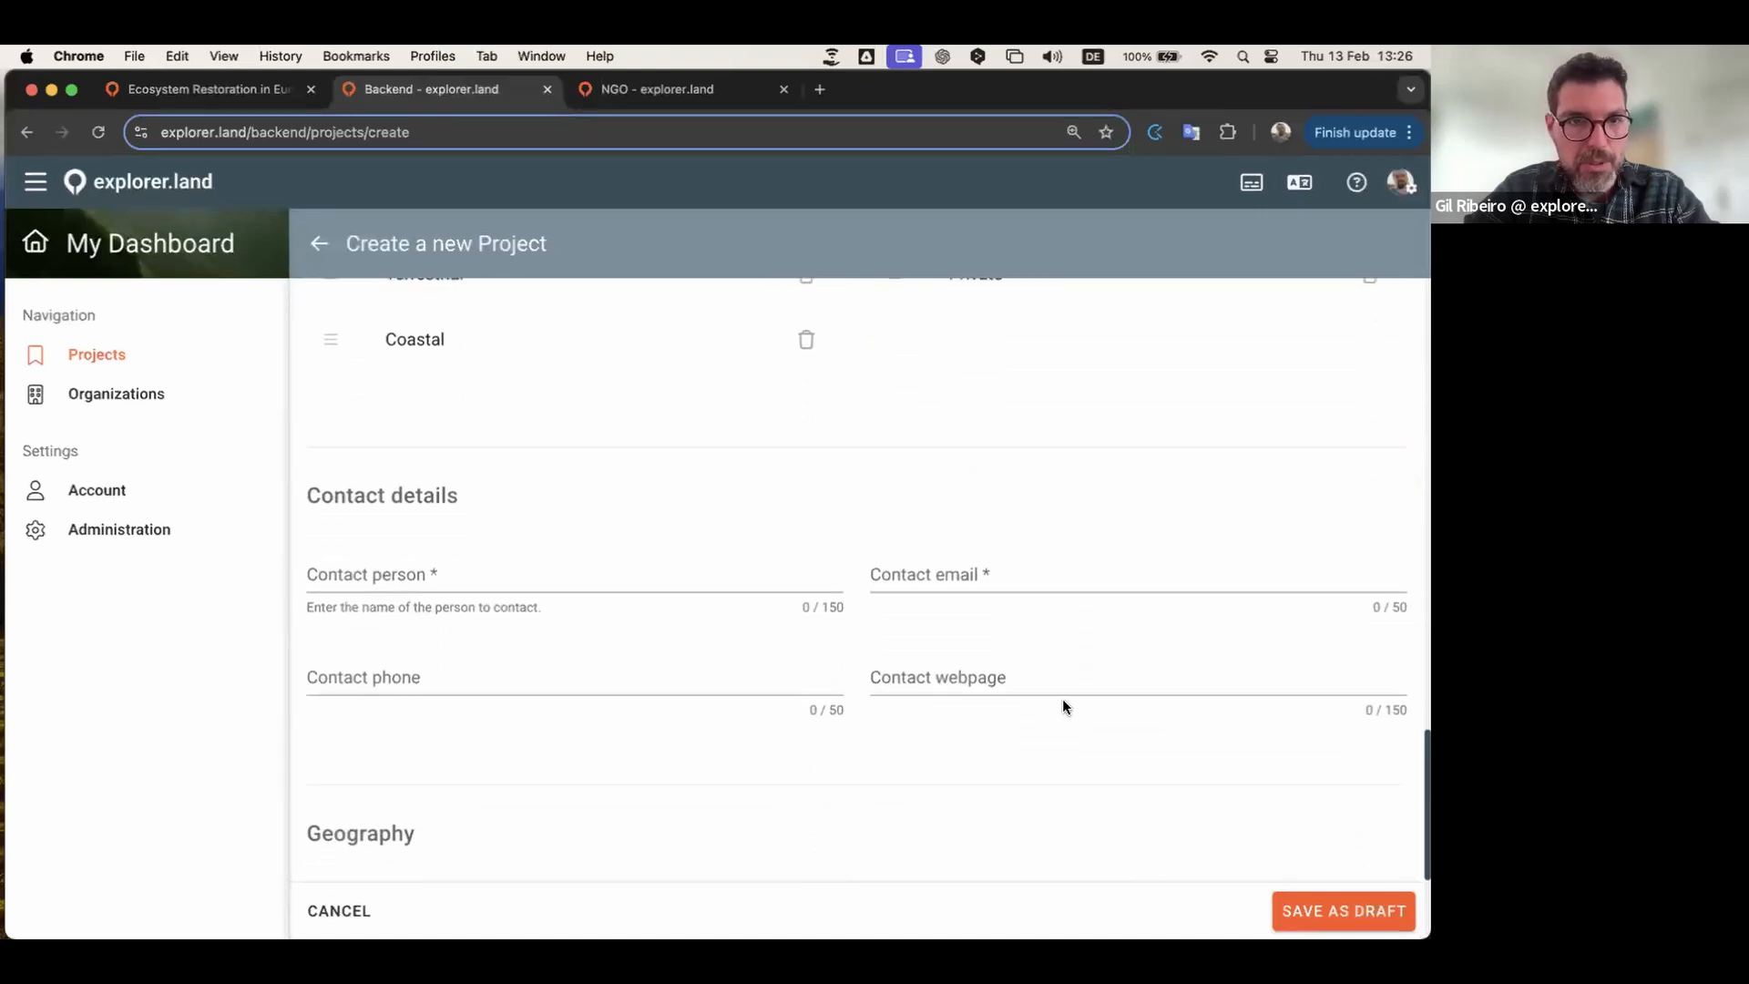
Step: Enter the contact person's first name and the contact e-mail address
{"action": "left_click", "coordinate": [563, 516]}
{"action": "type", "text": "Peter"}
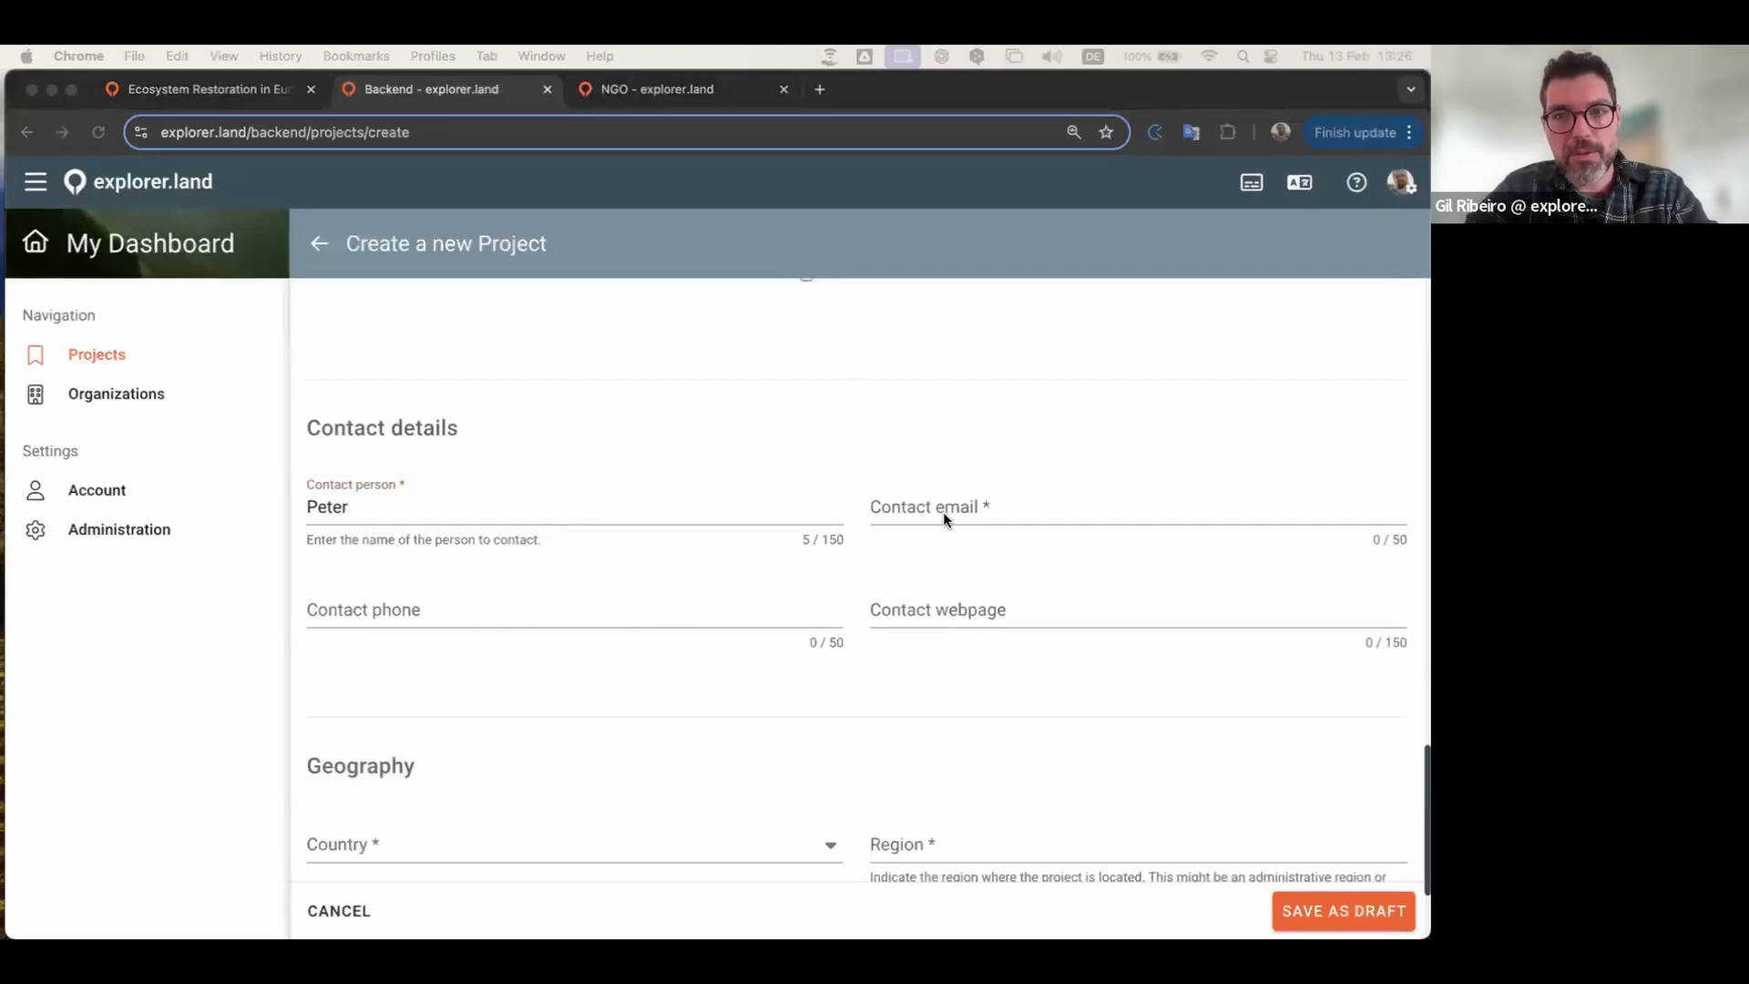
{"action": "left_click", "coordinate": [970, 507]}
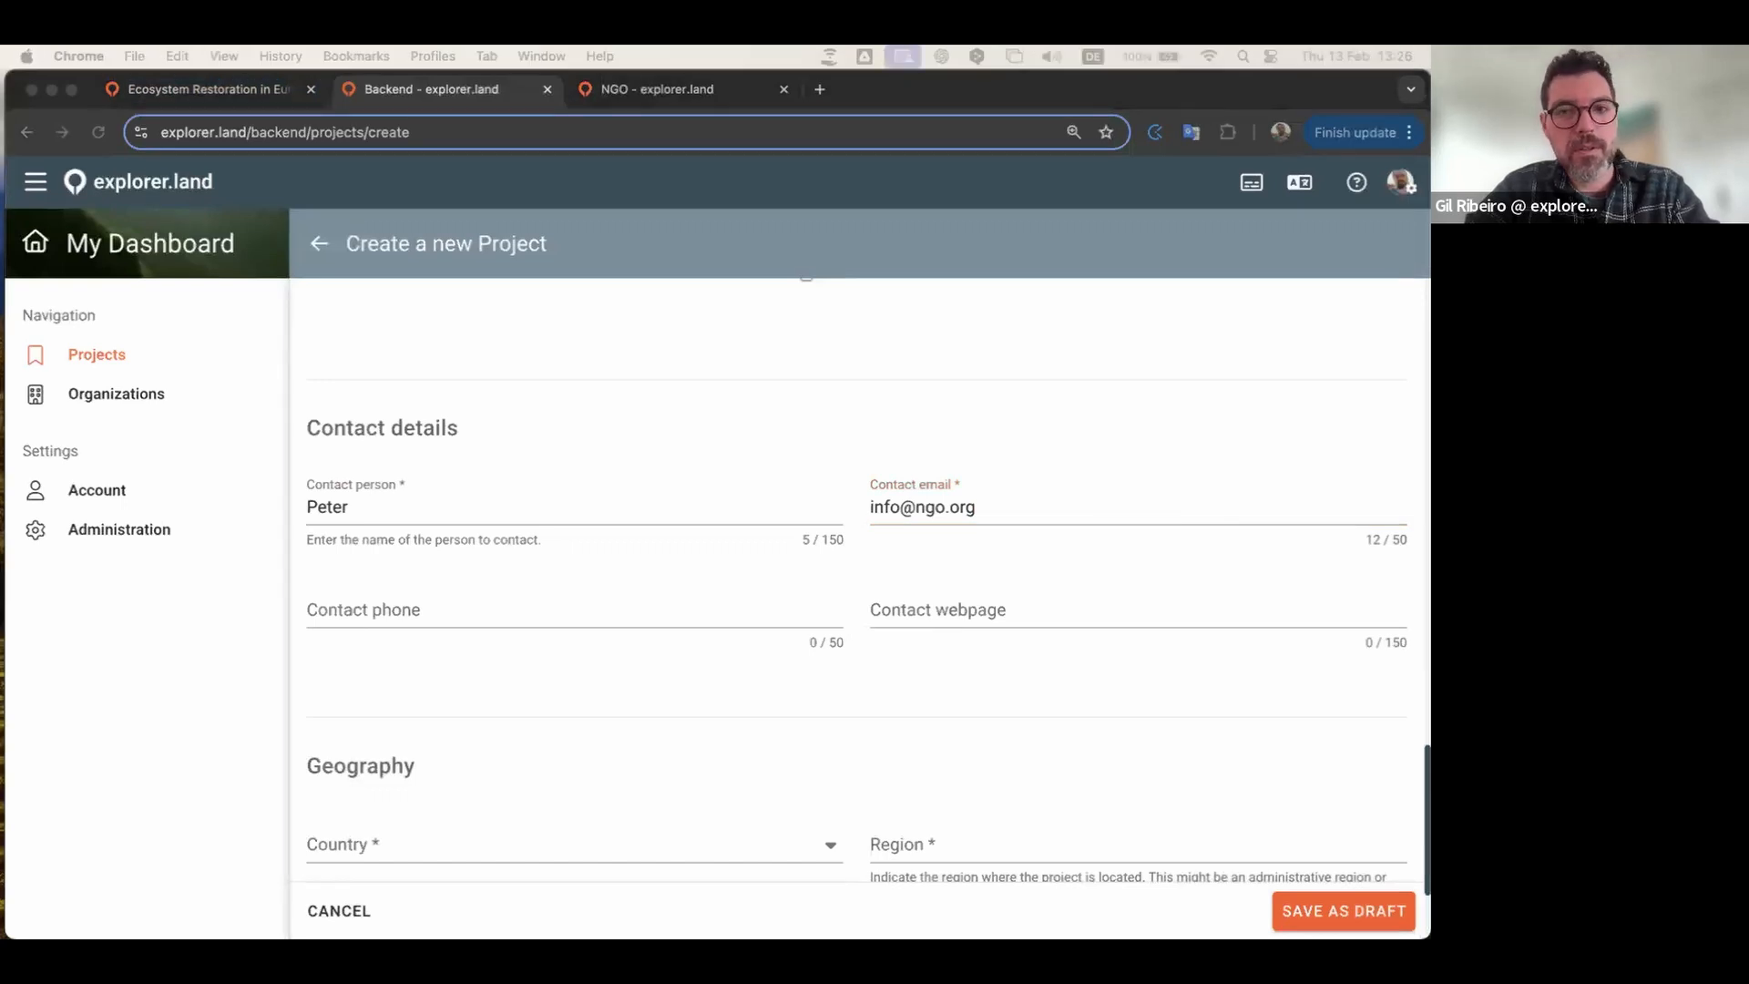
{"action": "left_click", "coordinate": [1009, 616]}
{"action": "left_click", "coordinate": [1009, 616]}
{"action": "type", "text": "https://ngo.org"}
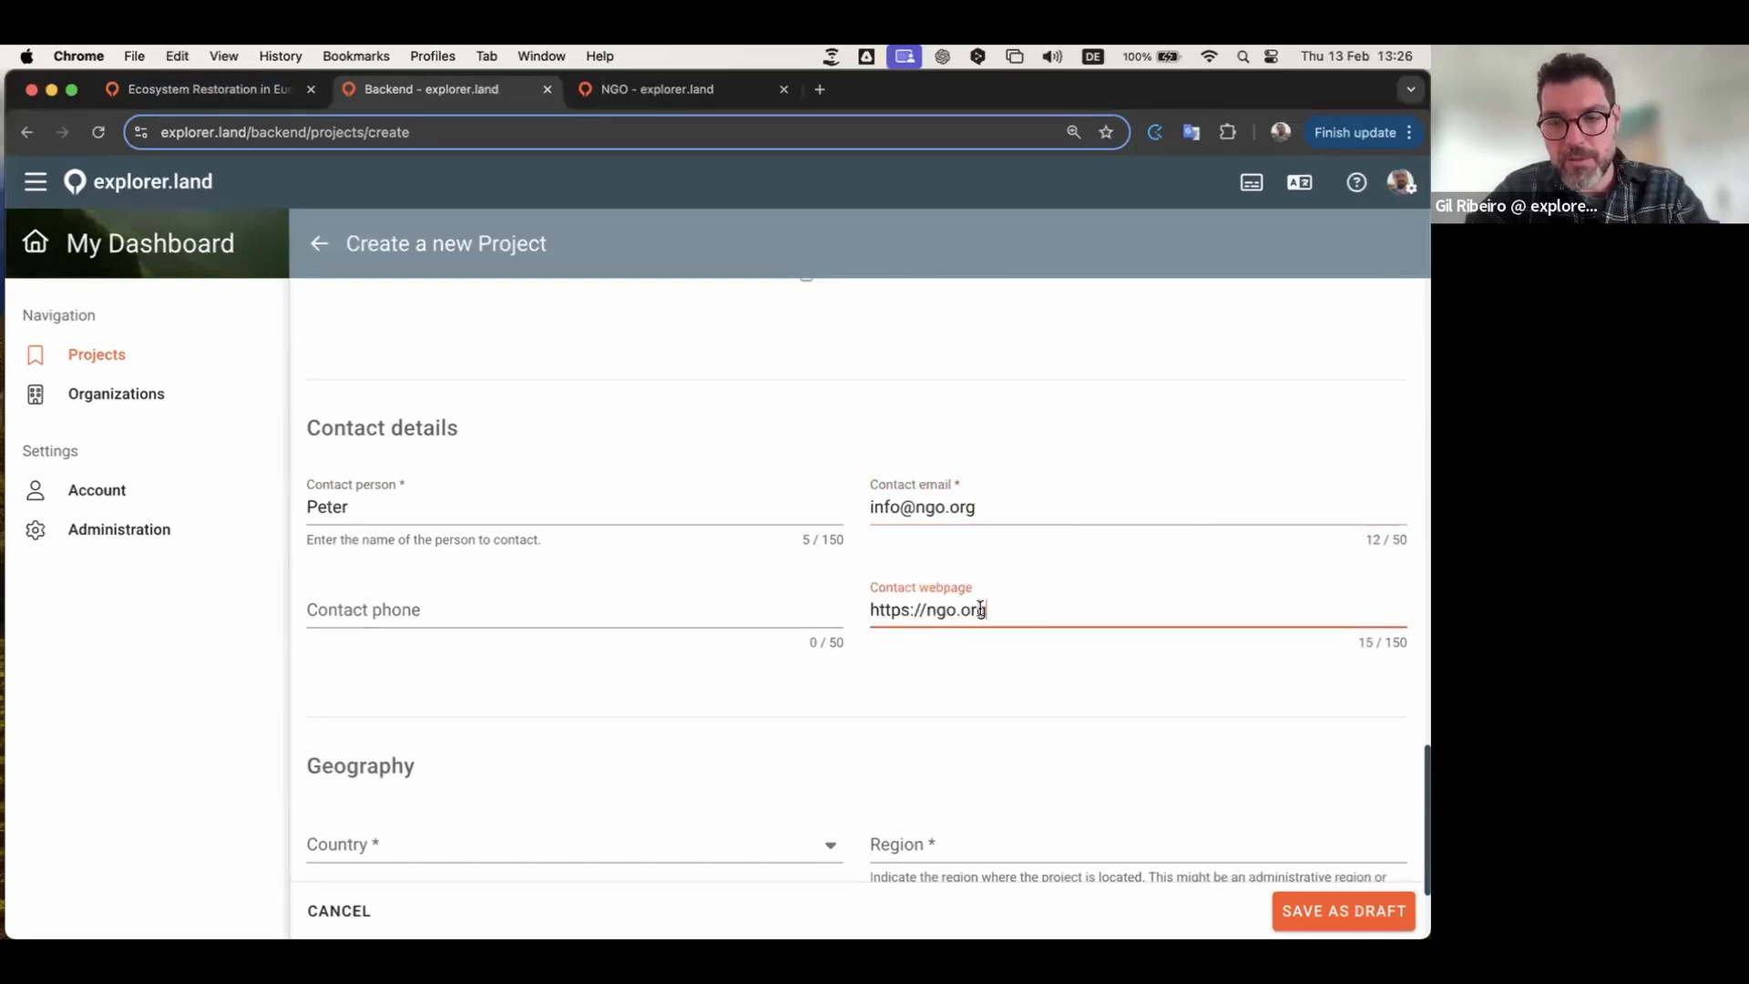
{"action": "left_click", "coordinate": [580, 611]}
{"action": "type", "text": "23987498"}
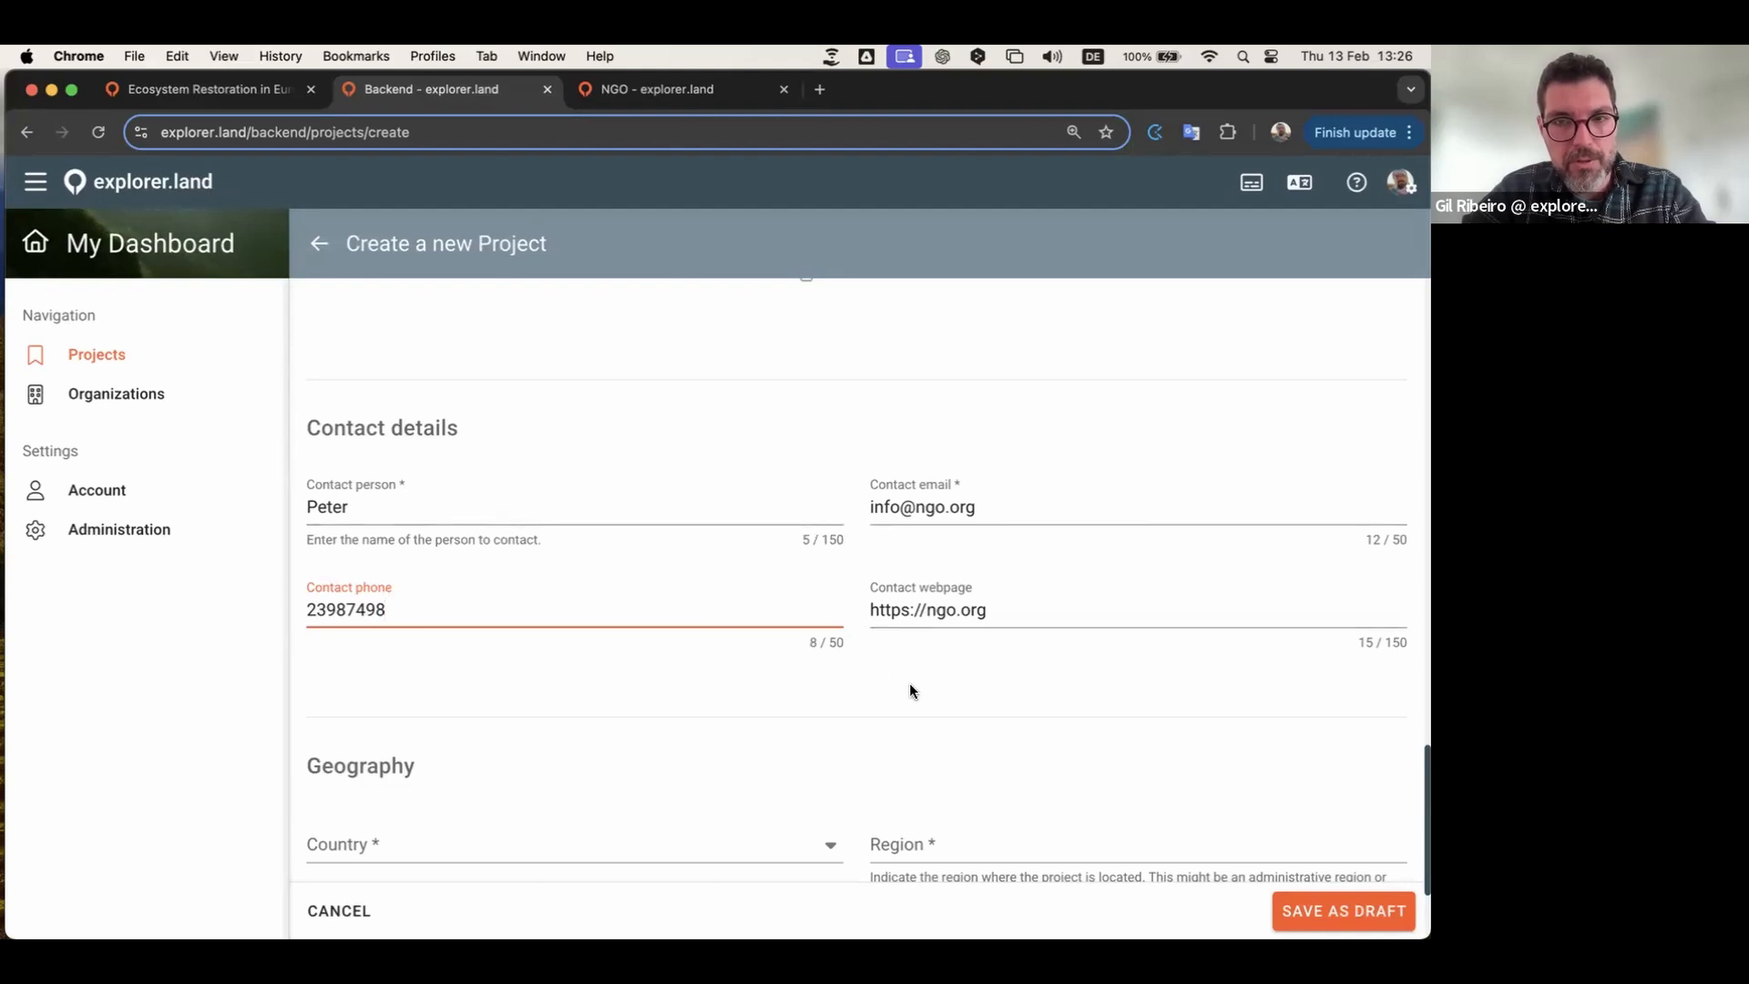
{"action": "scroll", "coordinate": [911, 687], "scroll_direction": "down", "scroll_amount": 1}
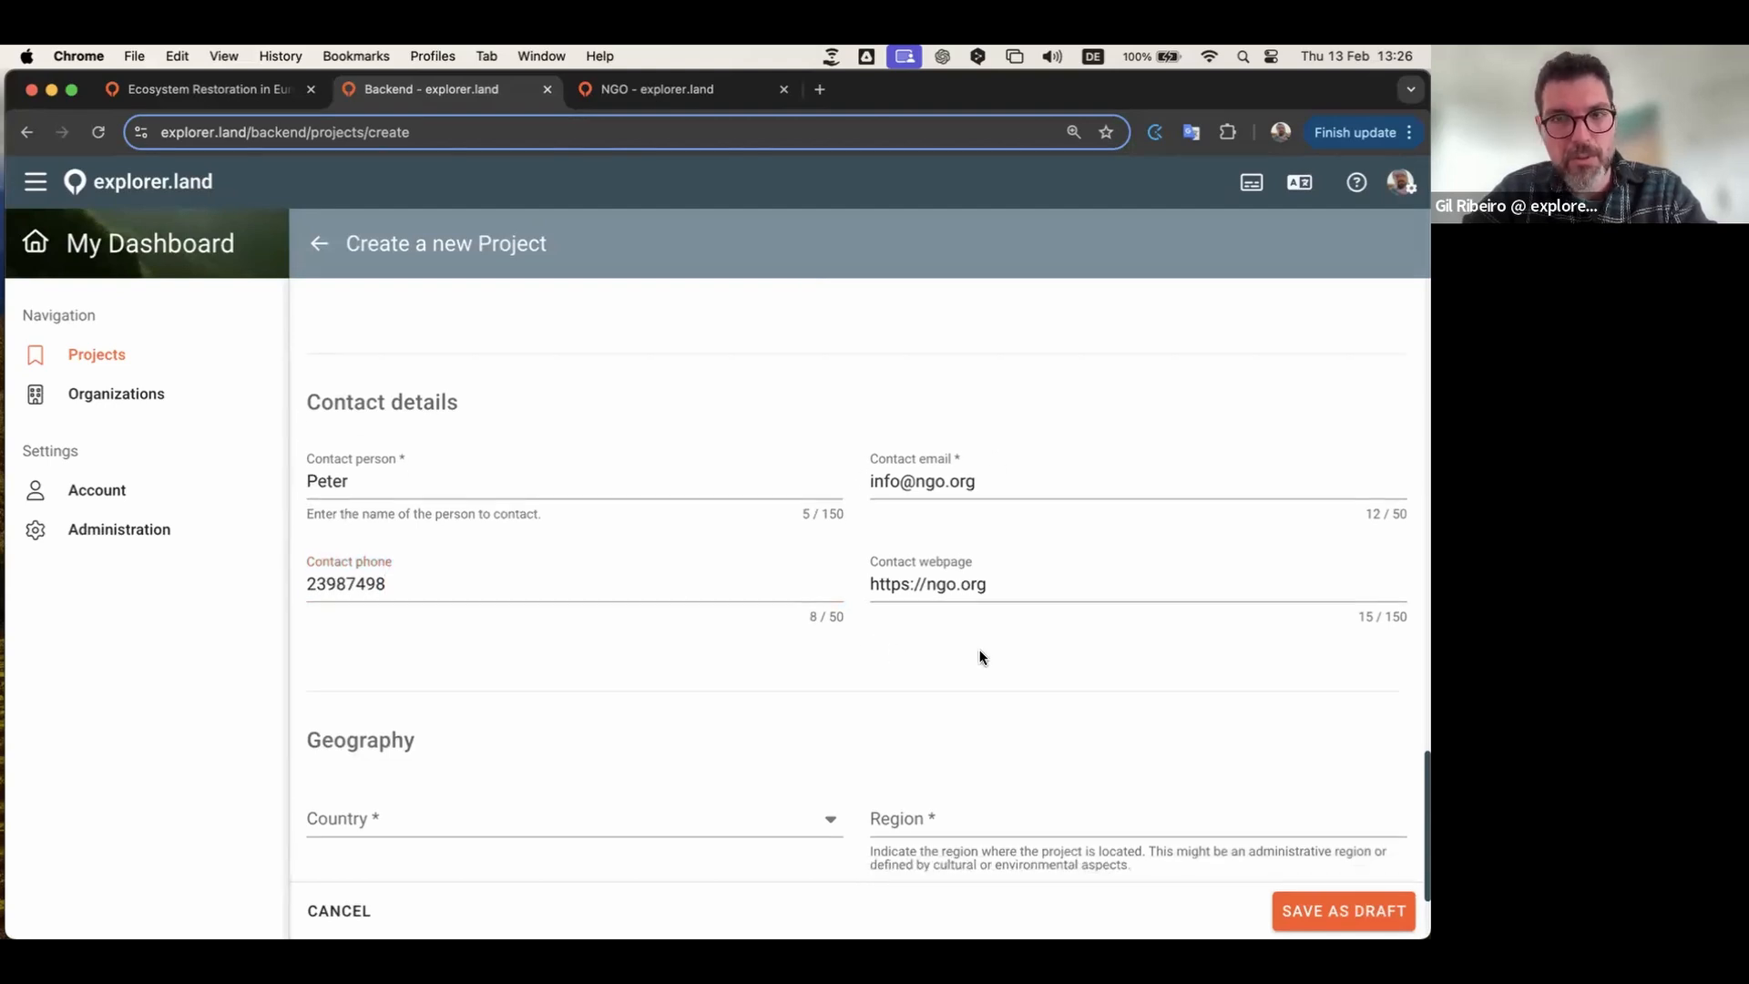
{"action": "scroll", "coordinate": [911, 657], "scroll_direction": "down", "scroll_amount": 2}
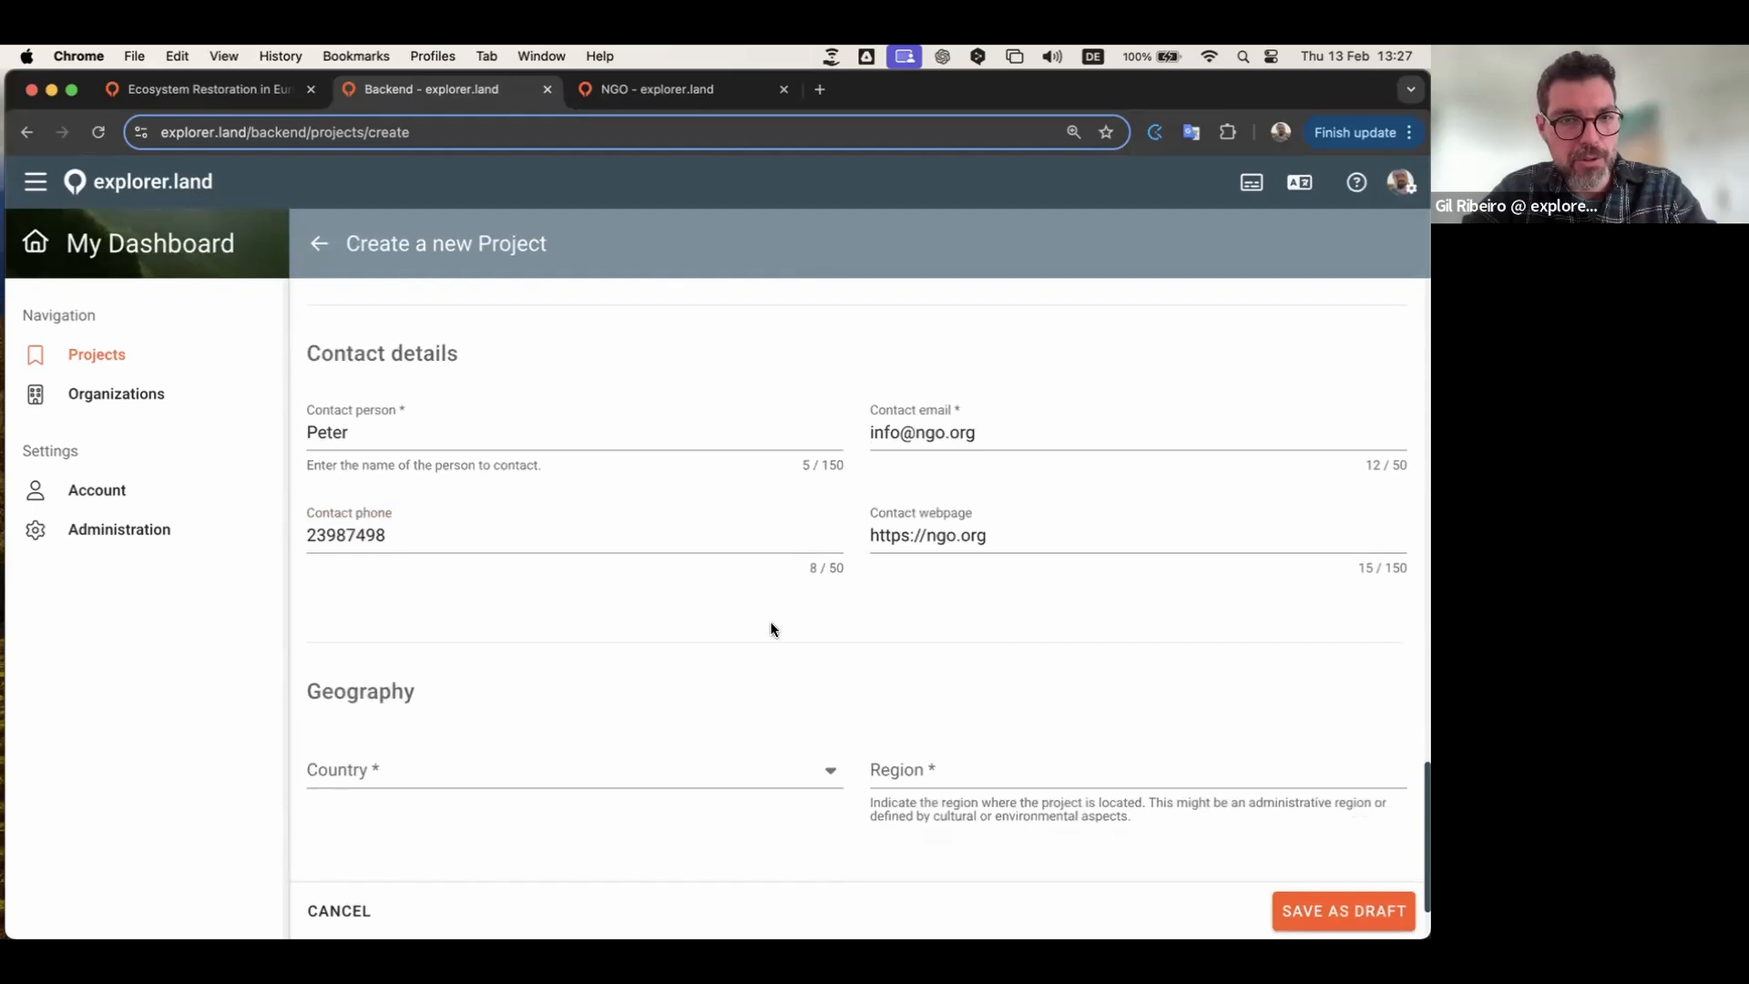
{"action": "scroll", "coordinate": [771, 628], "scroll_direction": "down", "scroll_amount": 5}
Step: Set the country to New Zealand (NZL) and the region to Okarito
{"action": "left_click", "coordinate": [834, 657]}
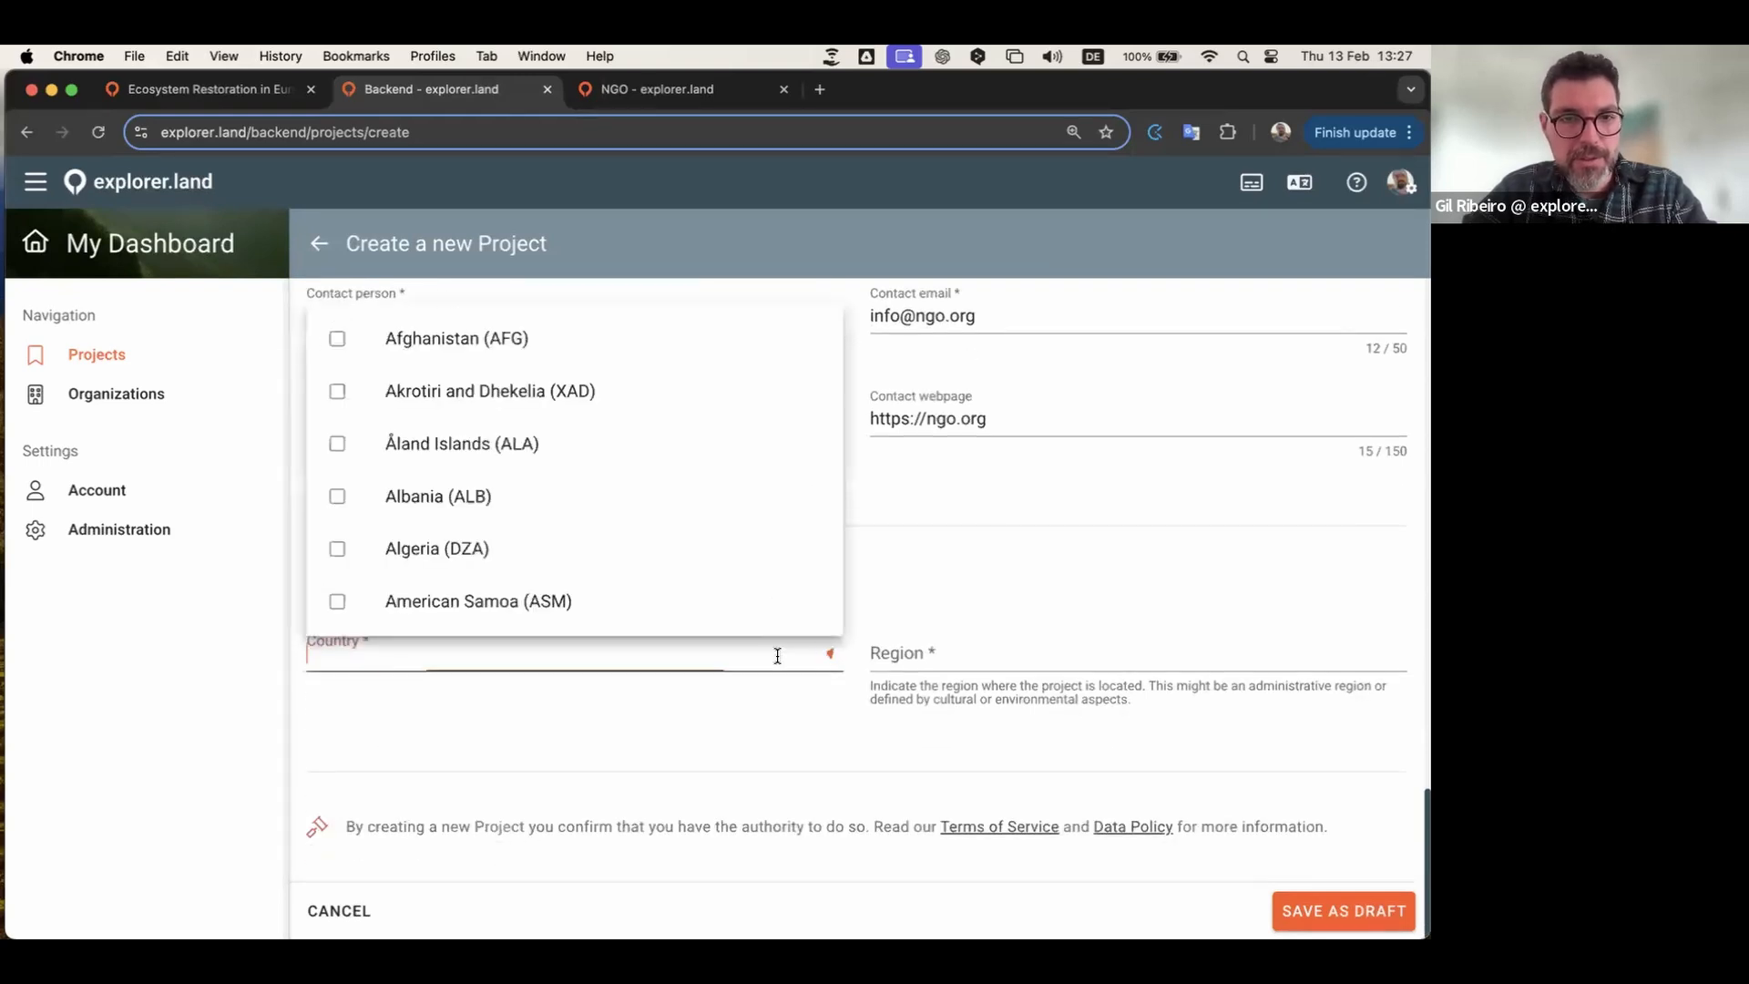
{"action": "type", "text": "new"}
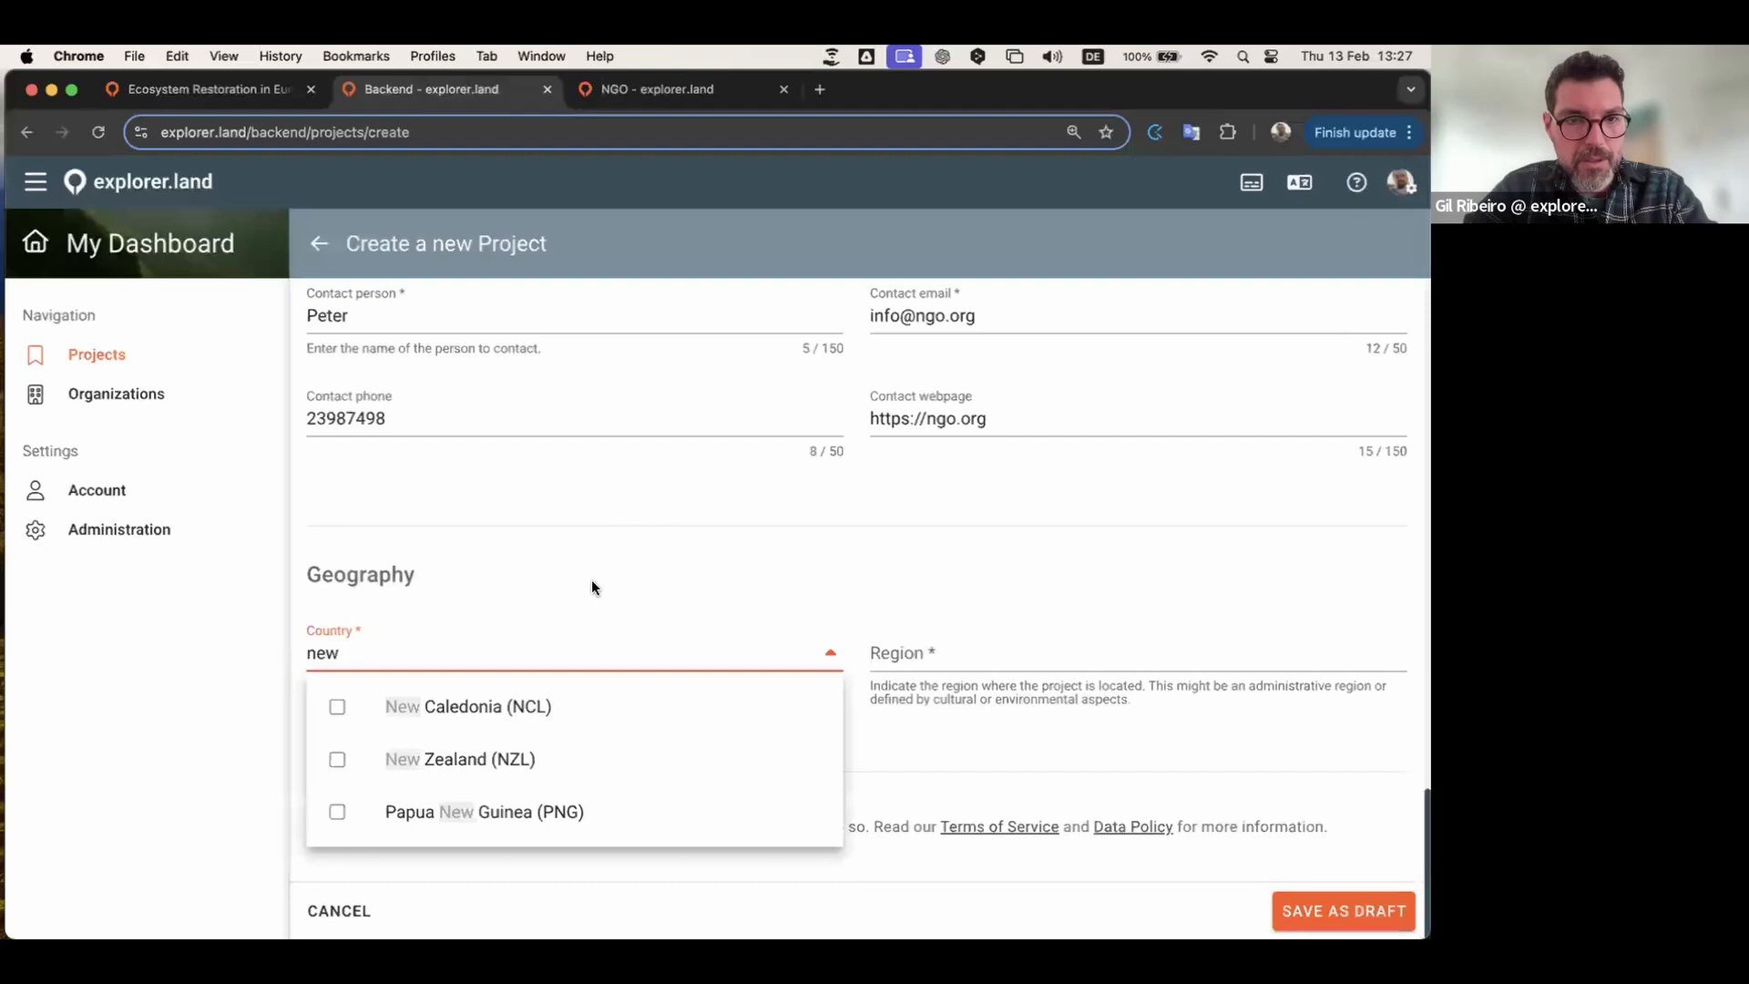
{"action": "left_click", "coordinate": [449, 759]}
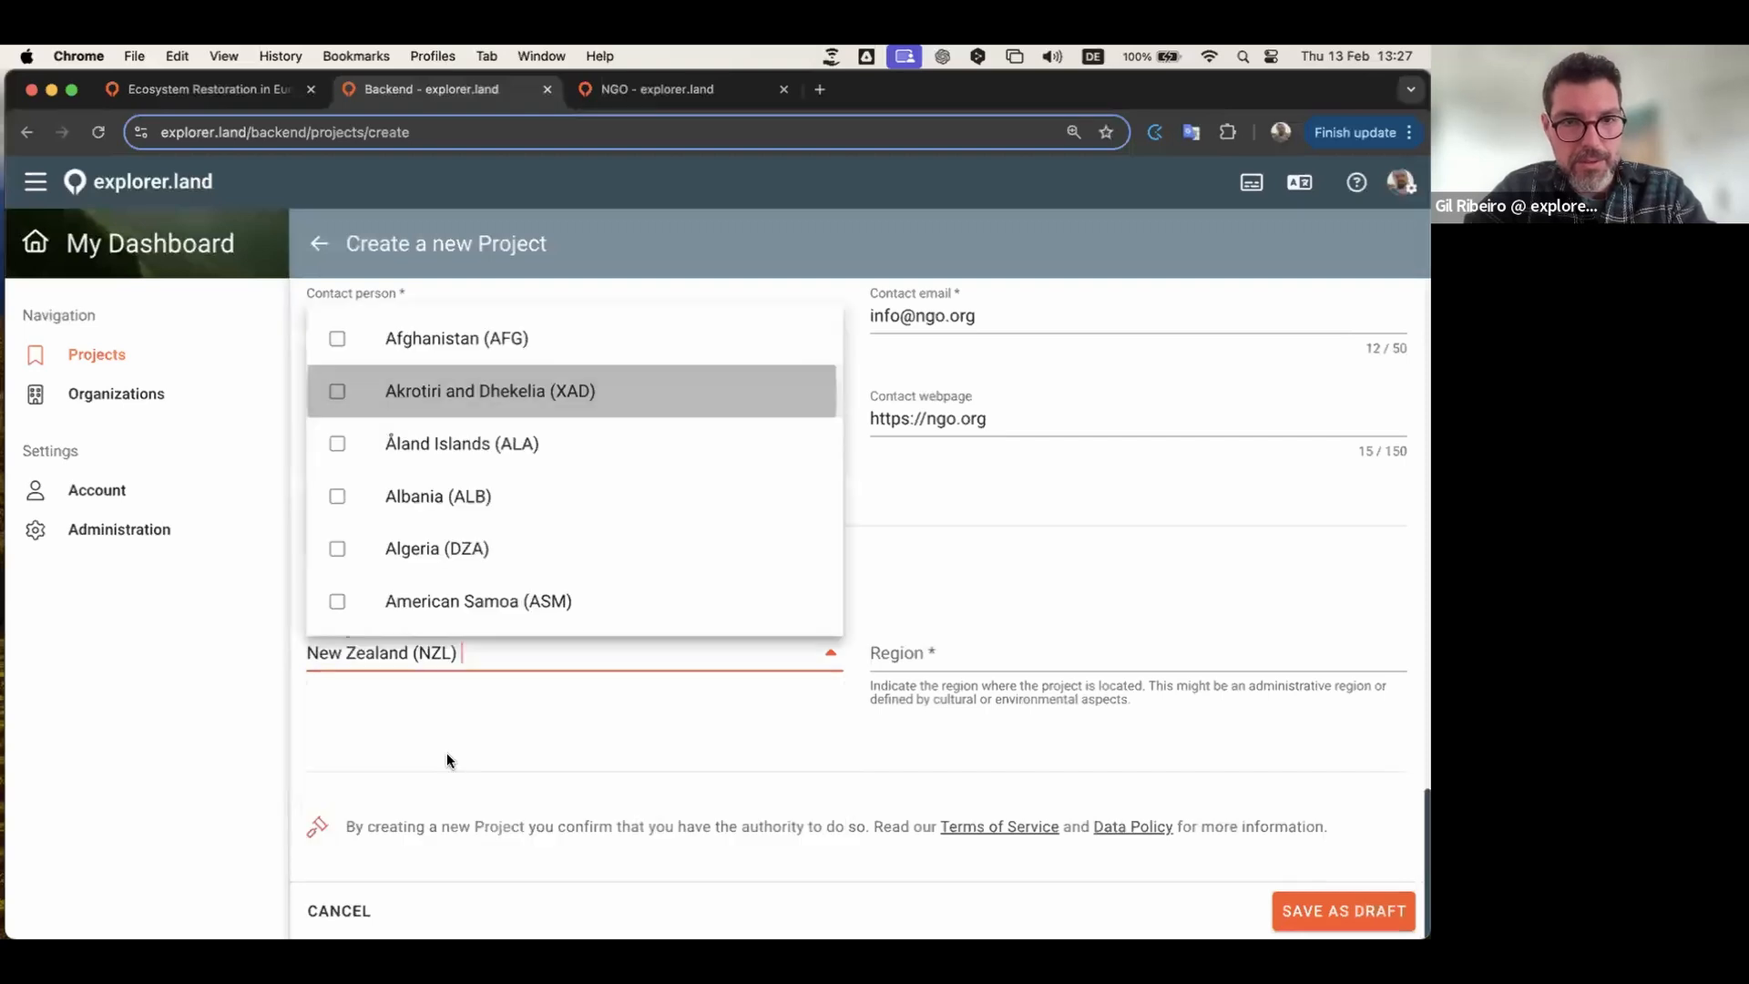
{"action": "left_click", "coordinate": [972, 659]}
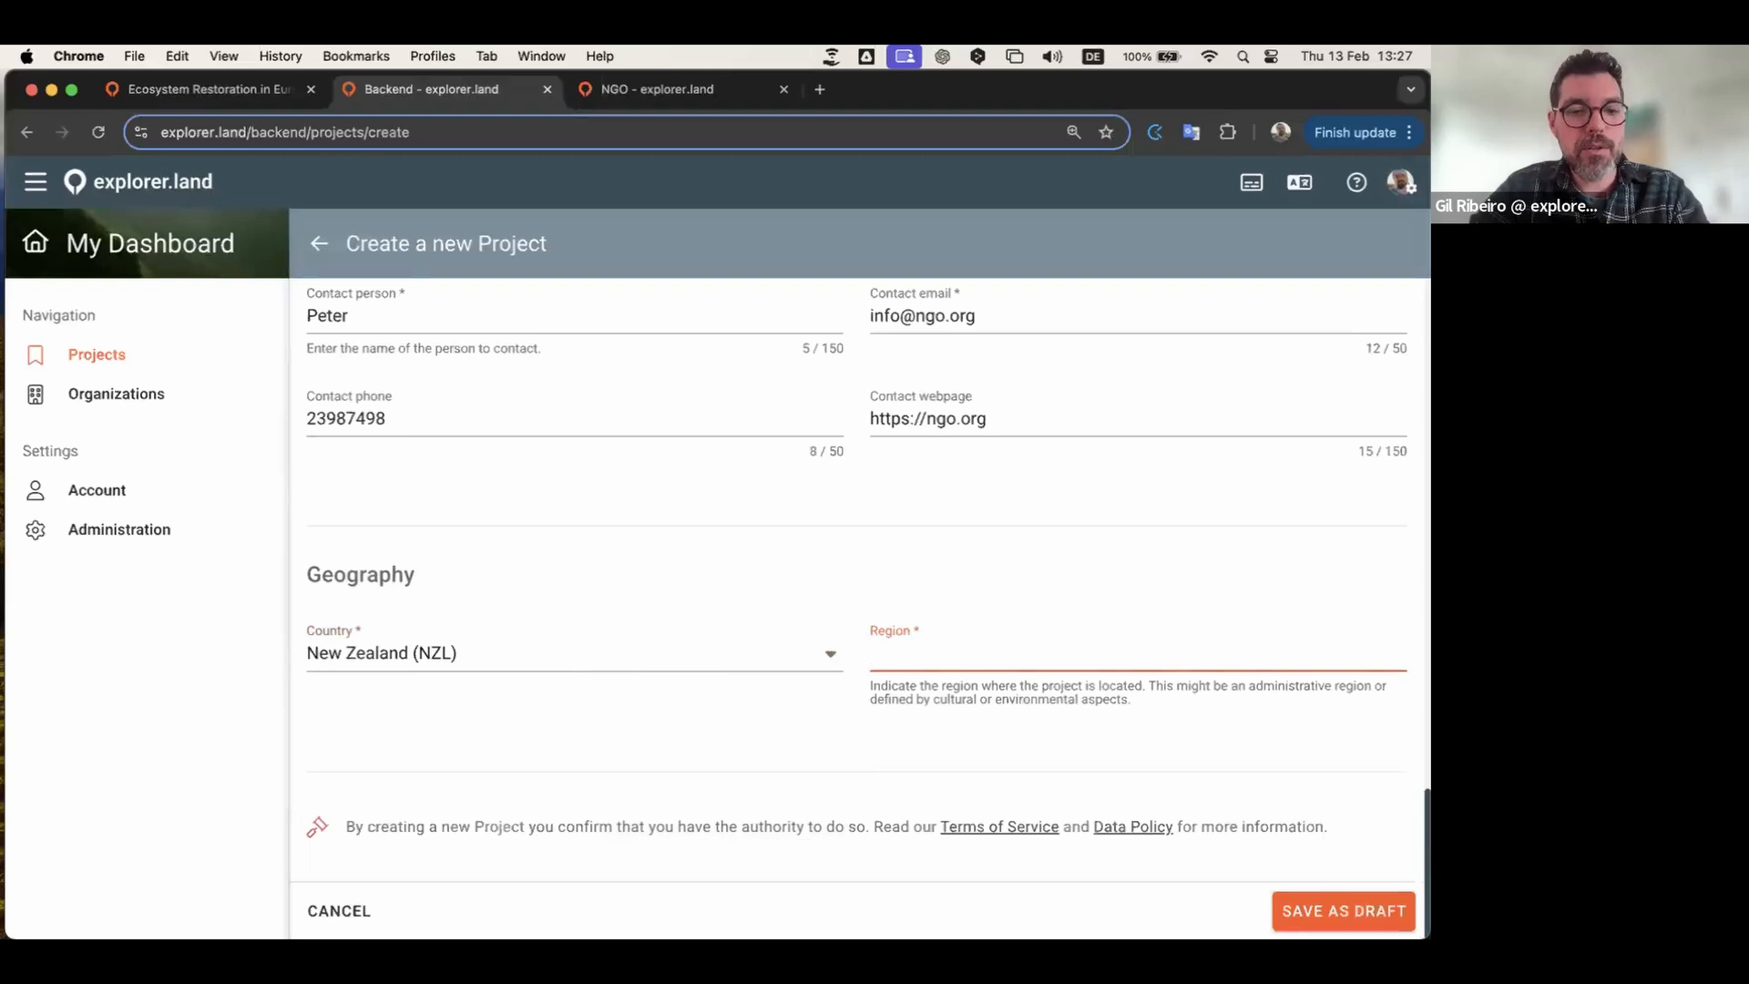
{"action": "type", "text": "Okarito"}
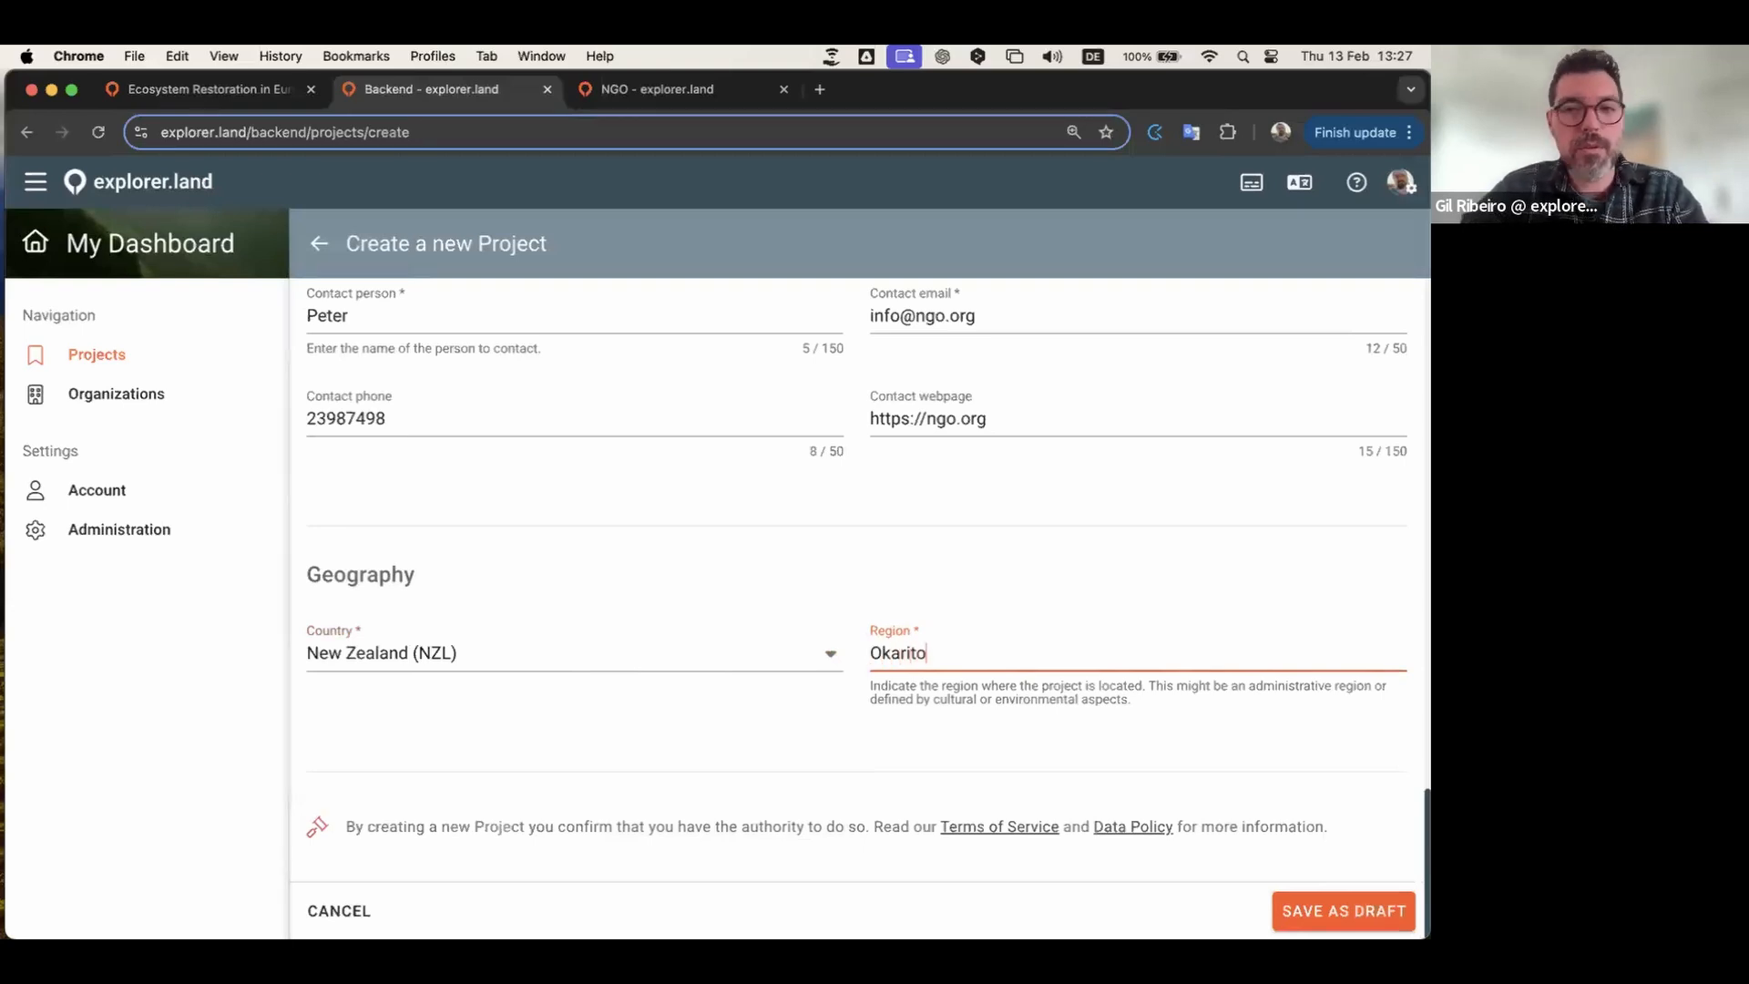
{"action": "left_click", "coordinate": [778, 731]}
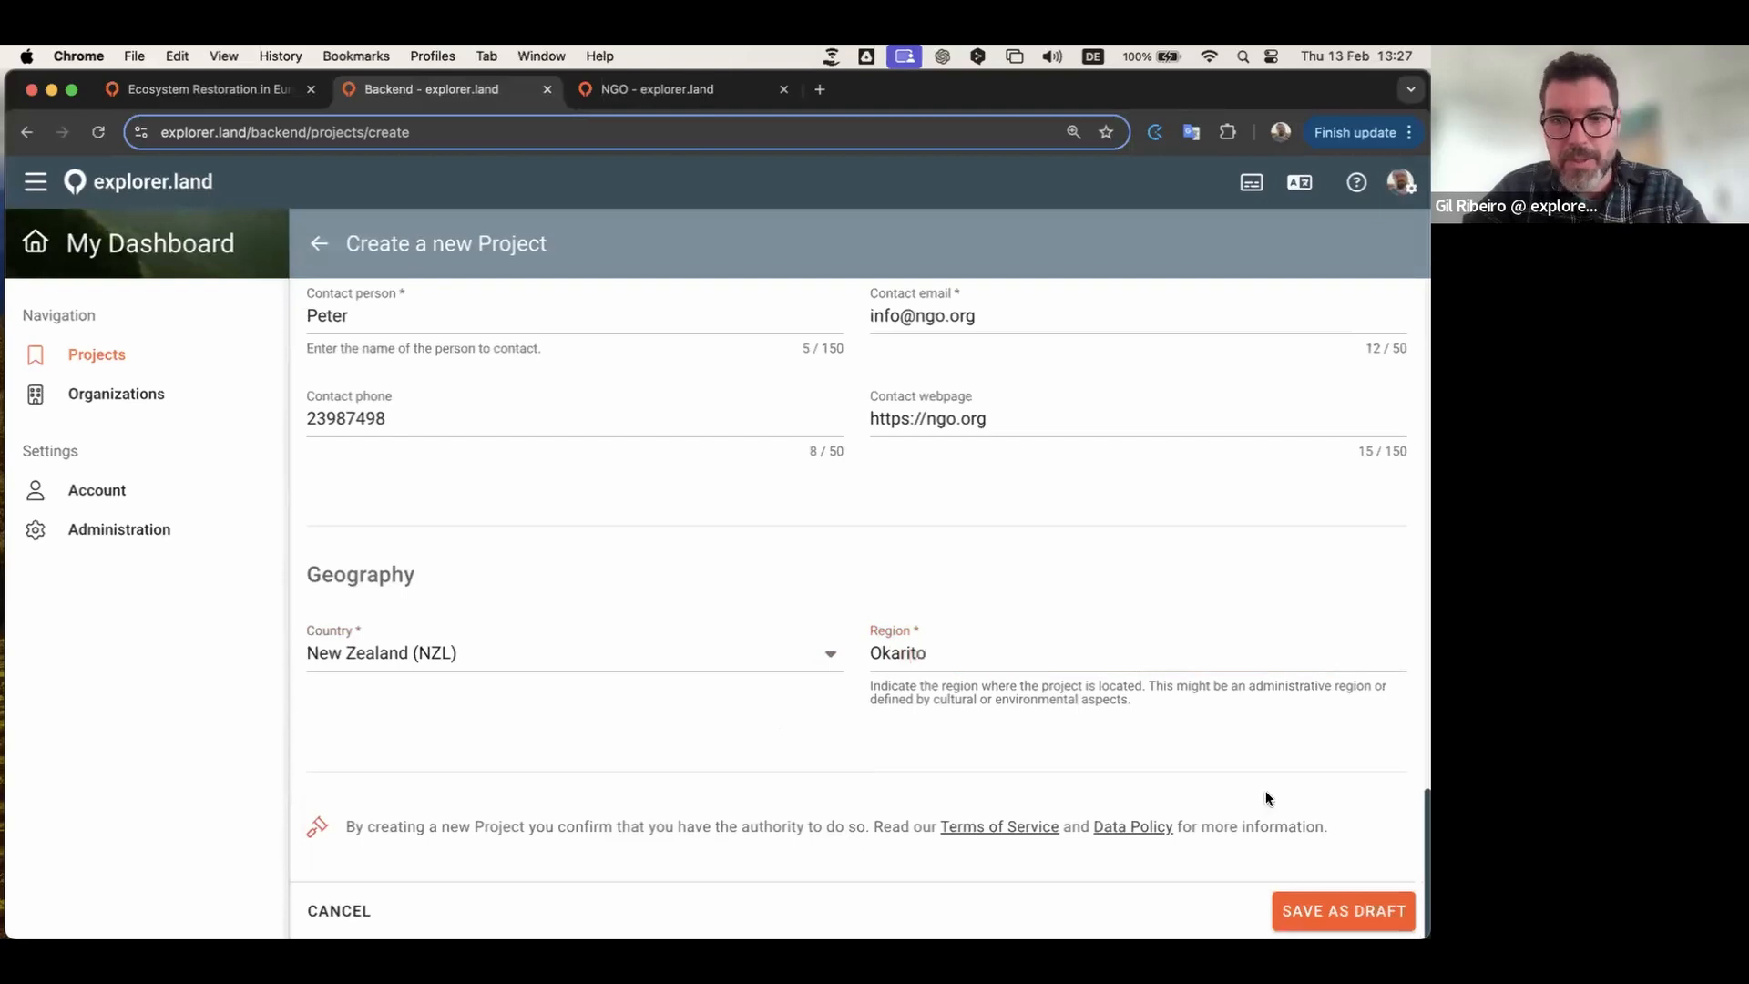
Step: Save the new project as a draft
{"action": "scroll", "coordinate": [665, 699], "scroll_direction": "up", "scroll_amount": 10}
{"action": "scroll", "coordinate": [663, 706], "scroll_direction": "up", "scroll_amount": 5}
{"action": "scroll", "coordinate": [743, 568], "scroll_direction": "down", "scroll_amount": 10}
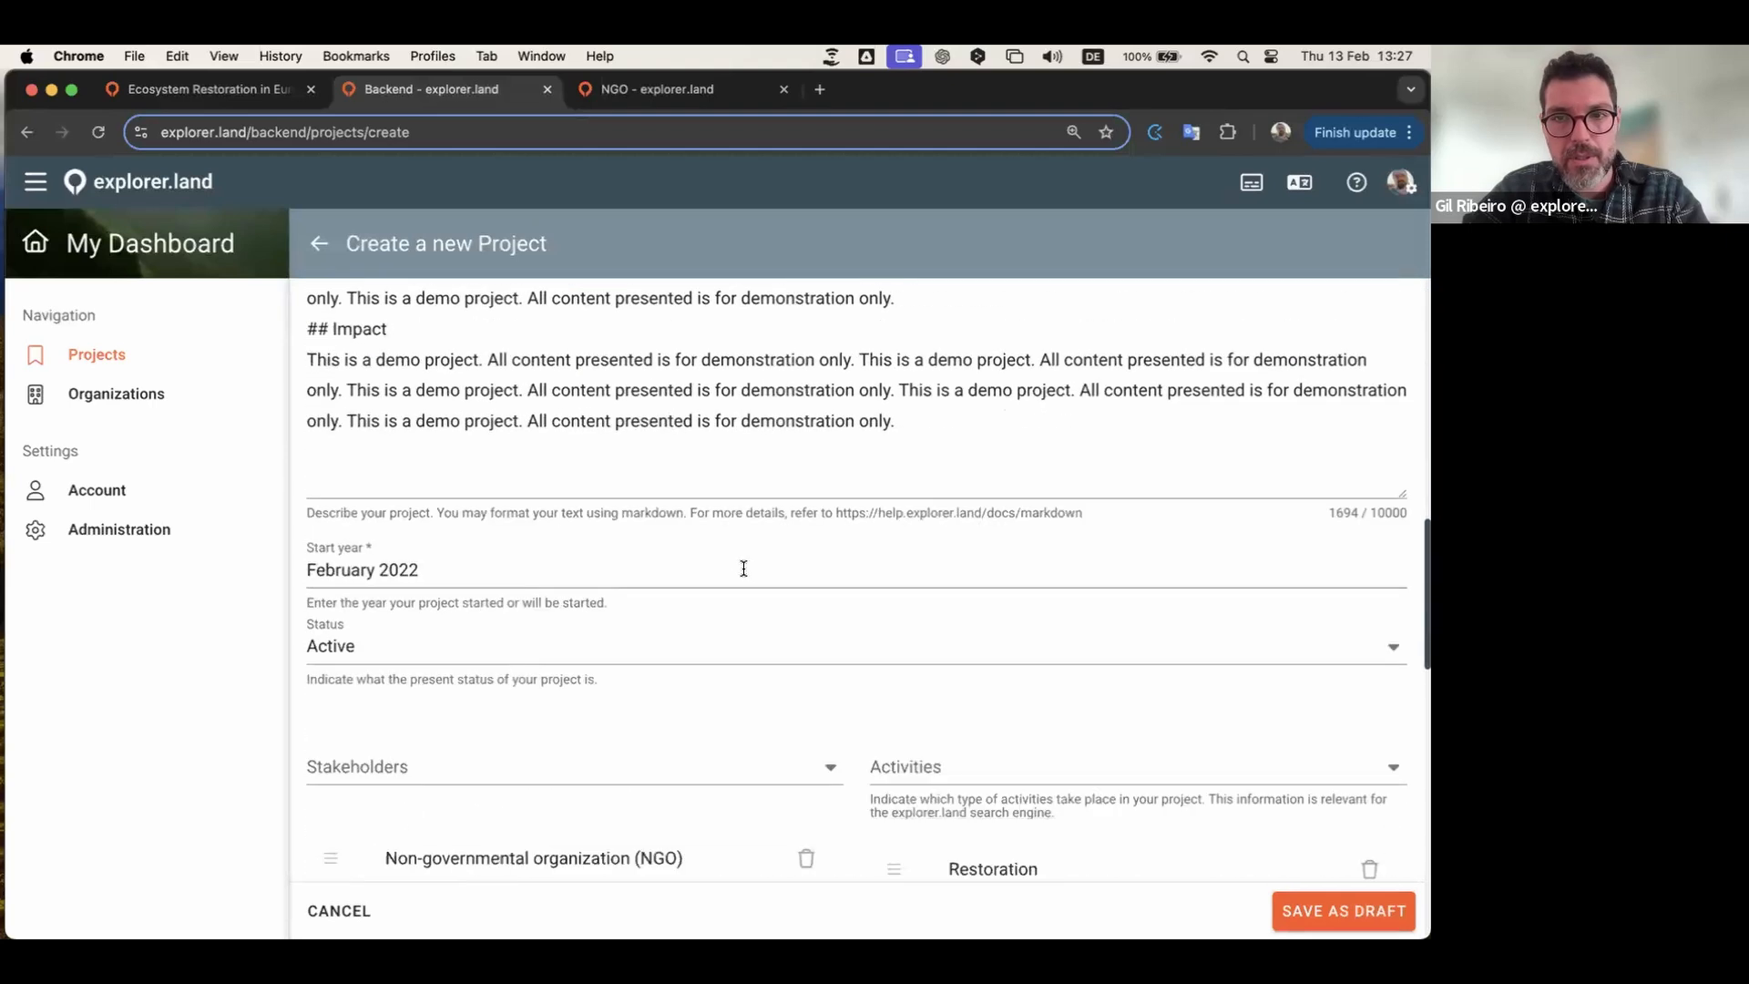
{"action": "scroll", "coordinate": [743, 568], "scroll_direction": "down", "scroll_amount": 10}
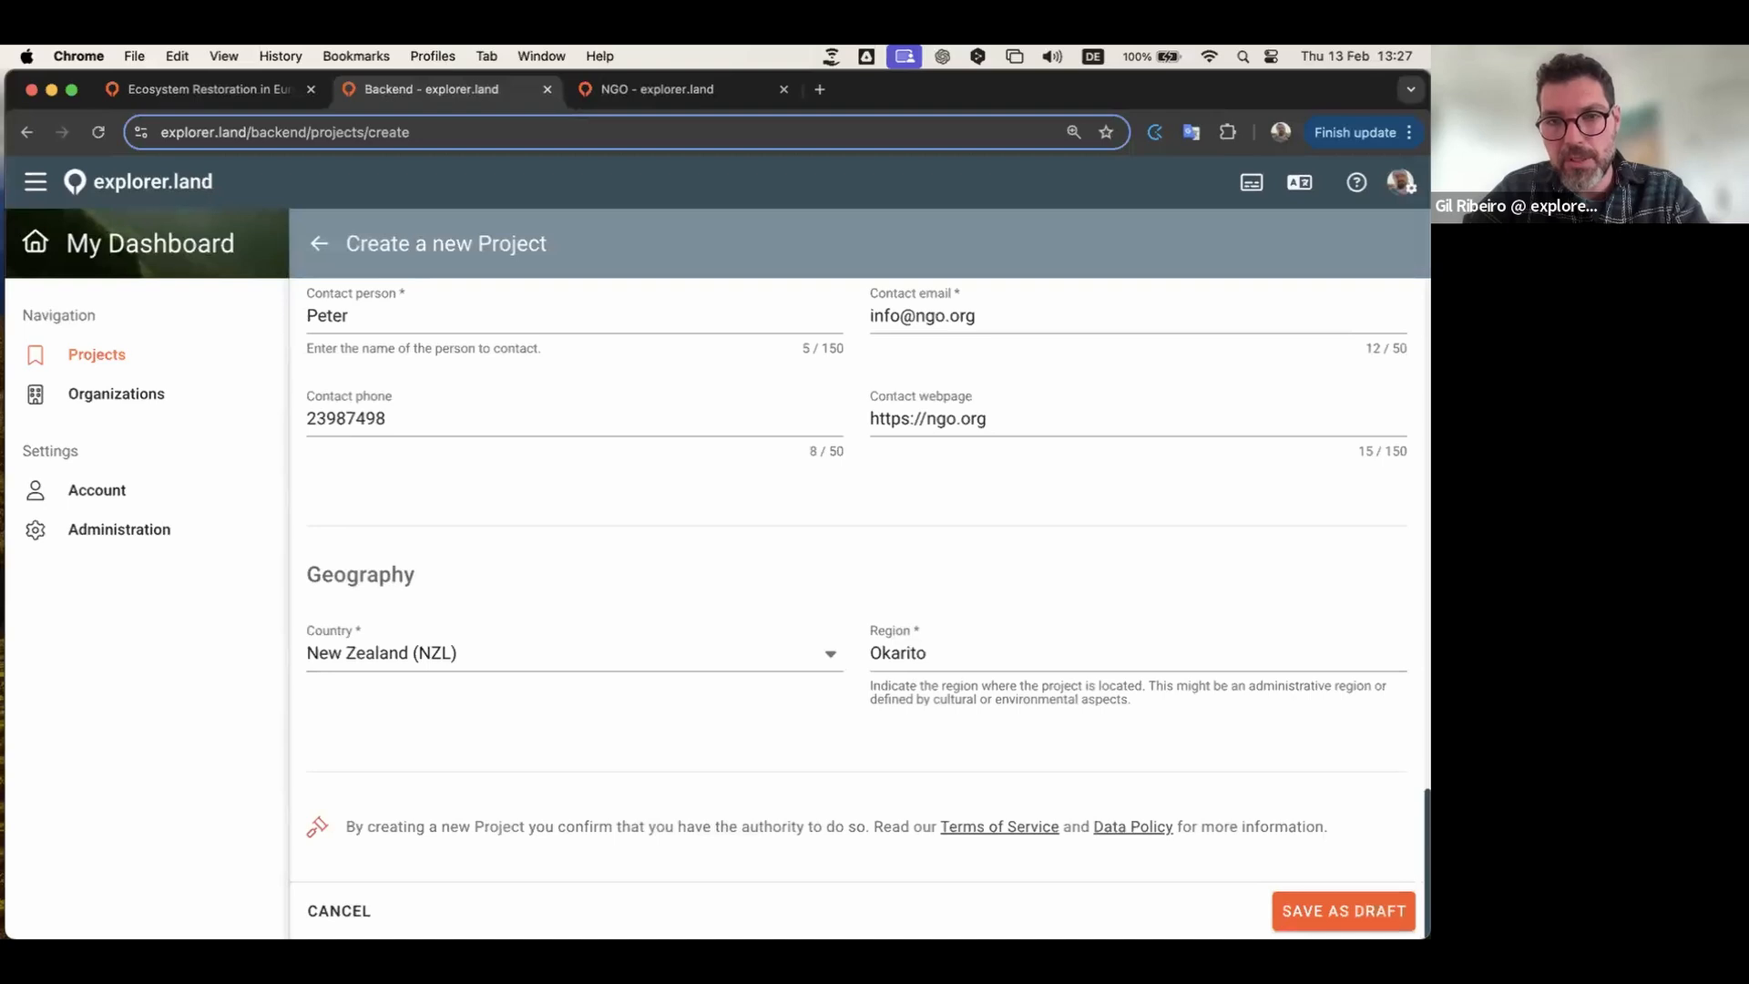
{"action": "left_click", "coordinate": [1331, 912]}
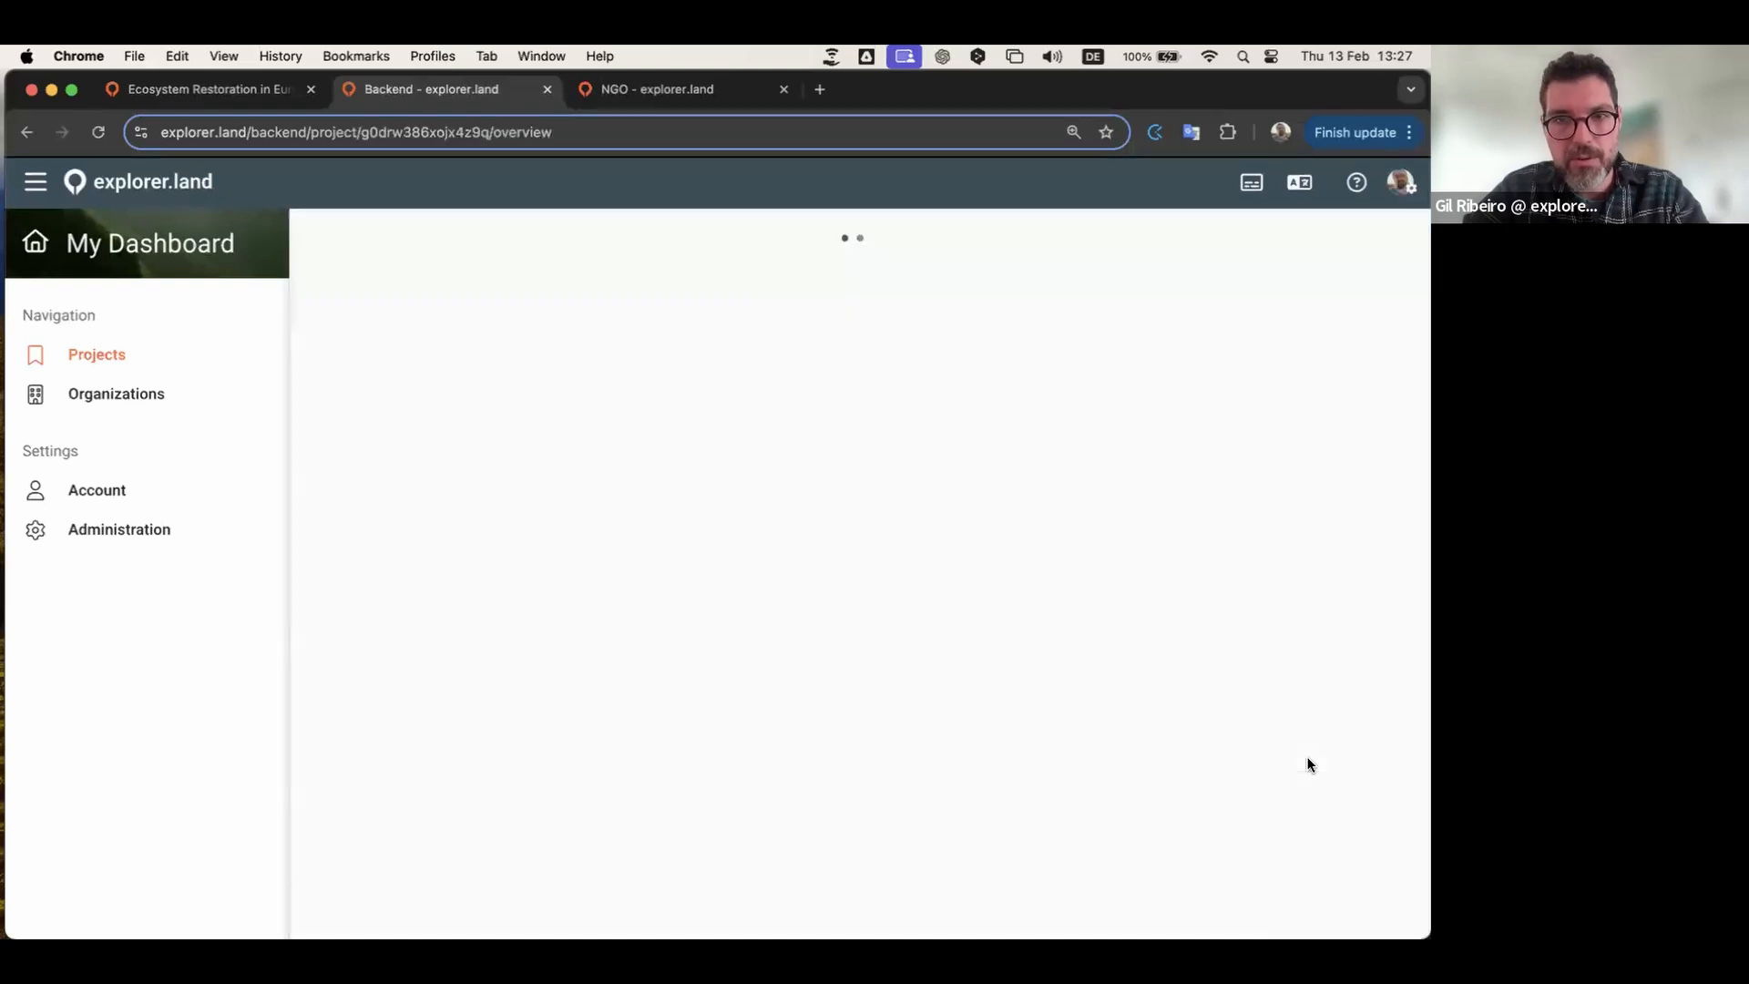
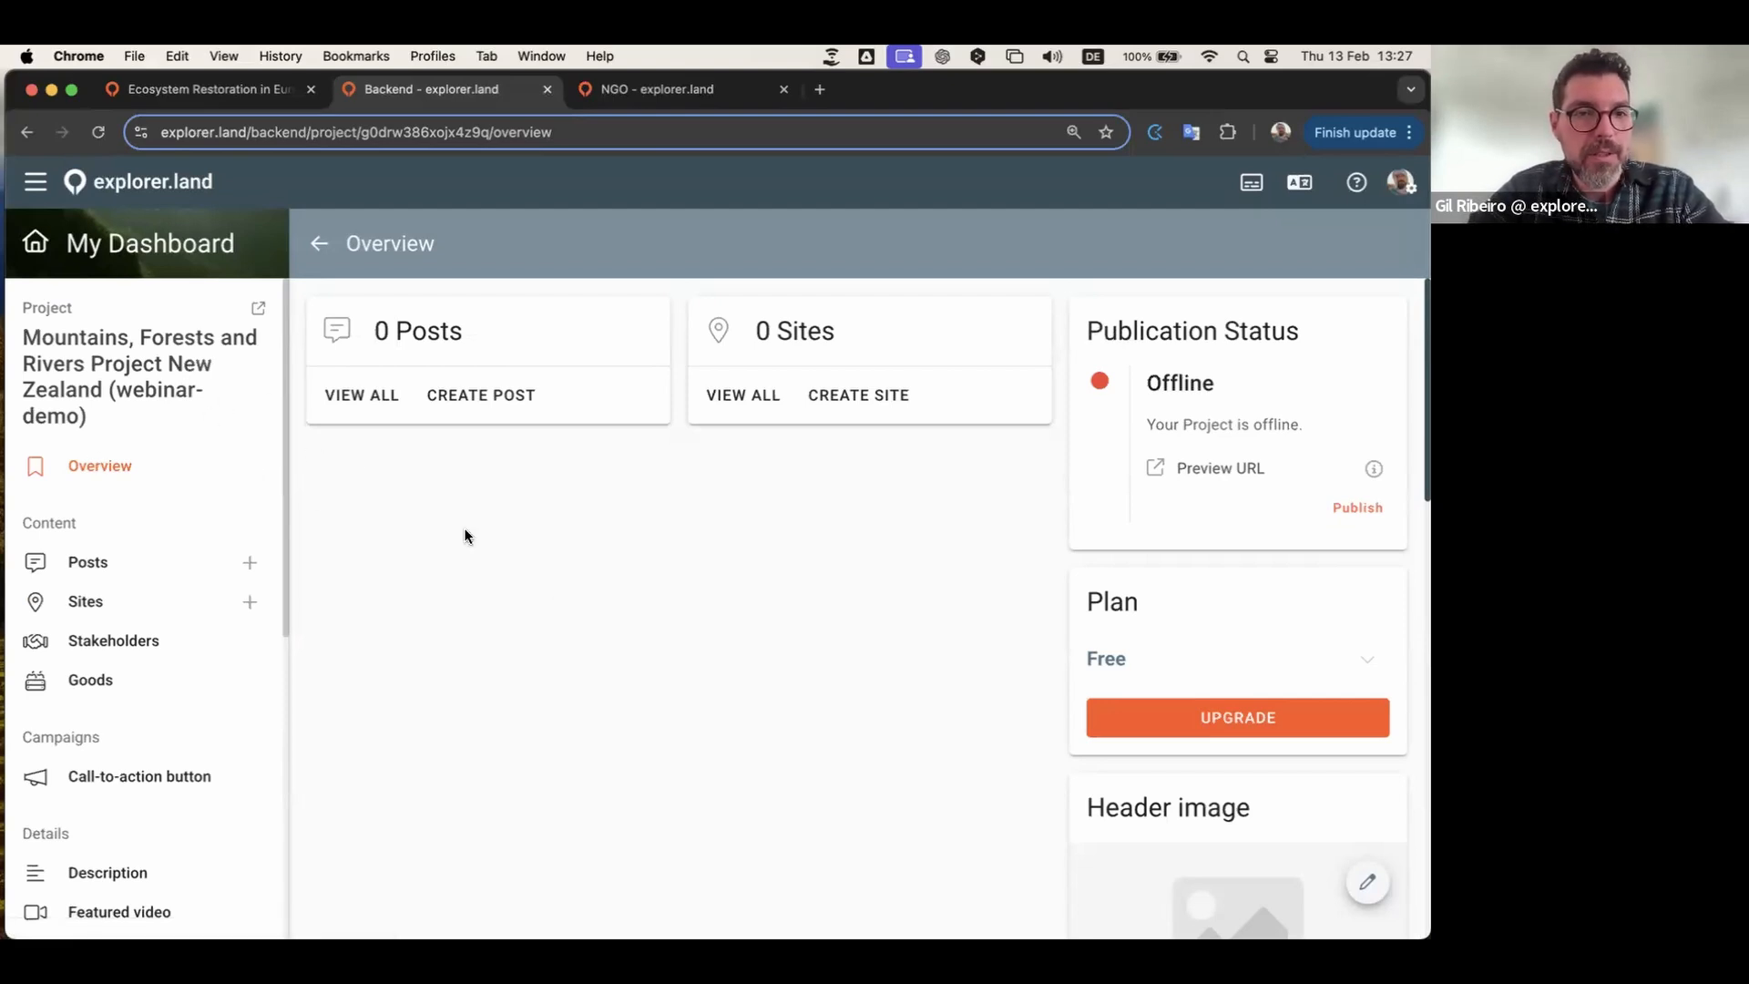
Step: Check the overview's zero post count, then open and close the header image editor unchanged
{"action": "scroll", "coordinate": [464, 535], "scroll_direction": "down", "scroll_amount": 6}
{"action": "scroll", "coordinate": [465, 536], "scroll_direction": "up", "scroll_amount": 6}
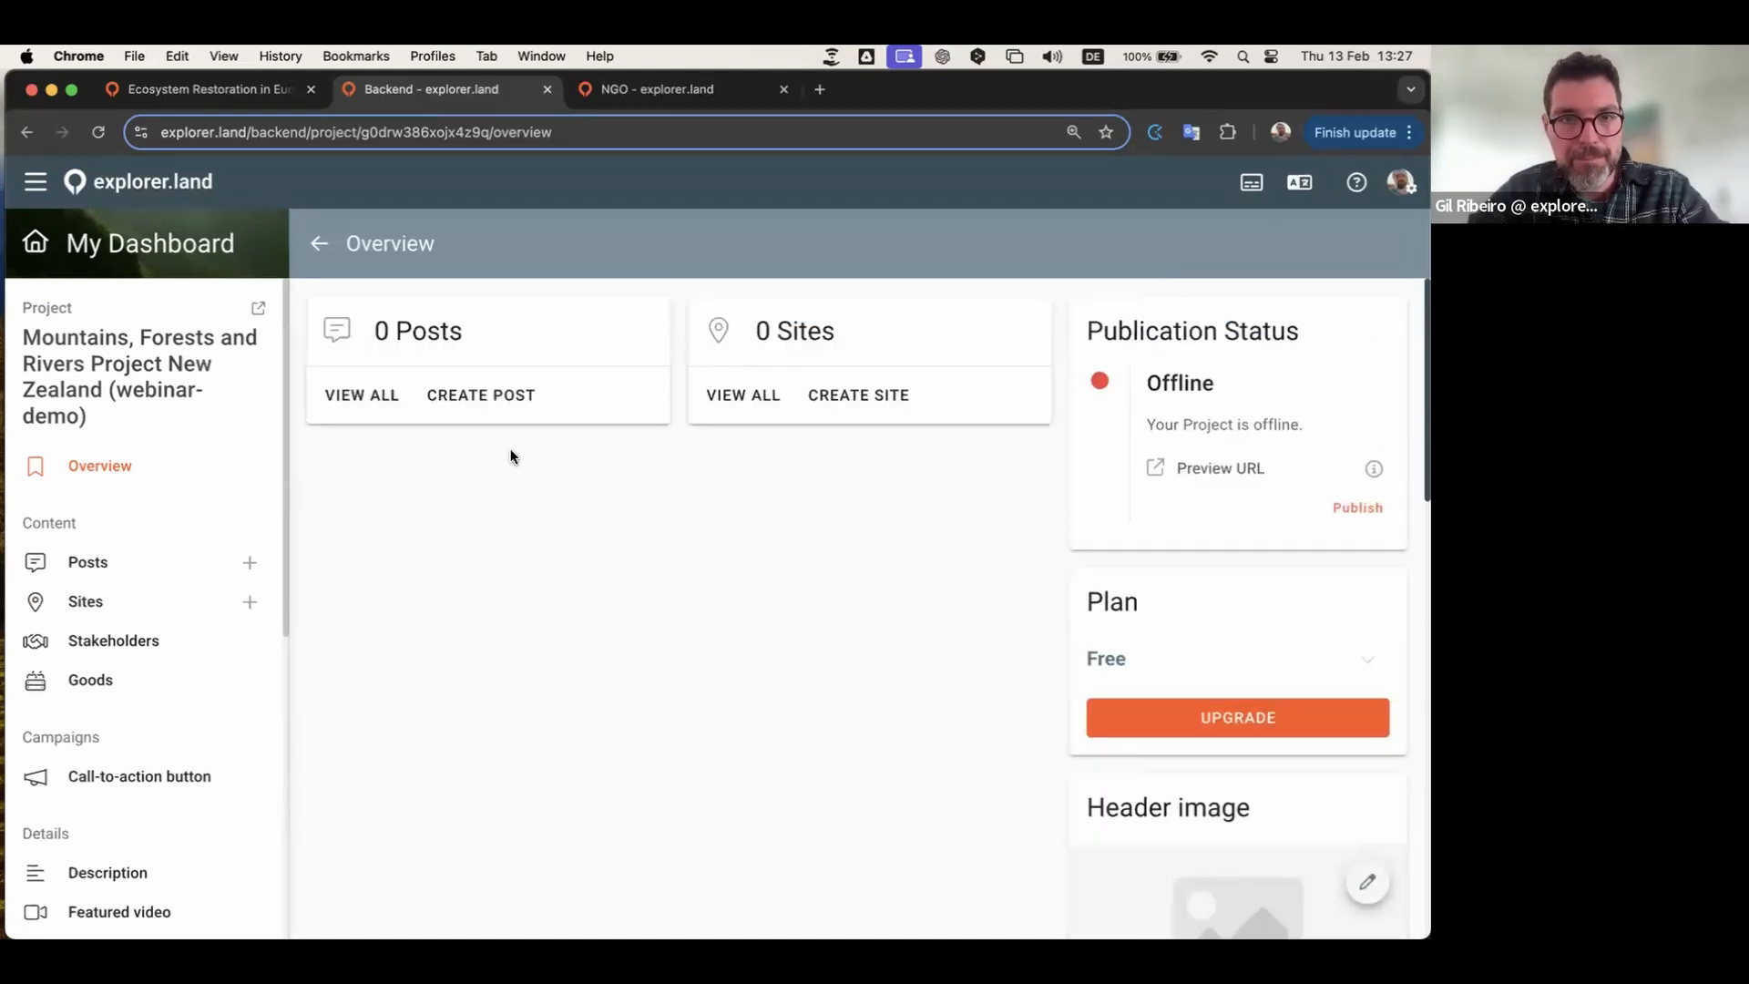
{"action": "left_click_drag", "start_coordinate": [387, 332], "coordinate": [373, 331]}
{"action": "left_click", "coordinate": [406, 342]}
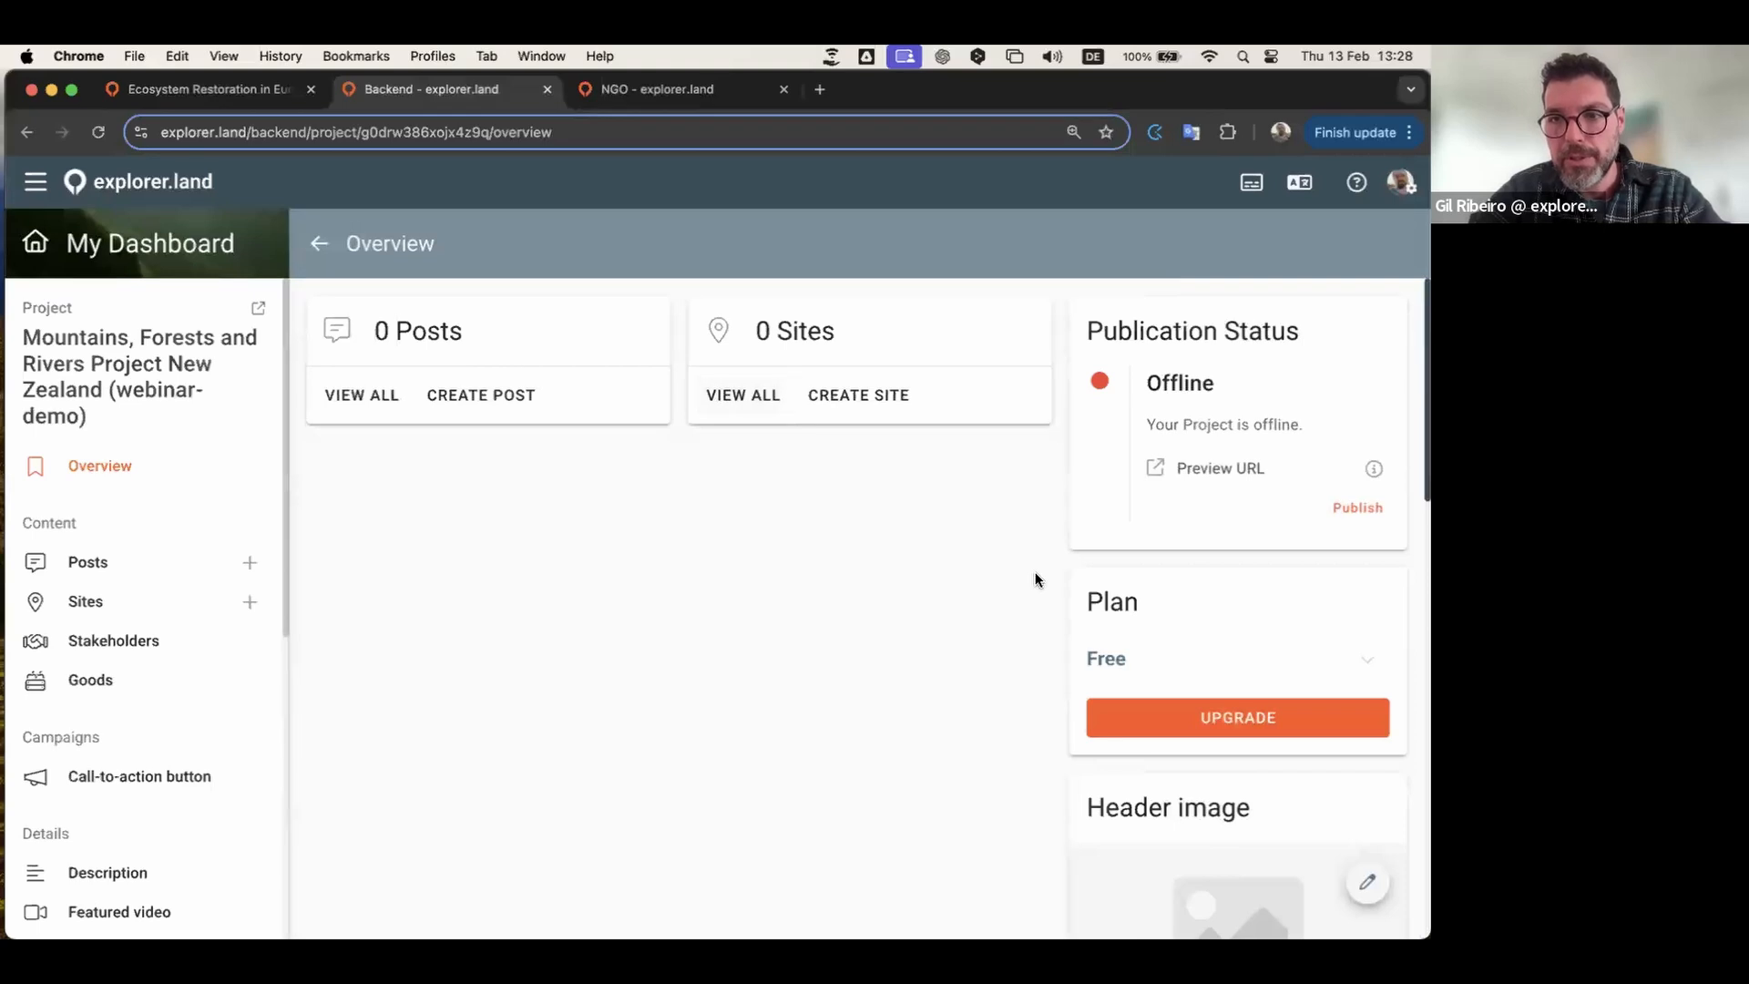
{"action": "scroll", "coordinate": [1036, 579], "scroll_direction": "down", "scroll_amount": 3}
{"action": "scroll", "coordinate": [1036, 579], "scroll_direction": "up", "scroll_amount": 3}
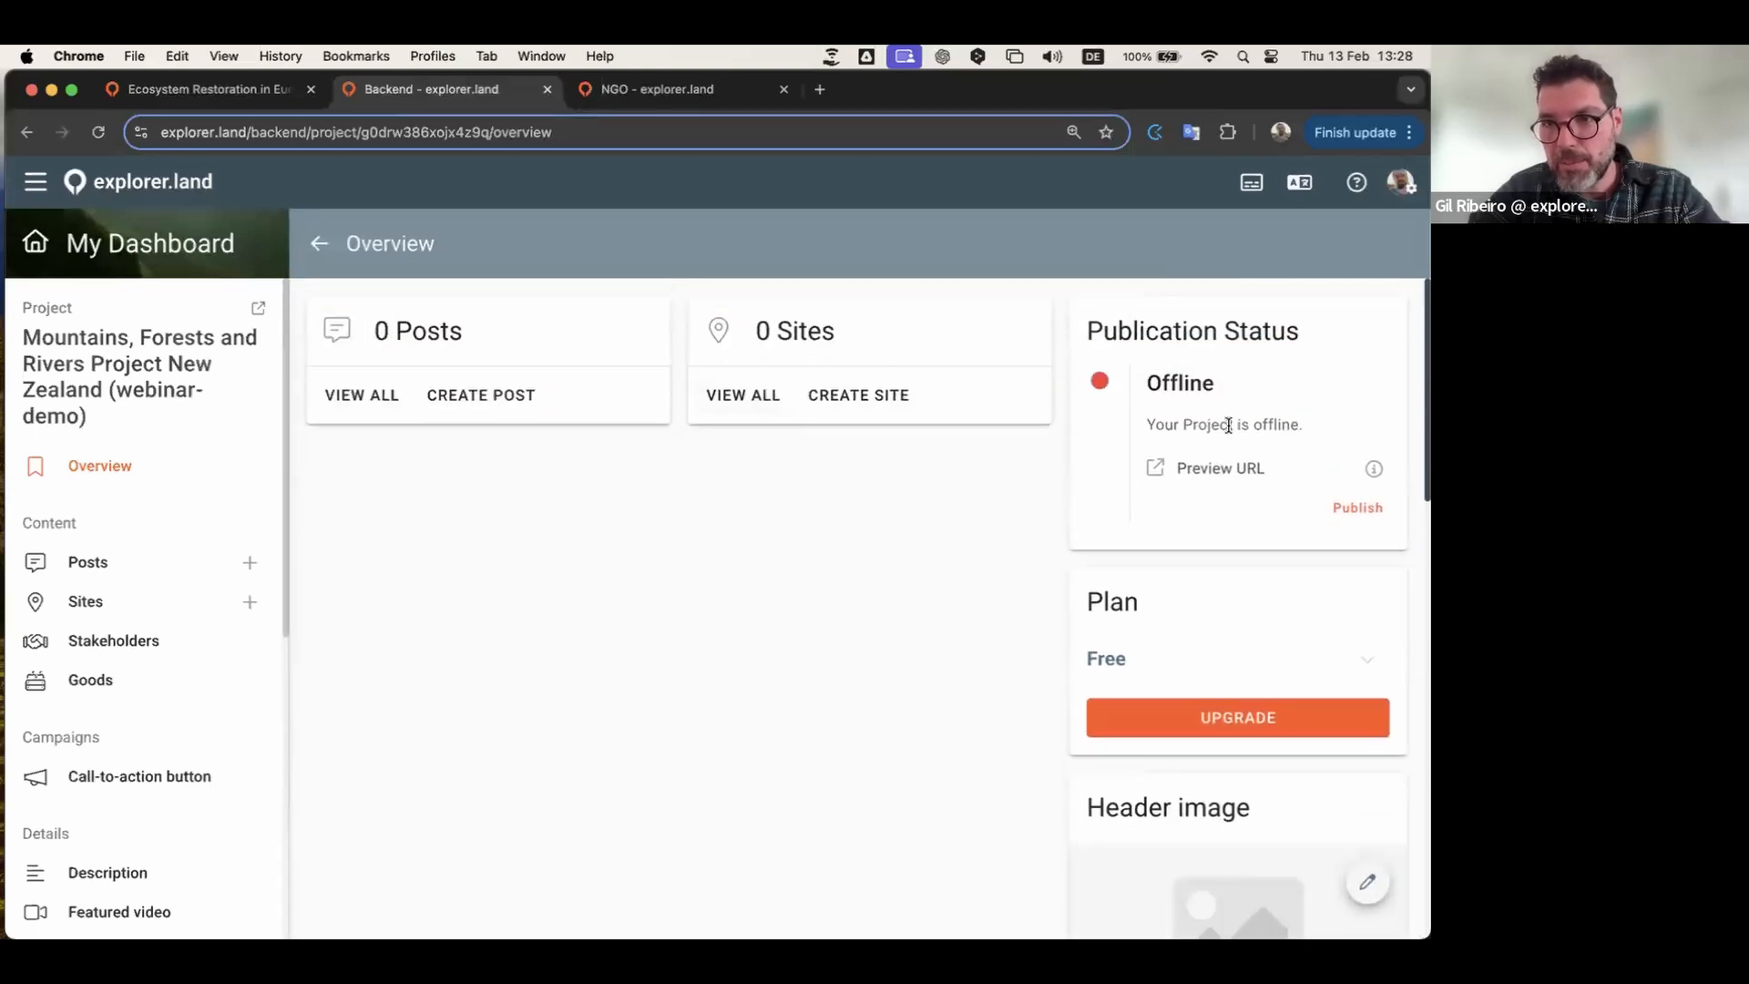
{"action": "scroll", "coordinate": [1248, 437], "scroll_direction": "down", "scroll_amount": 5}
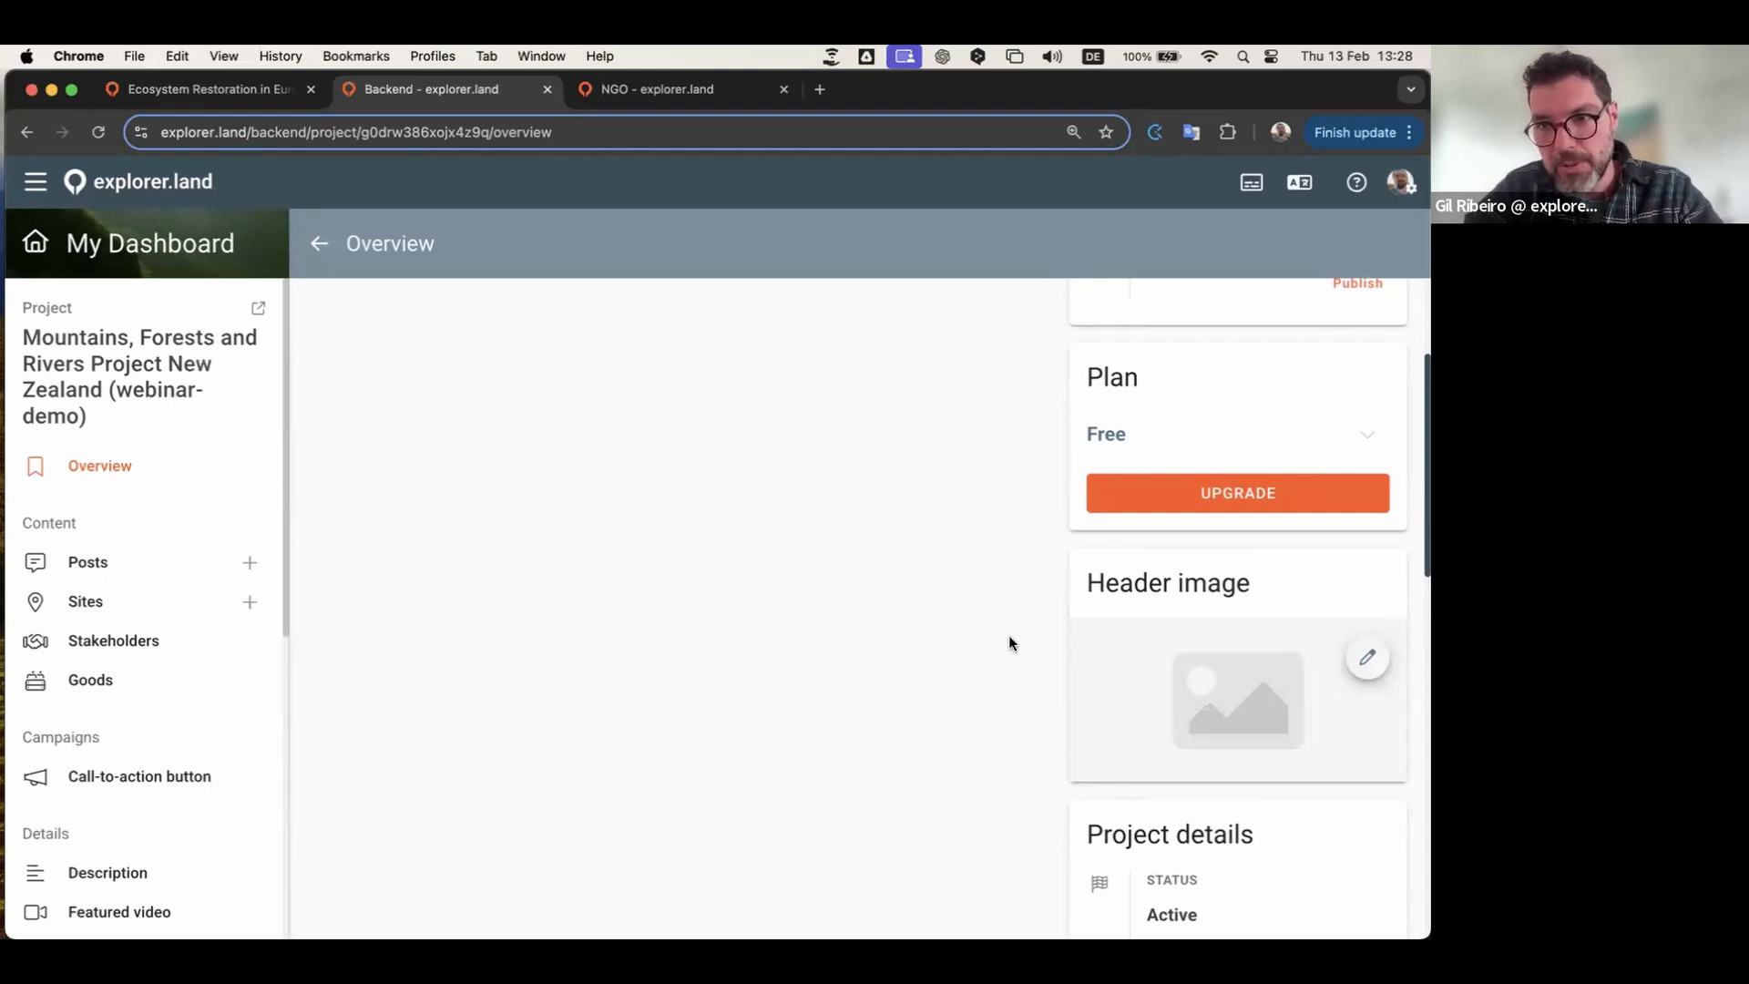
{"action": "scroll", "coordinate": [1009, 642], "scroll_direction": "down", "scroll_amount": 2}
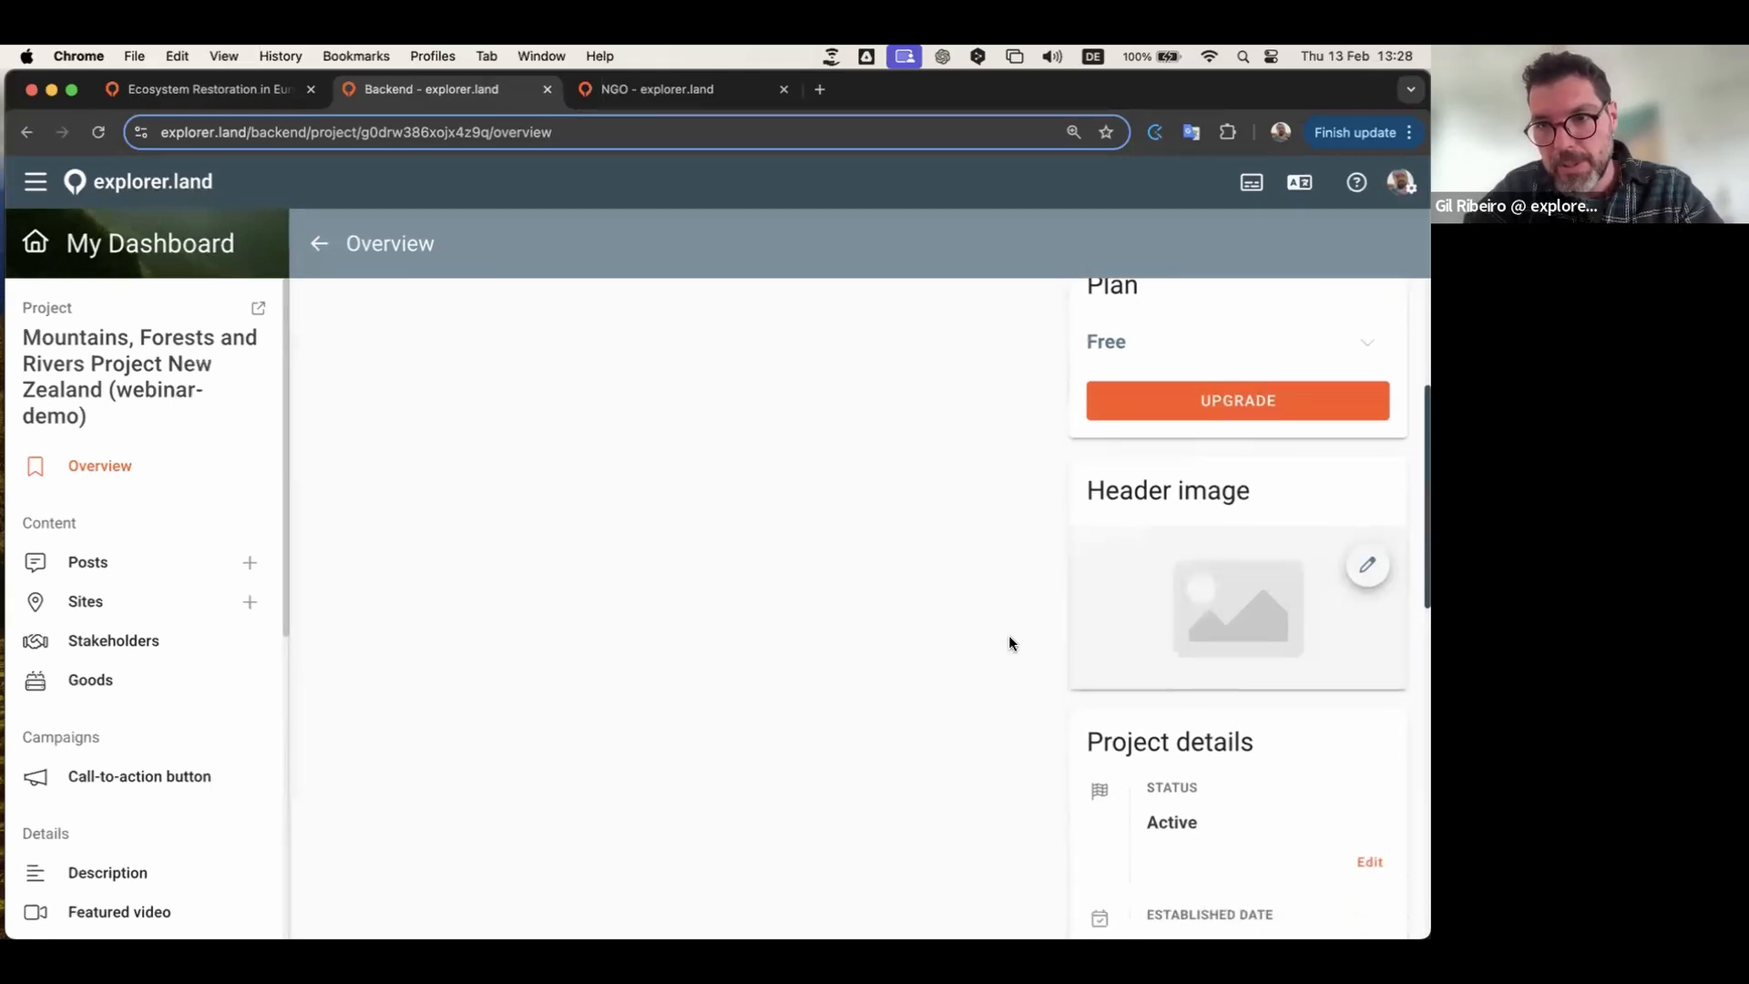
{"action": "left_click", "coordinate": [1369, 567]}
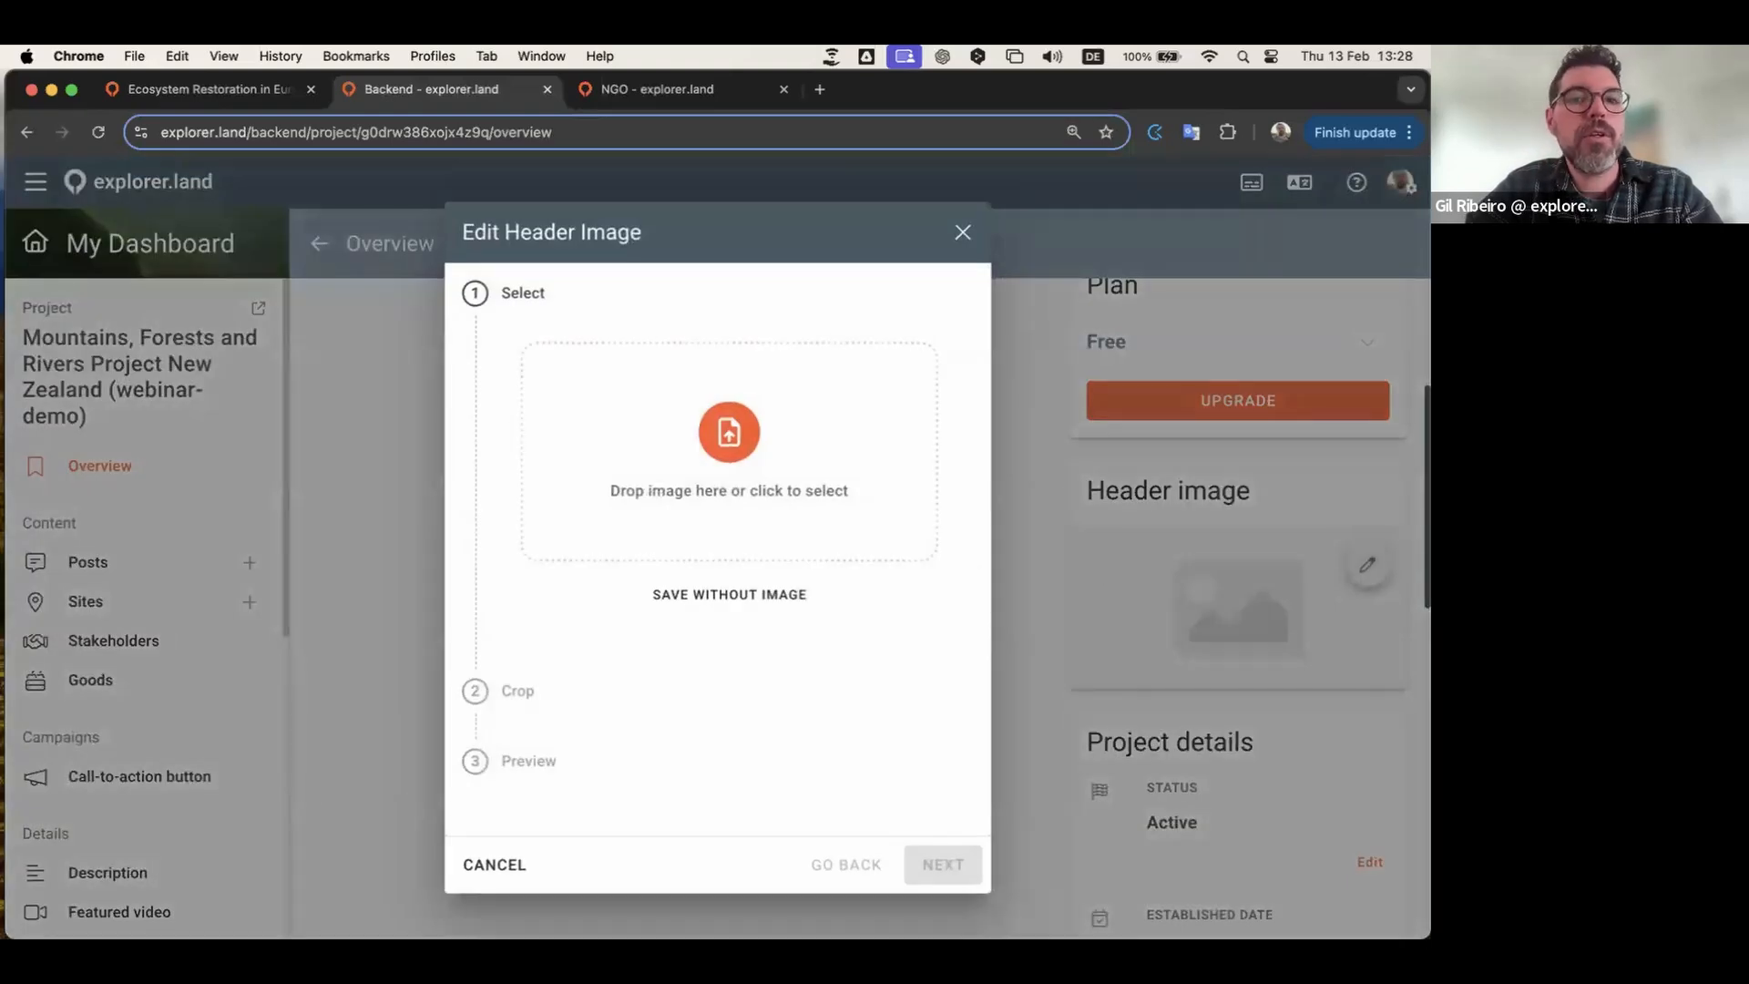
{"action": "left_click", "coordinate": [962, 232]}
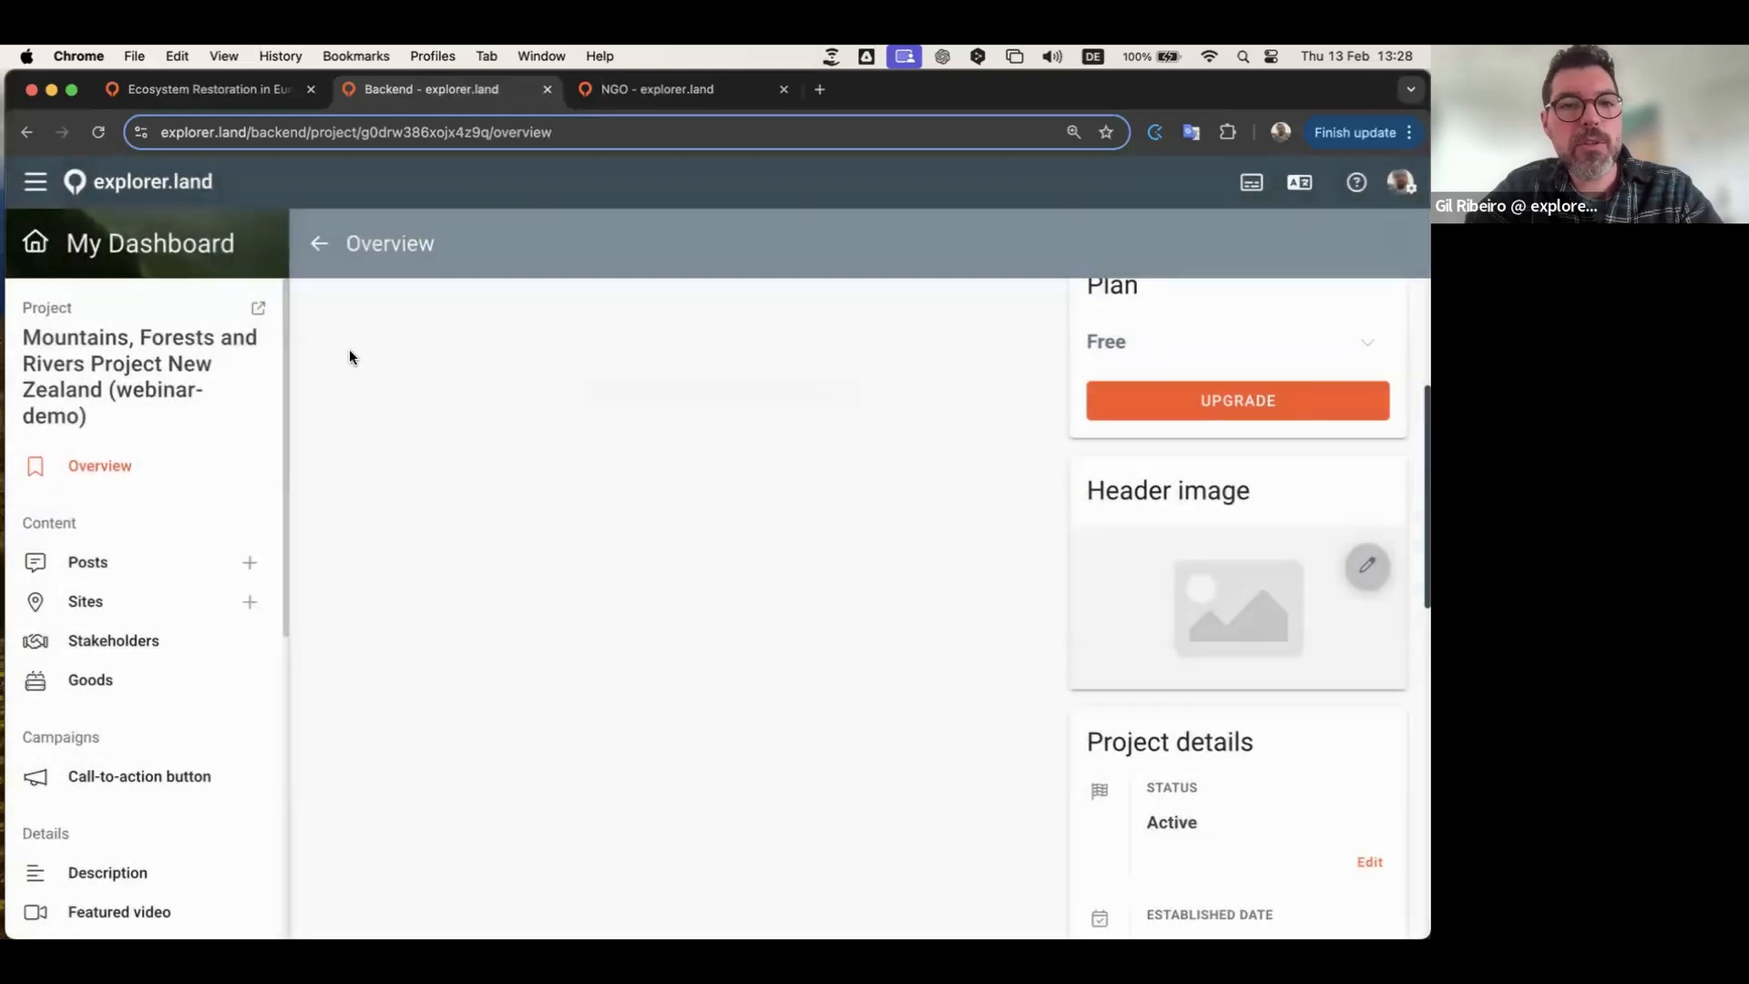
Step: View the project preview in a new tab with its map zoomed out, then go back to the backend
{"action": "left_click", "coordinate": [259, 313]}
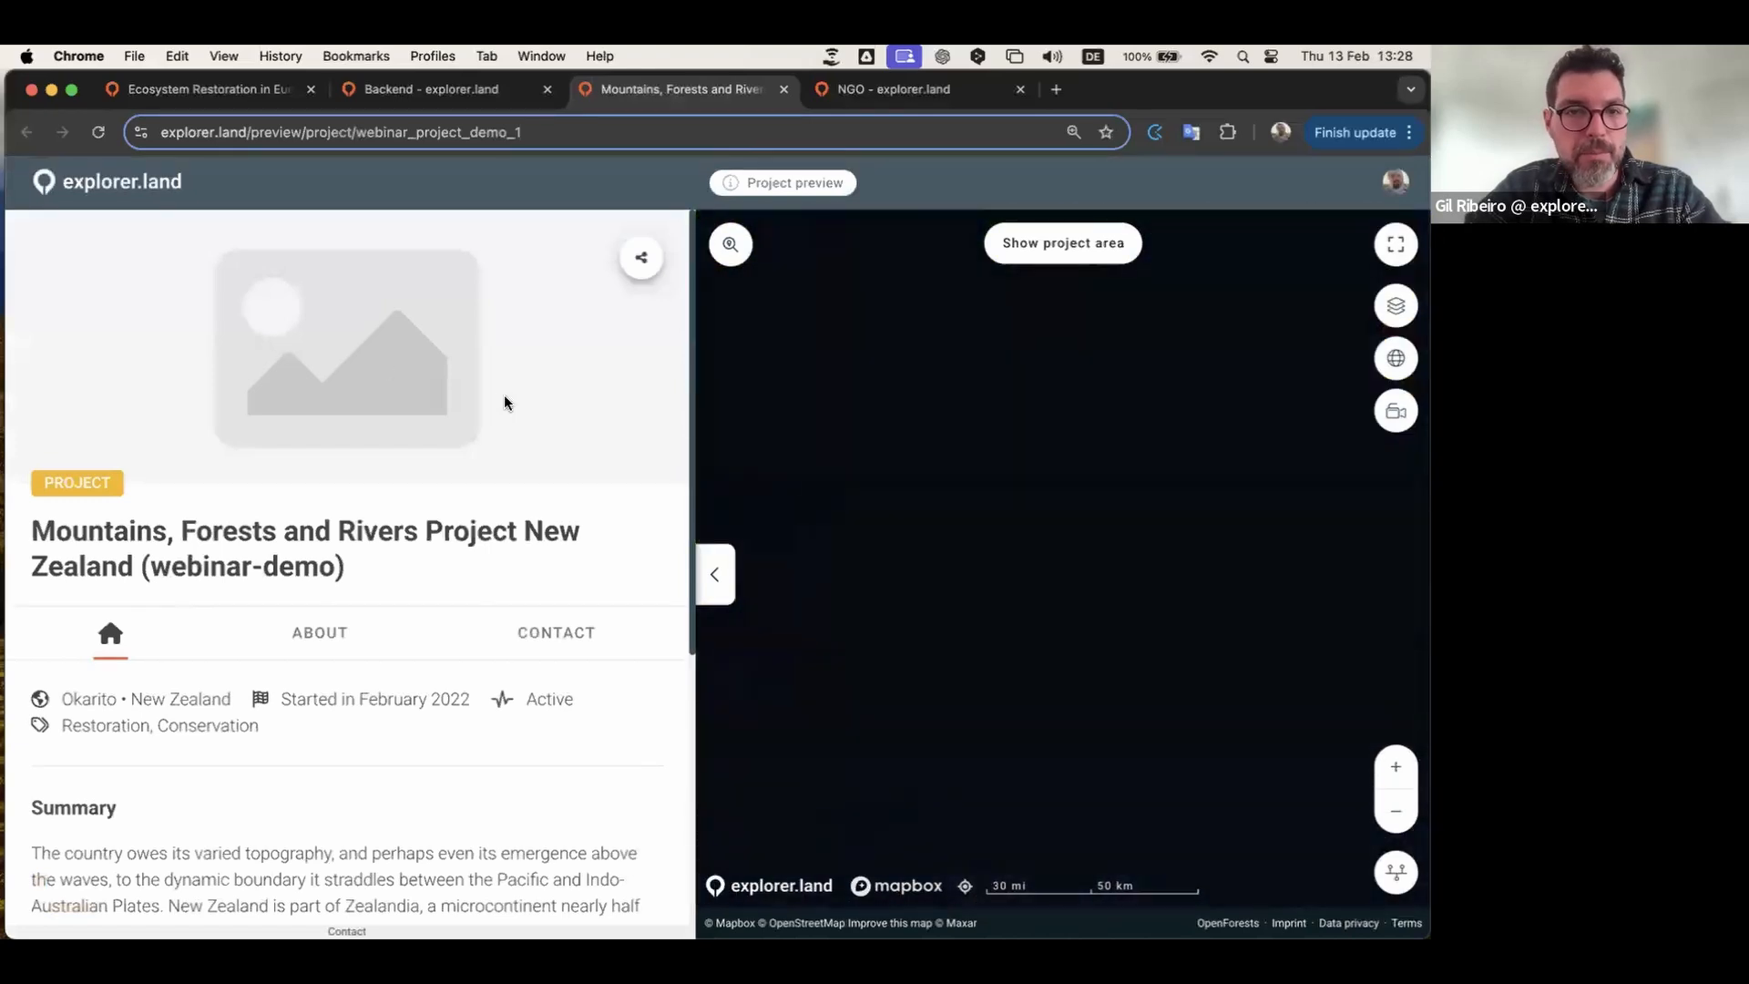
{"action": "scroll", "coordinate": [441, 570], "scroll_direction": "down", "scroll_amount": 5}
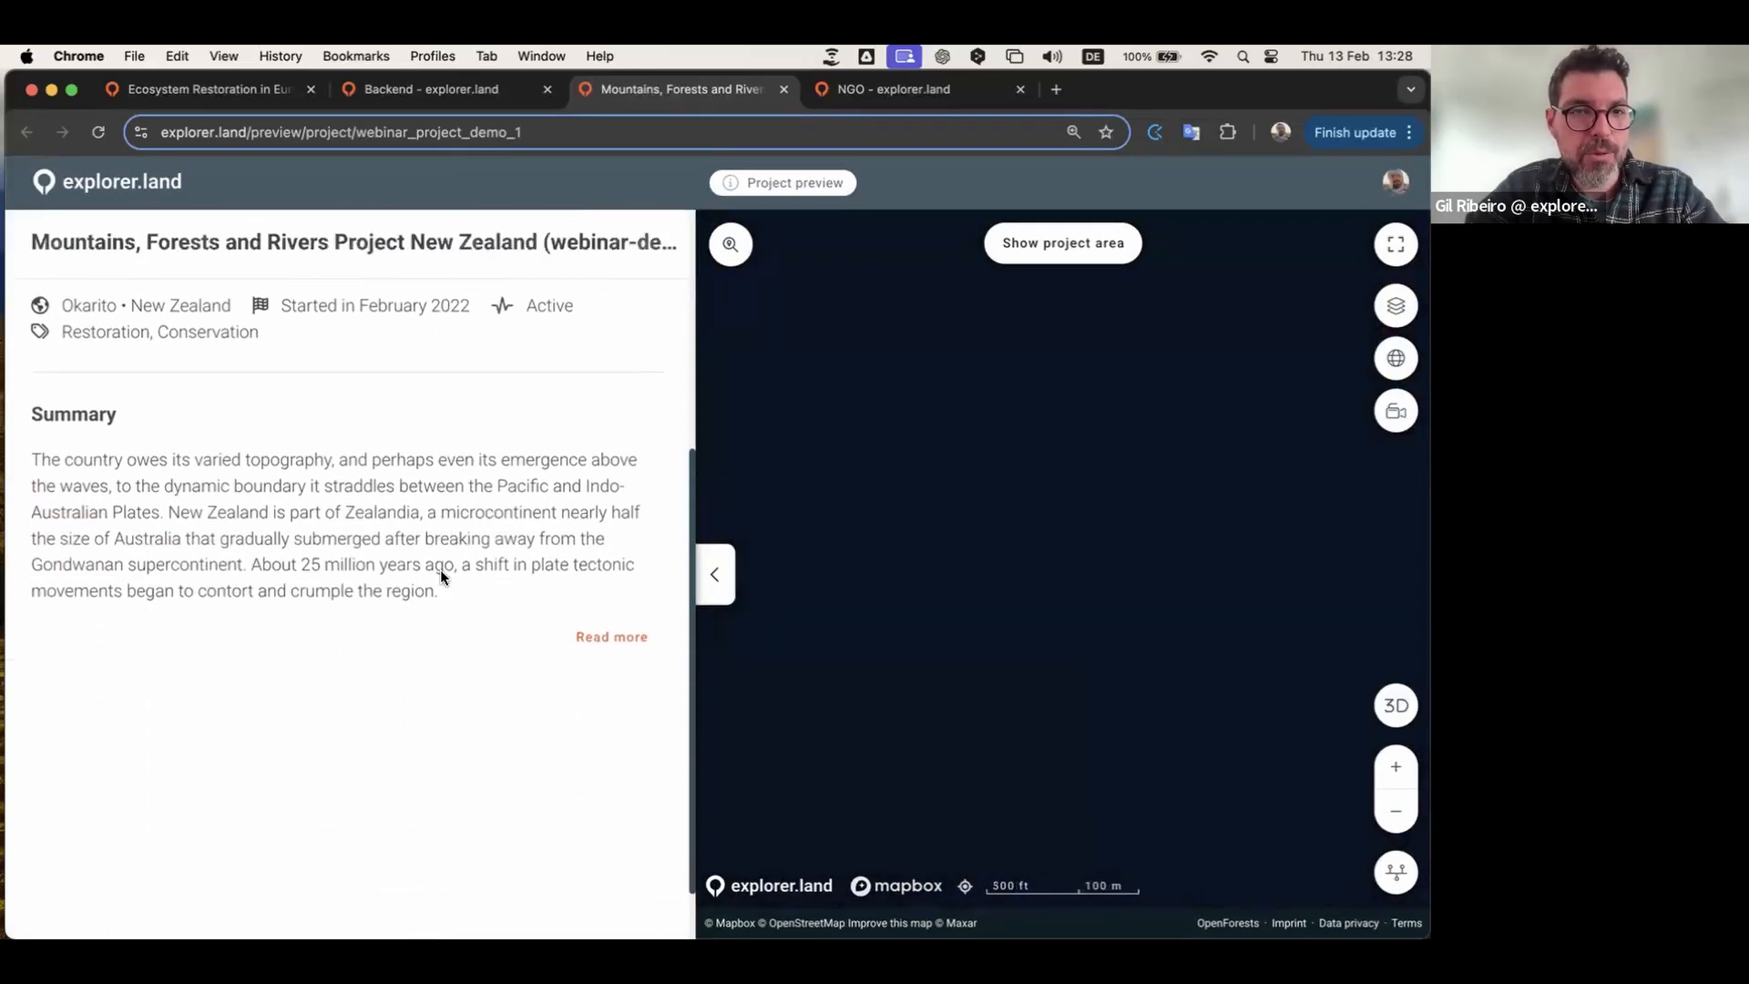
{"action": "scroll", "coordinate": [440, 570], "scroll_direction": "up", "scroll_amount": 5}
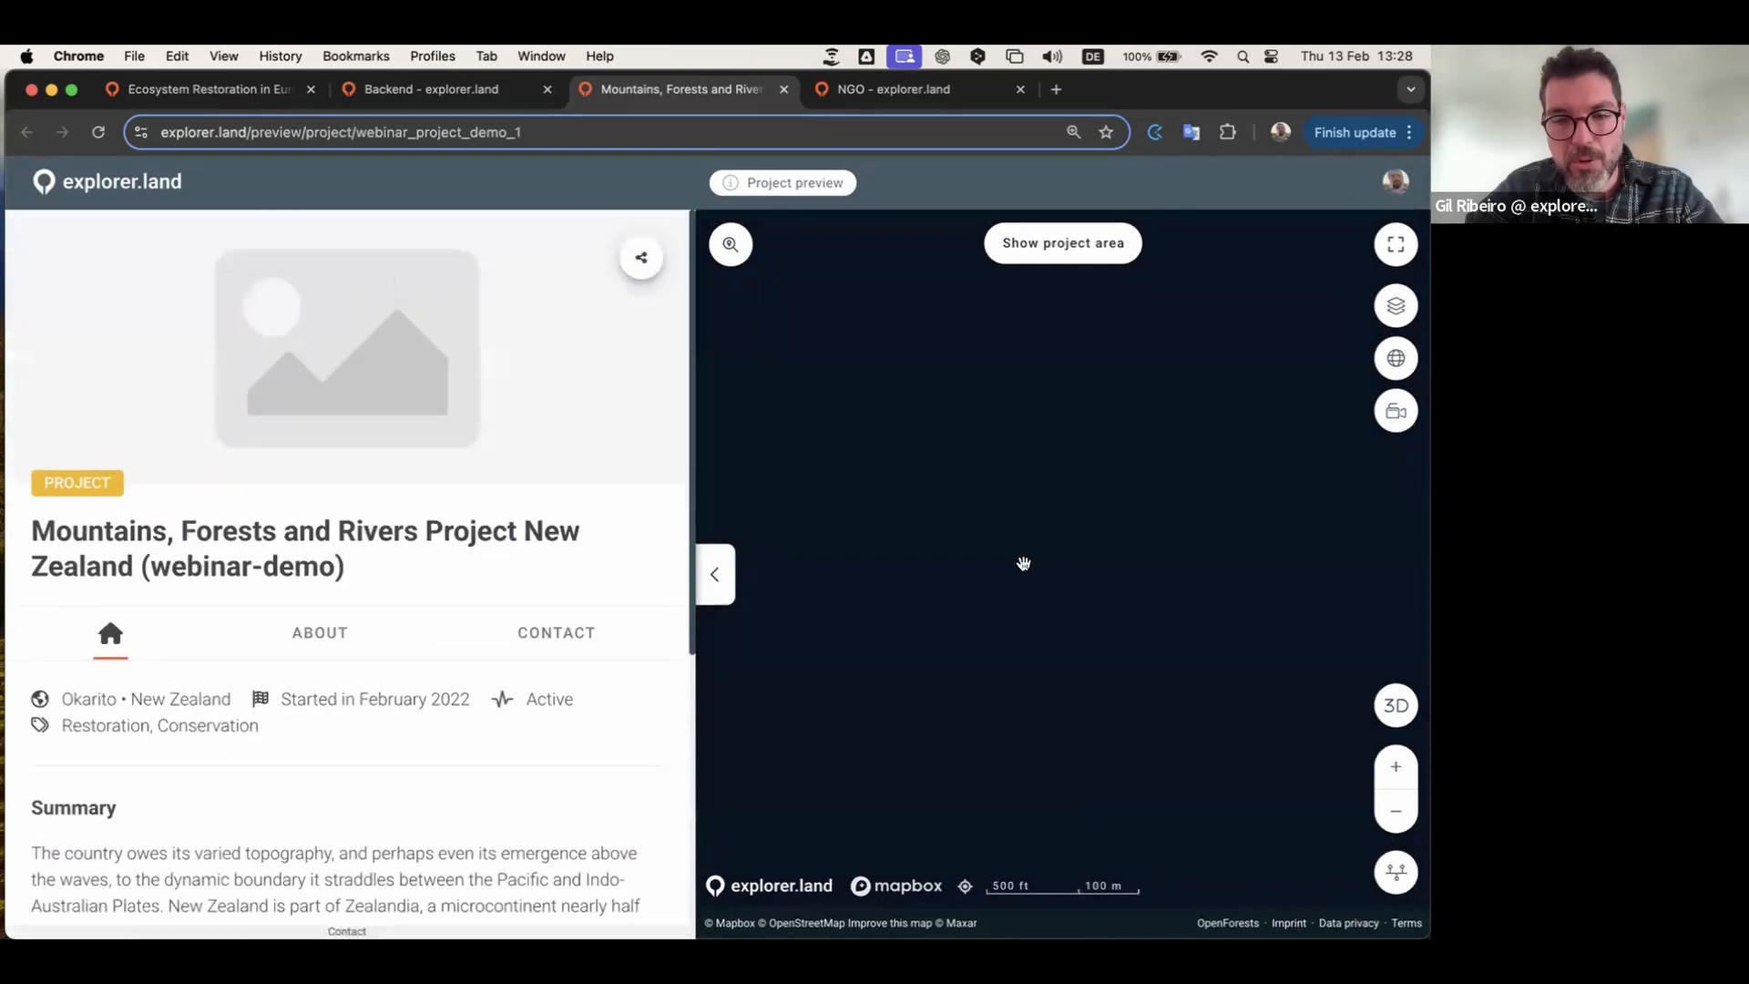
{"action": "scroll", "coordinate": [1006, 568], "scroll_direction": "down", "scroll_amount": 2}
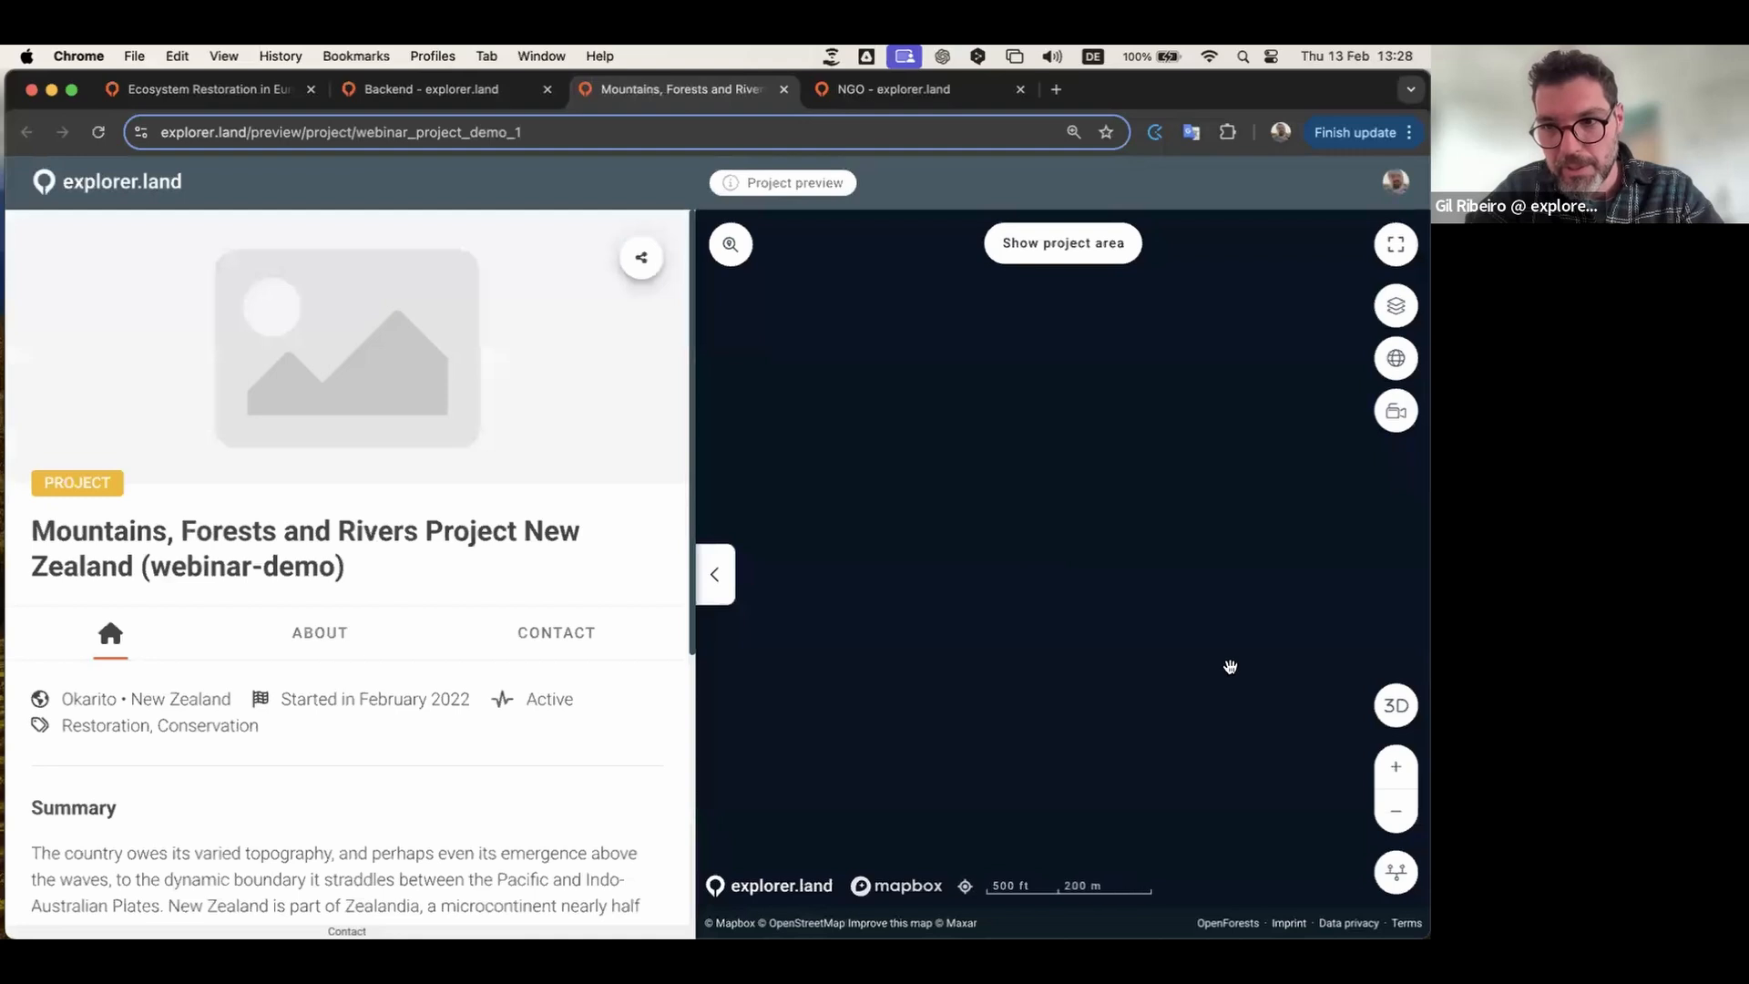
{"action": "left_click", "coordinate": [1396, 812]}
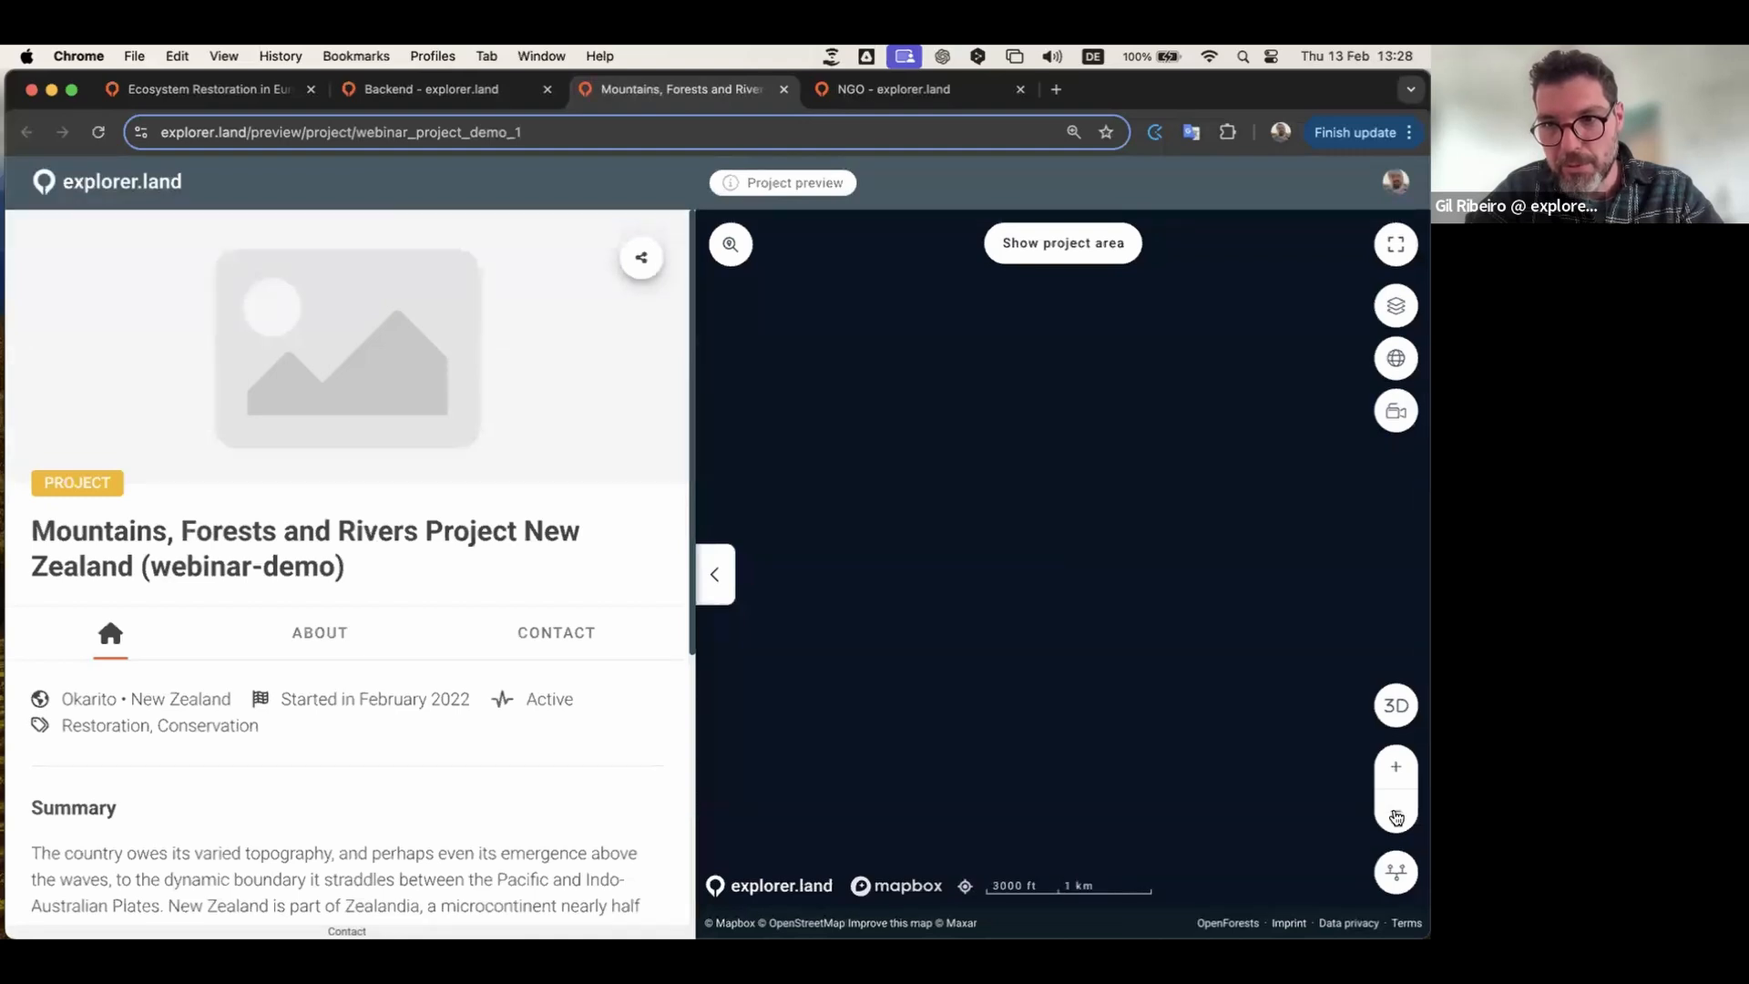
{"action": "scroll", "coordinate": [1145, 605], "scroll_direction": "down", "scroll_amount": 5}
{"action": "scroll", "coordinate": [1145, 604], "scroll_direction": "down", "scroll_amount": 10}
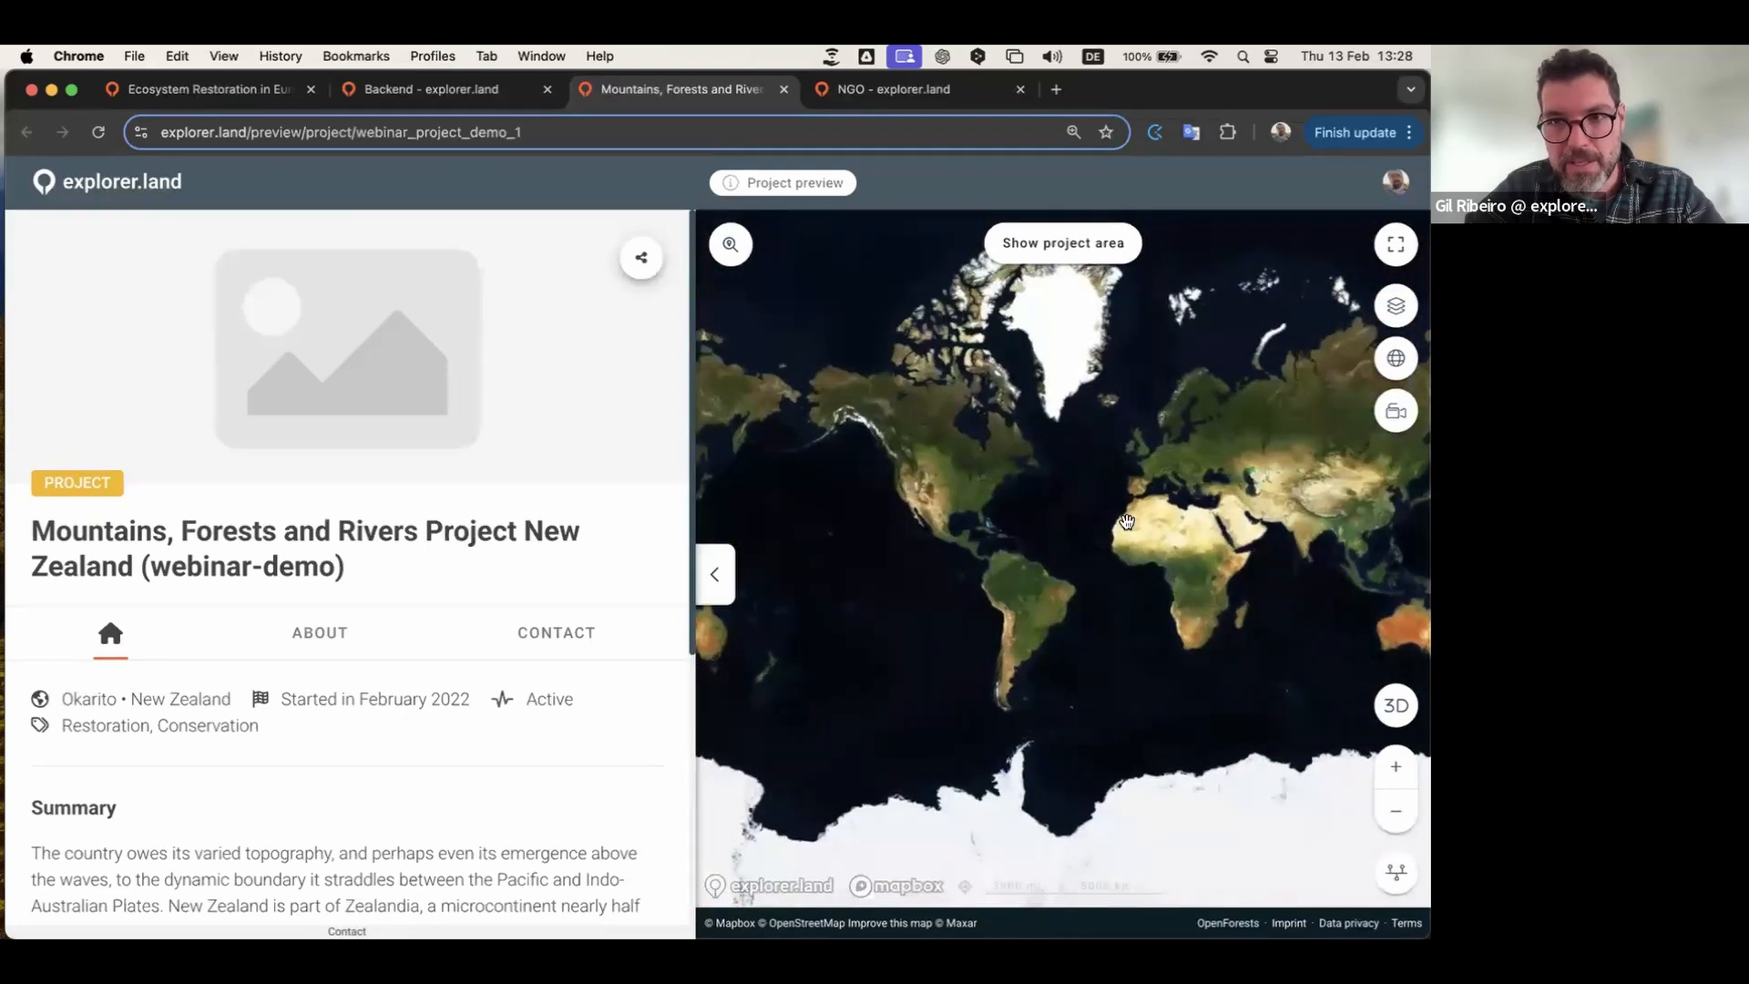
{"action": "scroll", "coordinate": [1034, 329], "scroll_direction": "up", "scroll_amount": 2}
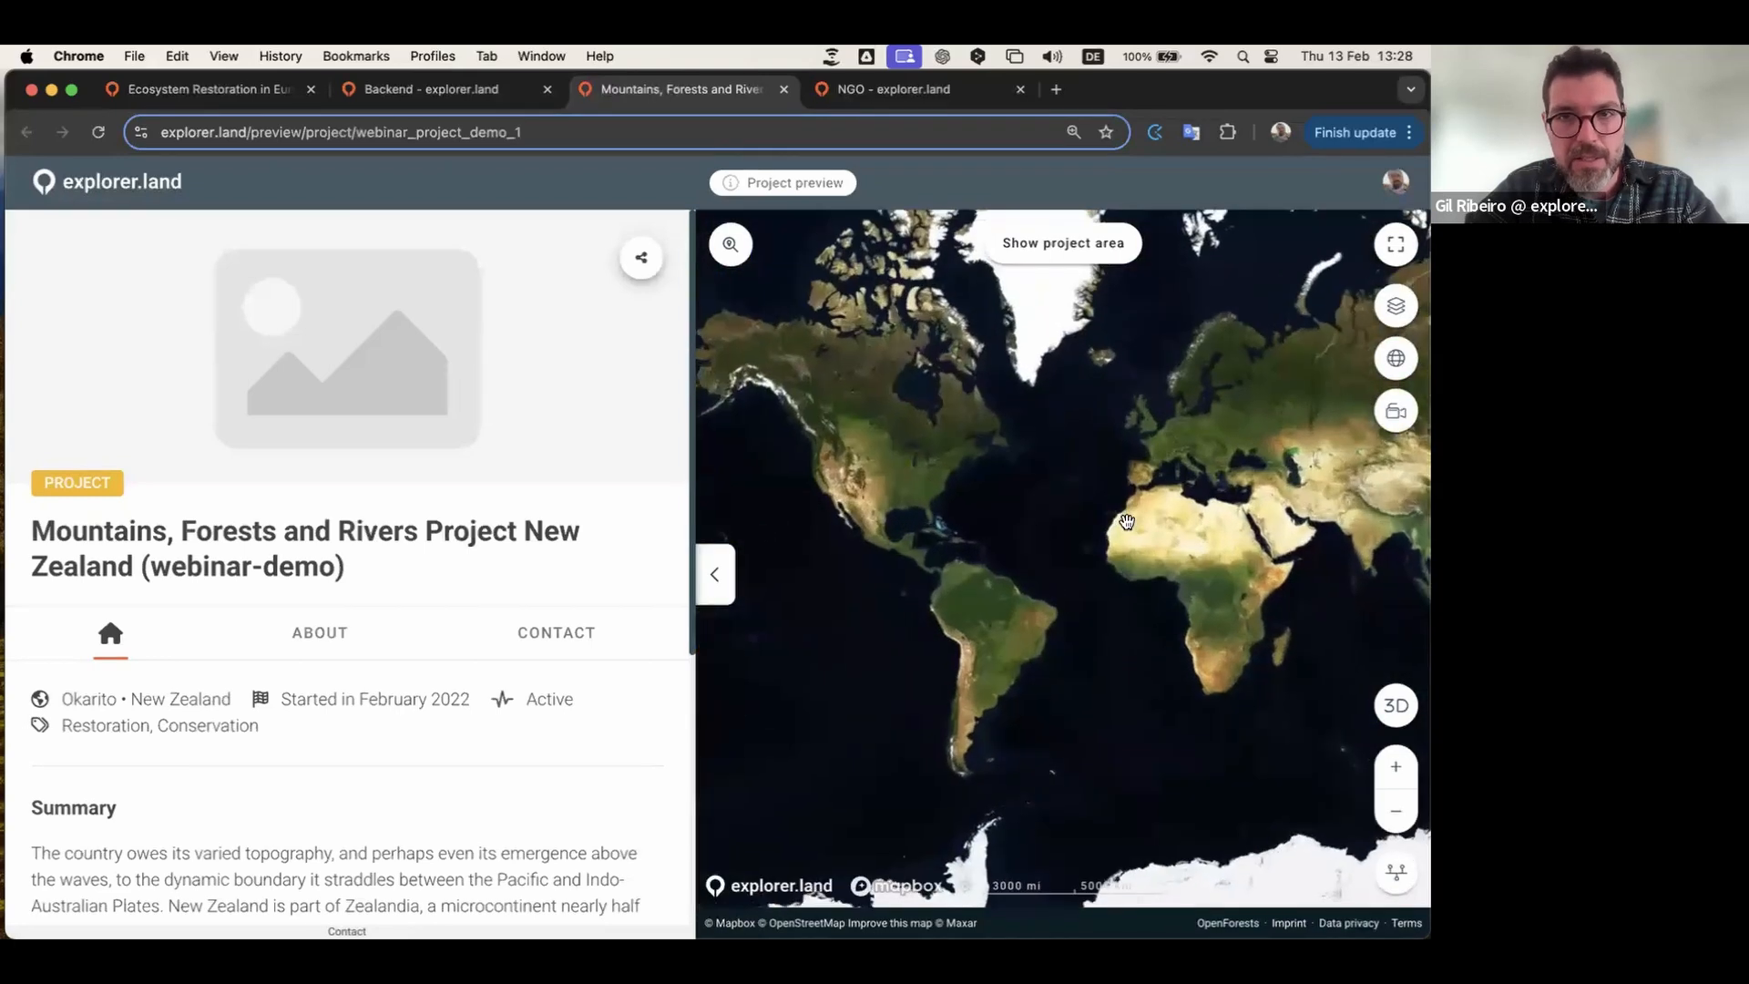
{"action": "left_click", "coordinate": [433, 94]}
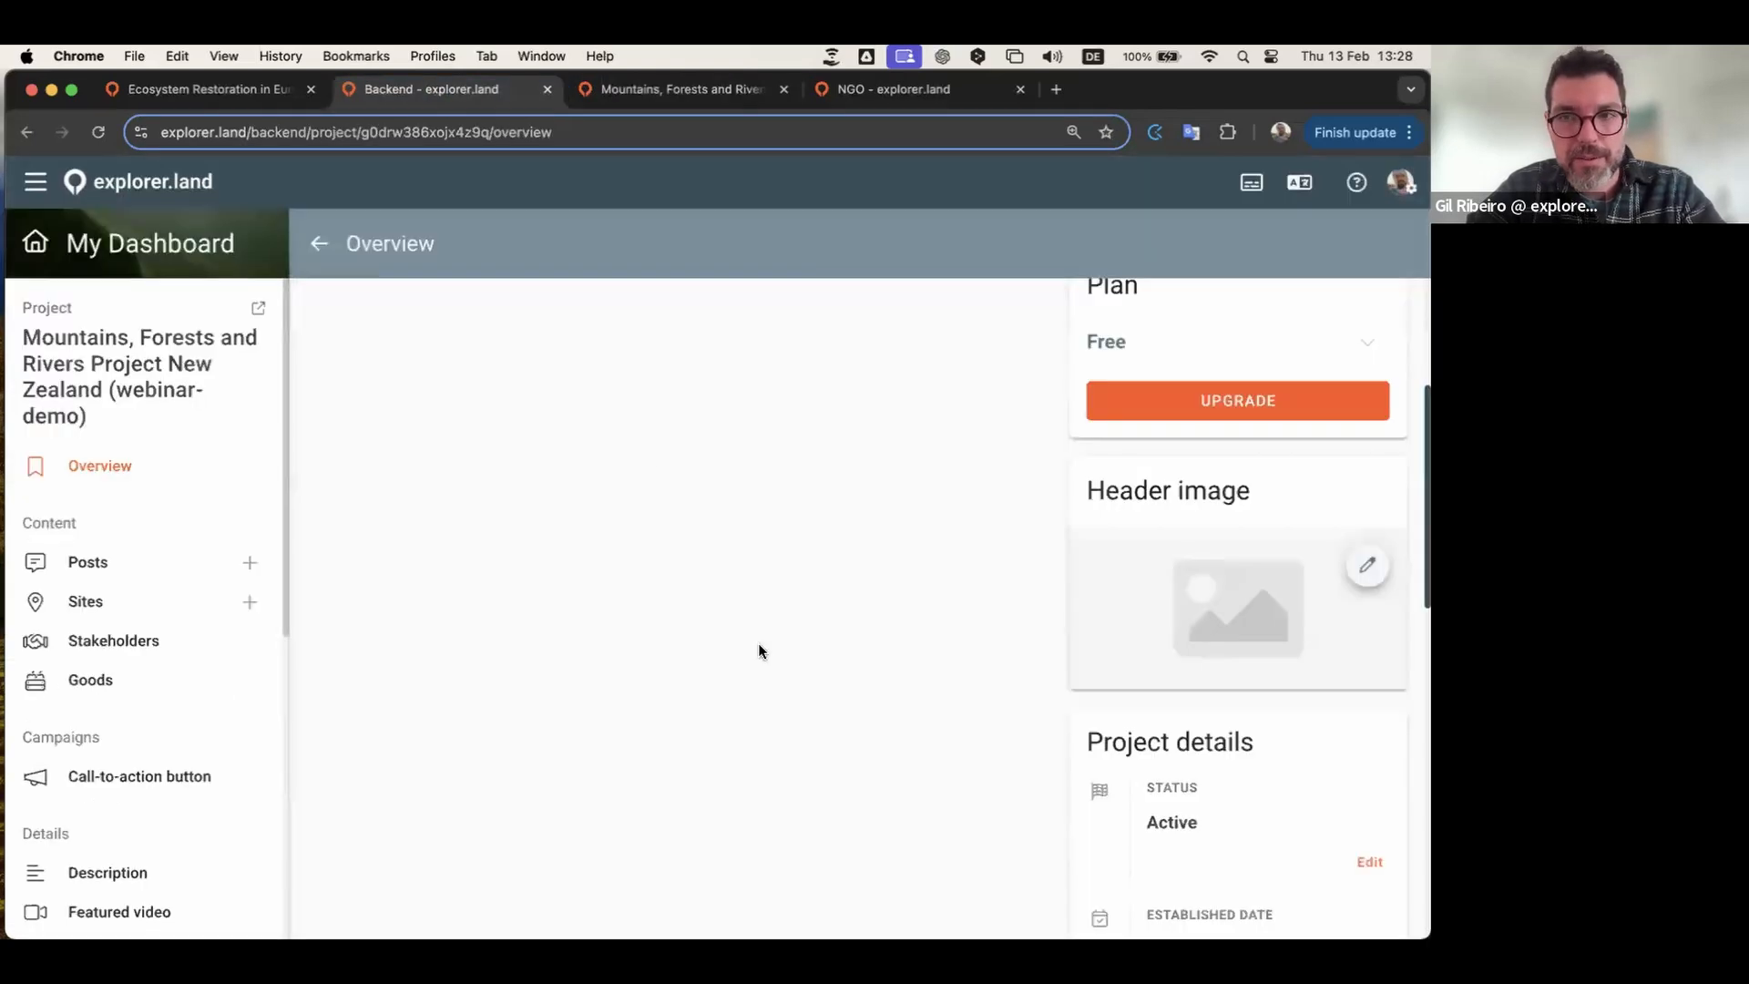
Step: Upload the forest-river photo as the header, crop it so the river fills the strip, and submit
{"action": "left_click", "coordinate": [1368, 569]}
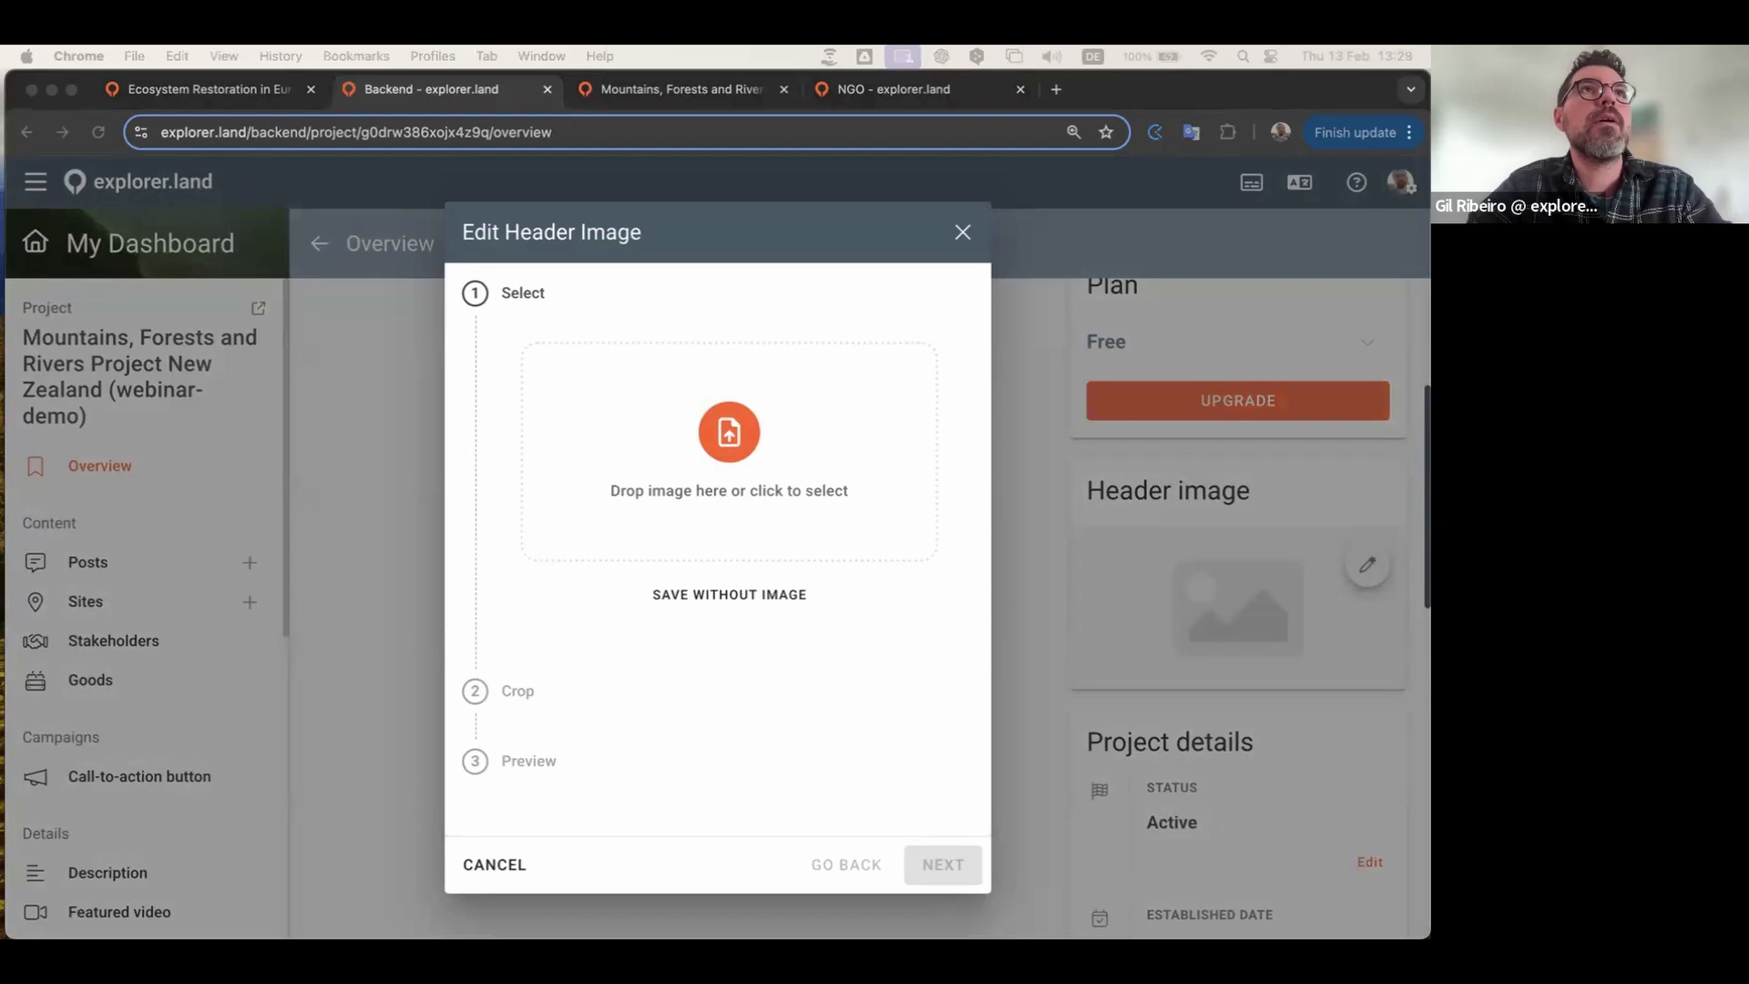
{"action": "left_click_drag", "start_coordinate": [331, 296], "coordinate": [704, 445]}
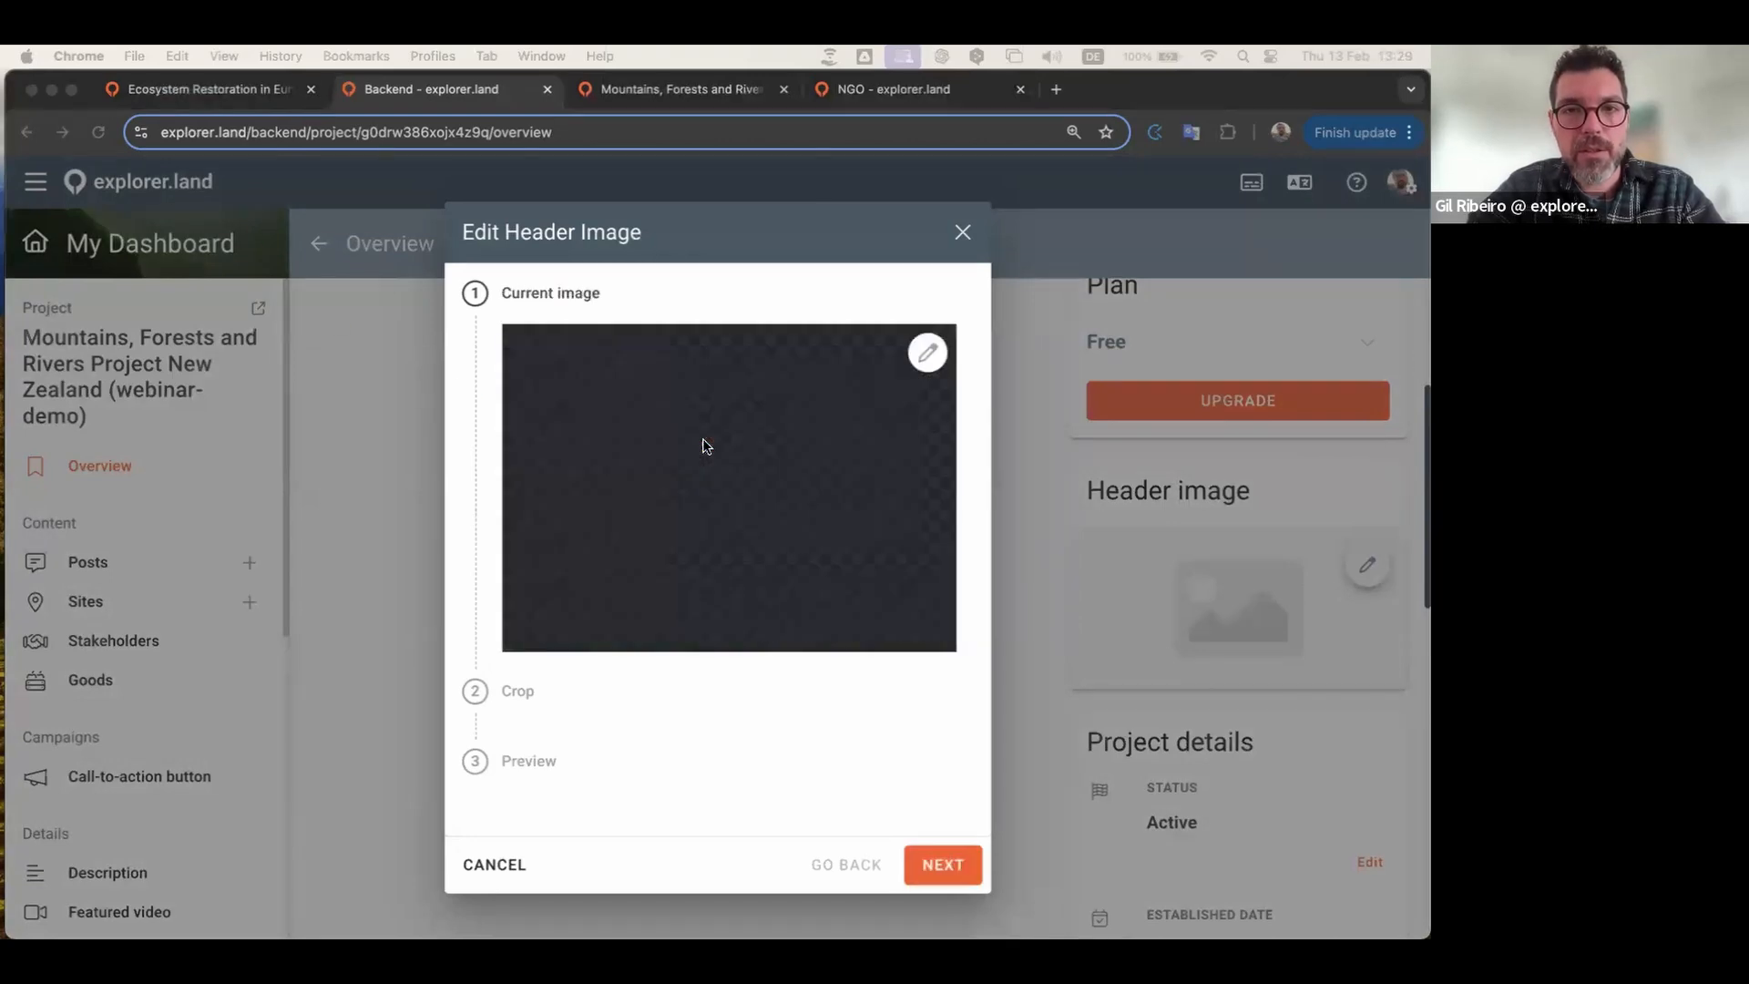
{"action": "left_click", "coordinate": [943, 867]}
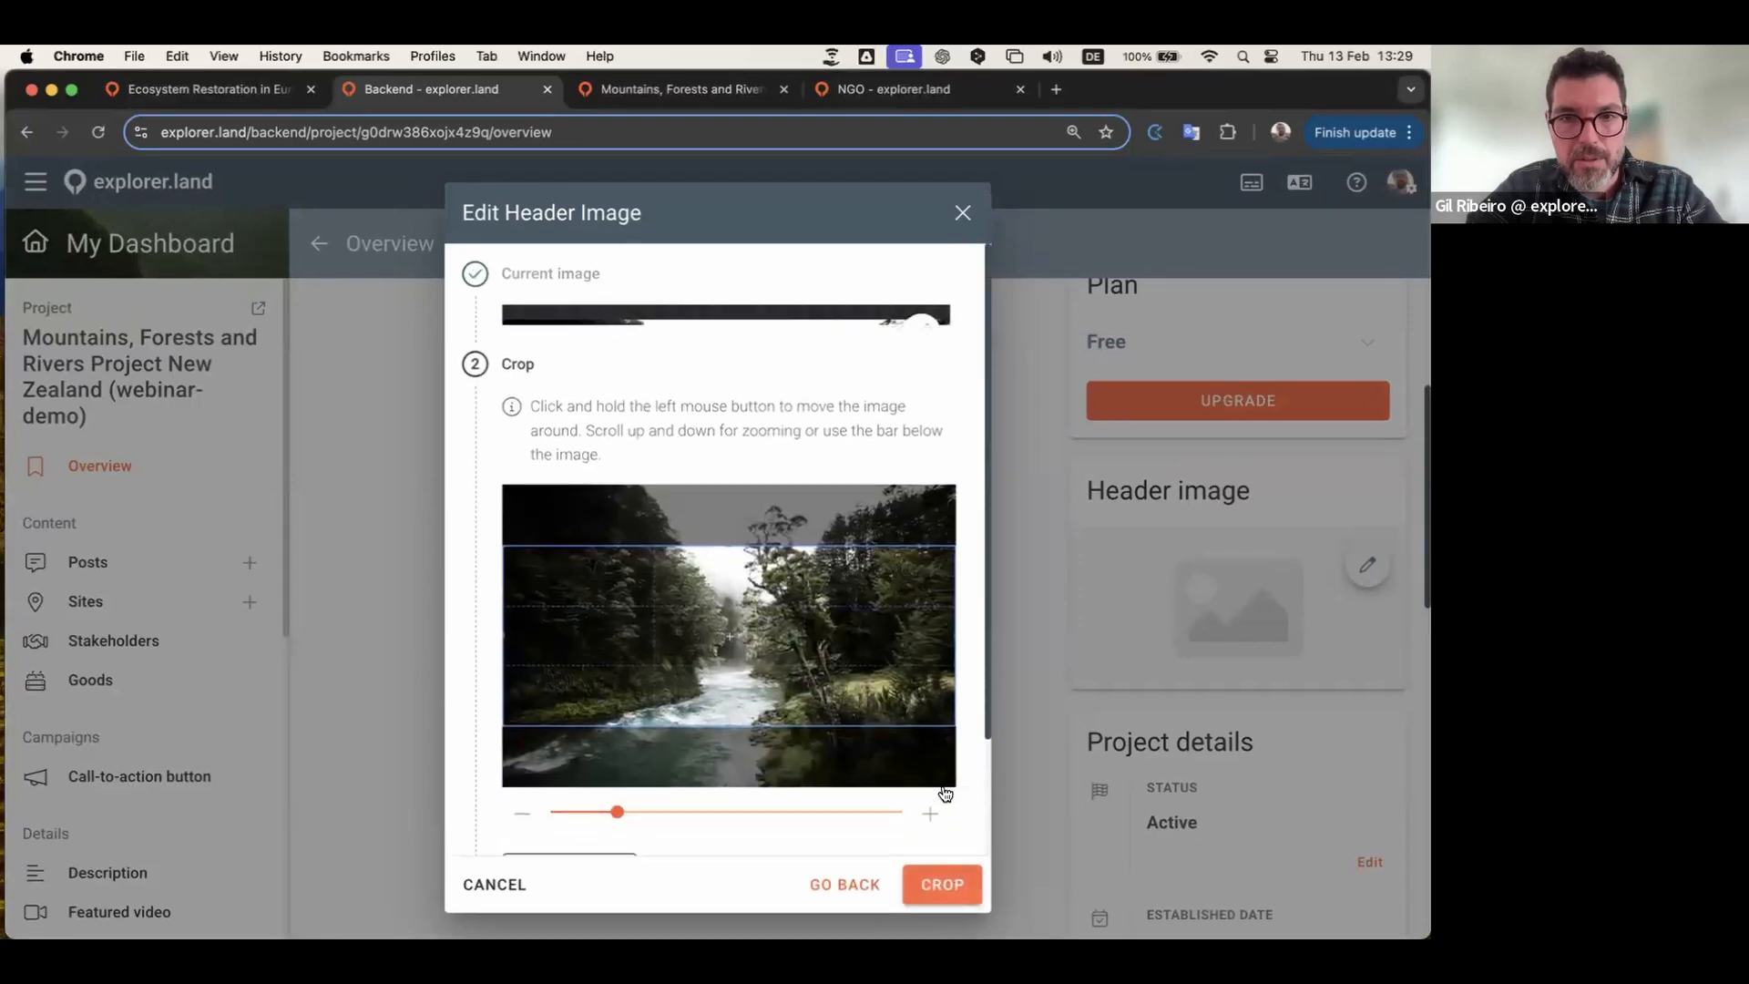
{"action": "mouse_move", "coordinate": [898, 673]}
{"action": "left_mouse_down"}
{"action": "mouse_move", "coordinate": [897, 692]}
{"action": "mouse_move", "coordinate": [894, 629]}
{"action": "mouse_move", "coordinate": [898, 706]}
{"action": "mouse_move", "coordinate": [904, 633]}
{"action": "mouse_move", "coordinate": [905, 660]}
{"action": "left_mouse_up"}
{"action": "left_click", "coordinate": [943, 891]}
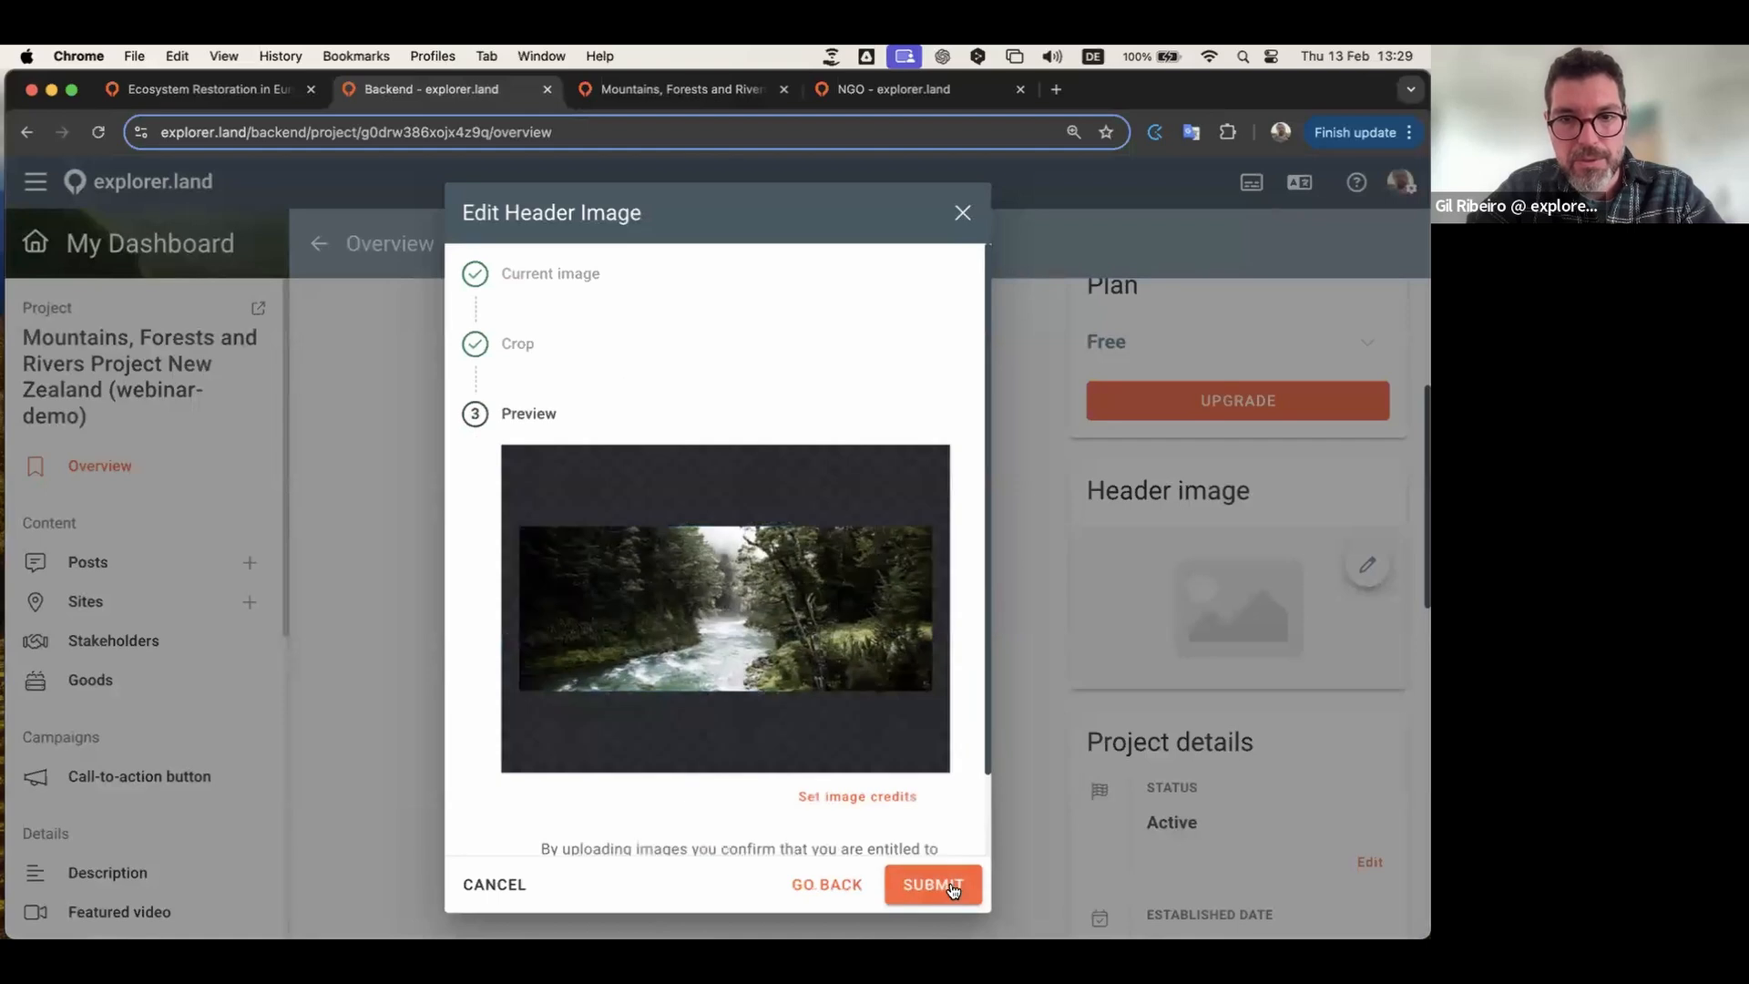
{"action": "left_click", "coordinate": [952, 886]}
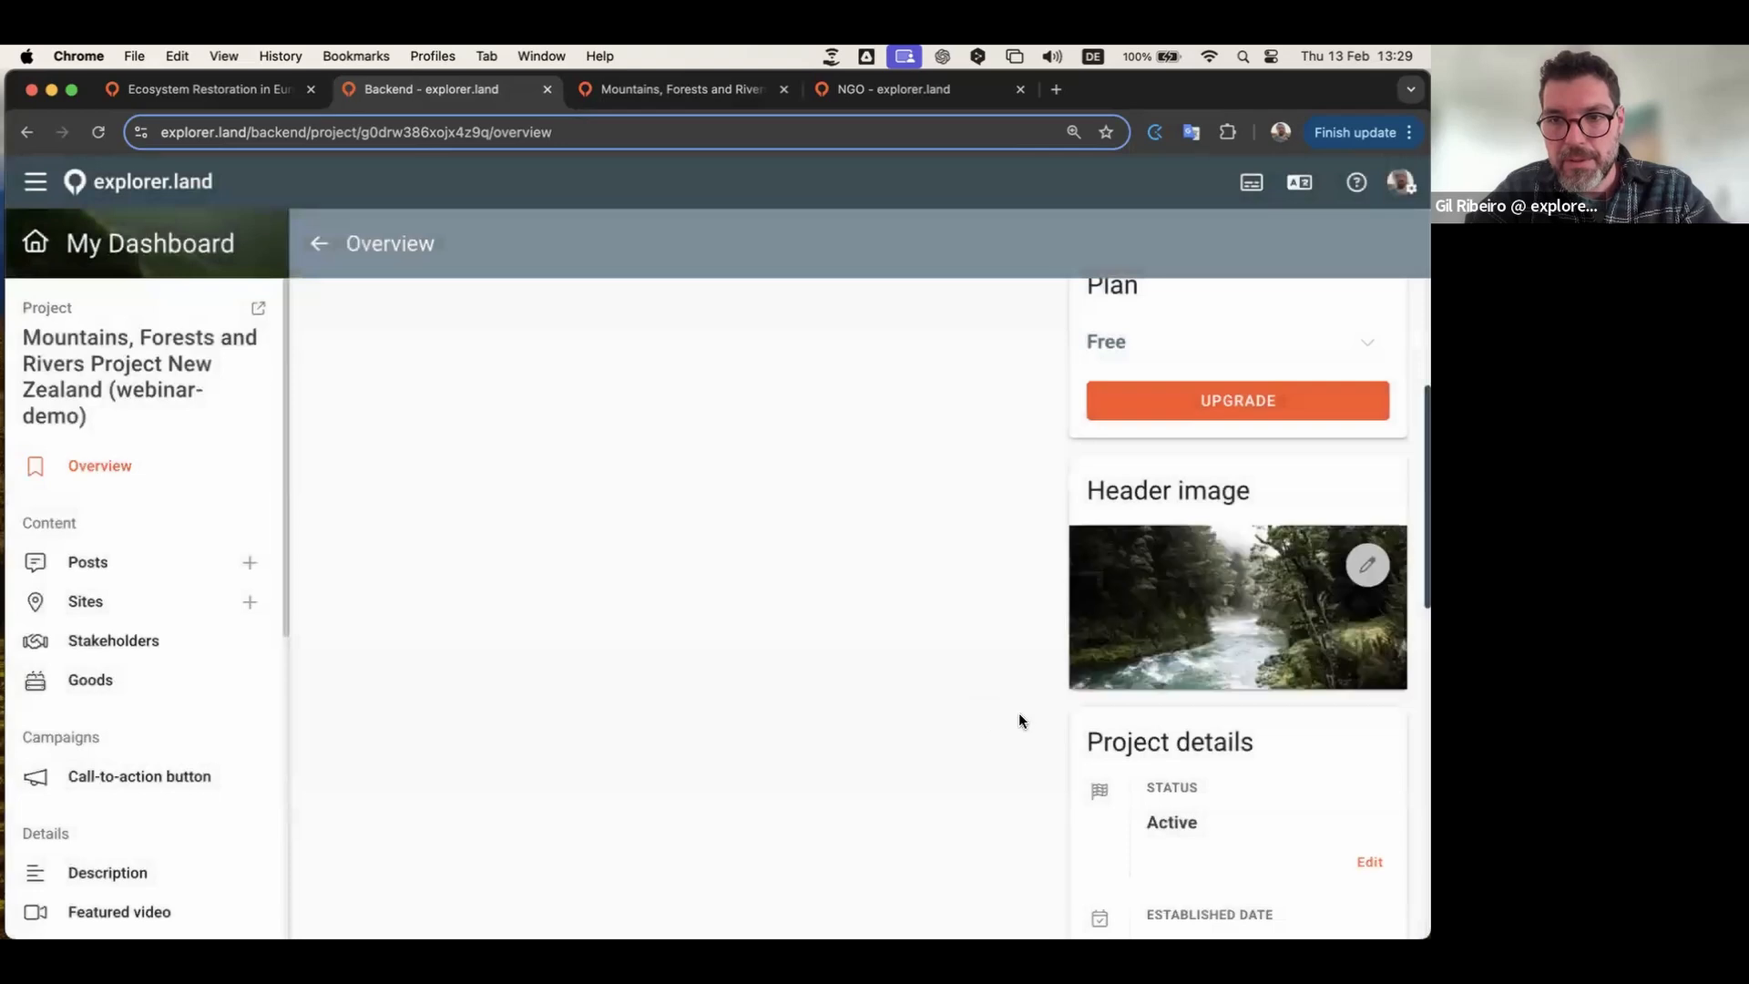
Step: Scroll through the project overview showing 0 posts, 0 sites and offline status
{"action": "scroll", "coordinate": [1019, 721], "scroll_direction": "down", "scroll_amount": 1}
{"action": "scroll", "coordinate": [1231, 663], "scroll_direction": "down", "scroll_amount": 5}
{"action": "scroll", "coordinate": [1161, 629], "scroll_direction": "down", "scroll_amount": 5}
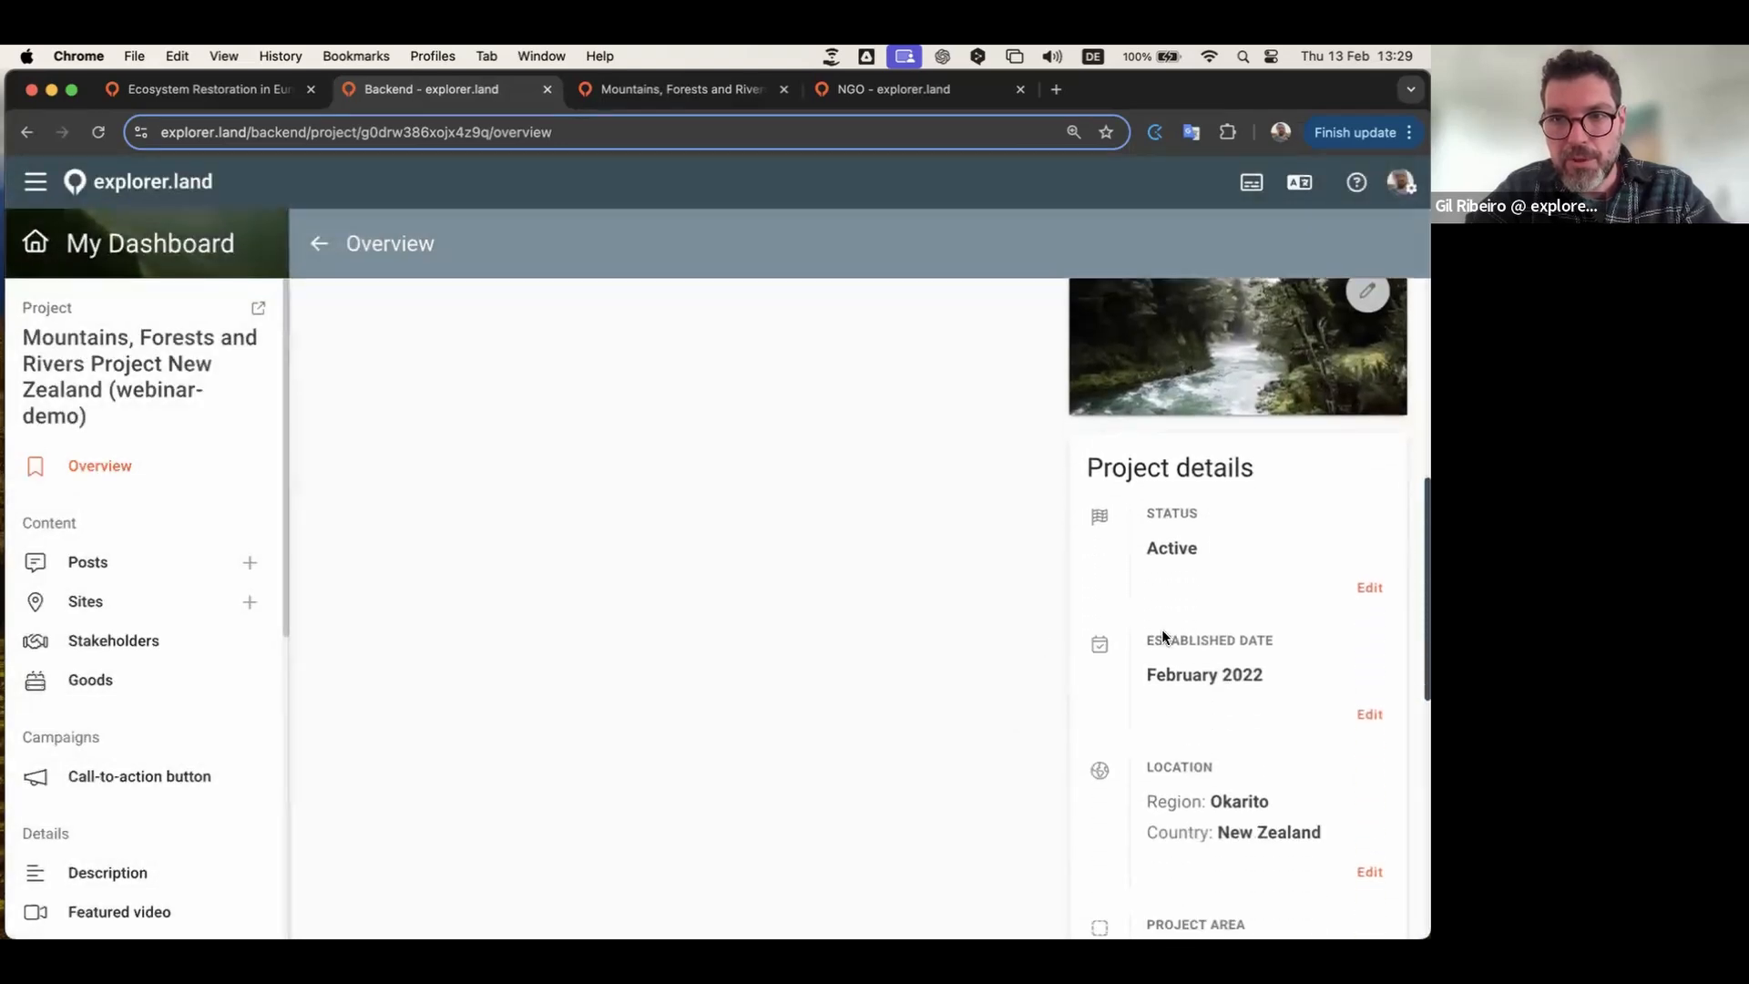
{"action": "scroll", "coordinate": [1161, 628], "scroll_direction": "down", "scroll_amount": 5}
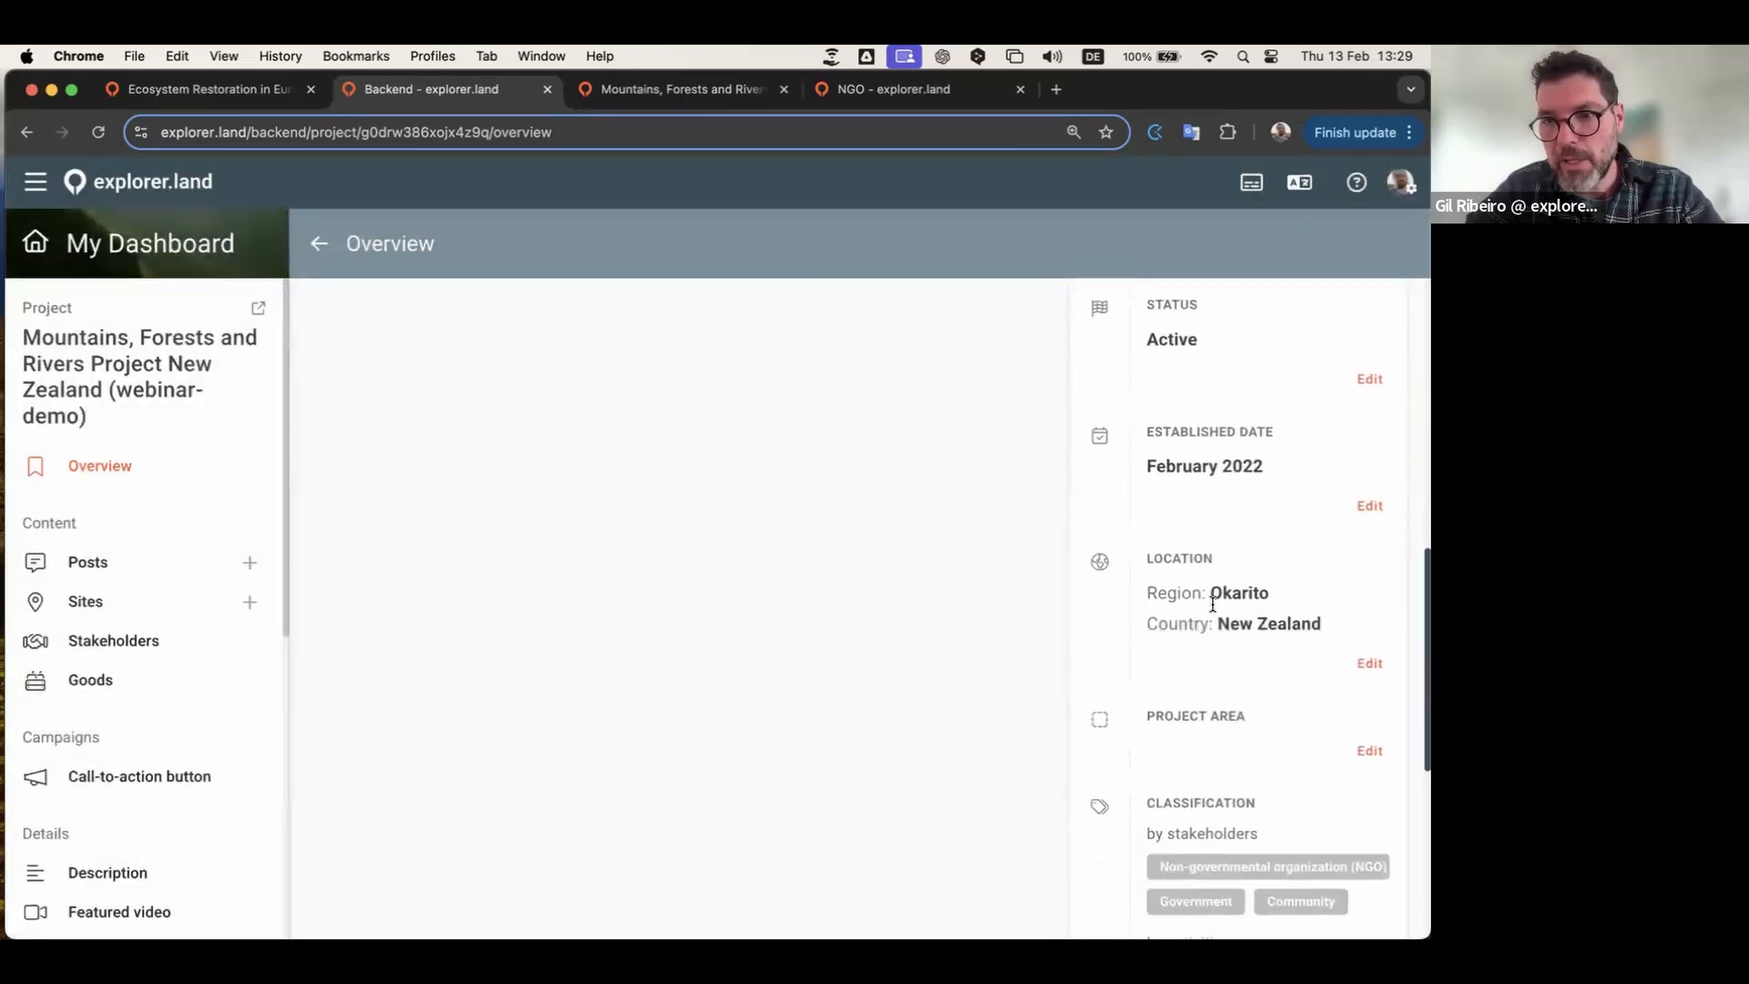
{"action": "scroll", "coordinate": [1145, 614], "scroll_direction": "down", "scroll_amount": 4}
{"action": "scroll", "coordinate": [1176, 628], "scroll_direction": "down", "scroll_amount": 4}
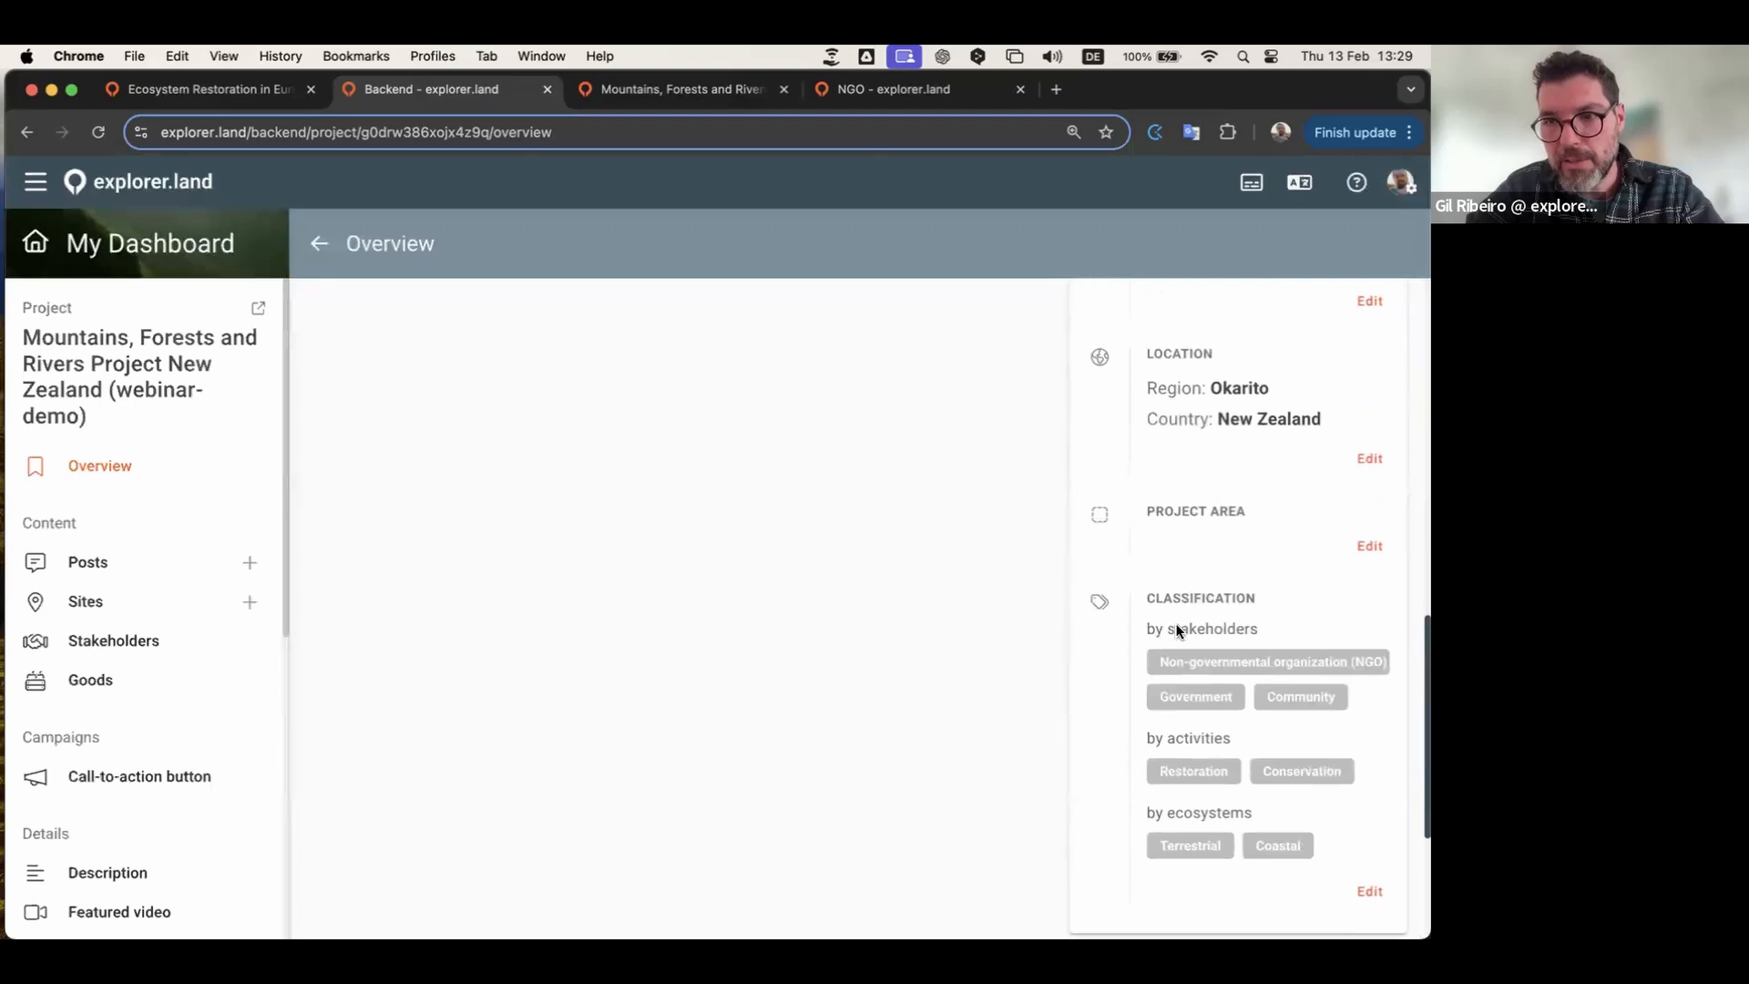
{"action": "scroll", "coordinate": [1103, 528], "scroll_direction": "up", "scroll_amount": 6}
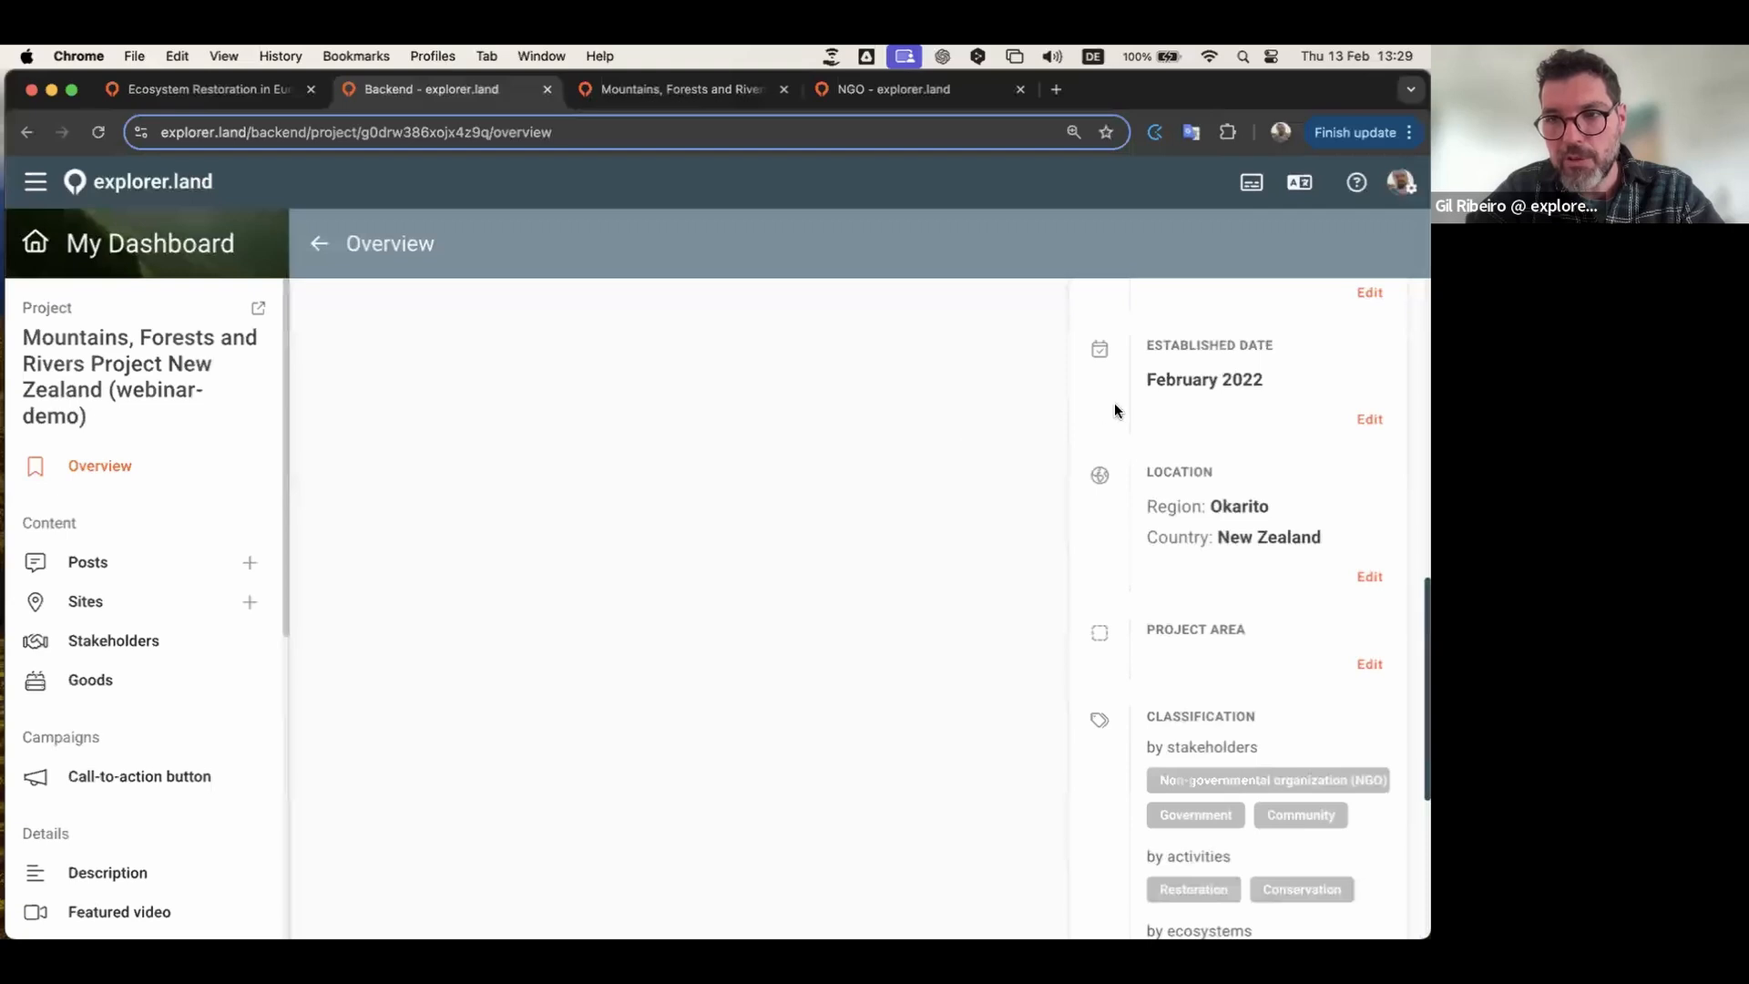
{"action": "scroll", "coordinate": [1113, 403], "scroll_direction": "down", "scroll_amount": 8}
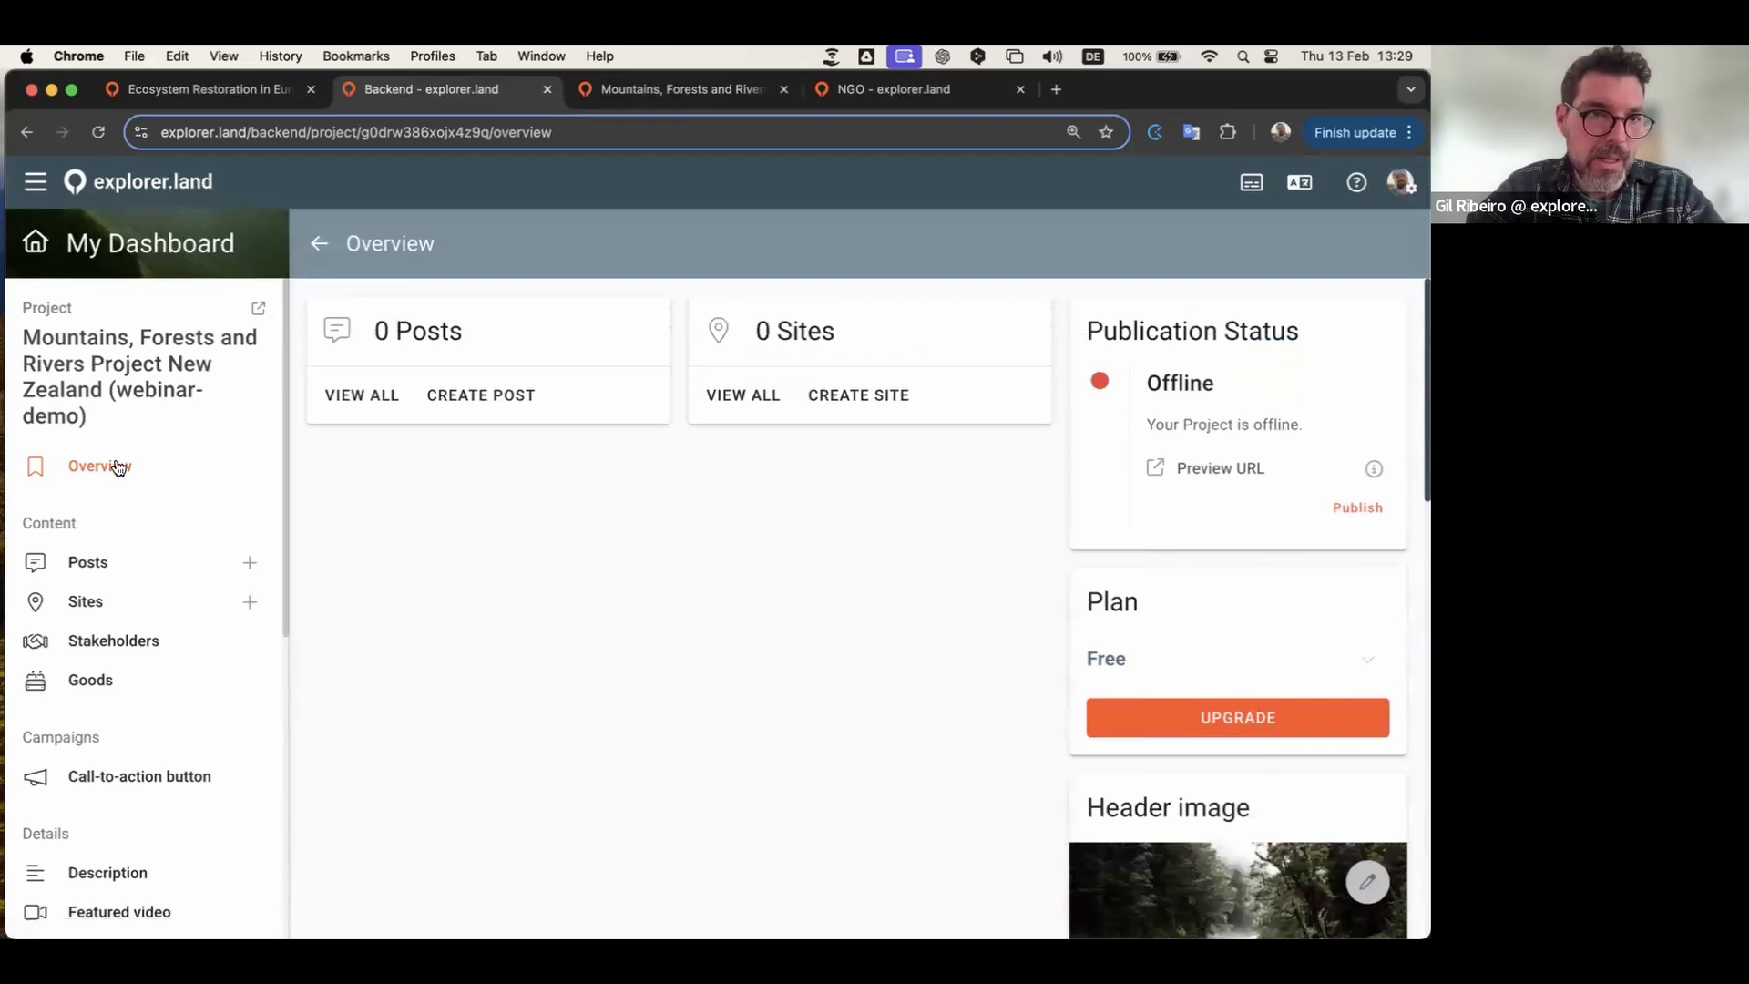
{"action": "scroll", "coordinate": [146, 510], "scroll_direction": "down", "scroll_amount": 5}
{"action": "scroll", "coordinate": [168, 543], "scroll_direction": "down", "scroll_amount": 5}
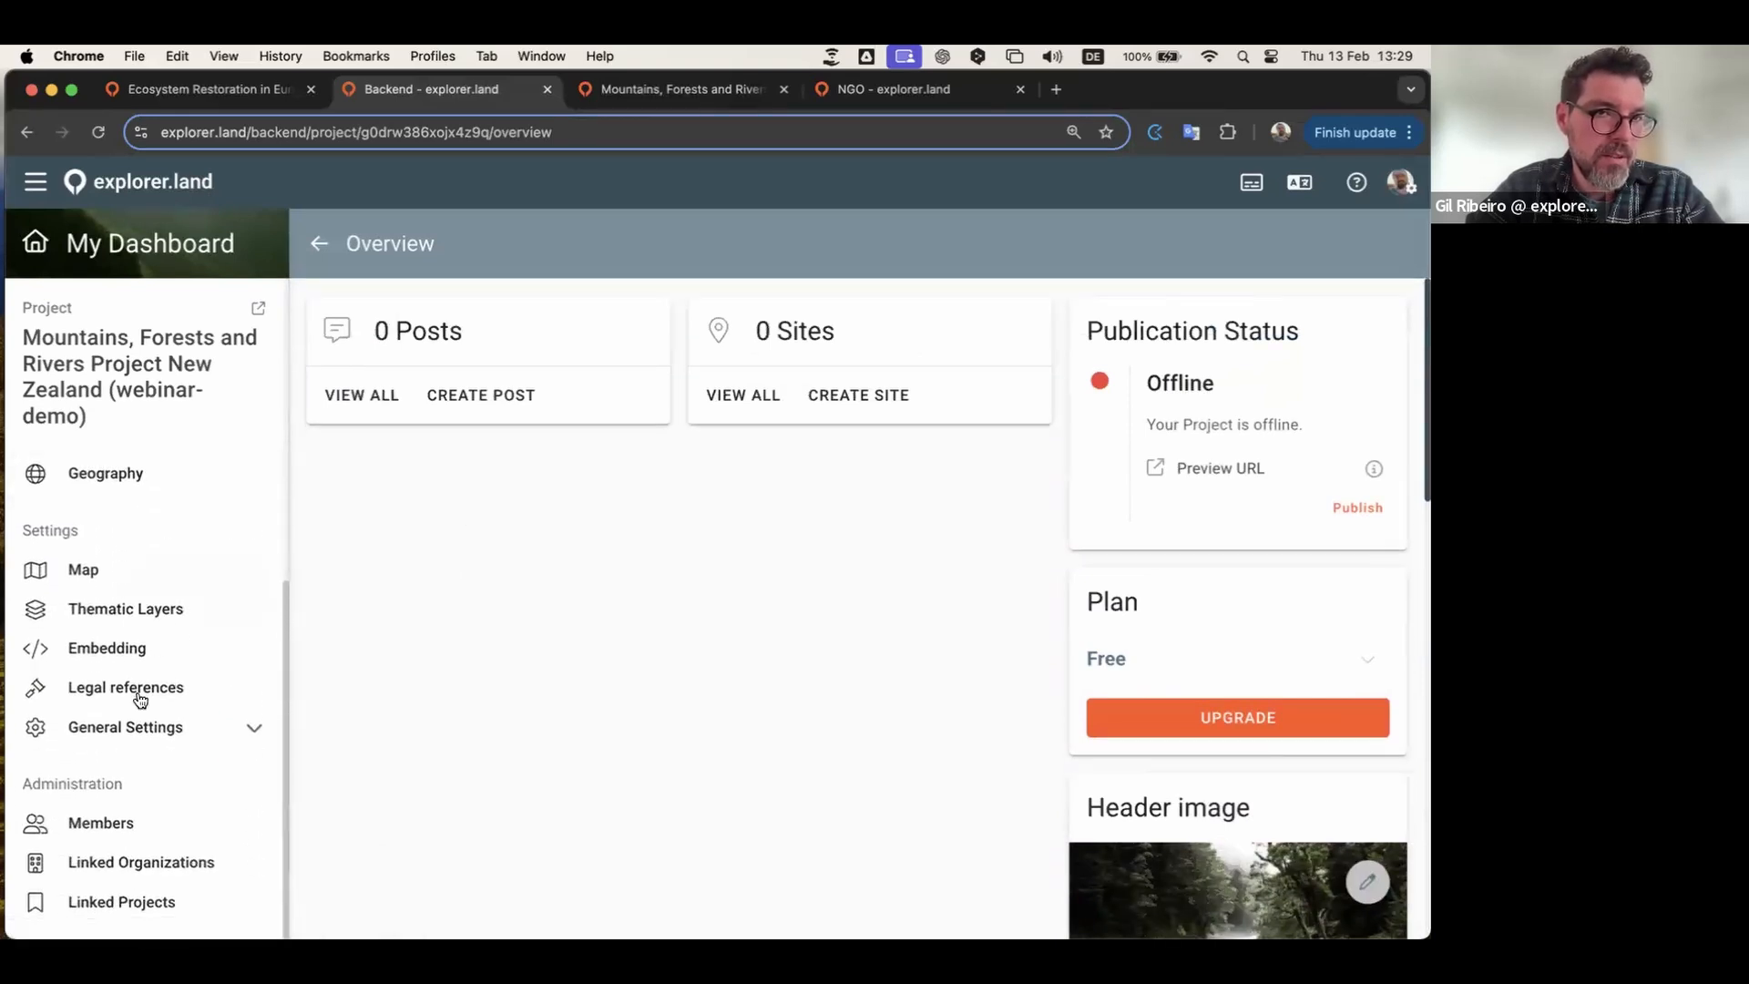
{"action": "scroll", "coordinate": [140, 697], "scroll_direction": "up", "scroll_amount": 8}
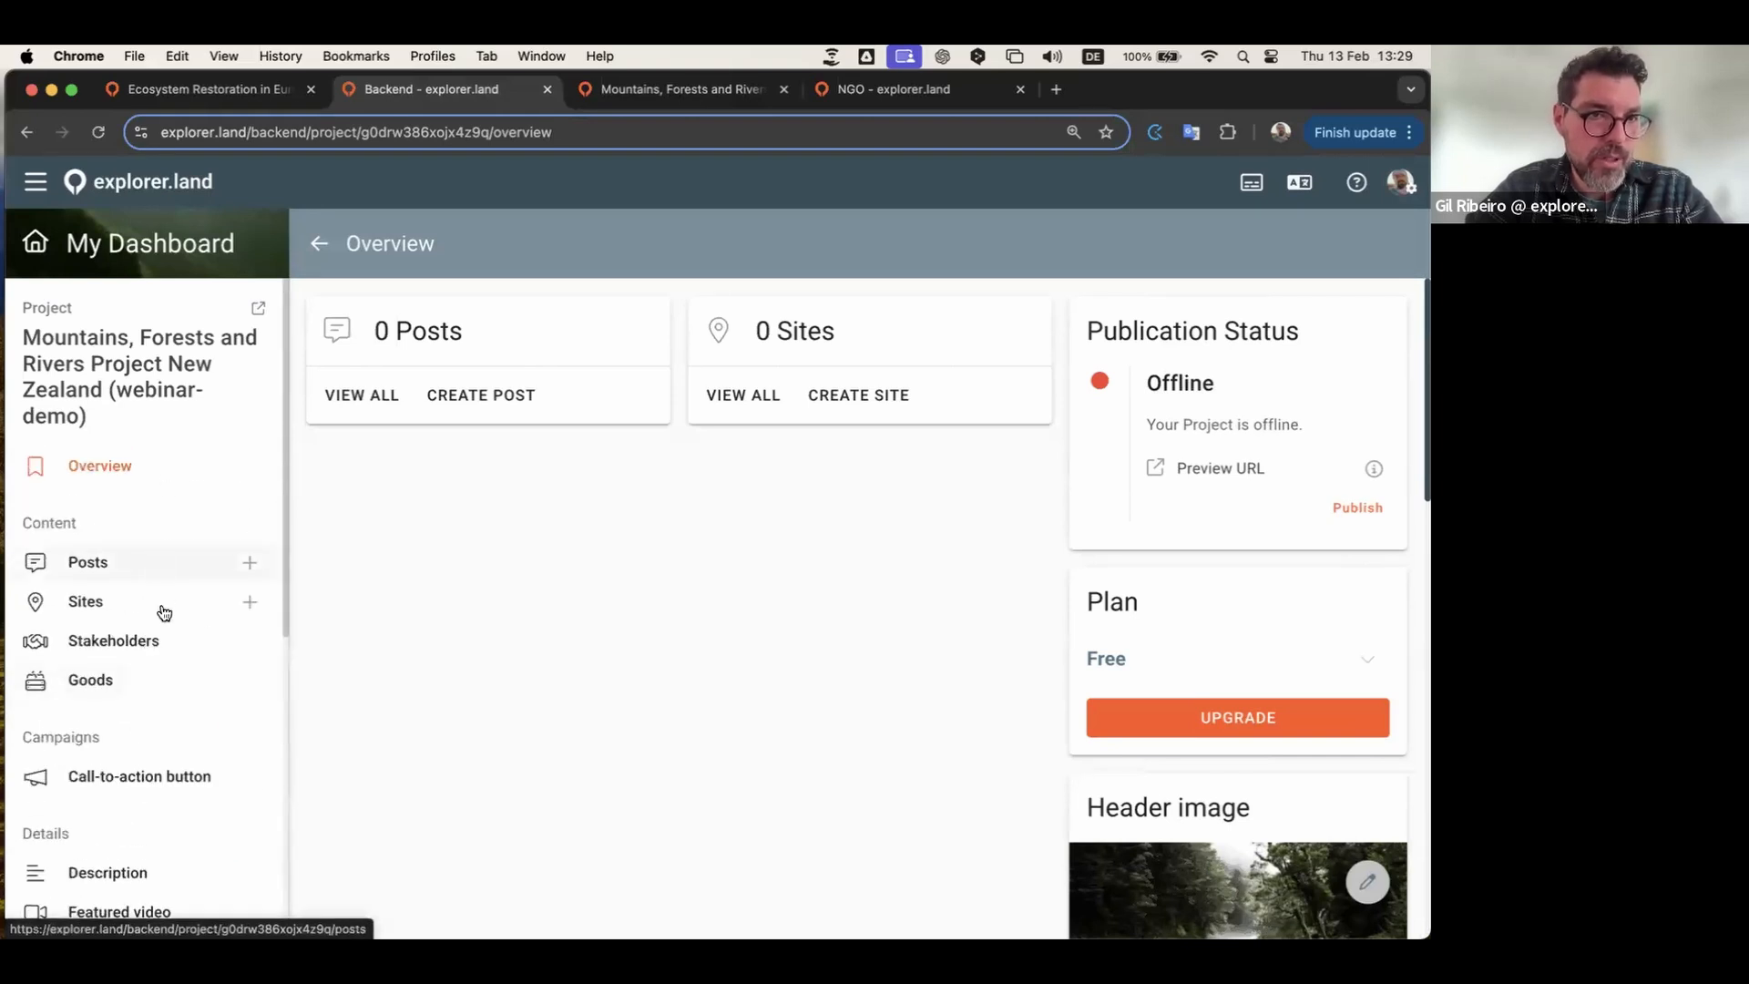
{"action": "scroll", "coordinate": [164, 612], "scroll_direction": "down", "scroll_amount": 2}
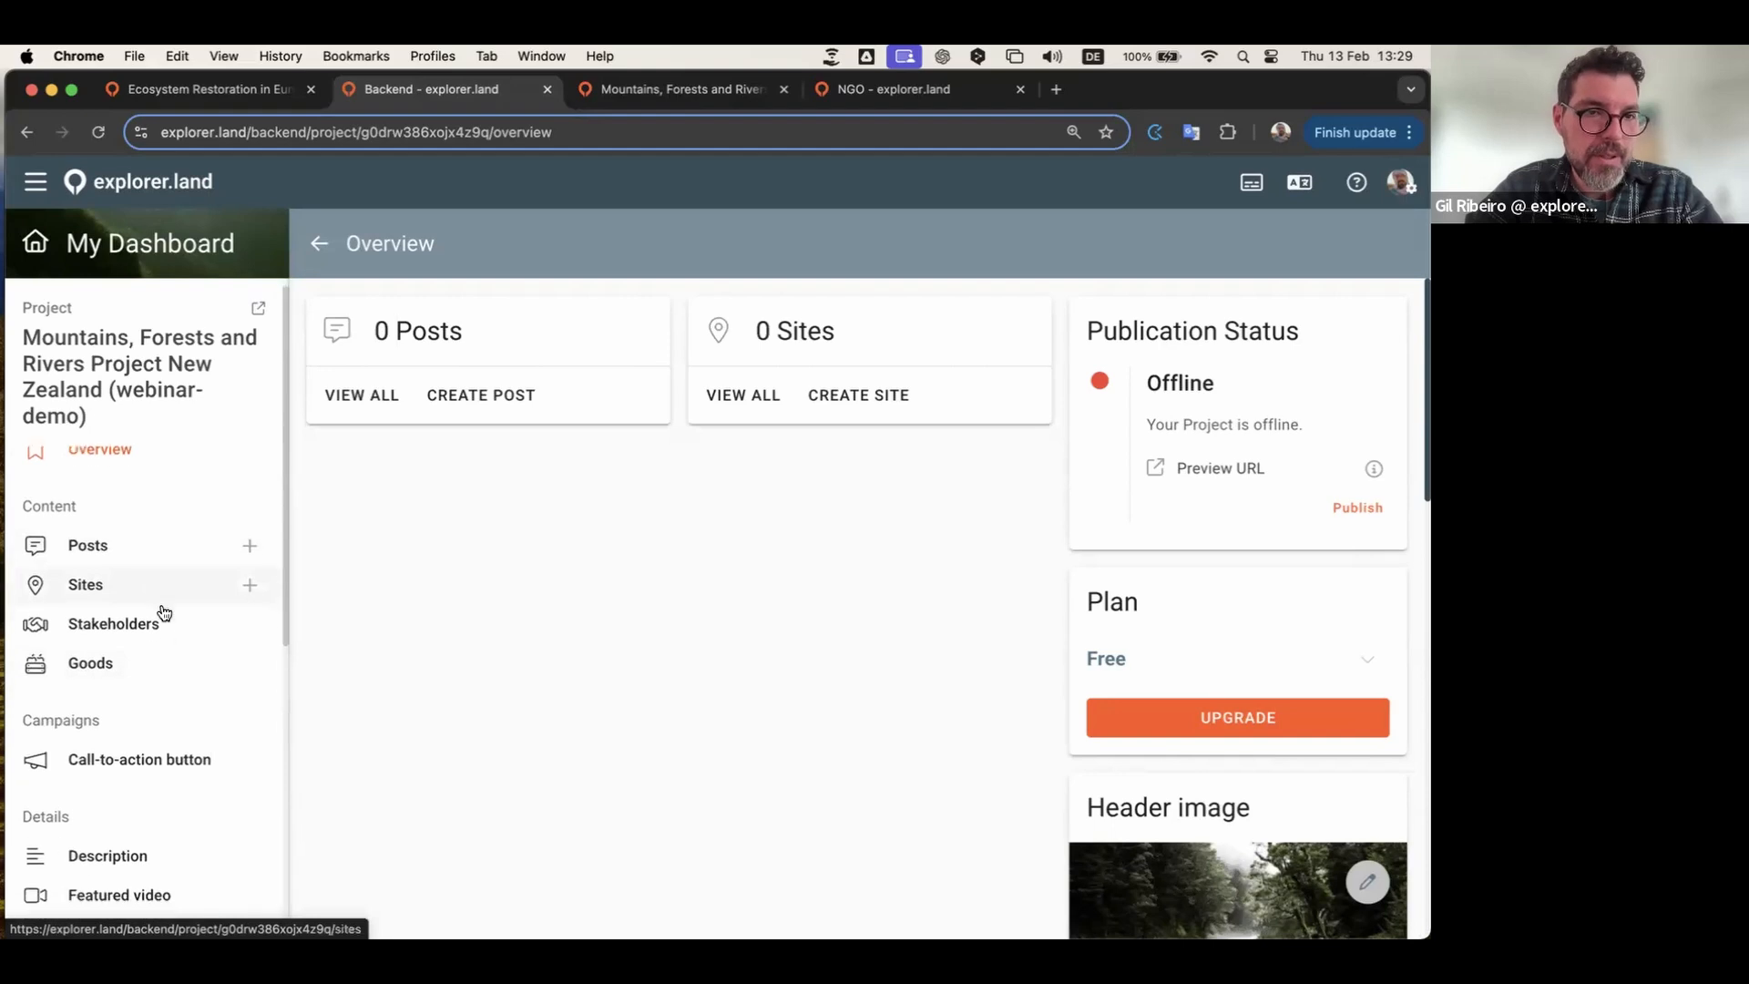
{"action": "scroll", "coordinate": [164, 612], "scroll_direction": "up", "scroll_amount": 2}
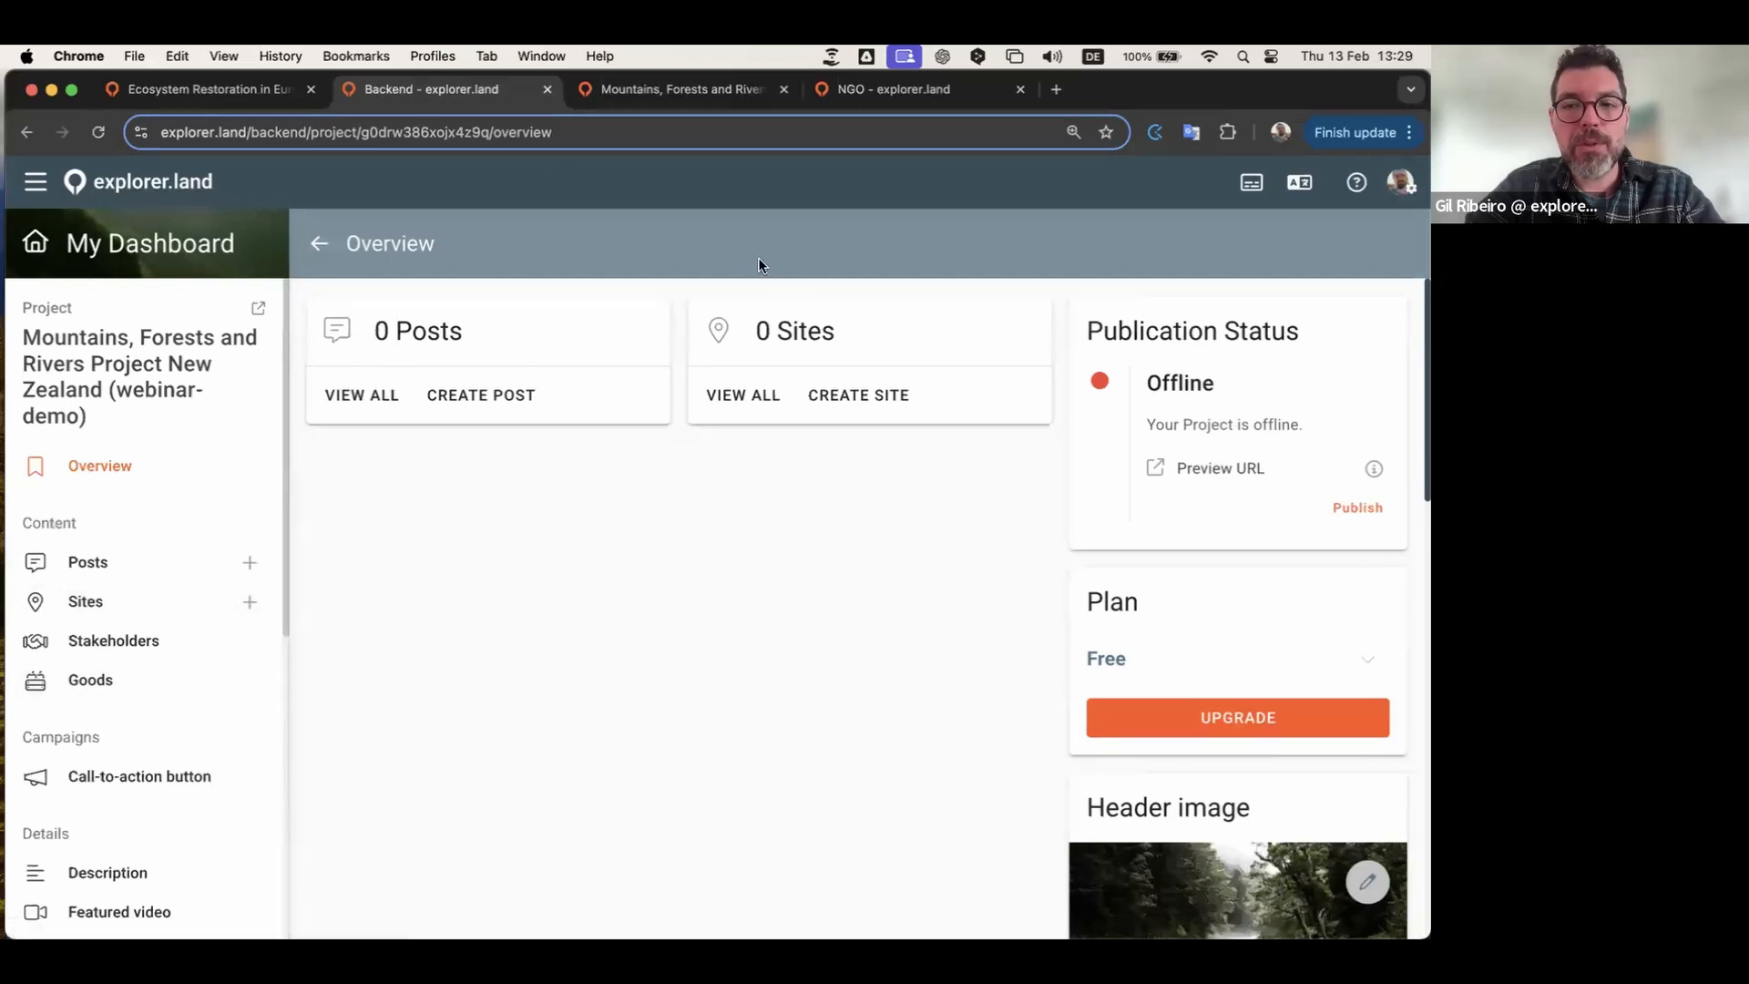
Step: Reload the preview tab to confirm the new river header image, then return to the backend
{"action": "left_click", "coordinate": [670, 91]}
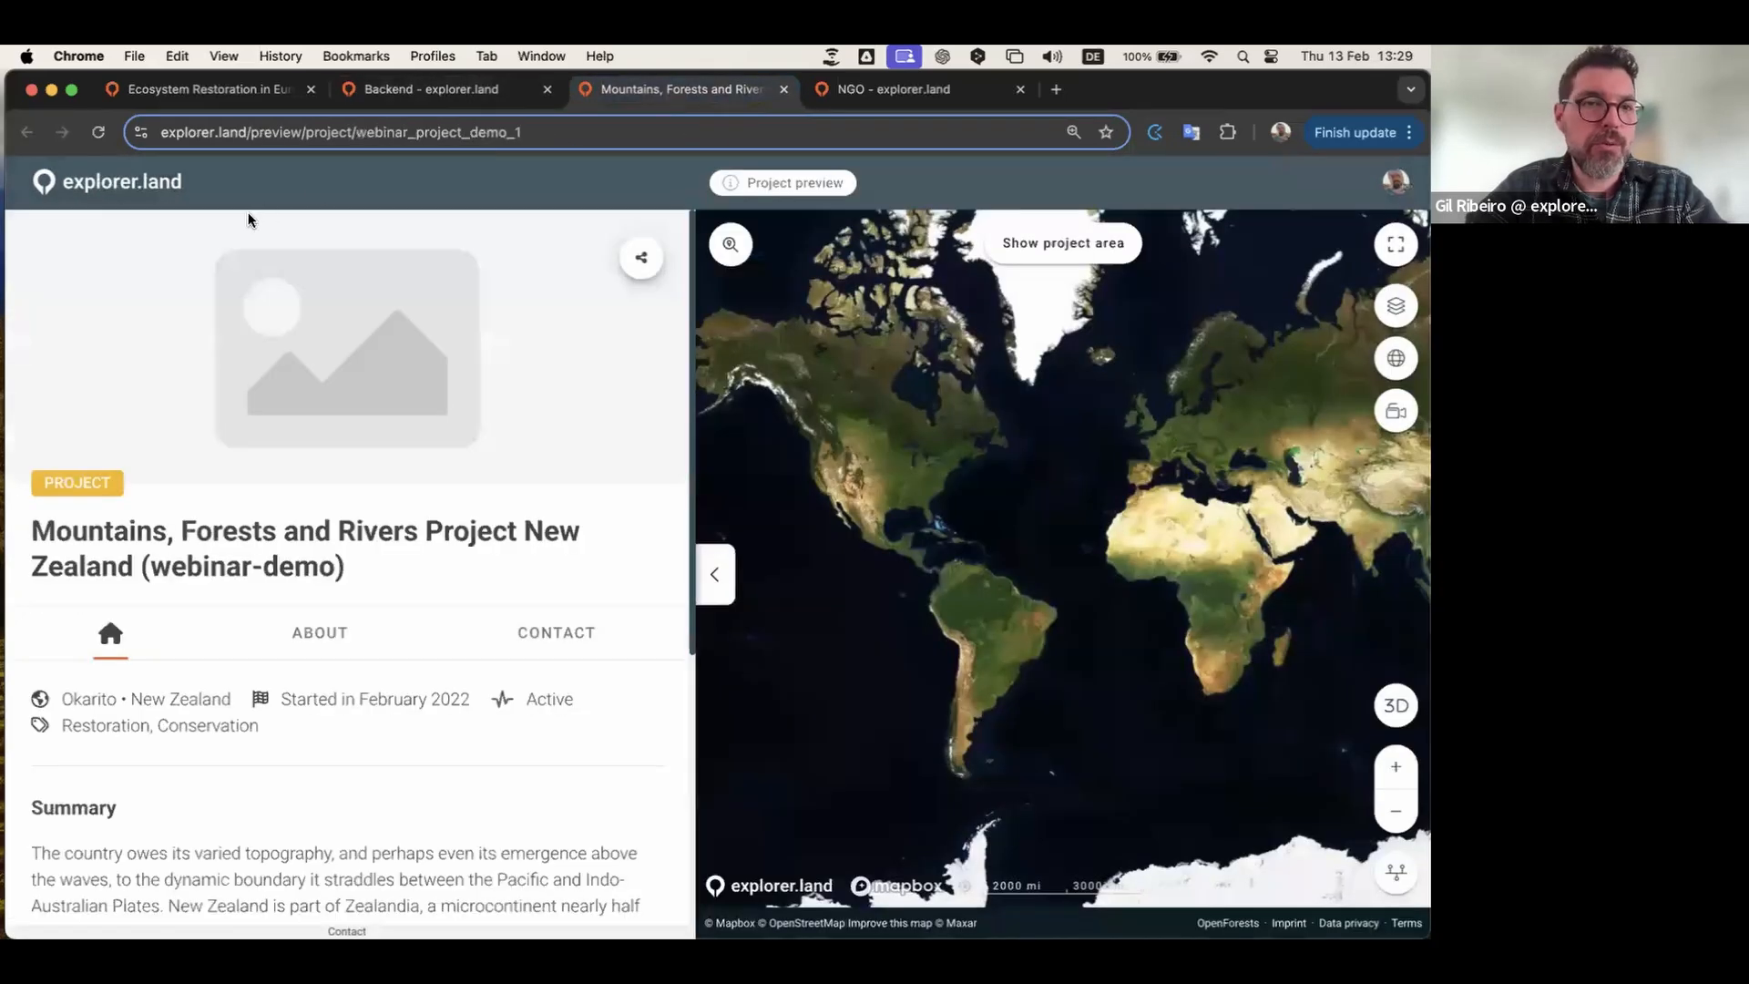
{"action": "left_click", "coordinate": [98, 132]}
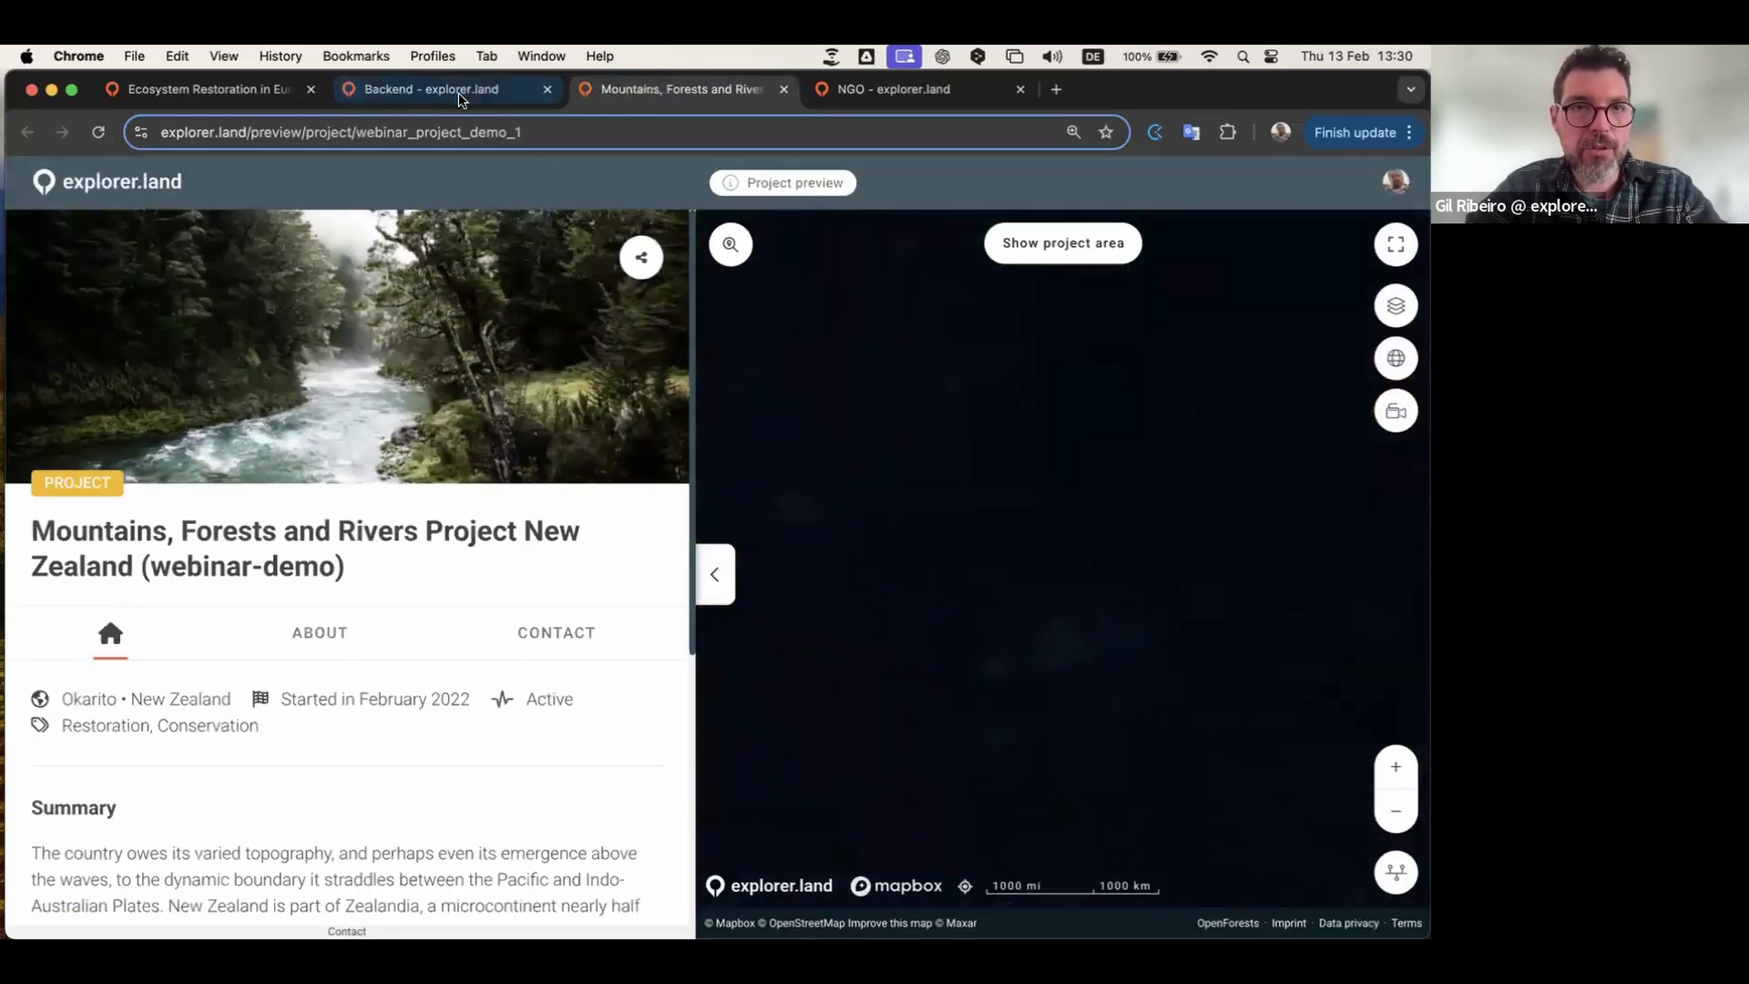
{"action": "left_click", "coordinate": [460, 92]}
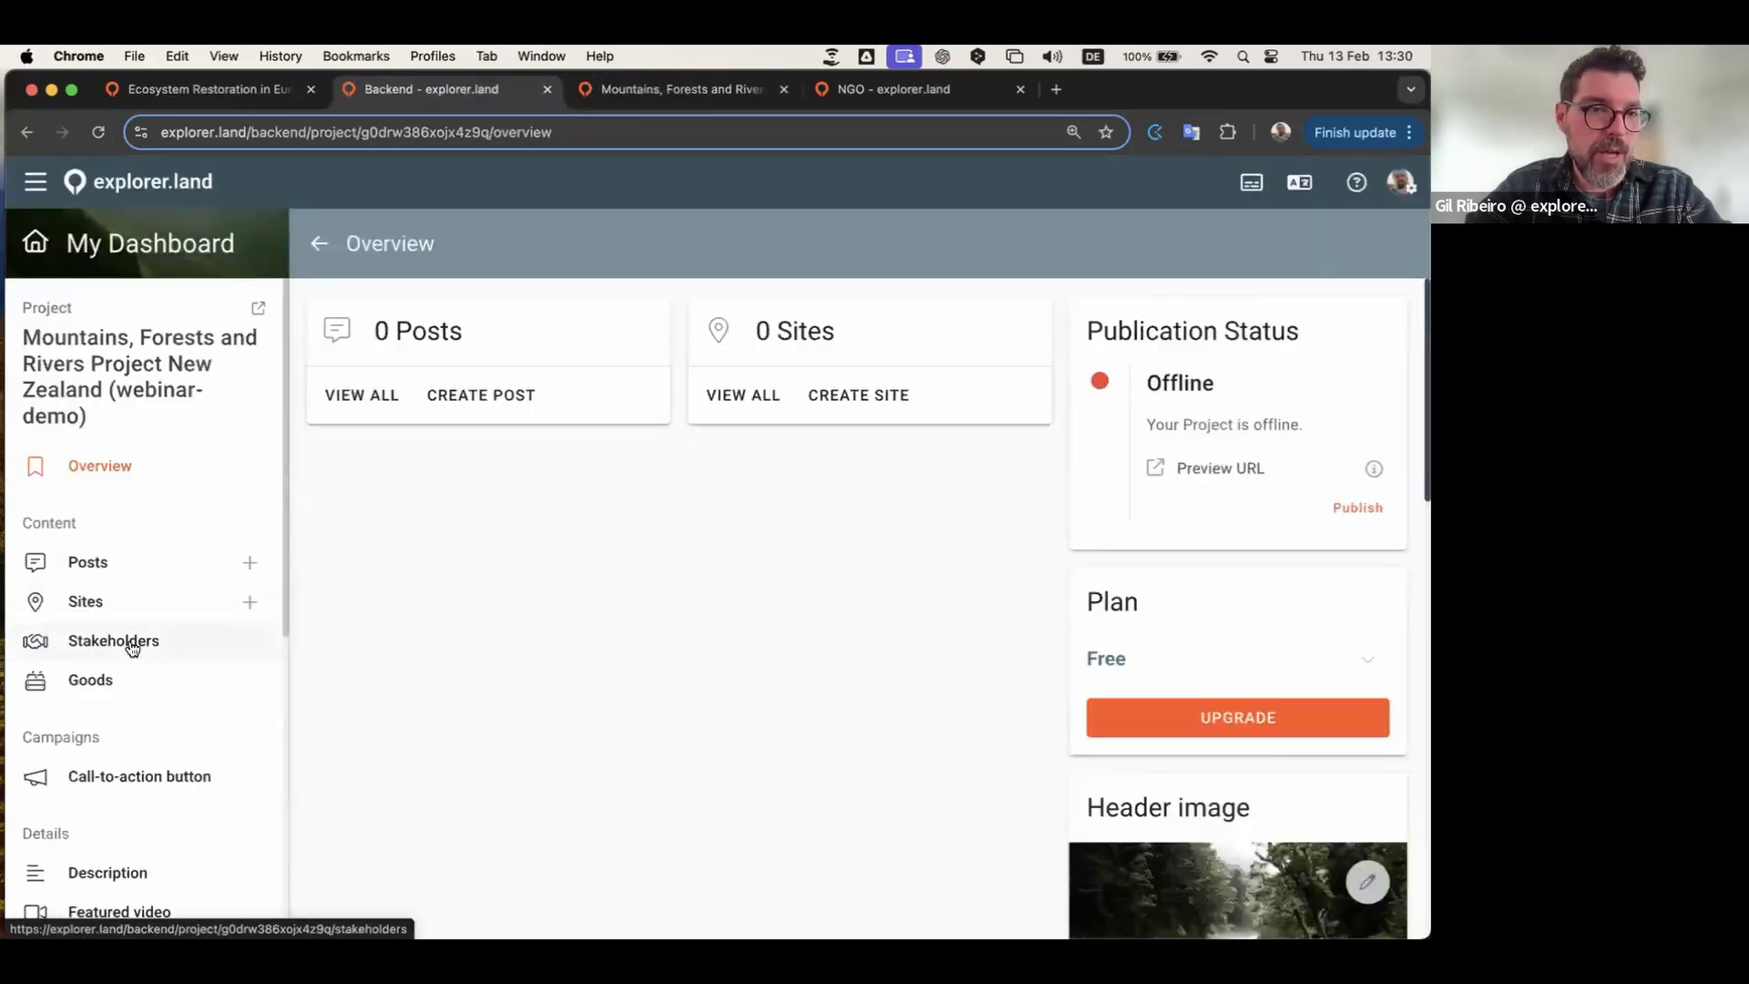
Step: Save the 'New Zealand – An Unexpected Beauty' YouTube link as the project's featured video
{"action": "scroll", "coordinate": [132, 644], "scroll_direction": "down", "scroll_amount": 3}
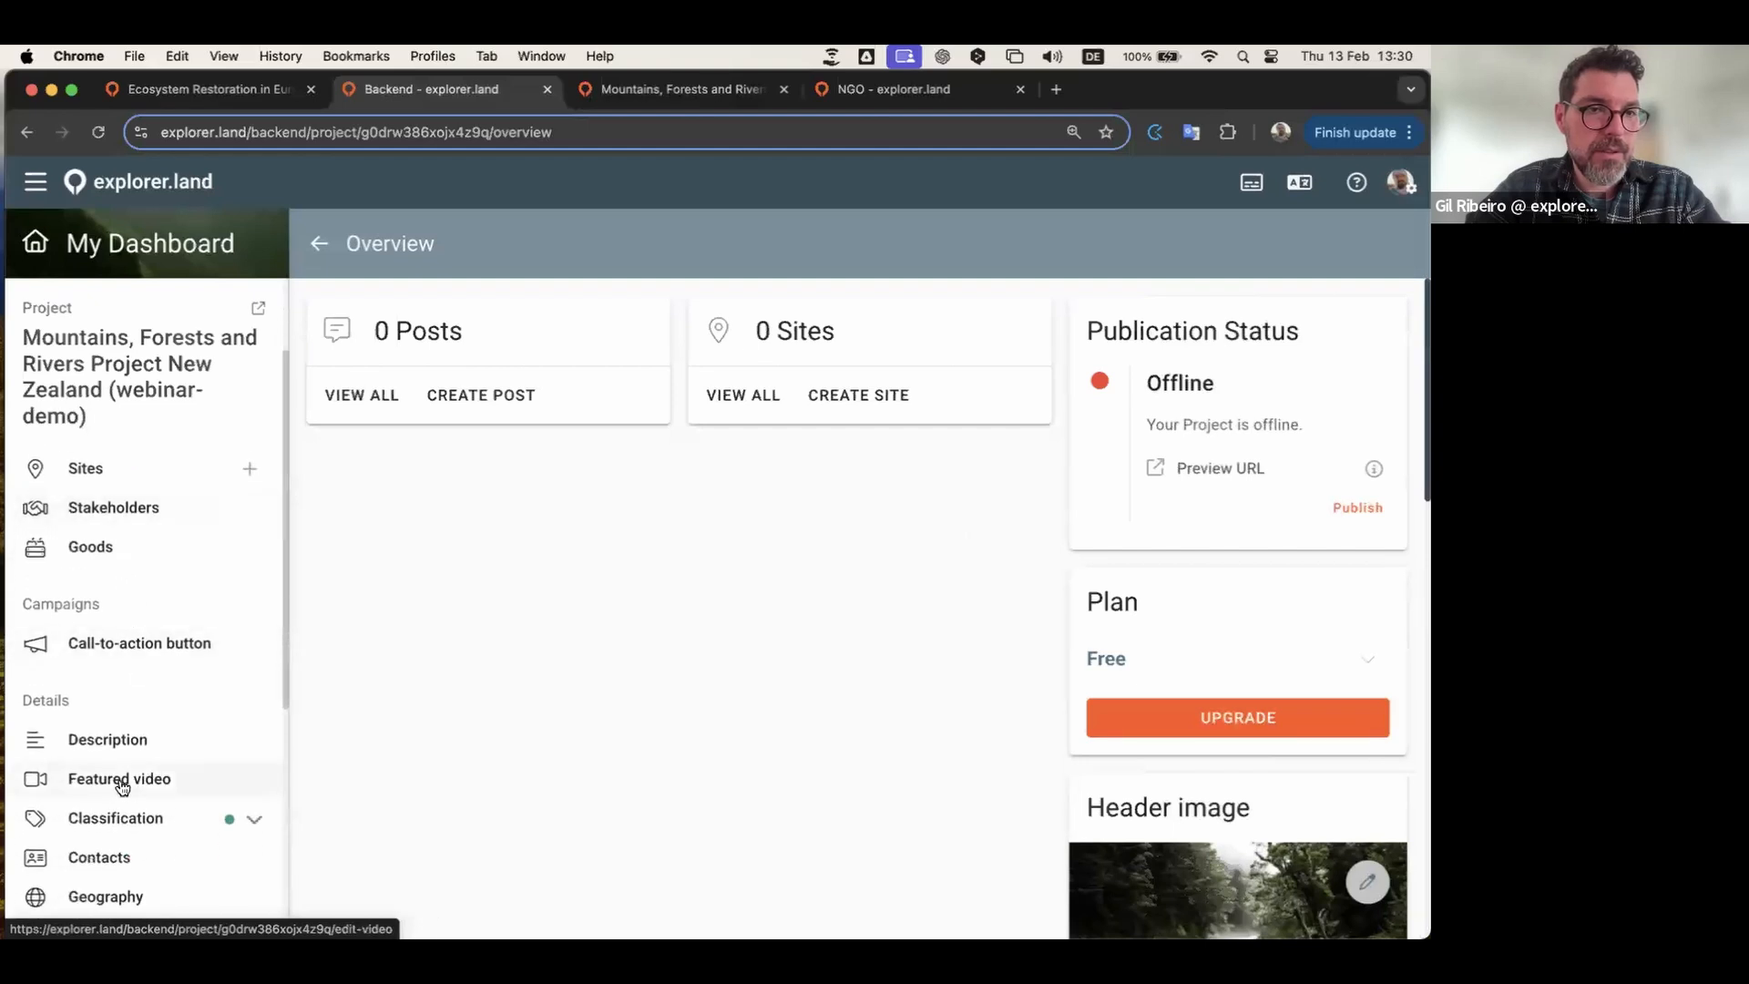
{"action": "left_click", "coordinate": [116, 780]}
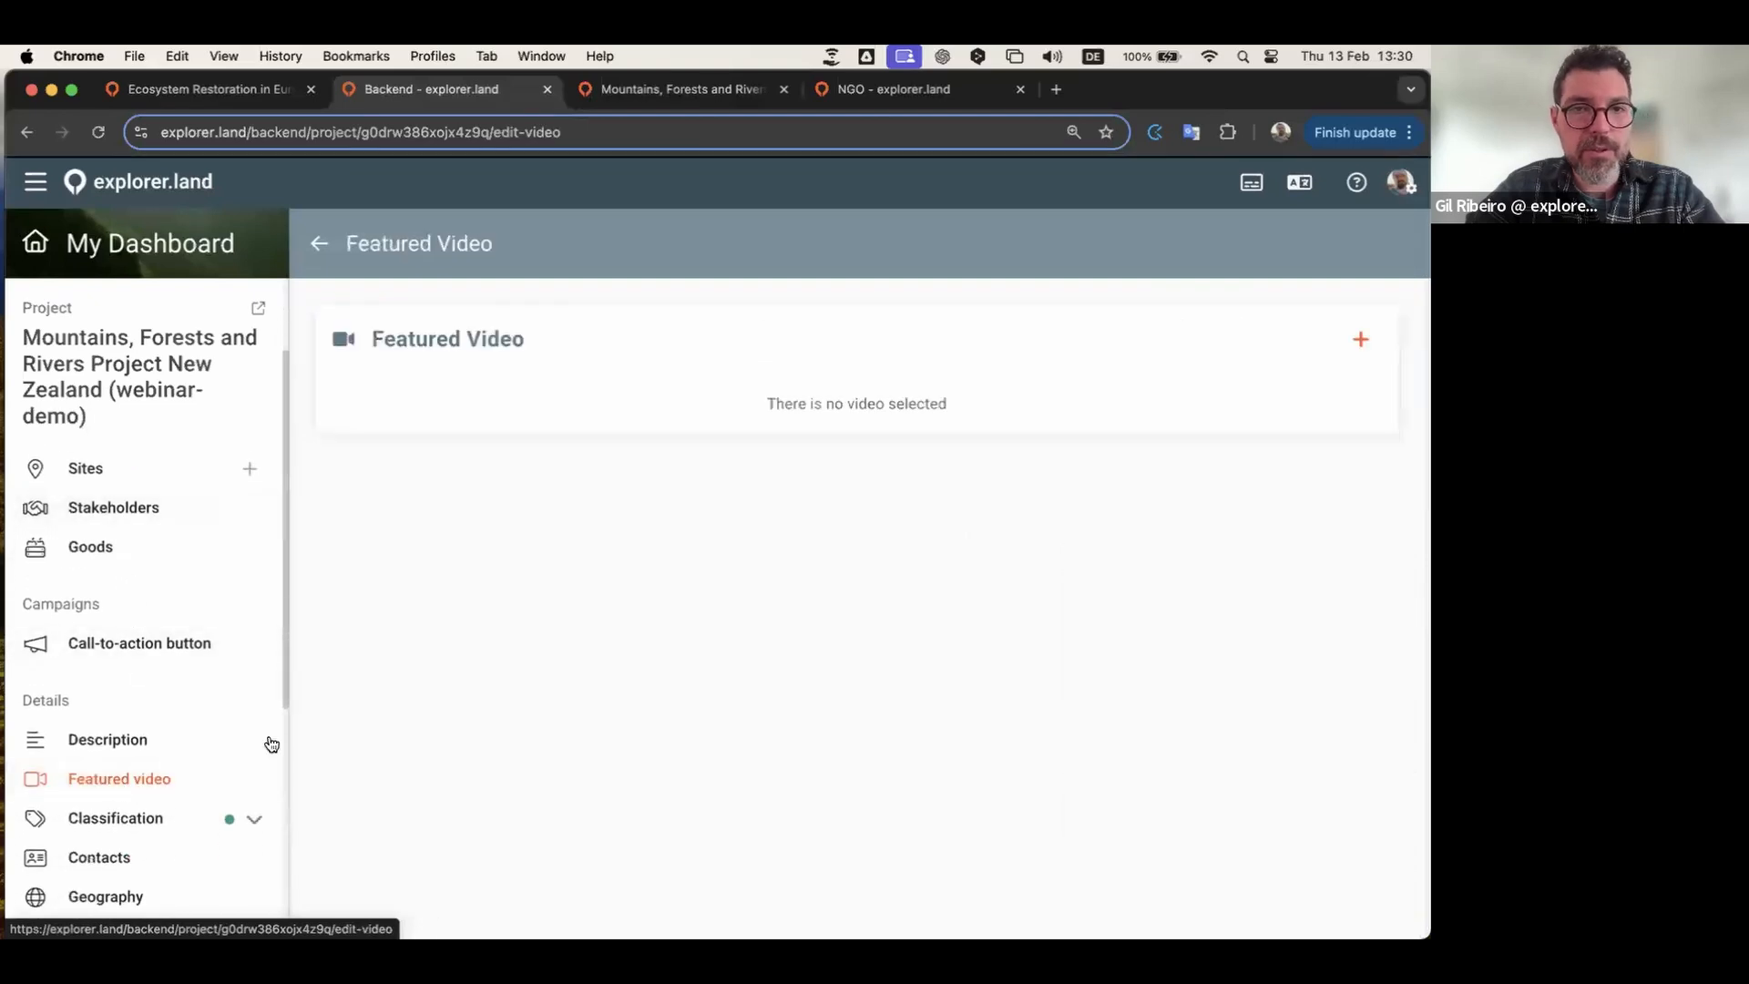
{"action": "left_click", "coordinate": [1359, 340]}
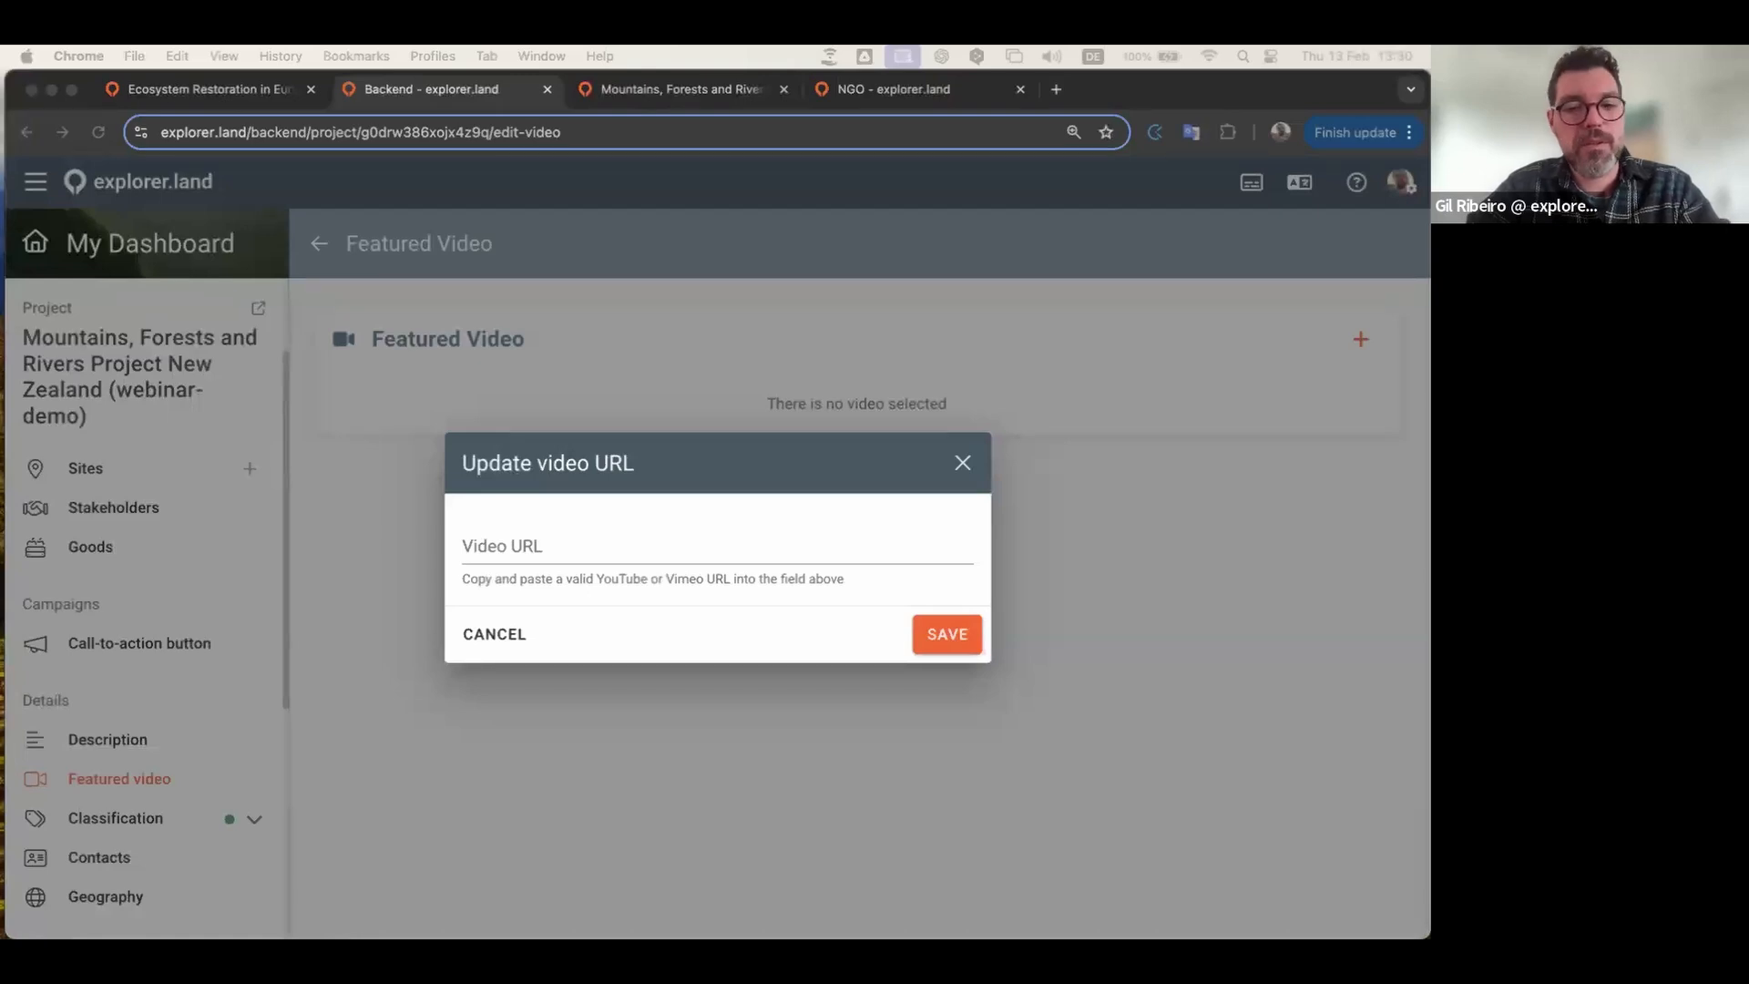
{"action": "left_click", "coordinate": [604, 547]}
{"action": "type", "text": "https://youtu.be/sWpfPj2sOzA"}
{"action": "left_click", "coordinate": [960, 645]}
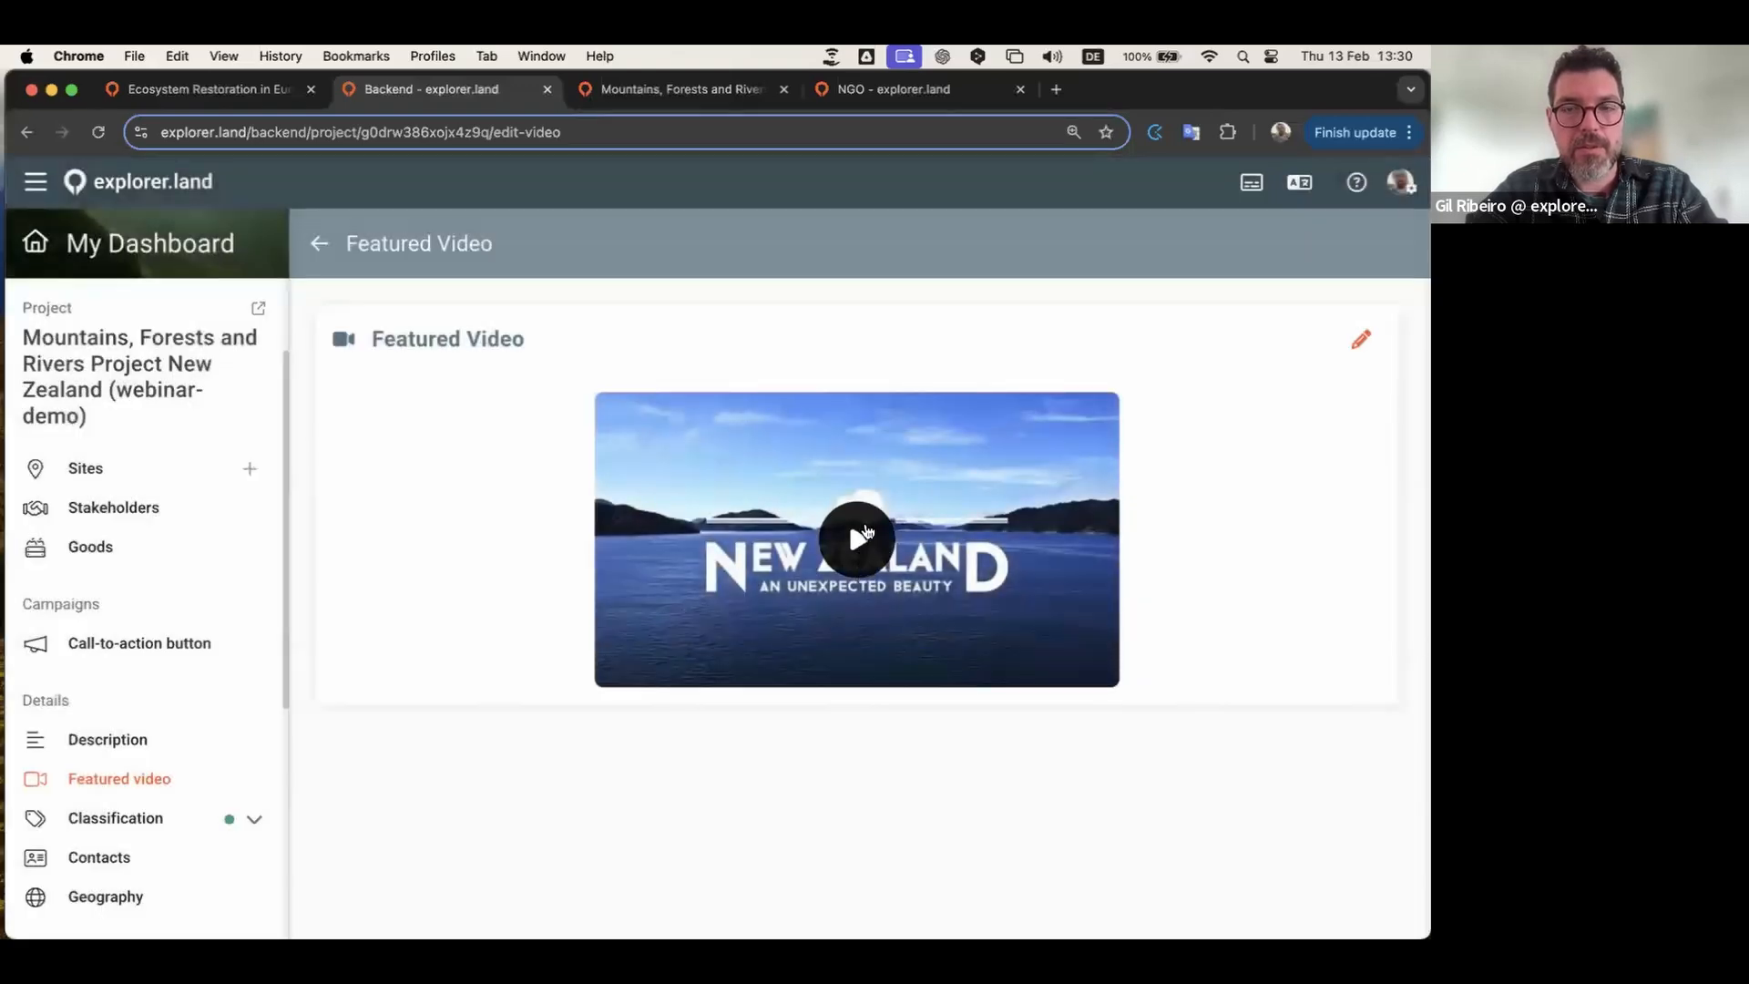
{"action": "left_click", "coordinate": [235, 97]}
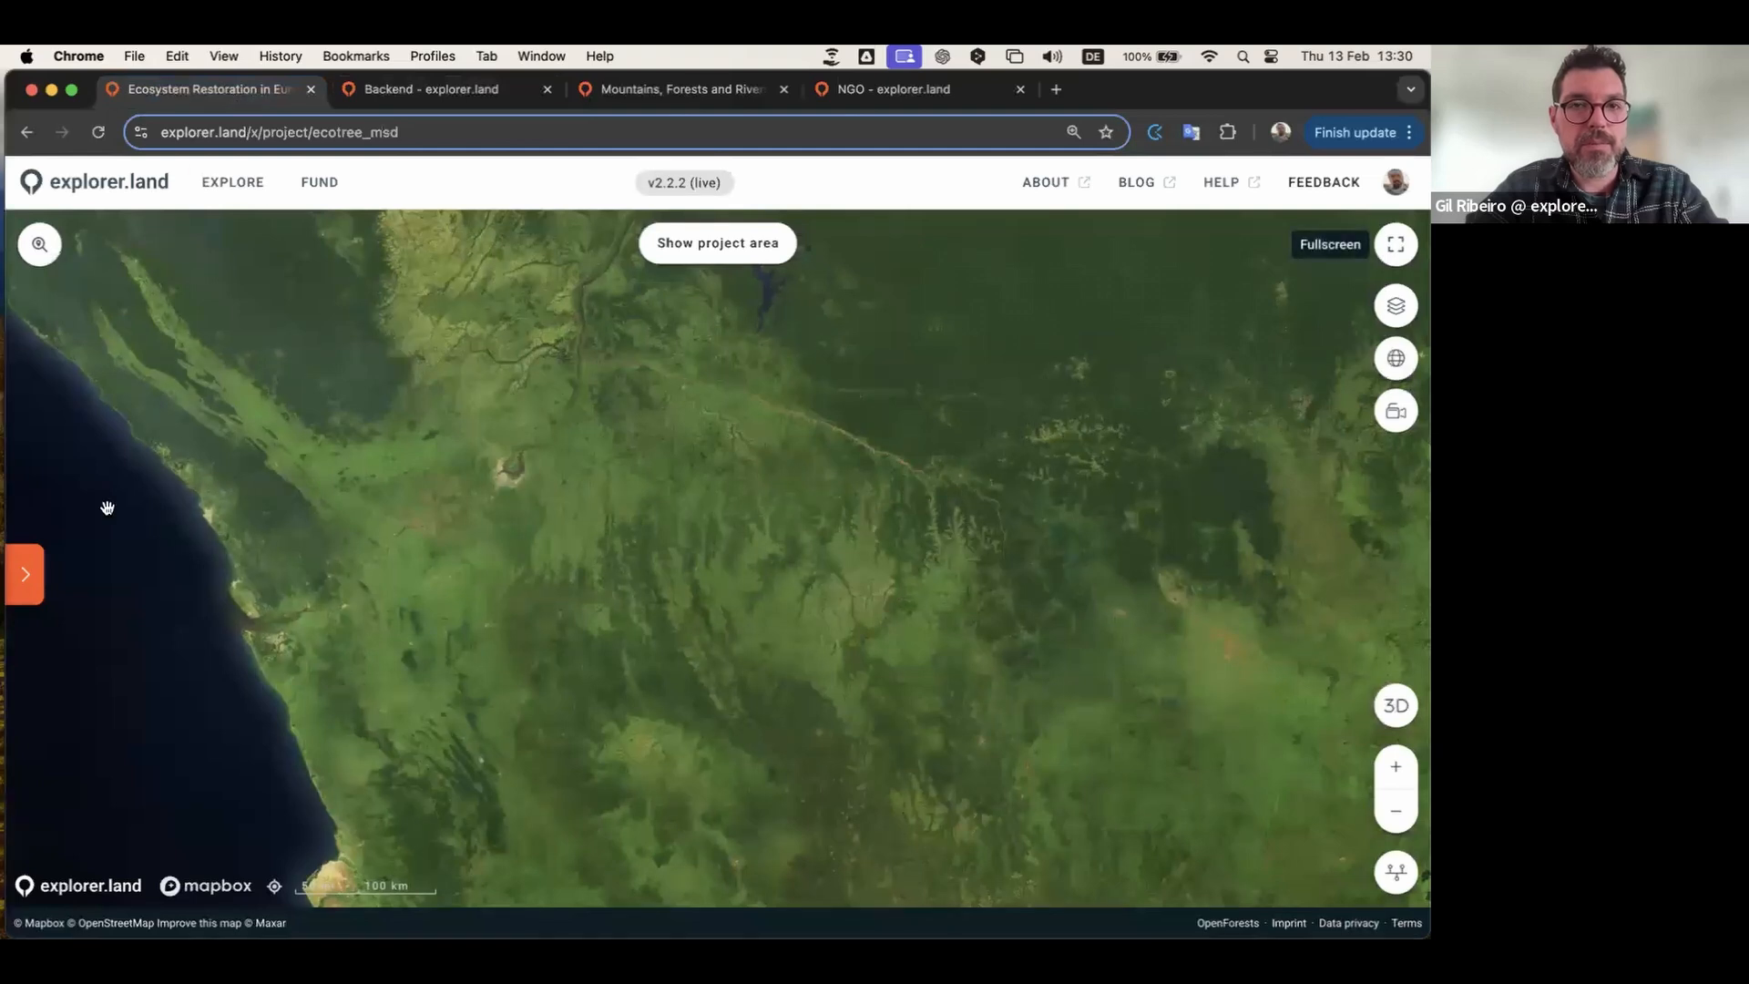
Step: Reload the New Zealand preview to confirm the video appears, then open the empty Sites list
{"action": "left_click", "coordinate": [27, 581]}
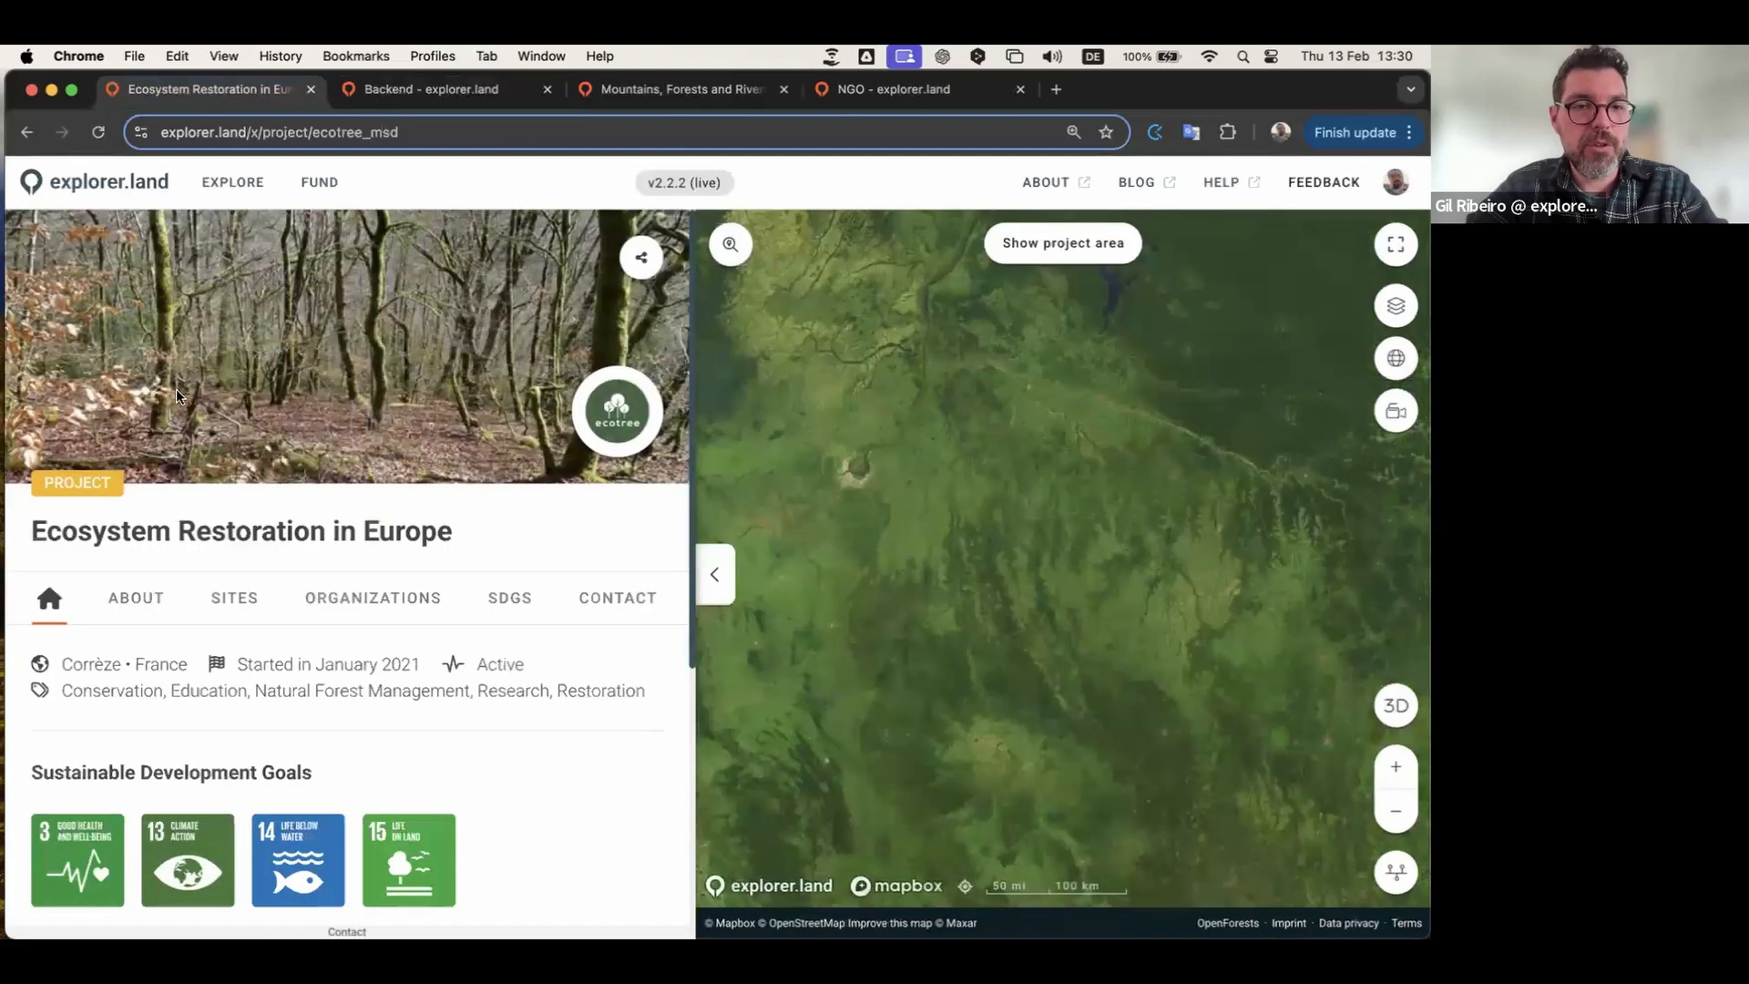
{"action": "left_click", "coordinate": [643, 90]}
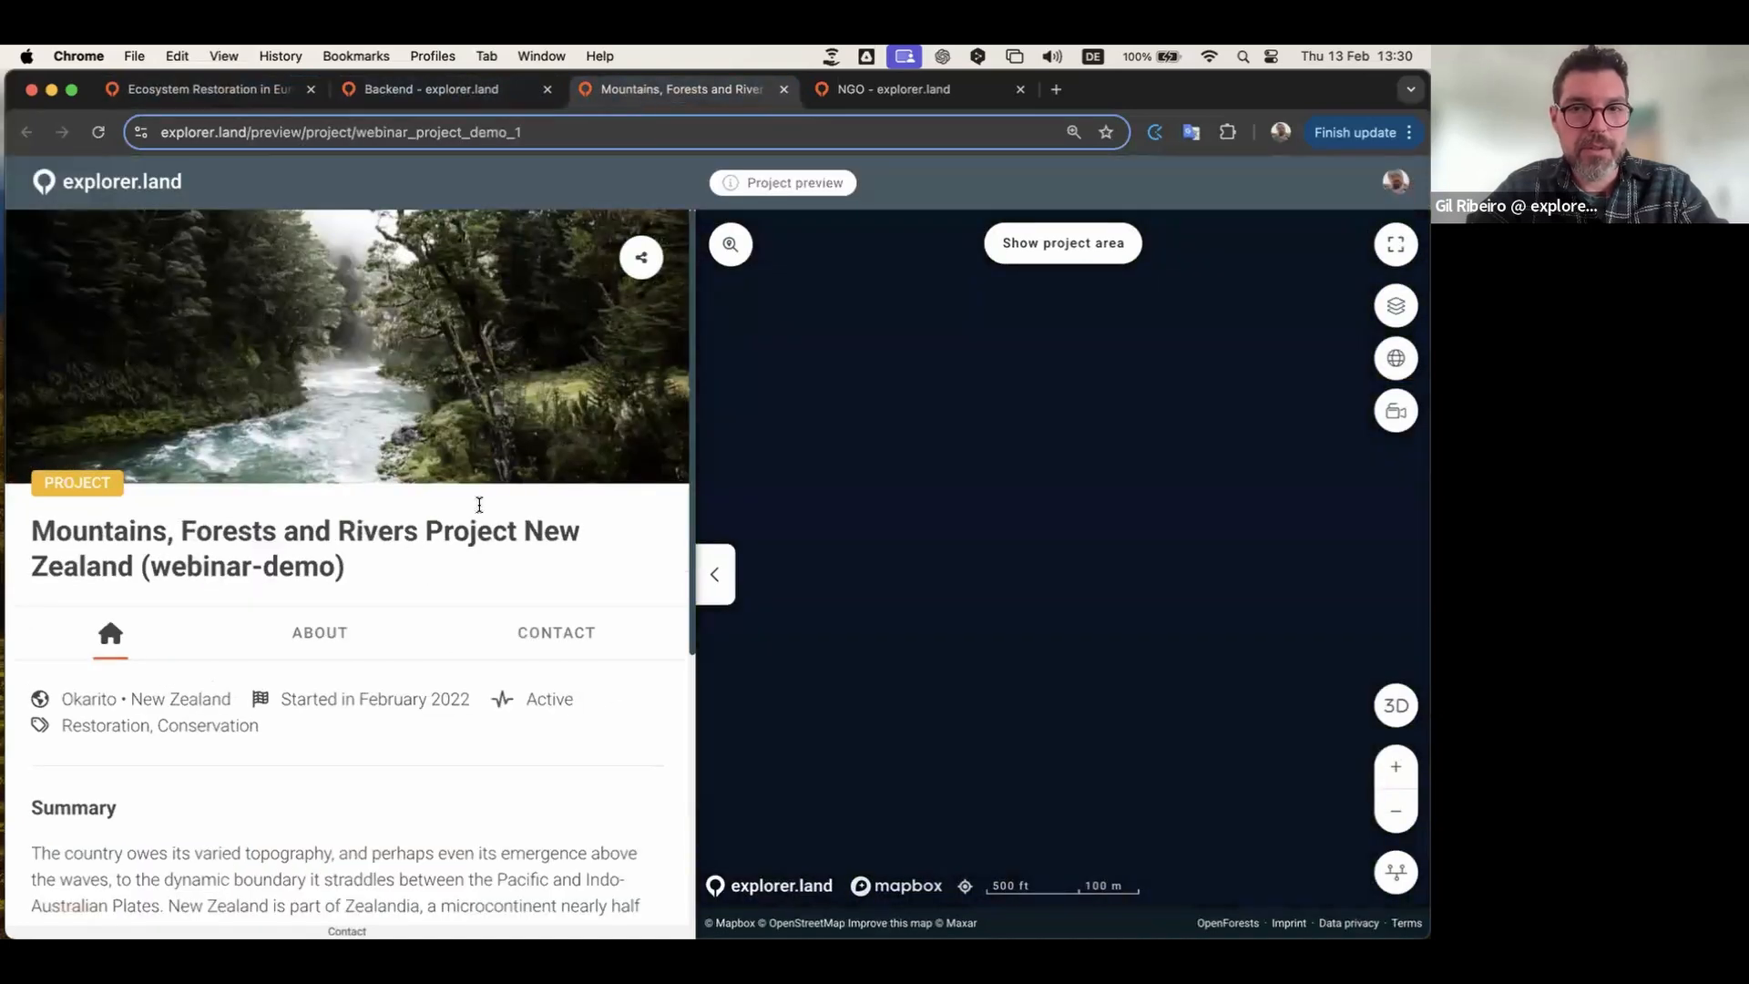
{"action": "left_click", "coordinate": [97, 133]}
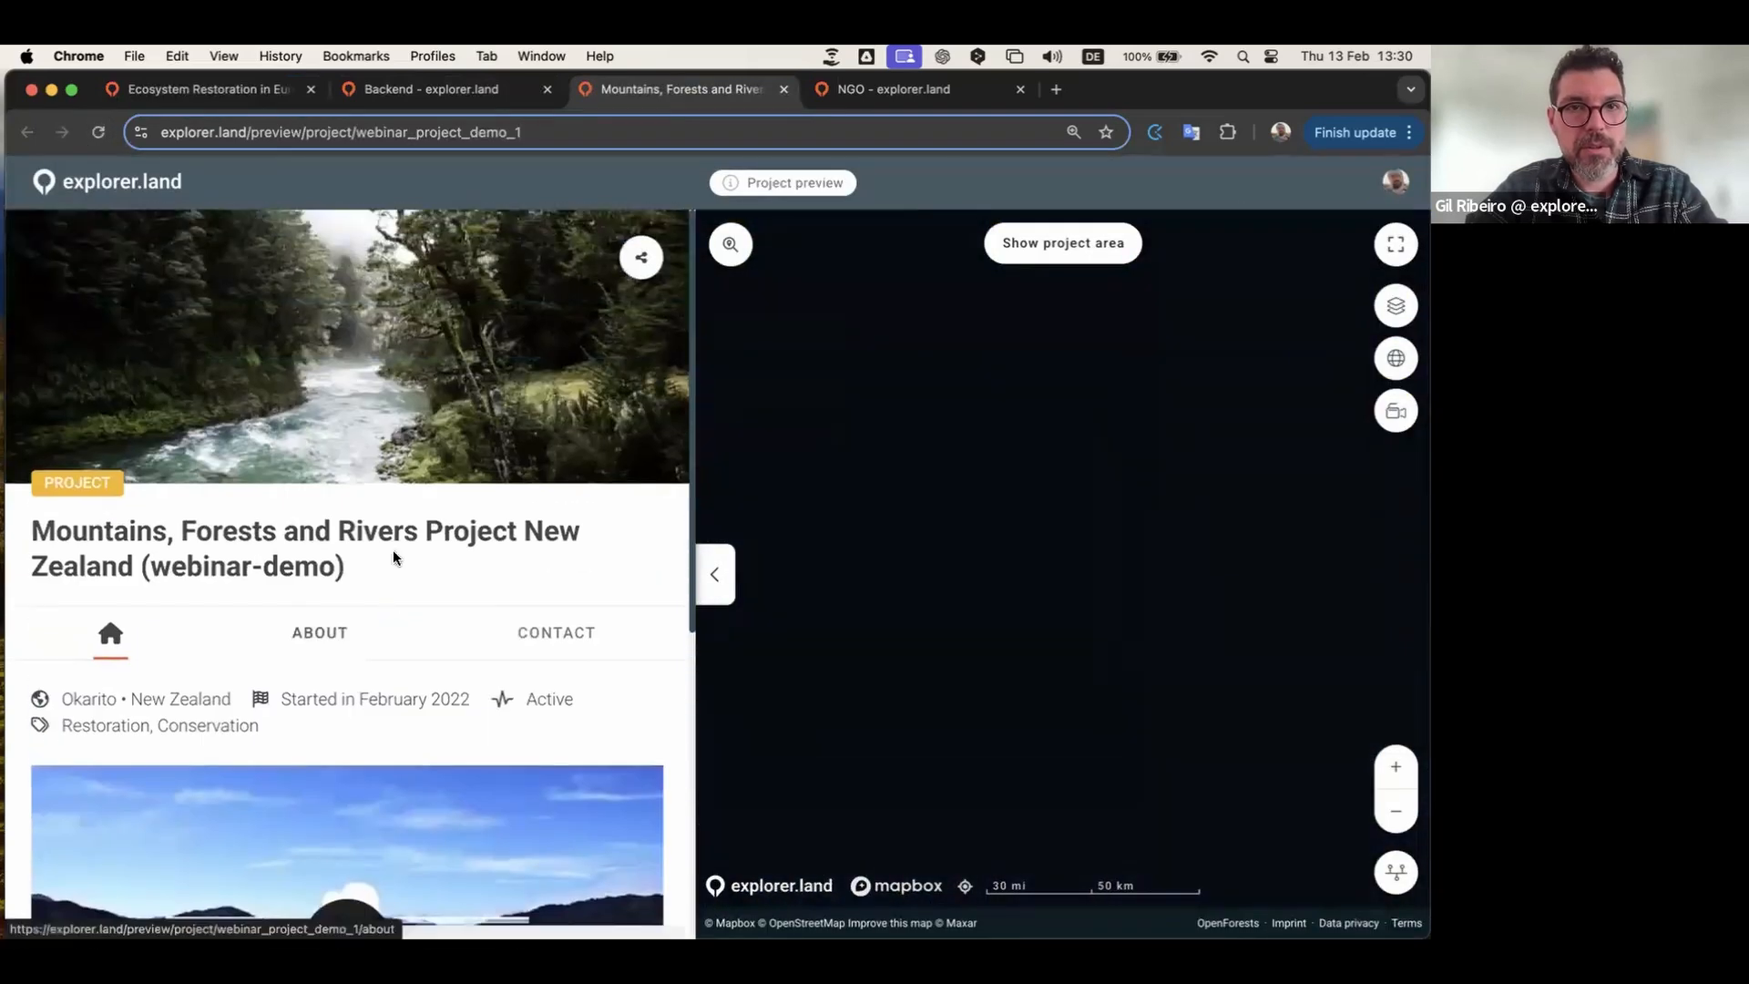
{"action": "left_click", "coordinate": [461, 91]}
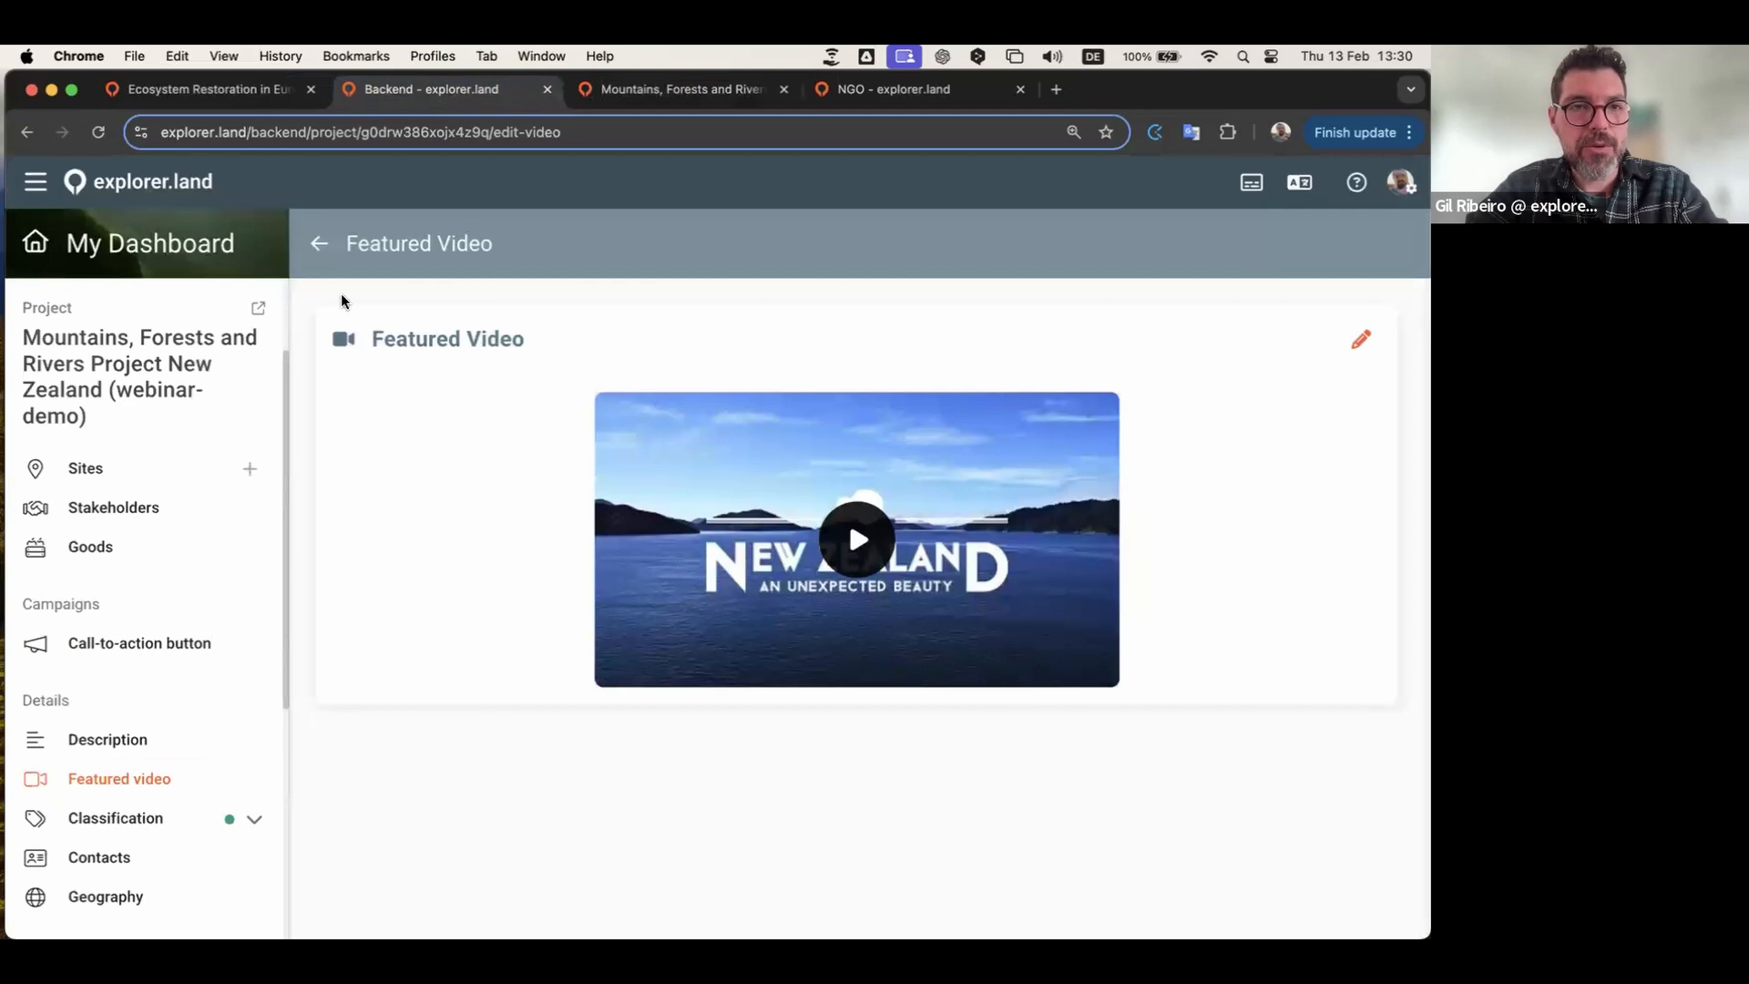
{"action": "left_click", "coordinate": [318, 244]}
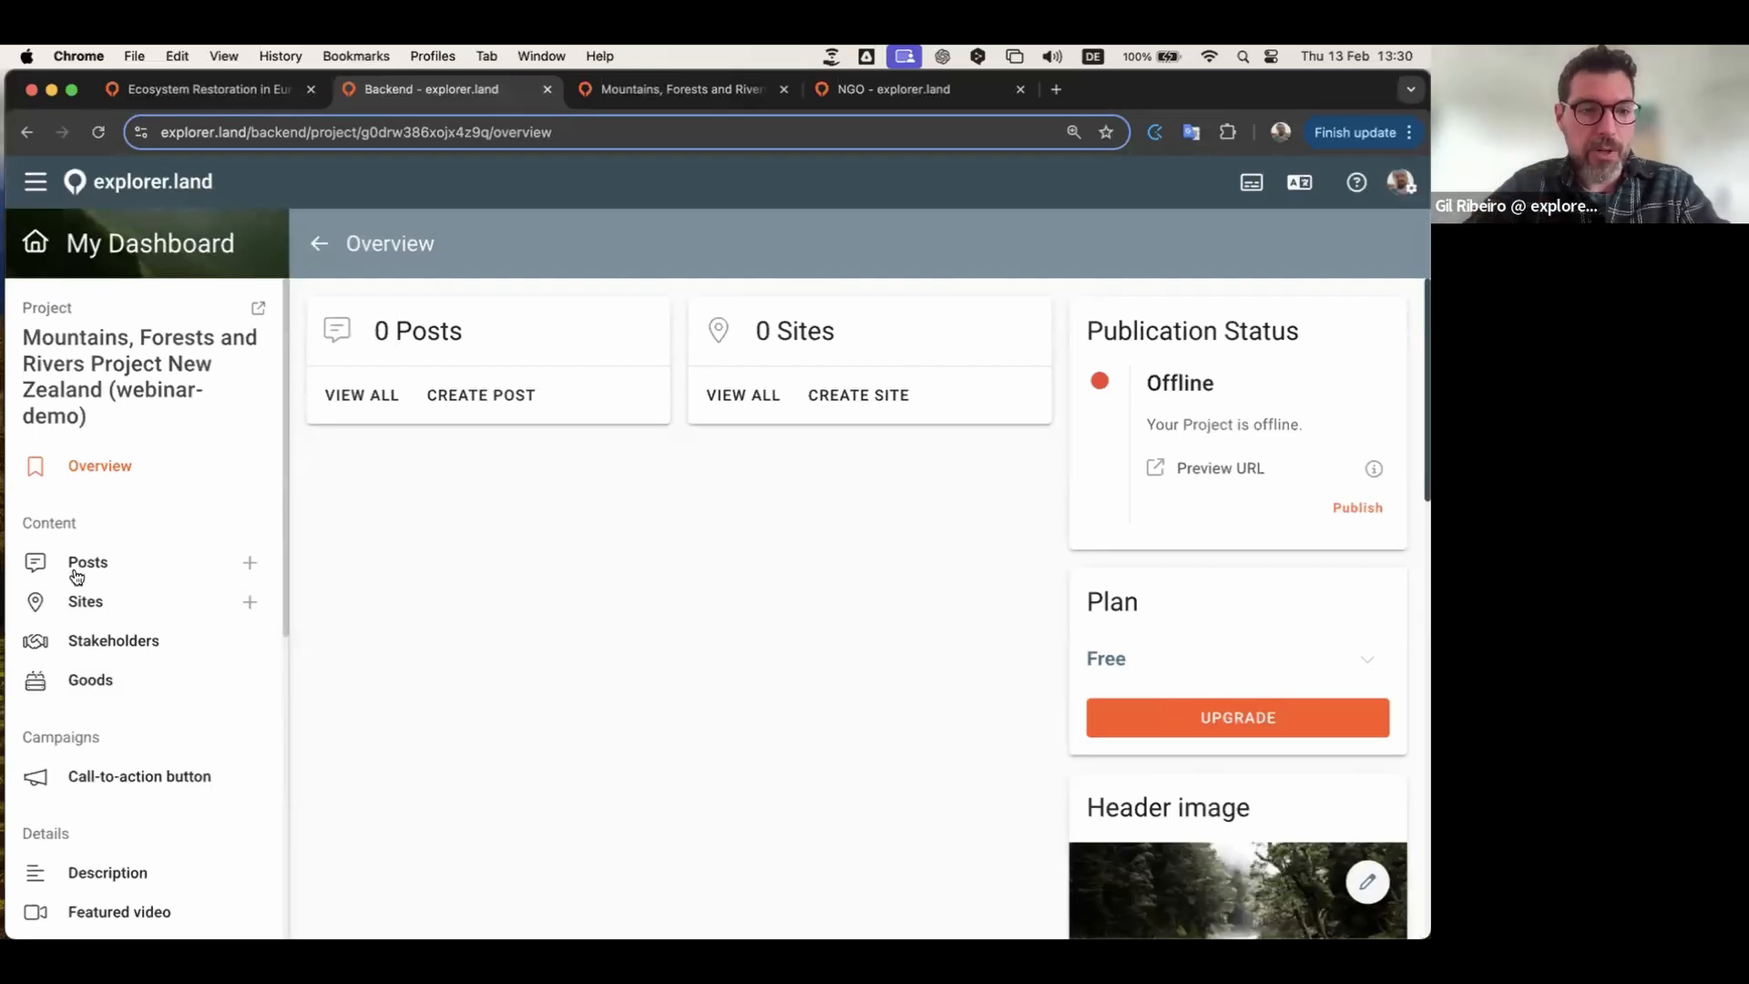
{"action": "left_click", "coordinate": [121, 603]}
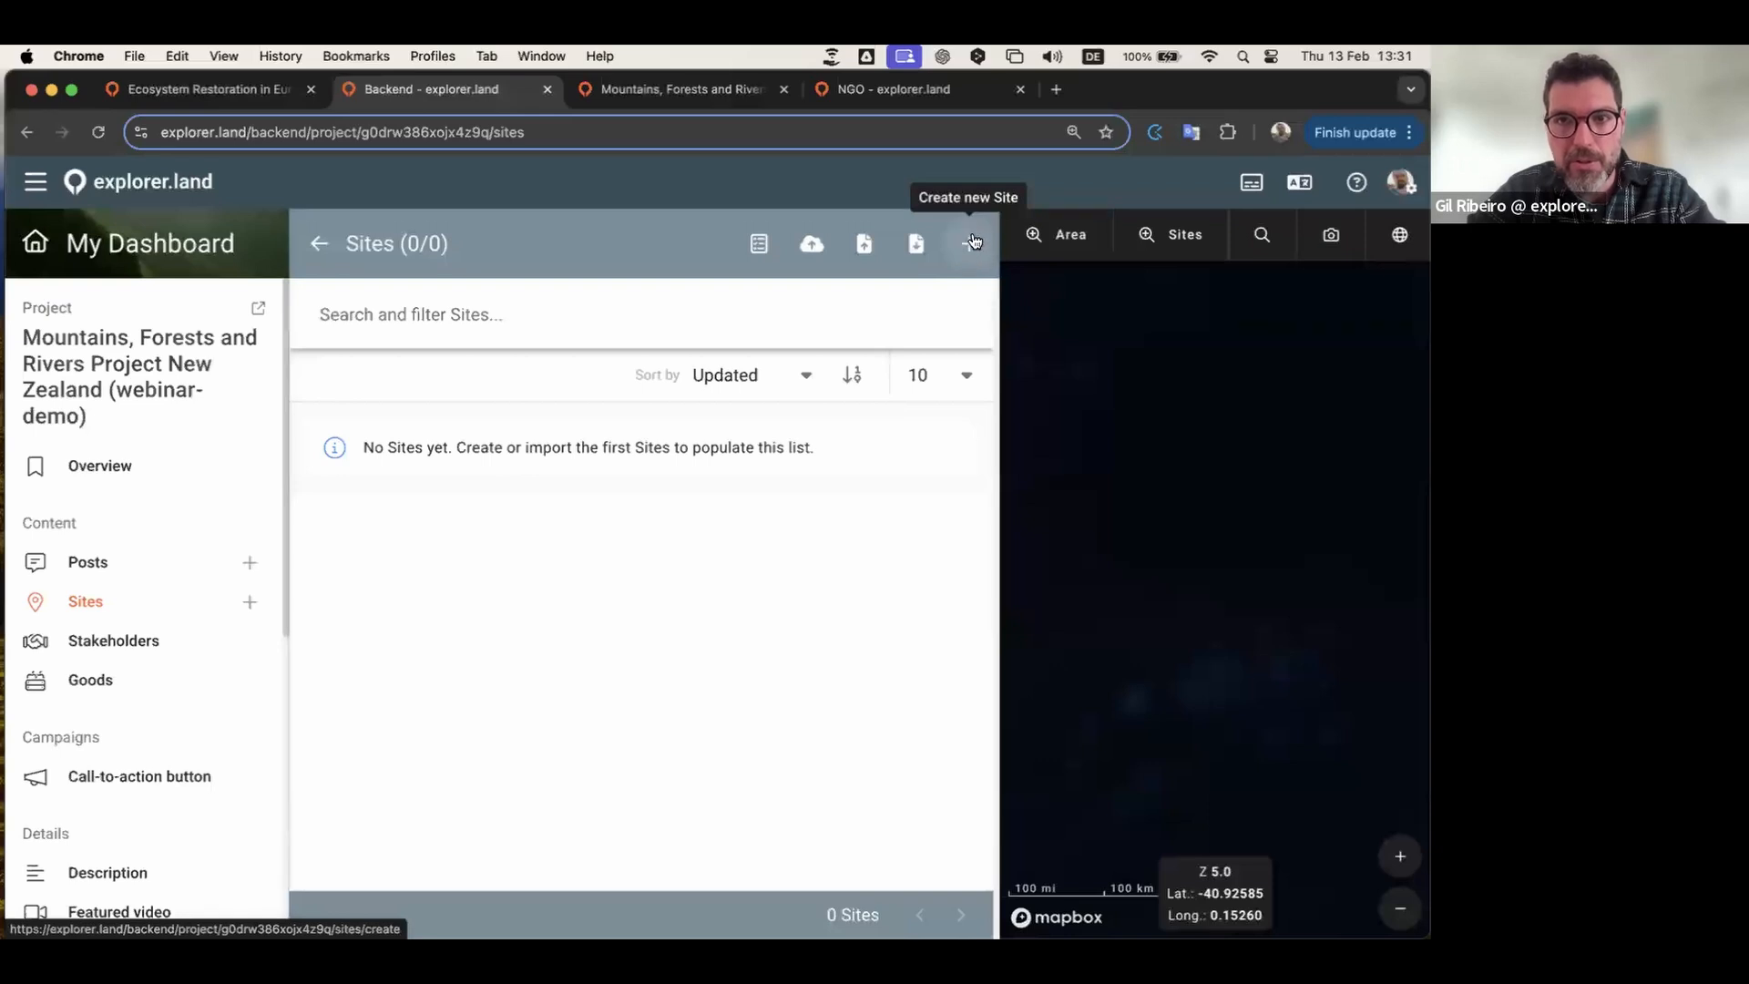
Step: Create a new site named 'Farm House'
{"action": "left_click", "coordinate": [971, 246]}
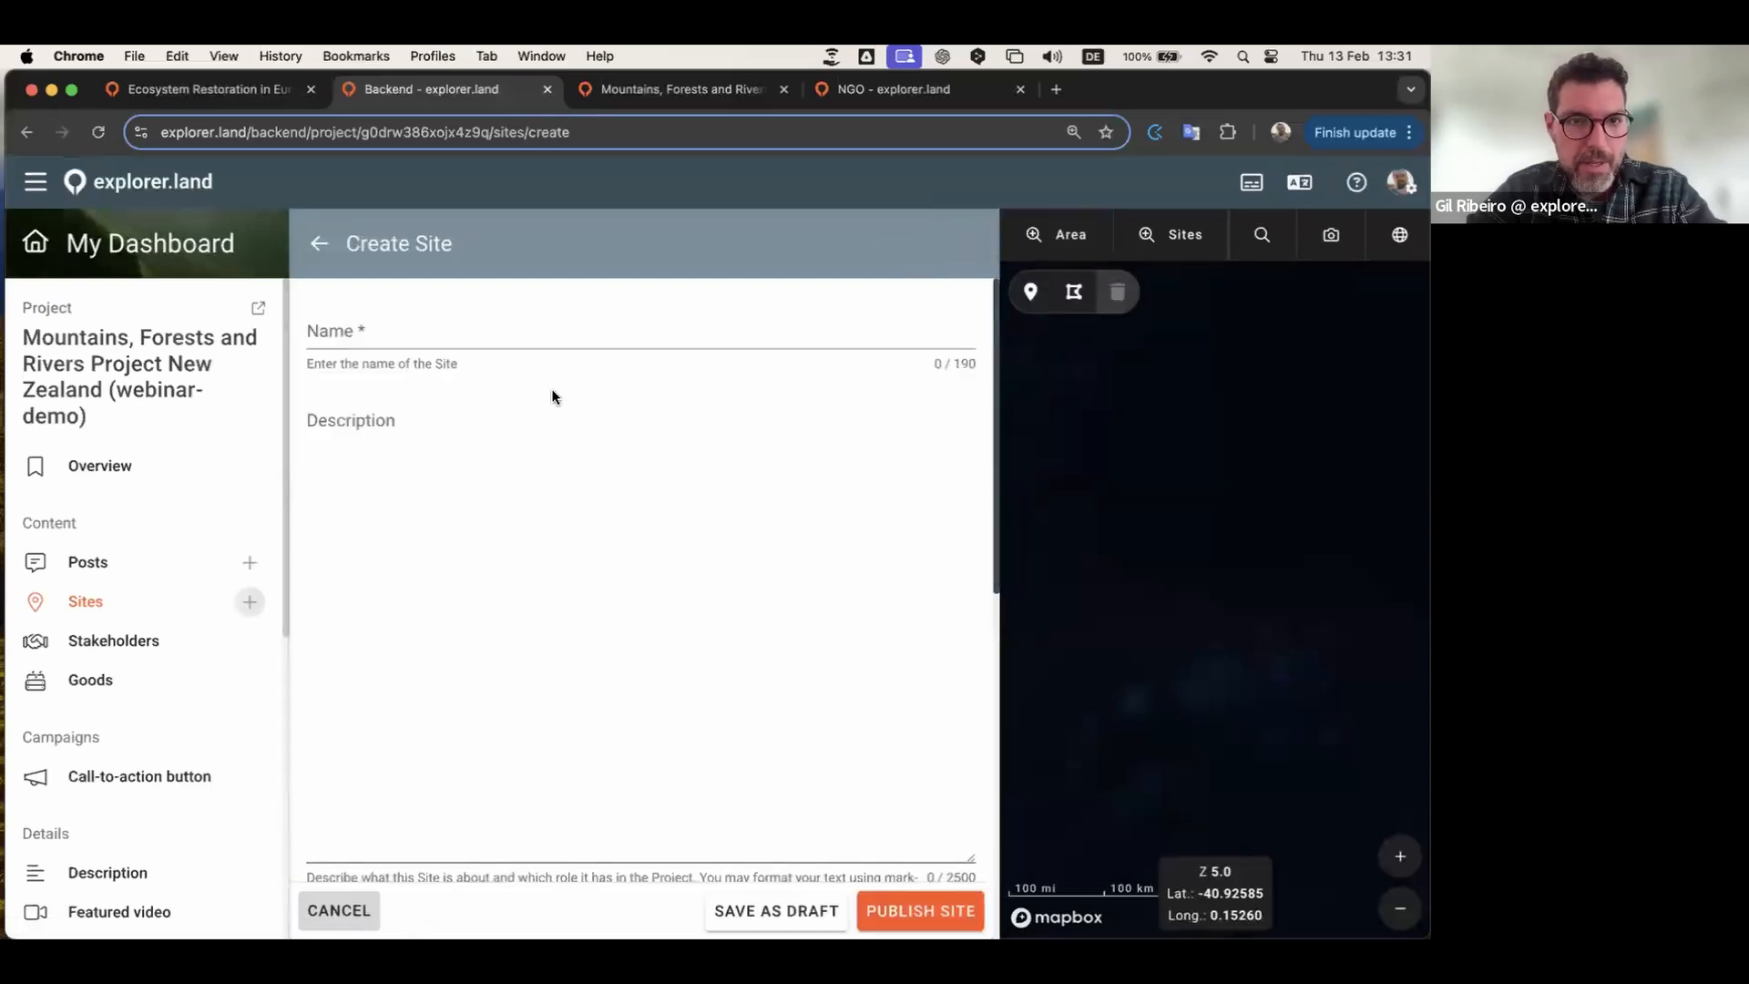
{"action": "scroll", "coordinate": [550, 388], "scroll_direction": "down", "scroll_amount": 5}
{"action": "scroll", "coordinate": [547, 625], "scroll_direction": "down", "scroll_amount": 3}
{"action": "scroll", "coordinate": [549, 625], "scroll_direction": "up", "scroll_amount": 3}
{"action": "scroll", "coordinate": [550, 624], "scroll_direction": "up", "scroll_amount": 5}
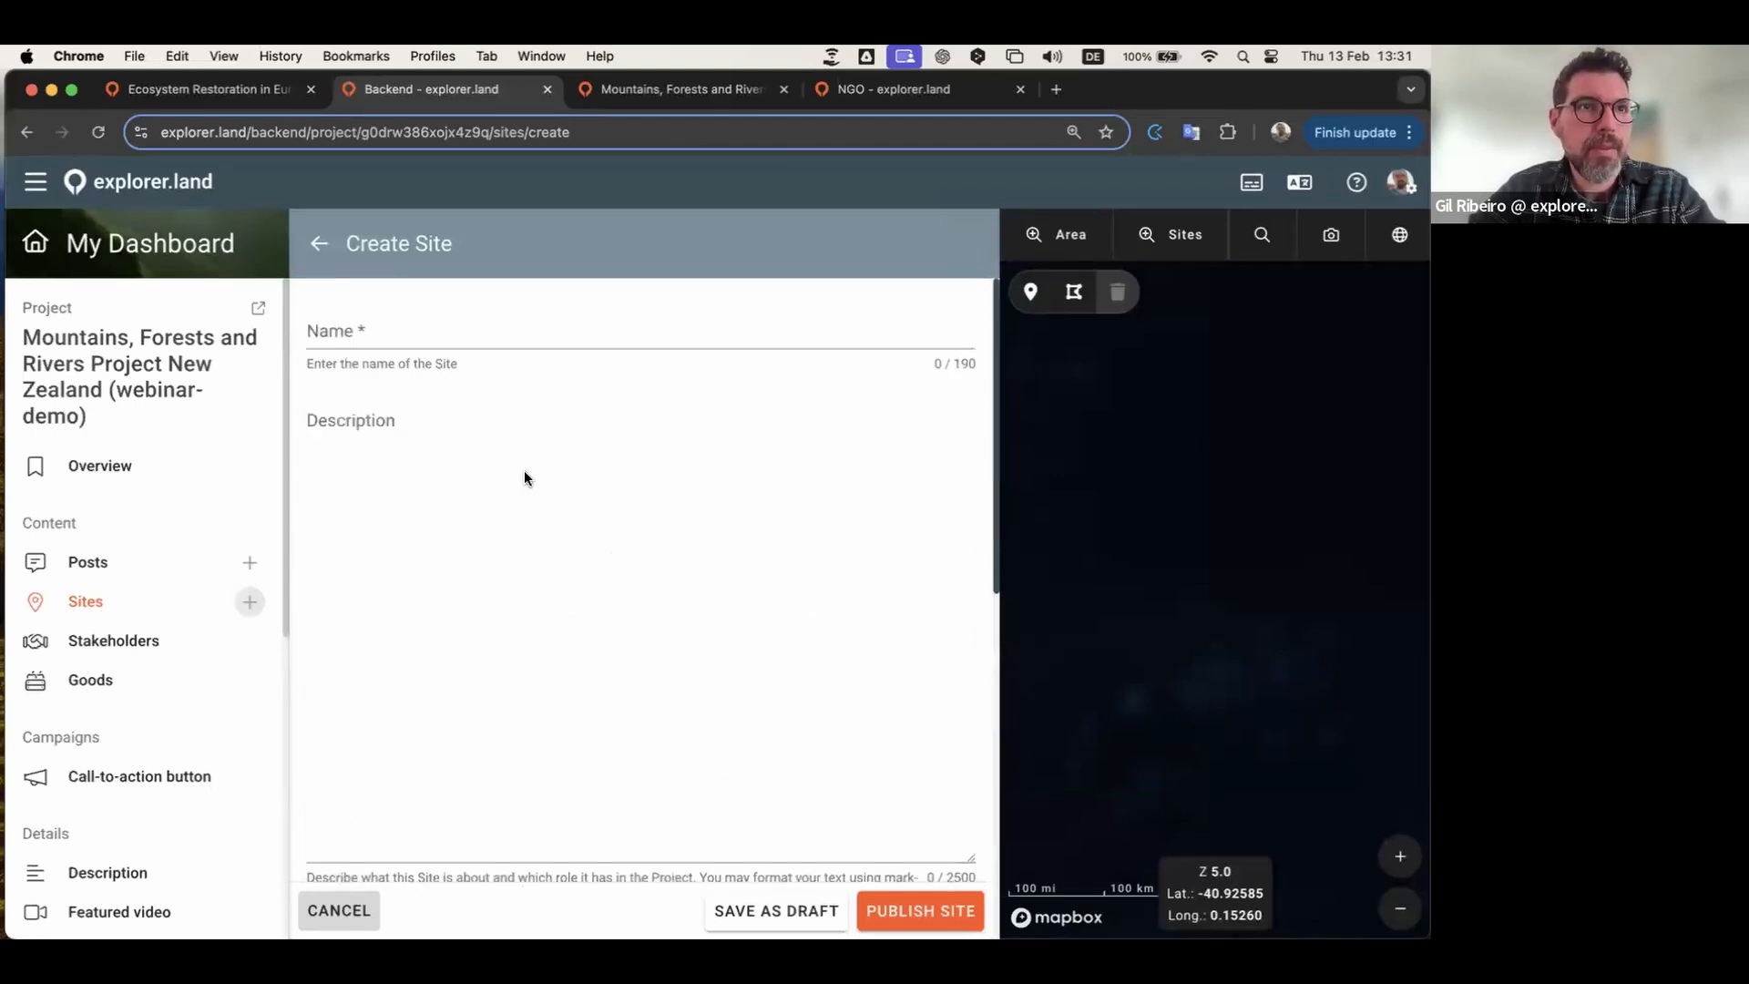
{"action": "left_click", "coordinate": [393, 330]}
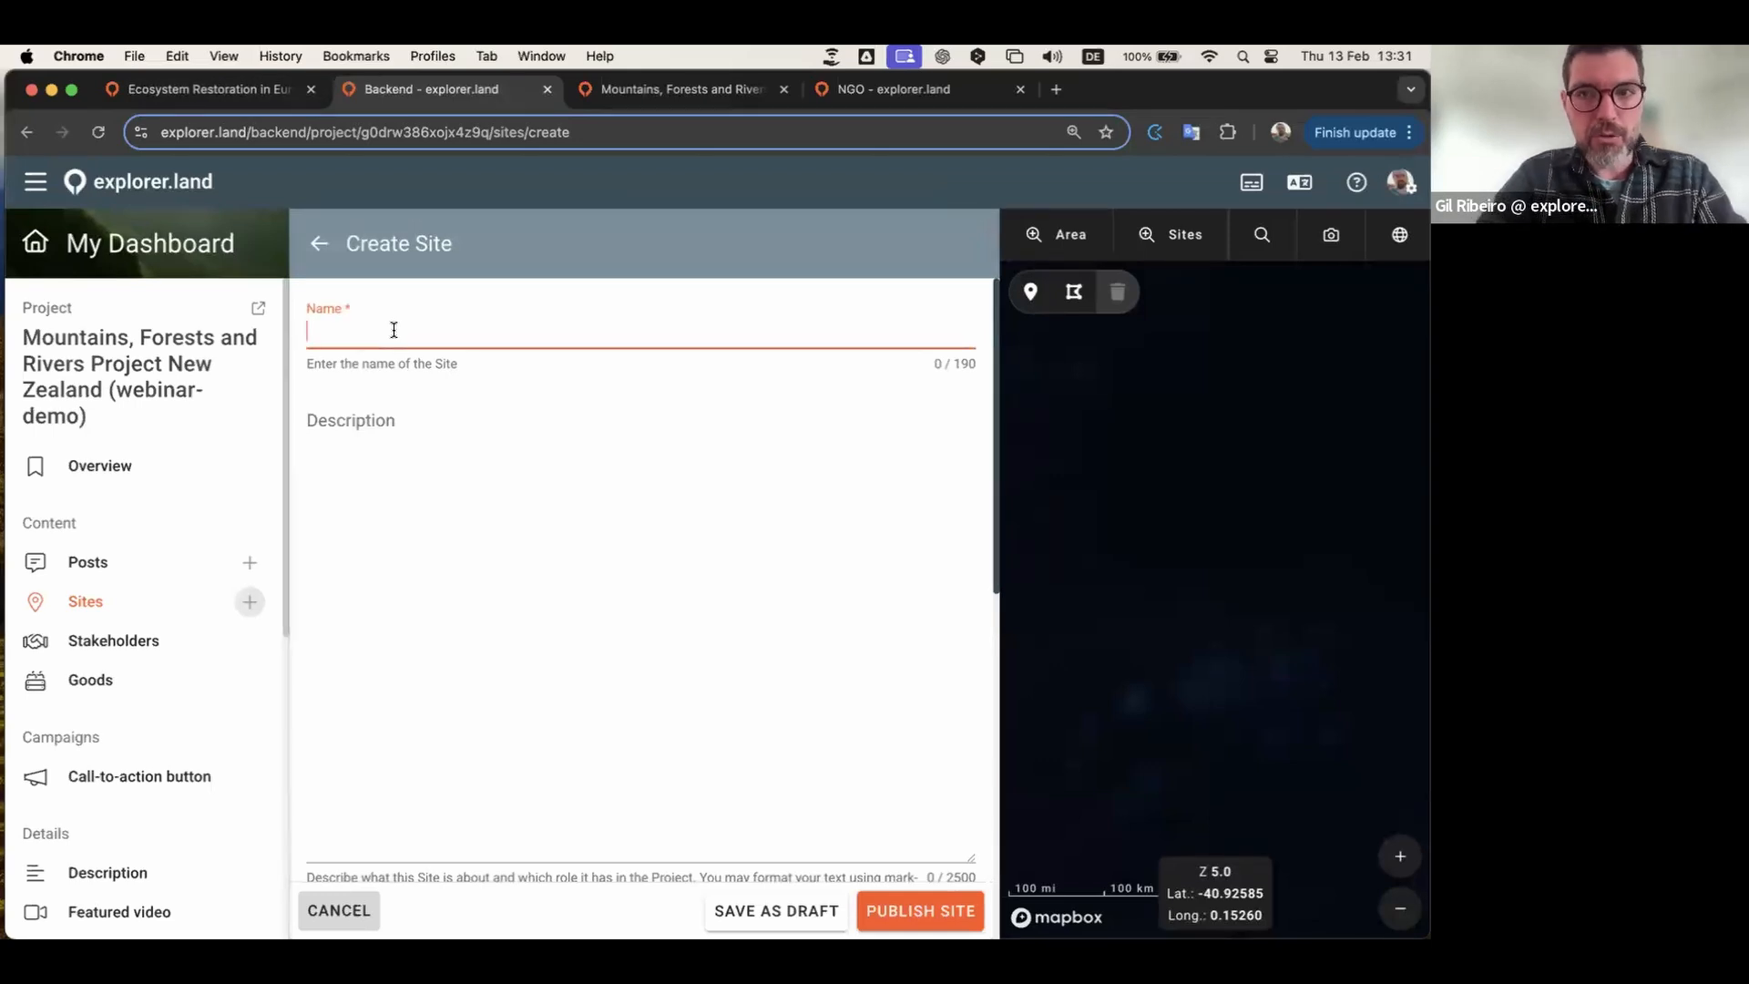
{"action": "type", "text": "Farm House"}
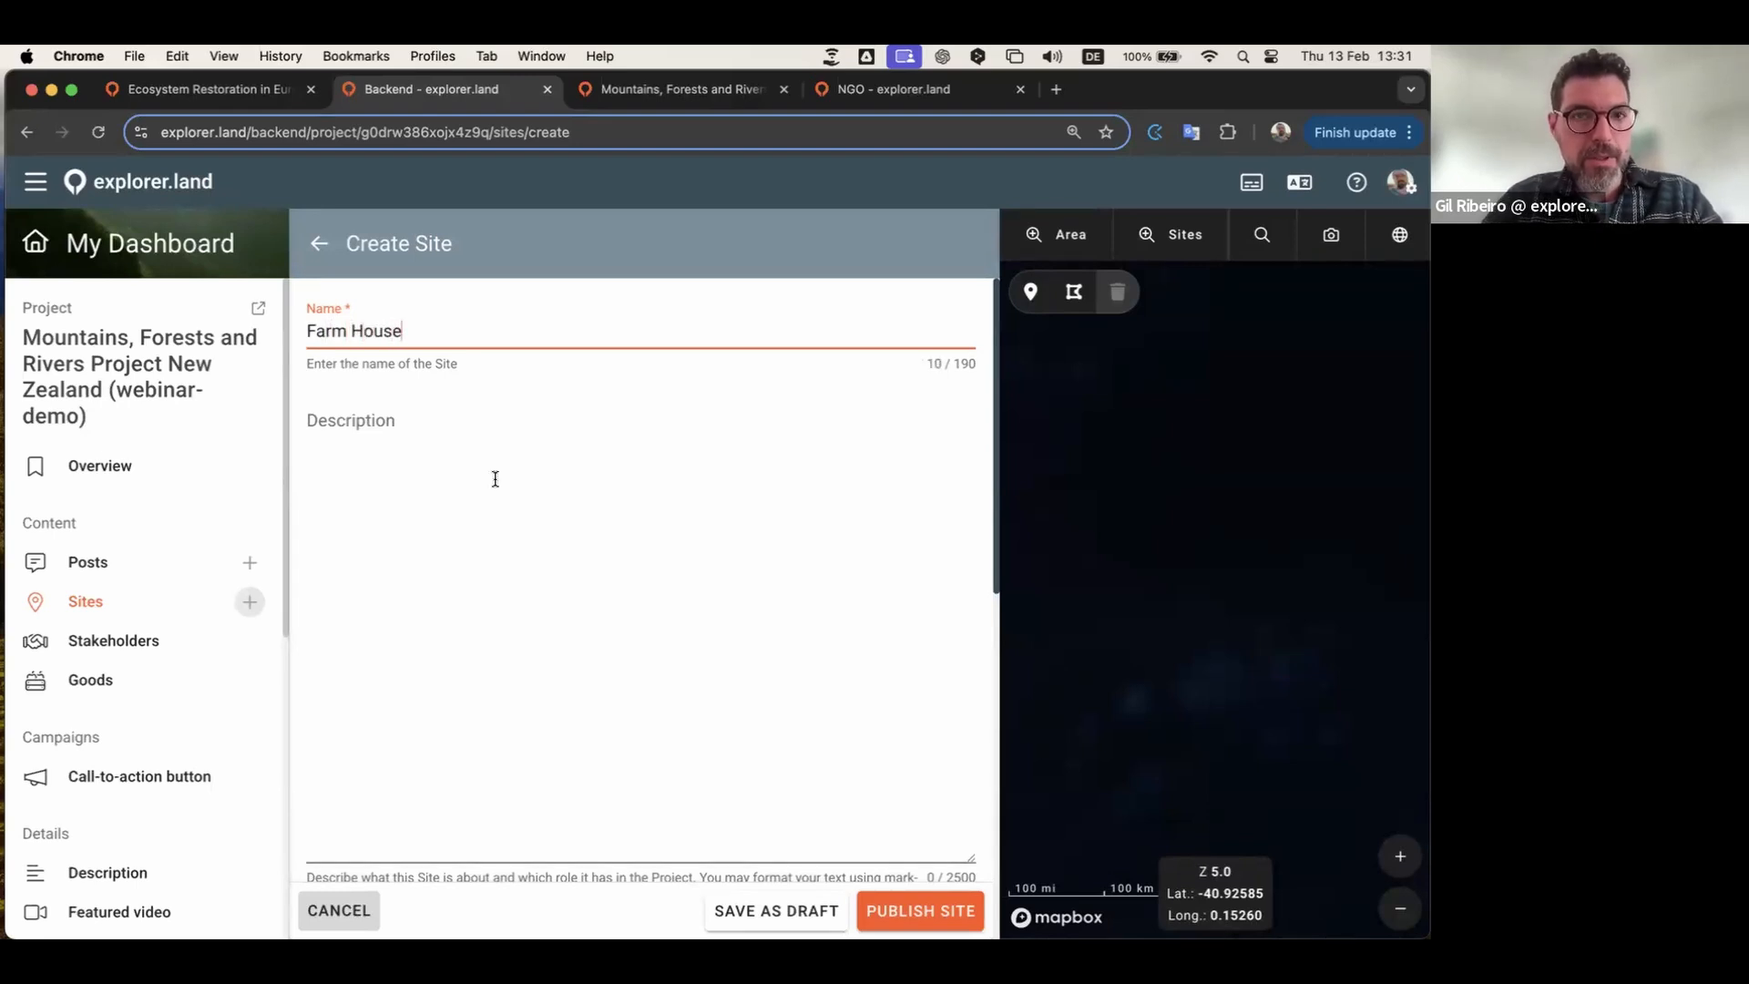
Step: Paste the 70-character headquarters description into the site's Description field
{"action": "left_click", "coordinate": [463, 587]}
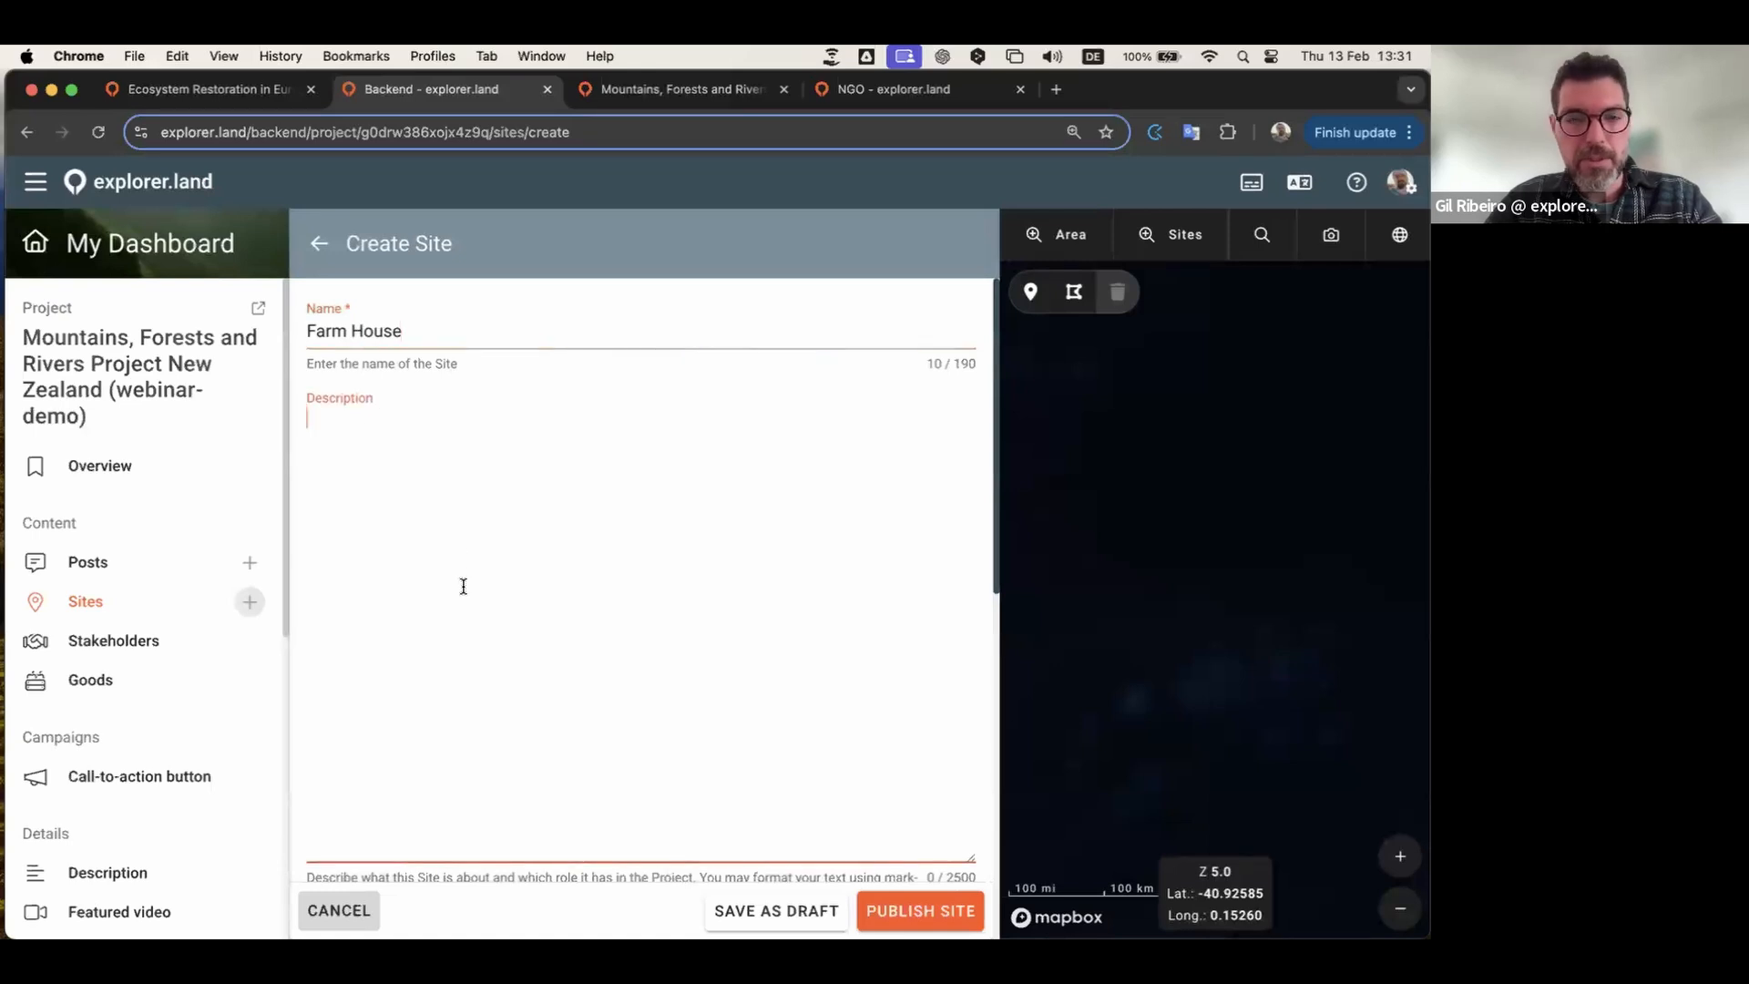
{"action": "scroll", "coordinate": [463, 586], "scroll_direction": "down", "scroll_amount": 1}
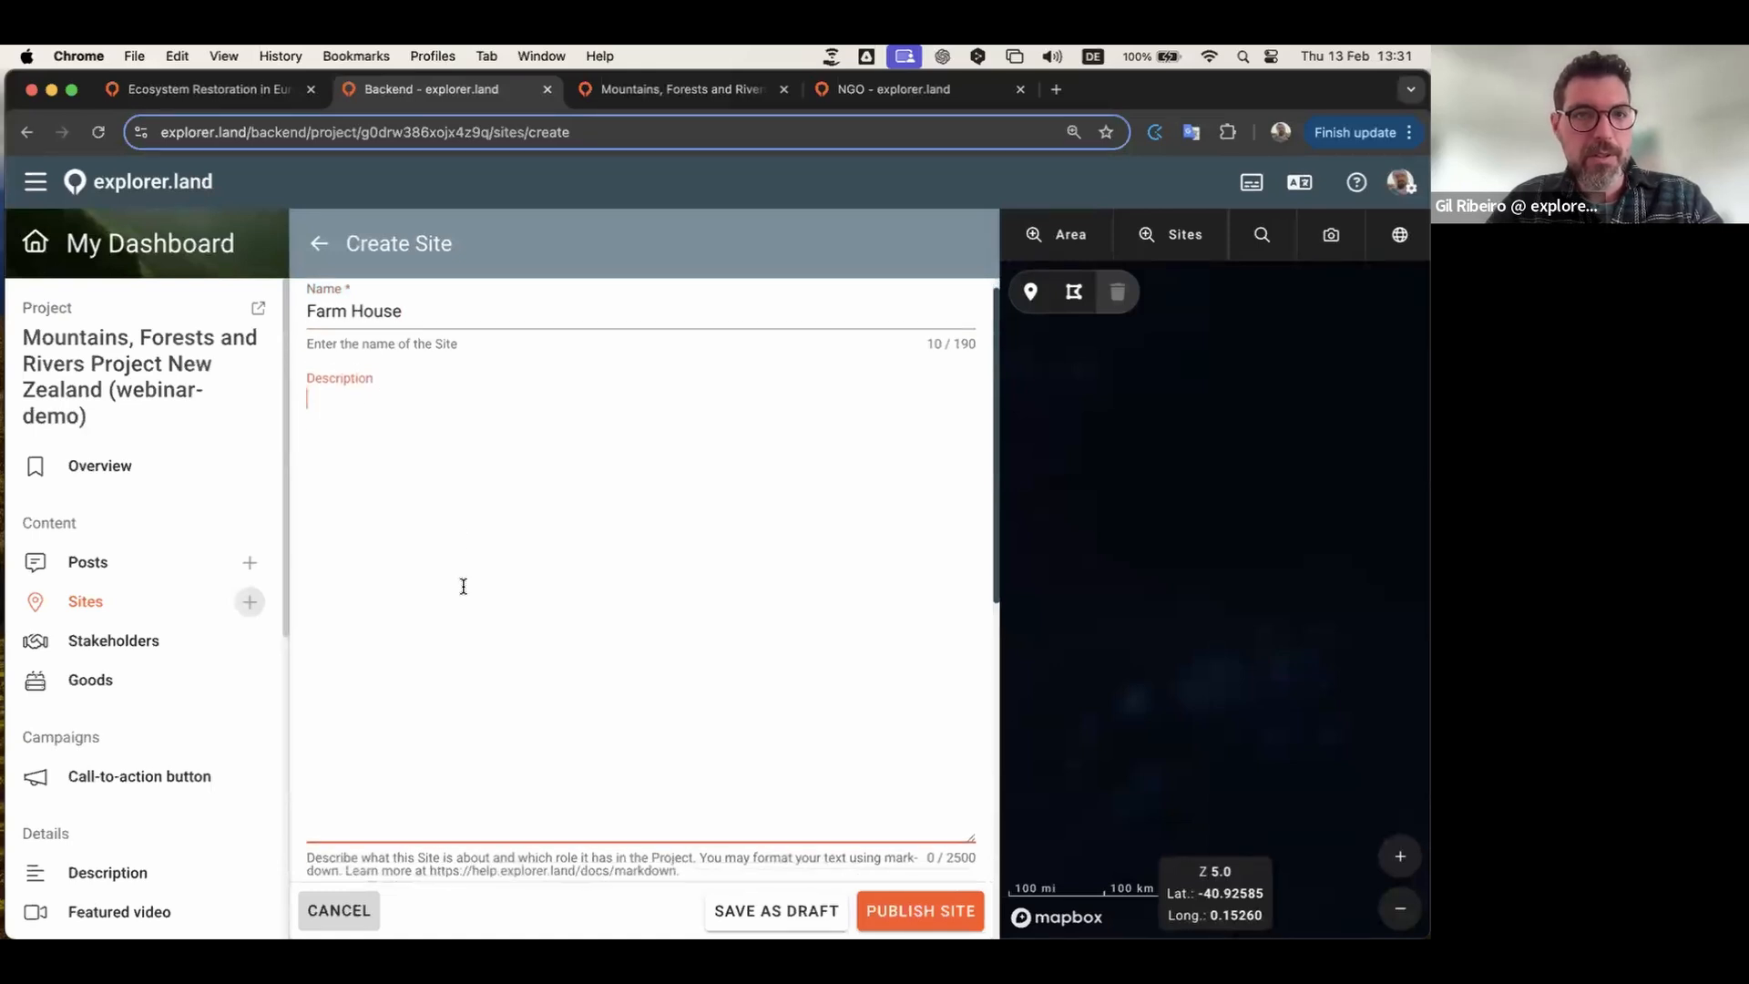
{"action": "scroll", "coordinate": [463, 586], "scroll_direction": "up", "scroll_amount": 1}
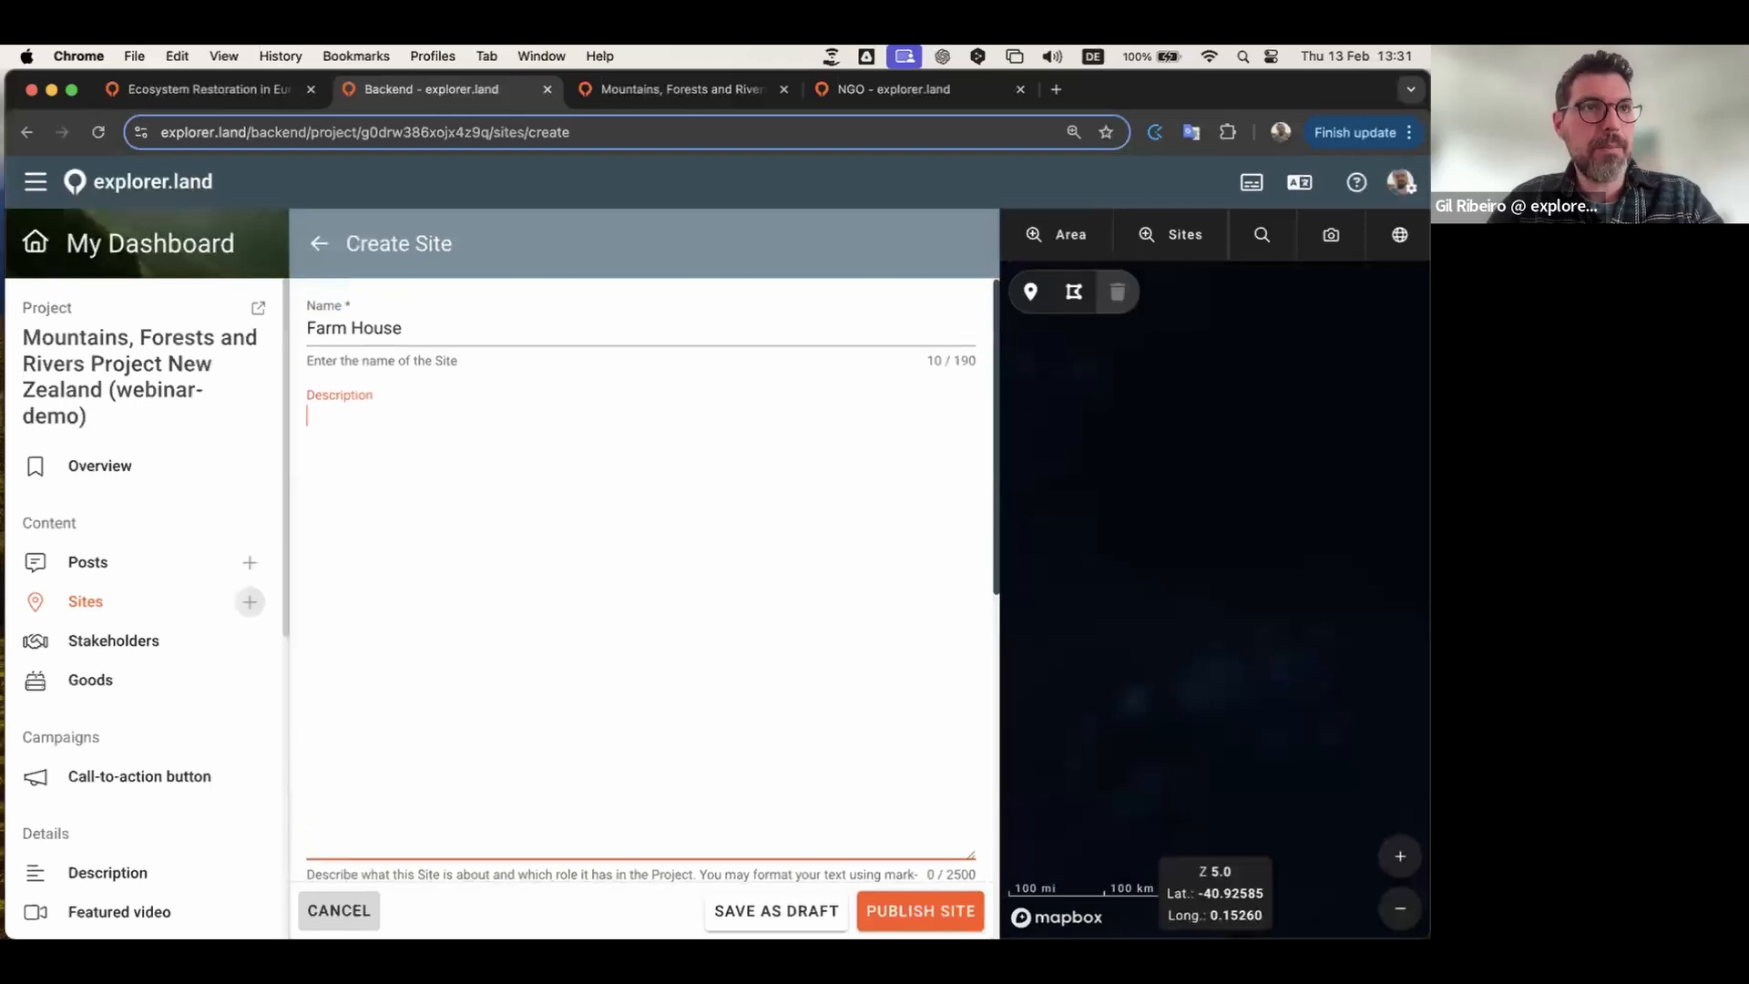
{"action": "key", "text": "super+Tab"}
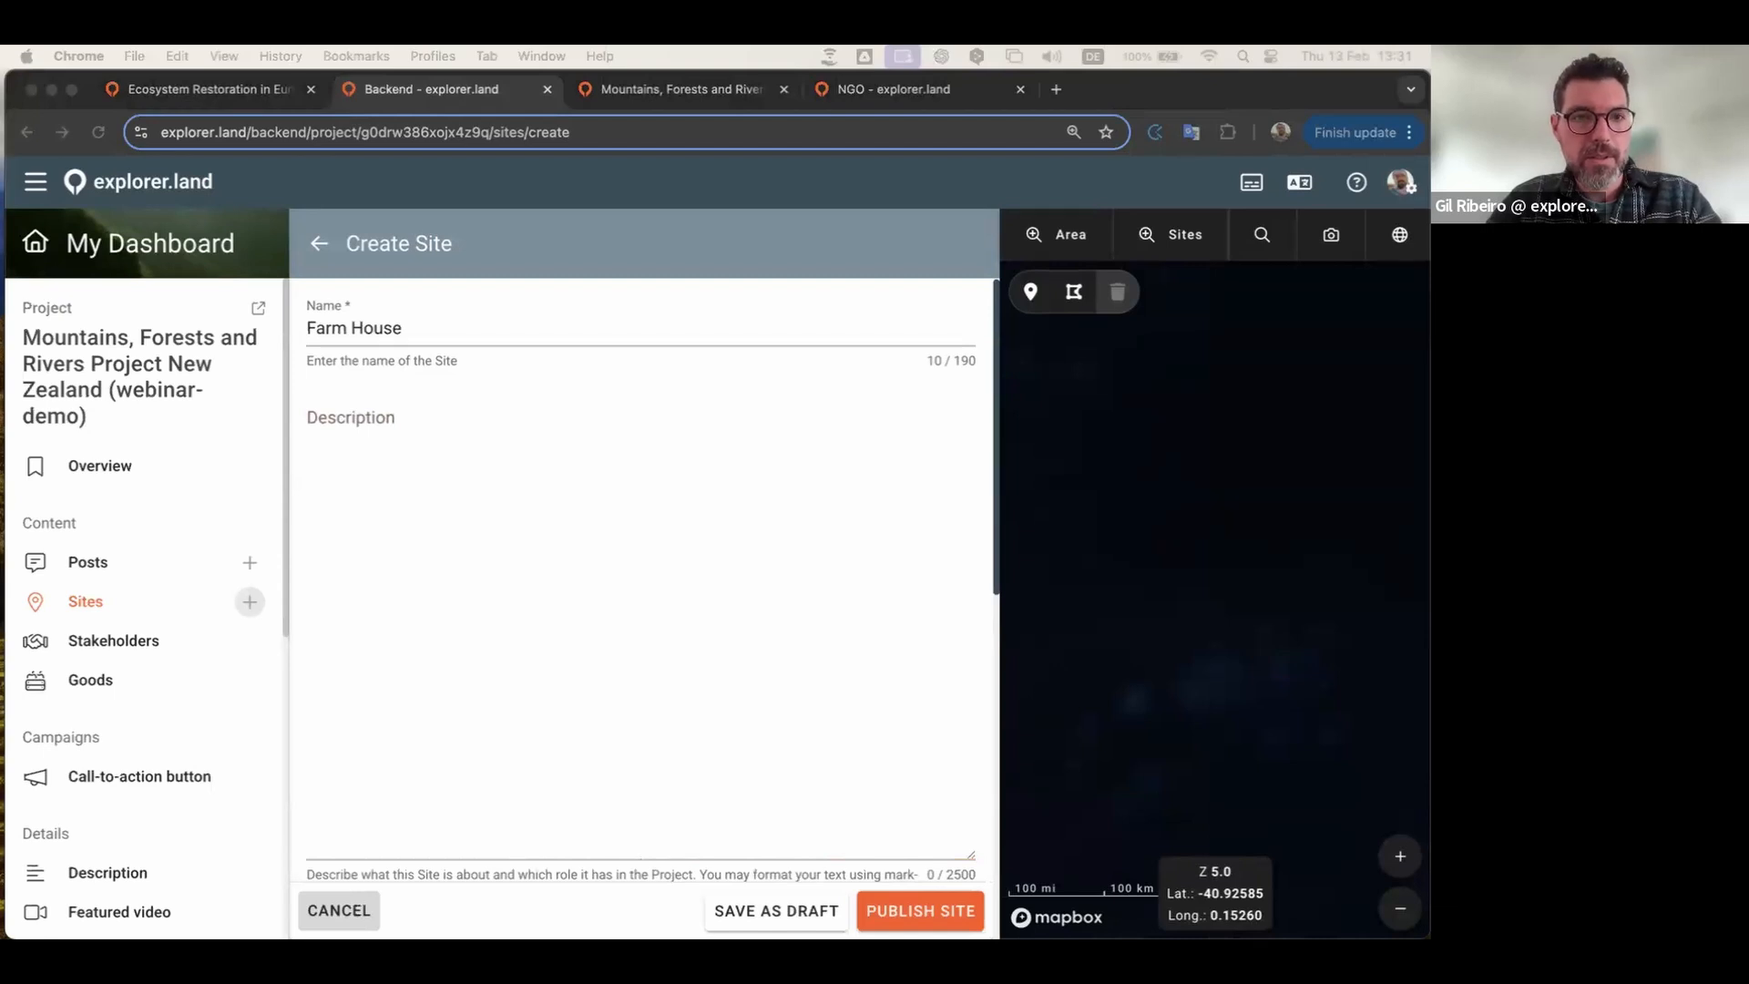
{"action": "left_click", "coordinate": [514, 529]}
{"action": "type", "text": "Farm house, the headquarters for managing this regenerative landscape."}
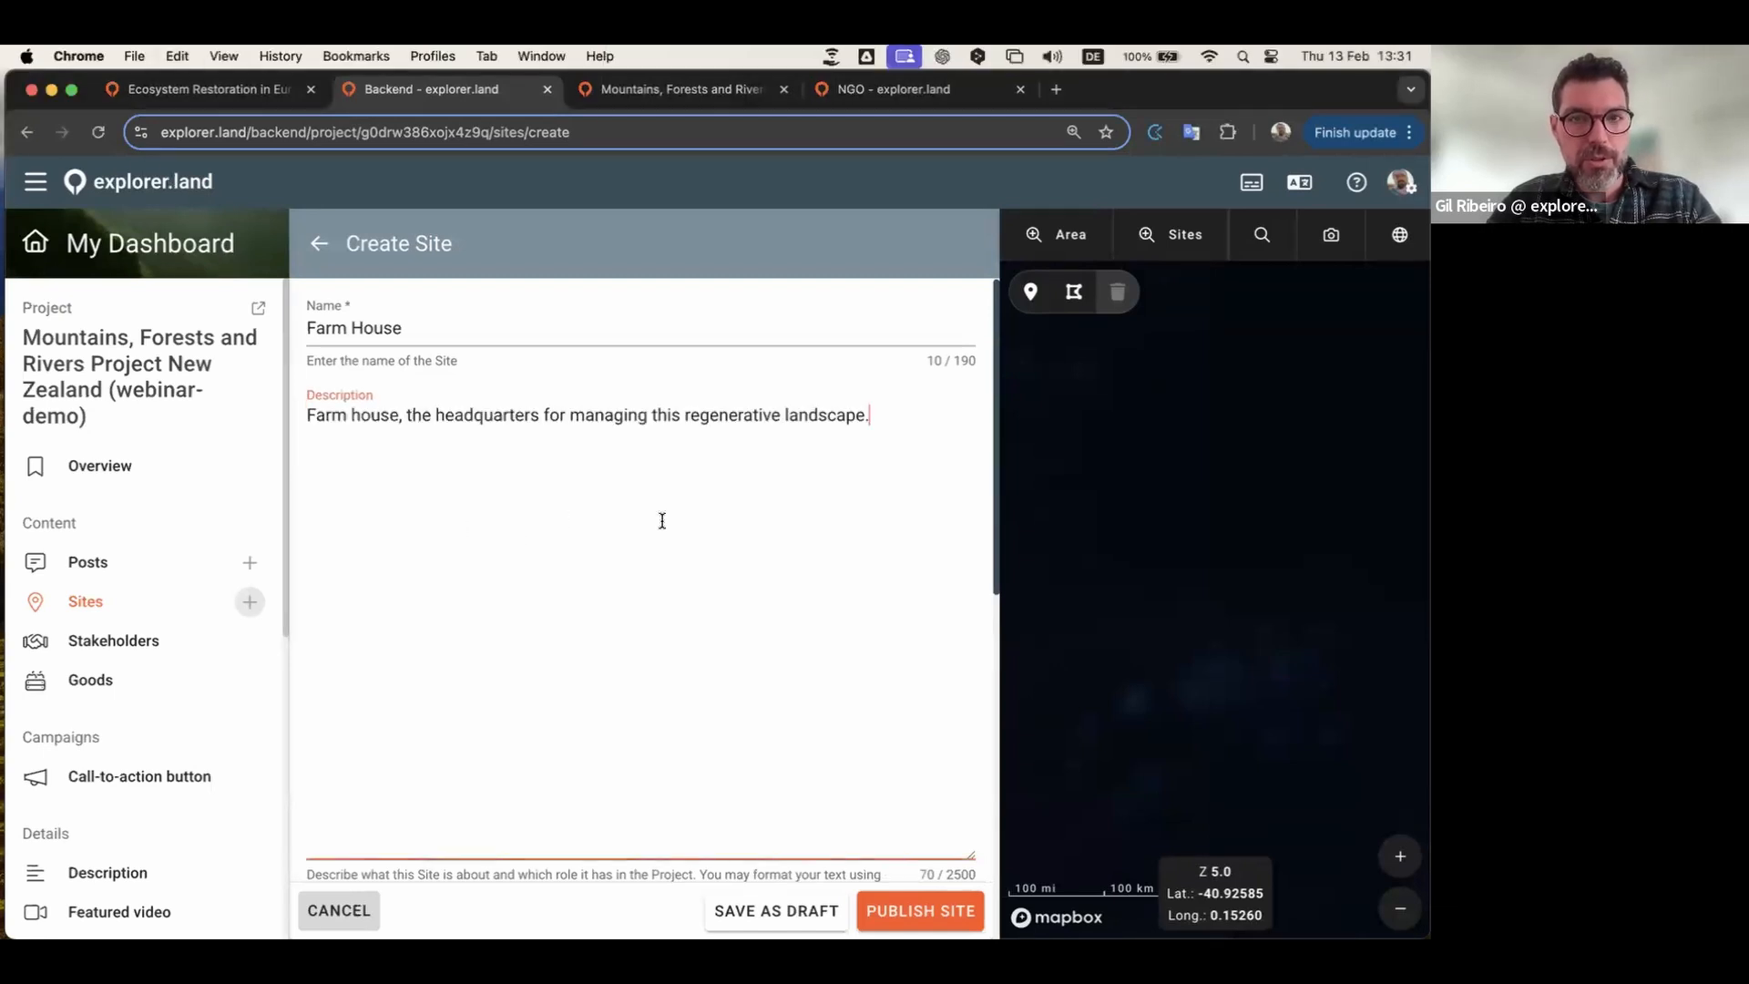
{"action": "scroll", "coordinate": [662, 520], "scroll_direction": "down", "scroll_amount": 8}
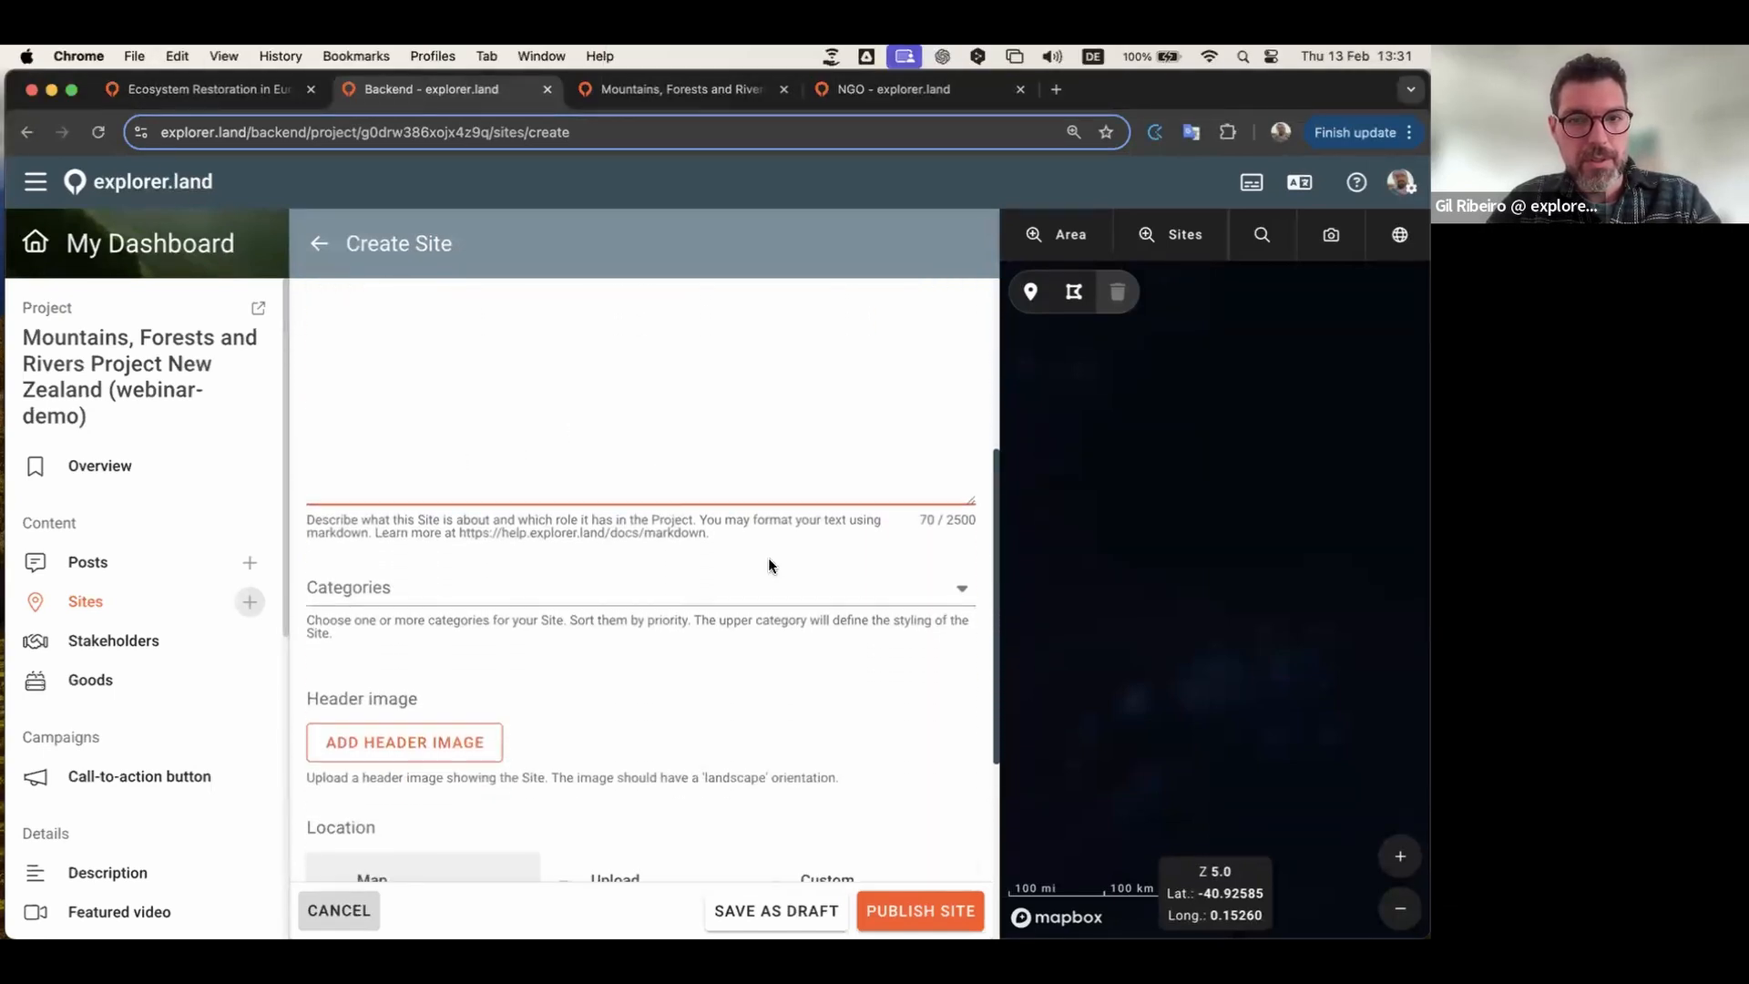
Step: Add Community Area as the site's first category
{"action": "left_click", "coordinate": [918, 574]}
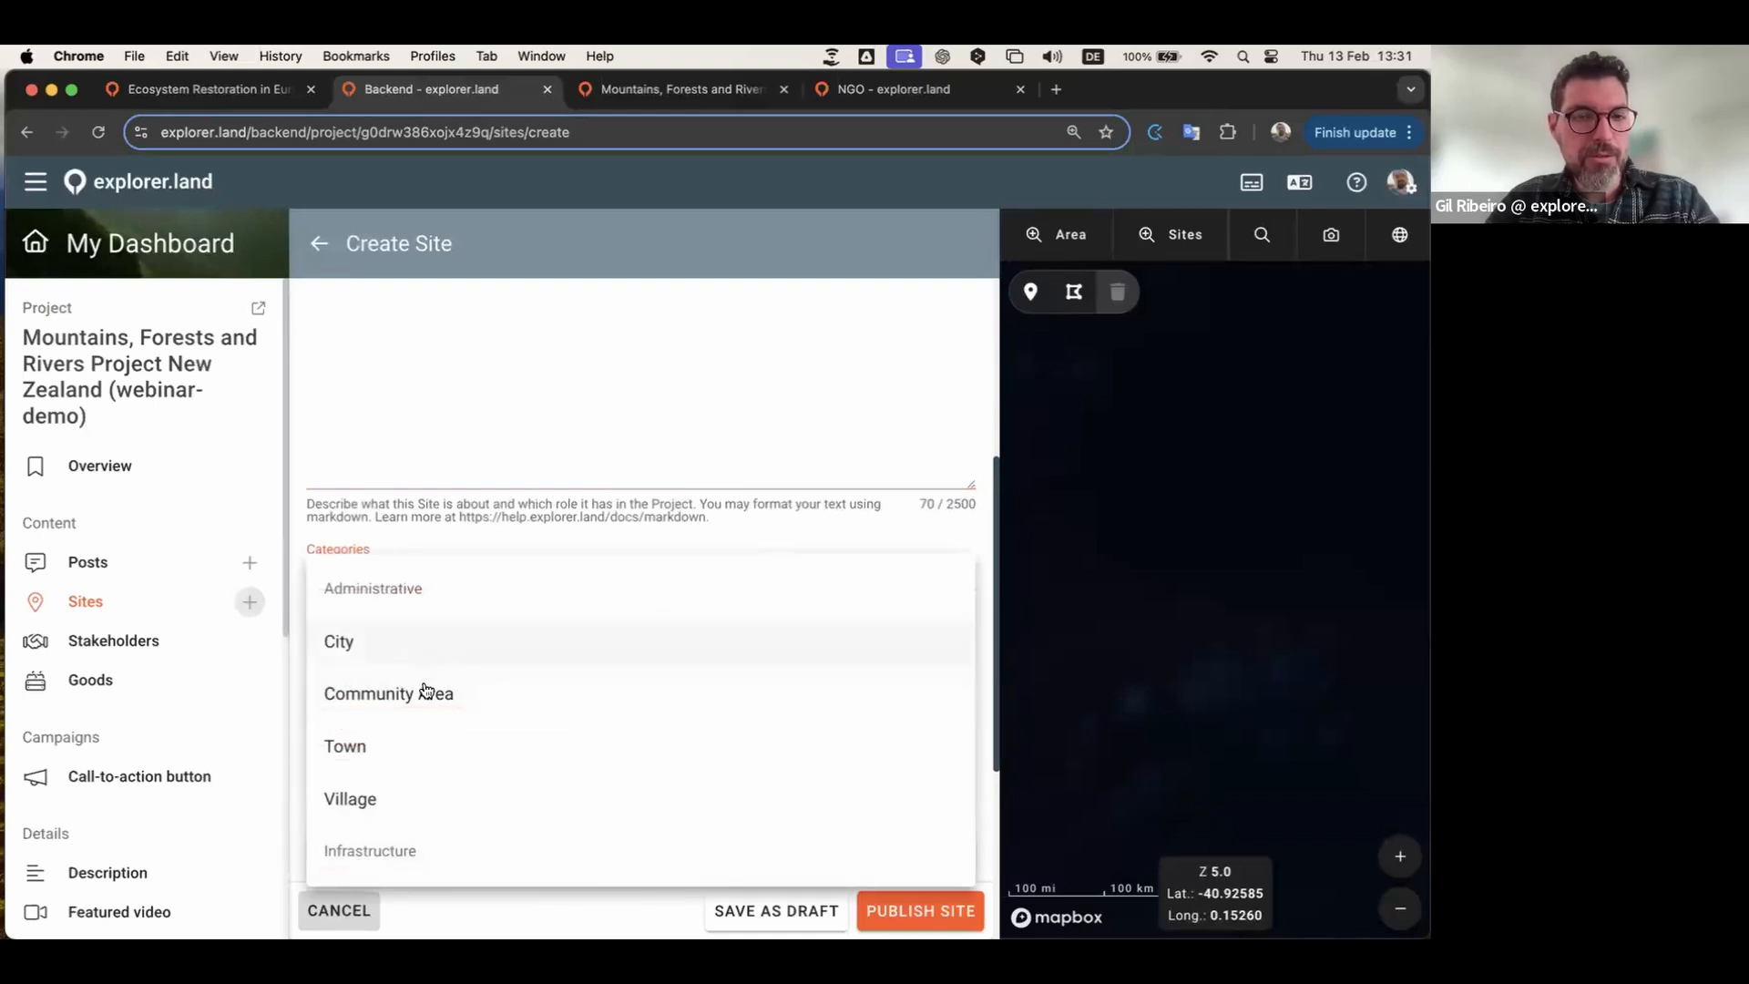
{"action": "scroll", "coordinate": [426, 702], "scroll_direction": "down", "scroll_amount": 2}
{"action": "scroll", "coordinate": [525, 744], "scroll_direction": "down", "scroll_amount": 5}
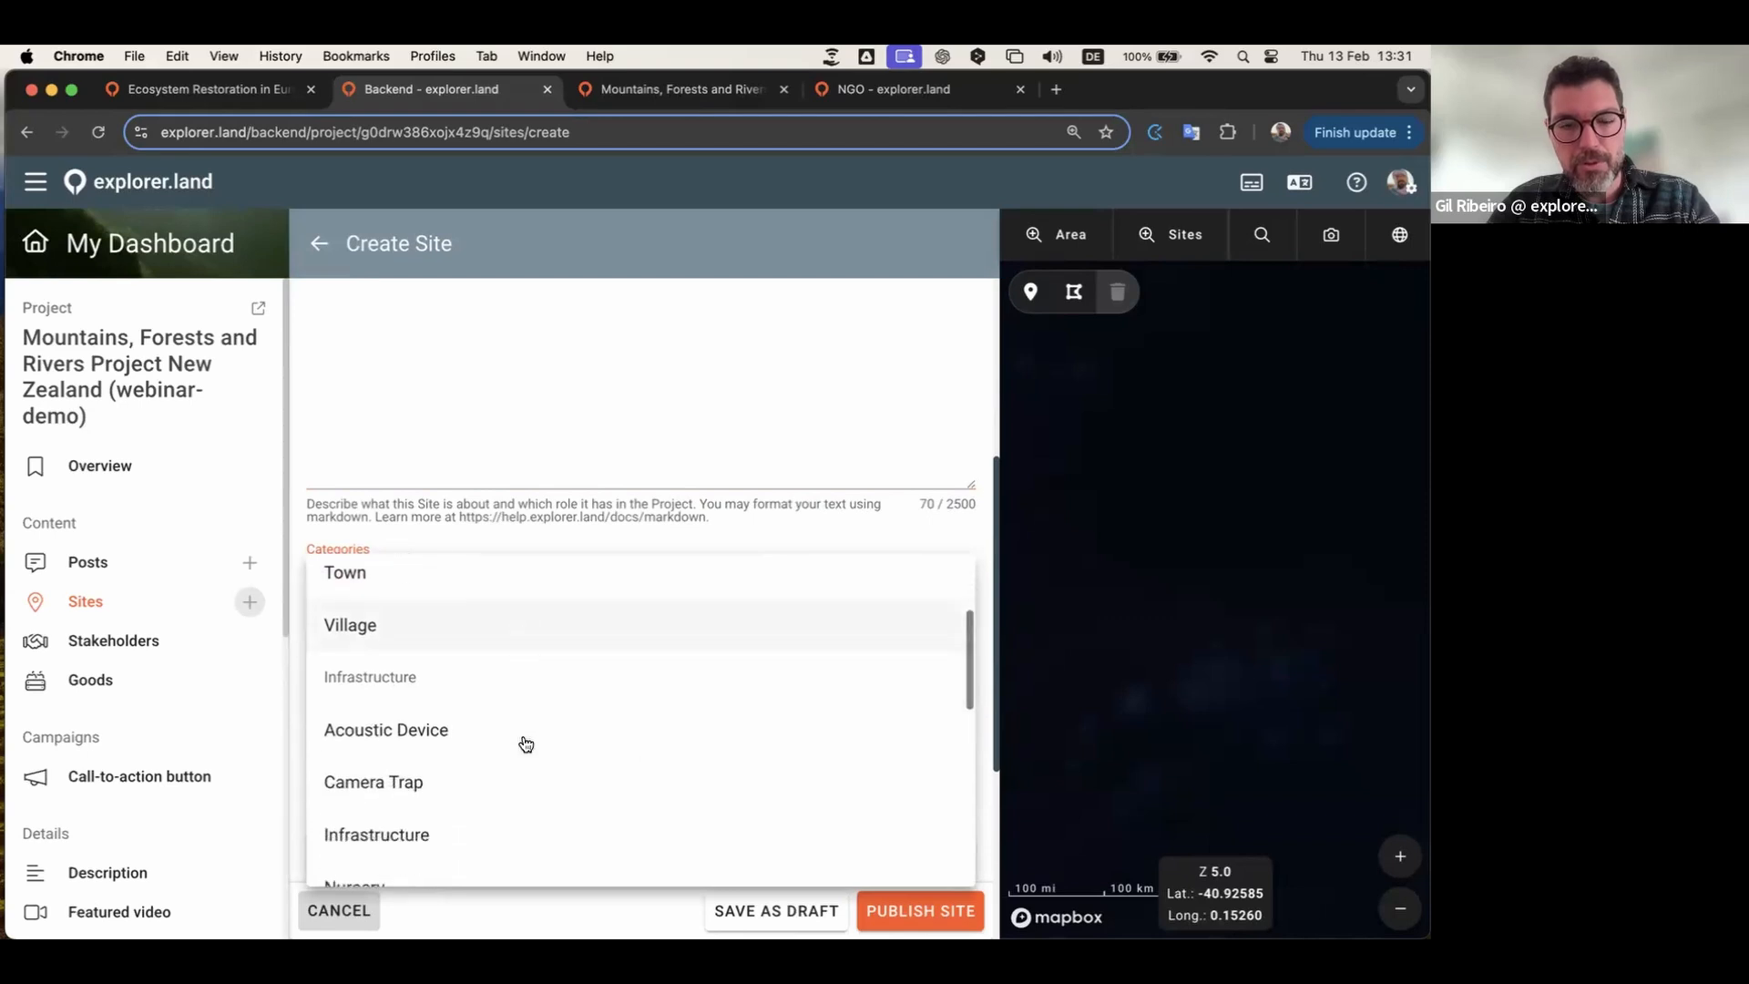
{"action": "scroll", "coordinate": [504, 762], "scroll_direction": "down", "scroll_amount": 3}
{"action": "scroll", "coordinate": [504, 761], "scroll_direction": "up", "scroll_amount": 8}
{"action": "scroll", "coordinate": [503, 762], "scroll_direction": "up", "scroll_amount": 1}
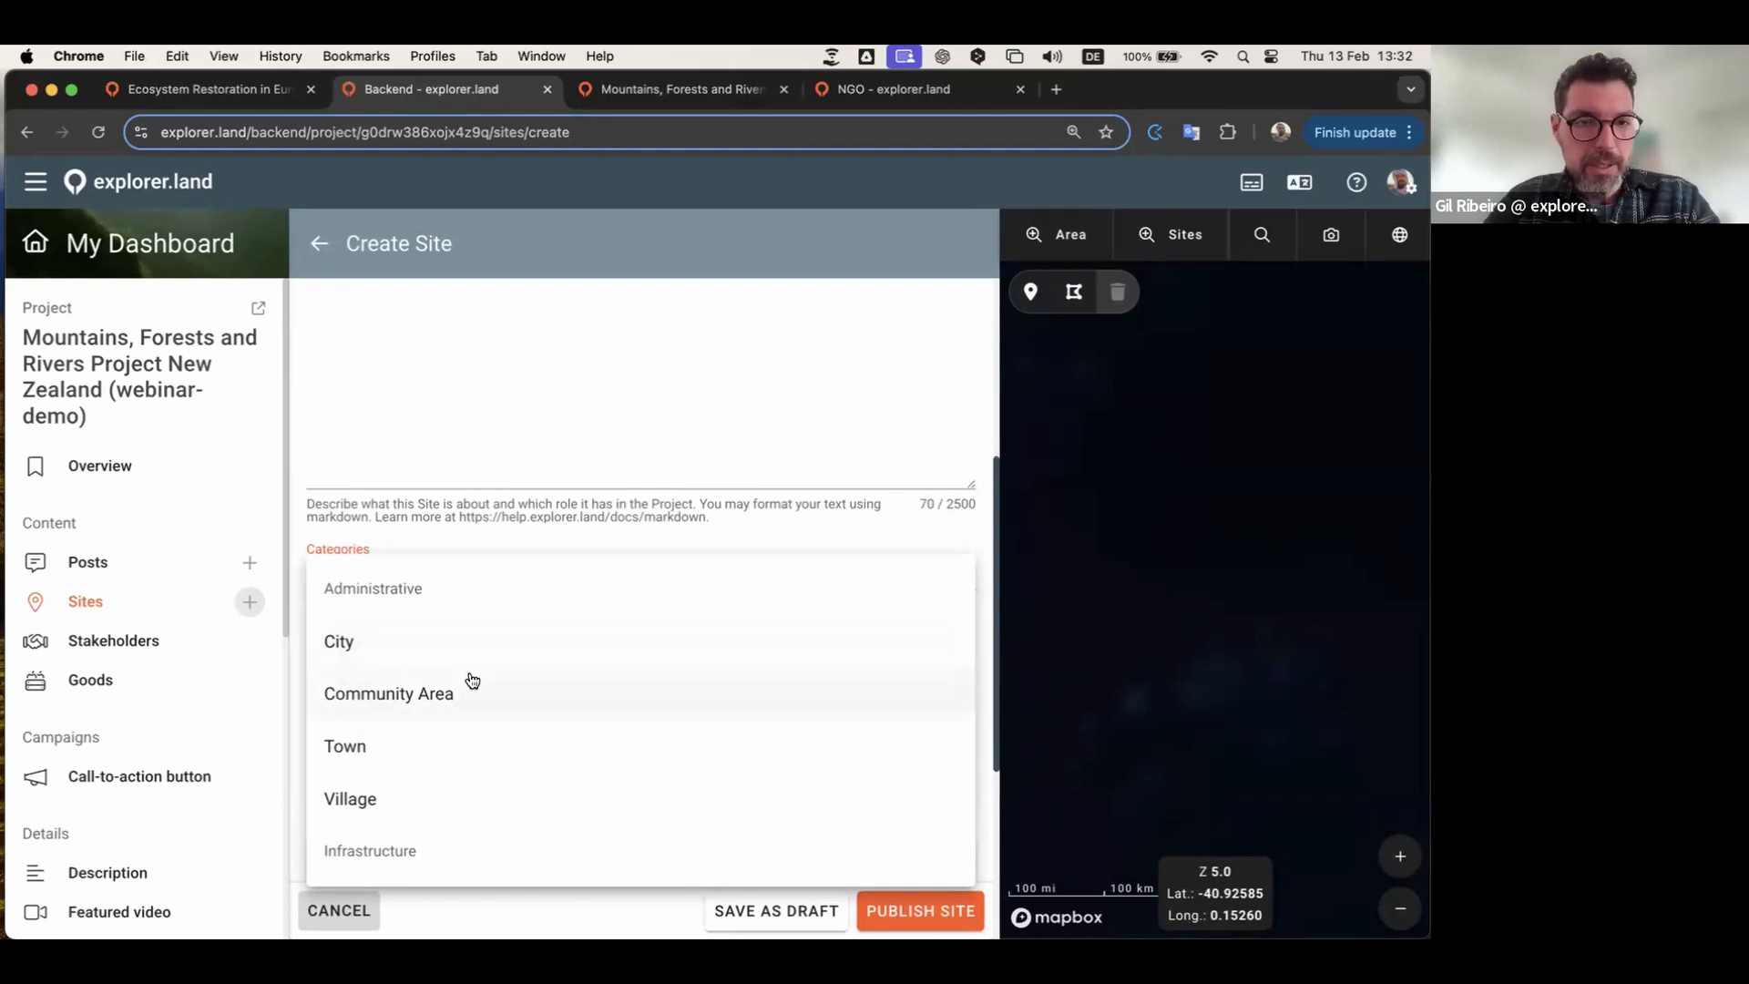
{"action": "scroll", "coordinate": [471, 681], "scroll_direction": "down", "scroll_amount": 1}
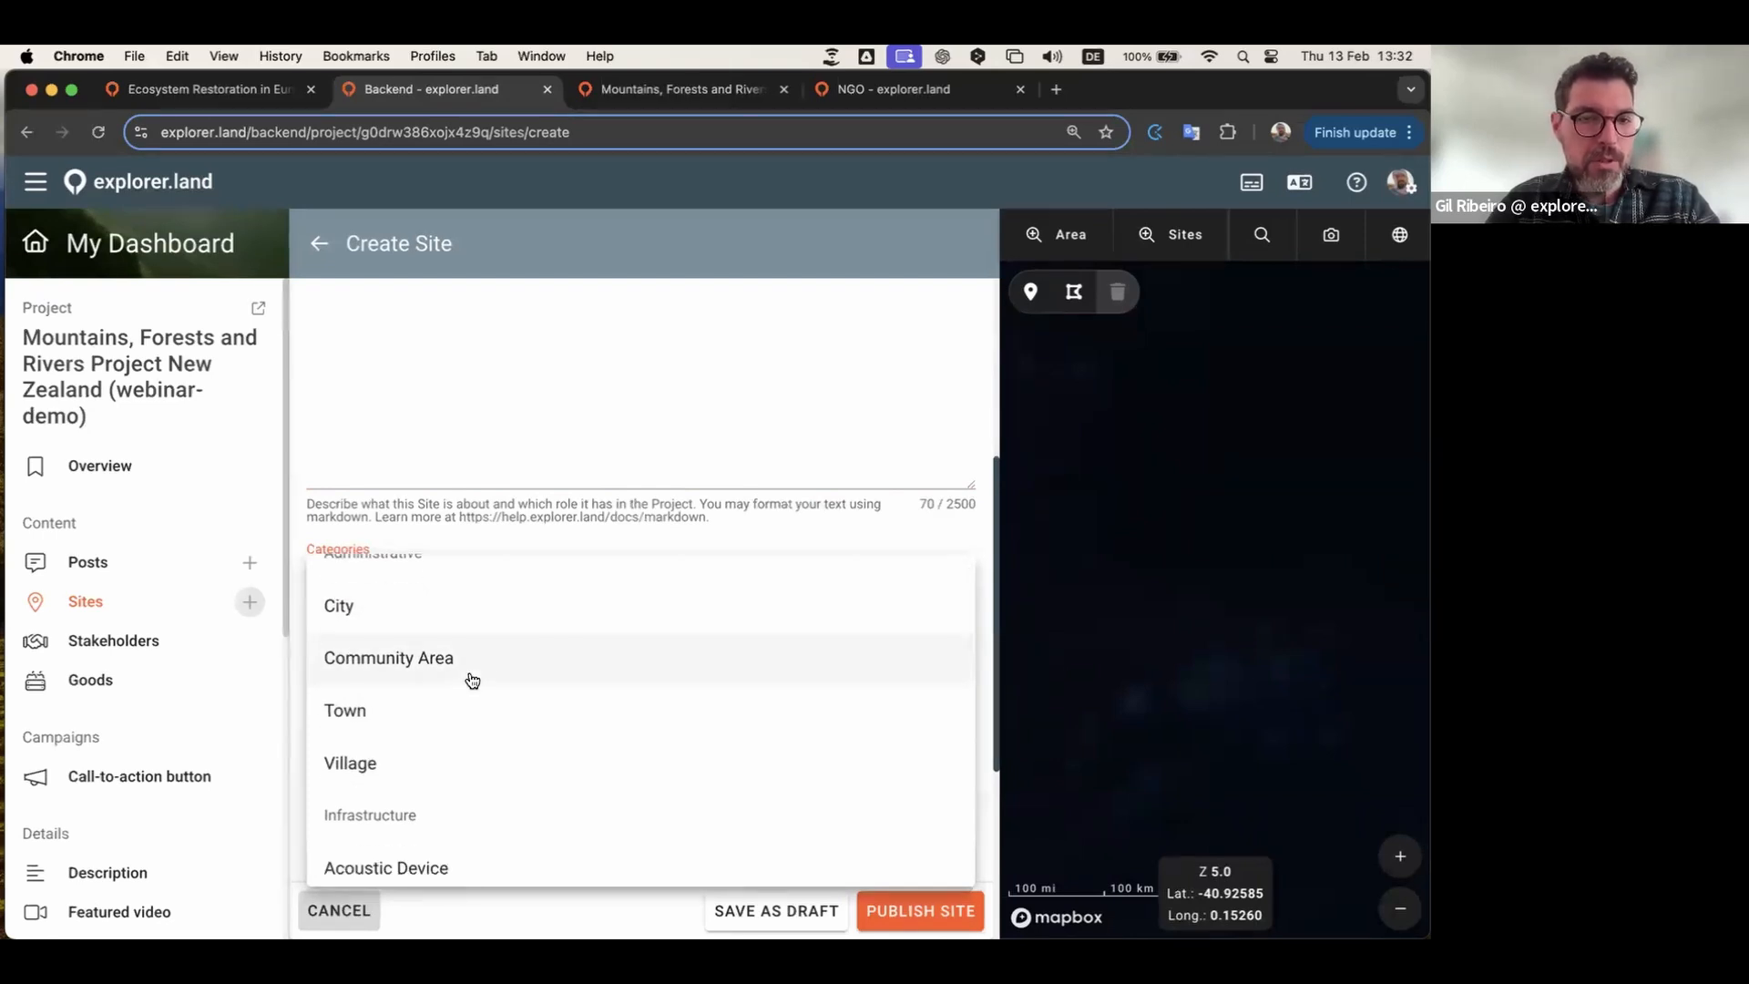
{"action": "left_click", "coordinate": [406, 664]}
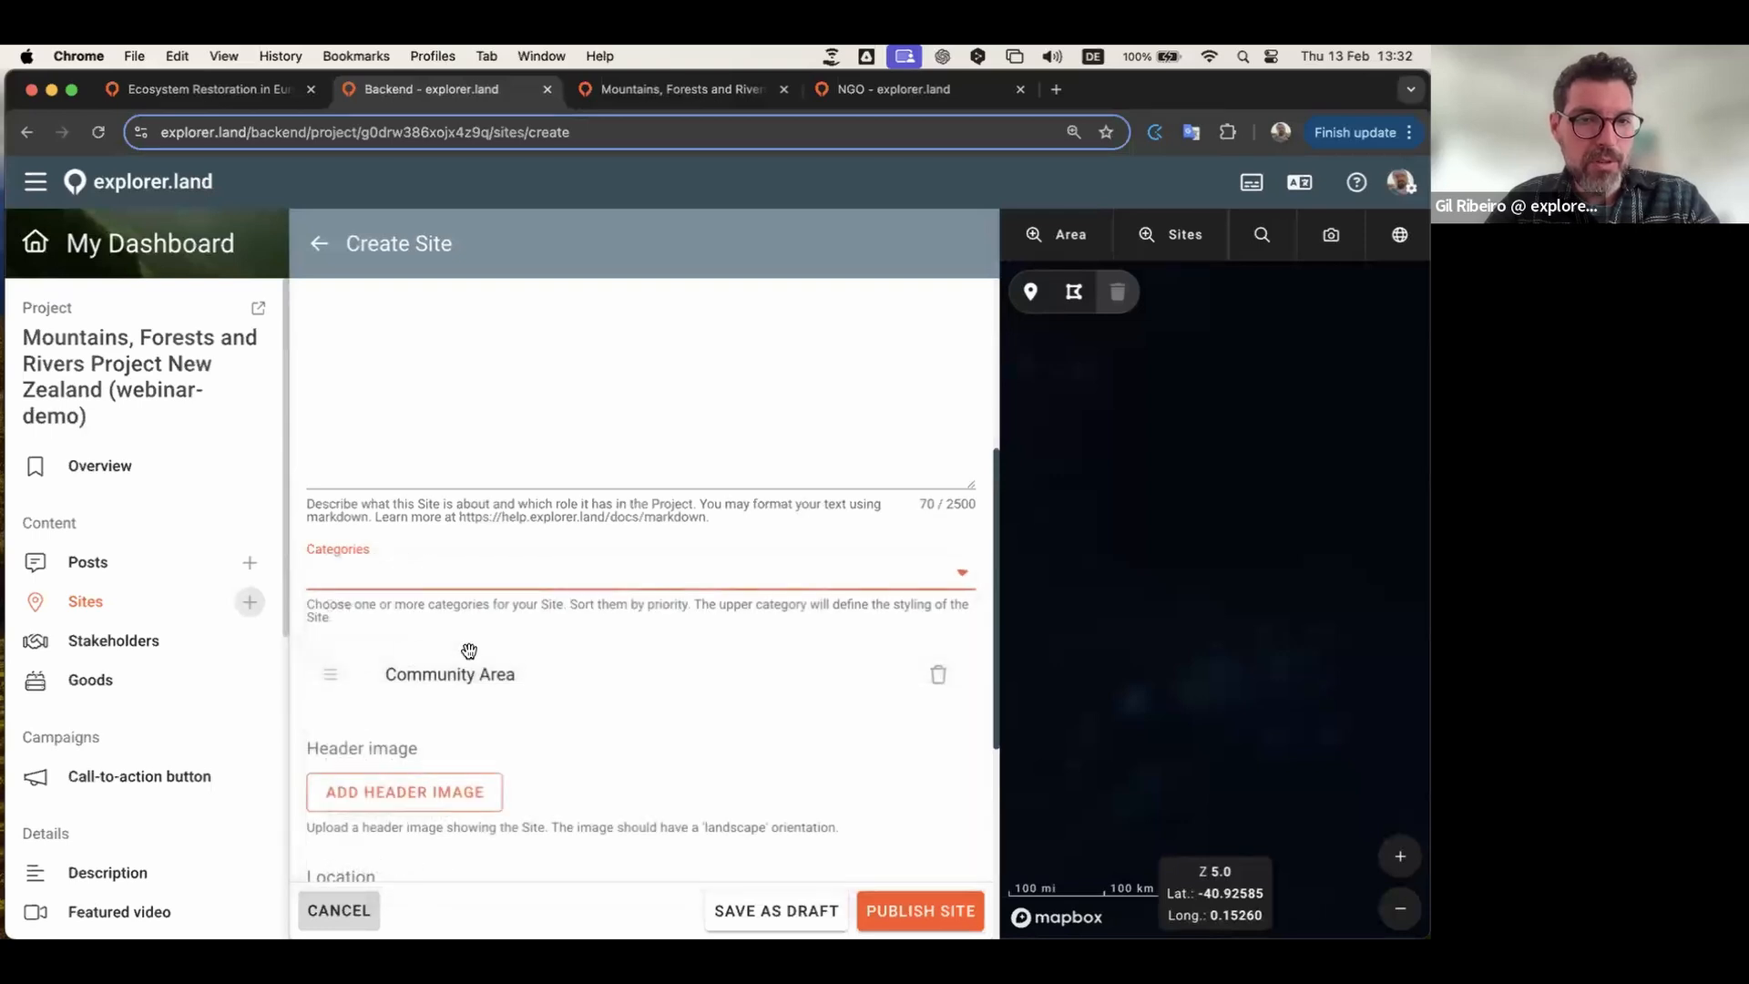
Step: Add Infrastructure as a second category and close the category list
{"action": "left_click", "coordinate": [712, 569]}
{"action": "scroll", "coordinate": [510, 690], "scroll_direction": "down", "scroll_amount": 5}
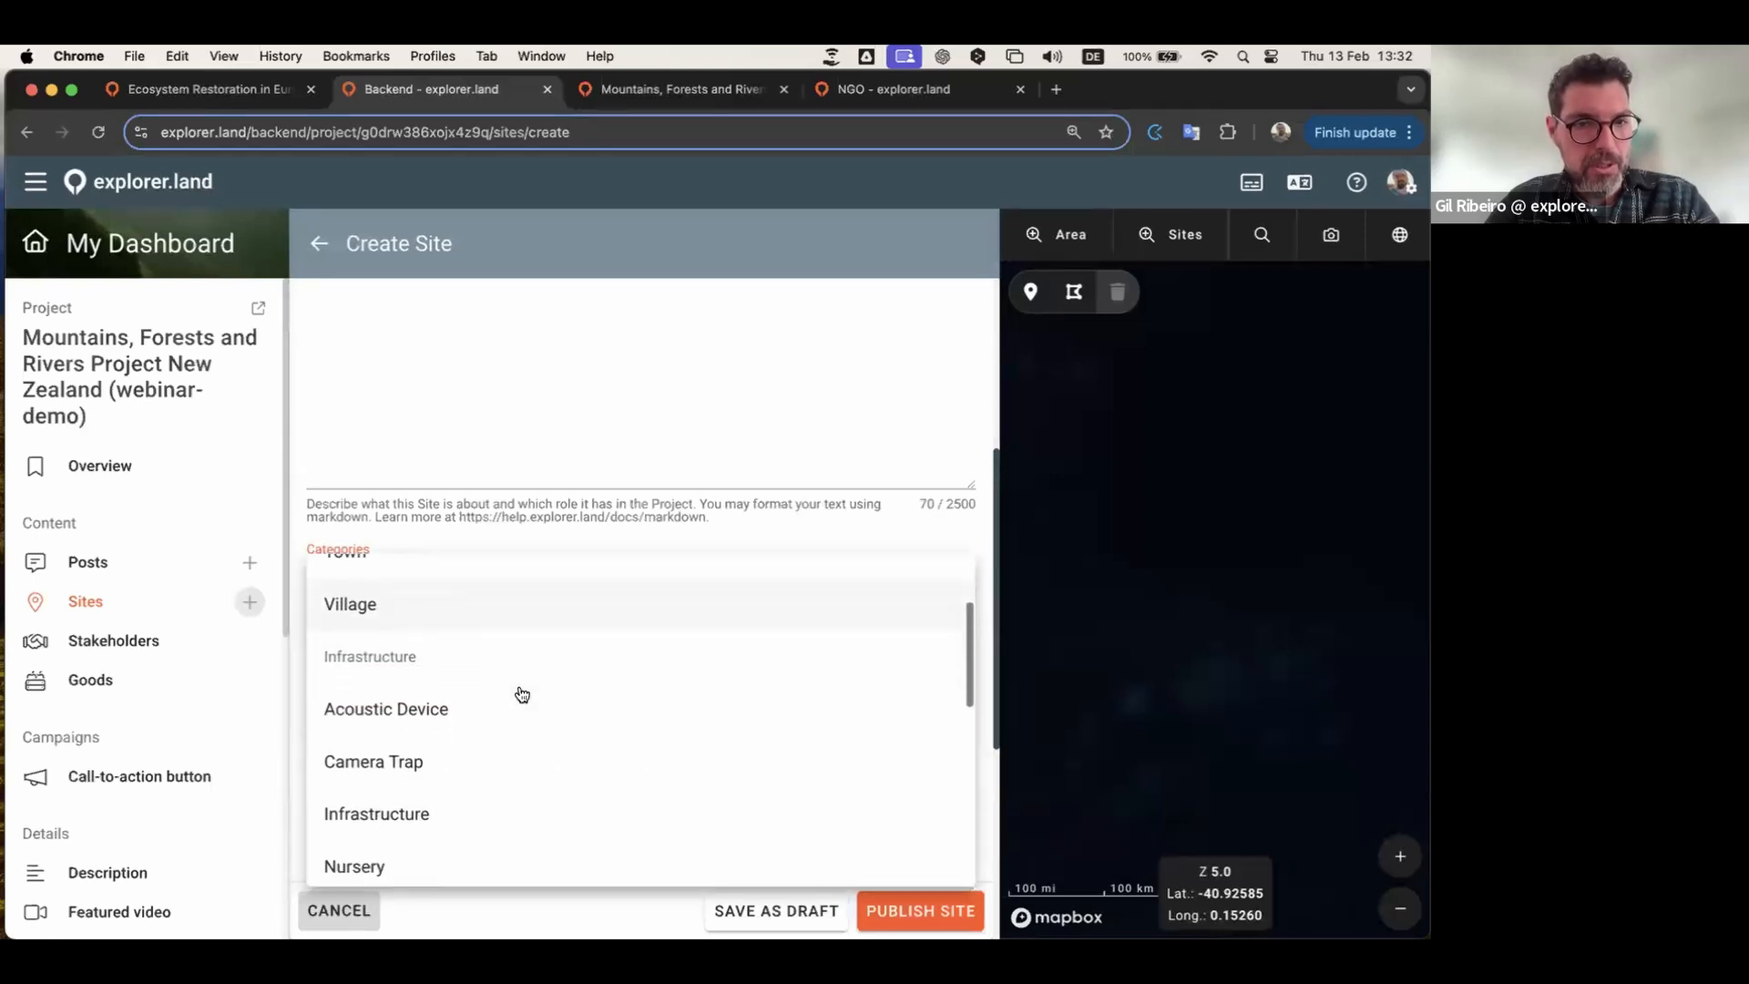
{"action": "left_click", "coordinate": [394, 642]}
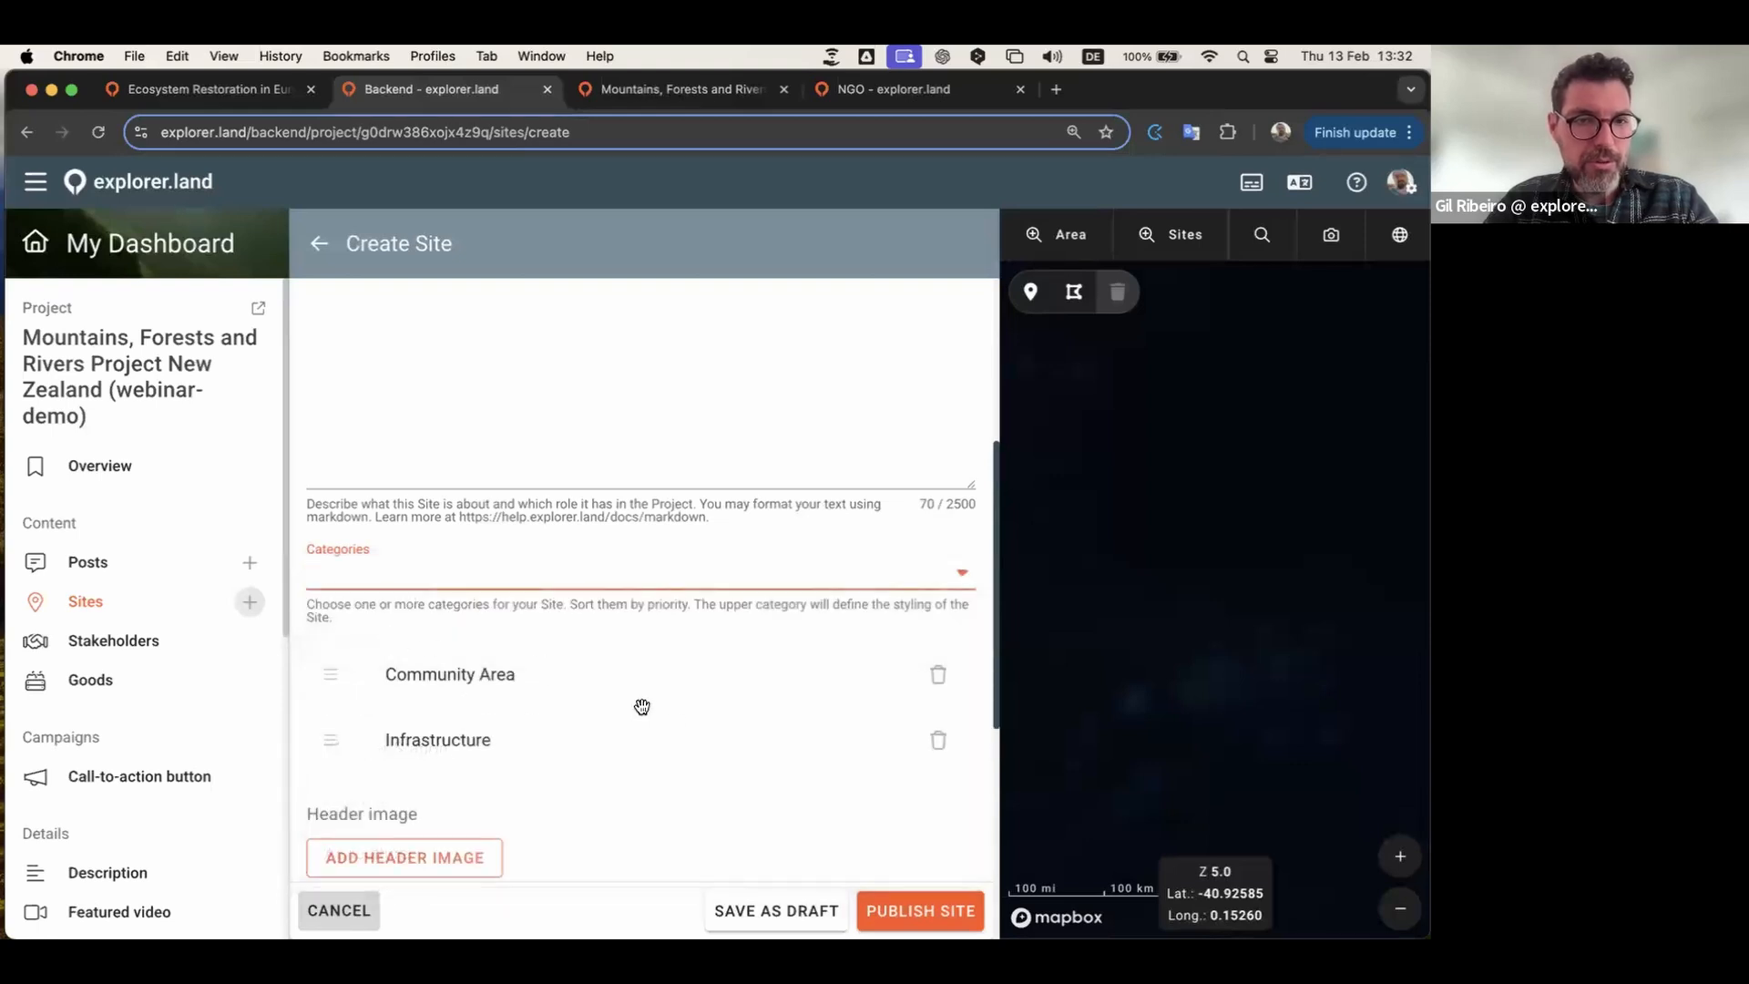
{"action": "scroll", "coordinate": [642, 637], "scroll_direction": "down", "scroll_amount": 3}
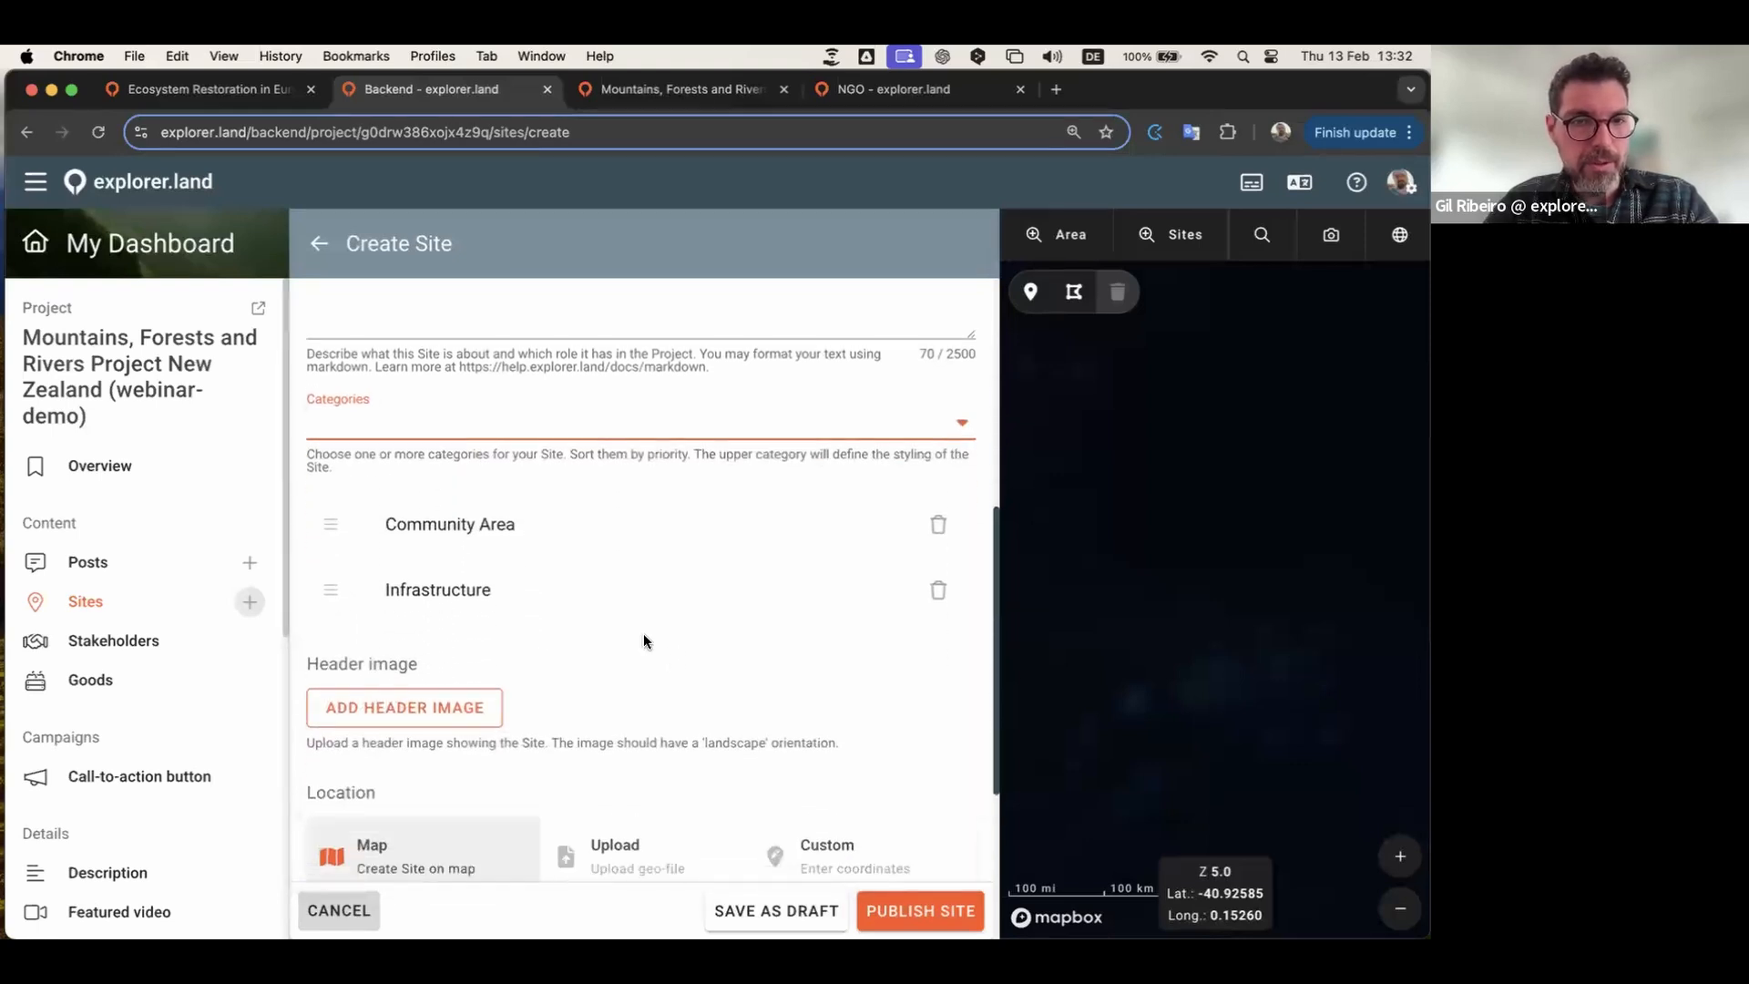
{"action": "left_click", "coordinate": [785, 384]}
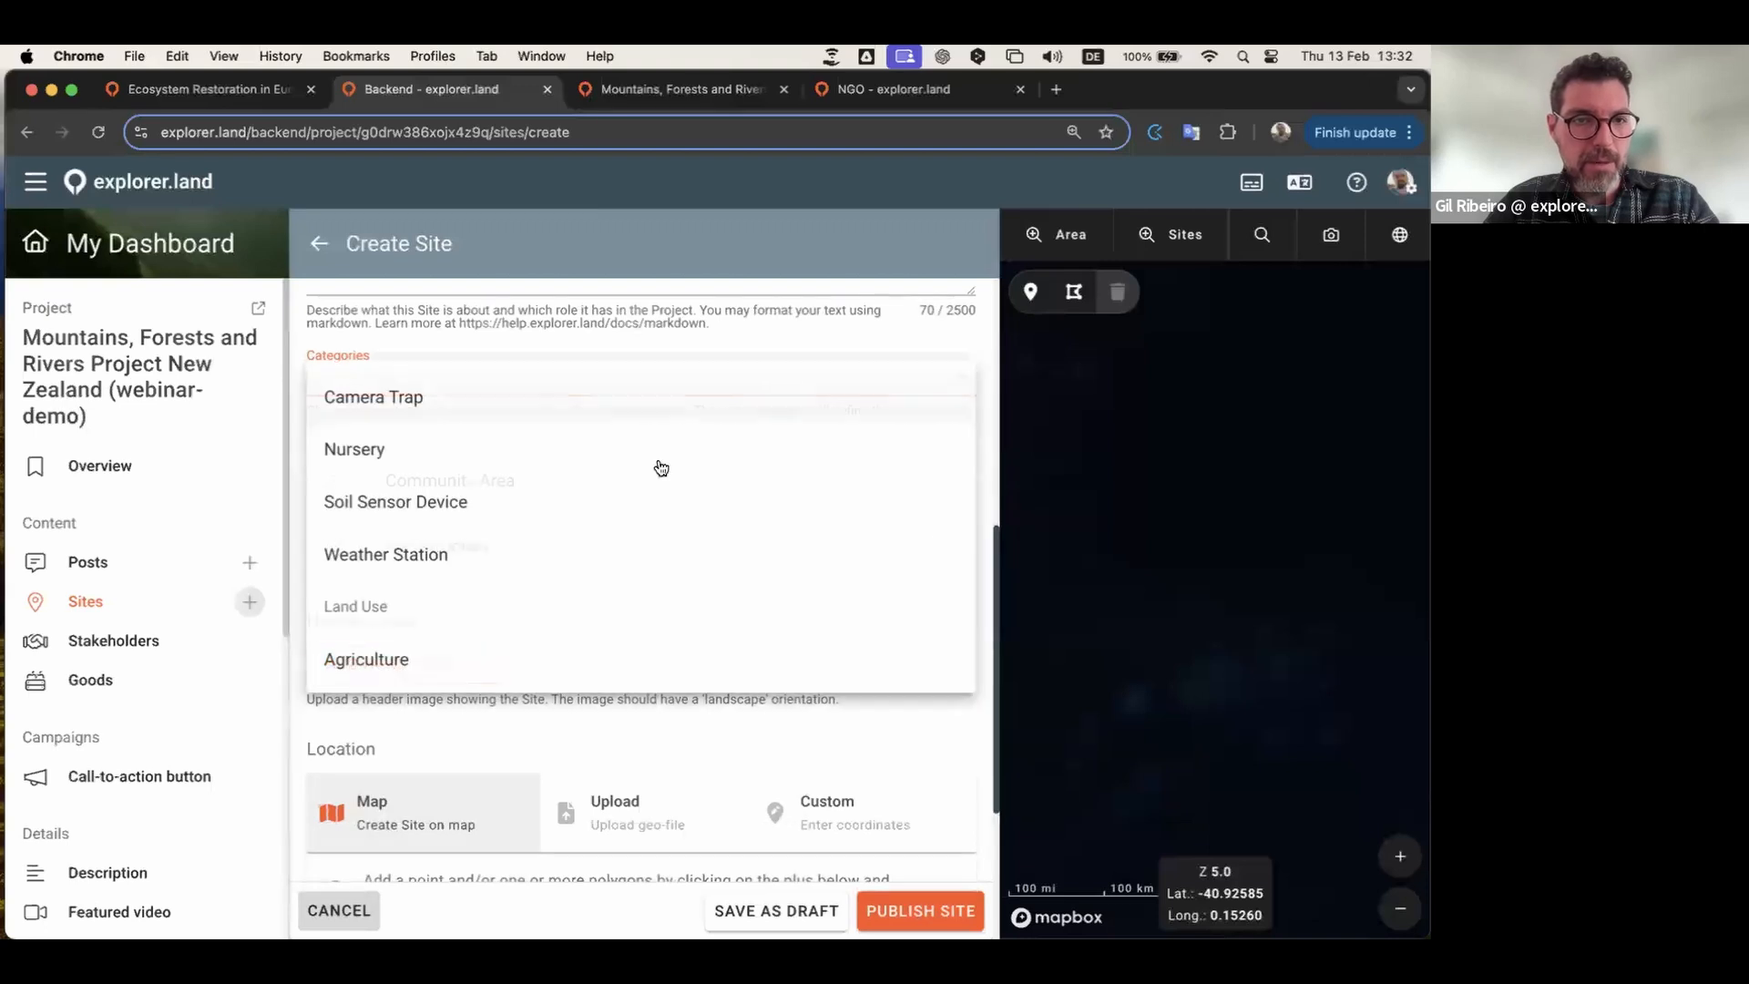
{"action": "scroll", "coordinate": [455, 554], "scroll_direction": "down", "scroll_amount": 1}
{"action": "scroll", "coordinate": [504, 559], "scroll_direction": "down", "scroll_amount": 3}
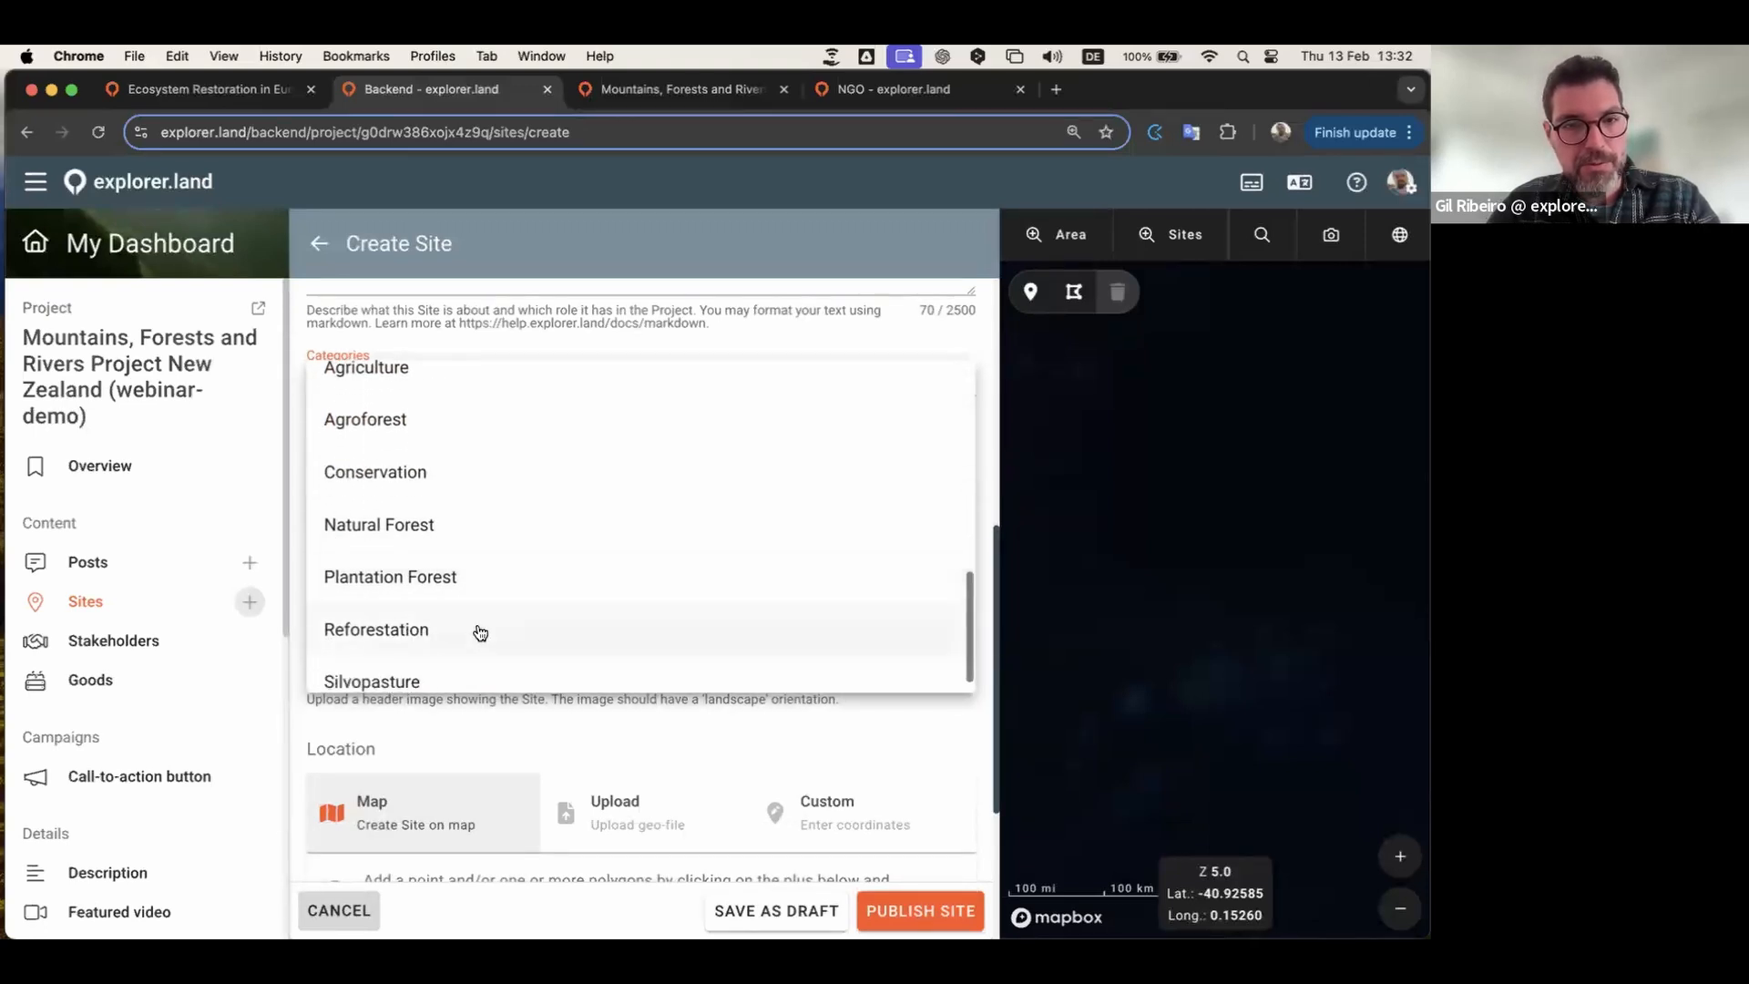
{"action": "scroll", "coordinate": [473, 632], "scroll_direction": "down", "scroll_amount": 1}
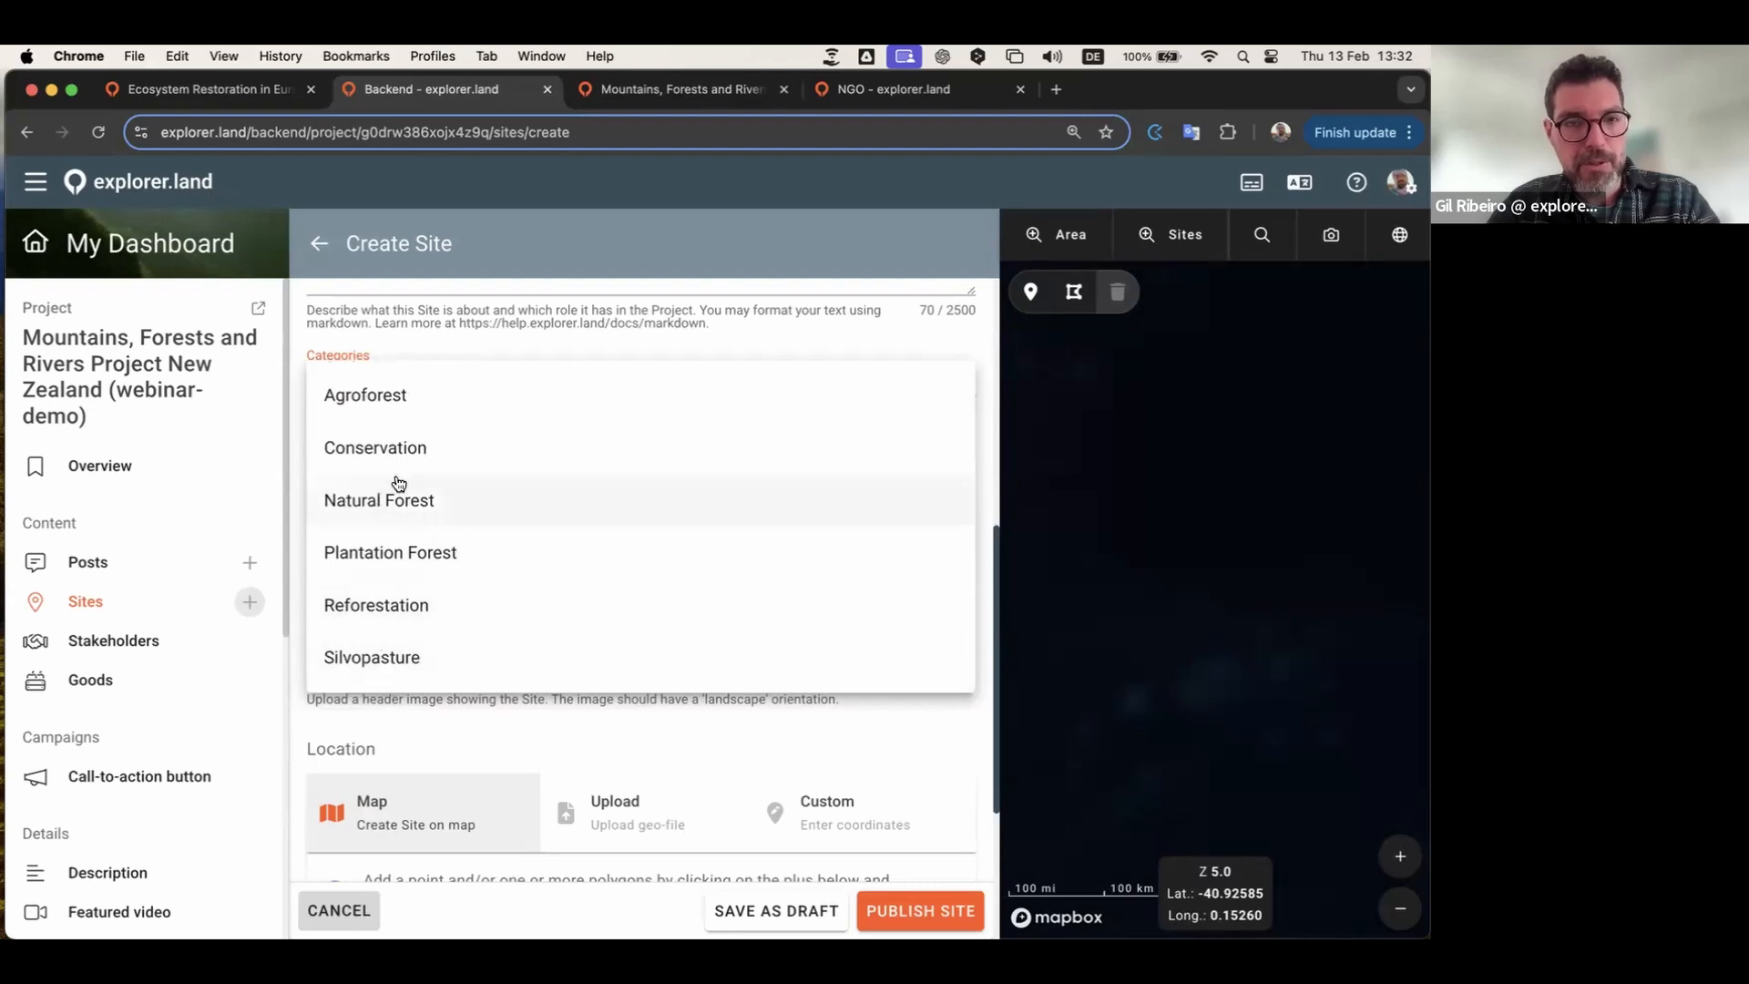
{"action": "scroll", "coordinate": [383, 546], "scroll_direction": "up", "scroll_amount": 2}
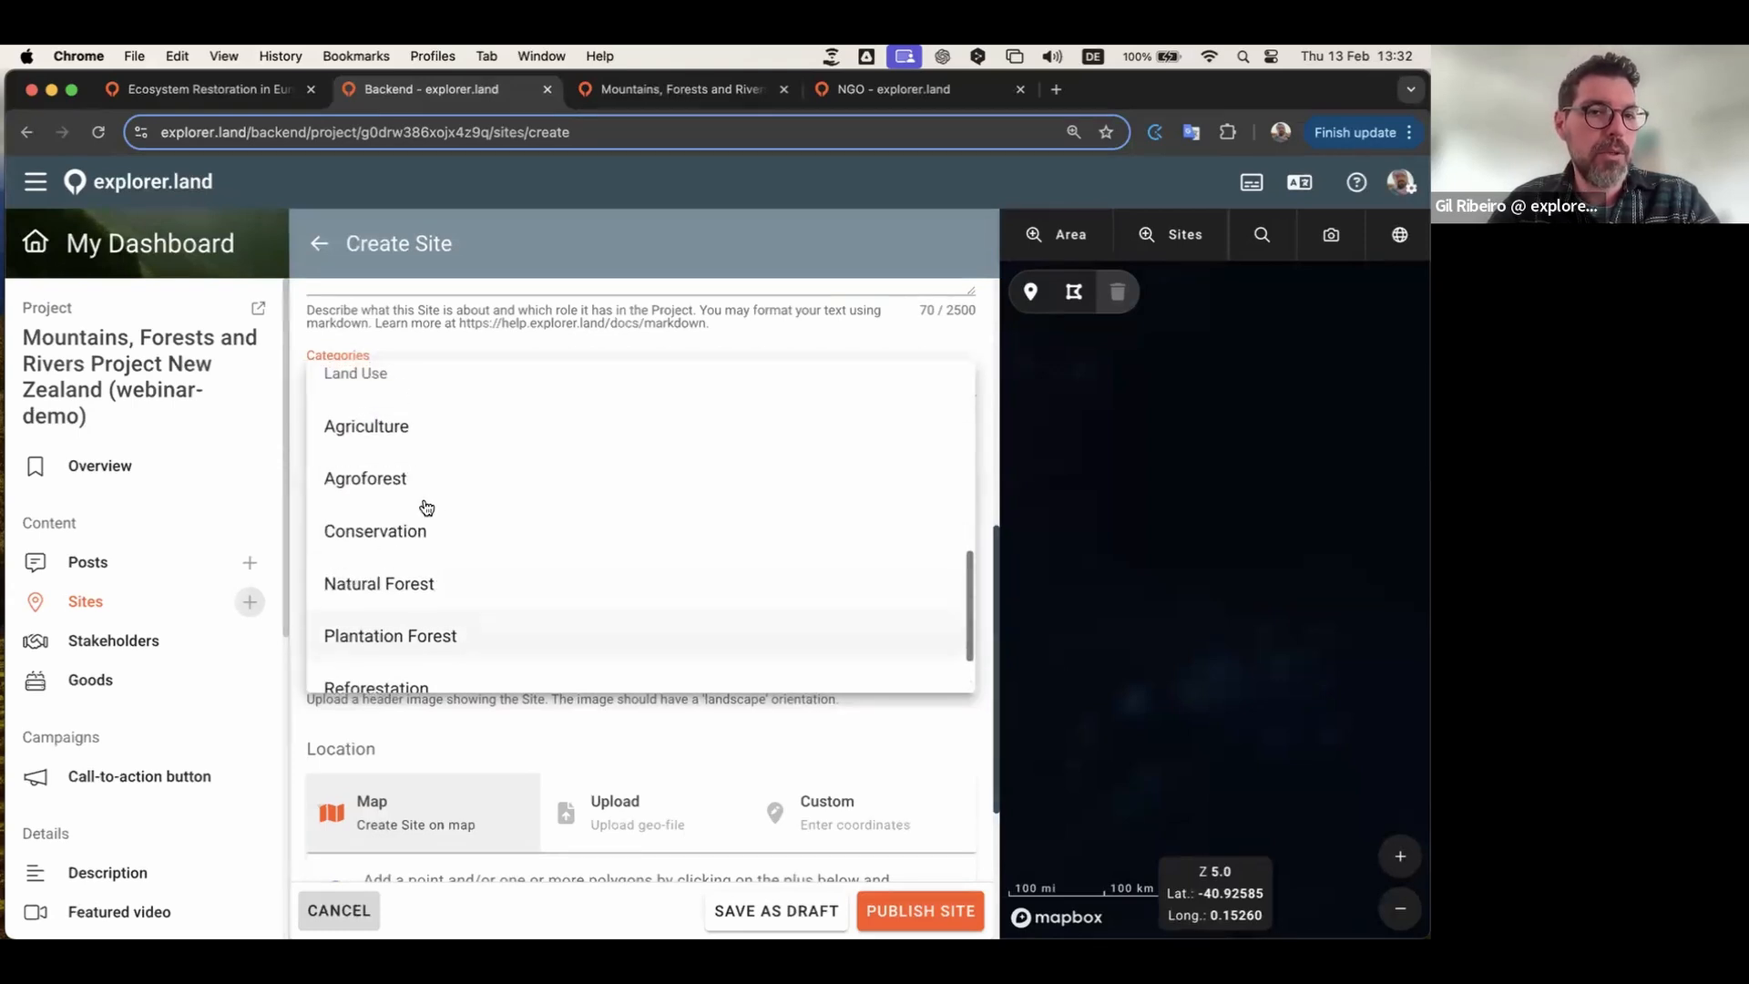
{"action": "scroll", "coordinate": [446, 515], "scroll_direction": "up", "scroll_amount": 1}
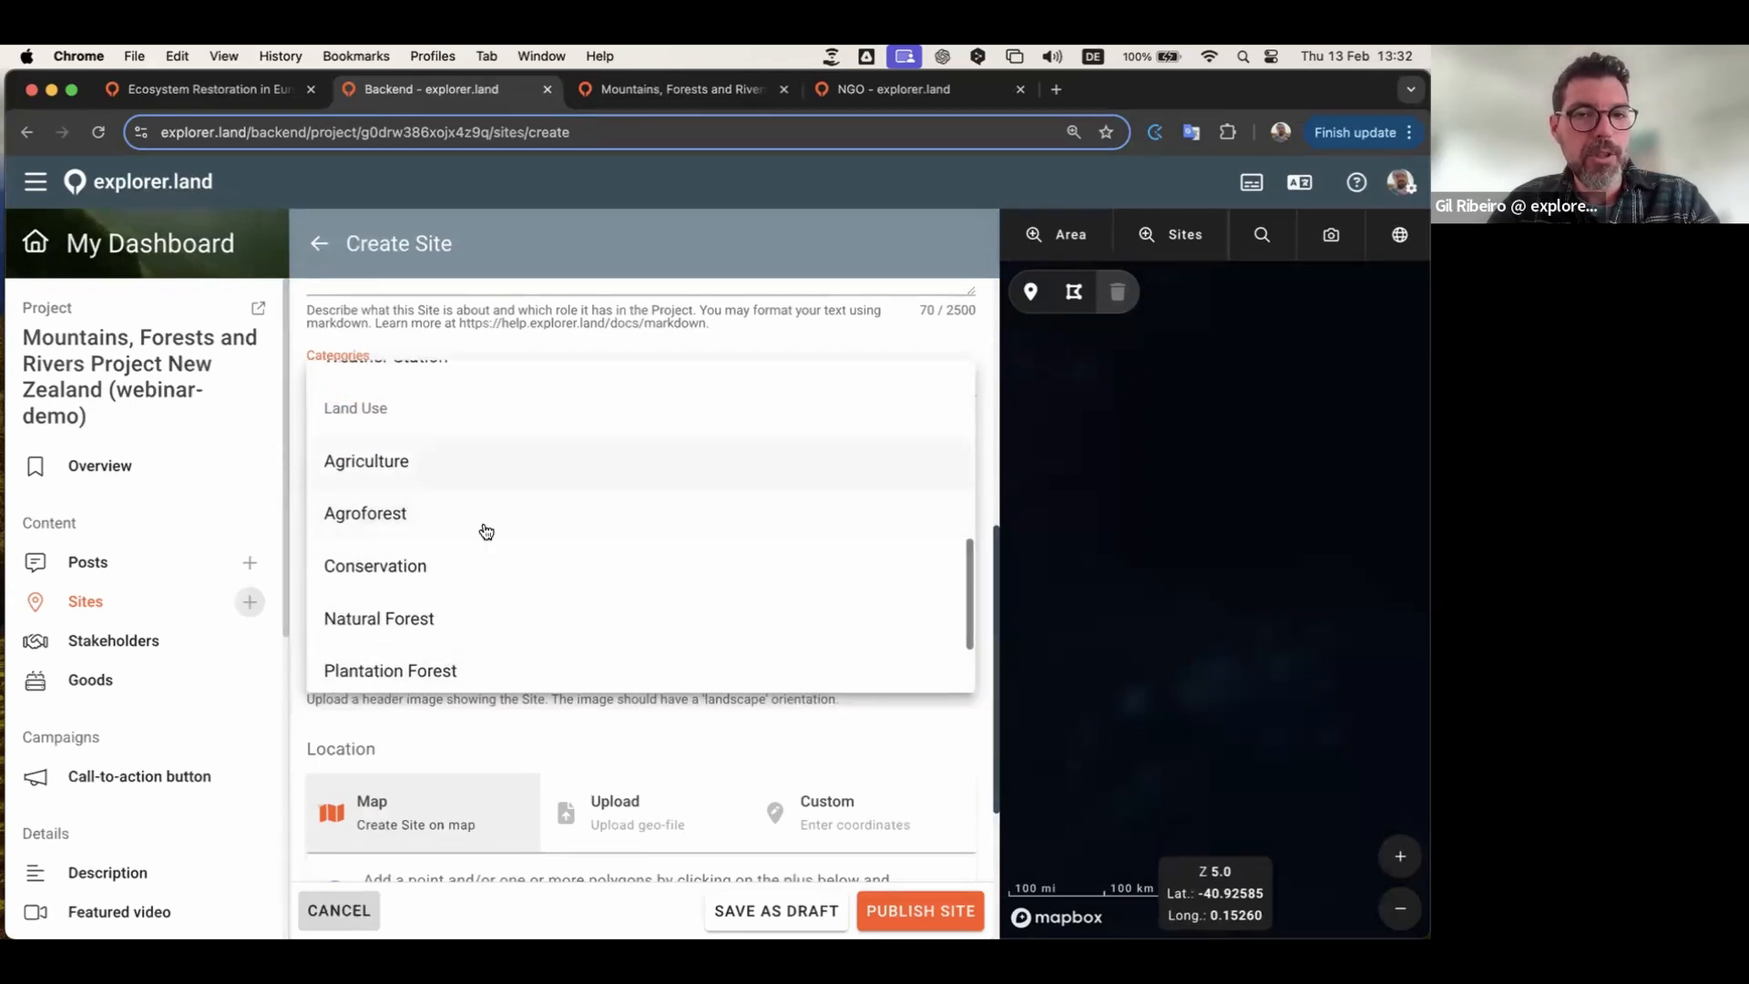
{"action": "left_click", "coordinate": [790, 323]}
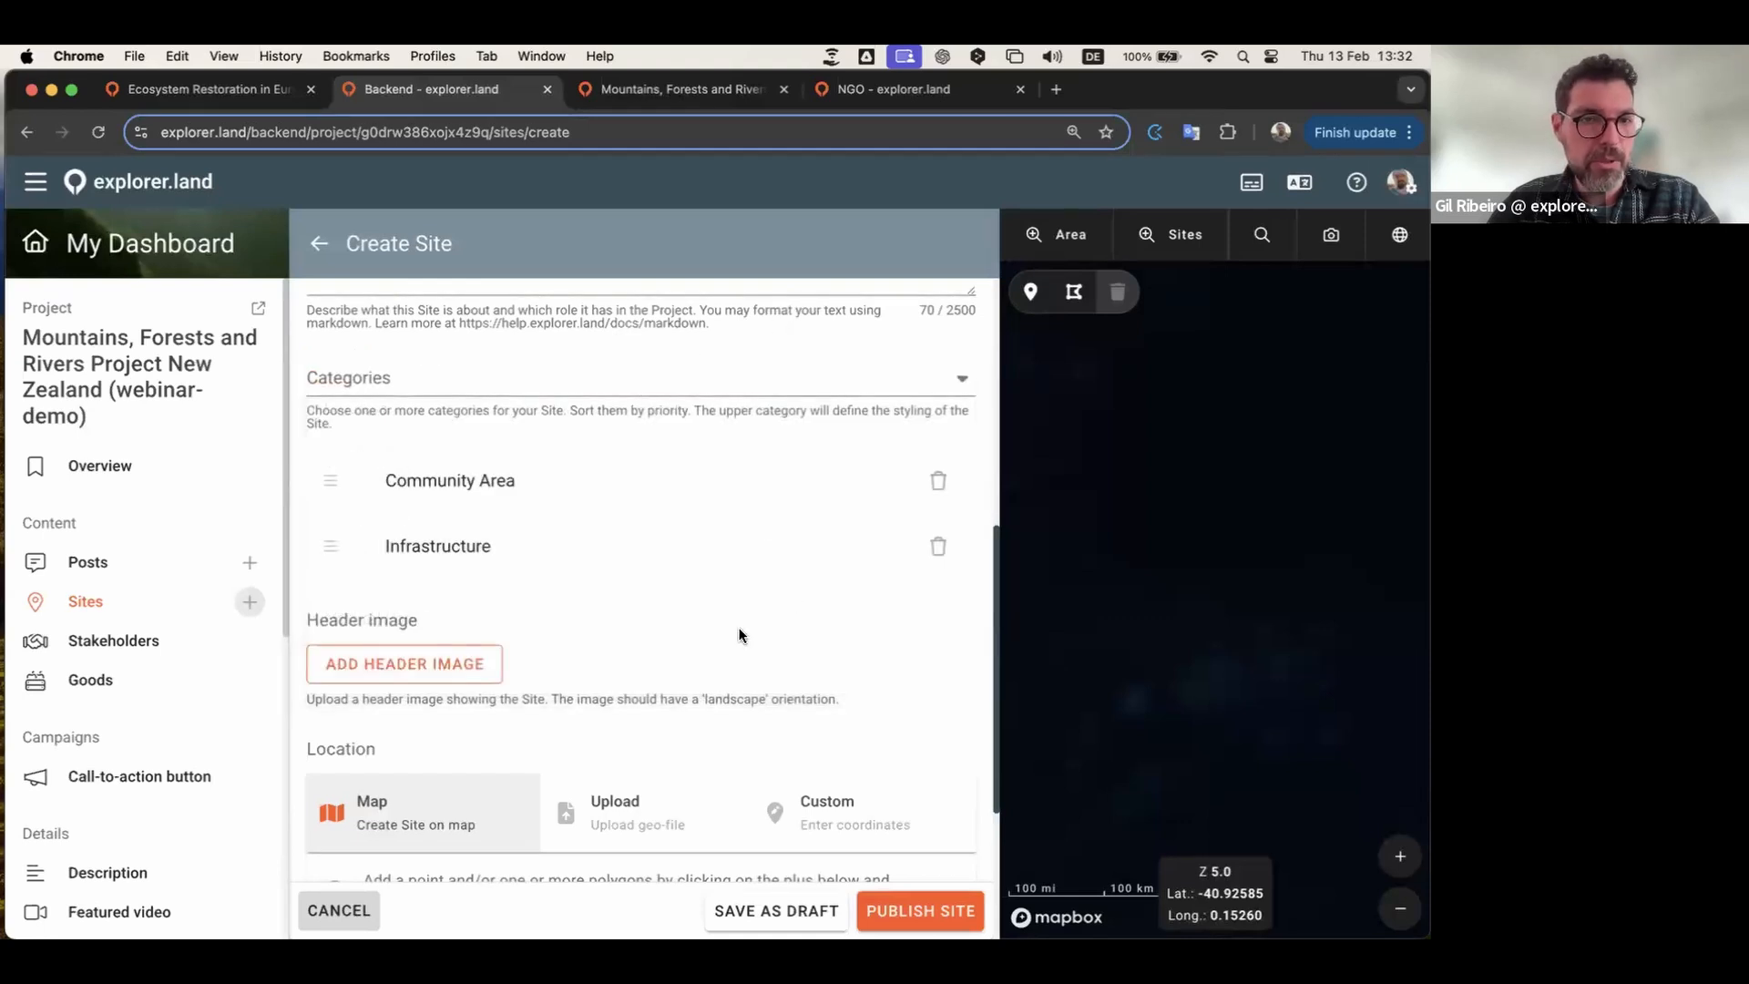
{"action": "scroll", "coordinate": [738, 629], "scroll_direction": "down", "scroll_amount": 1}
Step: Upload the 541.42 KB farmhouse photo, crop it, and submit it as the Farm House header
{"action": "left_click", "coordinate": [436, 600]}
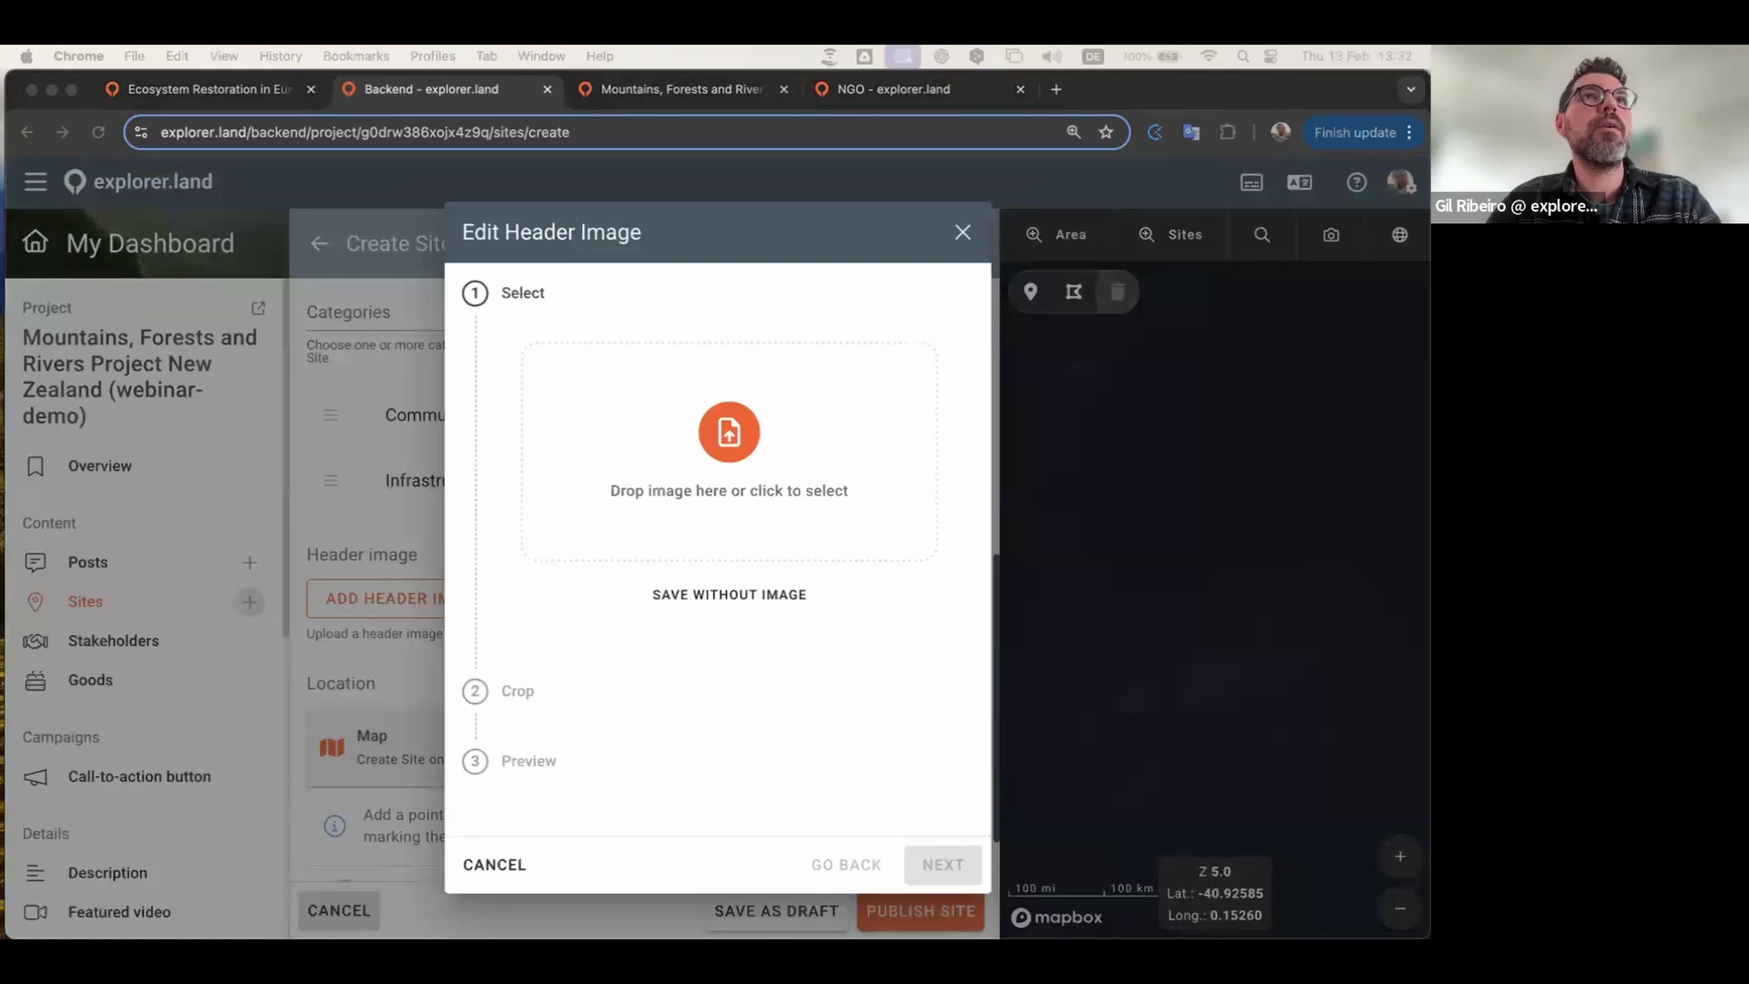
{"action": "left_click_drag", "start_coordinate": [632, 506], "coordinate": [706, 499]}
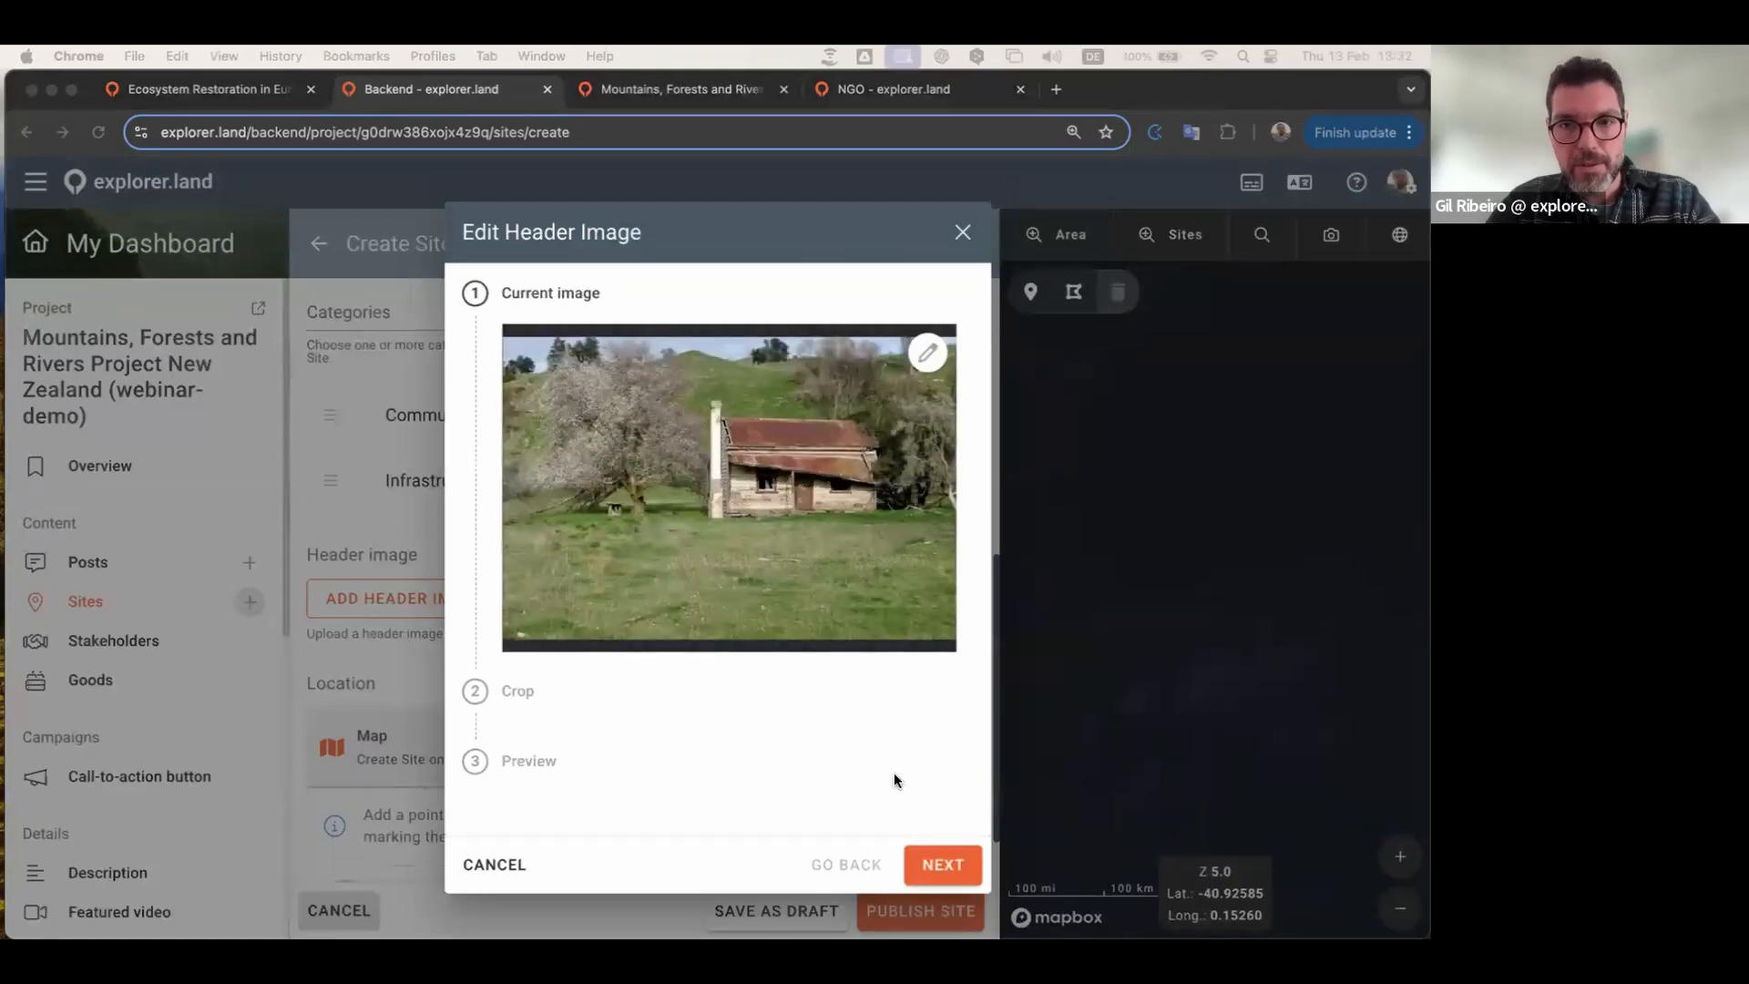
{"action": "left_click", "coordinate": [947, 863]}
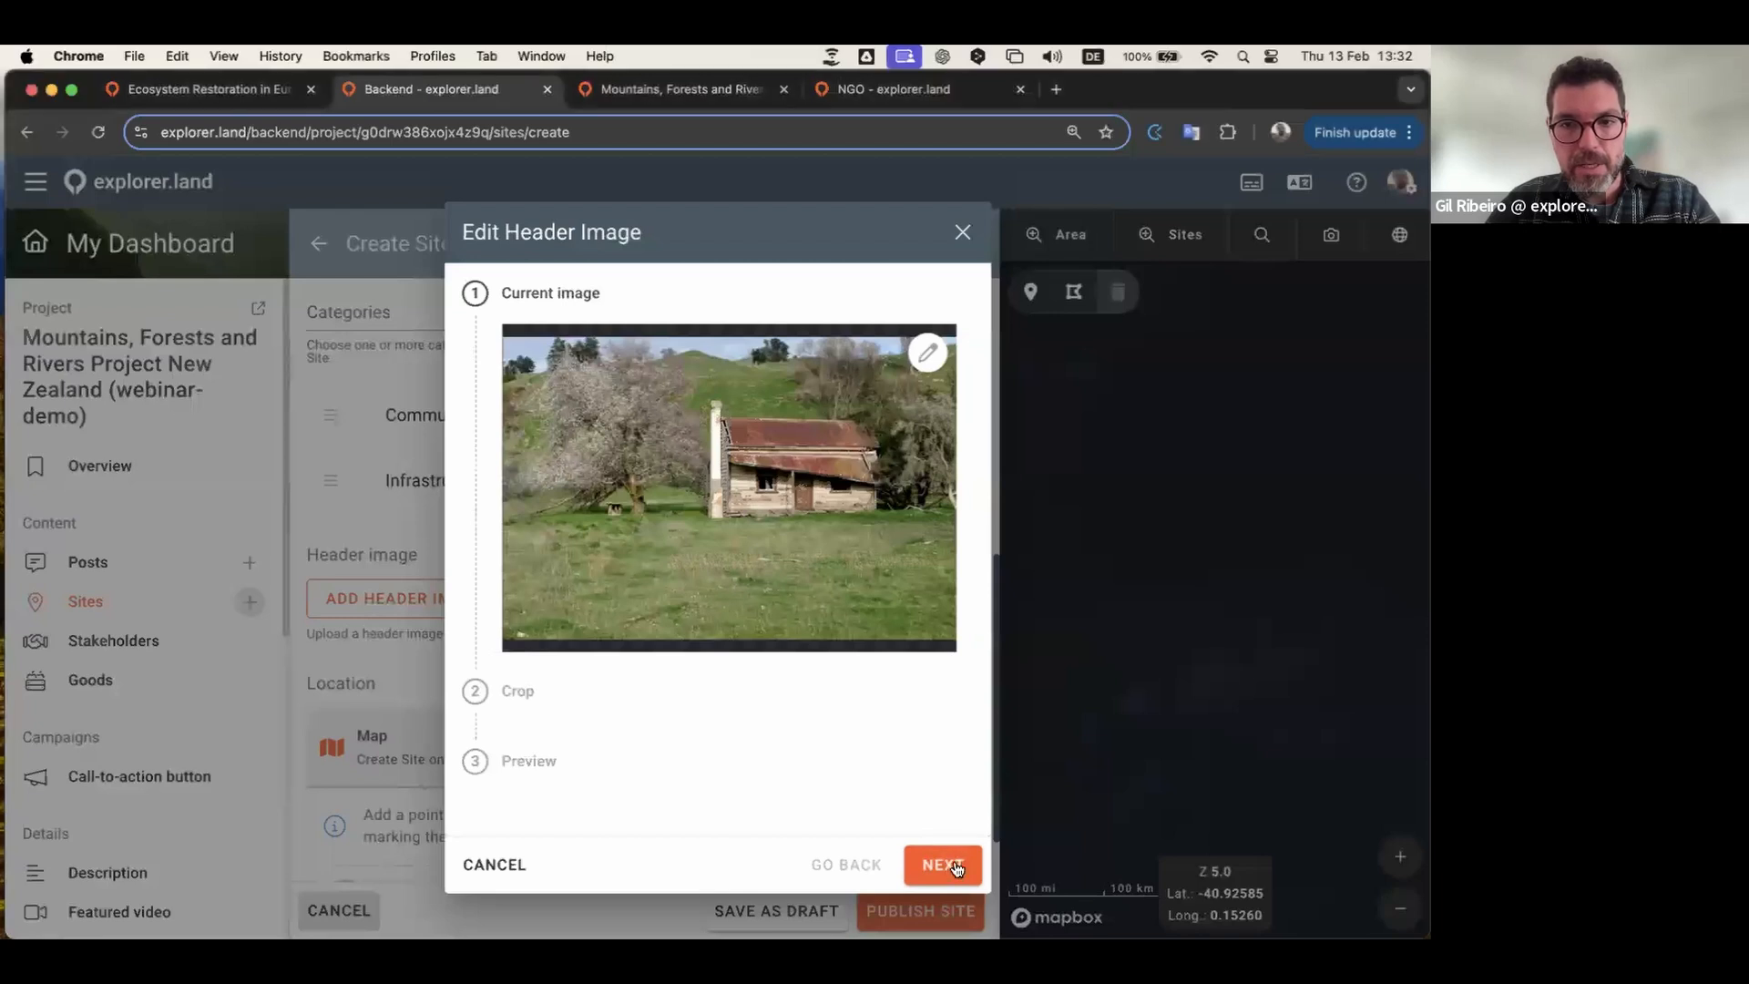
{"action": "left_click_drag", "start_coordinate": [896, 654], "coordinate": [898, 692]}
{"action": "left_click", "coordinate": [947, 885]}
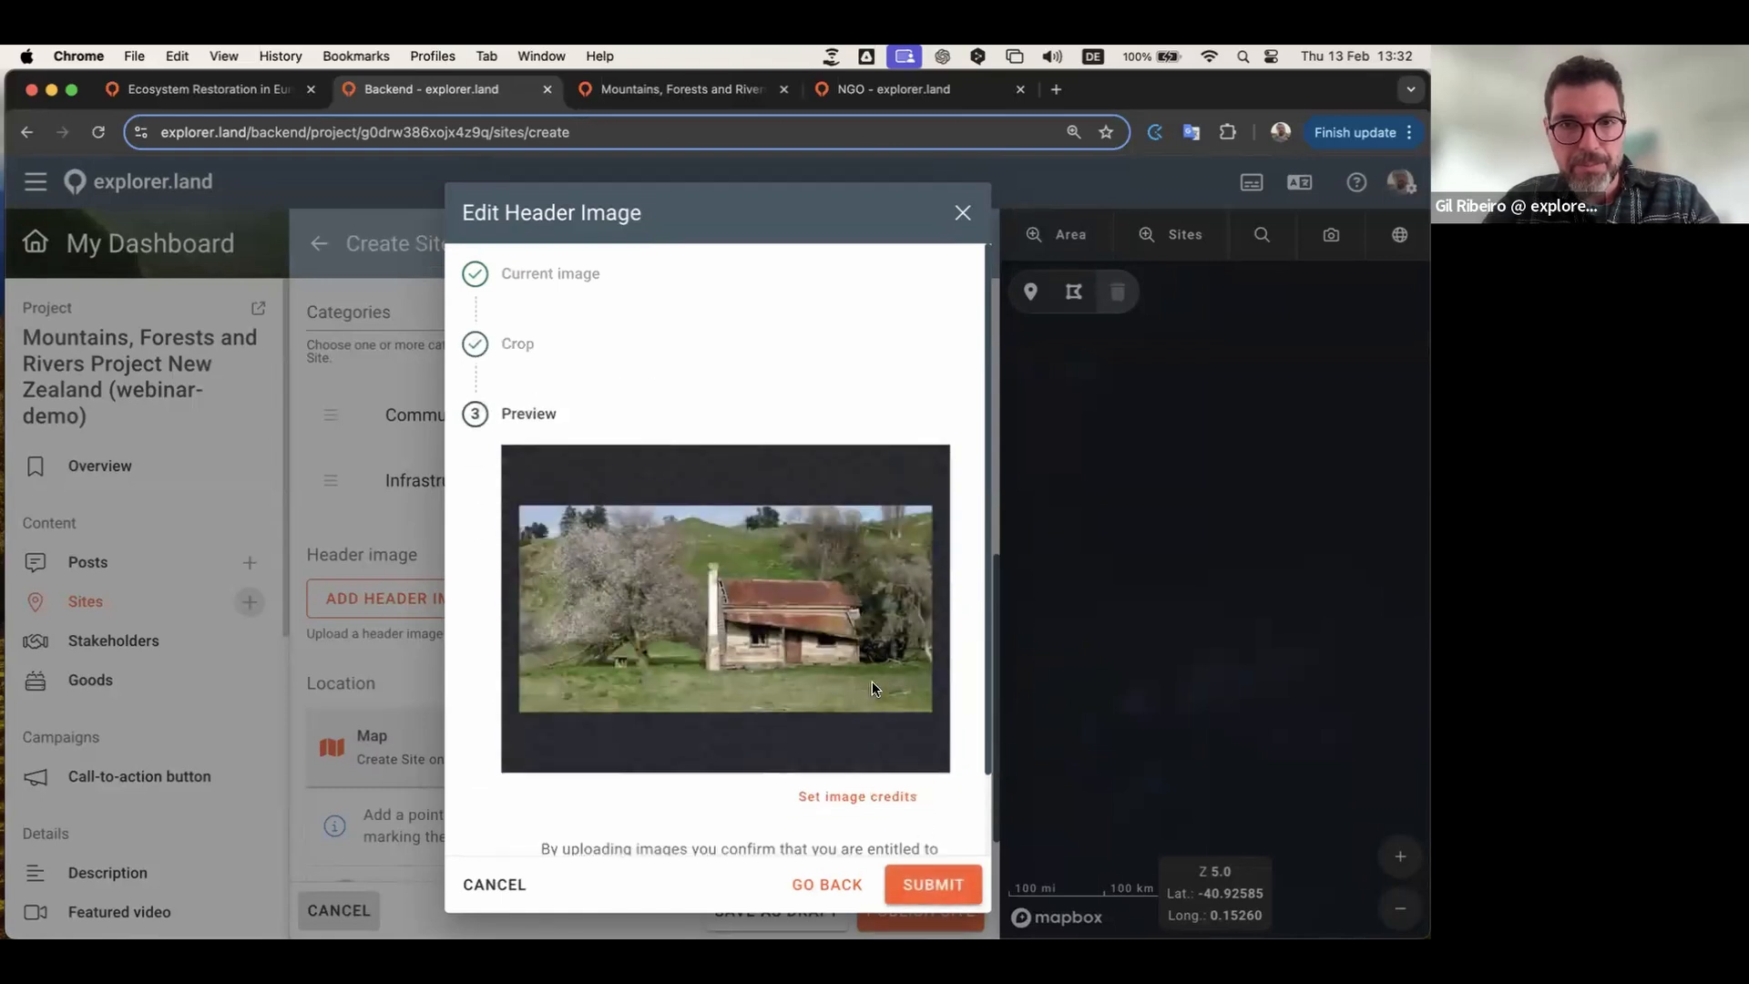
{"action": "scroll", "coordinate": [872, 680], "scroll_direction": "down", "scroll_amount": 2}
{"action": "left_click", "coordinate": [935, 895]}
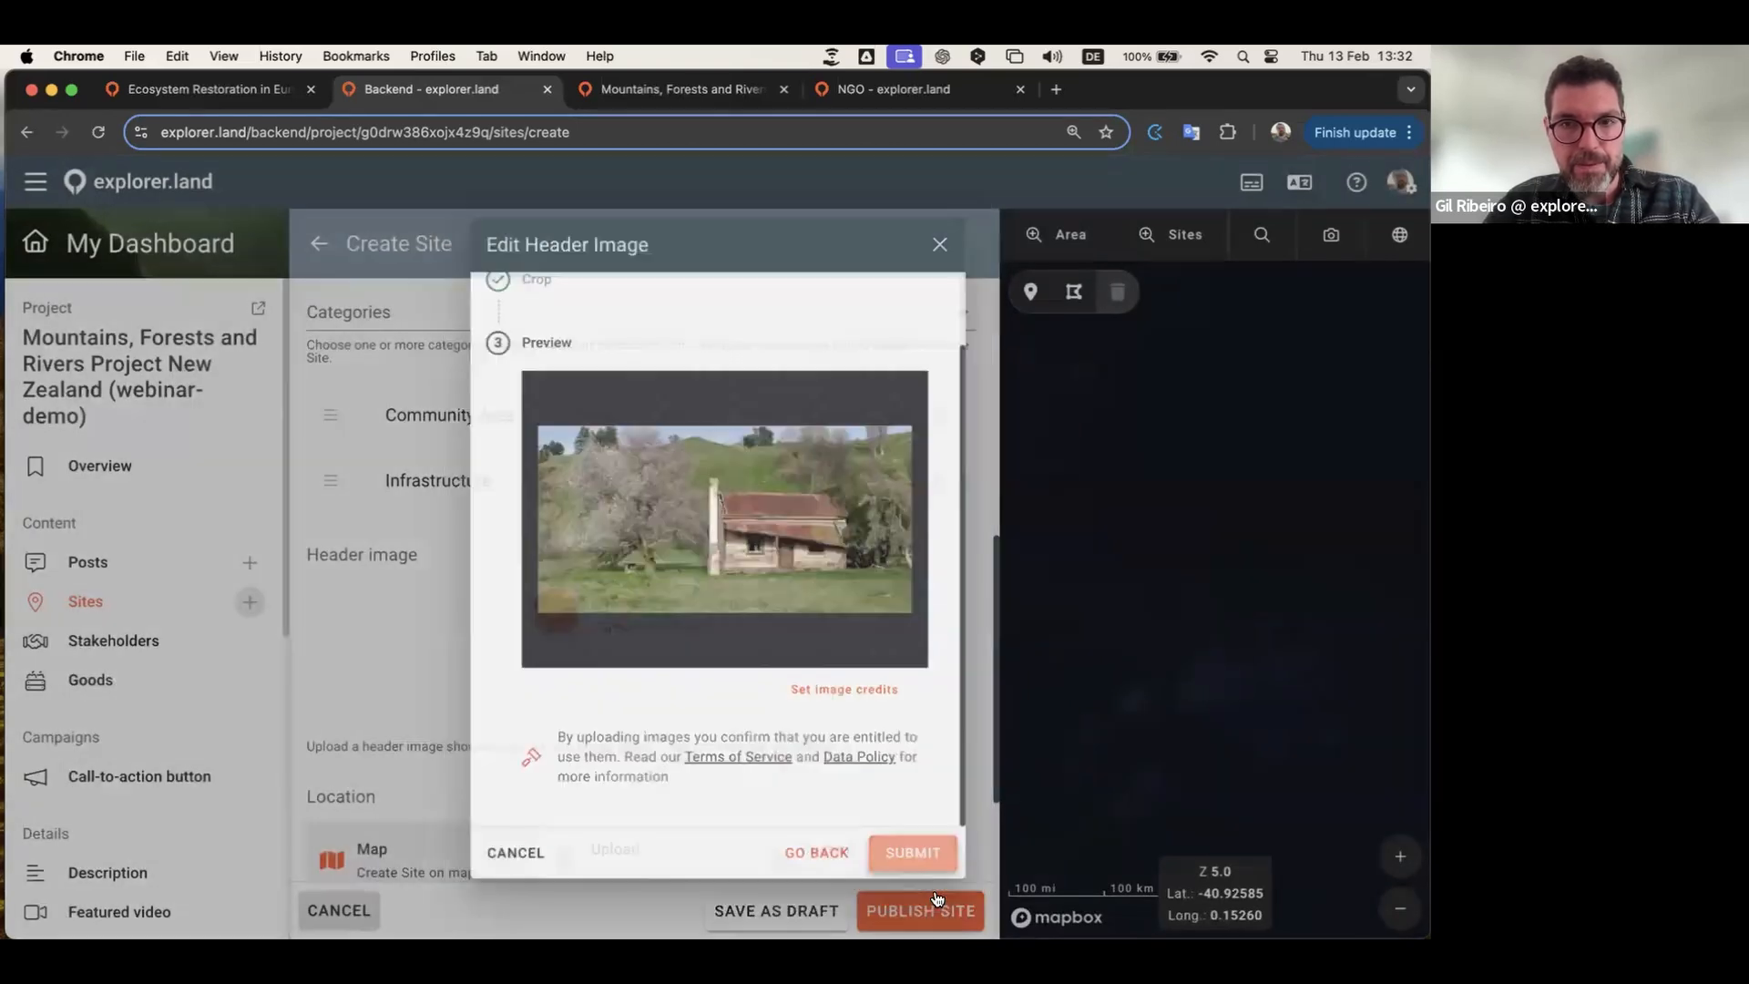
{"action": "scroll", "coordinate": [664, 666], "scroll_direction": "down", "scroll_amount": 5}
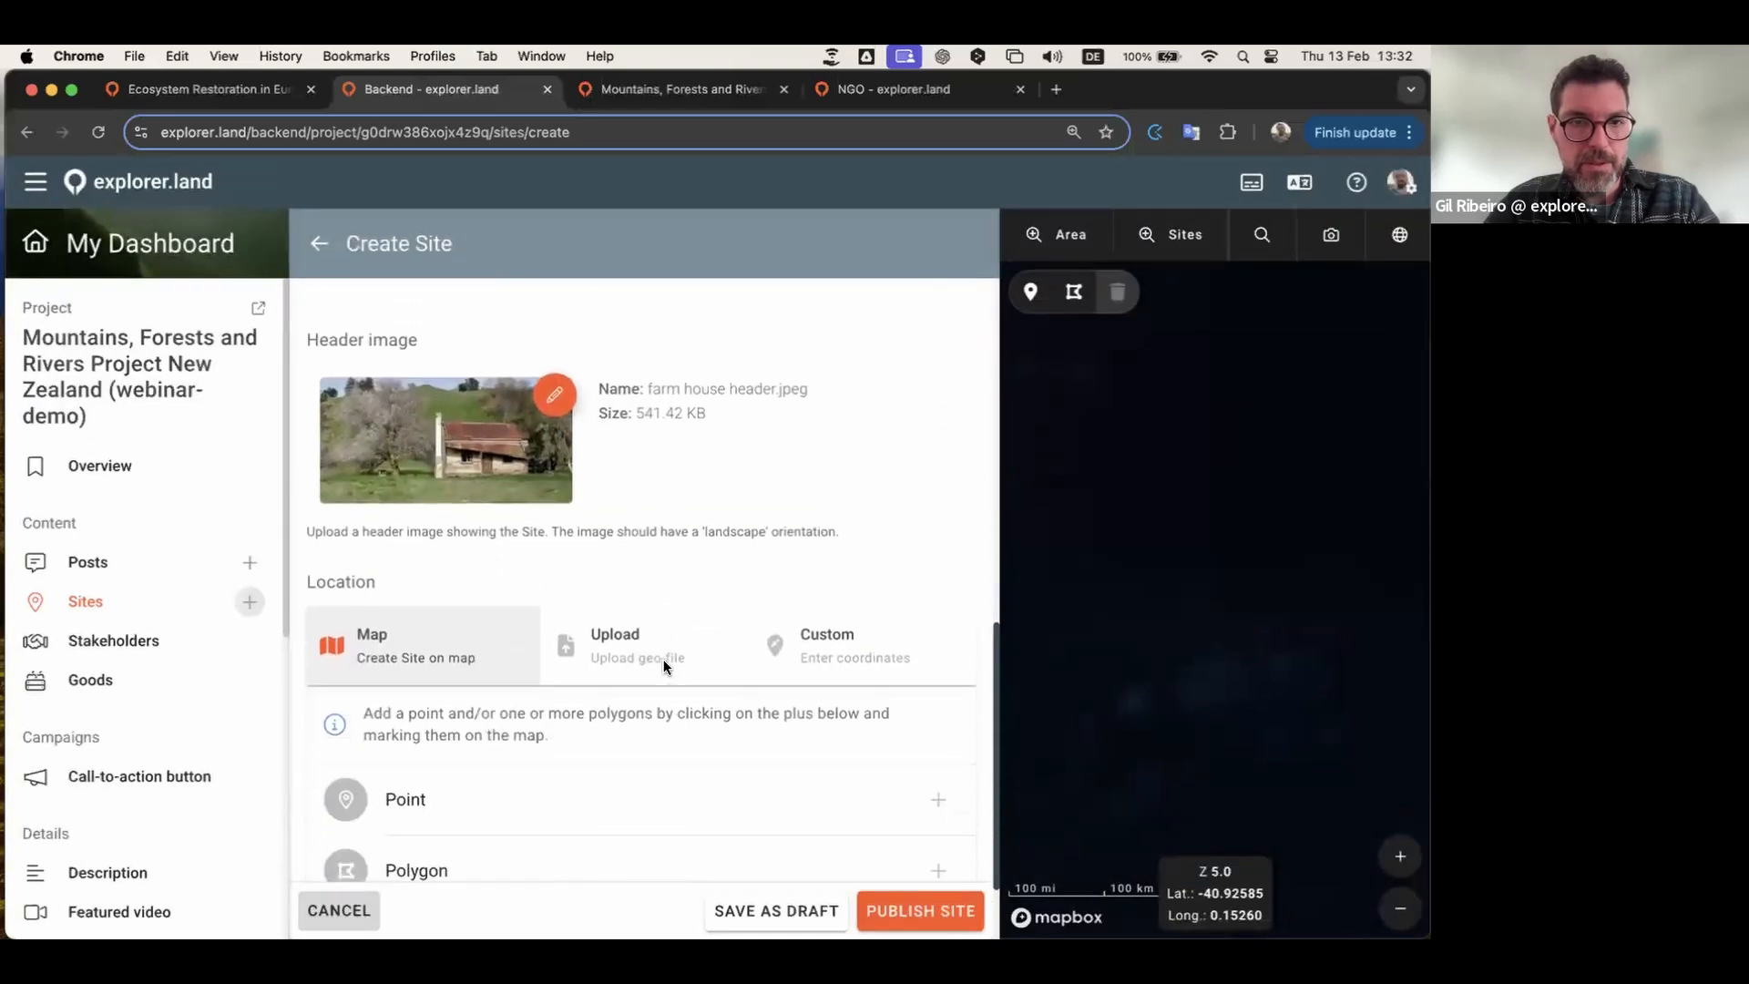
{"action": "scroll", "coordinate": [664, 659], "scroll_direction": "up", "scroll_amount": 8}
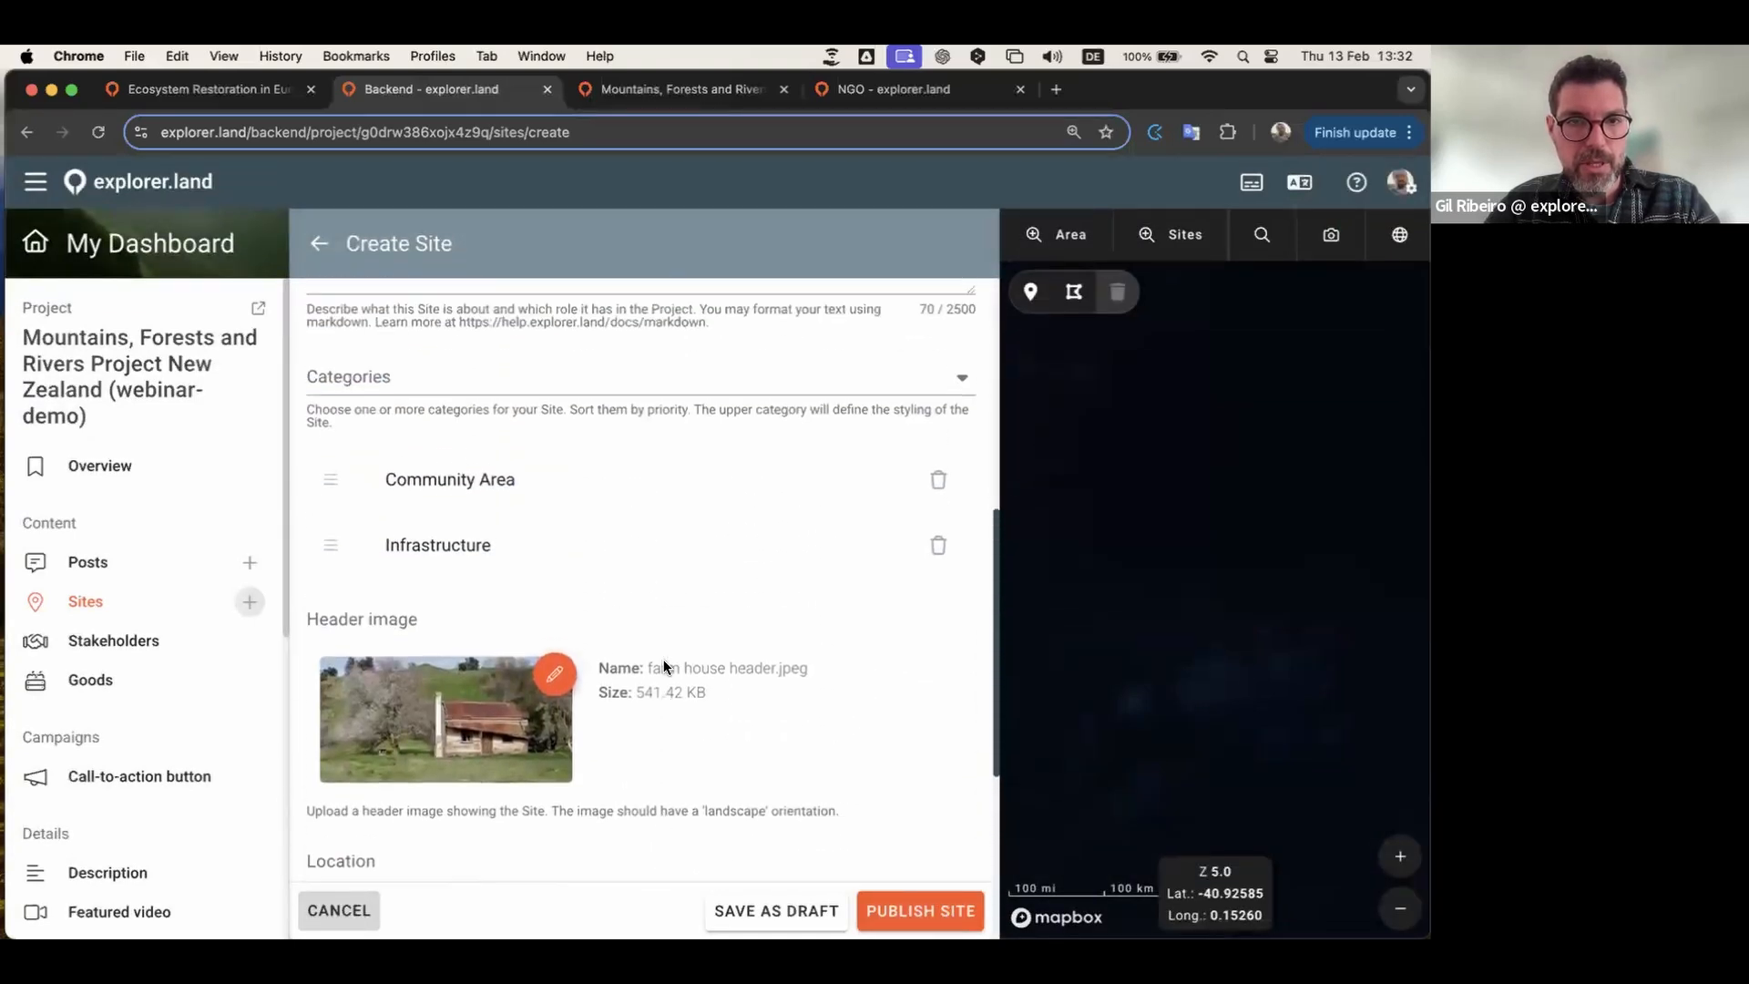
{"action": "scroll", "coordinate": [664, 660], "scroll_direction": "down", "scroll_amount": 6}
{"action": "scroll", "coordinate": [664, 660], "scroll_direction": "up", "scroll_amount": 7}
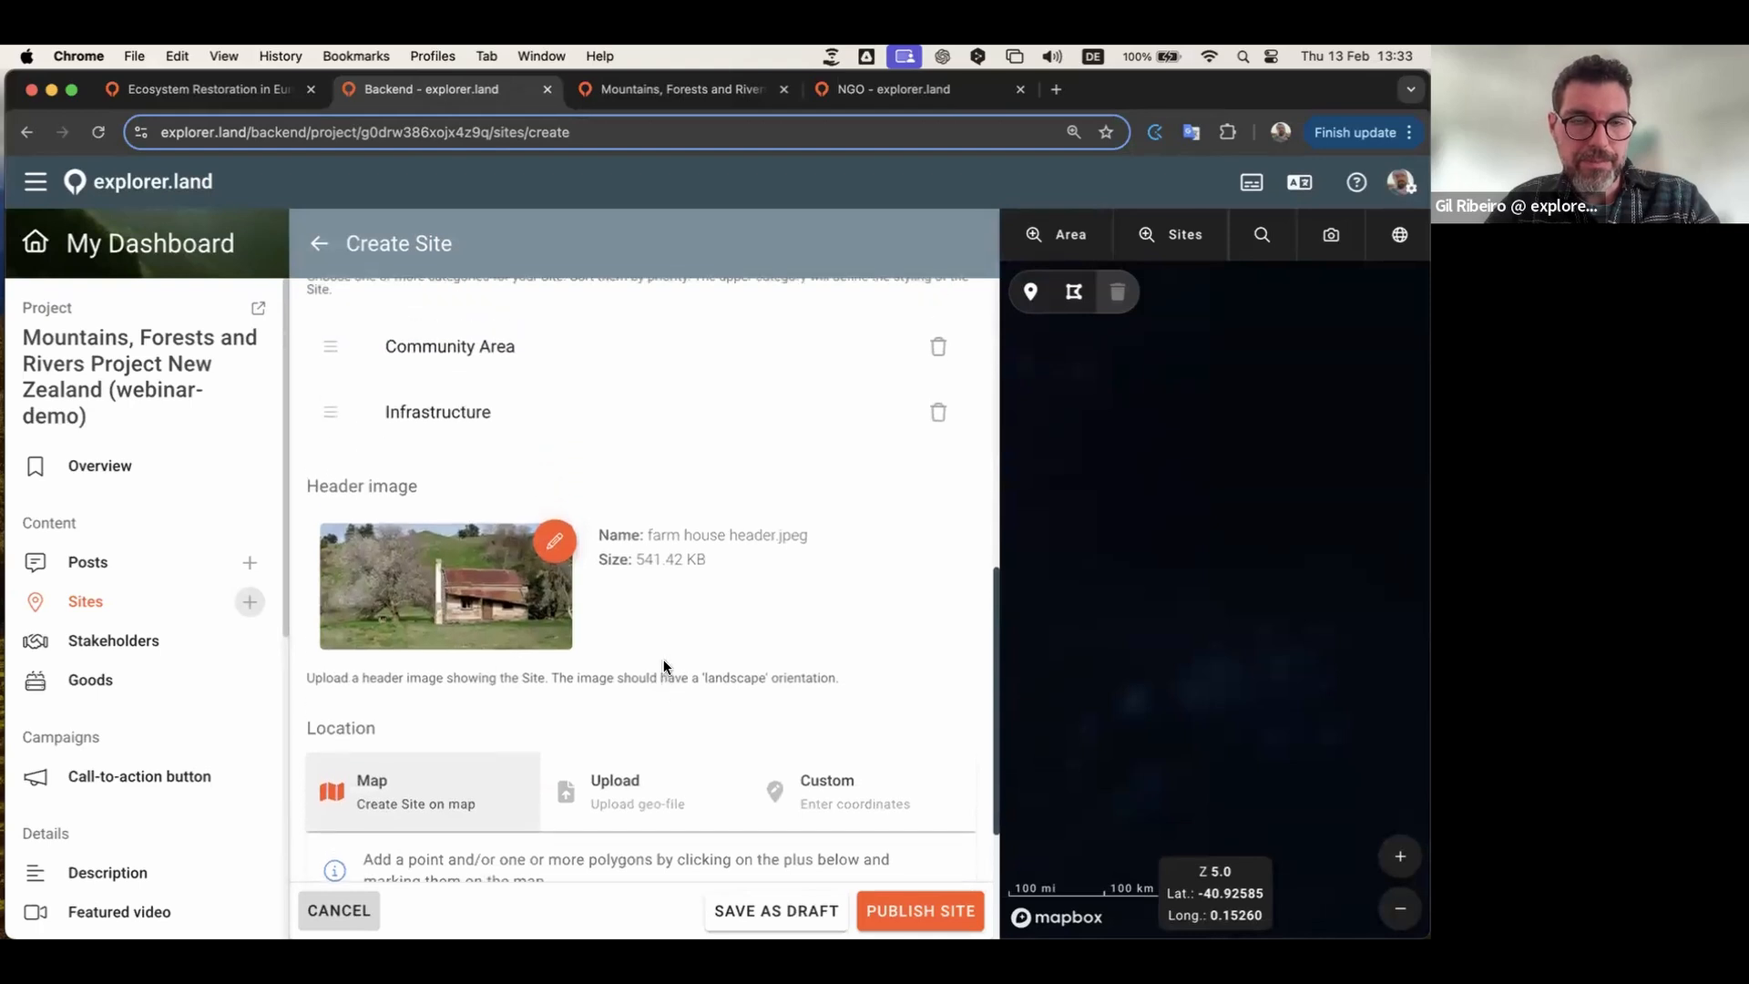
{"action": "scroll", "coordinate": [664, 659], "scroll_direction": "up", "scroll_amount": 2}
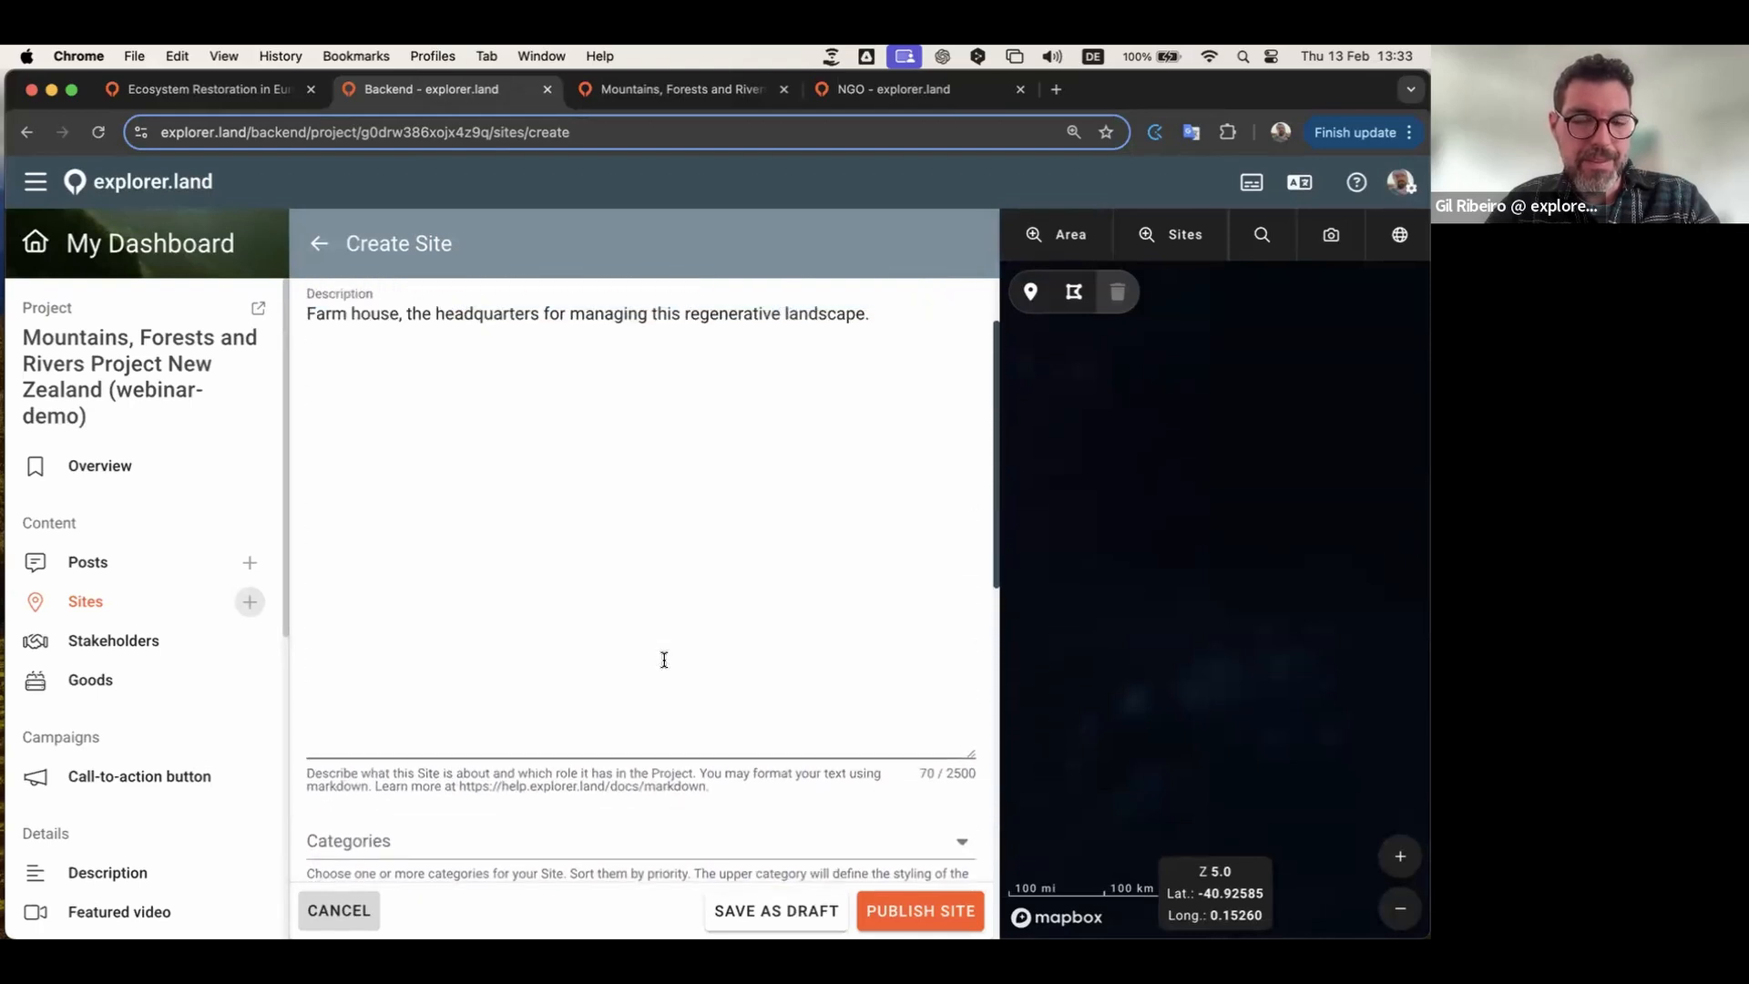
{"action": "scroll", "coordinate": [713, 613], "scroll_direction": "down", "scroll_amount": 10}
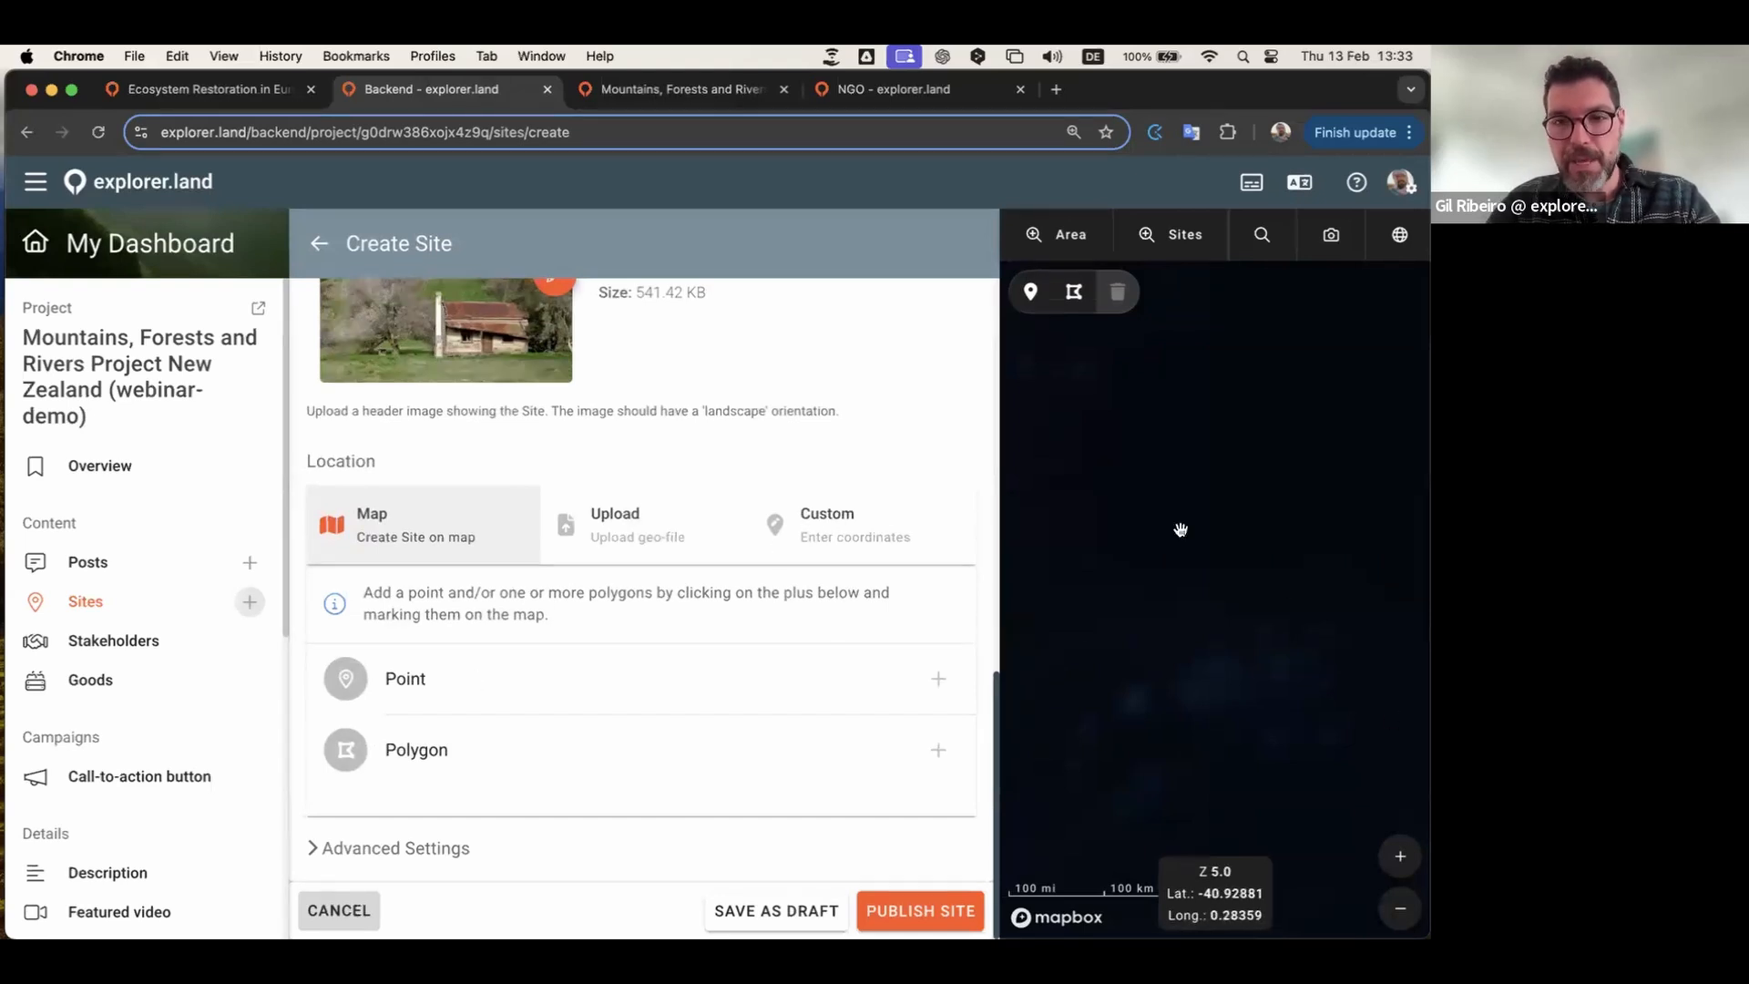
Step: Enter custom coordinates latitude -43.158407, longitude 170.352678 and confirm the point
{"action": "left_click", "coordinate": [830, 531]}
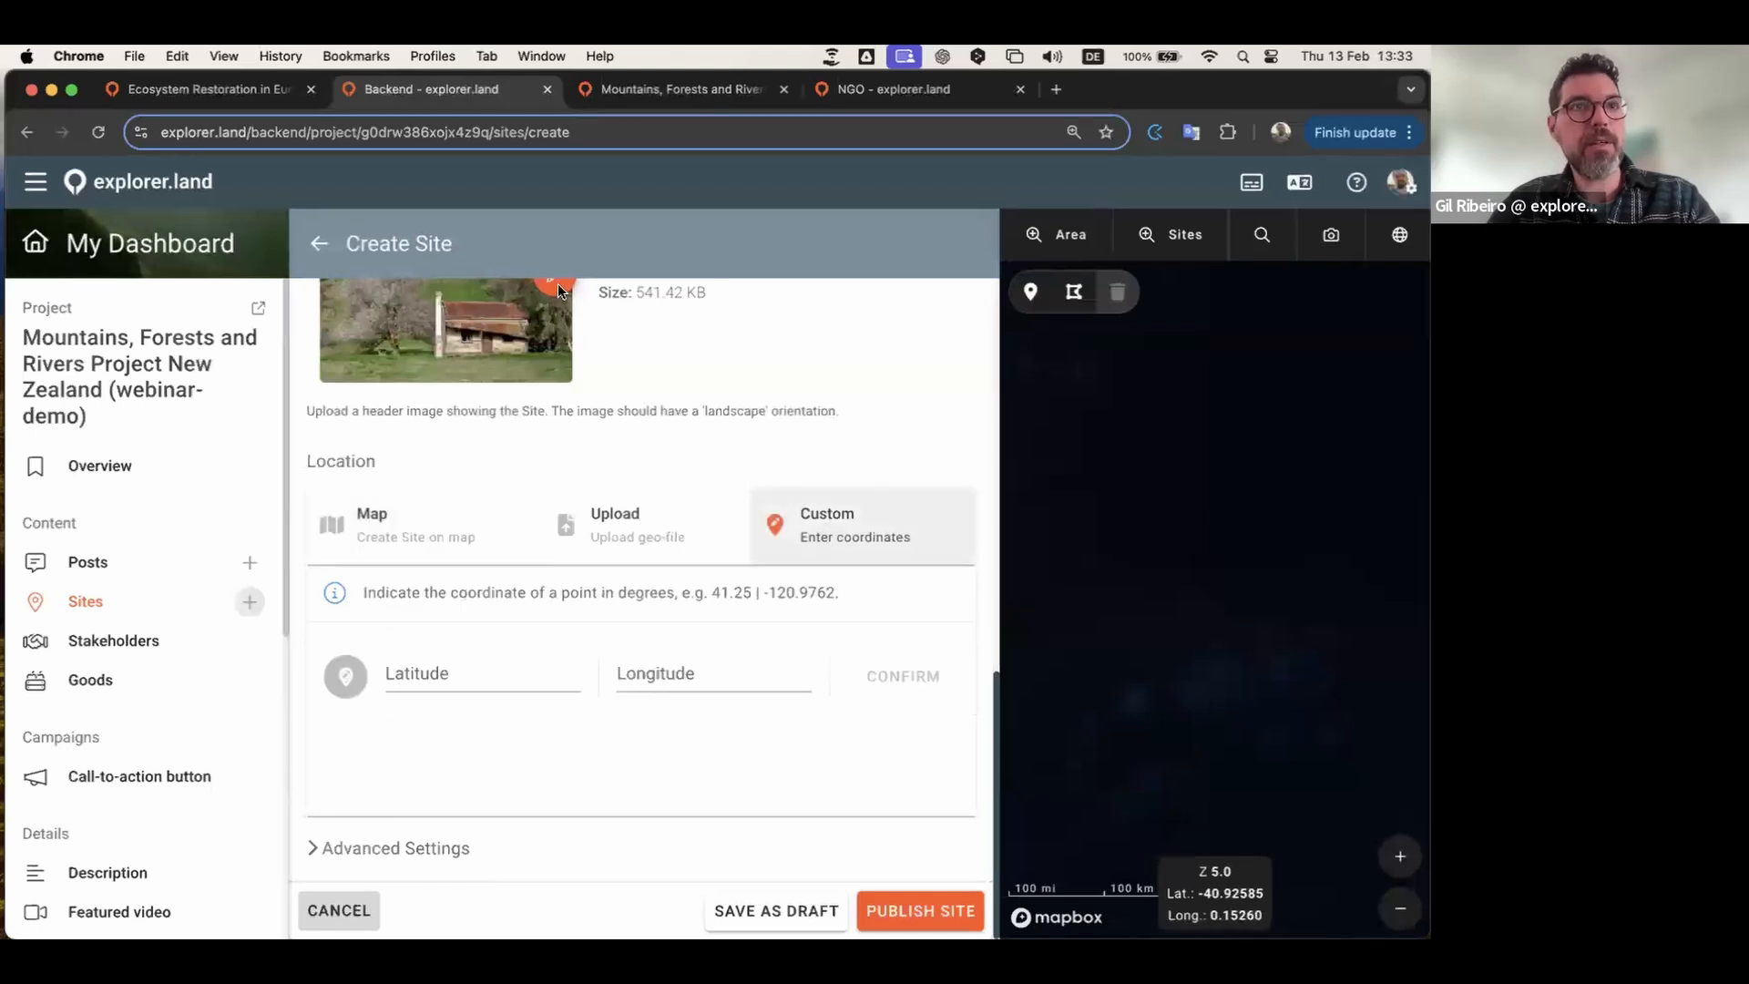
{"action": "key", "text": "super+Tab"}
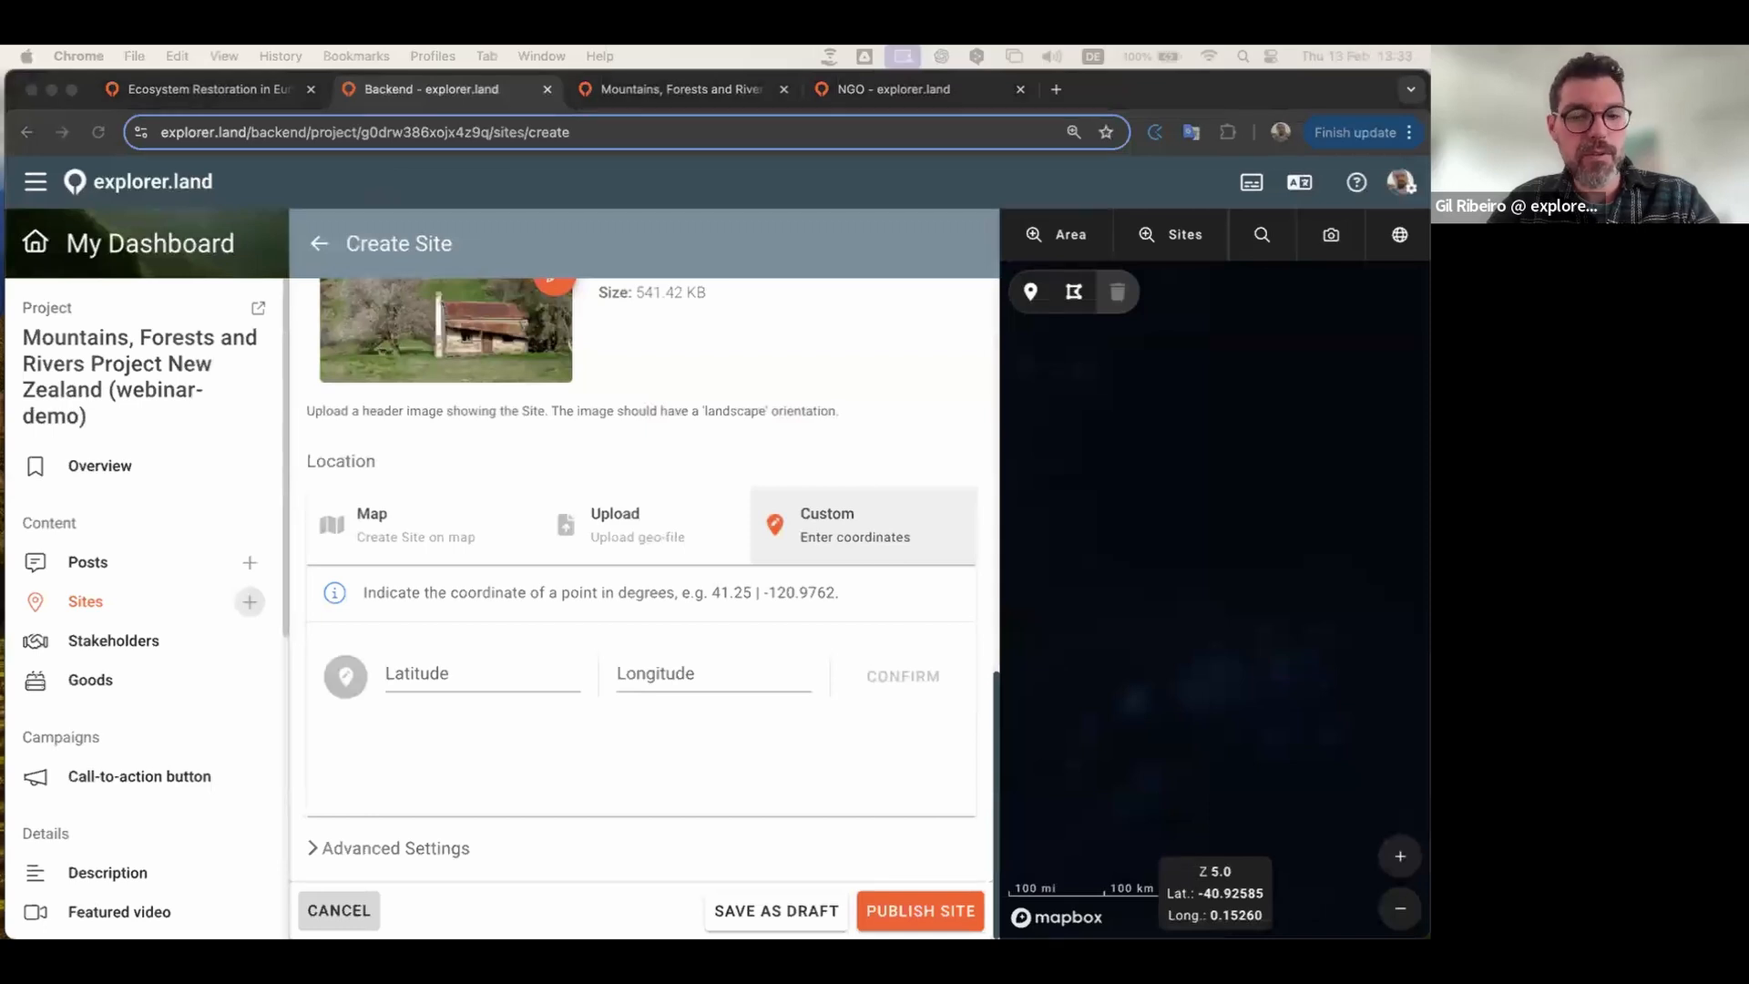
{"action": "key", "text": "super+Tab"}
{"action": "left_click", "coordinate": [461, 680]}
{"action": "key", "text": "super+Tab"}
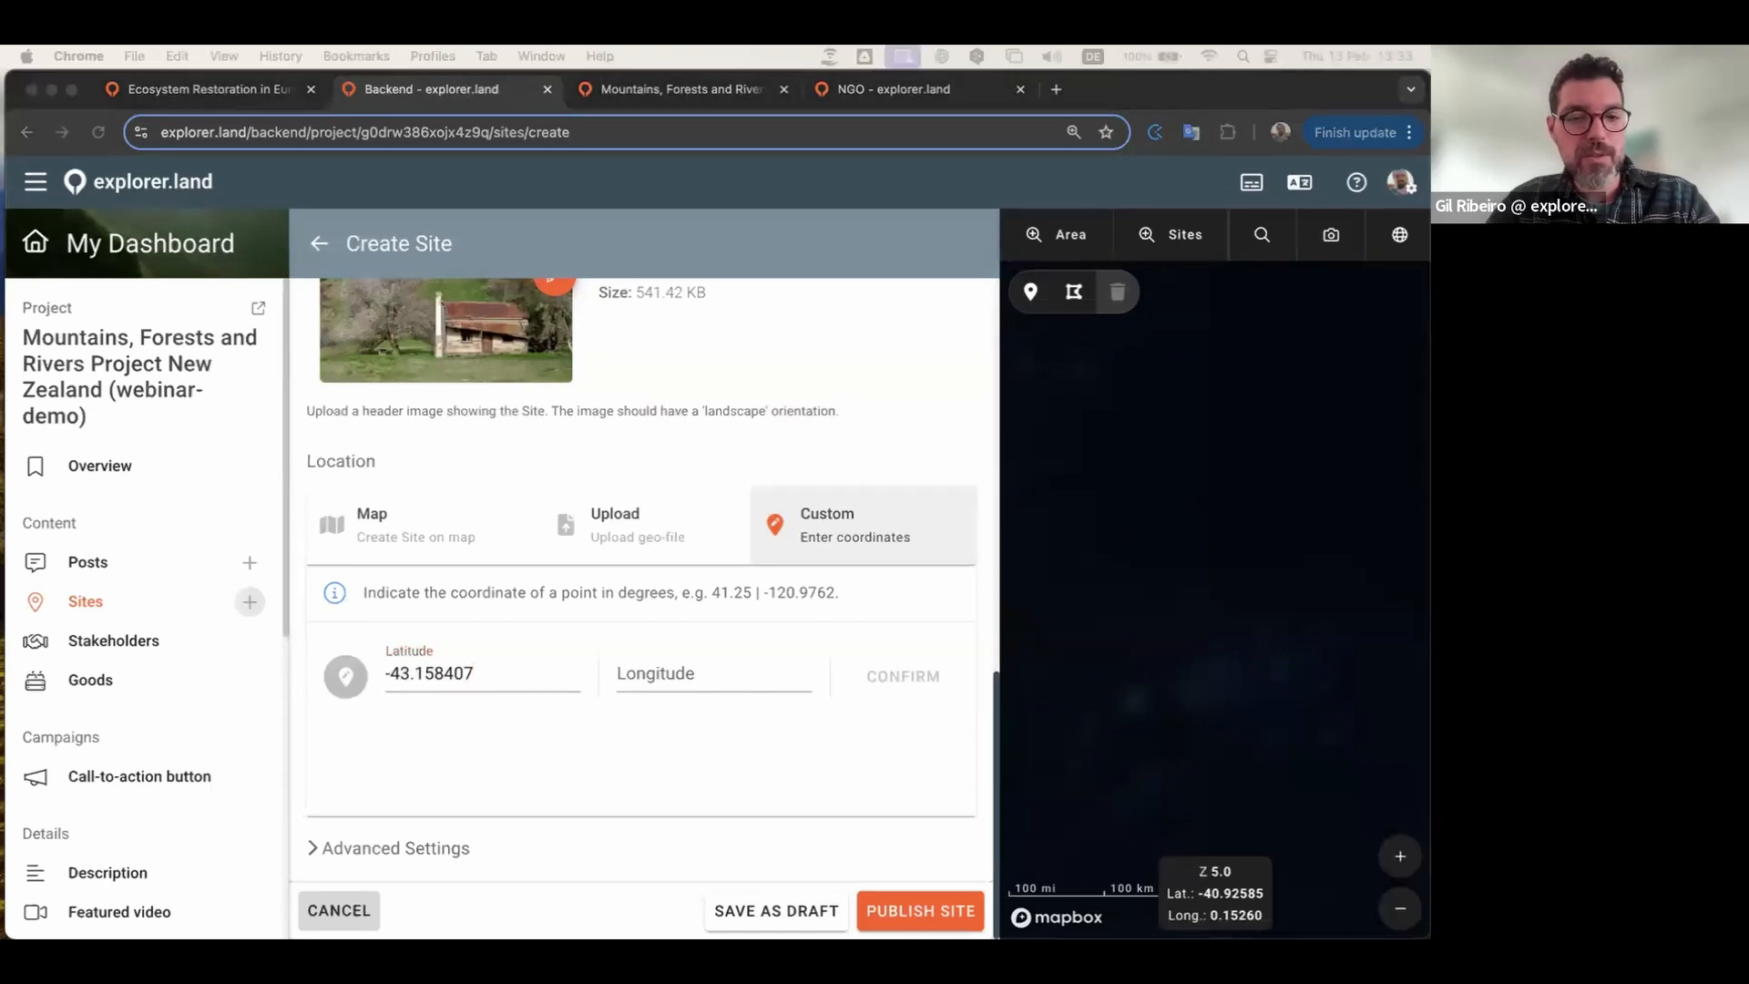
{"action": "key", "text": "super+Tab"}
{"action": "left_click", "coordinate": [712, 672]}
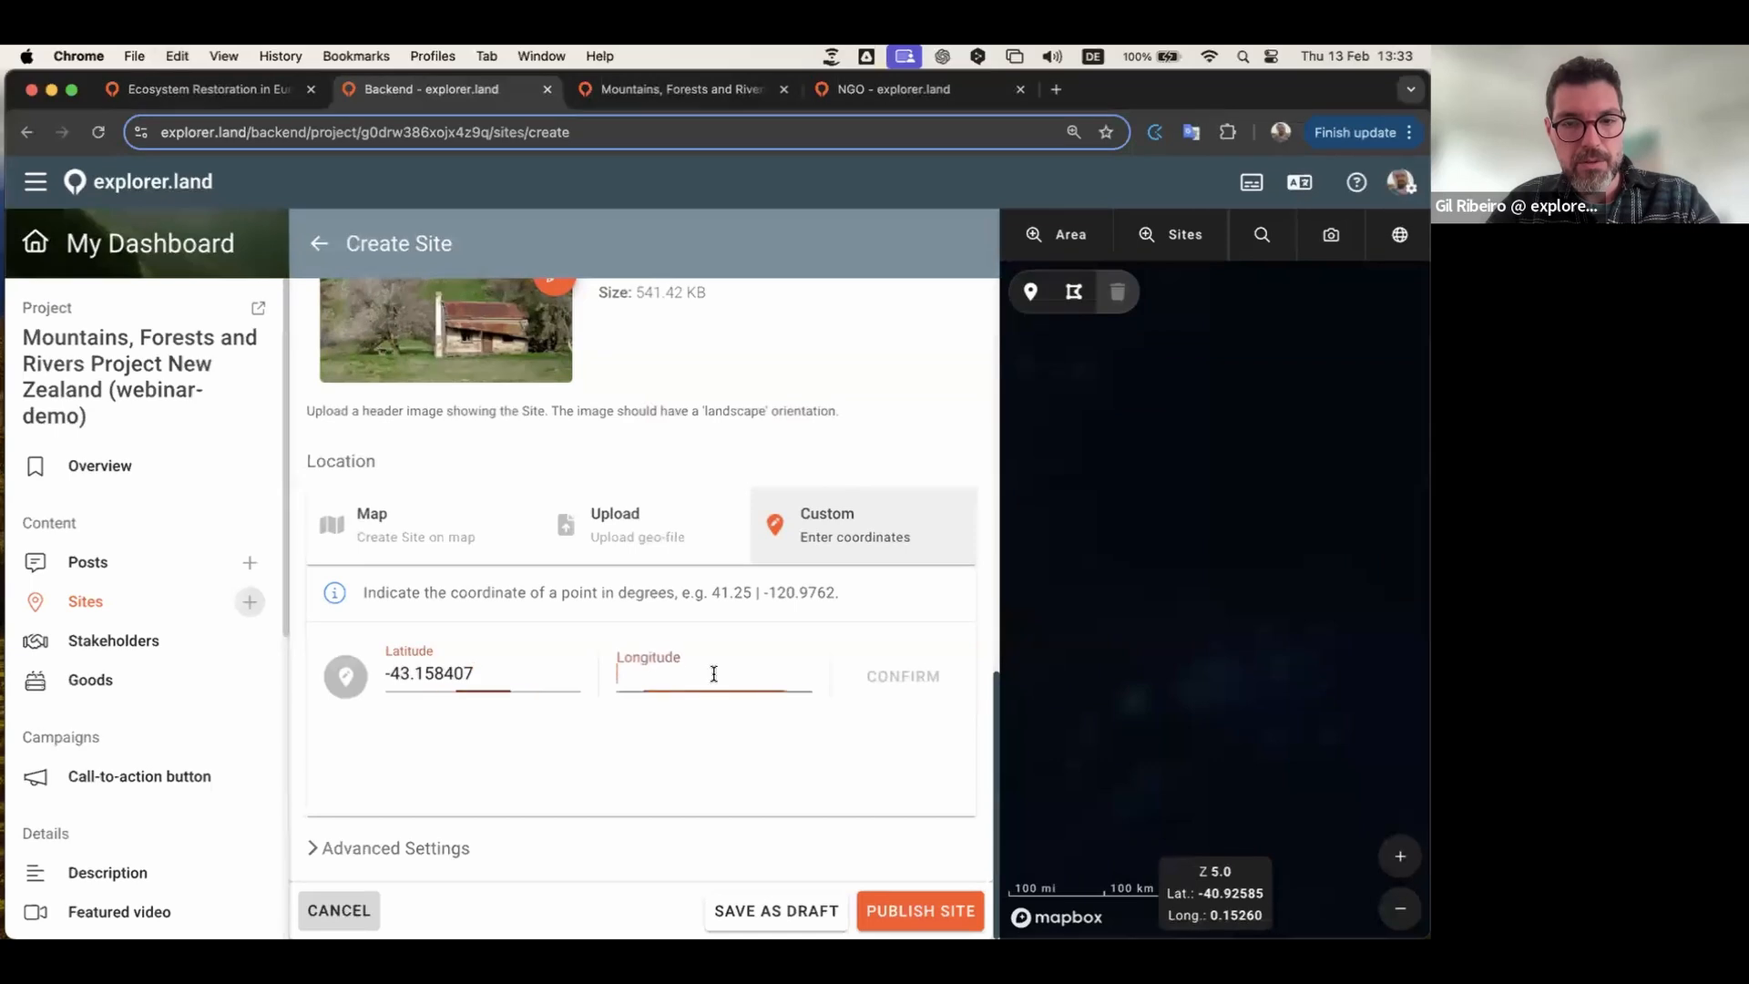
{"action": "type", "text": "170.352678"}
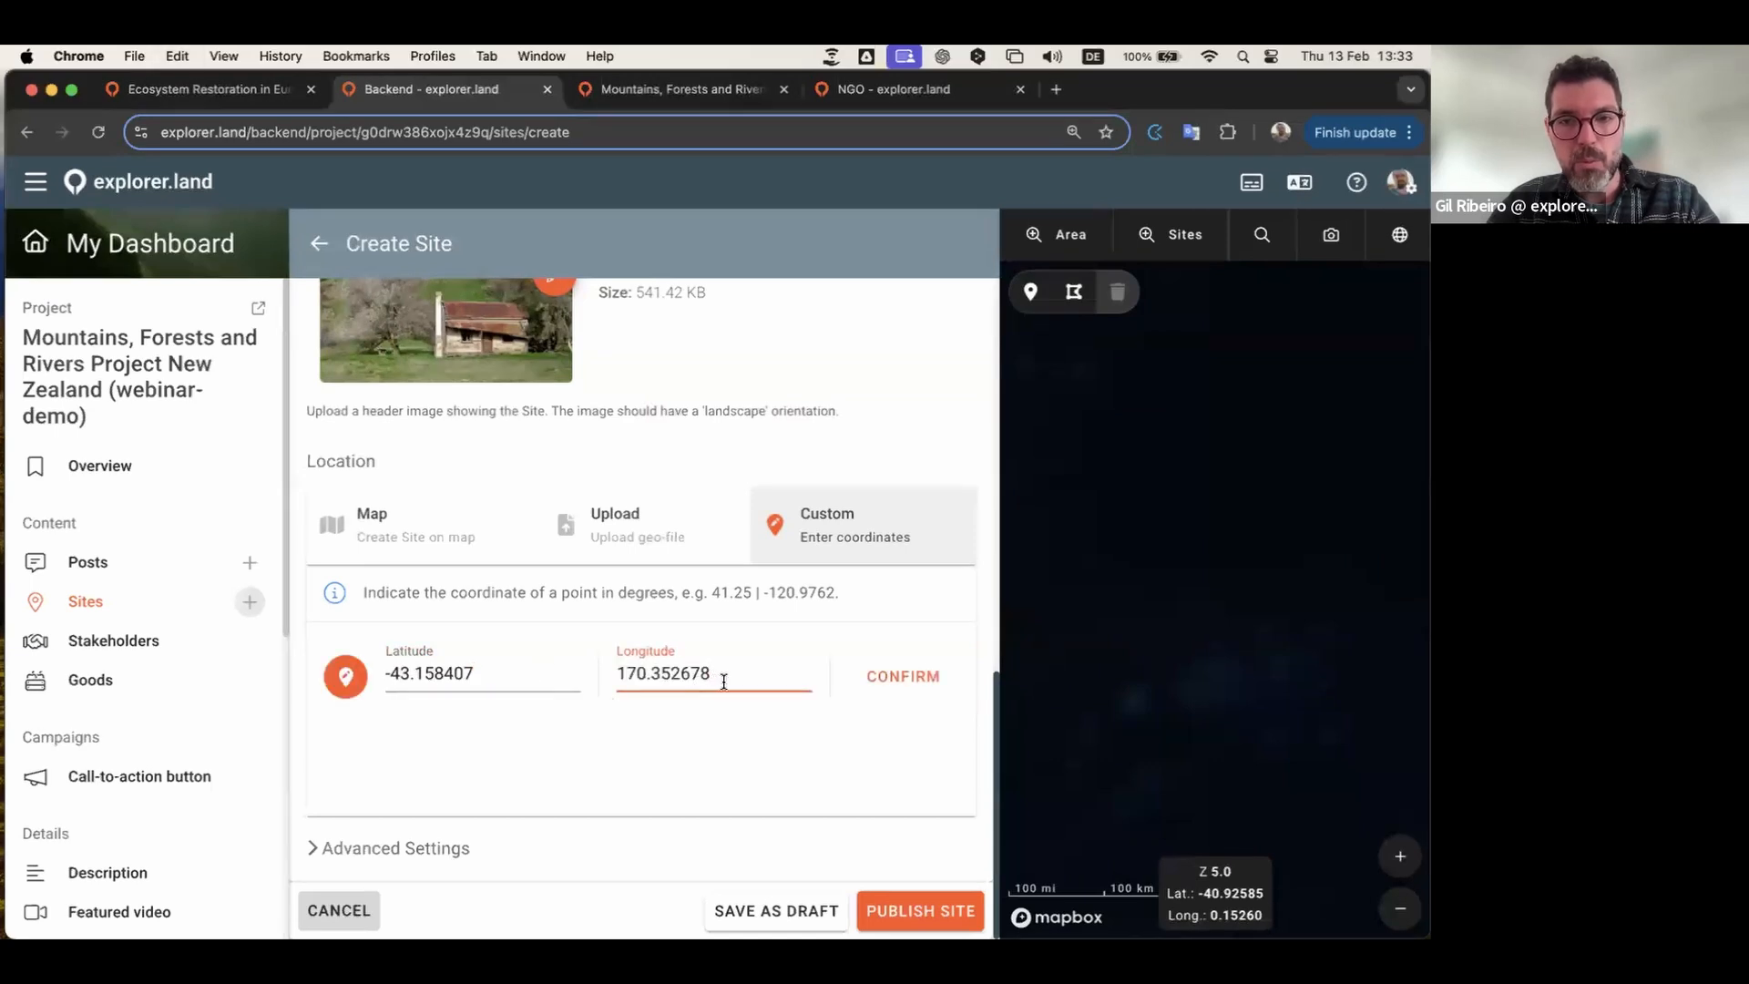
{"action": "left_click", "coordinate": [901, 685]}
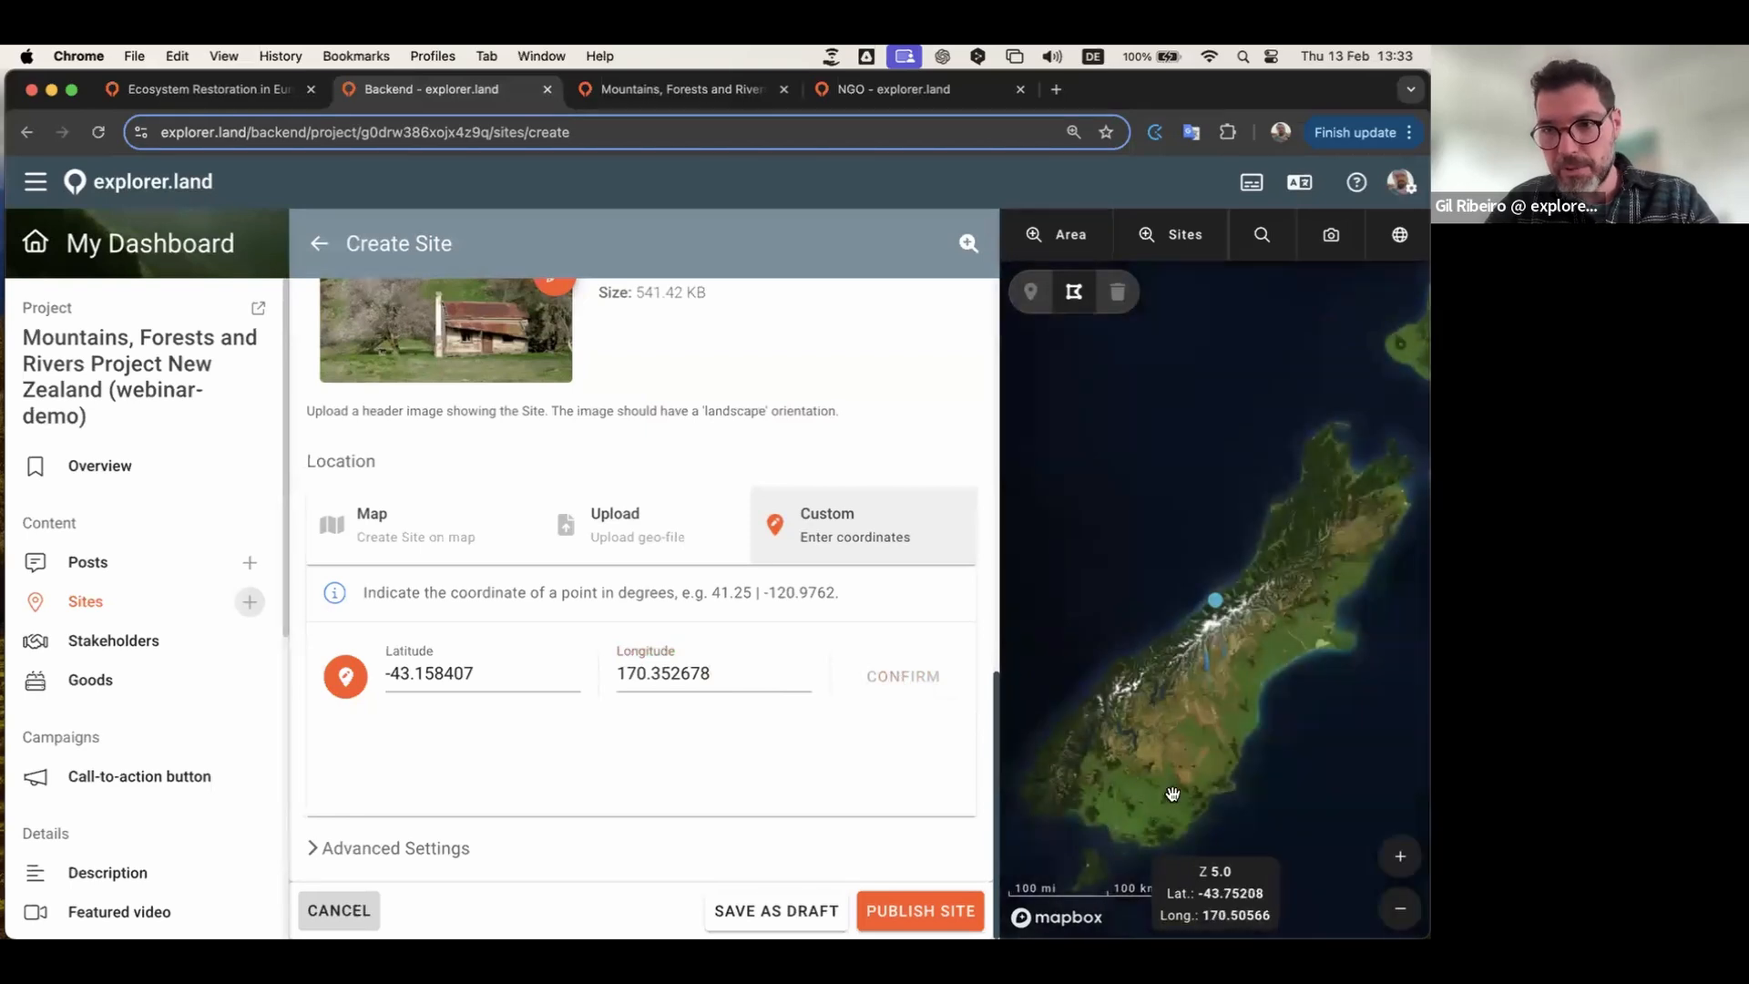
Step: Zoom and pan the map to inspect the placed point around the farm buildings
{"action": "scroll", "coordinate": [1222, 608], "scroll_direction": "up", "scroll_amount": 1}
{"action": "scroll", "coordinate": [1221, 609], "scroll_direction": "up", "scroll_amount": 5}
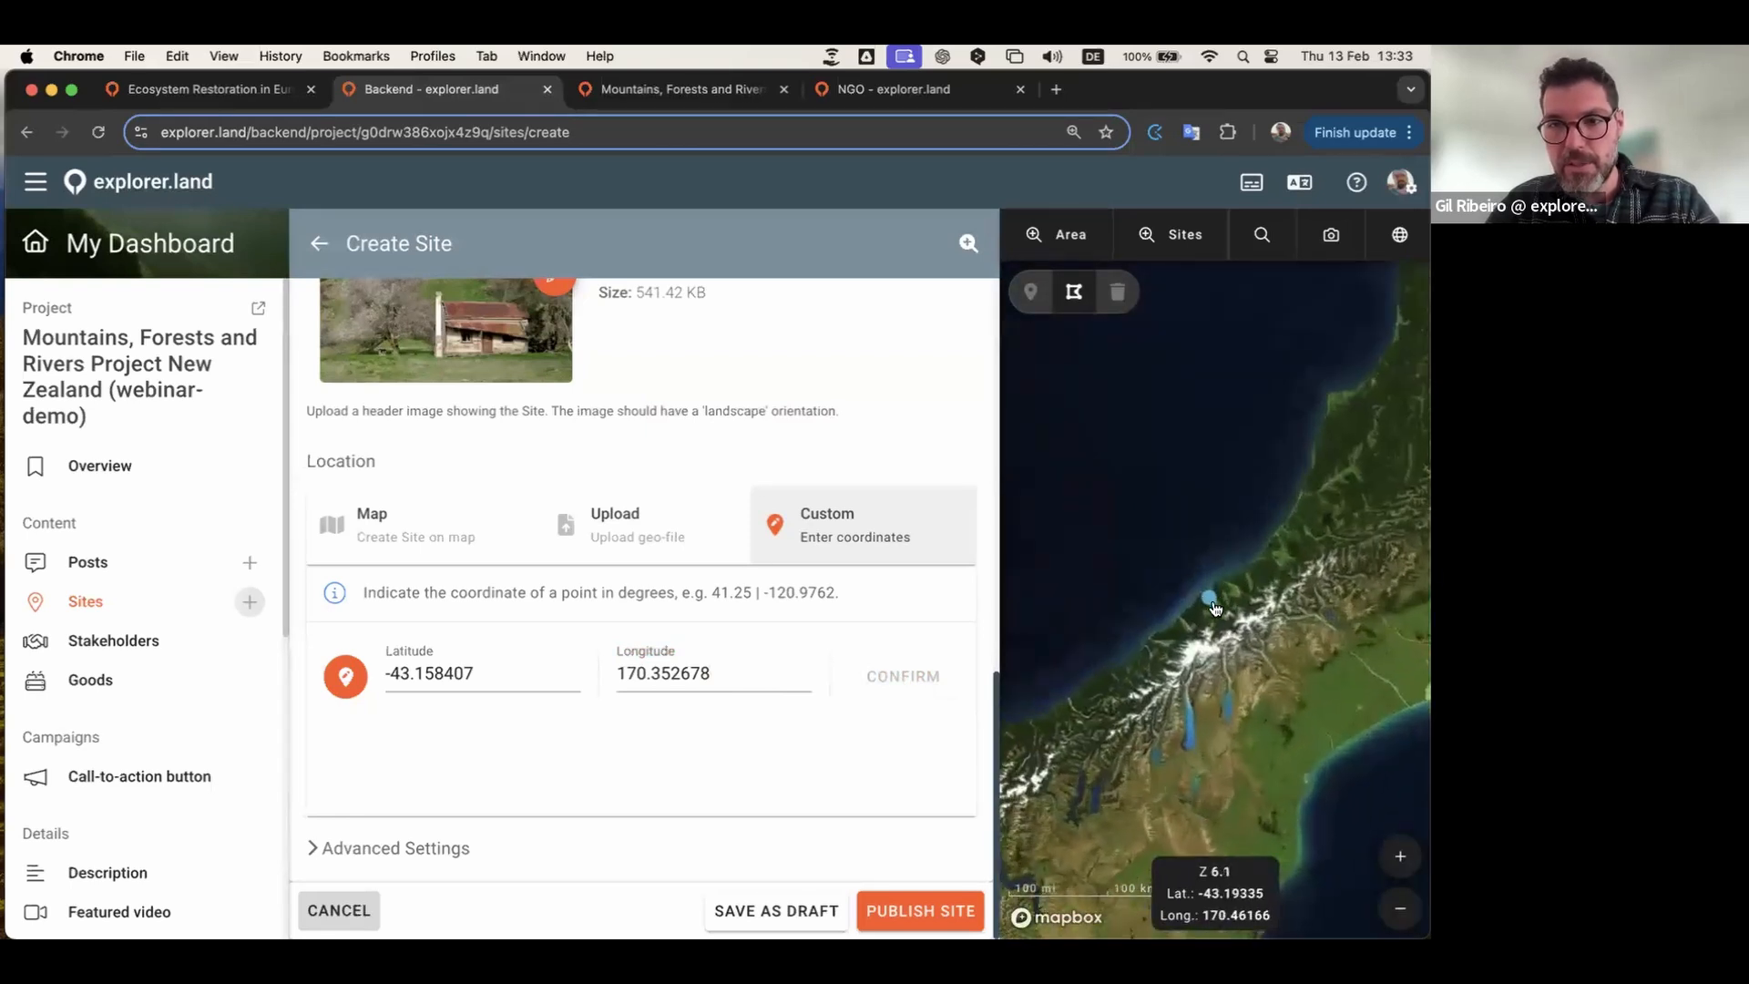
{"action": "scroll", "coordinate": [1203, 605], "scroll_direction": "up", "scroll_amount": 6}
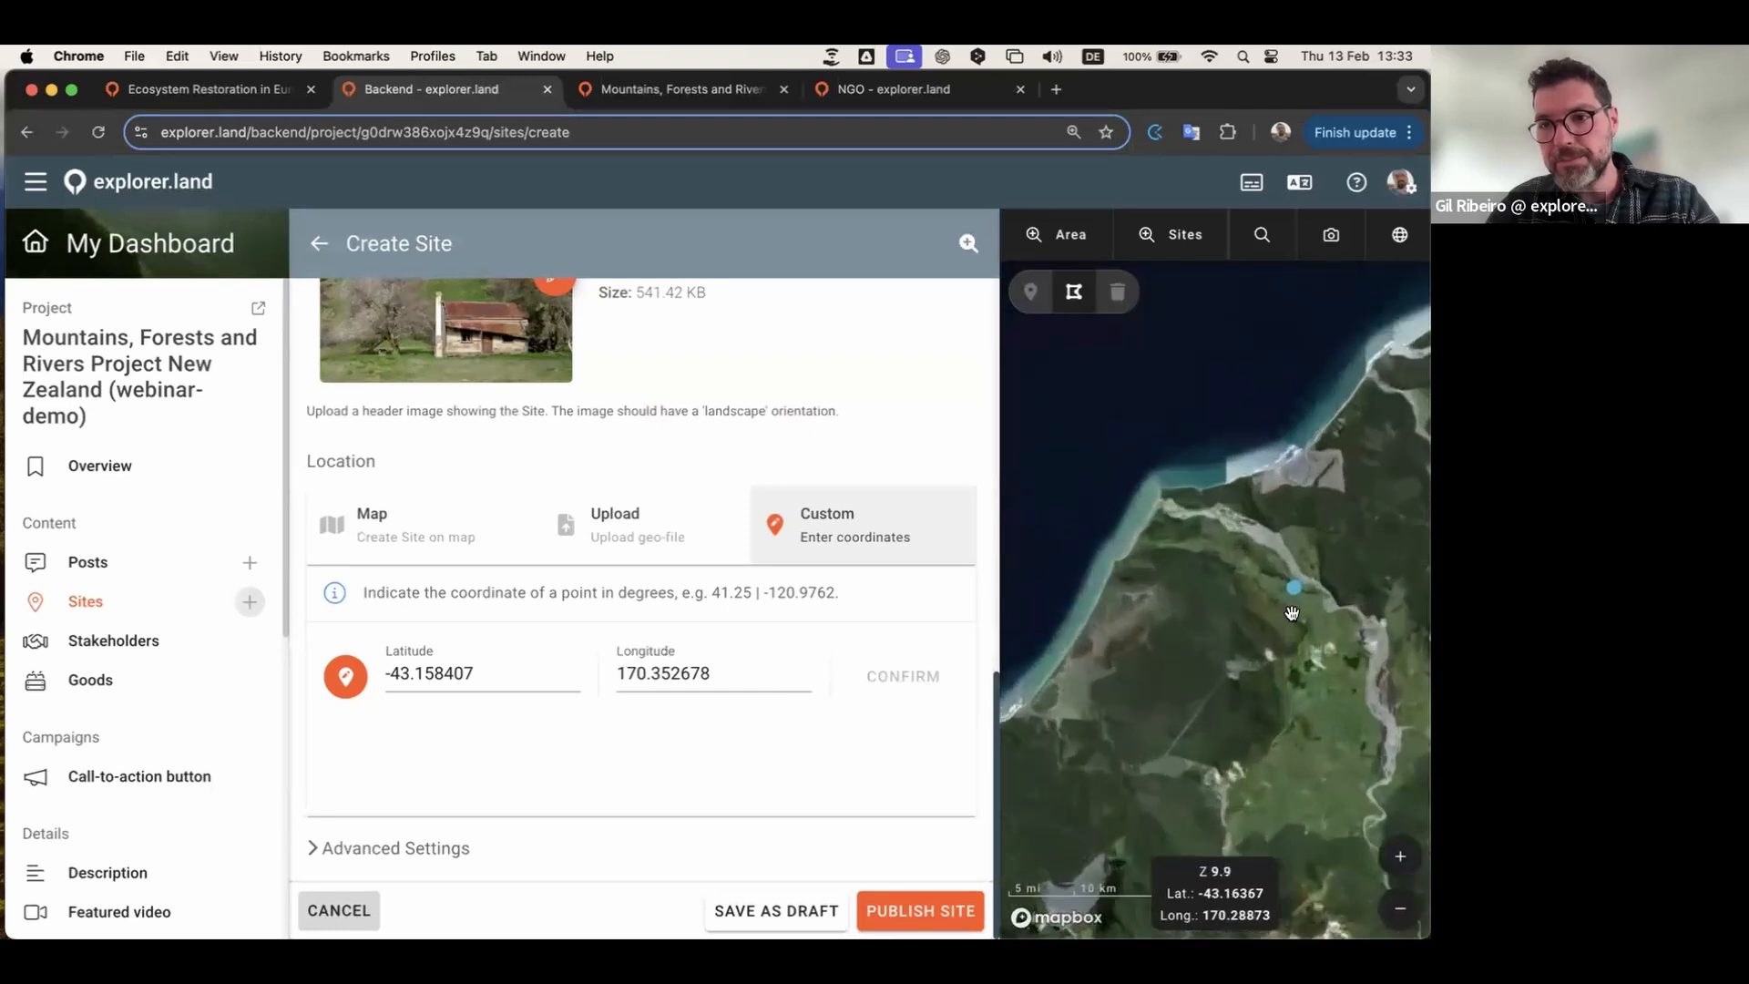
{"action": "scroll", "coordinate": [1239, 618], "scroll_direction": "up", "scroll_amount": 3}
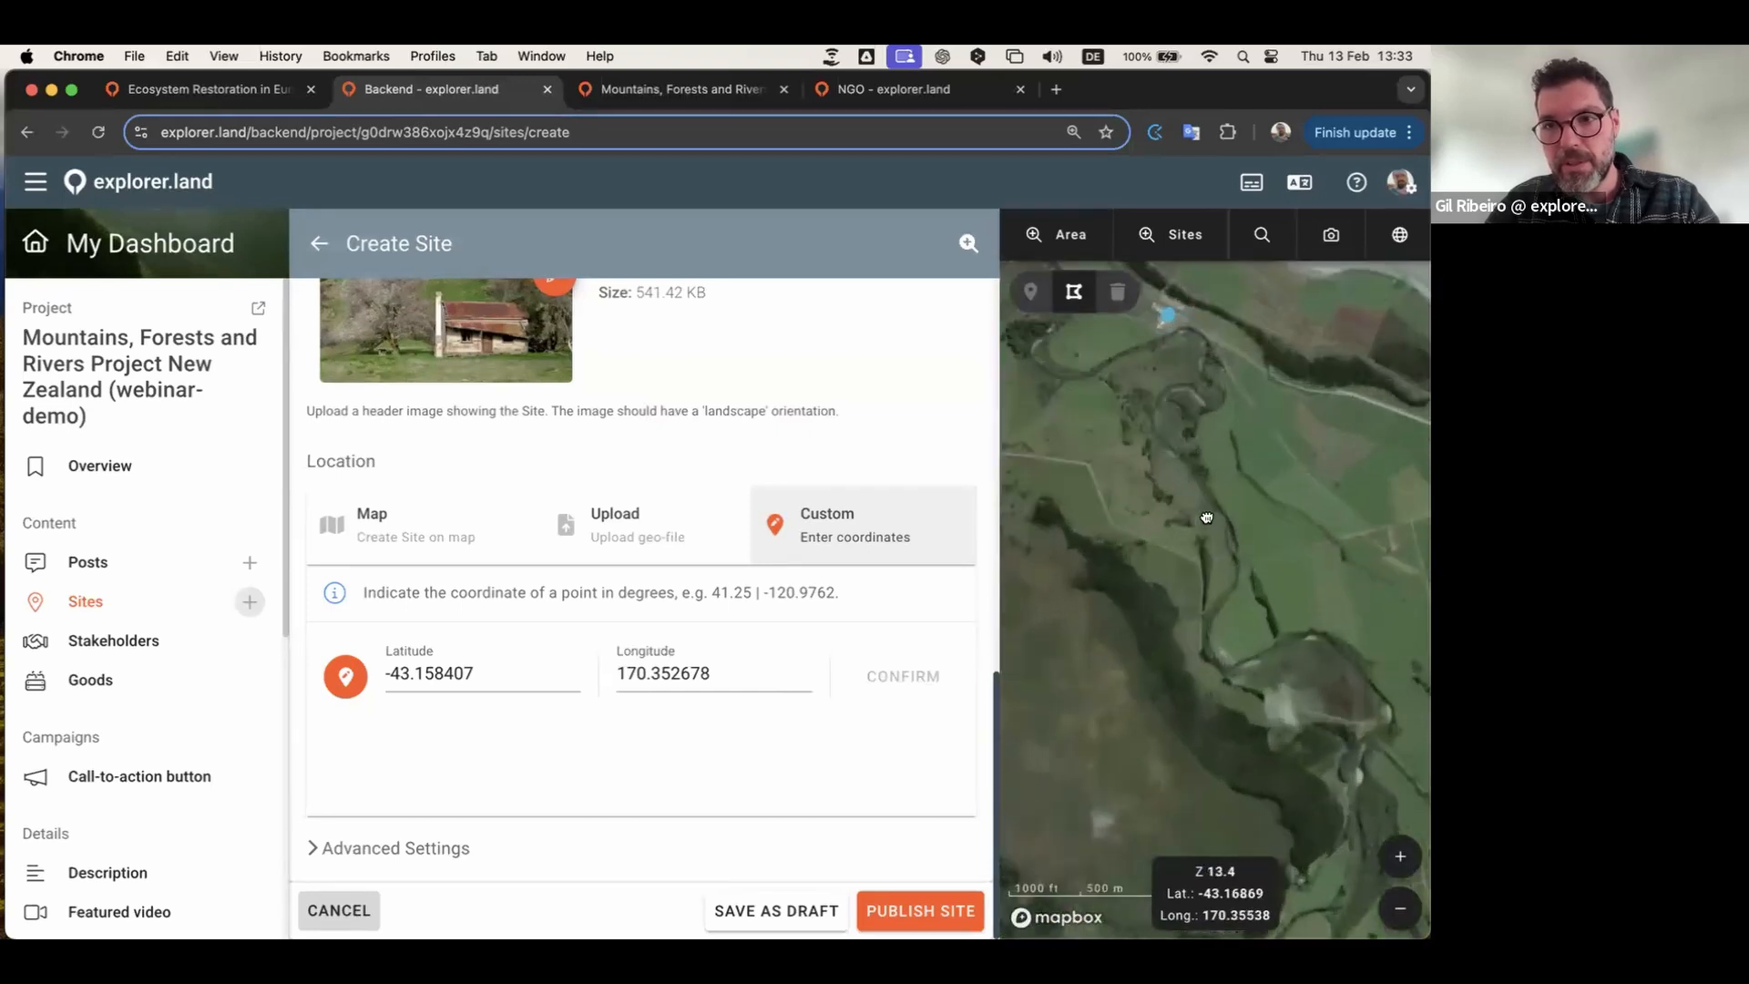
{"action": "scroll", "coordinate": [1173, 654], "scroll_direction": "up", "scroll_amount": 5}
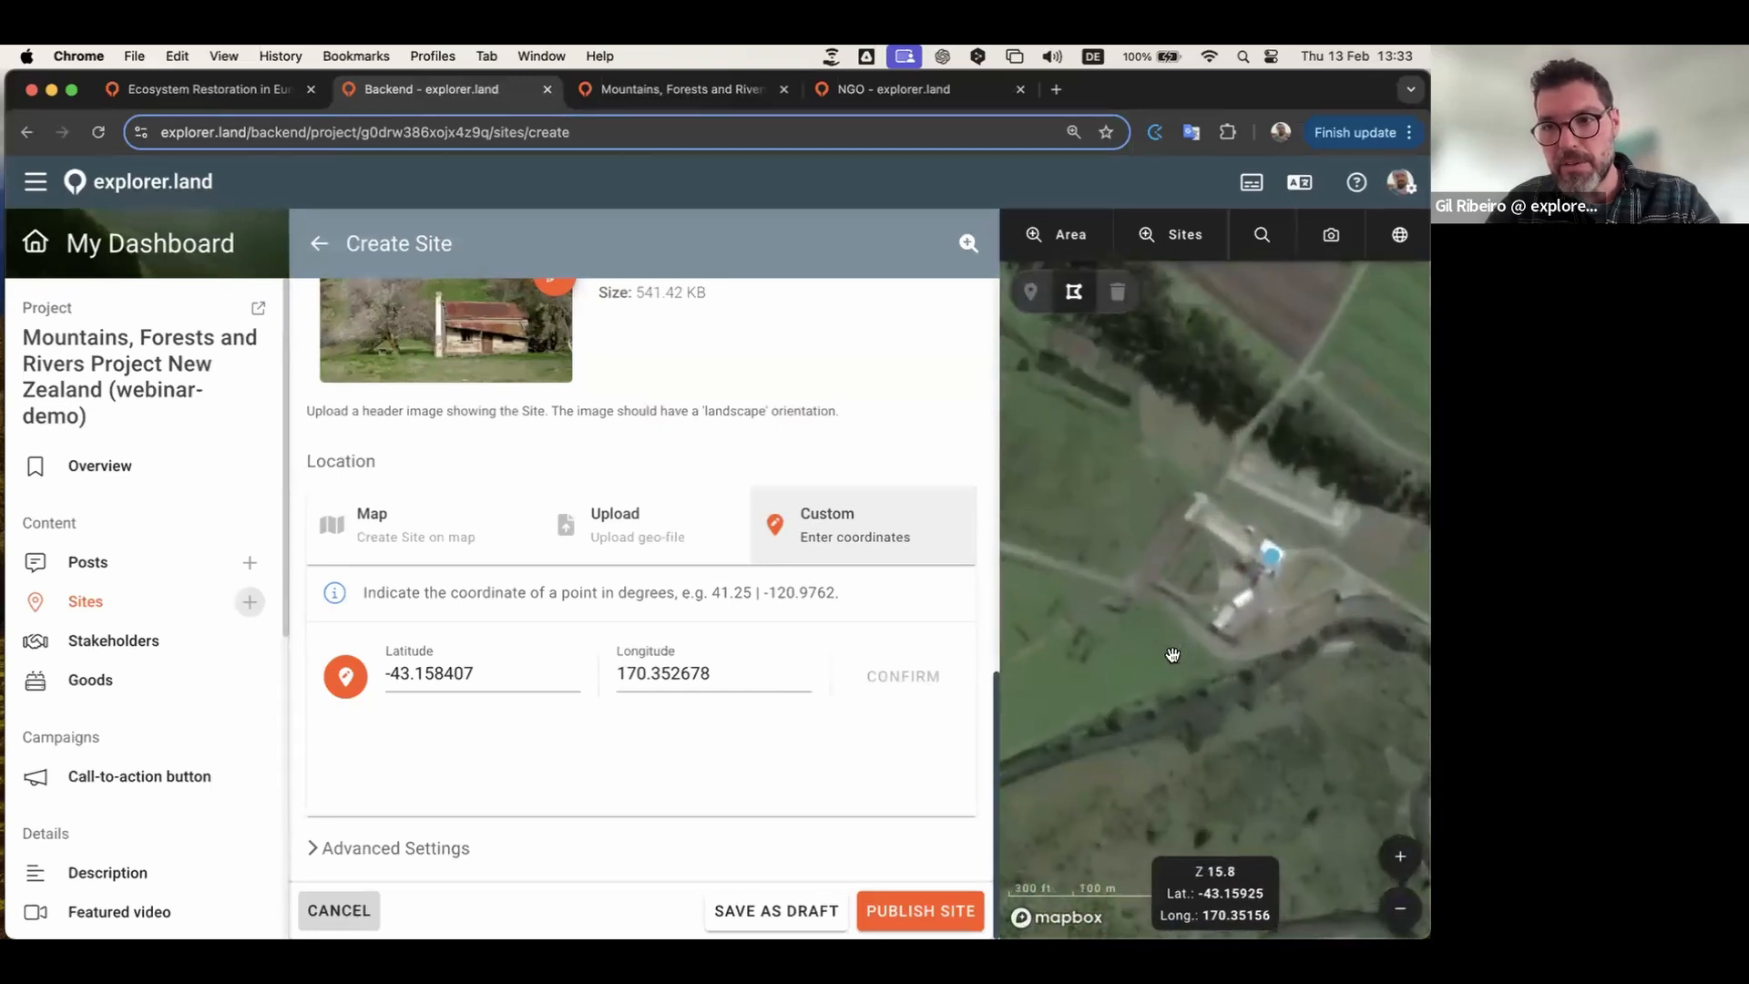
{"action": "left_click_drag", "start_coordinate": [1226, 581], "coordinate": [1159, 609]}
{"action": "scroll", "coordinate": [1159, 608], "scroll_direction": "down", "scroll_amount": 10}
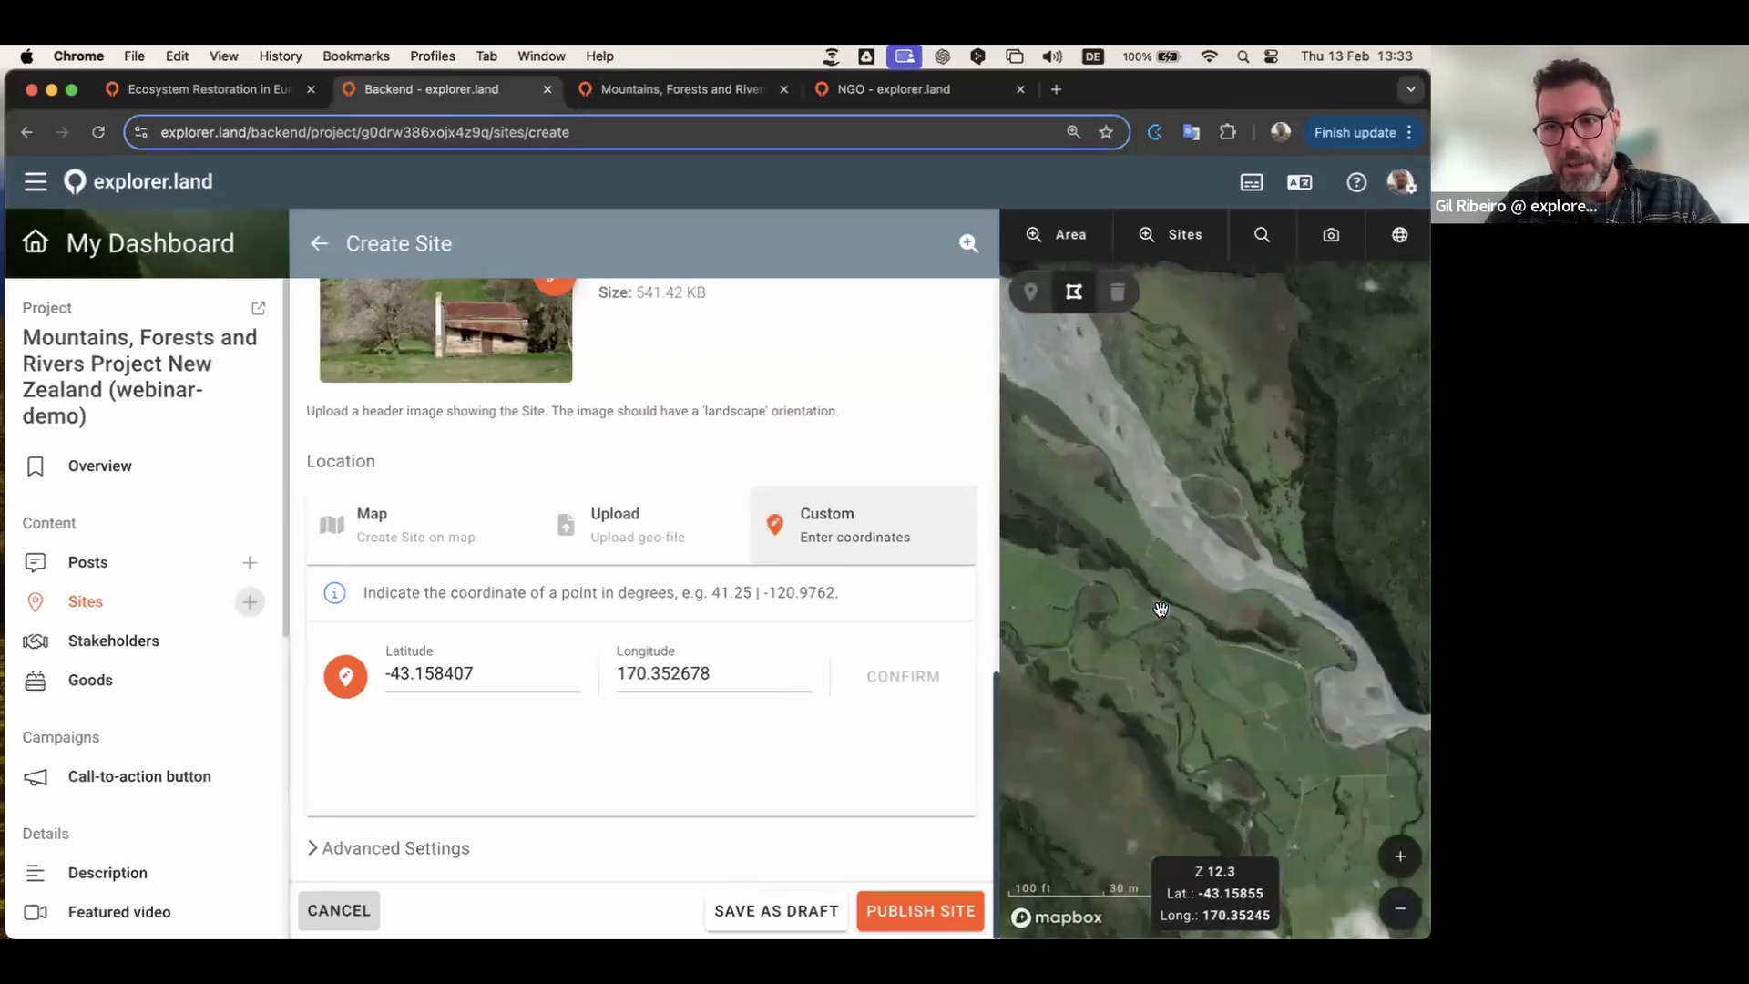
{"action": "scroll", "coordinate": [1175, 539], "scroll_direction": "down", "scroll_amount": 2}
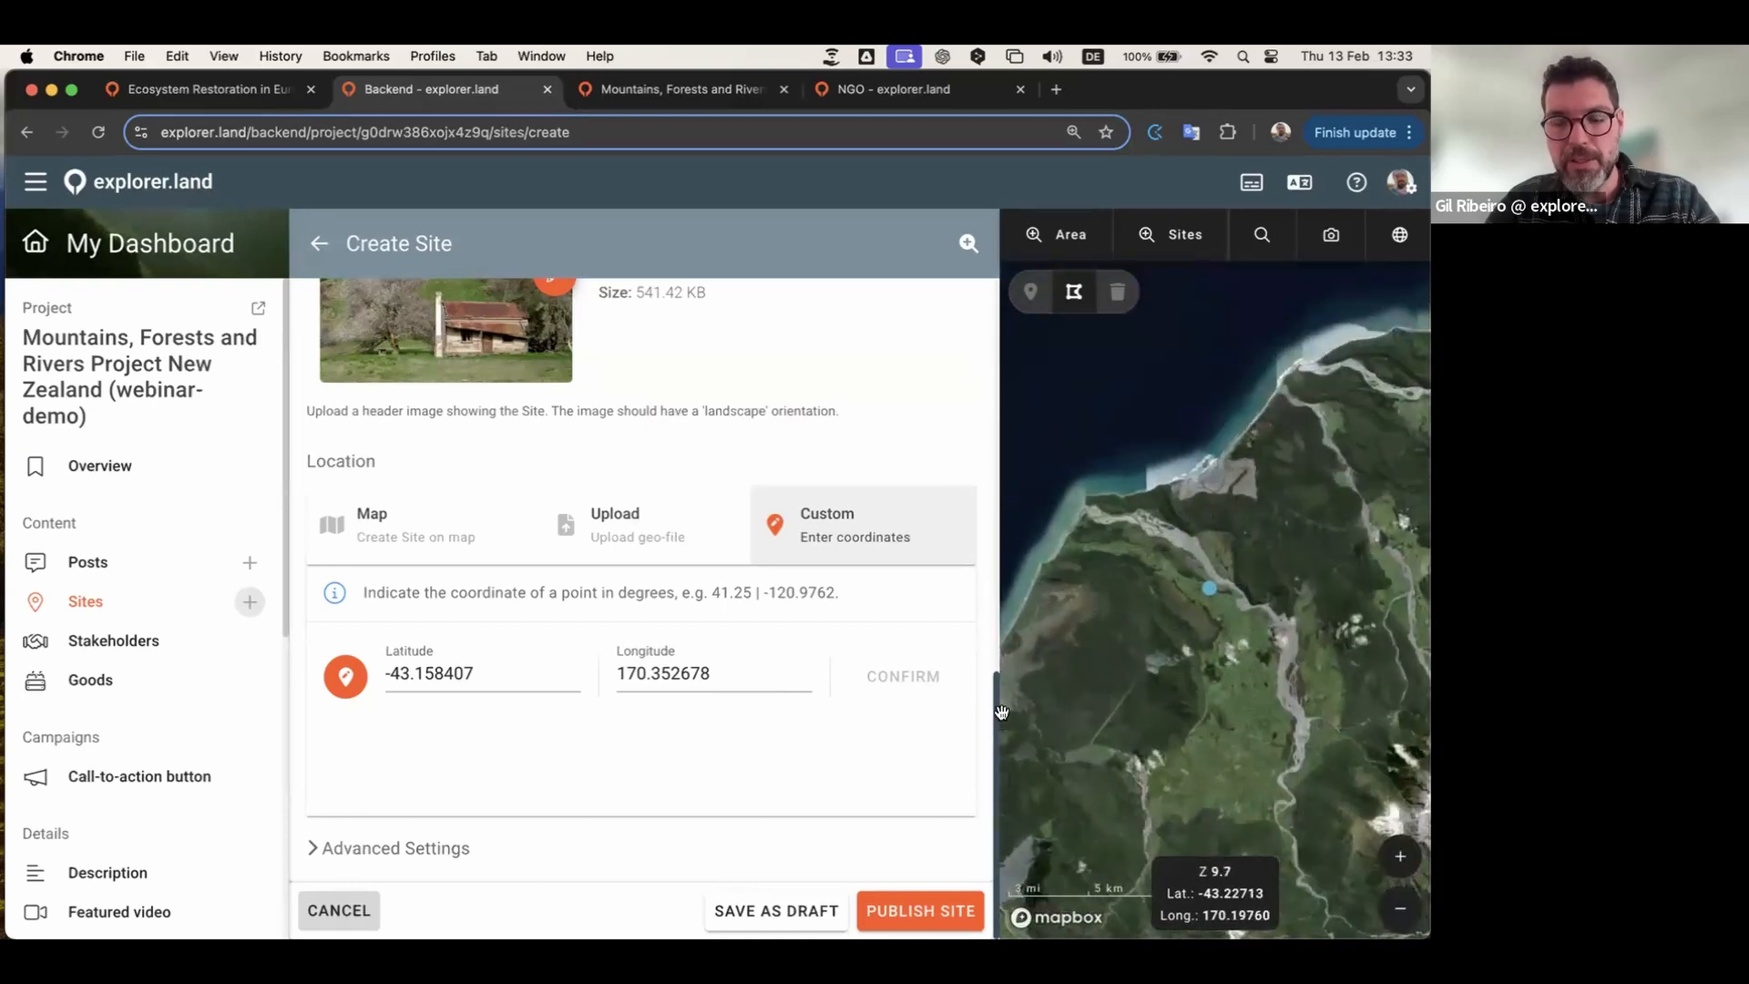
Step: Switch the location to Map mode, delete the coordinate point, and center on the farm buildings
{"action": "left_click", "coordinate": [414, 528]}
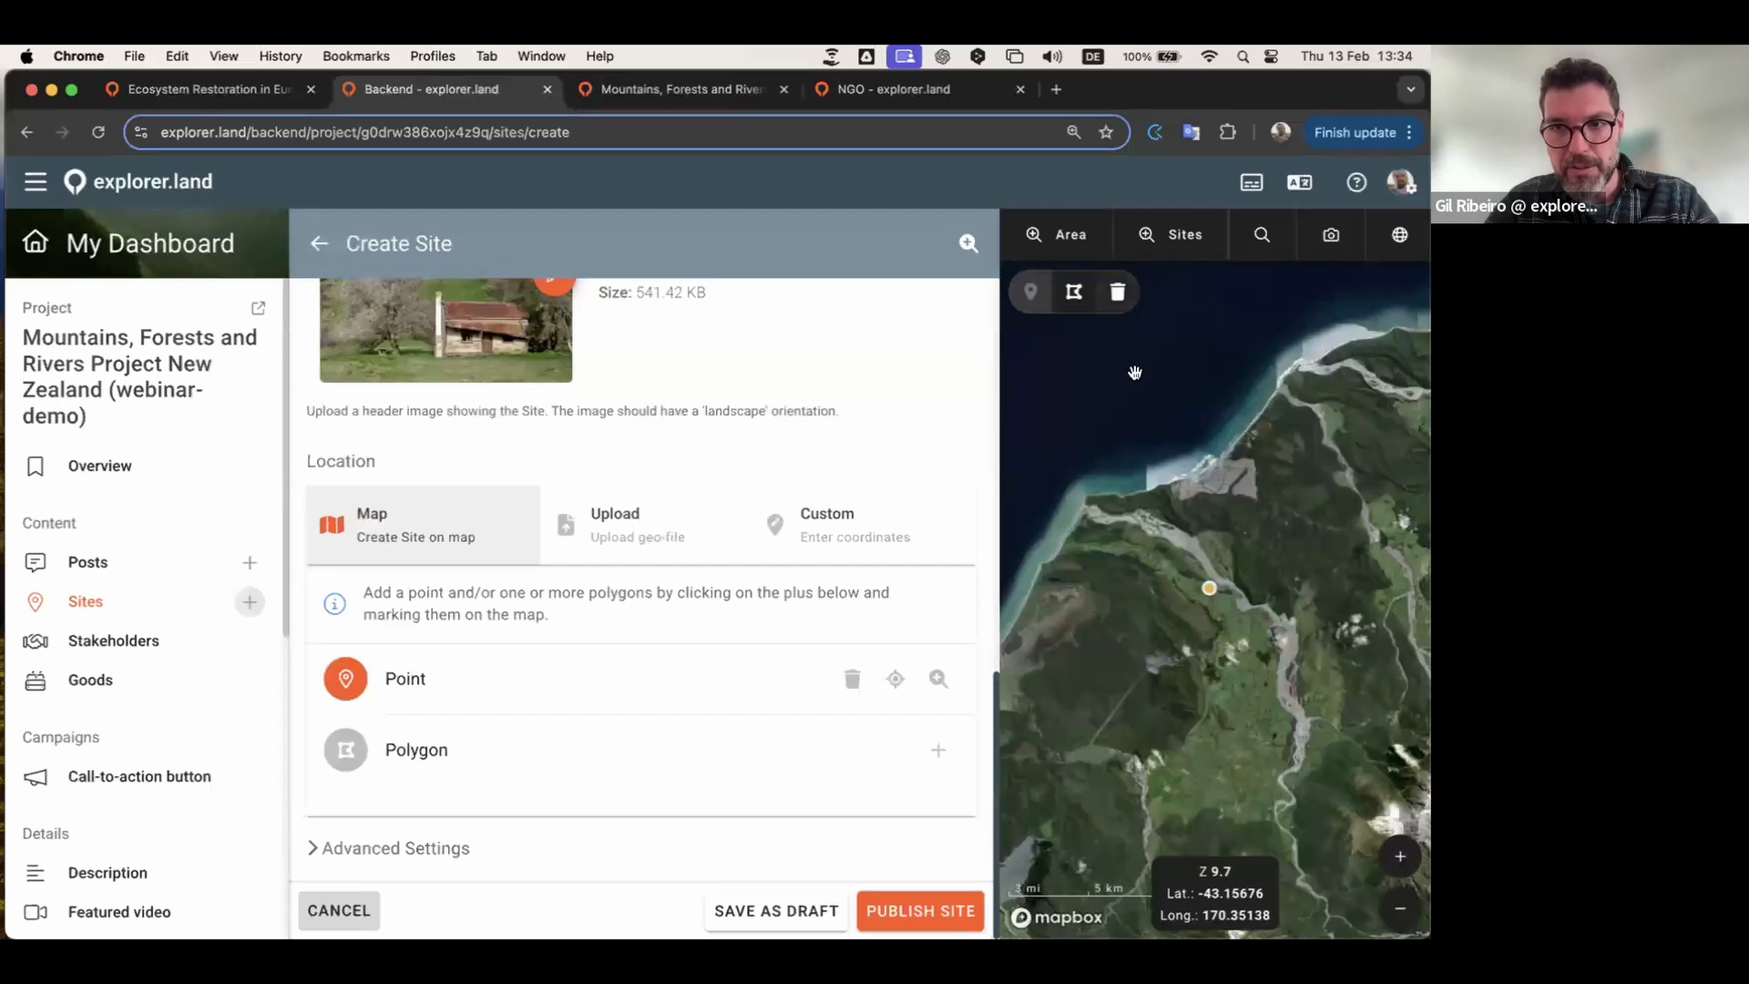
{"action": "left_click", "coordinate": [1118, 292]}
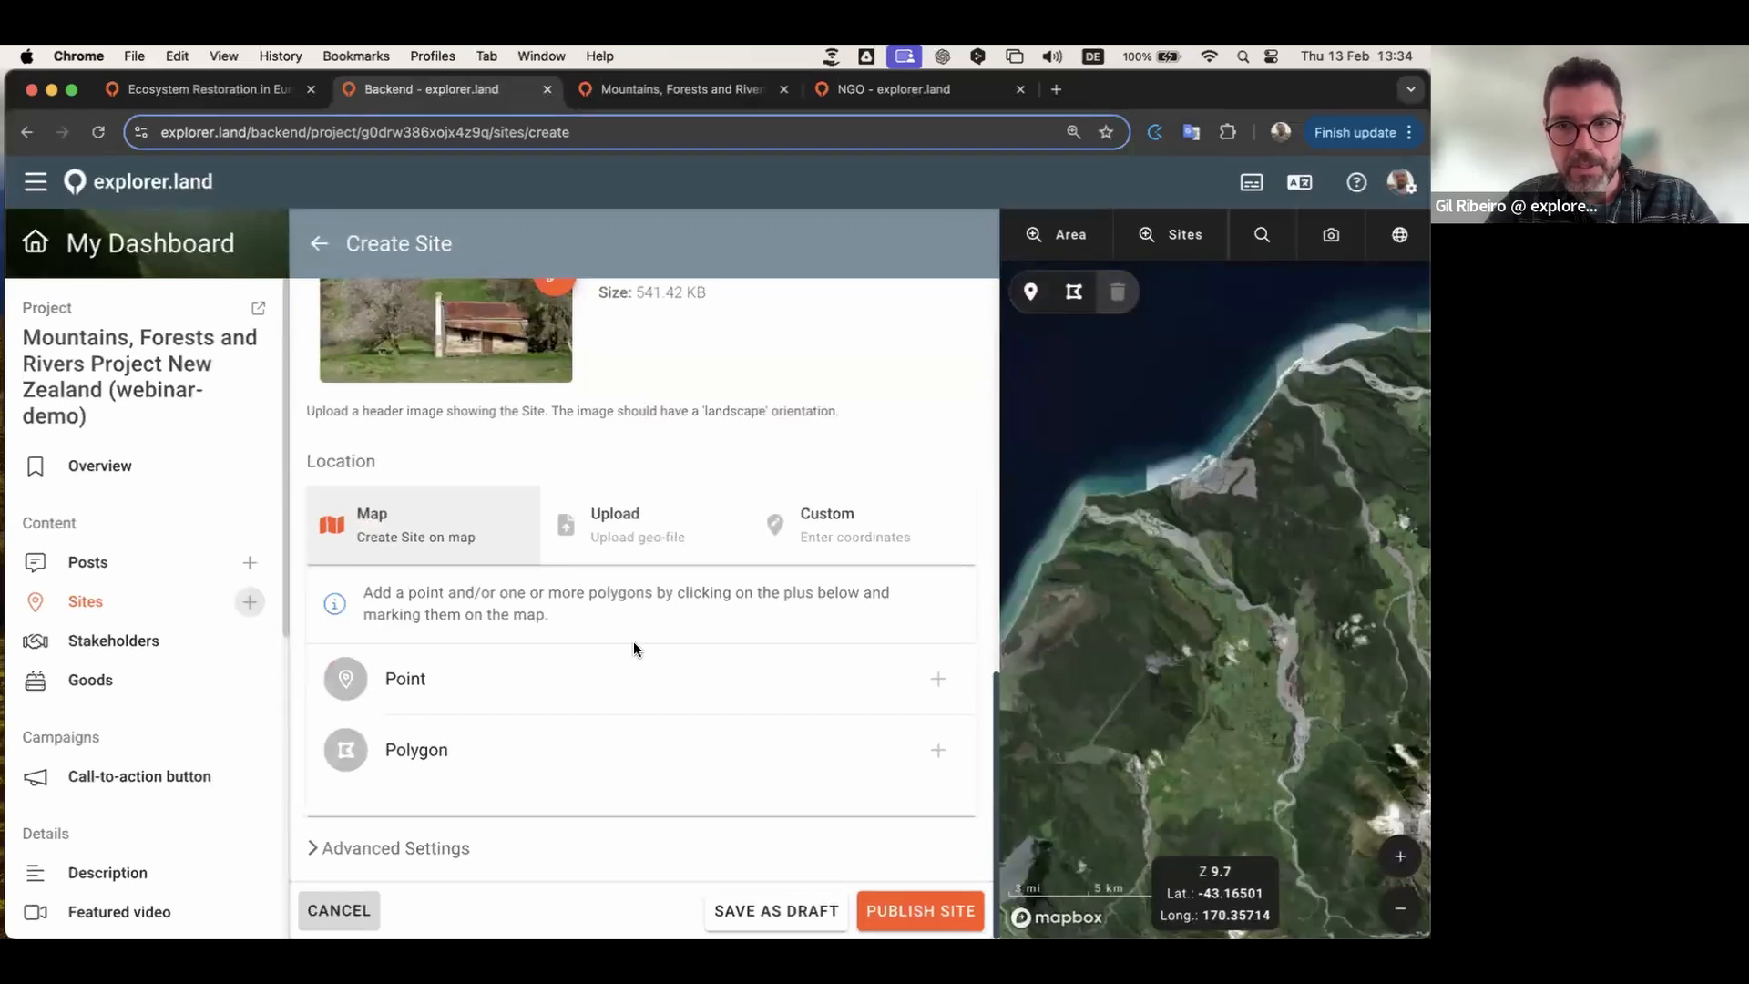
{"action": "scroll", "coordinate": [1235, 676], "scroll_direction": "up", "scroll_amount": 10}
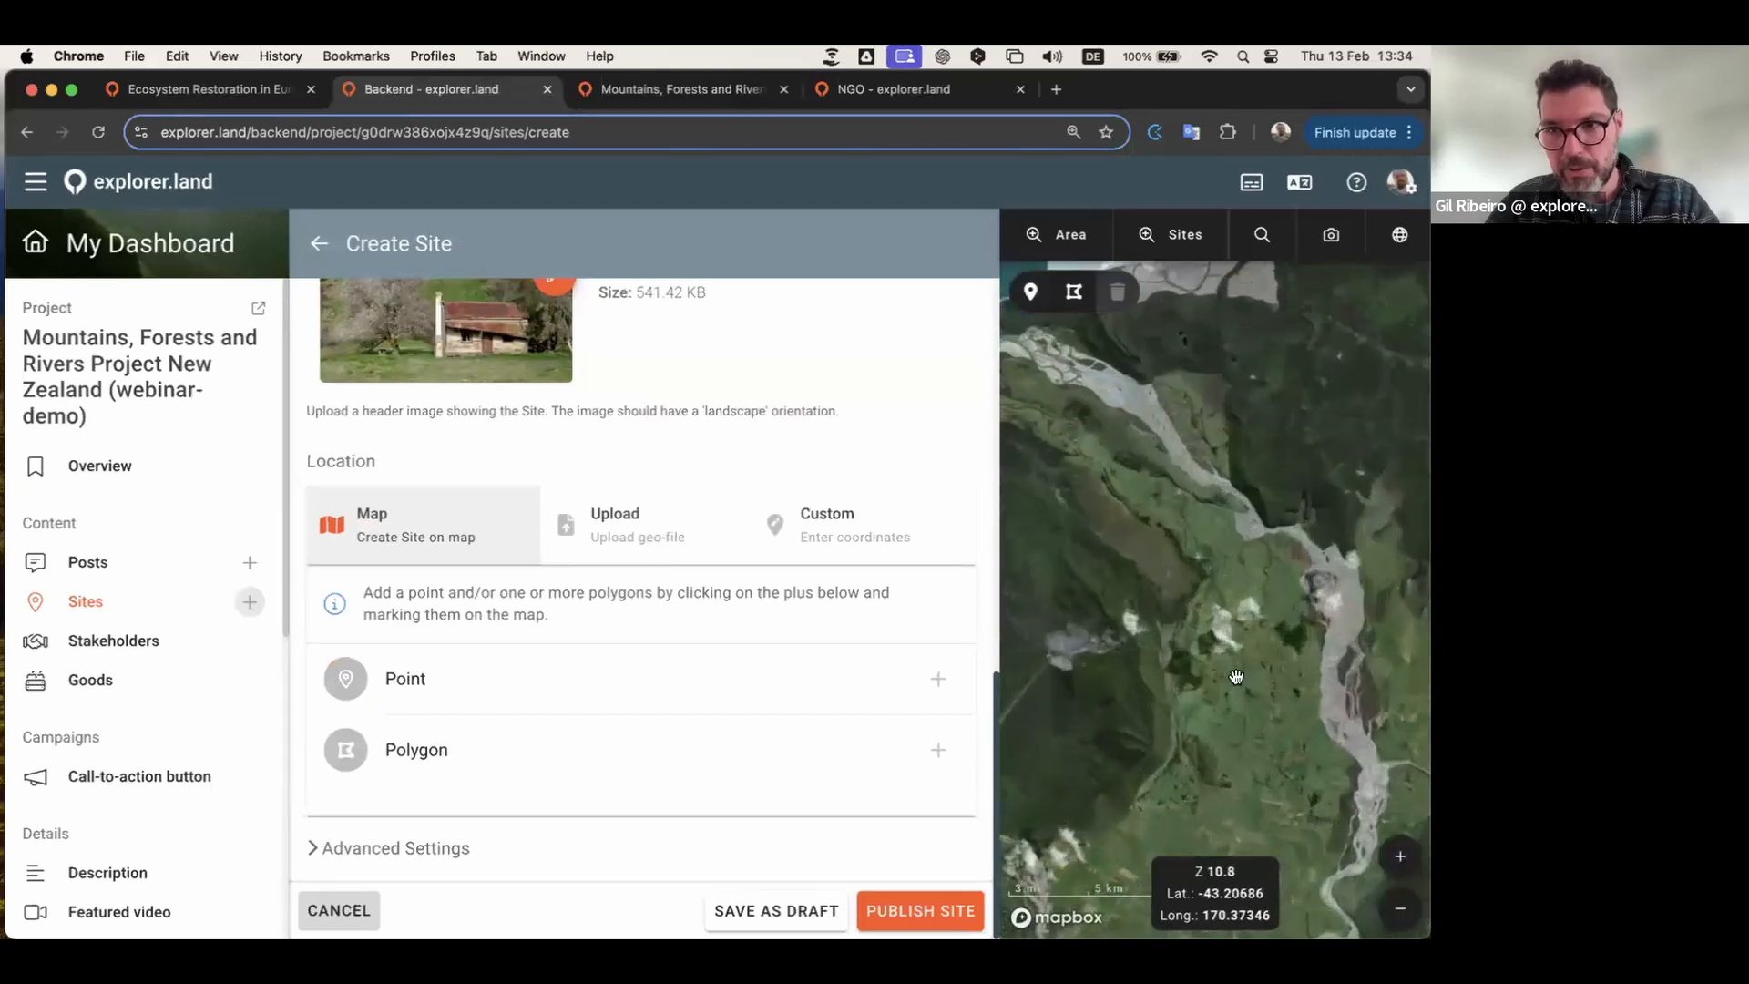
{"action": "scroll", "coordinate": [1234, 704], "scroll_direction": "up", "scroll_amount": 9}
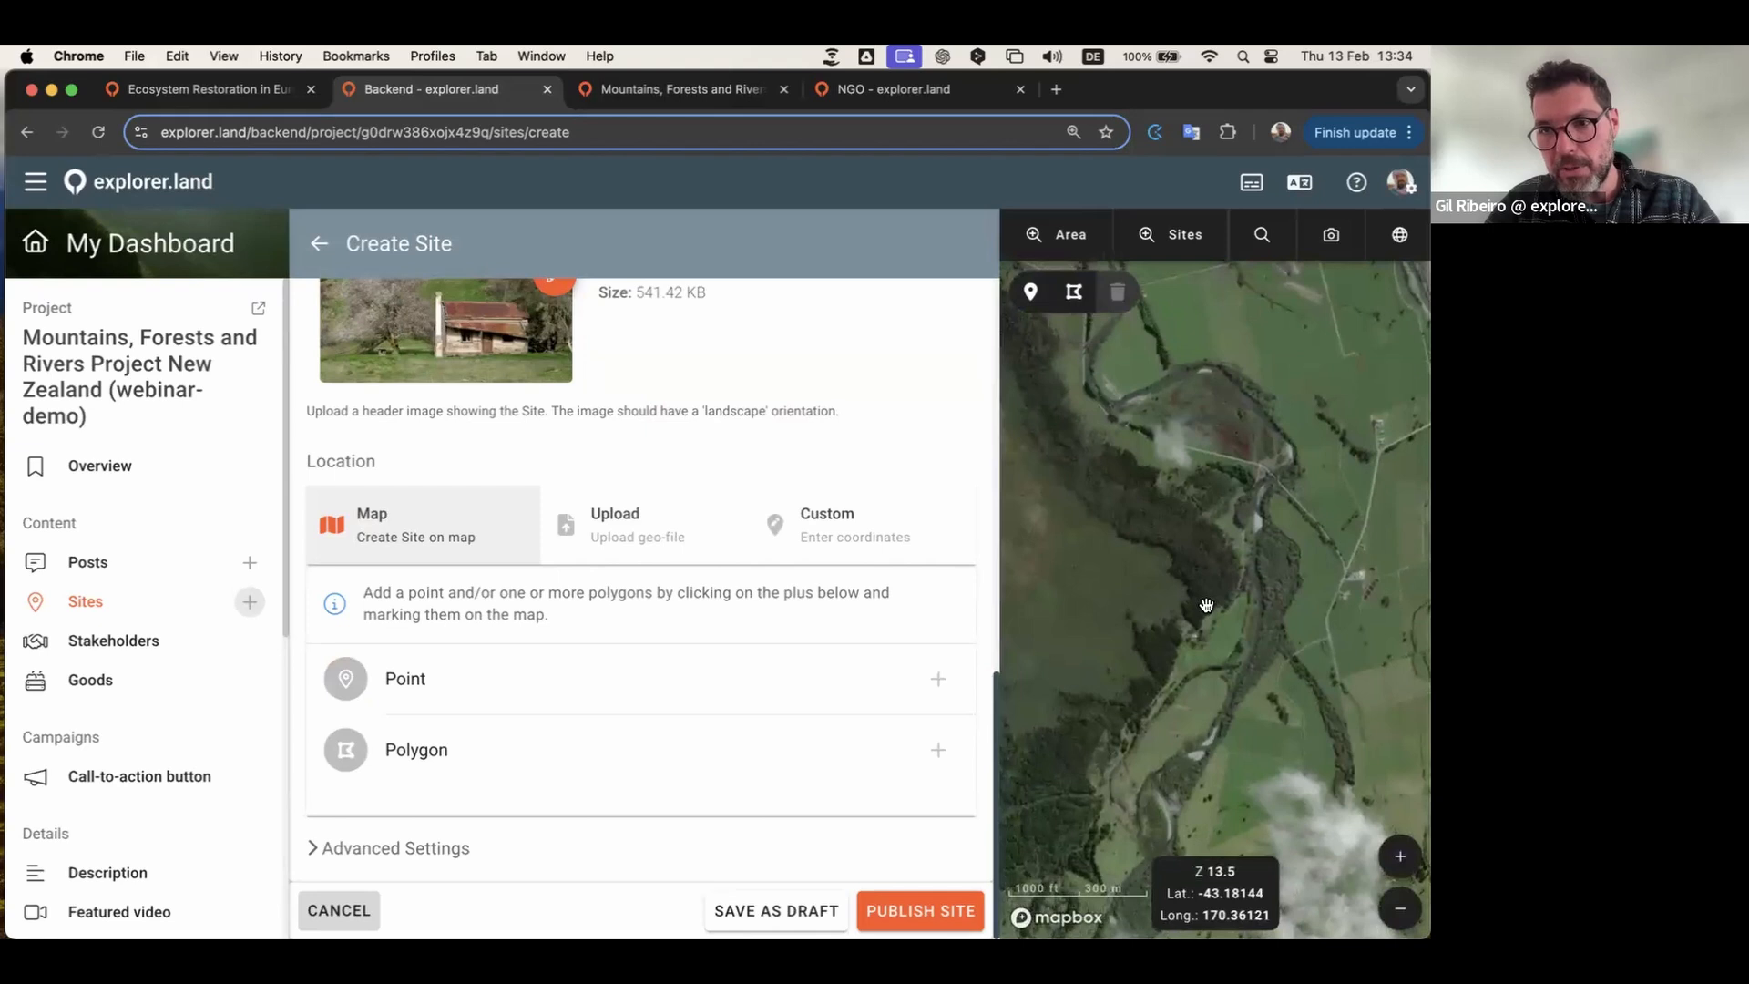
{"action": "scroll", "coordinate": [1206, 606], "scroll_direction": "down", "scroll_amount": 6}
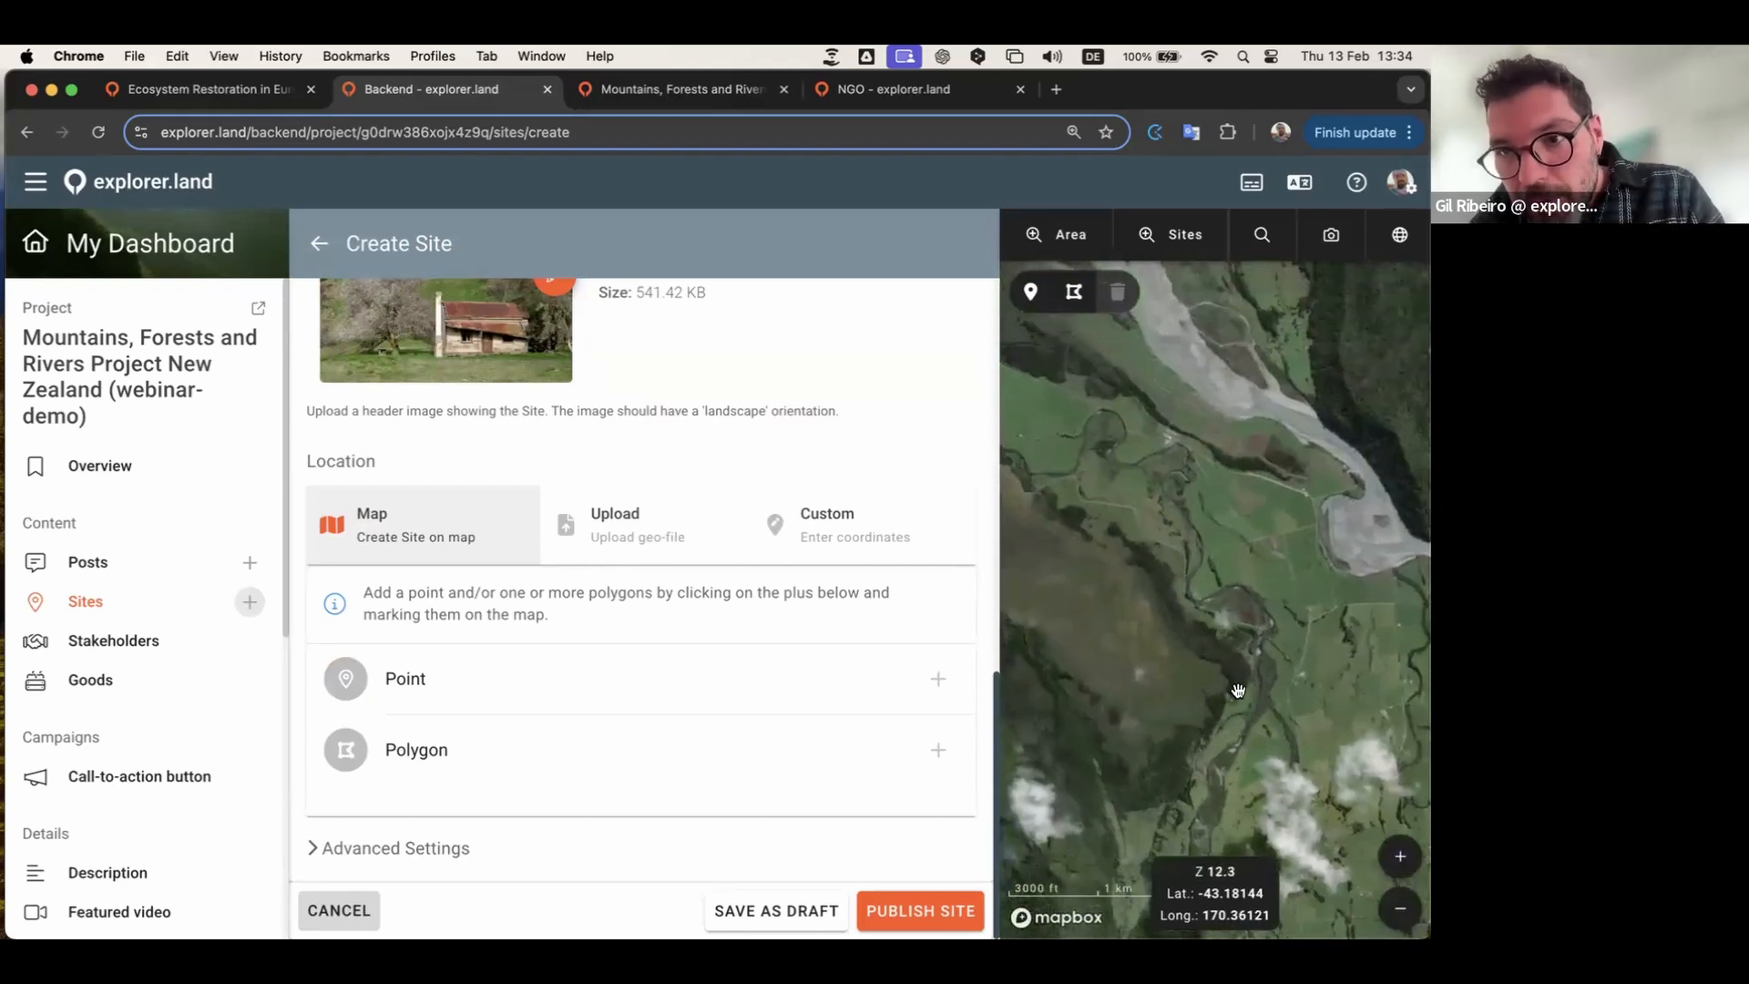
{"action": "scroll", "coordinate": [1170, 445], "scroll_direction": "up", "scroll_amount": 15}
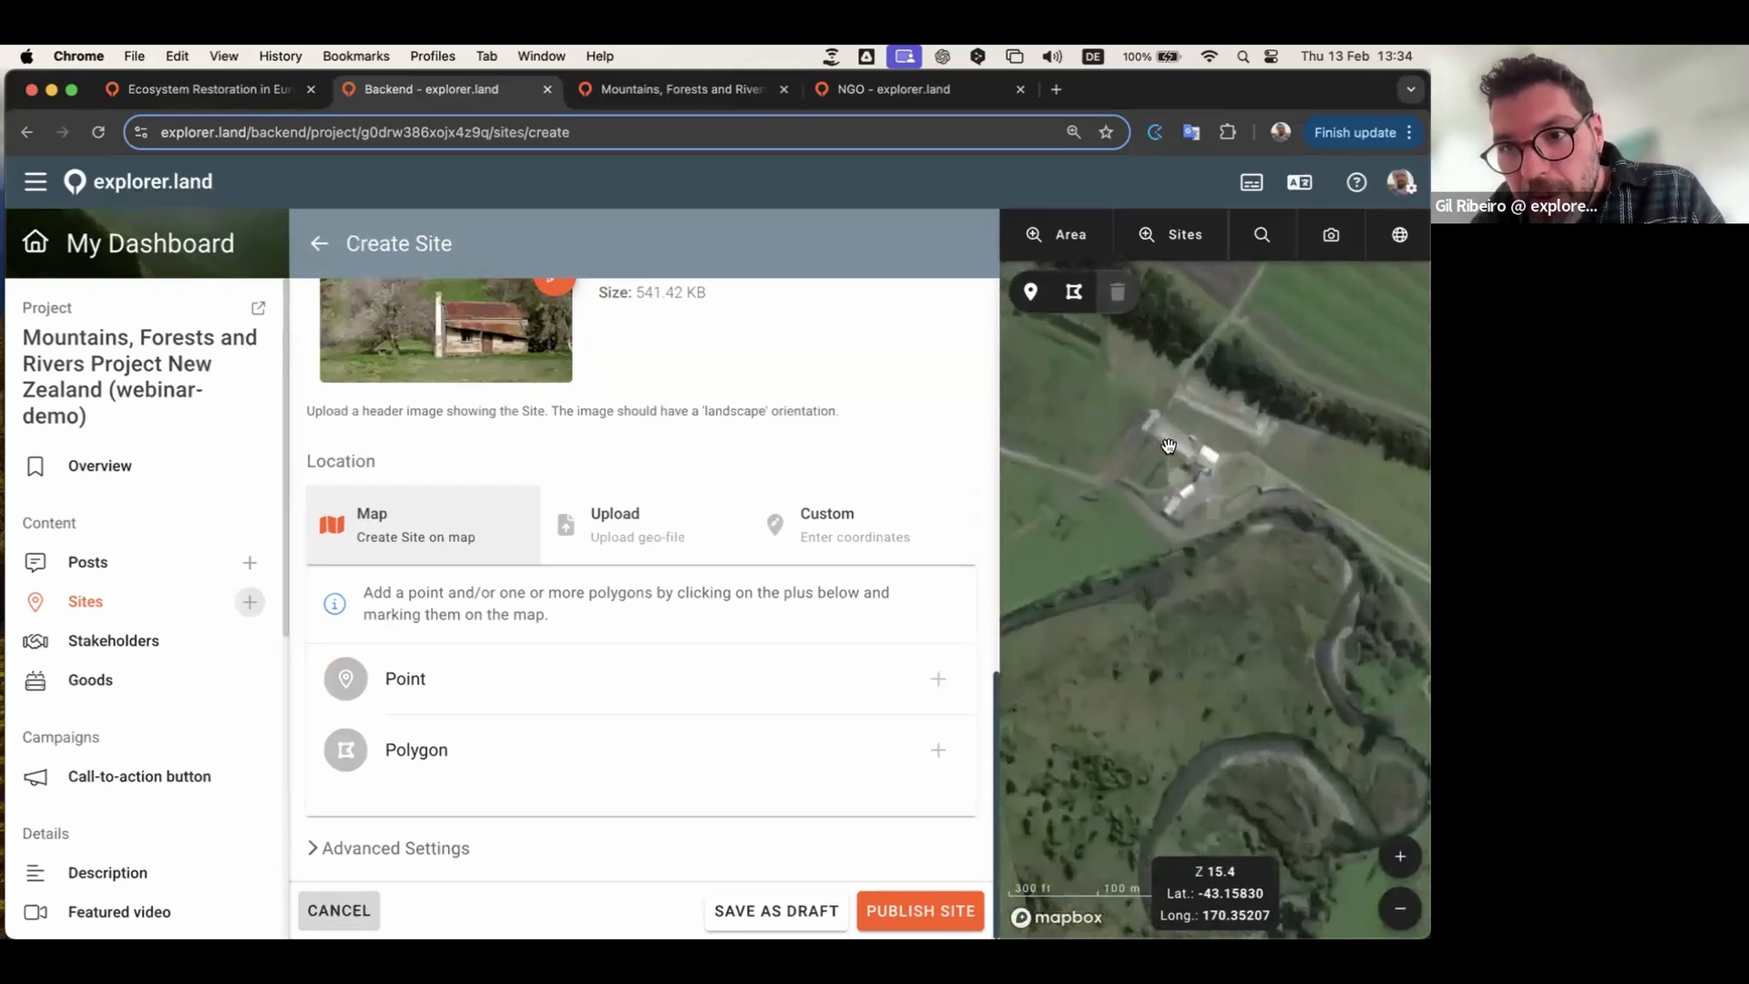
{"action": "scroll", "coordinate": [1169, 446], "scroll_direction": "up", "scroll_amount": 8}
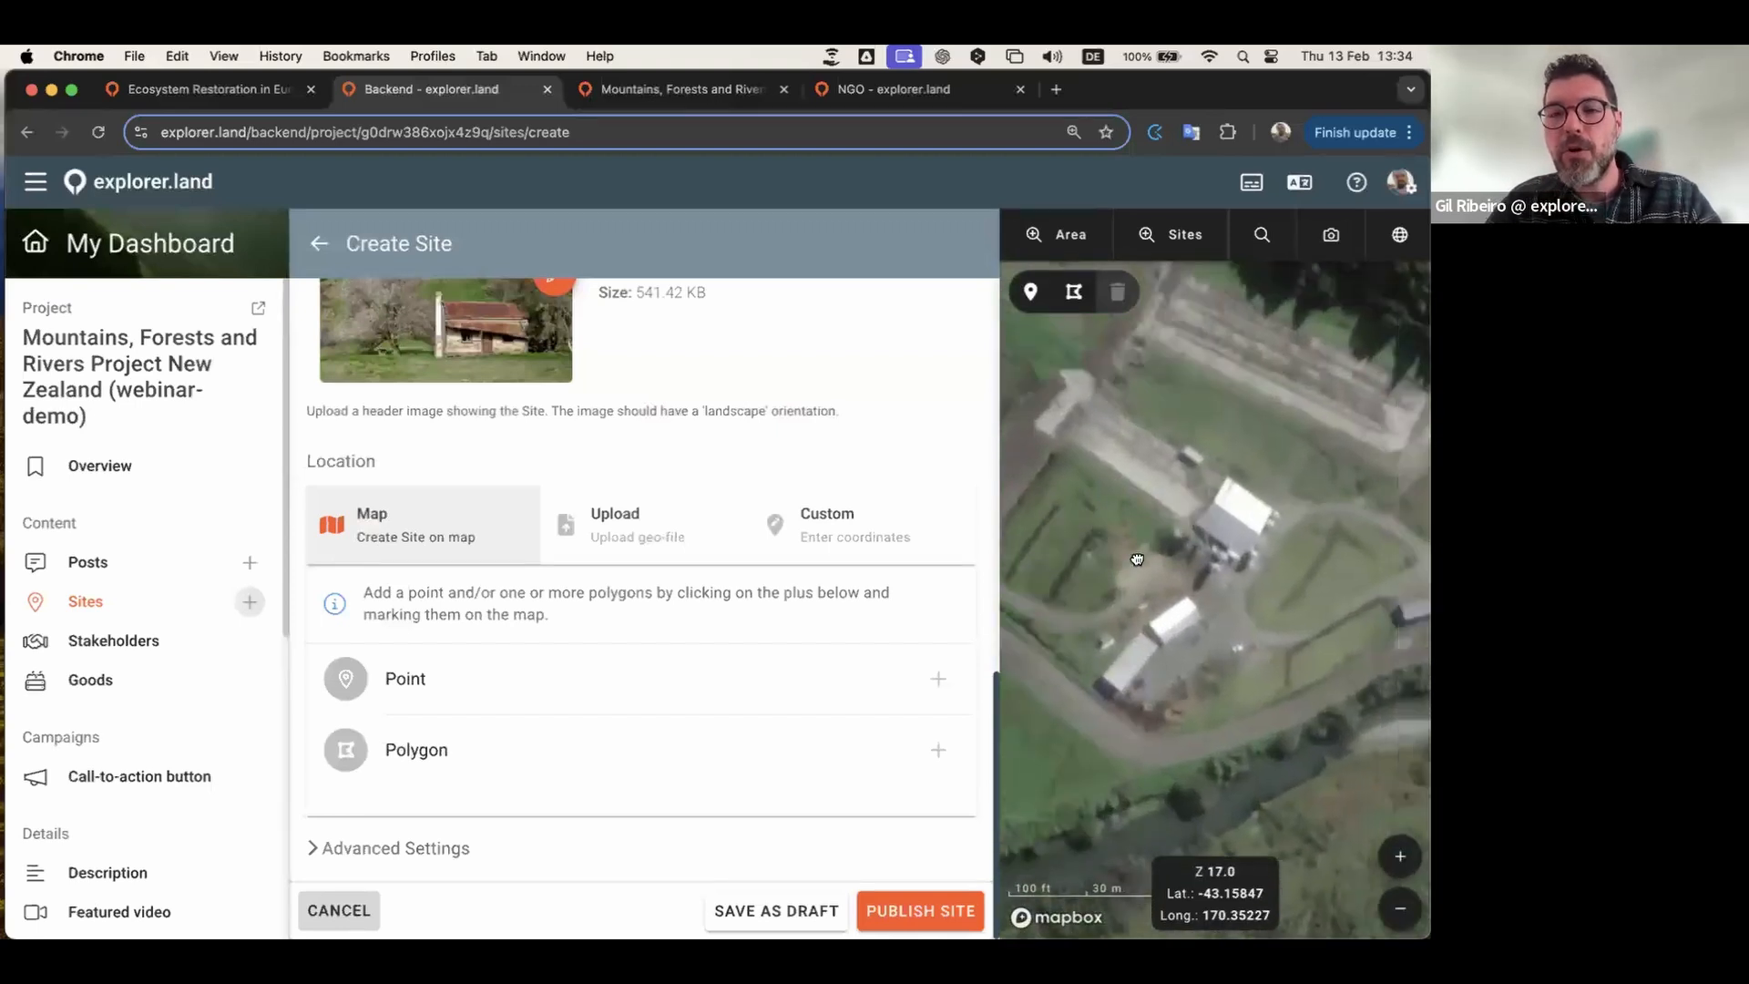
{"action": "scroll", "coordinate": [1137, 559], "scroll_direction": "up", "scroll_amount": 2}
{"action": "left_click_drag", "start_coordinate": [1175, 571], "coordinate": [1147, 596]}
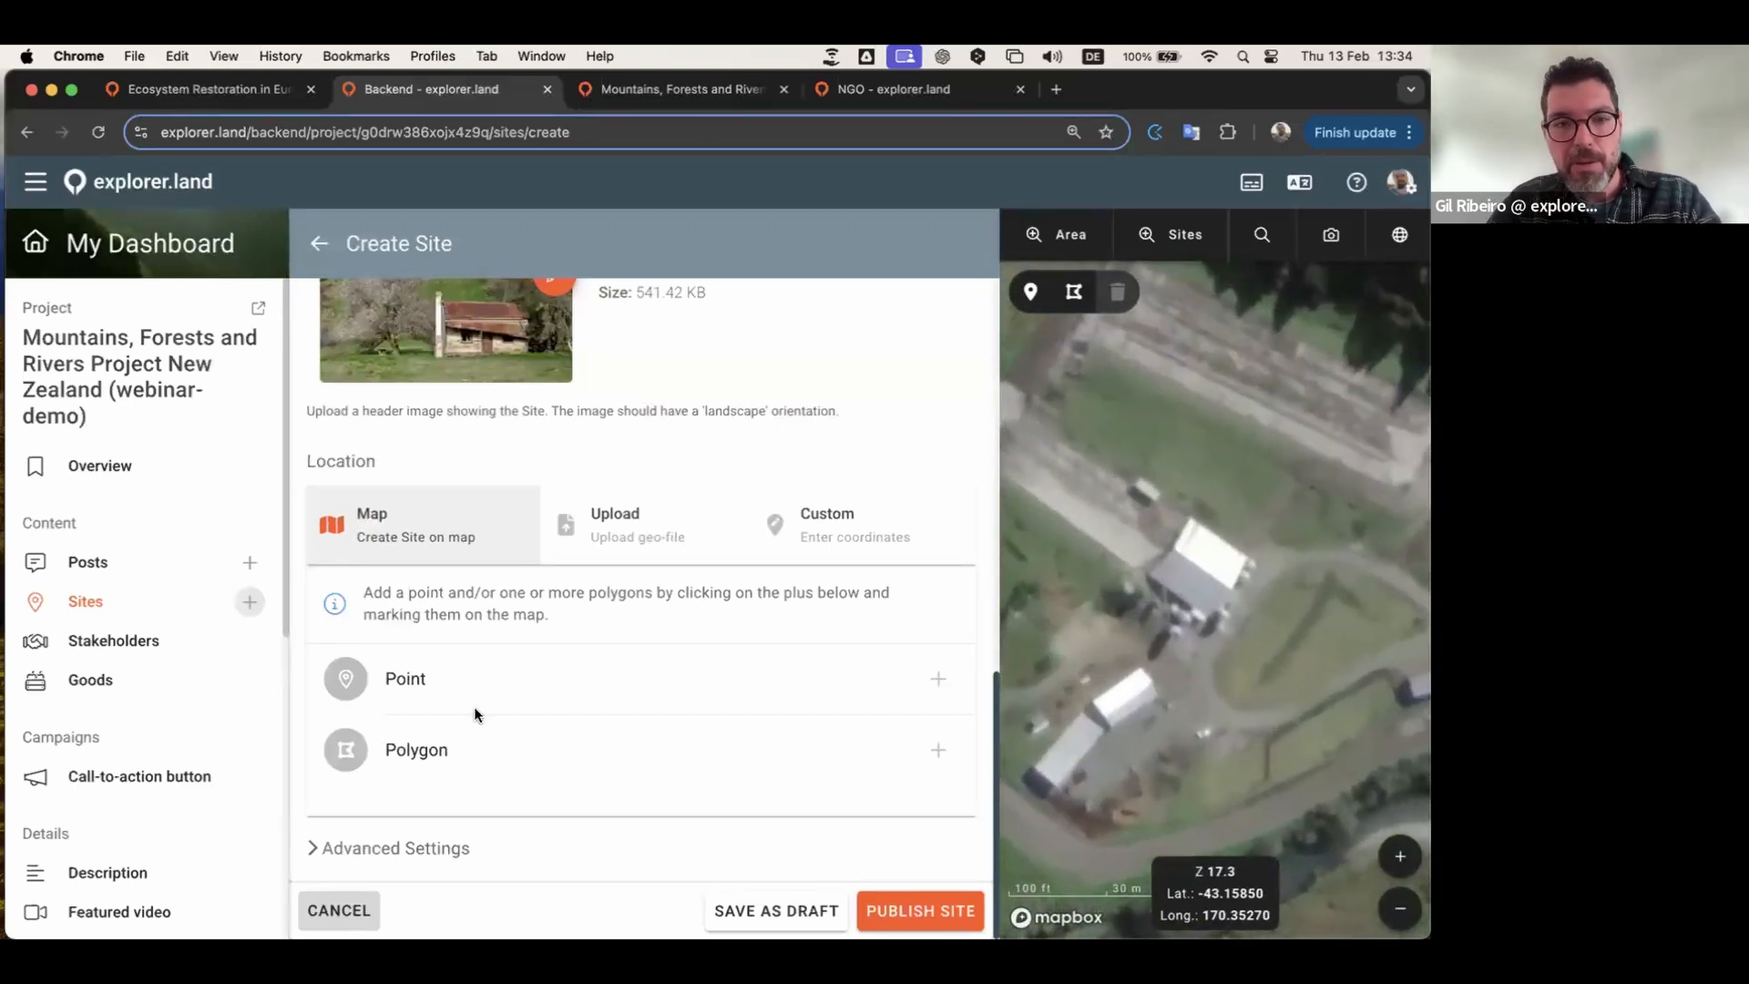
Step: Place a point marker on the farm house building and zoom out
{"action": "left_click", "coordinate": [939, 679]}
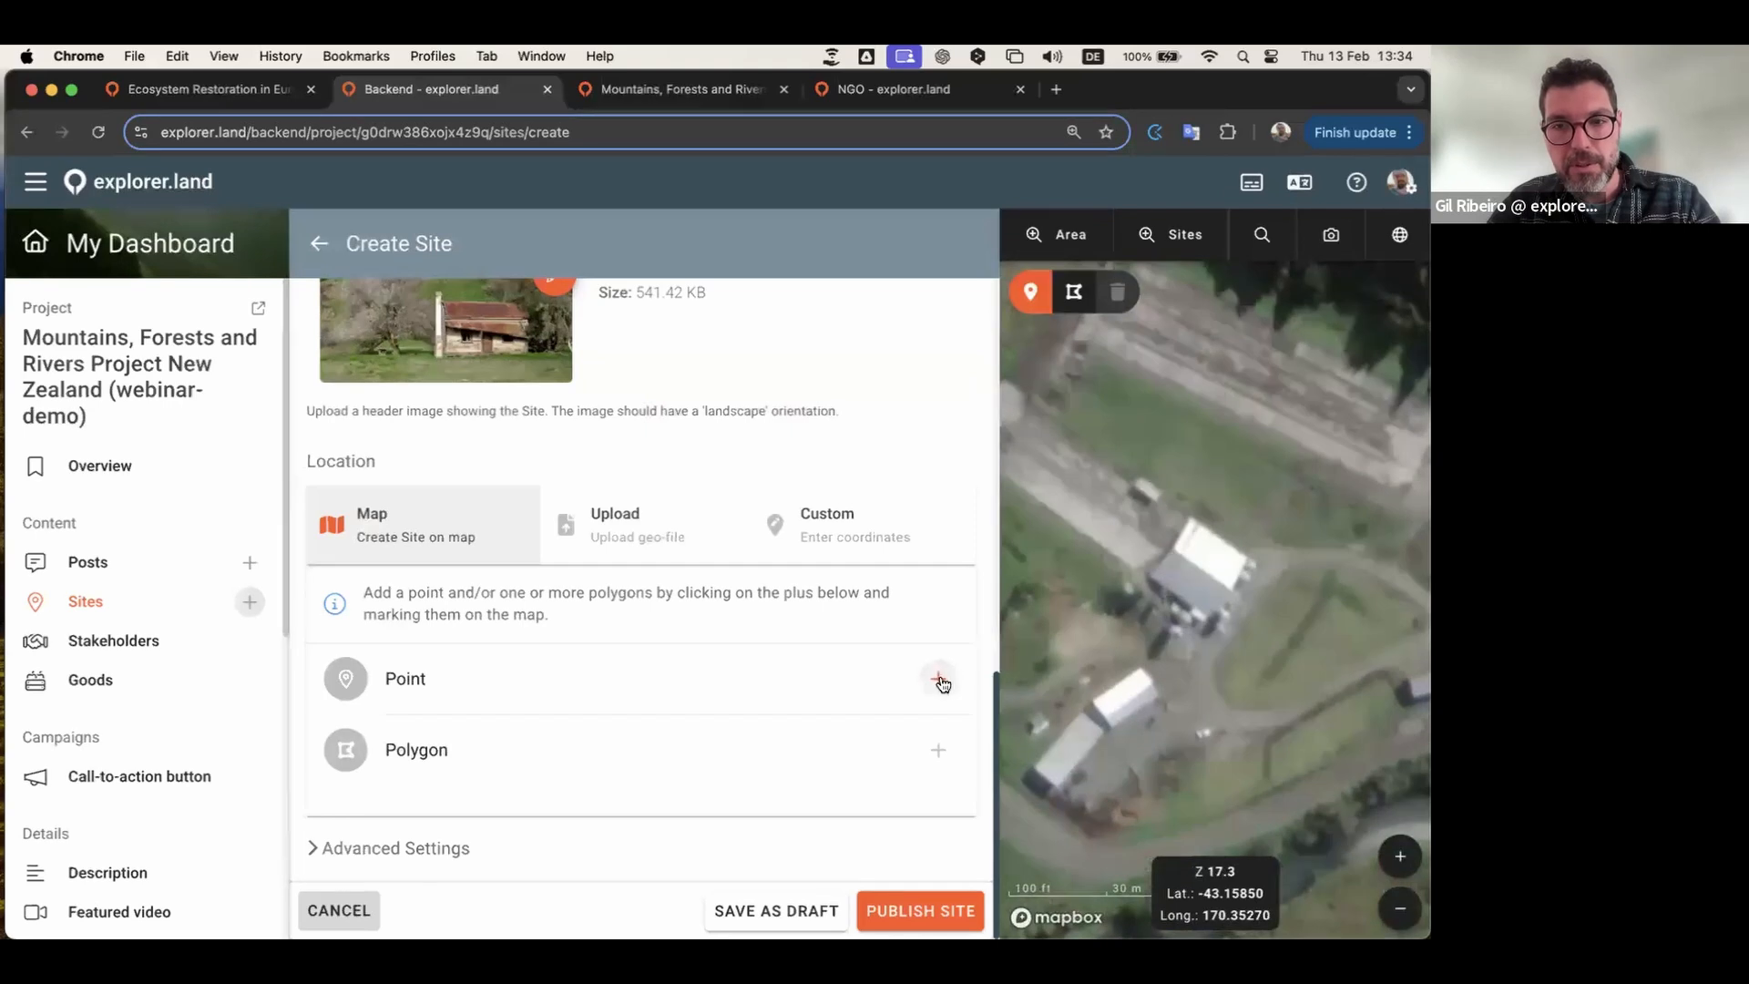
{"action": "left_click", "coordinate": [1207, 571]}
{"action": "scroll", "coordinate": [1265, 670], "scroll_direction": "down", "scroll_amount": 2}
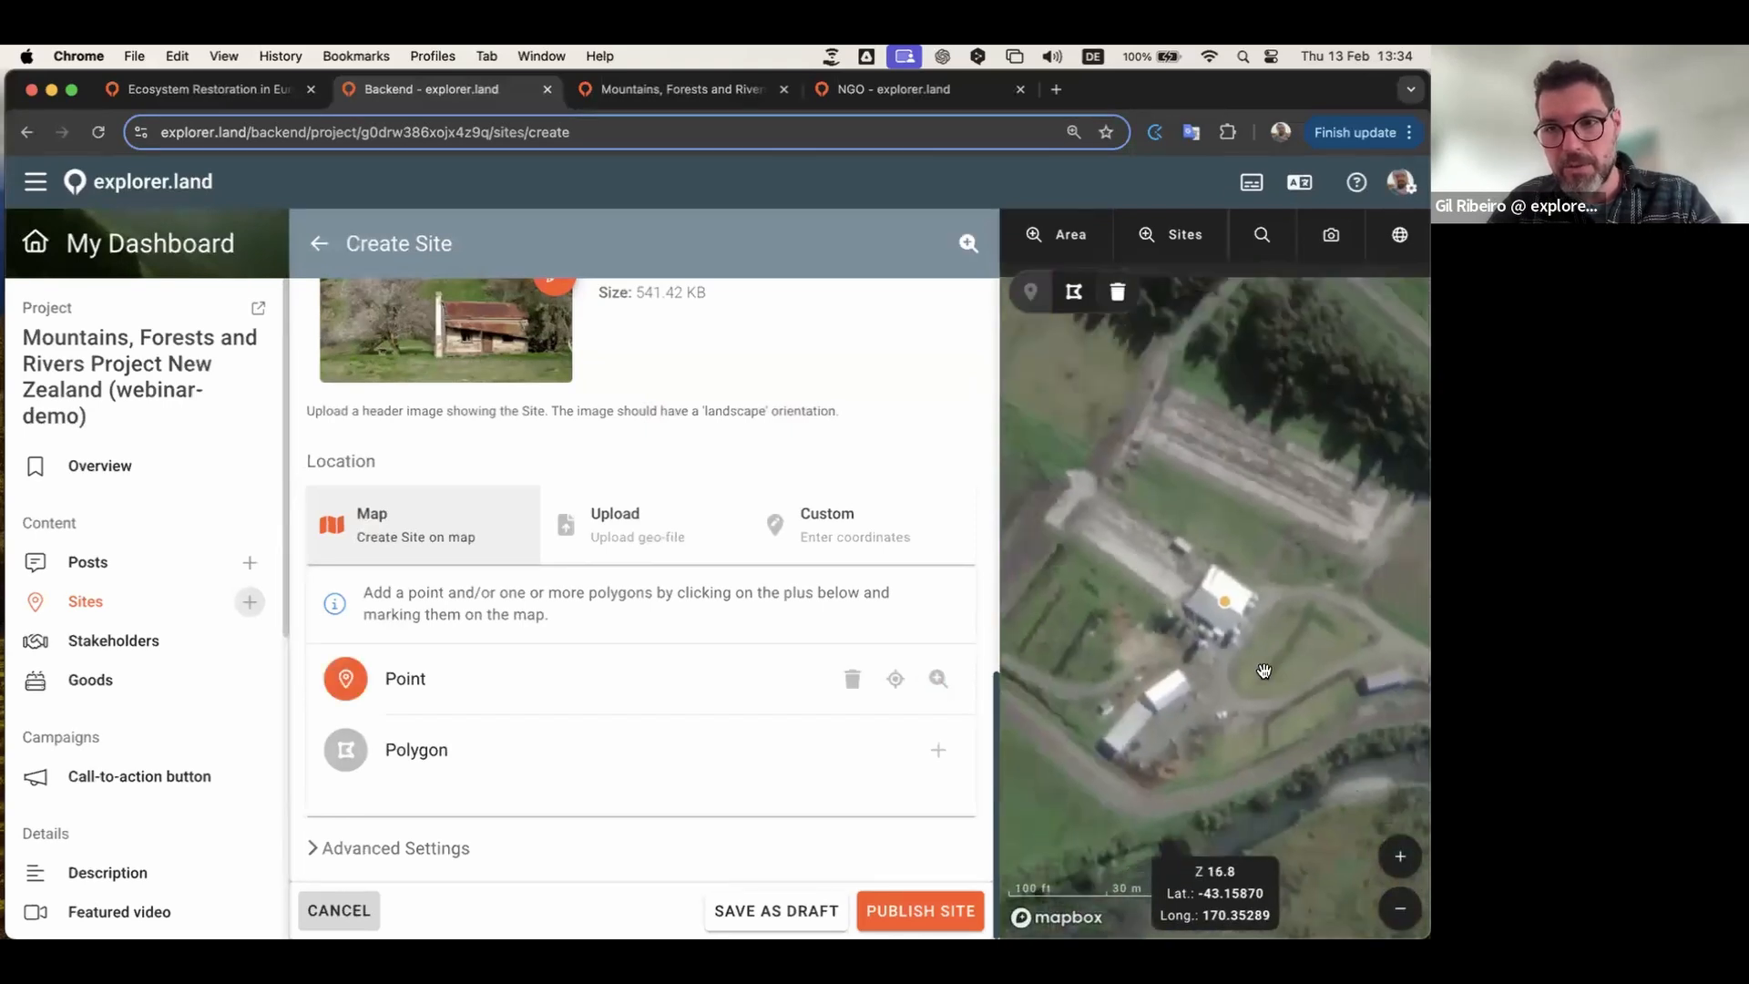
{"action": "scroll", "coordinate": [1264, 670], "scroll_direction": "down", "scroll_amount": 10}
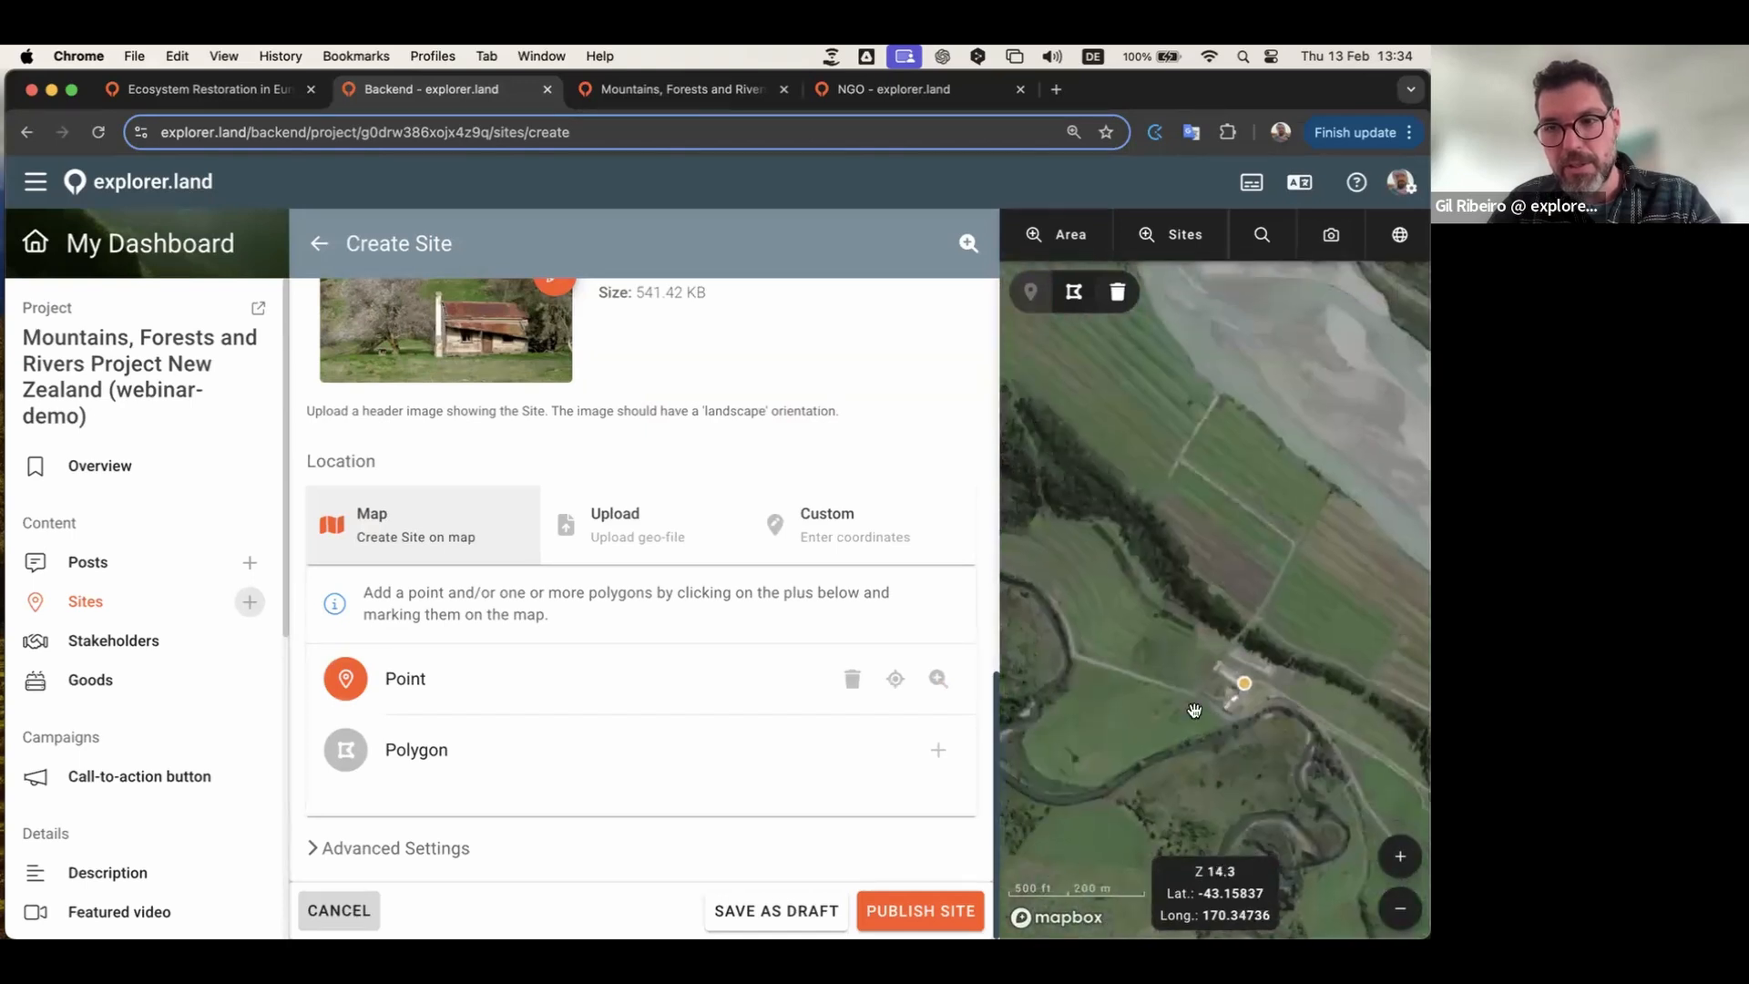
{"action": "scroll", "coordinate": [1221, 702], "scroll_direction": "down", "scroll_amount": 2}
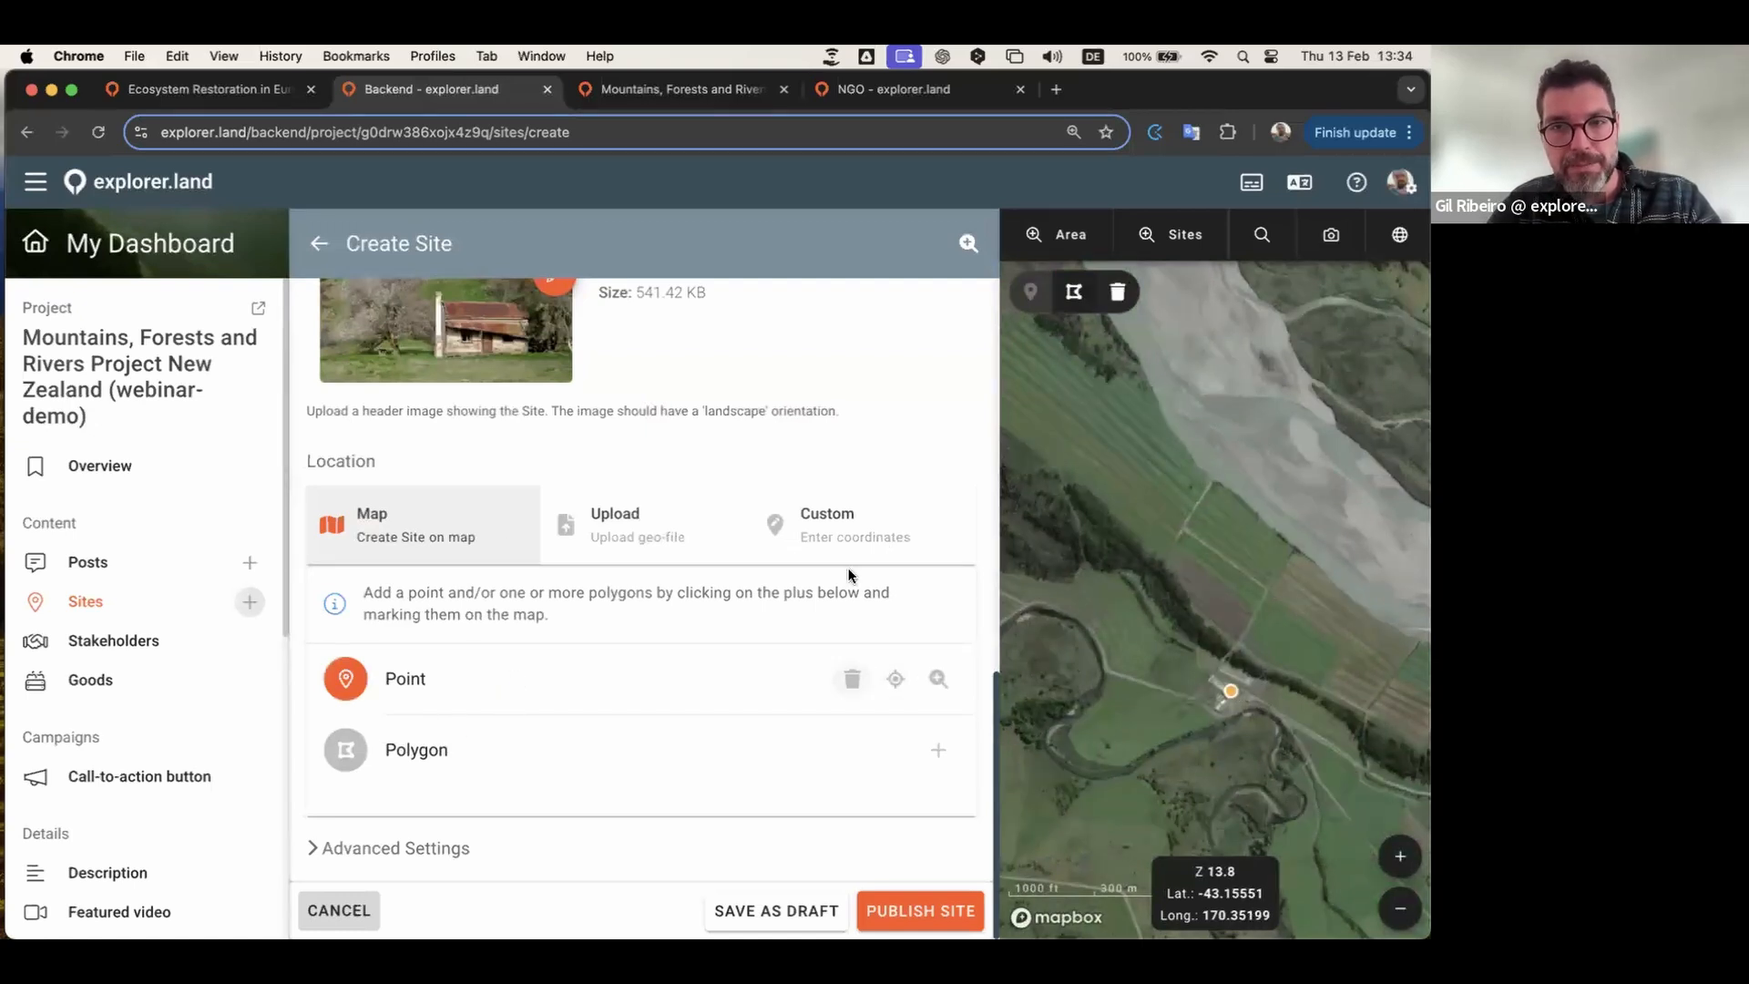
Step: Preview the Enter coordinates option, then switch to the Upload geo-file option and read its geojson instructions
{"action": "left_click", "coordinate": [844, 528]}
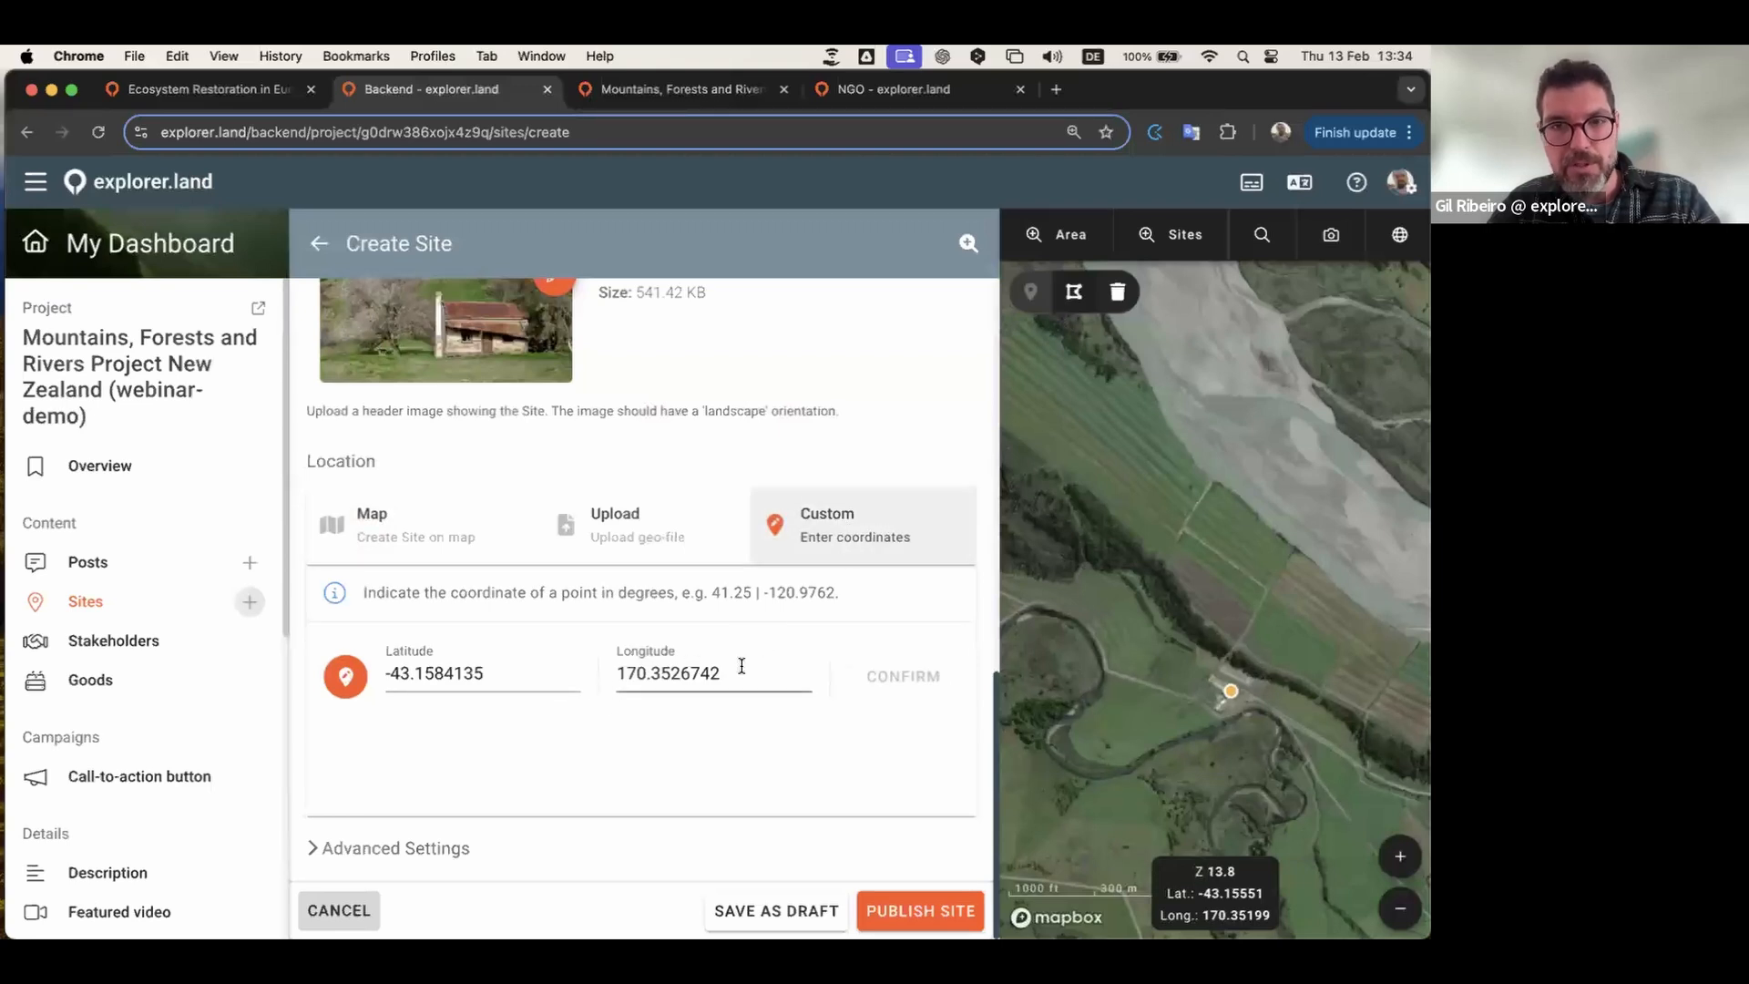
{"action": "left_click", "coordinate": [648, 541]}
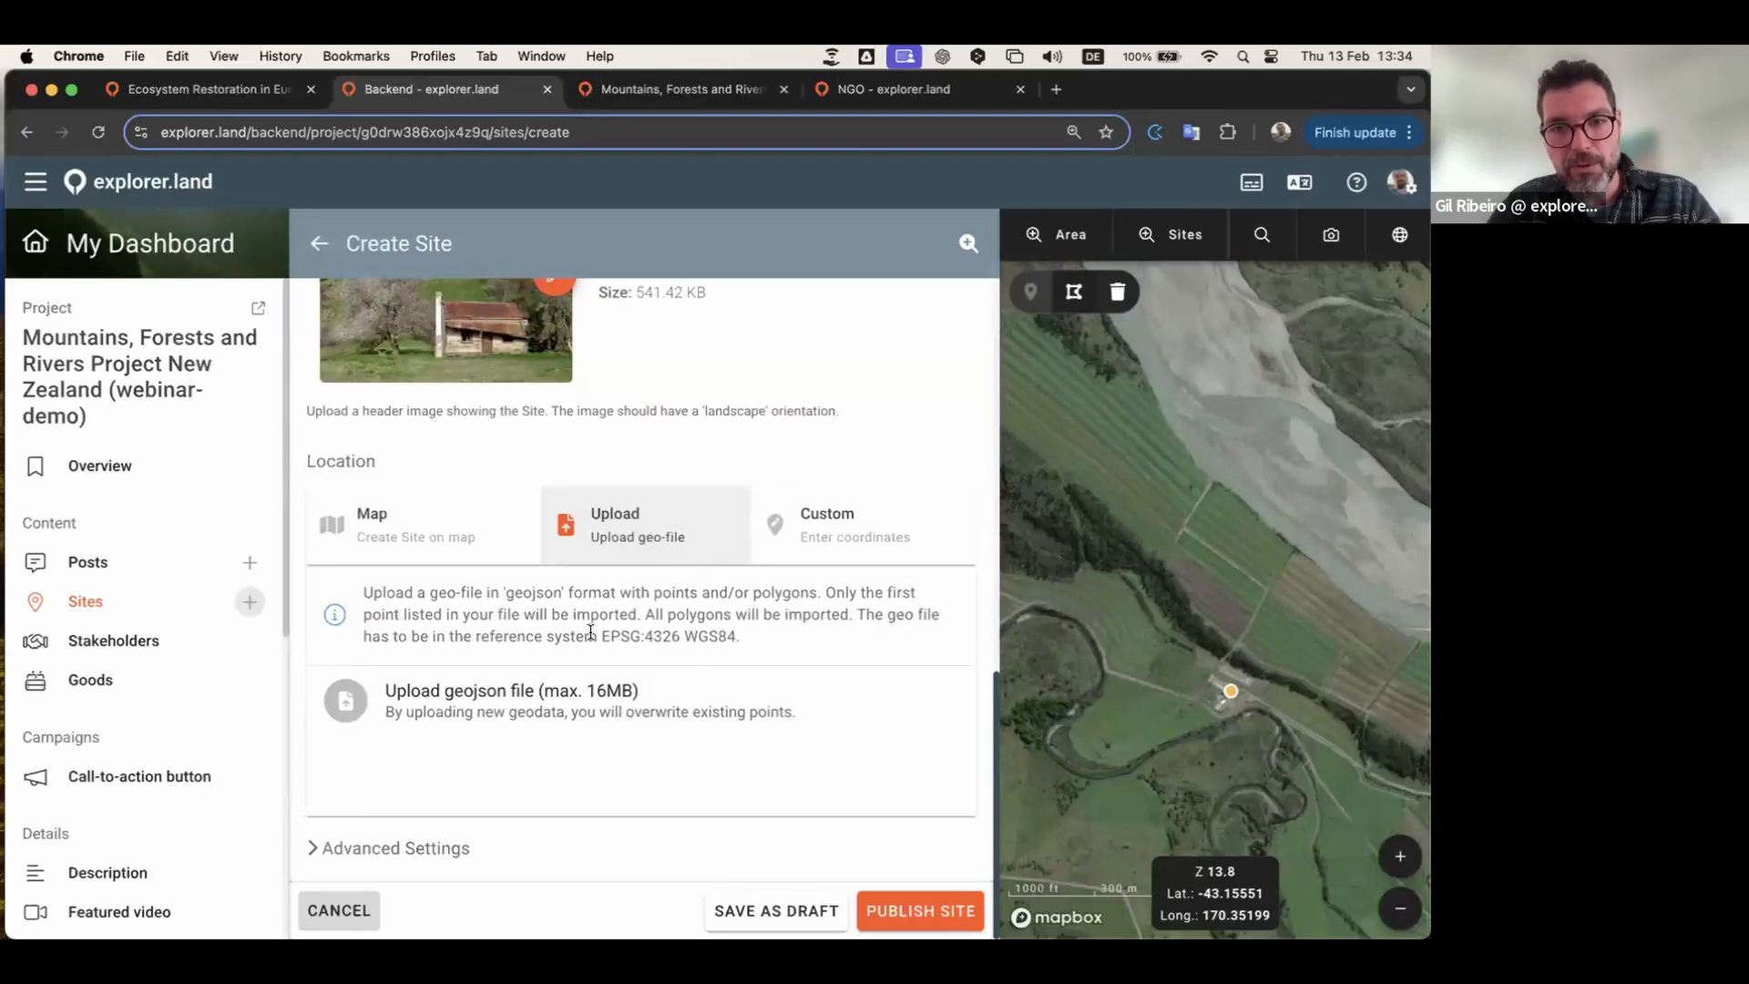
{"action": "left_click_drag", "start_coordinate": [561, 594], "coordinate": [507, 596]}
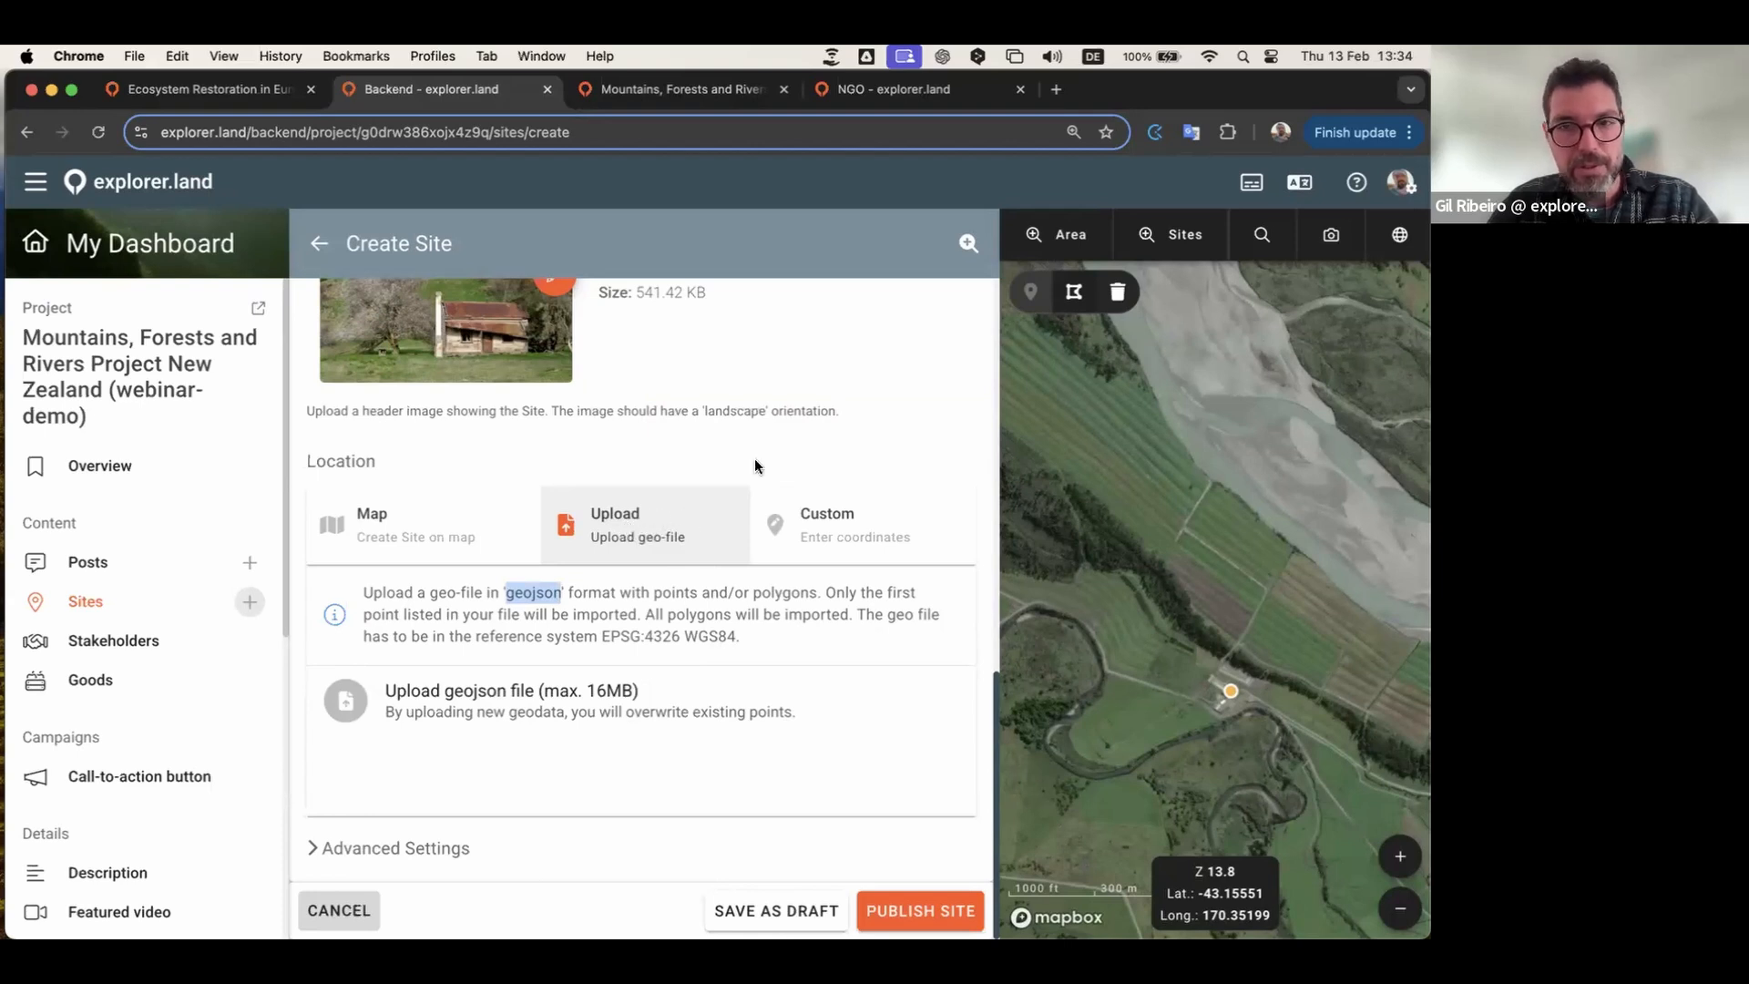
{"action": "left_click", "coordinate": [791, 454]}
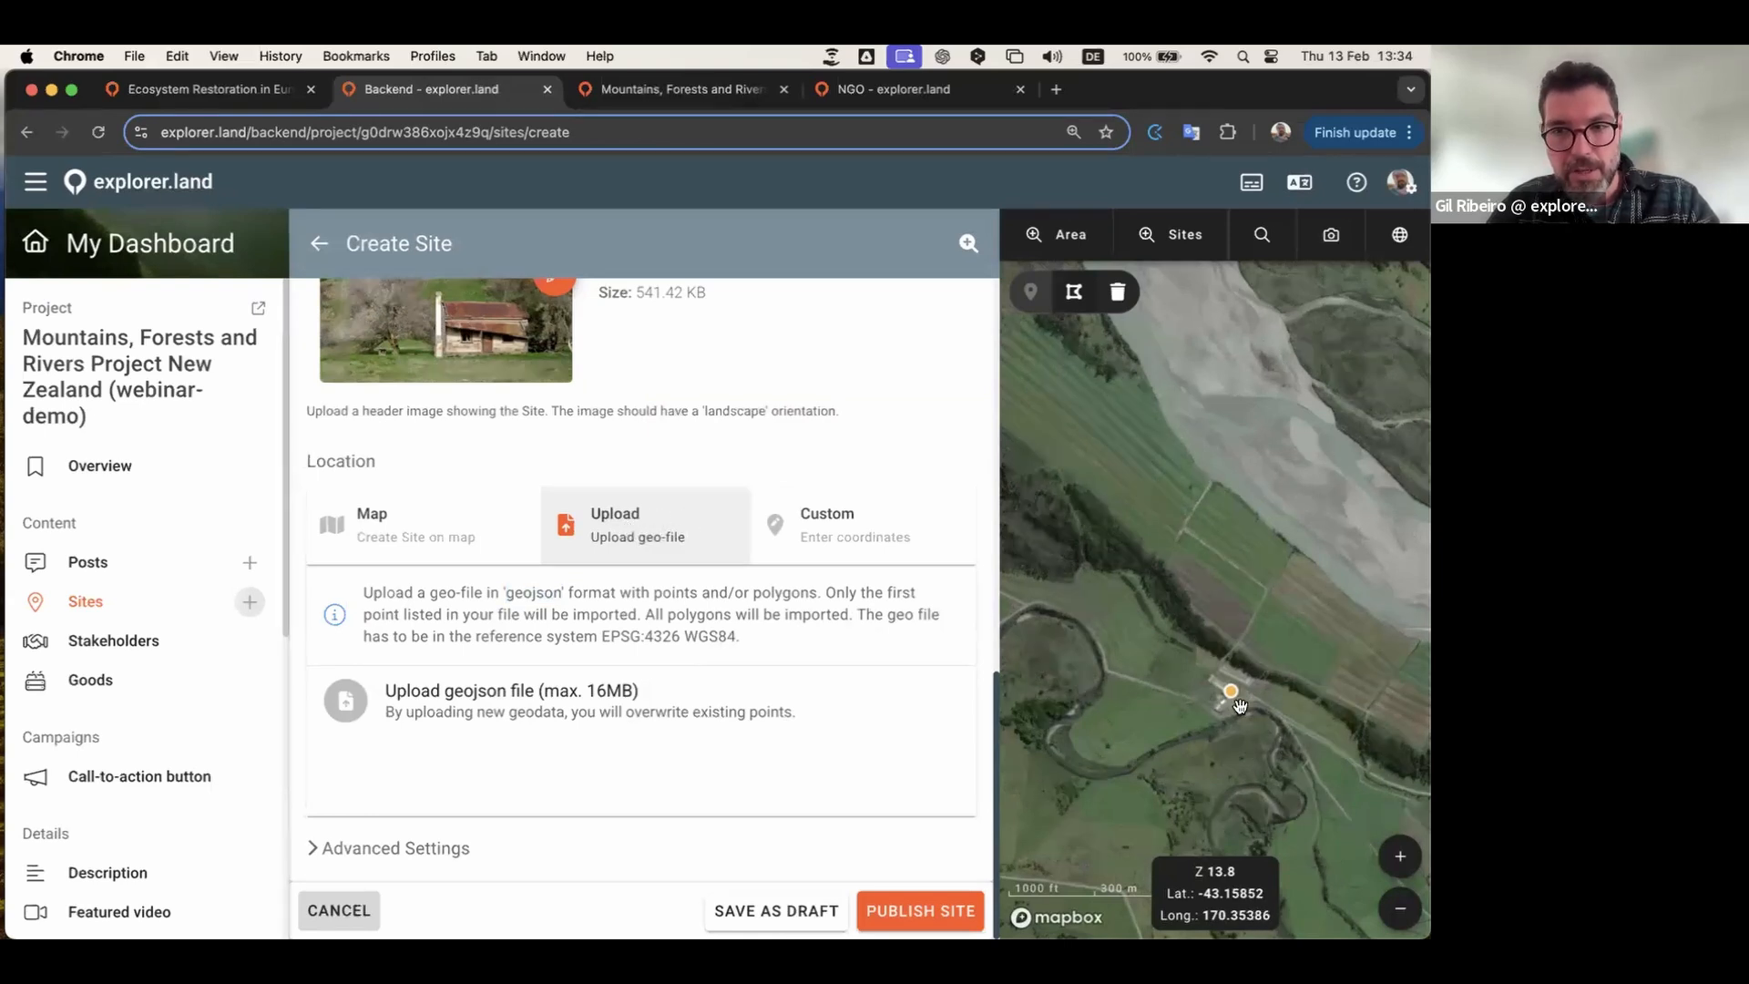
{"action": "scroll", "coordinate": [728, 347], "scroll_direction": "up", "scroll_amount": 8}
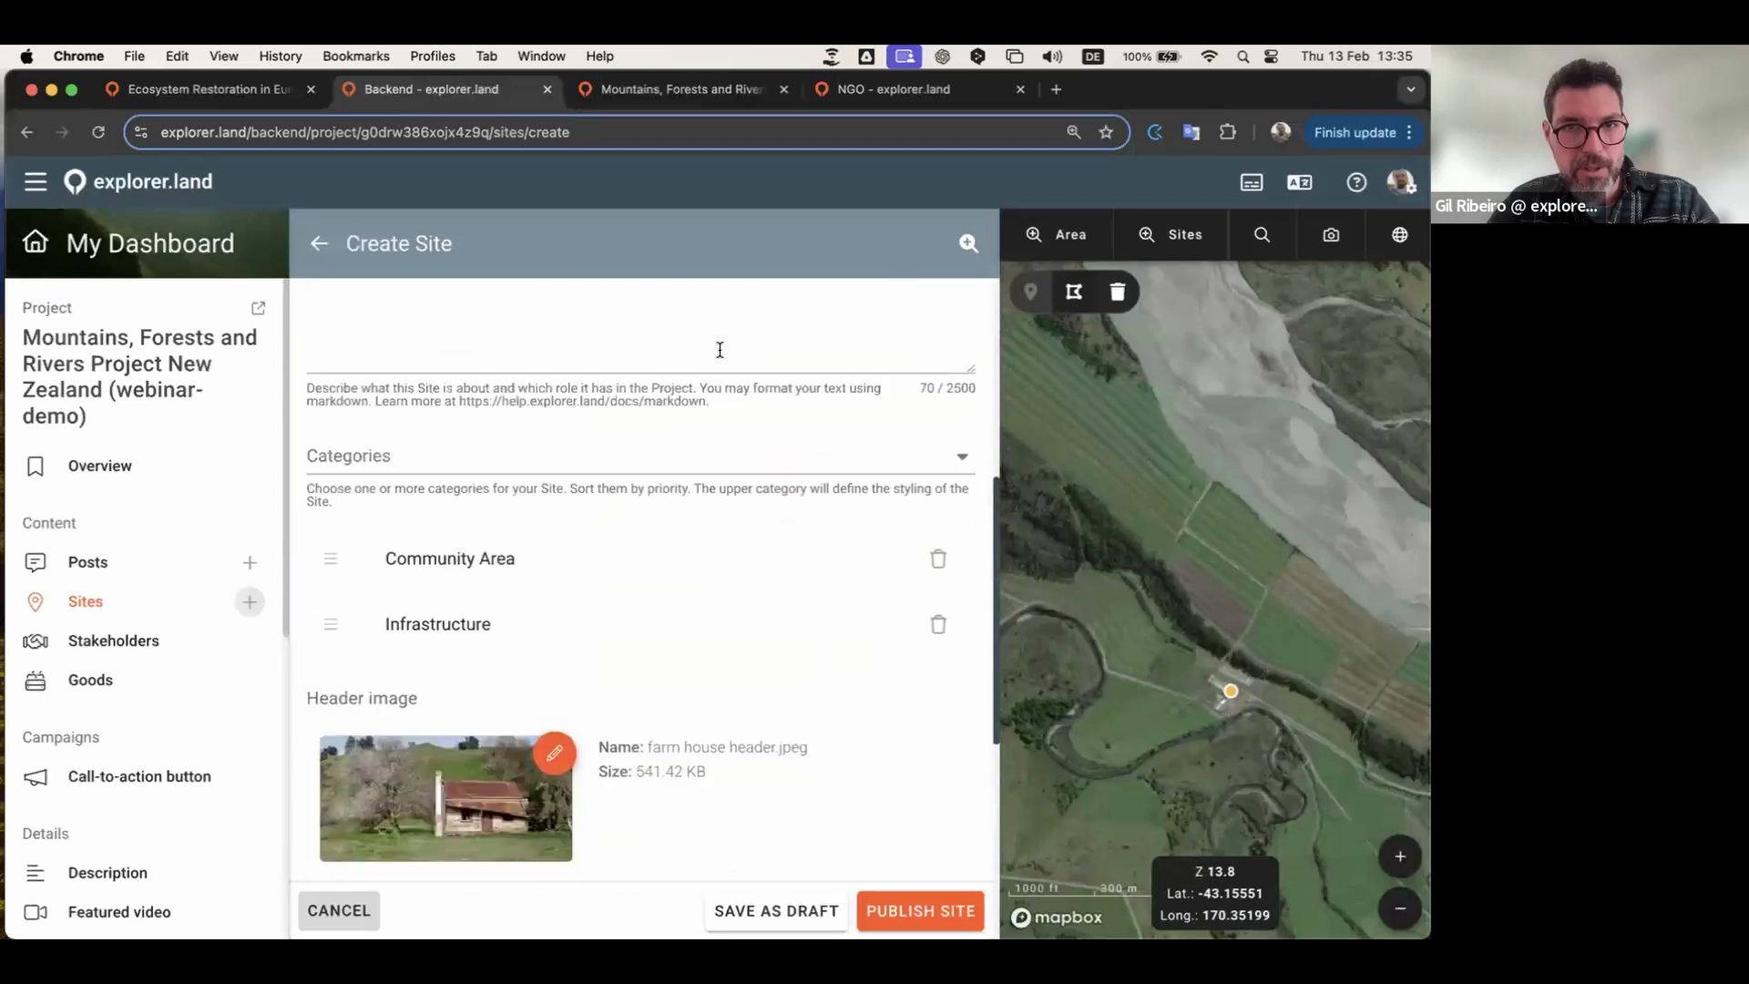
{"action": "scroll", "coordinate": [592, 347], "scroll_direction": "down", "scroll_amount": 8}
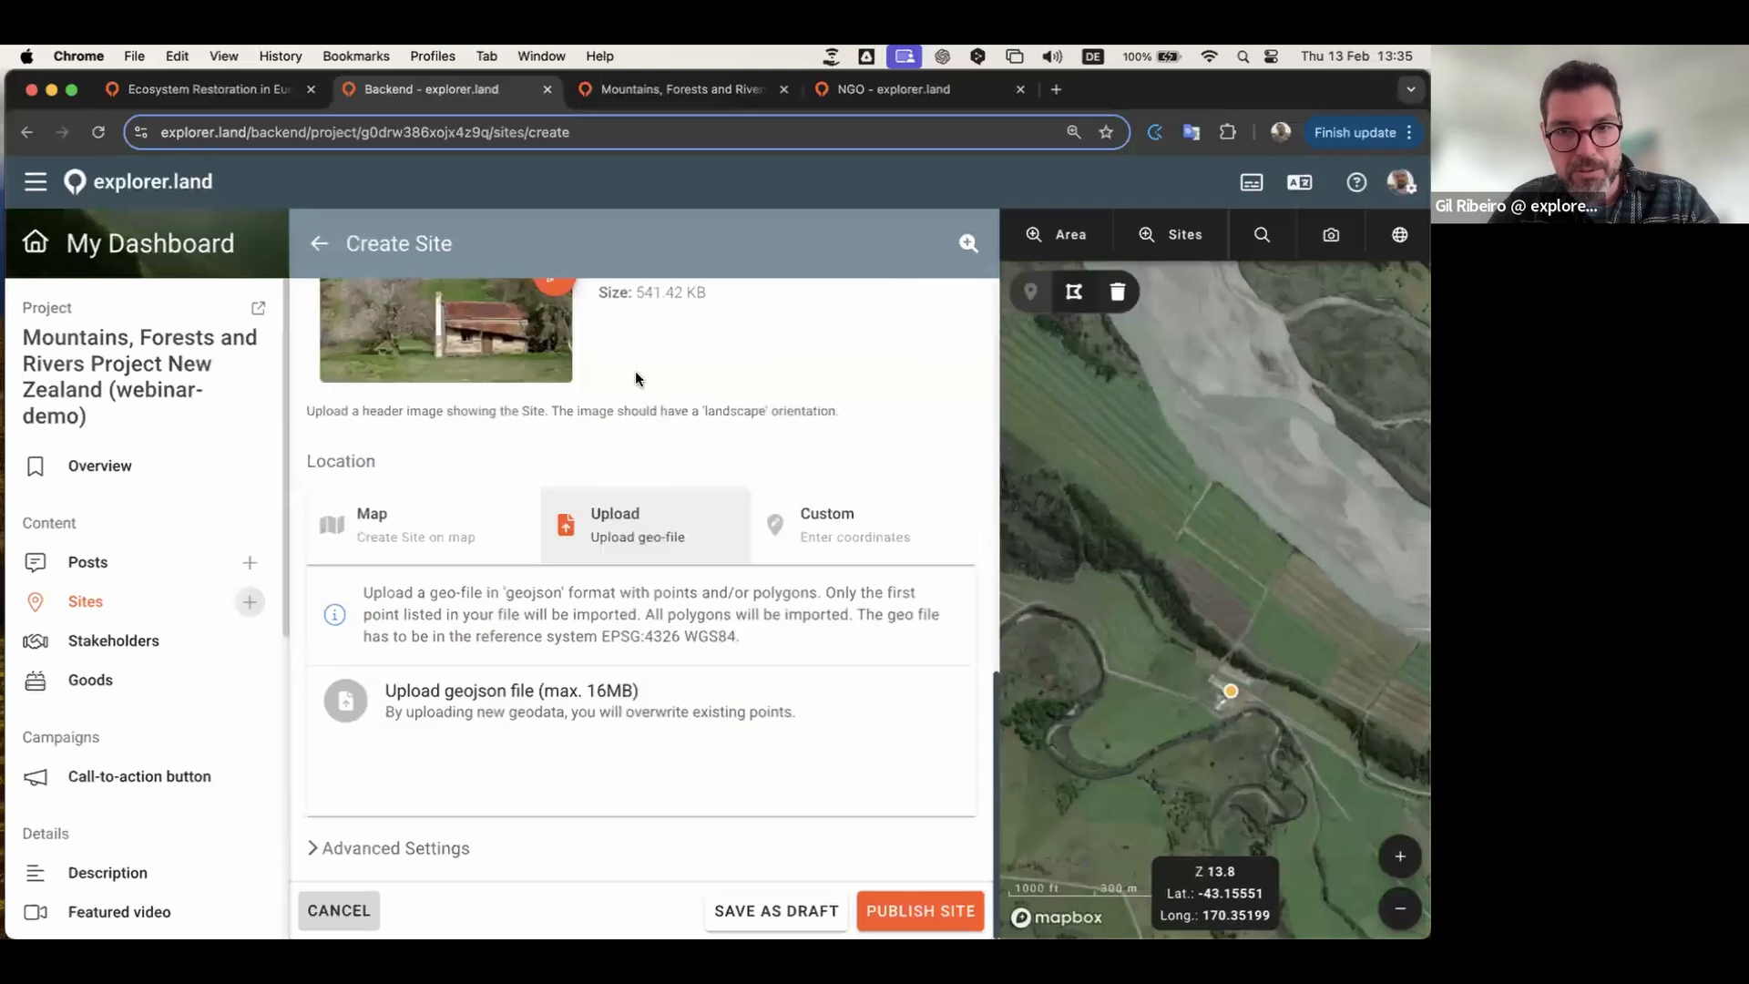
Step: Publish the Farm House site, zoom the map to it, and close its header image editor unchanged
{"action": "left_click", "coordinate": [920, 909]}
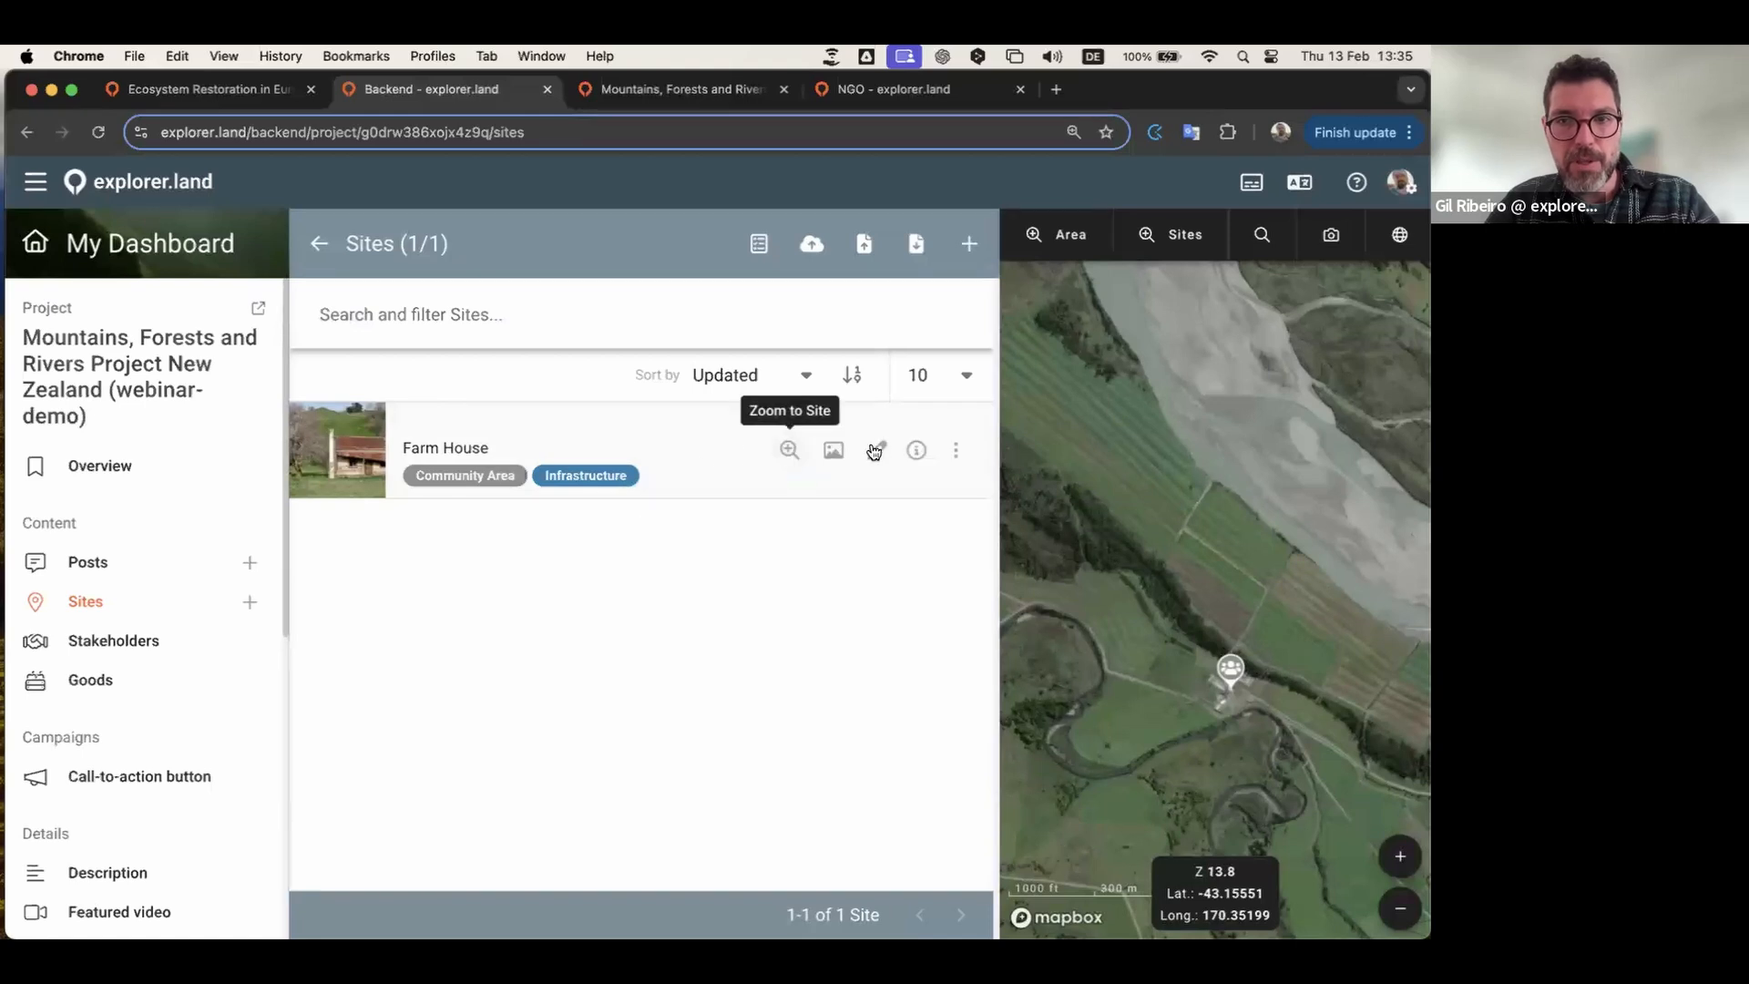
{"action": "left_click", "coordinate": [788, 452]}
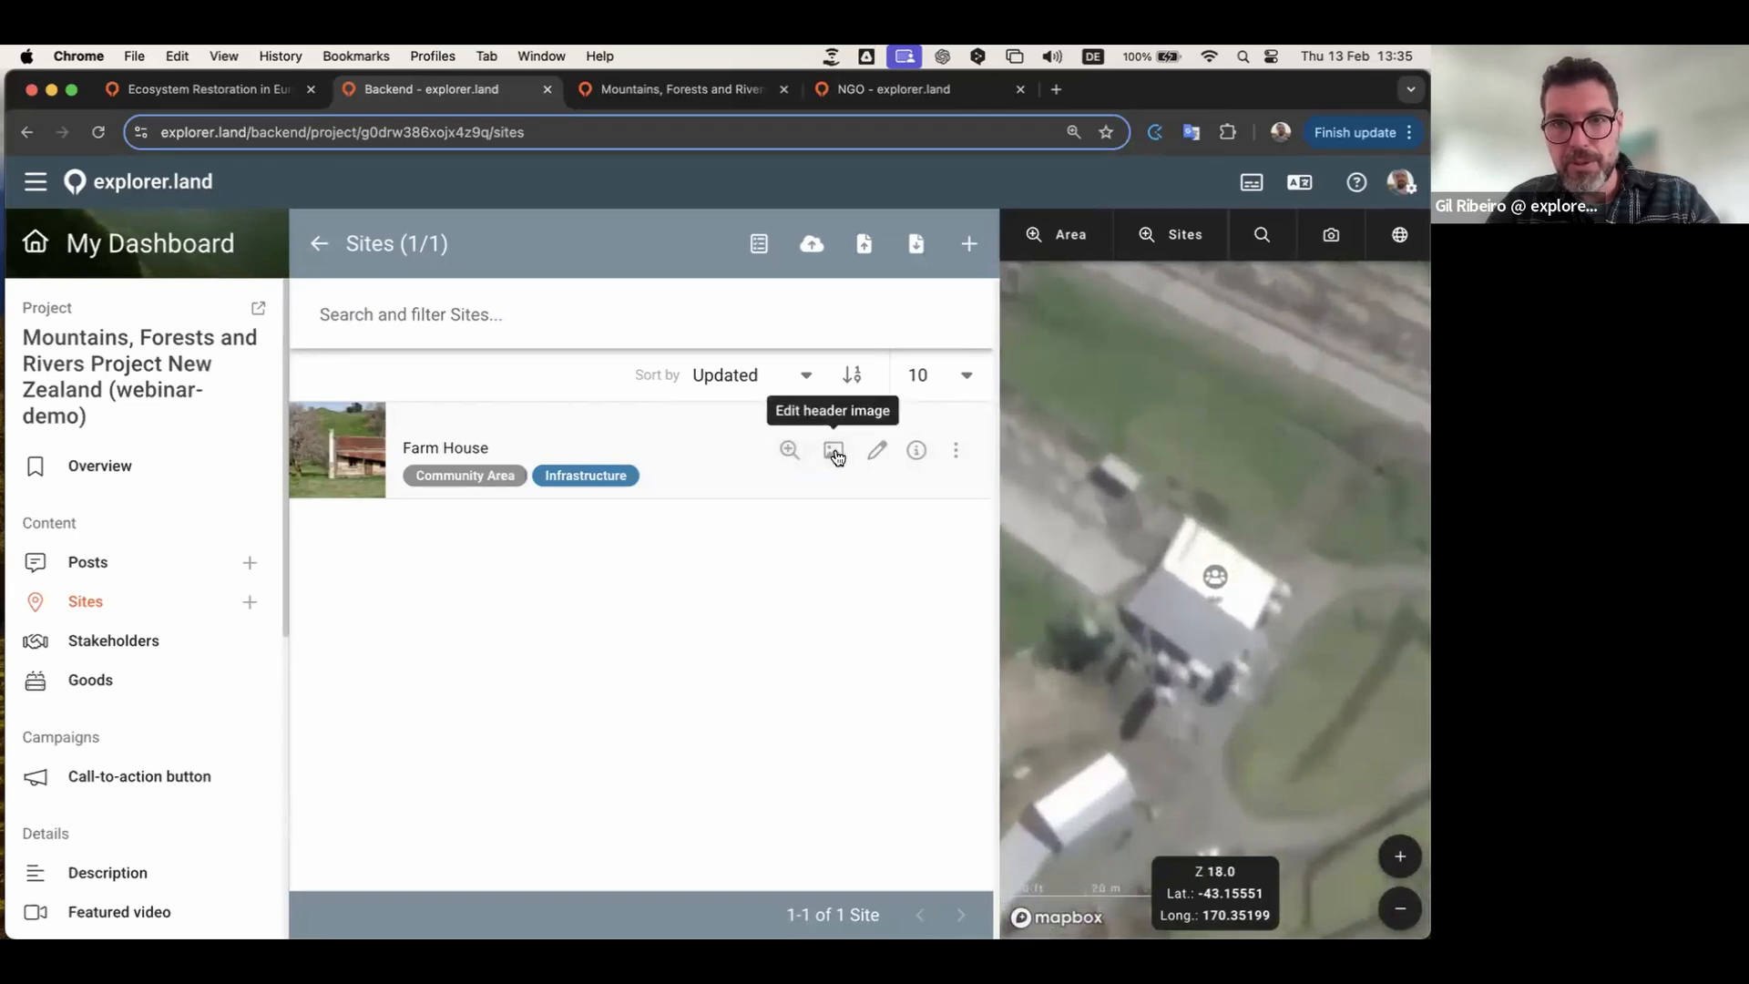
{"action": "left_click", "coordinate": [833, 452]}
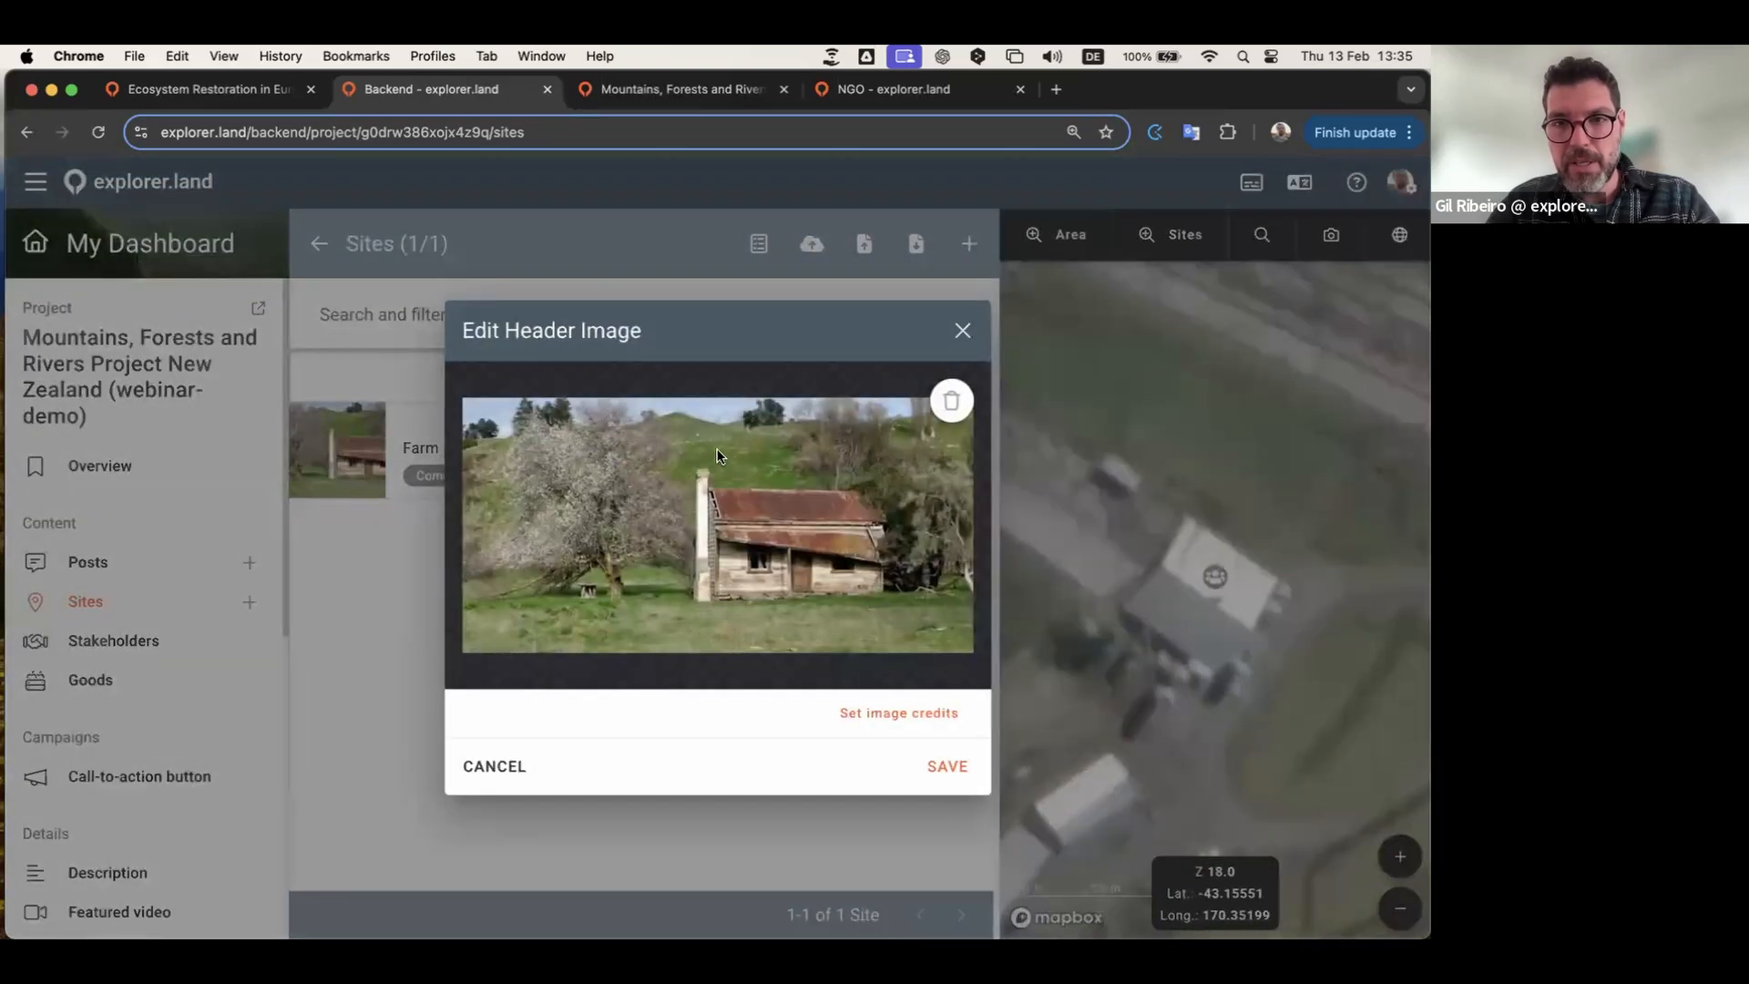
{"action": "left_click", "coordinate": [966, 329]}
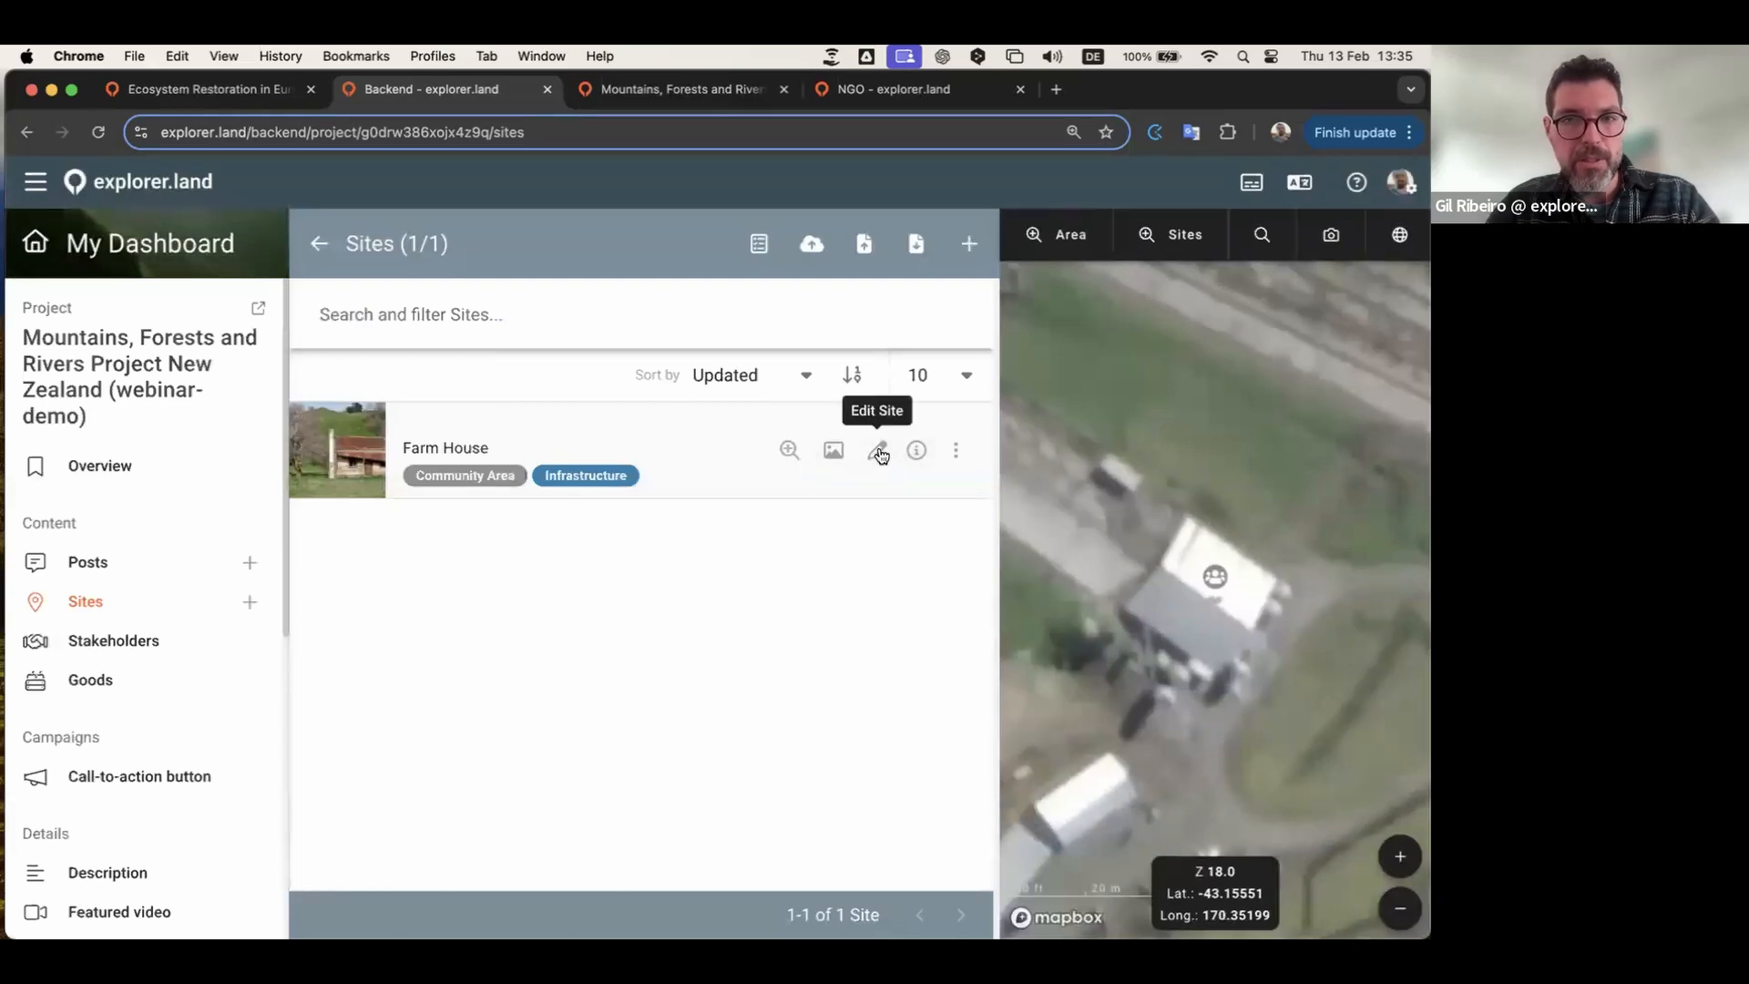
Step: Open the Farm House site's Edit Site form and scroll through its fields
{"action": "left_click", "coordinate": [880, 451]}
{"action": "scroll", "coordinate": [503, 528], "scroll_direction": "down", "scroll_amount": 2}
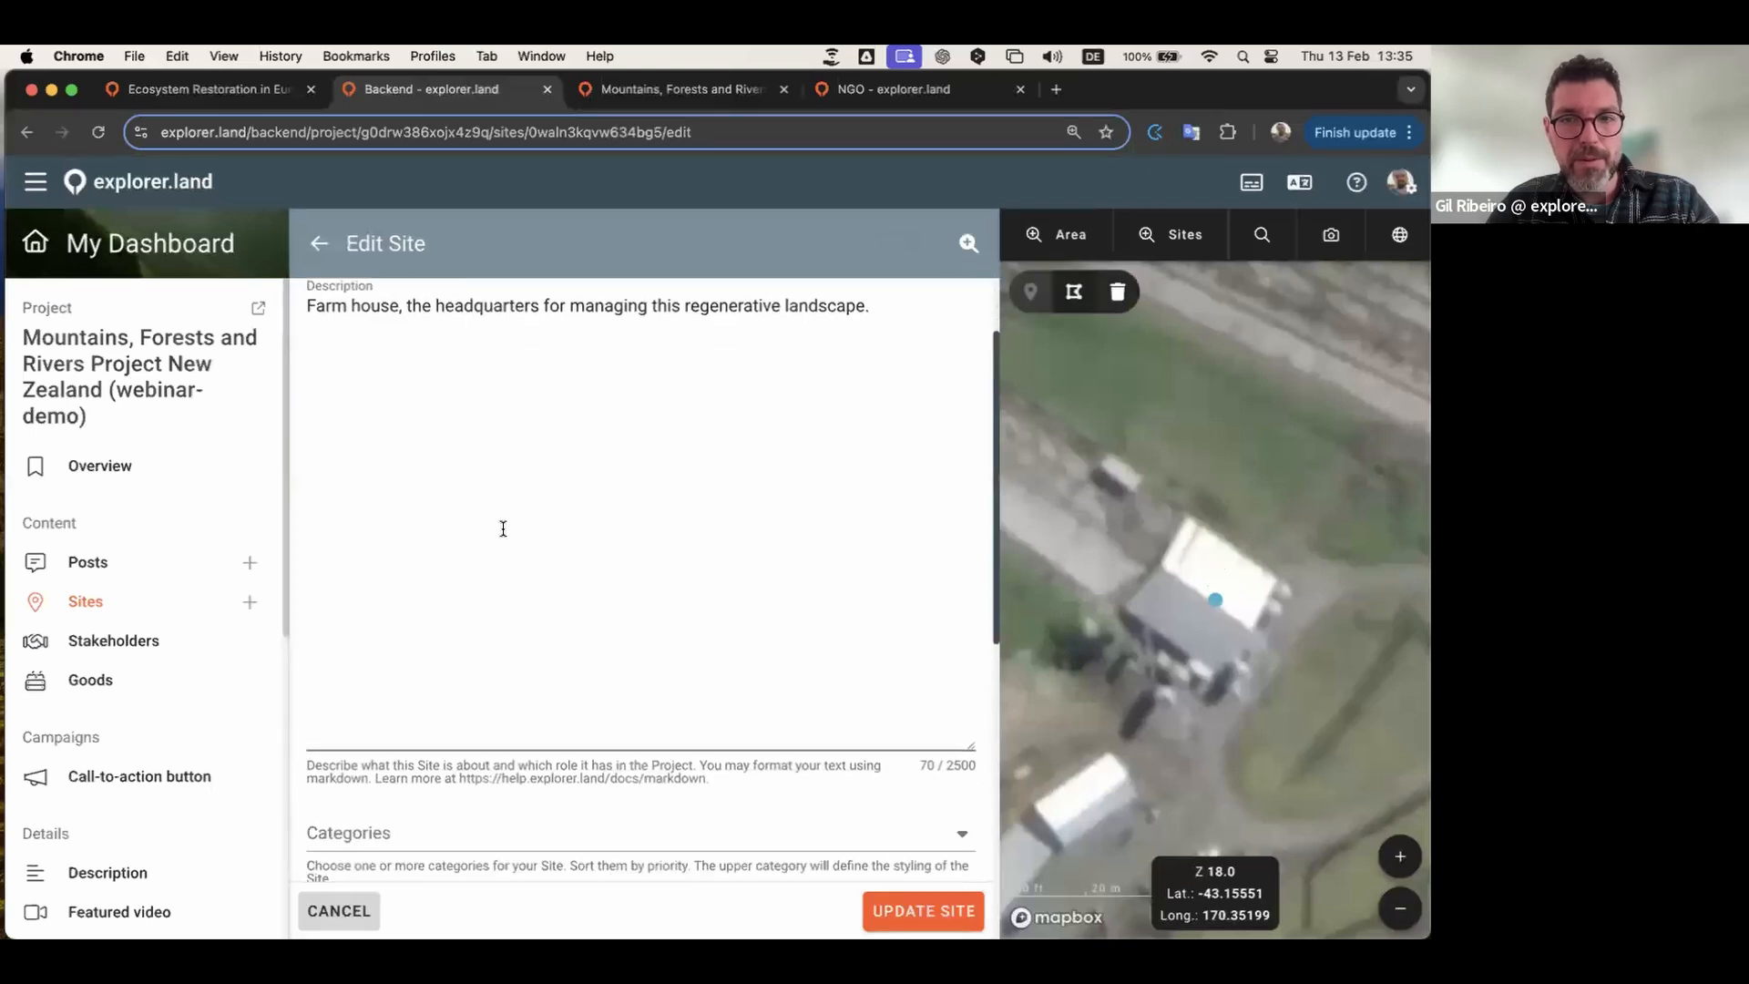
{"action": "scroll", "coordinate": [503, 528], "scroll_direction": "down", "scroll_amount": 7}
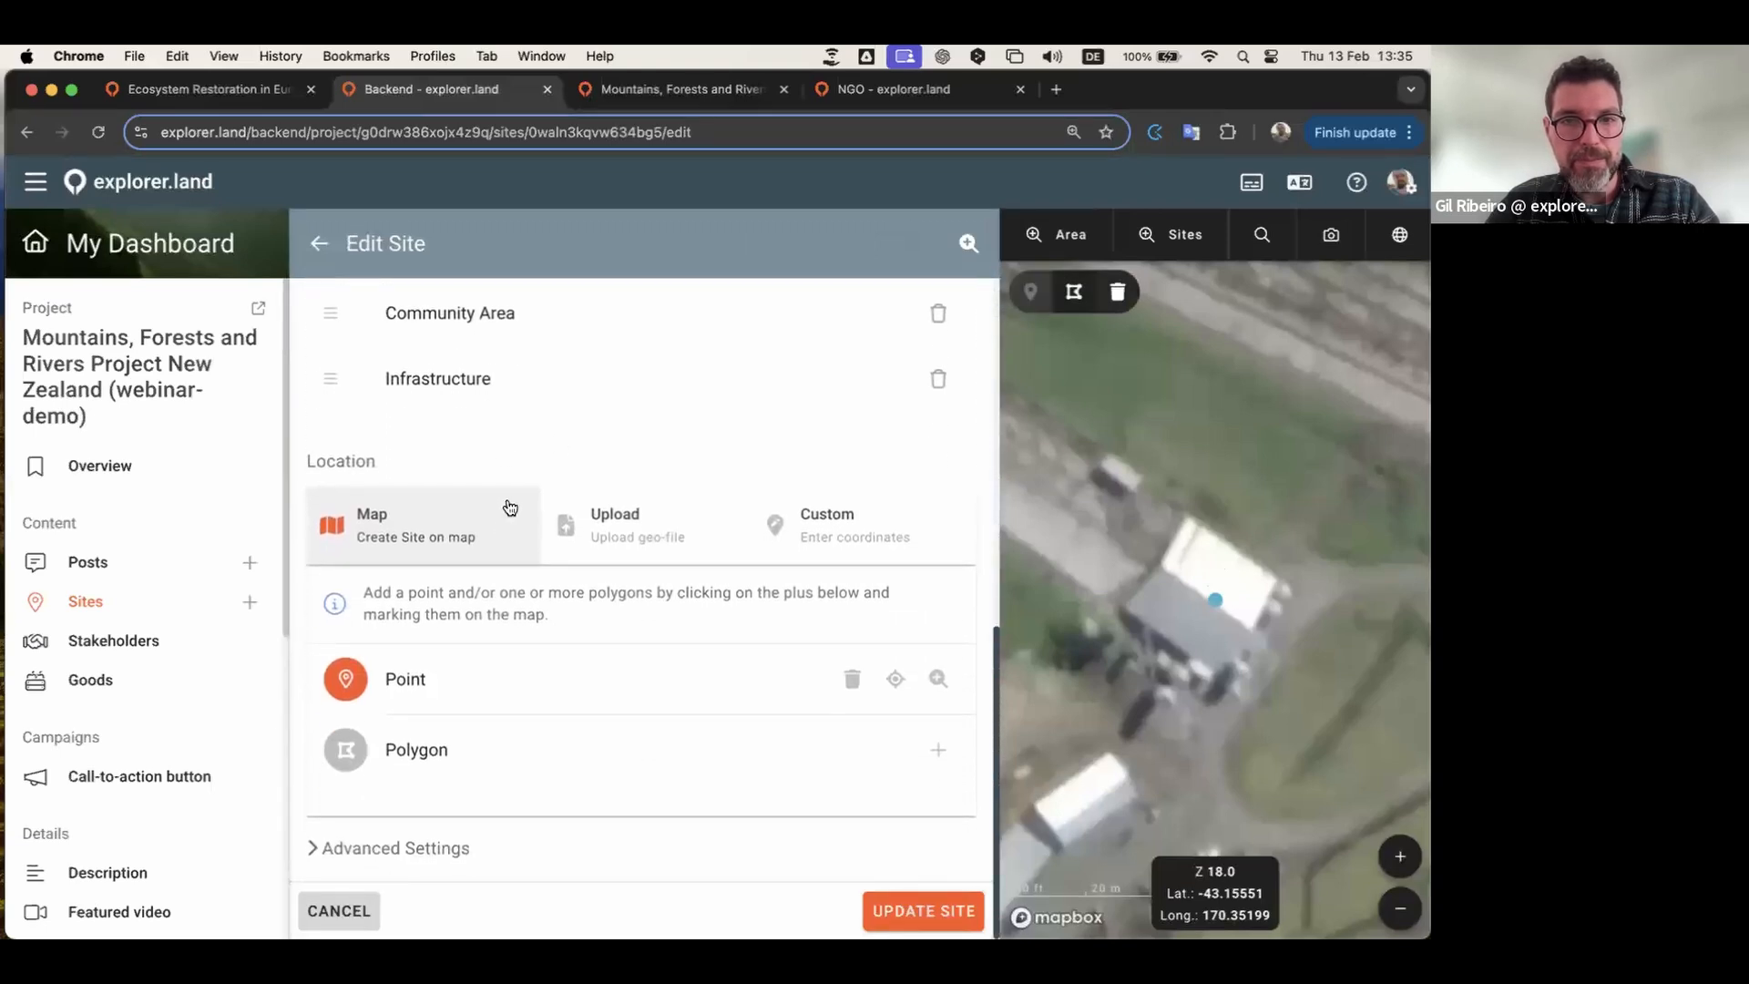
{"action": "scroll", "coordinate": [570, 463], "scroll_direction": "up", "scroll_amount": 5}
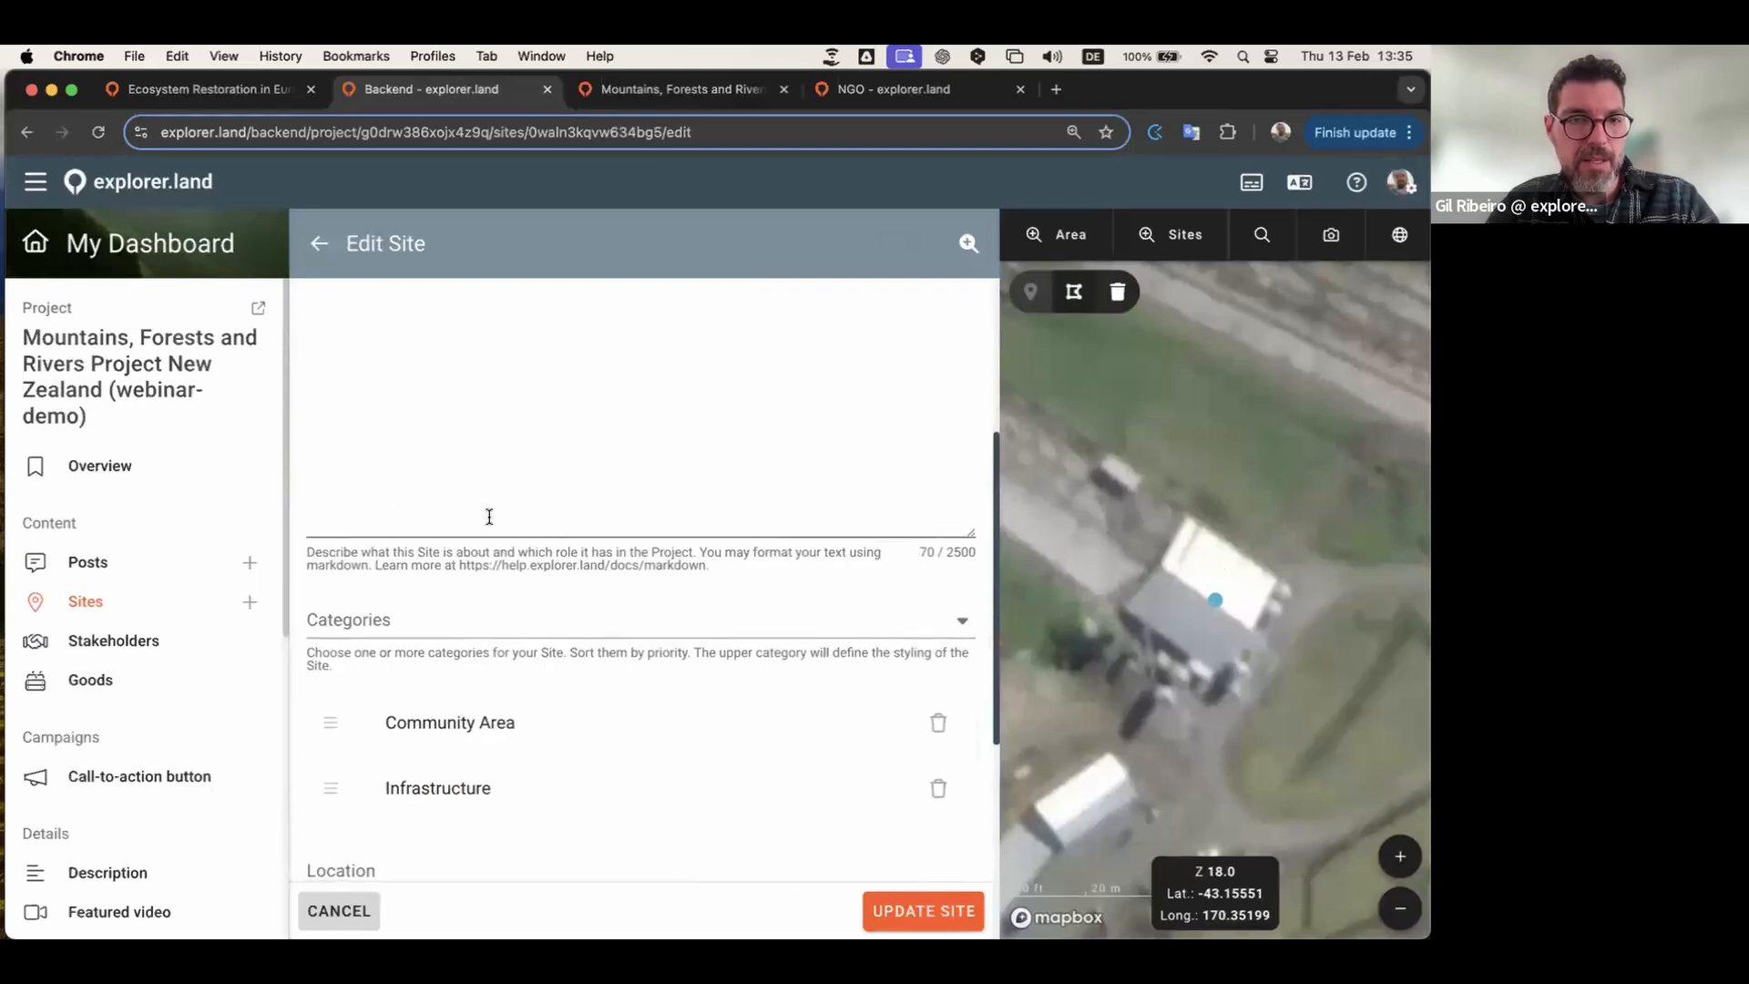
{"action": "scroll", "coordinate": [488, 511], "scroll_direction": "down", "scroll_amount": 3}
{"action": "scroll", "coordinate": [707, 519], "scroll_direction": "up", "scroll_amount": 5}
{"action": "scroll", "coordinate": [669, 465], "scroll_direction": "up", "scroll_amount": 2}
{"action": "scroll", "coordinate": [672, 461], "scroll_direction": "down", "scroll_amount": 6}
{"action": "scroll", "coordinate": [546, 471], "scroll_direction": "down", "scroll_amount": 1}
{"action": "scroll", "coordinate": [549, 472], "scroll_direction": "up", "scroll_amount": 1}
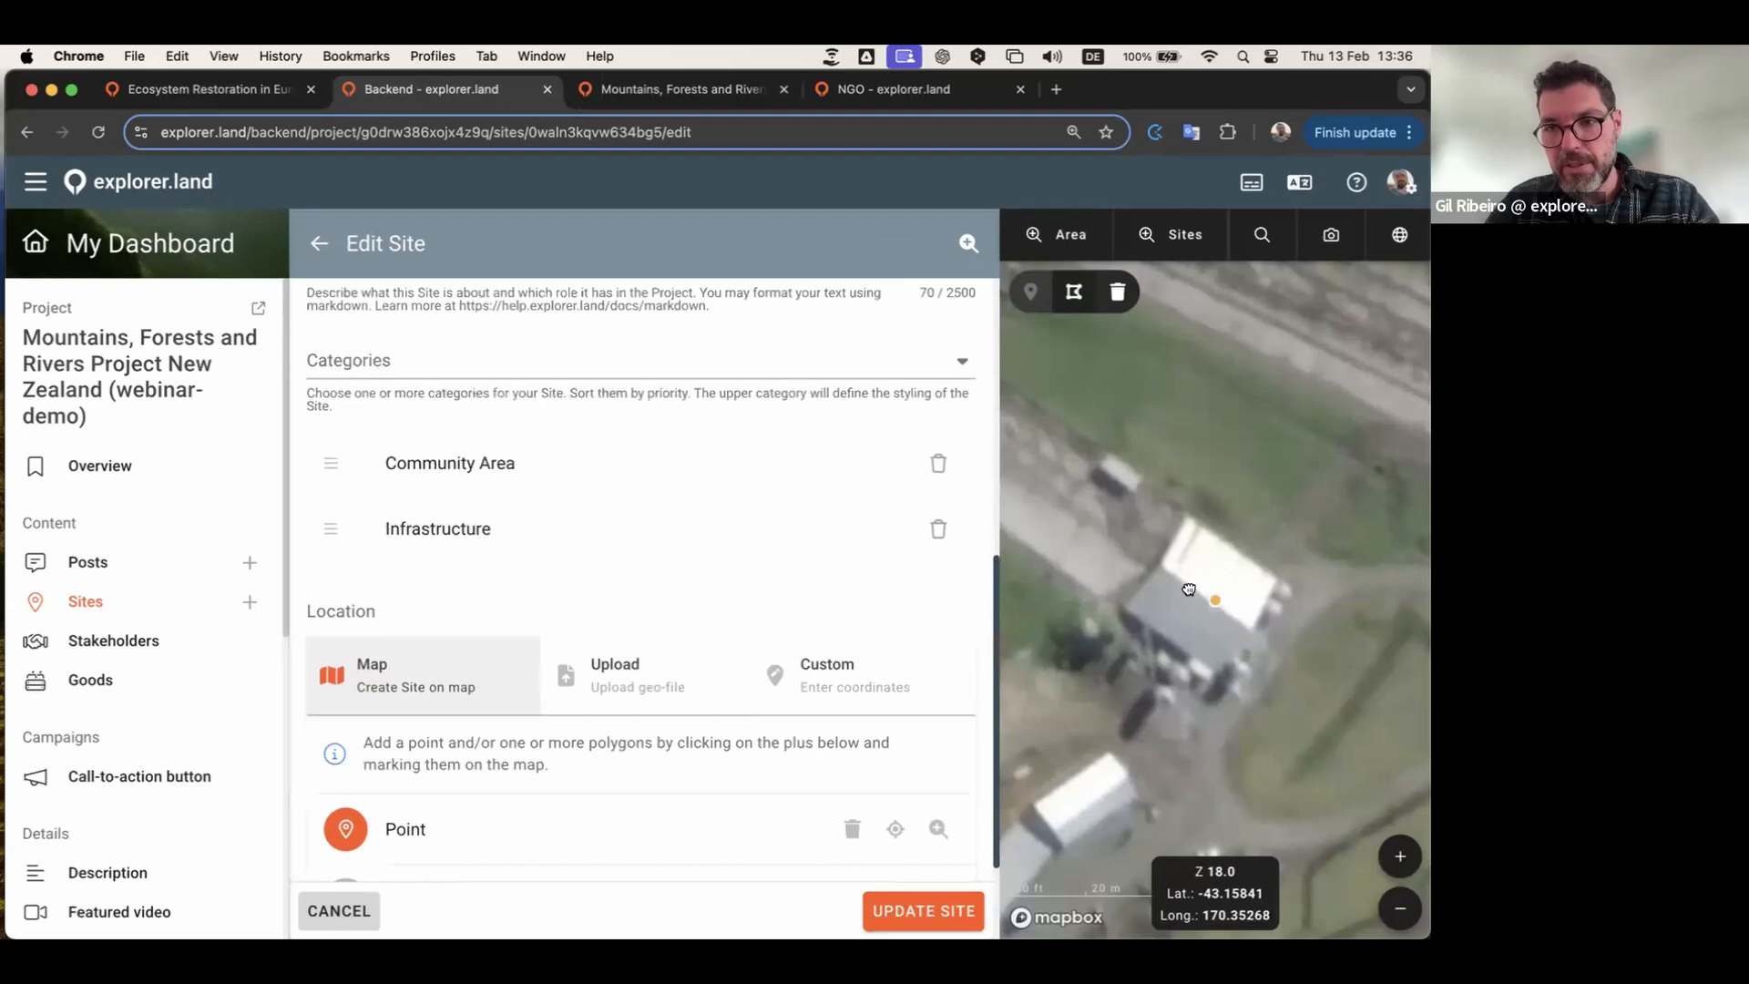
{"action": "scroll", "coordinate": [1202, 616], "scroll_direction": "down", "scroll_amount": 3}
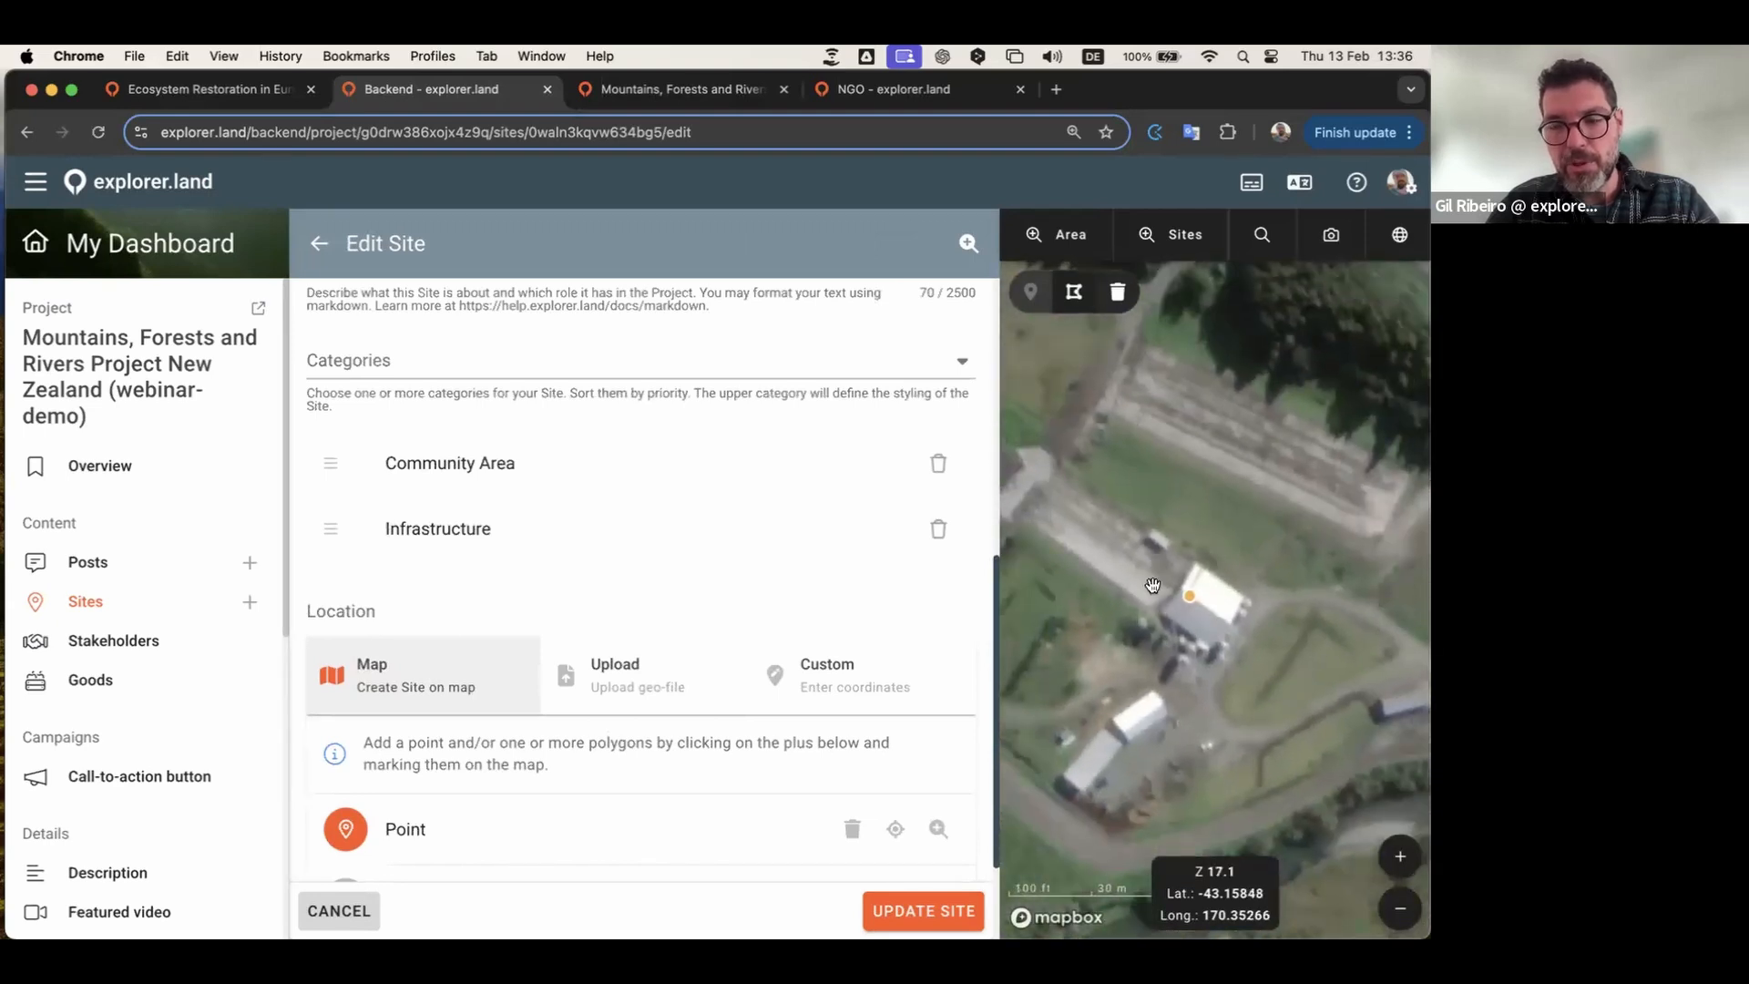
Step: Return to the Sites list and expand Farm House's title and description details
{"action": "left_click", "coordinate": [319, 244]}
{"action": "left_click", "coordinate": [918, 452]}
{"action": "mouse_move", "coordinate": [918, 458]}
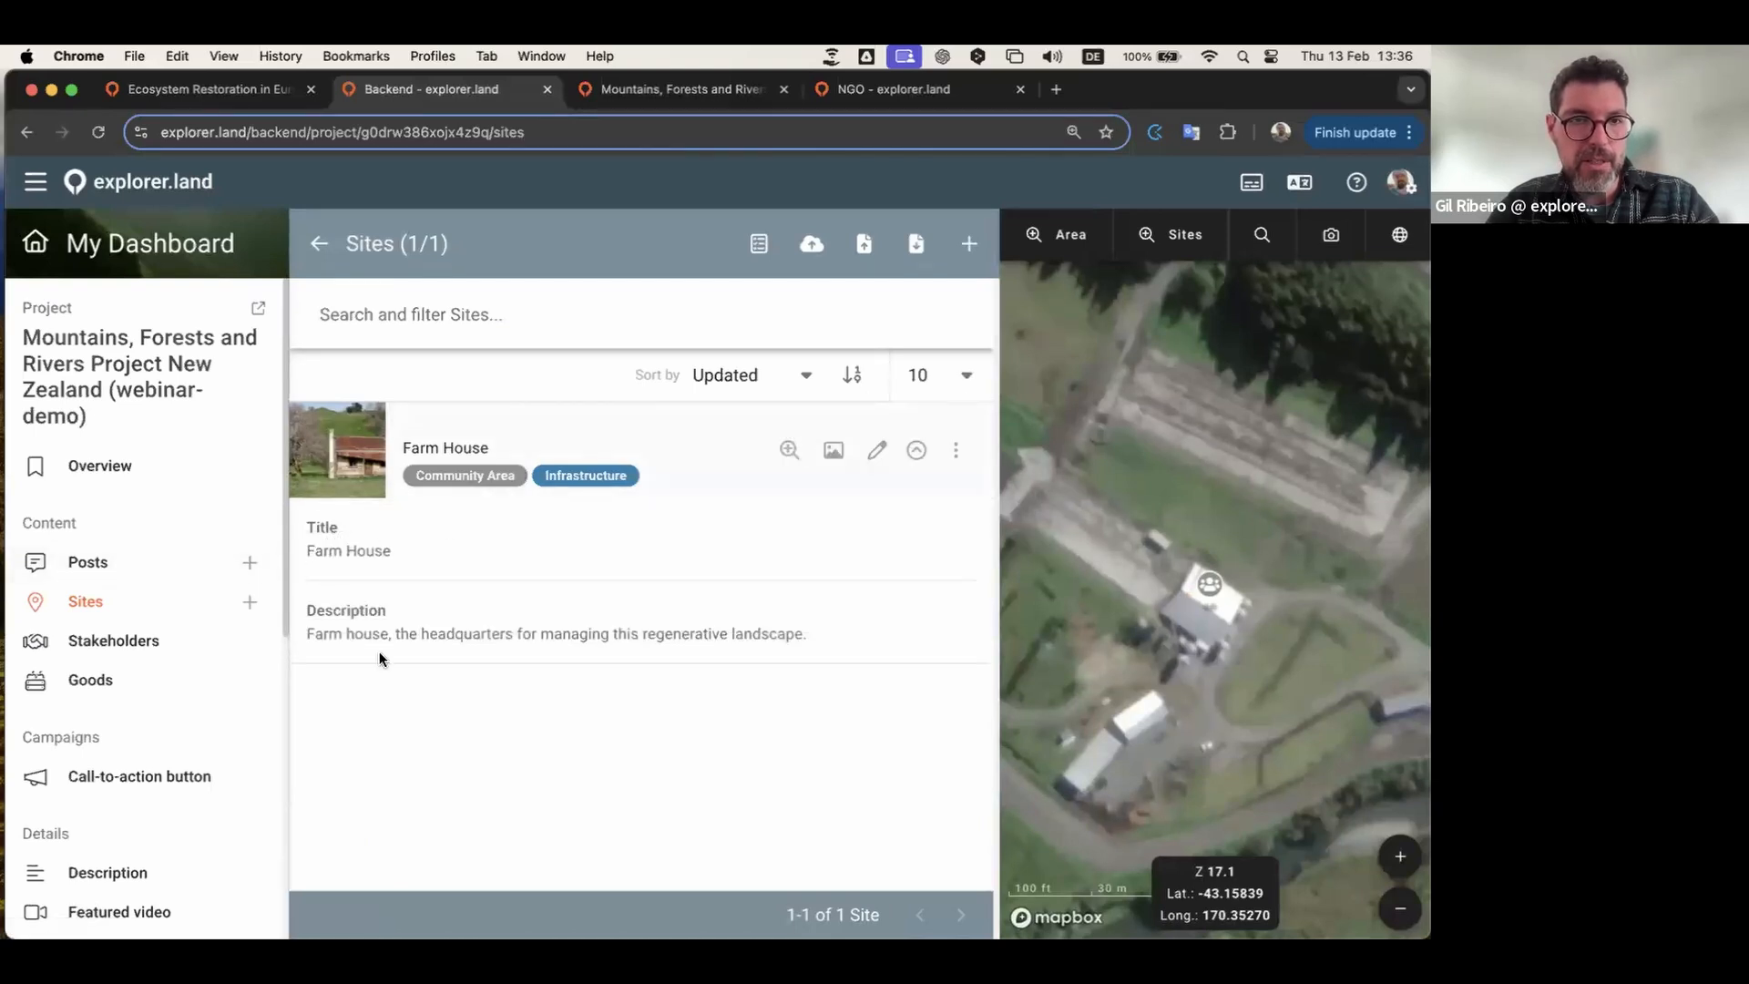
Step: Check the Farm House row's unpublish, download and delete actions, then collapse its details panel
{"action": "left_click", "coordinate": [954, 451]}
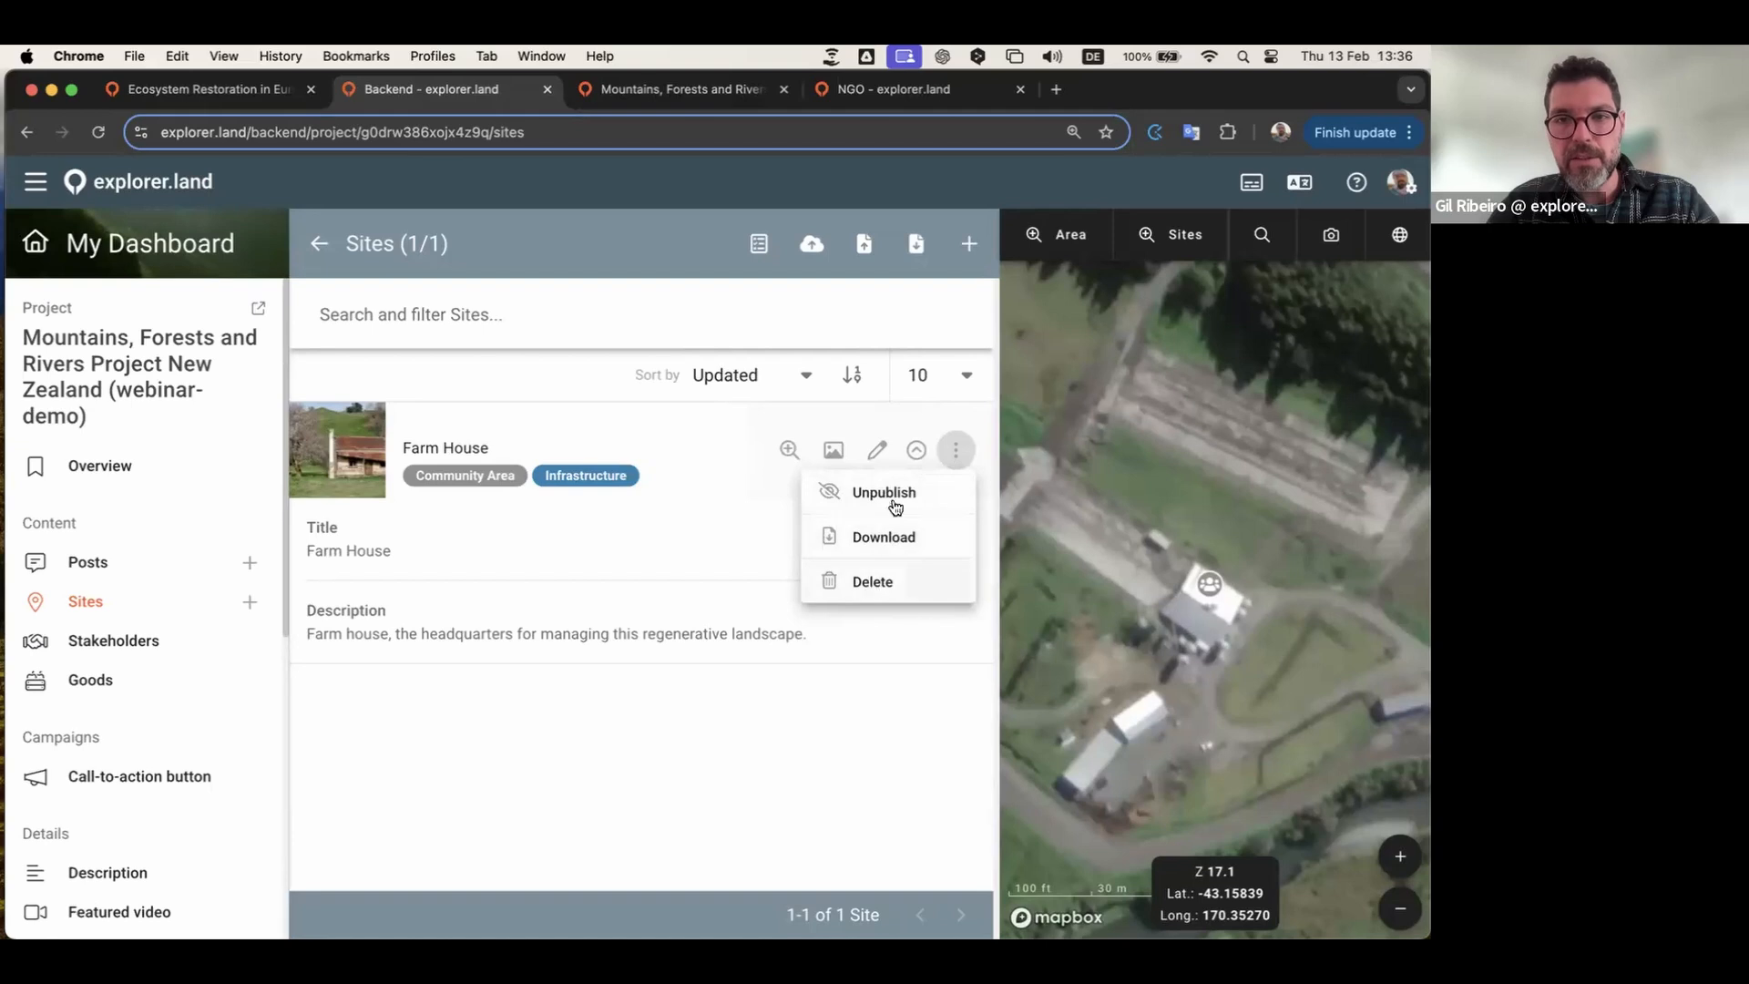
{"action": "left_click", "coordinate": [827, 714]}
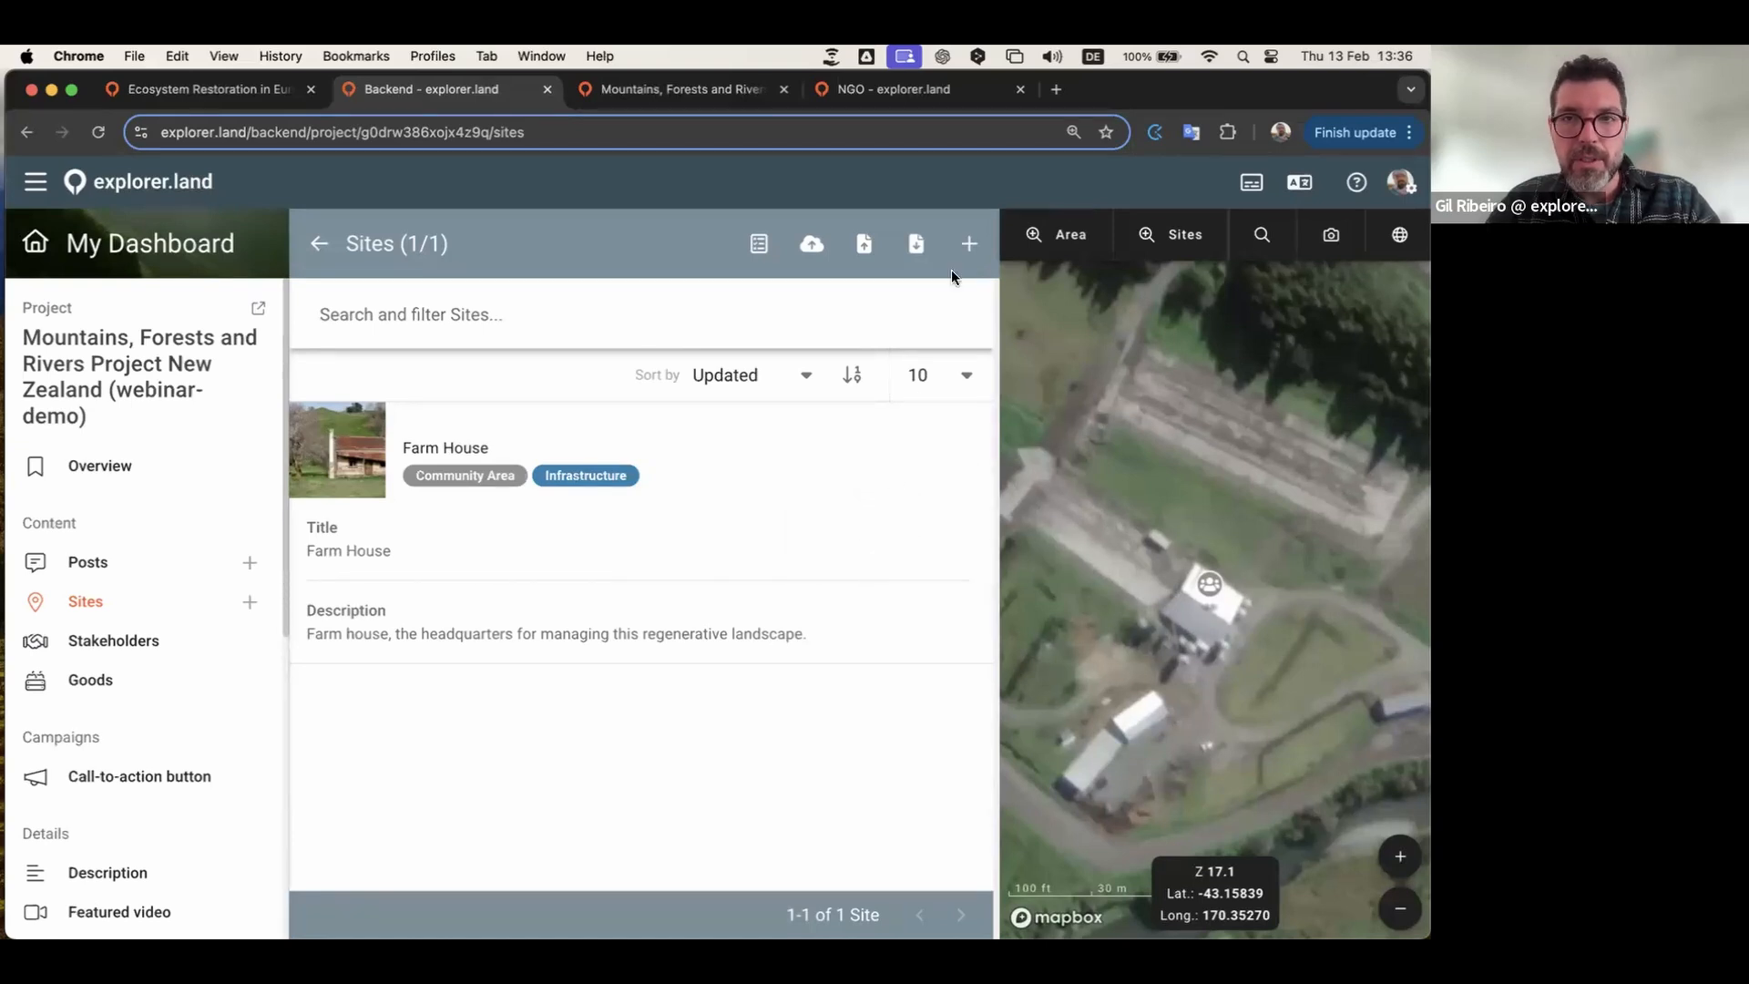
{"action": "mouse_move", "coordinate": [644, 523]}
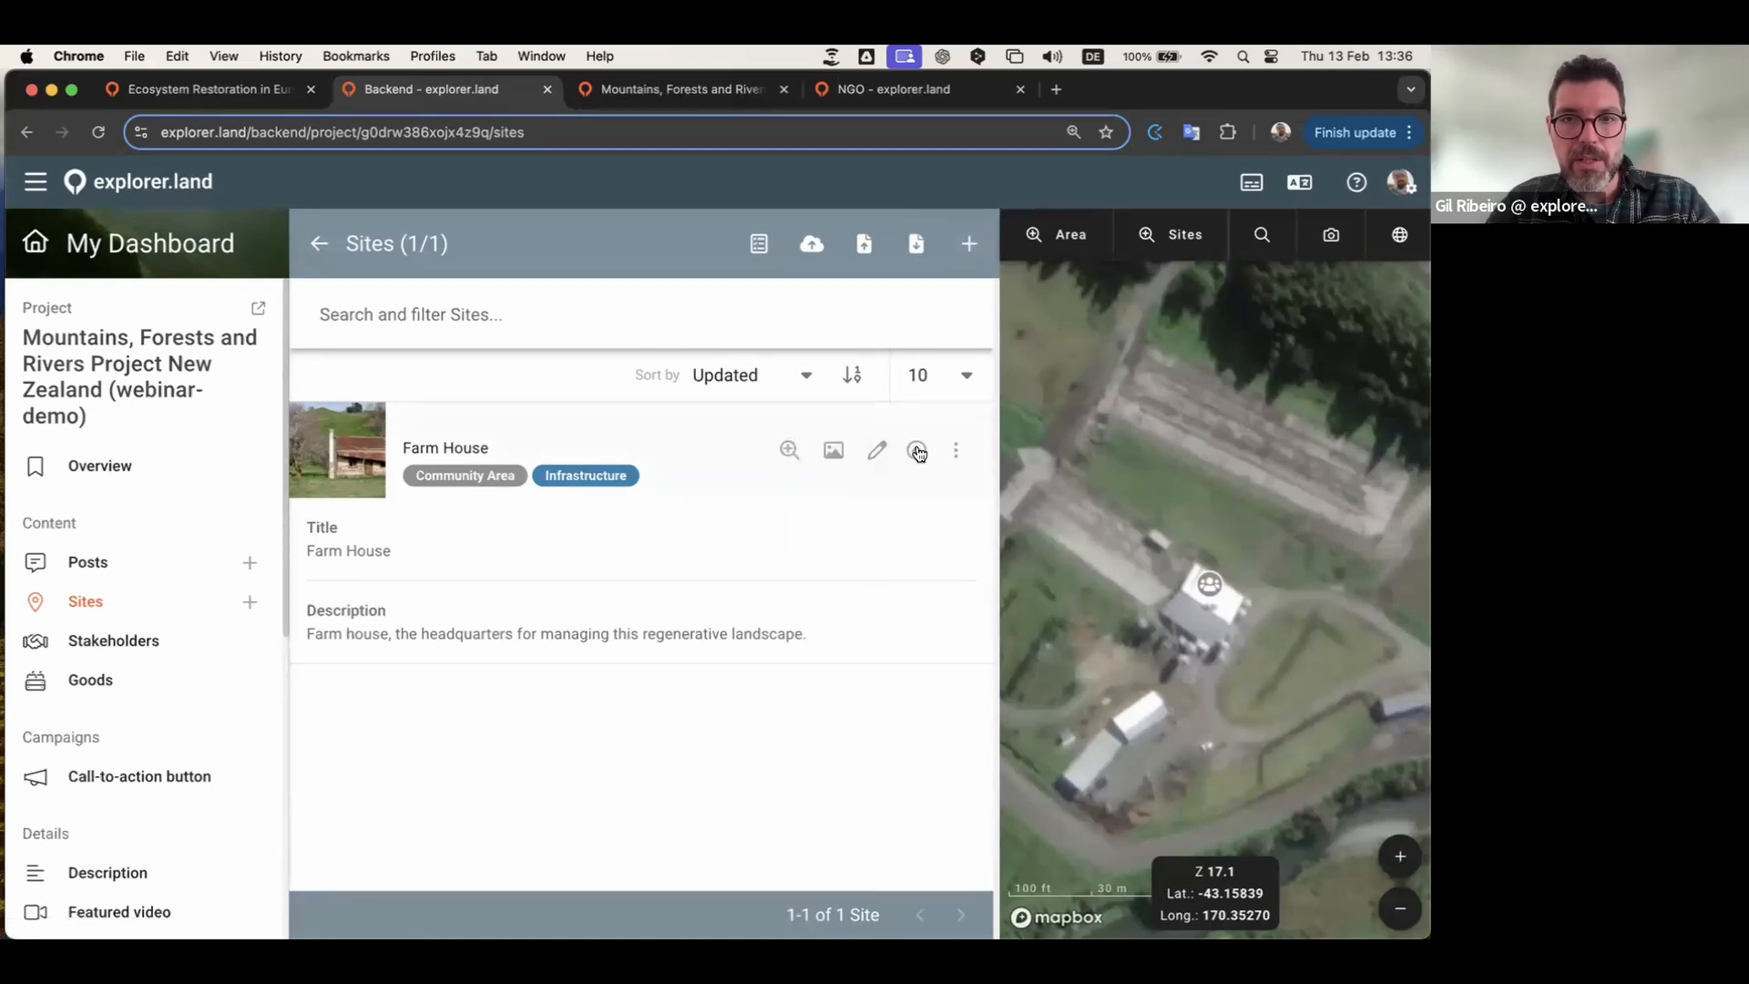
{"action": "left_click", "coordinate": [918, 451]}
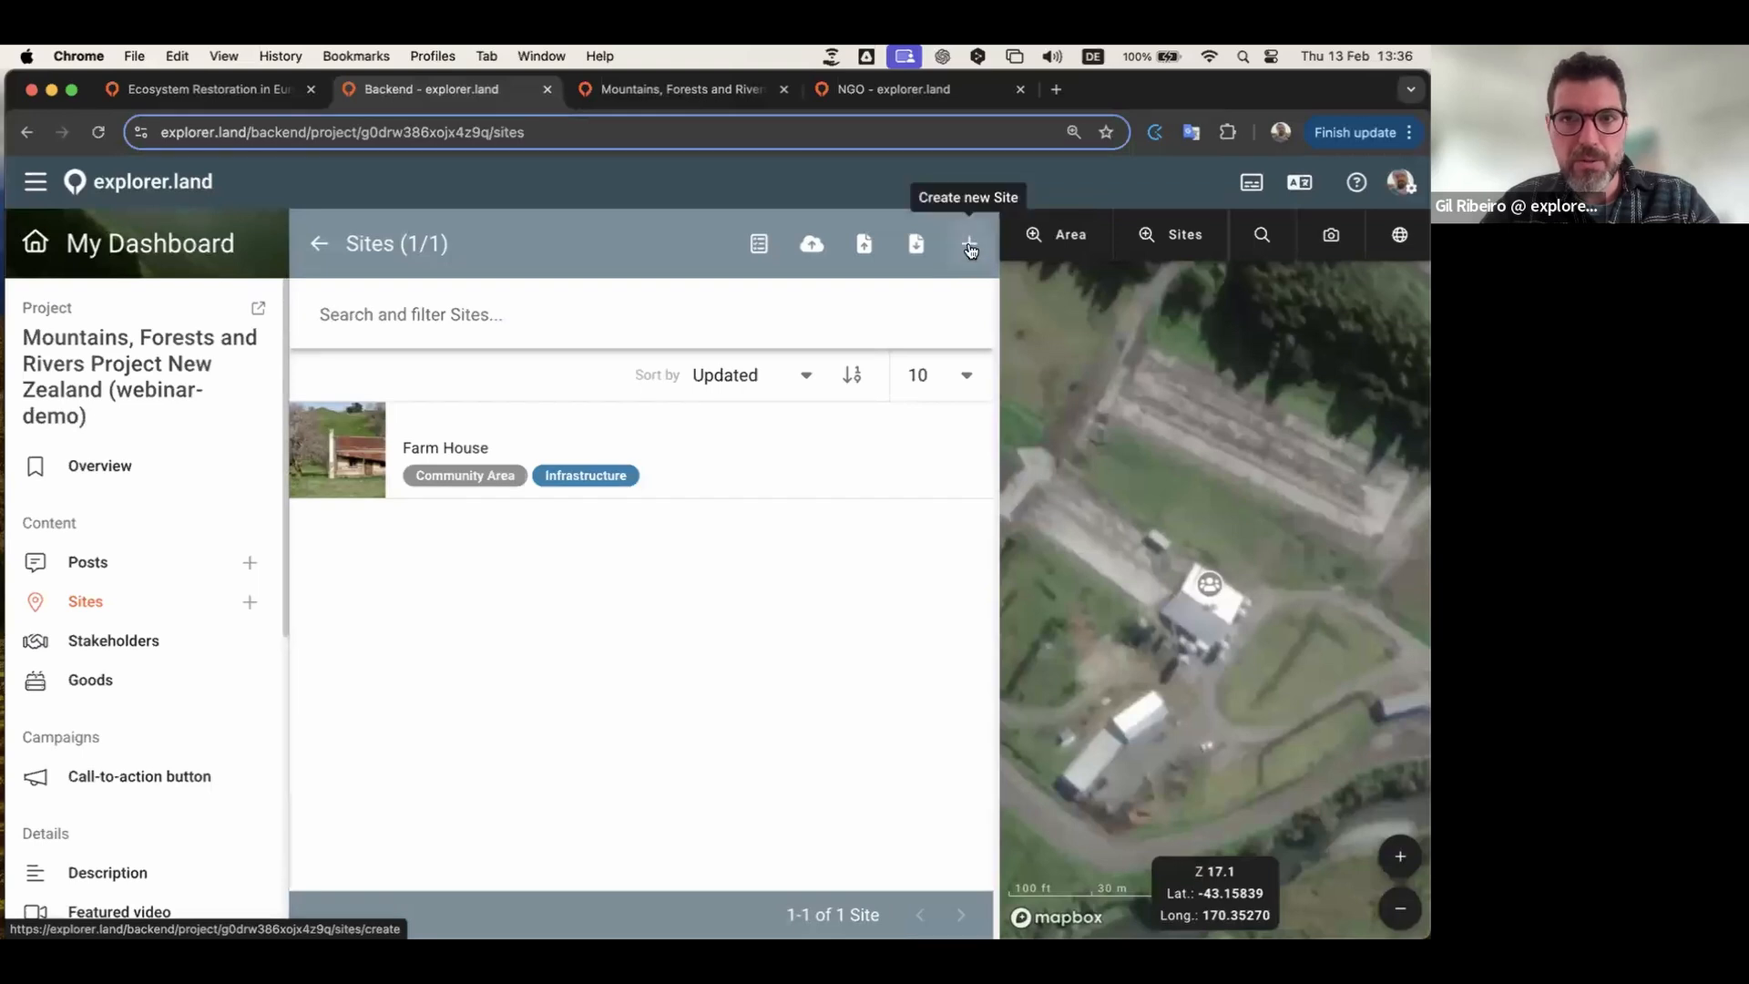
Step: Start a new site and paste in the name 'Coastal forest restoration area'
{"action": "left_click", "coordinate": [967, 246]}
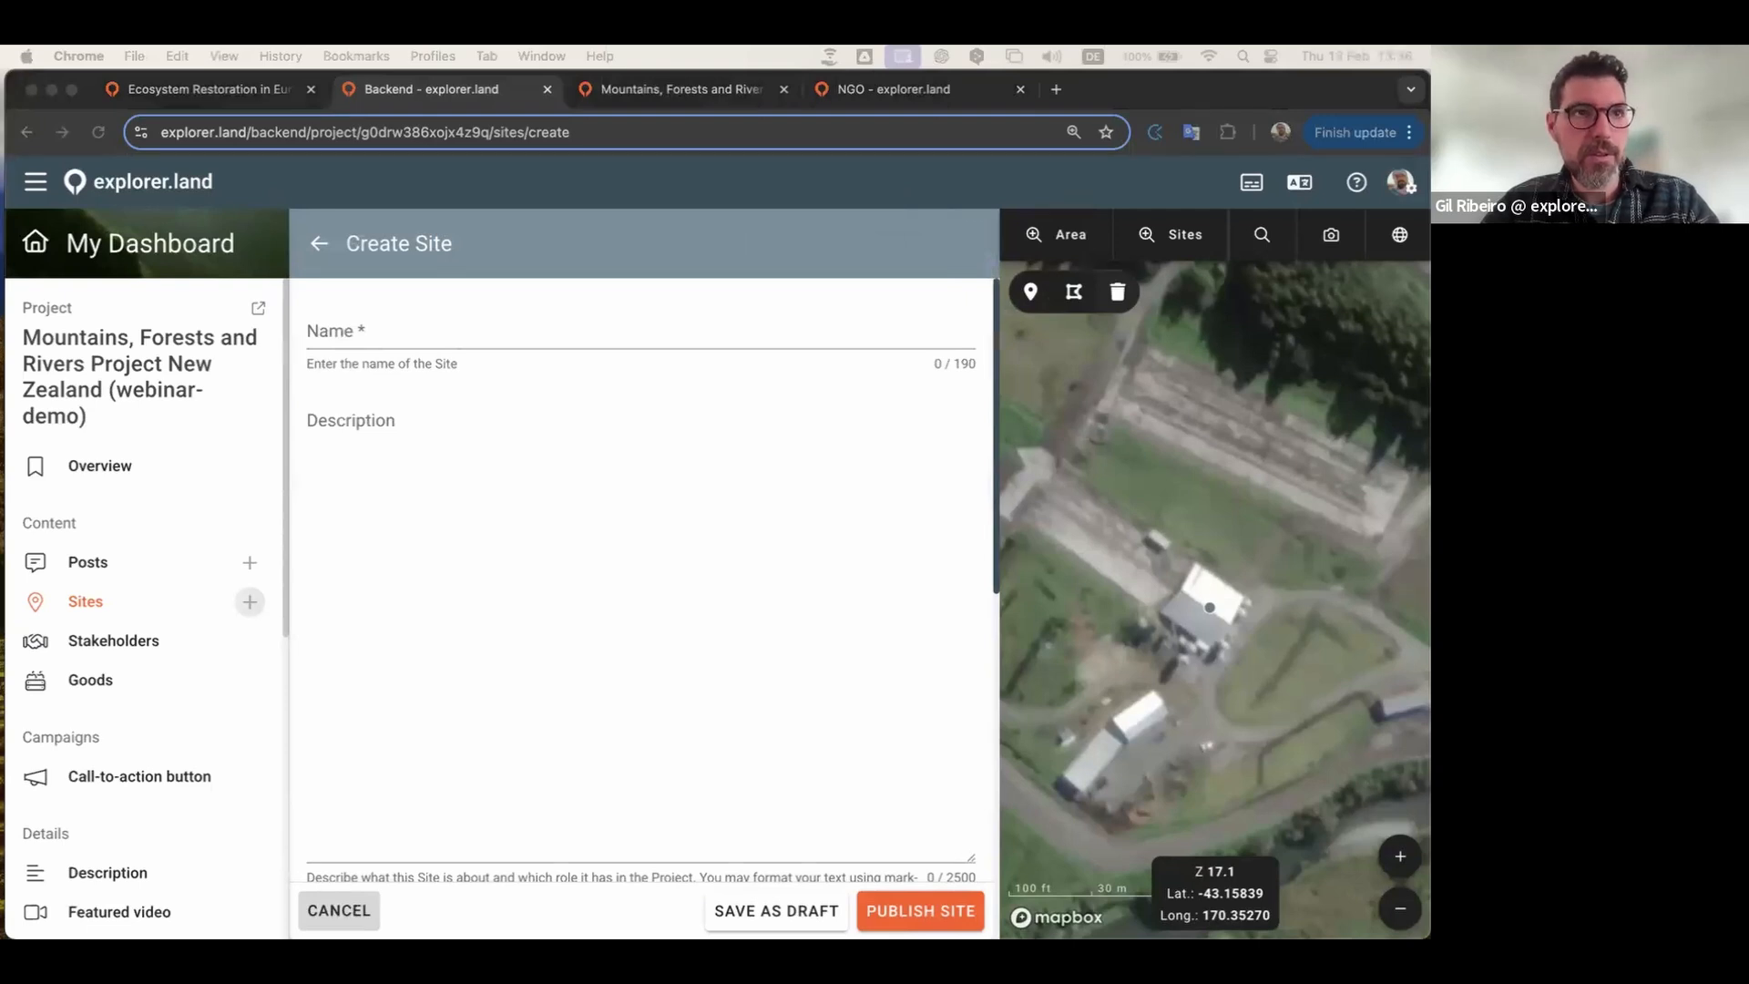
{"action": "left_click", "coordinate": [370, 331]}
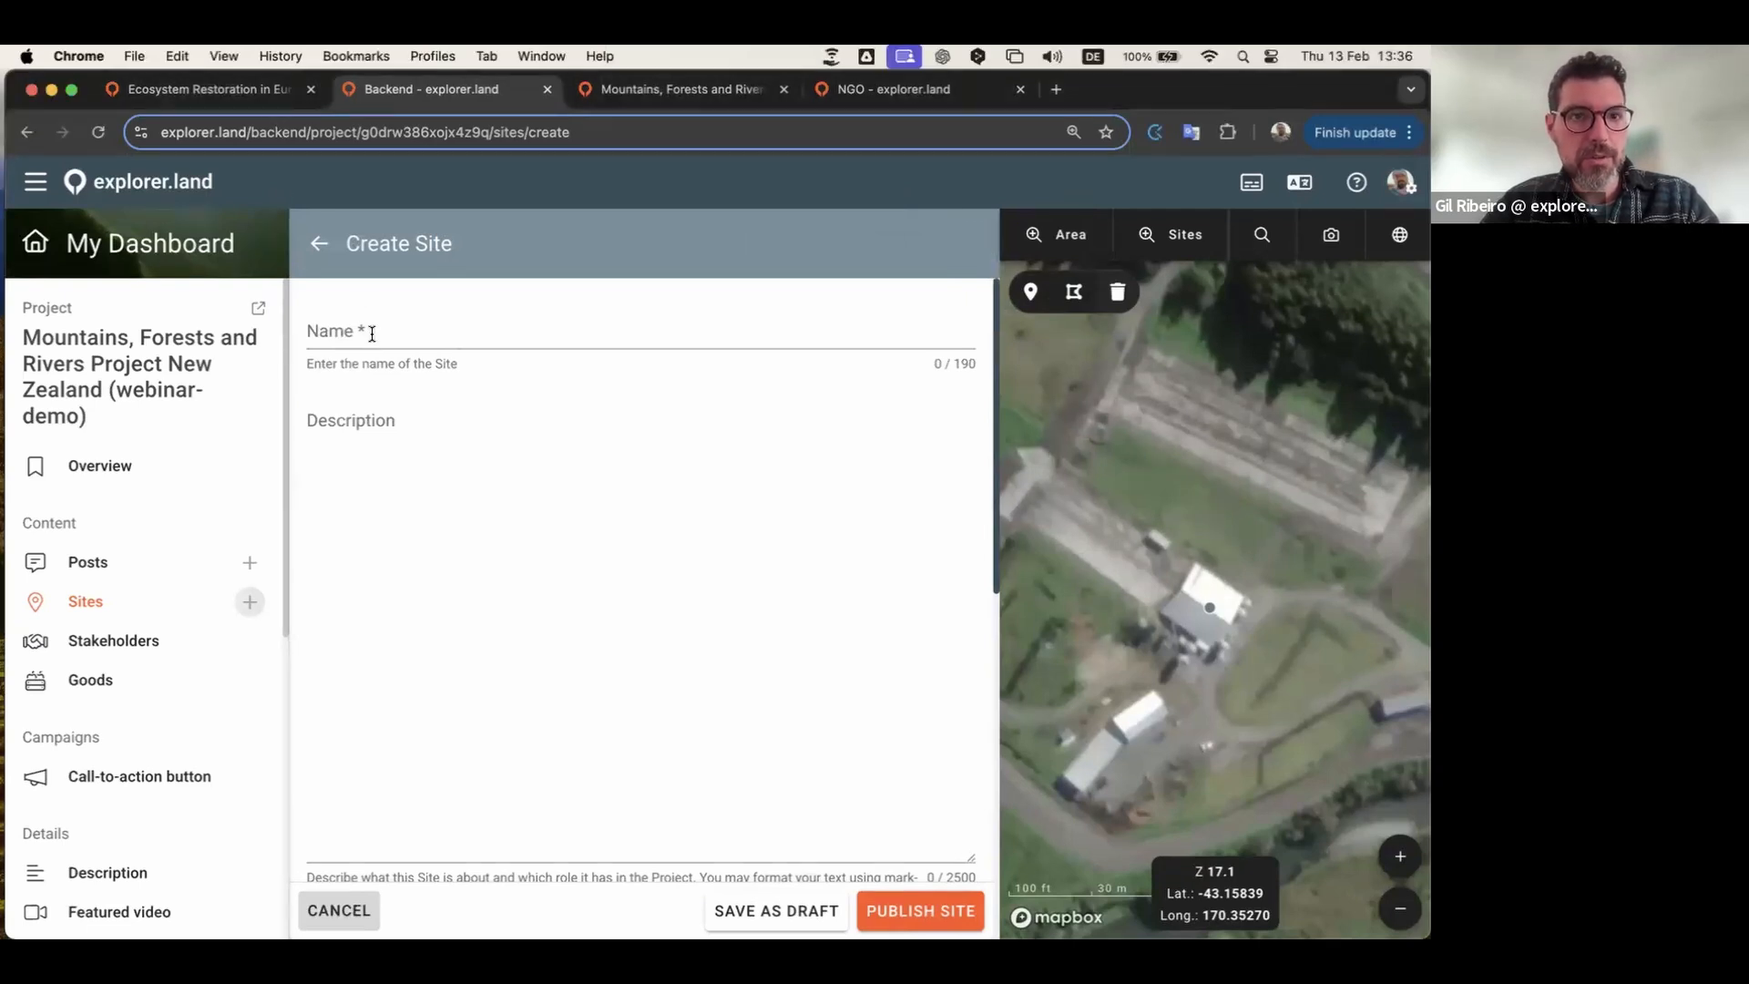
{"action": "type", "text": "Coastal forest restoration area"}
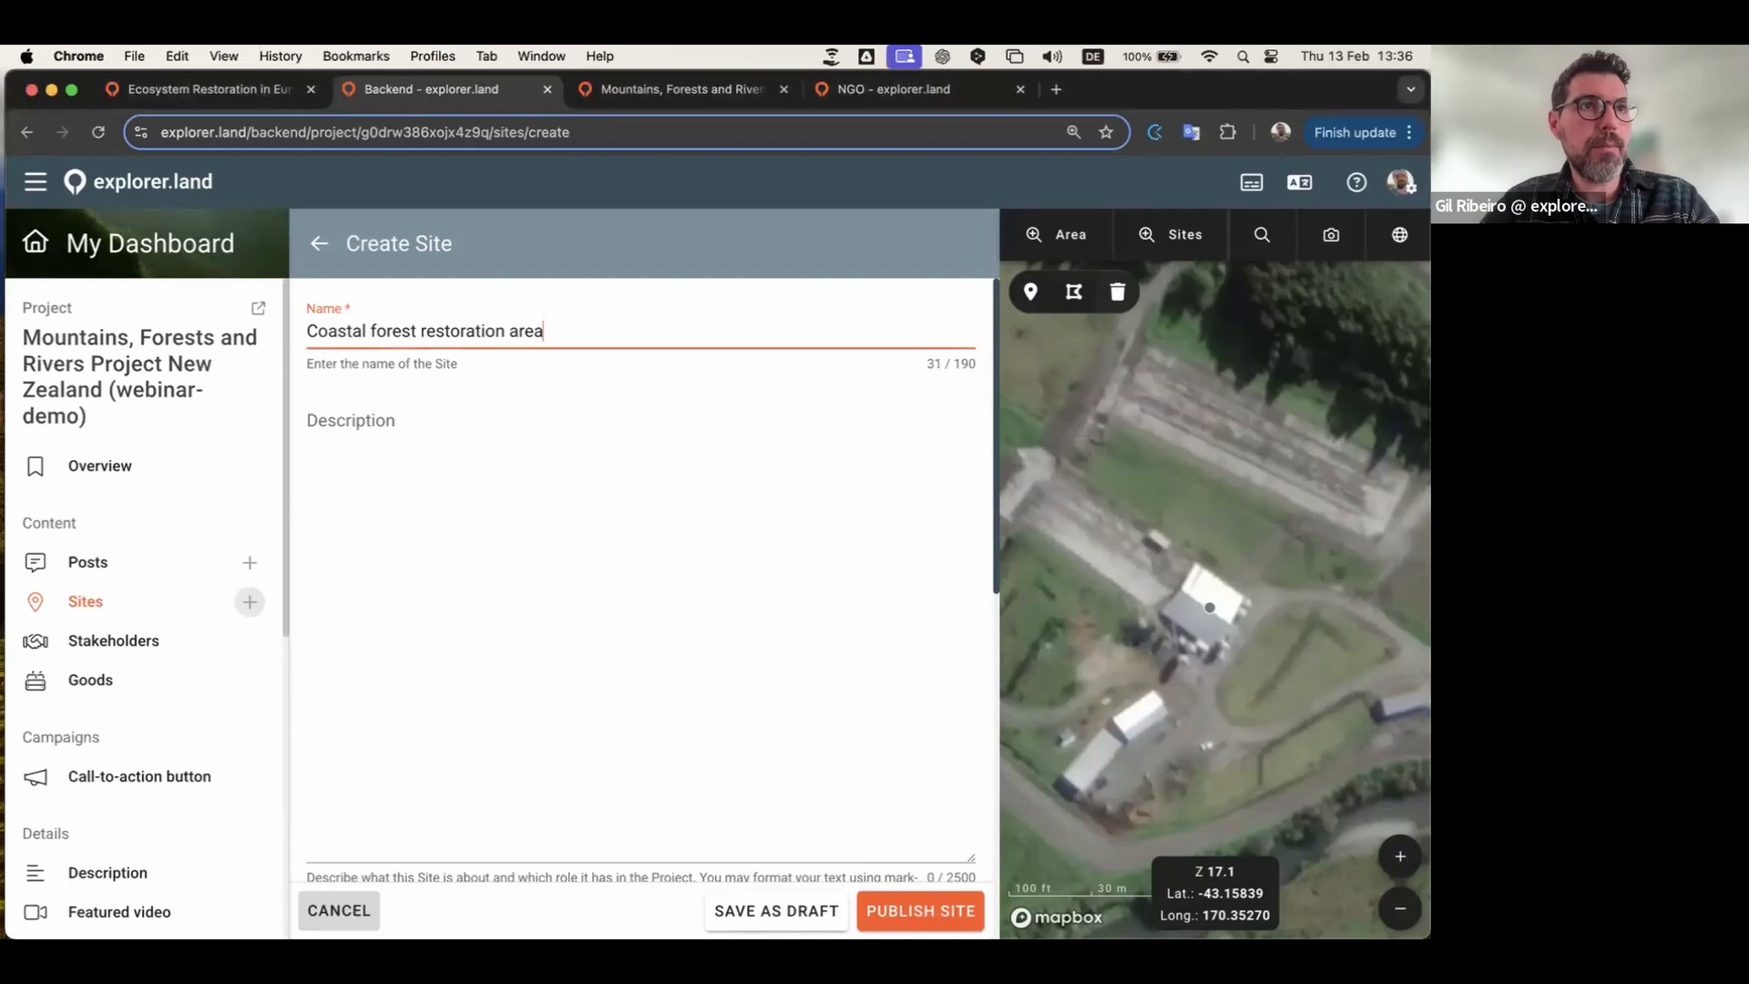
Step: Paste the 1540-character planting description into the site's description field
{"action": "key", "text": "super+Tab"}
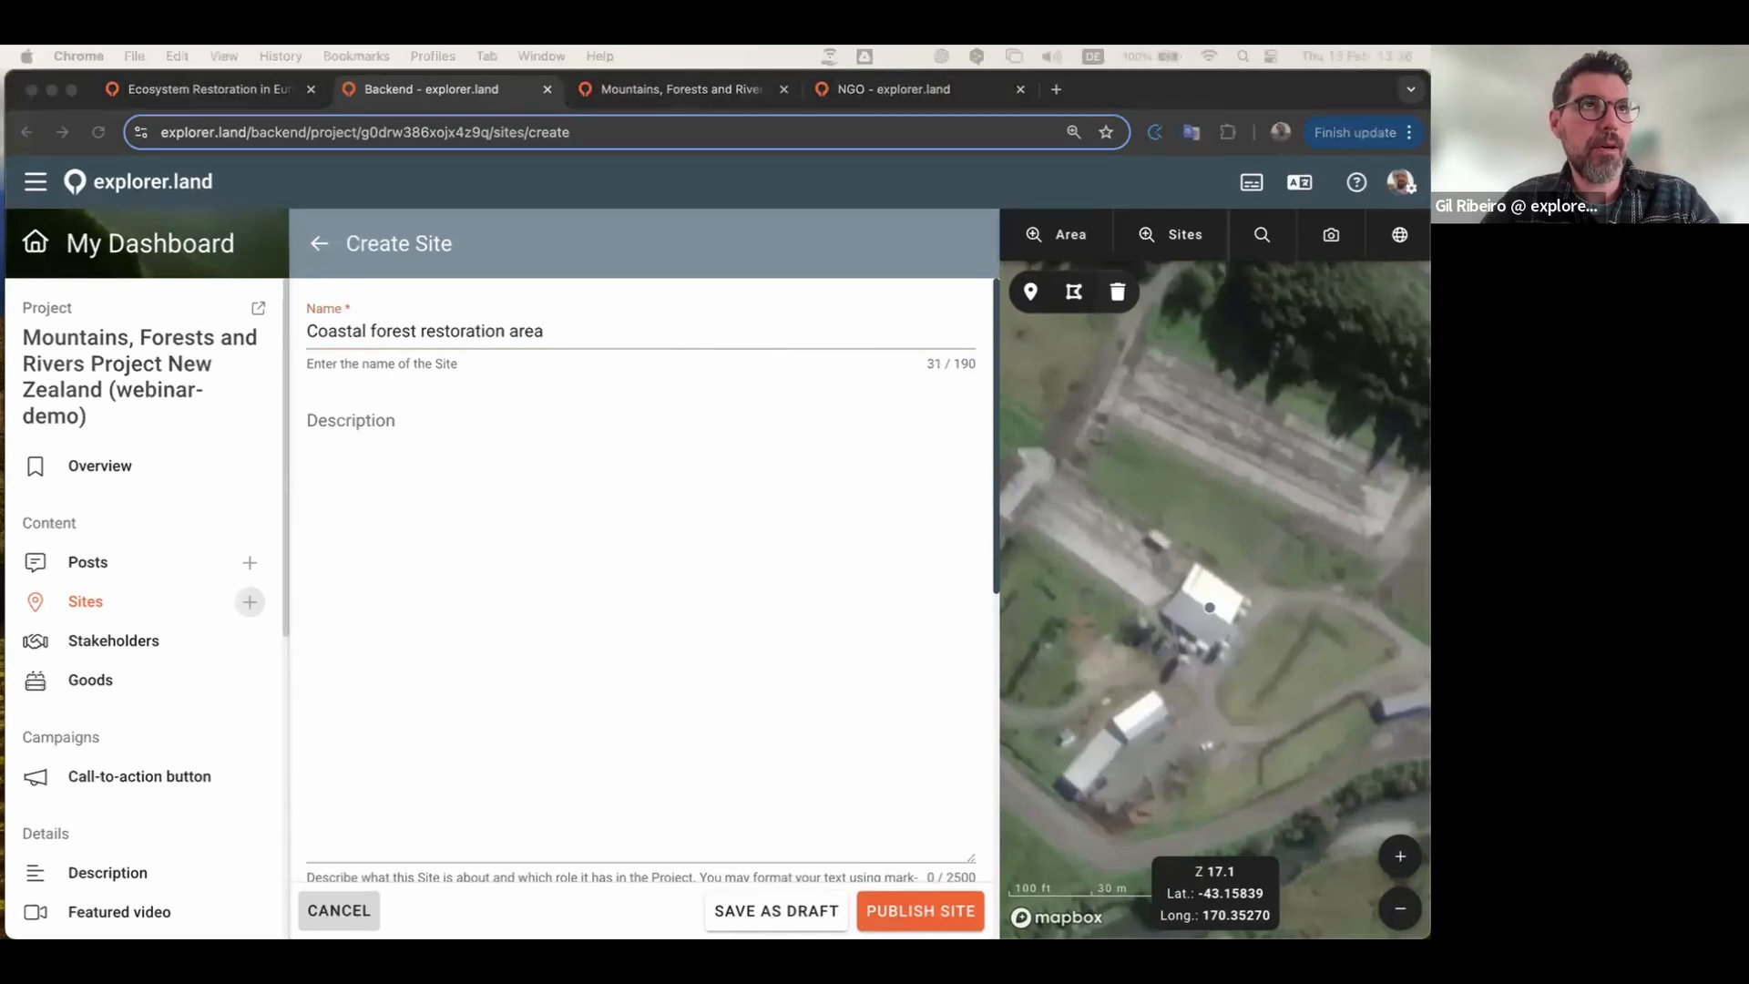
{"action": "key", "text": "super+Tab"}
{"action": "left_click", "coordinate": [527, 546]}
{"action": "key", "text": "super+v"}
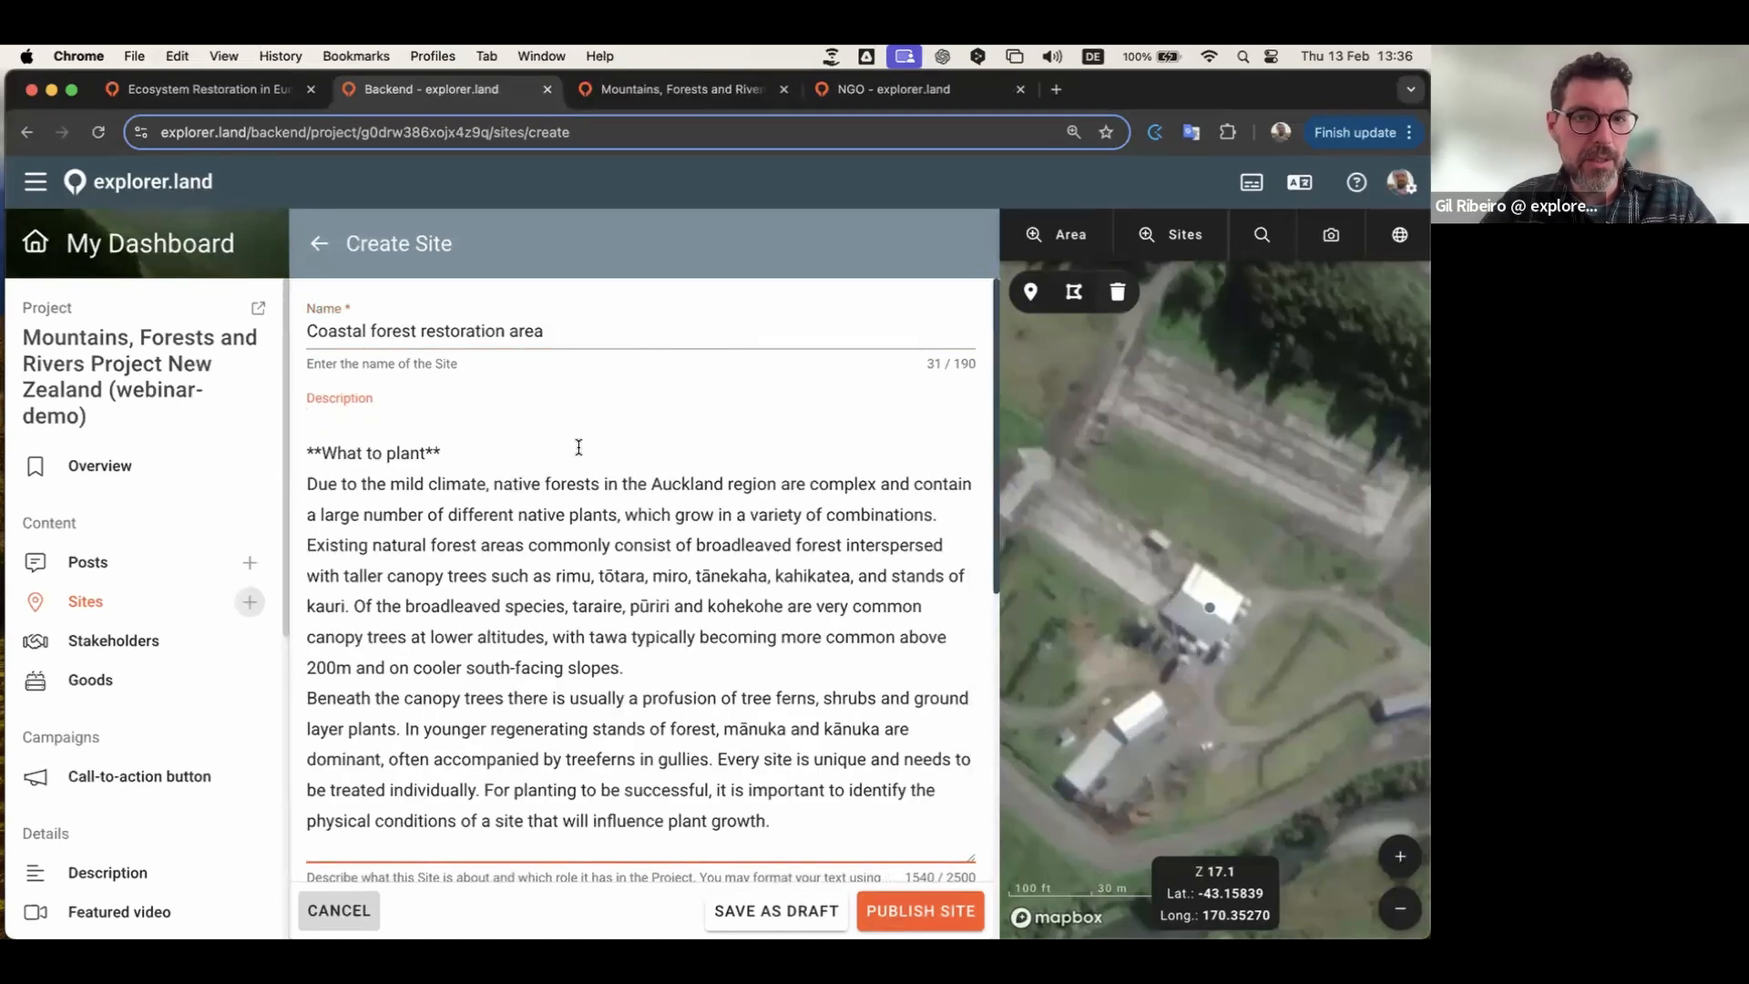
{"action": "scroll", "coordinate": [573, 592], "scroll_direction": "down", "scroll_amount": 3}
{"action": "scroll", "coordinate": [569, 610], "scroll_direction": "up", "scroll_amount": 5}
{"action": "scroll", "coordinate": [568, 617], "scroll_direction": "up", "scroll_amount": 3}
{"action": "scroll", "coordinate": [568, 617], "scroll_direction": "down", "scroll_amount": 3}
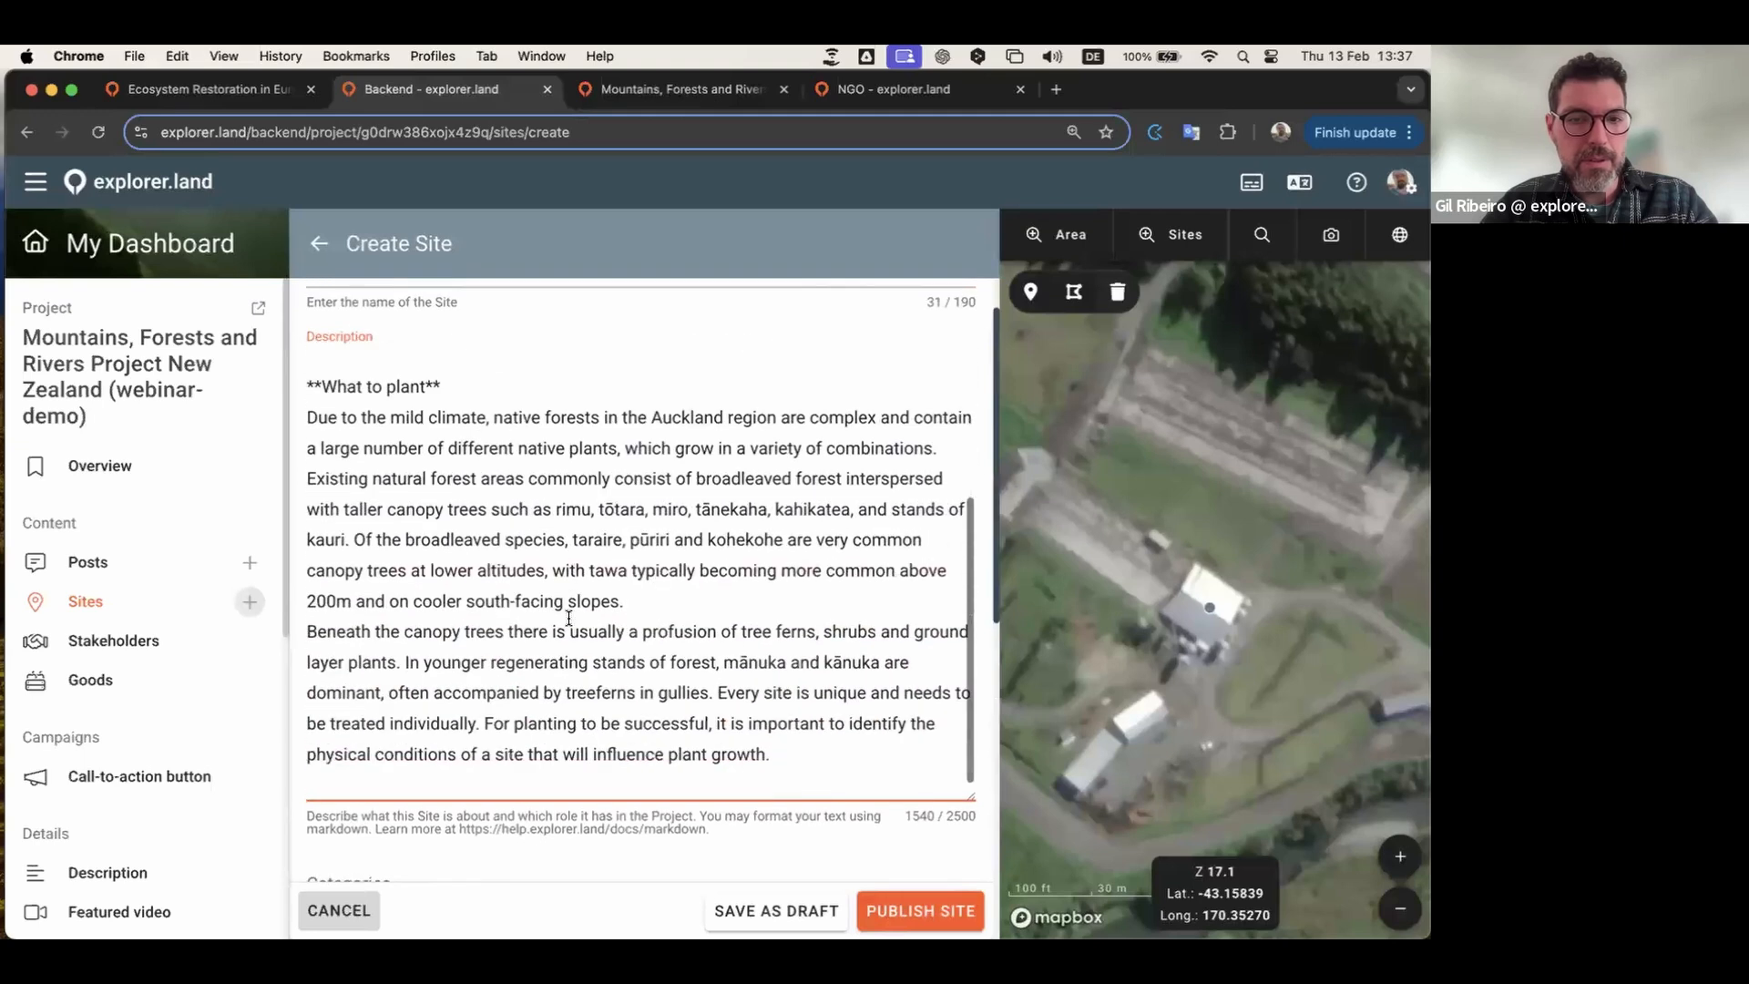
{"action": "scroll", "coordinate": [619, 692], "scroll_direction": "down", "scroll_amount": 5}
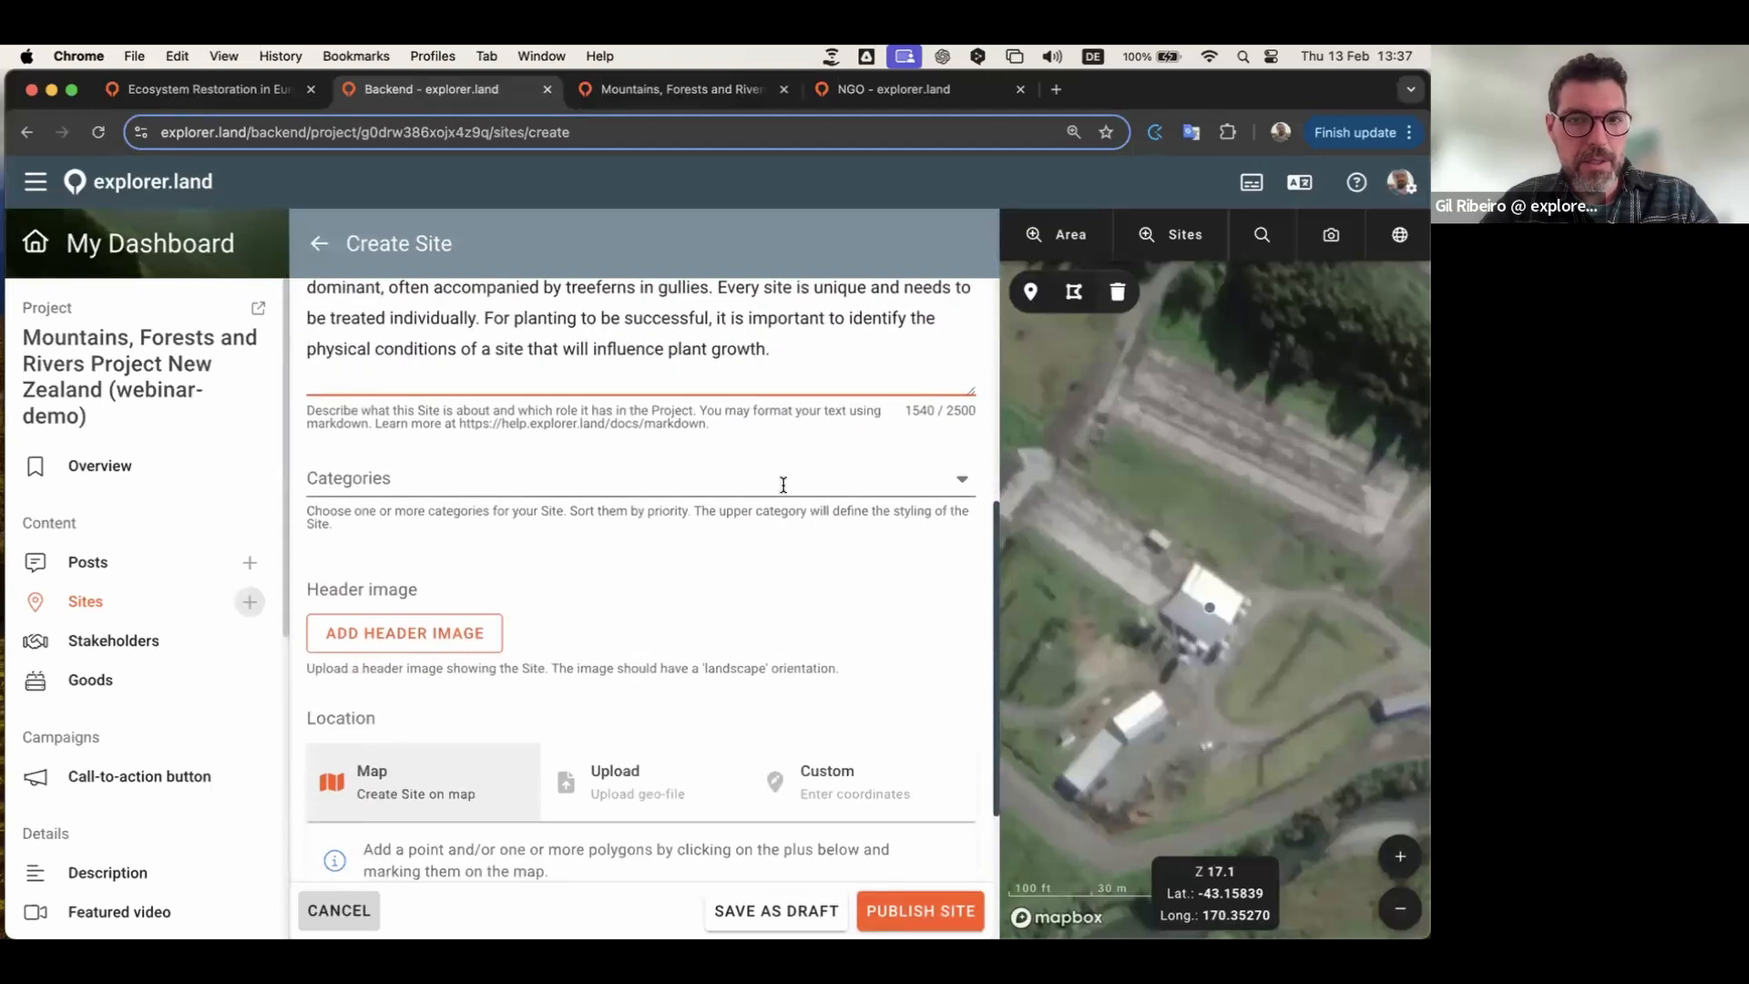
Step: Choose Reforestation from the site's Categories dropdown
{"action": "left_click", "coordinate": [781, 489]}
{"action": "scroll", "coordinate": [489, 637], "scroll_direction": "down", "scroll_amount": 7}
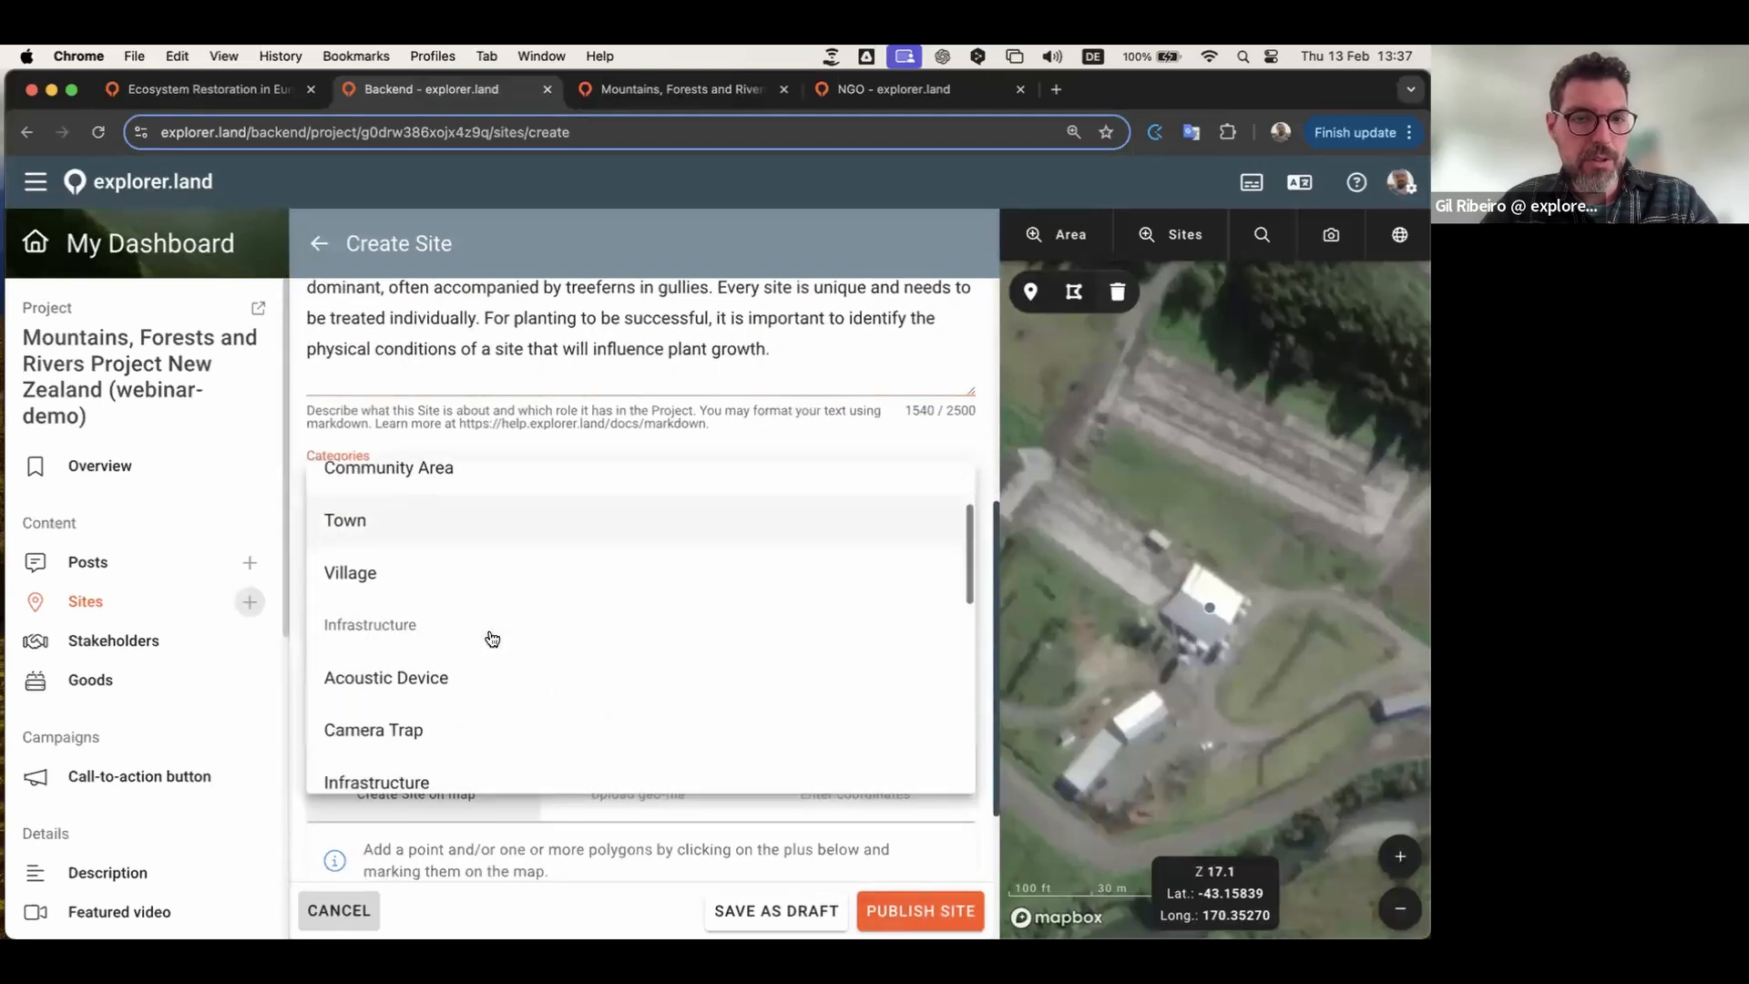
{"action": "scroll", "coordinate": [492, 637], "scroll_direction": "down", "scroll_amount": 3}
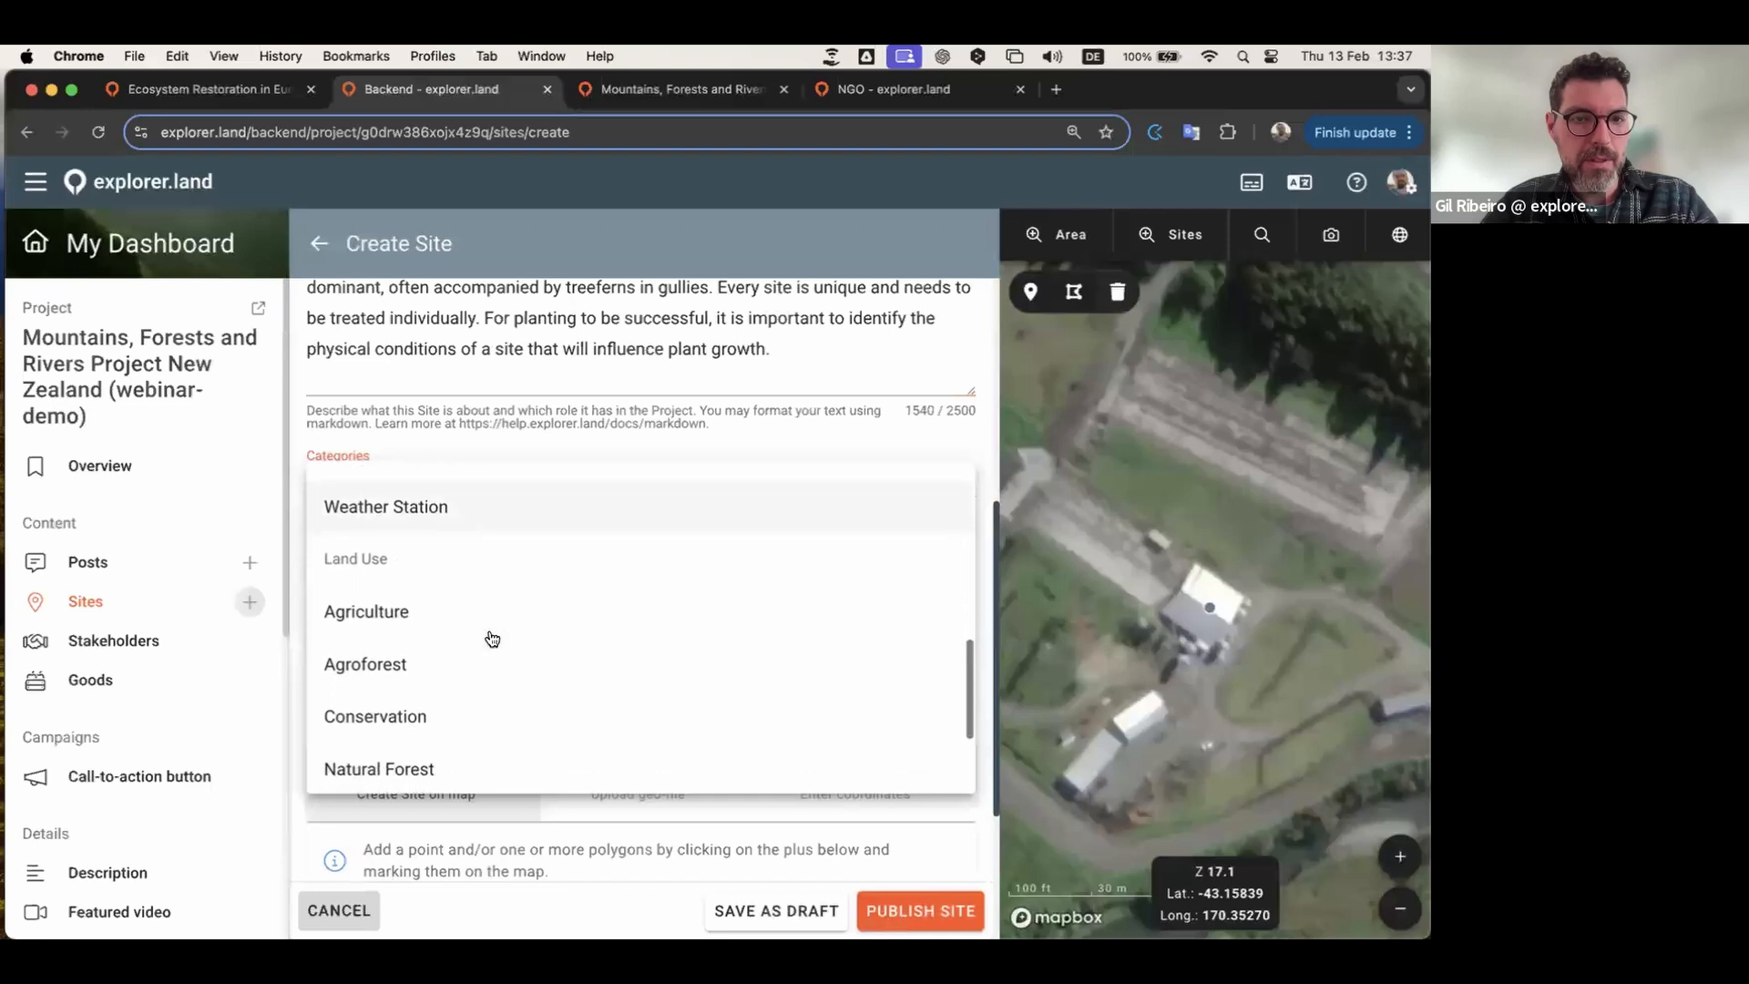
{"action": "scroll", "coordinate": [492, 637], "scroll_direction": "down", "scroll_amount": 3}
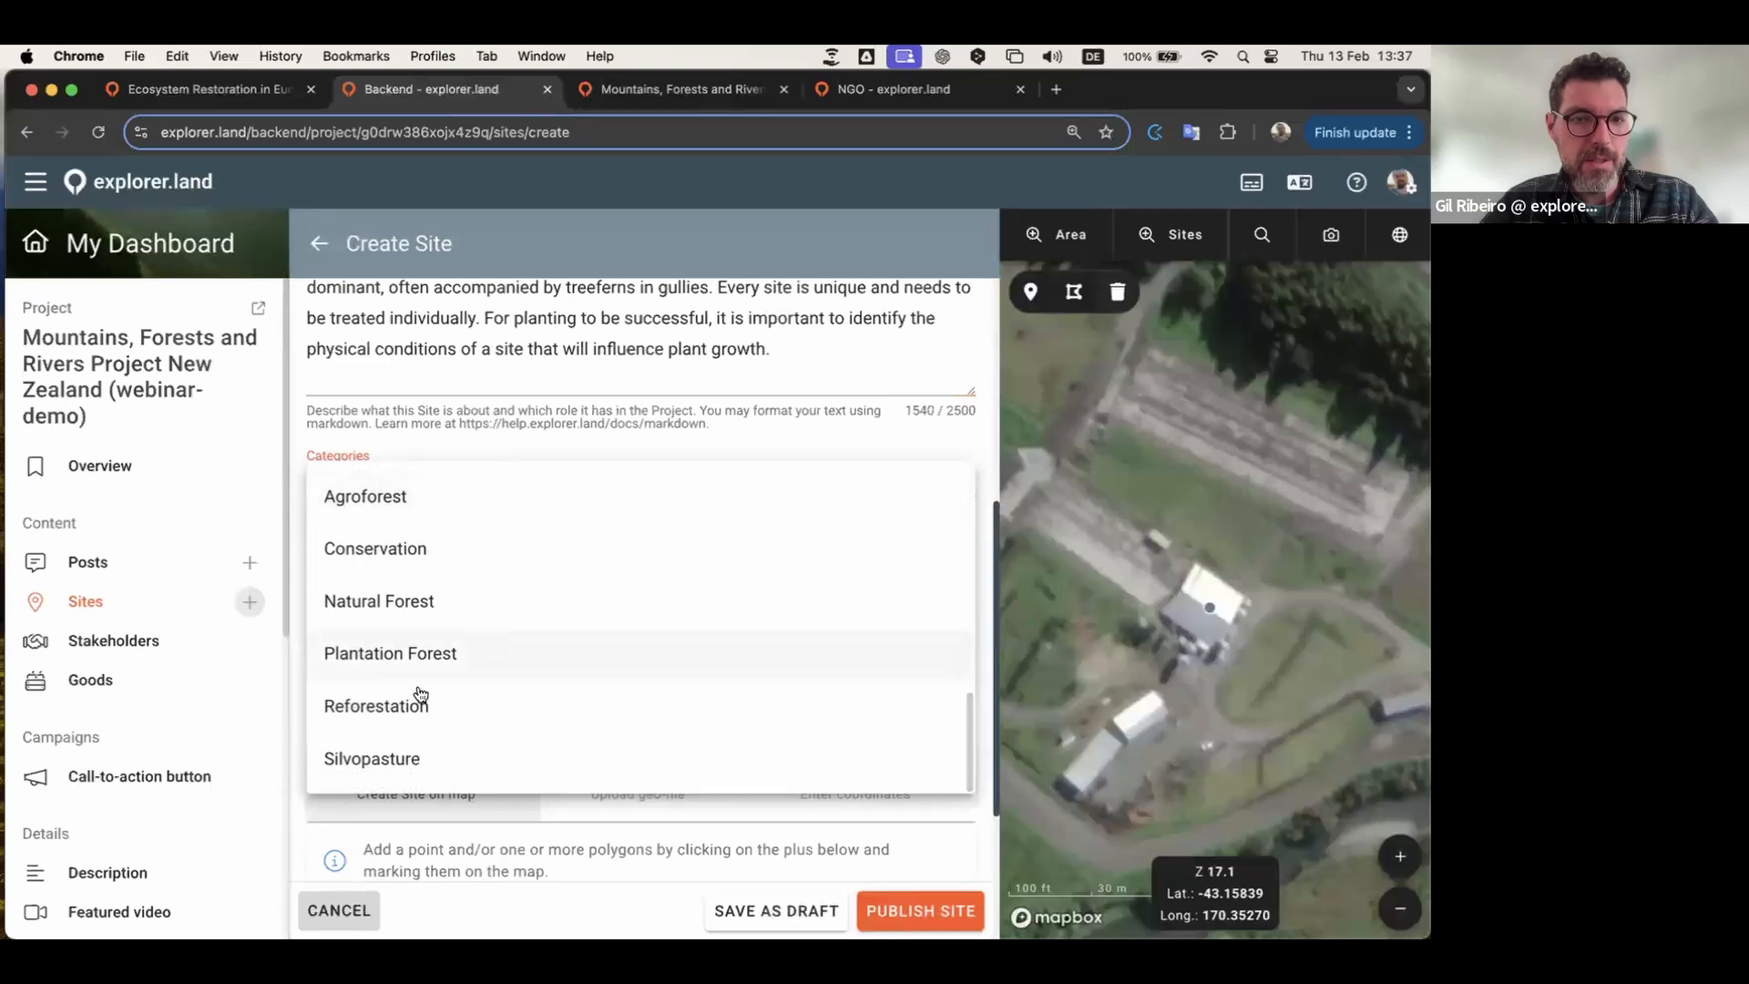
{"action": "left_click", "coordinate": [377, 707]}
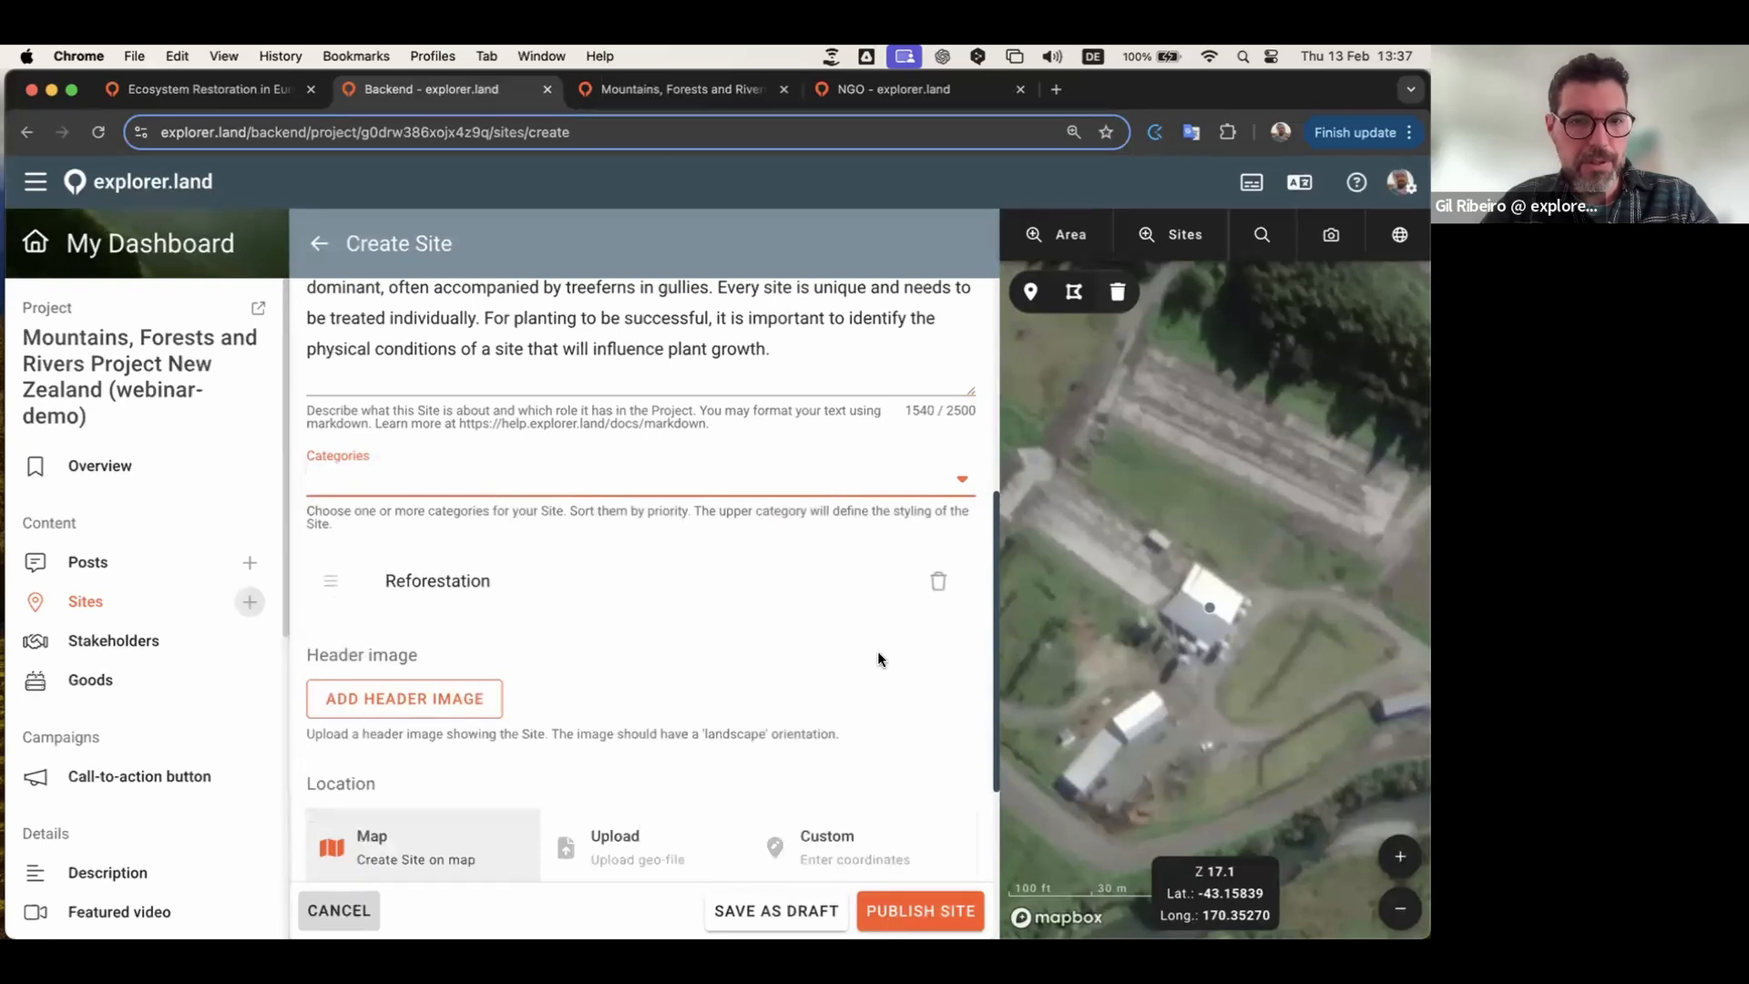
{"action": "scroll", "coordinate": [877, 650], "scroll_direction": "down", "scroll_amount": 3}
{"action": "left_click", "coordinate": [437, 494]}
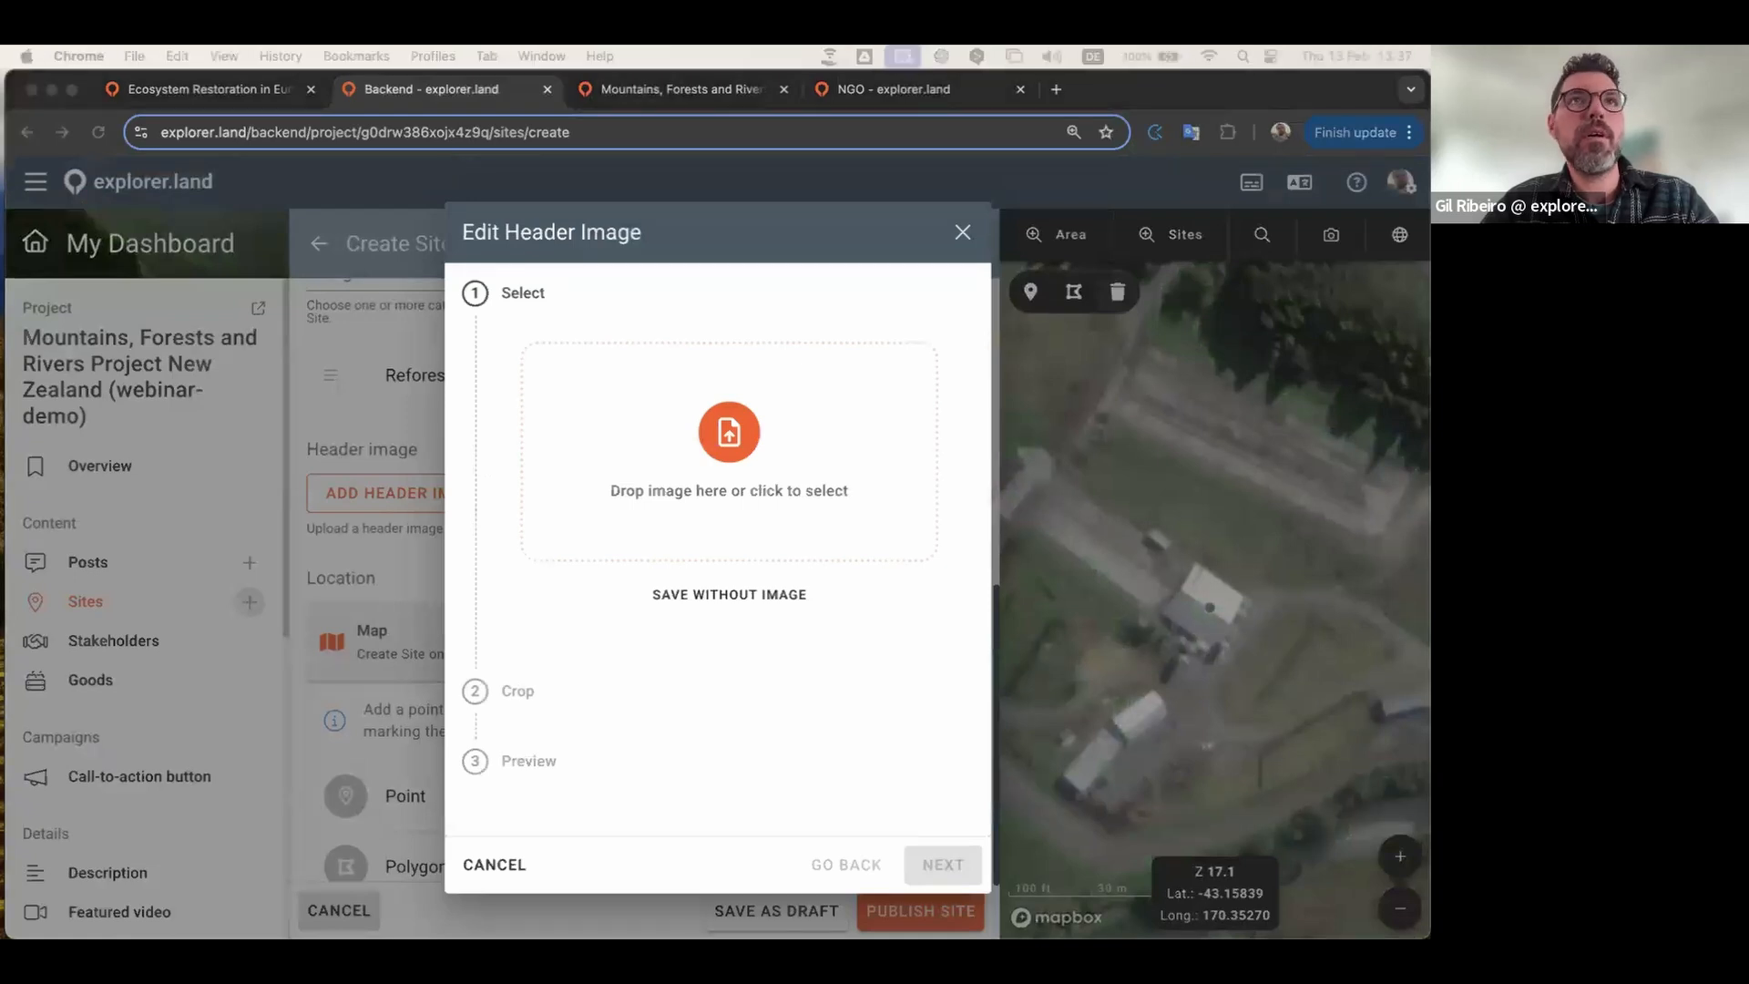
Step: Upload the aerial coastline photo, reposition and crop it, and submit it as the 646.07 KB header image
{"action": "left_click_drag", "start_coordinate": [348, 307], "coordinate": [729, 458]}
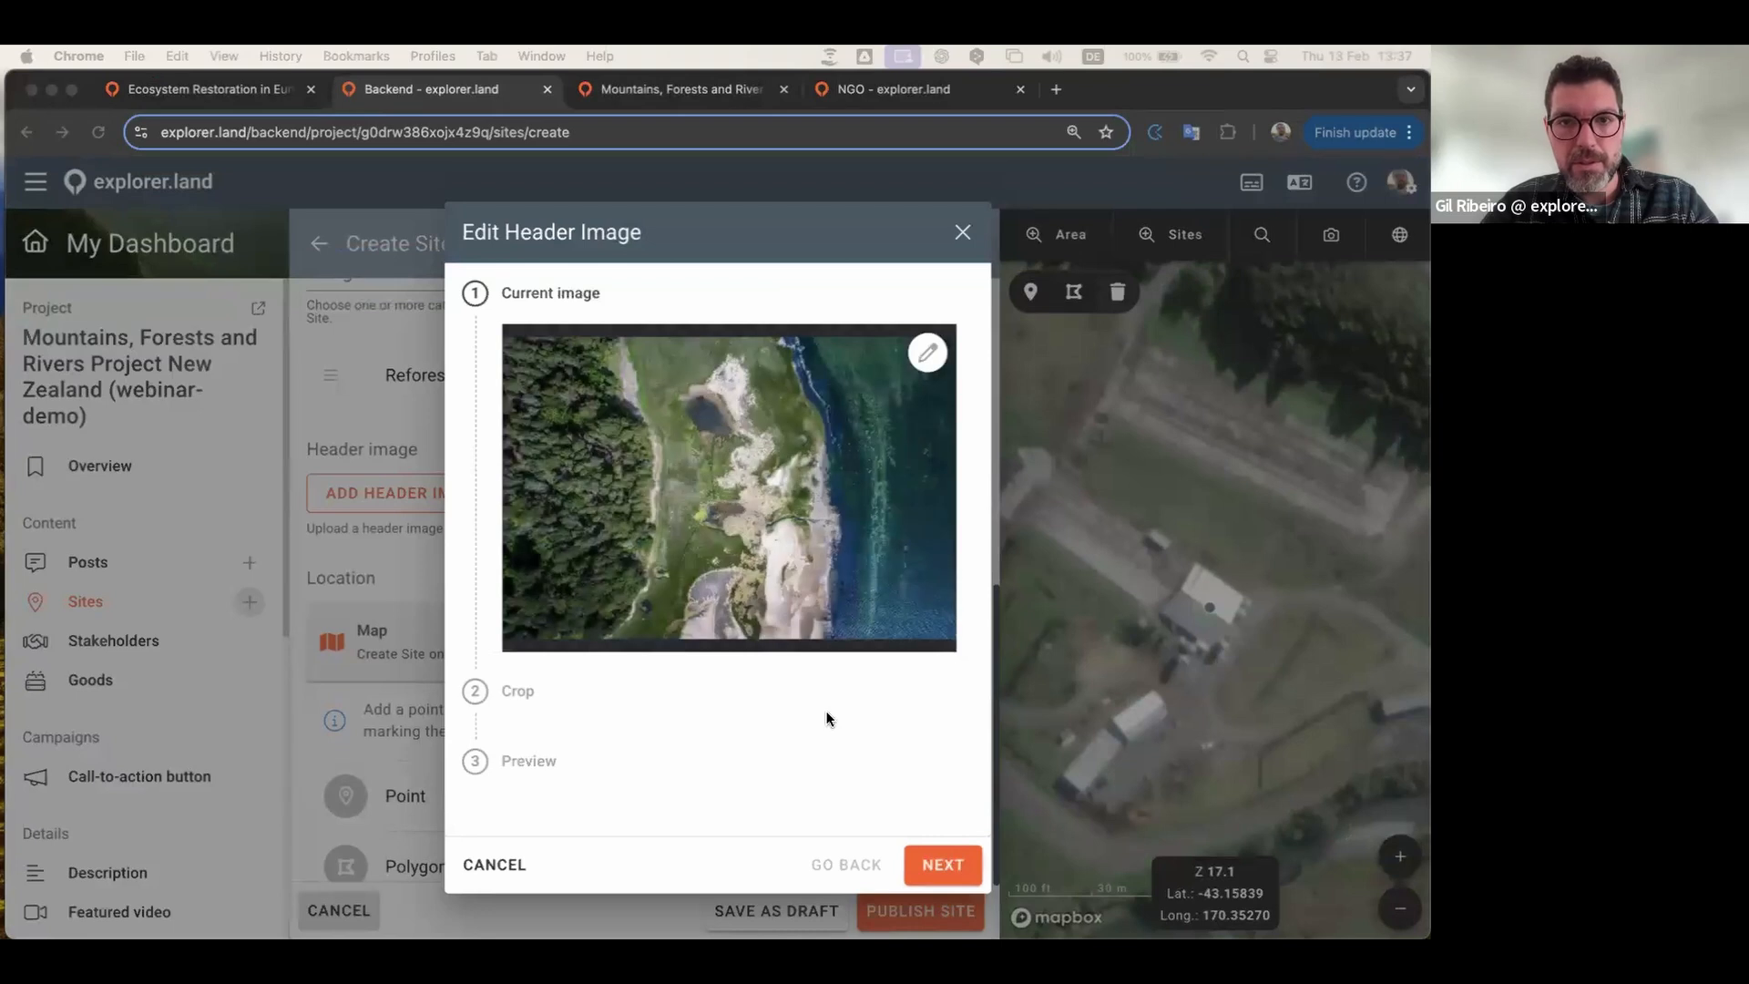
{"action": "left_click", "coordinate": [954, 864]}
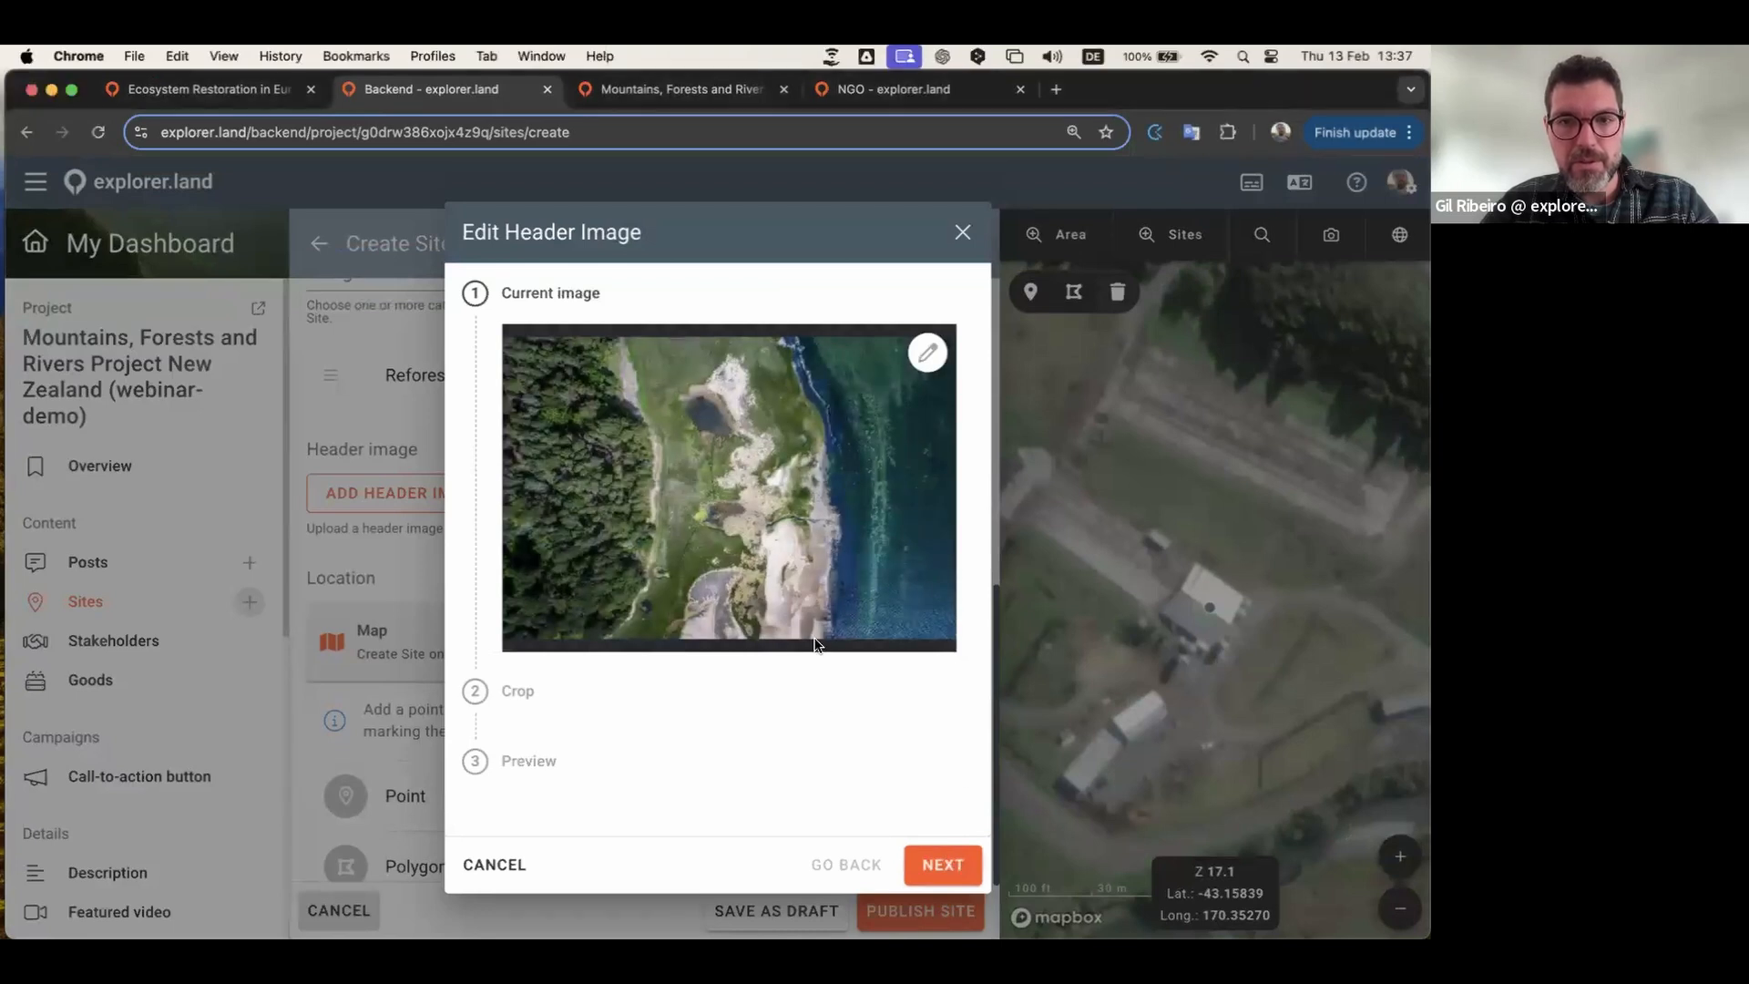
{"action": "left_click", "coordinate": [953, 849]}
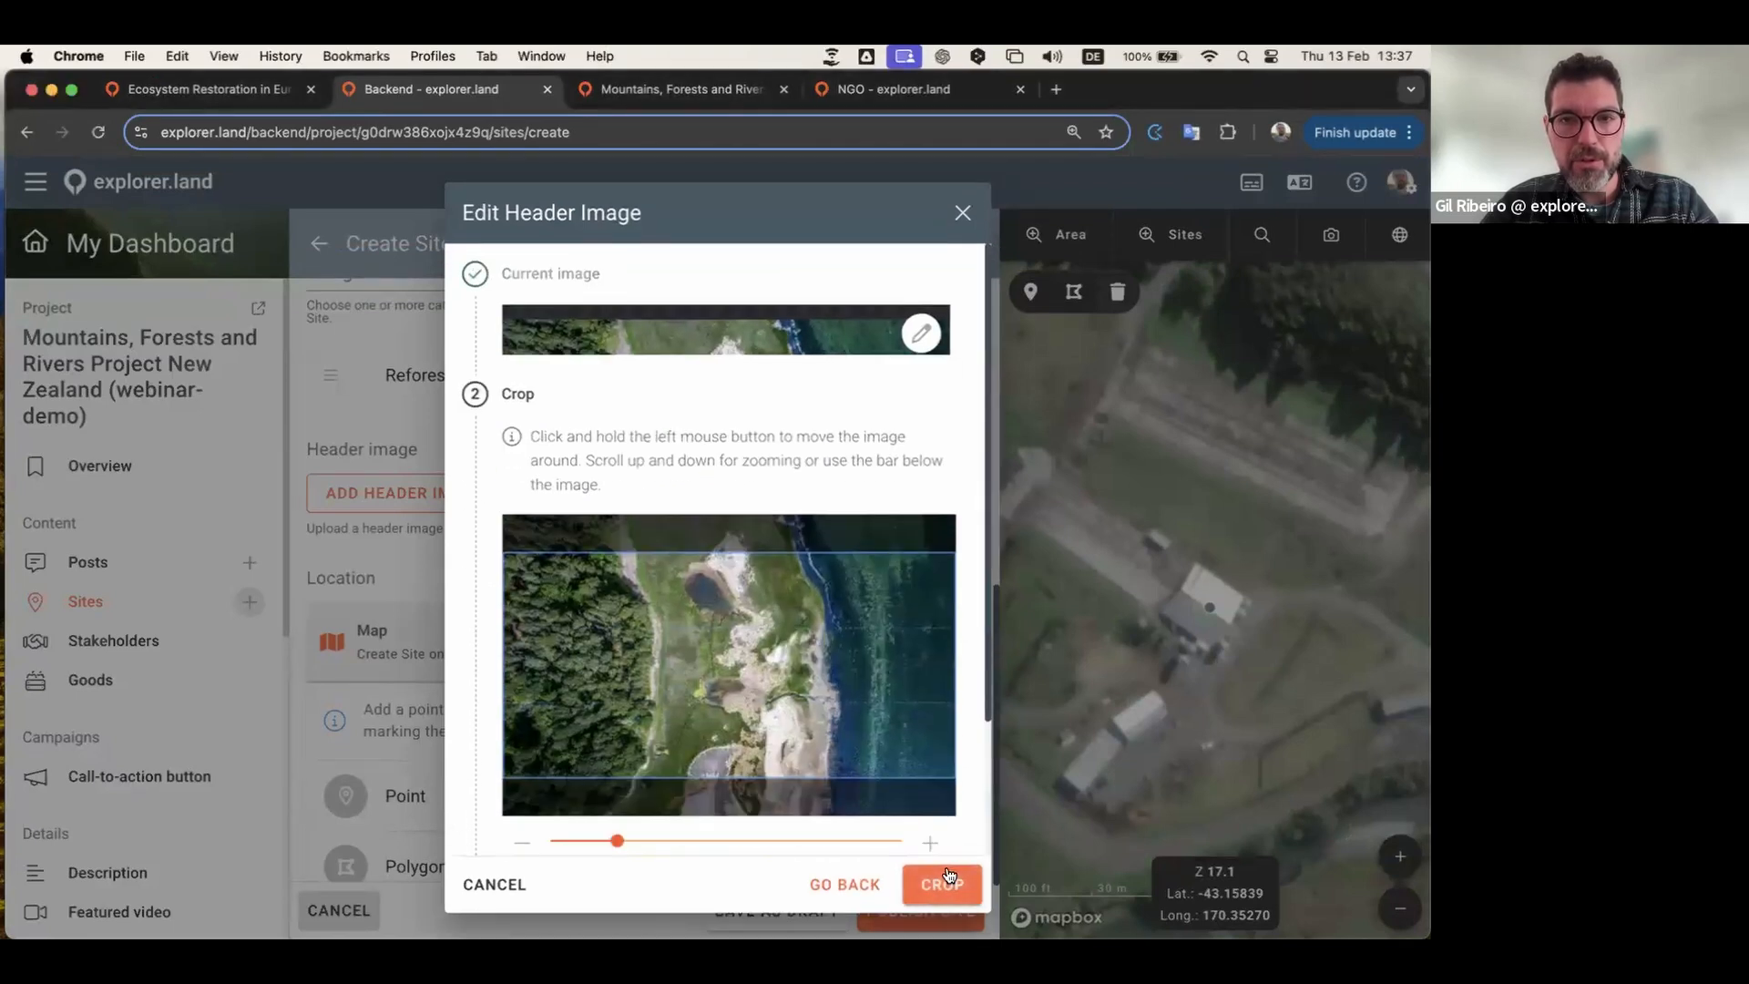
{"action": "left_click_drag", "start_coordinate": [886, 656], "coordinate": [886, 702]}
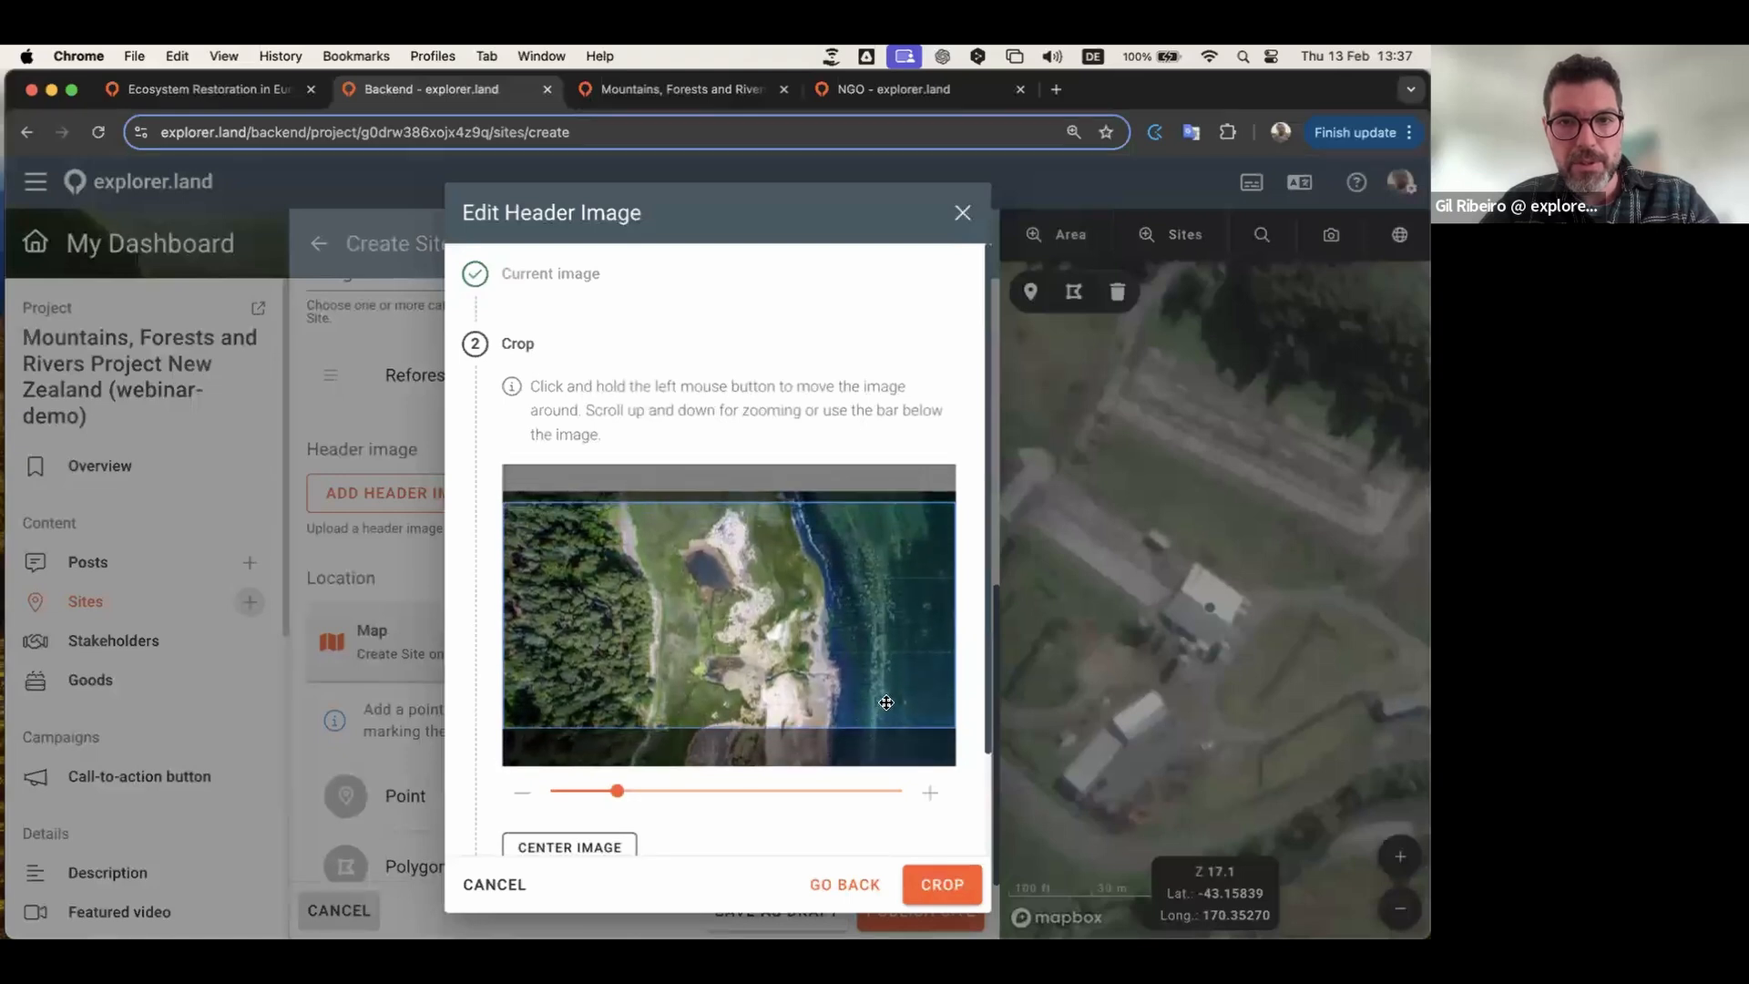
{"action": "left_click", "coordinate": [942, 888]}
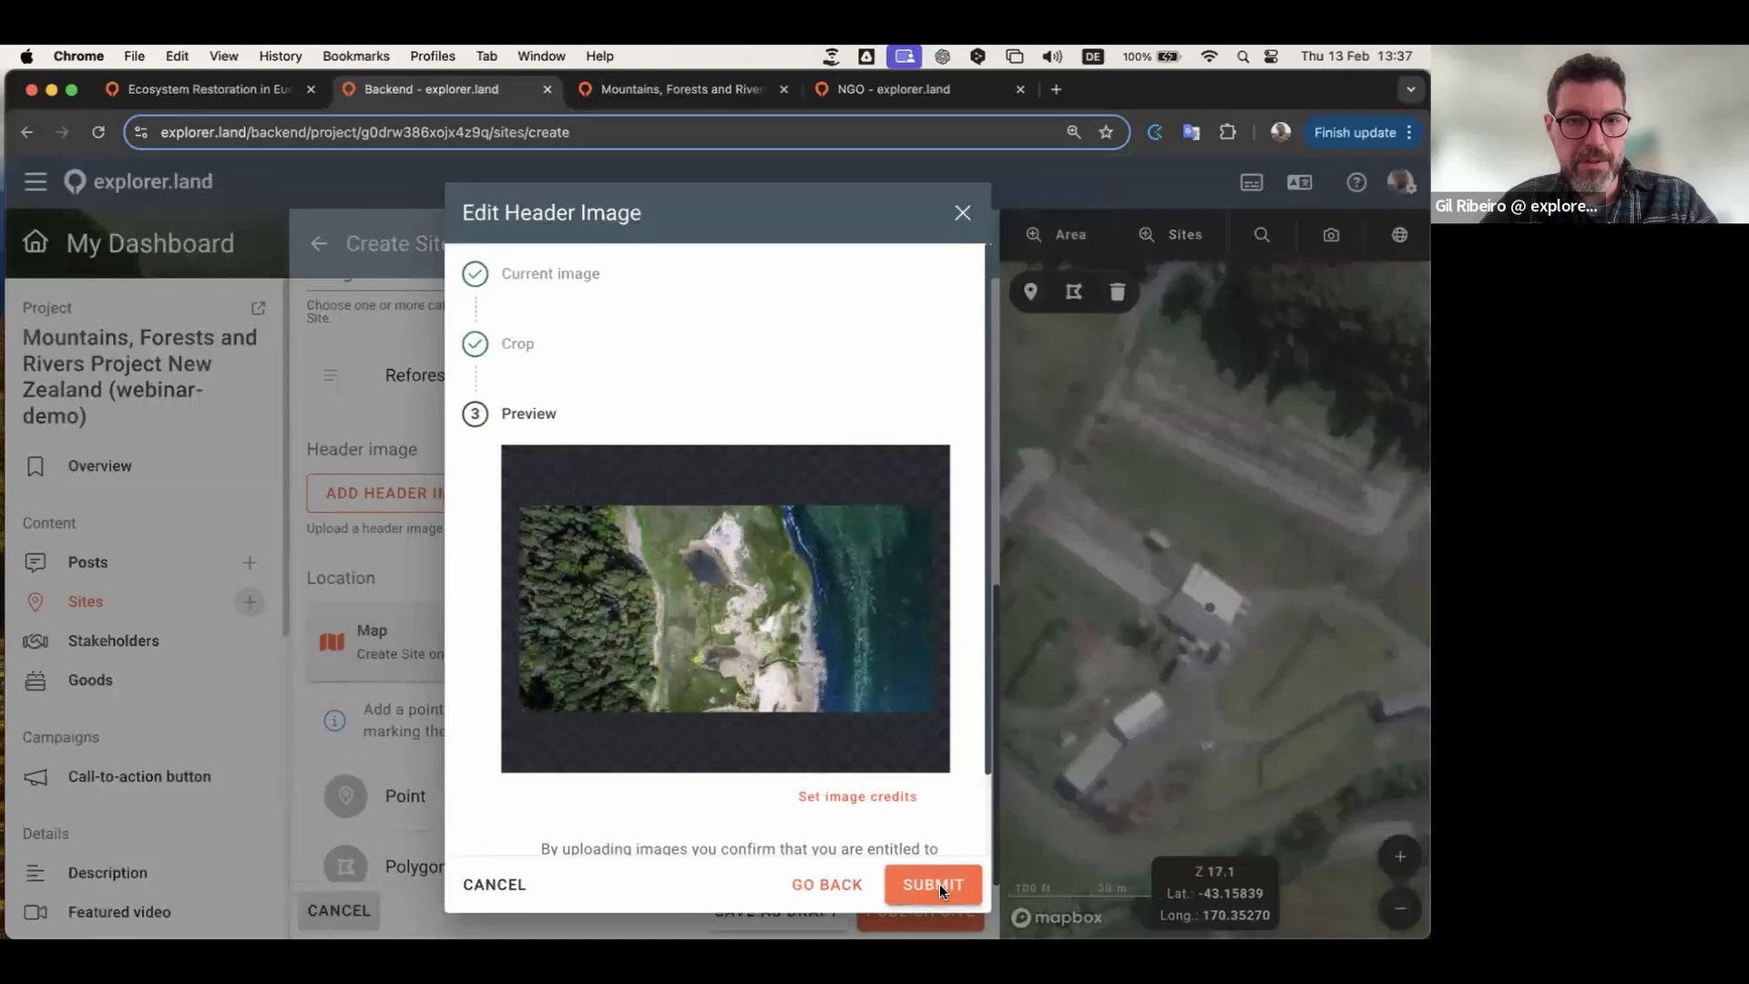
{"action": "left_click", "coordinate": [938, 886]}
{"action": "scroll", "coordinate": [699, 694], "scroll_direction": "down", "scroll_amount": 5}
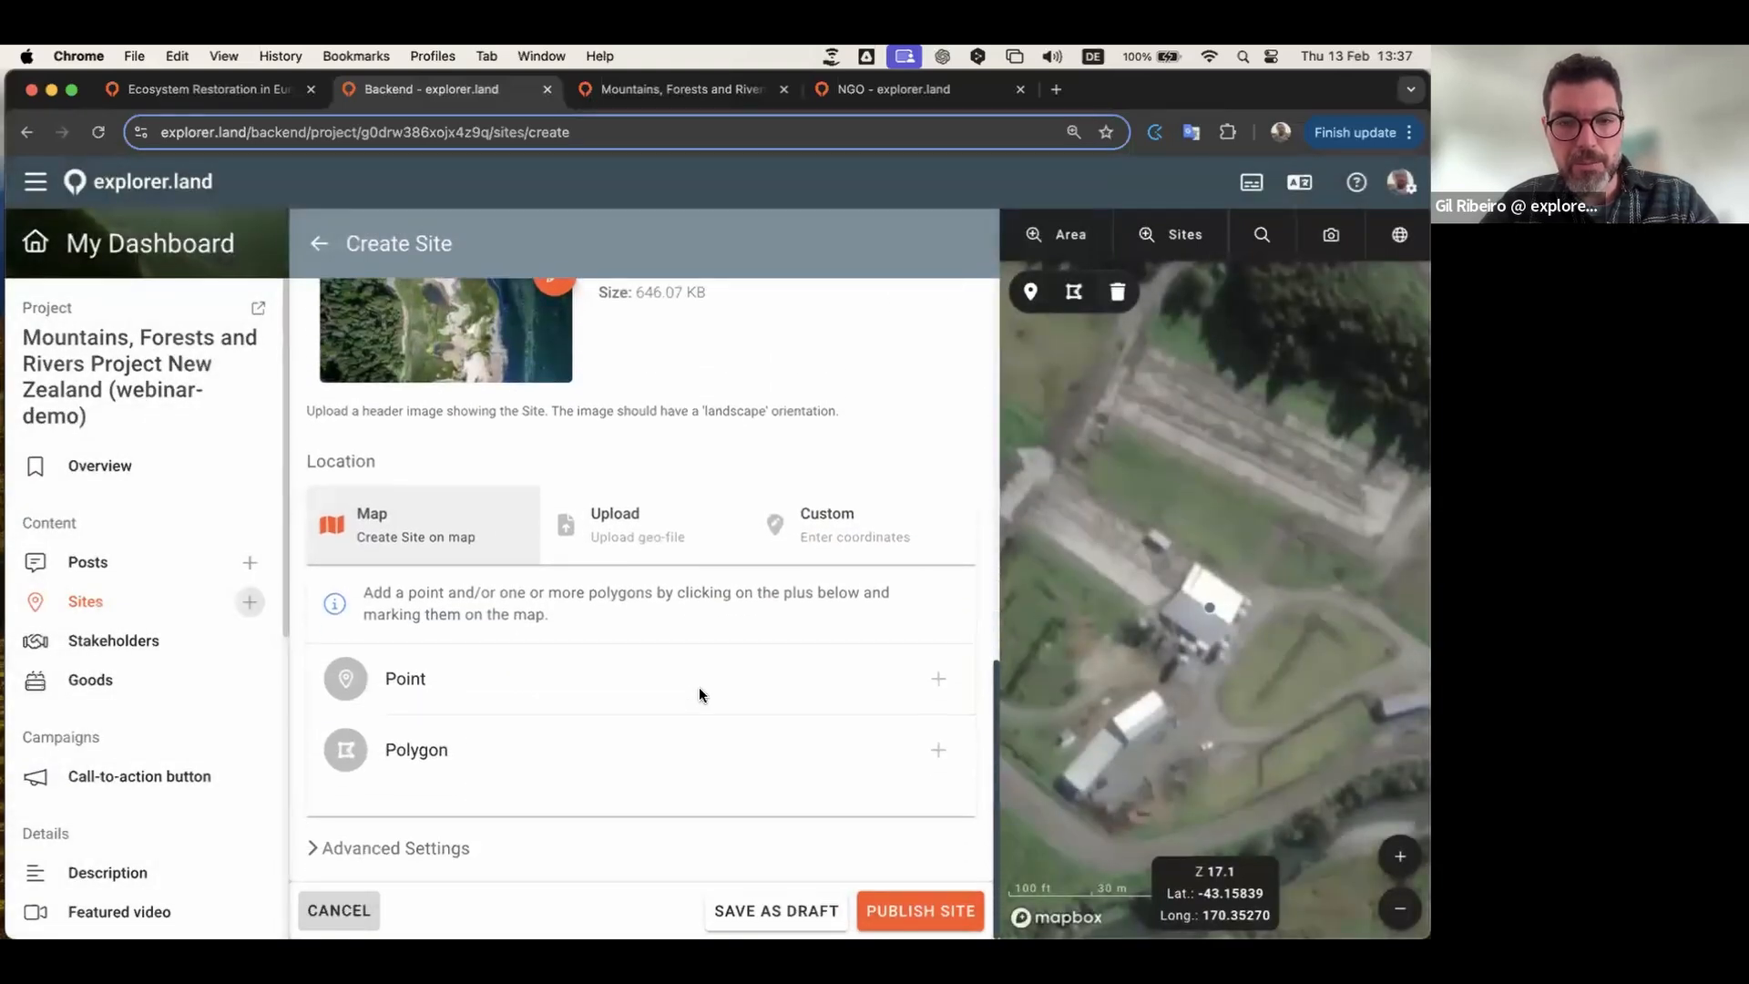
Step: Look at the Custom coordinates option, then return to the Map location view
{"action": "left_click", "coordinate": [846, 536]}
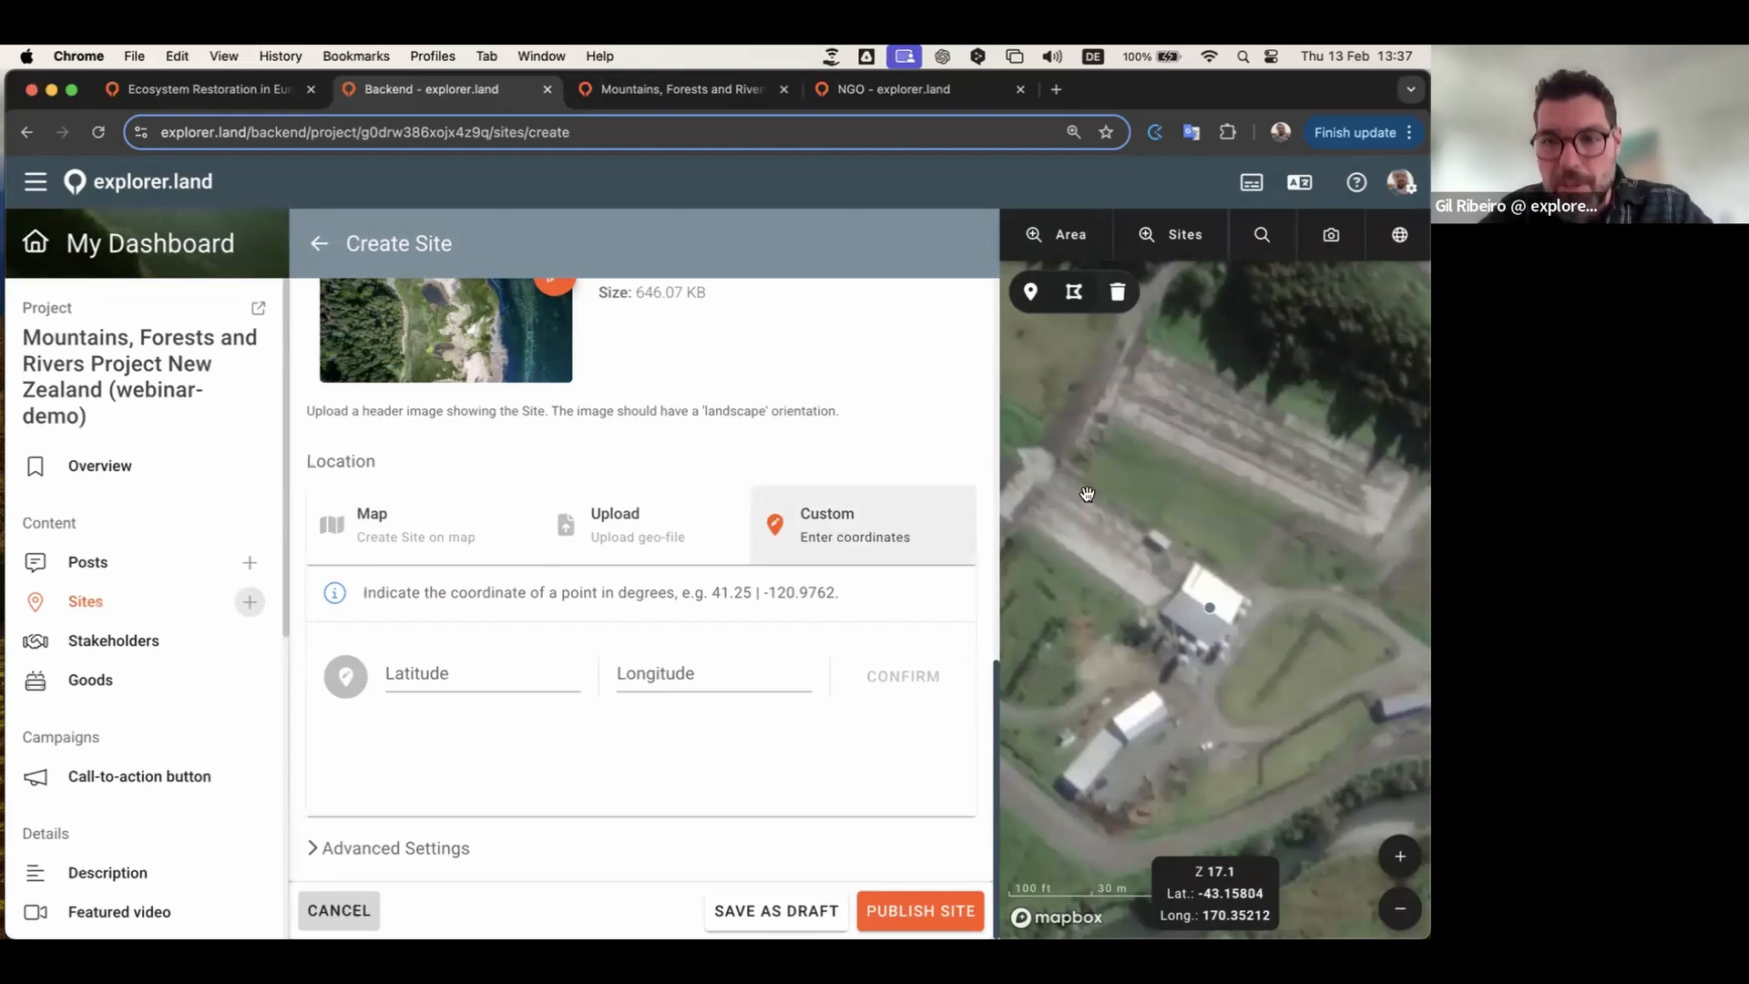
{"action": "scroll", "coordinate": [1086, 493], "scroll_direction": "down", "scroll_amount": 5}
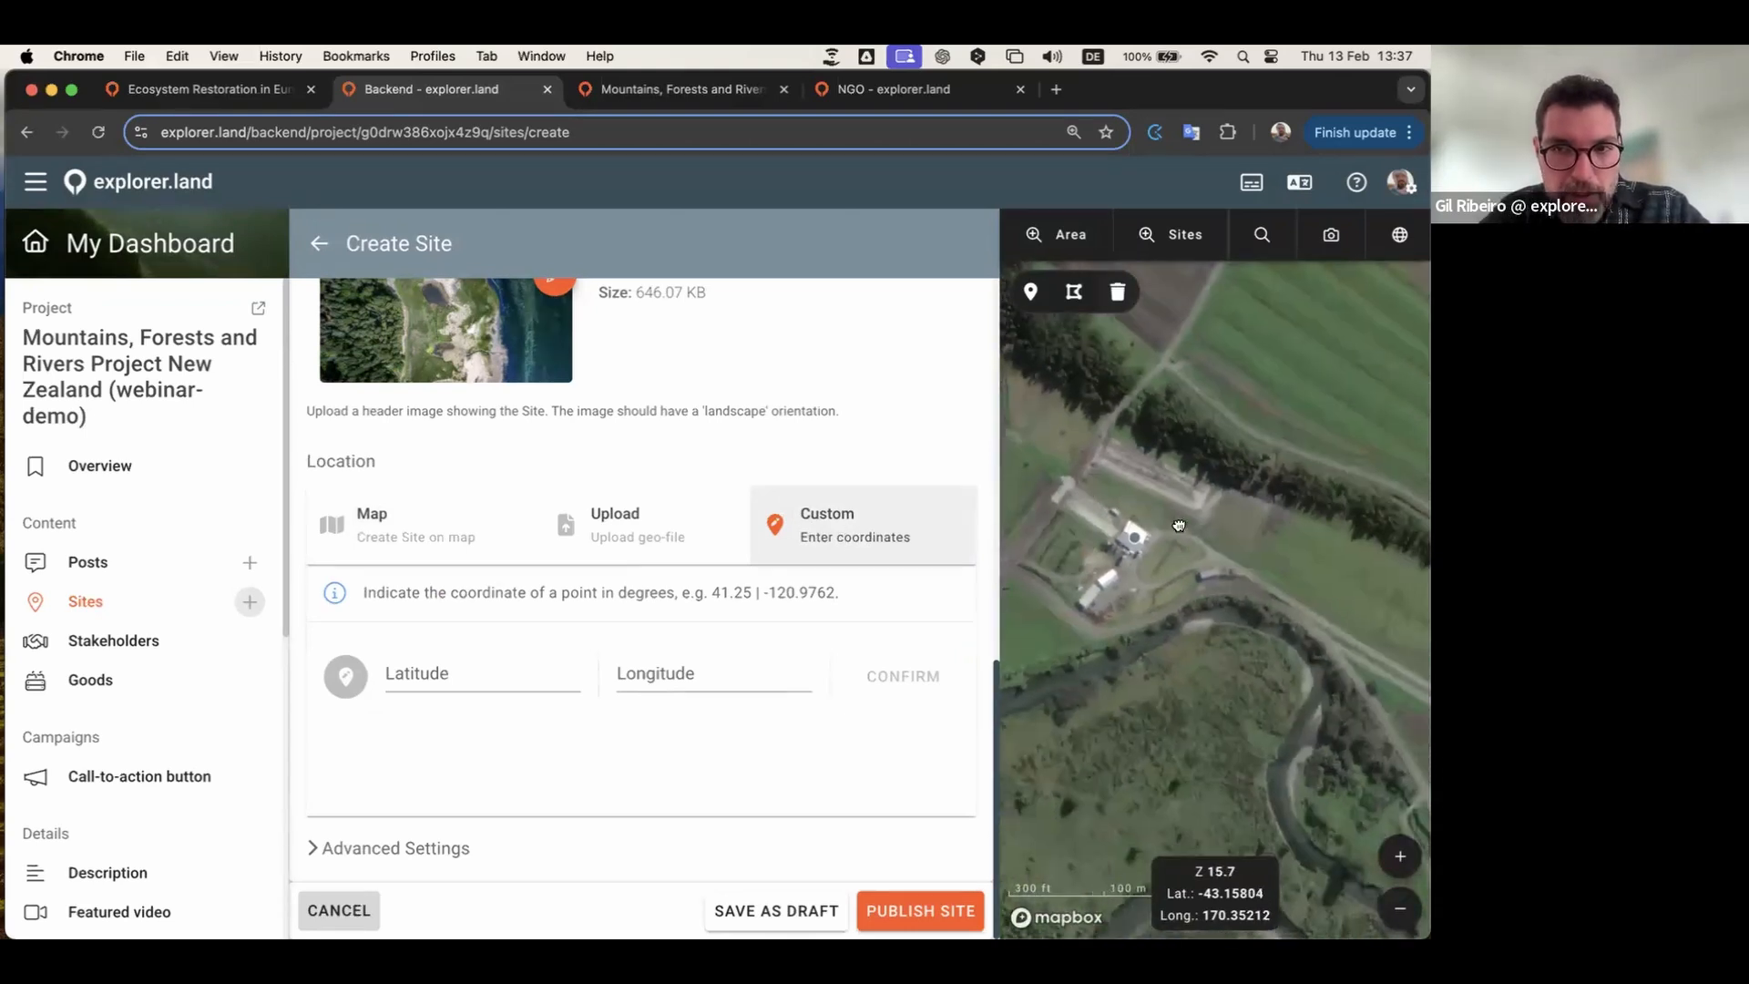
{"action": "scroll", "coordinate": [1165, 563], "scroll_direction": "down", "scroll_amount": 4}
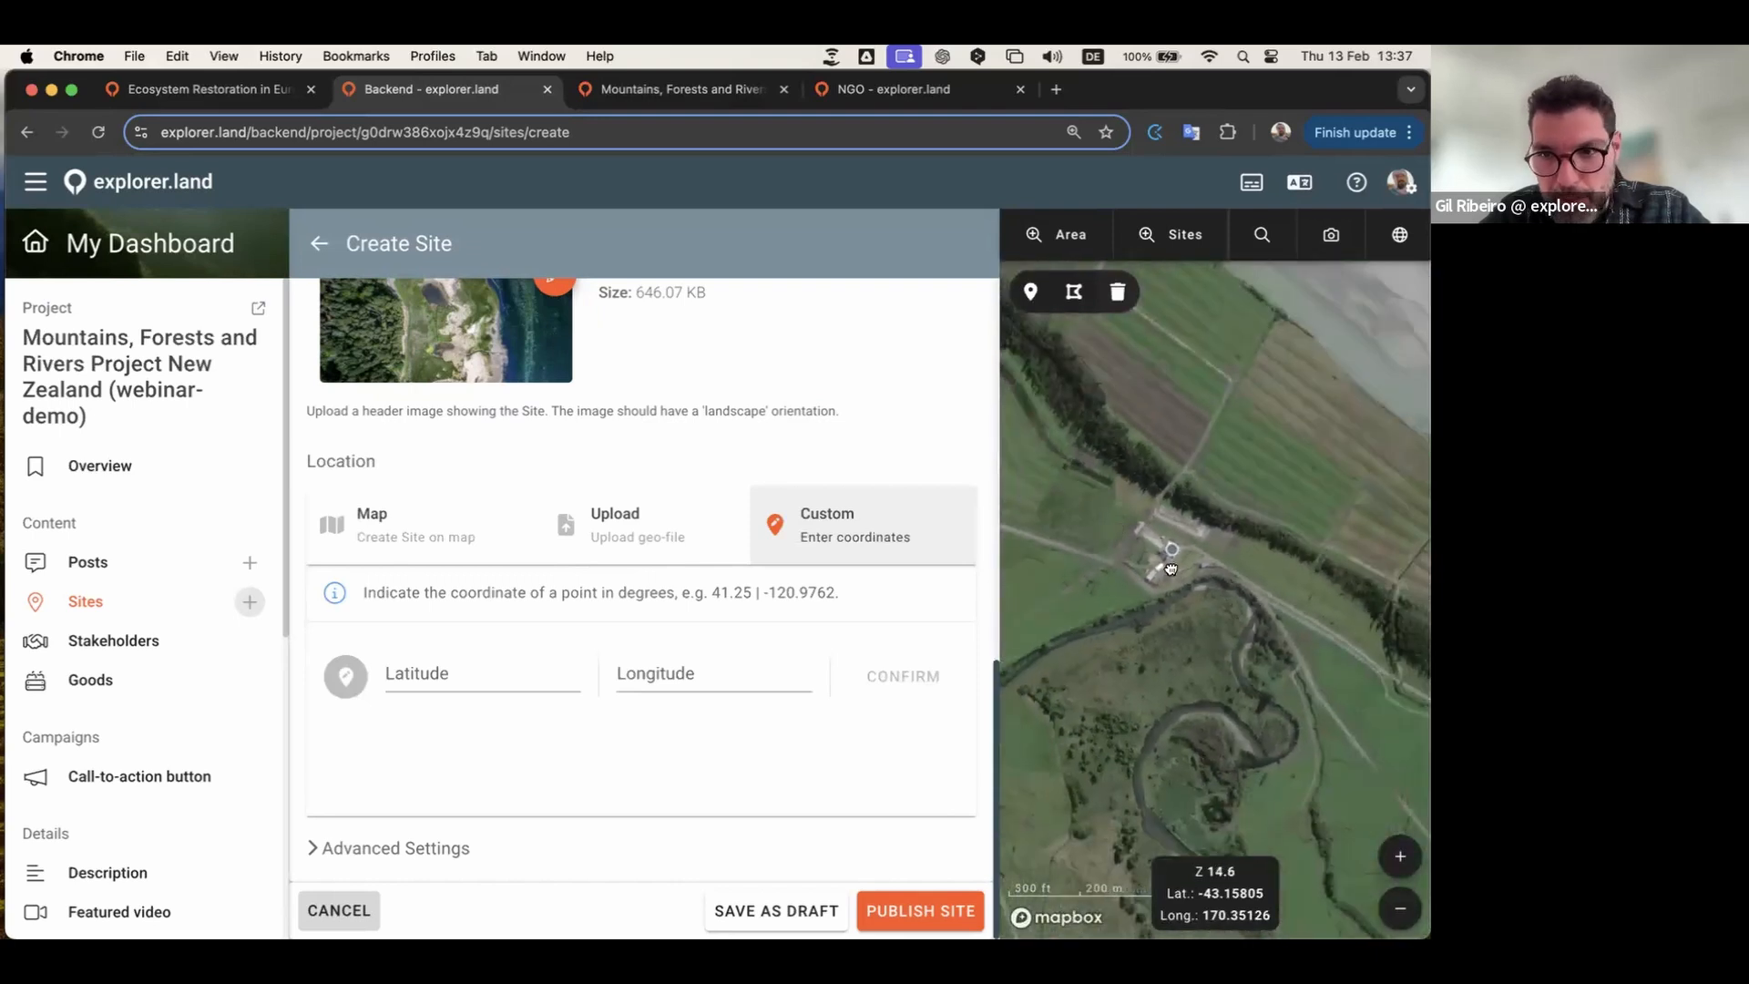
{"action": "scroll", "coordinate": [1172, 567], "scroll_direction": "down", "scroll_amount": 1}
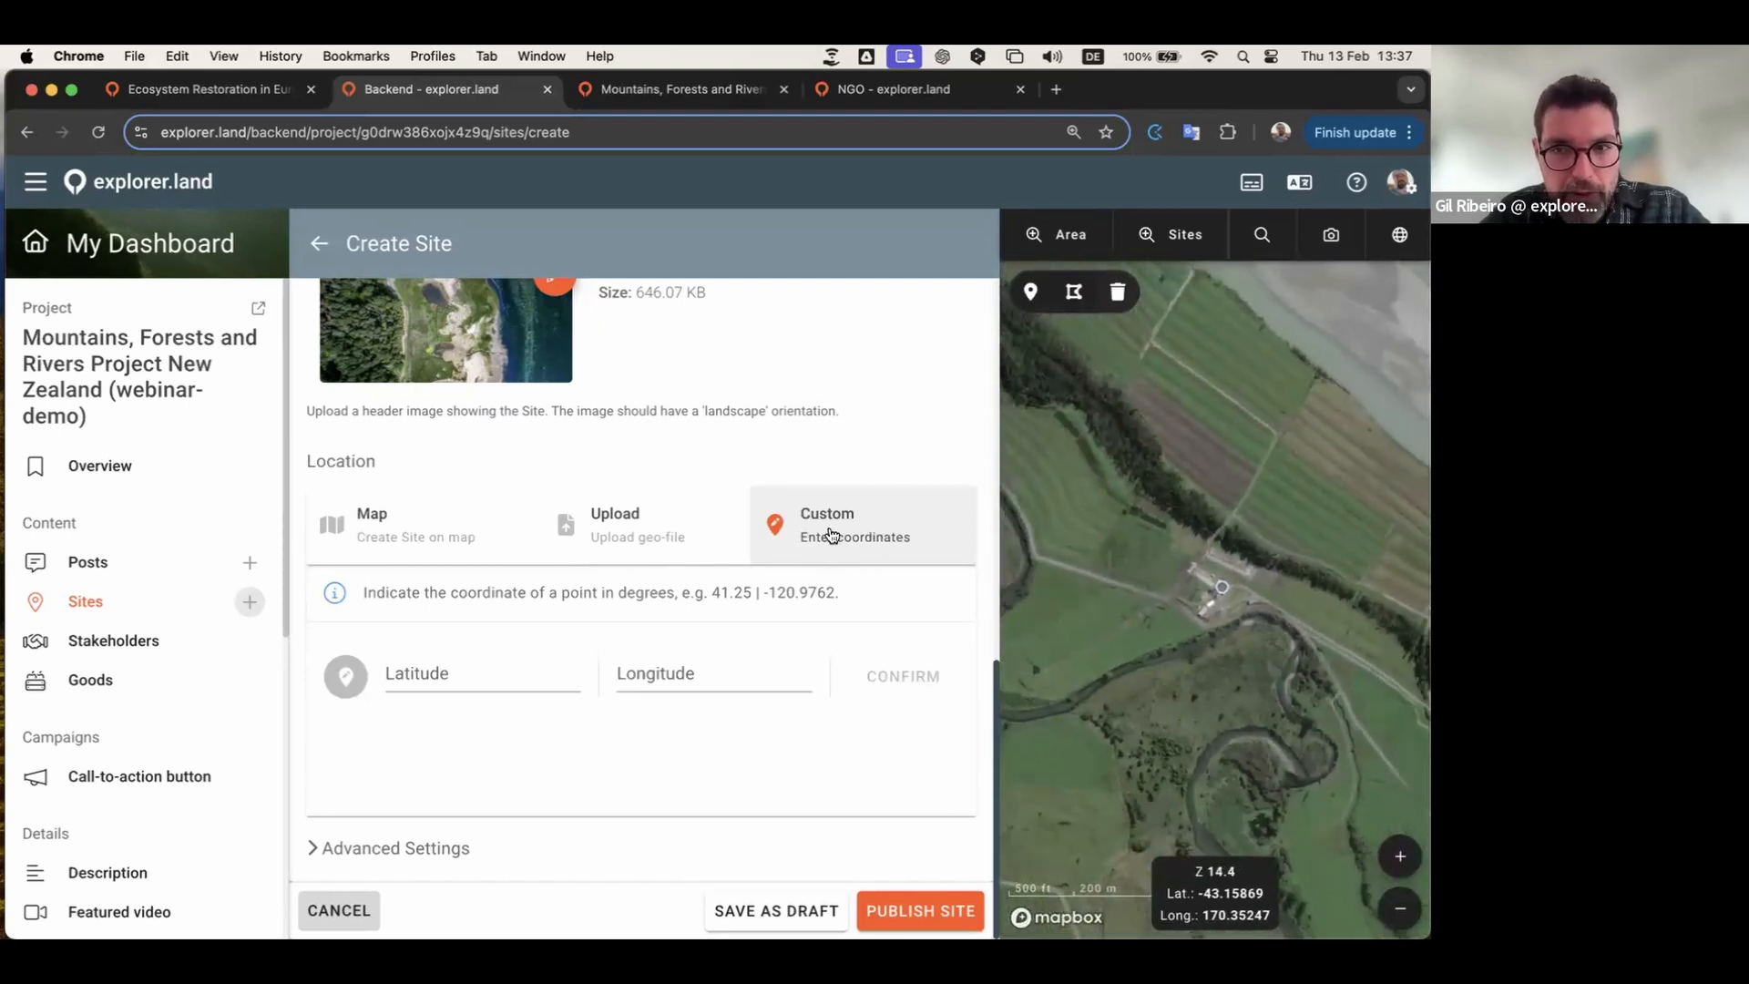
{"action": "left_click", "coordinate": [442, 543]}
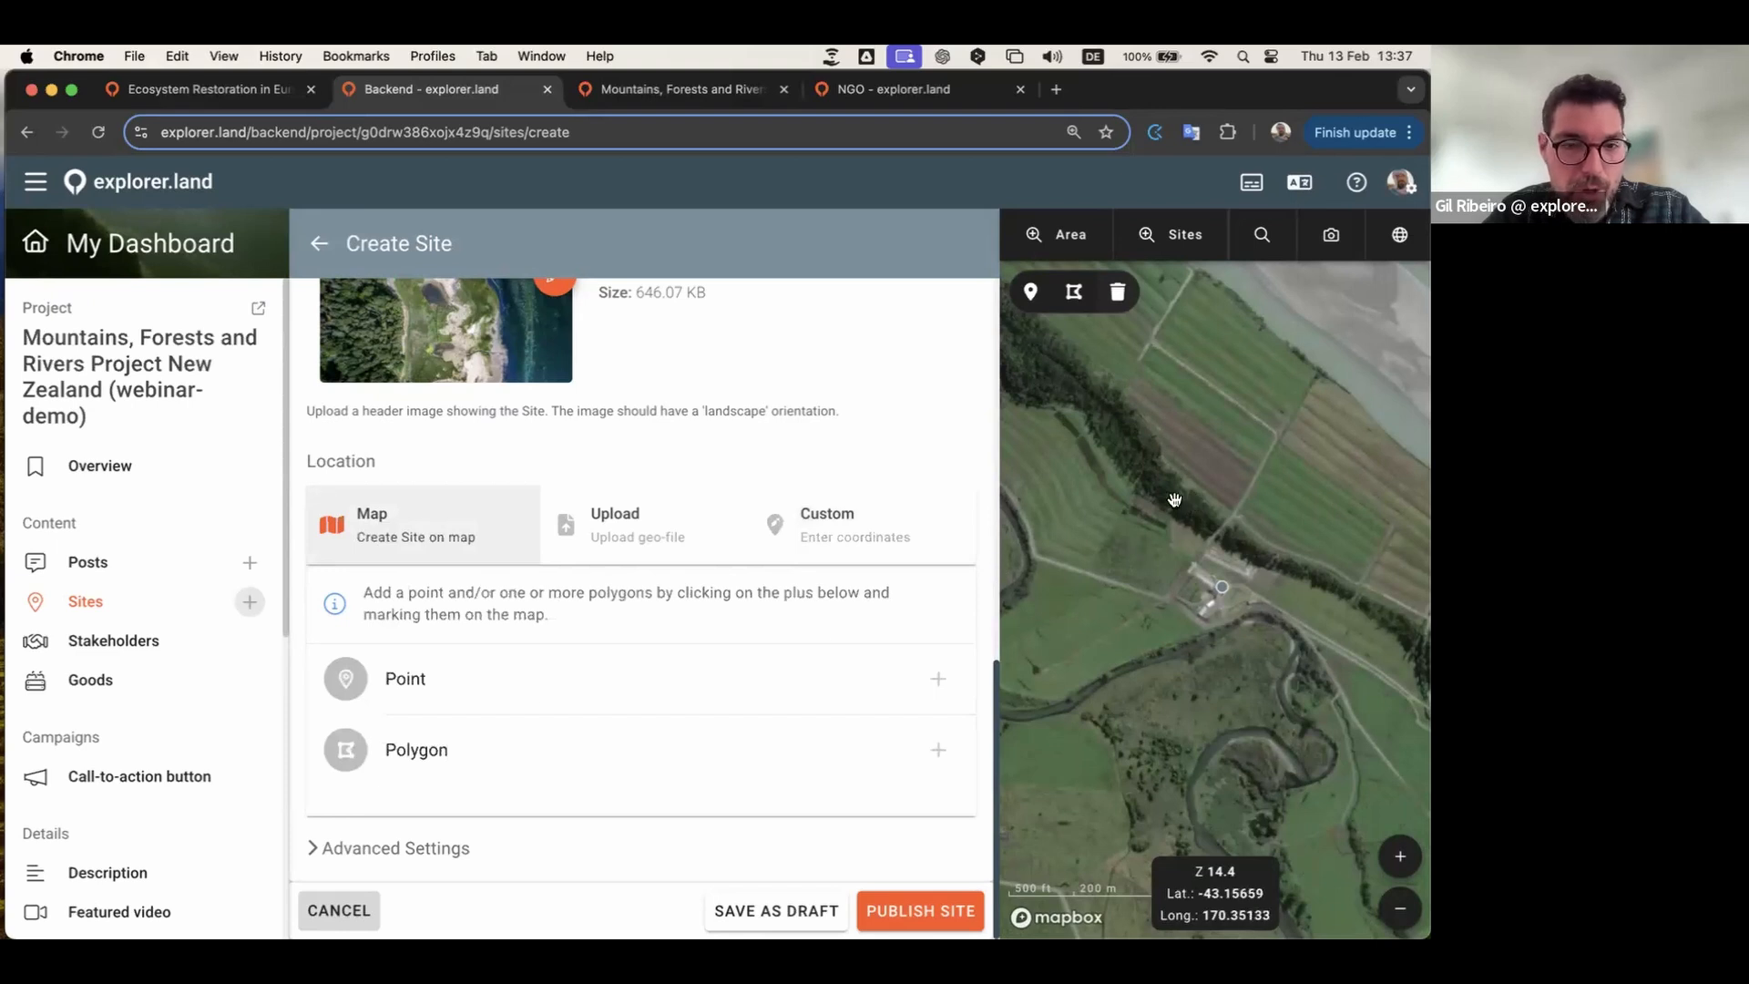
Step: Zoom and pan the satellite map to the coastal river mouth and begin a polygon
{"action": "scroll", "coordinate": [1174, 499], "scroll_direction": "down", "scroll_amount": 5}
{"action": "scroll", "coordinate": [1218, 635], "scroll_direction": "down", "scroll_amount": 10}
{"action": "left_click_drag", "start_coordinate": [1244, 514], "coordinate": [1409, 539]}
{"action": "scroll", "coordinate": [1234, 563], "scroll_direction": "up", "scroll_amount": 3}
{"action": "scroll", "coordinate": [1394, 562], "scroll_direction": "up", "scroll_amount": 3}
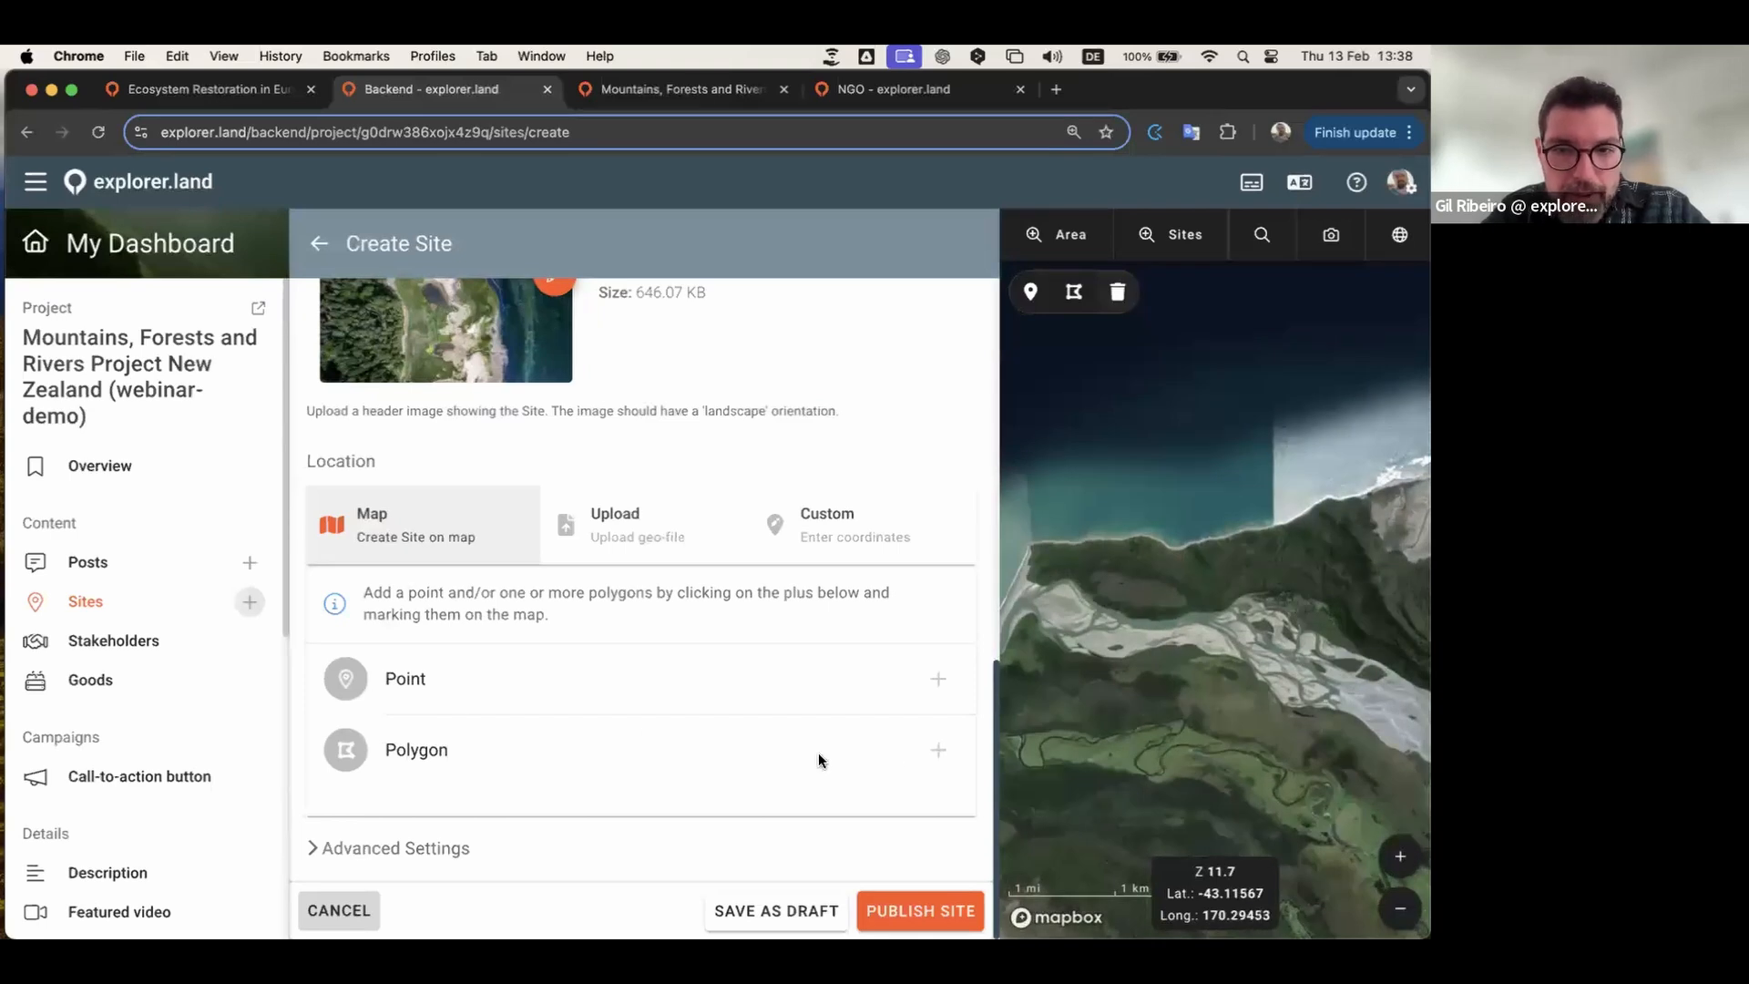
{"action": "left_click", "coordinate": [941, 753]}
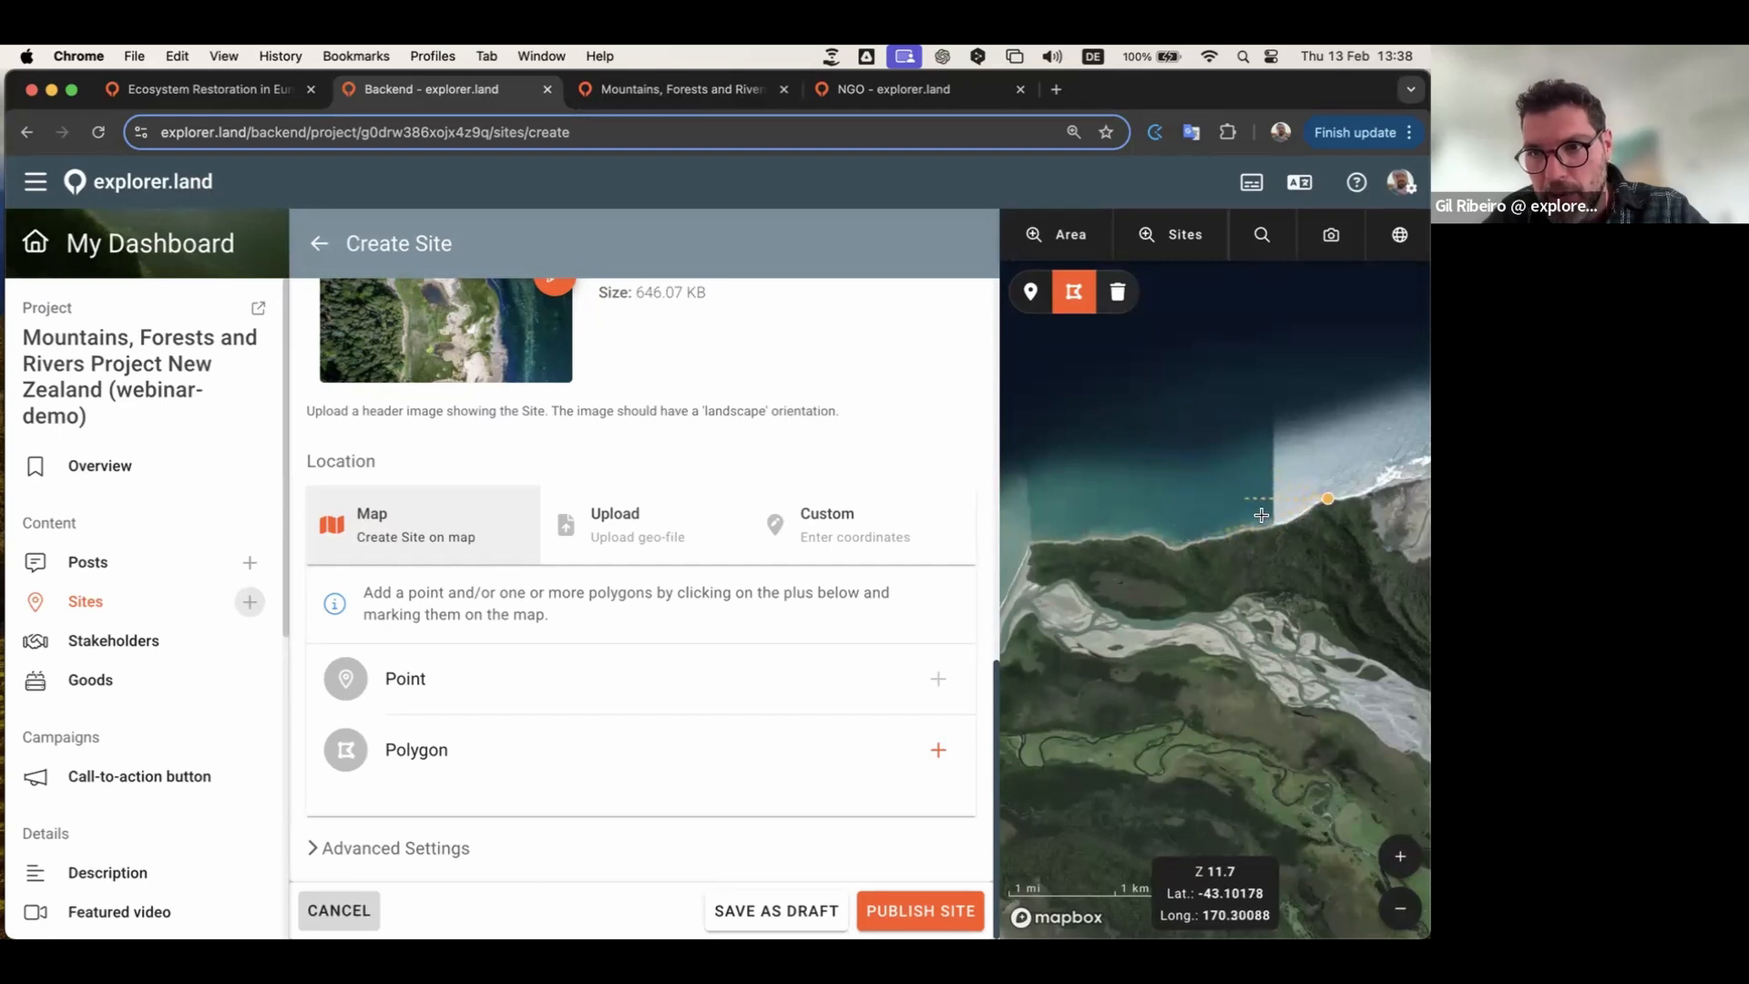
Step: Place polygon vertices along the coastline, the western end and the riverbank
{"action": "left_click", "coordinate": [1177, 548]}
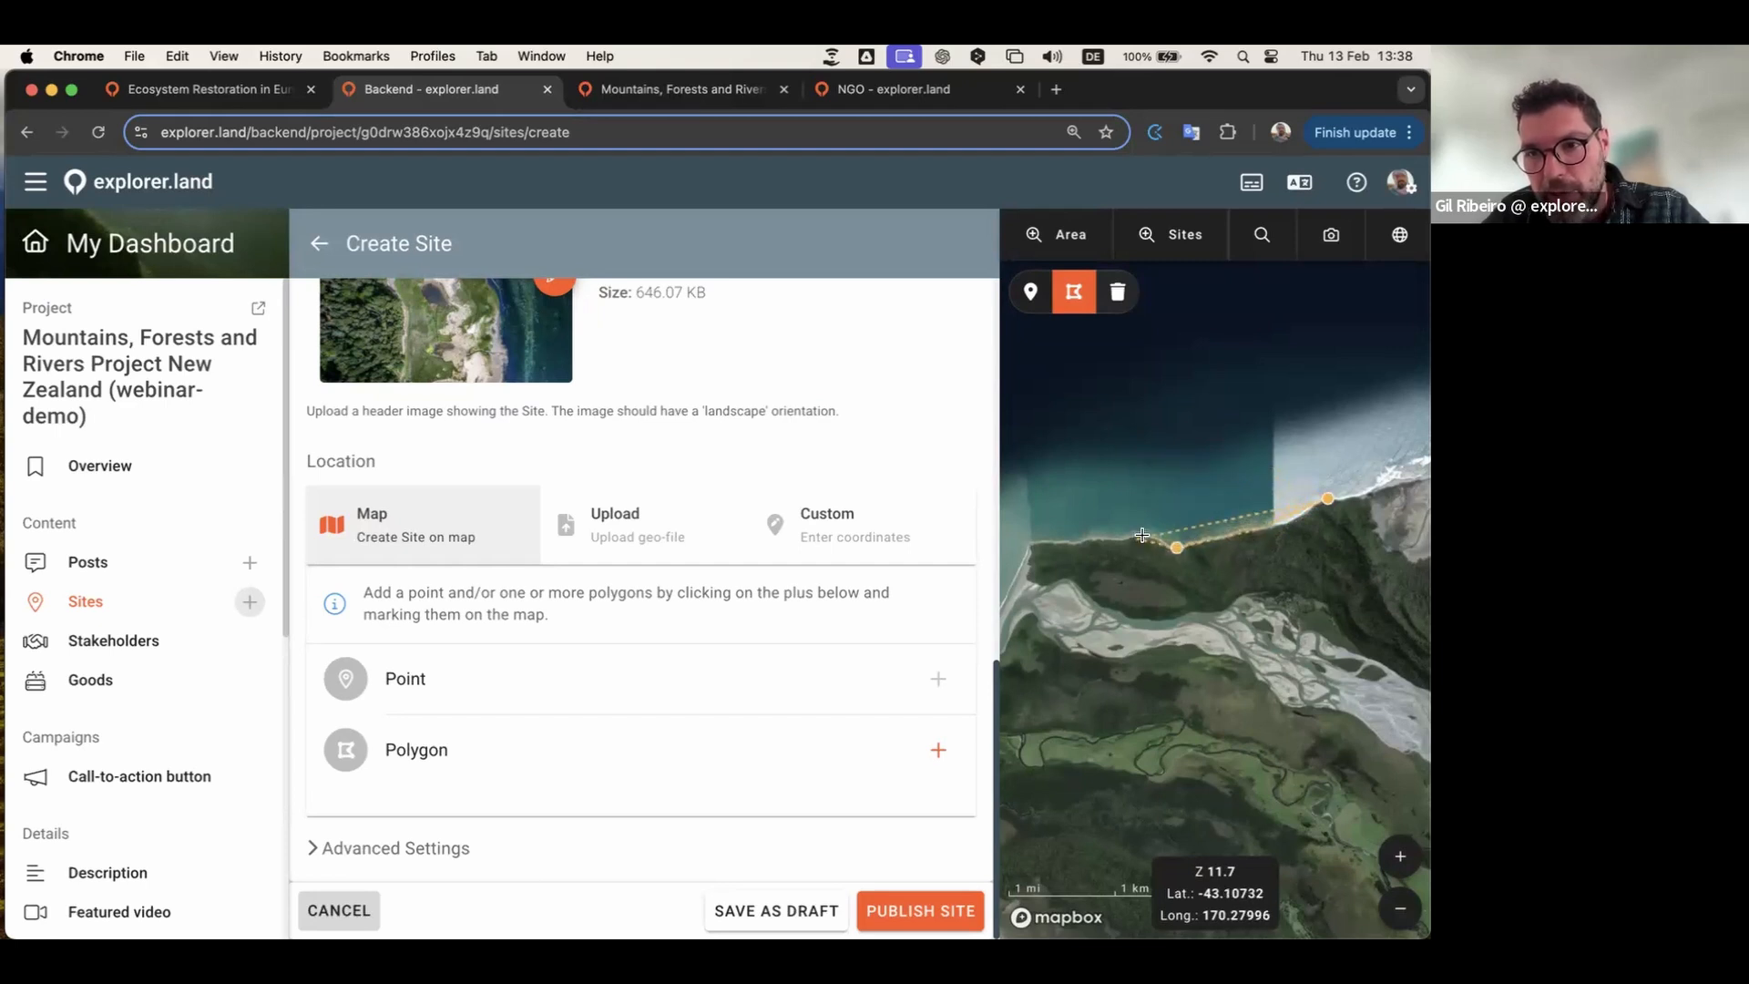
{"action": "left_click", "coordinate": [1033, 548]}
{"action": "left_click", "coordinate": [1030, 582]}
{"action": "left_click", "coordinate": [1110, 609]}
{"action": "left_click", "coordinate": [1158, 622]}
{"action": "scroll", "coordinate": [1159, 622], "scroll_direction": "up", "scroll_amount": 1}
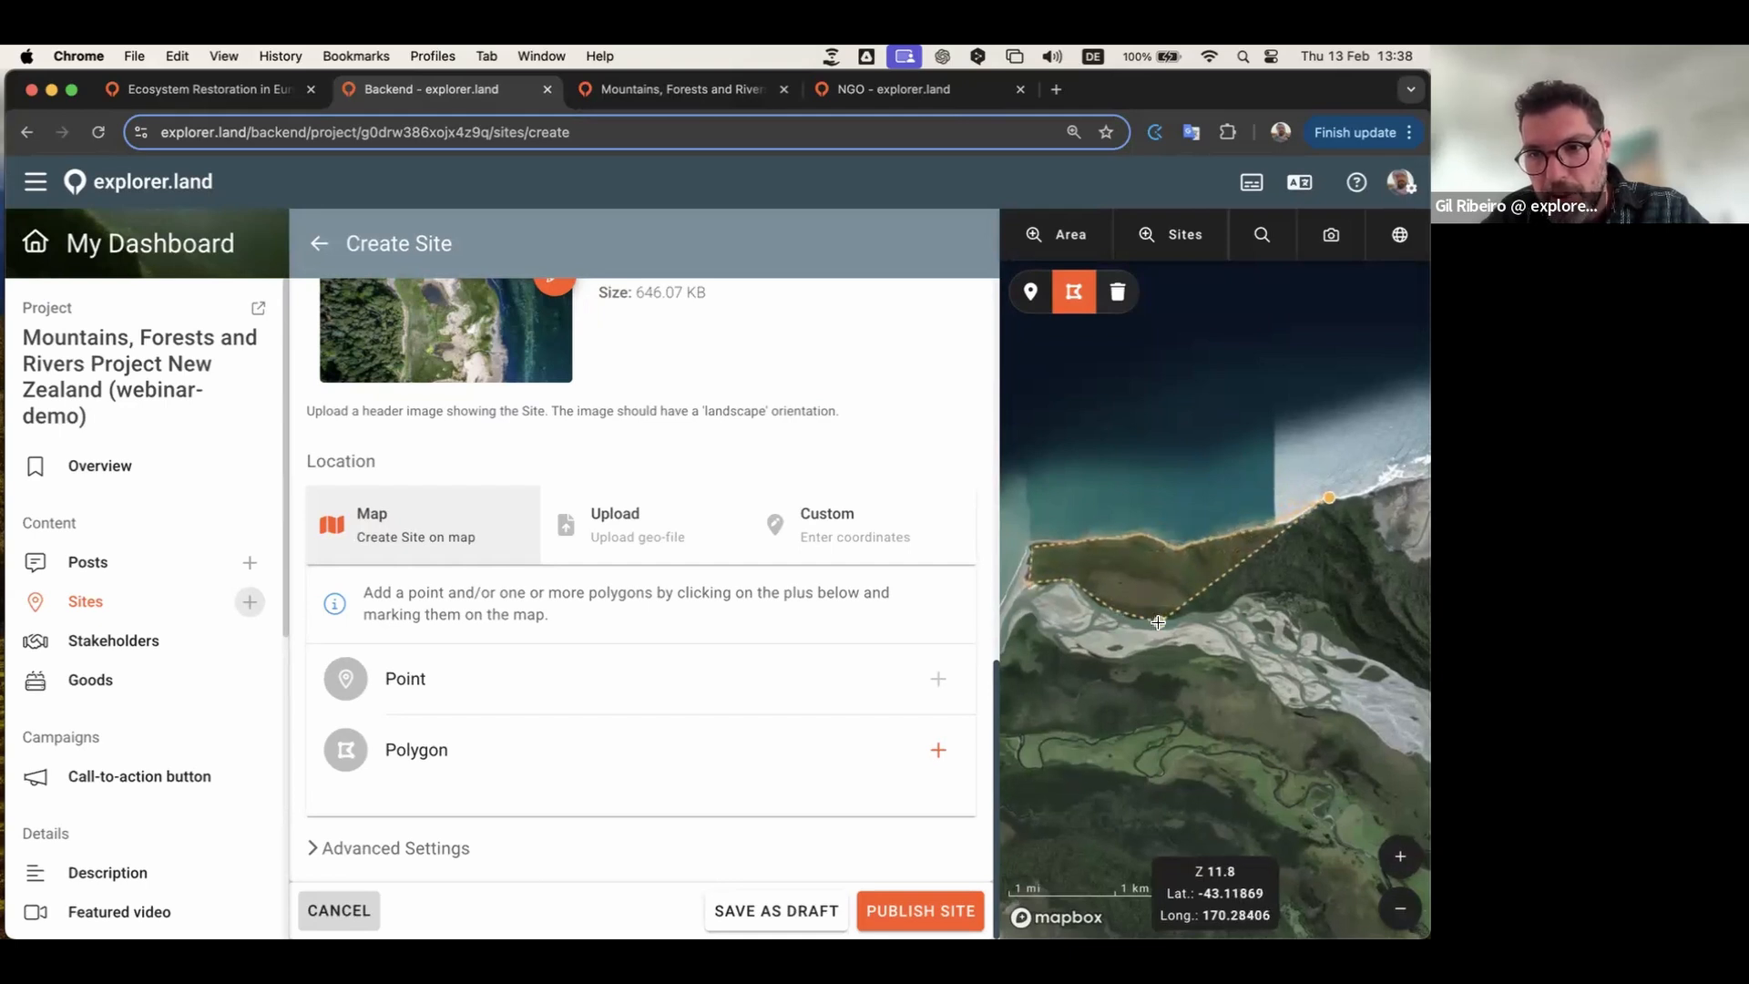
{"action": "scroll", "coordinate": [1158, 622], "scroll_direction": "up", "scroll_amount": 10}
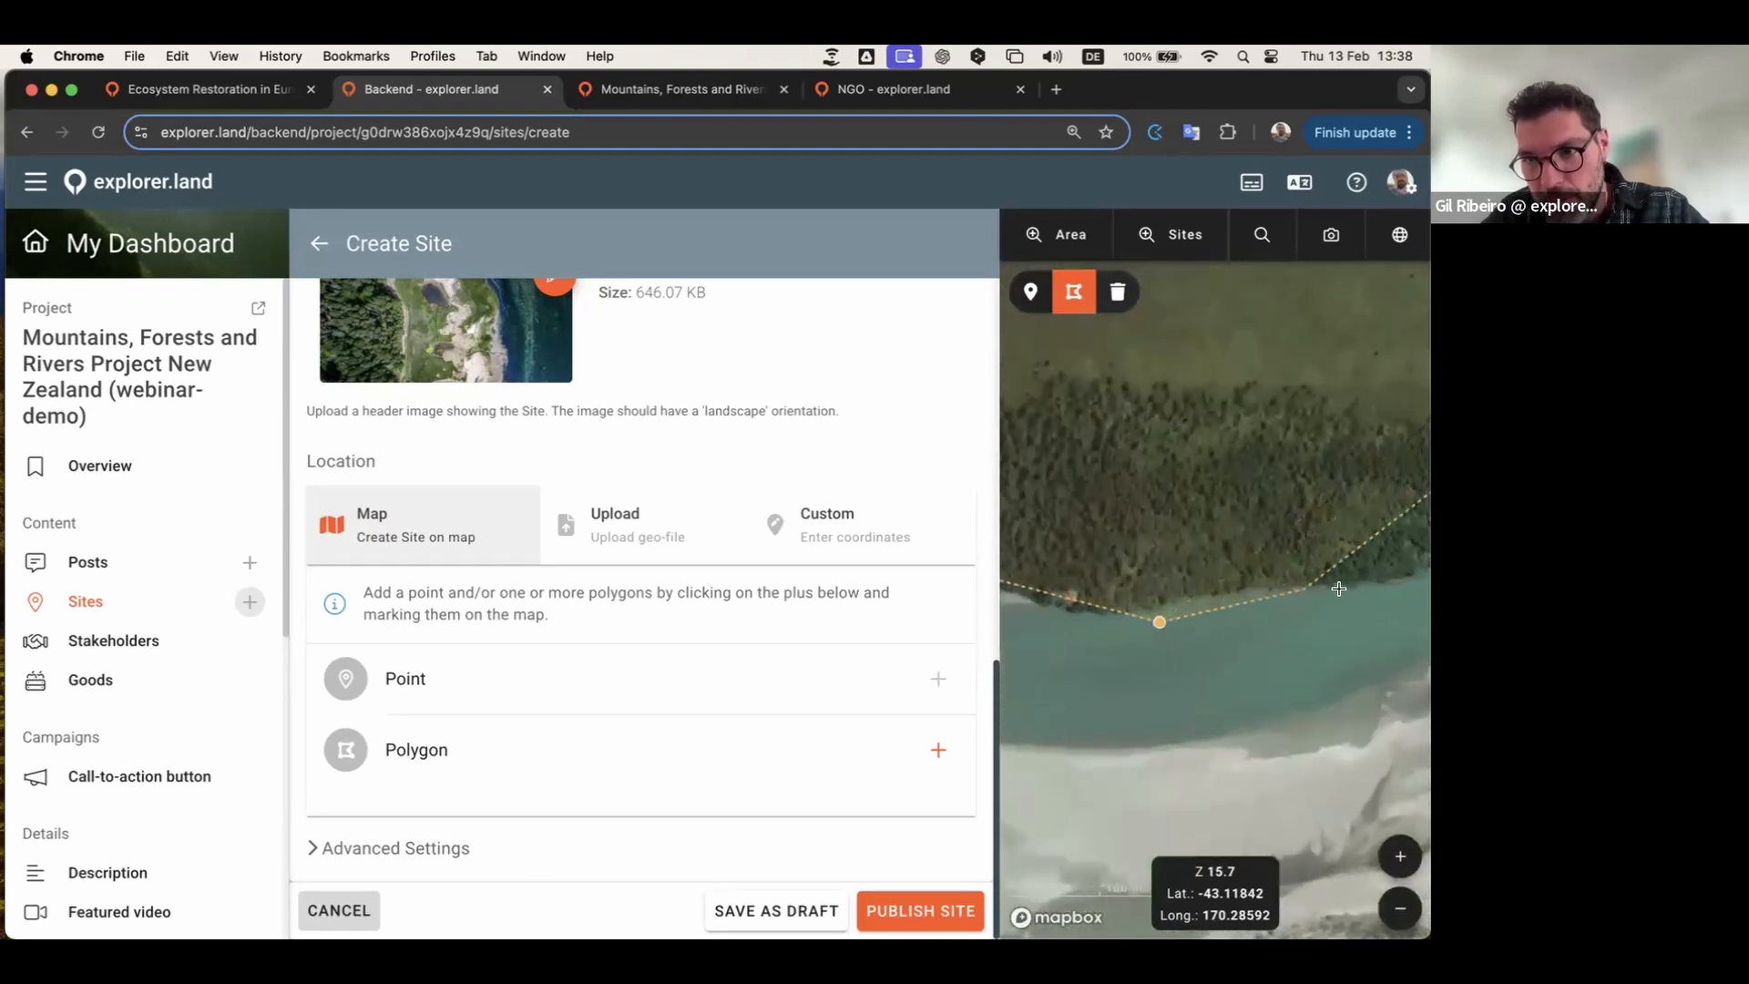
{"action": "left_click_drag", "start_coordinate": [1385, 583], "coordinate": [1054, 692]}
{"action": "left_click", "coordinate": [1118, 673]}
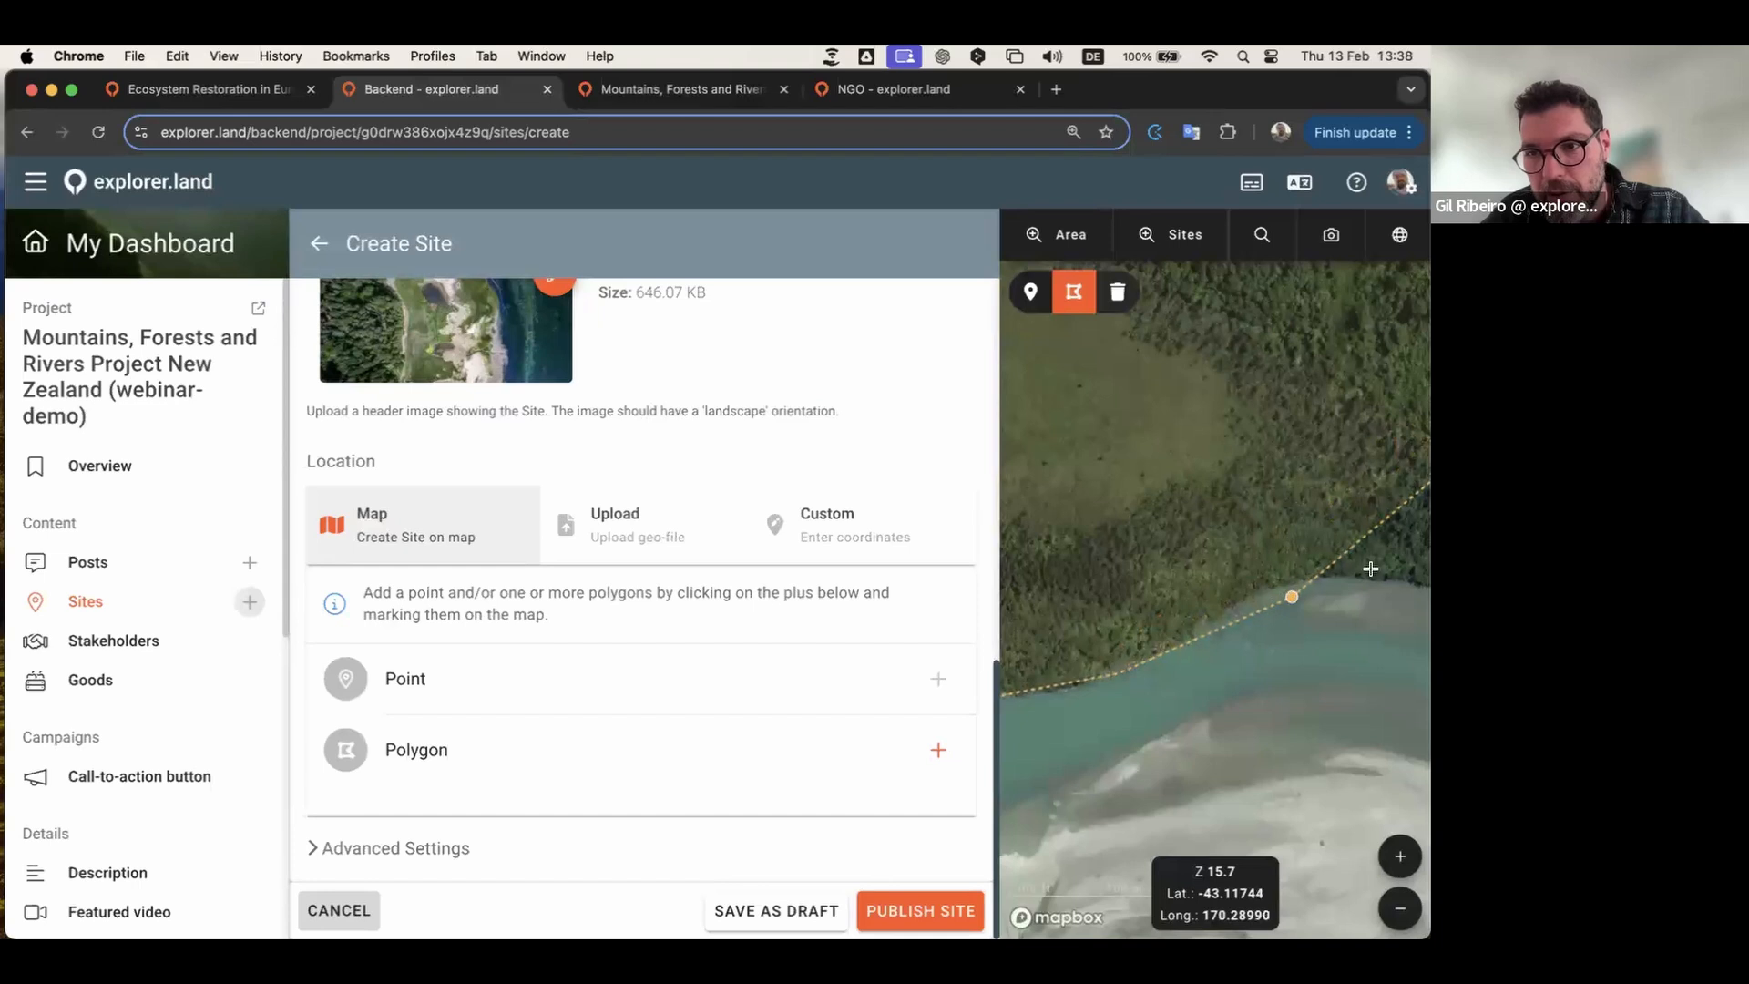
Step: Add the eastern corners and close the polygon at its starting vertex
{"action": "scroll", "coordinate": [1371, 568], "scroll_direction": "down", "scroll_amount": 6}
{"action": "scroll", "coordinate": [1386, 568], "scroll_direction": "down", "scroll_amount": 2}
{"action": "left_click_drag", "start_coordinate": [1386, 566], "coordinate": [1183, 549]}
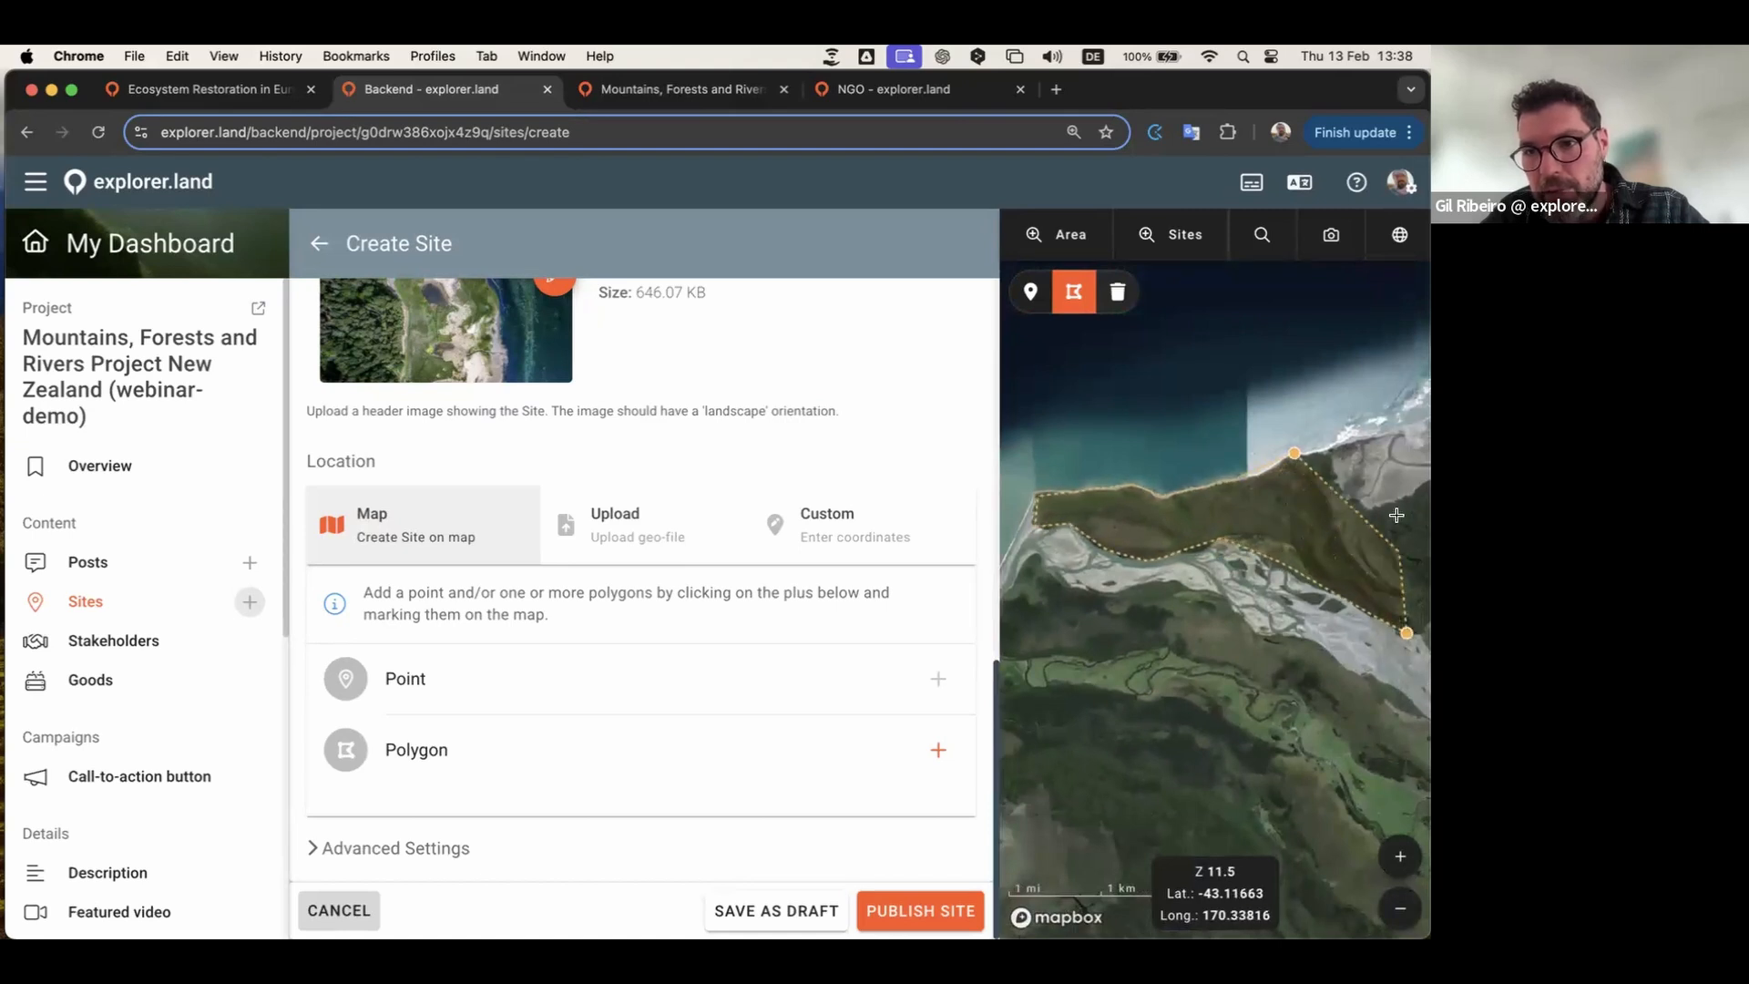
{"action": "left_click", "coordinate": [1332, 473]}
{"action": "left_click", "coordinate": [1327, 451]}
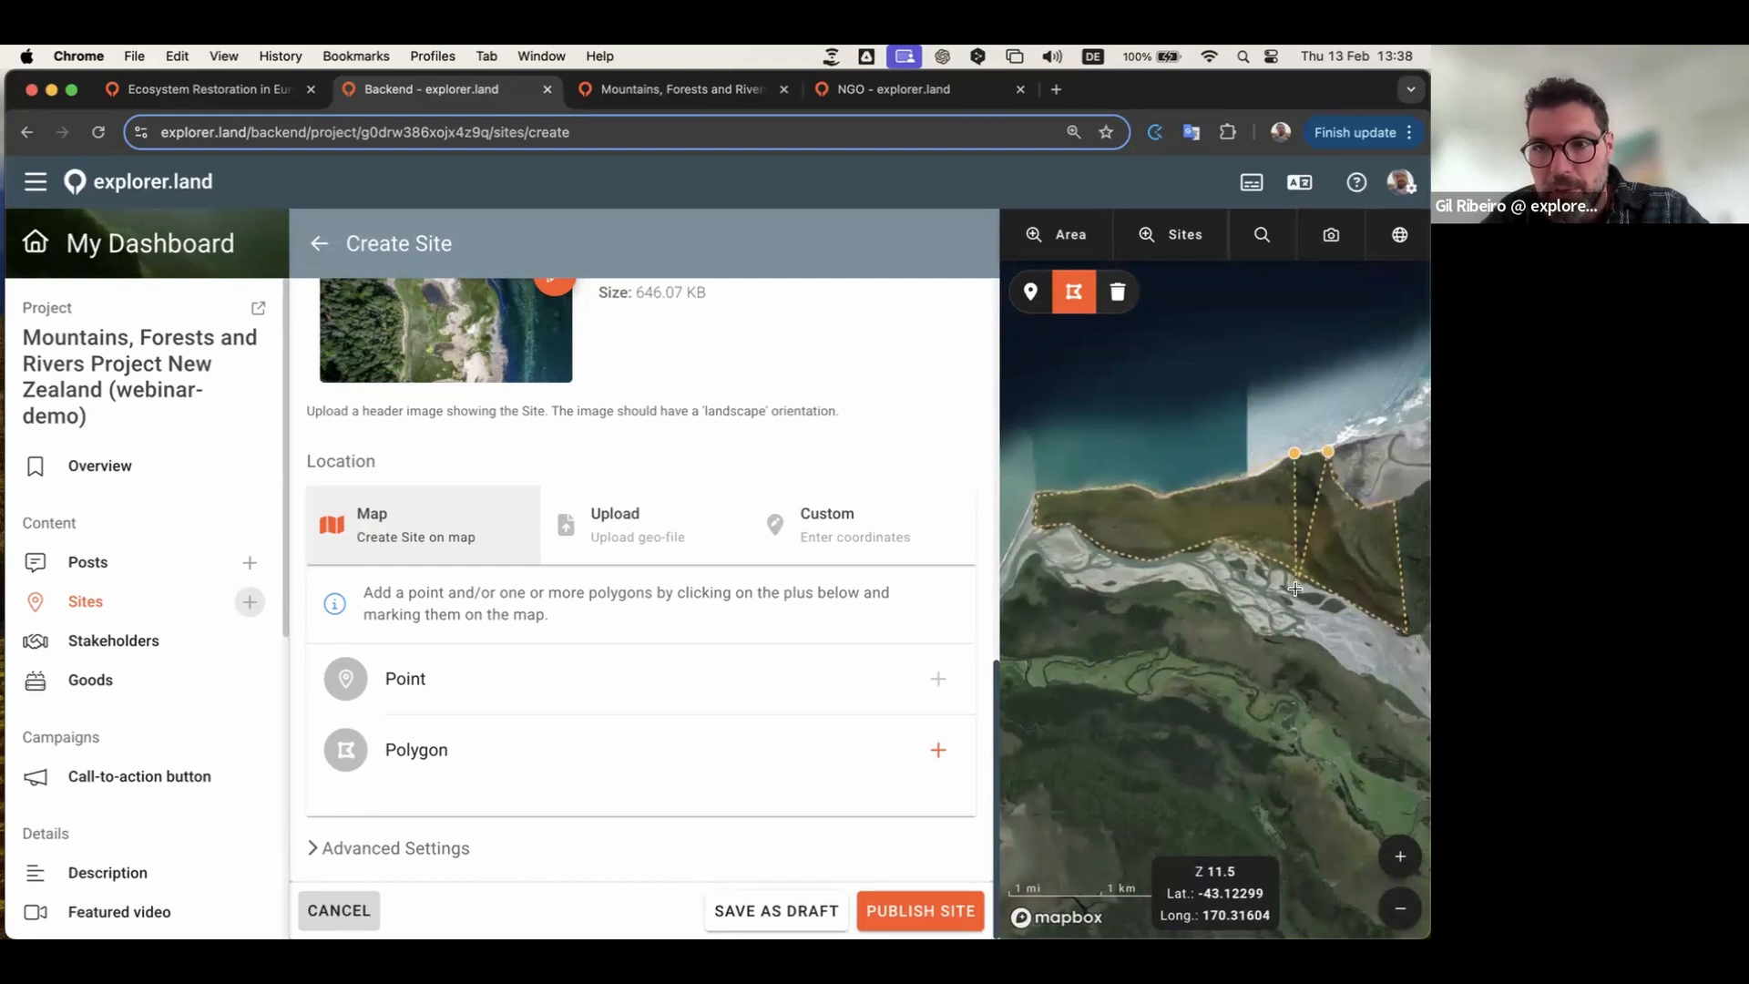
{"action": "left_click", "coordinate": [1294, 454]}
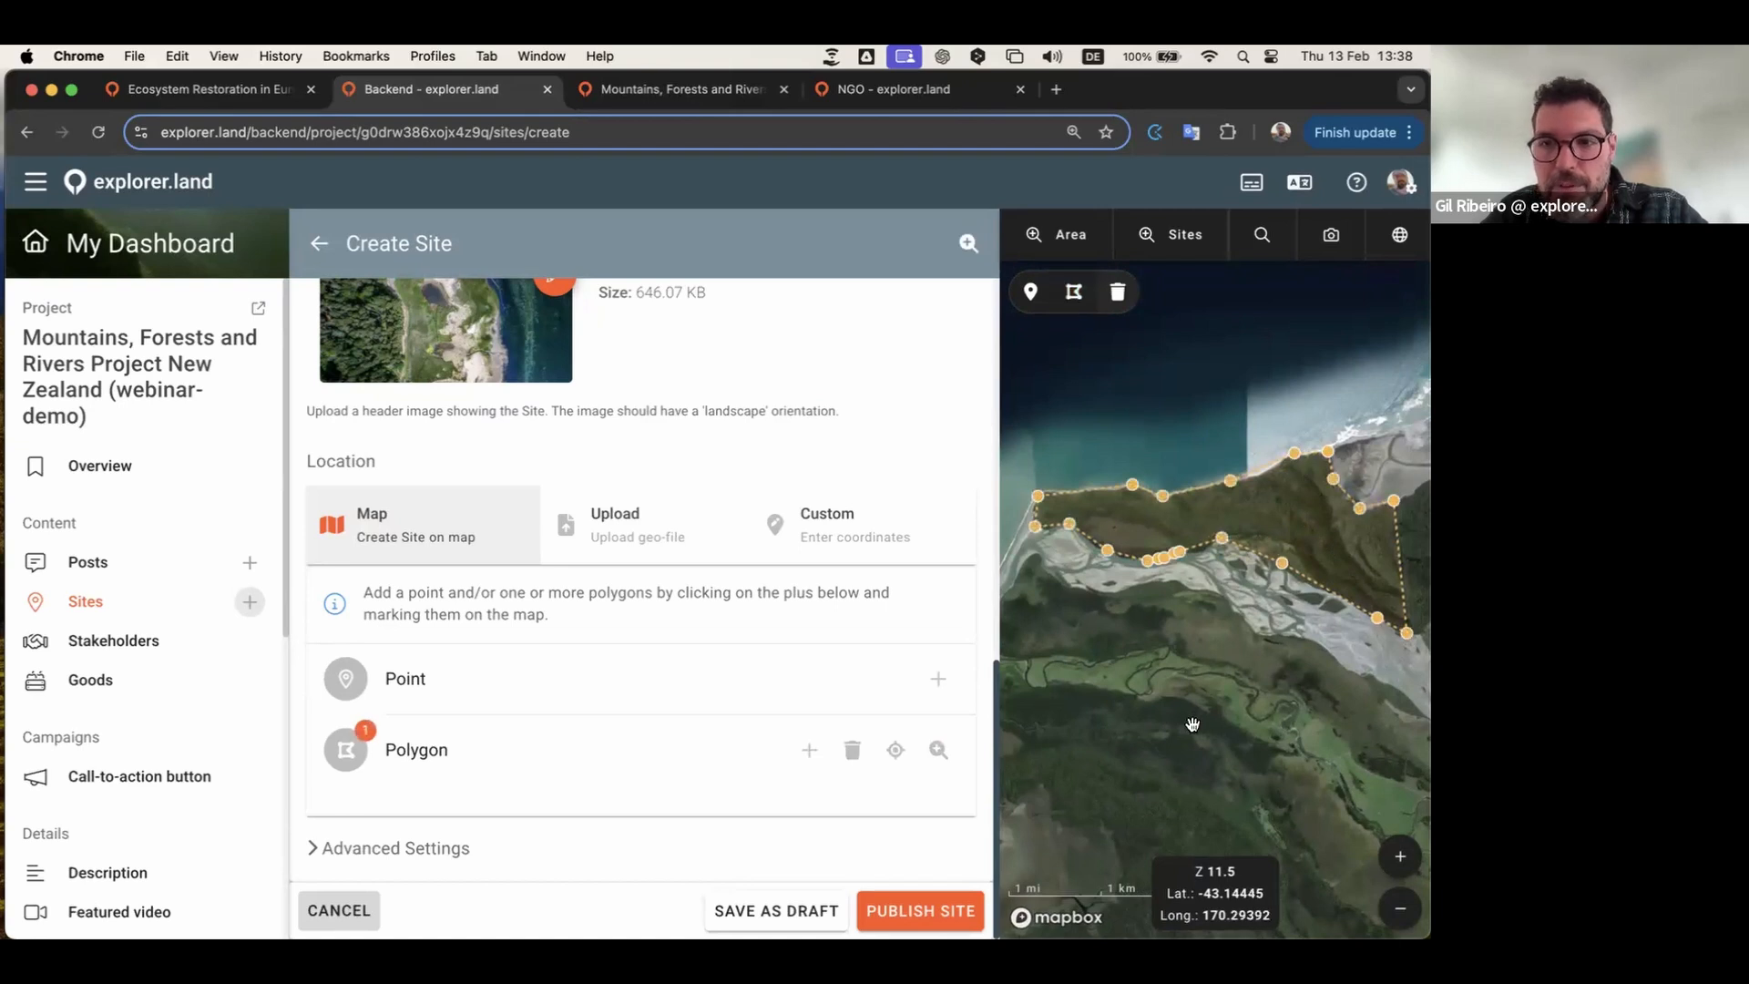
{"action": "scroll", "coordinate": [1192, 724], "scroll_direction": "down", "scroll_amount": 5}
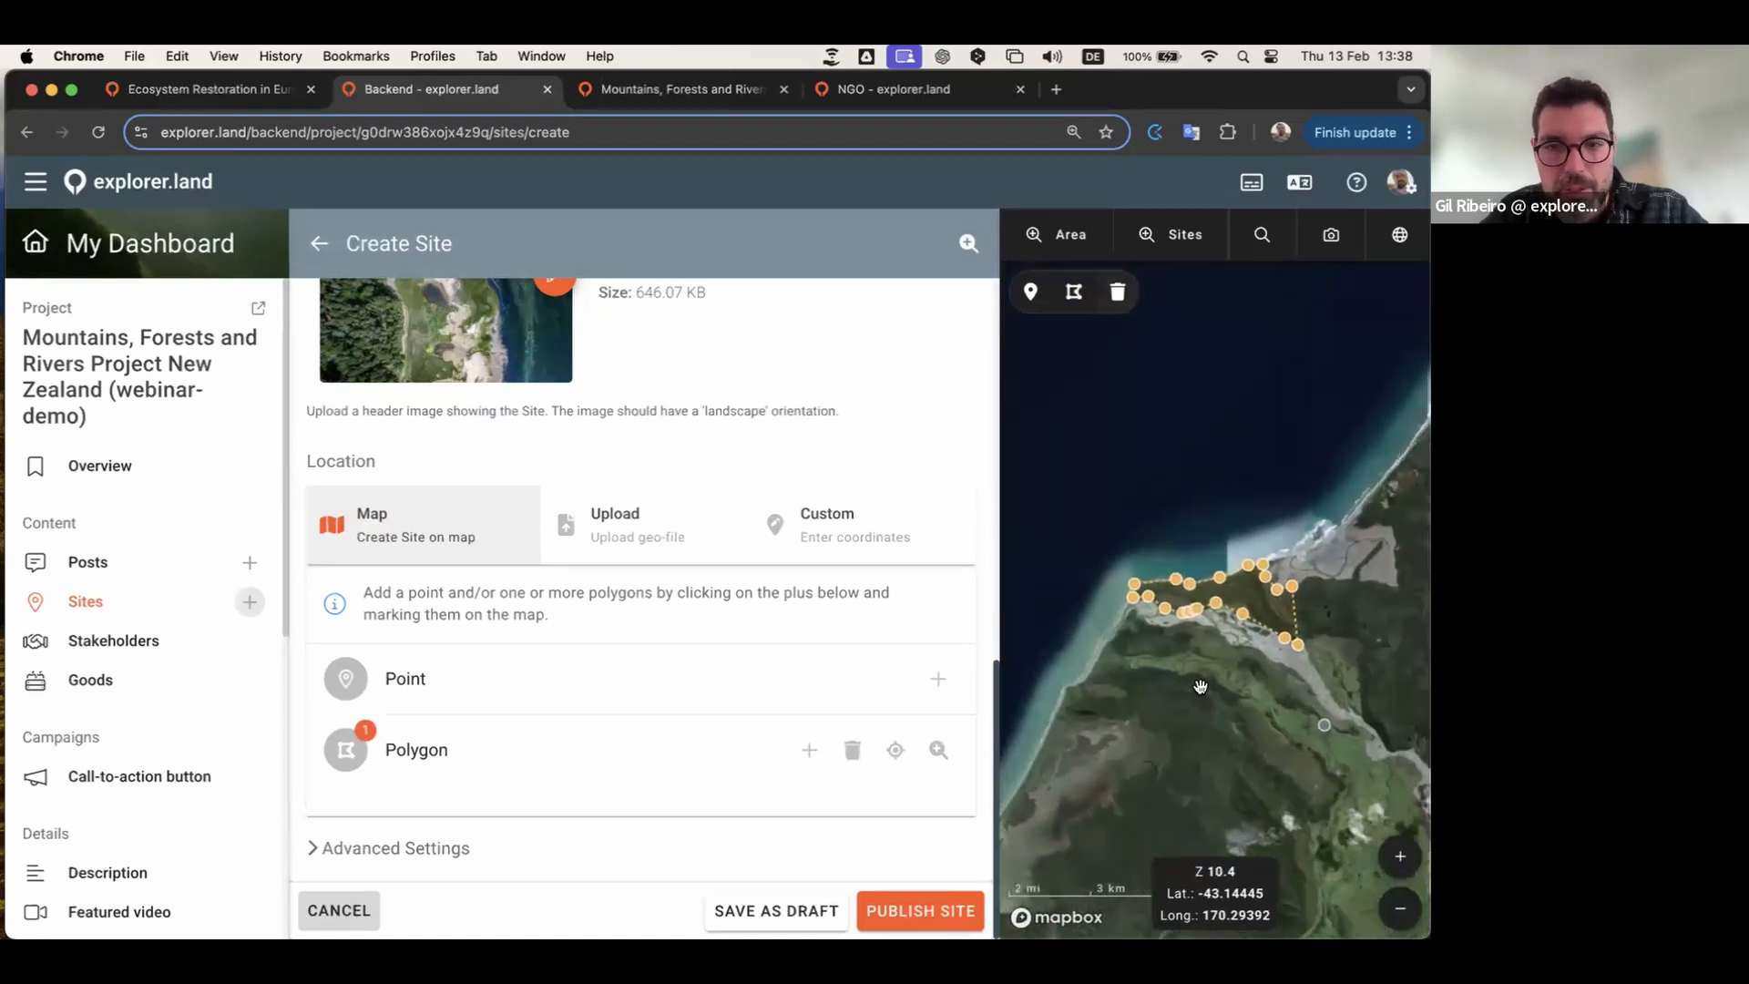
{"action": "scroll", "coordinate": [1216, 679], "scroll_direction": "up", "scroll_amount": 2}
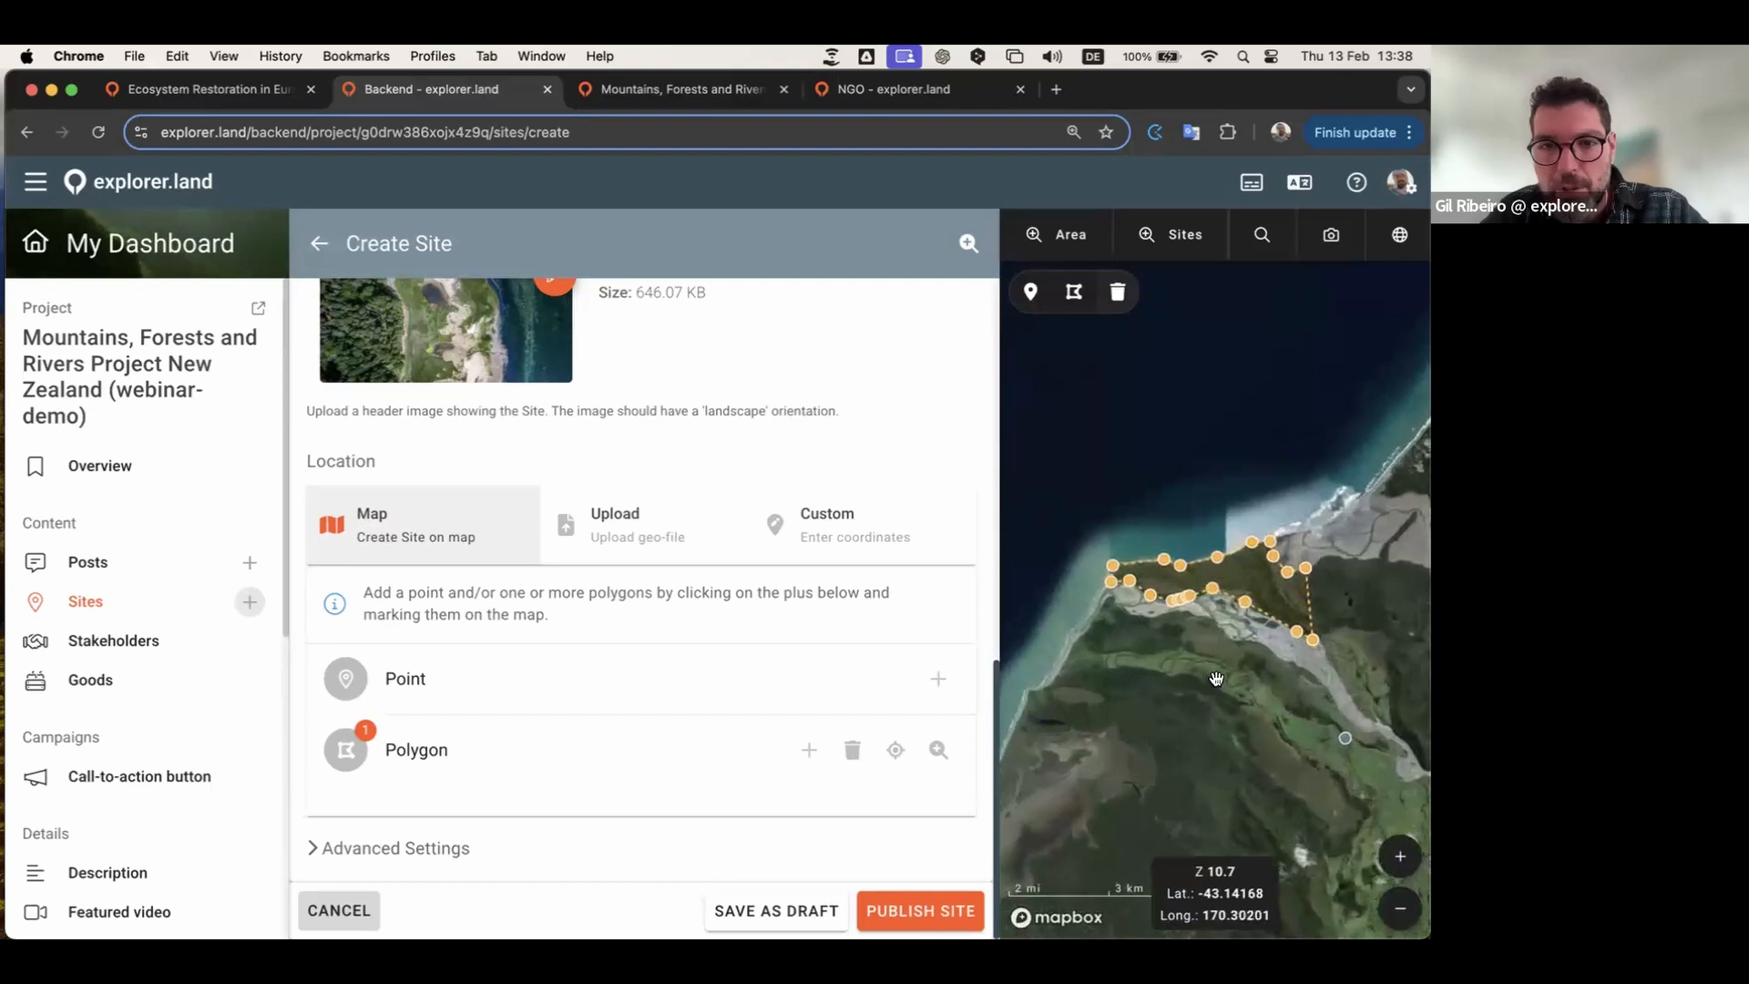
{"action": "scroll", "coordinate": [1215, 679], "scroll_direction": "up", "scroll_amount": 1}
{"action": "scroll", "coordinate": [1255, 665], "scroll_direction": "up", "scroll_amount": 1}
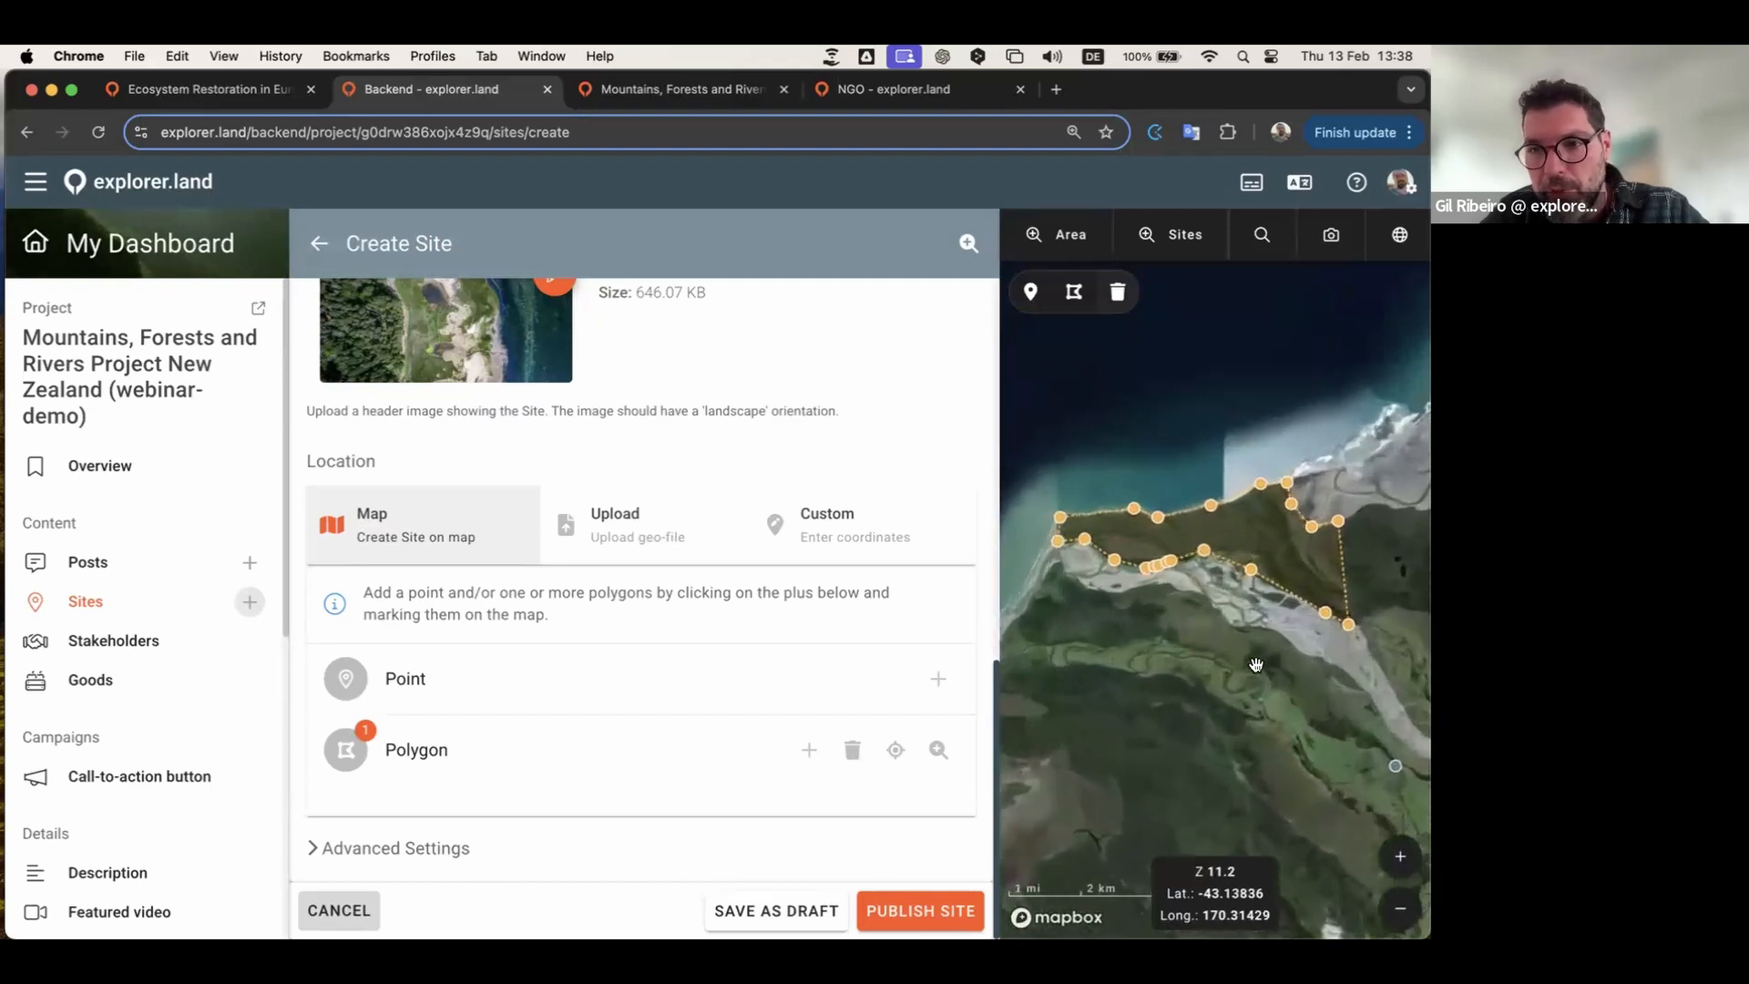
Step: Deselect the polygon, recentre the map, and reselect the polygon to edit it
{"action": "left_click", "coordinate": [1255, 662]}
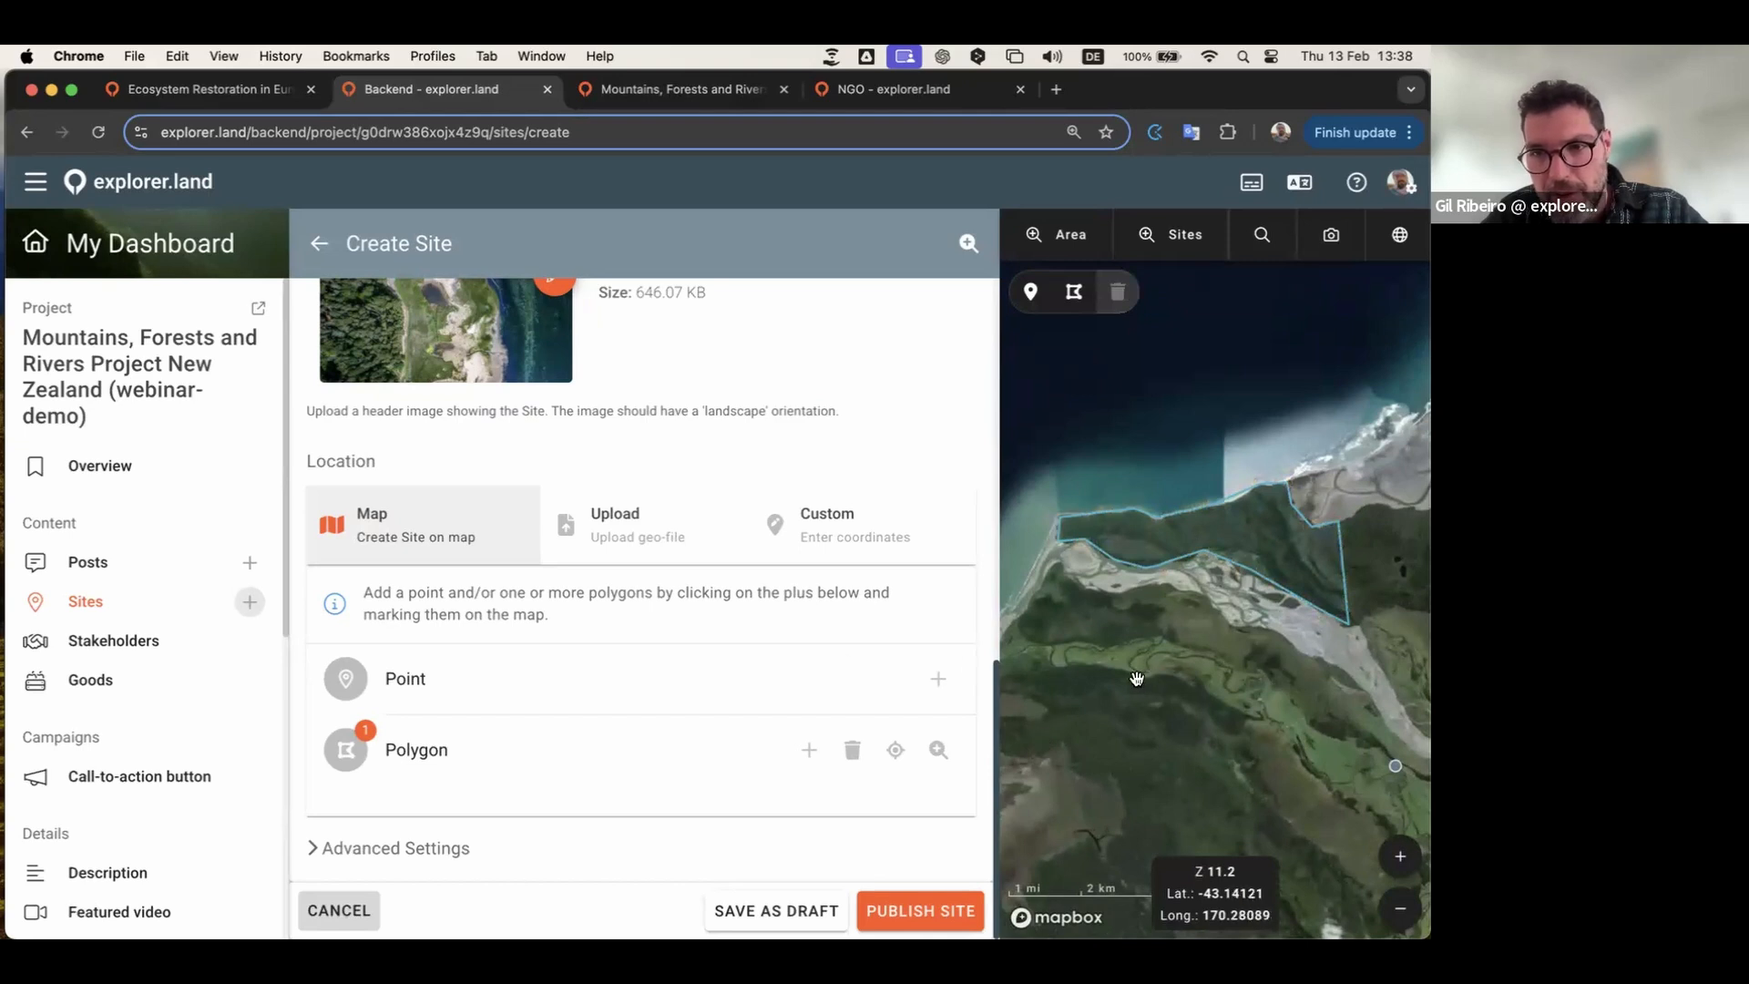
{"action": "left_click_drag", "start_coordinate": [1288, 665], "coordinate": [1204, 686]}
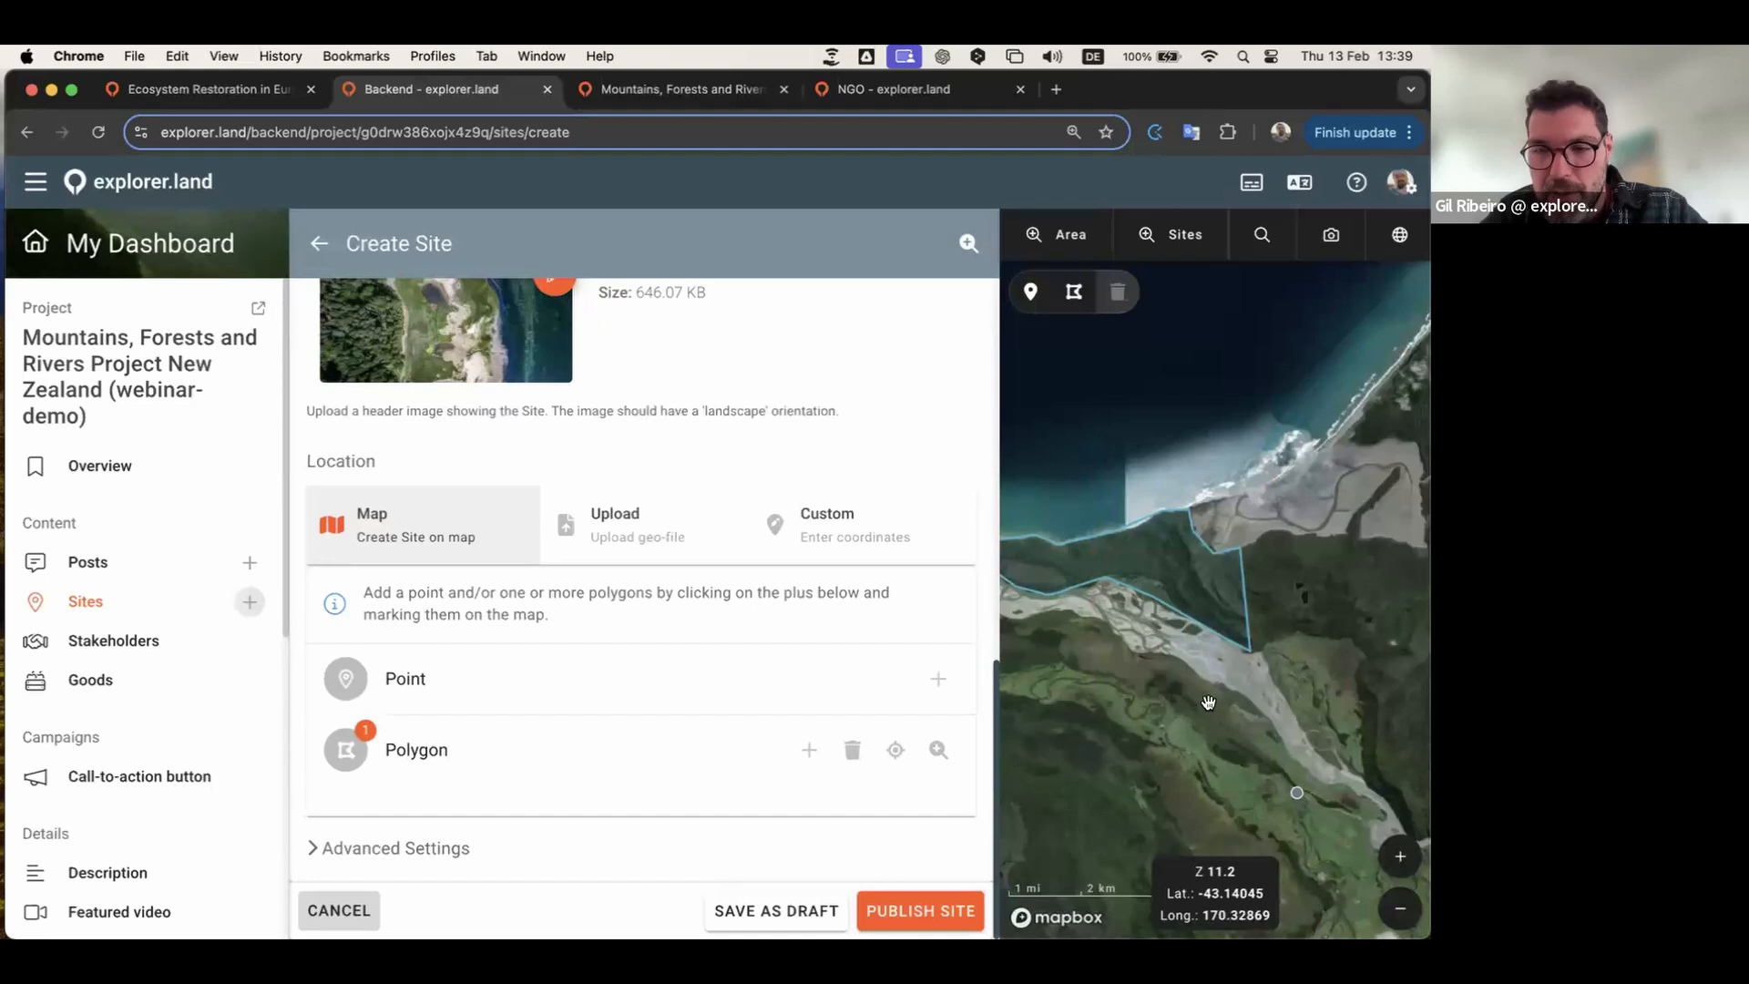
{"action": "scroll", "coordinate": [1208, 703], "scroll_direction": "up", "scroll_amount": 2}
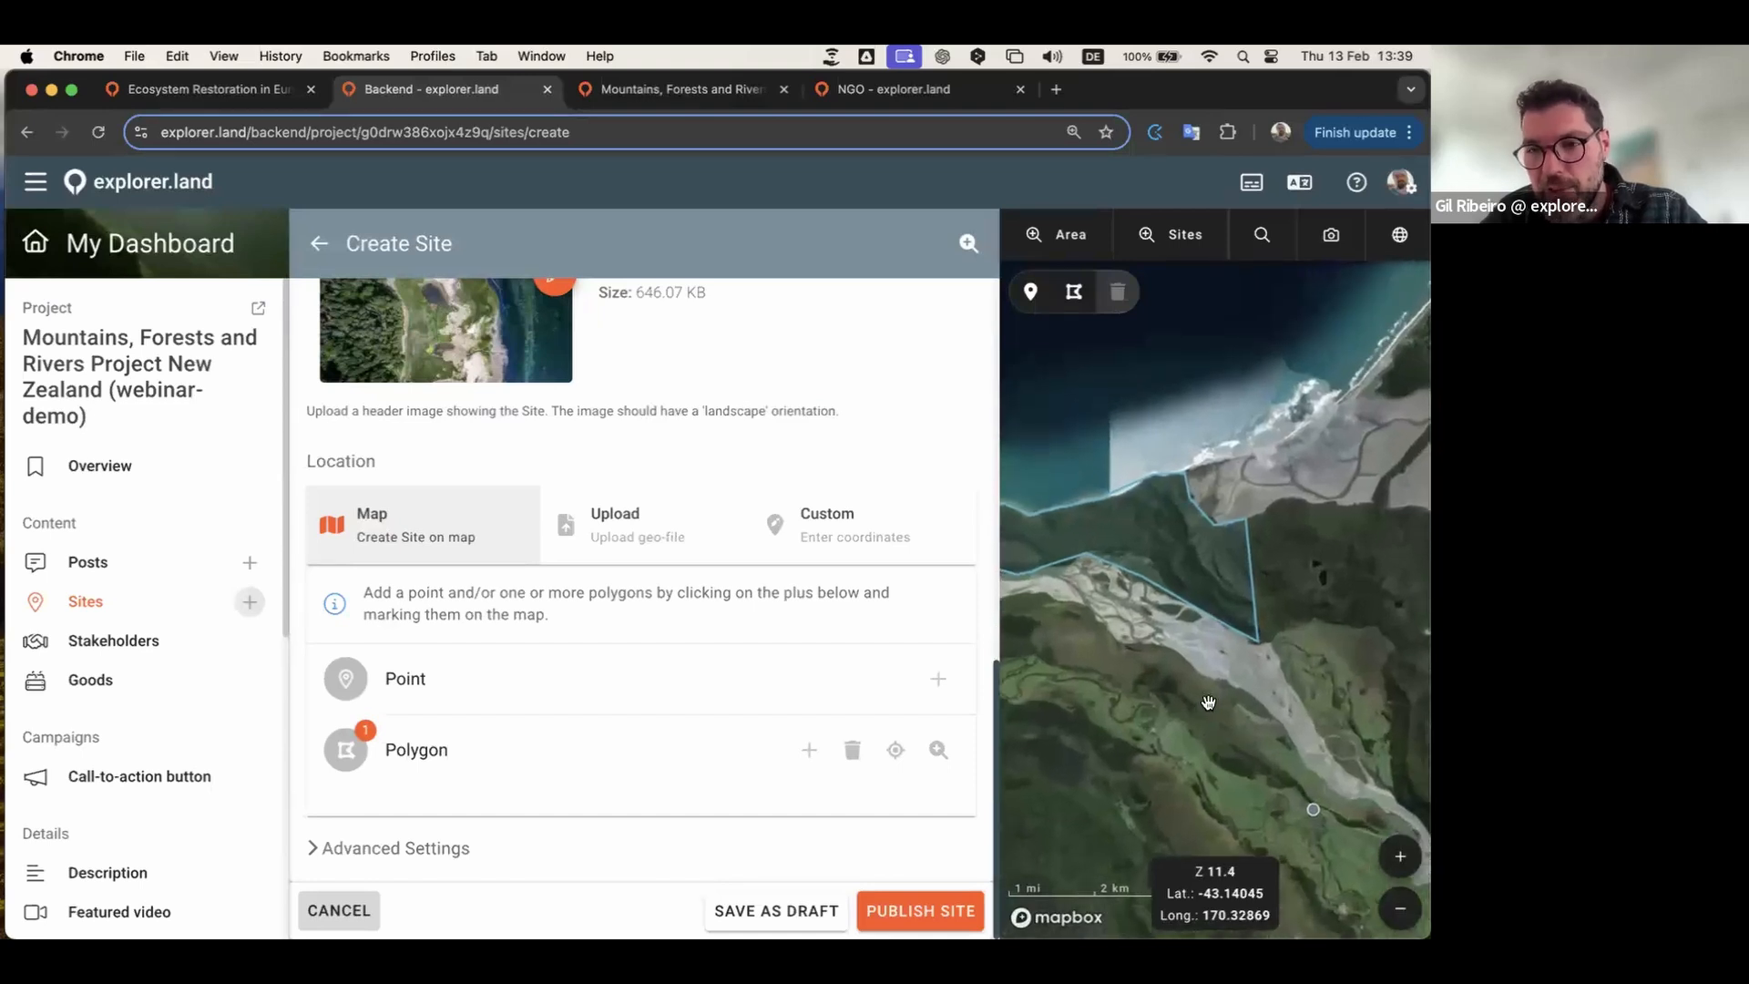
{"action": "left_click", "coordinate": [1215, 574]}
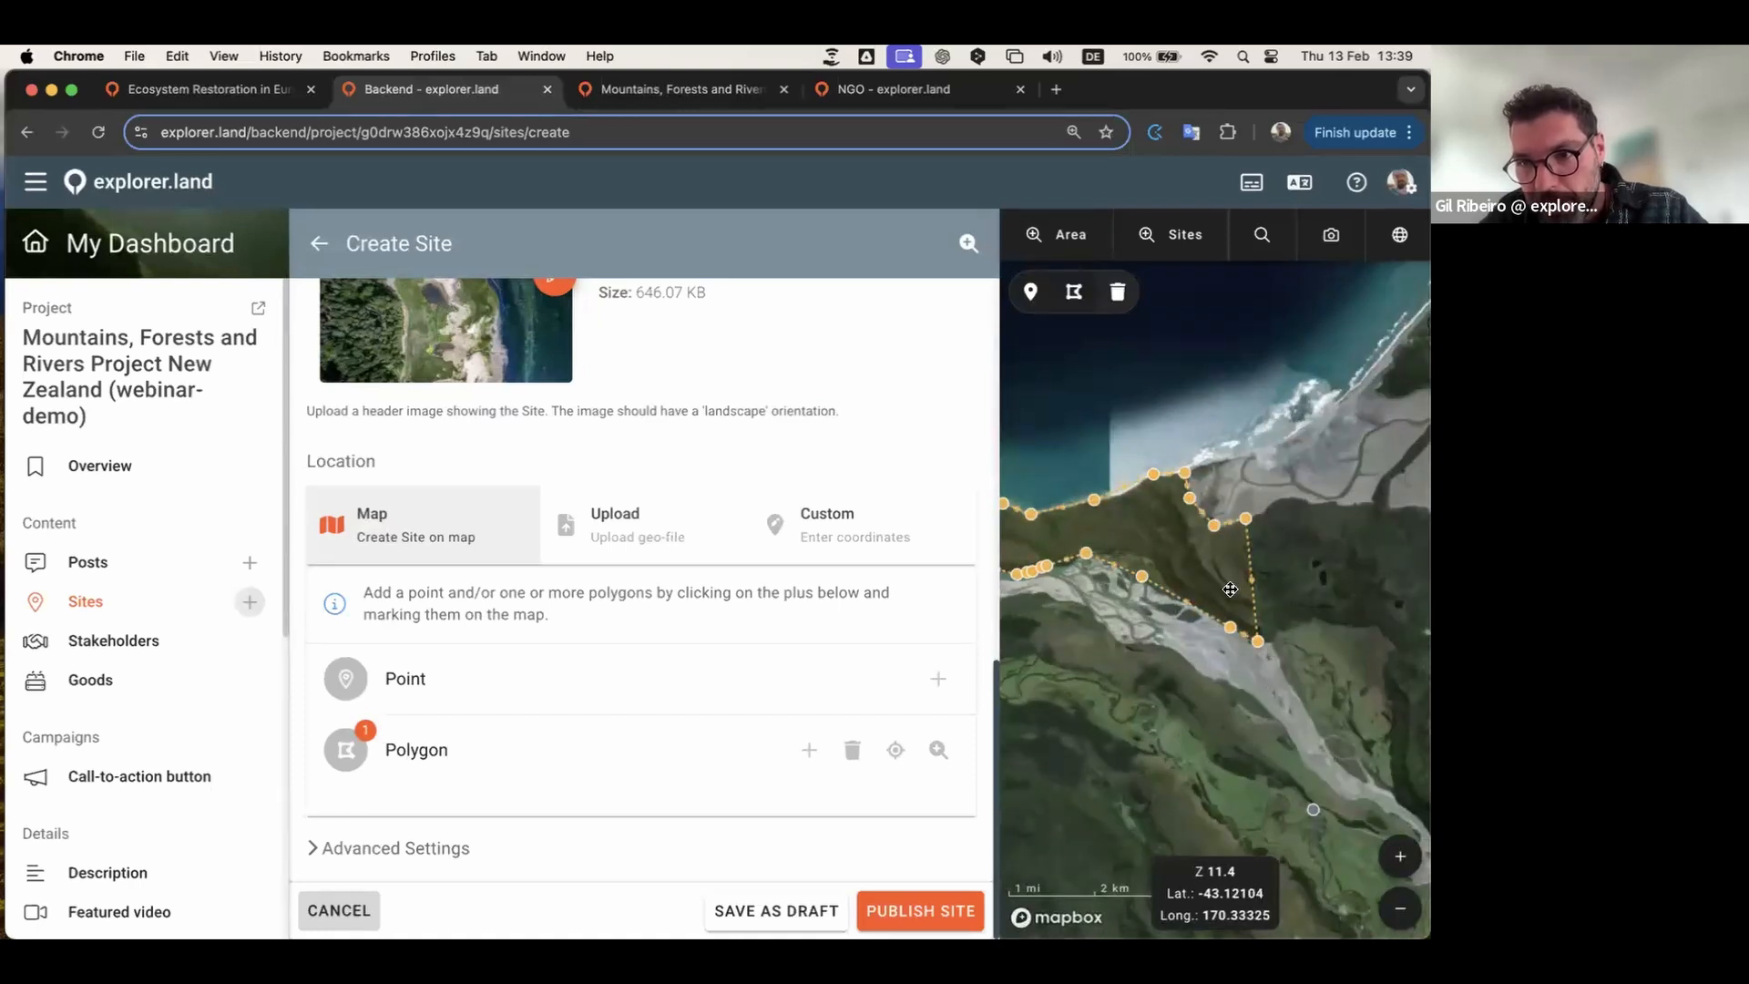
{"action": "left_click_drag", "start_coordinate": [1403, 629], "coordinate": [1324, 652]}
{"action": "scroll", "coordinate": [1324, 652], "scroll_direction": "up", "scroll_amount": 3}
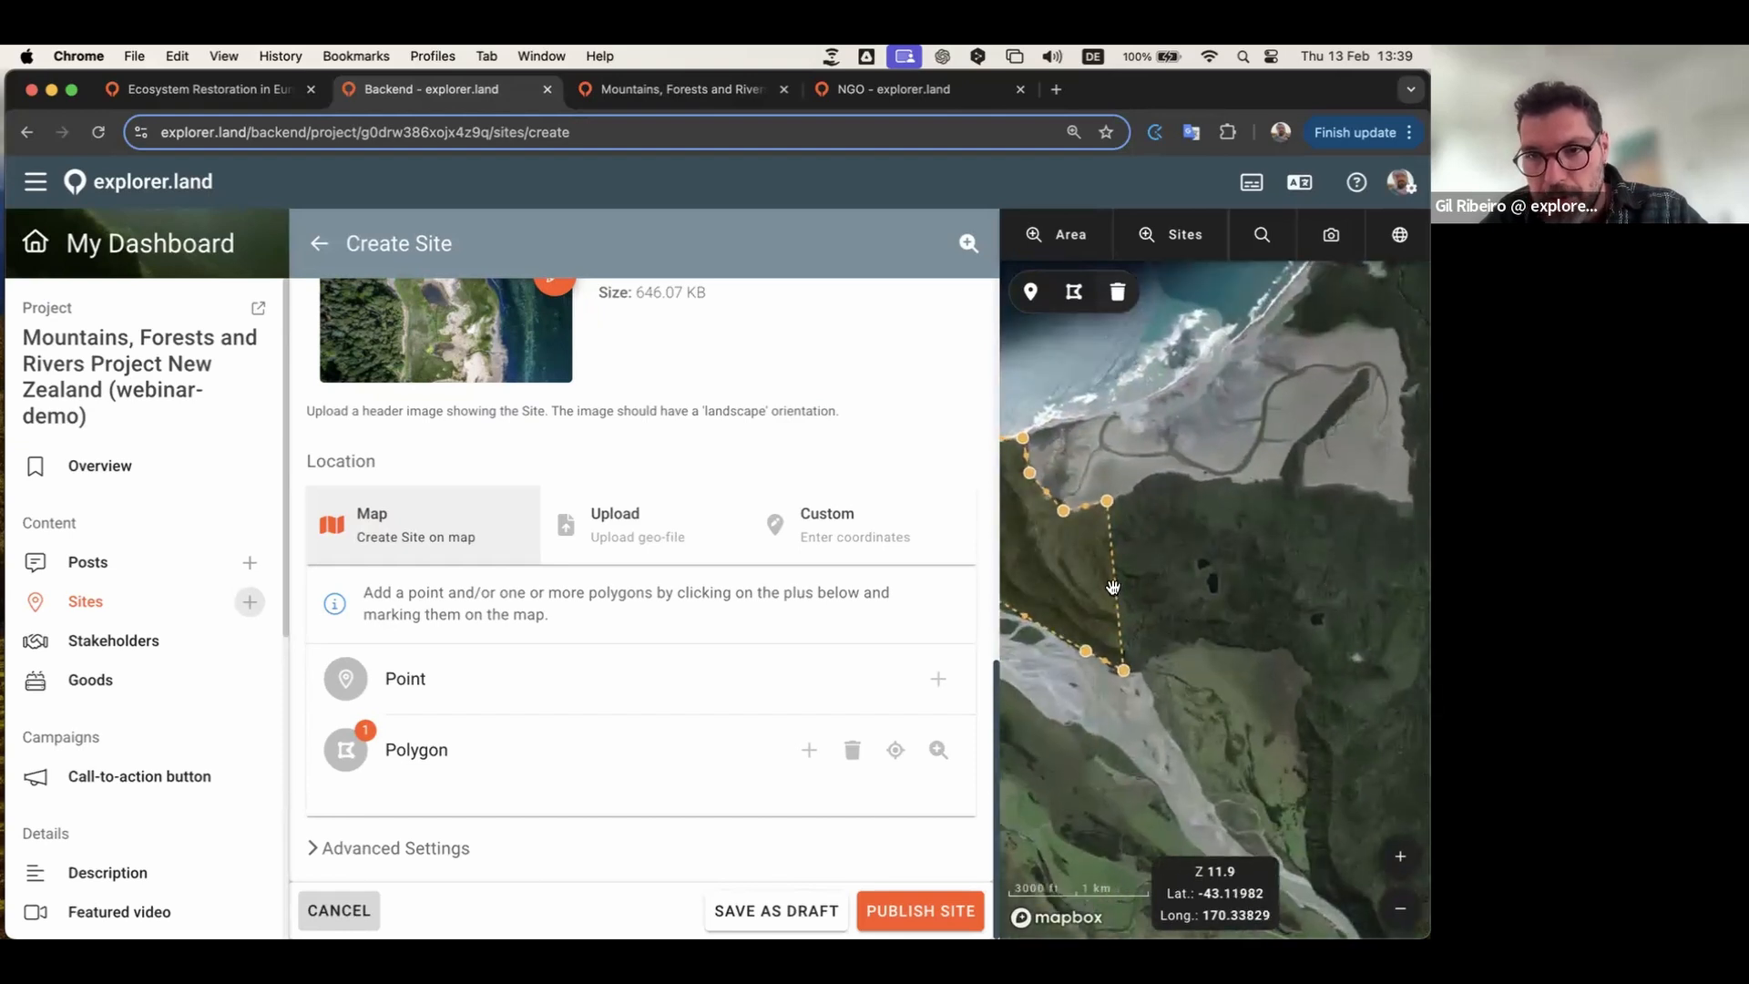
Step: Drag the polygon's eastern edges outward over the forest, then deselect and recentre it
{"action": "left_click_drag", "start_coordinate": [1162, 591], "coordinate": [1280, 645]}
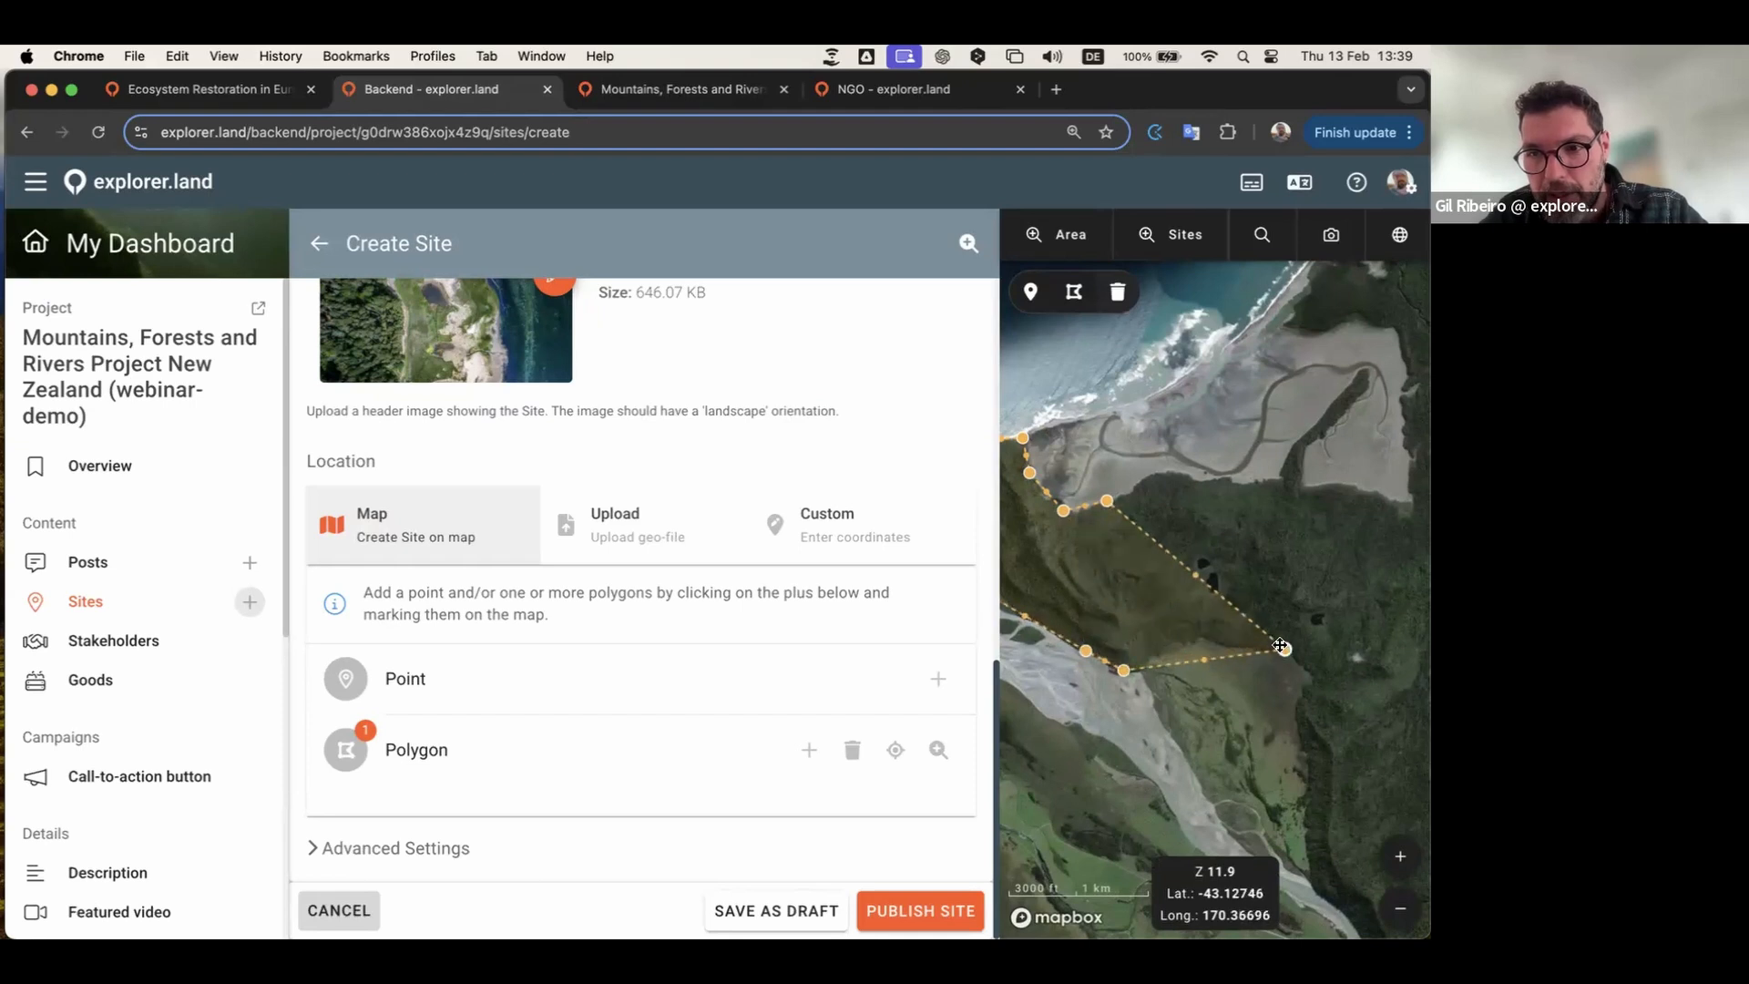
{"action": "left_click_drag", "start_coordinate": [1193, 573], "coordinate": [1163, 475]}
{"action": "left_click_drag", "start_coordinate": [1200, 655], "coordinate": [1182, 620]}
{"action": "left_click", "coordinate": [1145, 730]}
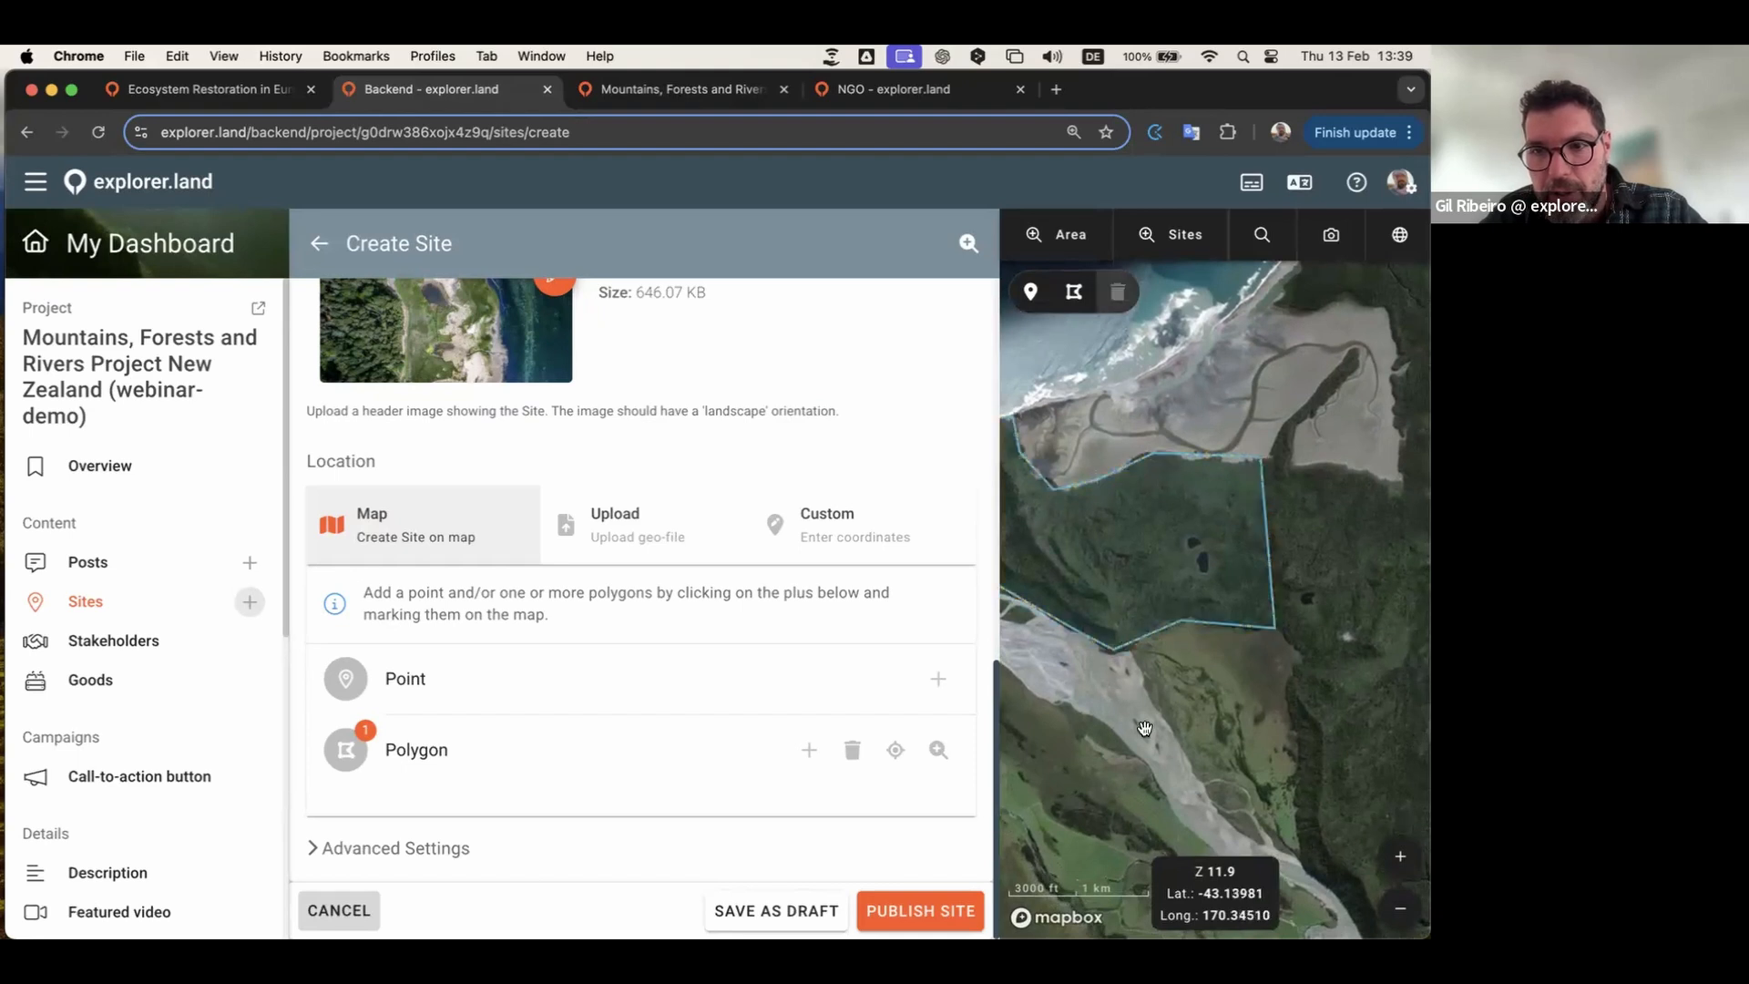
{"action": "scroll", "coordinate": [1145, 730], "scroll_direction": "down", "scroll_amount": 5}
{"action": "scroll", "coordinate": [1231, 710], "scroll_direction": "up", "scroll_amount": 2}
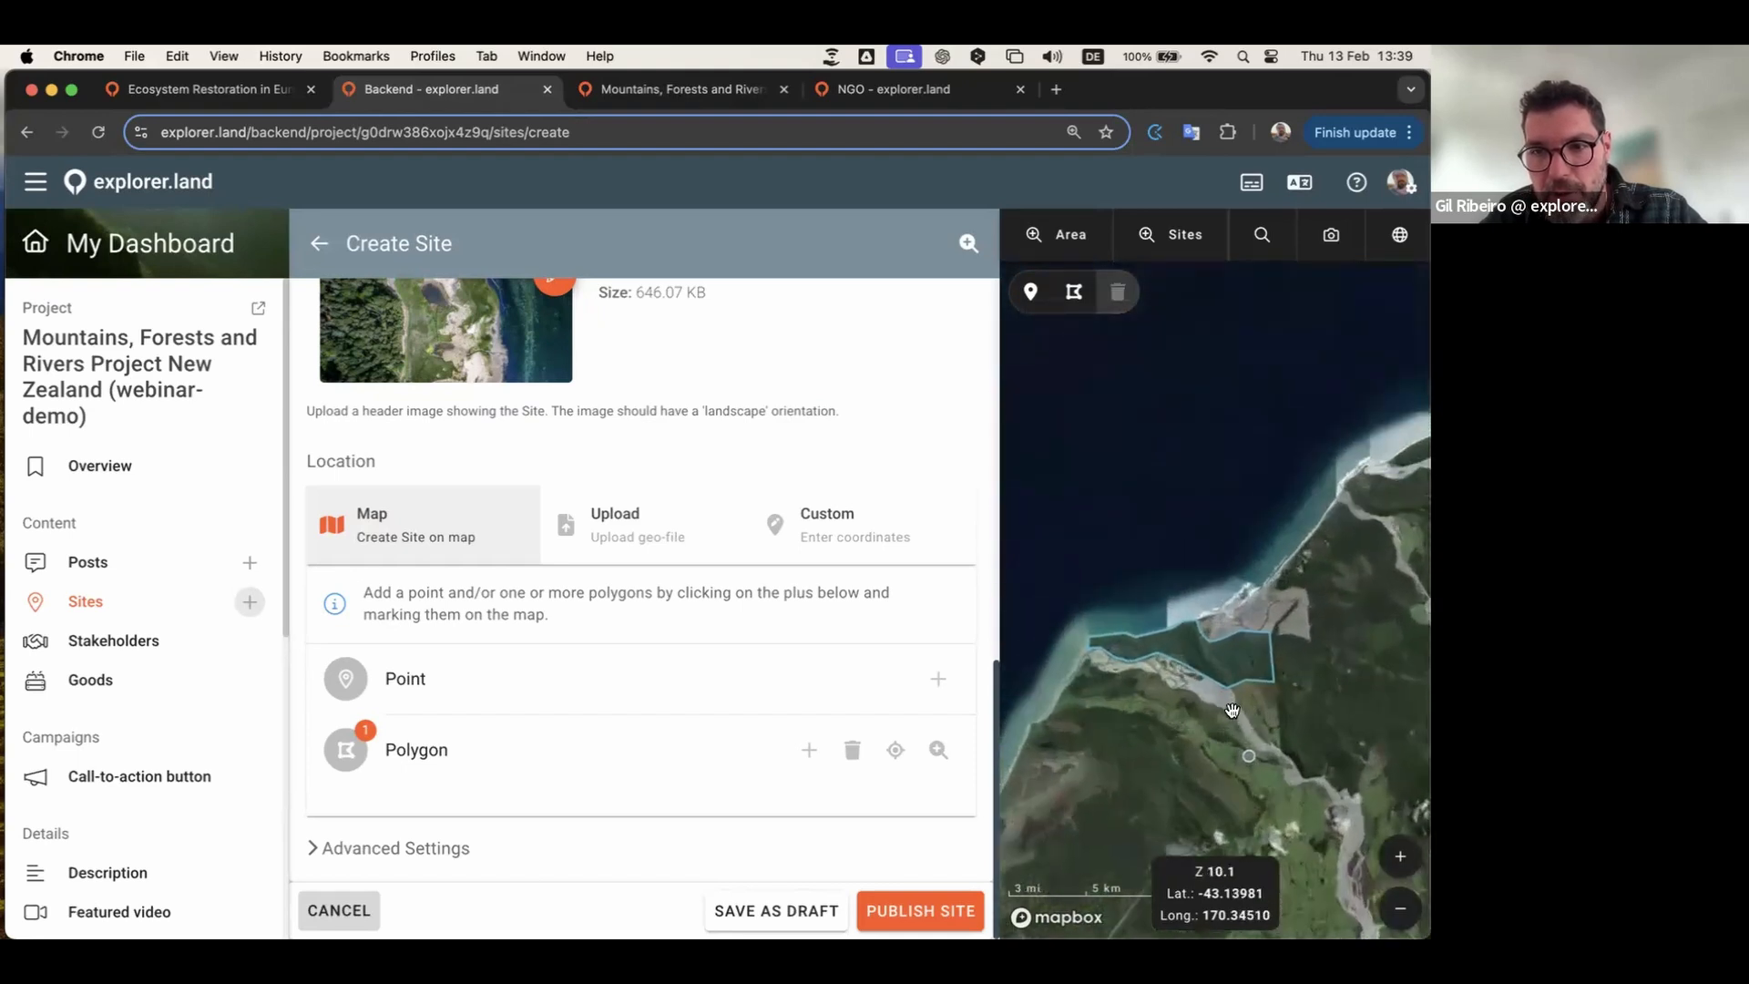
{"action": "left_click_drag", "start_coordinate": [1248, 706], "coordinate": [1318, 692]}
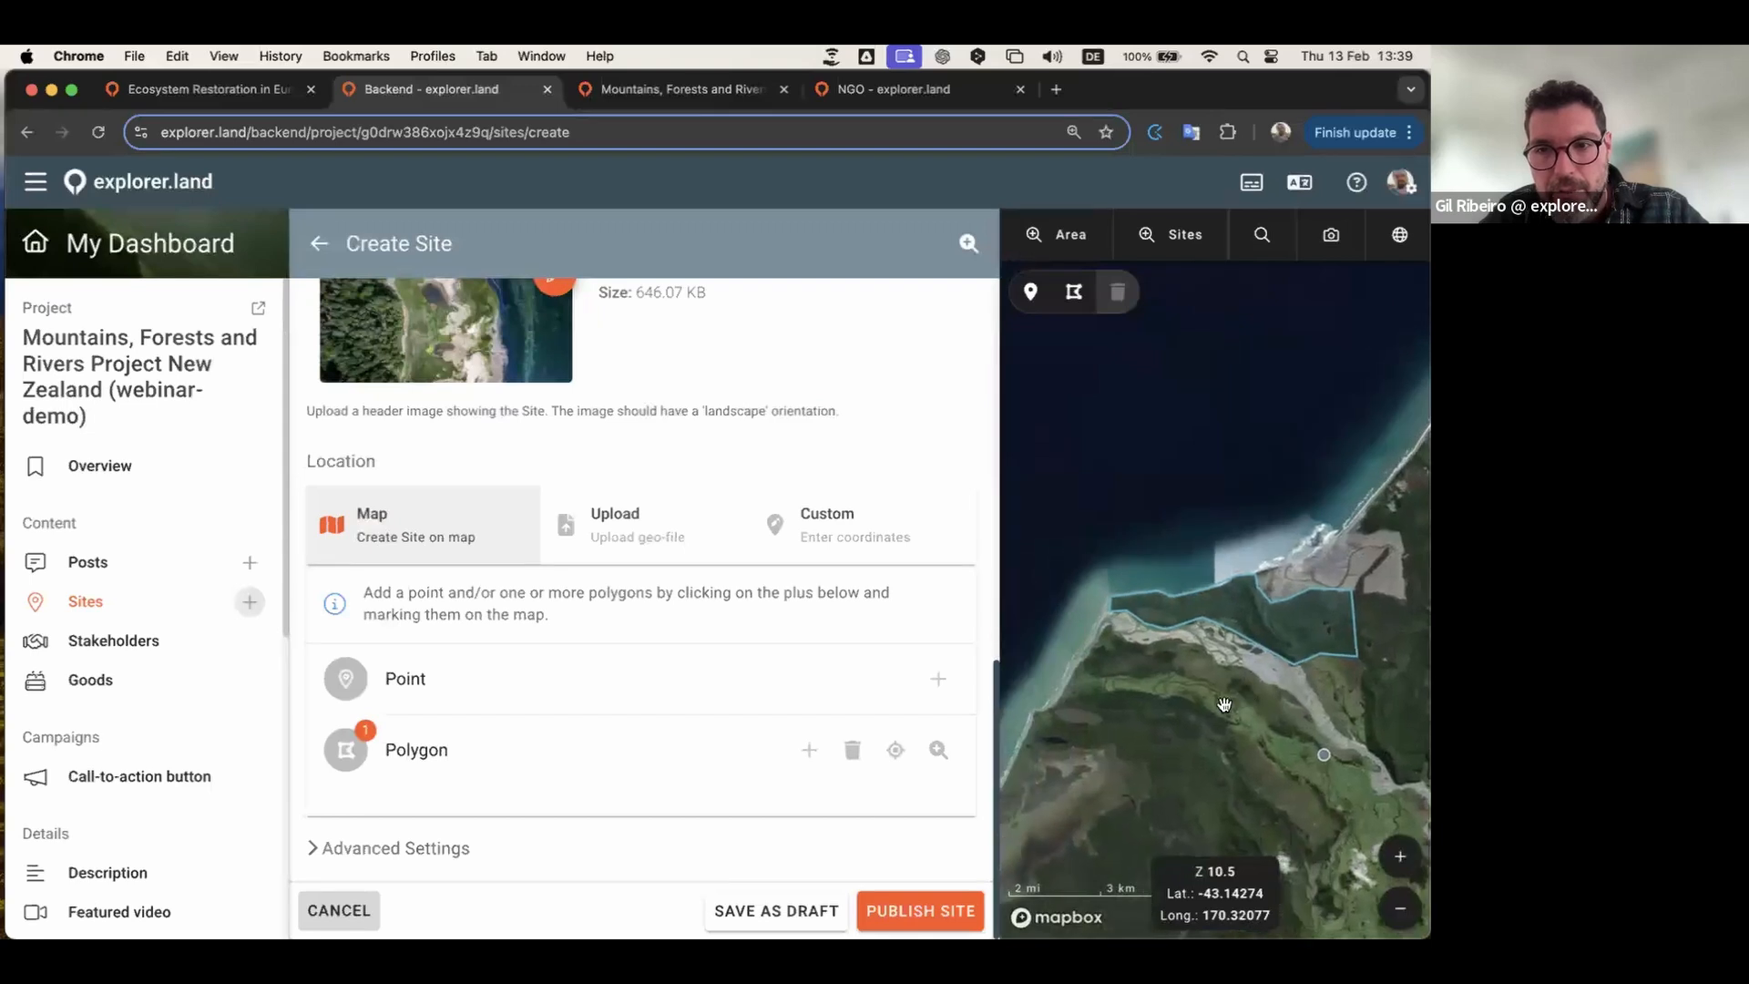
Step: Publish the Coastal forest restoration area, saving it as a draft at the limit notice
{"action": "left_click", "coordinate": [920, 909]}
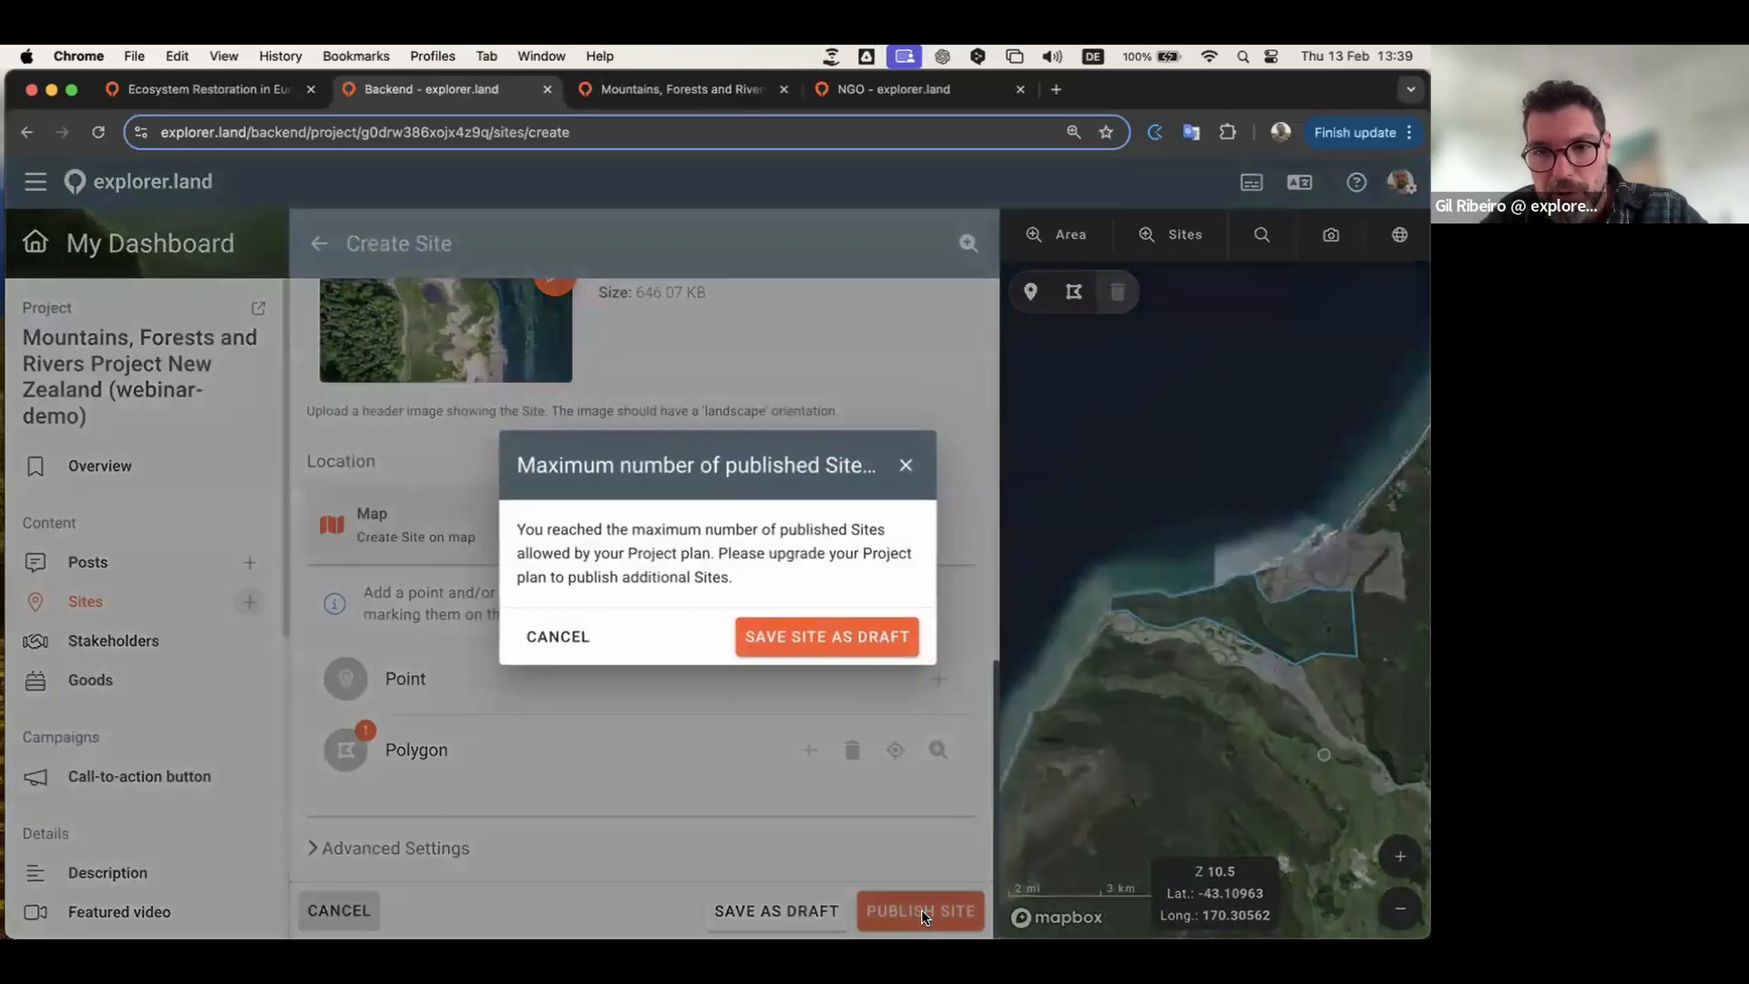
{"action": "left_click", "coordinate": [827, 635]}
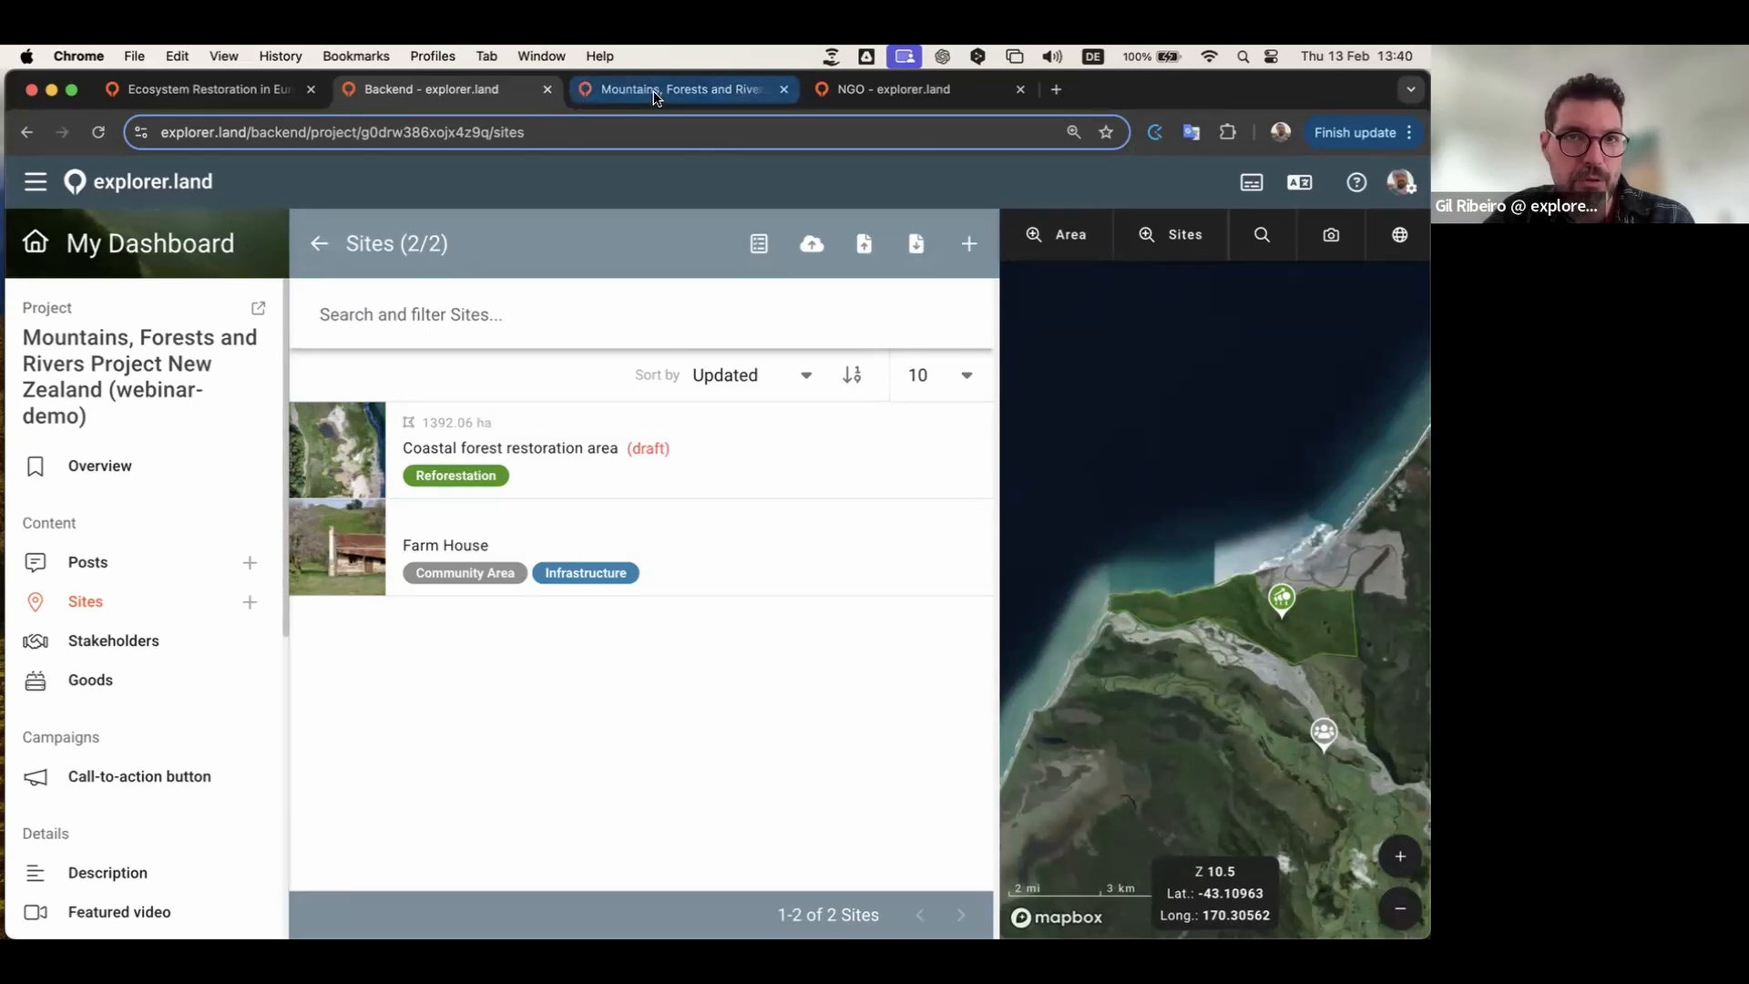
Step: Reload the project preview, then unpublish the Farm House site in Backend
{"action": "left_click", "coordinate": [653, 93]}
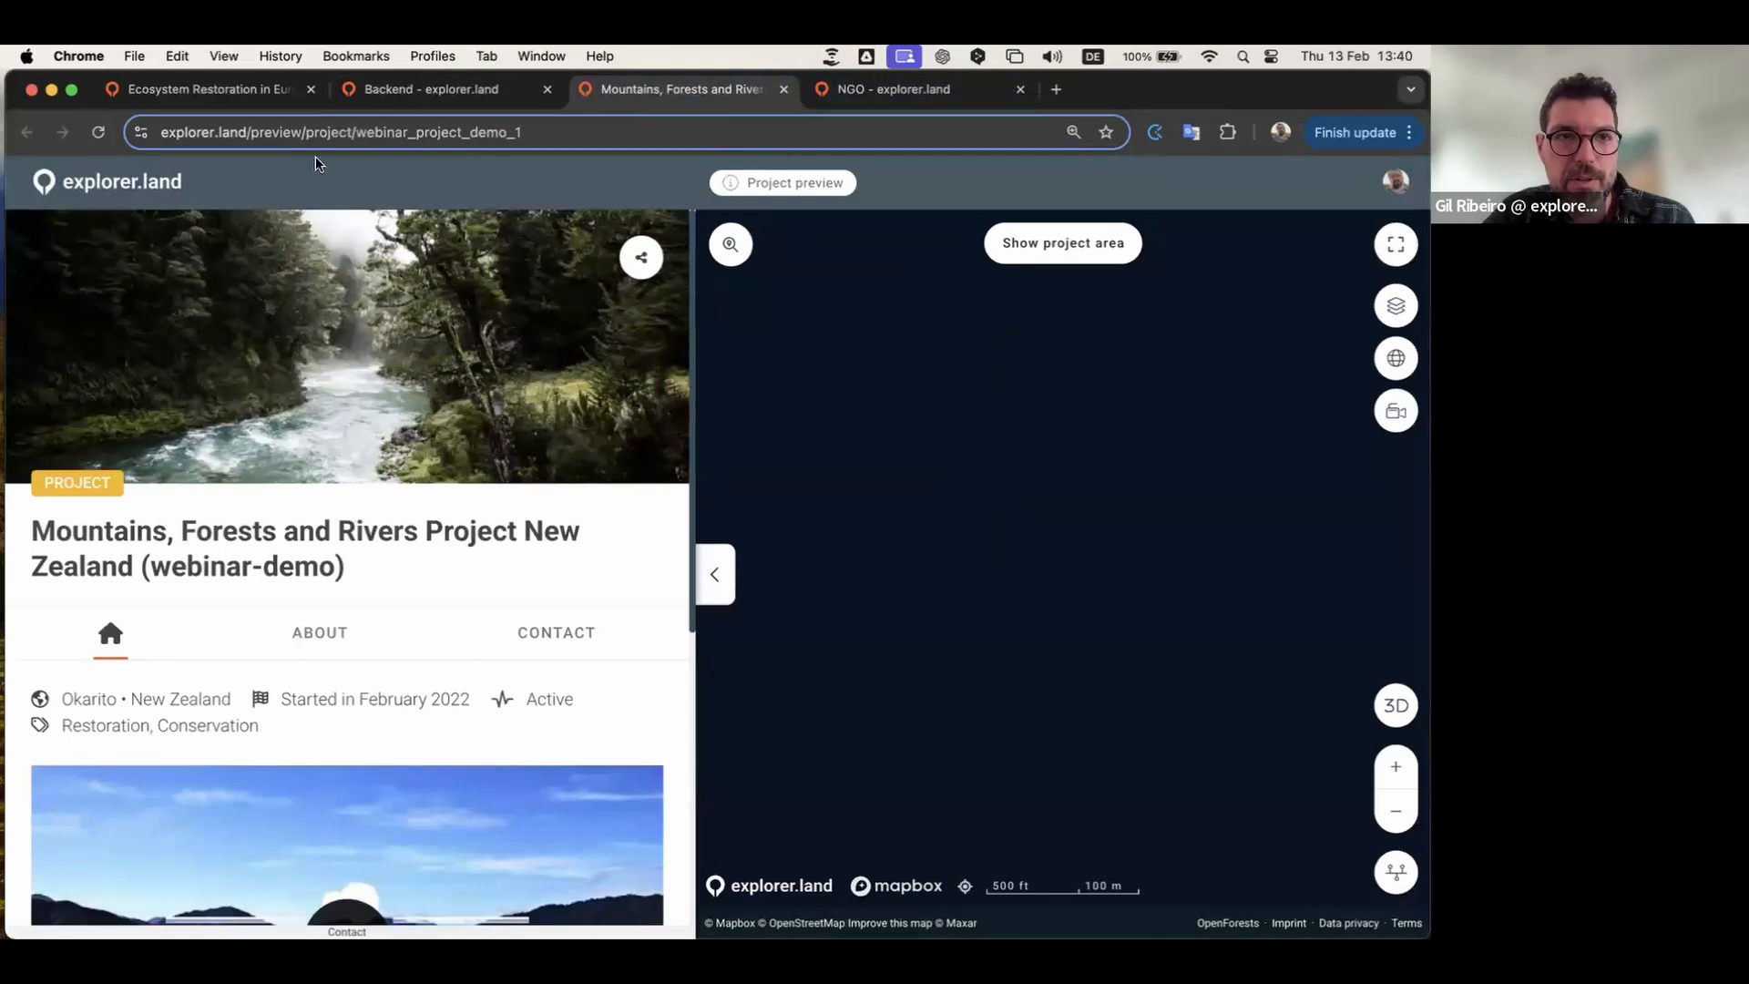
{"action": "left_click", "coordinate": [95, 134]}
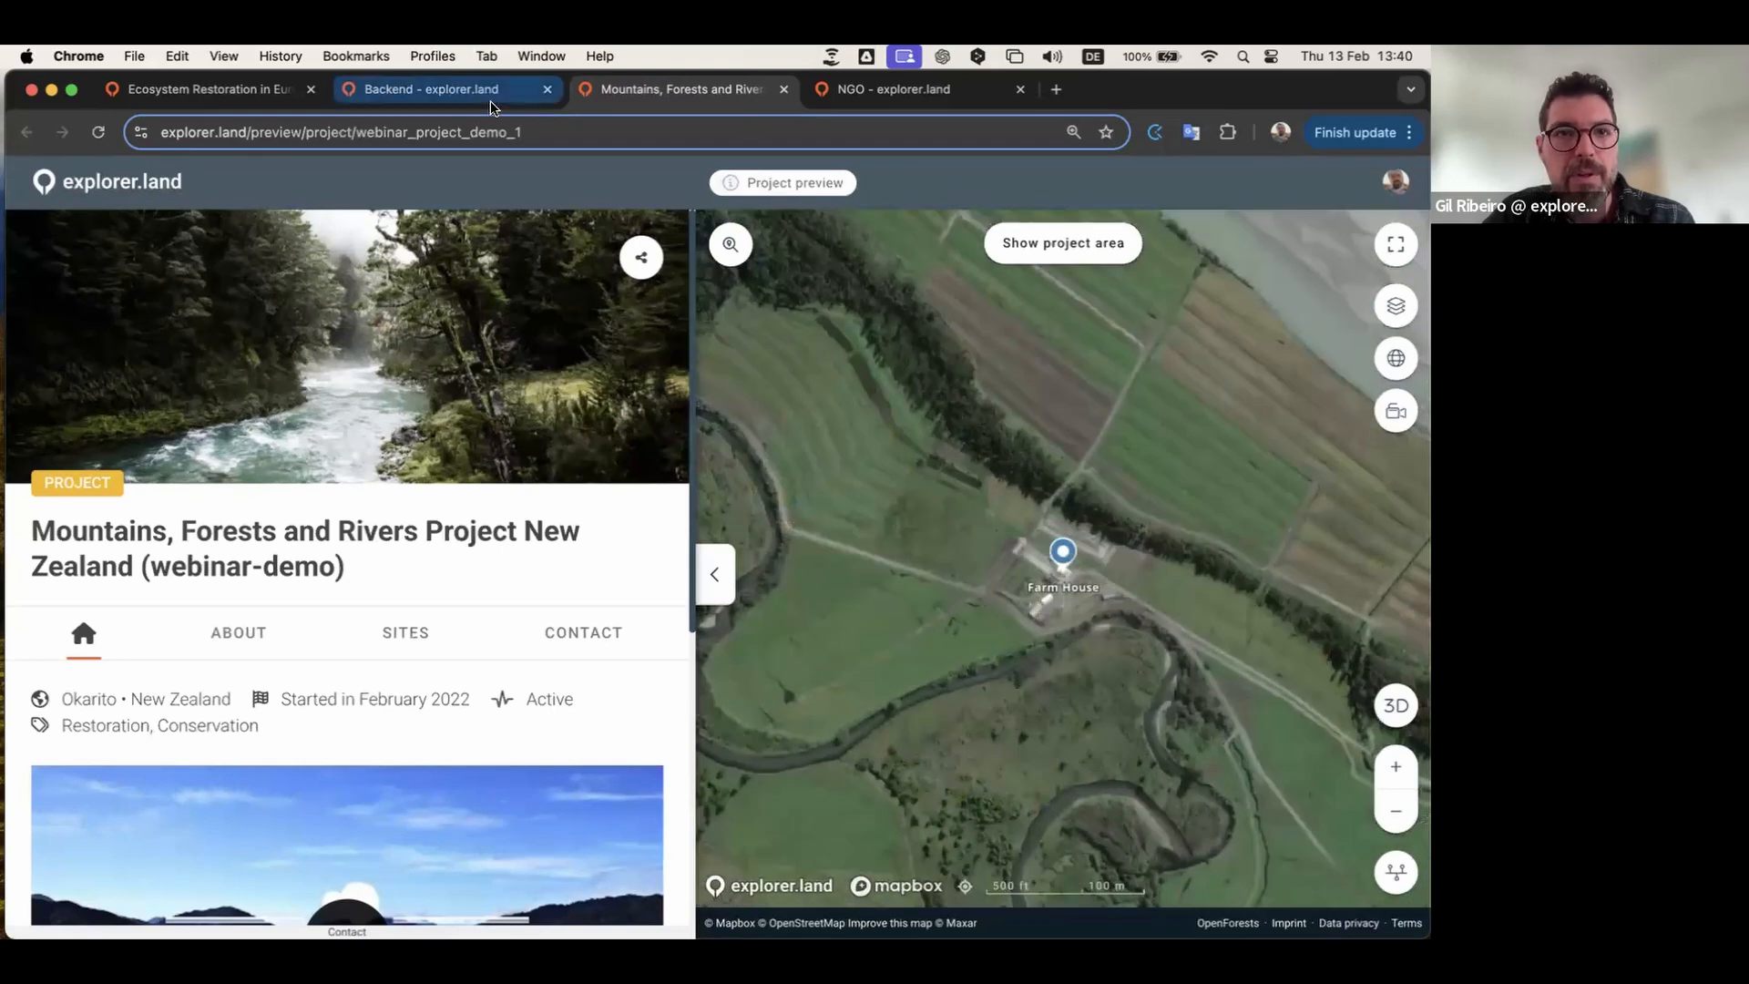
{"action": "left_click", "coordinate": [464, 91]}
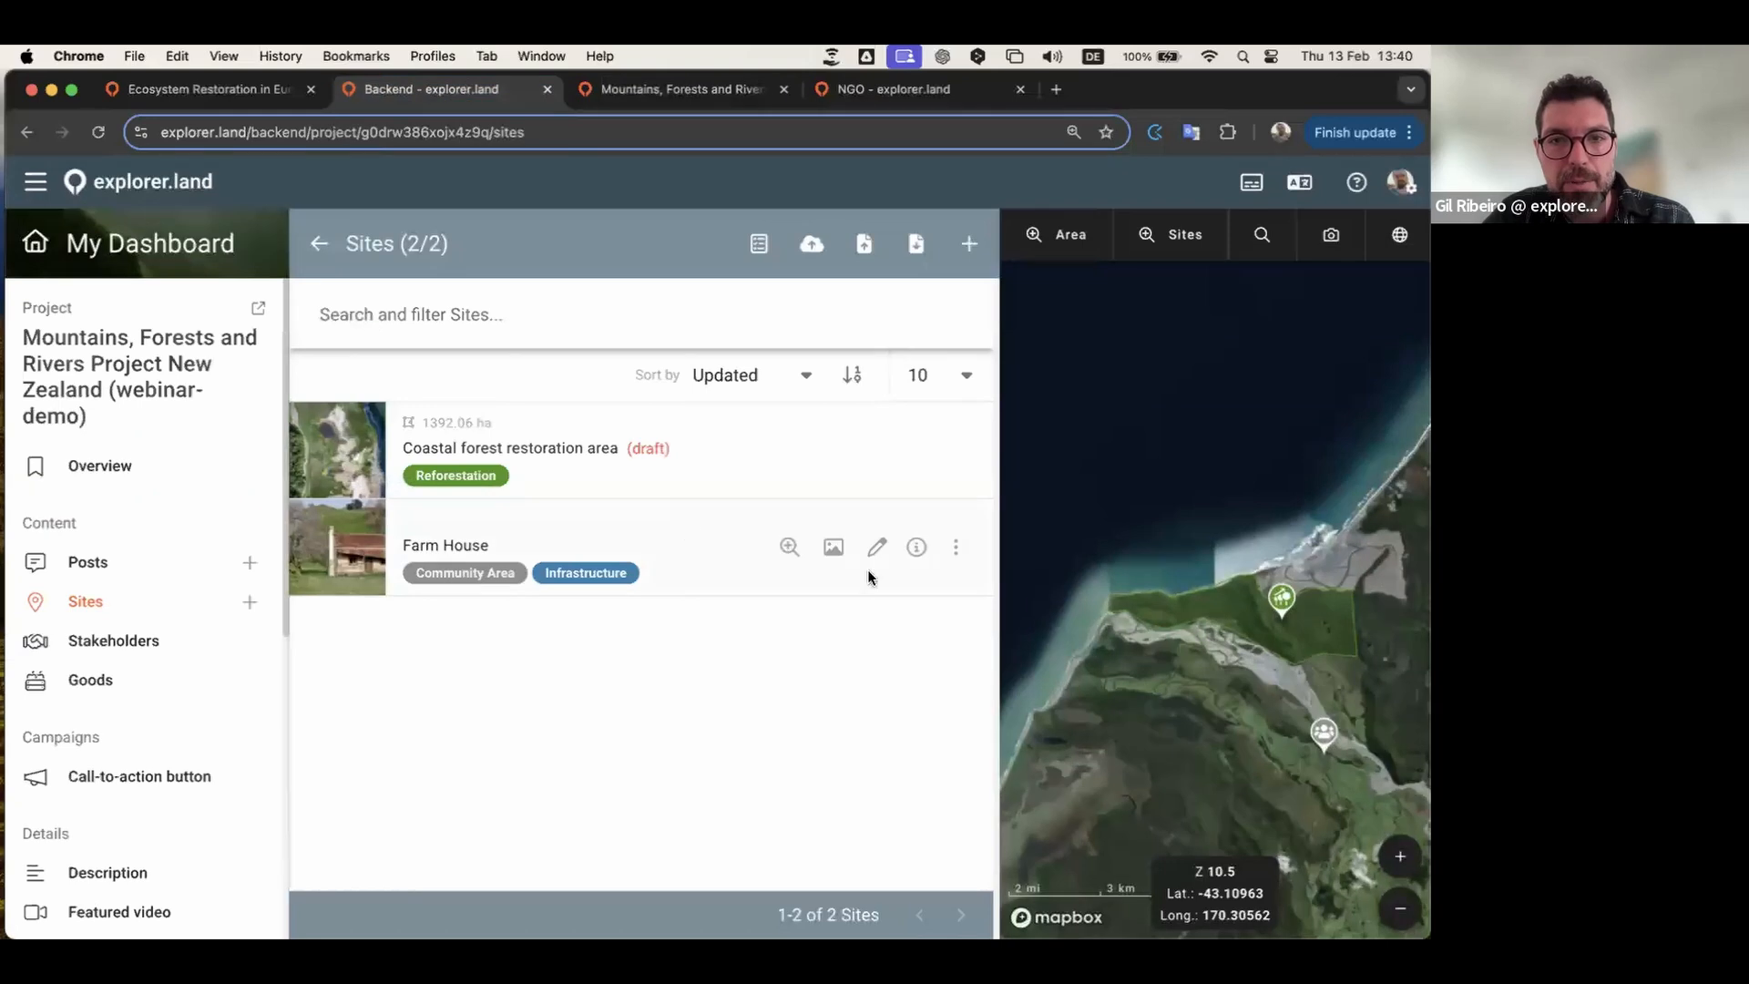
{"action": "left_click", "coordinate": [954, 549]}
{"action": "left_click", "coordinate": [879, 591]}
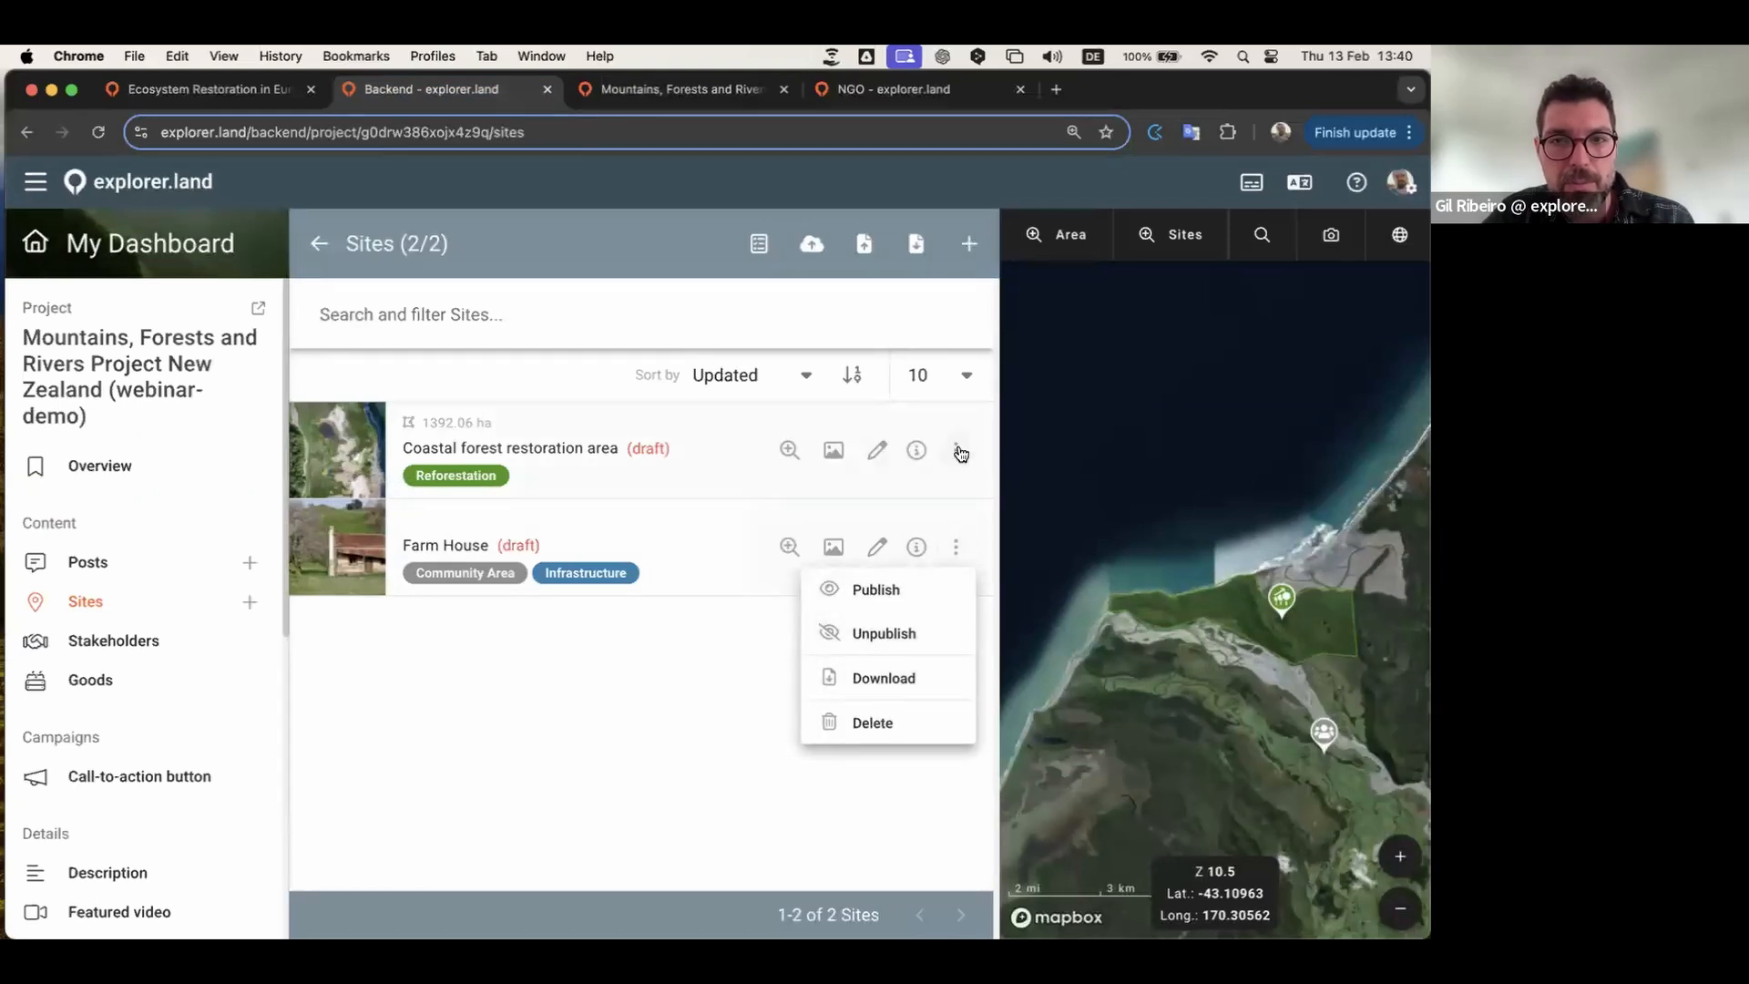
Step: Publish the Coastal forest restoration area site
{"action": "left_click", "coordinate": [954, 449]}
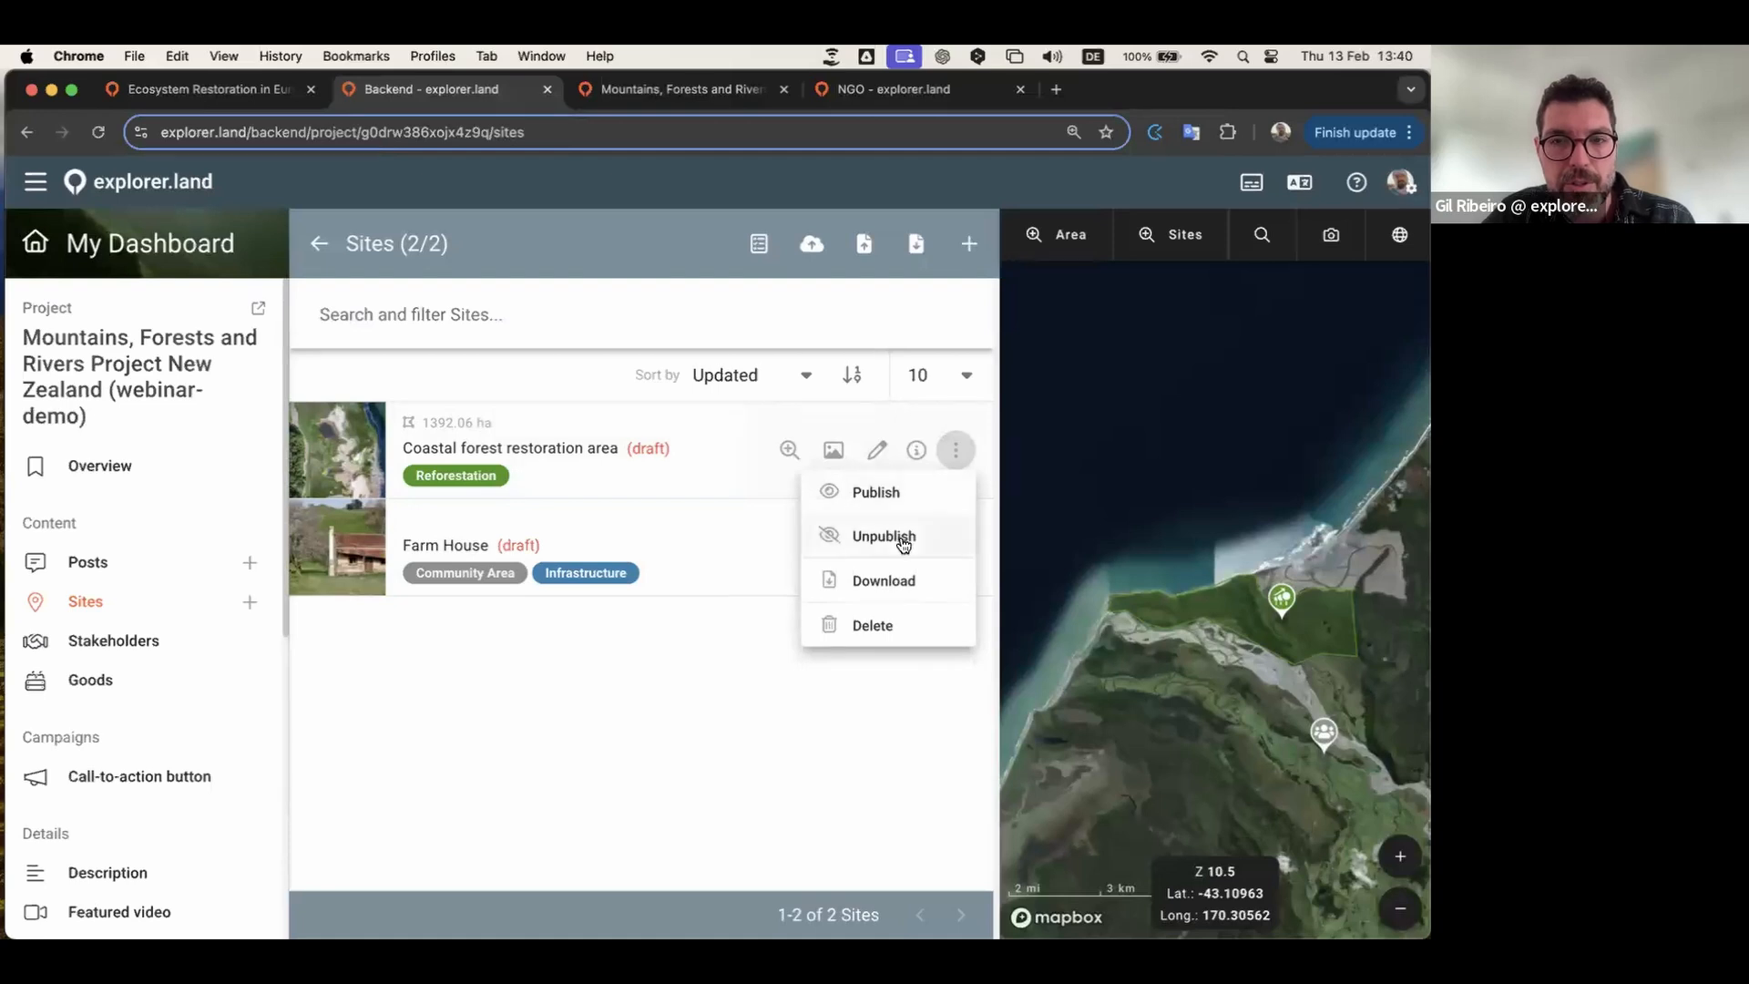
{"action": "left_click", "coordinate": [879, 490]}
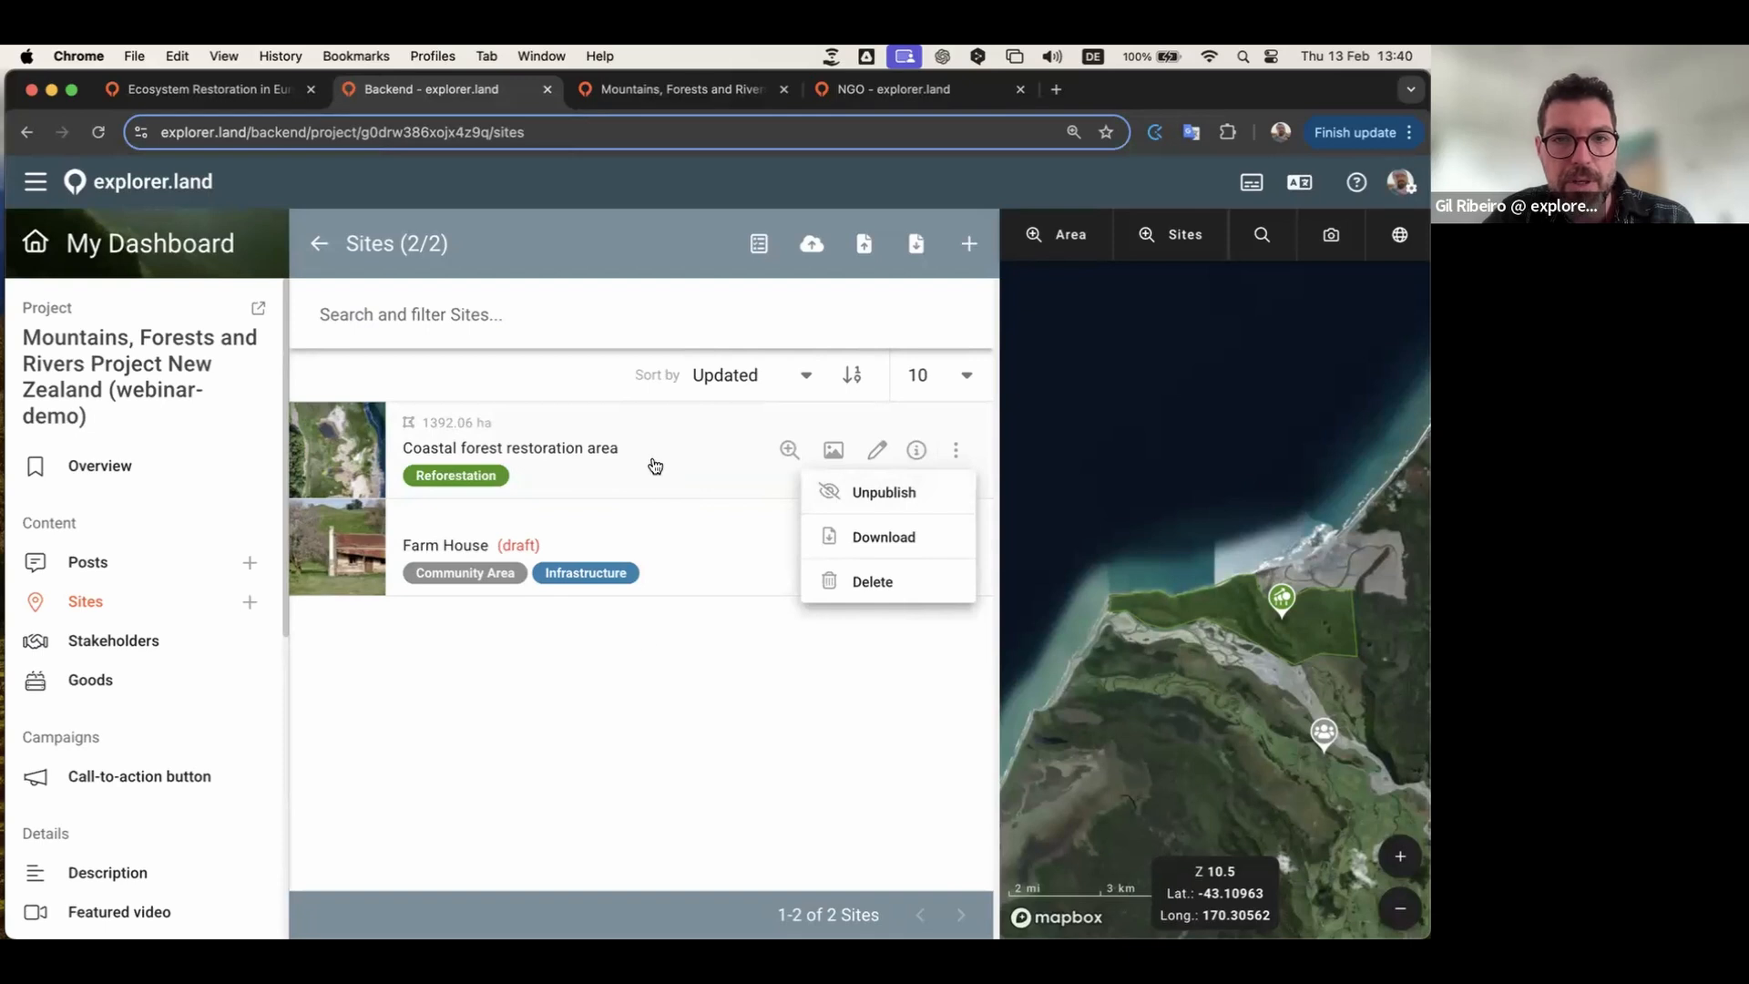
{"action": "left_click", "coordinate": [642, 713]}
Step: Reload the preview and find Coastal forest restoration area along the coast on the map
{"action": "left_click", "coordinate": [676, 91]}
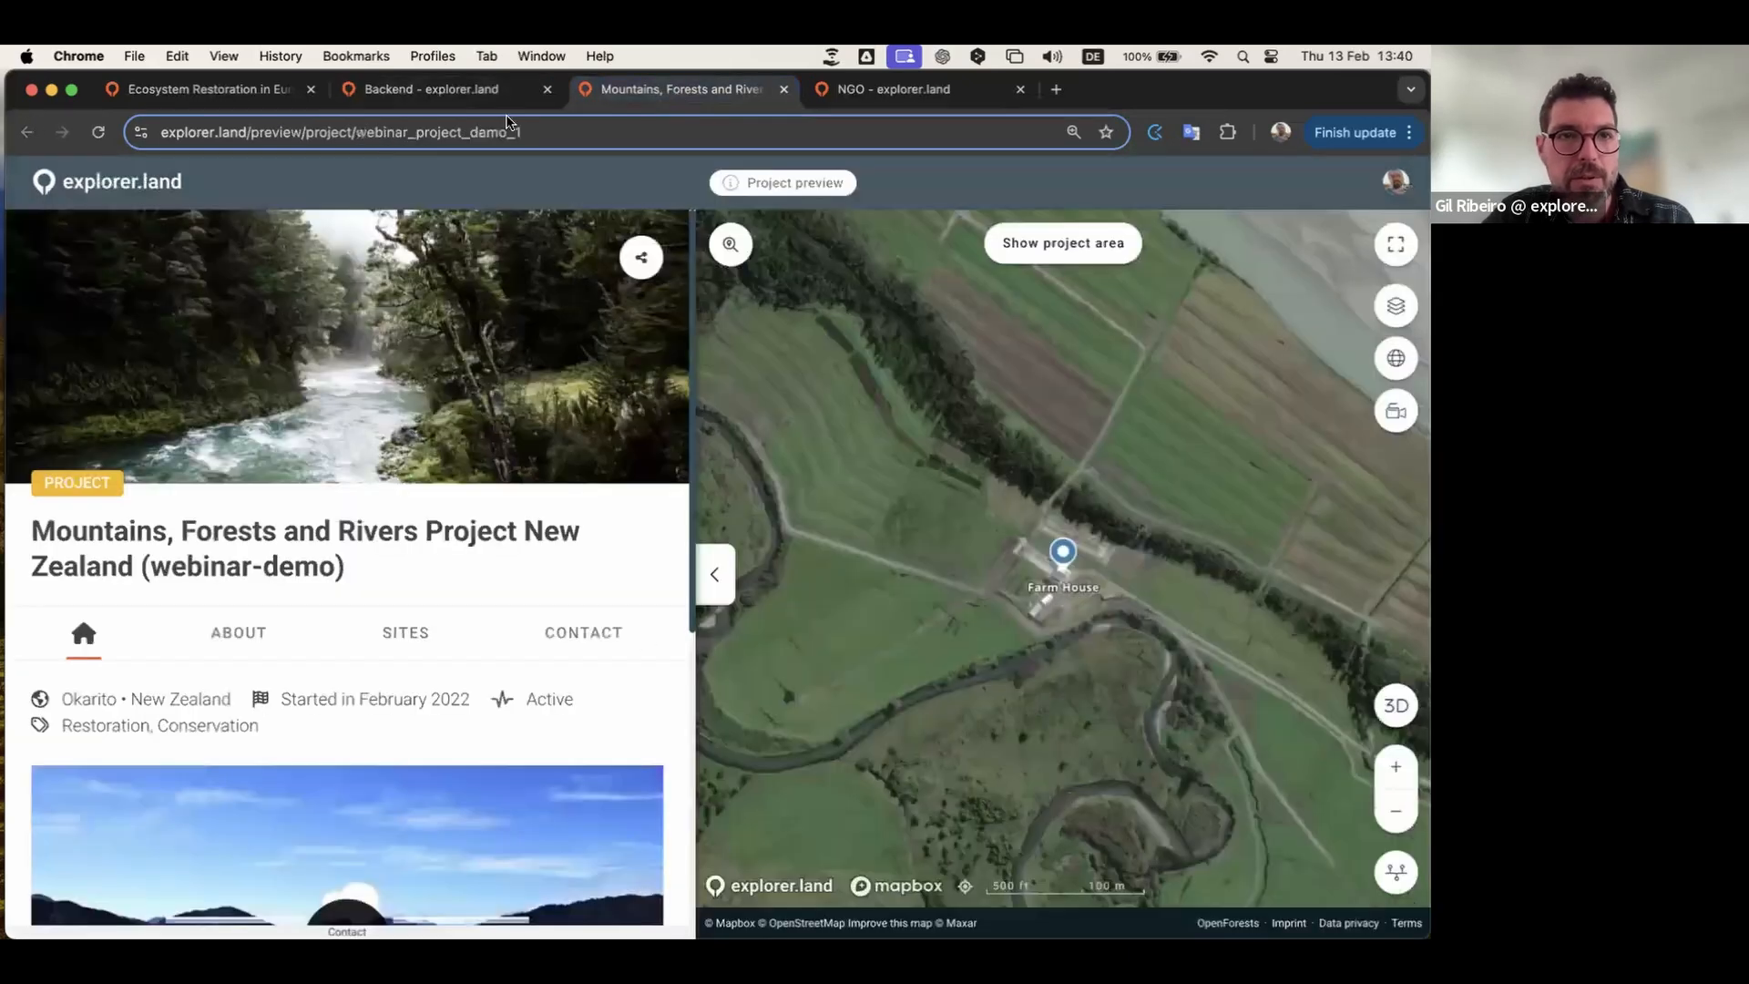
{"action": "left_click", "coordinate": [98, 133]}
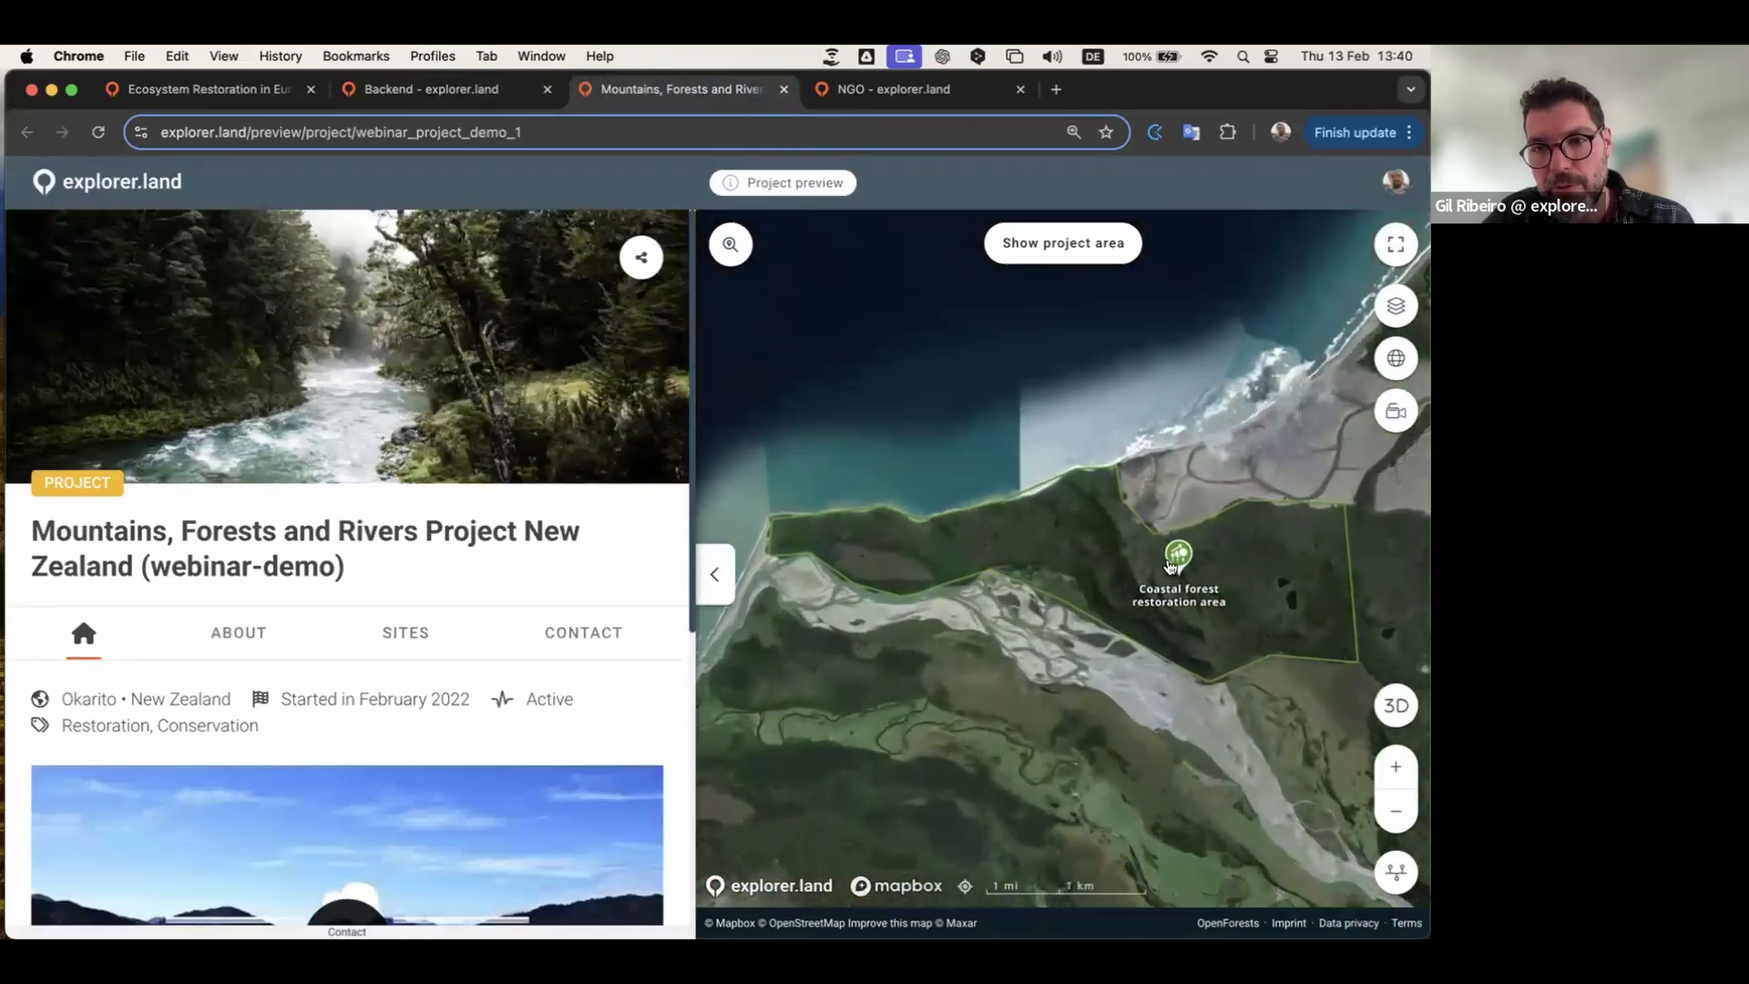
{"action": "mouse_move", "coordinate": [1180, 559]}
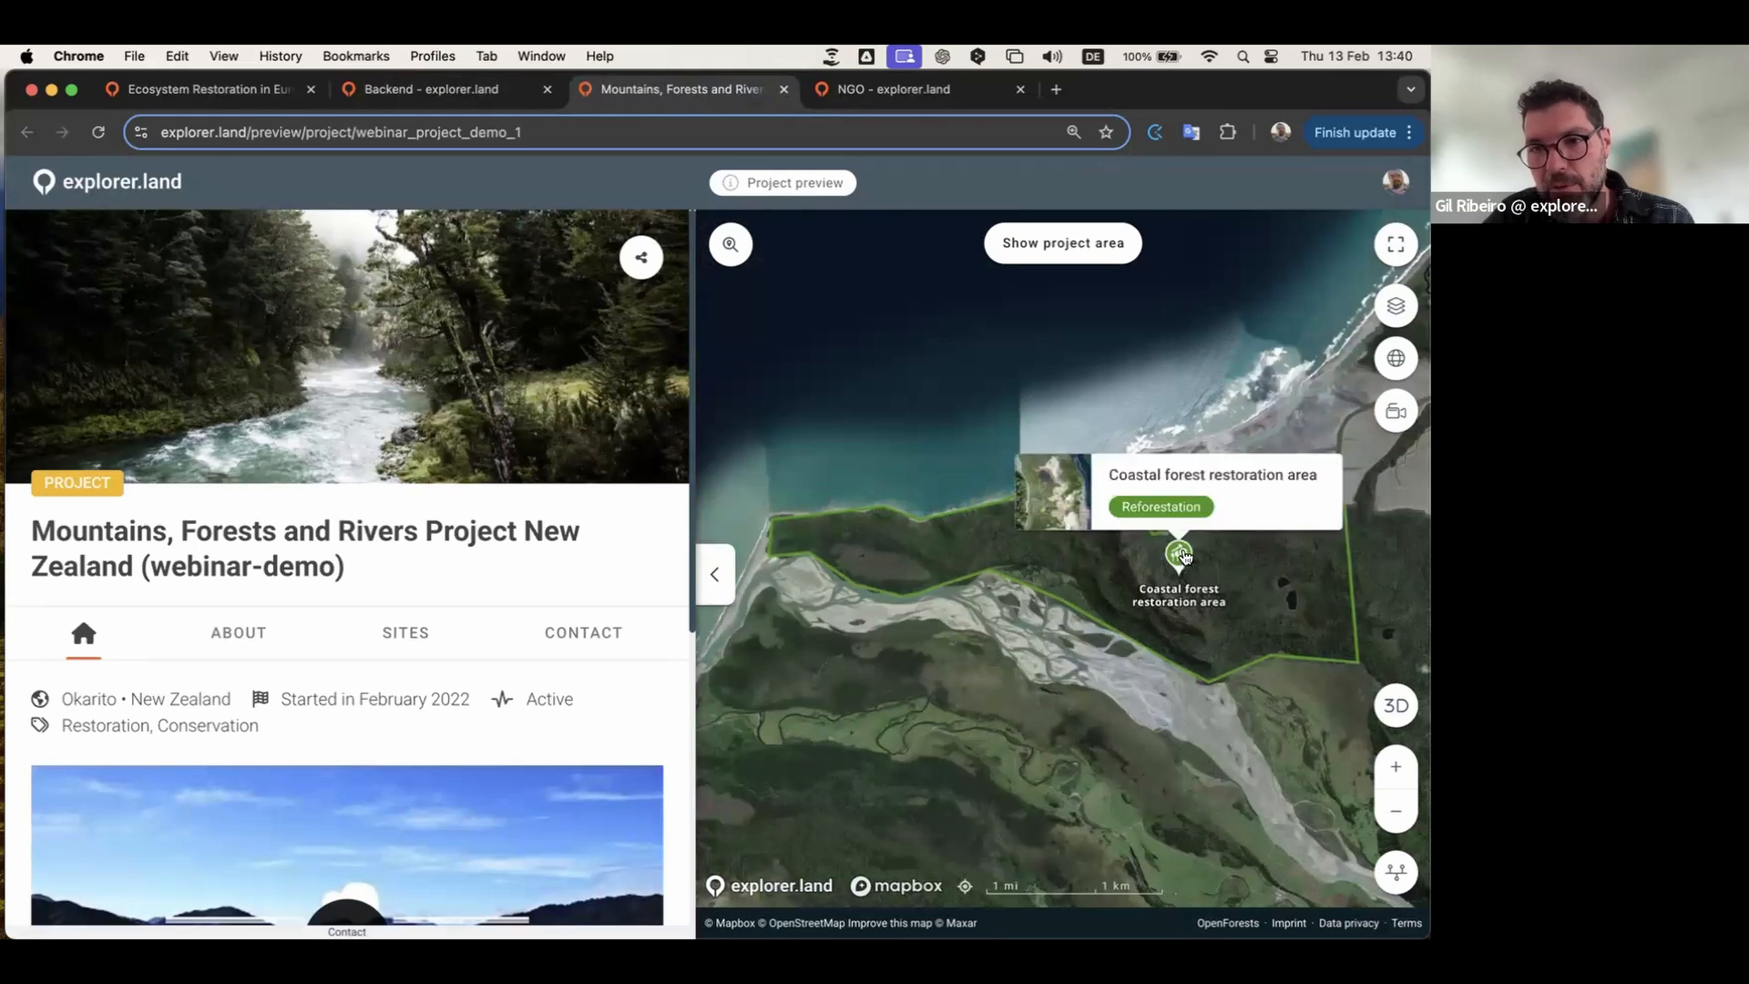
{"action": "scroll", "coordinate": [1182, 556], "scroll_direction": "down", "scroll_amount": 3}
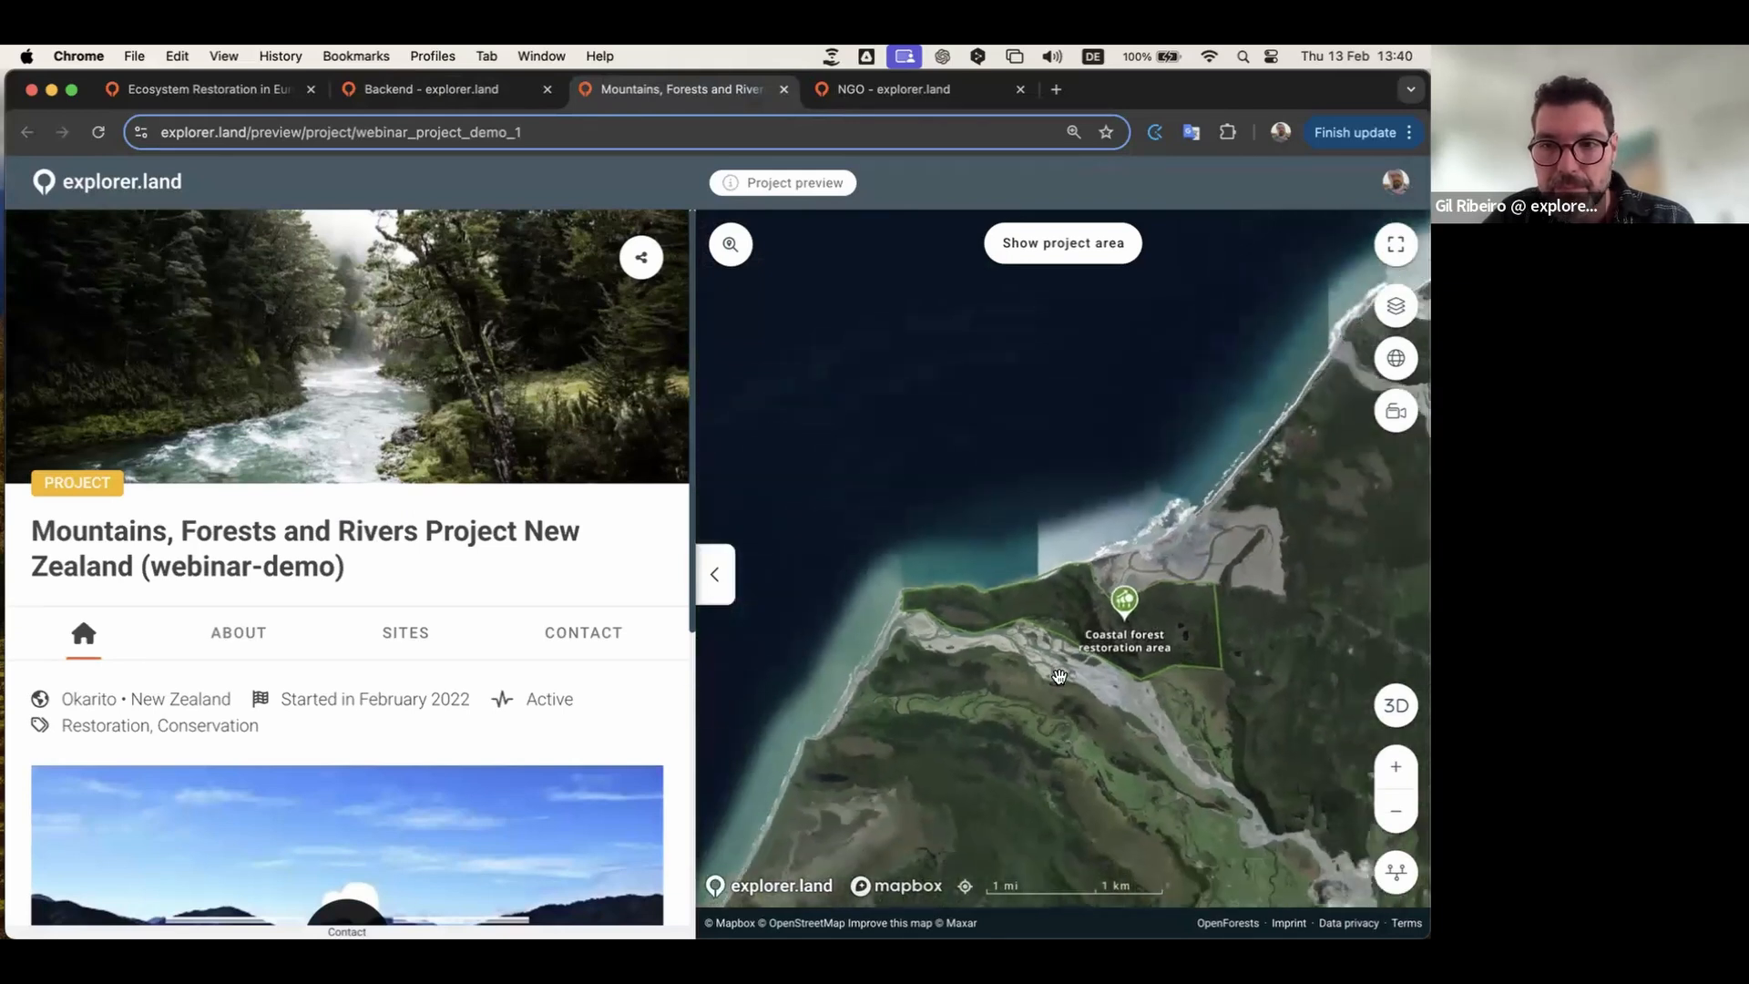
{"action": "left_click_drag", "start_coordinate": [1080, 579], "coordinate": [1082, 561]}
{"action": "scroll", "coordinate": [1080, 568], "scroll_direction": "down", "scroll_amount": 2}
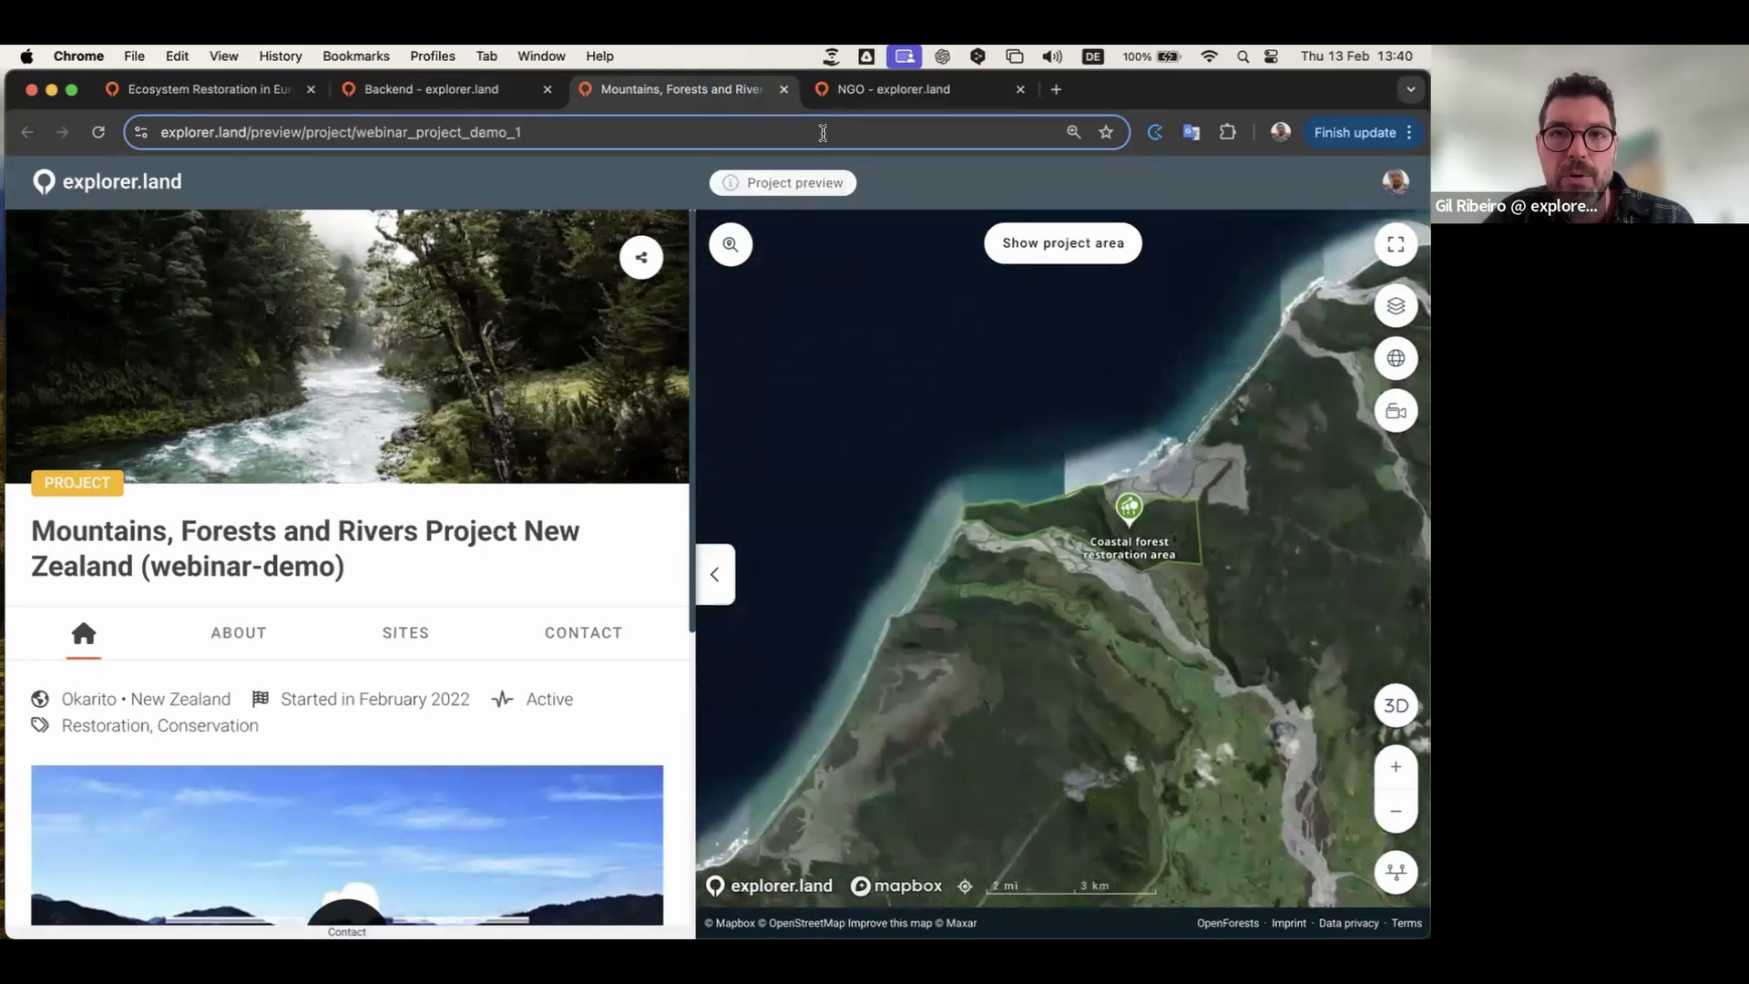
{"action": "left_click", "coordinate": [473, 101]}
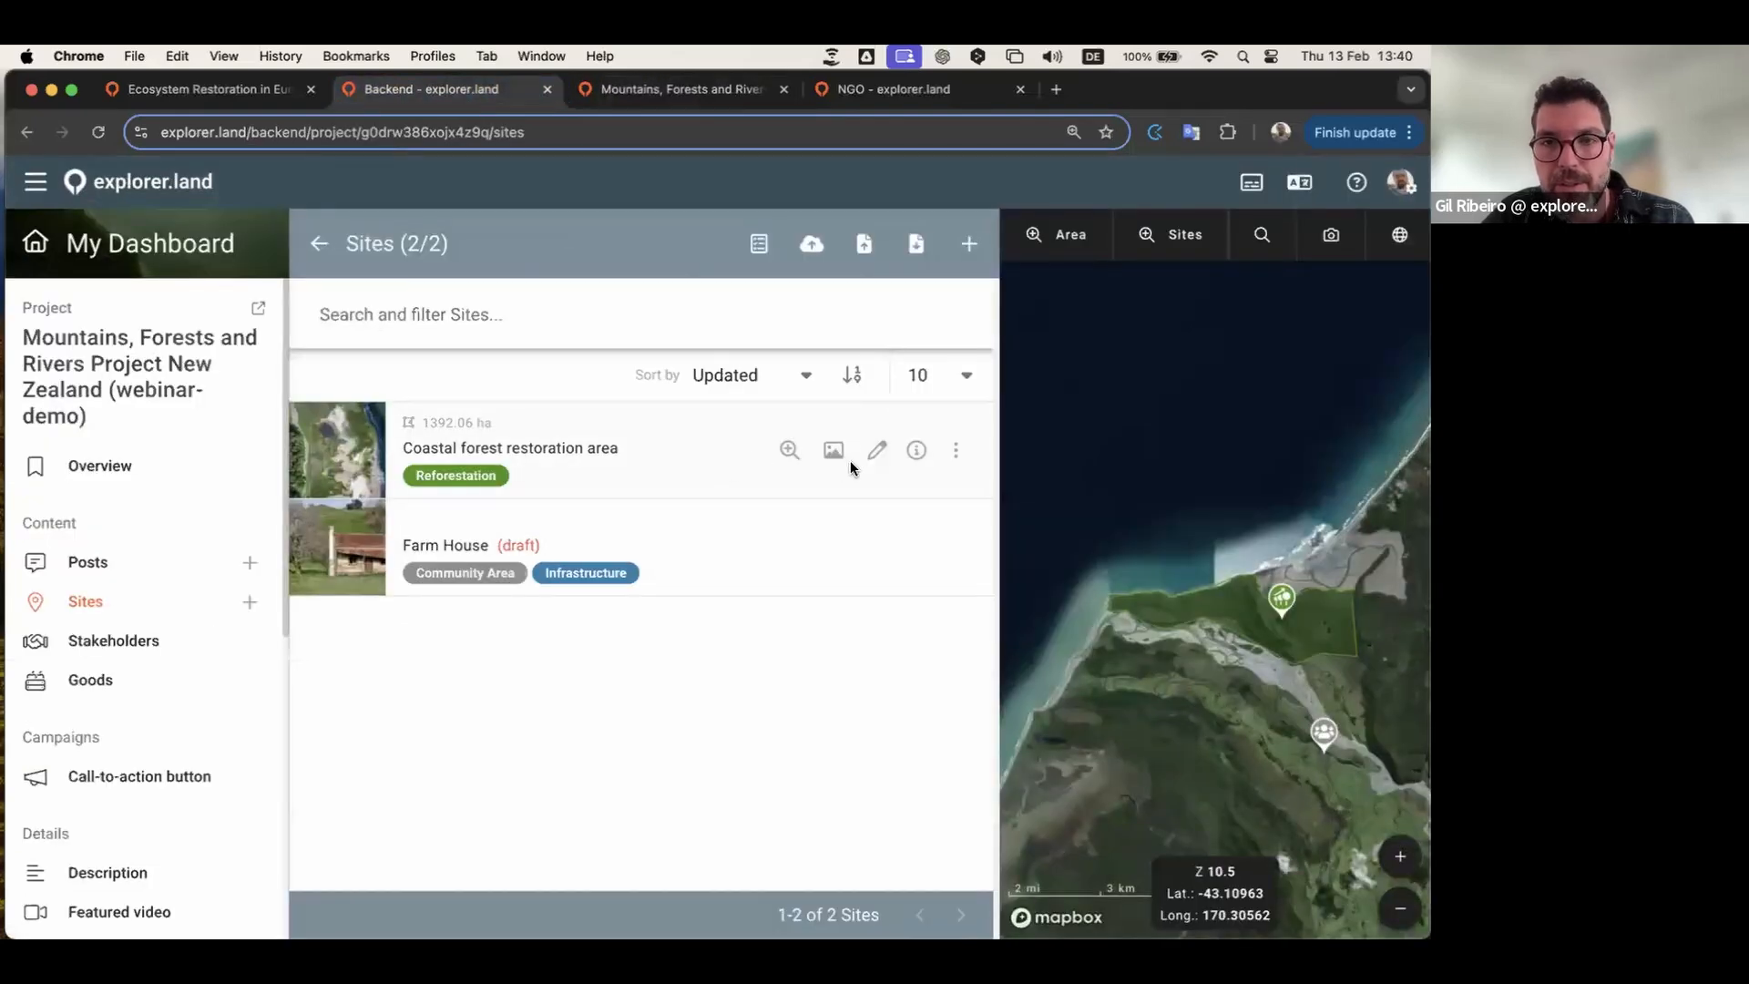
Step: Edit Coastal forest restoration area and switch its location to a geo-file upload
{"action": "left_click", "coordinate": [877, 450]}
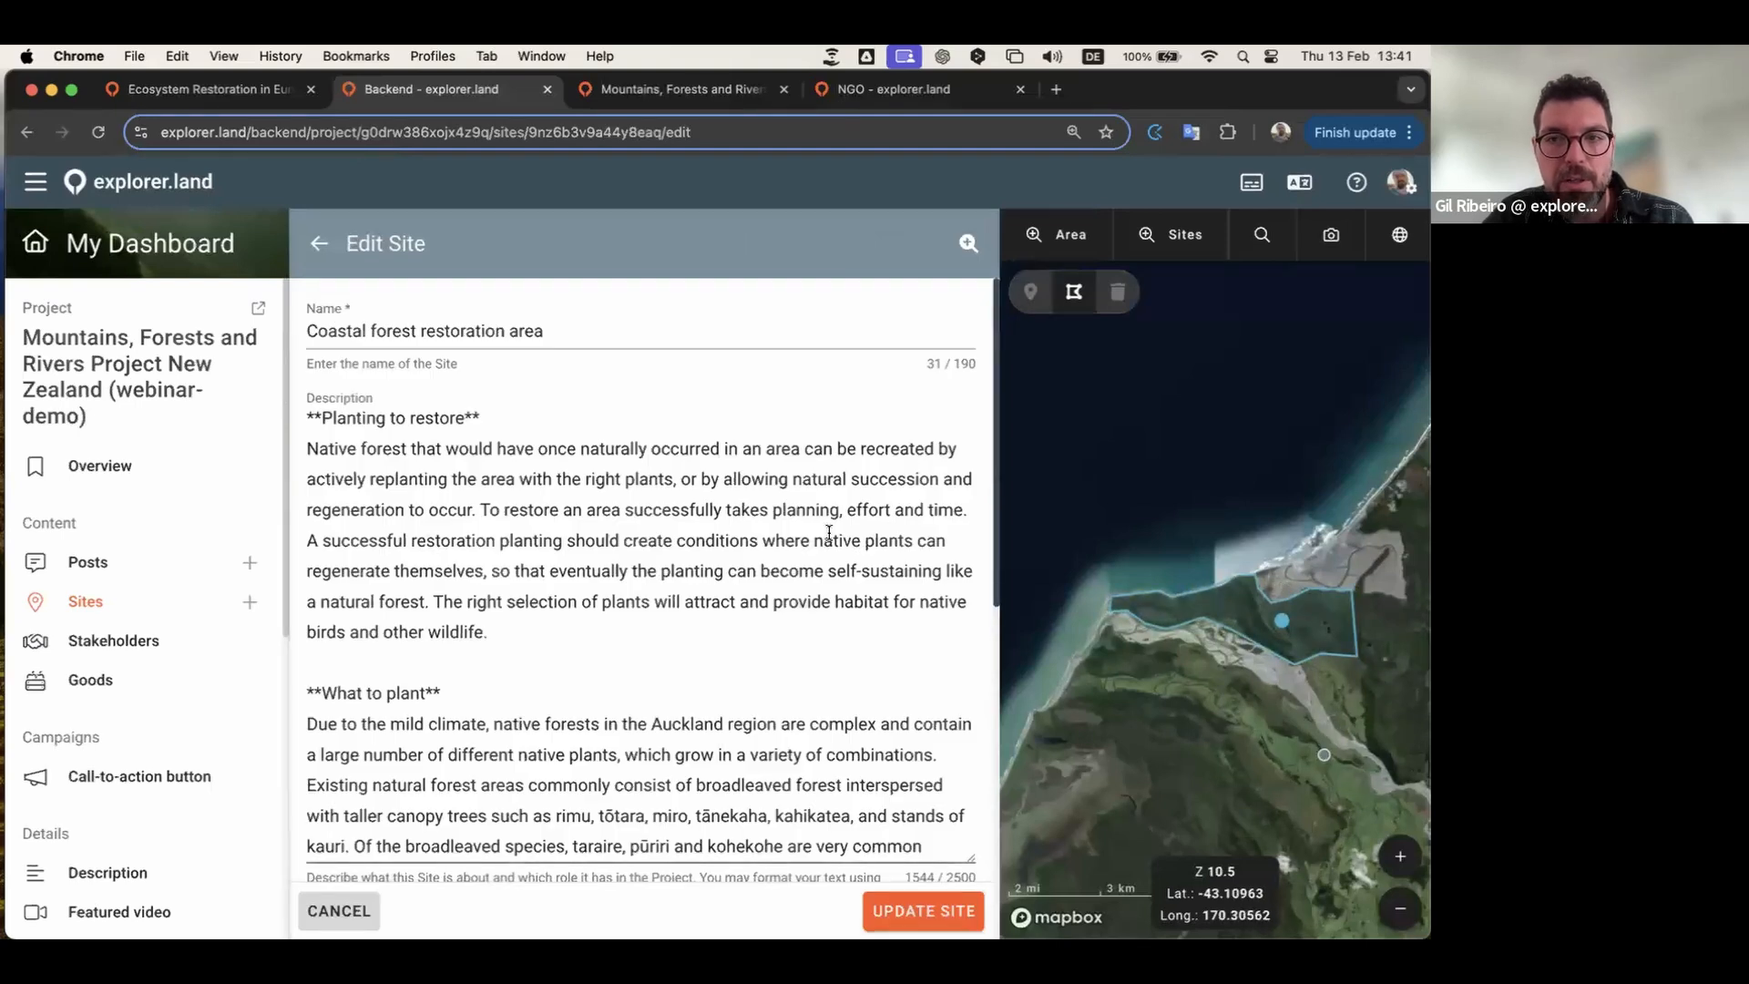
{"action": "scroll", "coordinate": [829, 532], "scroll_direction": "down", "scroll_amount": 4}
{"action": "scroll", "coordinate": [829, 532], "scroll_direction": "down", "scroll_amount": 8}
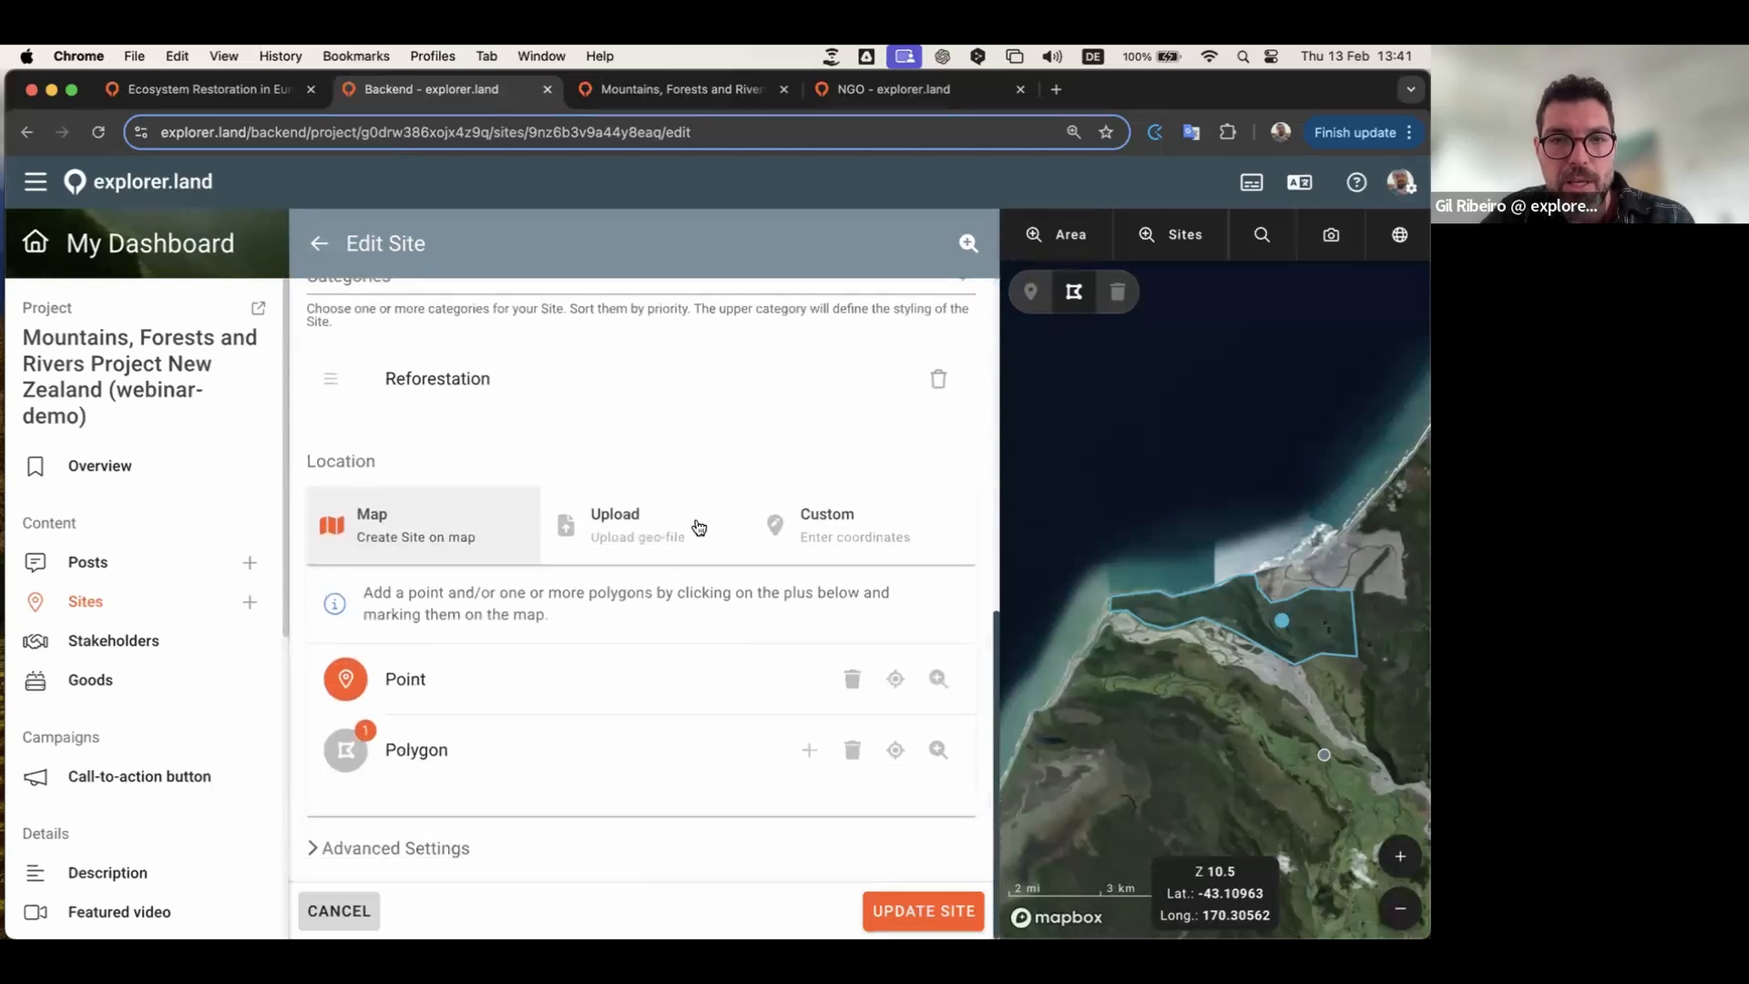
{"action": "left_click", "coordinate": [641, 538]}
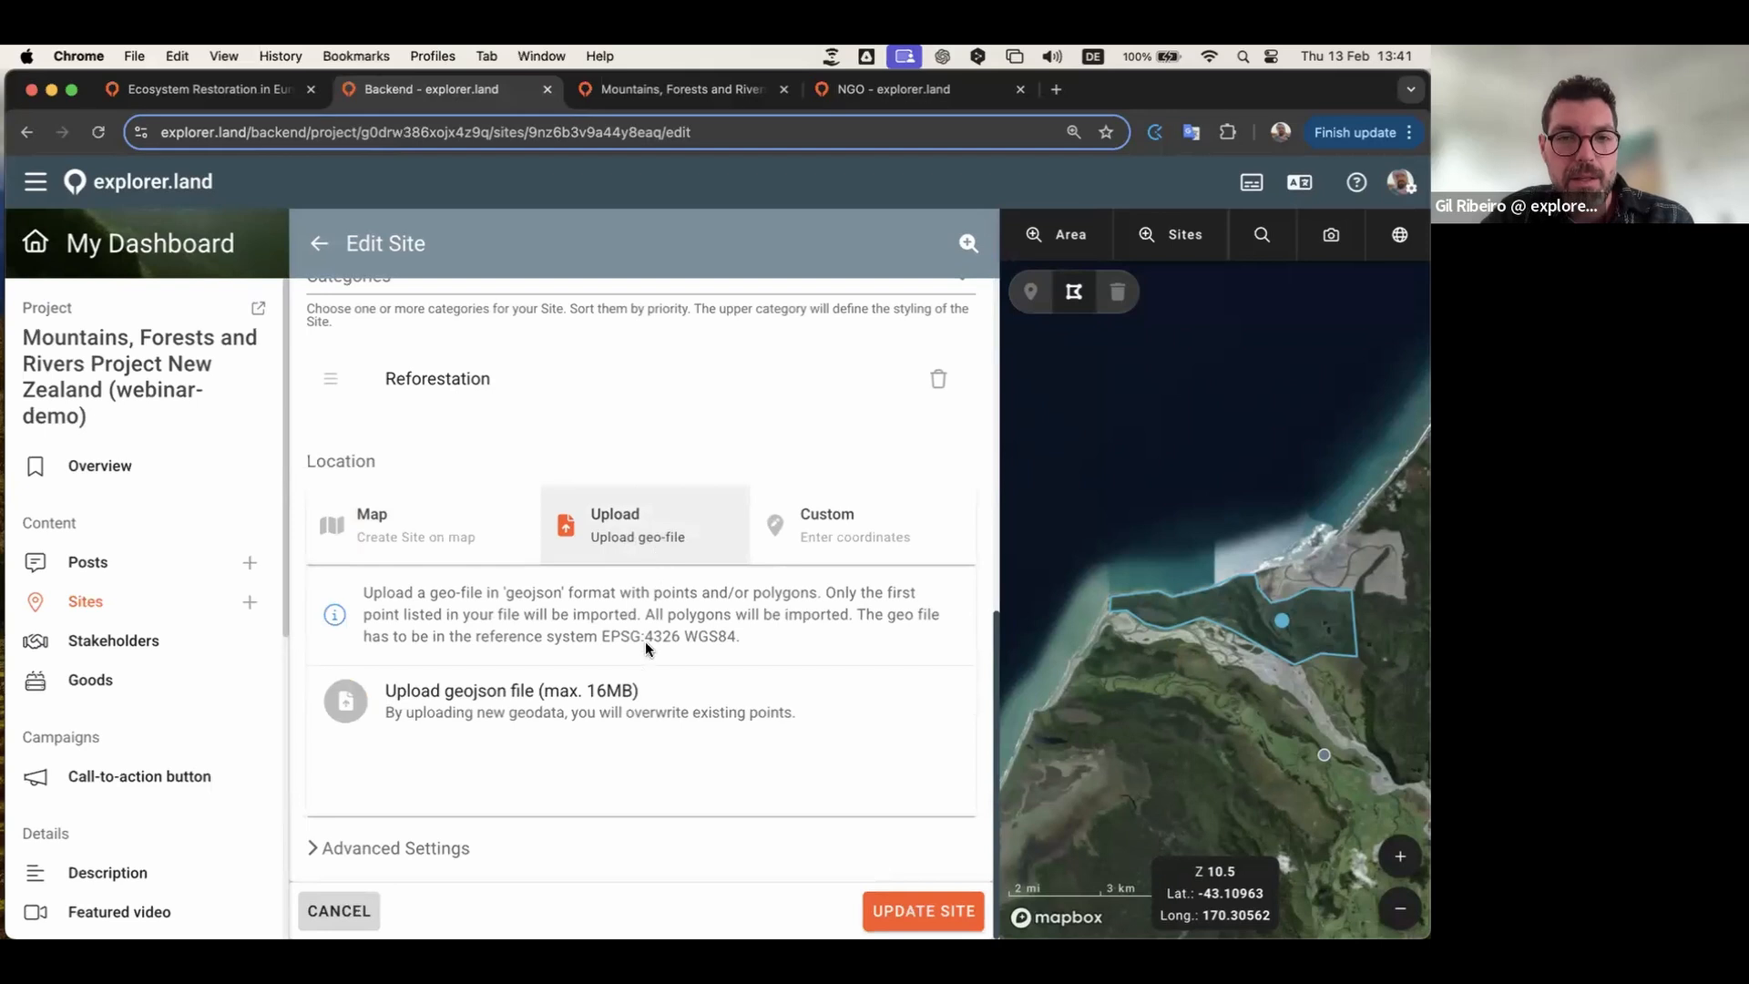
Step: Upload the exported polygons geojson from Webinar > 2. Project > Sites > 1 site
{"action": "left_click", "coordinate": [609, 699]}
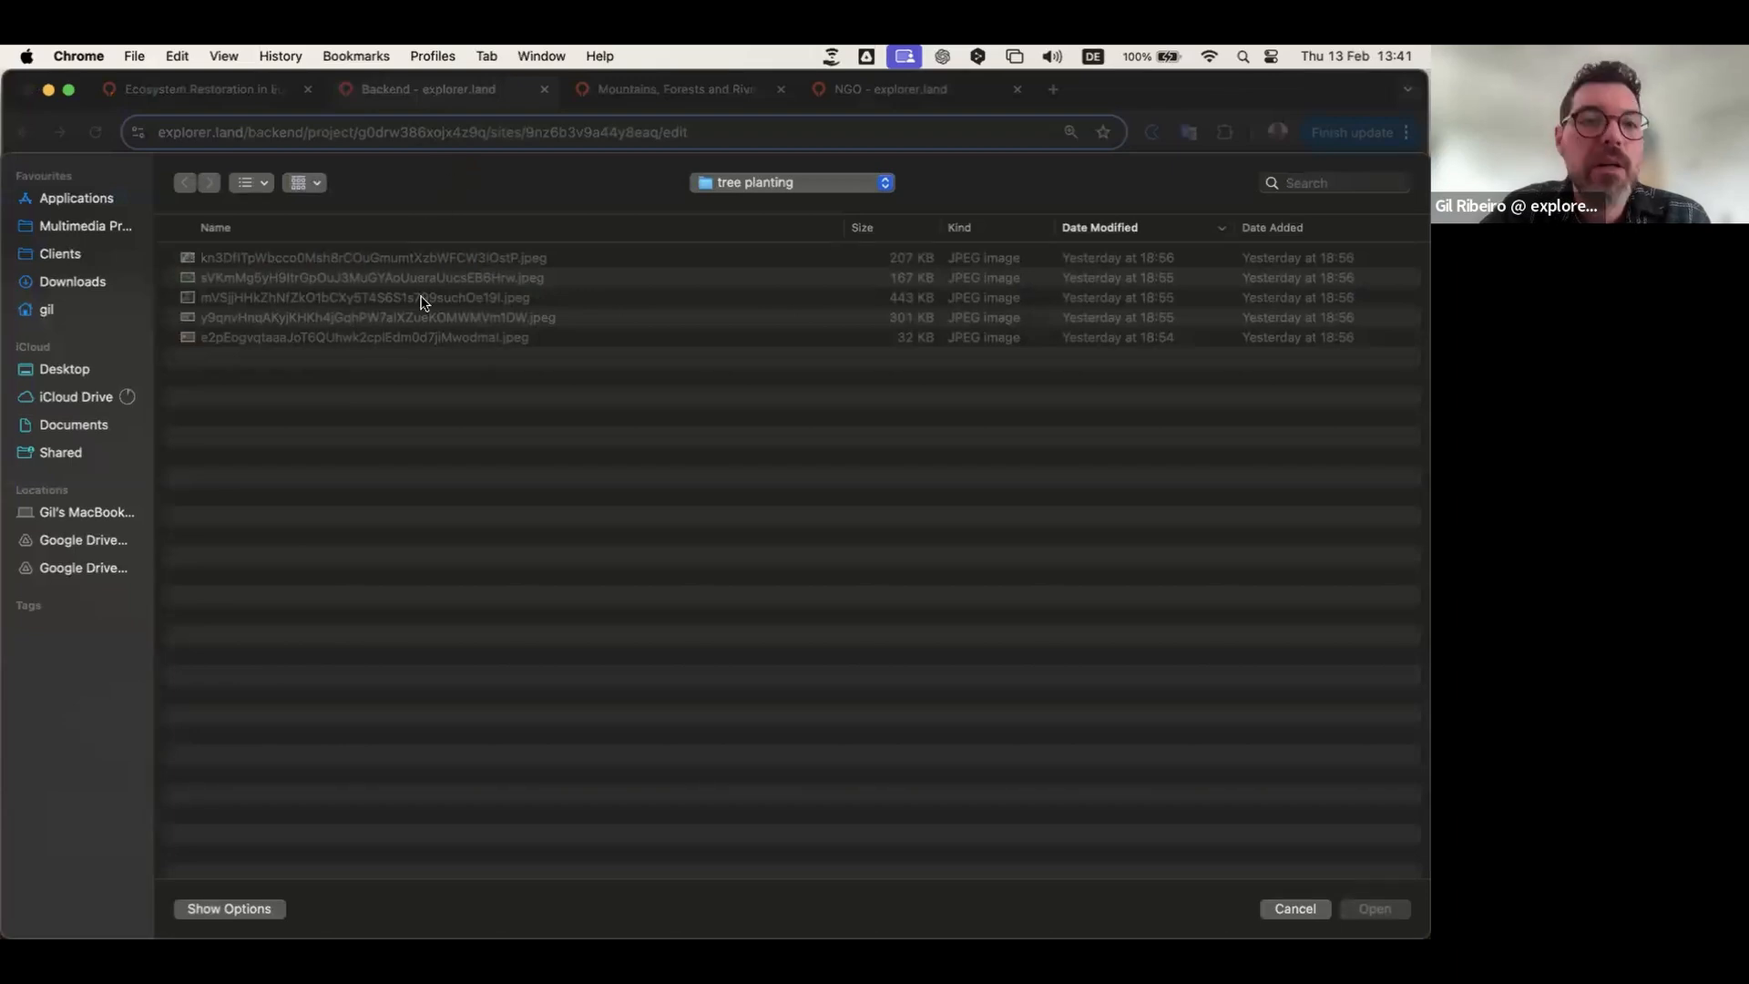
{"action": "left_click", "coordinate": [730, 185]}
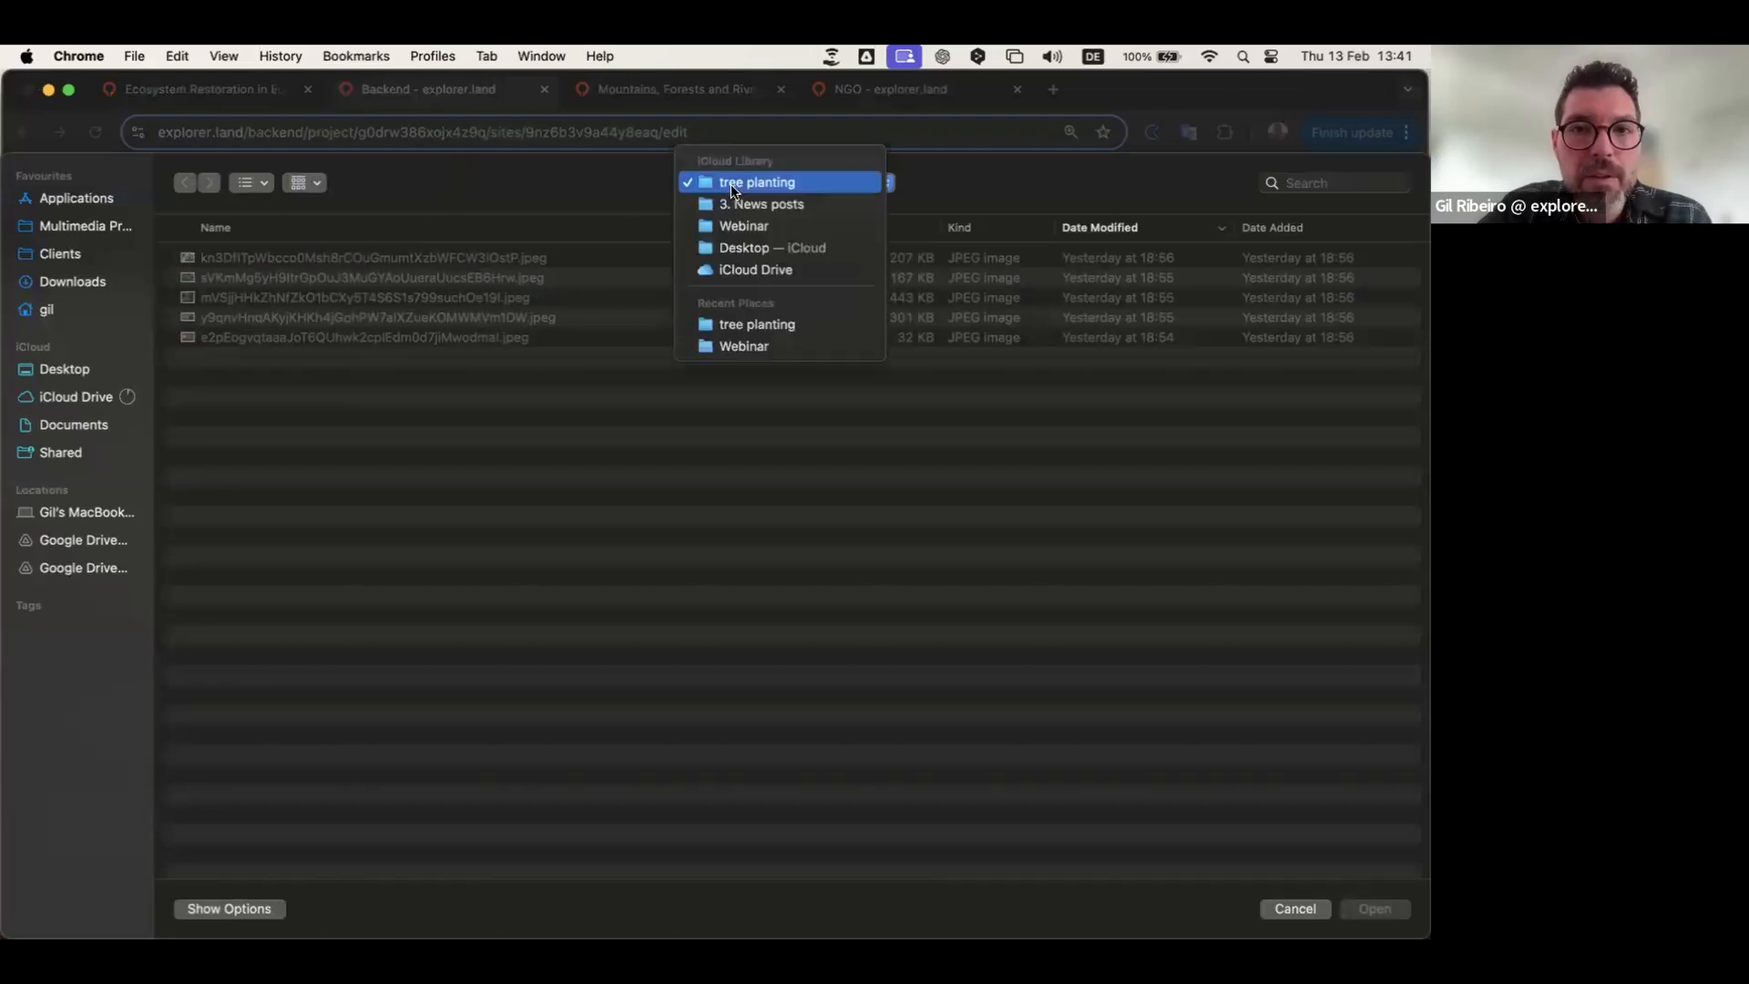
{"action": "left_click", "coordinate": [733, 225]}
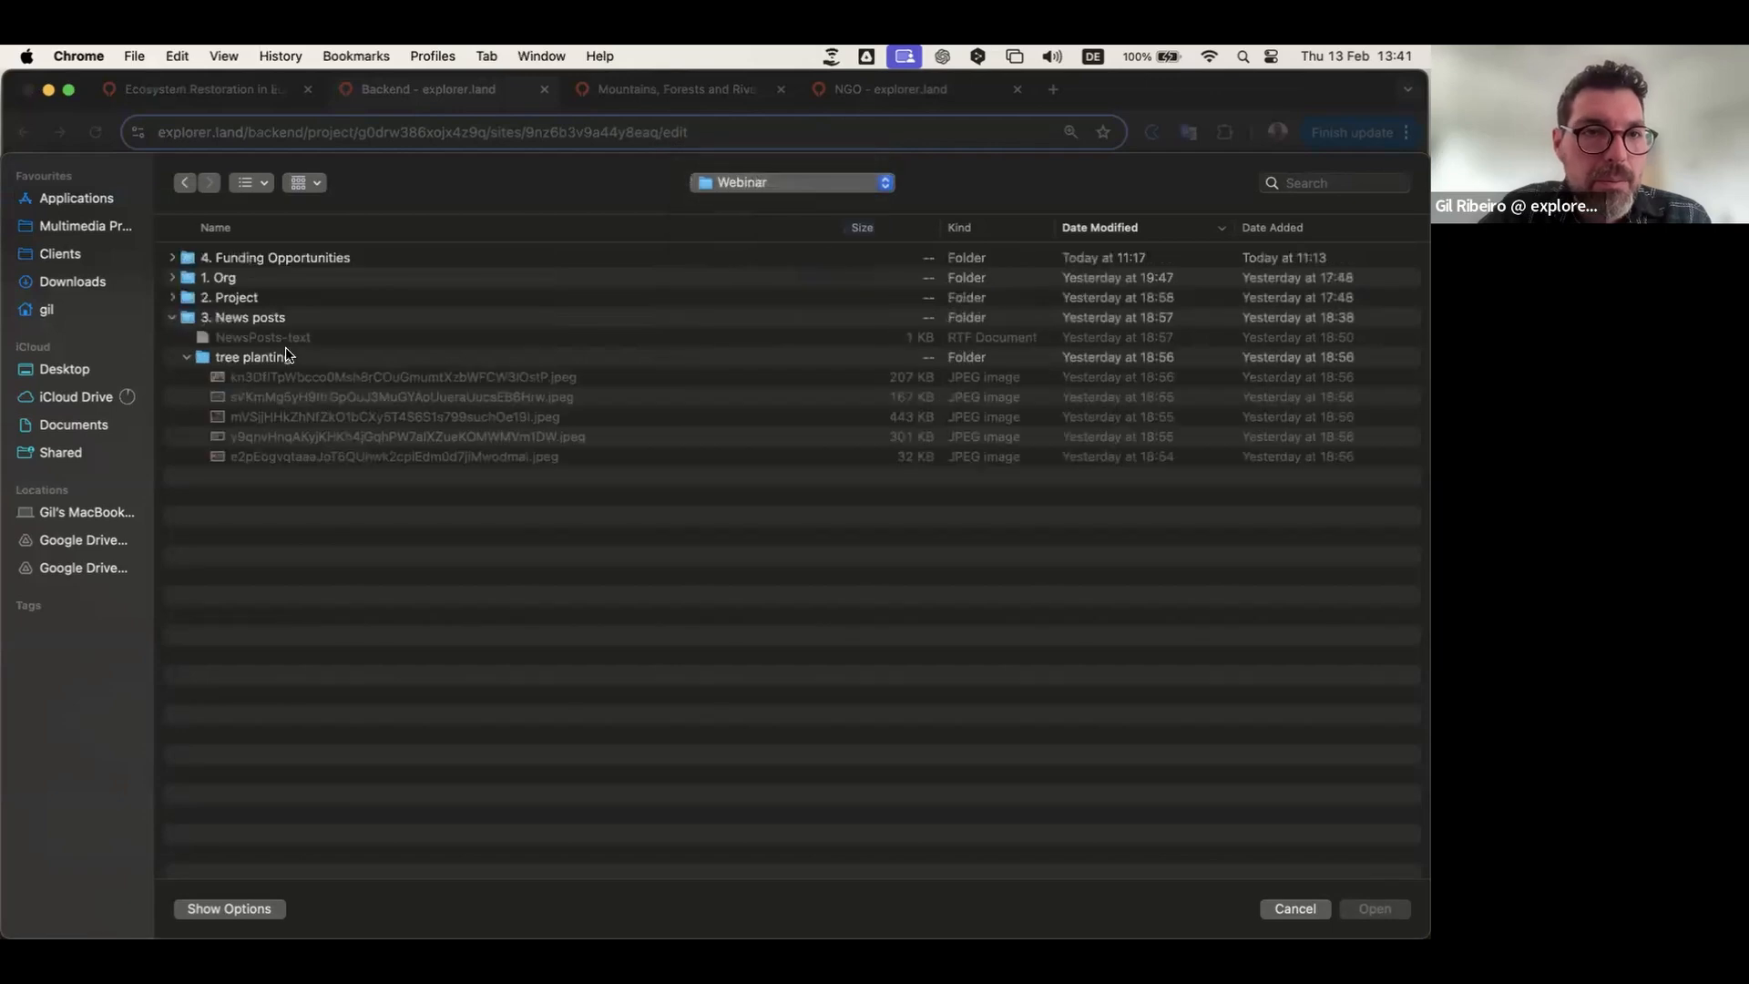
{"action": "left_click", "coordinate": [172, 297]}
{"action": "double_click", "coordinate": [196, 338]}
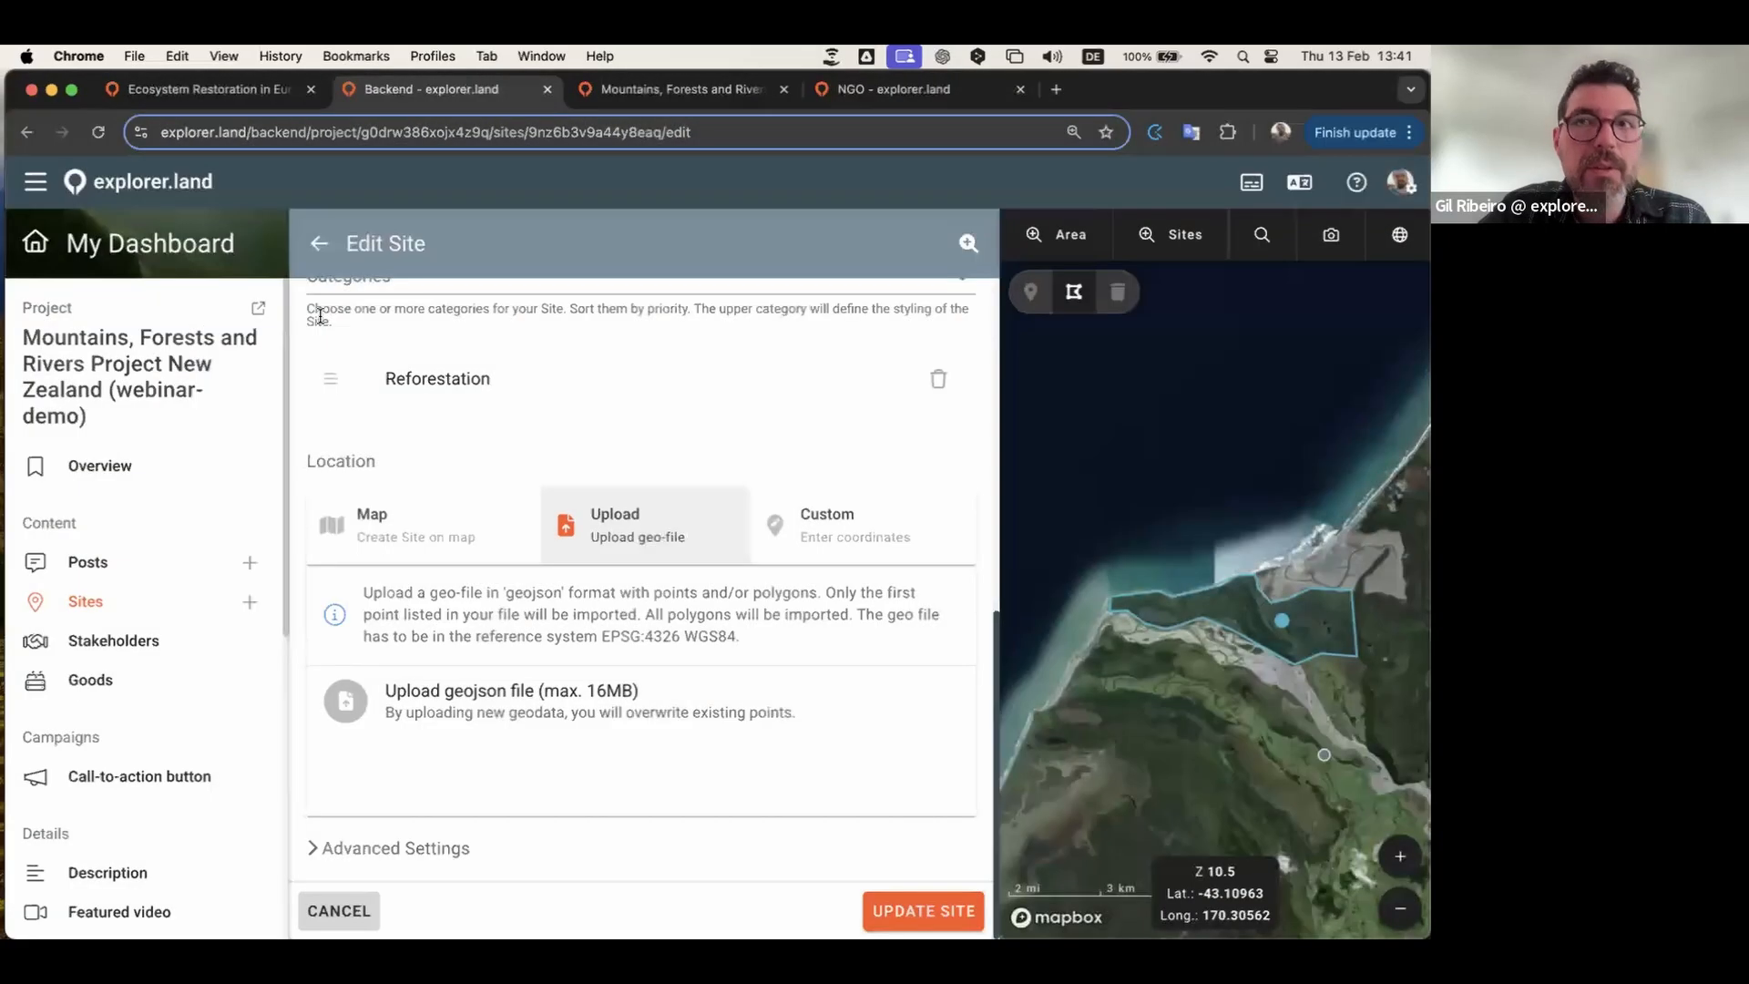
{"action": "left_click", "coordinate": [595, 698]}
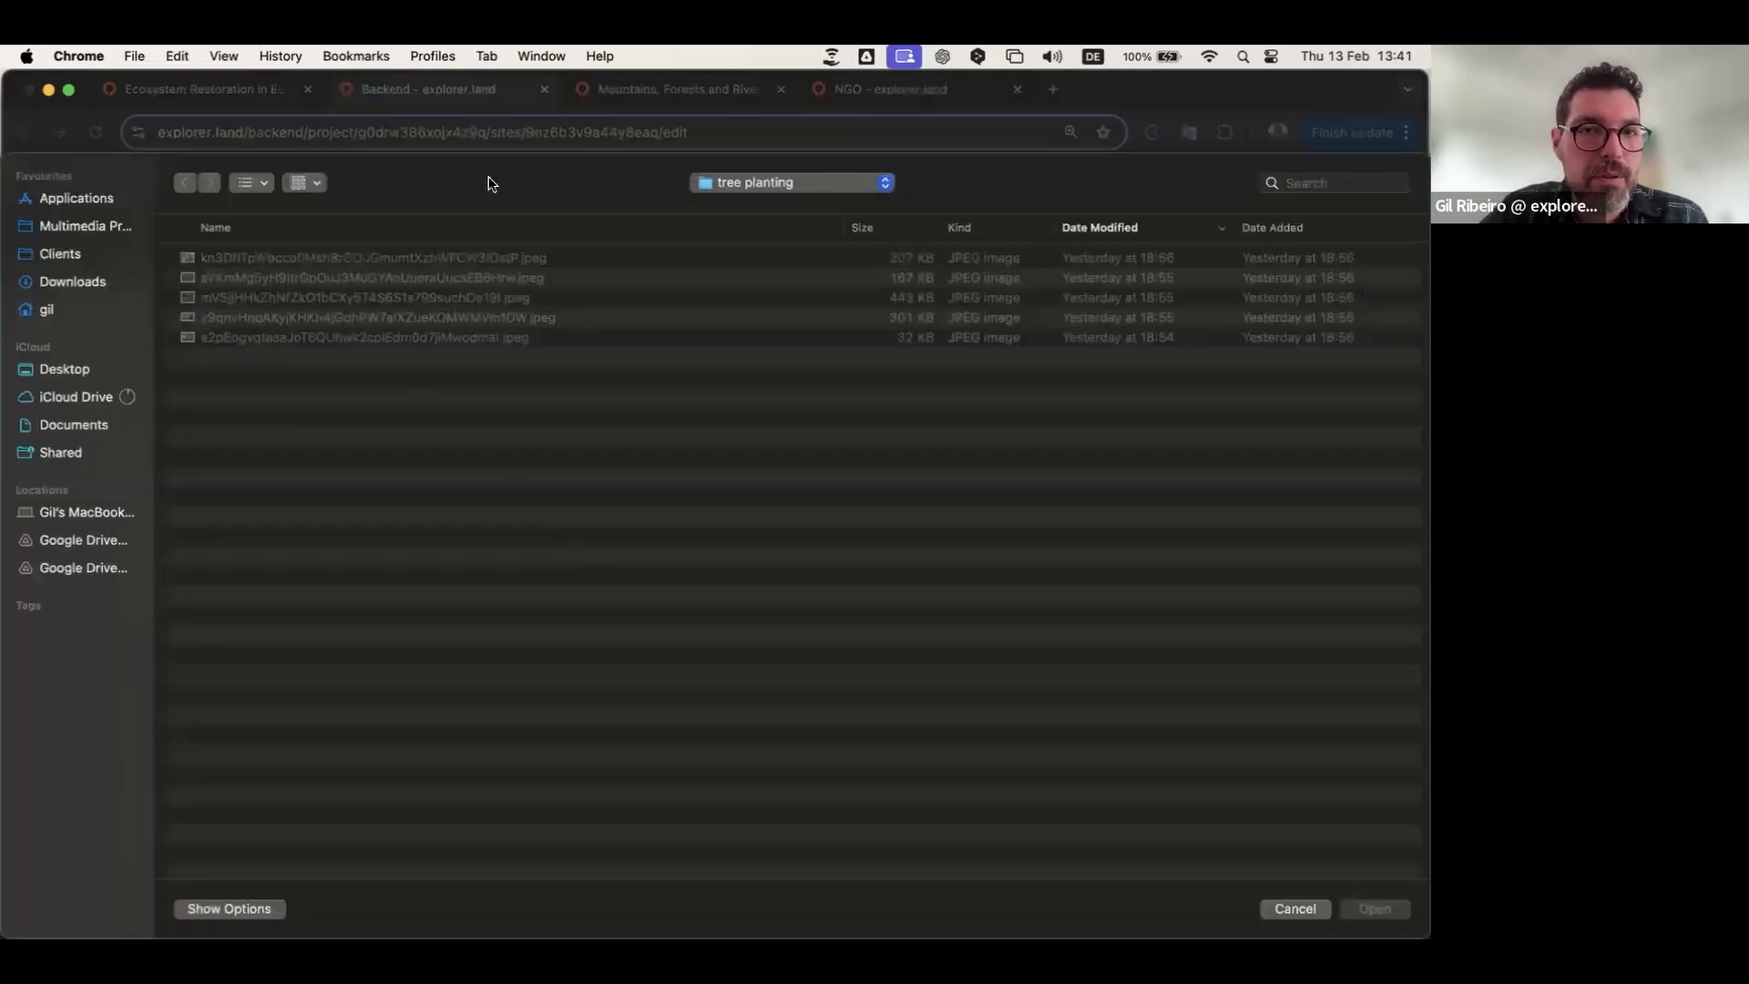
{"action": "left_click", "coordinate": [737, 188]}
{"action": "left_click", "coordinate": [734, 221]}
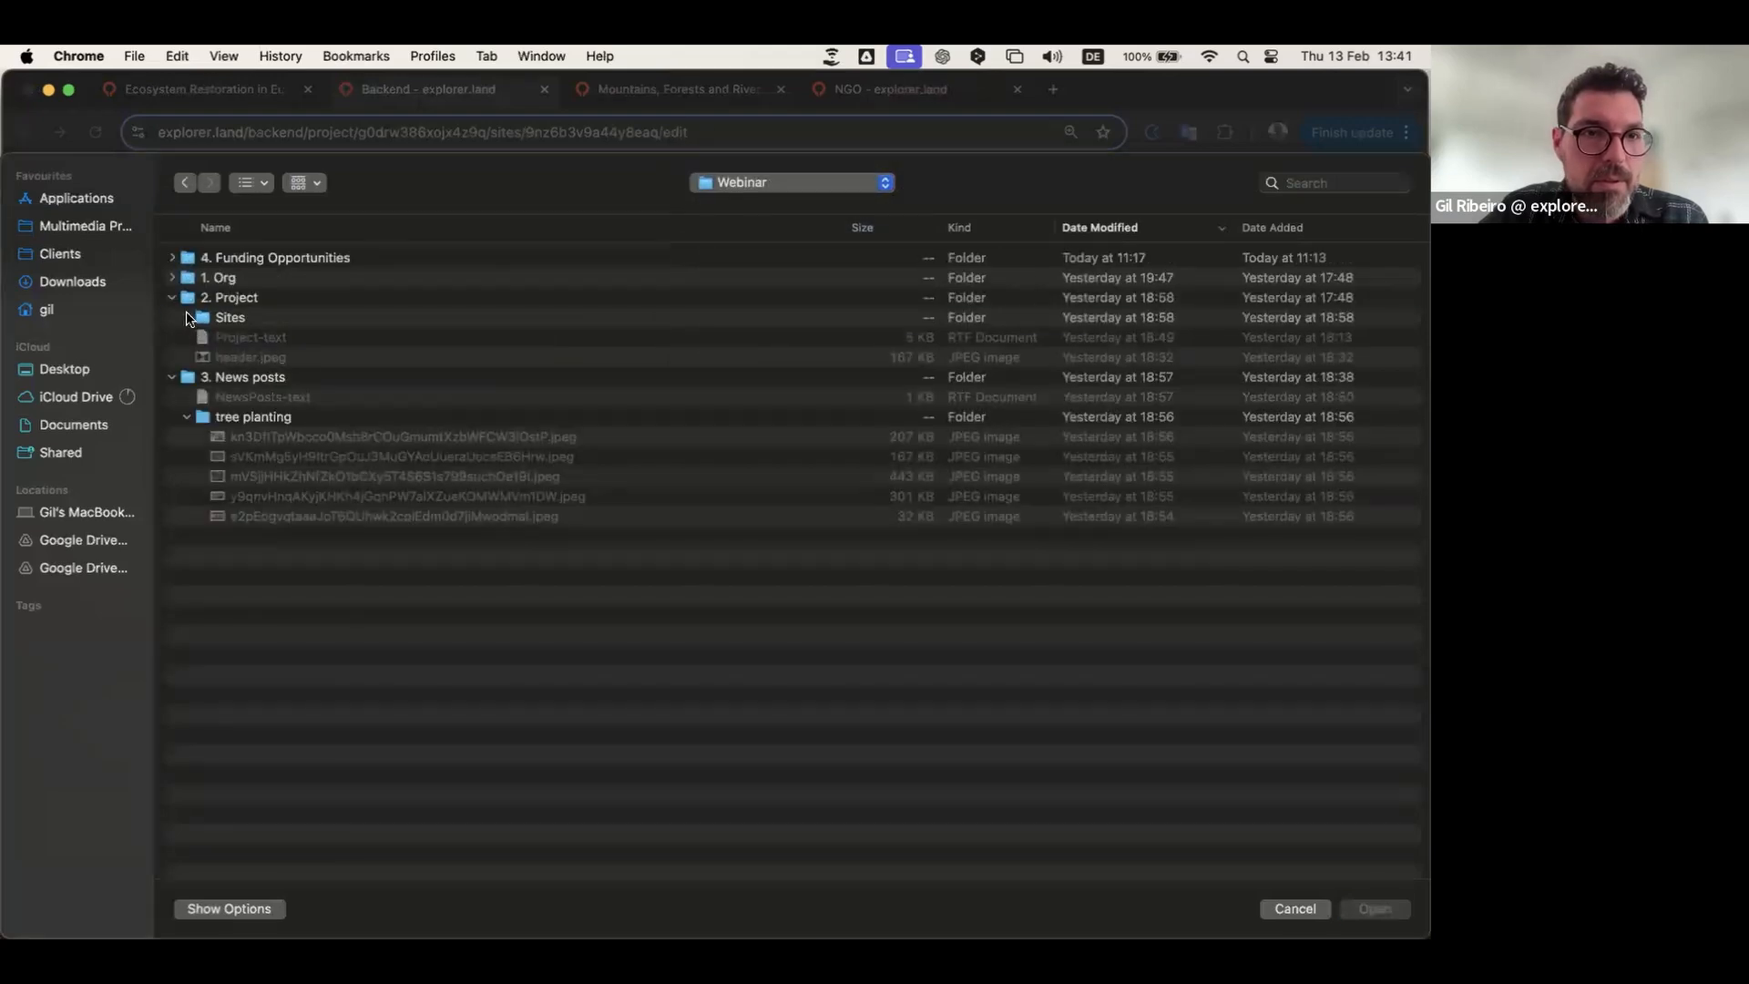
{"action": "left_click", "coordinate": [189, 317]}
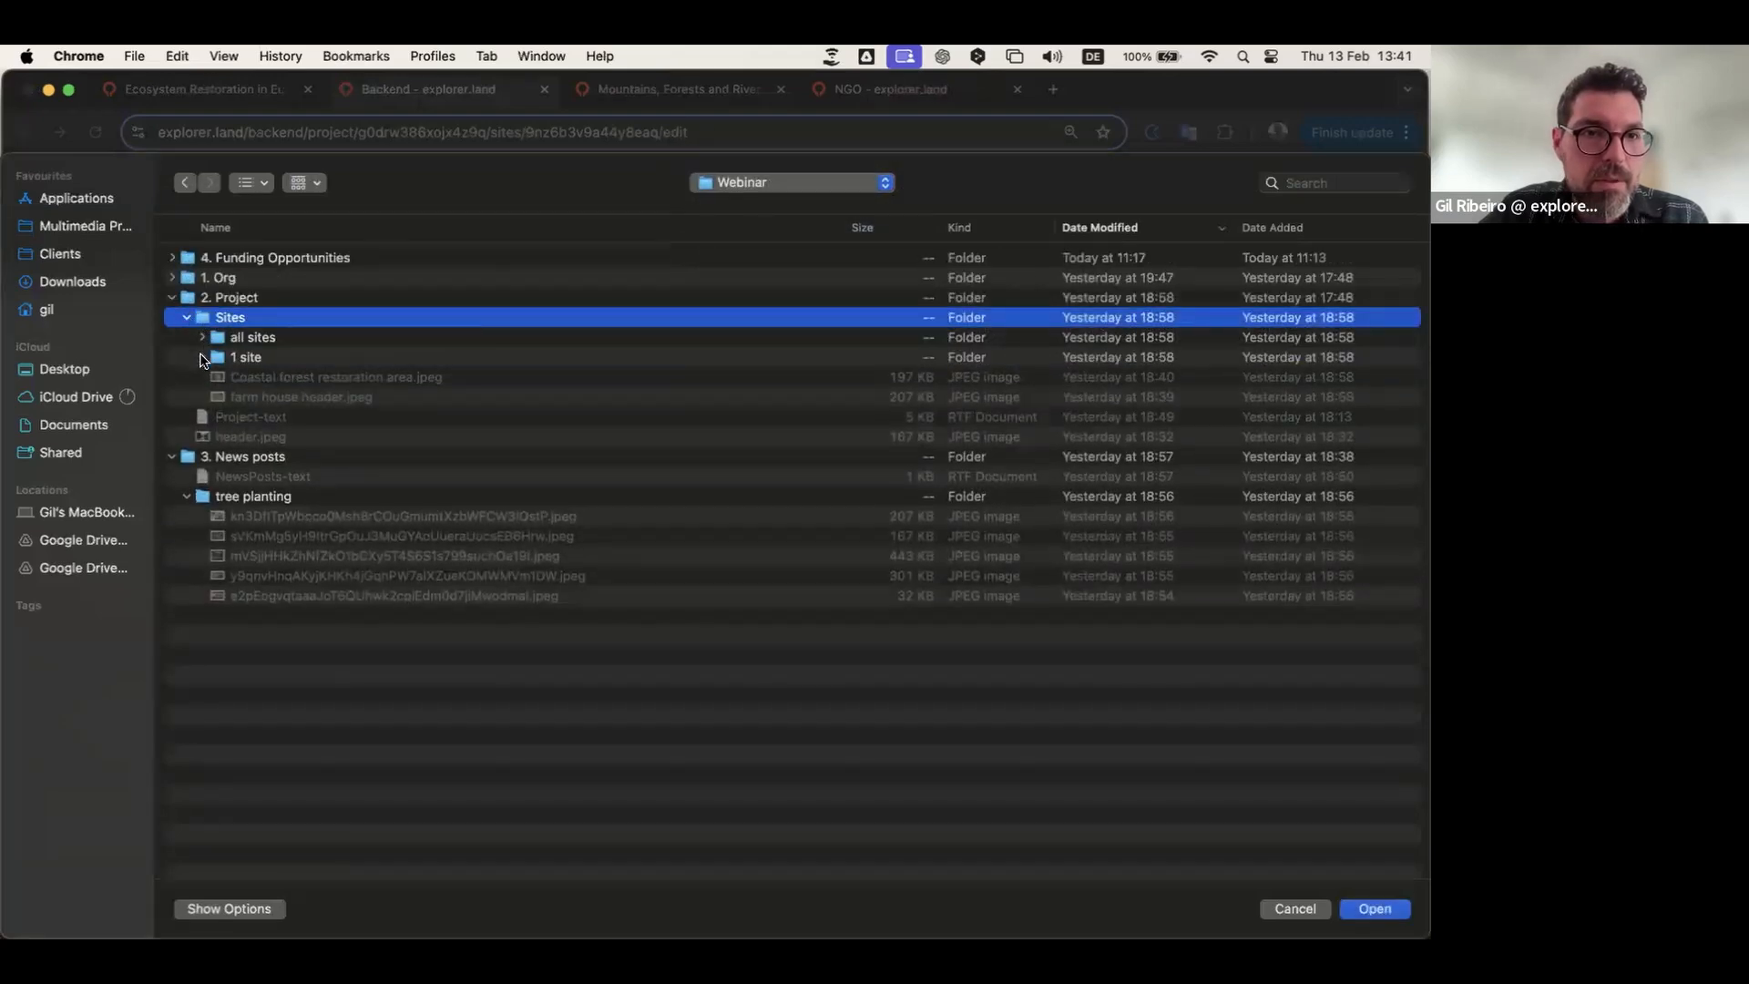
{"action": "left_click", "coordinate": [202, 357]}
{"action": "left_click", "coordinate": [258, 377]}
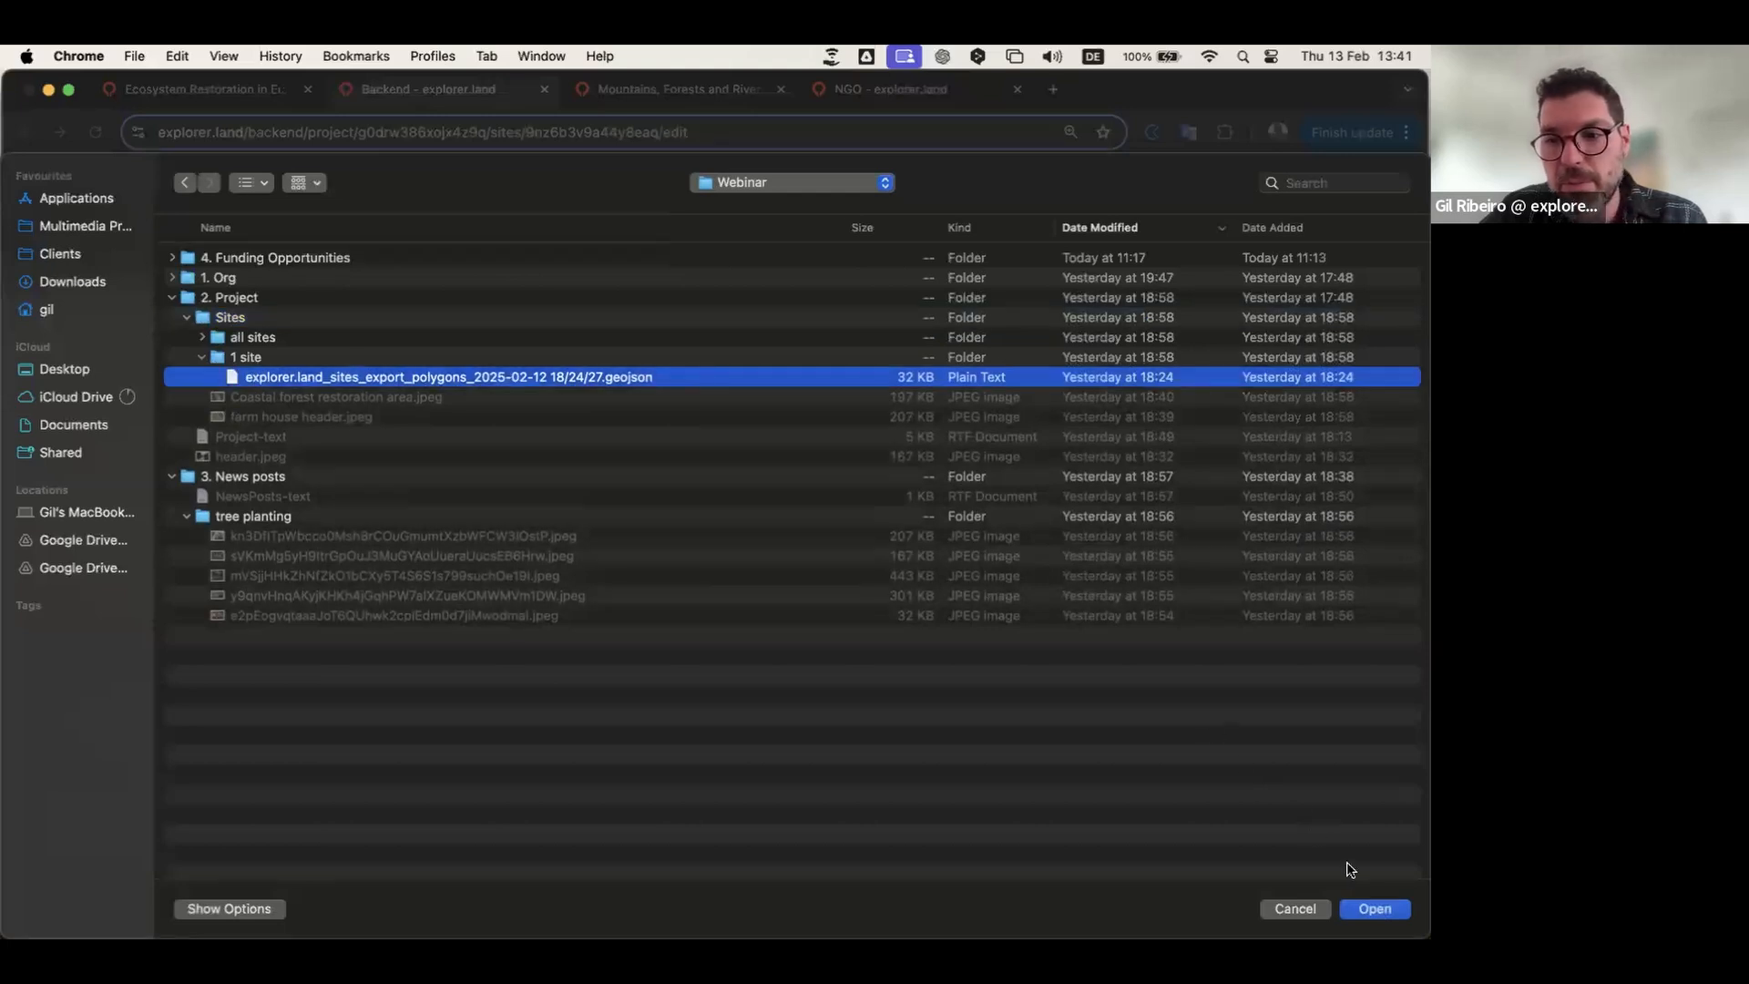
{"action": "left_click", "coordinate": [1382, 917]}
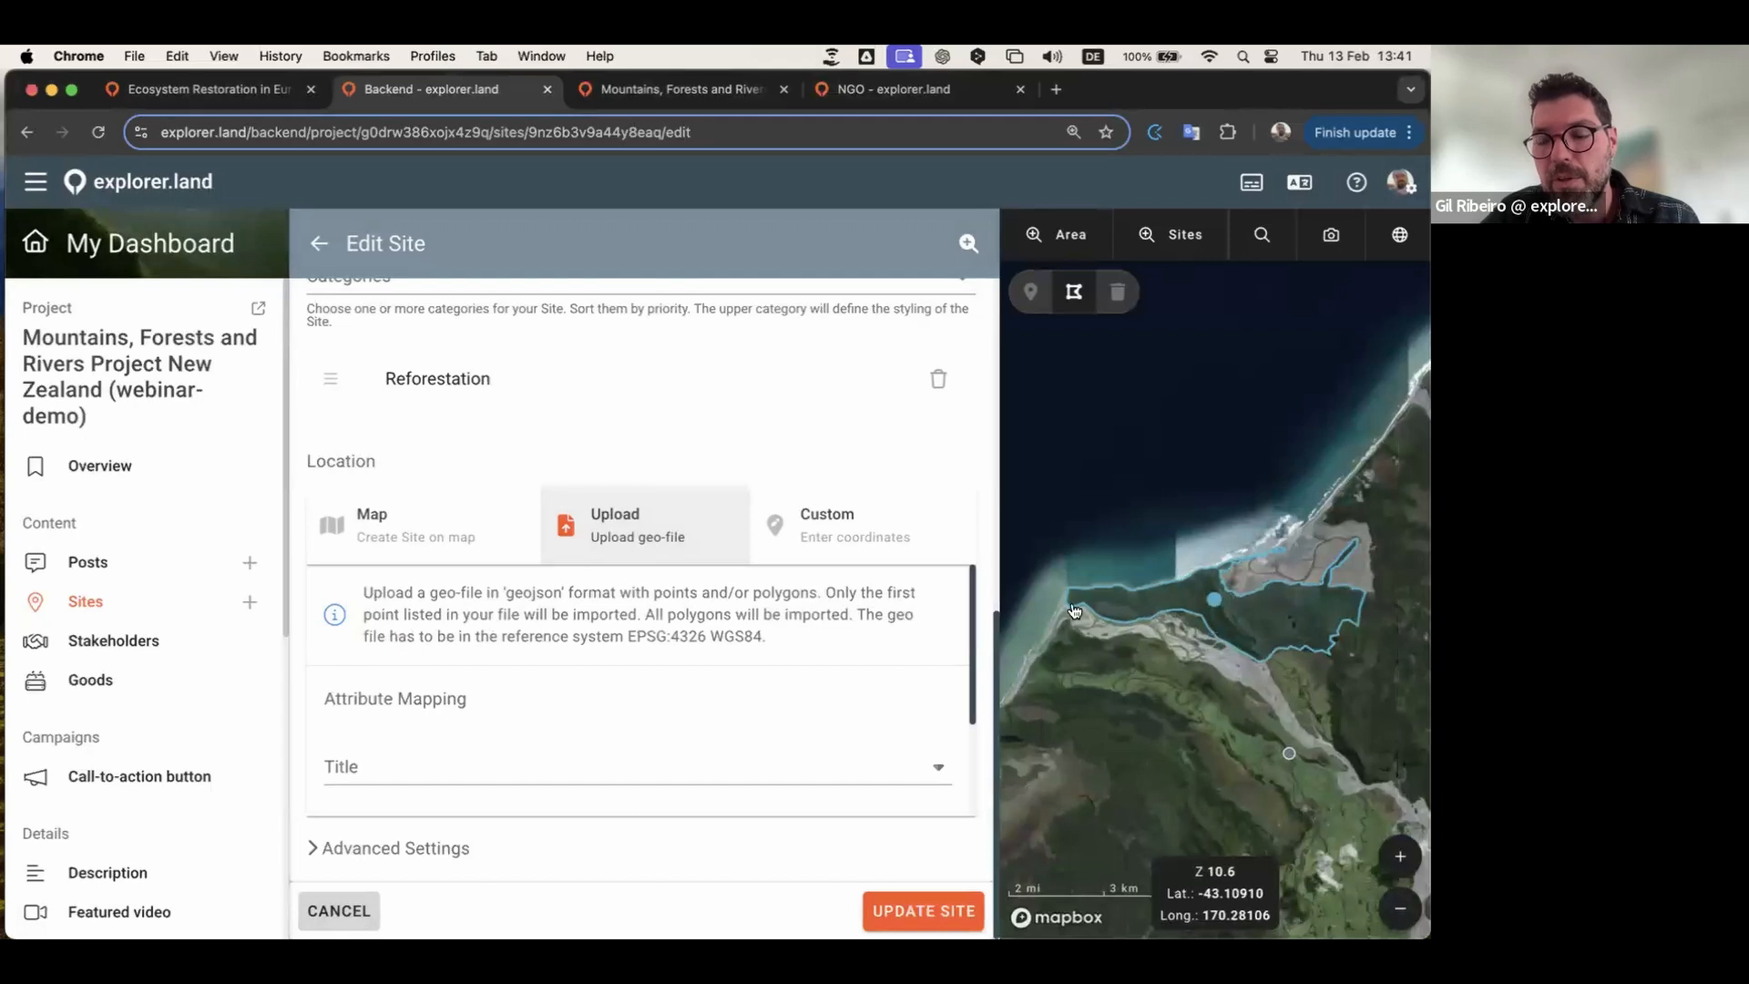
Step: Check the uploaded polygon on the map and save the site with UPDATE SITE
{"action": "scroll", "coordinate": [1262, 630], "scroll_direction": "up", "scroll_amount": 2}
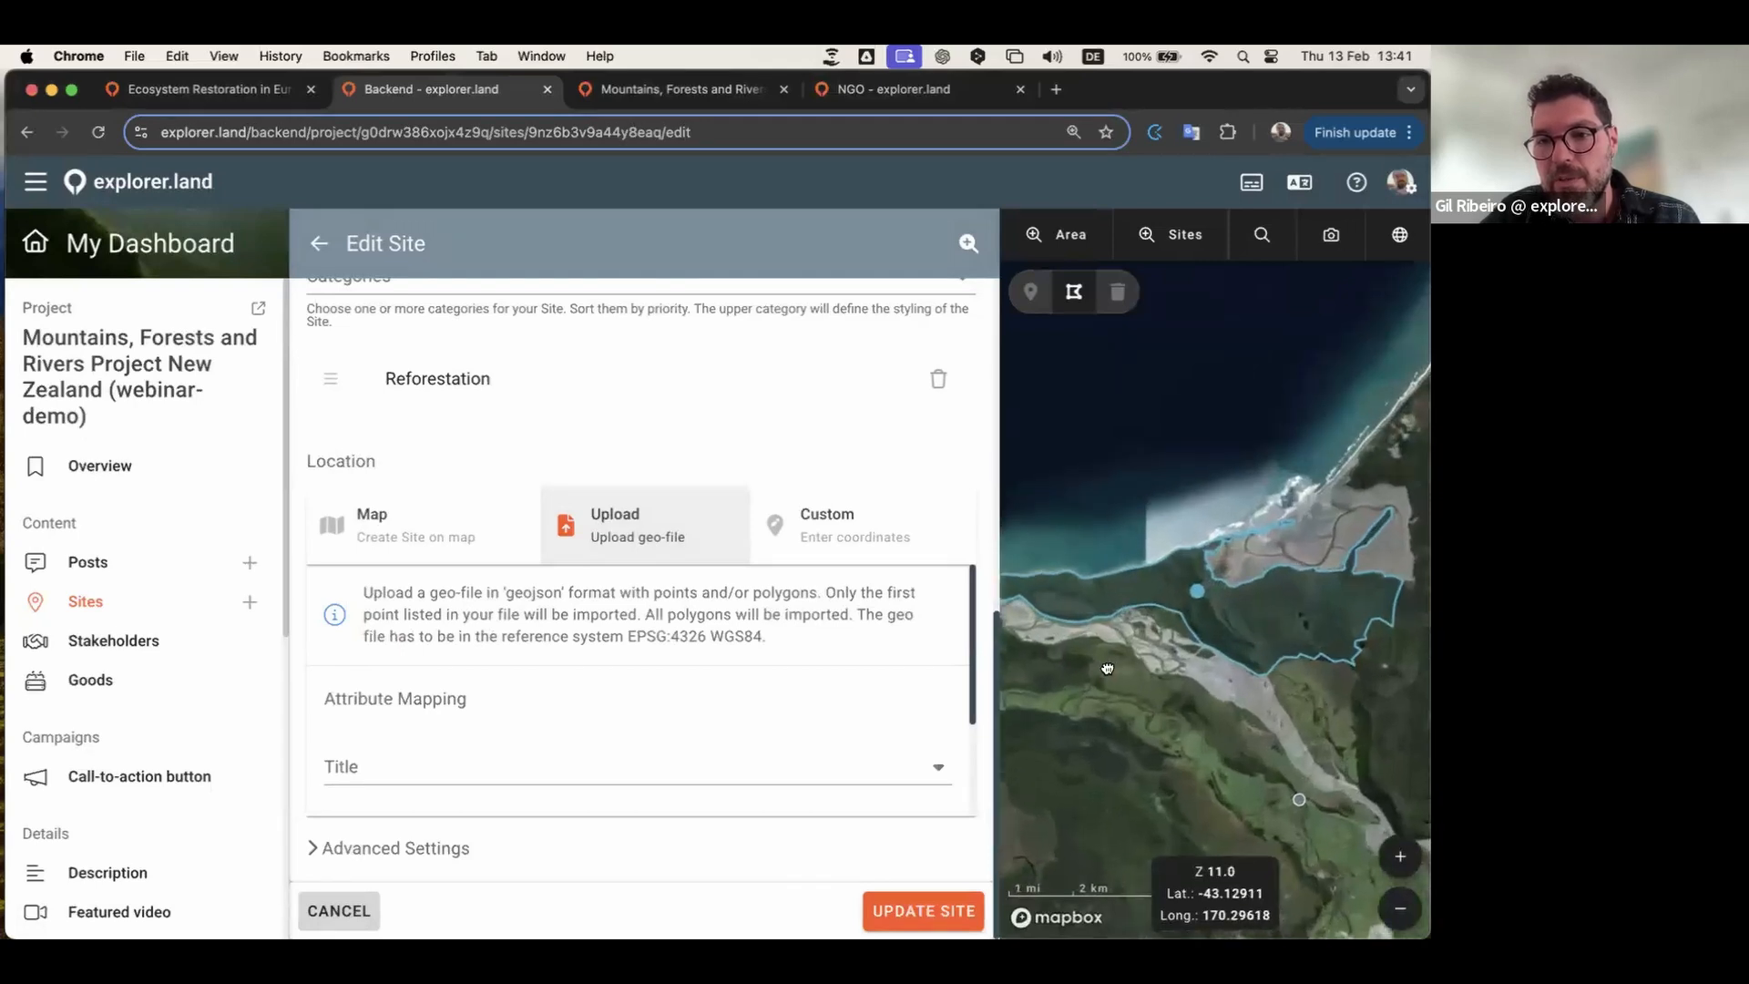
{"action": "mouse_move", "coordinate": [1112, 668]}
{"action": "left_mouse_down"}
{"action": "mouse_move", "coordinate": [1183, 658]}
{"action": "mouse_move", "coordinate": [1124, 637]}
{"action": "left_mouse_up"}
{"action": "scroll", "coordinate": [1182, 658], "scroll_direction": "up", "scroll_amount": 1}
{"action": "left_click_drag", "start_coordinate": [1296, 695], "coordinate": [1109, 736]}
{"action": "scroll", "coordinate": [1109, 735], "scroll_direction": "down", "scroll_amount": 3}
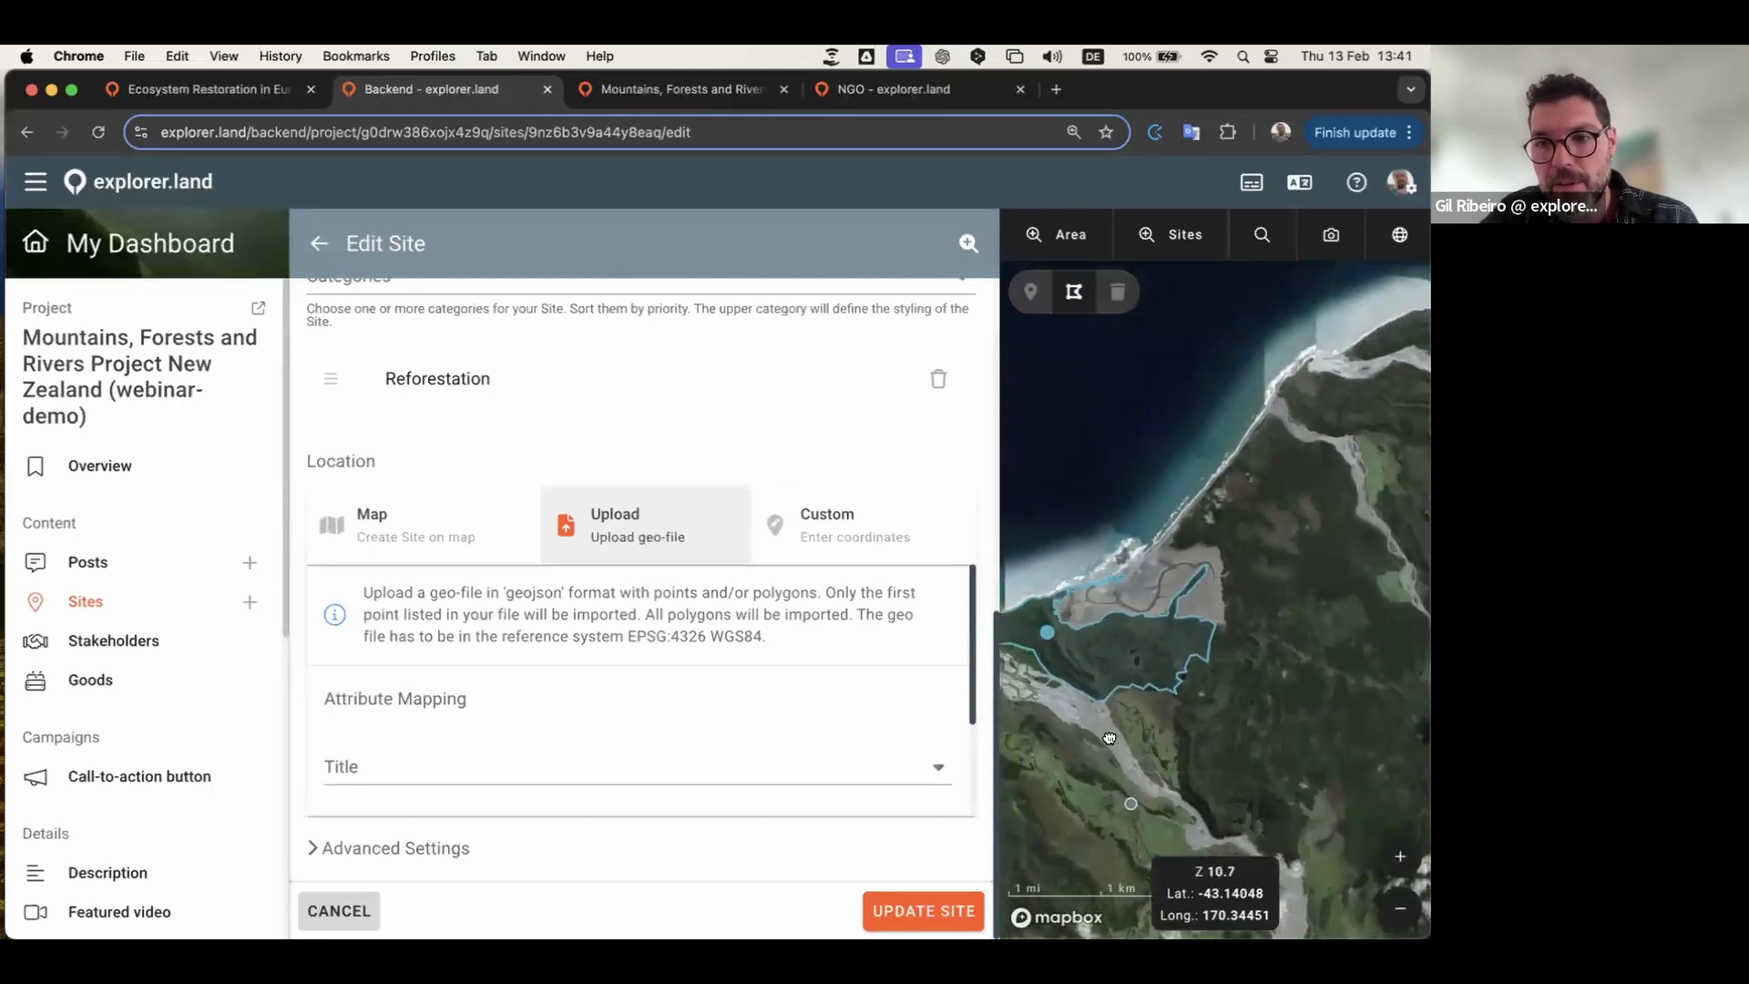
{"action": "left_click_drag", "start_coordinate": [1288, 692], "coordinate": [1418, 656]}
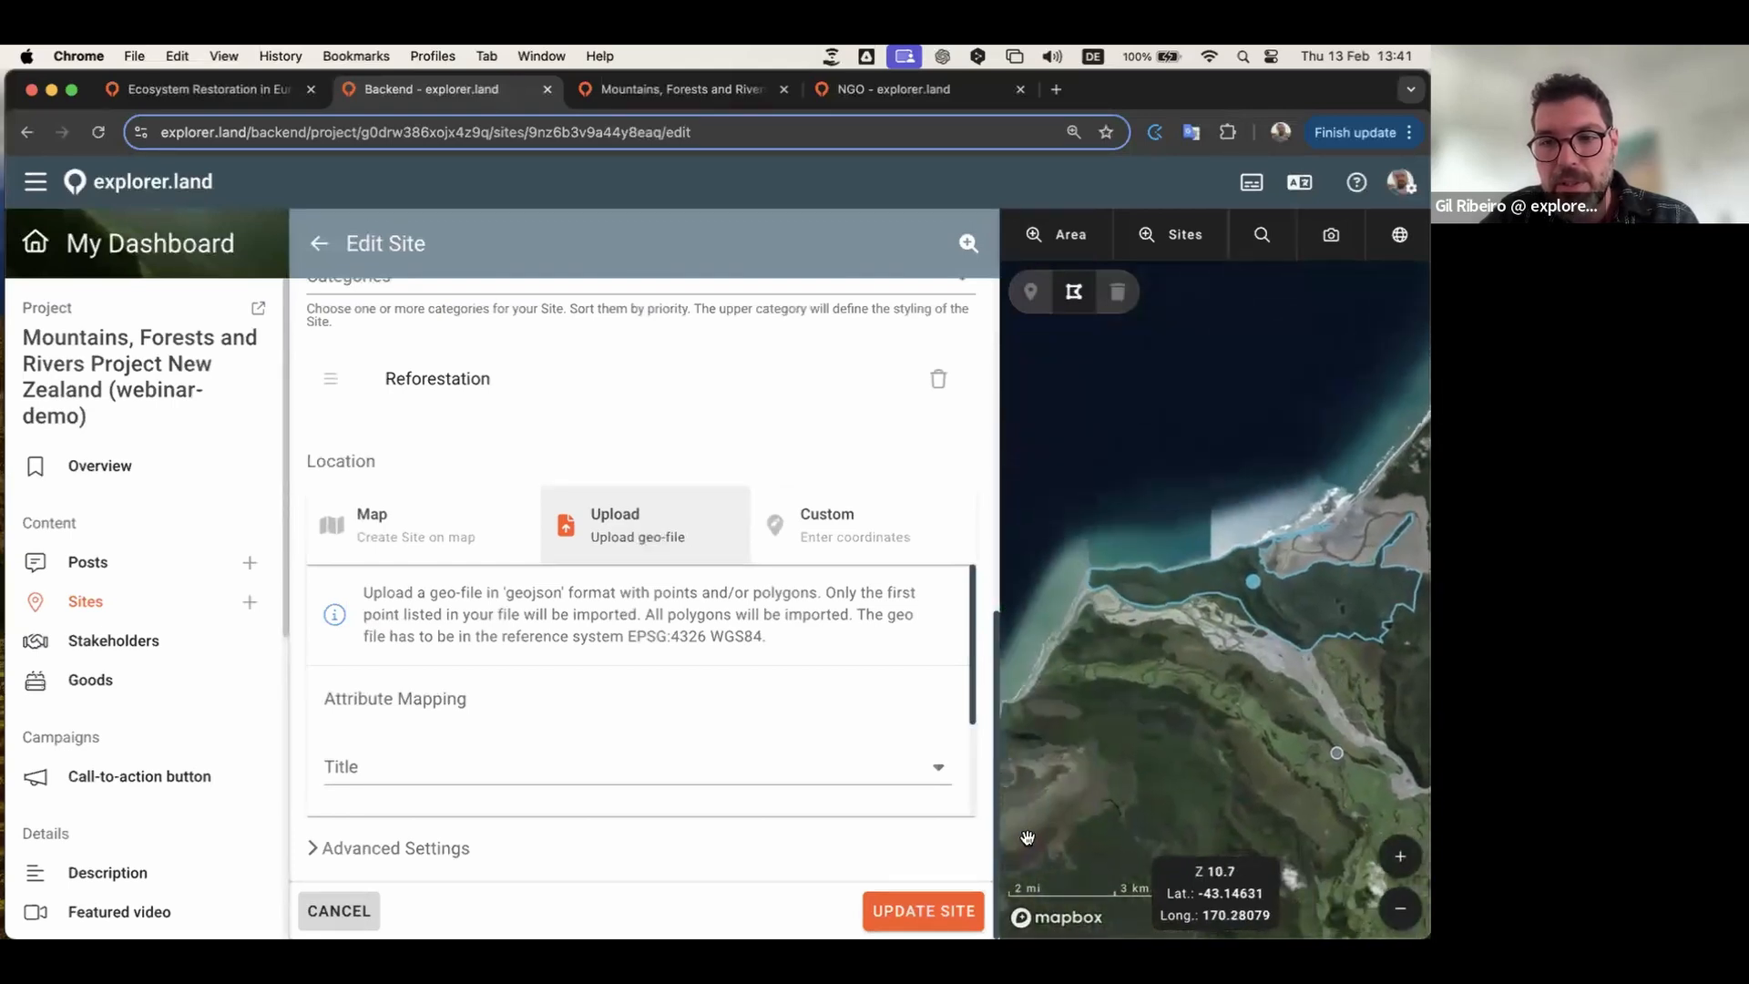
{"action": "left_click", "coordinate": [938, 911]}
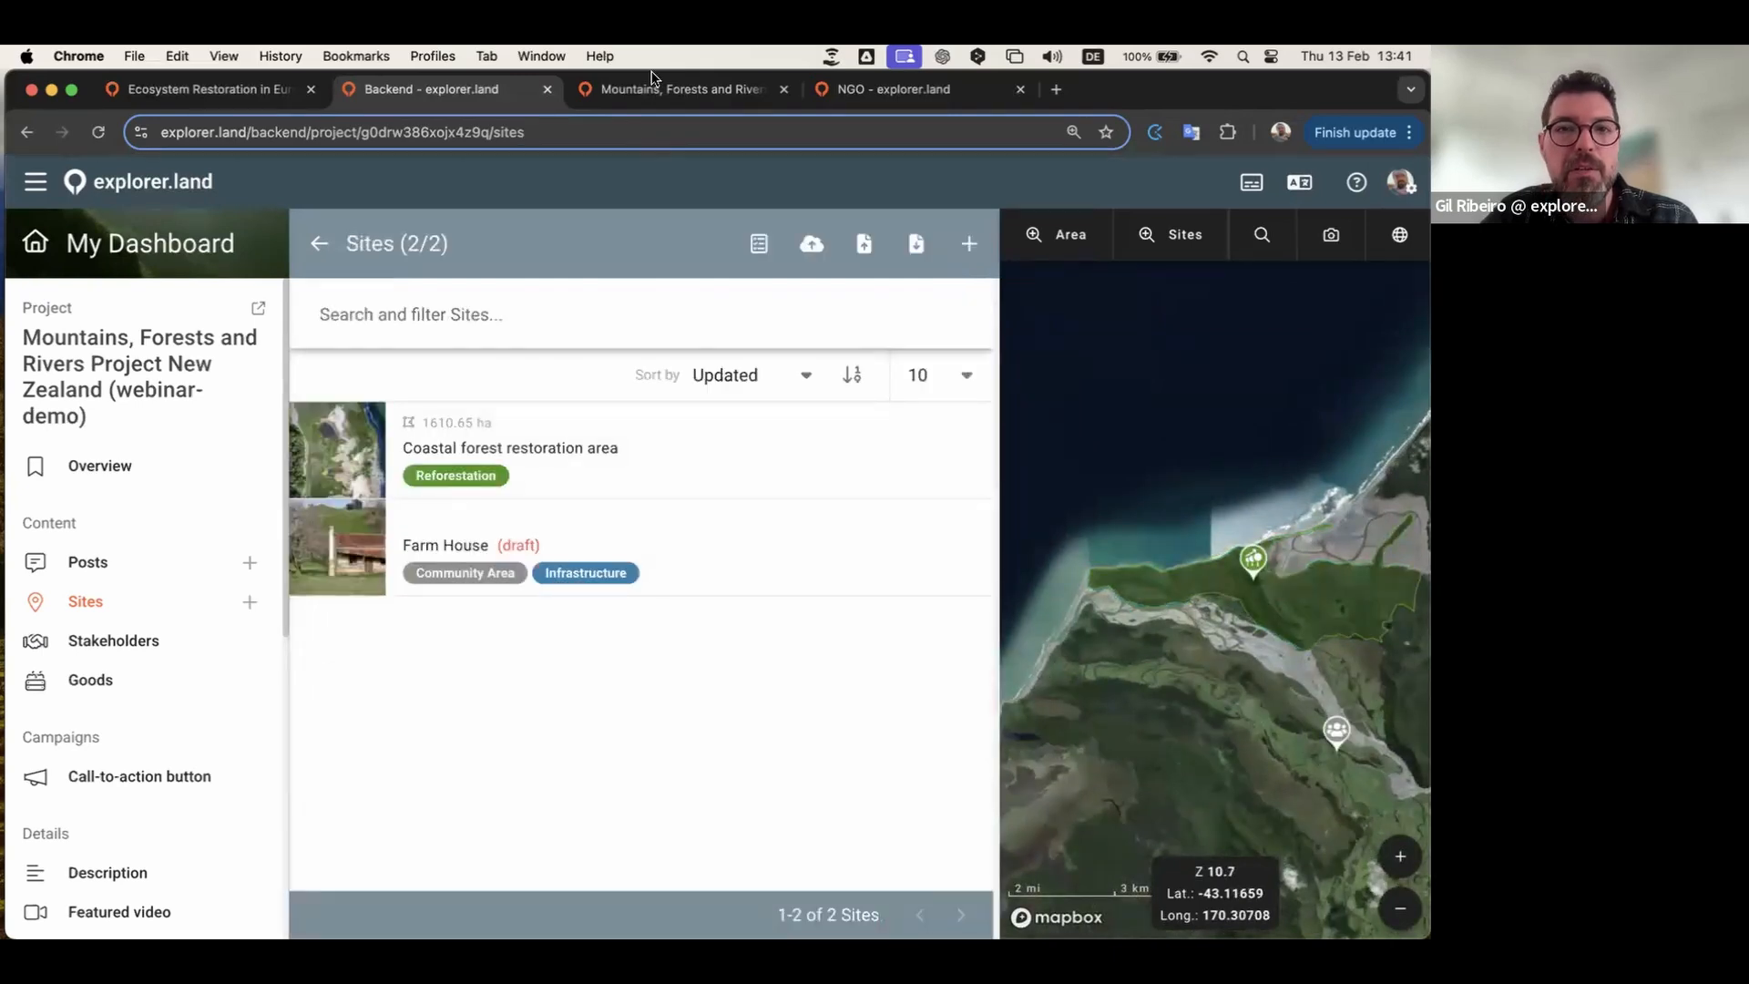
{"action": "left_click", "coordinate": [679, 89]}
Step: Reload the preview to see the updated site, then return to the backend Sites list
{"action": "left_click", "coordinate": [97, 133]}
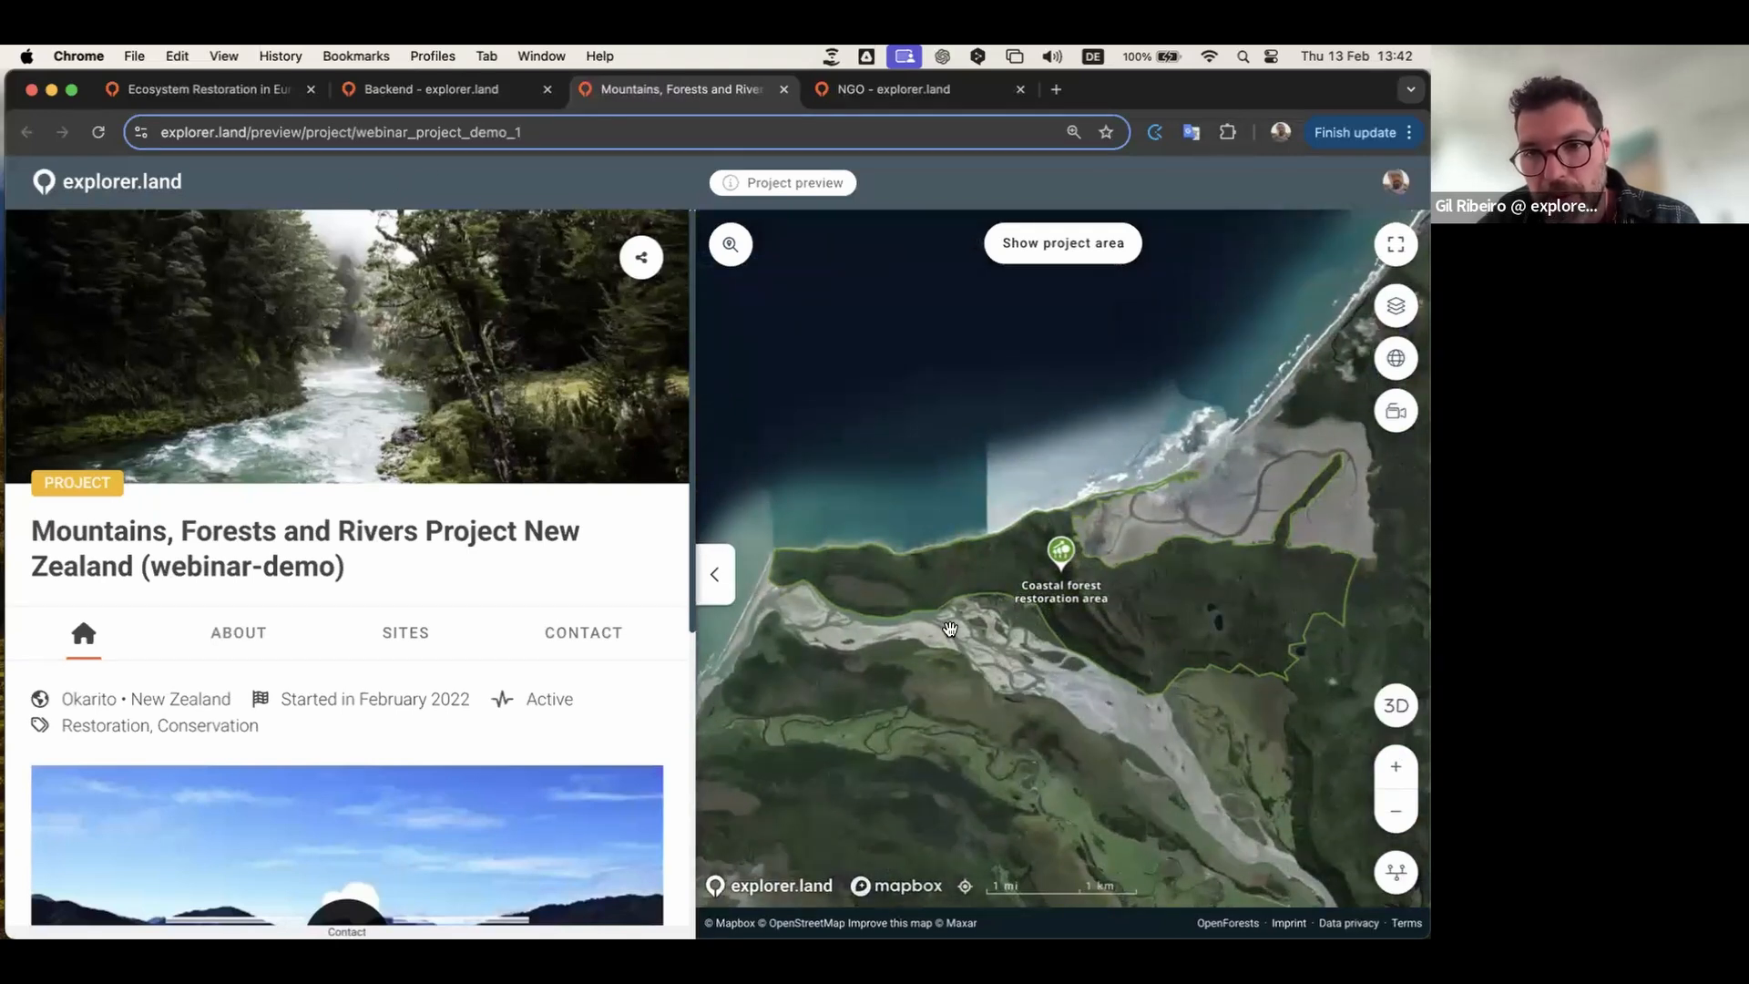
{"action": "left_click", "coordinate": [453, 95]}
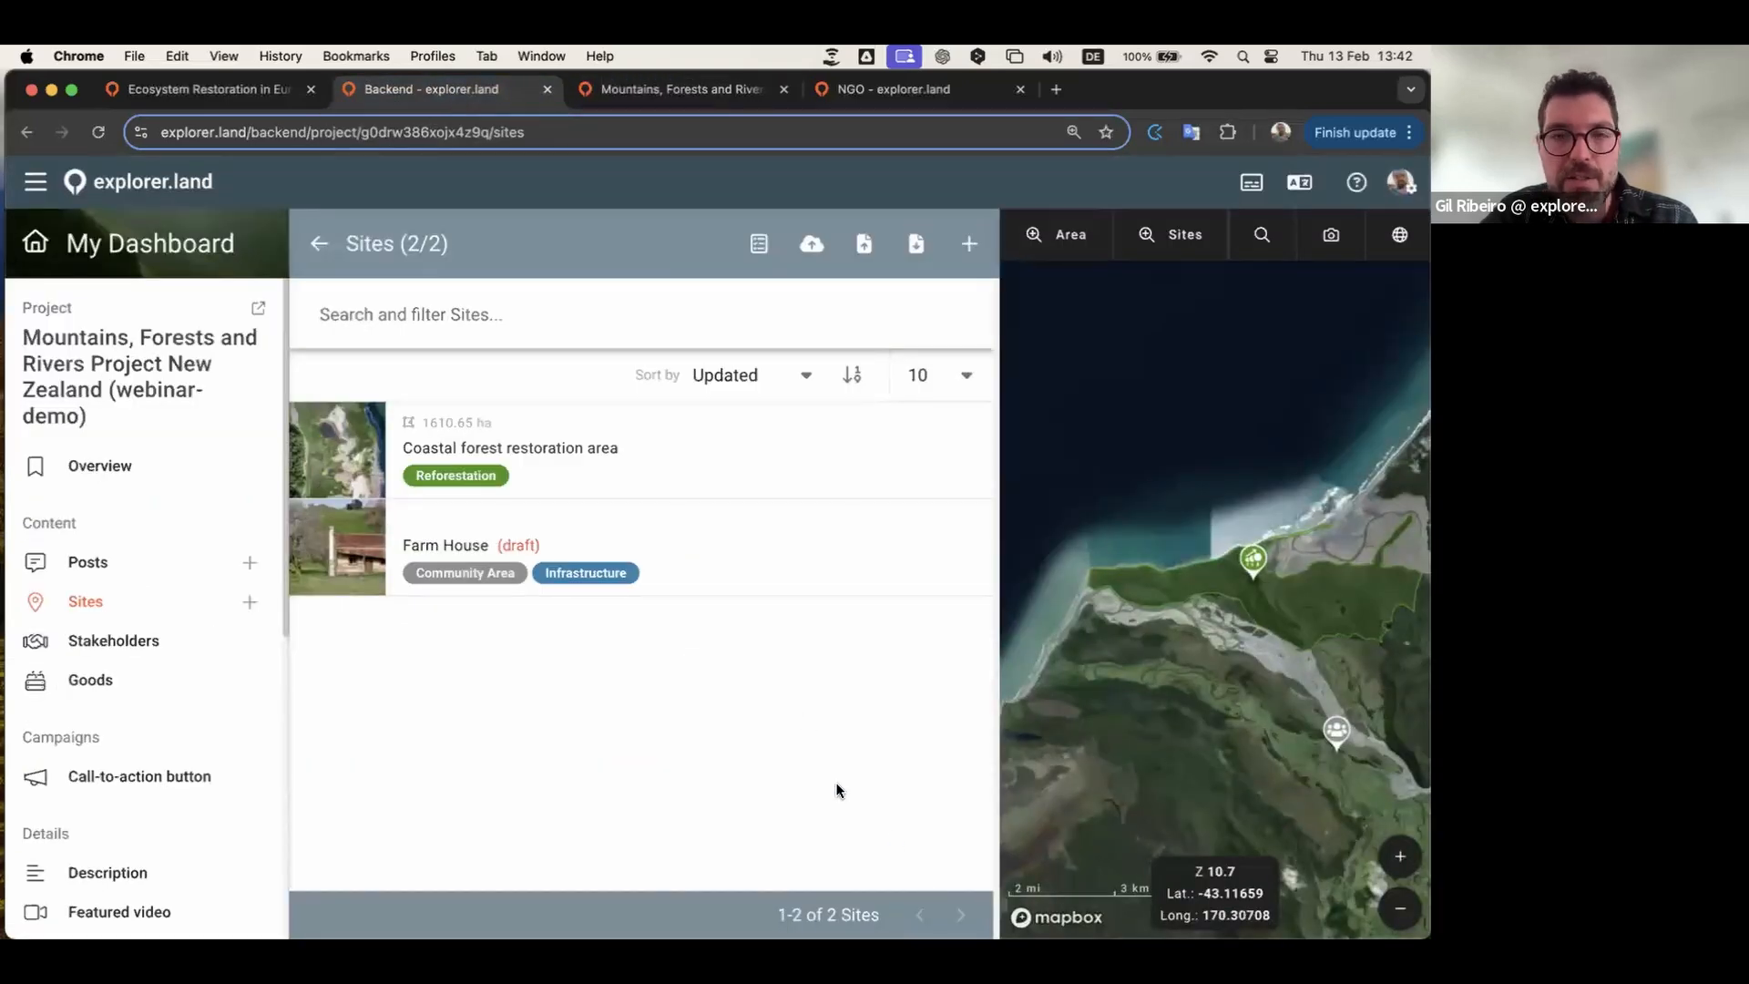
Step: Load the all-polygons coast forest geojson from the Sites > all sites folder for mass upload
{"action": "left_click", "coordinate": [865, 243]}
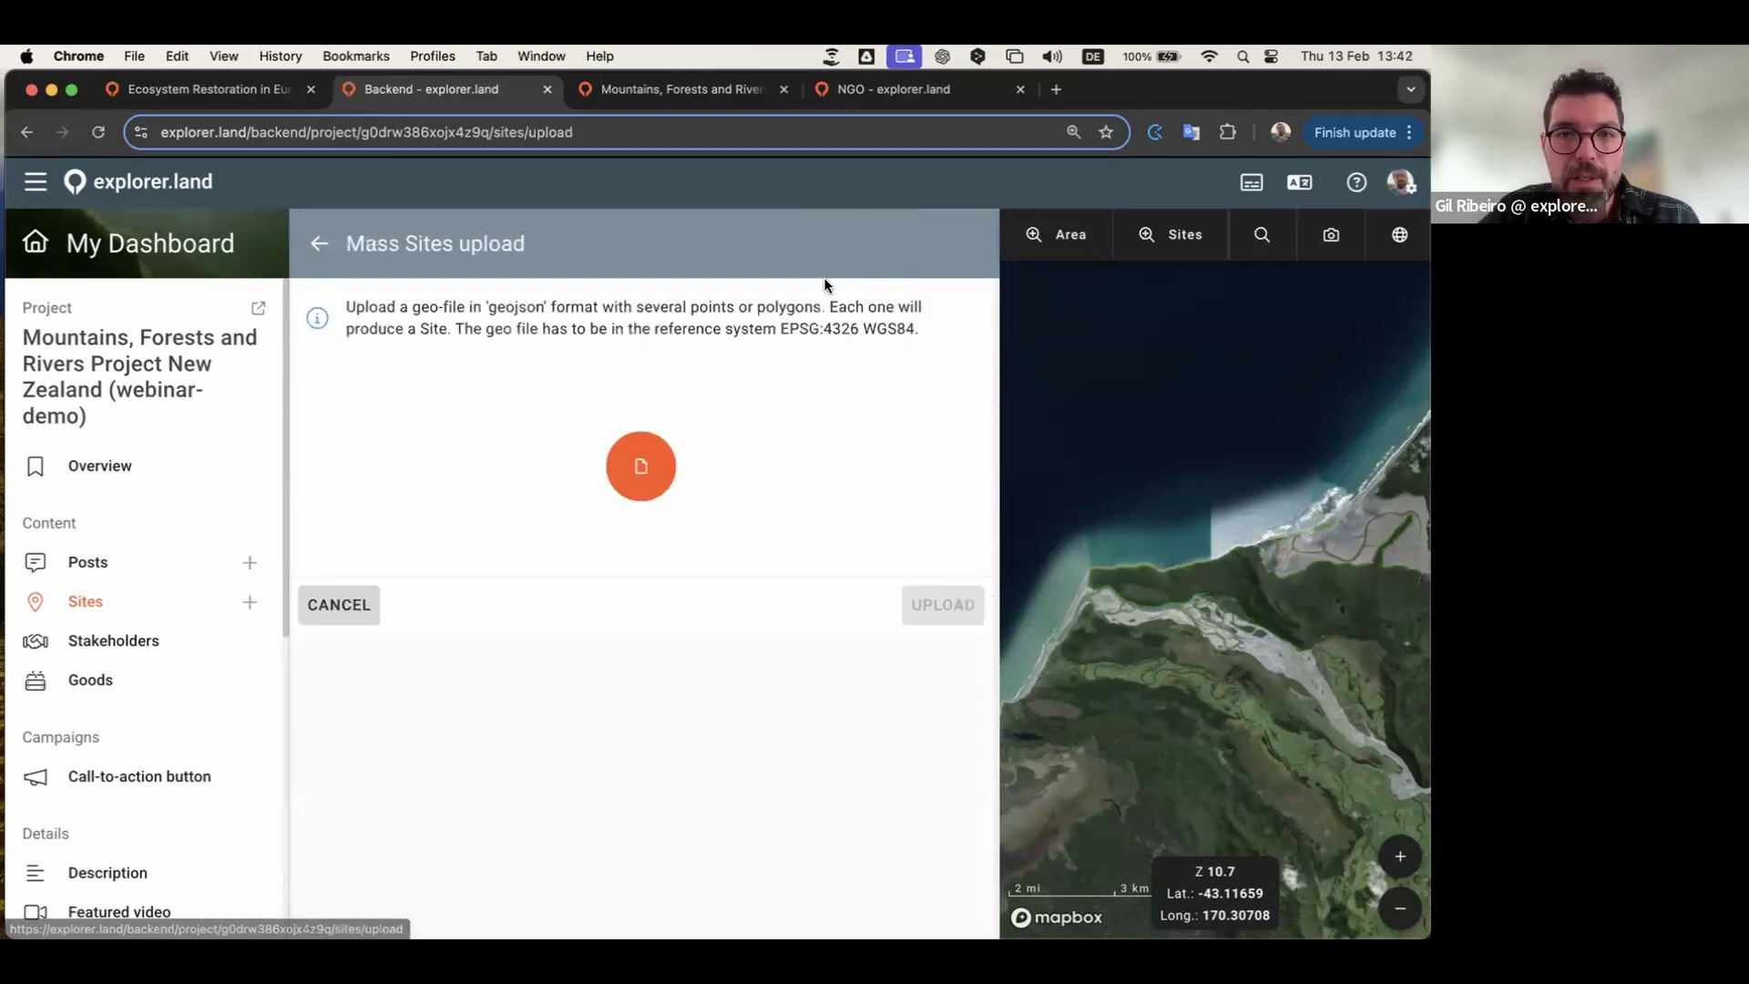
{"action": "left_click", "coordinate": [642, 465]}
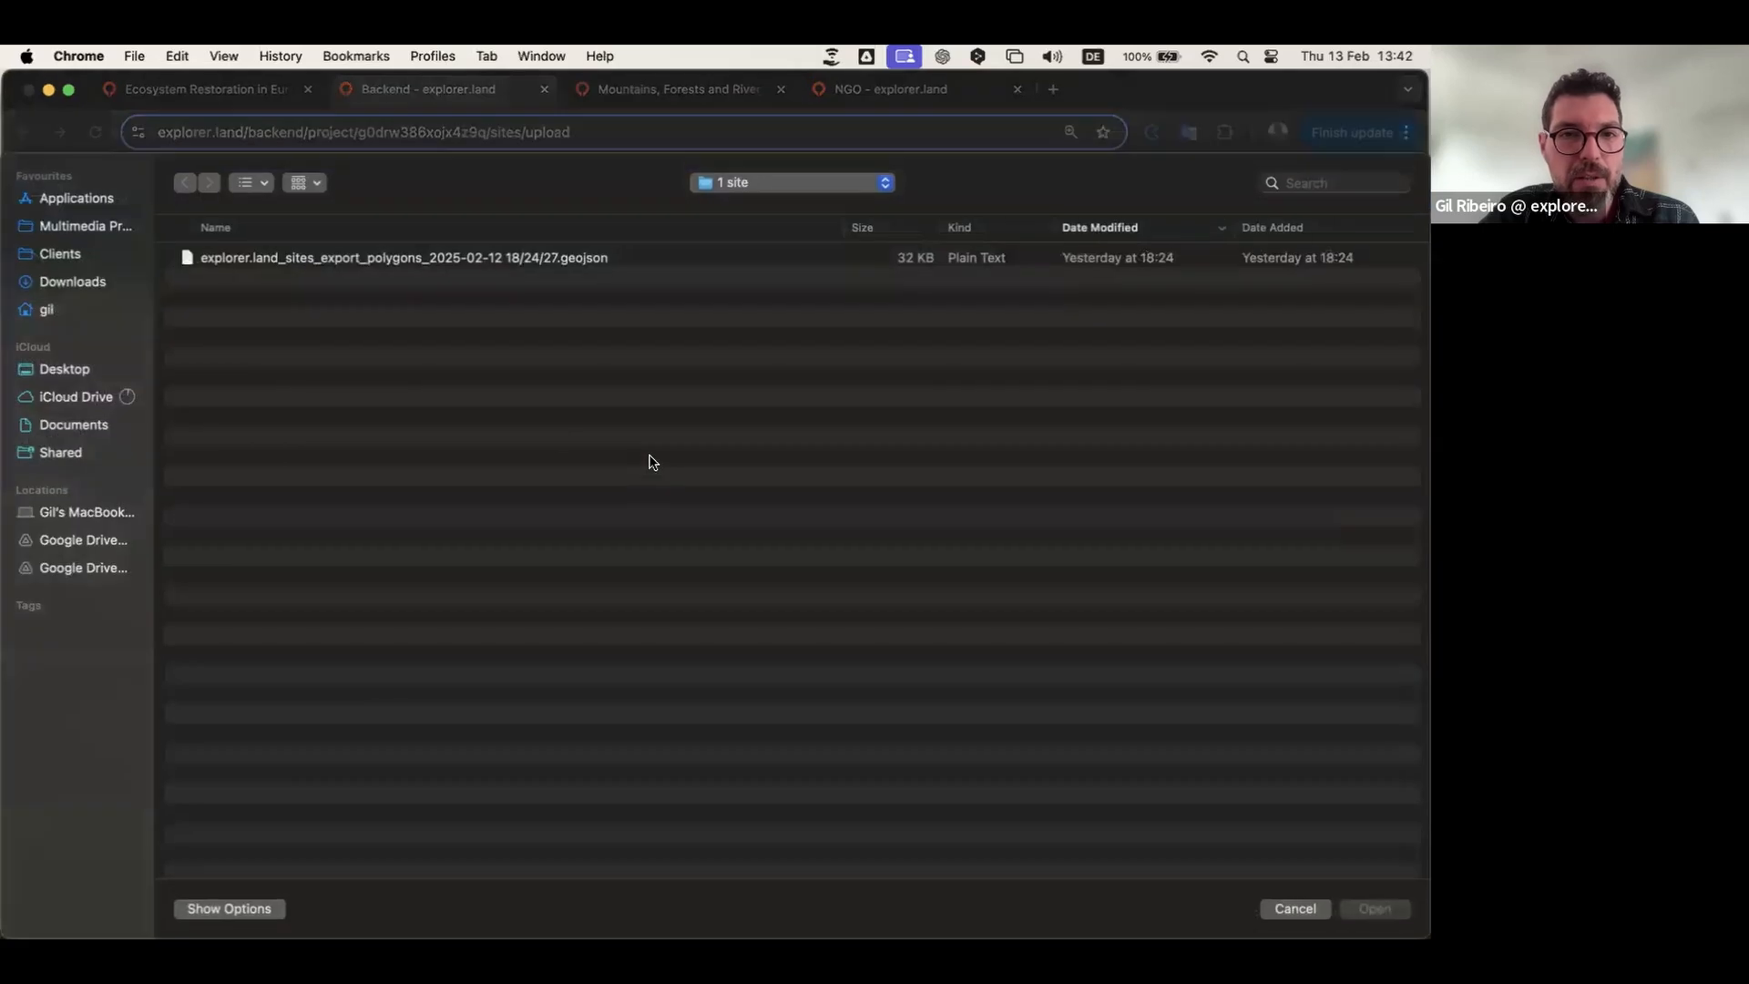
{"action": "left_click", "coordinate": [779, 181]}
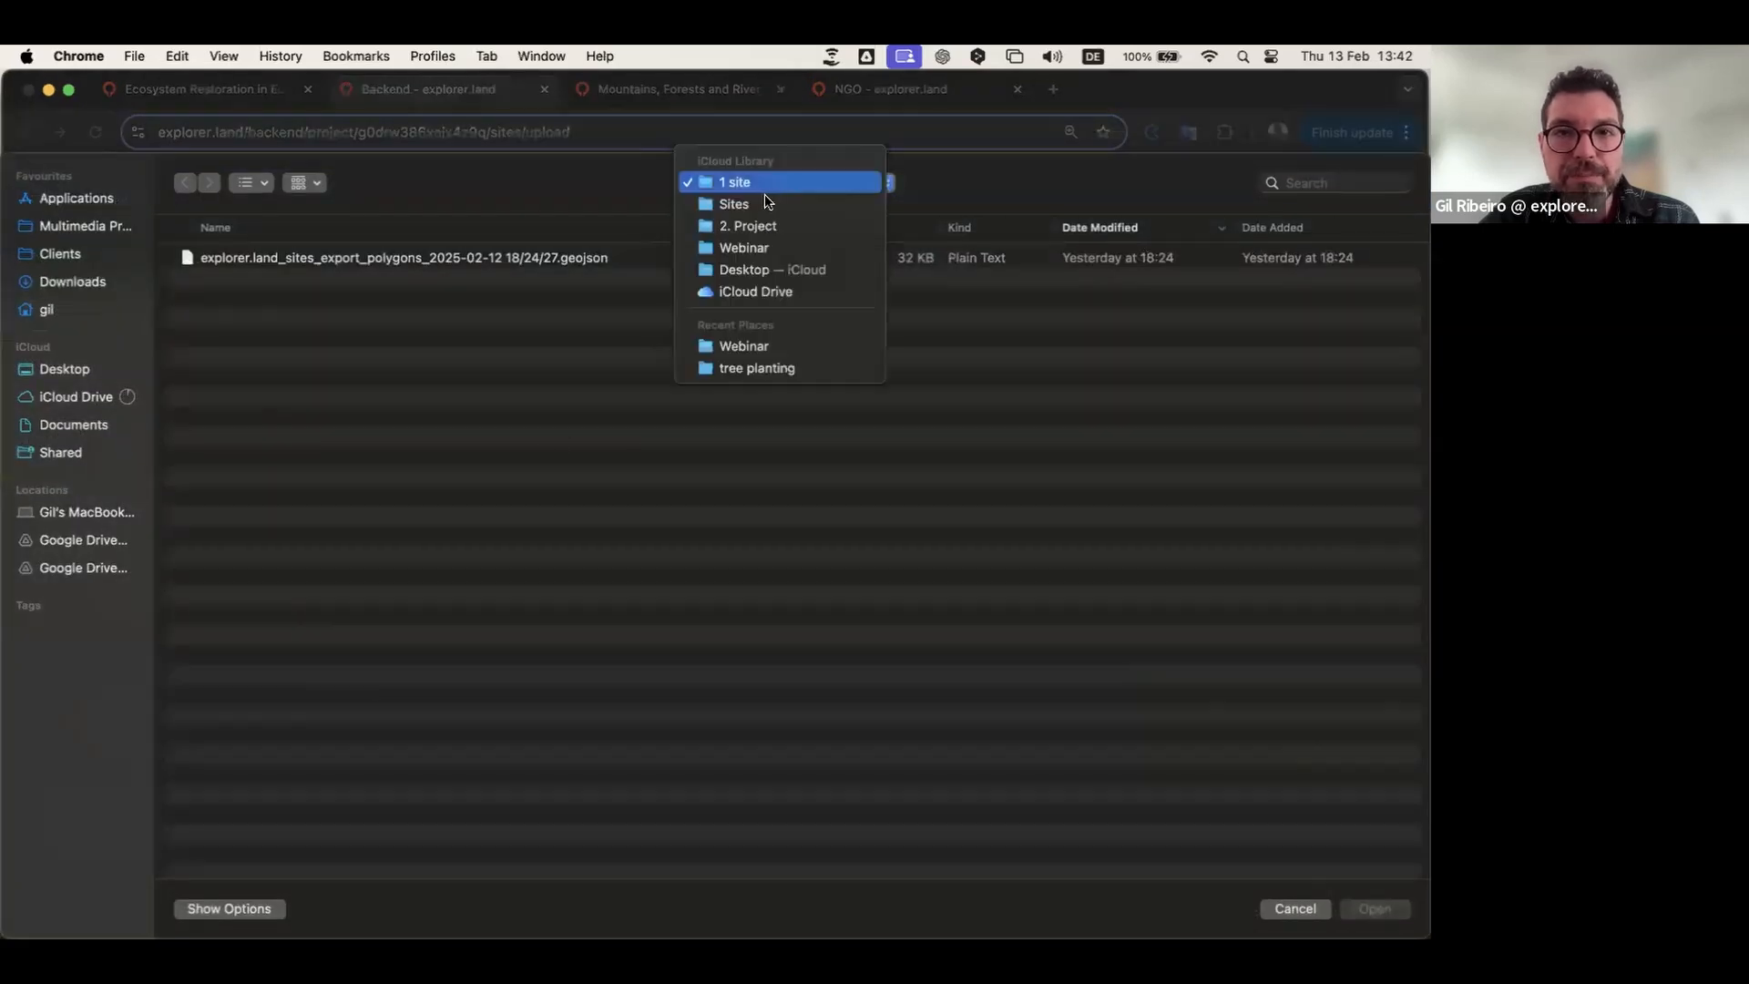
{"action": "key", "text": "Return"}
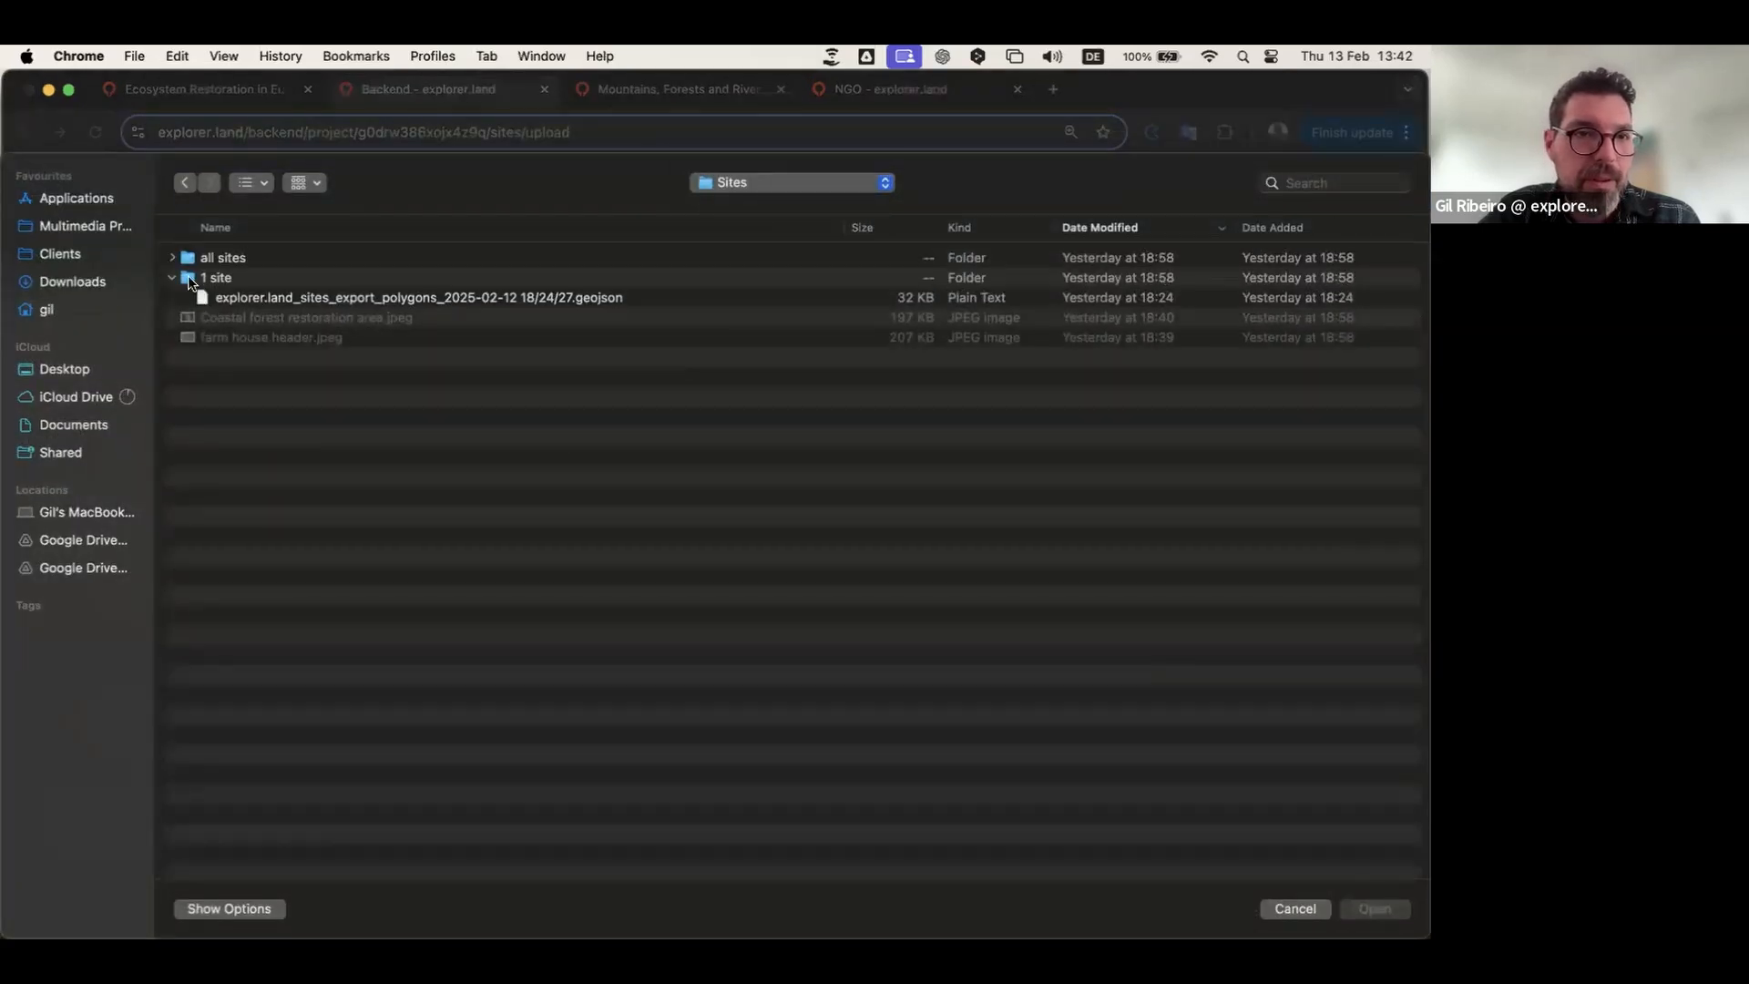
{"action": "left_click", "coordinate": [173, 259]}
{"action": "key", "text": "Down"}
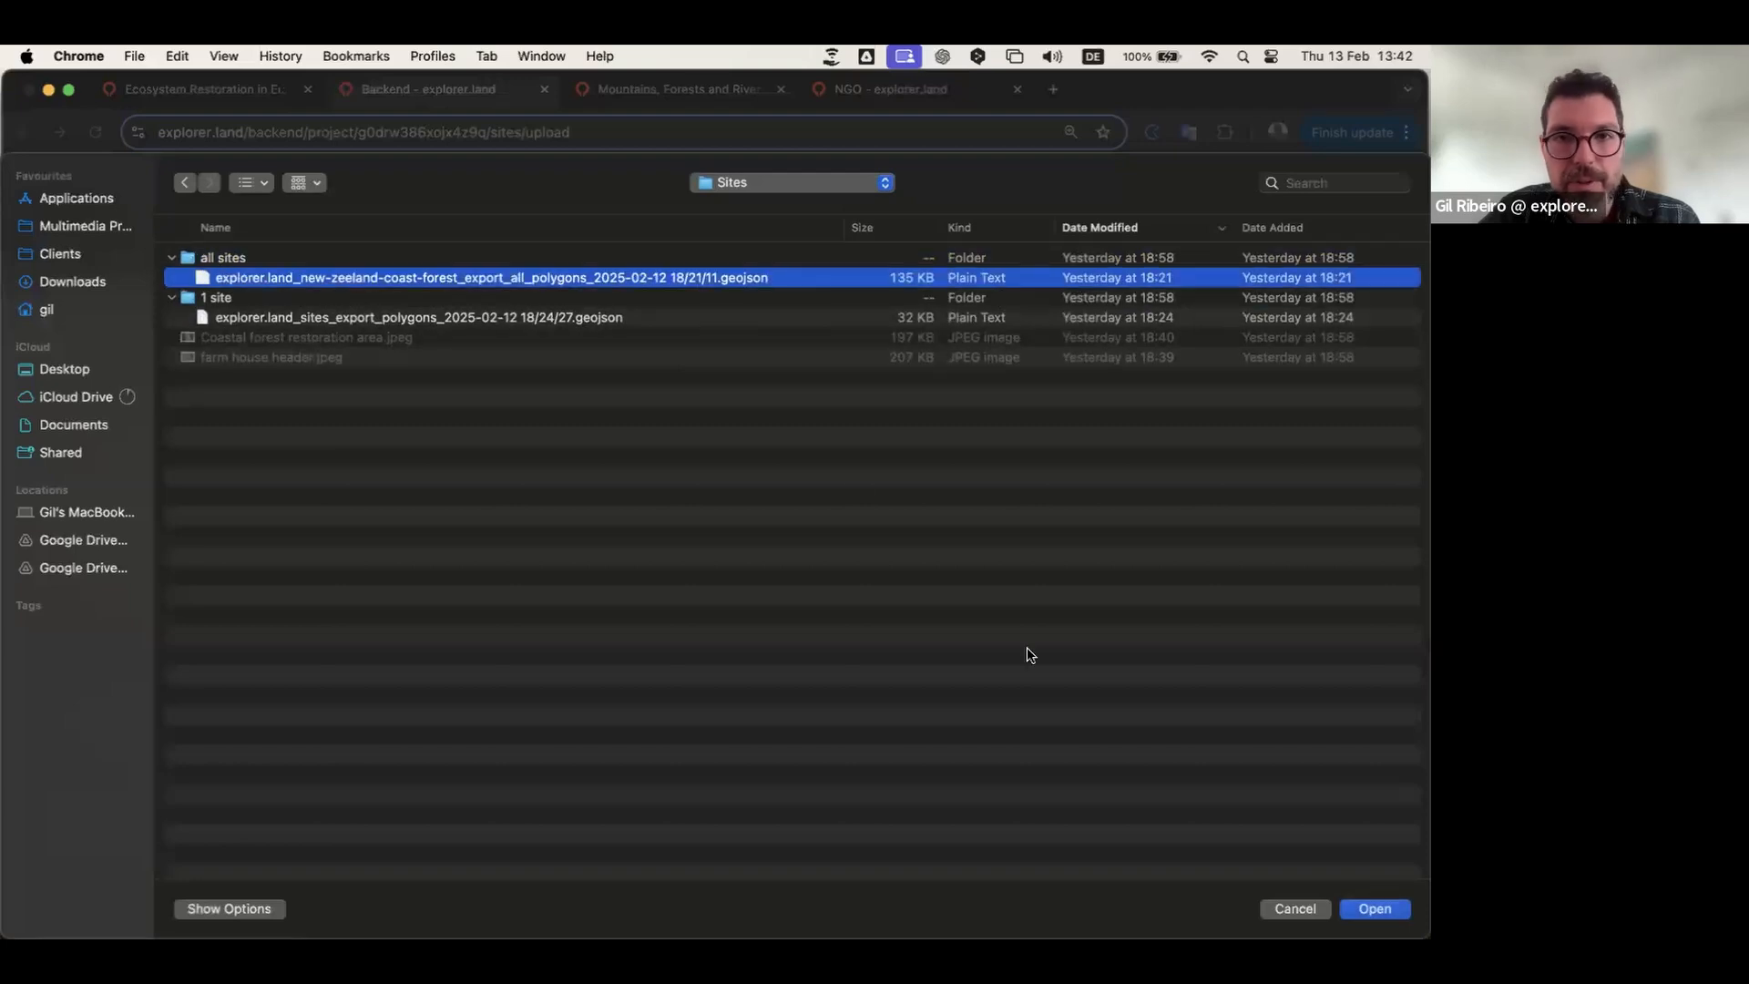
{"action": "left_click", "coordinate": [1390, 903]}
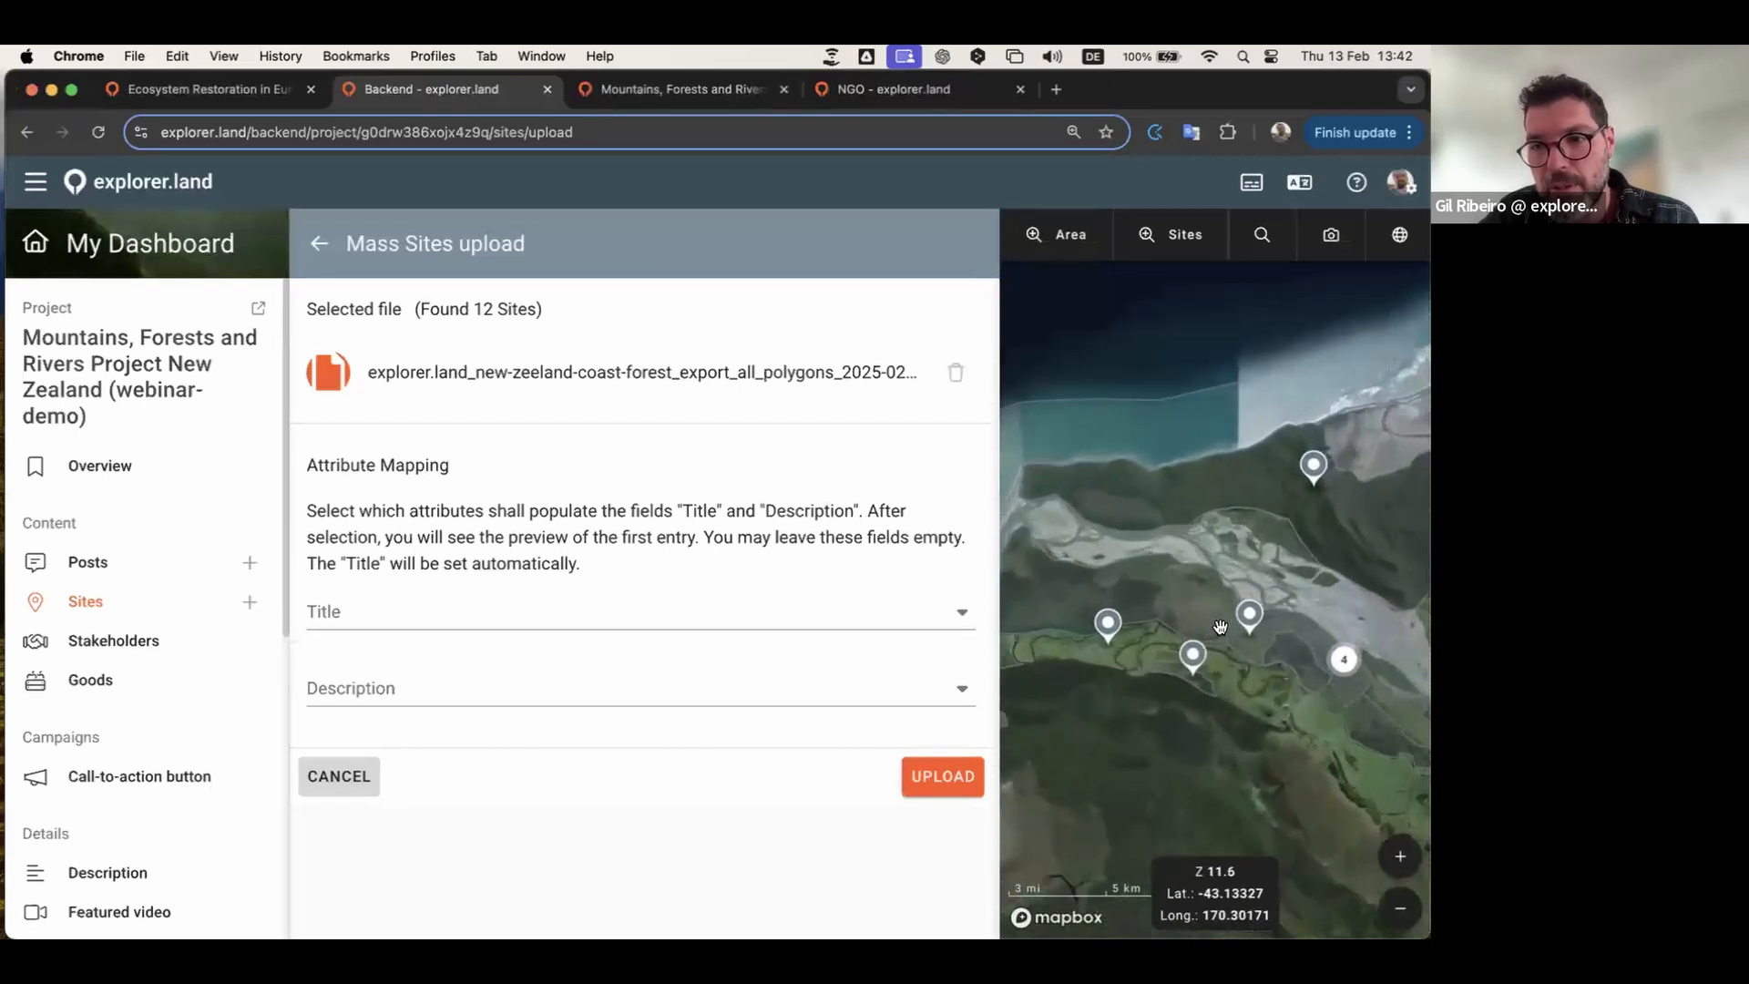
{"action": "left_click_drag", "start_coordinate": [1174, 550], "coordinate": [1055, 445]}
Step: Map site names to the title attribute and descriptions to the description attribute
{"action": "scroll", "coordinate": [1325, 434], "scroll_direction": "up", "scroll_amount": 2}
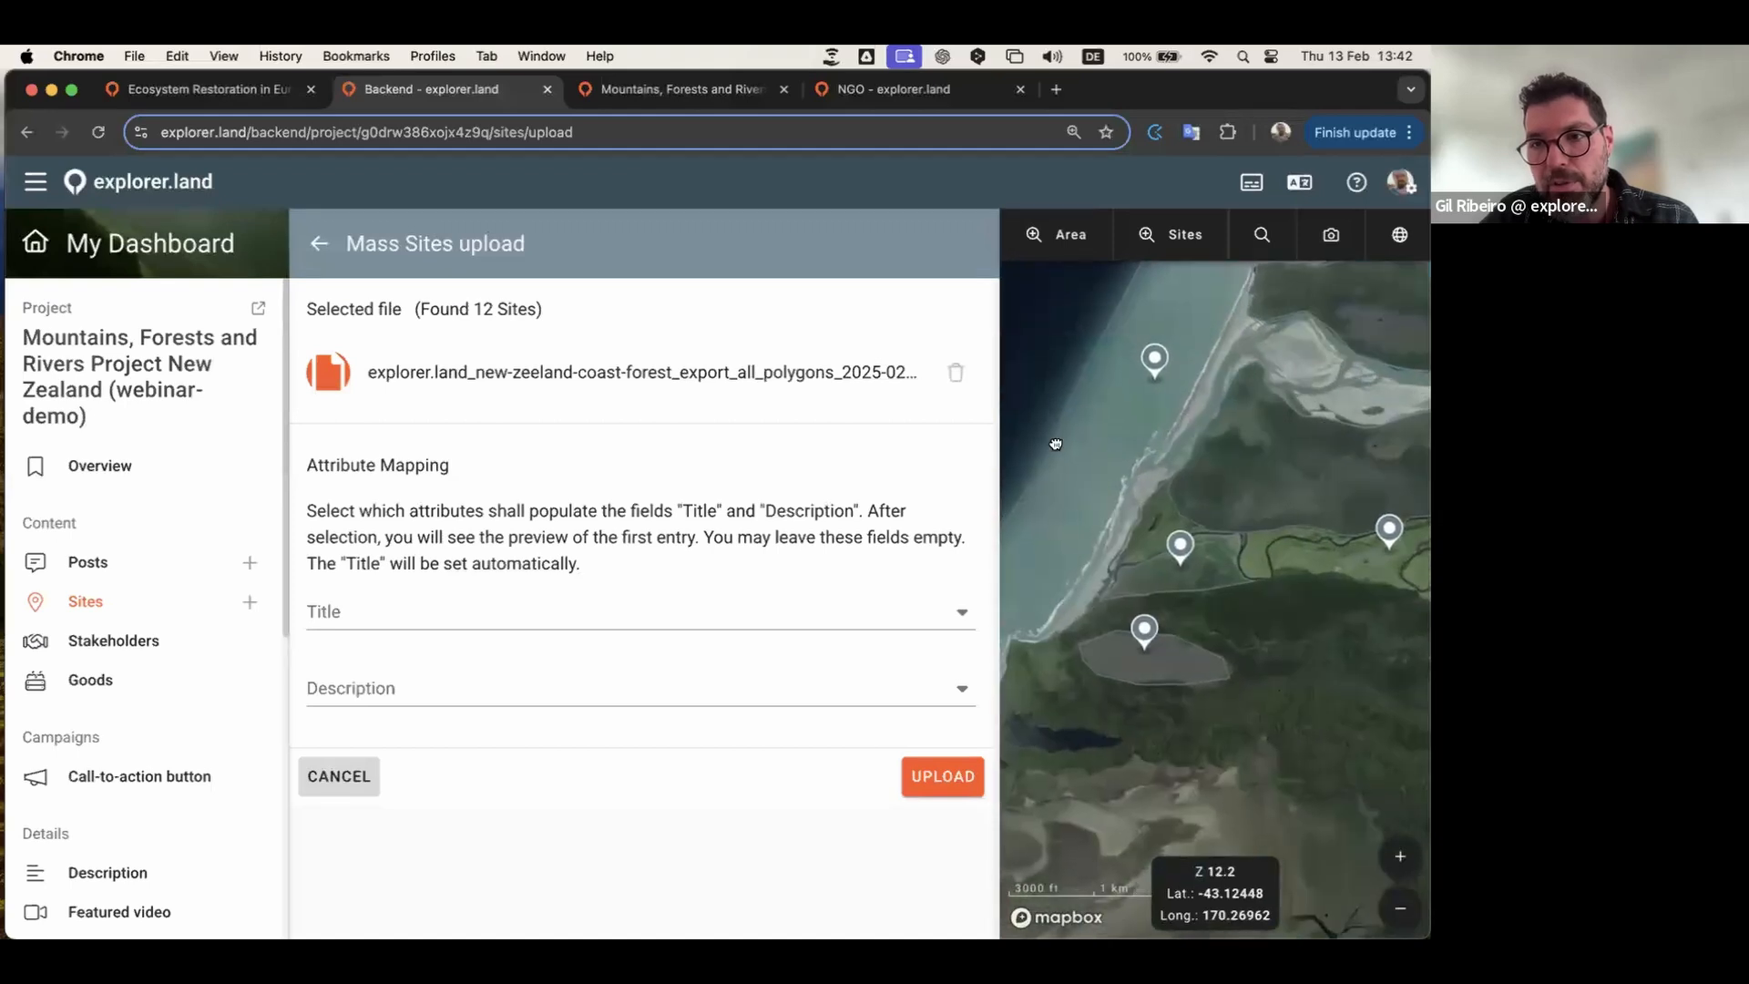
{"action": "left_click", "coordinate": [465, 617]}
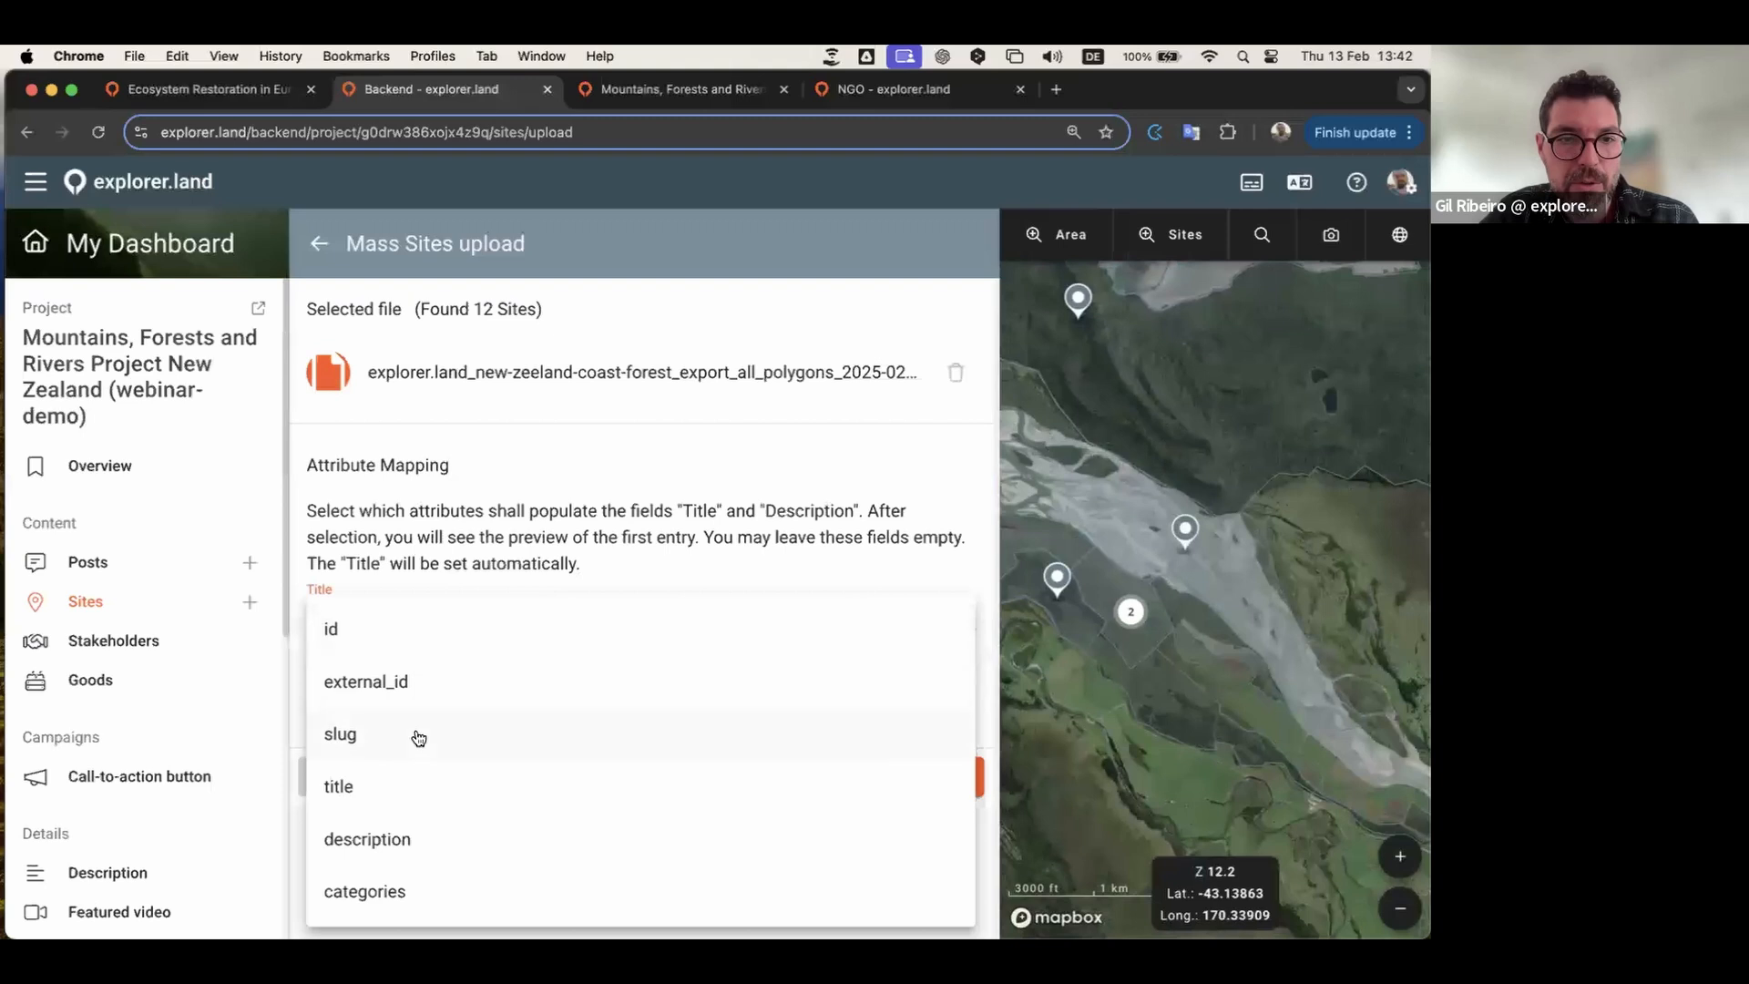
{"action": "left_click", "coordinate": [364, 785]}
{"action": "left_click", "coordinate": [640, 755]}
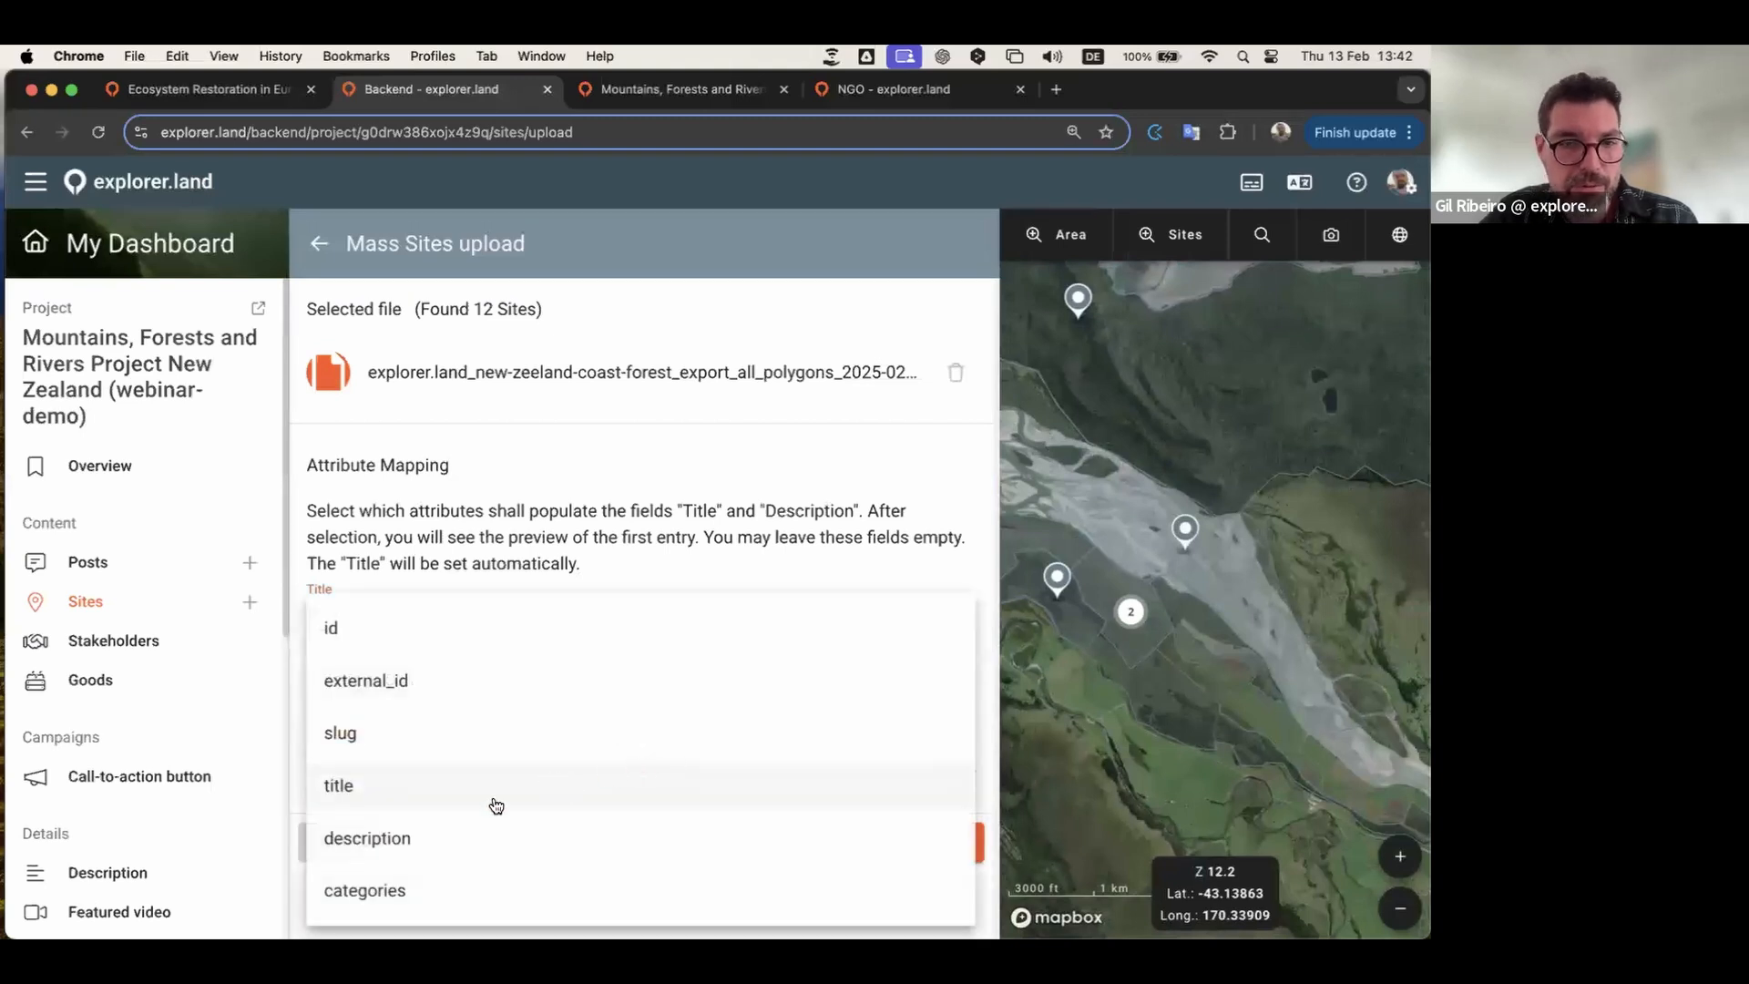
{"action": "left_click", "coordinate": [401, 838]}
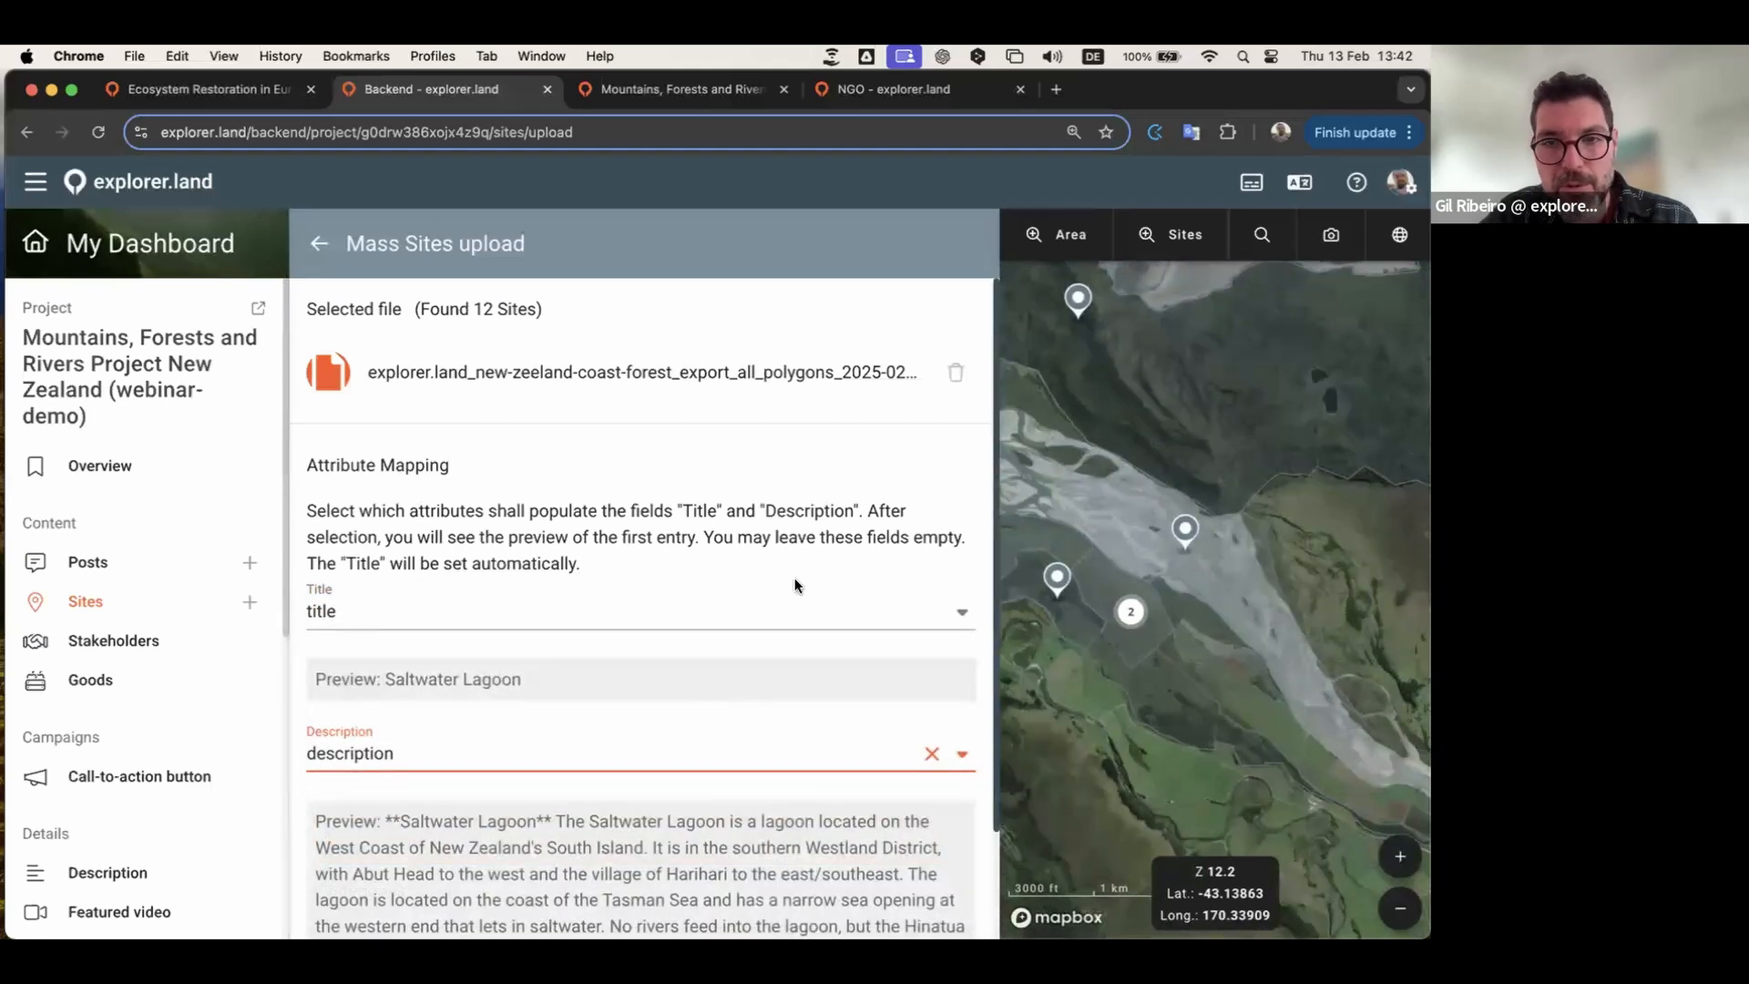
{"action": "left_click", "coordinate": [811, 543]}
{"action": "scroll", "coordinate": [809, 544], "scroll_direction": "down", "scroll_amount": 3}
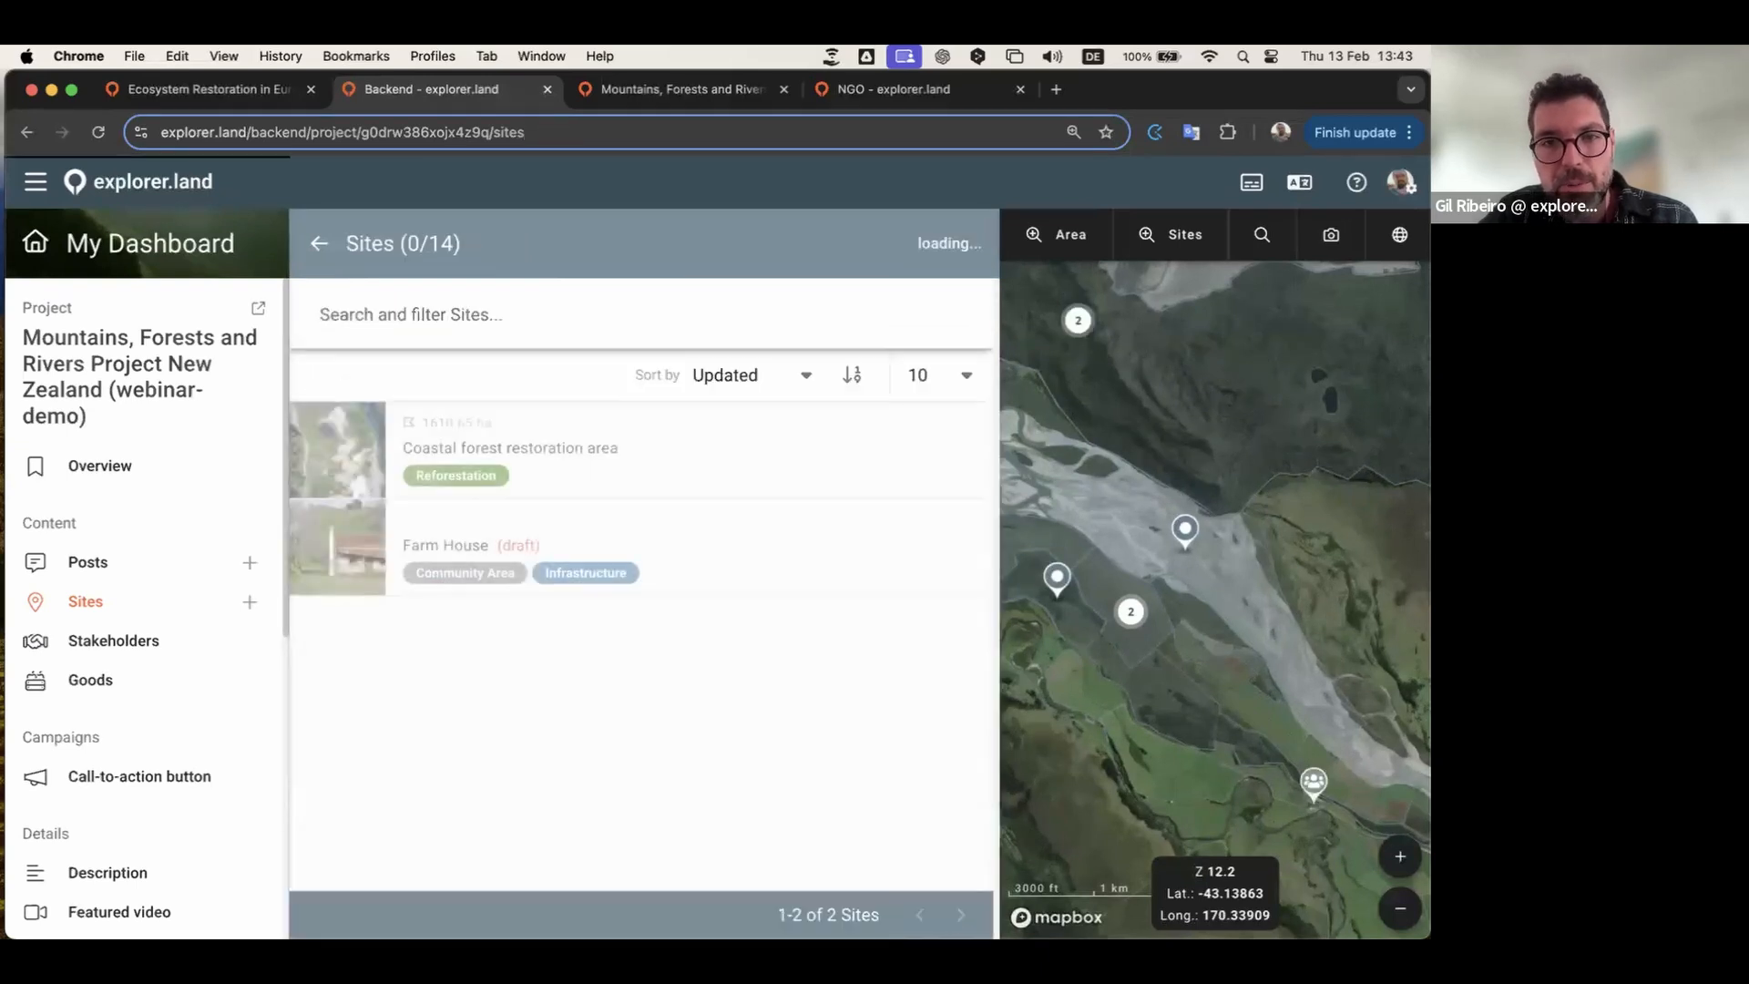
{"action": "scroll", "coordinate": [707, 534], "scroll_direction": "down", "scroll_amount": 5}
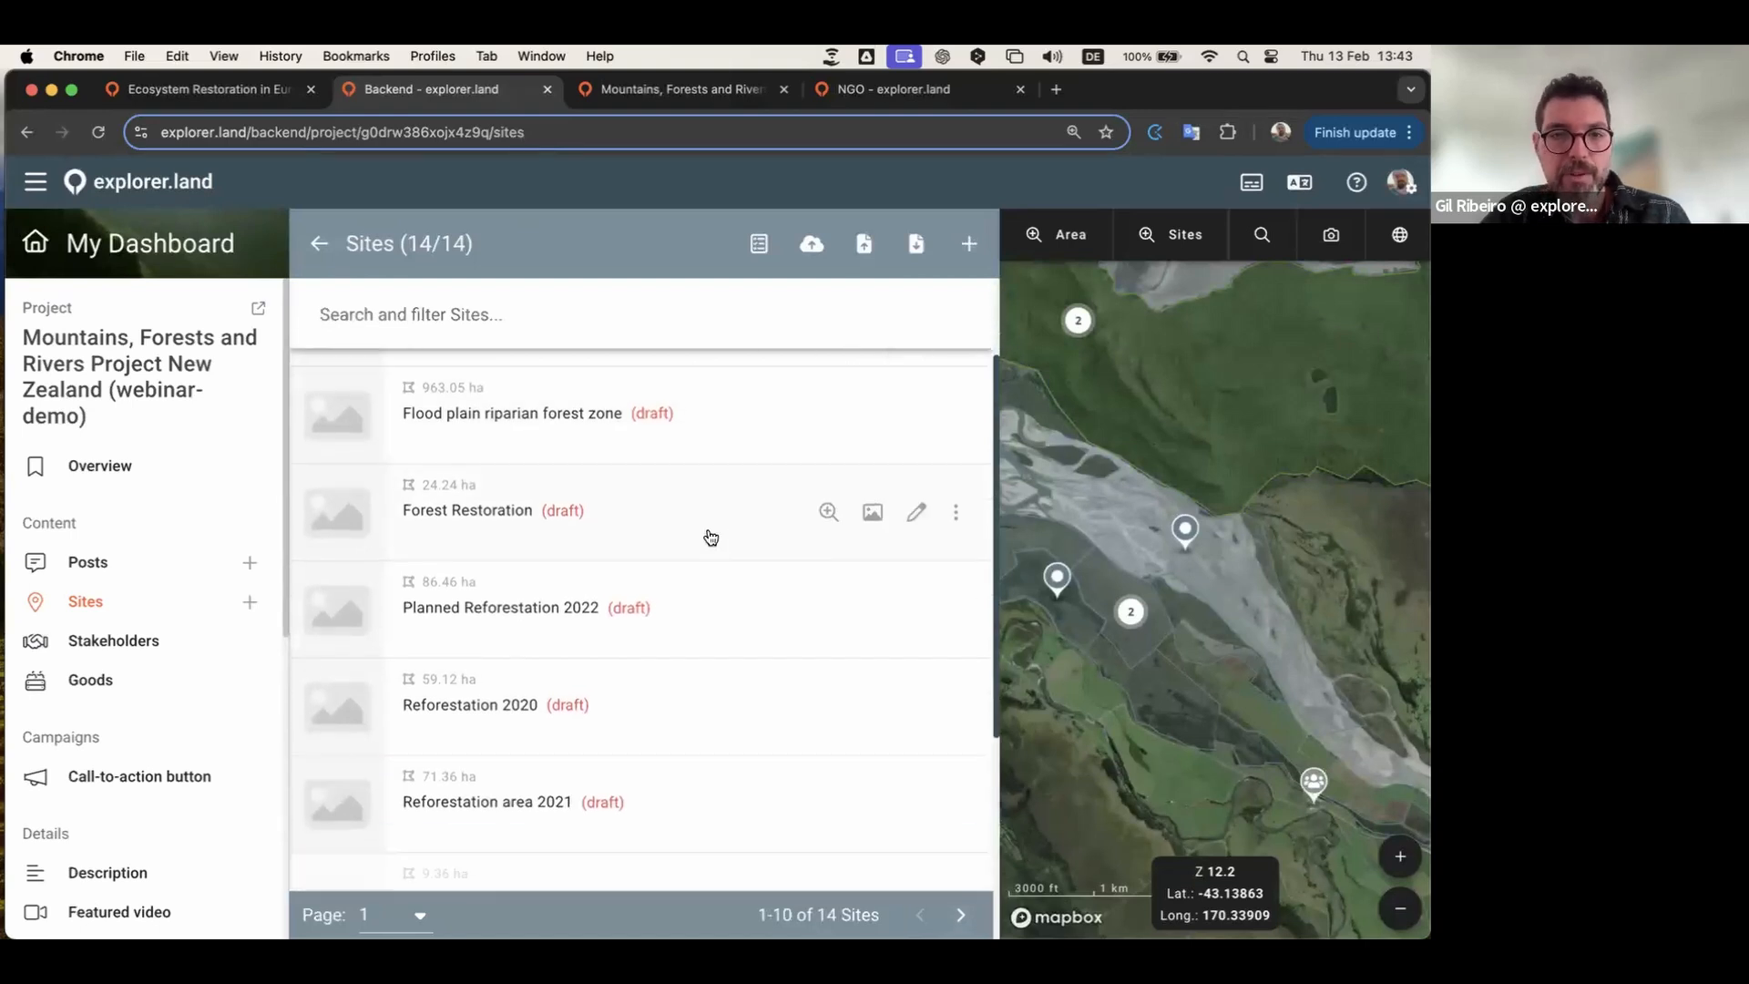
{"action": "scroll", "coordinate": [597, 734], "scroll_direction": "up", "scroll_amount": 5}
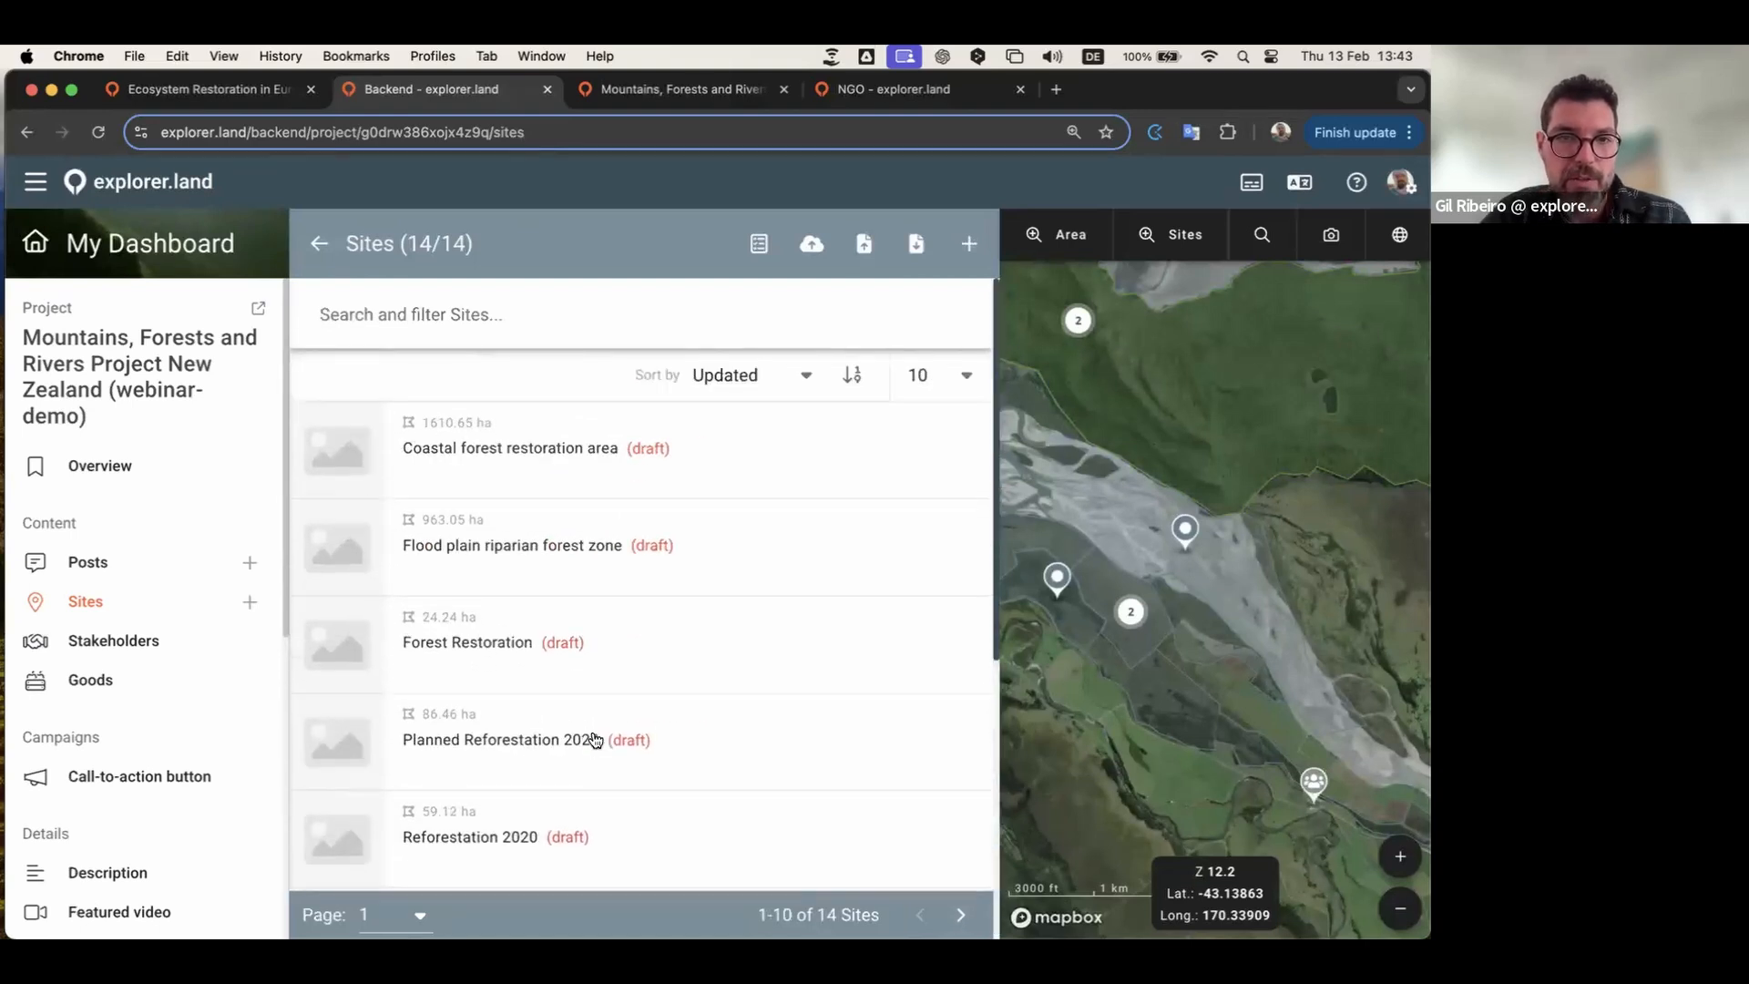
{"action": "scroll", "coordinate": [1213, 615], "scroll_direction": "down", "scroll_amount": 3}
{"action": "scroll", "coordinate": [1214, 615], "scroll_direction": "down", "scroll_amount": 3}
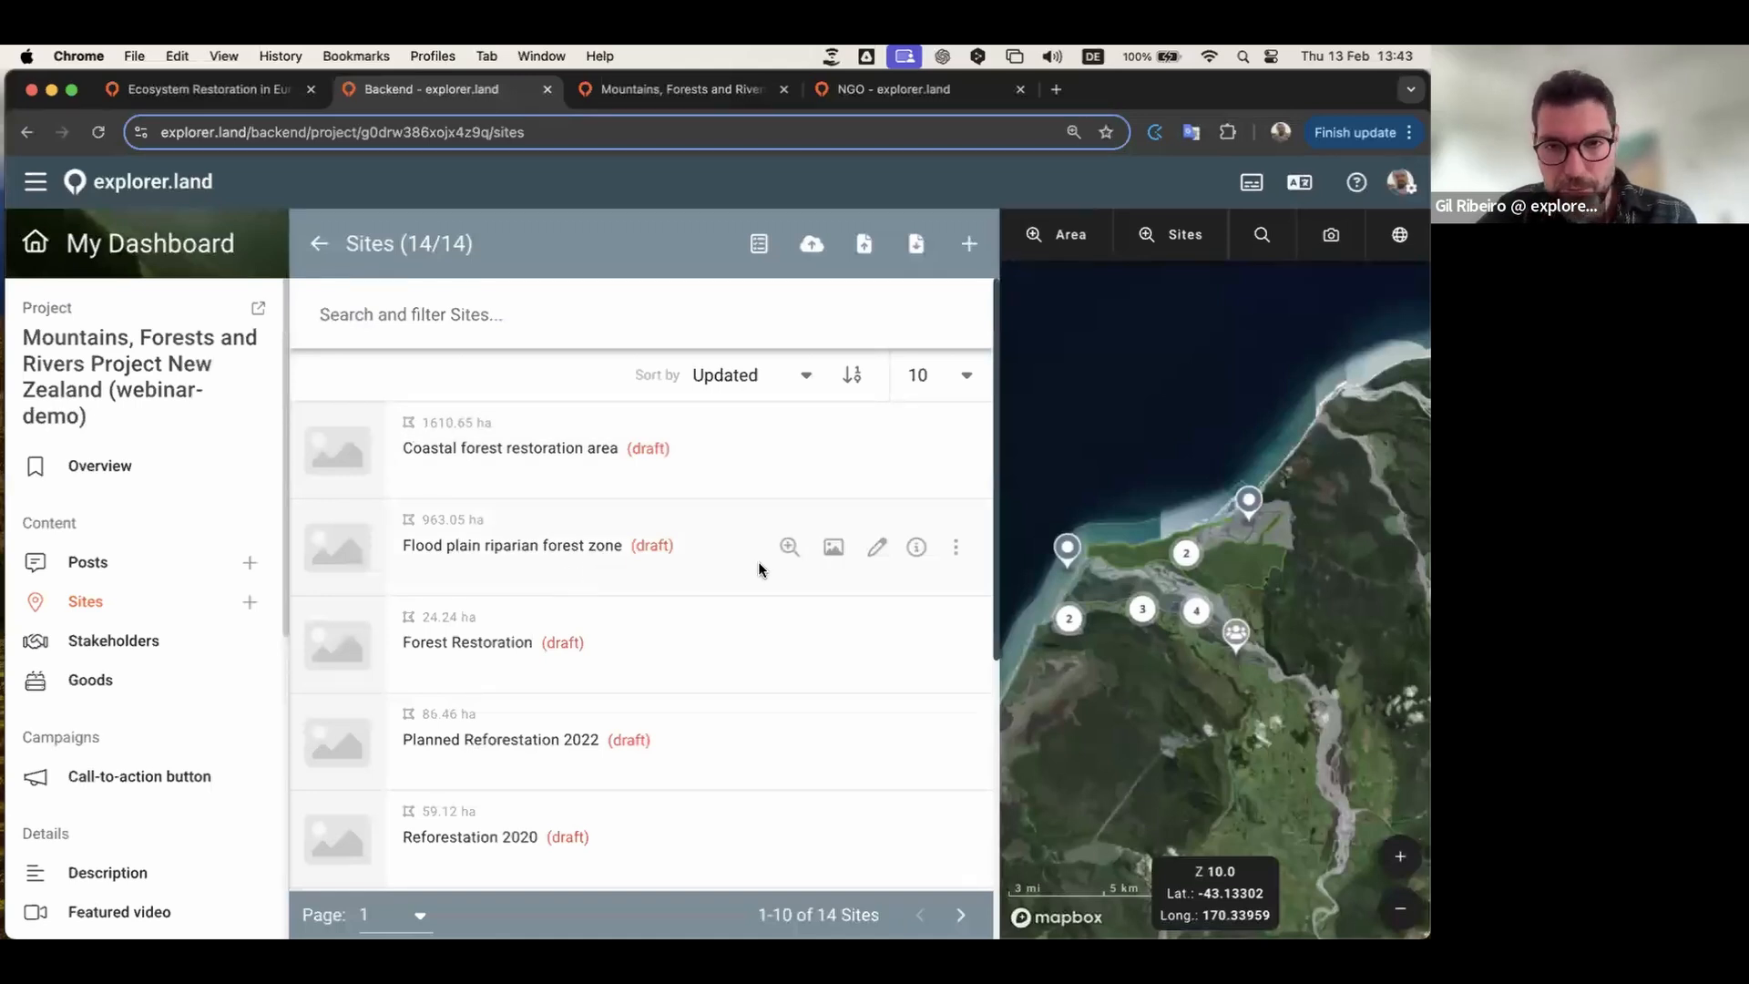
{"action": "scroll", "coordinate": [694, 672], "scroll_direction": "down", "scroll_amount": 3}
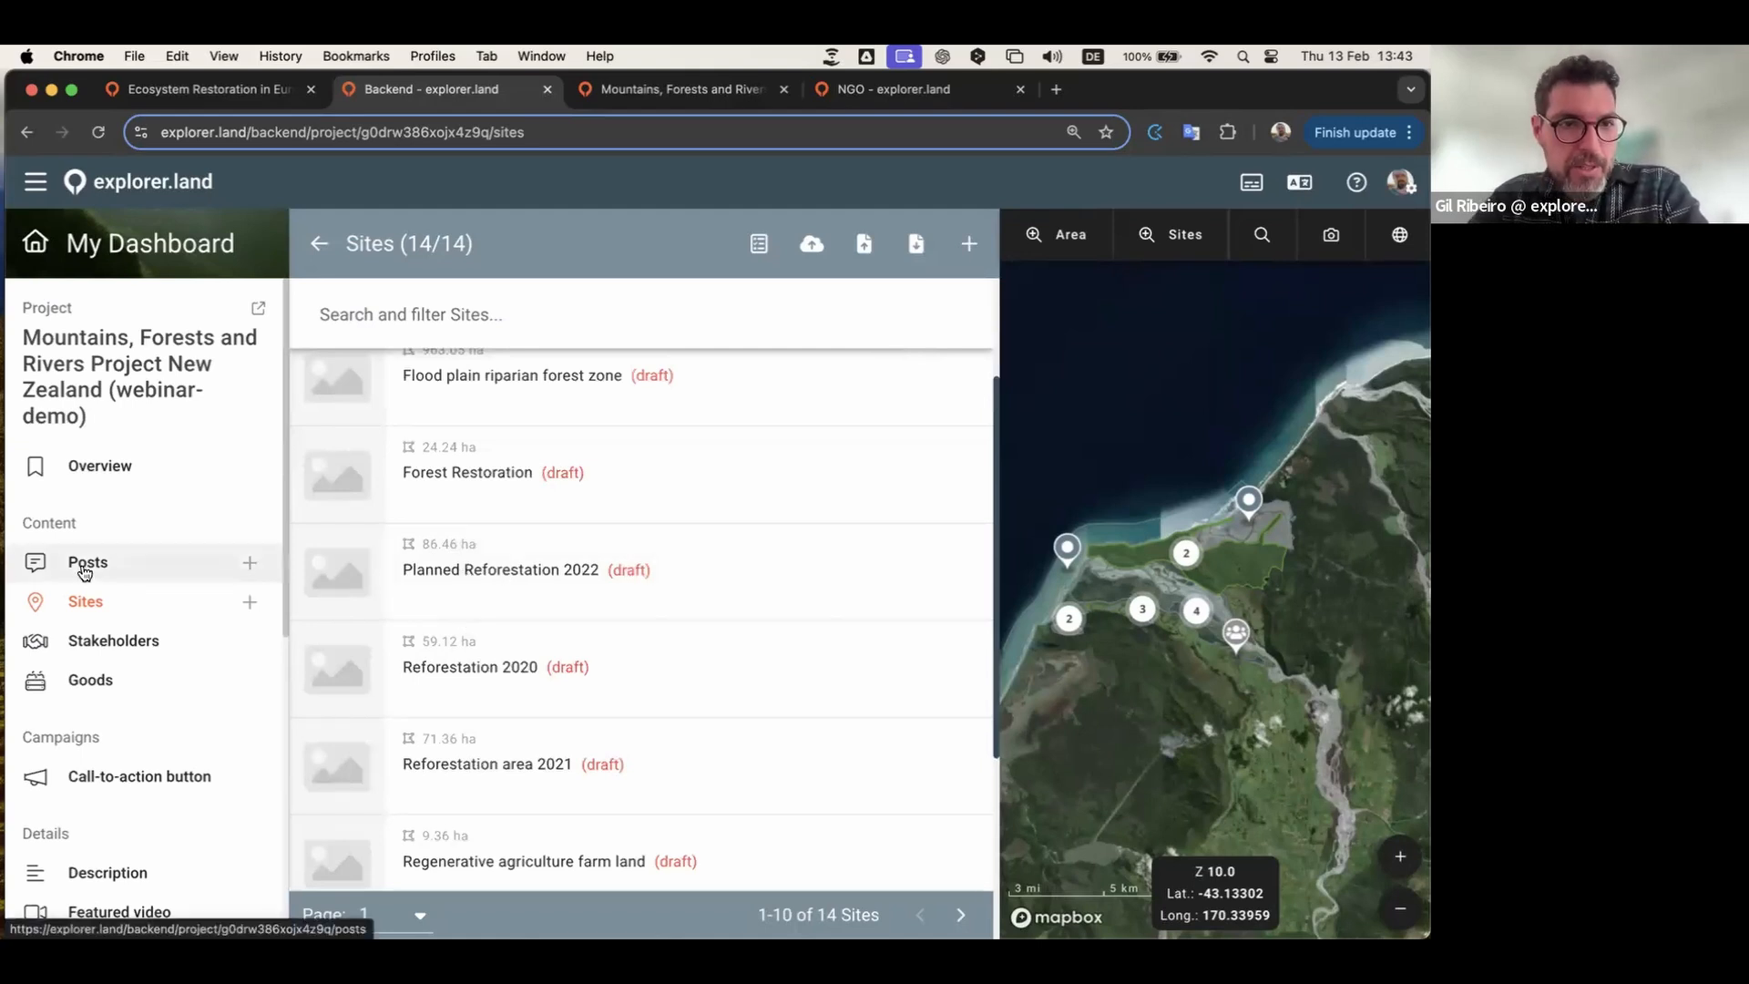
Step: Create a new post and paste in the title 'Community tree planting event February 2025', summary and body text
{"action": "left_click", "coordinate": [84, 570]}
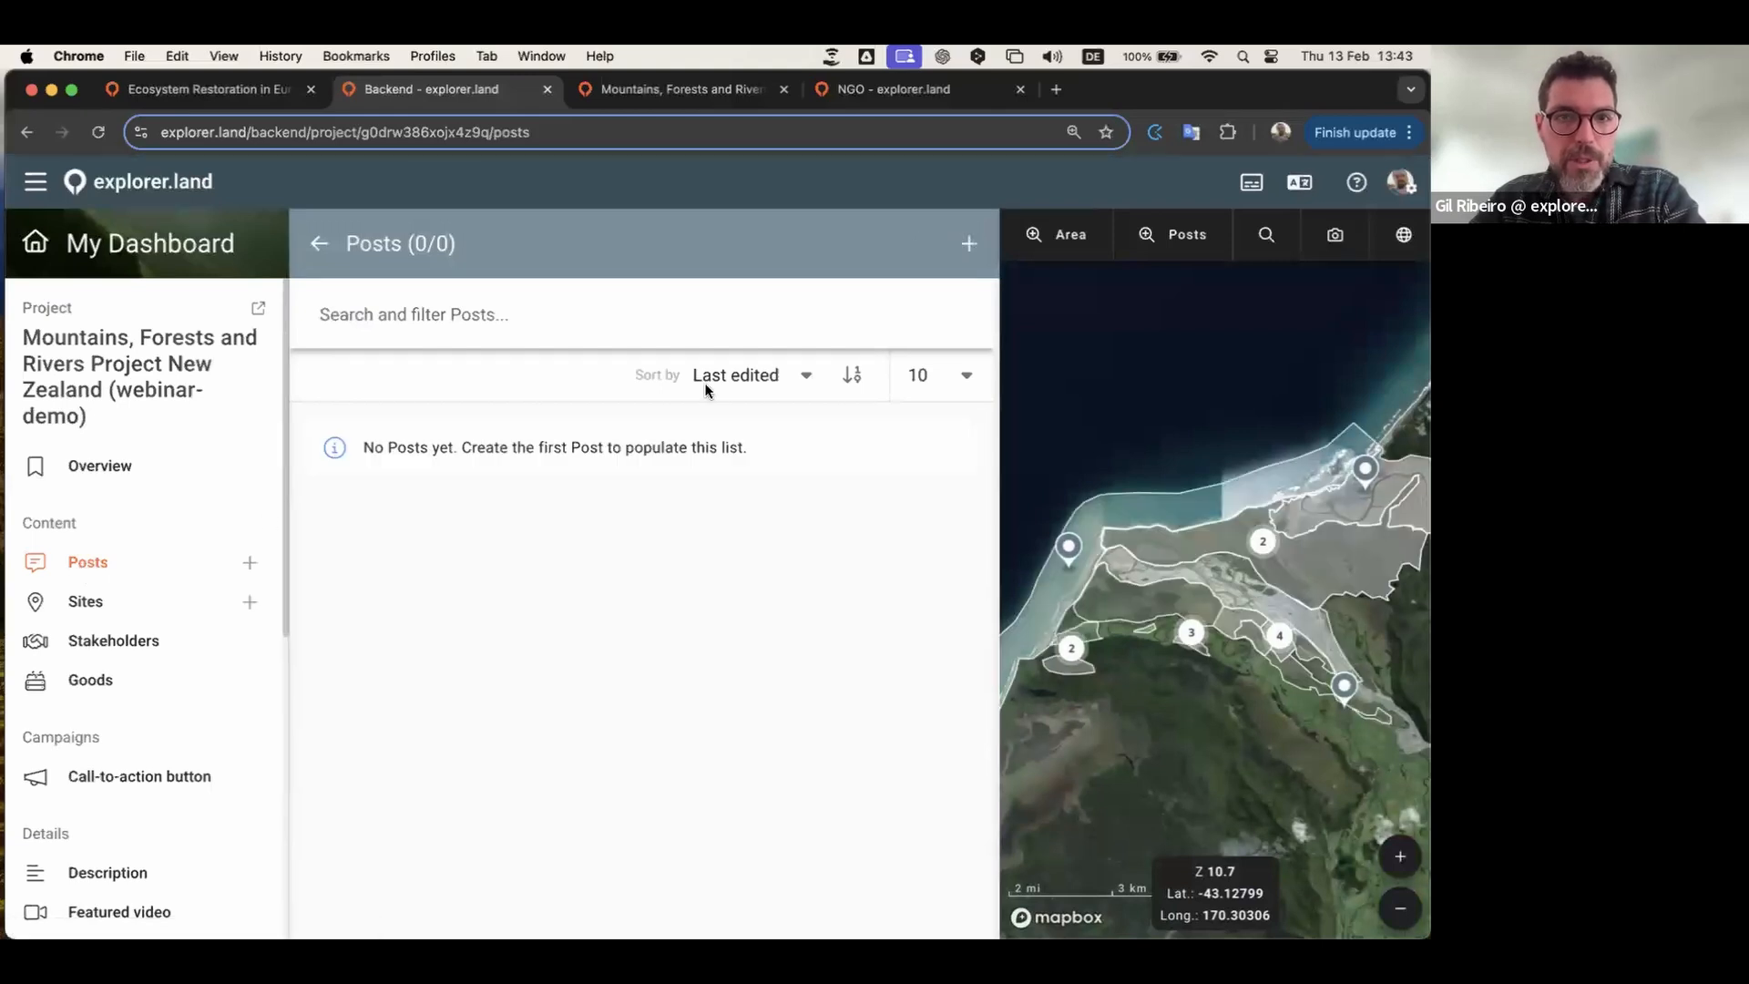
{"action": "left_click", "coordinate": [967, 245]}
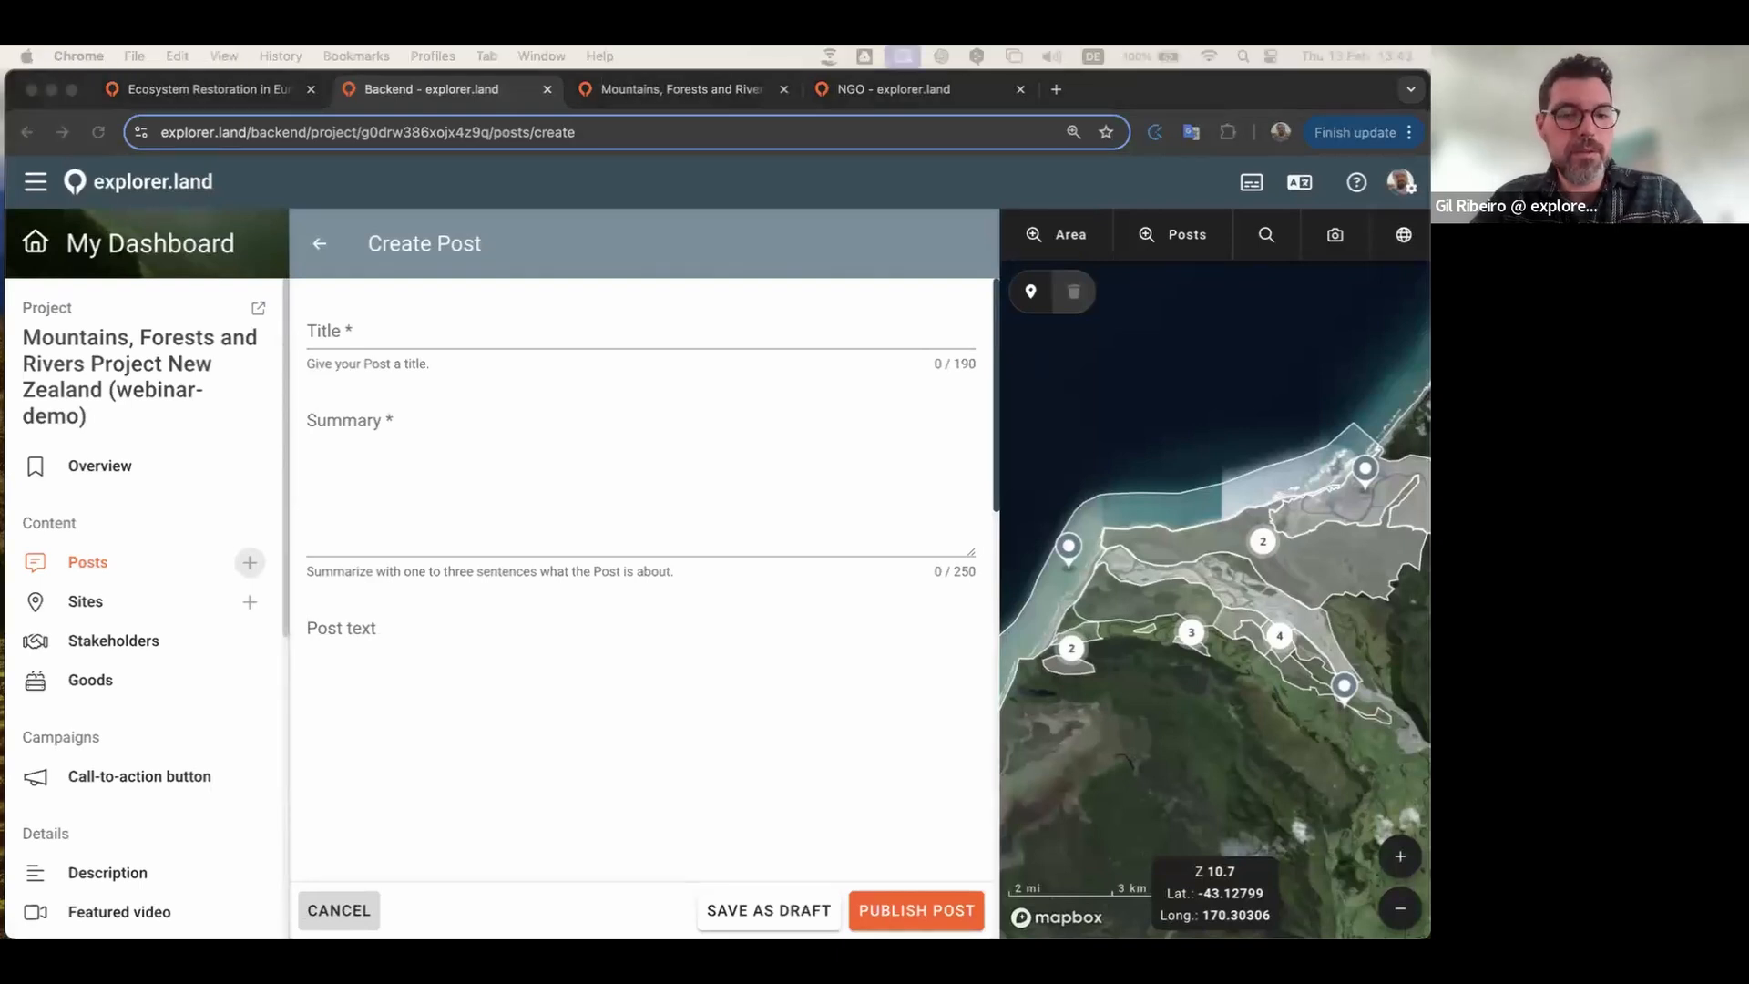
{"action": "left_click", "coordinate": [488, 326]}
{"action": "type", "text": "Community tree planting event February 2025"}
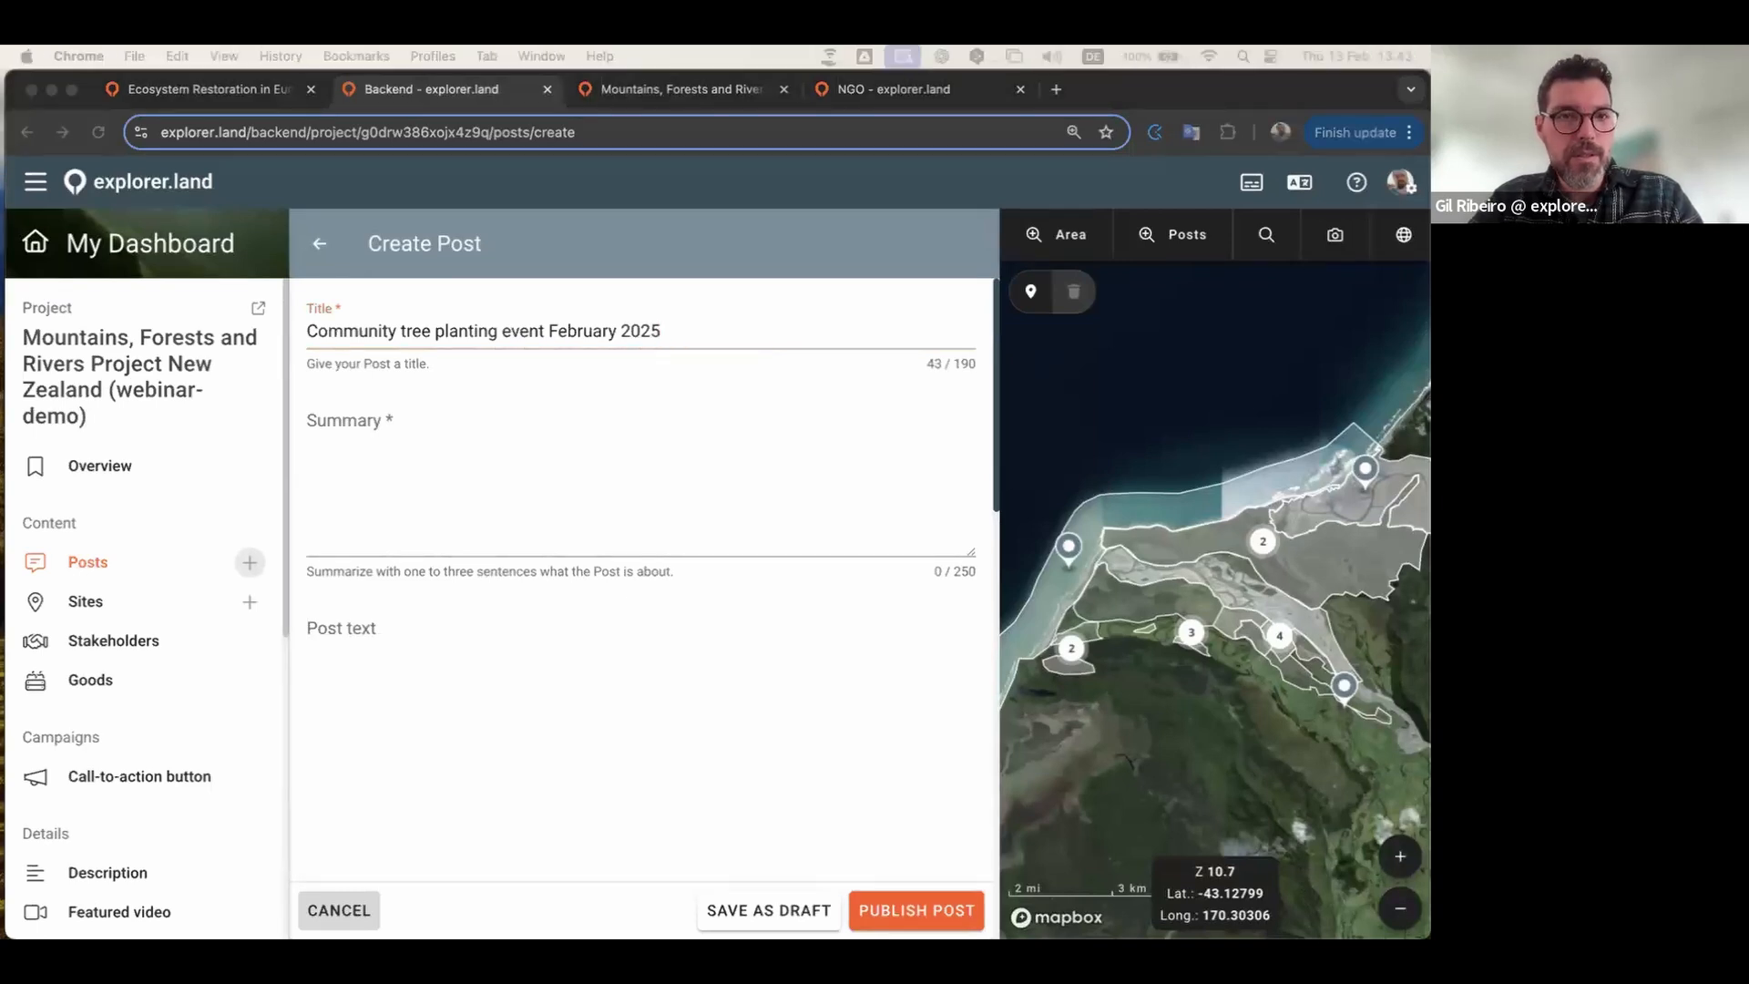
{"action": "left_click", "coordinate": [424, 494]}
{"action": "type", "text": "Volunteers in Okarito, New Zealand, planted native trees to restore forest cover, support wildlife, and boost conservation efforts."}
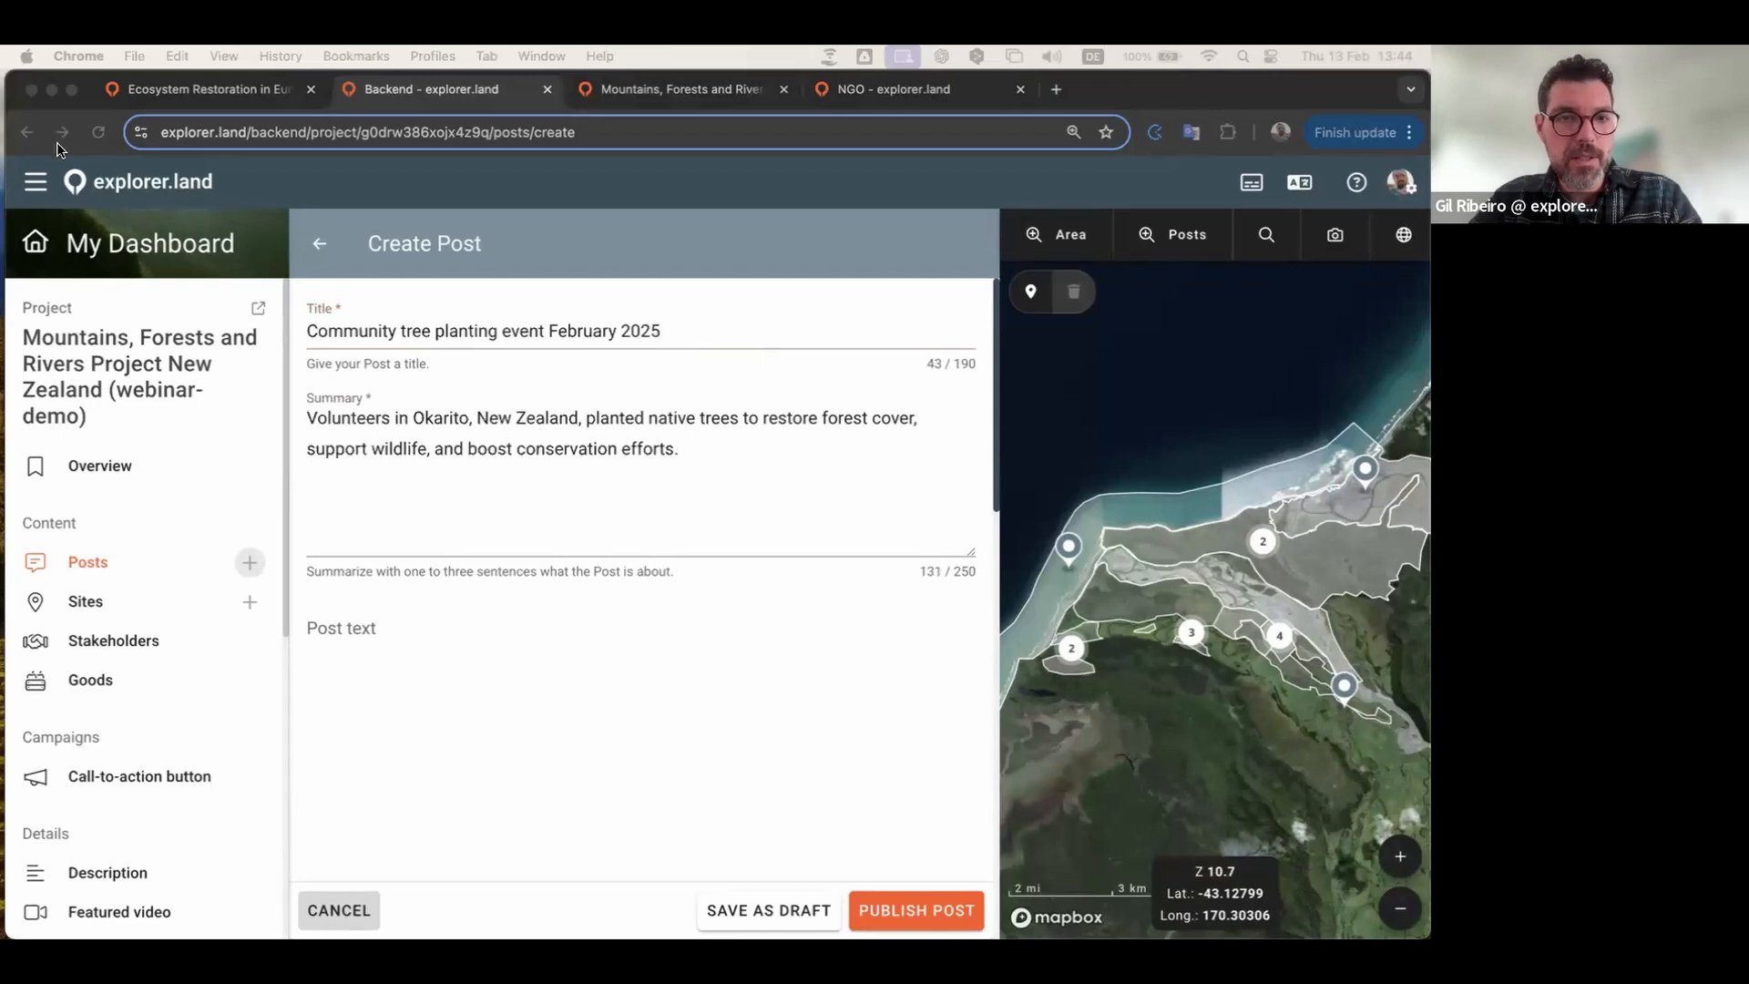
{"action": "left_click", "coordinate": [570, 695]}
{"action": "type", "text": "# Every action counts. Nestled along New Zealand’s remote West Coast, Okarito is home to stunning wetlands, rare wildlife, and ancient forests. As part of a local restoration initiative, volunteers gathered to plant native trees, including kahikatea, rimu, and tōtara, to restore lost forest cover and enhance biodiversity. With each seedling placed into the rich coastal soil, the project helps create vital habitat for native birds like the rare kōtuku (white heron) and supports carbon sequestration efforts. This hands-on effort strengthens both the ecosystem and the community’s commitment to conservation.  [__*Donate trees*__](https://explorer.openforests.com/)"}
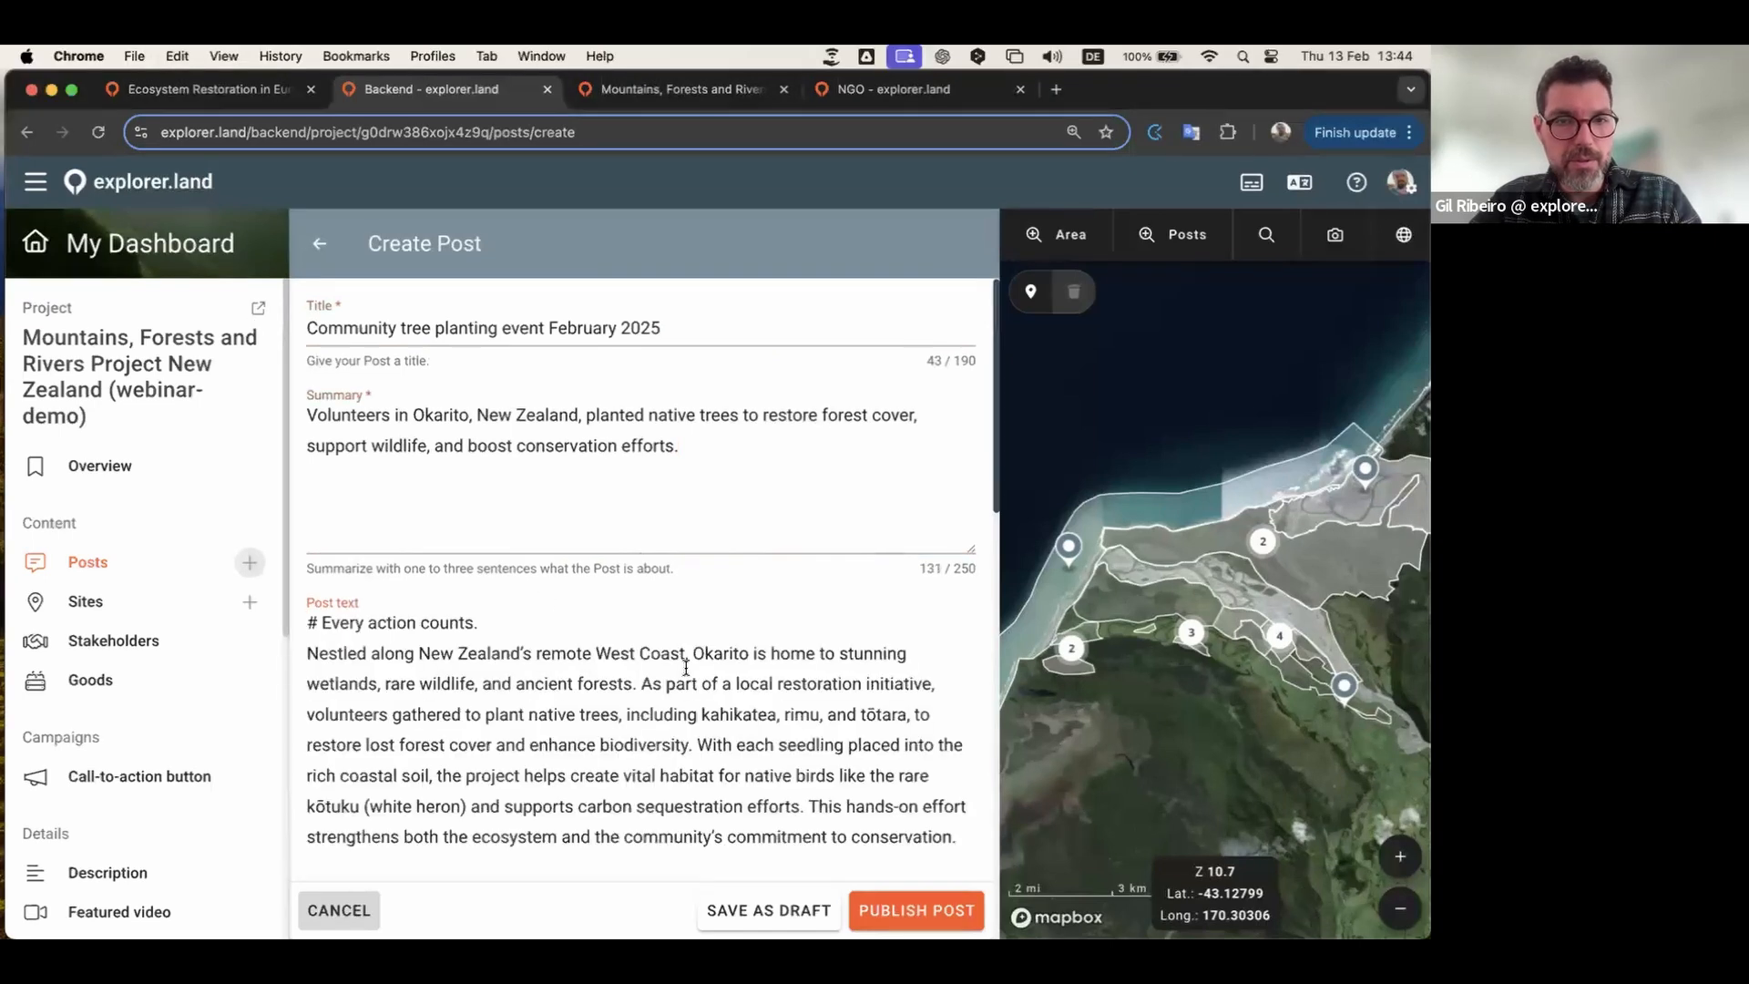
Step: Set the post date to 3 February 2025 and content type to Activity
{"action": "scroll", "coordinate": [637, 665], "scroll_direction": "down", "scroll_amount": 2}
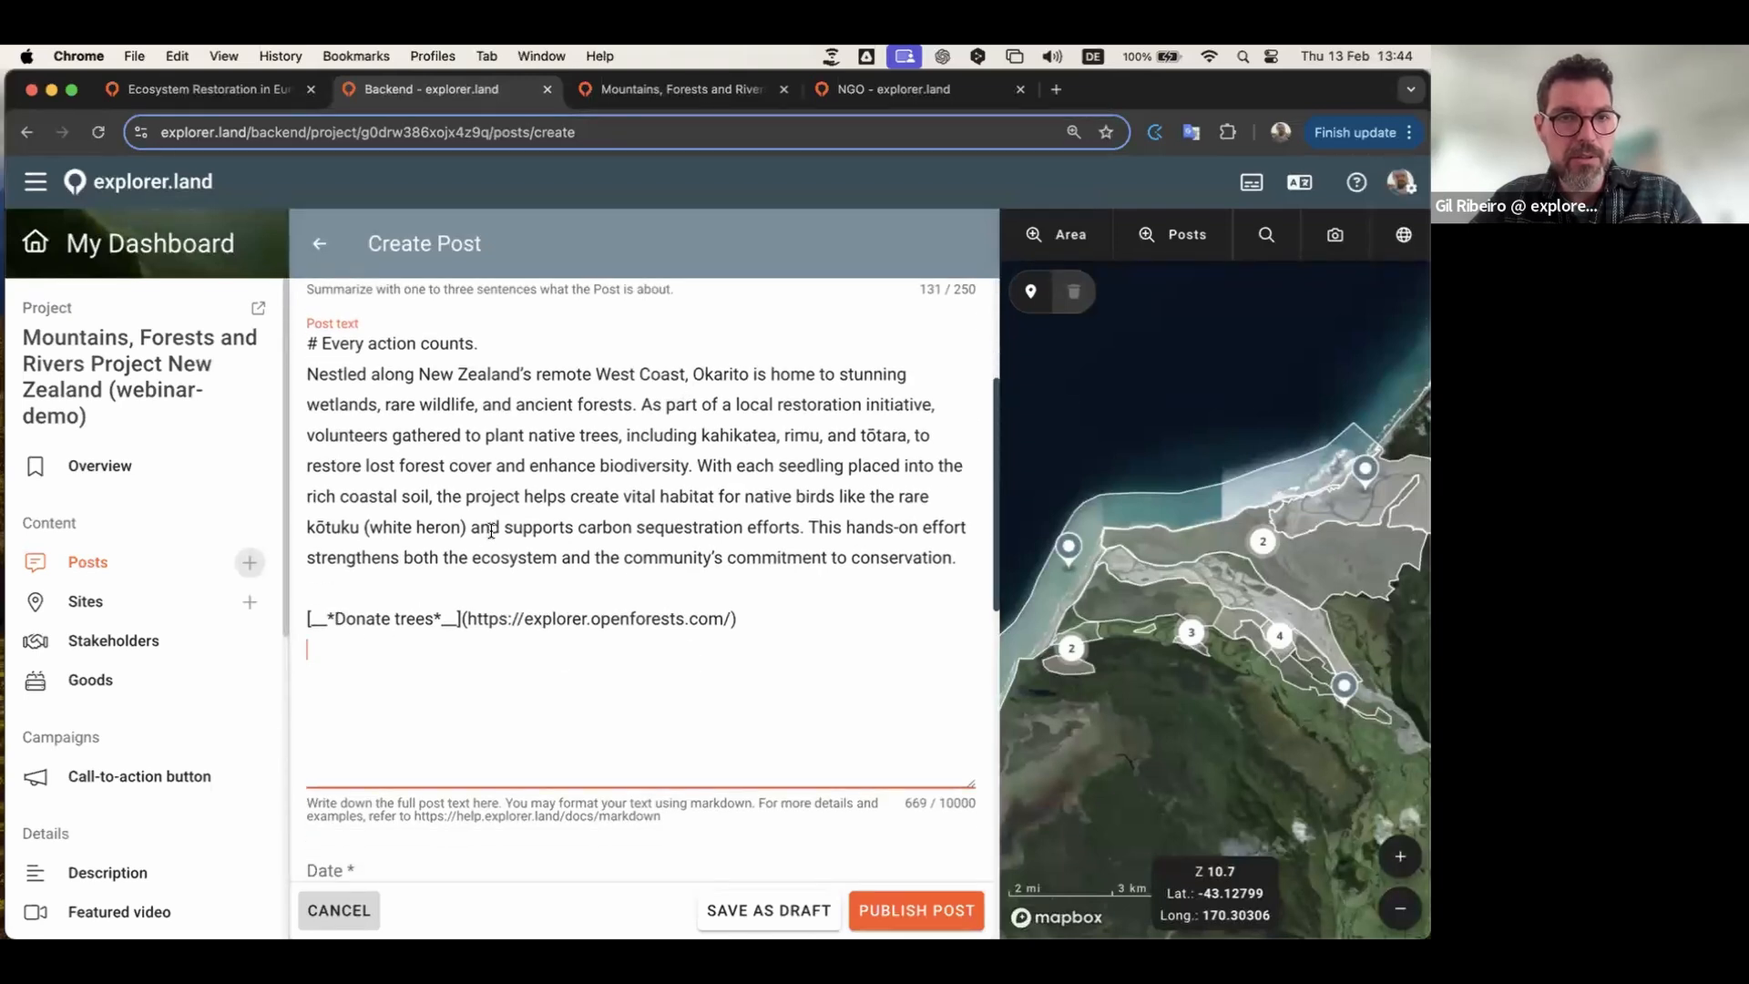
{"action": "scroll", "coordinate": [829, 539], "scroll_direction": "down", "scroll_amount": 5}
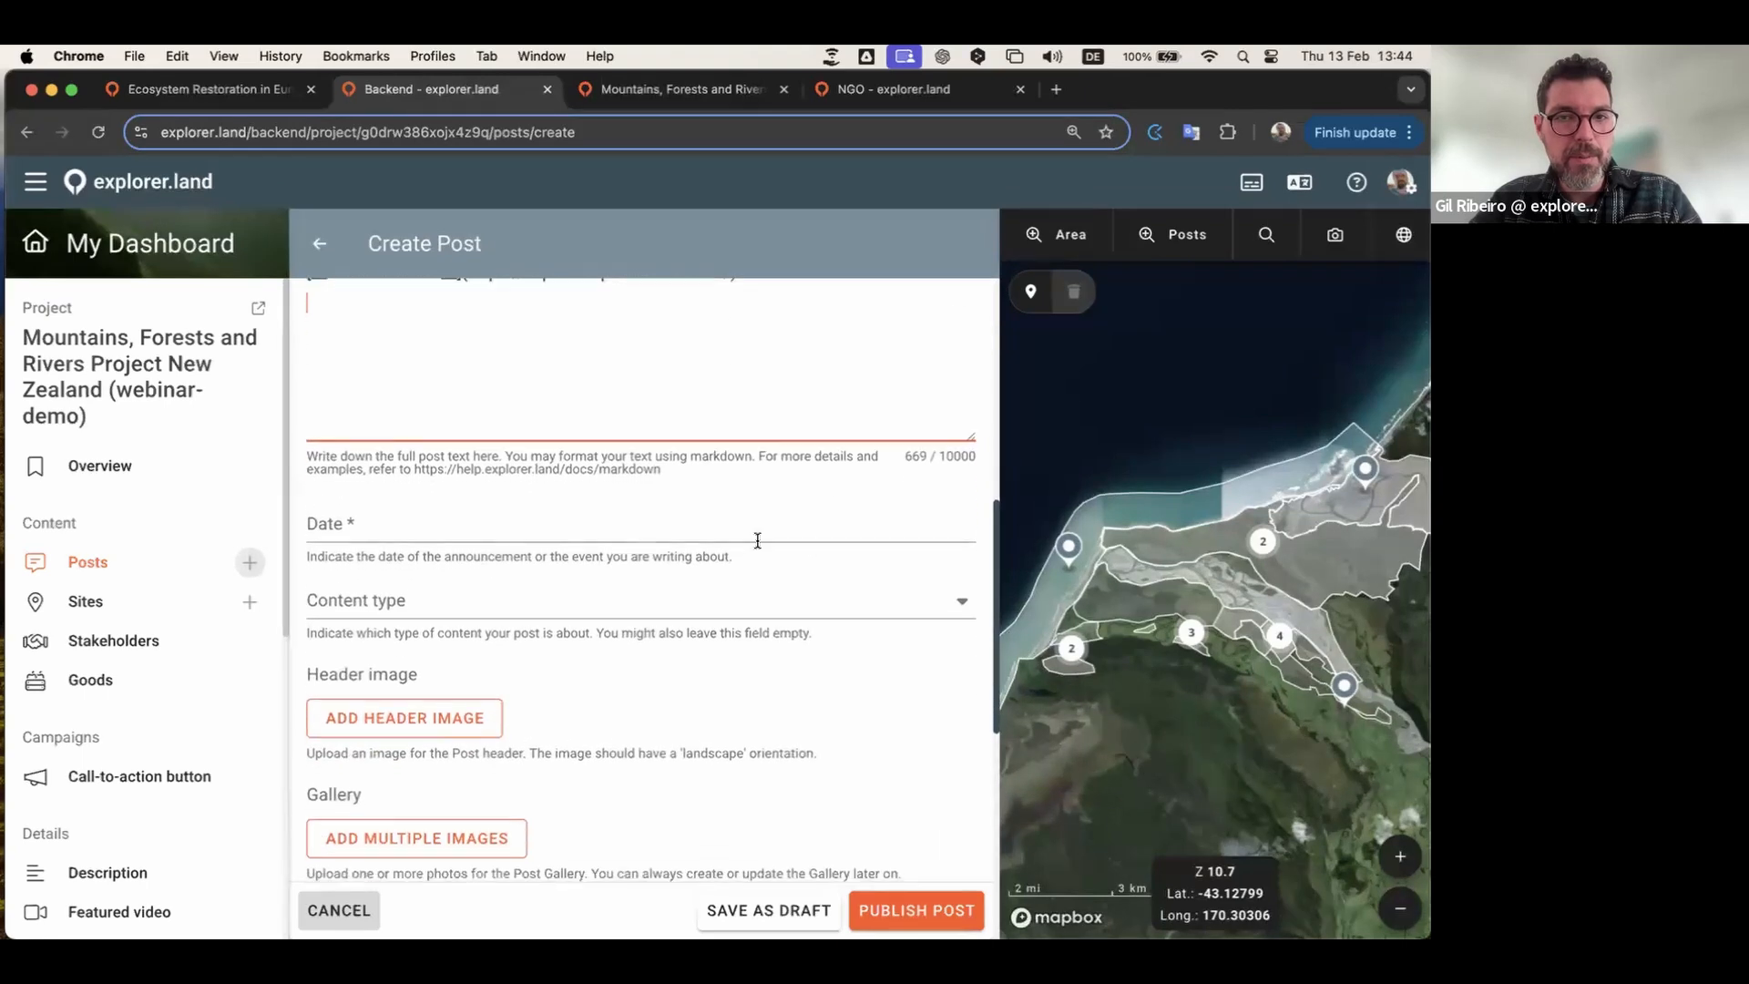
{"action": "left_click", "coordinate": [580, 538]}
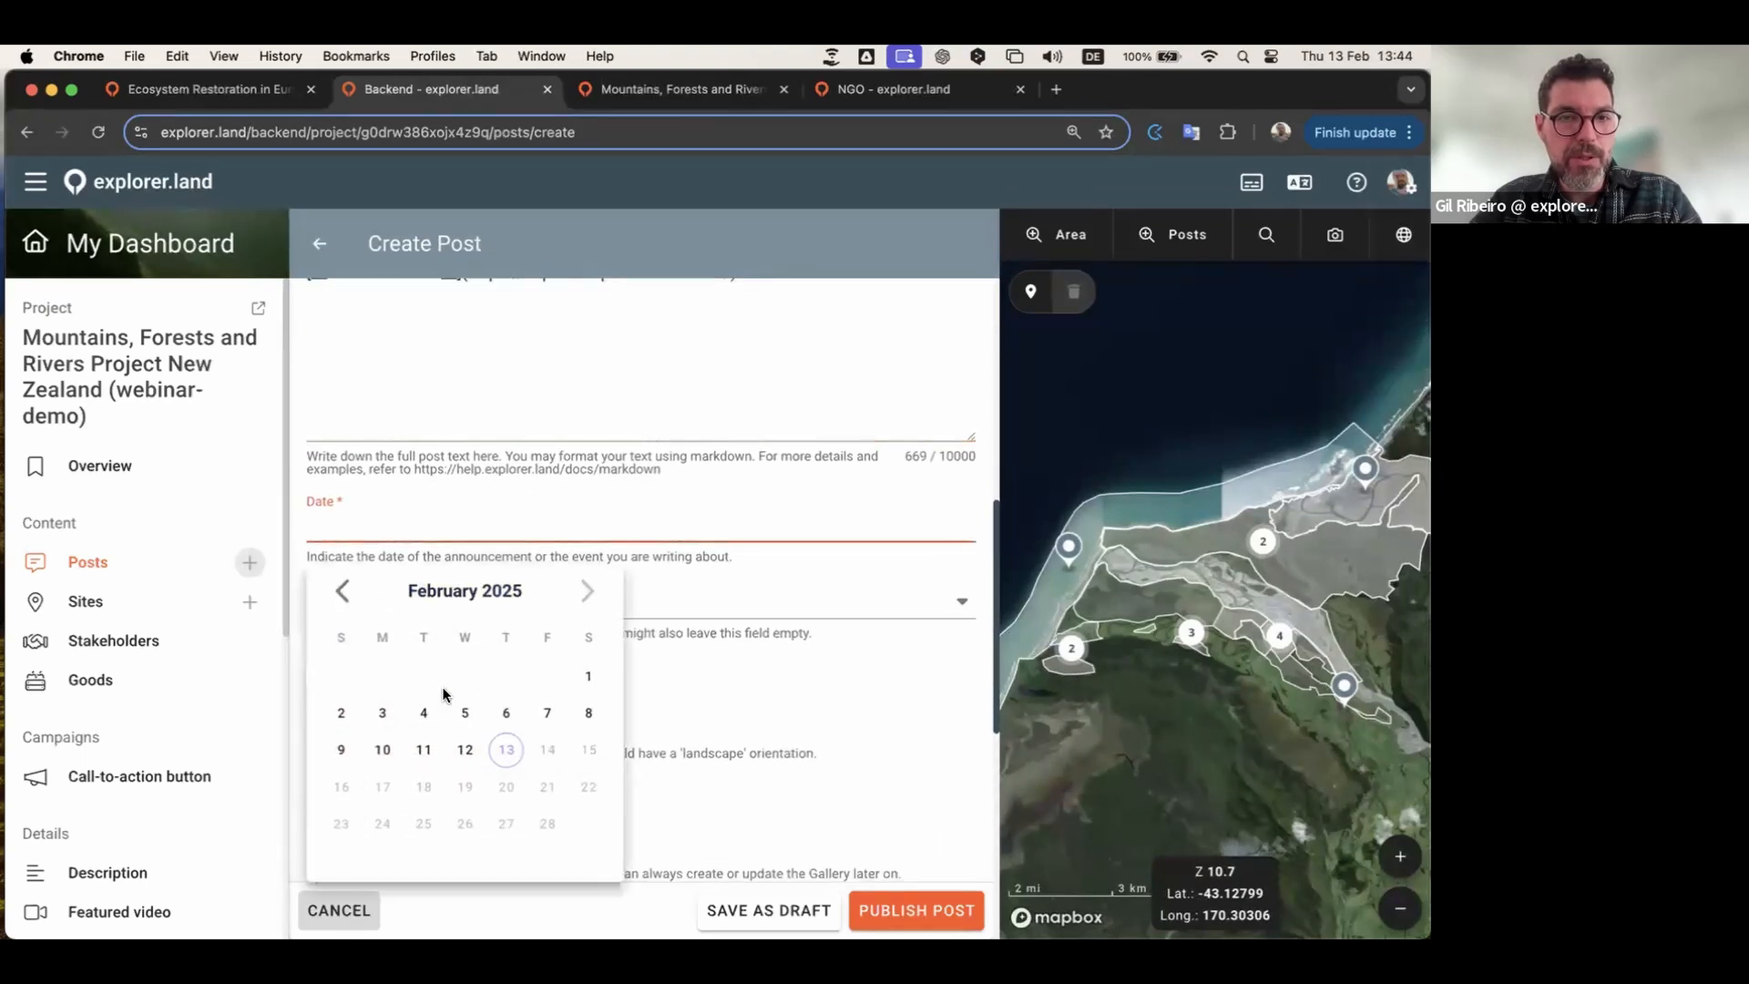
{"action": "left_click", "coordinate": [379, 716]}
{"action": "left_click", "coordinate": [631, 609]}
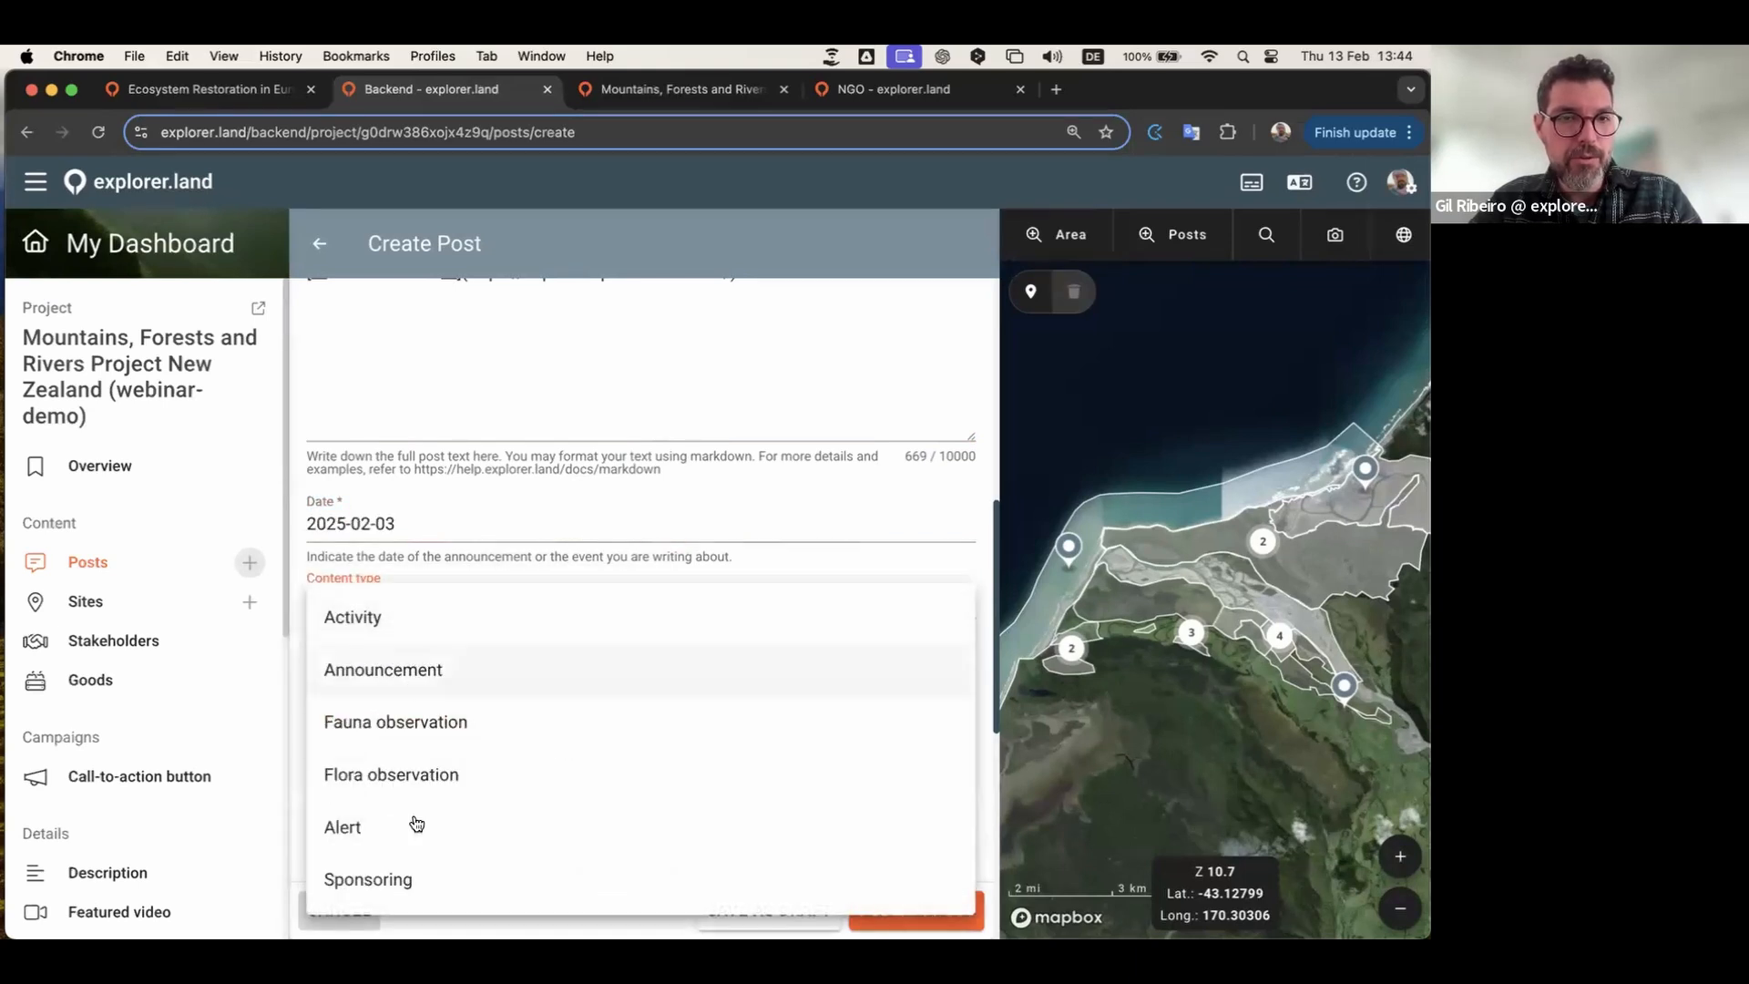
{"action": "left_click", "coordinate": [368, 625]}
{"action": "scroll", "coordinate": [424, 543], "scroll_direction": "down", "scroll_amount": 4}
{"action": "left_click", "coordinate": [422, 527]}
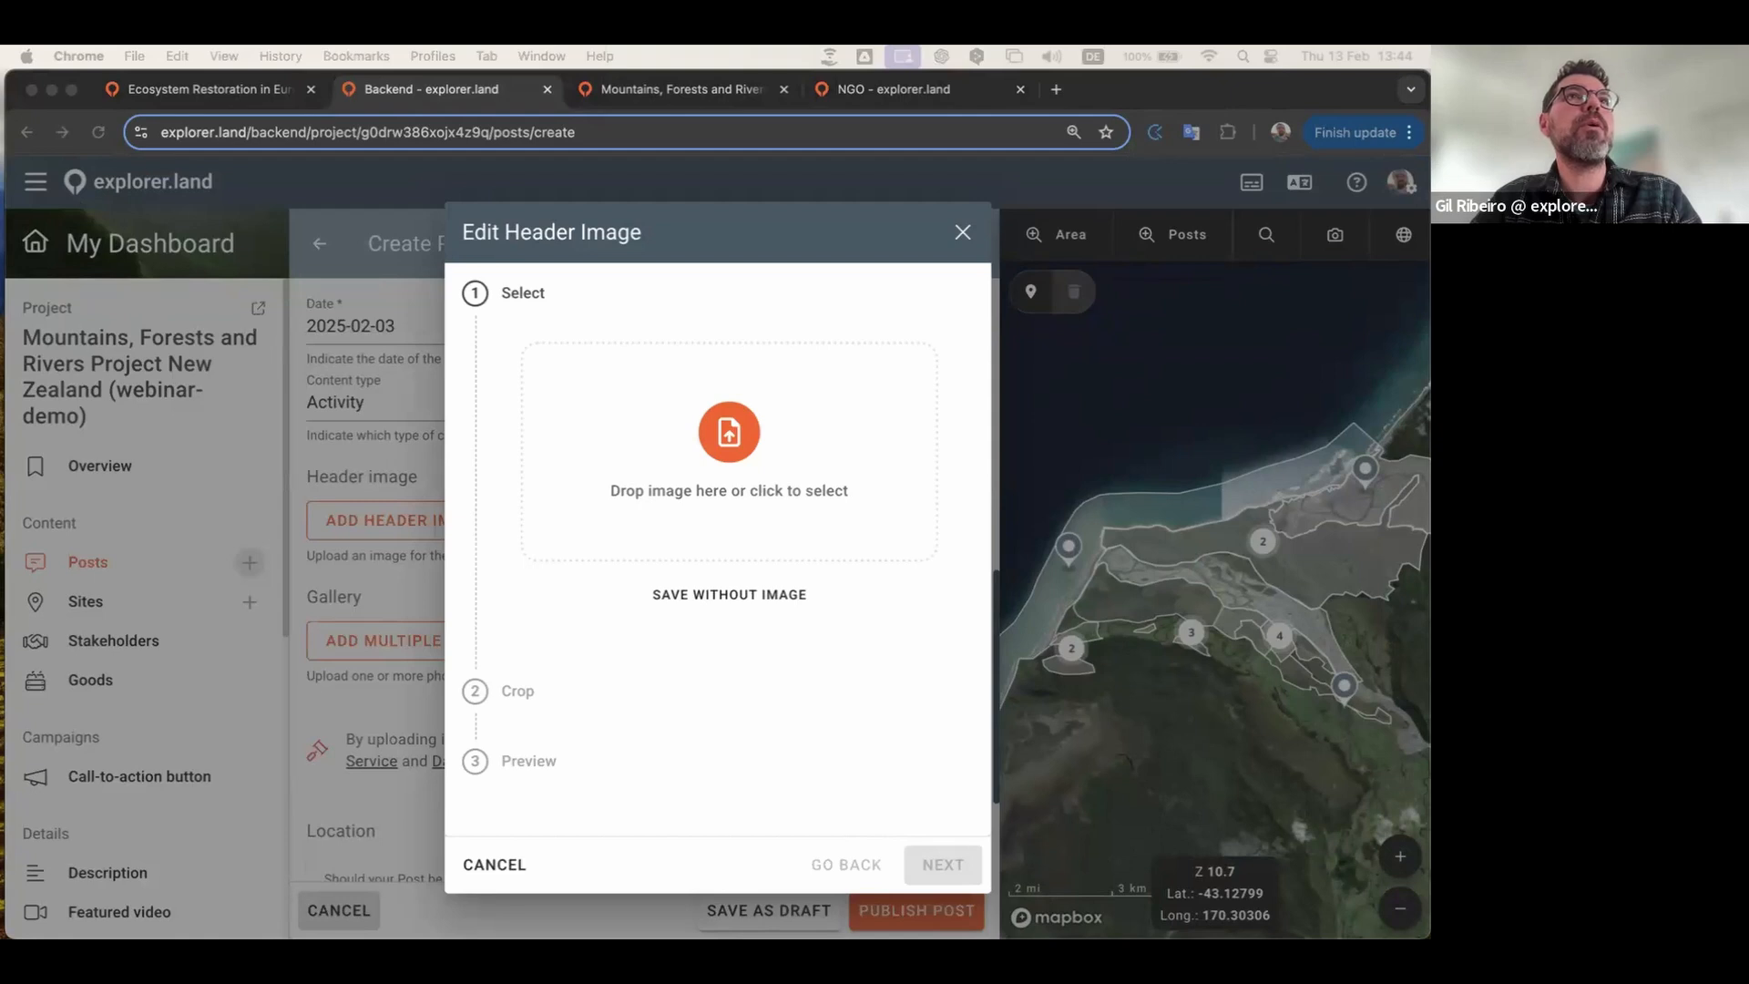
Step: Set the hands-planting photo as the cropped header image
{"action": "left_click_drag", "start_coordinate": [774, 471], "coordinate": [734, 436]}
{"action": "left_click", "coordinate": [943, 865]}
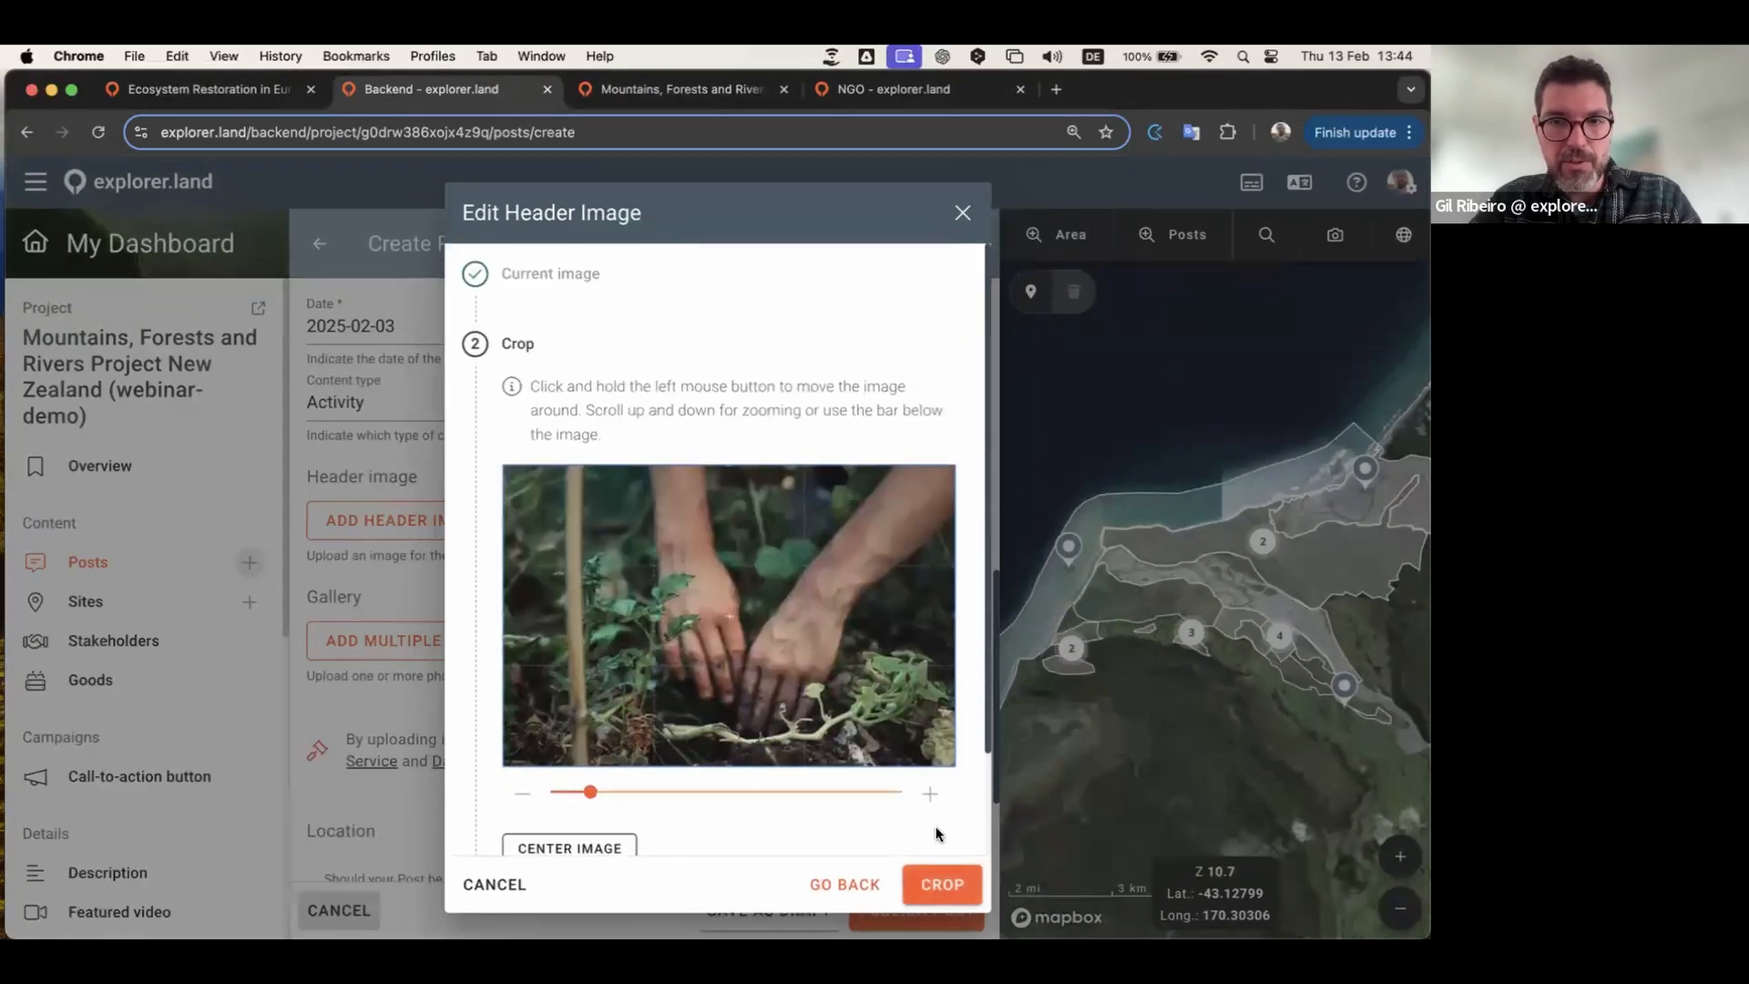
{"action": "left_click", "coordinate": [944, 888]}
{"action": "left_click", "coordinate": [942, 883]}
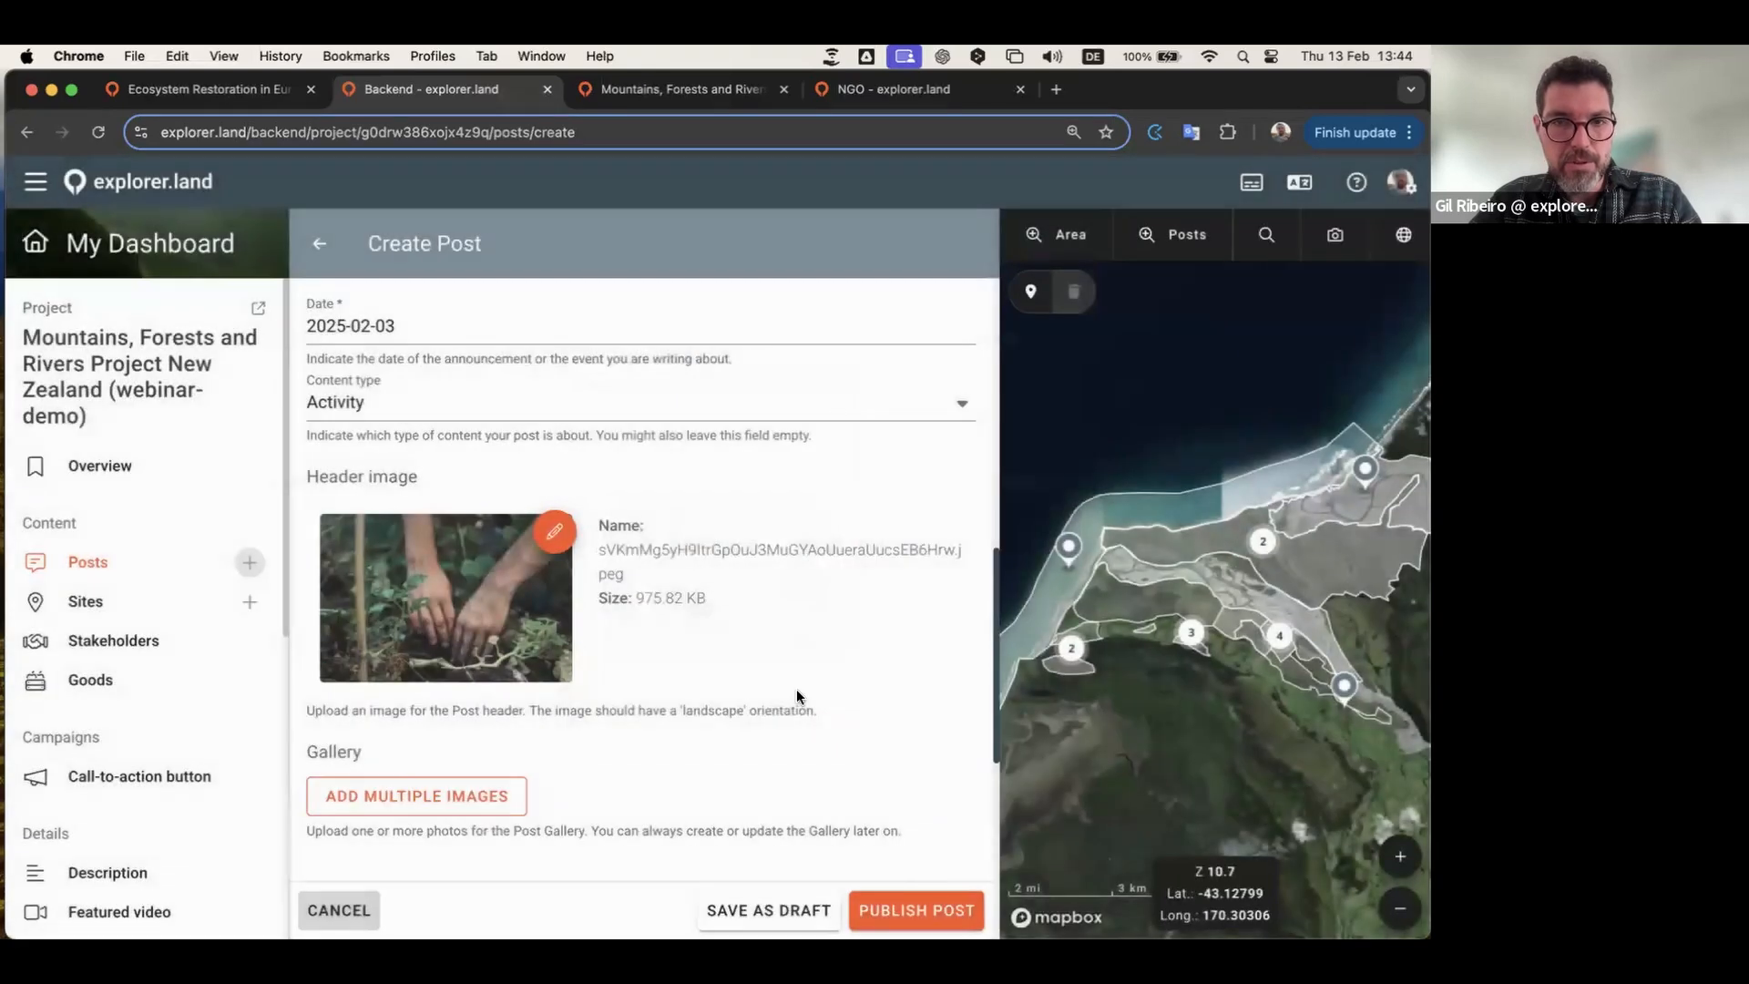
{"action": "scroll", "coordinate": [734, 627], "scroll_direction": "down", "scroll_amount": 3}
{"action": "scroll", "coordinate": [734, 627], "scroll_direction": "down", "scroll_amount": 2}
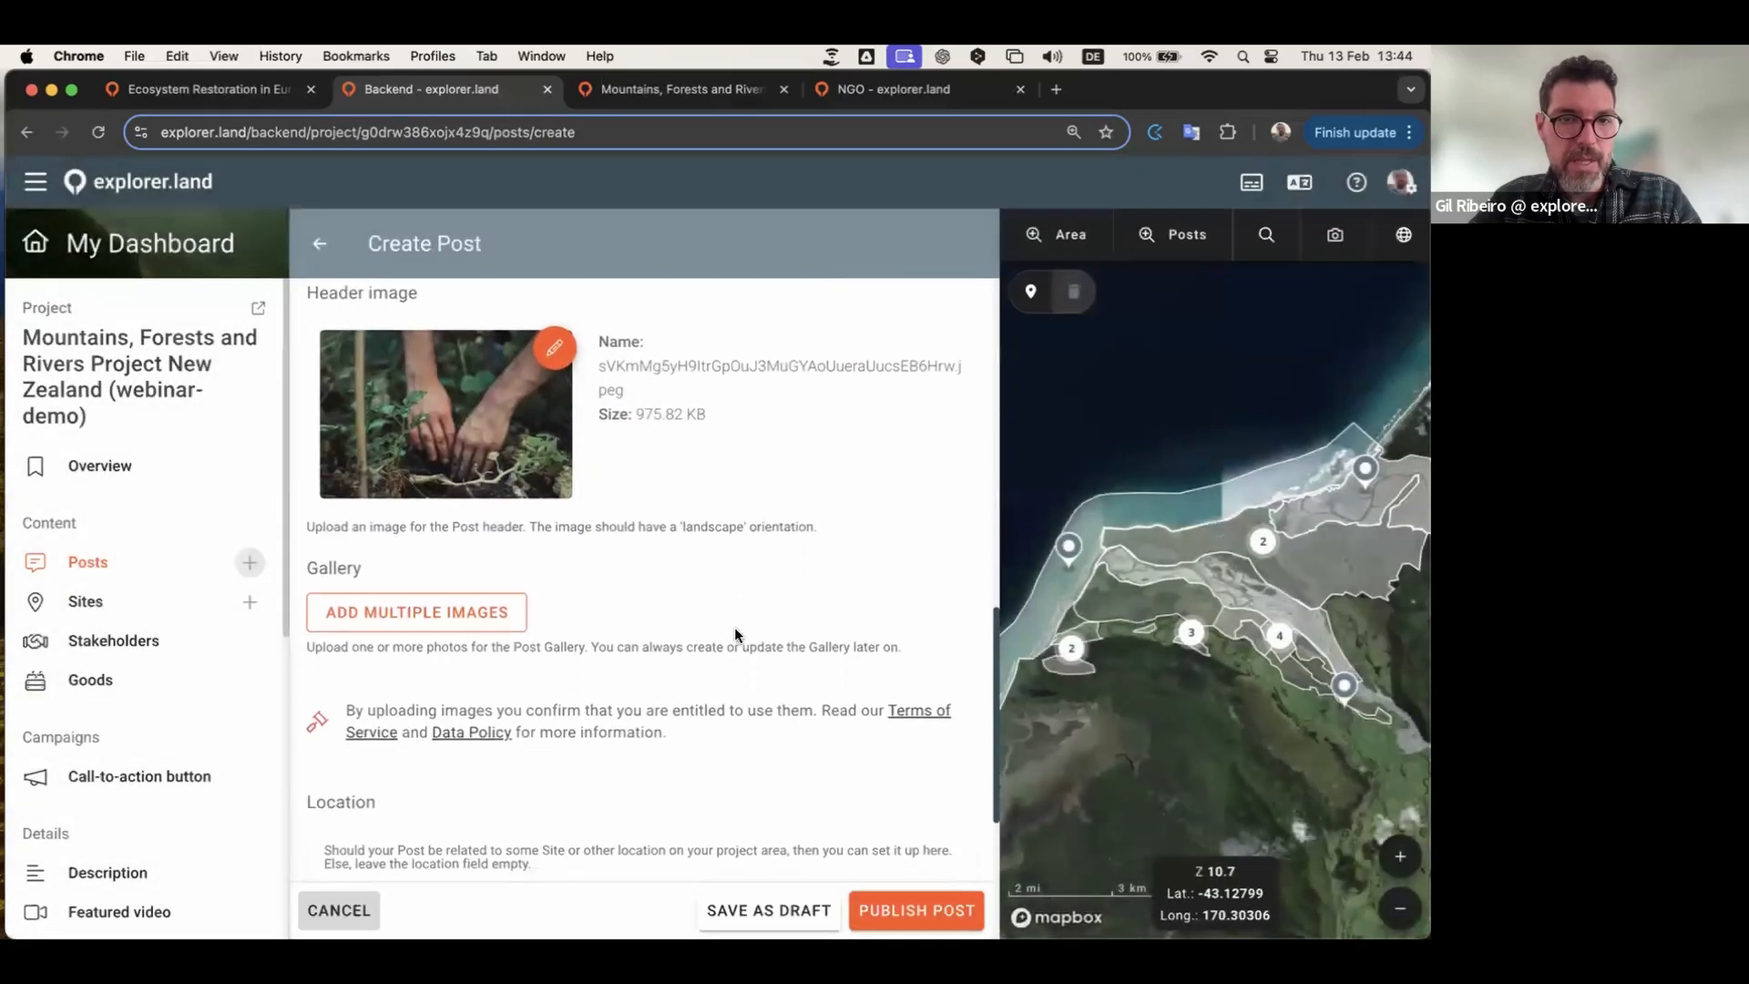
{"action": "scroll", "coordinate": [734, 627], "scroll_direction": "up", "scroll_amount": 2}
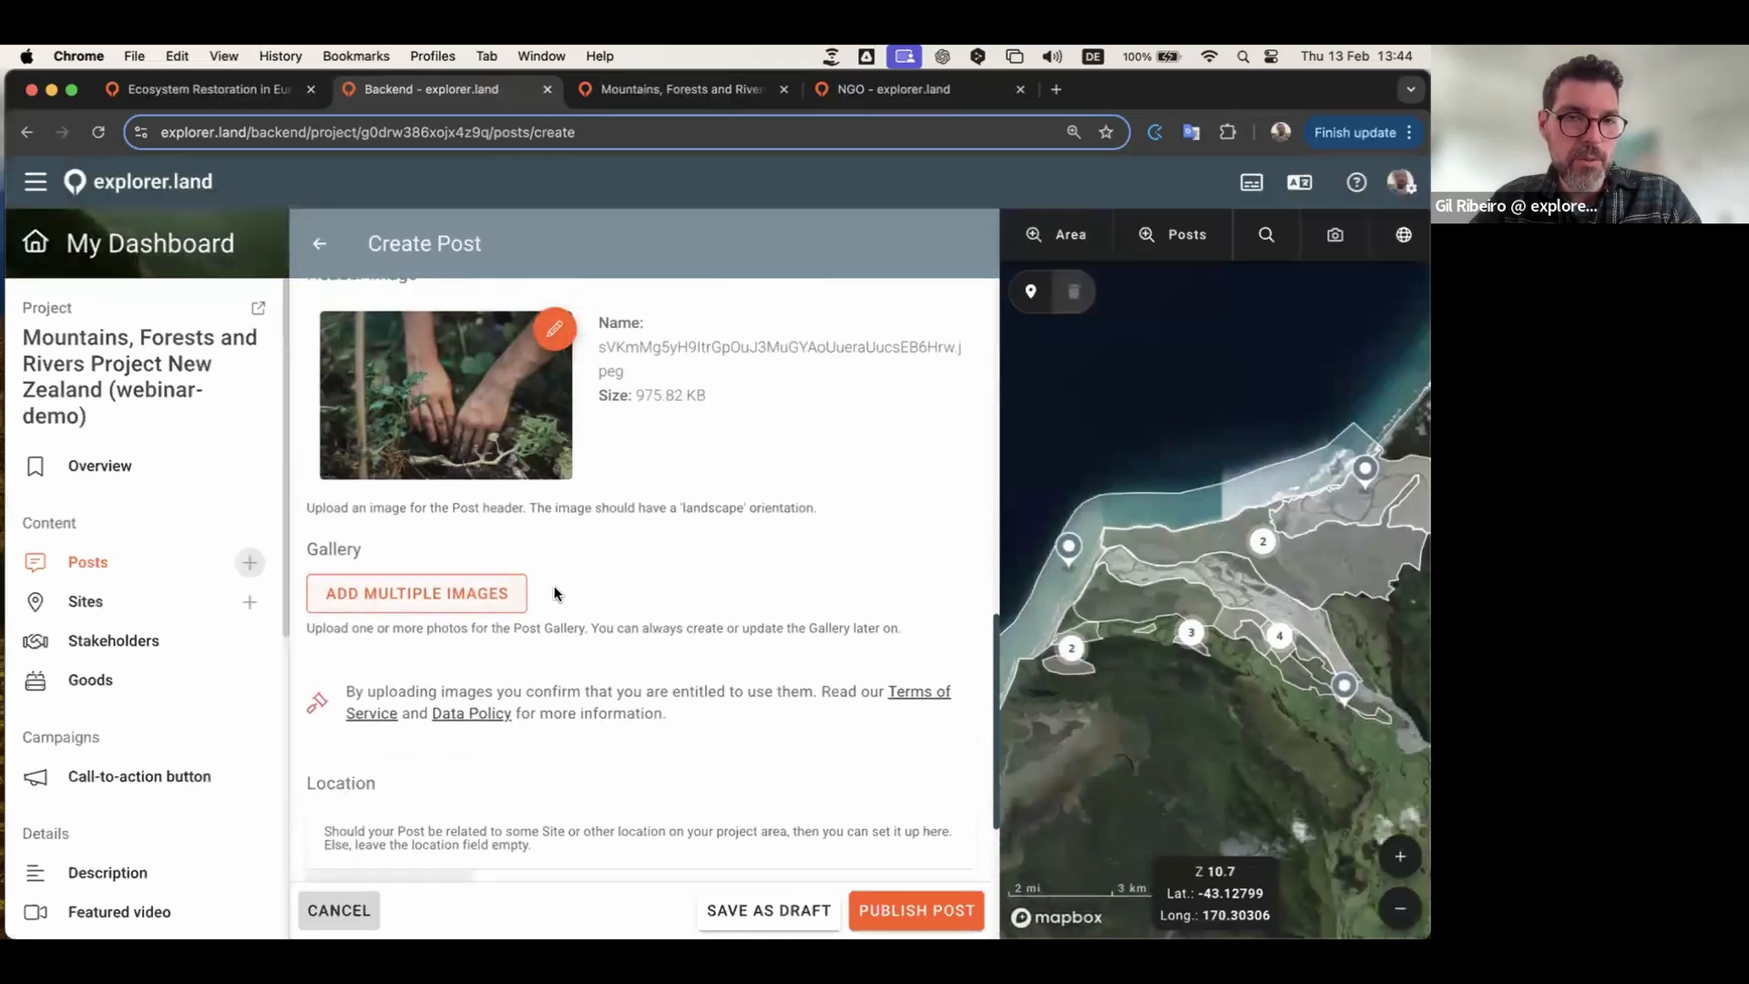
Step: Add the five tree planting photos from the Webinar folder to the gallery
{"action": "left_click", "coordinate": [448, 596]}
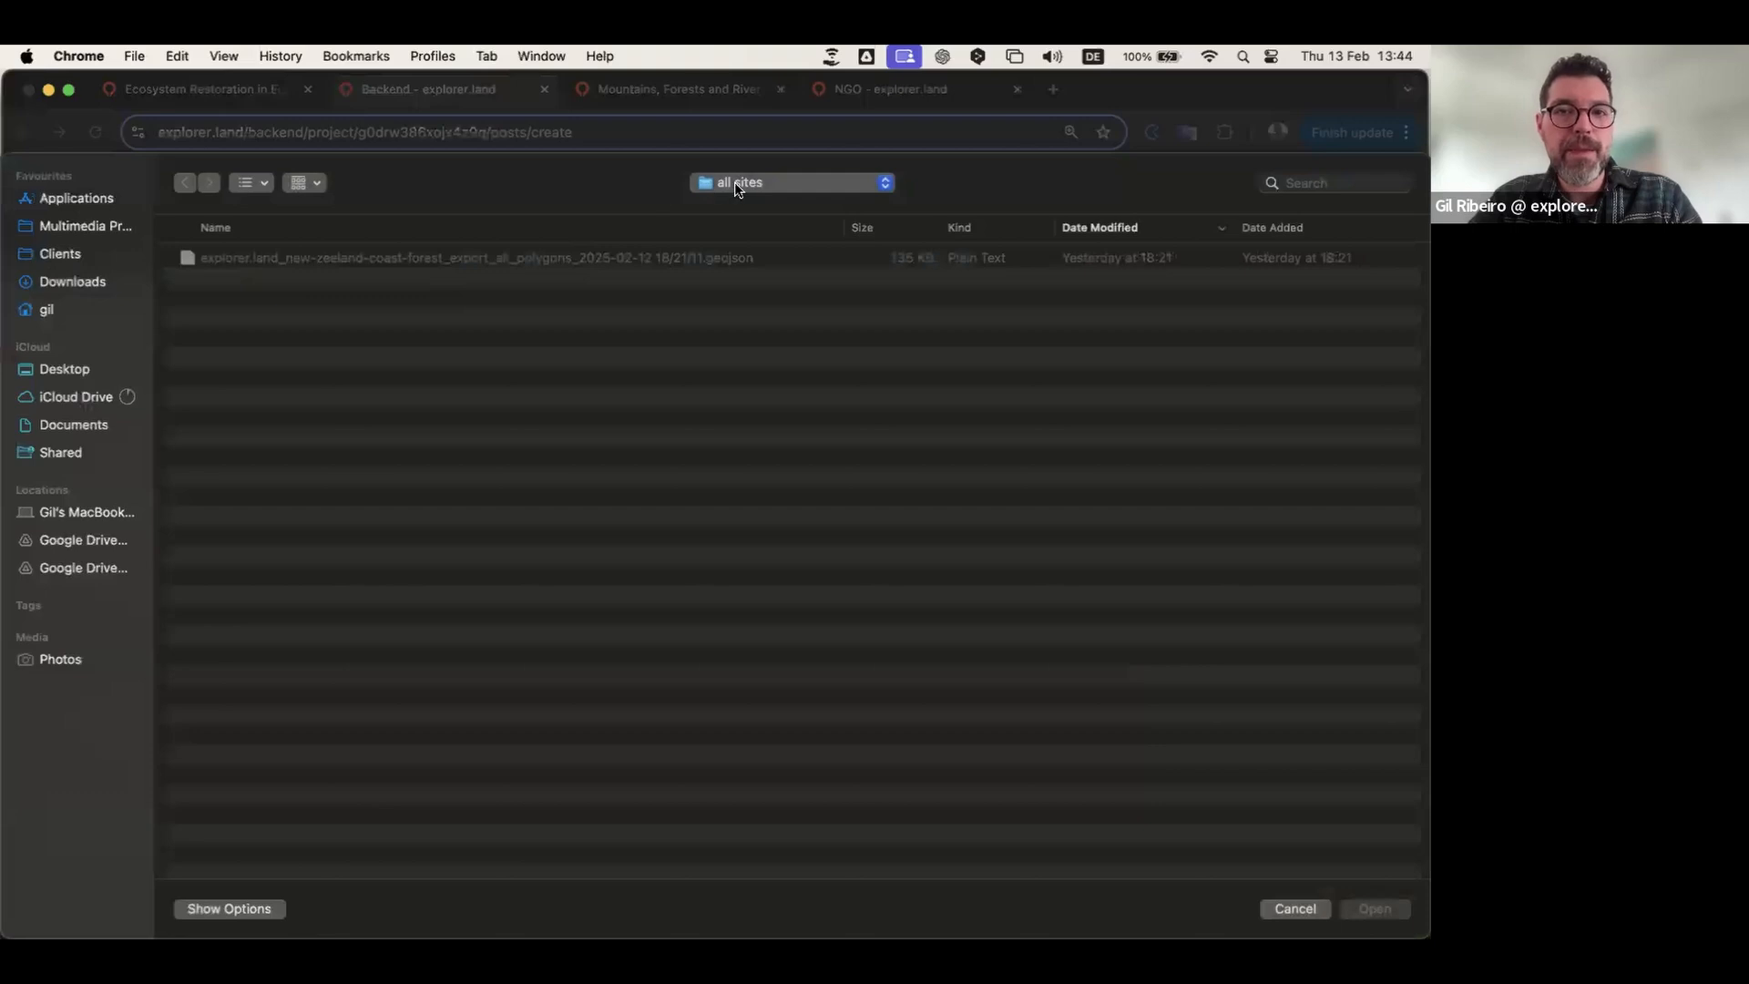
{"action": "left_click", "coordinate": [737, 190]}
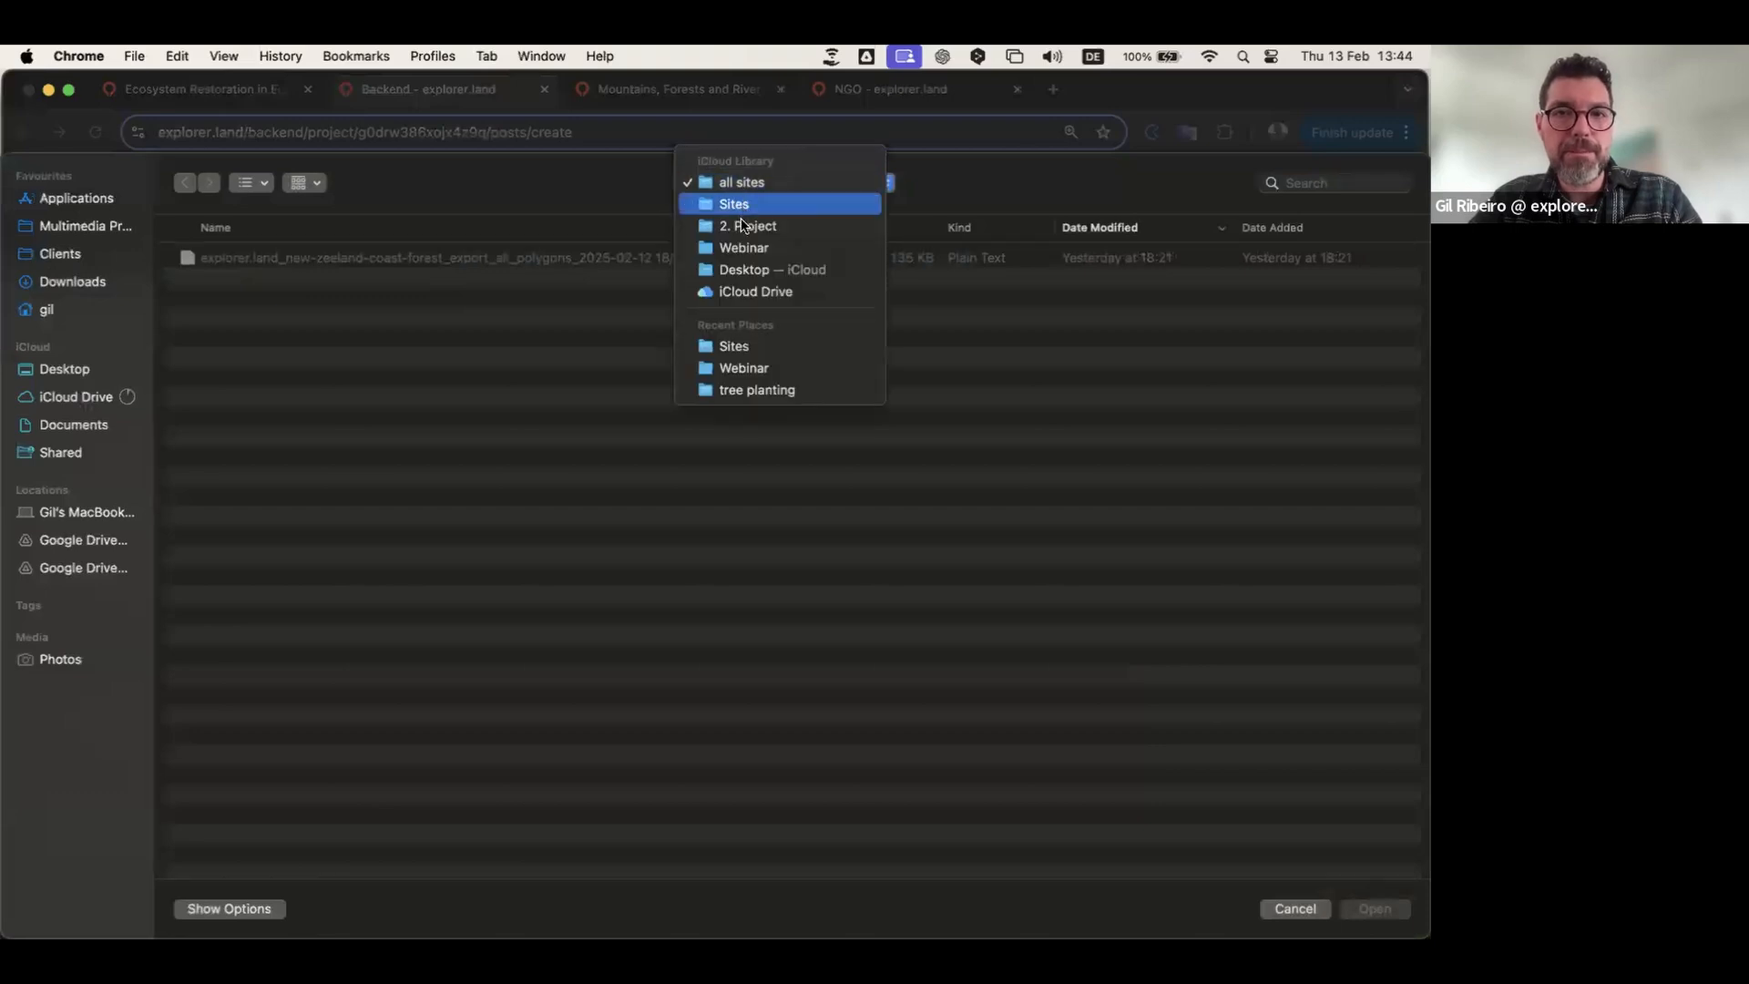
{"action": "left_click", "coordinate": [742, 248]}
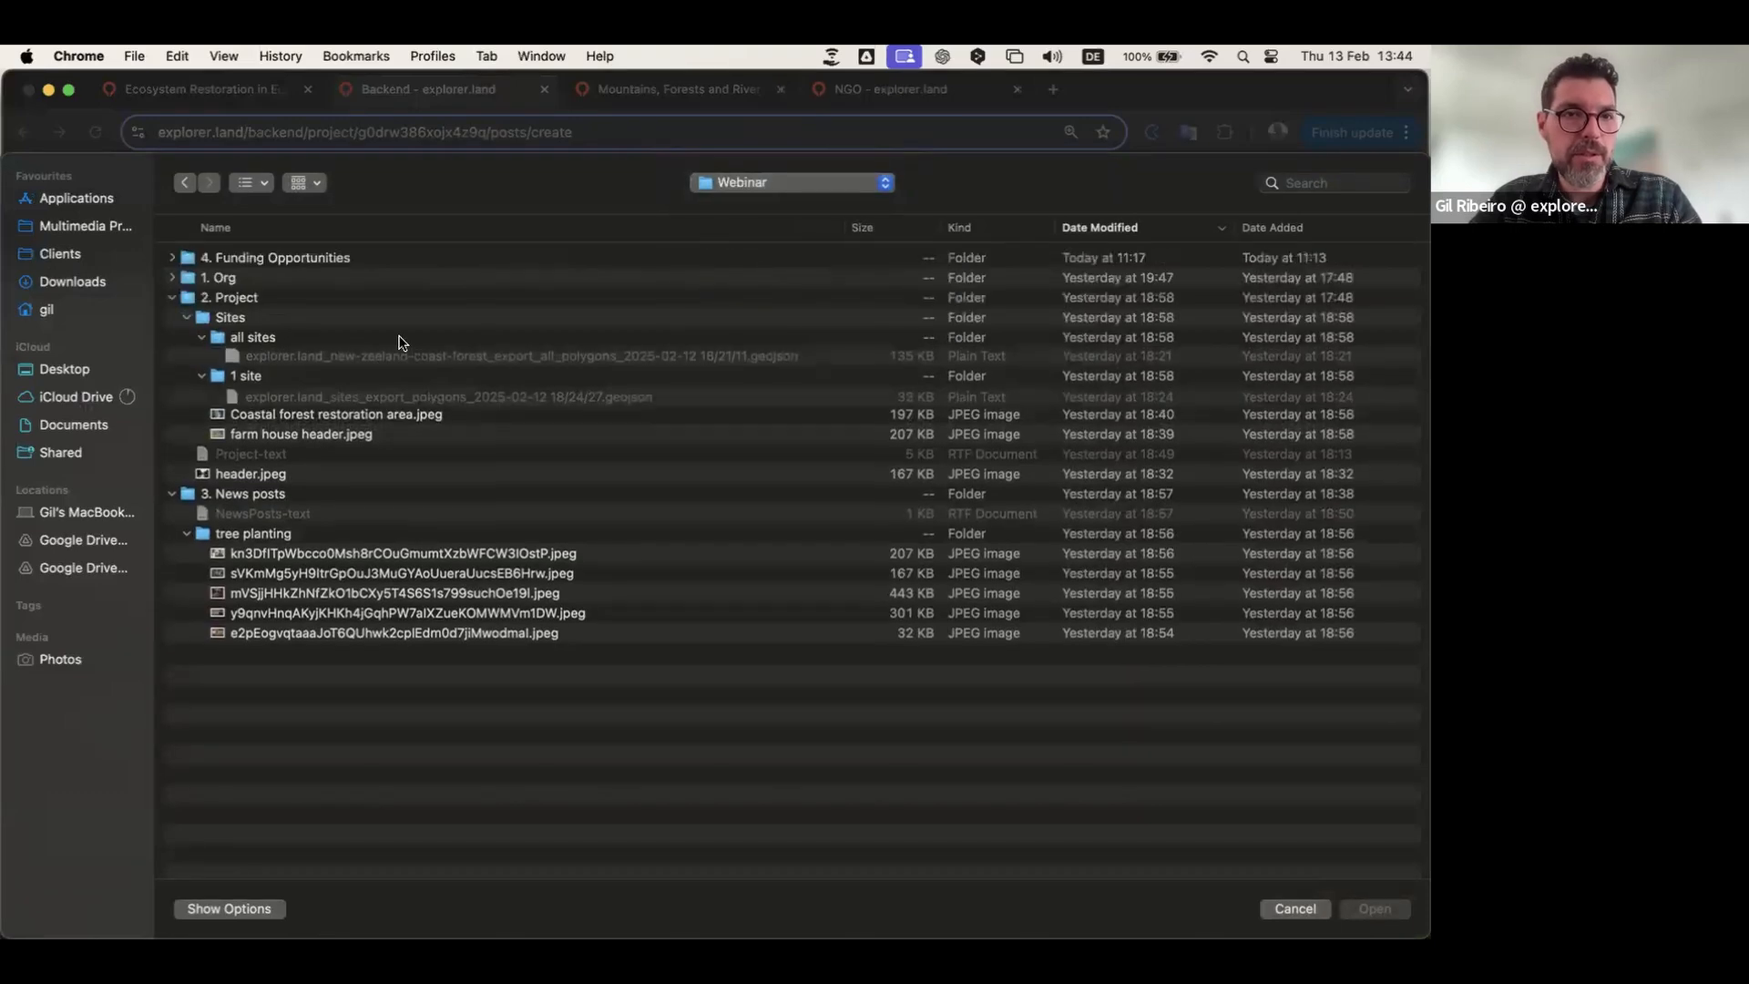
{"action": "left_click", "coordinate": [244, 552]}
{"action": "key", "text": "shift+Down"}
{"action": "key", "text": "shift+Down"}
{"action": "key", "text": "shift+Down"}
{"action": "key", "text": "shift+Down"}
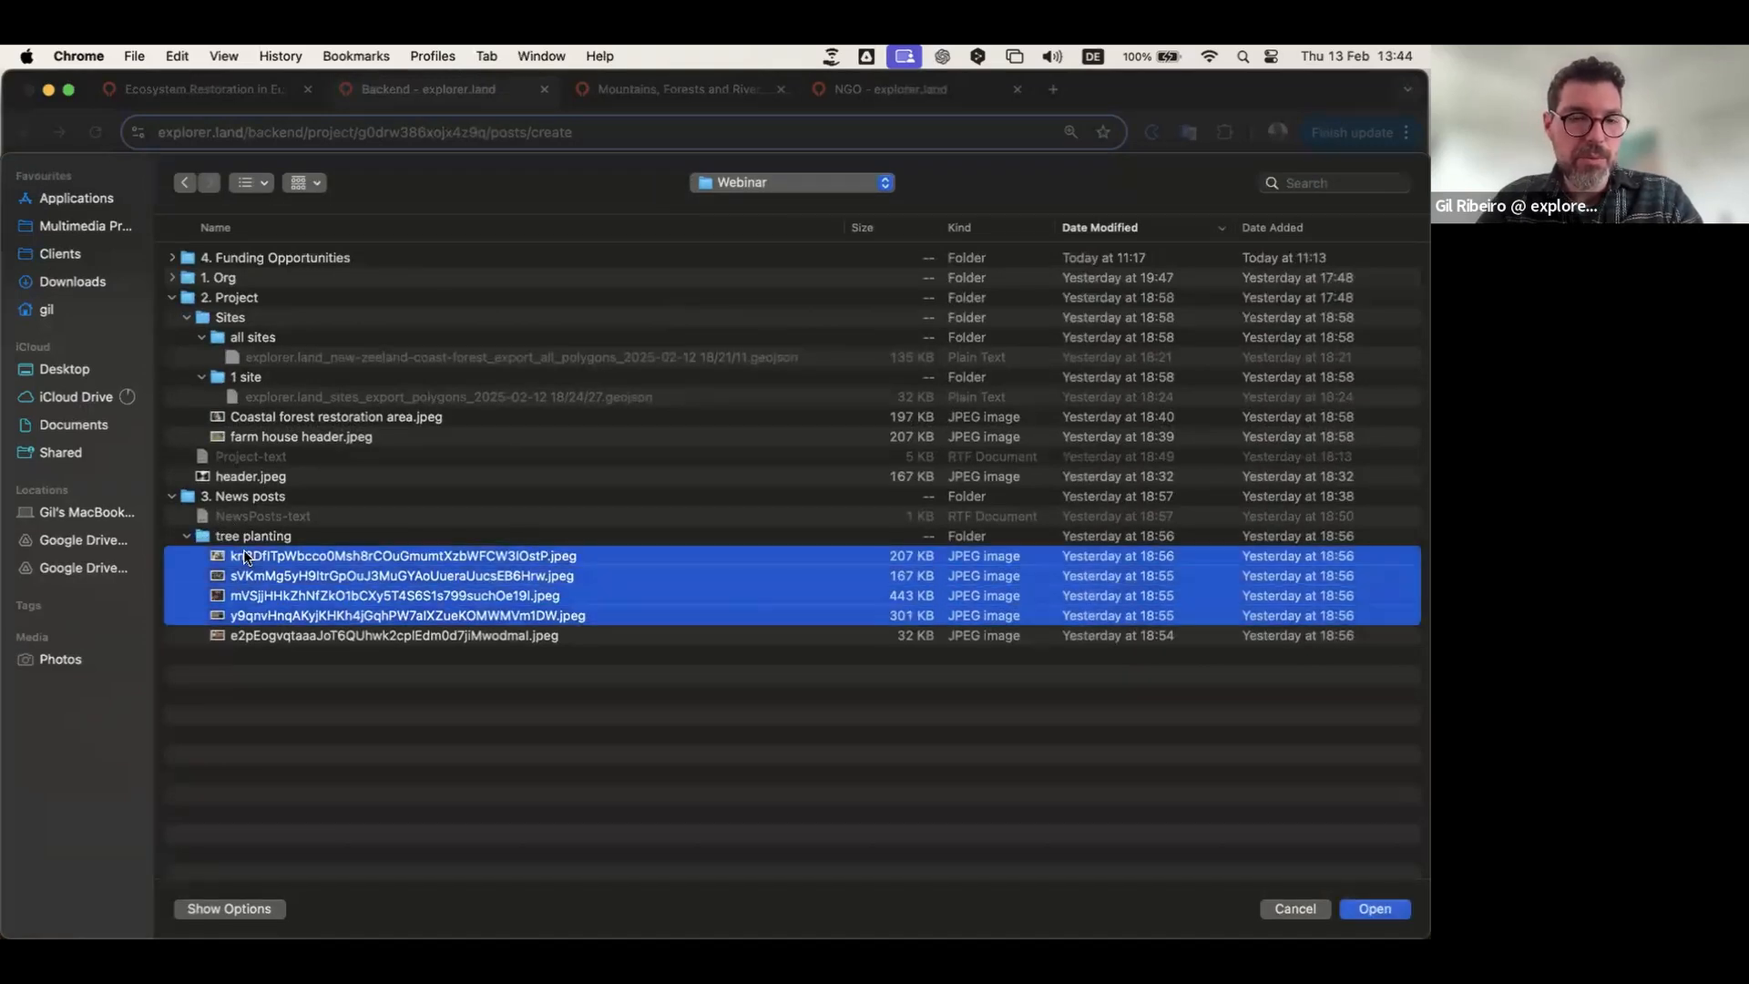
{"action": "left_click", "coordinate": [1375, 909]}
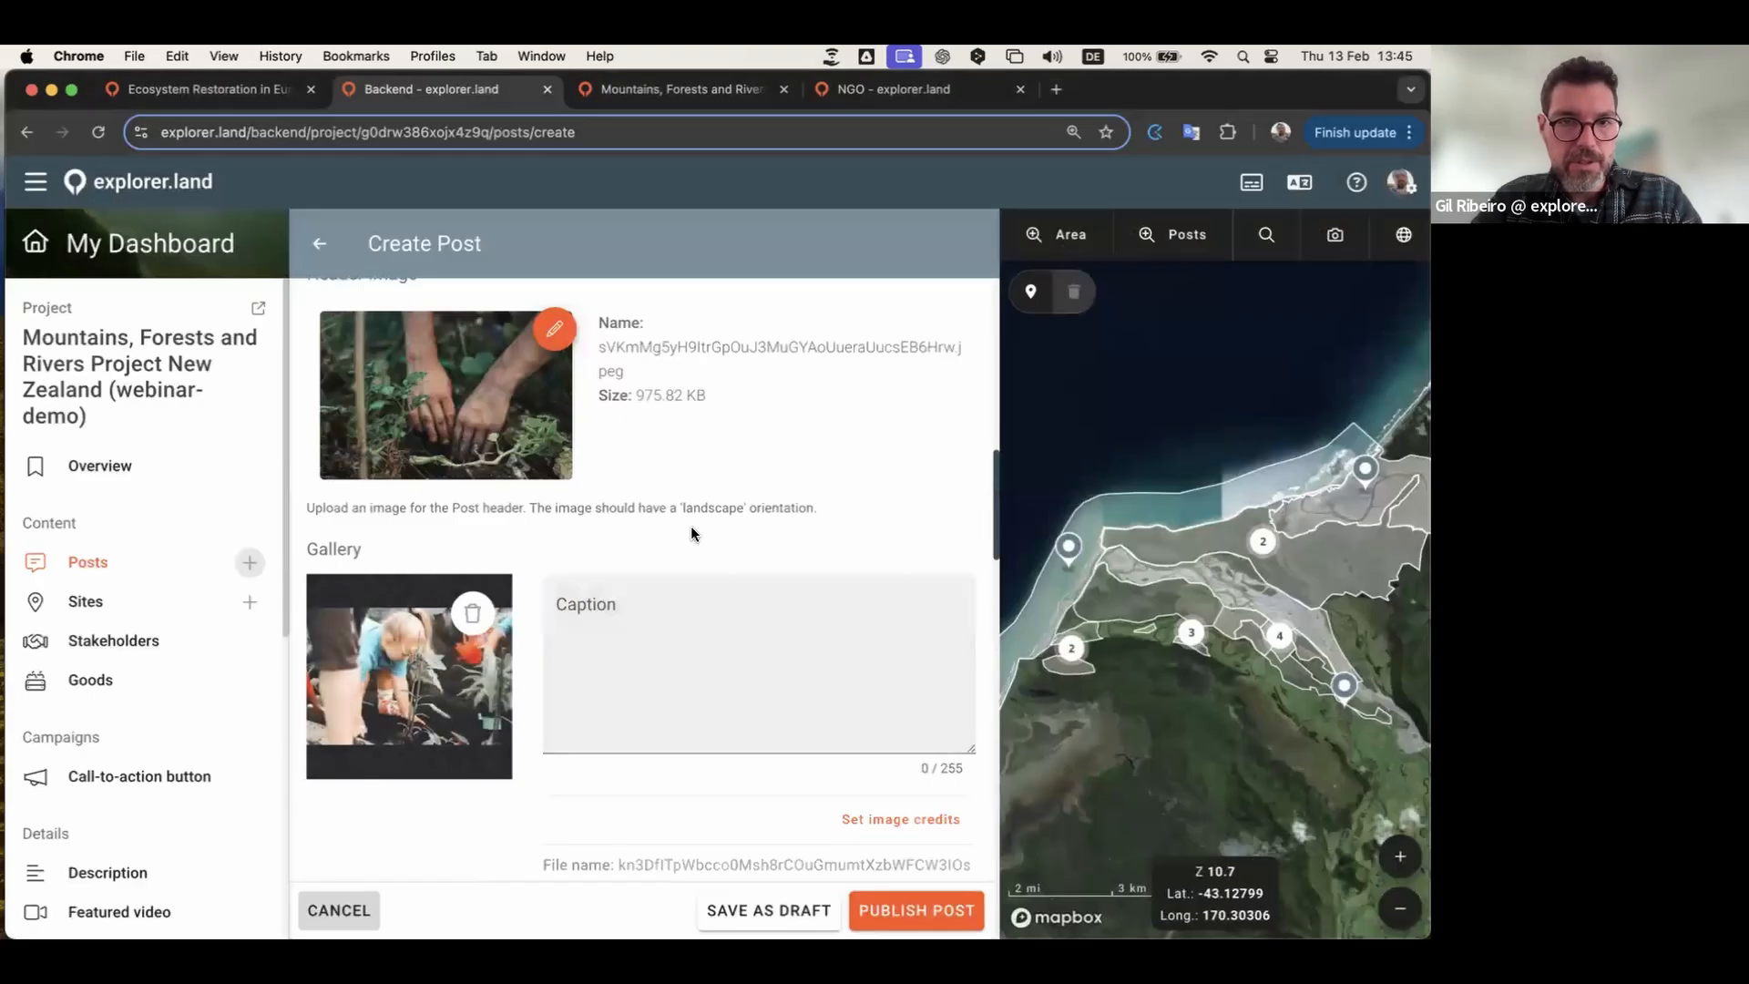
{"action": "scroll", "coordinate": [693, 528], "scroll_direction": "down", "scroll_amount": 3}
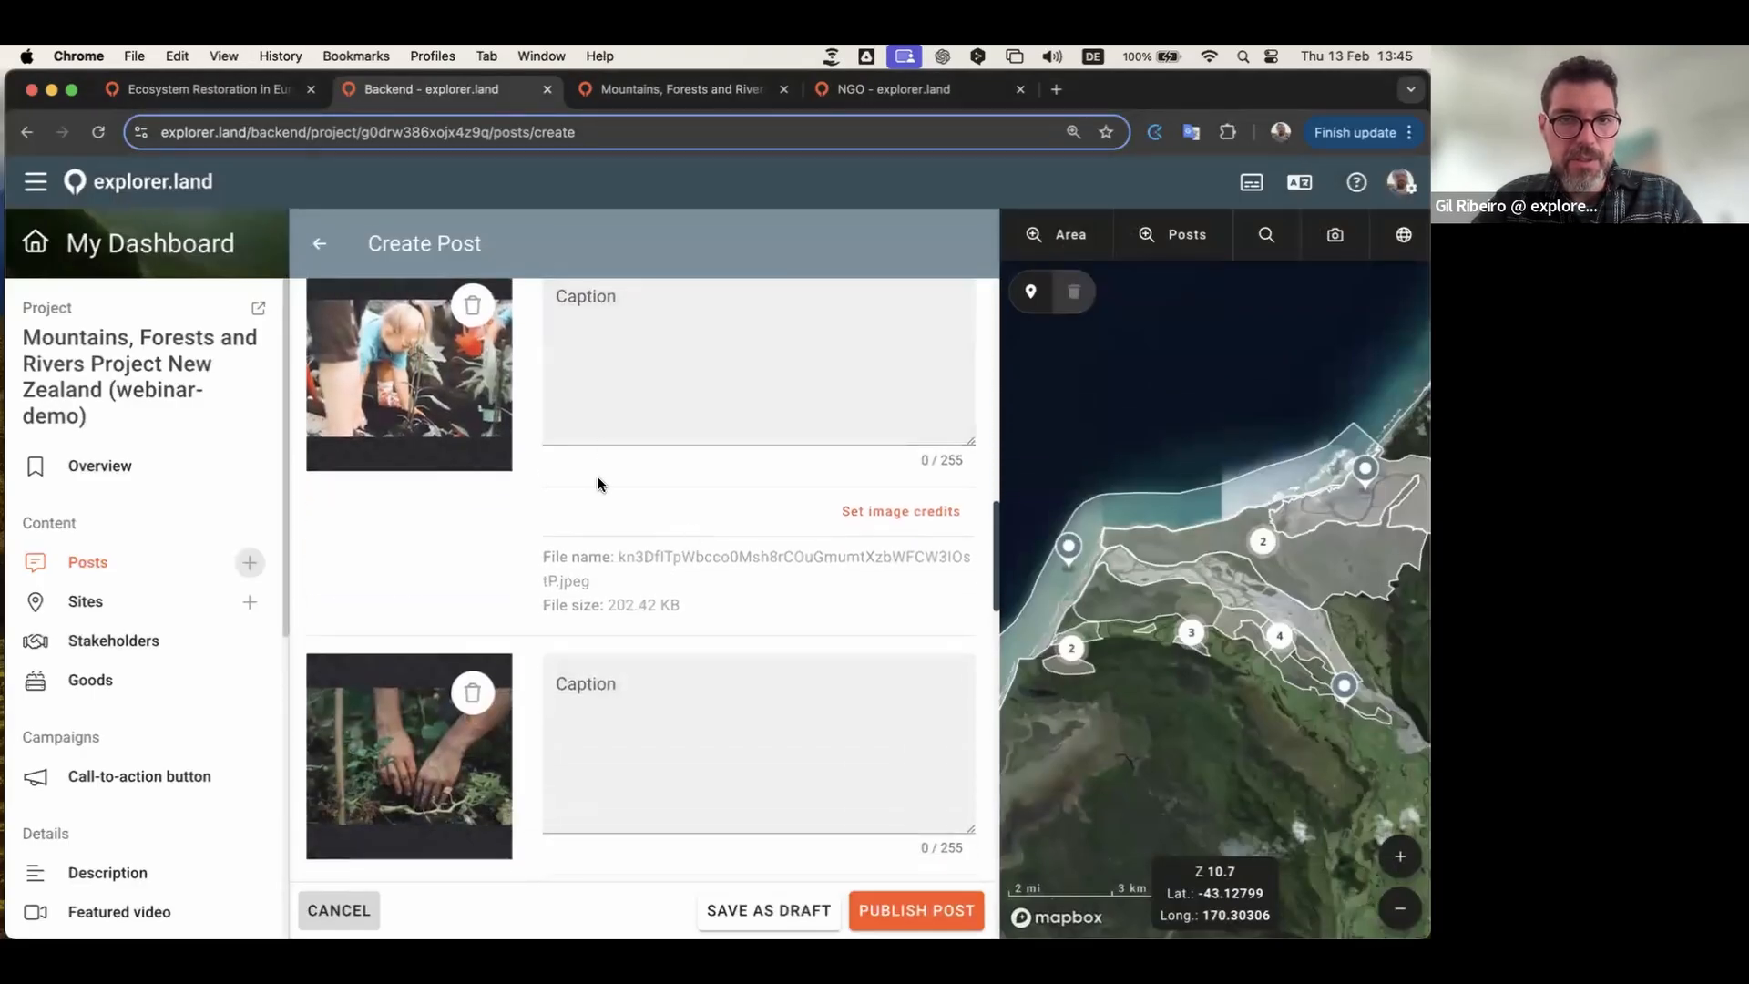
{"action": "scroll", "coordinate": [629, 392], "scroll_direction": "up", "scroll_amount": 3}
Step: Open the first gallery photo's caption and credit settings, then close them without saving
{"action": "left_click", "coordinate": [608, 438]}
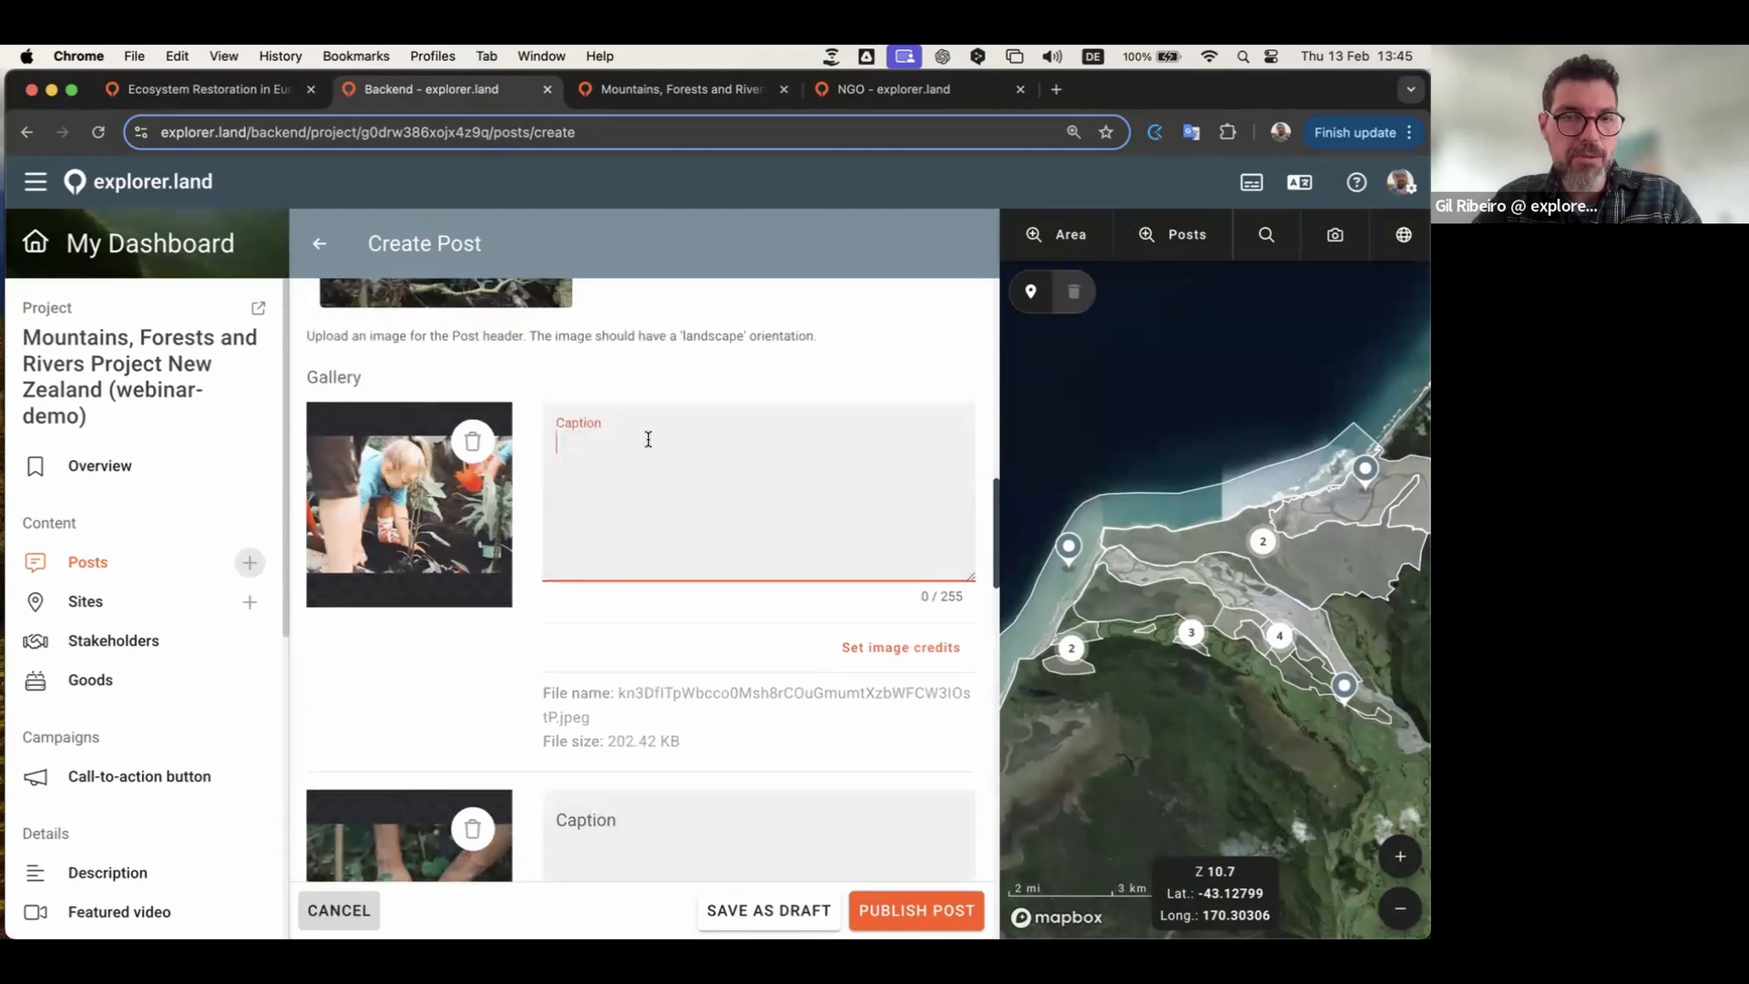
{"action": "left_click", "coordinate": [882, 647]}
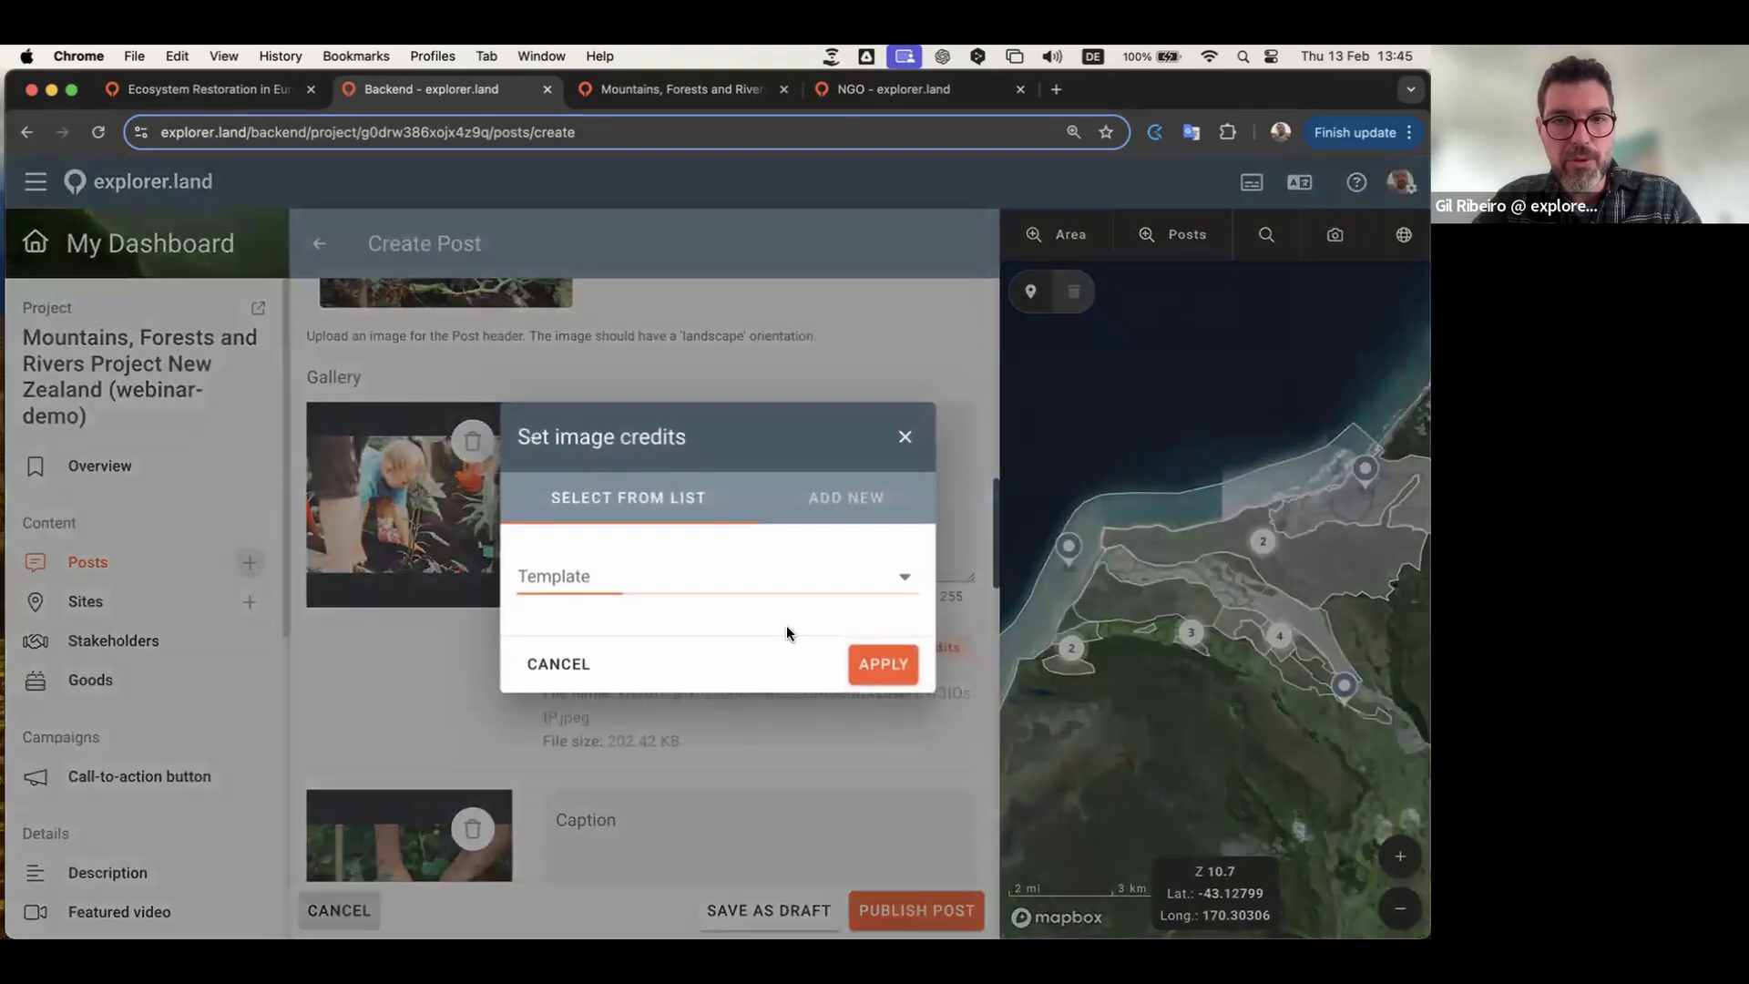
{"action": "left_click", "coordinate": [848, 502]}
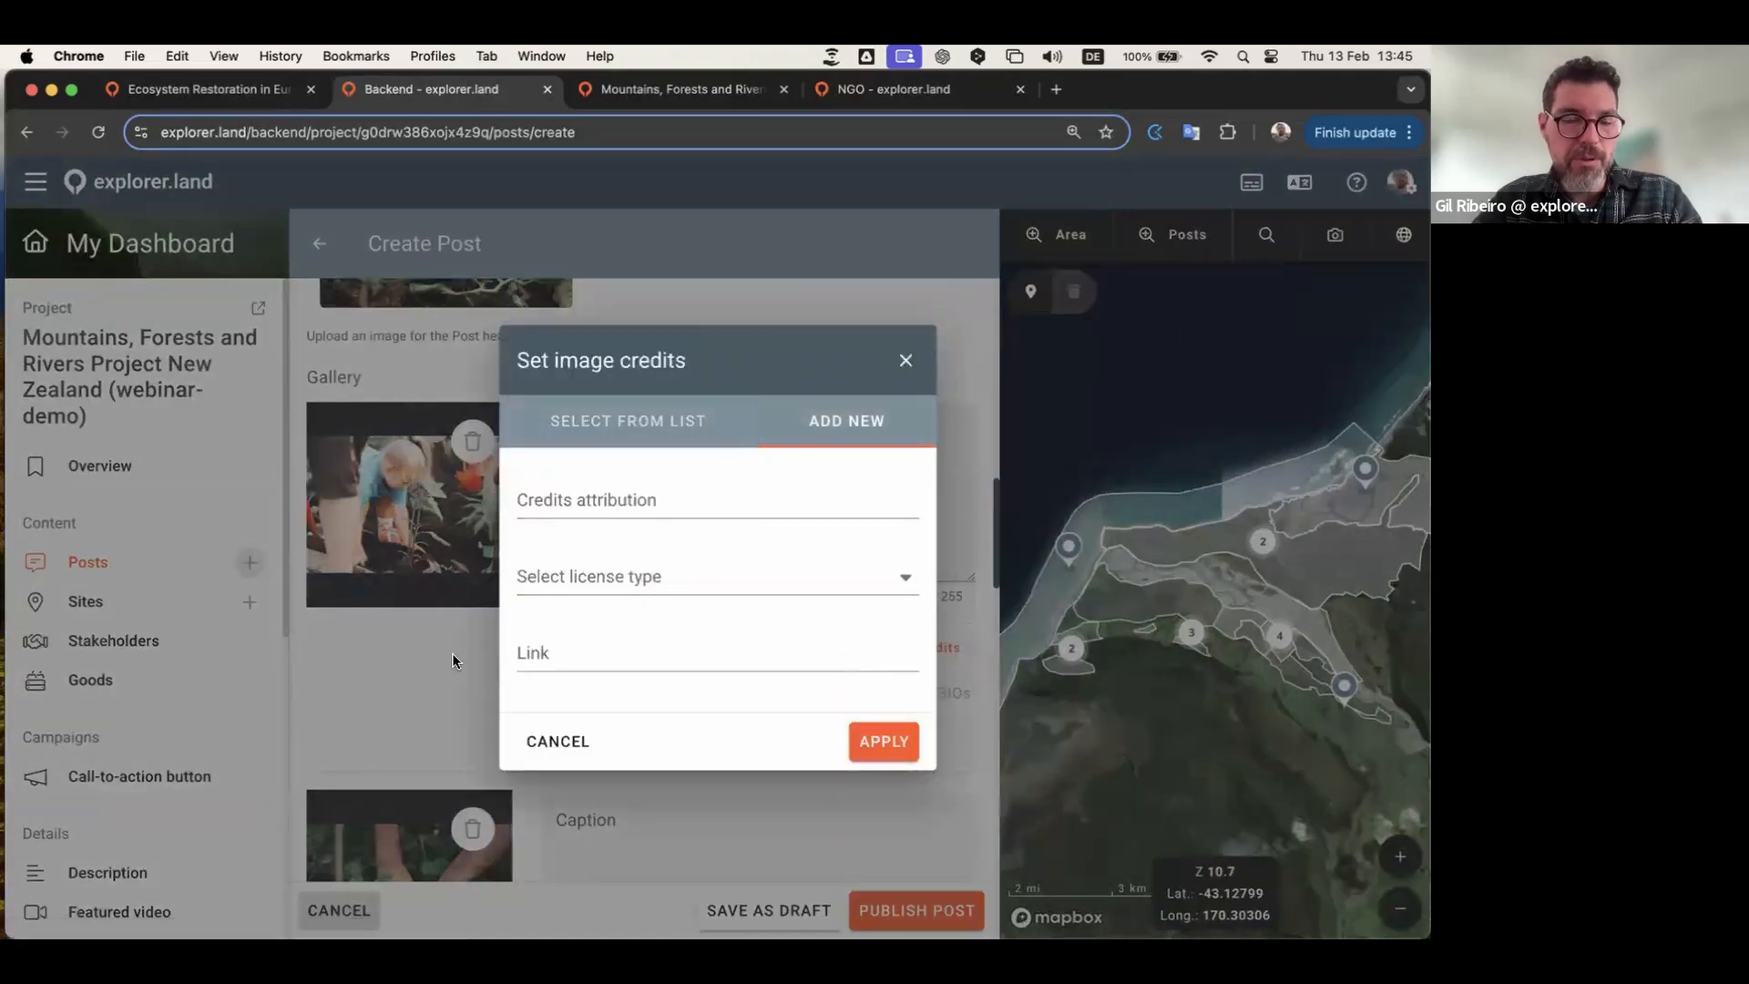
{"action": "left_click", "coordinate": [907, 361]}
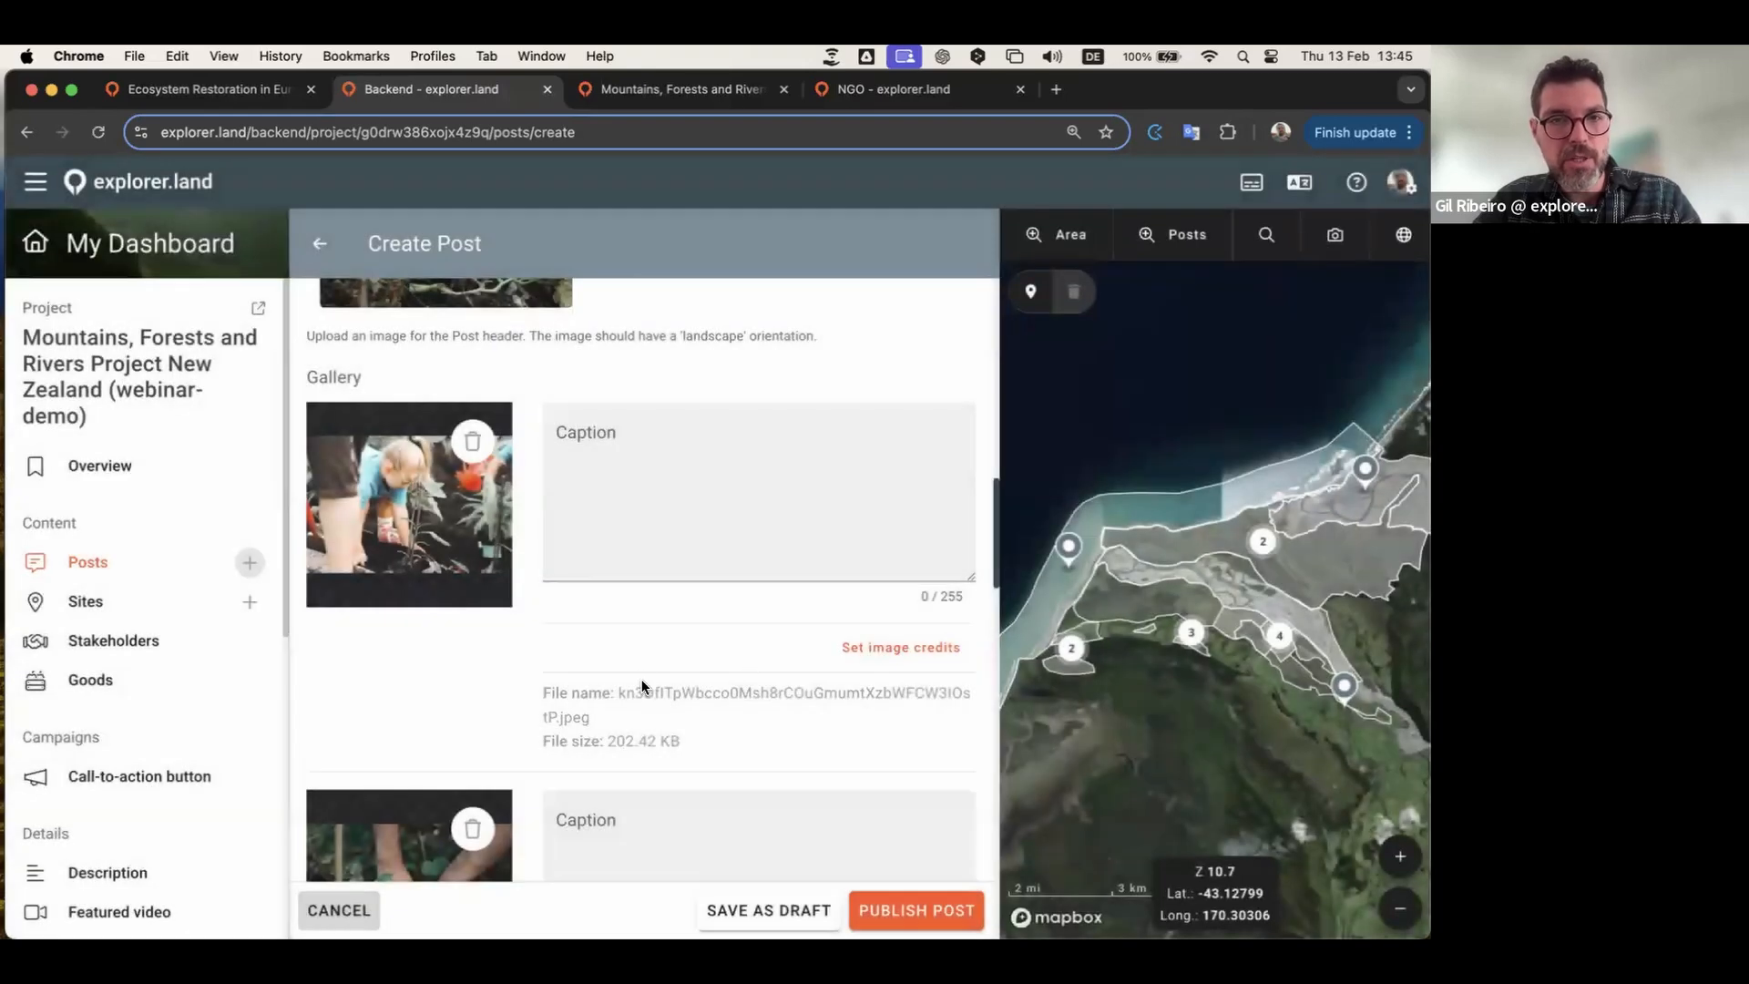
{"action": "scroll", "coordinate": [499, 792], "scroll_direction": "down", "scroll_amount": 10}
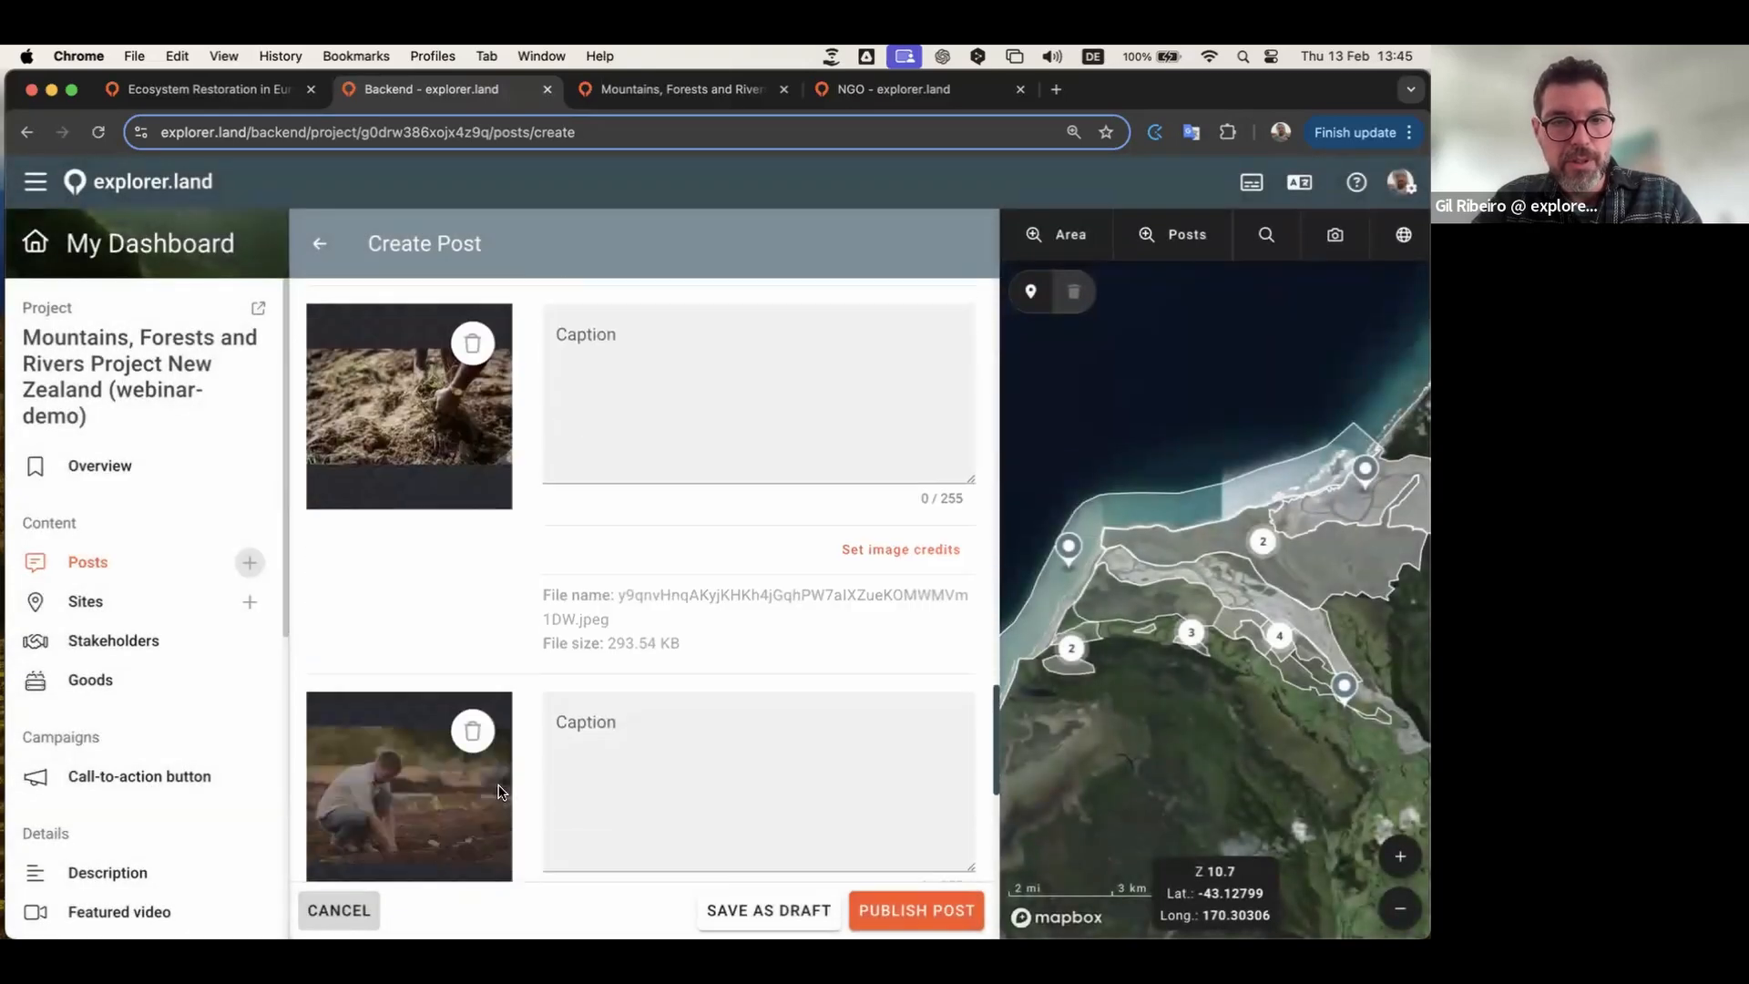
{"action": "scroll", "coordinate": [499, 793], "scroll_direction": "down", "scroll_amount": 7}
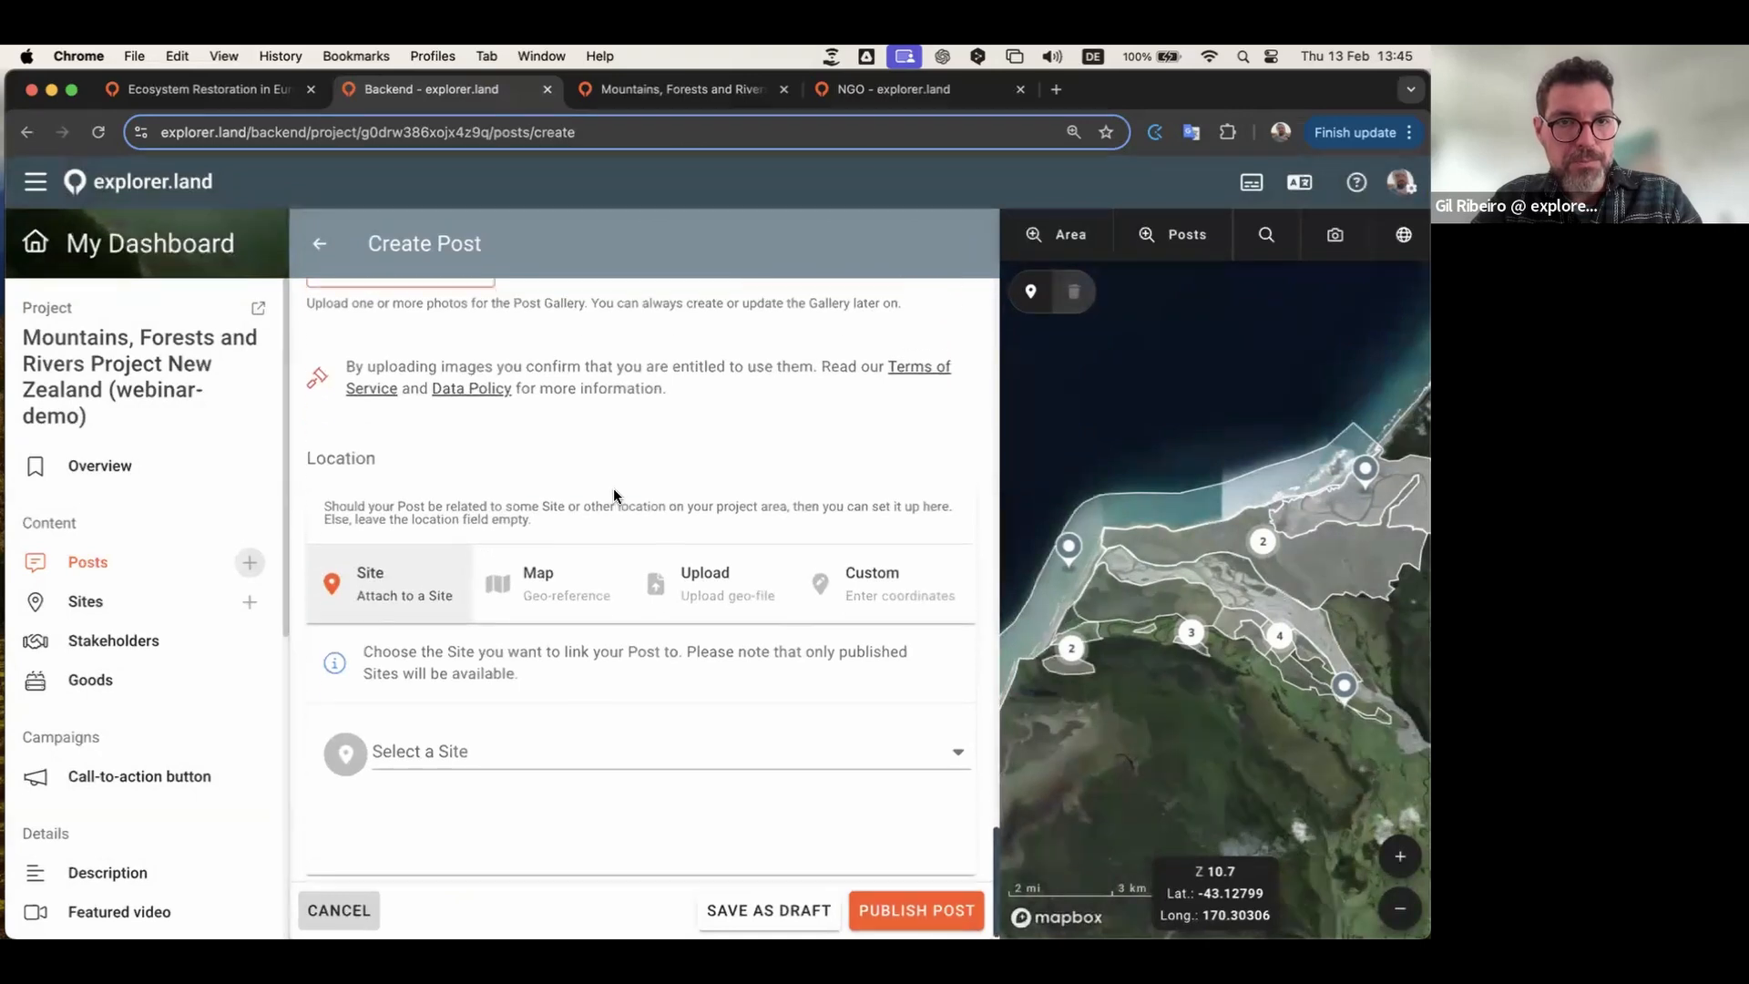
Step: Try the Custom, Upload and Map options for the post location
{"action": "scroll", "coordinate": [615, 489], "scroll_direction": "up", "scroll_amount": 15}
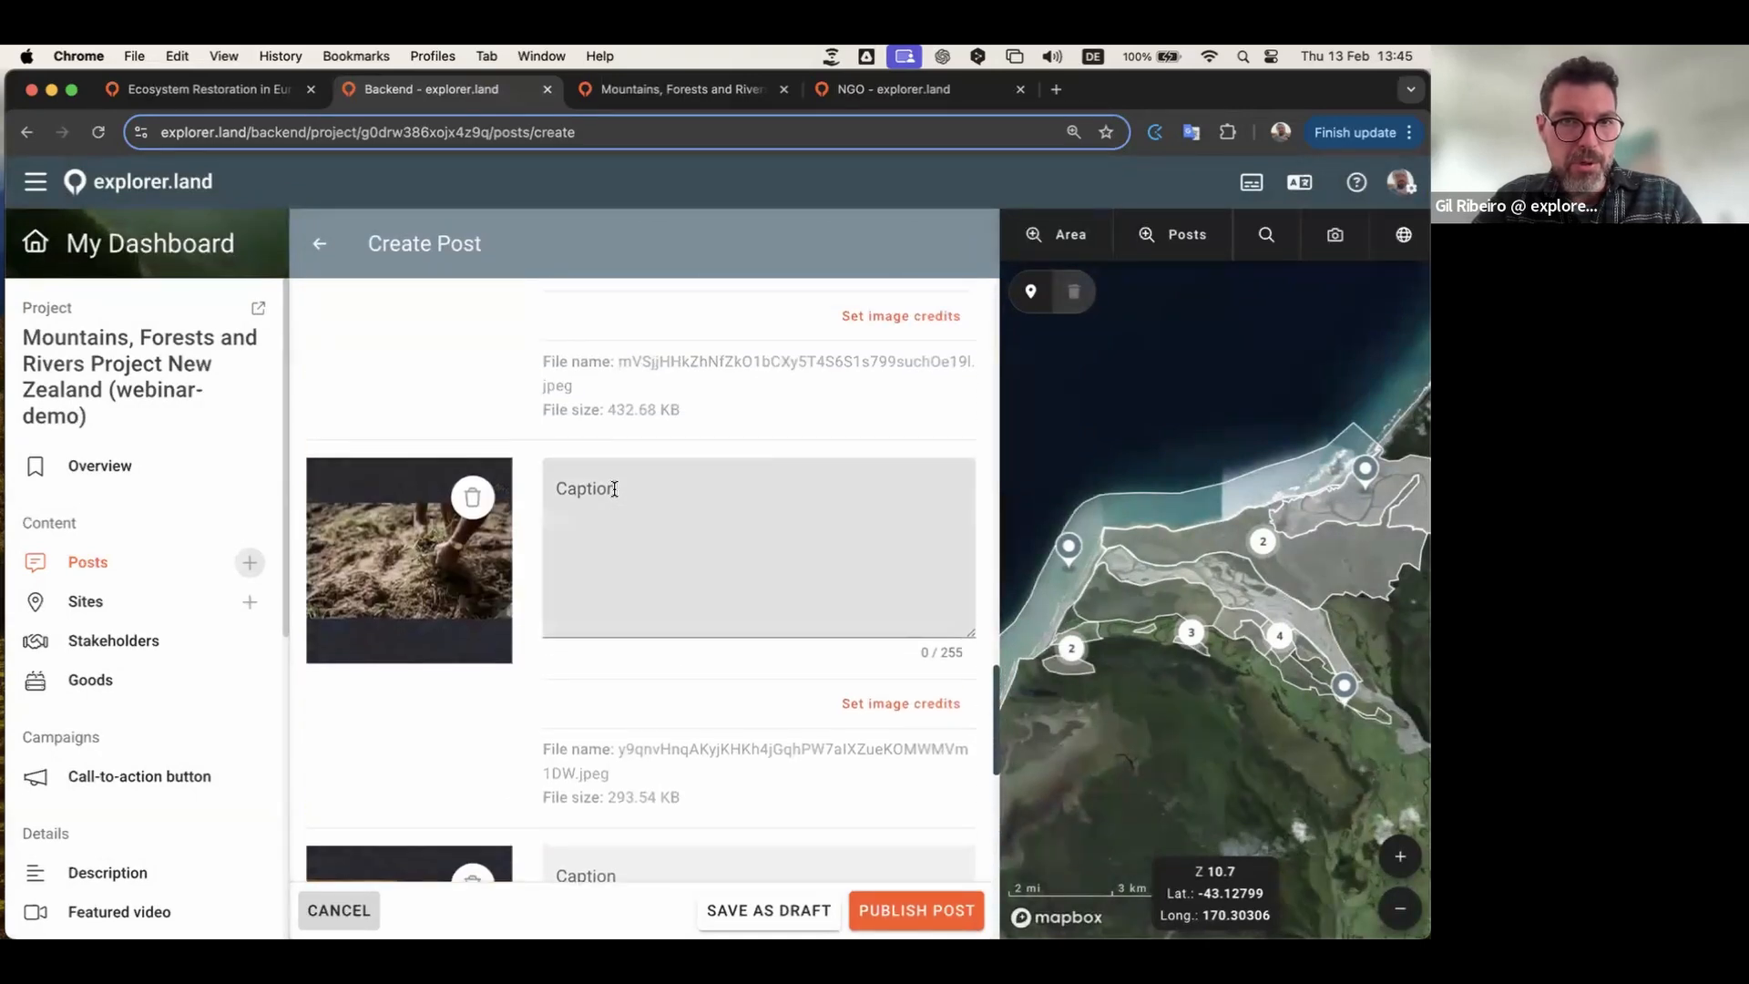
{"action": "scroll", "coordinate": [615, 489], "scroll_direction": "up", "scroll_amount": 5}
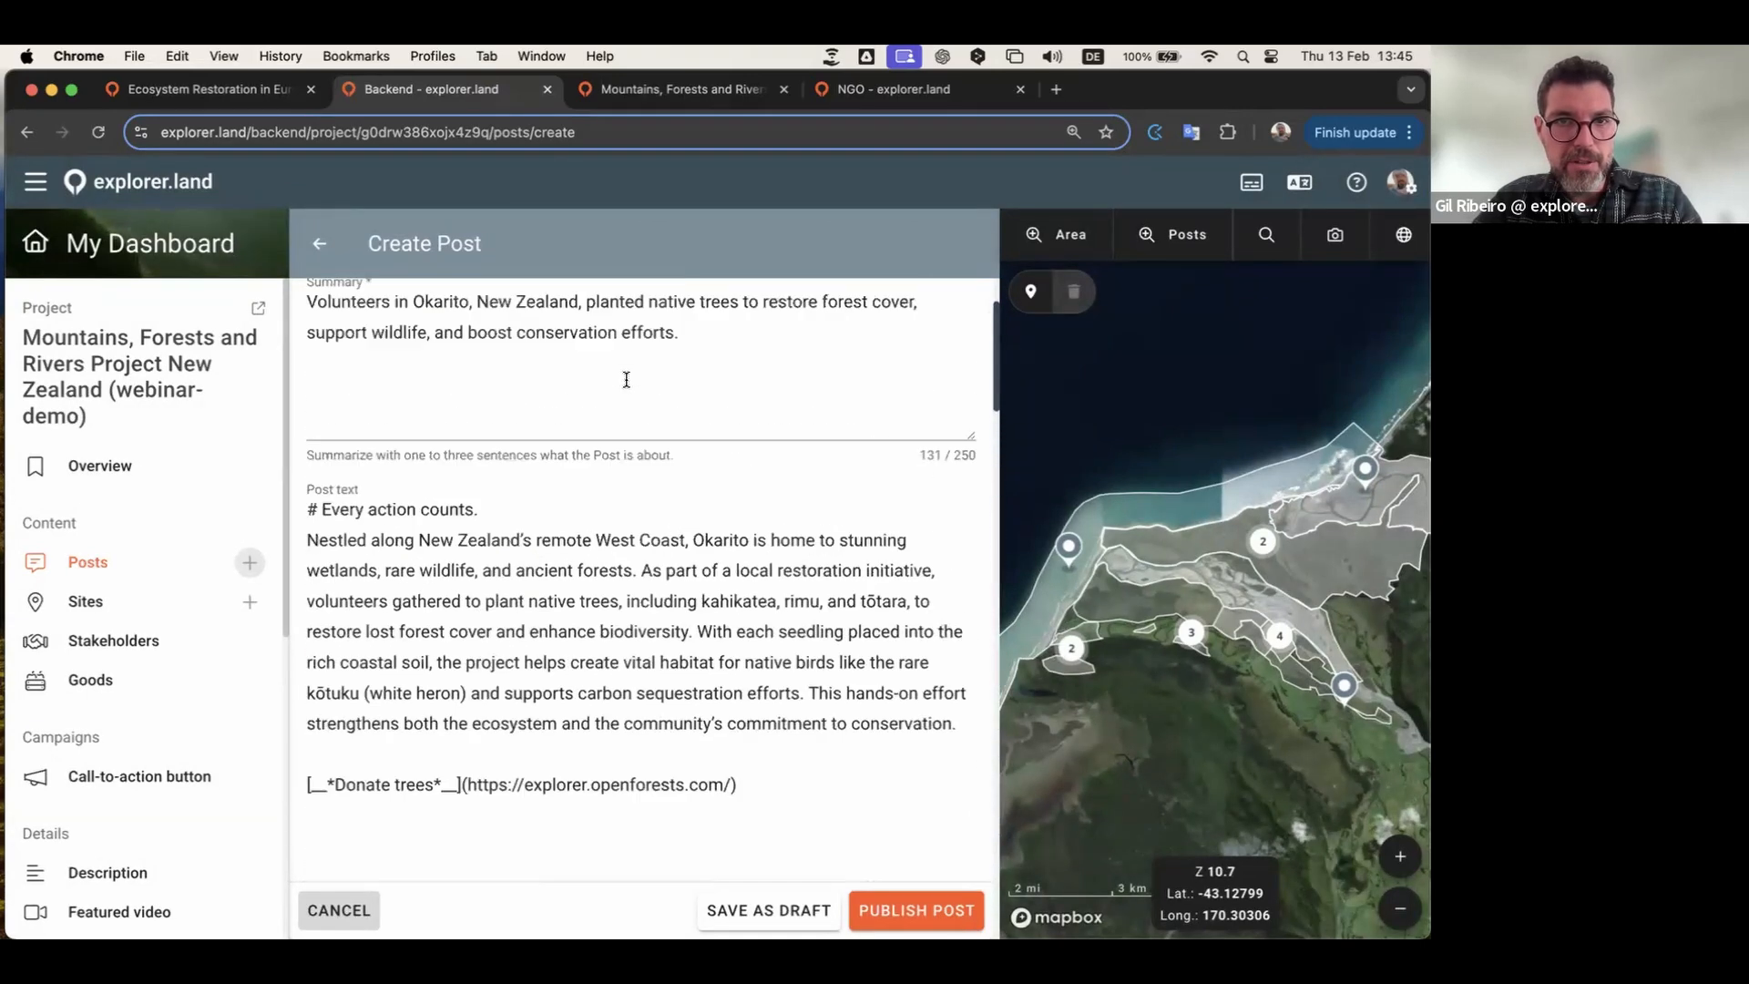
{"action": "scroll", "coordinate": [625, 383], "scroll_direction": "down", "scroll_amount": 10}
{"action": "scroll", "coordinate": [624, 386], "scroll_direction": "down", "scroll_amount": 5}
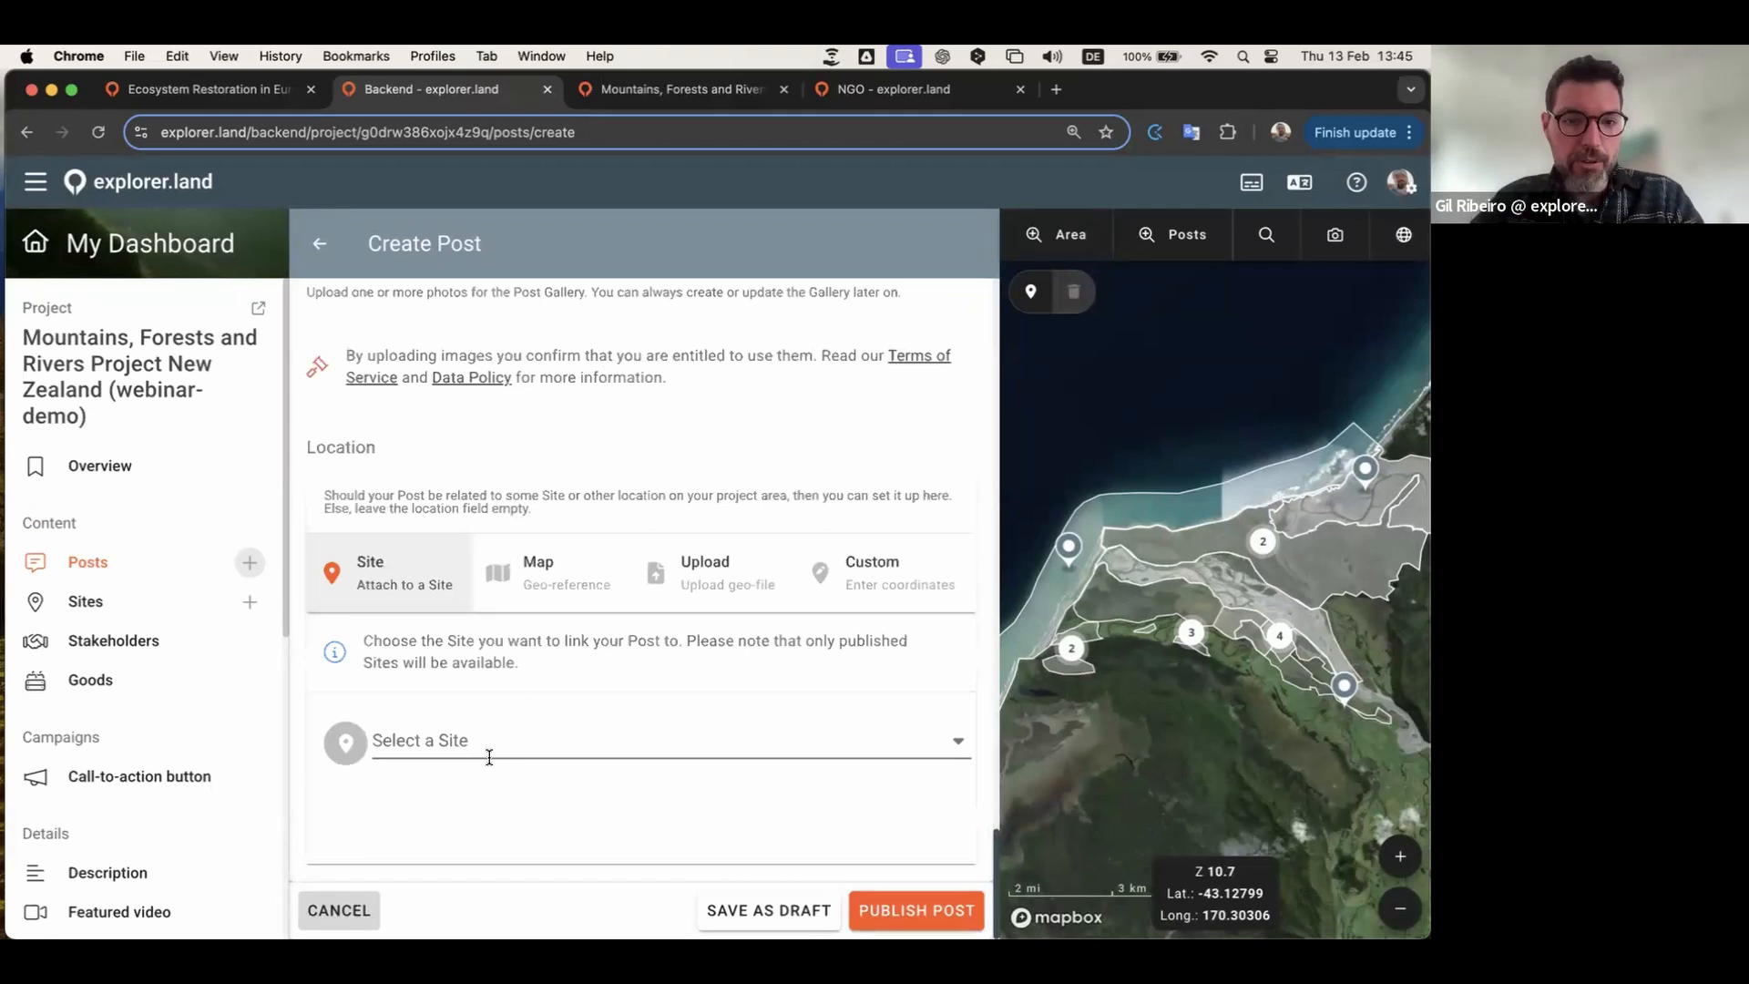
{"action": "left_click", "coordinate": [852, 583]}
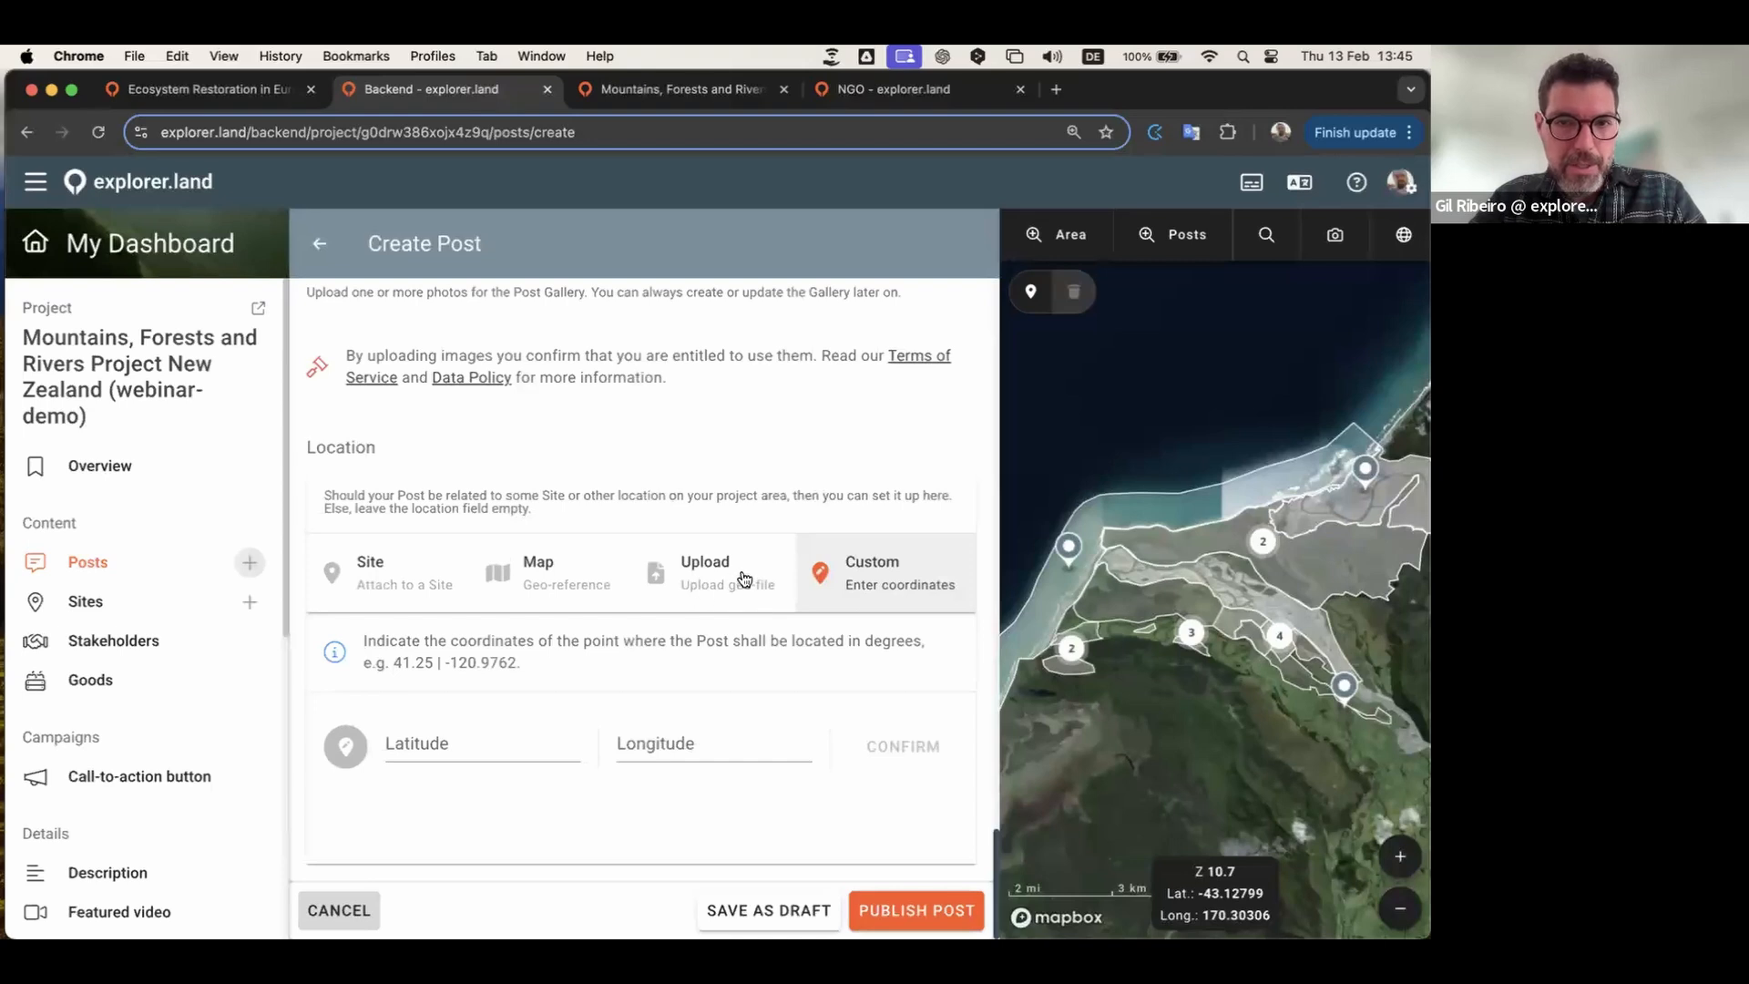
{"action": "left_click", "coordinate": [712, 566]}
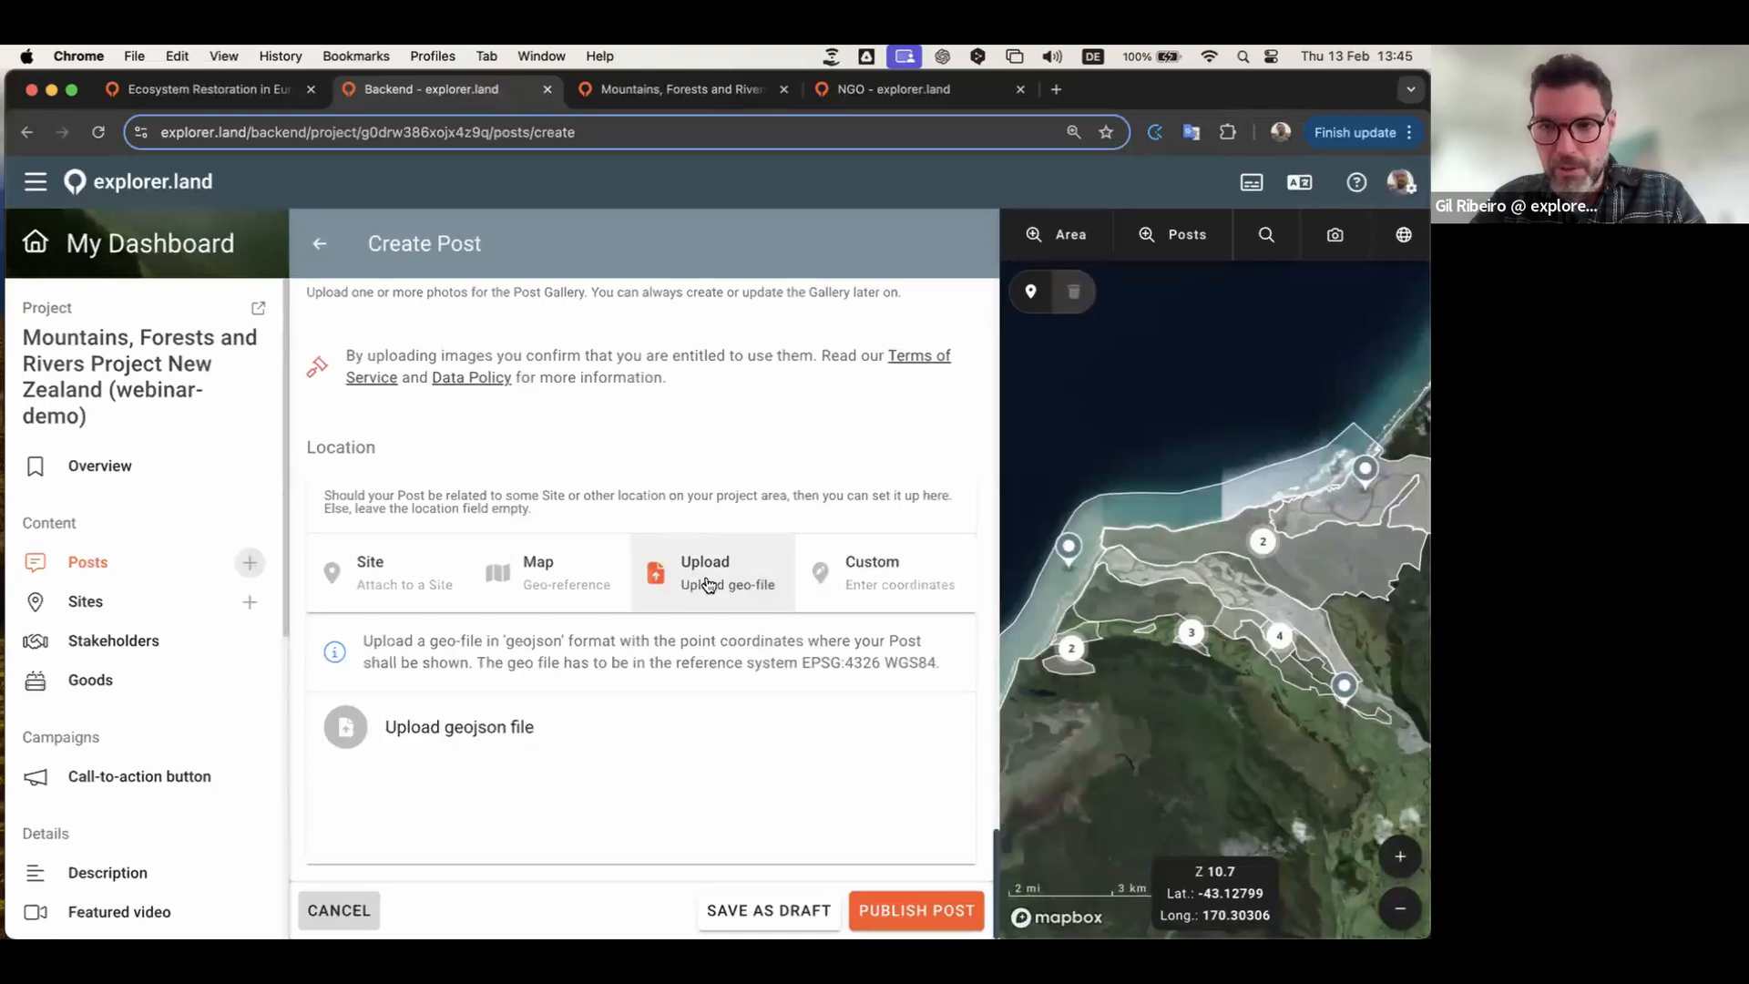
{"action": "left_click", "coordinate": [554, 574]}
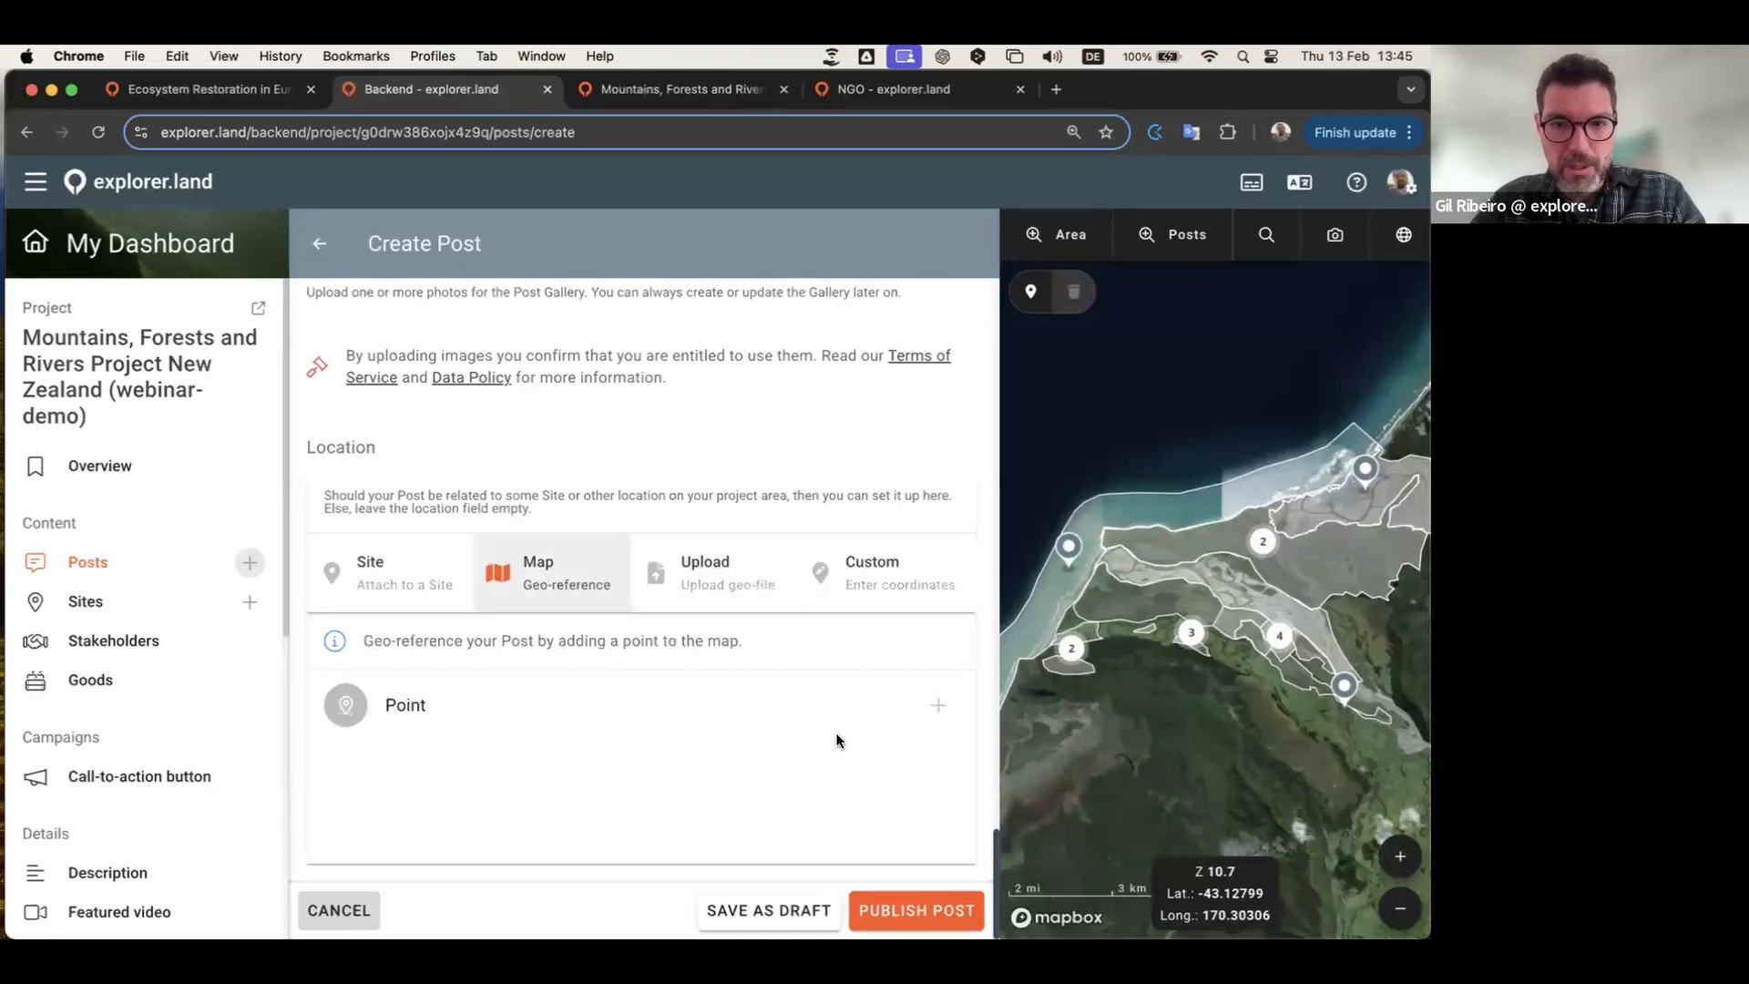
{"action": "scroll", "coordinate": [1134, 689], "scroll_direction": "up", "scroll_amount": 3}
{"action": "scroll", "coordinate": [1135, 688], "scroll_direction": "up", "scroll_amount": 2}
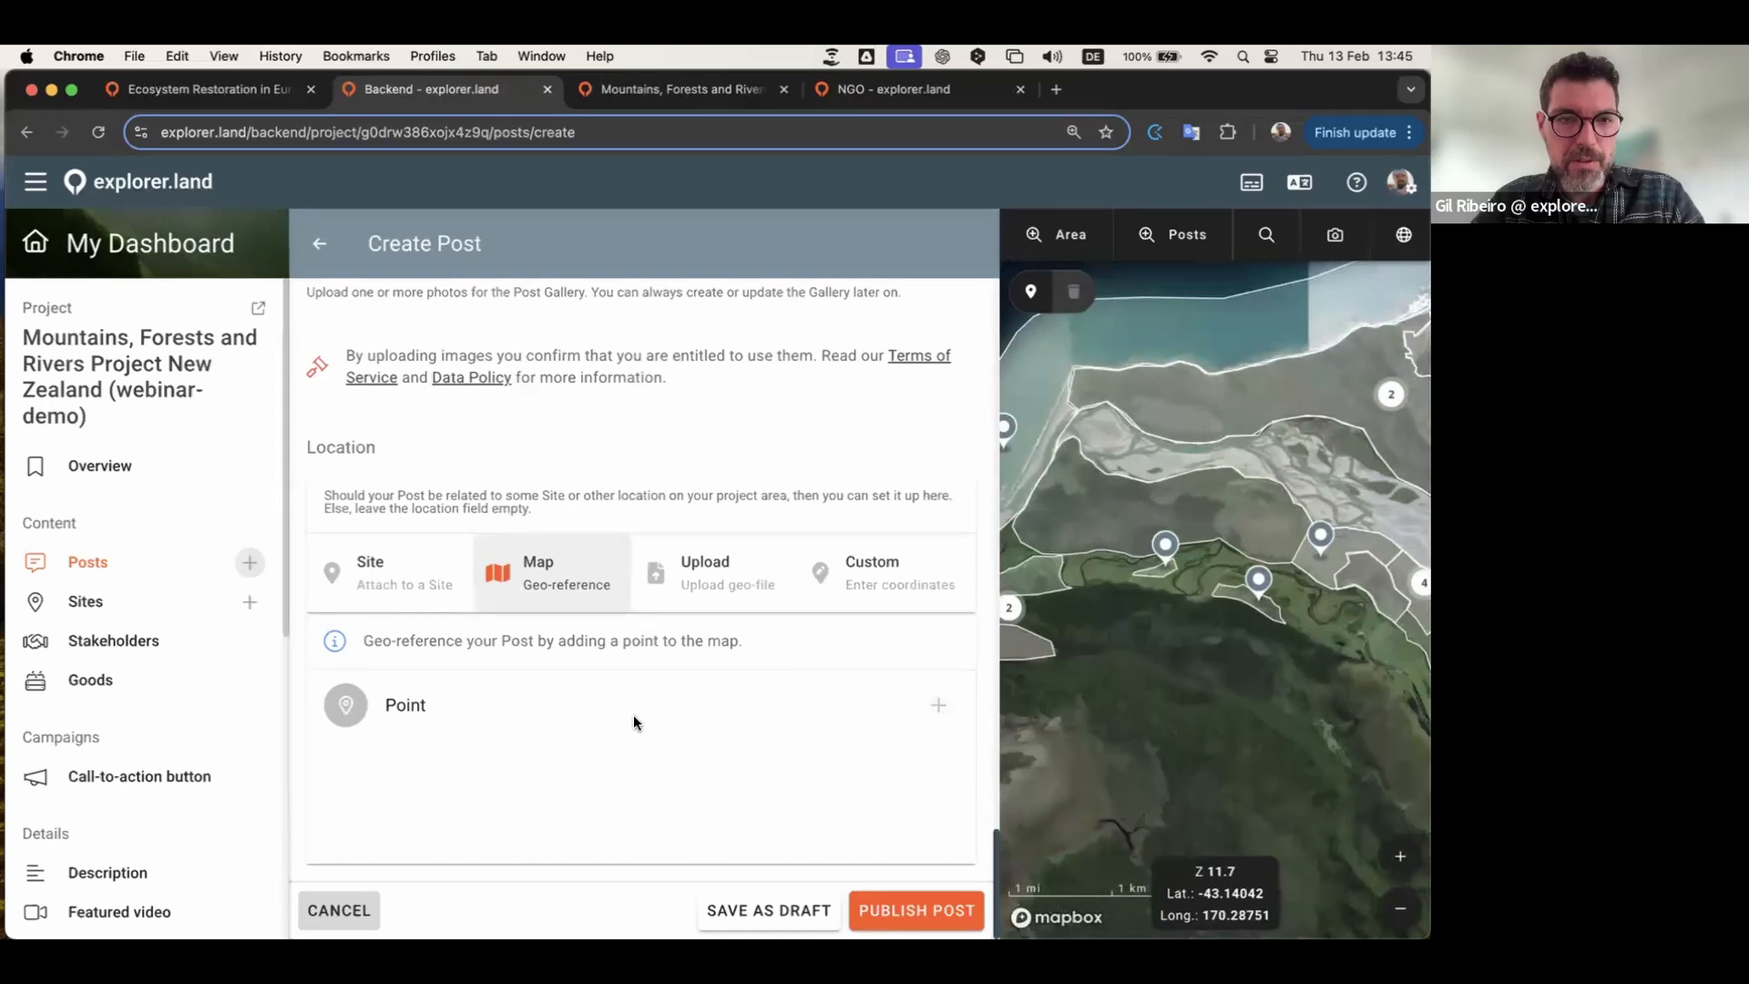
Step: Link the post to the Coastal forest restoration area site and publish it
{"action": "left_click", "coordinate": [402, 569]}
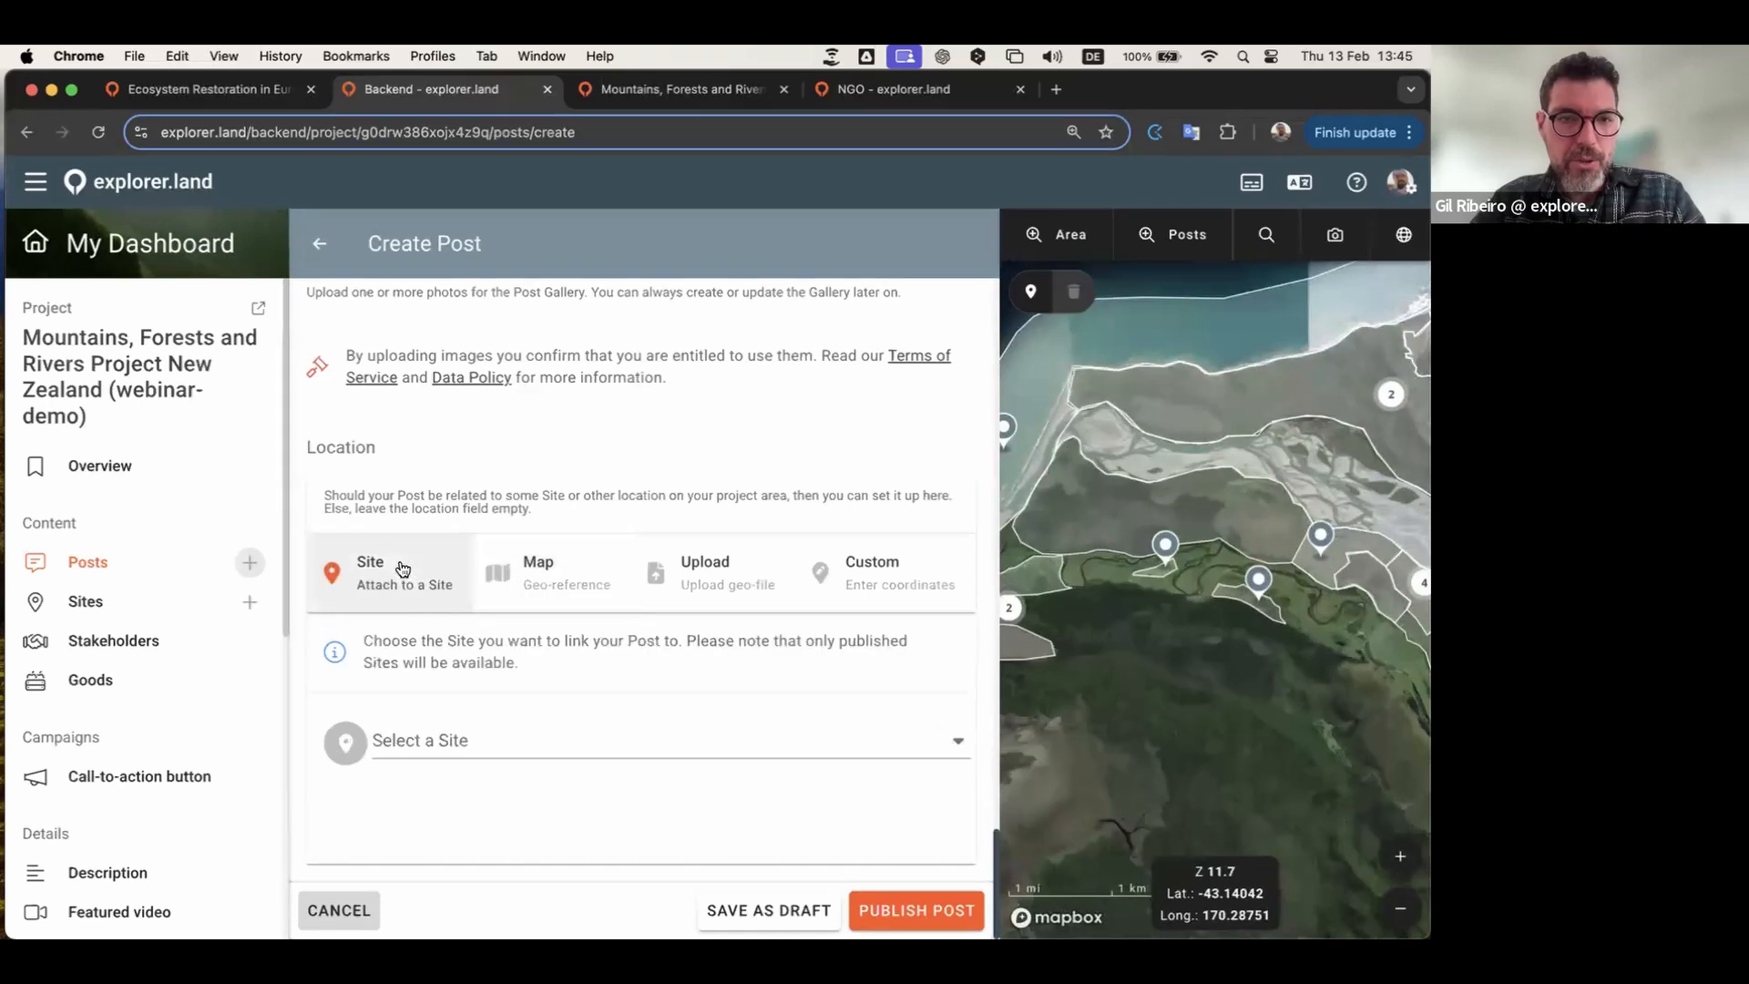
{"action": "left_click", "coordinate": [479, 742]}
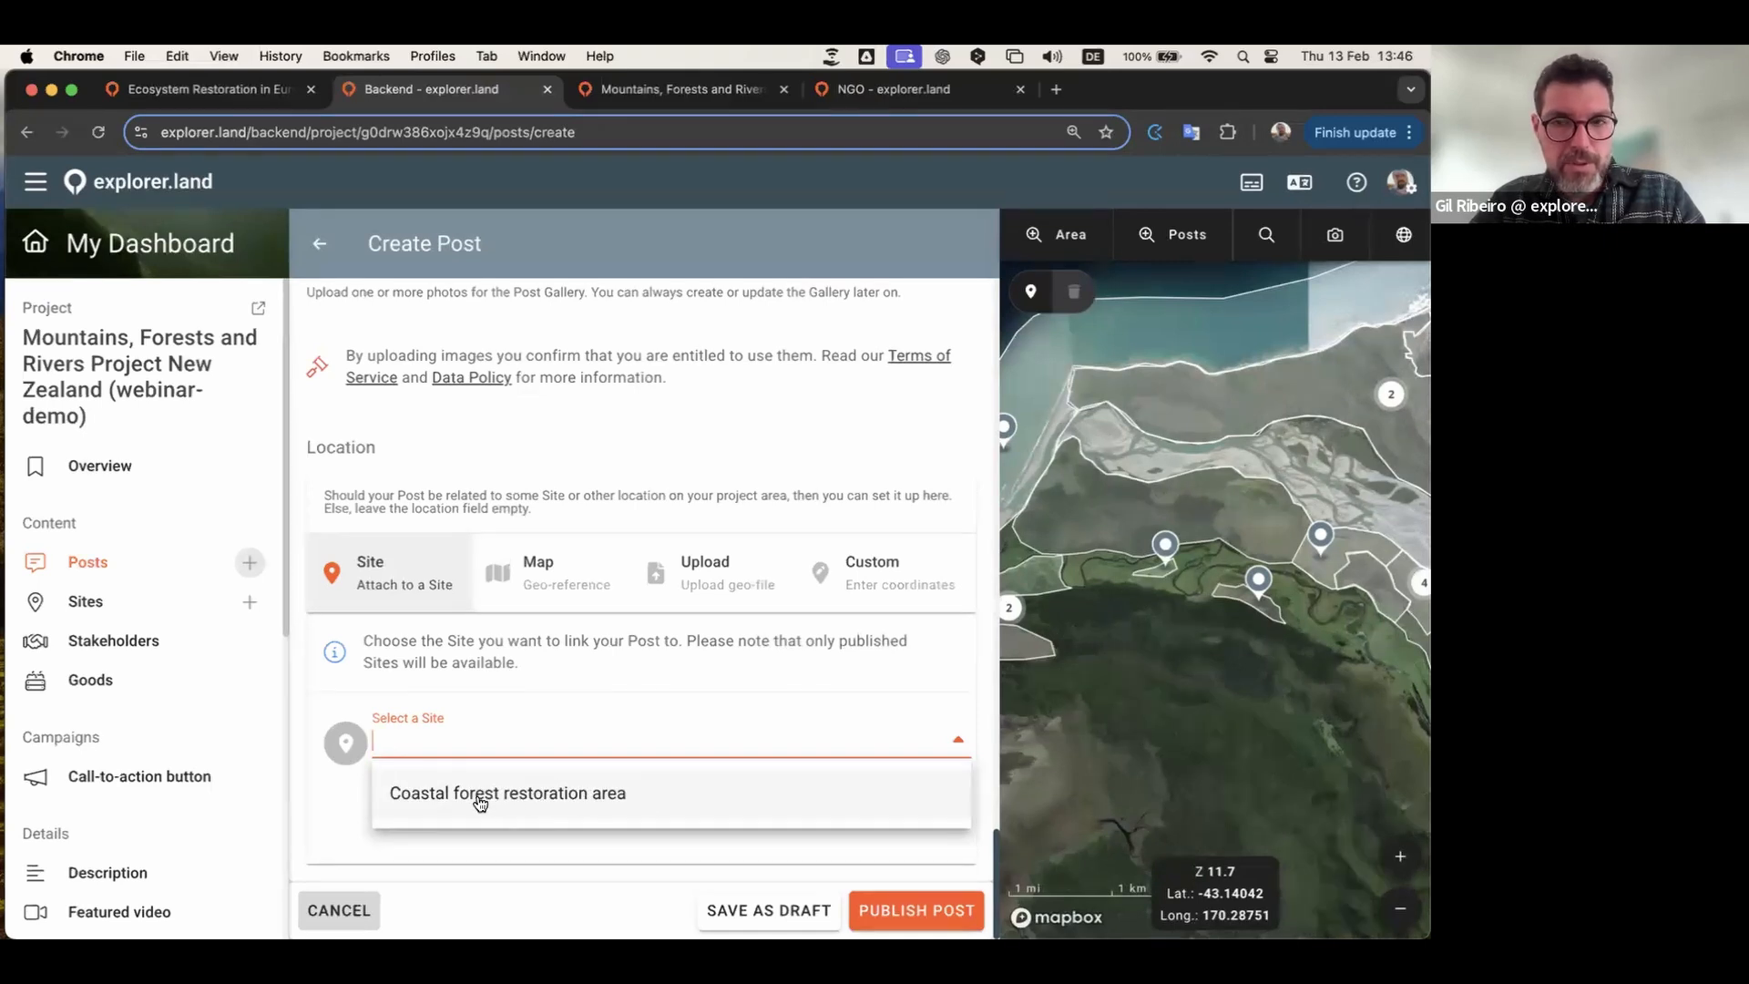
{"action": "left_click", "coordinate": [558, 798]}
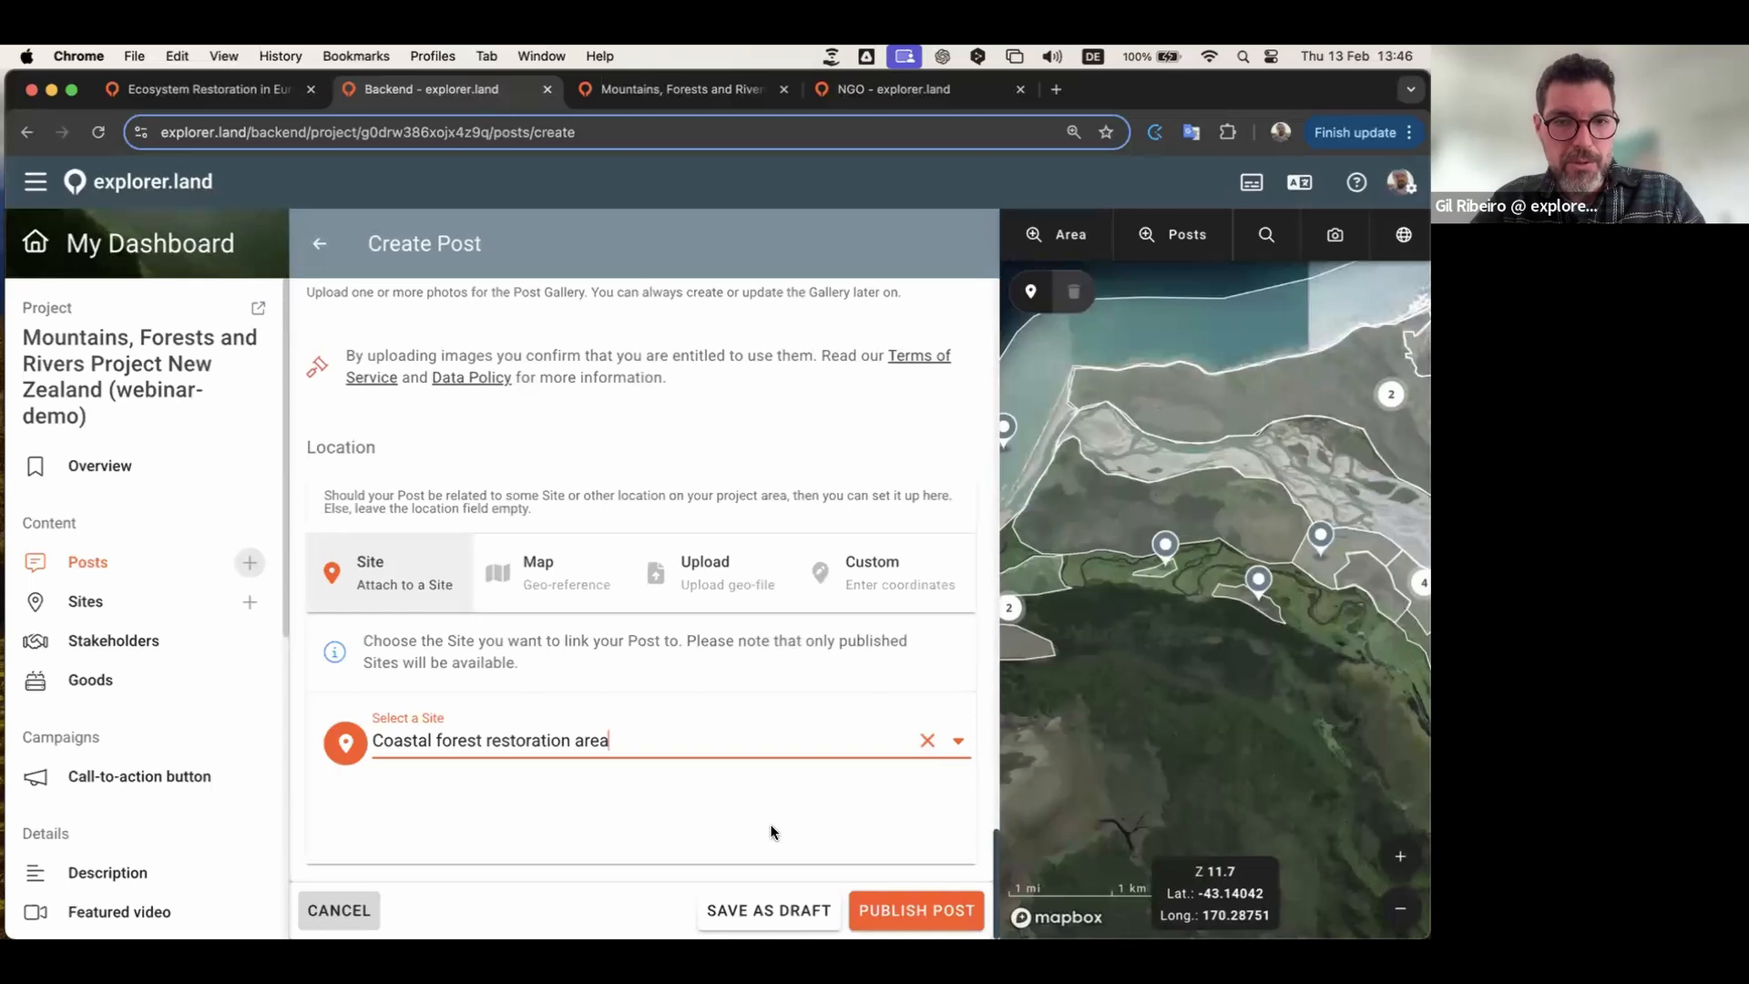
{"action": "left_click", "coordinate": [918, 911]}
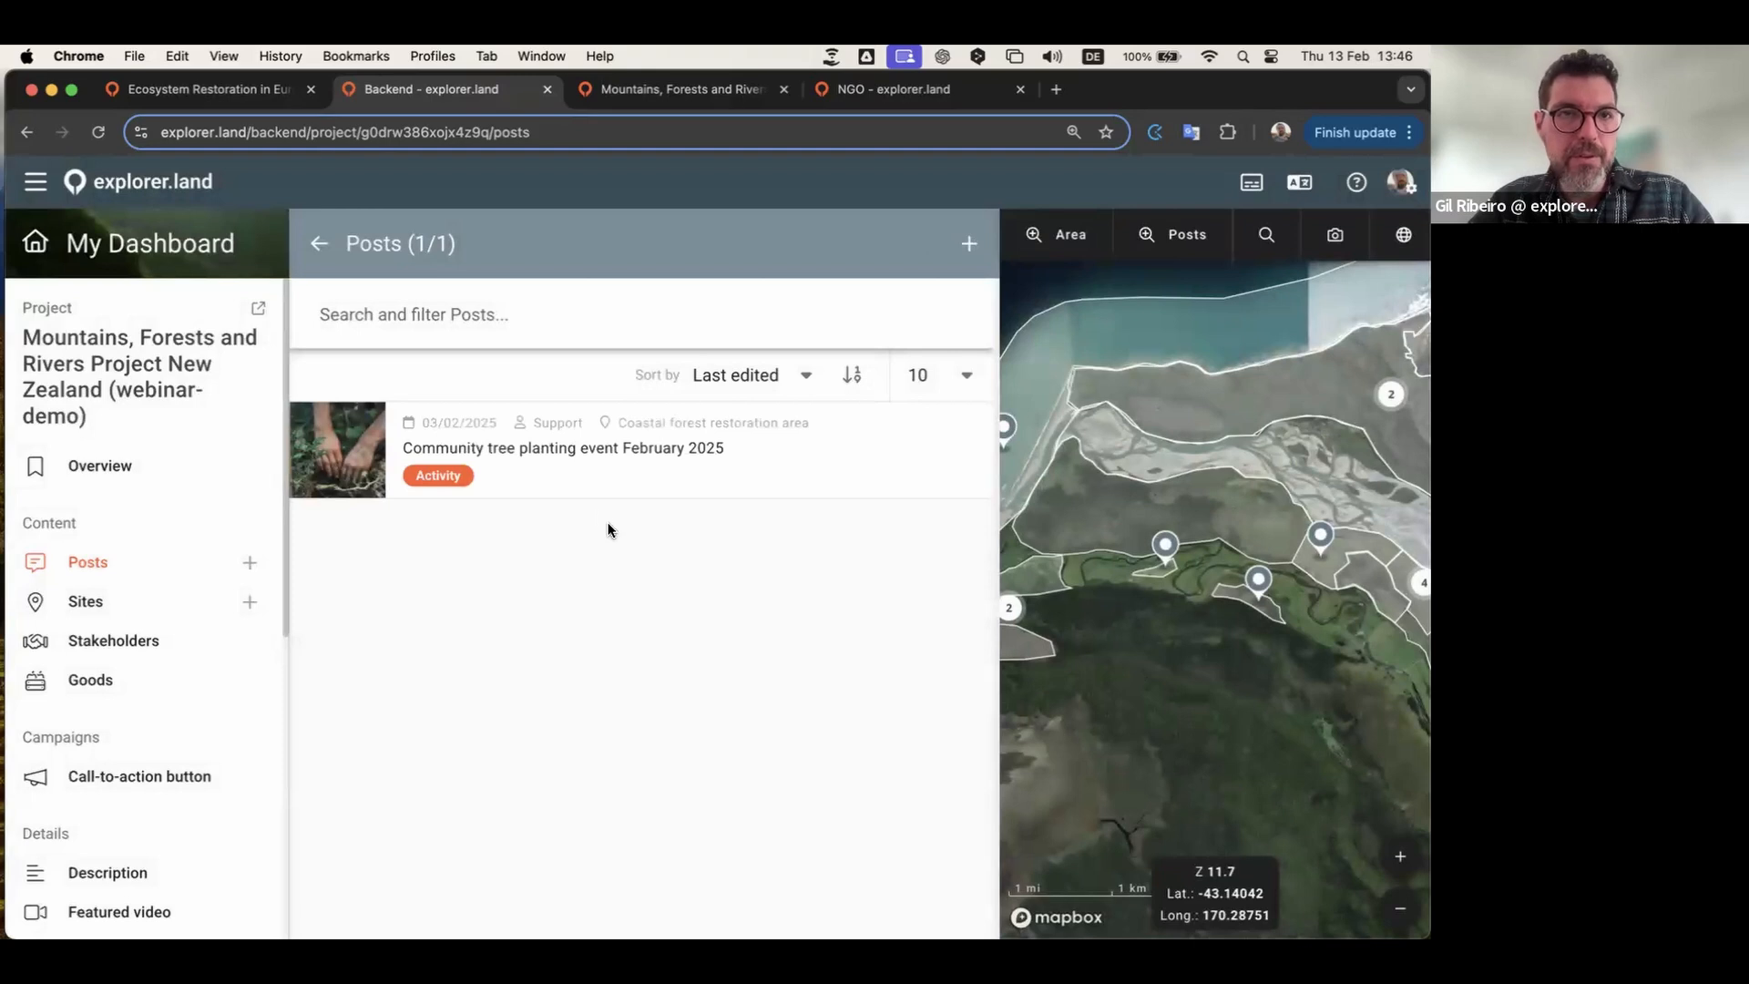
Step: Check the preview, go to the project Overview and choose Publish under Publication Status
{"action": "left_click", "coordinate": [641, 94]}
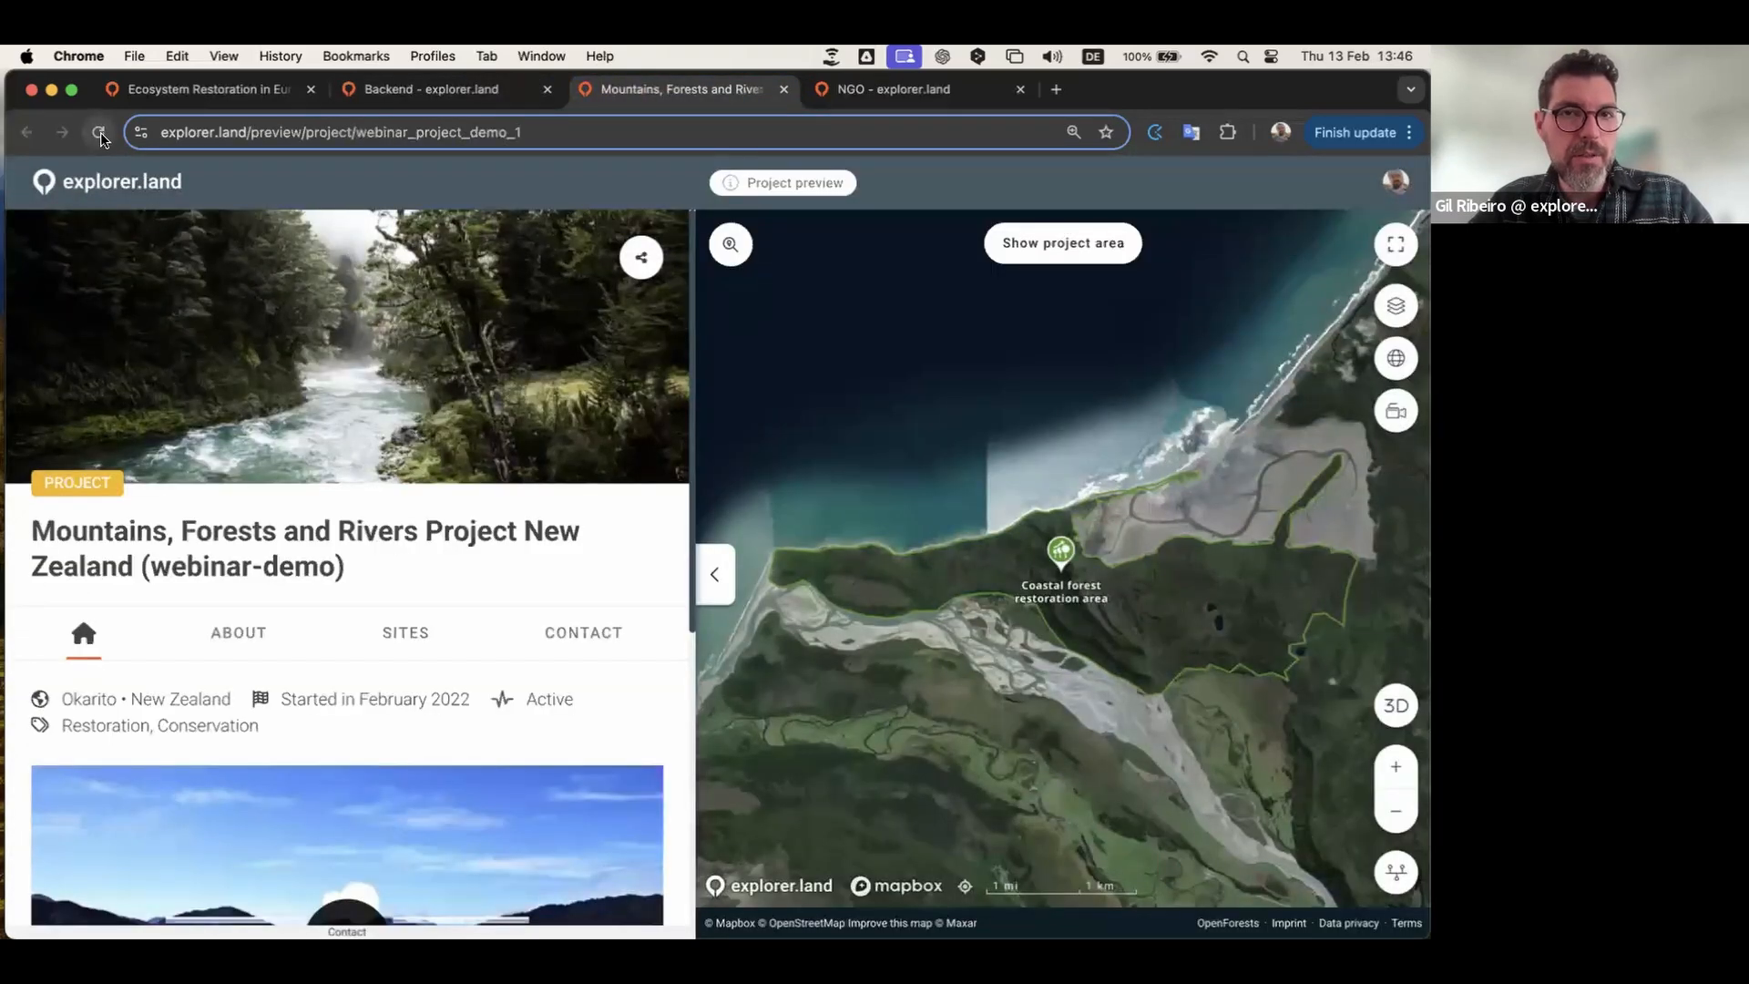
{"action": "left_click", "coordinate": [425, 91]}
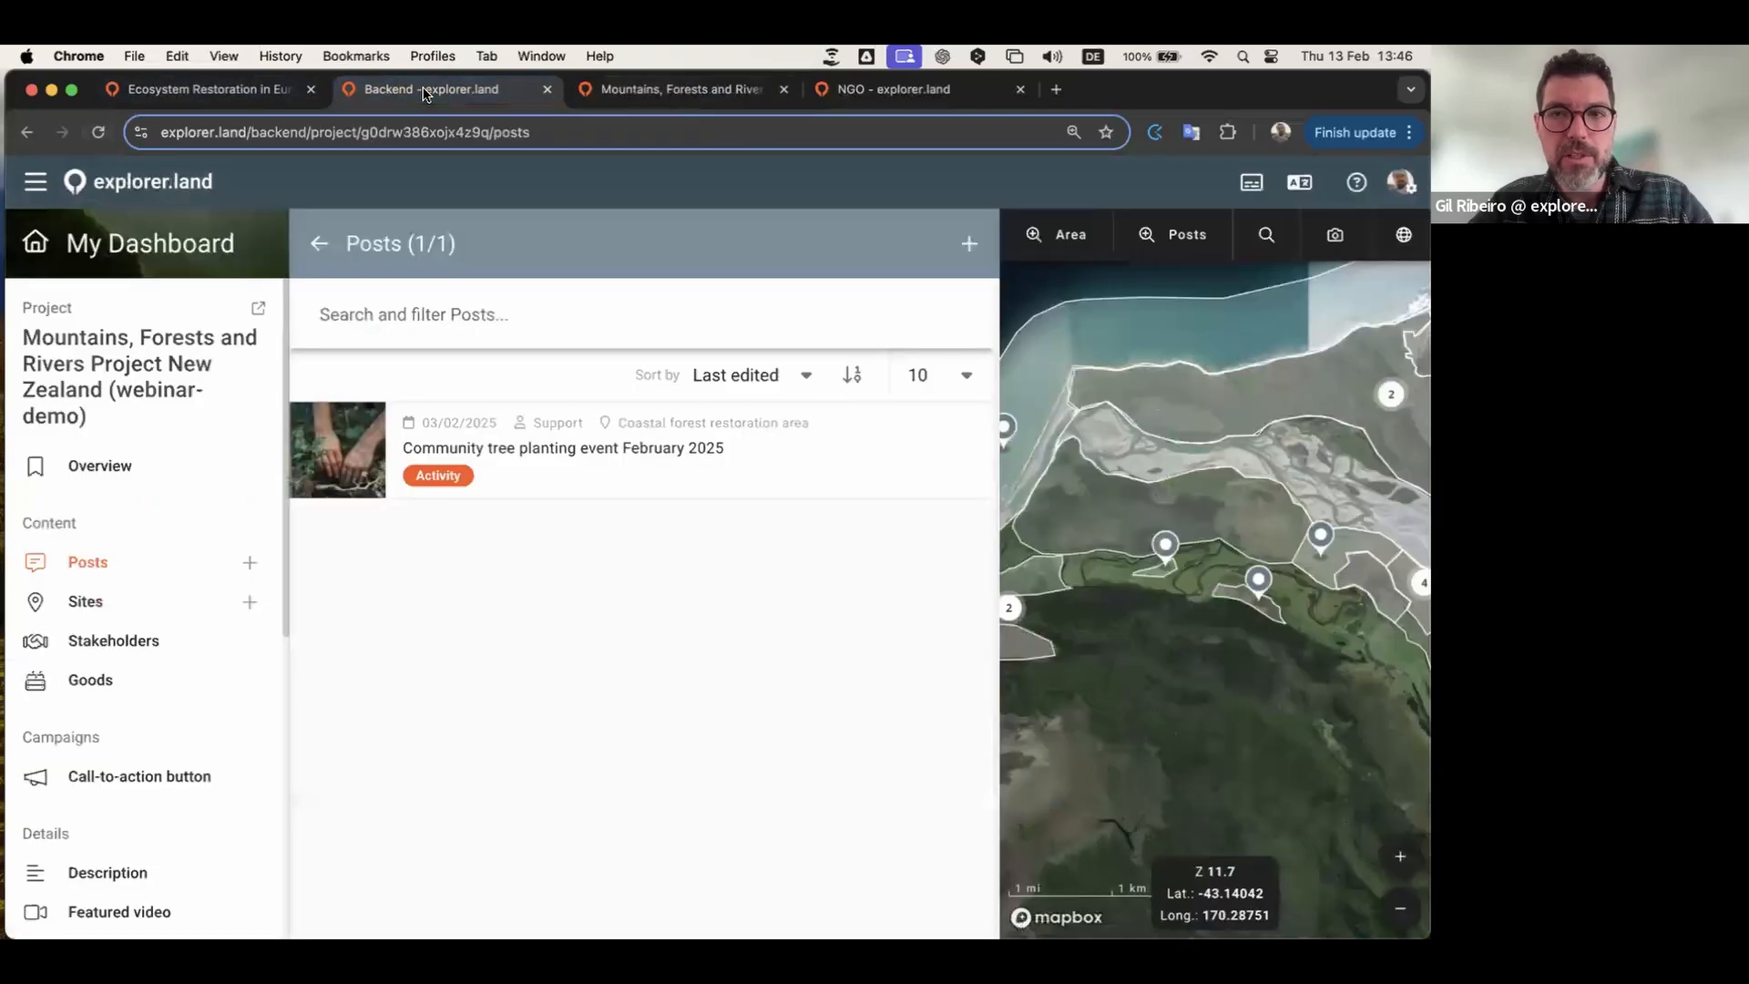
{"action": "left_click", "coordinate": [323, 247]}
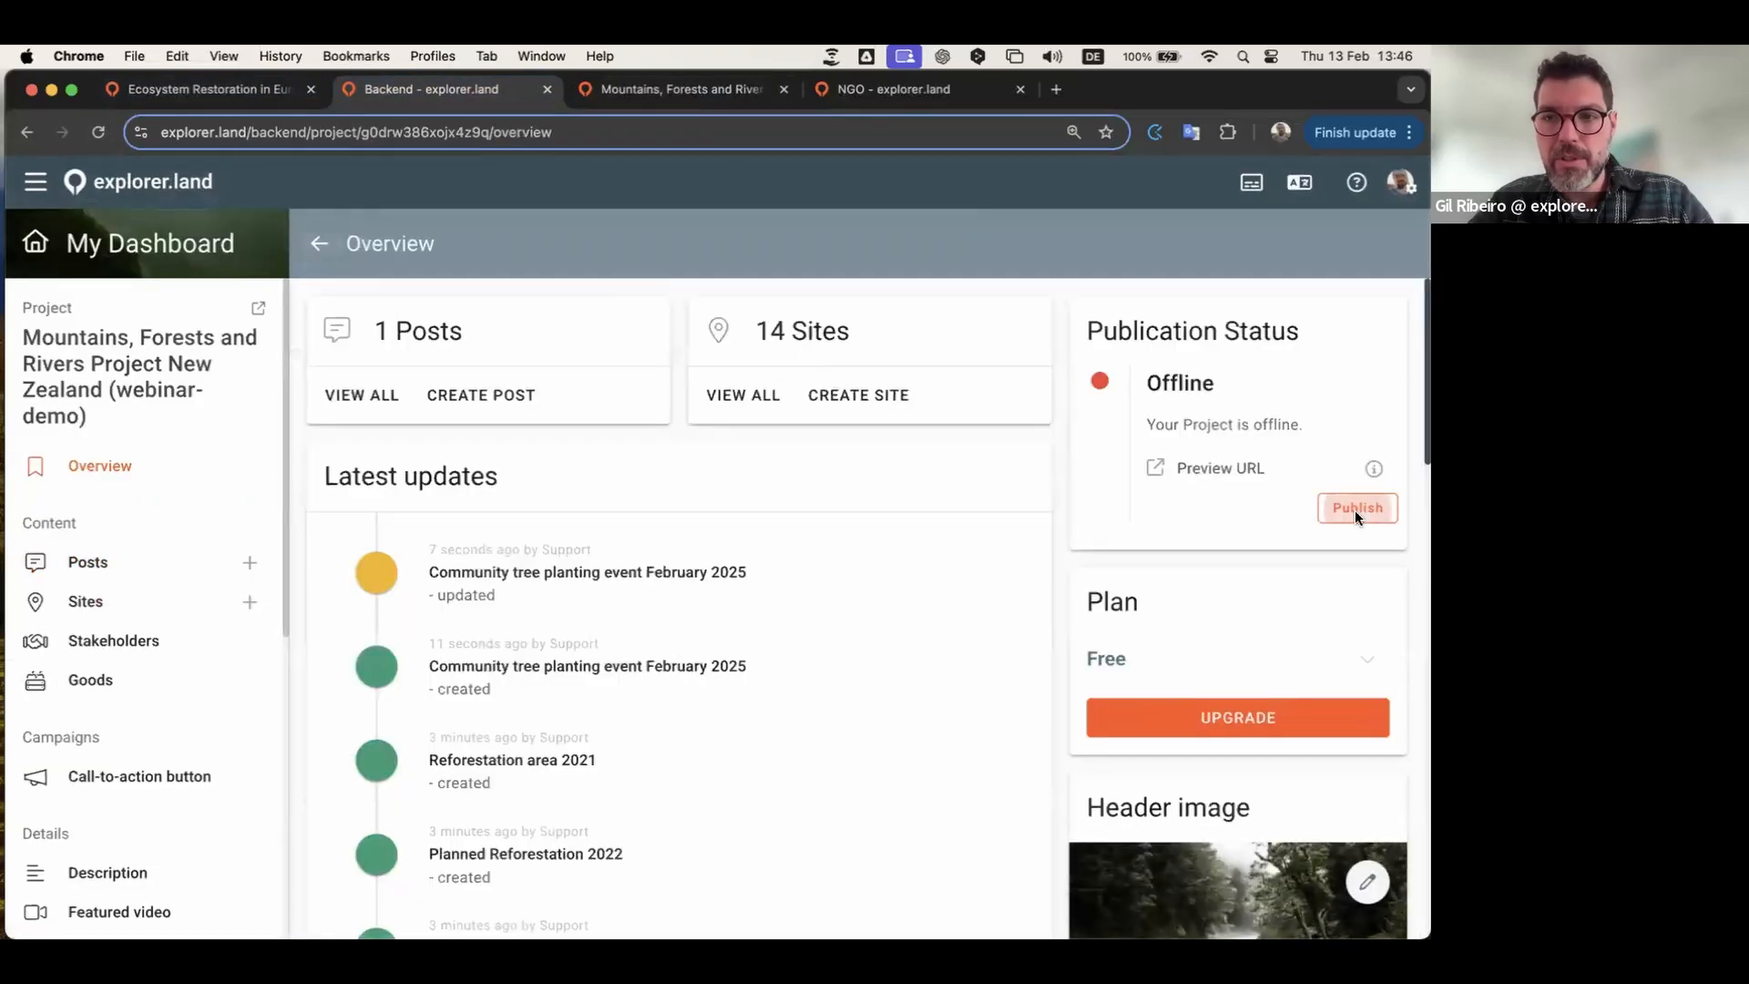
{"action": "left_click", "coordinate": [1355, 512]}
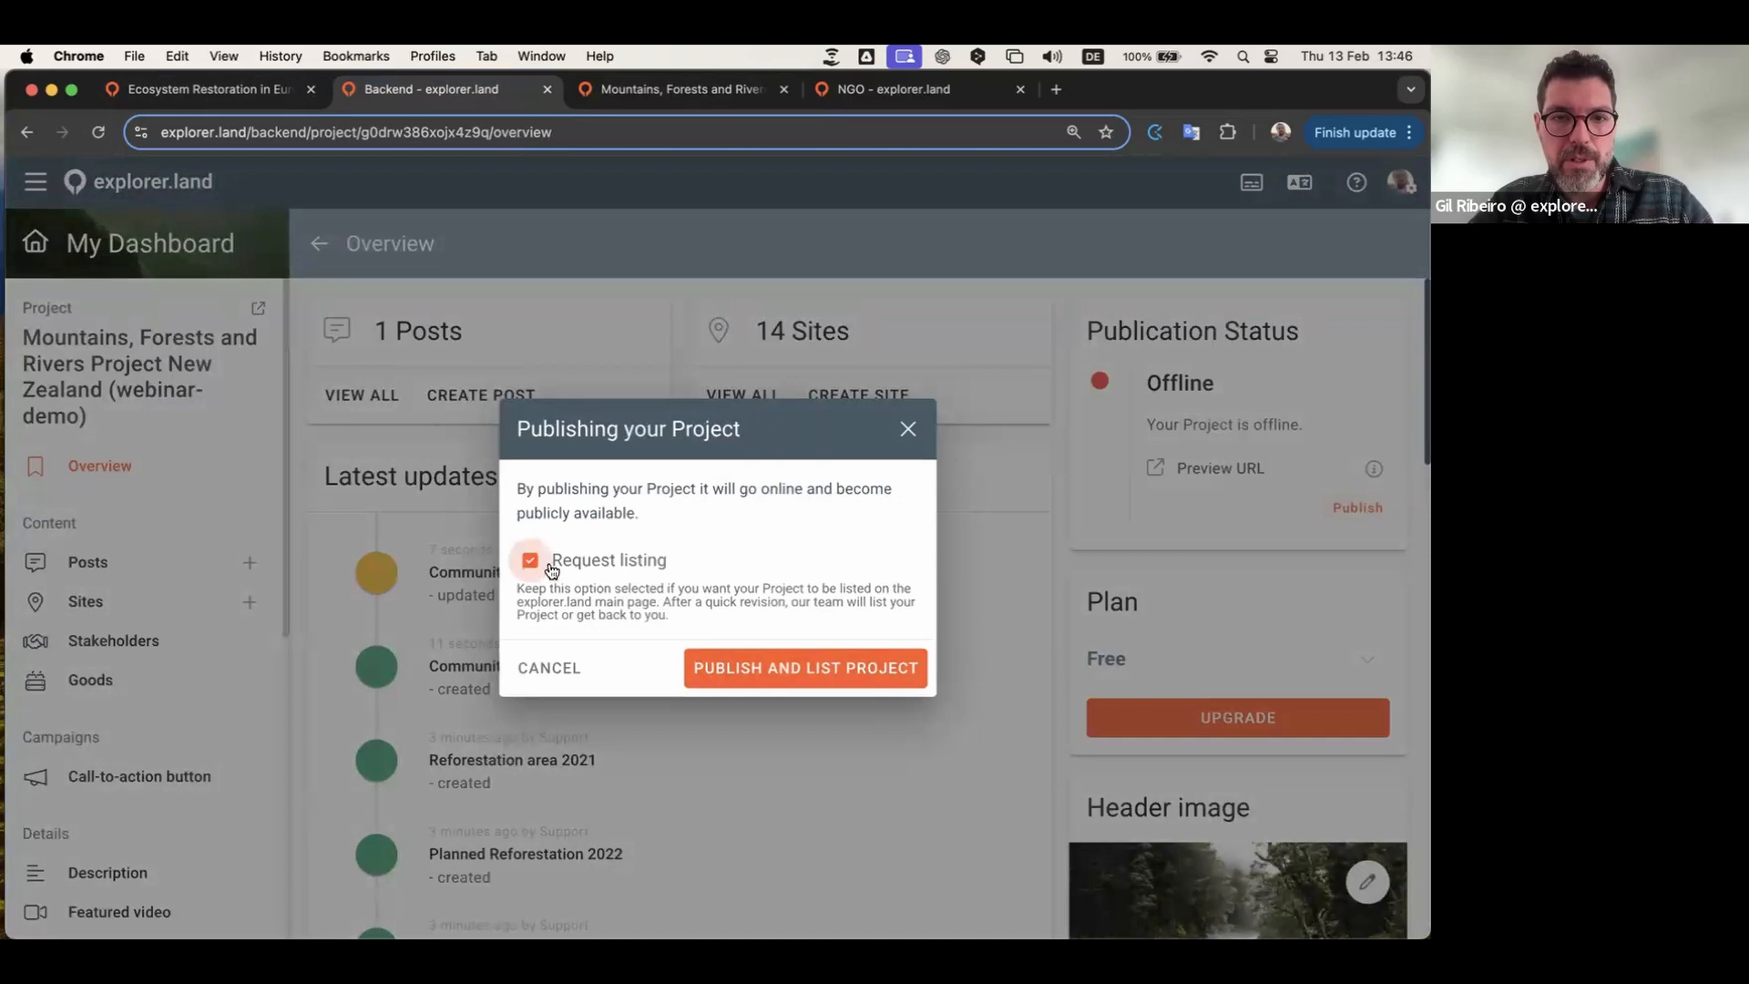
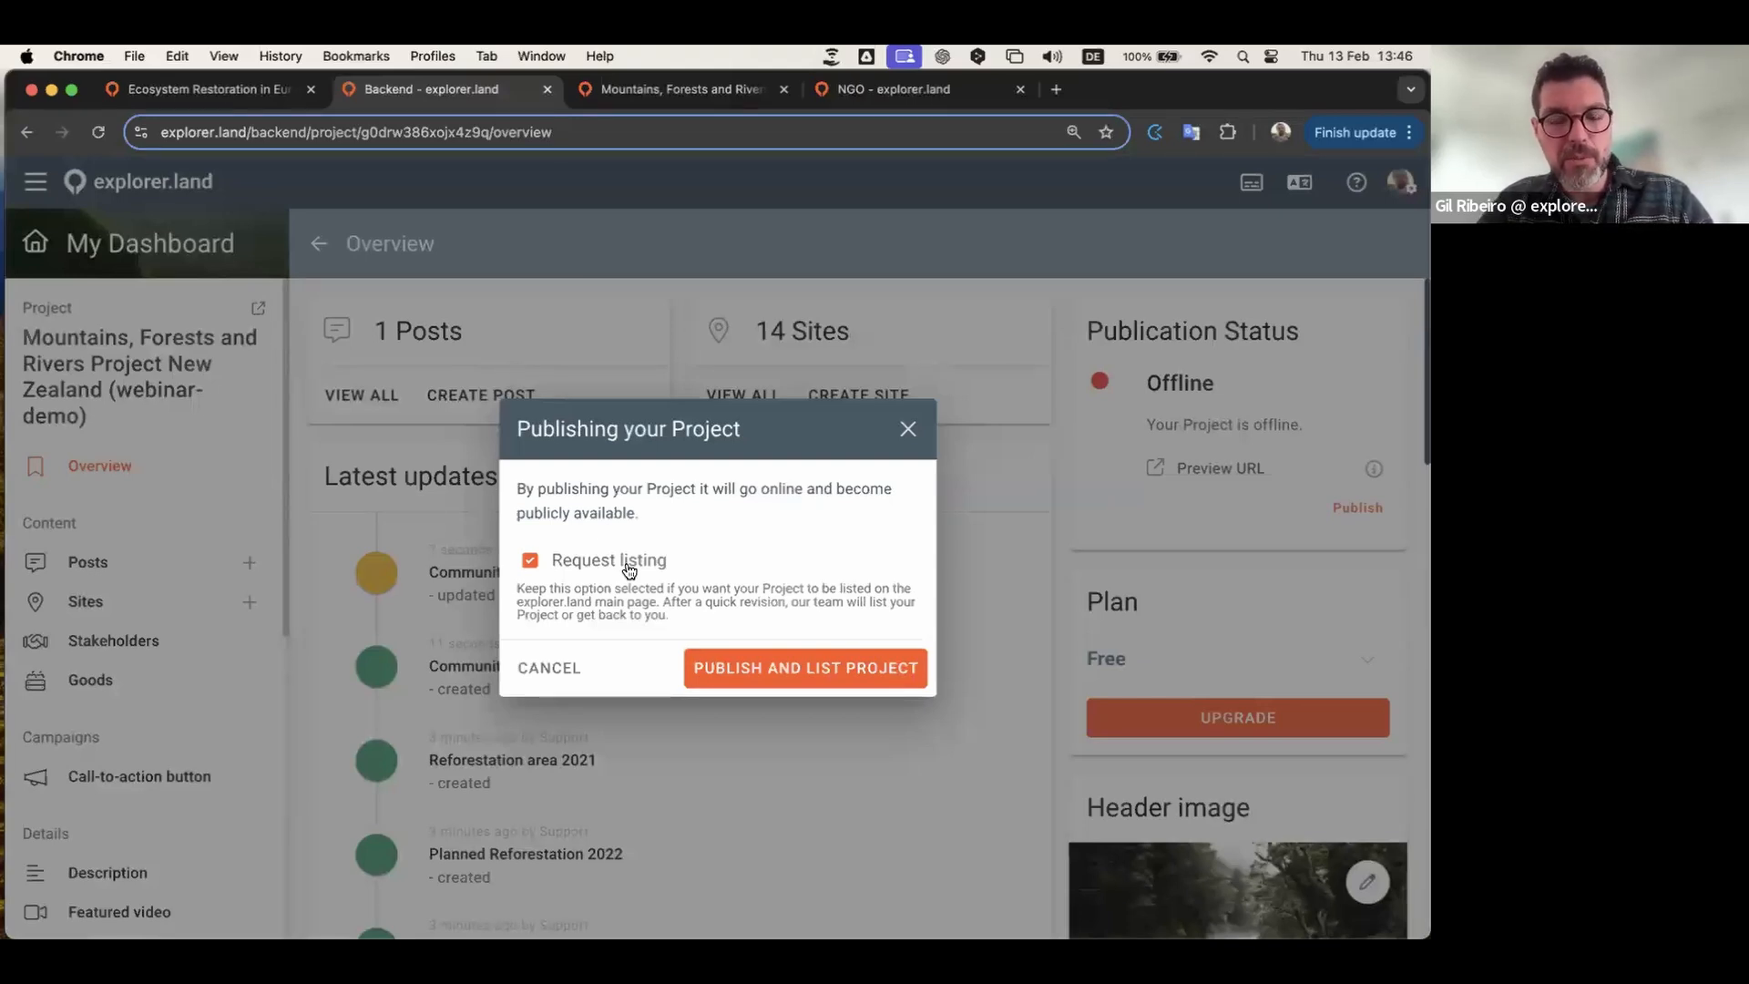
Step: Publish the project without a listing request, so it is Live but Unlisted
{"action": "left_click", "coordinate": [530, 561]}
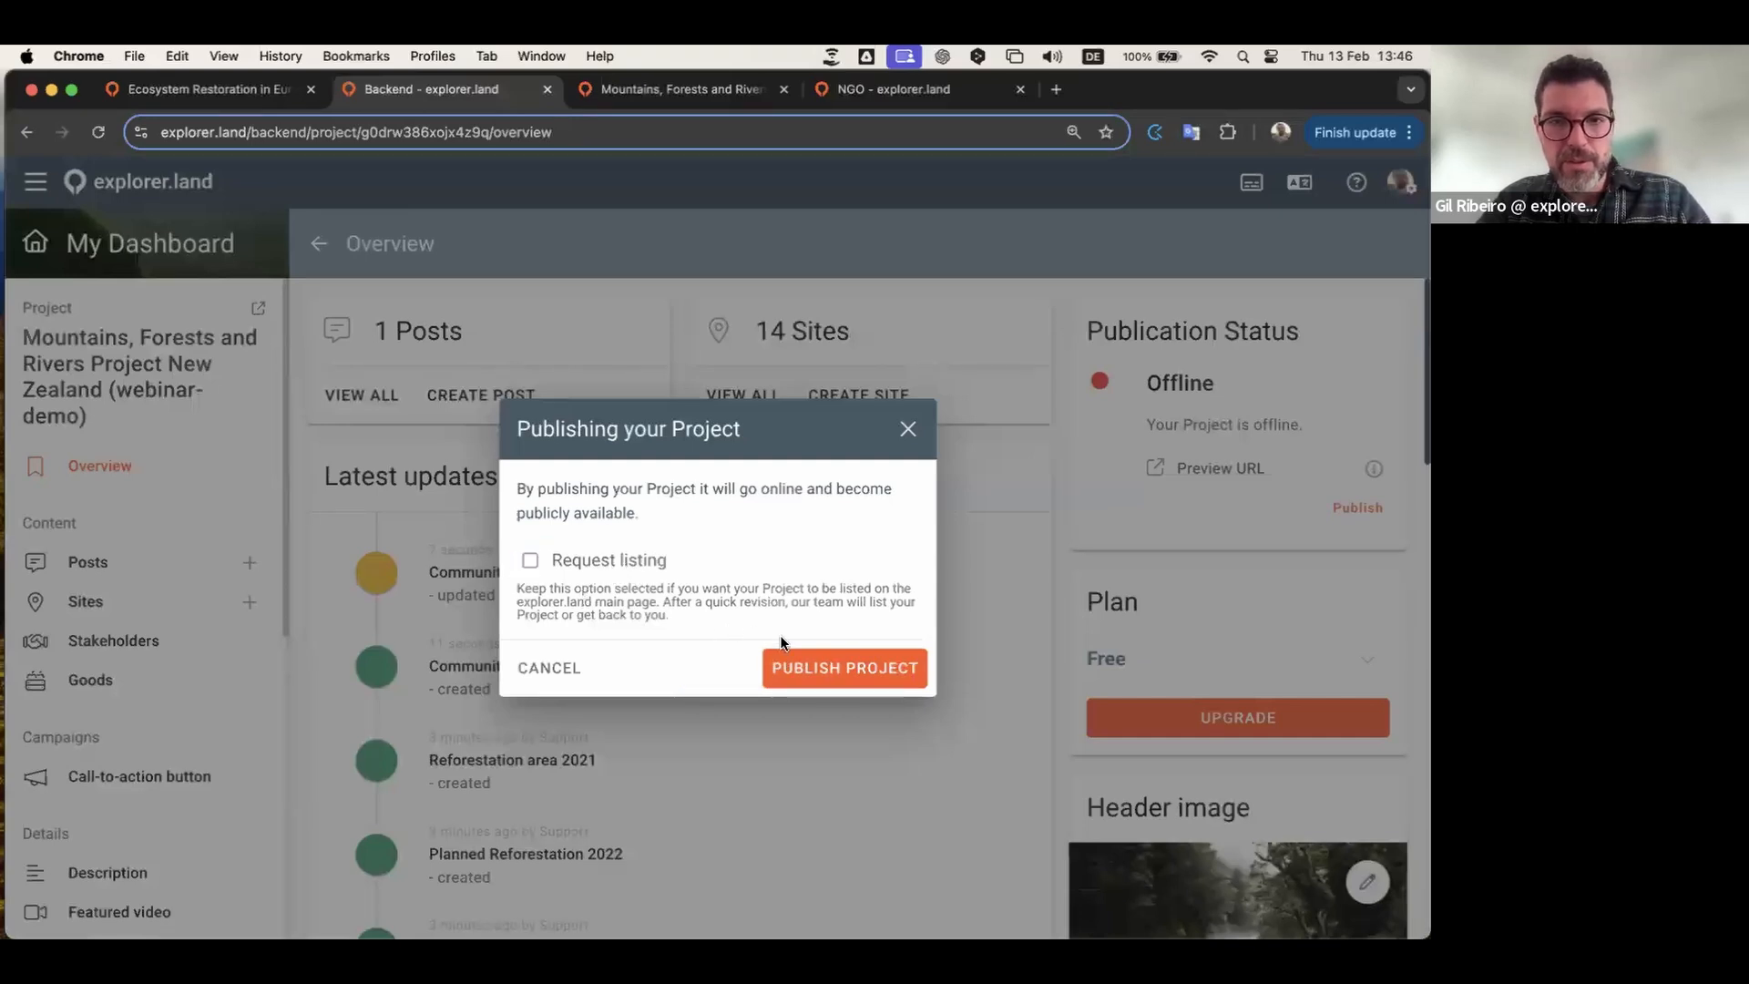
{"action": "left_click", "coordinate": [817, 671]}
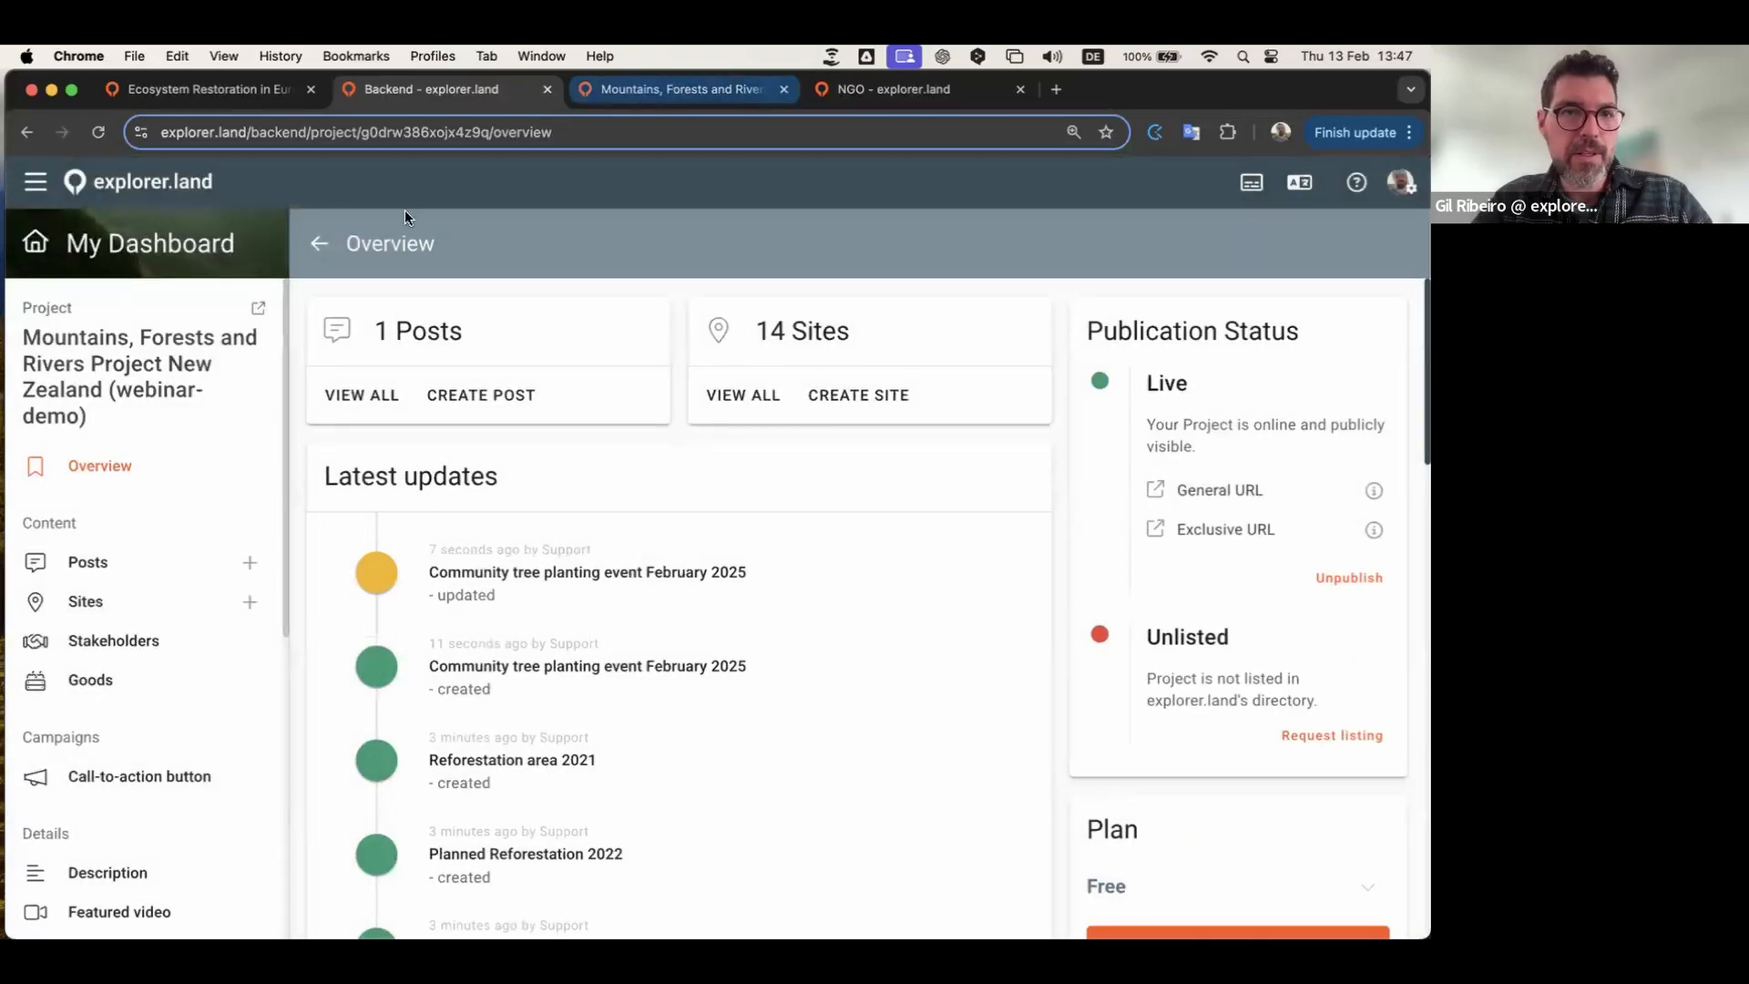
Step: Close the outdated public tab and open the project's live public page
{"action": "left_click", "coordinate": [785, 95]}
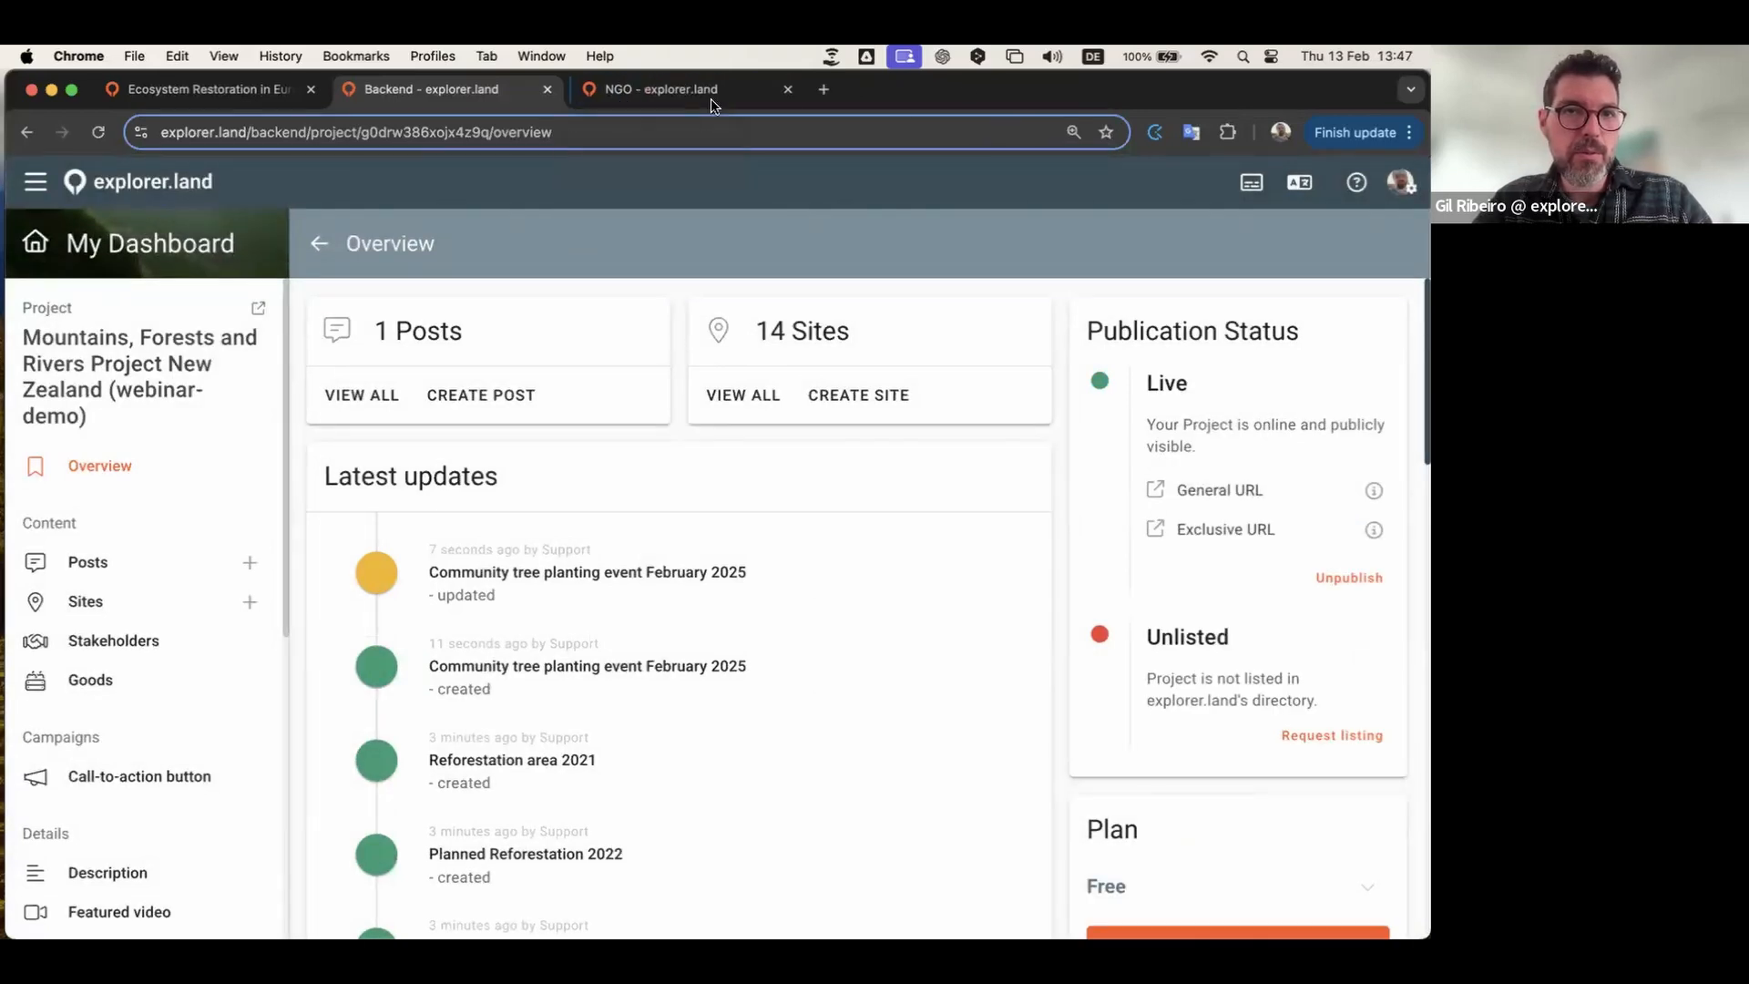
{"action": "left_click", "coordinate": [257, 310]}
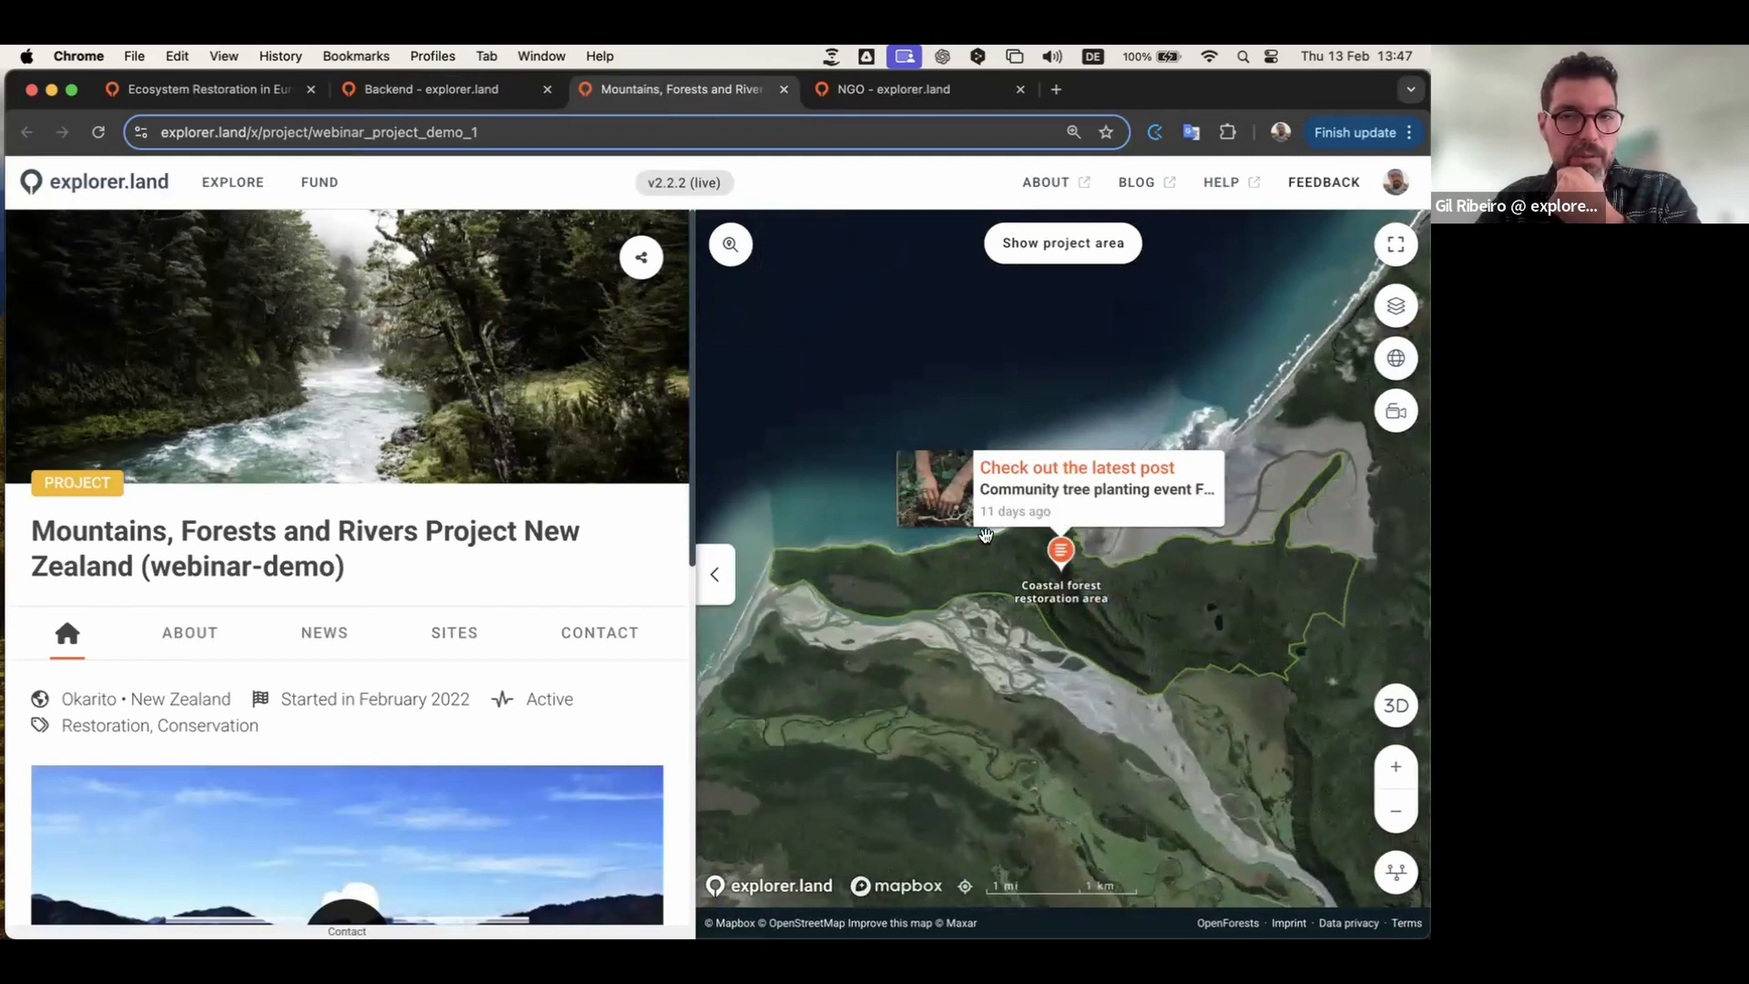
{"action": "scroll", "coordinate": [477, 648], "scroll_direction": "down", "scroll_amount": 3}
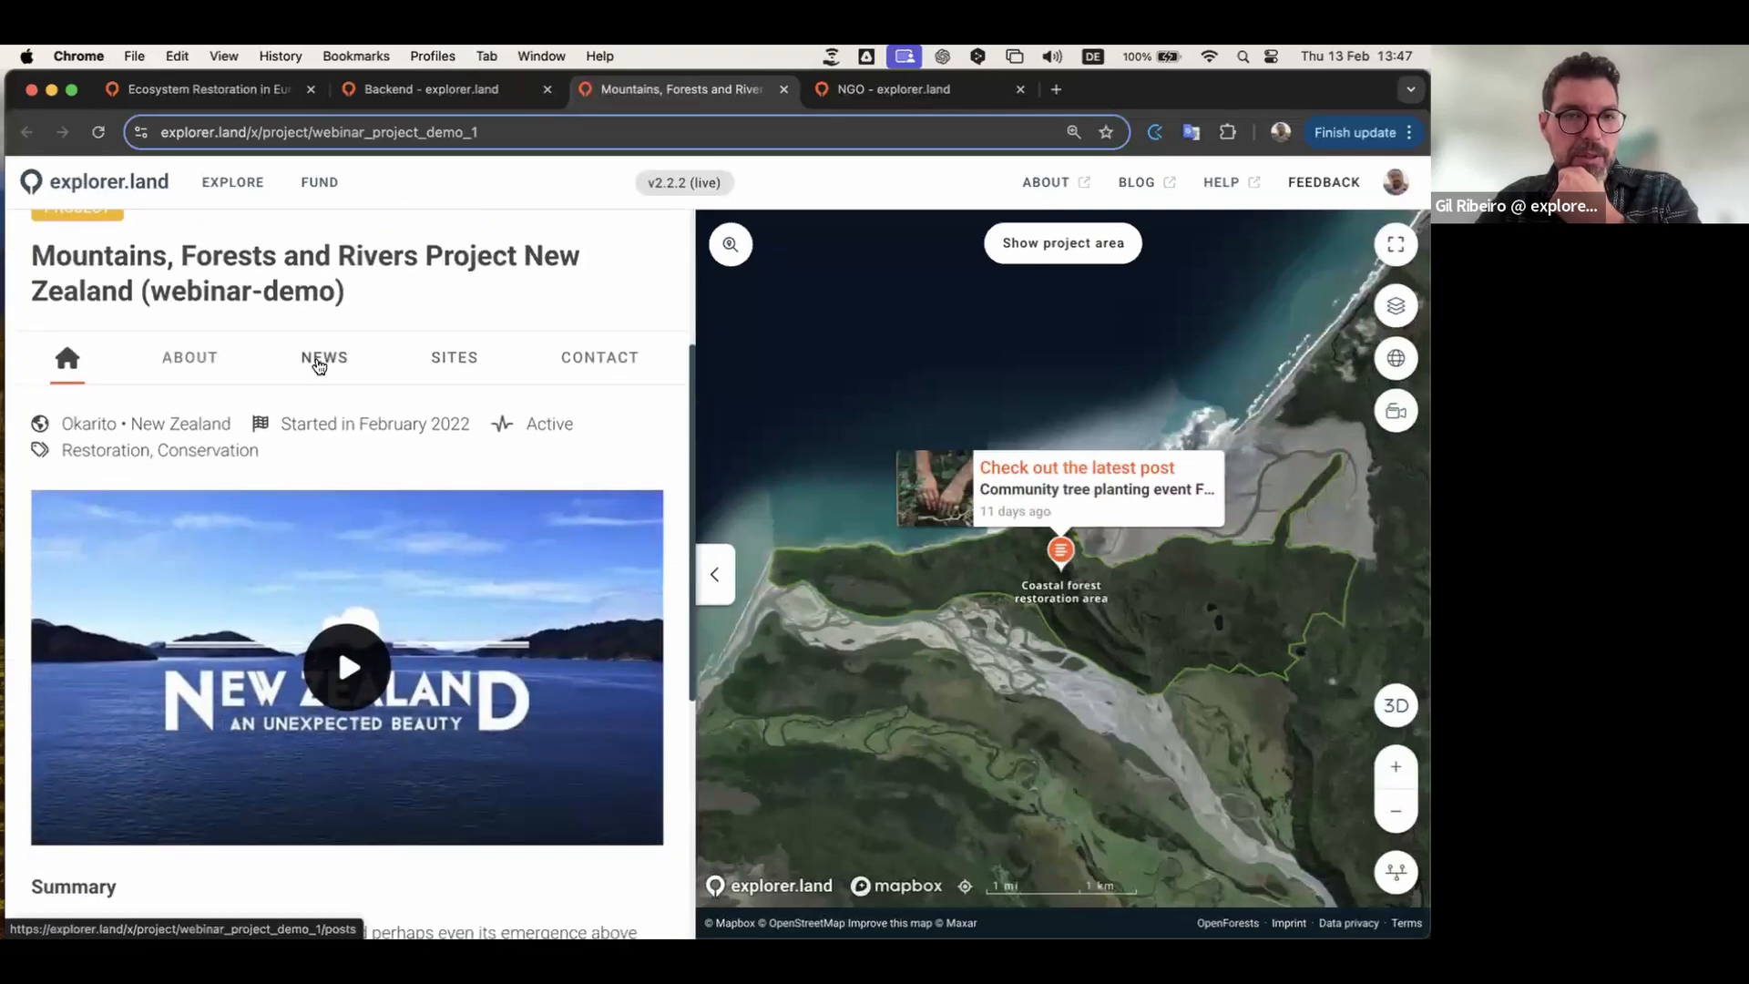
Step: Check the Sites and News tabs and open the 'Community tree planting event February 2025' post
{"action": "left_click", "coordinate": [453, 359]}
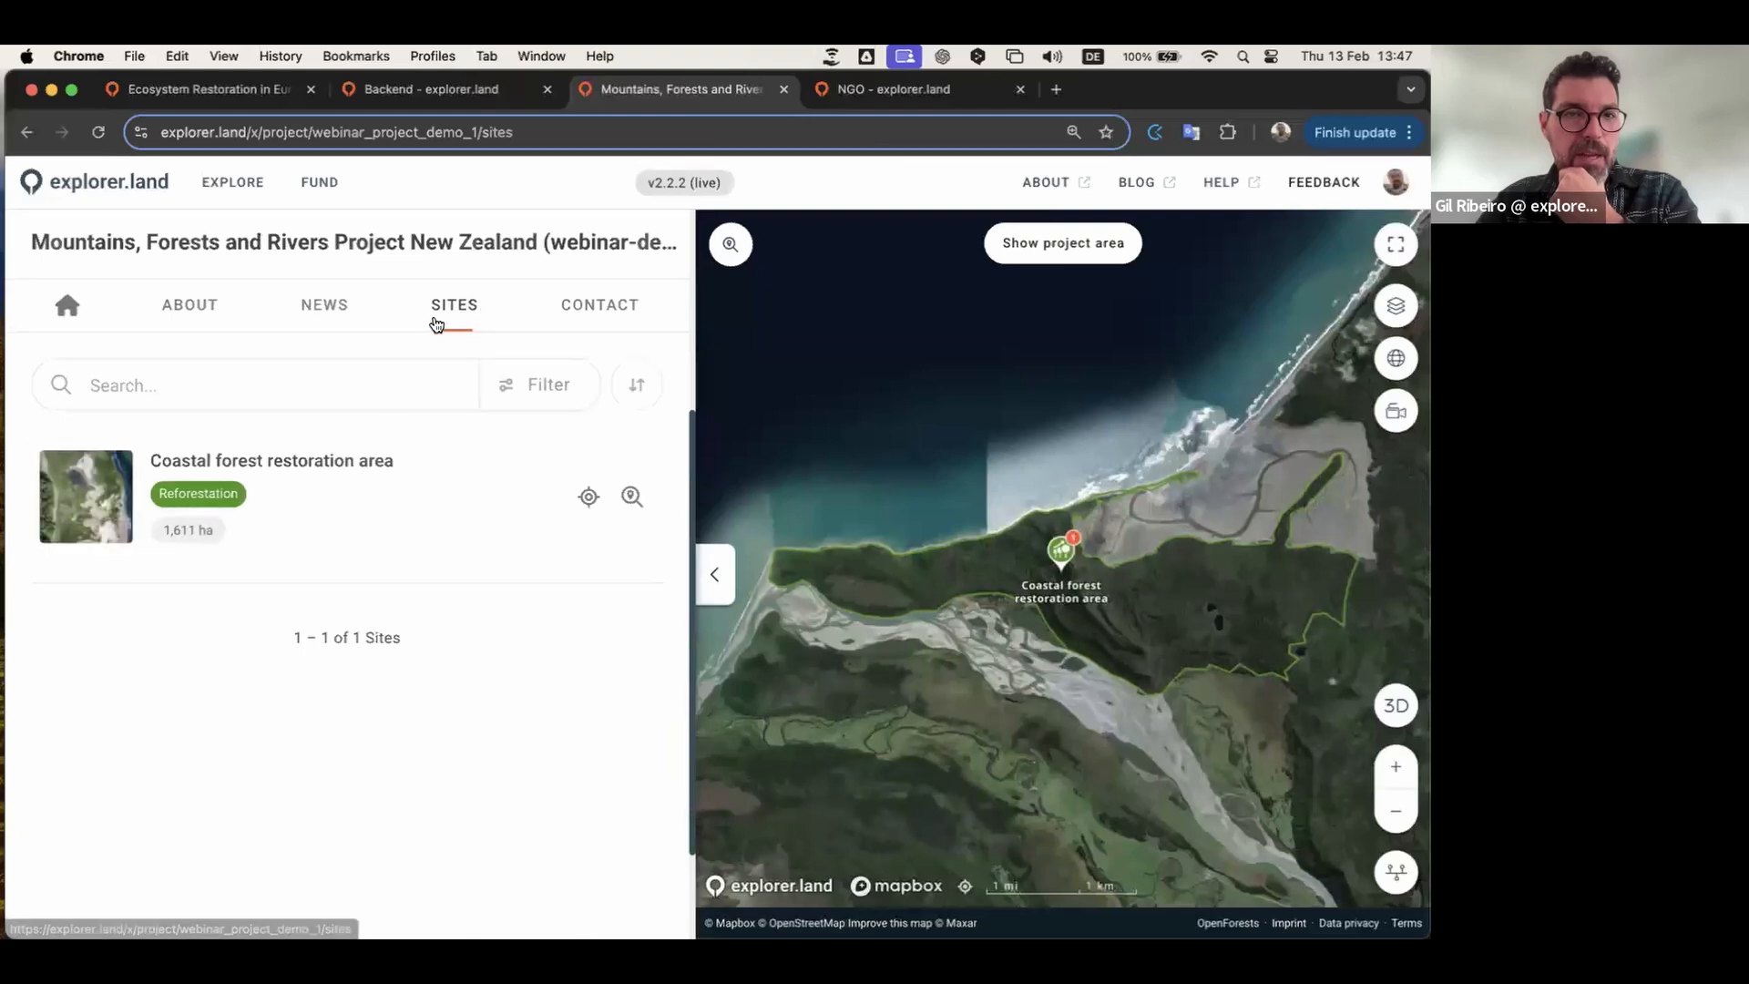
{"action": "left_click", "coordinate": [324, 307]}
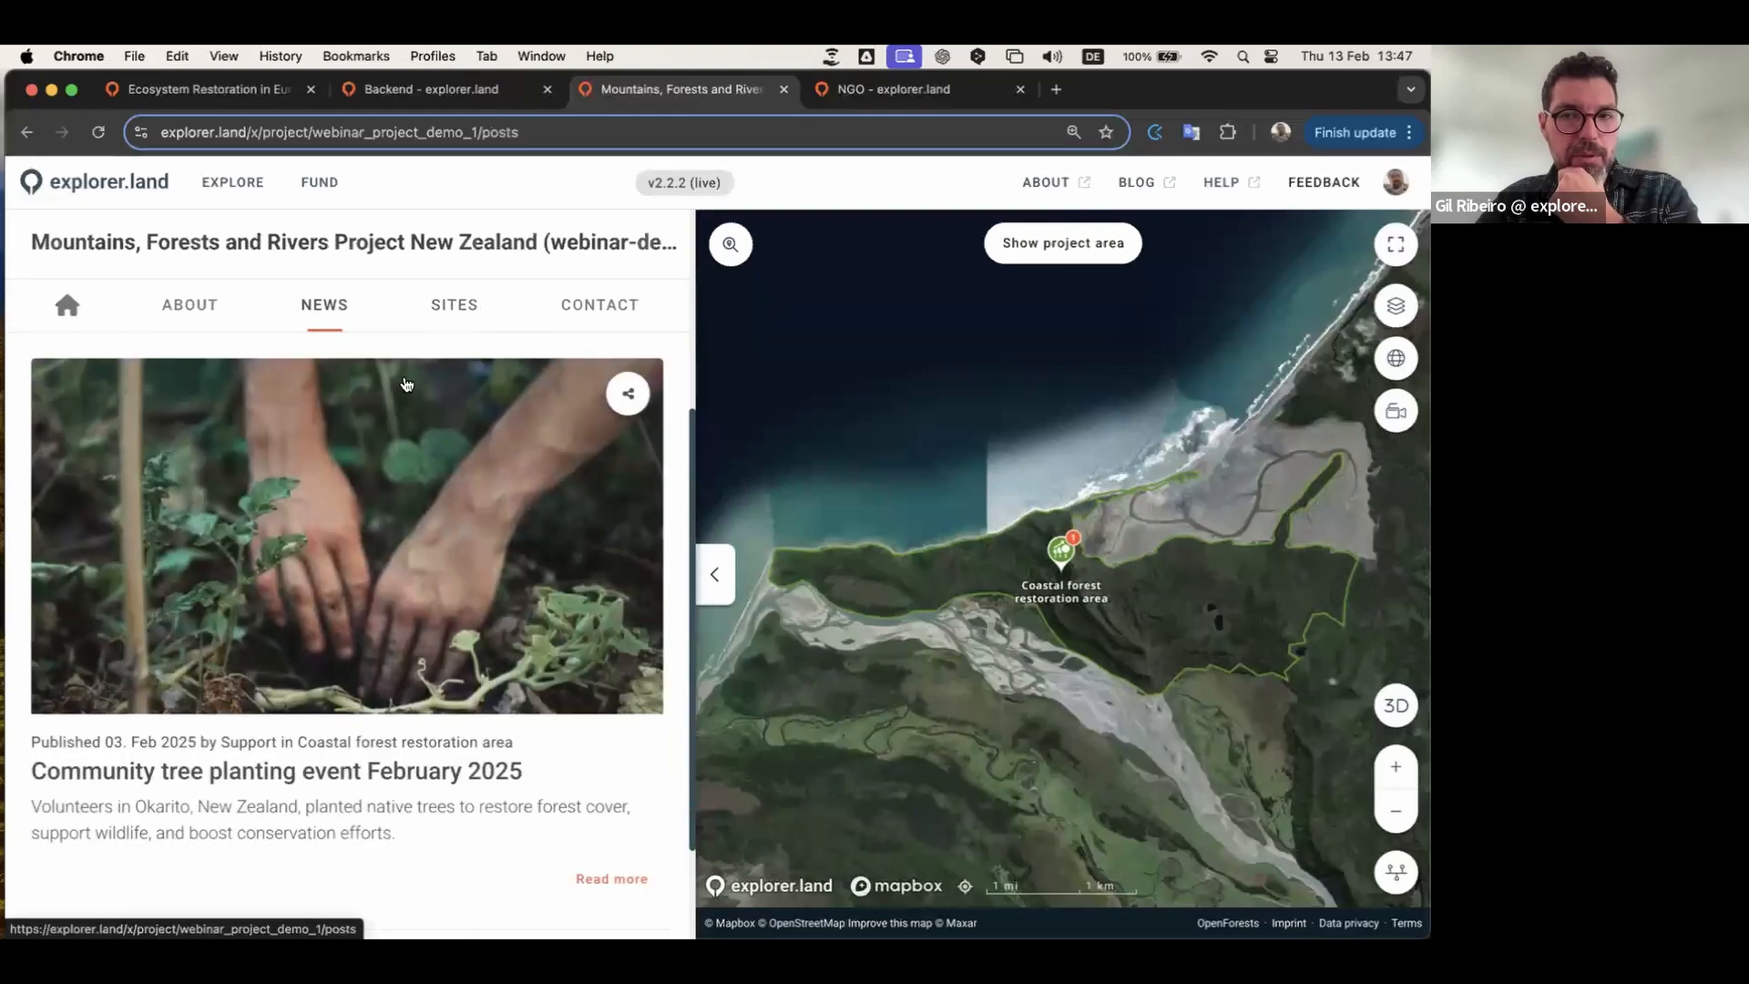
{"action": "scroll", "coordinate": [484, 742], "scroll_direction": "down", "scroll_amount": 3}
{"action": "left_click", "coordinate": [470, 619]}
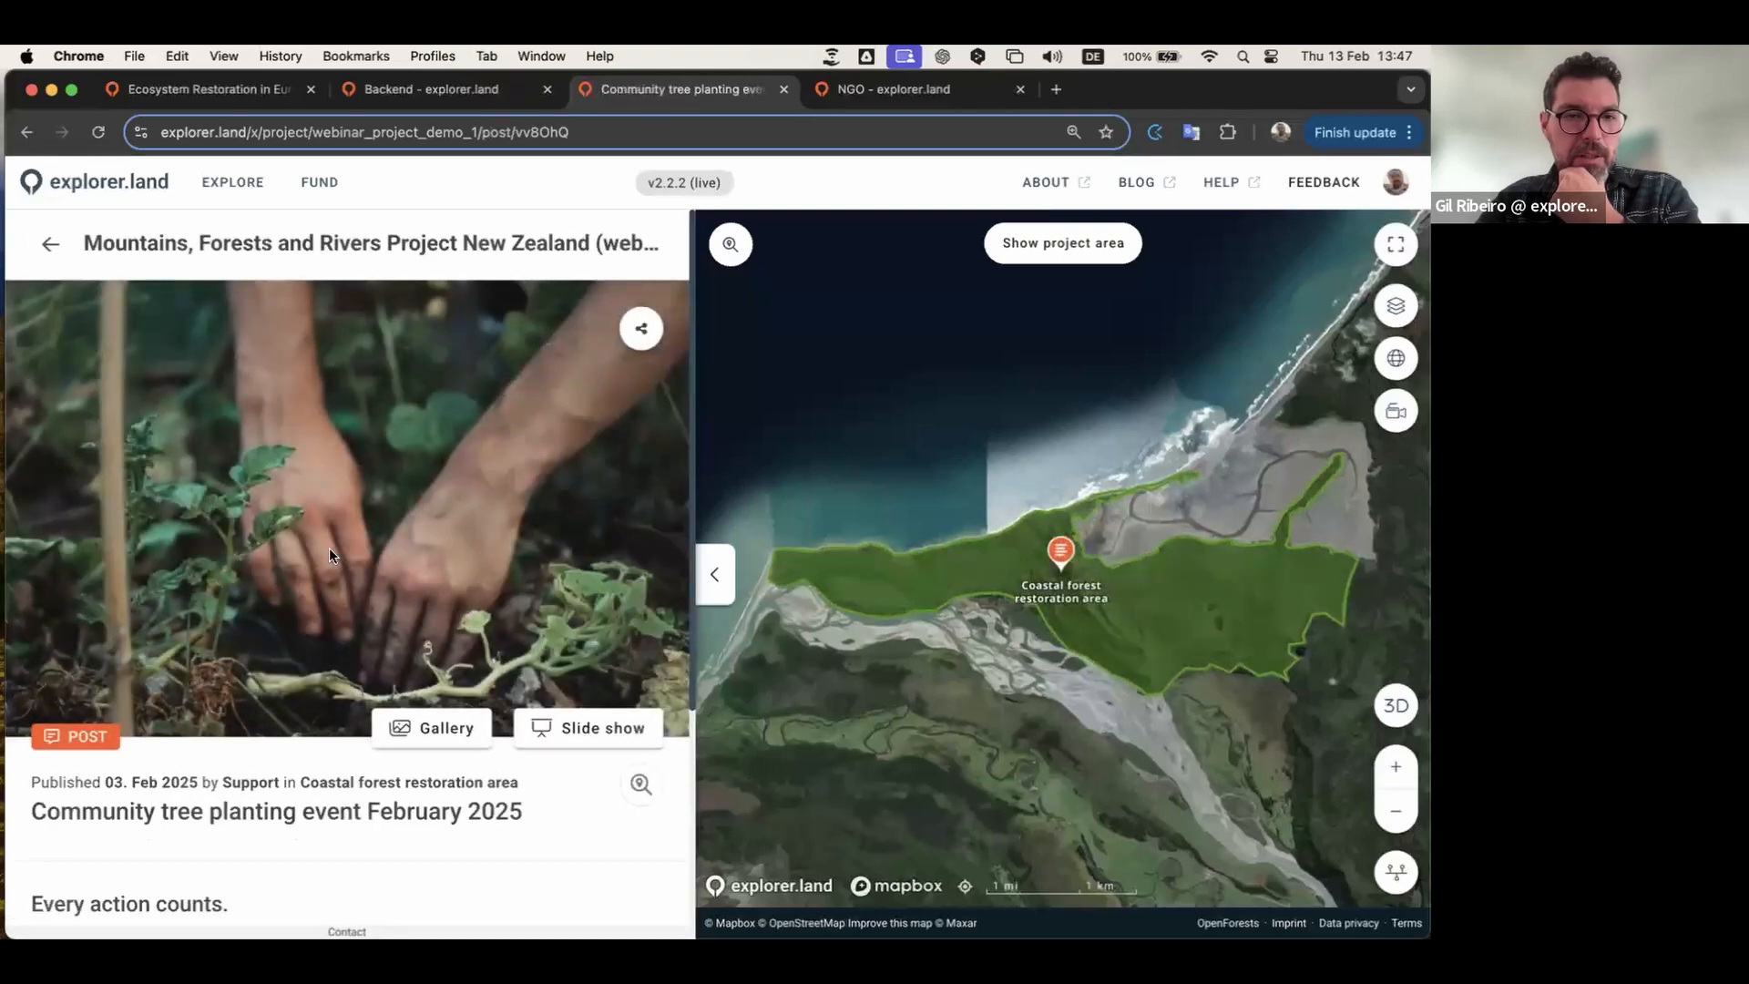
Step: View all five photos of the post's gallery full-screen
{"action": "scroll", "coordinate": [329, 548], "scroll_direction": "down", "scroll_amount": 3}
{"action": "left_click", "coordinate": [435, 395]}
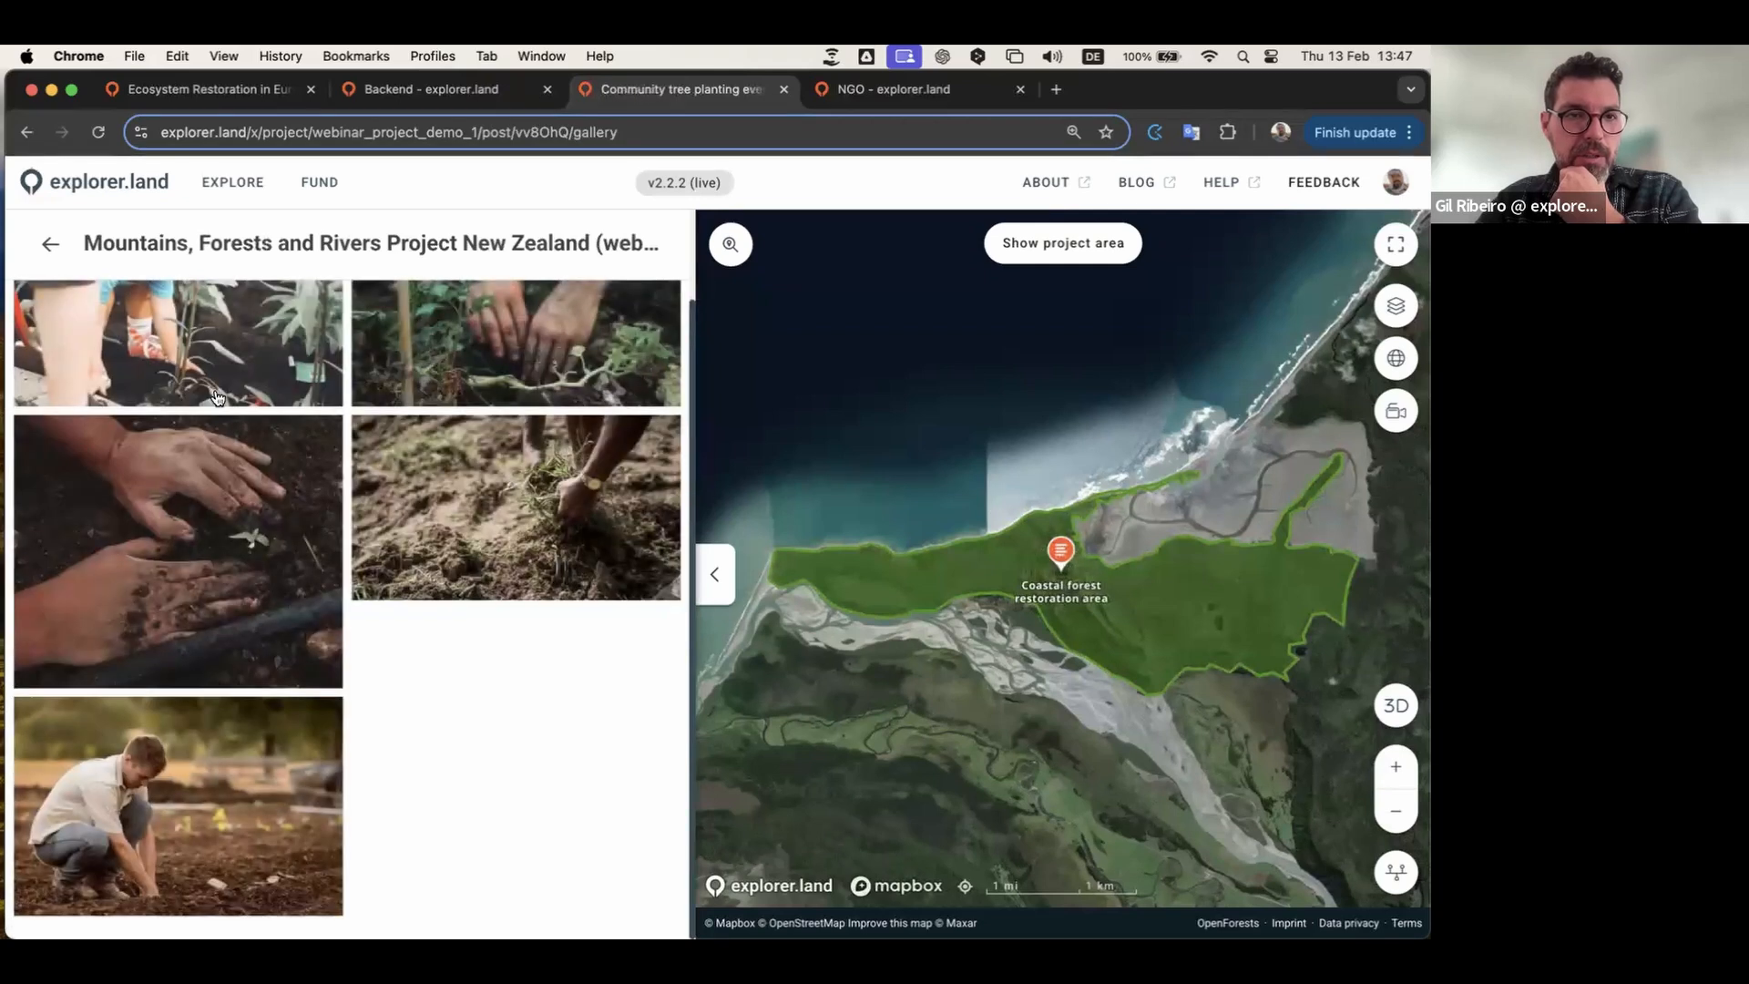
{"action": "left_click", "coordinate": [227, 372]}
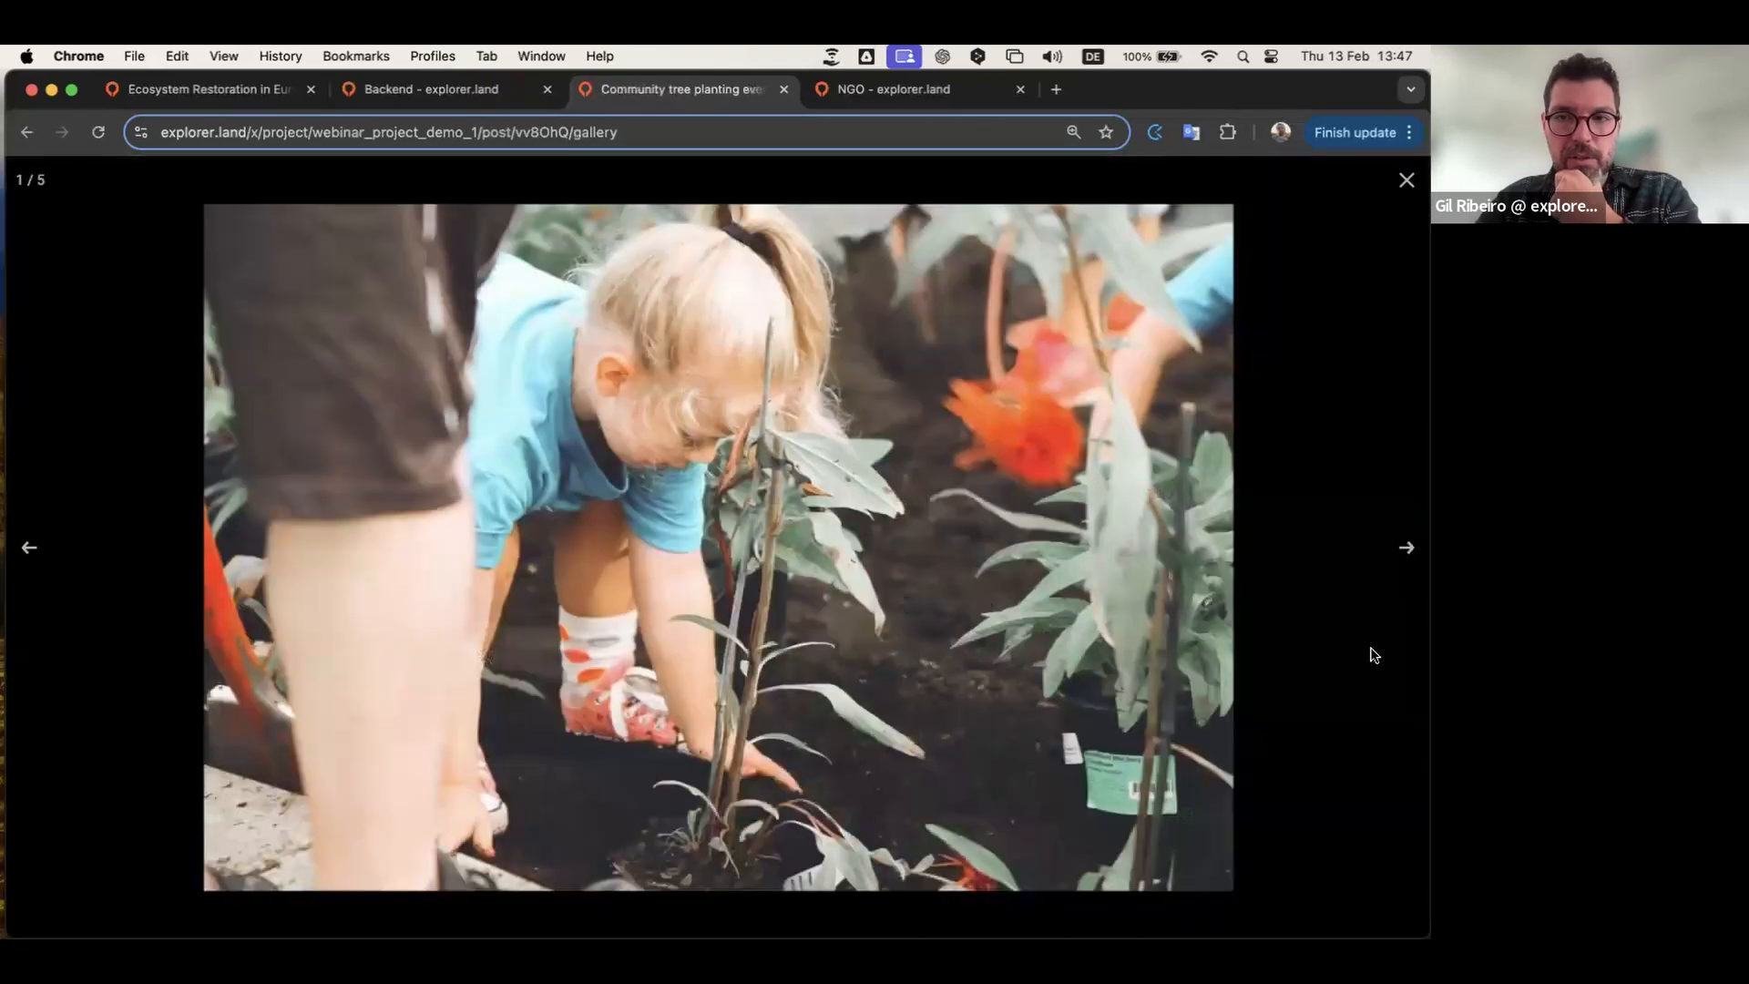
{"action": "left_click", "coordinate": [1407, 546]}
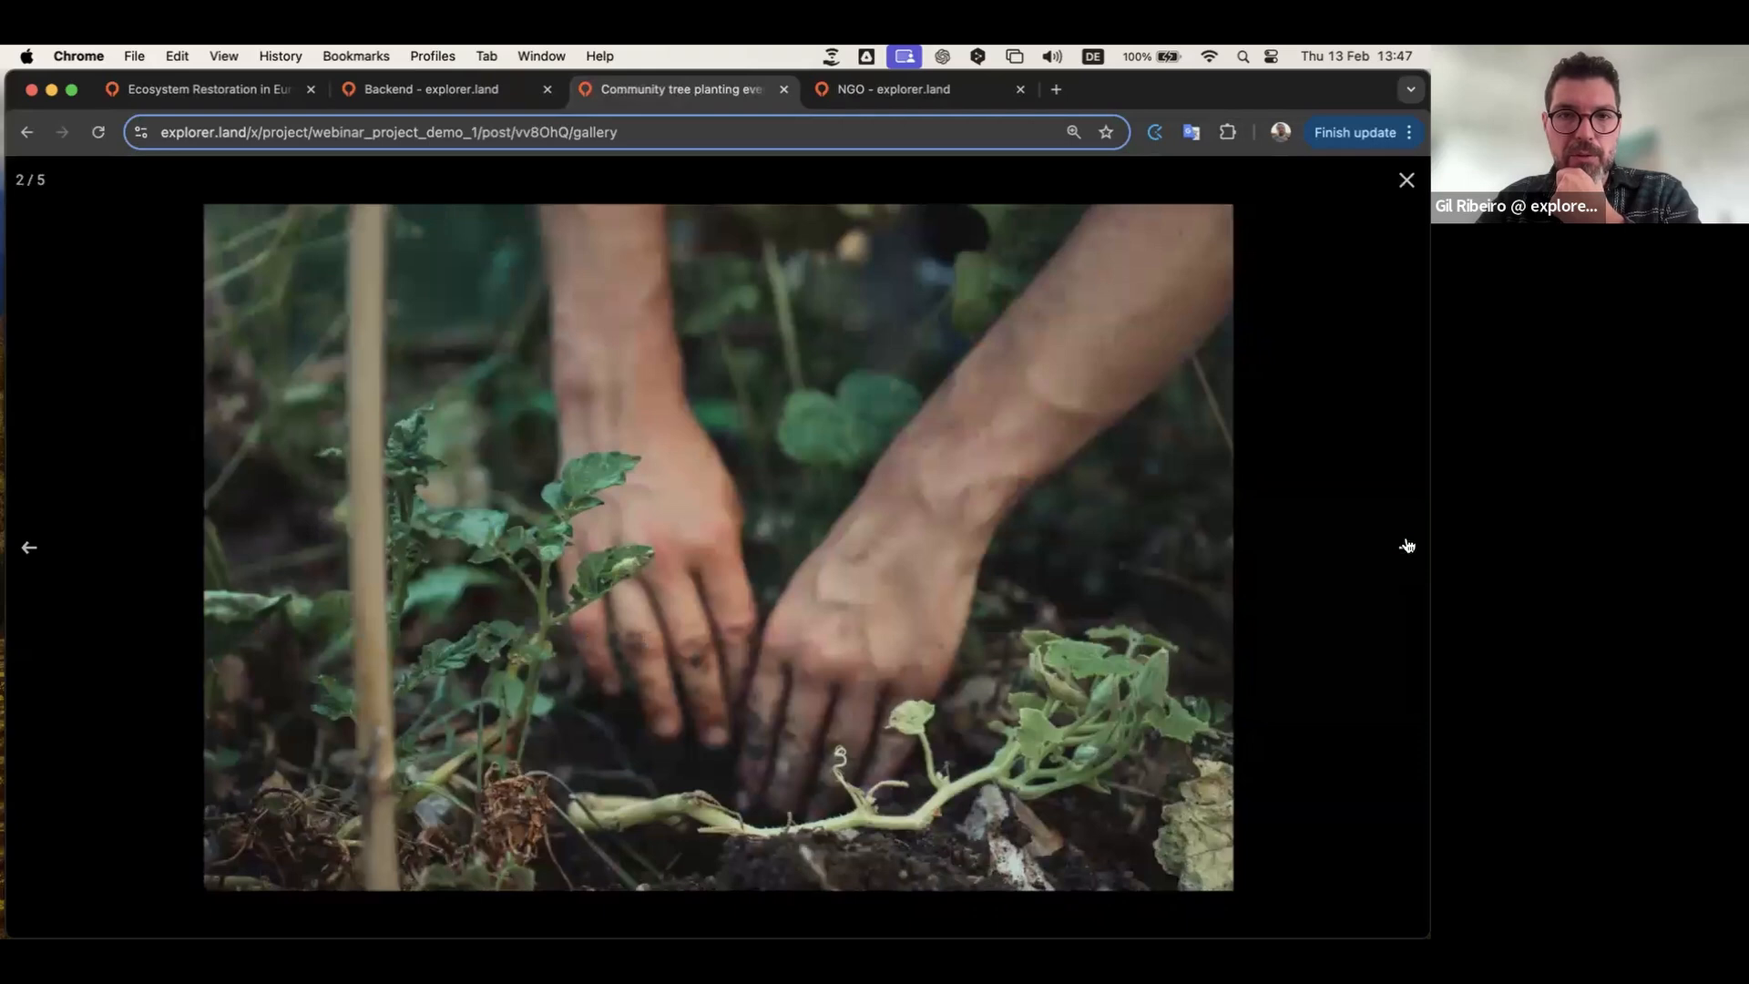
{"action": "left_click", "coordinate": [1407, 546]}
{"action": "left_click", "coordinate": [1407, 547]}
{"action": "left_click", "coordinate": [1407, 546]}
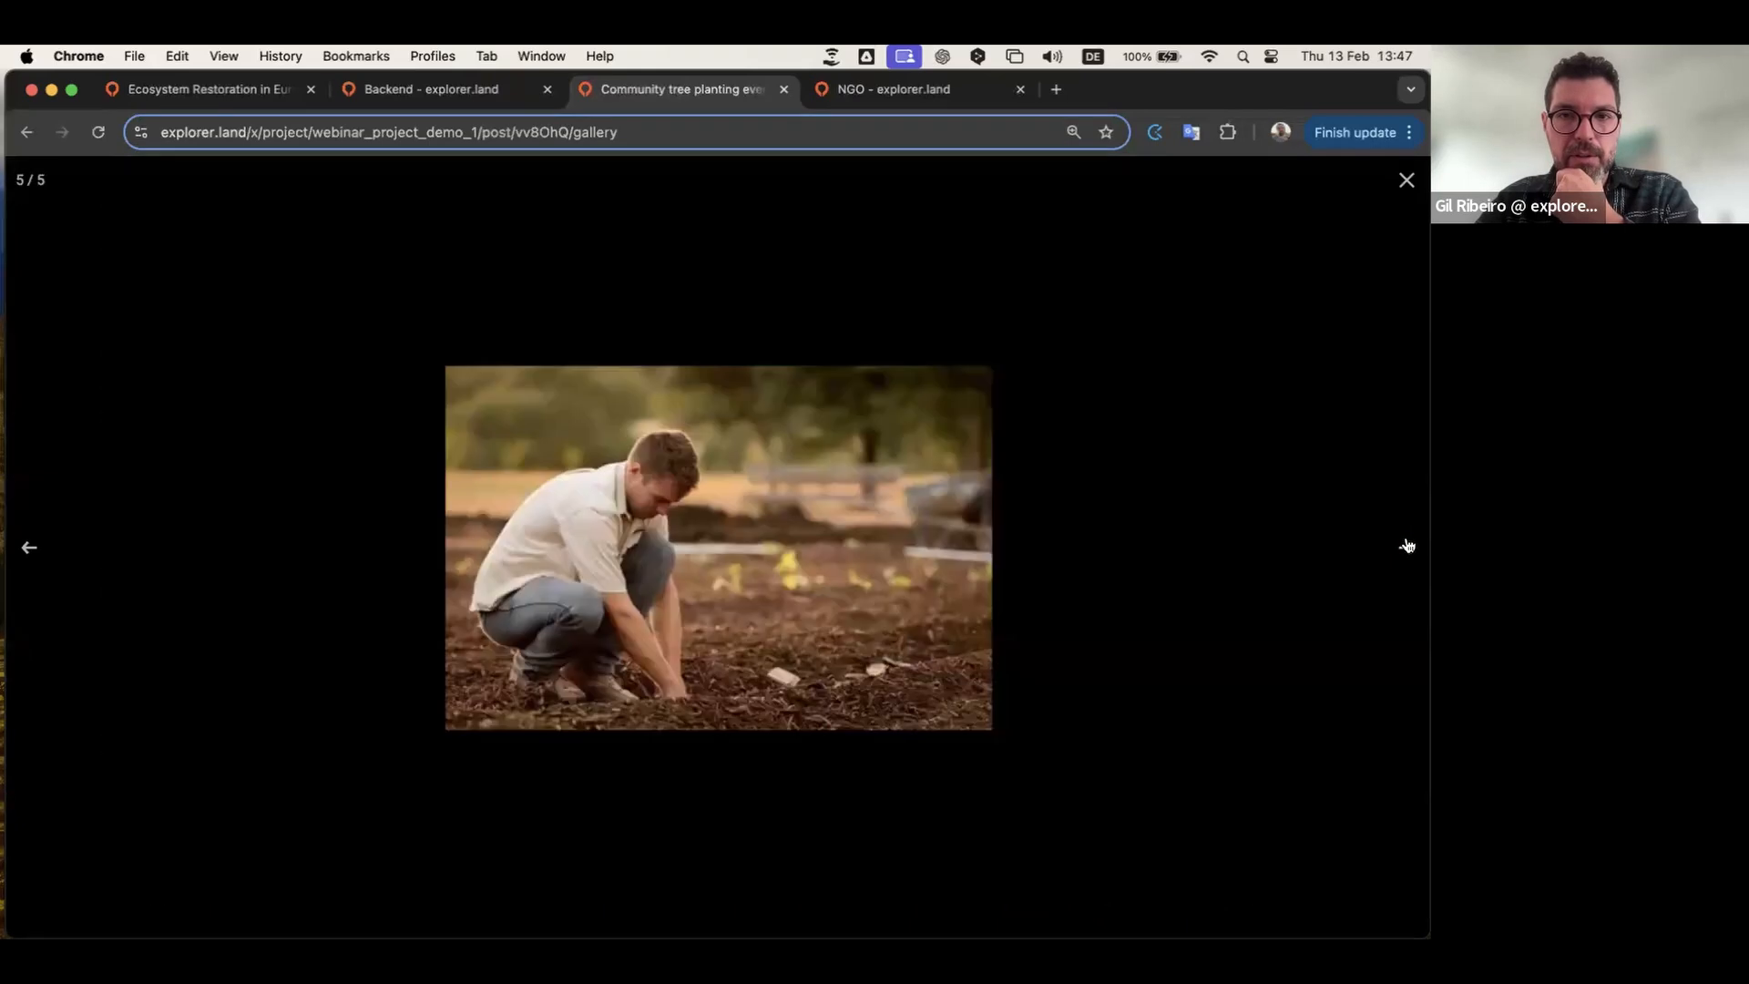
{"action": "left_click", "coordinate": [1407, 546]}
{"action": "left_click", "coordinate": [1405, 181]}
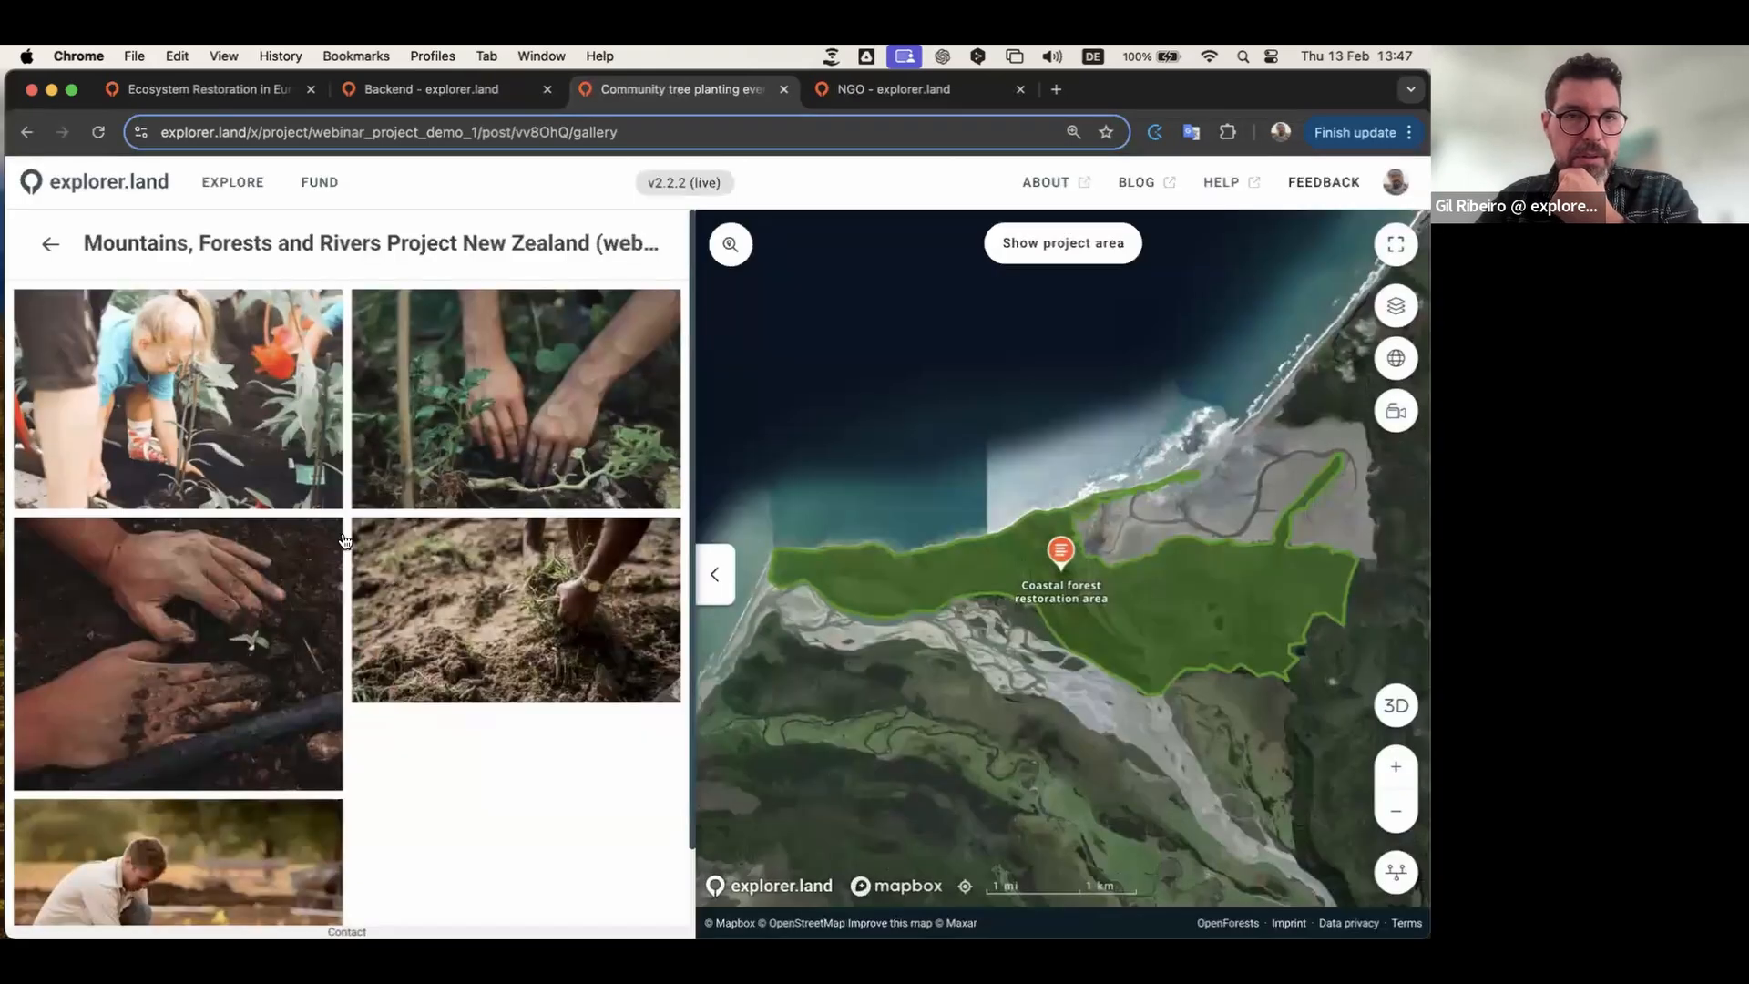
Step: Return to the post, read its description, then go back to the backend overview
{"action": "left_click", "coordinate": [50, 243]}
{"action": "scroll", "coordinate": [339, 539], "scroll_direction": "down", "scroll_amount": 4}
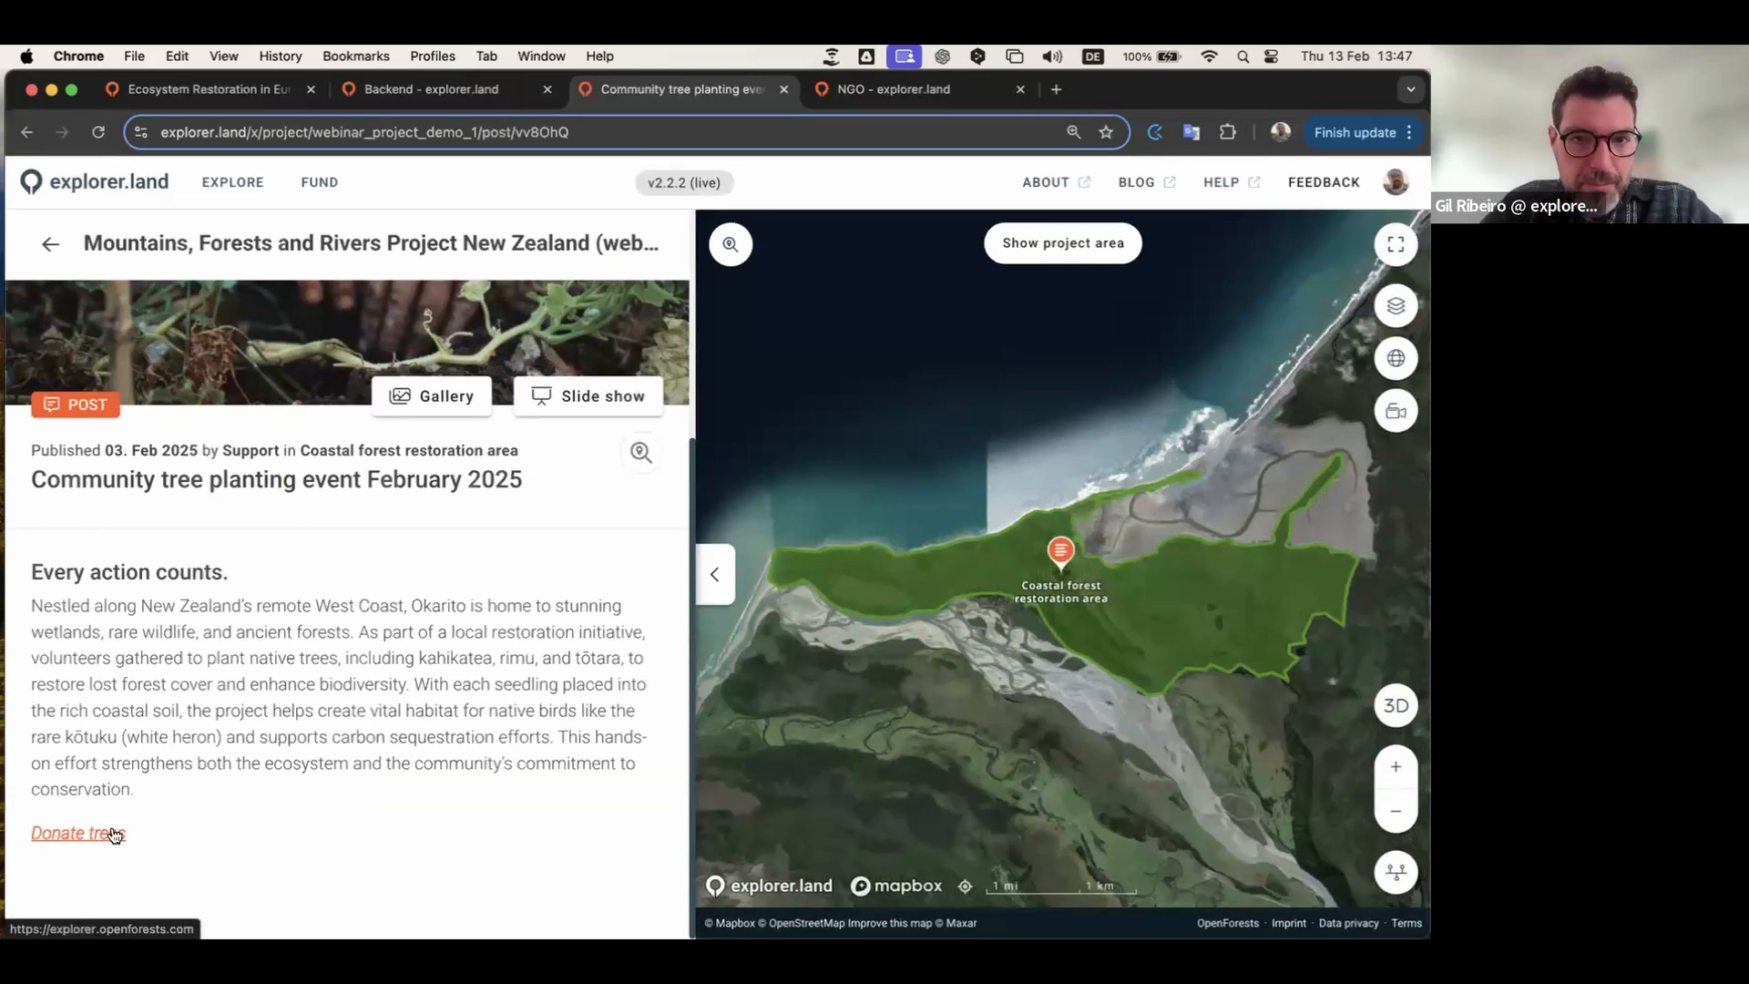
{"action": "scroll", "coordinate": [260, 710], "scroll_direction": "up", "scroll_amount": 3}
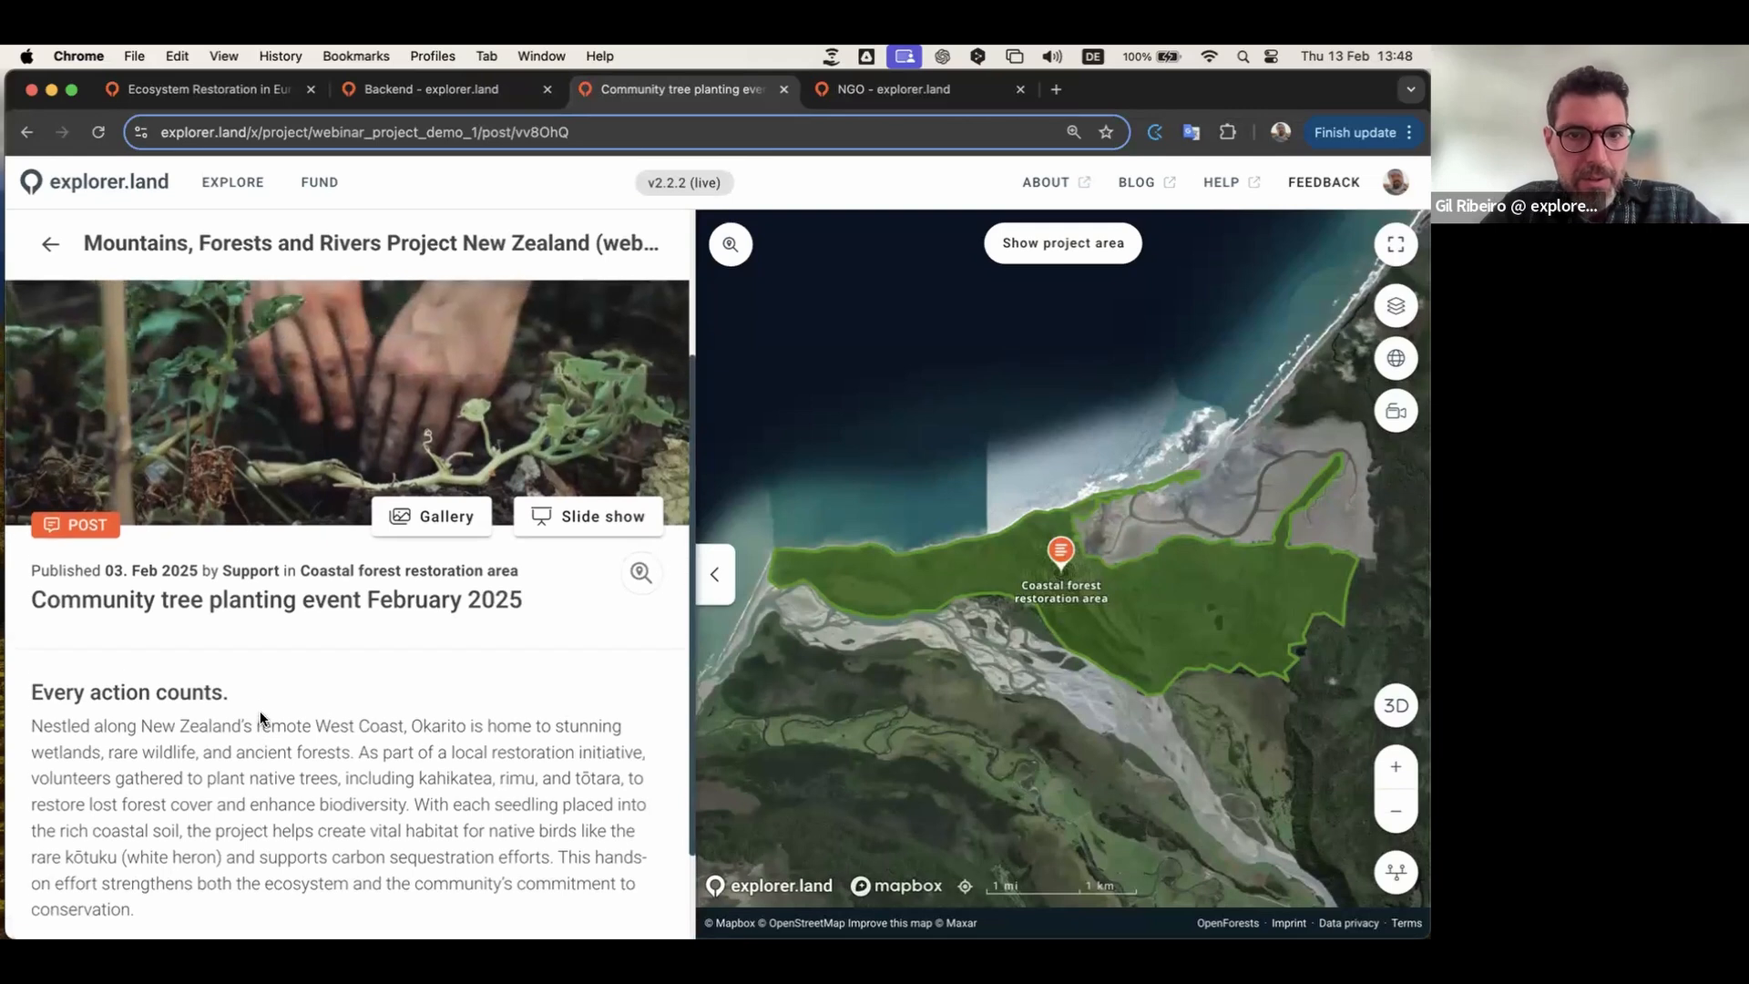
{"action": "scroll", "coordinate": [260, 710], "scroll_direction": "up", "scroll_amount": 5}
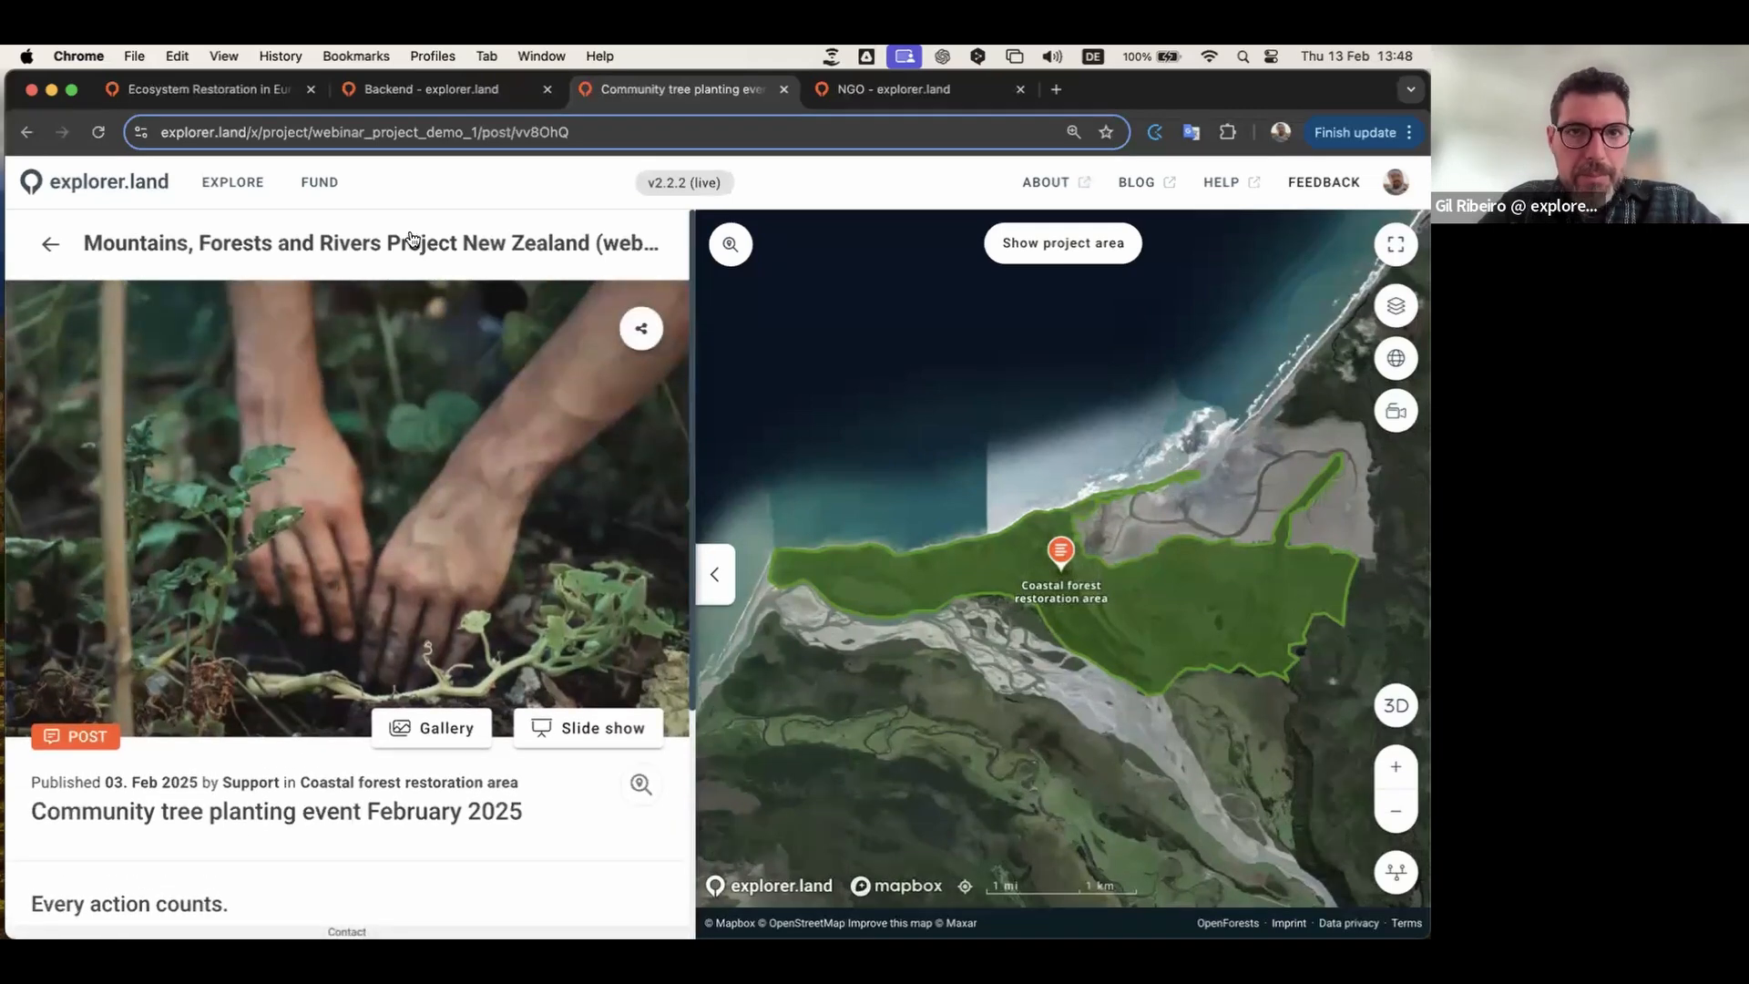
{"action": "left_click", "coordinate": [468, 91]}
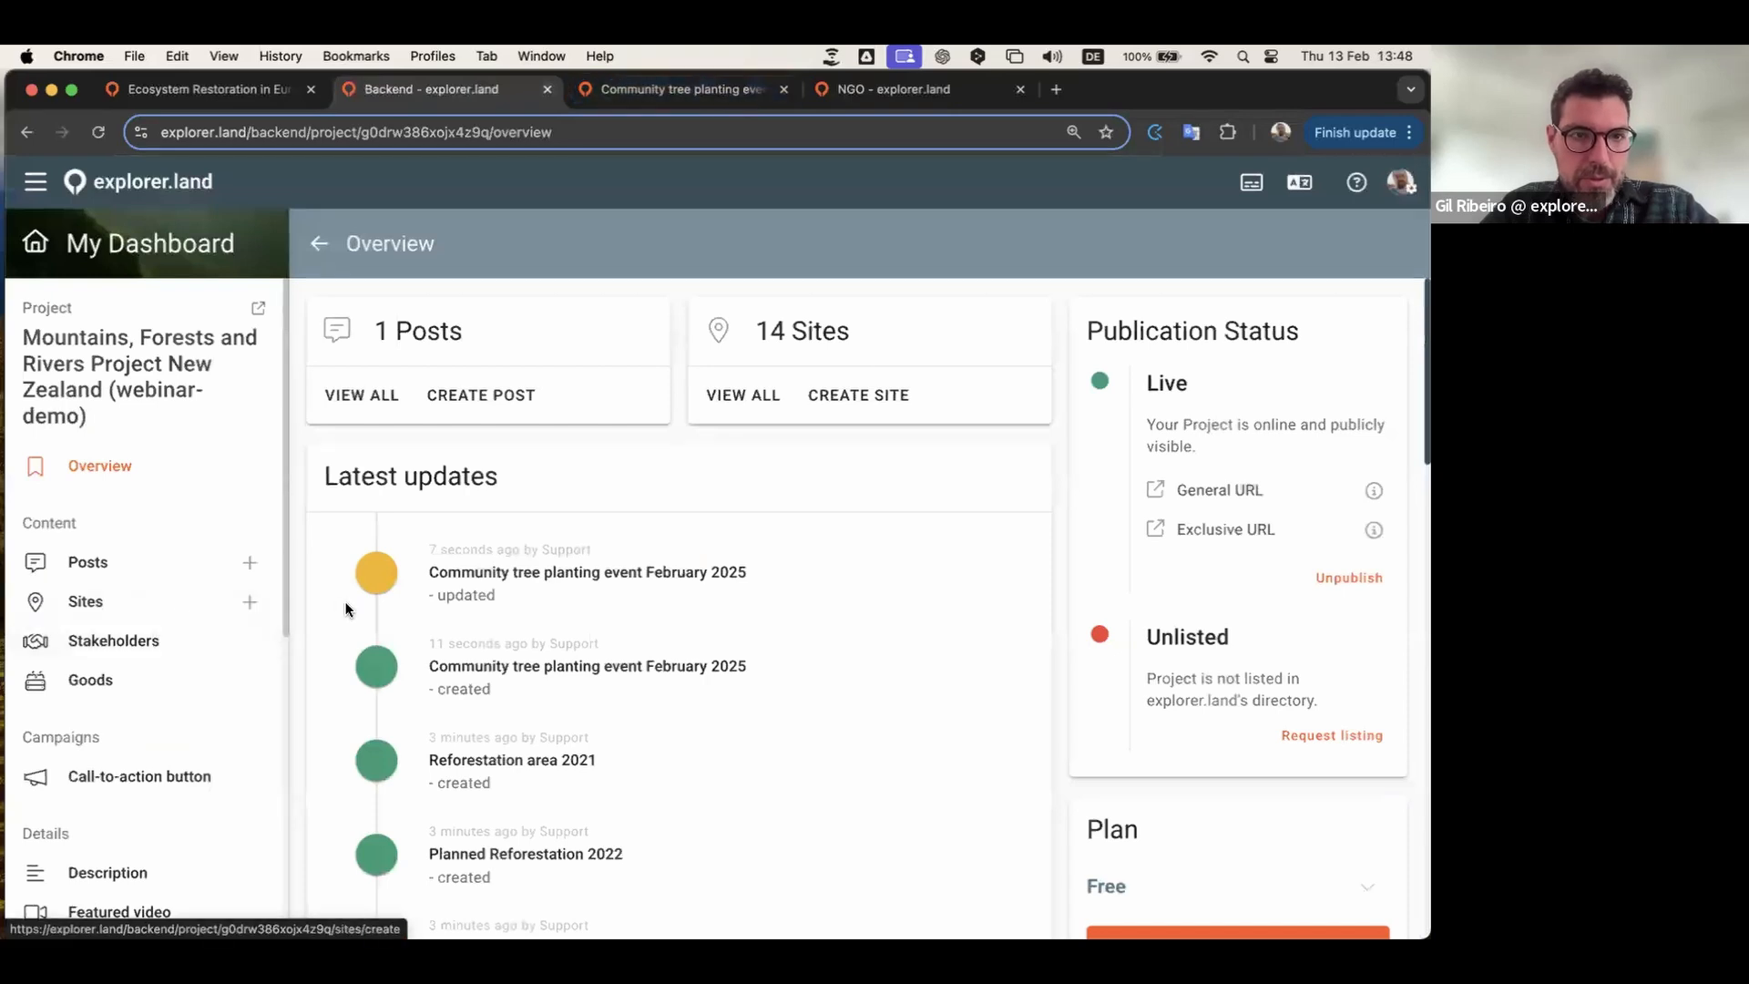
Step: Open the Posts list and the Add video dialog for the Community tree planting event post
{"action": "scroll", "coordinate": [152, 531], "scroll_direction": "down", "scroll_amount": 2}
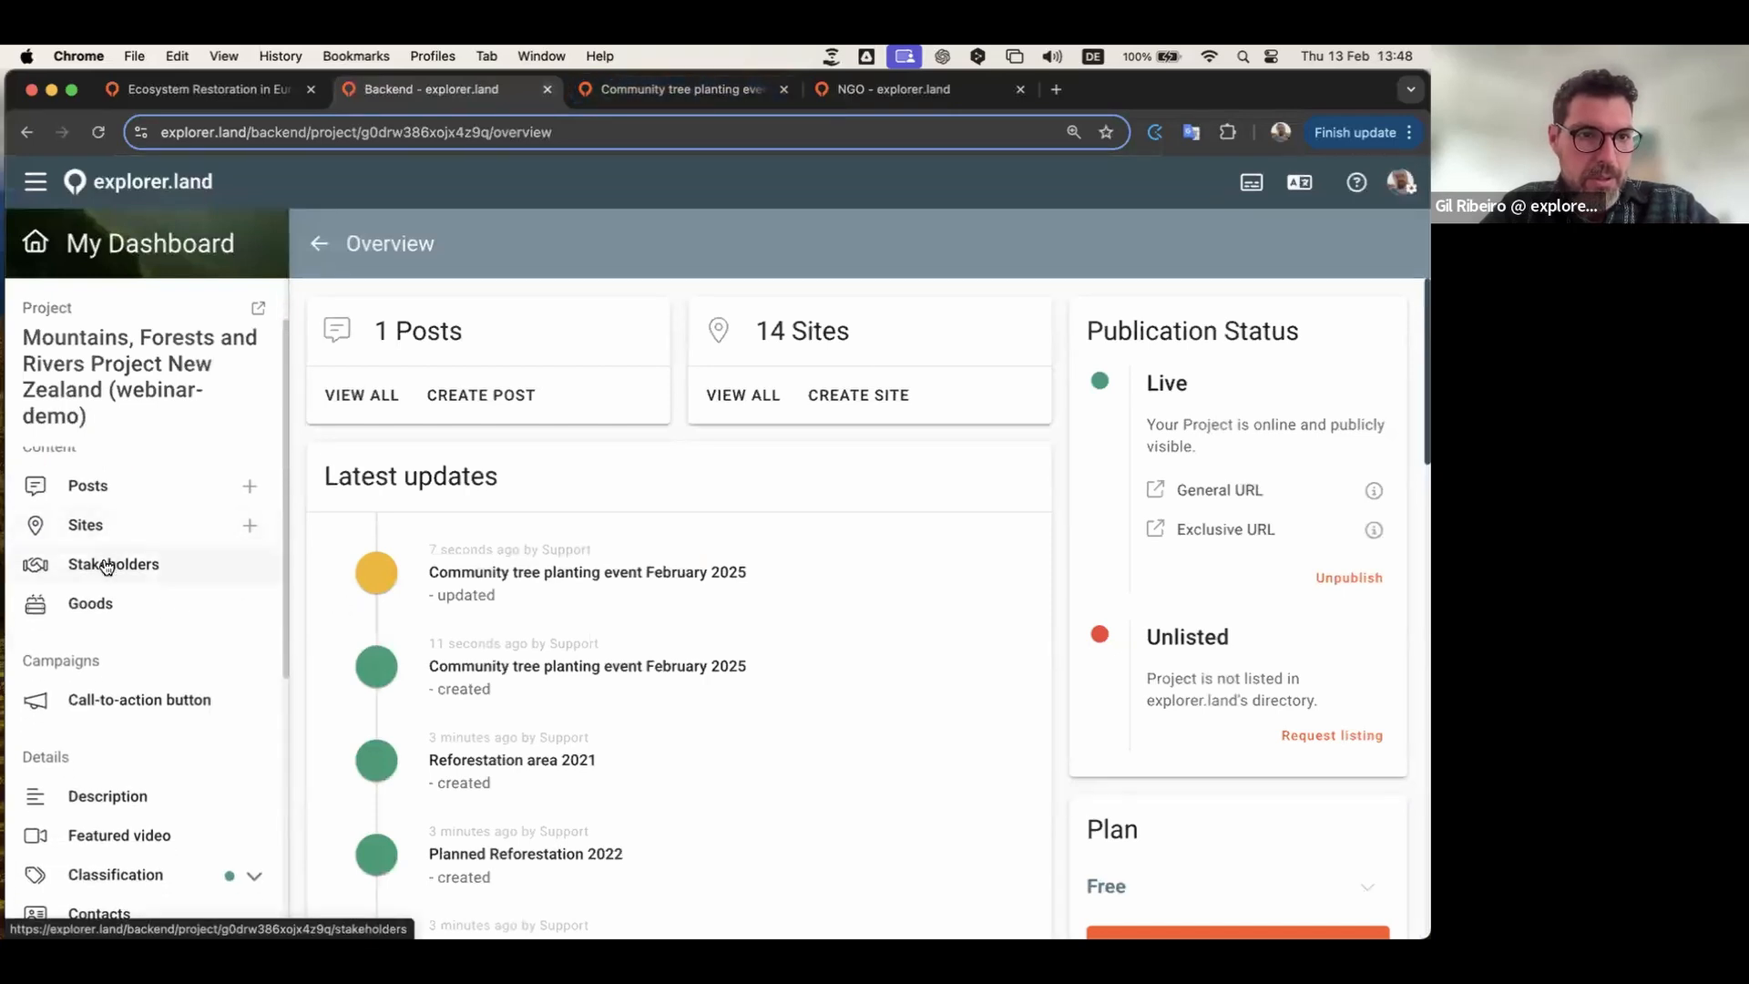
{"action": "left_click", "coordinate": [103, 490]}
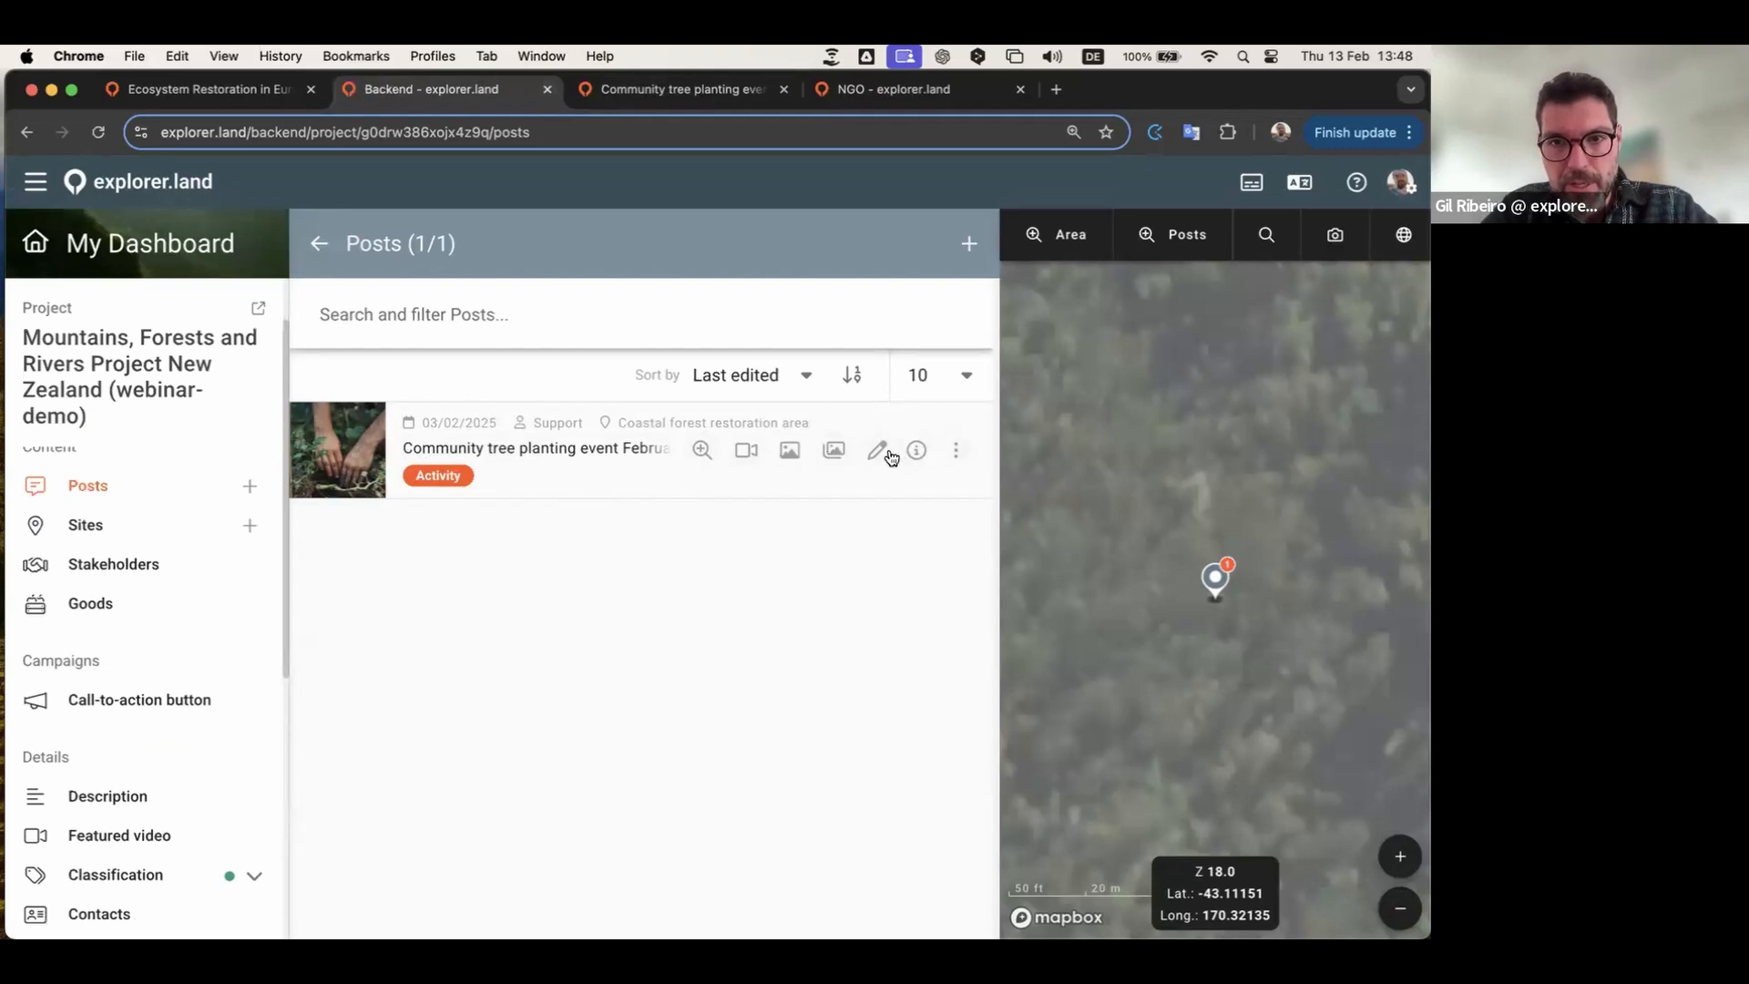
{"action": "left_click", "coordinate": [747, 453]}
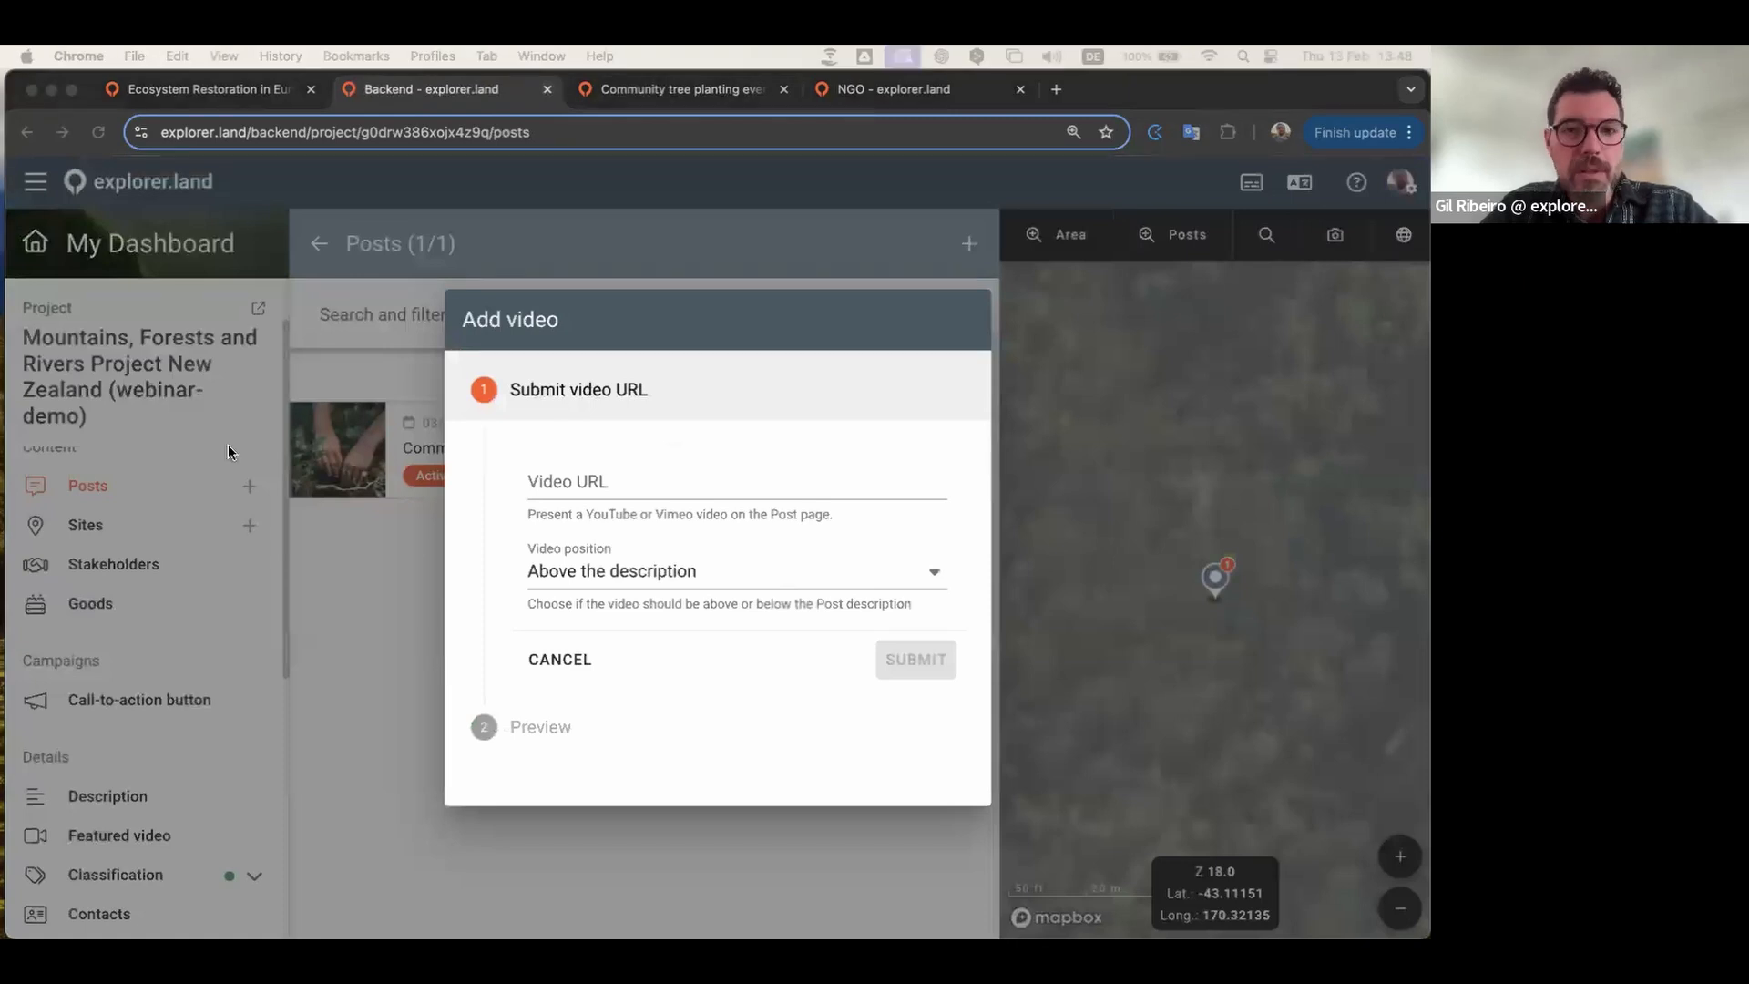
Step: Paste the YouTube link as the post's video, placed above the description, and submit it
{"action": "left_click", "coordinate": [550, 493]}
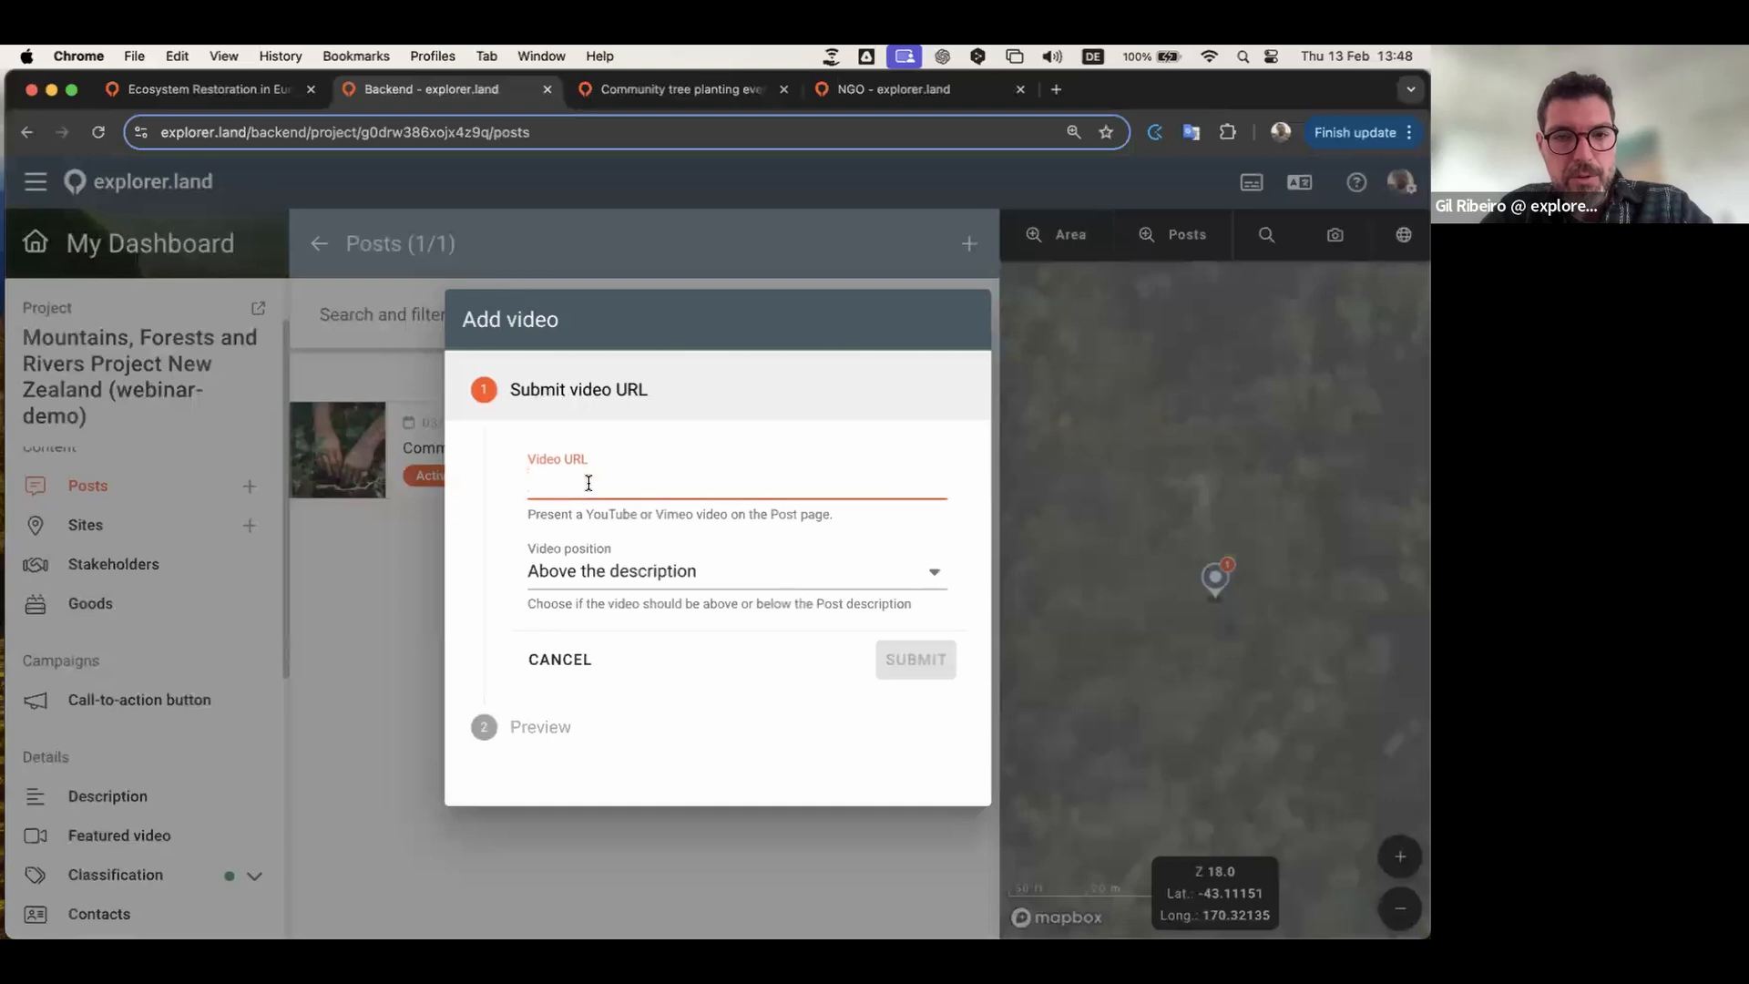
{"action": "type", "text": "https://youtu.be/k68TTuQ5hJk"}
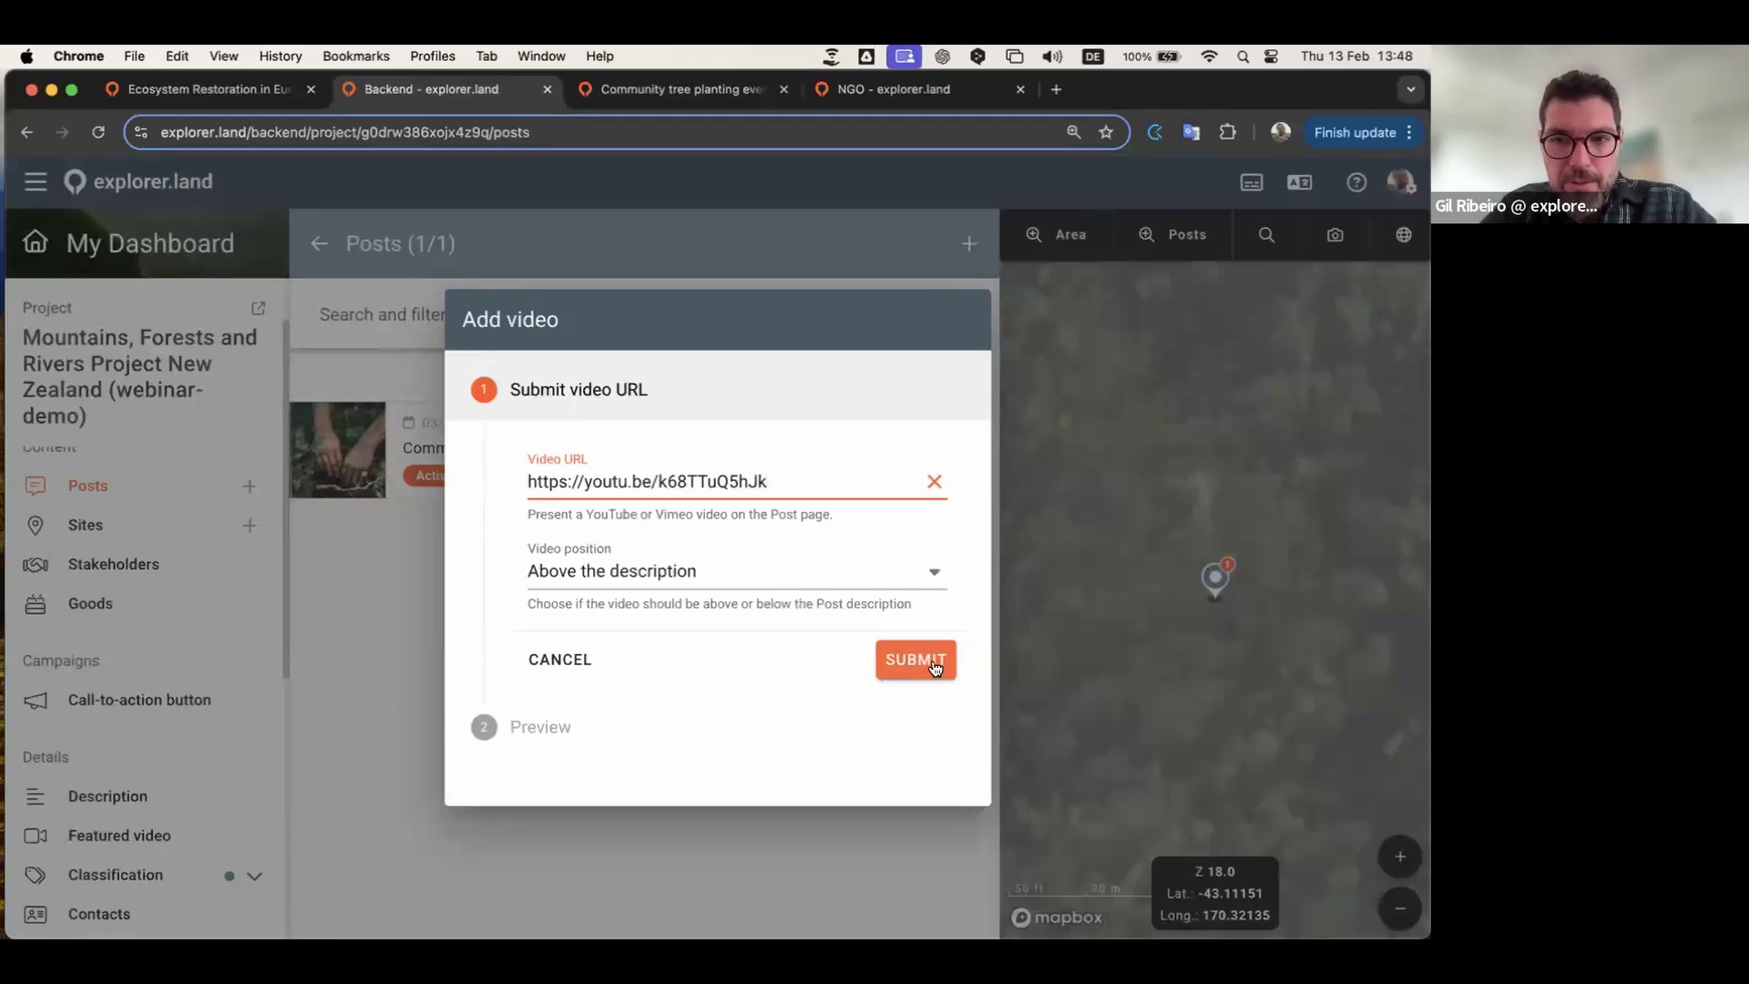
{"action": "left_click", "coordinate": [937, 576]}
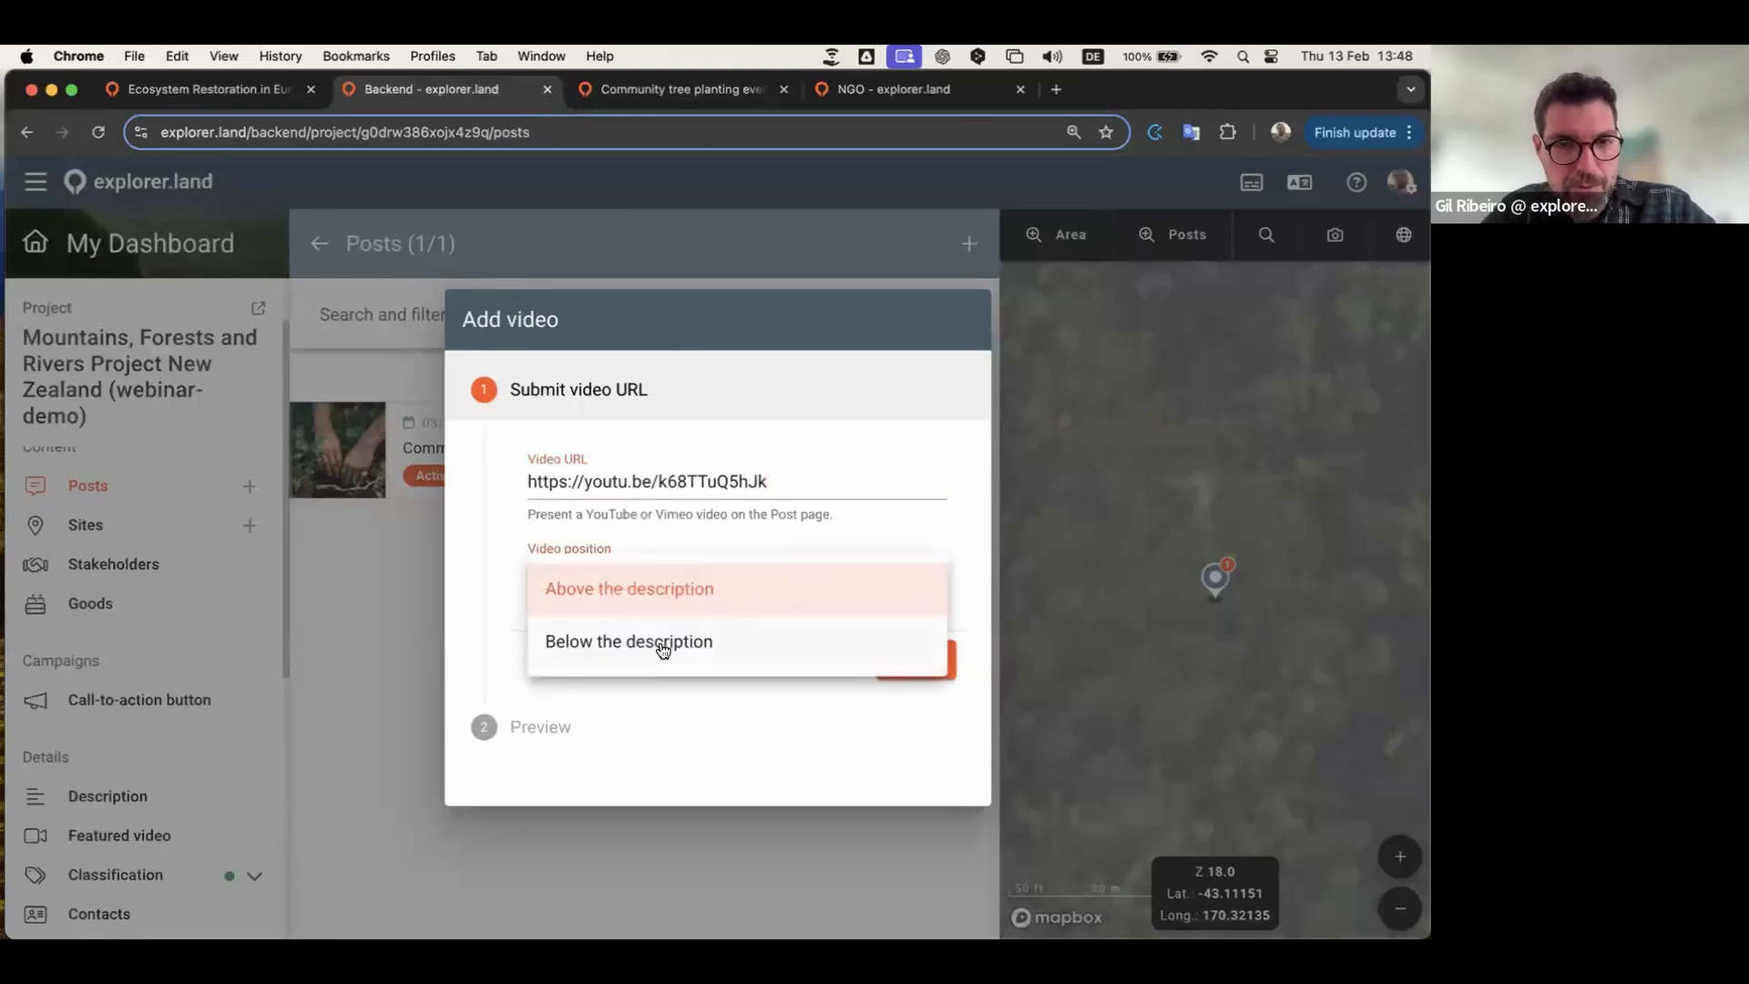
{"action": "left_click", "coordinate": [675, 600]}
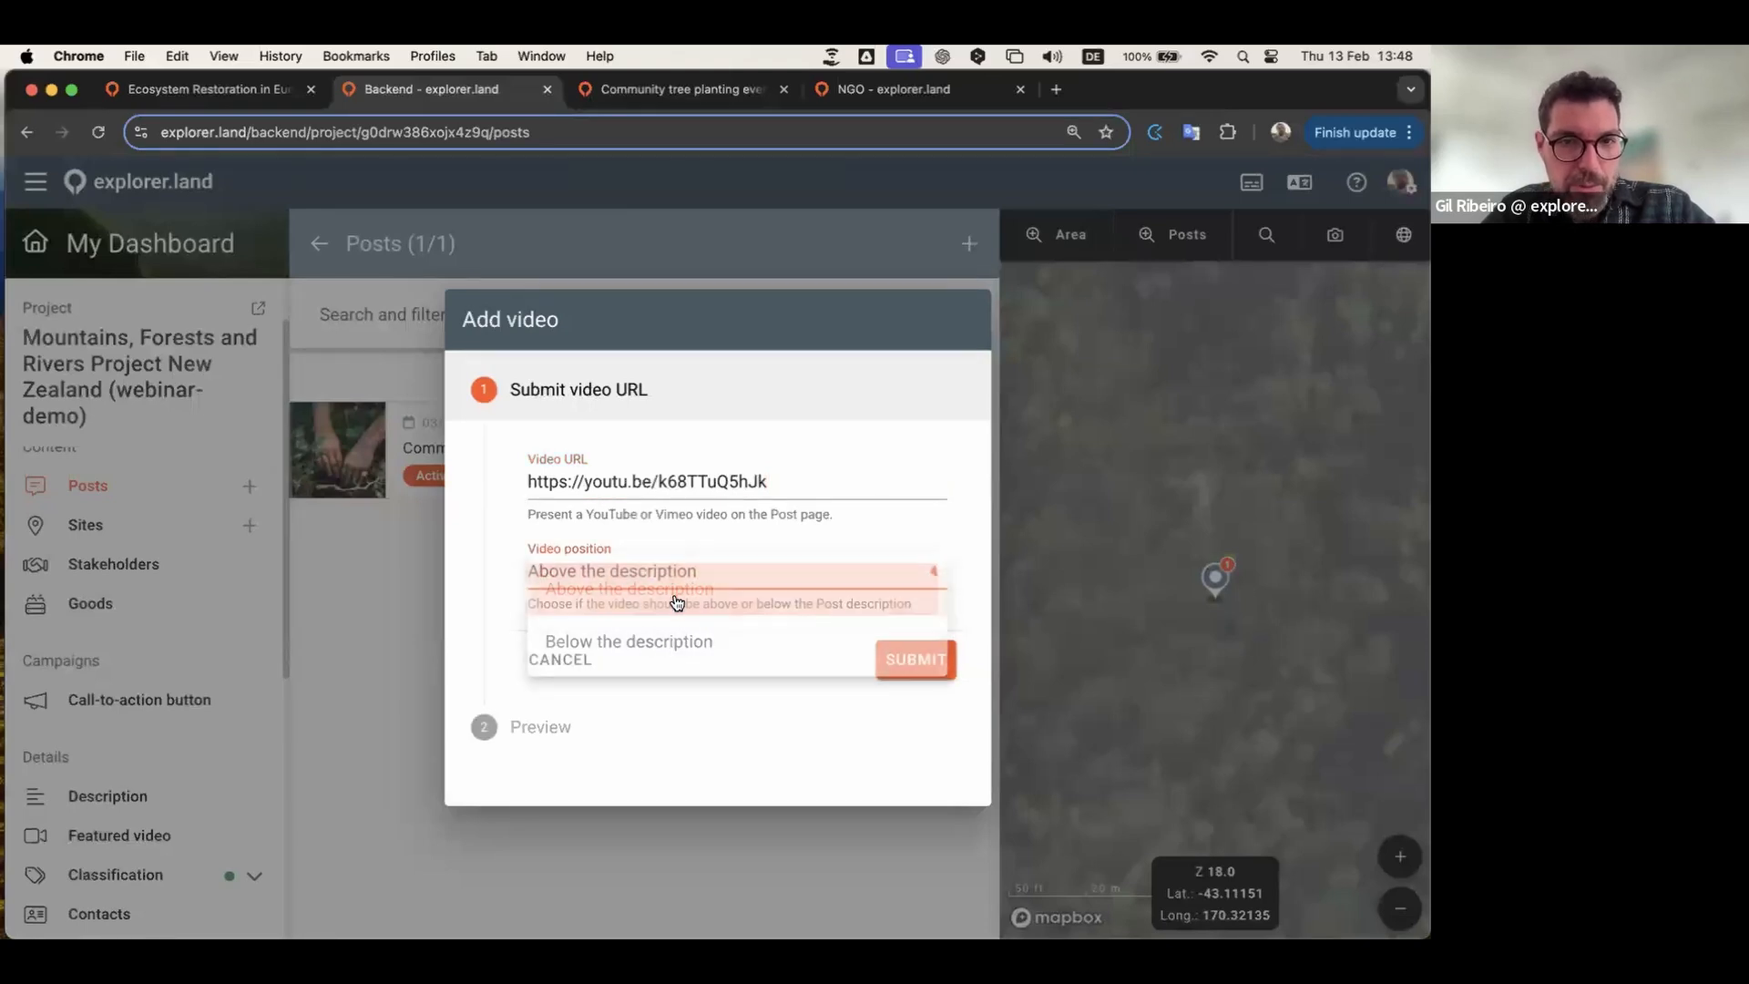
{"action": "left_click", "coordinate": [924, 668]}
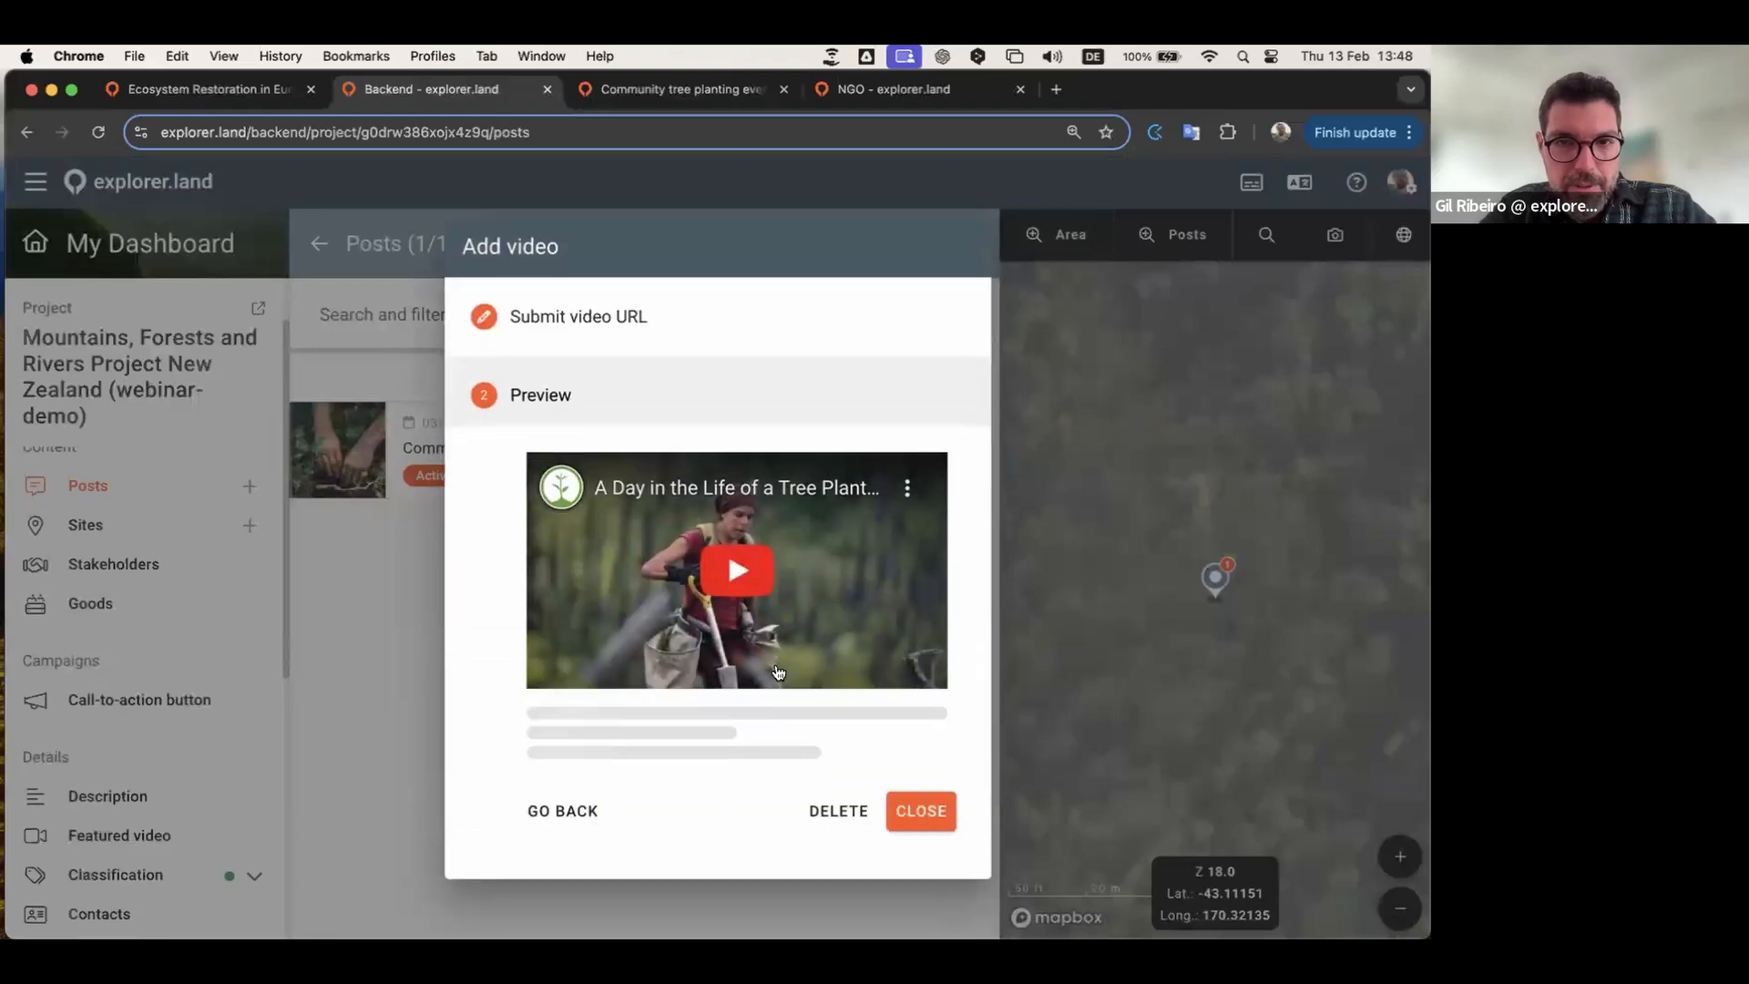
{"action": "left_click", "coordinate": [920, 811]}
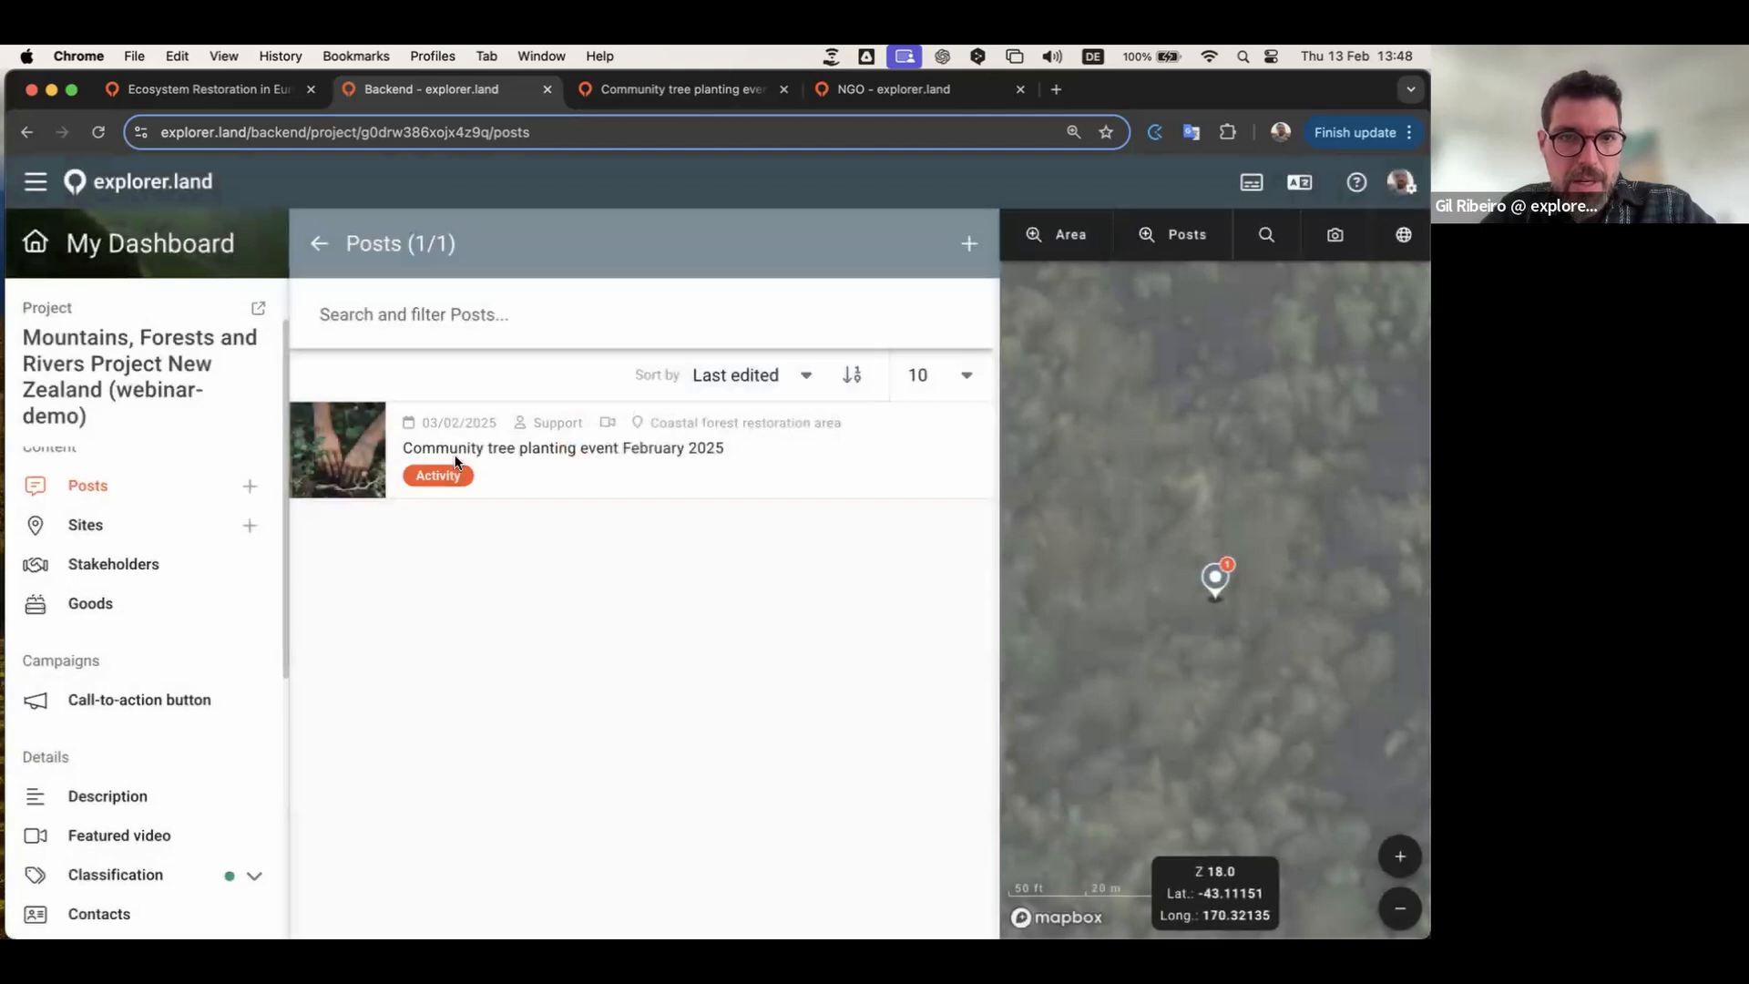
Step: Reload the public post page and scroll to the newly added video
{"action": "left_click", "coordinate": [643, 90]}
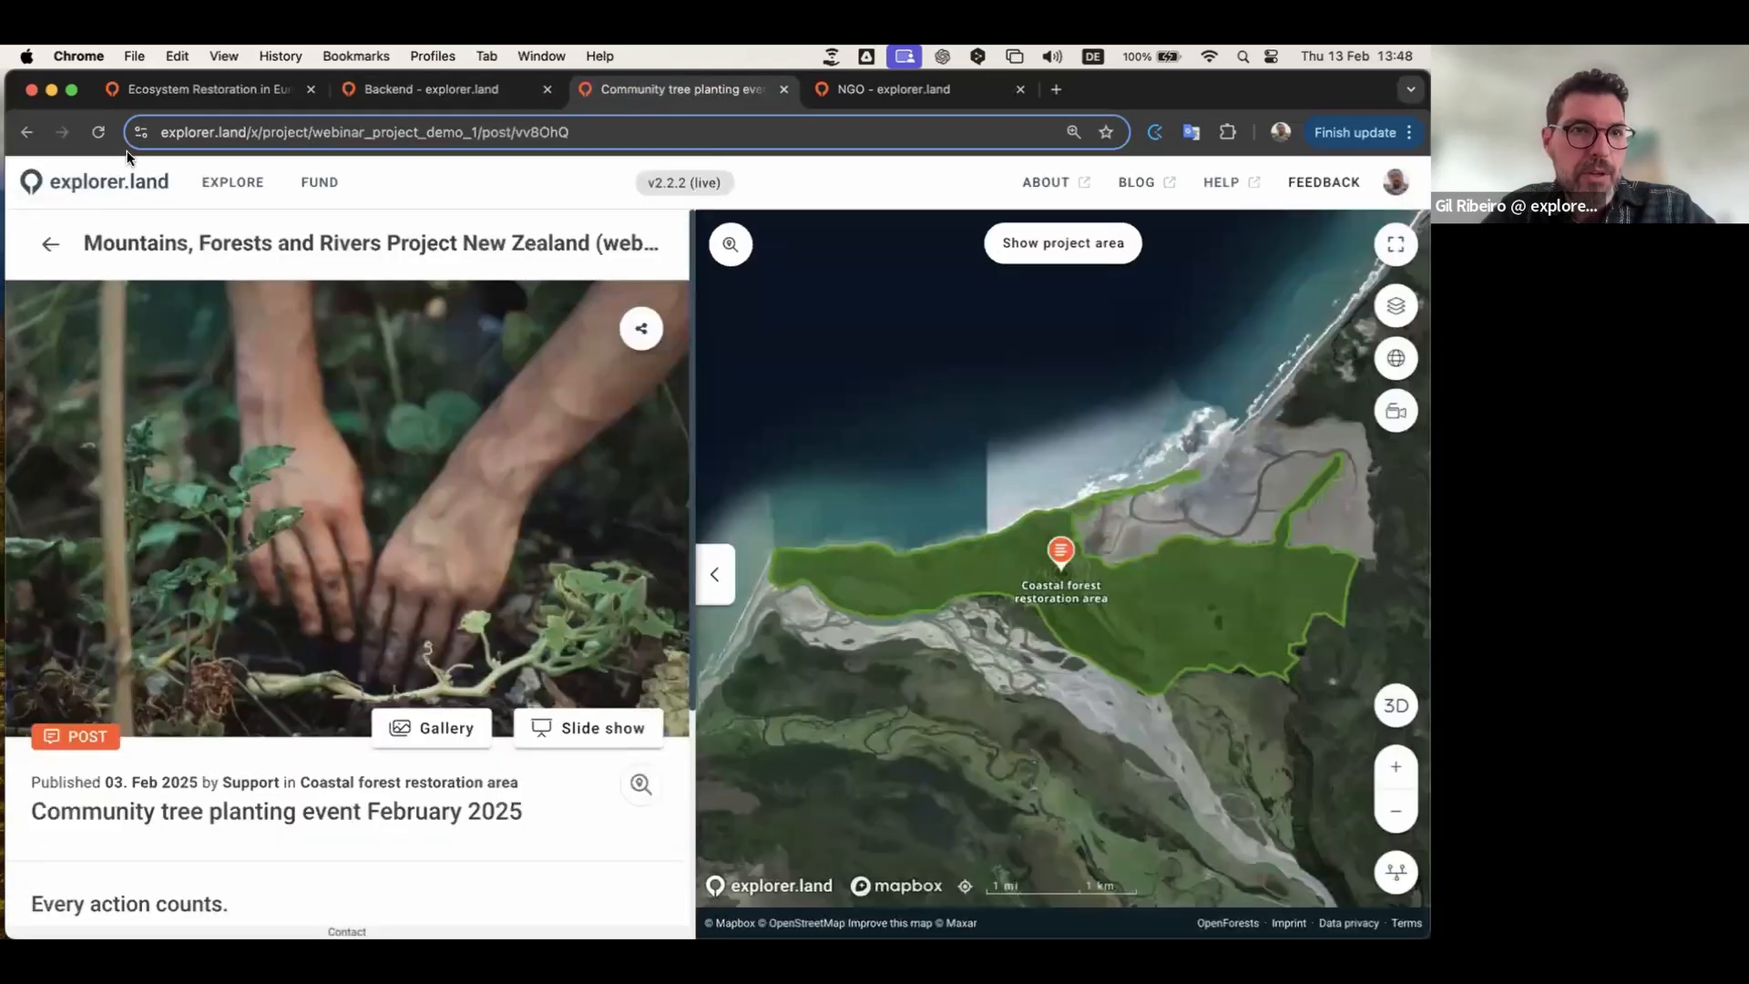
{"action": "left_click", "coordinate": [99, 130]}
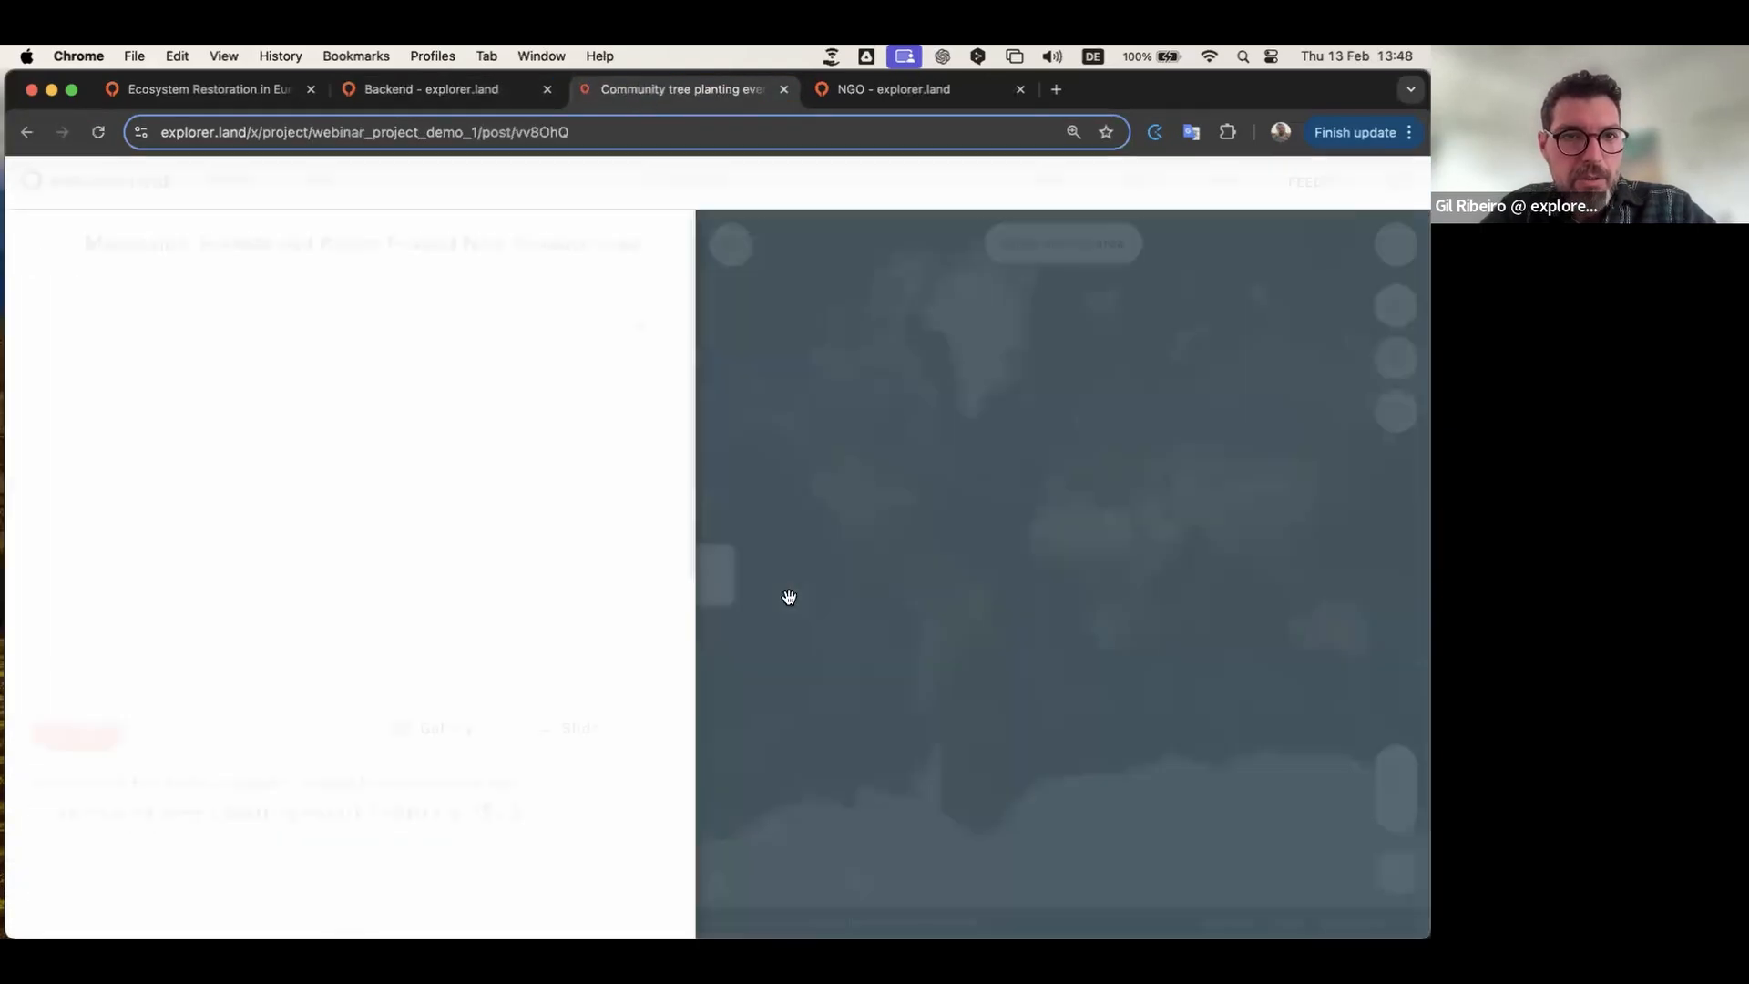
{"action": "scroll", "coordinate": [519, 544], "scroll_direction": "down", "scroll_amount": 3}
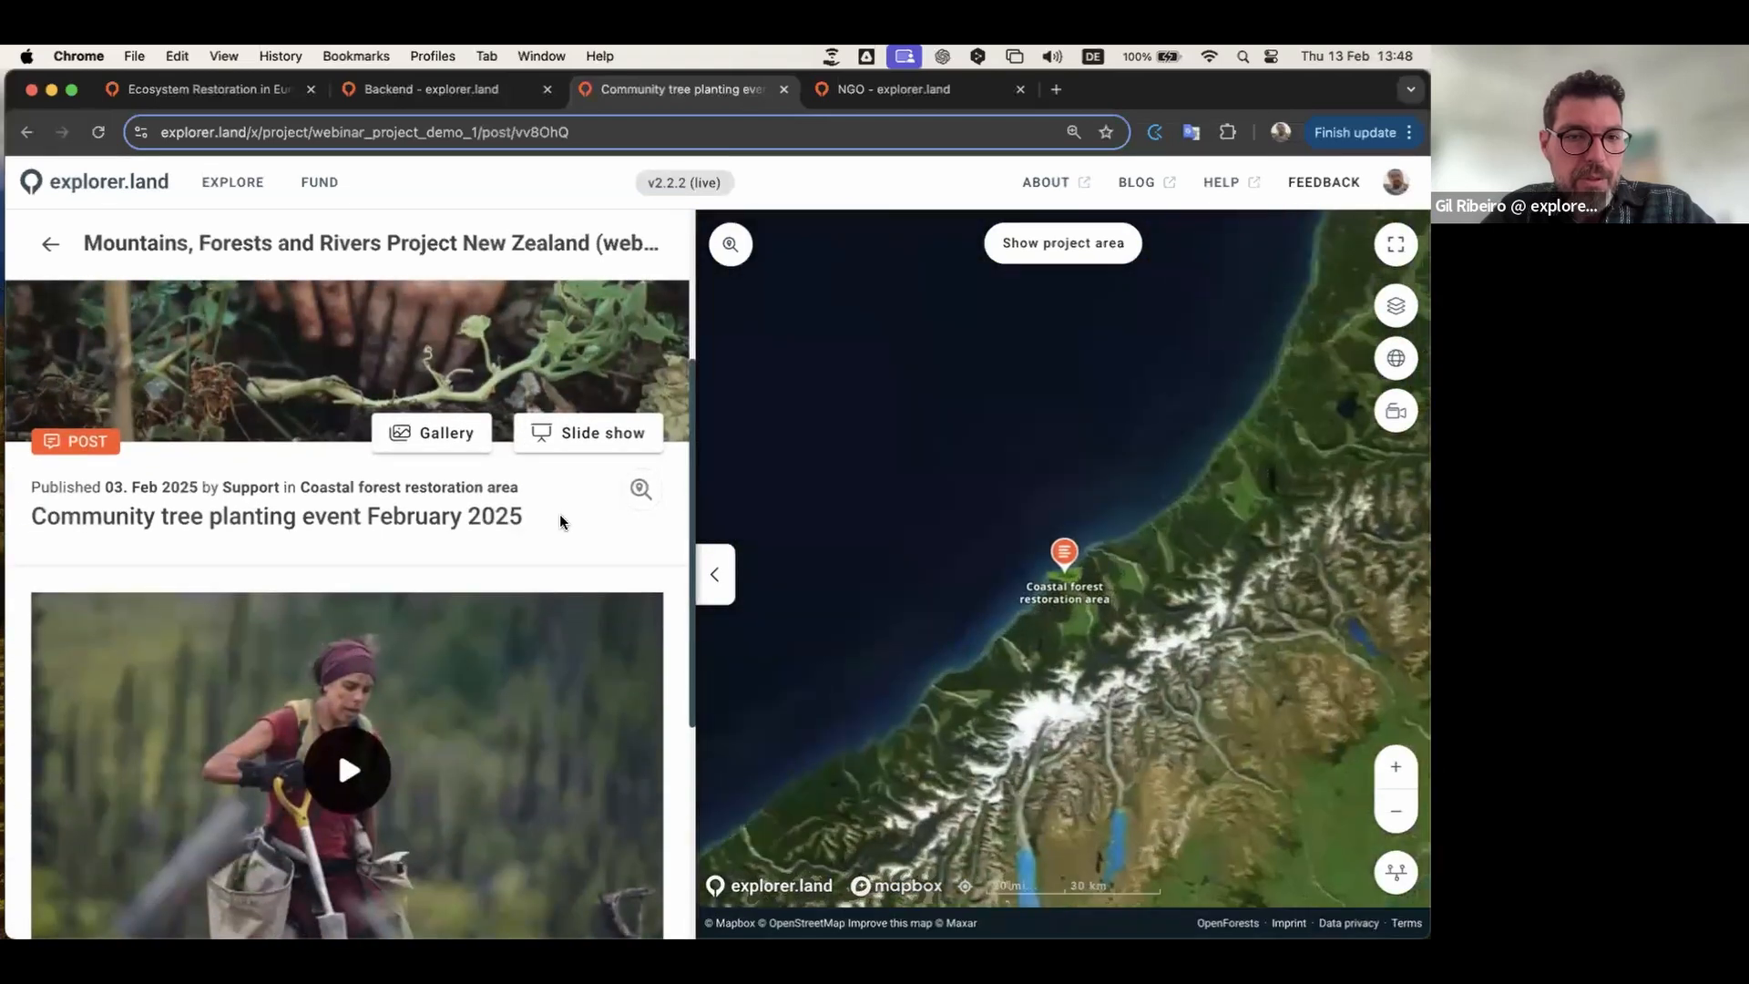
{"action": "scroll", "coordinate": [560, 521], "scroll_direction": "down", "scroll_amount": 4}
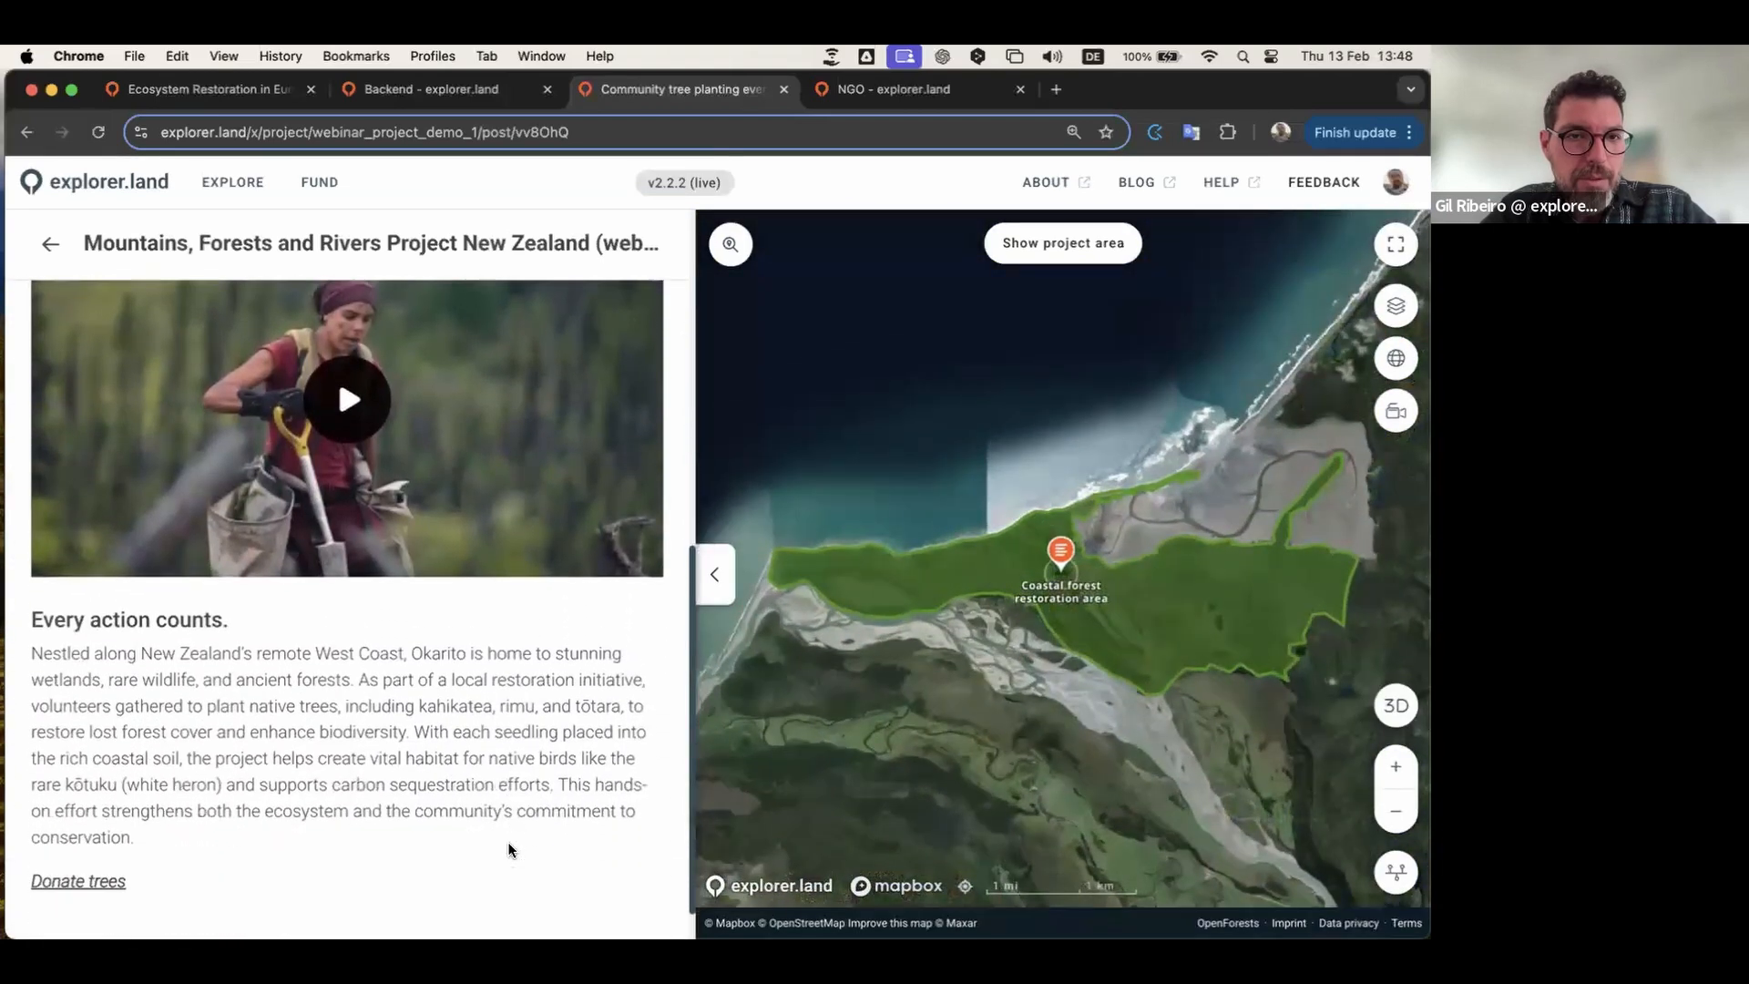
{"action": "scroll", "coordinate": [510, 850], "scroll_direction": "up", "scroll_amount": 1}
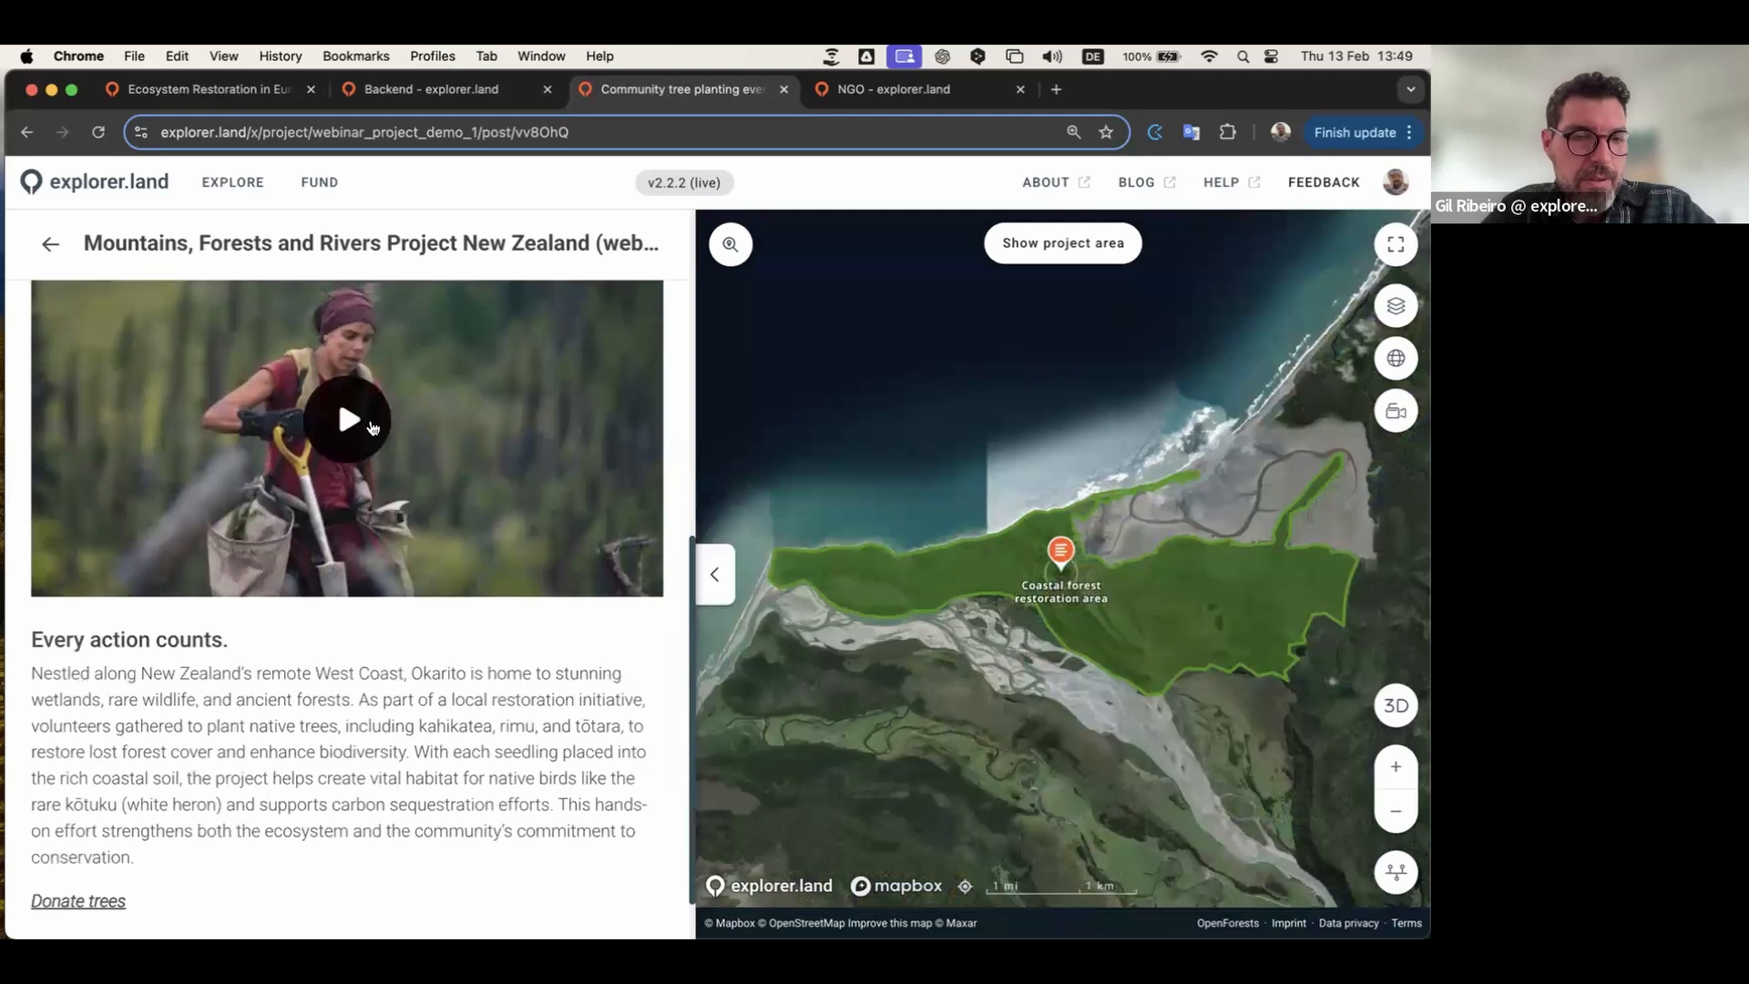
{"action": "scroll", "coordinate": [372, 428], "scroll_direction": "up", "scroll_amount": 4}
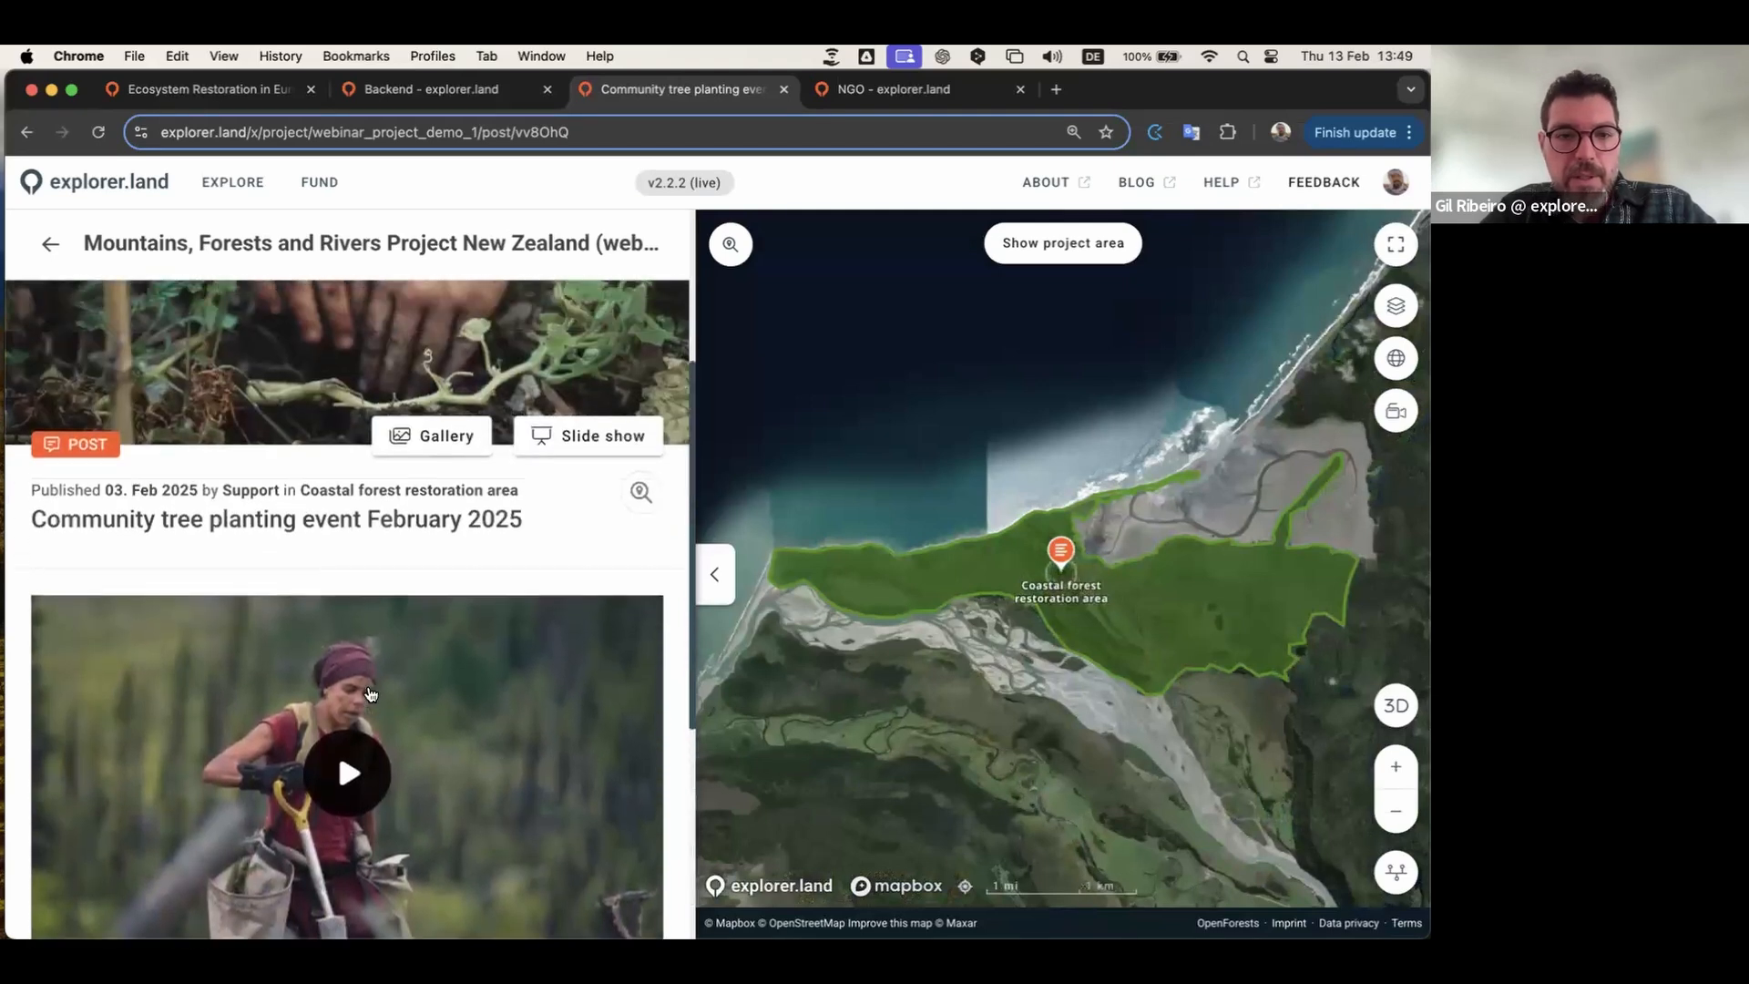
{"action": "scroll", "coordinate": [360, 639], "scroll_direction": "down", "scroll_amount": 2}
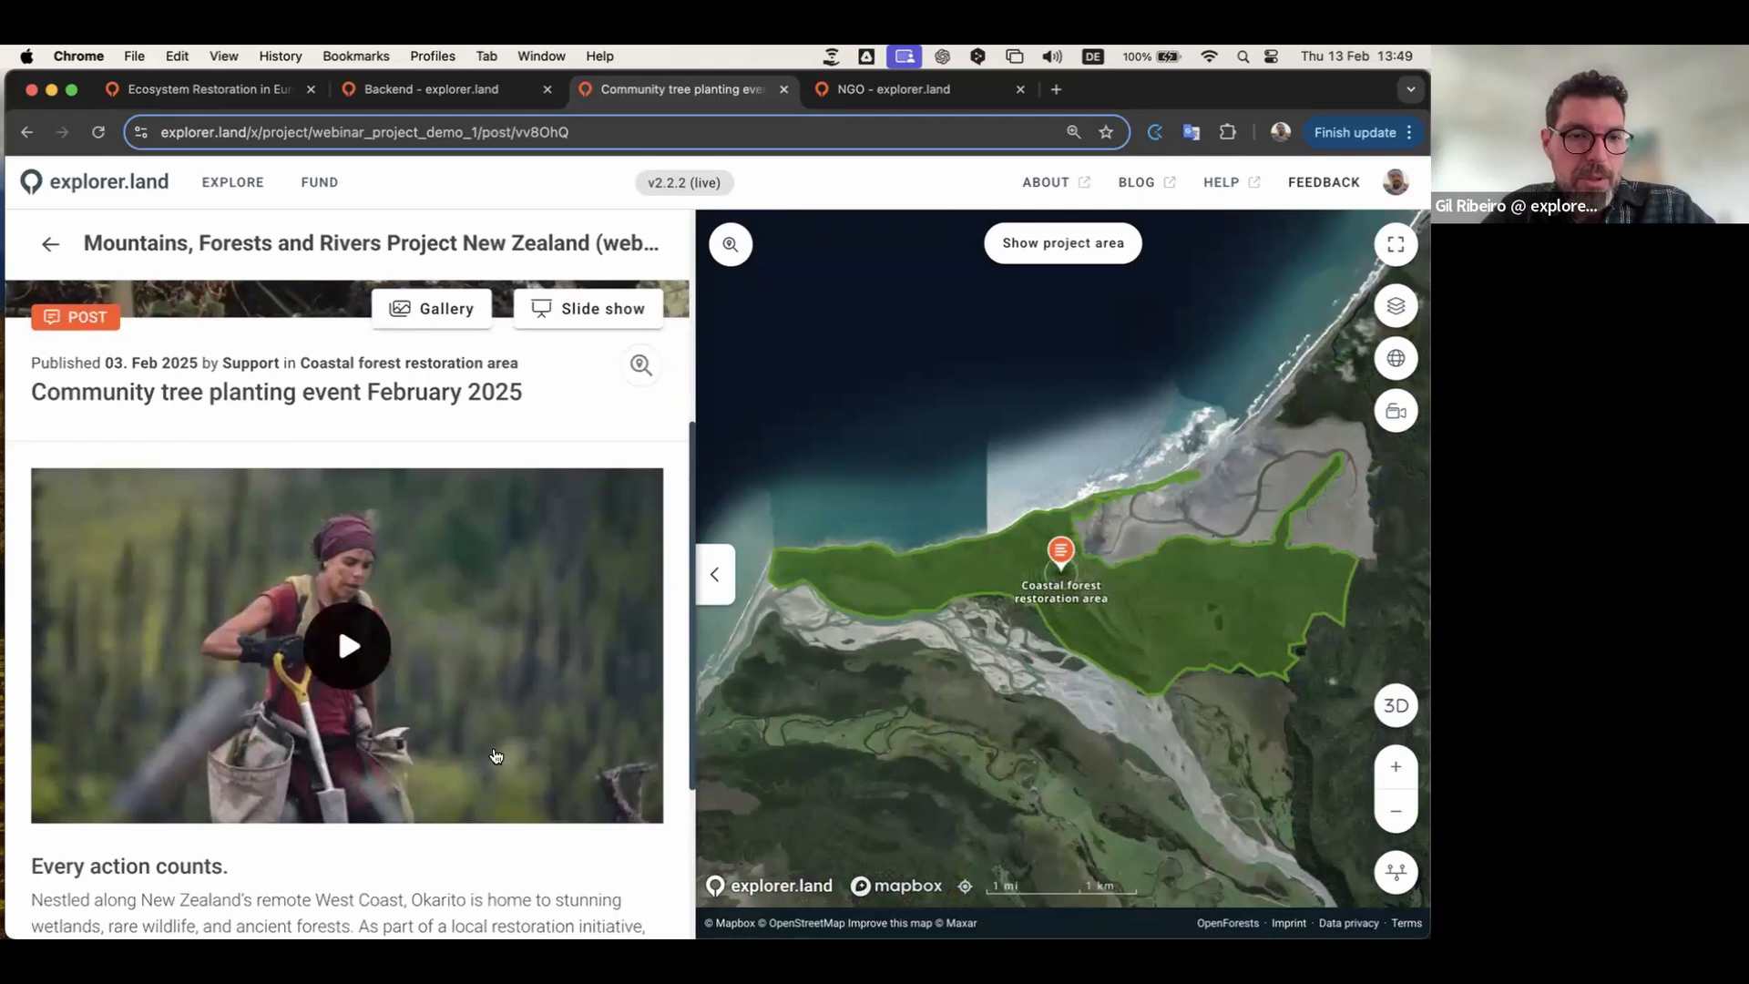
{"action": "scroll", "coordinate": [480, 779], "scroll_direction": "down", "scroll_amount": 3}
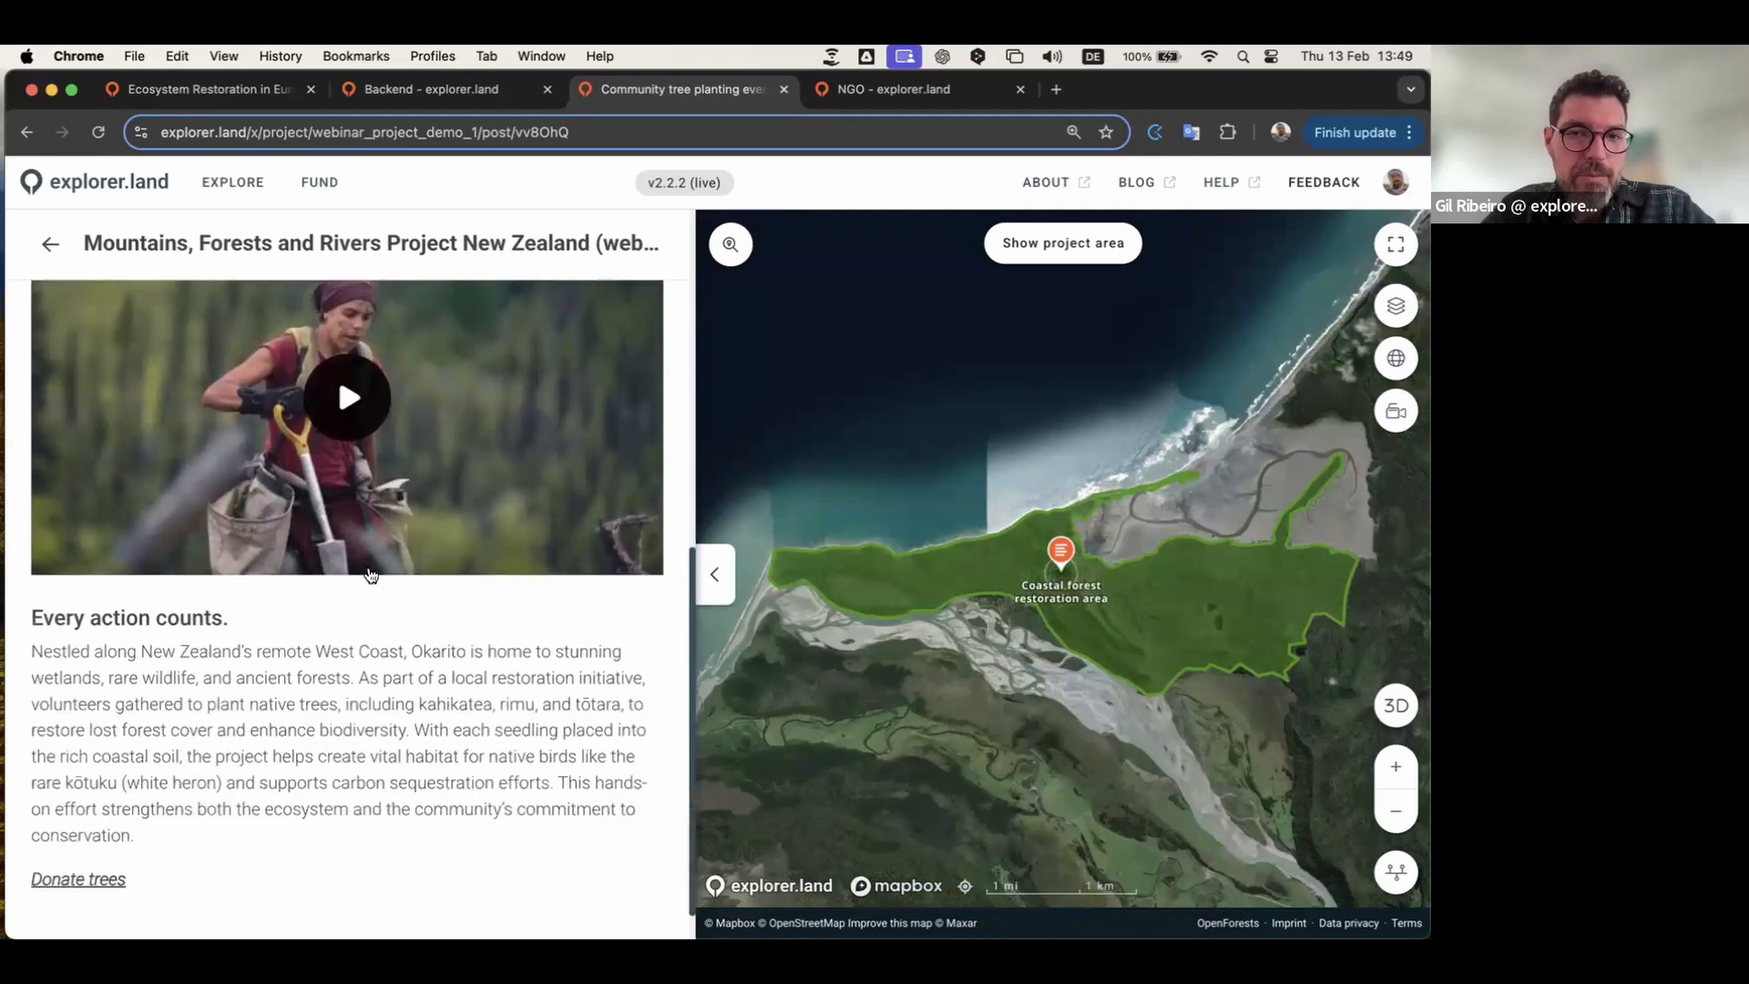
{"action": "scroll", "coordinate": [383, 396], "scroll_direction": "up", "scroll_amount": 5}
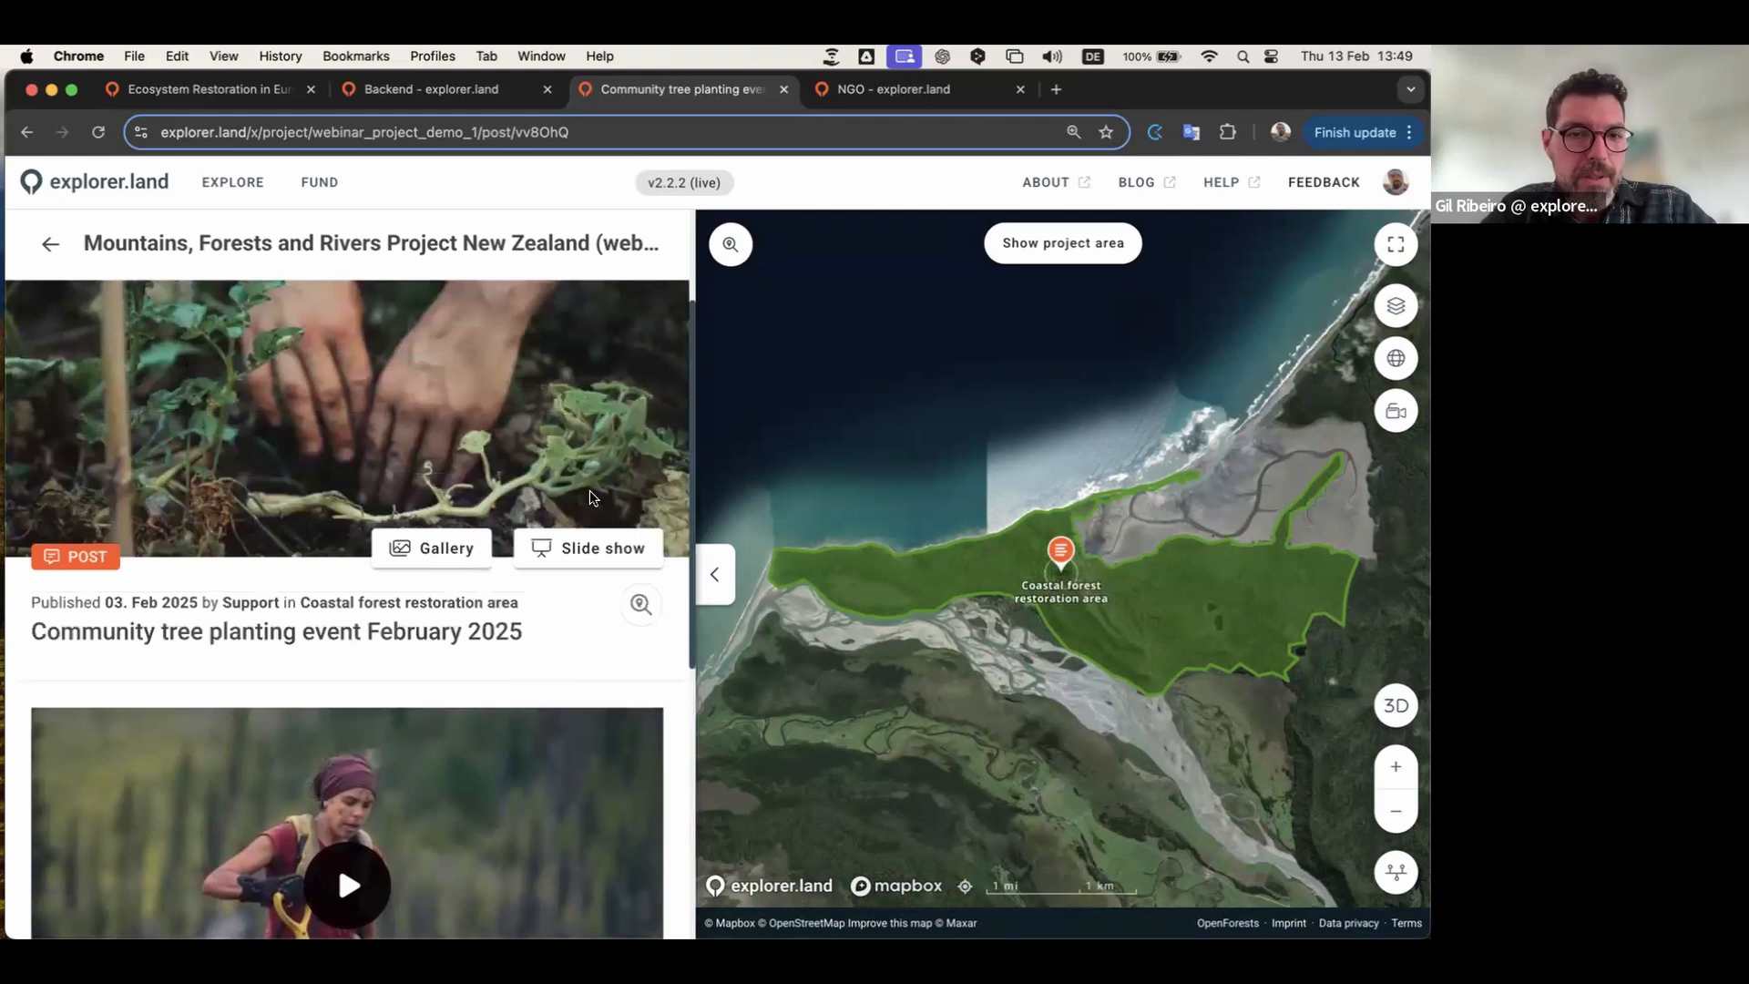
{"action": "scroll", "coordinate": [384, 395], "scroll_direction": "down", "scroll_amount": 5}
Step: Play and pause the tree planter video, then return to the backend Posts list
{"action": "left_click", "coordinate": [384, 394]}
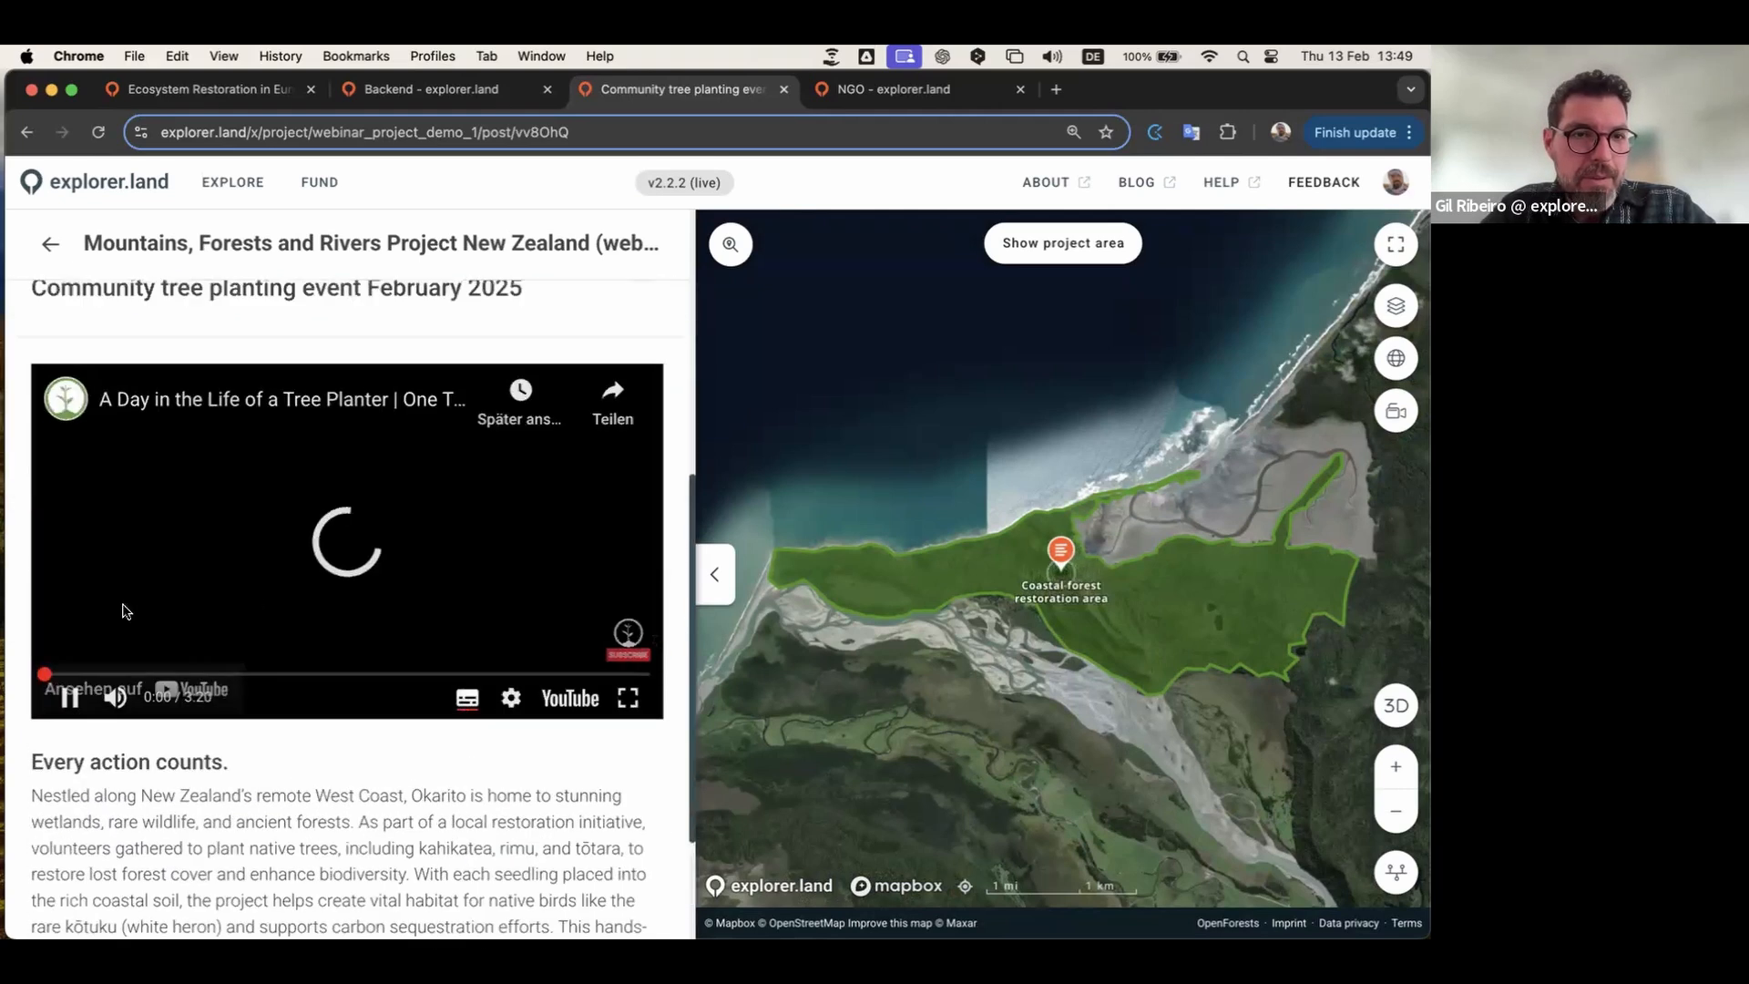
{"action": "left_click", "coordinate": [63, 685]}
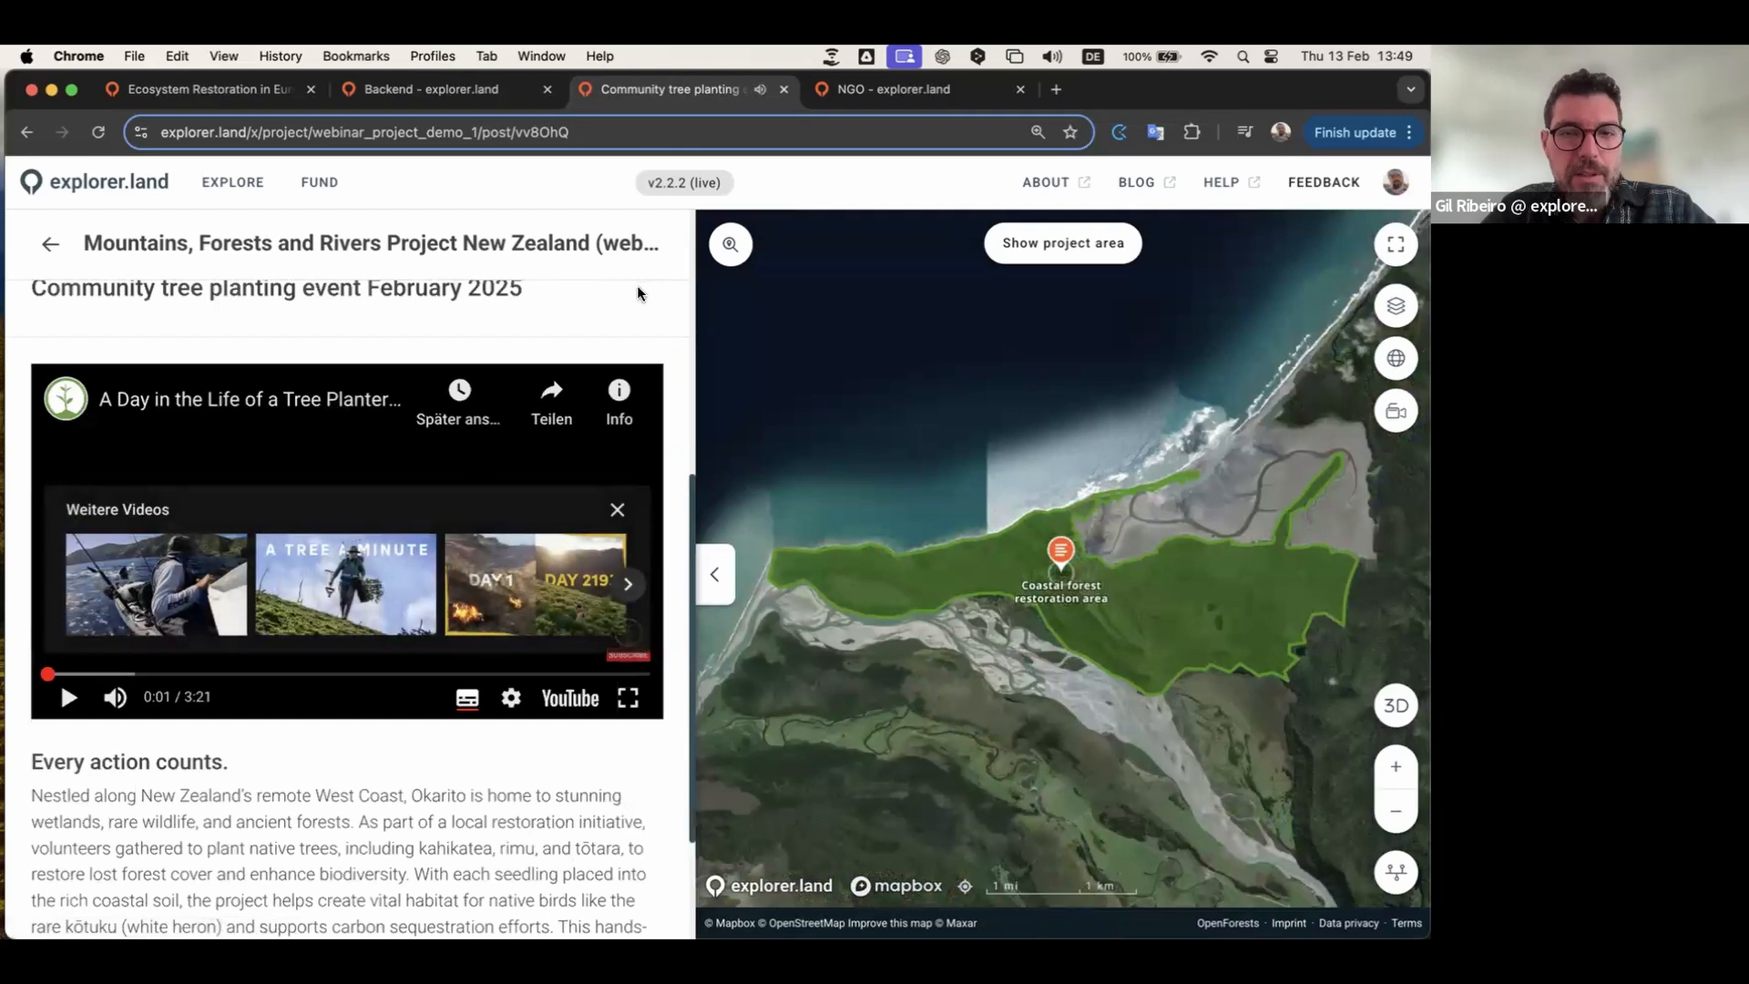
{"action": "scroll", "coordinate": [623, 274], "scroll_direction": "up", "scroll_amount": 6}
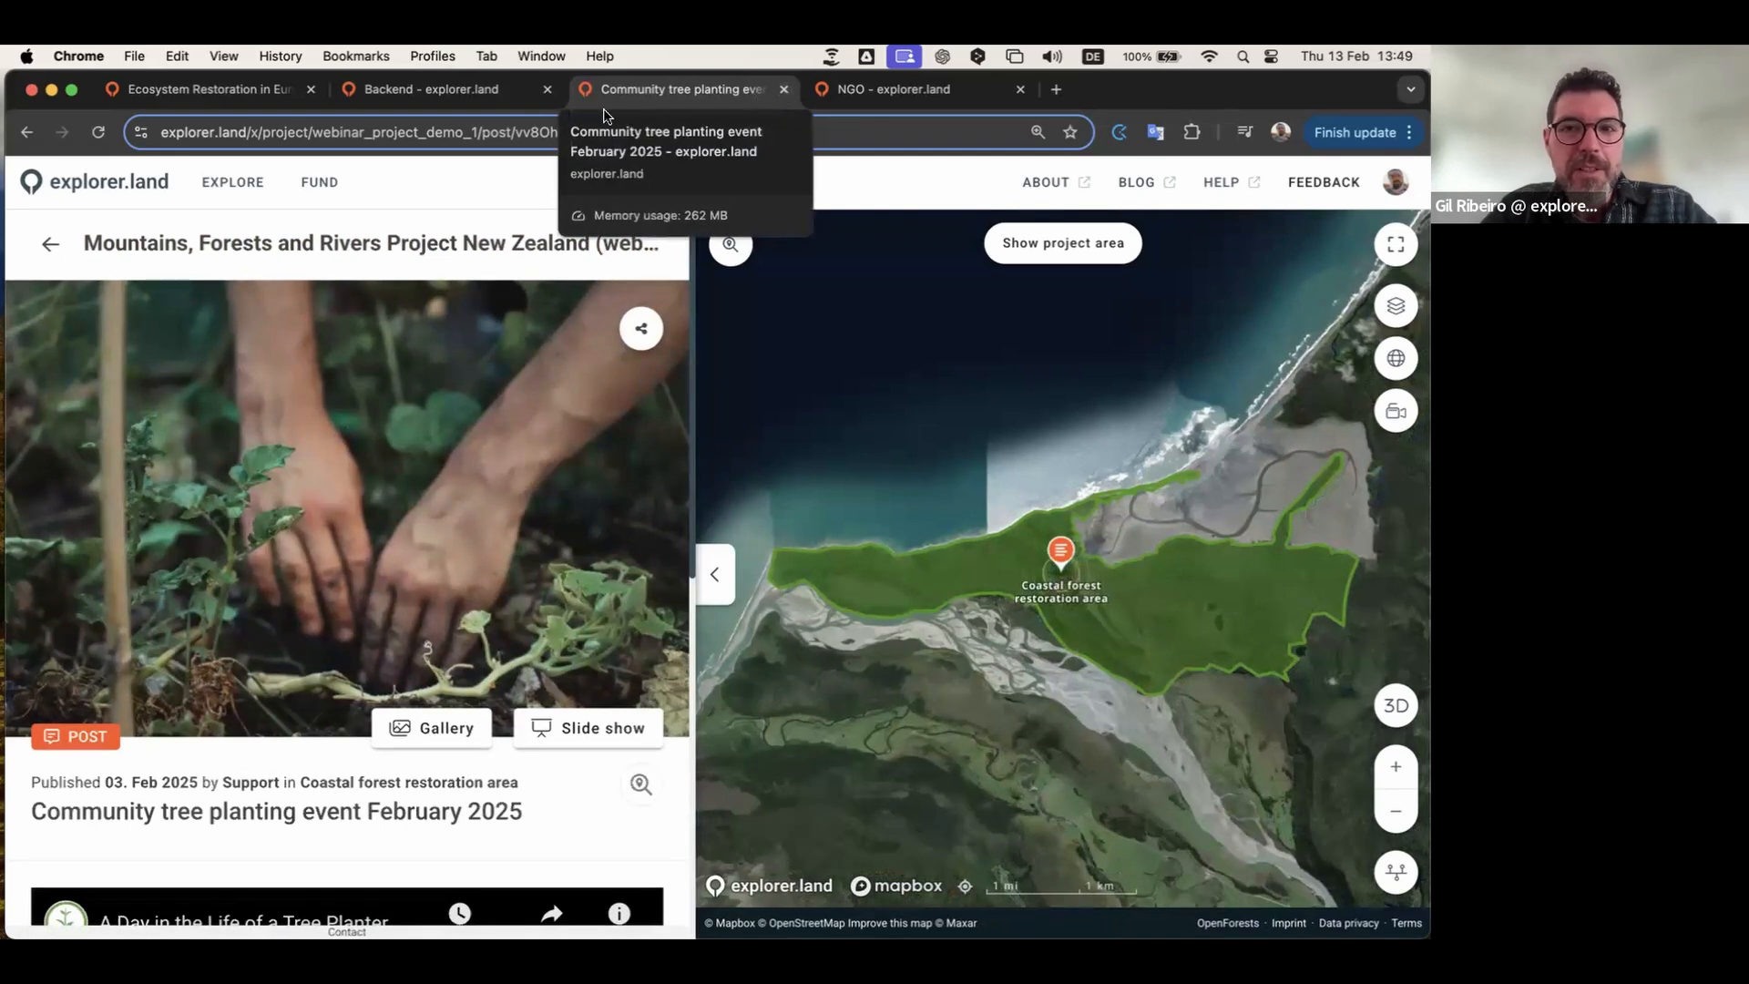
{"action": "left_click", "coordinate": [468, 90]}
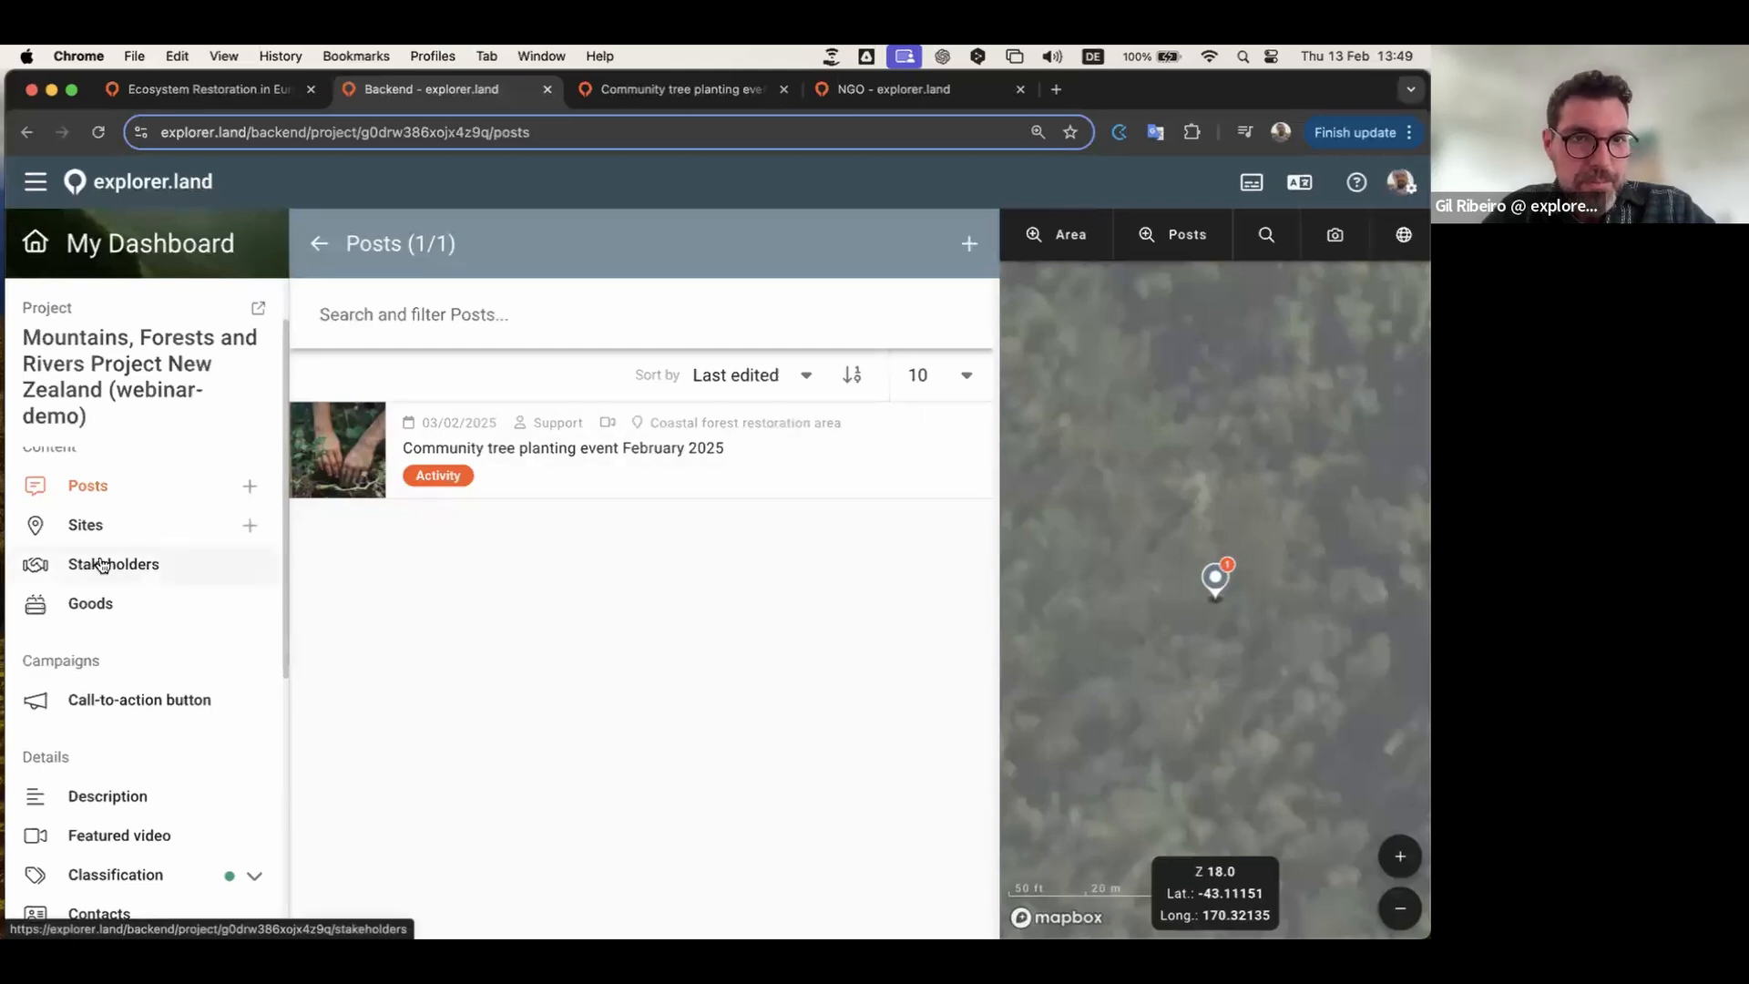
Step: Return to the project overview and look at the Call-to-action button settings
{"action": "left_click", "coordinate": [318, 243]}
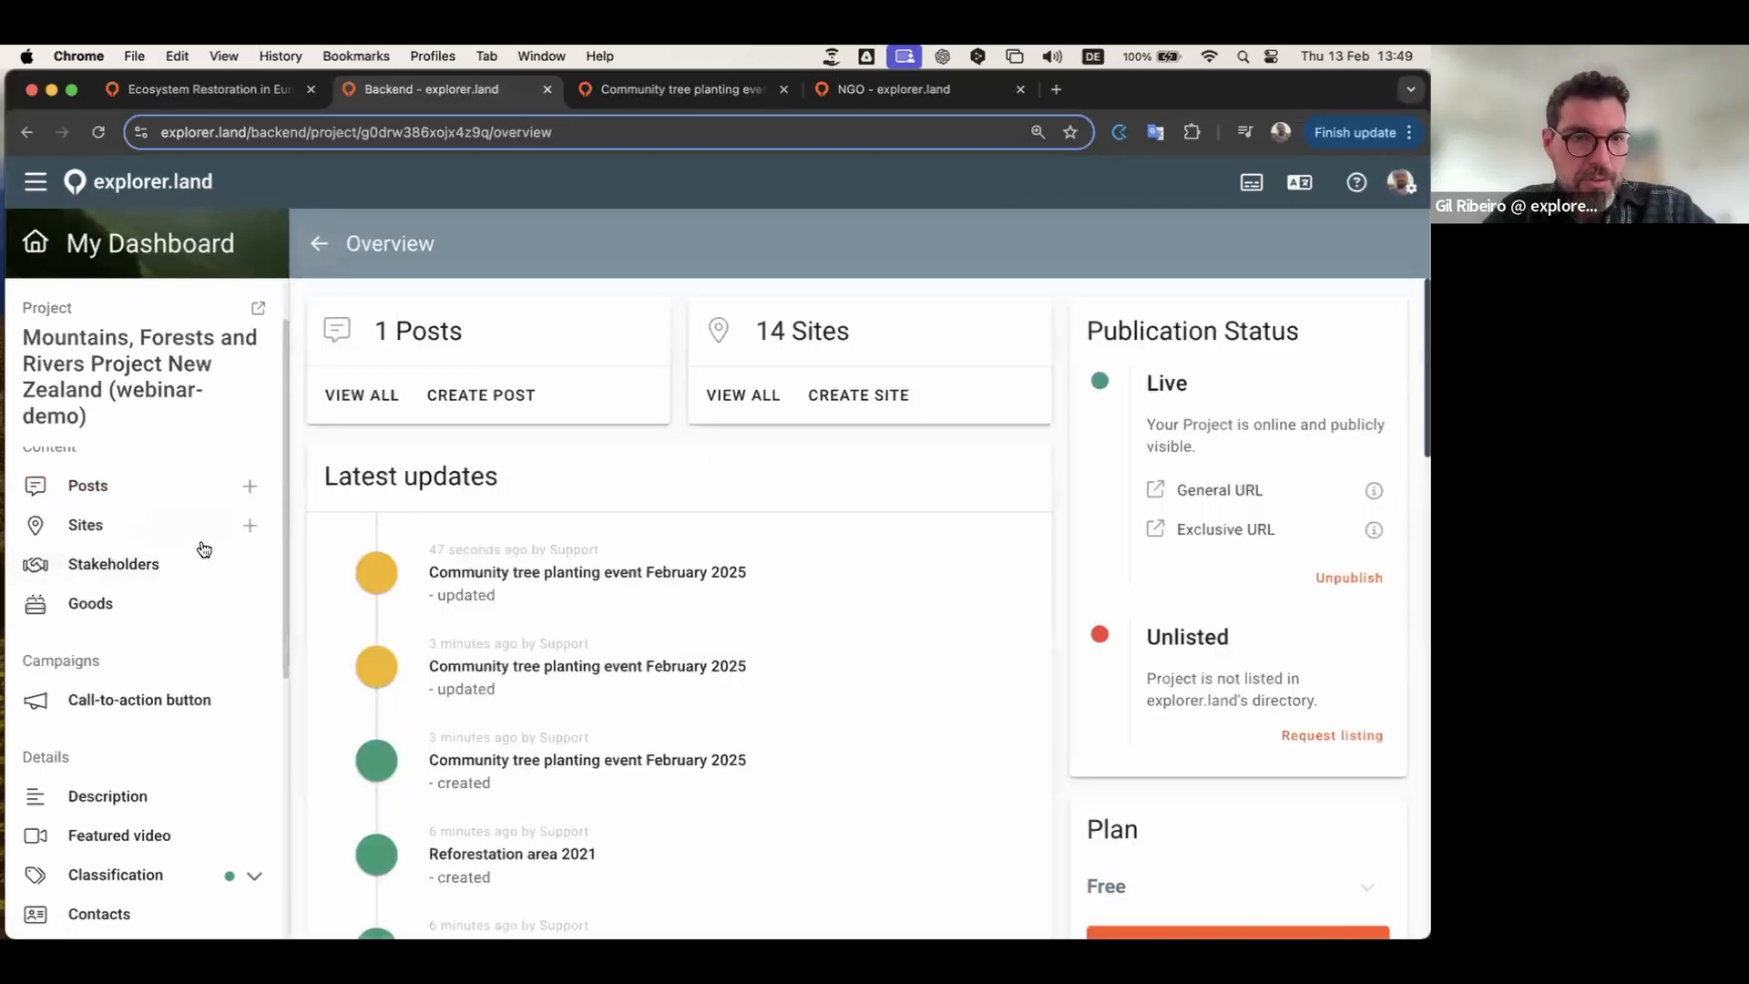
{"action": "scroll", "coordinate": [203, 547], "scroll_direction": "down", "scroll_amount": 1}
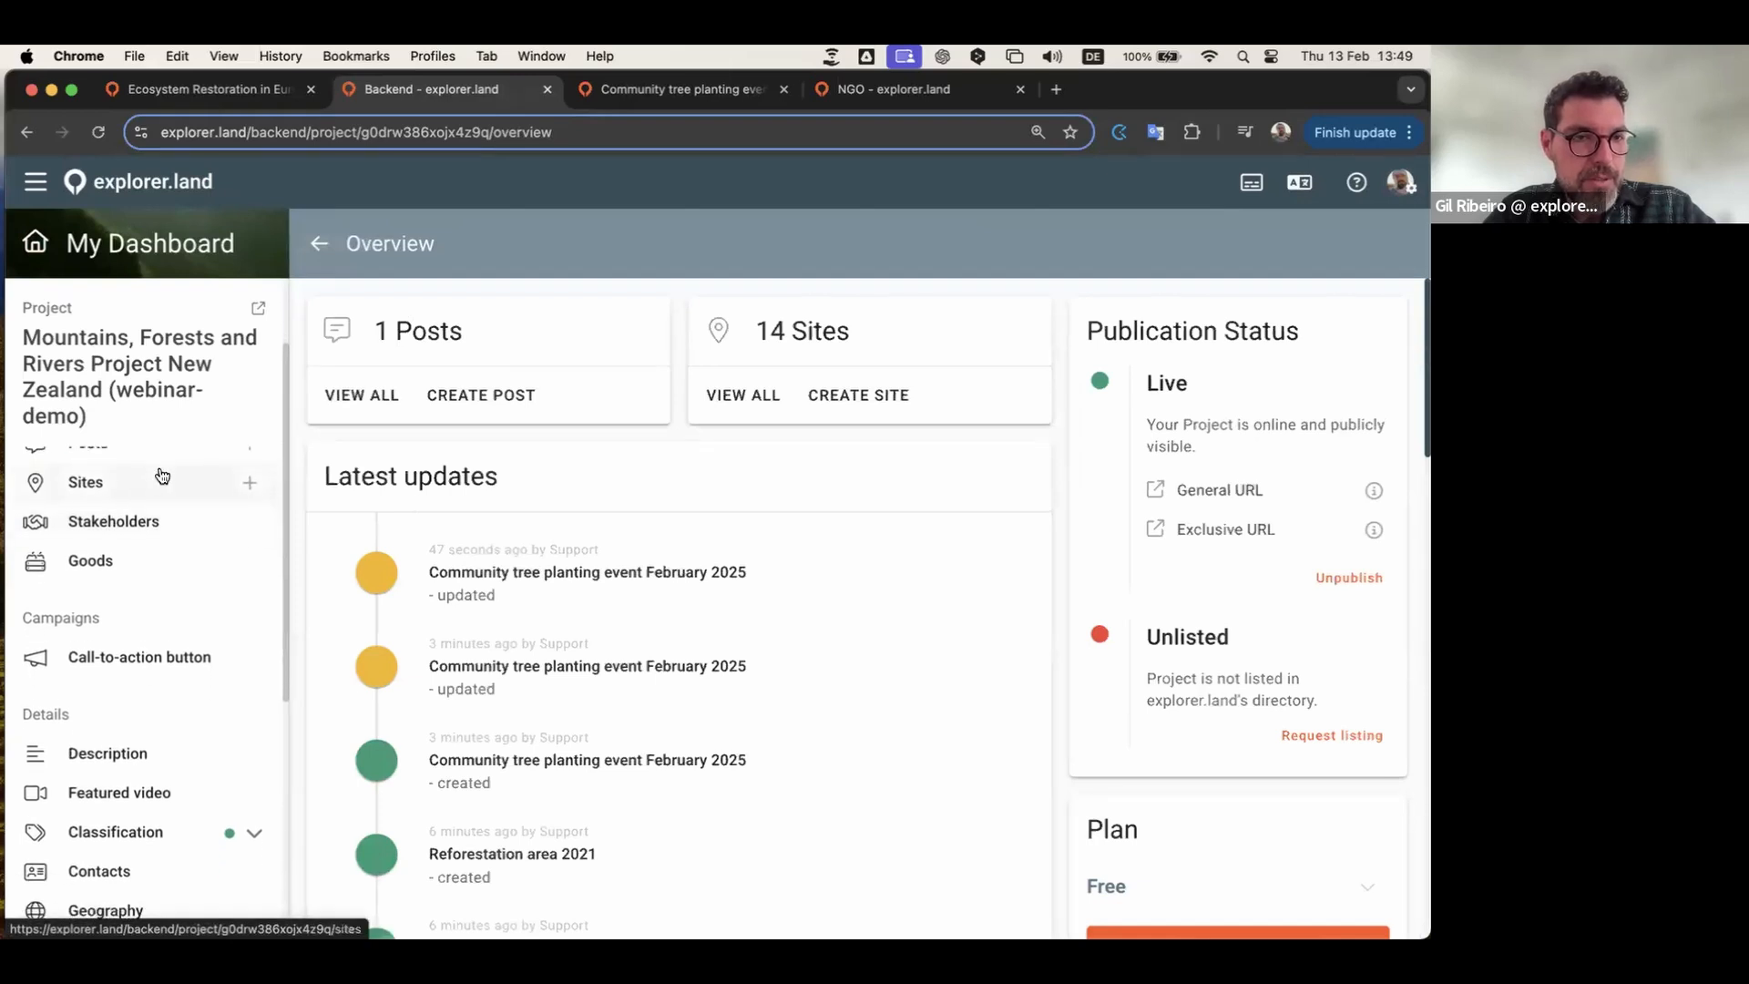
{"action": "scroll", "coordinate": [162, 474], "scroll_direction": "up", "scroll_amount": 1}
{"action": "scroll", "coordinate": [135, 585], "scroll_direction": "down", "scroll_amount": 3}
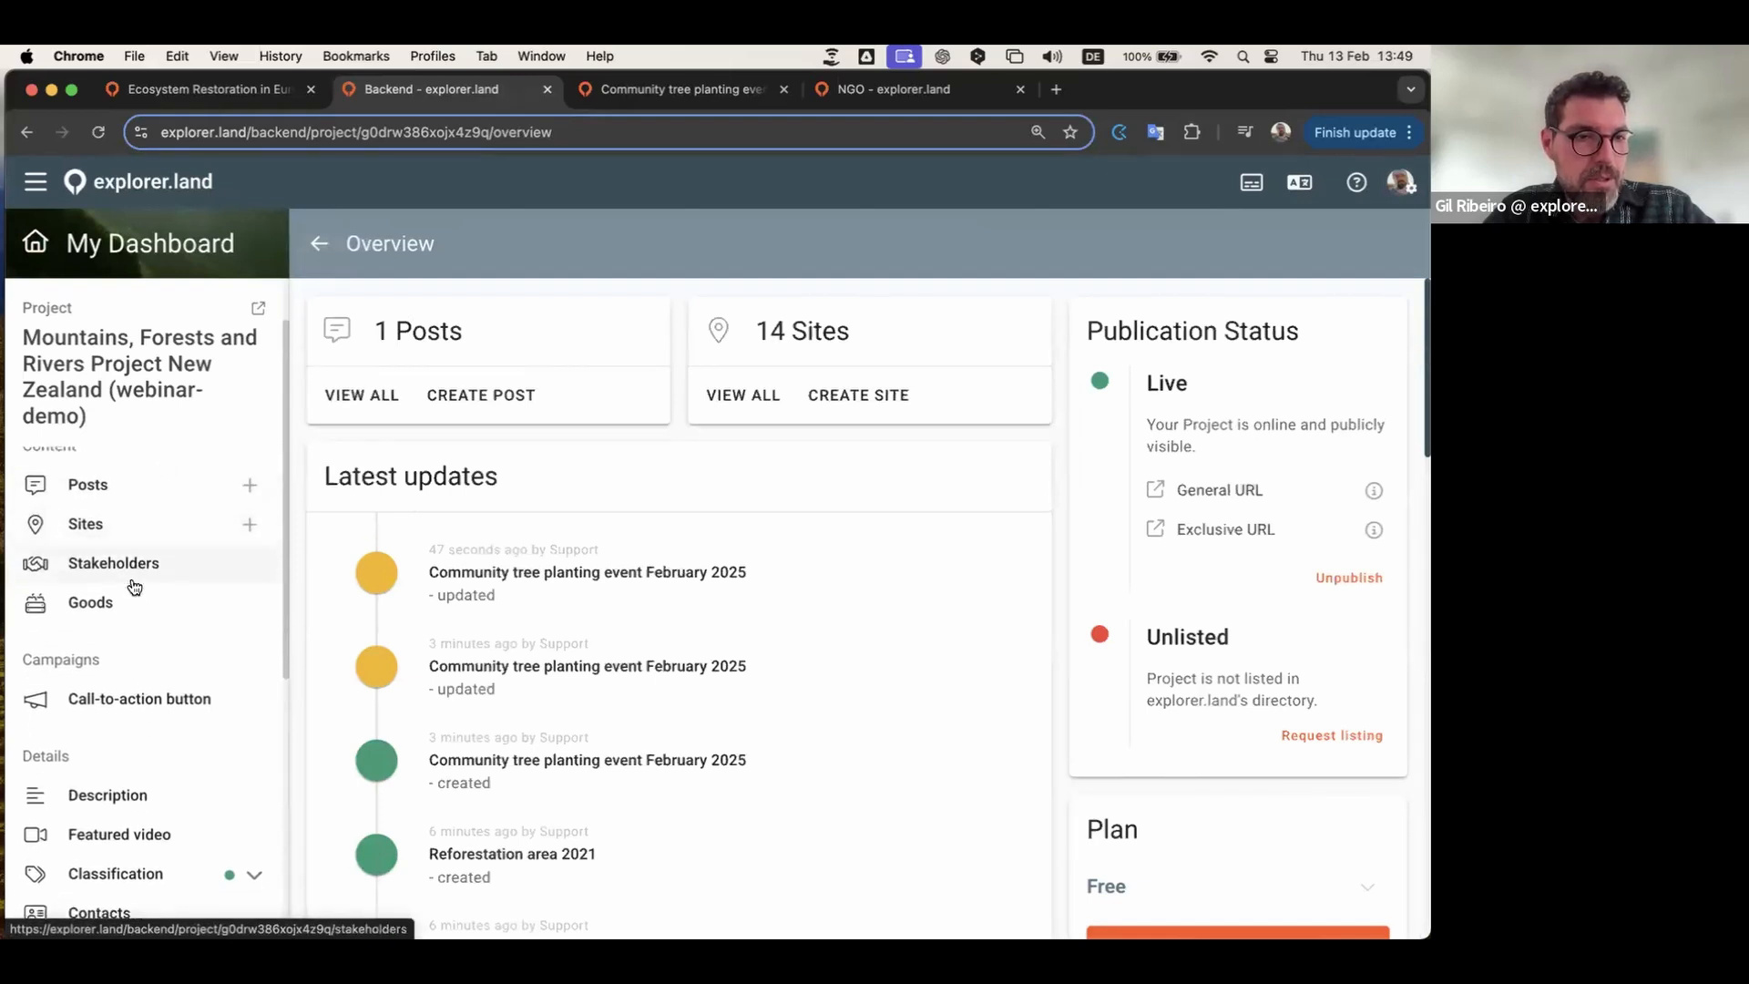
{"action": "scroll", "coordinate": [136, 649], "scroll_direction": "up", "scroll_amount": 4}
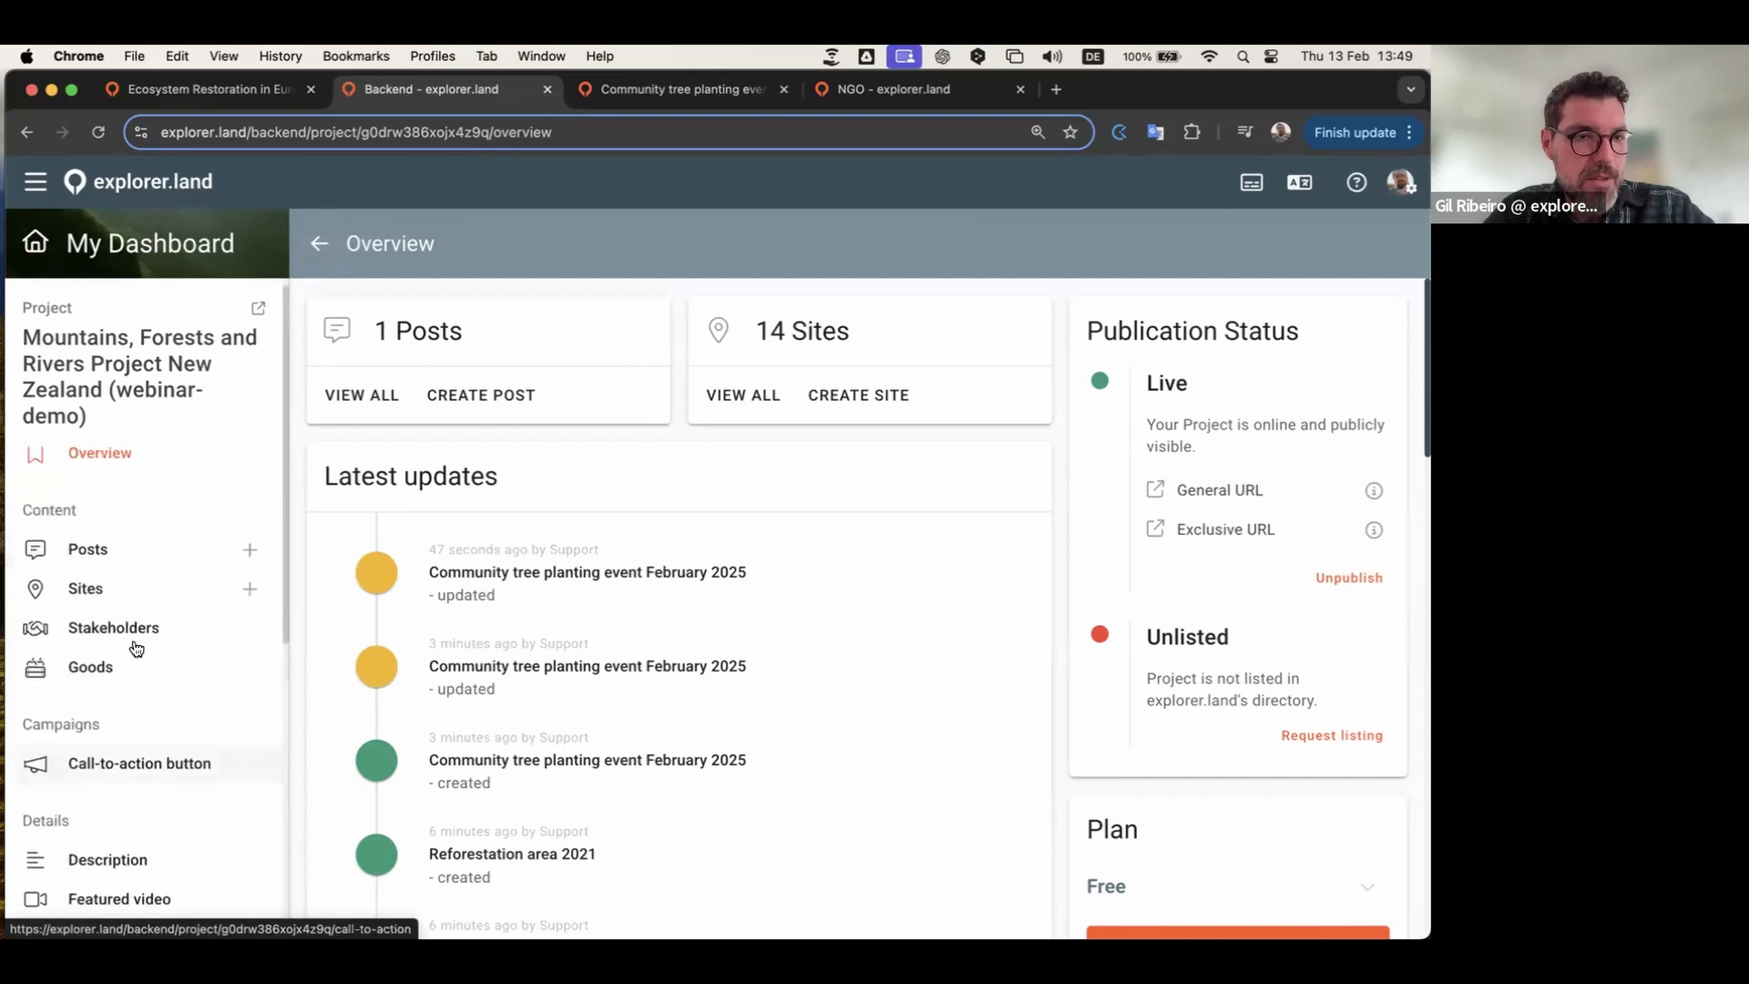
{"action": "scroll", "coordinate": [128, 679], "scroll_direction": "down", "scroll_amount": 1}
{"action": "scroll", "coordinate": [144, 674], "scroll_direction": "down", "scroll_amount": 4}
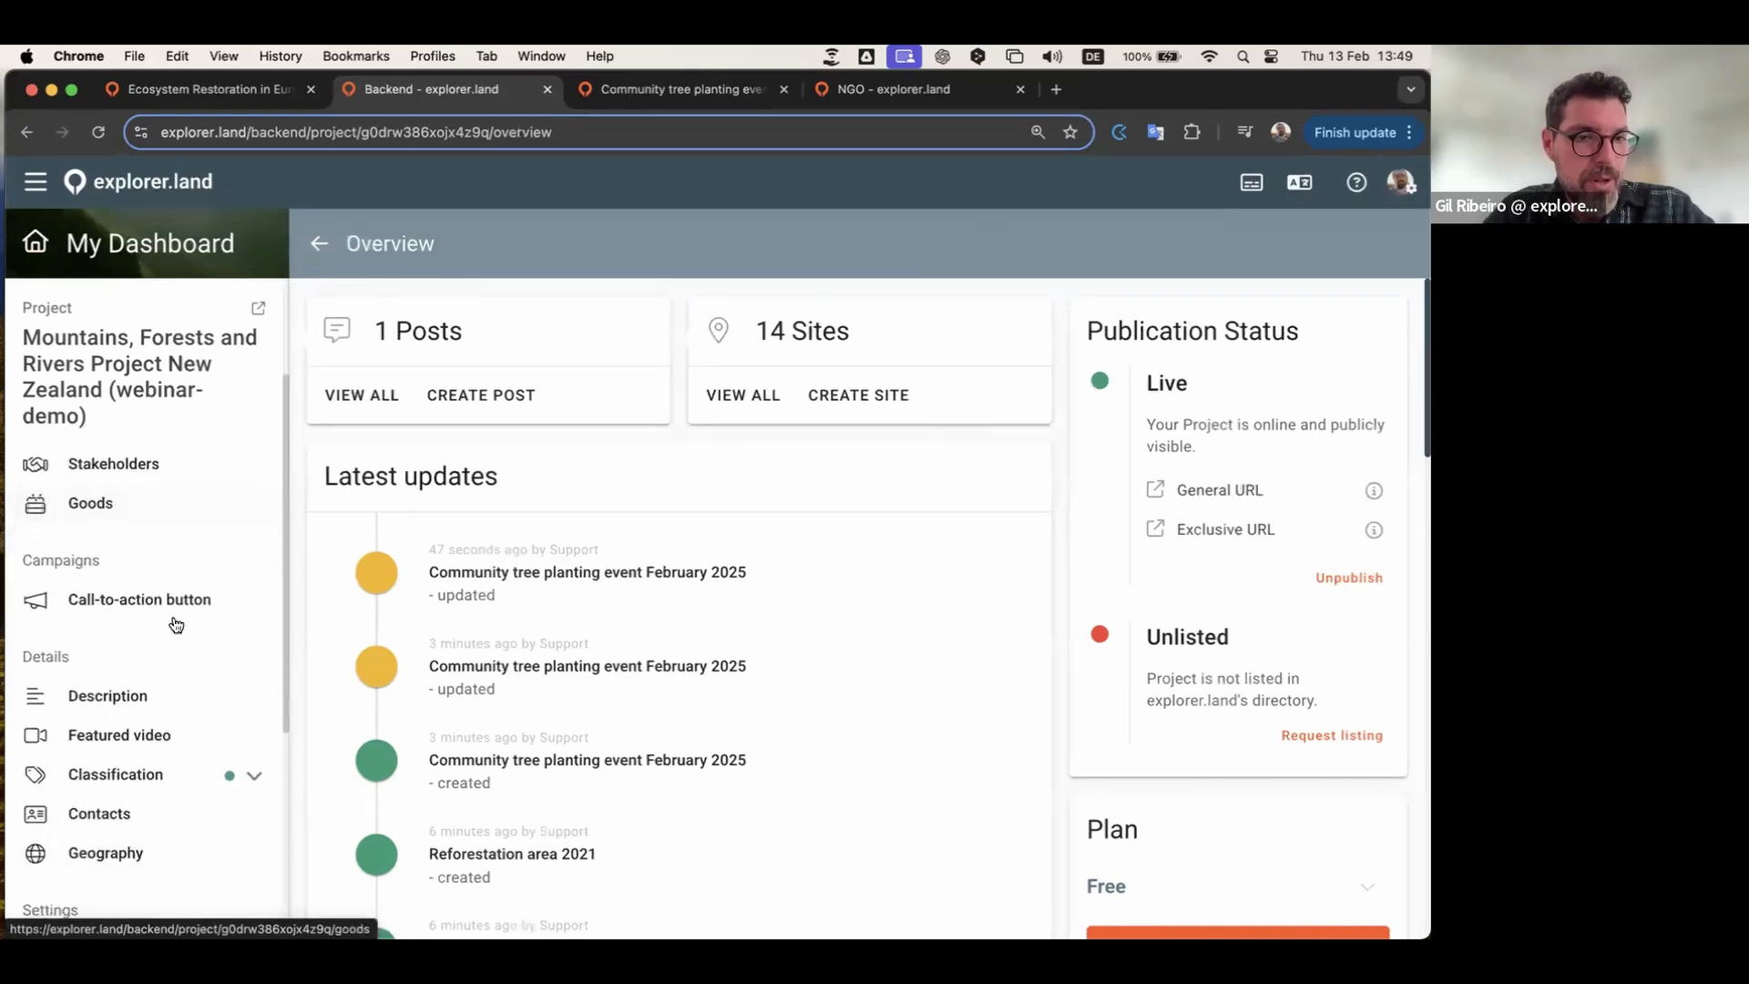
{"action": "left_click", "coordinate": [141, 600]}
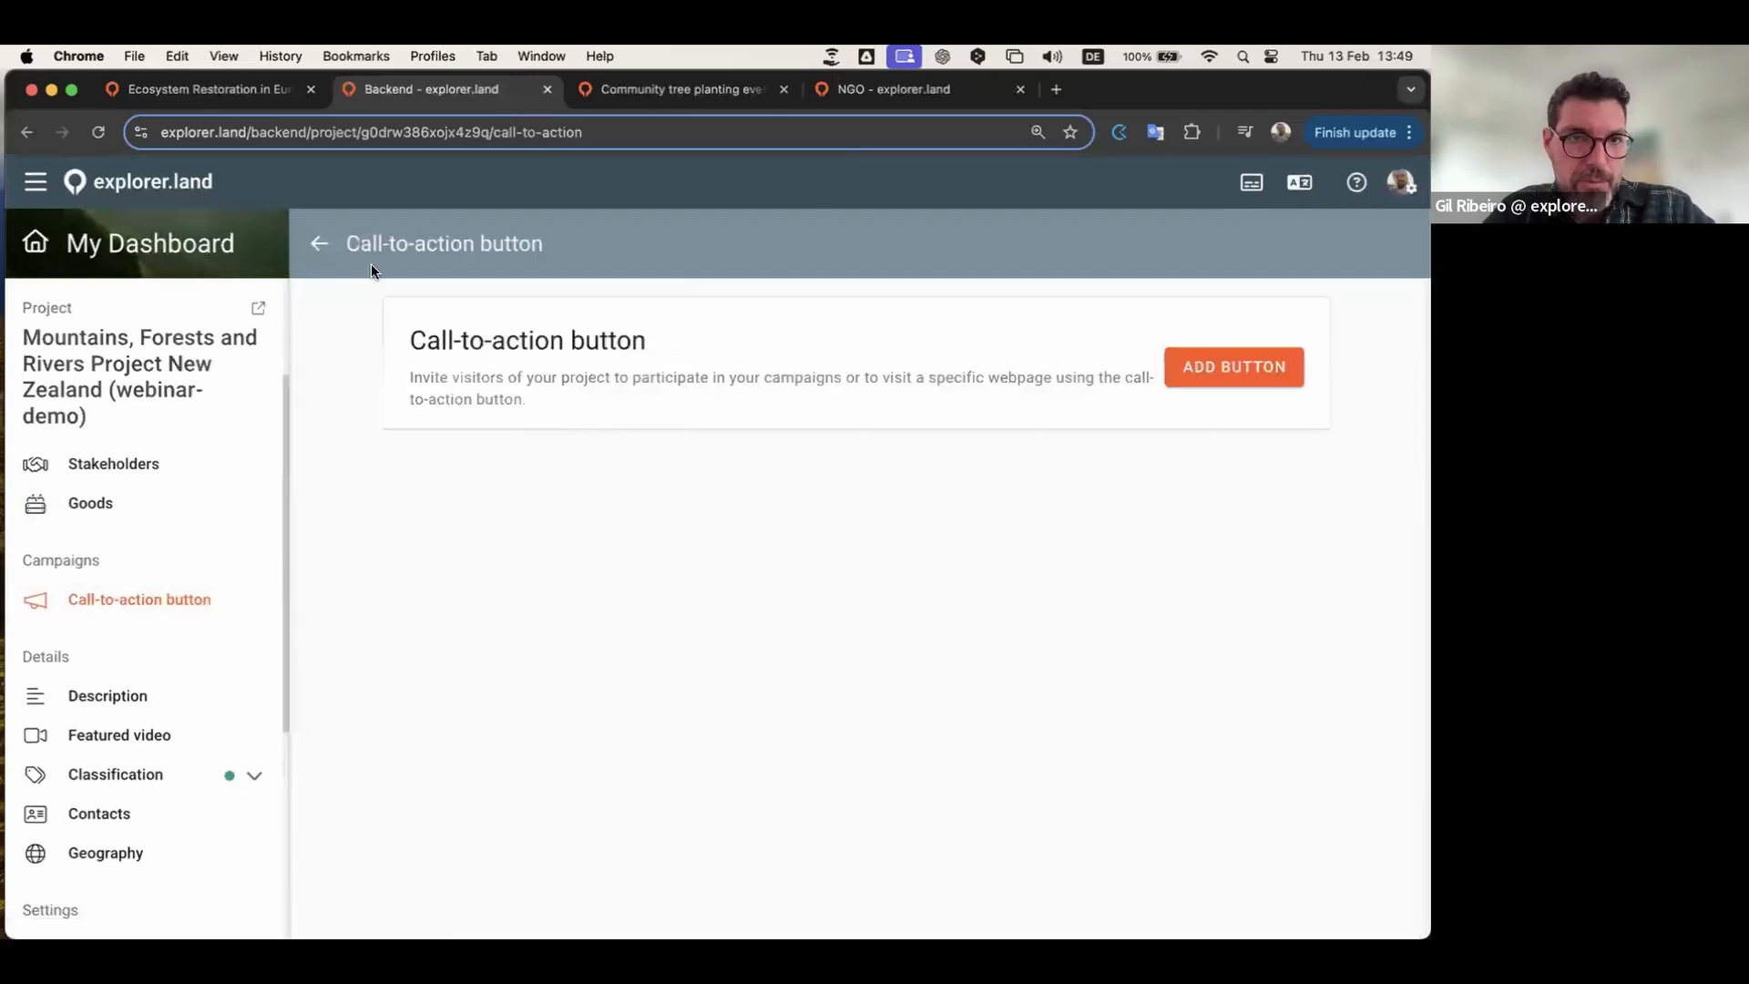
{"action": "left_click", "coordinate": [319, 243]}
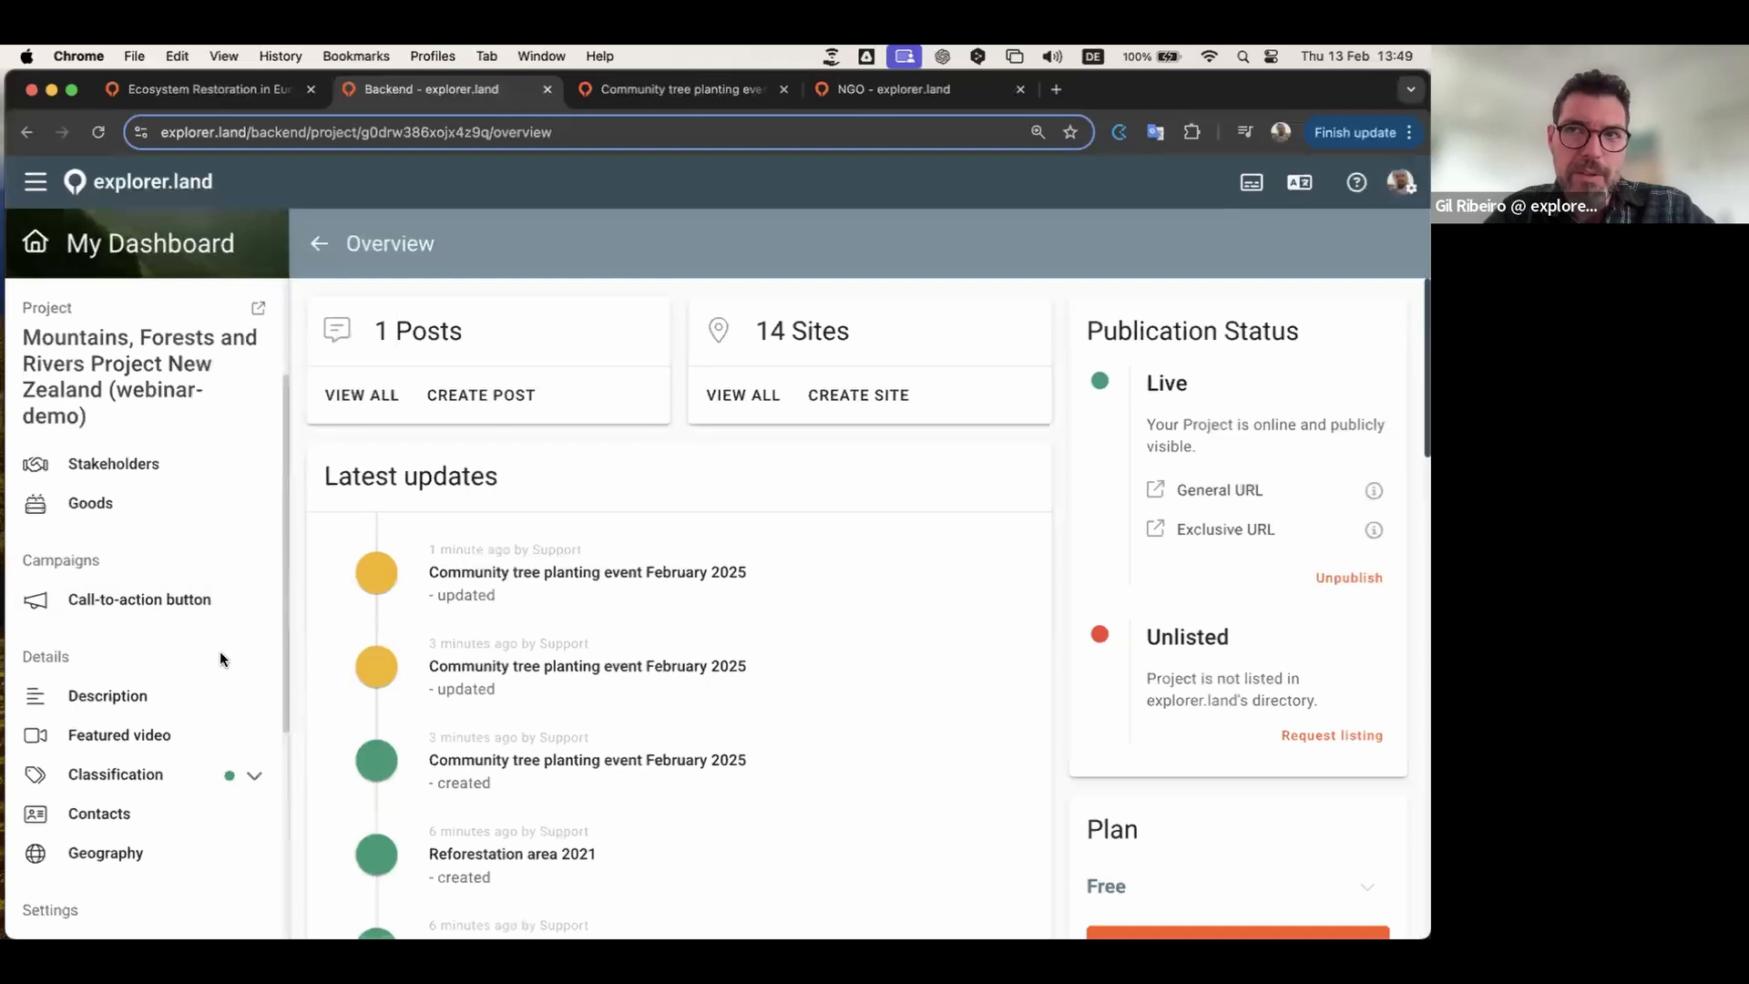
Step: Open the Linked Organizations page from the sidebar
{"action": "scroll", "coordinate": [220, 650], "scroll_direction": "down", "scroll_amount": 2}
{"action": "scroll", "coordinate": [222, 660], "scroll_direction": "down", "scroll_amount": 2}
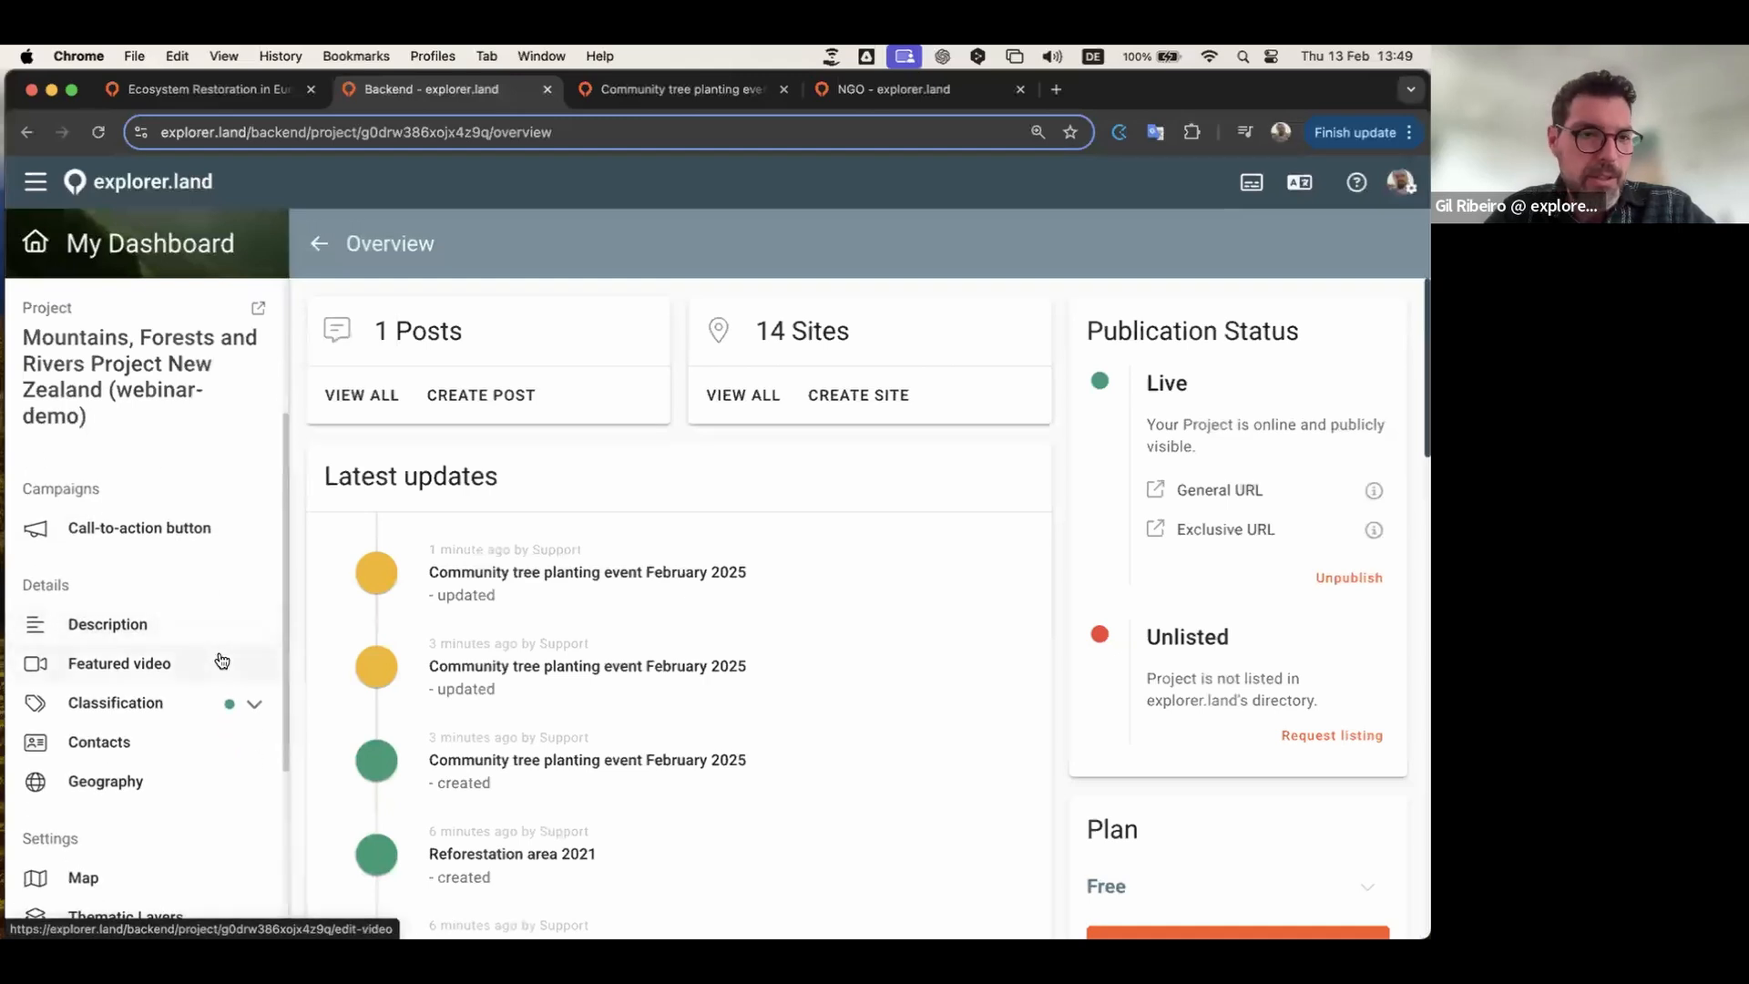
{"action": "scroll", "coordinate": [221, 661], "scroll_direction": "down", "scroll_amount": 6}
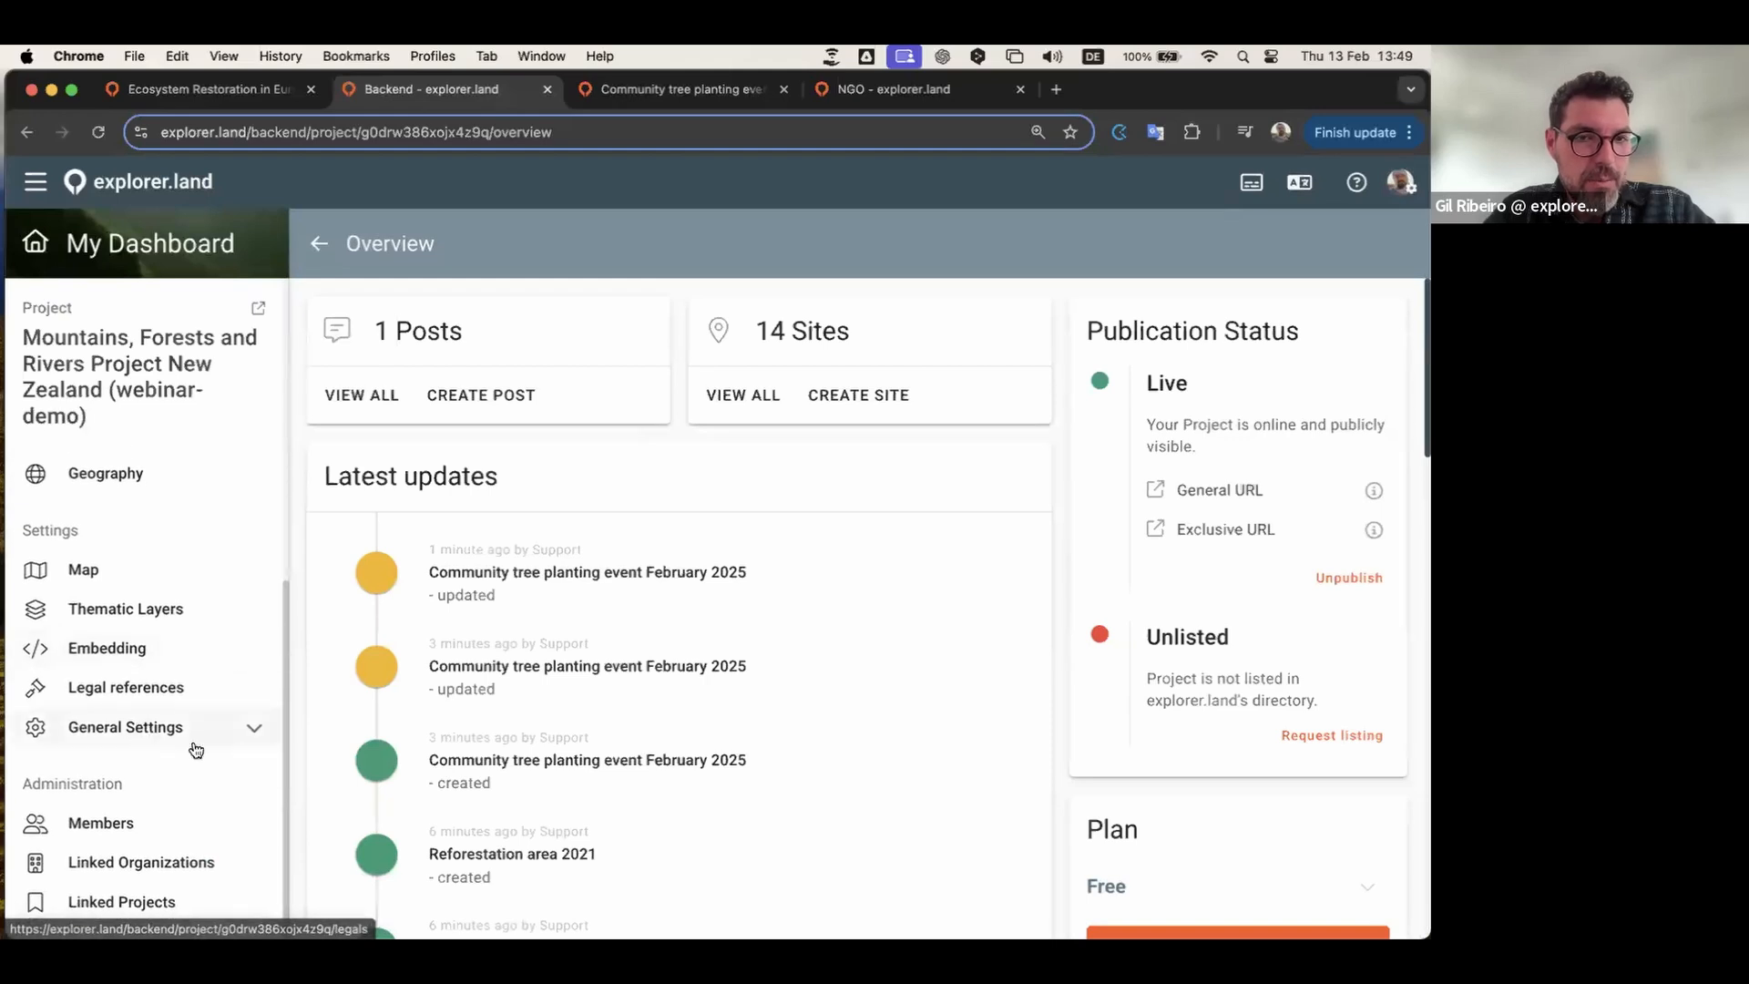
{"action": "left_click", "coordinate": [136, 865]}
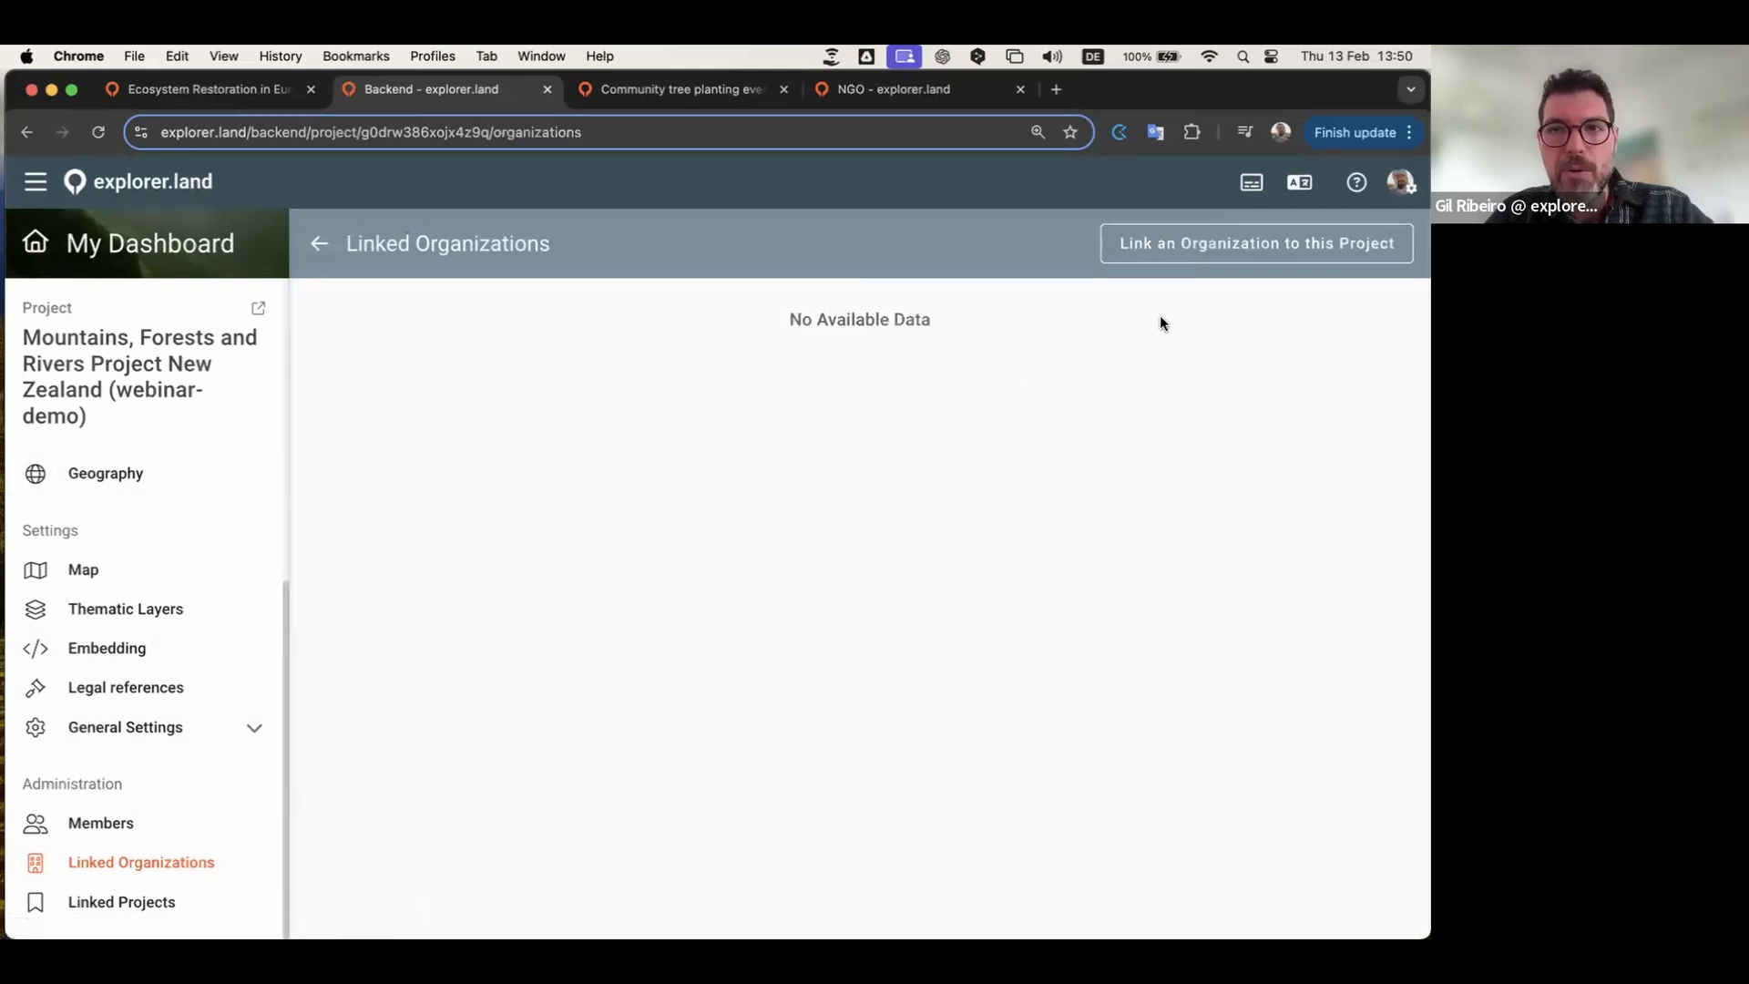
Step: Search for the NGO organization and link it to the project
{"action": "left_click", "coordinate": [1222, 248]}
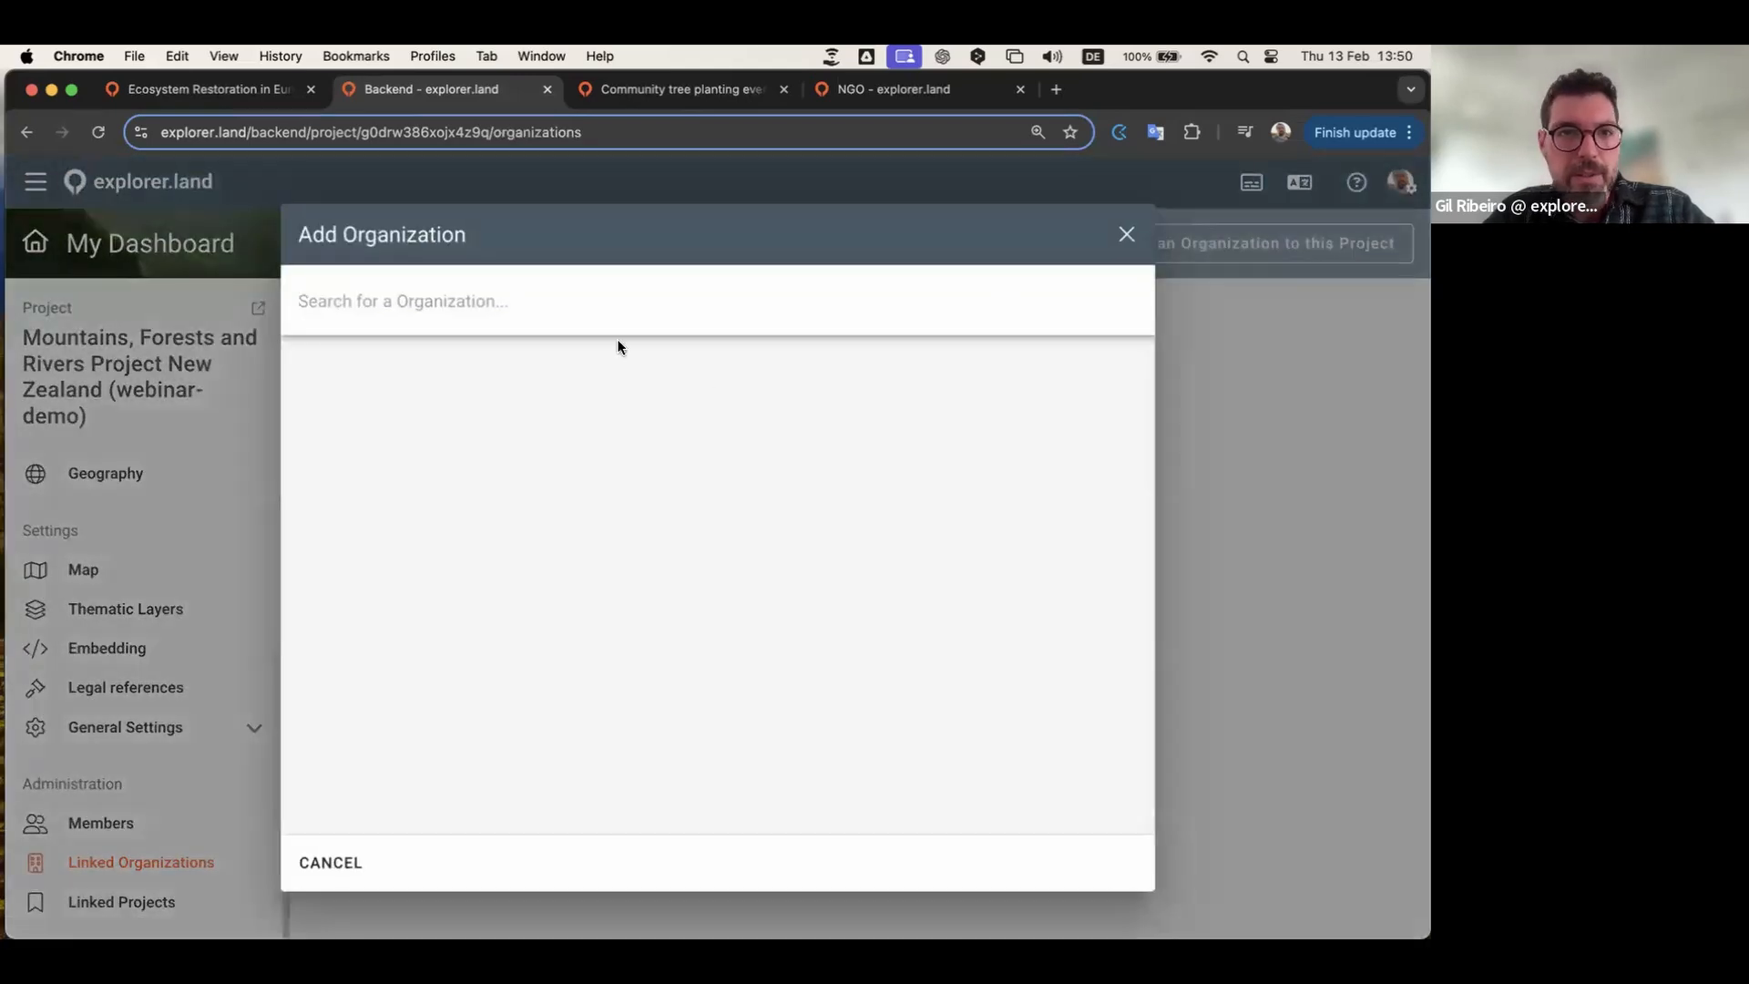
{"action": "type", "text": "ngo"}
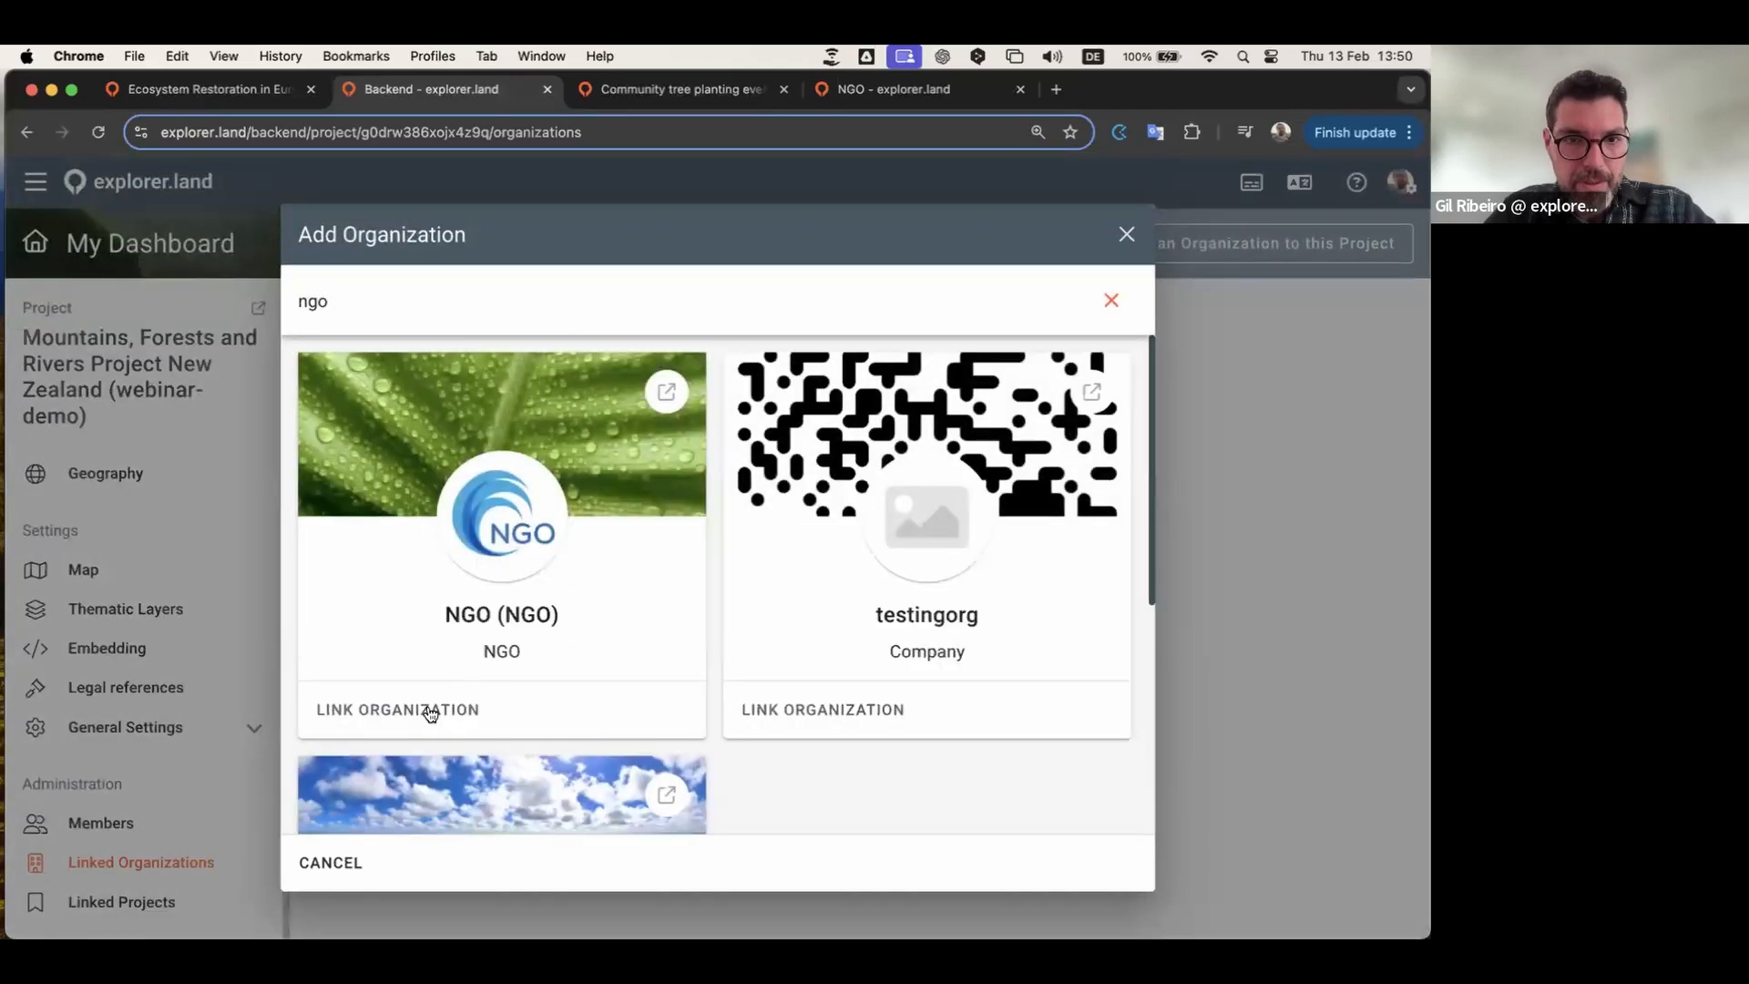
{"action": "left_click", "coordinate": [376, 717]}
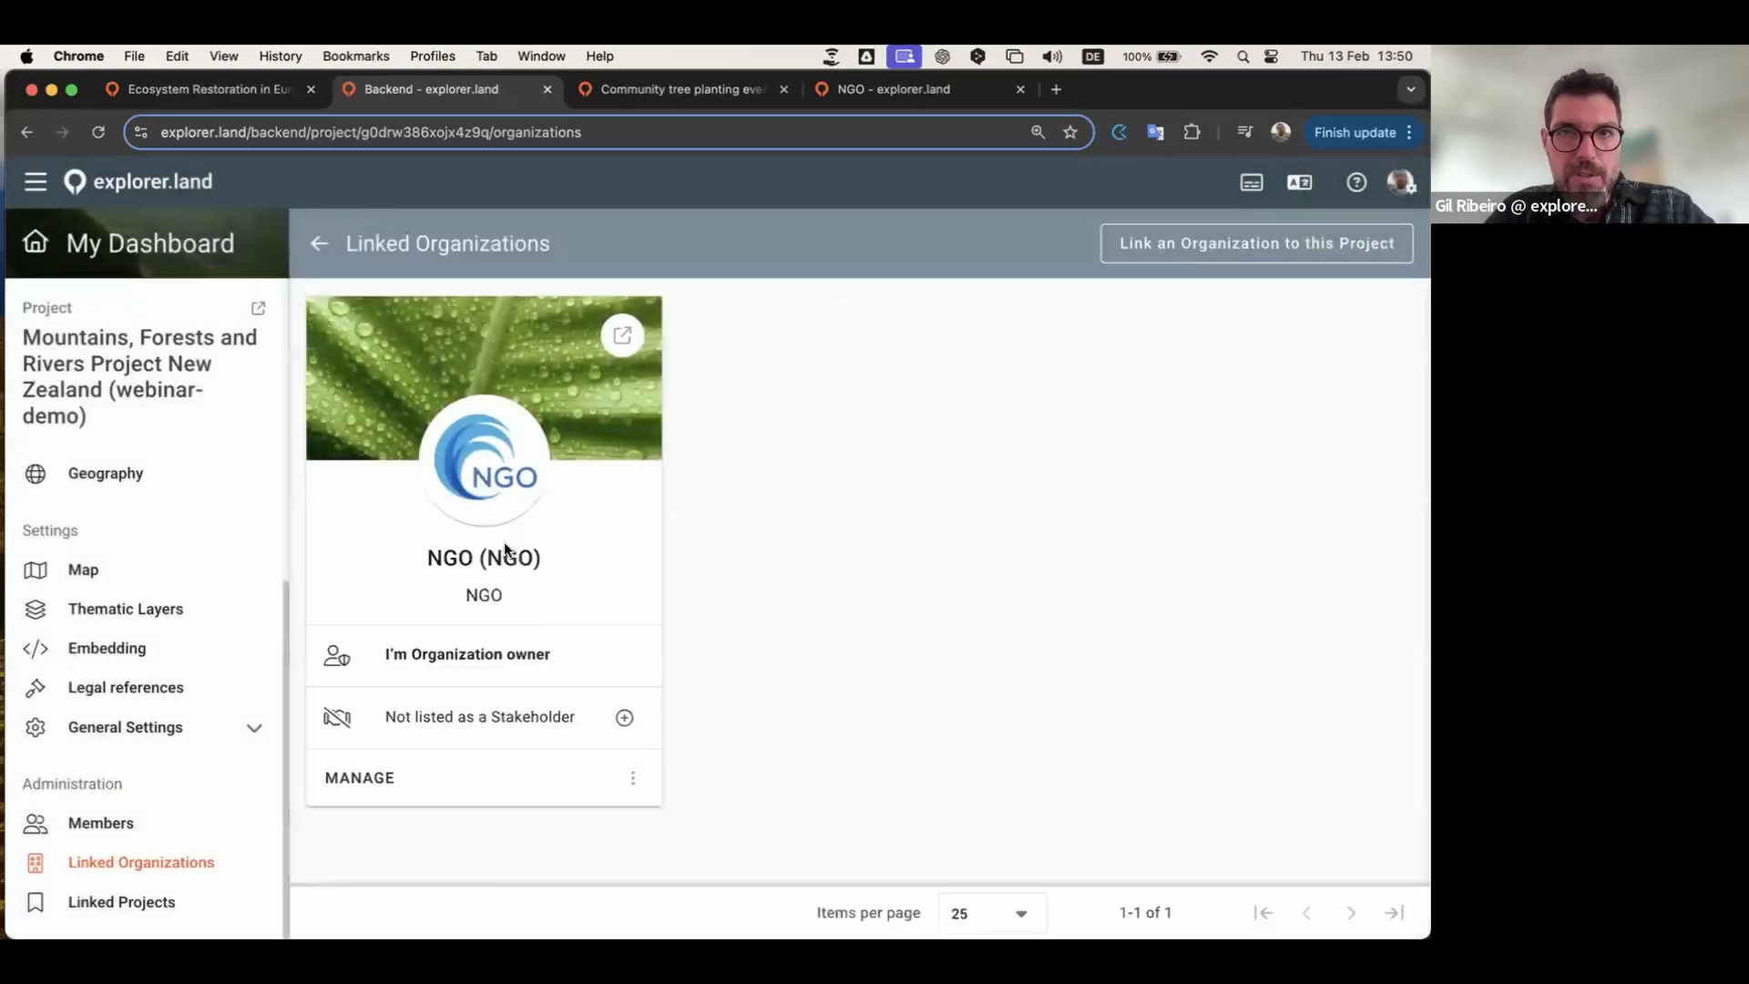
Step: Reload NGO's public page to confirm the project appears, then return to the backend
{"action": "left_click", "coordinate": [911, 89]}
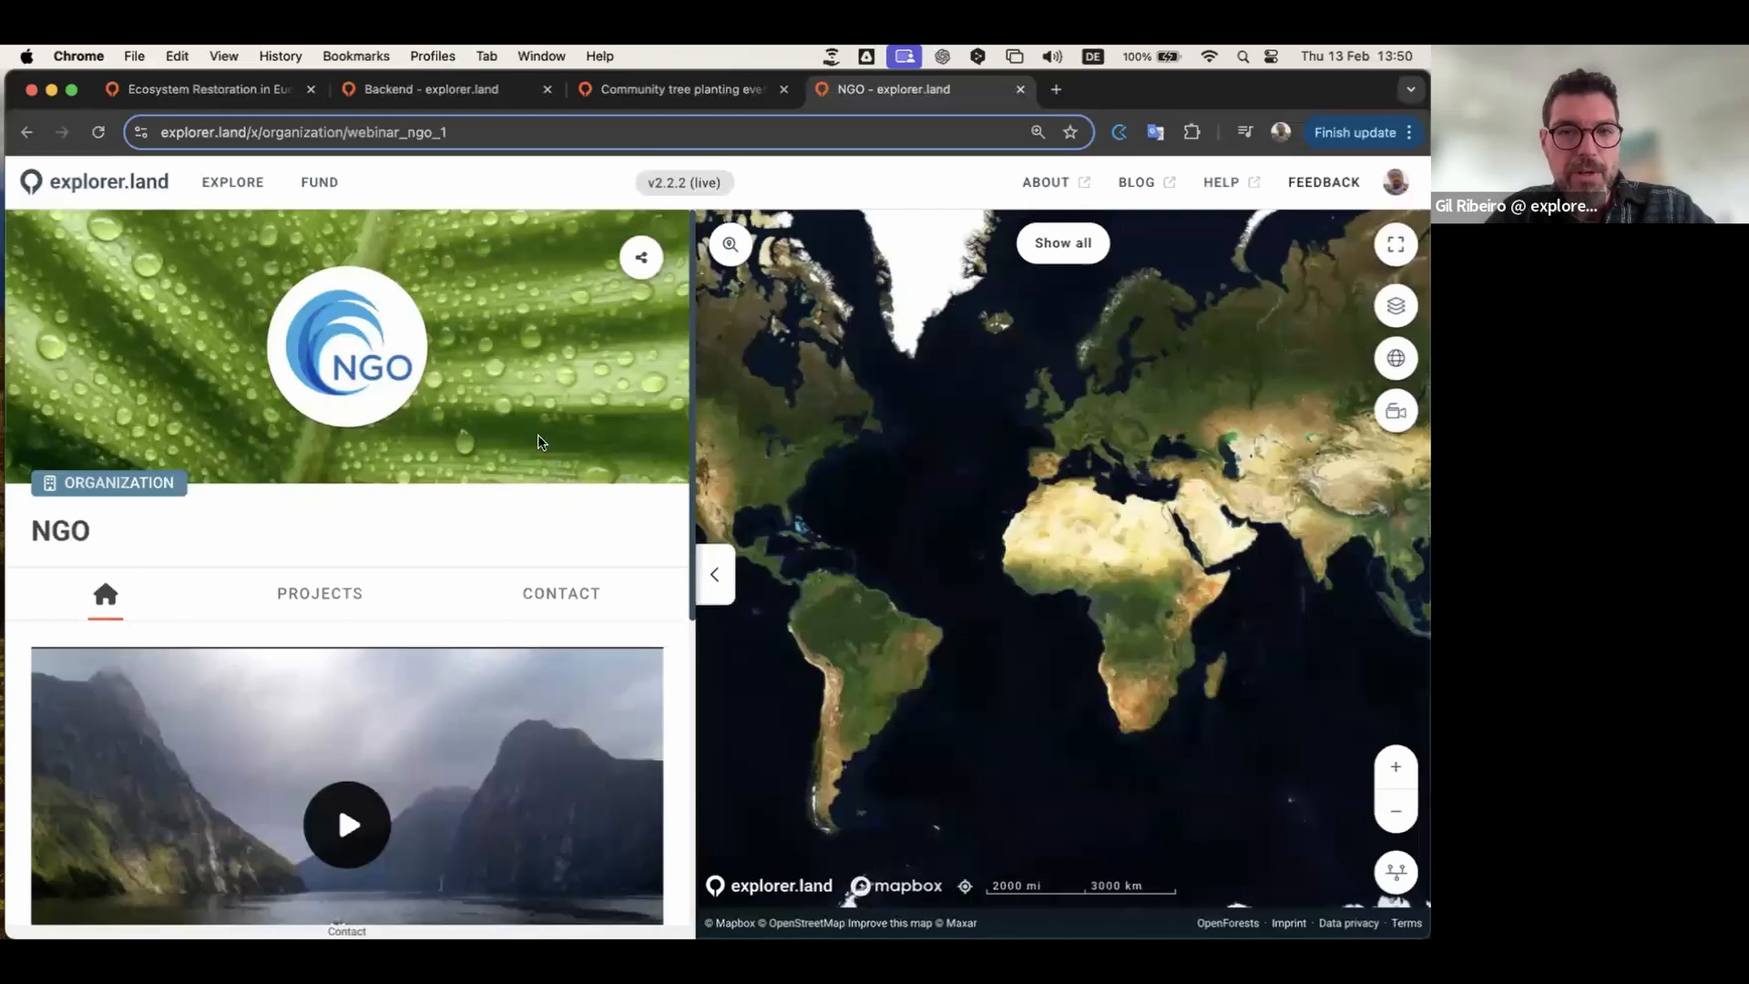
{"action": "left_click", "coordinate": [99, 133]}
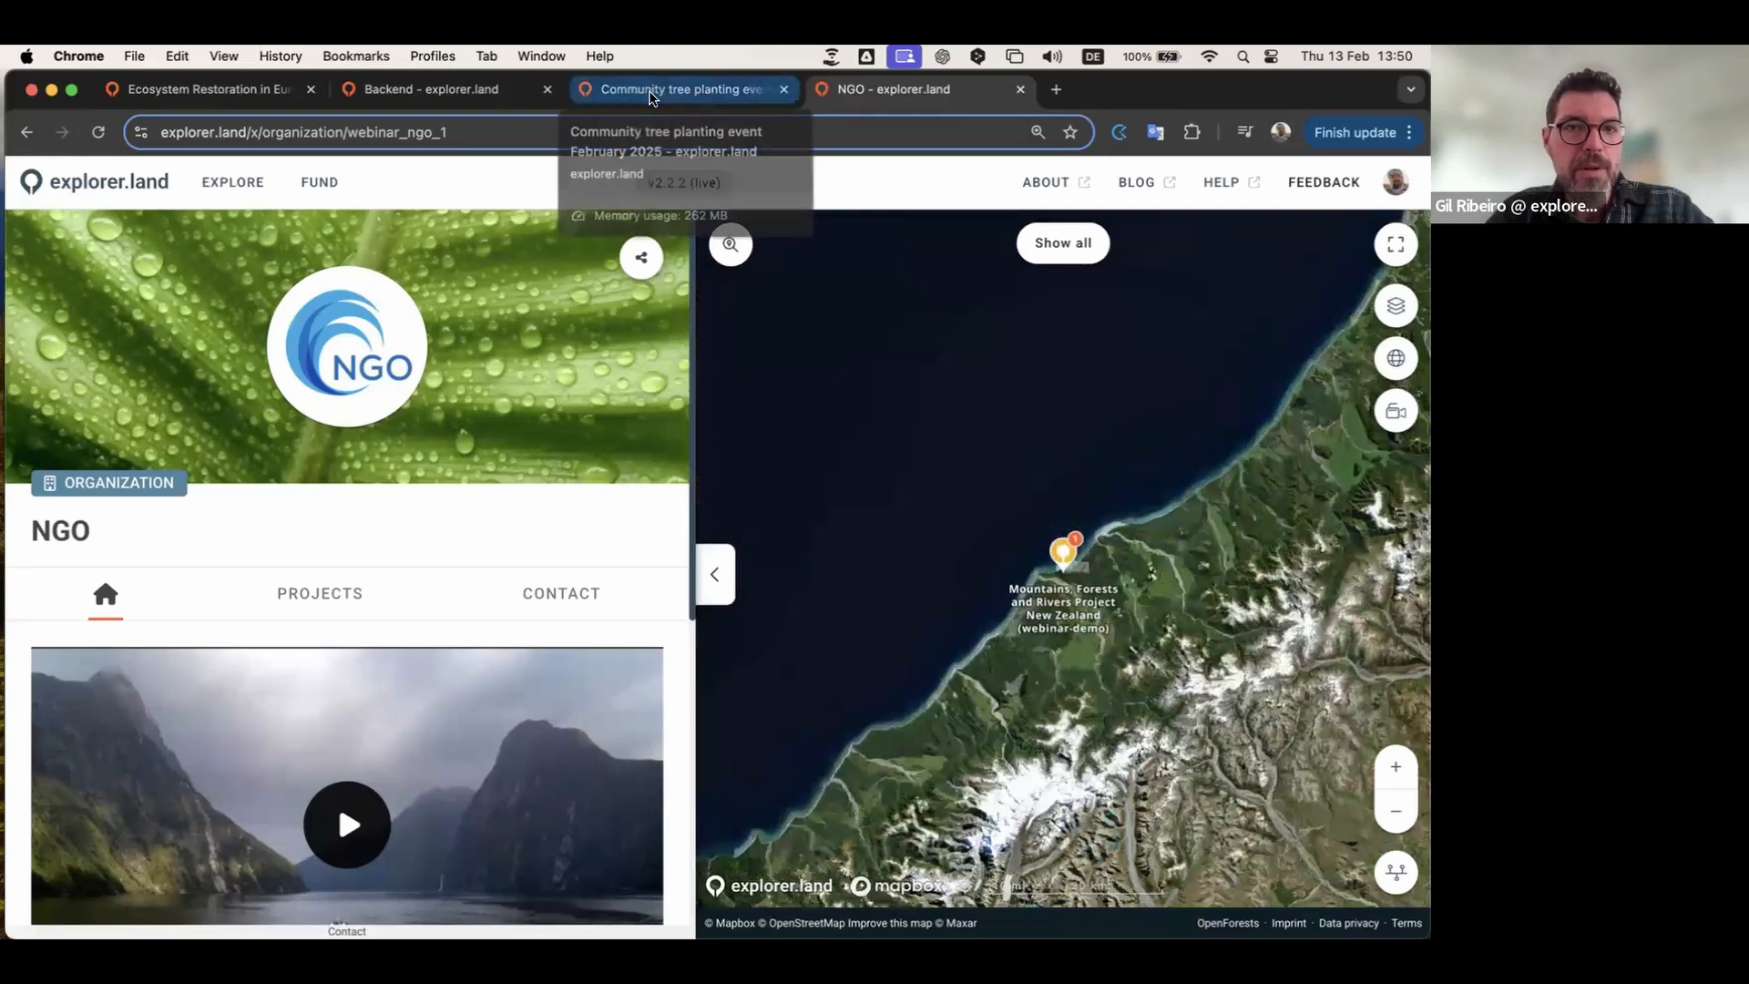
{"action": "left_click", "coordinate": [432, 89]}
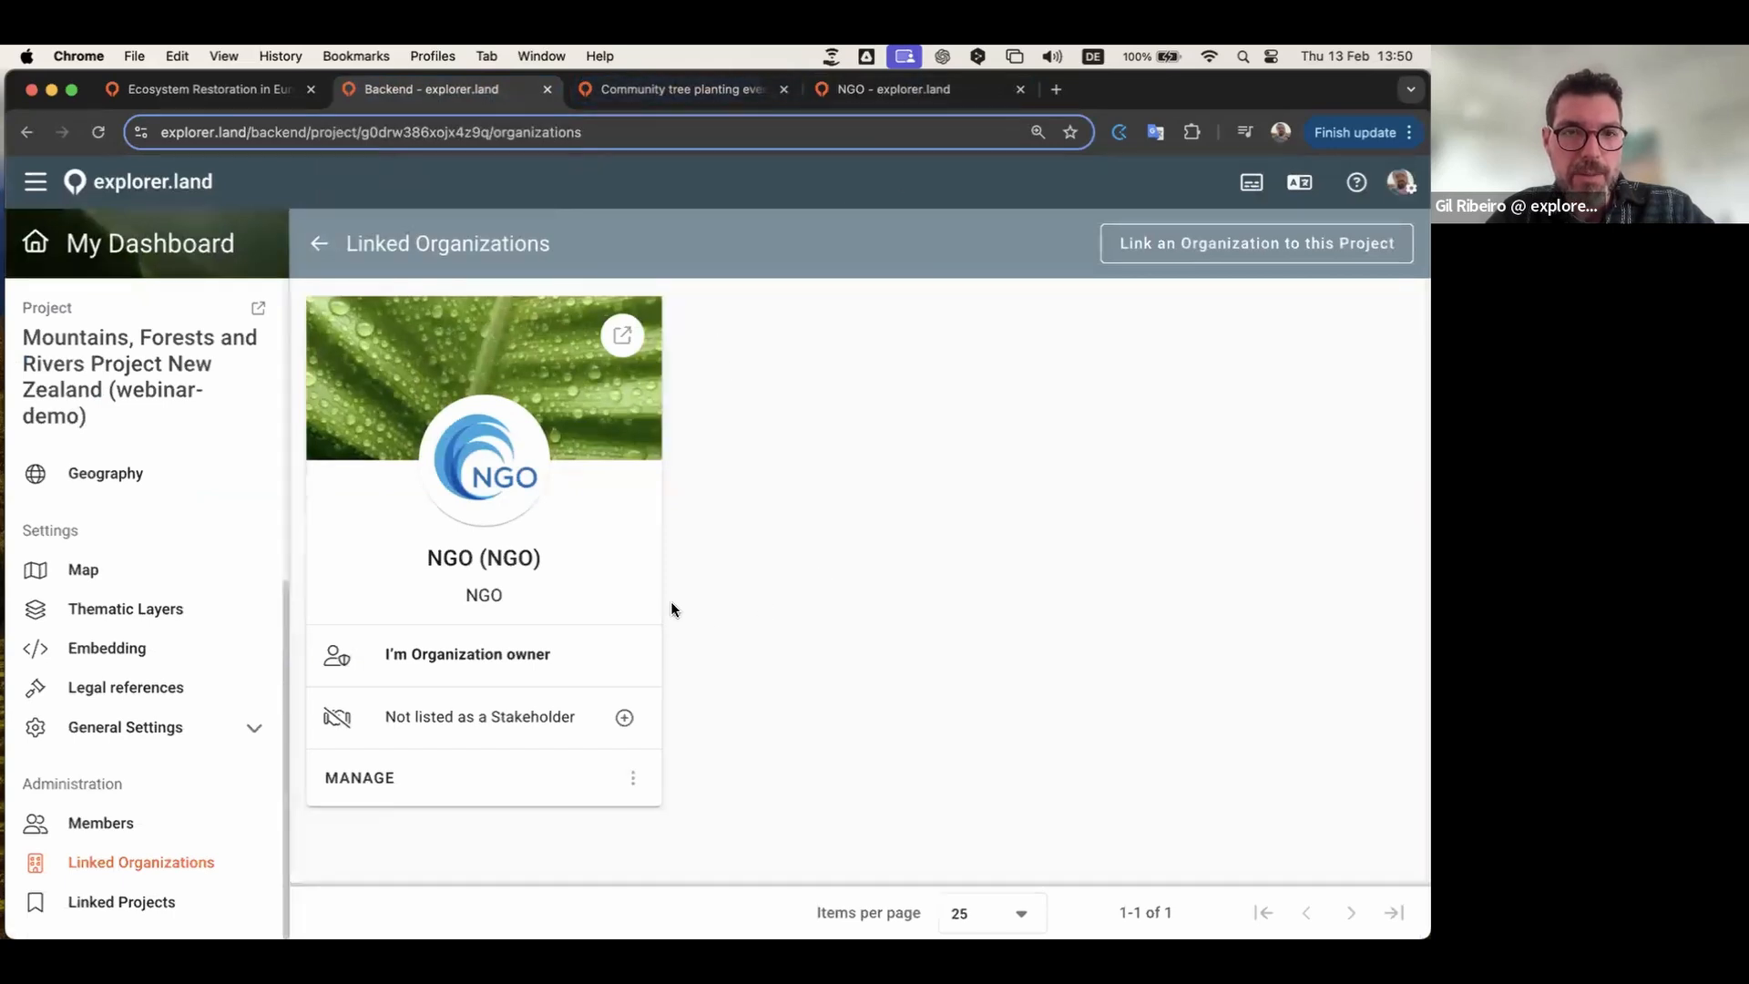
{"action": "left_click", "coordinate": [677, 88]}
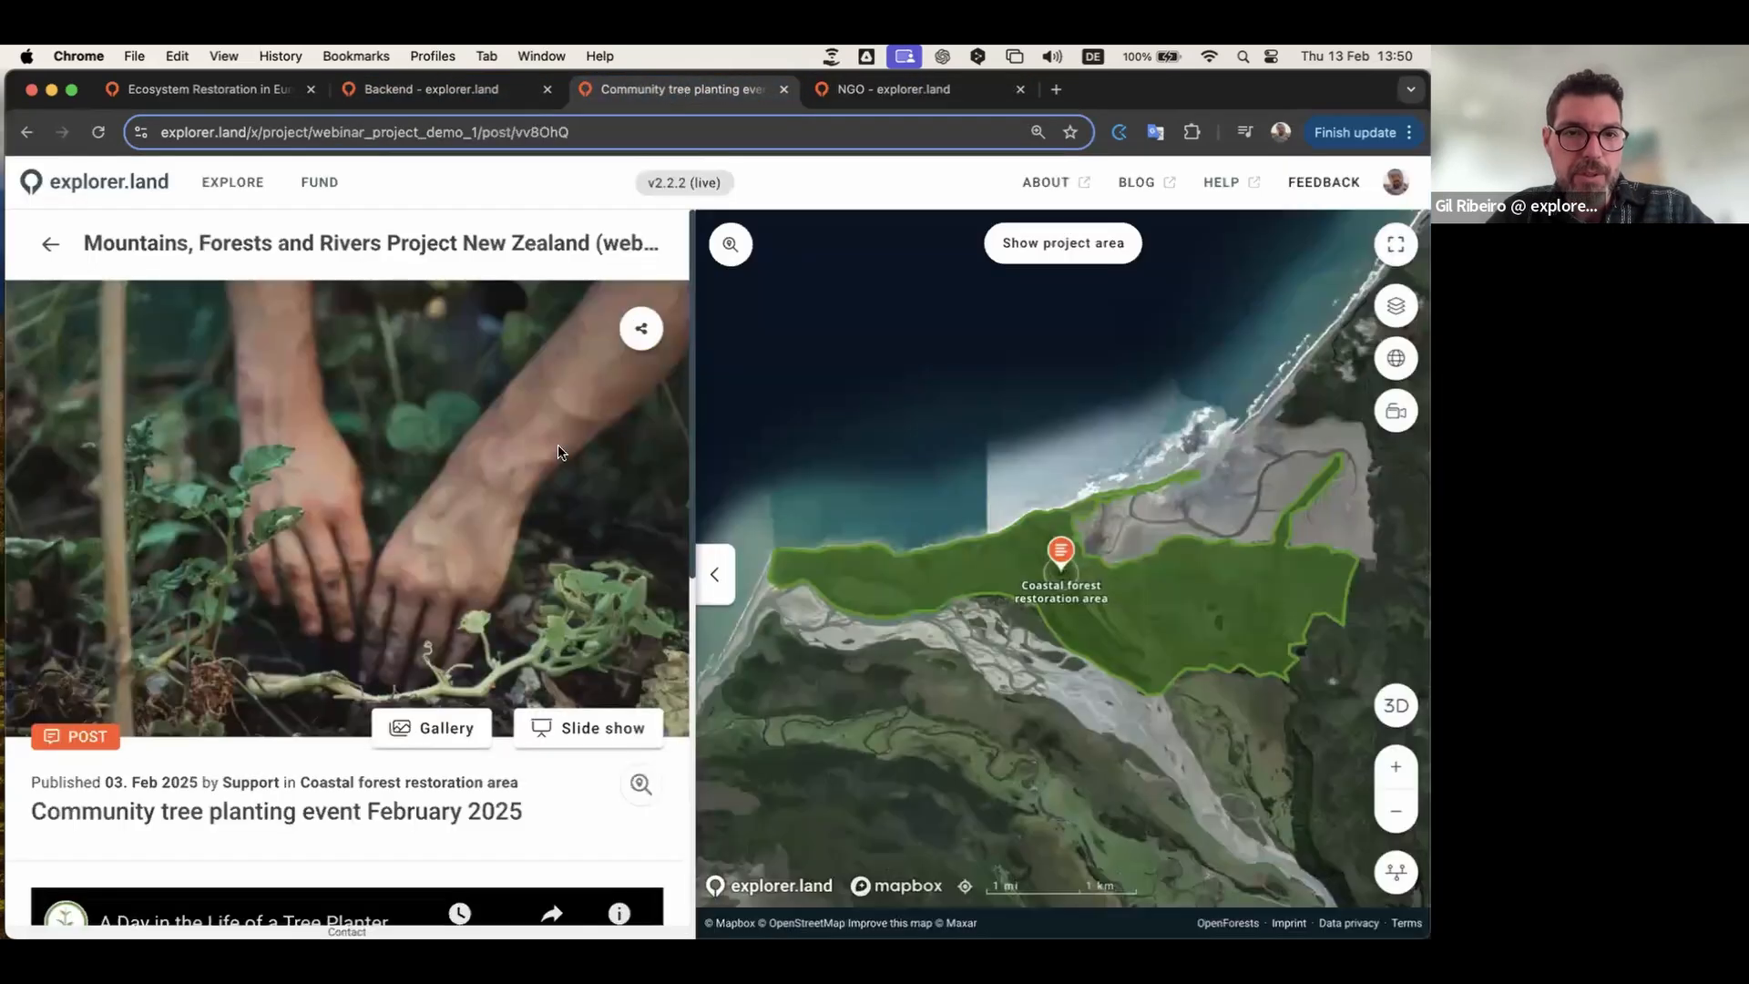
{"action": "left_click", "coordinate": [50, 244]}
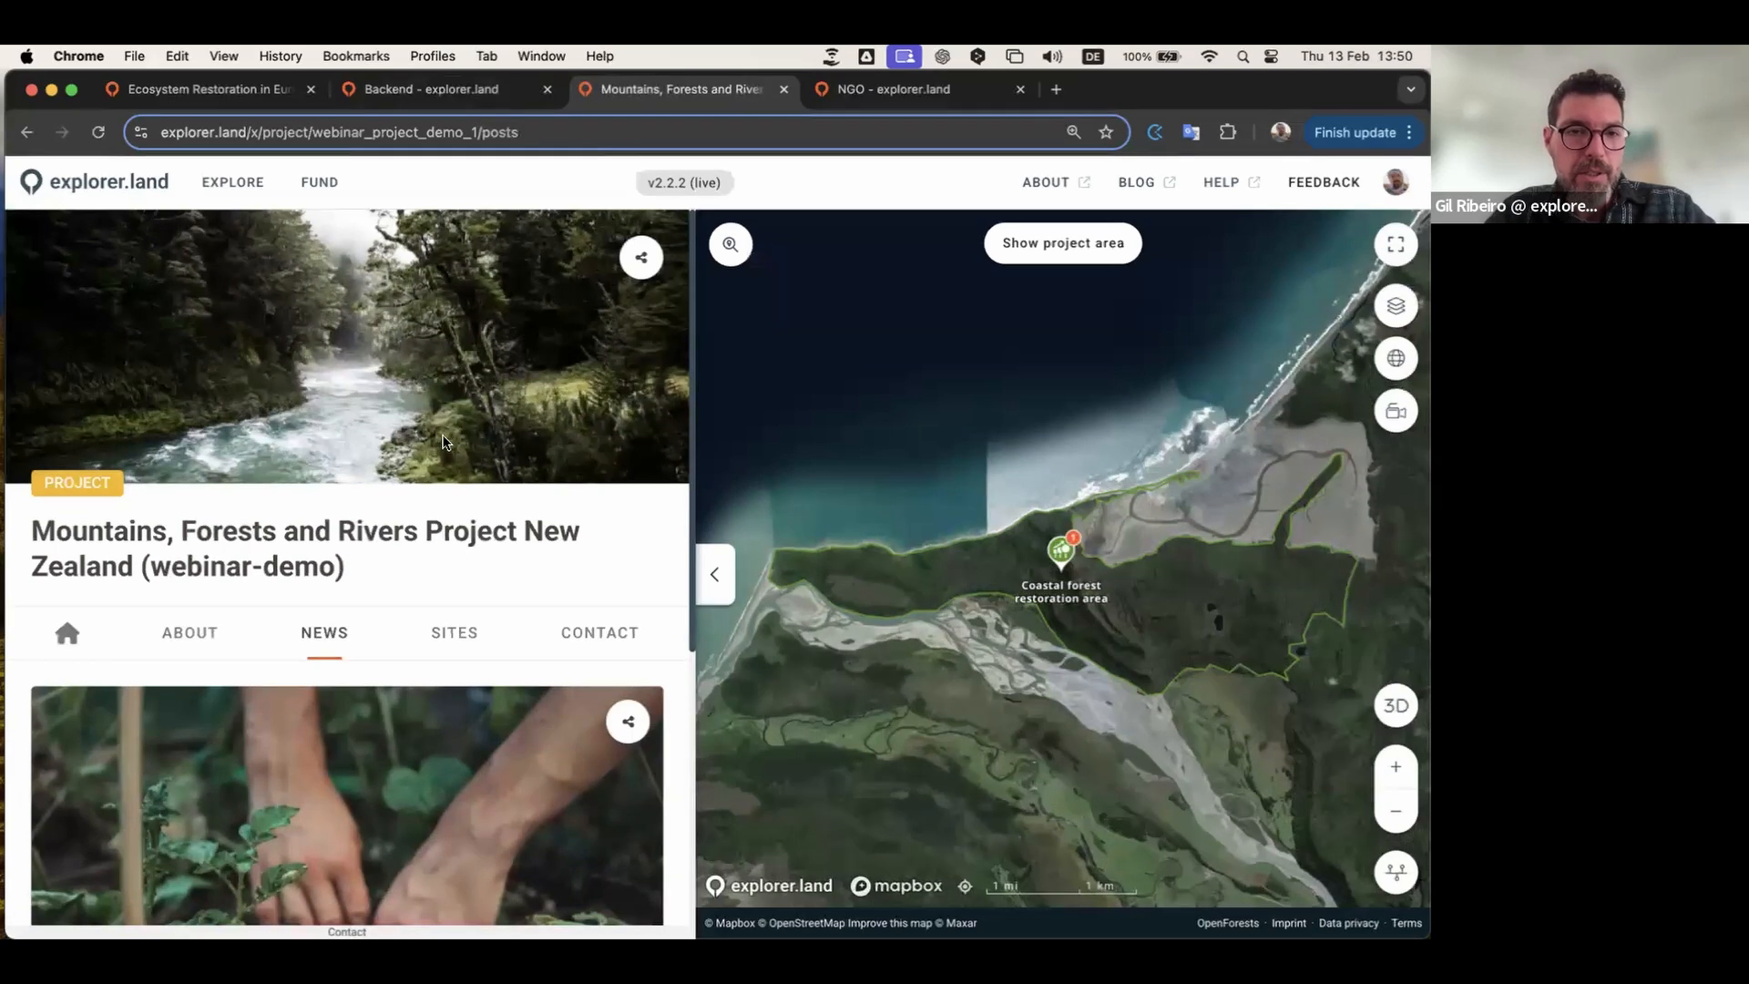
{"action": "left_click", "coordinate": [453, 90]}
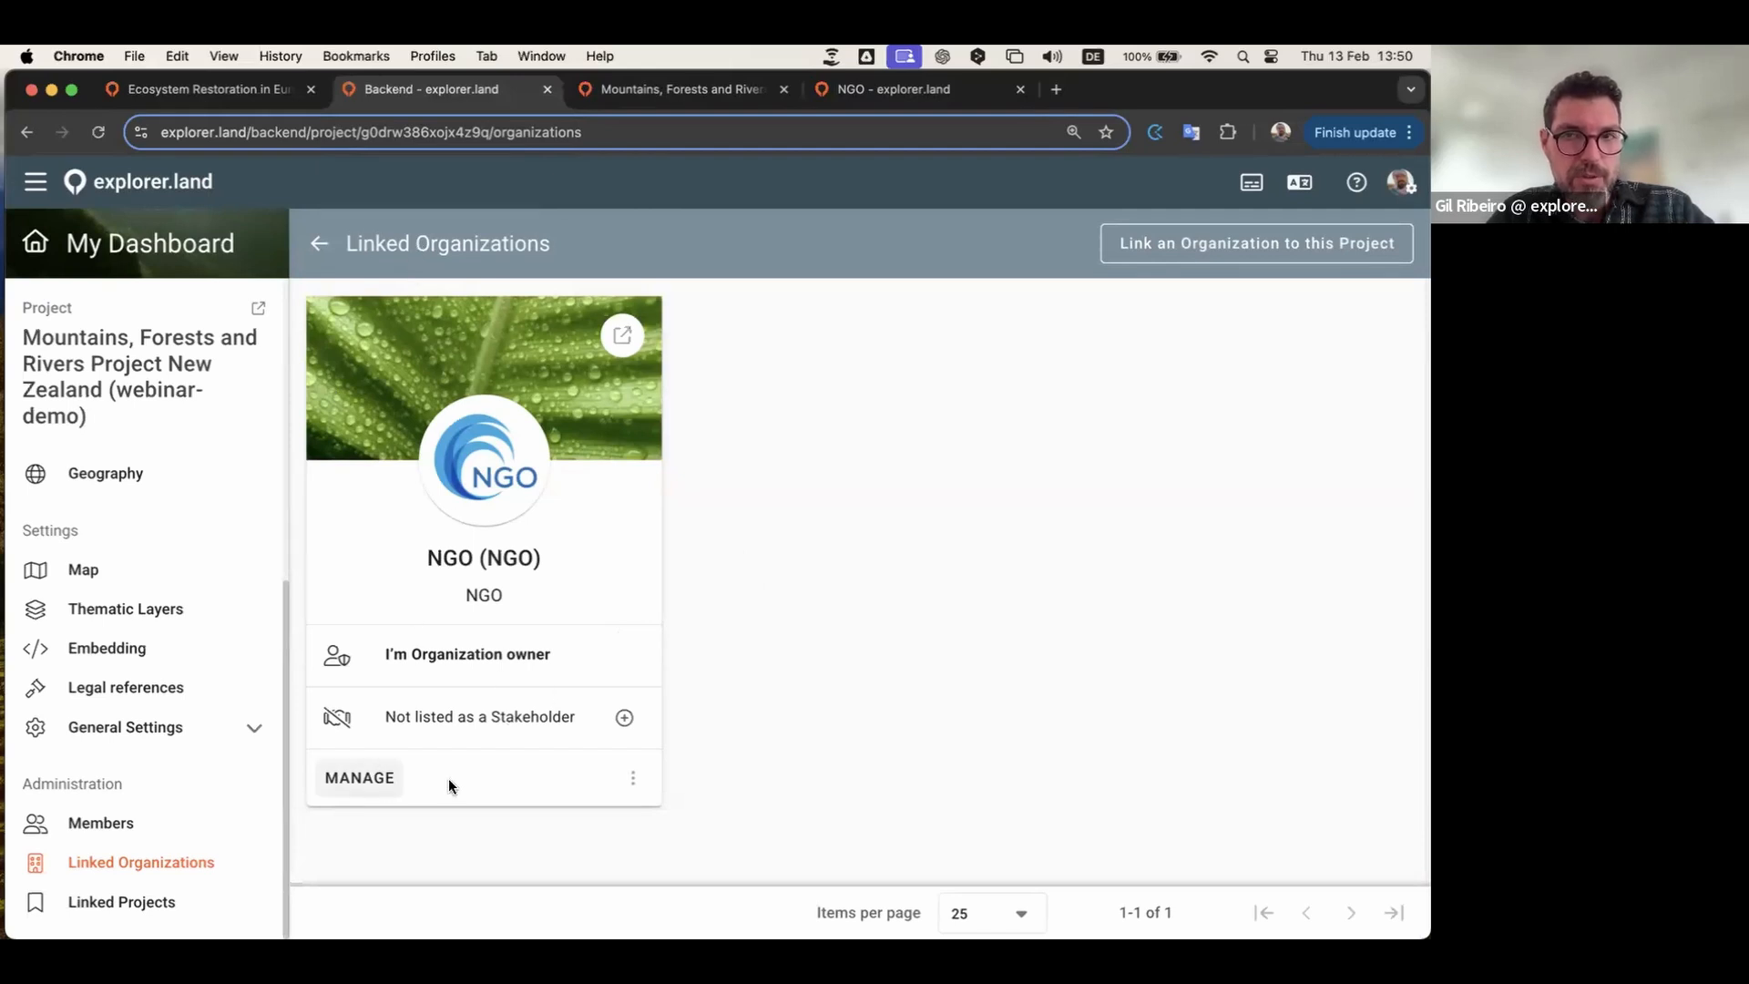
Step: Create a new stakeholder entry for NGO with the role Project Developer
{"action": "left_click", "coordinate": [625, 721]}
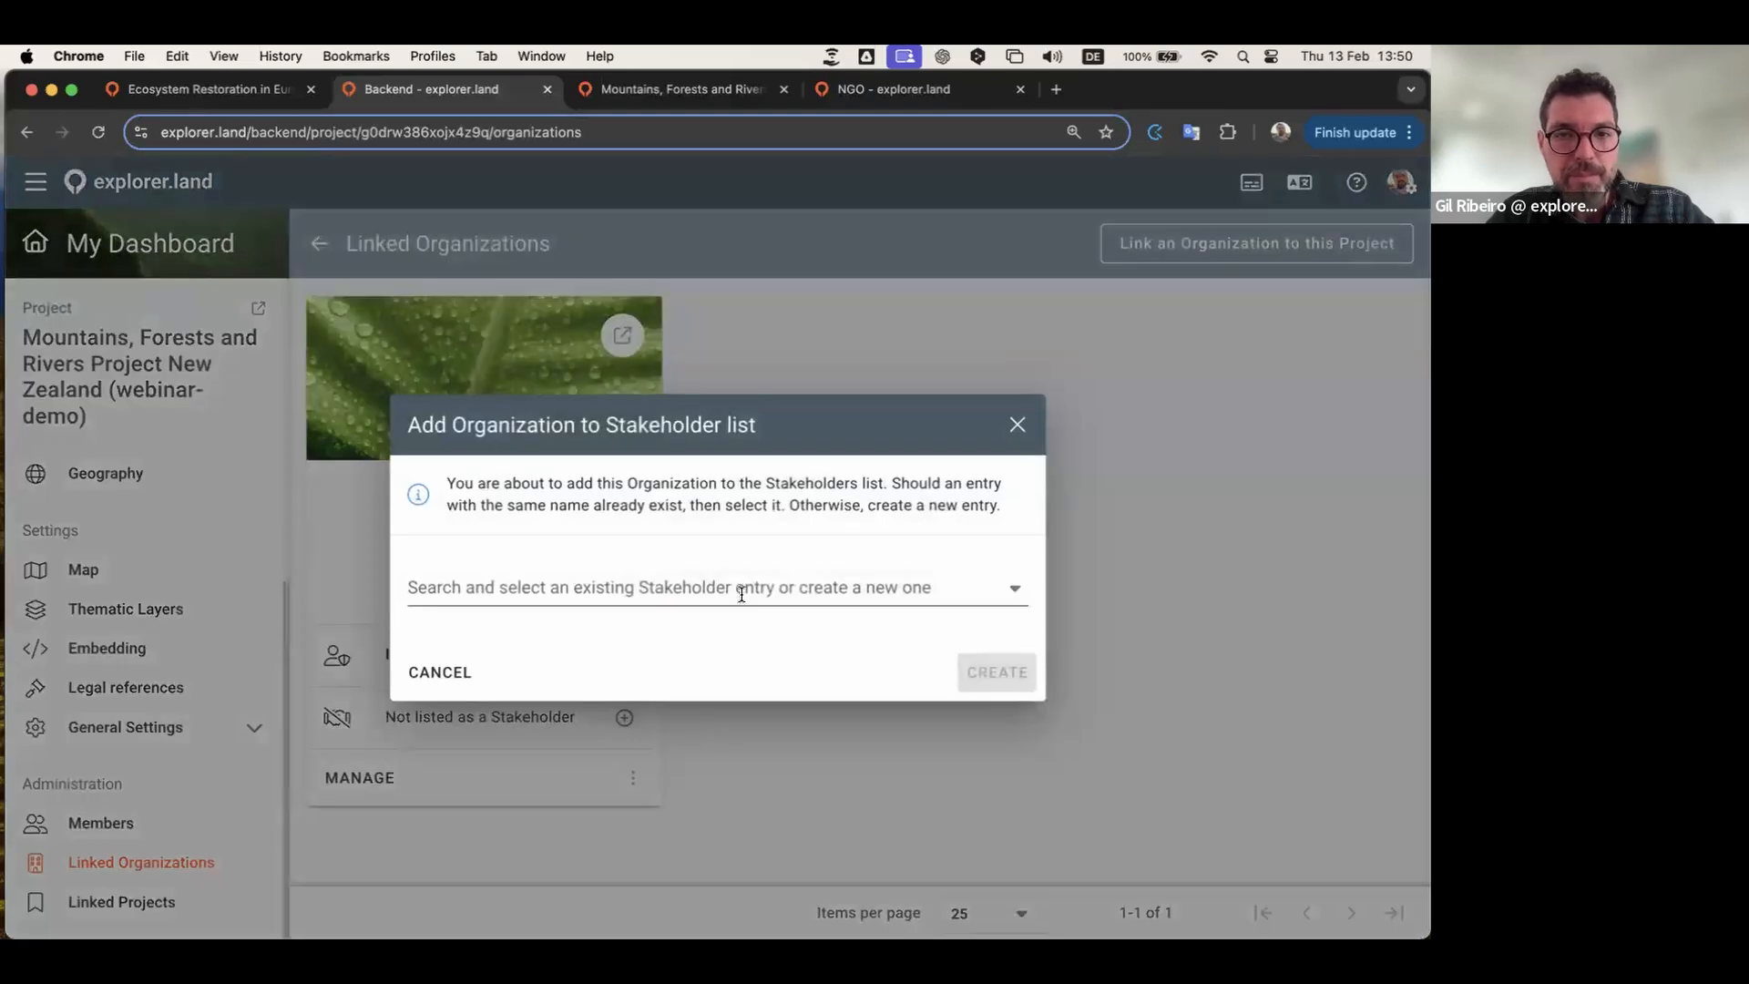
{"action": "left_click", "coordinate": [753, 583]}
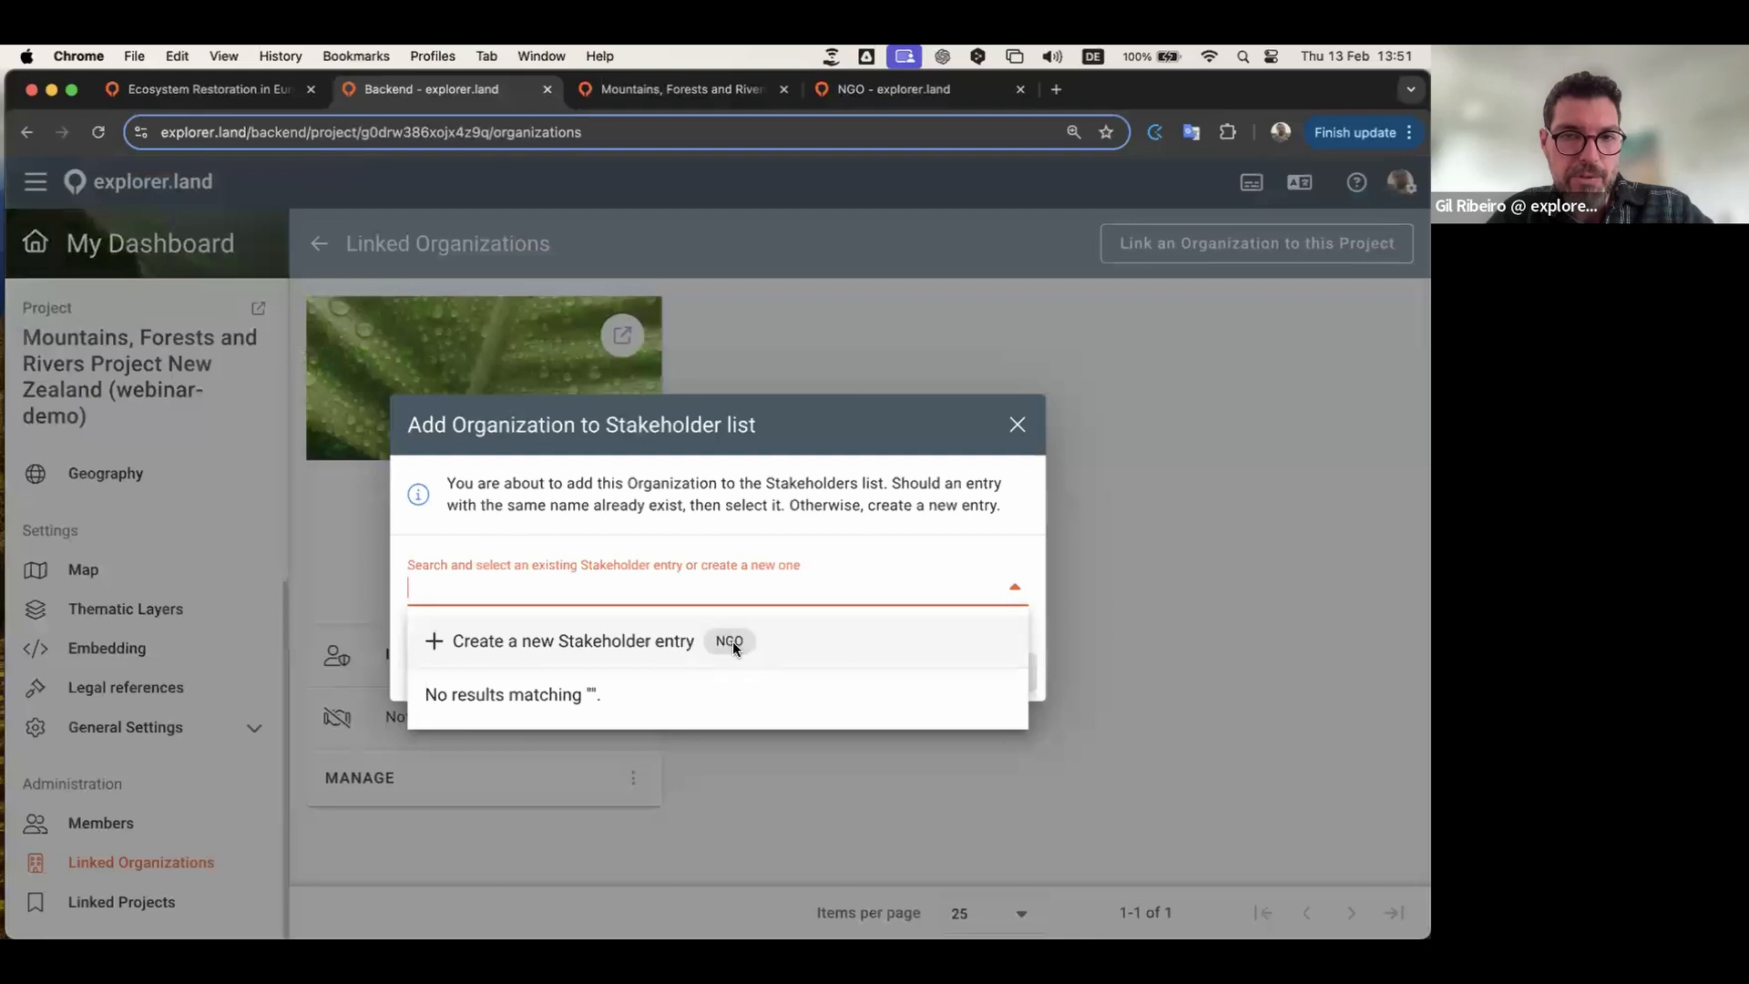
{"action": "left_click", "coordinate": [621, 637]}
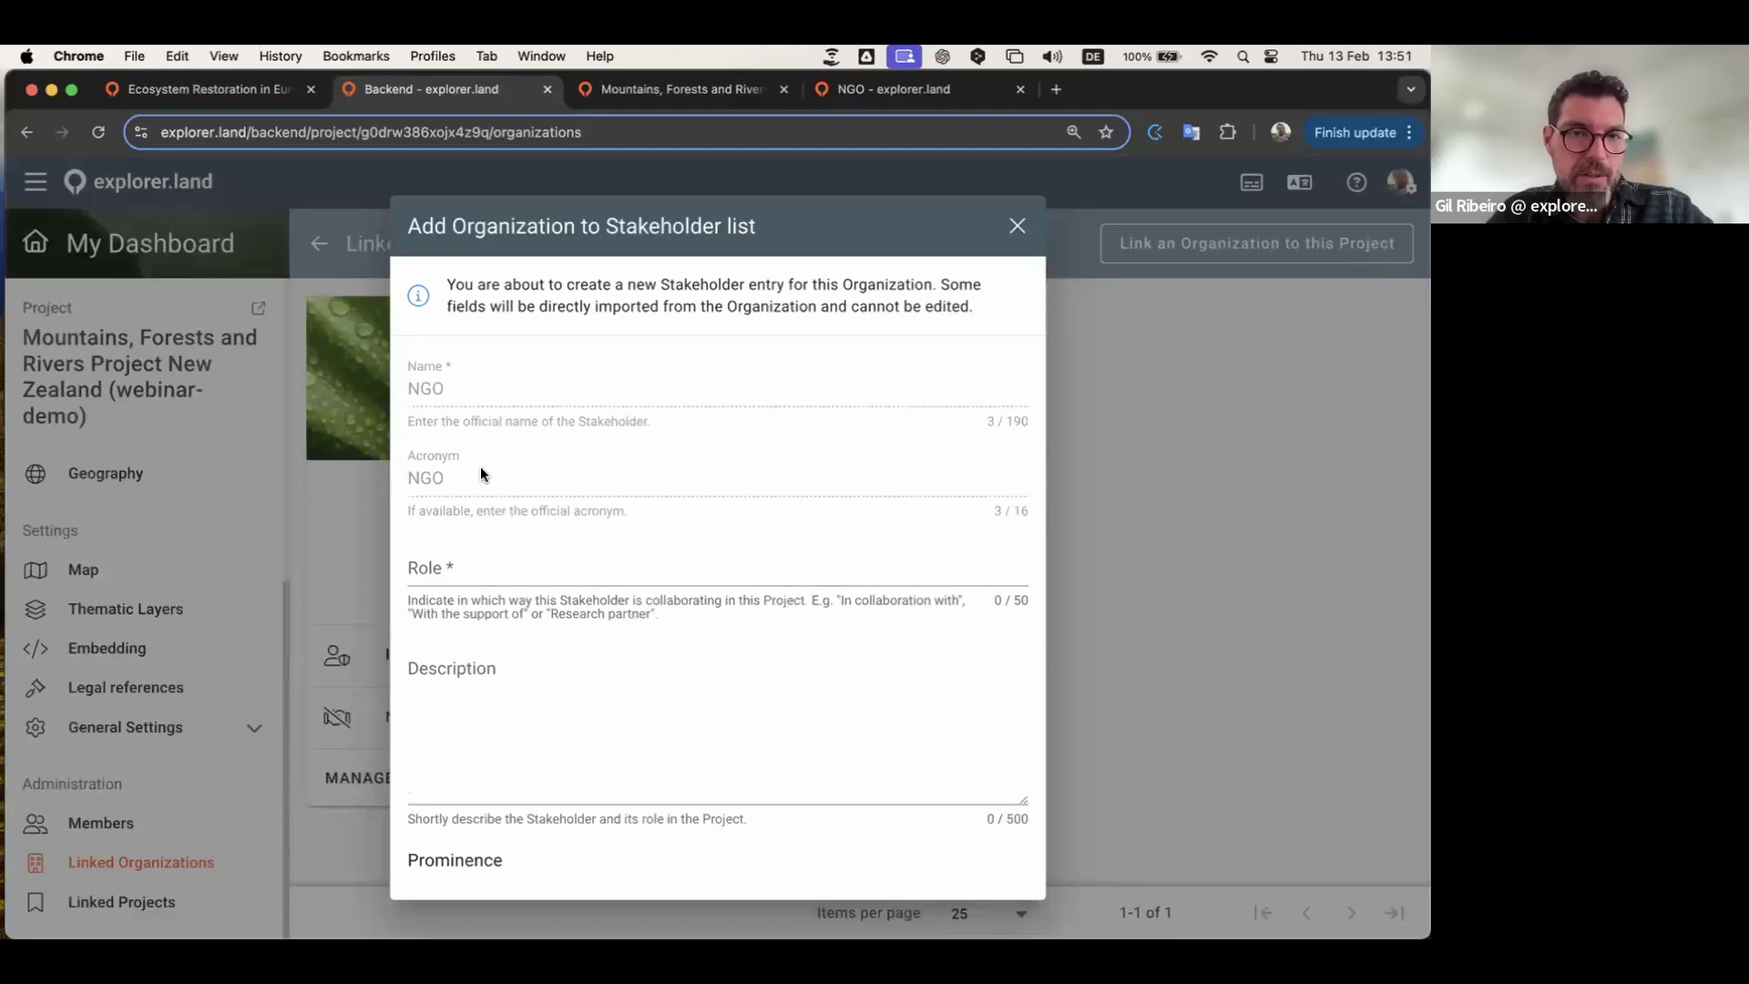
{"action": "scroll", "coordinate": [542, 490], "scroll_direction": "down", "scroll_amount": 3}
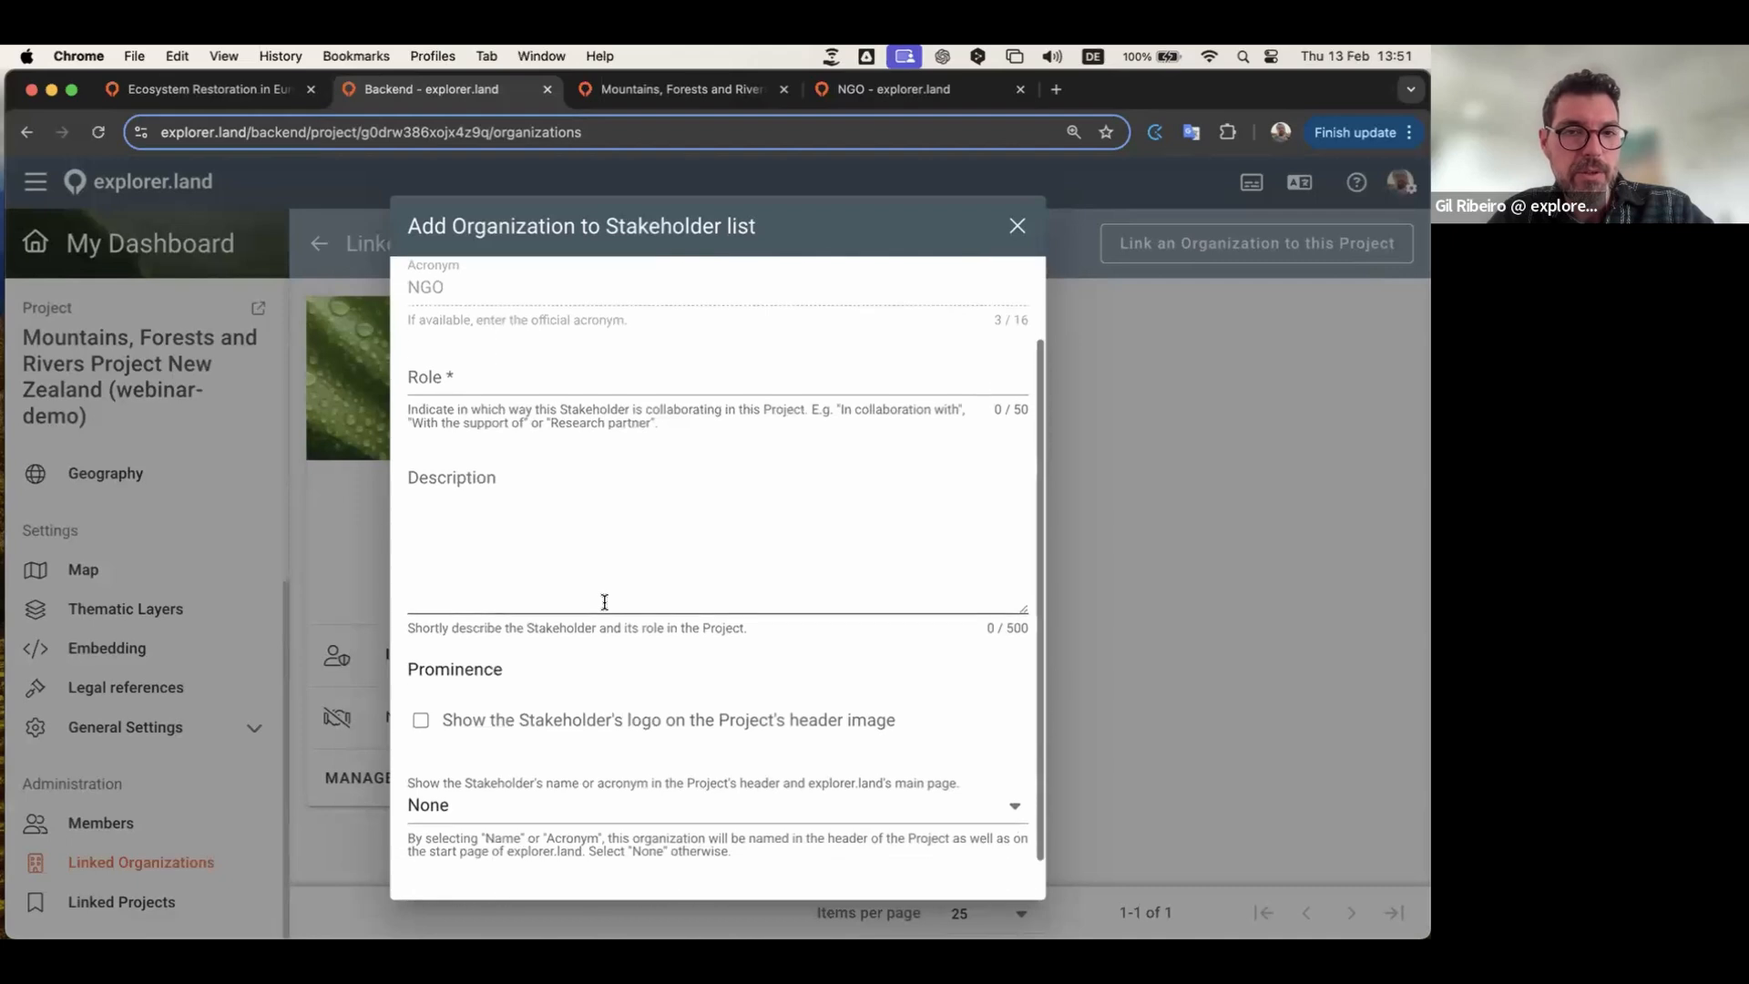
{"action": "scroll", "coordinate": [601, 605], "scroll_direction": "up", "scroll_amount": 2}
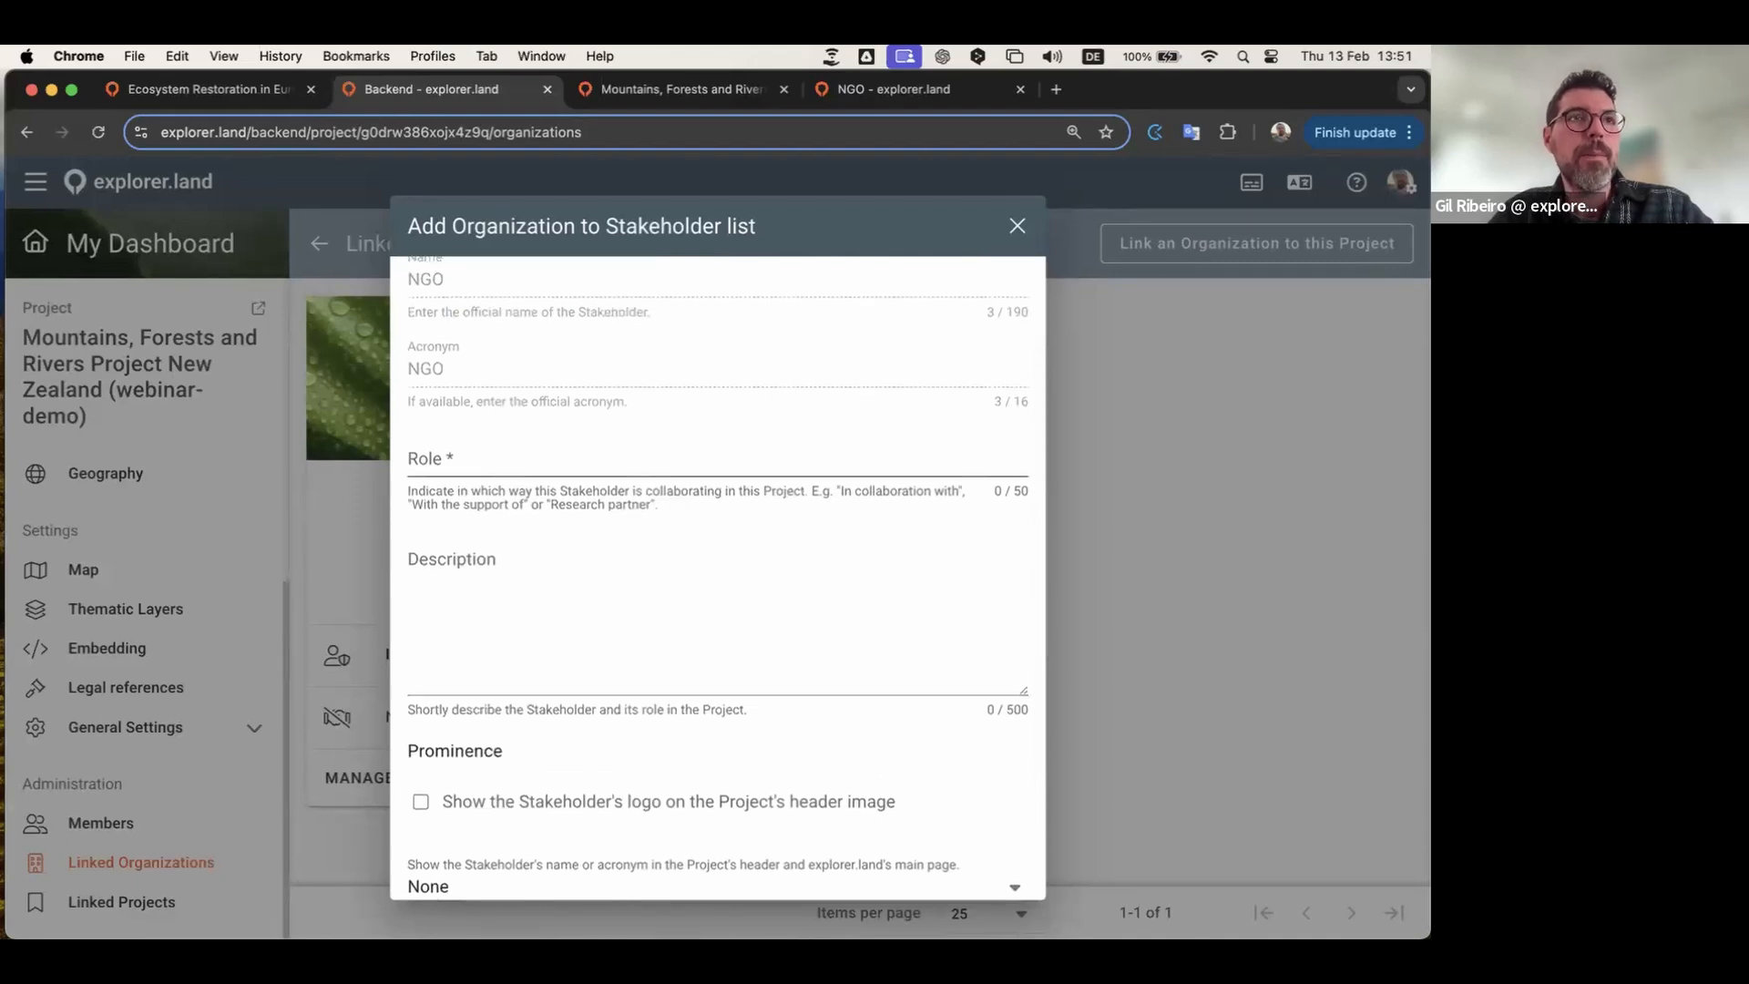
{"action": "left_click", "coordinate": [488, 455]}
{"action": "type", "text": "Project Developer"}
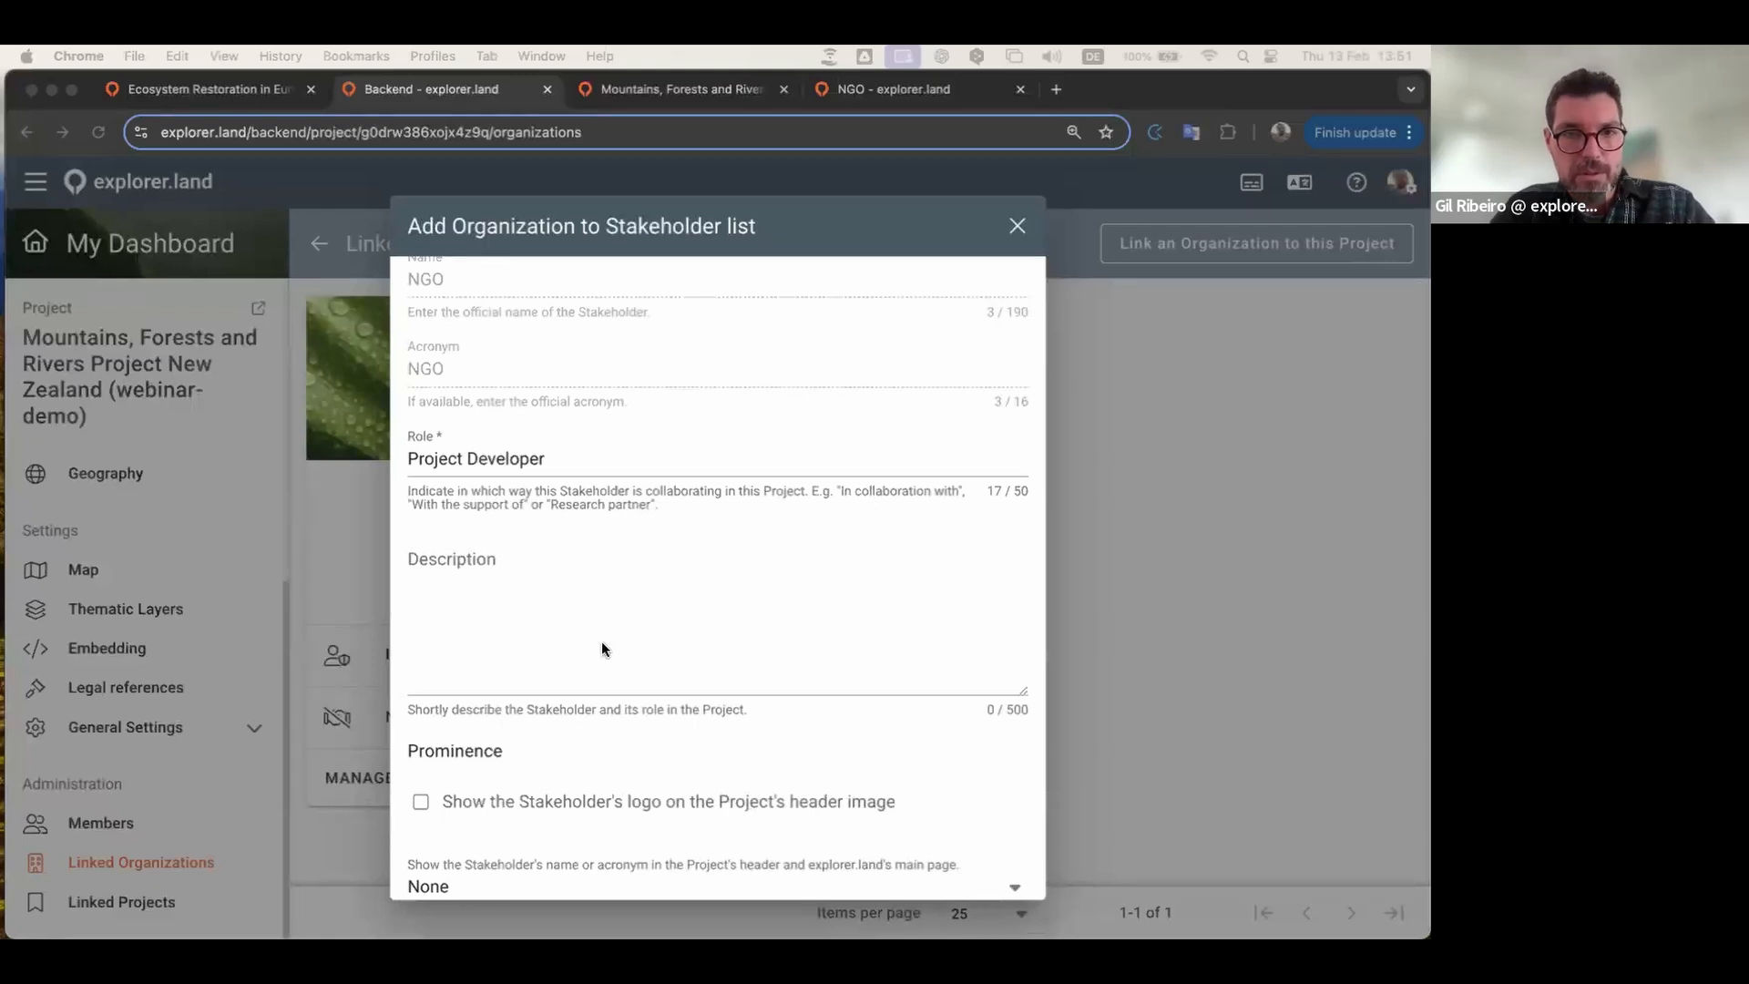
Step: Paste the stakeholder description, trimming the closing sentence and underscores around NGO
{"action": "left_click", "coordinate": [576, 628]}
{"action": "key", "text": "super+v"}
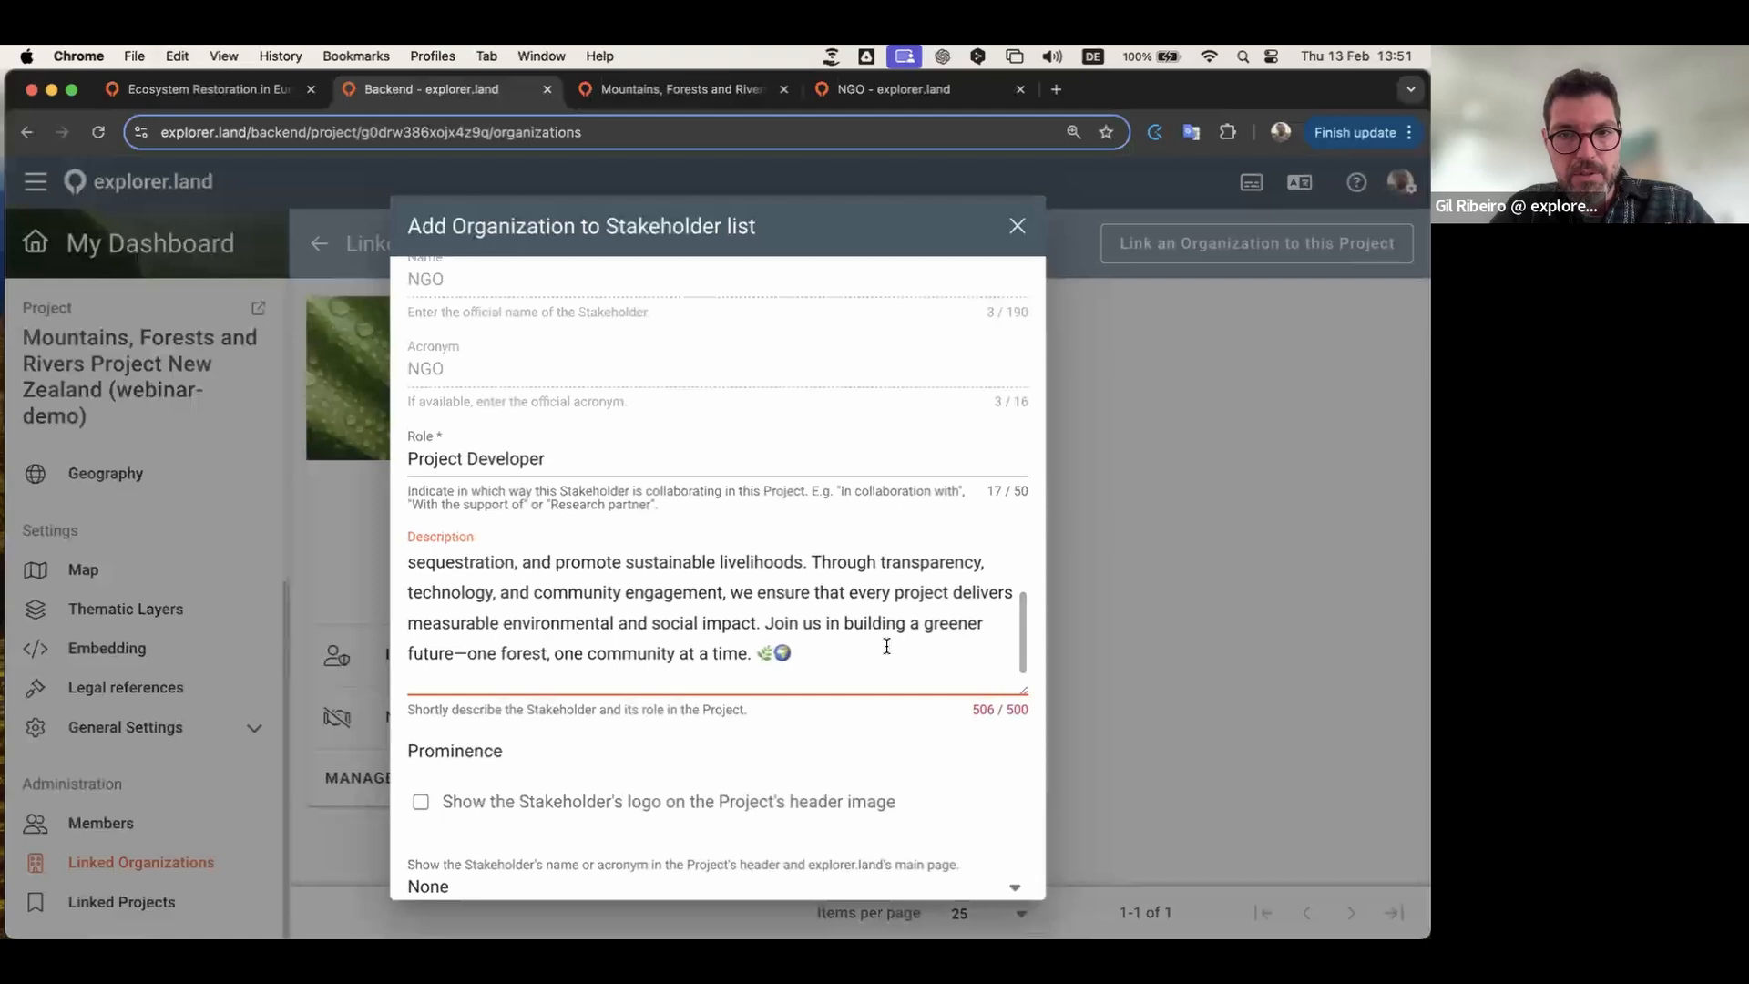
{"action": "left_click", "coordinate": [761, 628], "text": "shift"}
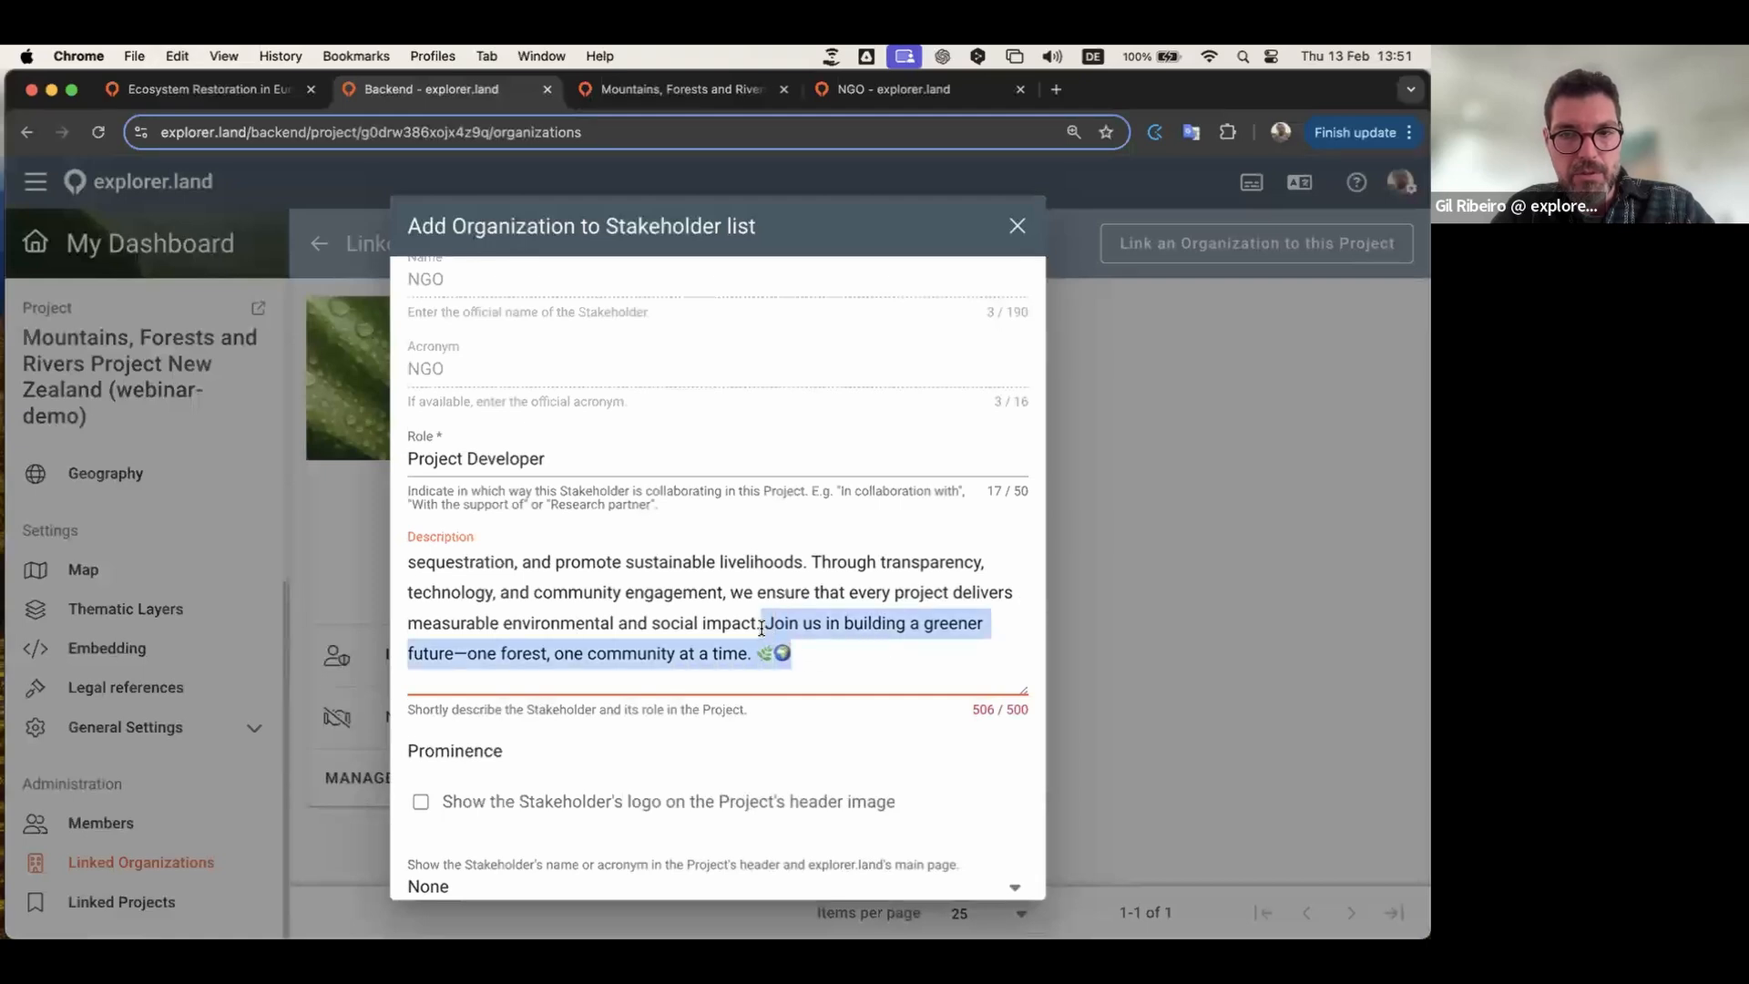
{"action": "key", "text": "BackSpace"}
{"action": "scroll", "coordinate": [684, 597], "scroll_direction": "up", "scroll_amount": 2}
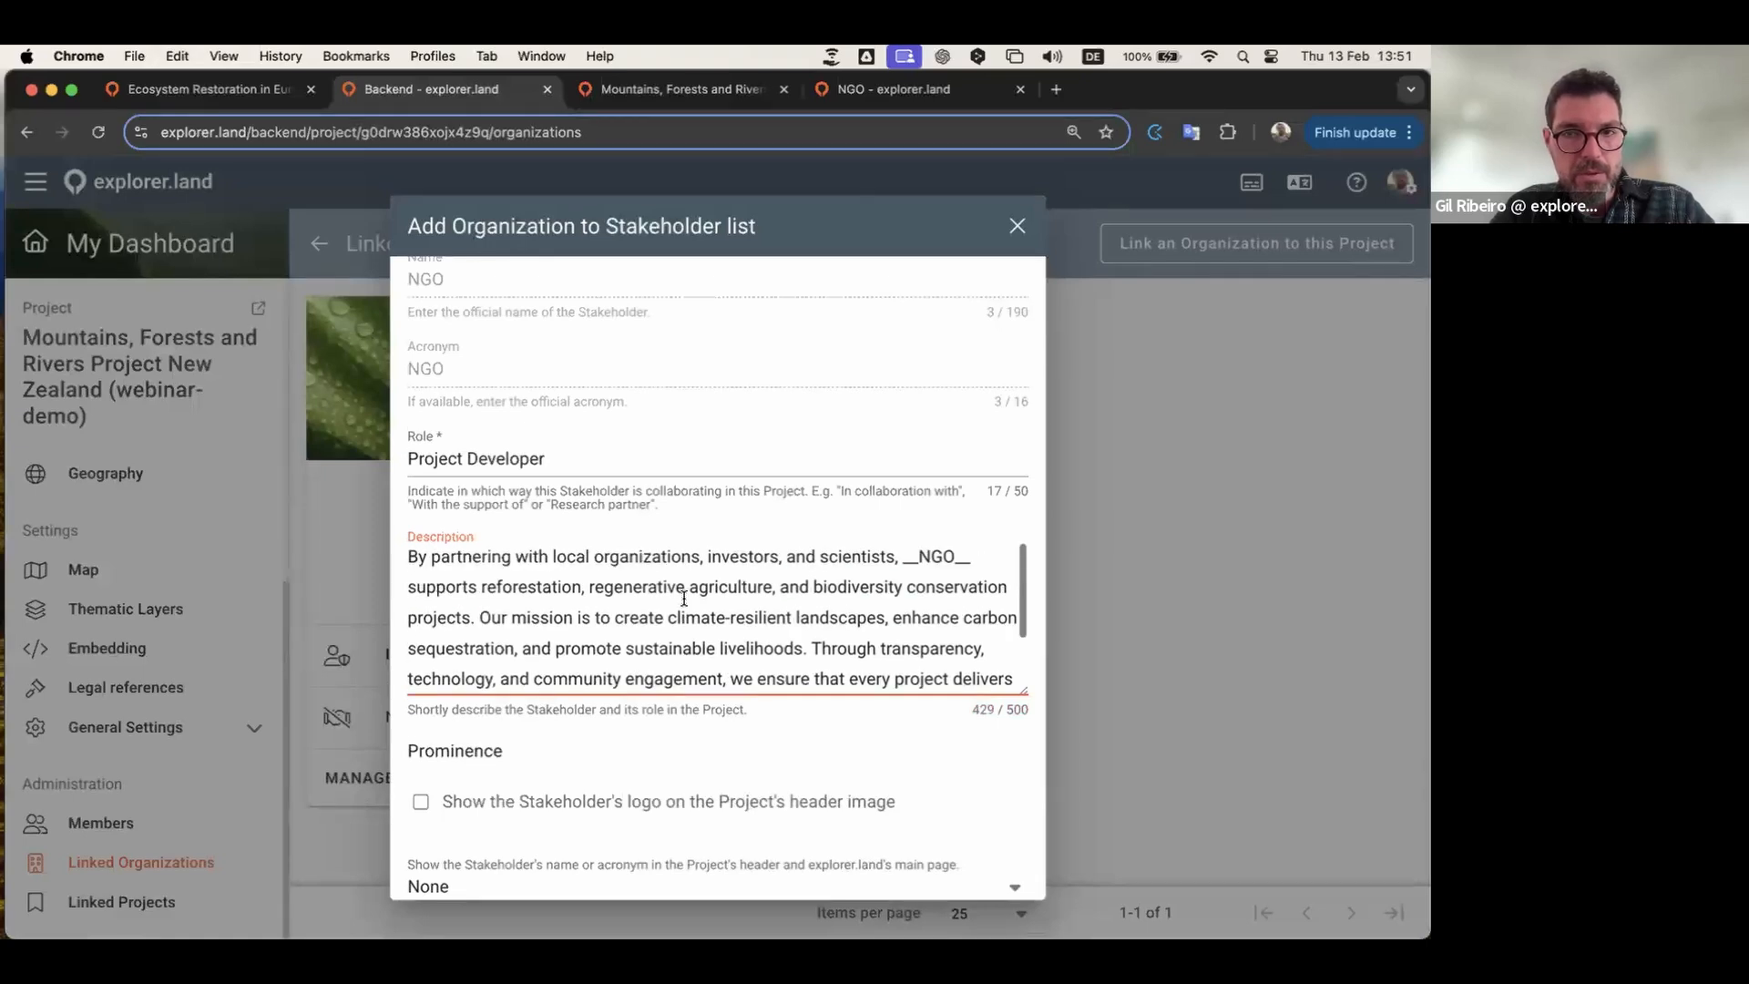
{"action": "scroll", "coordinate": [890, 566], "scroll_direction": "down", "scroll_amount": 2}
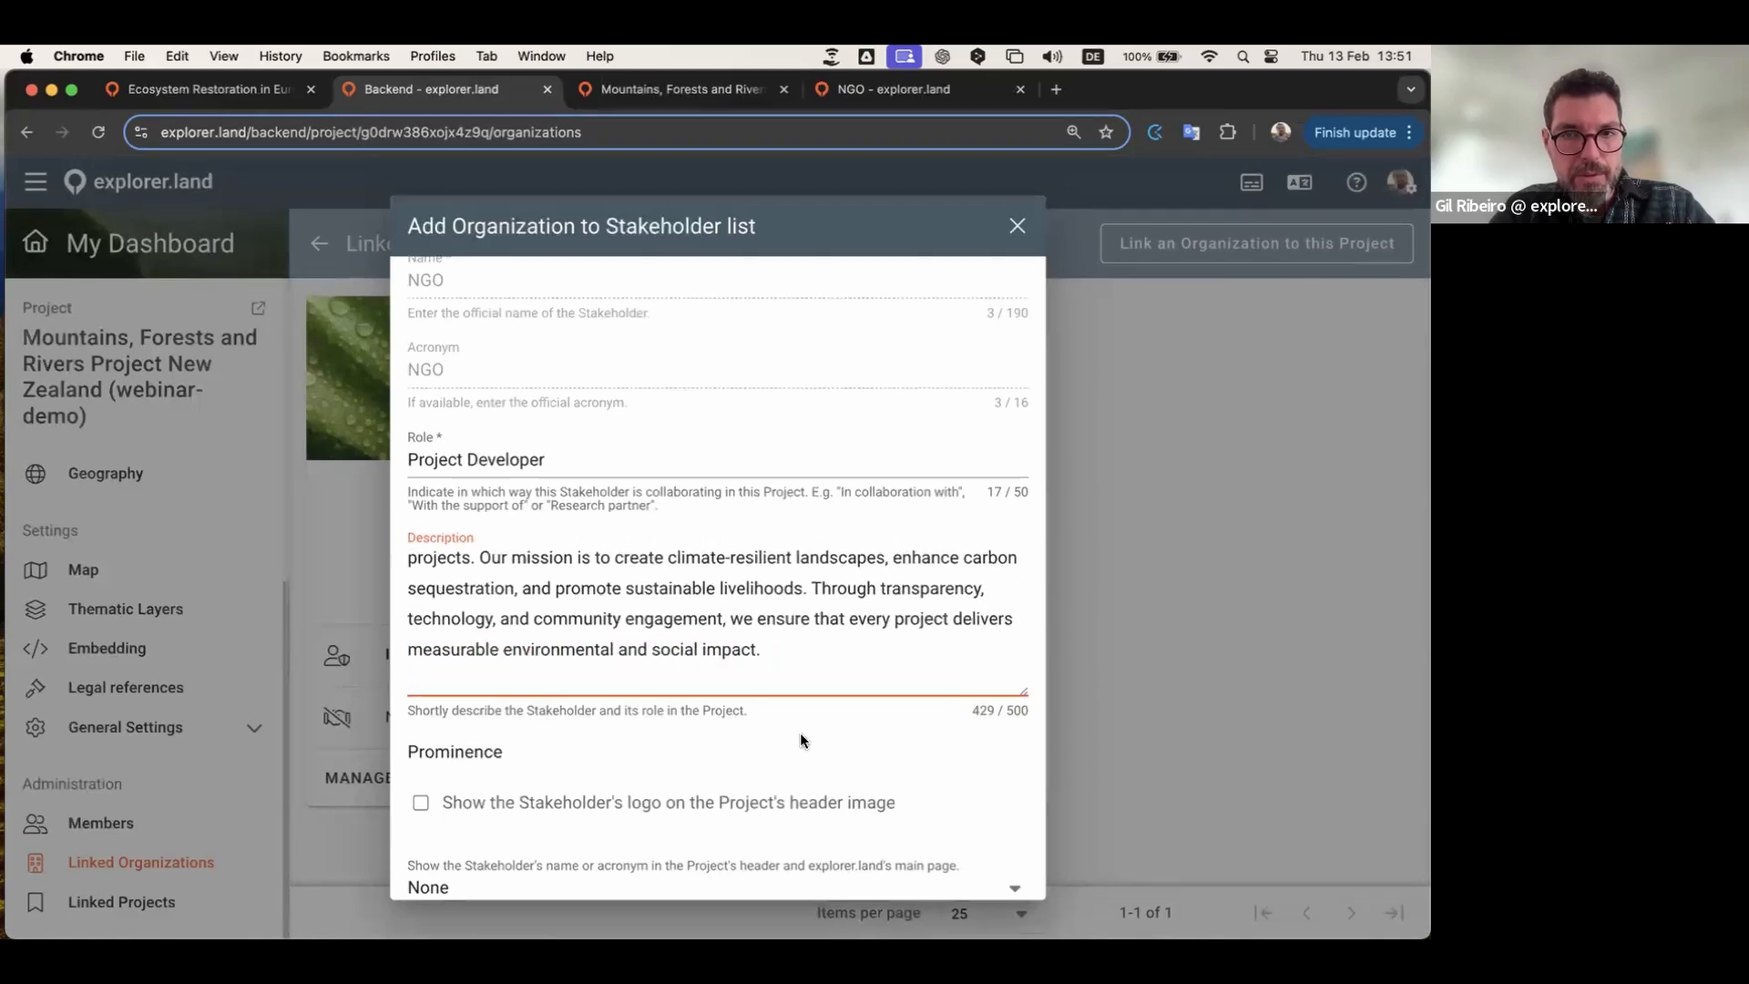
{"action": "scroll", "coordinate": [800, 740], "scroll_direction": "up", "scroll_amount": 5}
{"action": "left_click", "coordinate": [920, 669]}
{"action": "key", "text": "BackSpace"}
{"action": "key", "text": "BackSpace"}
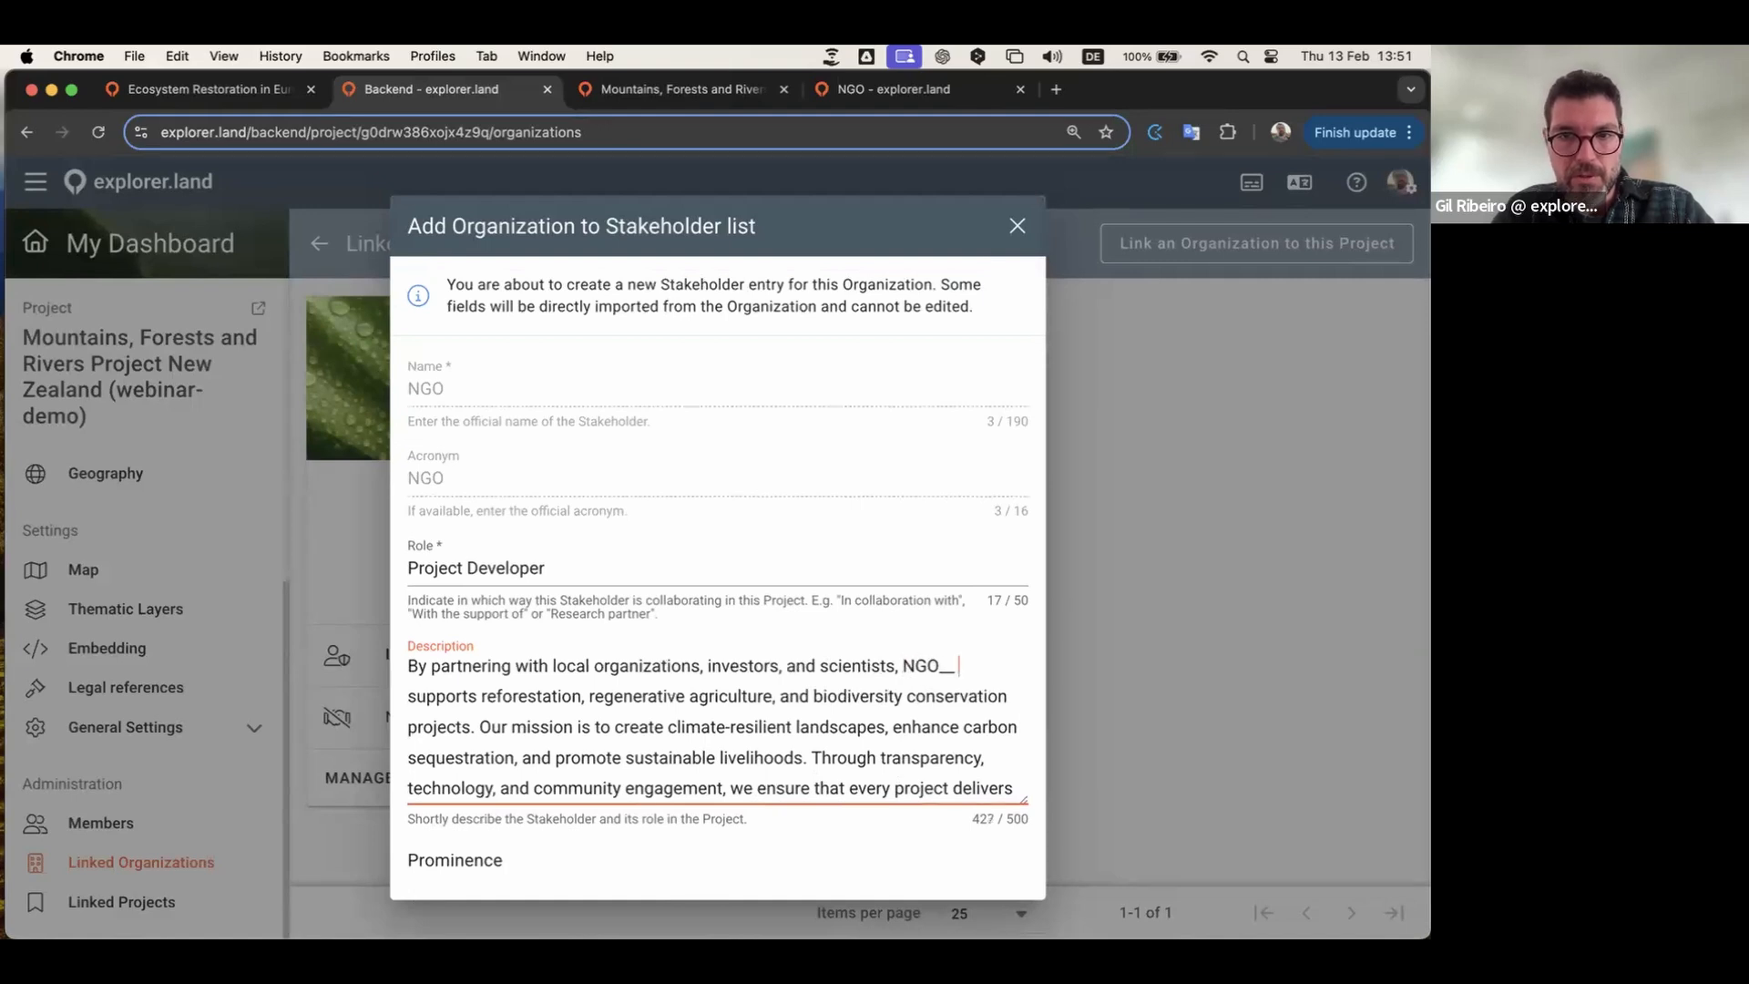
{"action": "key", "text": "BackSpace"}
{"action": "key", "text": "BackSpace"}
{"action": "key", "text": "BackSpace"}
Step: Show NGO's logo and name in the project header and create the stakeholder
{"action": "scroll", "coordinate": [869, 684], "scroll_direction": "down", "scroll_amount": 1}
{"action": "scroll", "coordinate": [869, 685], "scroll_direction": "down", "scroll_amount": 1}
{"action": "scroll", "coordinate": [708, 834], "scroll_direction": "down", "scroll_amount": 3}
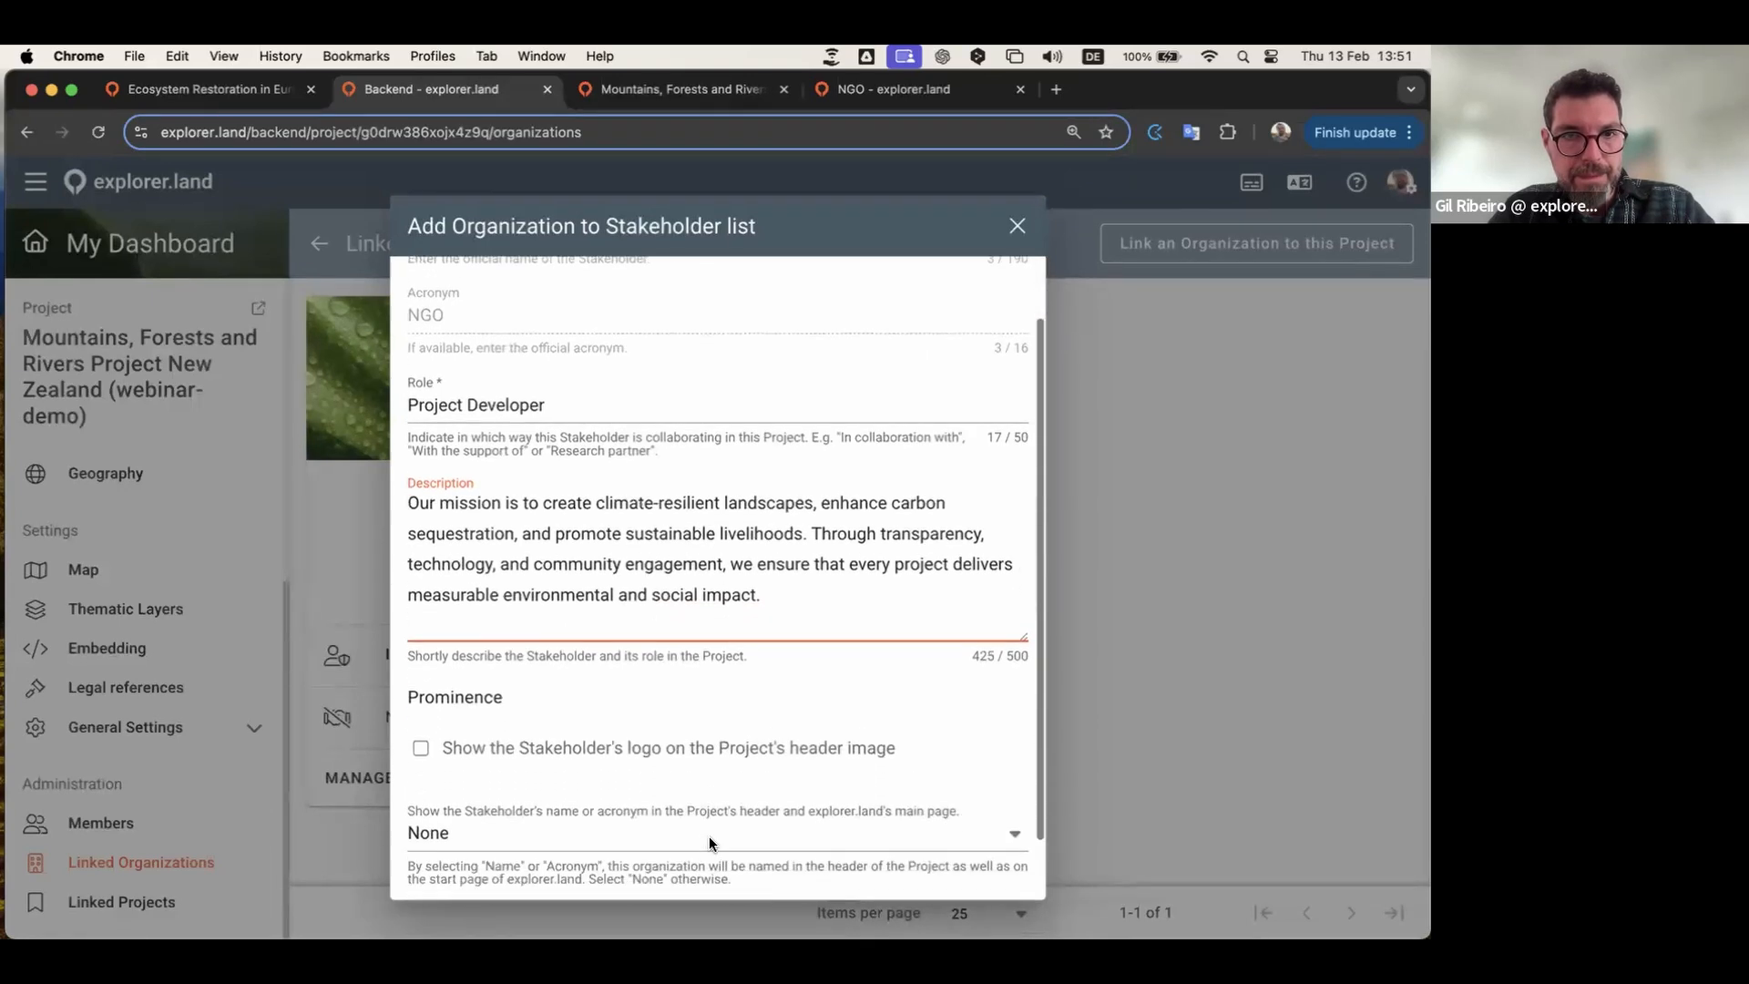
{"action": "scroll", "coordinate": [656, 774], "scroll_direction": "down", "scroll_amount": 2}
{"action": "scroll", "coordinate": [490, 713], "scroll_direction": "down", "scroll_amount": 1}
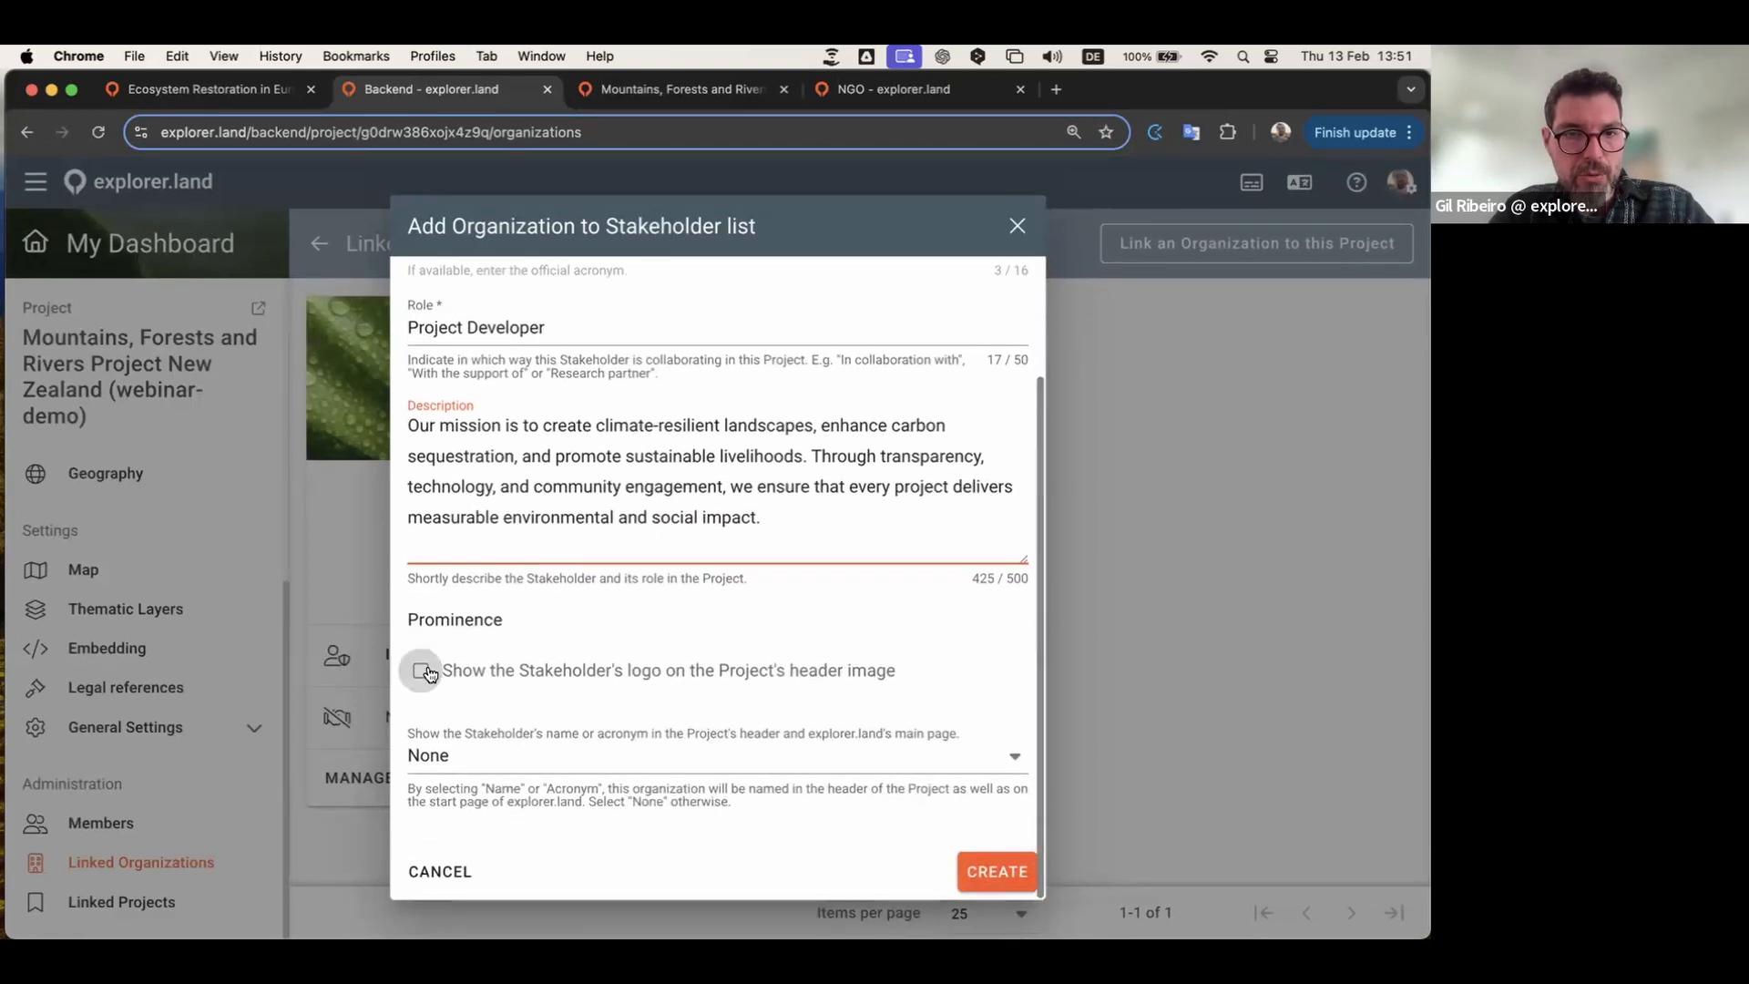
{"action": "left_click", "coordinate": [426, 672]}
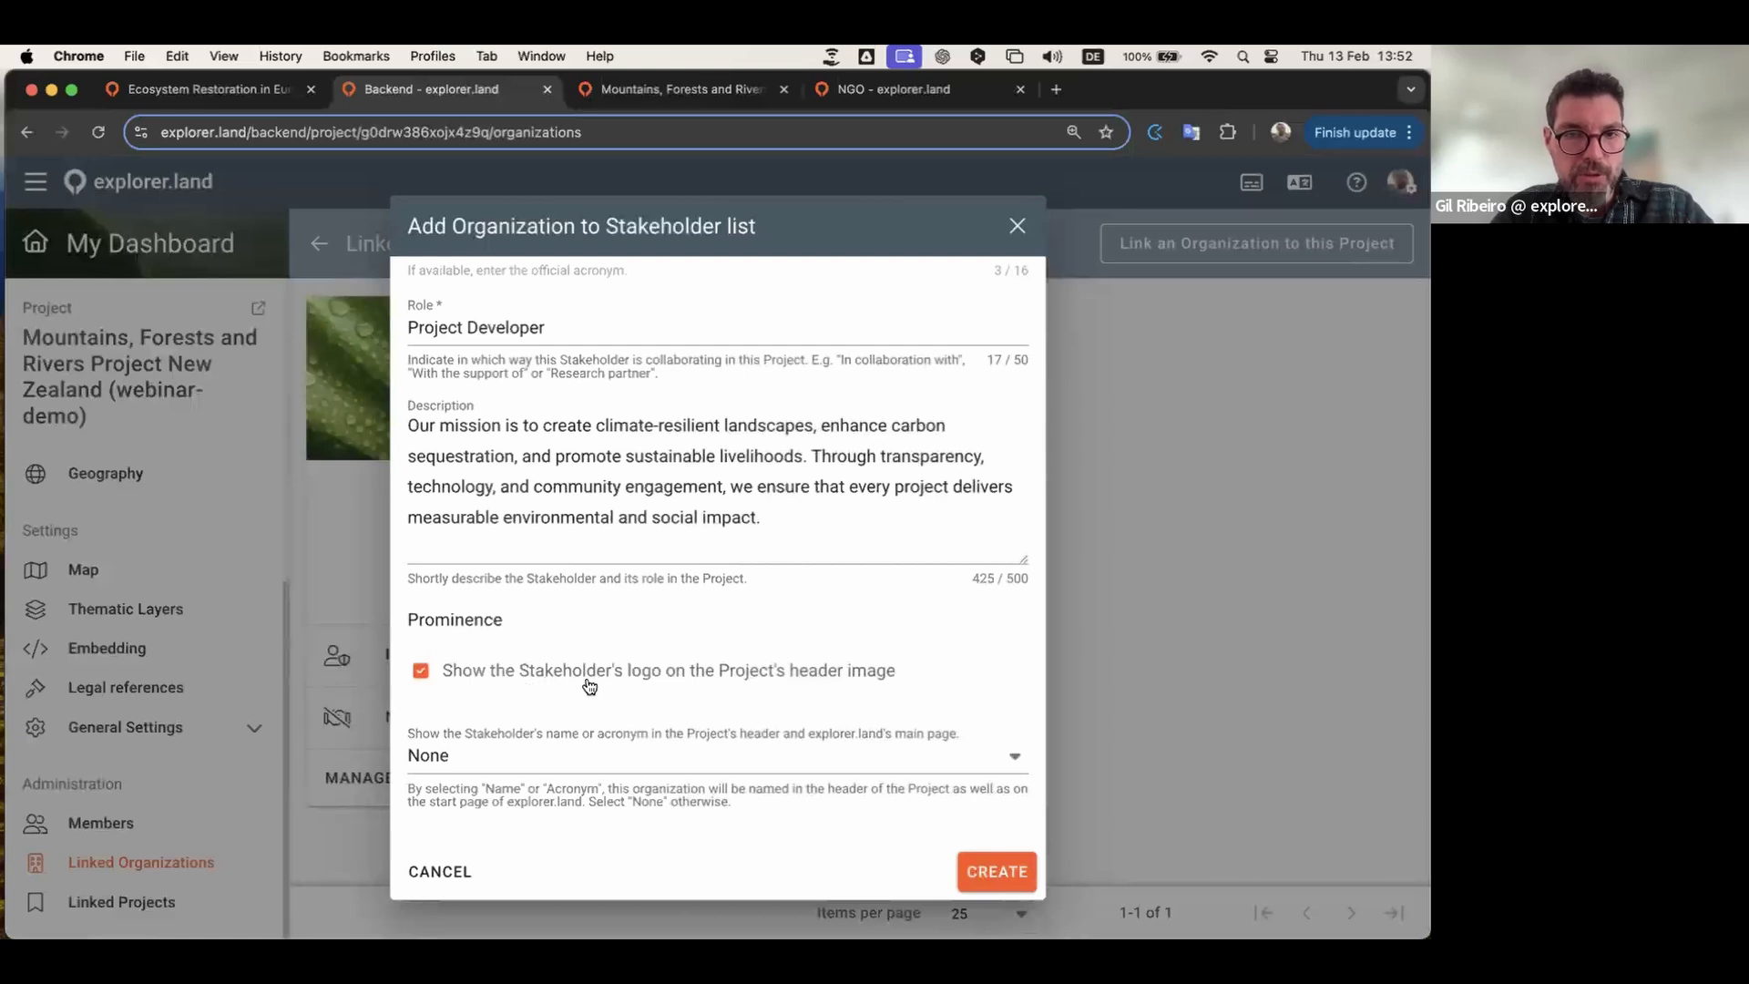
{"action": "left_click", "coordinate": [590, 755]}
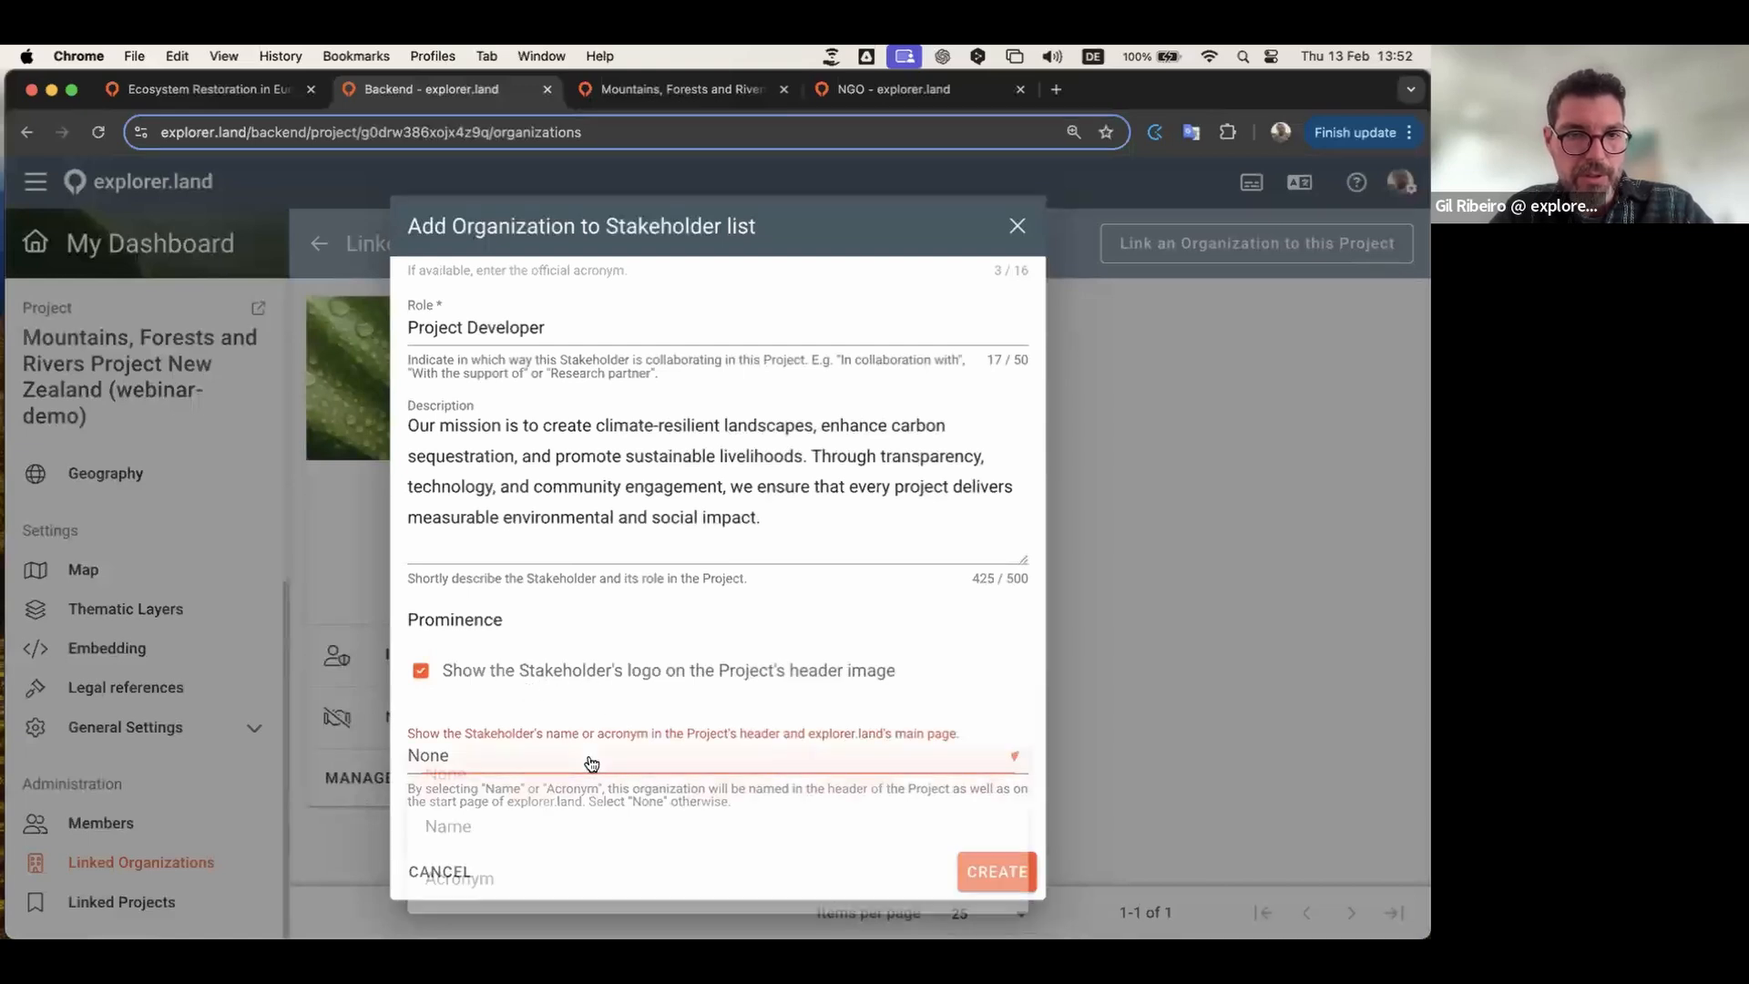
{"action": "left_click", "coordinate": [488, 829]}
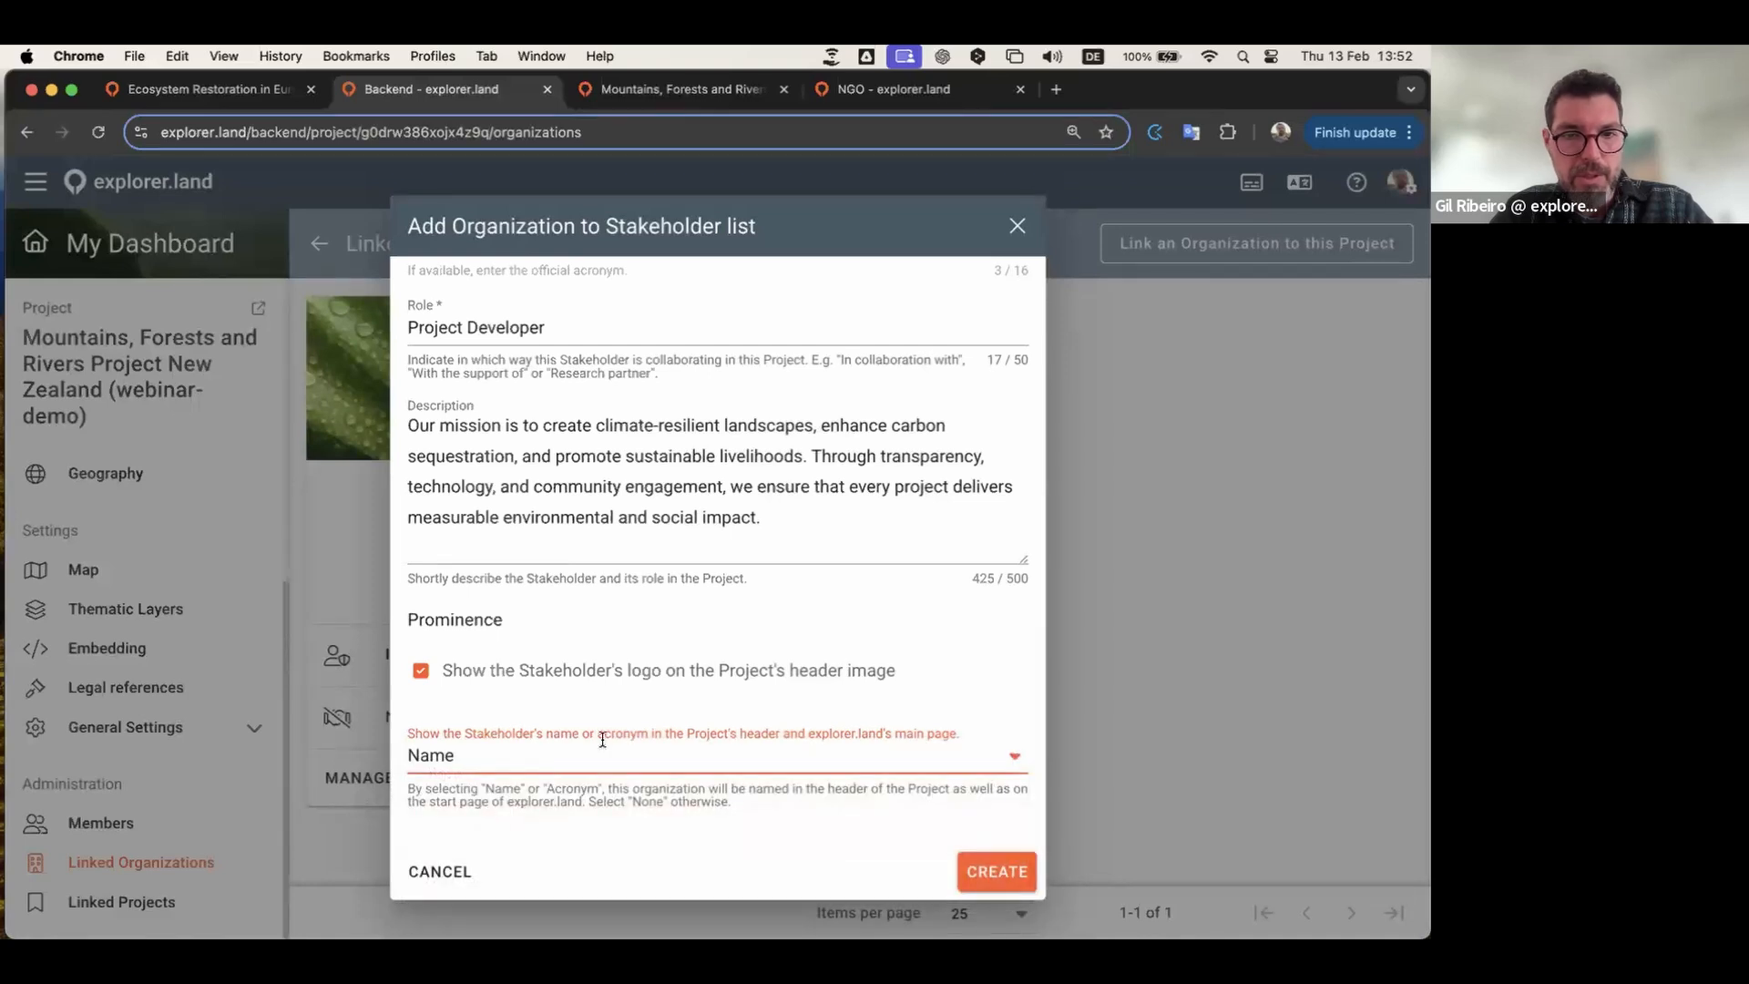
{"action": "left_click", "coordinate": [997, 872]}
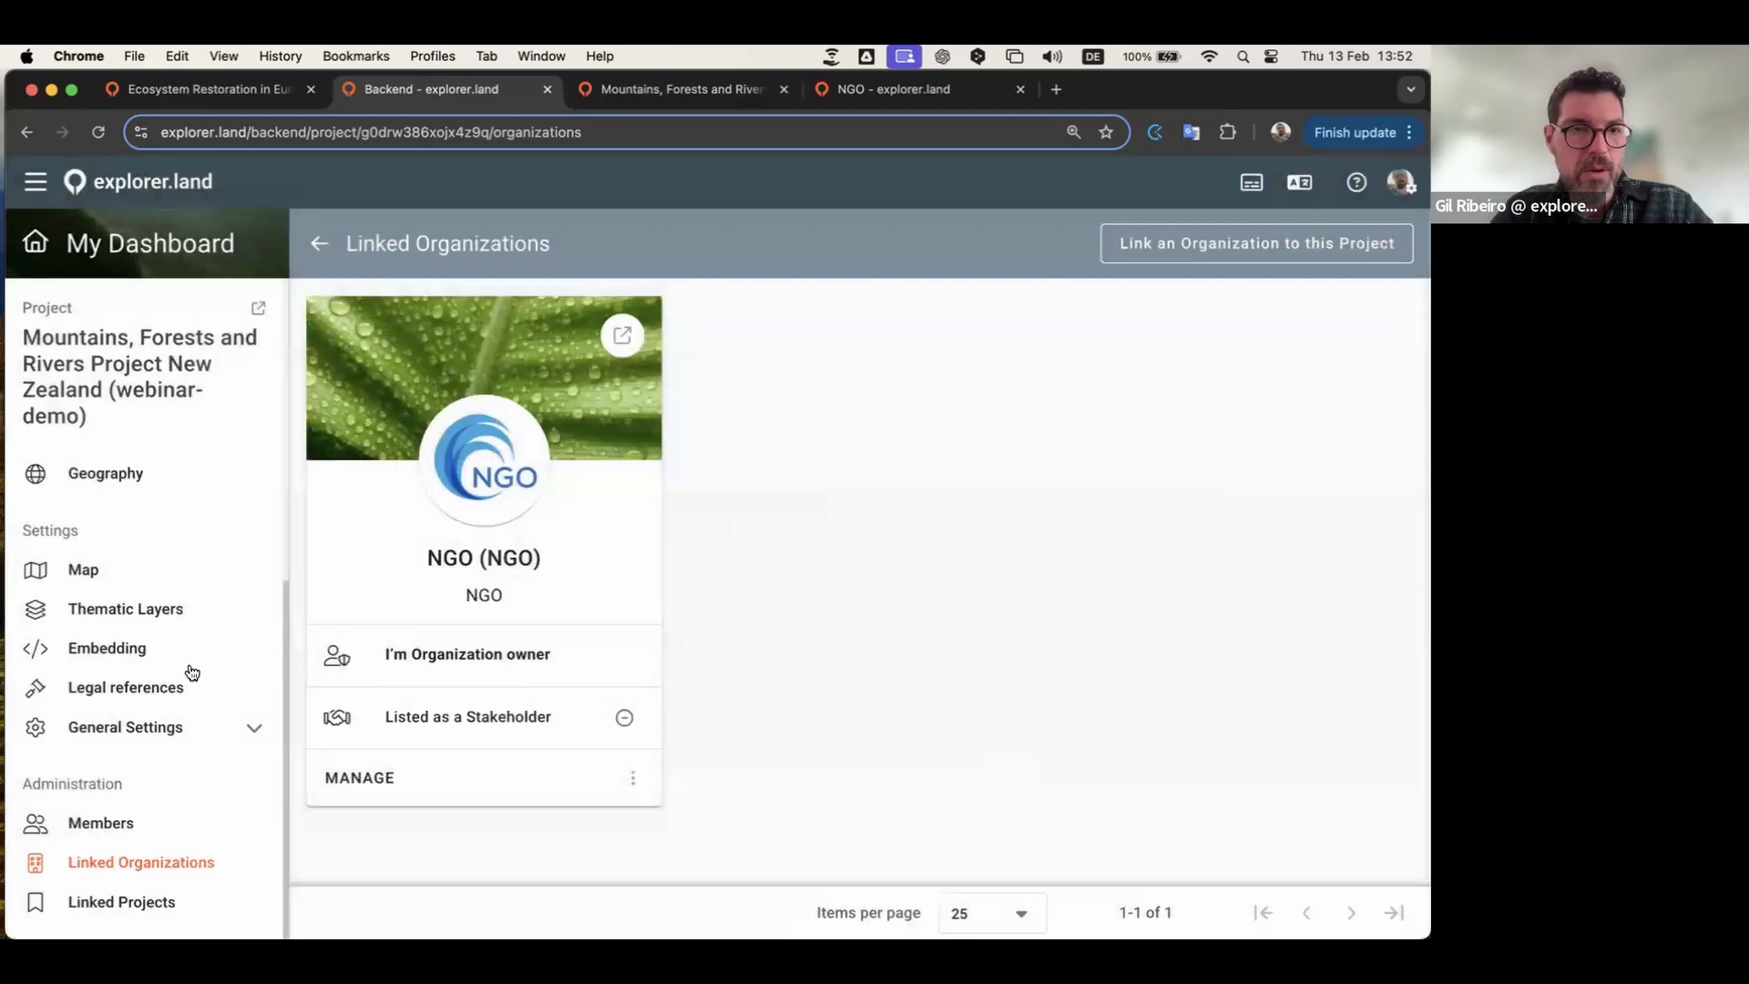
Step: Open the Stakeholders list and NGO's stakeholder details
{"action": "scroll", "coordinate": [188, 671], "scroll_direction": "up", "scroll_amount": 8}
{"action": "left_click", "coordinate": [113, 642]}
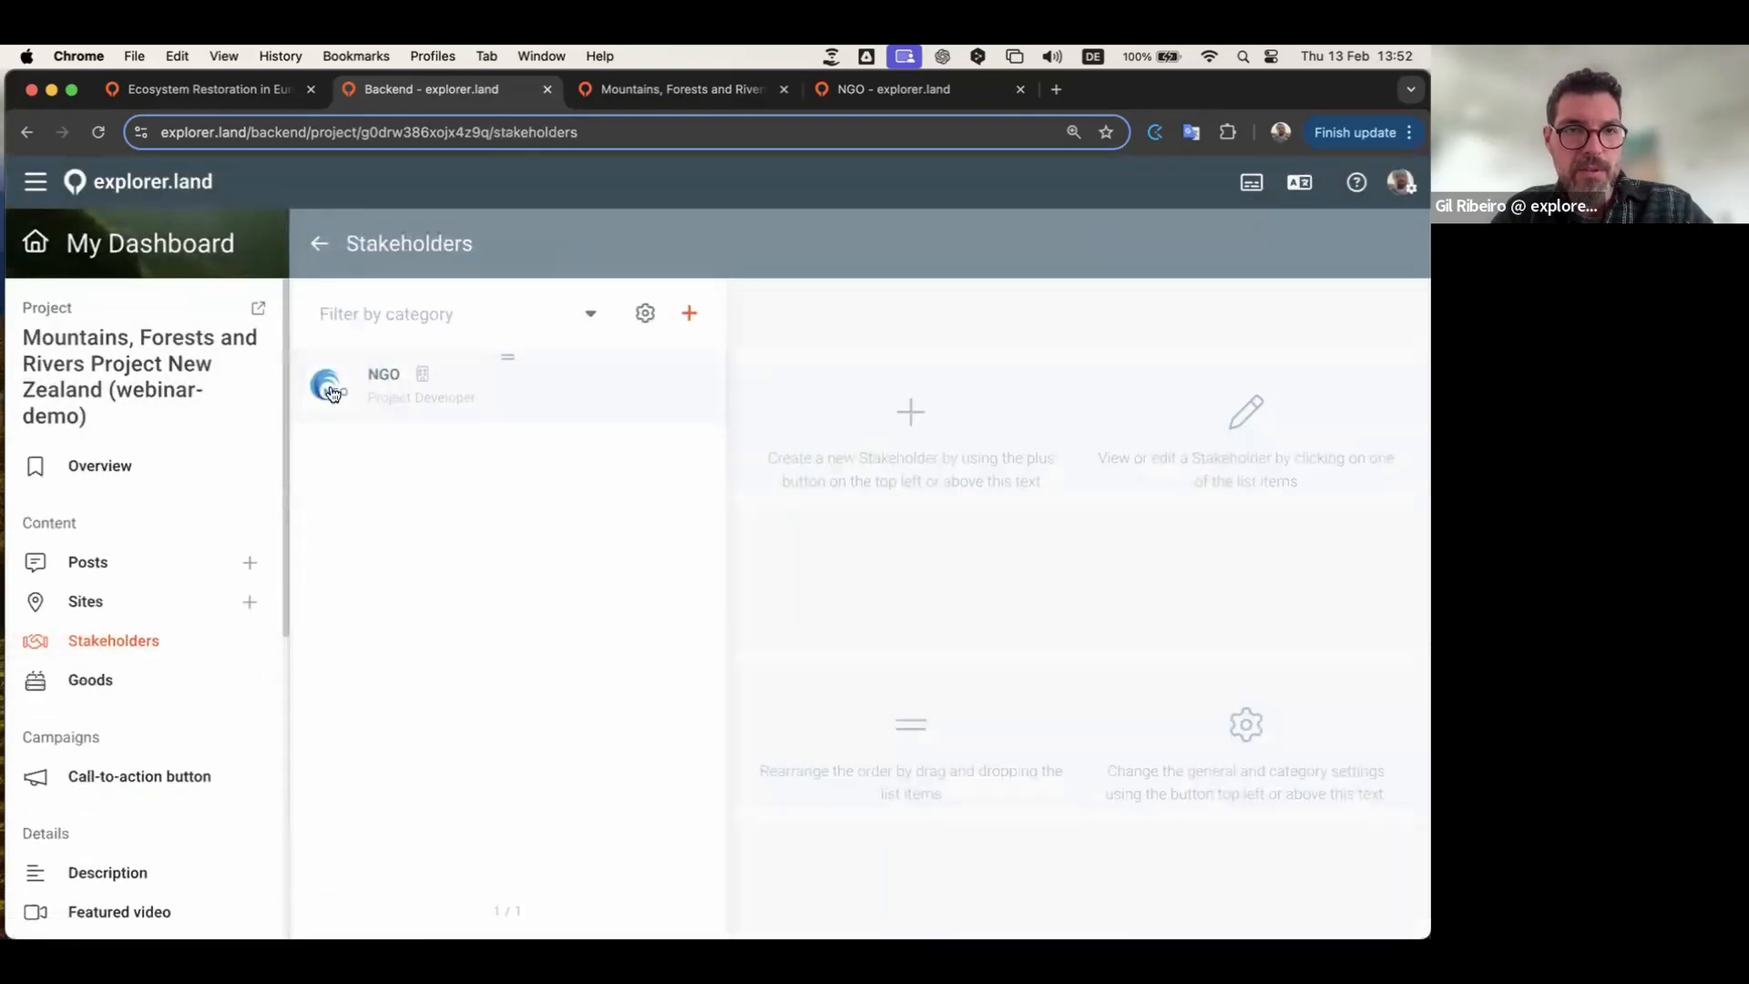
{"action": "left_click", "coordinate": [402, 390]}
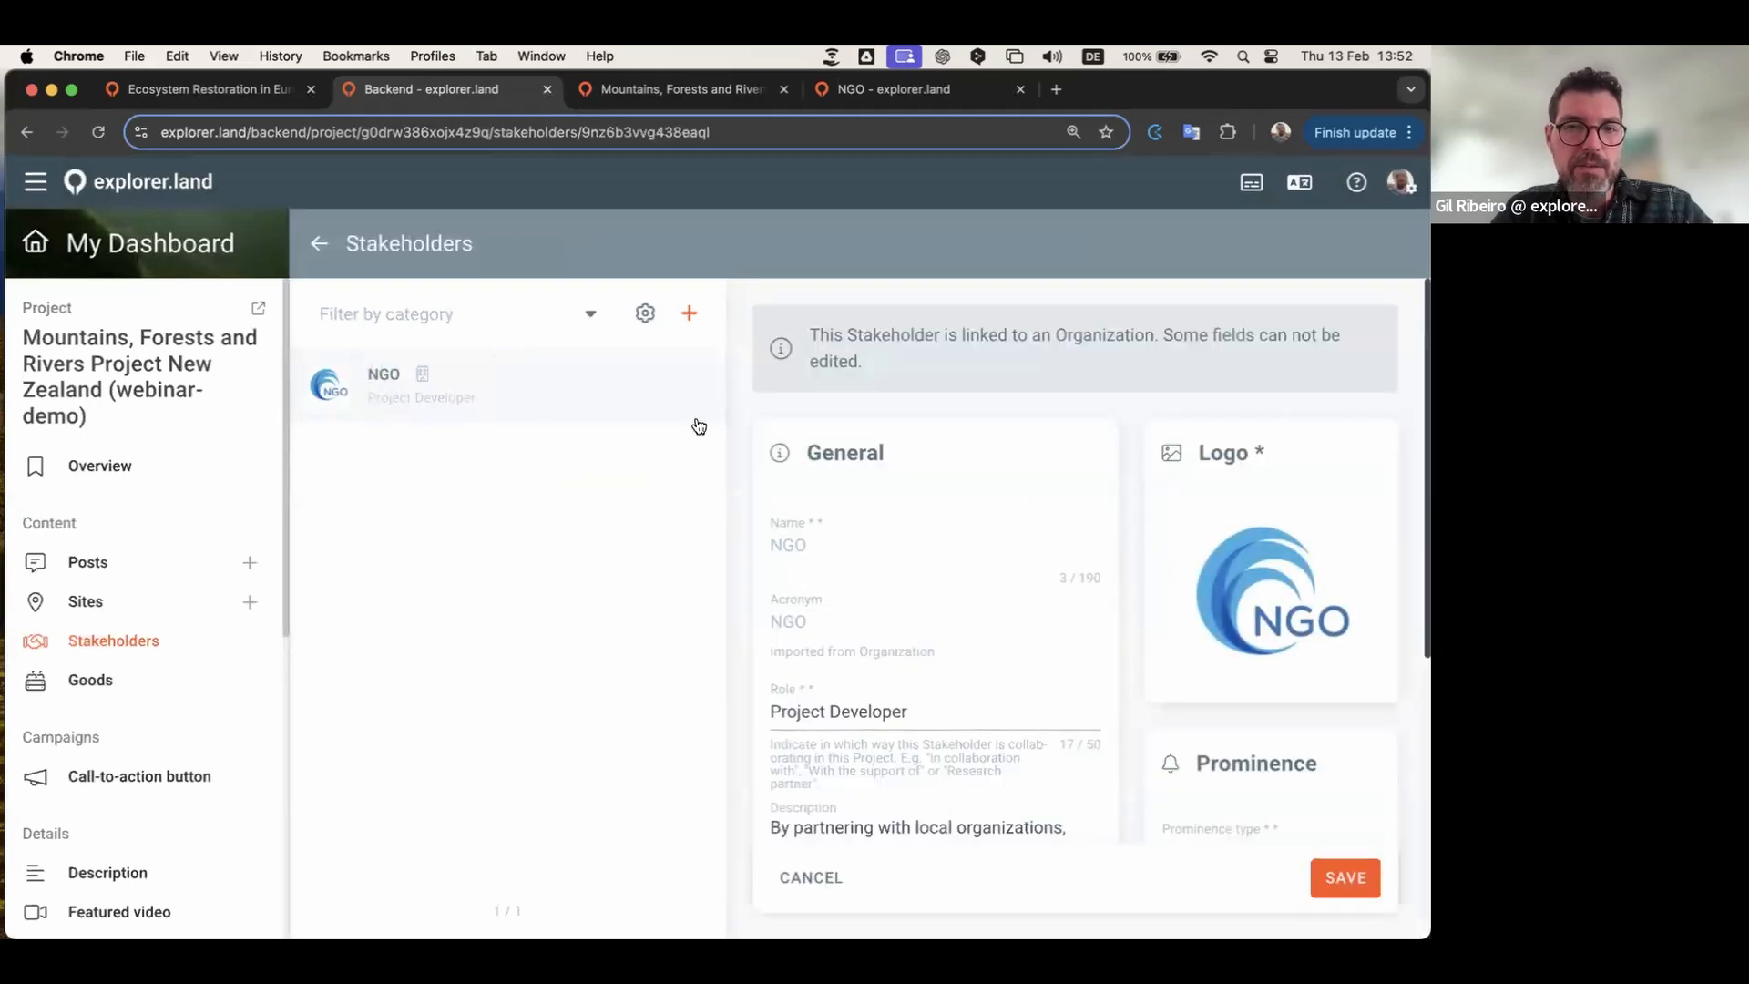
Step: Reload the public project page, visit NGO from its Organizations section, then return to the backend
{"action": "left_click", "coordinate": [636, 88]}
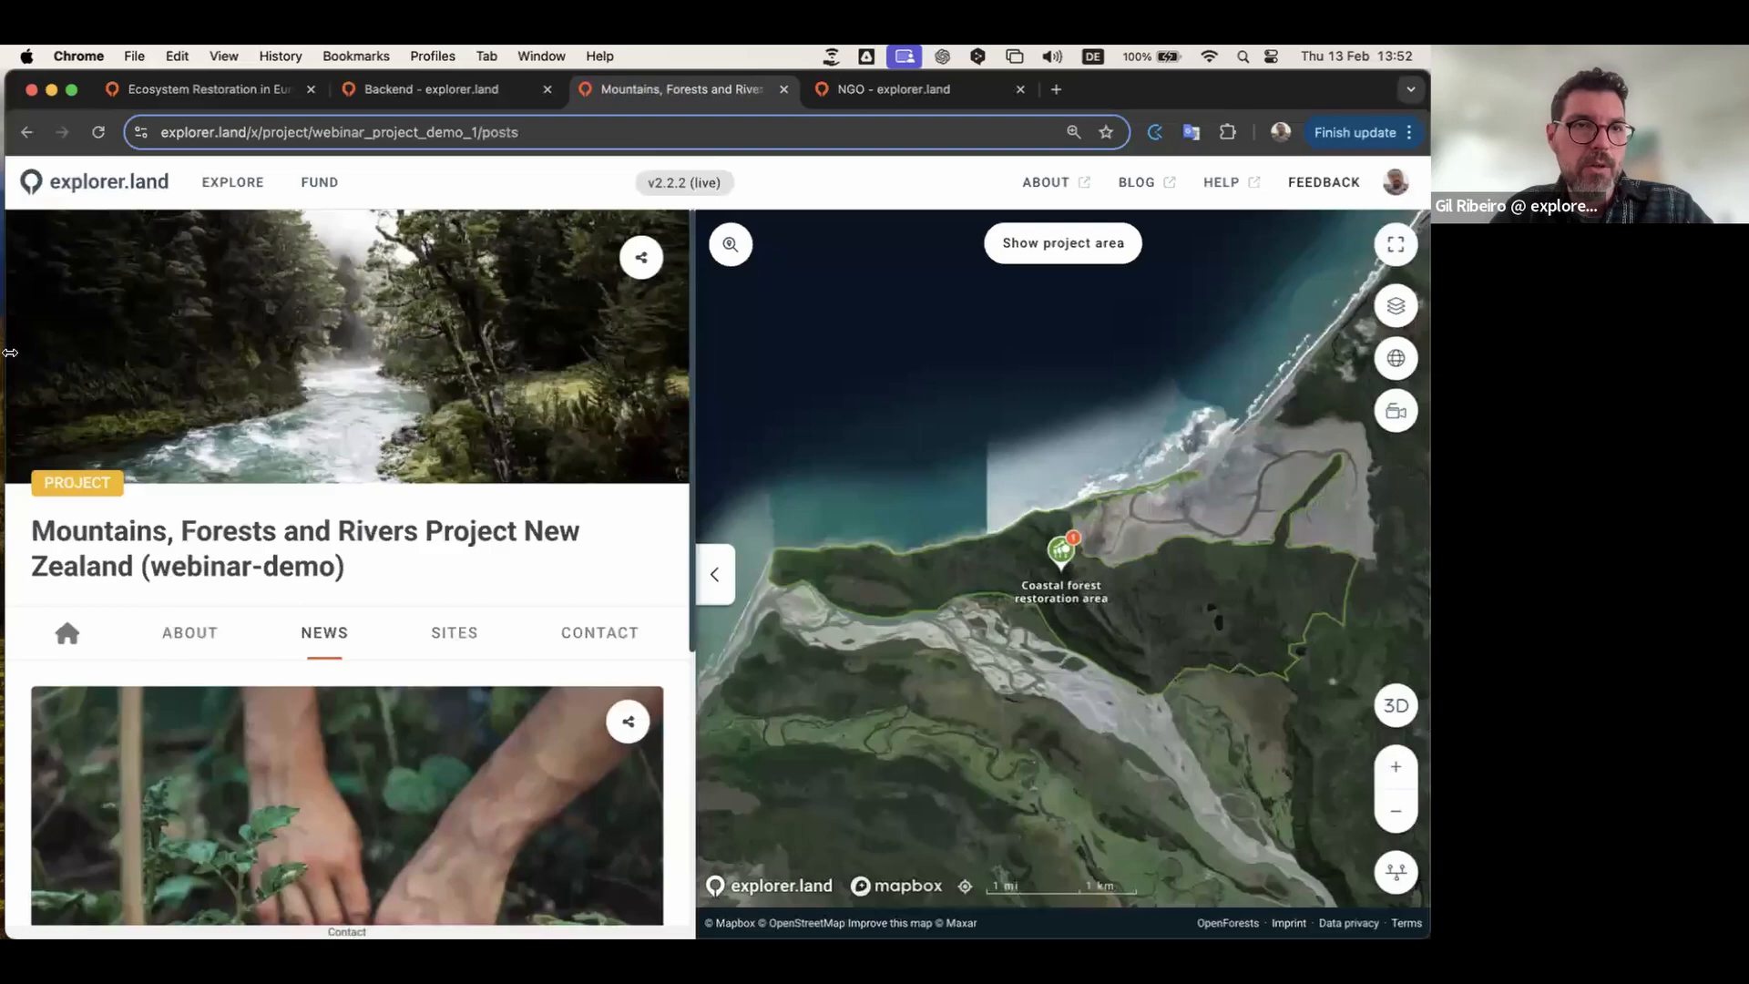
{"action": "left_click", "coordinate": [98, 133]}
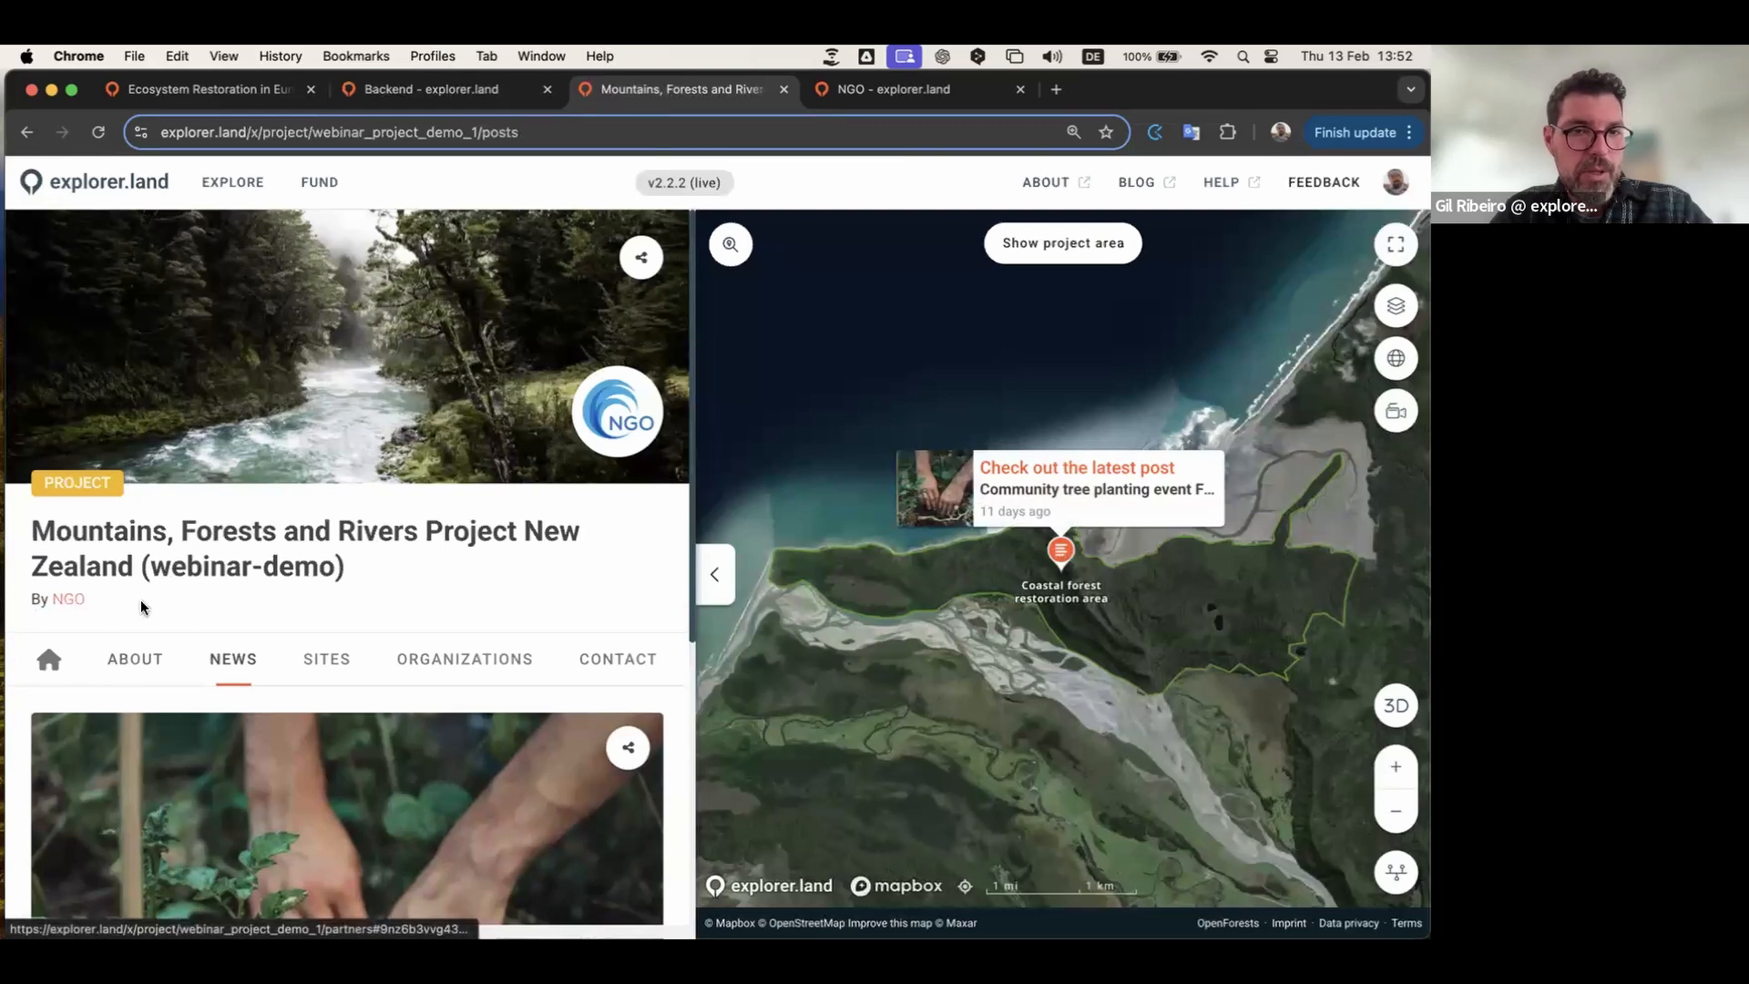
{"action": "left_click", "coordinate": [476, 666]}
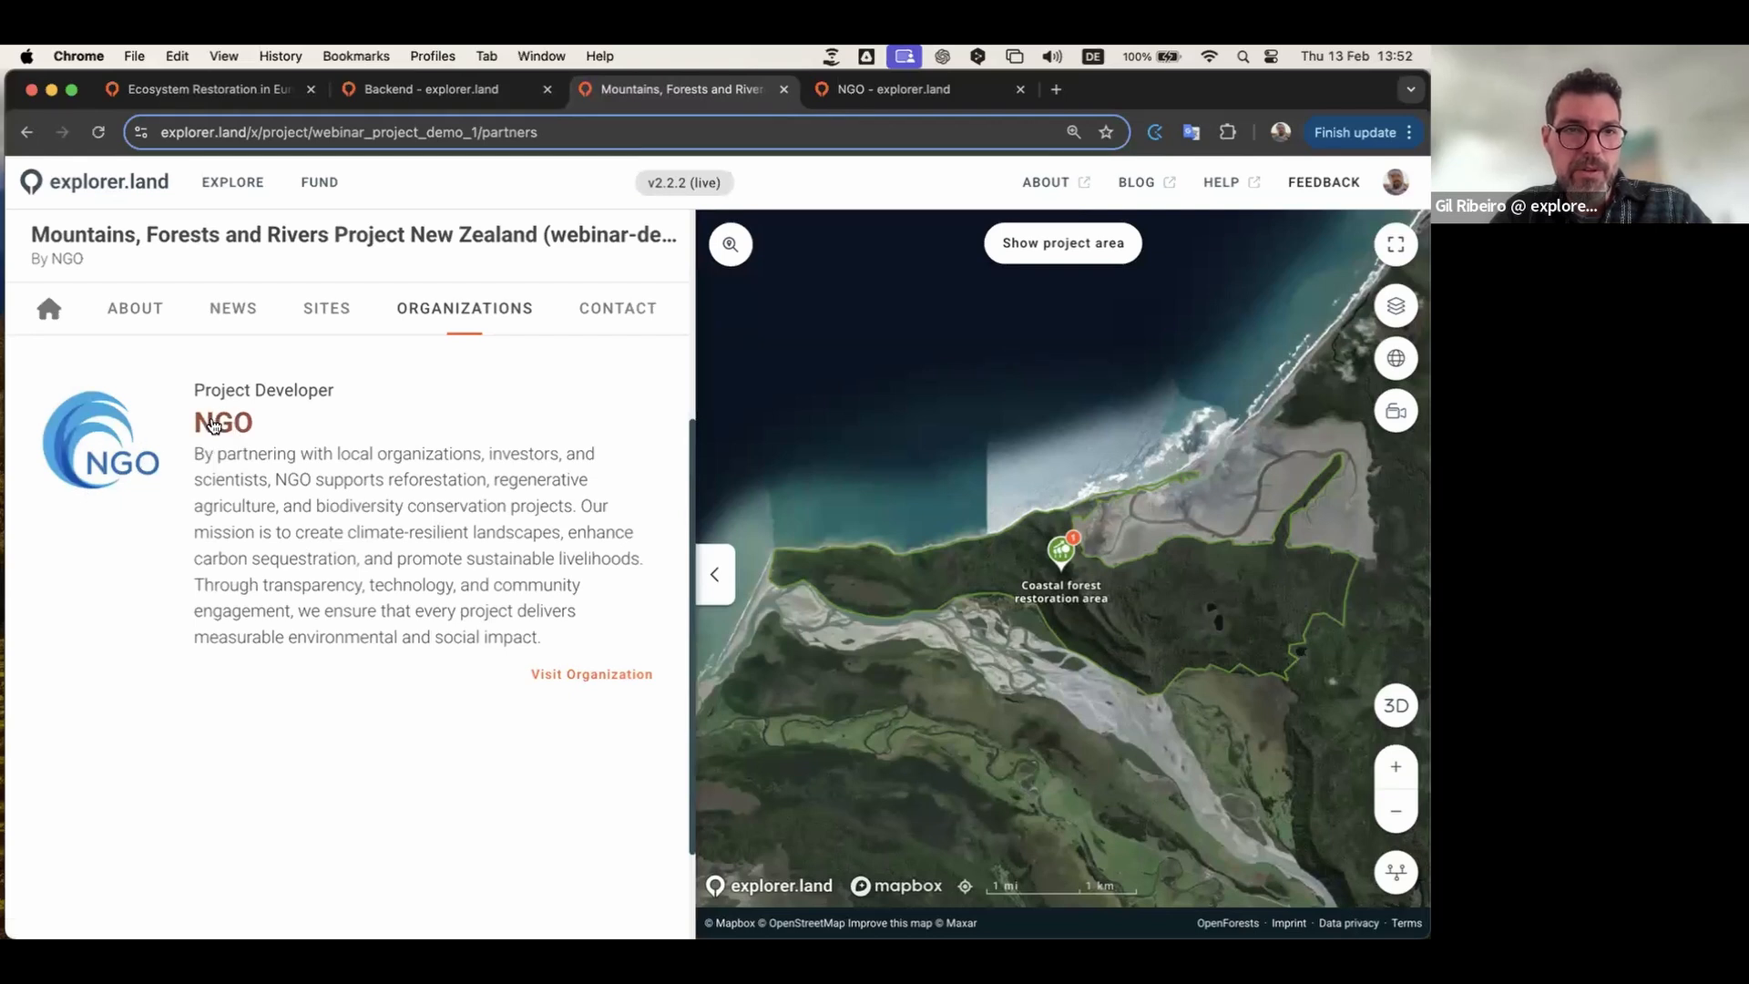
{"action": "left_click", "coordinate": [595, 676]}
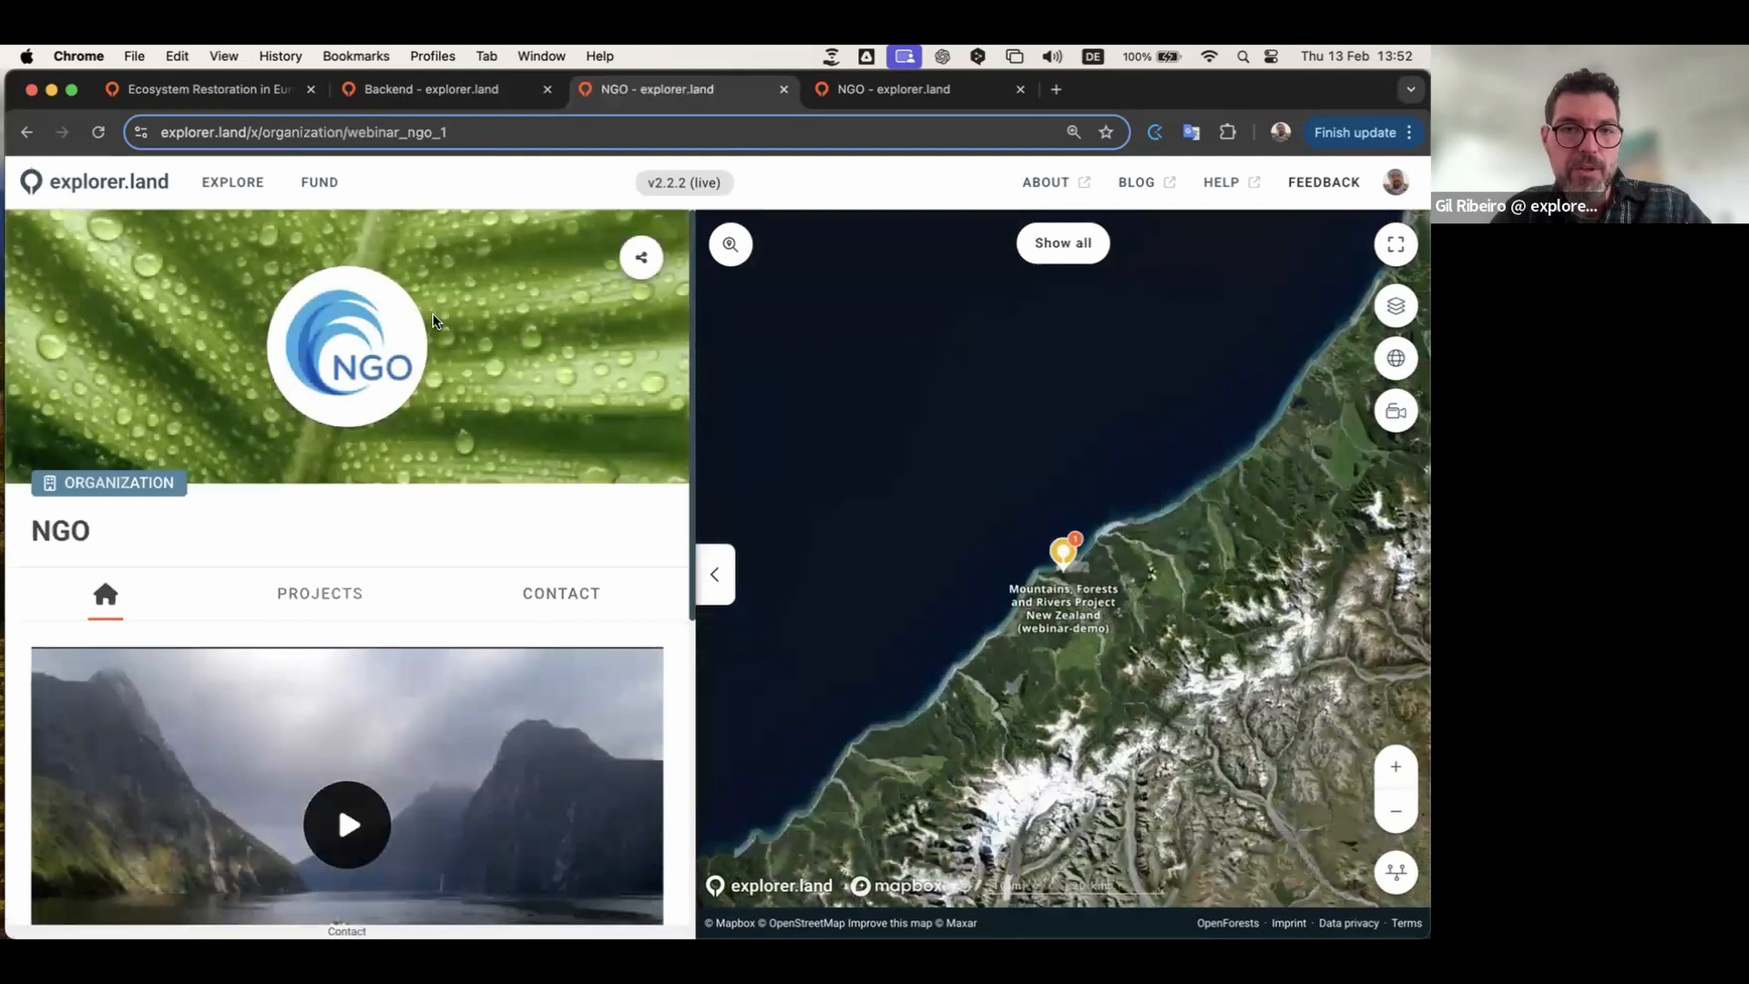
{"action": "scroll", "coordinate": [434, 321], "scroll_direction": "down", "scroll_amount": 7}
{"action": "scroll", "coordinate": [429, 320], "scroll_direction": "up", "scroll_amount": 7}
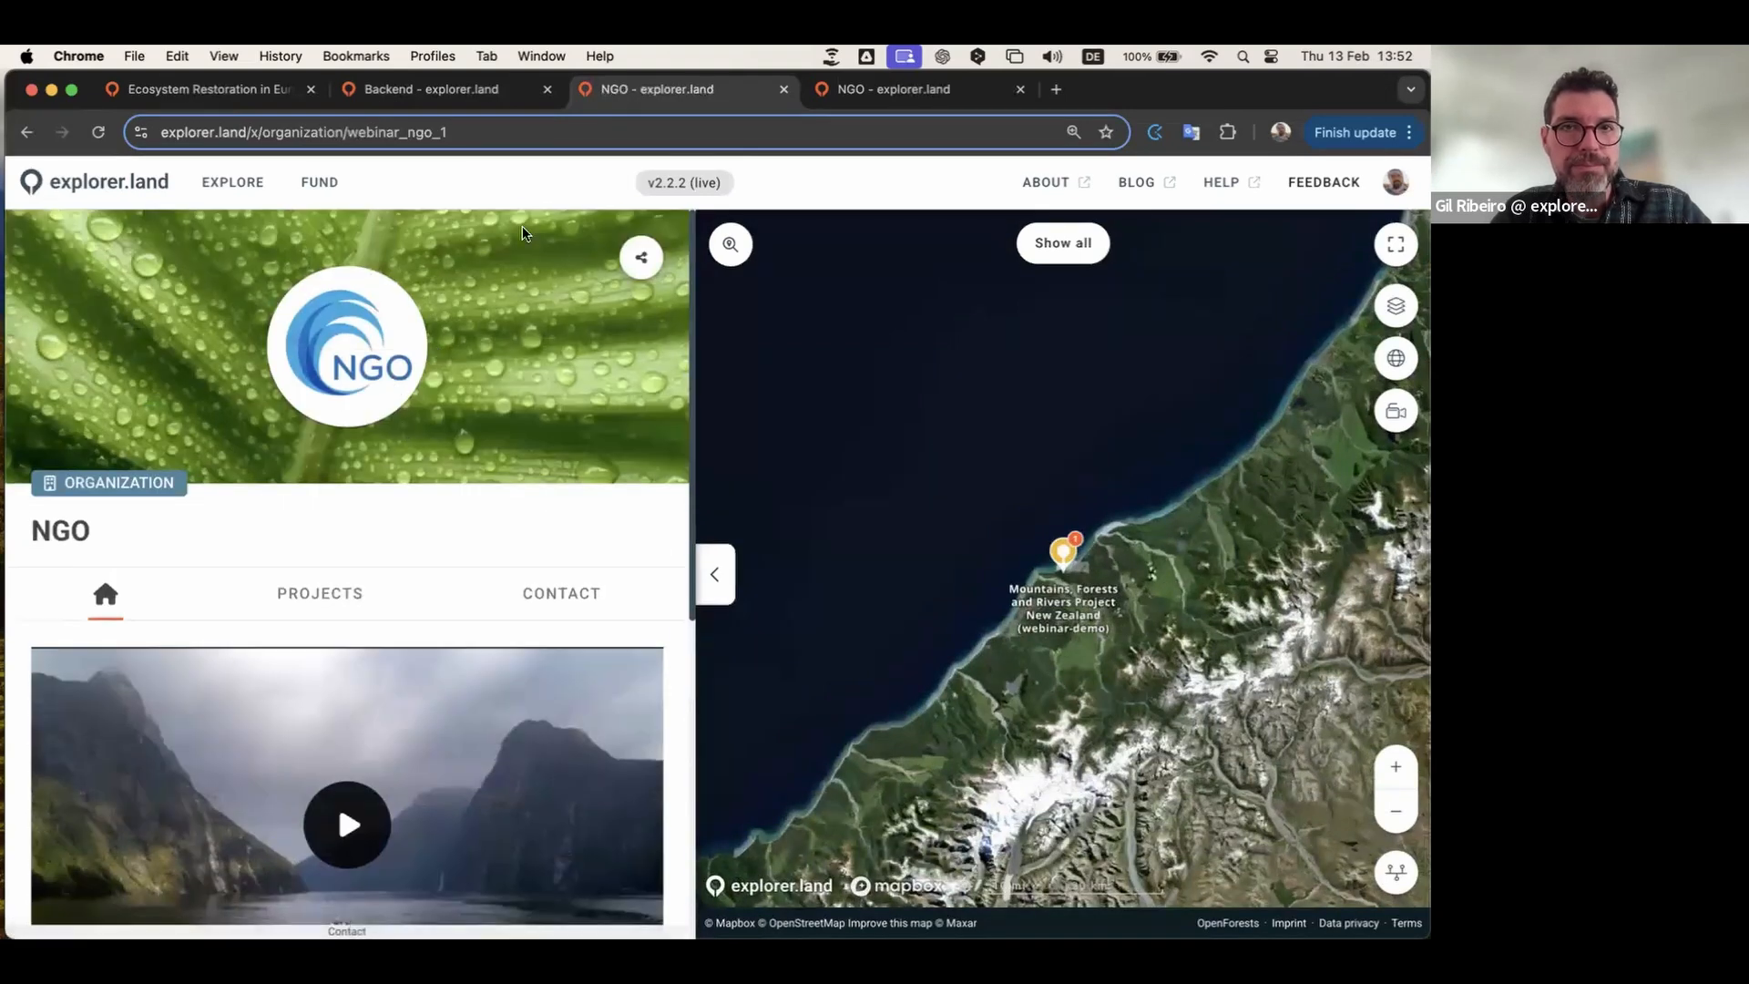
{"action": "left_click", "coordinate": [448, 91]}
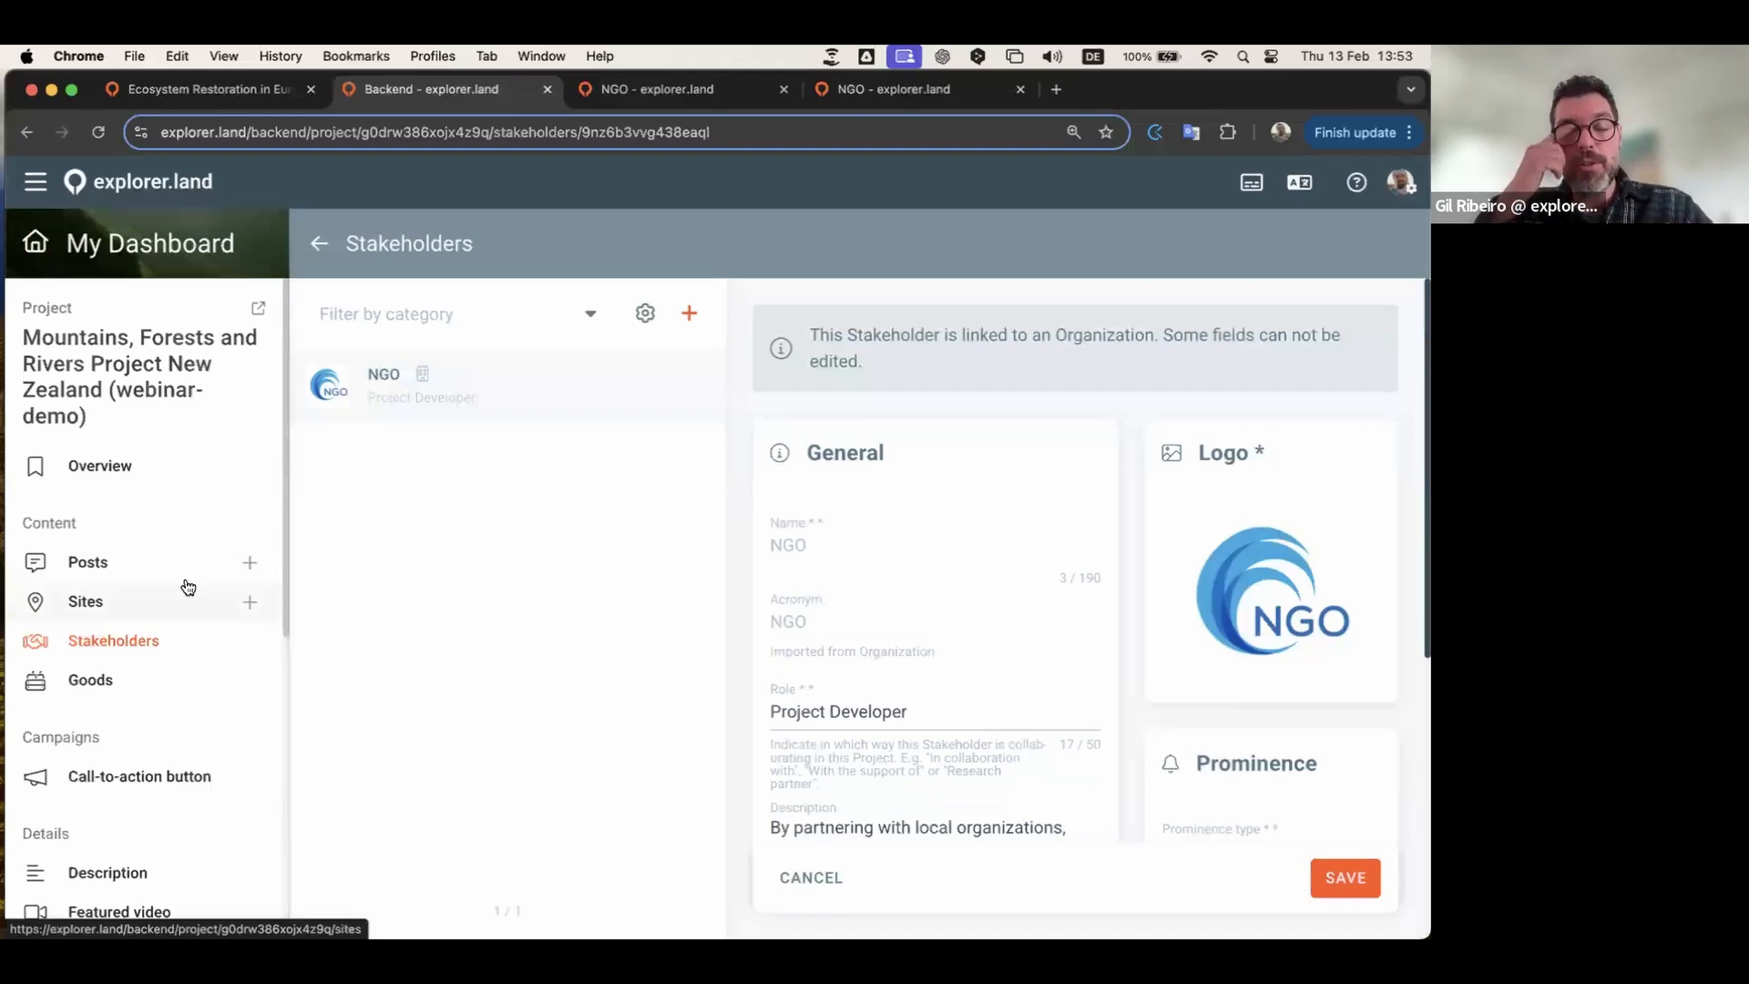
{"action": "key", "text": "ctrl+Left"}
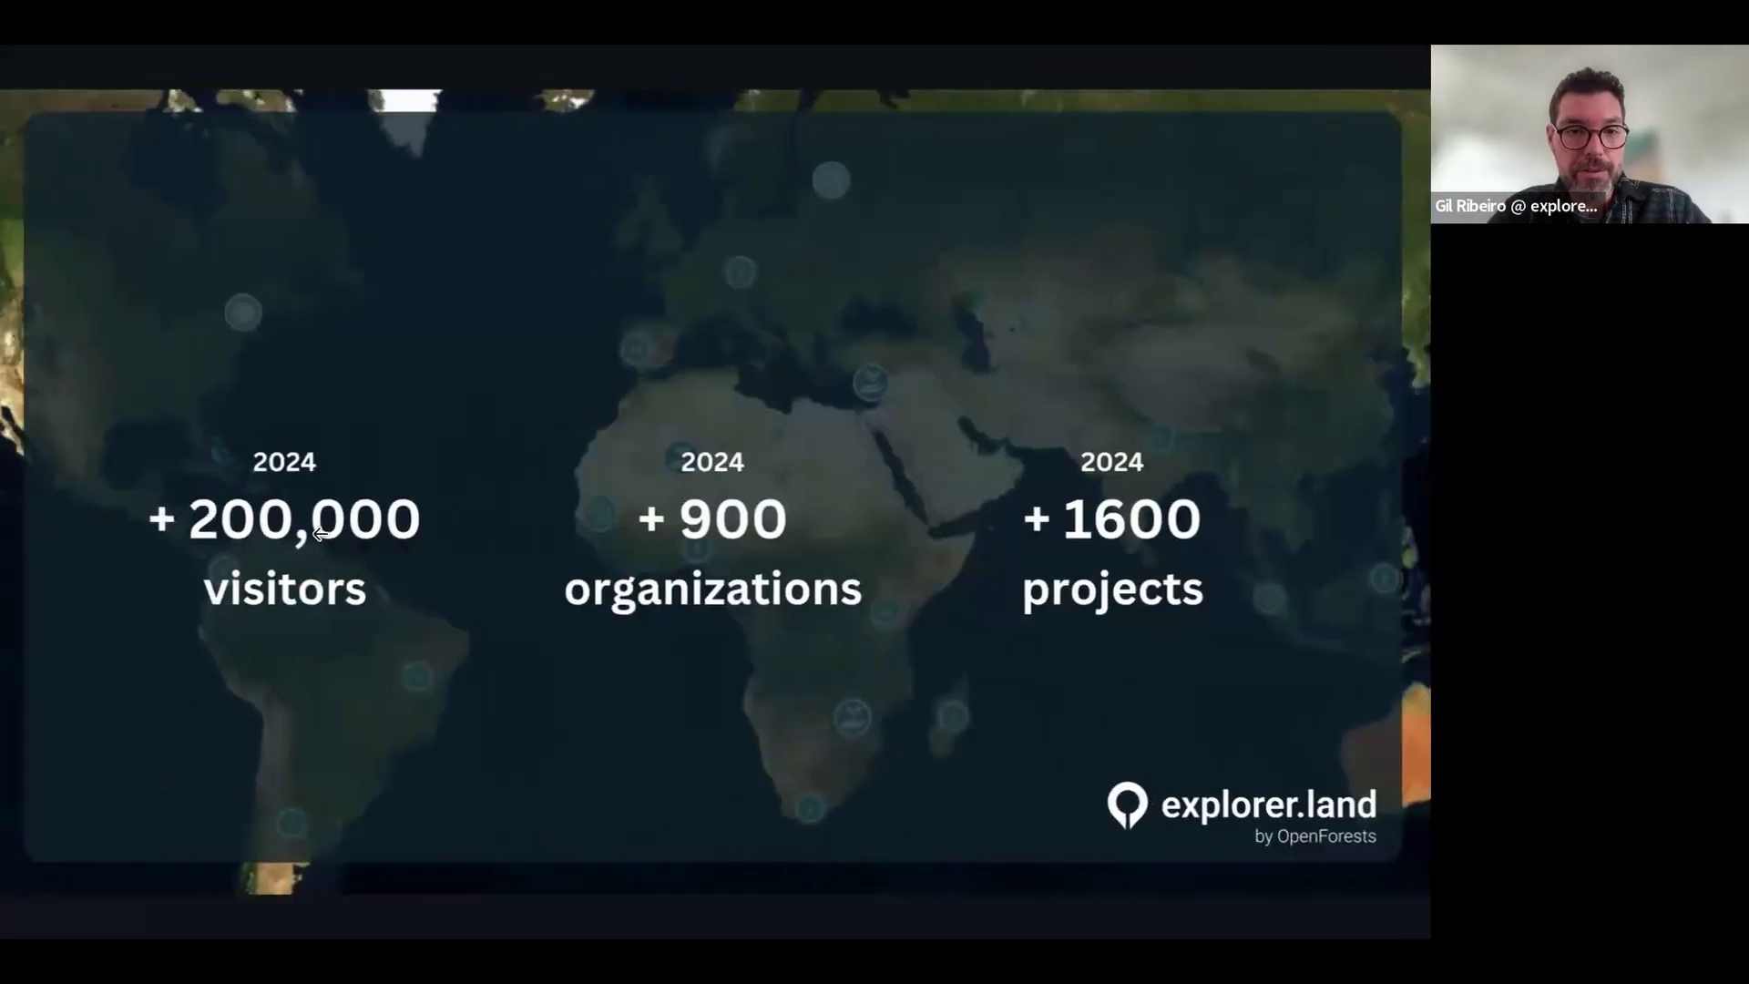
{"action": "left_click", "coordinate": [139, 537]}
{"action": "left_click", "coordinate": [139, 539]}
{"action": "left_click", "coordinate": [138, 539]}
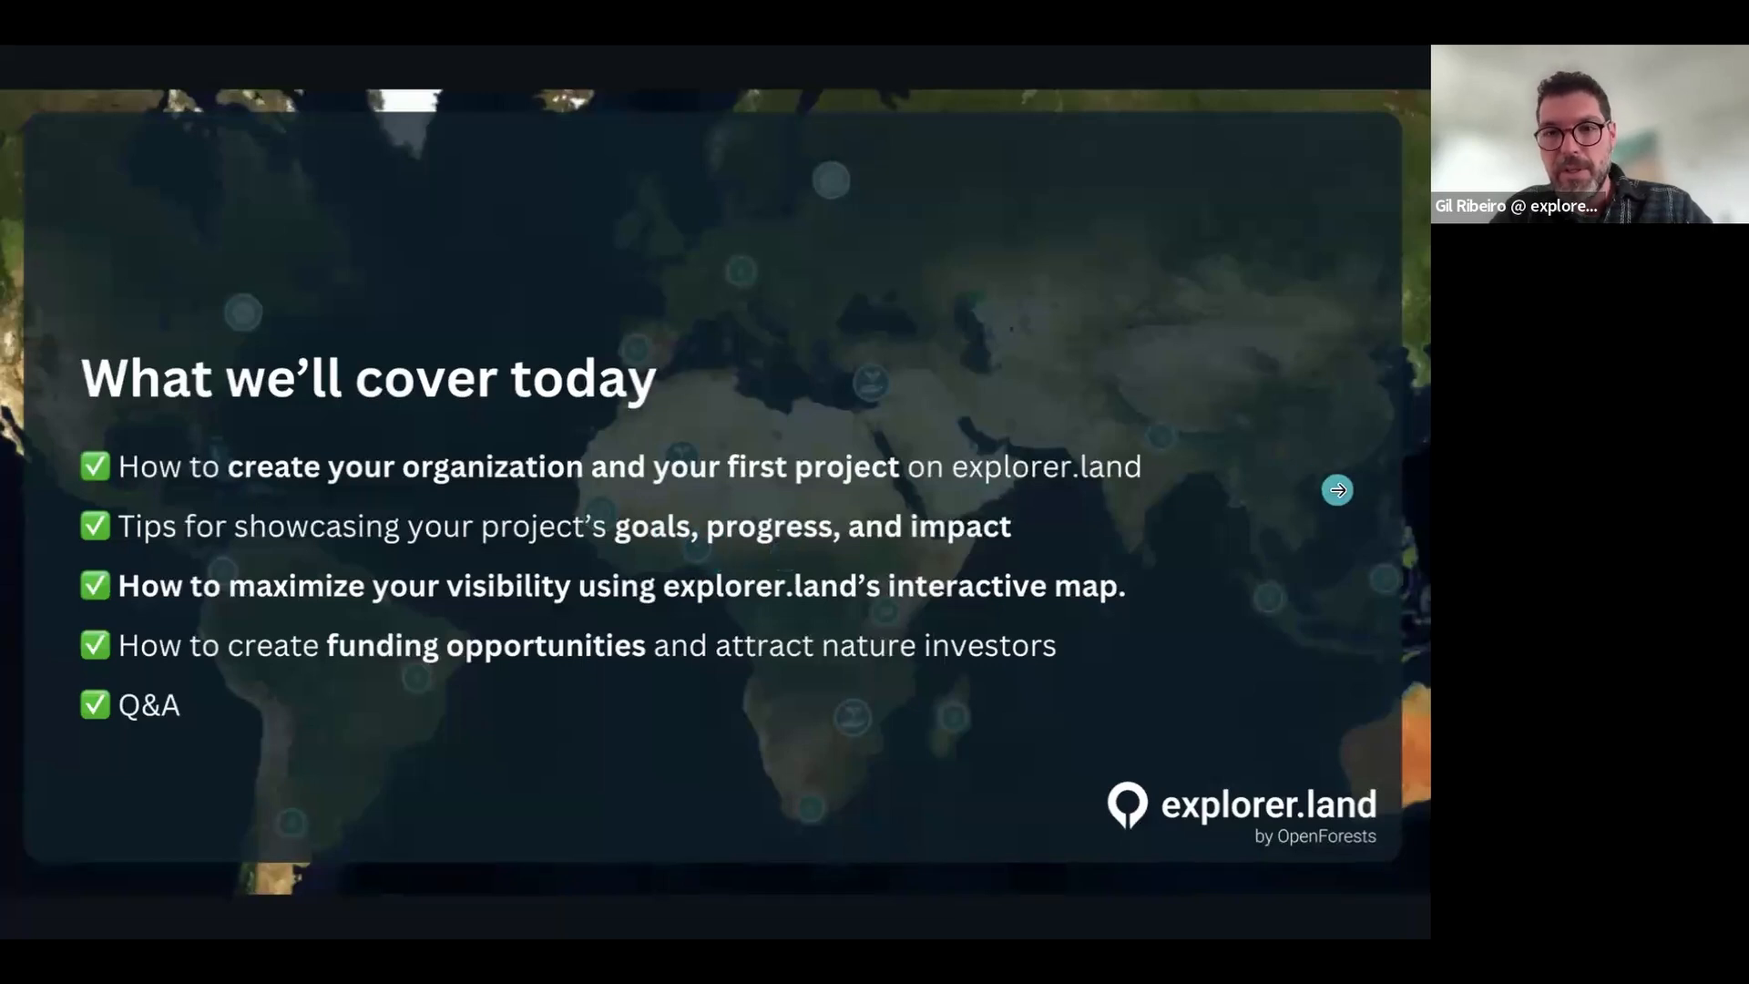
{"action": "left_click", "coordinate": [1337, 490]}
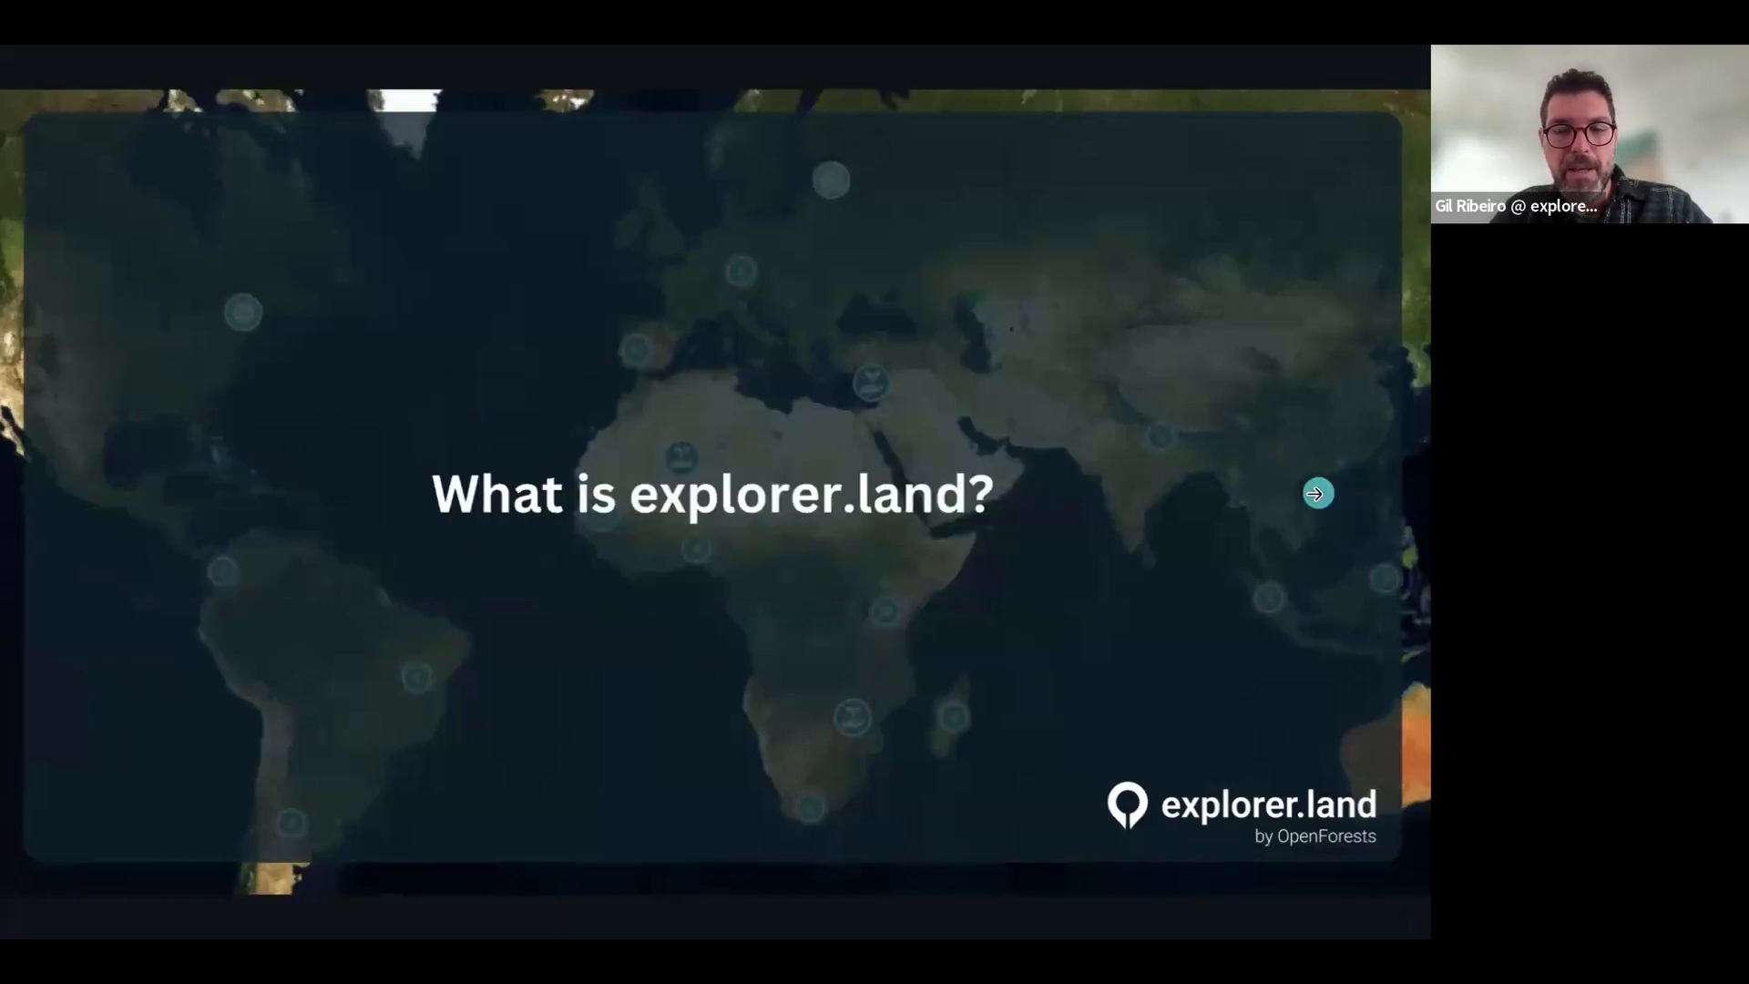
{"action": "left_click", "coordinate": [1314, 493]}
{"action": "left_click", "coordinate": [1315, 493]}
{"action": "left_click", "coordinate": [1314, 494]}
{"action": "left_click", "coordinate": [1314, 493]}
{"action": "key", "text": "ctrl+Right"}
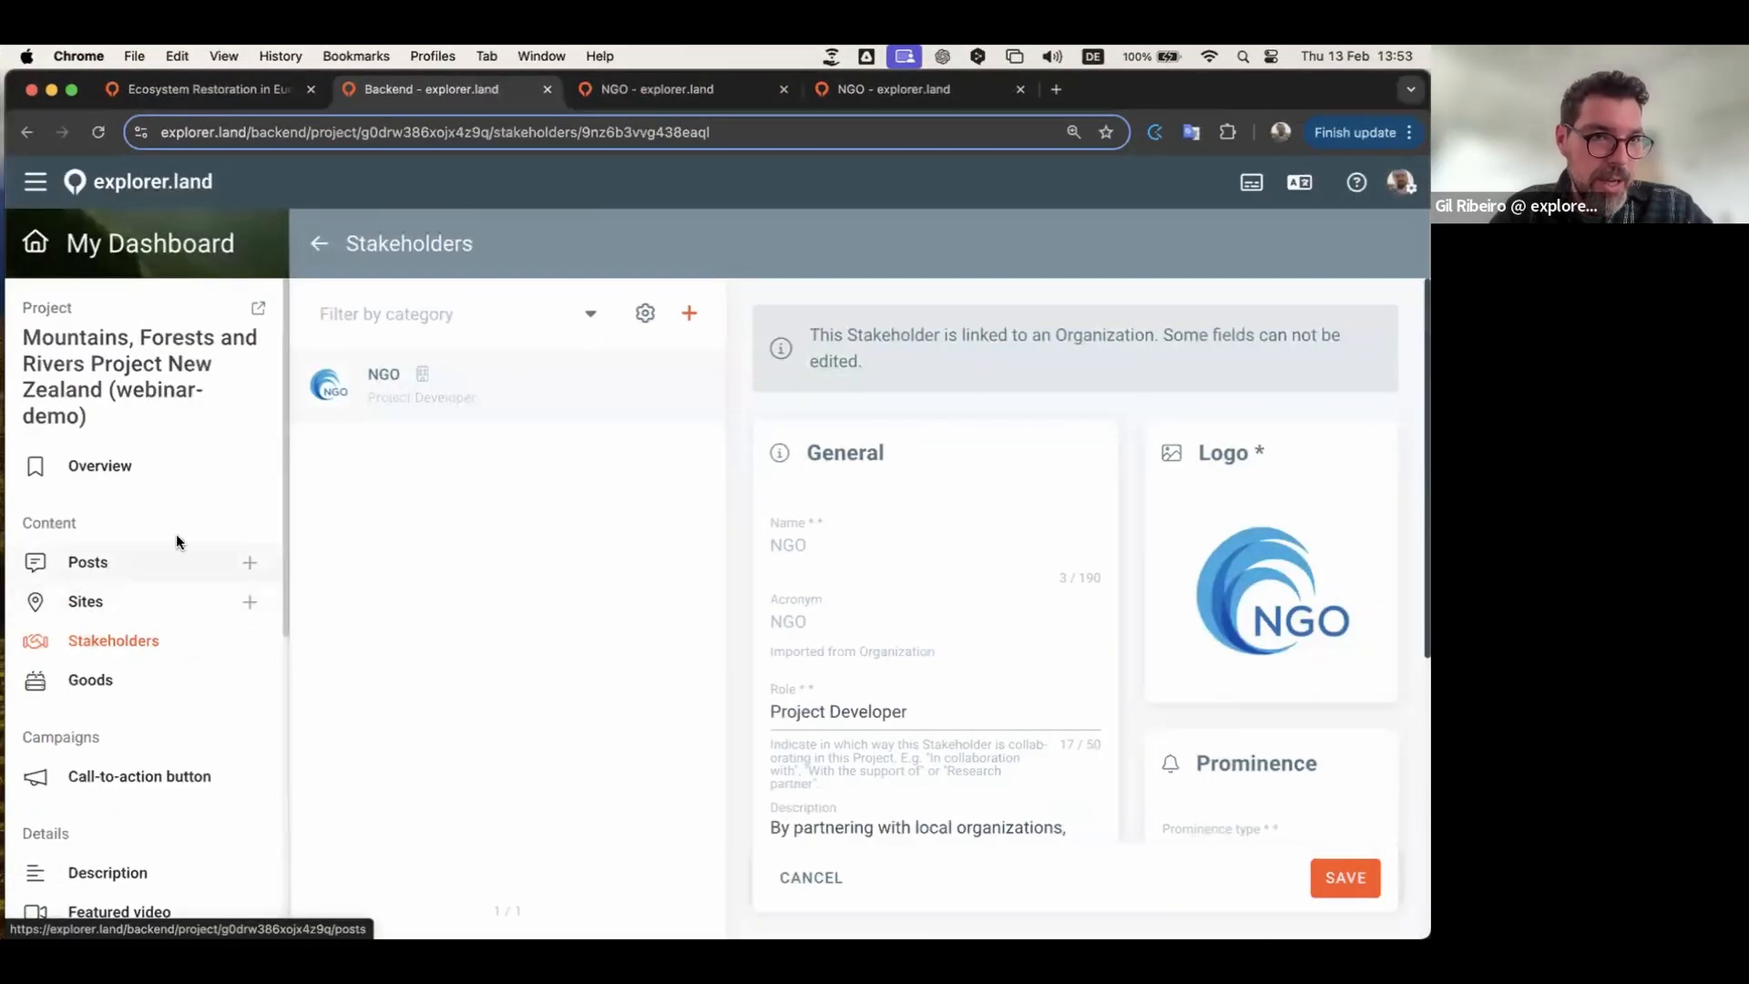
Step: Add the No Poverty sustainable development goal to the New Zealand project
{"action": "left_click", "coordinate": [319, 243]}
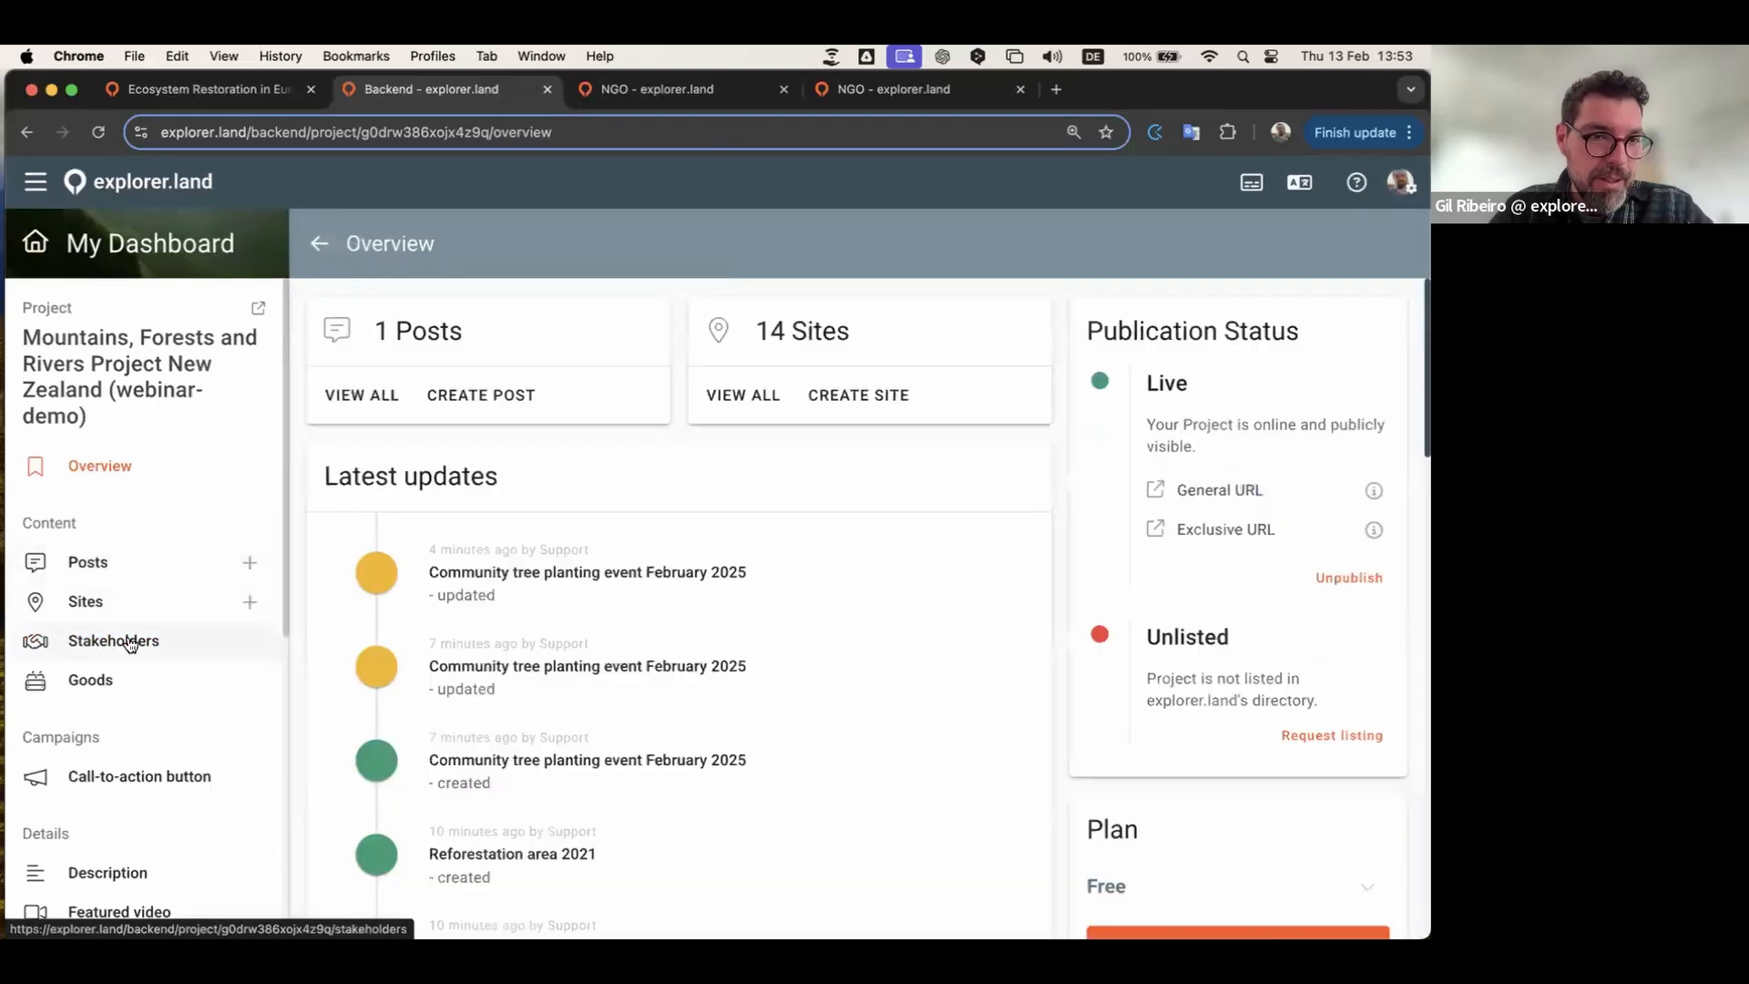
{"action": "scroll", "coordinate": [130, 644], "scroll_direction": "down", "scroll_amount": 5}
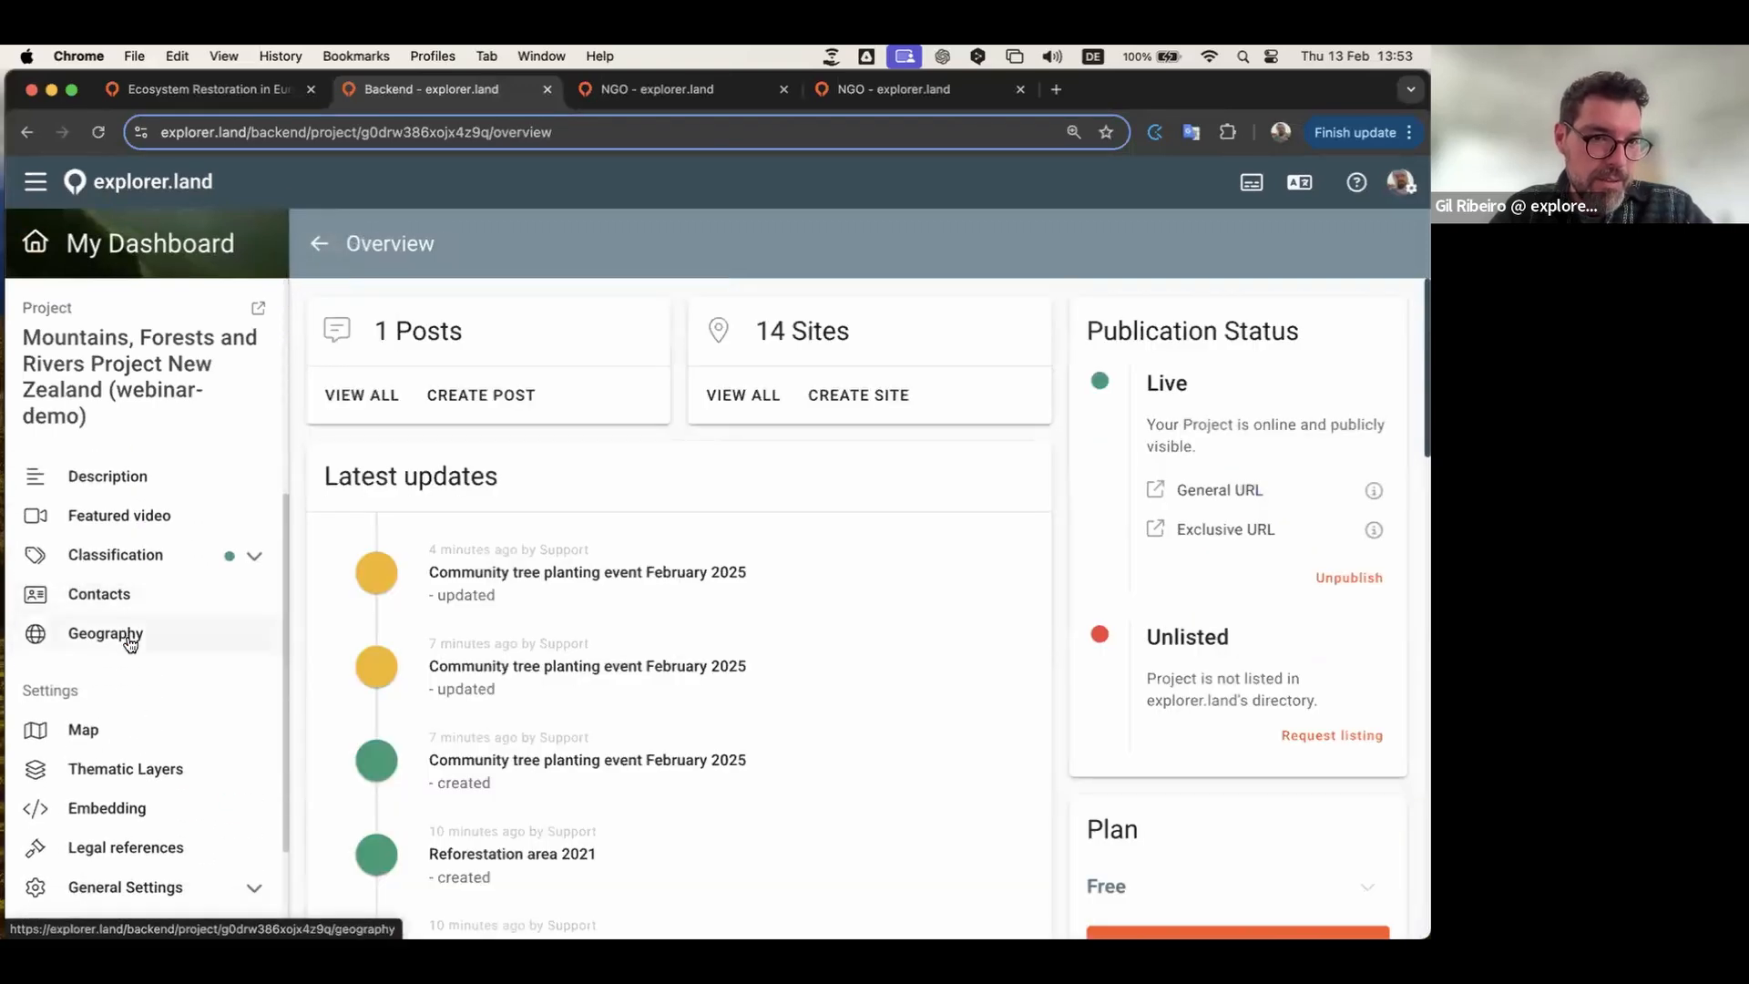
{"action": "left_click", "coordinate": [196, 558]}
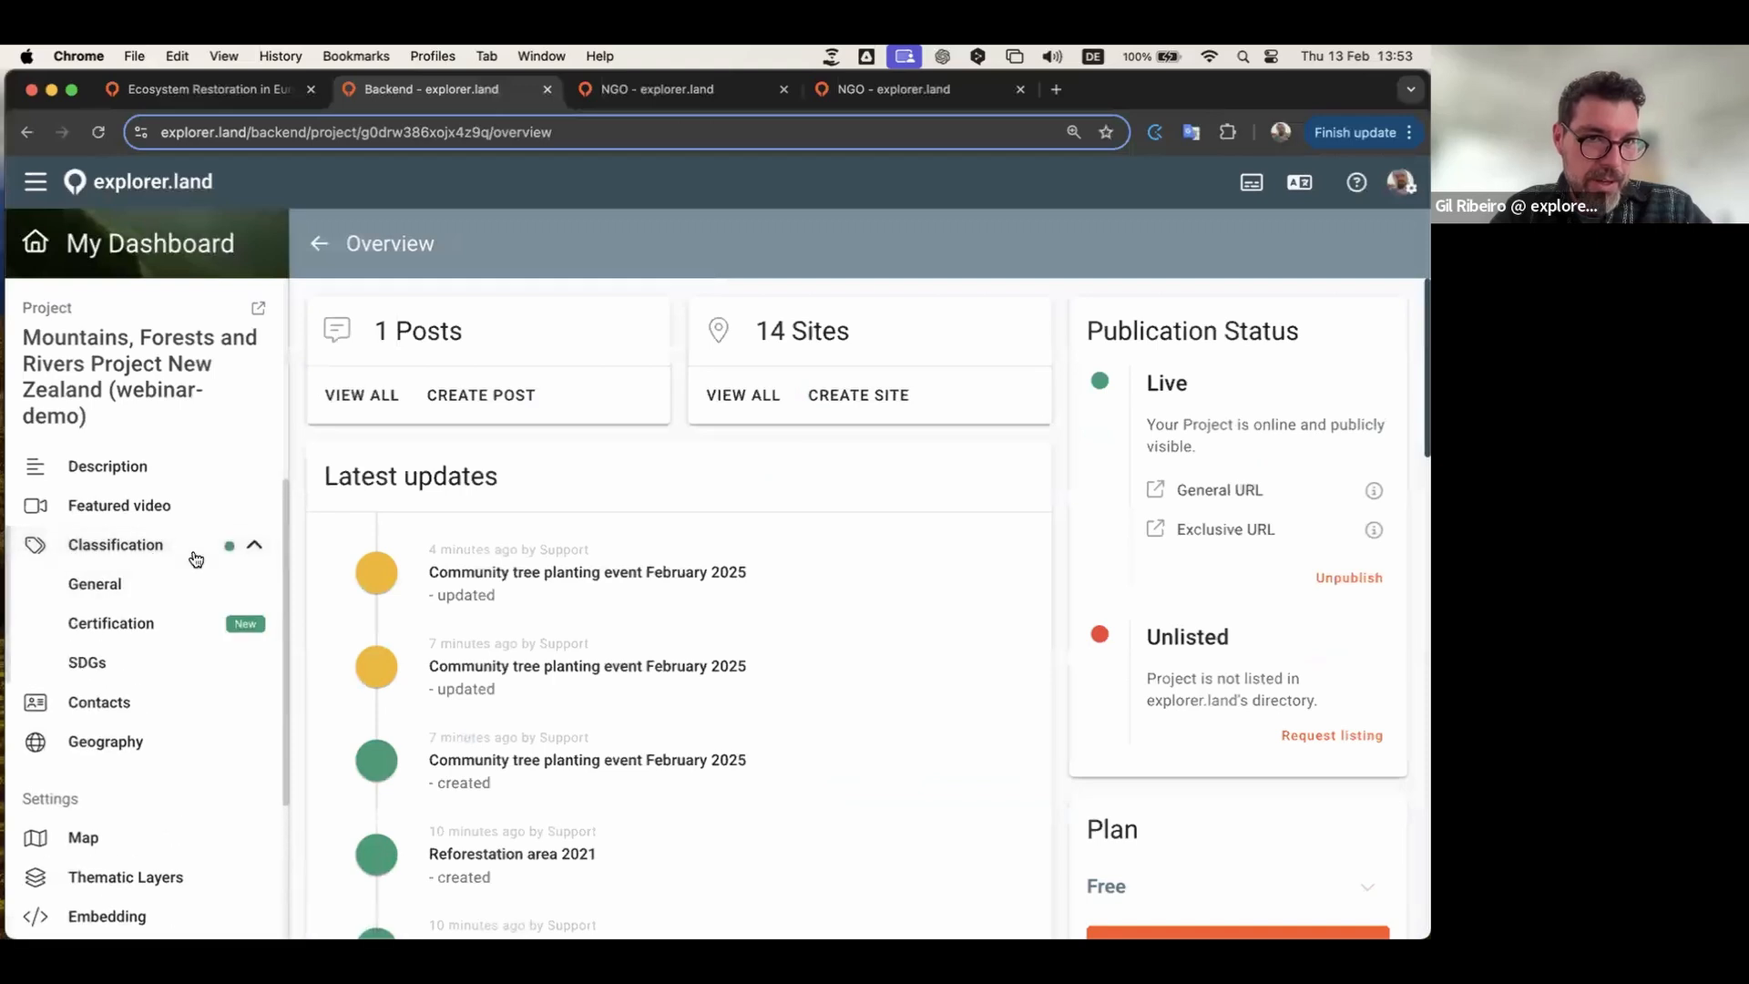
{"action": "left_click", "coordinate": [91, 667]}
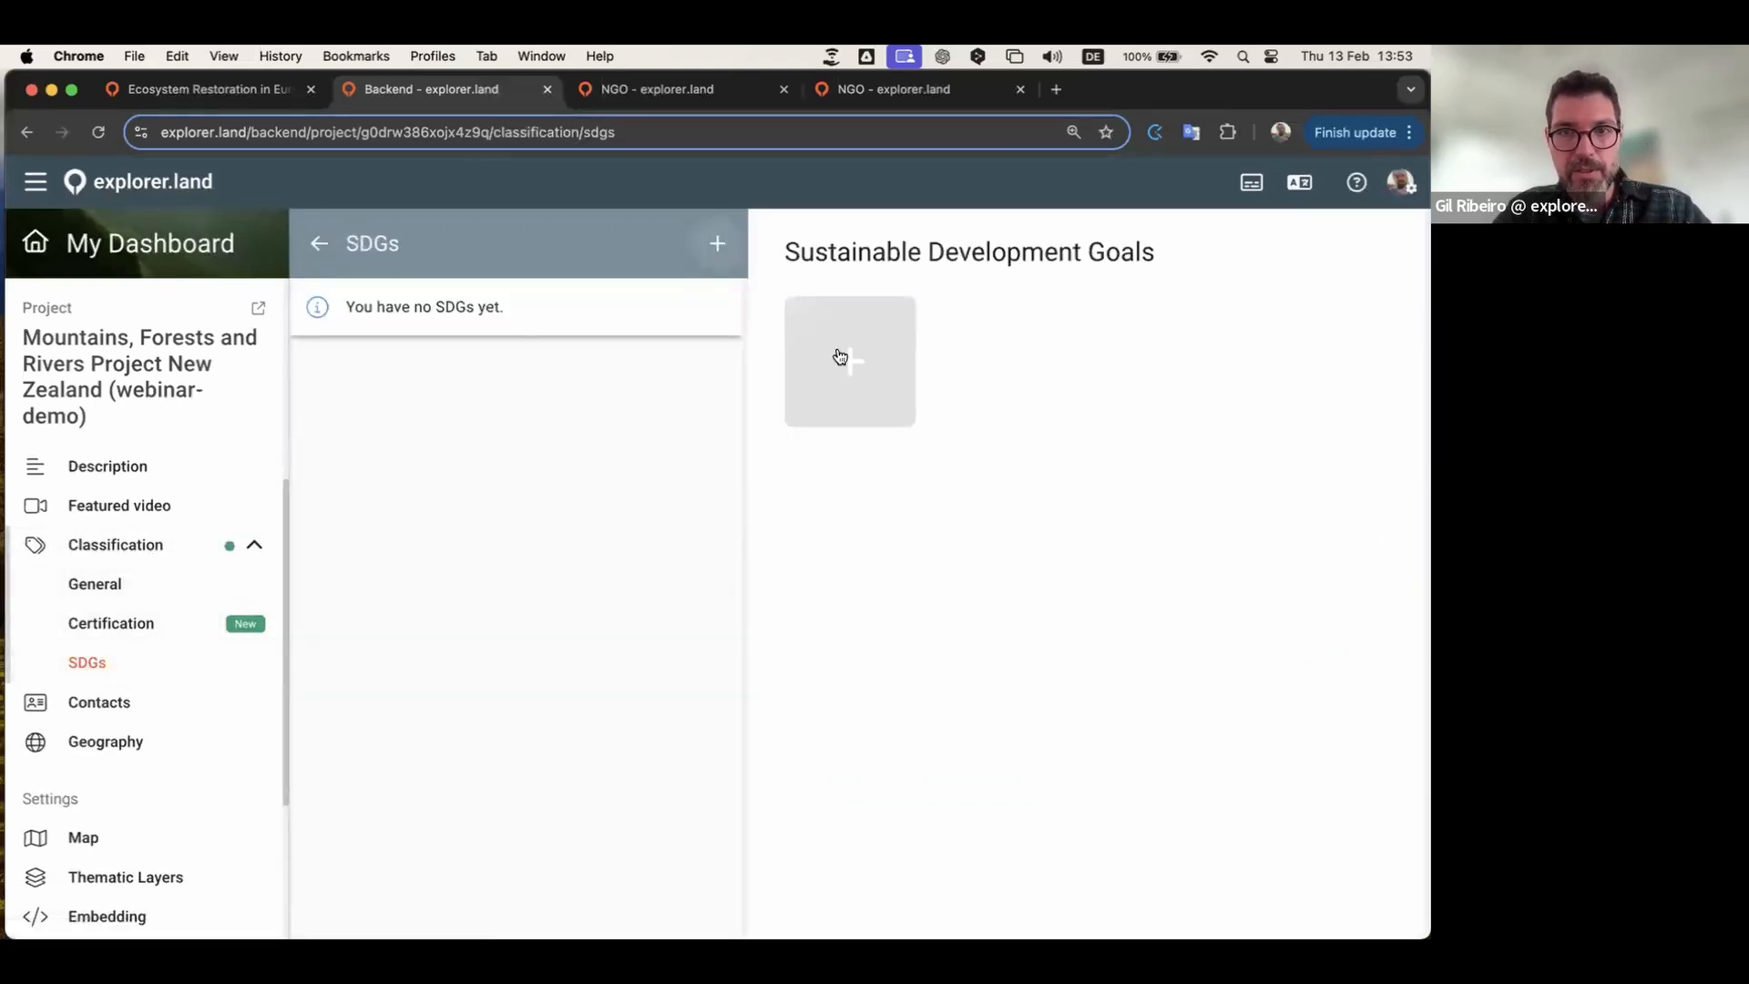
{"action": "left_click", "coordinate": [872, 392]}
{"action": "left_click", "coordinate": [881, 411]}
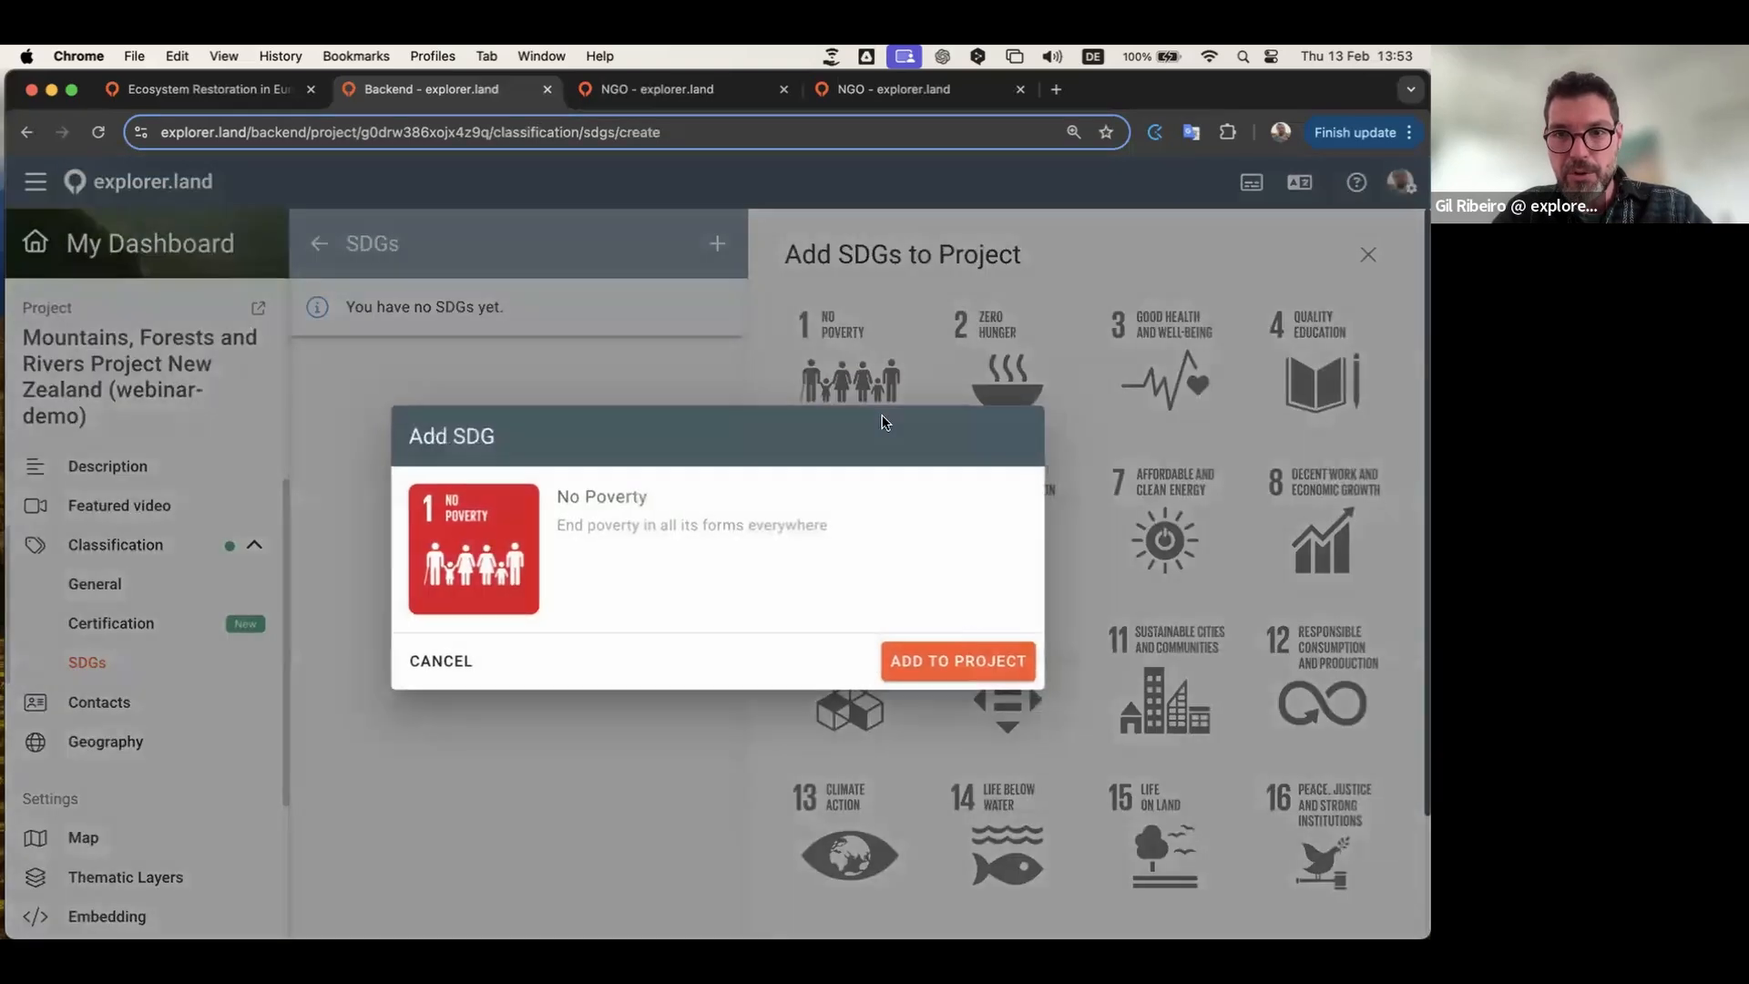
{"action": "left_click", "coordinate": [956, 662]}
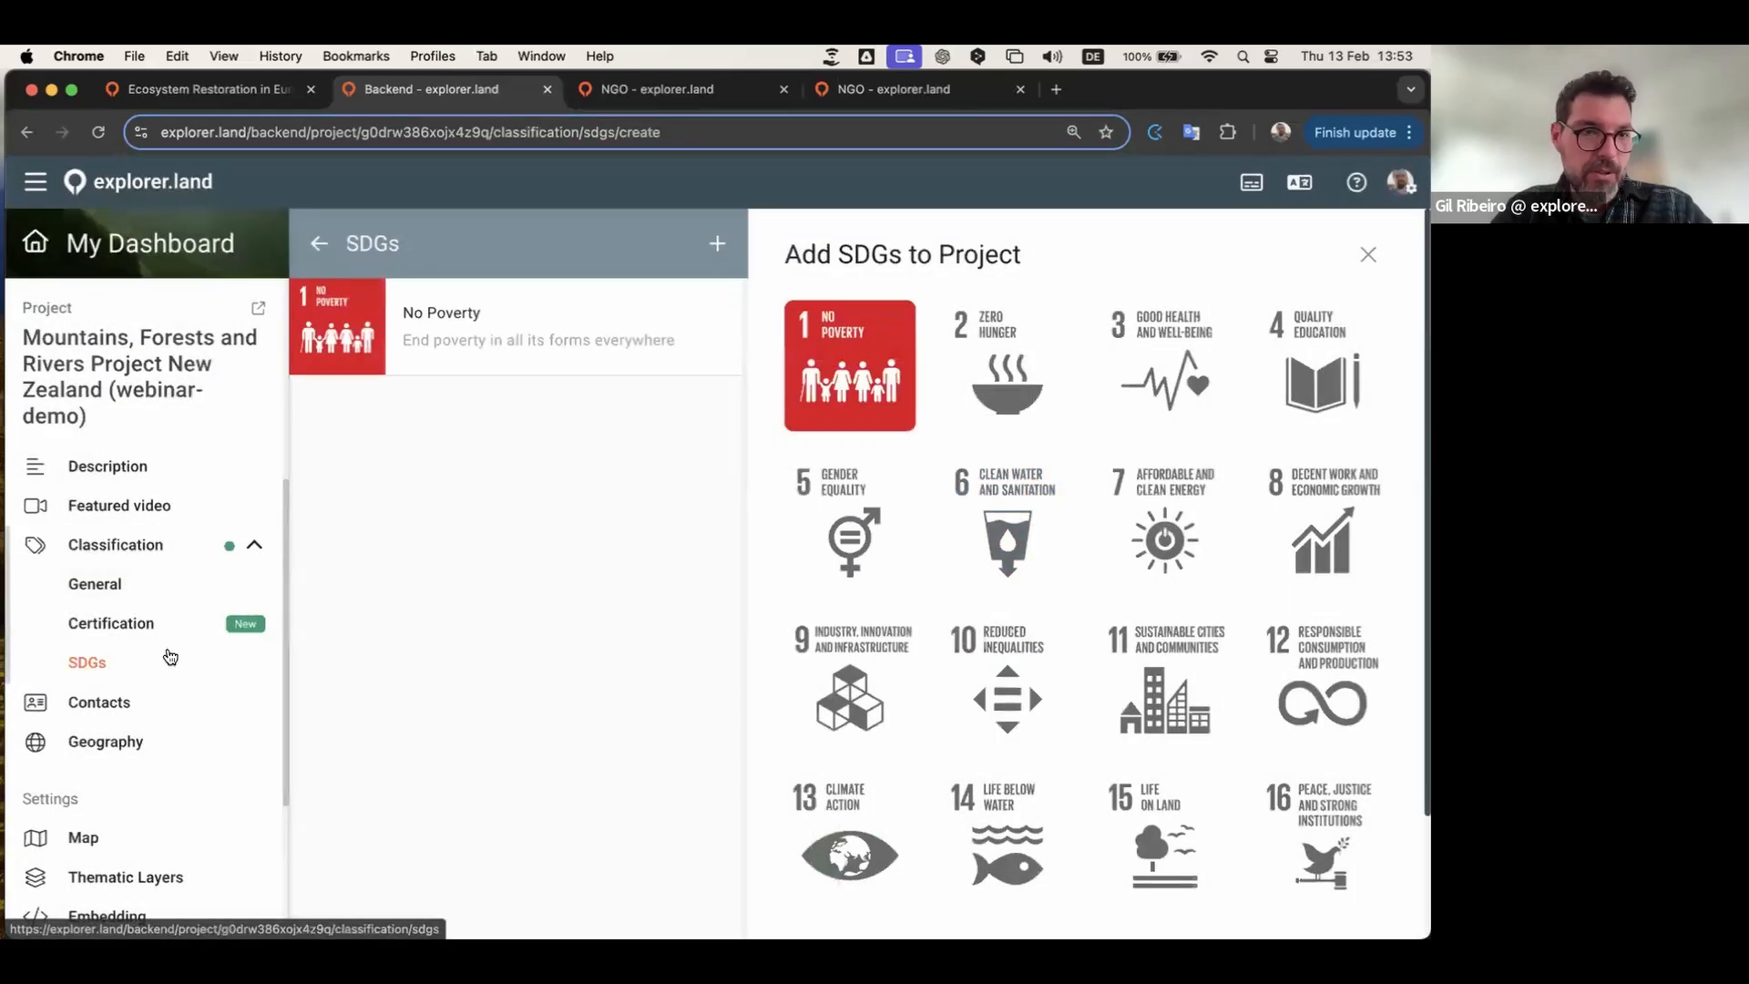
Step: Add a Plan Vivo certification with its certification and licence codes, and save it
{"action": "left_click", "coordinate": [110, 623]}
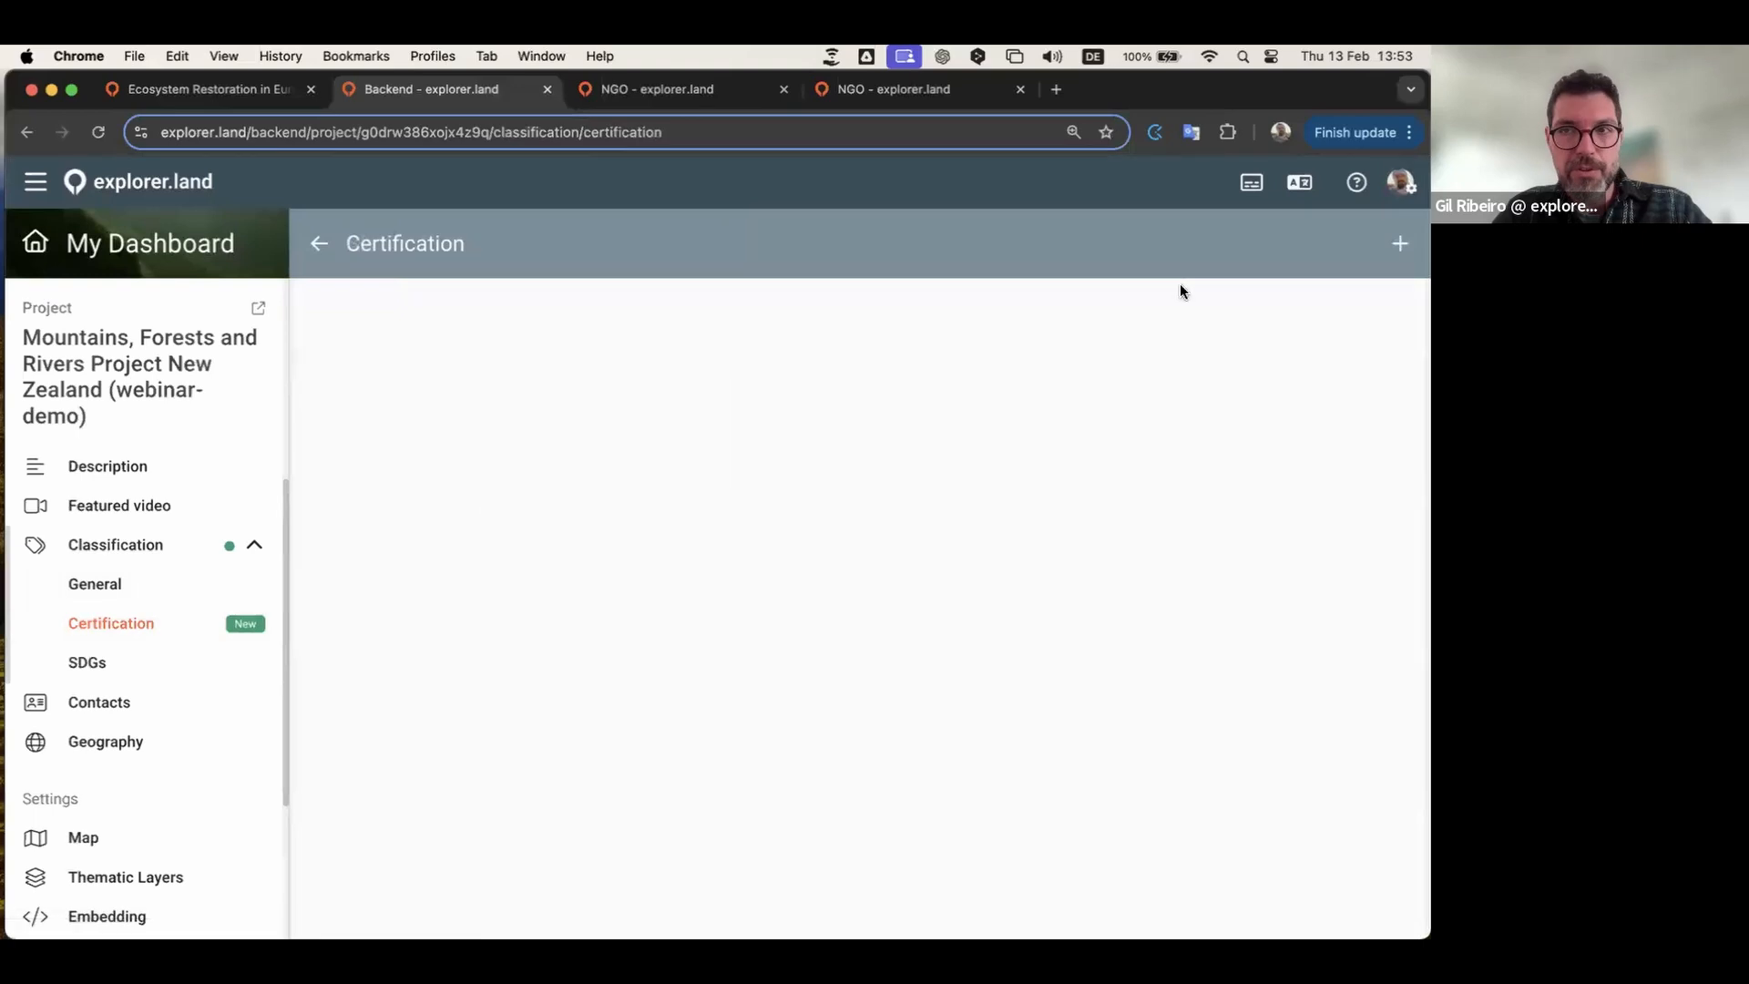
{"action": "left_click", "coordinate": [1398, 243]}
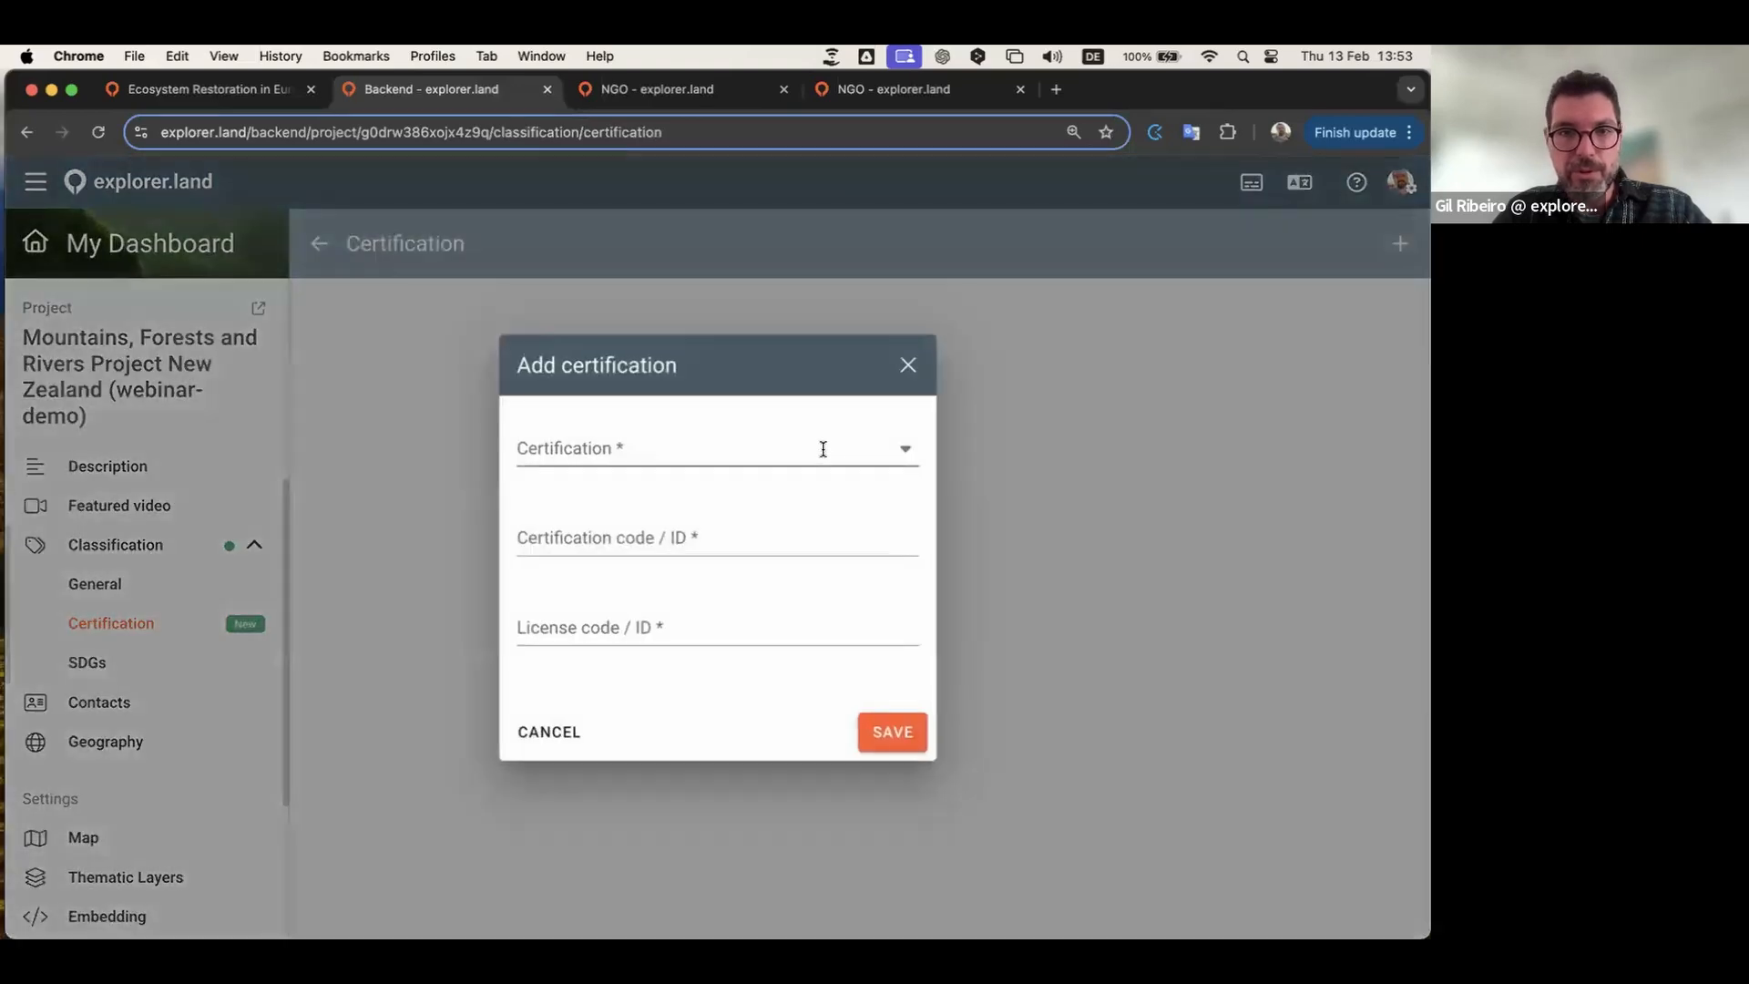
{"action": "left_click", "coordinate": [820, 449]}
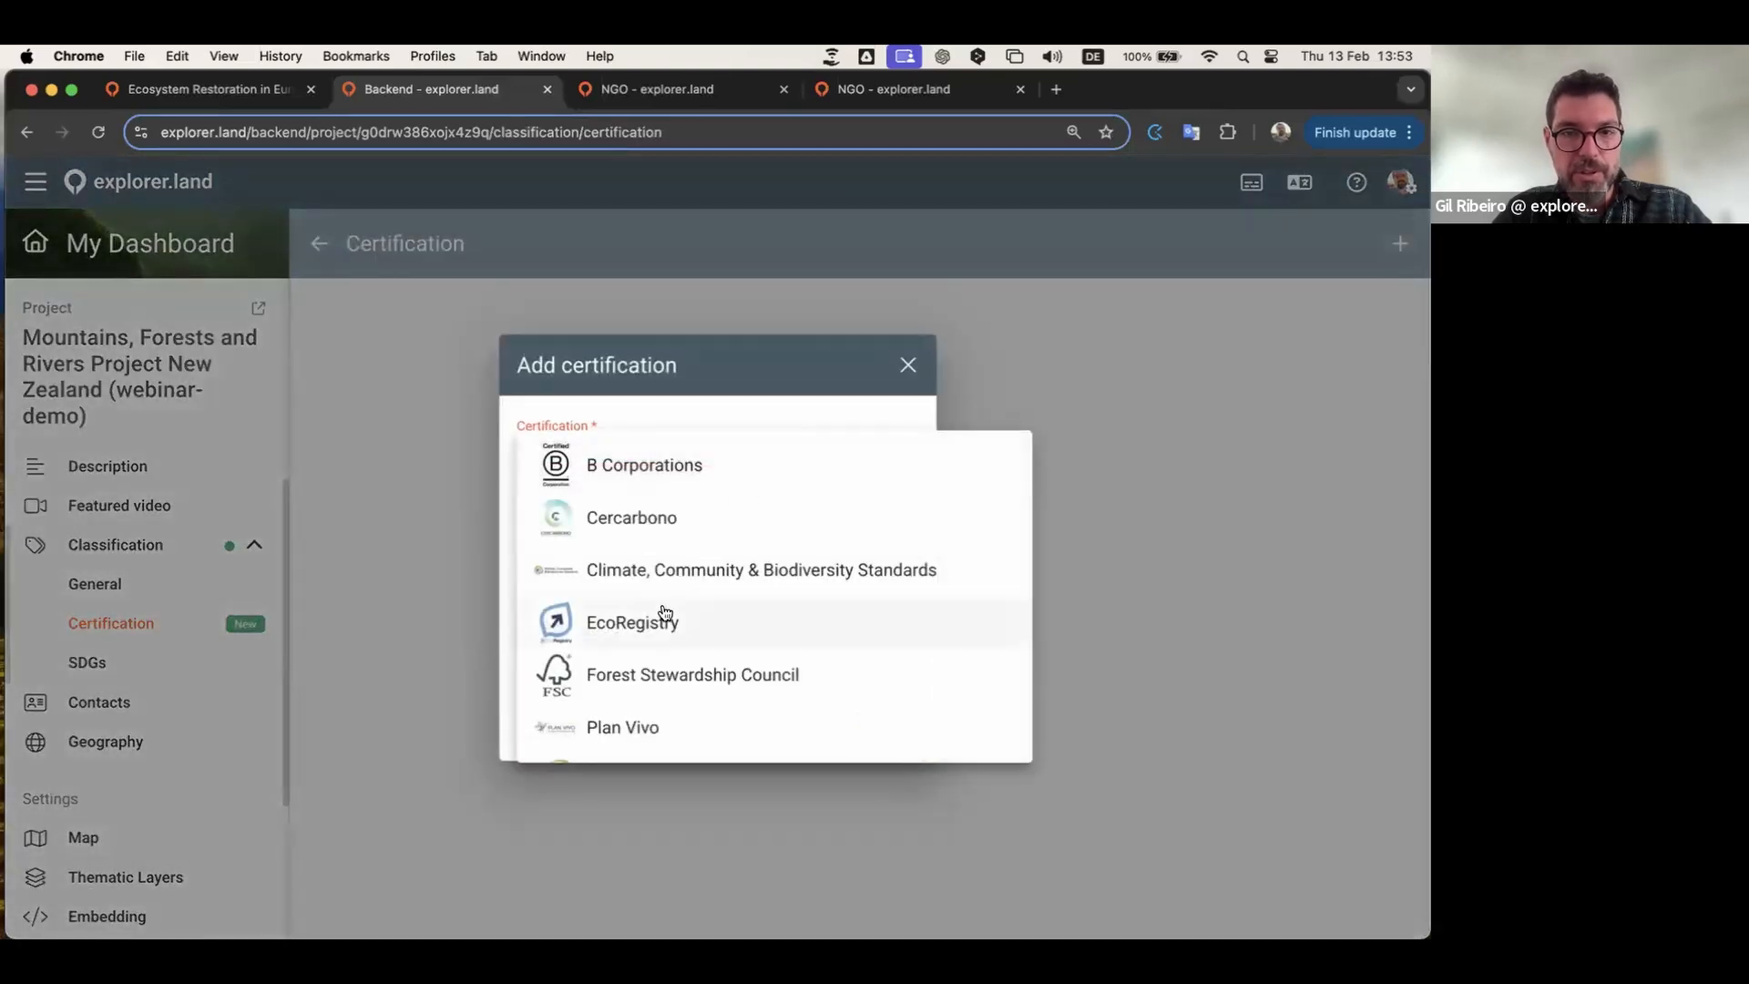
{"action": "scroll", "coordinate": [648, 590], "scroll_direction": "down", "scroll_amount": 2}
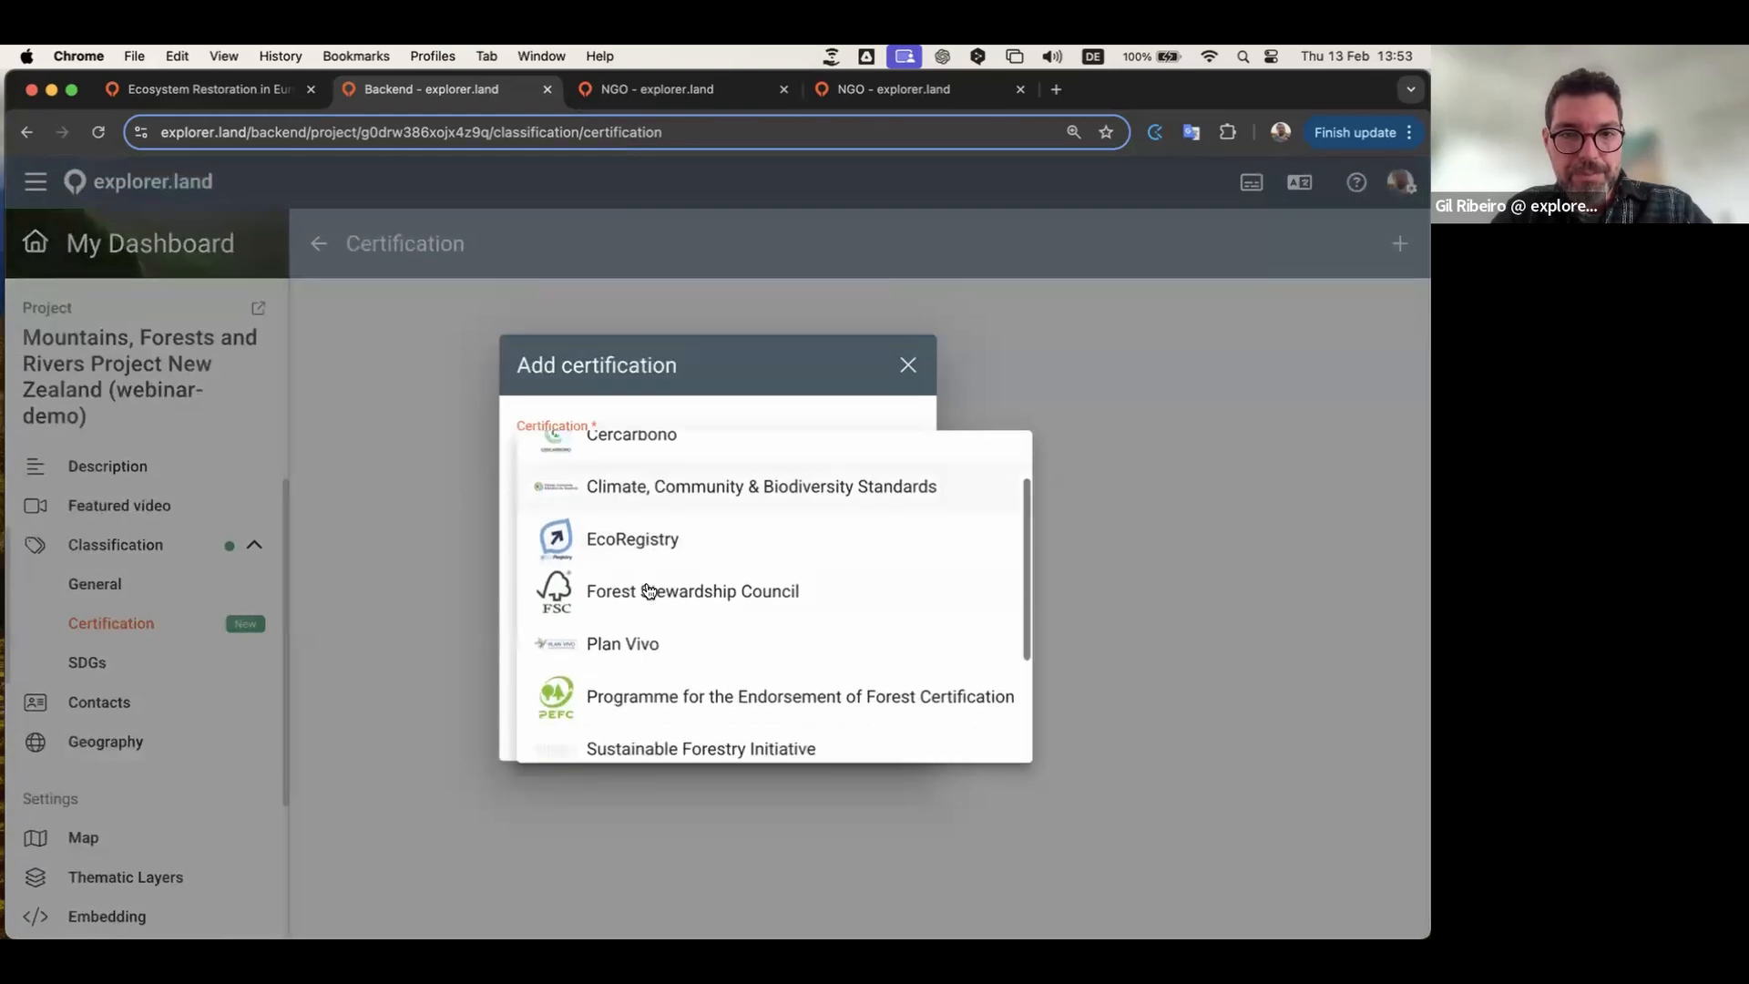
{"action": "left_click", "coordinate": [640, 617]}
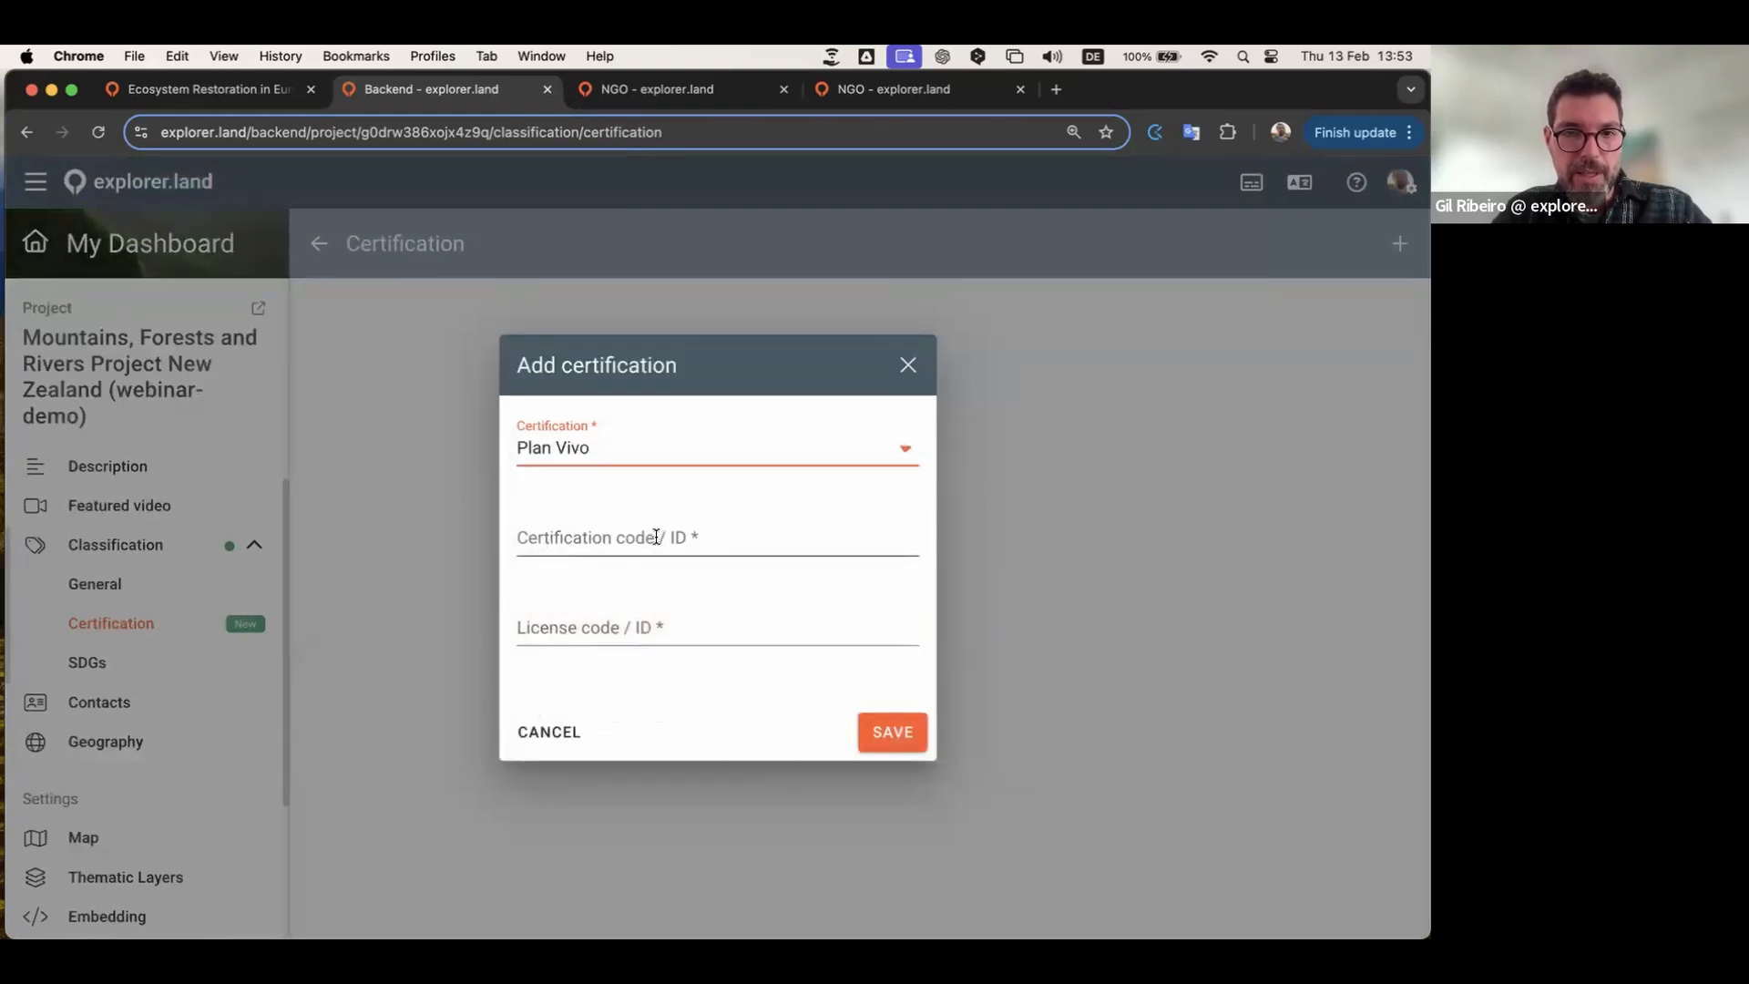
{"action": "left_click", "coordinate": [656, 536]}
{"action": "type", "text": "32672364"}
{"action": "left_click", "coordinate": [628, 608]}
{"action": "type", "text": "234234"}
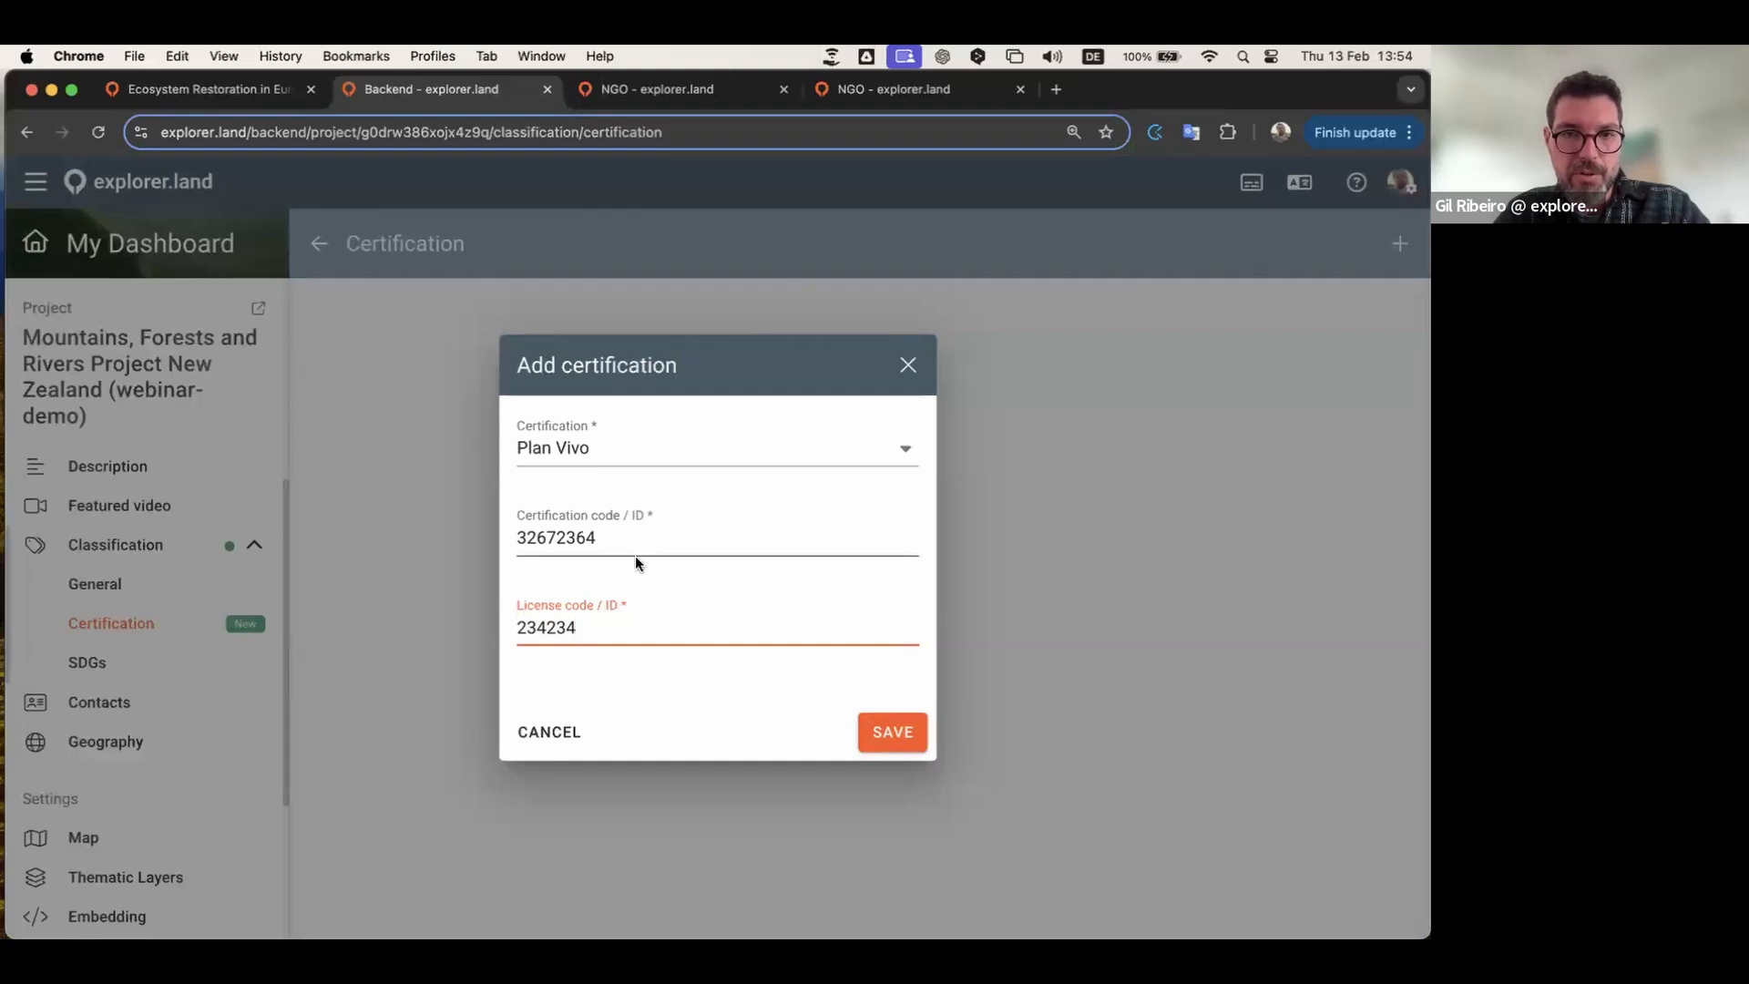
{"action": "left_click", "coordinate": [876, 732]}
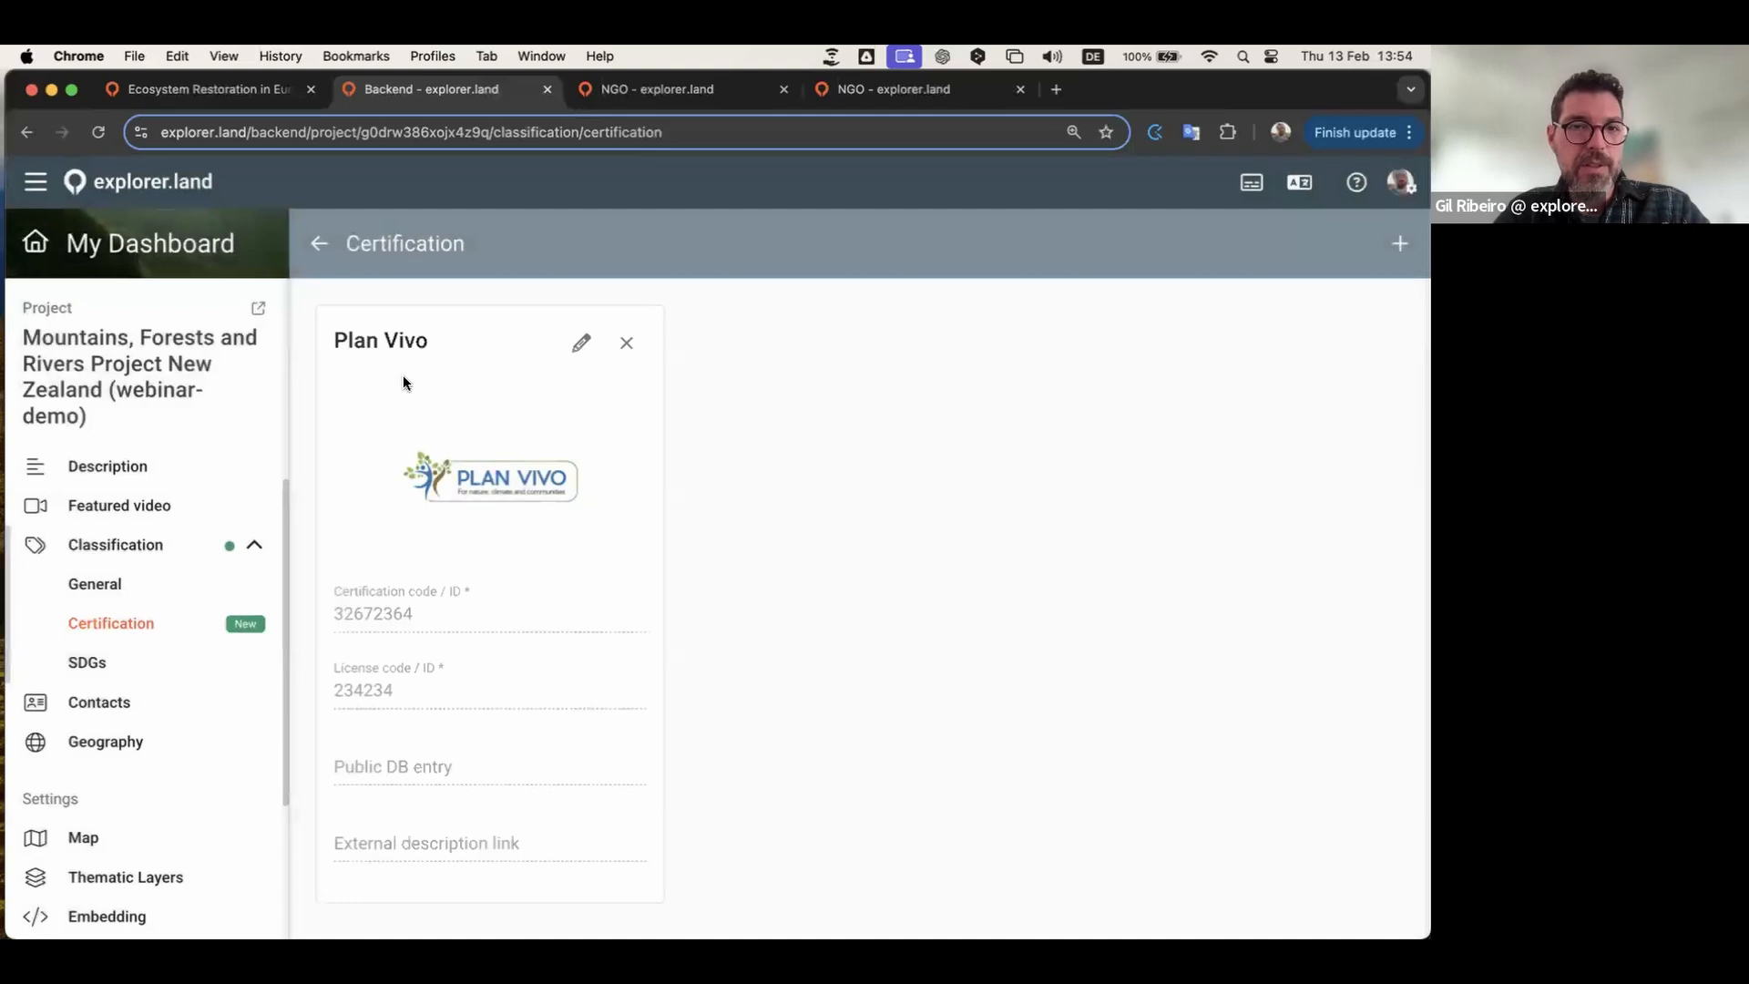
Step: Open the project's public page in a new tab and scroll through its SDGs and certifications
{"action": "left_click", "coordinate": [662, 91]}
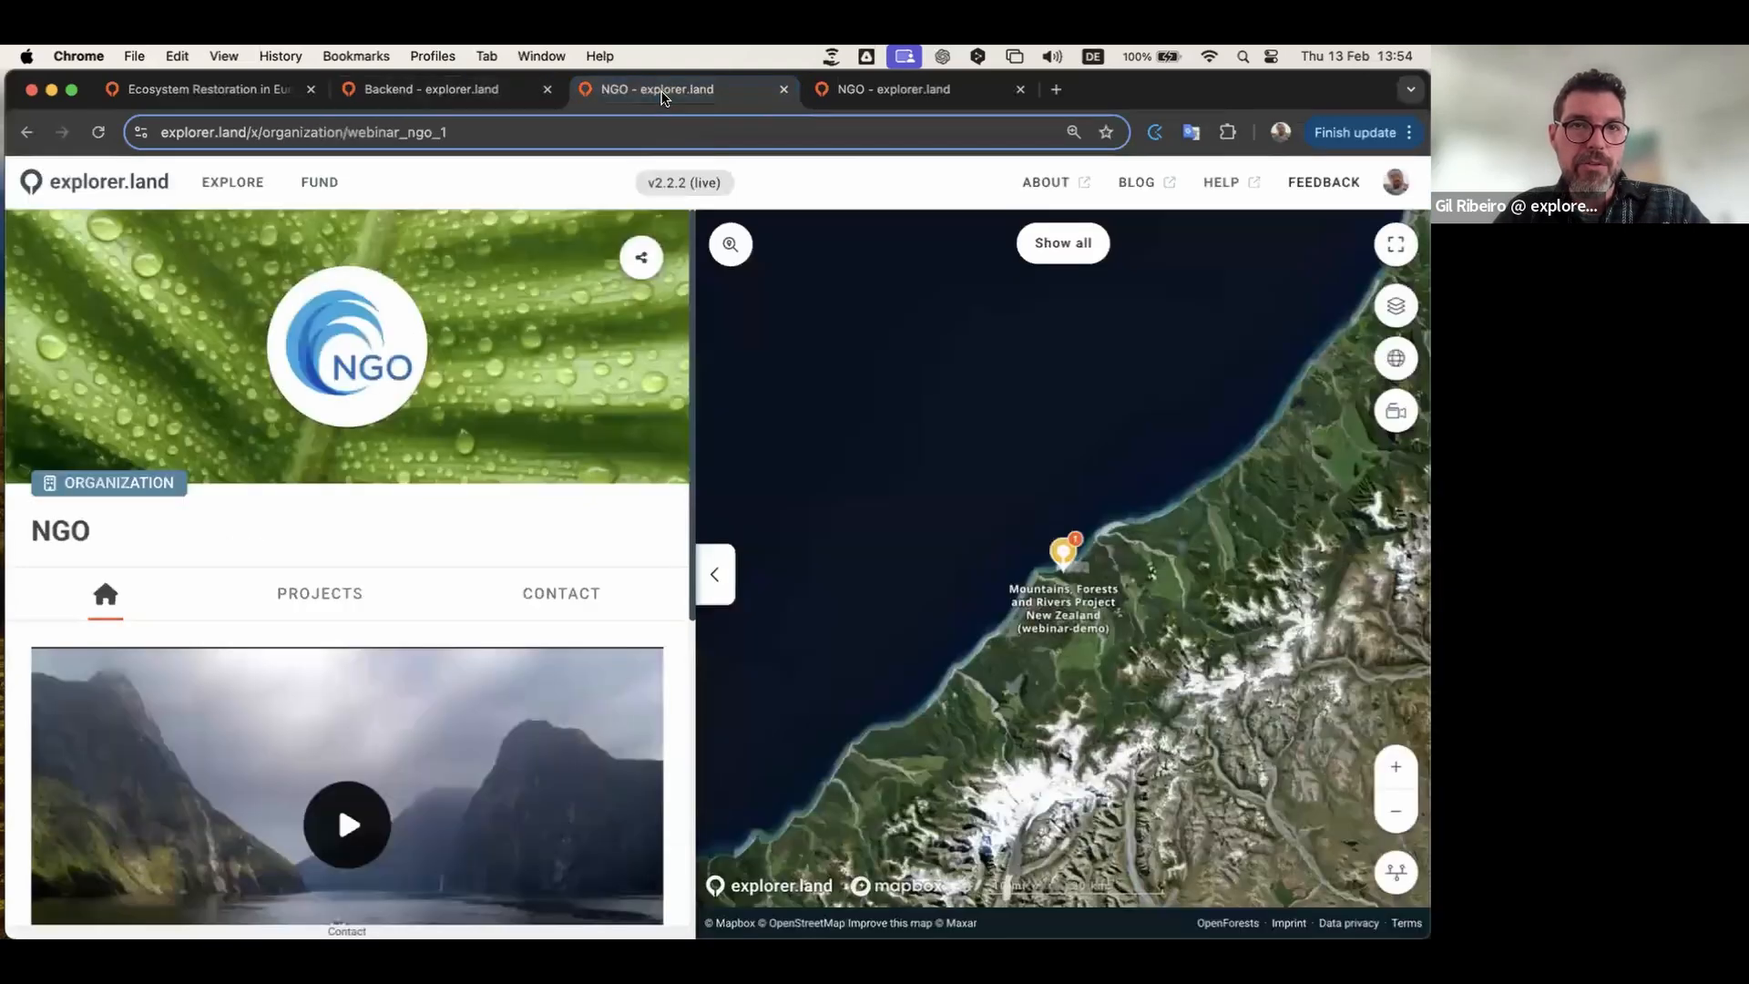
{"action": "left_click", "coordinate": [437, 91]}
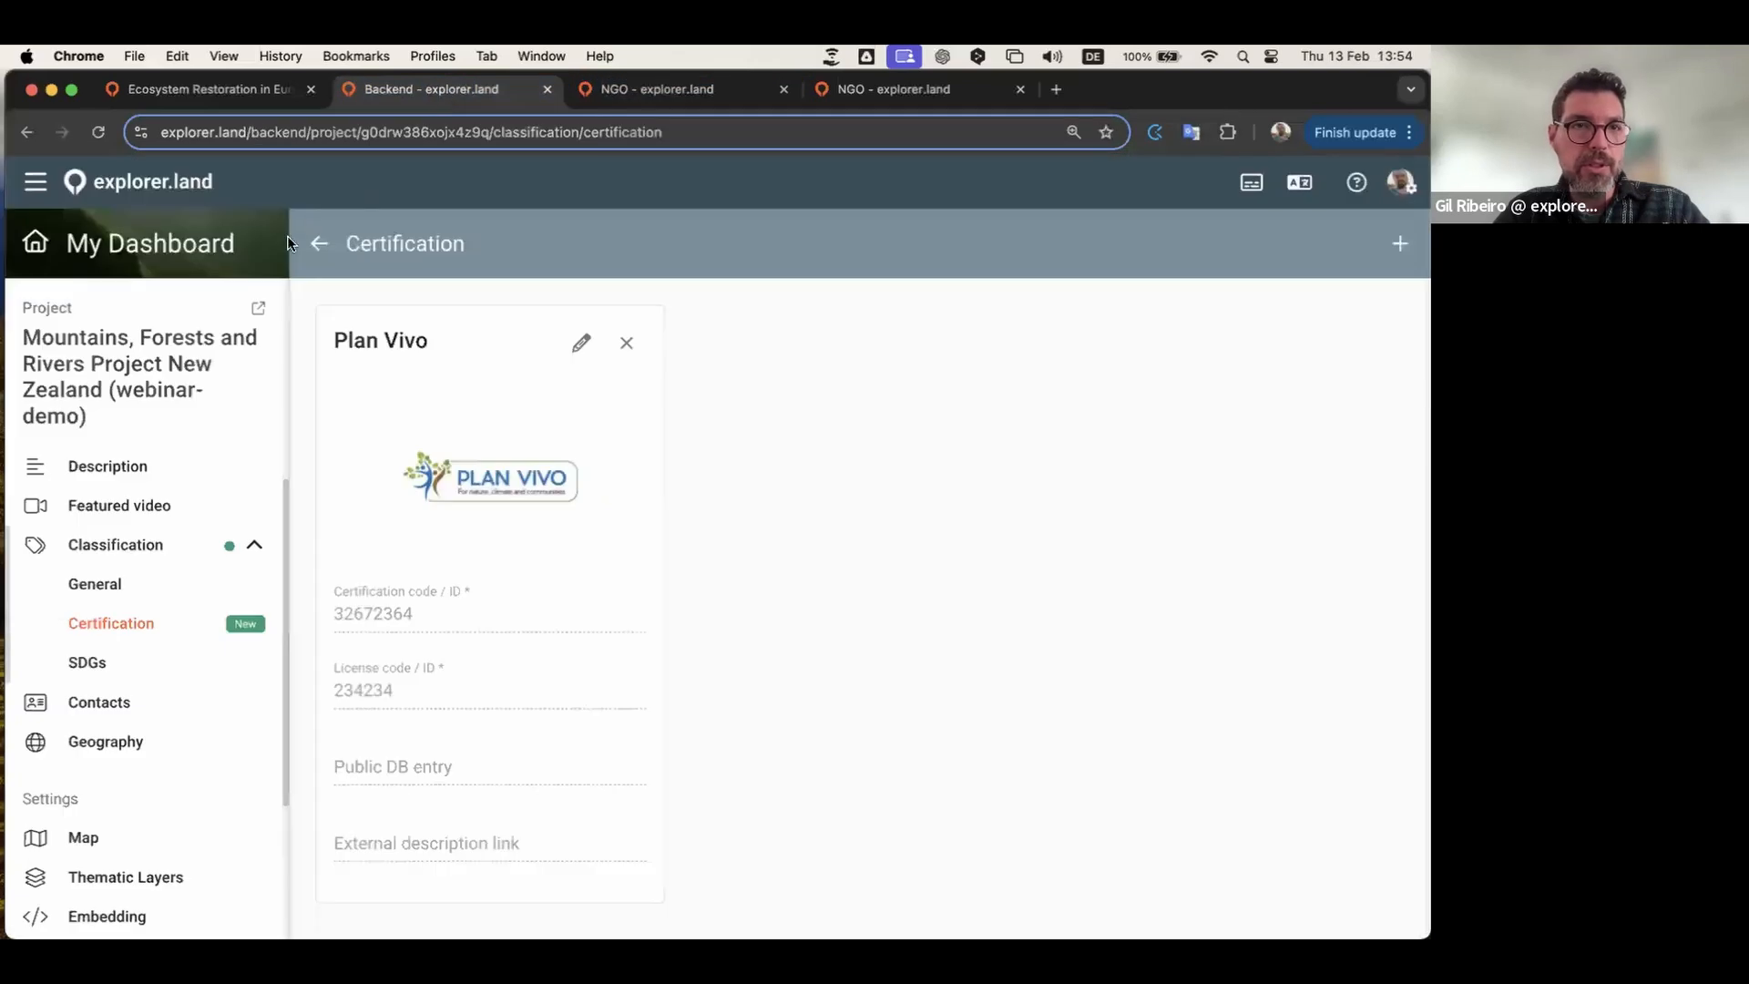
{"action": "left_click", "coordinate": [259, 309]}
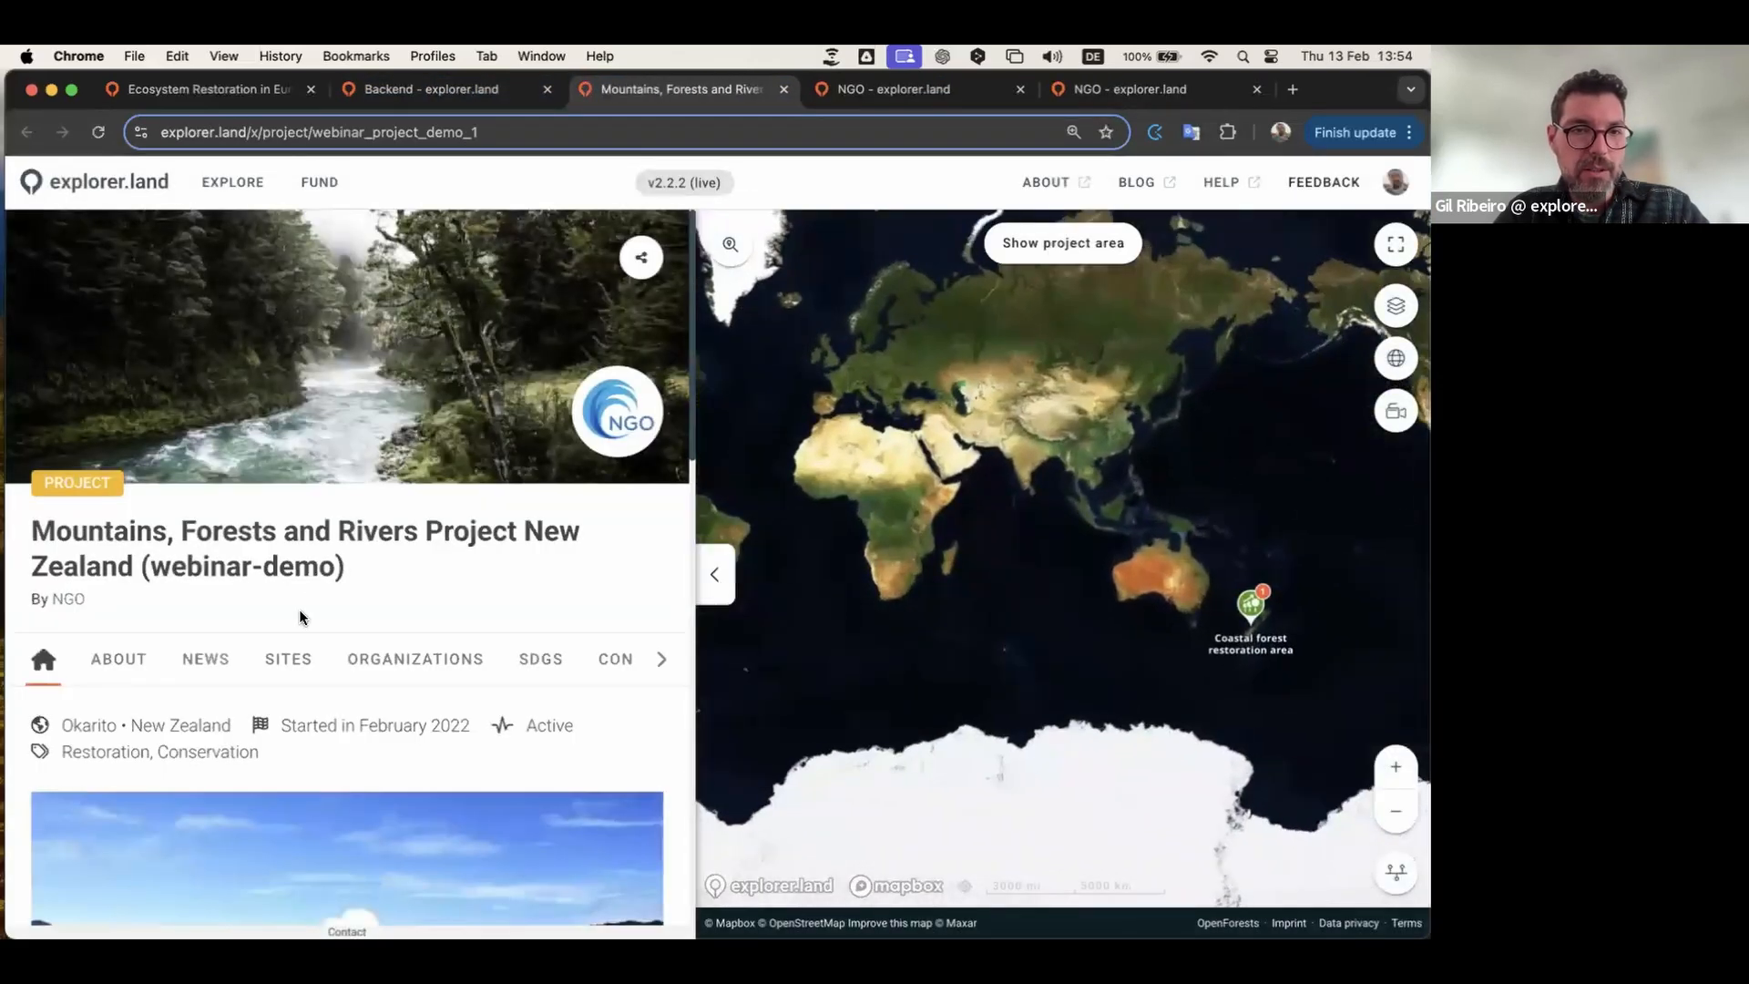
{"action": "scroll", "coordinate": [301, 617], "scroll_direction": "down", "scroll_amount": 10}
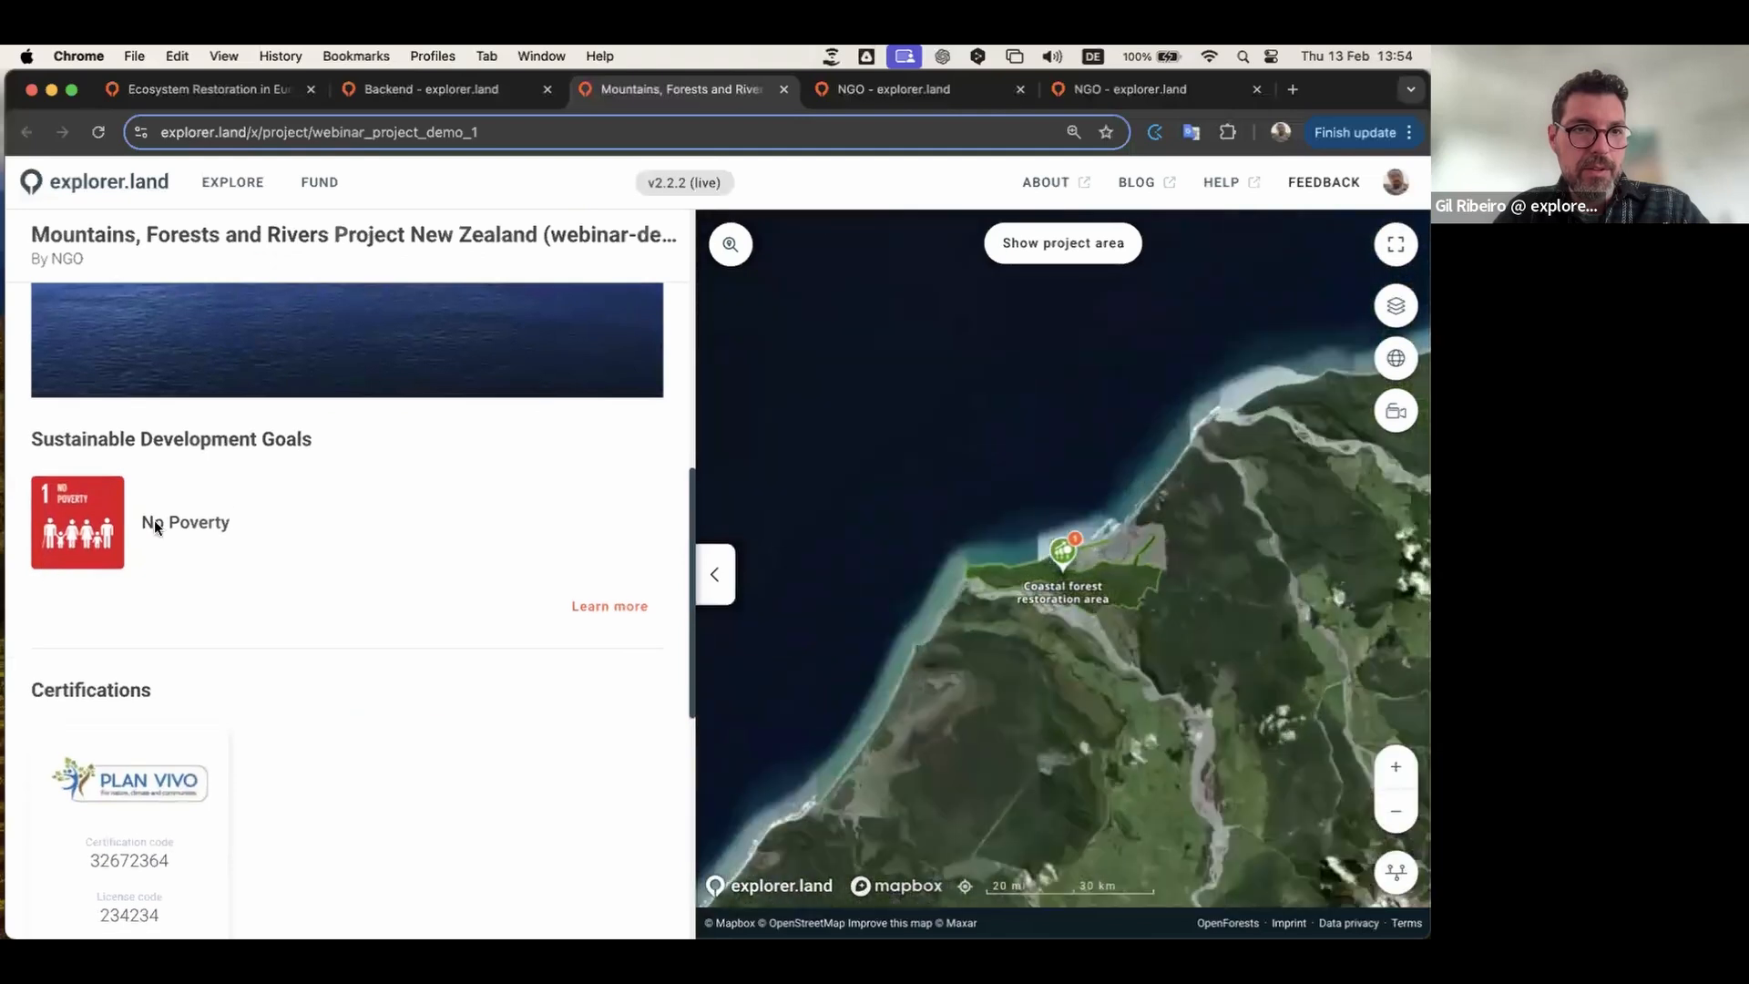
{"action": "scroll", "coordinate": [169, 523], "scroll_direction": "down", "scroll_amount": 2}
{"action": "scroll", "coordinate": [273, 720], "scroll_direction": "down", "scroll_amount": 4}
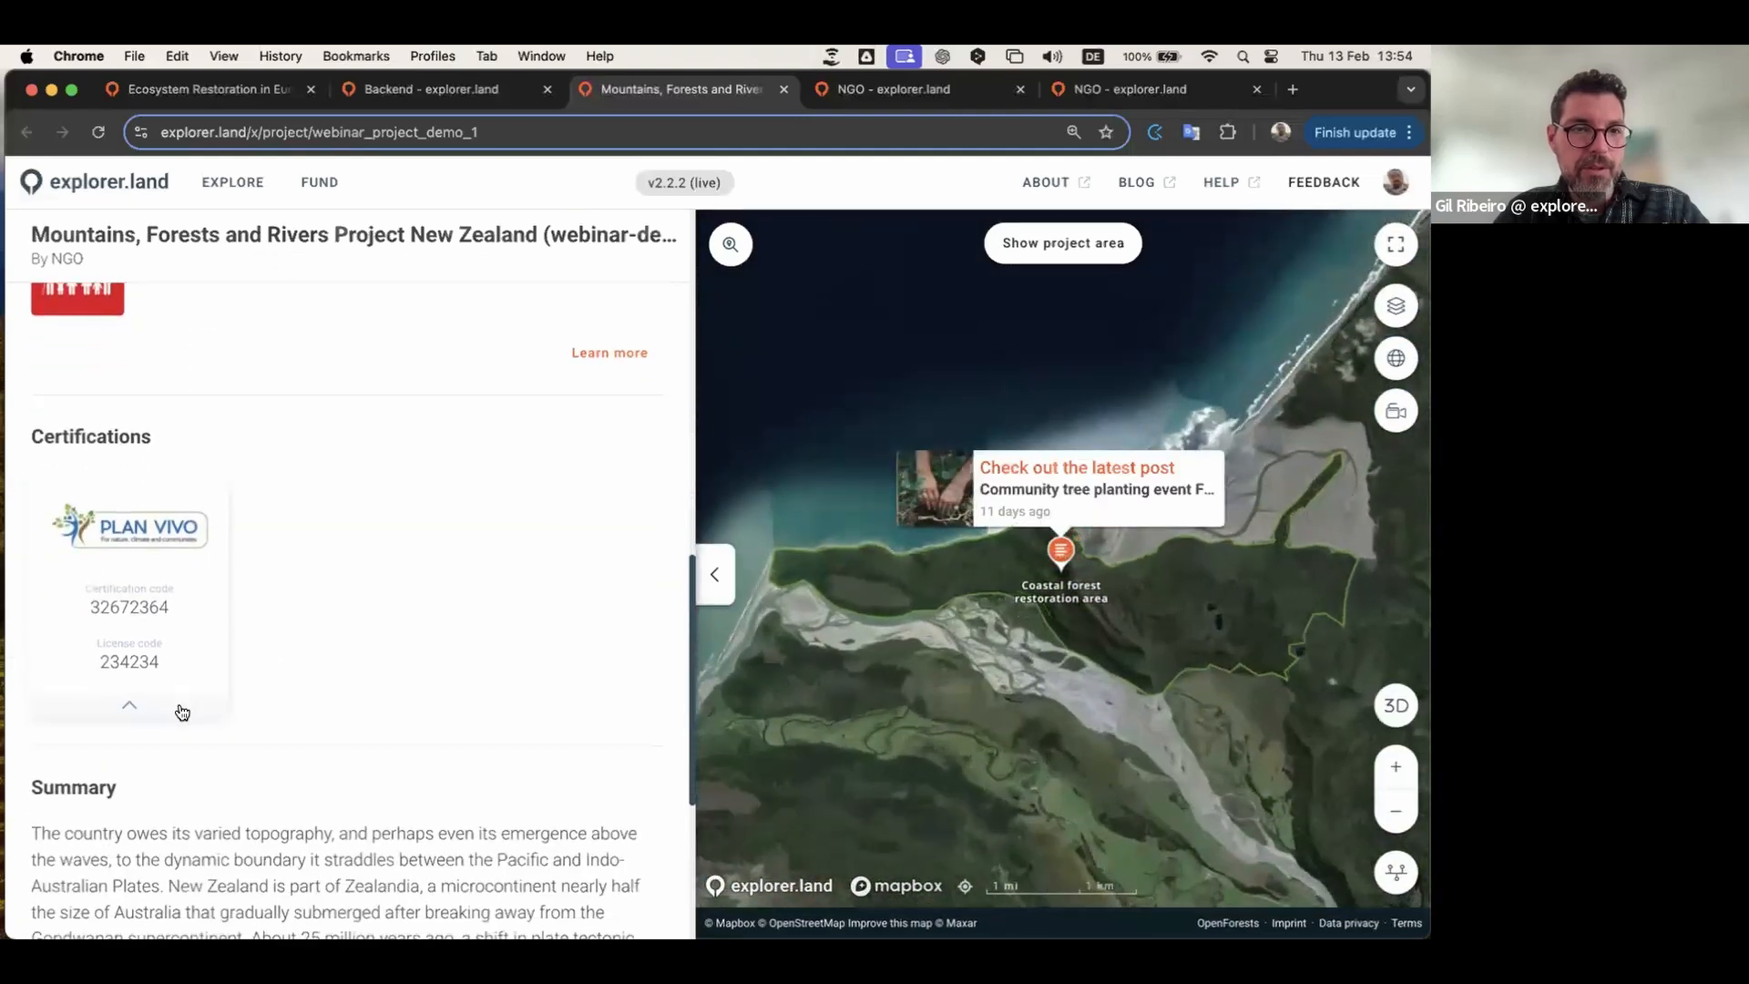
{"action": "scroll", "coordinate": [303, 593], "scroll_direction": "up", "scroll_amount": 2}
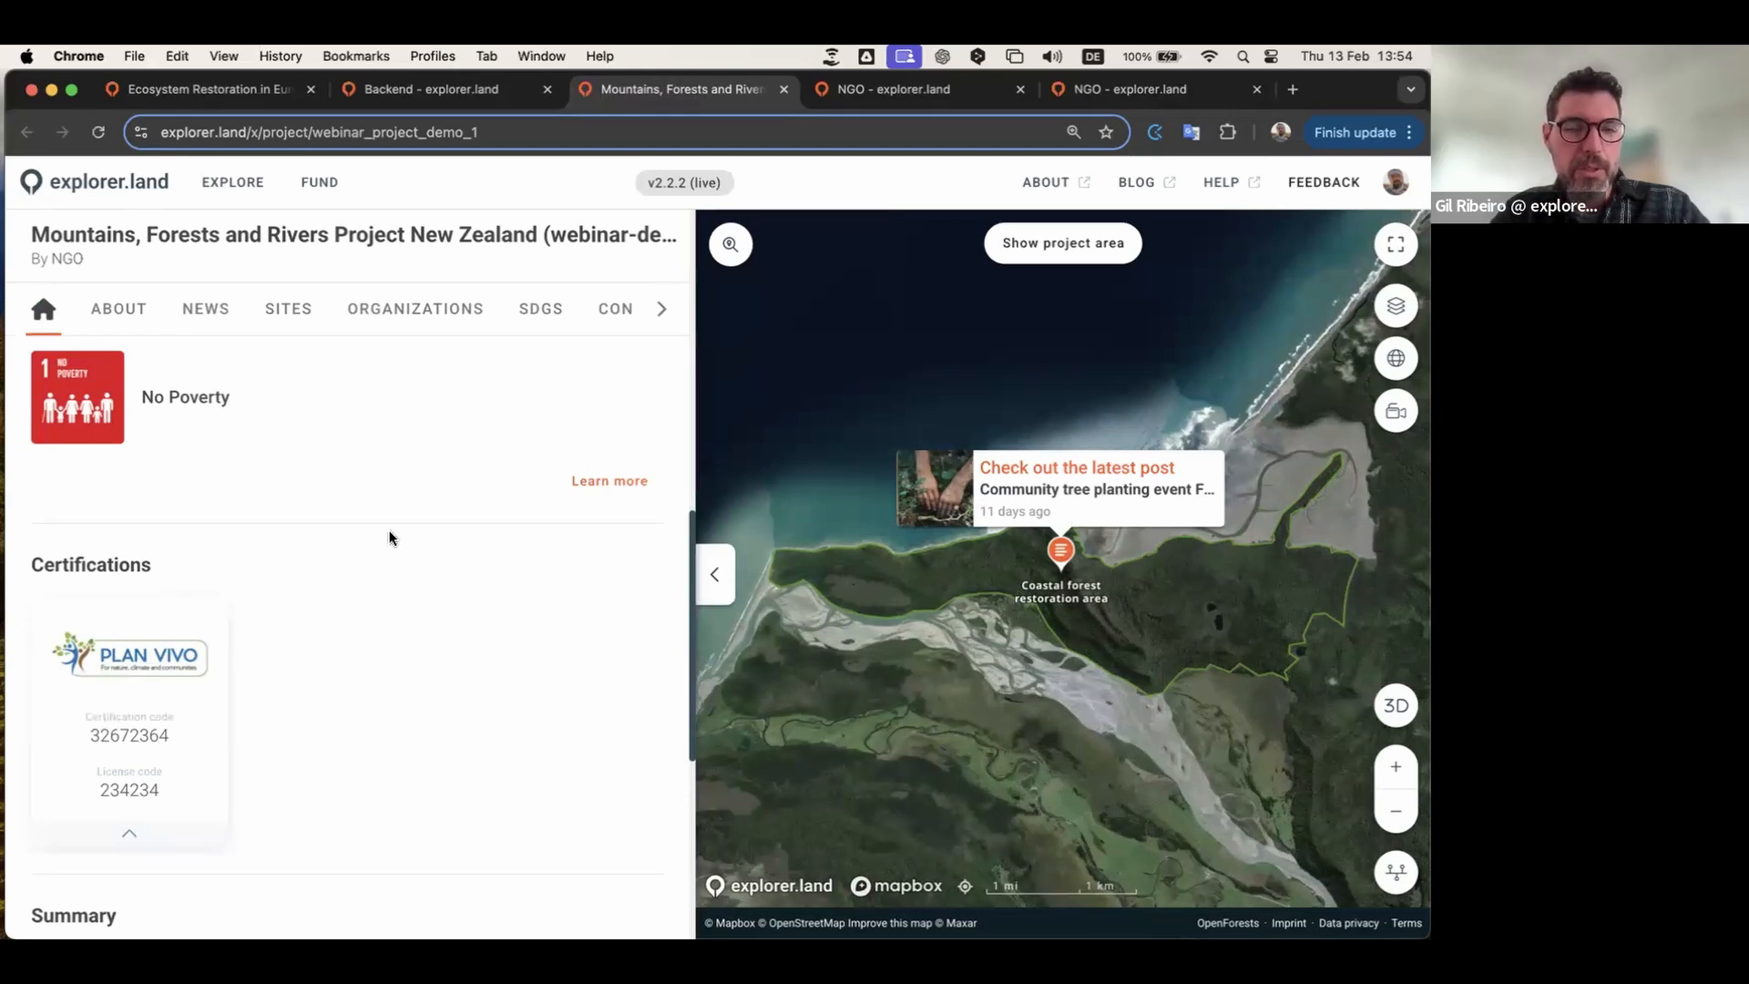
Step: Return to the backend Certification page after a brief look at the NGO's public page
{"action": "left_click", "coordinate": [464, 95]}
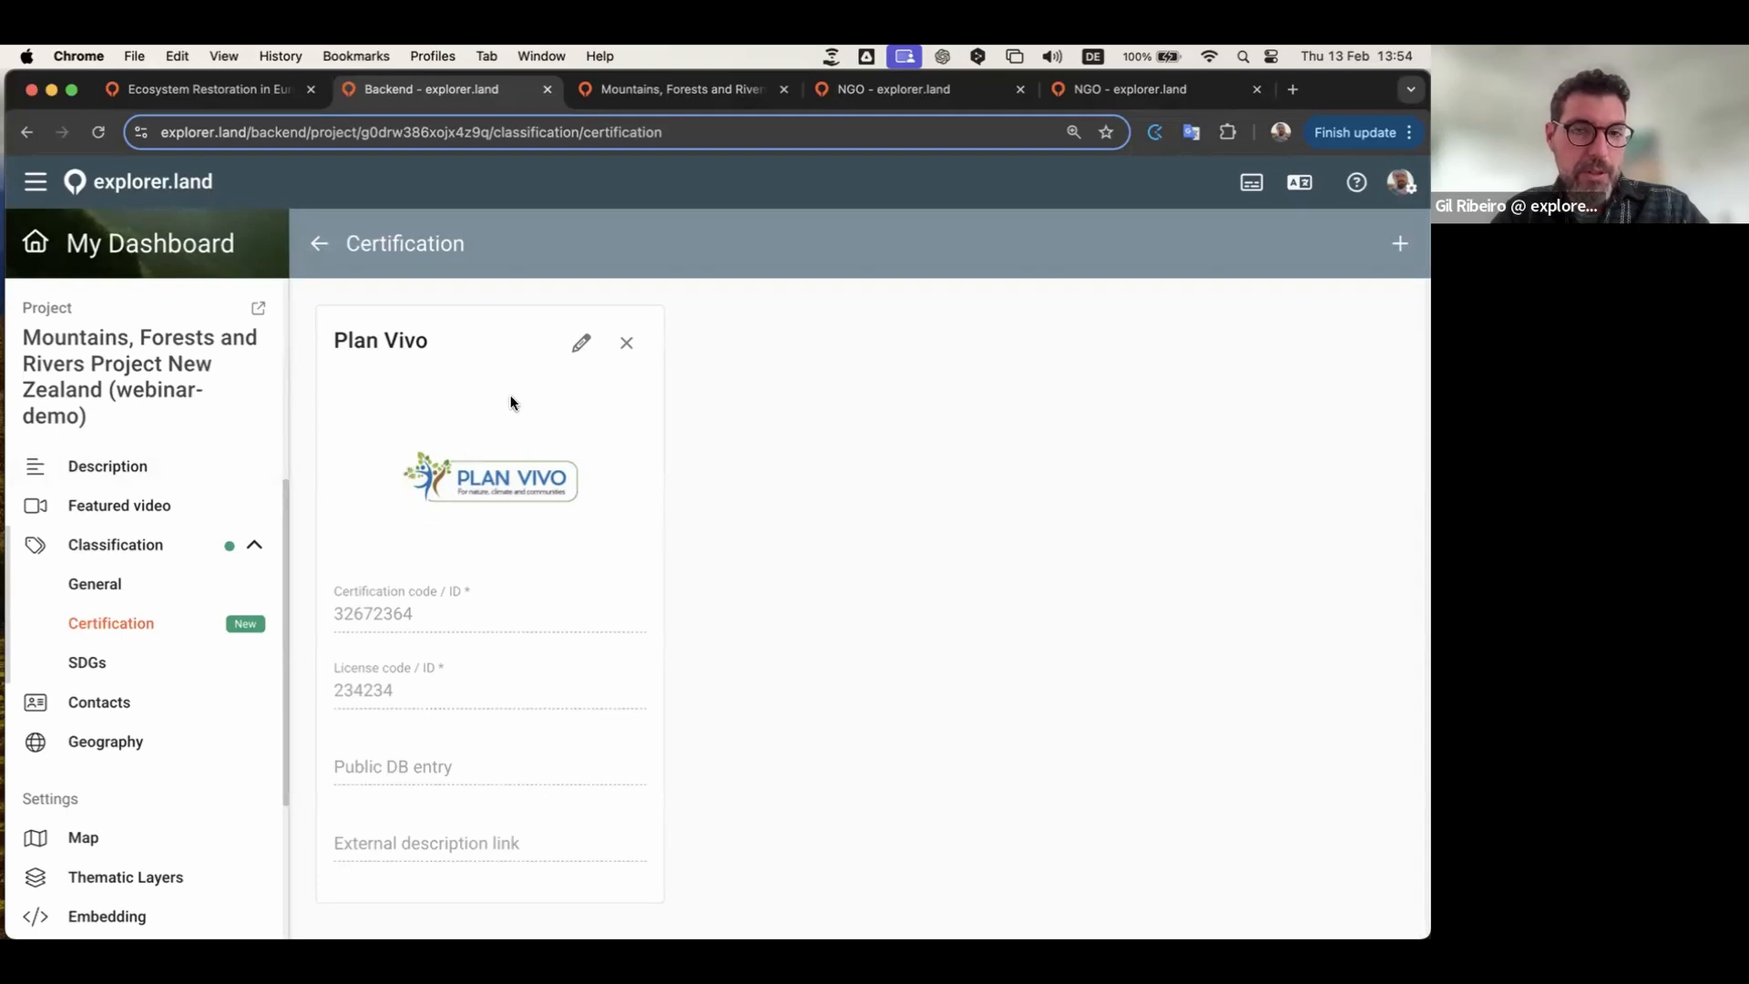
{"action": "left_click", "coordinate": [895, 93]}
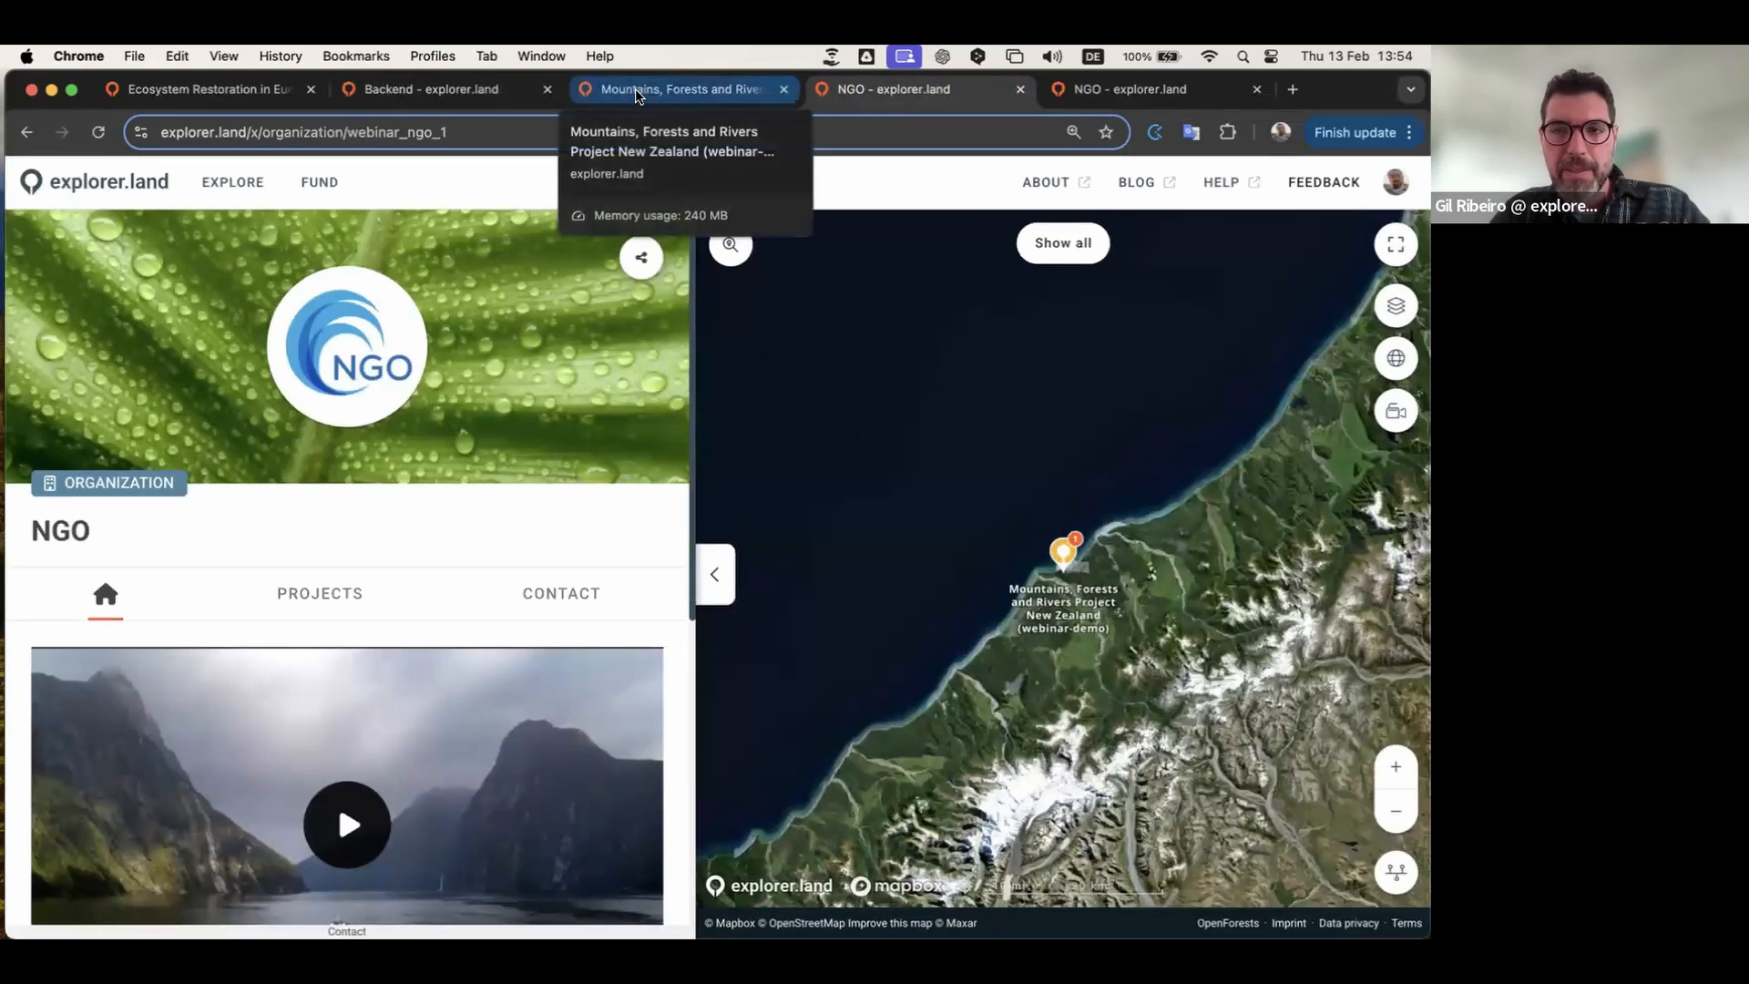
{"action": "left_click", "coordinate": [469, 91]}
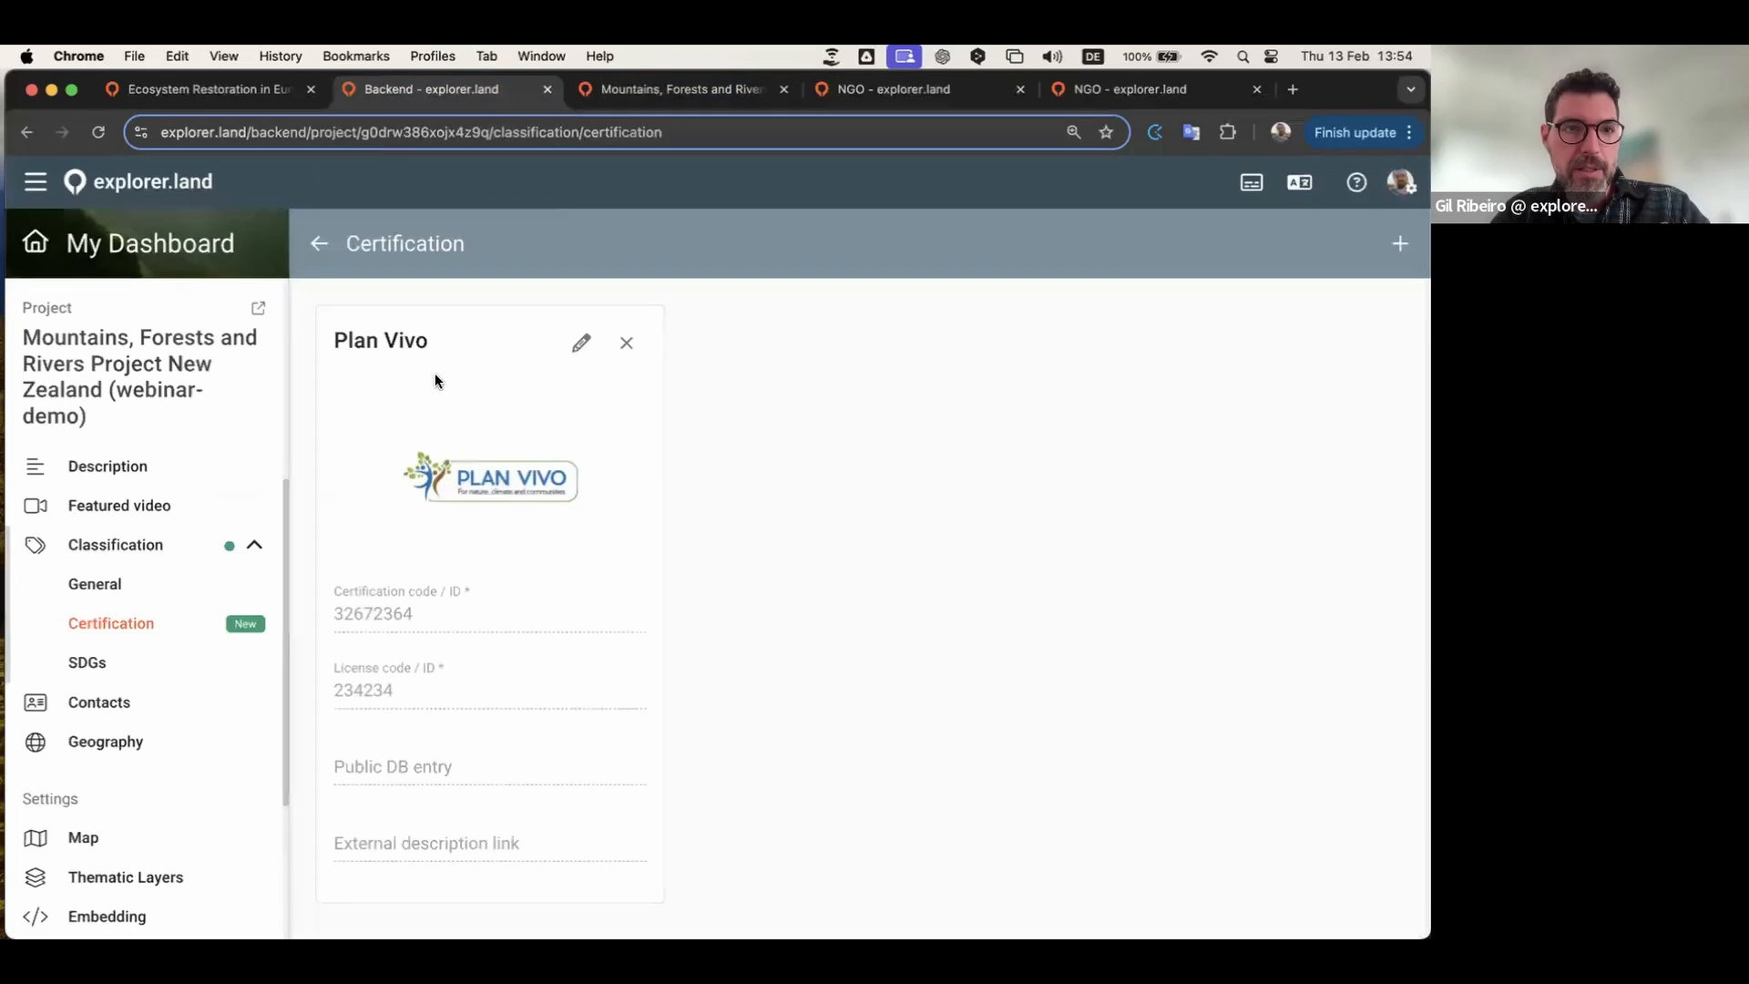
Step: From the dashboard, open the NGO's Funding Opportunities and start a new one
{"action": "left_click", "coordinate": [166, 251]}
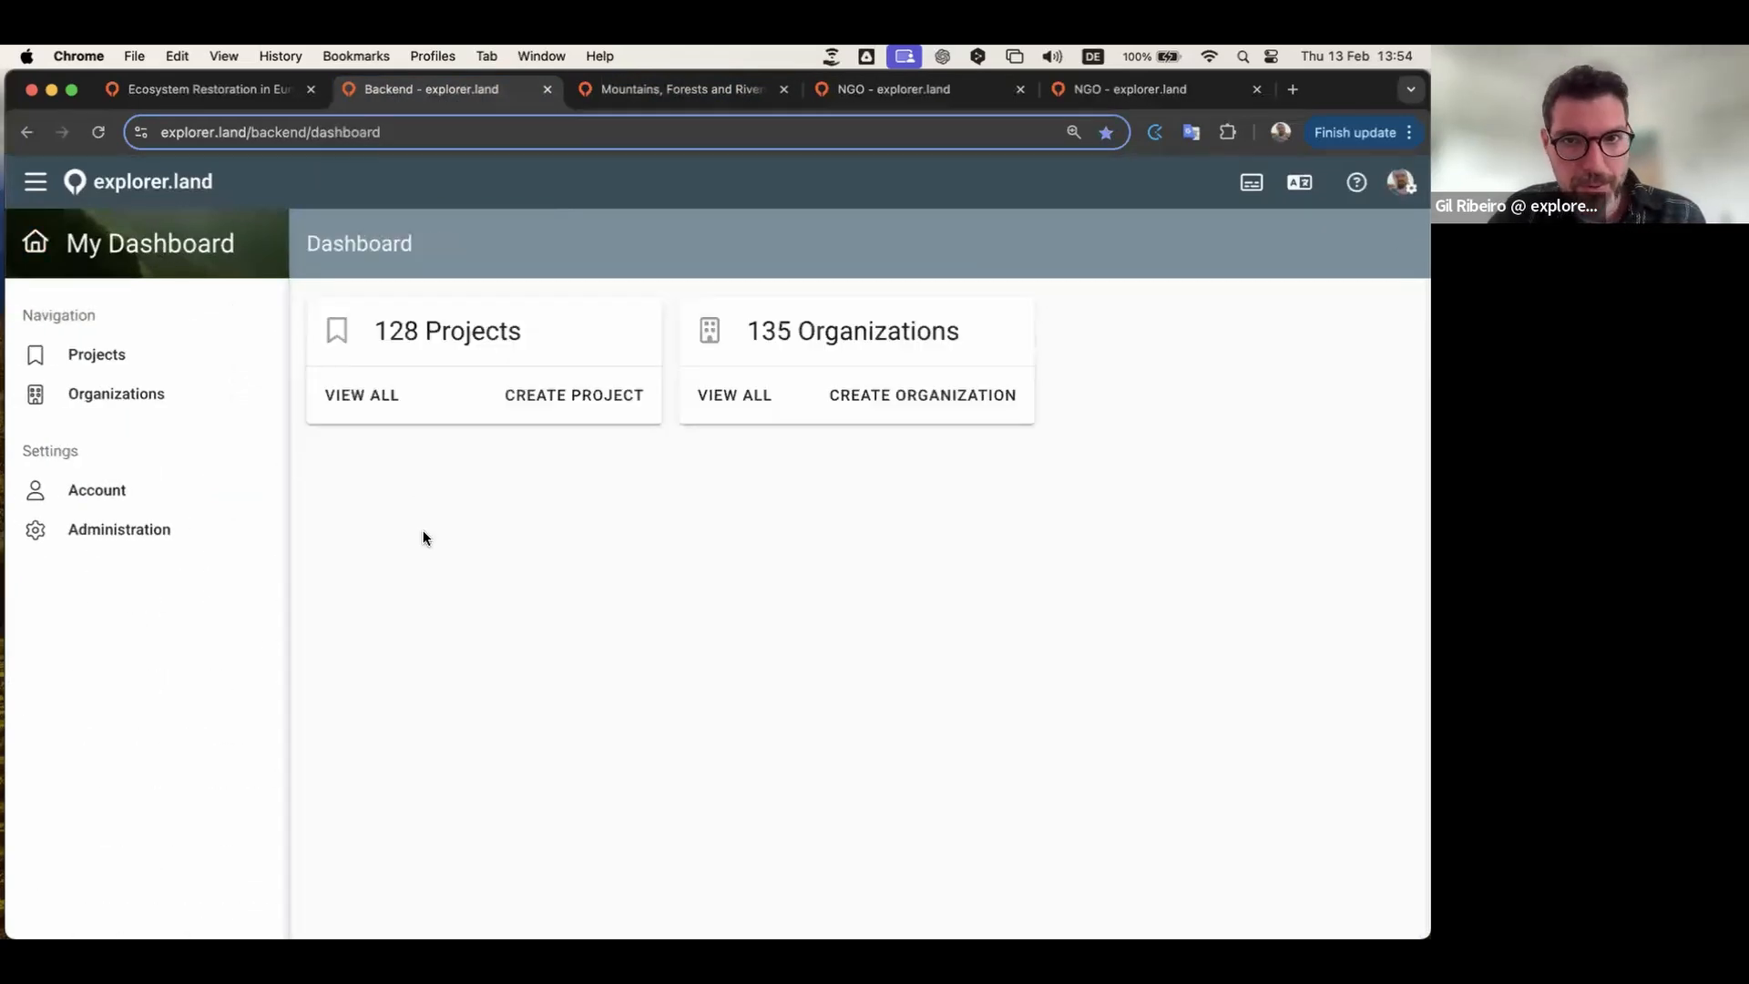
{"action": "left_click", "coordinate": [734, 398]}
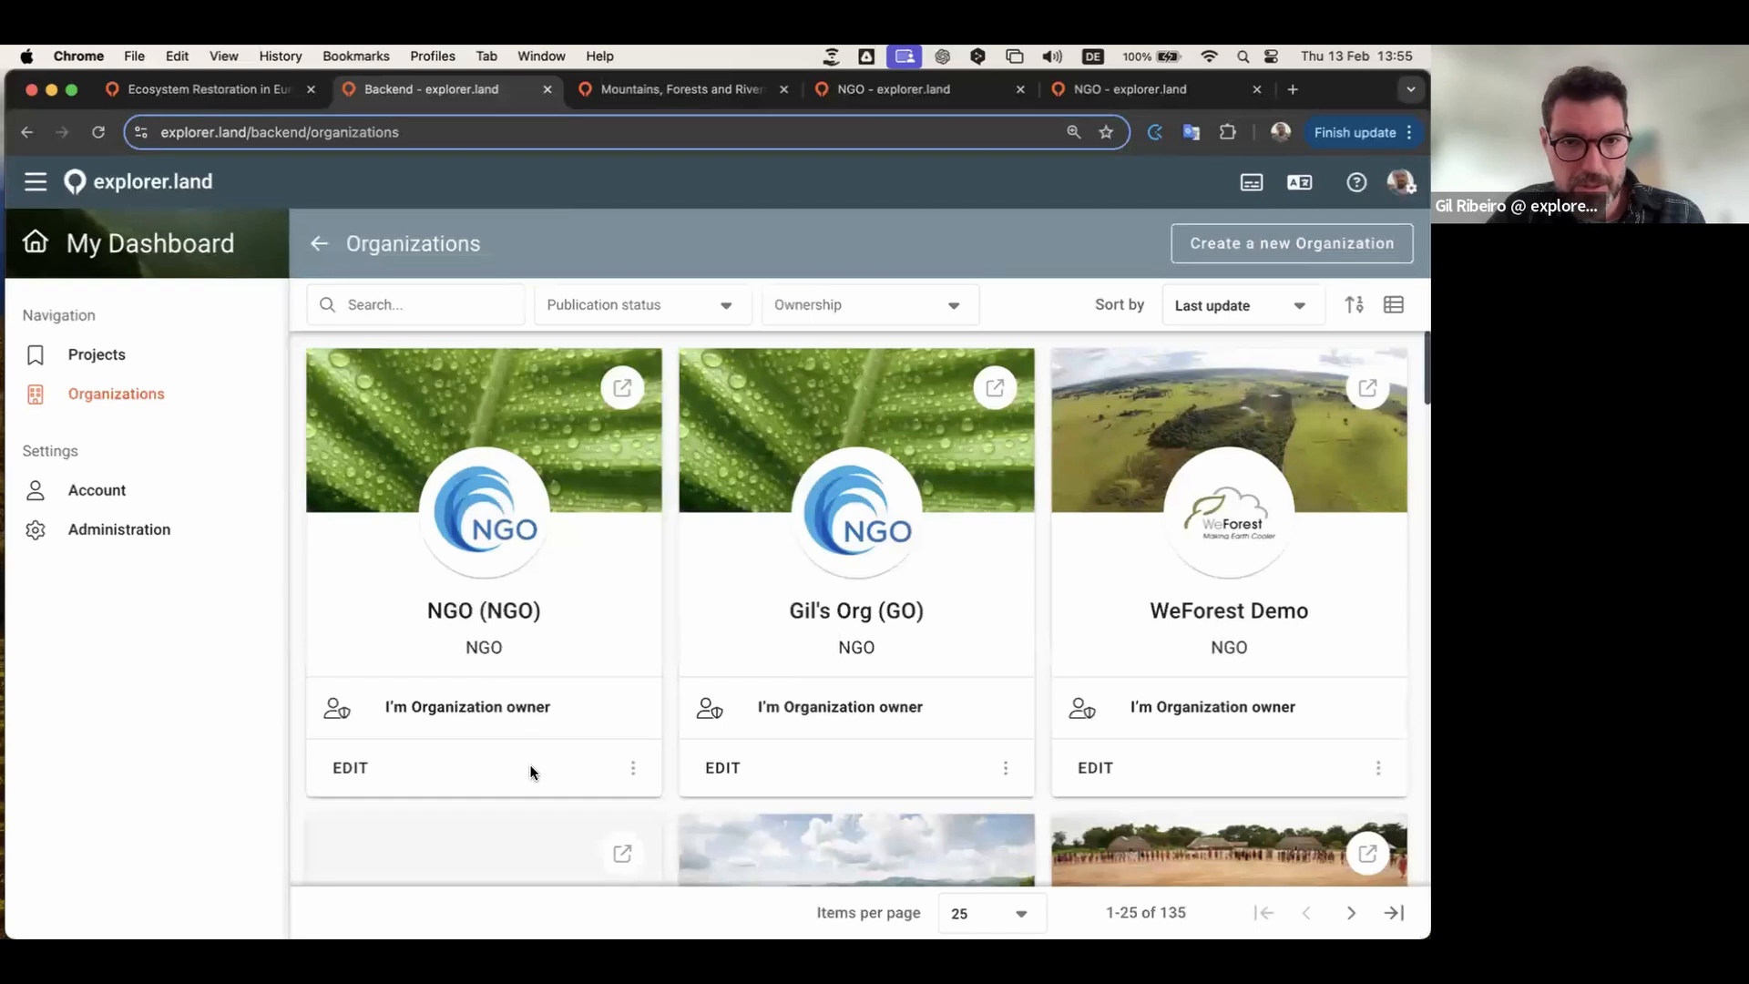
{"action": "left_click", "coordinate": [346, 770]}
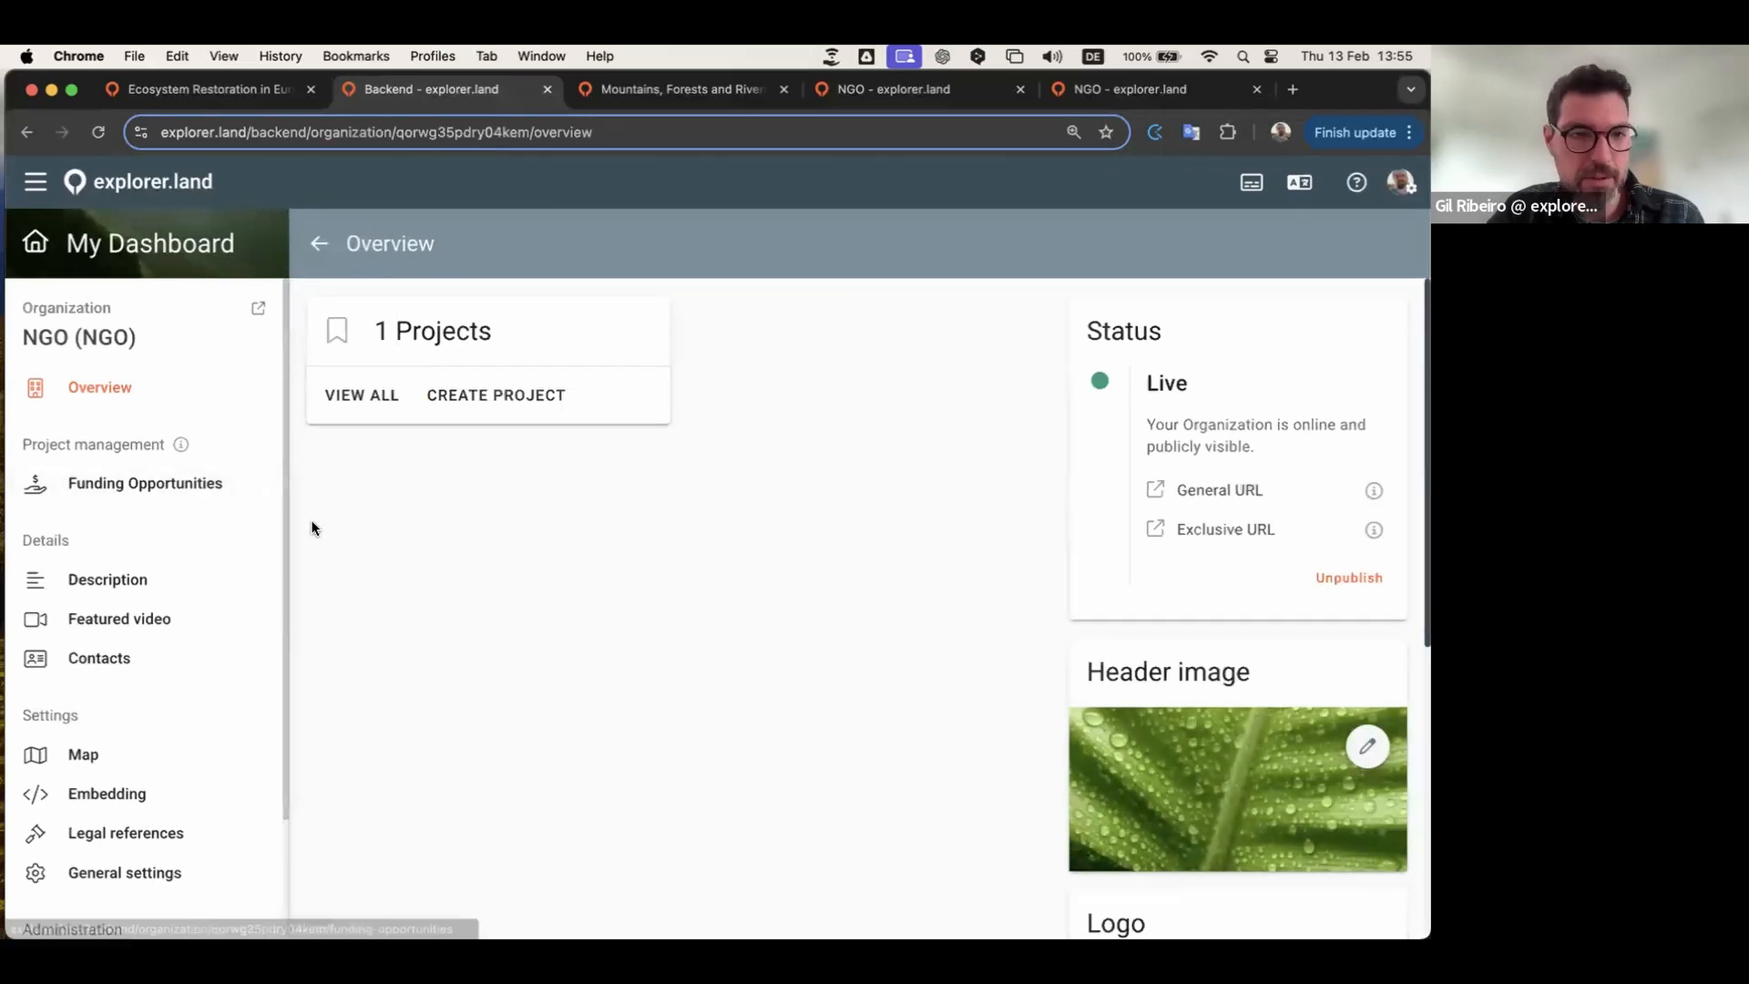
{"action": "left_click", "coordinate": [175, 487]}
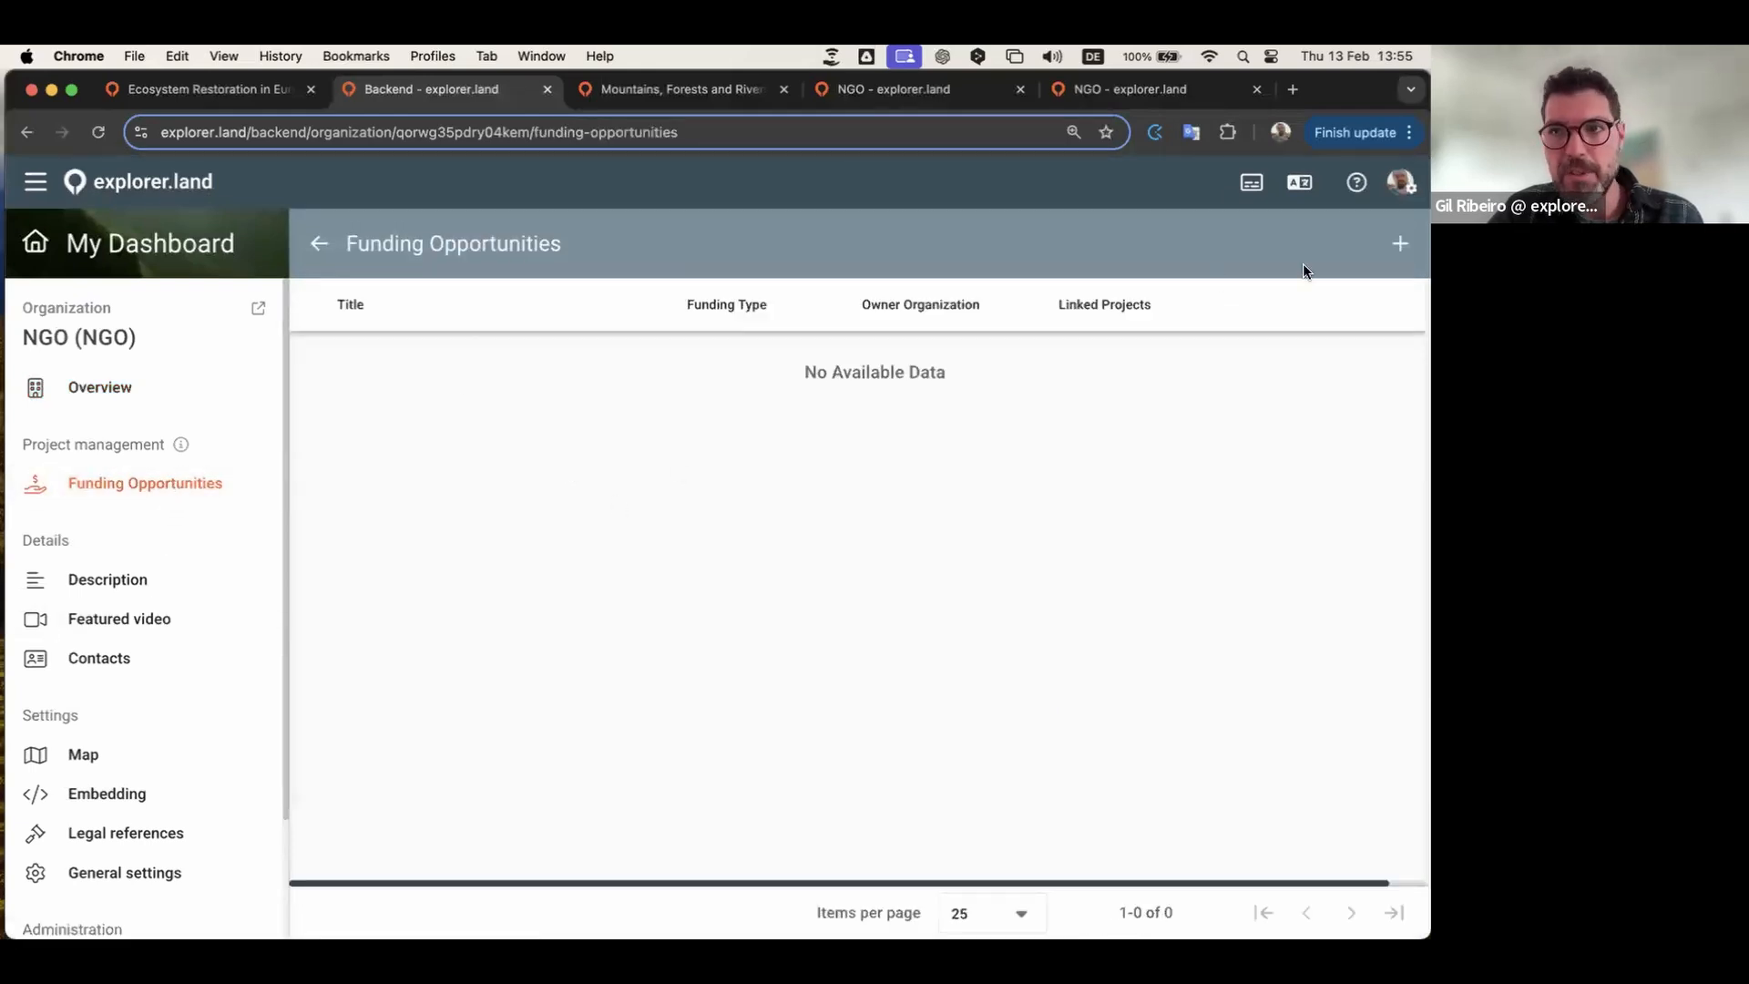
{"action": "left_click", "coordinate": [1400, 246]}
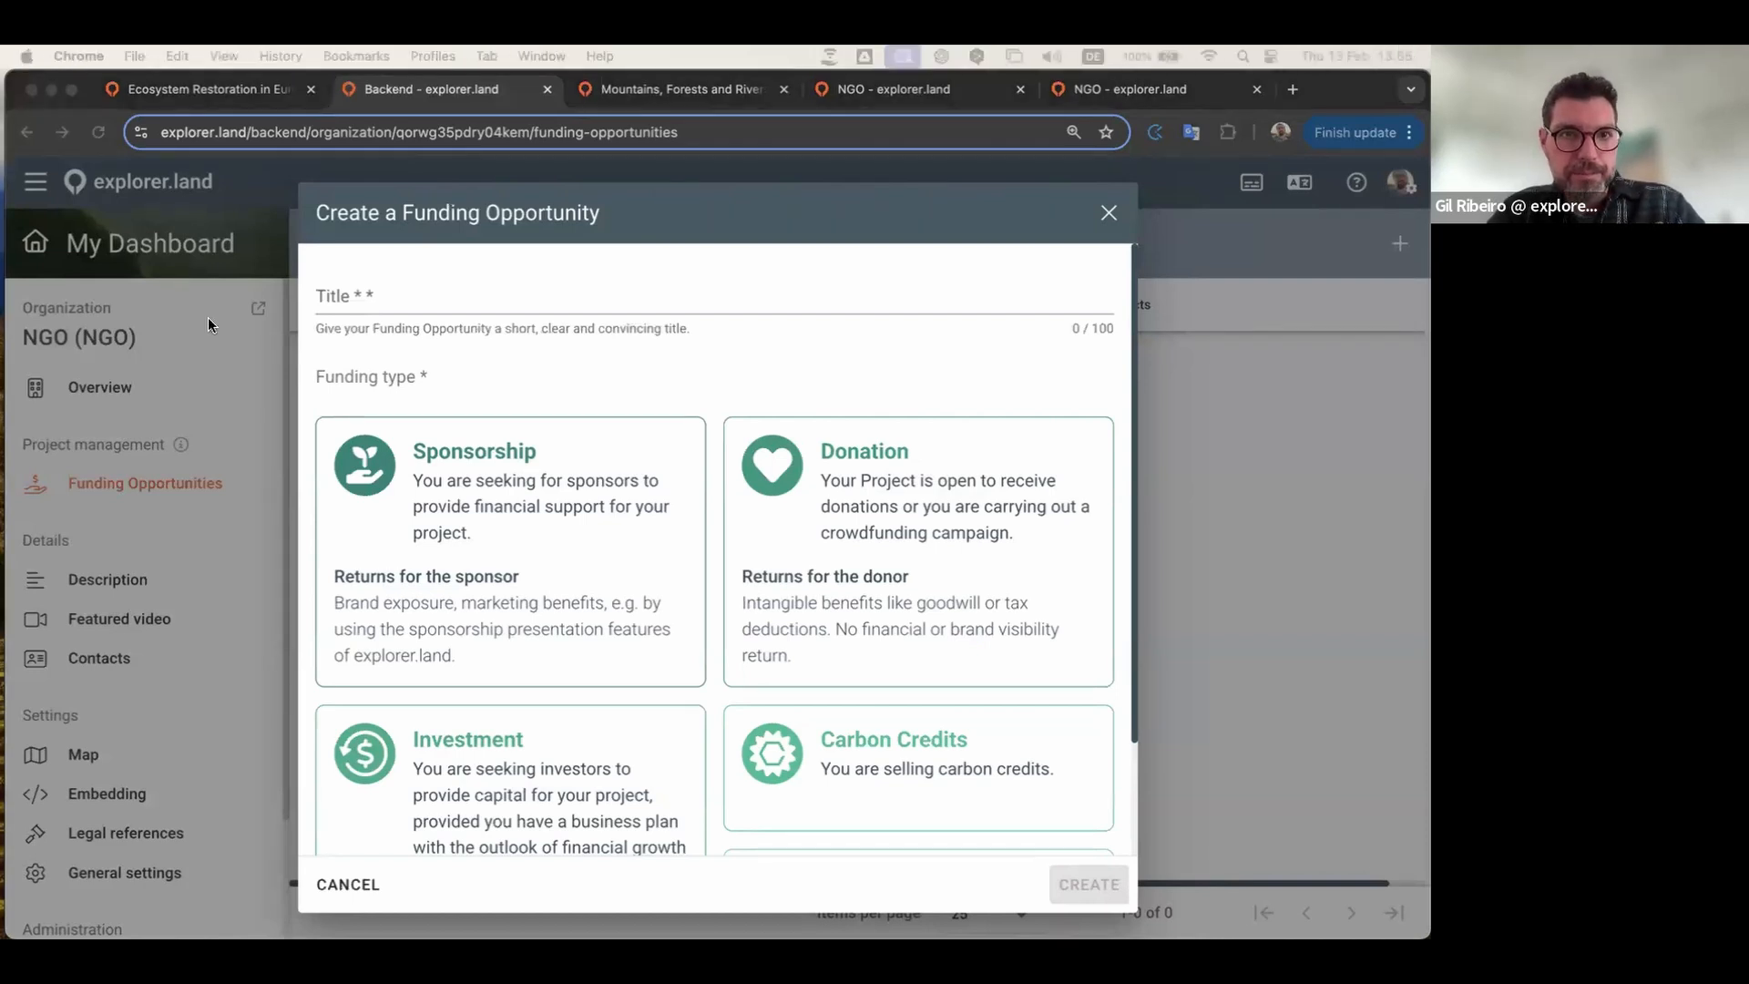
Step: Paste 'Restore Okarito's Native Forests' as the title, then switch to the Ecosystem Restoration in Europe tab
{"action": "left_click", "coordinate": [416, 302]}
{"action": "type", "text": "Restore Okarito’s Native Forests 🌲🌳🌿"}
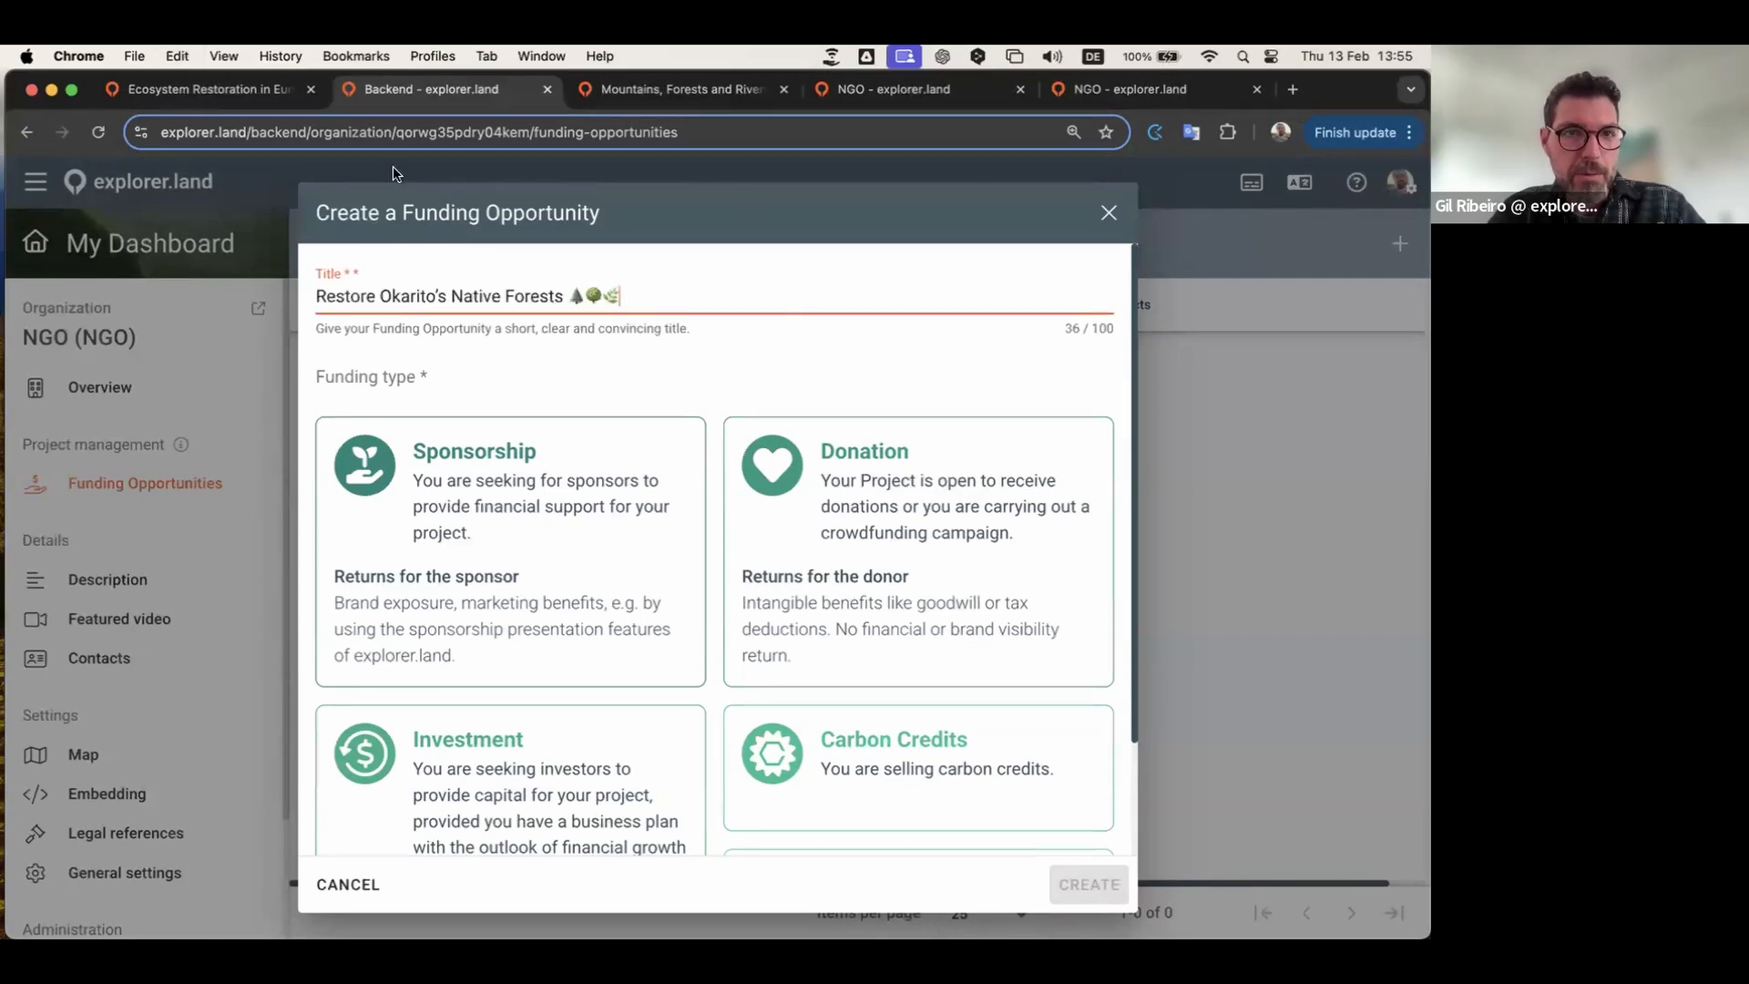
{"action": "left_click", "coordinate": [199, 100]}
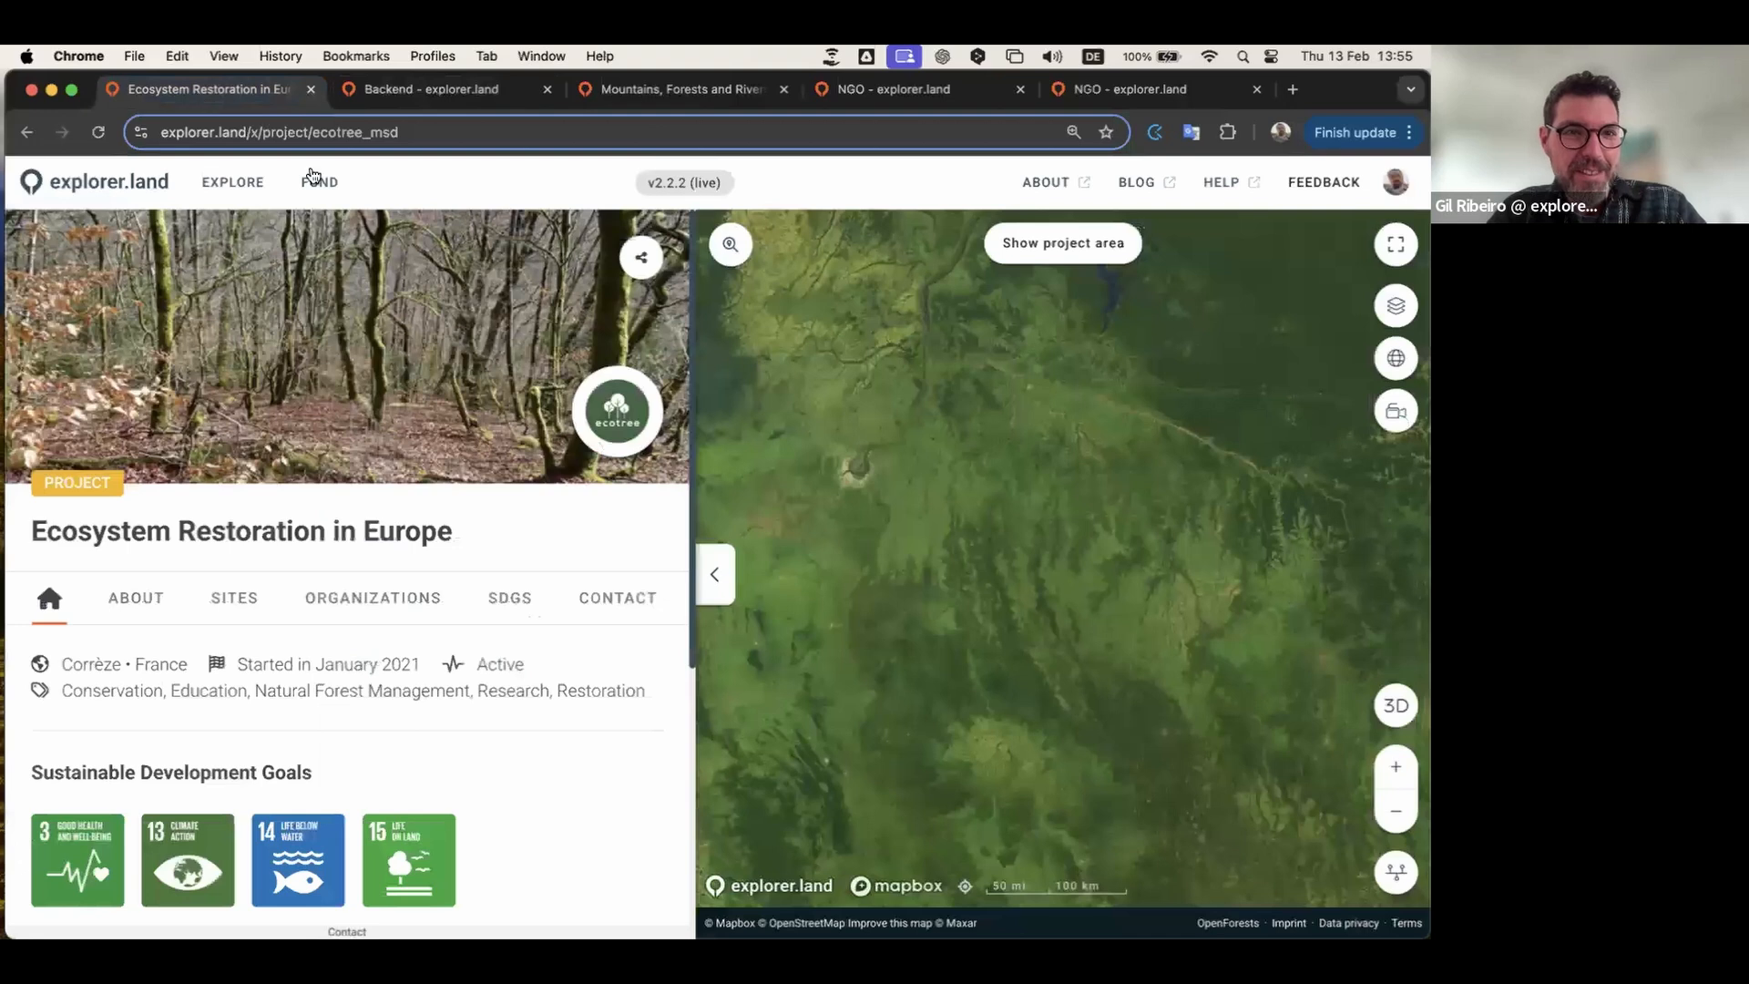
Step: Browse the public funding opportunities list and map, then return to the Create a Funding Opportunity form
{"action": "left_click", "coordinate": [100, 183]}
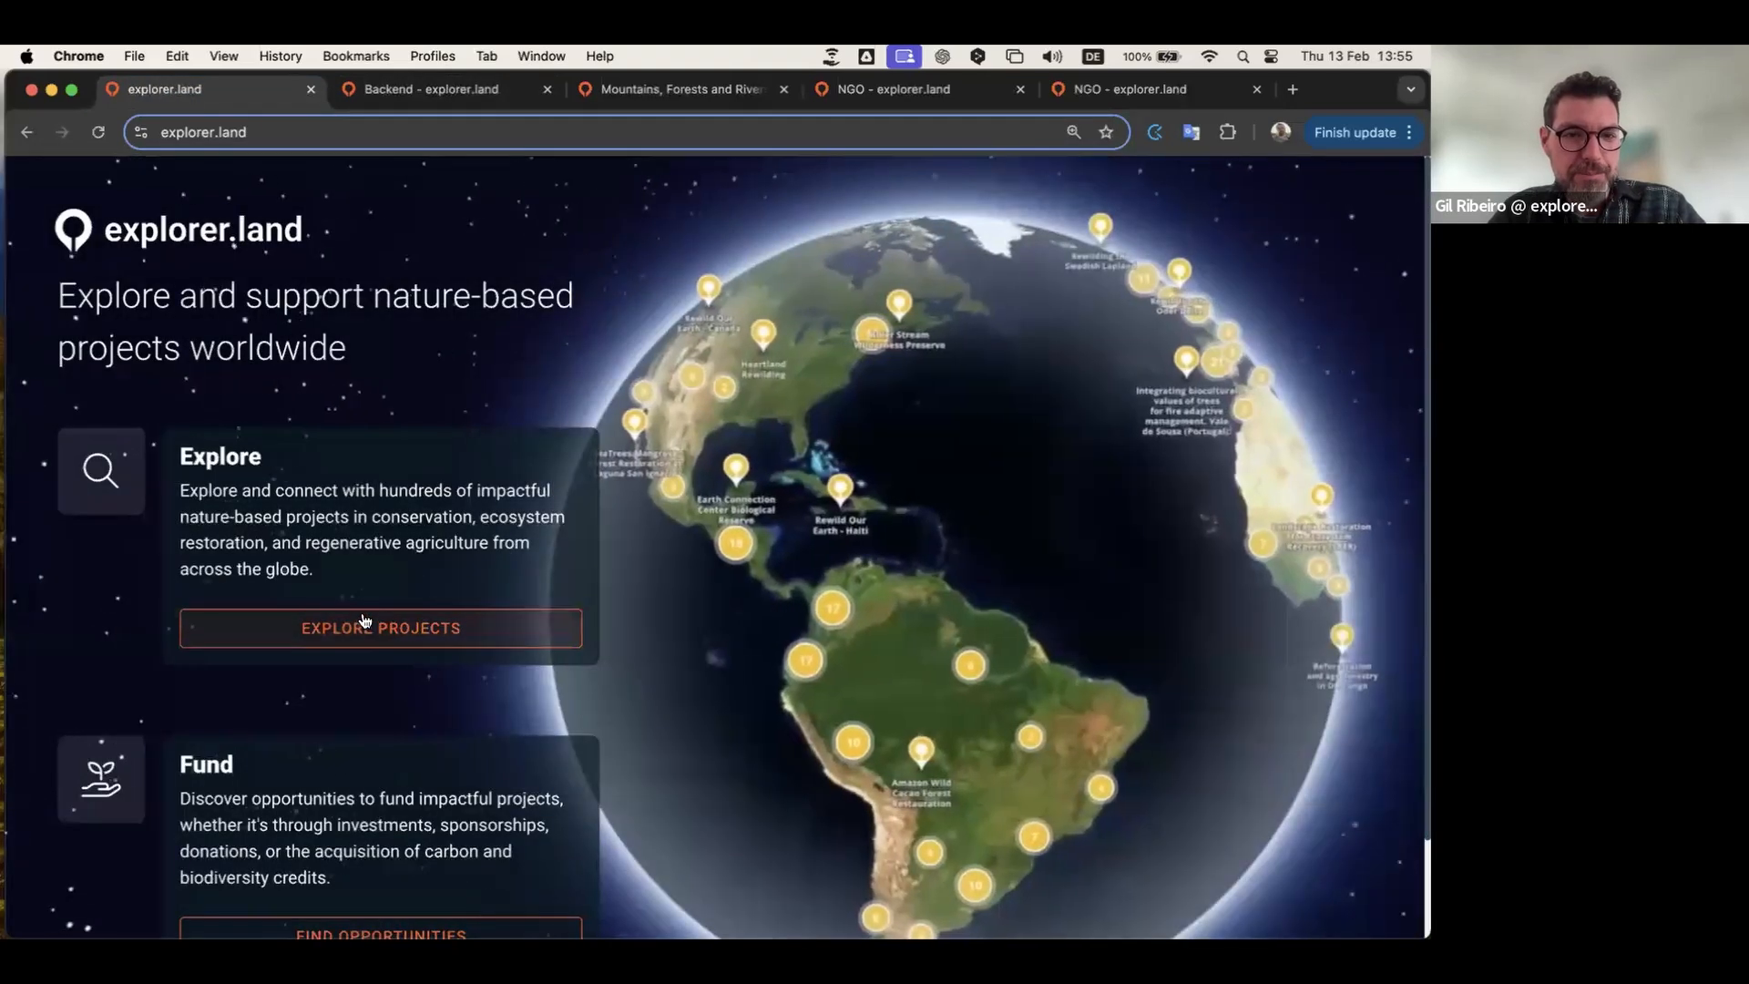
{"action": "left_click", "coordinate": [381, 627]}
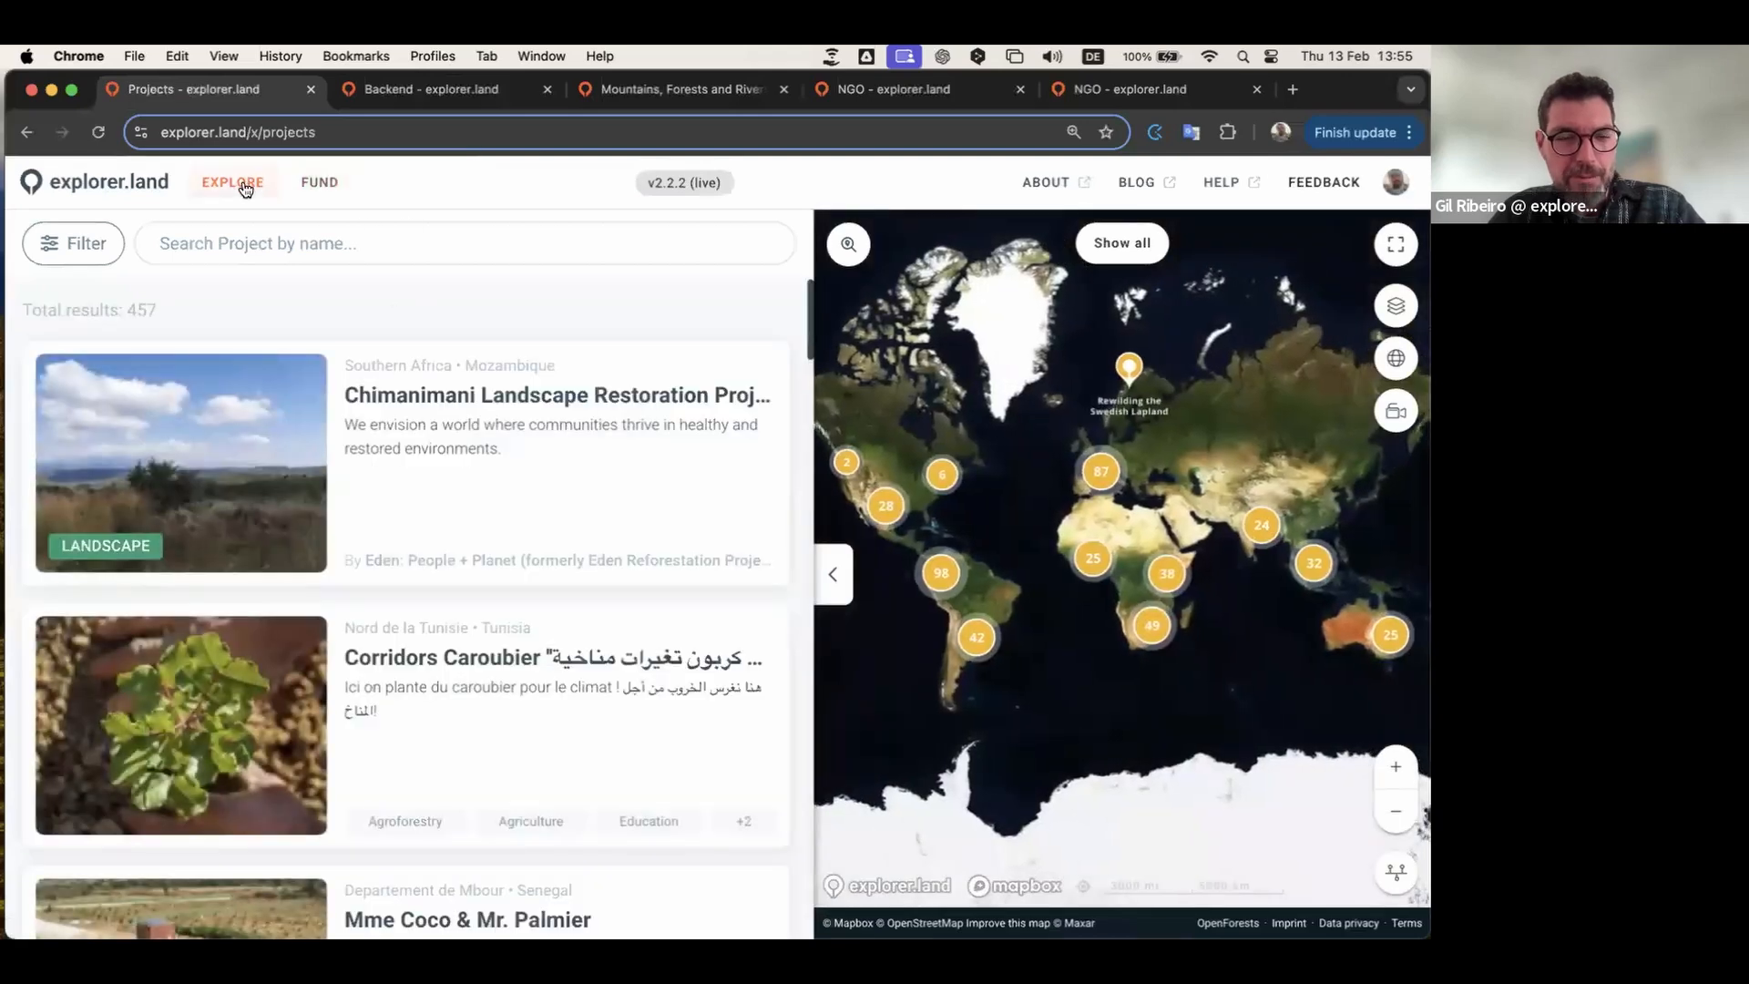
{"action": "left_click", "coordinate": [319, 183]}
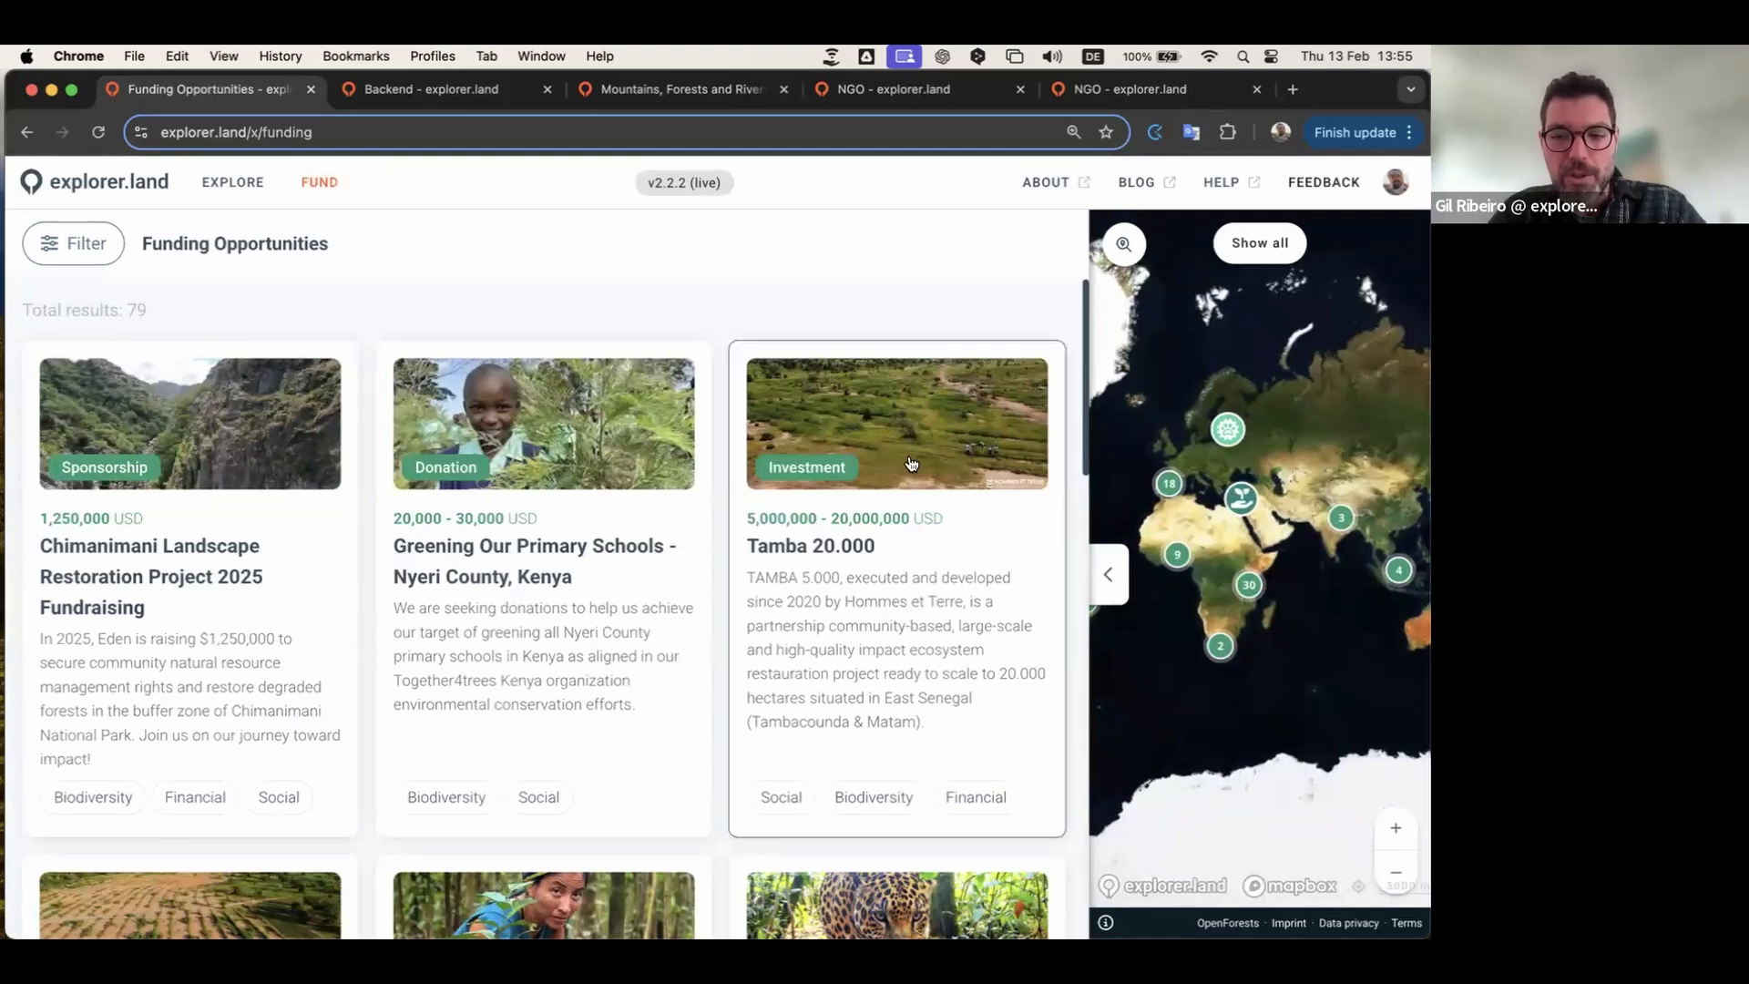
{"action": "key", "text": "super+minus"}
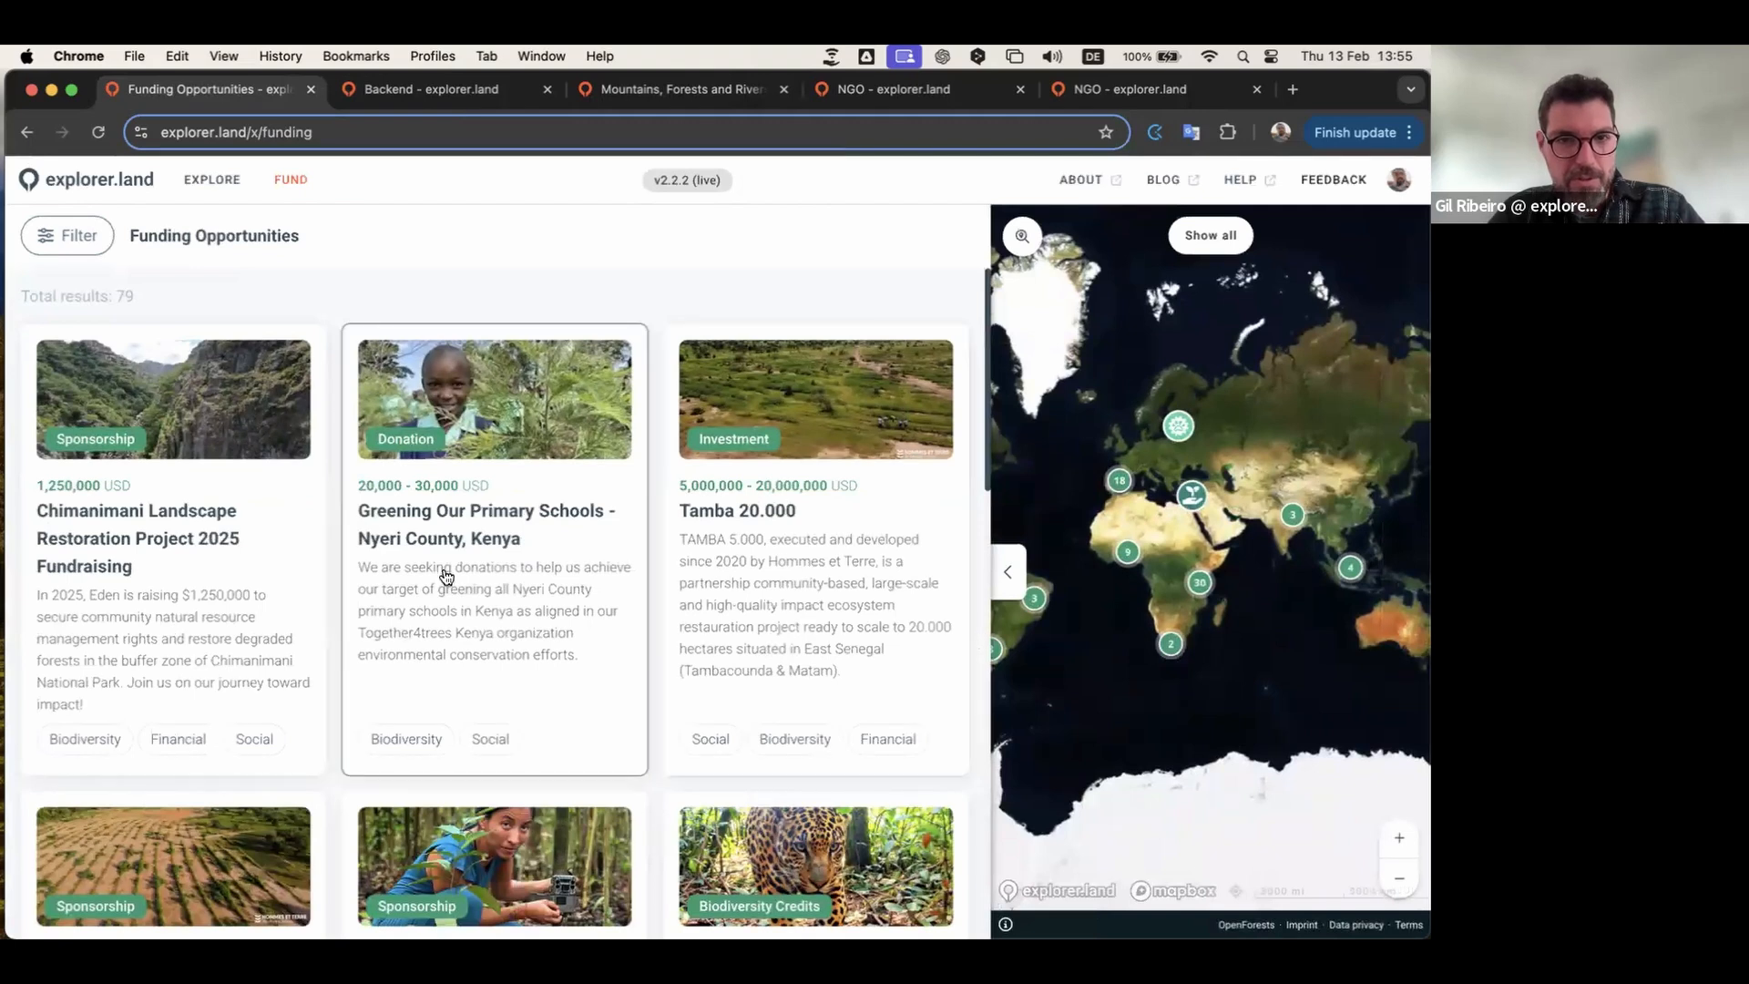
{"action": "scroll", "coordinate": [441, 578], "scroll_direction": "down", "scroll_amount": 5}
{"action": "scroll", "coordinate": [1231, 561], "scroll_direction": "up", "scroll_amount": 5}
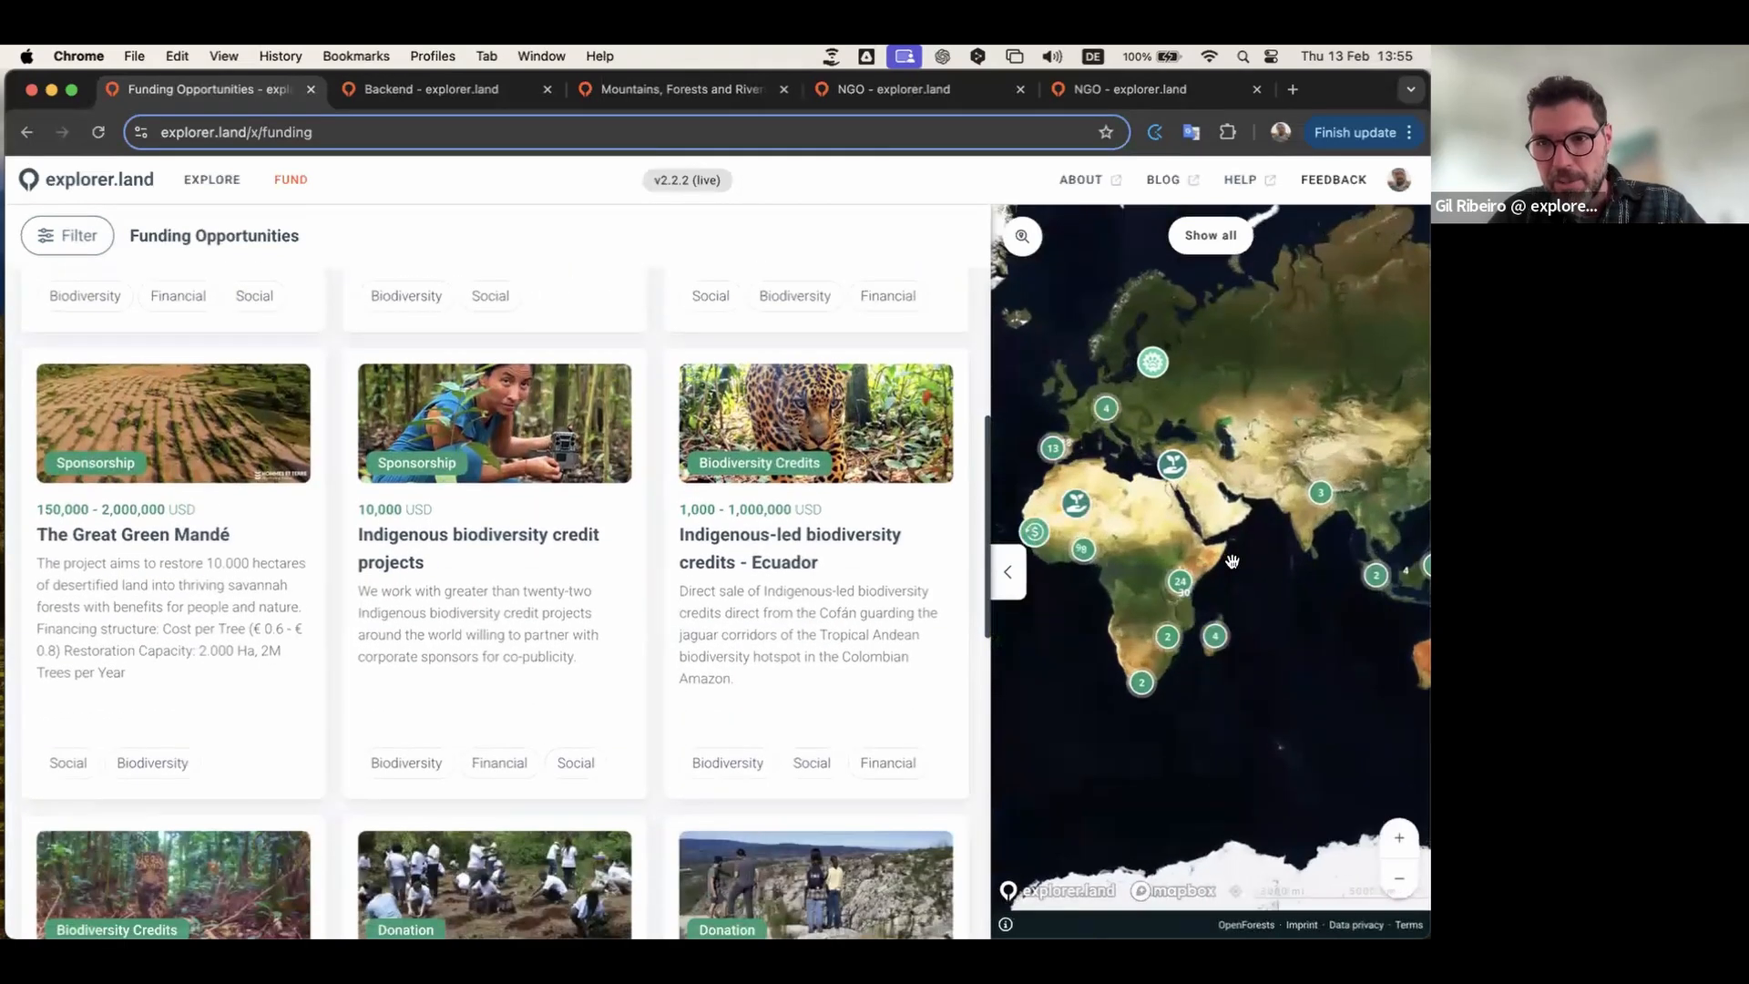
{"action": "left_click_drag", "start_coordinate": [1193, 510], "coordinate": [1346, 620]}
{"action": "left_click_drag", "start_coordinate": [1315, 560], "coordinate": [1240, 435]}
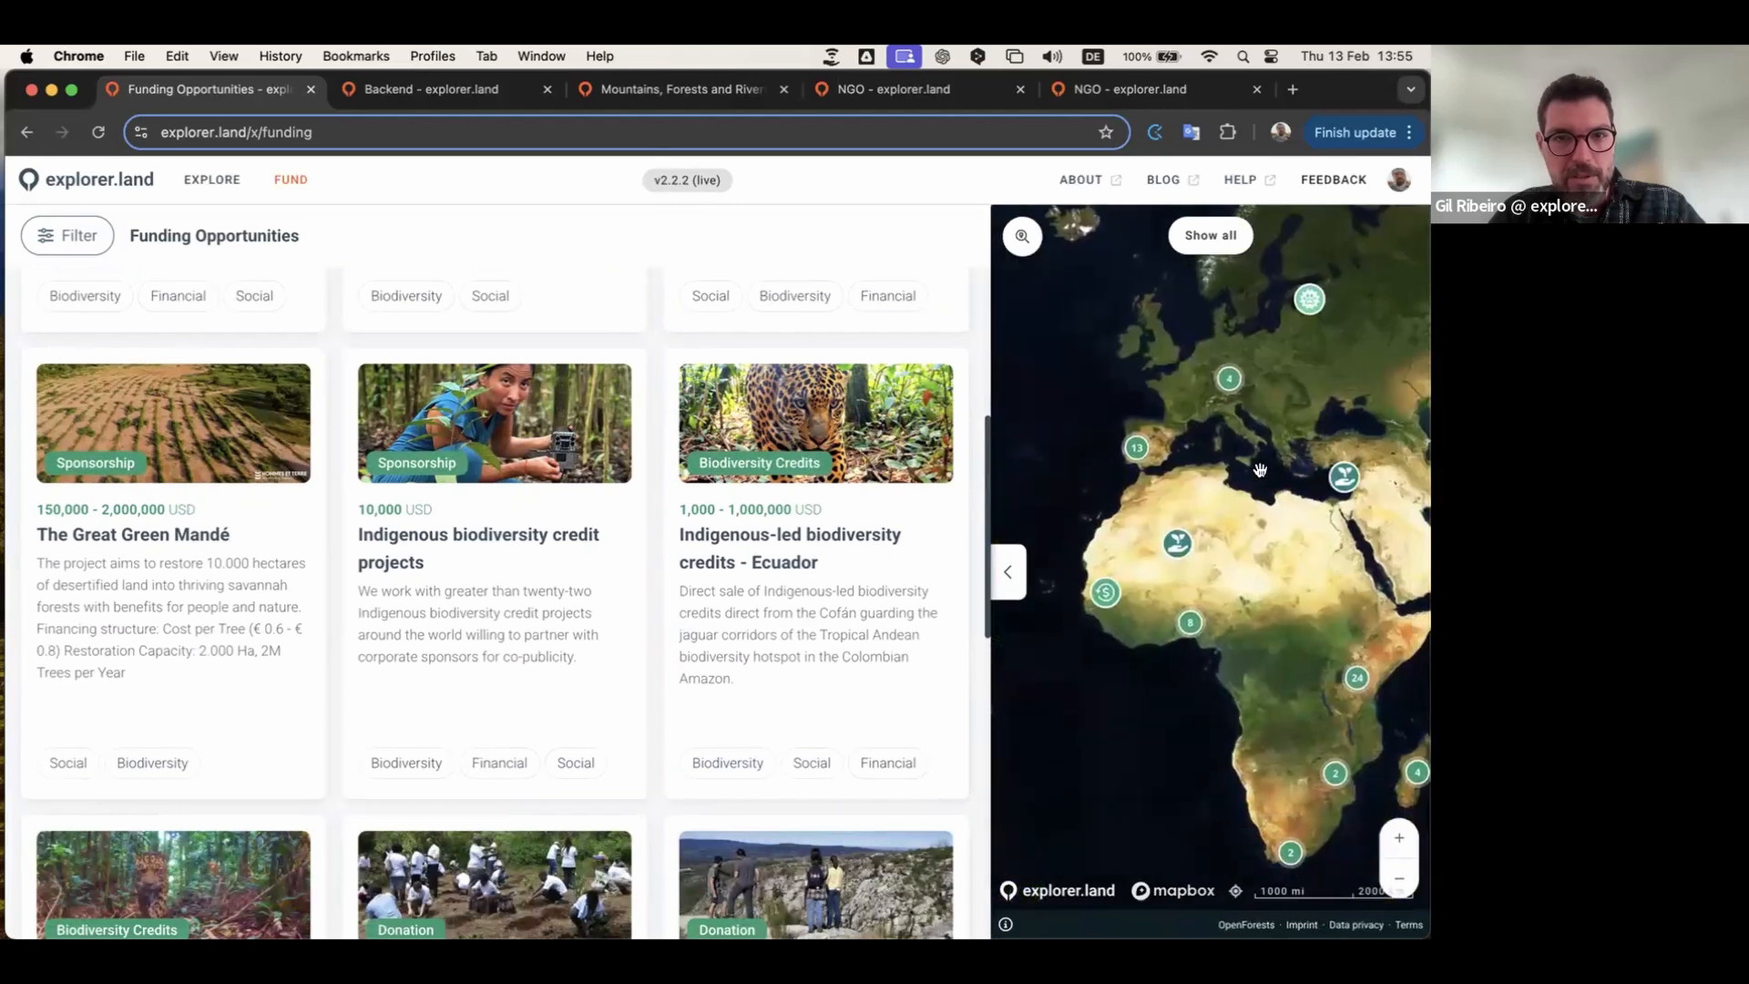
{"action": "scroll", "coordinate": [531, 574], "scroll_direction": "up", "scroll_amount": 5}
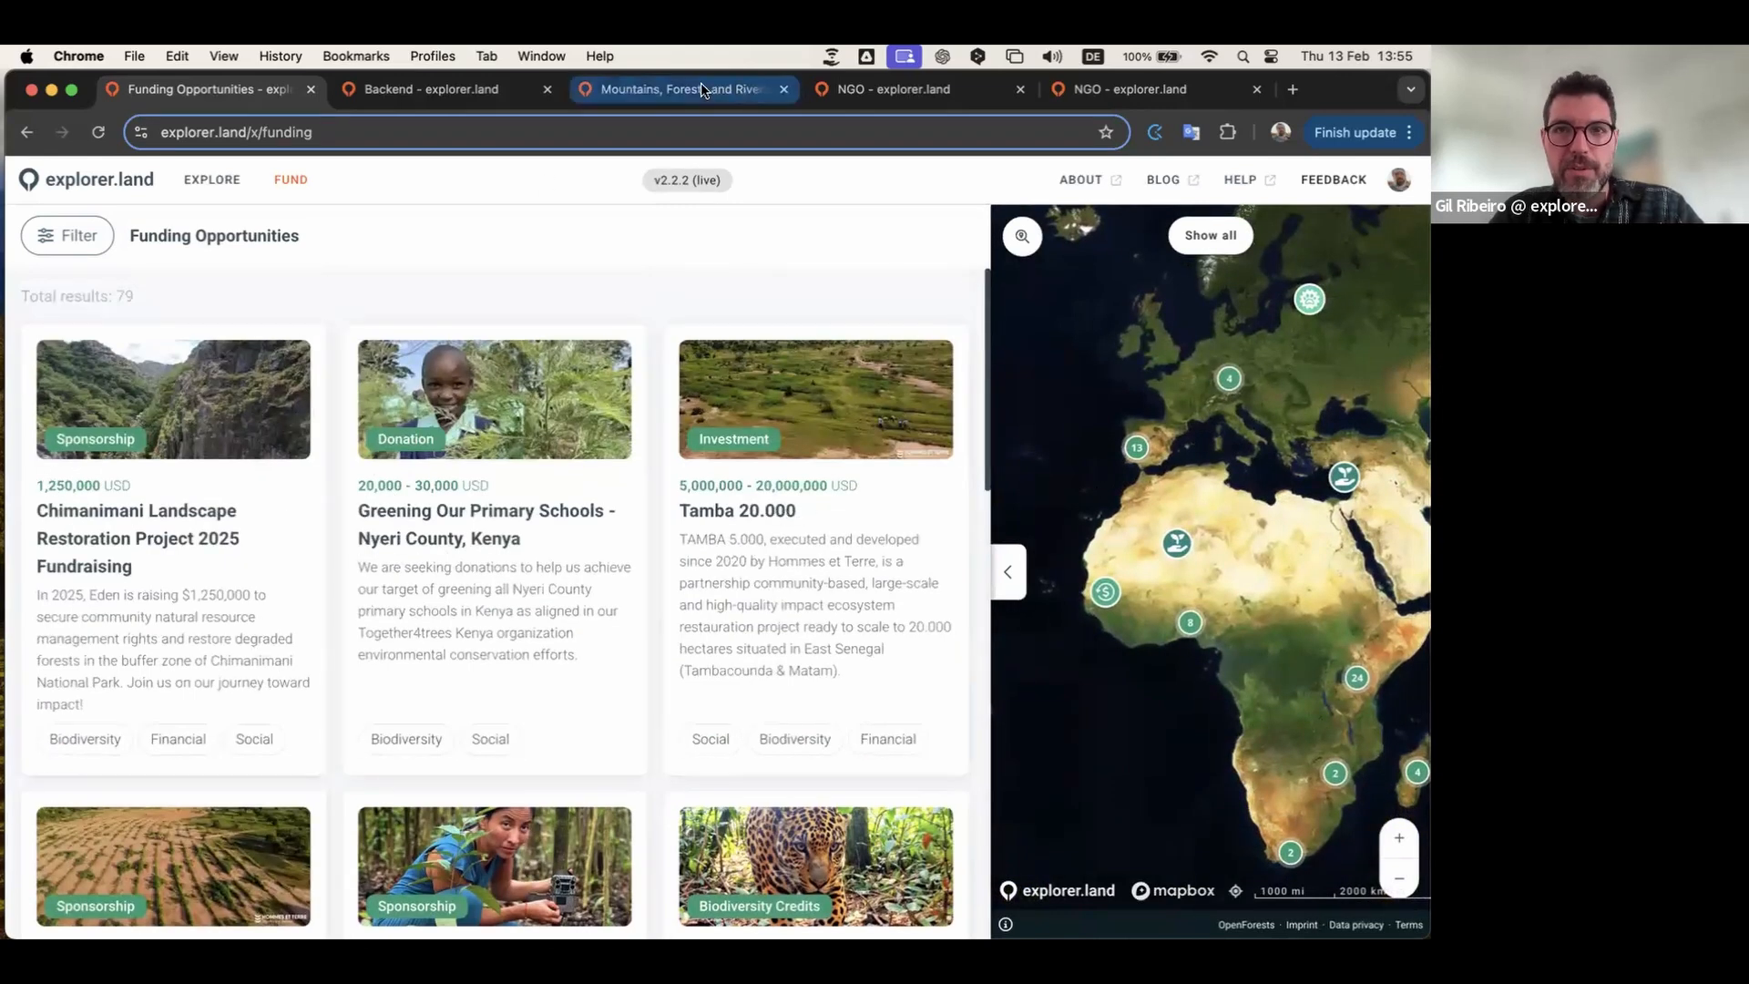
{"action": "left_click", "coordinate": [491, 91]}
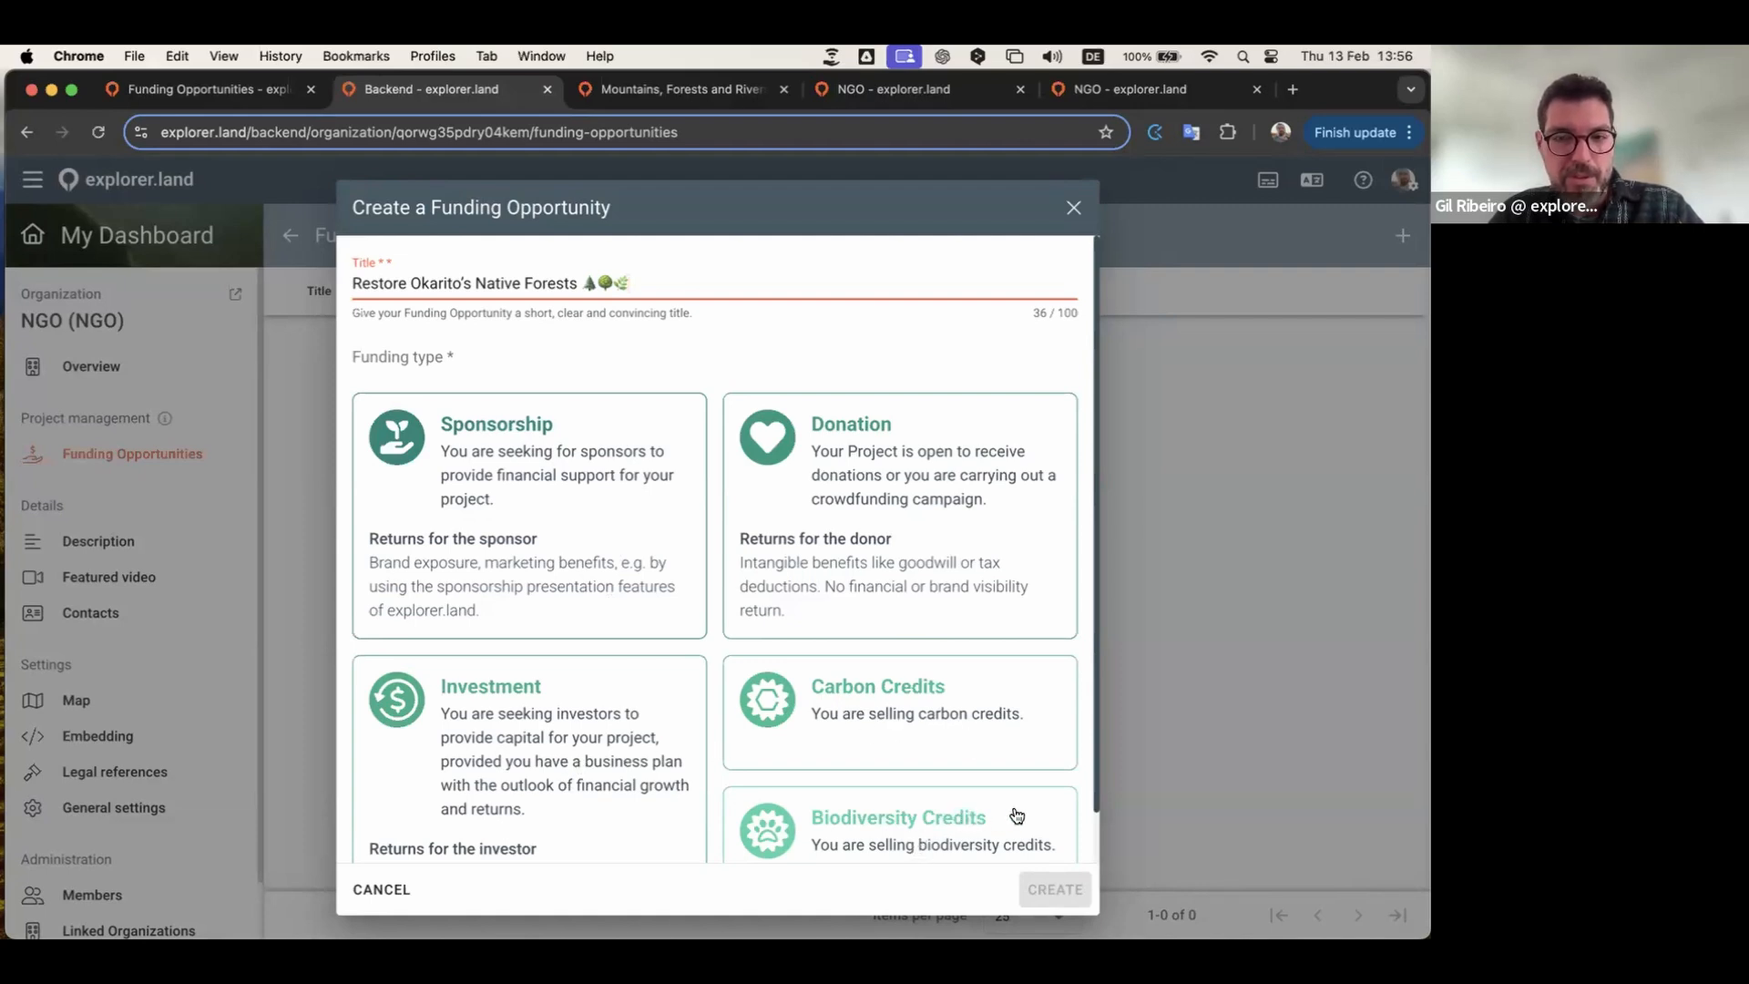
Step: Pick the Sponsorship funding type and create the Restore Okarito's Native Forests opportunity
{"action": "scroll", "coordinate": [880, 656], "scroll_direction": "down", "scroll_amount": 2}
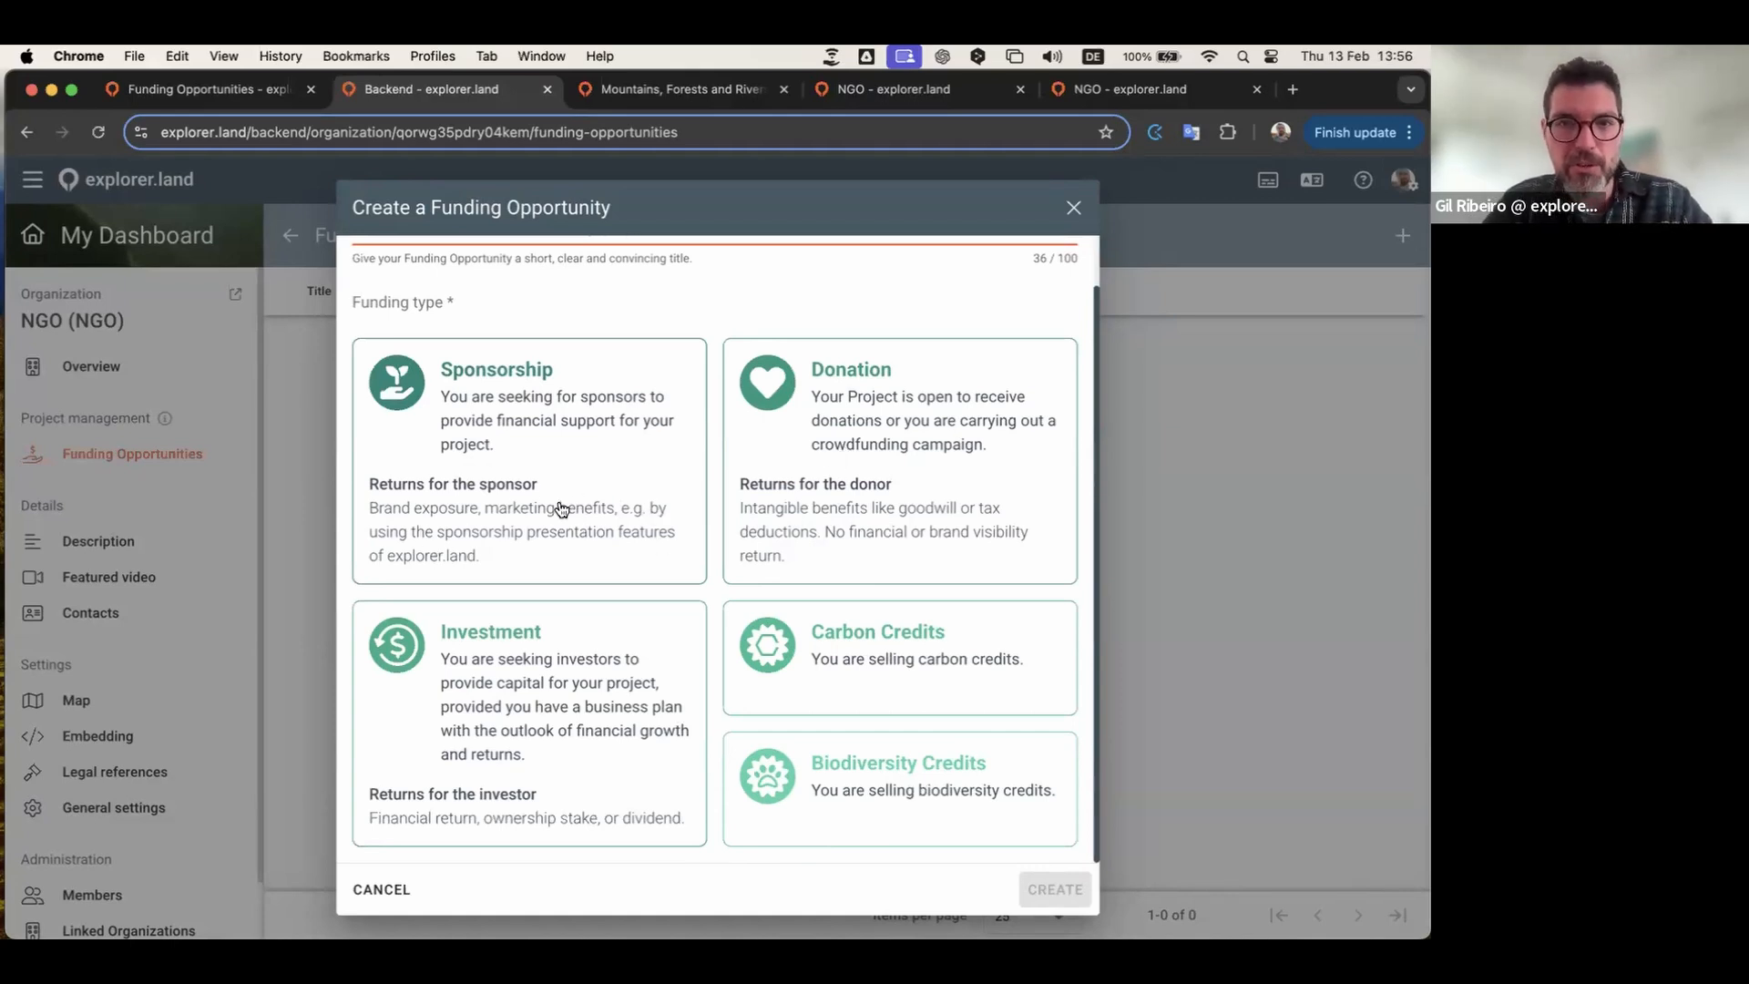
{"action": "left_click", "coordinate": [509, 427]}
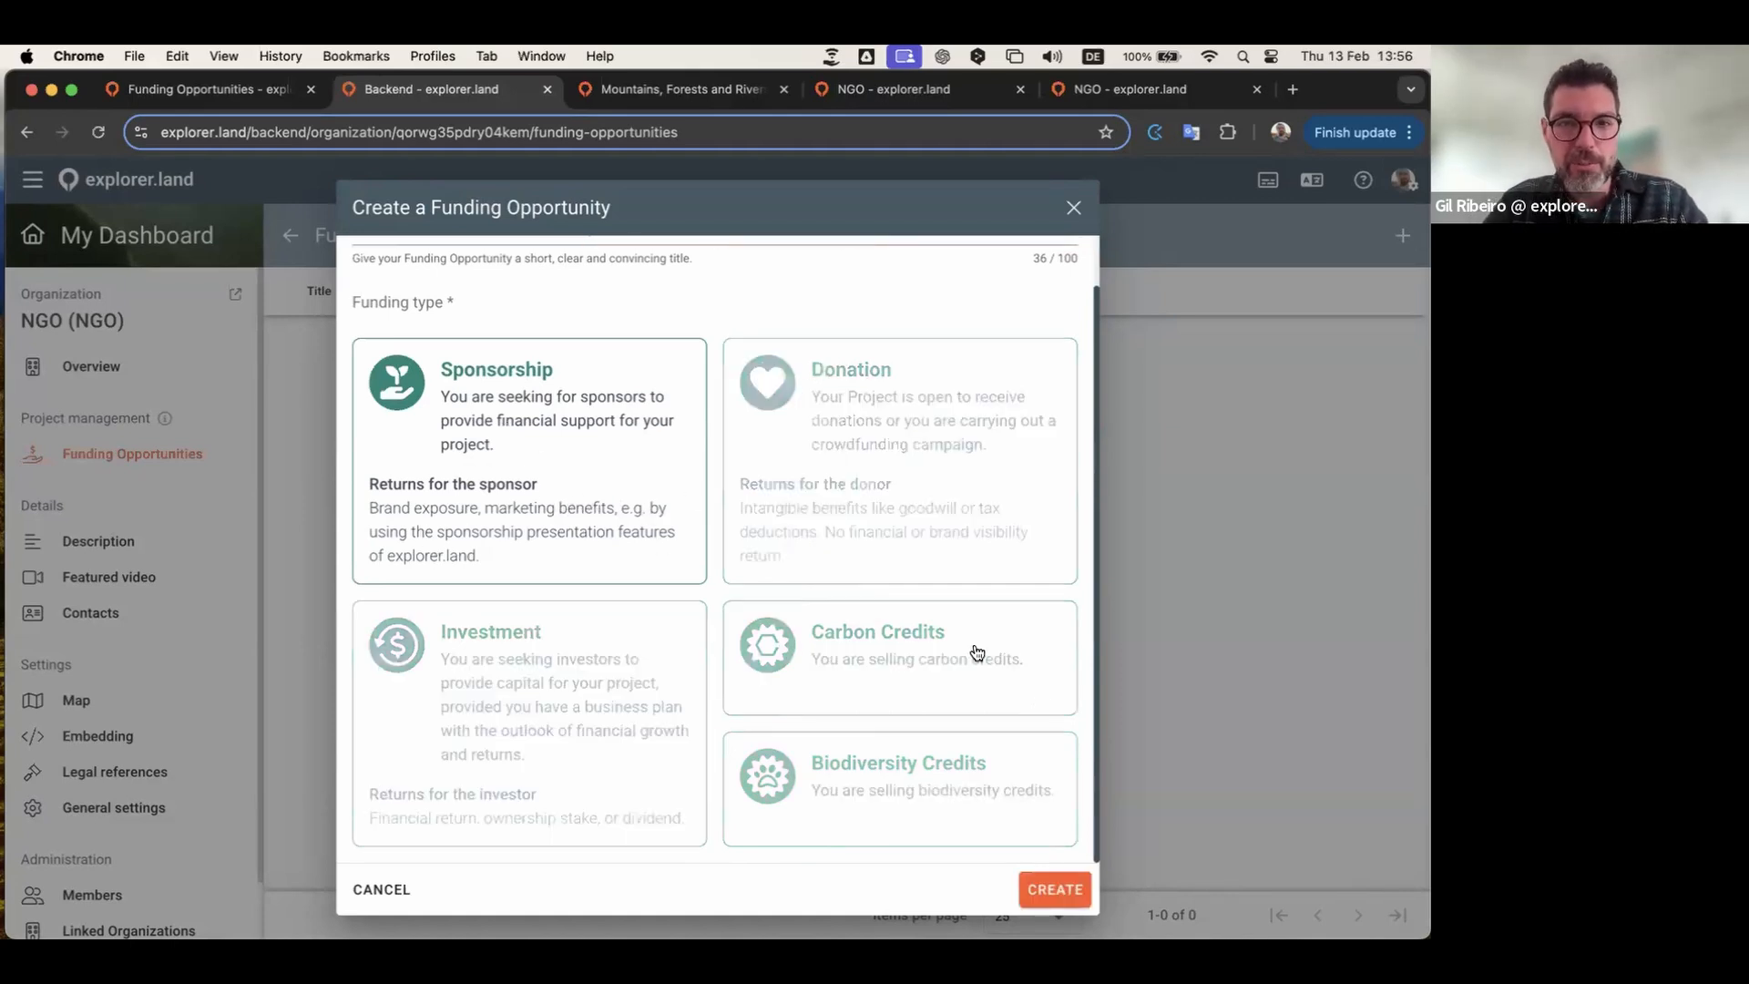
{"action": "left_click", "coordinate": [1060, 887]}
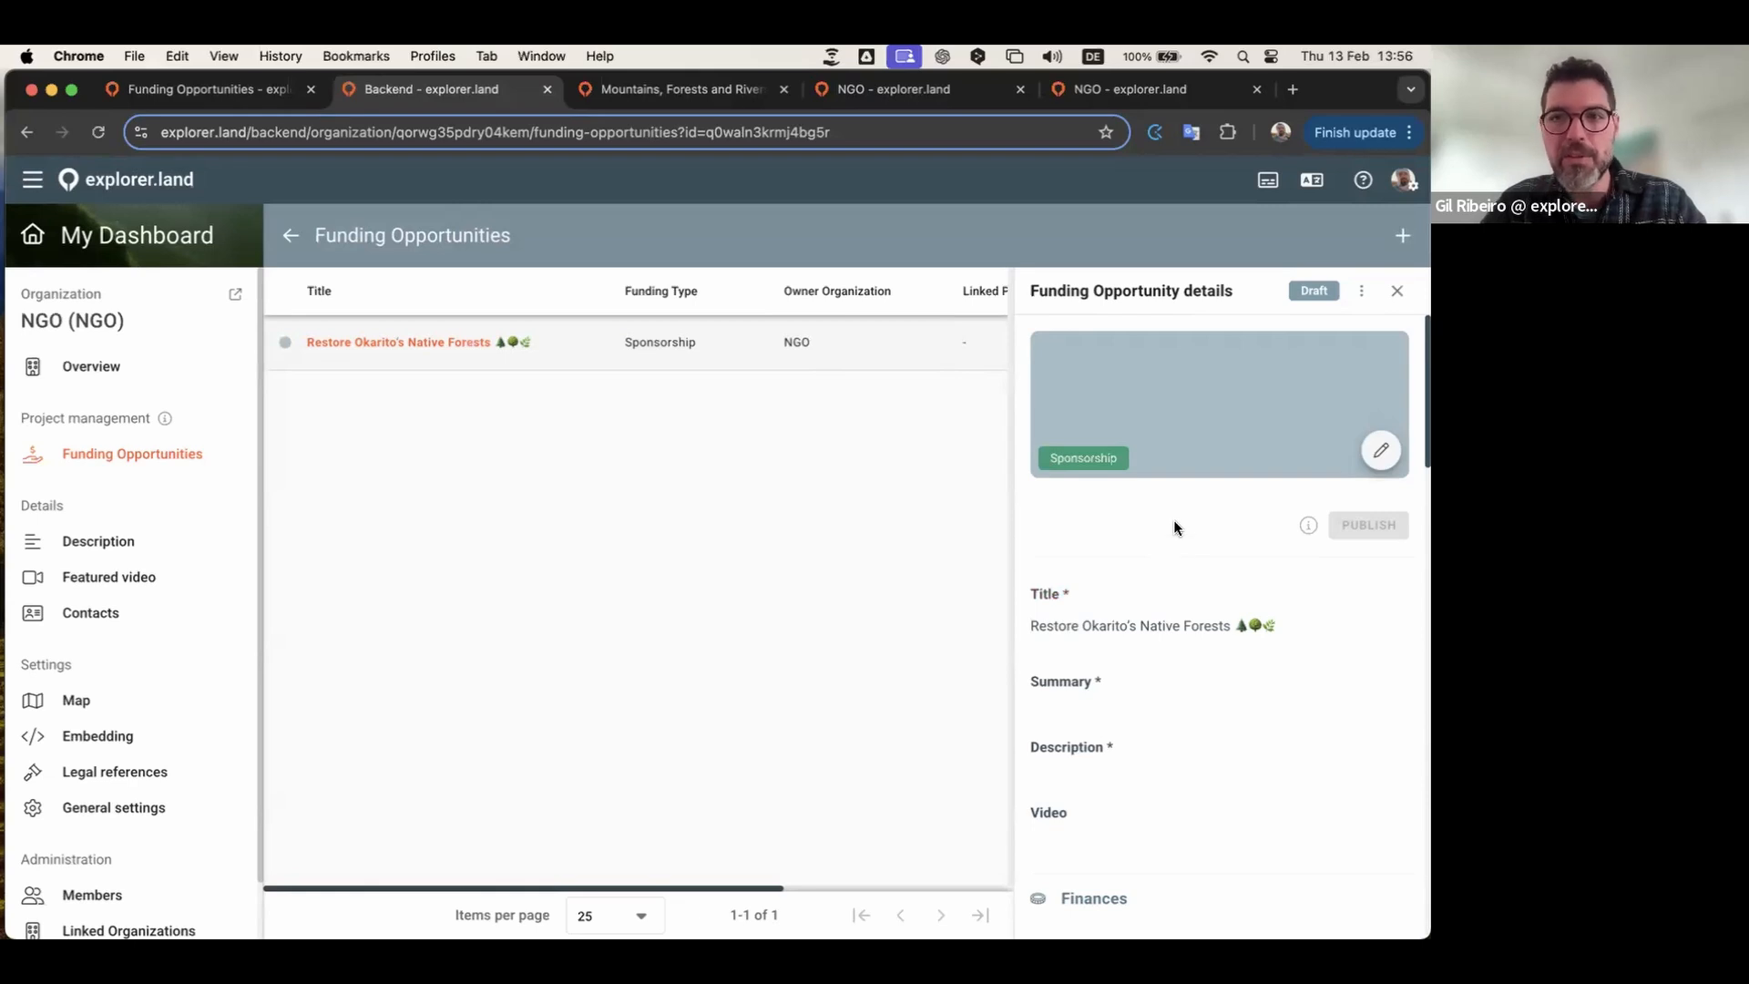
Step: Upload the coastal landscape photo as header image, shifted down in the crop frame
{"action": "left_click", "coordinate": [1380, 451]}
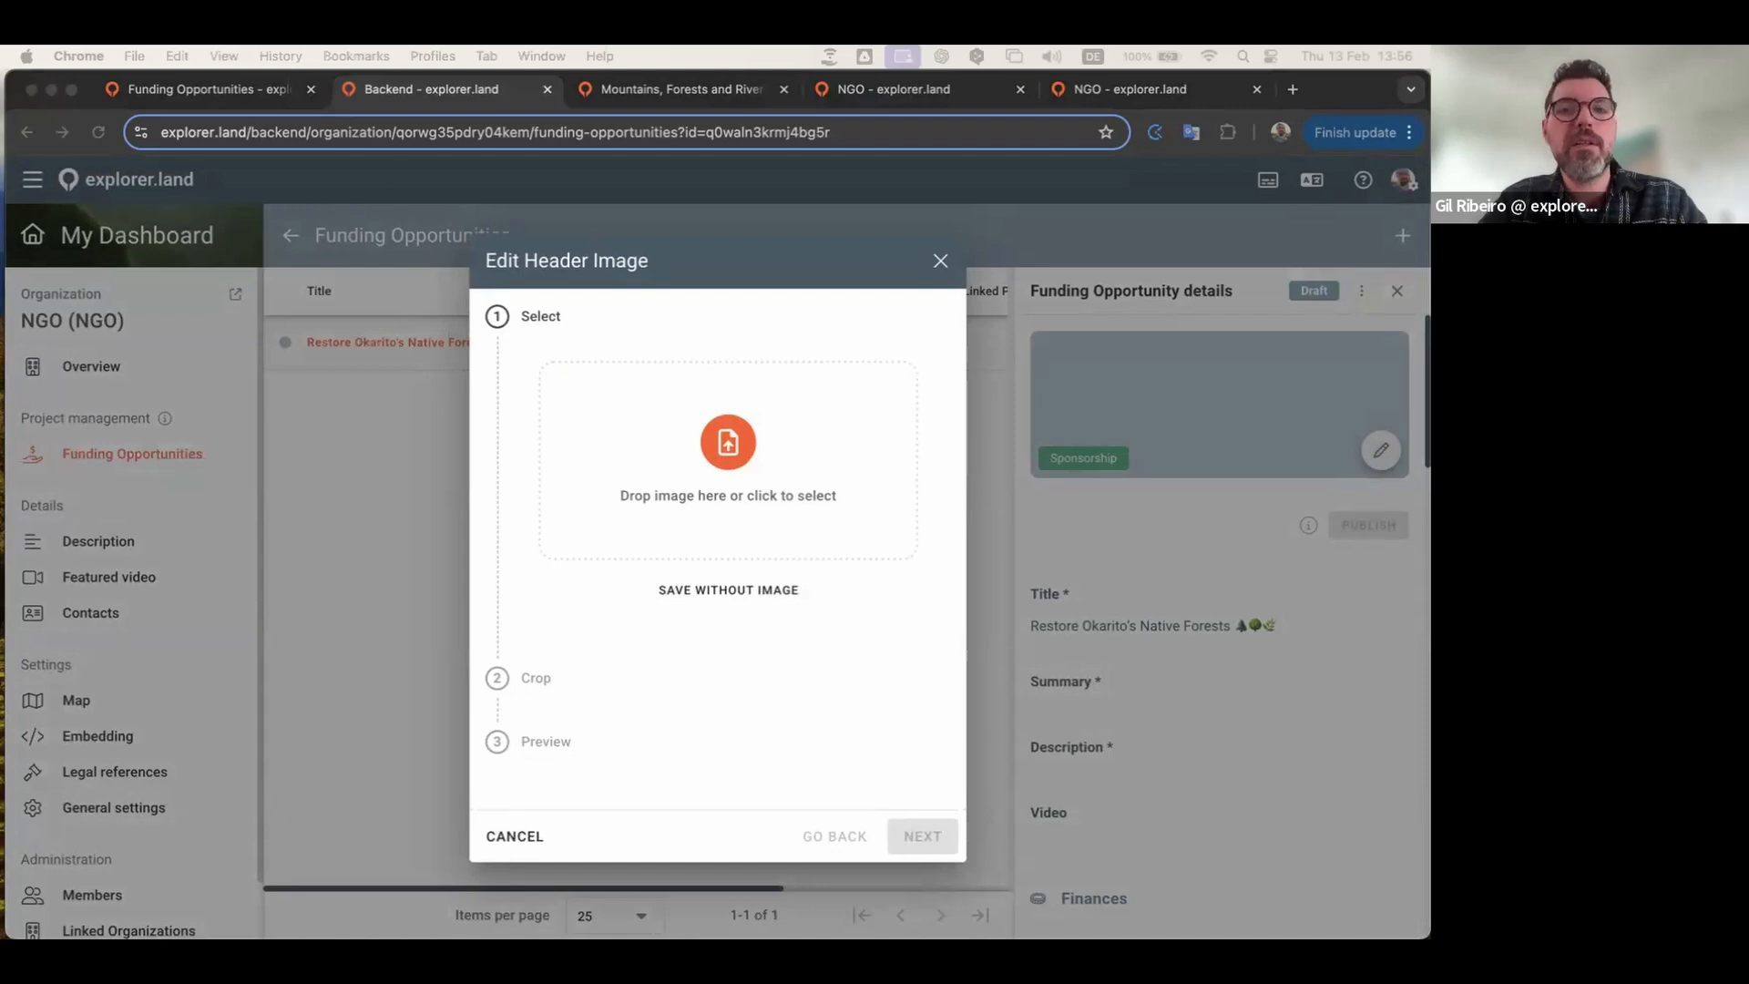
{"action": "left_click_drag", "start_coordinate": [878, 539], "coordinate": [765, 483]}
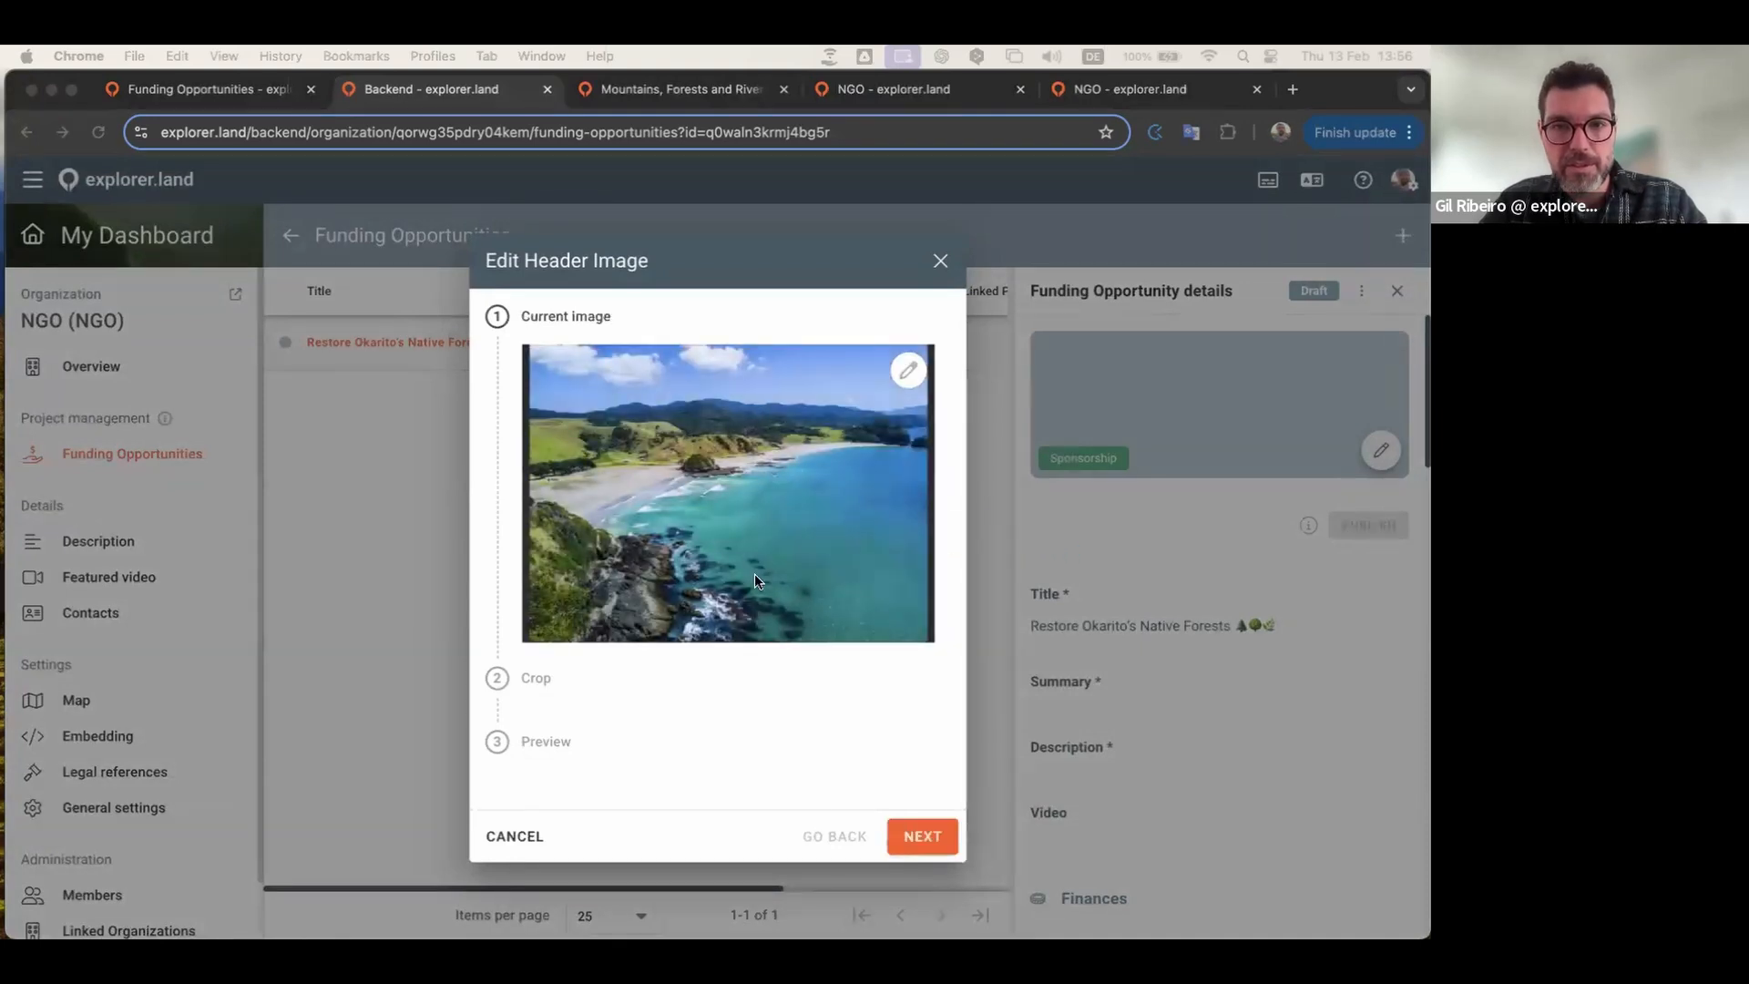
{"action": "left_click", "coordinate": [925, 836]}
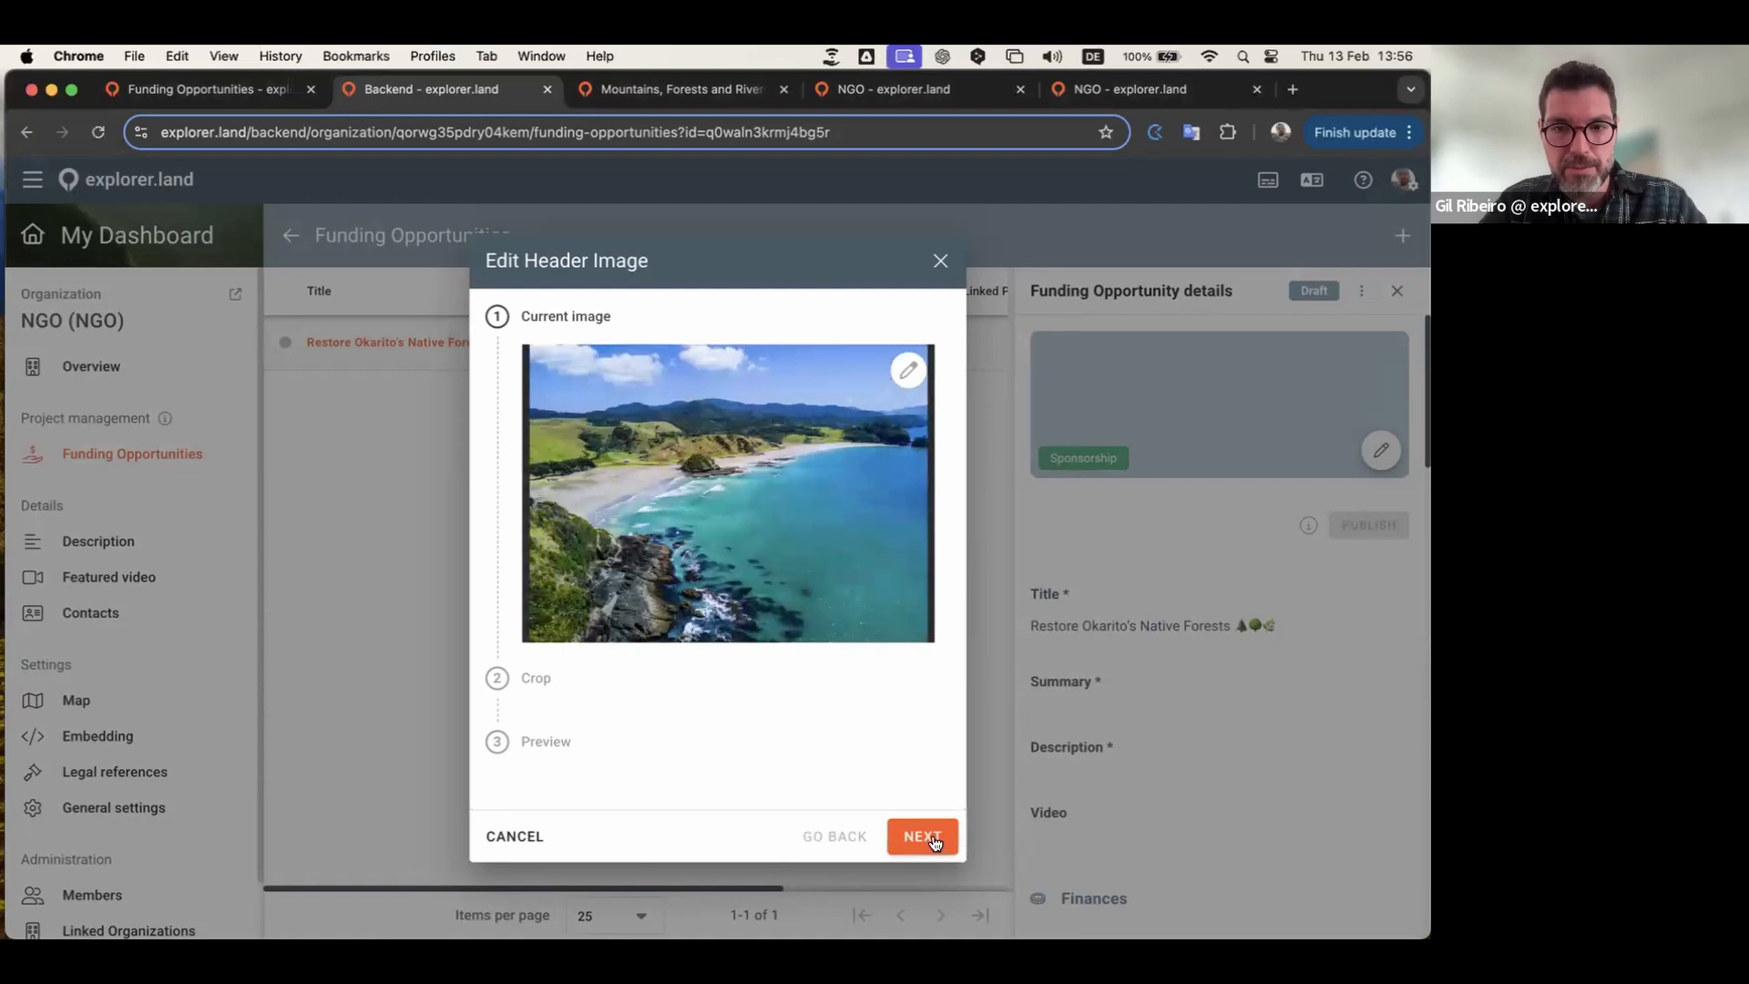
{"action": "left_click", "coordinate": [932, 836]}
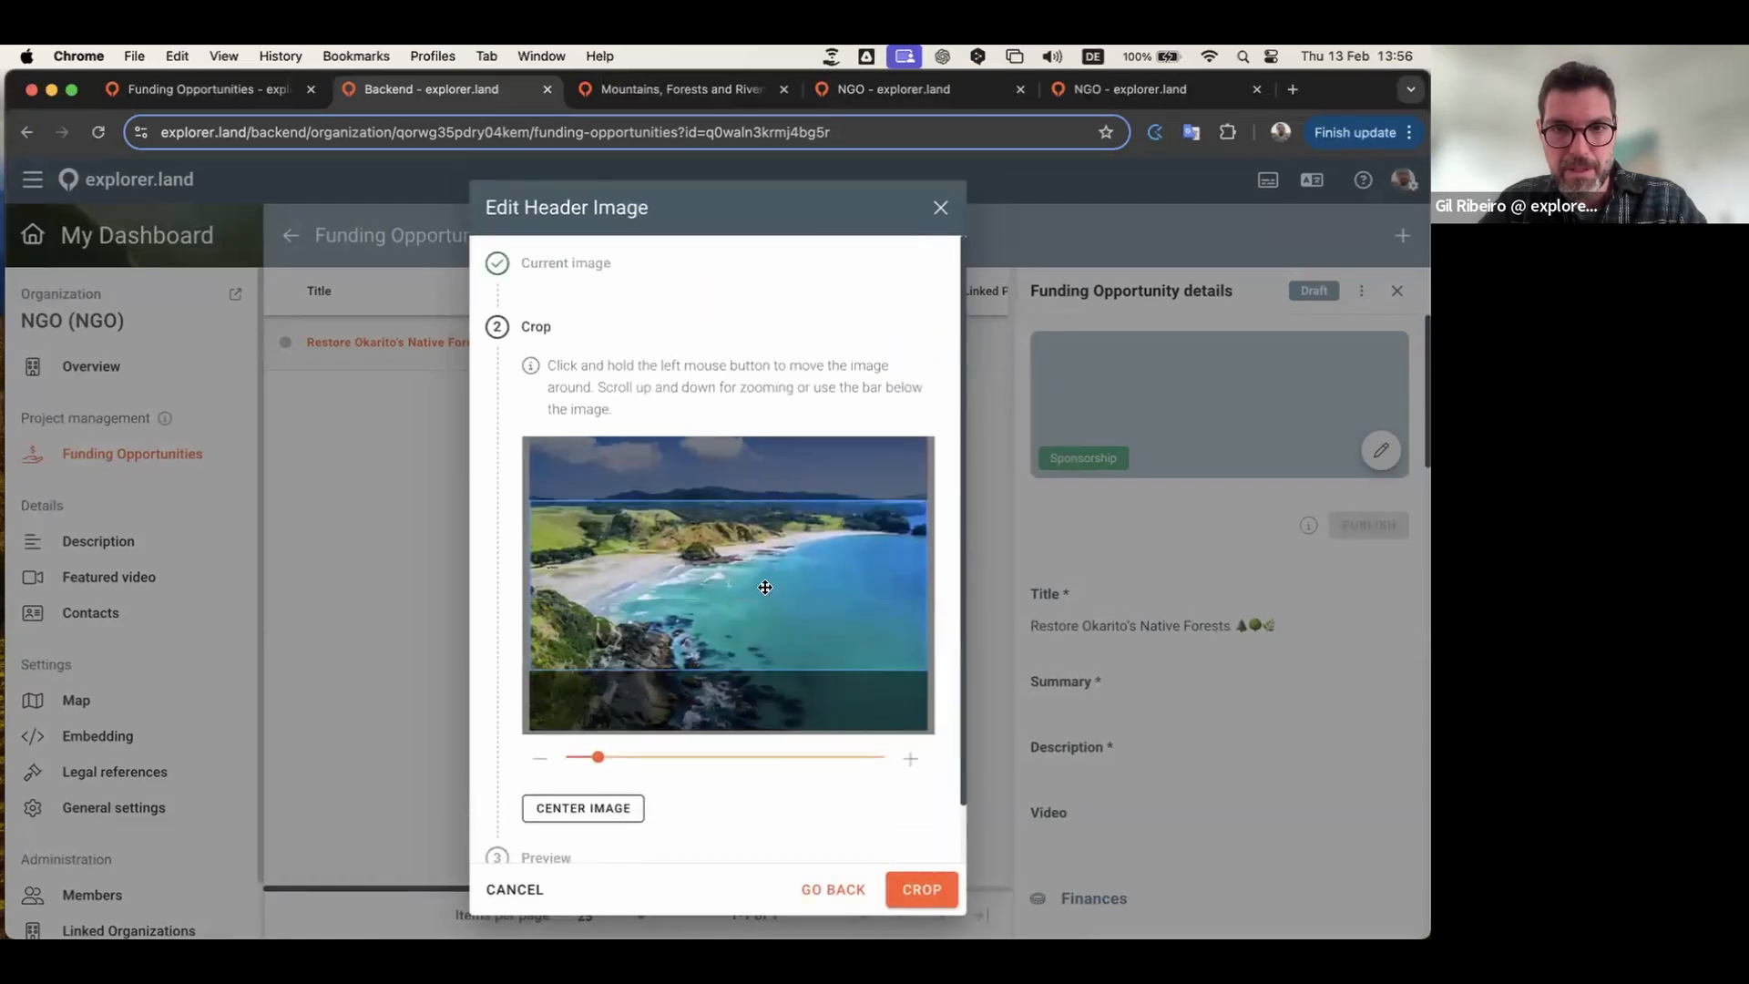
{"action": "left_click_drag", "start_coordinate": [765, 650], "coordinate": [765, 672]}
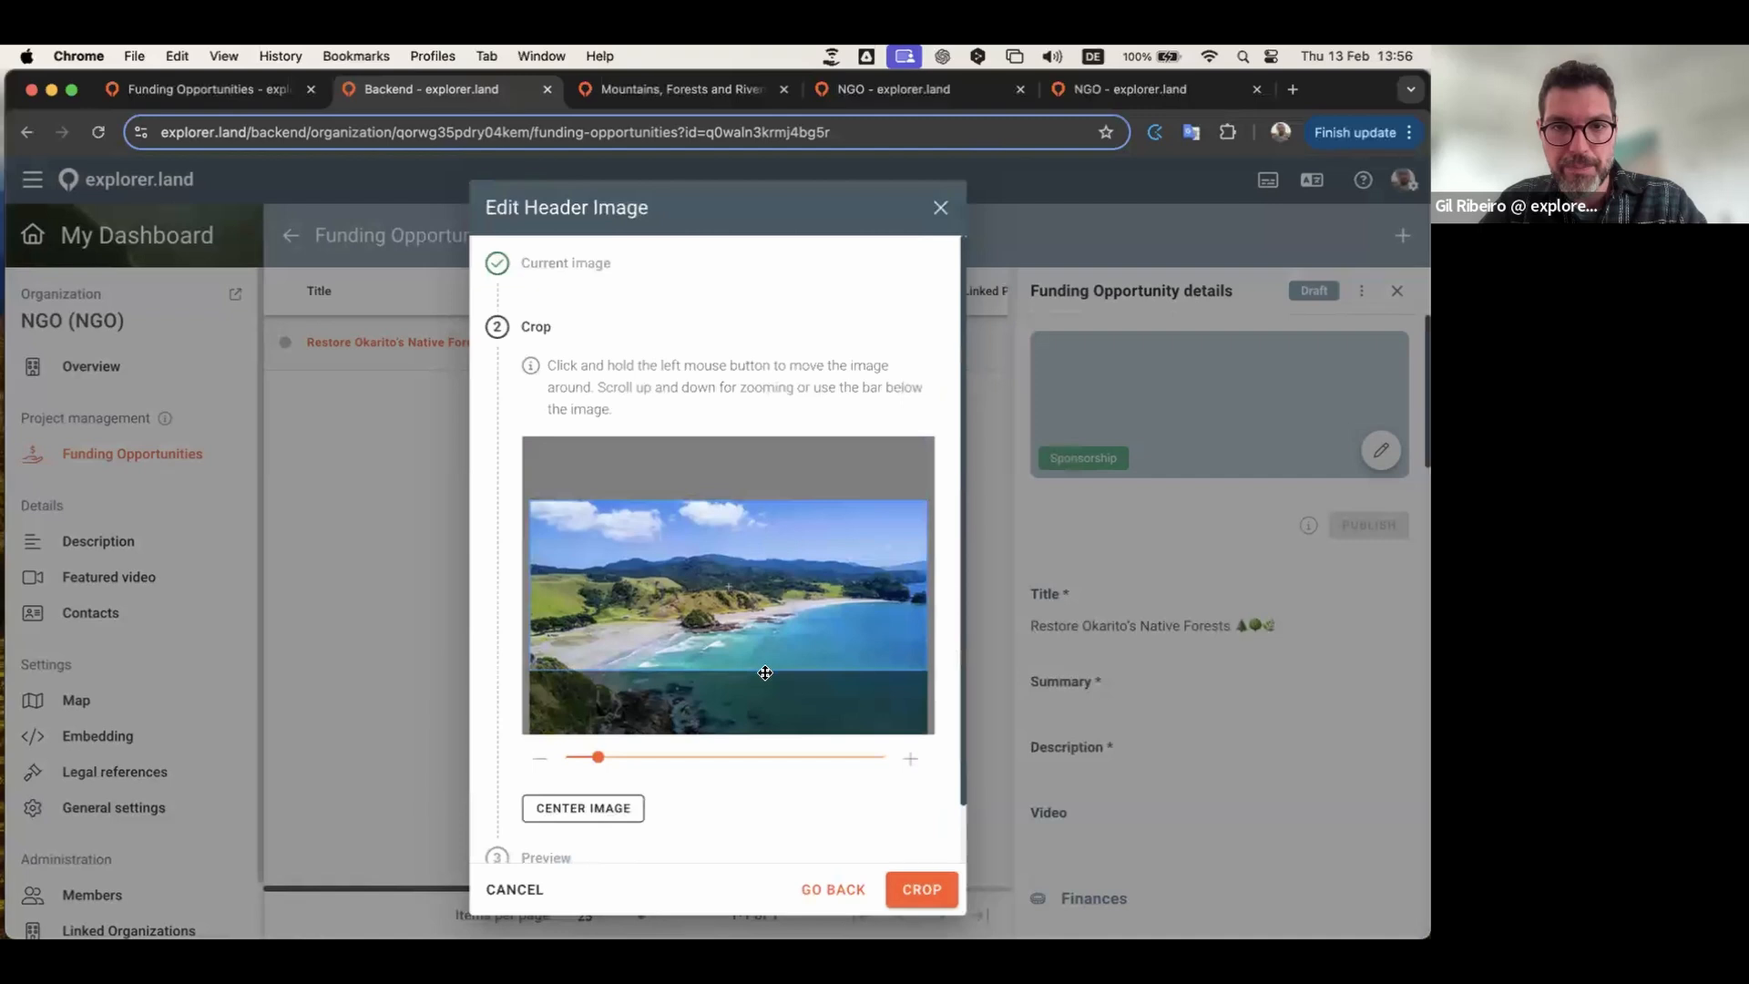
{"action": "left_click", "coordinate": [937, 900]}
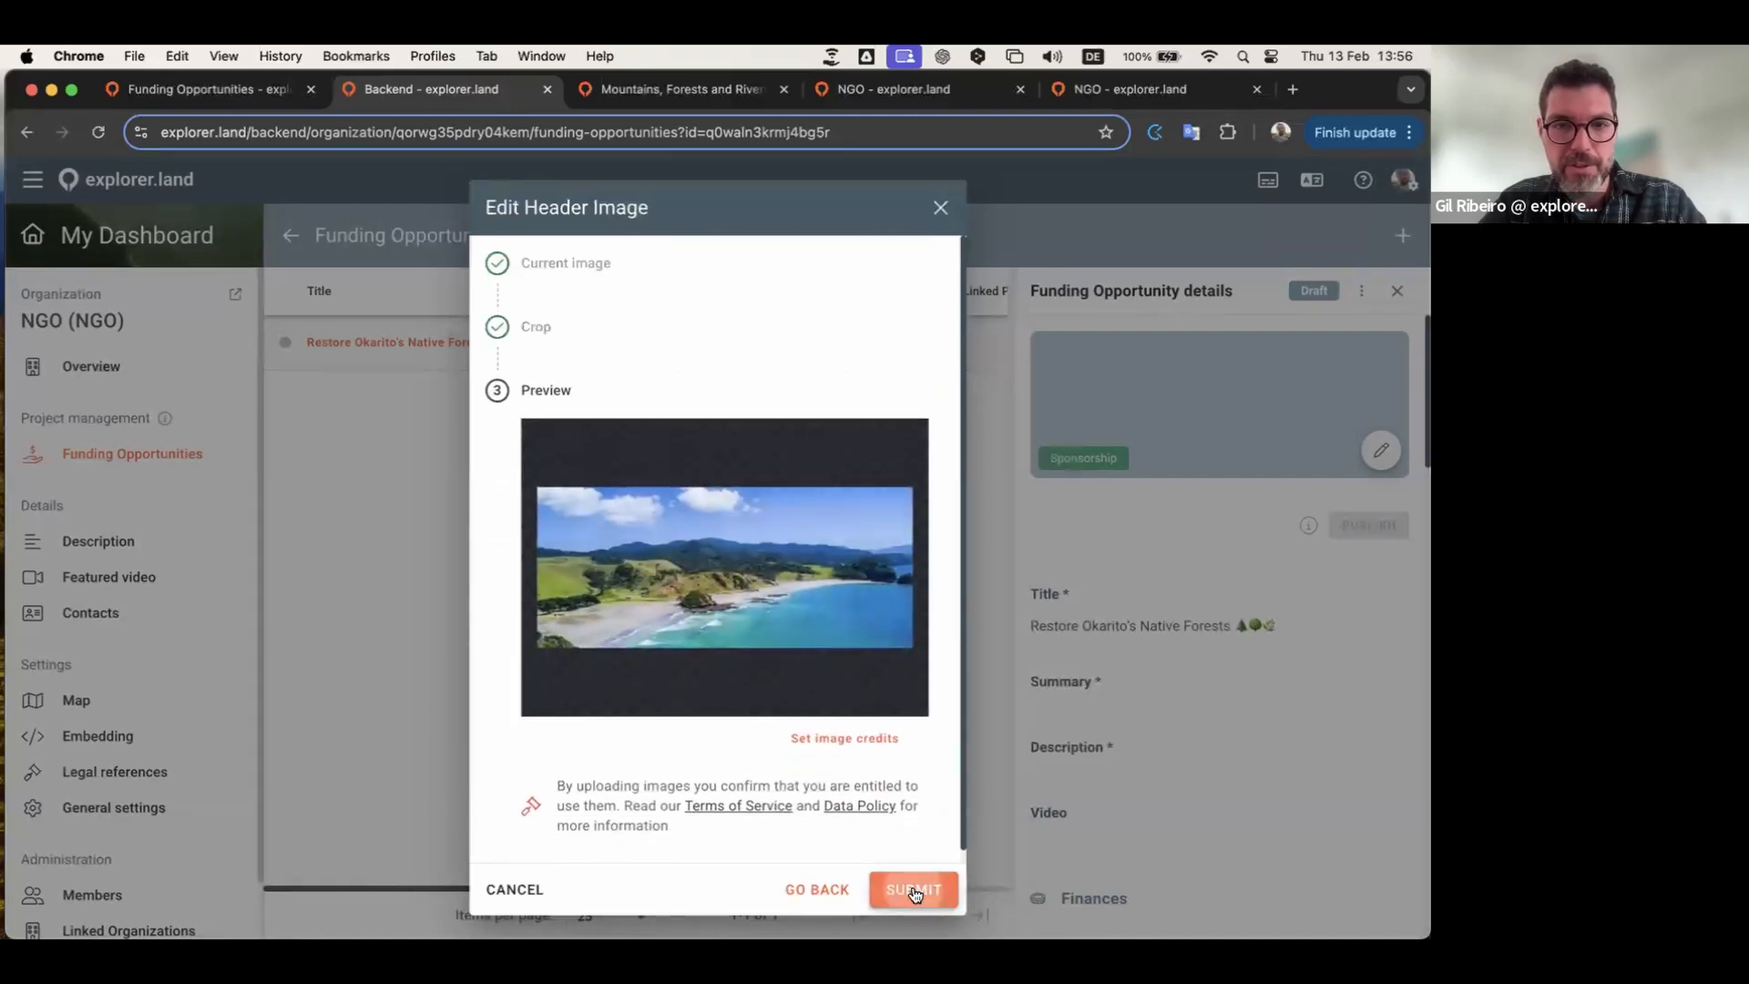
{"action": "left_click", "coordinate": [914, 890]}
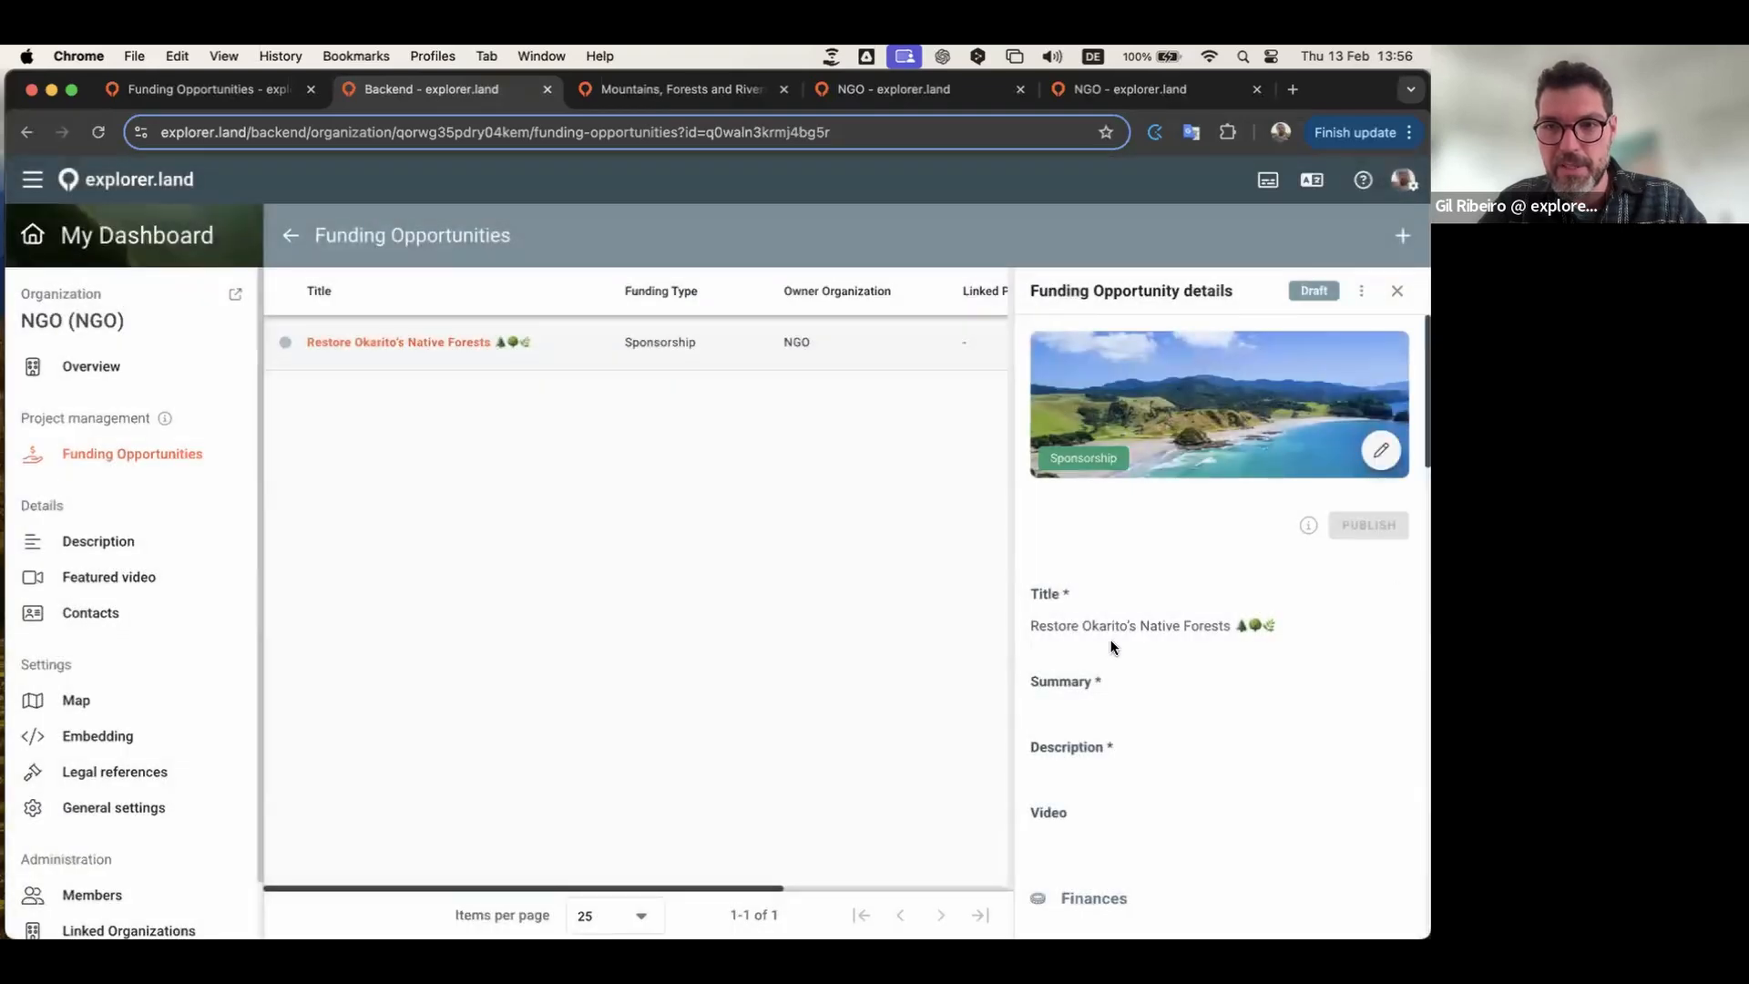
Step: Paste the prepared summary text into the Summary field and save it
{"action": "scroll", "coordinate": [1132, 725], "scroll_direction": "down", "scroll_amount": 3}
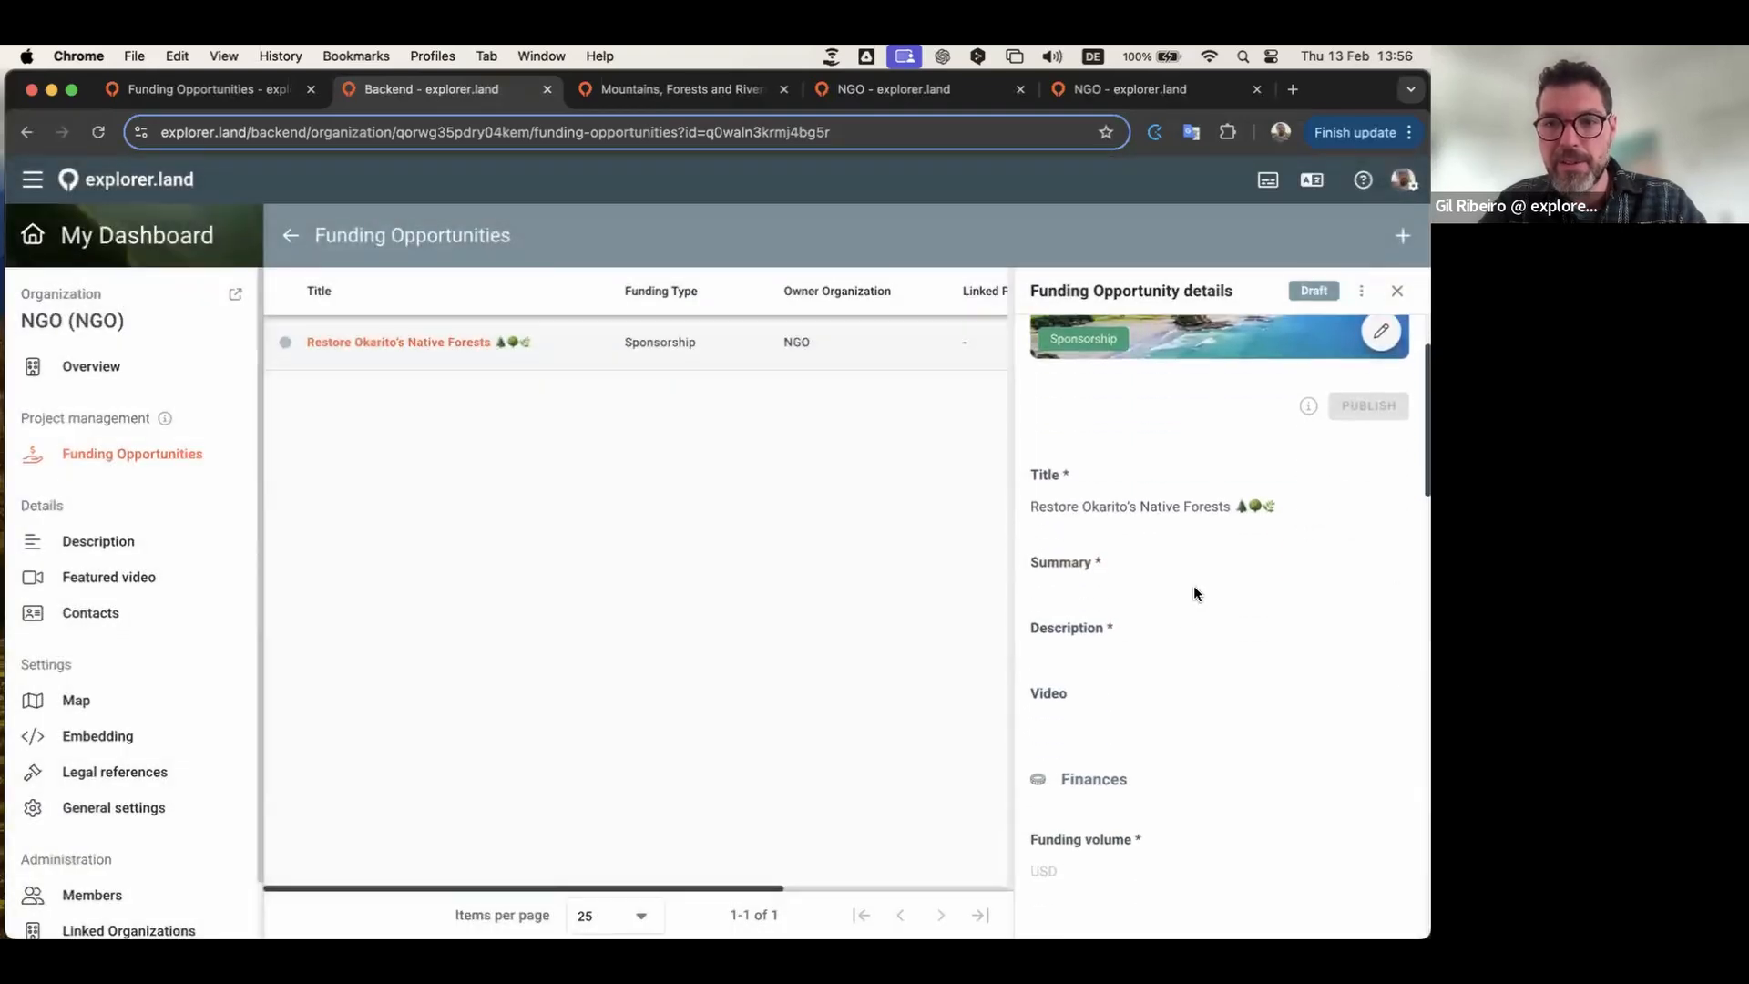
{"action": "left_click", "coordinate": [1183, 572]}
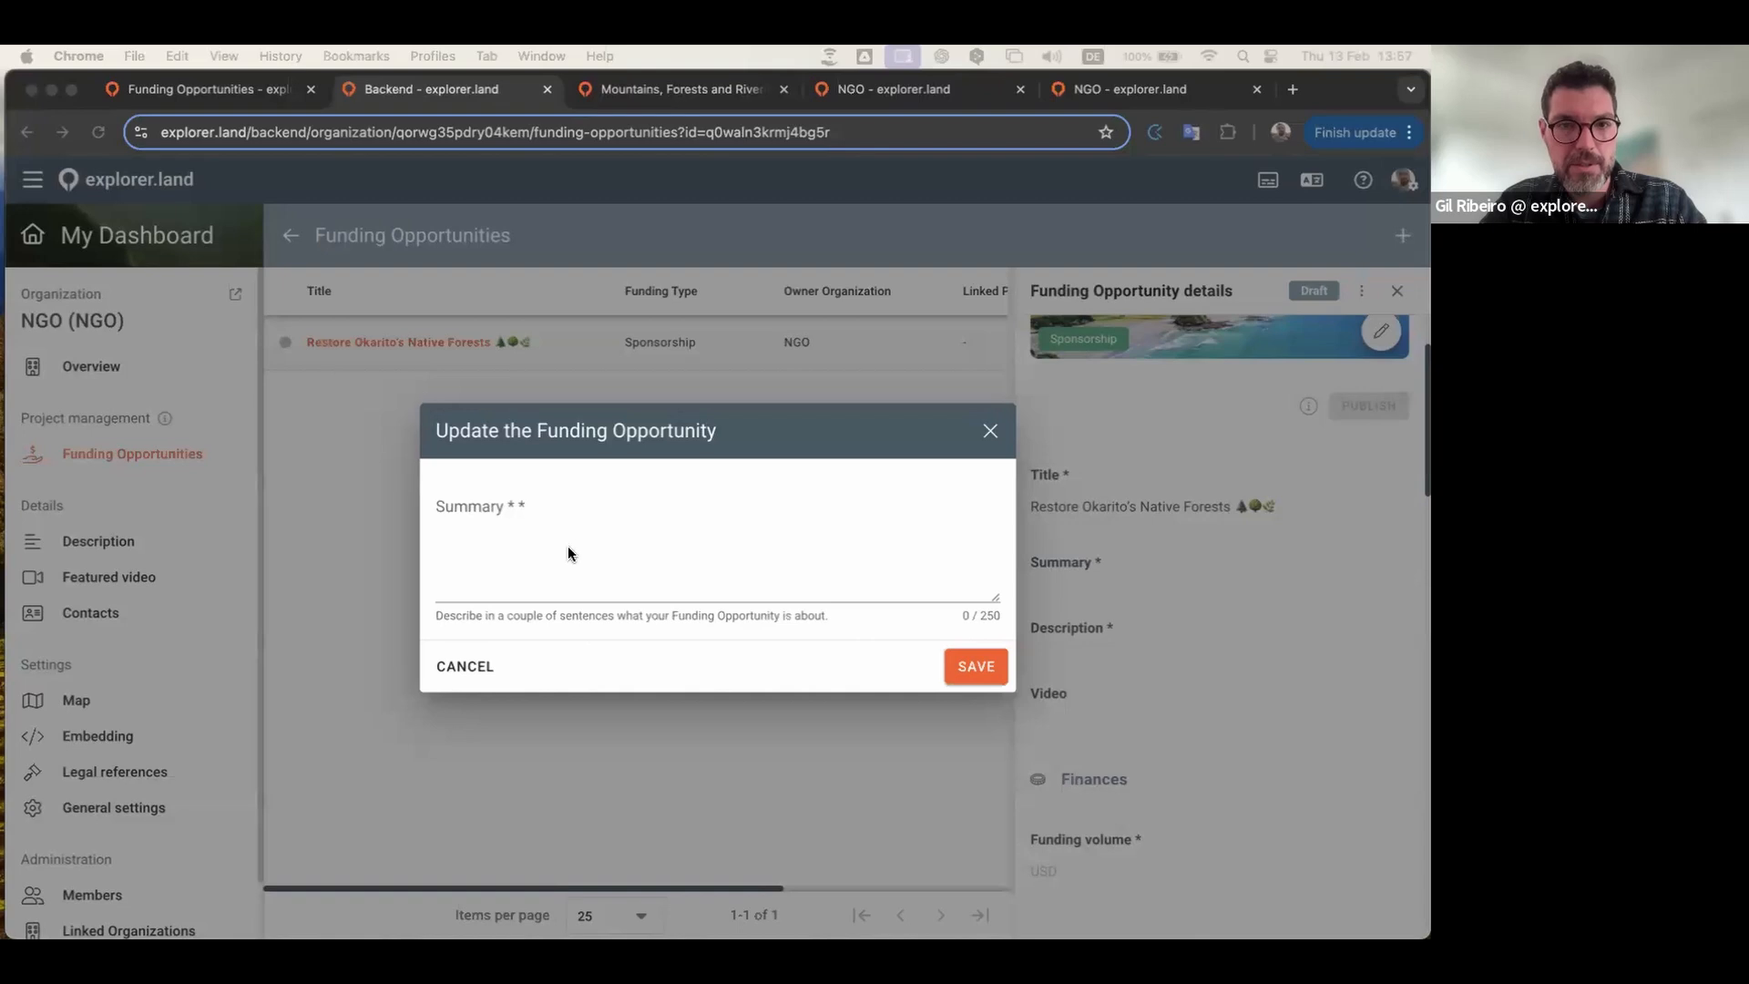
{"action": "left_click", "coordinate": [547, 562]}
{"action": "type", "text": "Fund the restoration of Okarito’s native forests by supporting a large-scale tree planting initiative. Your contribution will help plant native trees, restore biodiversity, and protect the habitat of endangered species like the kōtuku."}
{"action": "left_click", "coordinate": [975, 666]}
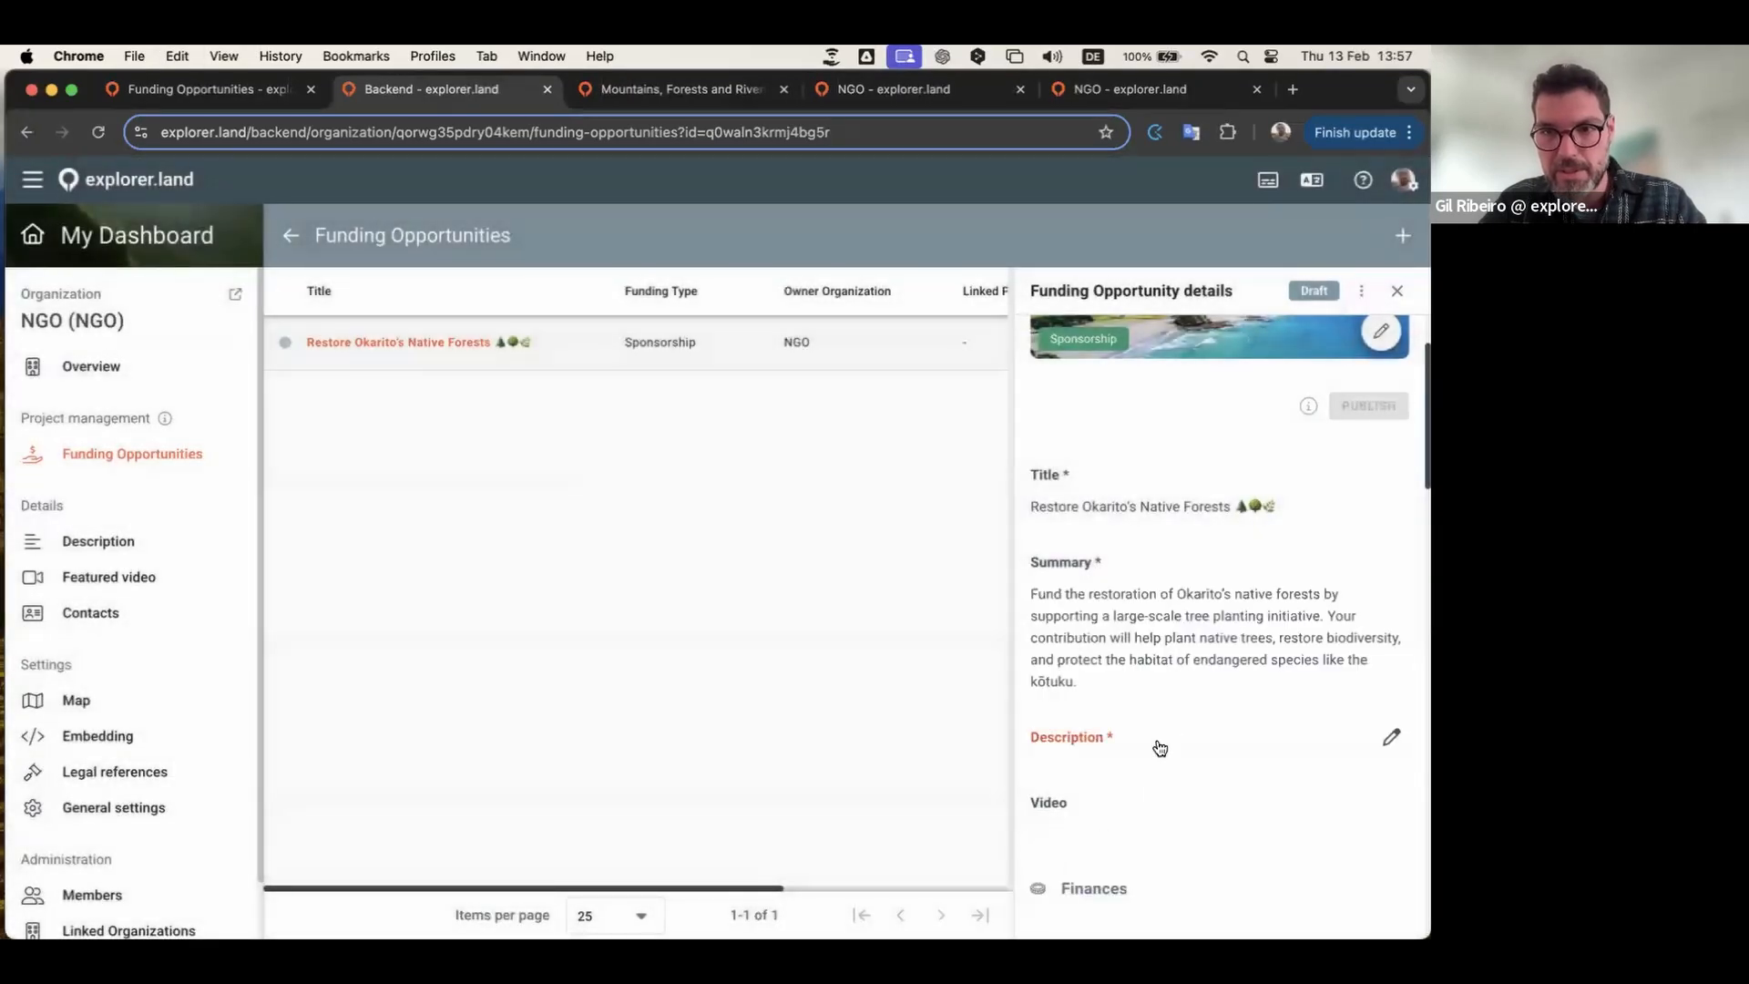
Step: Paste the description text, add a blank line before its closing sentence, and save
{"action": "left_click", "coordinate": [1159, 747]}
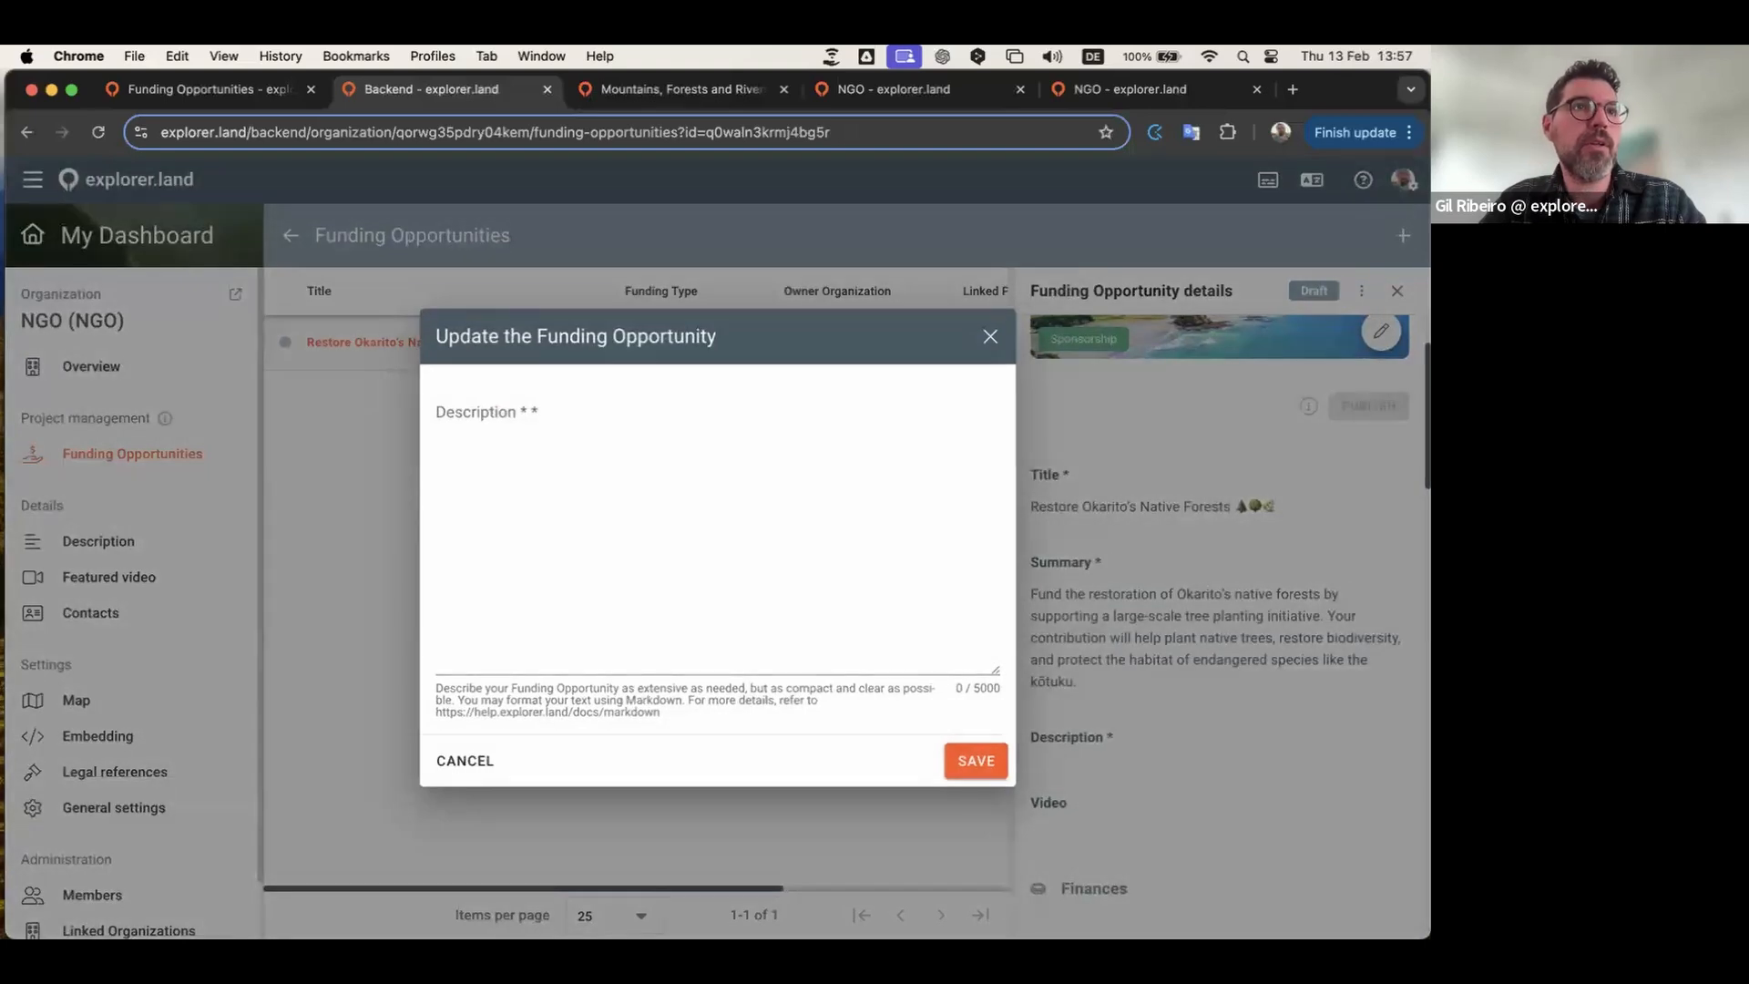
{"action": "key", "text": "super+Tab"}
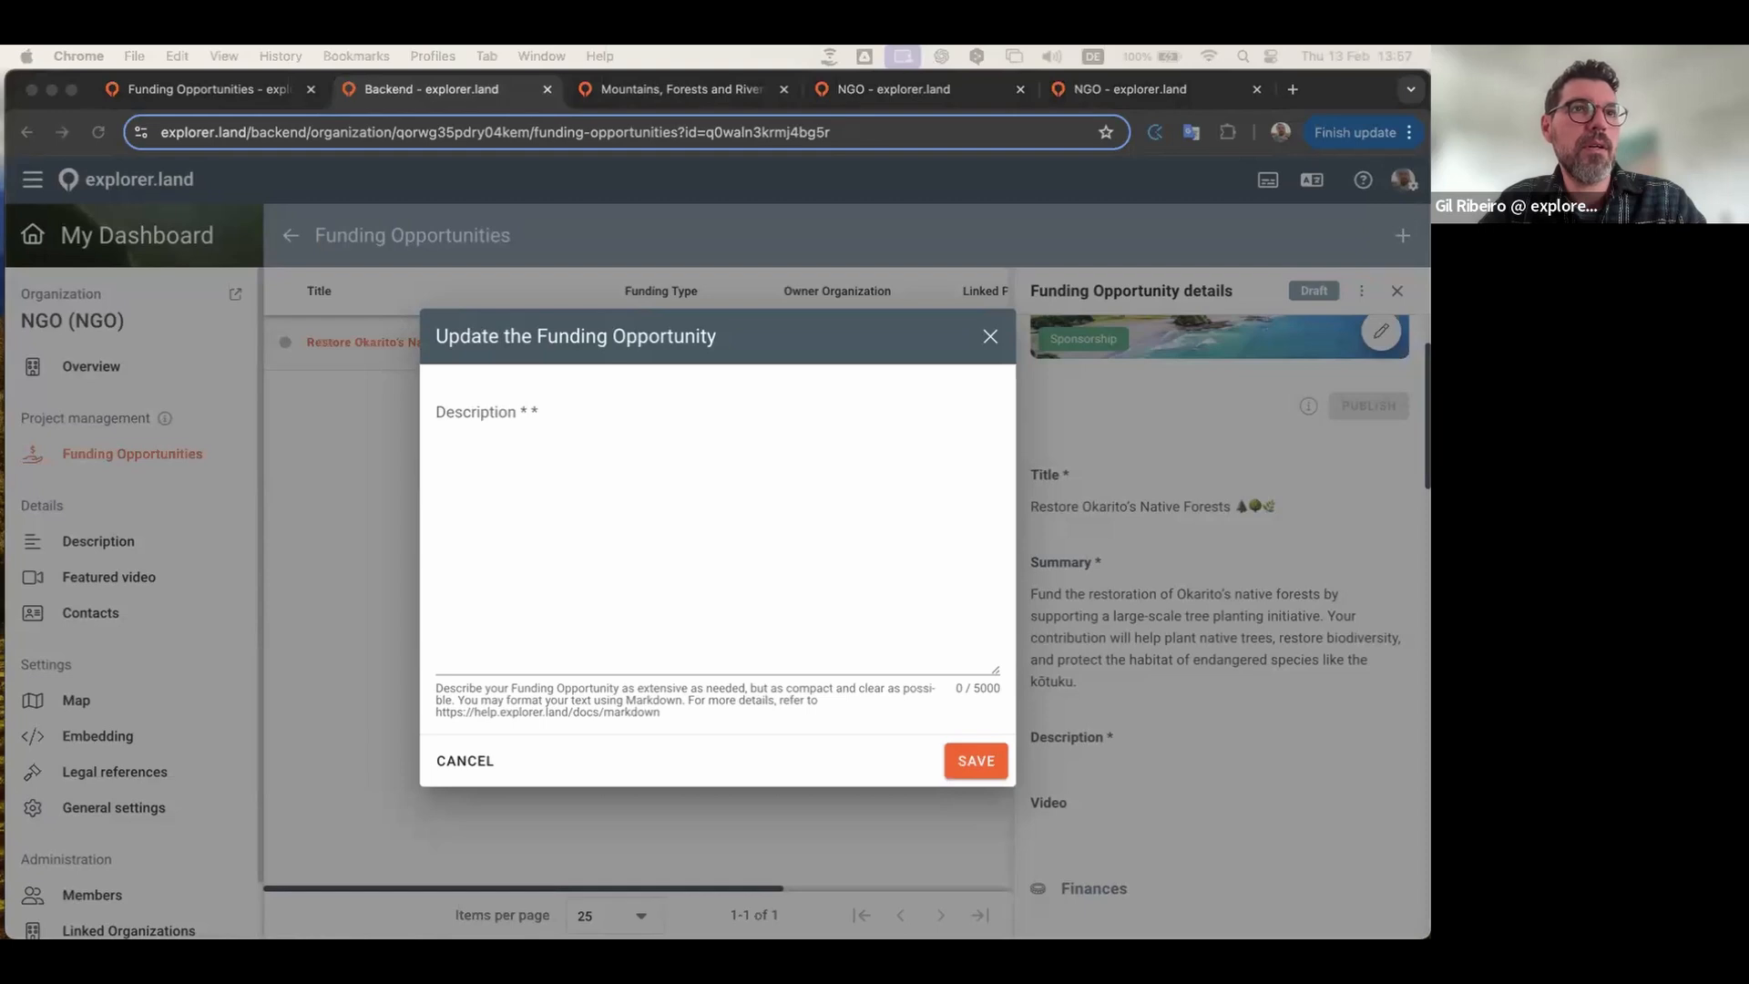
{"action": "left_click", "coordinate": [545, 501]}
{"action": "key", "text": "super+v"}
{"action": "scroll", "coordinate": [652, 532], "scroll_direction": "up", "scroll_amount": 2}
{"action": "scroll", "coordinate": [642, 532], "scroll_direction": "down", "scroll_amount": 3}
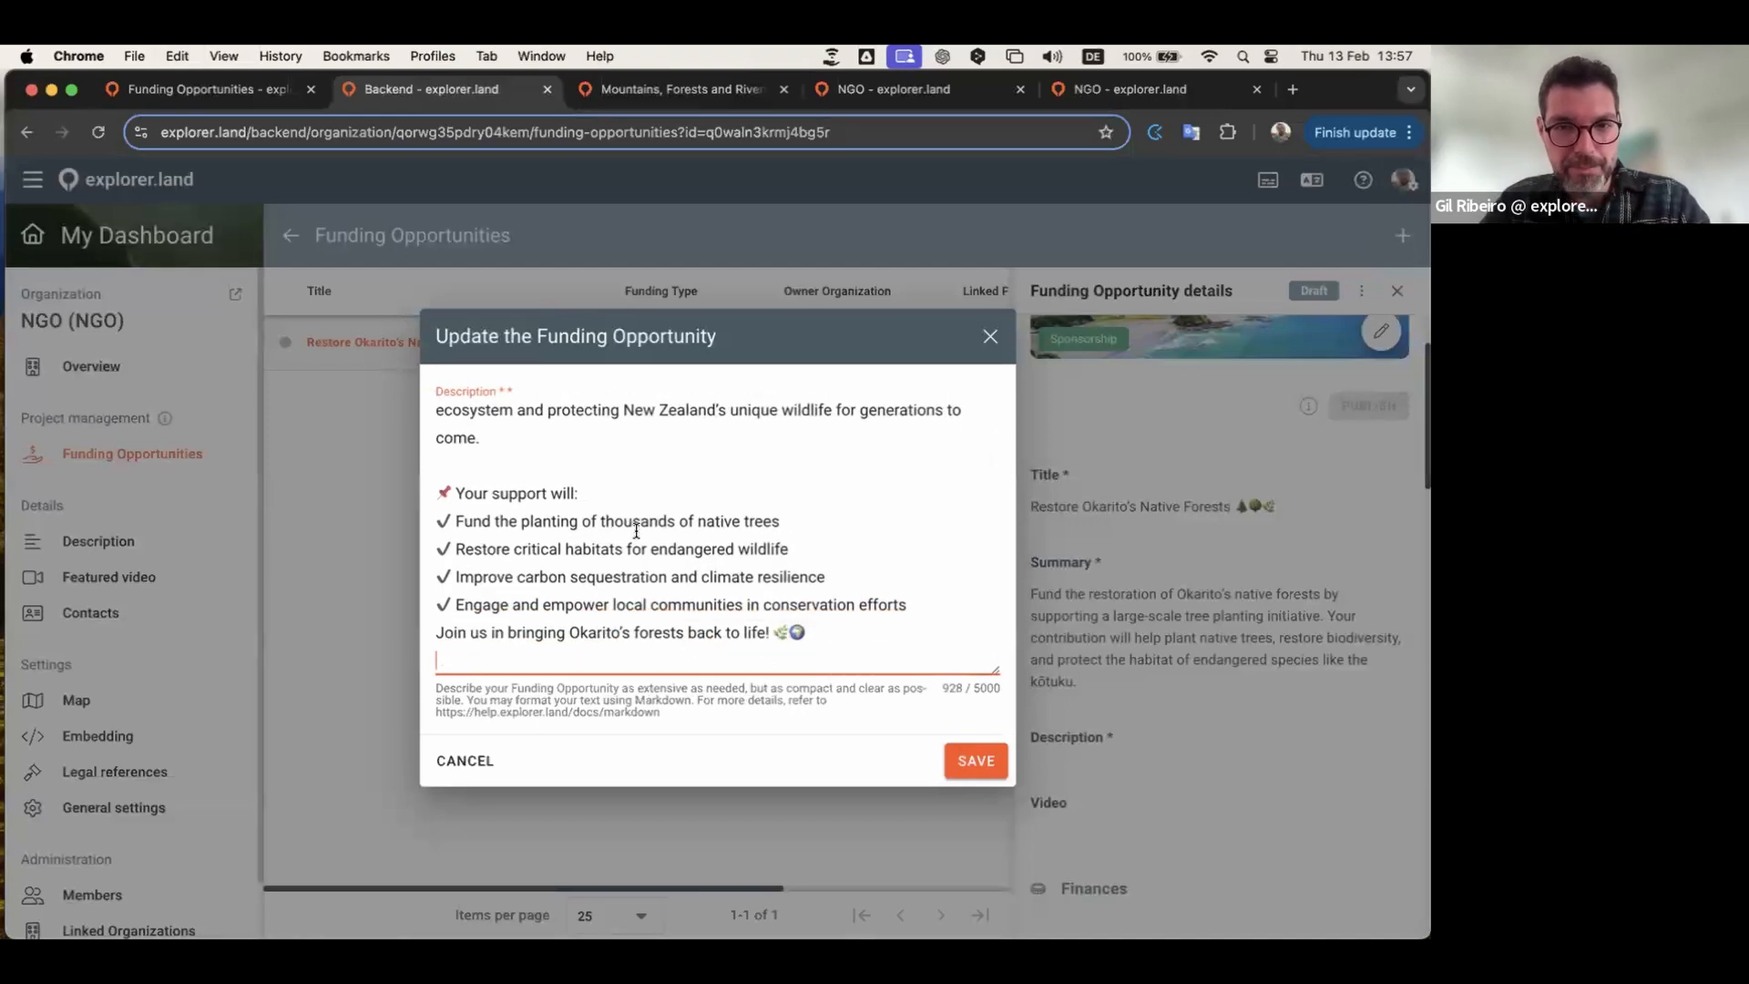
{"action": "left_click", "coordinate": [910, 603]}
{"action": "key", "text": "Return"}
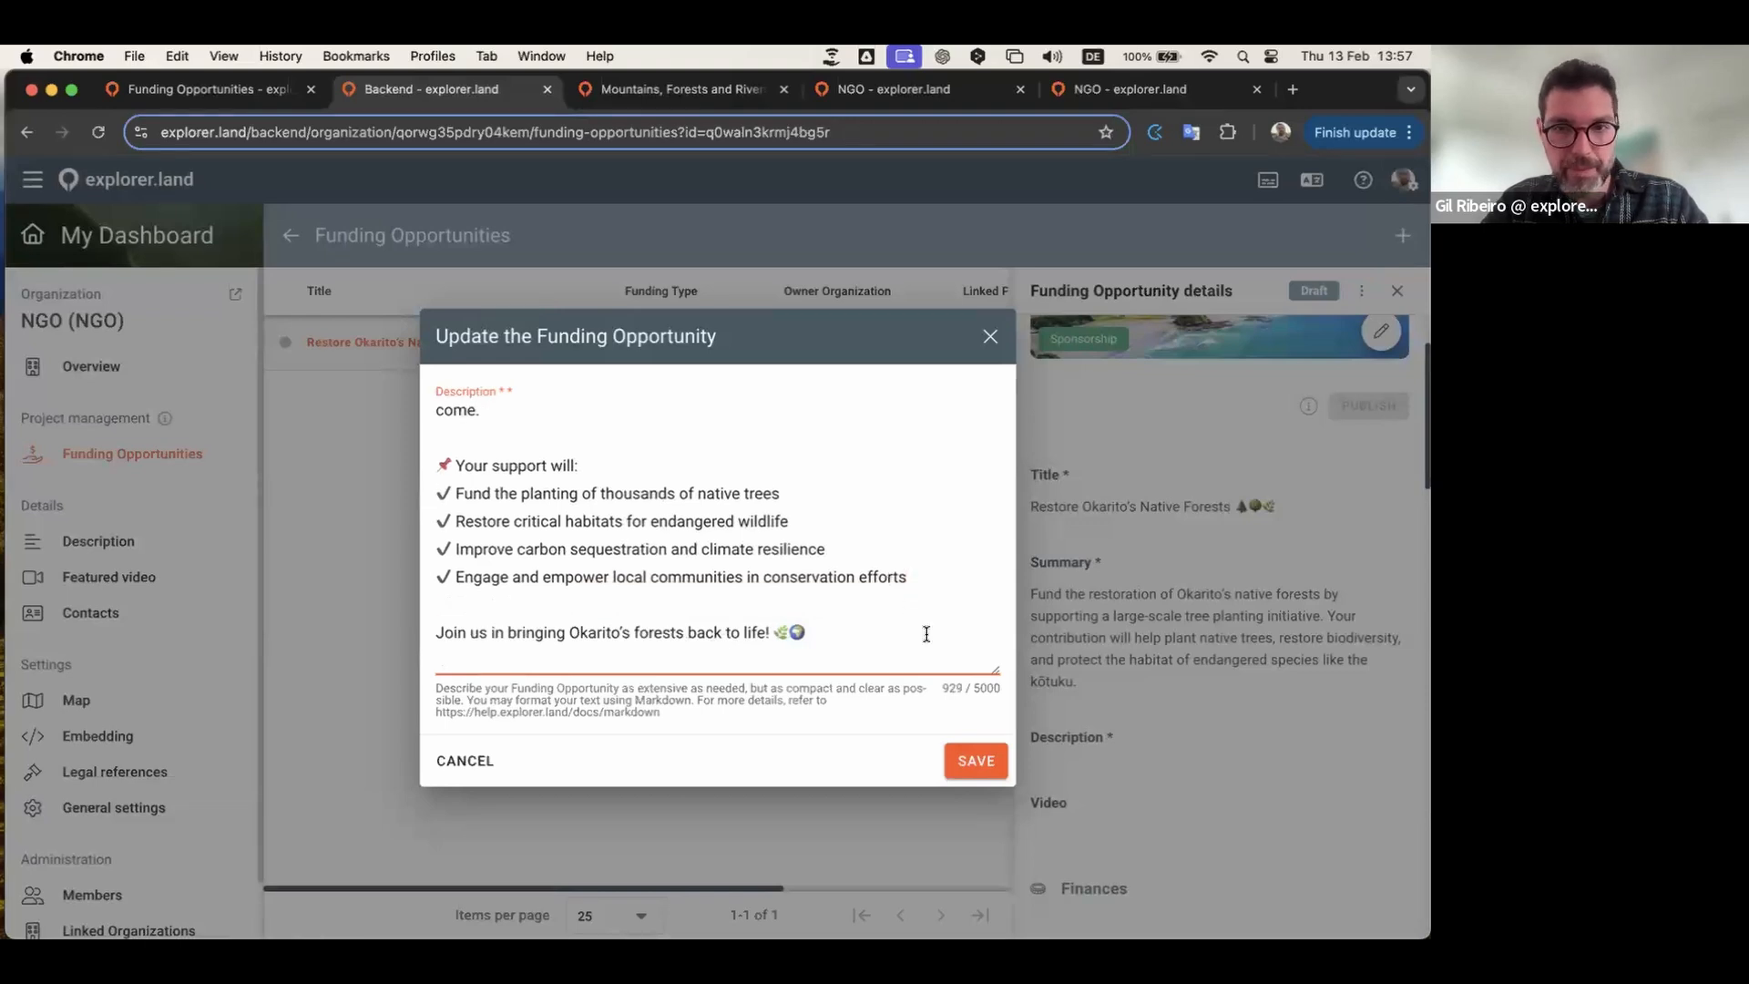
{"action": "left_click", "coordinate": [984, 764]}
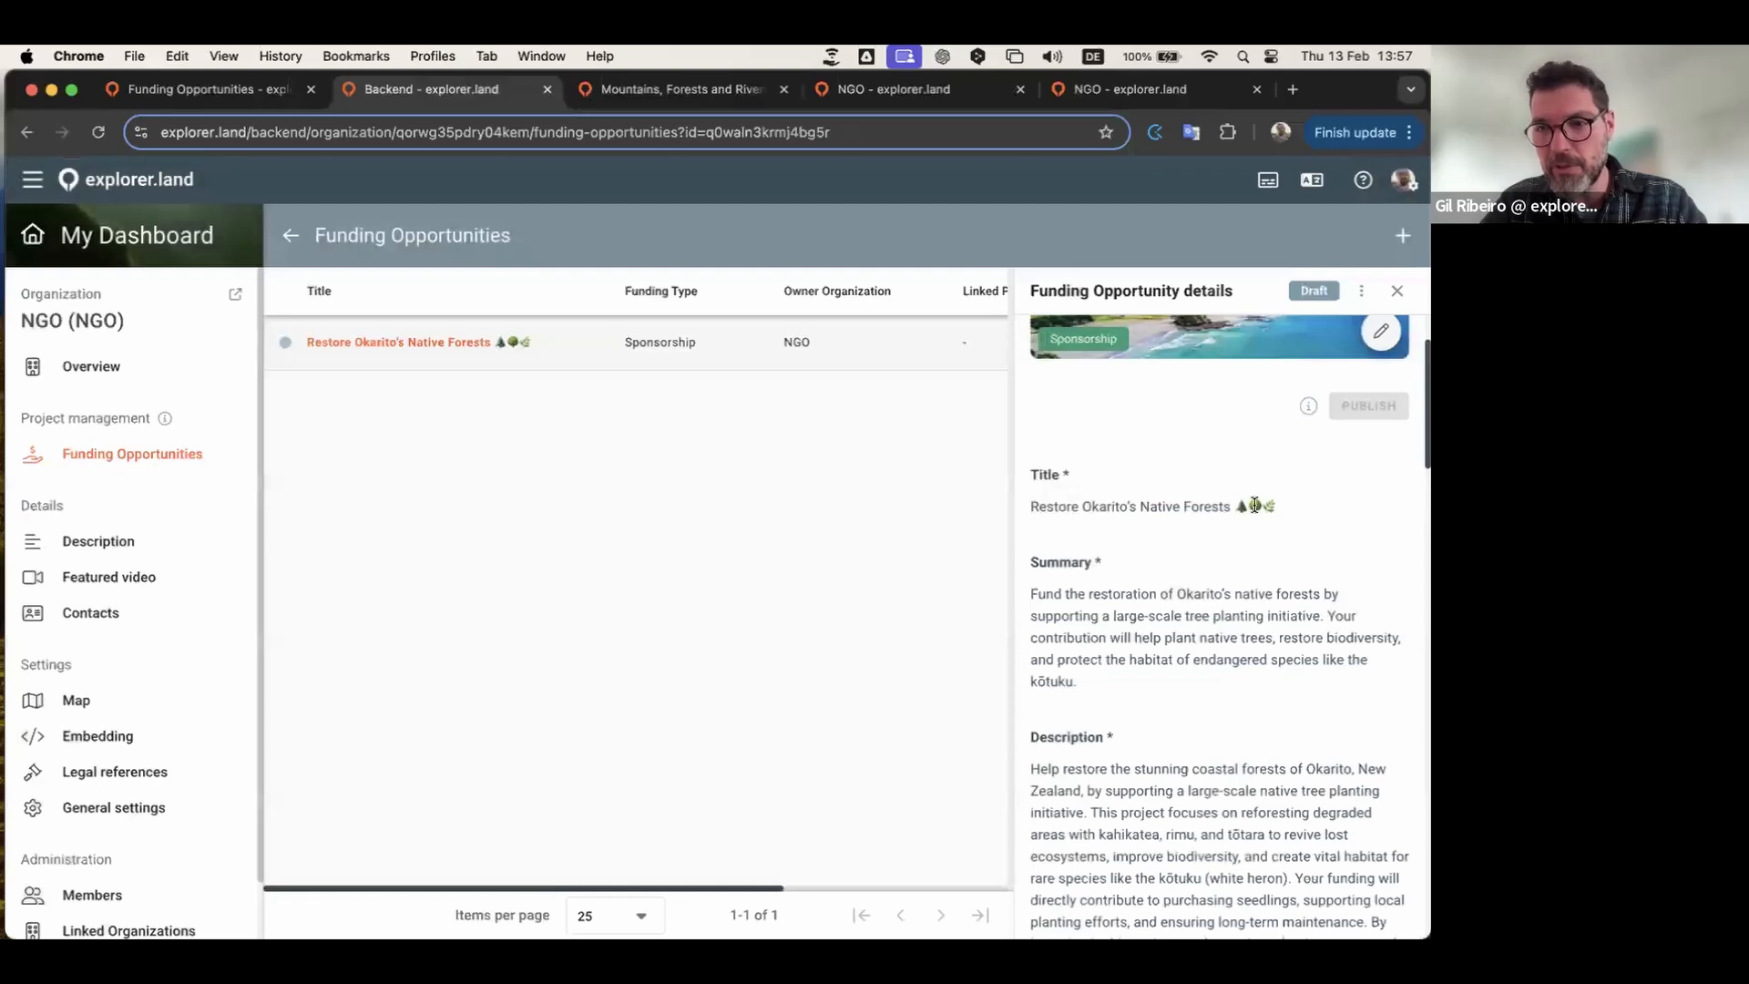
{"action": "scroll", "coordinate": [1136, 613], "scroll_direction": "down", "scroll_amount": 8}
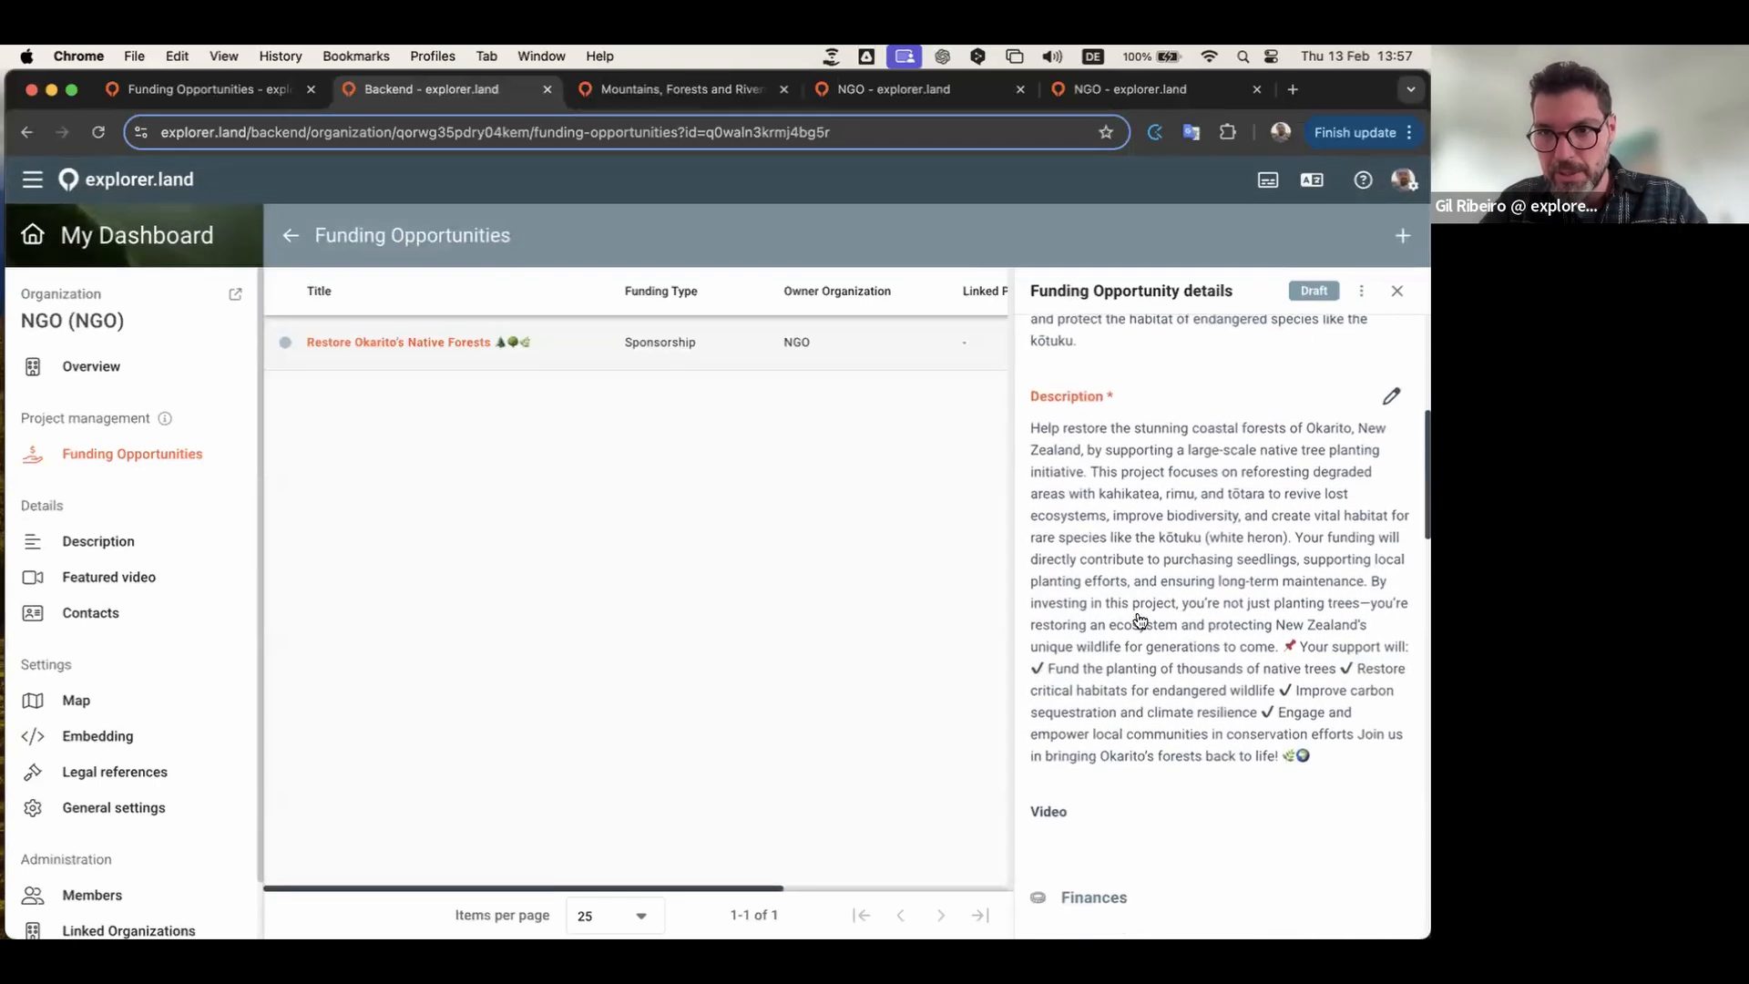
{"action": "scroll", "coordinate": [1136, 614], "scroll_direction": "down", "scroll_amount": 3}
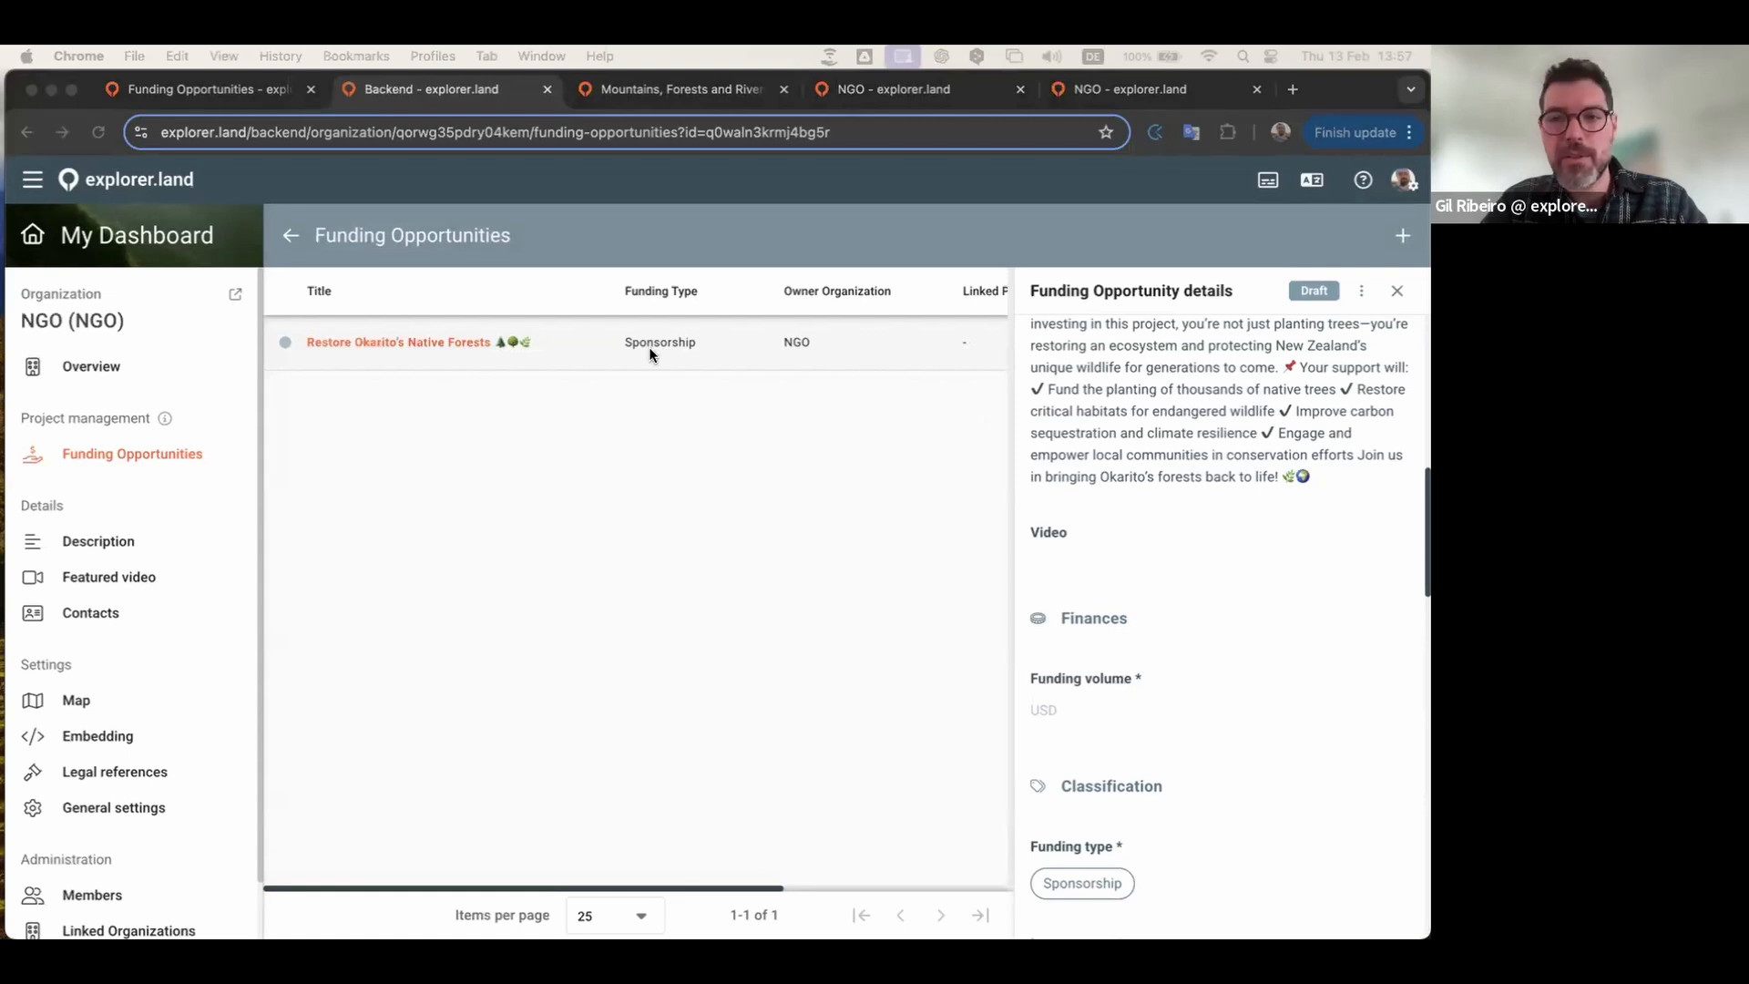
Step: Paste the YouTube tree-planting video link into the Video field and save it
{"action": "left_click", "coordinate": [1070, 537]}
{"action": "left_click", "coordinate": [835, 547]}
{"action": "type", "text": "https://youtu.be/4Wv7cnNfg3U"}
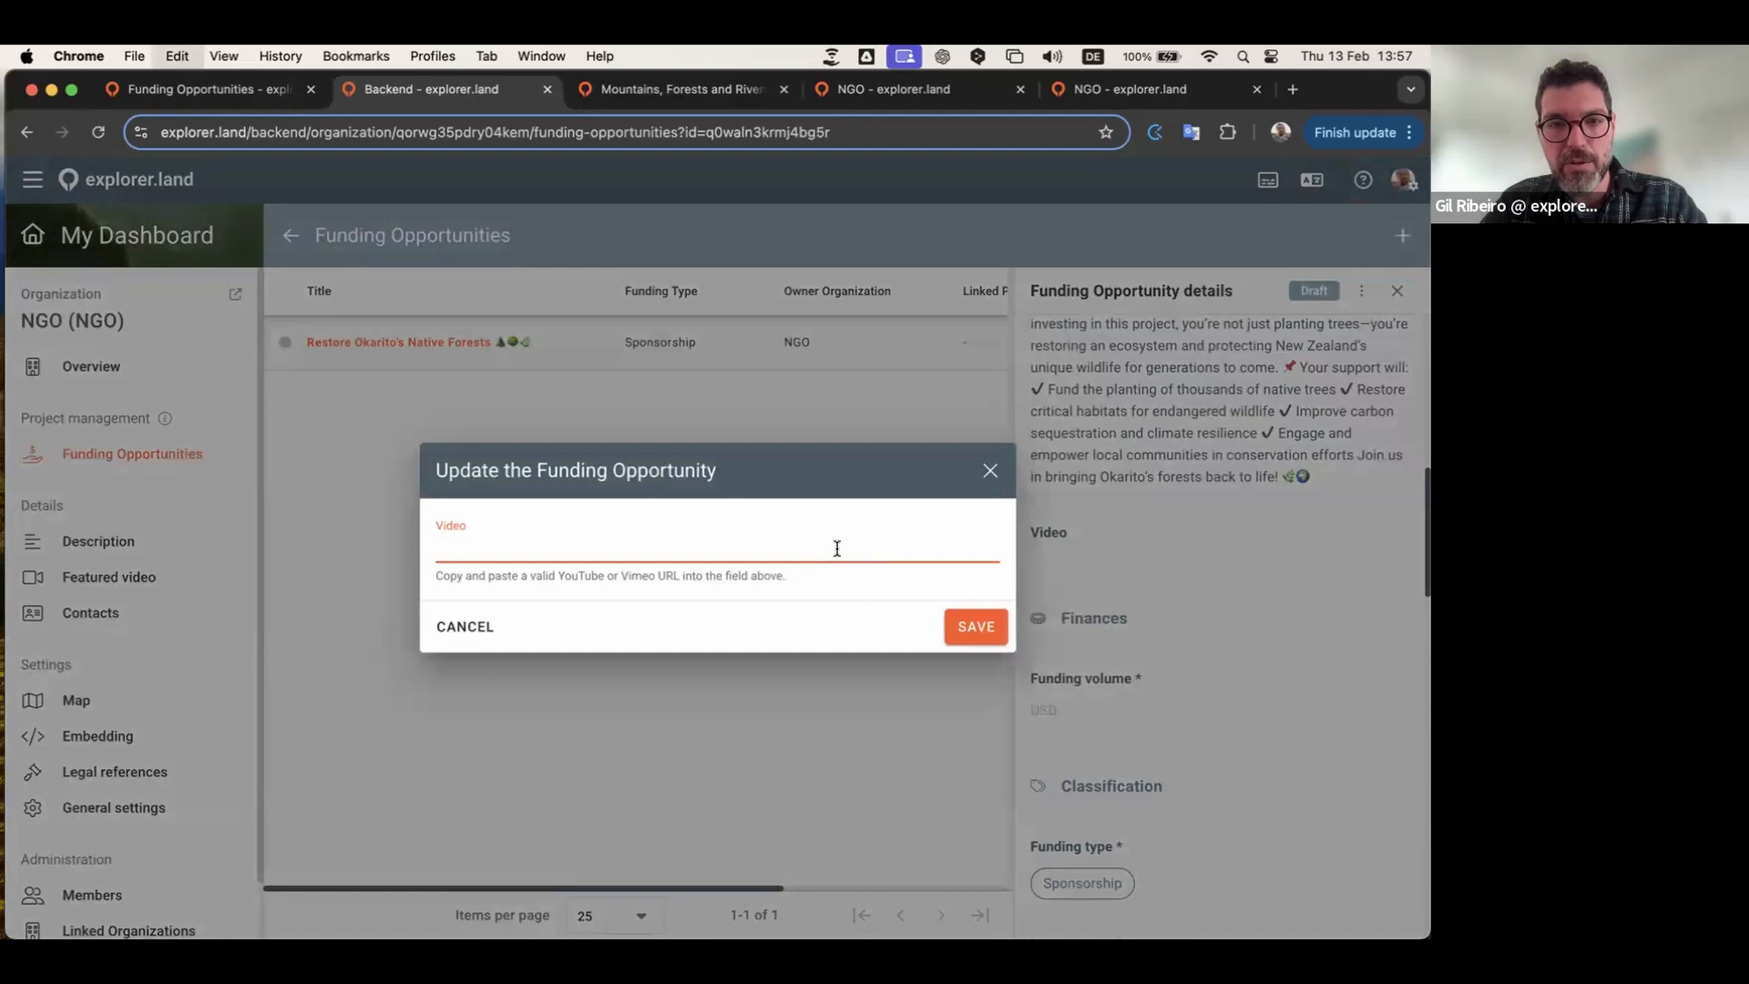
{"action": "left_click", "coordinate": [971, 628]}
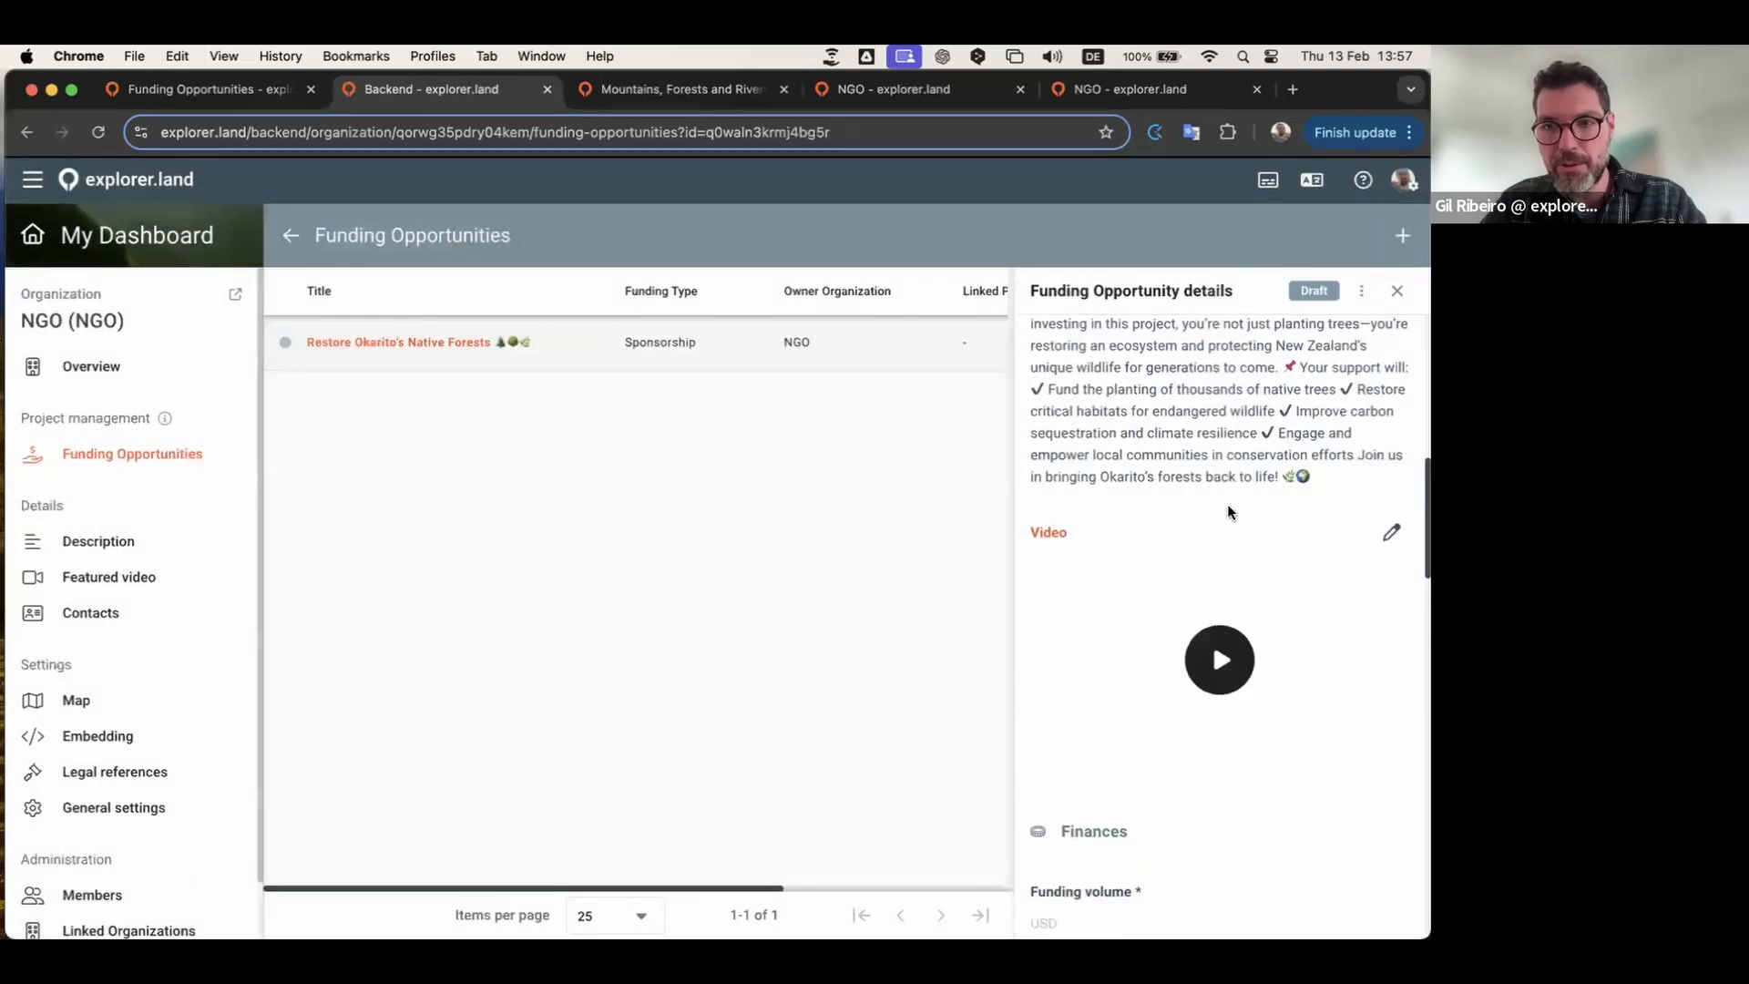
{"action": "scroll", "coordinate": [1125, 628], "scroll_direction": "down", "scroll_amount": 4}
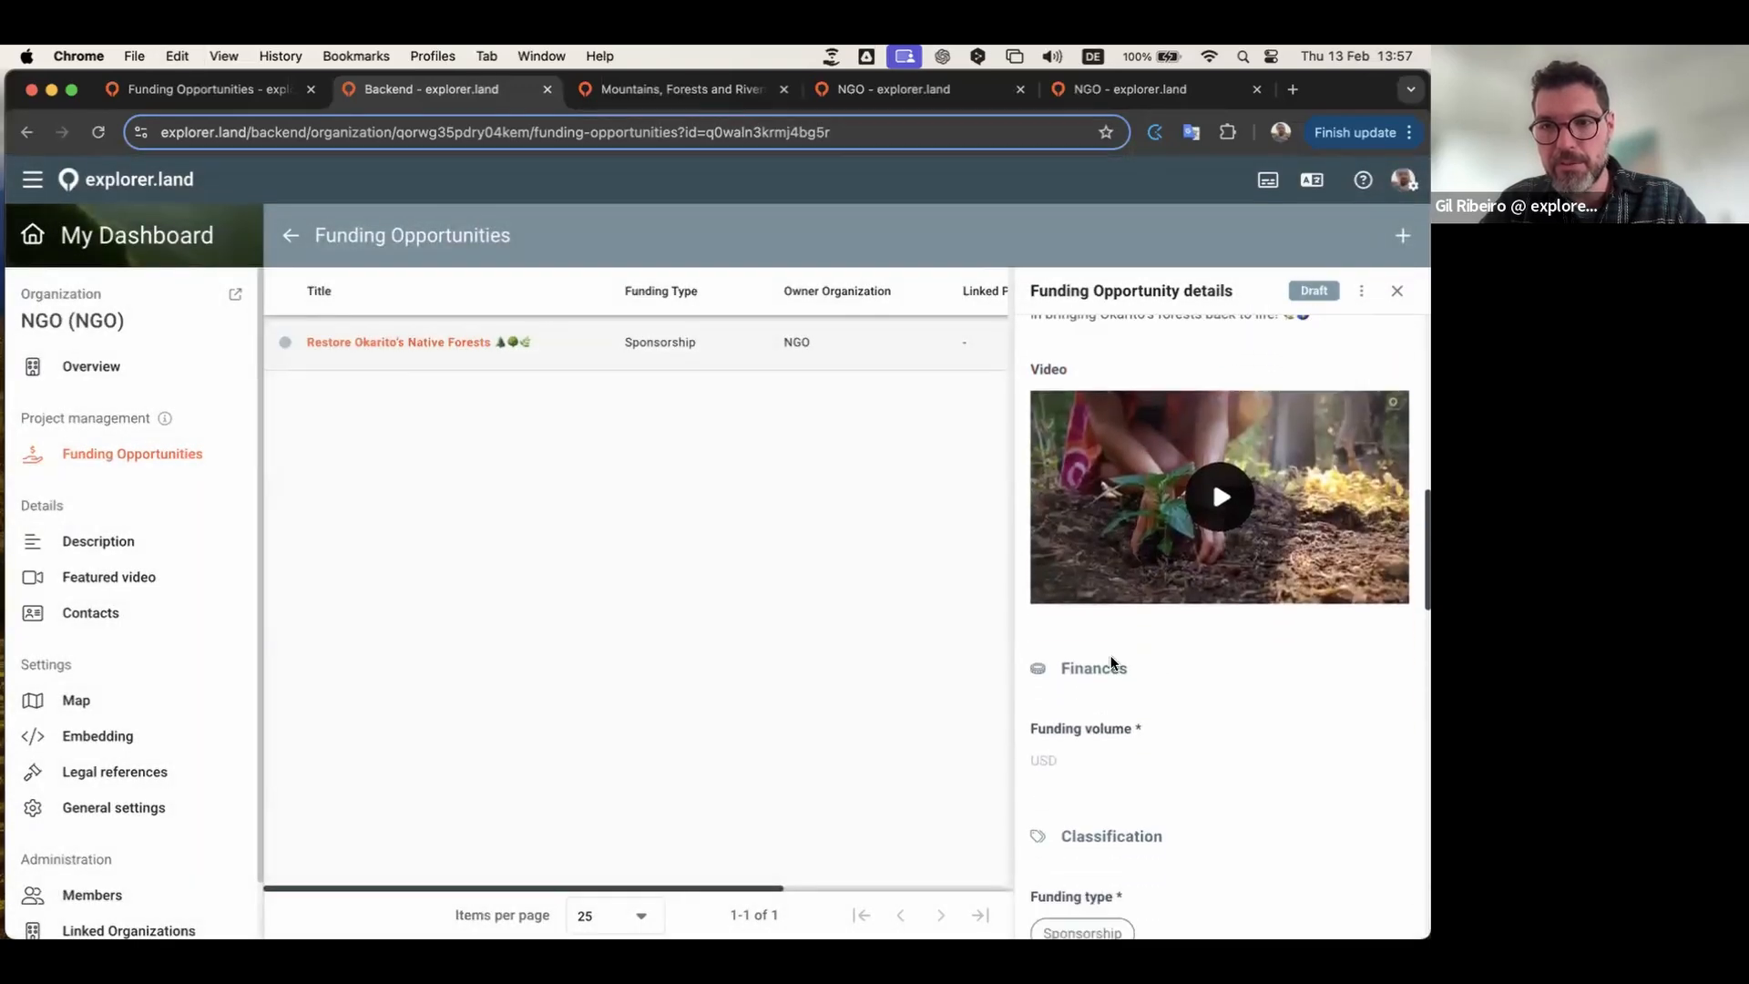
{"action": "scroll", "coordinate": [1171, 656], "scroll_direction": "down", "scroll_amount": 2}
{"action": "scroll", "coordinate": [1173, 655], "scroll_direction": "down", "scroll_amount": 1}
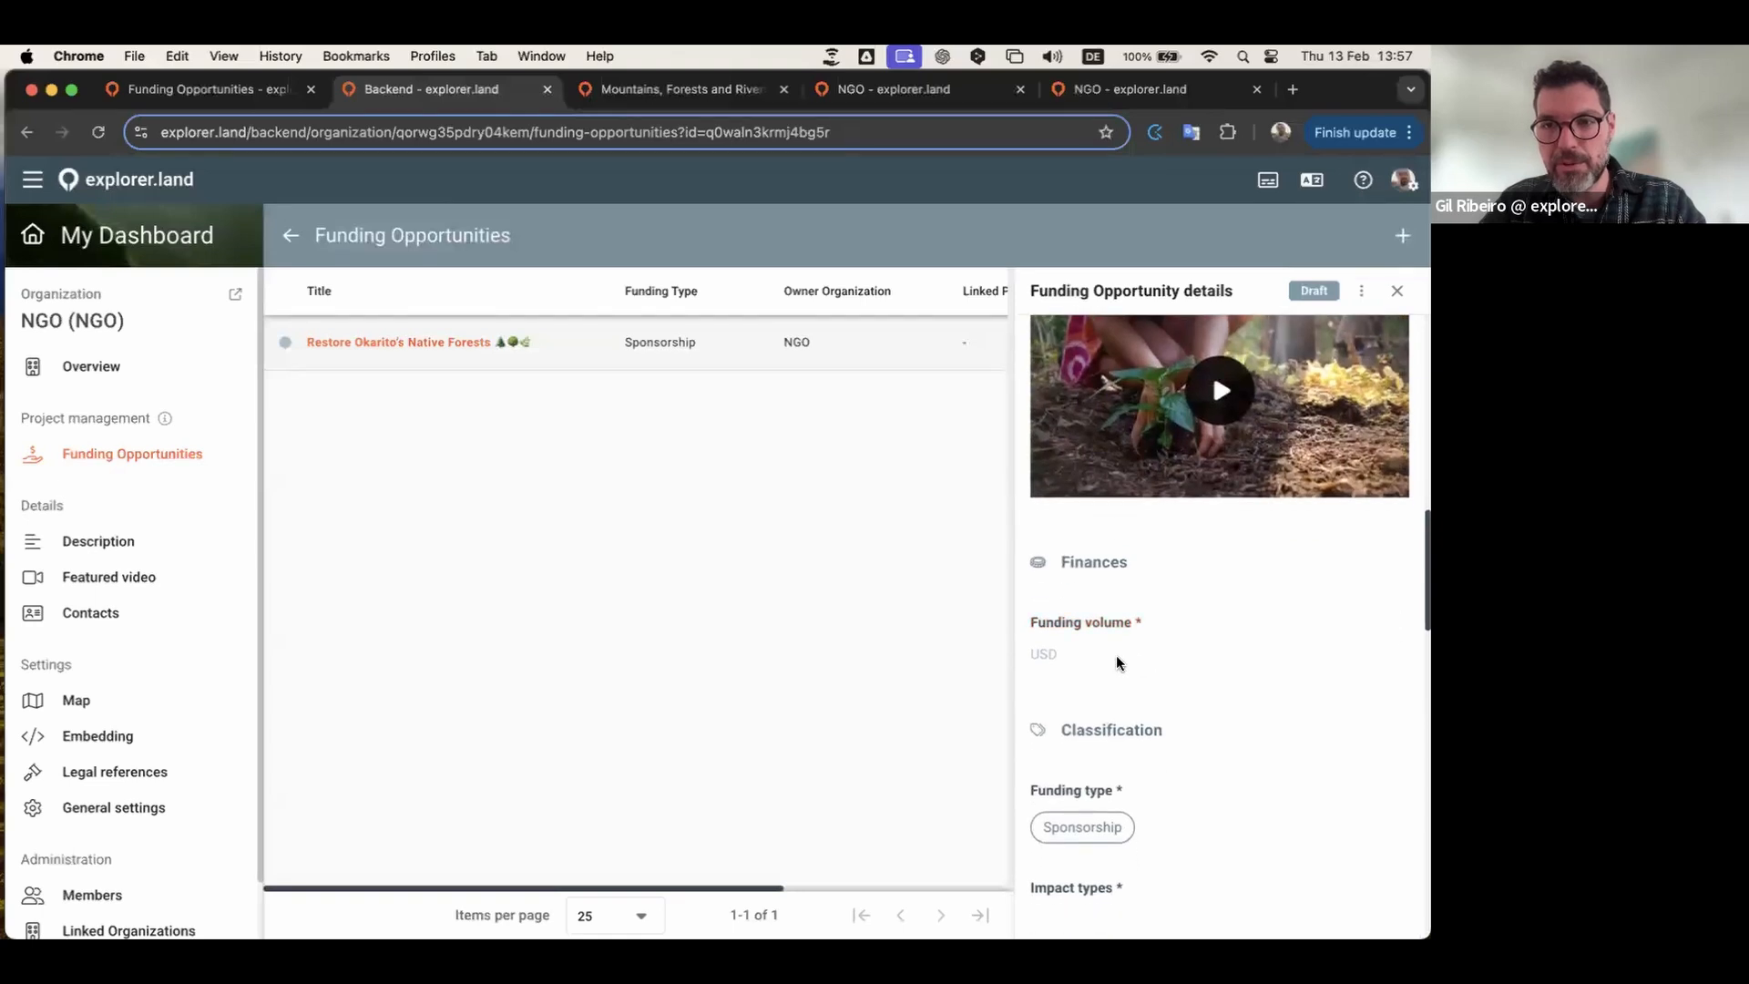
Step: Enter 50000, switch to a funding interval with a 100000 maximum, and save
{"action": "left_click", "coordinate": [1160, 625]}
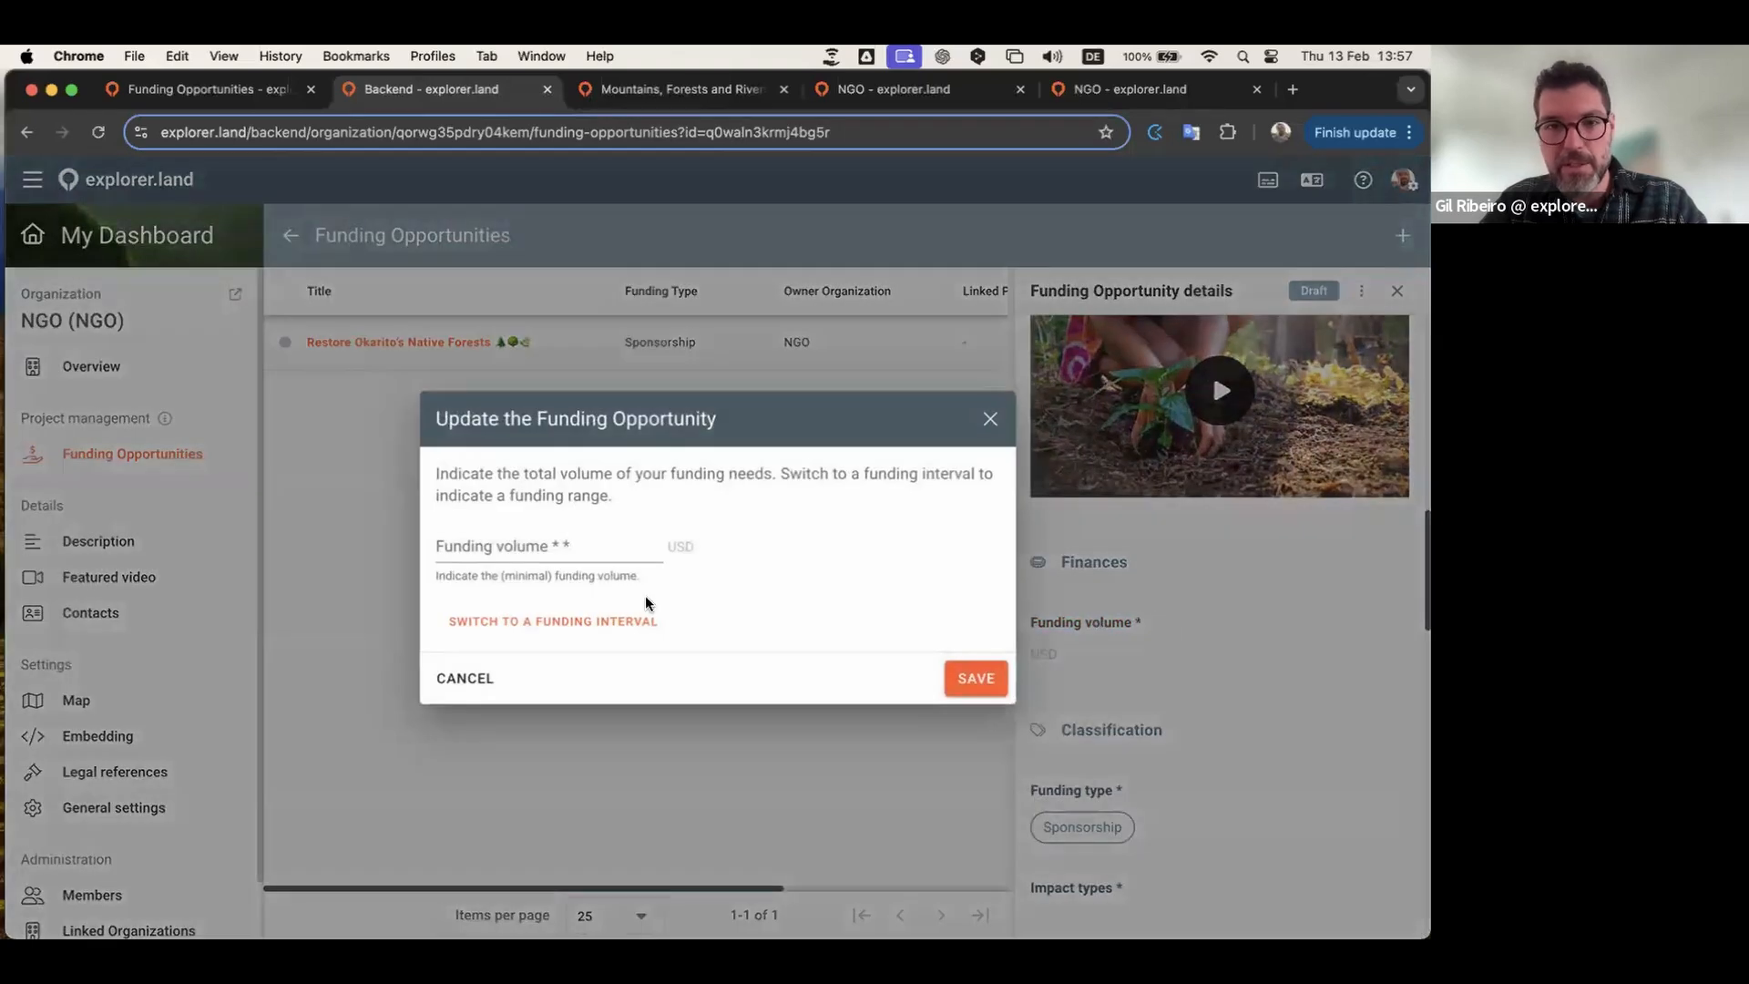
{"action": "left_click", "coordinate": [569, 544]}
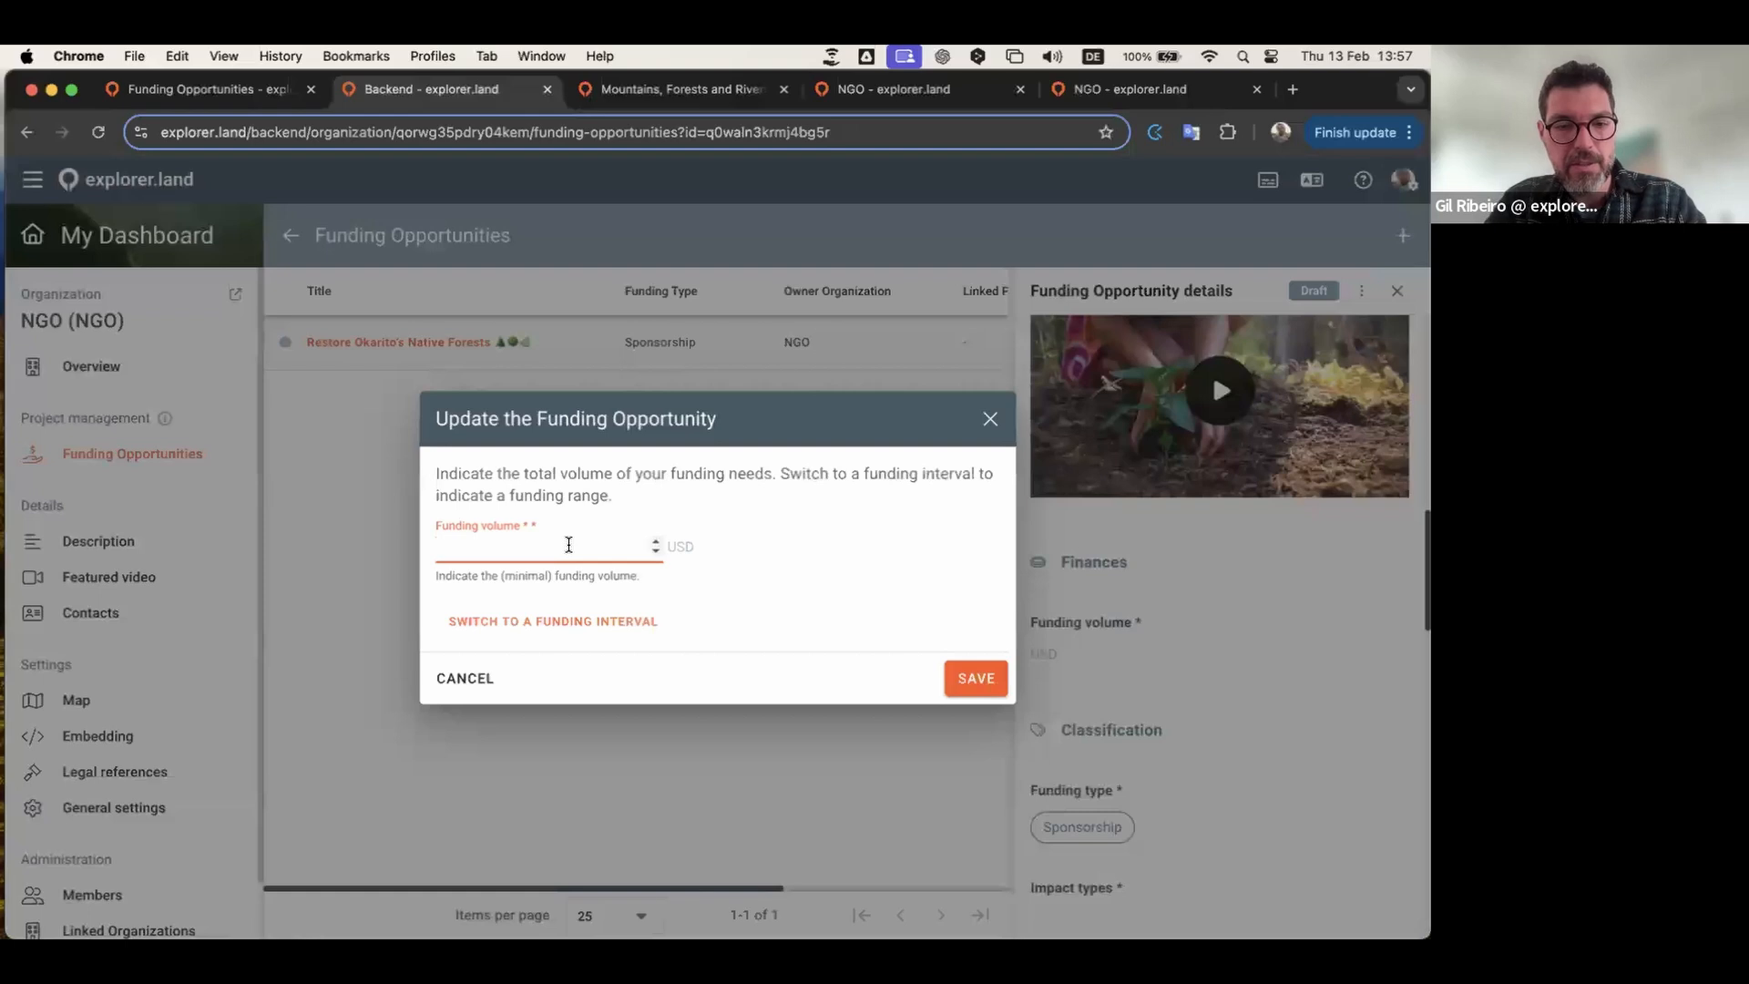
{"action": "type", "text": "50000"}
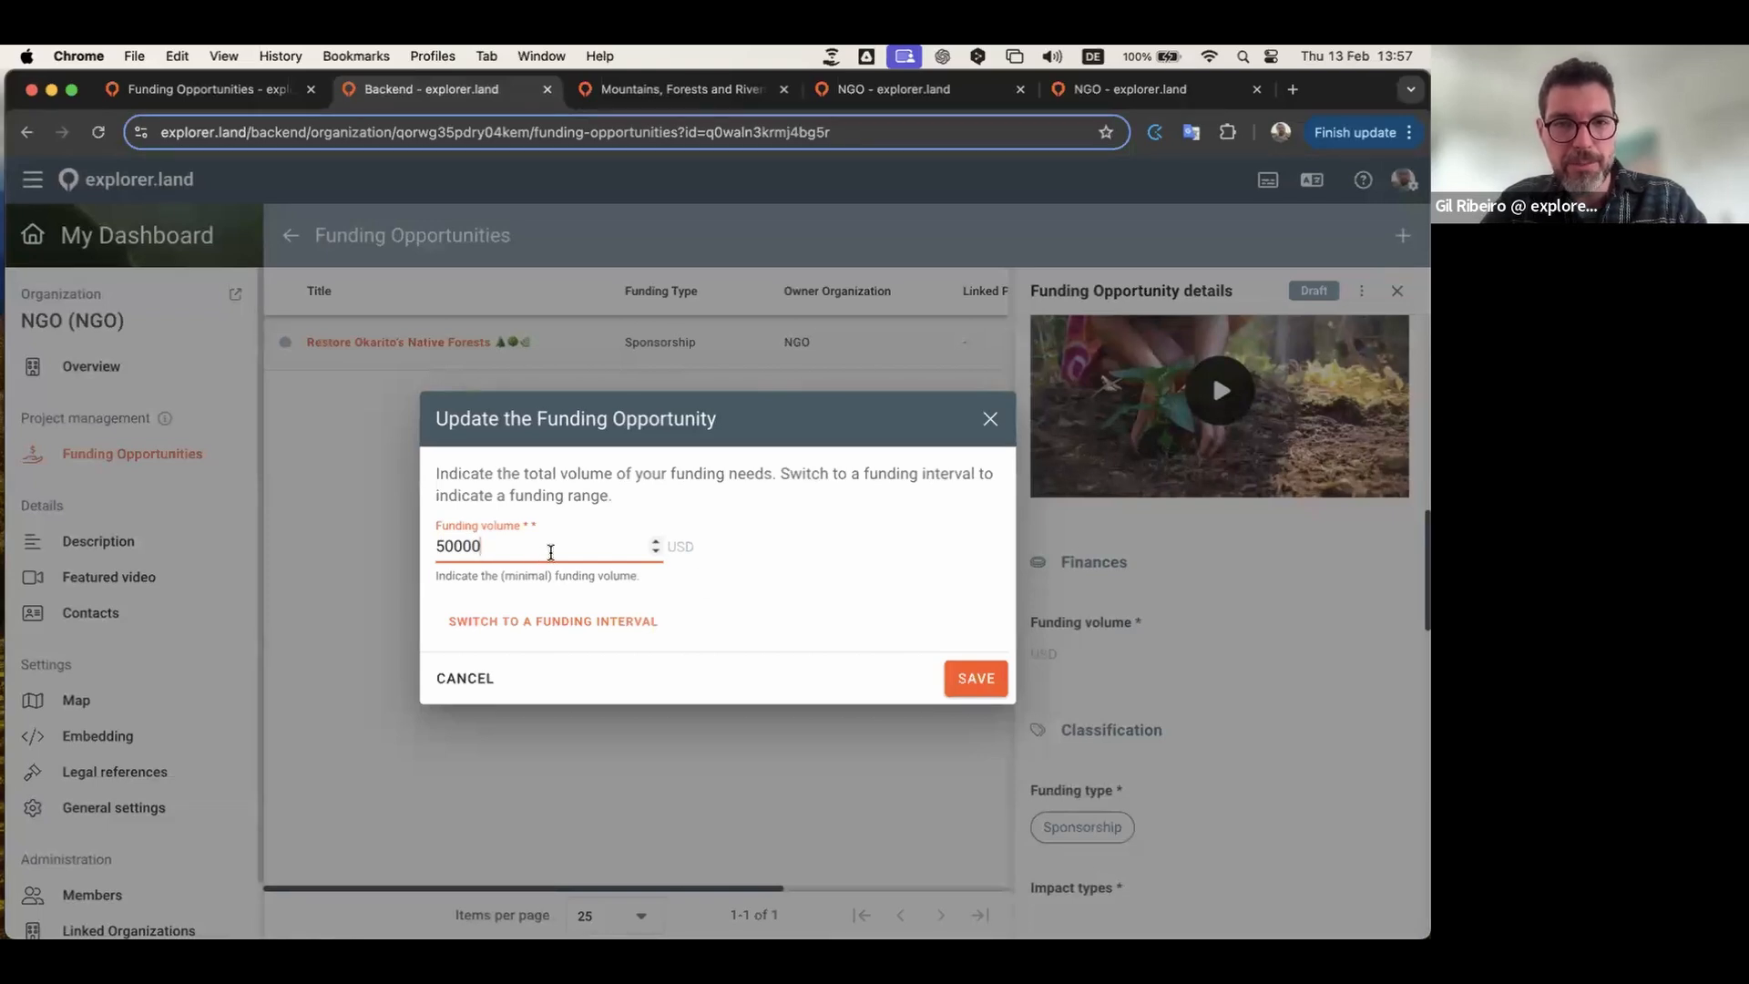
{"action": "left_click", "coordinate": [551, 622]}
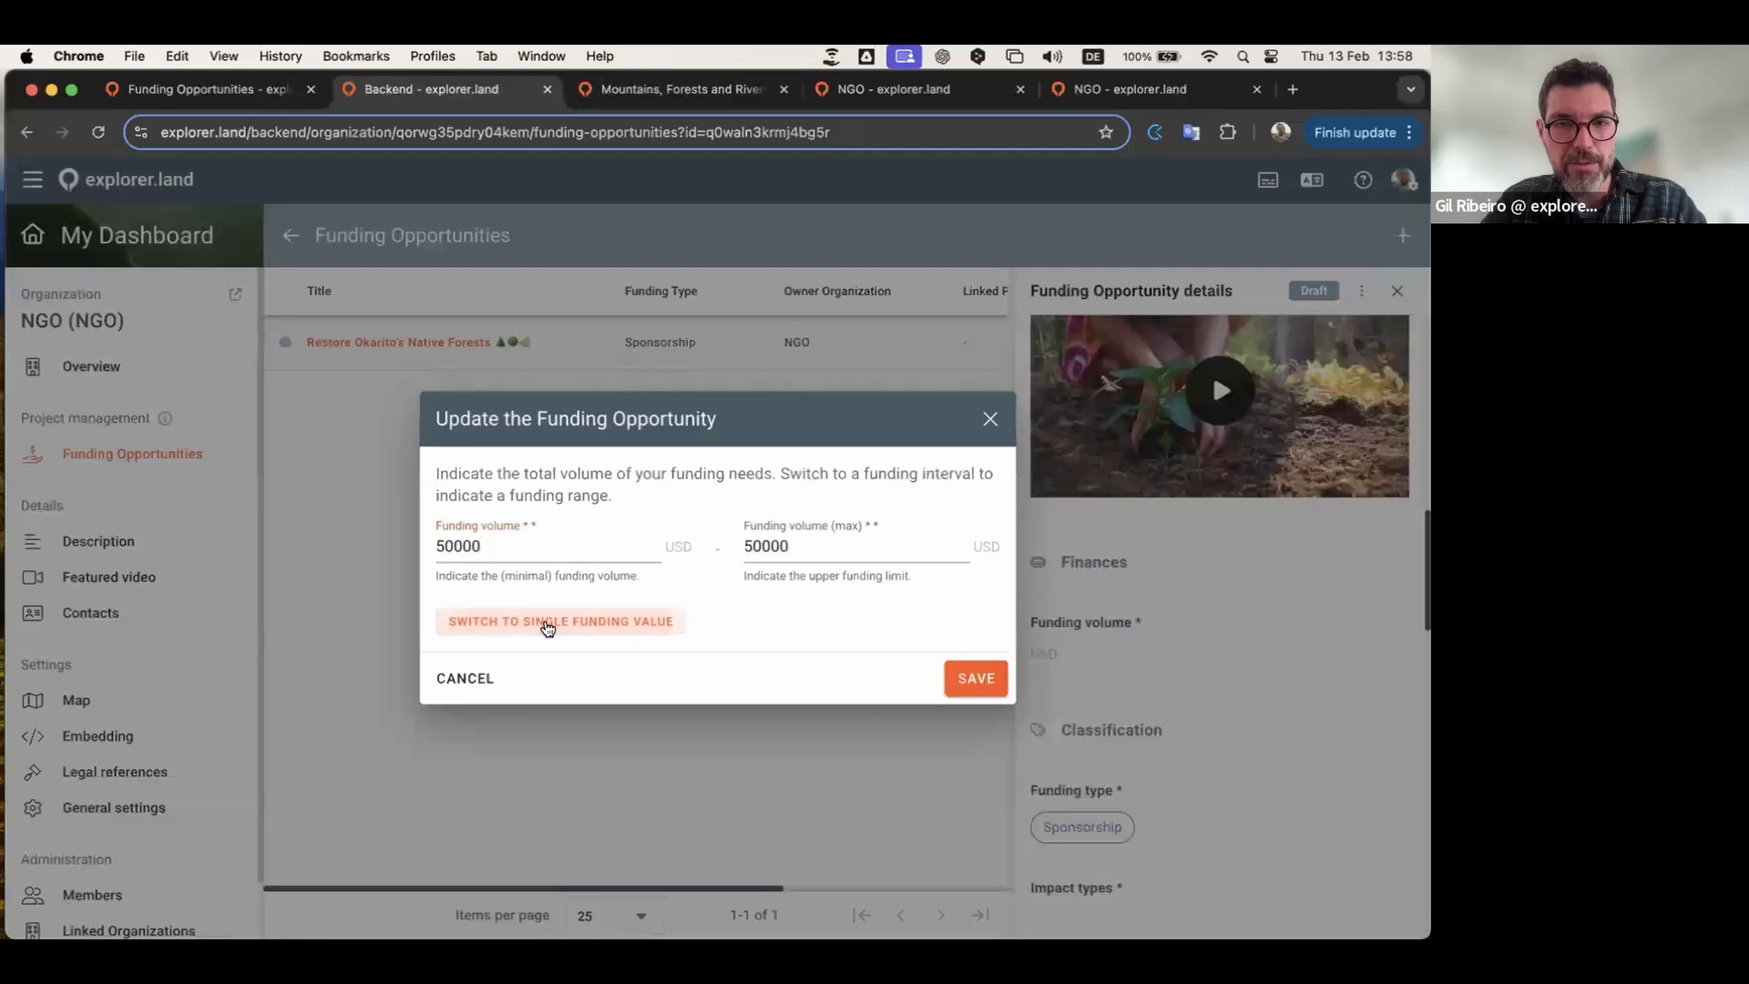
{"action": "left_click", "coordinate": [750, 545]}
{"action": "key", "text": "BackSpace"}
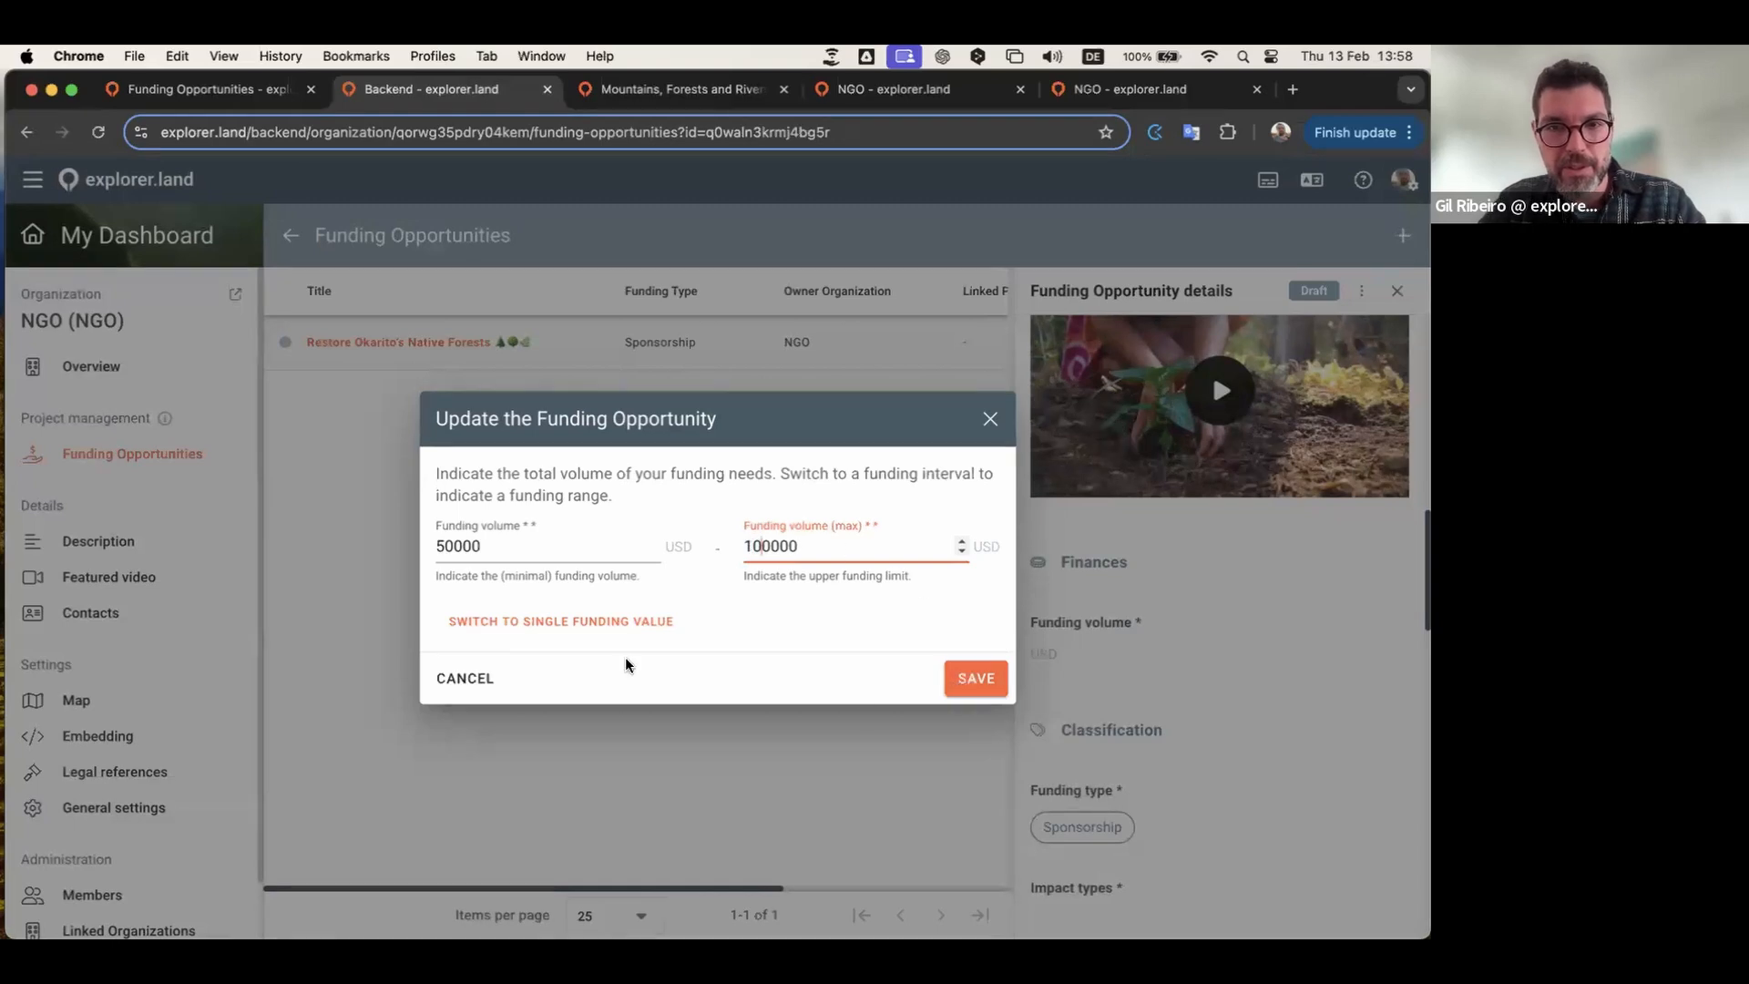
{"action": "left_click", "coordinate": [991, 675]}
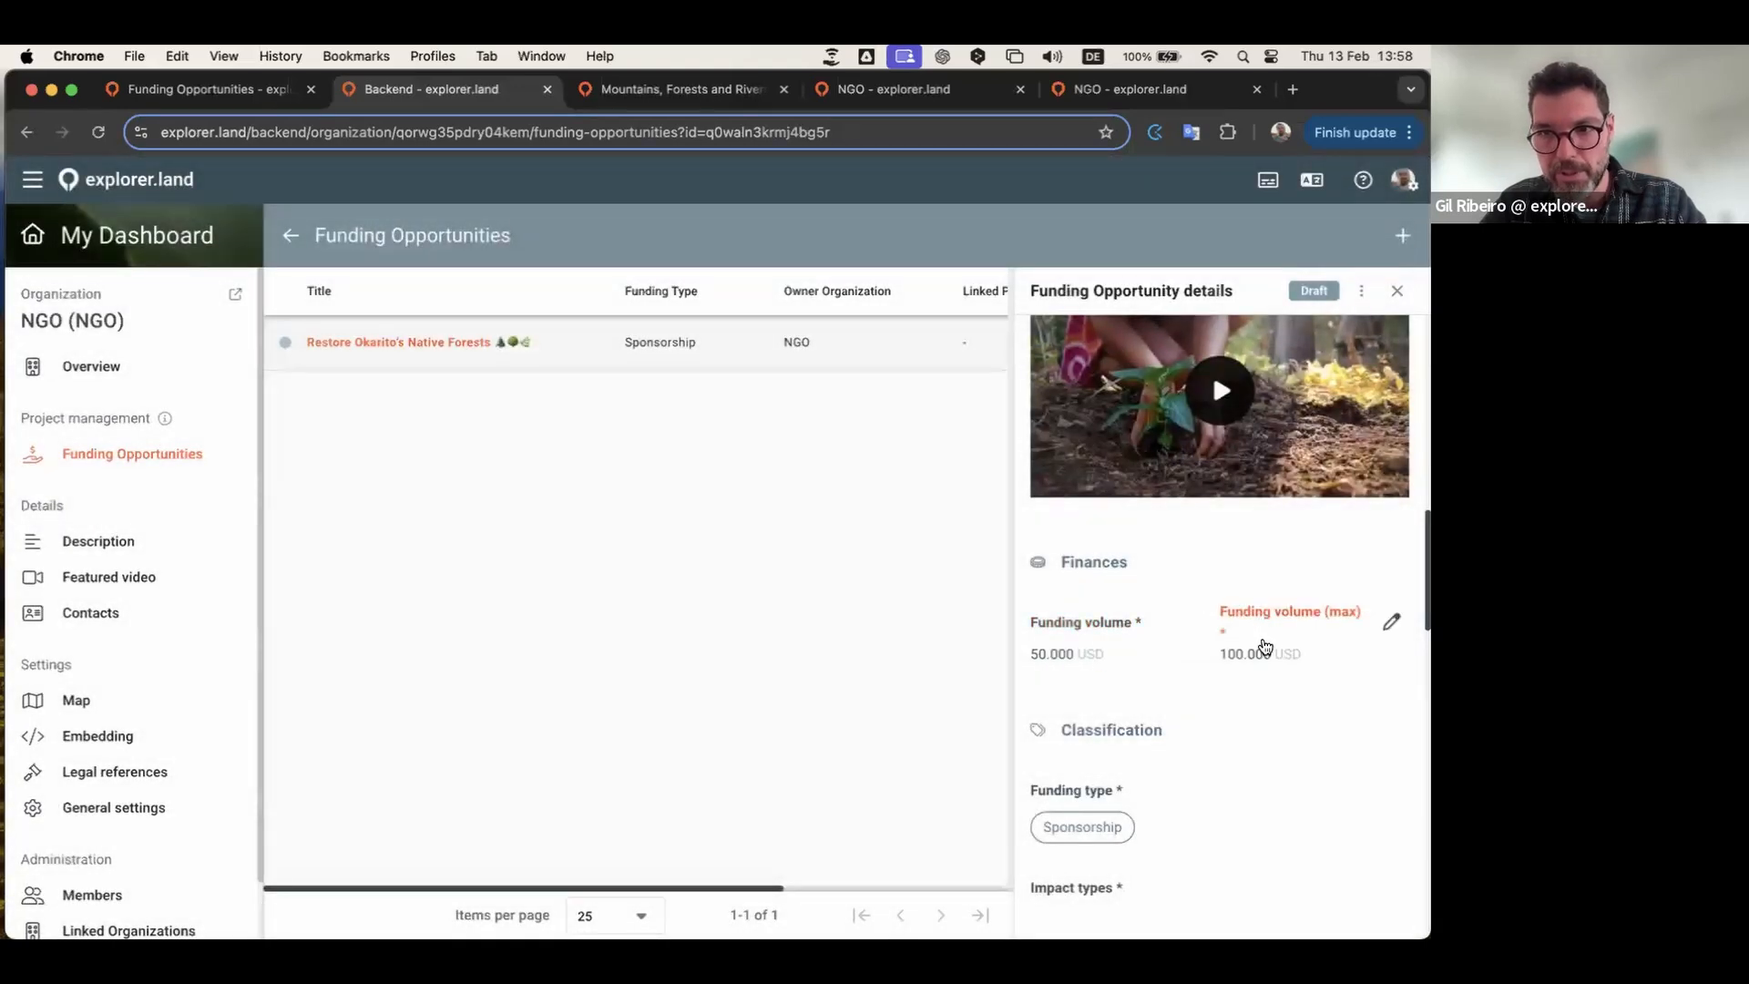
Step: Set the impact types to Financial and Biodiversity
{"action": "scroll", "coordinate": [1174, 671], "scroll_direction": "down", "scroll_amount": 3}
{"action": "scroll", "coordinate": [1235, 630], "scroll_direction": "down", "scroll_amount": 3}
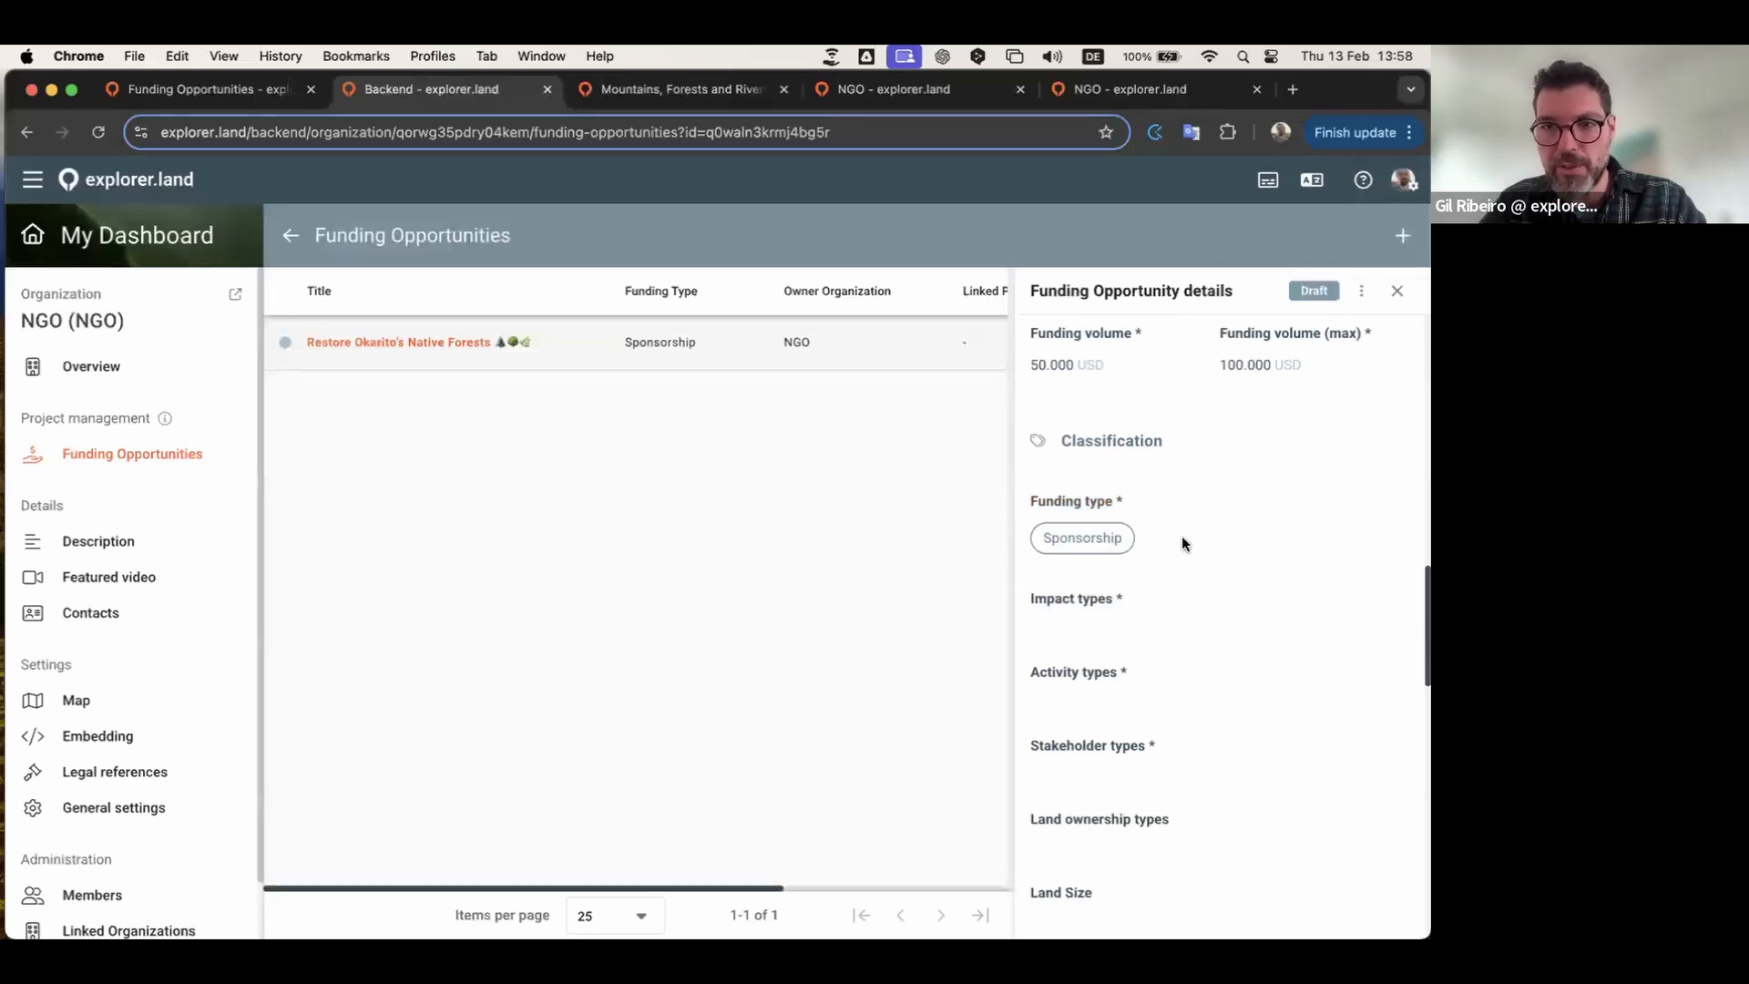
{"action": "scroll", "coordinate": [1182, 537], "scroll_direction": "down", "scroll_amount": 3}
{"action": "left_click", "coordinate": [1164, 441]}
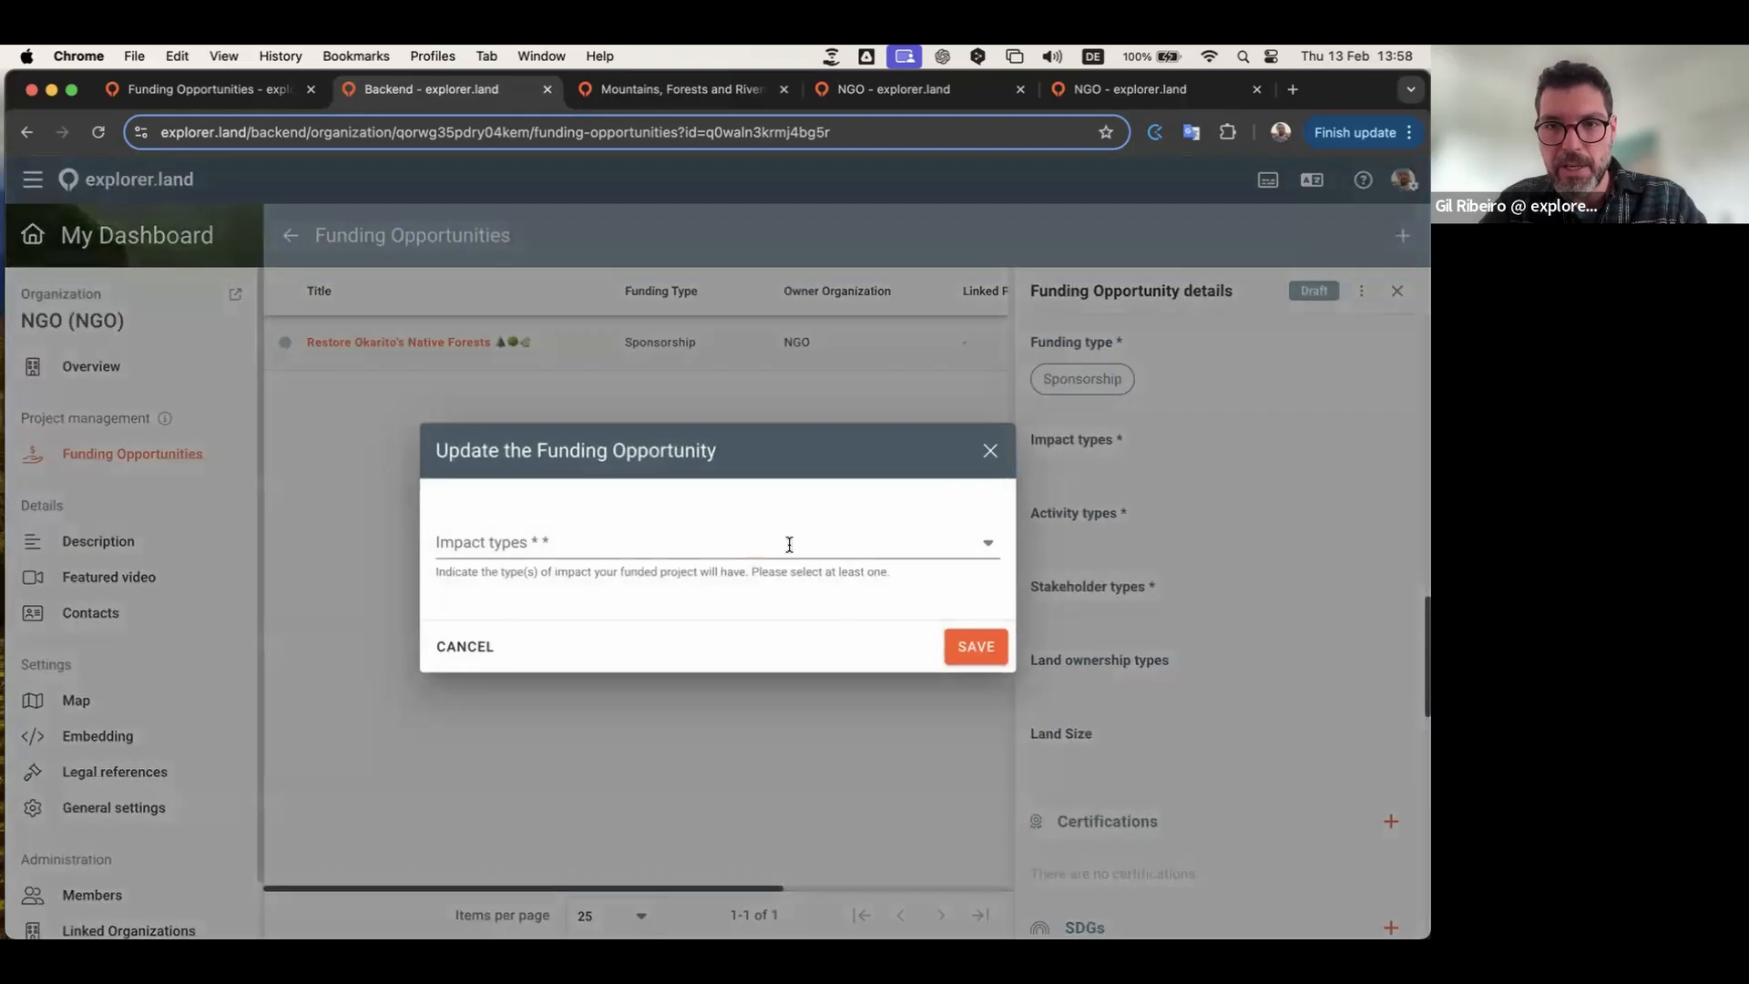
{"action": "left_click", "coordinate": [843, 540]}
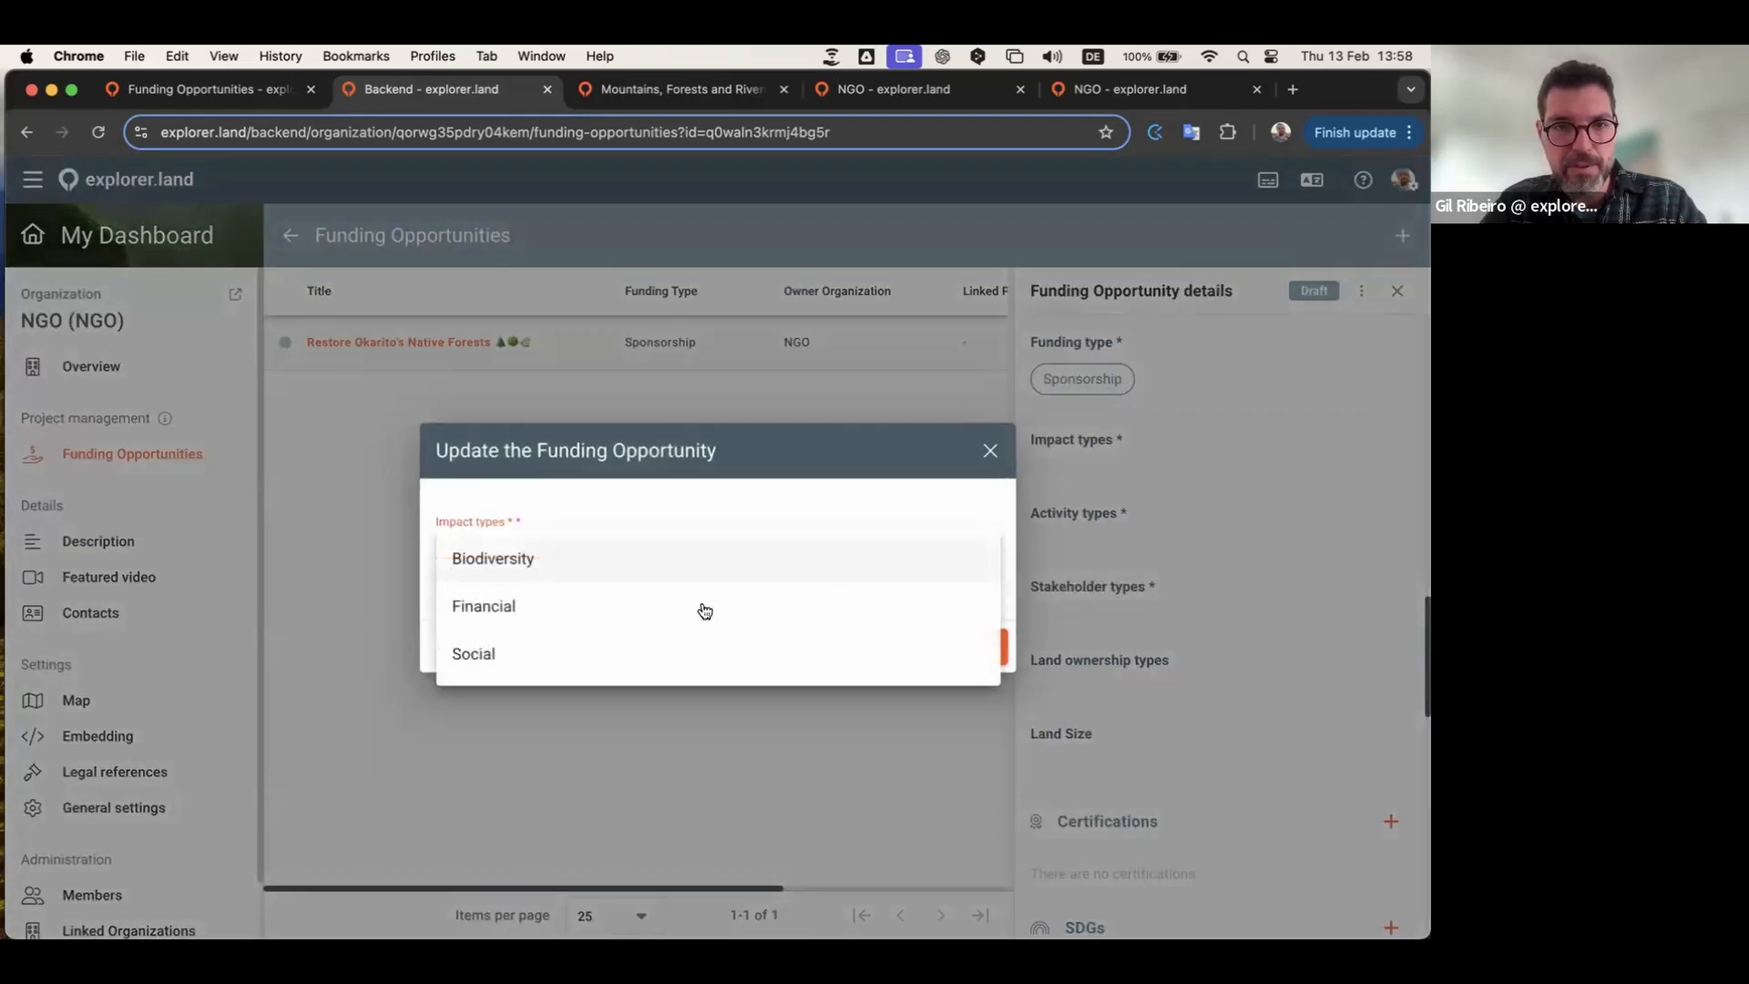
{"action": "left_click", "coordinate": [605, 612]}
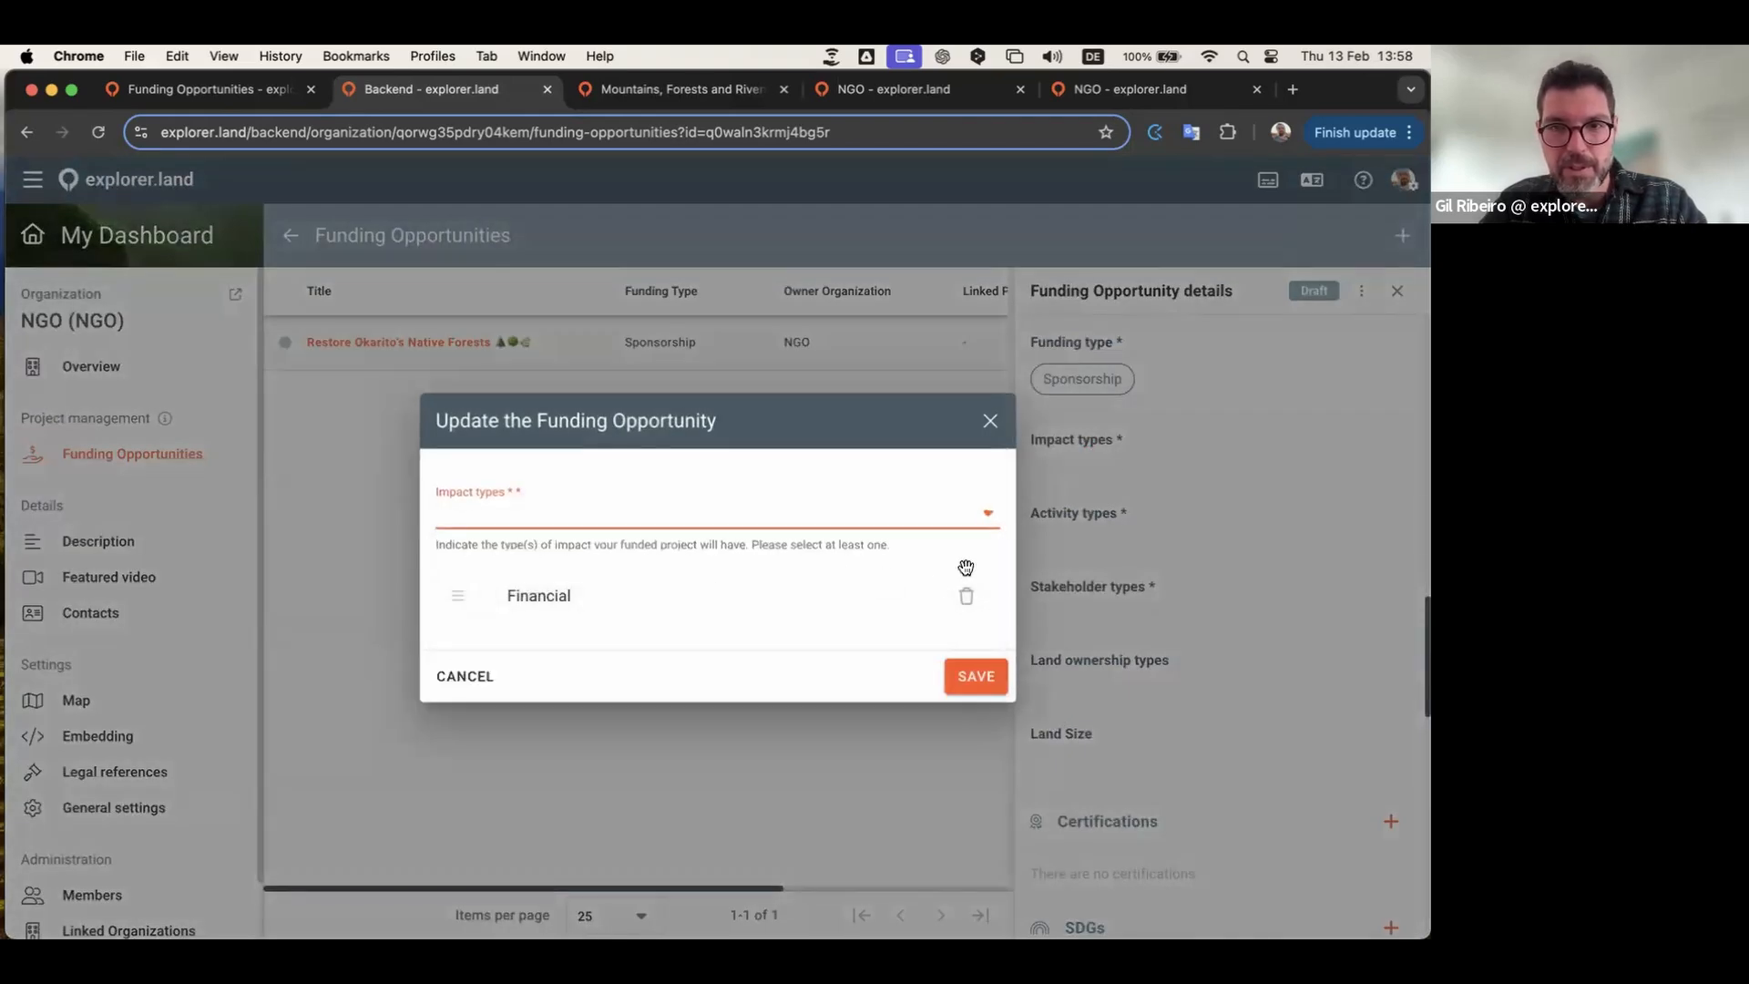
{"action": "left_click", "coordinate": [985, 512]}
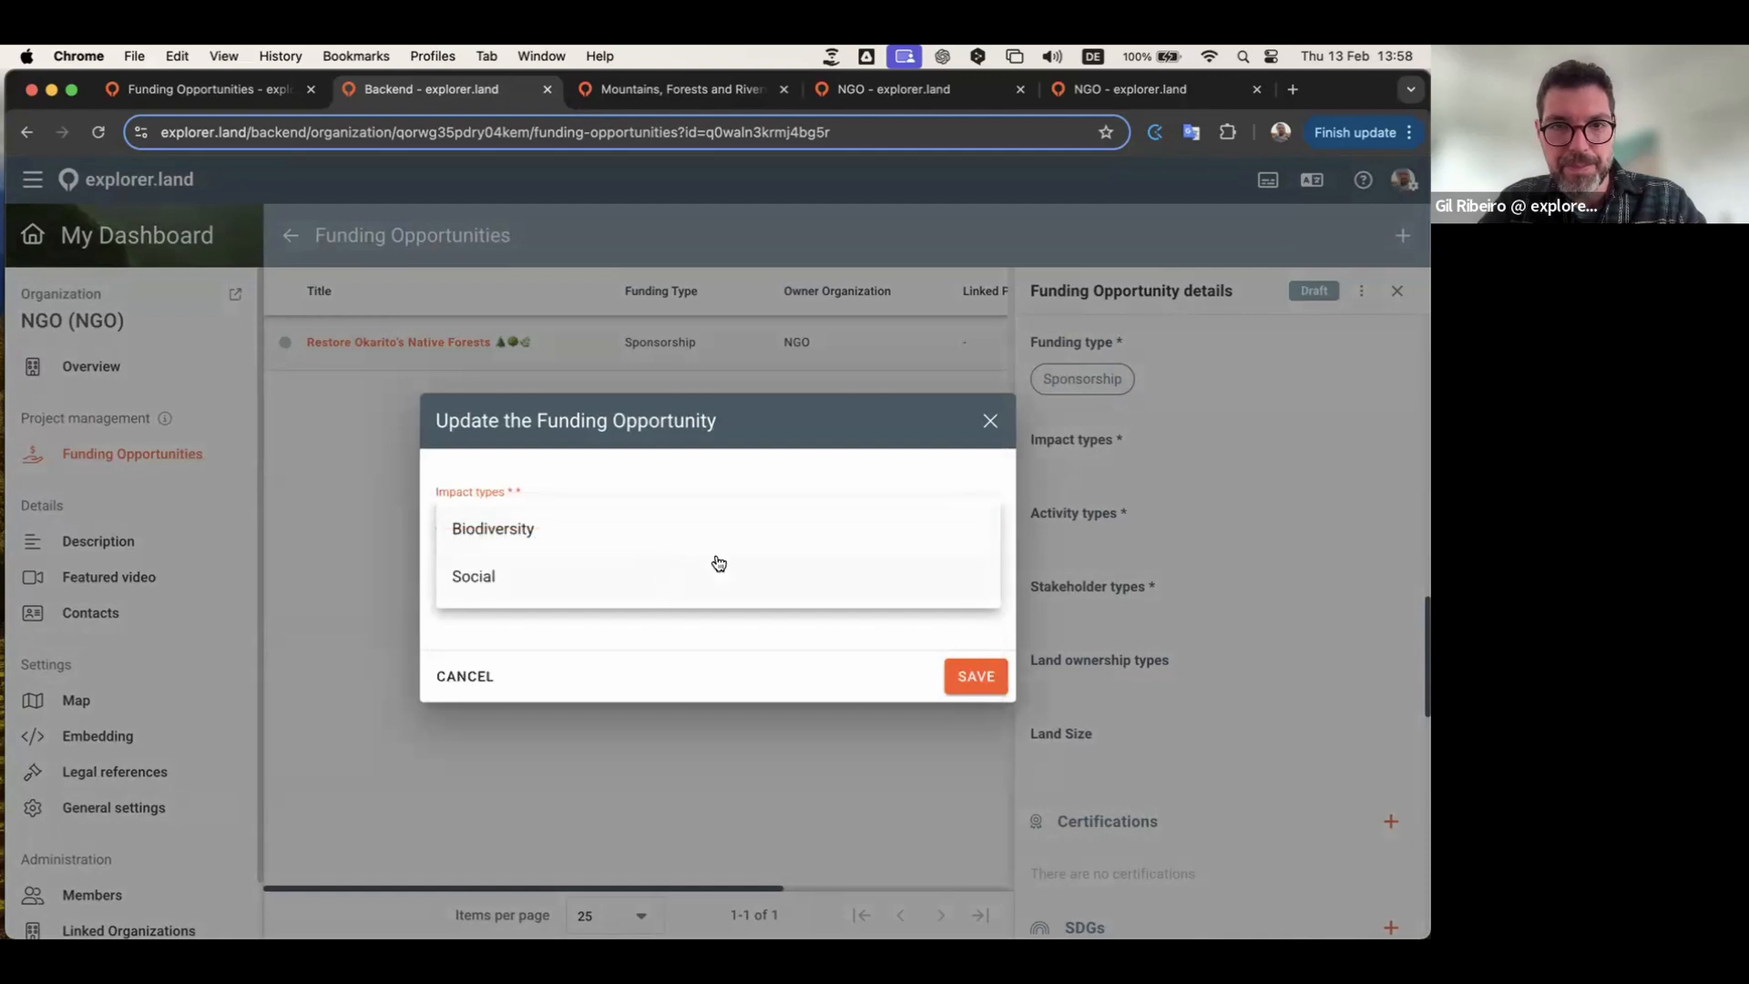
{"action": "left_click", "coordinate": [517, 532]}
{"action": "left_click", "coordinate": [972, 709]}
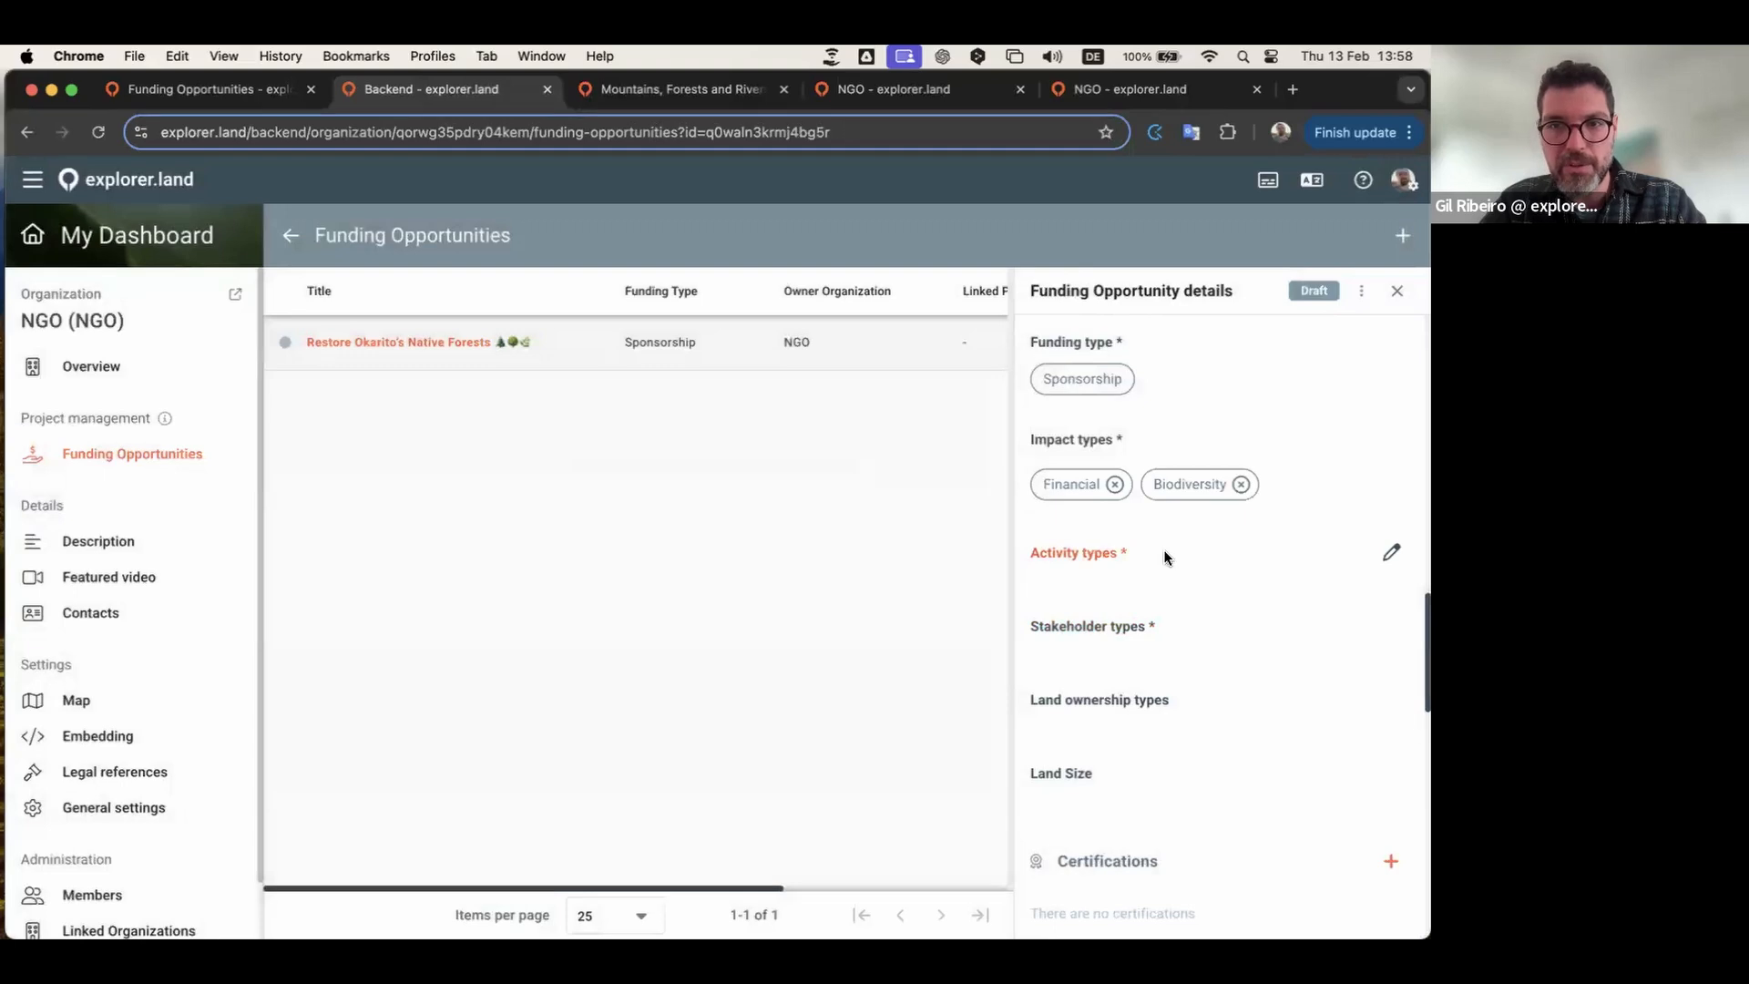
Step: Set the activity types to Conservation and Reforestation
{"action": "left_click", "coordinate": [1164, 555]}
{"action": "left_click", "coordinate": [597, 555]}
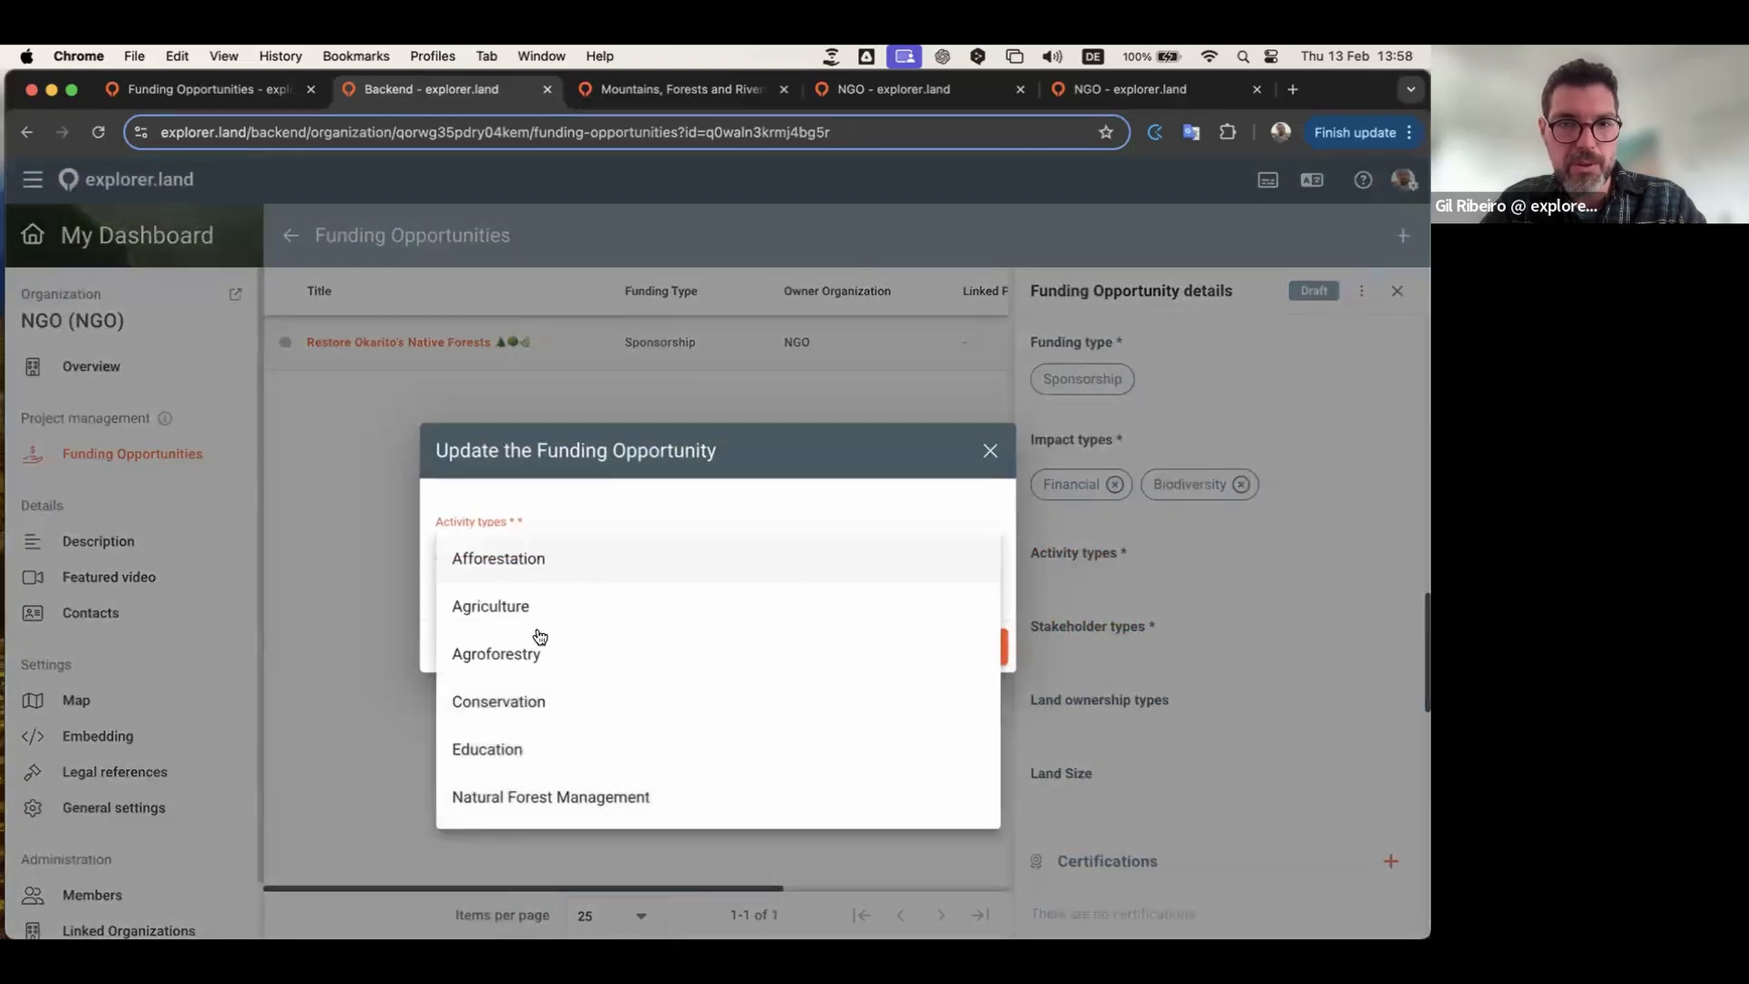
{"action": "left_click", "coordinate": [516, 704]}
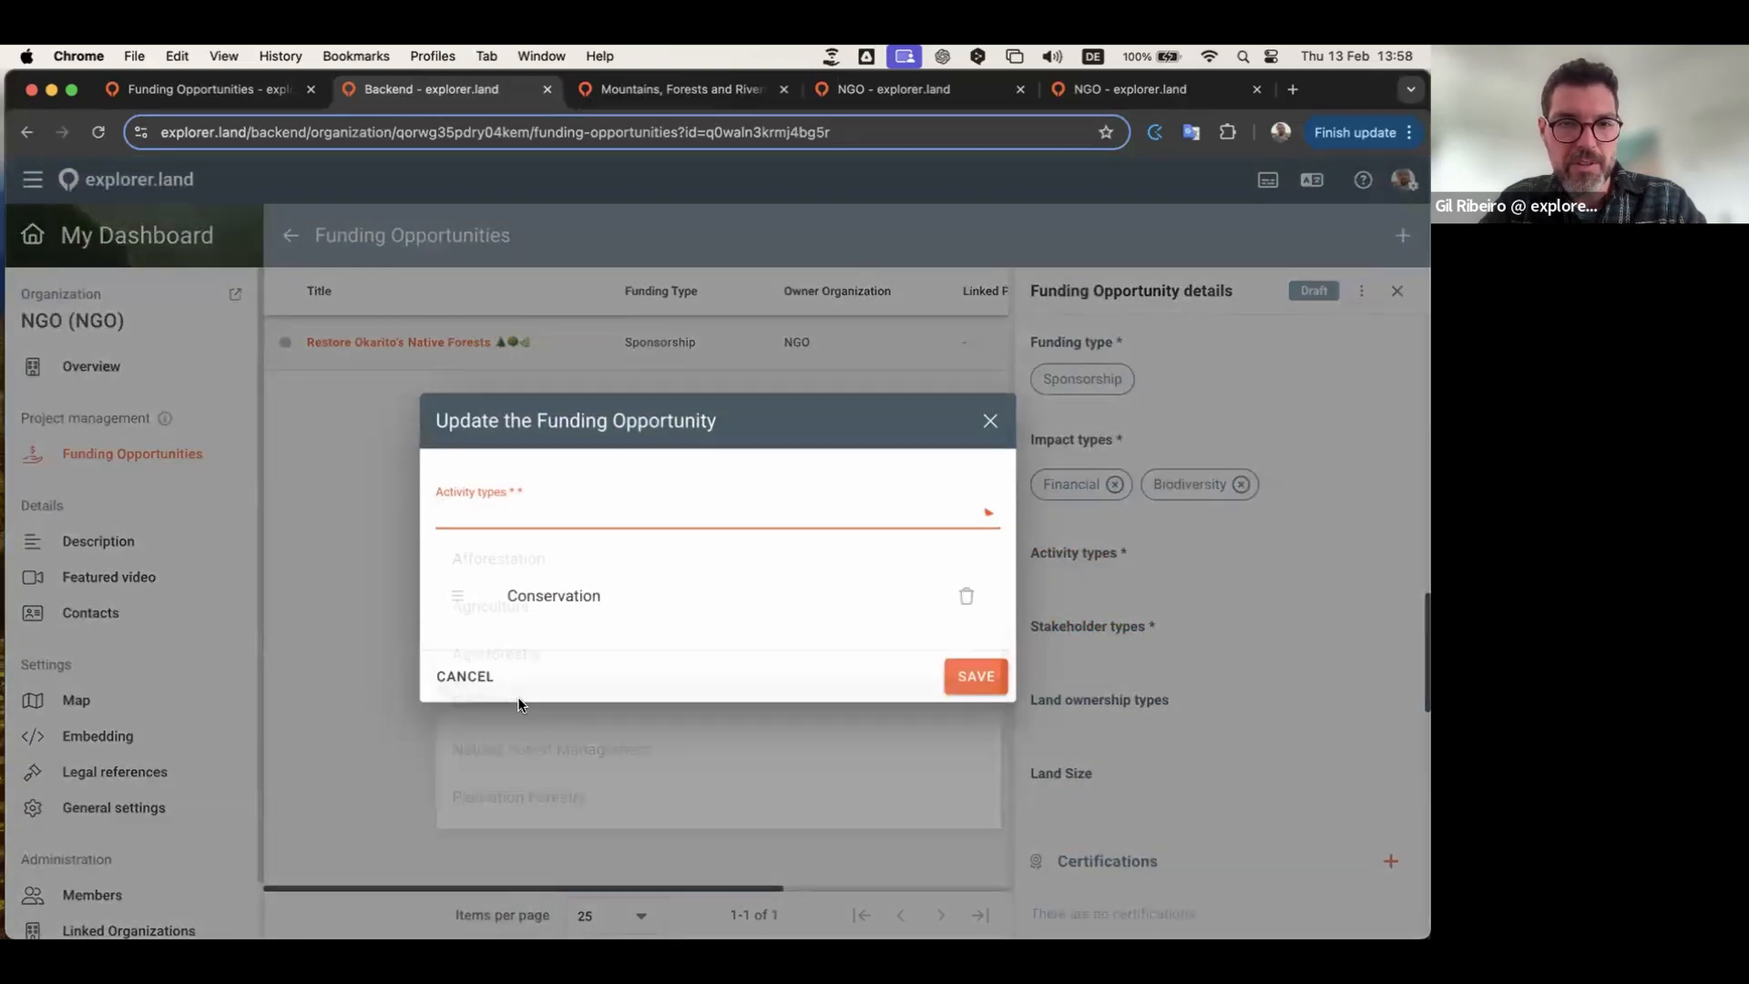
{"action": "left_click", "coordinate": [806, 525]}
{"action": "scroll", "coordinate": [664, 703], "scroll_direction": "down", "scroll_amount": 3}
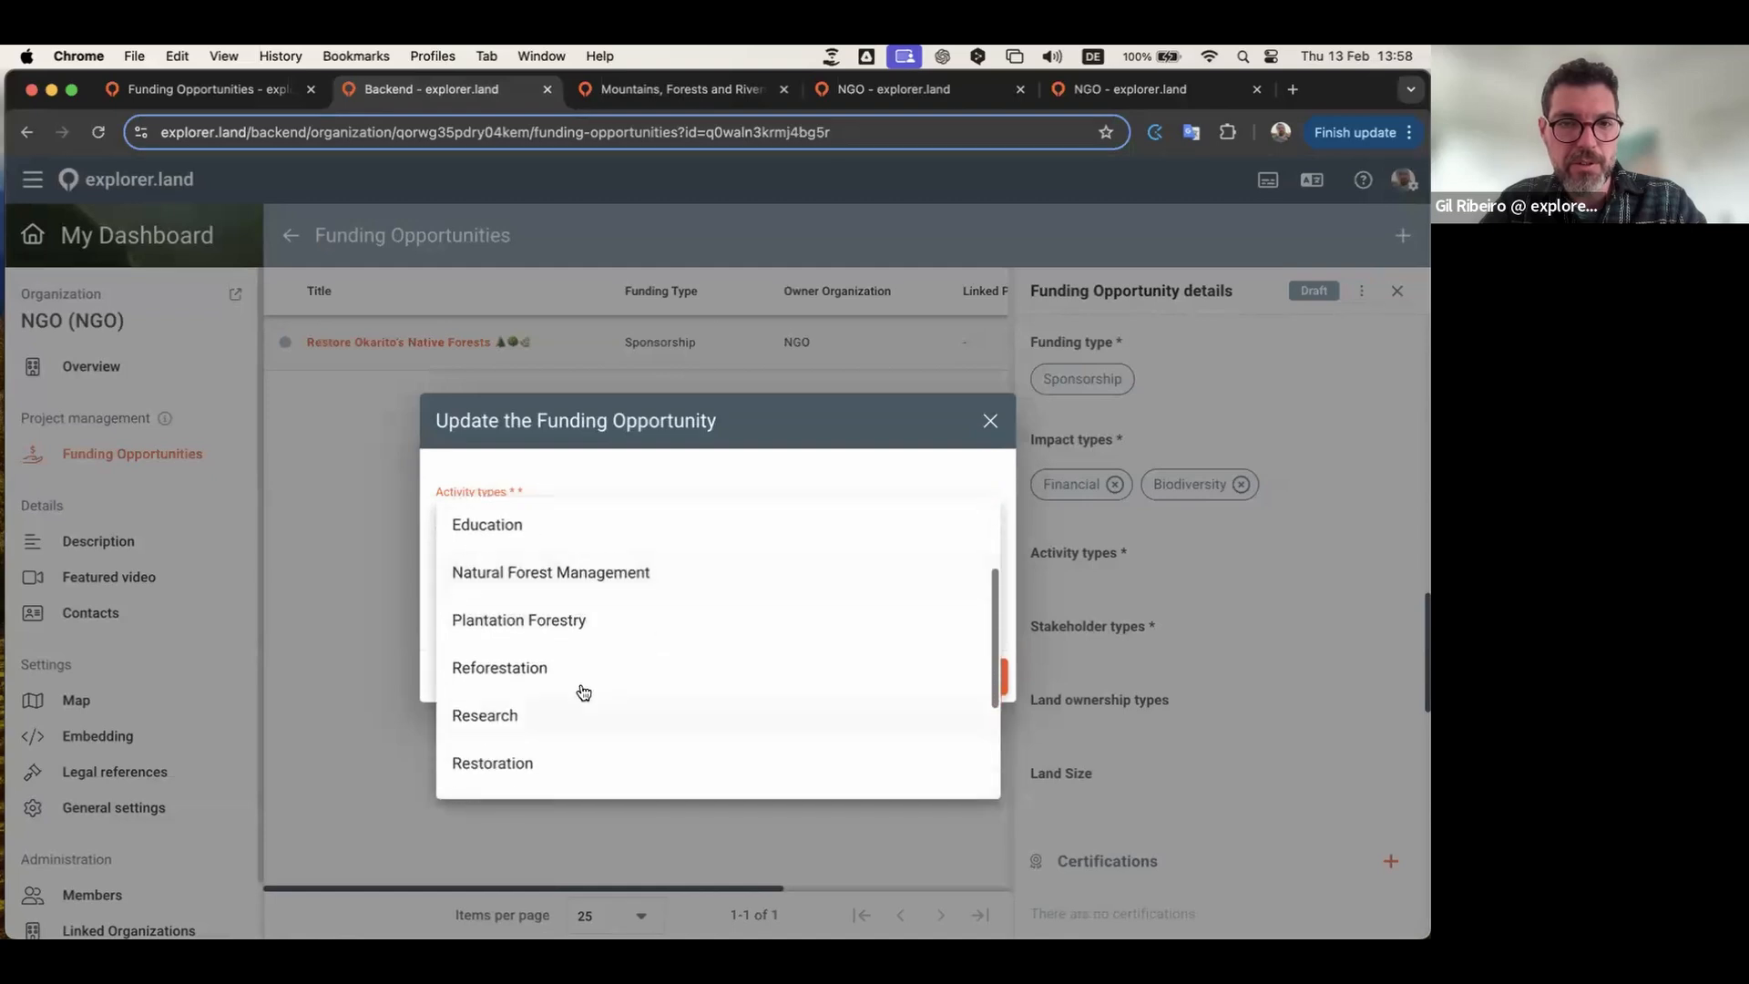
{"action": "left_click", "coordinate": [534, 668]}
{"action": "left_click", "coordinate": [975, 711]}
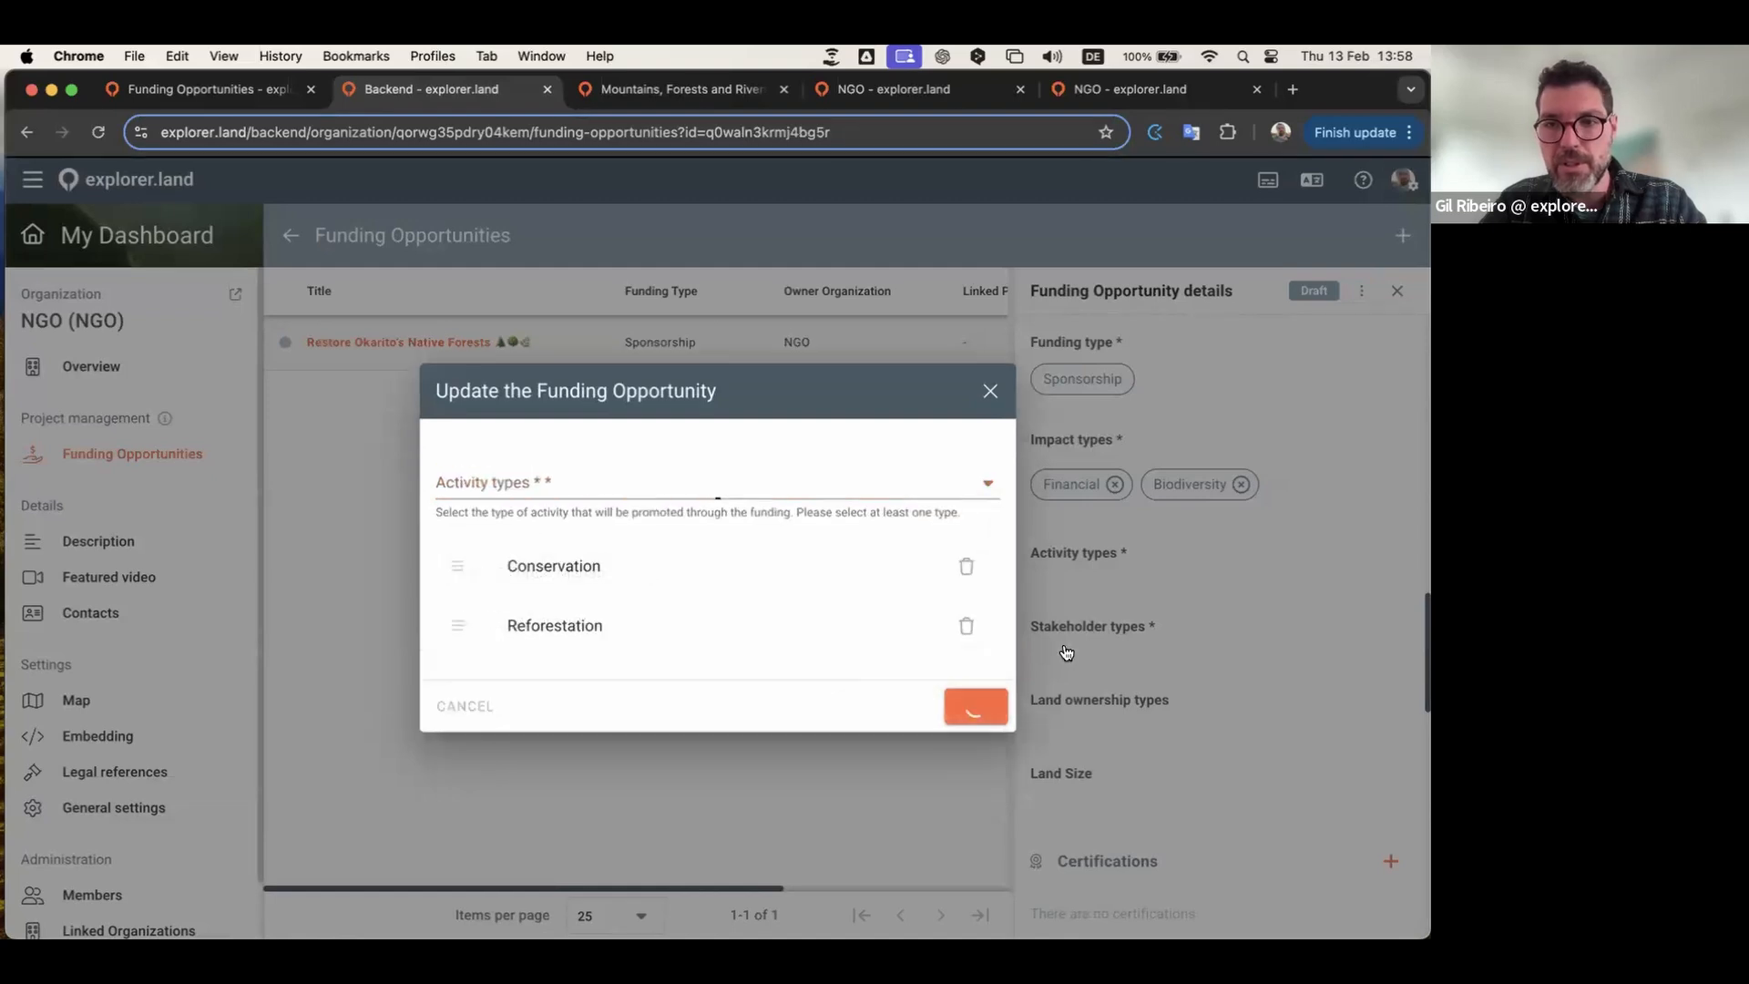
Step: Set the stakeholder types to NGO and Cooperative
{"action": "scroll", "coordinate": [1148, 610], "scroll_direction": "down", "scroll_amount": 2}
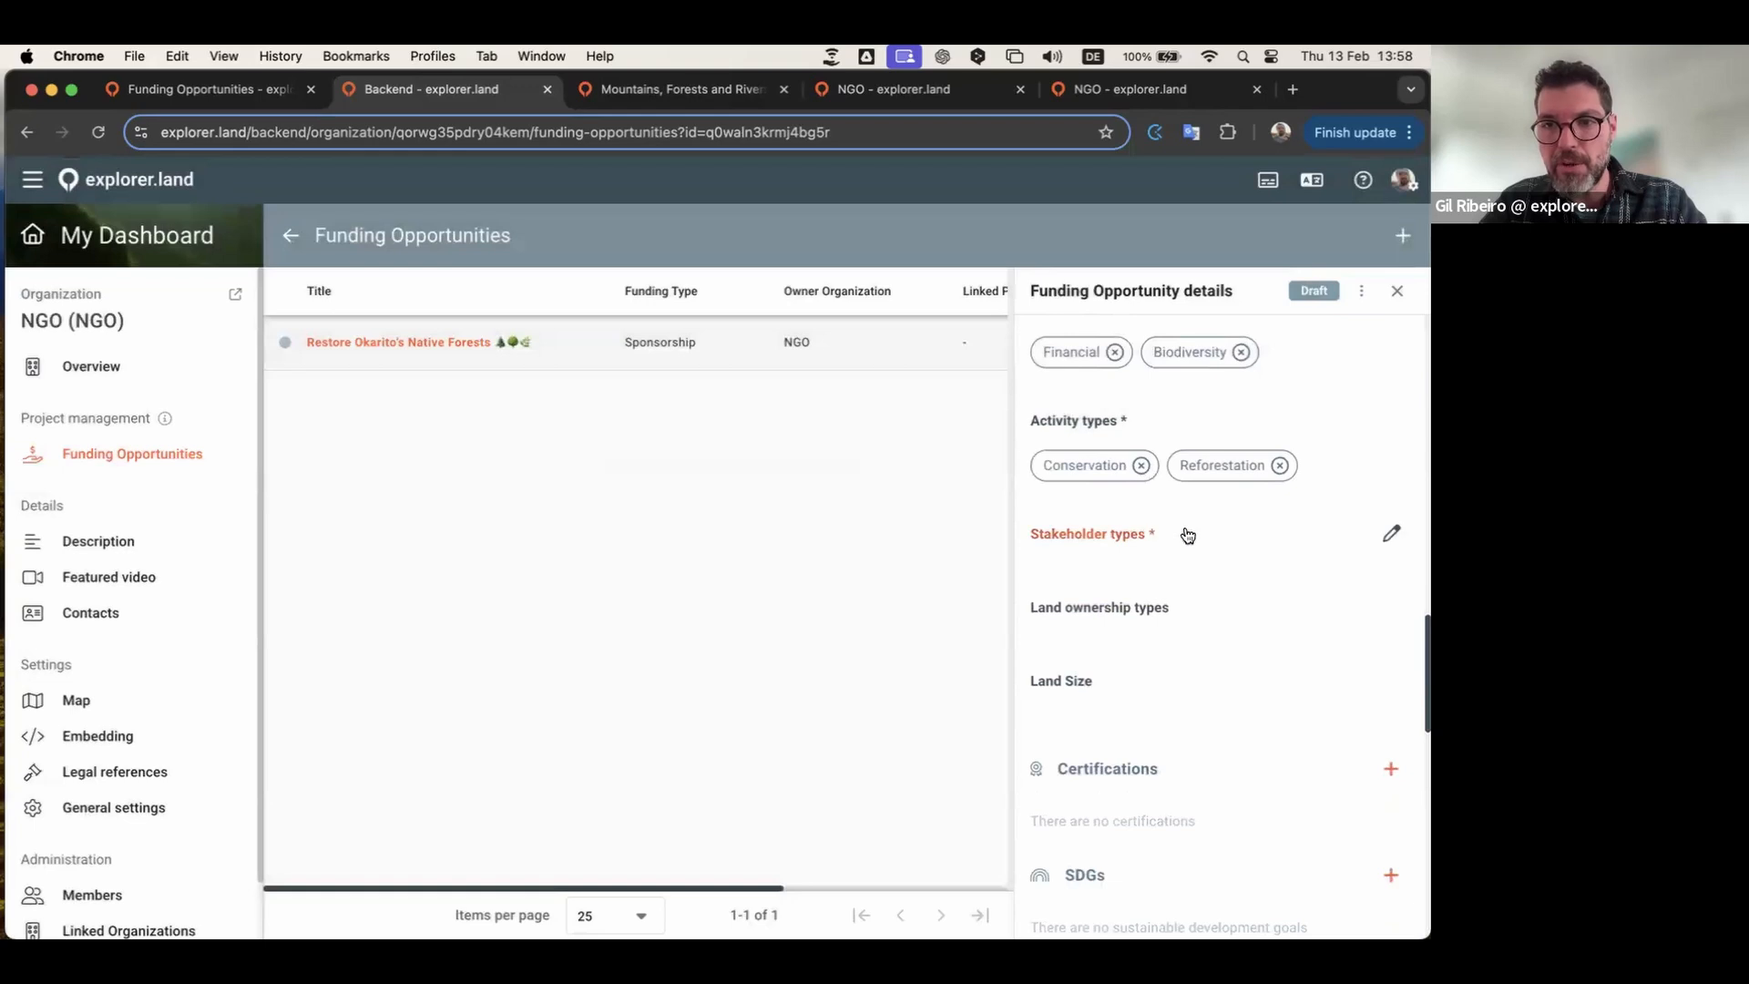
{"action": "left_click", "coordinate": [1134, 535]}
{"action": "left_click", "coordinate": [694, 541]}
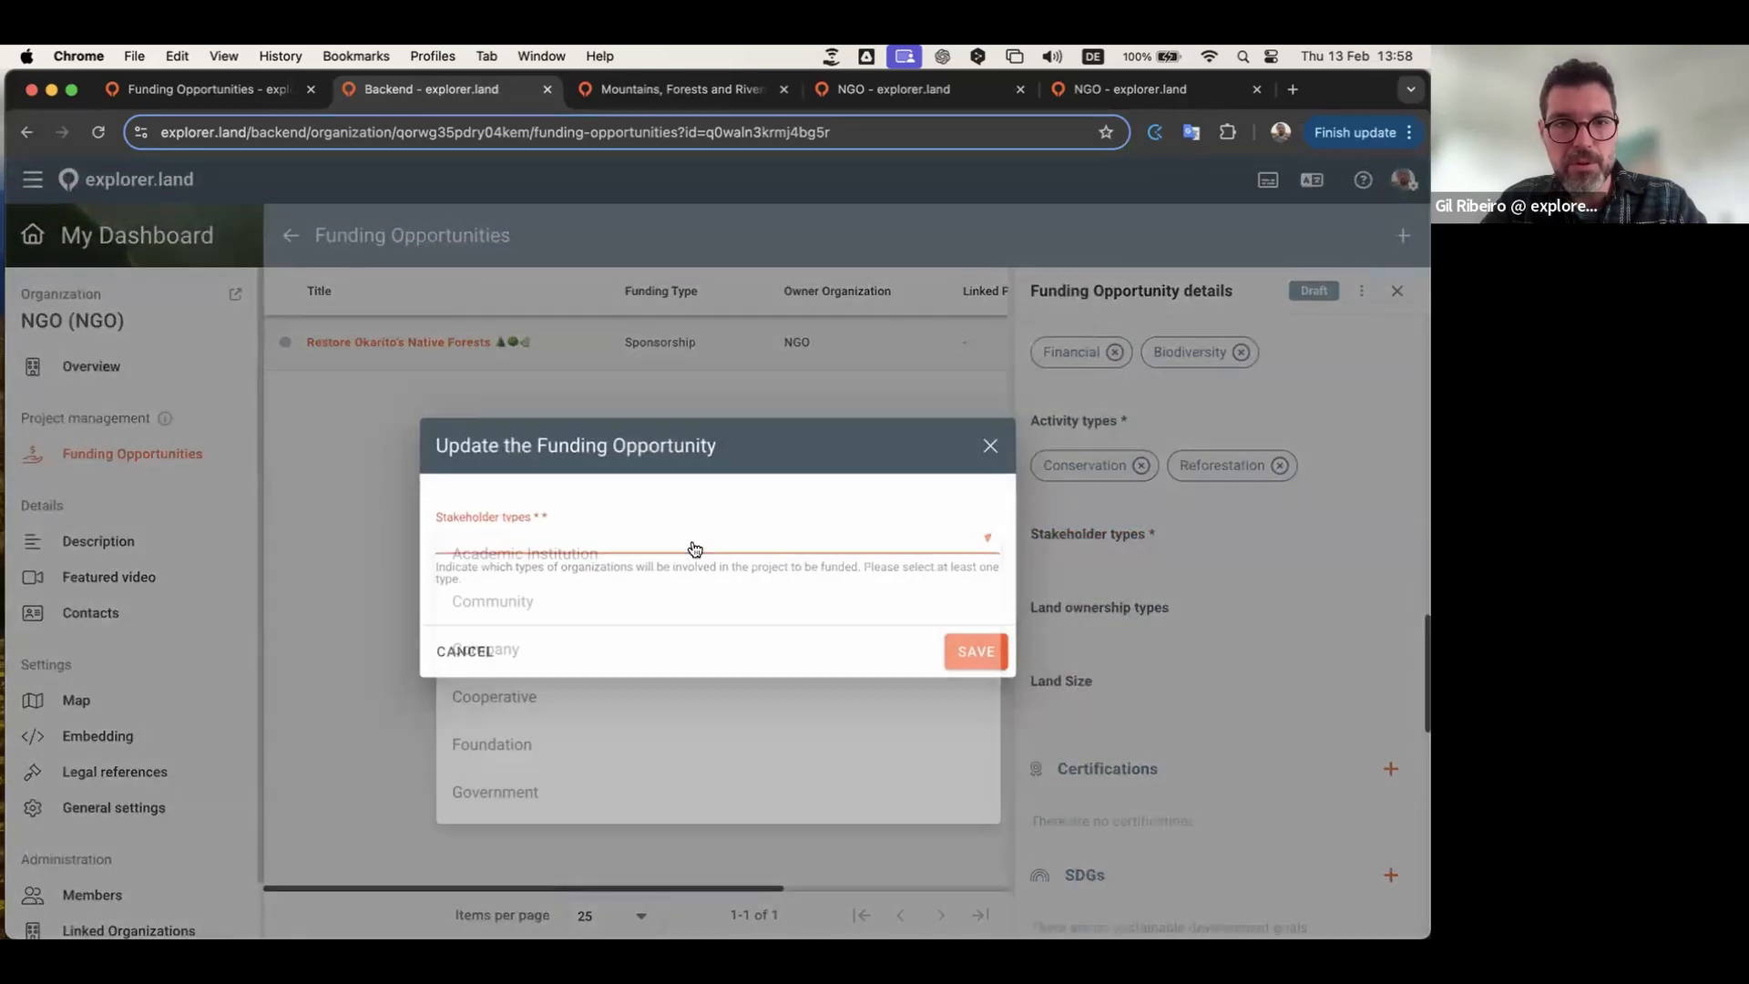
{"action": "scroll", "coordinate": [601, 614], "scroll_direction": "down", "scroll_amount": 1}
{"action": "scroll", "coordinate": [603, 617], "scroll_direction": "up", "scroll_amount": 1}
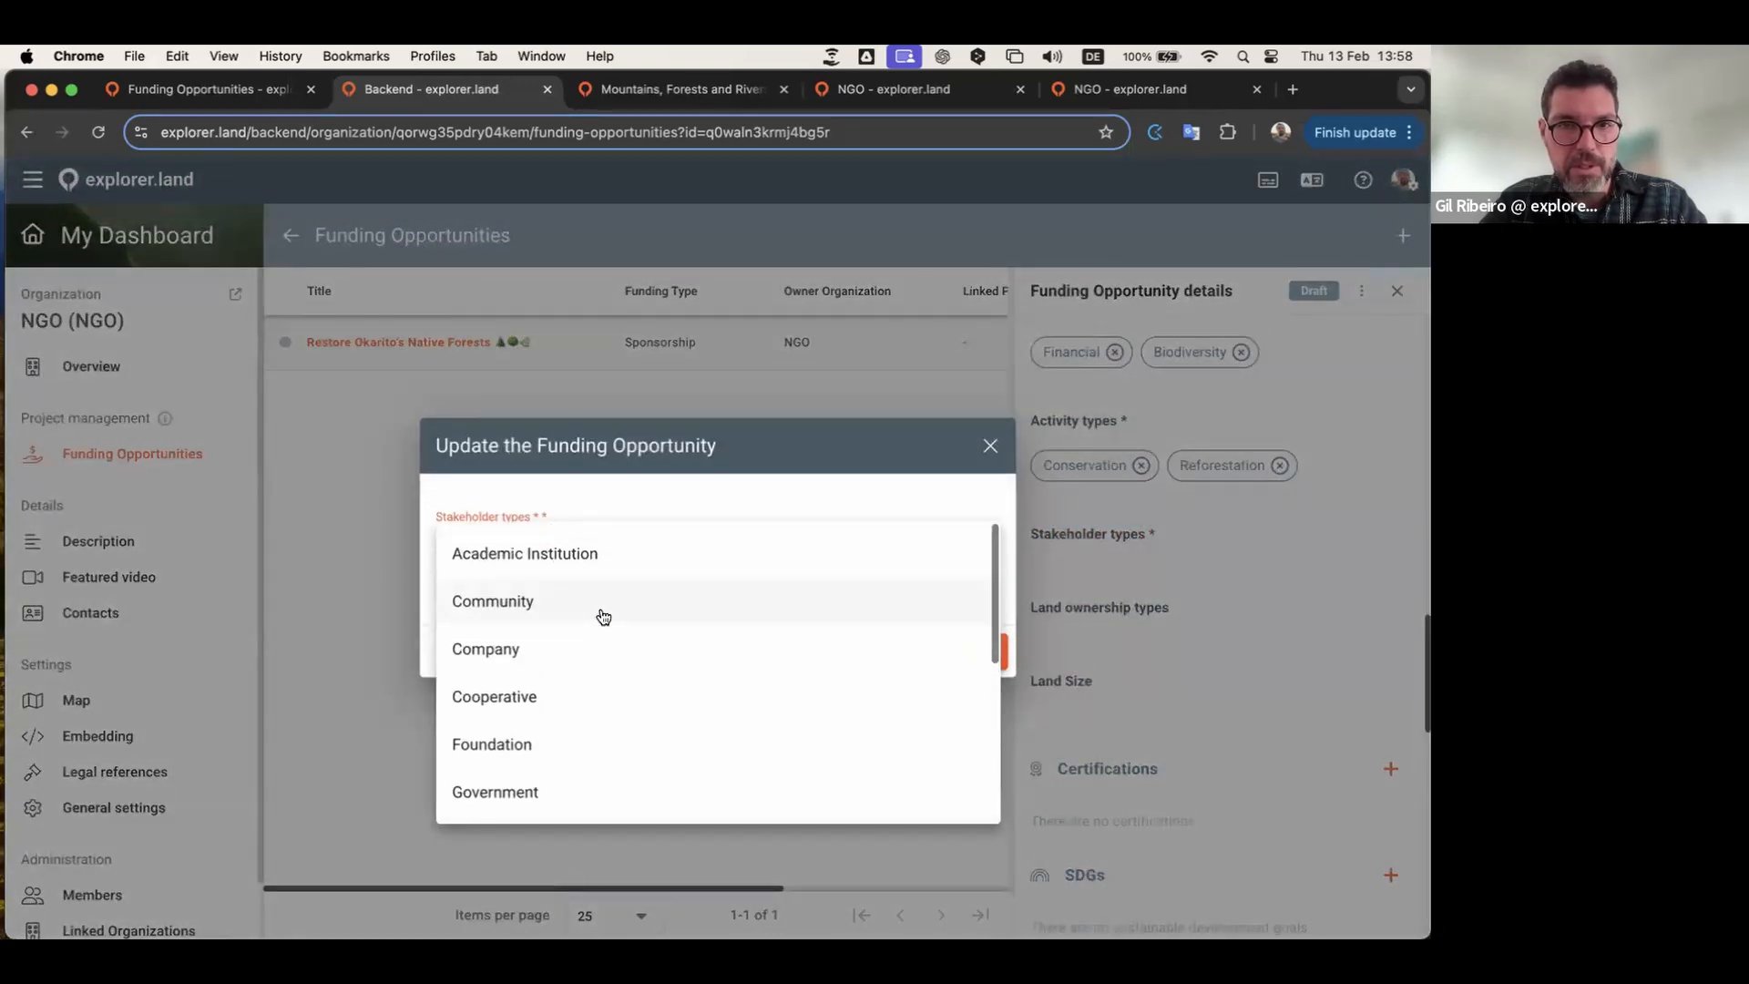
{"action": "scroll", "coordinate": [603, 616], "scroll_direction": "down", "scroll_amount": 7}
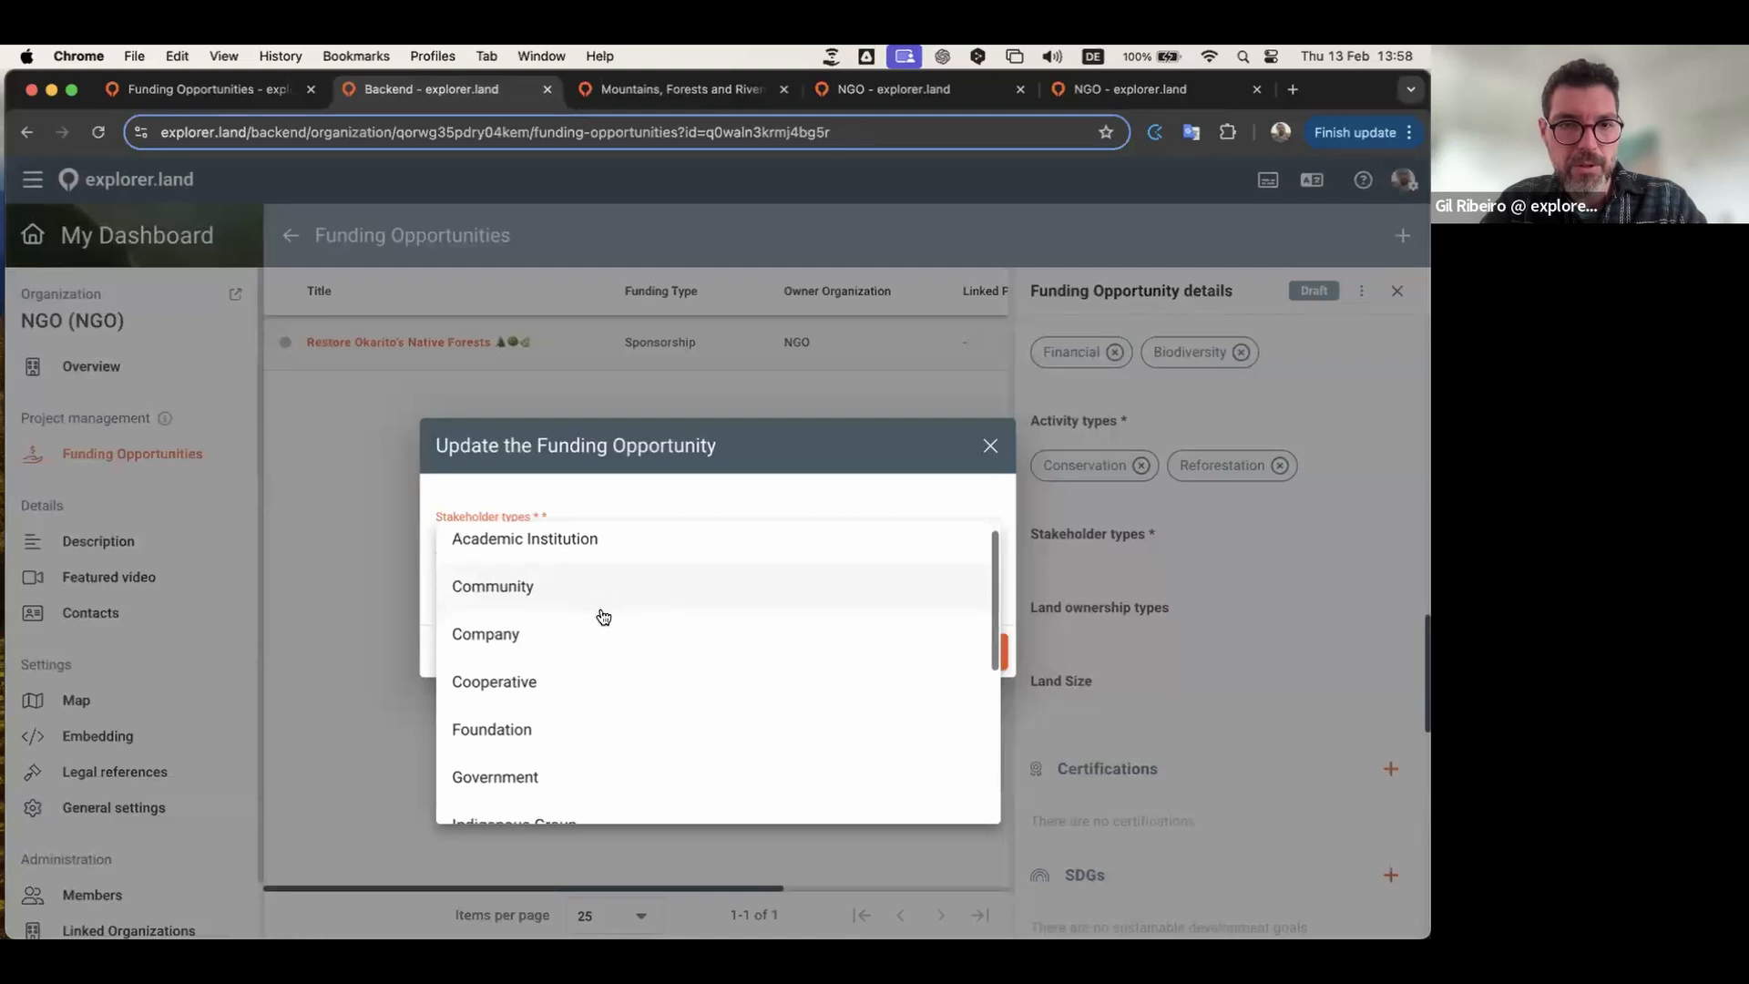
{"action": "left_click", "coordinate": [592, 698]}
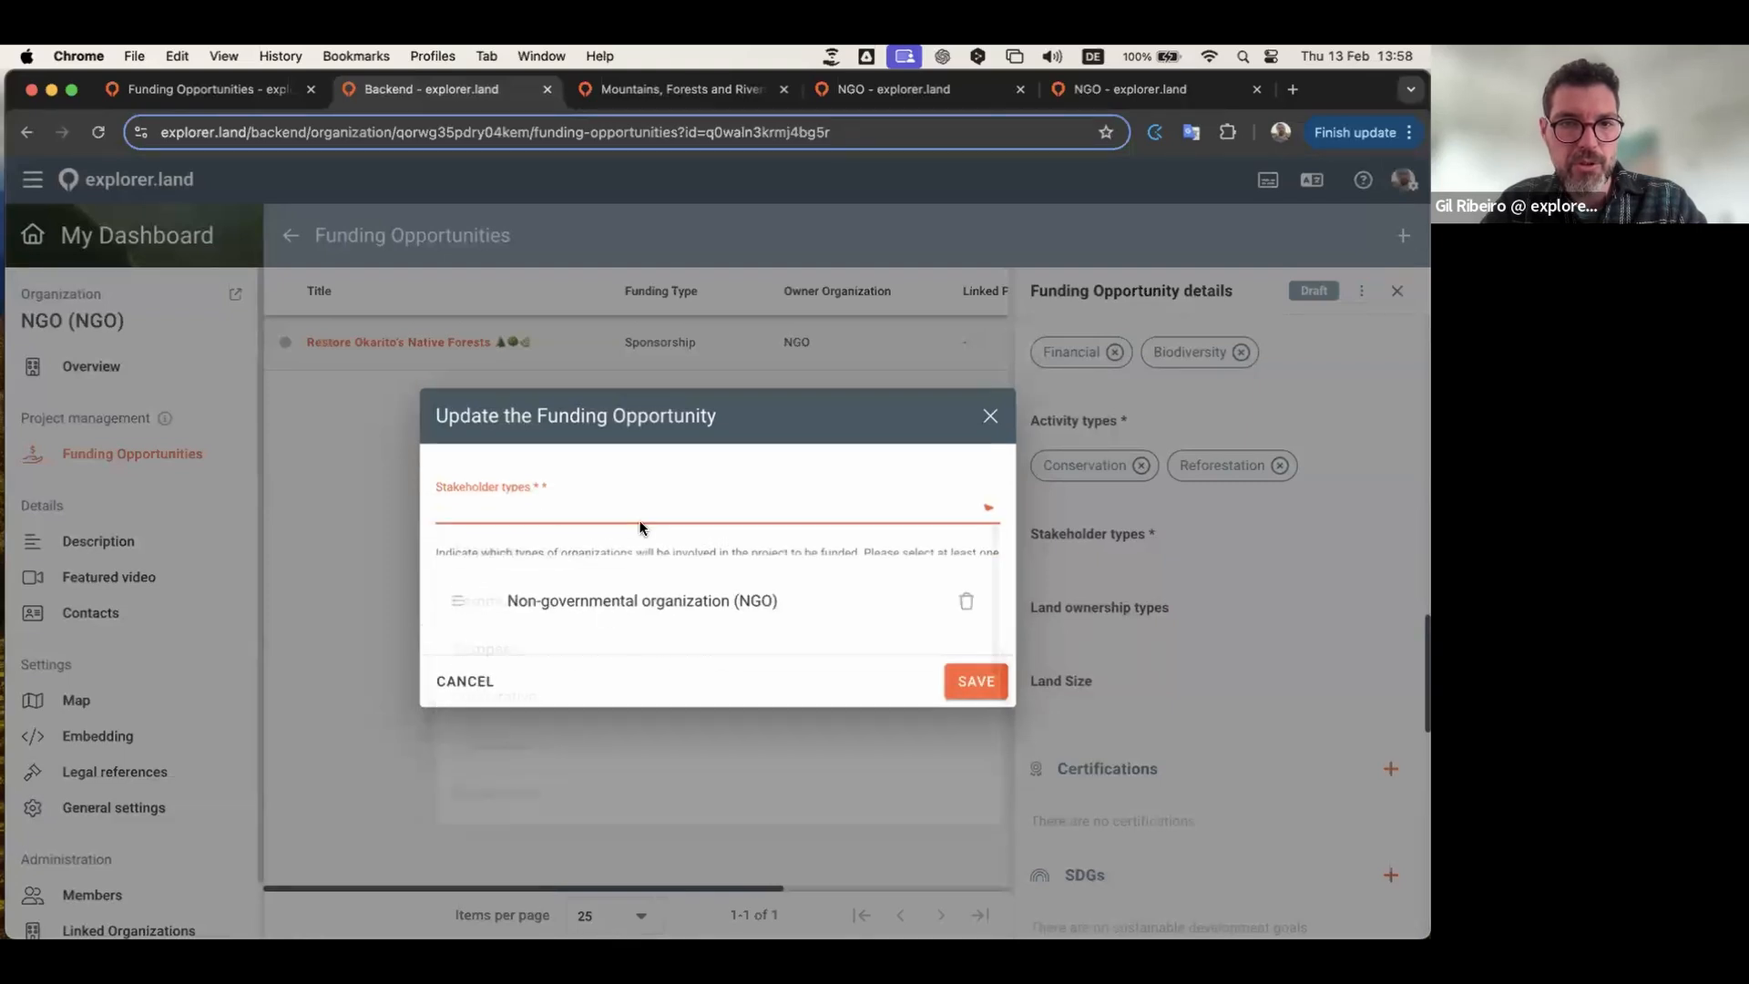
{"action": "left_click", "coordinate": [652, 500]}
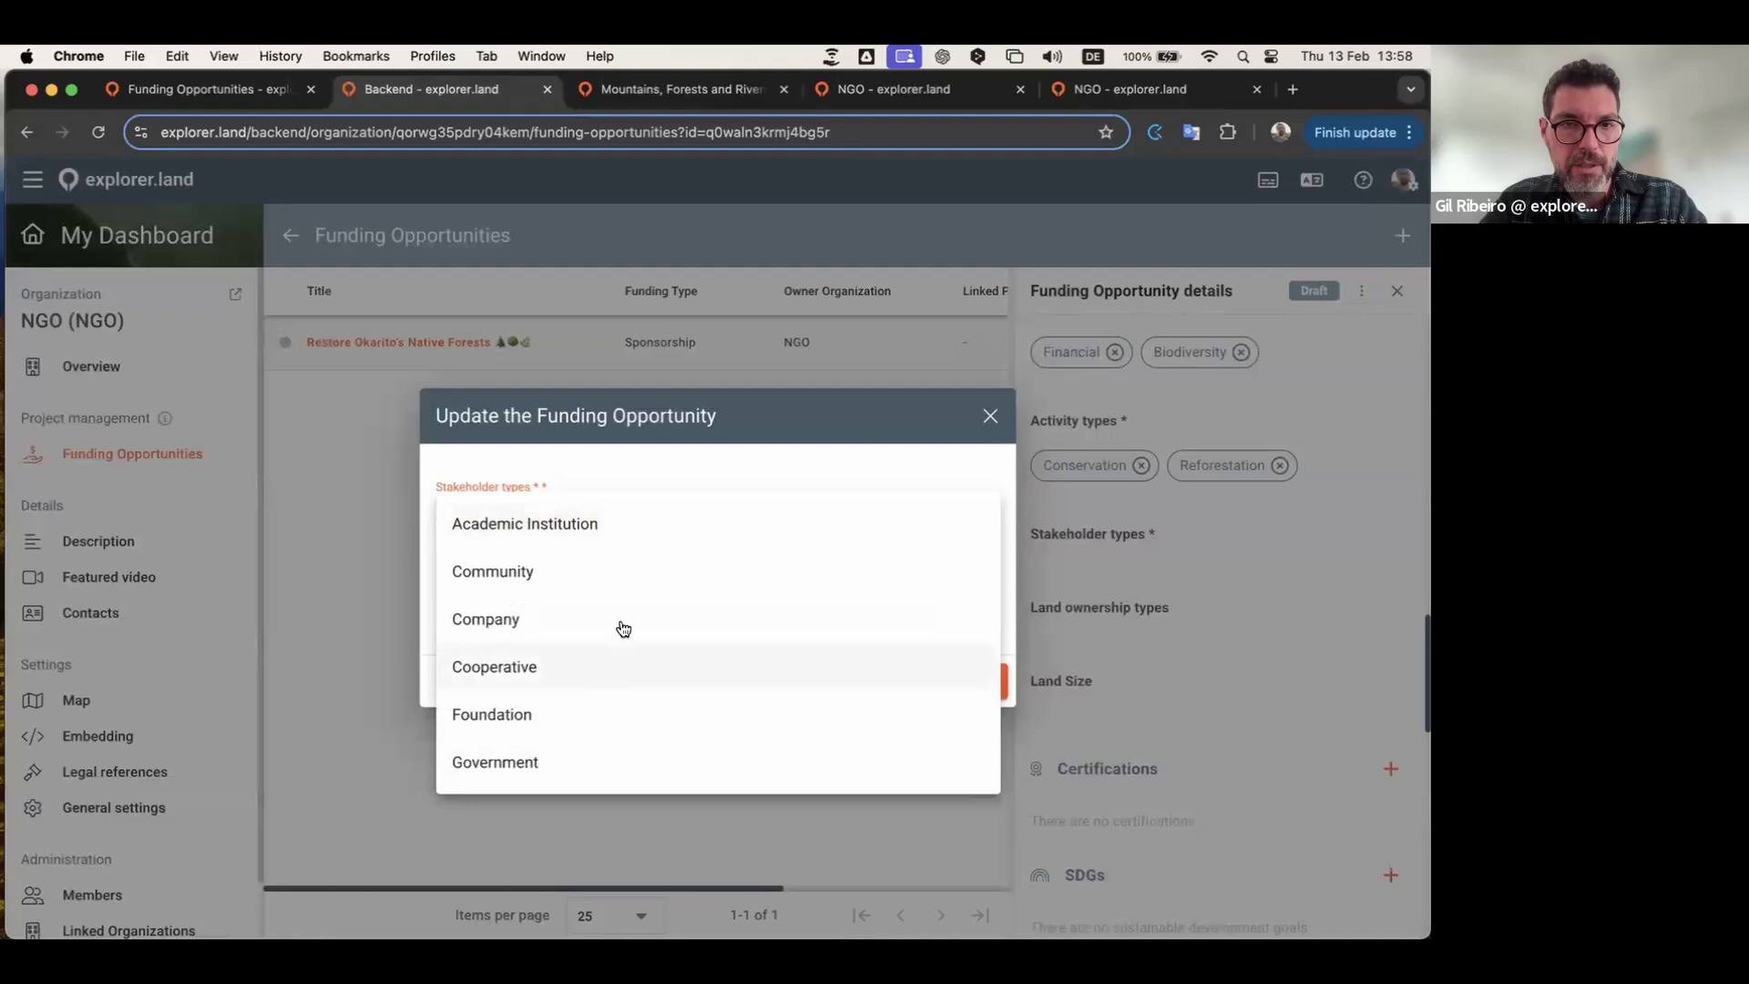
{"action": "scroll", "coordinate": [623, 628], "scroll_direction": "down", "scroll_amount": 1}
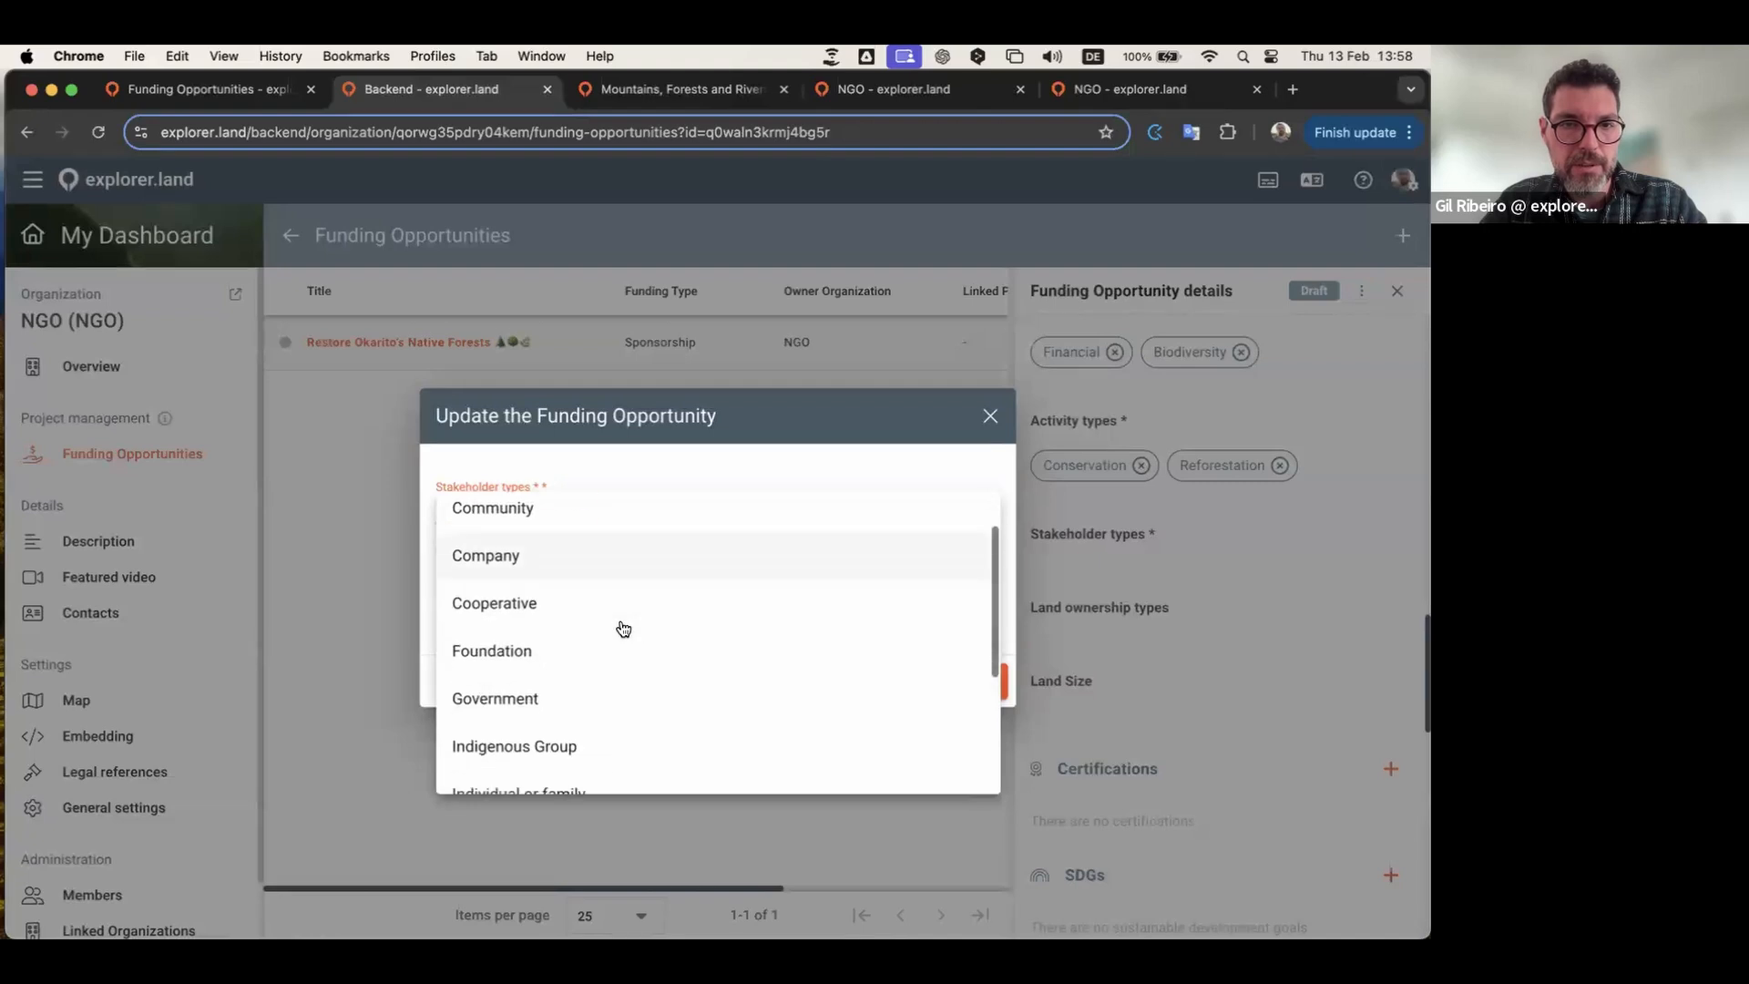
{"action": "left_click", "coordinate": [509, 612]}
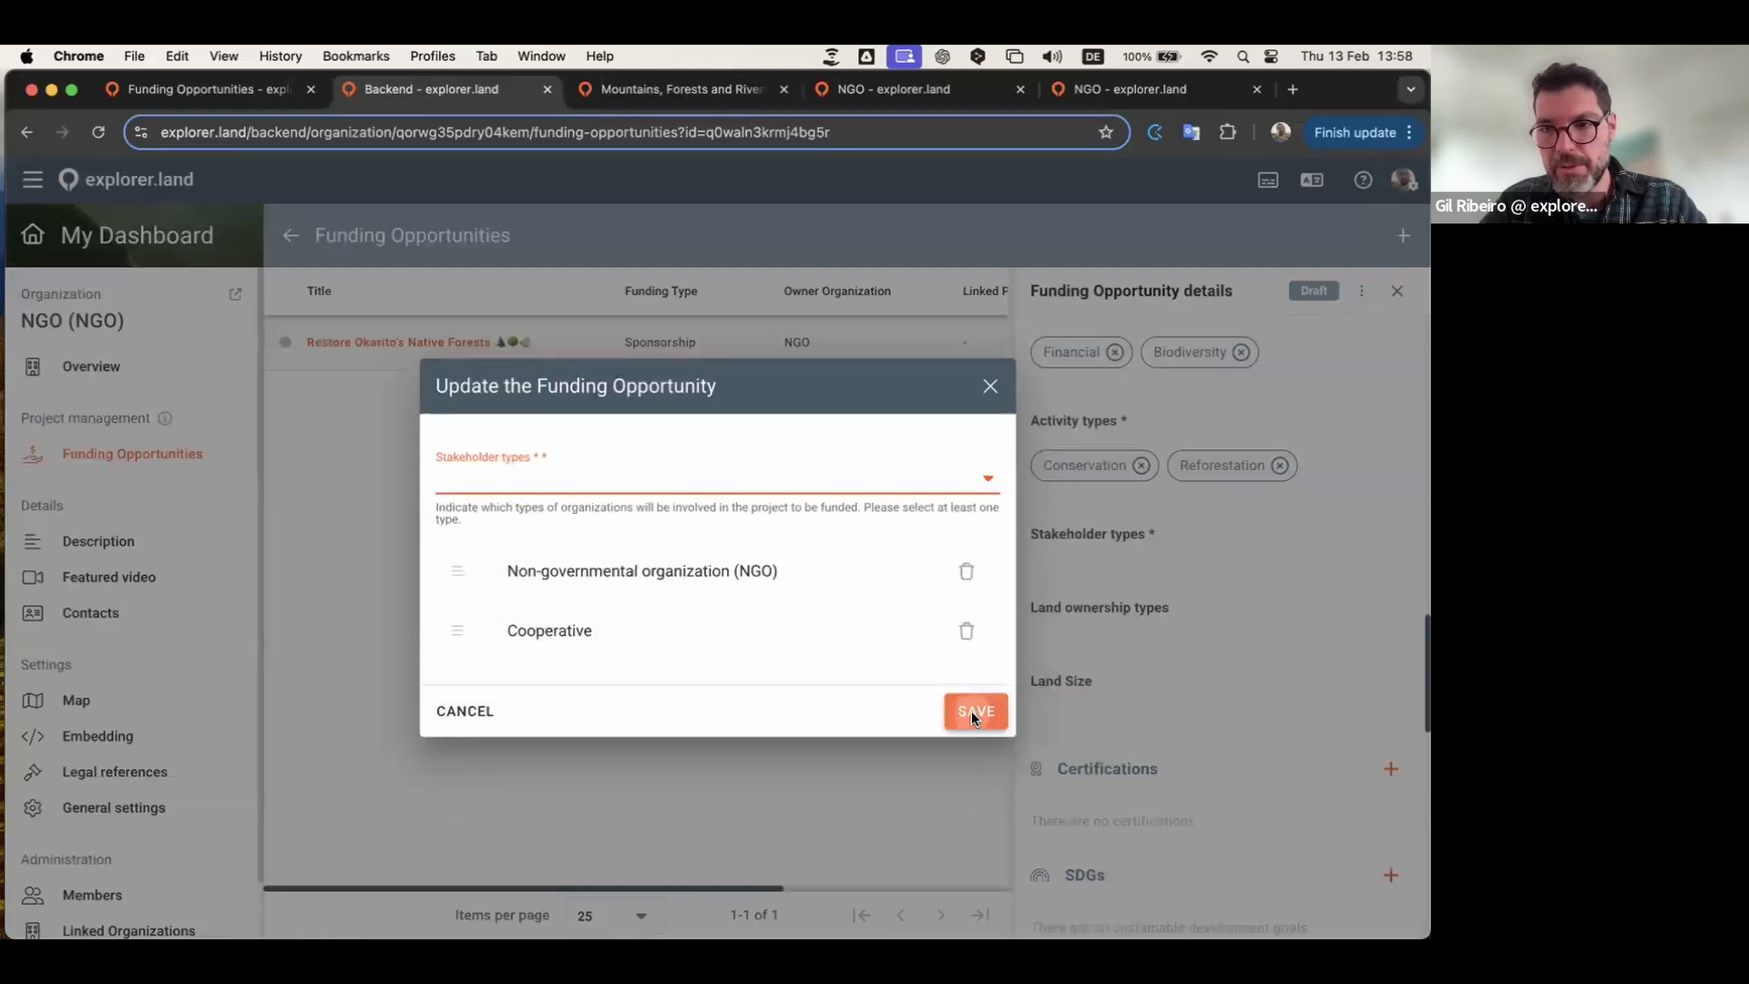
{"action": "left_click", "coordinate": [970, 711]}
Step: Set the land ownership types to Private and Public
{"action": "scroll", "coordinate": [1229, 596], "scroll_direction": "down", "scroll_amount": 3}
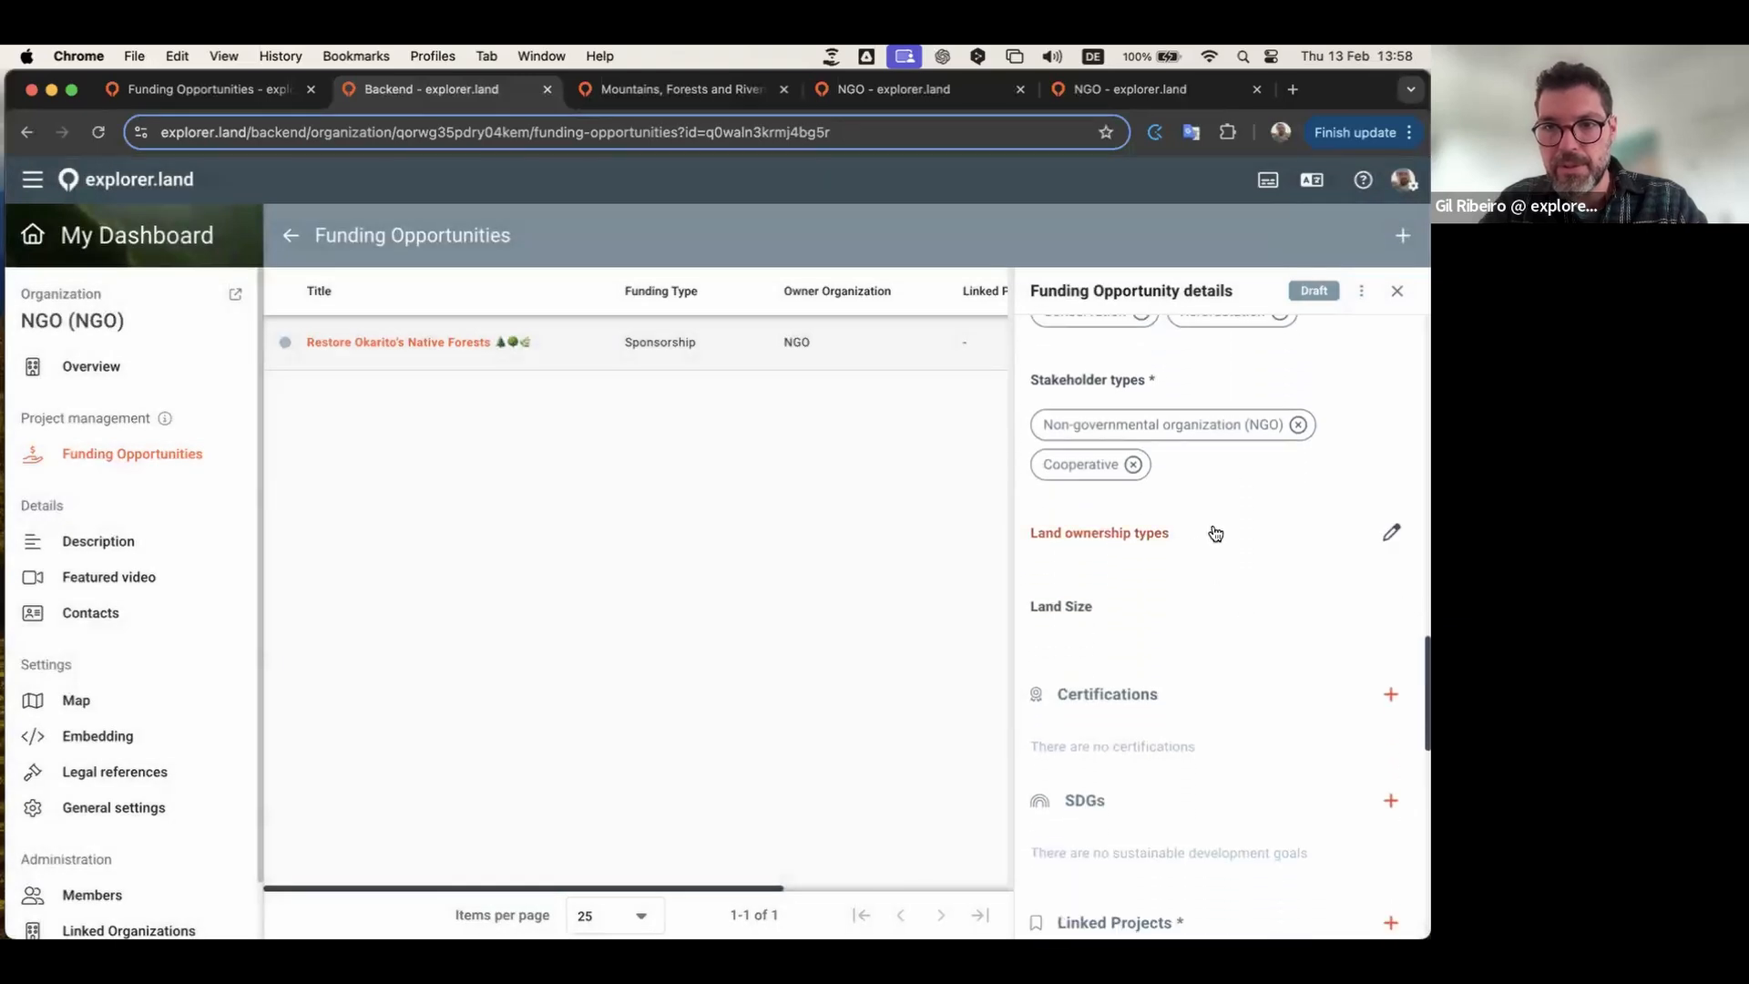
{"action": "left_click", "coordinate": [1212, 533]}
{"action": "left_click", "coordinate": [686, 544]}
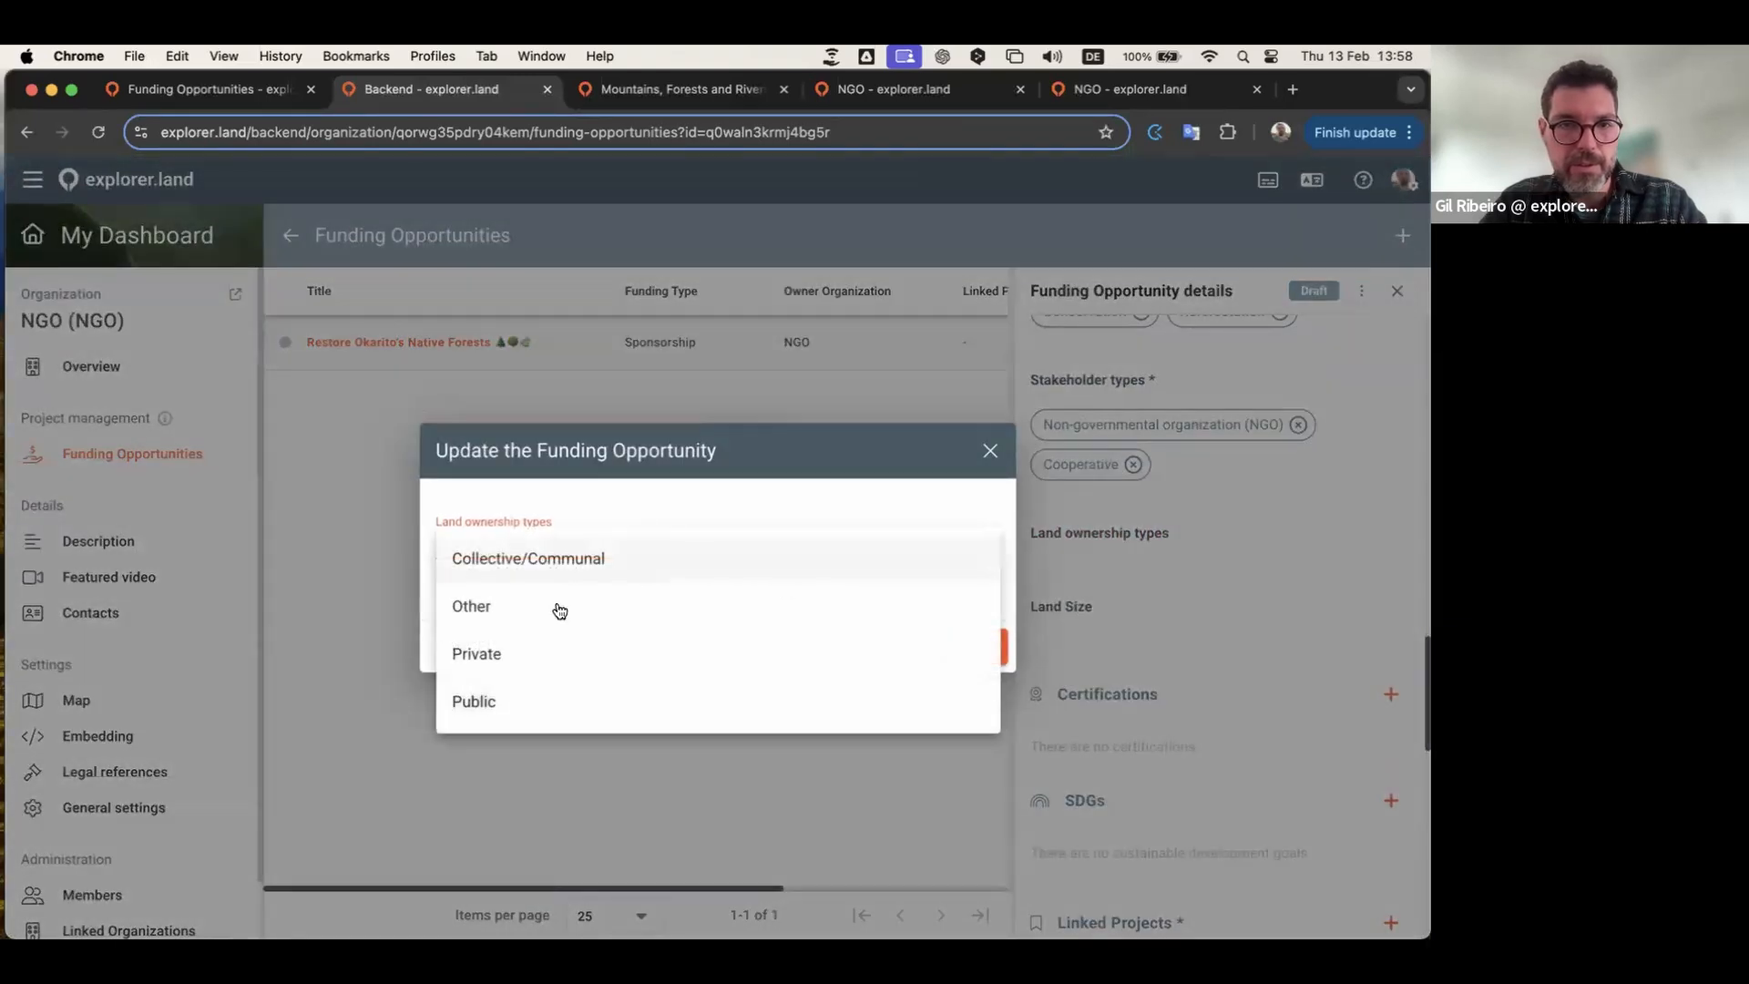
{"action": "left_click", "coordinate": [511, 661]}
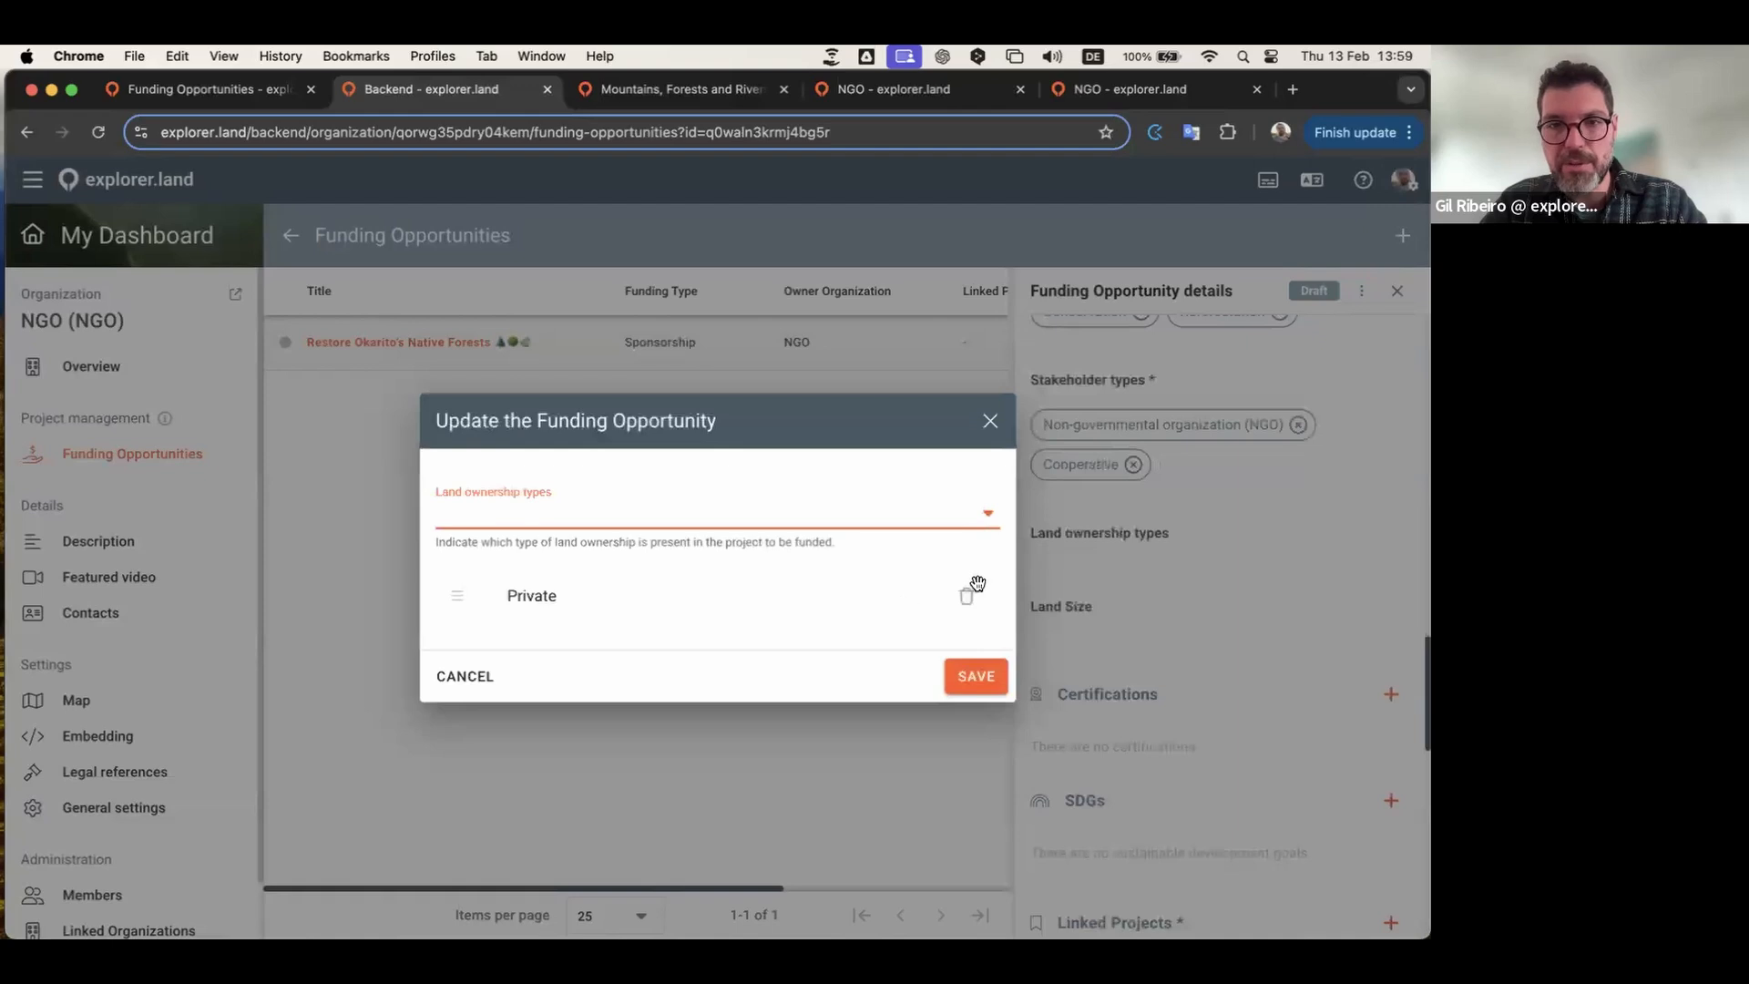
{"action": "left_click", "coordinate": [939, 517]}
{"action": "left_click", "coordinate": [570, 620]}
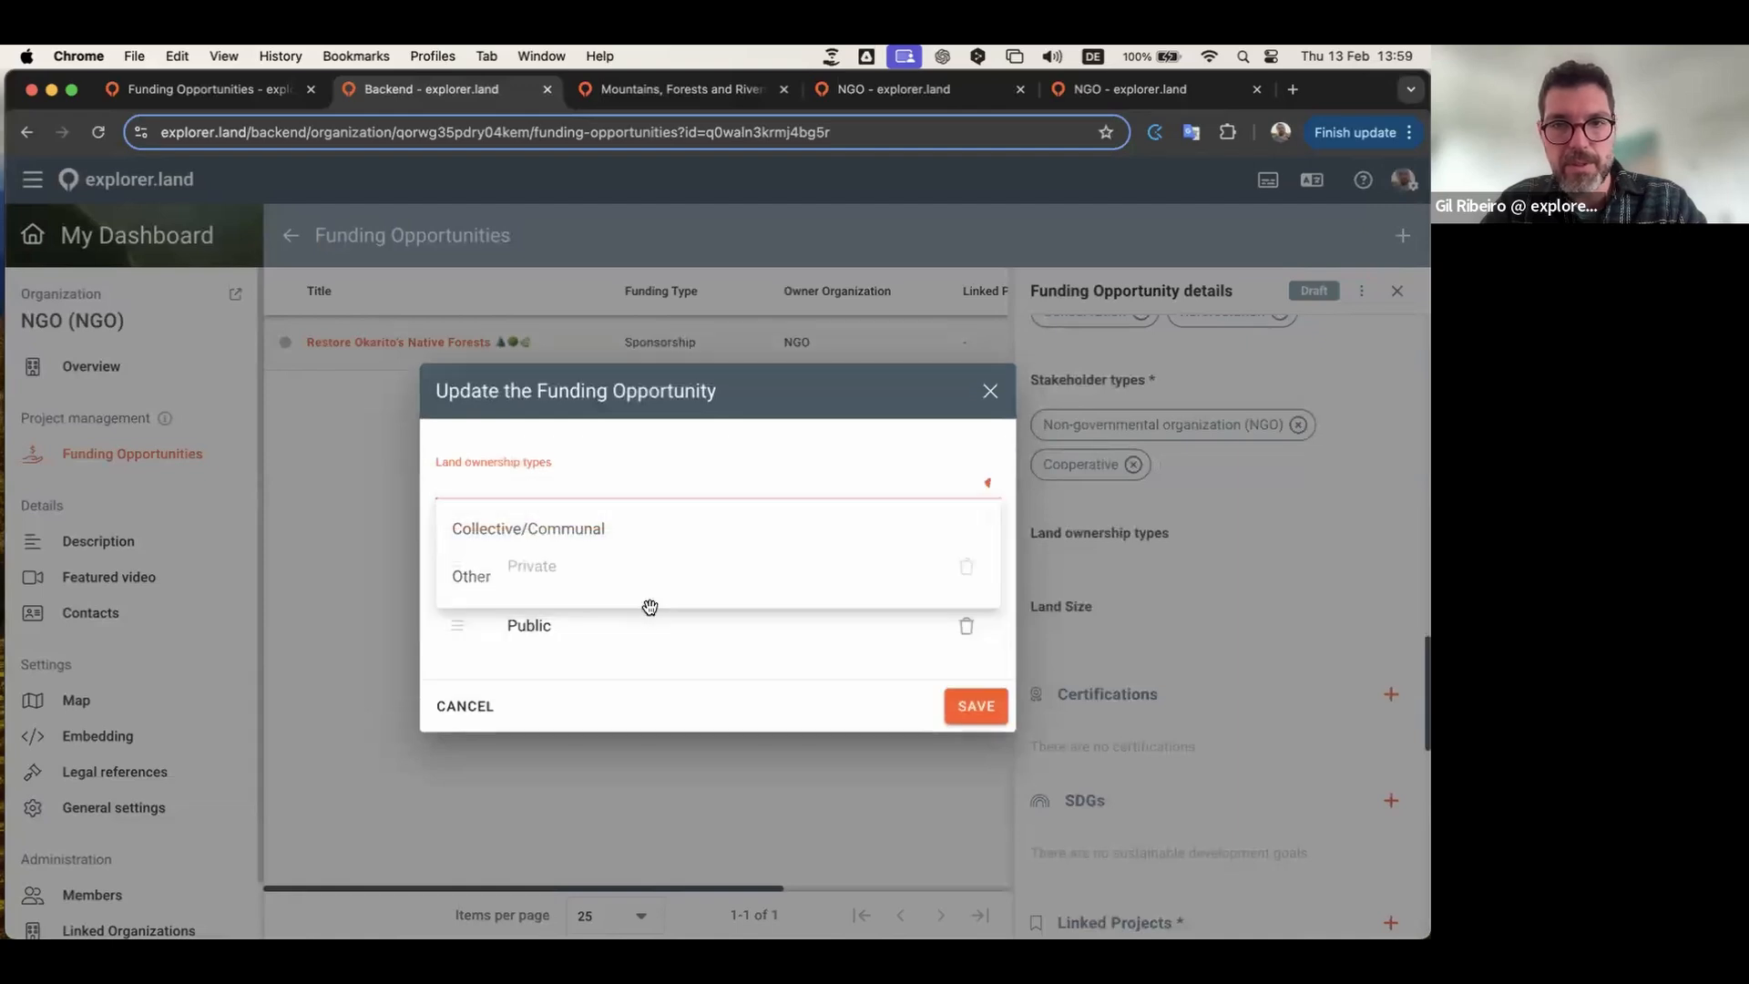
{"action": "left_click", "coordinate": [974, 714]}
Step: Enter the land size as 2.000 Ha and save it
{"action": "scroll", "coordinate": [1220, 582], "scroll_direction": "down", "scroll_amount": 2}
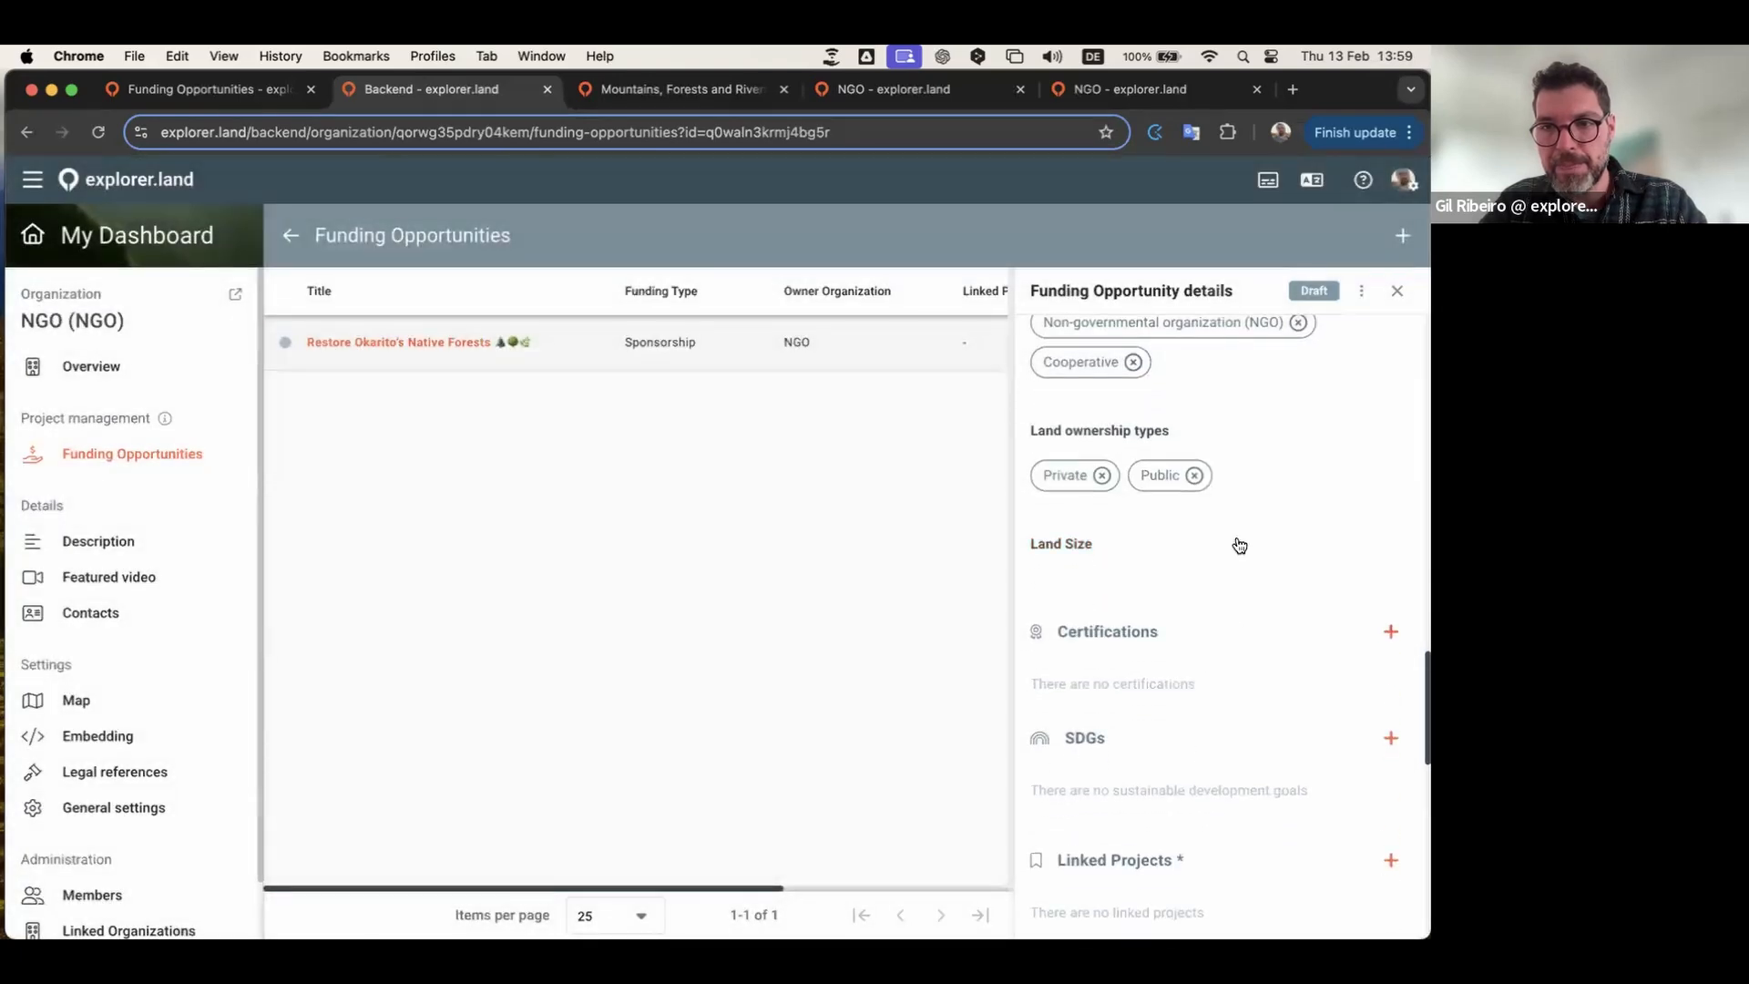
{"action": "left_click", "coordinate": [1229, 540]}
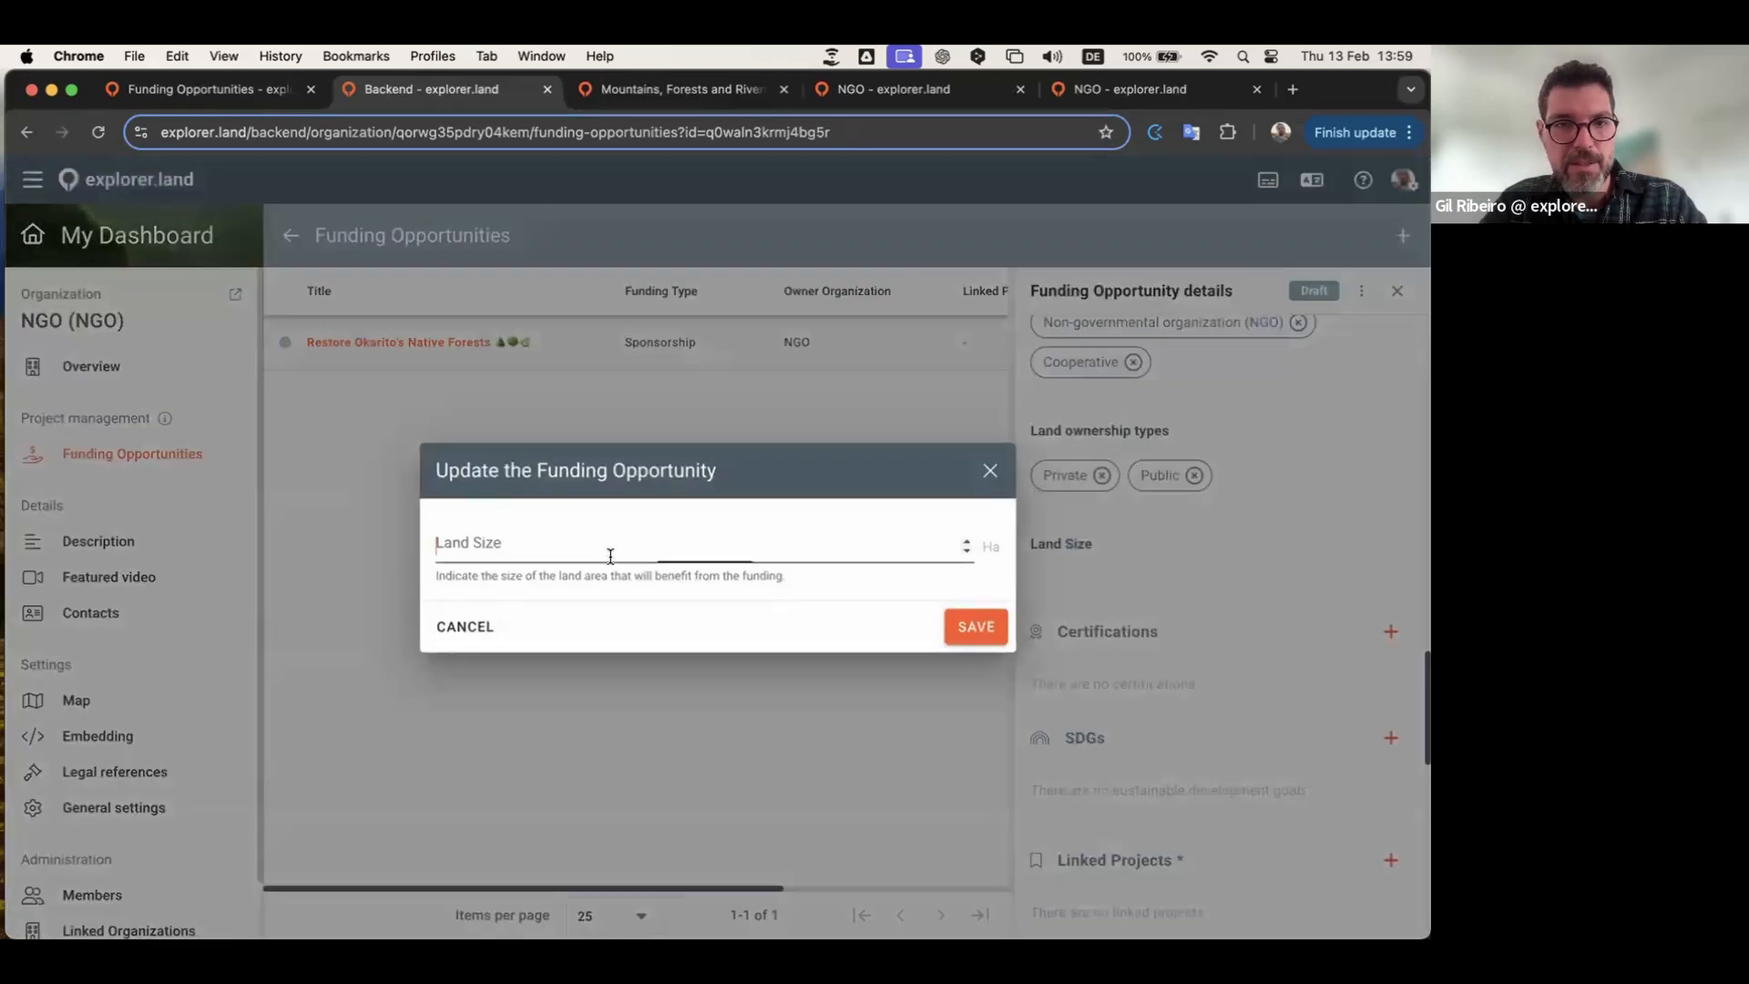
{"action": "type", "text": "2000"}
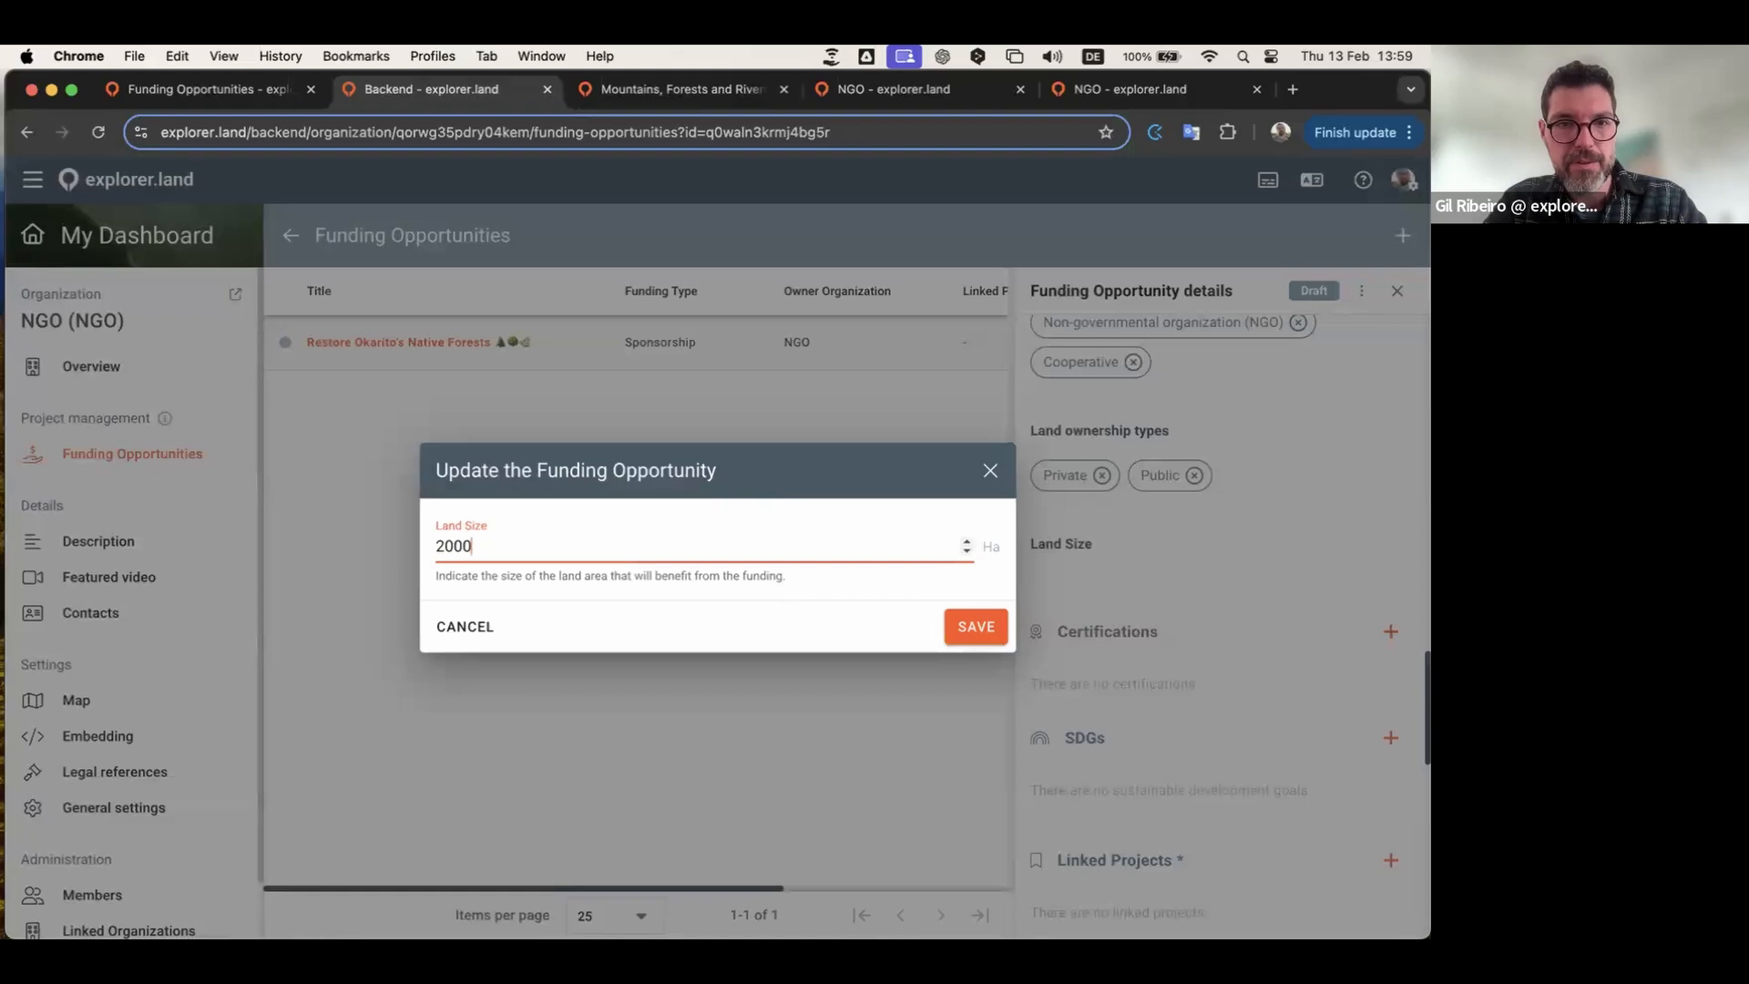
{"action": "left_click", "coordinate": [968, 636]}
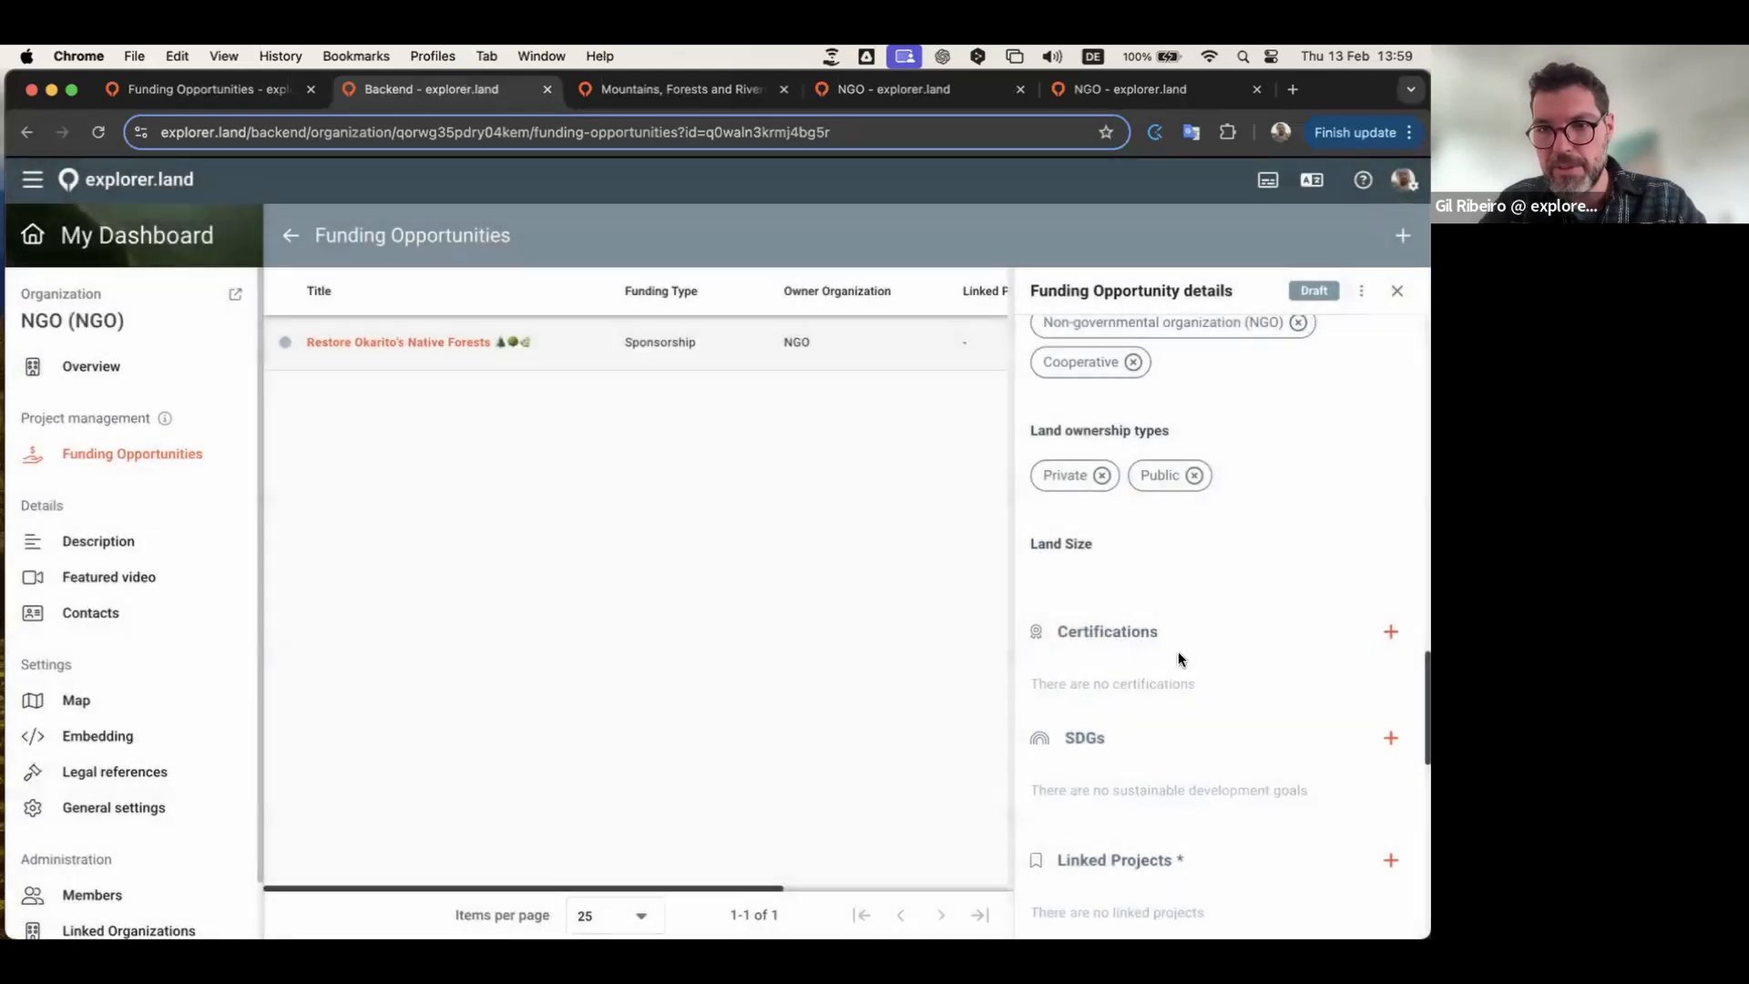
Step: Add an EcoRegistry certification with code 2141244 to the opportunity's certifications
{"action": "scroll", "coordinate": [1205, 654], "scroll_direction": "down", "scroll_amount": 2}
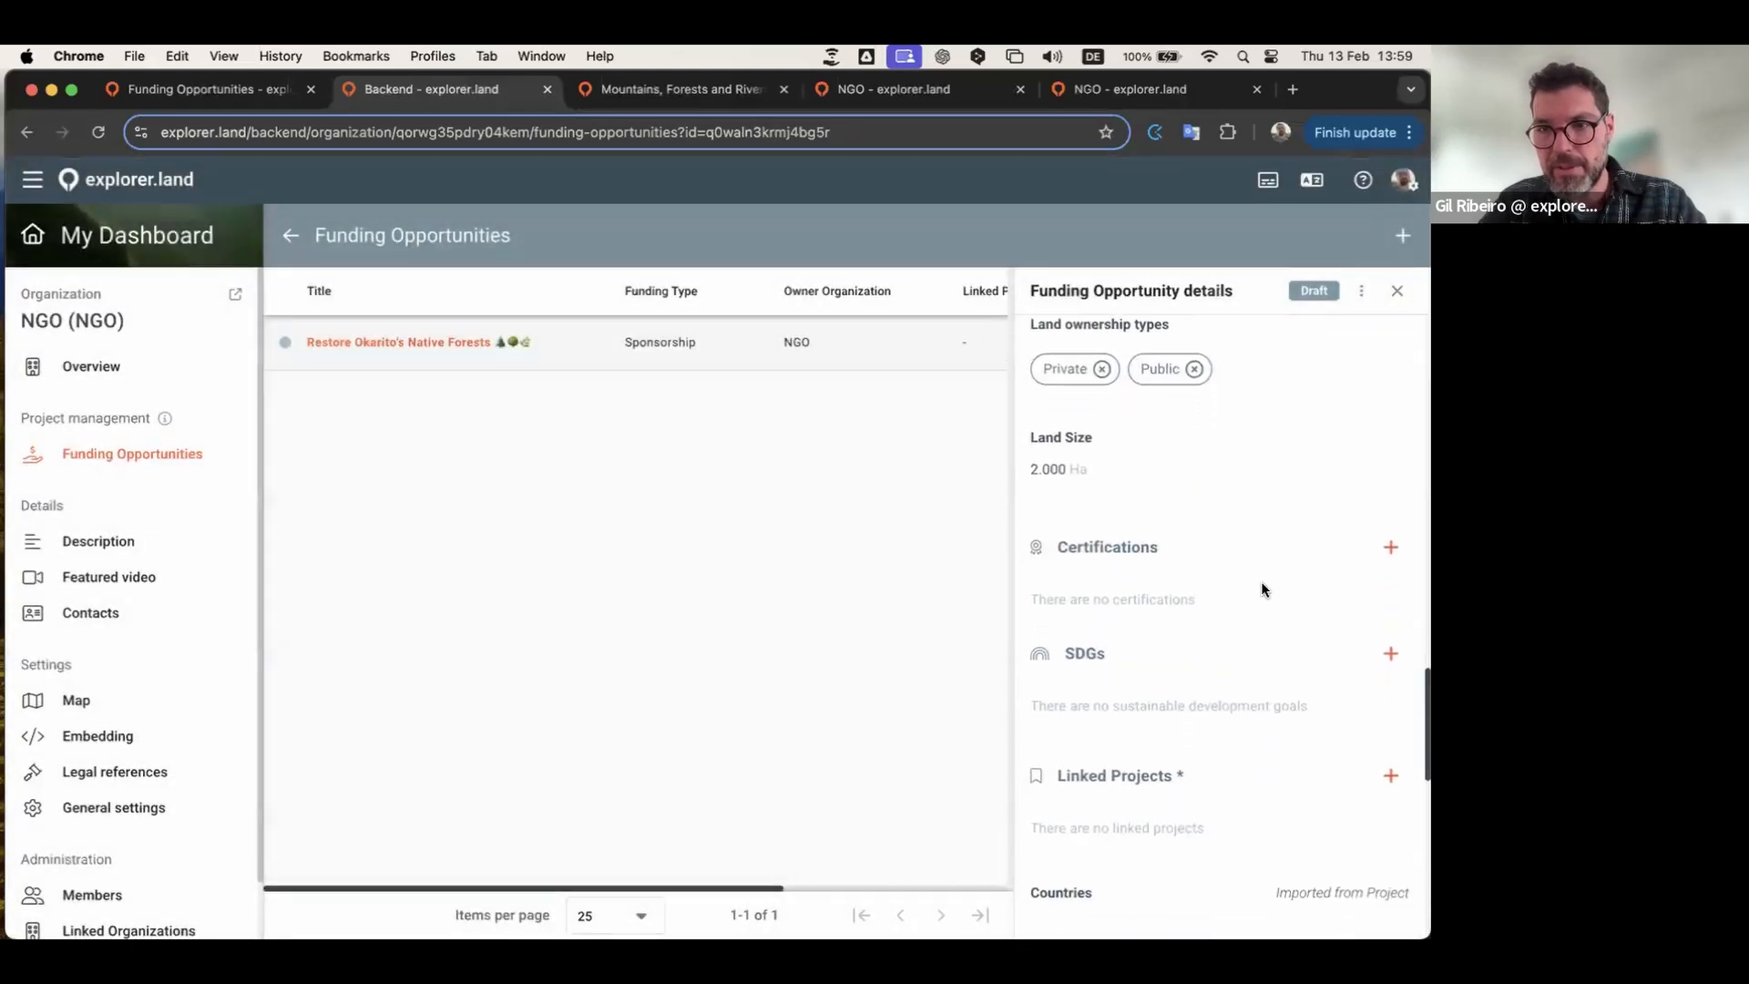
{"action": "left_click", "coordinate": [1389, 541]}
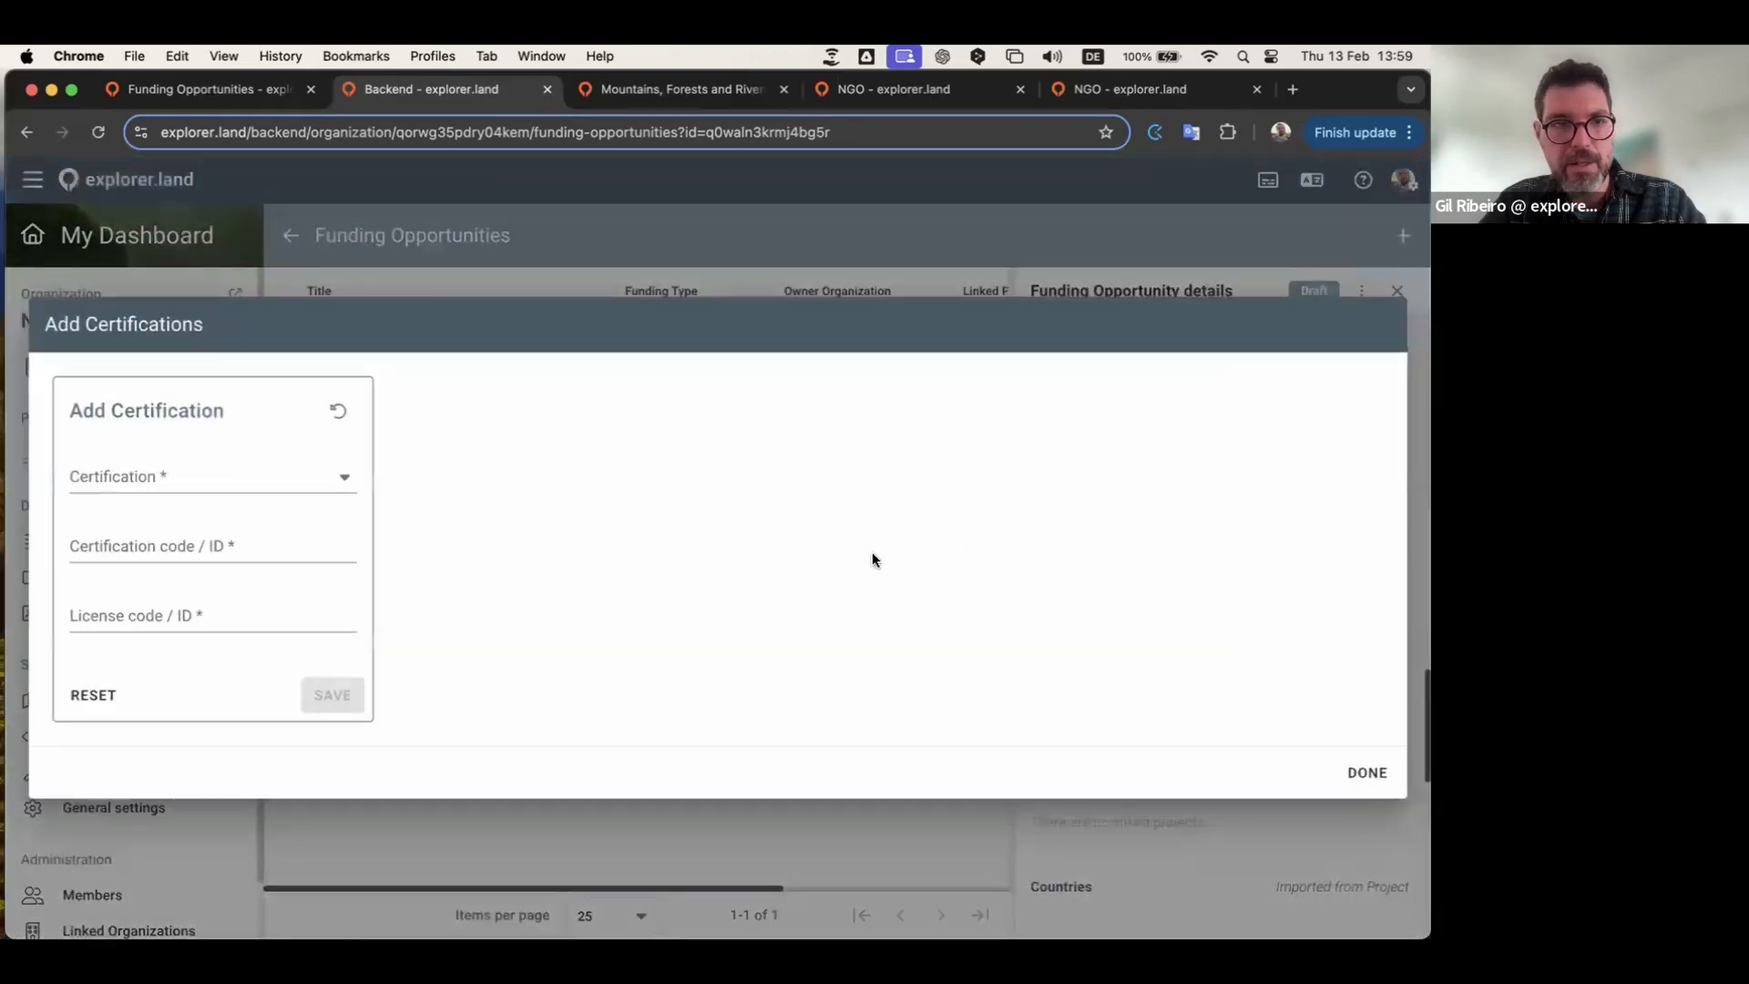
{"action": "left_click", "coordinate": [340, 480]}
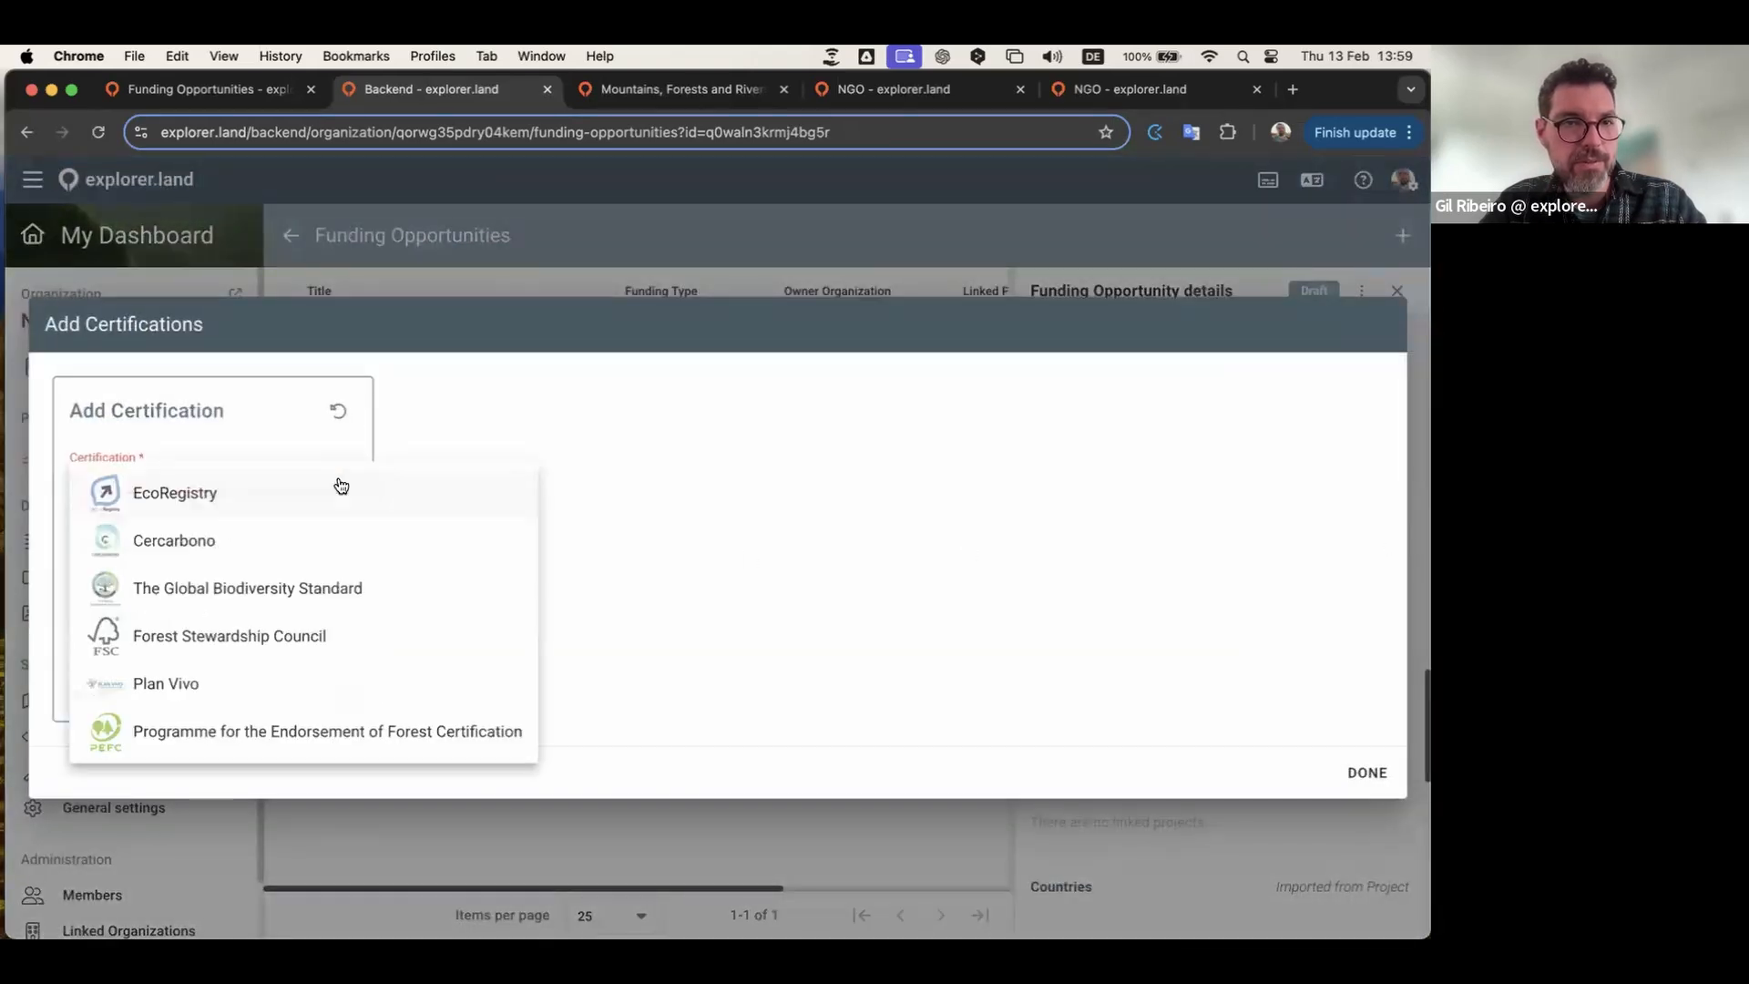
{"action": "left_click", "coordinate": [253, 504]}
{"action": "left_click", "coordinate": [203, 543]}
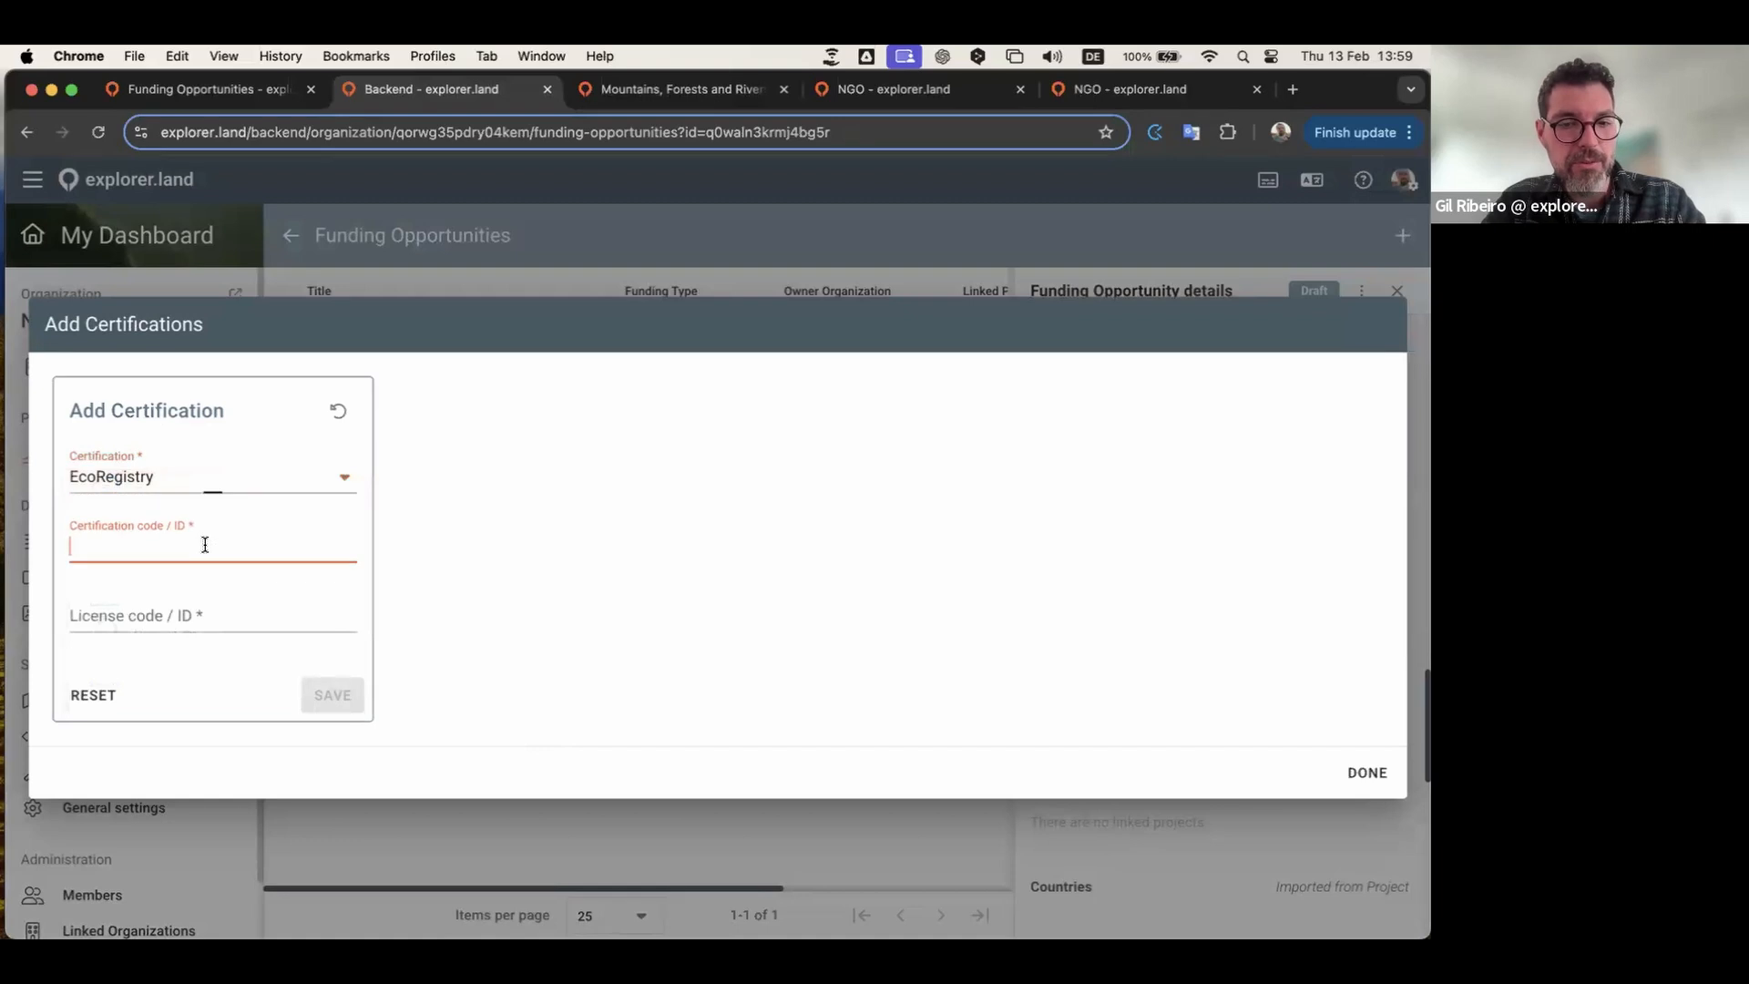
{"action": "type", "text": "2141244"}
{"action": "left_click", "coordinate": [328, 698]}
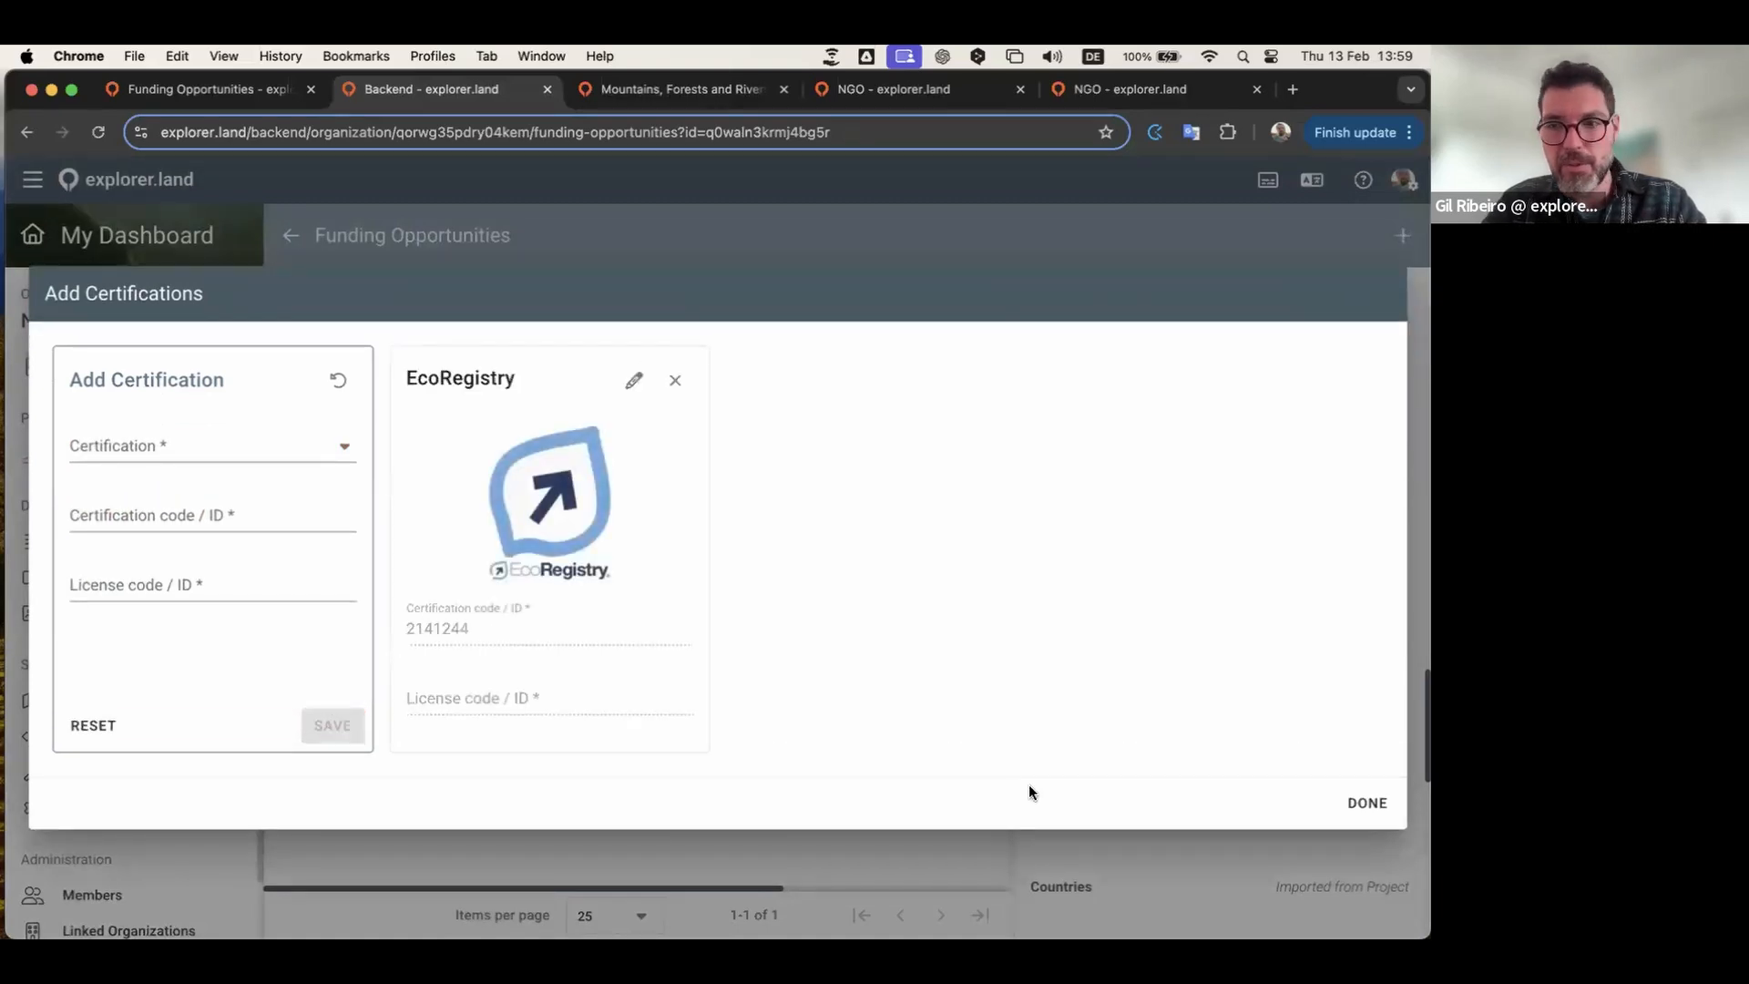
{"action": "left_click", "coordinate": [1366, 802]}
{"action": "scroll", "coordinate": [1240, 627], "scroll_direction": "down", "scroll_amount": 2}
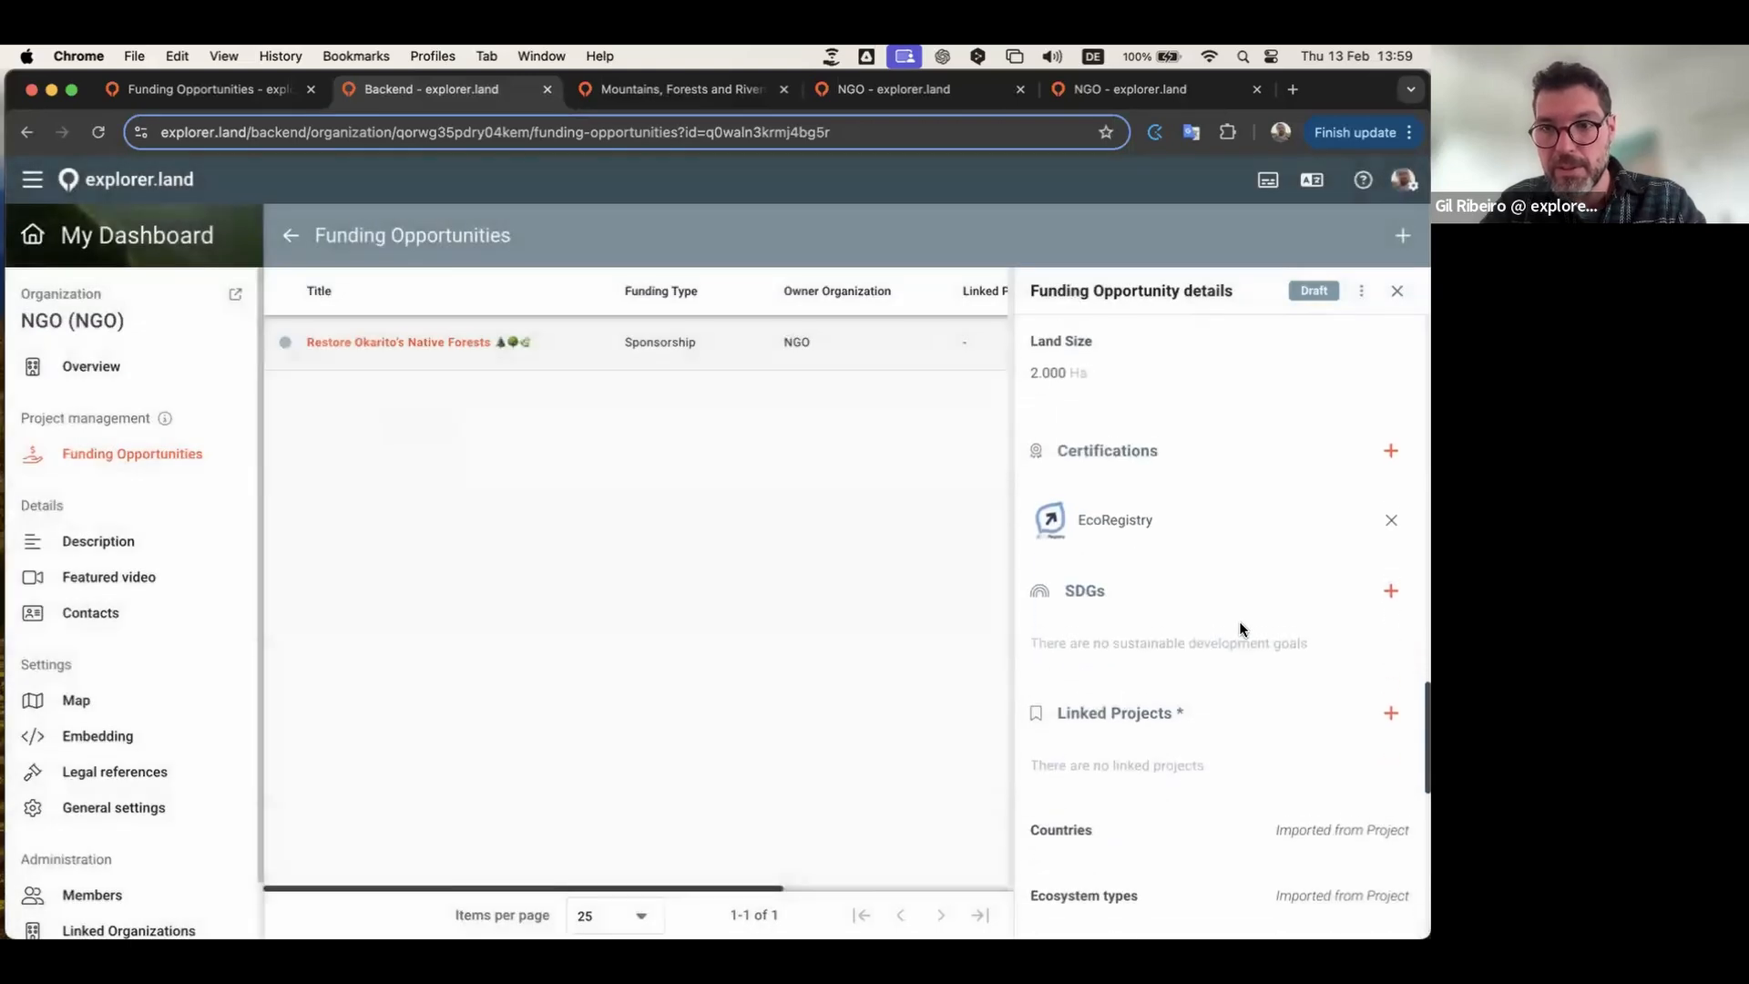
Step: Tag the opportunity with SDGs 1, 3, 10, 13, 16 and 17
{"action": "left_click", "coordinate": [1394, 585]}
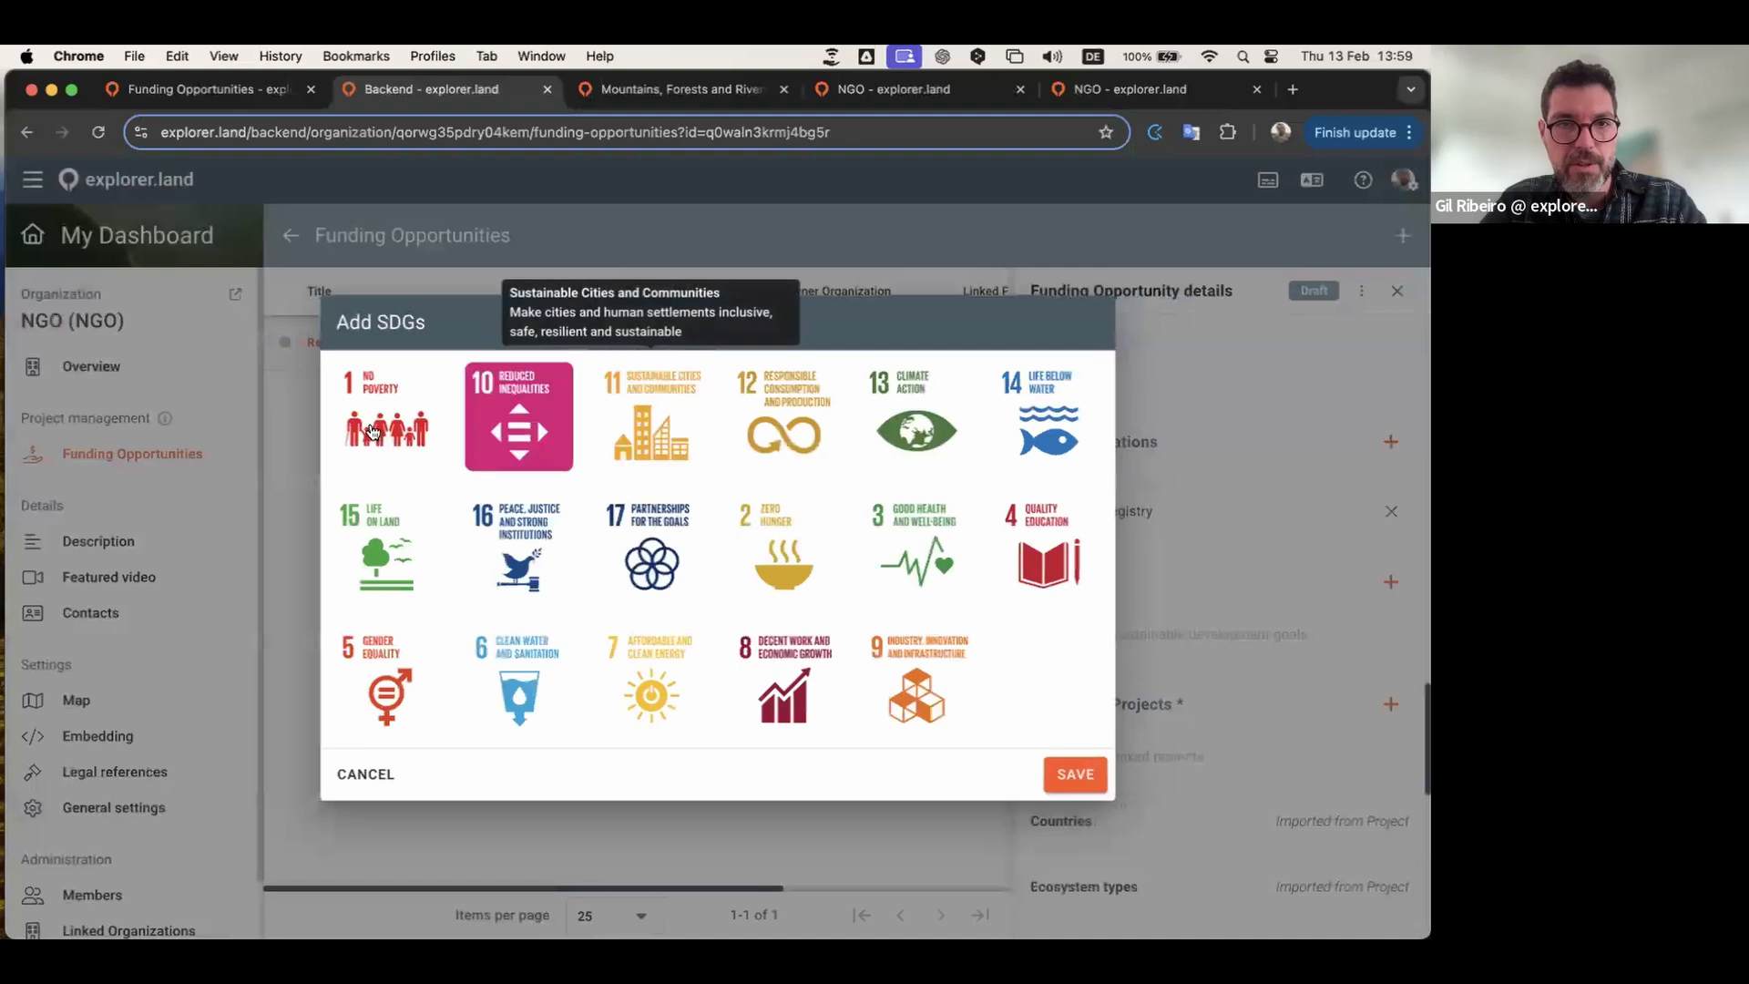
{"action": "left_click", "coordinate": [371, 431]}
{"action": "left_click", "coordinate": [517, 457]}
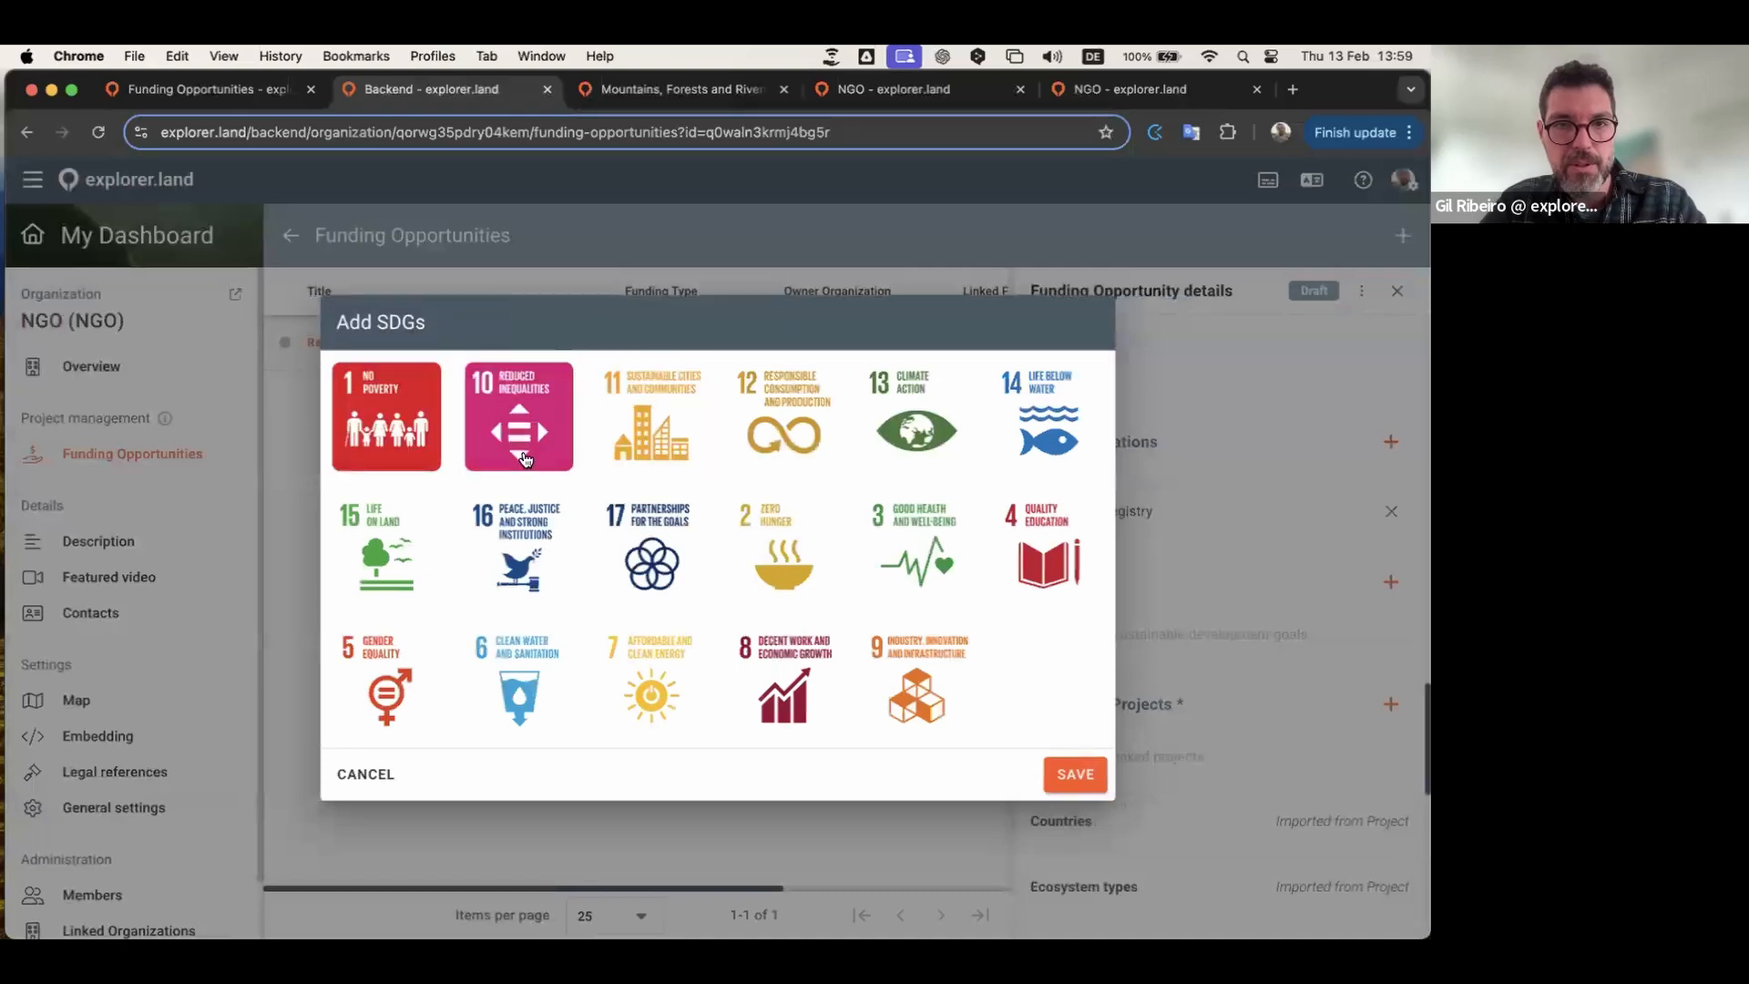
{"action": "left_click", "coordinate": [535, 551]}
{"action": "left_click", "coordinate": [667, 543]}
{"action": "left_click", "coordinate": [917, 443]}
{"action": "left_click", "coordinate": [927, 531]}
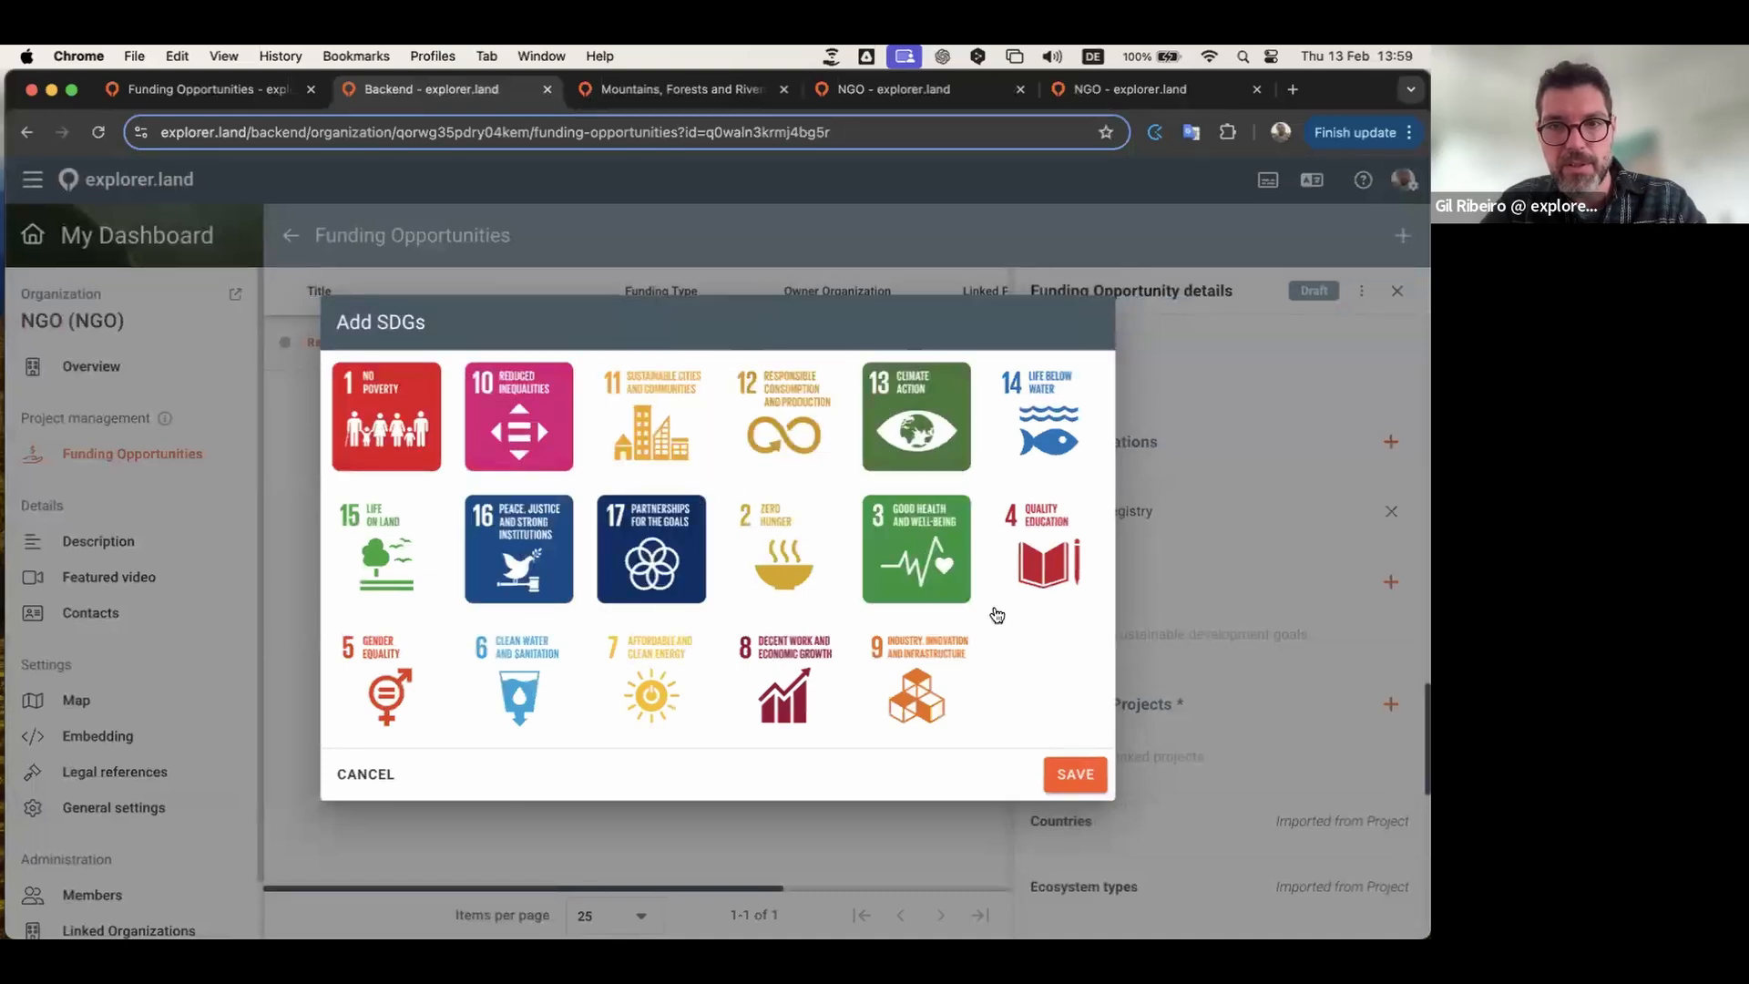
{"action": "left_click", "coordinate": [1071, 772]}
Step: Link the suggested New Zealand Mountains, Forests and Rivers project
{"action": "scroll", "coordinate": [1153, 628], "scroll_direction": "down", "scroll_amount": 5}
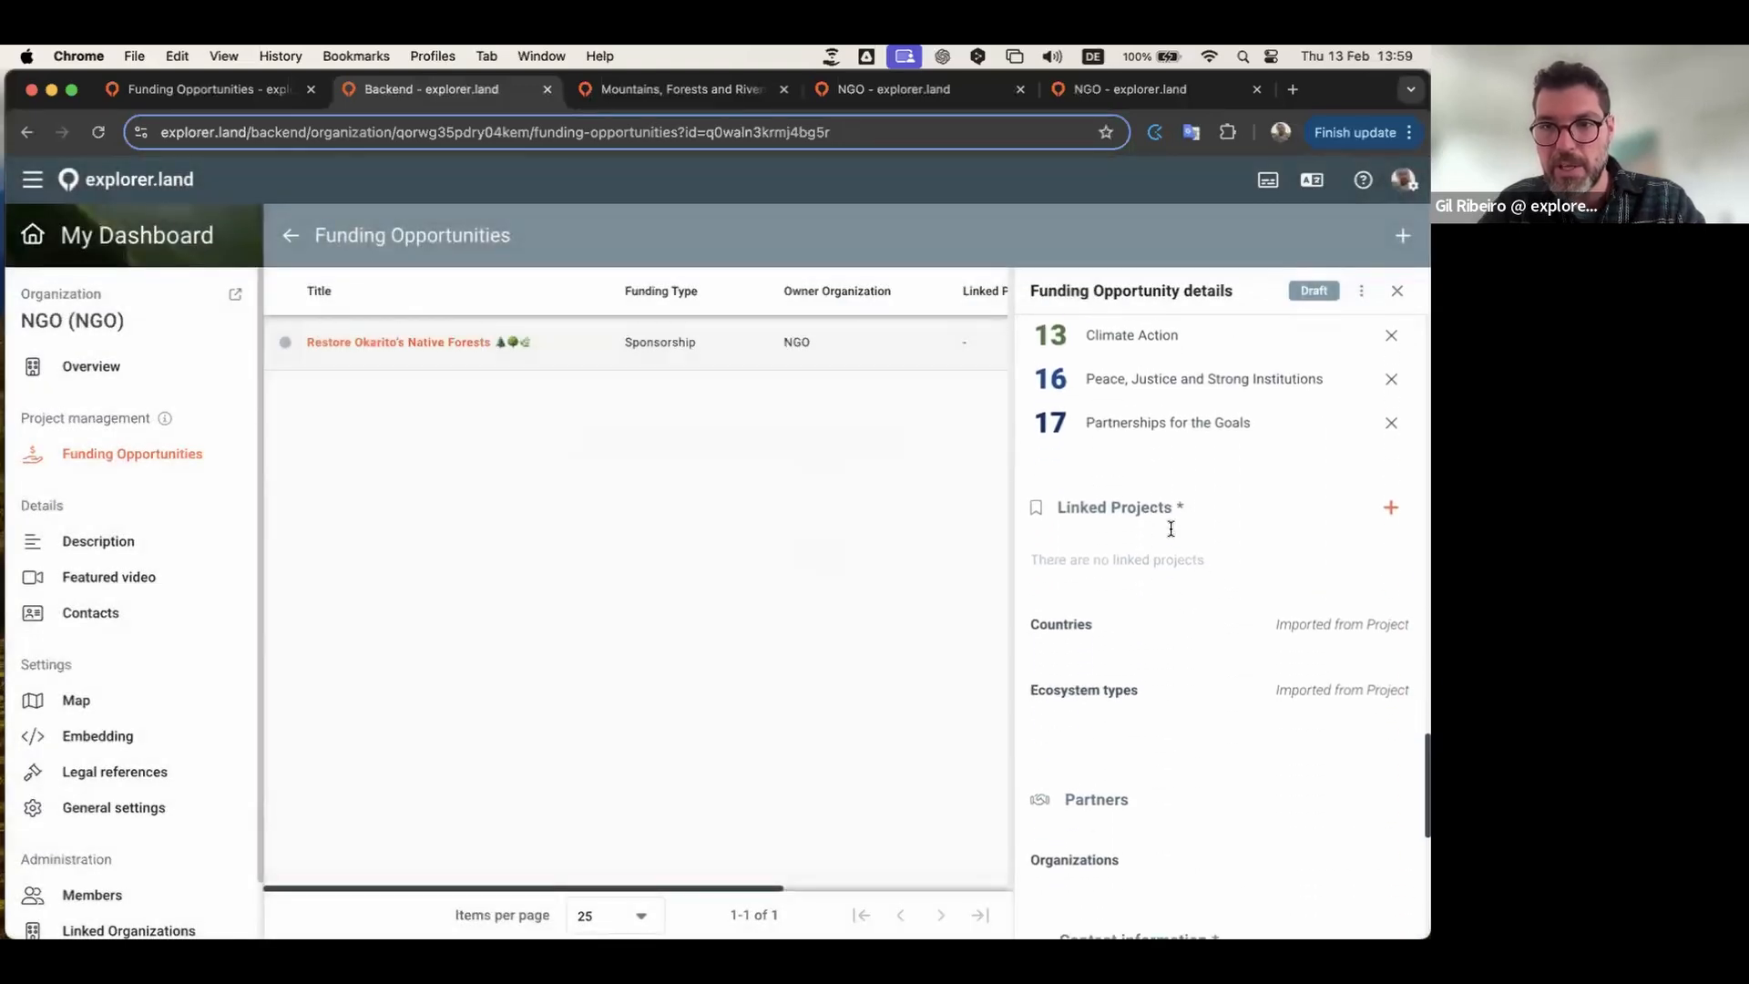
{"action": "left_click", "coordinate": [1389, 508]}
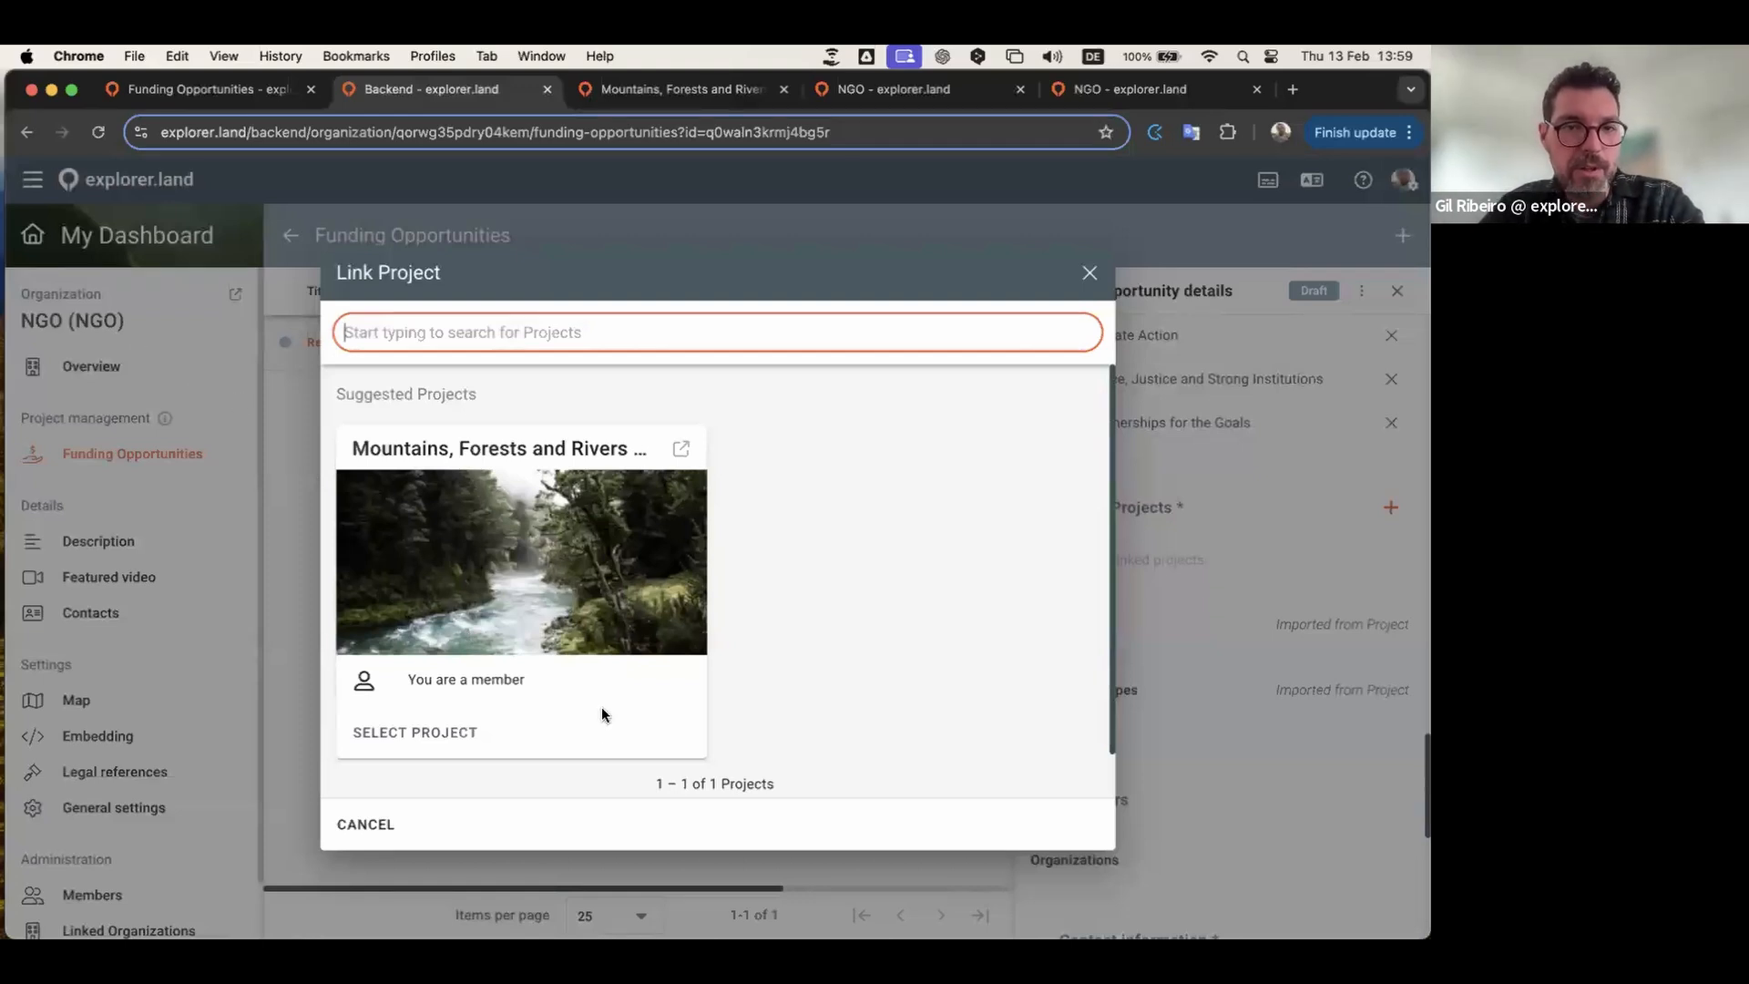
{"action": "left_click", "coordinate": [440, 733]}
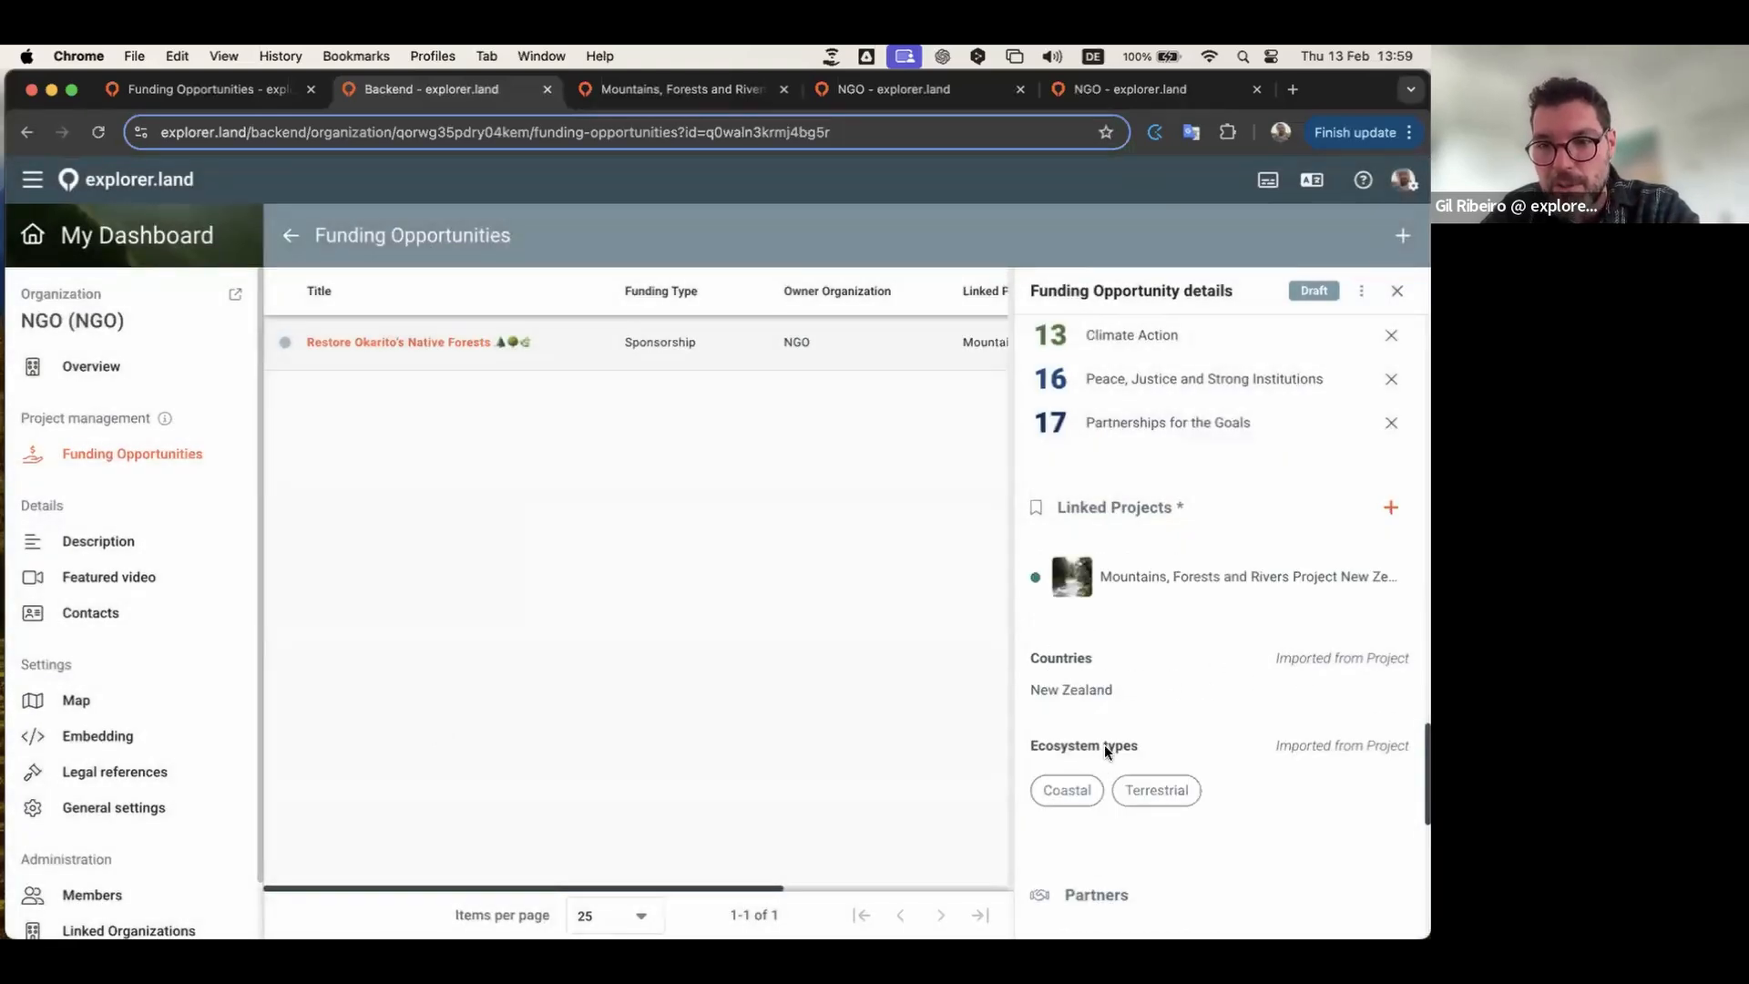
Step: Set WWF as the partner organization
{"action": "scroll", "coordinate": [1273, 672], "scroll_direction": "down", "scroll_amount": 5}
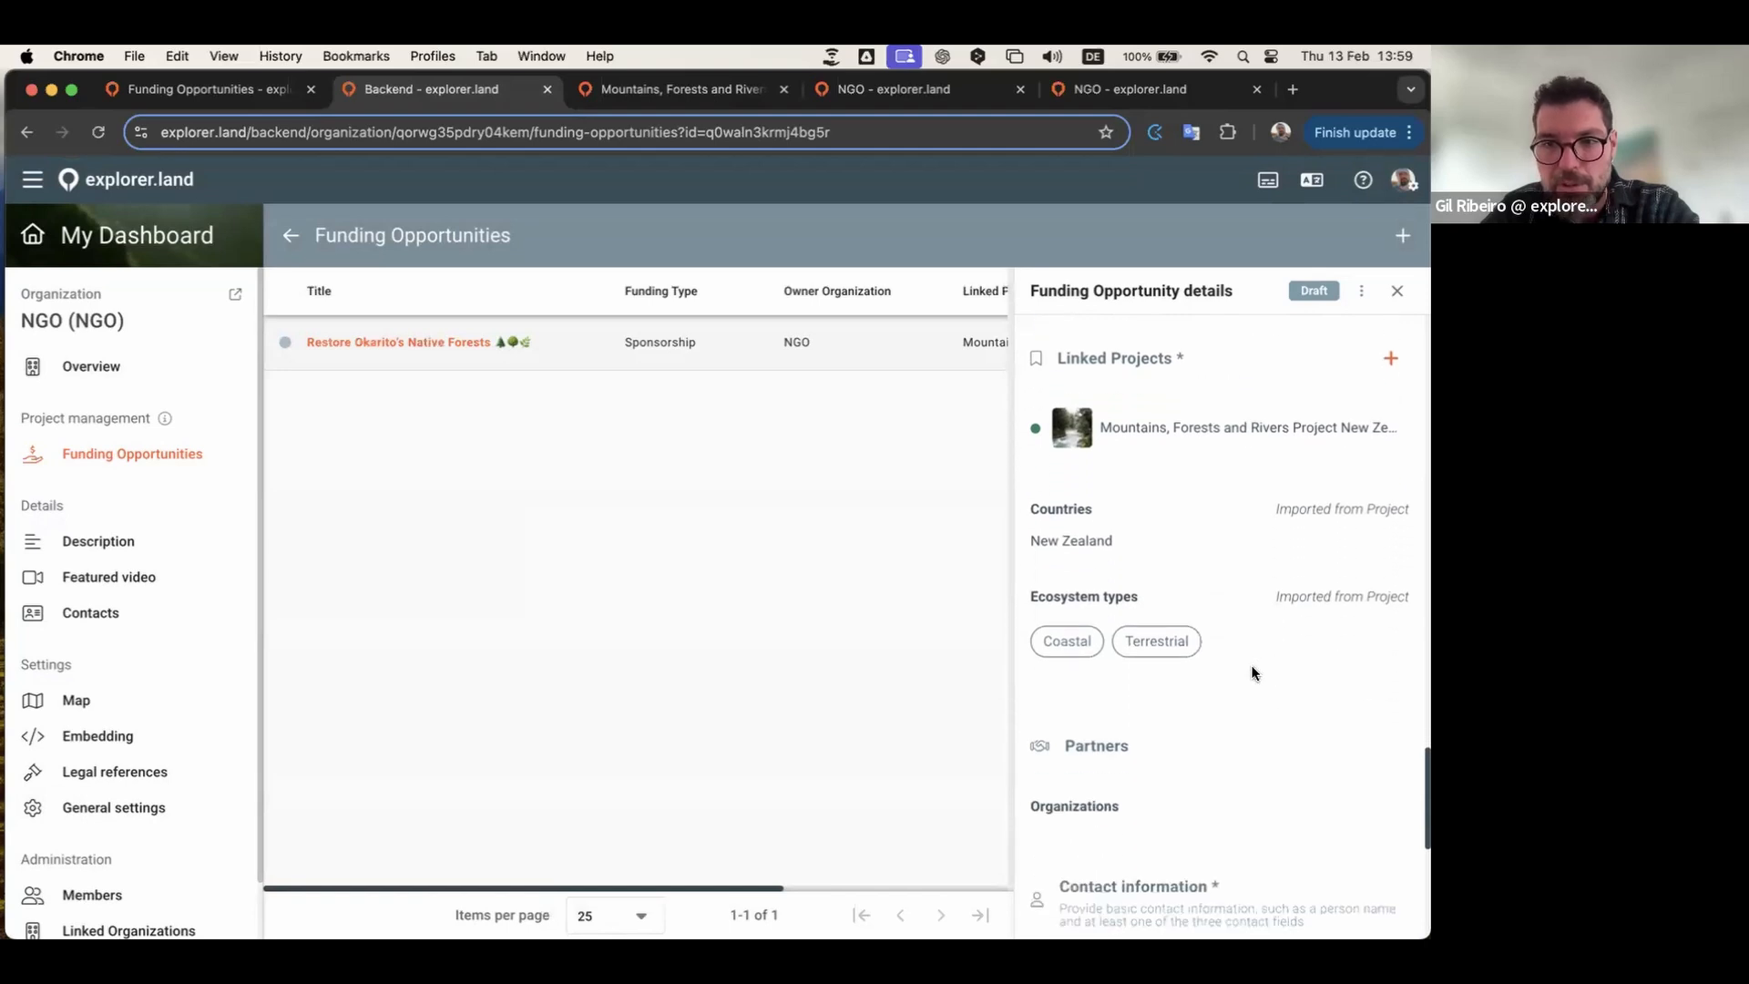
{"action": "scroll", "coordinate": [1200, 659], "scroll_direction": "down", "scroll_amount": 1}
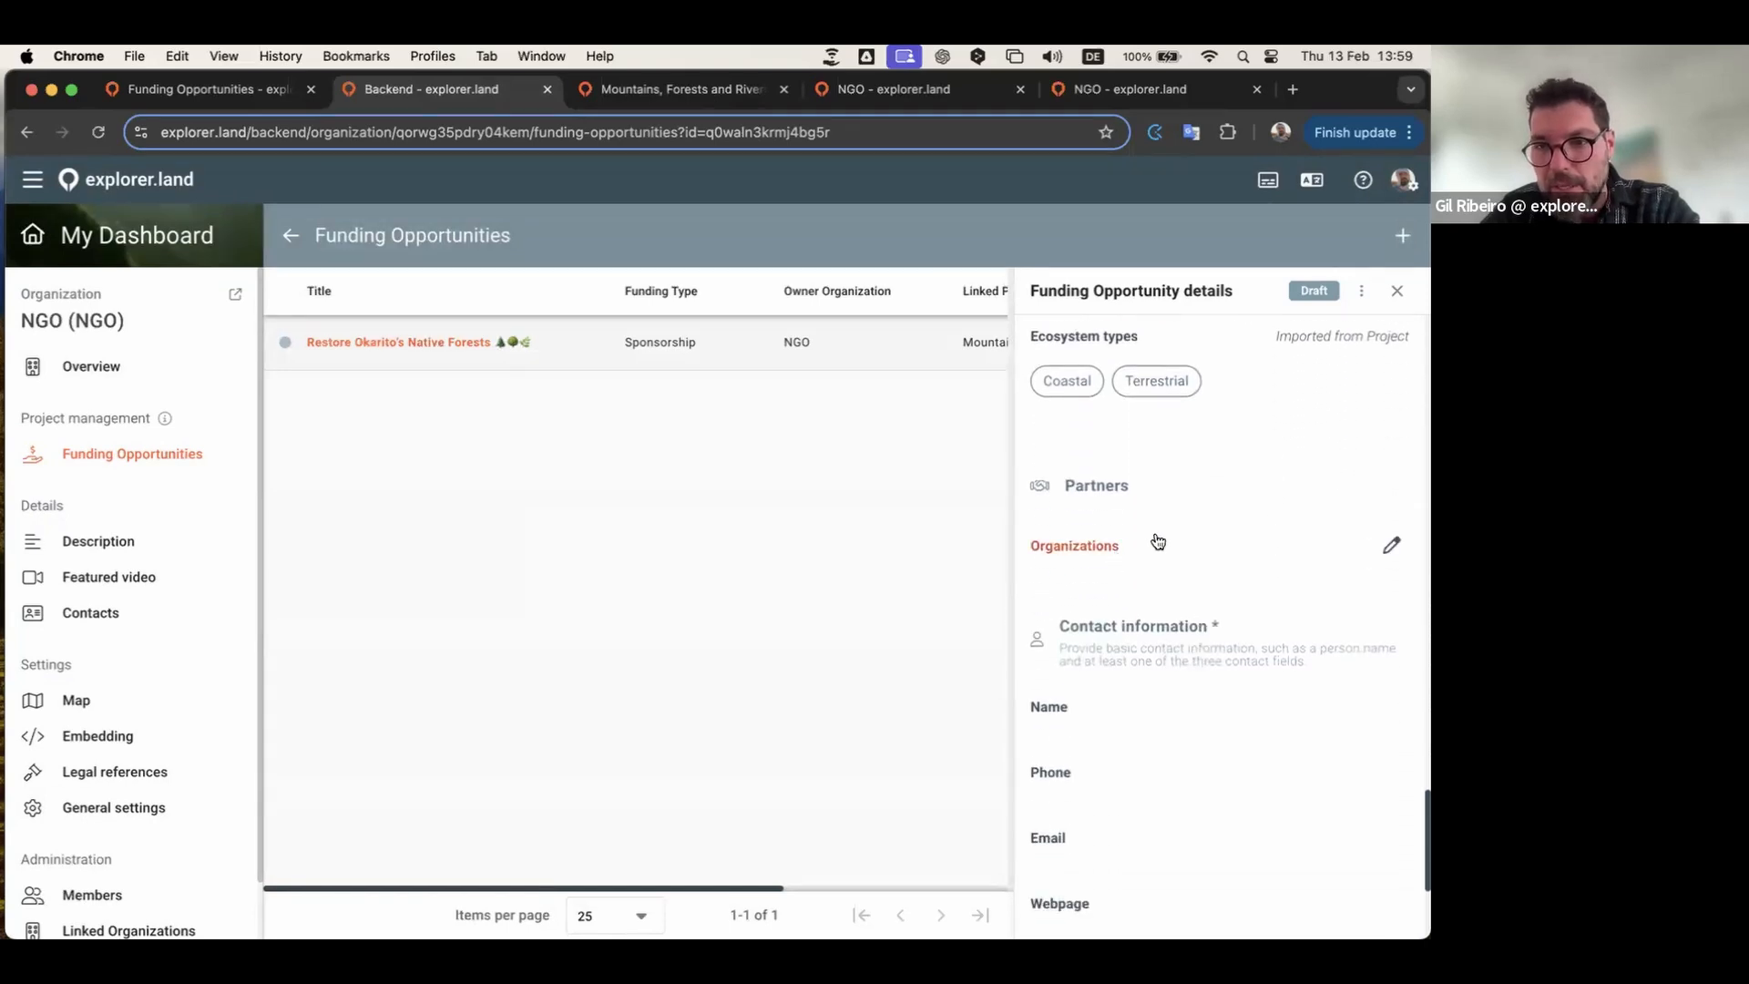
{"action": "left_click", "coordinate": [1145, 553]}
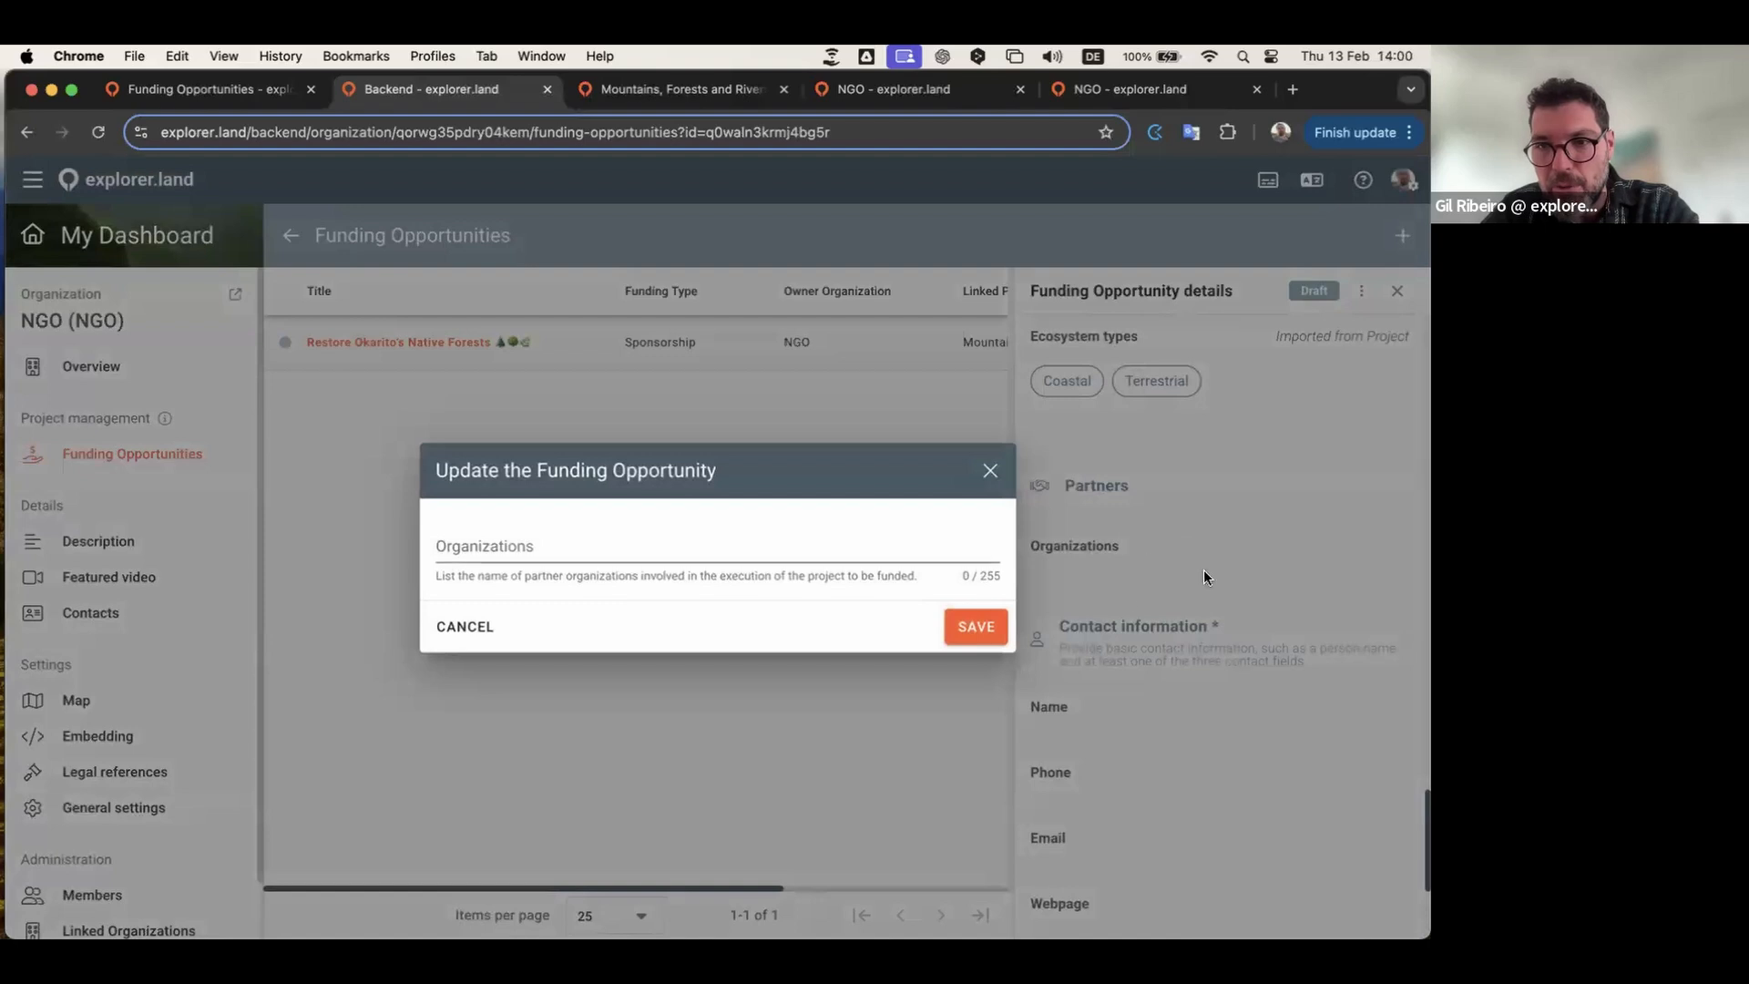
{"action": "left_click", "coordinate": [868, 553]}
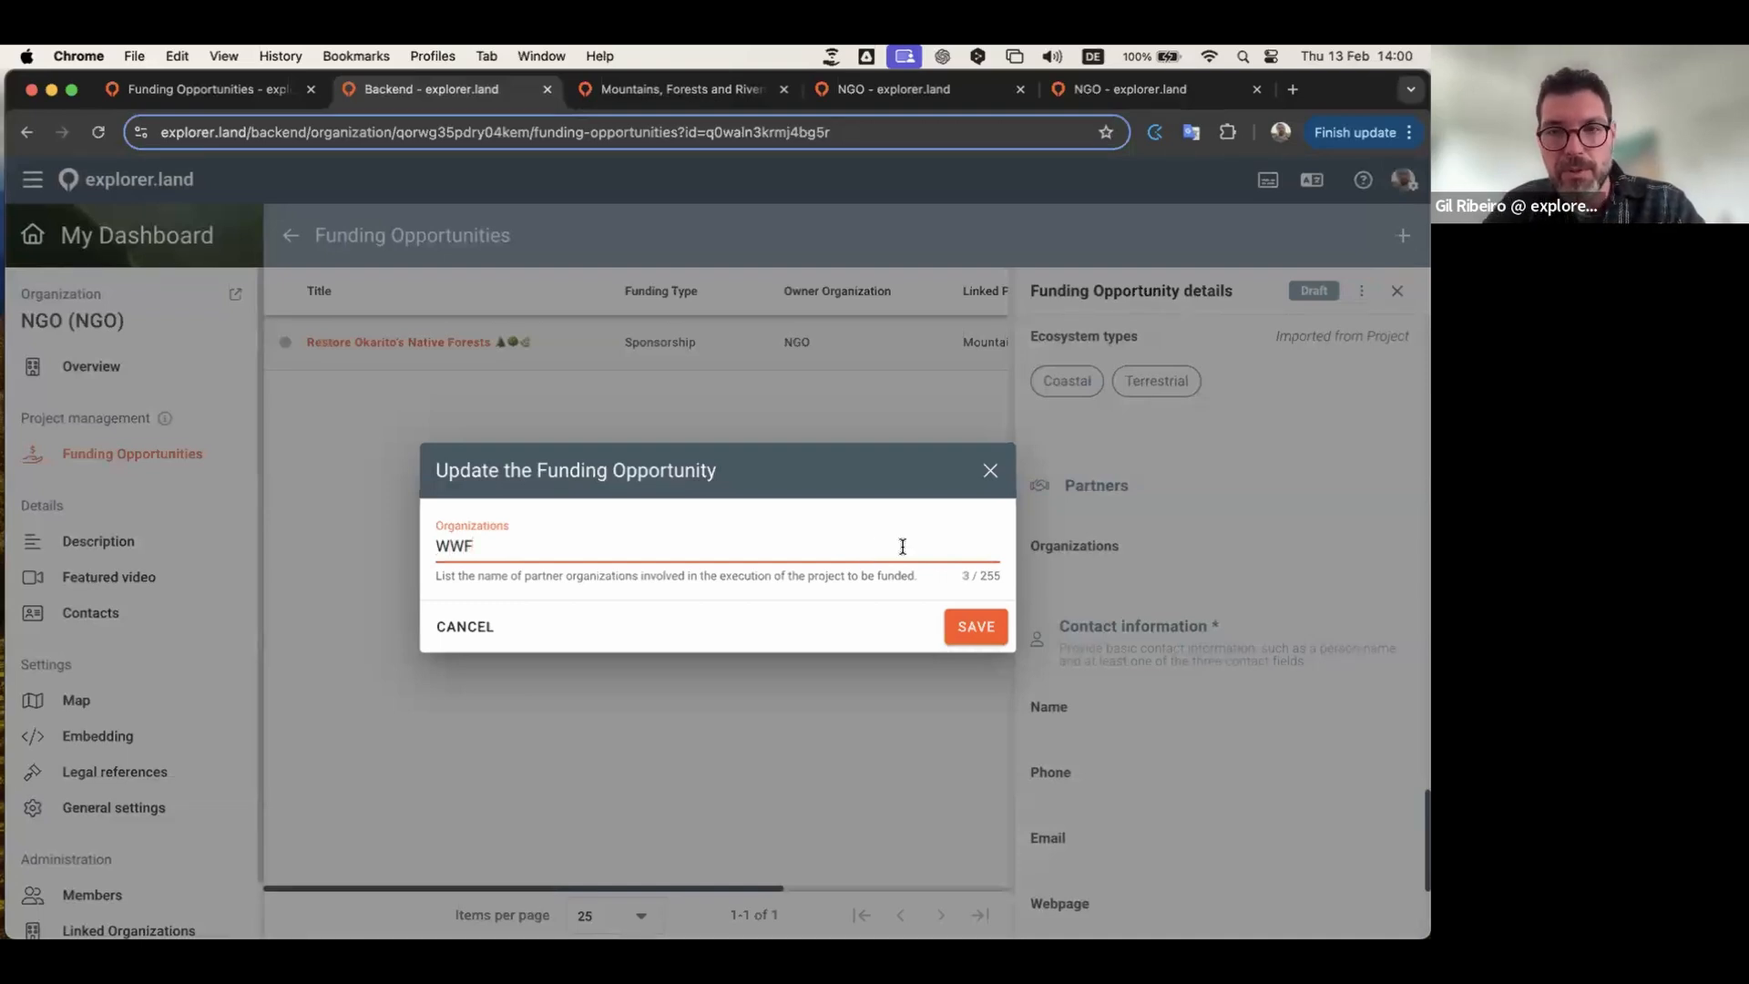
{"action": "left_click", "coordinate": [980, 624]}
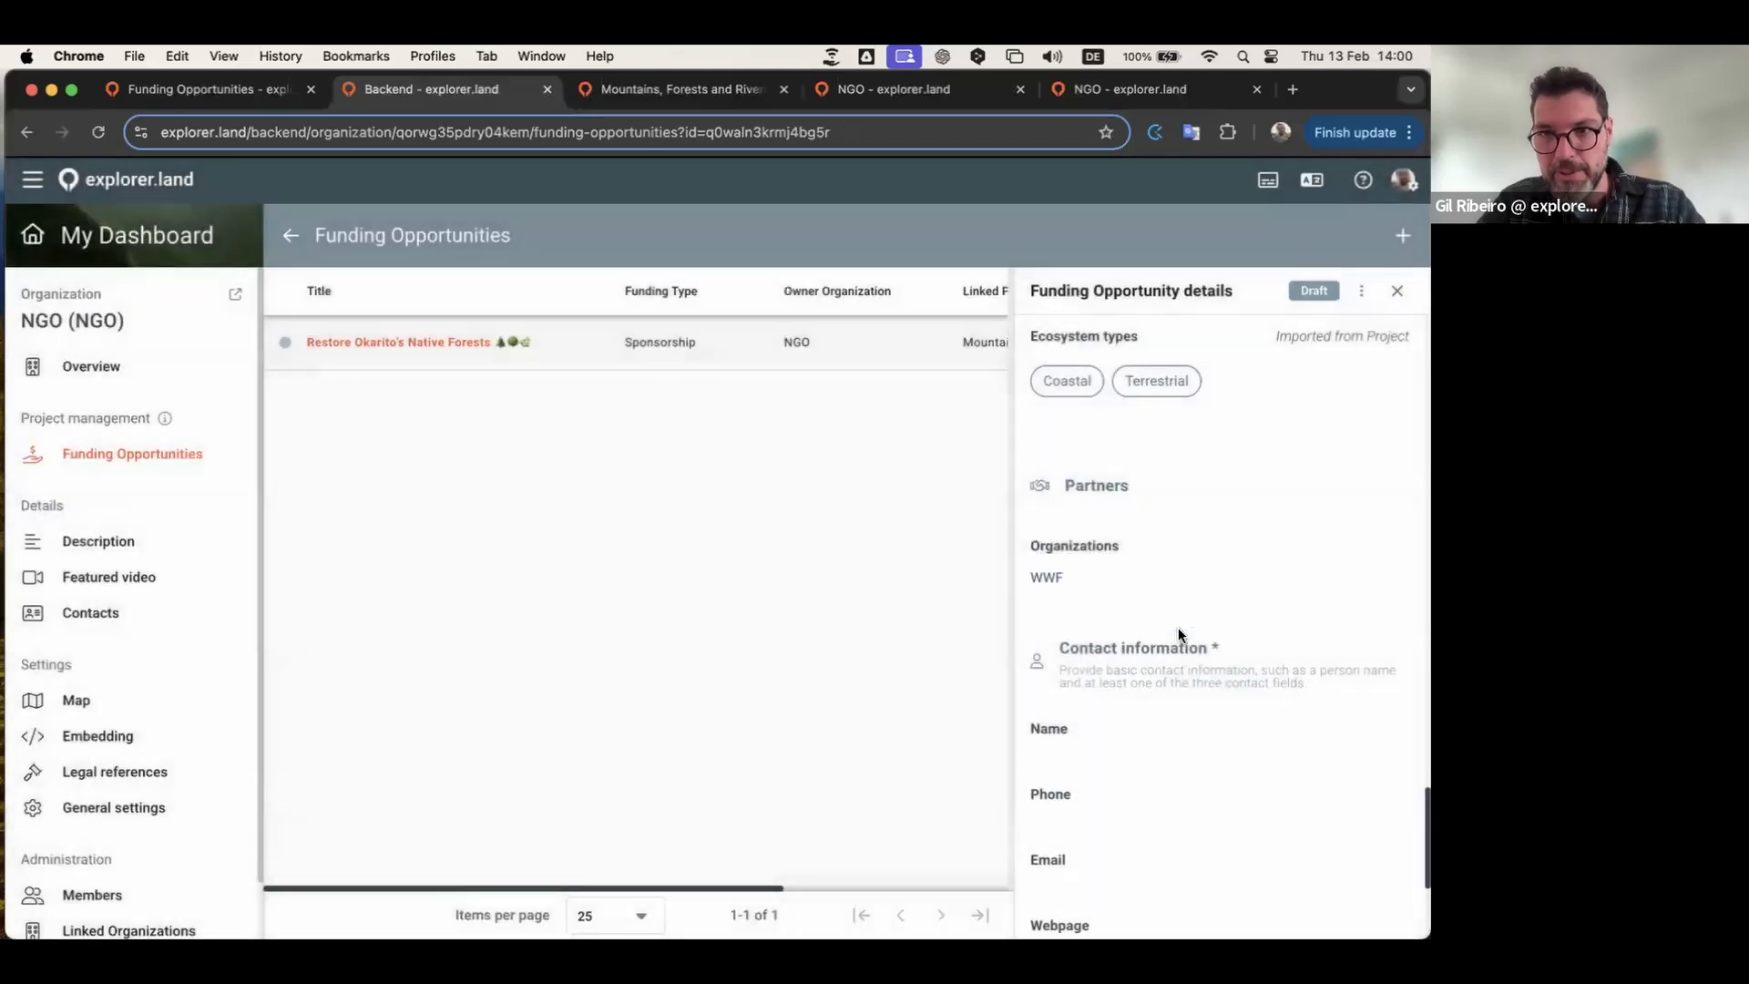
Step: Enter the contact person's name
{"action": "scroll", "coordinate": [1188, 601], "scroll_direction": "down", "scroll_amount": 1}
{"action": "scroll", "coordinate": [1188, 601], "scroll_direction": "down", "scroll_amount": 2}
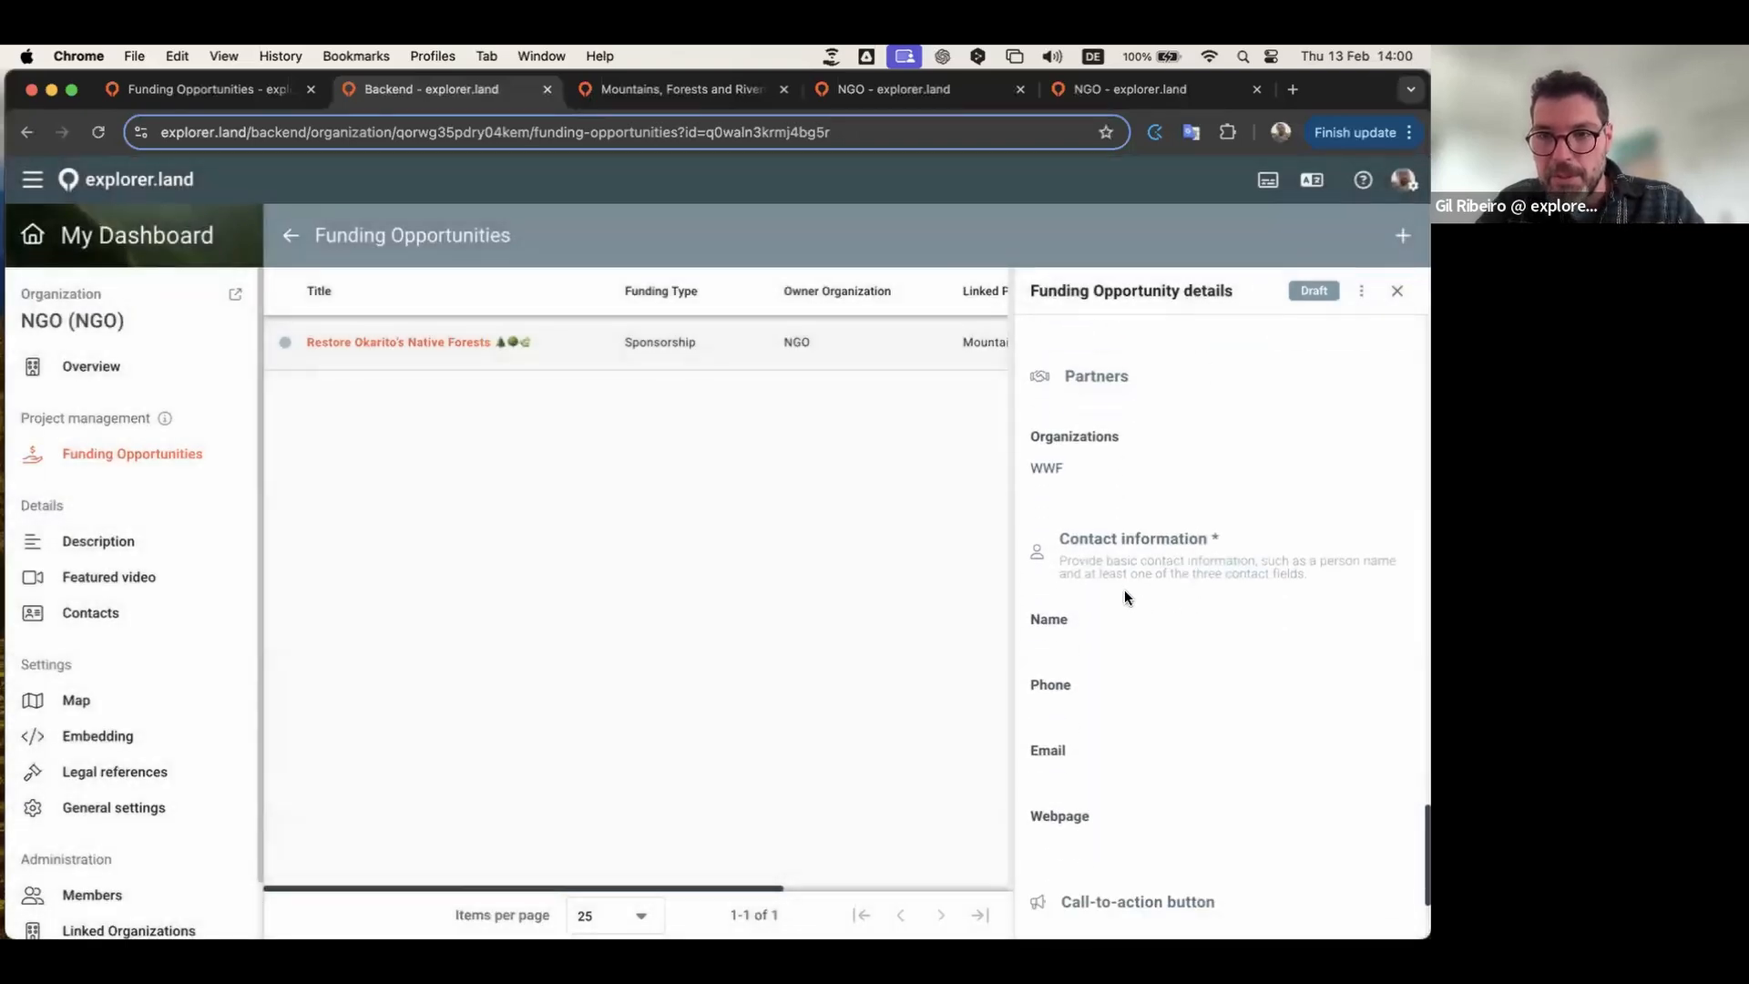
{"action": "scroll", "coordinate": [1111, 598], "scroll_direction": "down", "scroll_amount": 1}
{"action": "left_click", "coordinate": [1102, 599]}
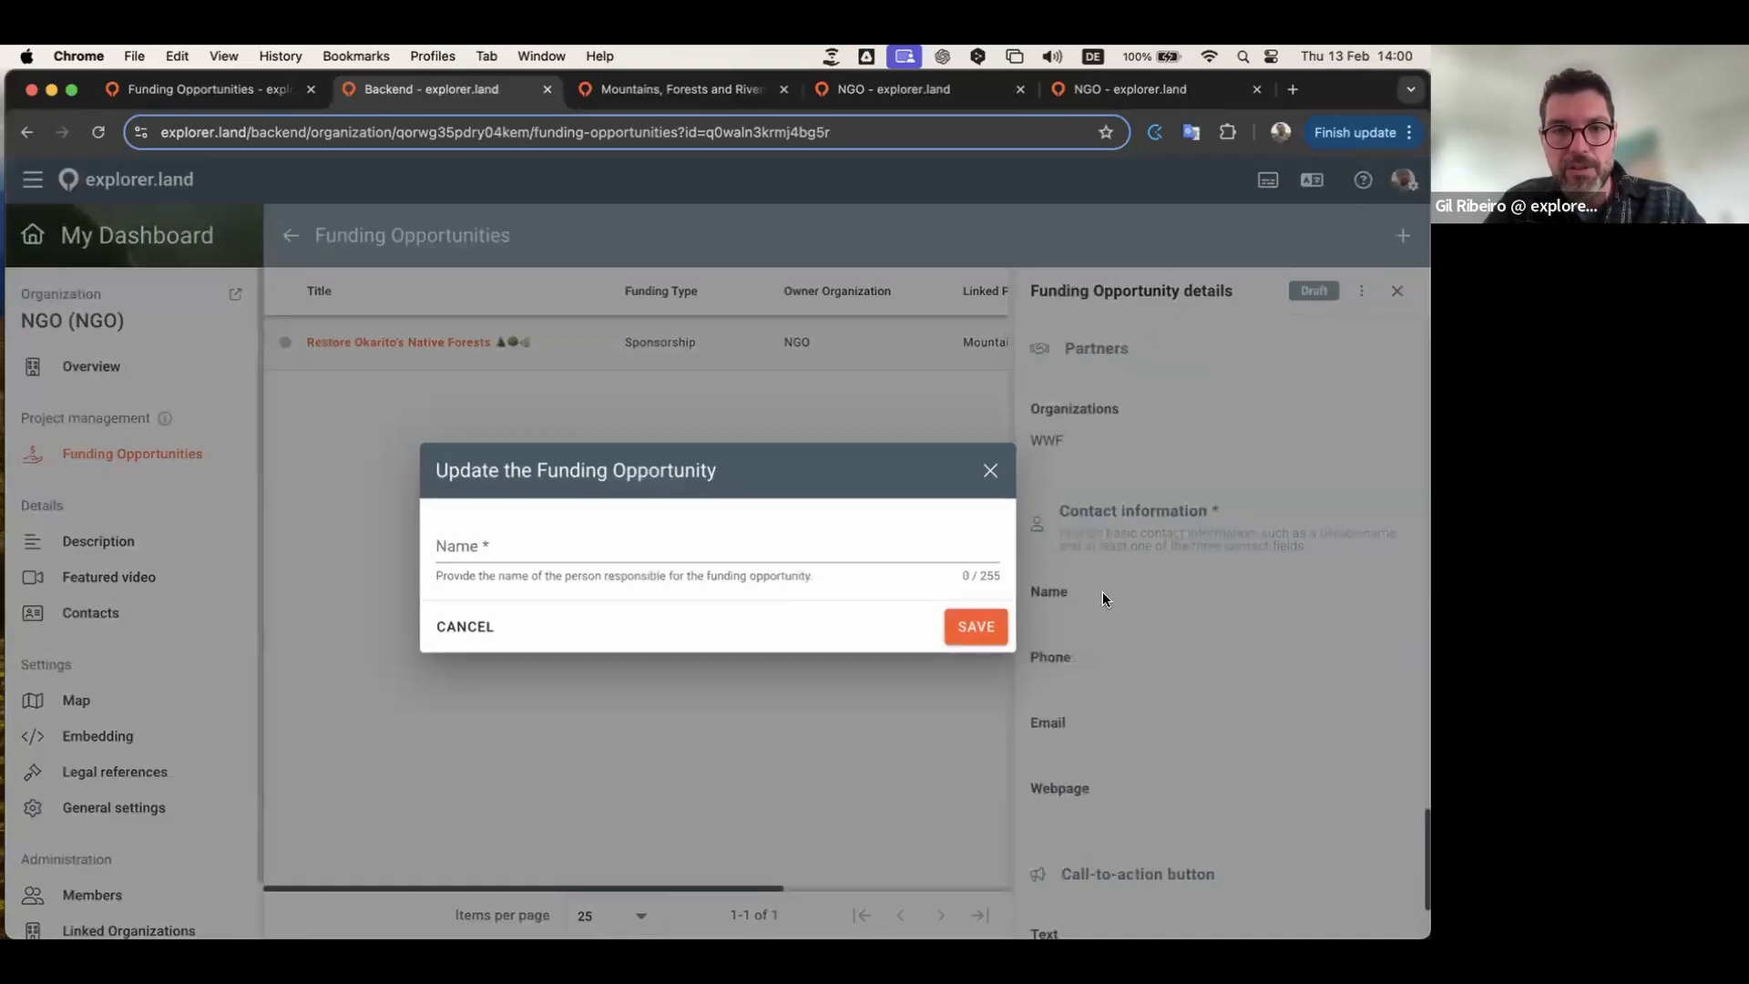
{"action": "left_click", "coordinate": [908, 545]}
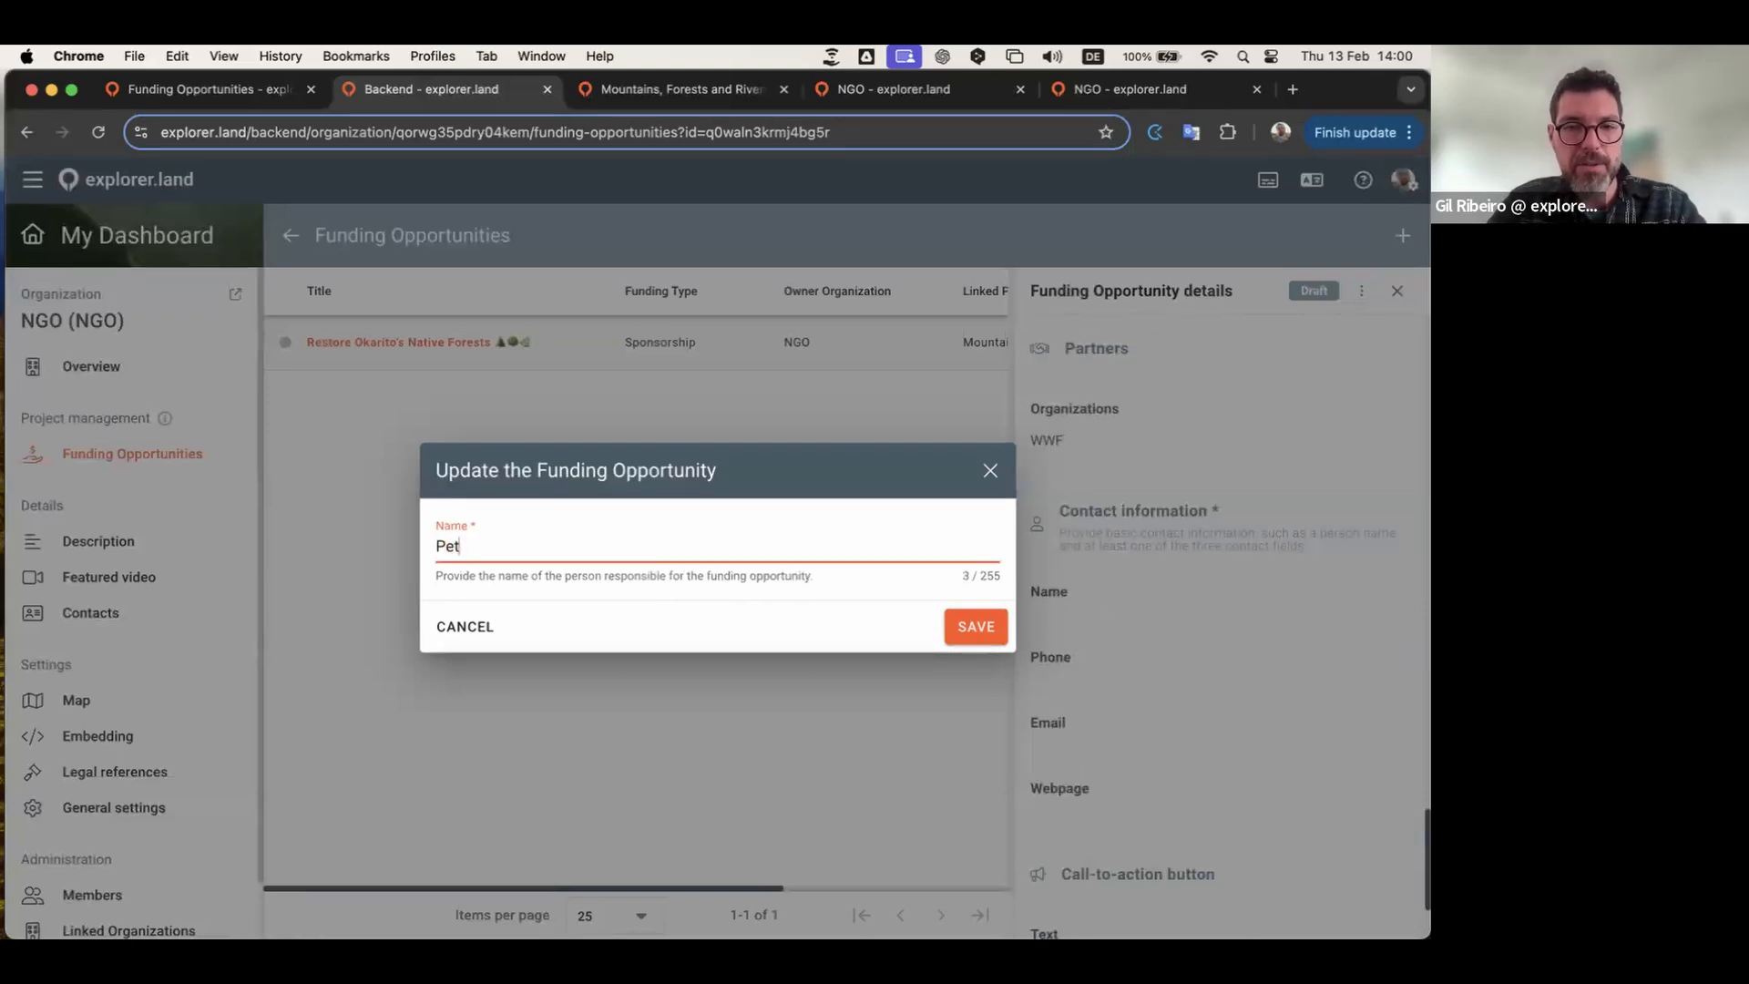
{"action": "left_click", "coordinate": [973, 623]}
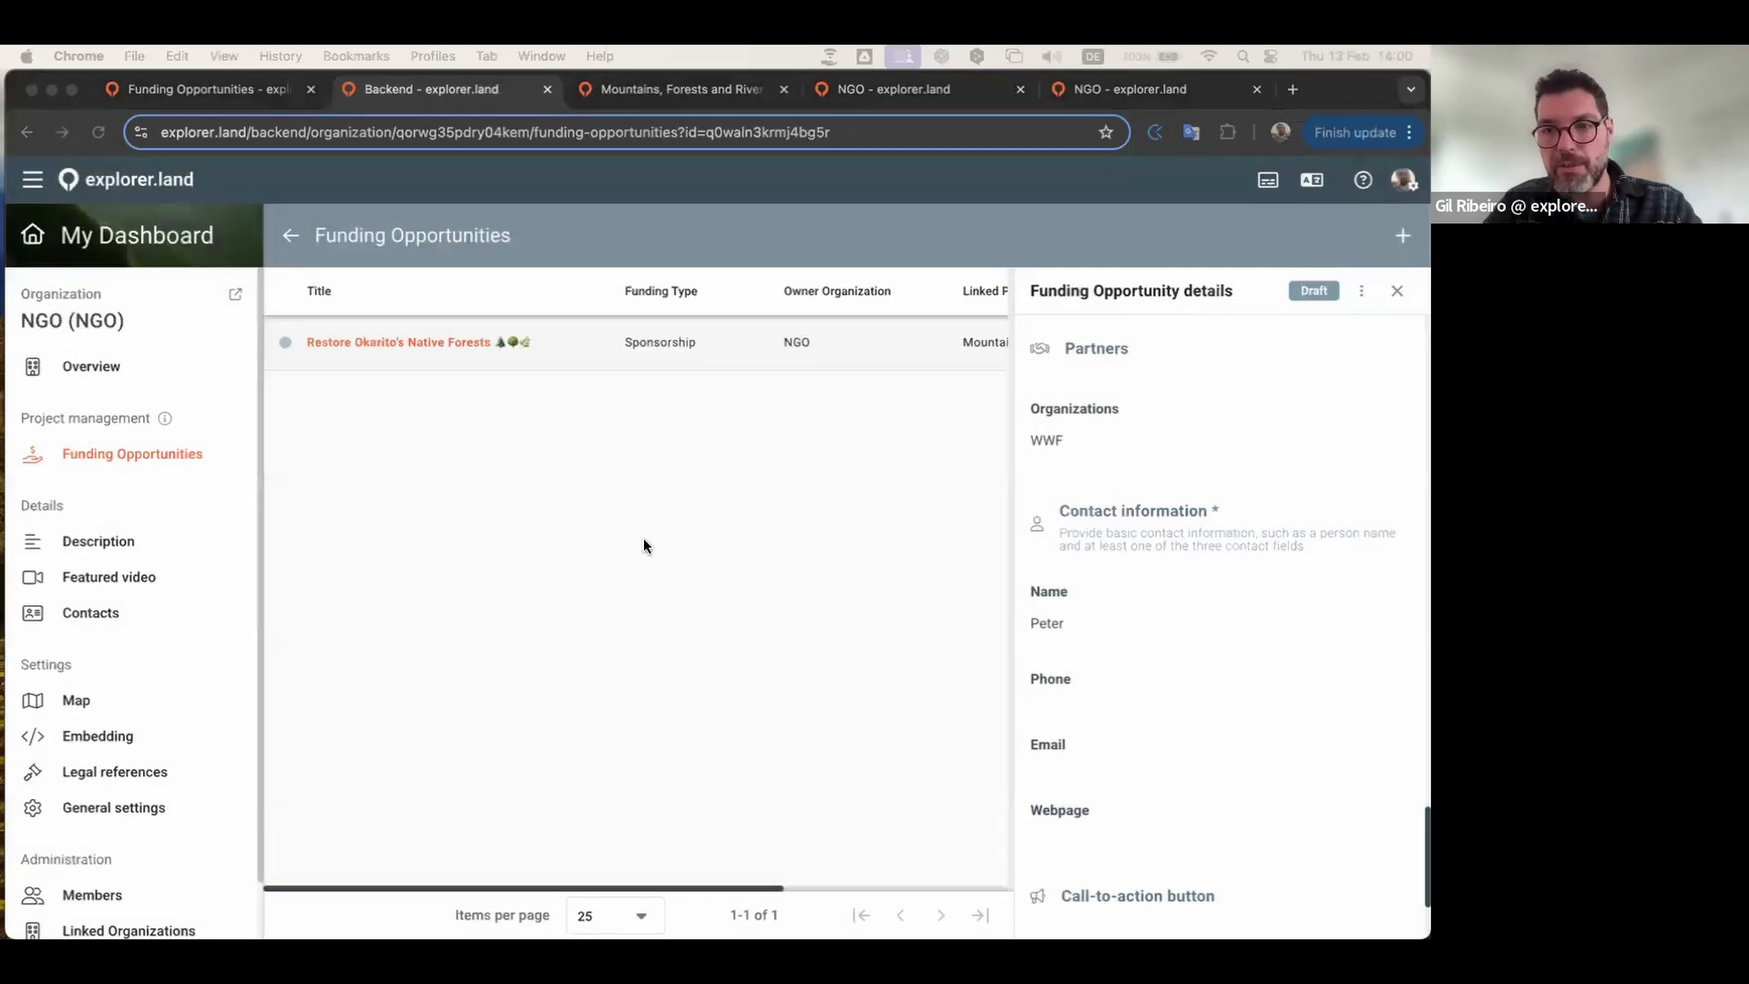
{"action": "left_click", "coordinate": [1113, 745]}
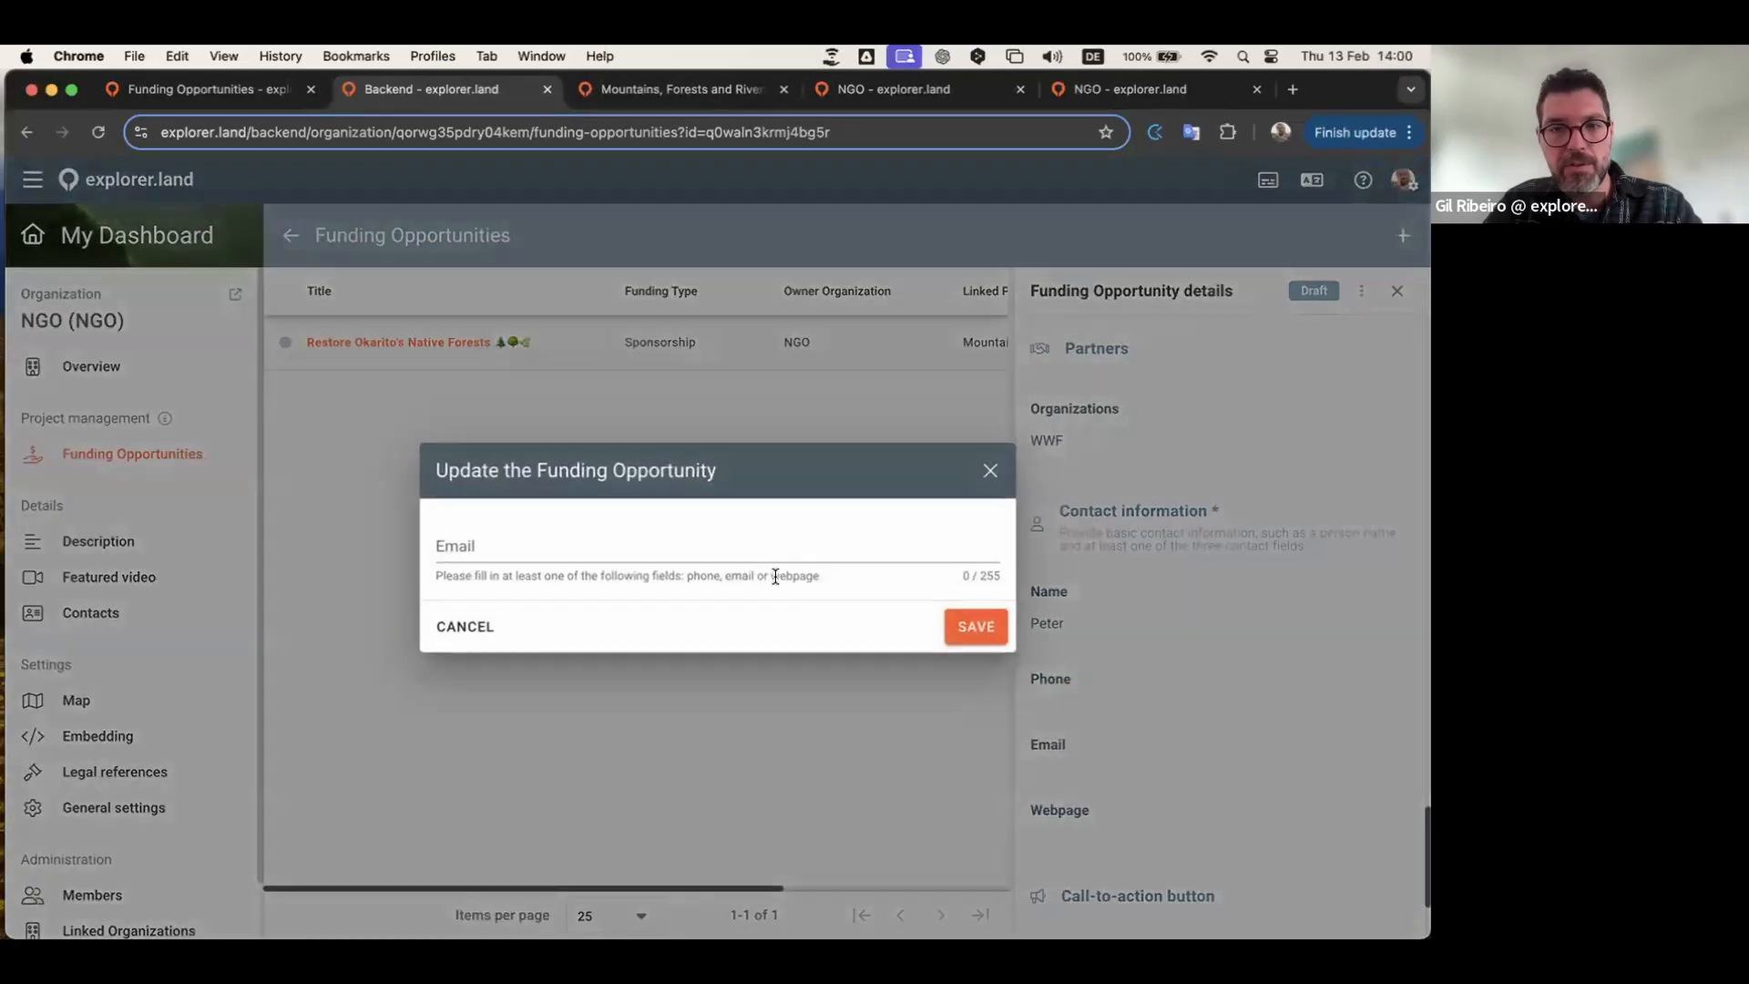
{"action": "key", "text": "super+v"}
{"action": "left_click", "coordinate": [977, 624]}
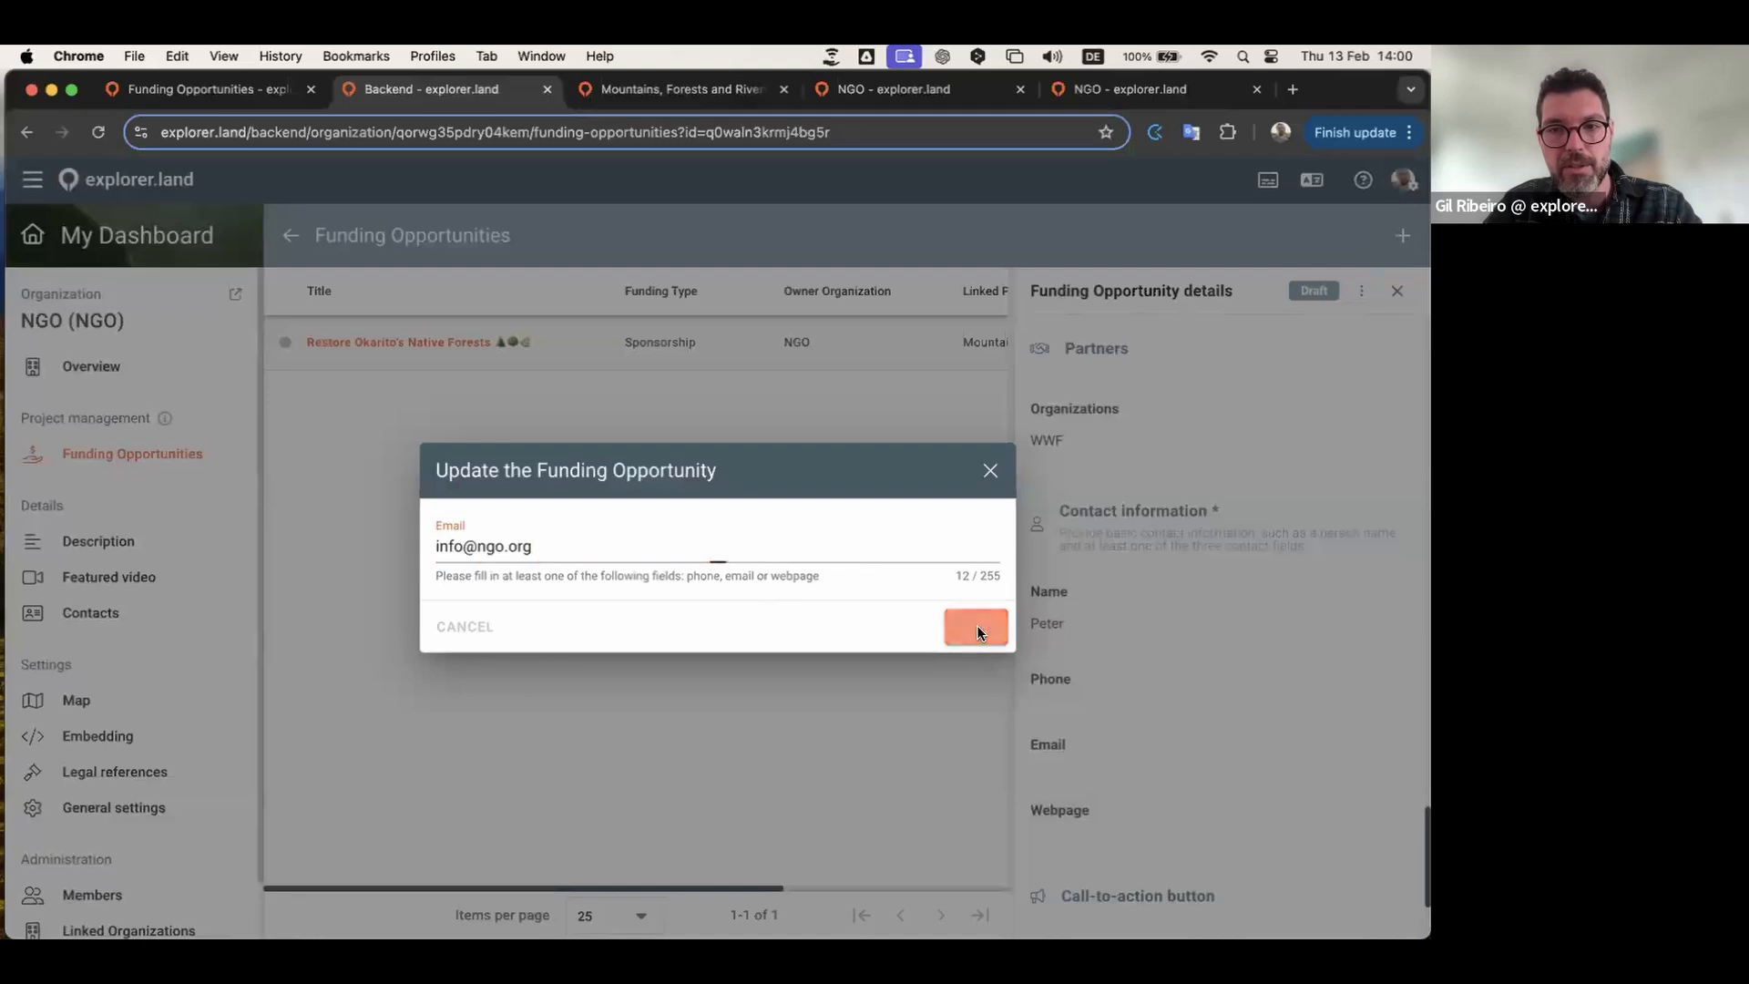
{"action": "left_click", "coordinate": [1095, 828]}
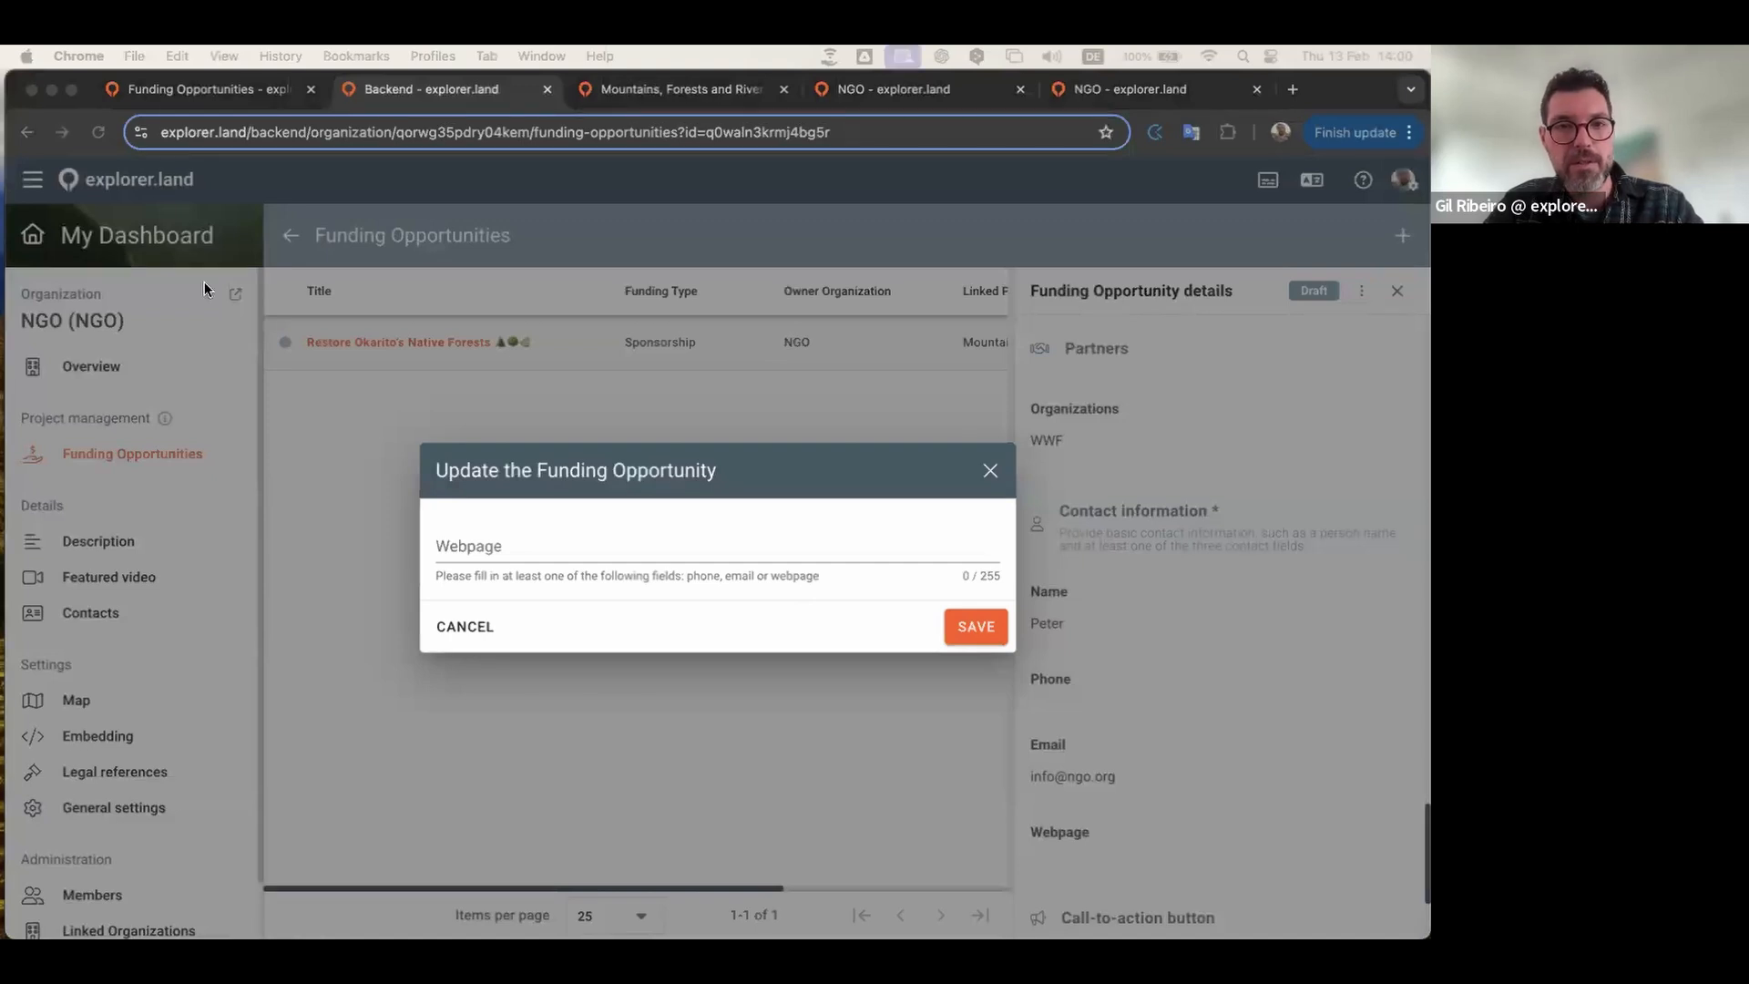
{"action": "left_click", "coordinate": [602, 549]}
{"action": "type", "text": "https://ngo.org"}
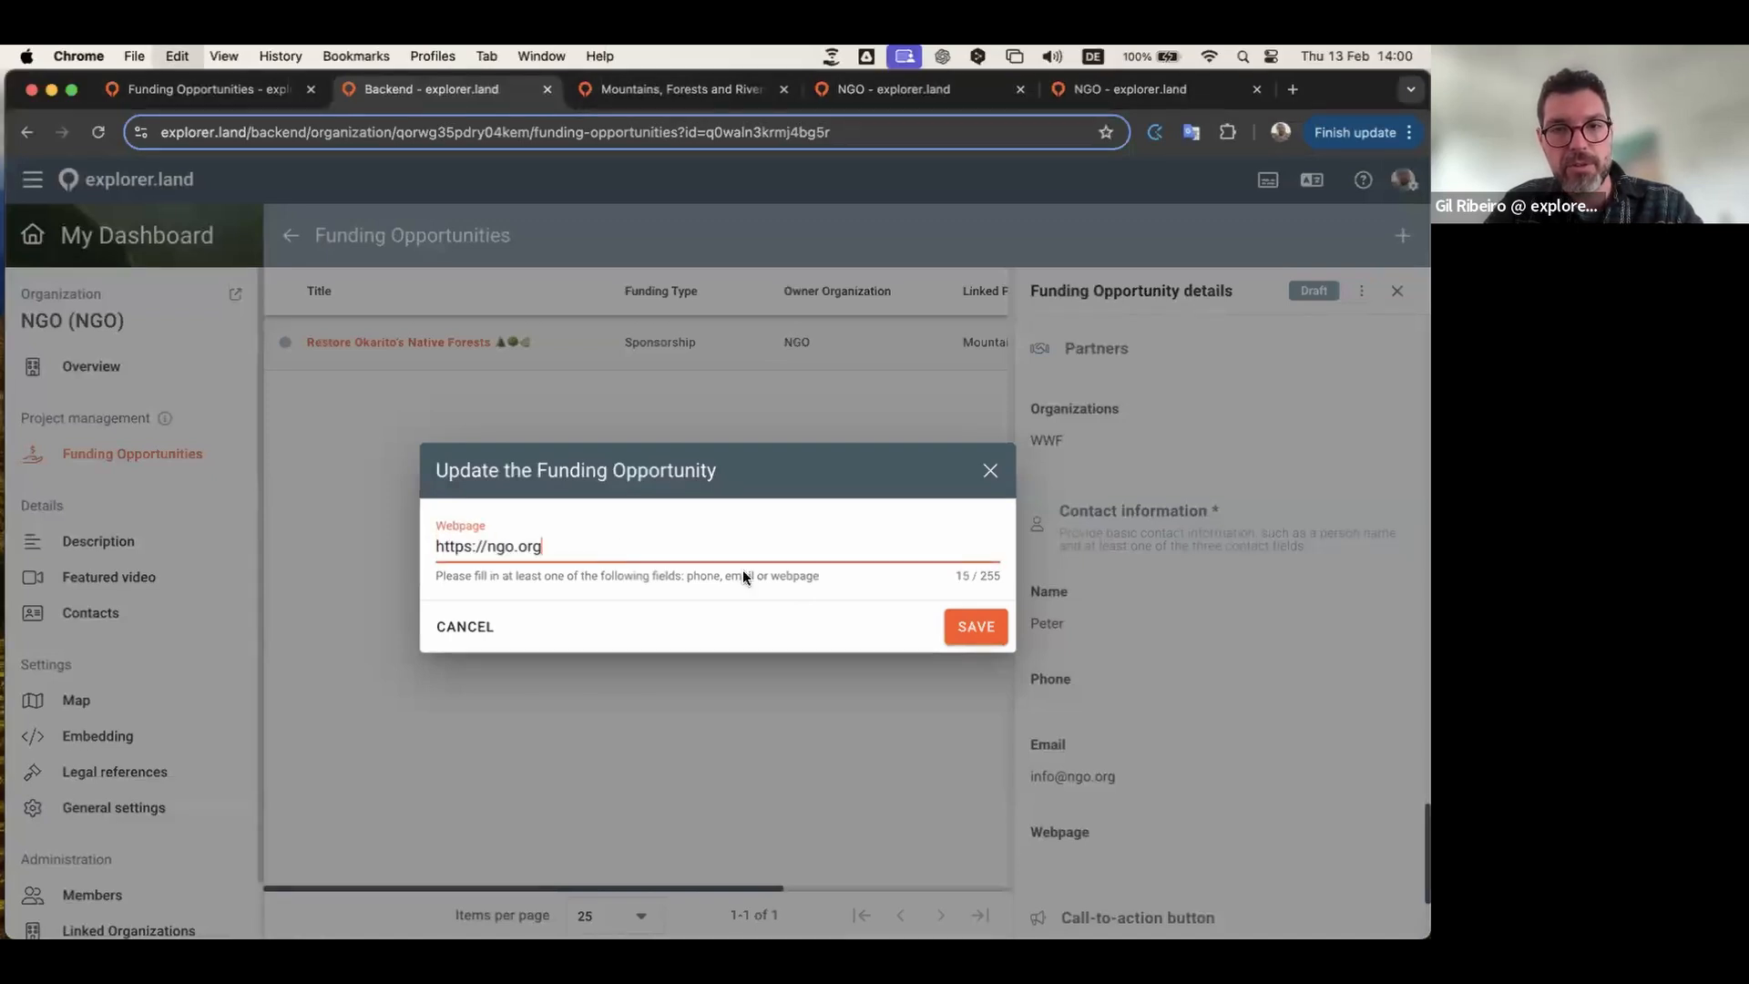
{"action": "left_click", "coordinate": [969, 635]}
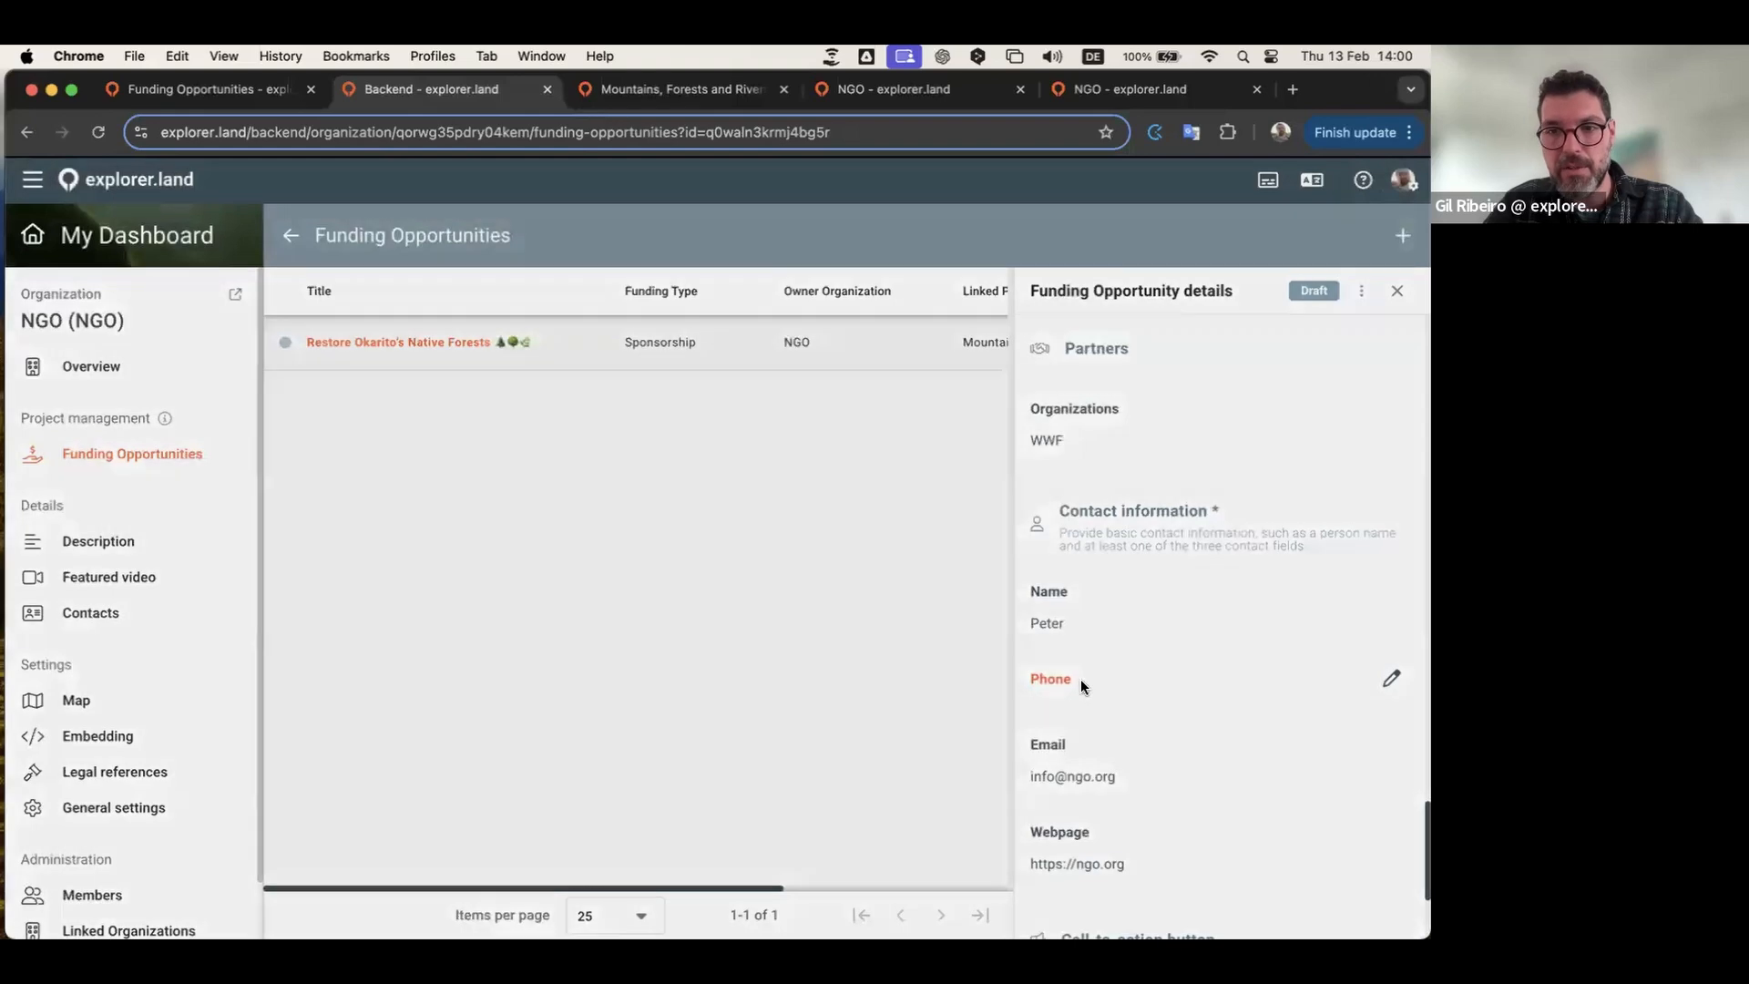
Step: Enter the contact's phone number, trimming the two extra trailing digits
{"action": "left_click", "coordinate": [1082, 681]}
{"action": "left_click", "coordinate": [667, 556]}
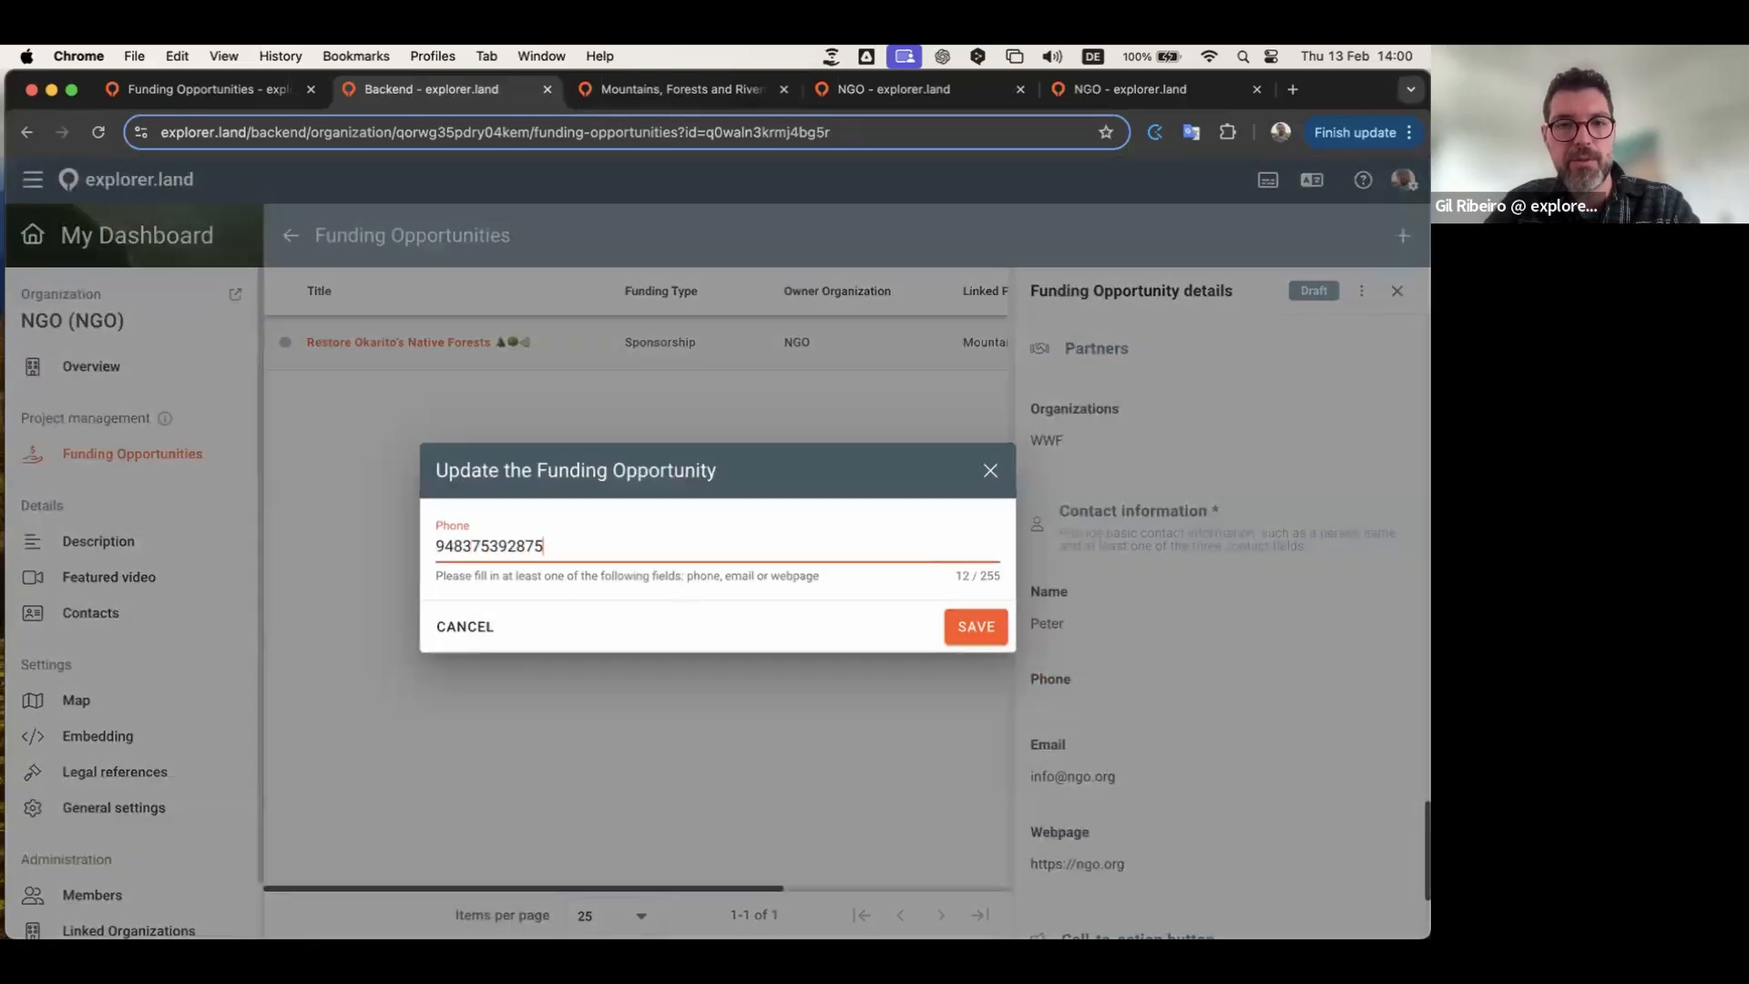
{"action": "left_click", "coordinate": [959, 634]}
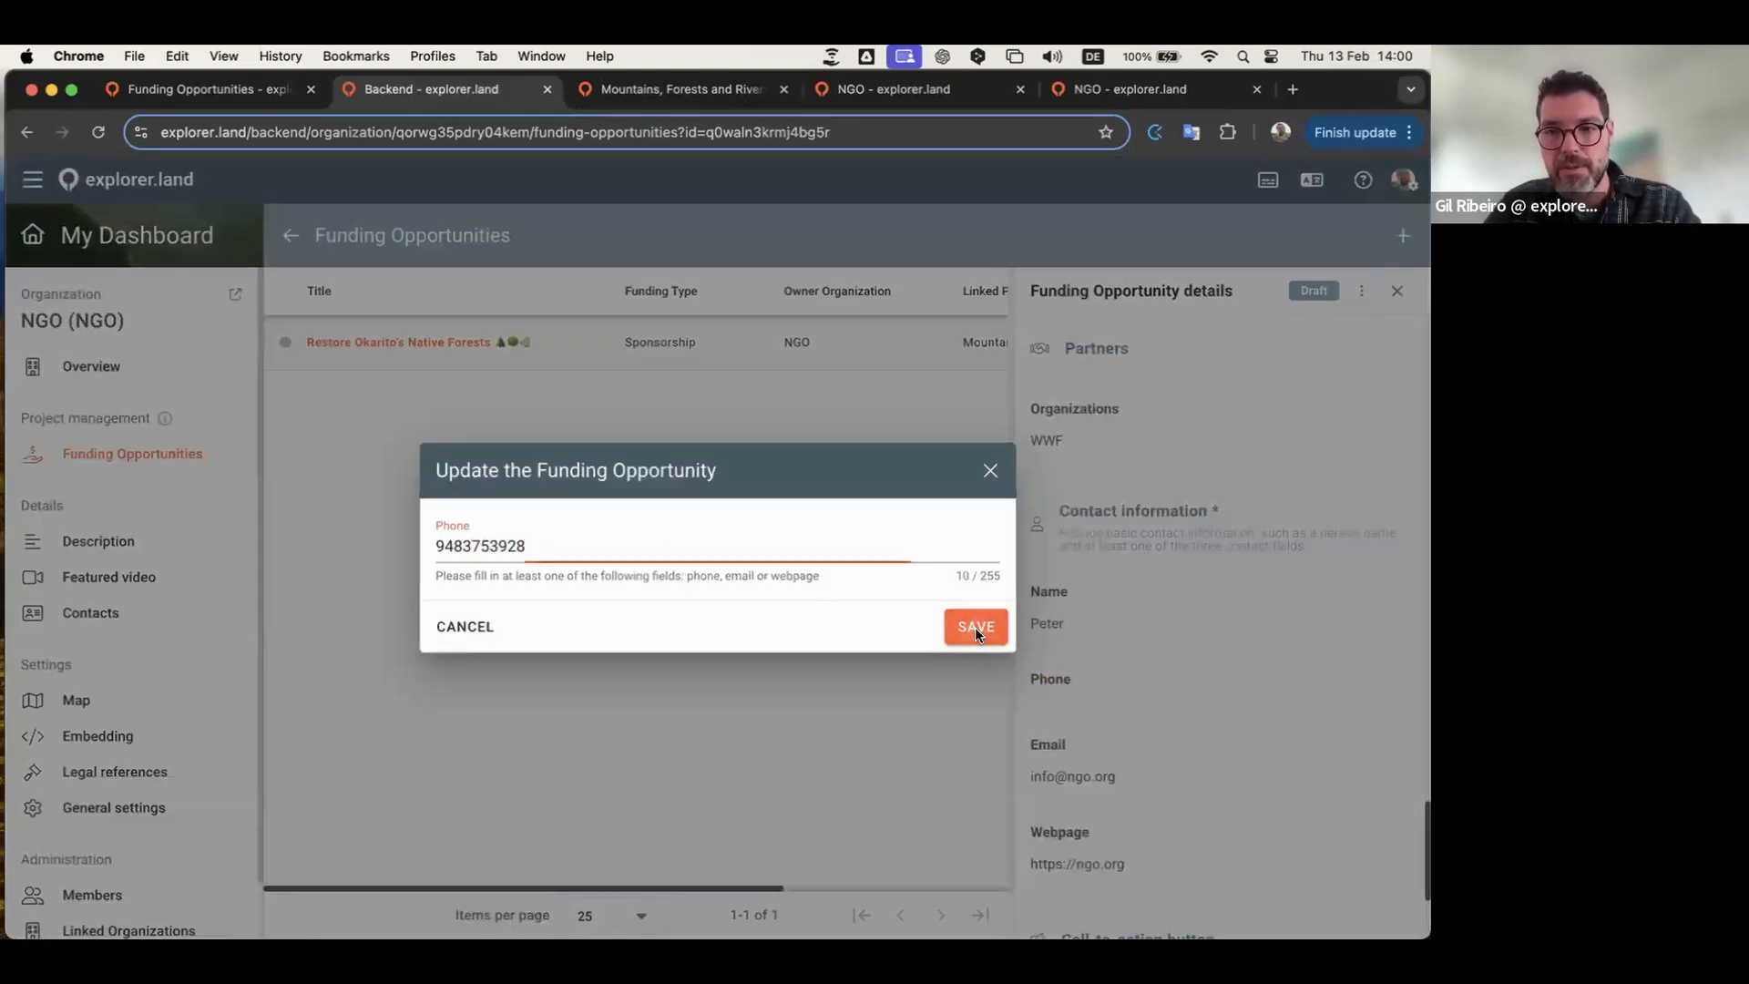
{"action": "scroll", "coordinate": [1216, 606], "scroll_direction": "down", "scroll_amount": 3}
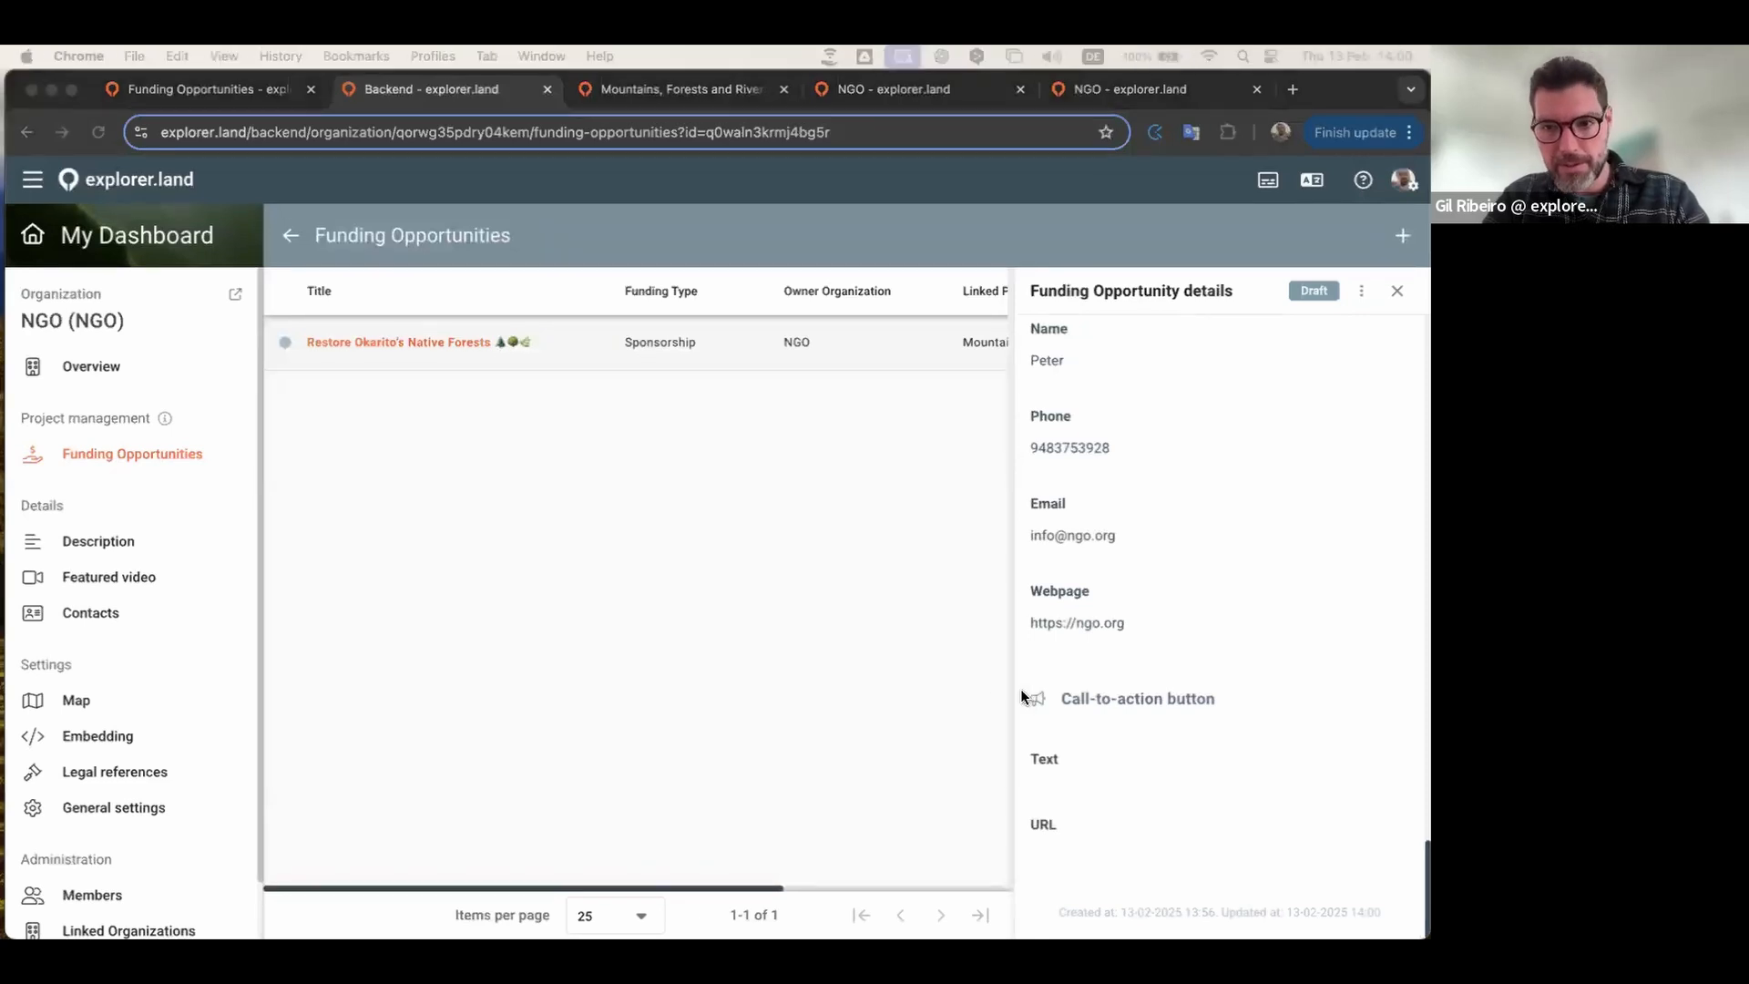
Step: Set the call-to-action button text to 'Support Now'
{"action": "left_click", "coordinate": [1101, 756]}
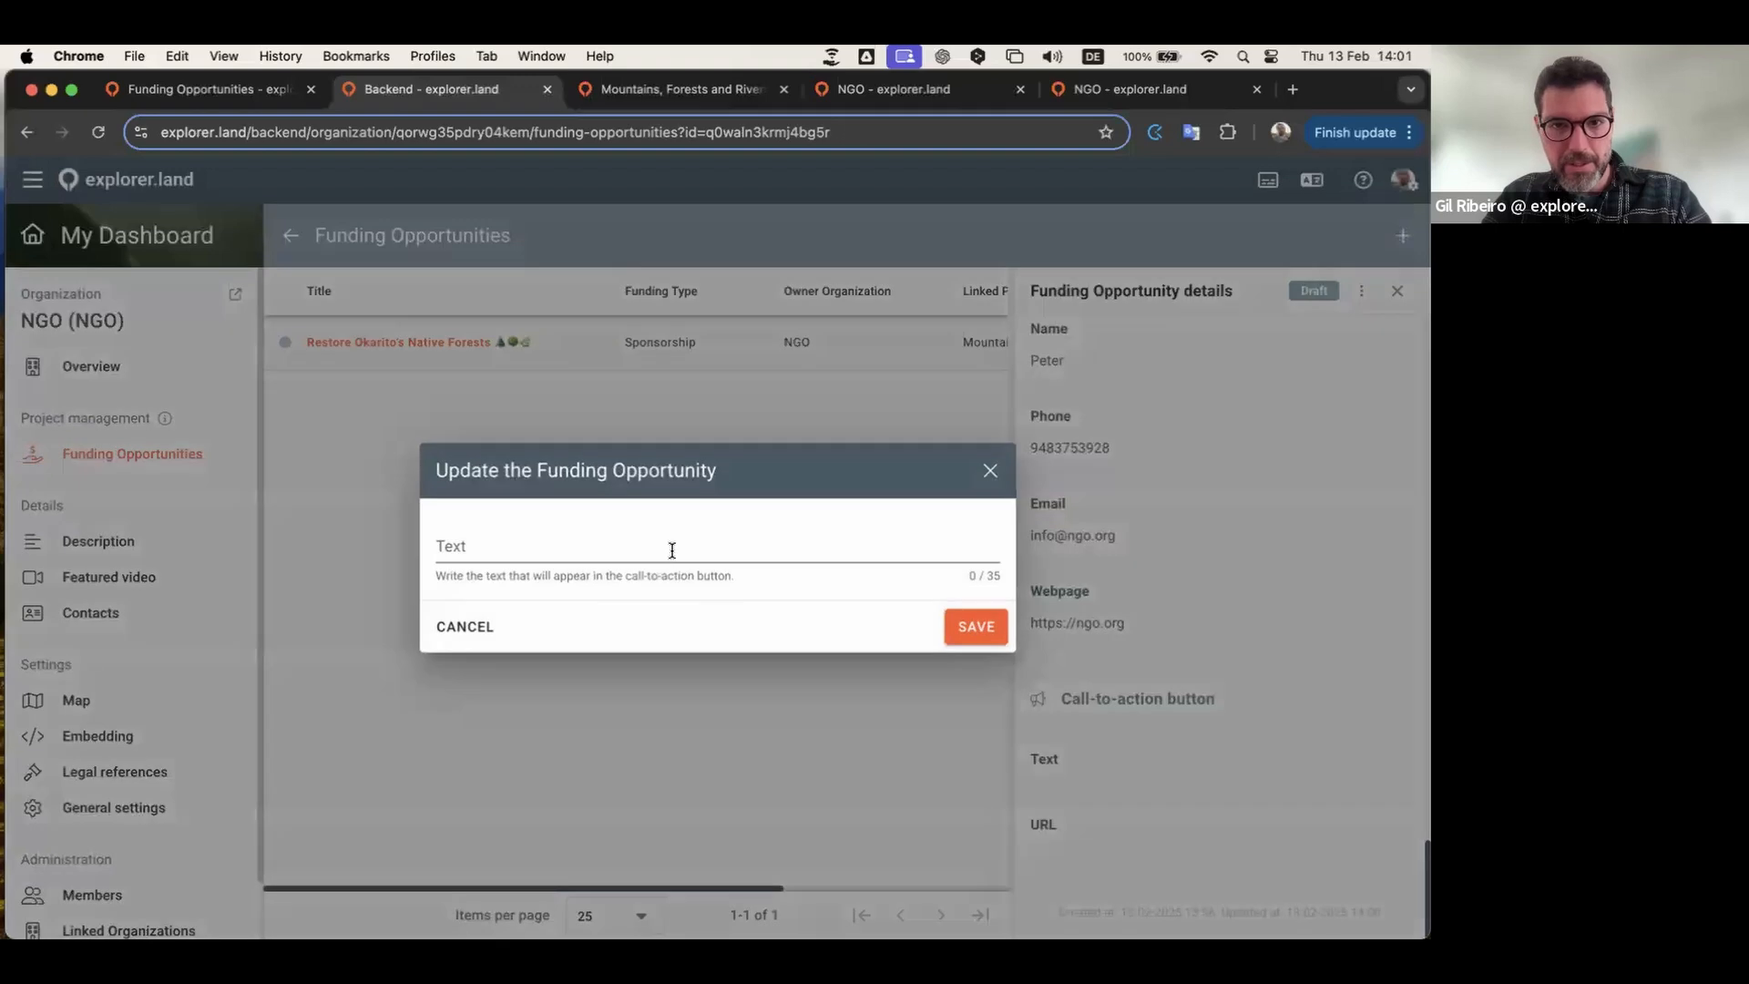
{"action": "type", "text": "🔗 Support Now"}
{"action": "left_click", "coordinate": [976, 626]}
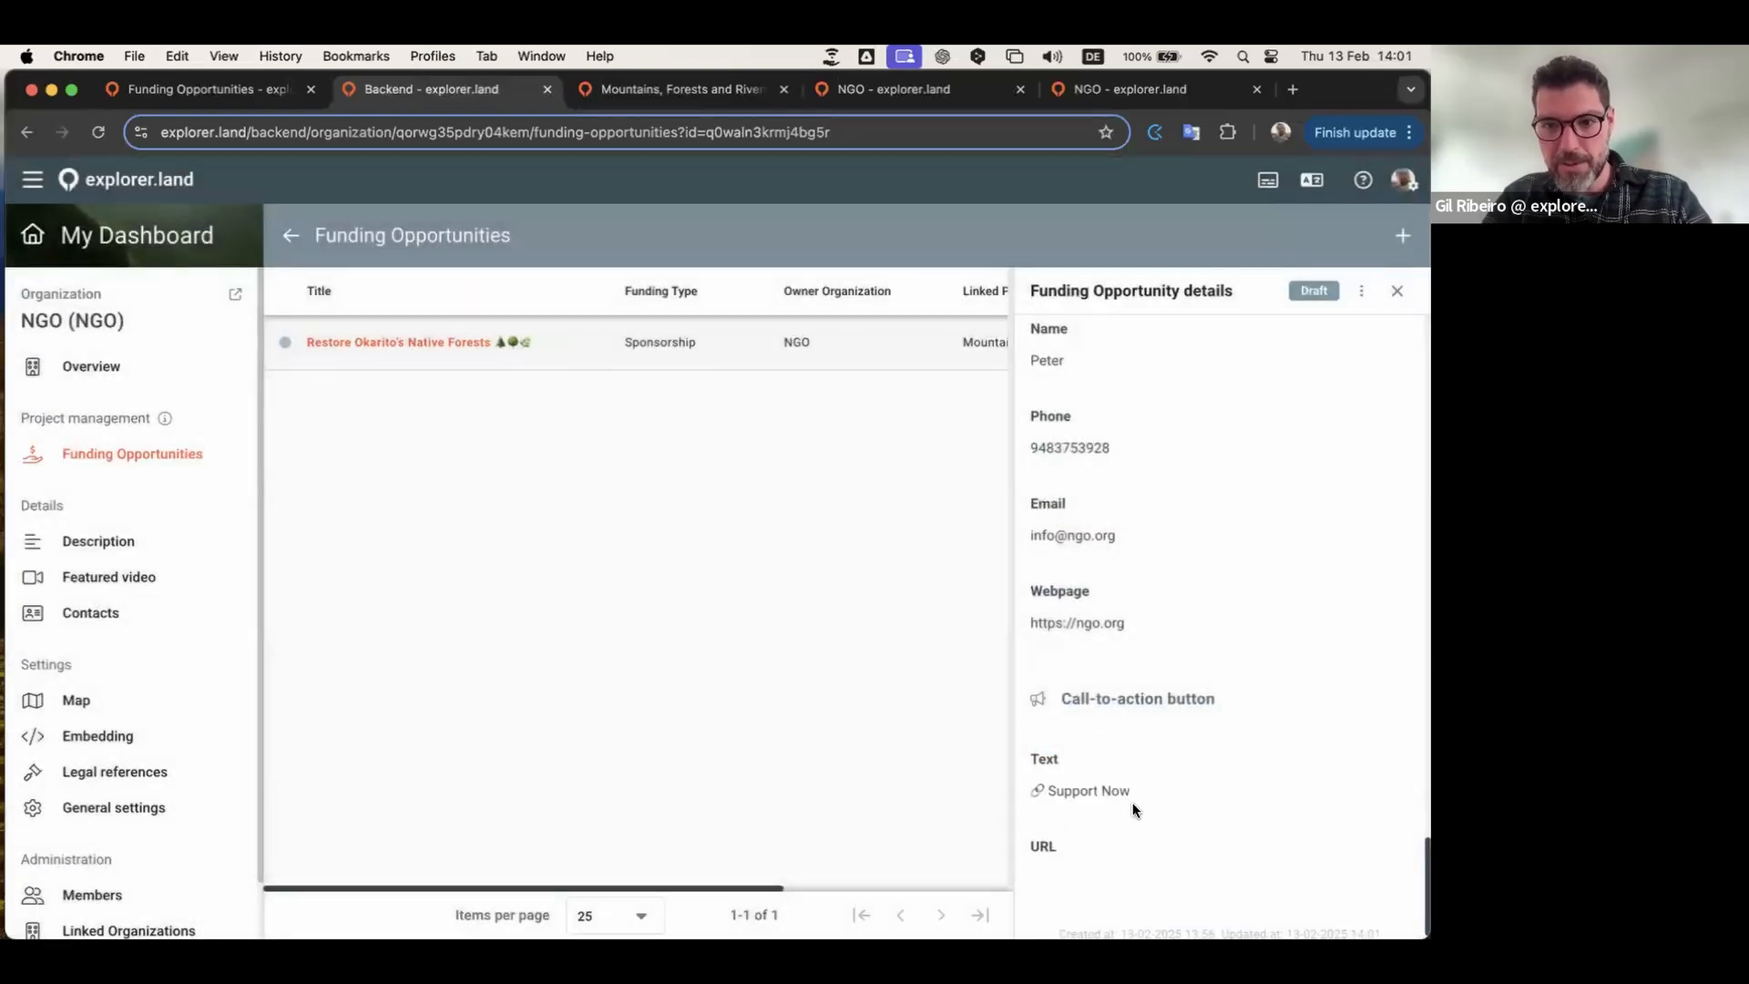
{"action": "scroll", "coordinate": [1133, 808], "scroll_direction": "down", "scroll_amount": 1}
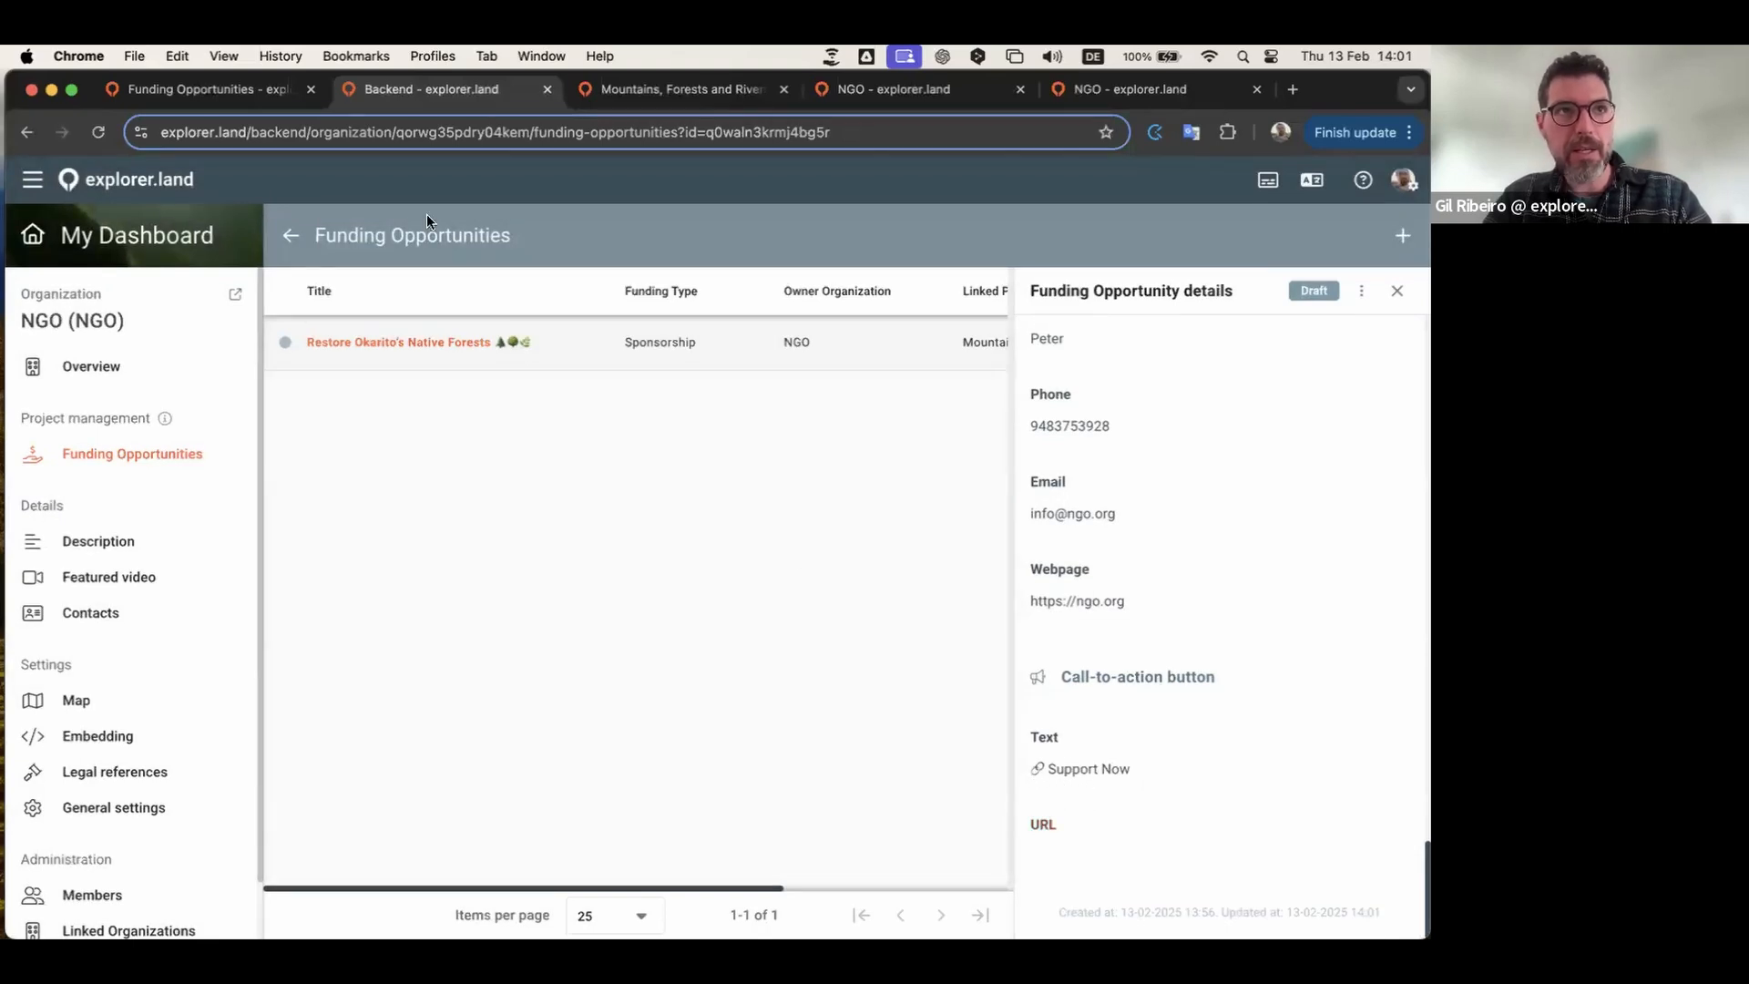
{"action": "left_click_drag", "start_coordinate": [1139, 600], "coordinate": [1015, 605]}
{"action": "key", "text": "super+c"}
{"action": "left_click", "coordinate": [1132, 824]}
{"action": "left_click", "coordinate": [754, 543]}
{"action": "key", "text": "super+v"}
{"action": "left_click", "coordinate": [976, 628]}
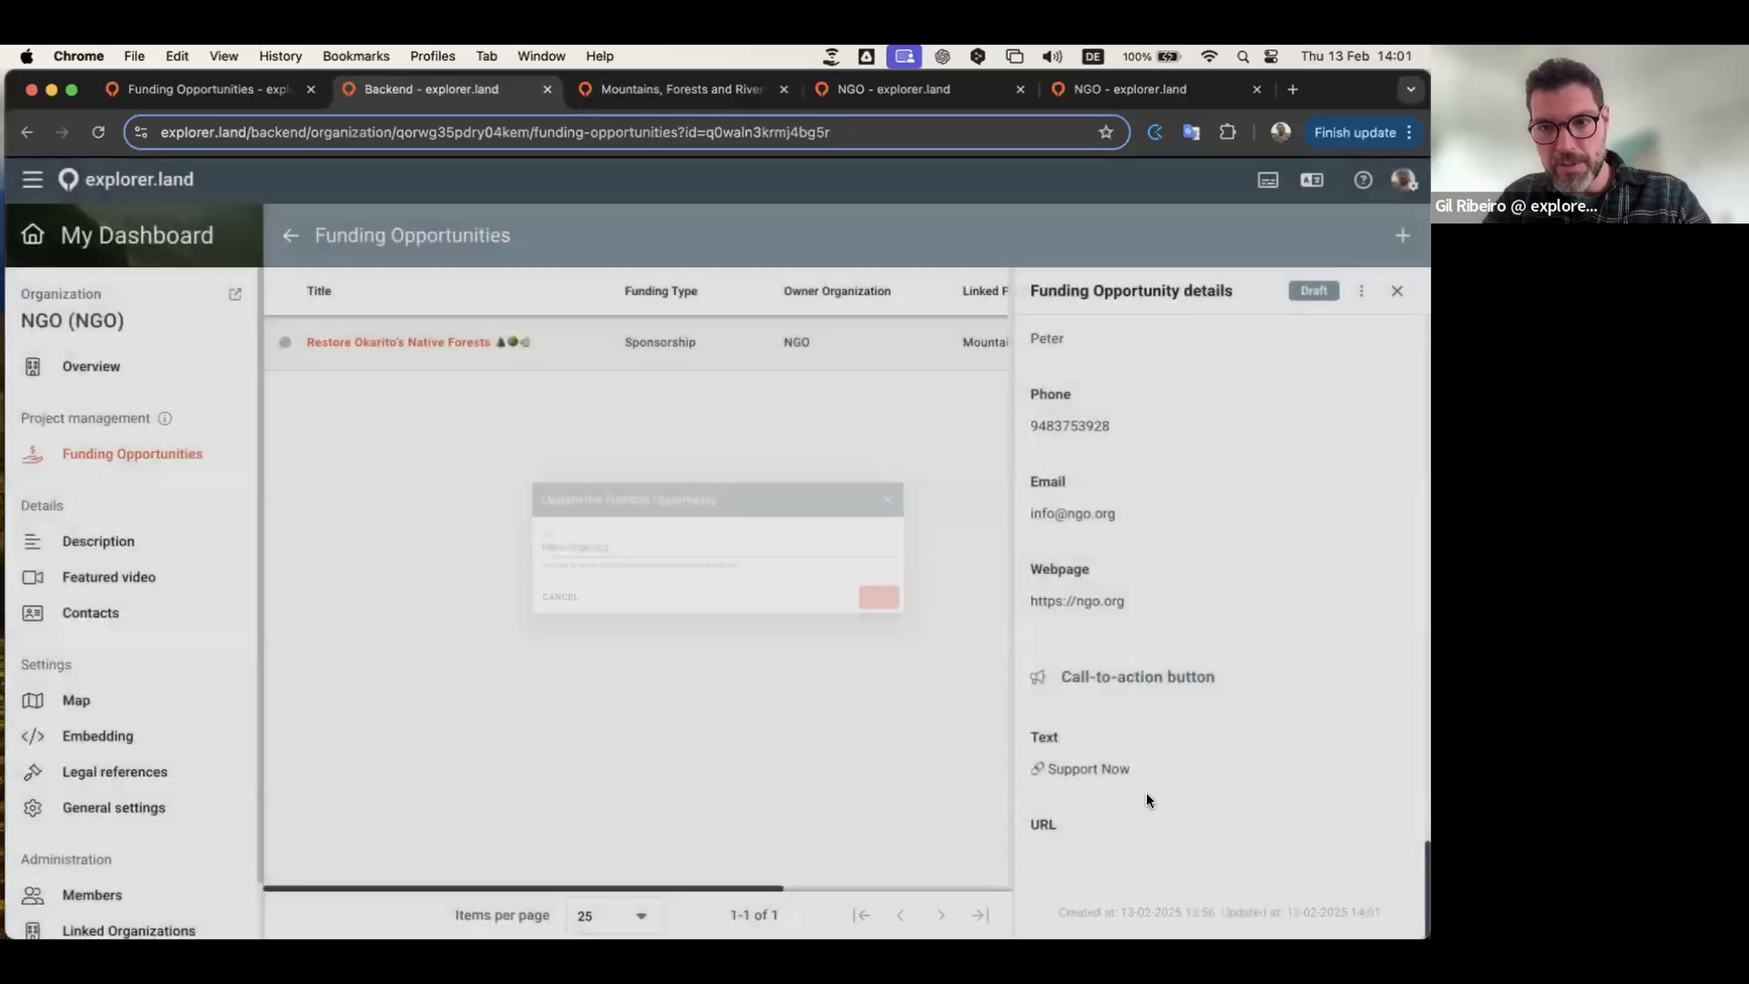
{"action": "scroll", "coordinate": [1279, 696], "scroll_direction": "down", "scroll_amount": 1}
{"action": "scroll", "coordinate": [1278, 697], "scroll_direction": "up", "scroll_amount": 20}
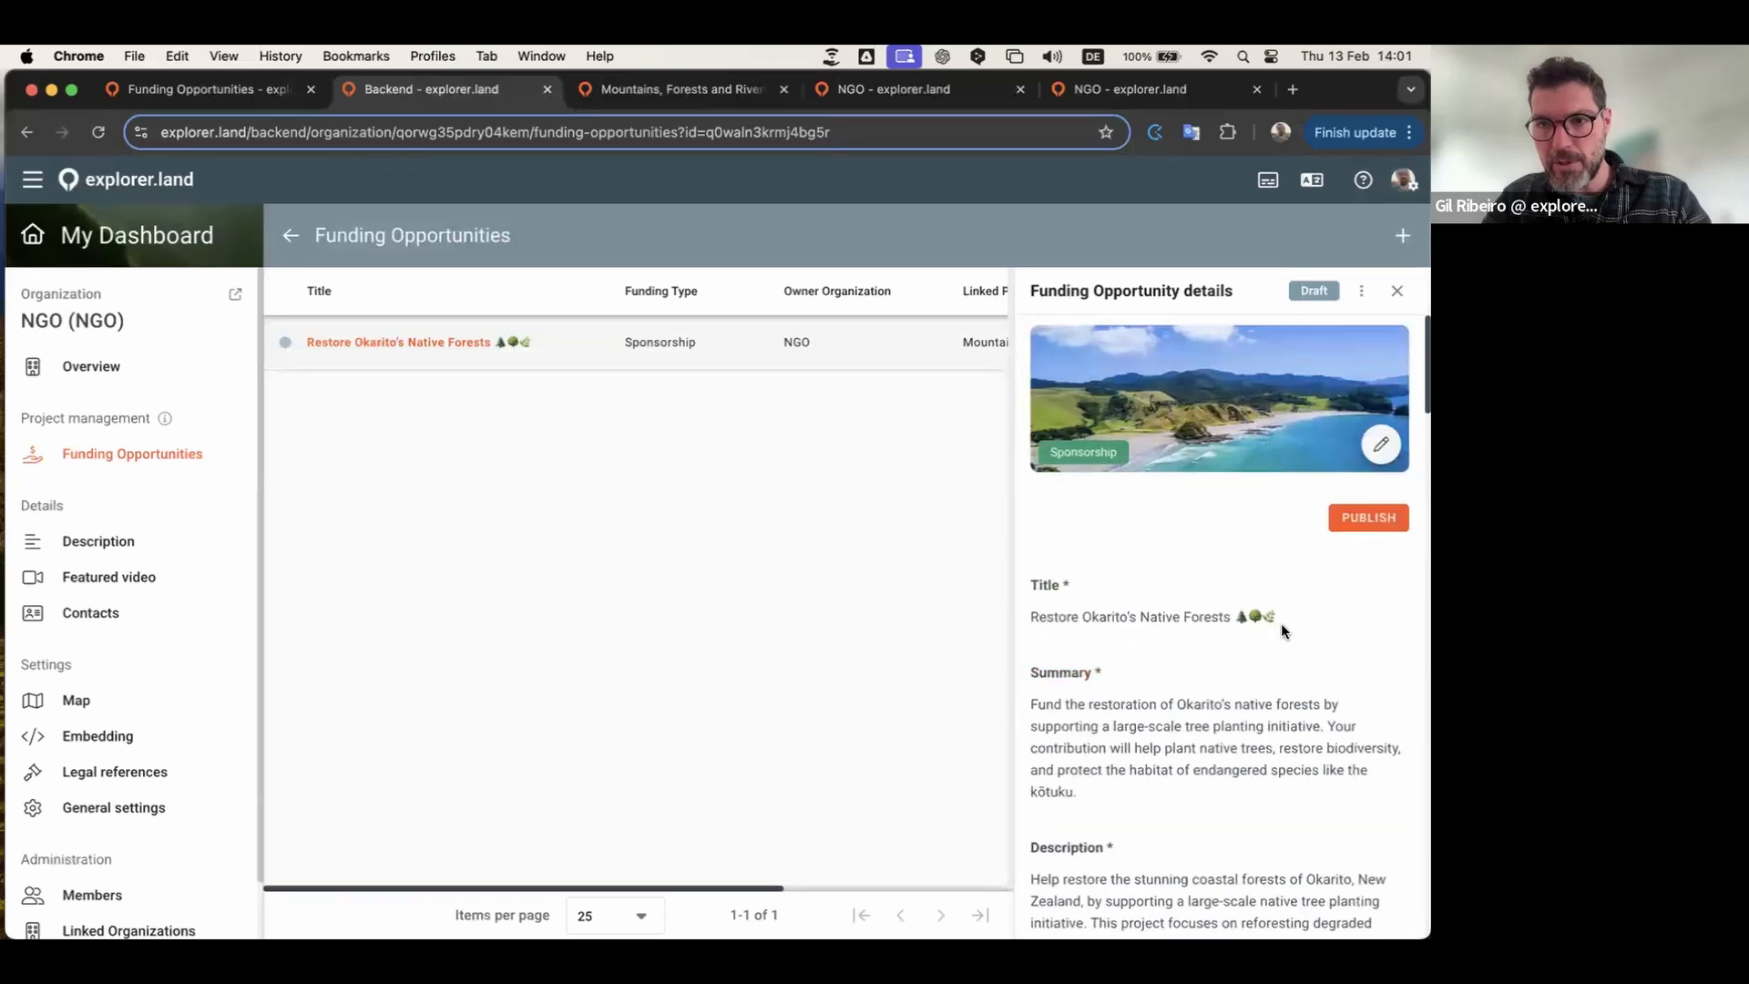
Step: Publish Restore Okarito's Native Forests and open its public Opportunity page from the actions menu
{"action": "scroll", "coordinate": [1281, 623], "scroll_direction": "down", "scroll_amount": 2}
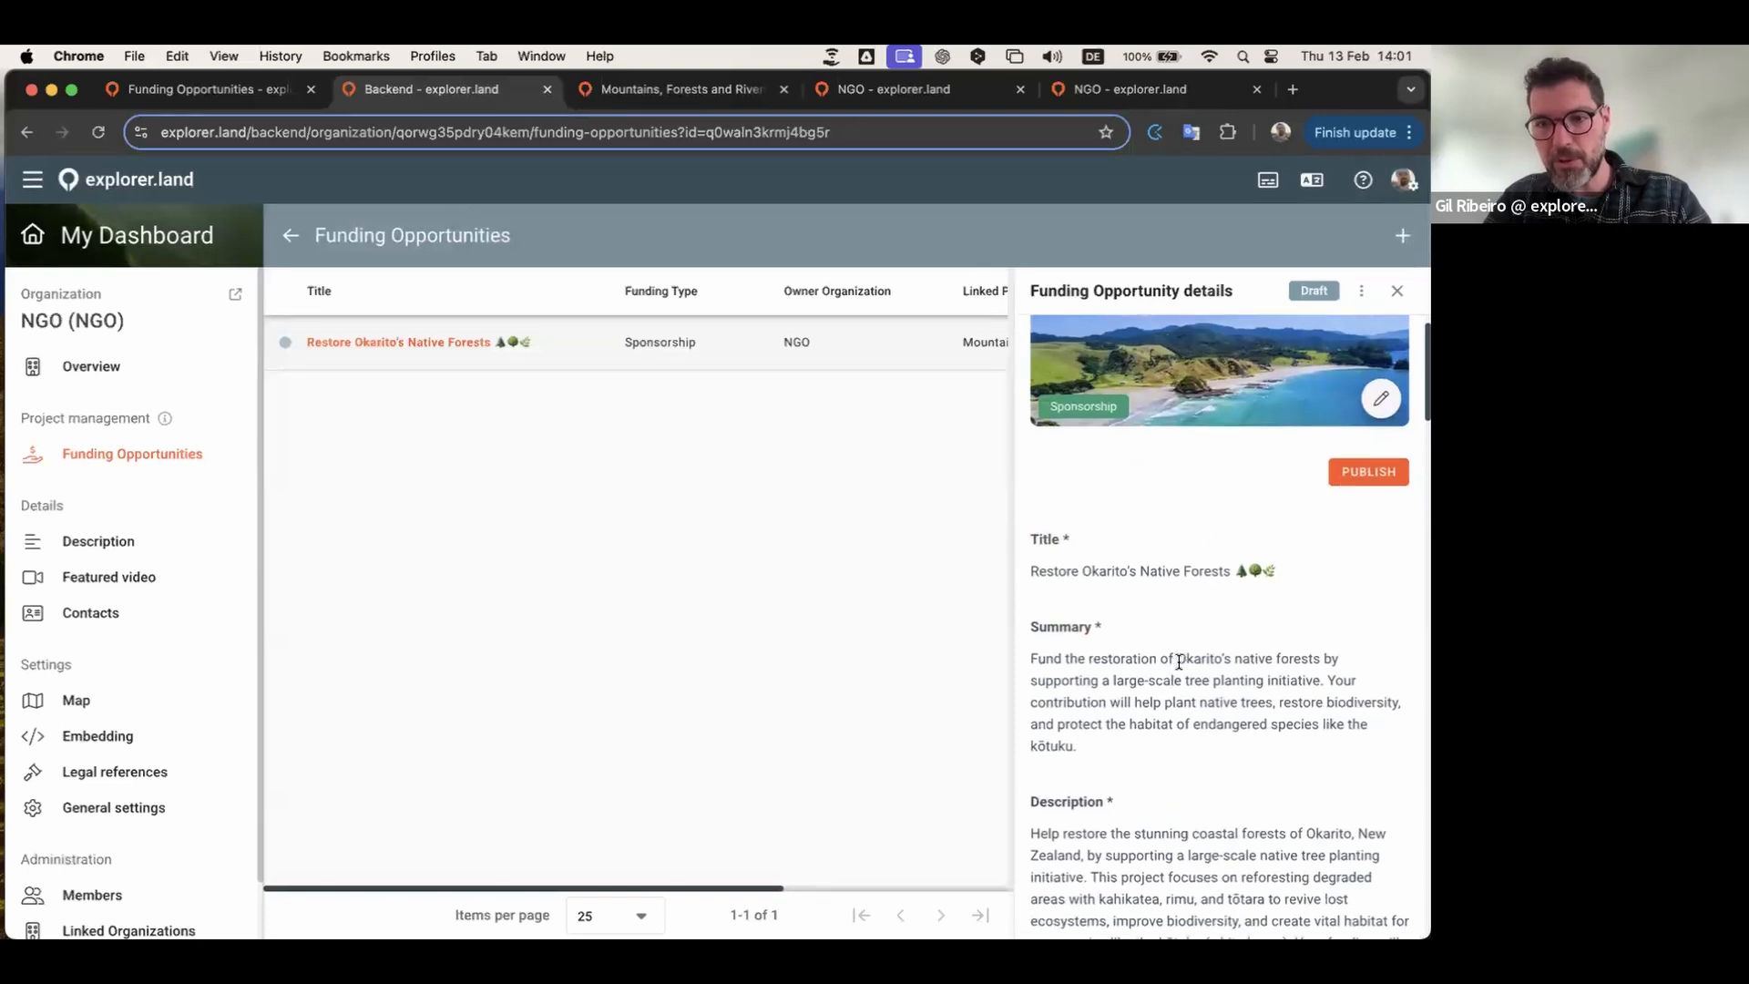
{"action": "scroll", "coordinate": [1179, 661], "scroll_direction": "down", "scroll_amount": 10}
{"action": "scroll", "coordinate": [1178, 658], "scroll_direction": "down", "scroll_amount": 5}
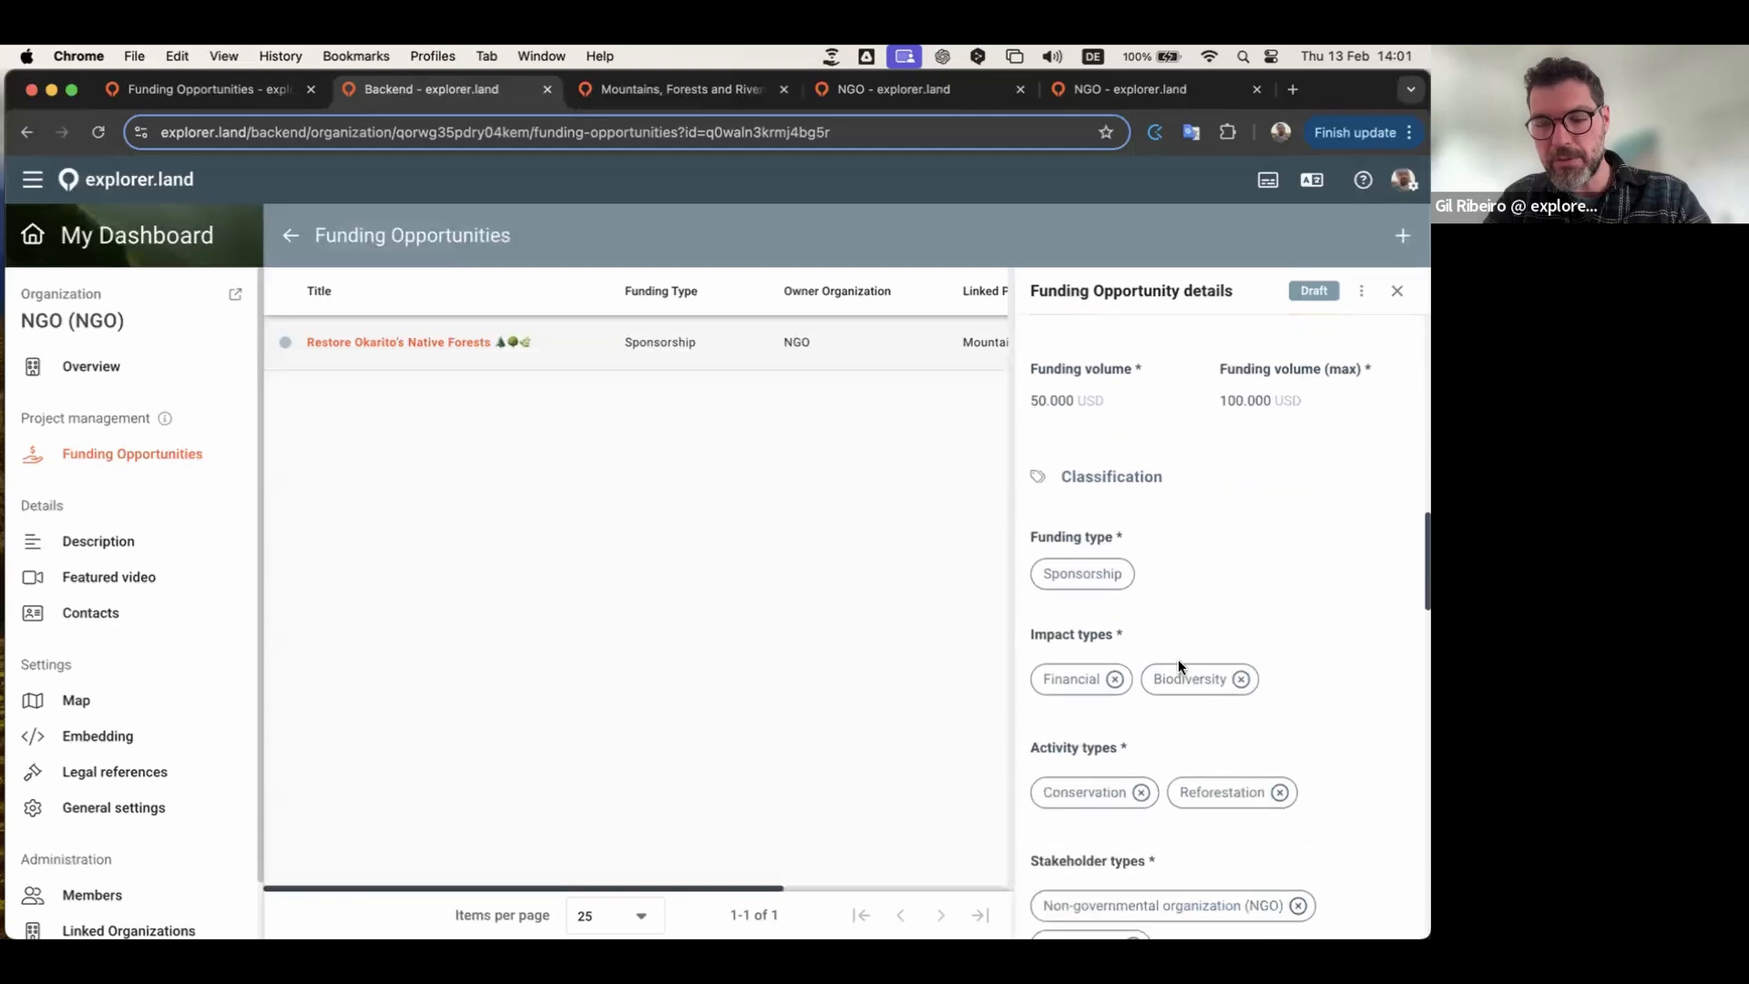
{"action": "scroll", "coordinate": [1177, 659], "scroll_direction": "up", "scroll_amount": 15}
{"action": "scroll", "coordinate": [1179, 661], "scroll_direction": "up", "scroll_amount": 2}
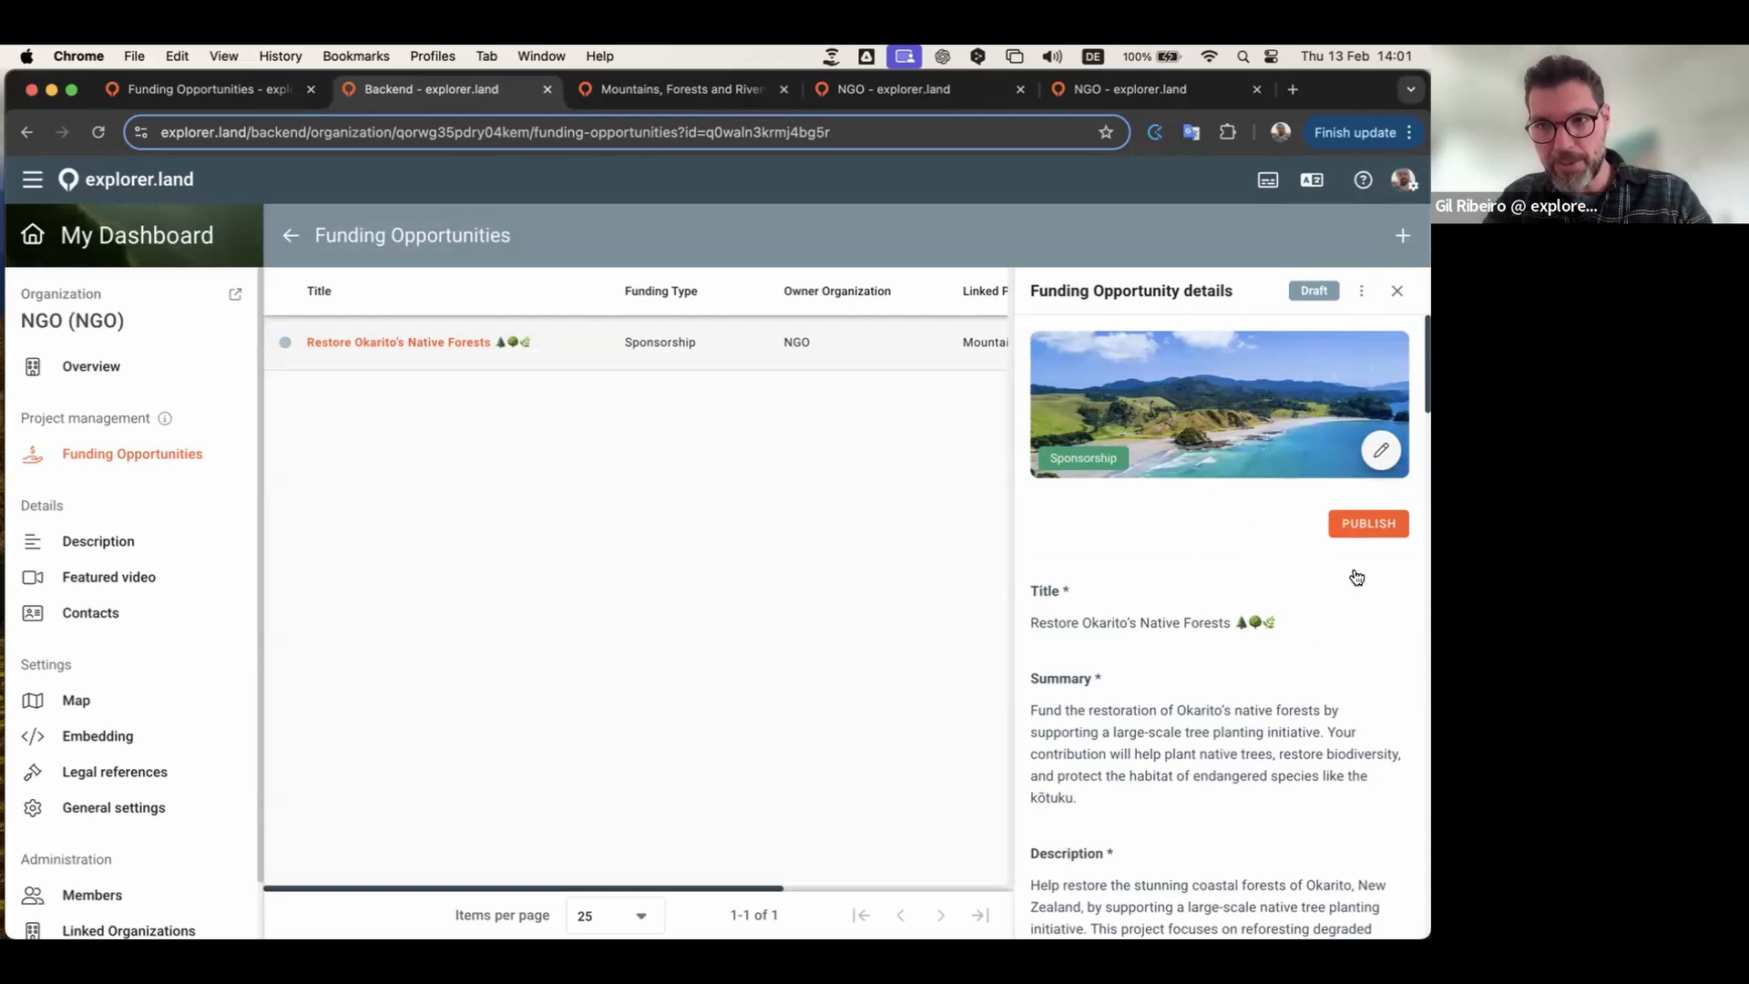
{"action": "left_click", "coordinate": [1366, 524]}
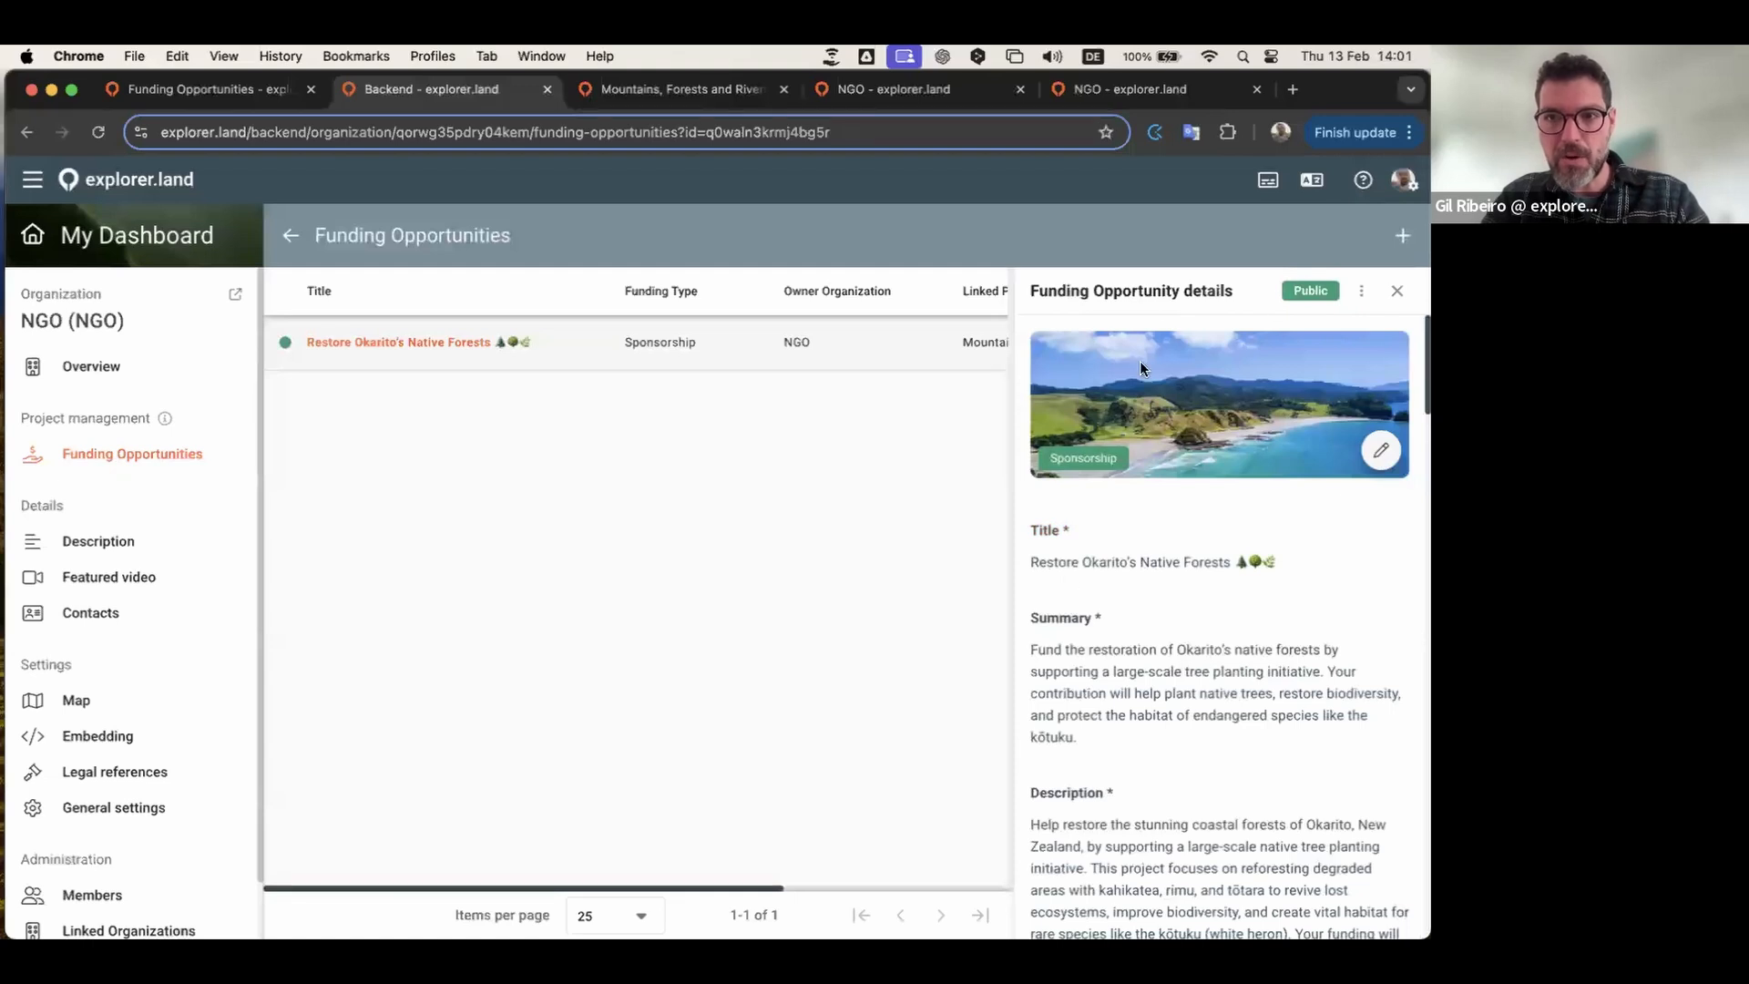
{"action": "left_click", "coordinate": [1362, 291]}
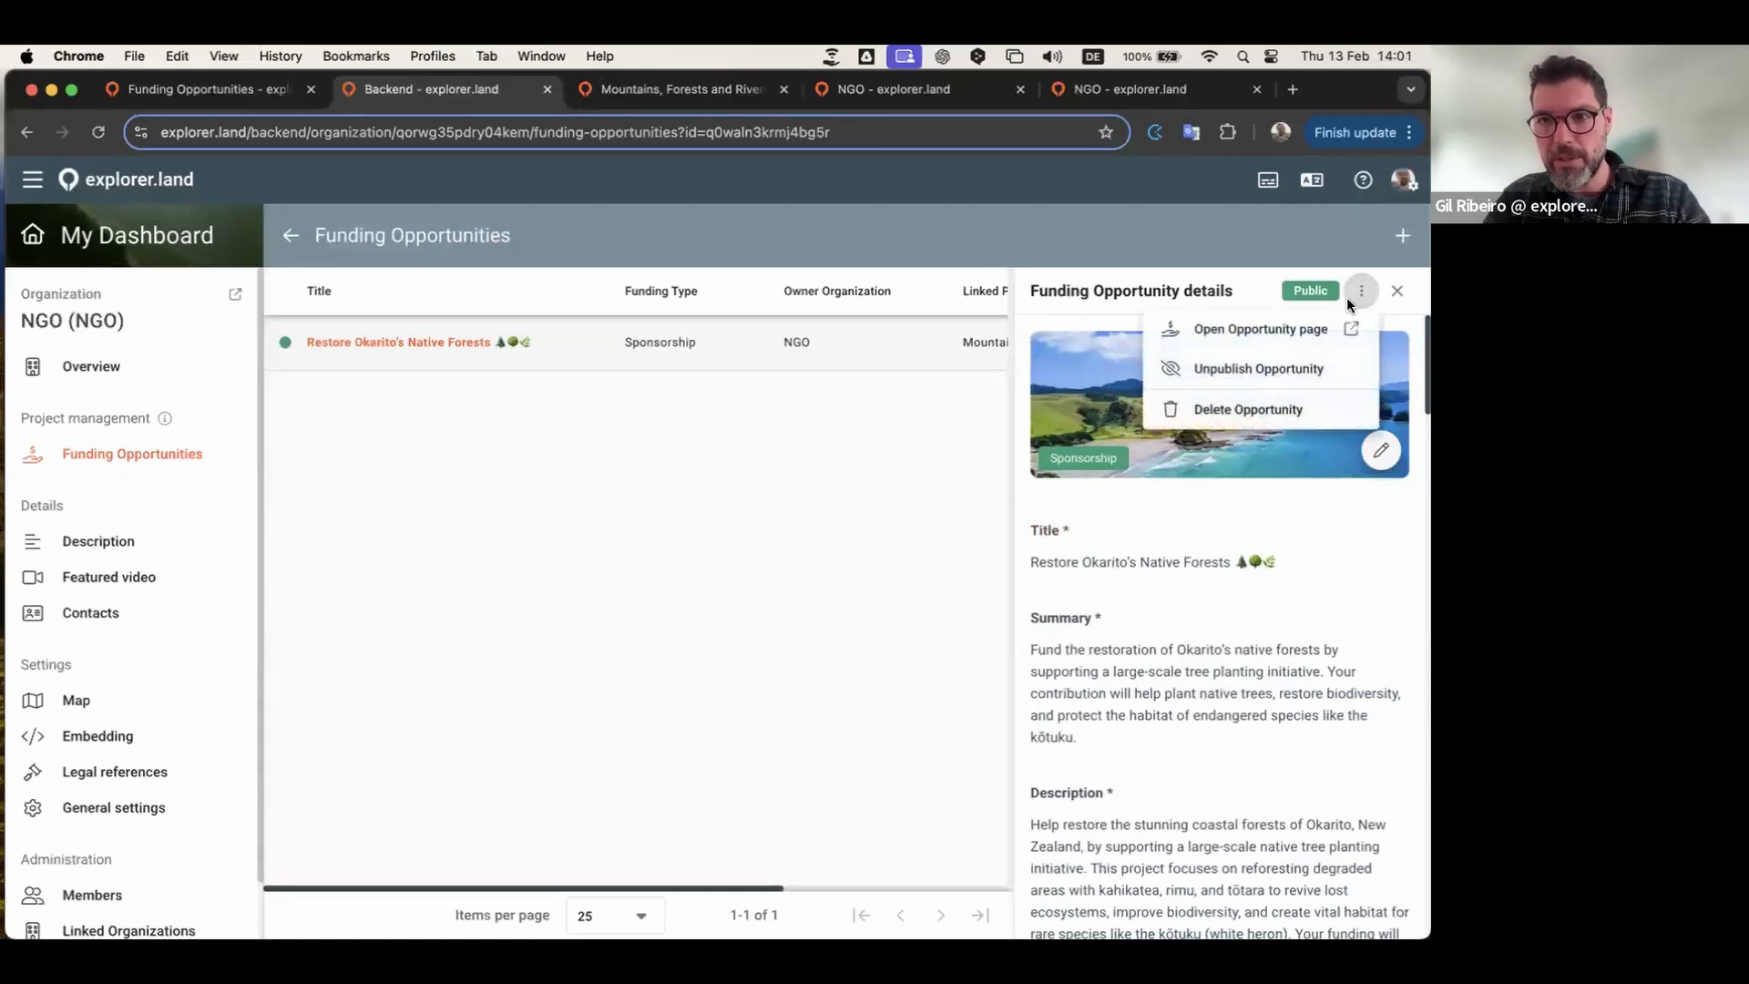
{"action": "left_click", "coordinate": [1255, 330]}
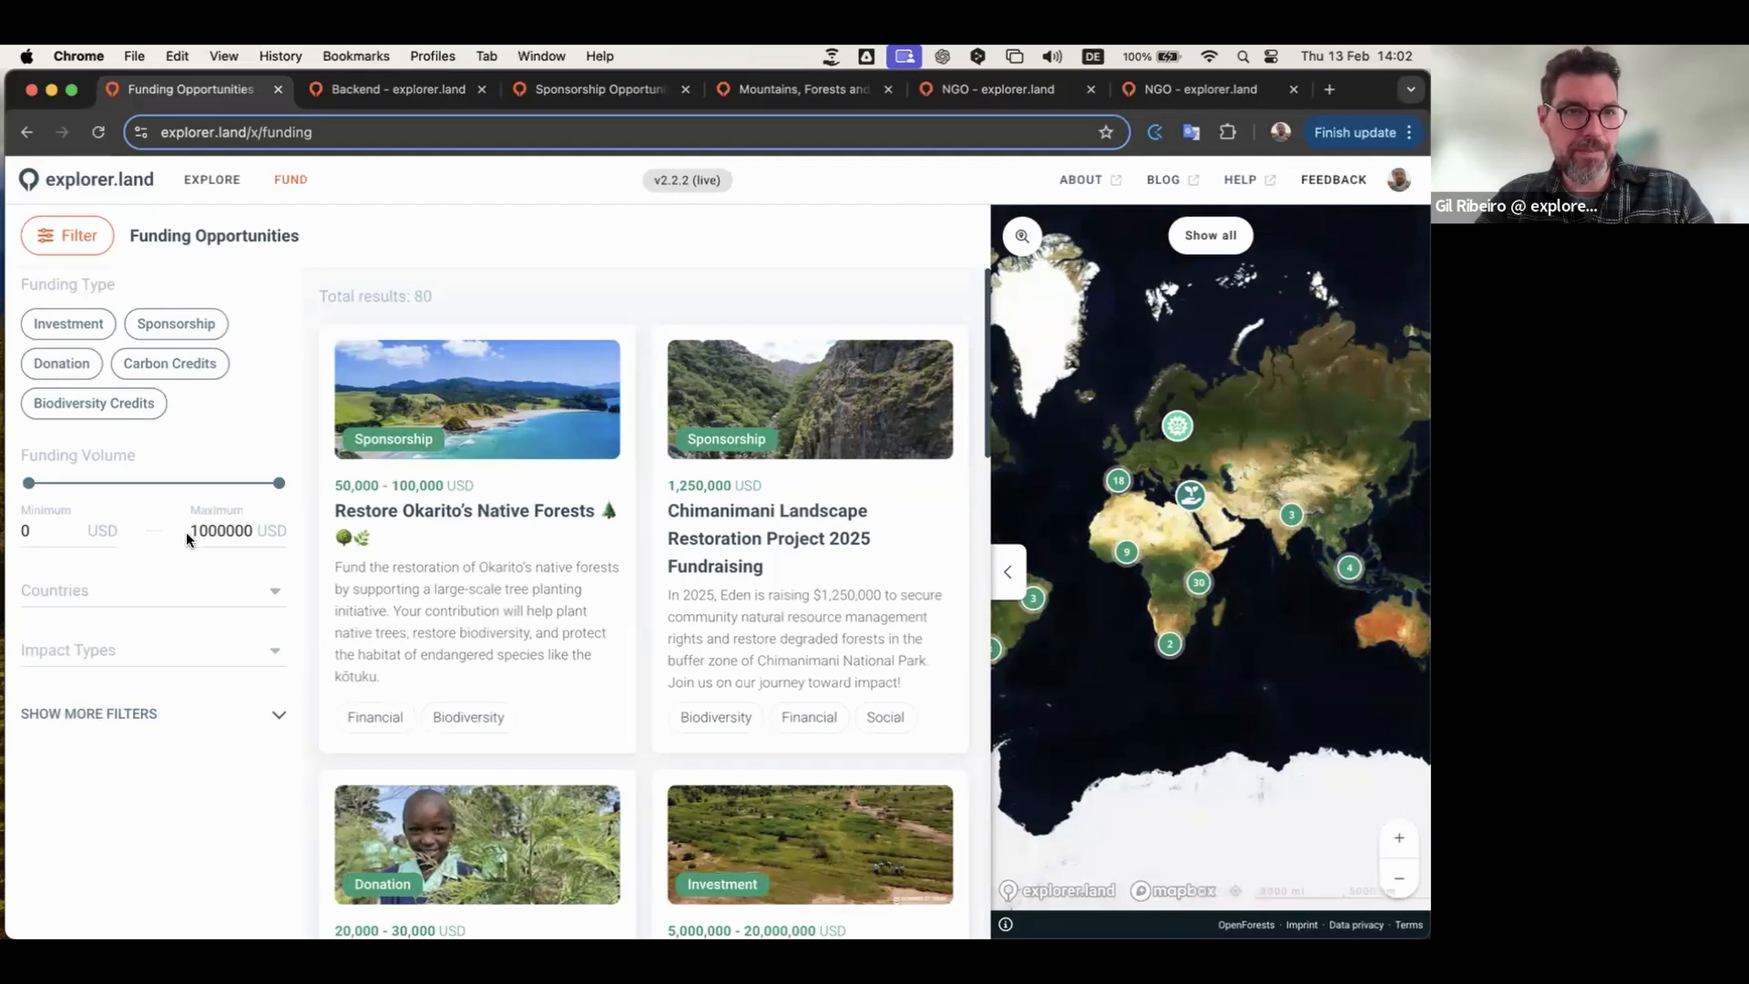
Step: Filter the funding map to Sponsorship opportunities in New Zealand
{"action": "left_click", "coordinate": [117, 589]}
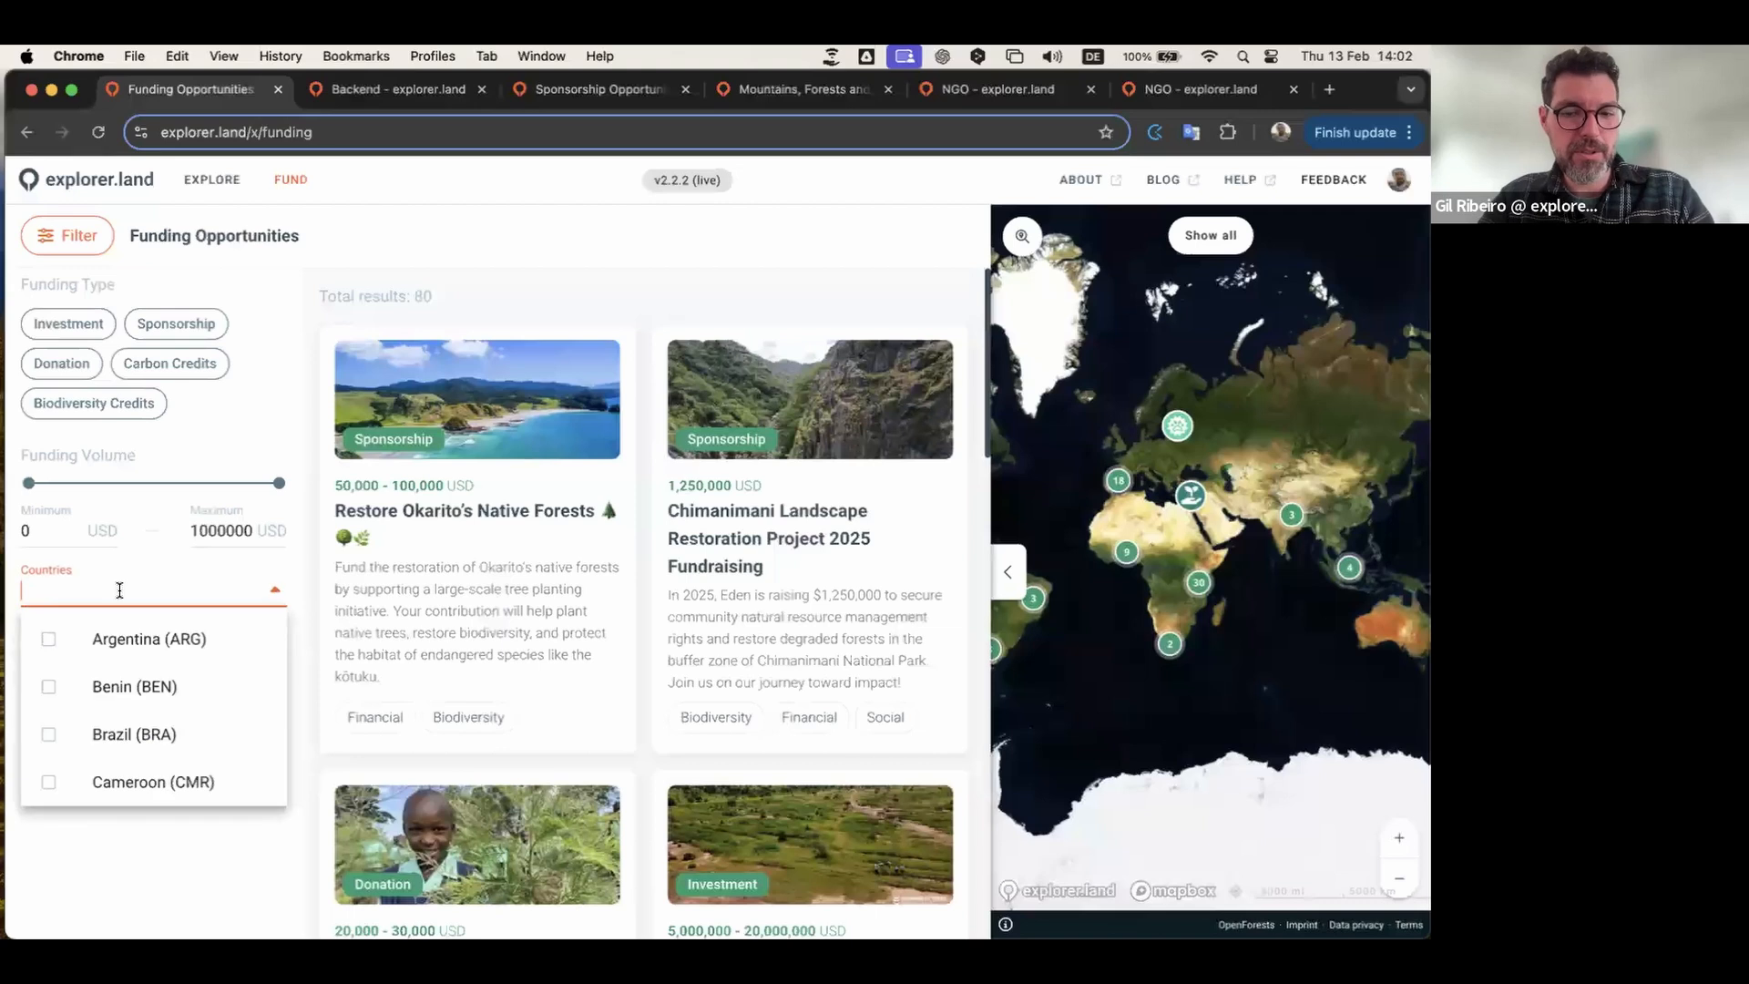
{"action": "type", "text": "new"}
{"action": "left_click", "coordinate": [127, 639]}
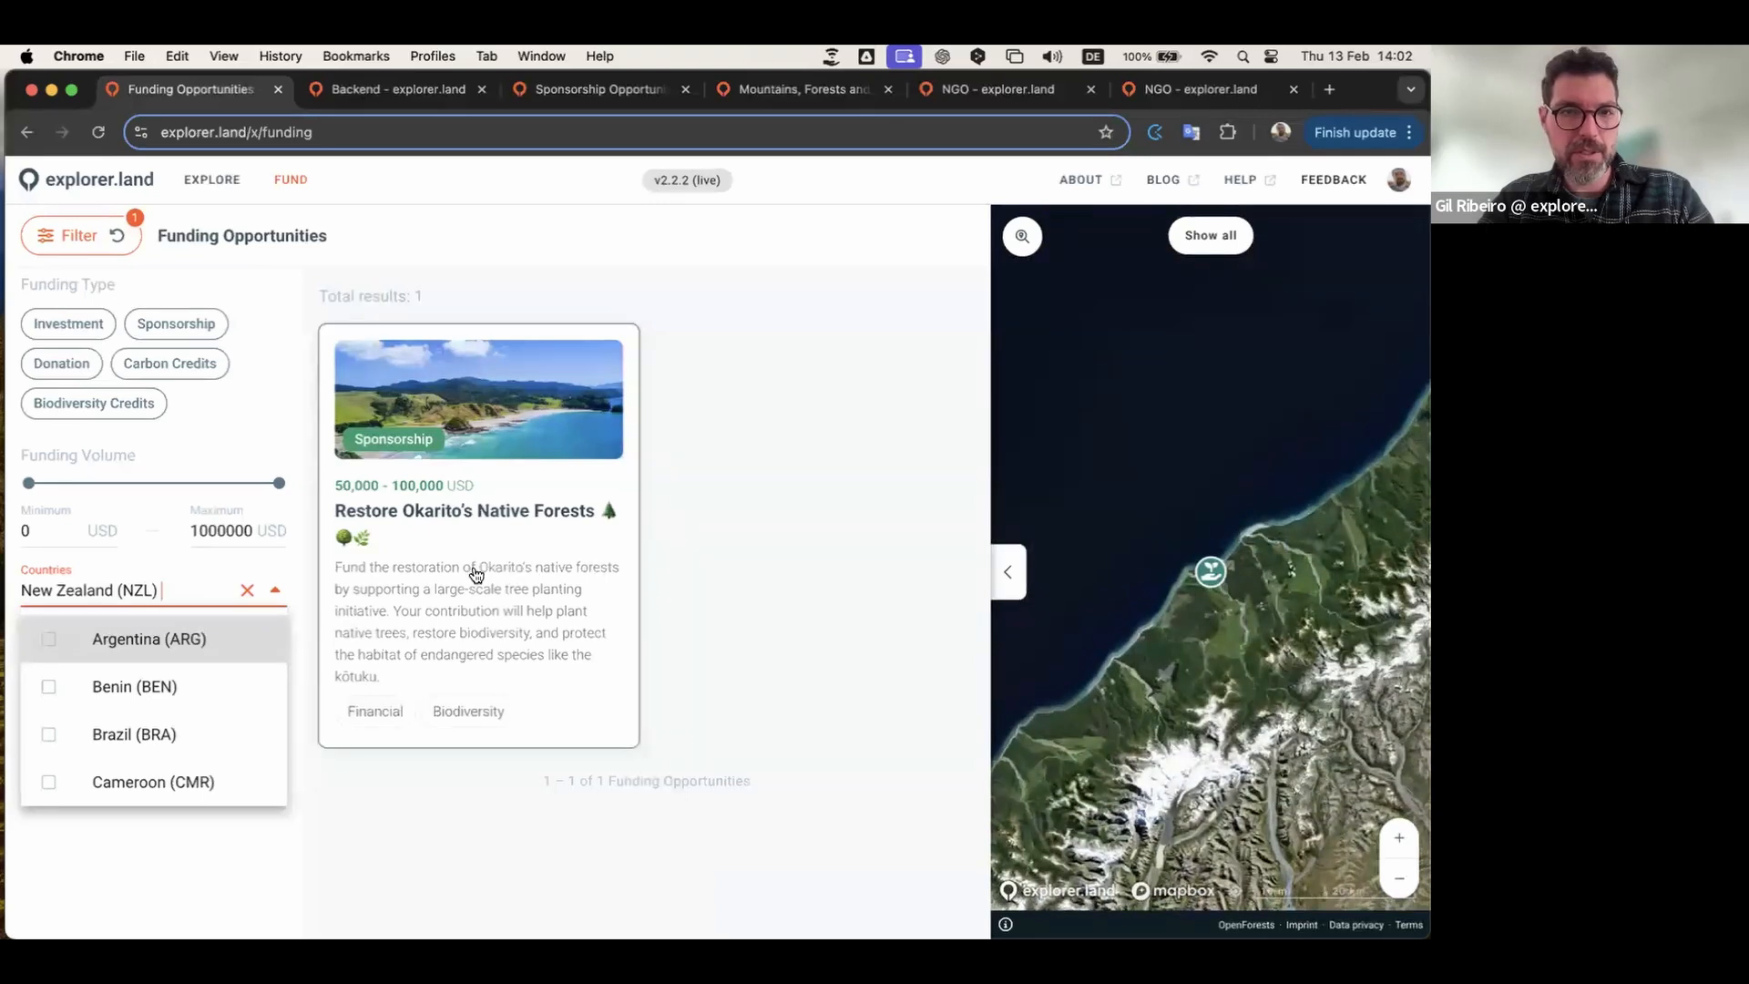
{"action": "left_click", "coordinate": [173, 326]}
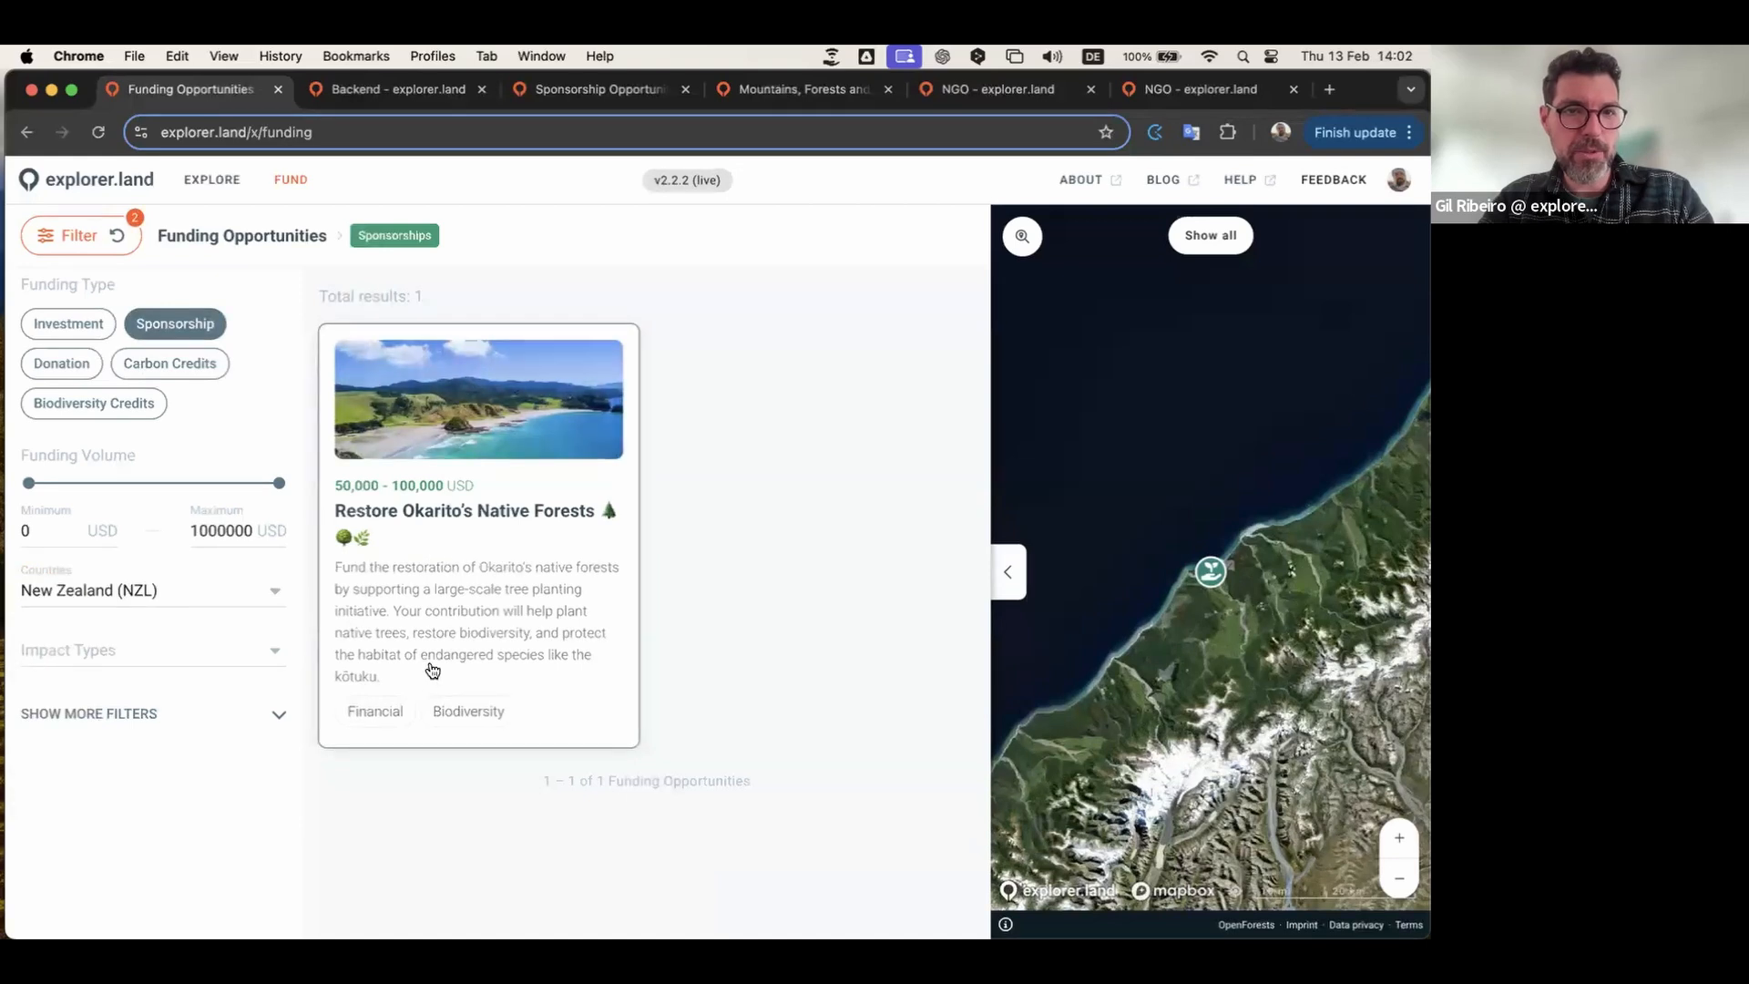
Step: Open the Okarito opportunity's details and expand its full description
{"action": "left_click", "coordinate": [489, 556]}
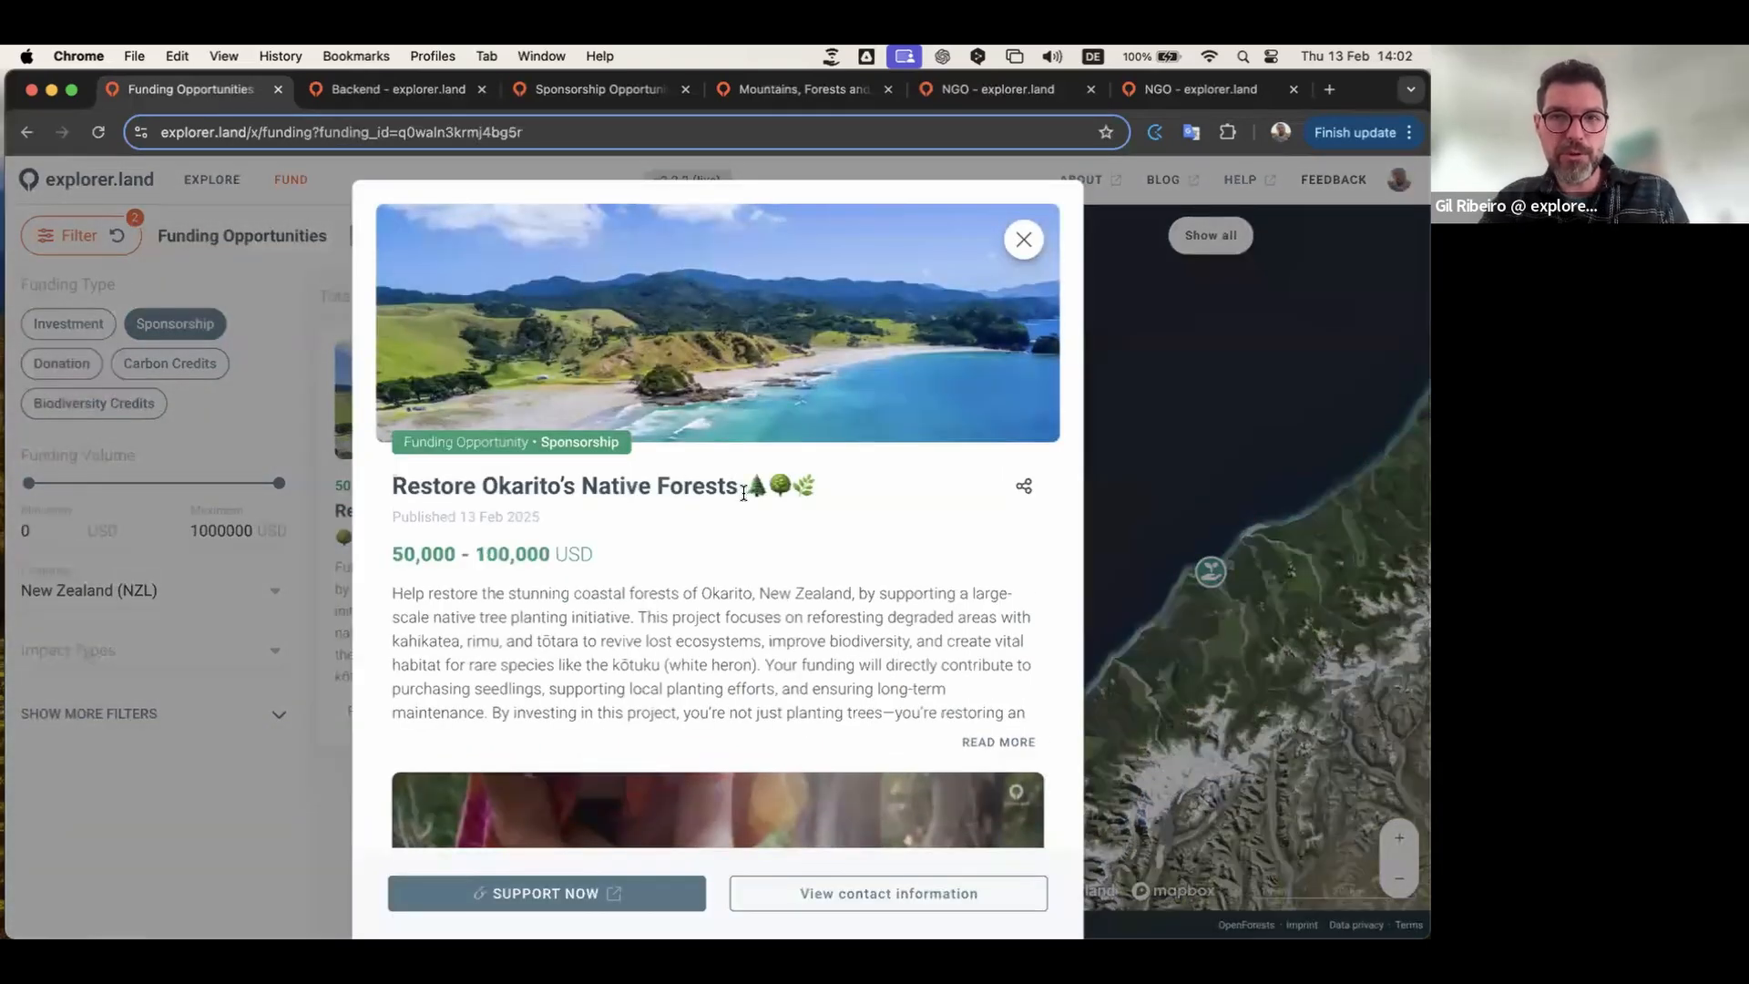
{"action": "scroll", "coordinate": [743, 492], "scroll_direction": "down", "scroll_amount": 2}
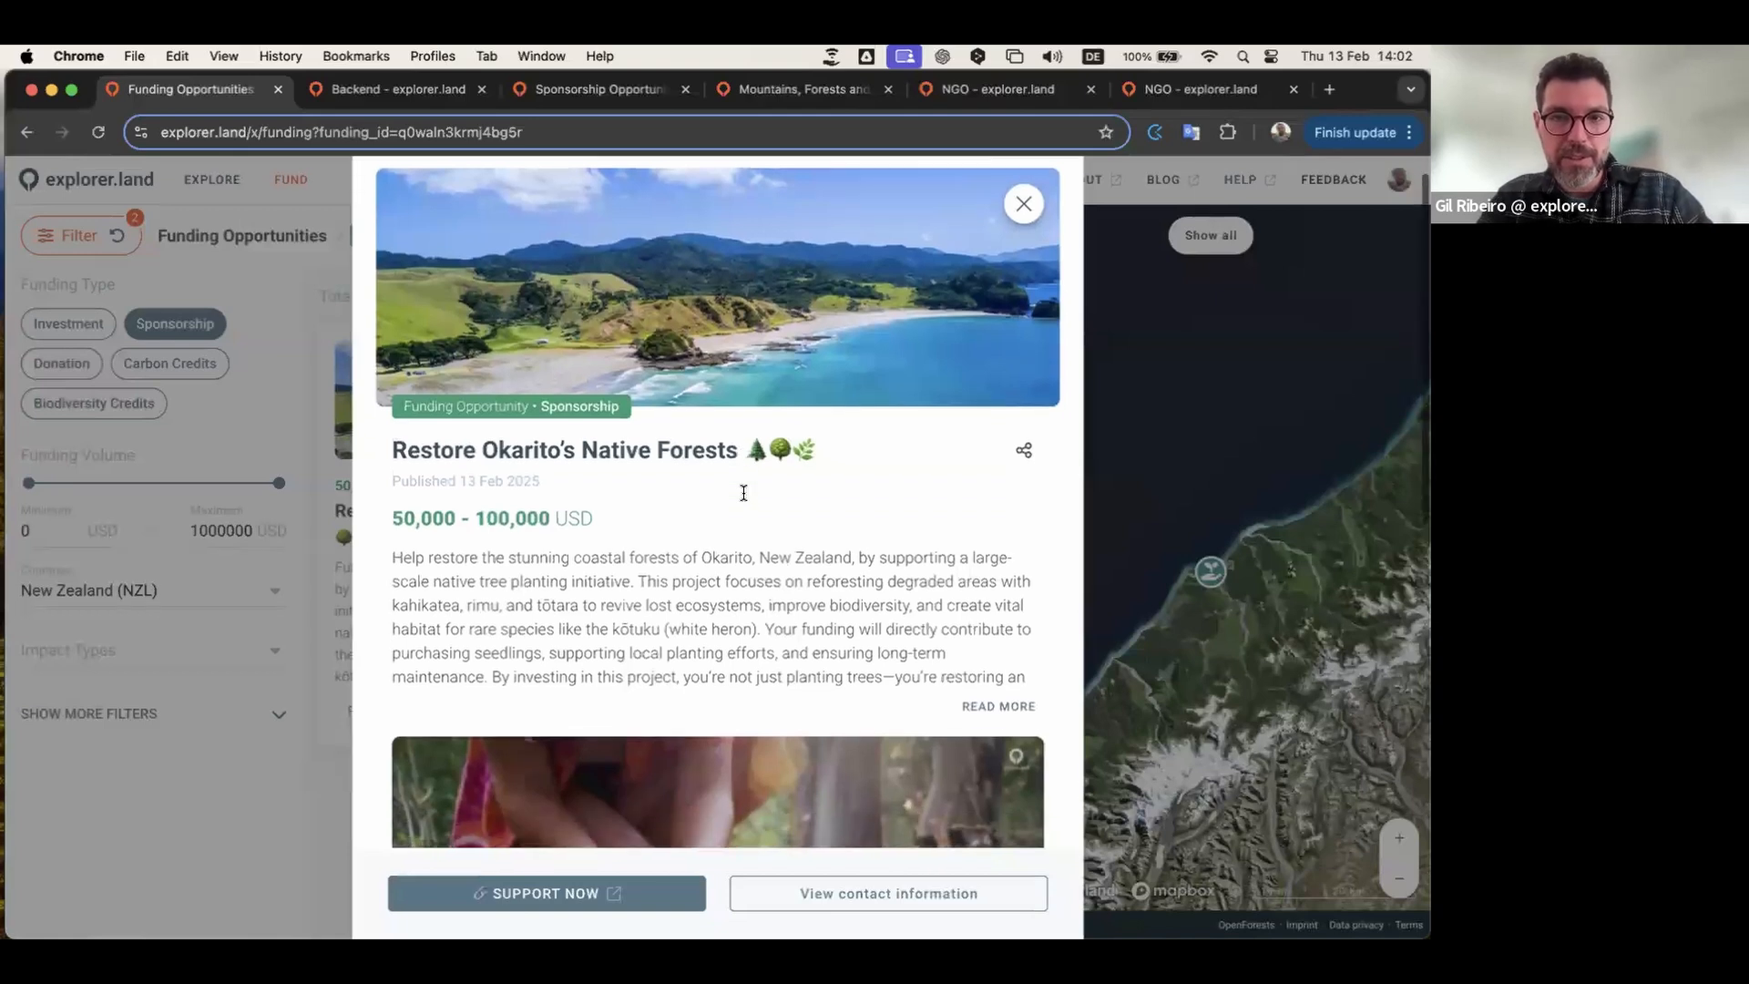
{"action": "scroll", "coordinate": [745, 497], "scroll_direction": "up", "scroll_amount": 2}
{"action": "scroll", "coordinate": [745, 495], "scroll_direction": "down", "scroll_amount": 2}
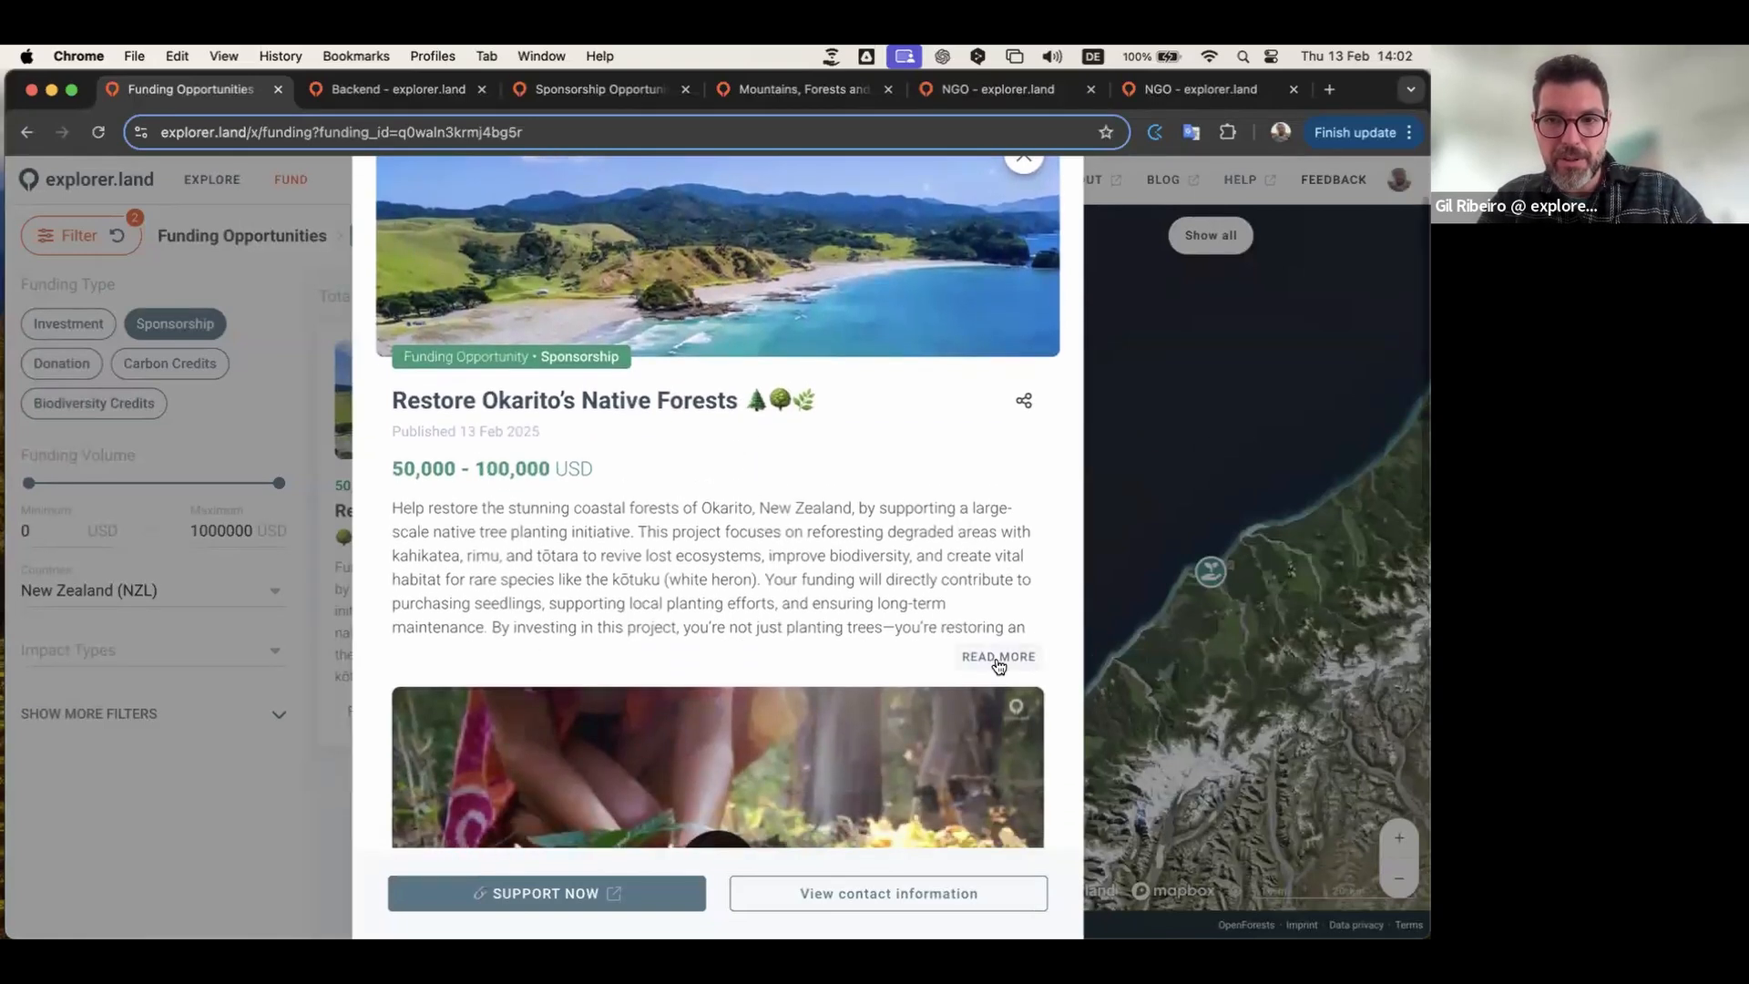
{"action": "left_click", "coordinate": [996, 659]}
Step: Open the linked Mountains, Forests and Rivers prospected project page
{"action": "scroll", "coordinate": [882, 534], "scroll_direction": "down", "scroll_amount": 4}
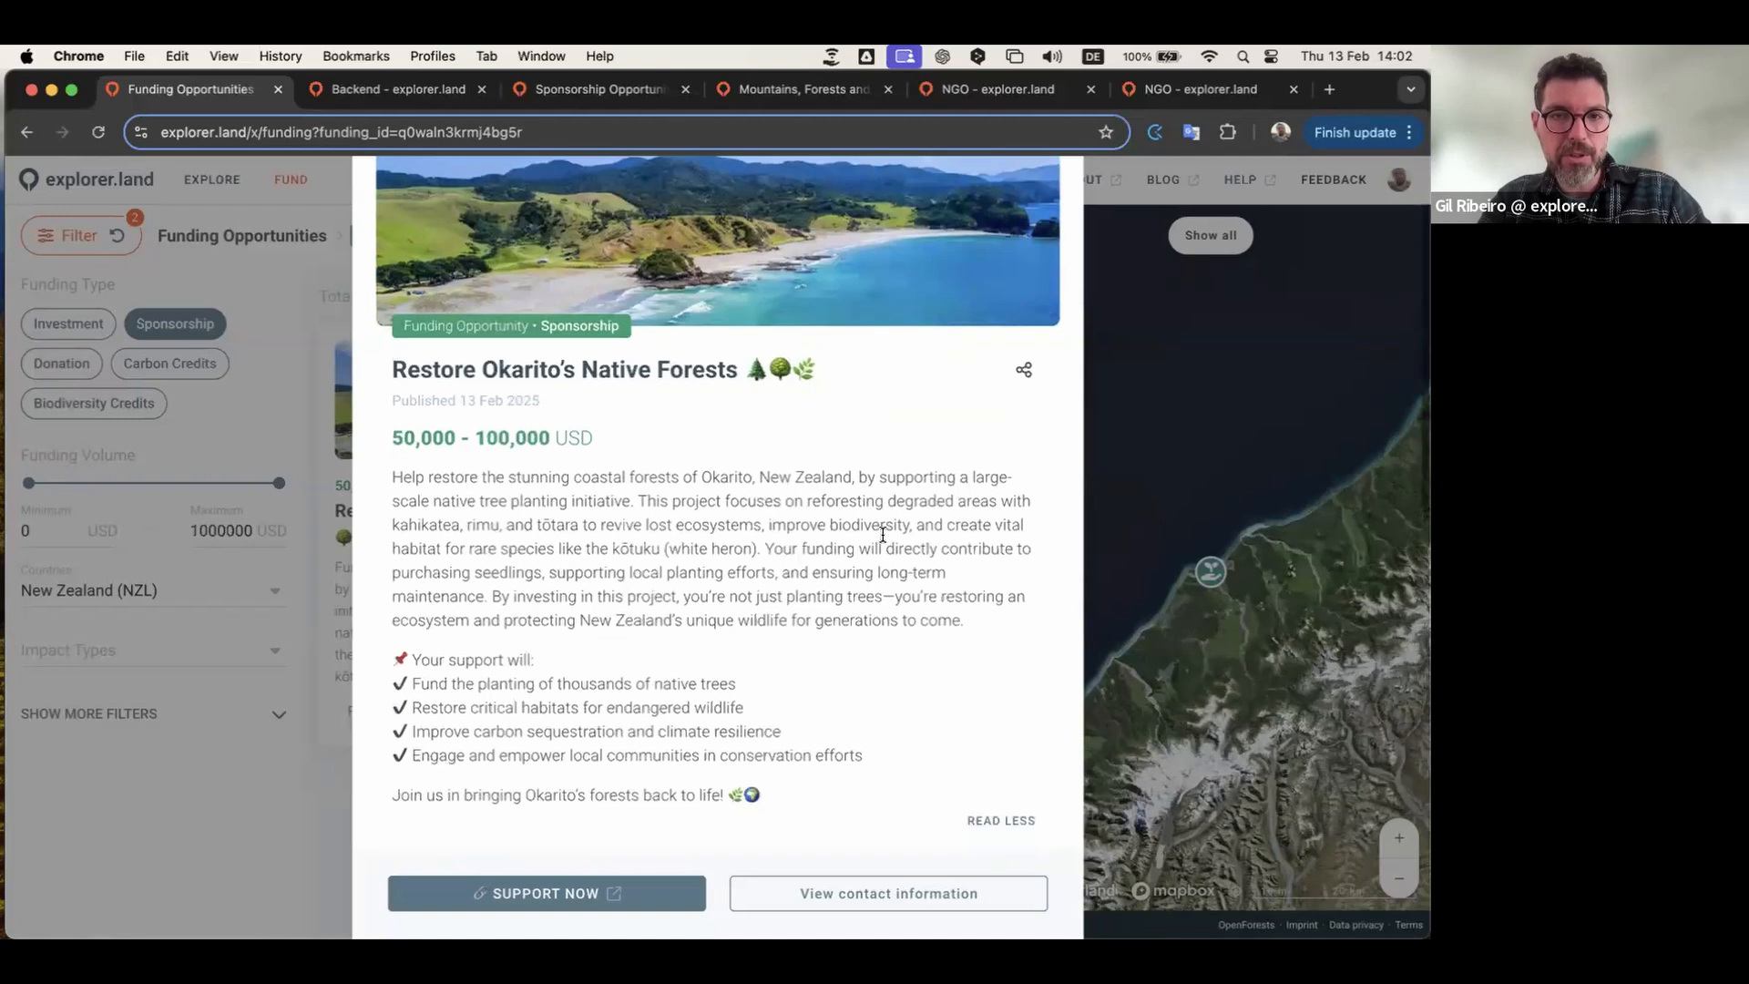
{"action": "scroll", "coordinate": [882, 534], "scroll_direction": "down", "scroll_amount": 1}
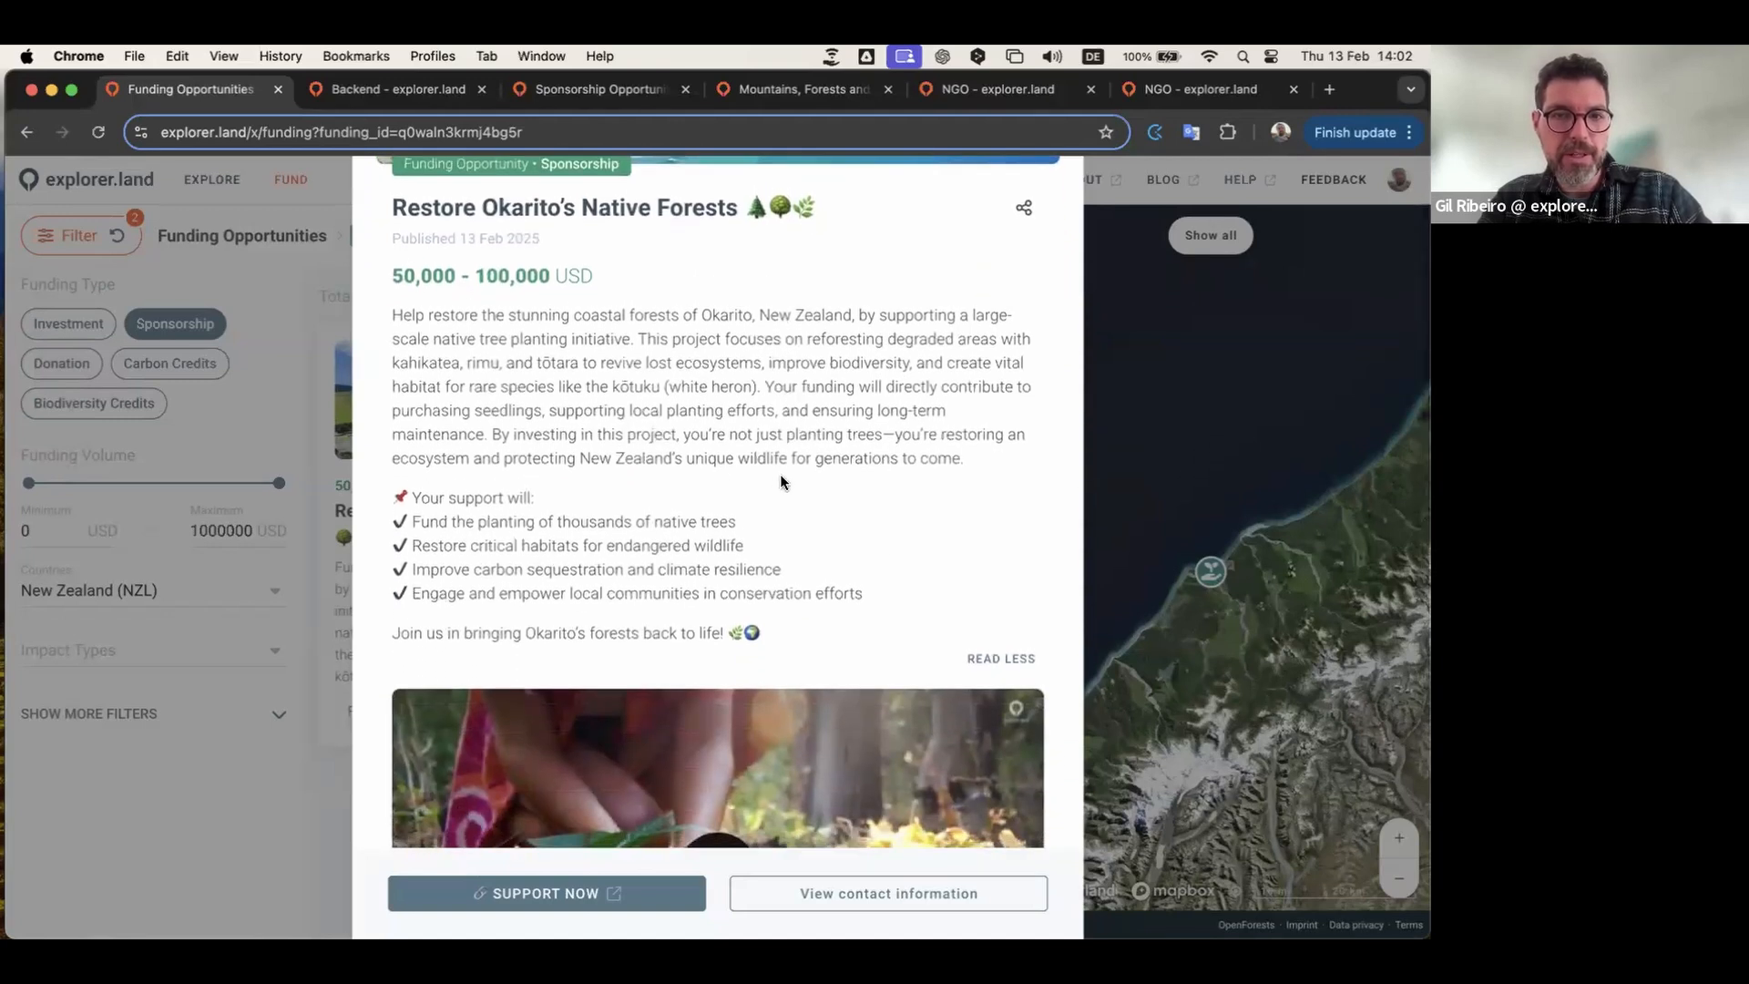
{"action": "scroll", "coordinate": [780, 481], "scroll_direction": "up", "scroll_amount": 3}
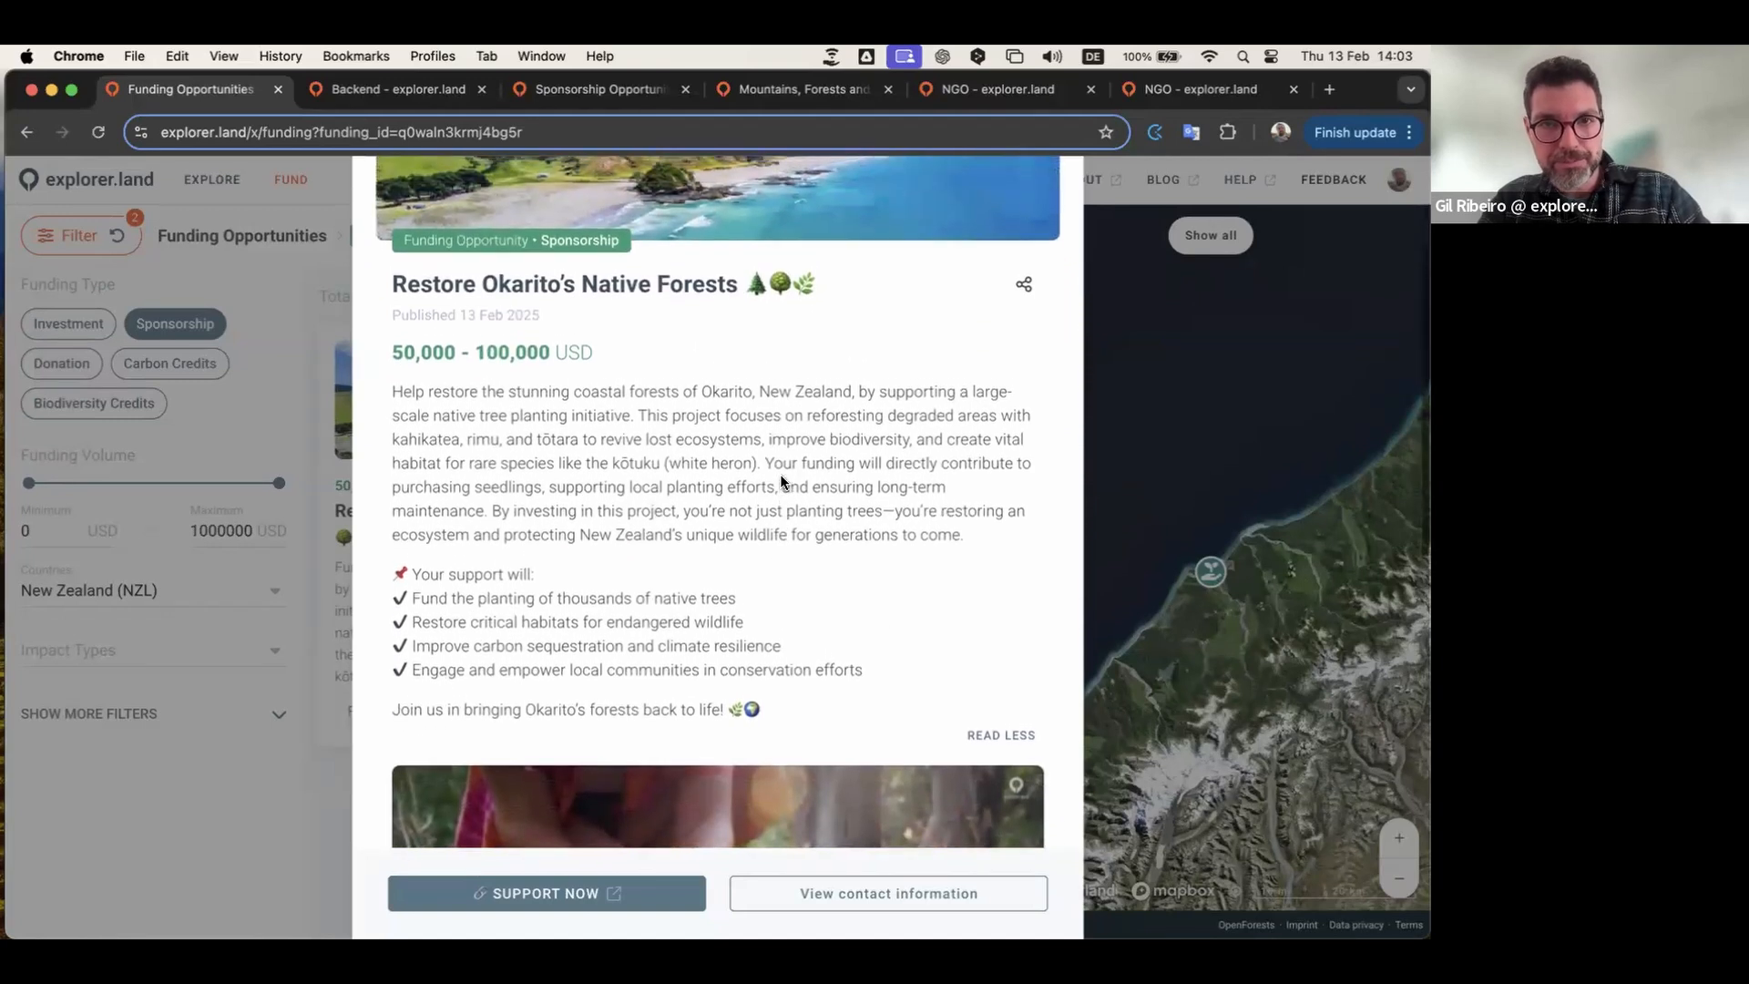
{"action": "scroll", "coordinate": [780, 481], "scroll_direction": "down", "scroll_amount": 7}
{"action": "scroll", "coordinate": [781, 482], "scroll_direction": "down", "scroll_amount": 3}
{"action": "scroll", "coordinate": [883, 538], "scroll_direction": "down", "scroll_amount": 1}
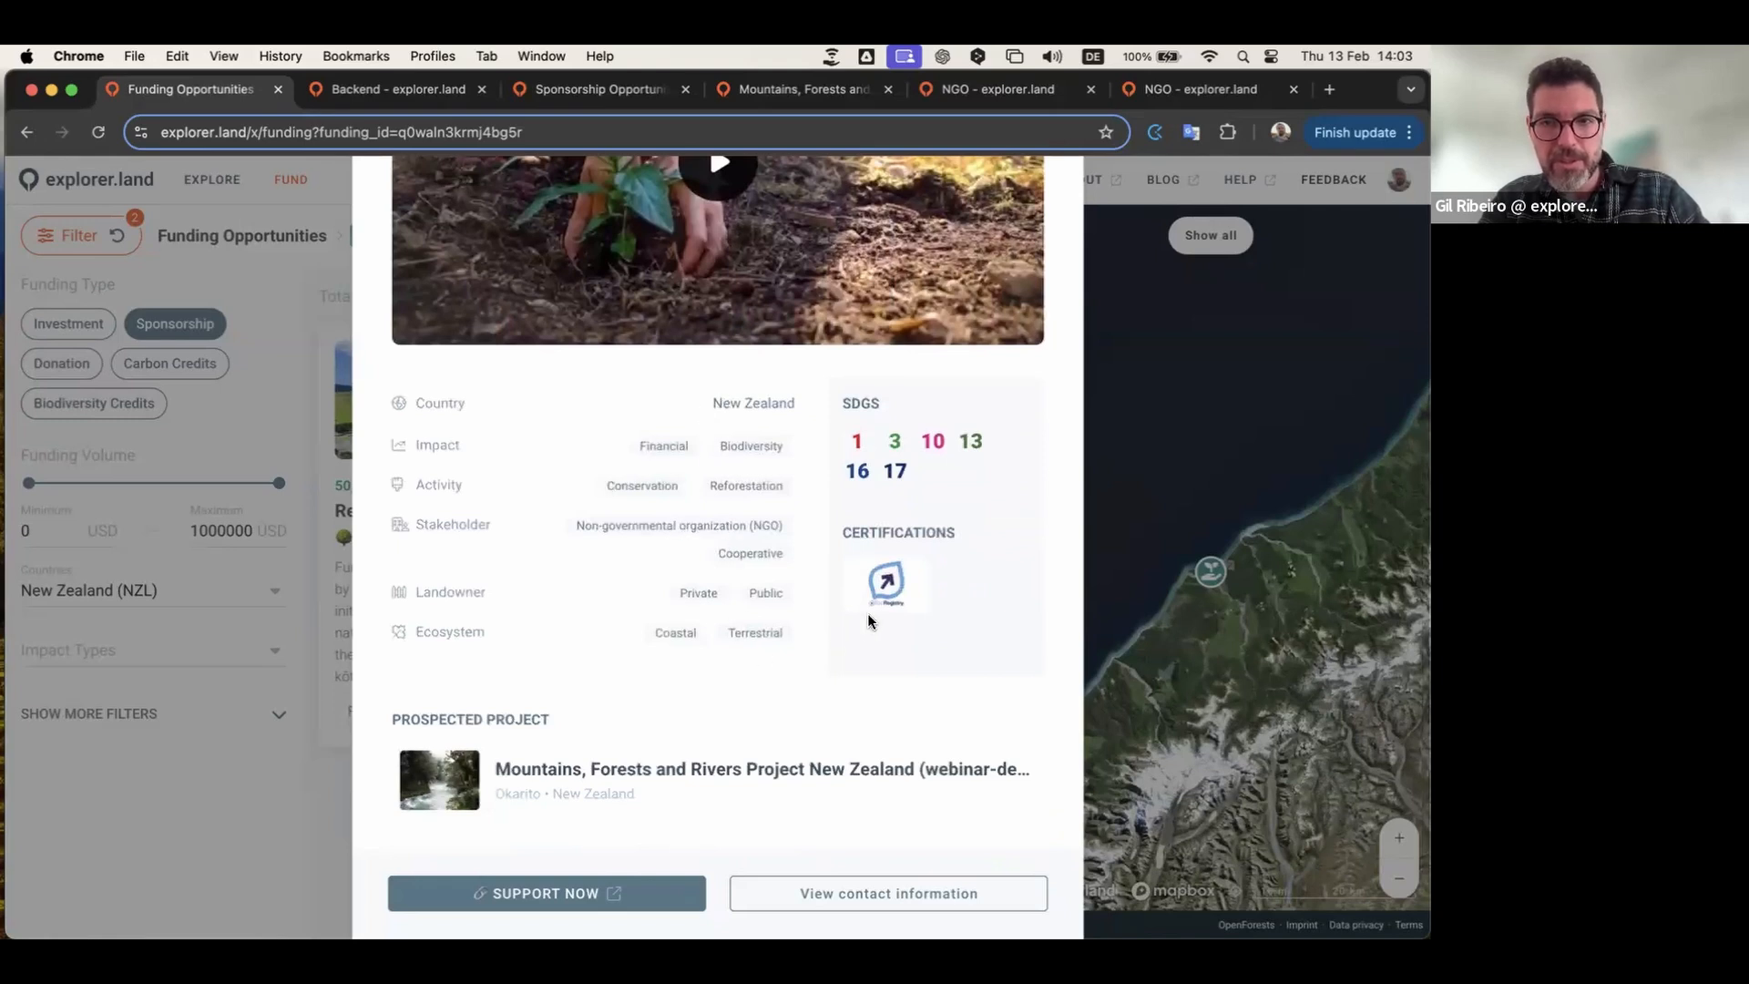
{"action": "scroll", "coordinate": [856, 419], "scroll_direction": "down", "scroll_amount": 2}
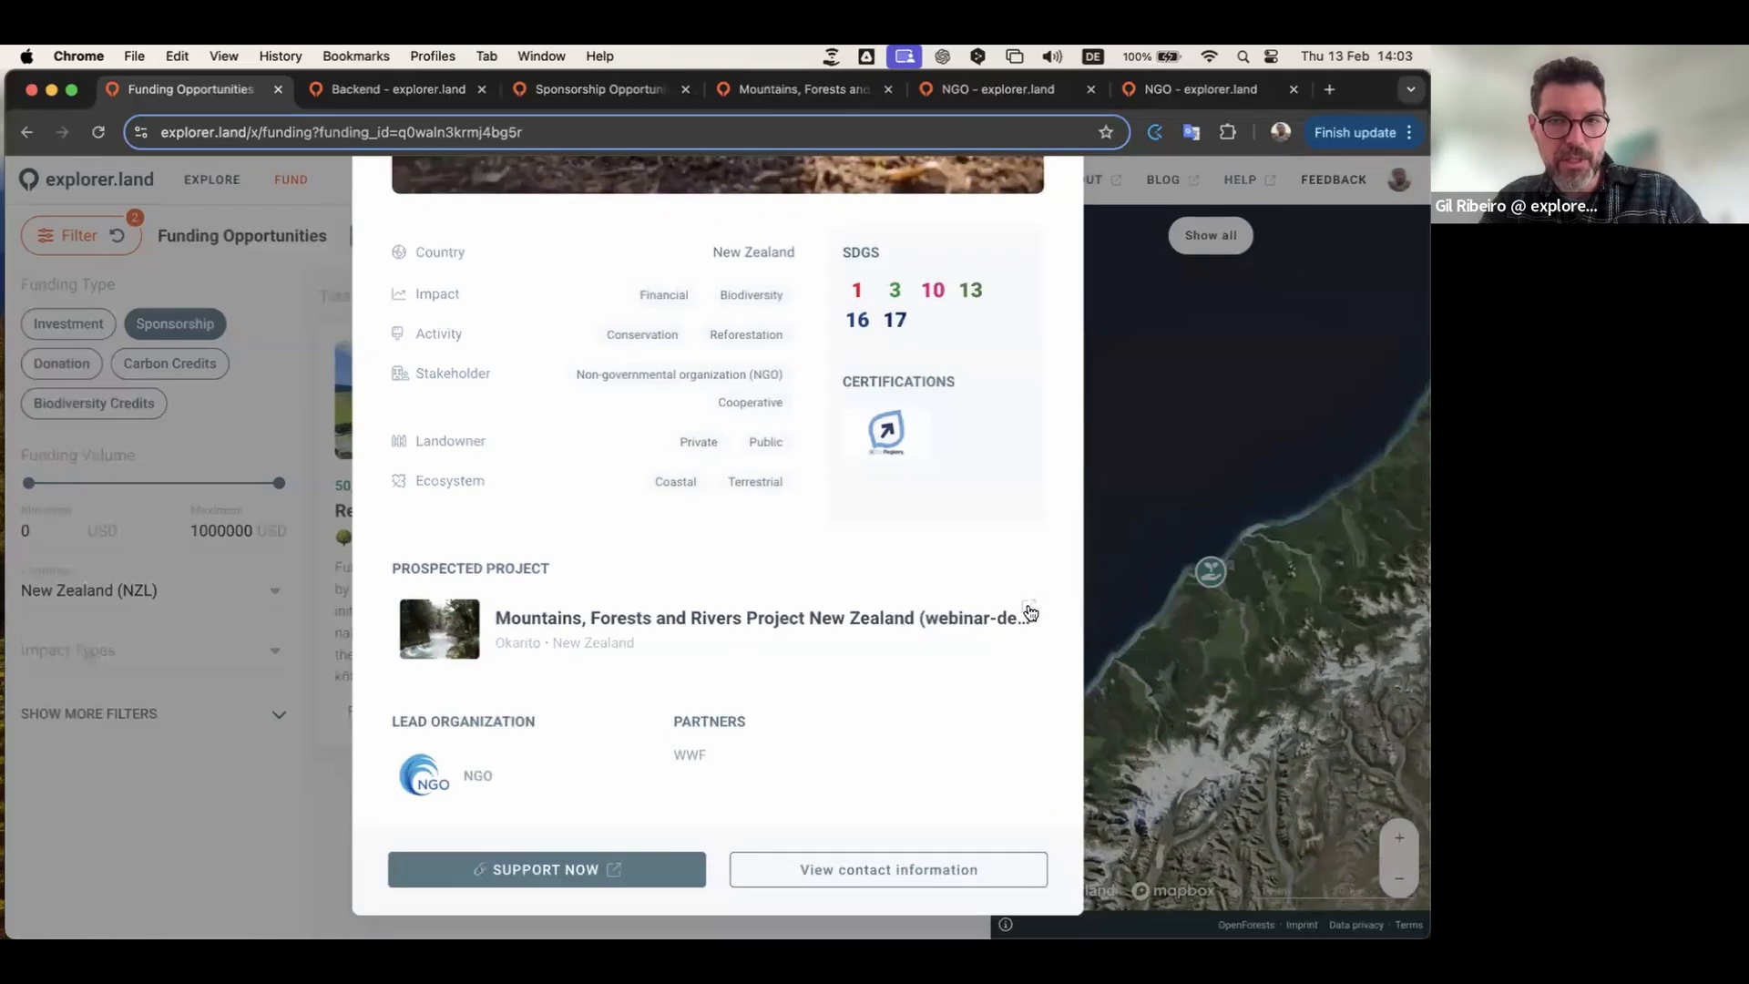
{"action": "left_click", "coordinate": [954, 631]}
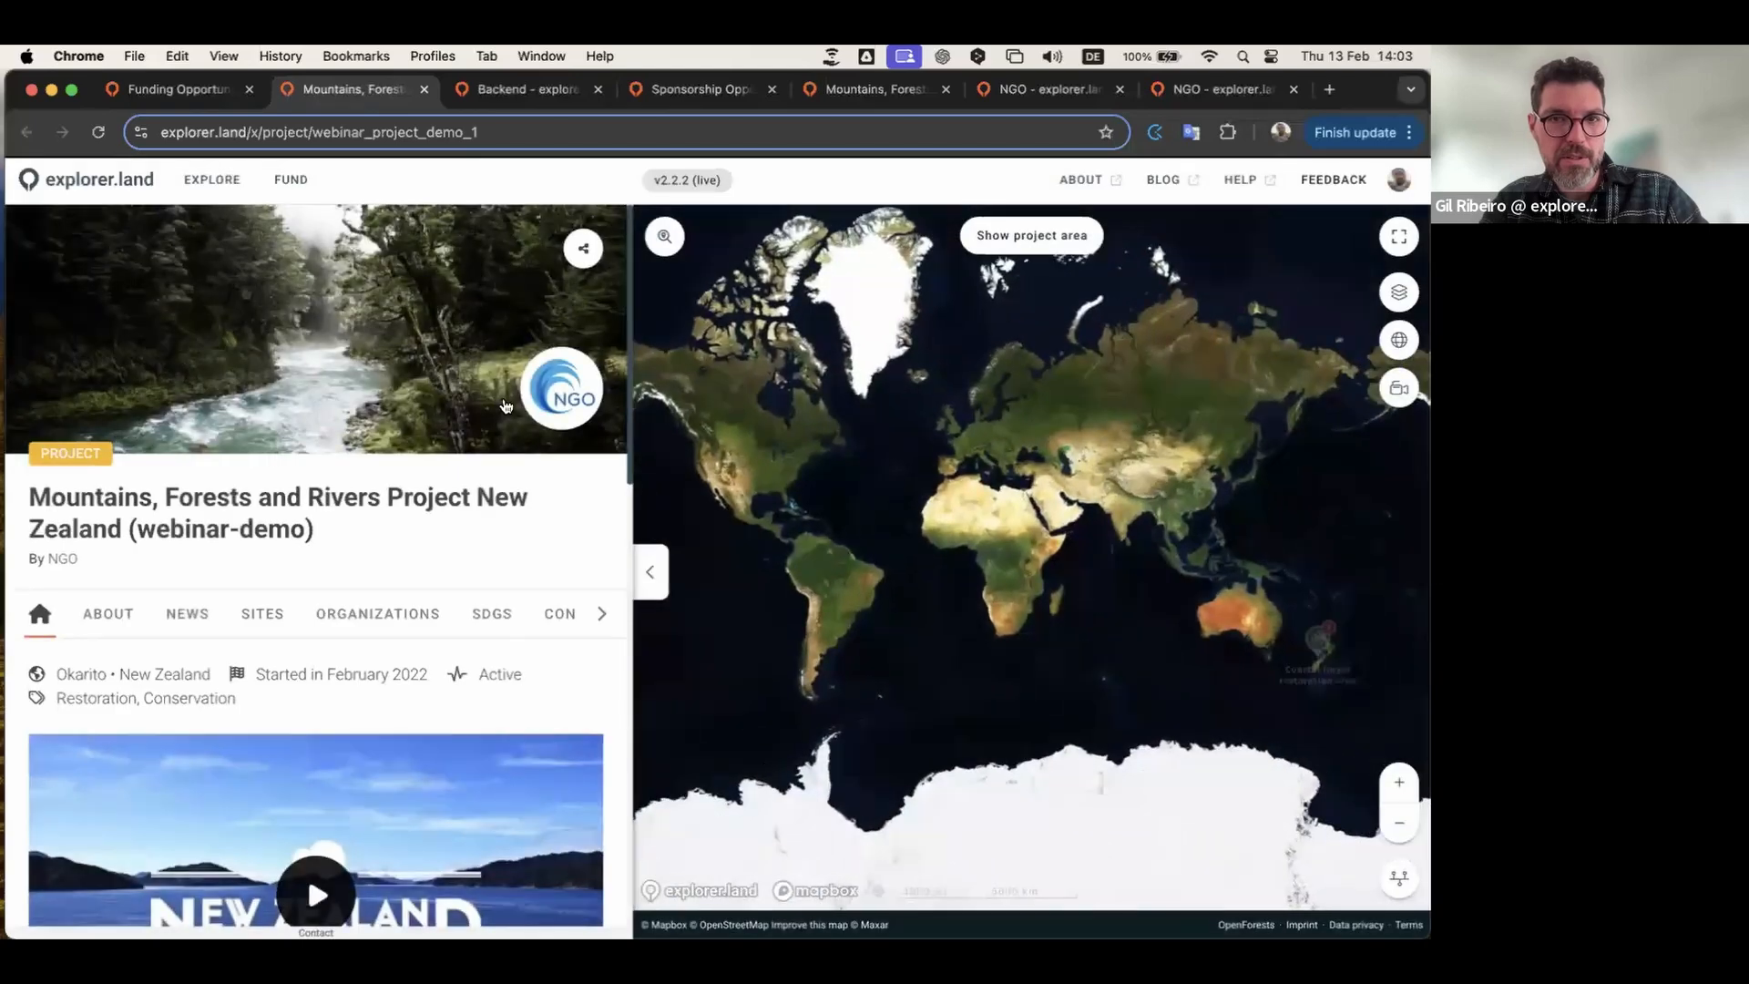
Step: Back on the opportunity details, reveal and then hide its contact information
{"action": "left_click", "coordinate": [177, 89]}
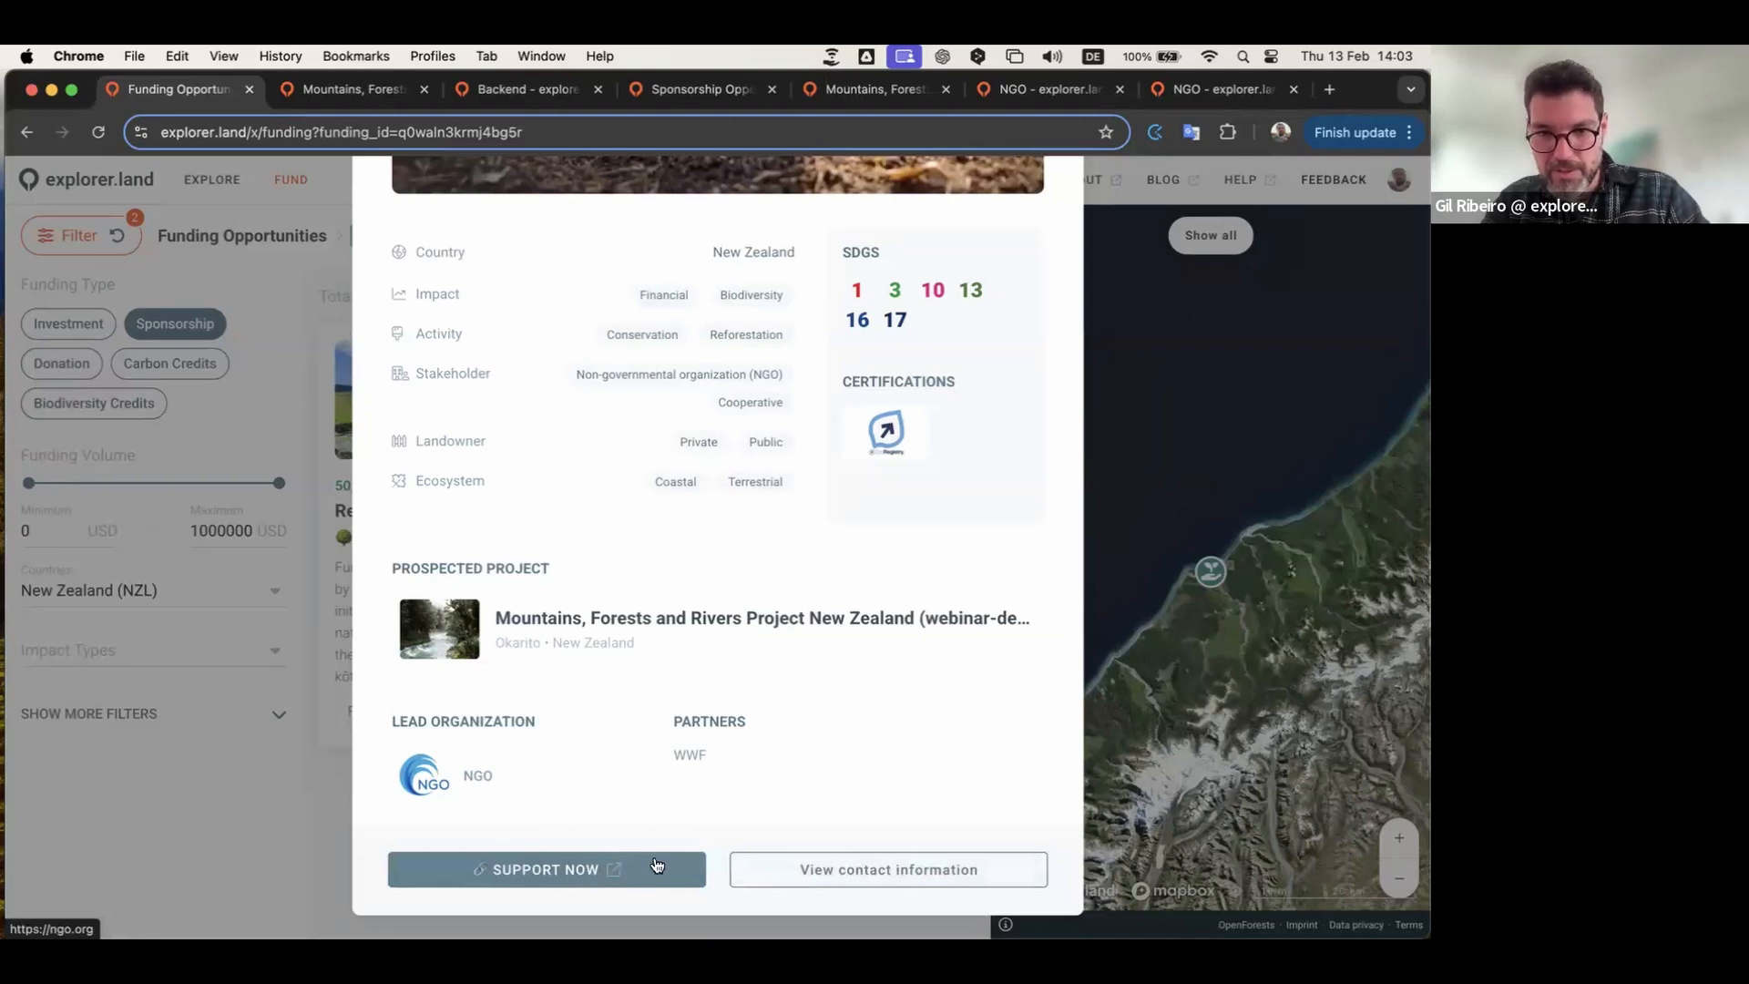
{"action": "left_click", "coordinate": [847, 867]}
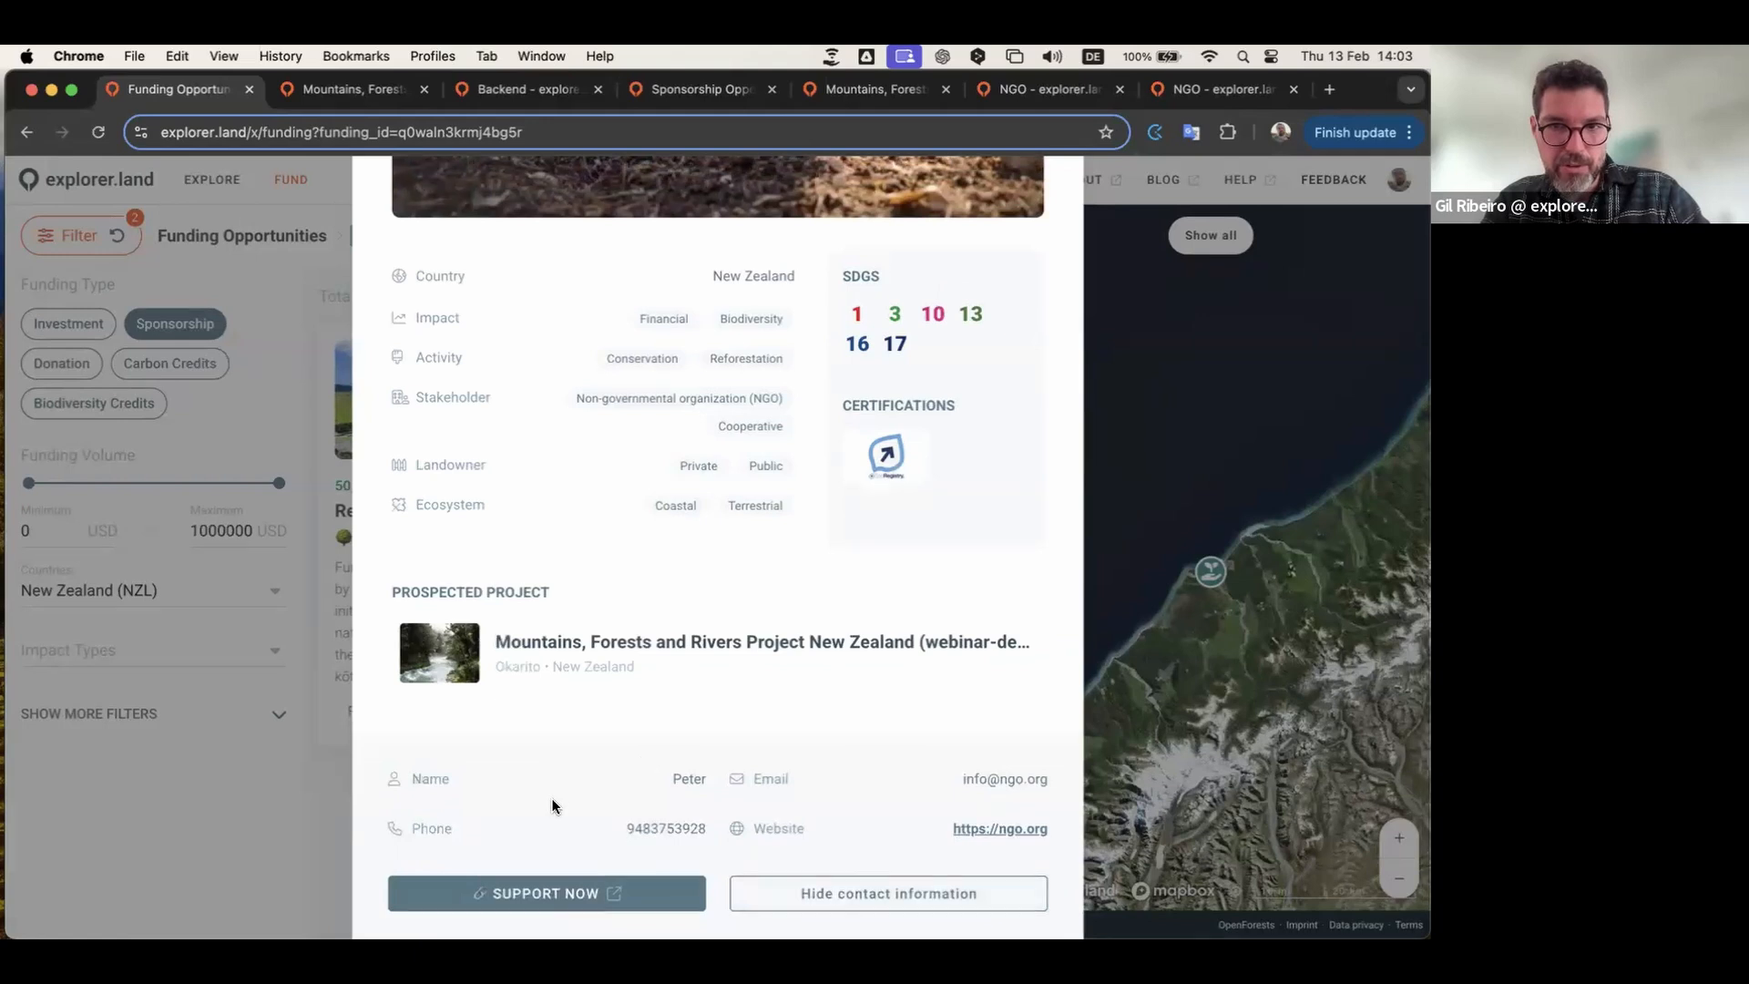
{"action": "scroll", "coordinate": [779, 597], "scroll_direction": "up", "scroll_amount": 10}
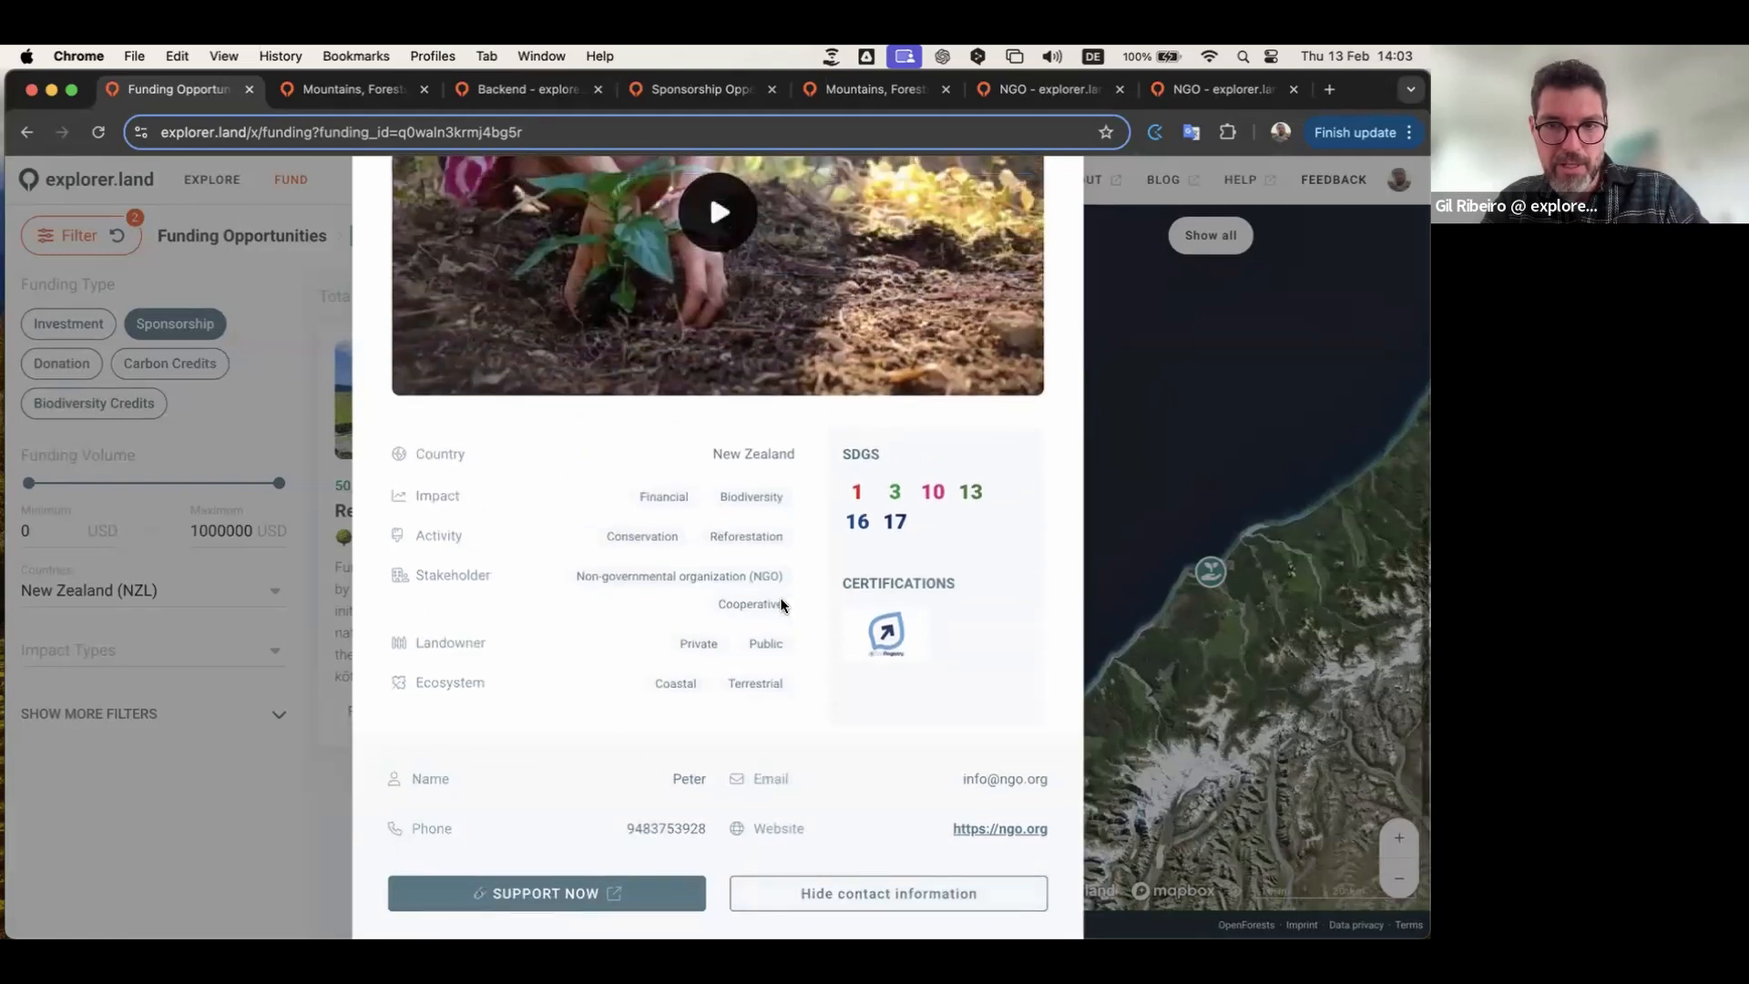
{"action": "scroll", "coordinate": [787, 495], "scroll_direction": "up", "scroll_amount": 5}
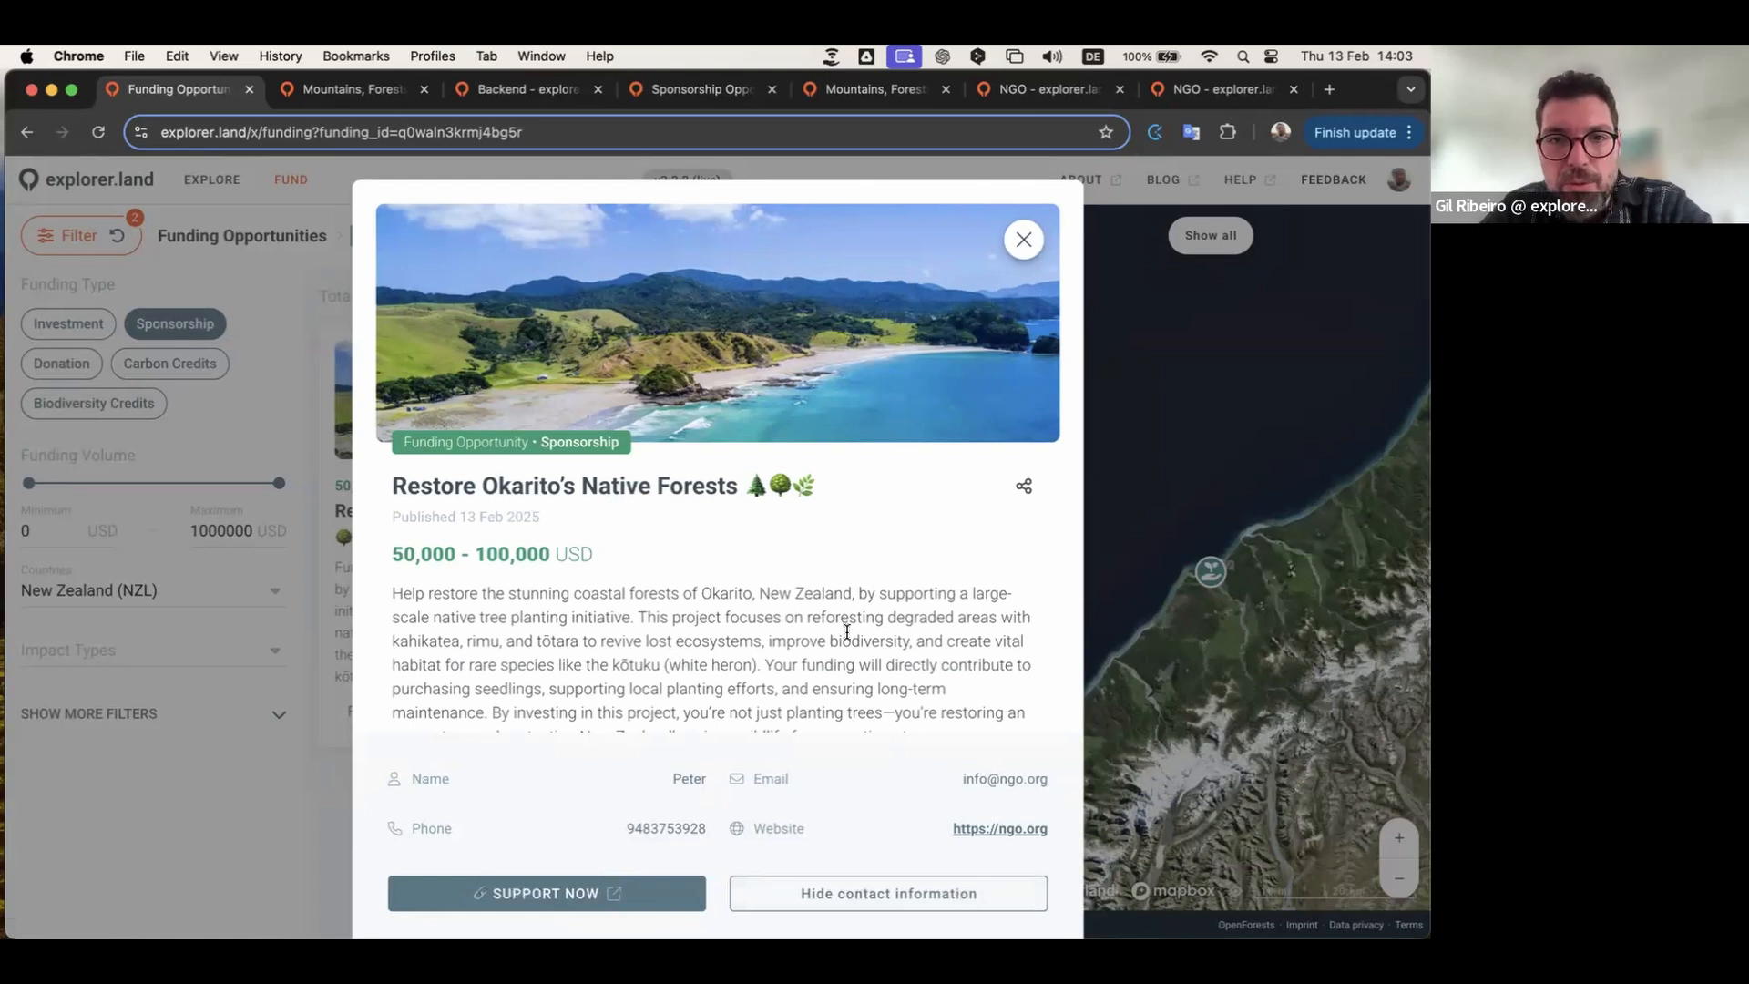
{"action": "left_click", "coordinate": [839, 898]}
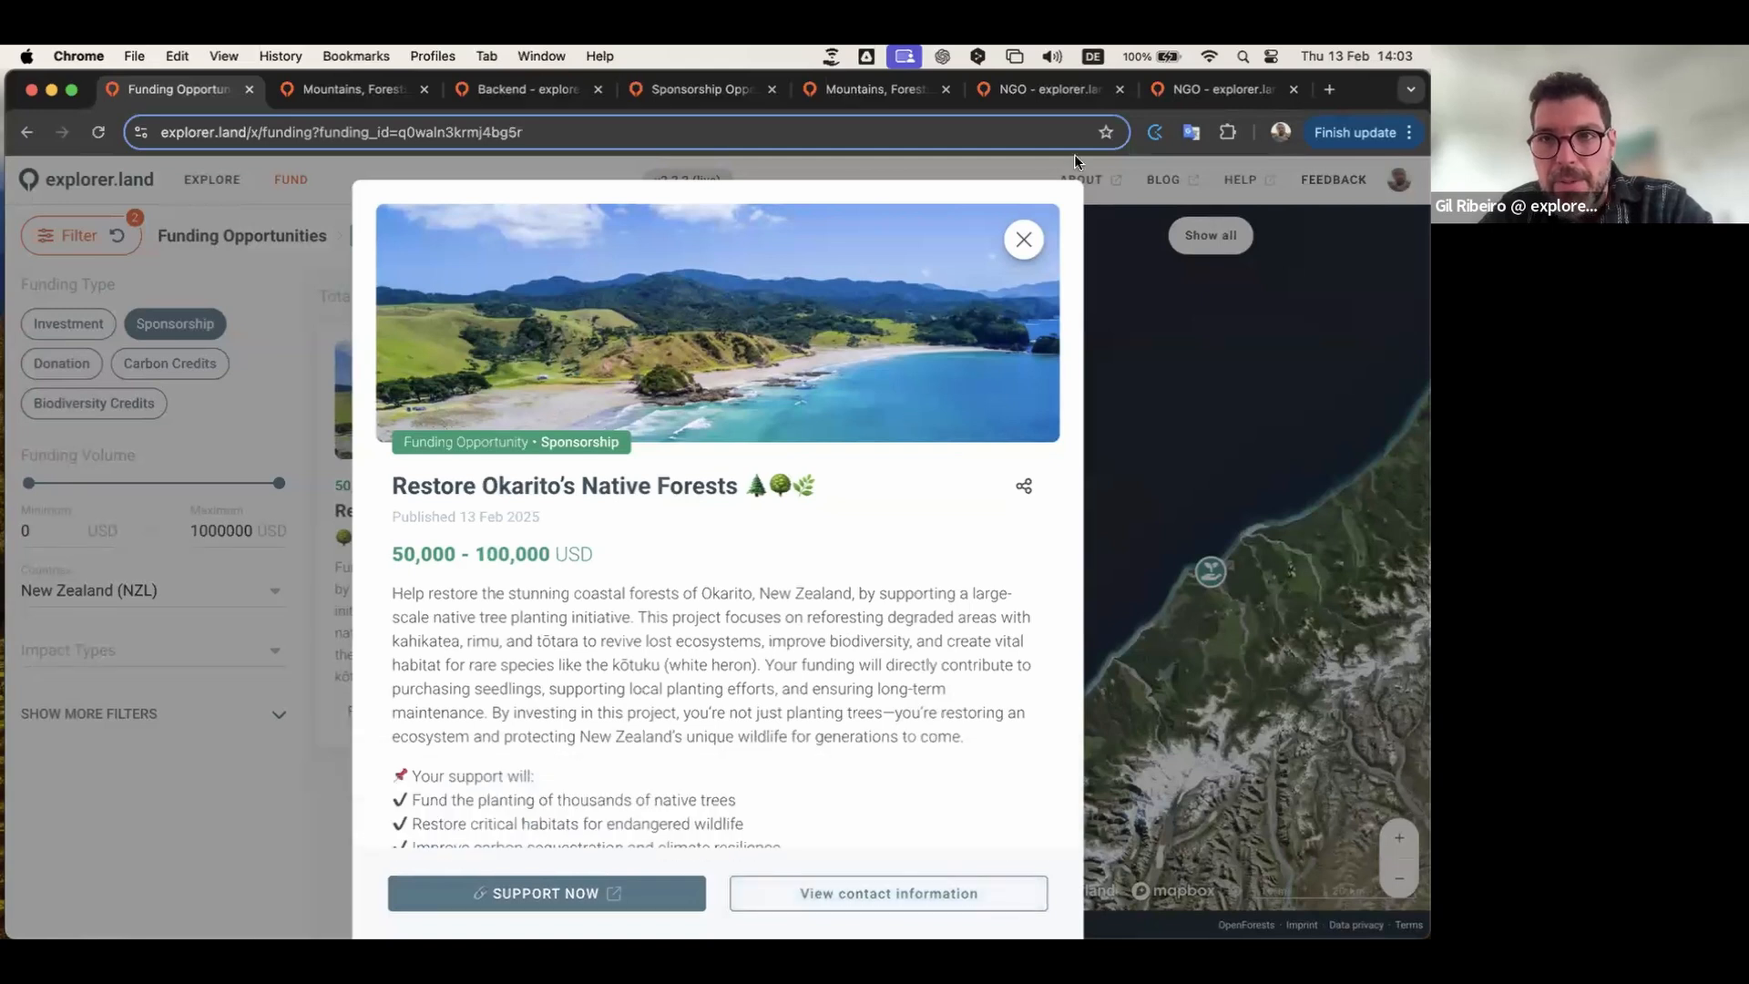
Step: Switch browser tabs, then move to the full-screen Join the Community! presentation slide
{"action": "left_click", "coordinate": [695, 90]}
{"action": "scroll", "coordinate": [800, 550], "scroll_direction": "down", "scroll_amount": 5}
{"action": "scroll", "coordinate": [801, 559], "scroll_direction": "down", "scroll_amount": 7}
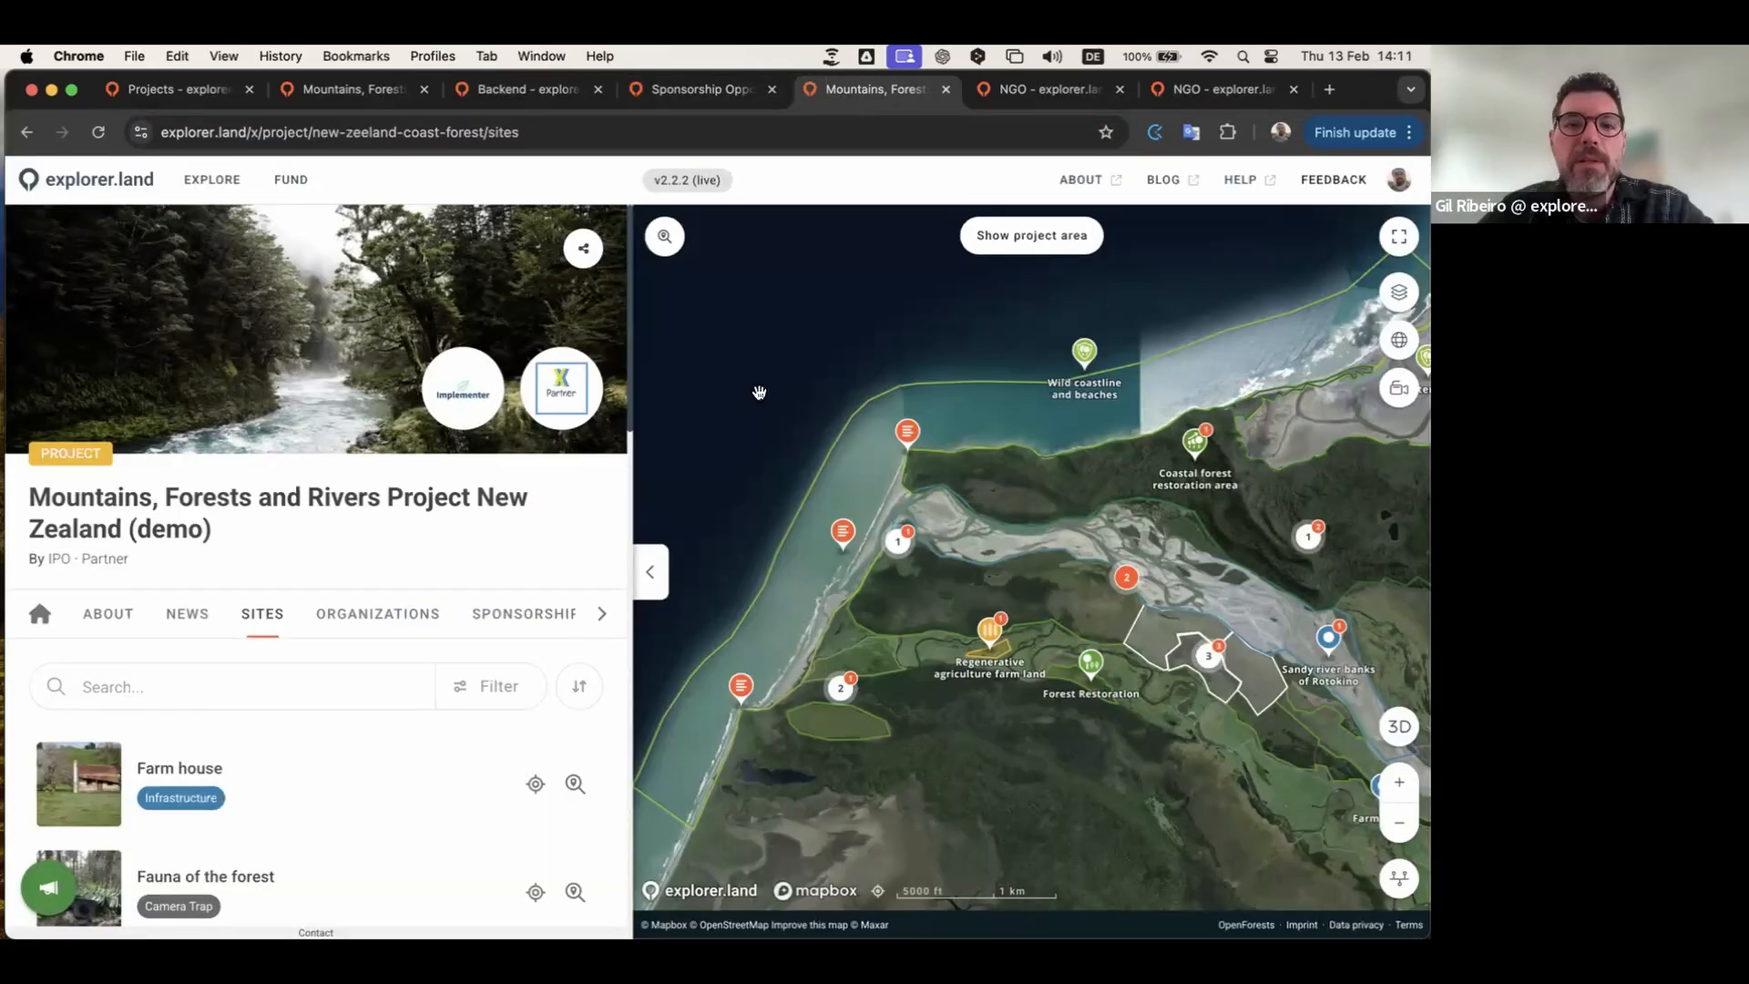
{"action": "key", "text": "ctrl+Left"}
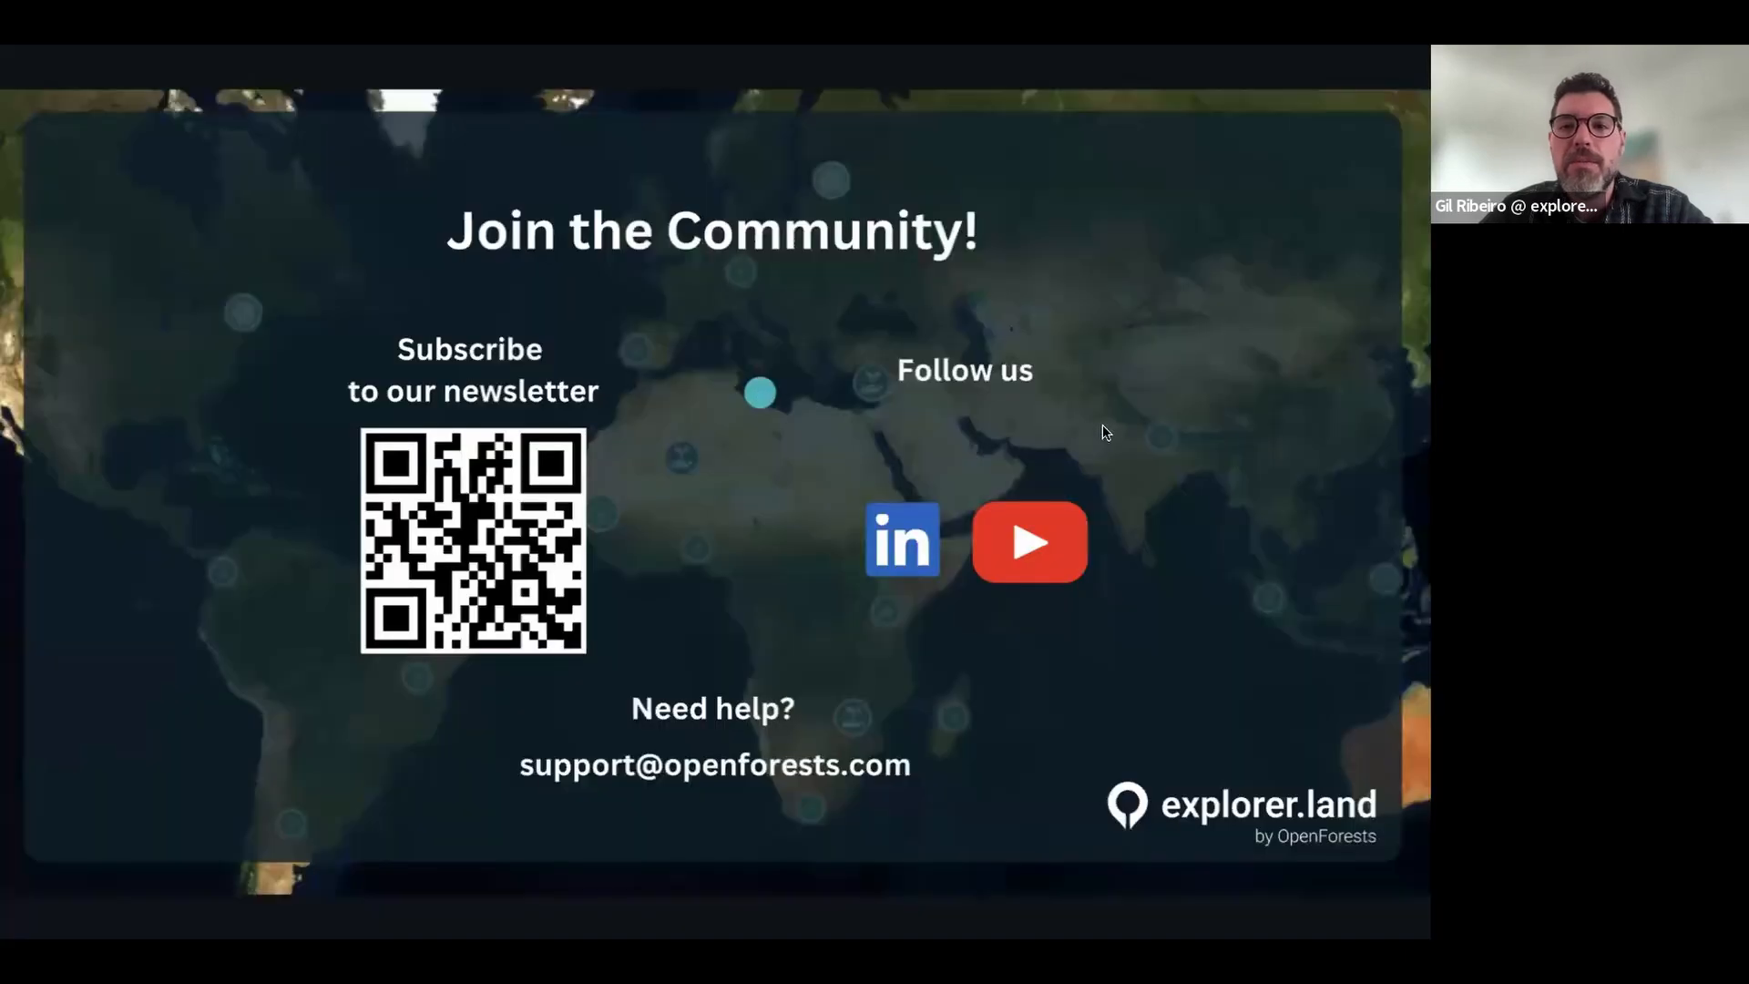